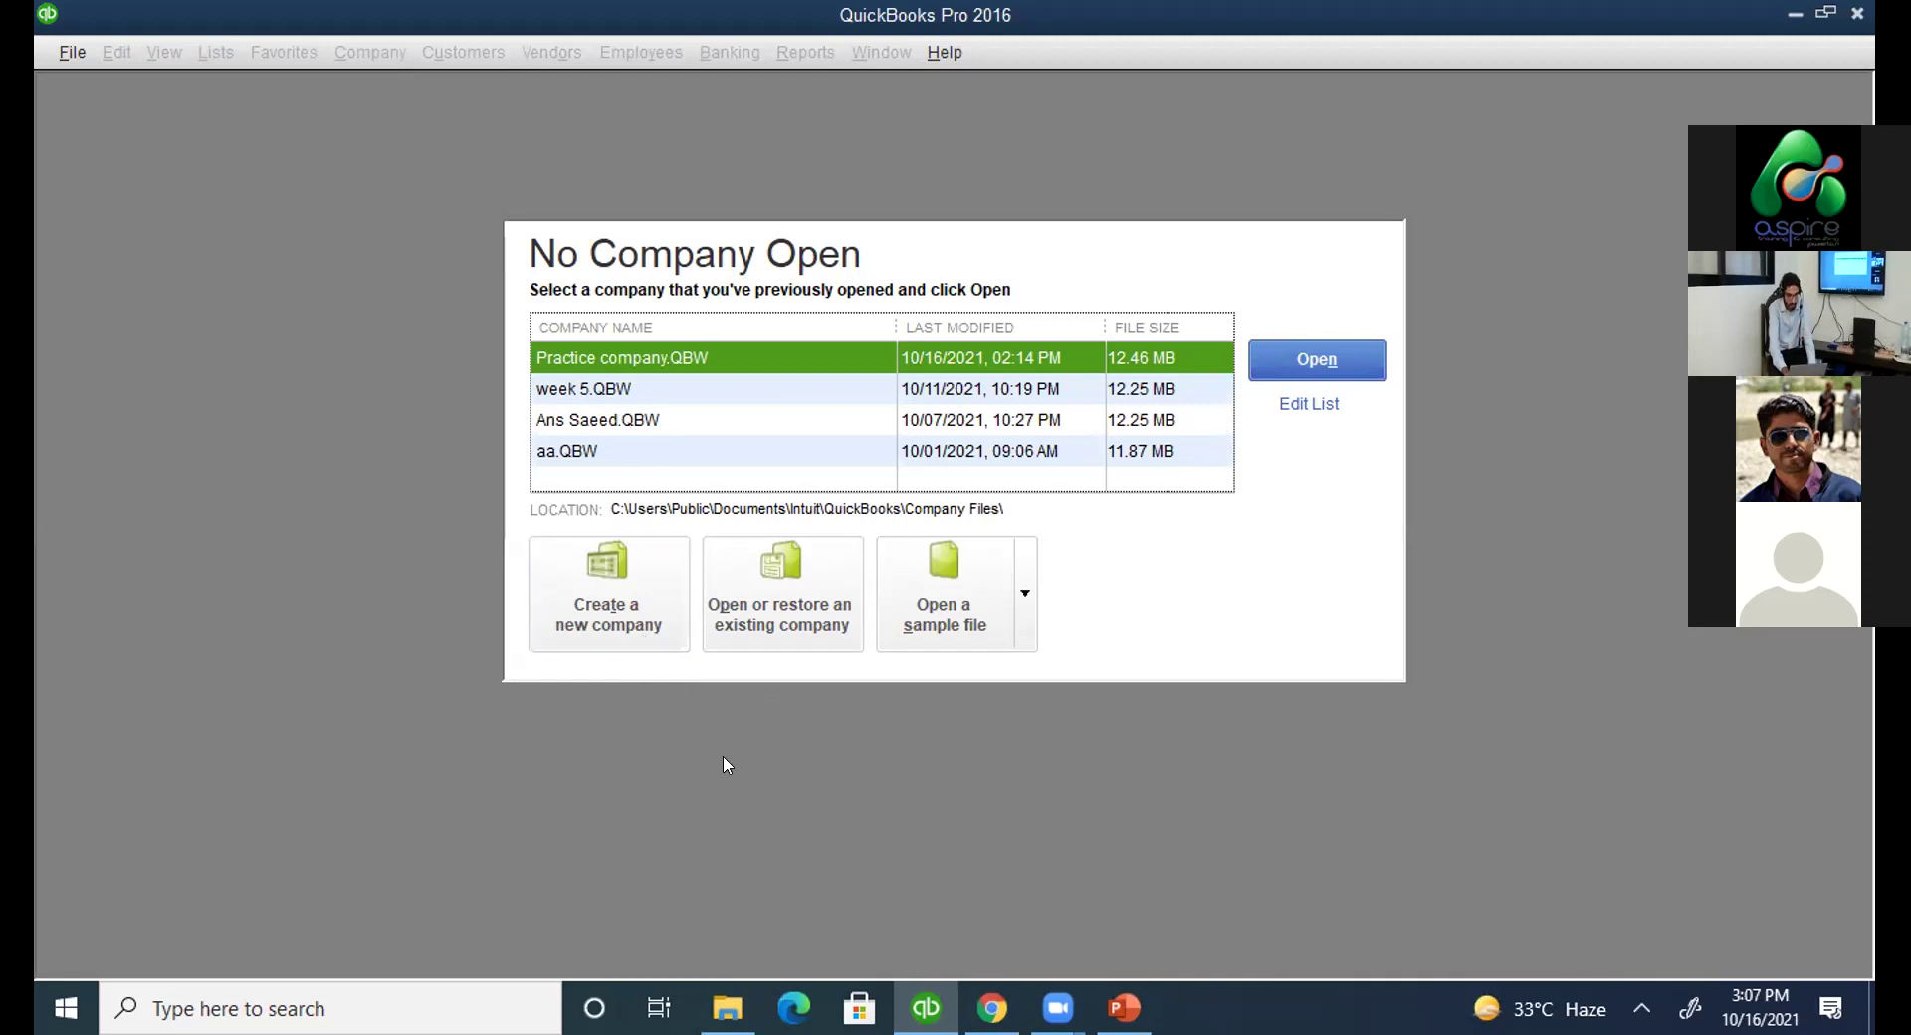
Begin a new company file using Advanced Setup from Other Options instead of Express Start.
{"action": "left_click", "coordinate": [664, 623]}
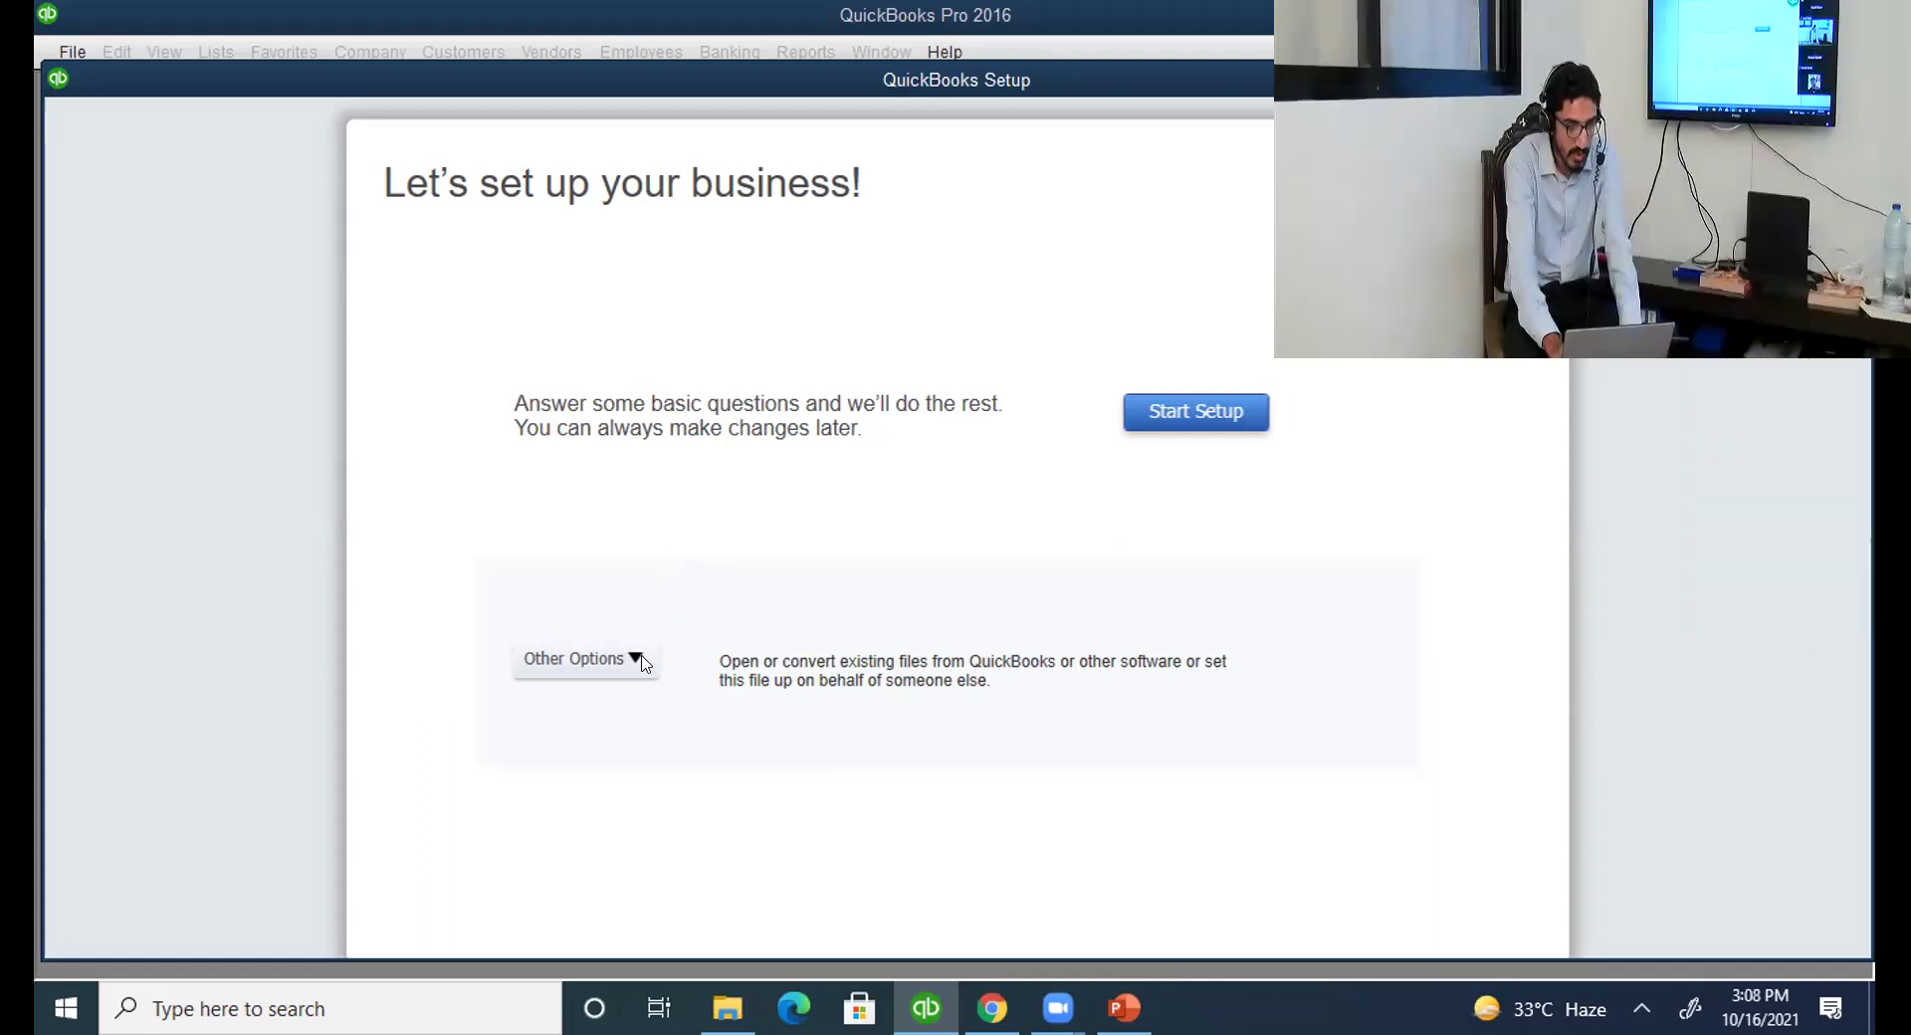
{"action": "left_click", "coordinate": [638, 660]}
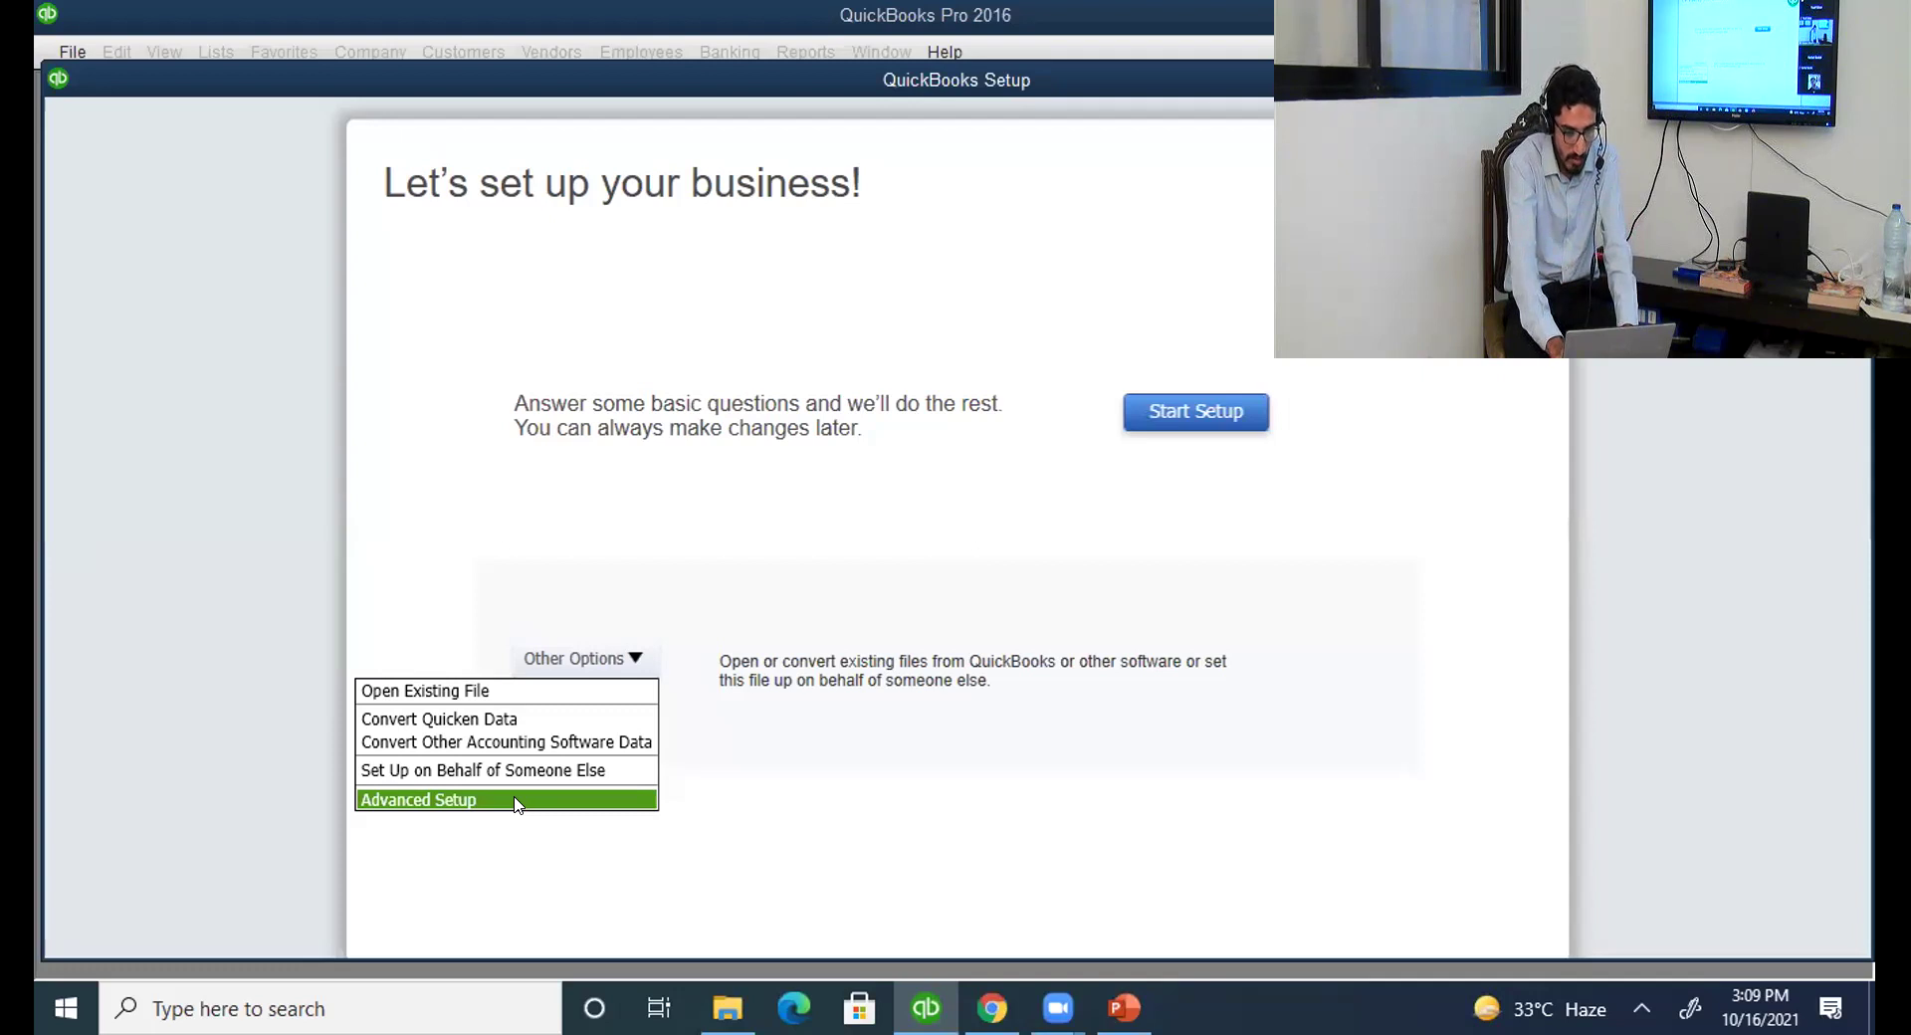
{"action": "left_click", "coordinate": [468, 797]}
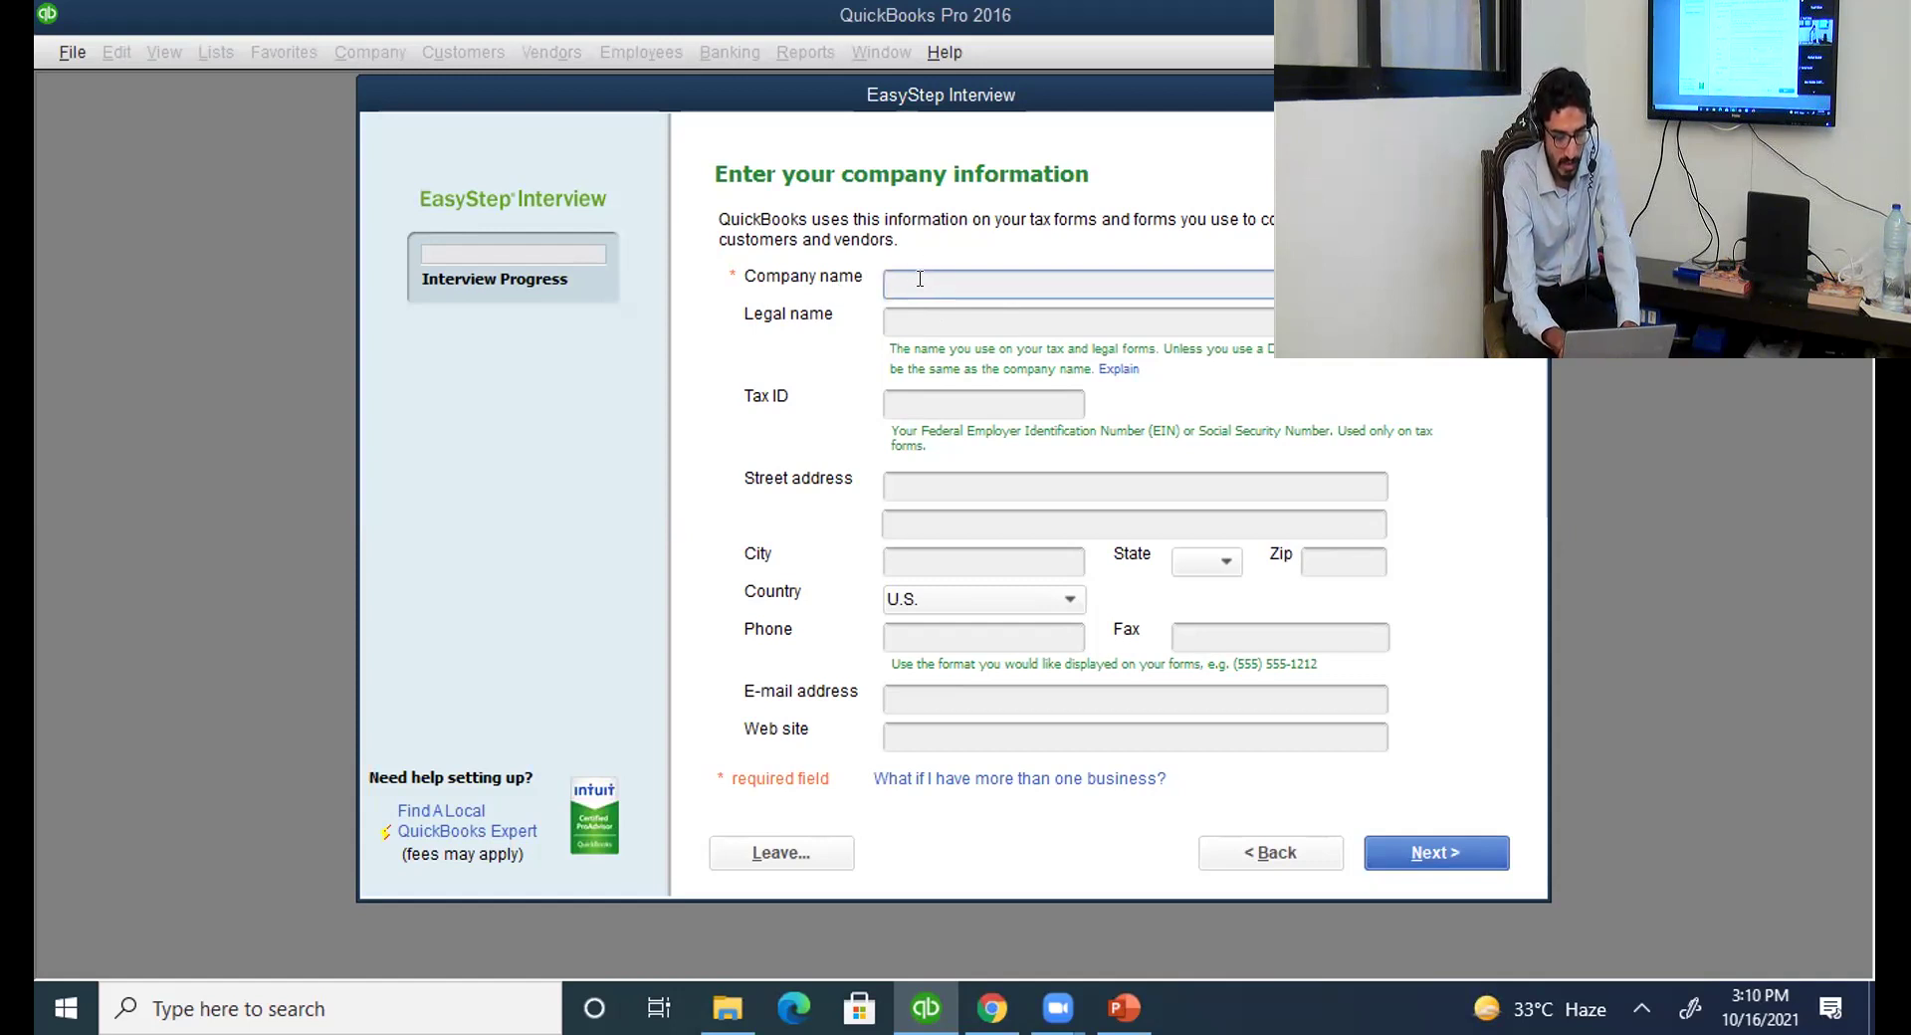
Enter 'car manufacturing company' as the company name, leave e-mail and web site empty, and continue.
{"action": "type", "text": "ca"}
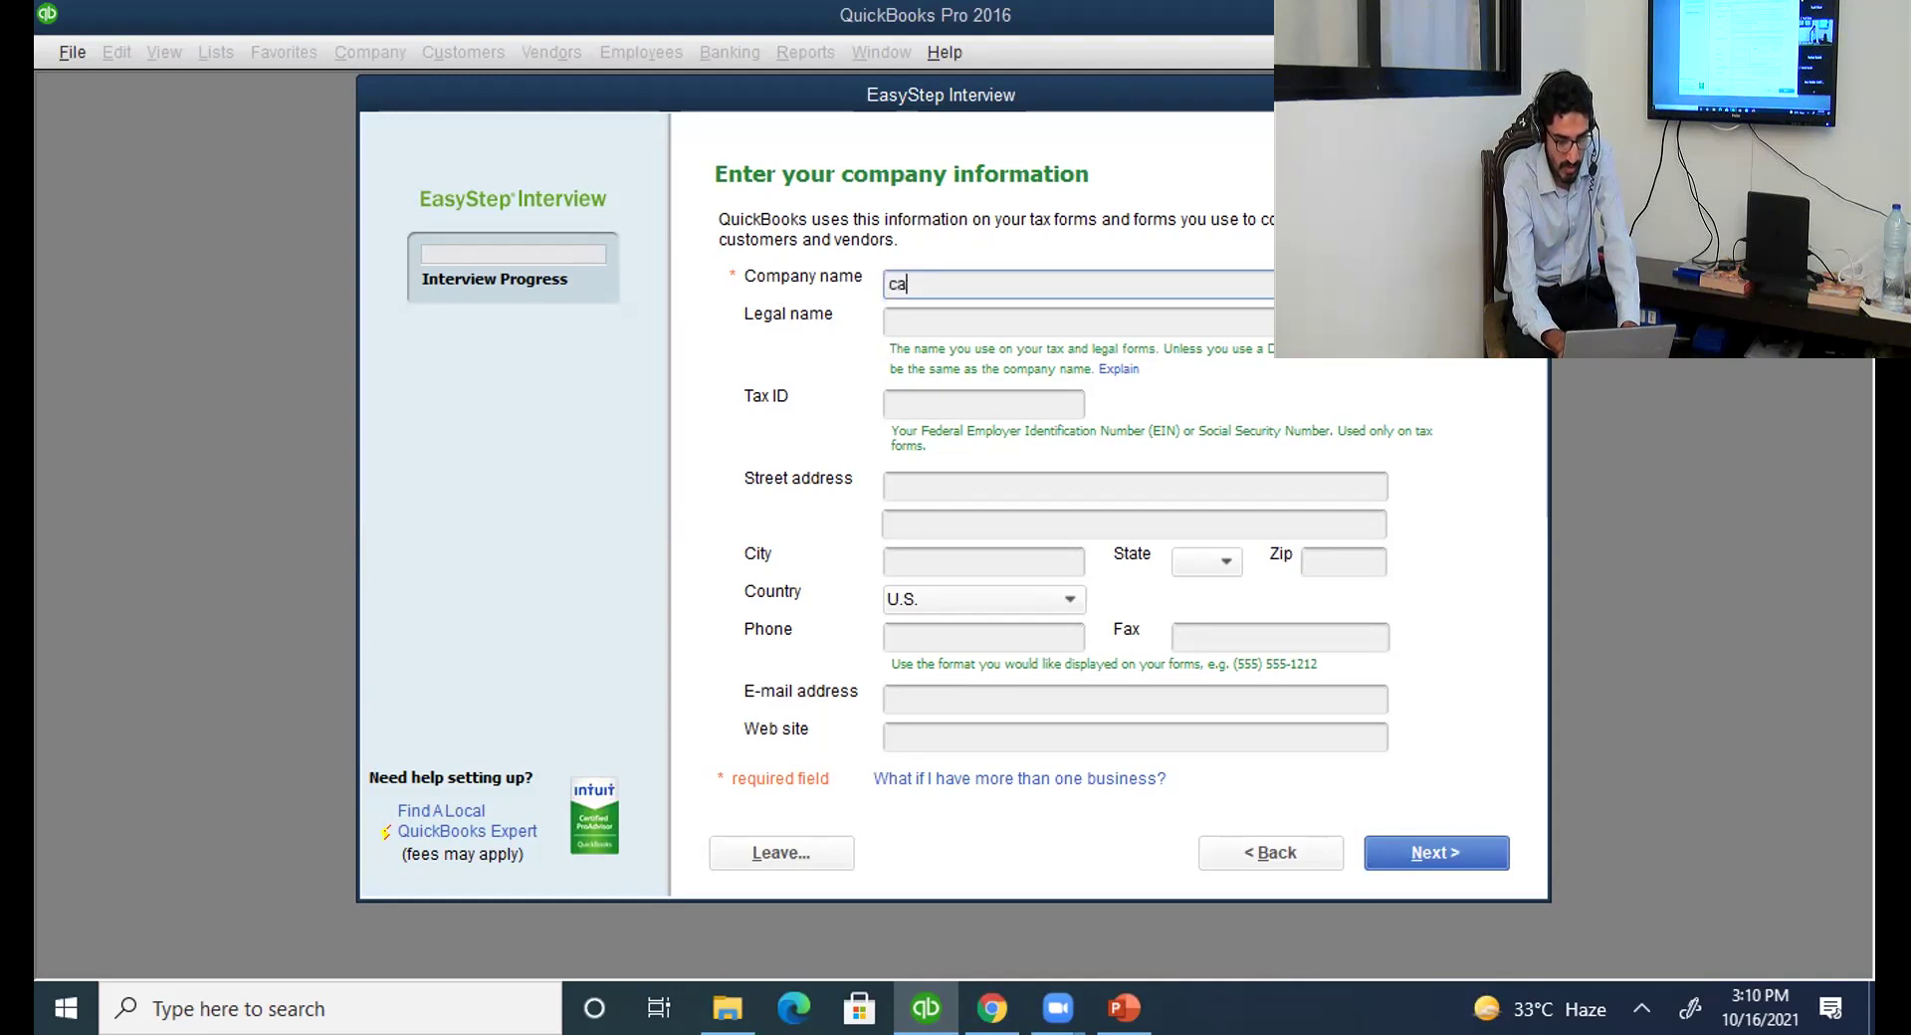
{"action": "type", "text": "r manu"}
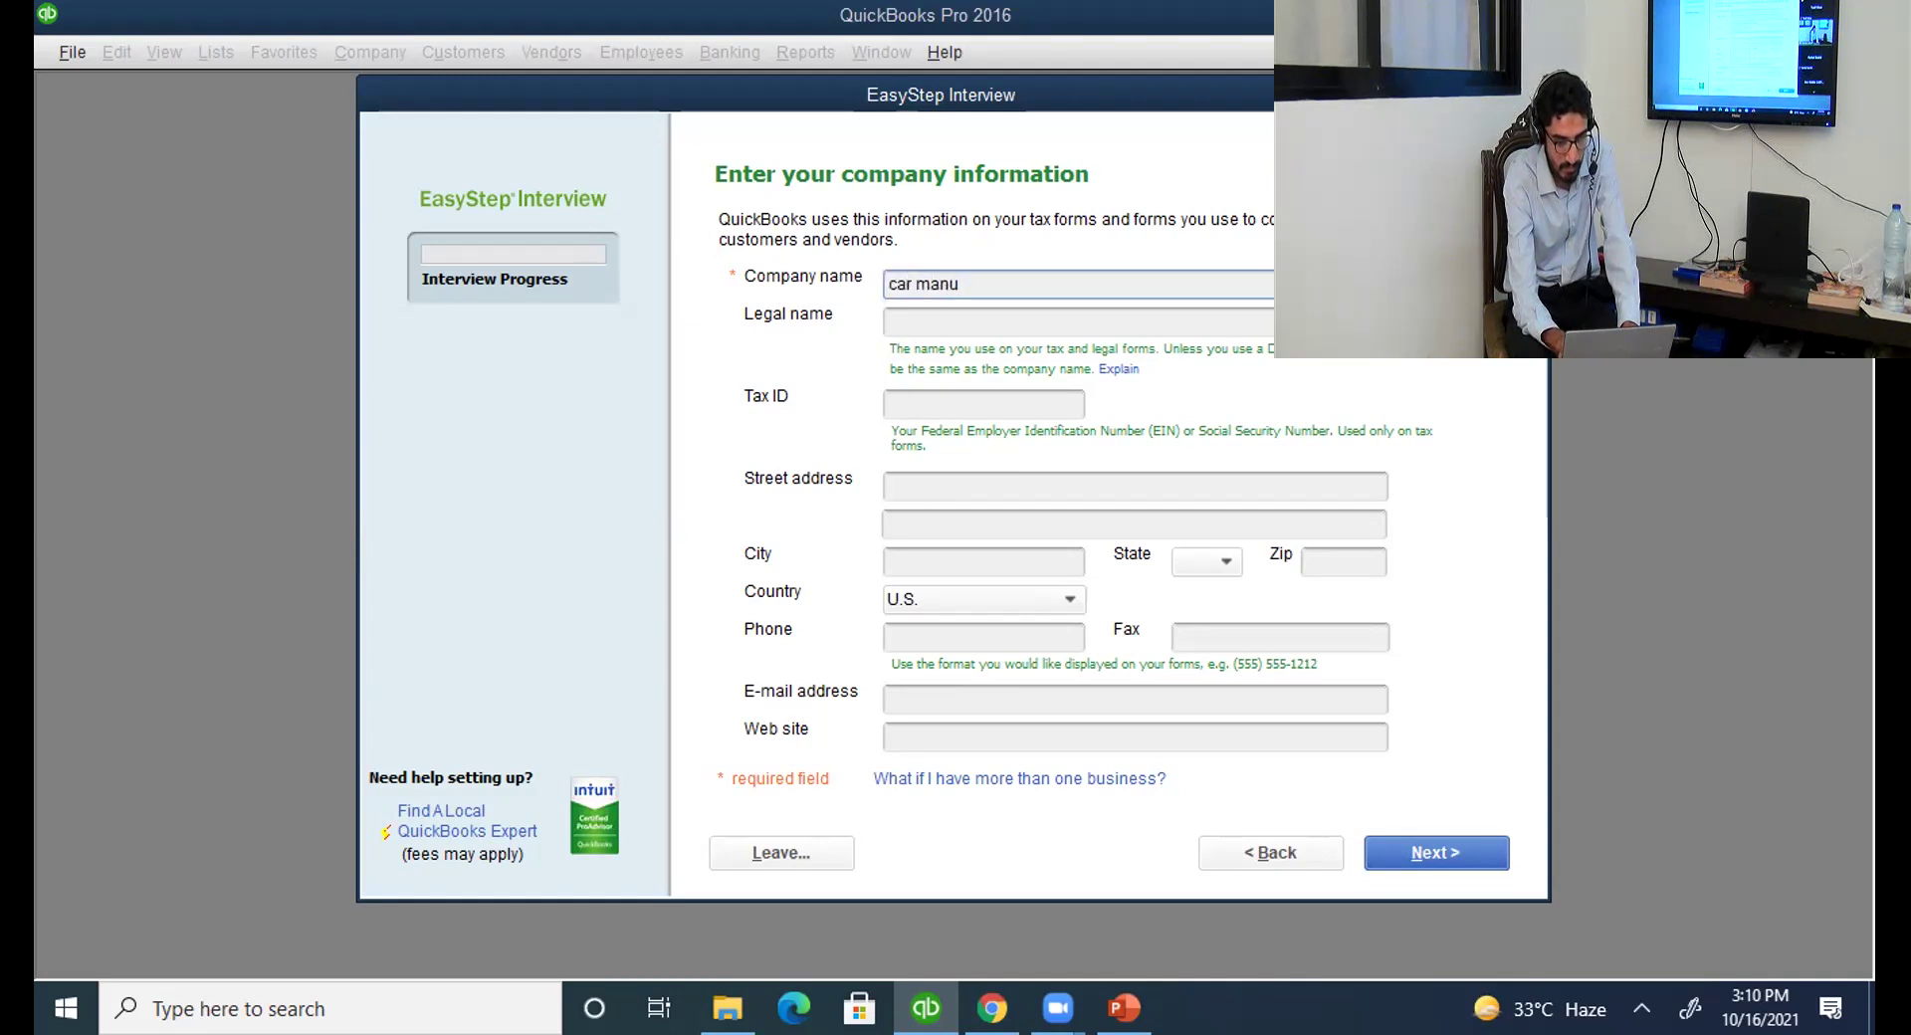
{"action": "type", "text": "facturing c"}
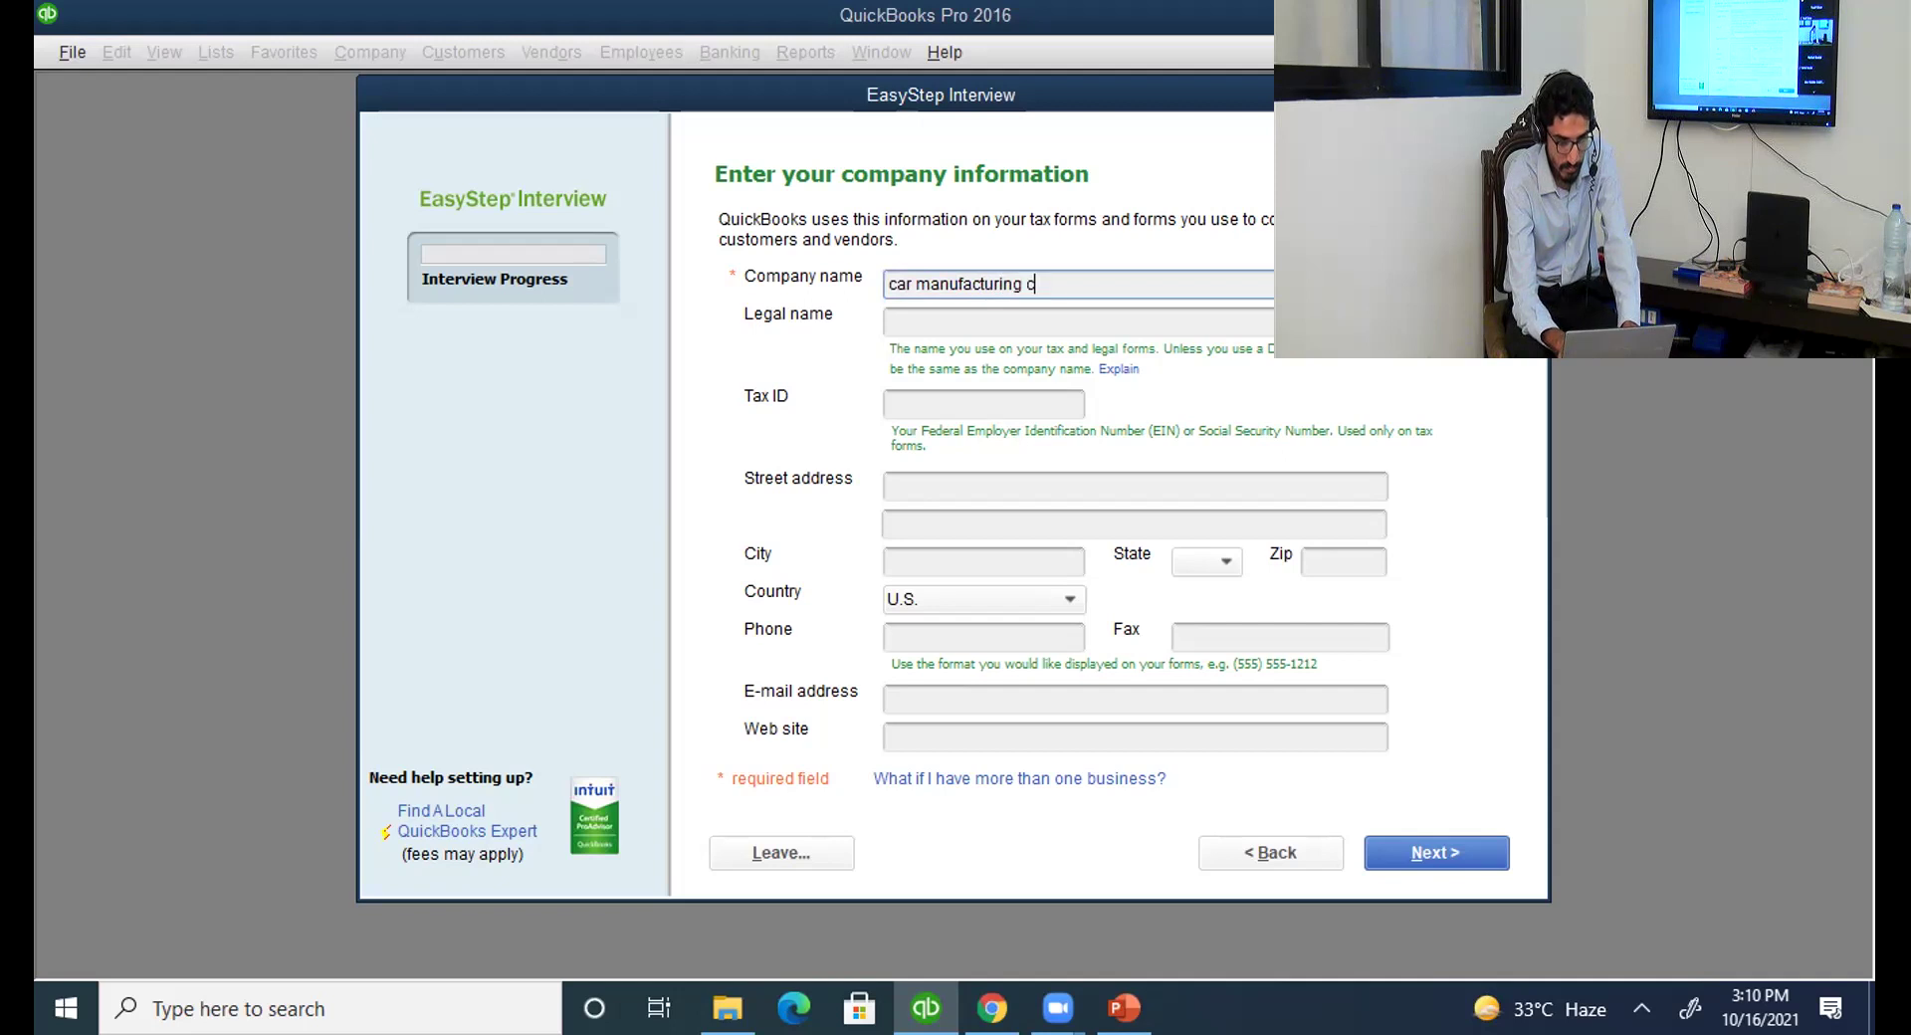
{"action": "type", "text": "ompany"}
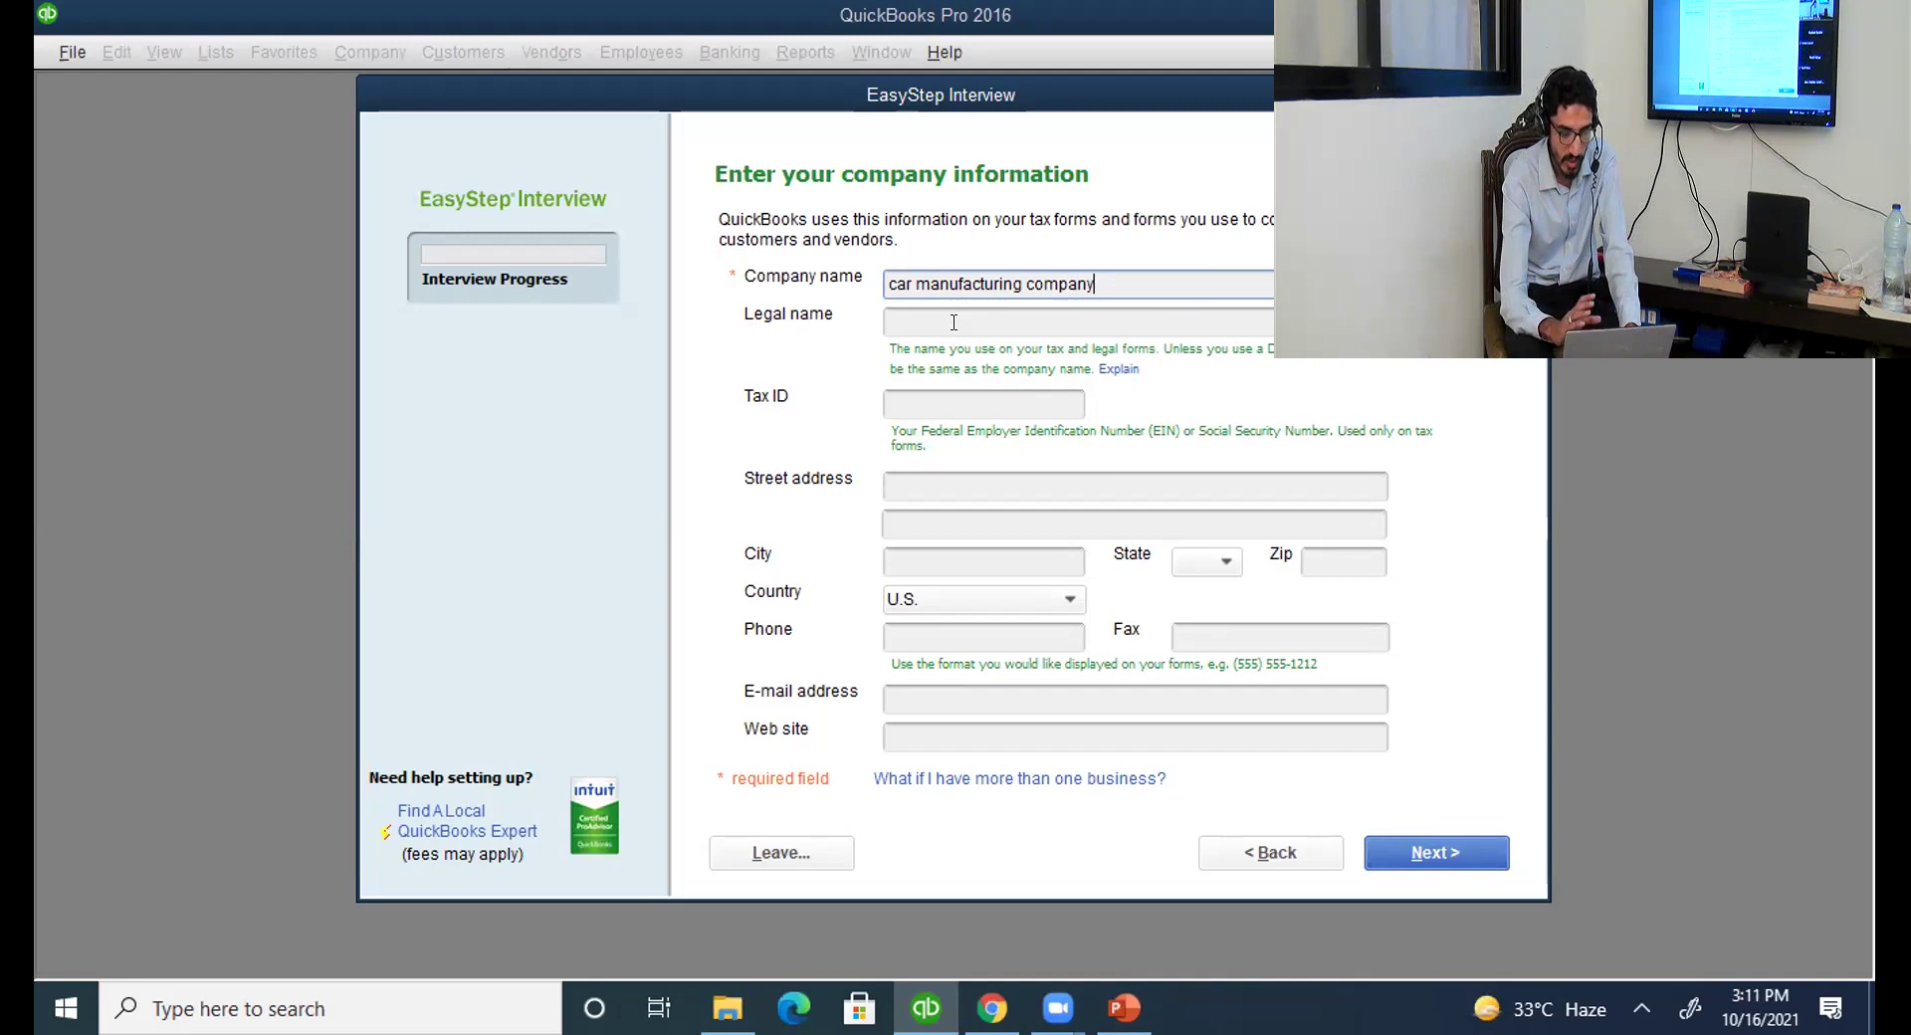
{"action": "left_click", "coordinate": [950, 688]}
{"action": "left_click", "coordinate": [950, 724]}
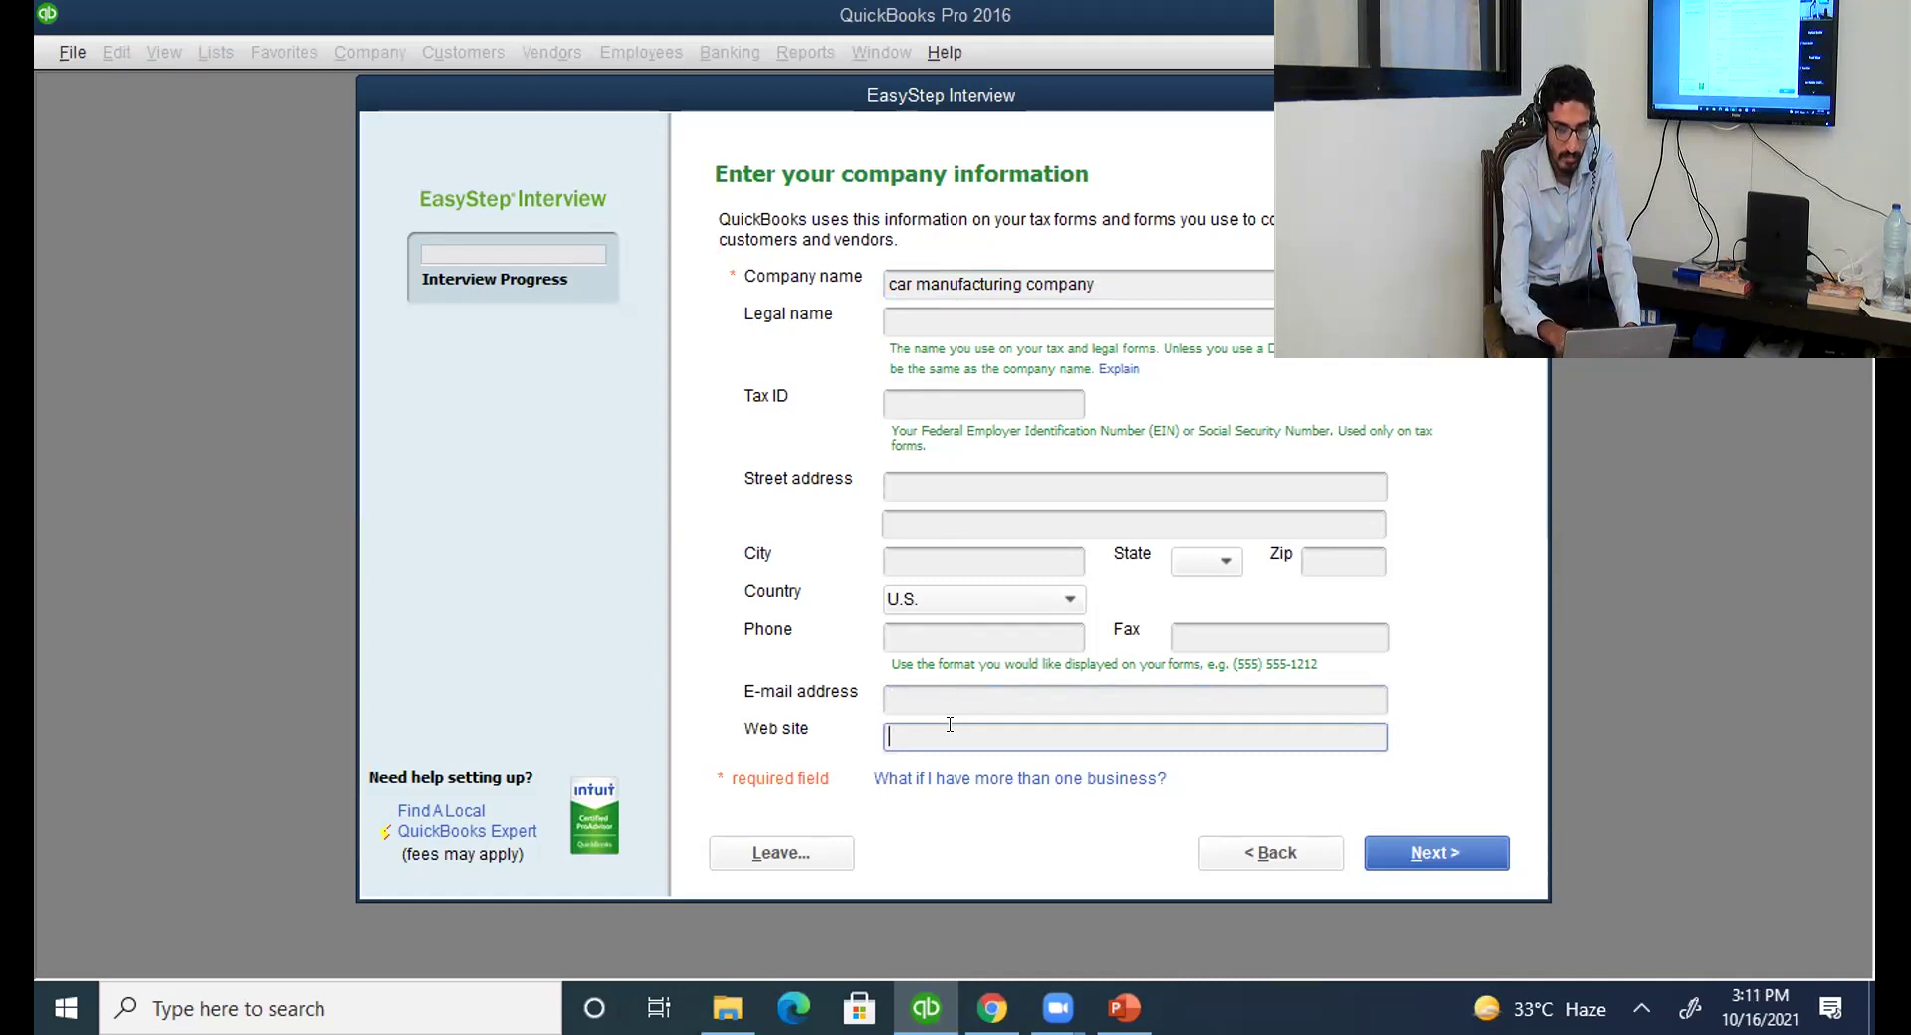
{"action": "left_click", "coordinate": [1418, 849]}
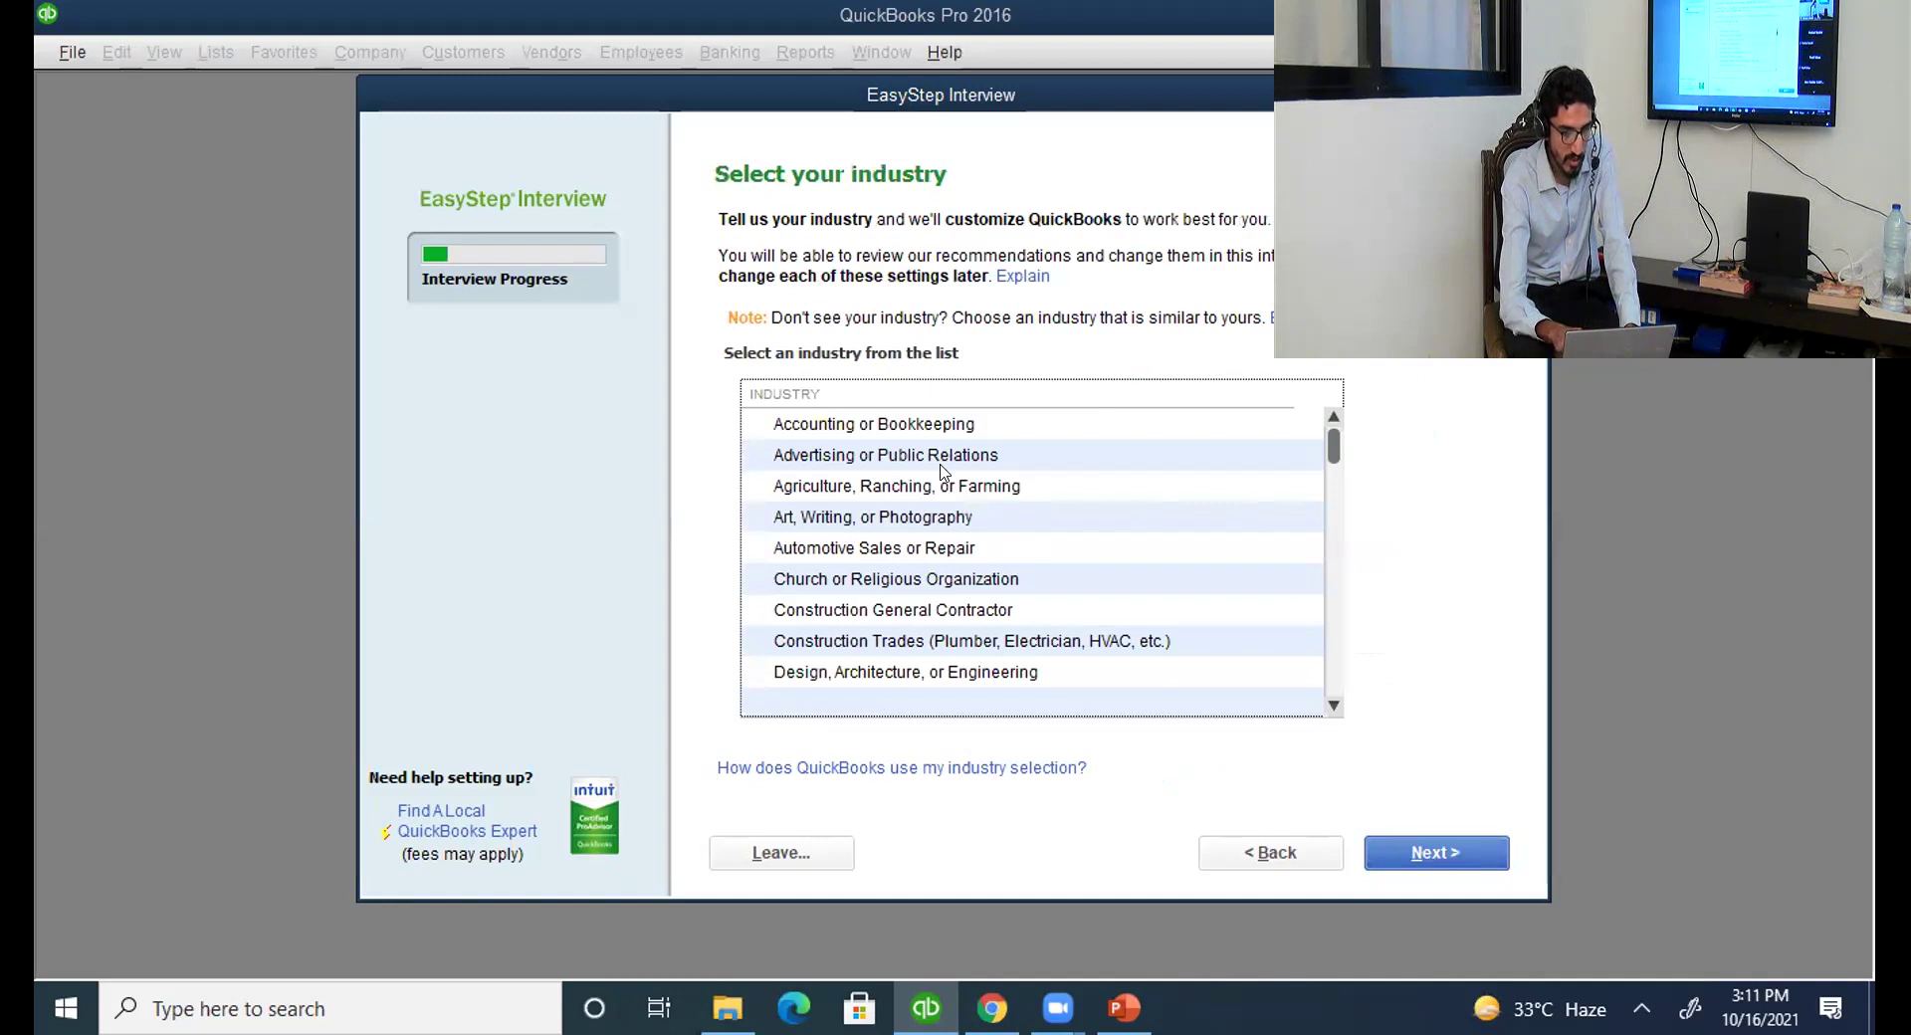
Pick Manufacturing from the industry list and continue.
{"action": "left_click", "coordinate": [939, 463]}
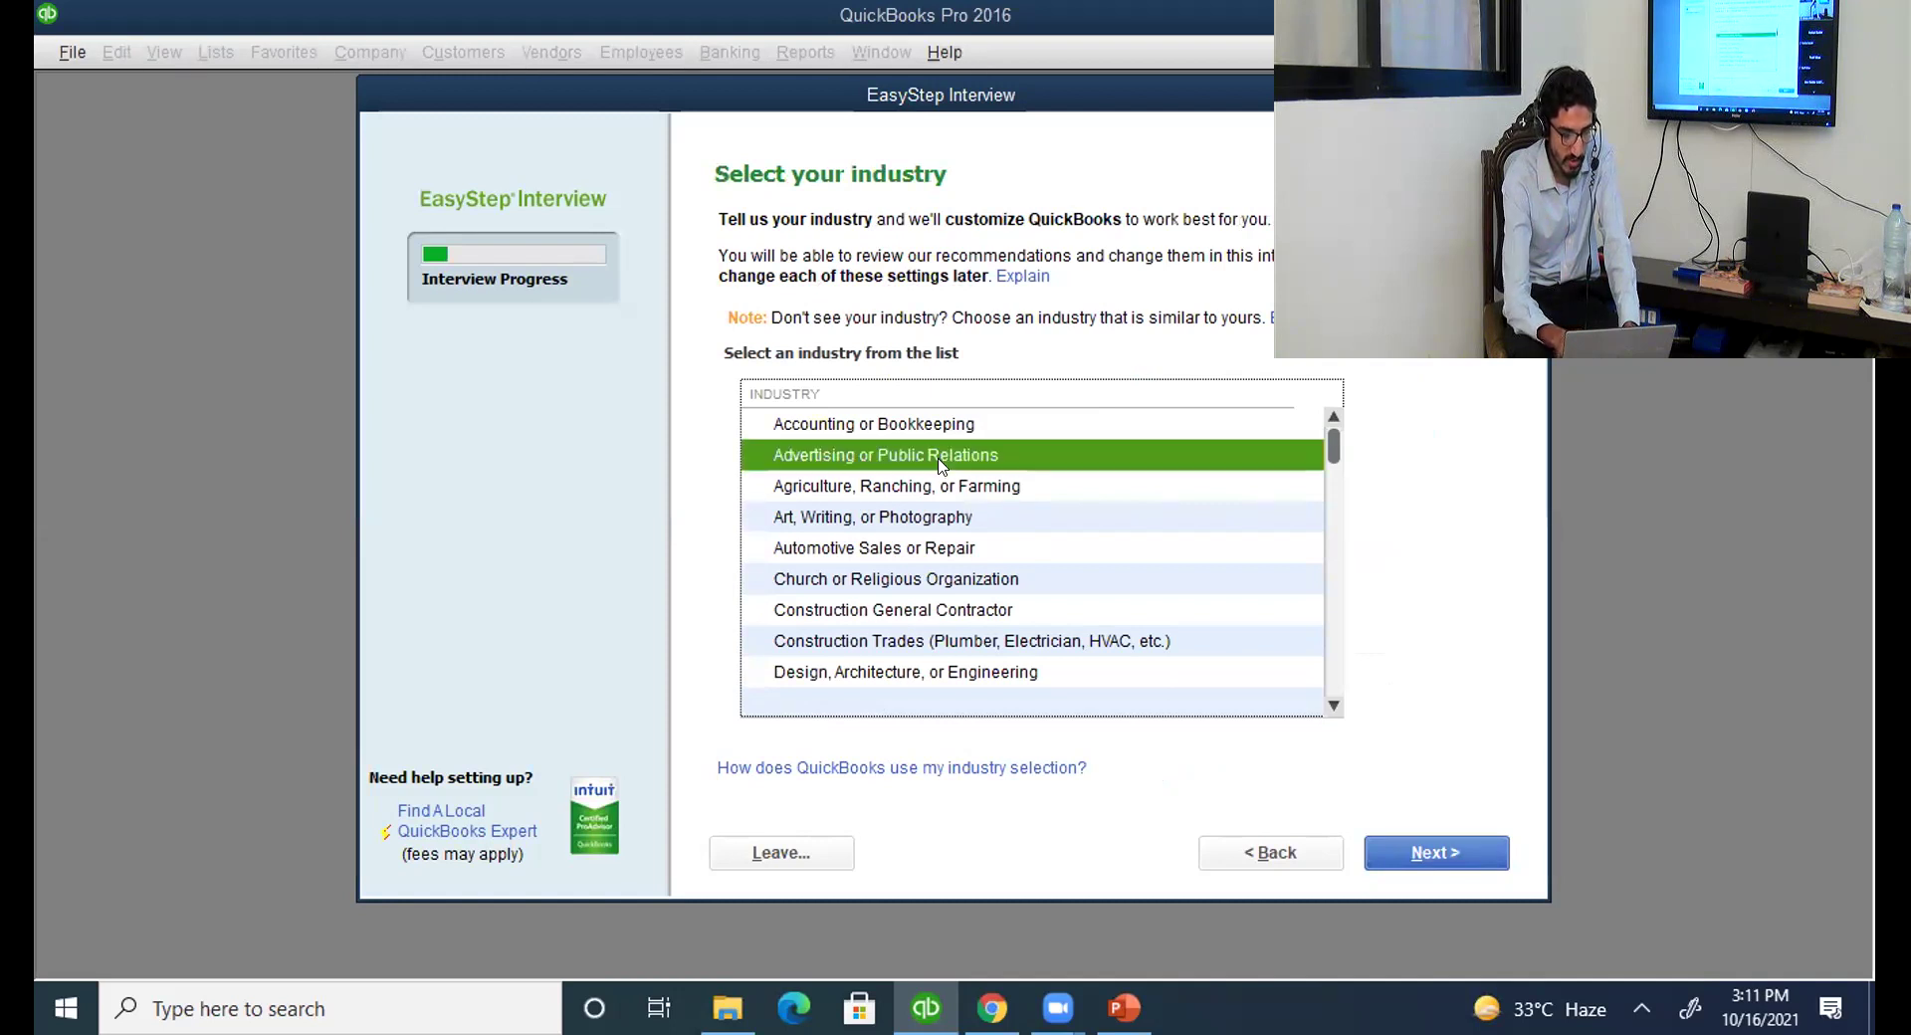
{"action": "key", "text": "m"}
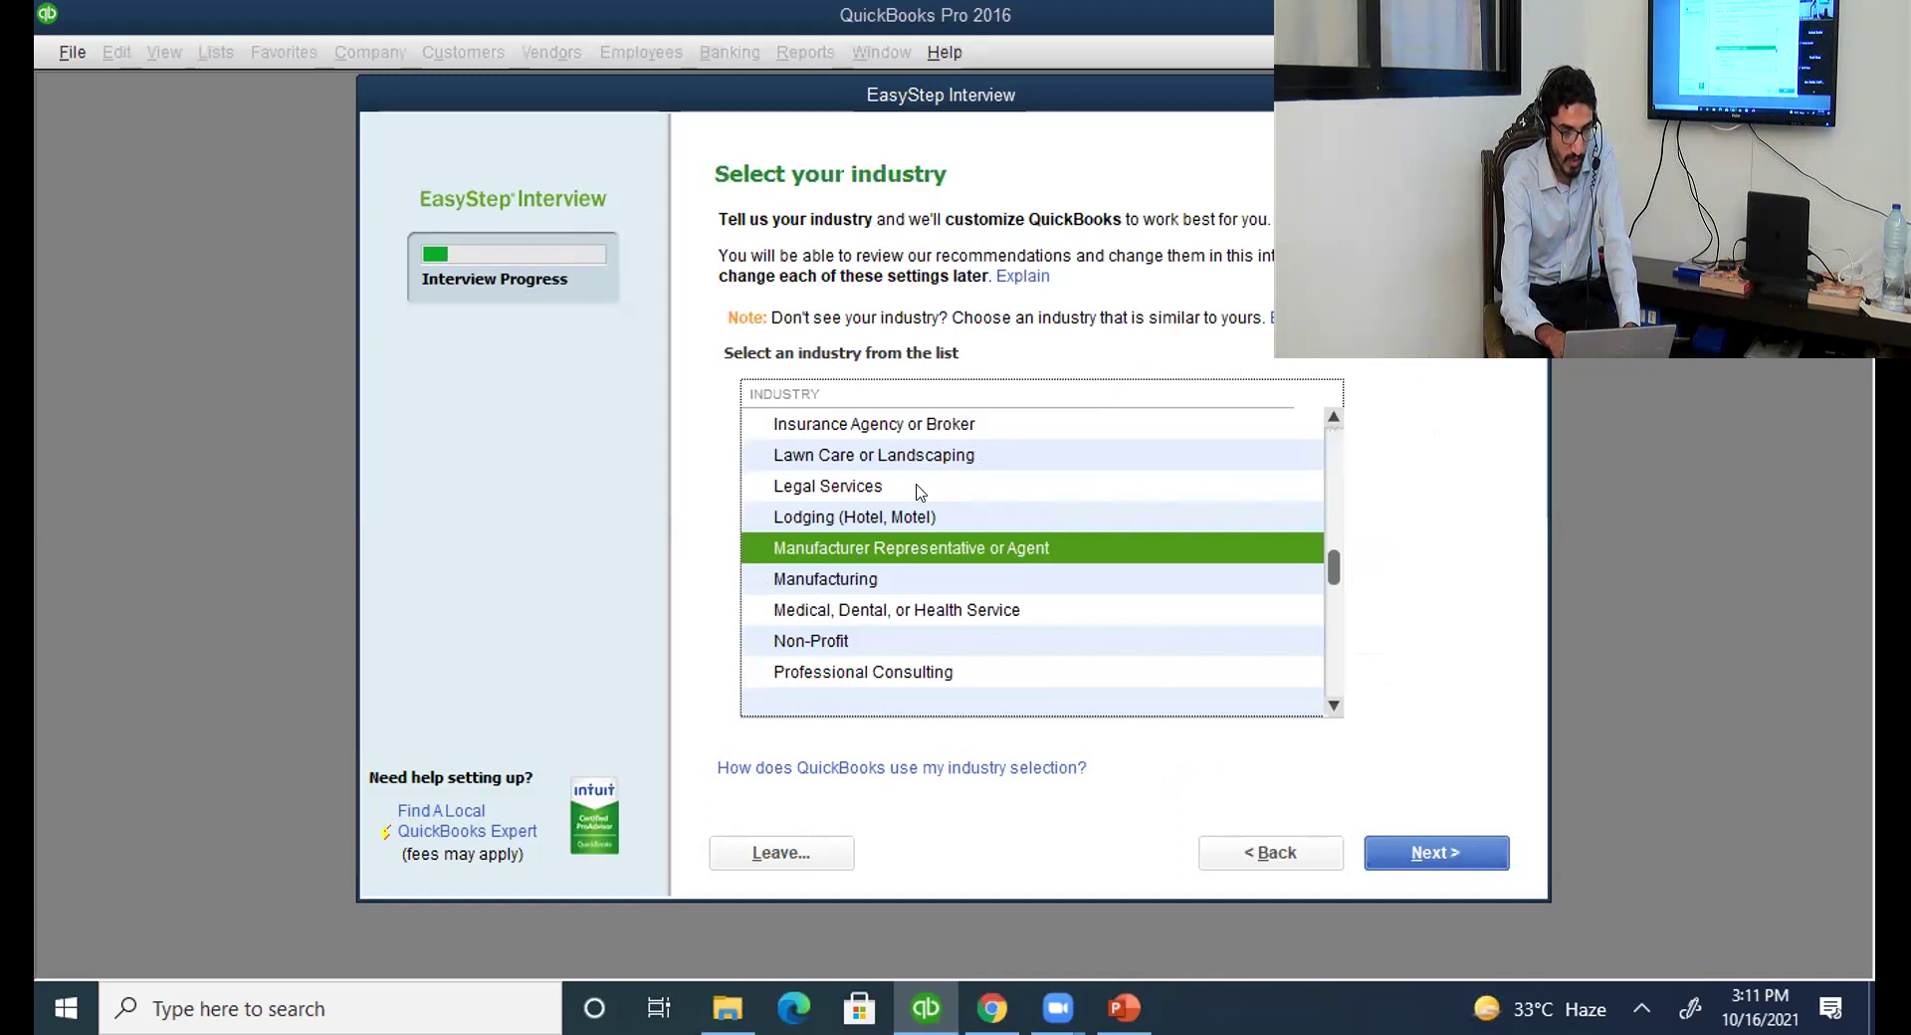
{"action": "left_click", "coordinate": [841, 573]}
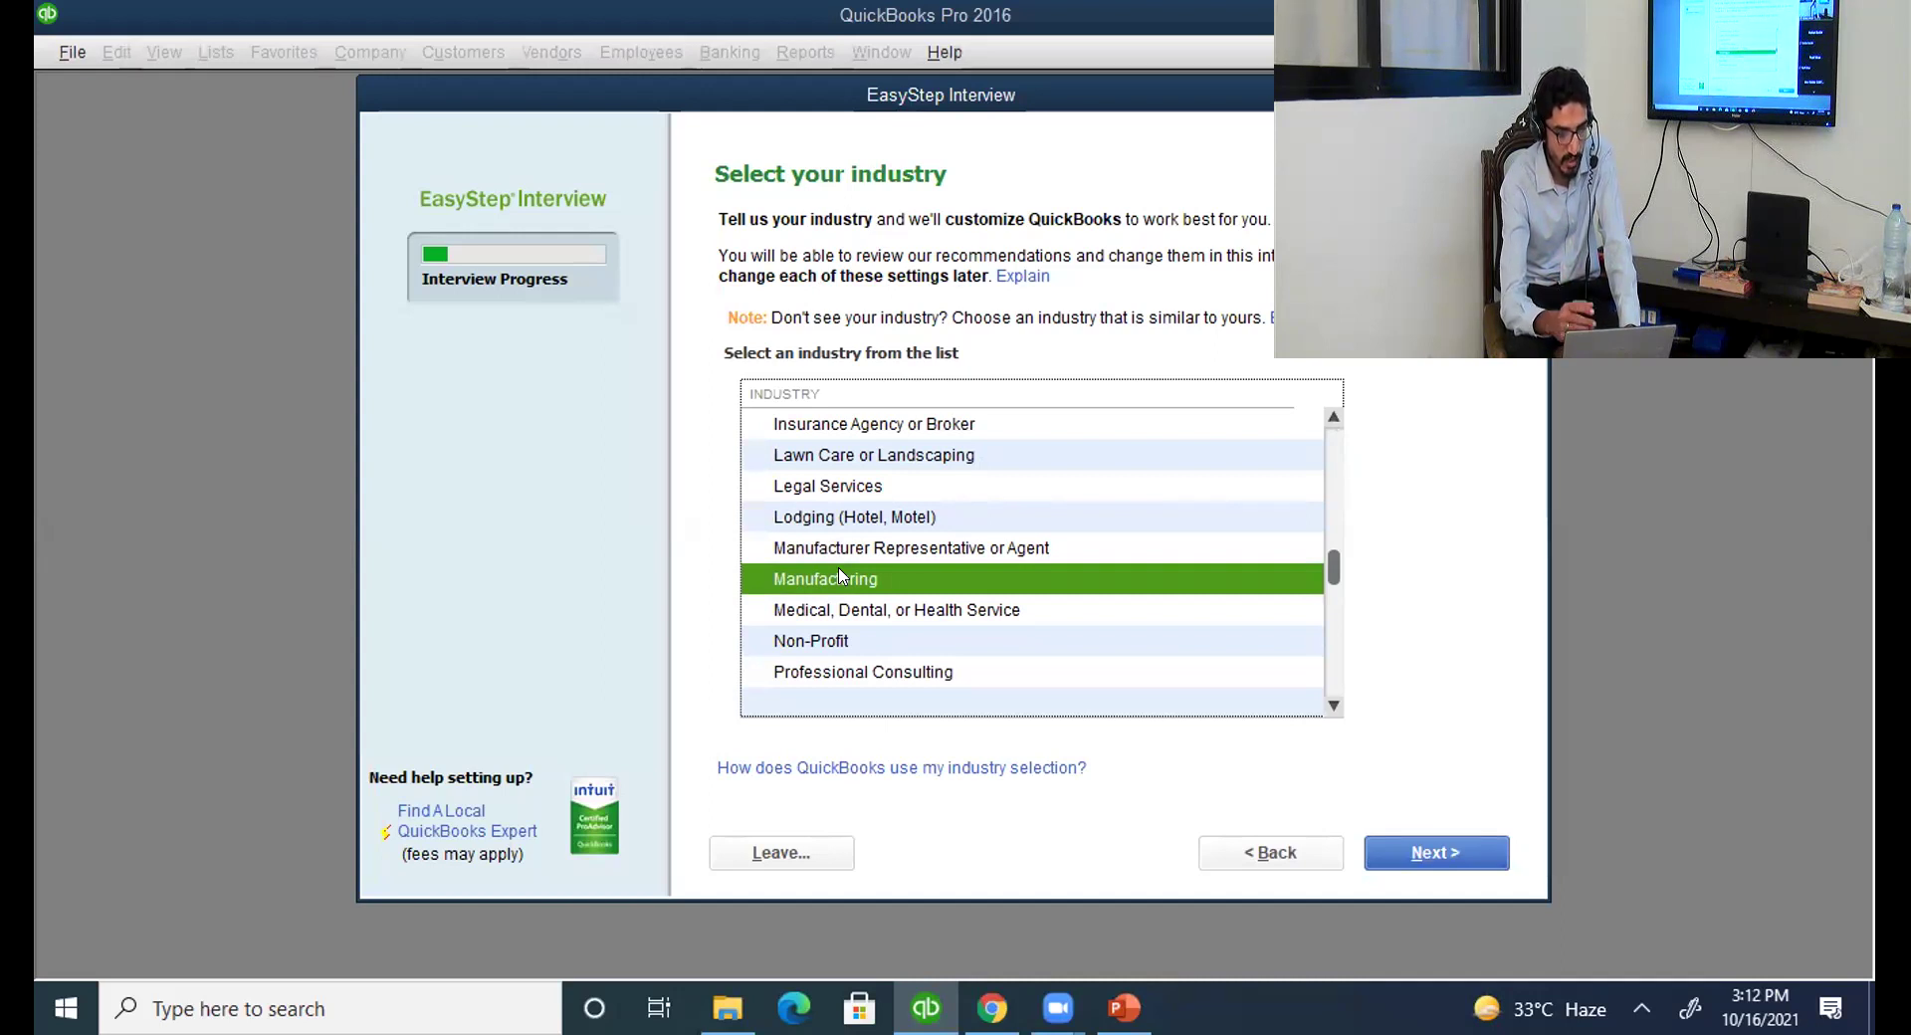
{"action": "key", "text": "Up"}
{"action": "key", "text": "Up"}
{"action": "key", "text": "Up"}
{"action": "key", "text": "Up"}
{"action": "key", "text": "Up"}
{"action": "key", "text": "Up"}
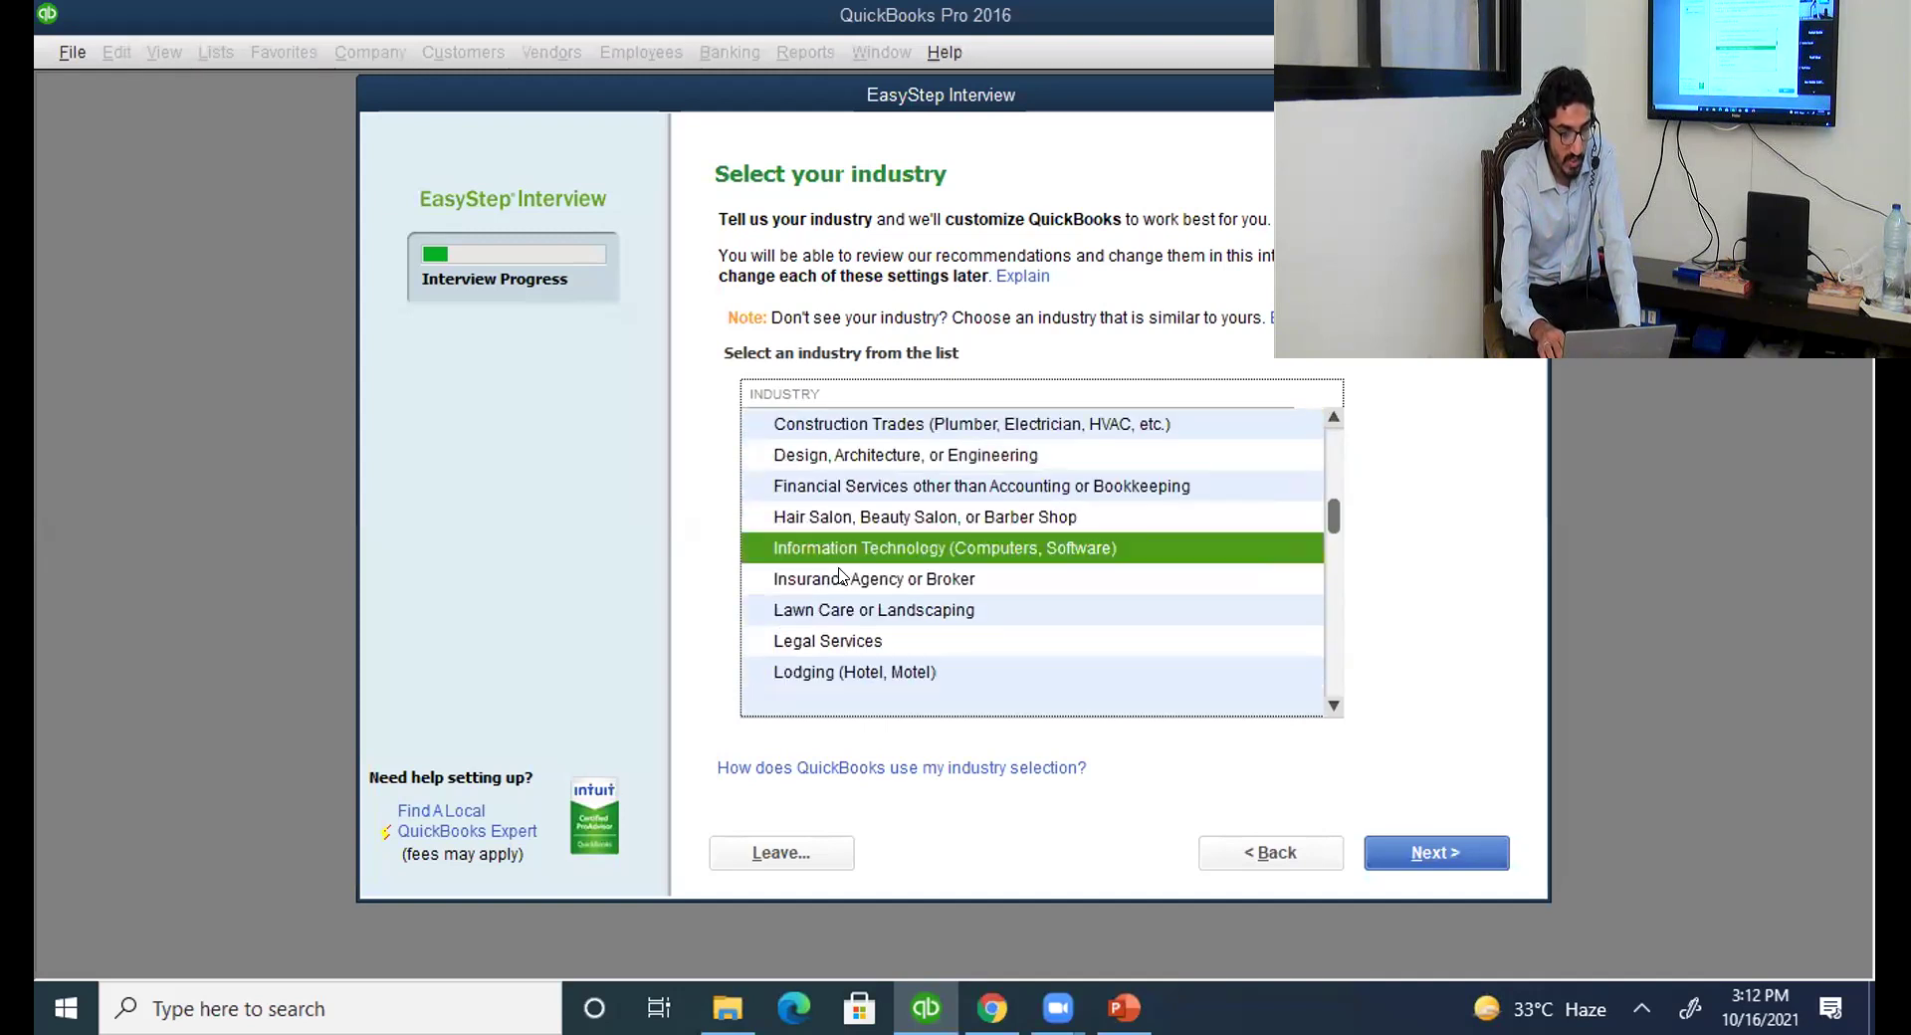
{"action": "key", "text": "Down"}
{"action": "key", "text": "Down"}
{"action": "key", "text": "Down"}
{"action": "key", "text": "Down"}
{"action": "key", "text": "Down"}
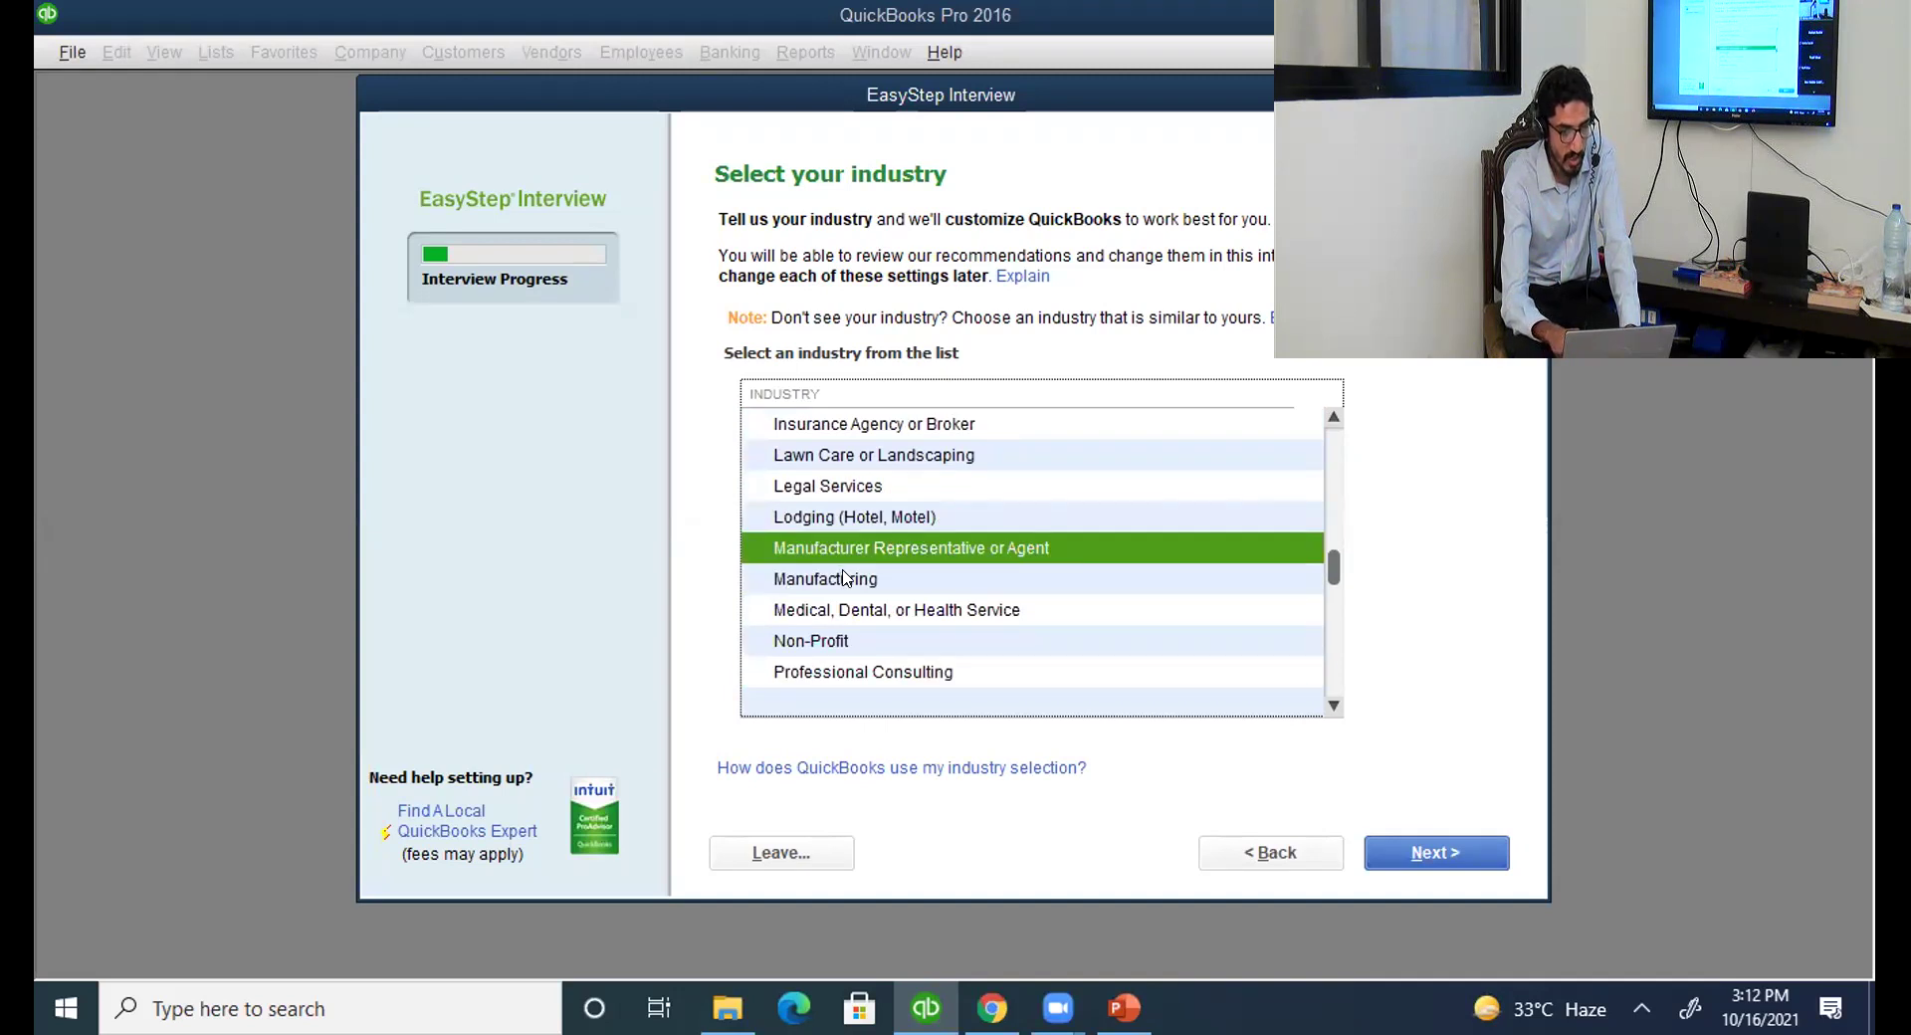
{"action": "key", "text": "Down"}
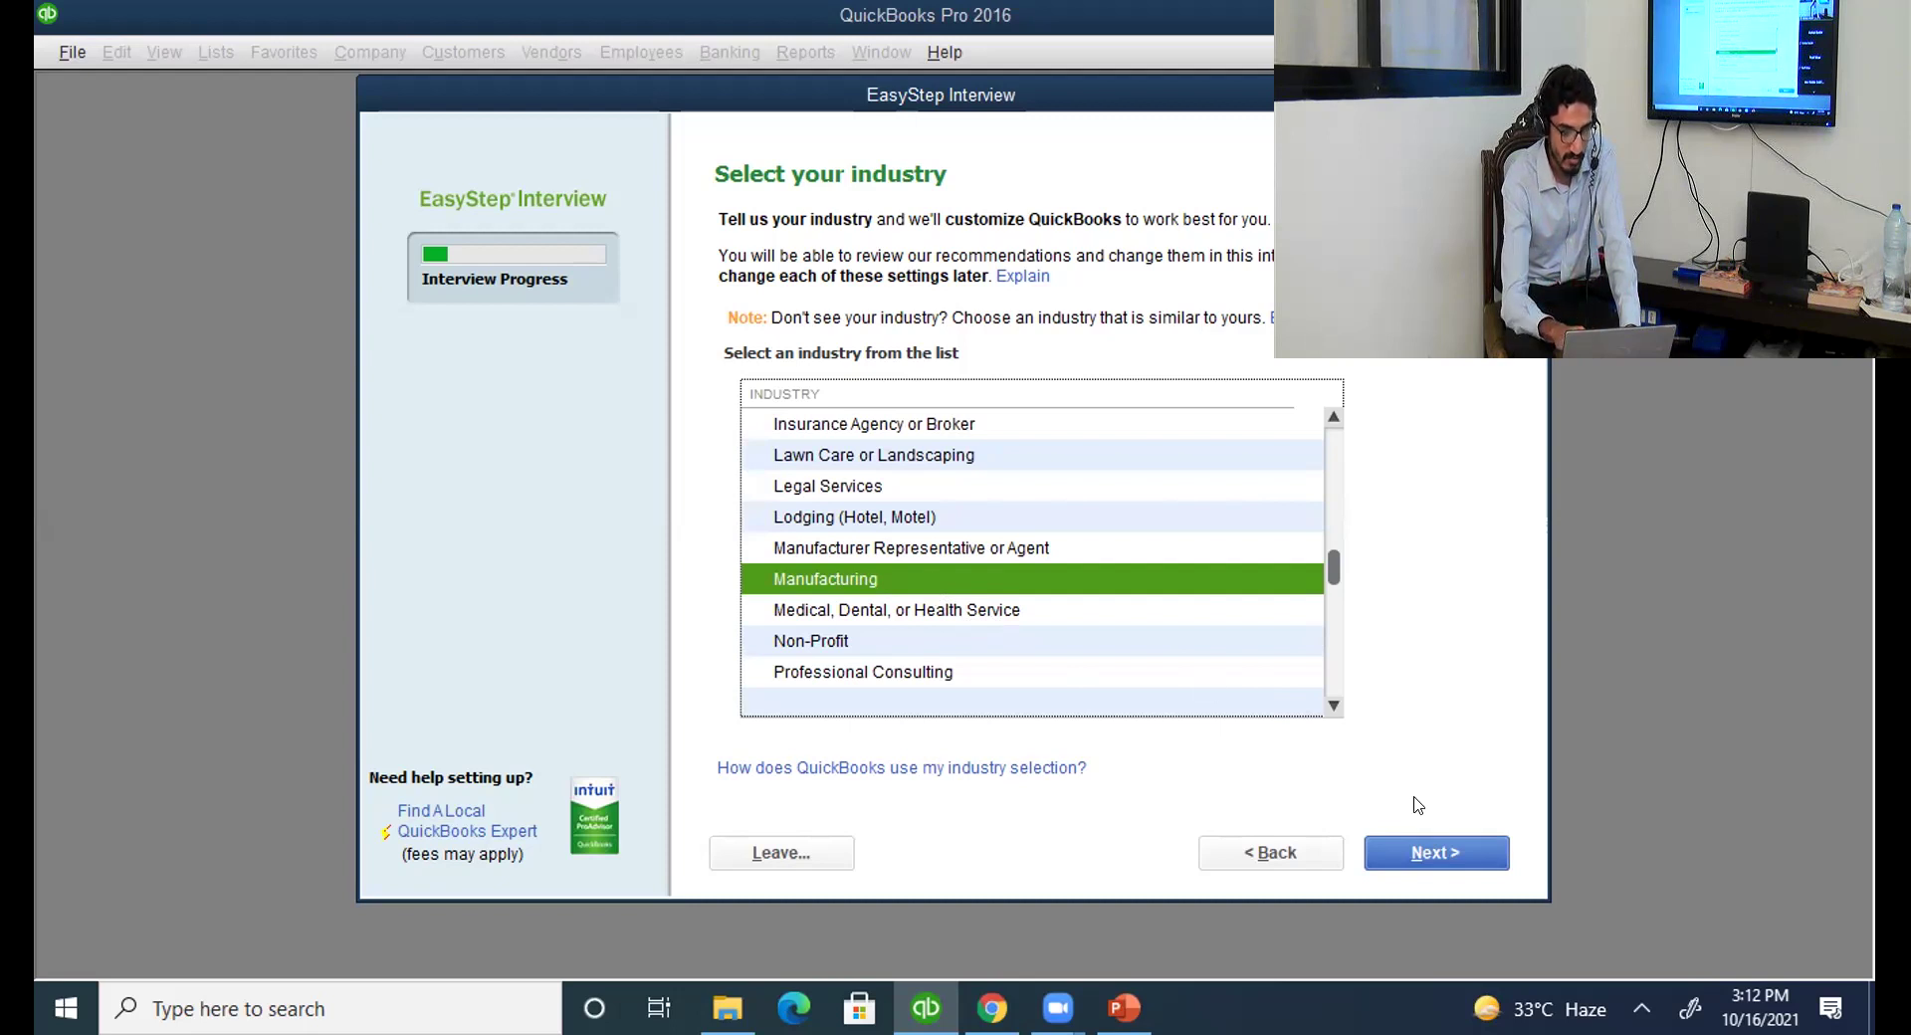
{"action": "left_click", "coordinate": [1423, 853]}
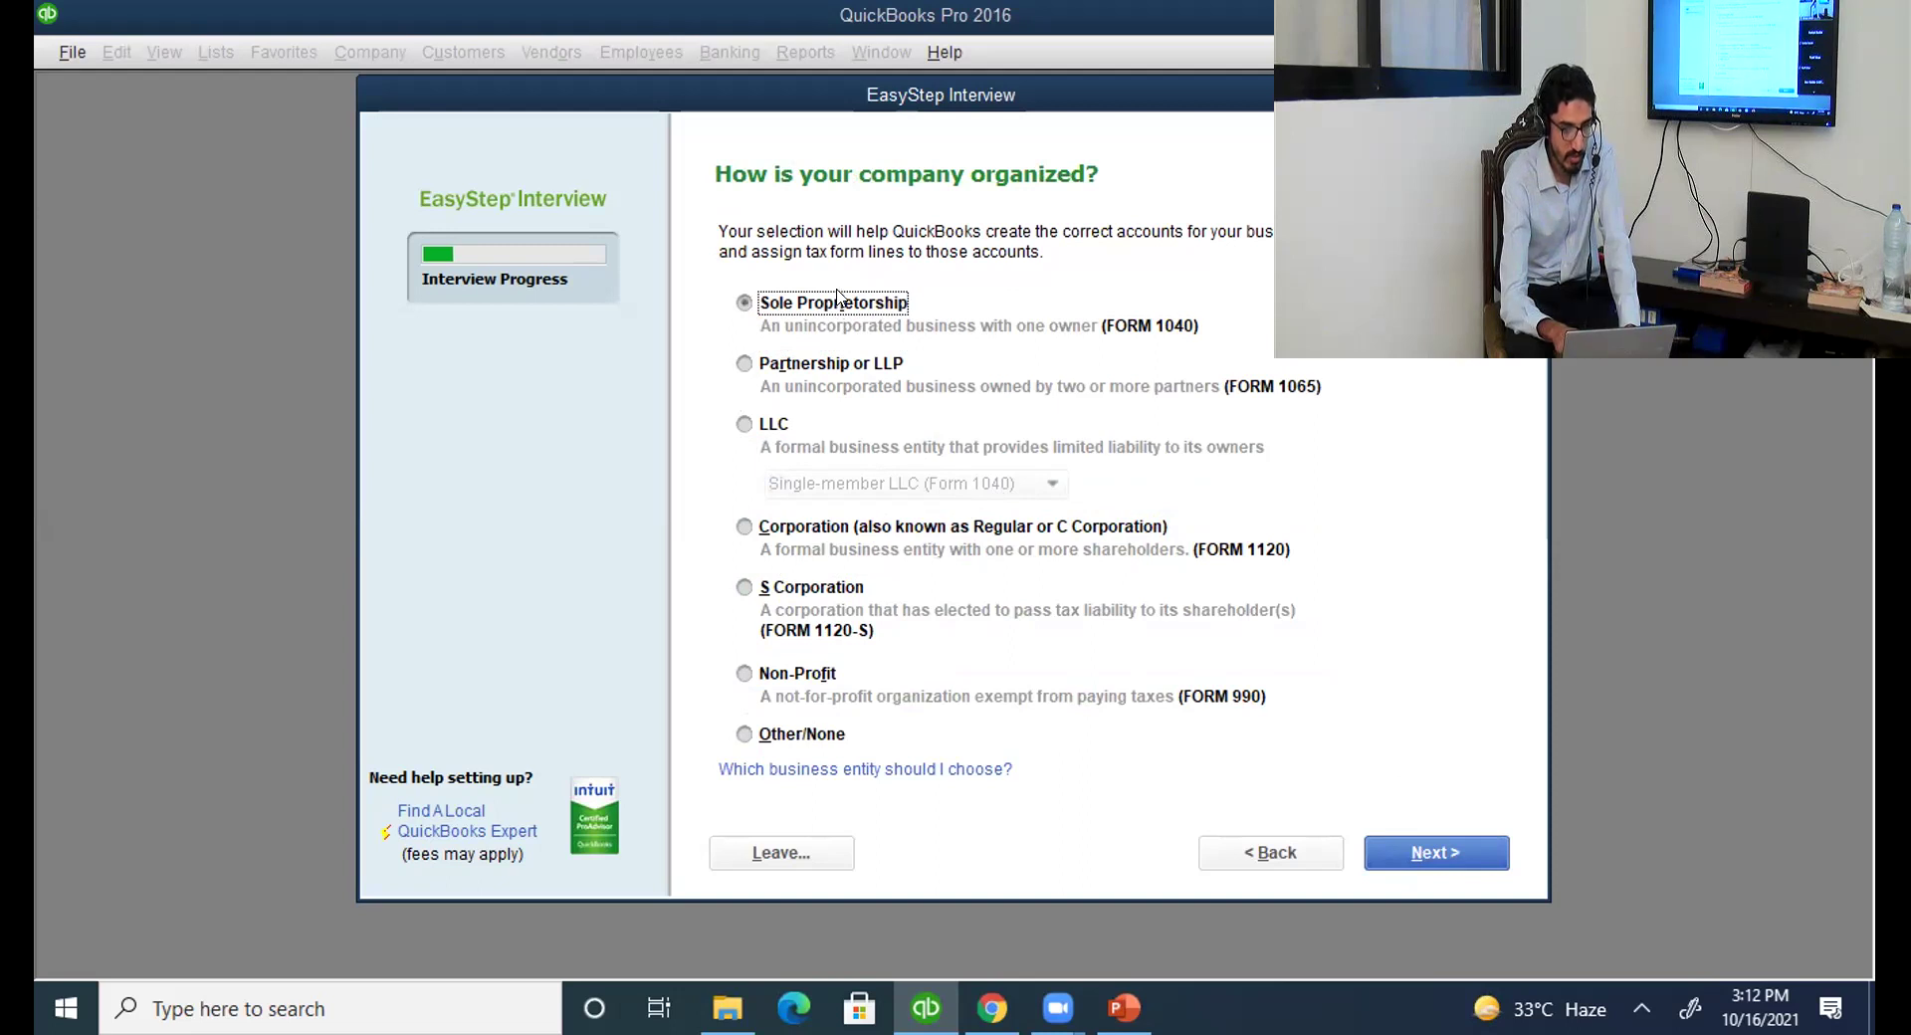
Organize the company as a Corporation and set January as the fiscal year's first month.
{"action": "left_click", "coordinate": [798, 524]}
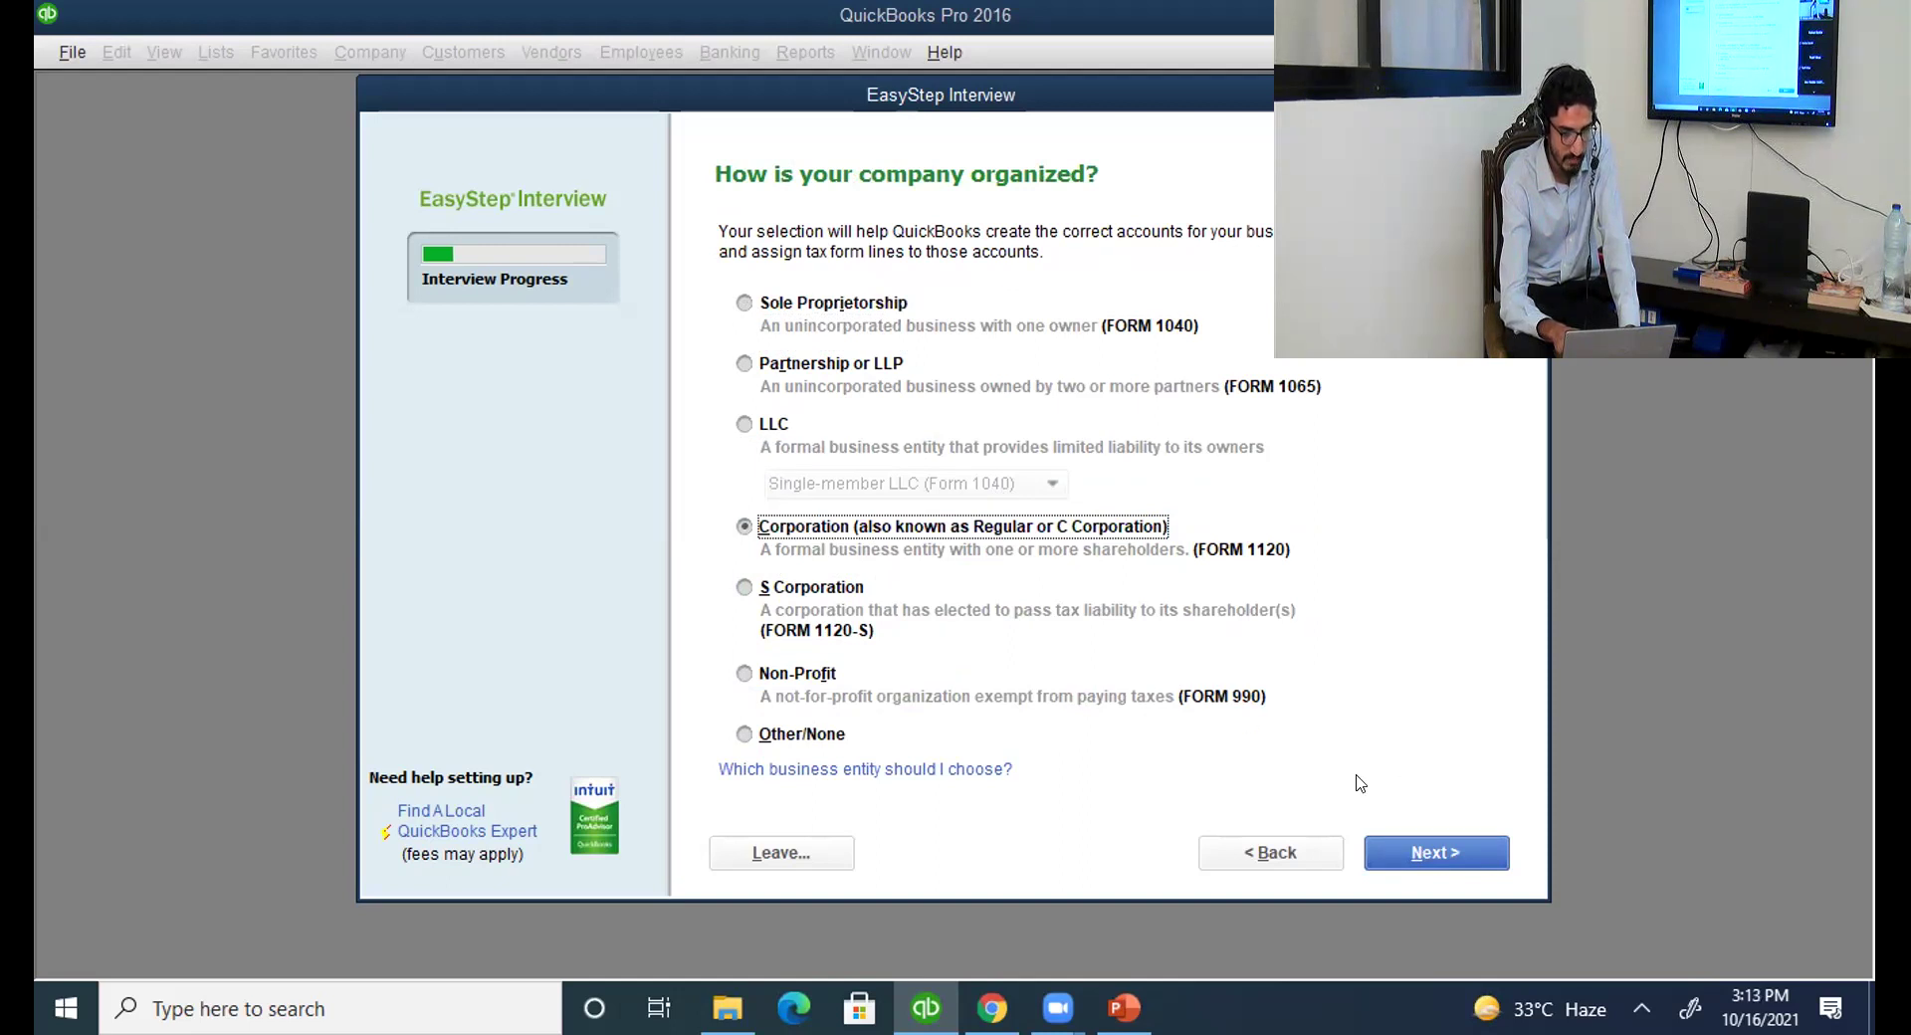
{"action": "left_click", "coordinate": [1404, 851]}
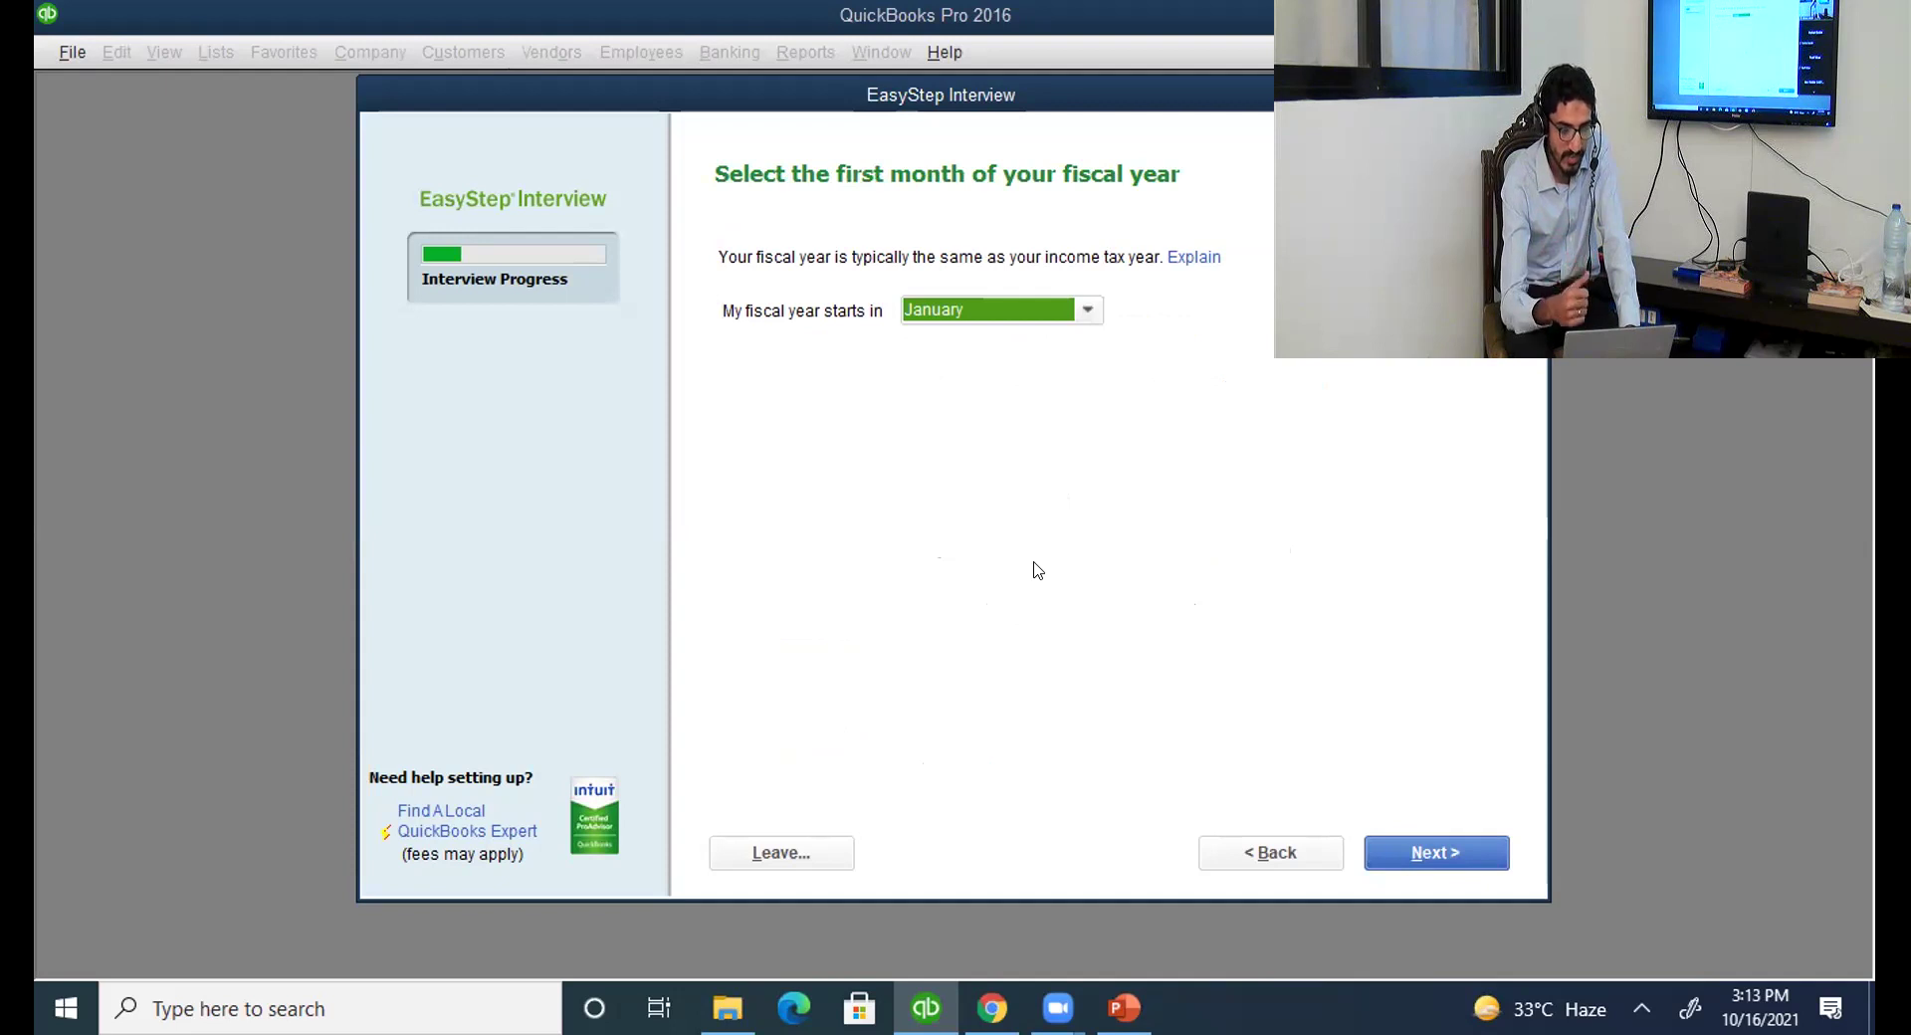
{"action": "left_click", "coordinate": [1086, 311]}
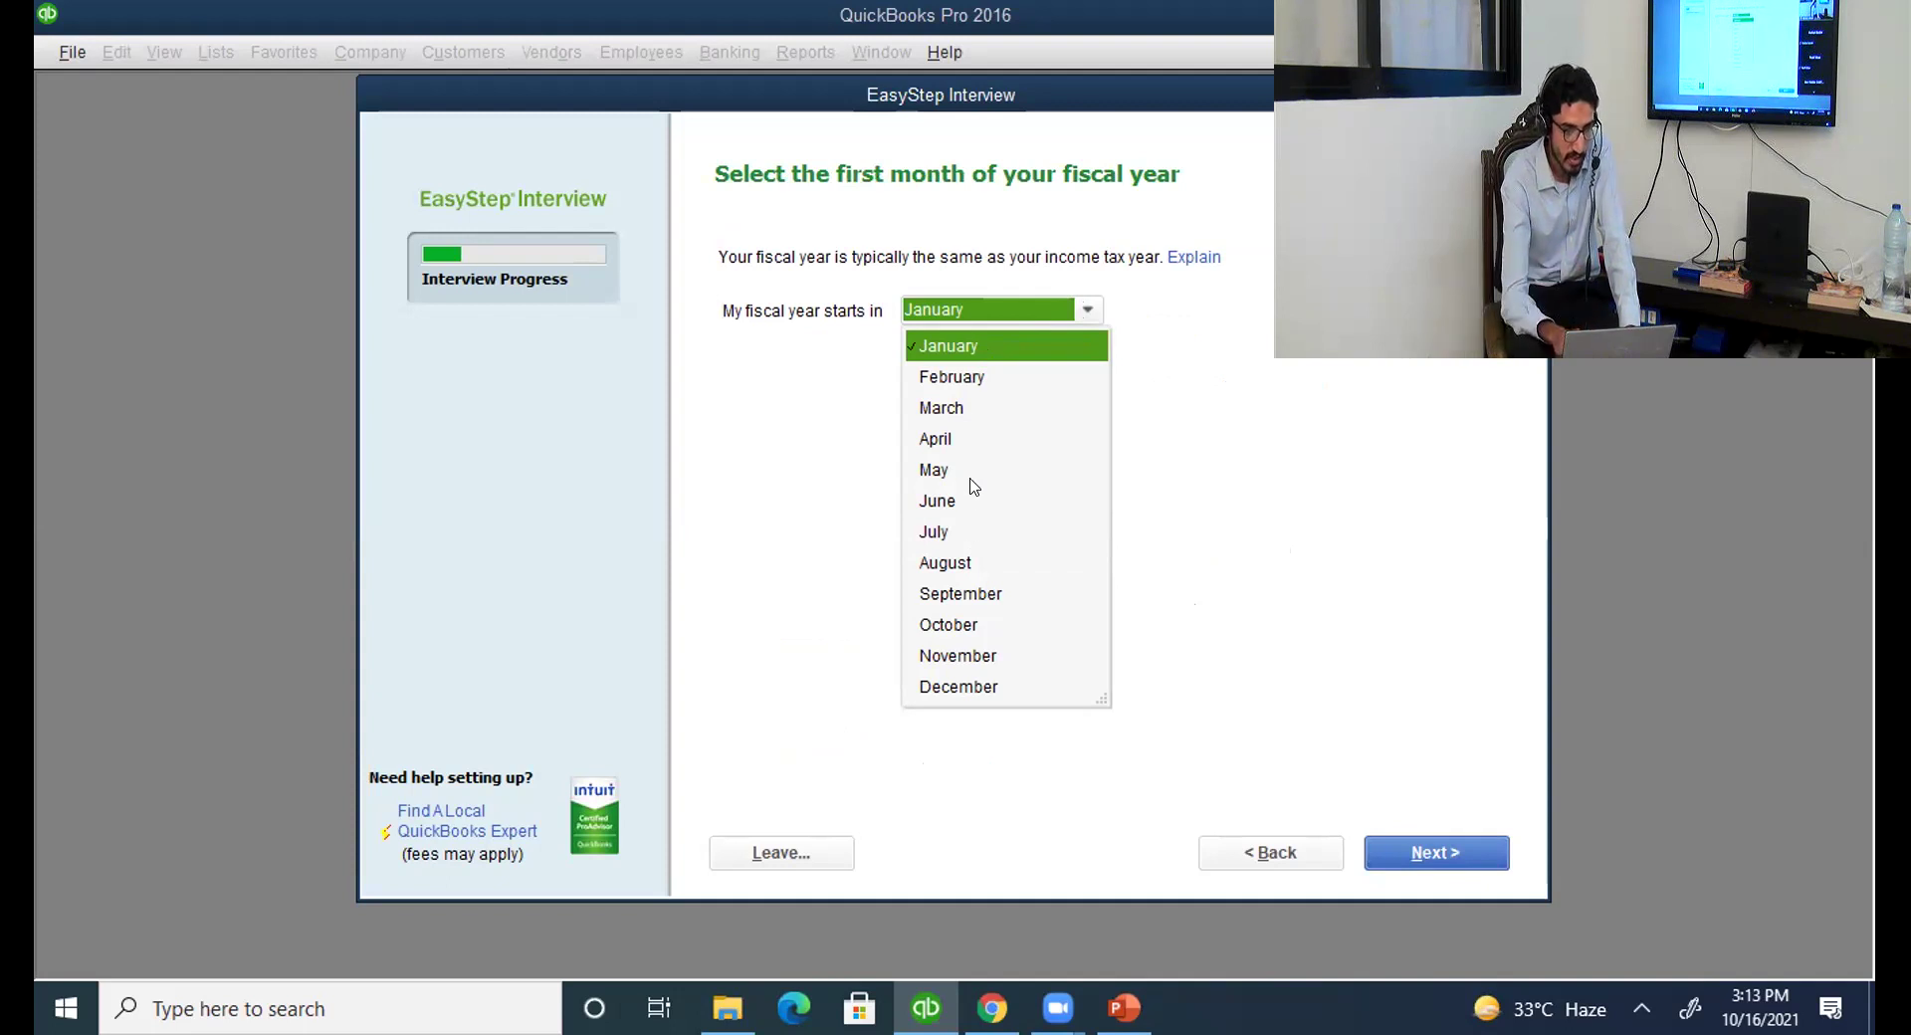
{"action": "left_click", "coordinate": [972, 348]}
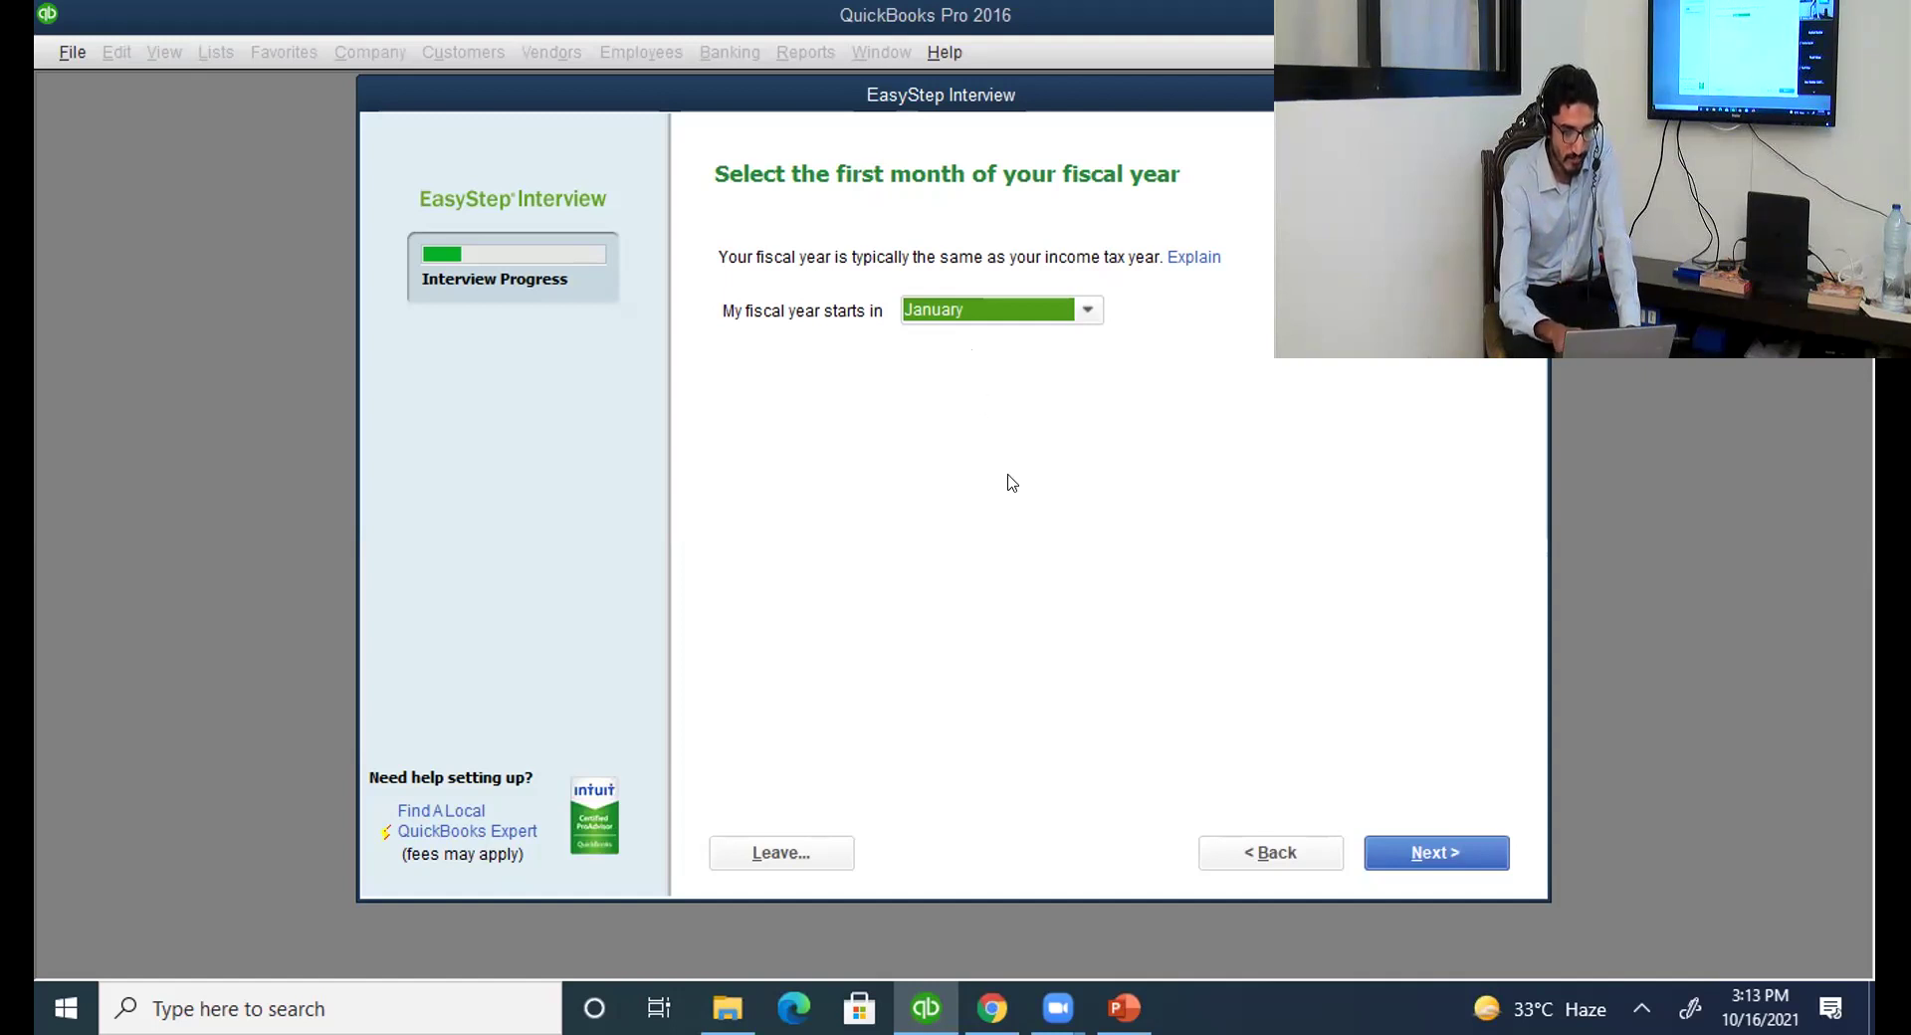
Continue past the fiscal year page without an administrator password to reach the file save dialog.
{"action": "left_click", "coordinate": [1405, 854]}
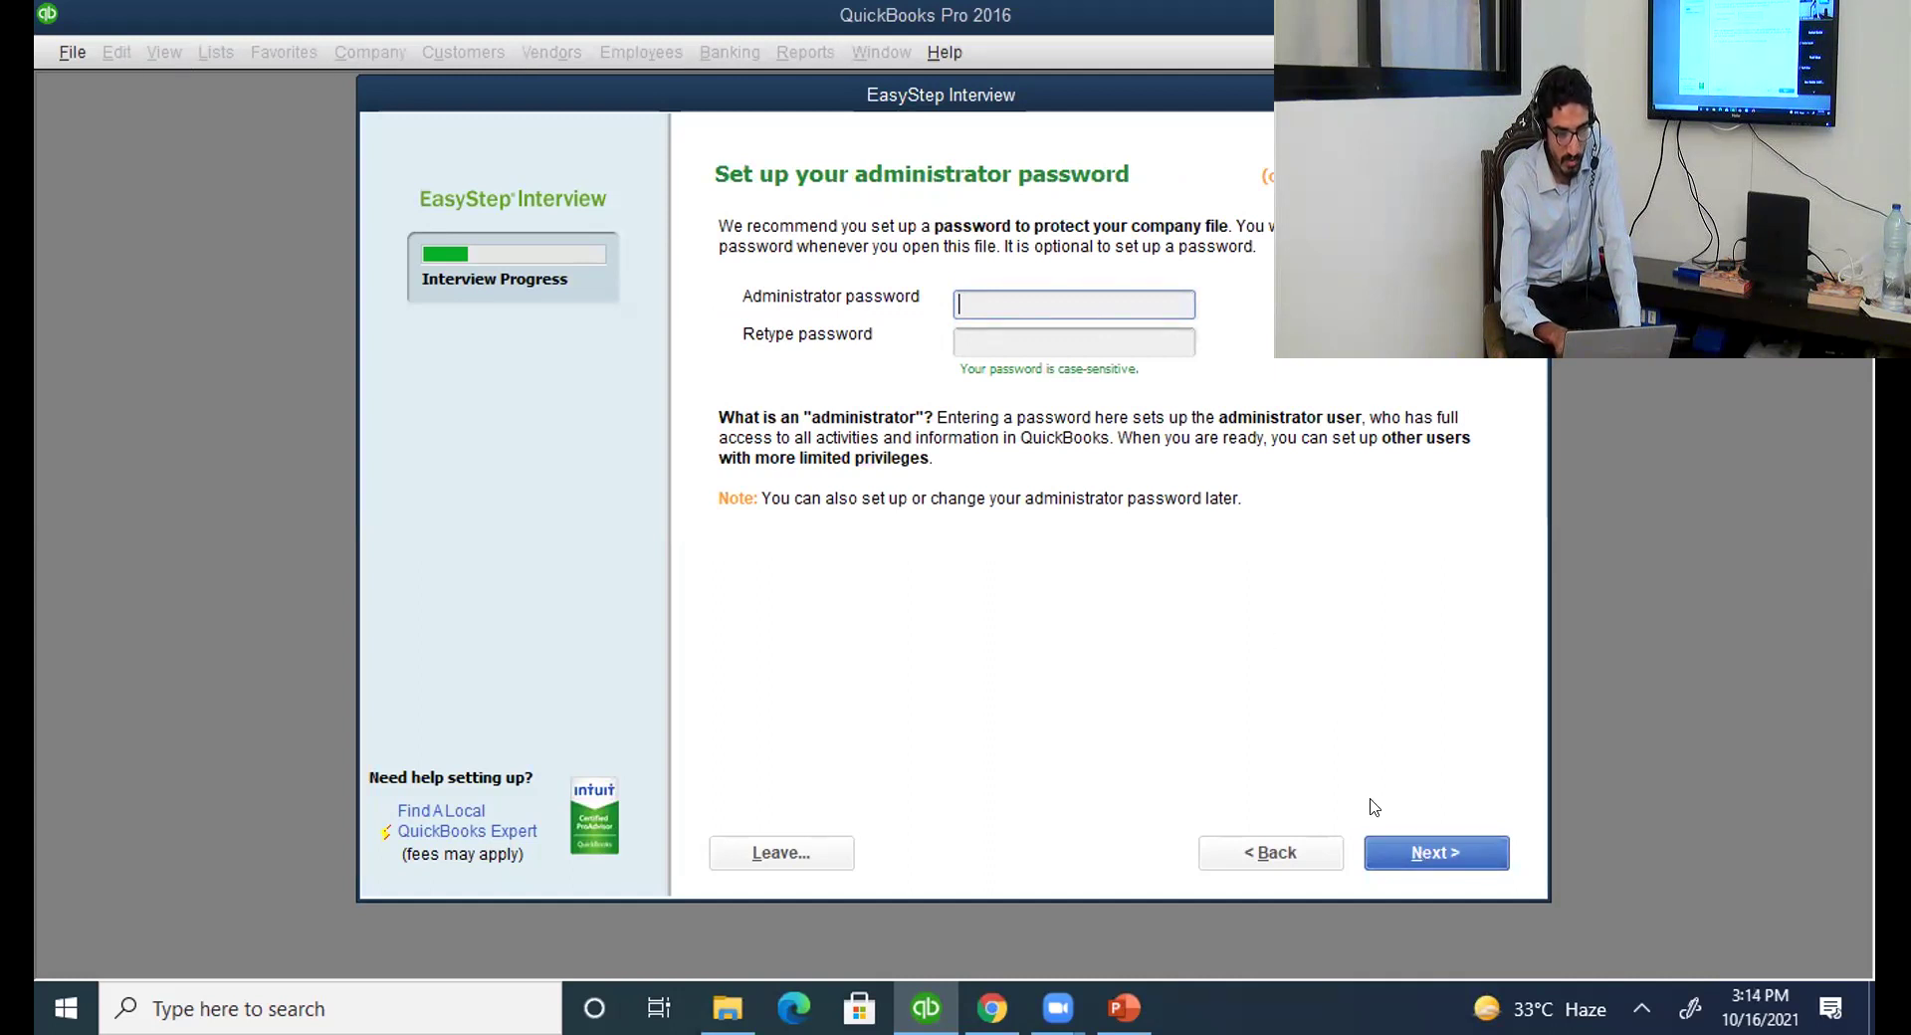
{"action": "left_click", "coordinate": [1413, 858]}
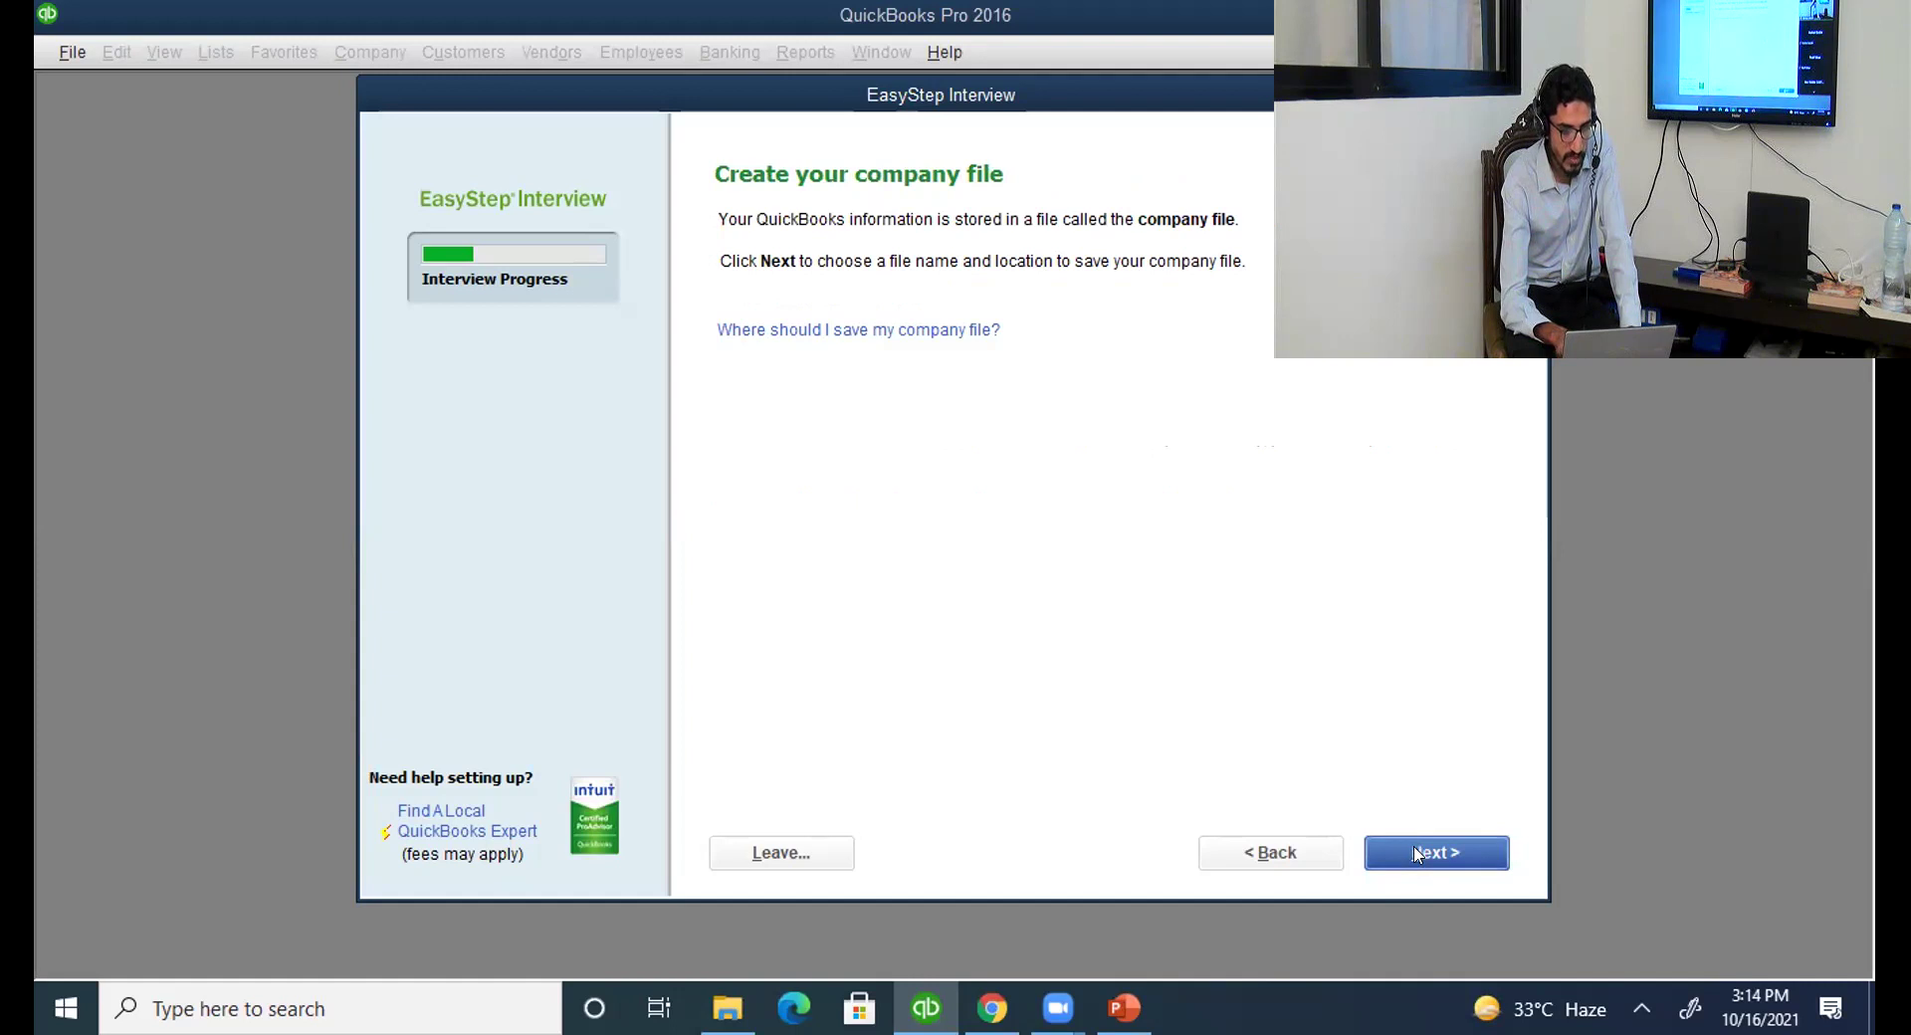
{"action": "key", "text": "Return"}
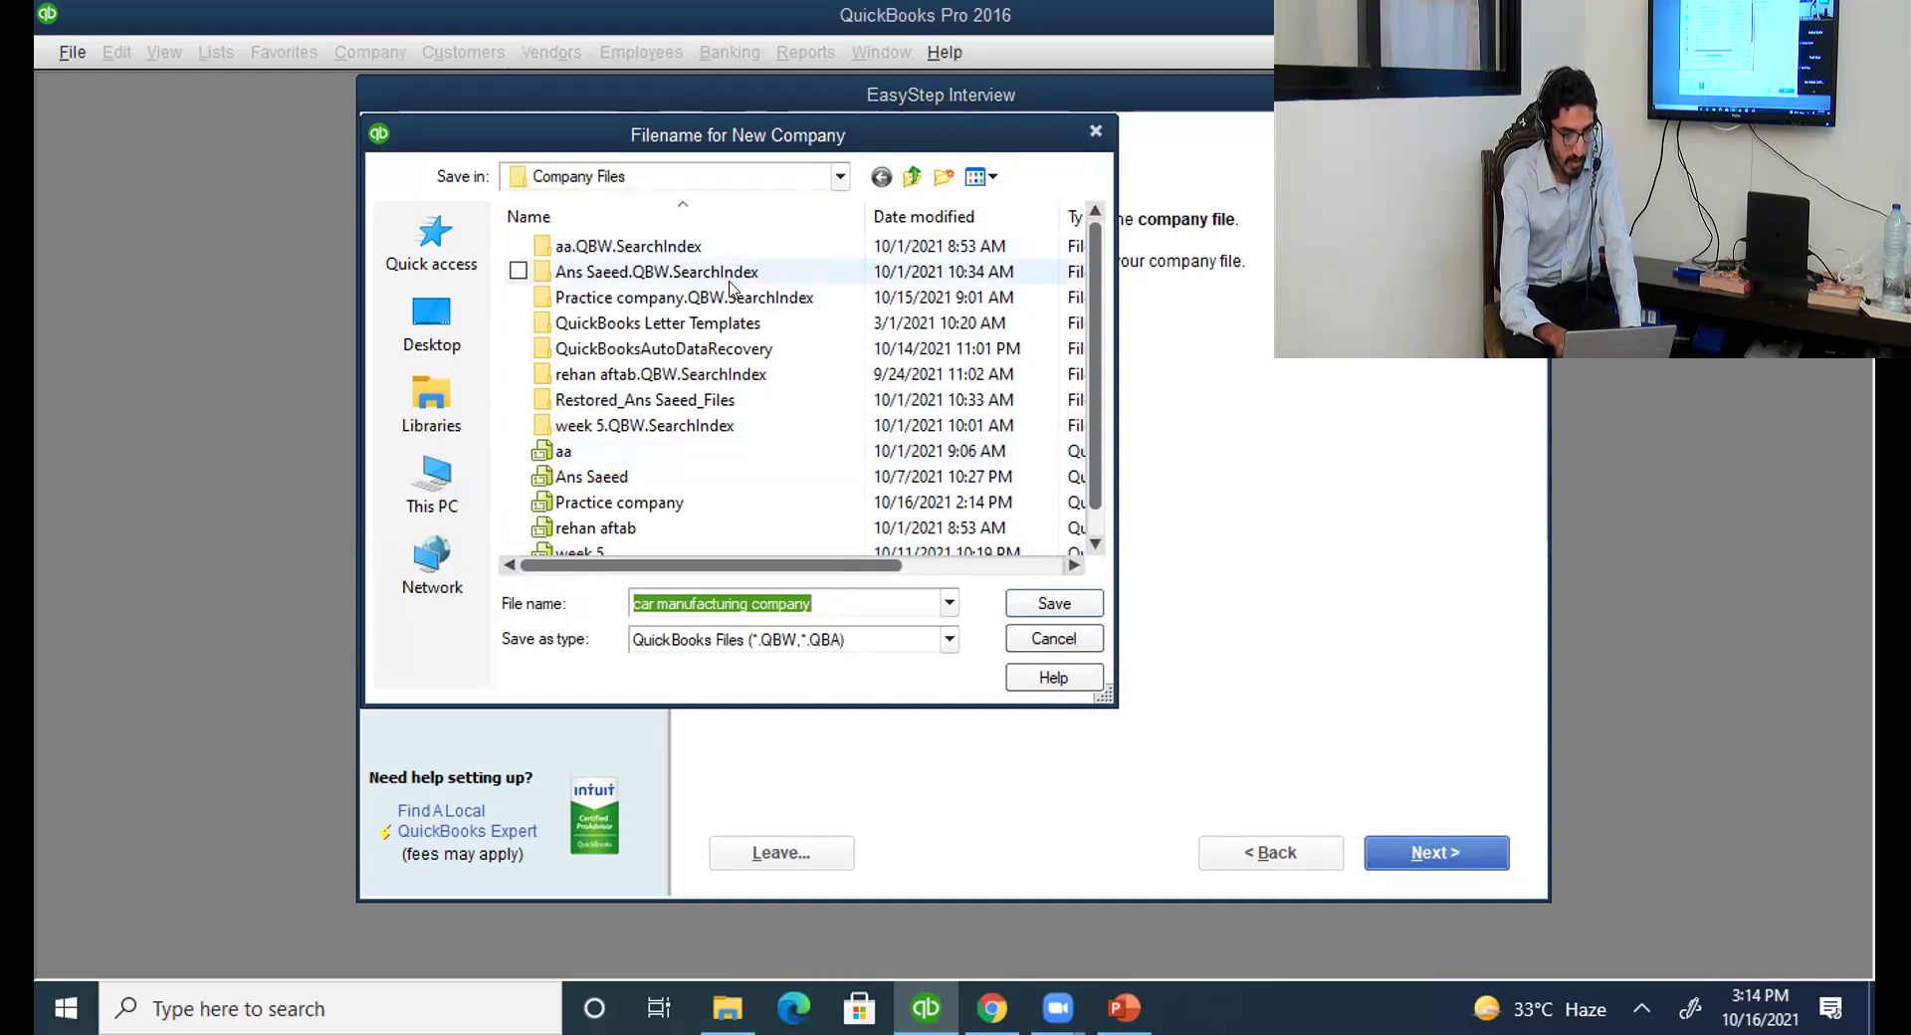
Choose Company Files as the save folder, keep the name 'car manufacturing company', and save.
{"action": "left_click", "coordinate": [839, 178]}
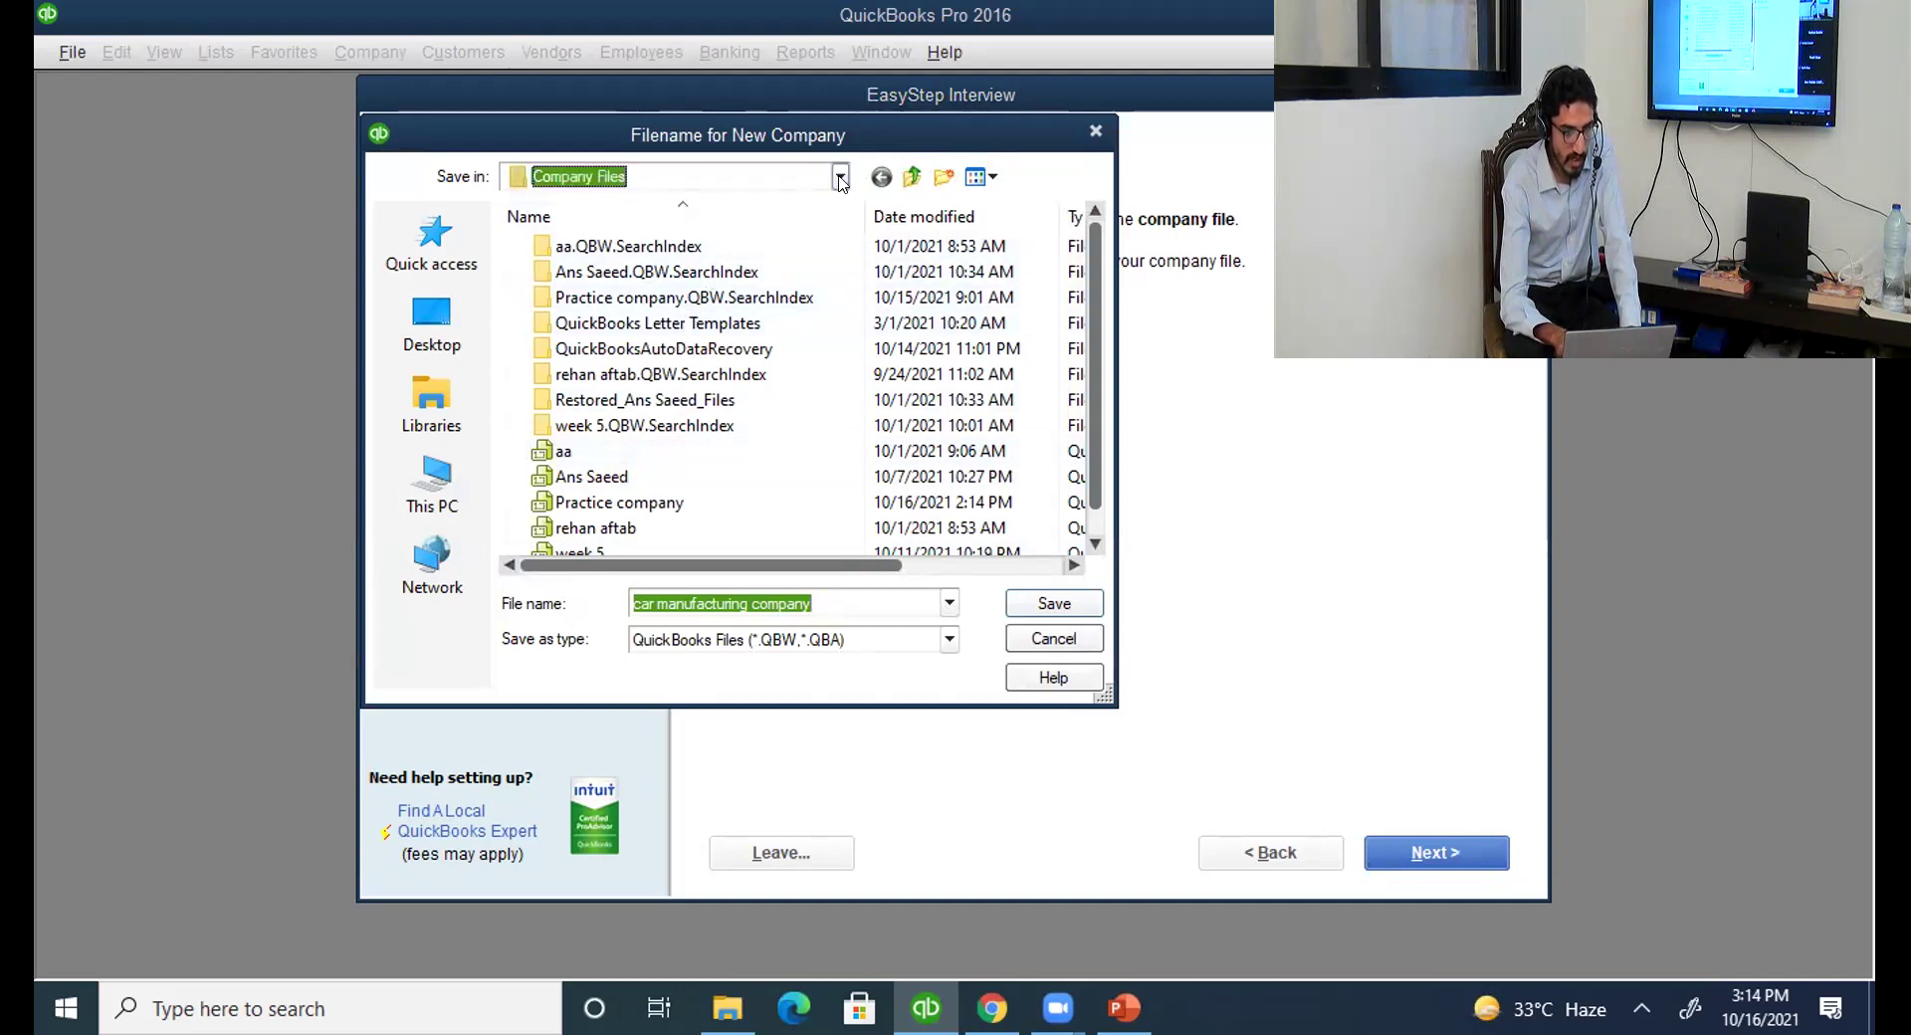
{"action": "left_click", "coordinate": [839, 177]}
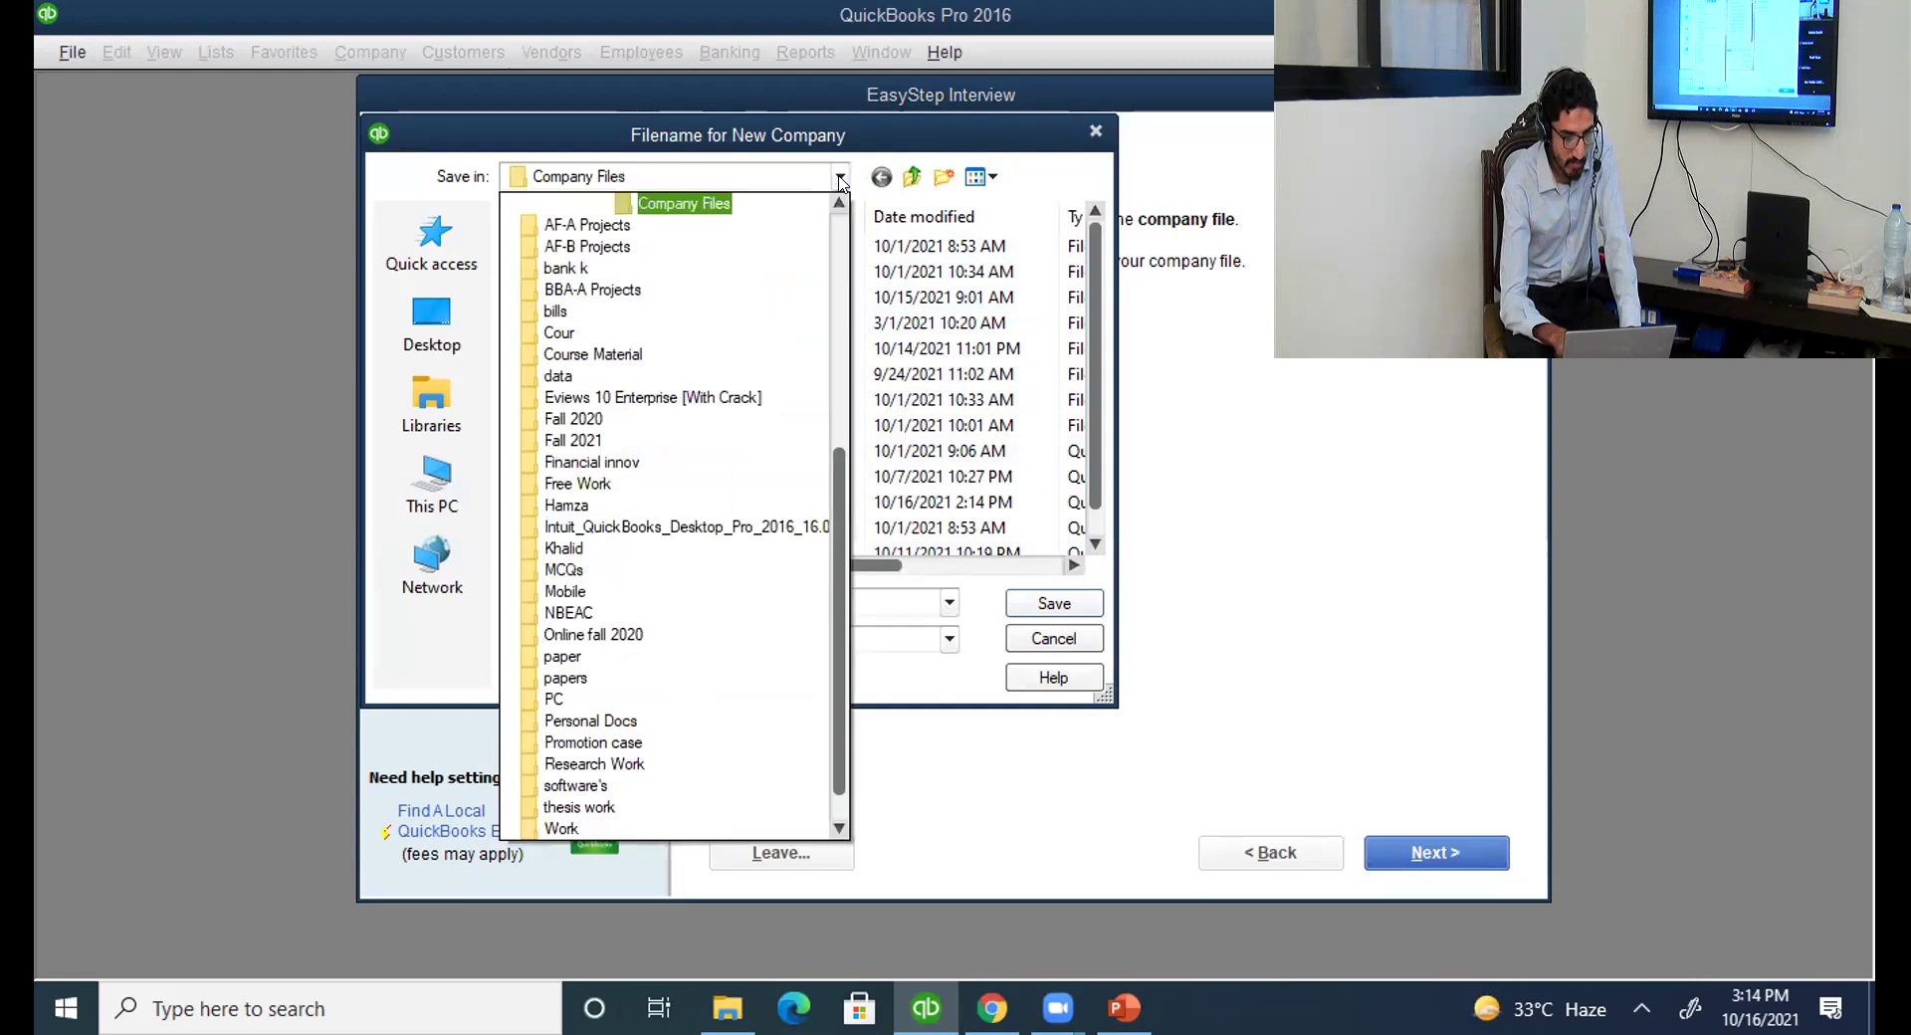
{"action": "left_click", "coordinate": [723, 204]}
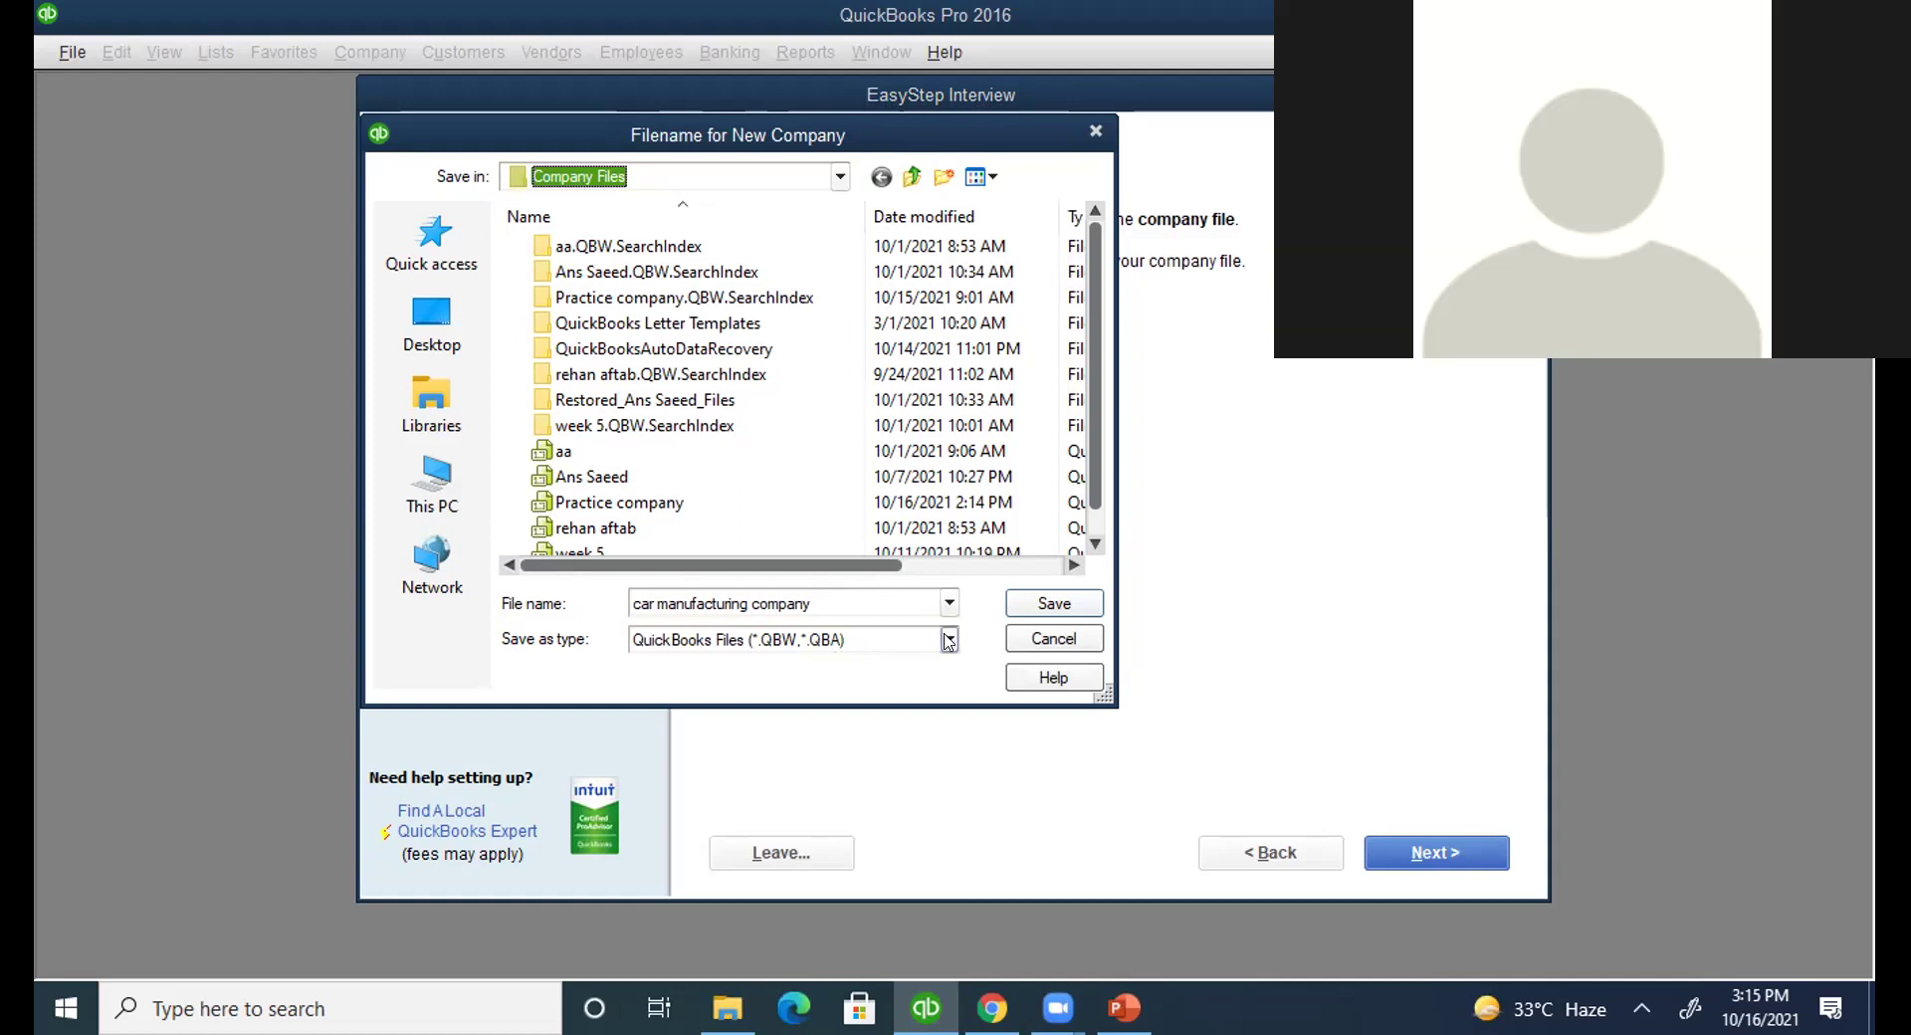
{"action": "left_click", "coordinate": [1040, 609]}
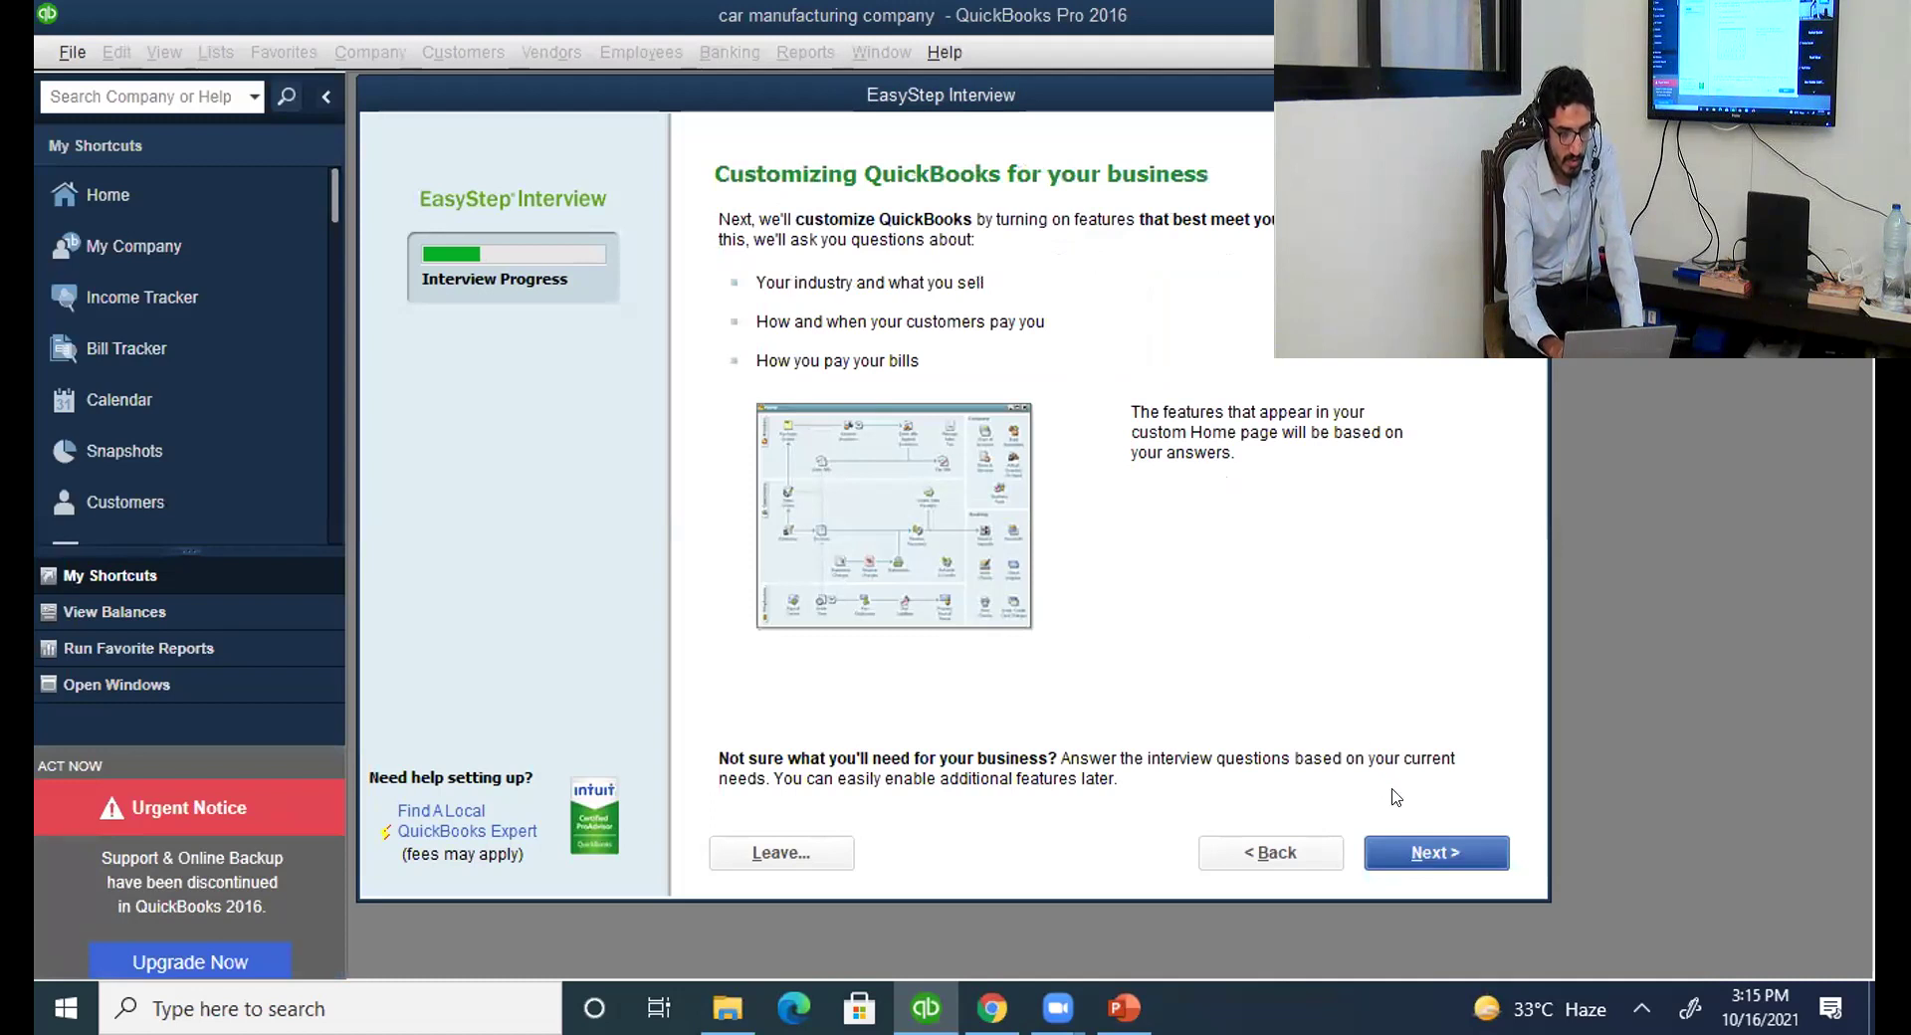
Move past the Customizing QuickBooks page once the company file is created.
{"action": "left_click", "coordinate": [1407, 861]}
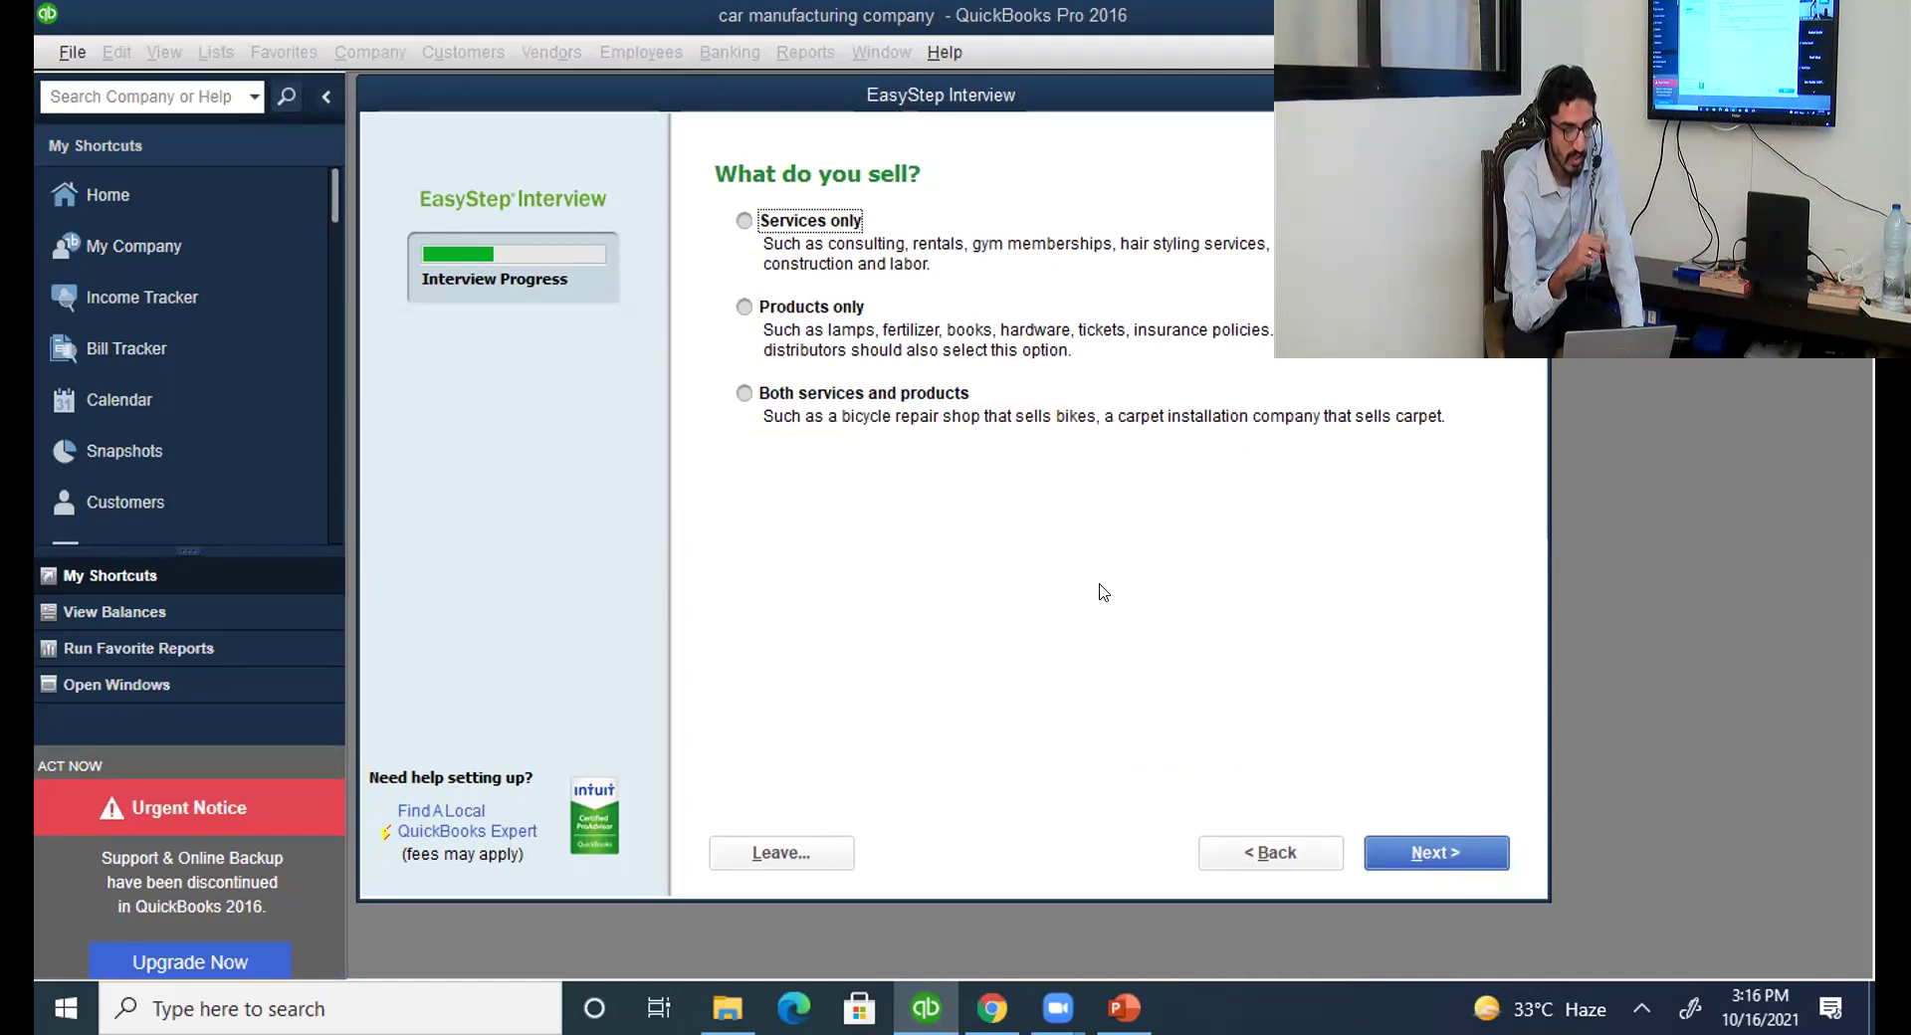
Select 'Both services and products' as what the company sells and continue to sales tax.
{"action": "left_click", "coordinate": [759, 312]}
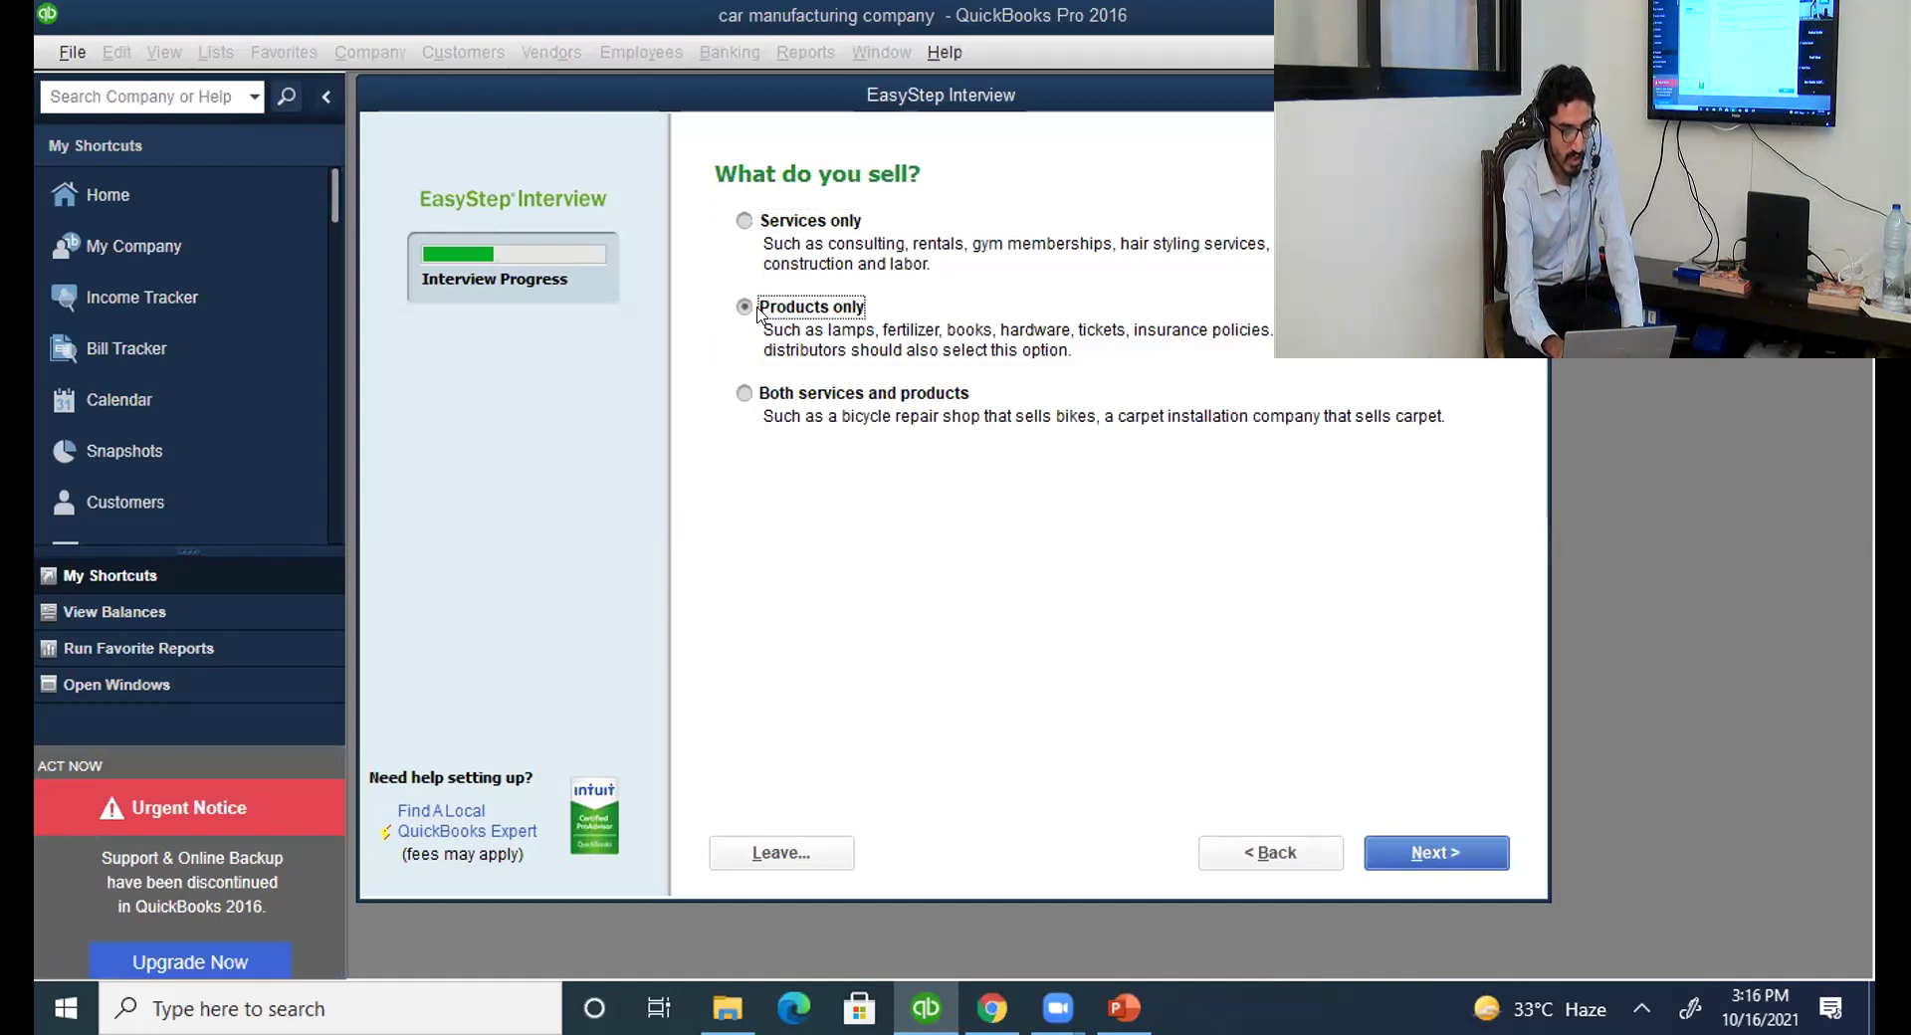
{"action": "left_click", "coordinate": [750, 396]}
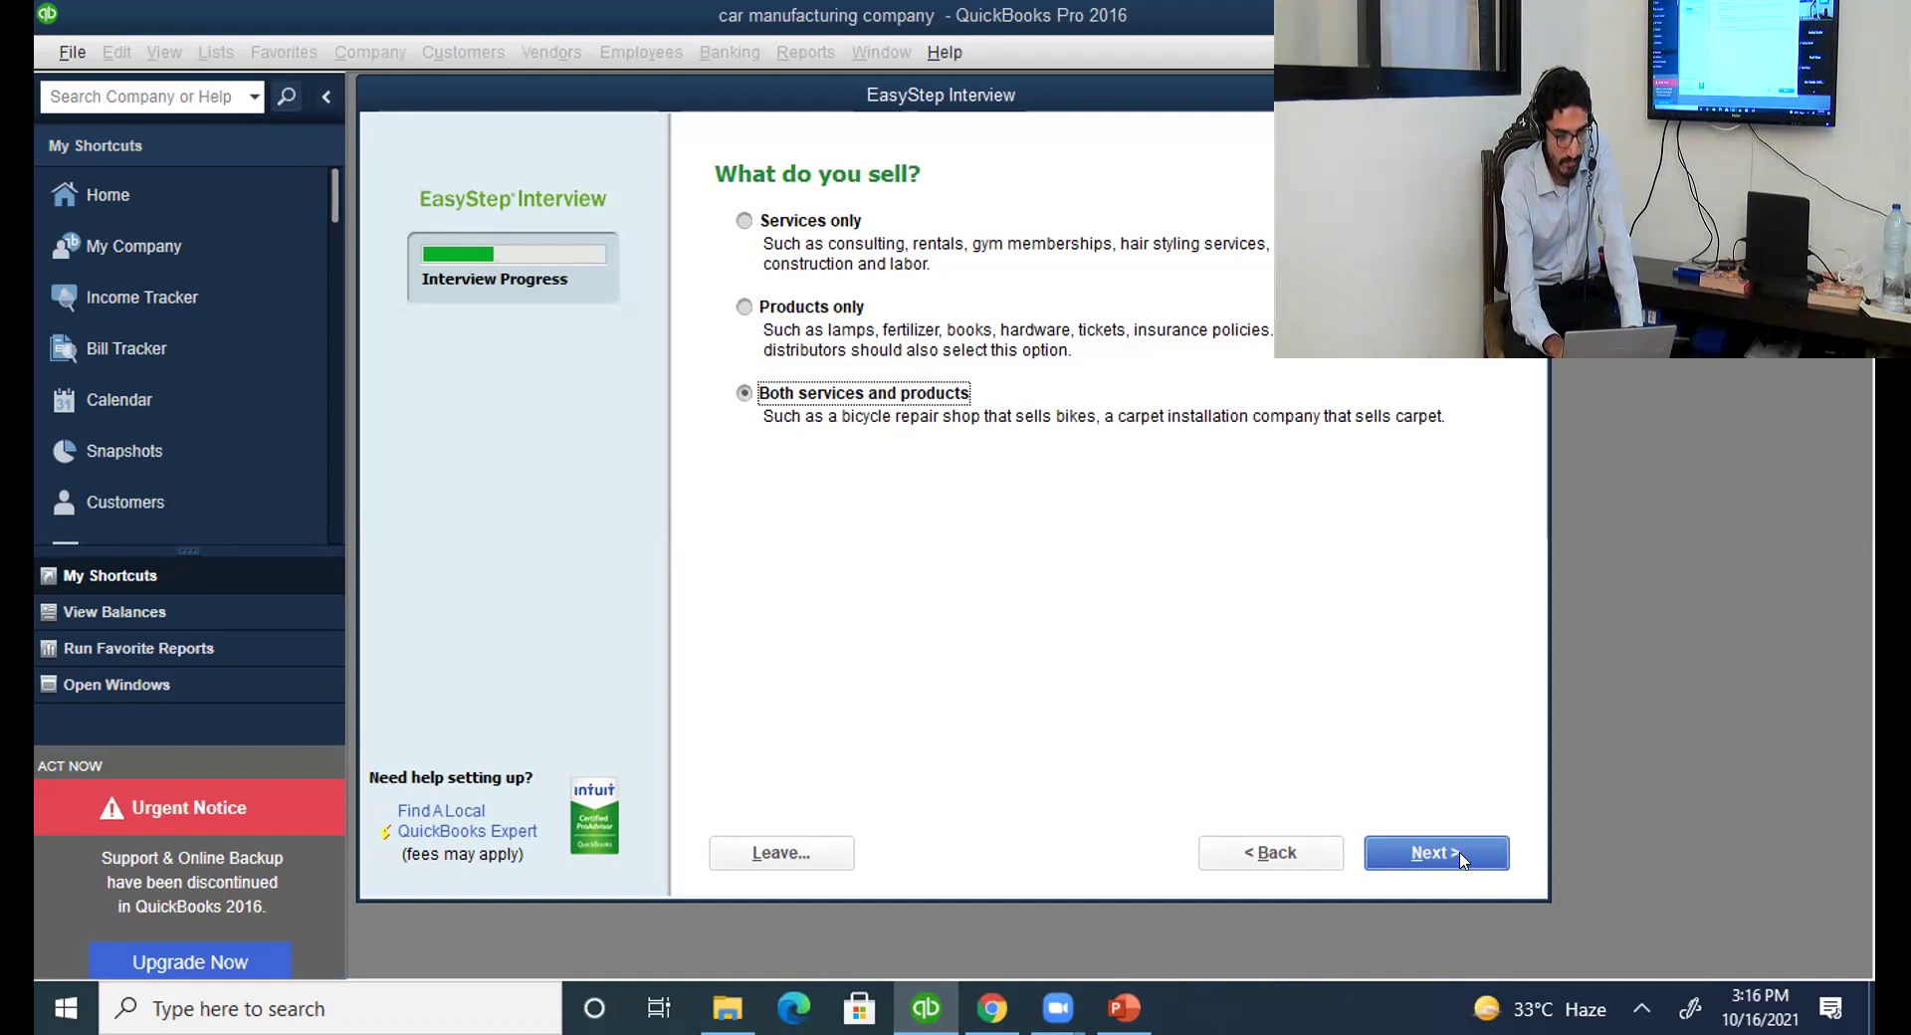
{"action": "left_click", "coordinate": [1459, 856]}
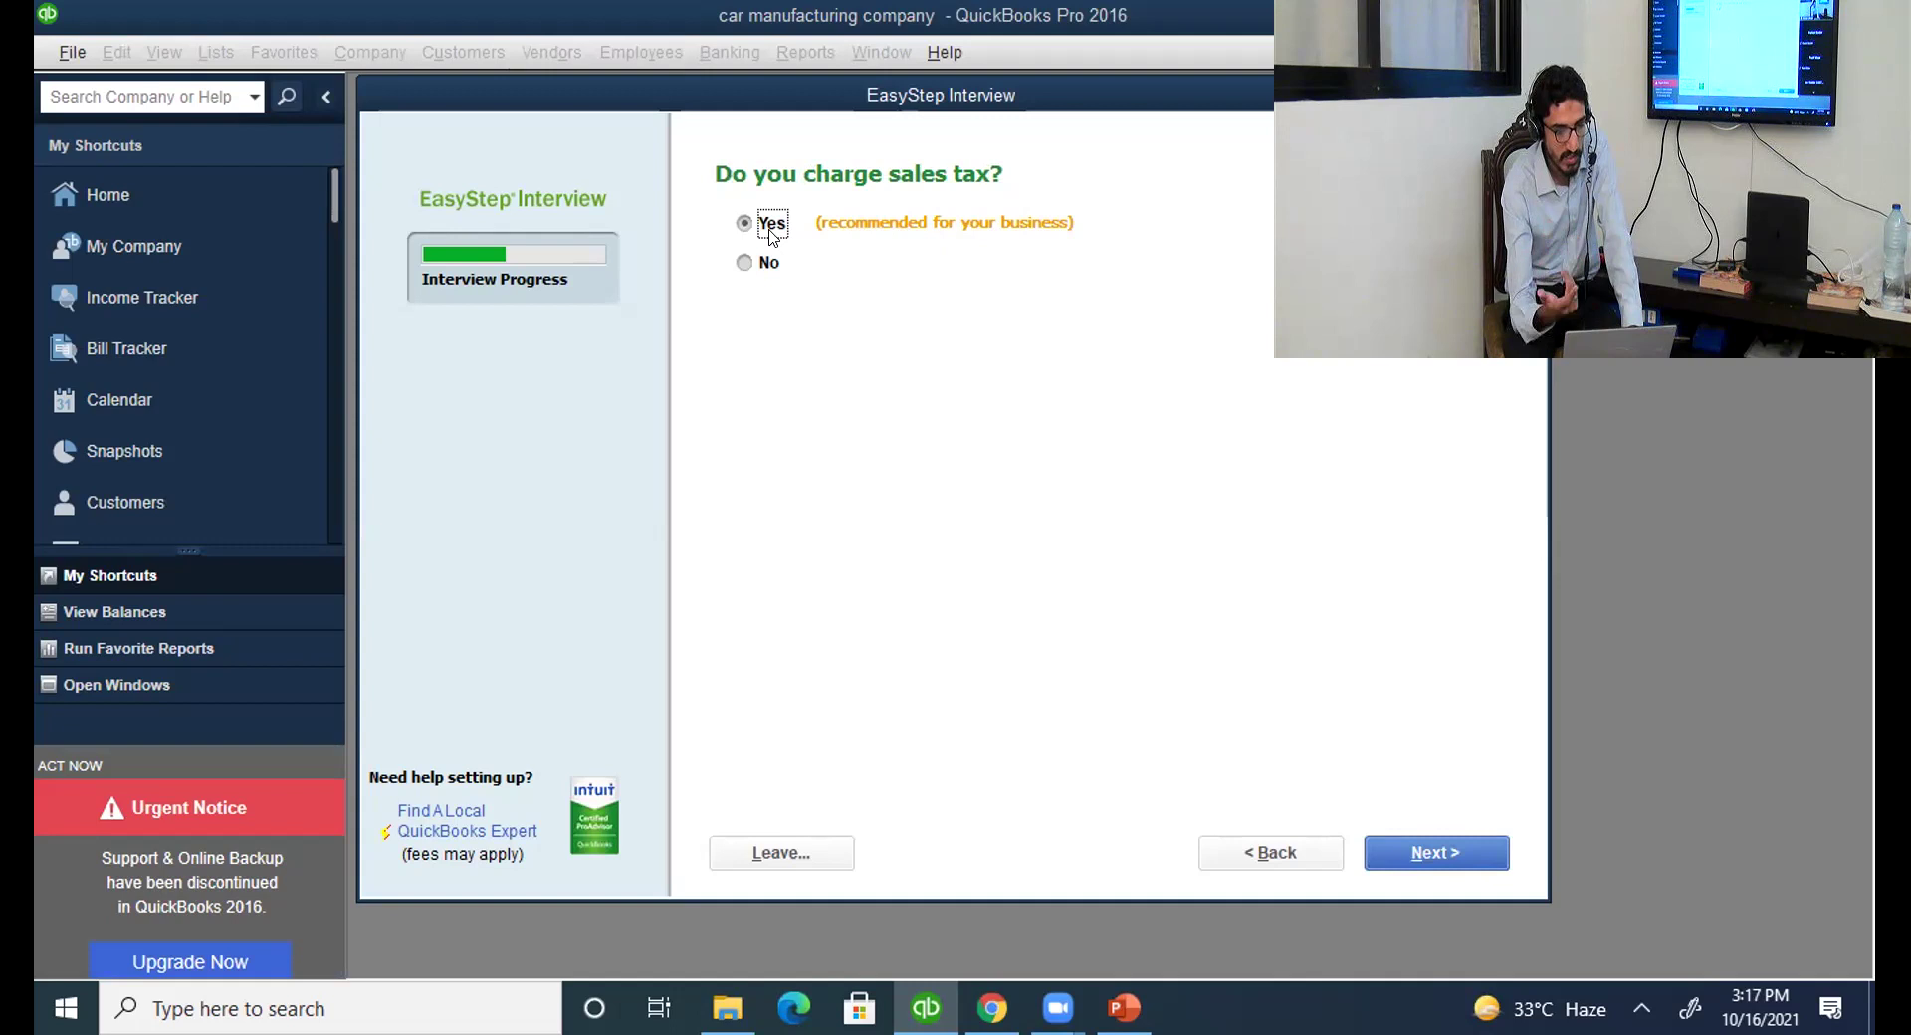
Keep sales tax, enable estimates, decline billing statements, and accept progress invoicing.
{"action": "left_click", "coordinate": [1442, 859]}
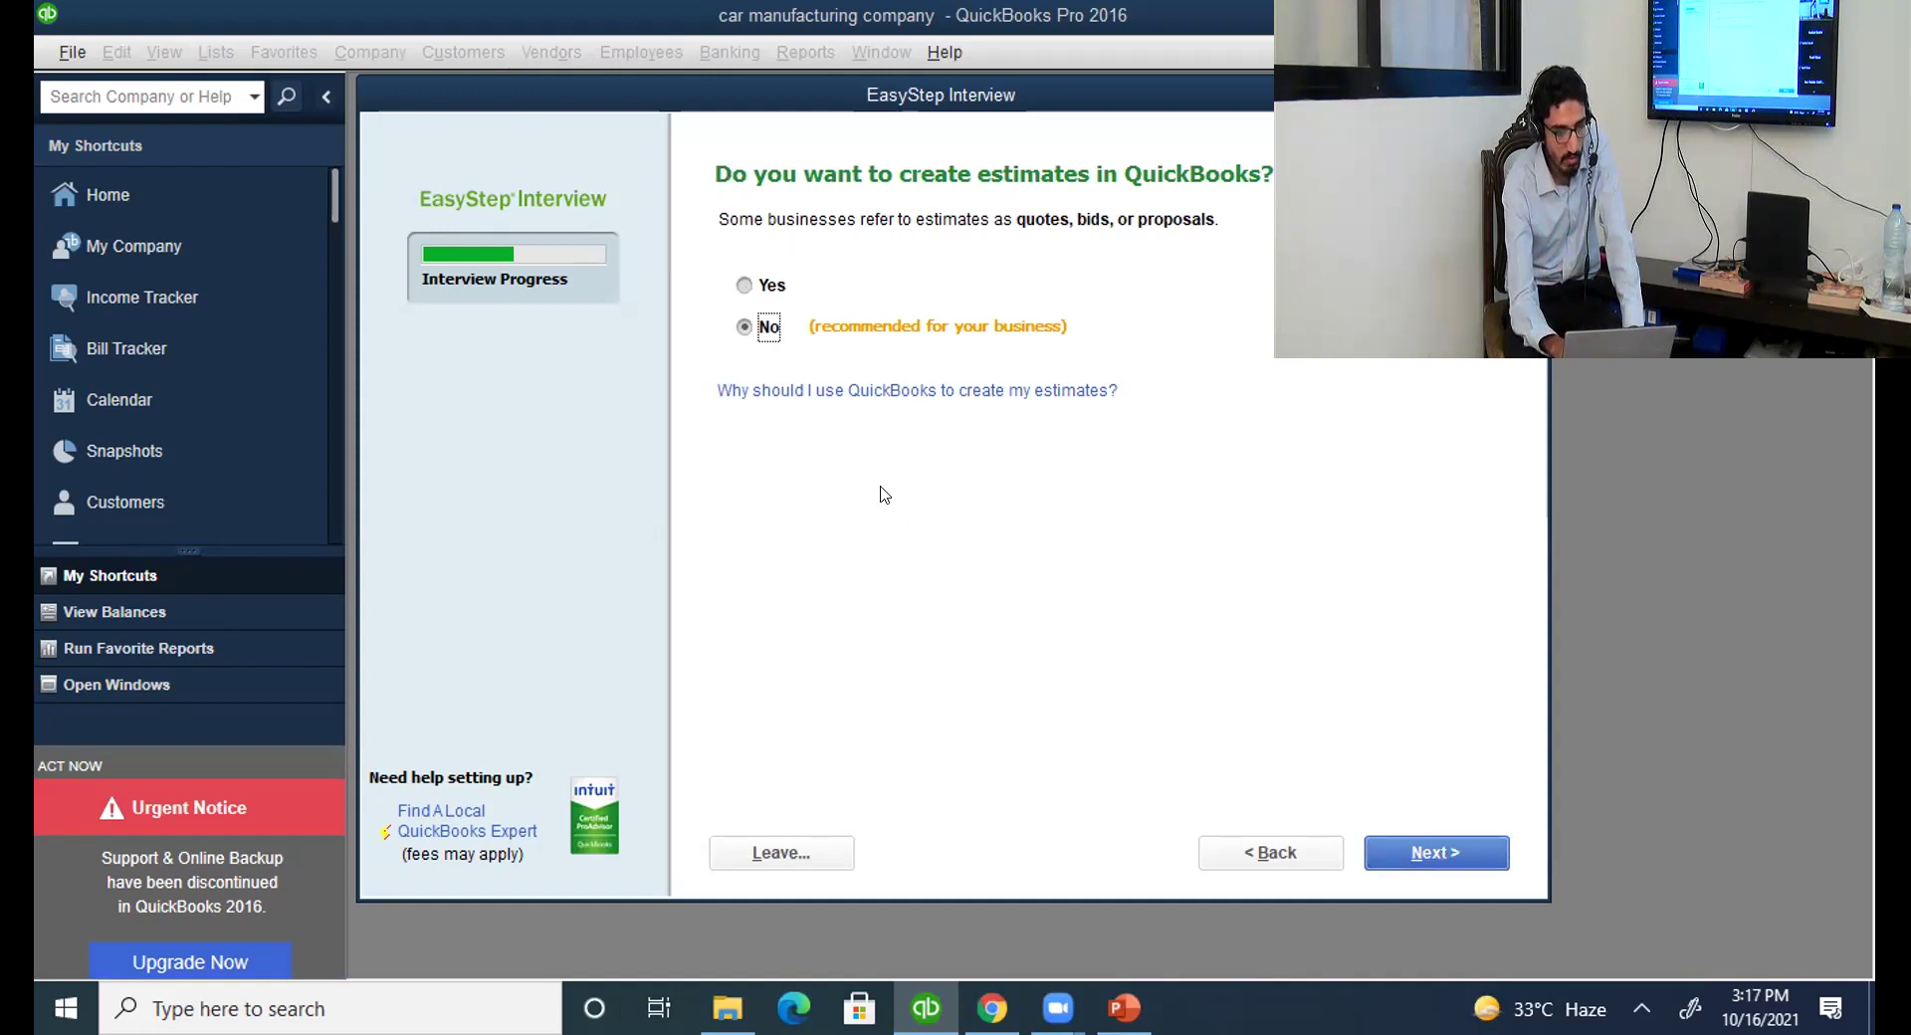
{"action": "left_click", "coordinate": [772, 291]}
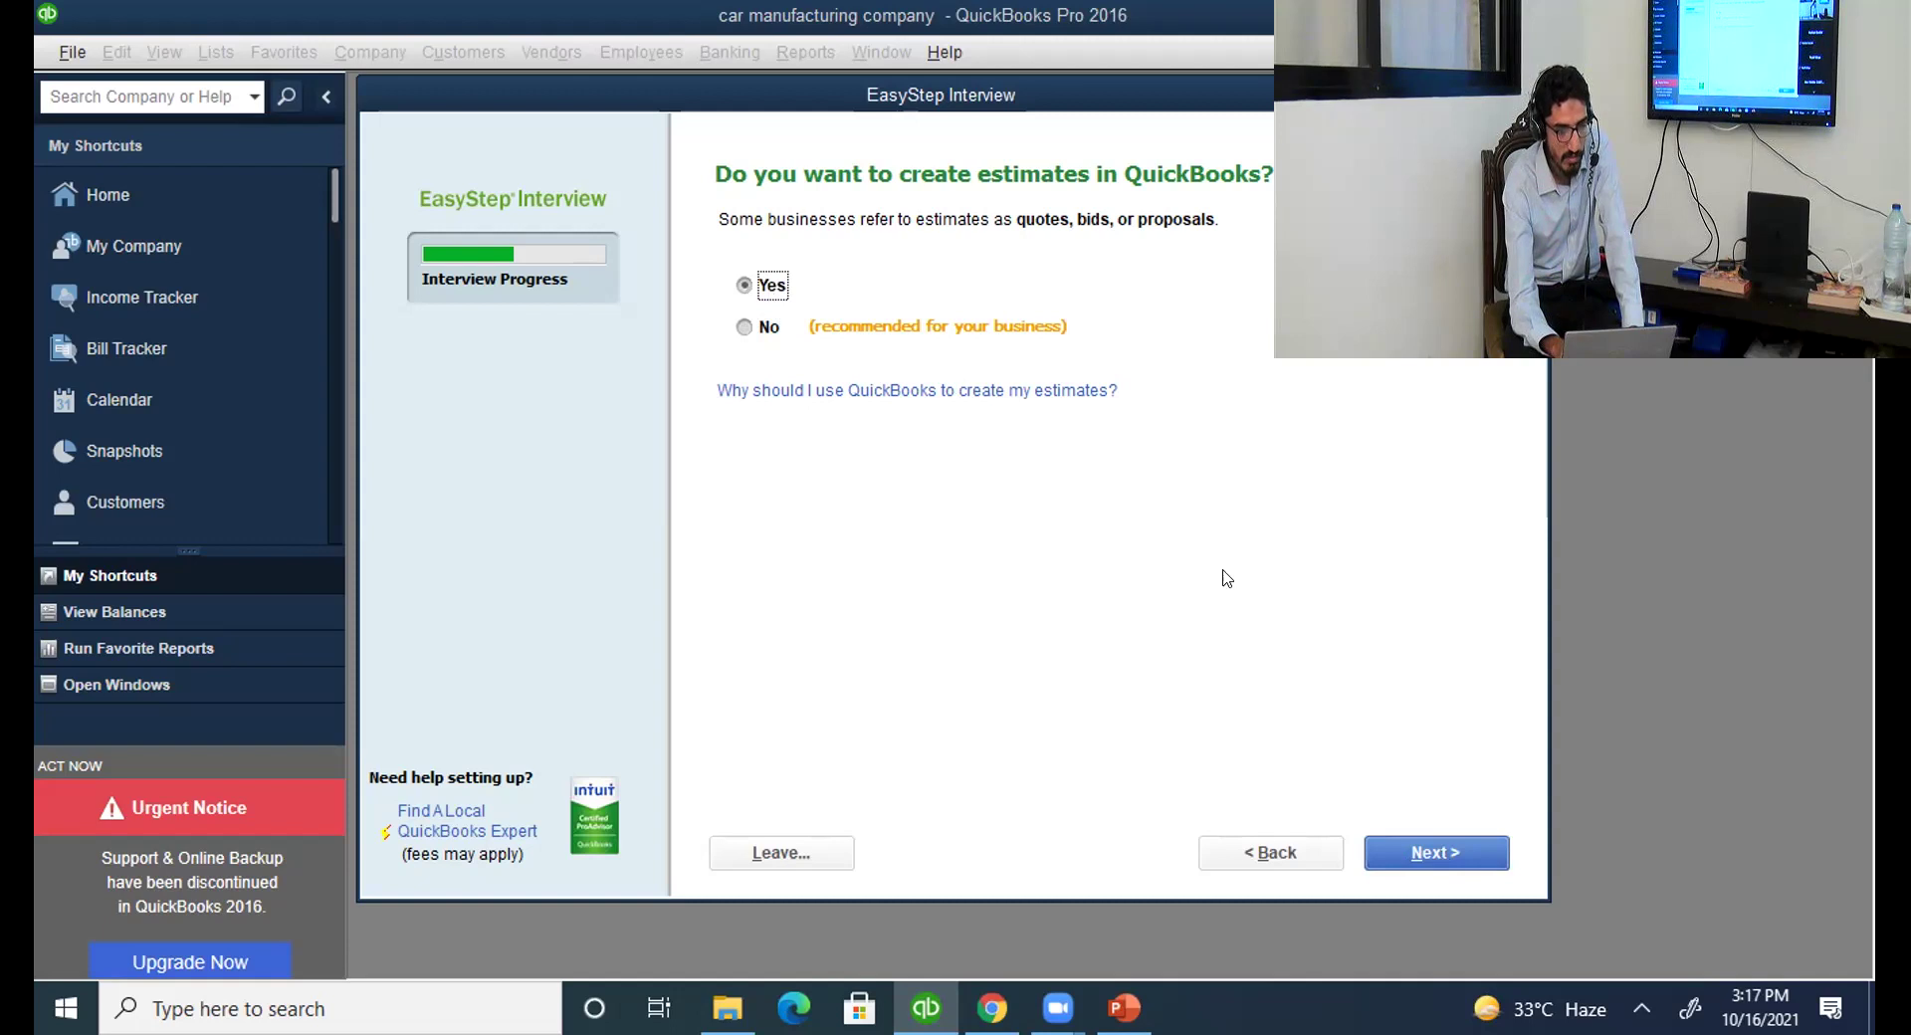
{"action": "left_click", "coordinate": [1422, 855]}
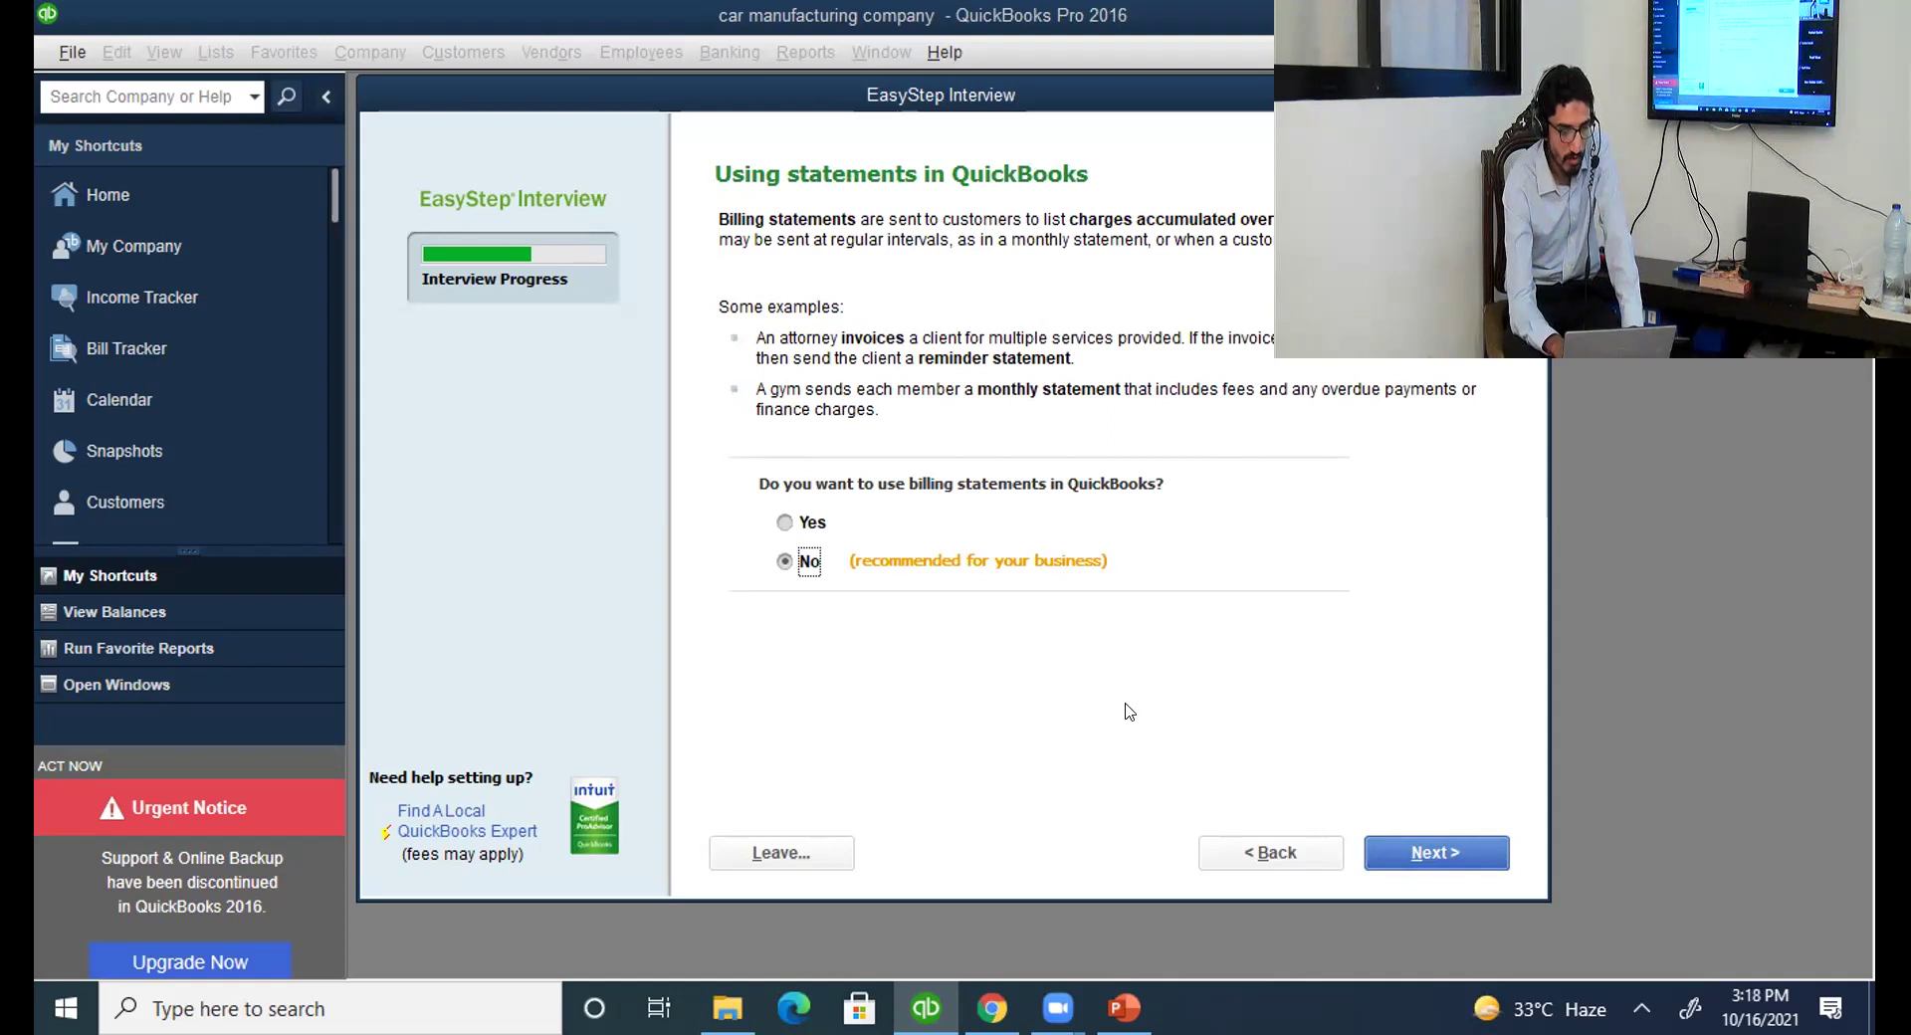
{"action": "left_click", "coordinate": [1405, 851]}
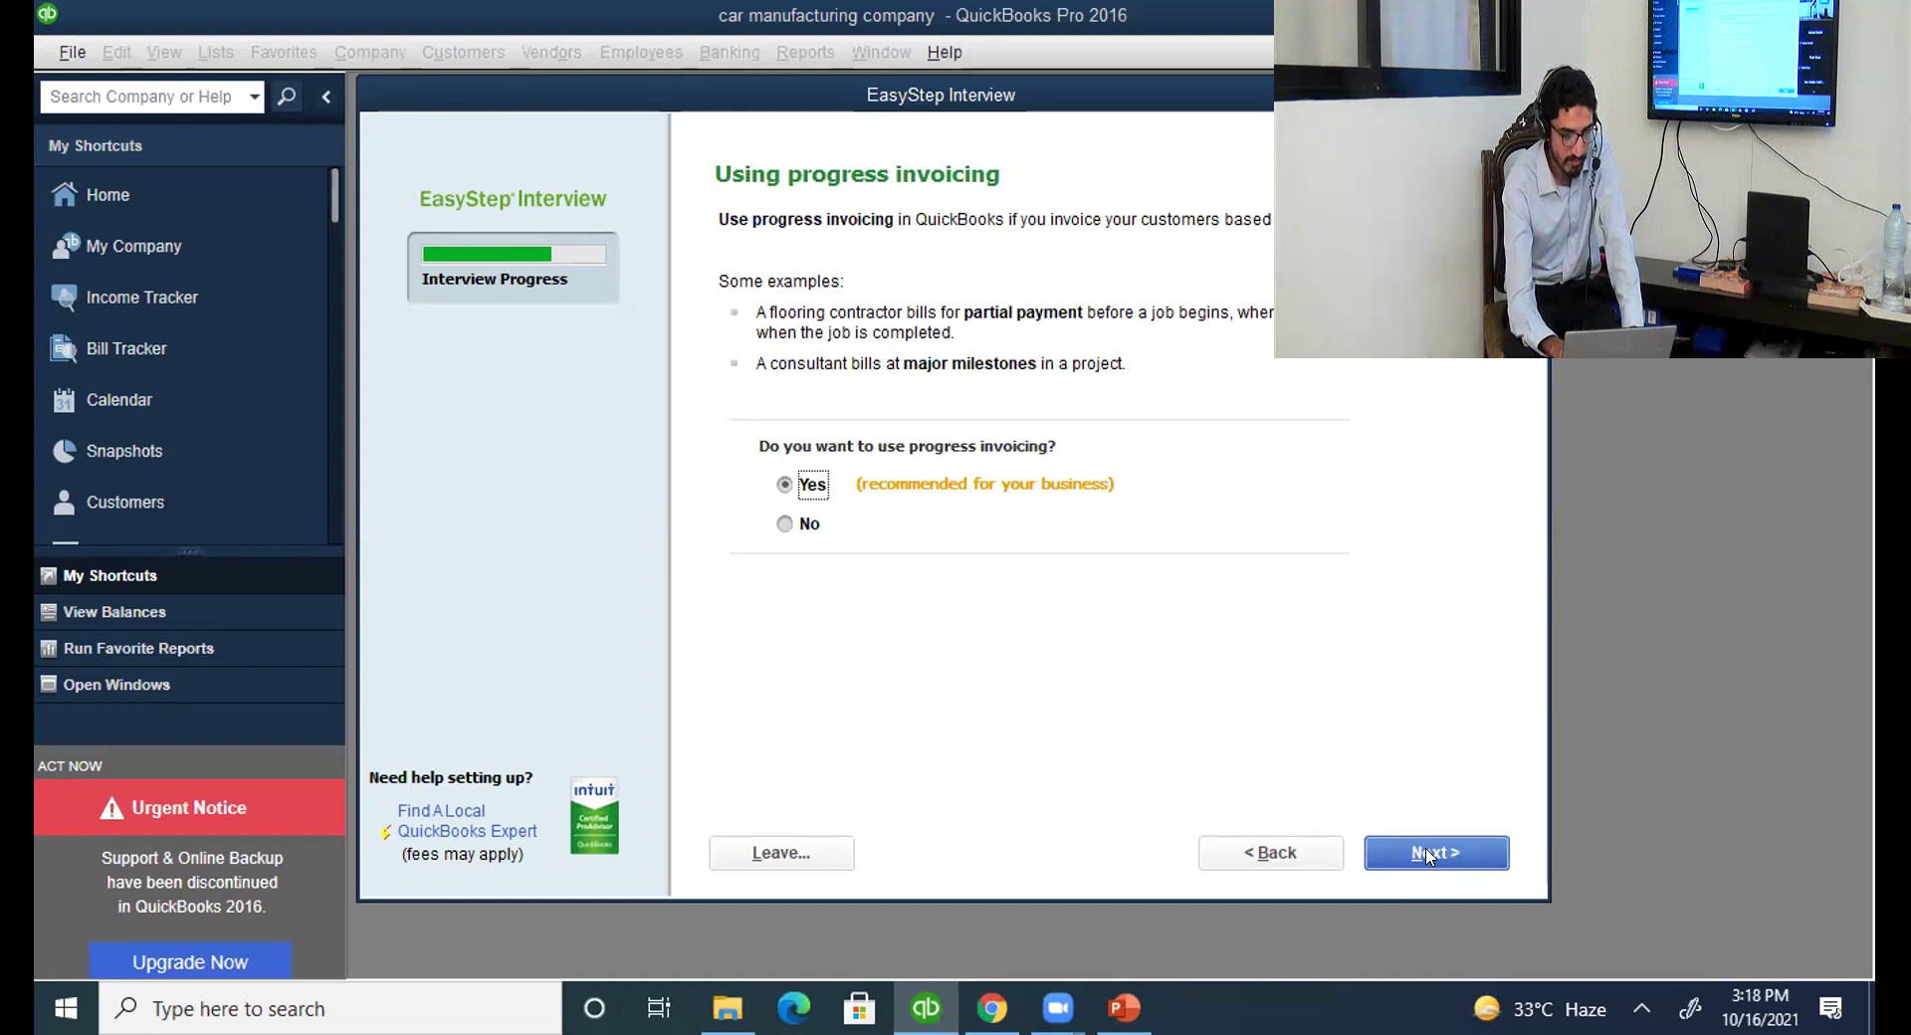
{"action": "left_click", "coordinate": [1425, 854]}
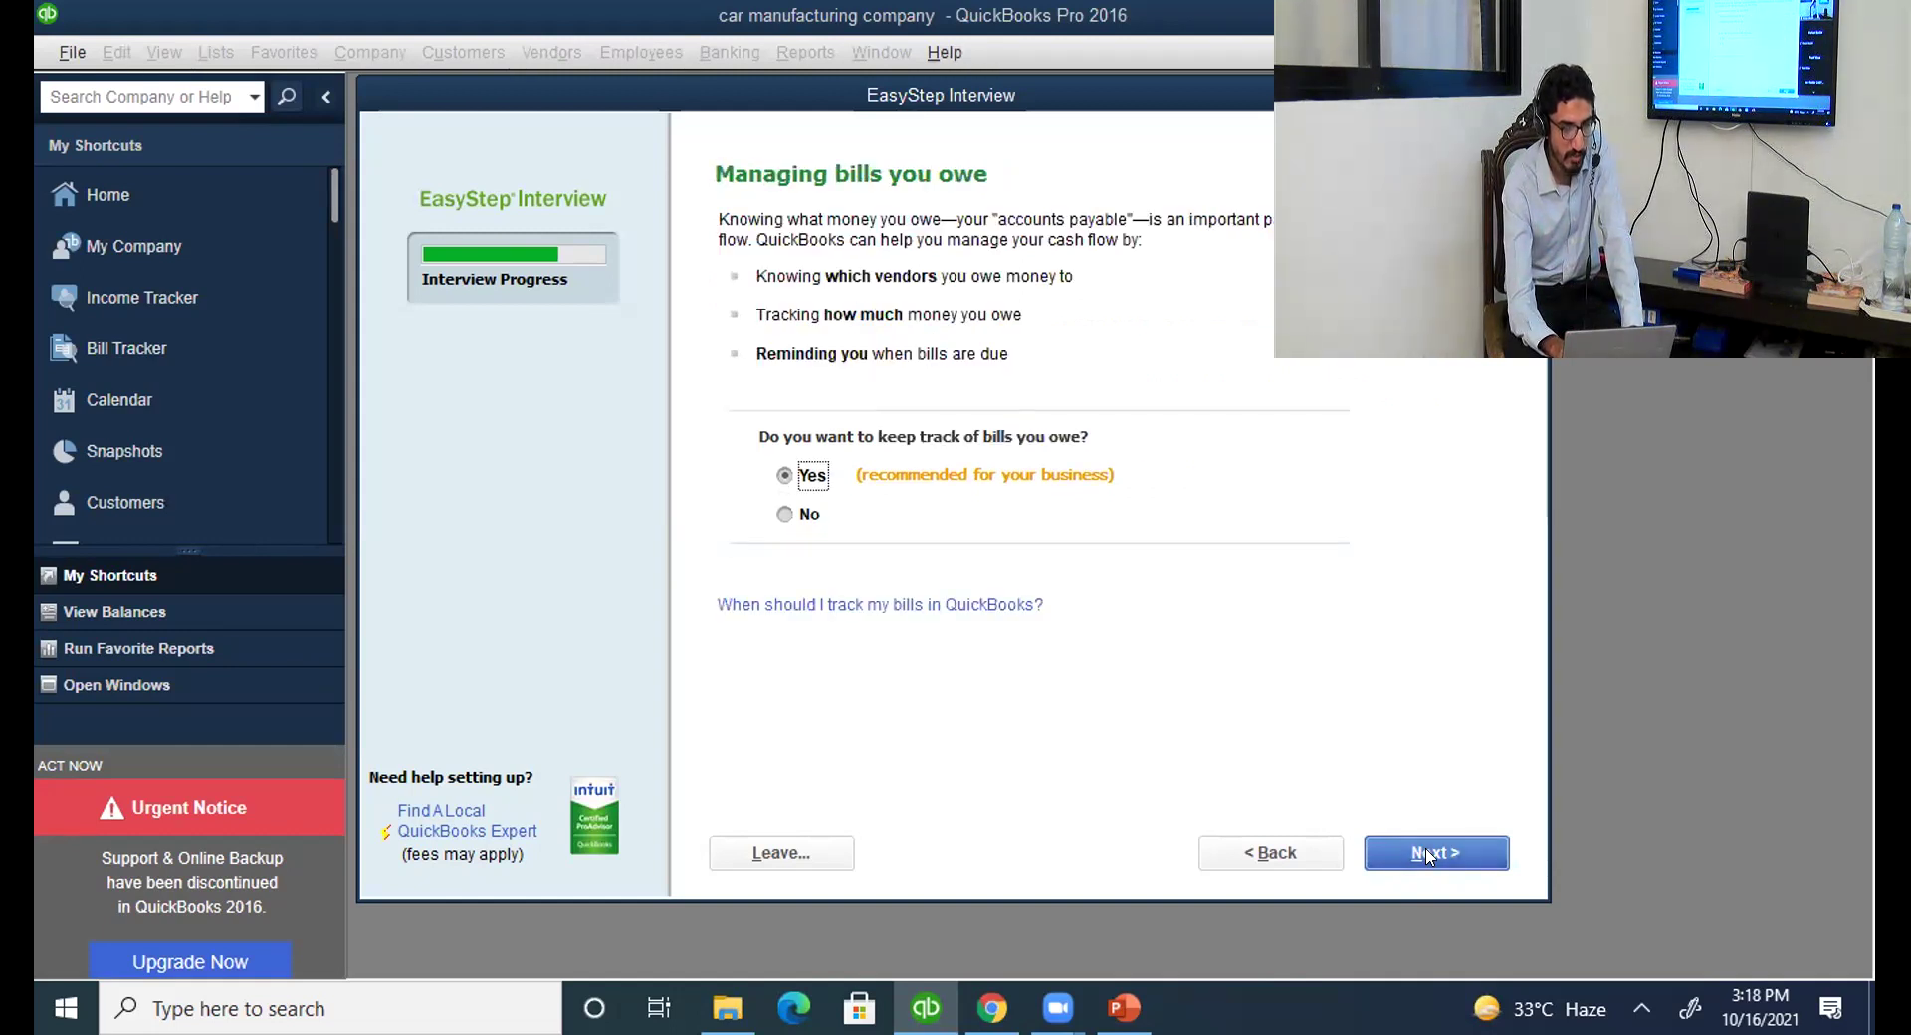
Keep bill tracking, skip inventory, accept time tracking, and declare W-2 employees.
{"action": "left_click", "coordinate": [1429, 853]}
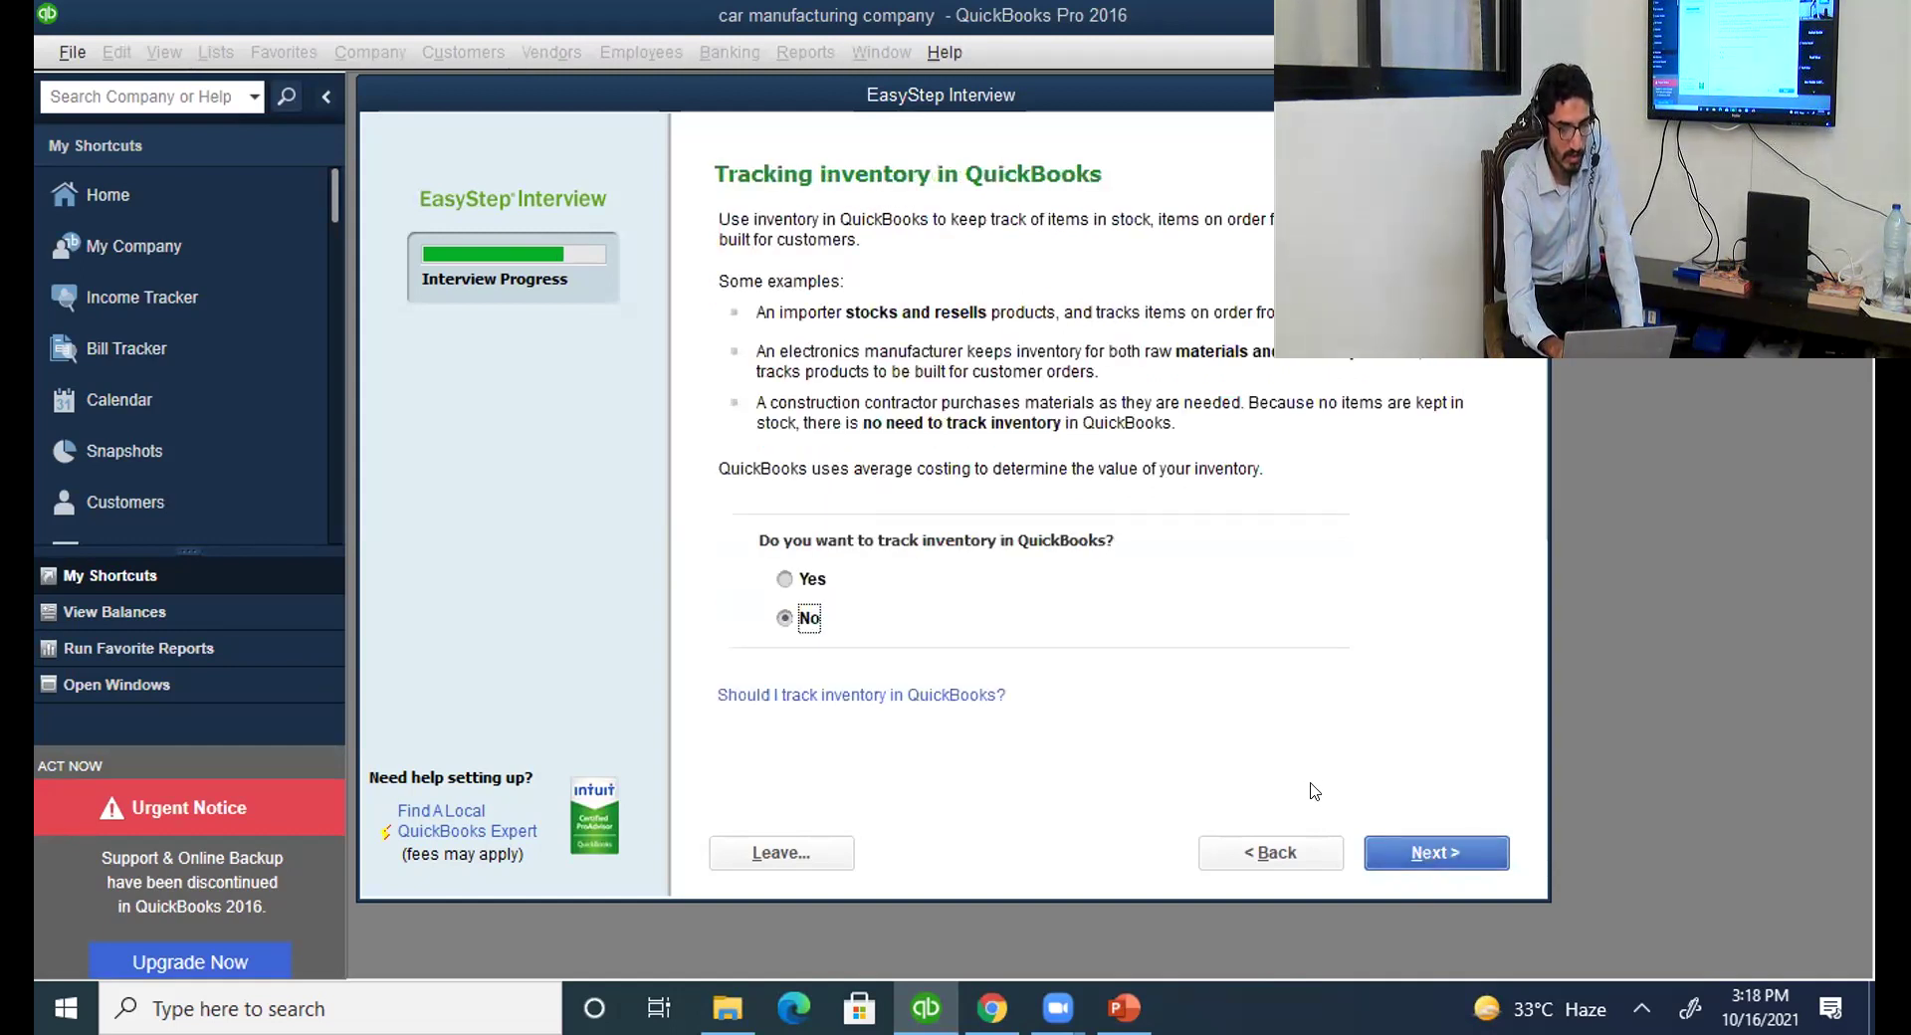
{"action": "left_click", "coordinate": [1429, 854]}
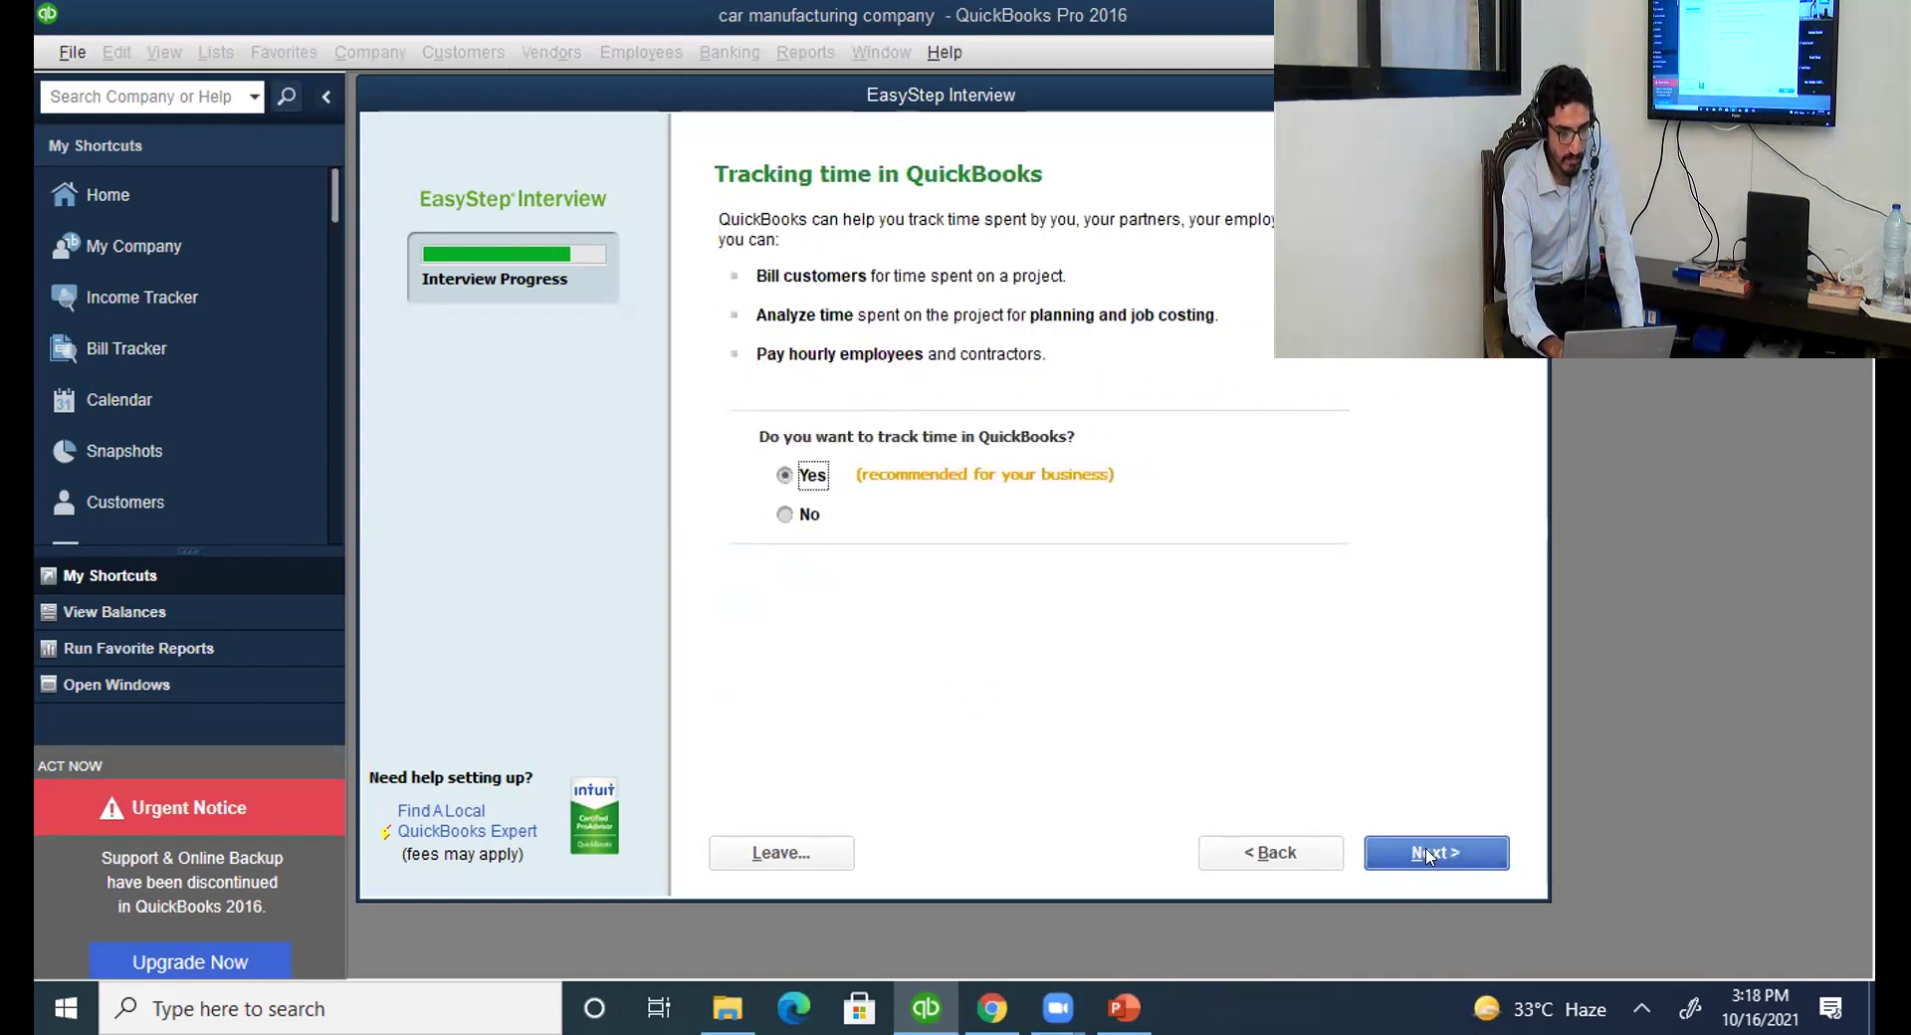
{"action": "left_click", "coordinate": [1429, 854]}
{"action": "left_click", "coordinate": [761, 223]}
{"action": "left_click", "coordinate": [1440, 858]}
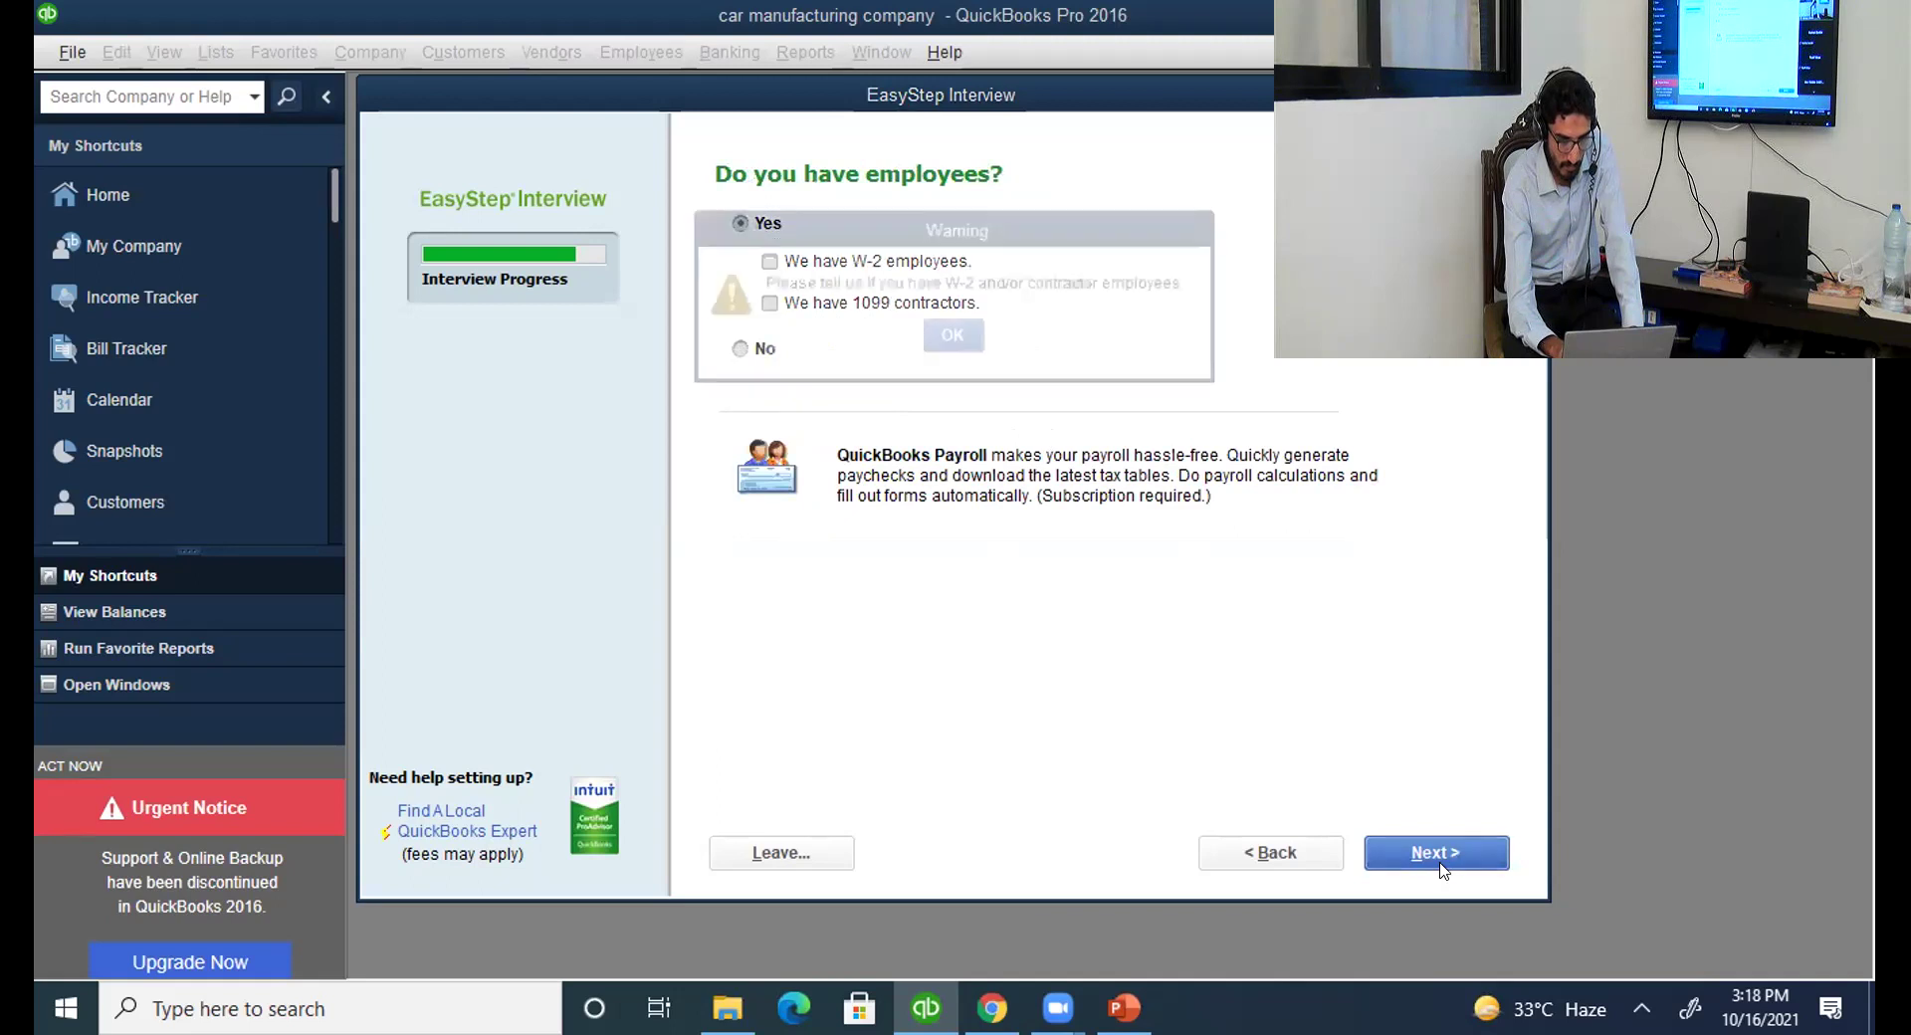
{"action": "left_click", "coordinate": [952, 336]}
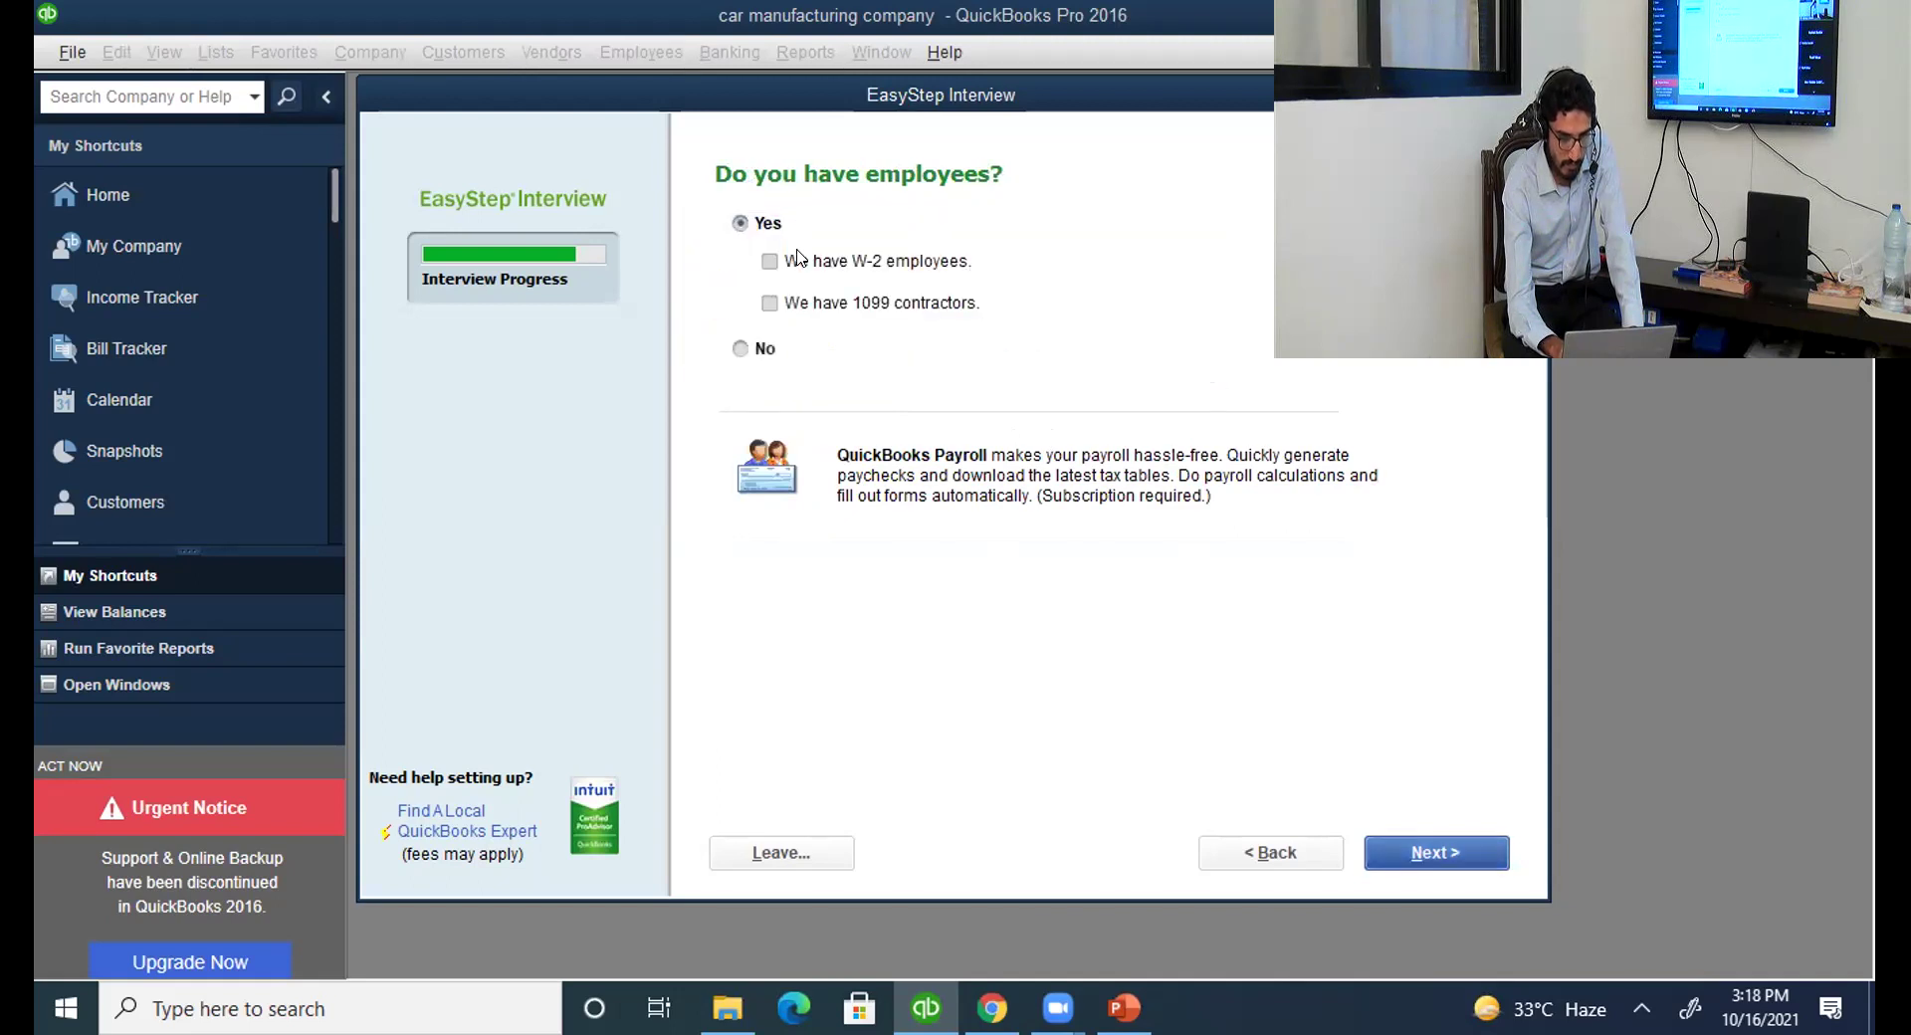
{"action": "left_click", "coordinate": [797, 257]}
{"action": "left_click", "coordinate": [1409, 853]}
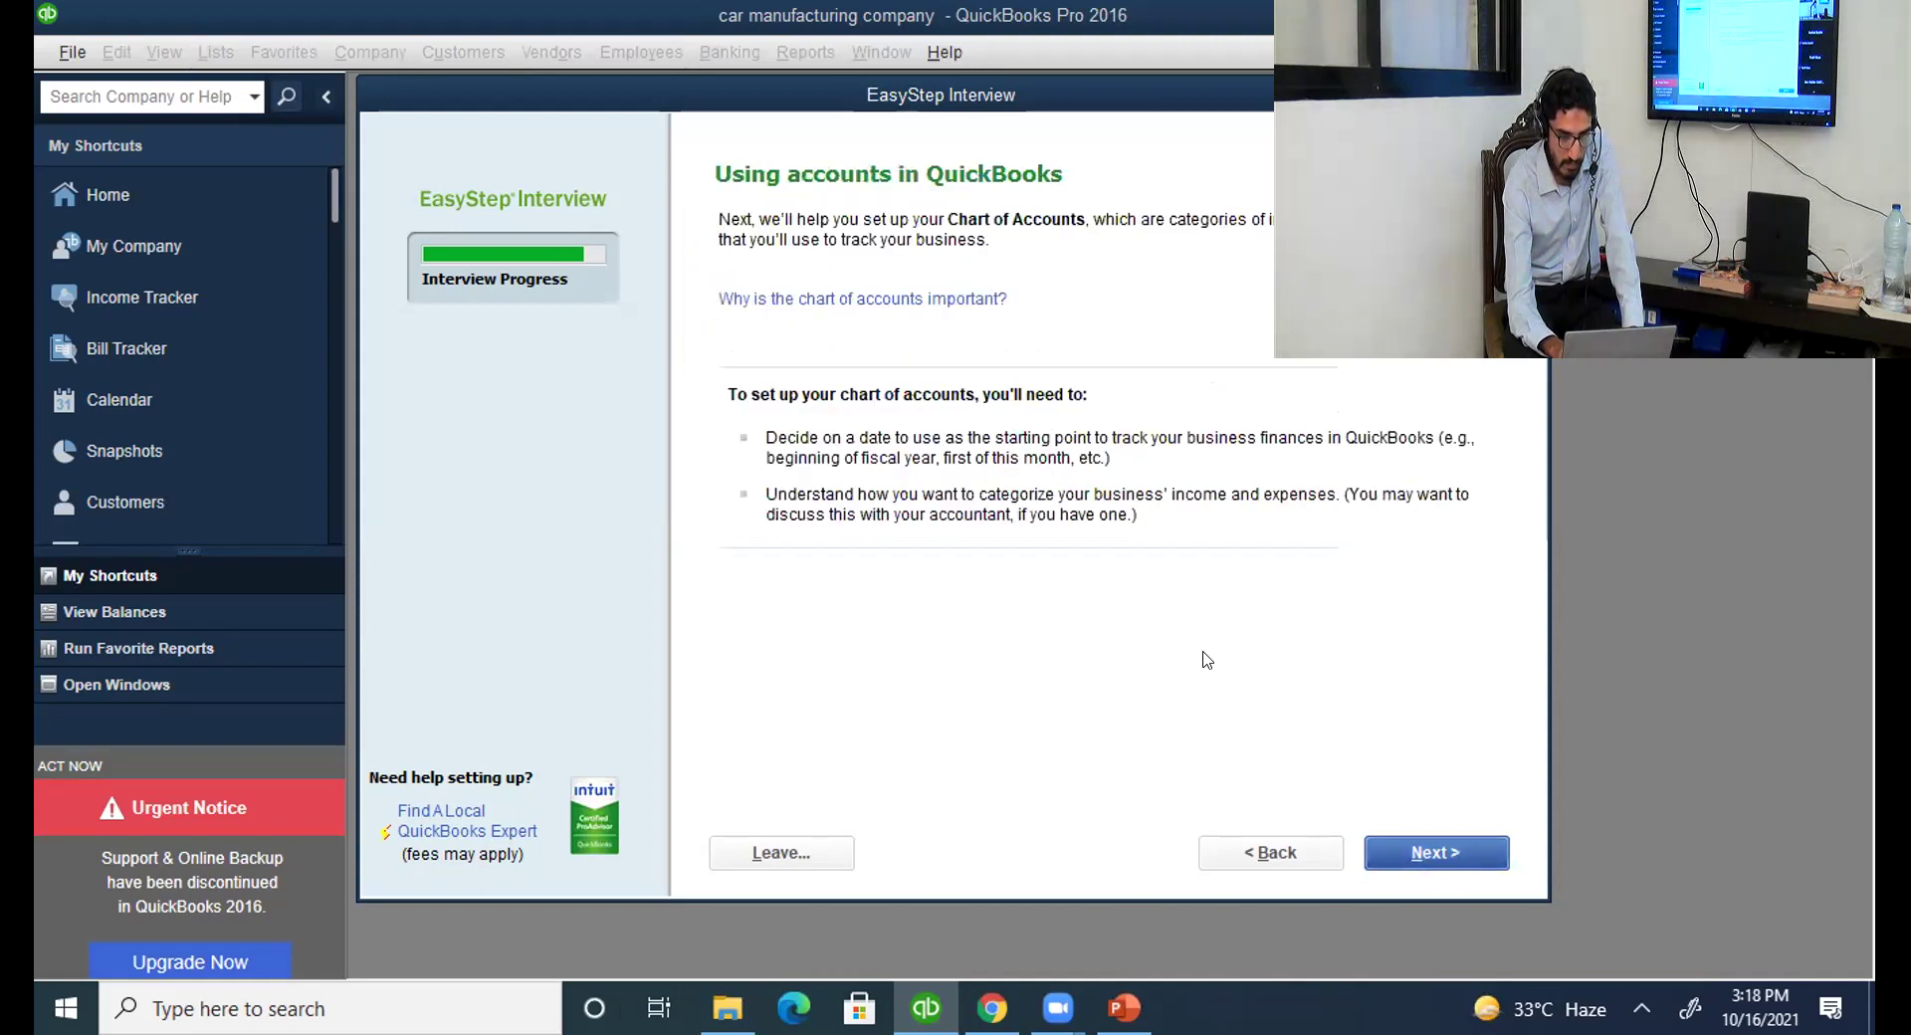
Keep 'Beginning of this fiscal year: 01/01/2021' as the start date and proceed.
{"action": "left_click", "coordinate": [1436, 857]}
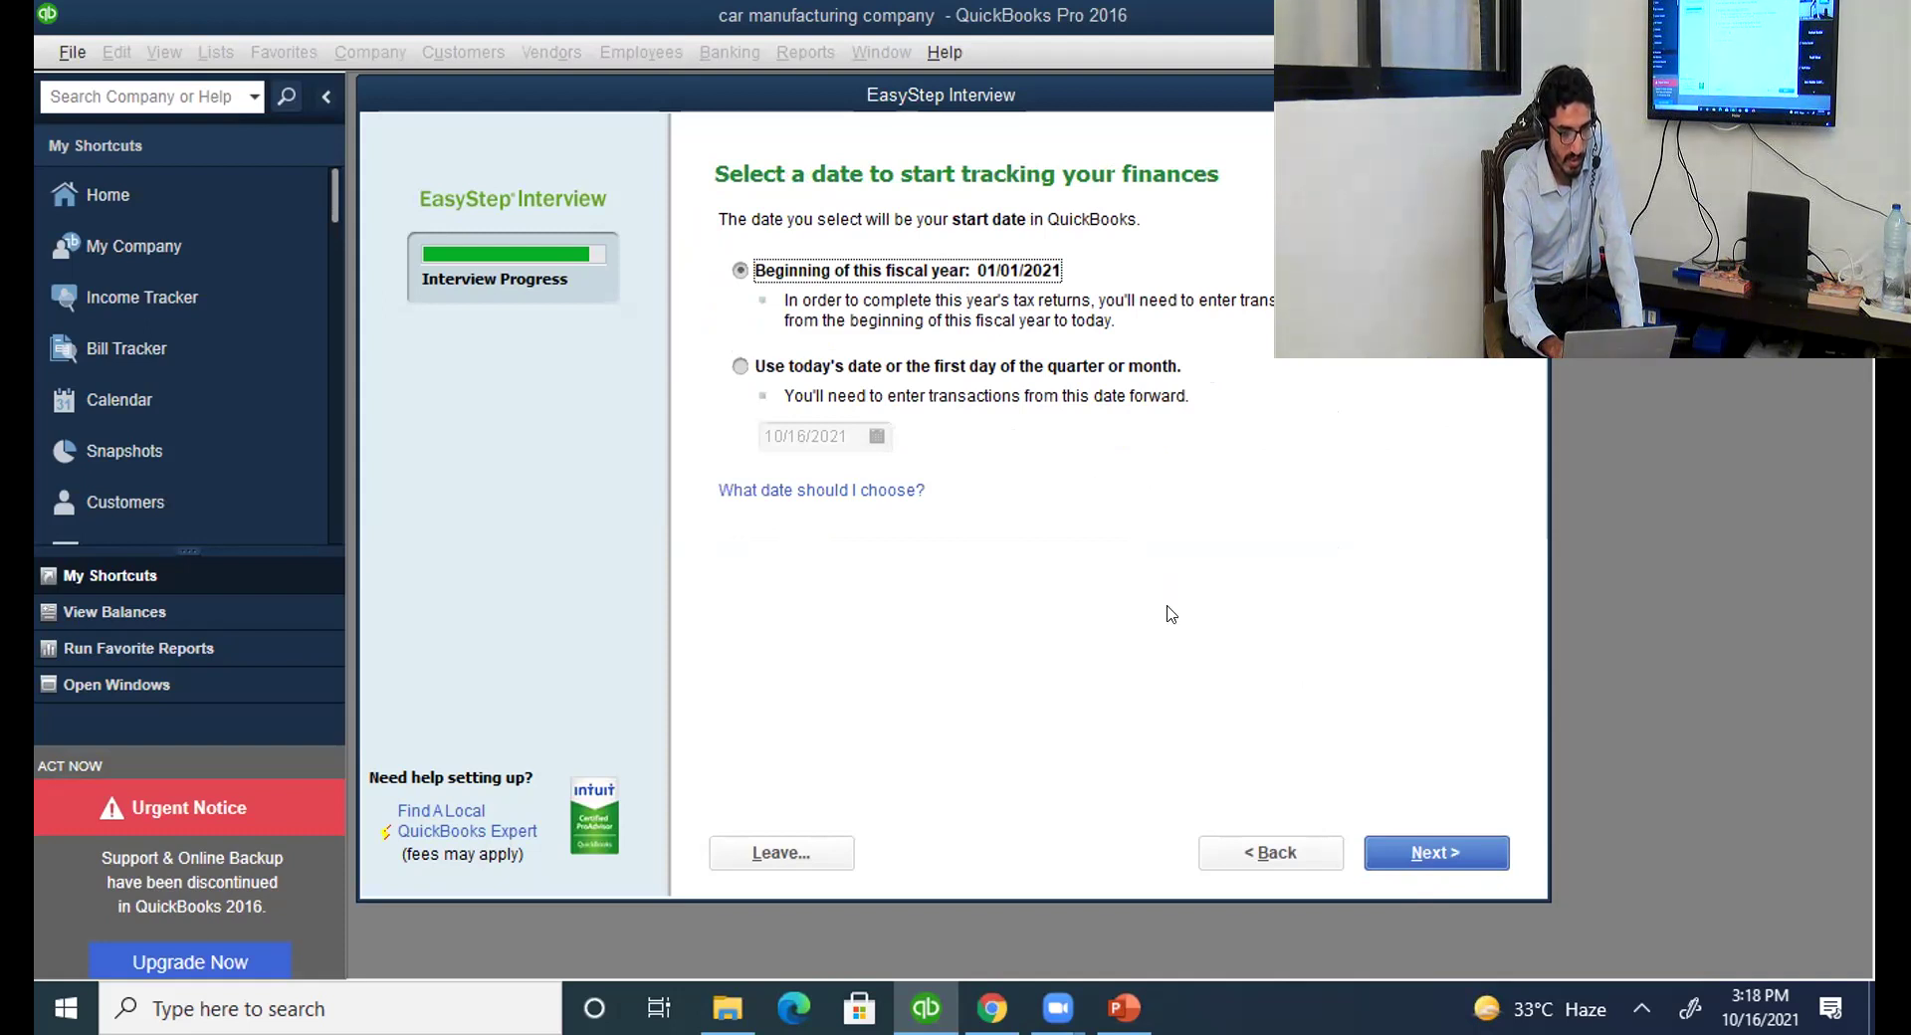
{"action": "left_click", "coordinate": [1435, 858]}
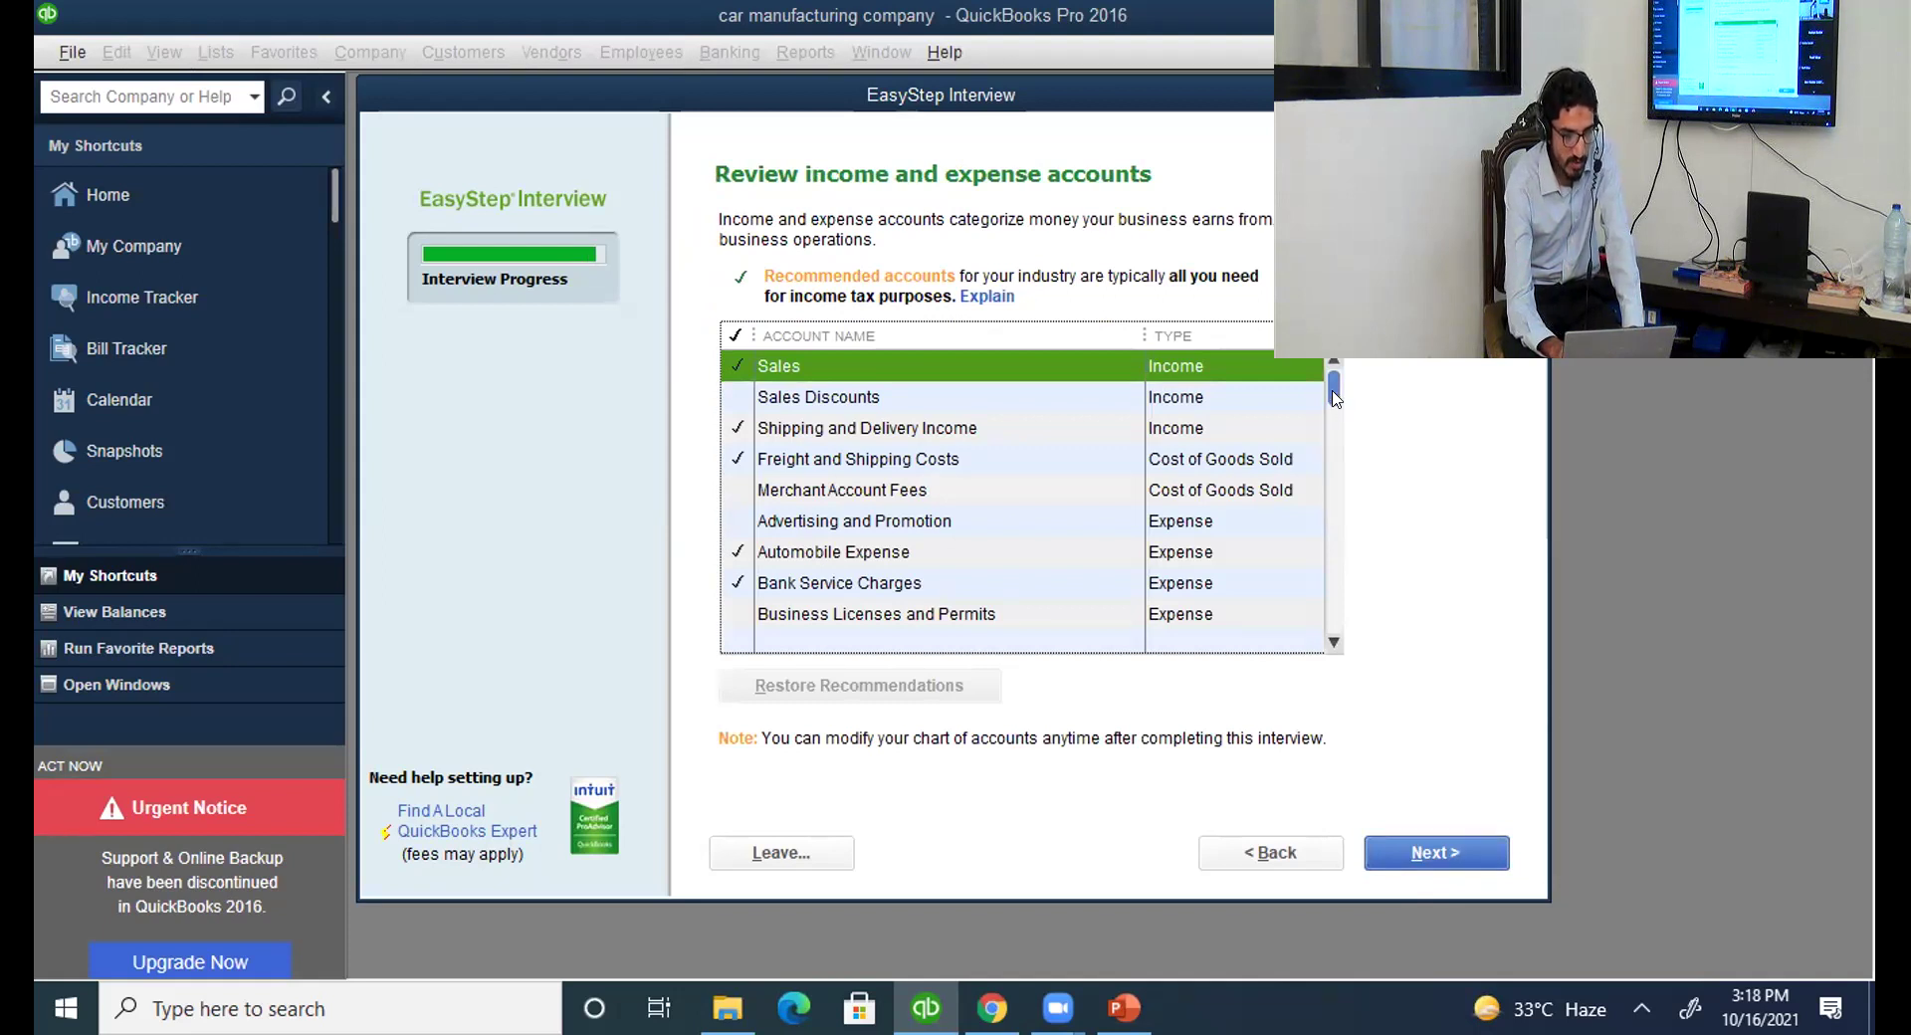
Keep Sales ticked, add Sales Discounts to the recommended accounts, and finish the EasyStep Interview.
{"action": "mouse_move", "coordinate": [1335, 396]}
{"action": "left_mouse_down"}
{"action": "mouse_move", "coordinate": [1335, 463]}
{"action": "mouse_move", "coordinate": [1335, 394]}
{"action": "left_mouse_up"}
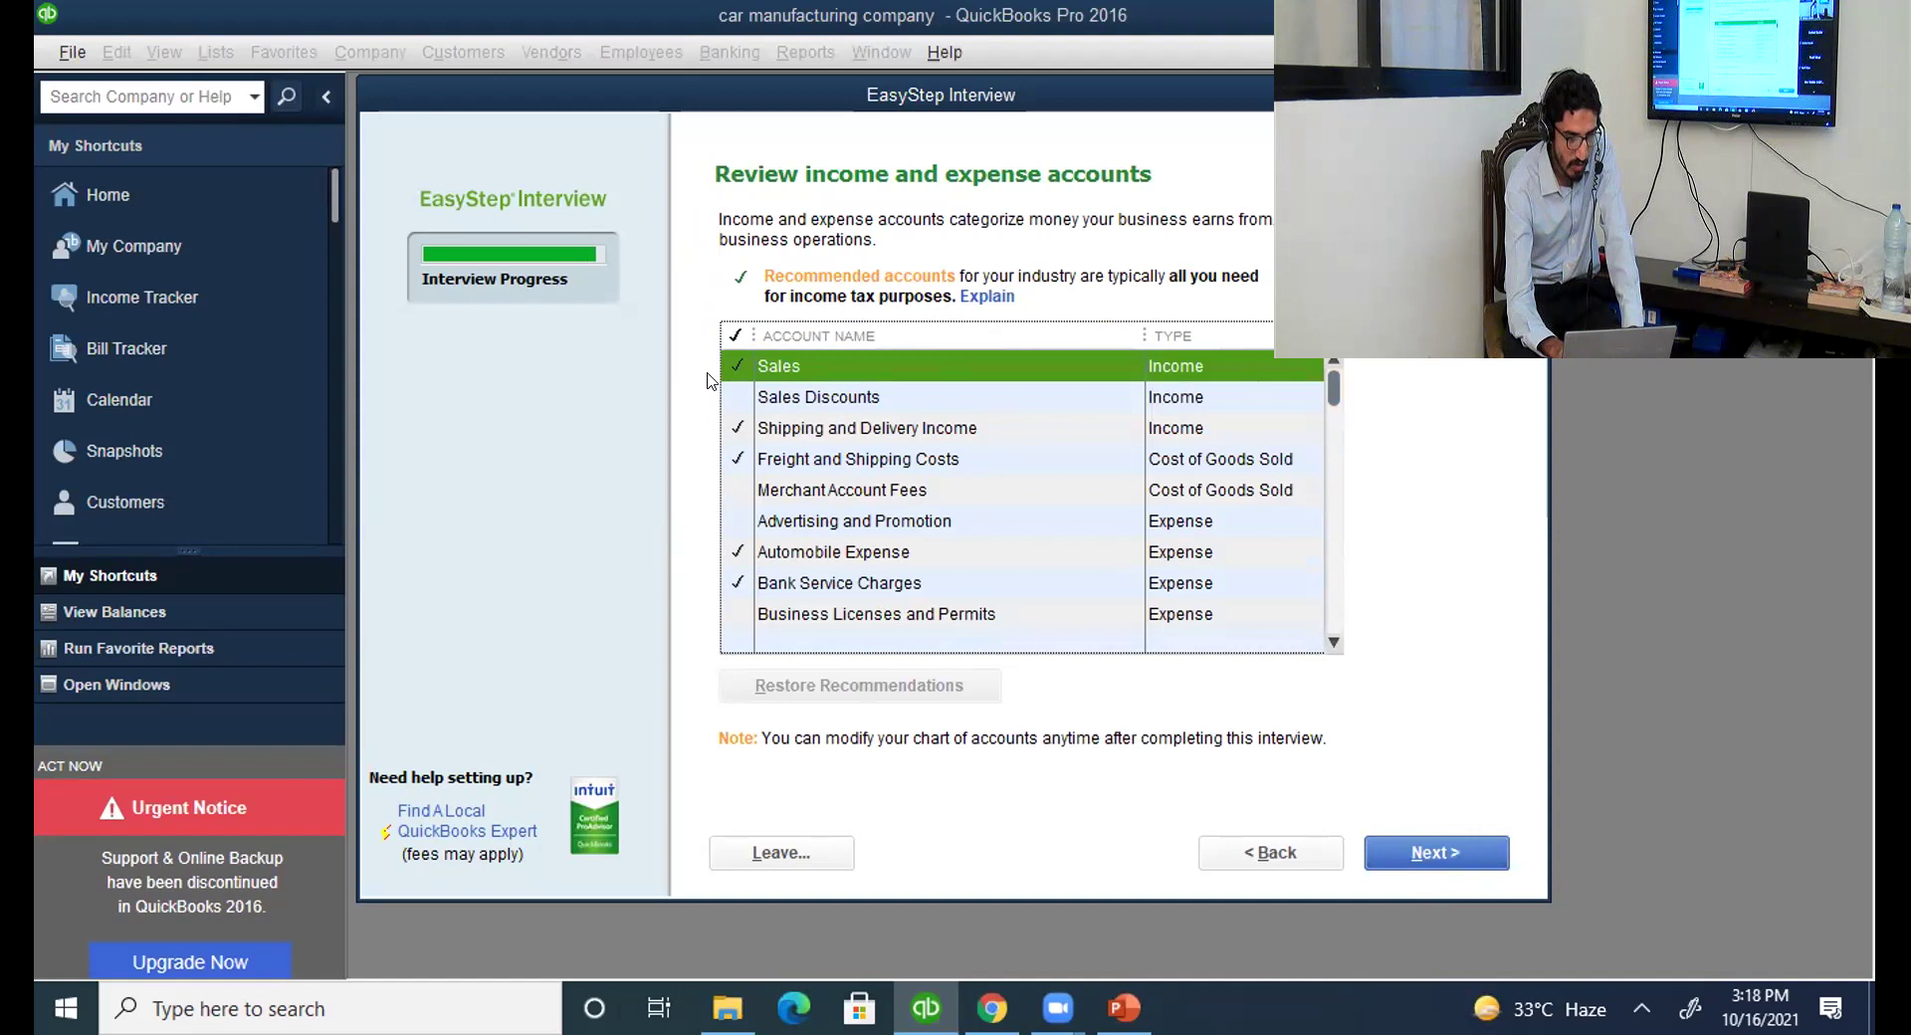
{"action": "left_click", "coordinate": [736, 360]}
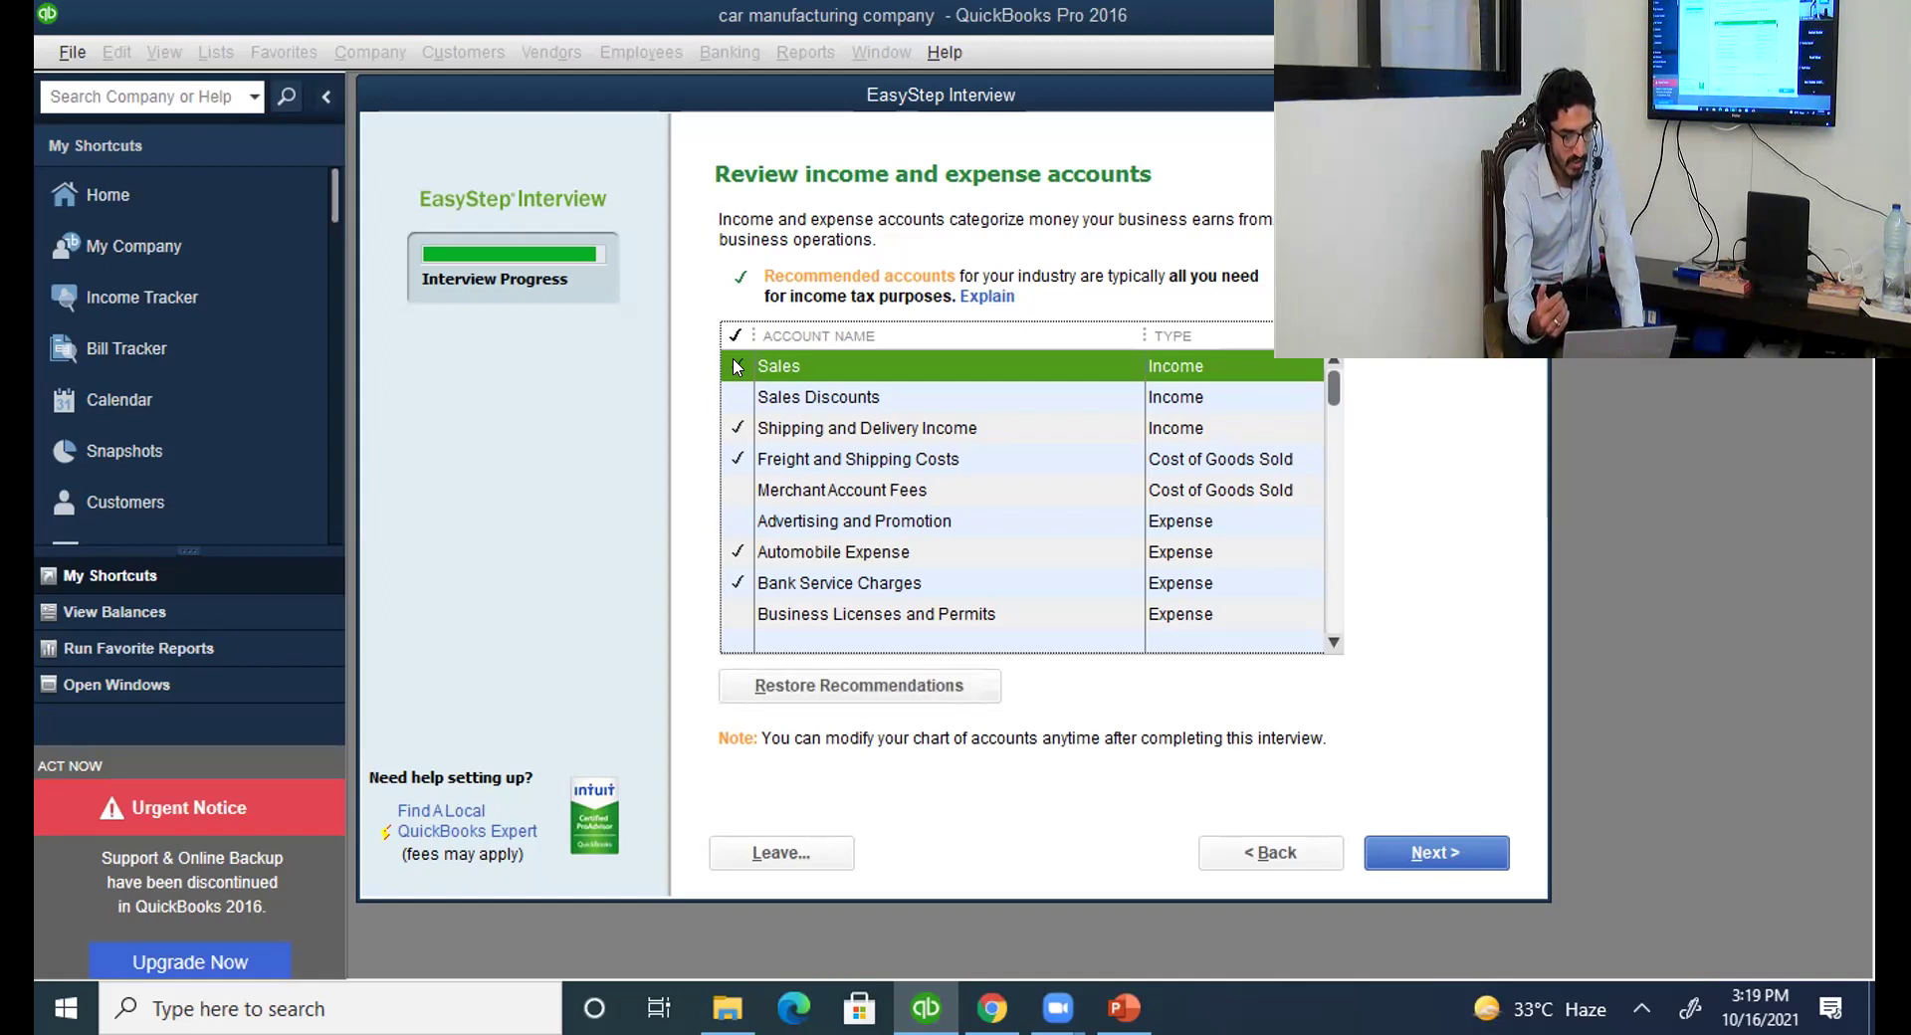
{"action": "left_click", "coordinate": [735, 366]}
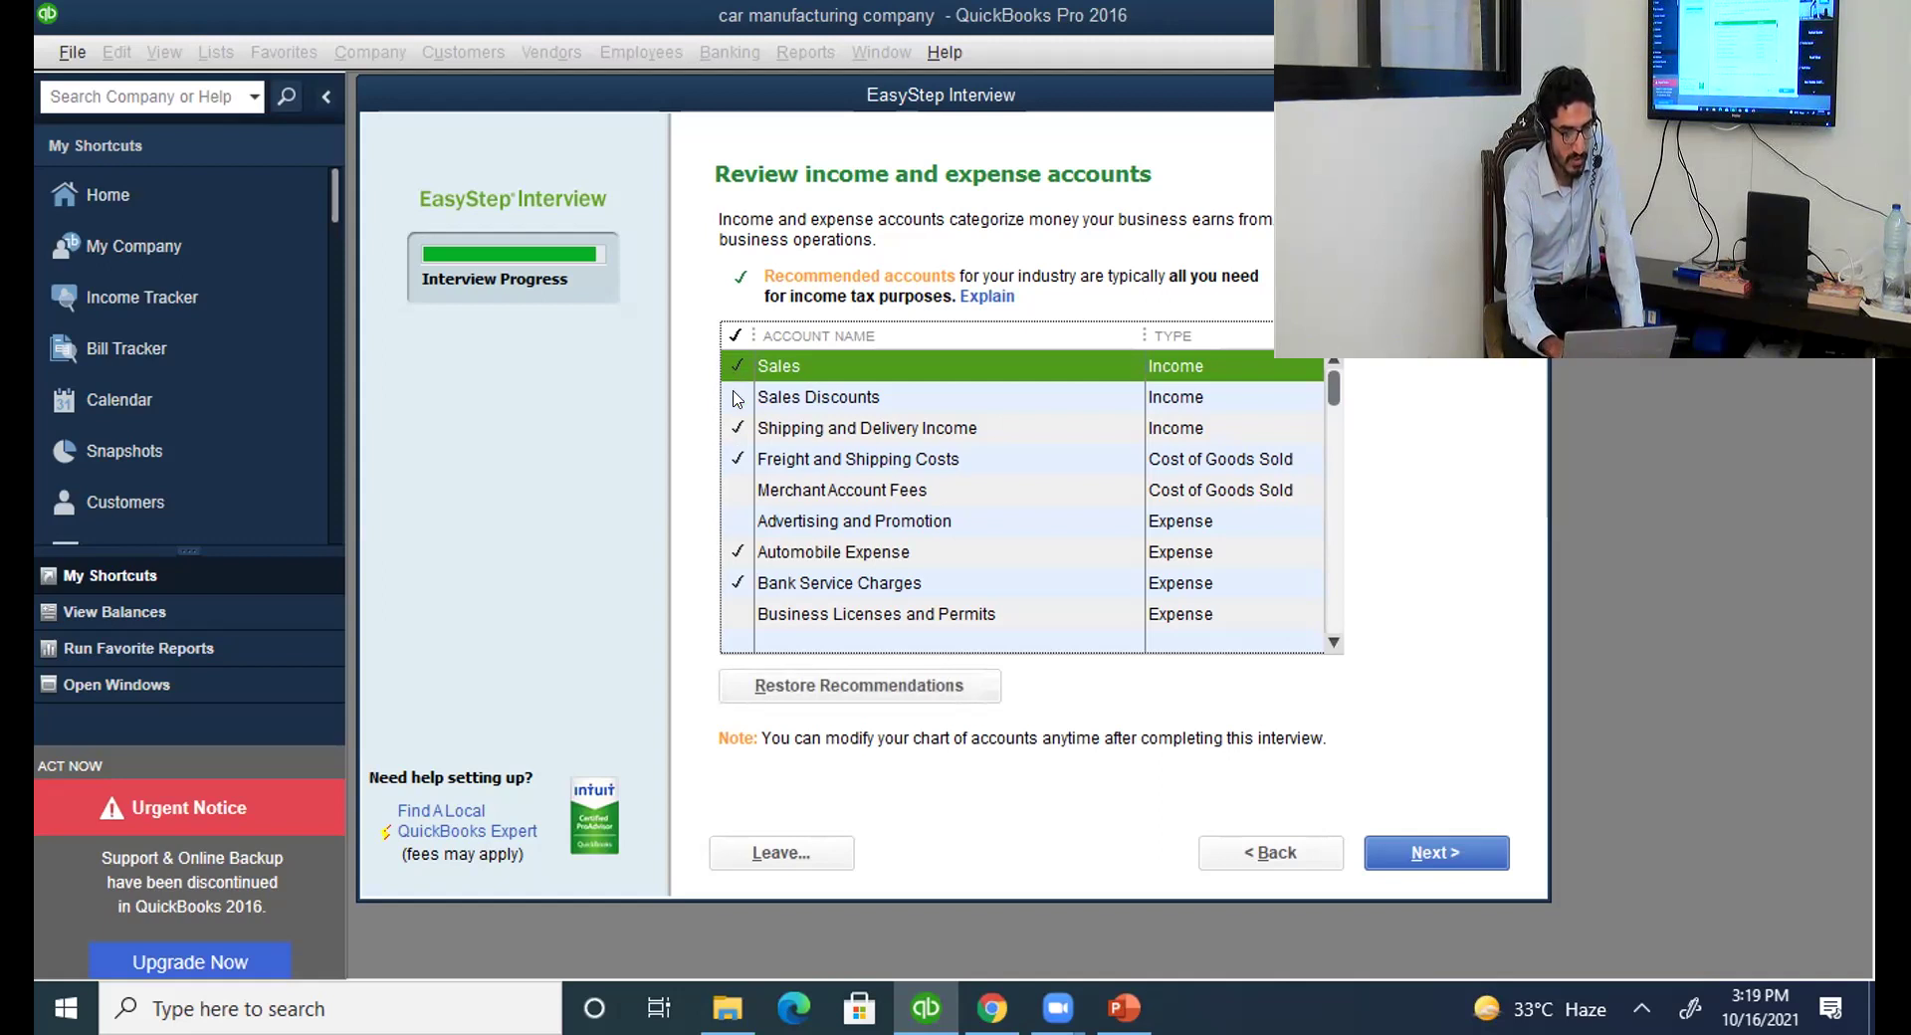
{"action": "left_click", "coordinate": [737, 397]}
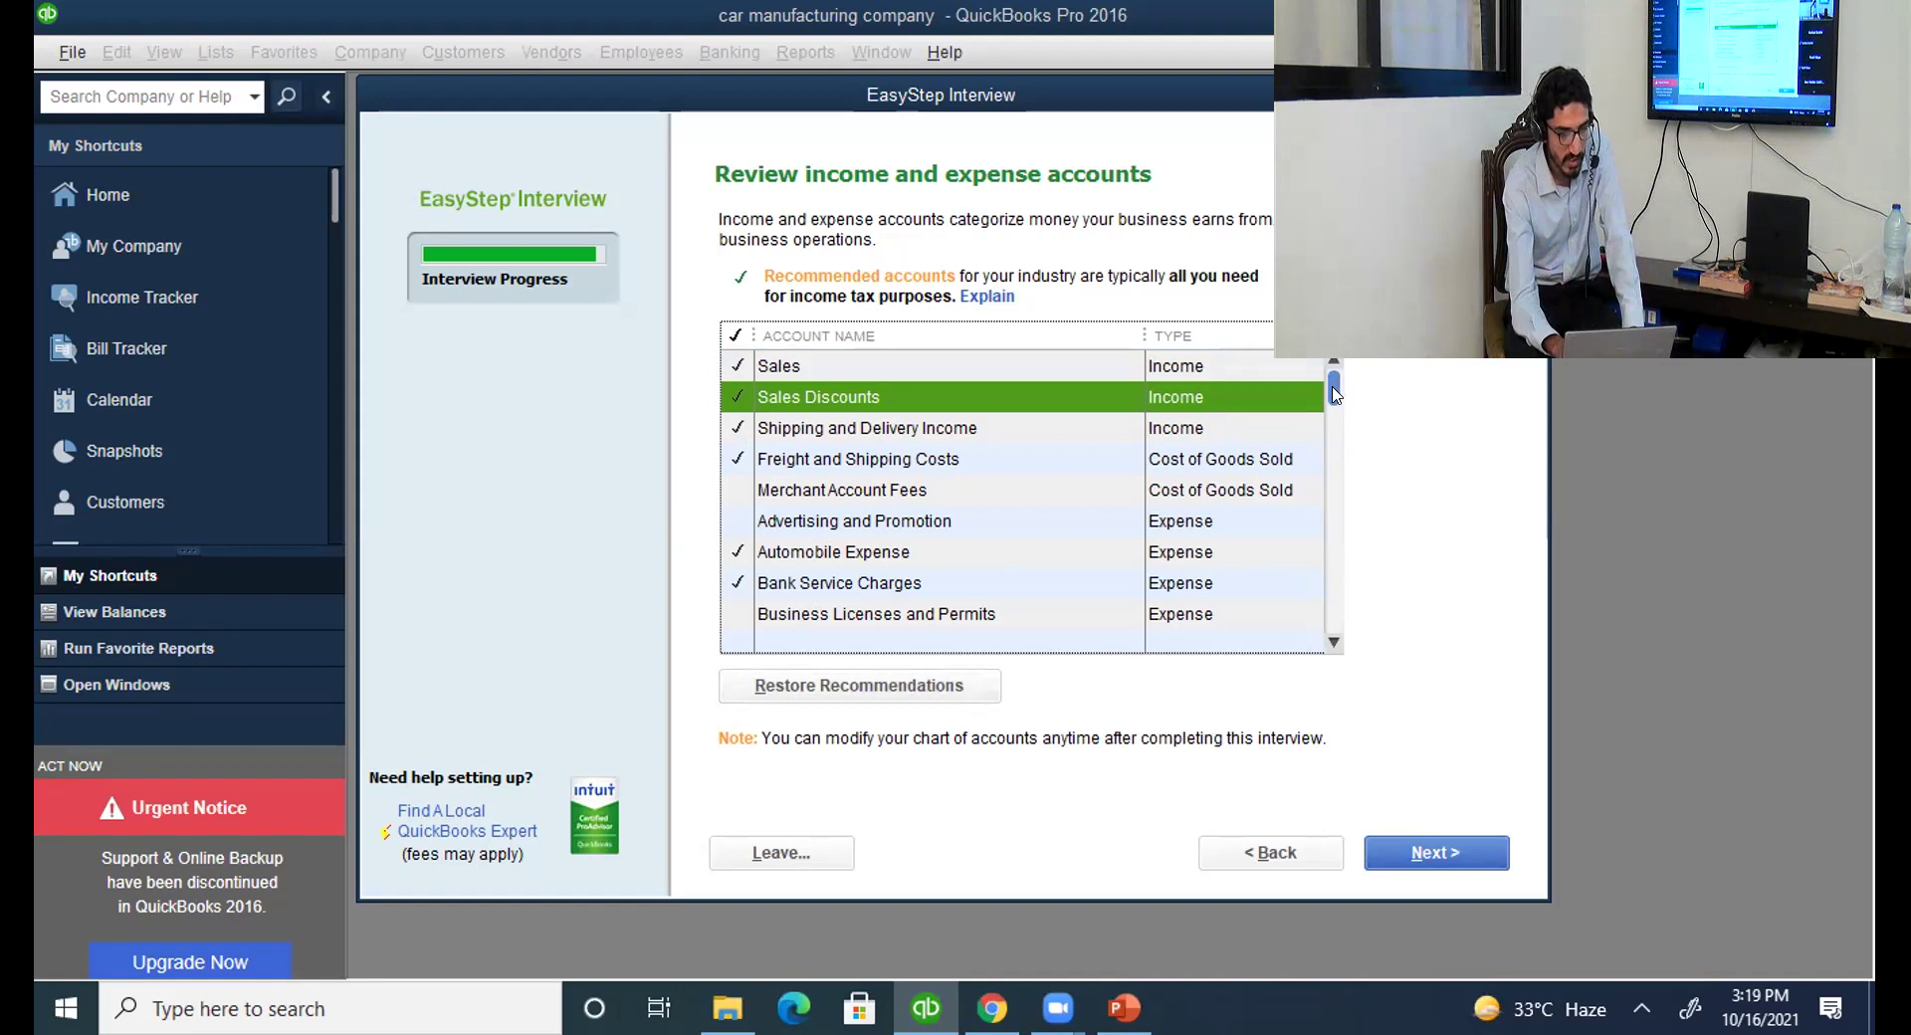
{"action": "left_click_drag", "start_coordinate": [1334, 394], "coordinate": [1334, 468]}
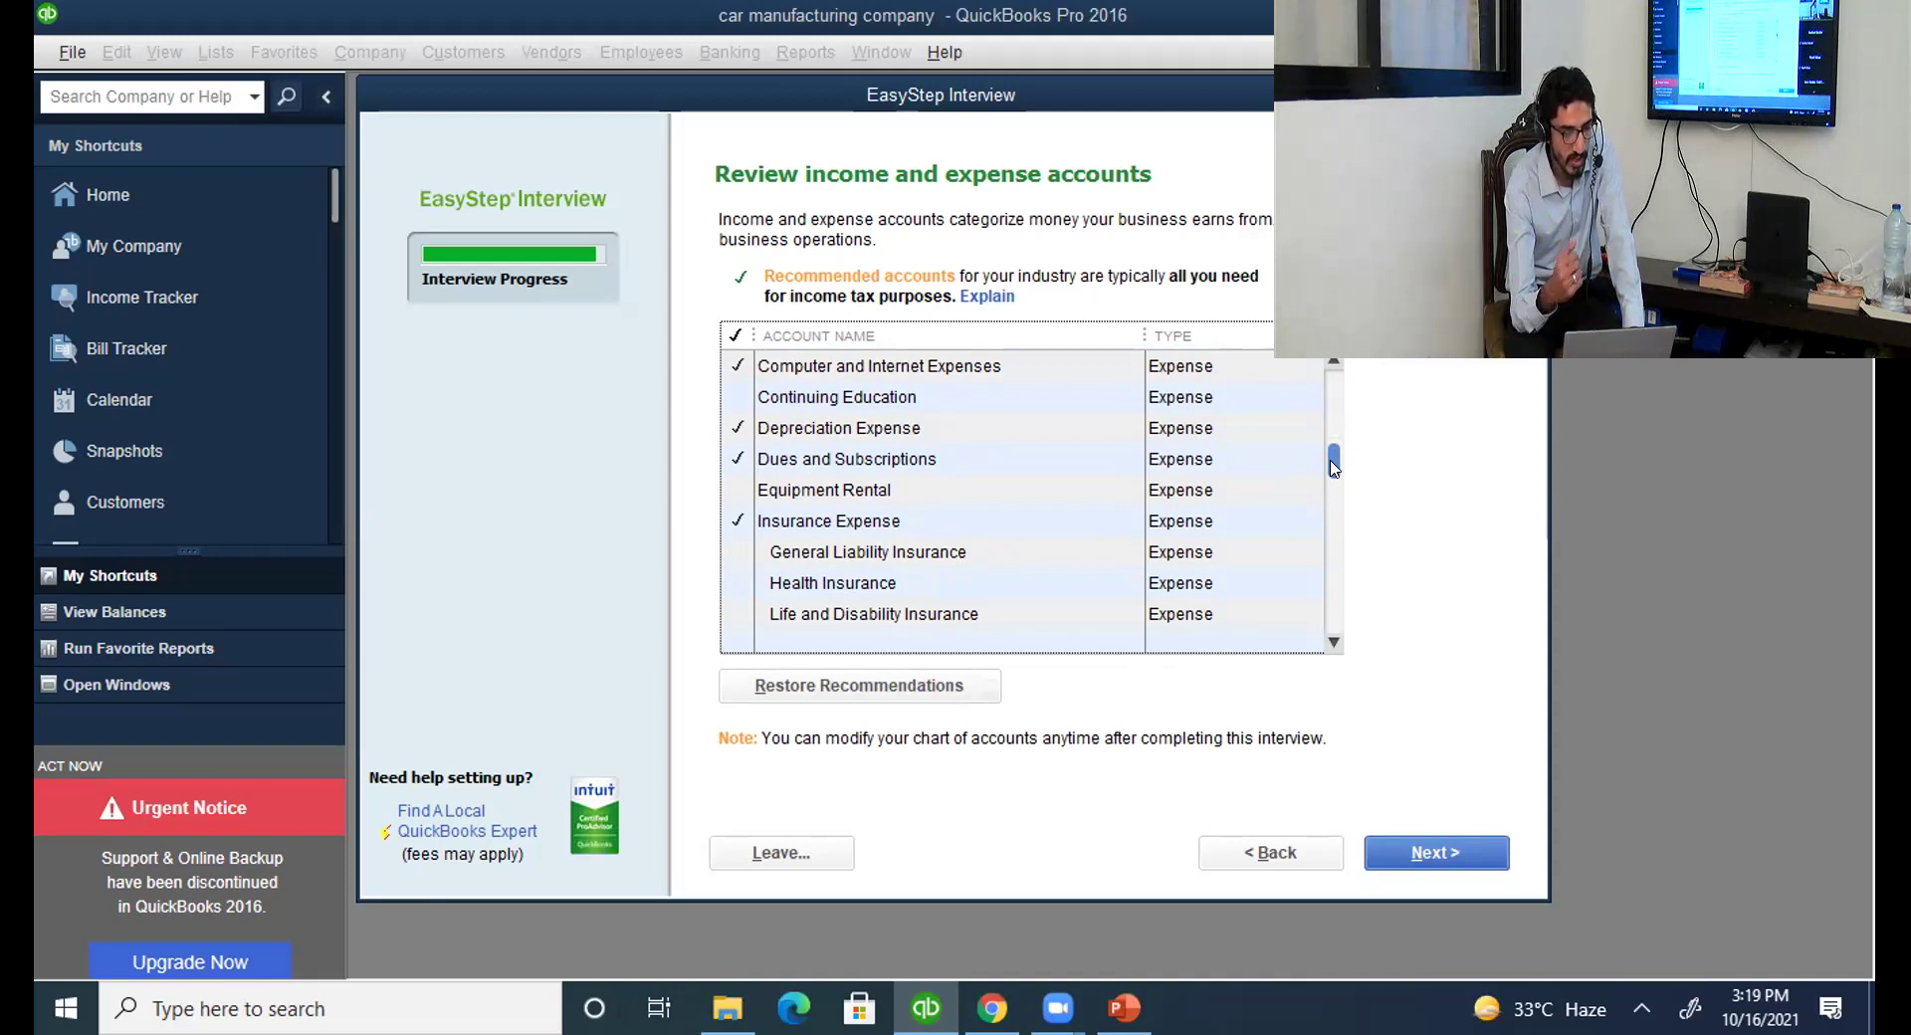
{"action": "left_click", "coordinate": [1418, 854]}
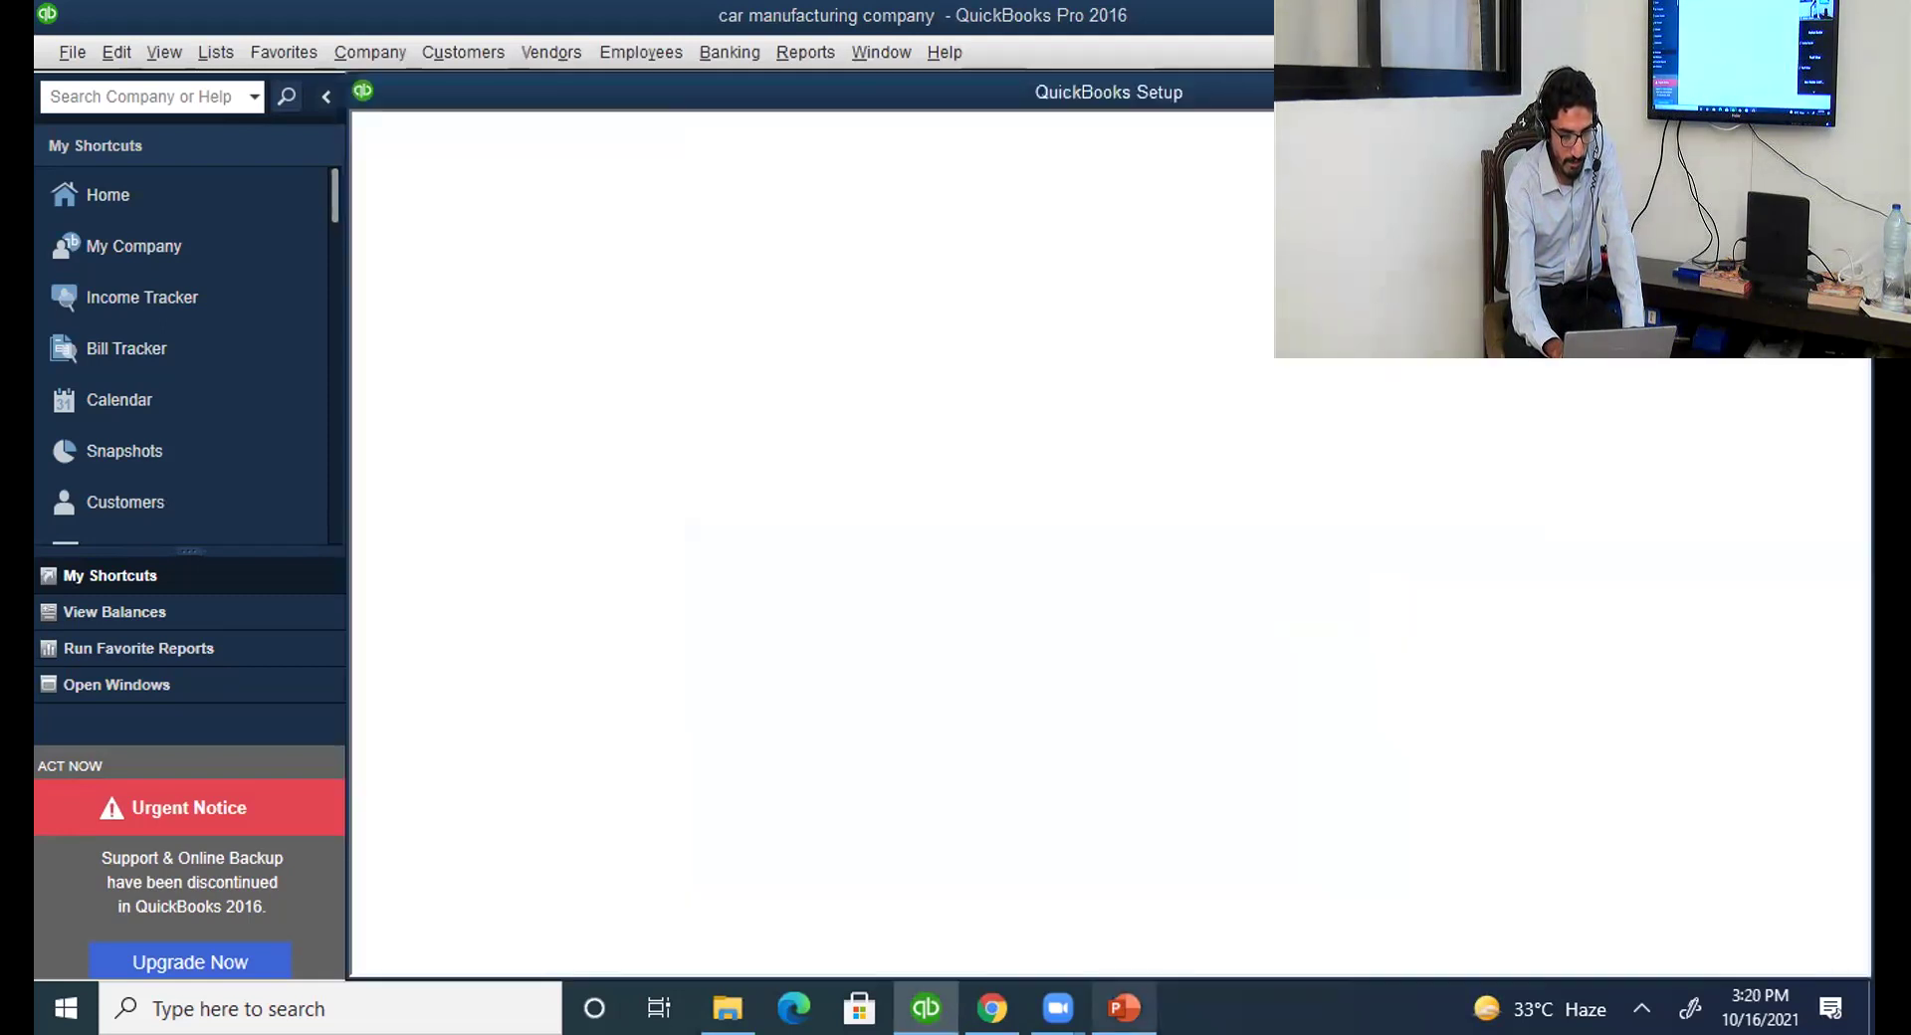
Bring the PowerPoint deck forward on slide 2, 'Creation of a new company and overview'.
{"action": "mouse_move", "coordinate": [1123, 1008]}
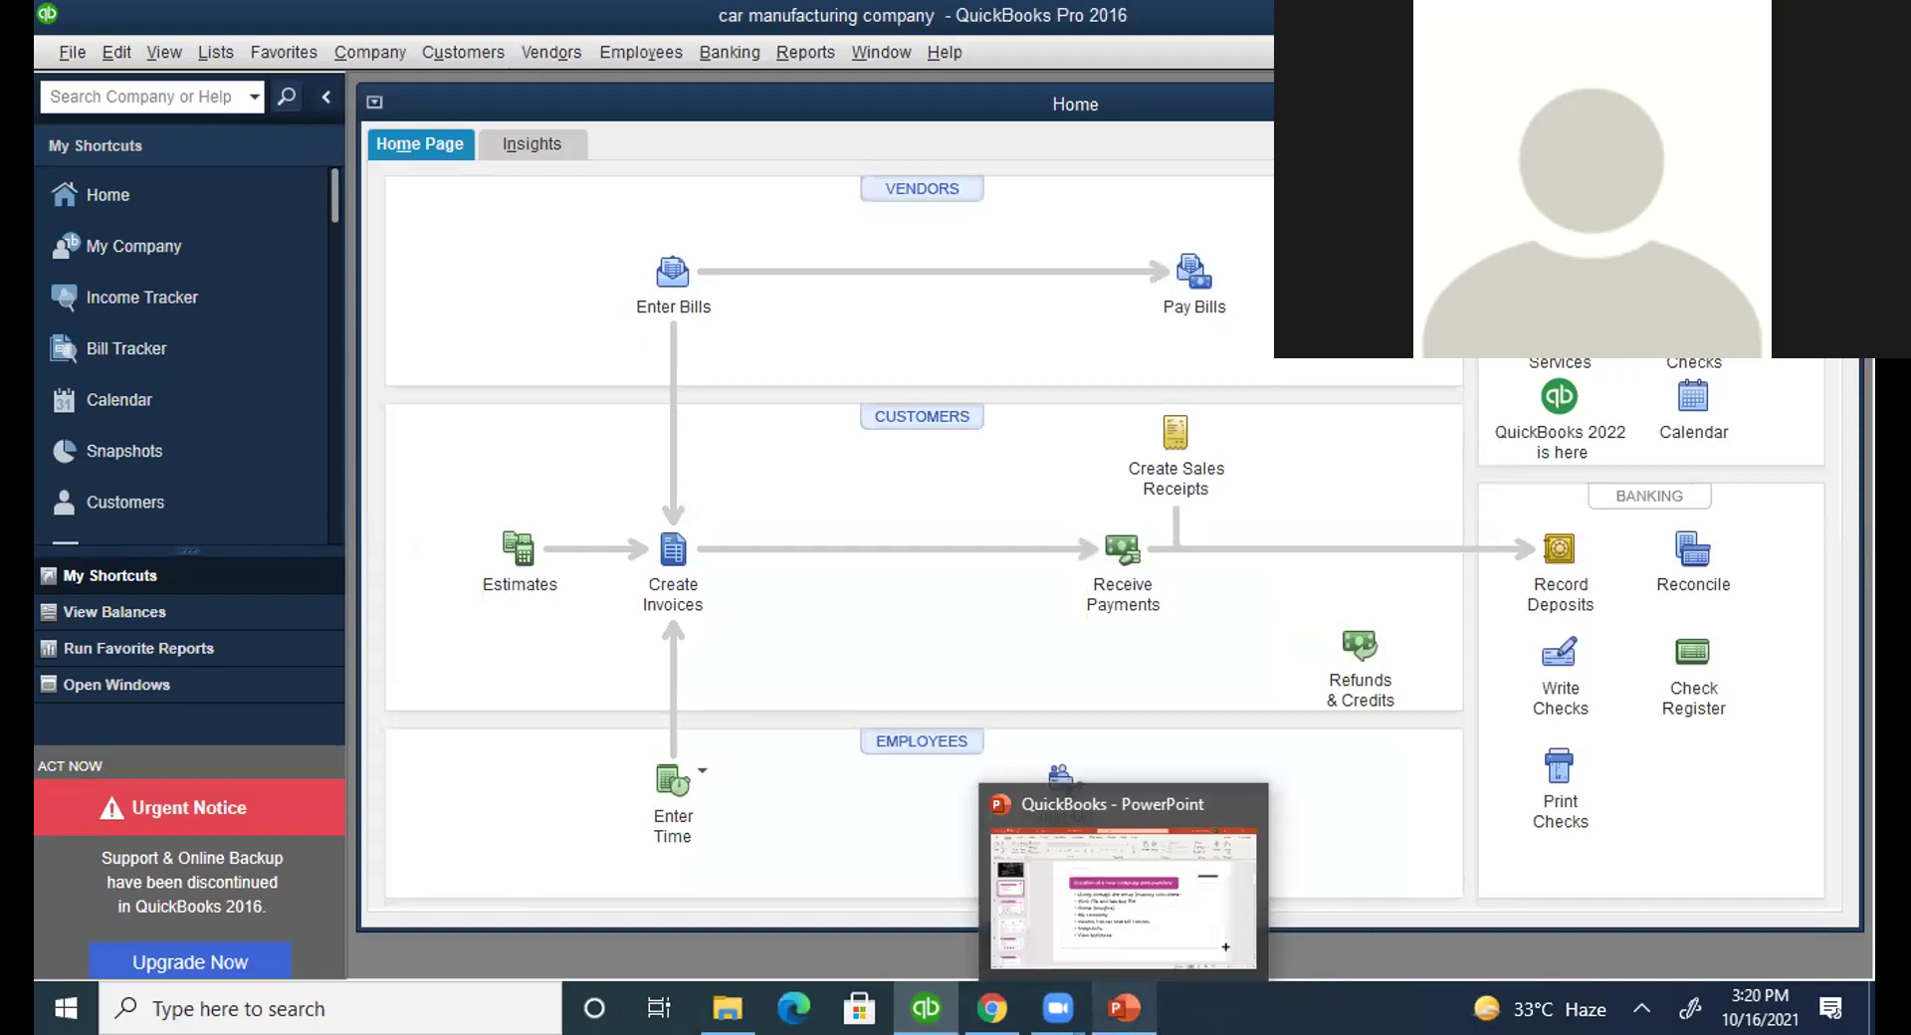
{"action": "left_click", "coordinate": [1028, 908]}
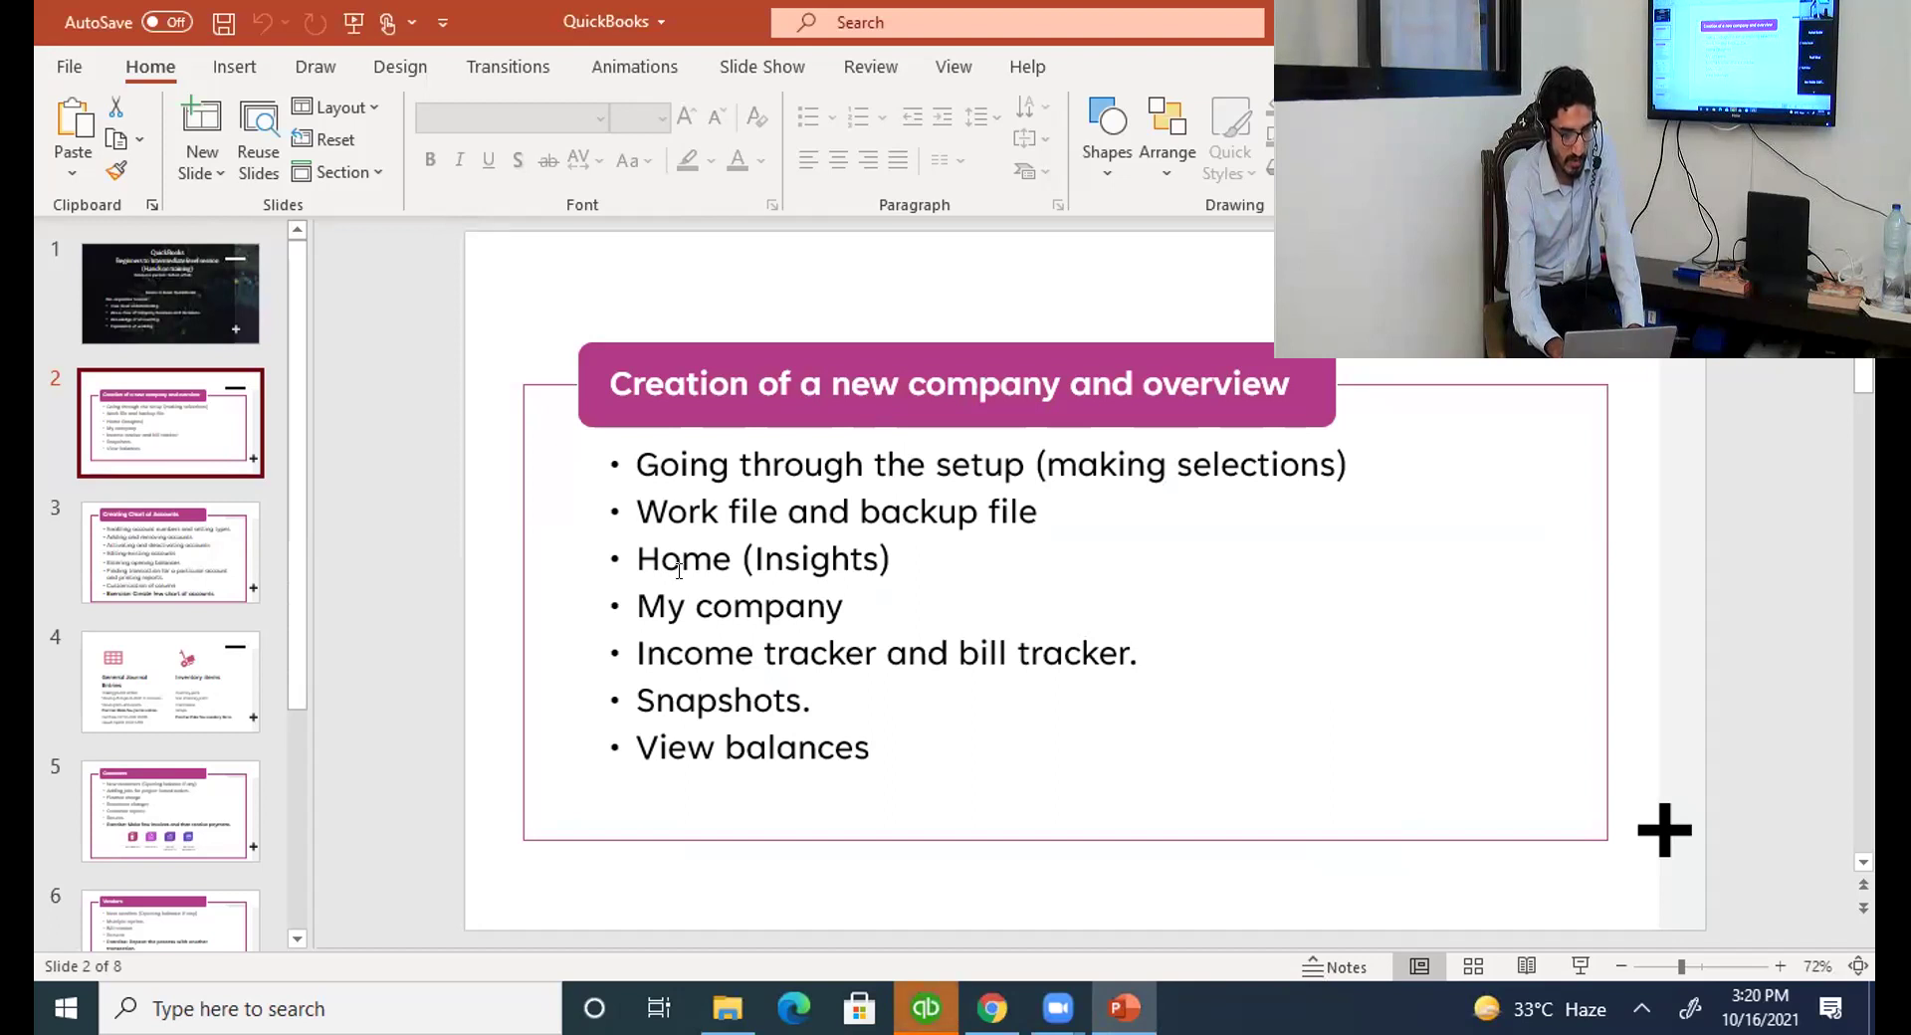
Highlight the work file and backup file bullet, then return to QuickBooks with Alt+Tab.
{"action": "left_click_drag", "start_coordinate": [638, 508], "coordinate": [983, 511]}
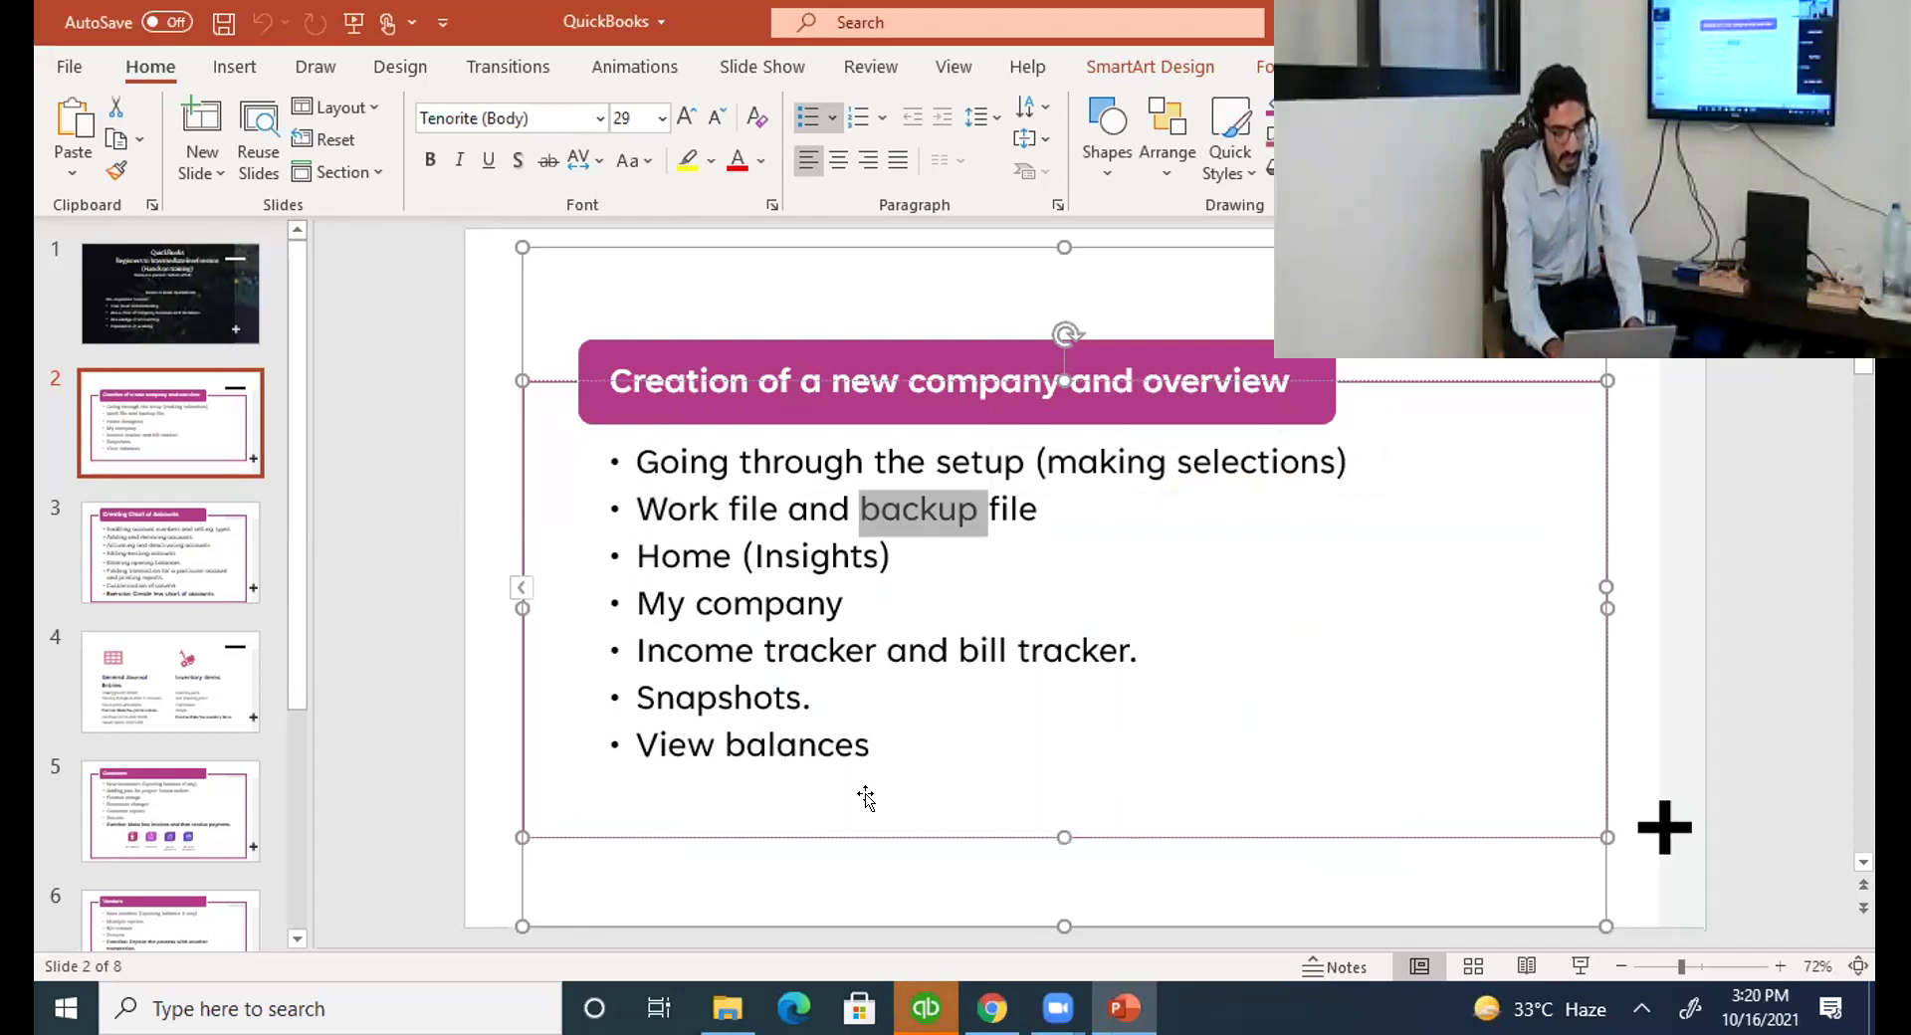
{"action": "key", "text": "alt+Tab"}
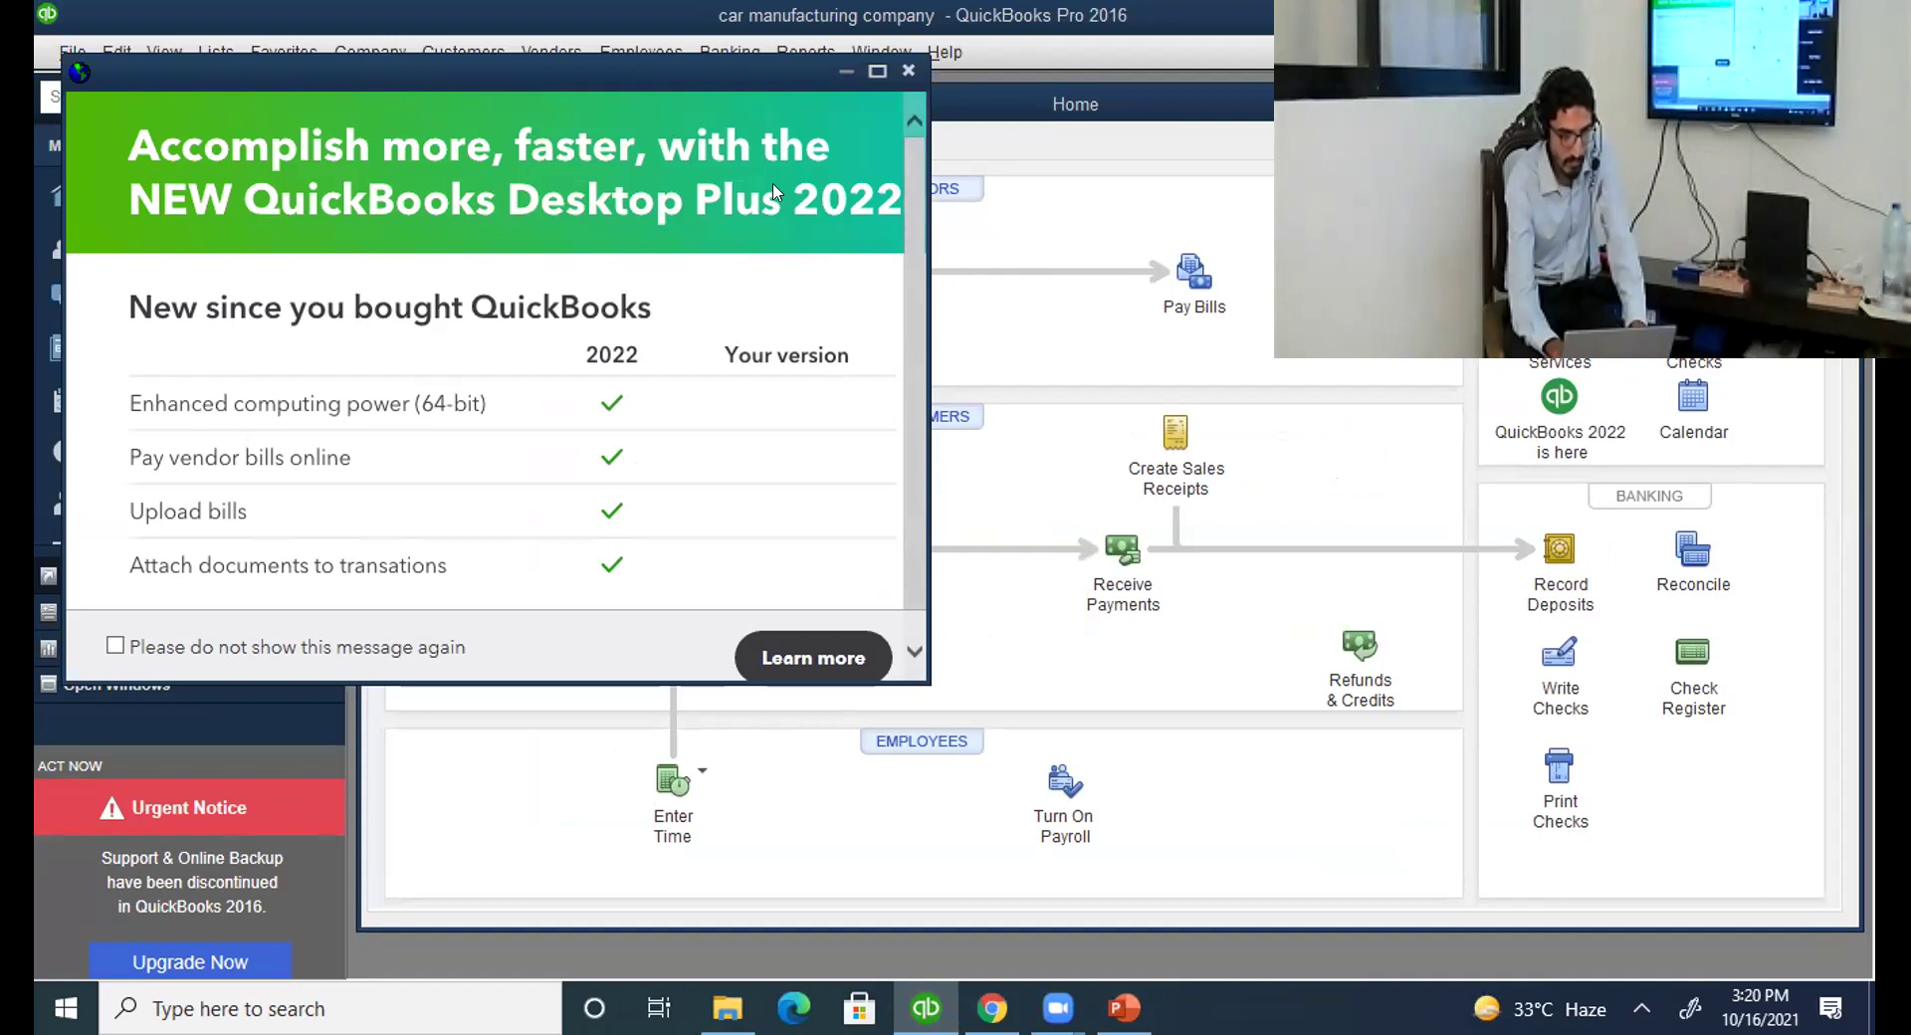
Dismiss the Desktop Plus 2022 promotion and show the My Company page with Form 1120 details.
{"action": "double_click", "coordinate": [370, 73]}
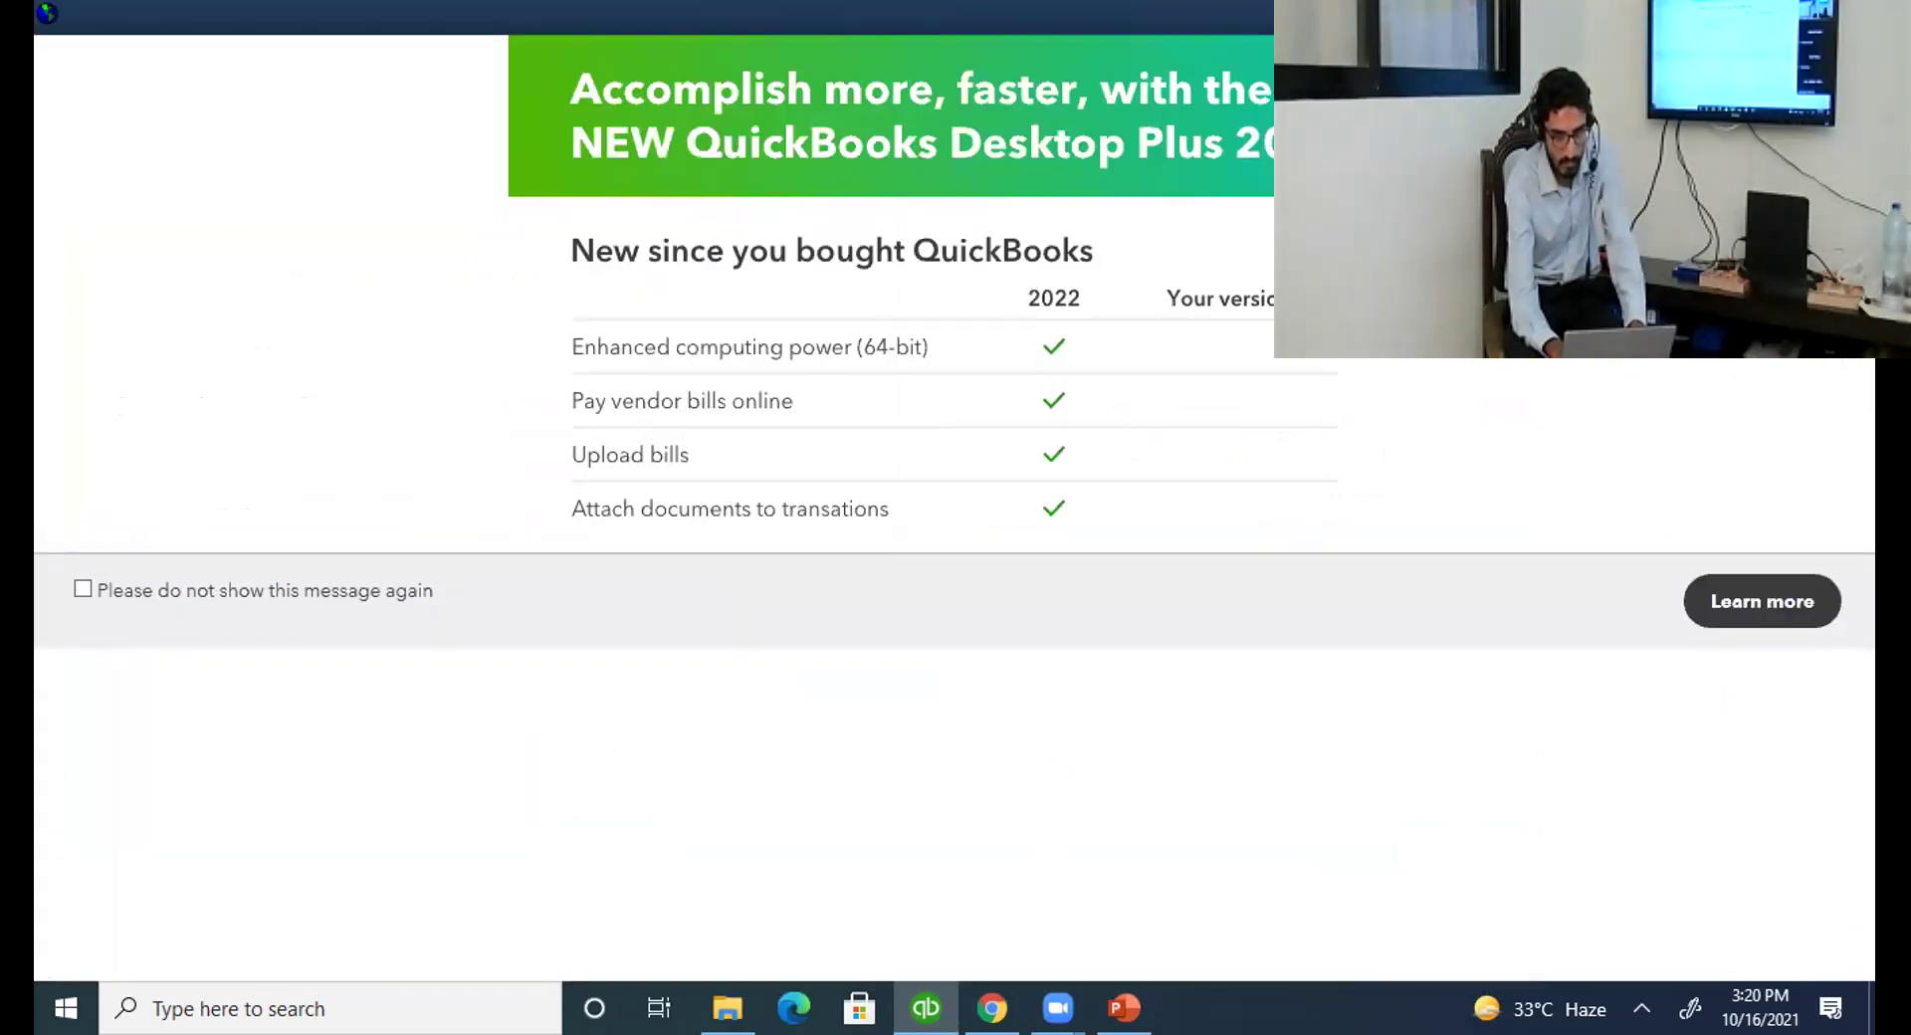
{"action": "key", "text": "Escape"}
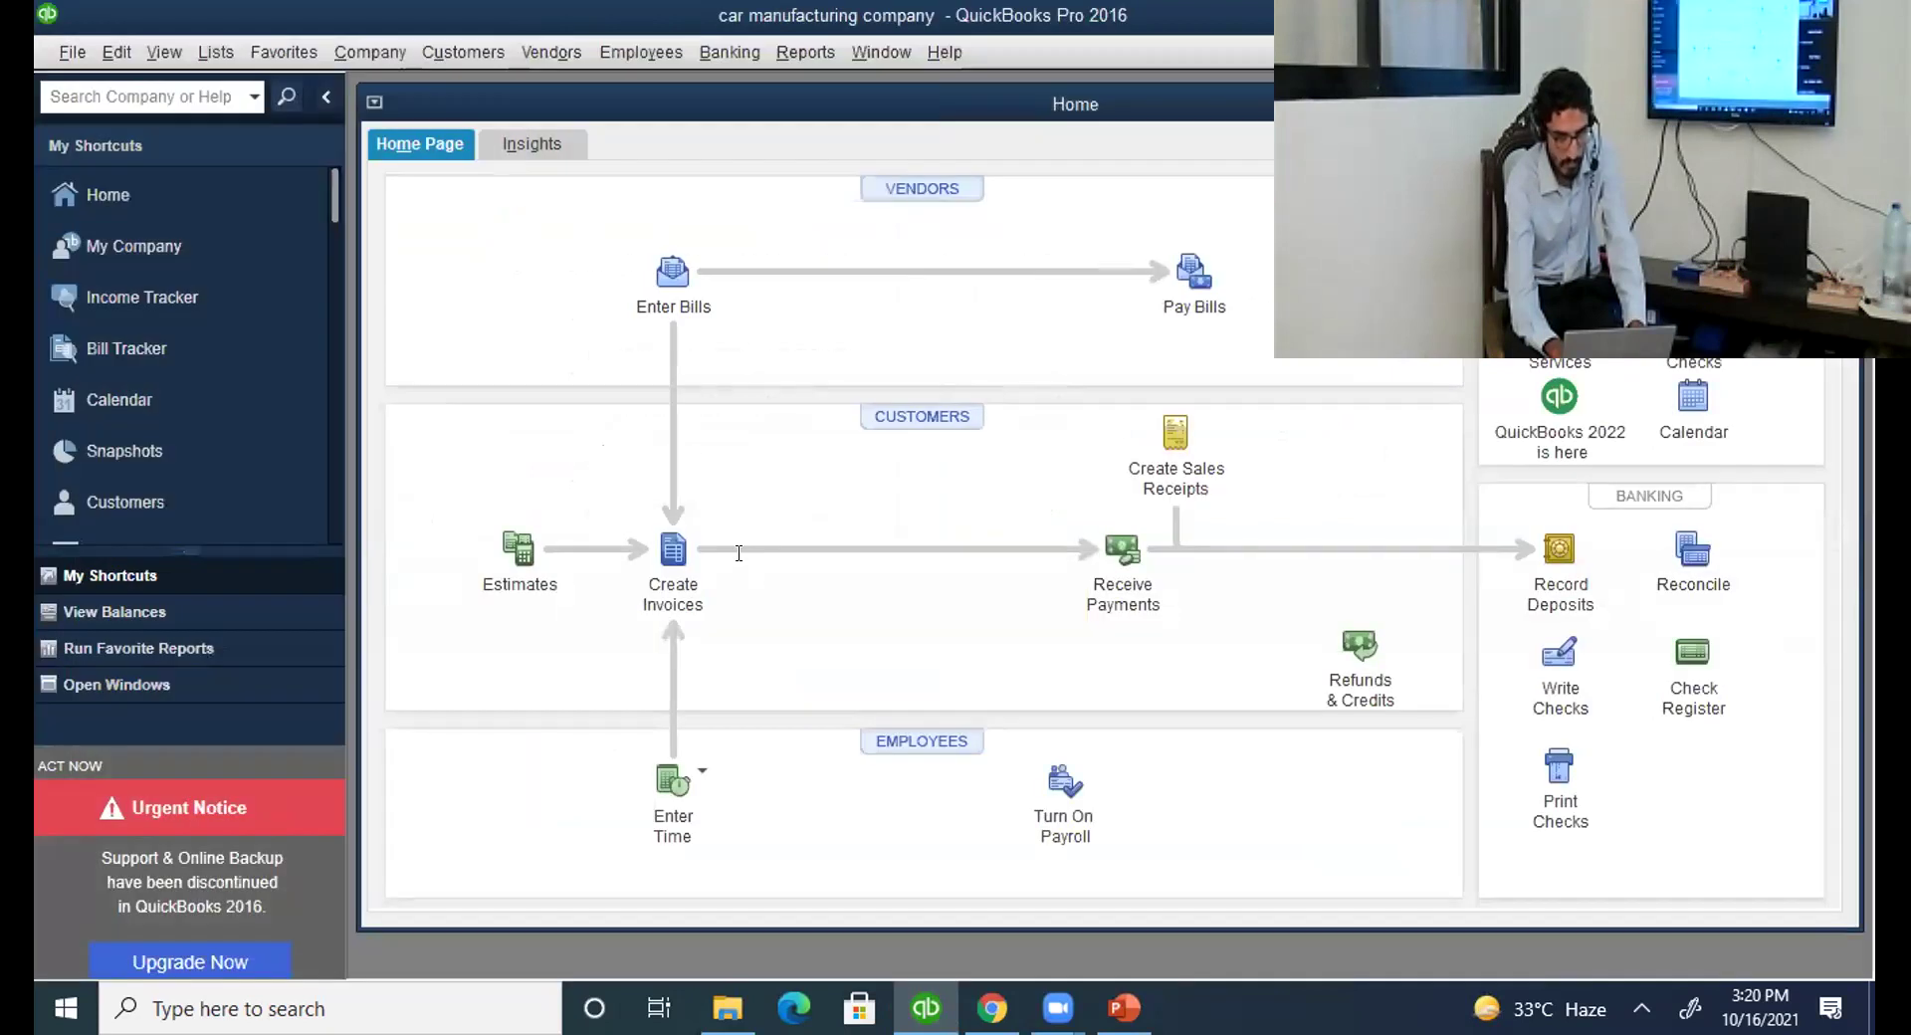
{"action": "key", "text": "alt+Tab"}
{"action": "key", "text": "alt+Tab"}
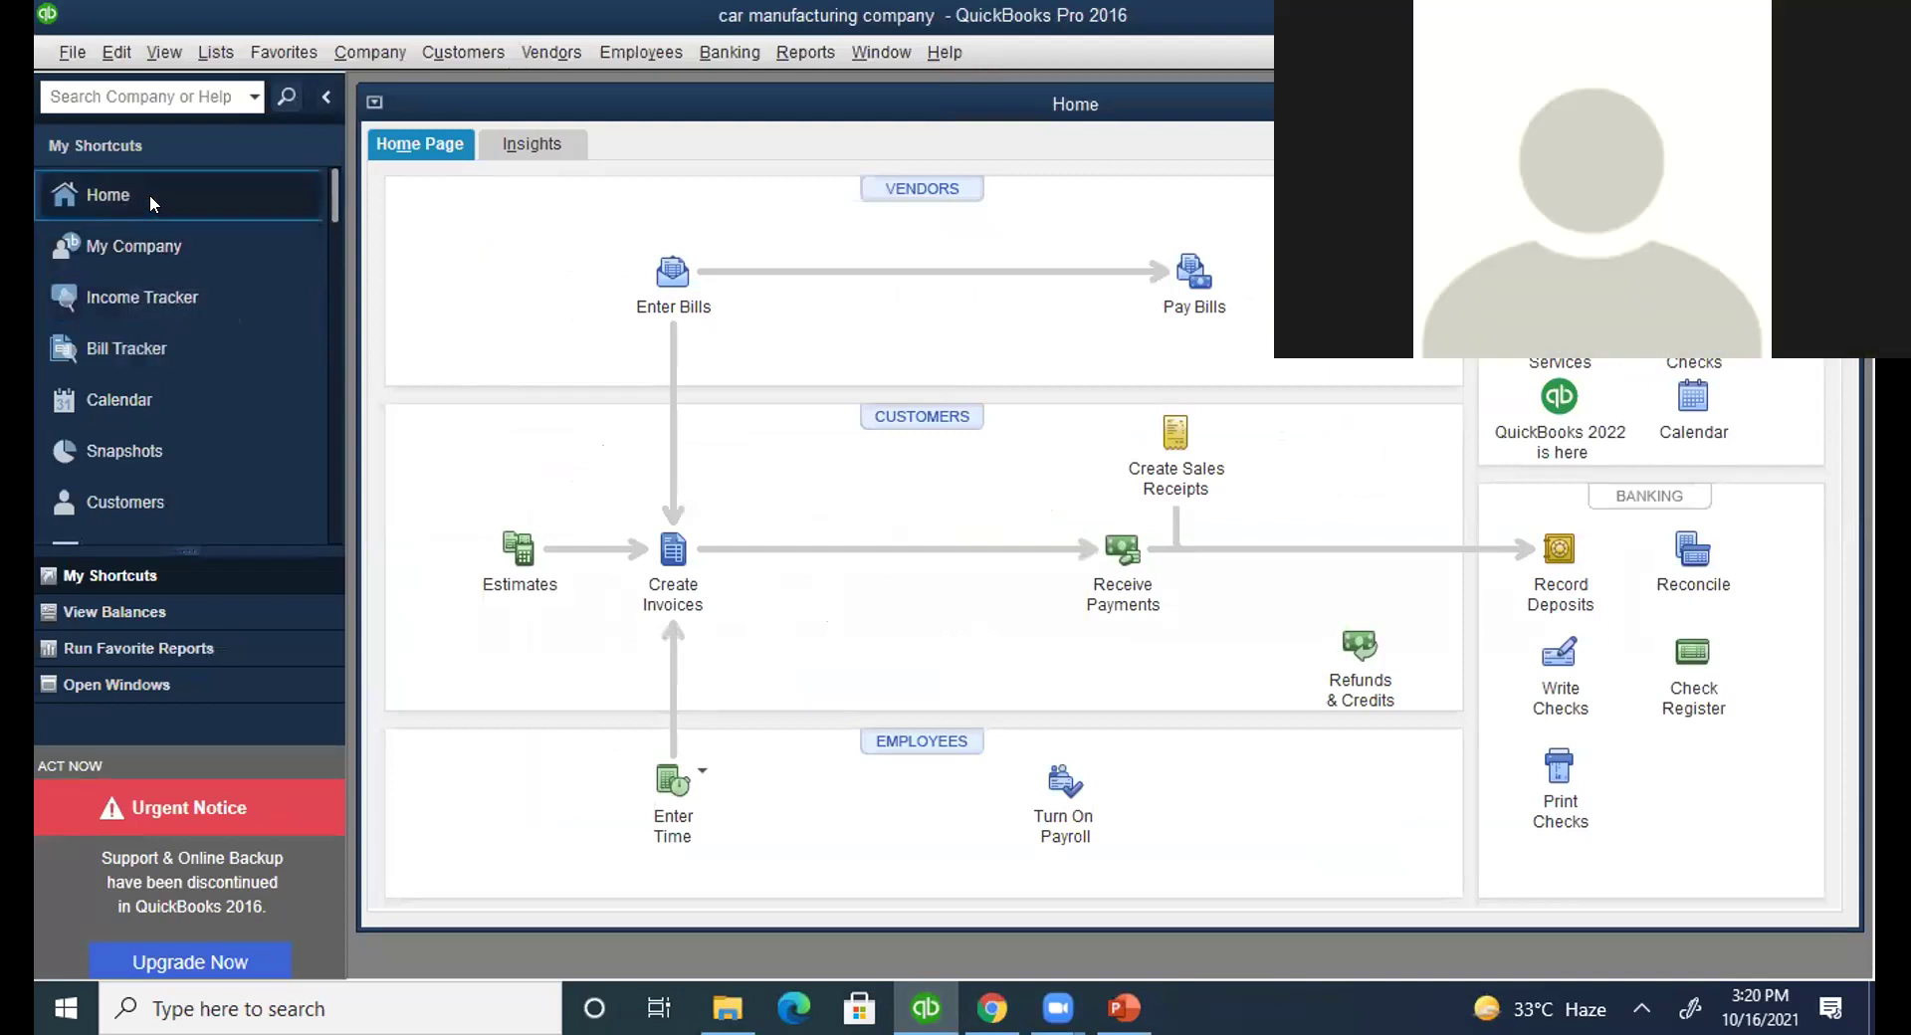
{"action": "left_click", "coordinate": [164, 246]}
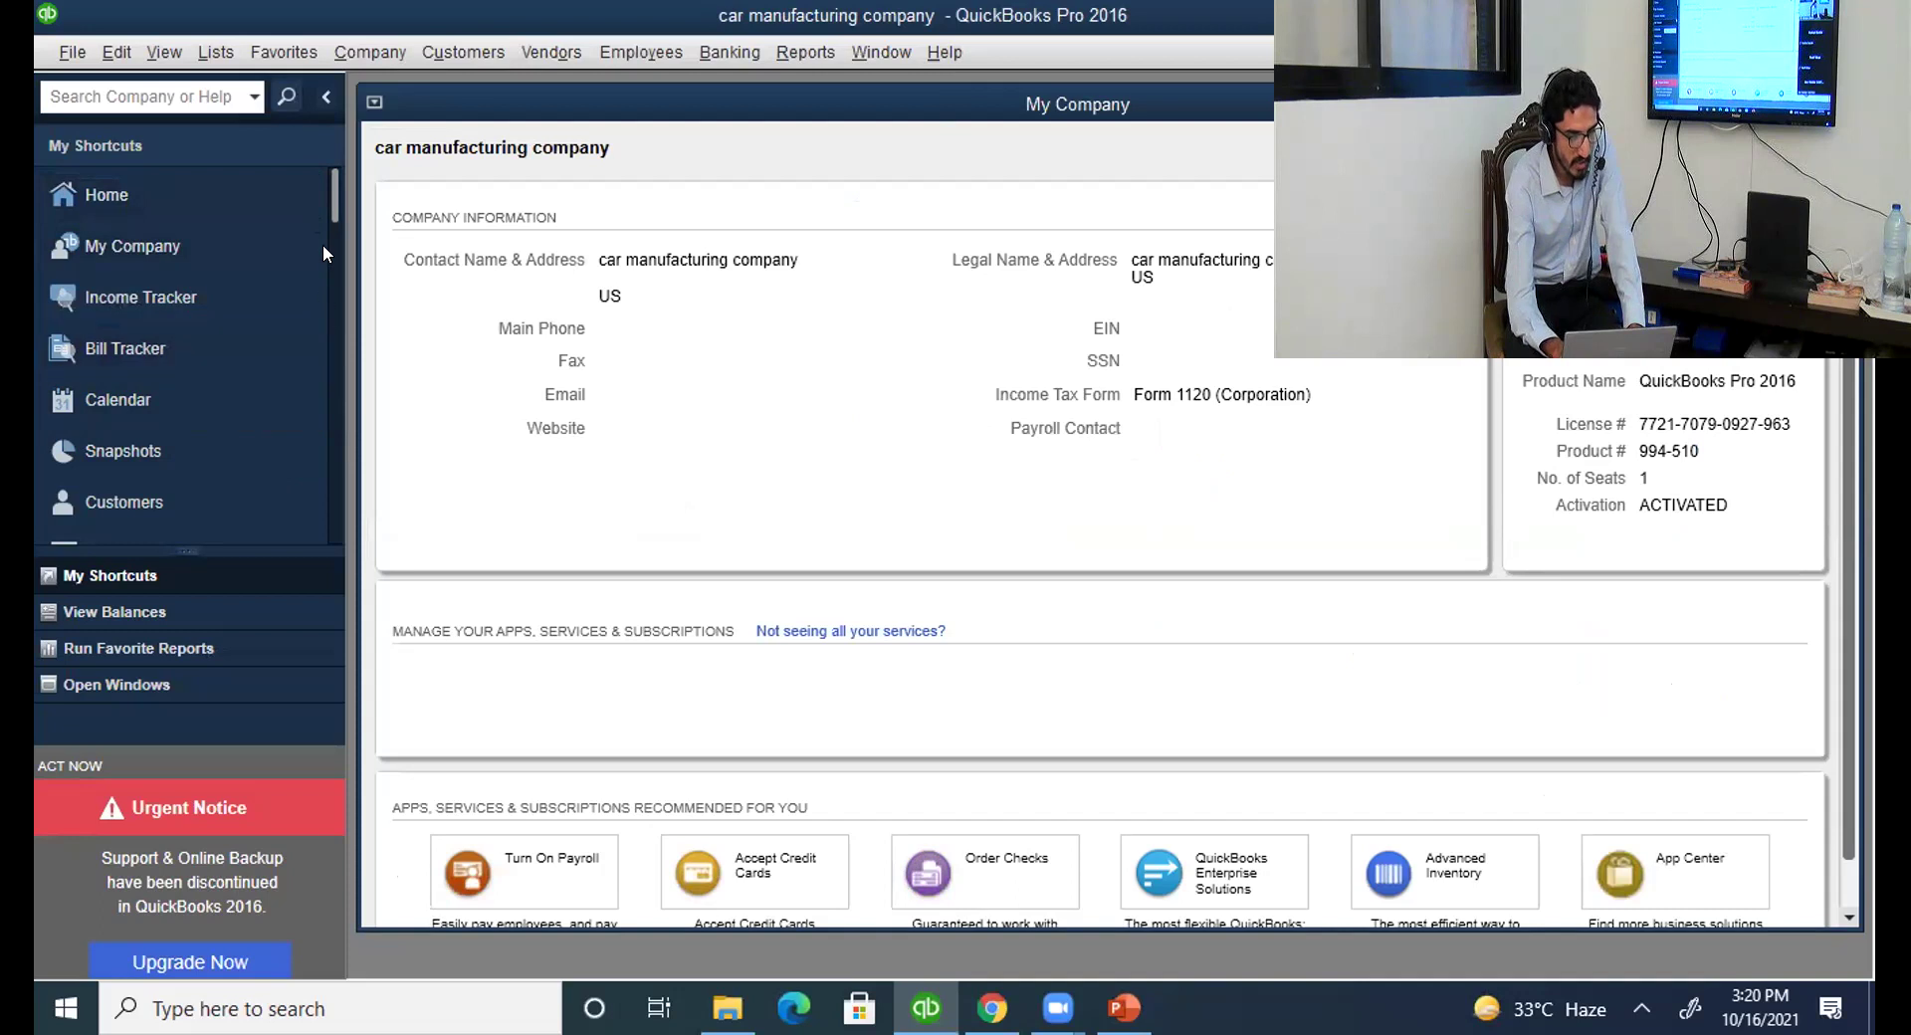
Browse the Customize Shortcuts list without changing it, then go back to the Home page.
{"action": "scroll", "coordinate": [335, 242], "scroll_direction": "down", "scroll_amount": 1}
{"action": "left_click_drag", "start_coordinate": [336, 244], "coordinate": [335, 522]}
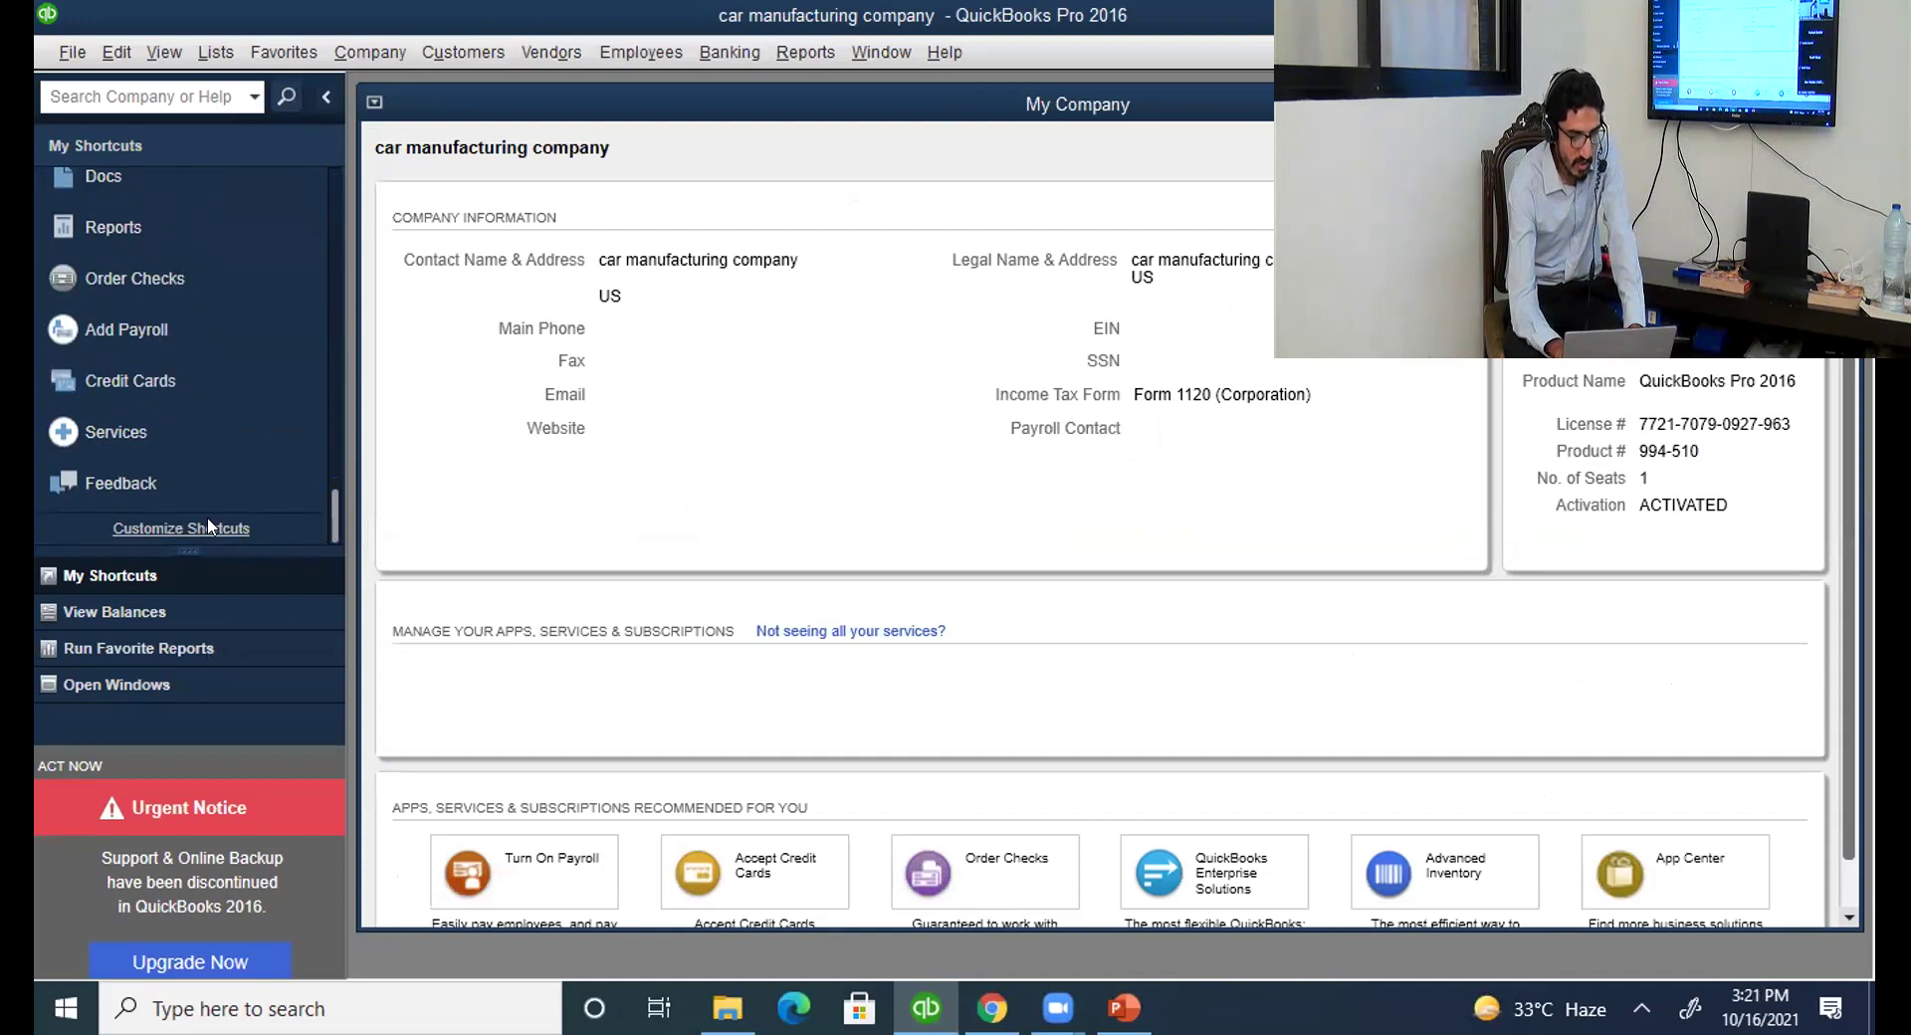
{"action": "left_click", "coordinate": [204, 528]}
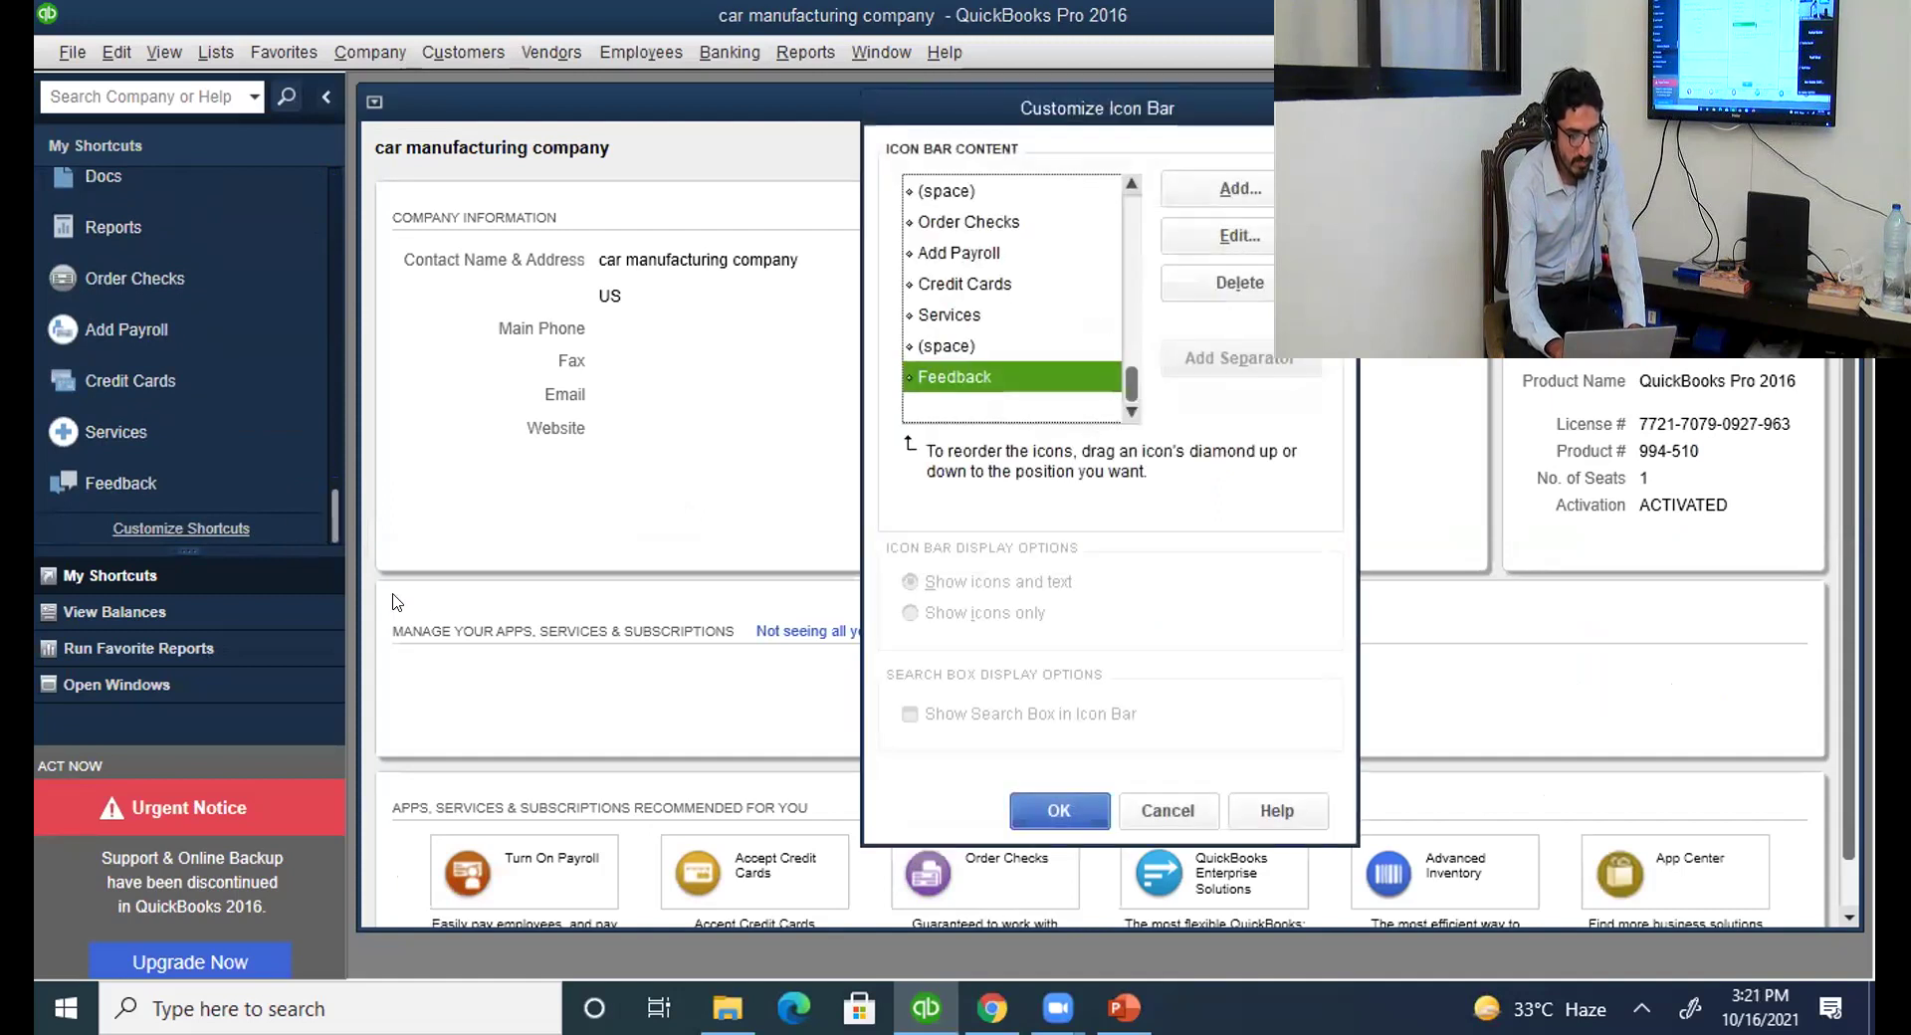
{"action": "left_click_drag", "start_coordinate": [1130, 383], "coordinate": [1127, 209]}
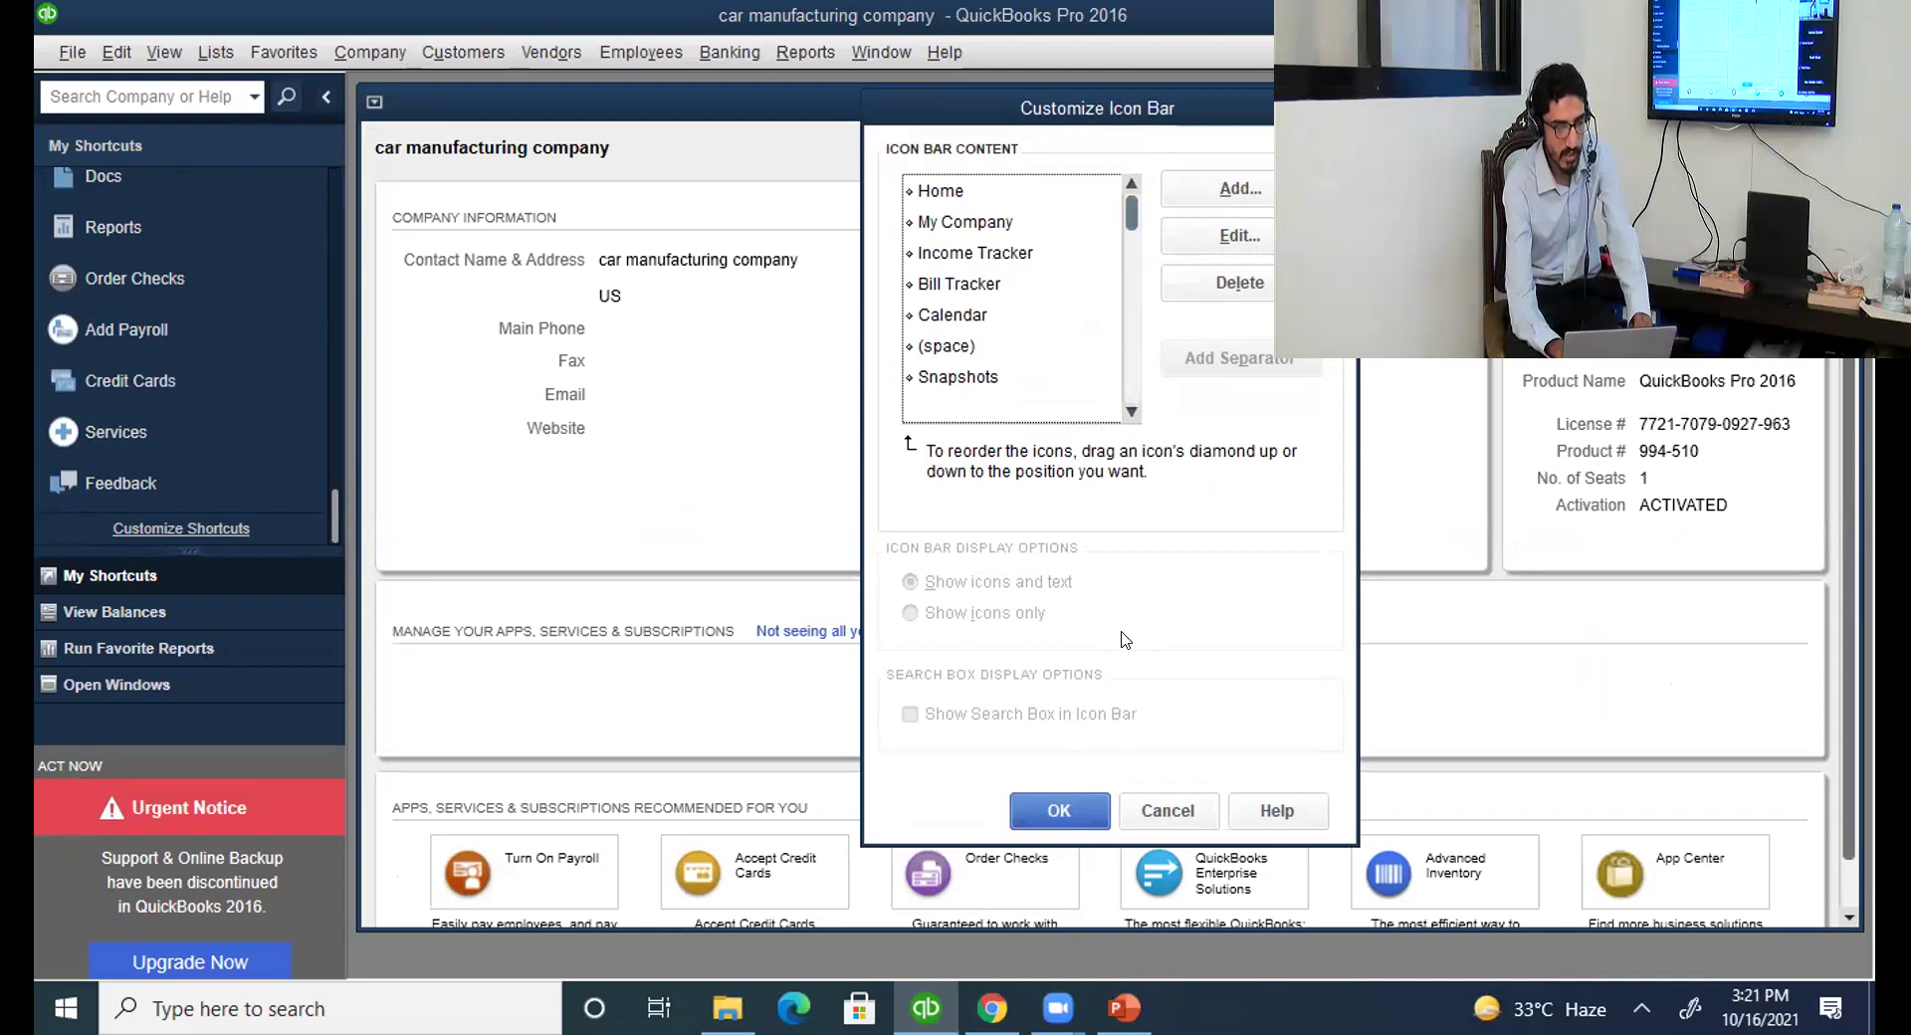
{"action": "left_click", "coordinate": [1059, 810]}
{"action": "left_click_drag", "start_coordinate": [327, 498], "coordinate": [324, 128]}
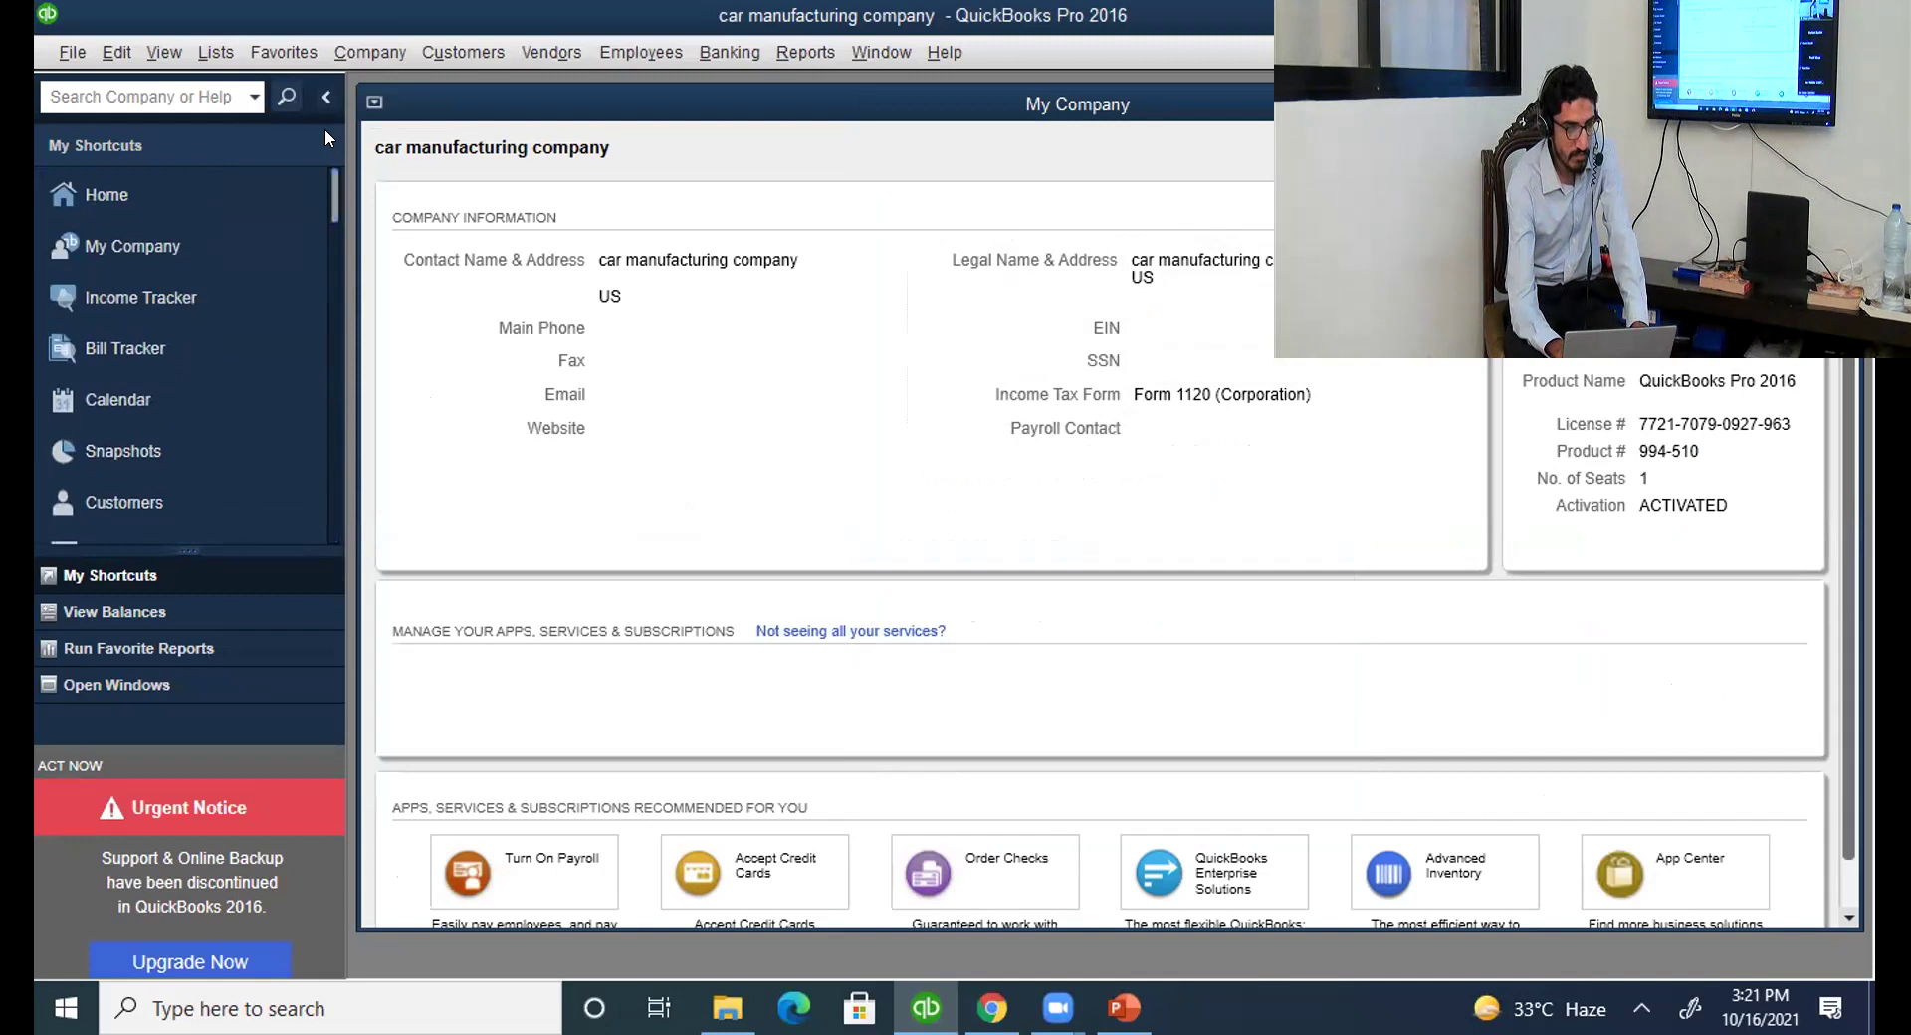
{"action": "left_click", "coordinate": [151, 194]}
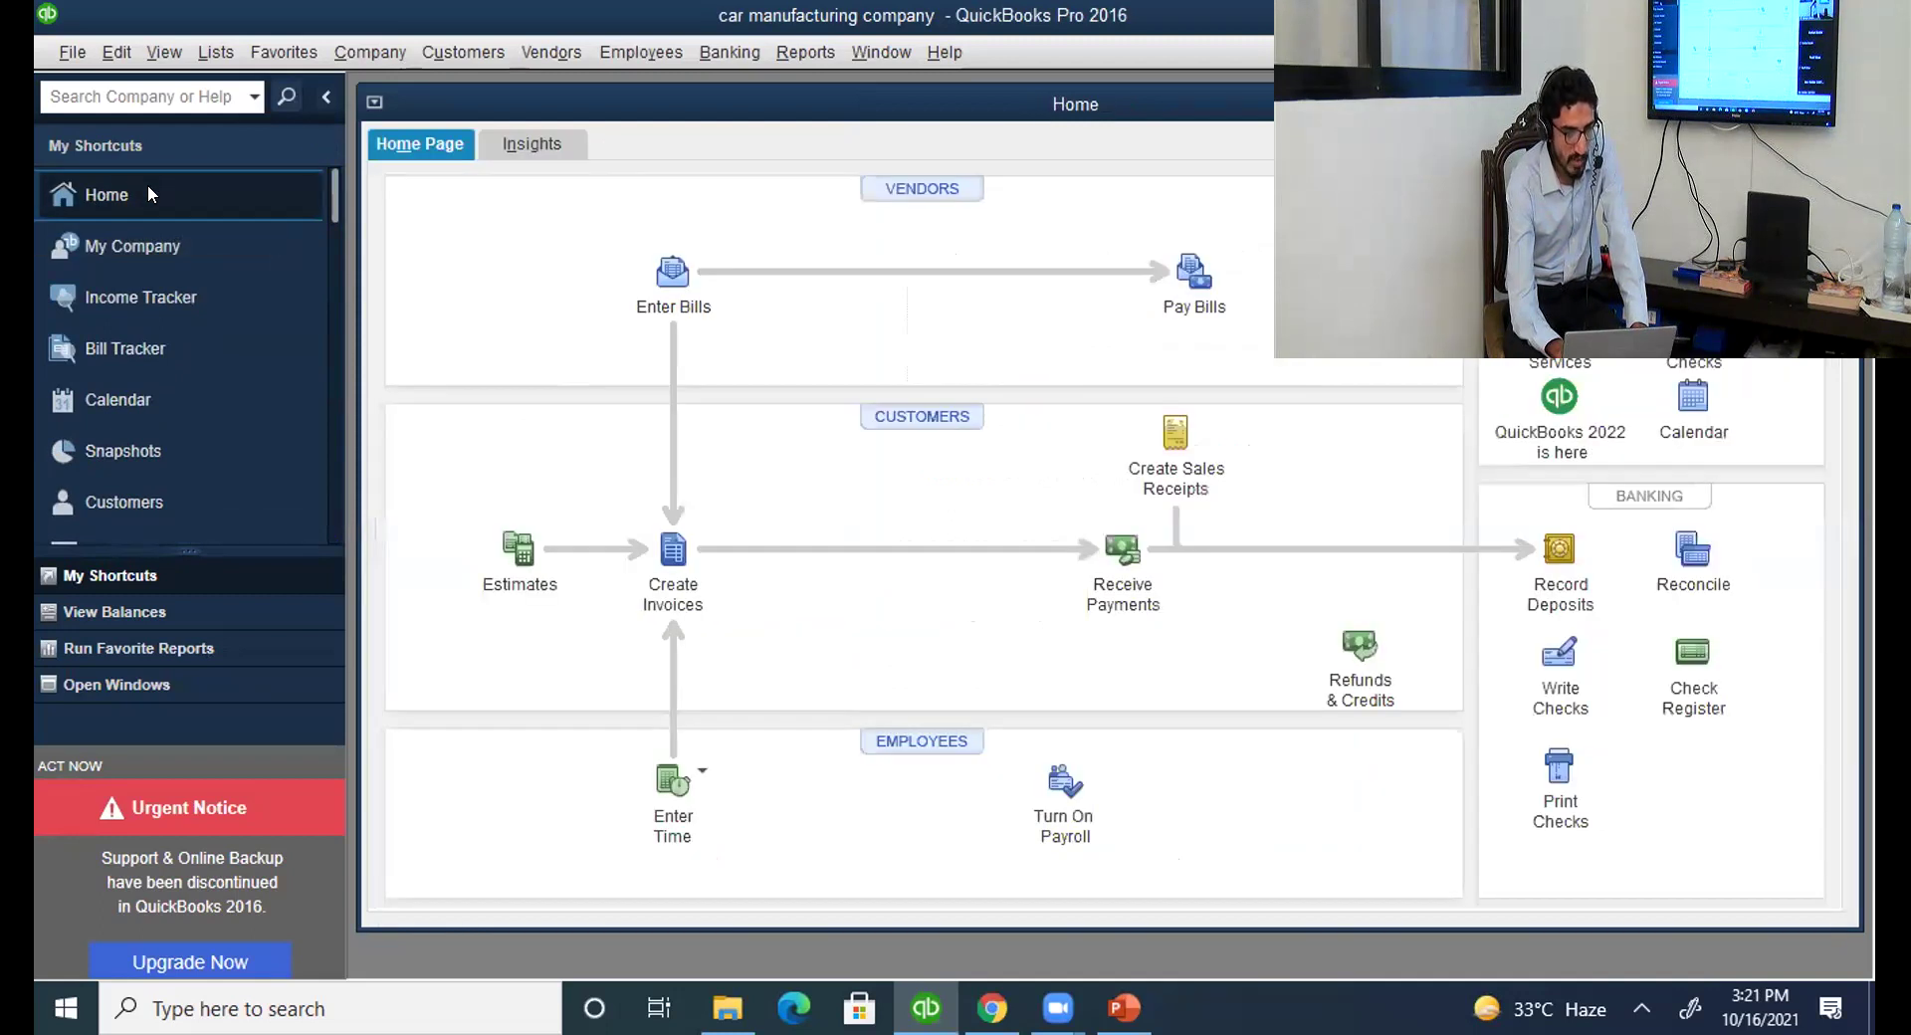
On Insights, keep Profit & Loss at This Fiscal Year-to-date and view Customize options.
{"action": "left_click", "coordinate": [535, 146]}
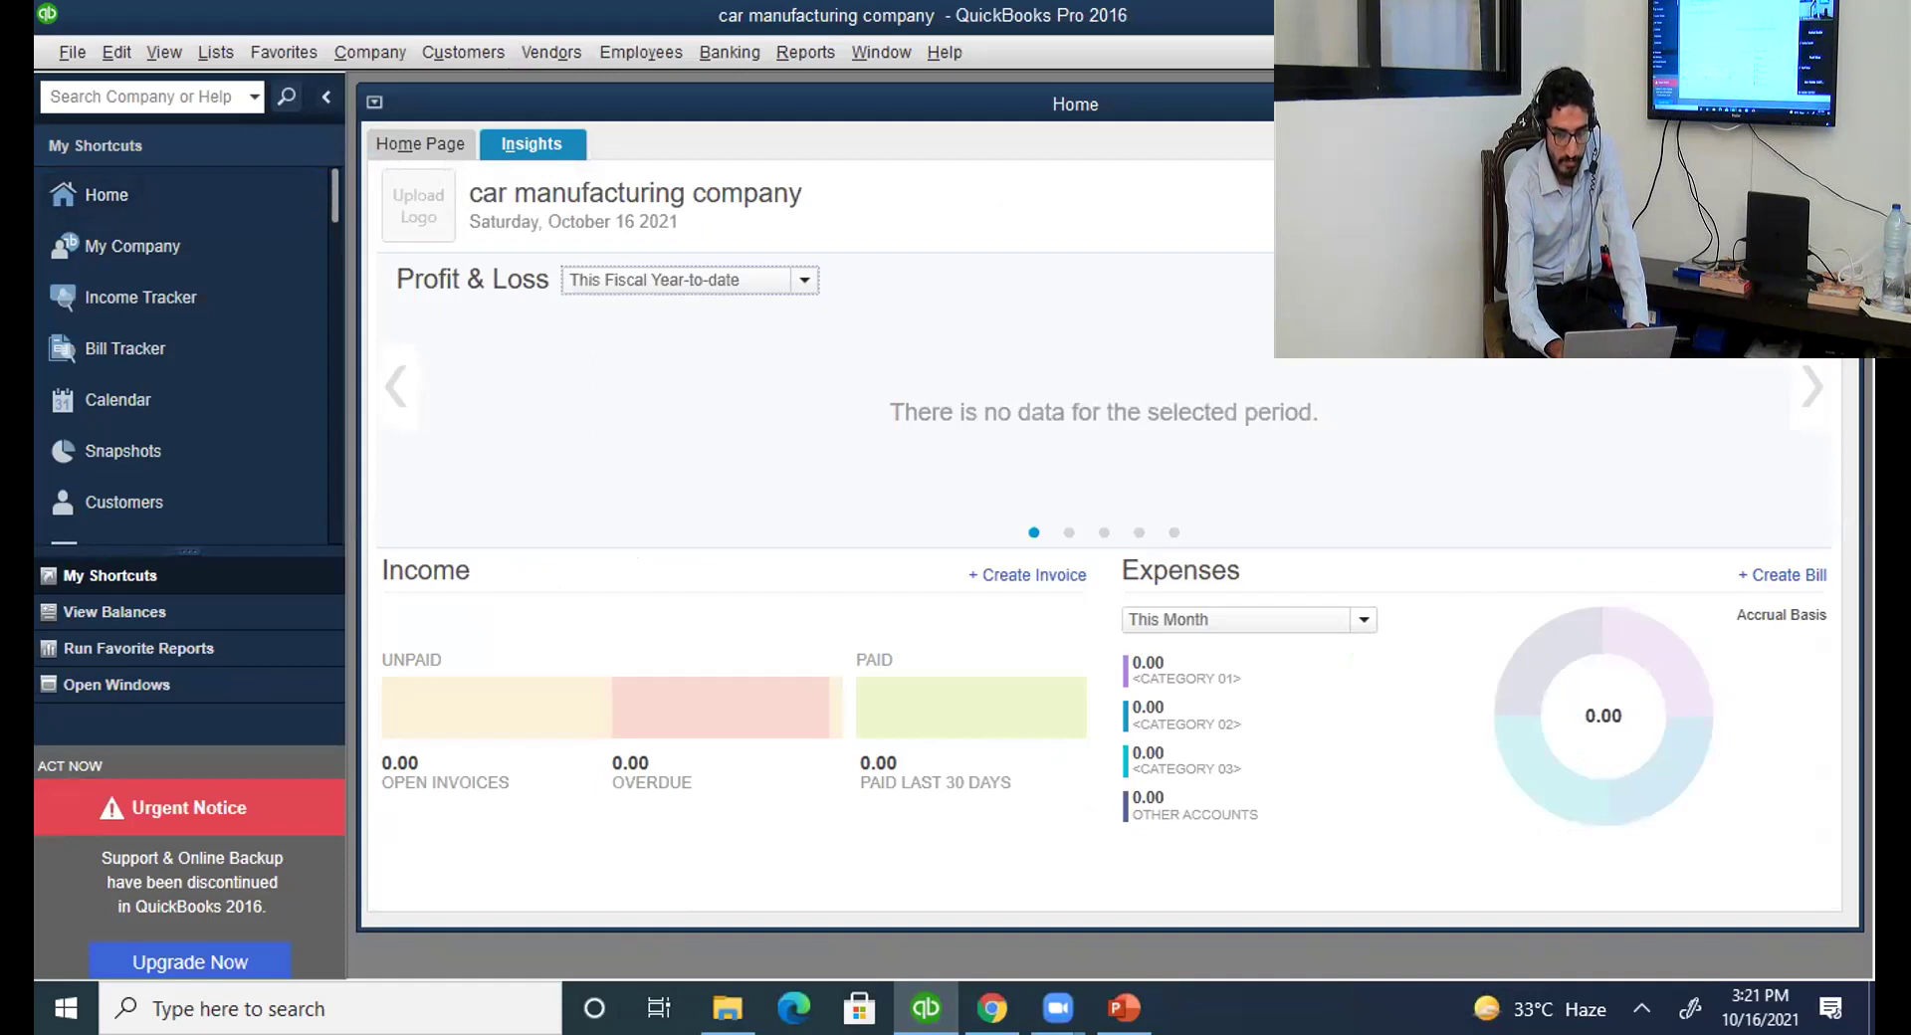
{"action": "left_click", "coordinate": [804, 282]}
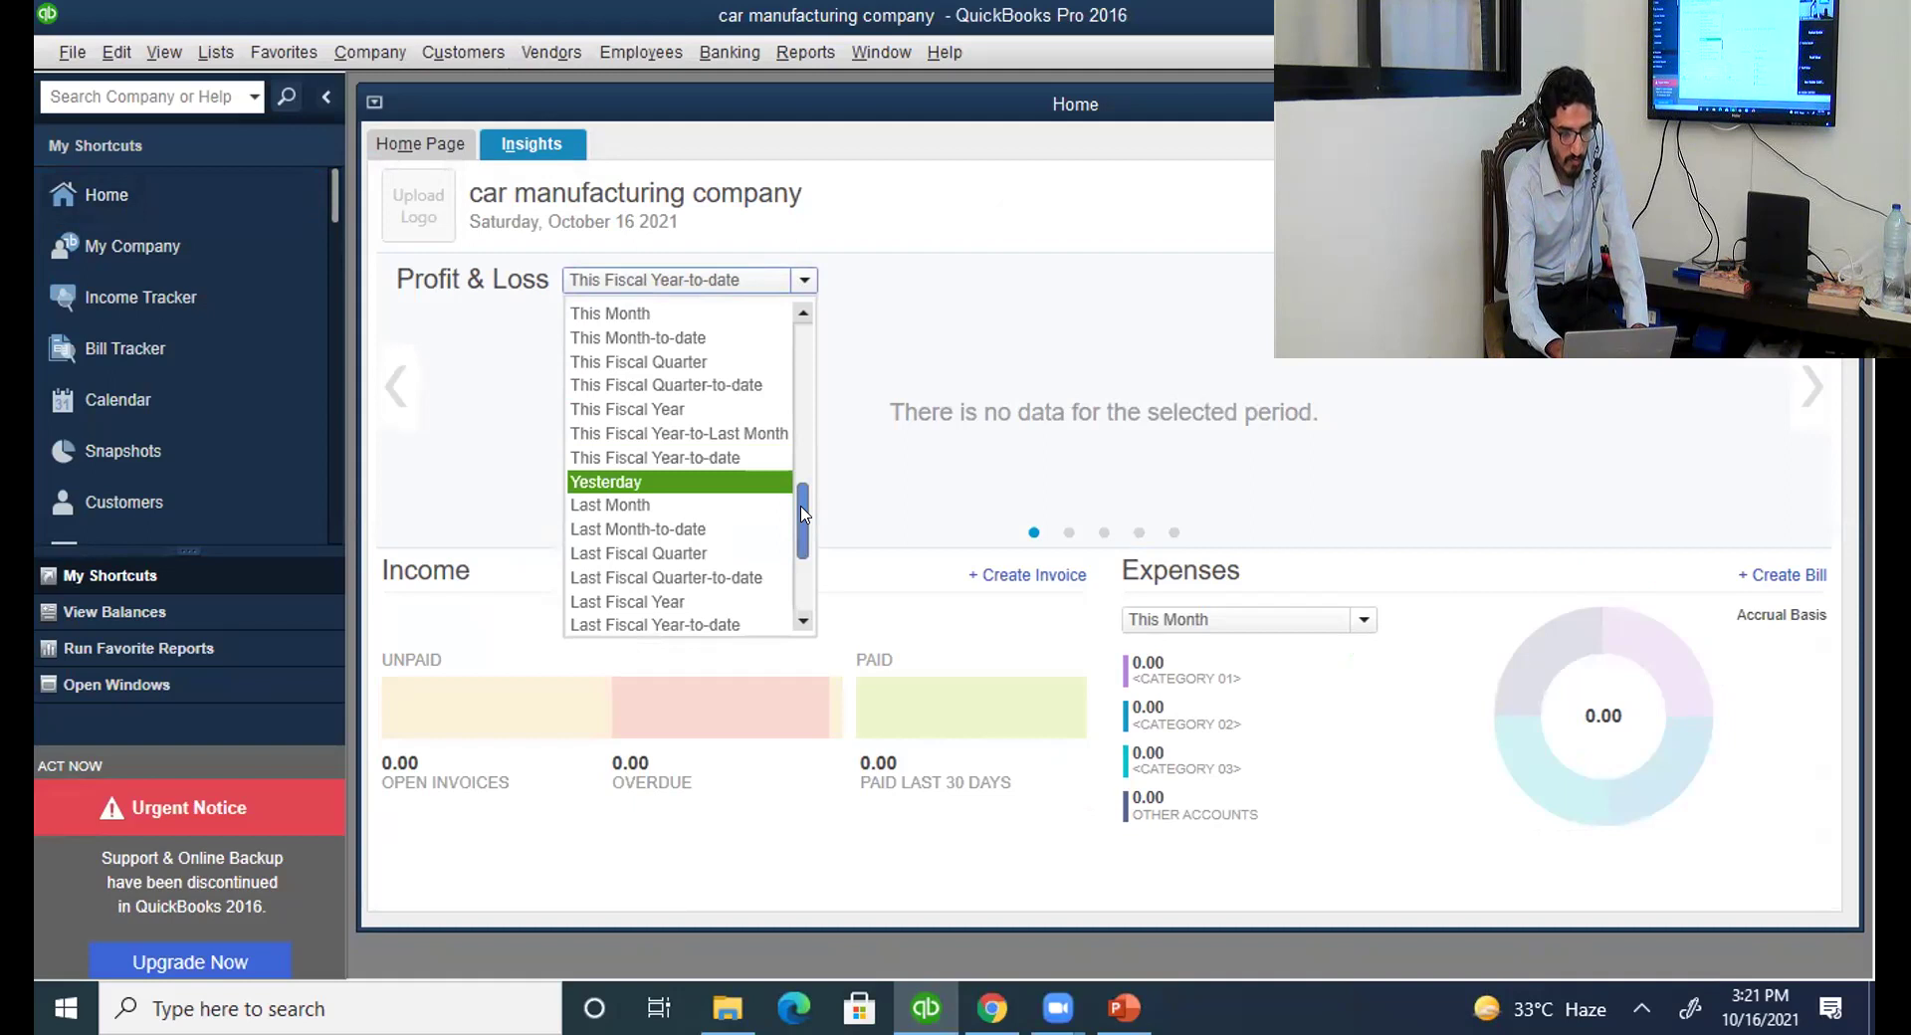
{"action": "left_click", "coordinate": [879, 389]}
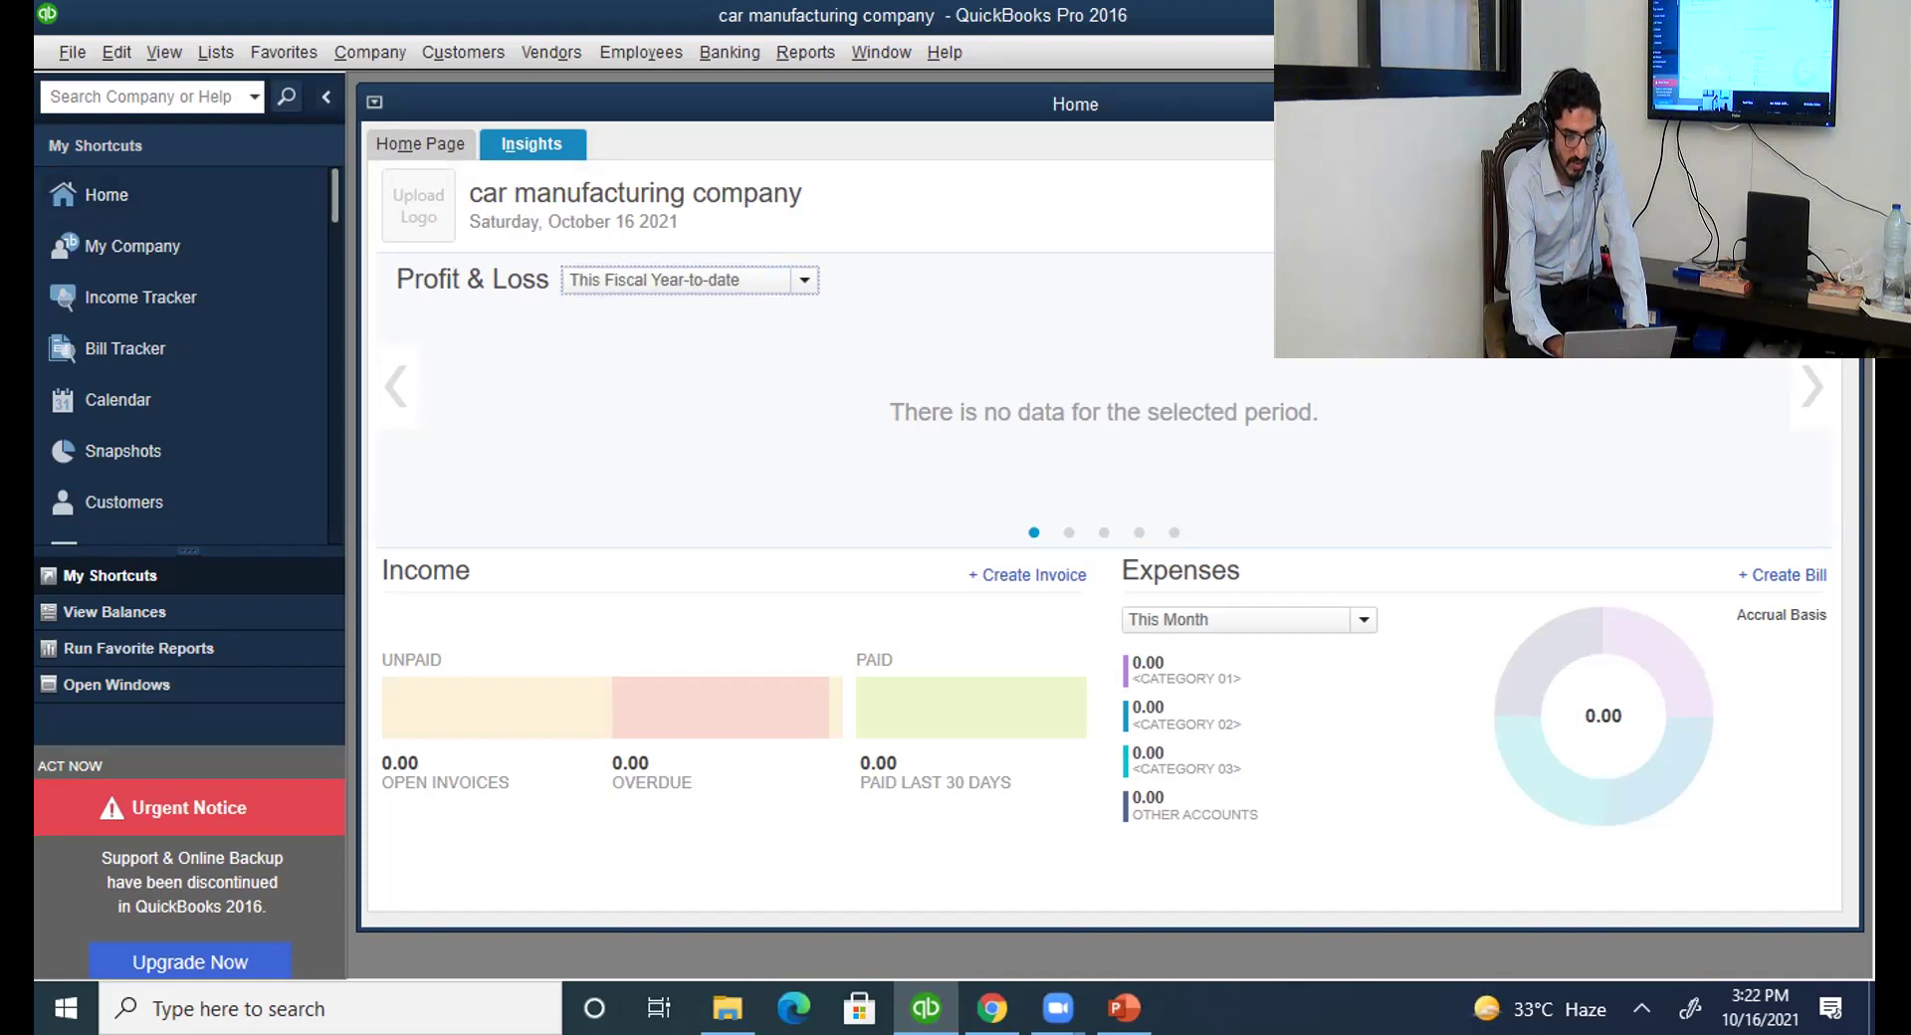
{"action": "left_click", "coordinate": [1805, 279]}
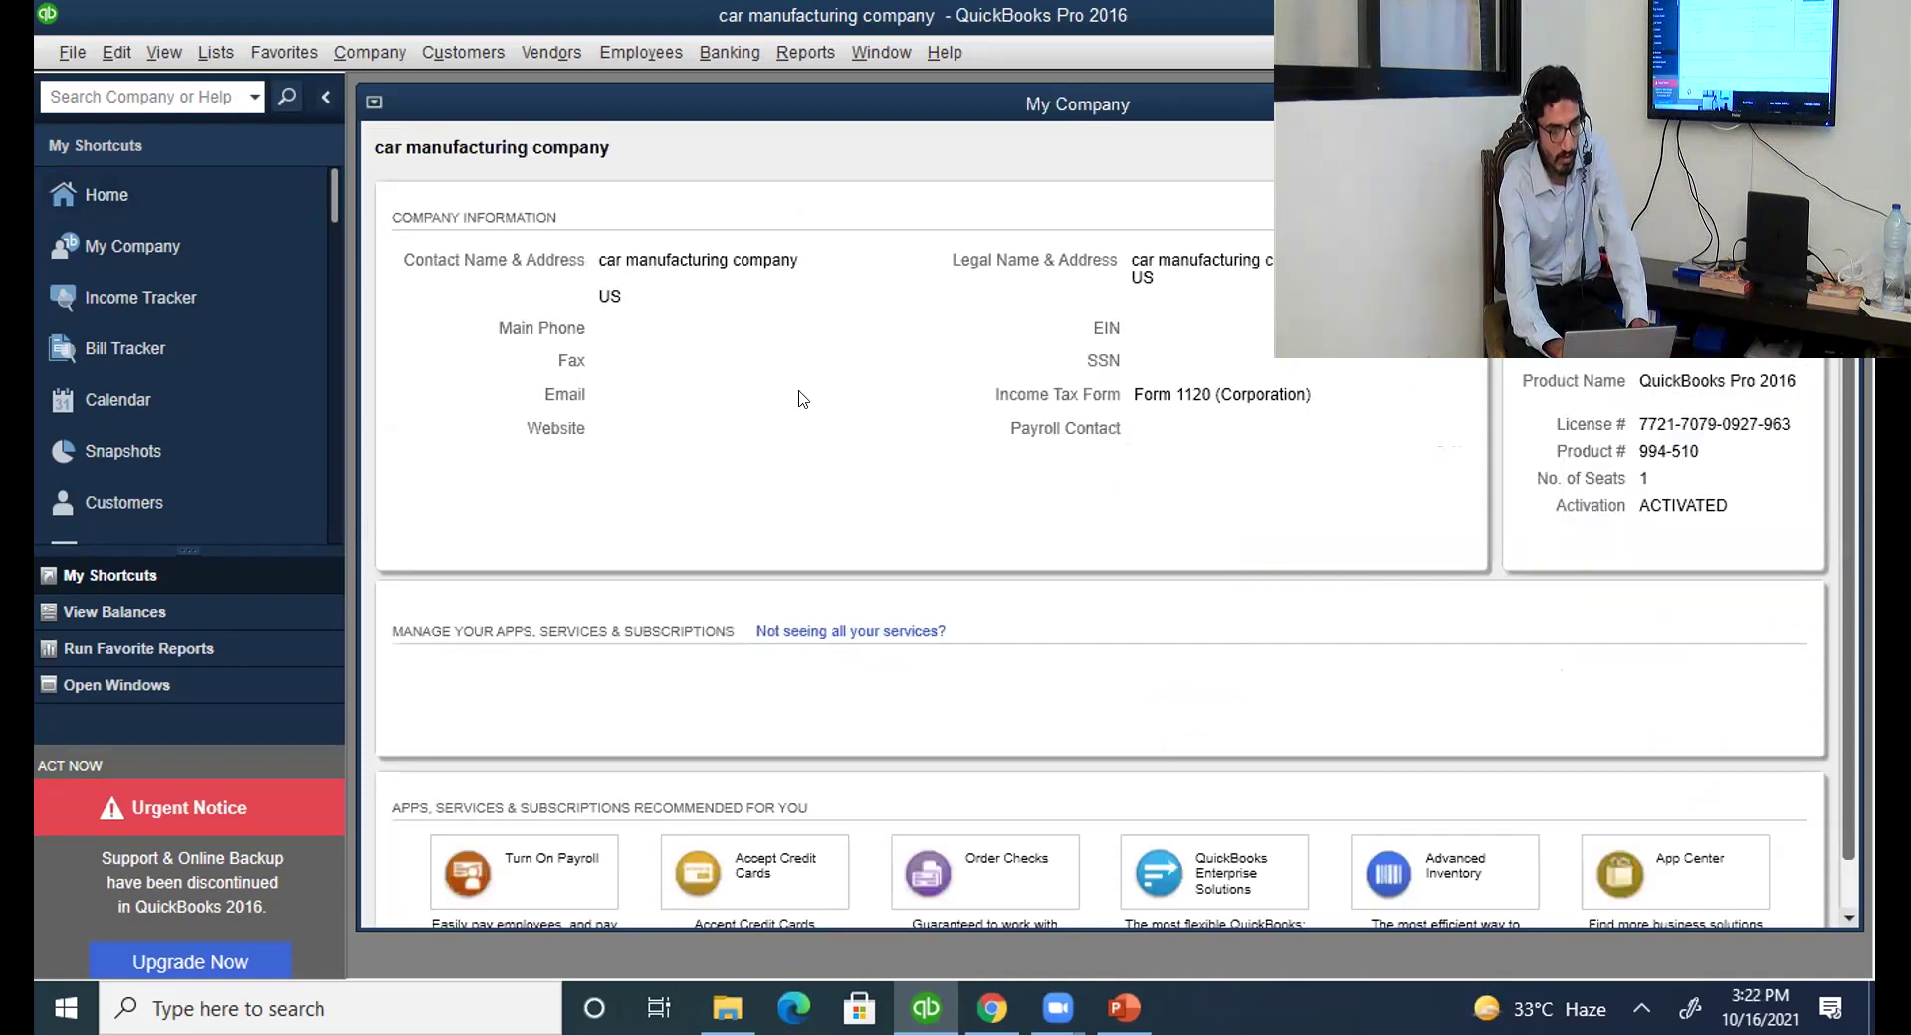
Open the Company Information editor for car manufacturing company from the My Company page.
{"action": "left_click", "coordinate": [237, 195]}
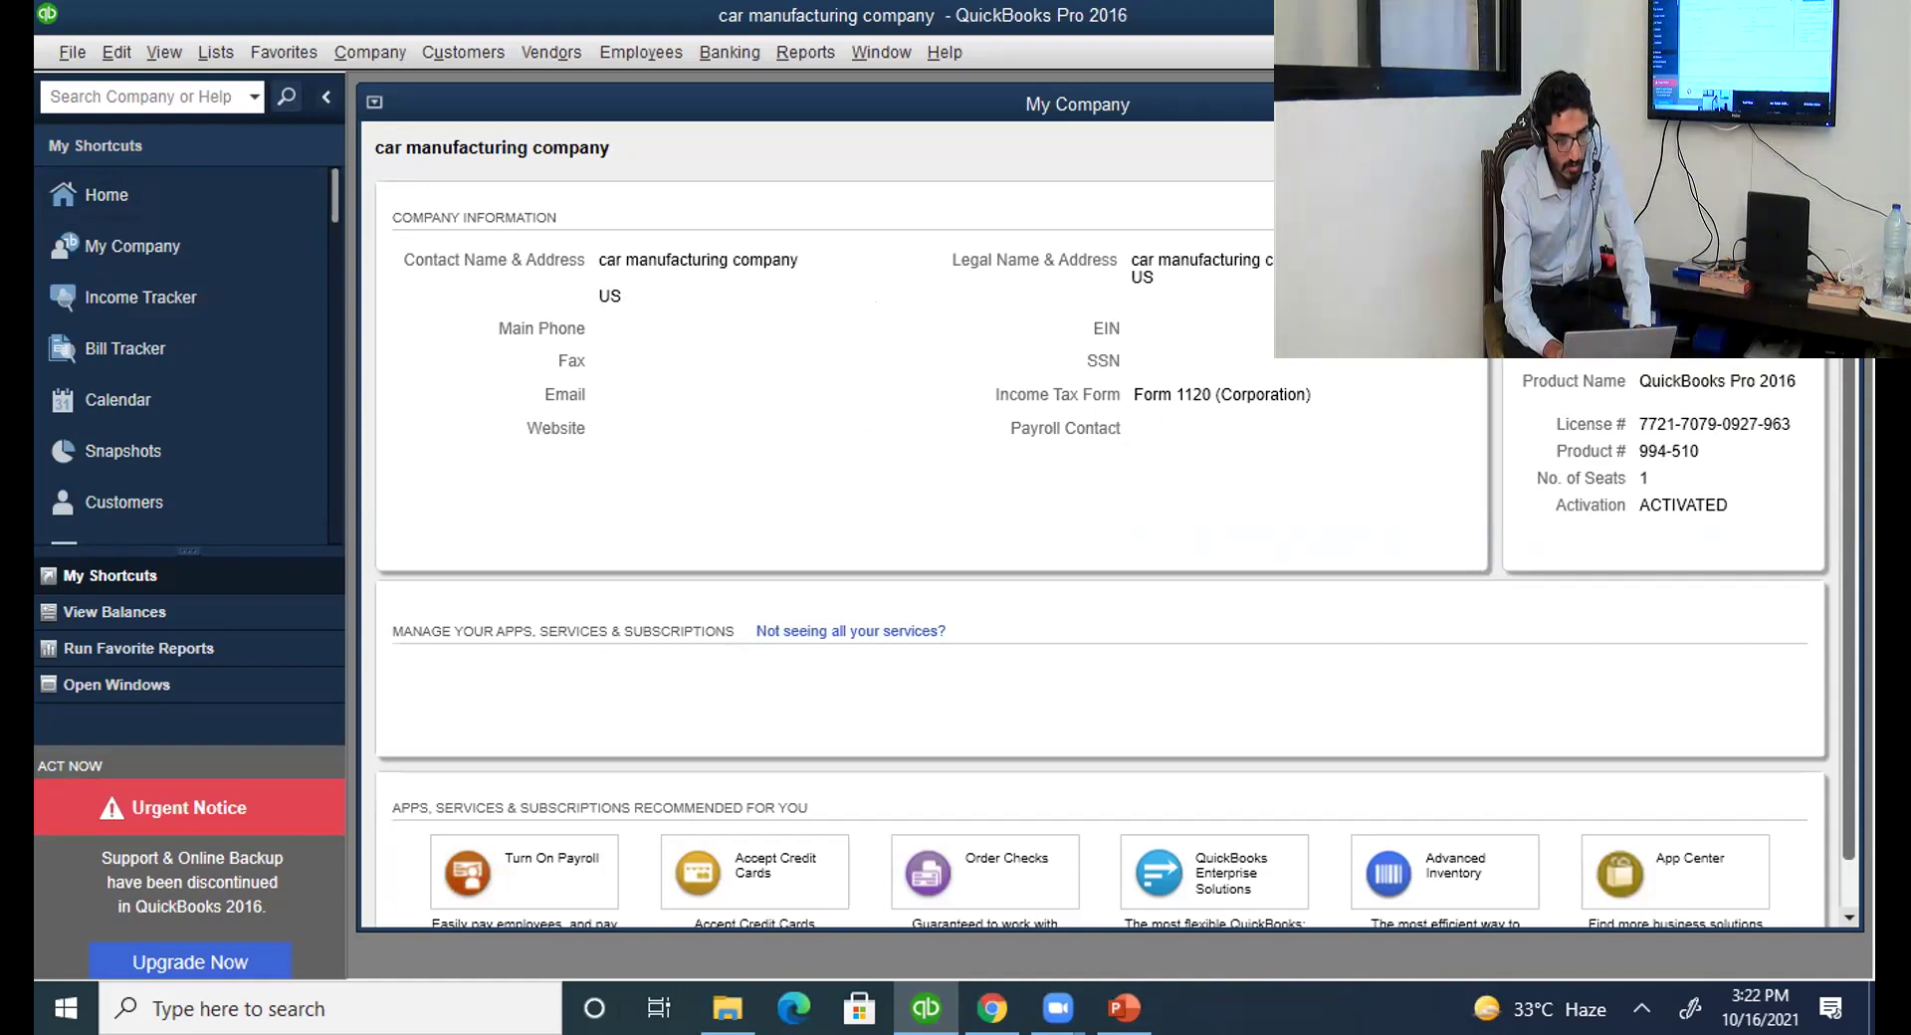
{"action": "left_click", "coordinate": [1467, 215]}
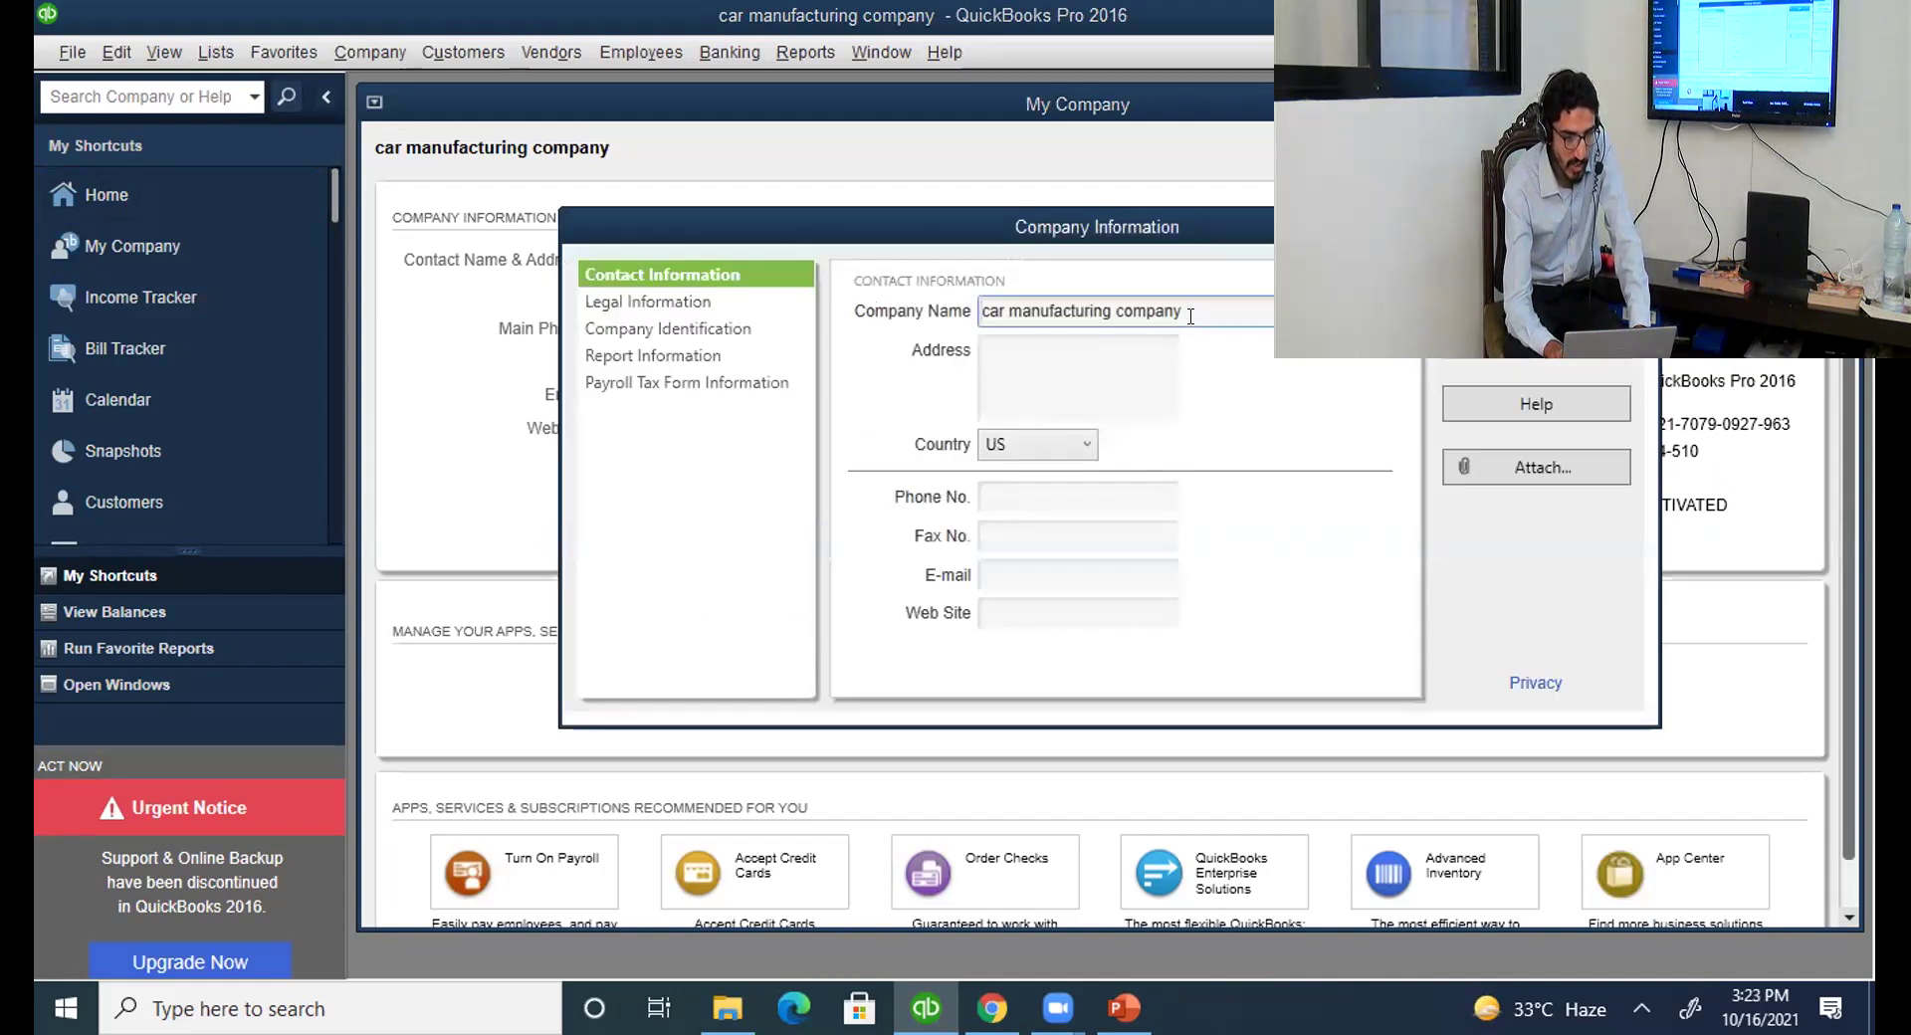
View the company name, Legal Information and Company Identification sections, then cancel without changes.
{"action": "left_click_drag", "start_coordinate": [1158, 313], "coordinate": [921, 333]}
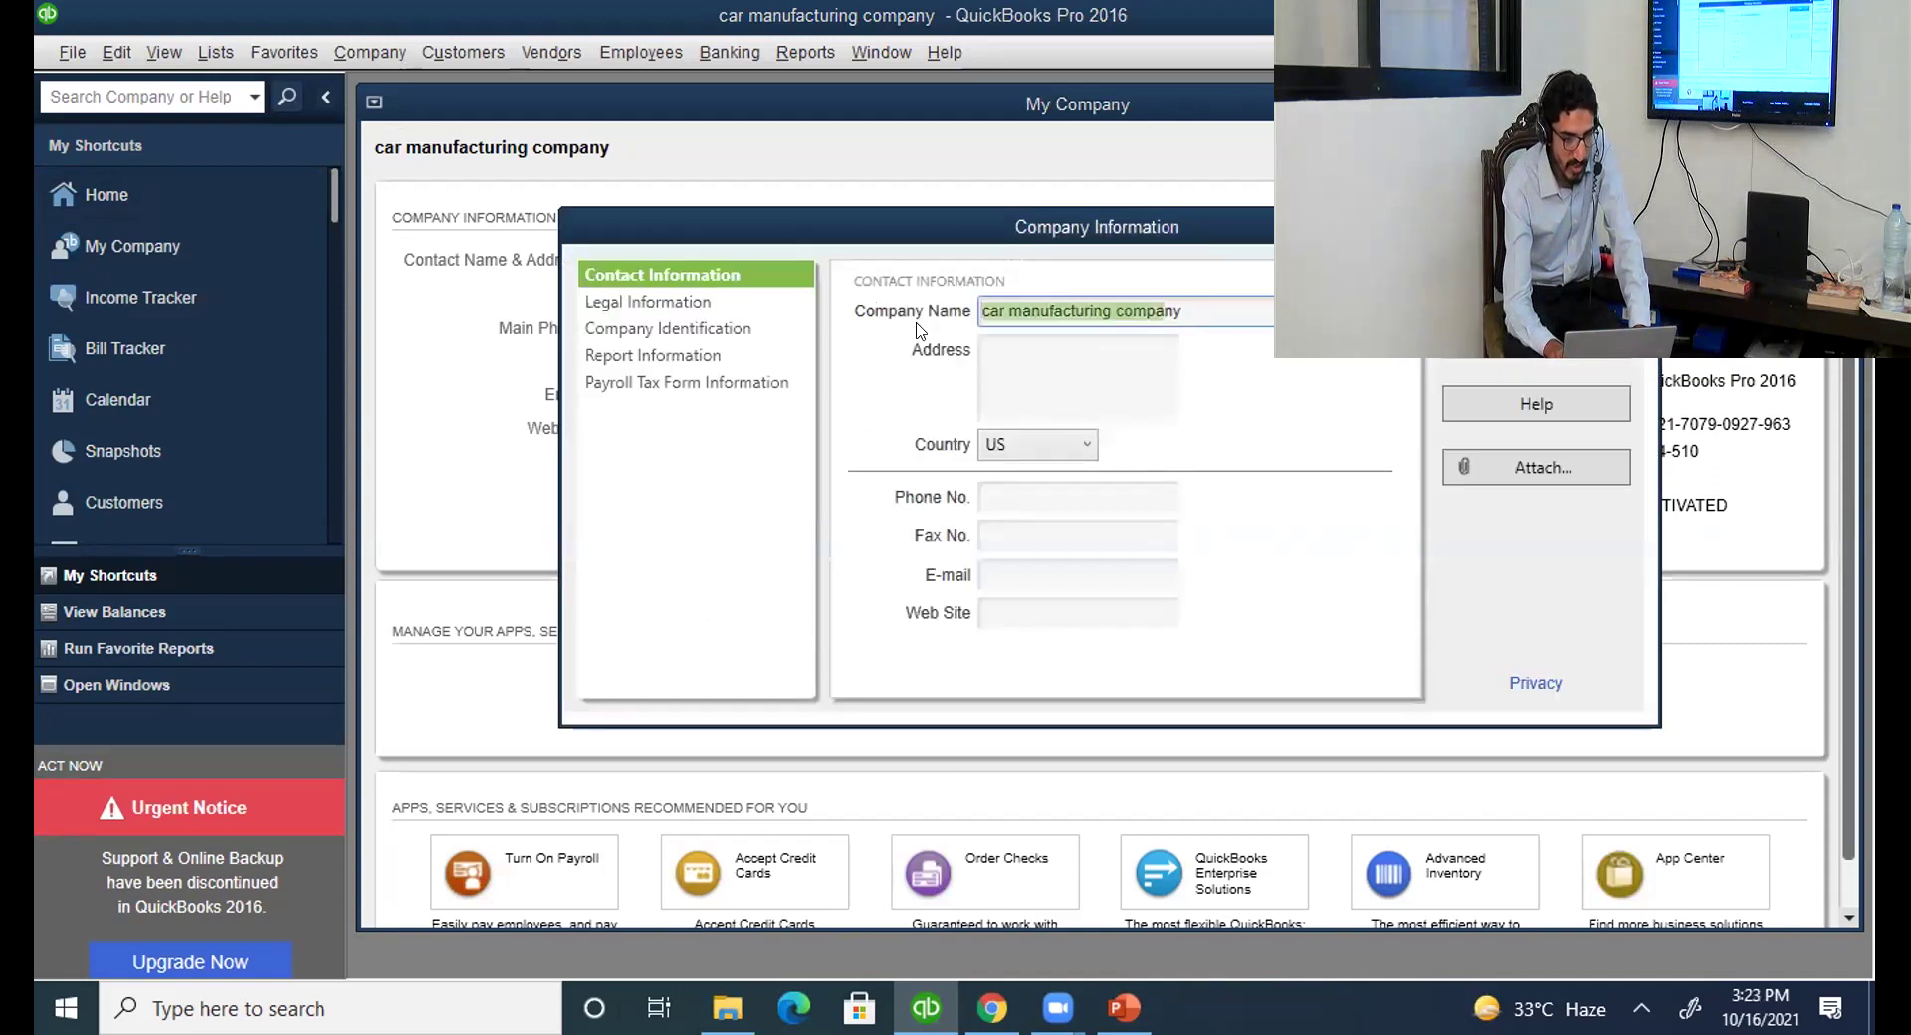
{"action": "left_click", "coordinate": [673, 302]}
{"action": "left_click", "coordinate": [683, 336]}
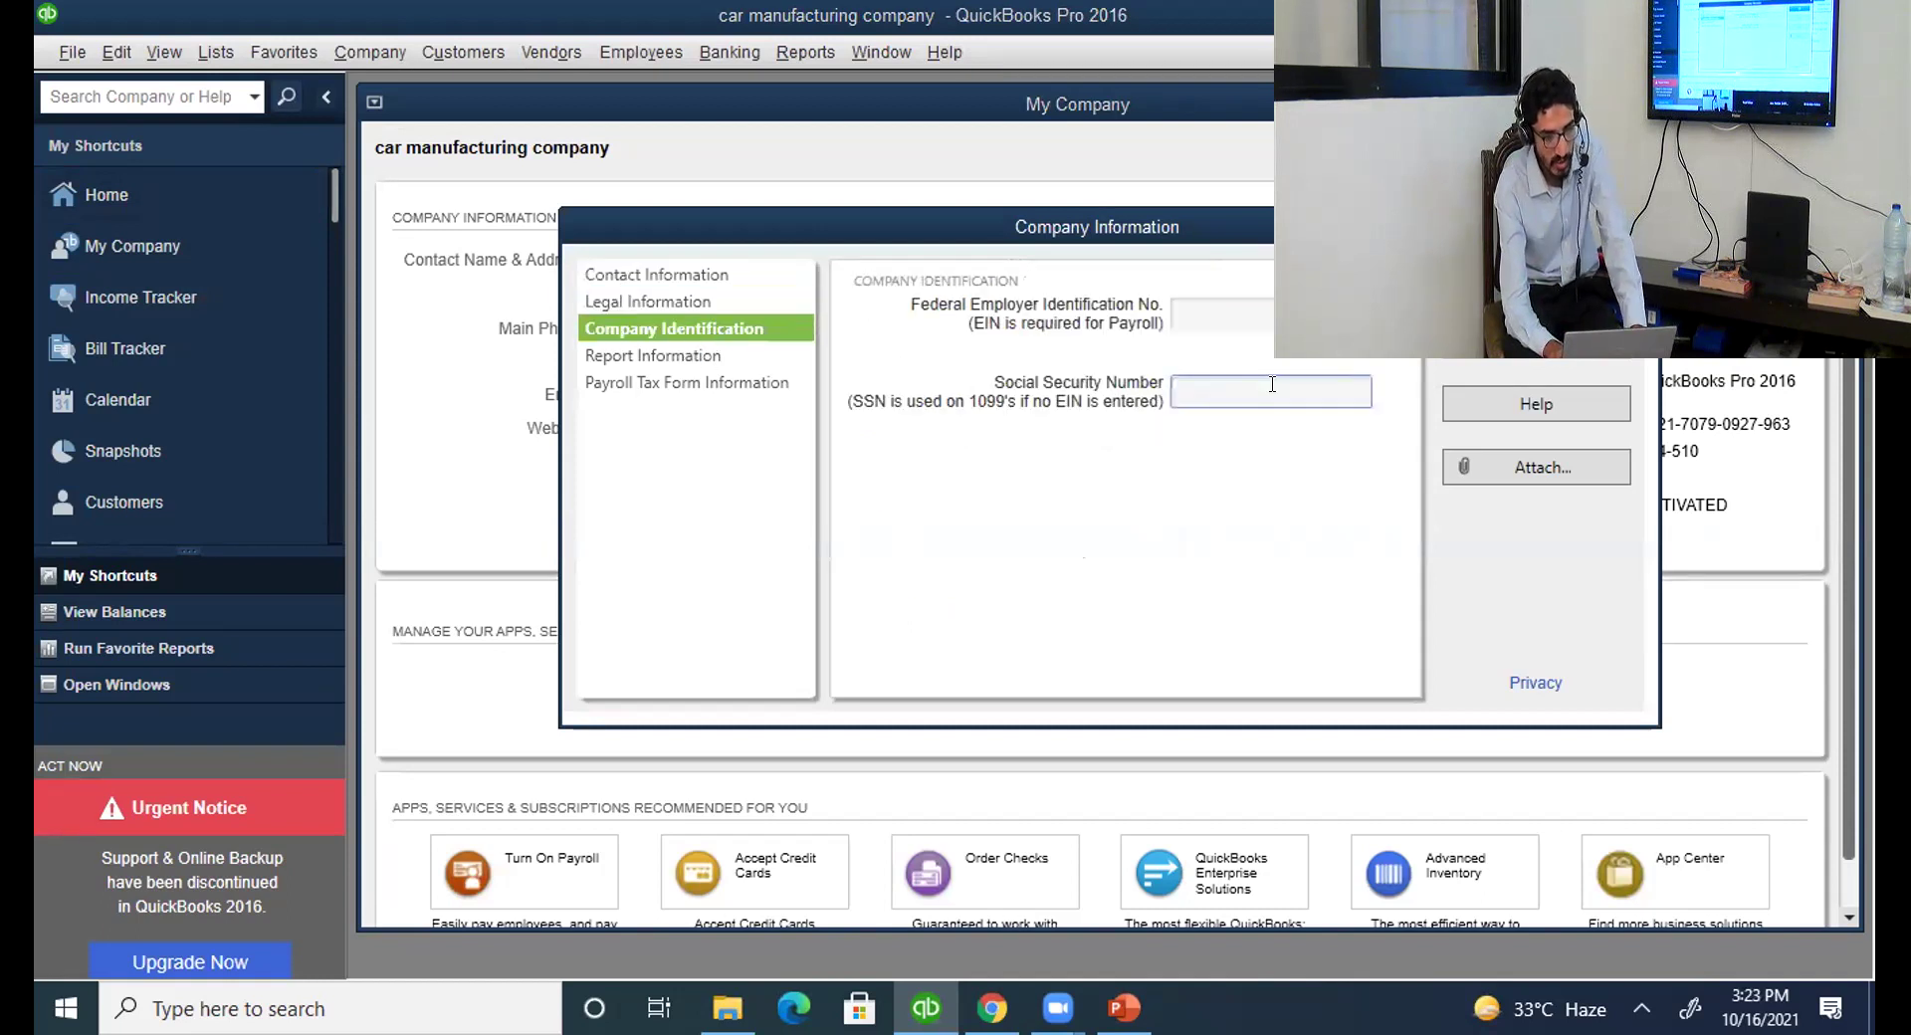
{"action": "left_click", "coordinate": [1517, 359]}
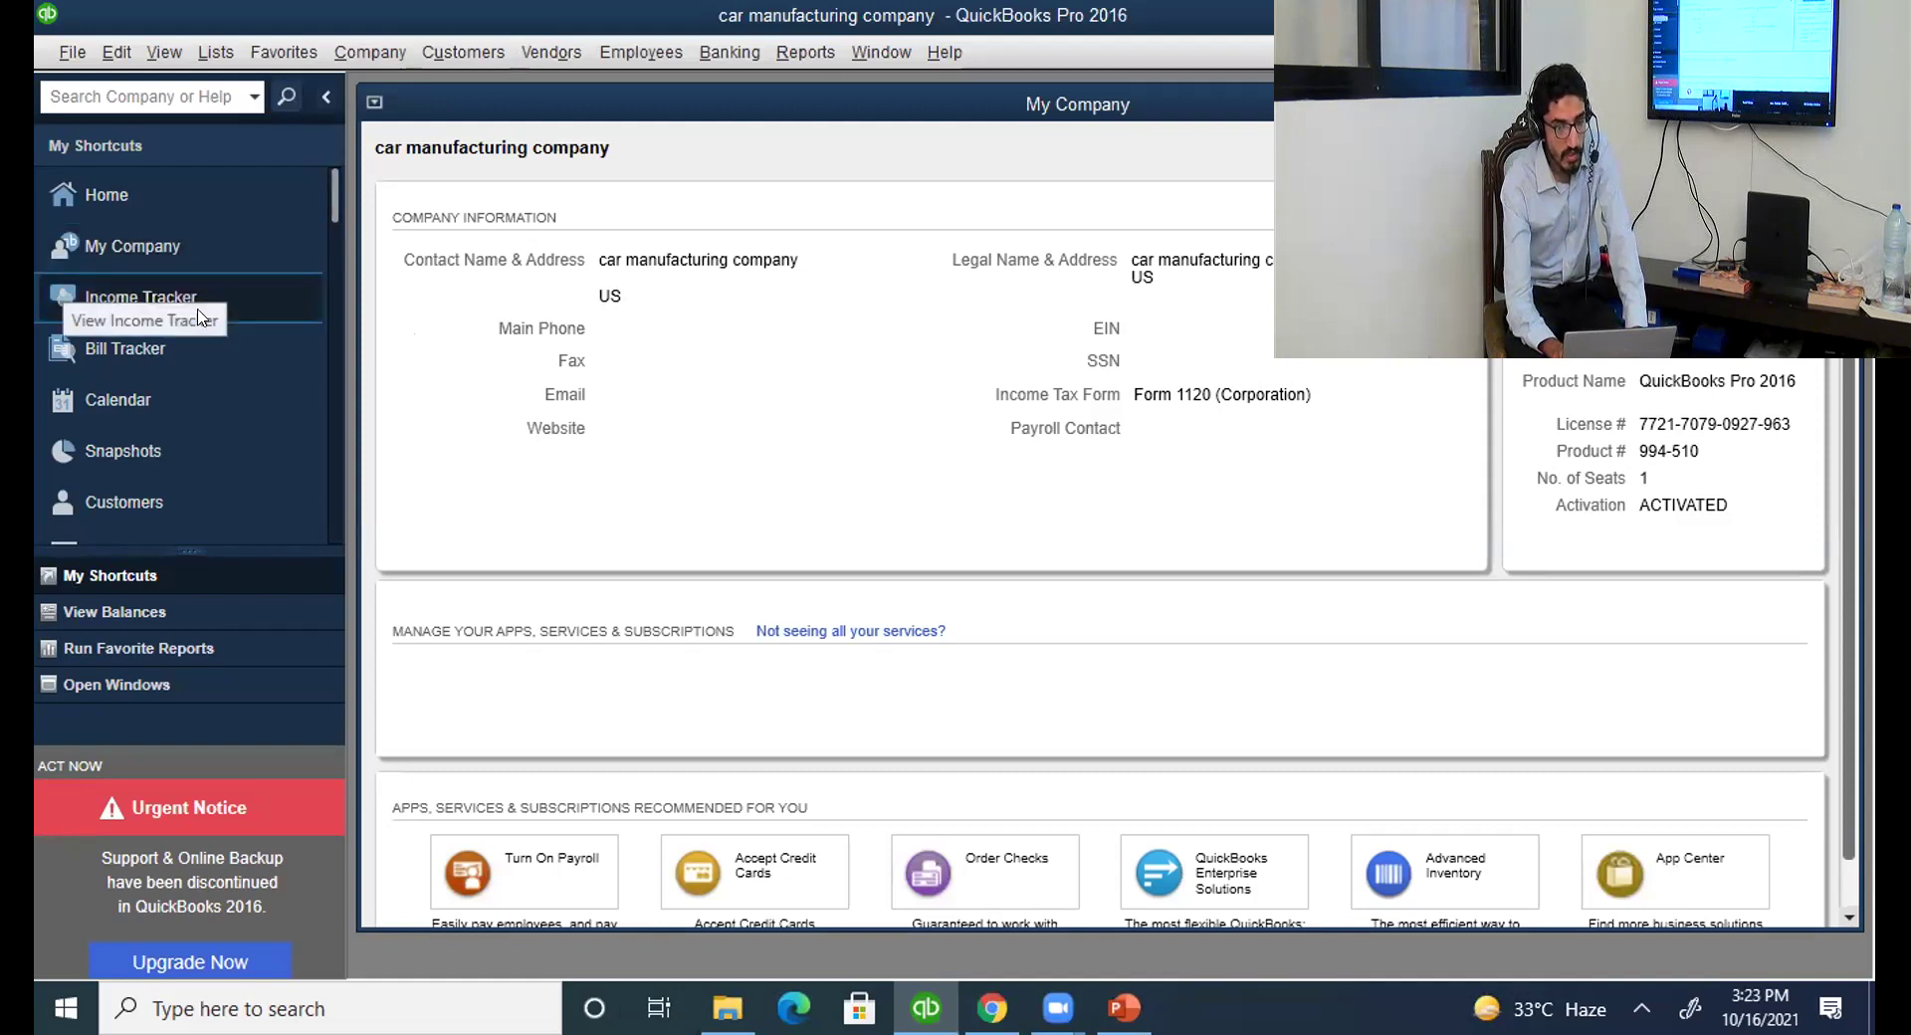
Alternate between Income Tracker and Bill Tracker, open Company Snapshot, then switch to PowerPoint.
{"action": "left_click", "coordinate": [234, 295]}
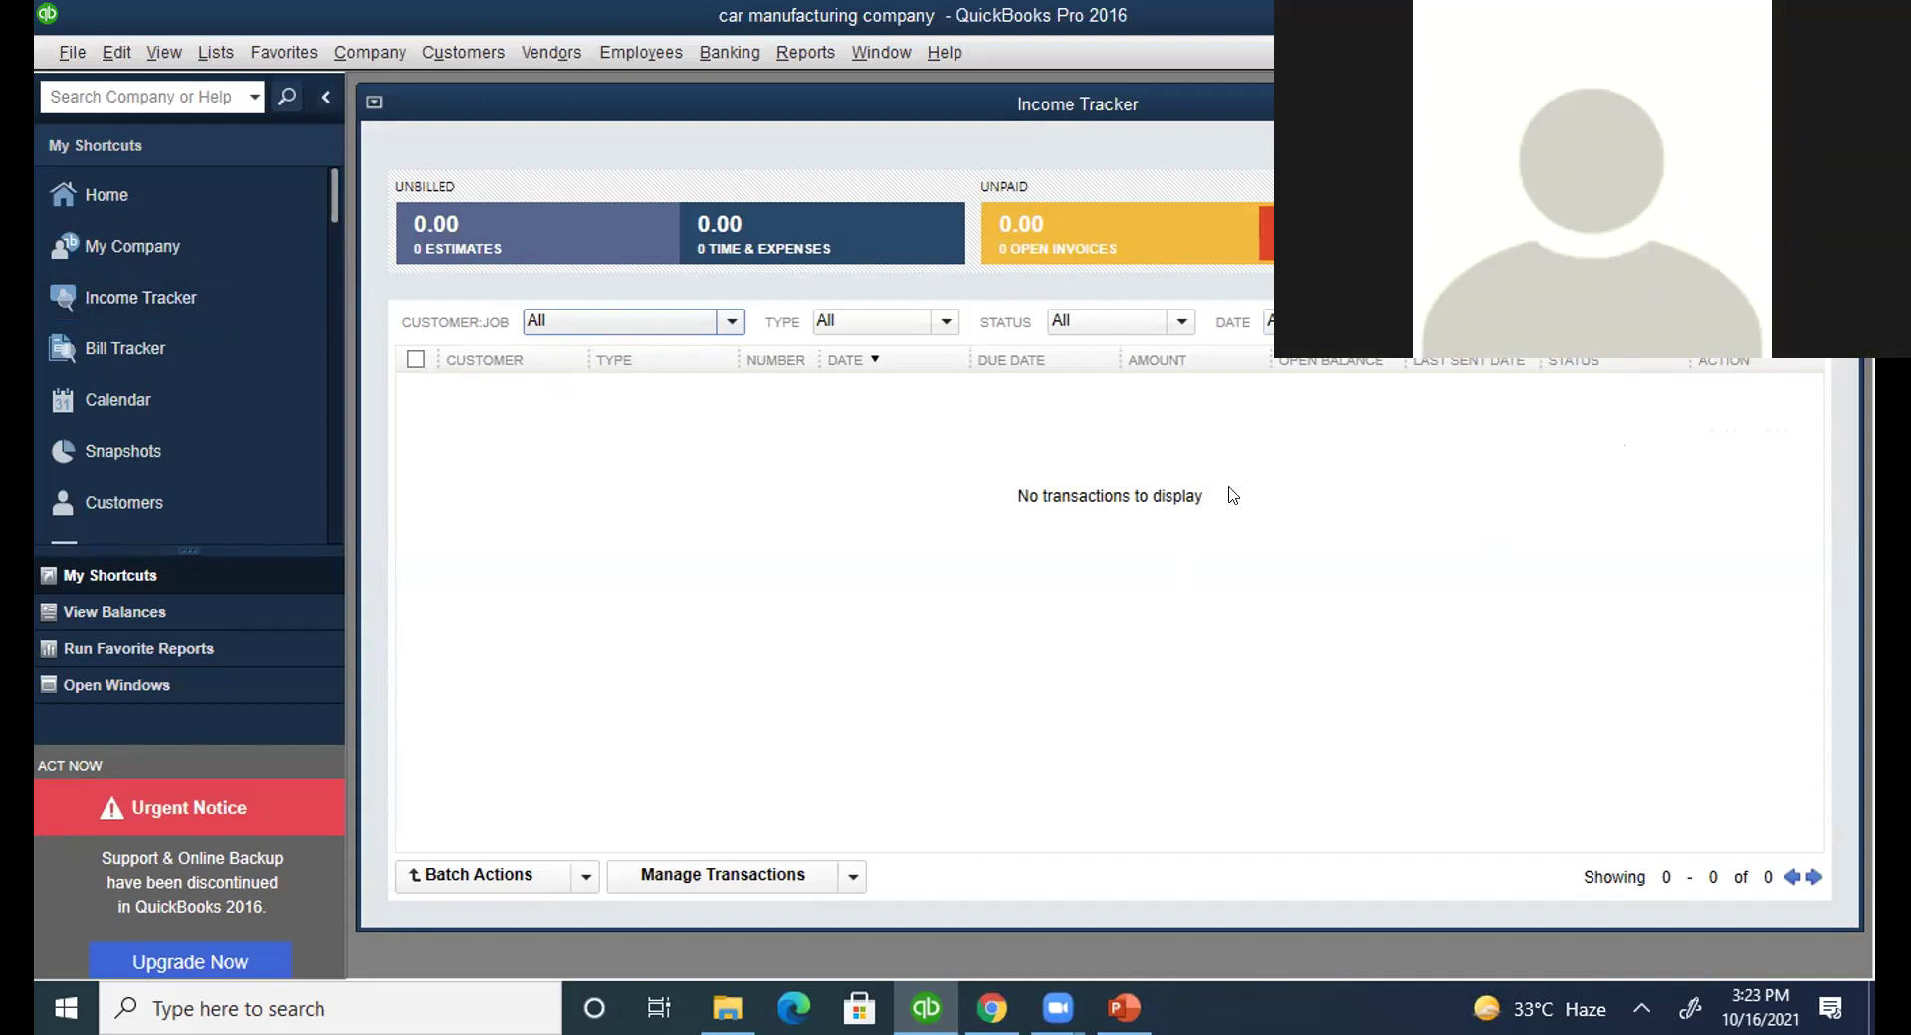
{"action": "left_click", "coordinate": [187, 344]}
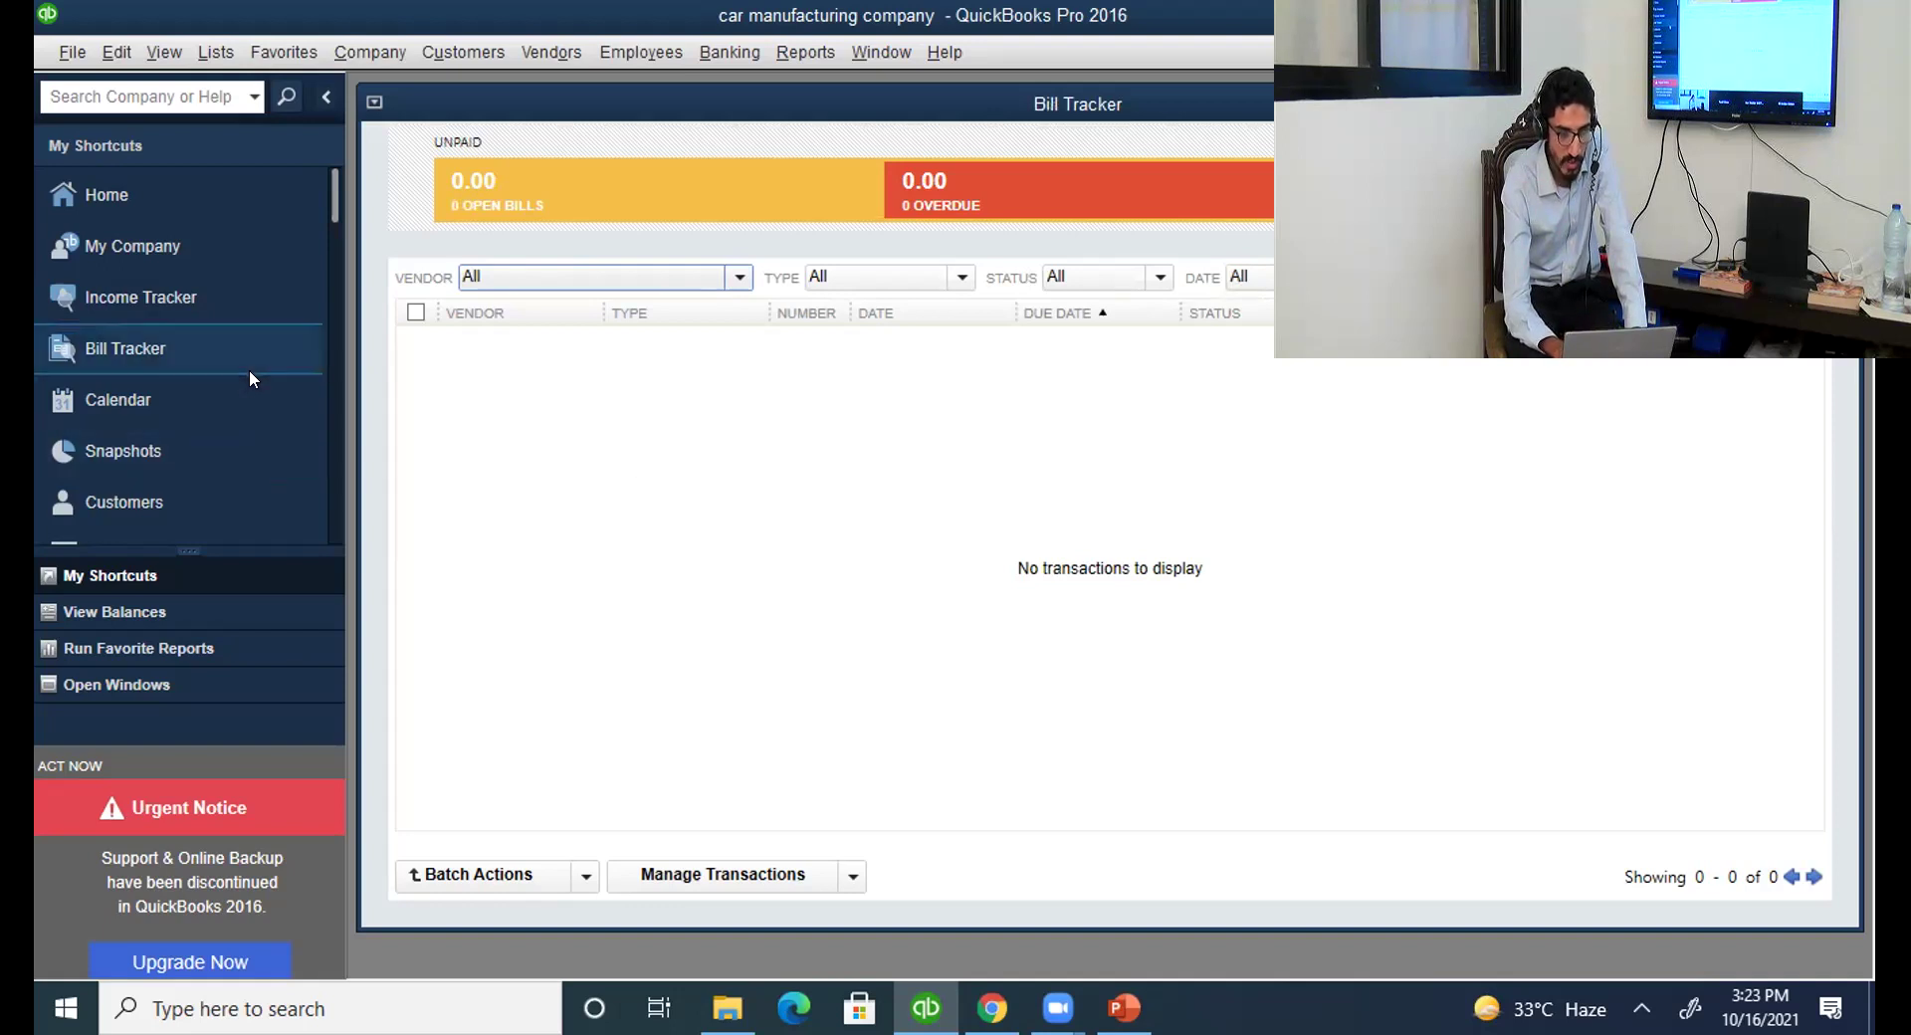
{"action": "left_click", "coordinate": [197, 303]}
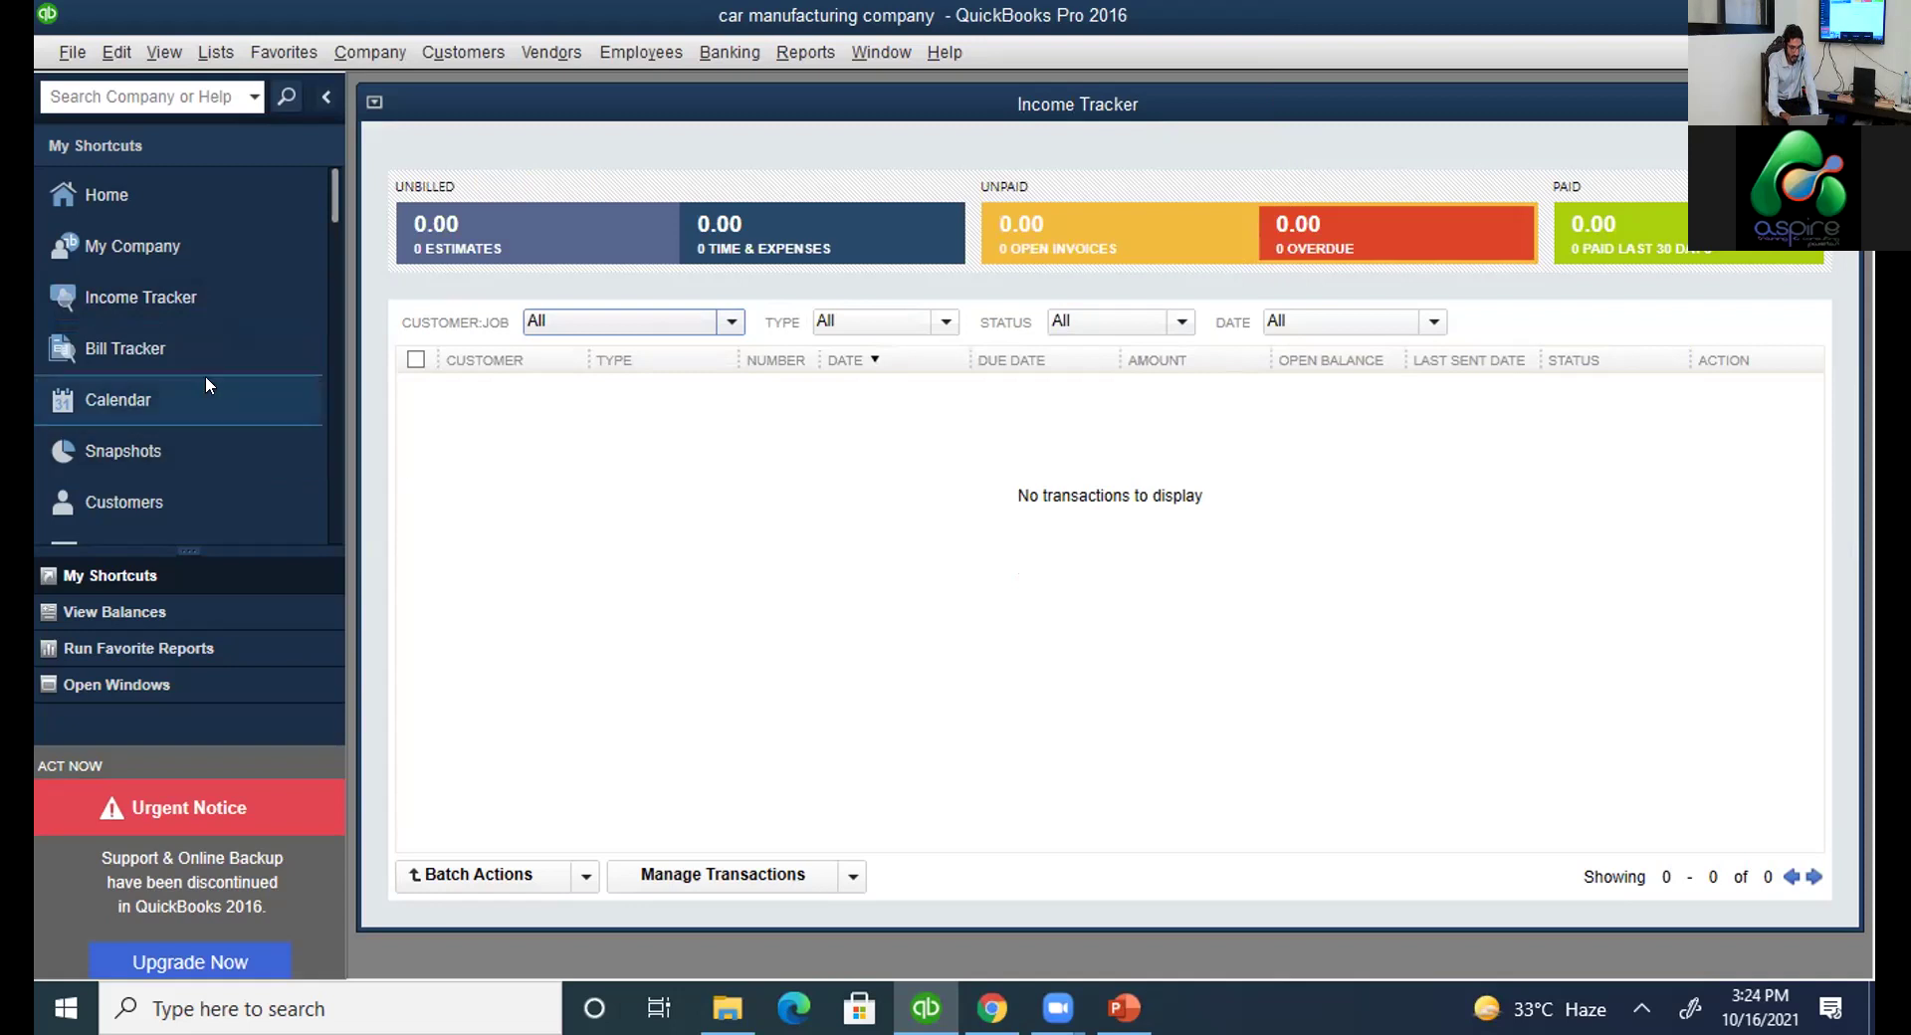
{"action": "left_click", "coordinate": [190, 340]}
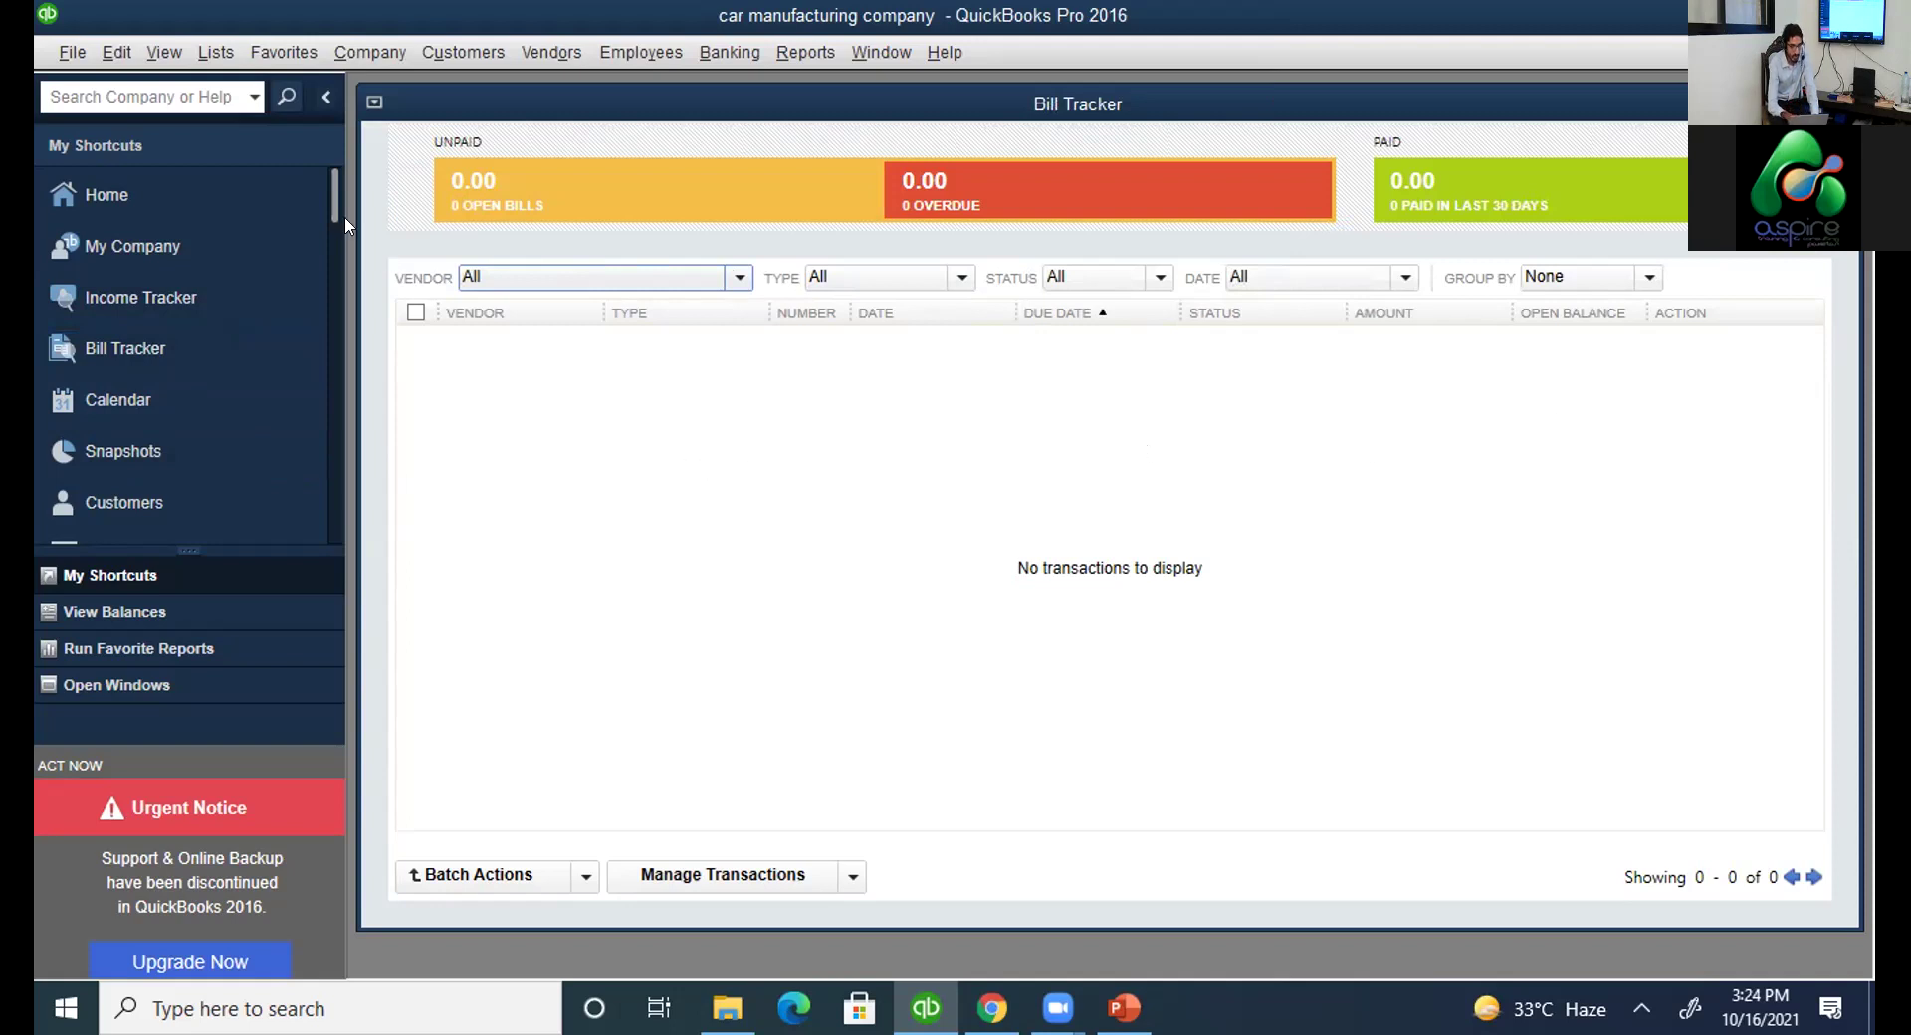
{"action": "left_click", "coordinate": [119, 444]}
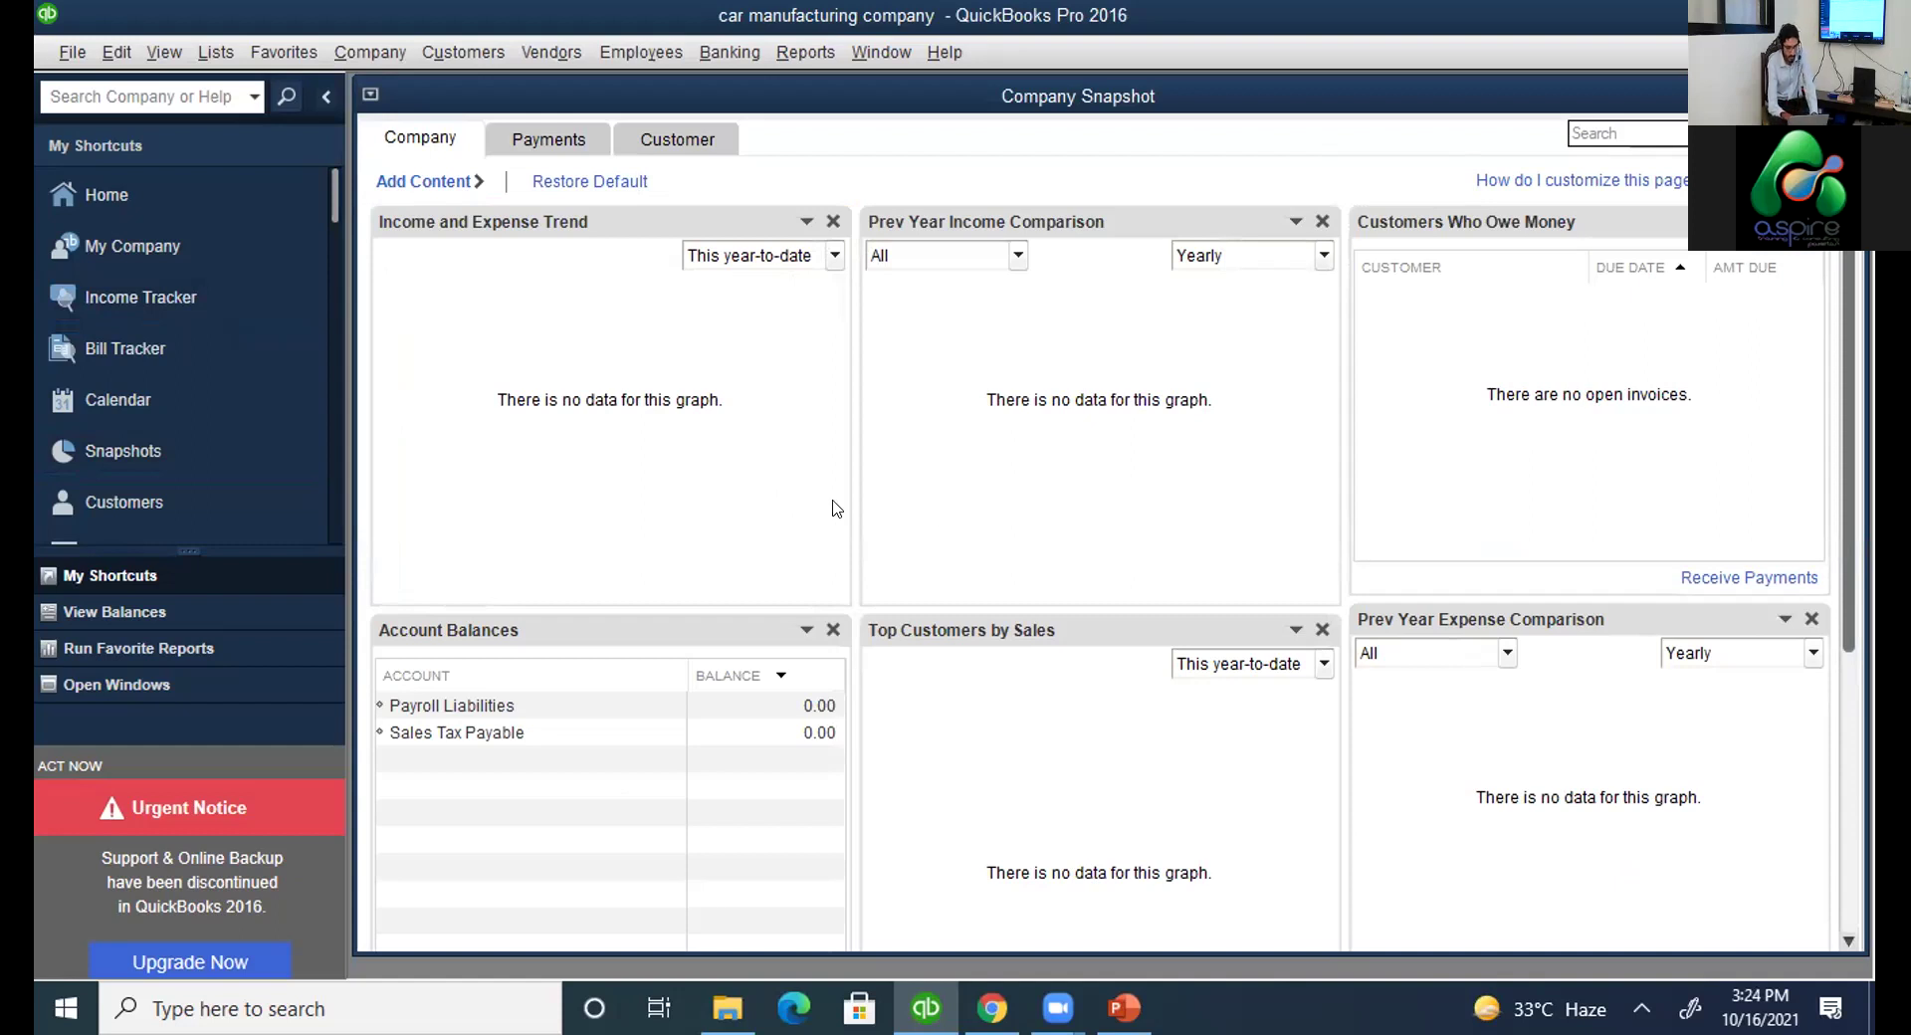
{"action": "key", "text": "alt+Tab"}
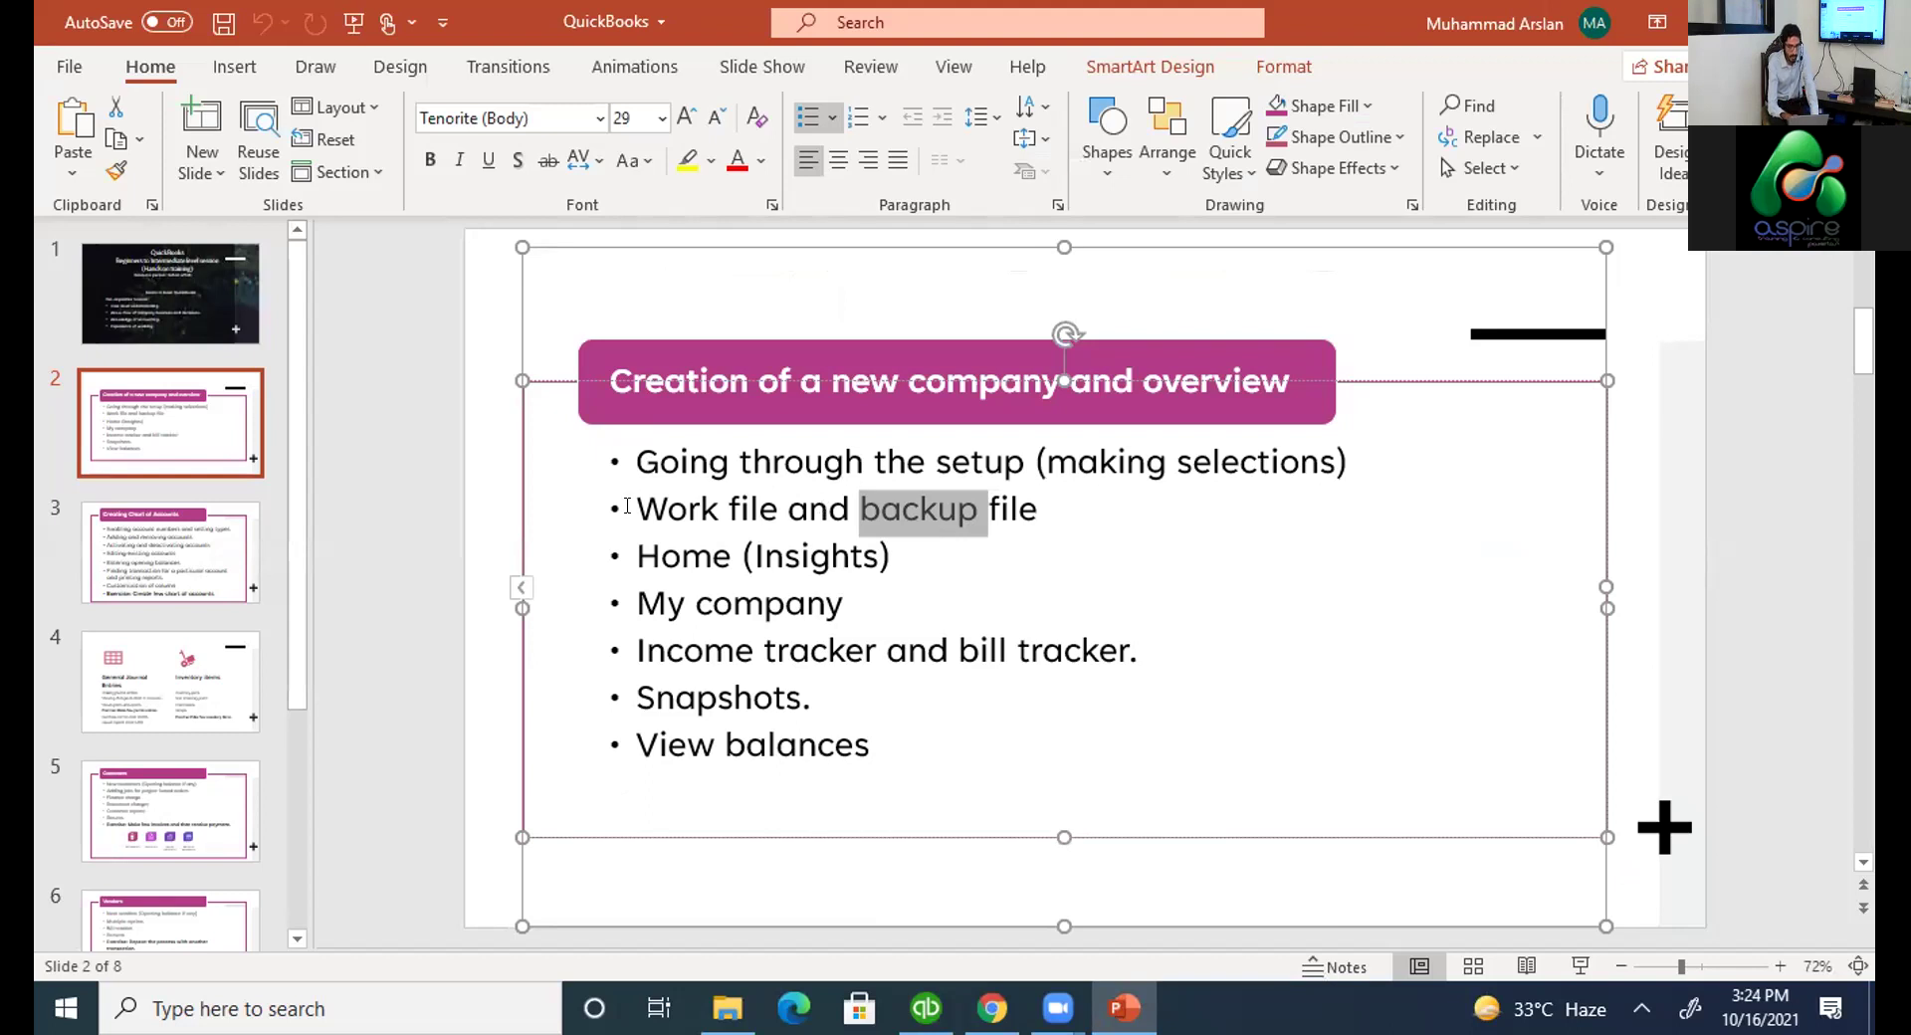
Show slide 3, 'Creating Chart of Accounts', then return to QuickBooks.
{"action": "left_click", "coordinate": [196, 553]}
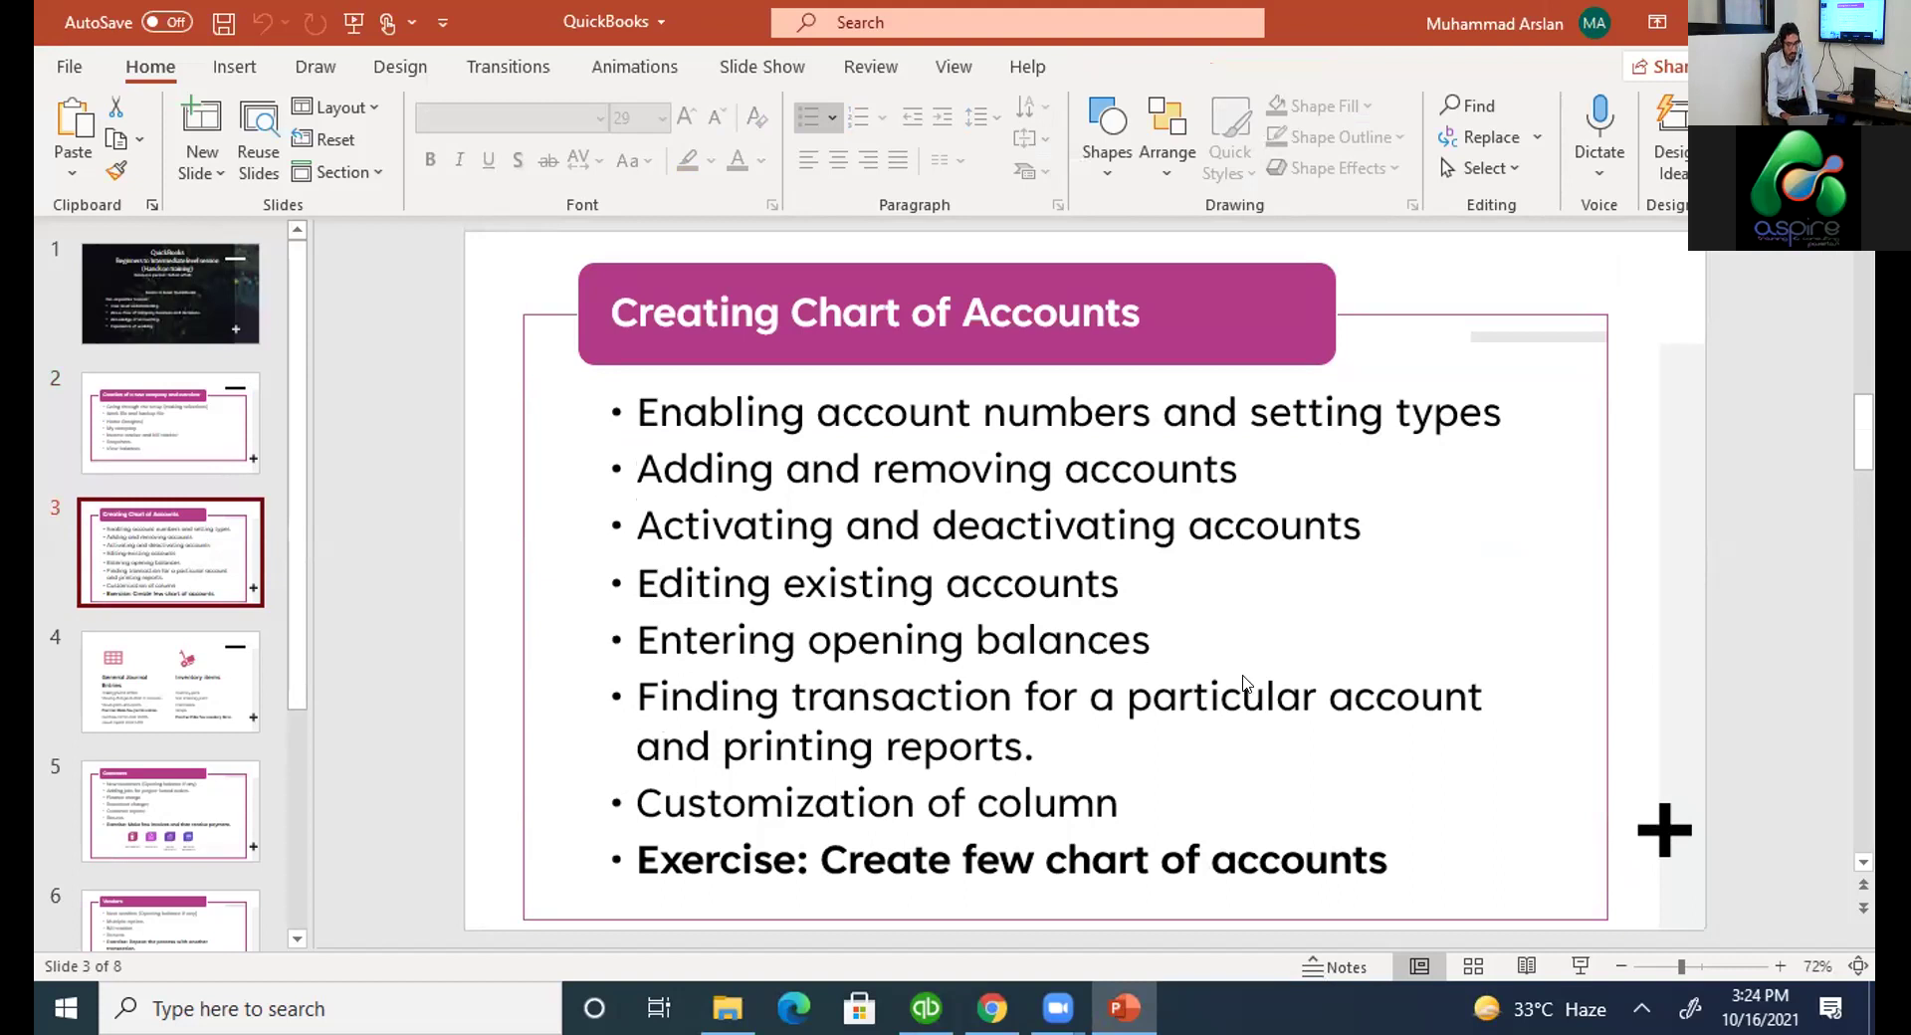
{"action": "key", "text": "alt+Tab"}
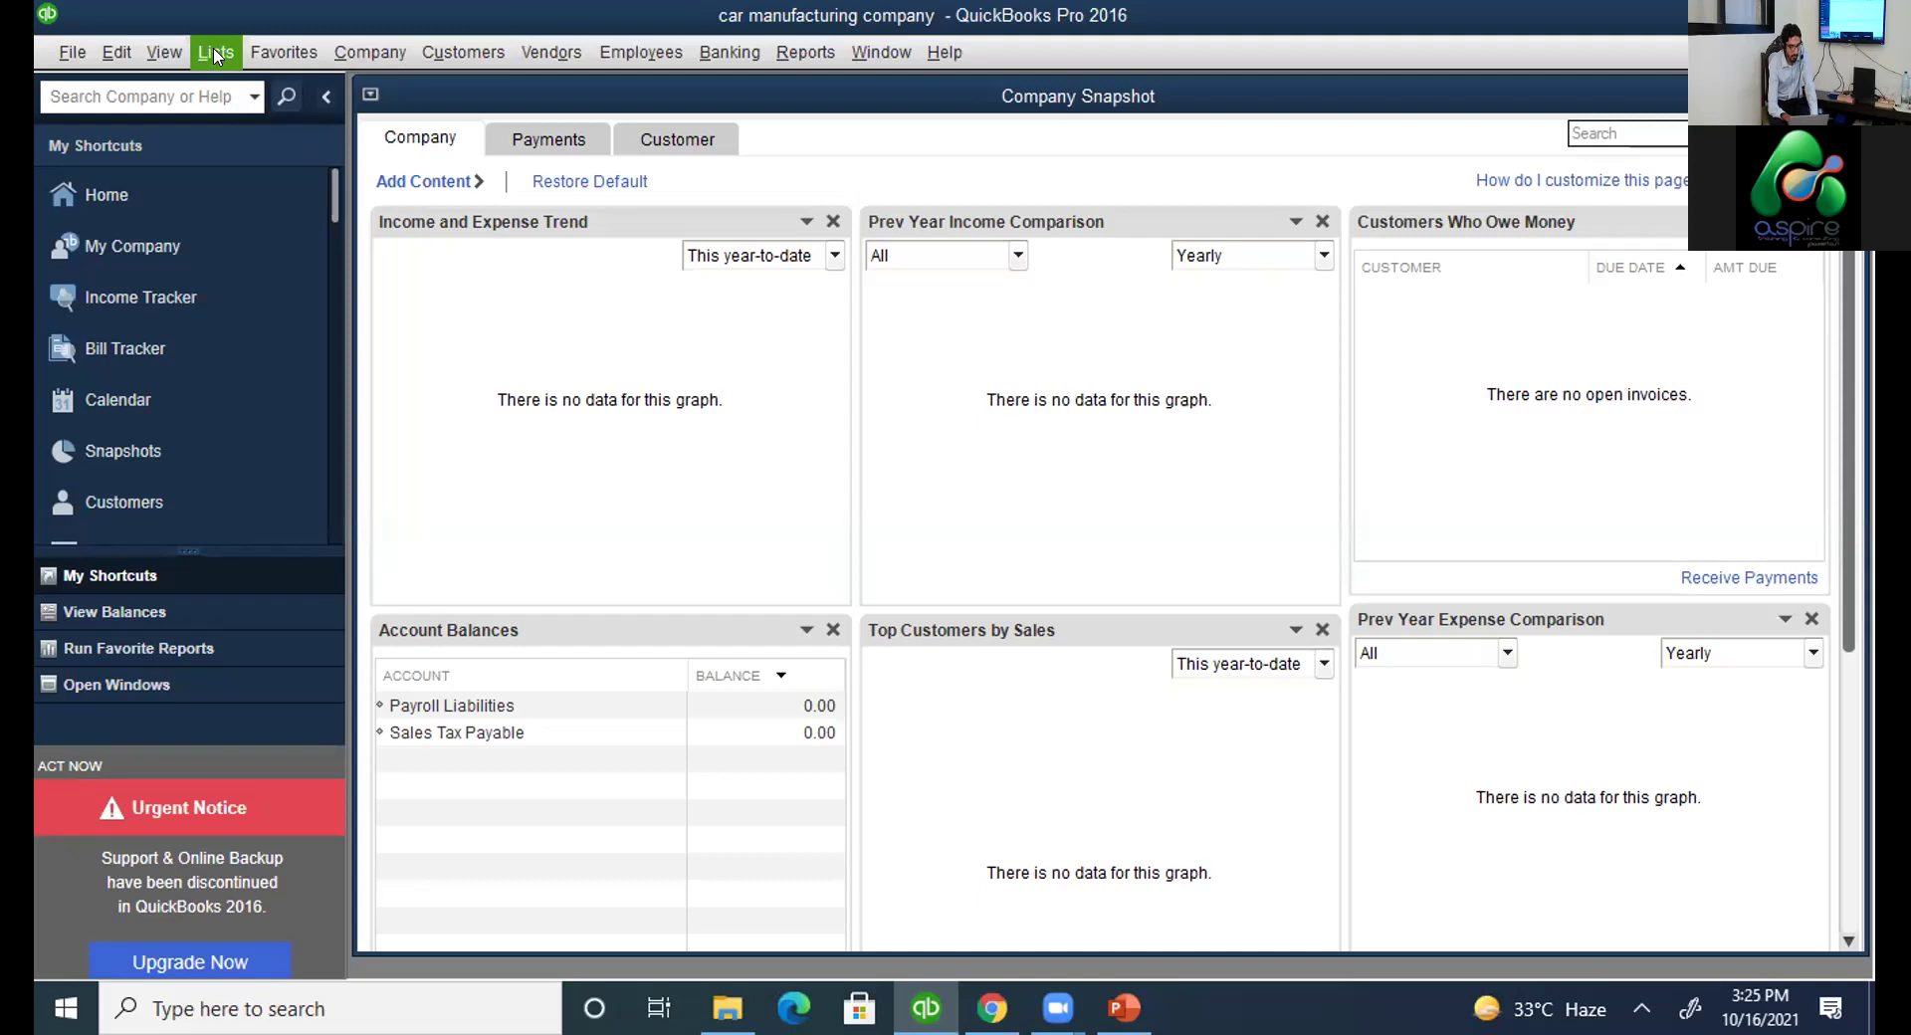
Open the Chart of Accounts from the Lists menu and maximize it to fill the workspace.
{"action": "left_click", "coordinate": [216, 55]}
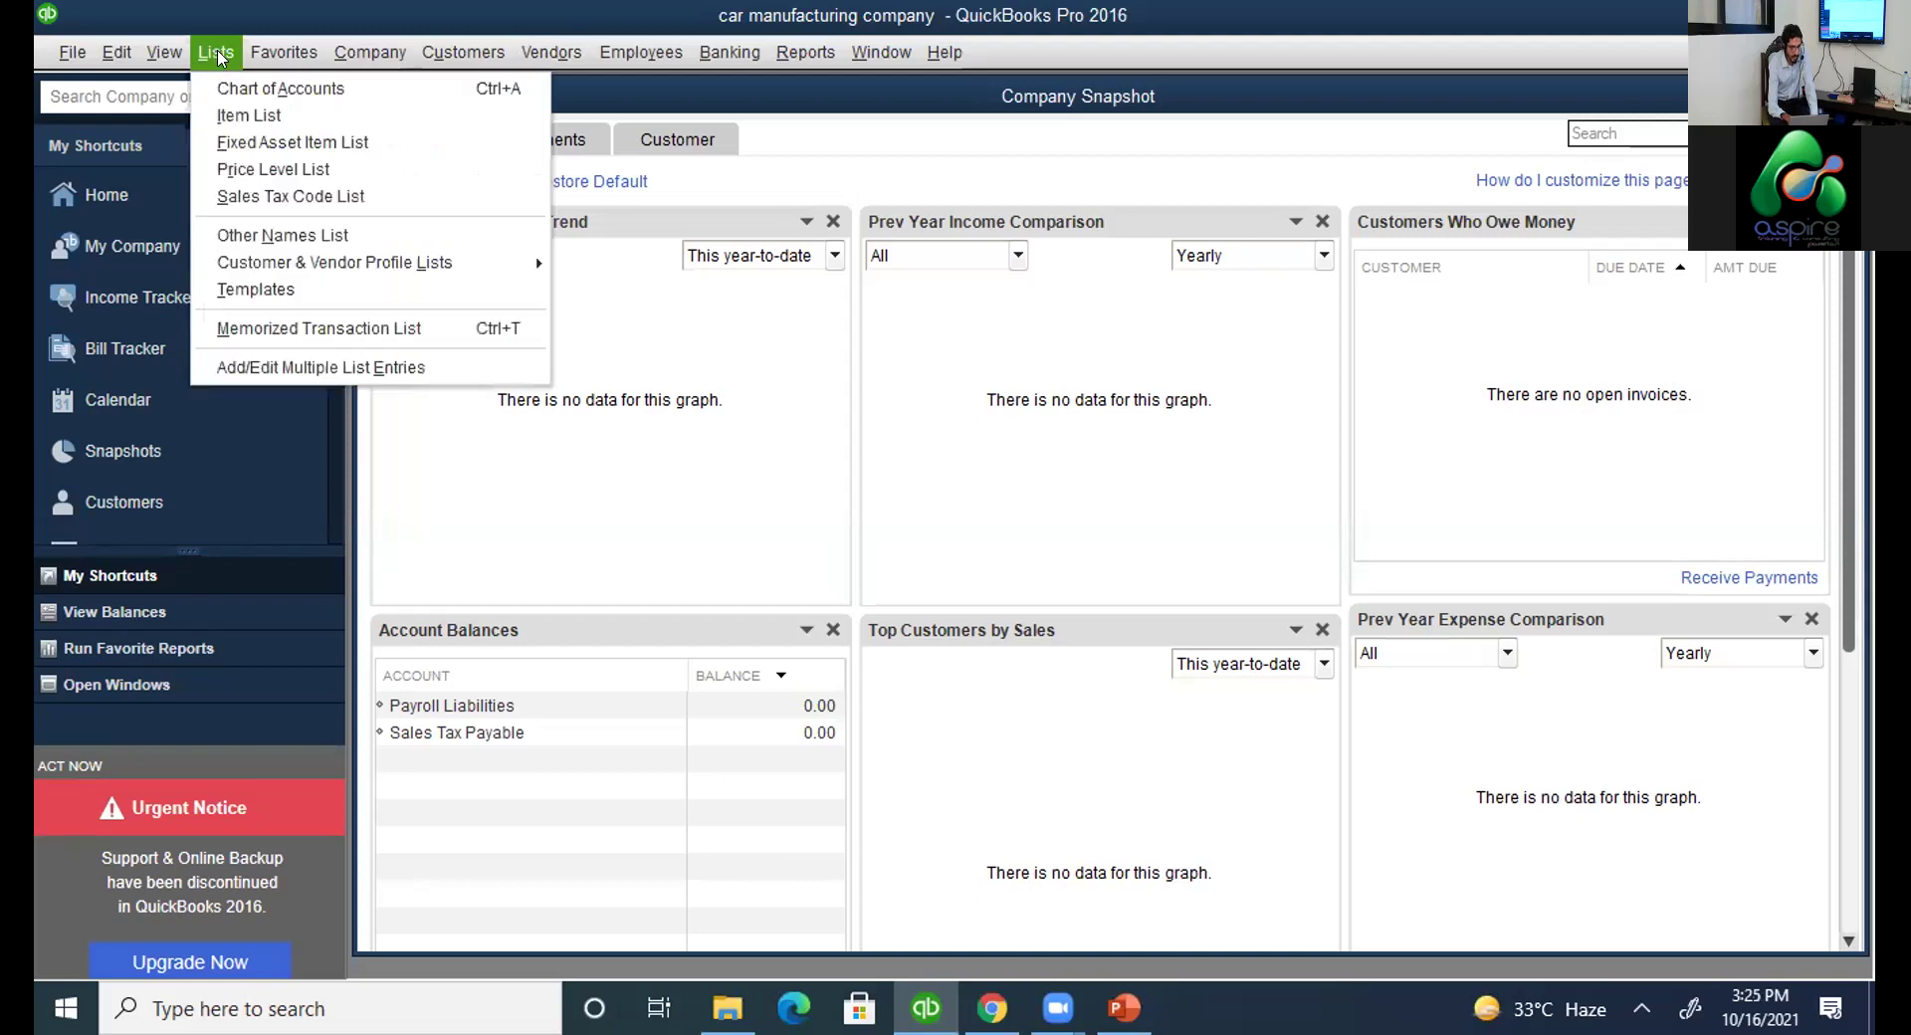
{"action": "left_click", "coordinate": [256, 95]}
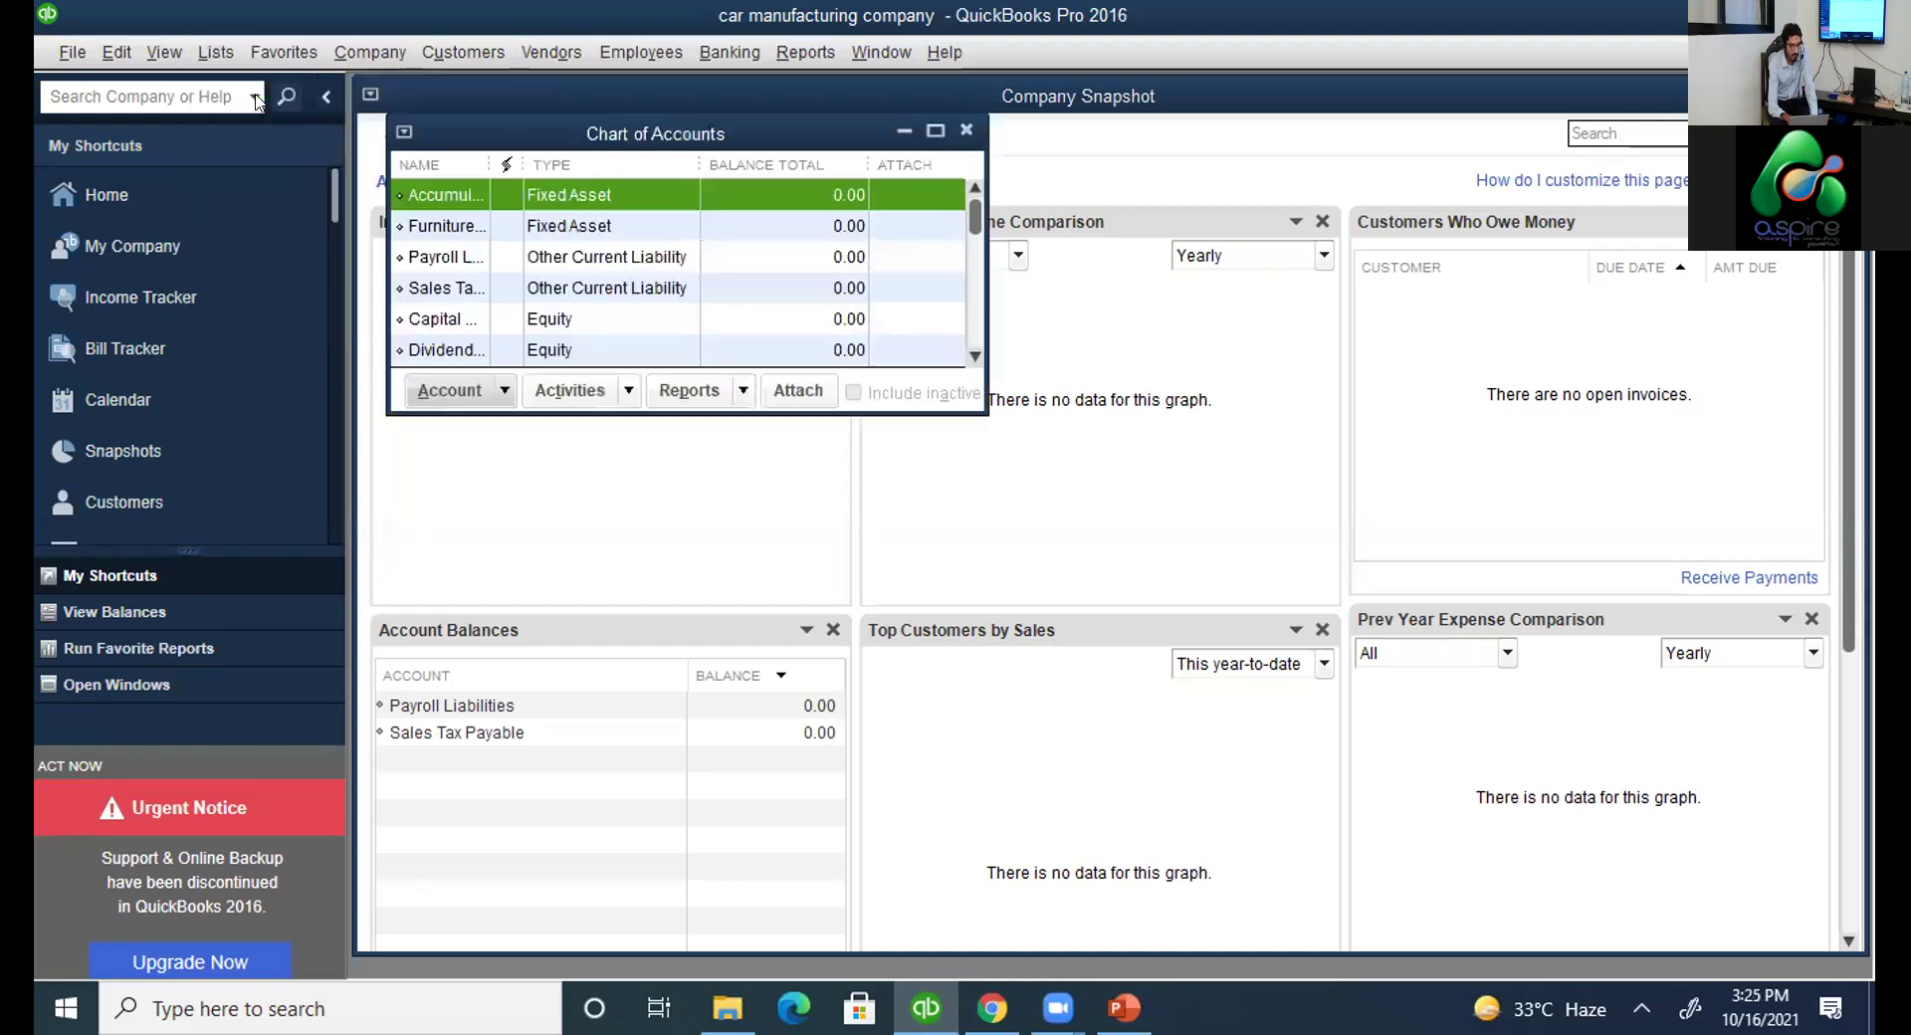
{"action": "left_click", "coordinate": [933, 130]}
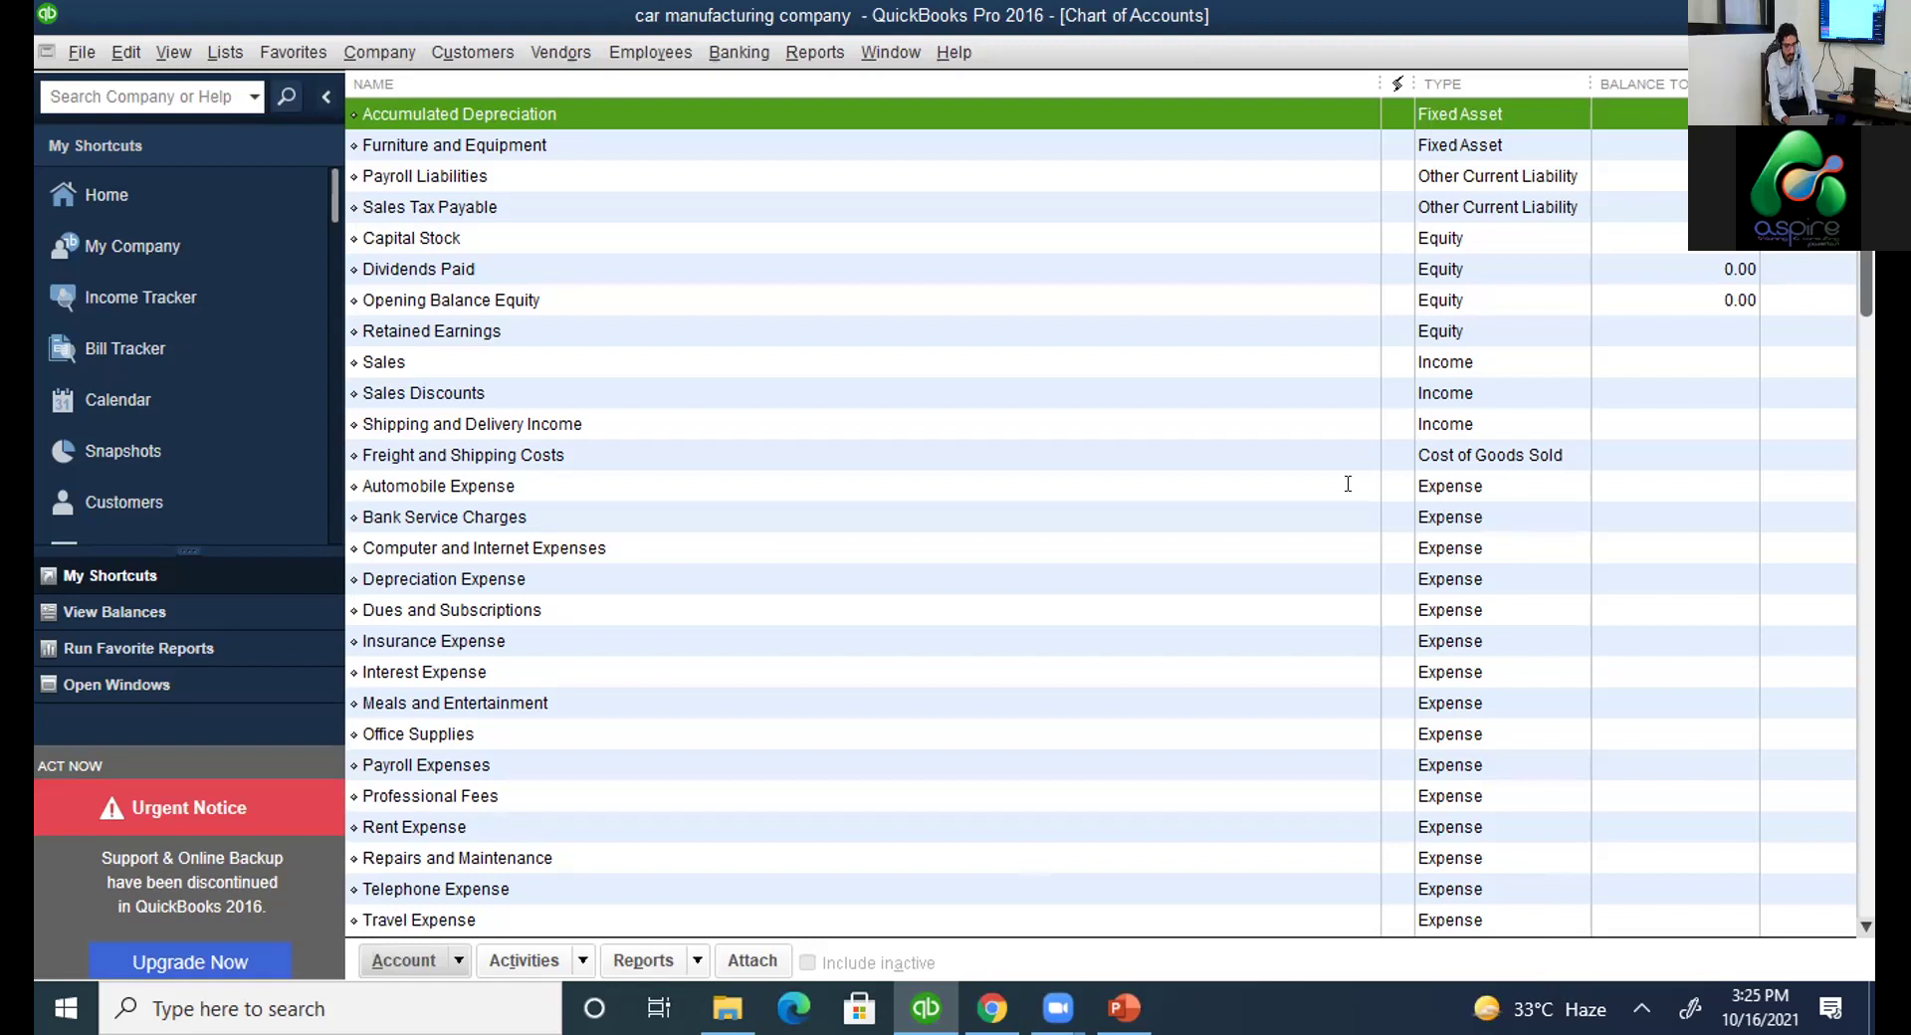
Highlight the first slide bullet about enabling account numbers in PowerPoint, then return to QuickBooks.
{"action": "key", "text": "alt+Tab"}
{"action": "left_click", "coordinate": [656, 425]}
{"action": "left_click_drag", "start_coordinate": [656, 425], "coordinate": [683, 425]}
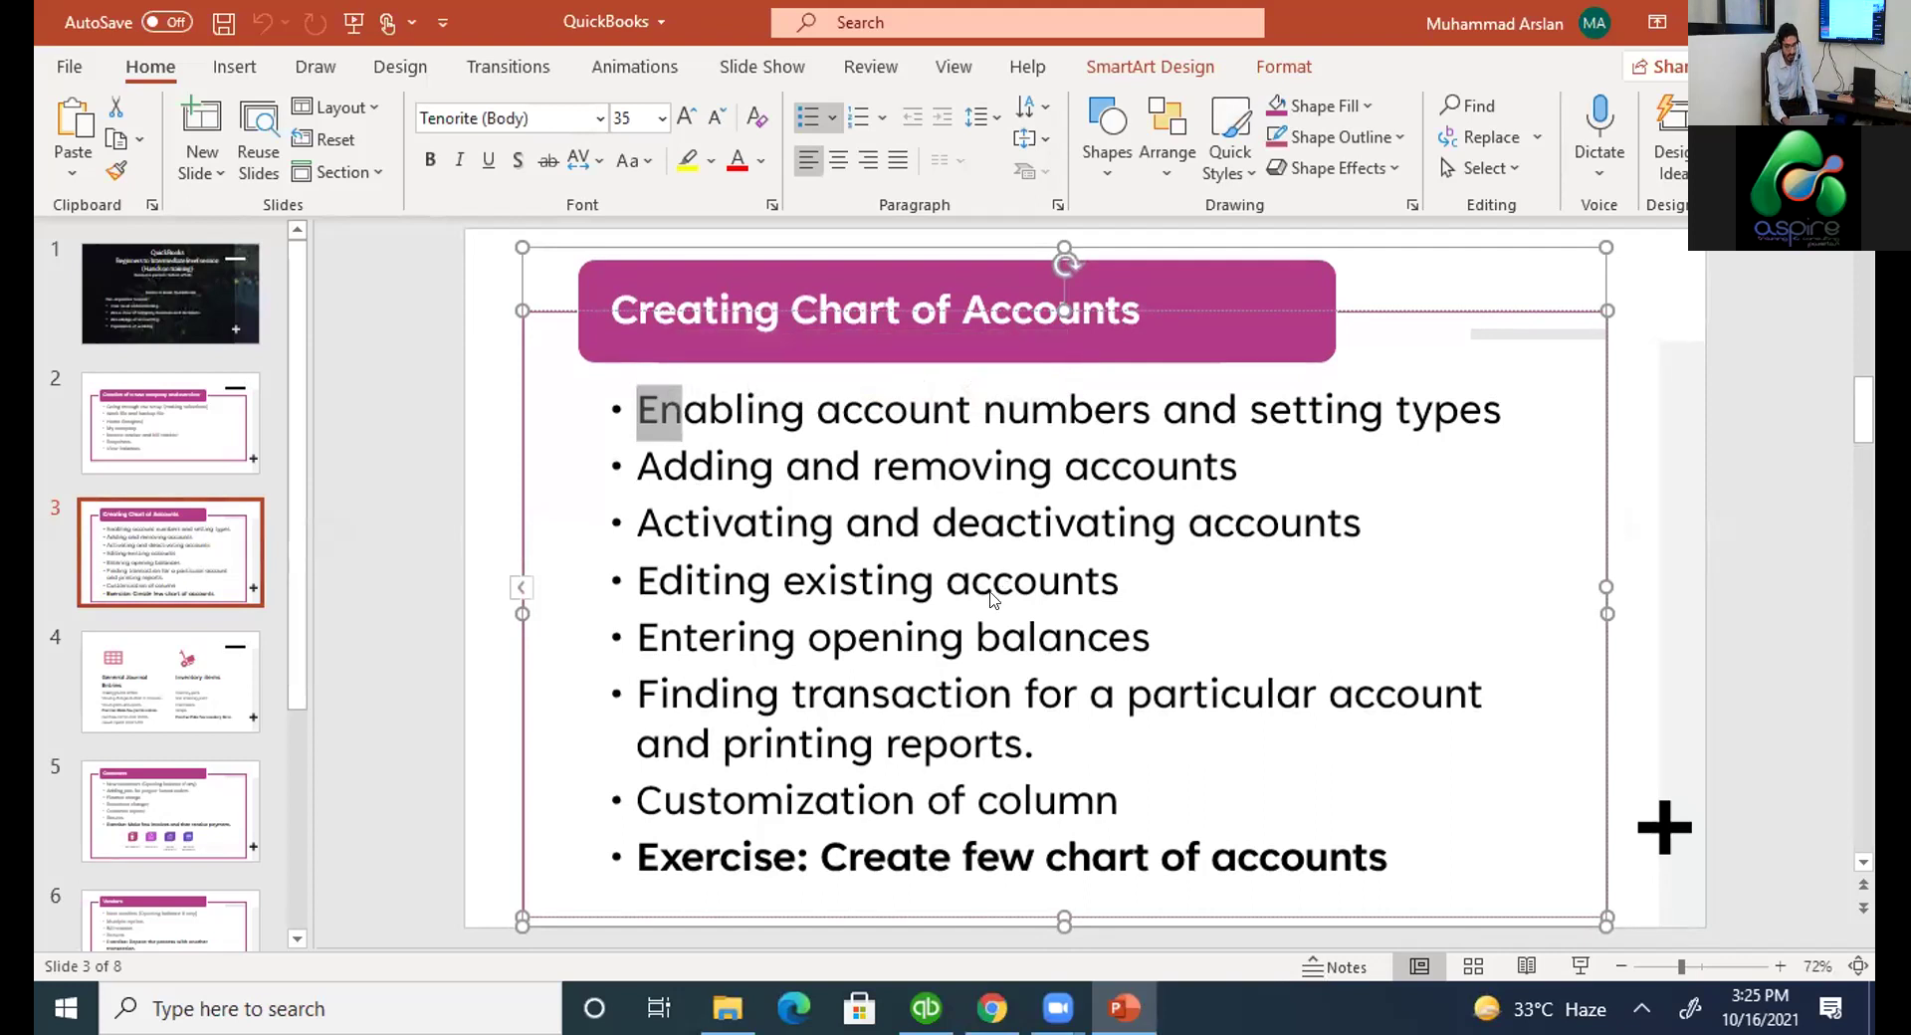
{"action": "key", "text": "alt+Tab"}
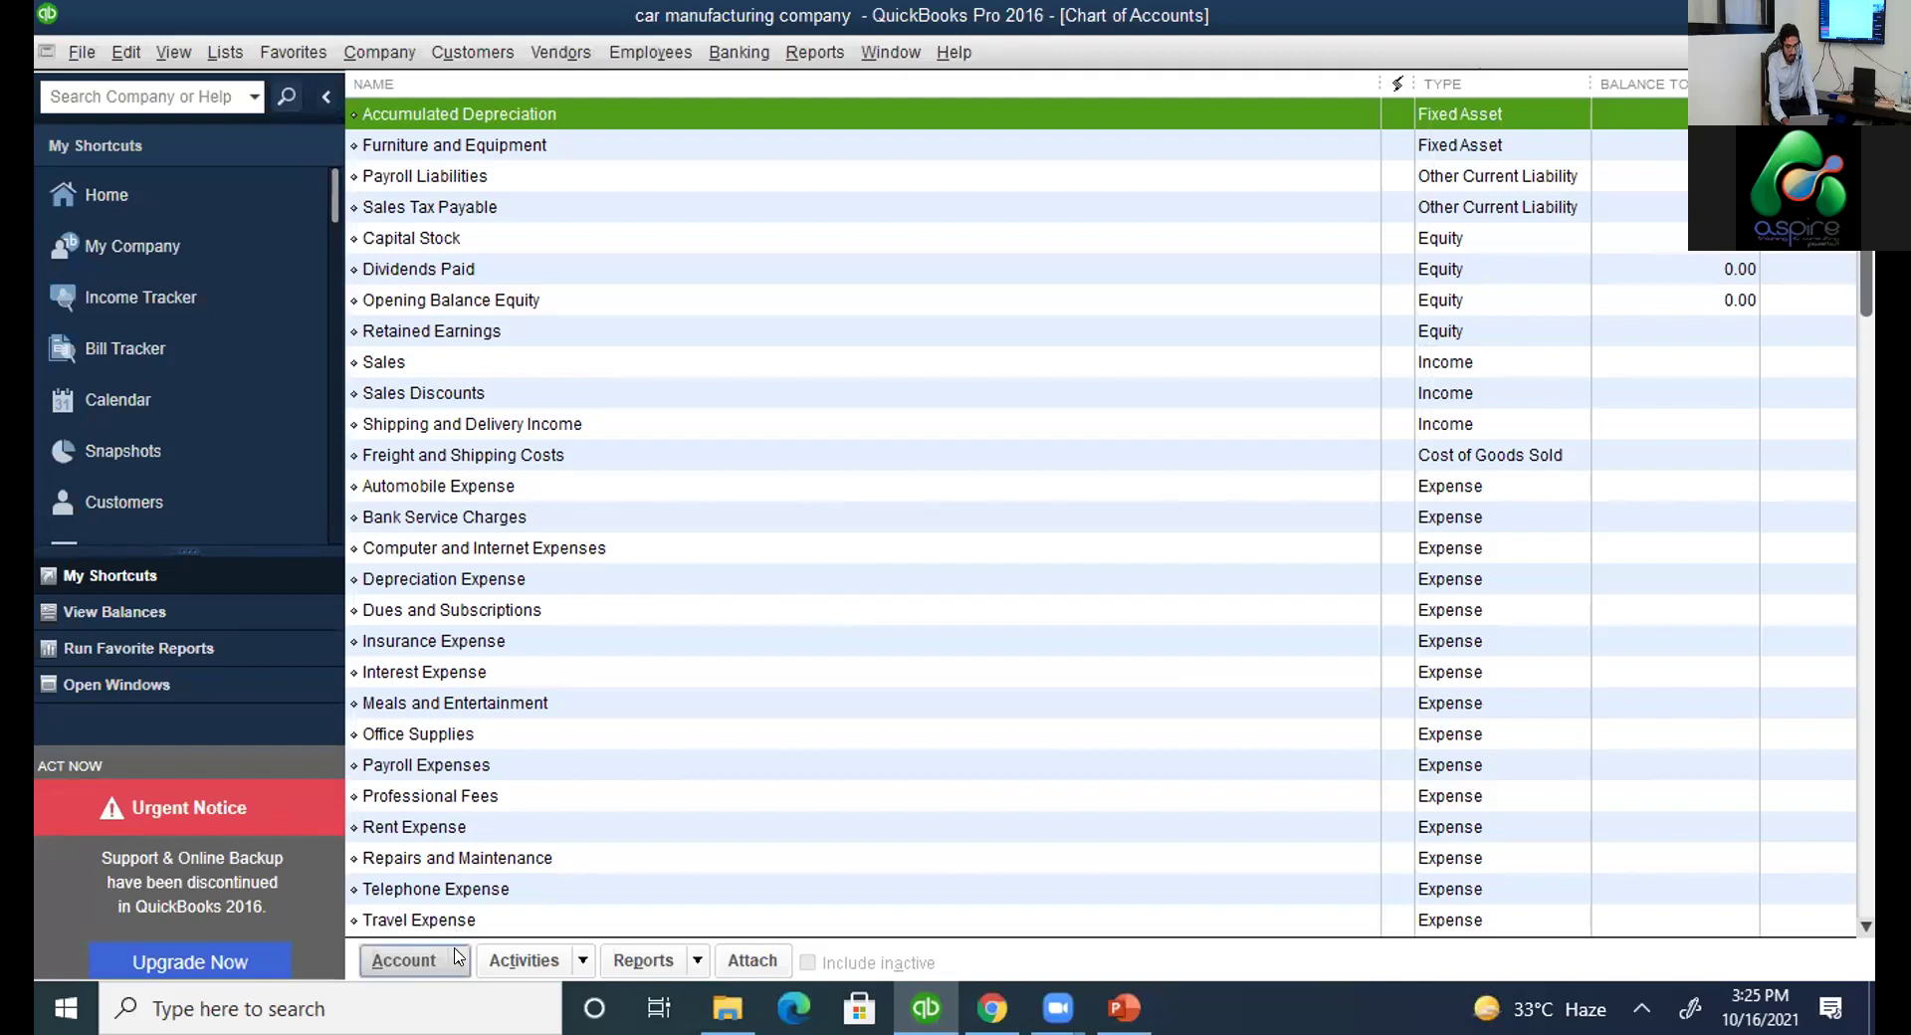
Choose New from the Account menu at the bottom of the Chart of Accounts.
{"action": "left_click", "coordinate": [457, 956]}
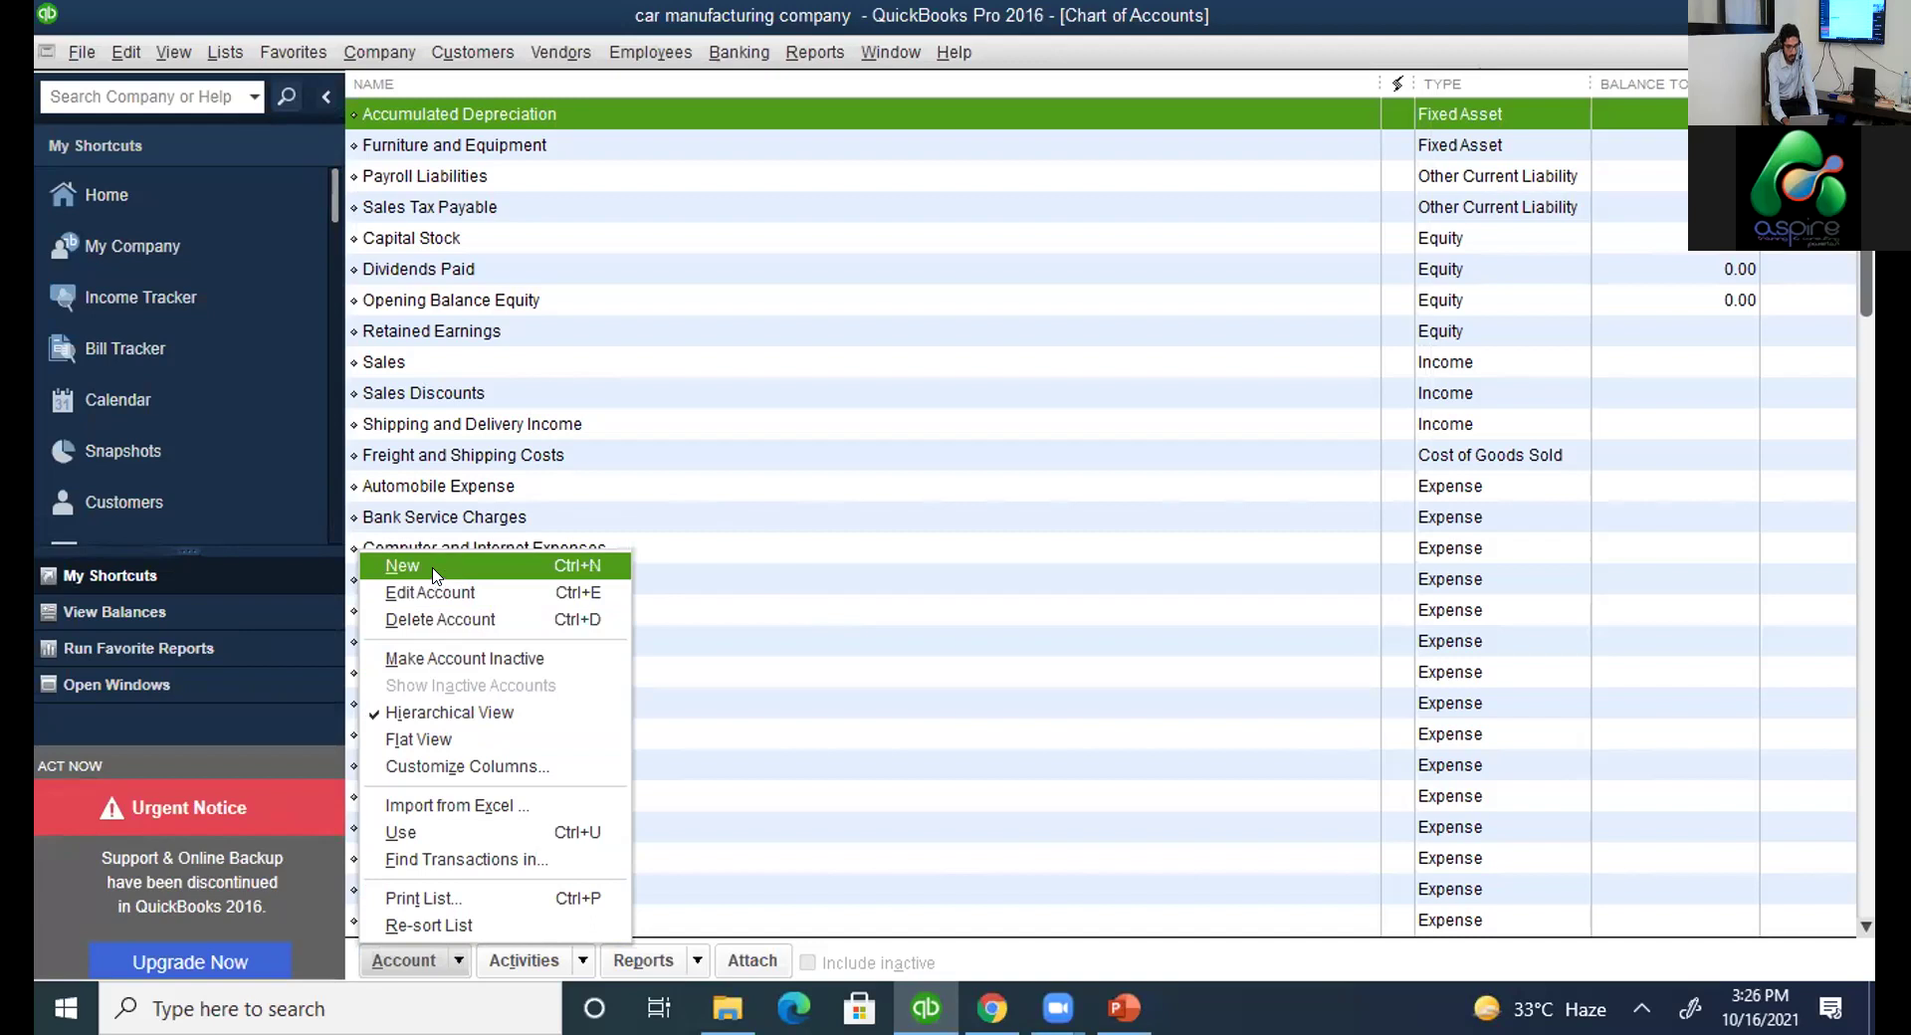
{"action": "left_click", "coordinate": [444, 575]}
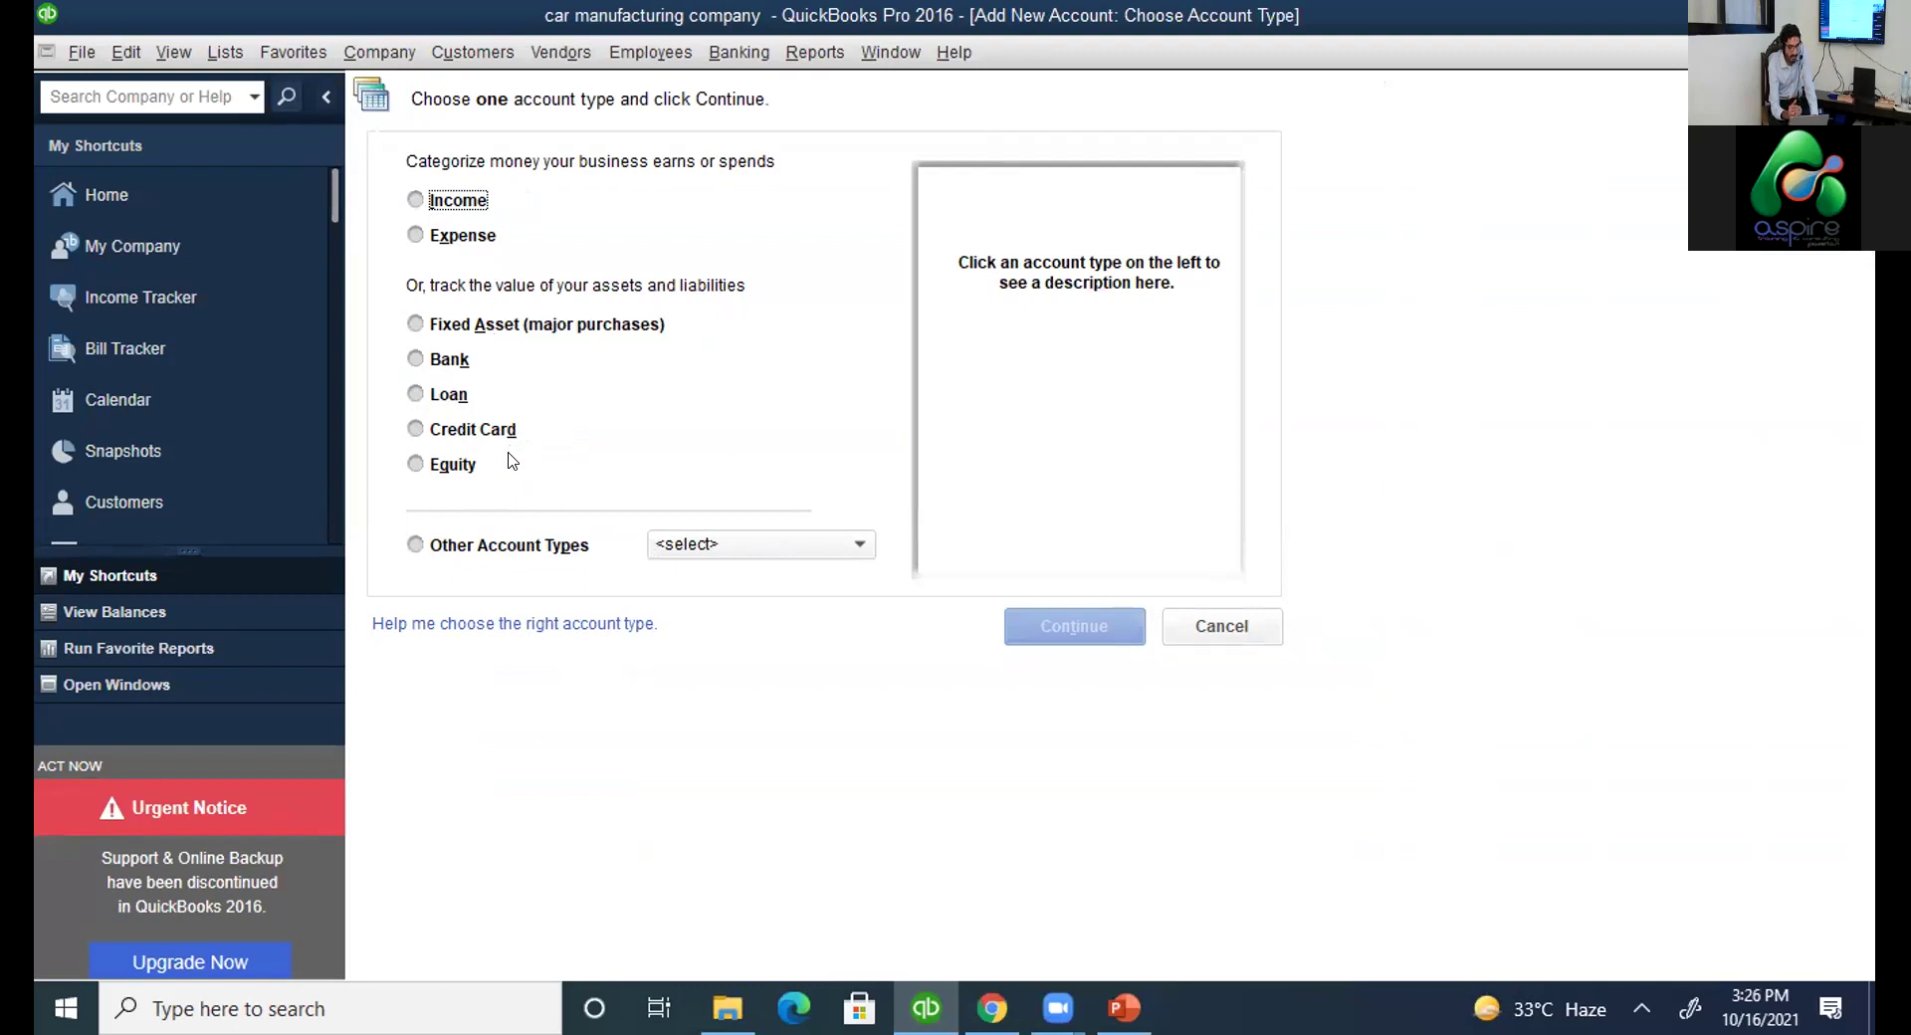
Compare the Fixed Asset, Bank and Loan types, then pick Income and continue to the details form.
{"action": "left_click", "coordinate": [834, 547]}
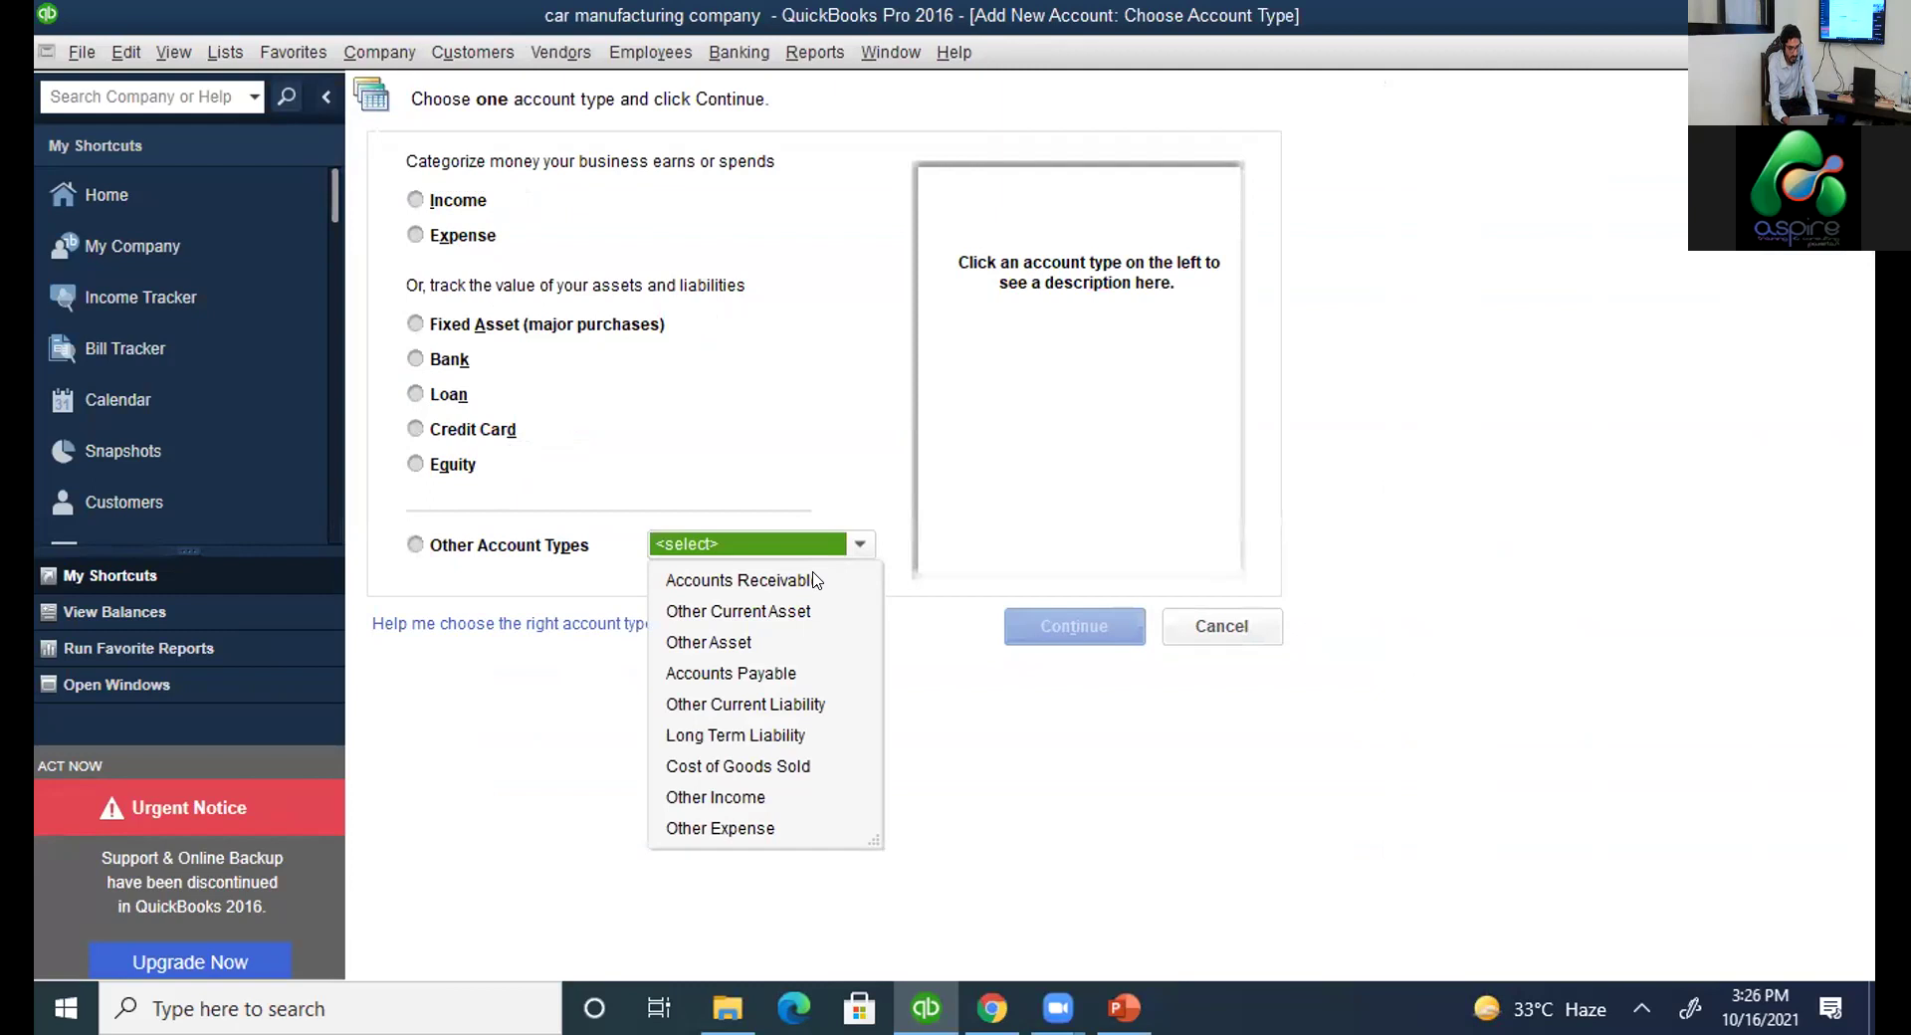
{"action": "left_click", "coordinate": [714, 453]}
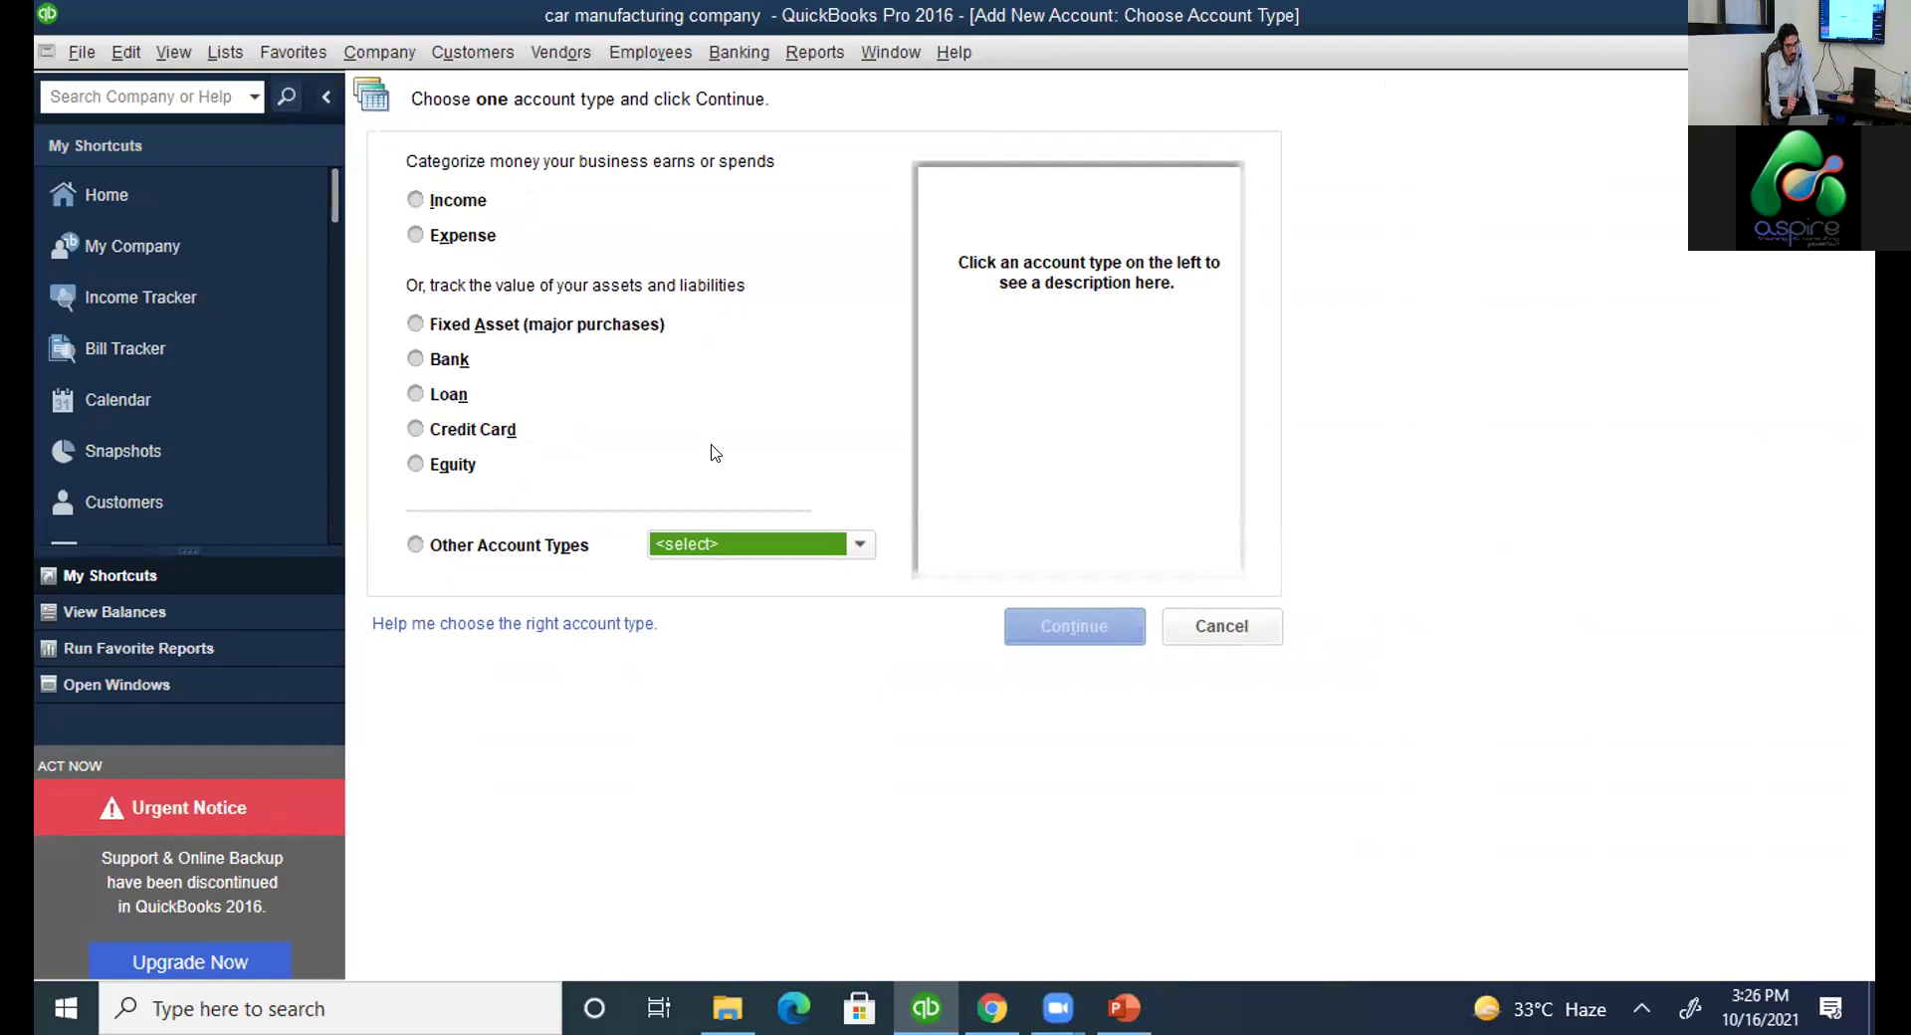
{"action": "left_click", "coordinate": [487, 321]}
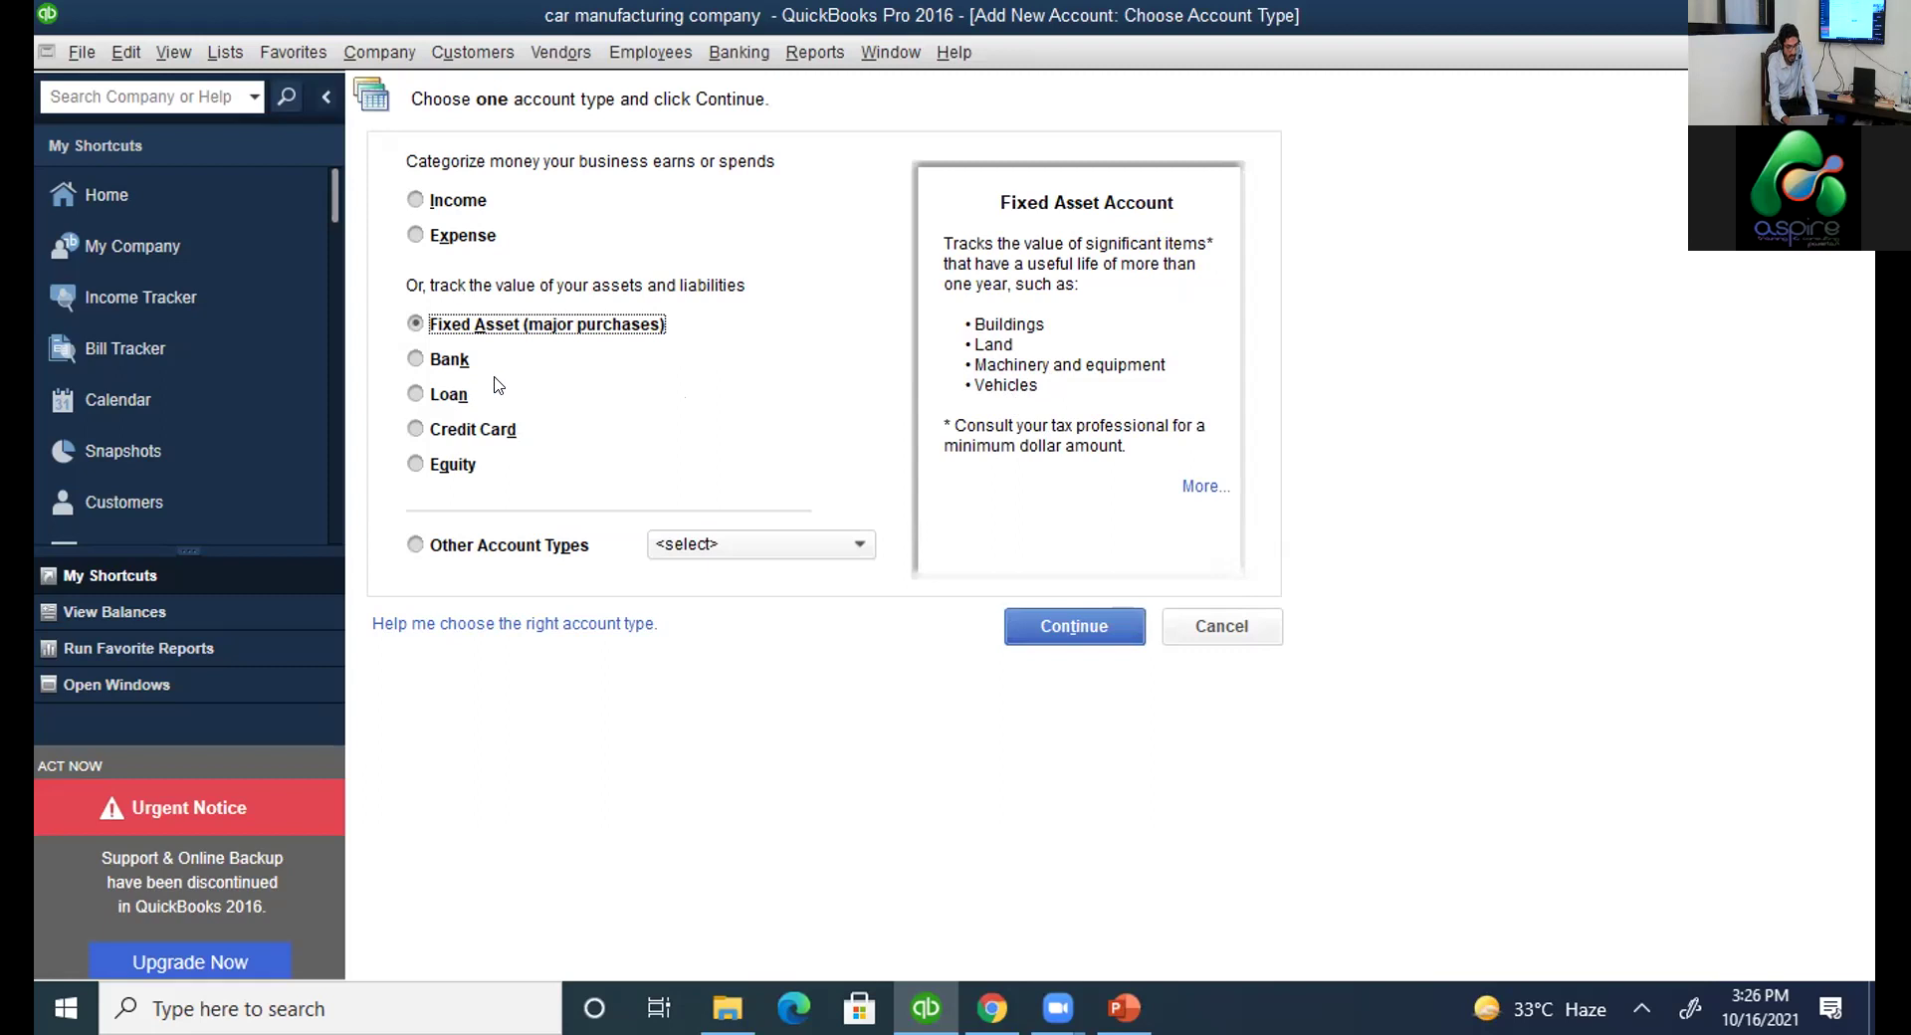
{"action": "left_click", "coordinate": [434, 364]}
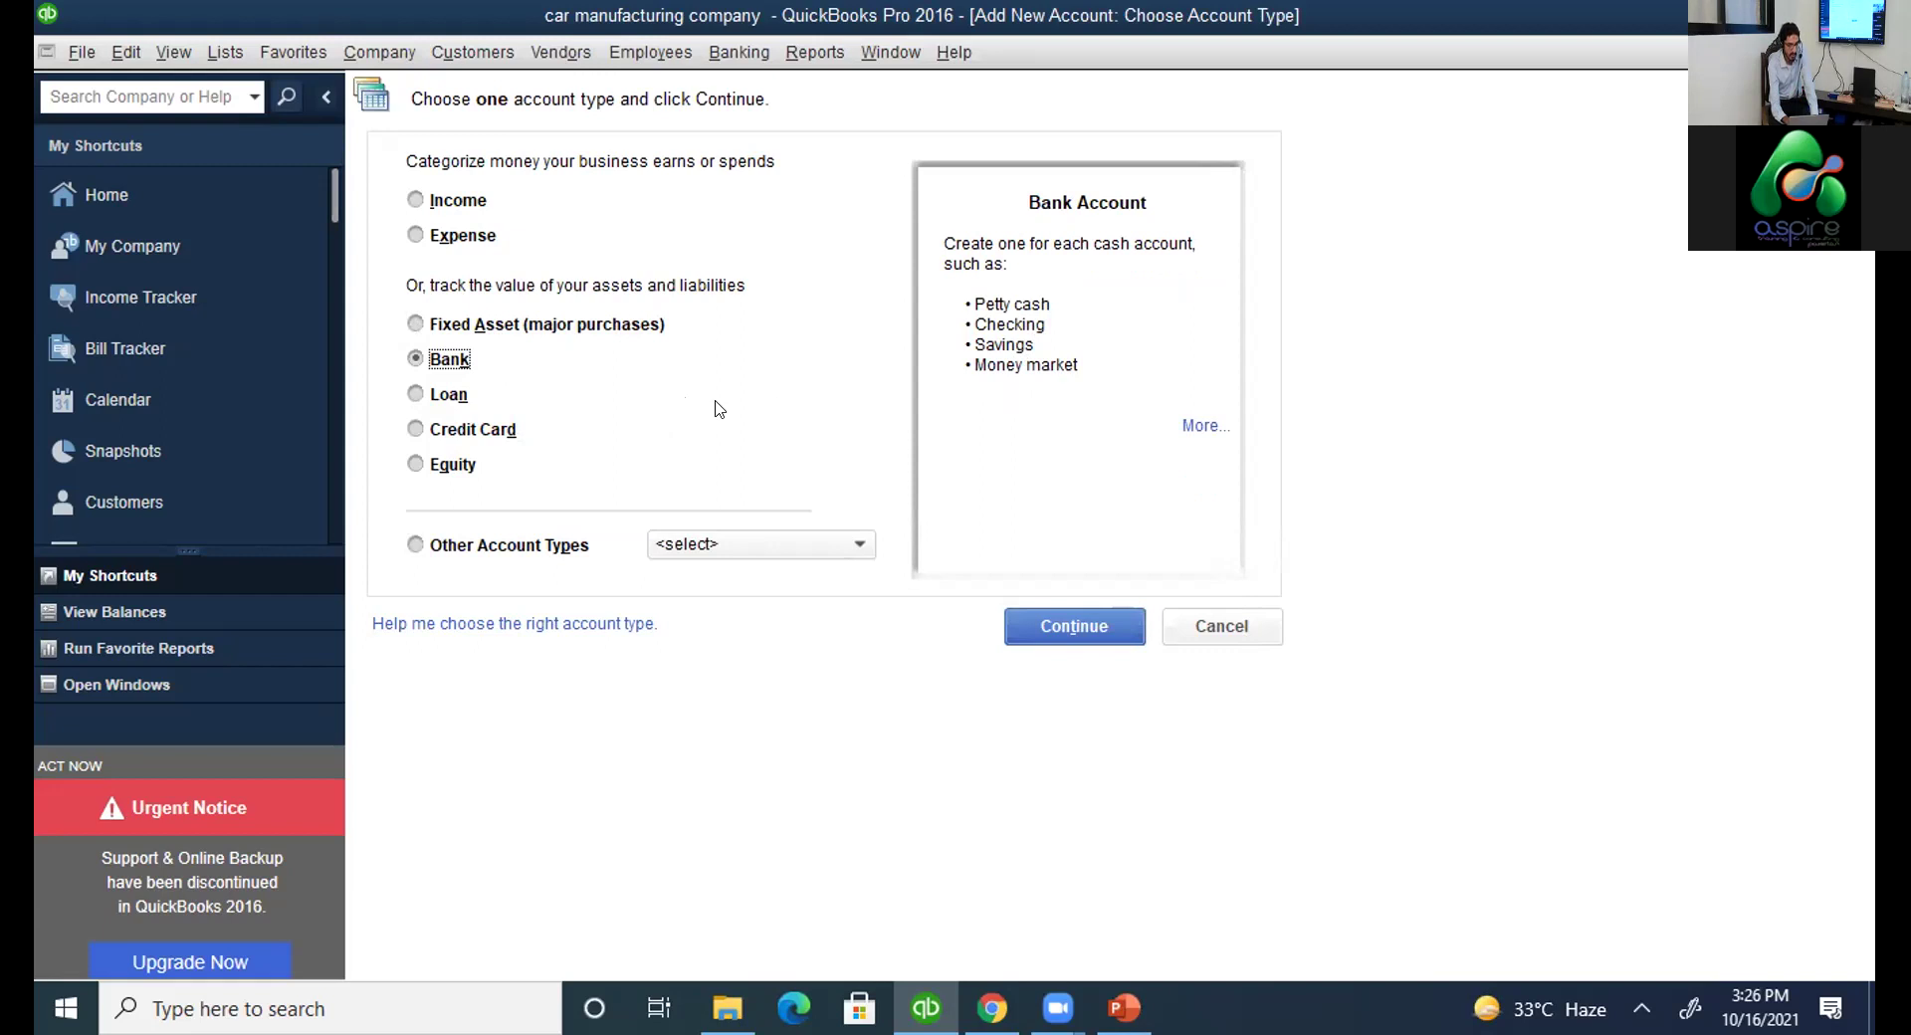
{"action": "left_click", "coordinate": [415, 394]}
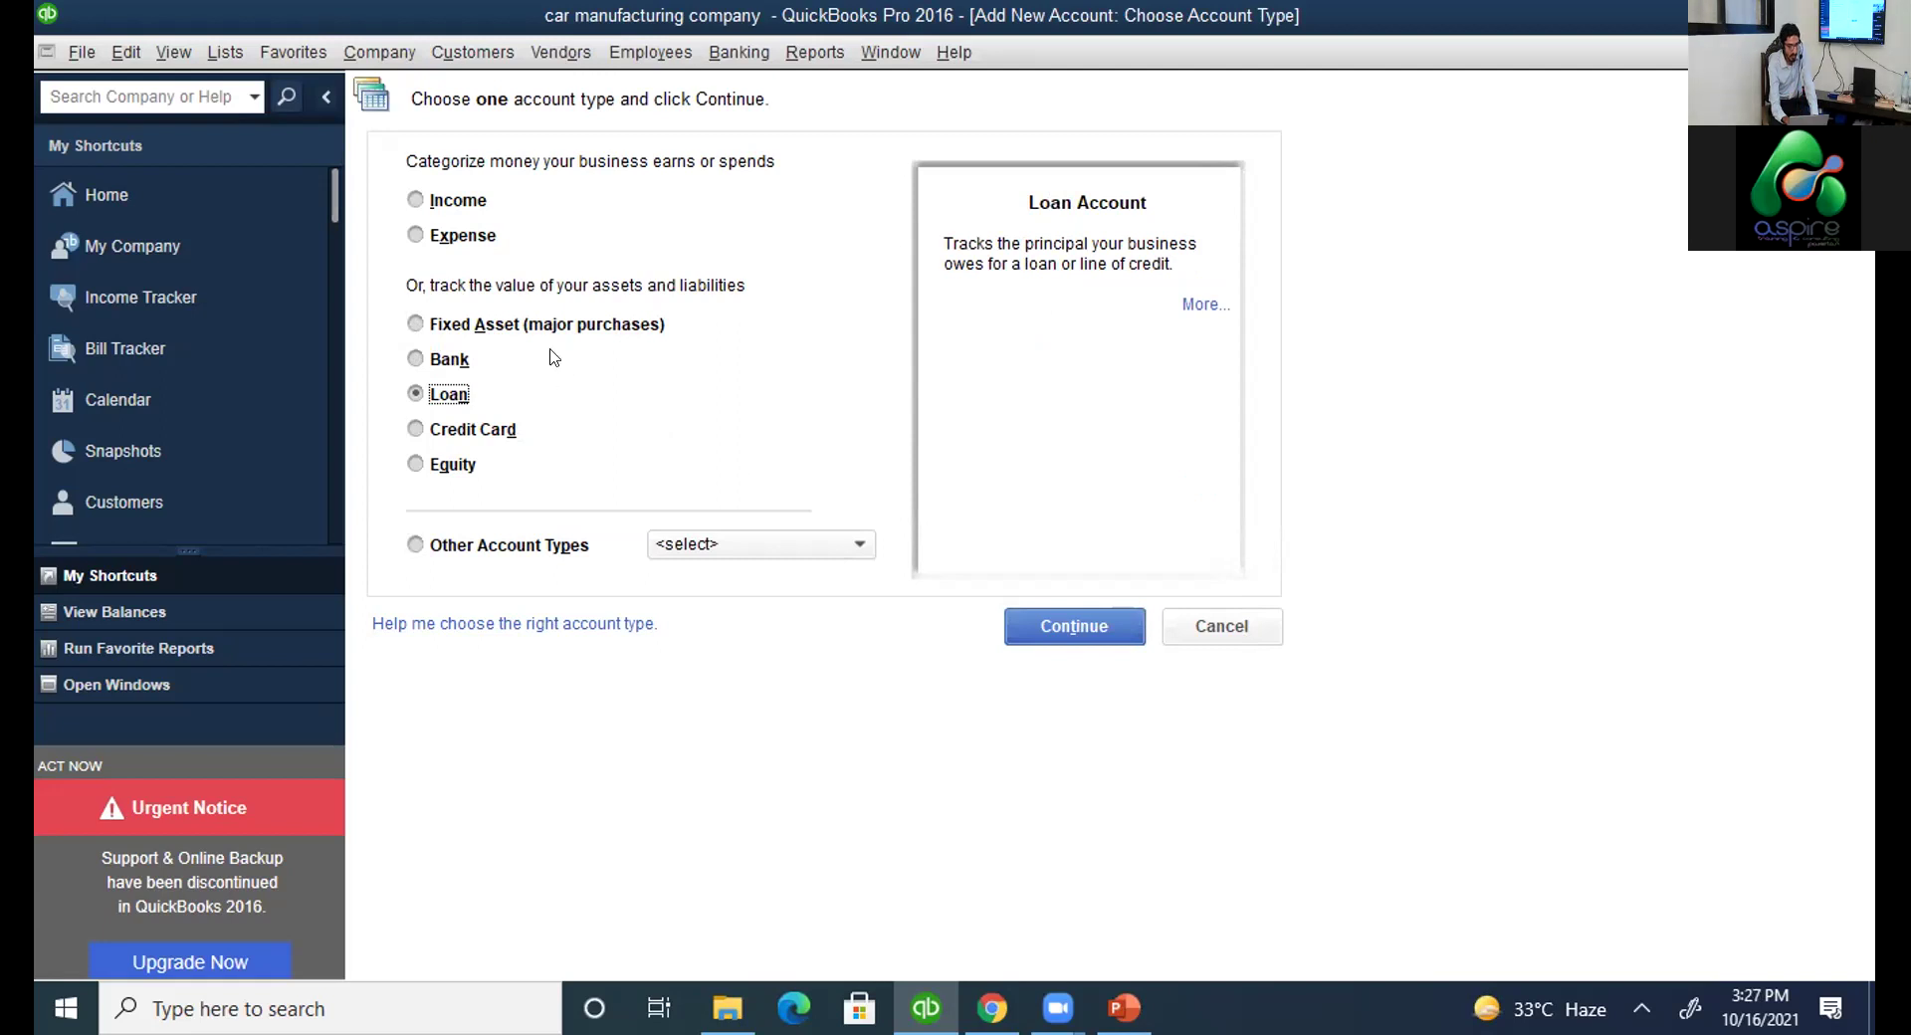
{"action": "left_click", "coordinate": [438, 202]}
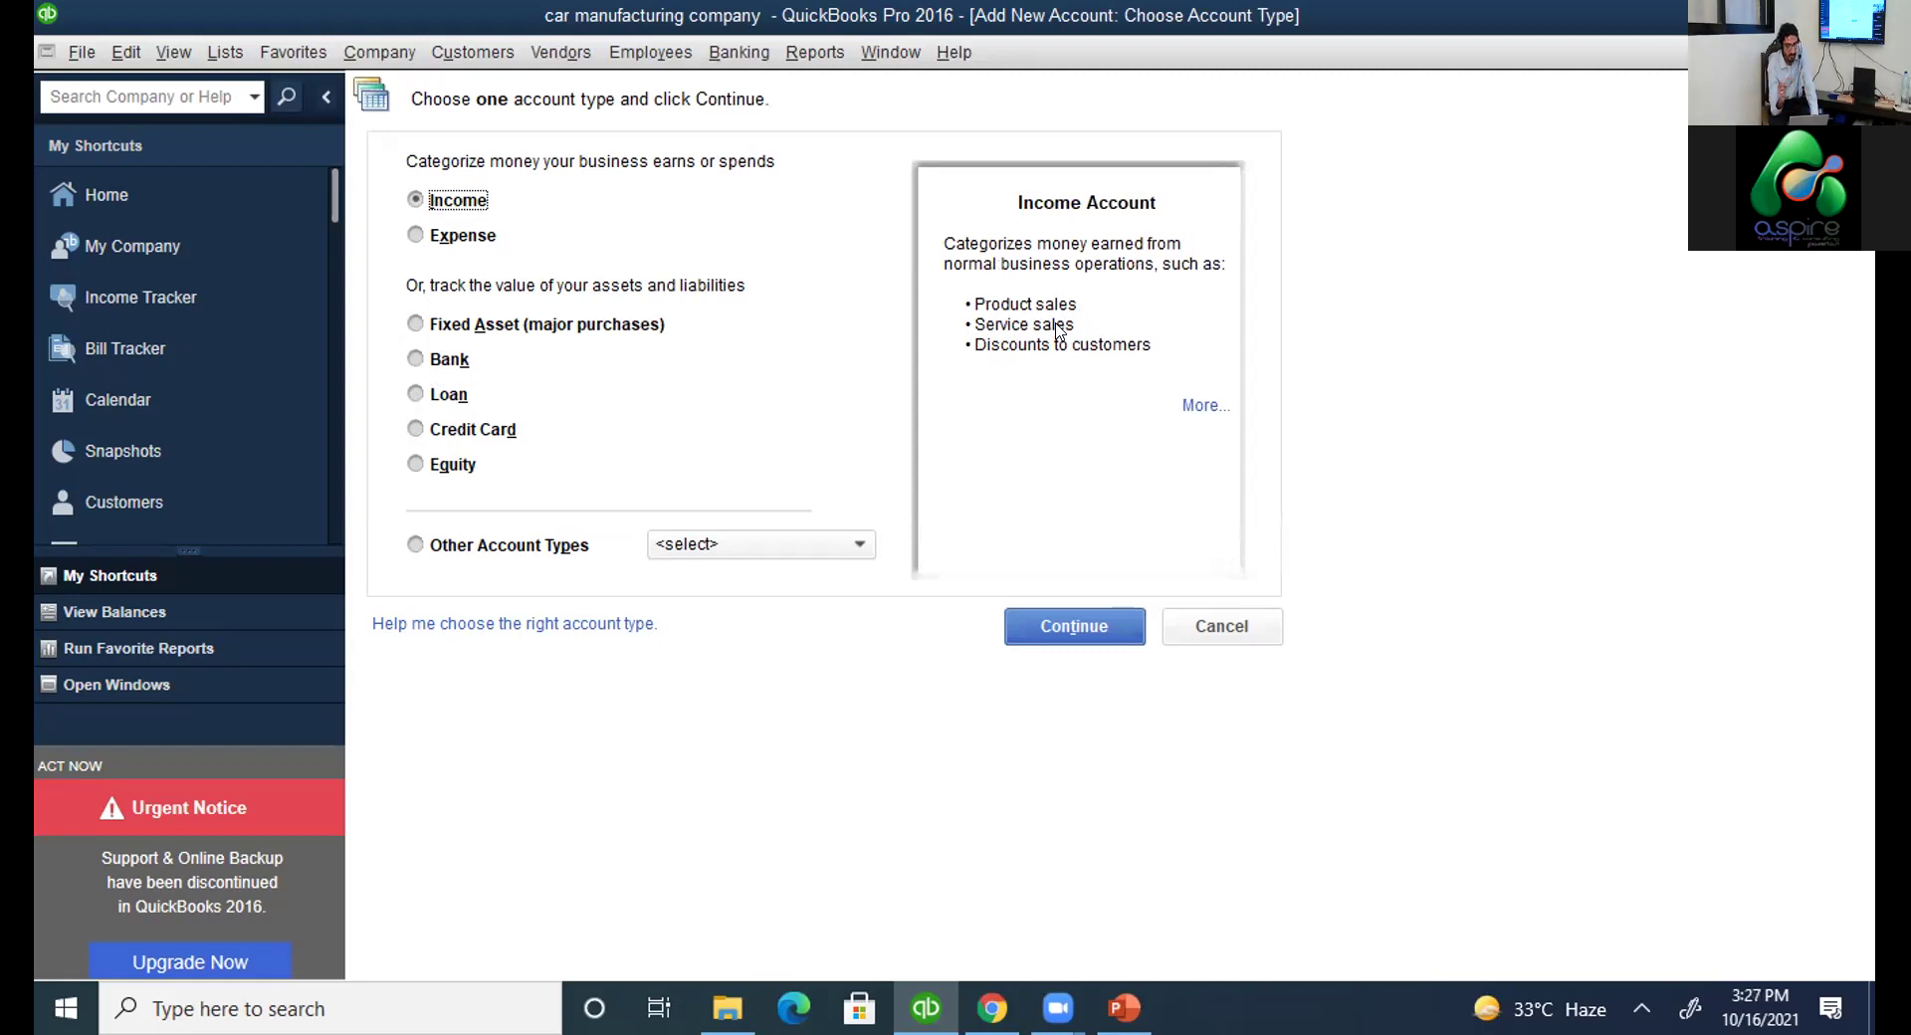
{"action": "left_click", "coordinate": [1072, 629]}
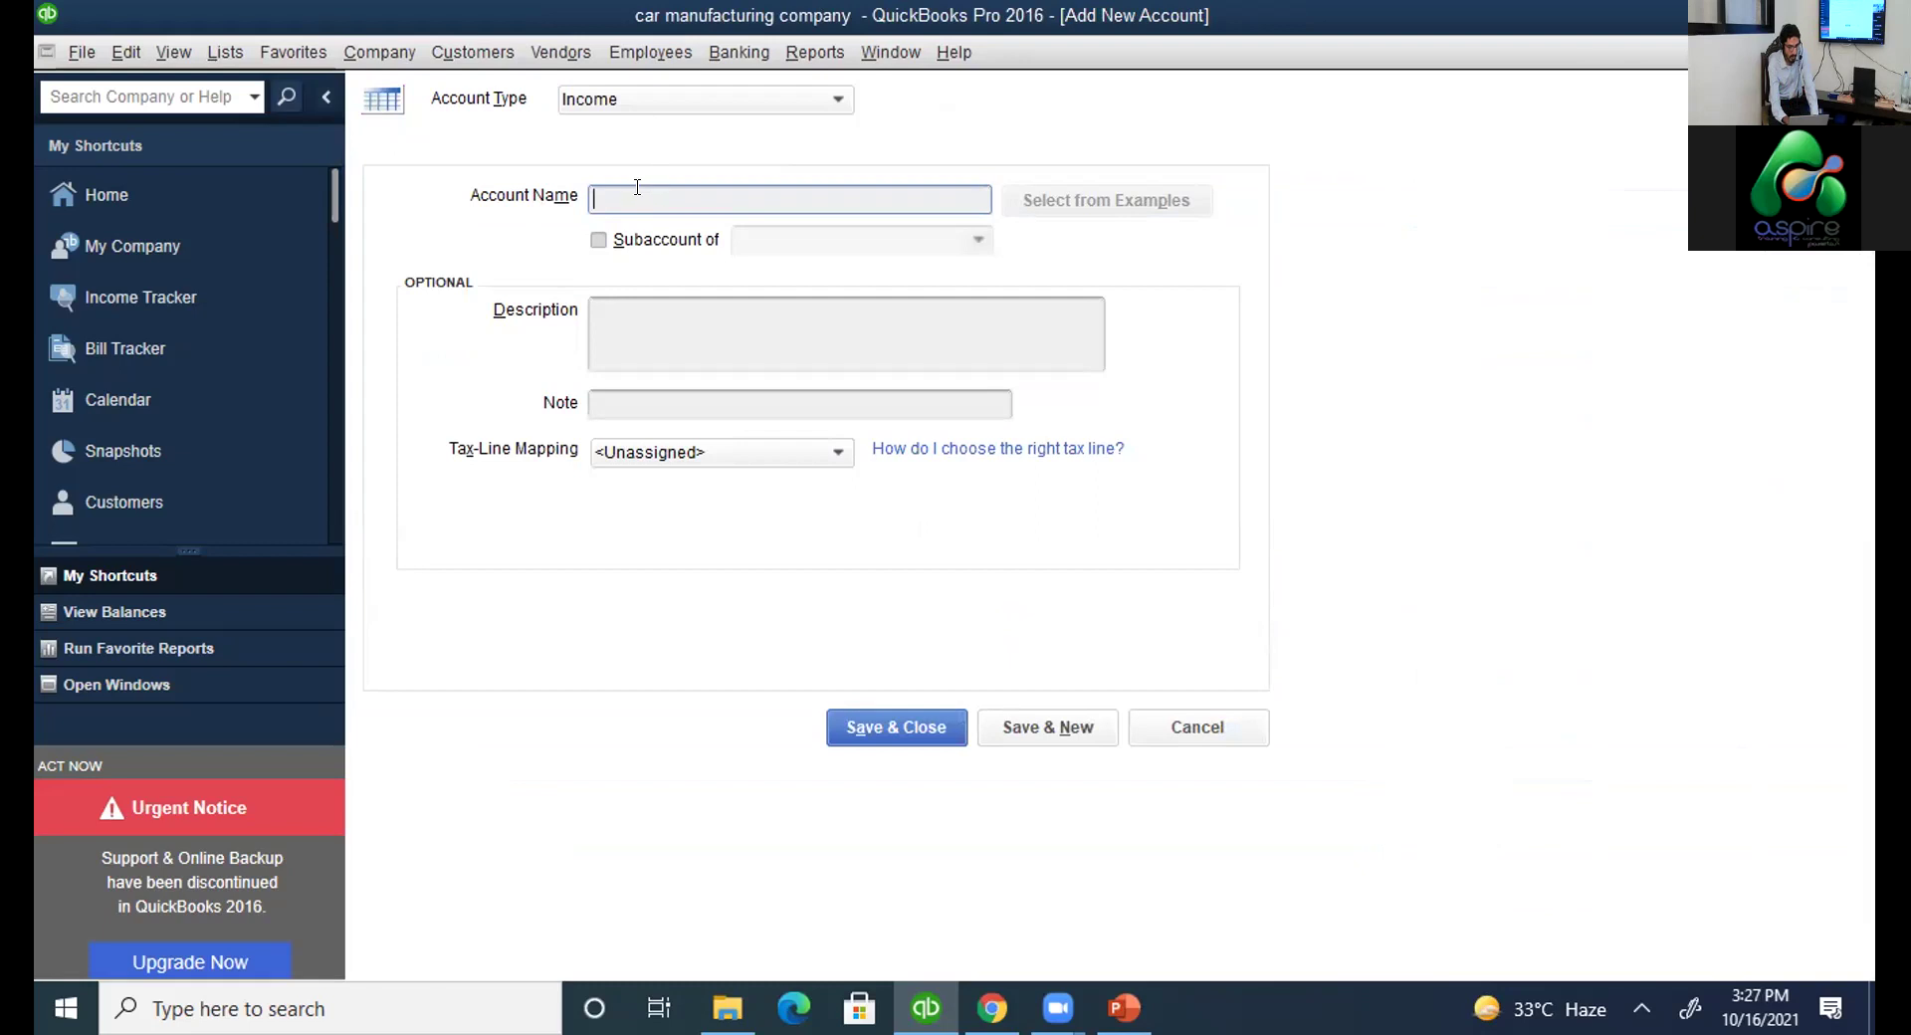
Name the Income account 'Product sales', describe it as 'car sales', and save it.
{"action": "type", "text": "Prod"}
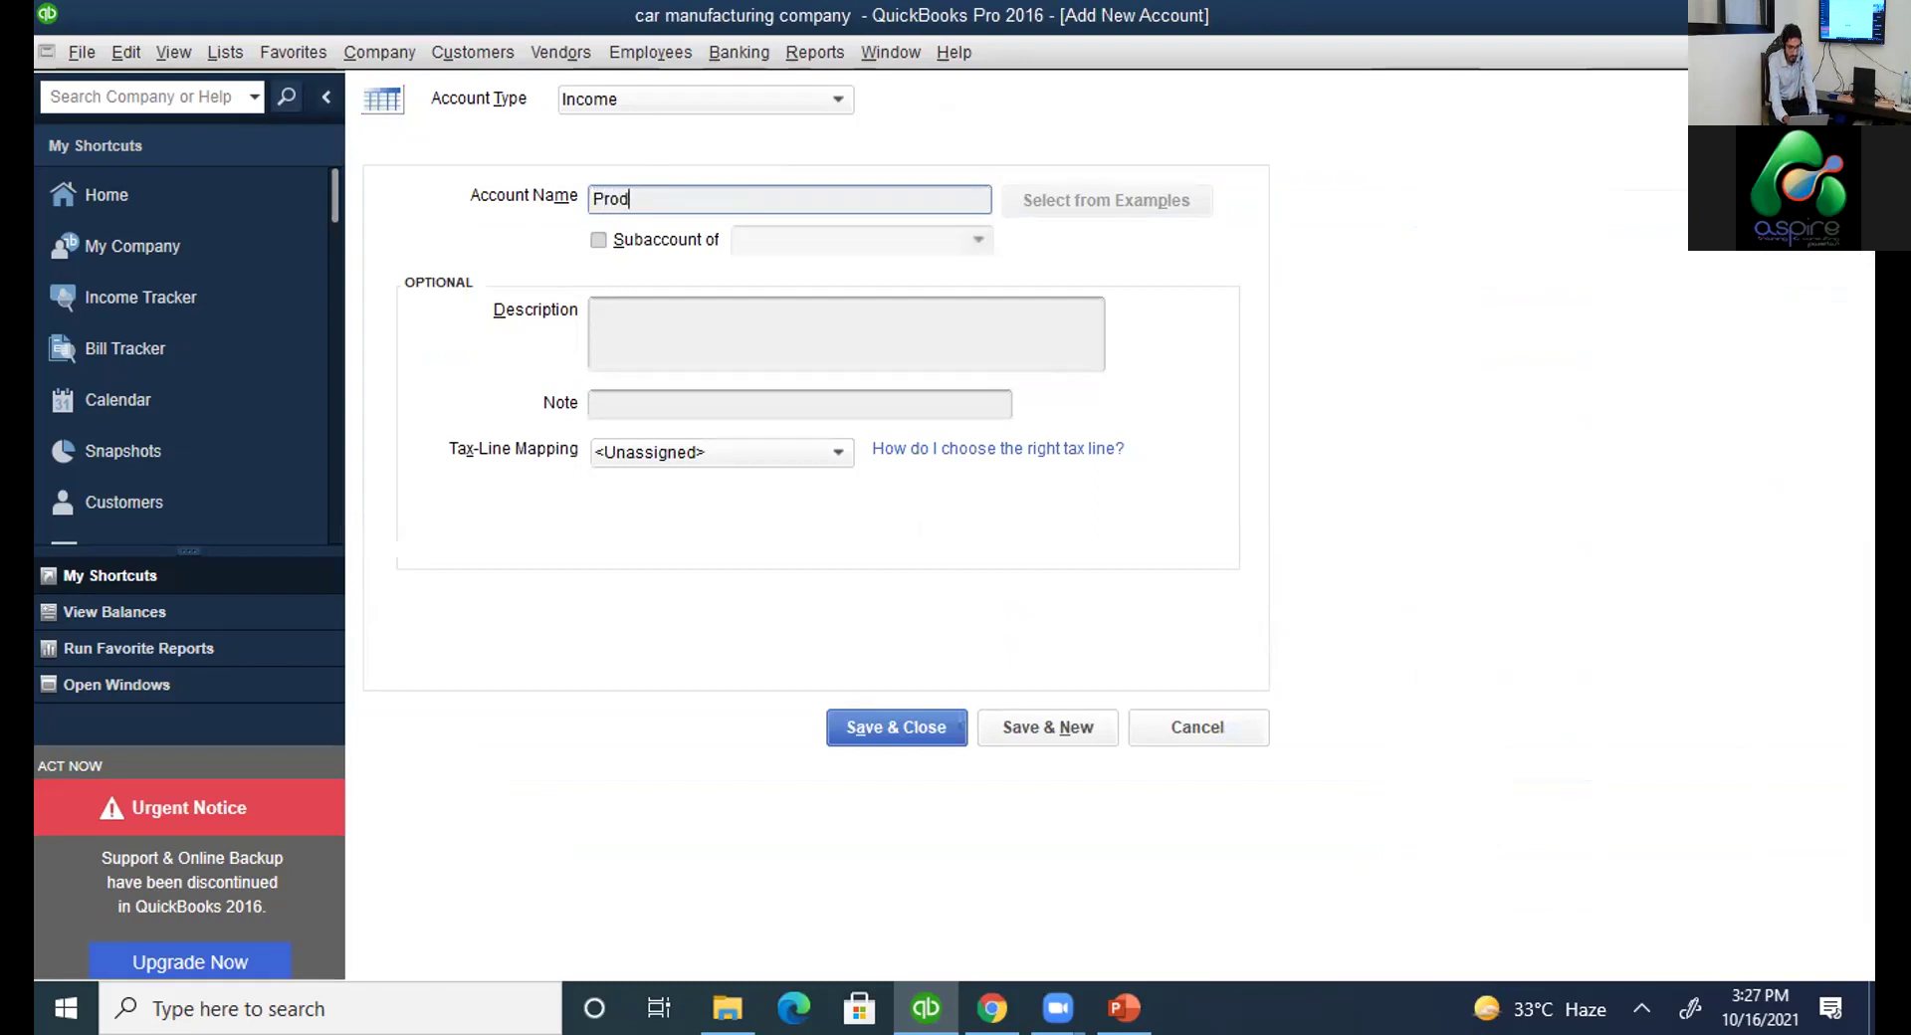
{"action": "type", "text": "uct sales"}
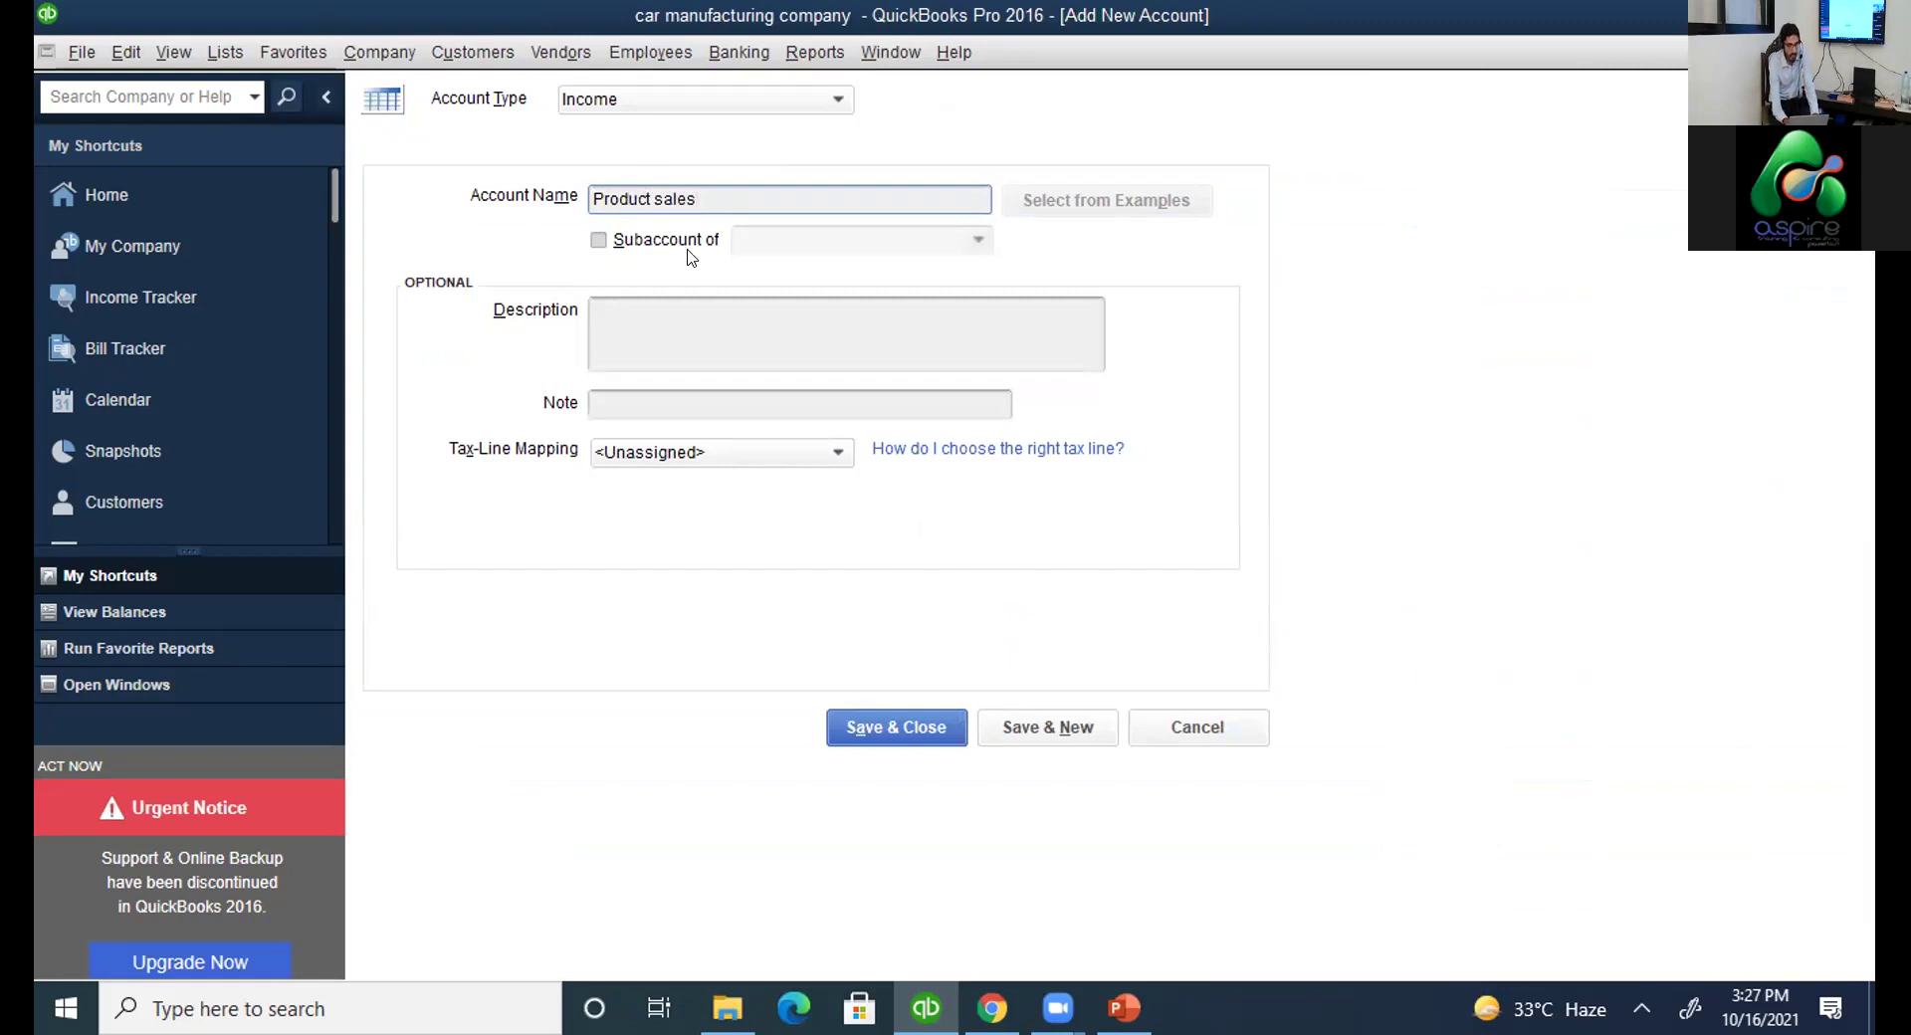
{"action": "left_click", "coordinate": [759, 325]}
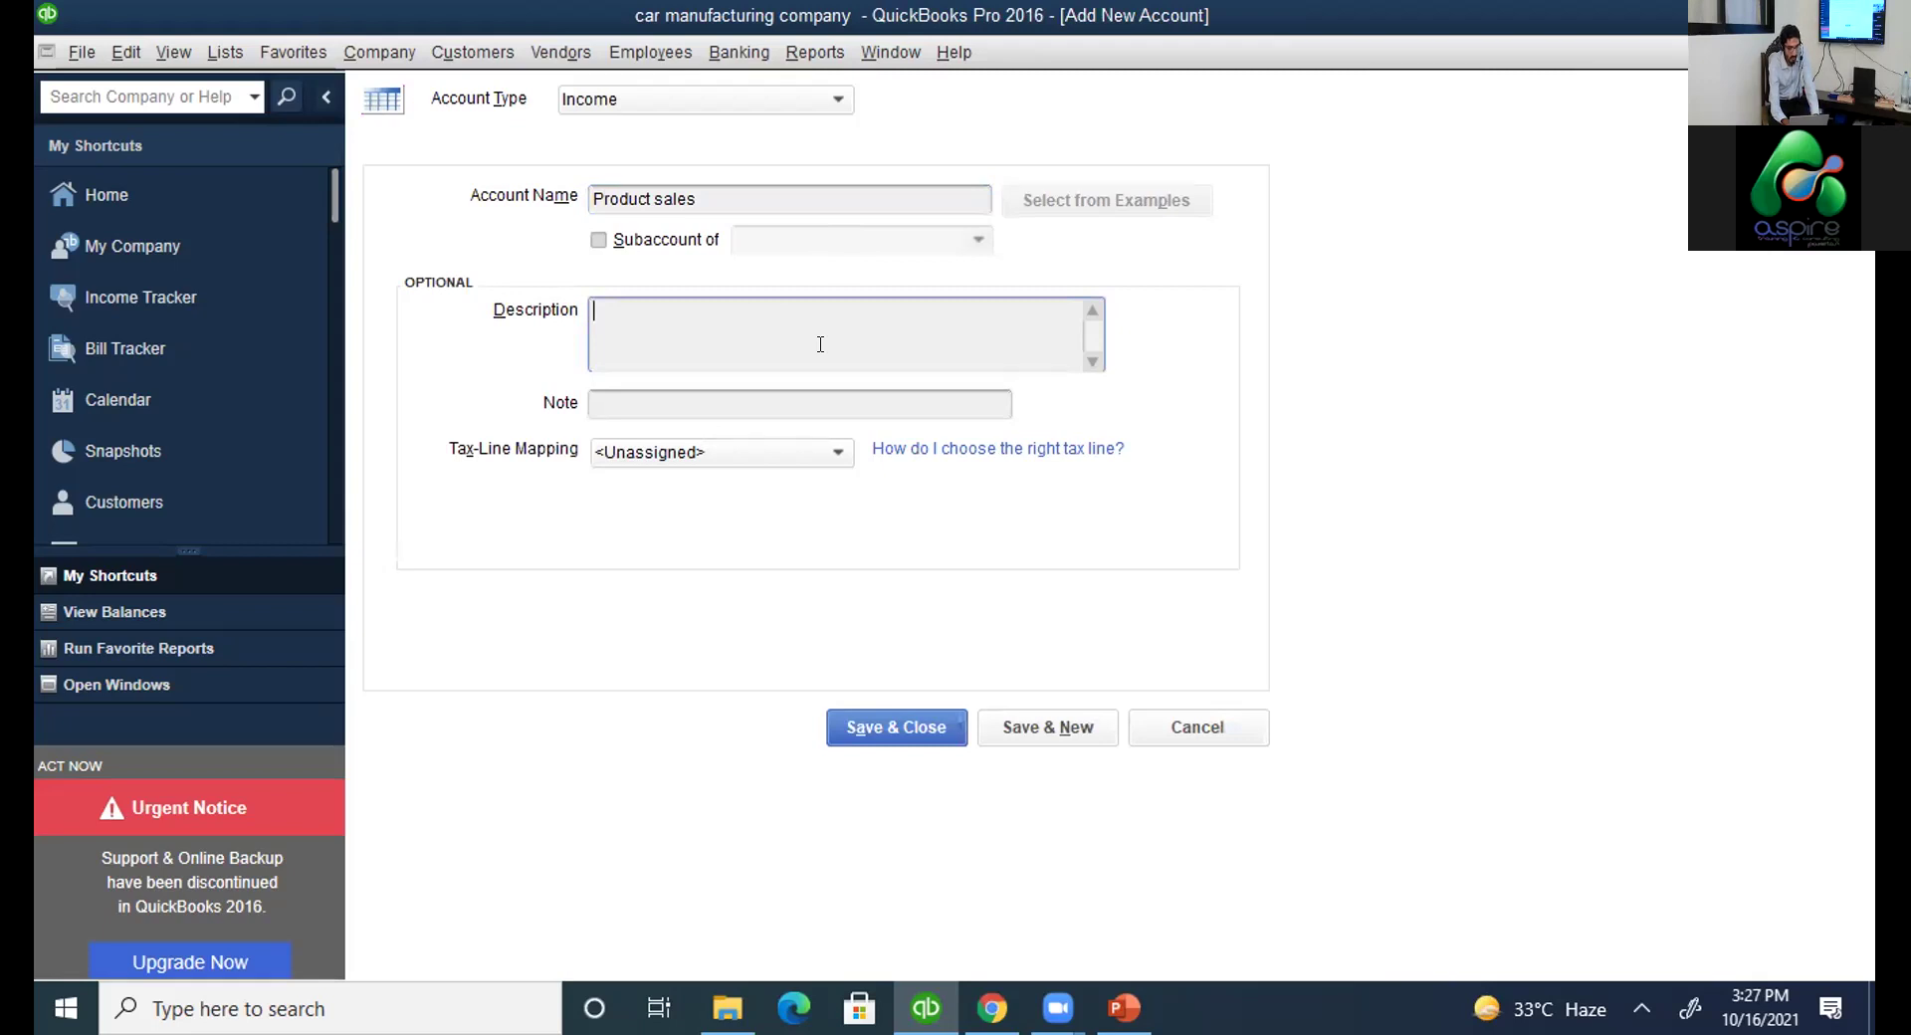
{"action": "left_click_drag", "start_coordinate": [693, 204], "coordinate": [594, 200]}
{"action": "left_click", "coordinate": [624, 355]}
{"action": "type", "text": "sales"}
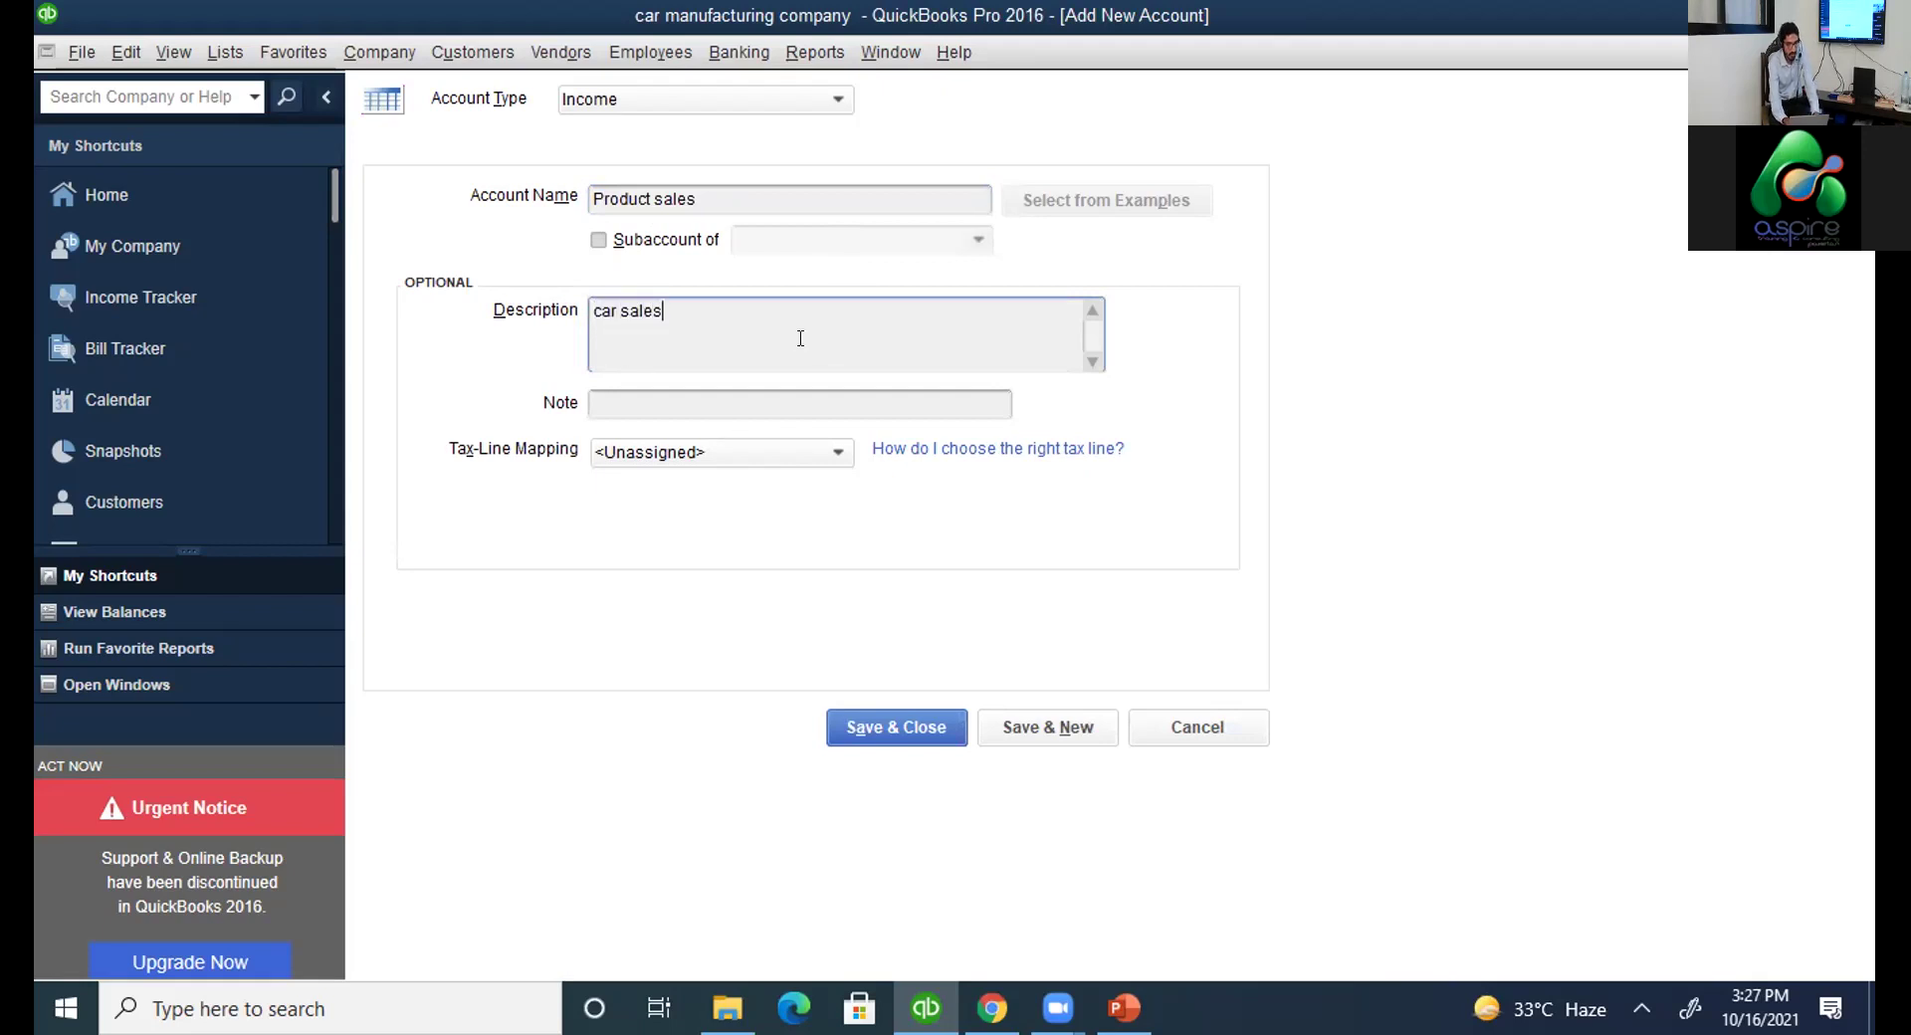
{"action": "left_click_drag", "start_coordinate": [704, 199], "coordinate": [587, 194]}
{"action": "left_click", "coordinate": [633, 299]}
{"action": "left_click", "coordinate": [903, 728]}
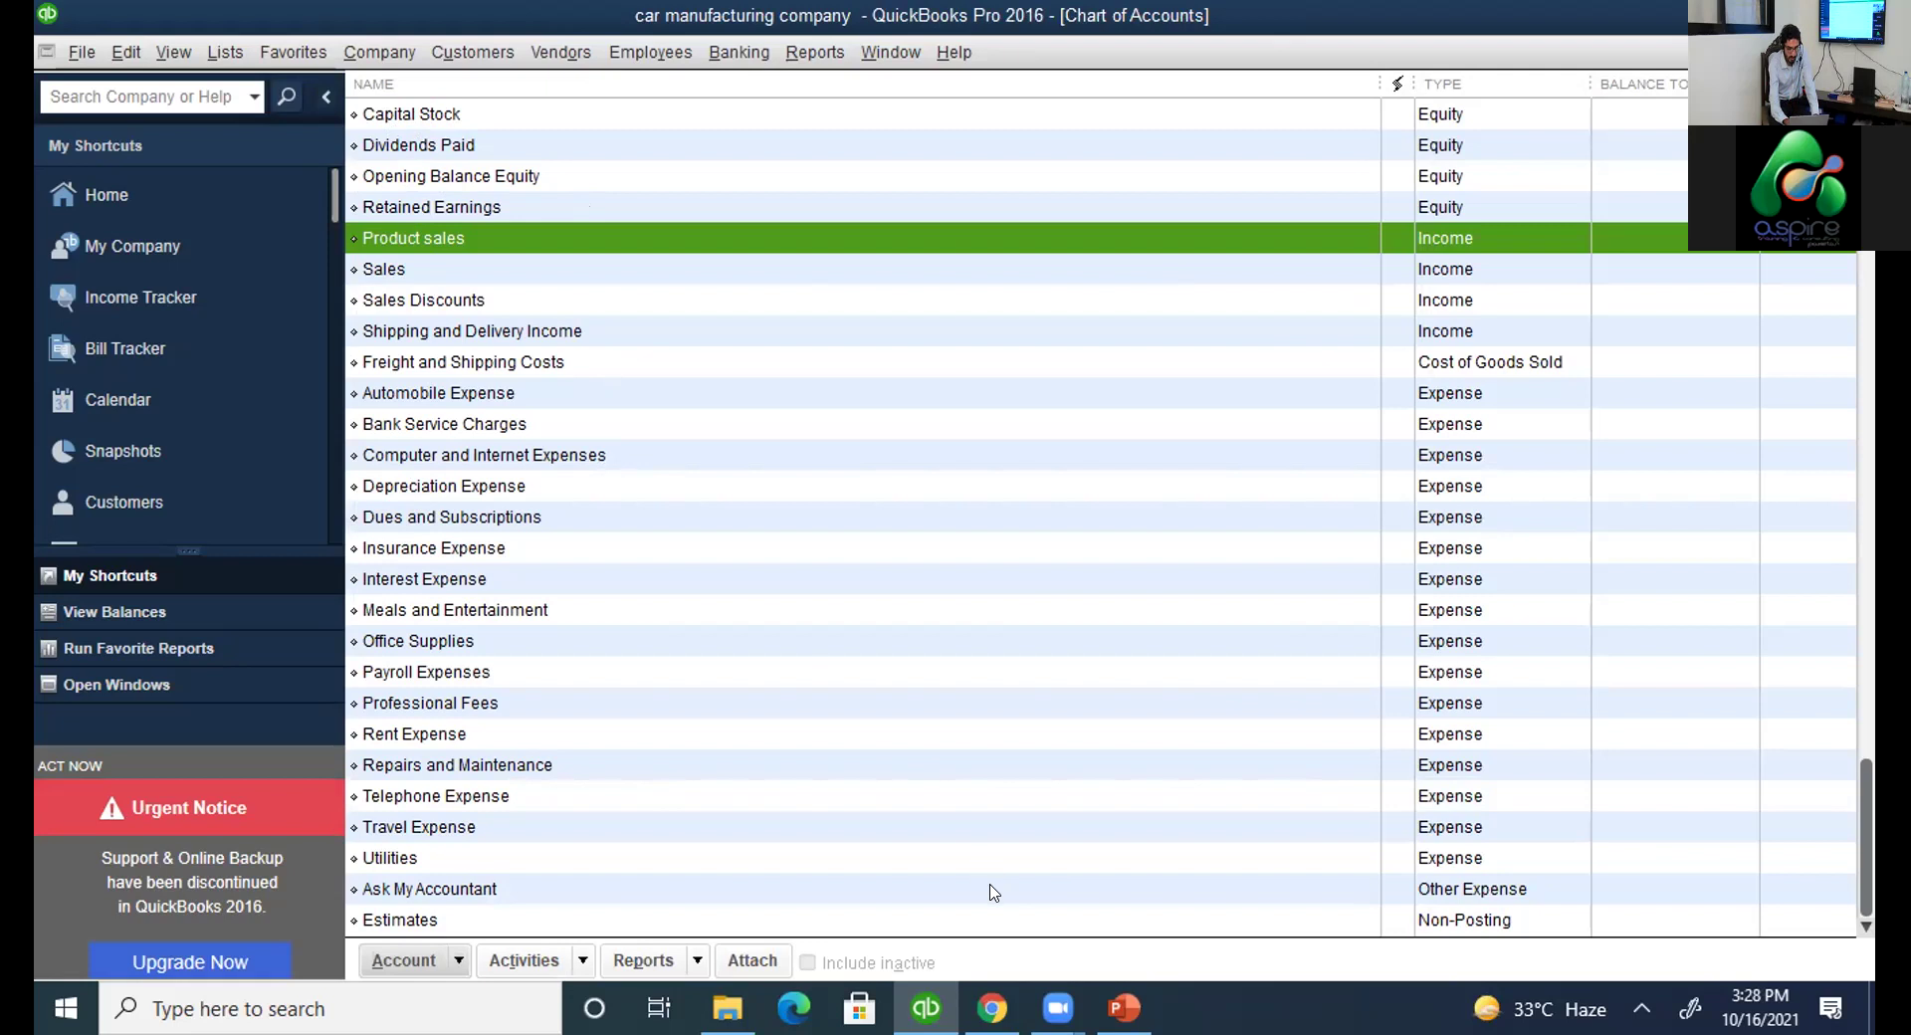
Confirm Product sales is listed as Income, then bring up the account-number ranges web page.
{"action": "left_click", "coordinate": [991, 1008]}
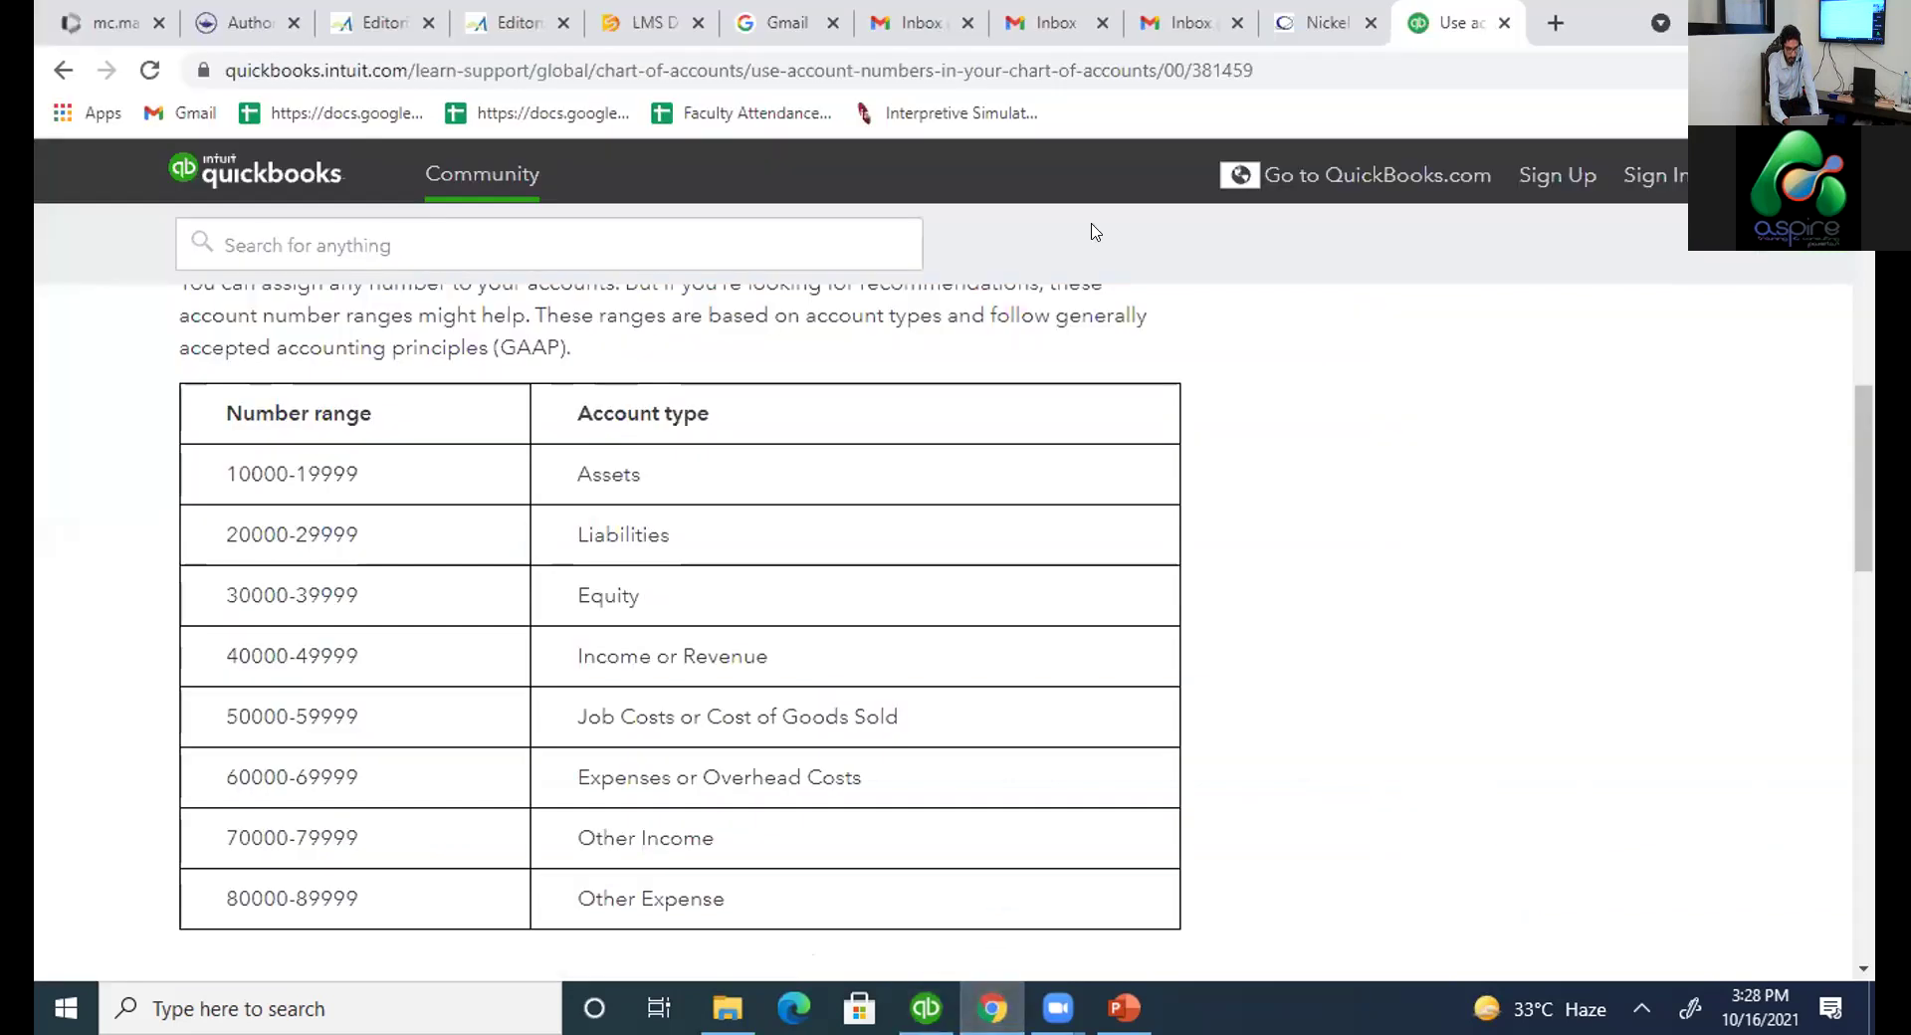
Restore the browser, switch to the indexmundi nickel price tab, and maximize it.
{"action": "left_click_drag", "start_coordinate": [1595, 25], "coordinate": [1358, 253]}
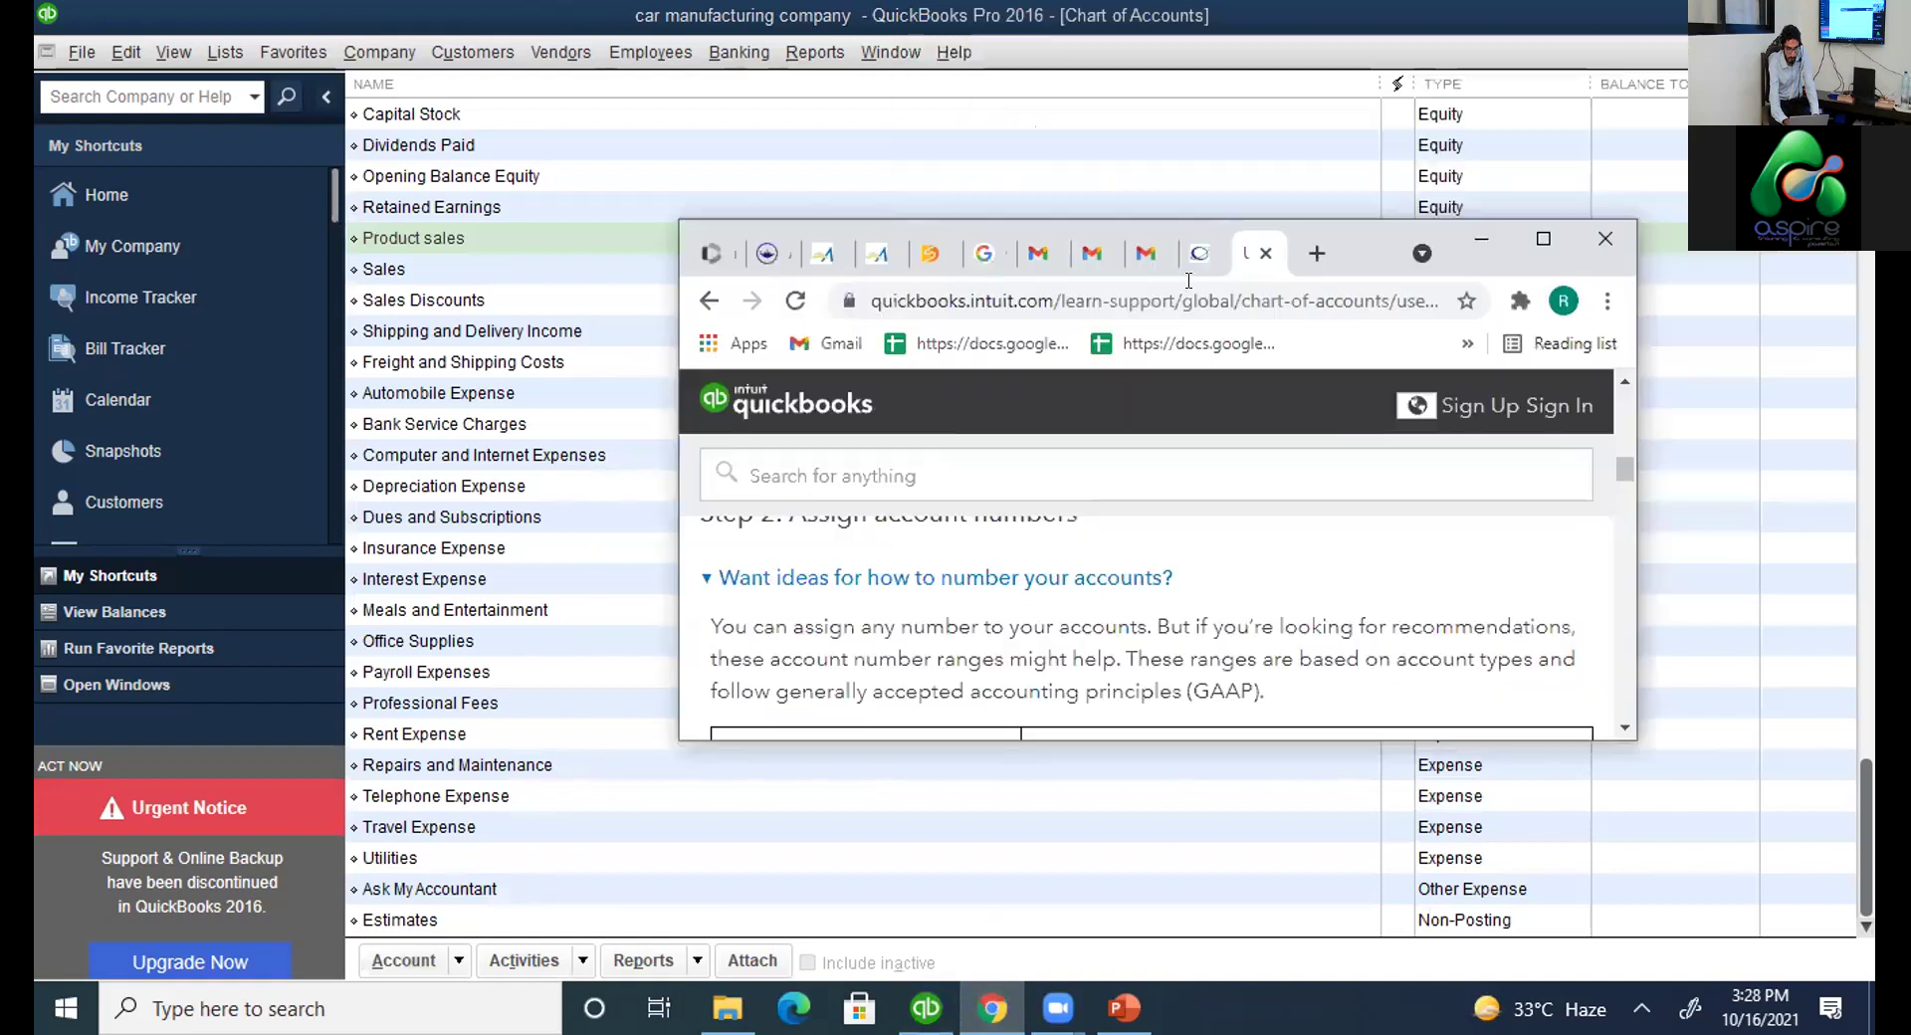
{"action": "left_click", "coordinate": [1195, 257]}
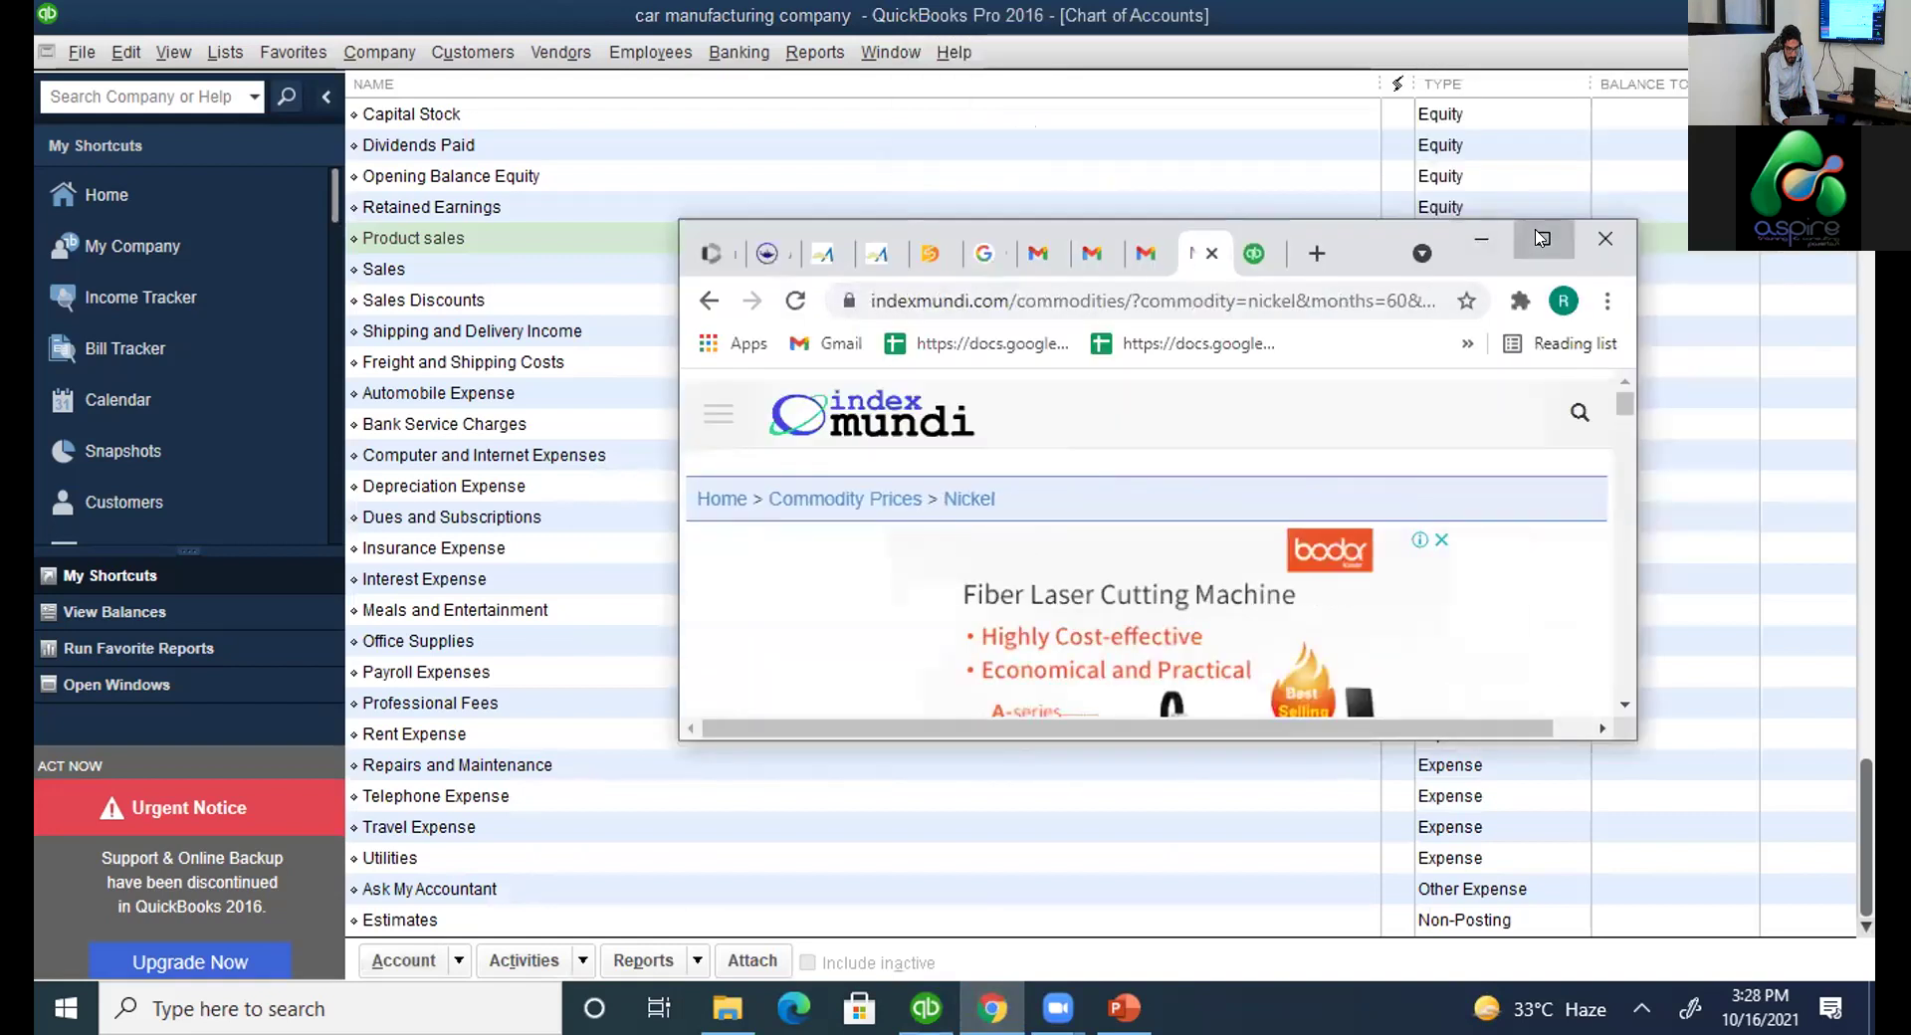
{"action": "left_click", "coordinate": [1539, 239]}
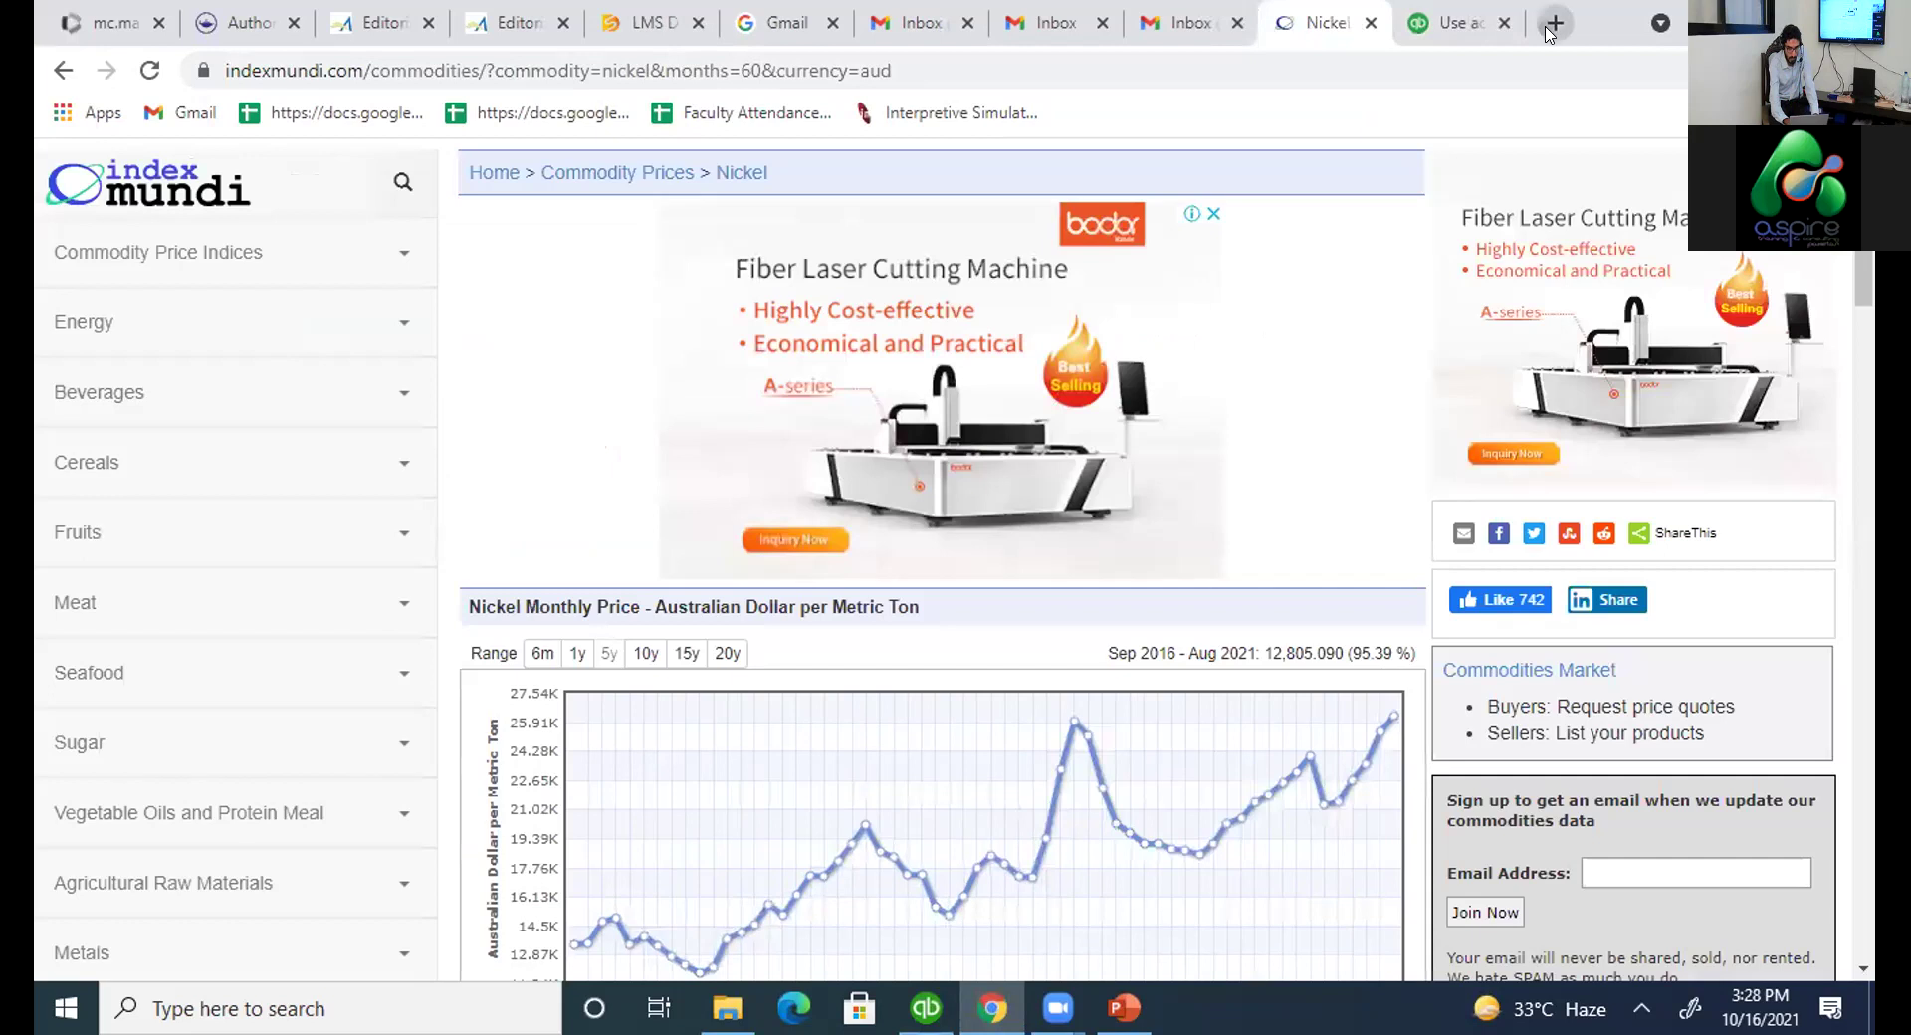
Search in a new tab for 'use account numbers in quickbooks desktop' and scroll to the ranges table.
{"action": "left_click", "coordinate": [1556, 23]}
{"action": "type", "text": "use accoi"}
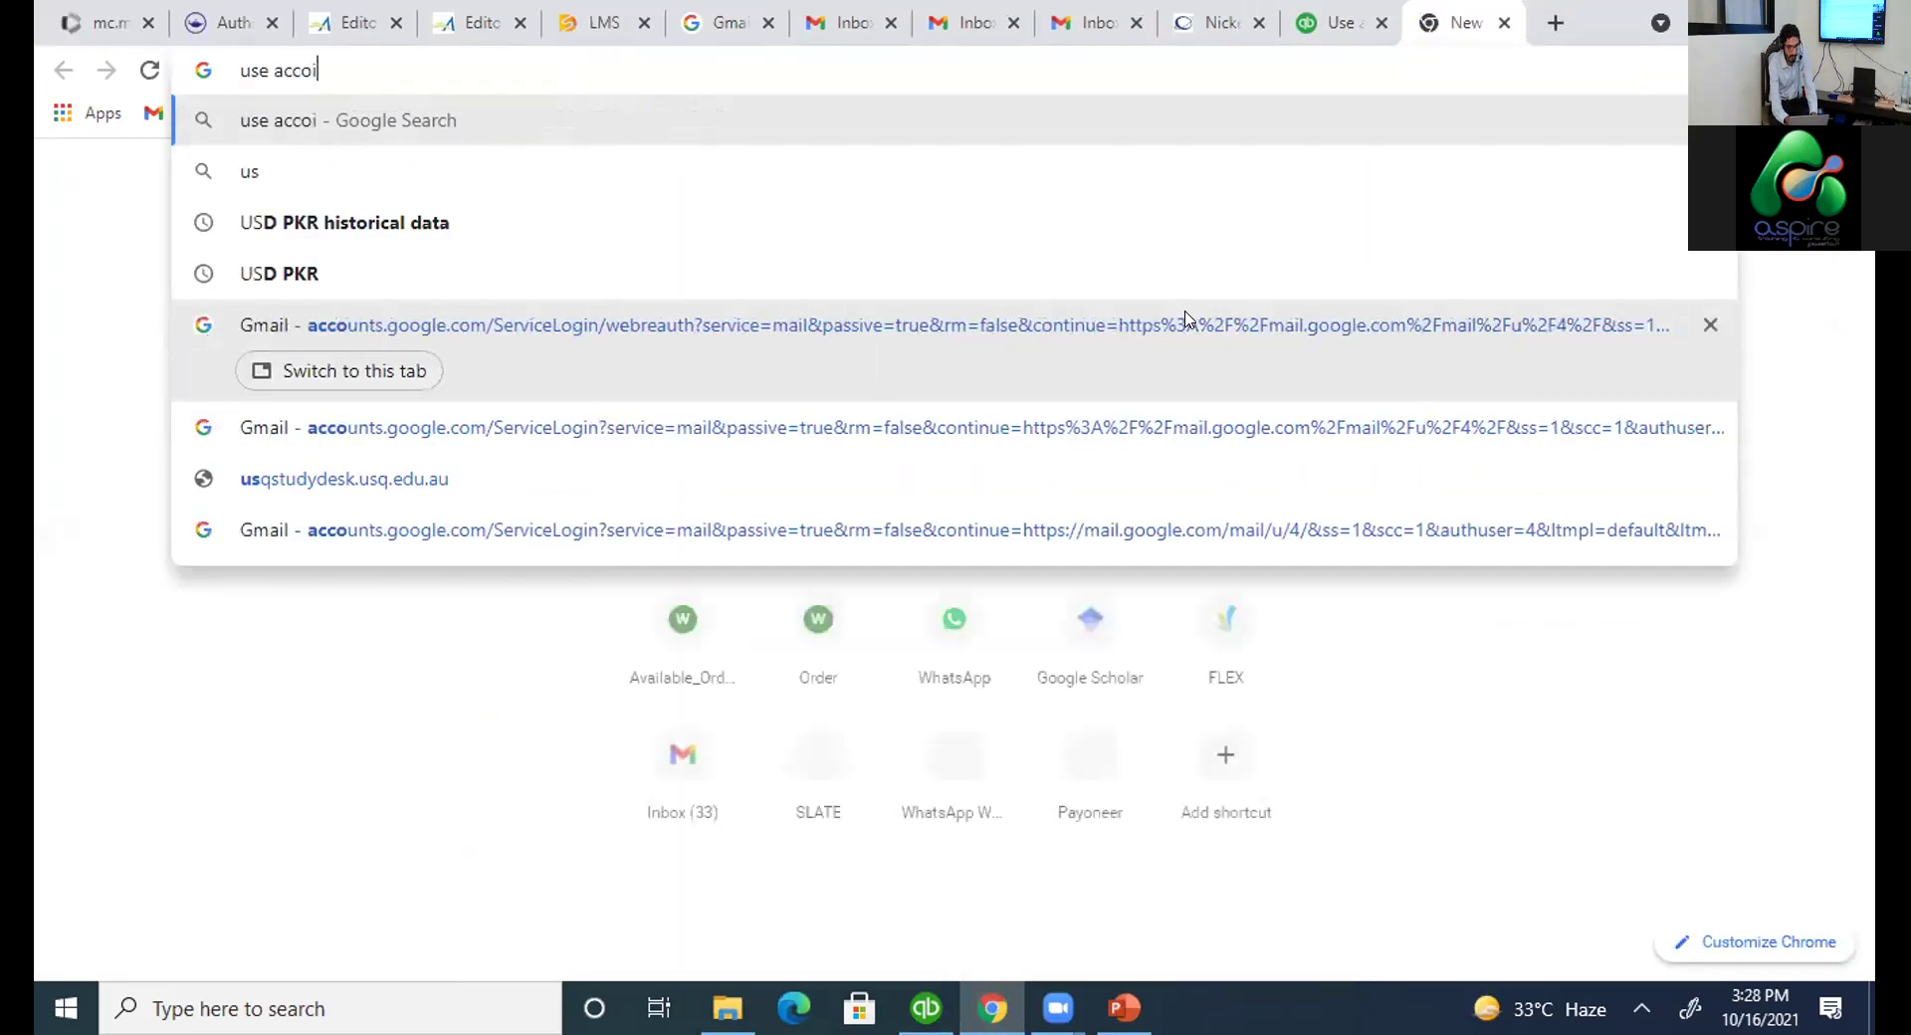
{"action": "key", "text": "BackSpace"}
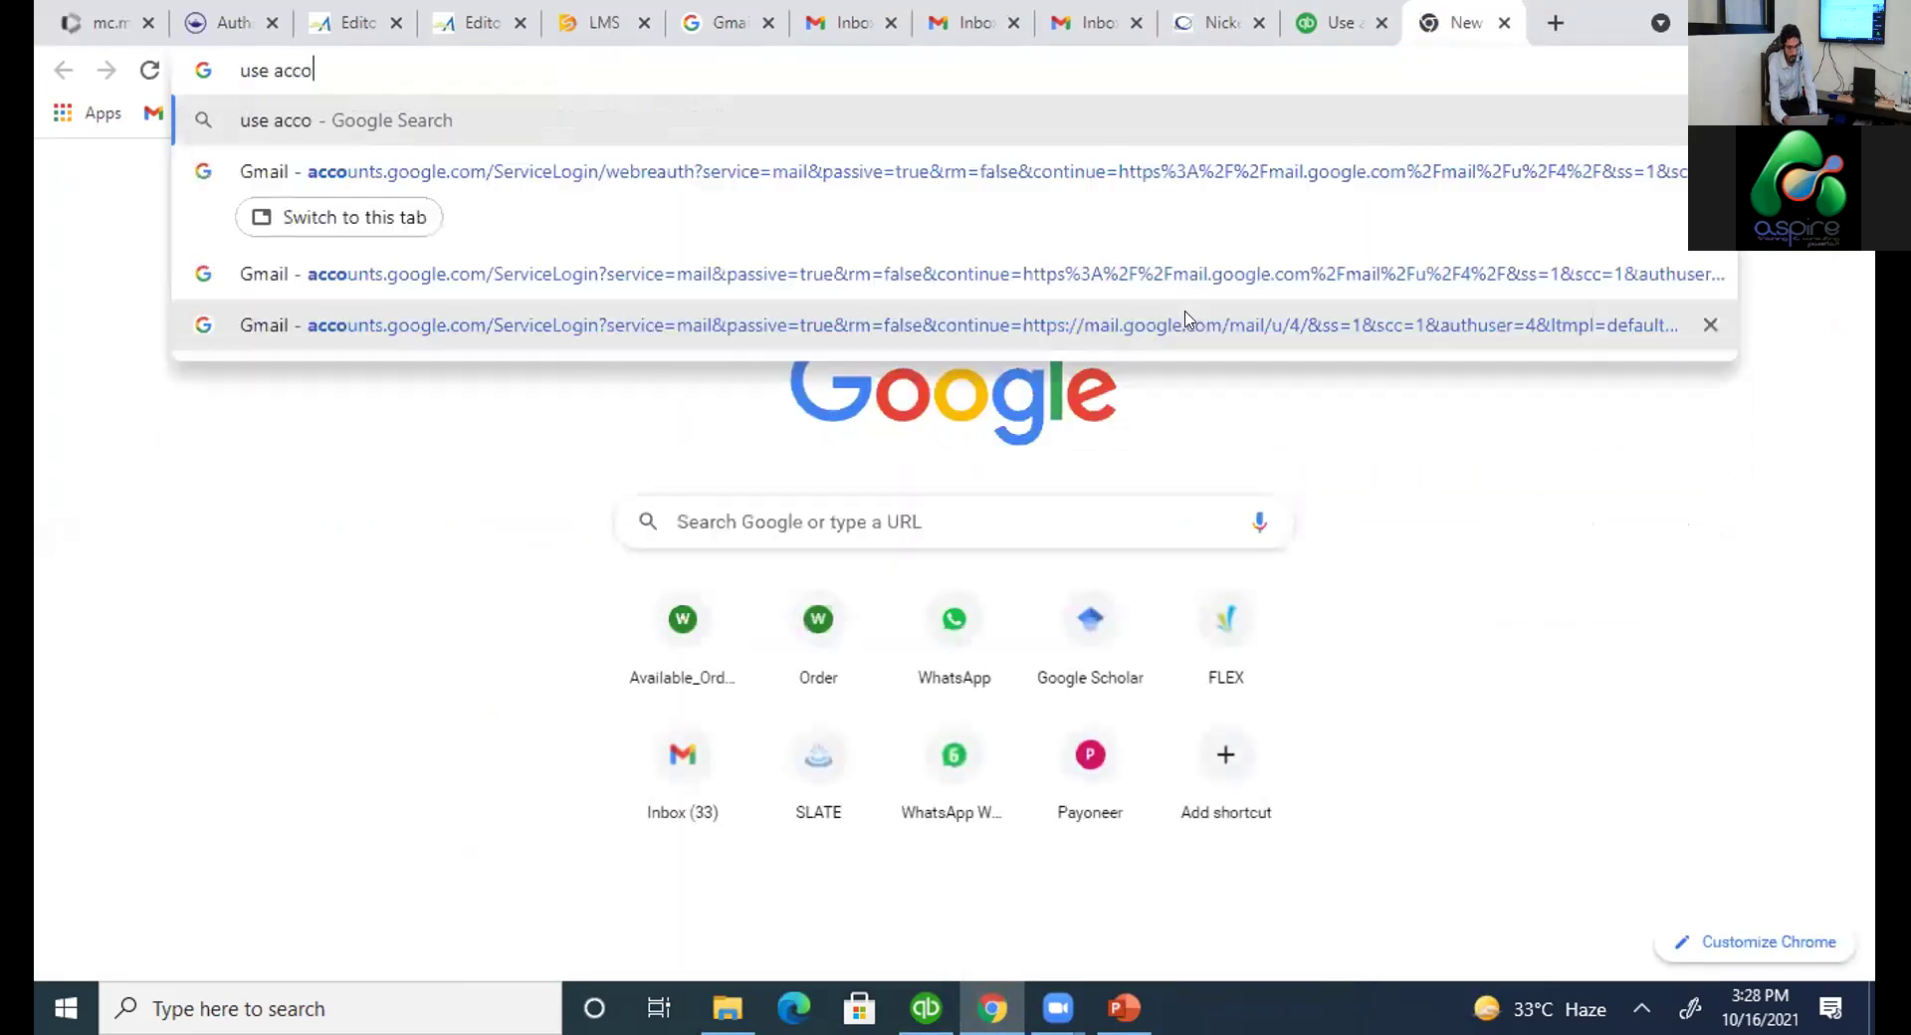
{"action": "type", "text": "unt nu"}
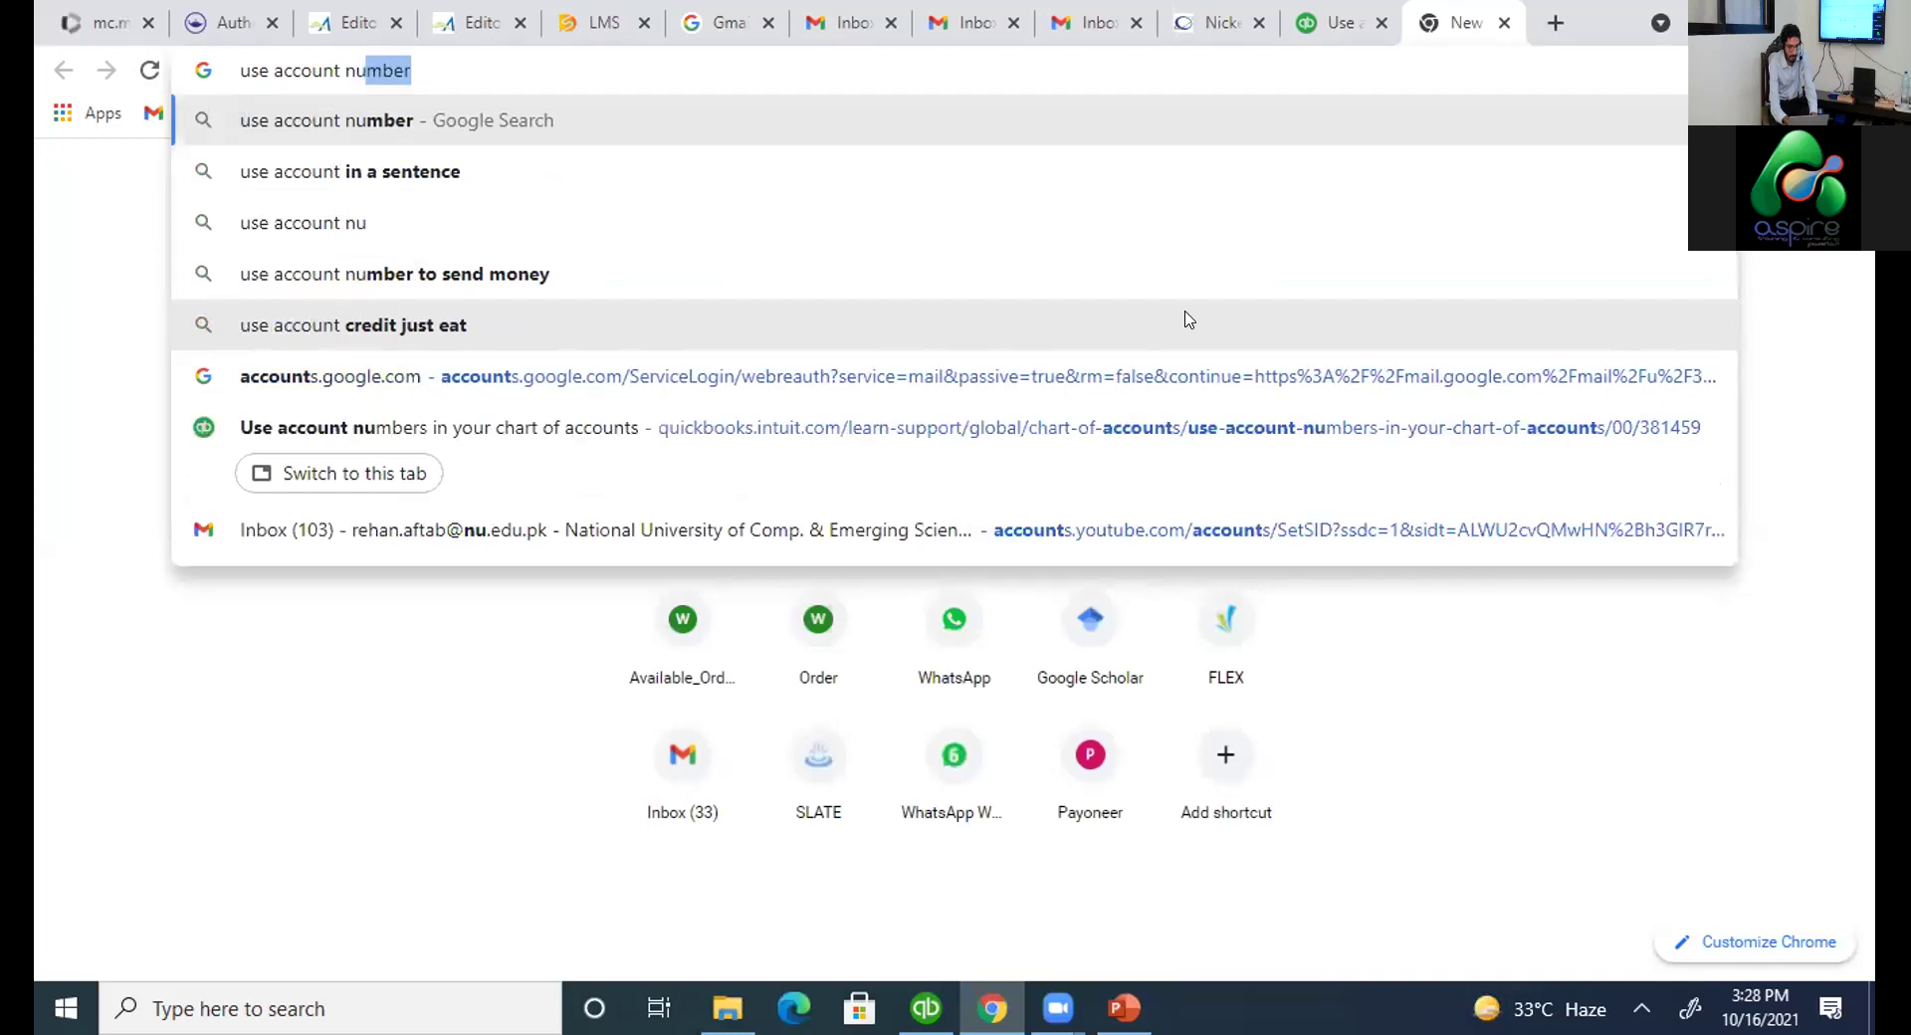
{"action": "type", "text": "mbers i"}
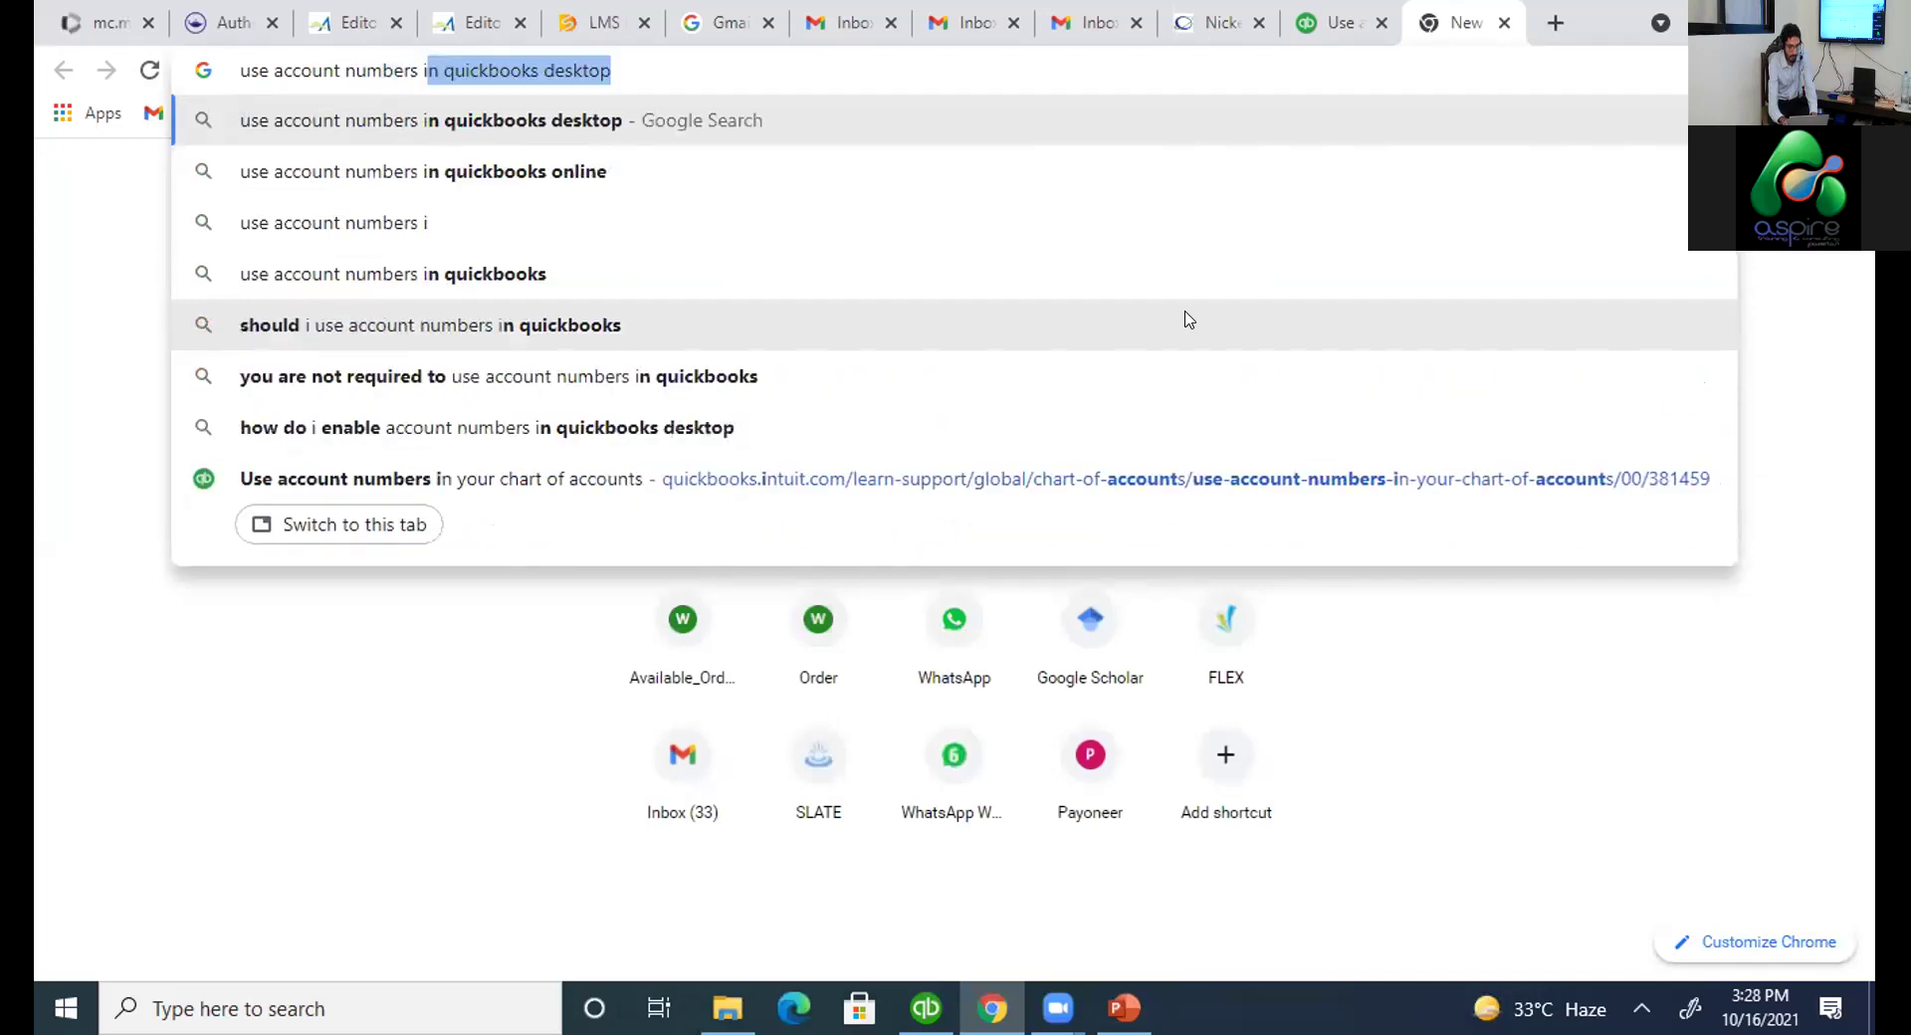
{"action": "key", "text": "Return"}
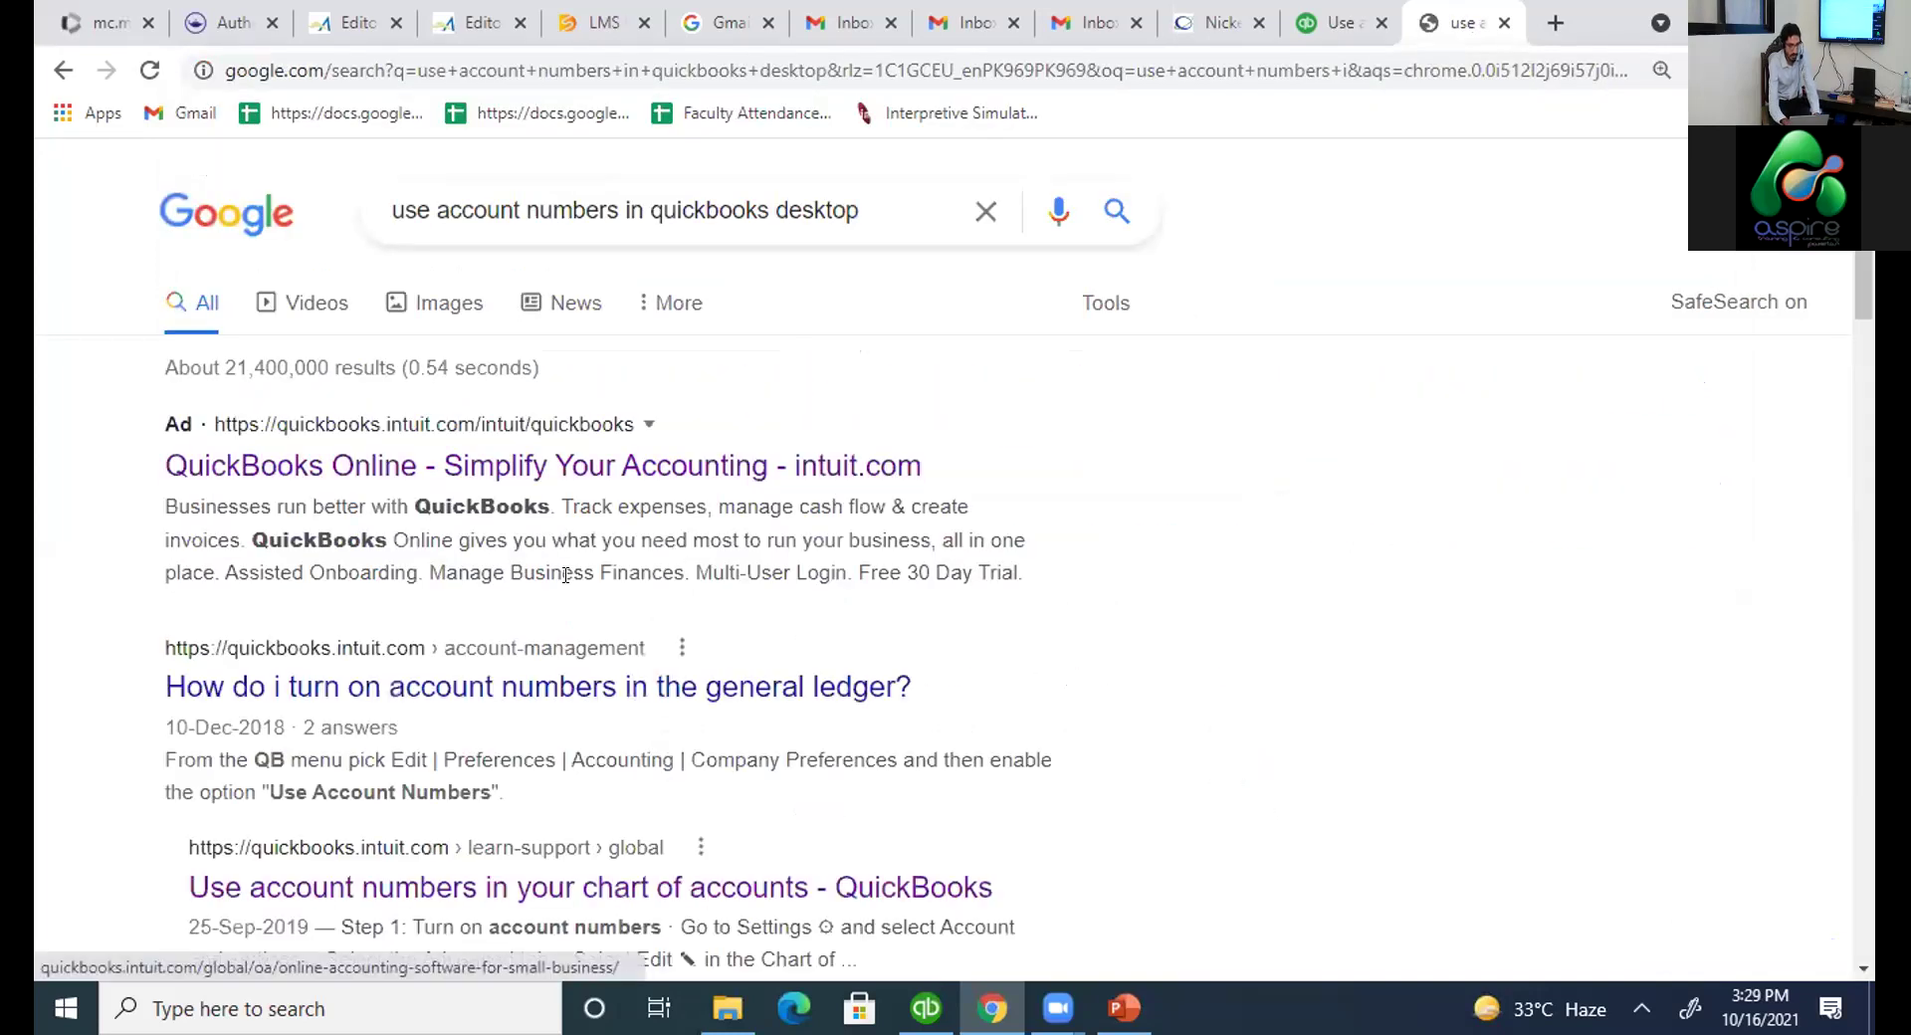
{"action": "scroll", "coordinate": [565, 575], "scroll_direction": "down", "scroll_amount": 3}
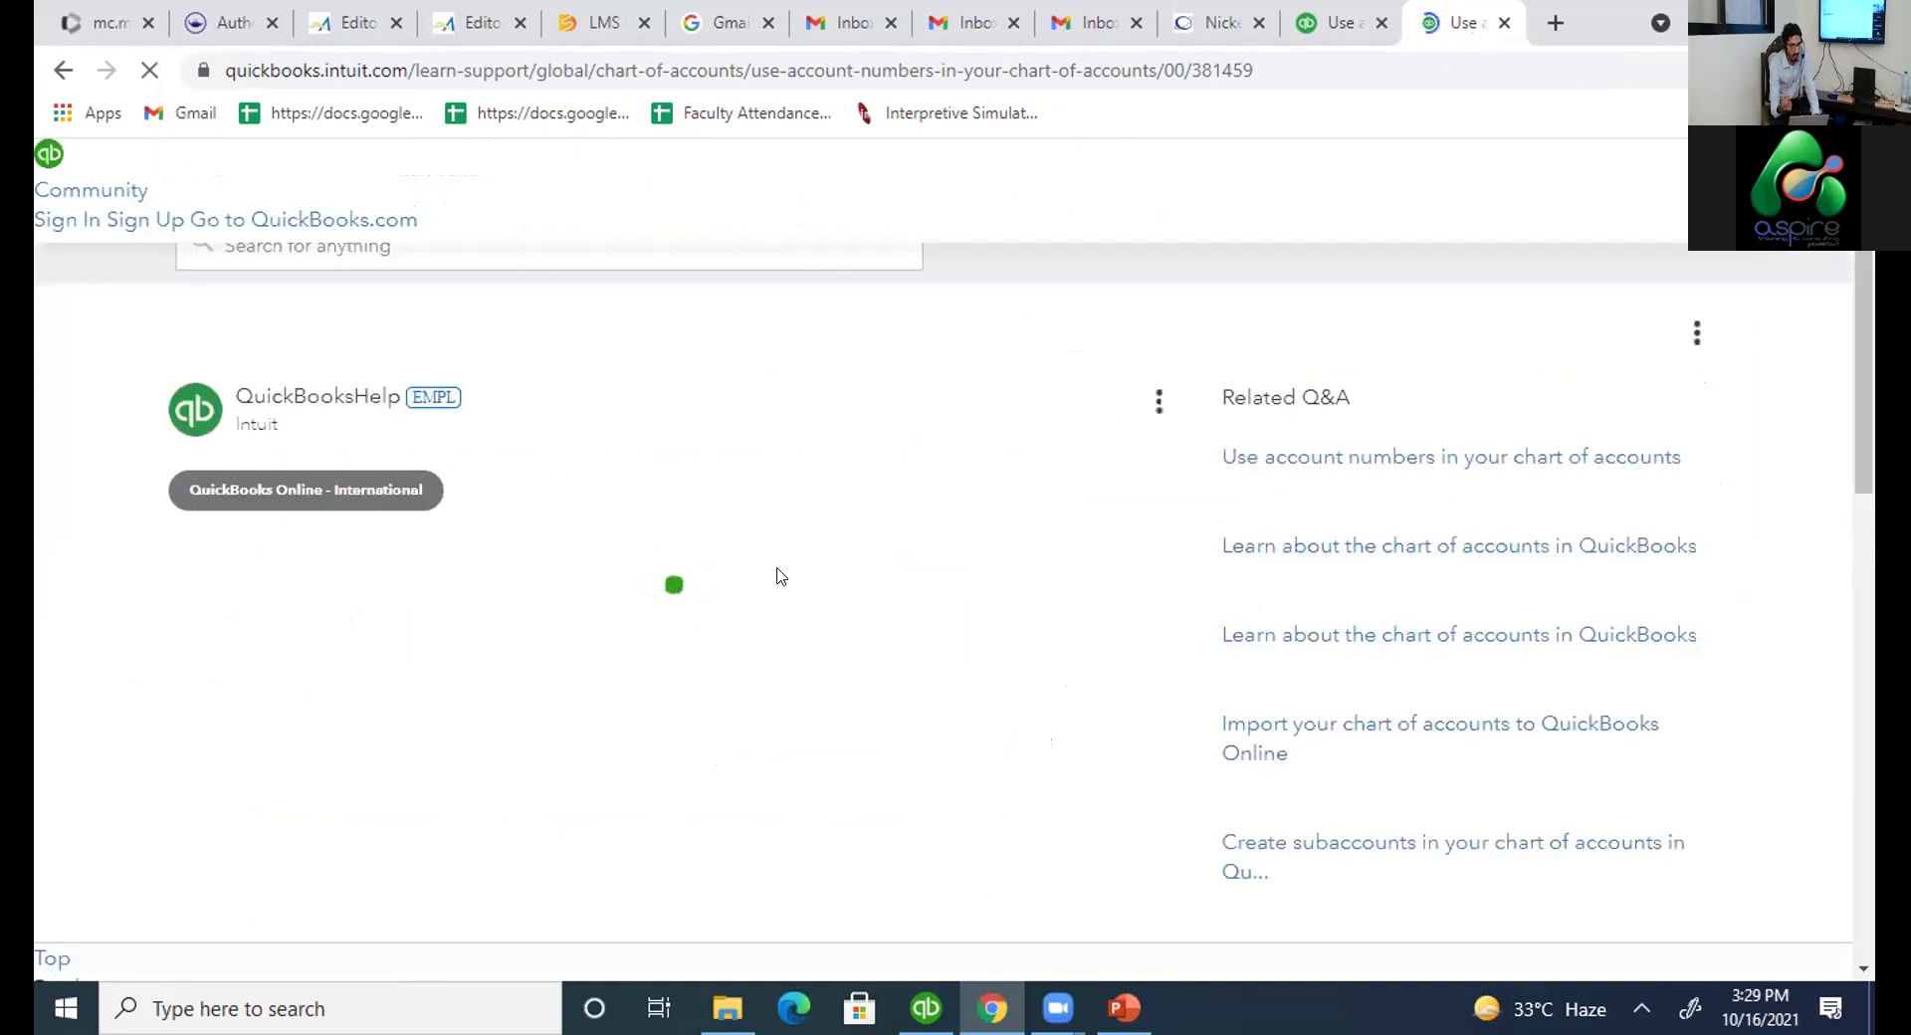
{"action": "scroll", "coordinate": [779, 569], "scroll_direction": "down", "scroll_amount": 5}
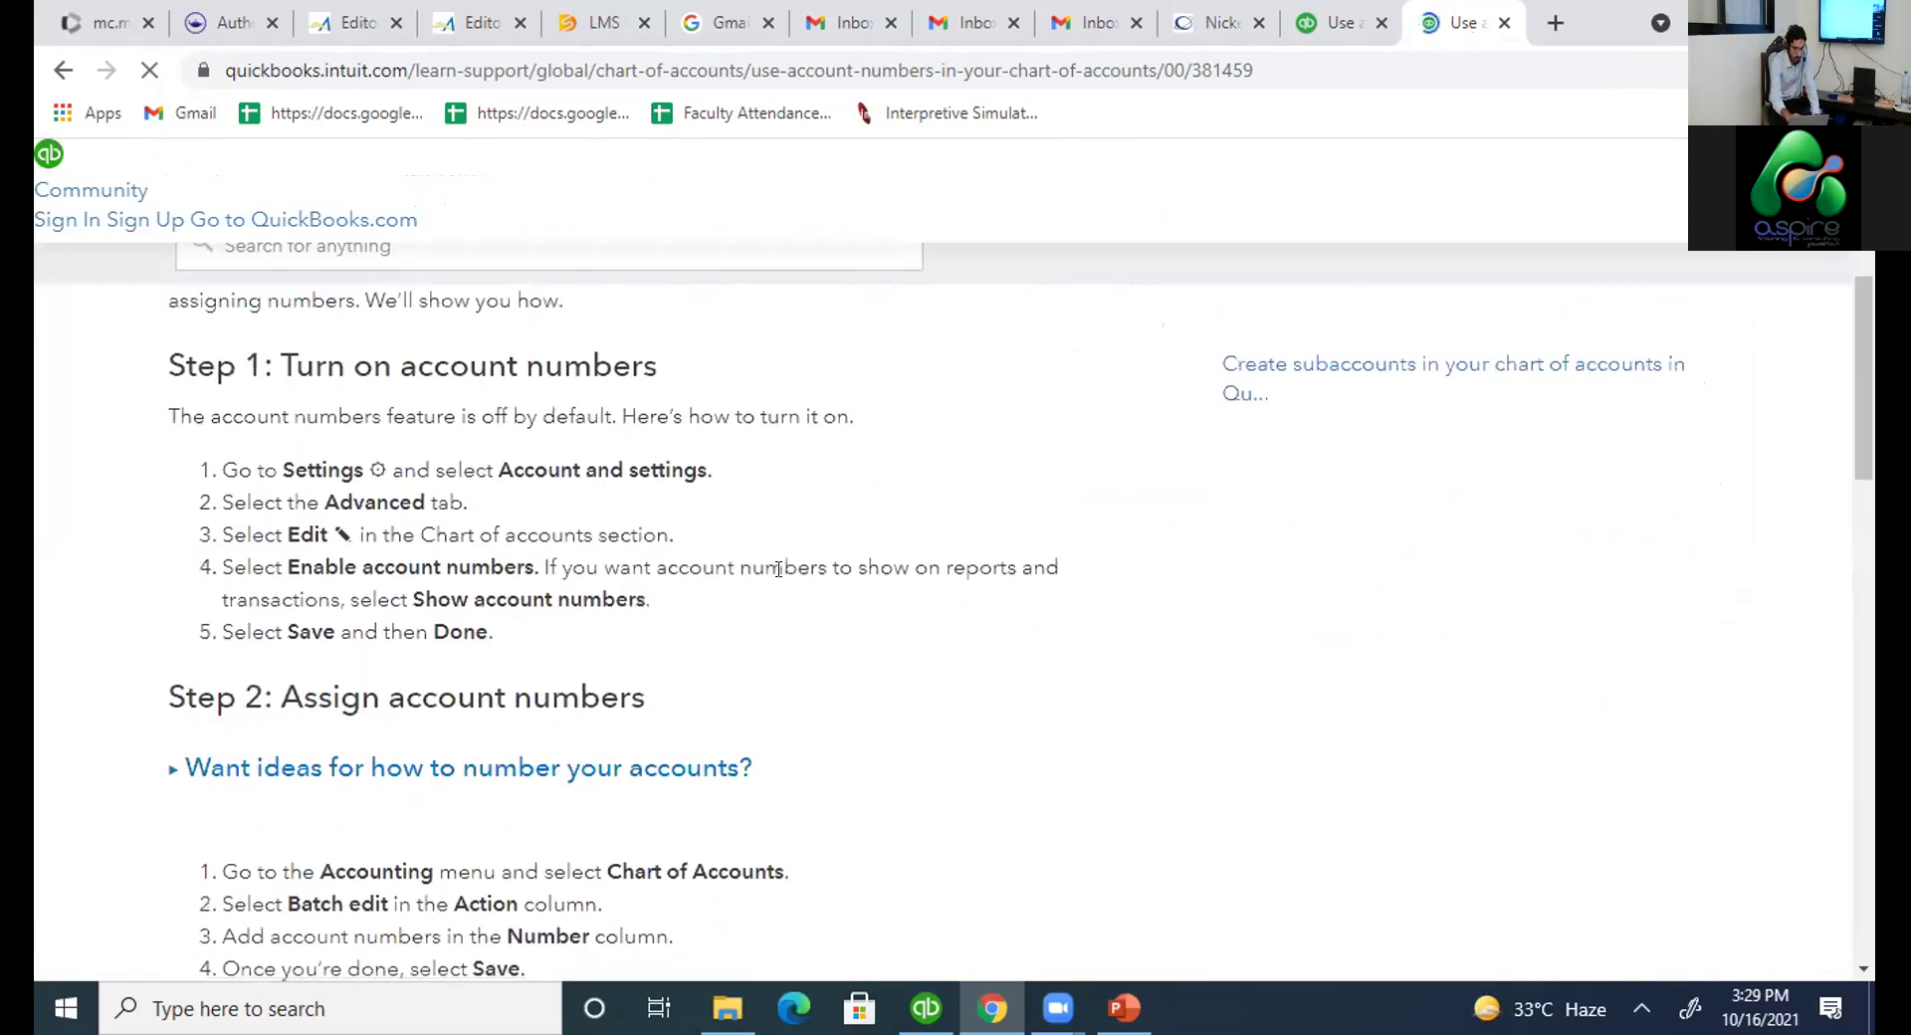
{"action": "scroll", "coordinate": [778, 570], "scroll_direction": "down", "scroll_amount": 3}
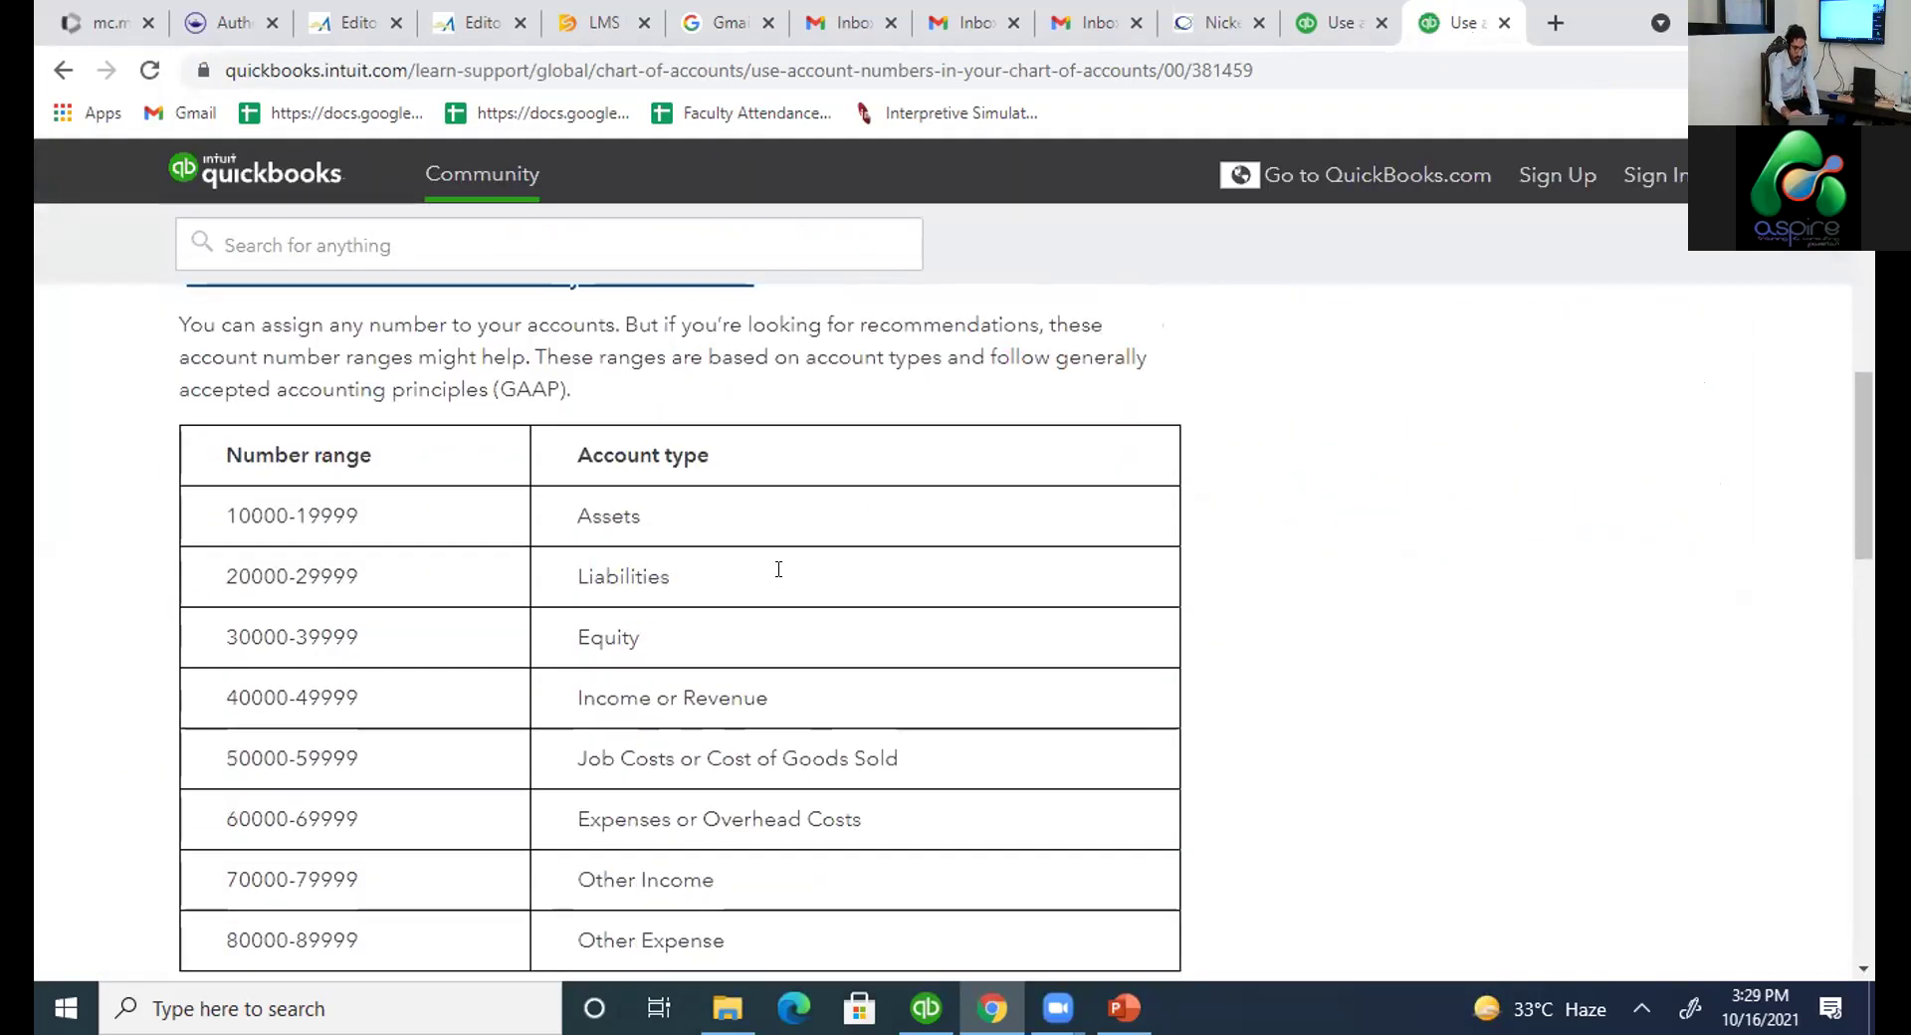
{"action": "scroll", "coordinate": [779, 569], "scroll_direction": "down", "scroll_amount": 1}
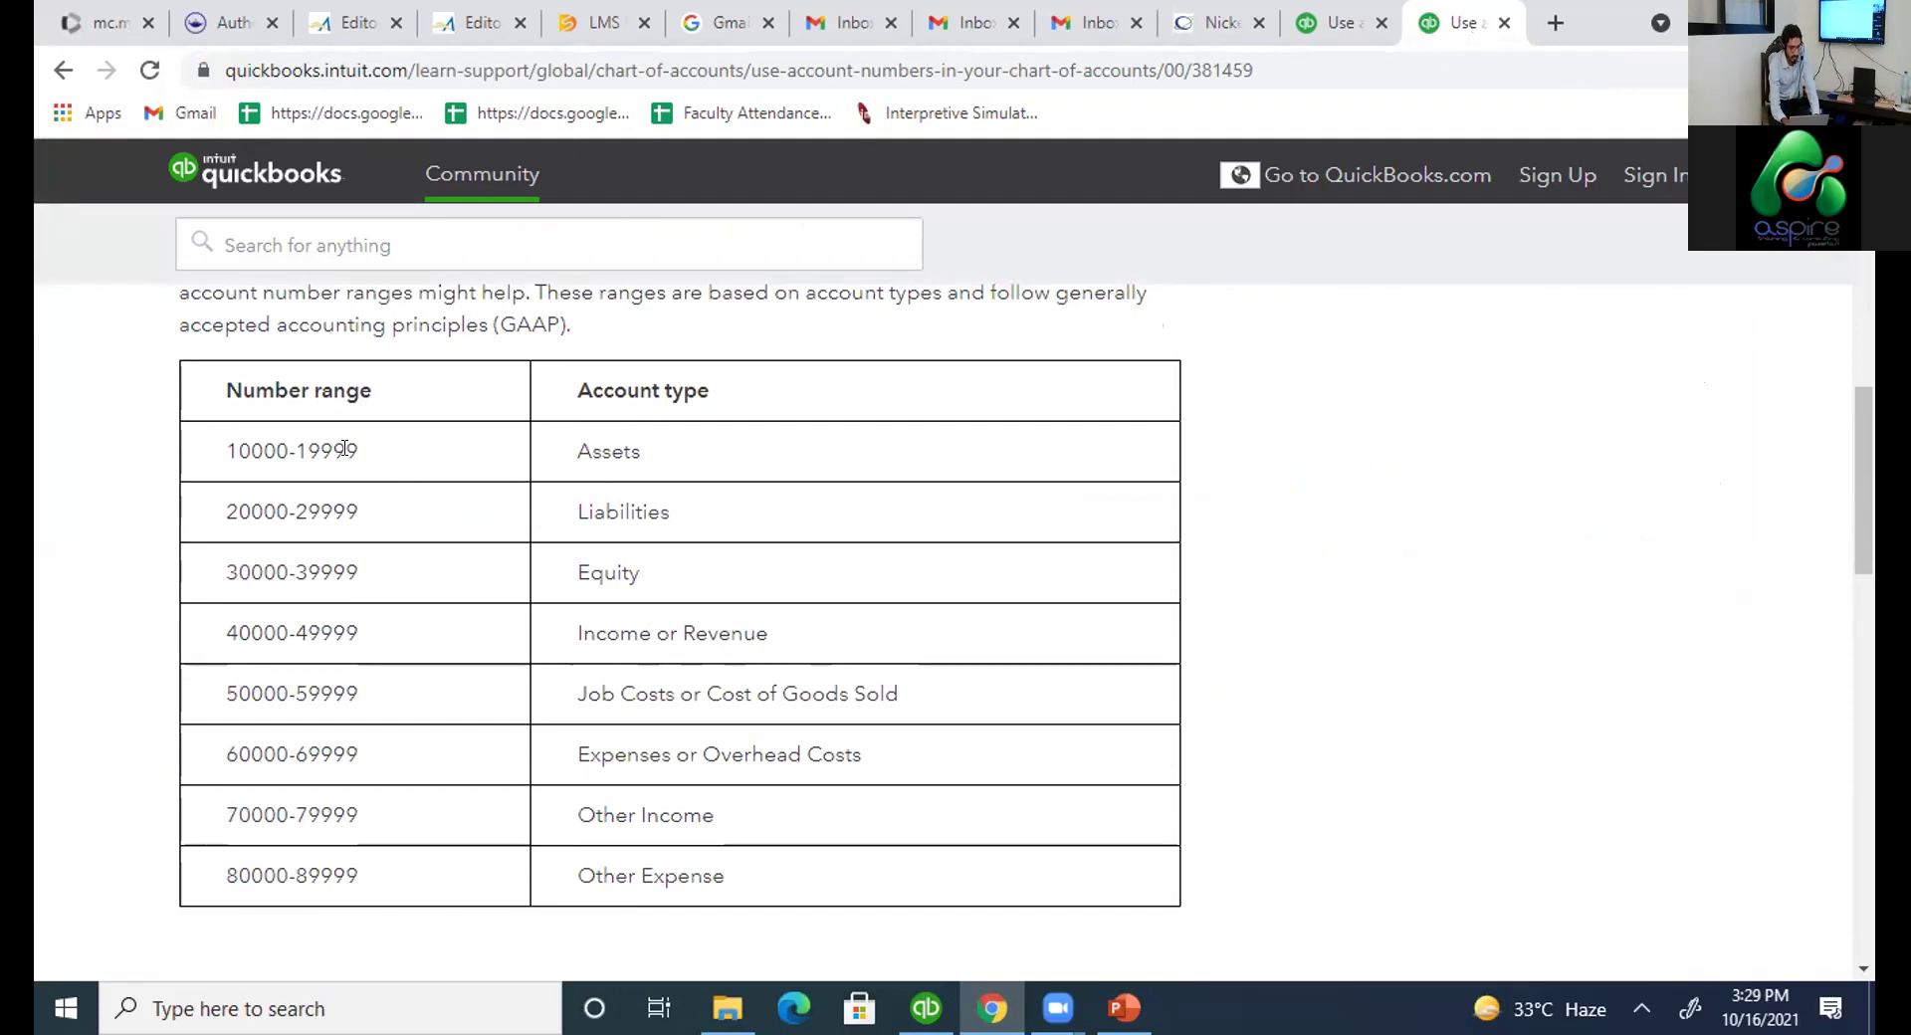
Highlight the Assets, Liabilities, Equity and Other Income number ranges, then return to QuickBooks.
{"action": "left_click_drag", "start_coordinate": [225, 448], "coordinate": [362, 460]}
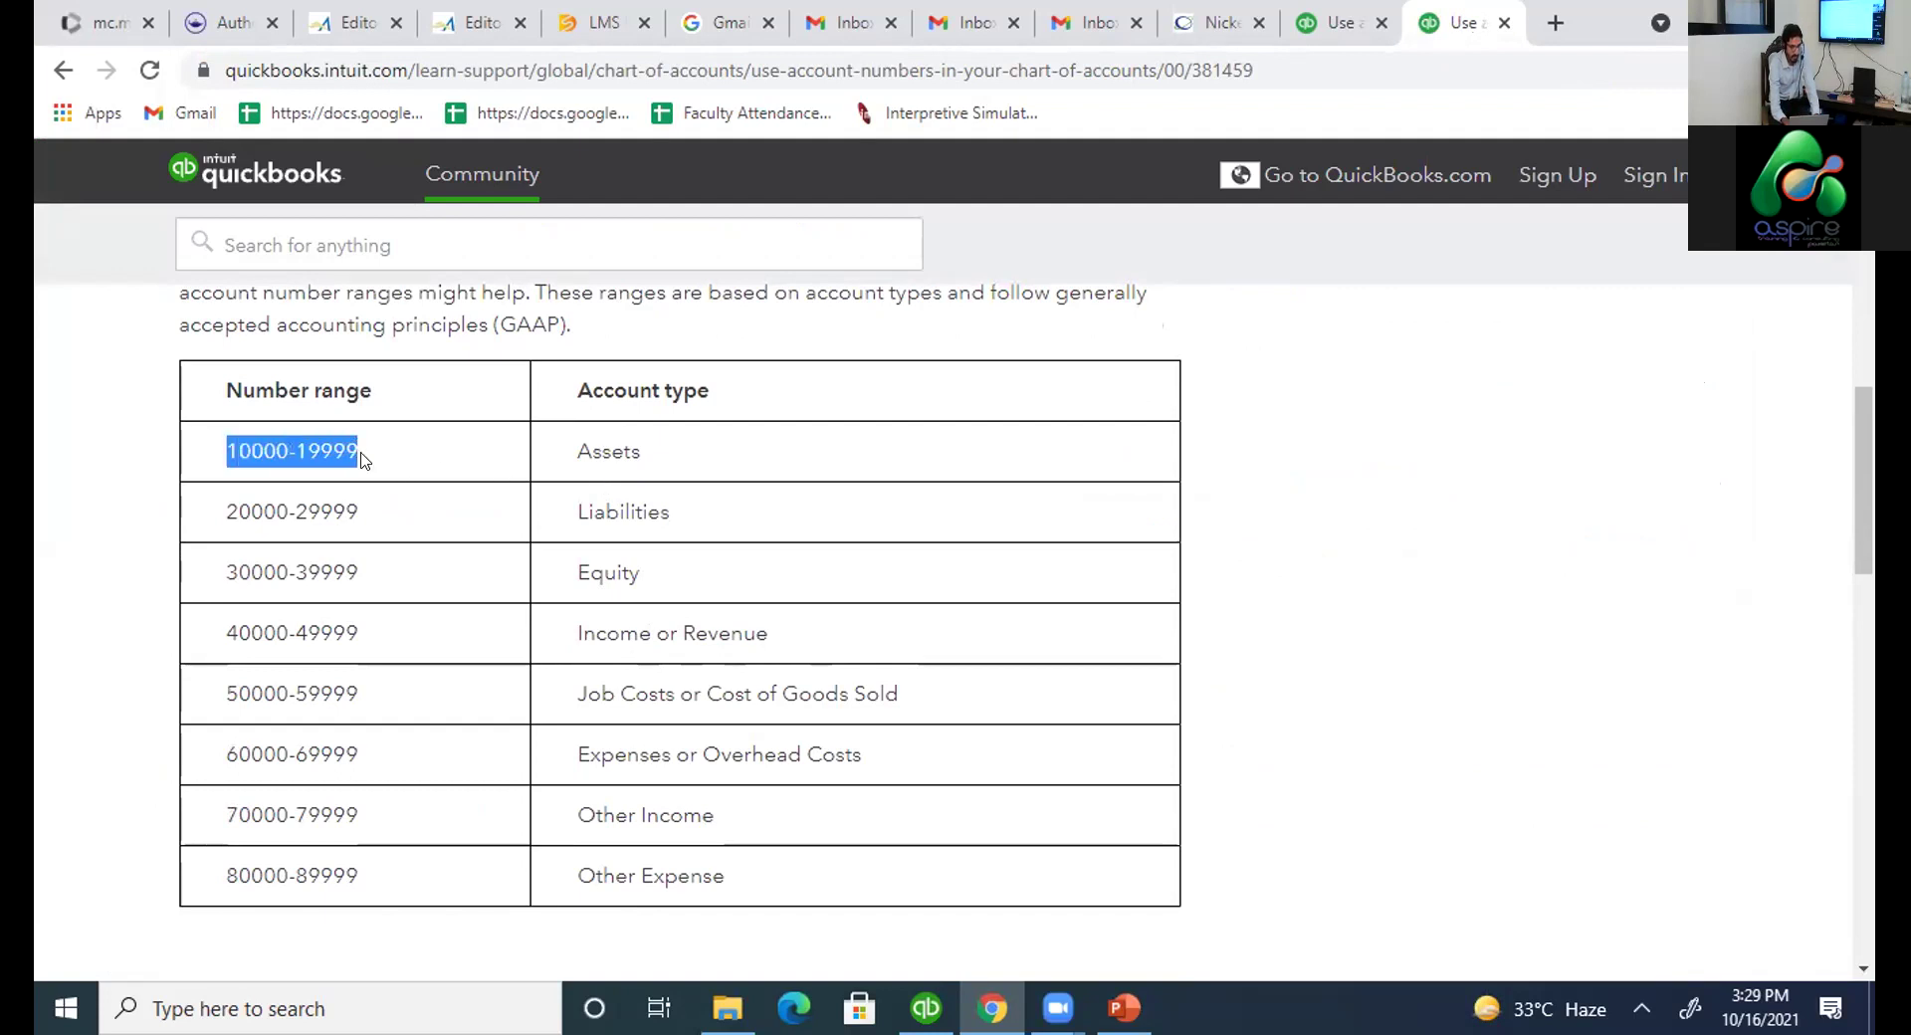
{"action": "left_click", "coordinate": [637, 503]}
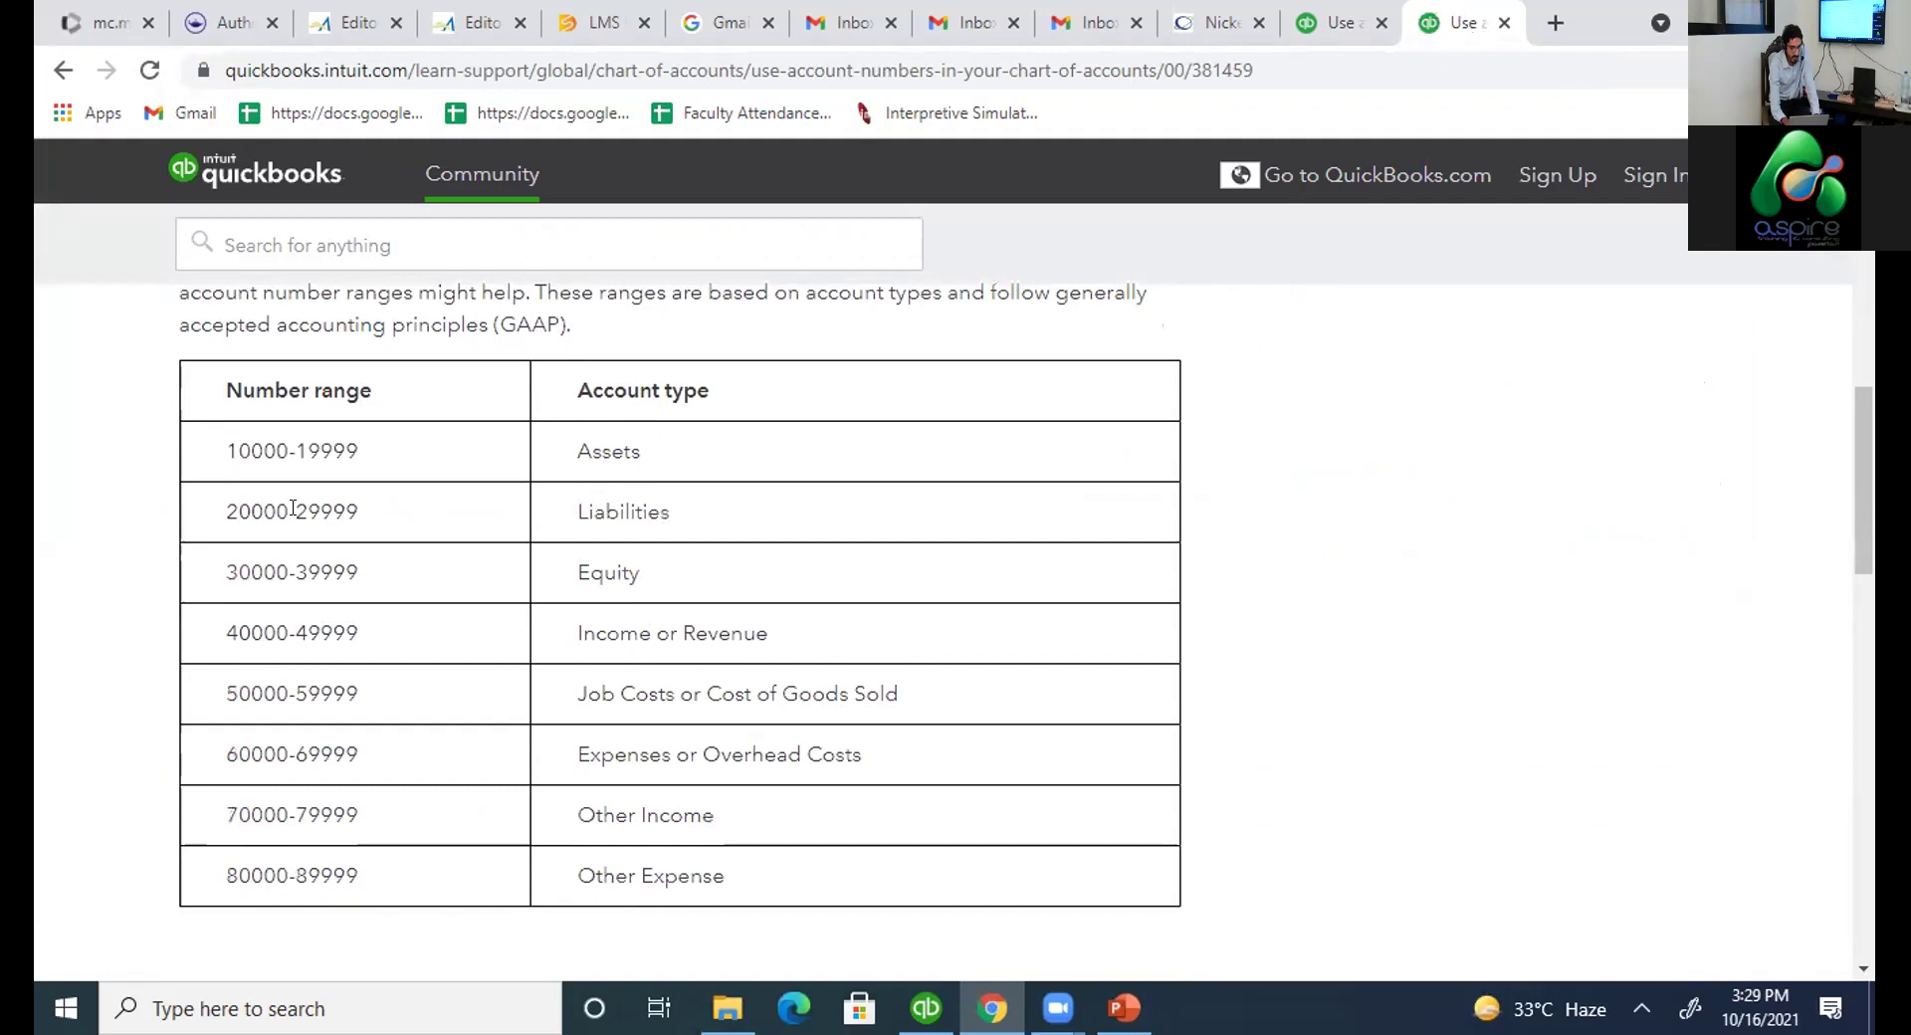
{"action": "left_click_drag", "start_coordinate": [223, 512], "coordinate": [360, 513]}
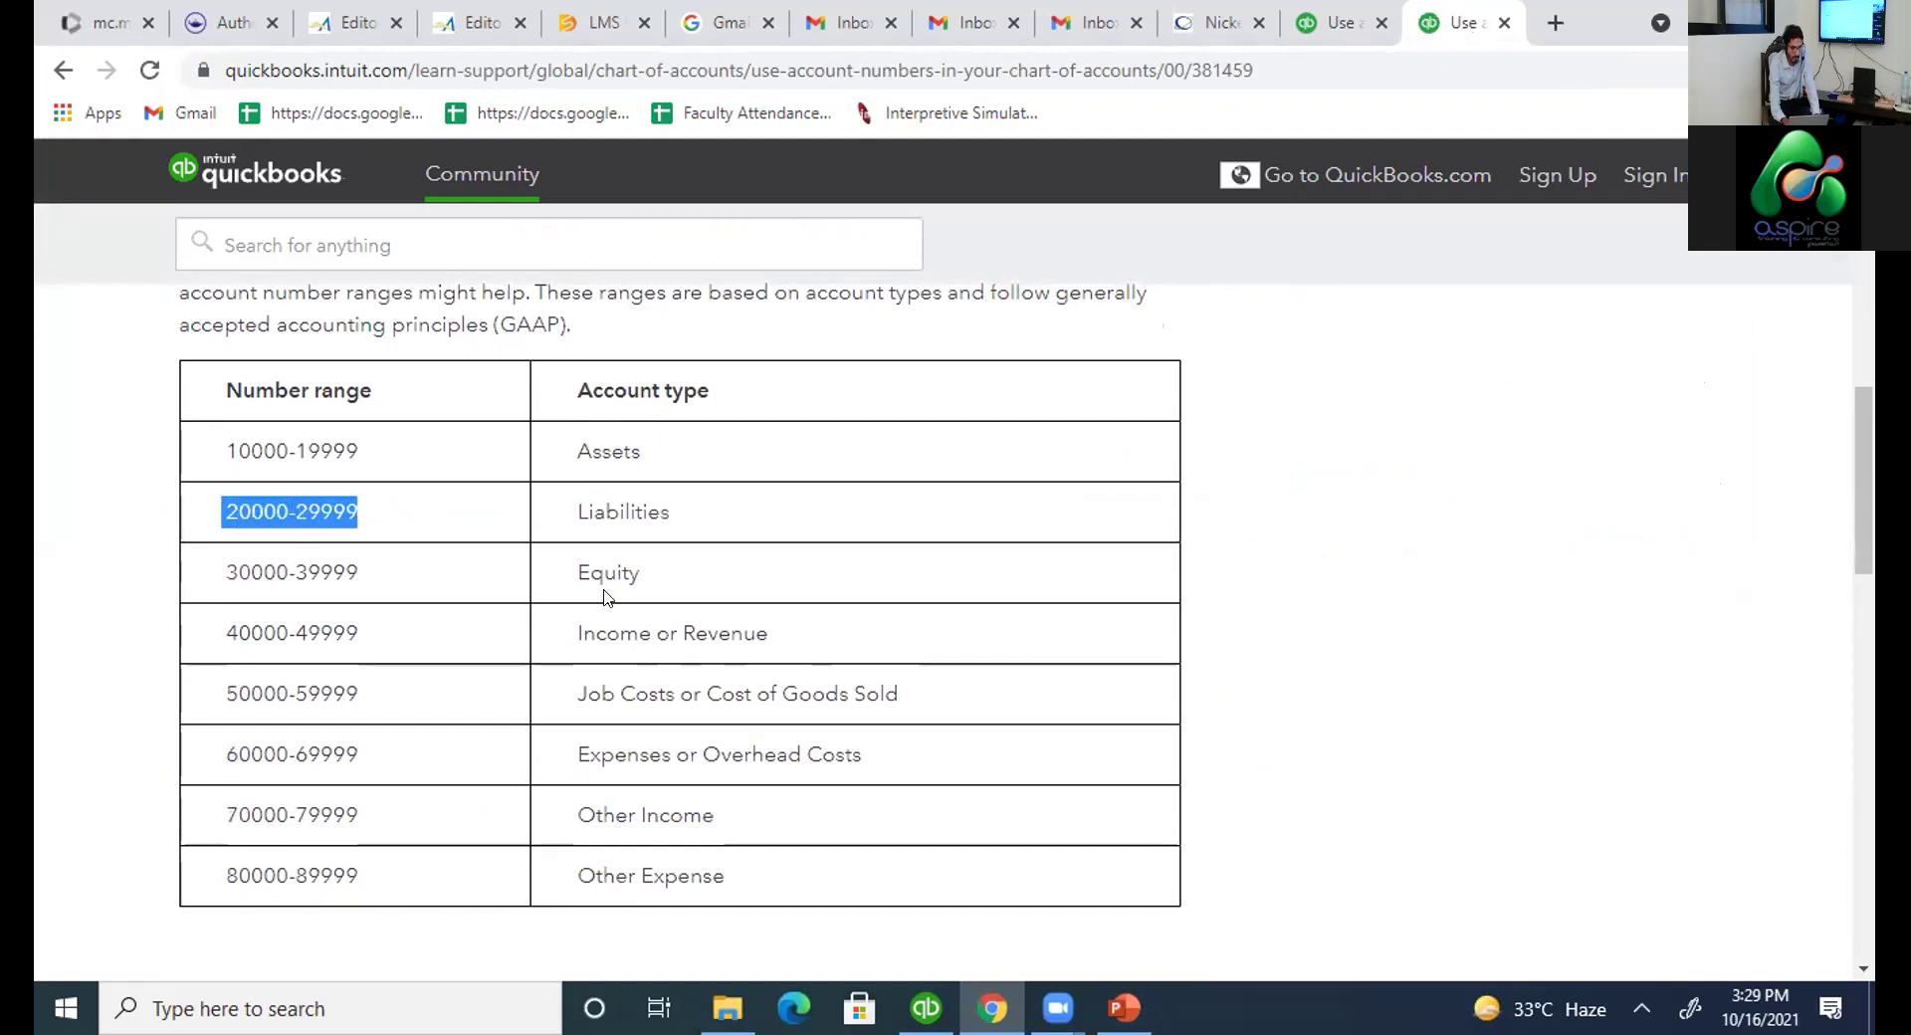
{"action": "left_click_drag", "start_coordinate": [217, 572], "coordinate": [360, 575]}
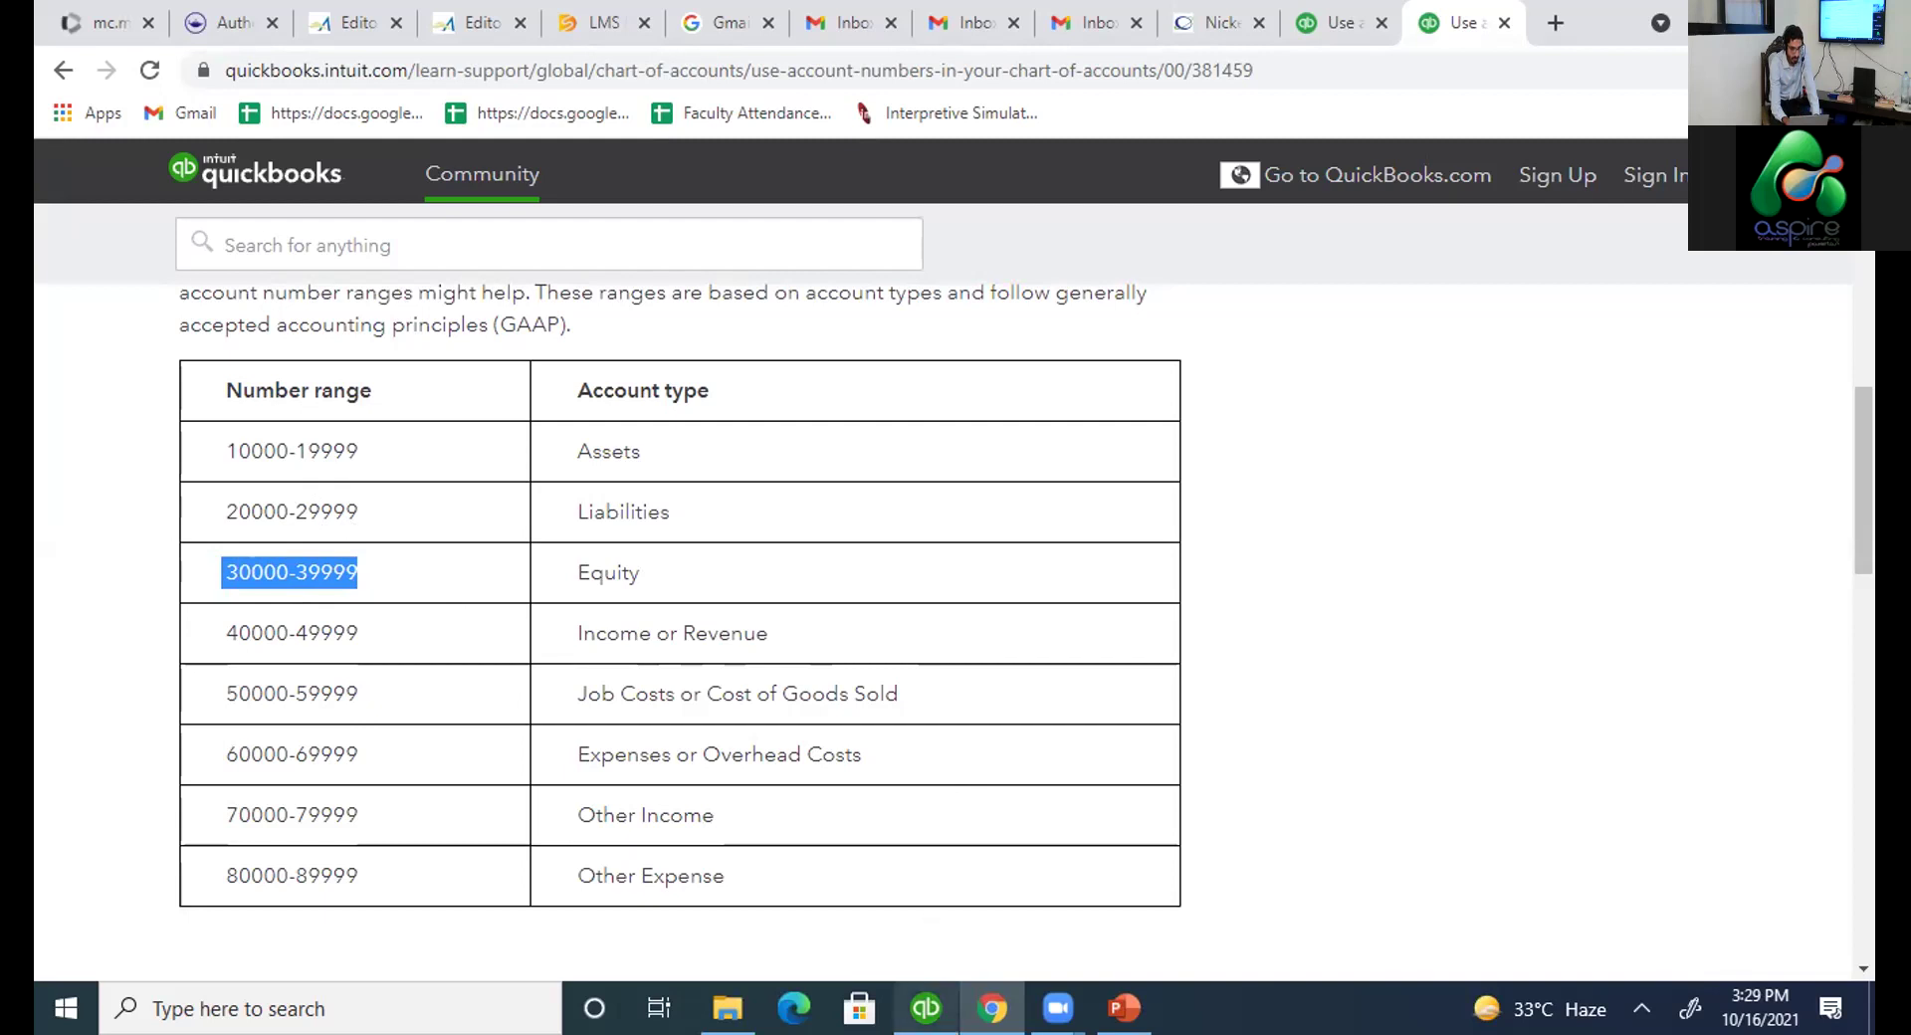
{"action": "left_click_drag", "start_coordinate": [361, 826], "coordinate": [221, 826]}
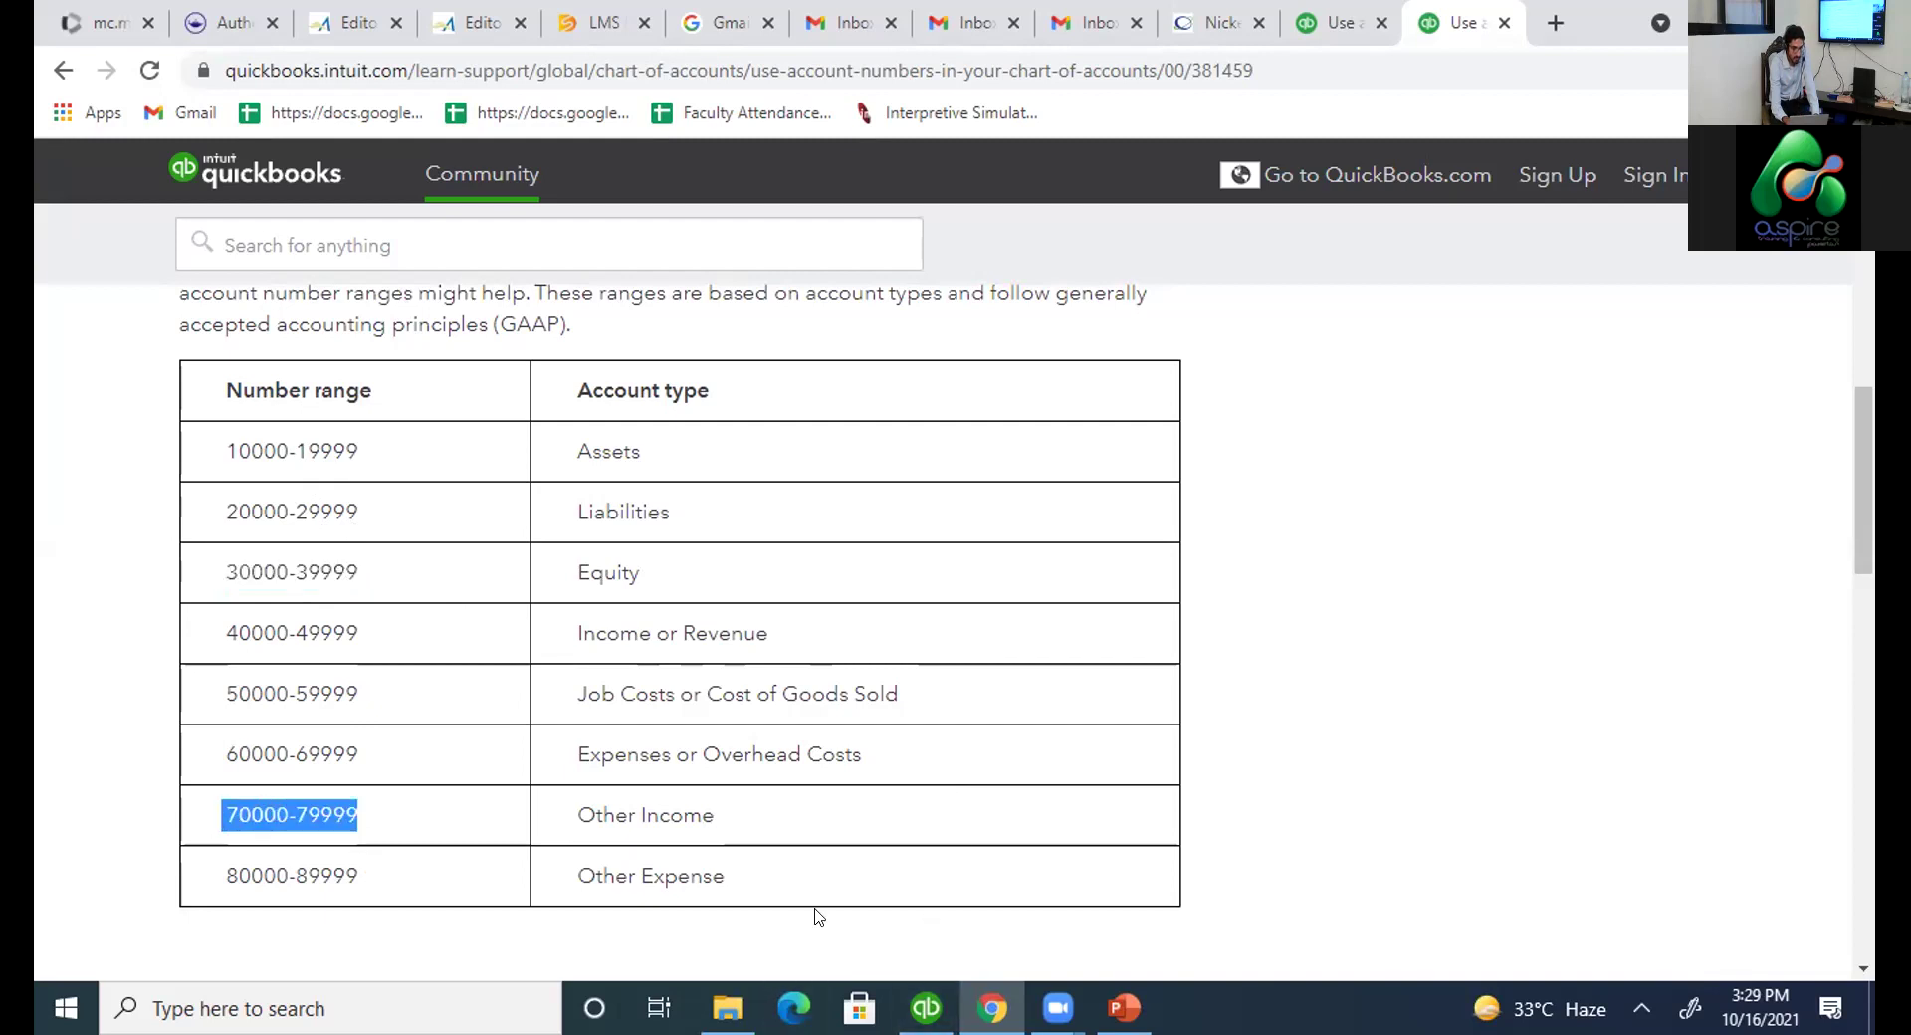
{"action": "left_click", "coordinate": [914, 995]}
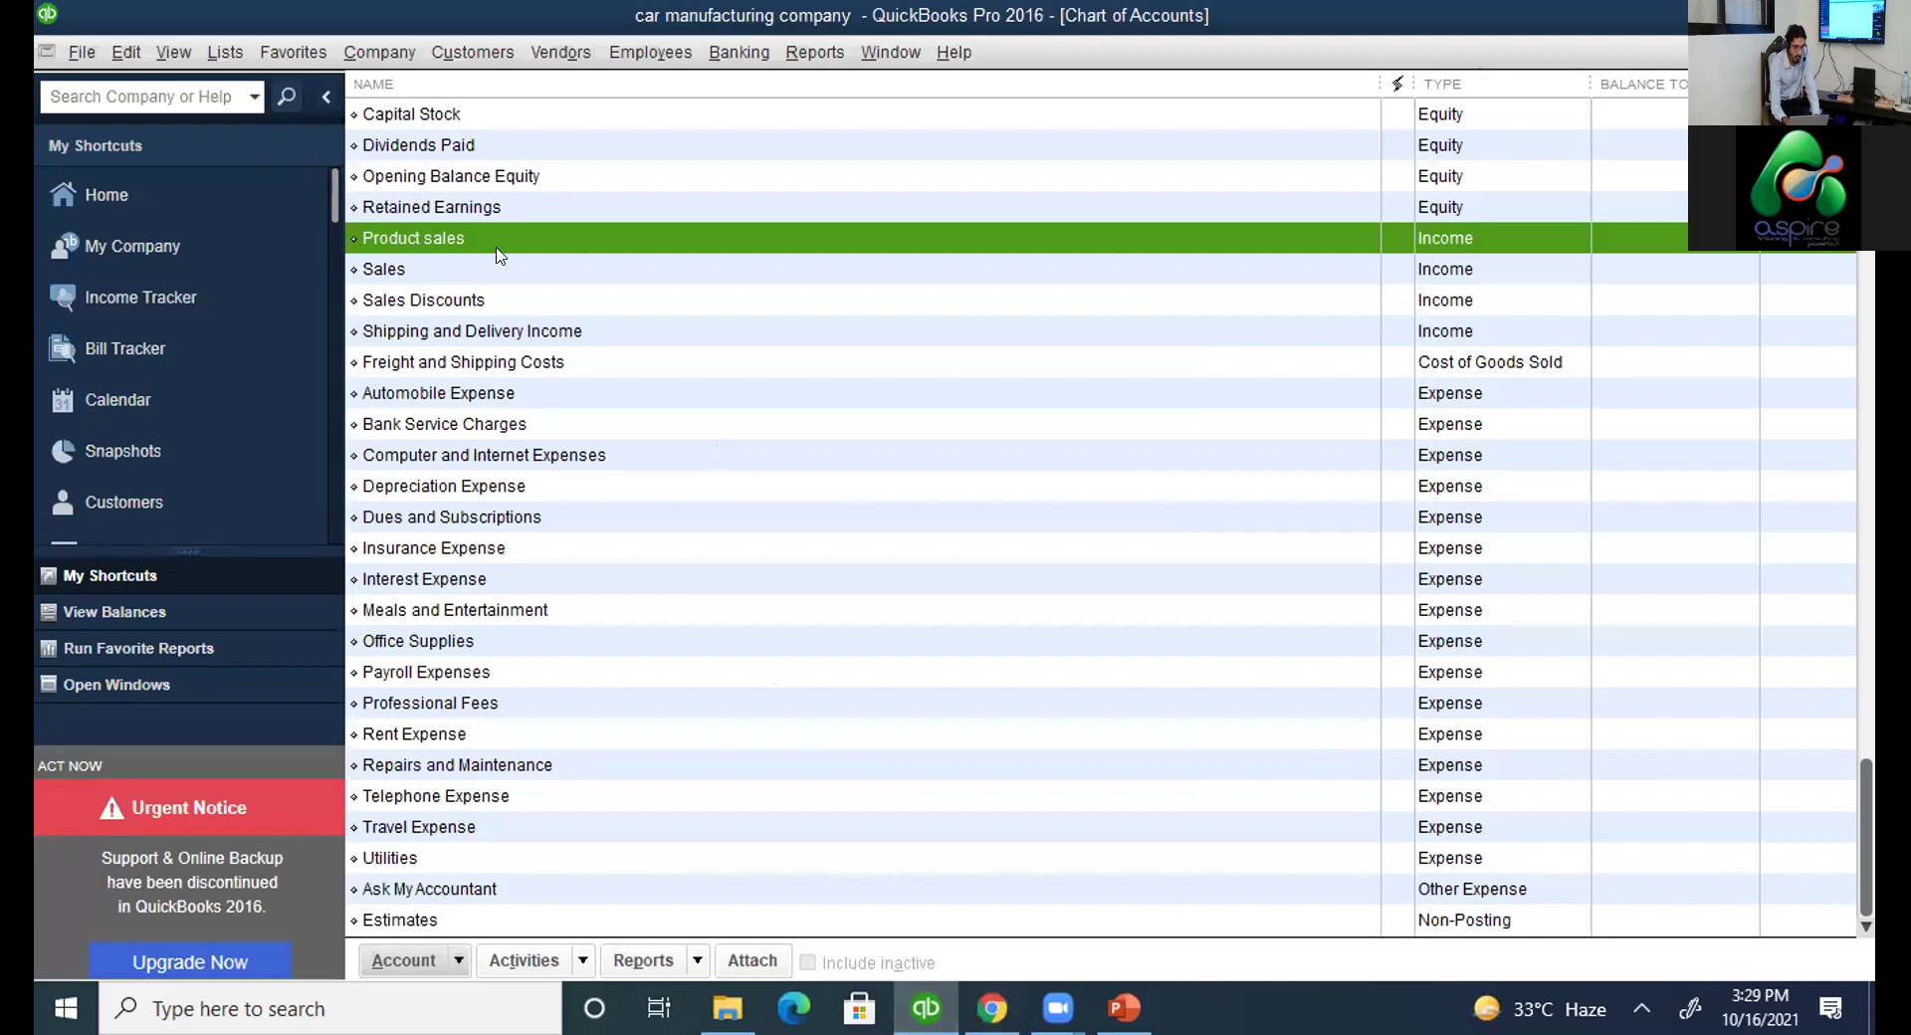
Enable 'Use account numbers' in the Accounting company preferences and apply it.
{"action": "left_click", "coordinate": [136, 58]}
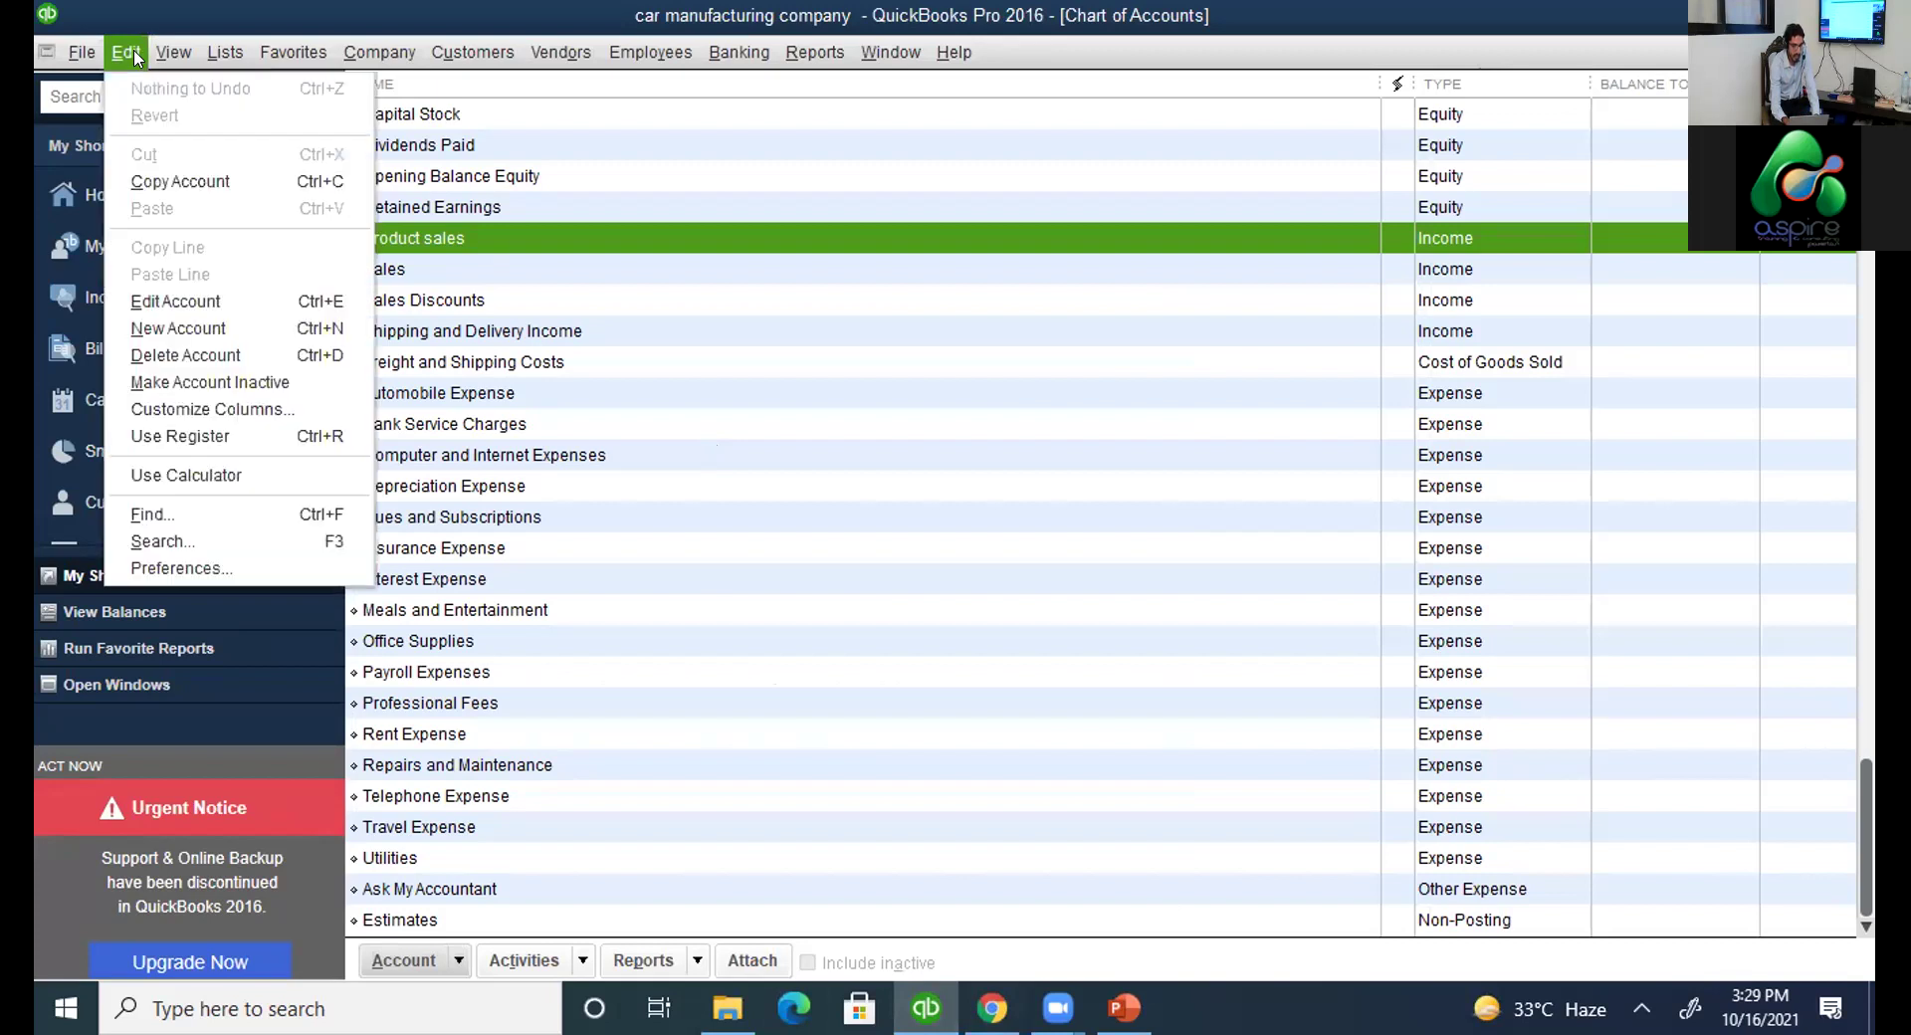
{"action": "left_click", "coordinate": [157, 569]}
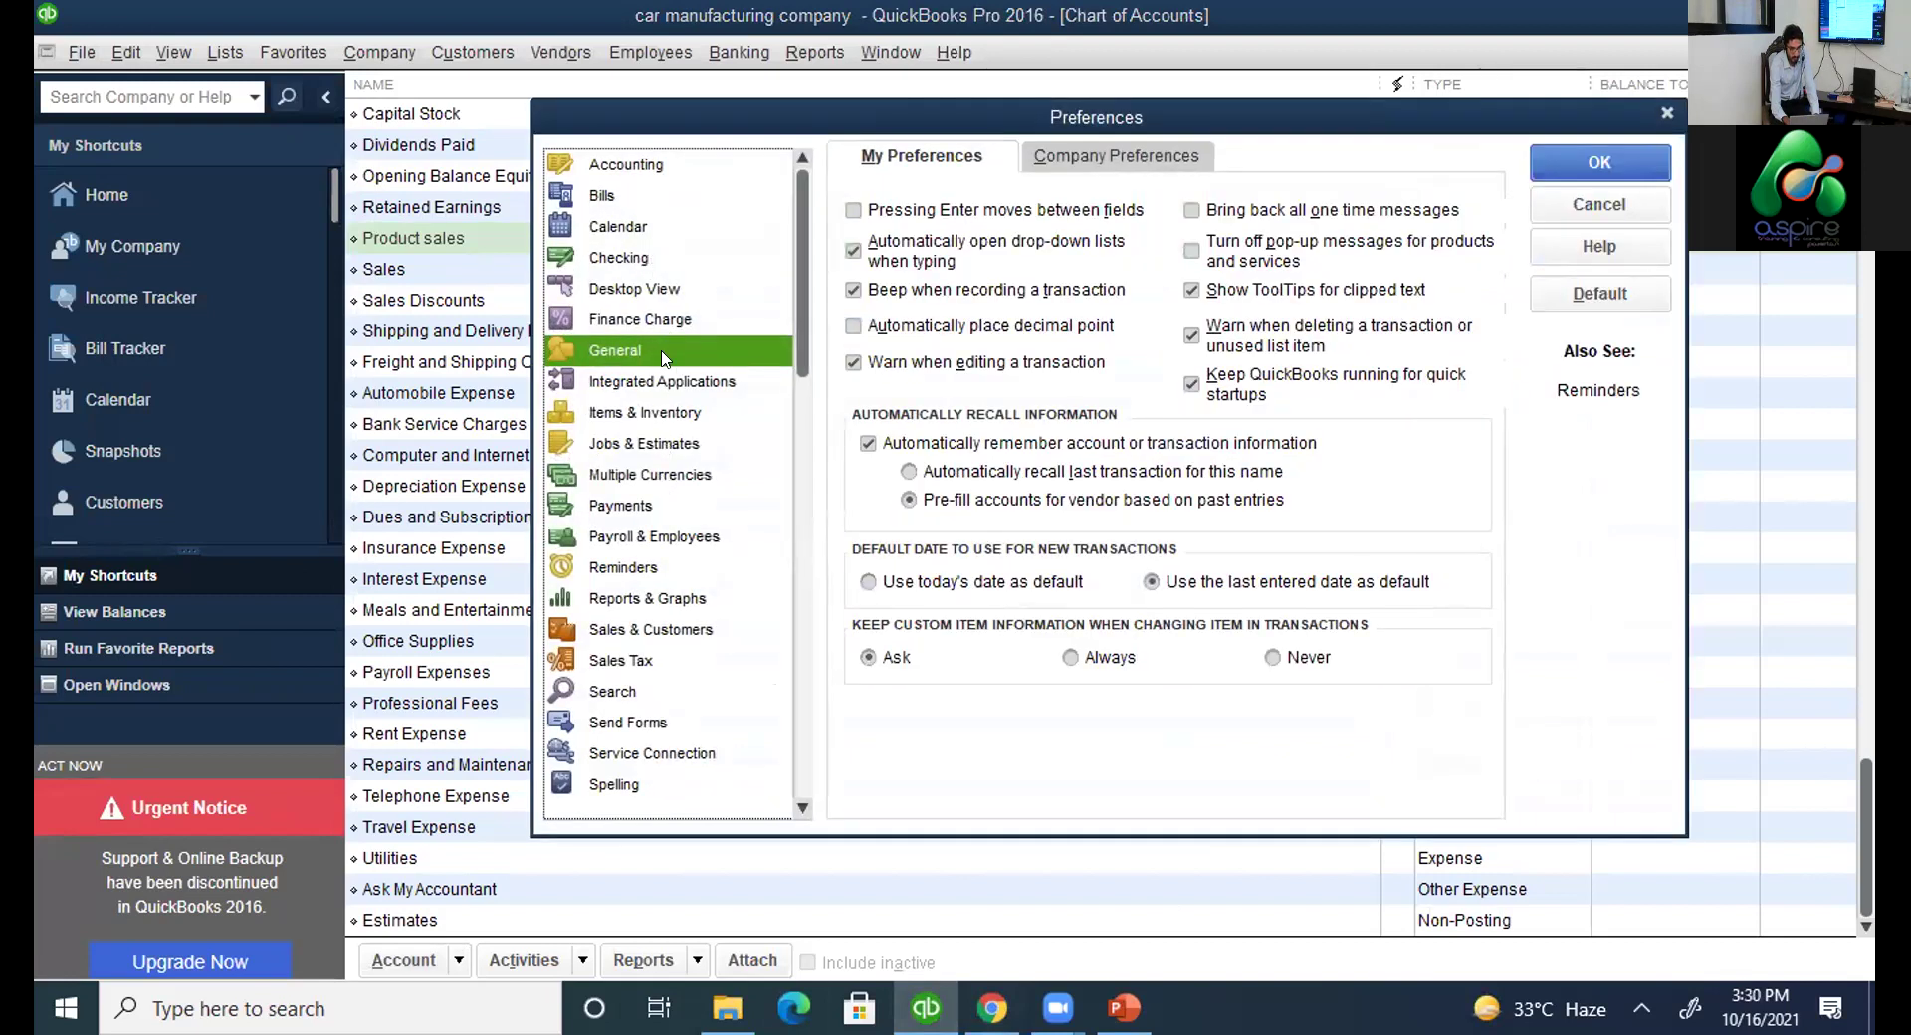
{"action": "left_click", "coordinate": [715, 171]}
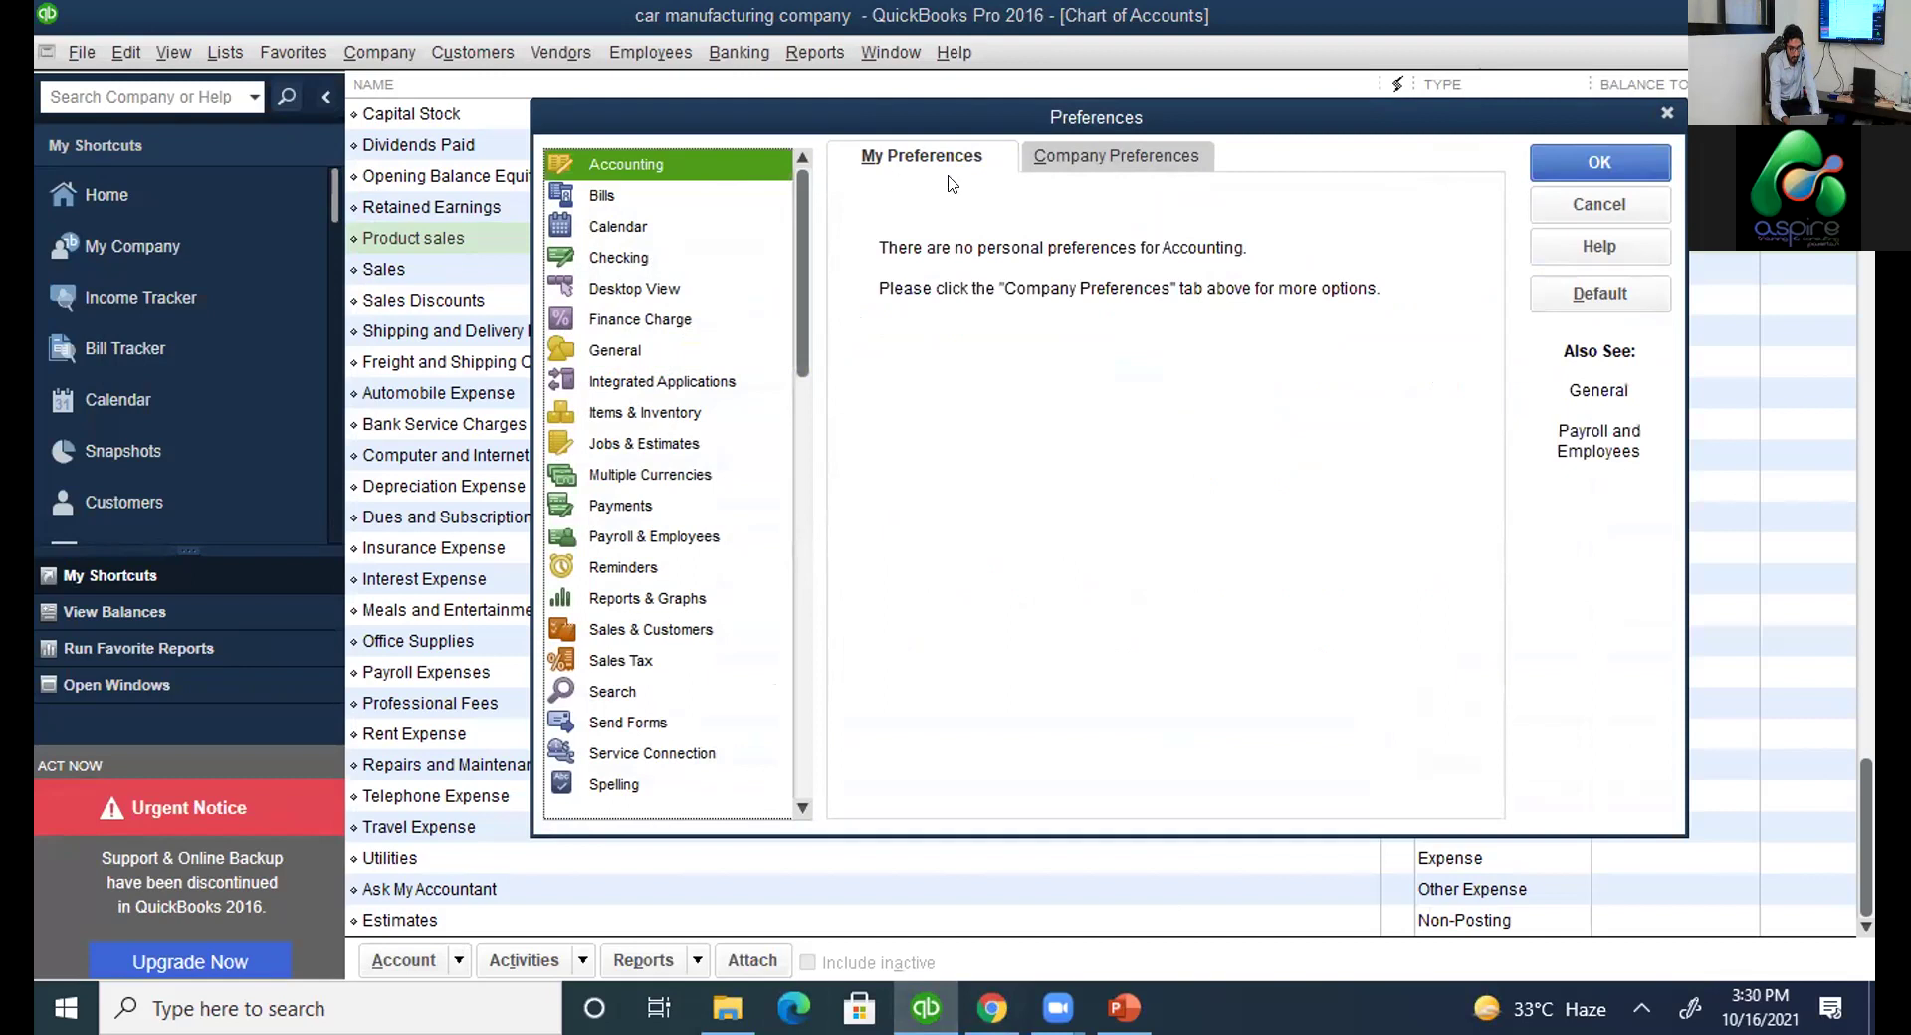
{"action": "left_click", "coordinate": [1055, 165]}
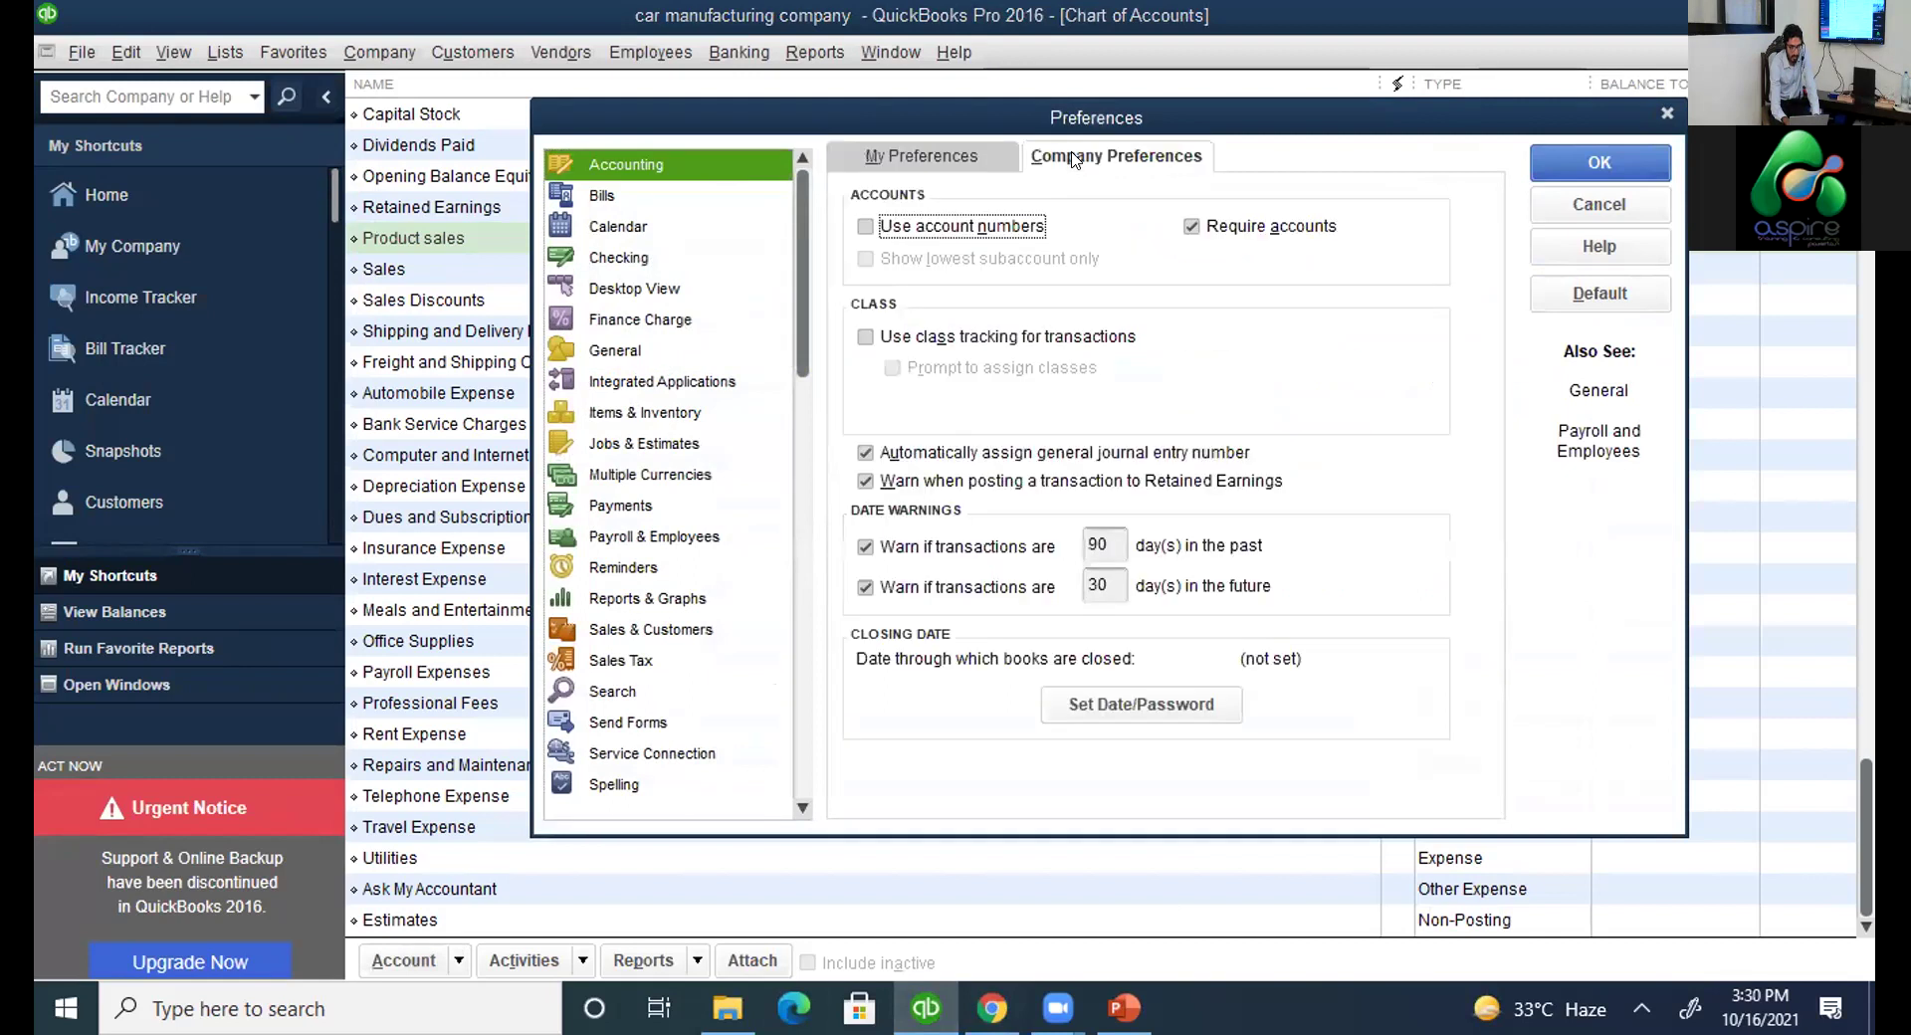
{"action": "left_click", "coordinate": [945, 230]}
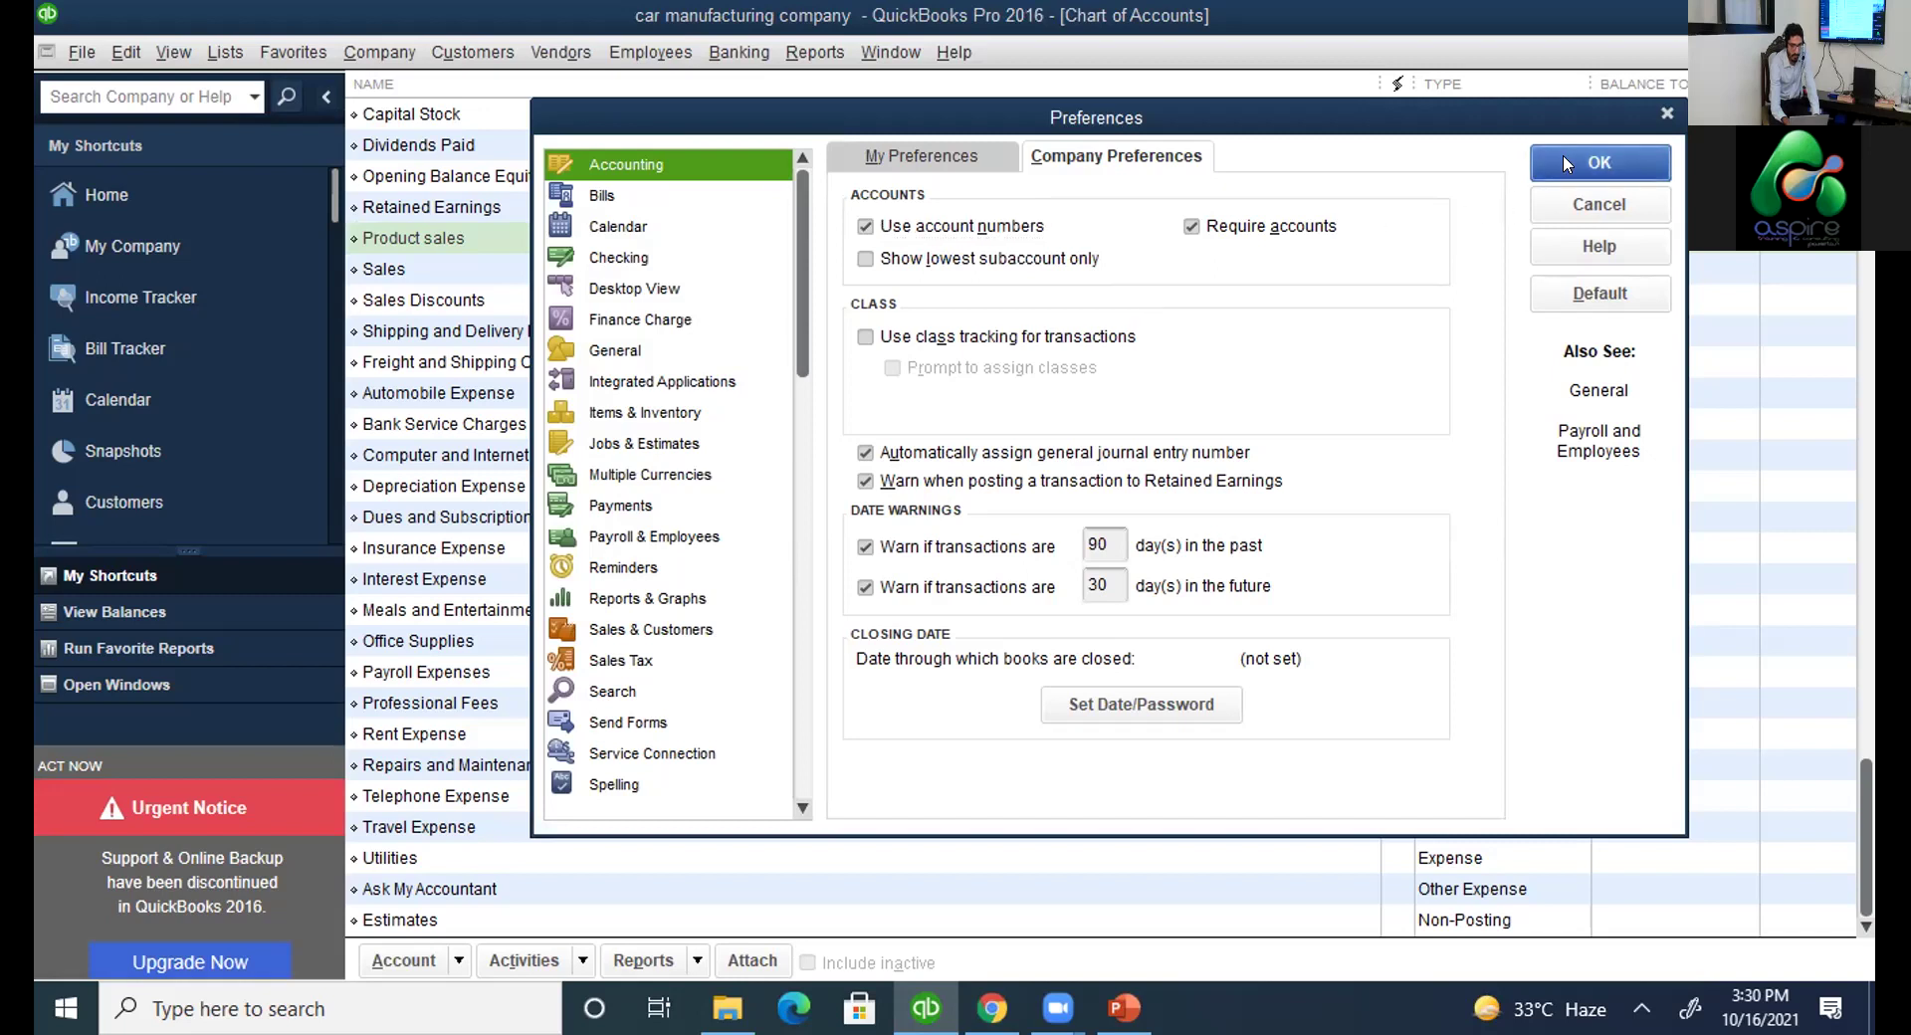
{"action": "key", "text": "Return"}
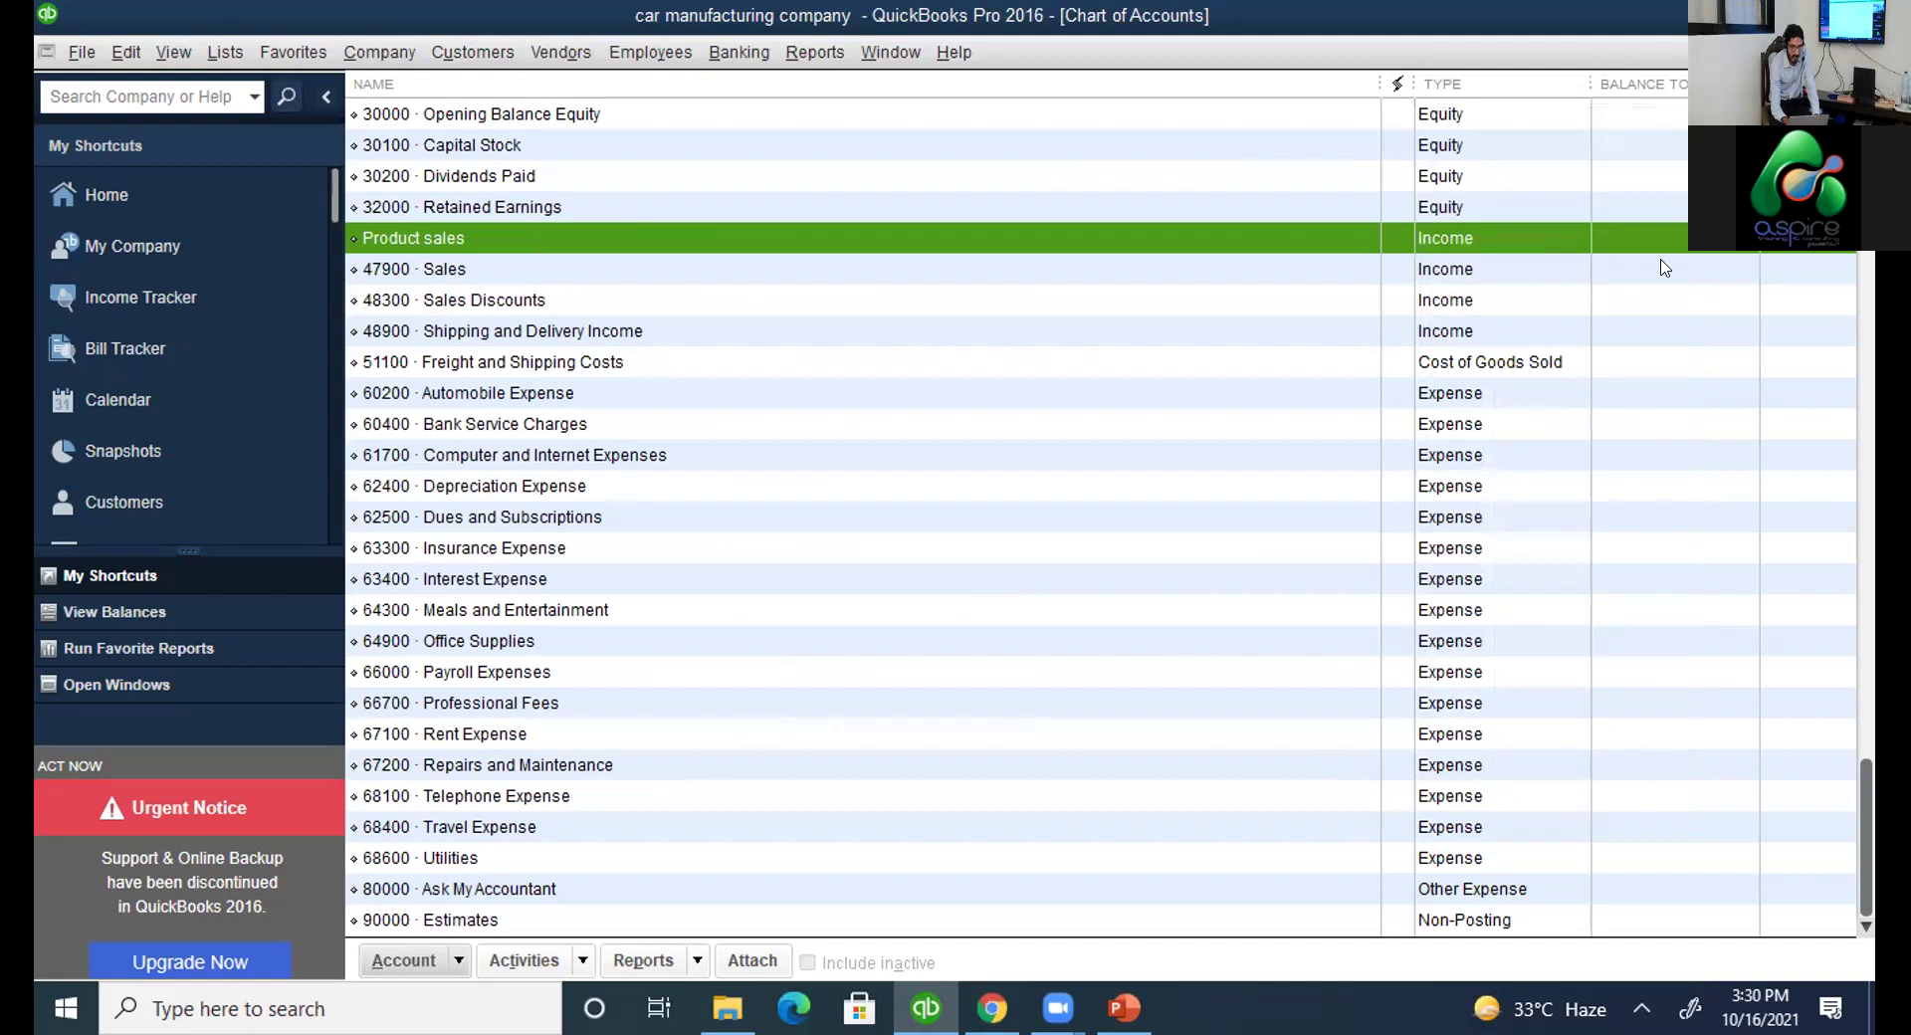
Compare the numbered accounts against the help page's Assets, Liabilities and Equity ranges, then open the Account menu.
{"action": "scroll", "coordinate": [1100, 518], "scroll_direction": "up", "scroll_amount": 2}
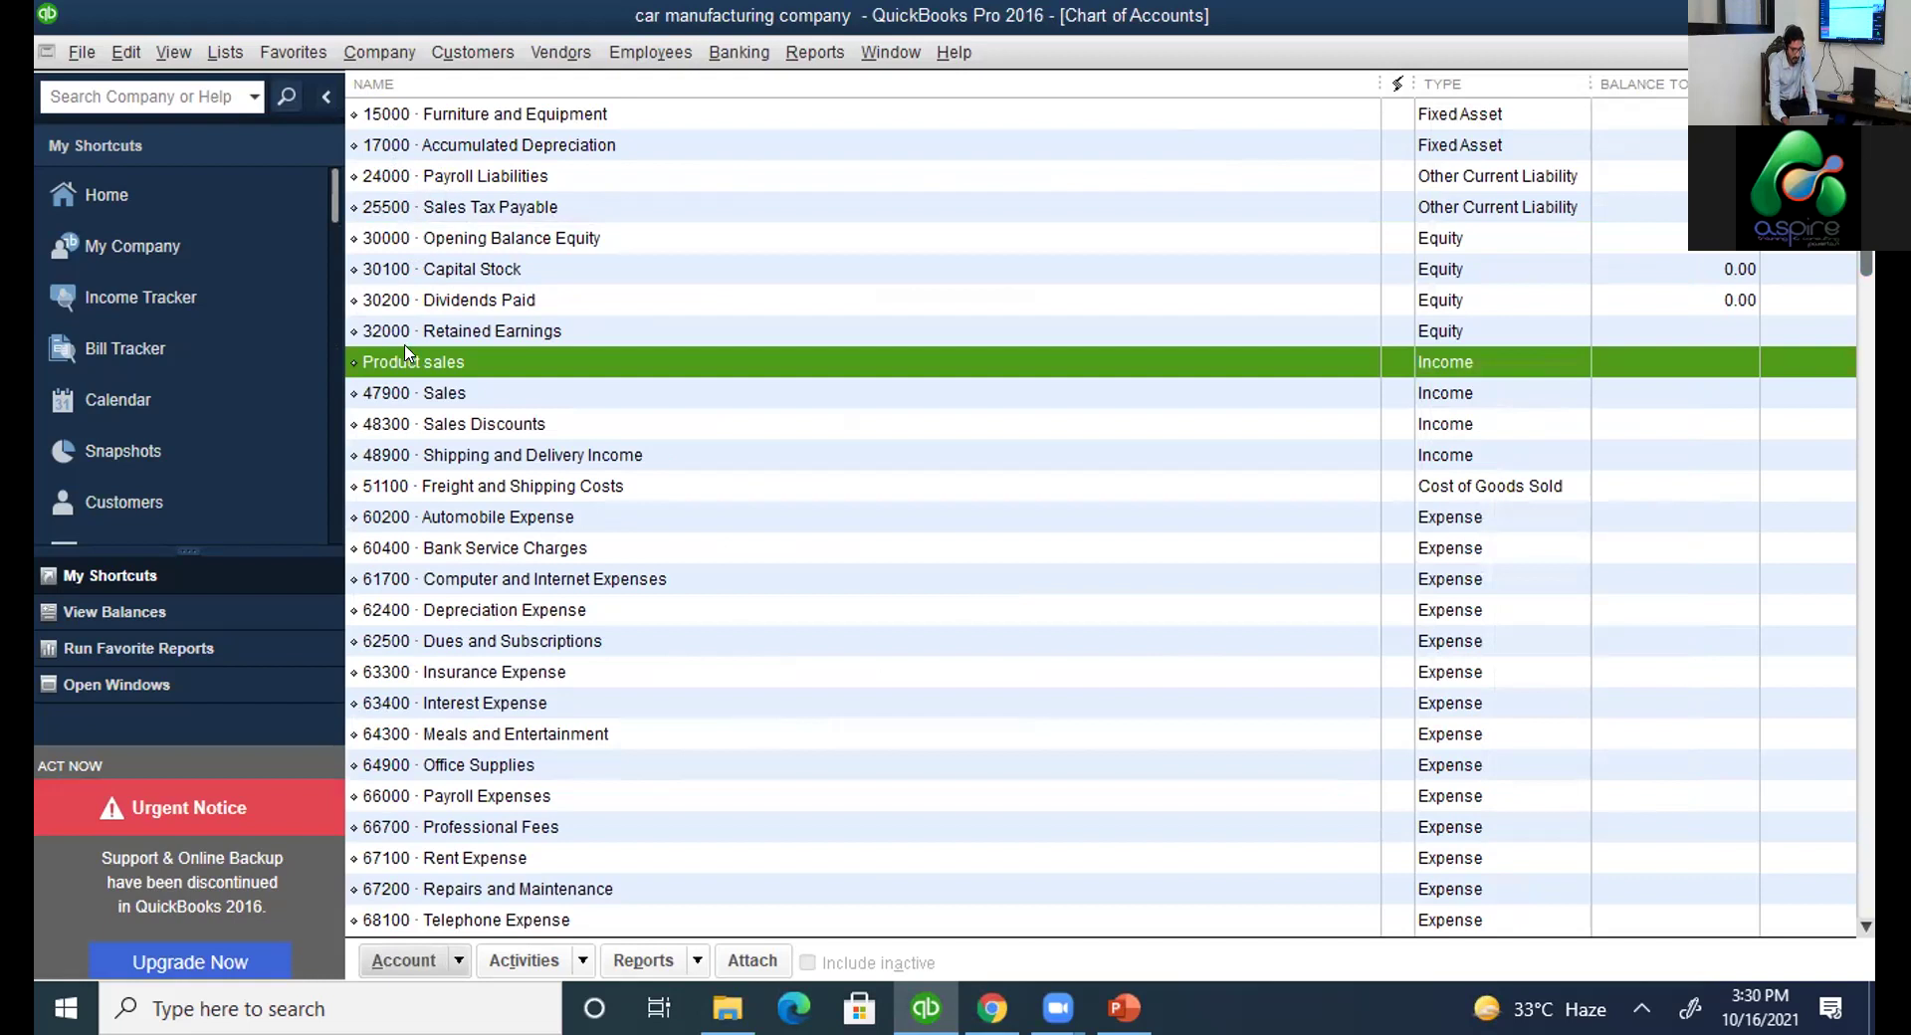
{"action": "key", "text": "alt+Tab"}
{"action": "left_click", "coordinate": [212, 445]}
{"action": "left_click_drag", "start_coordinate": [212, 445], "coordinate": [358, 582]}
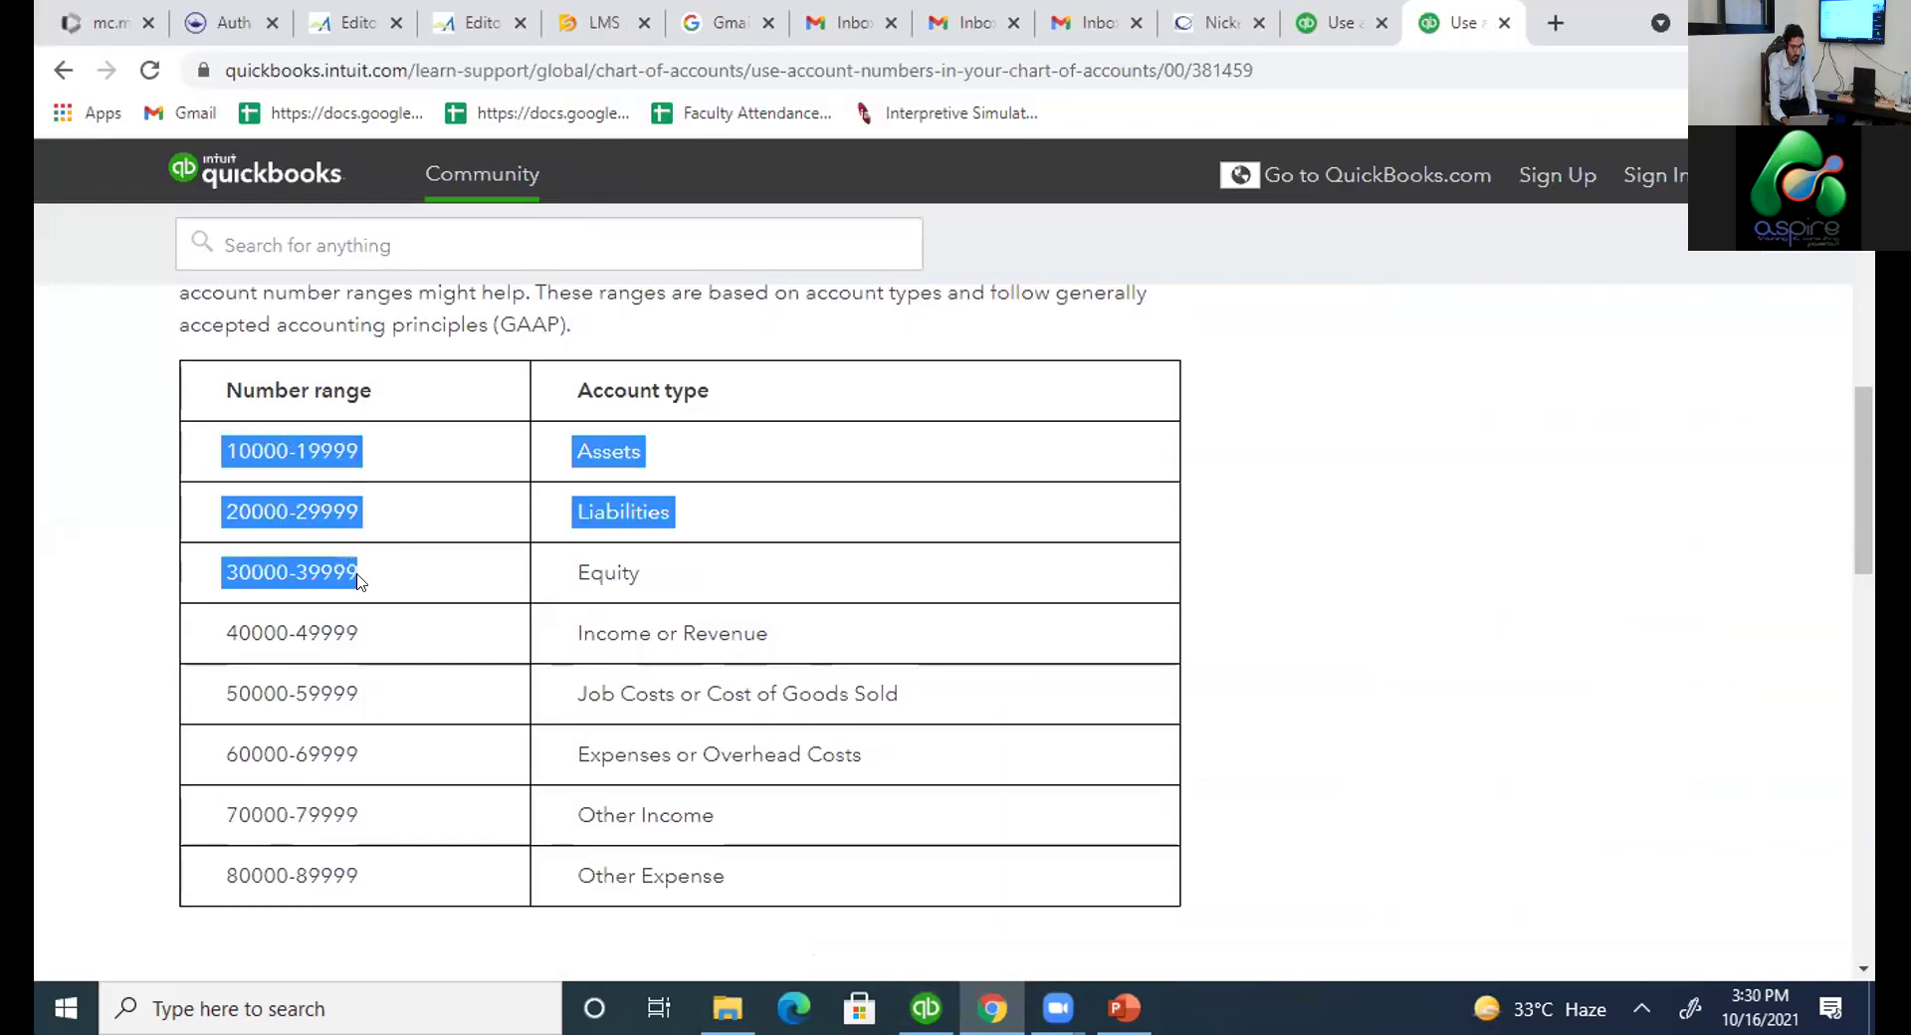
{"action": "key", "text": "alt+Tab"}
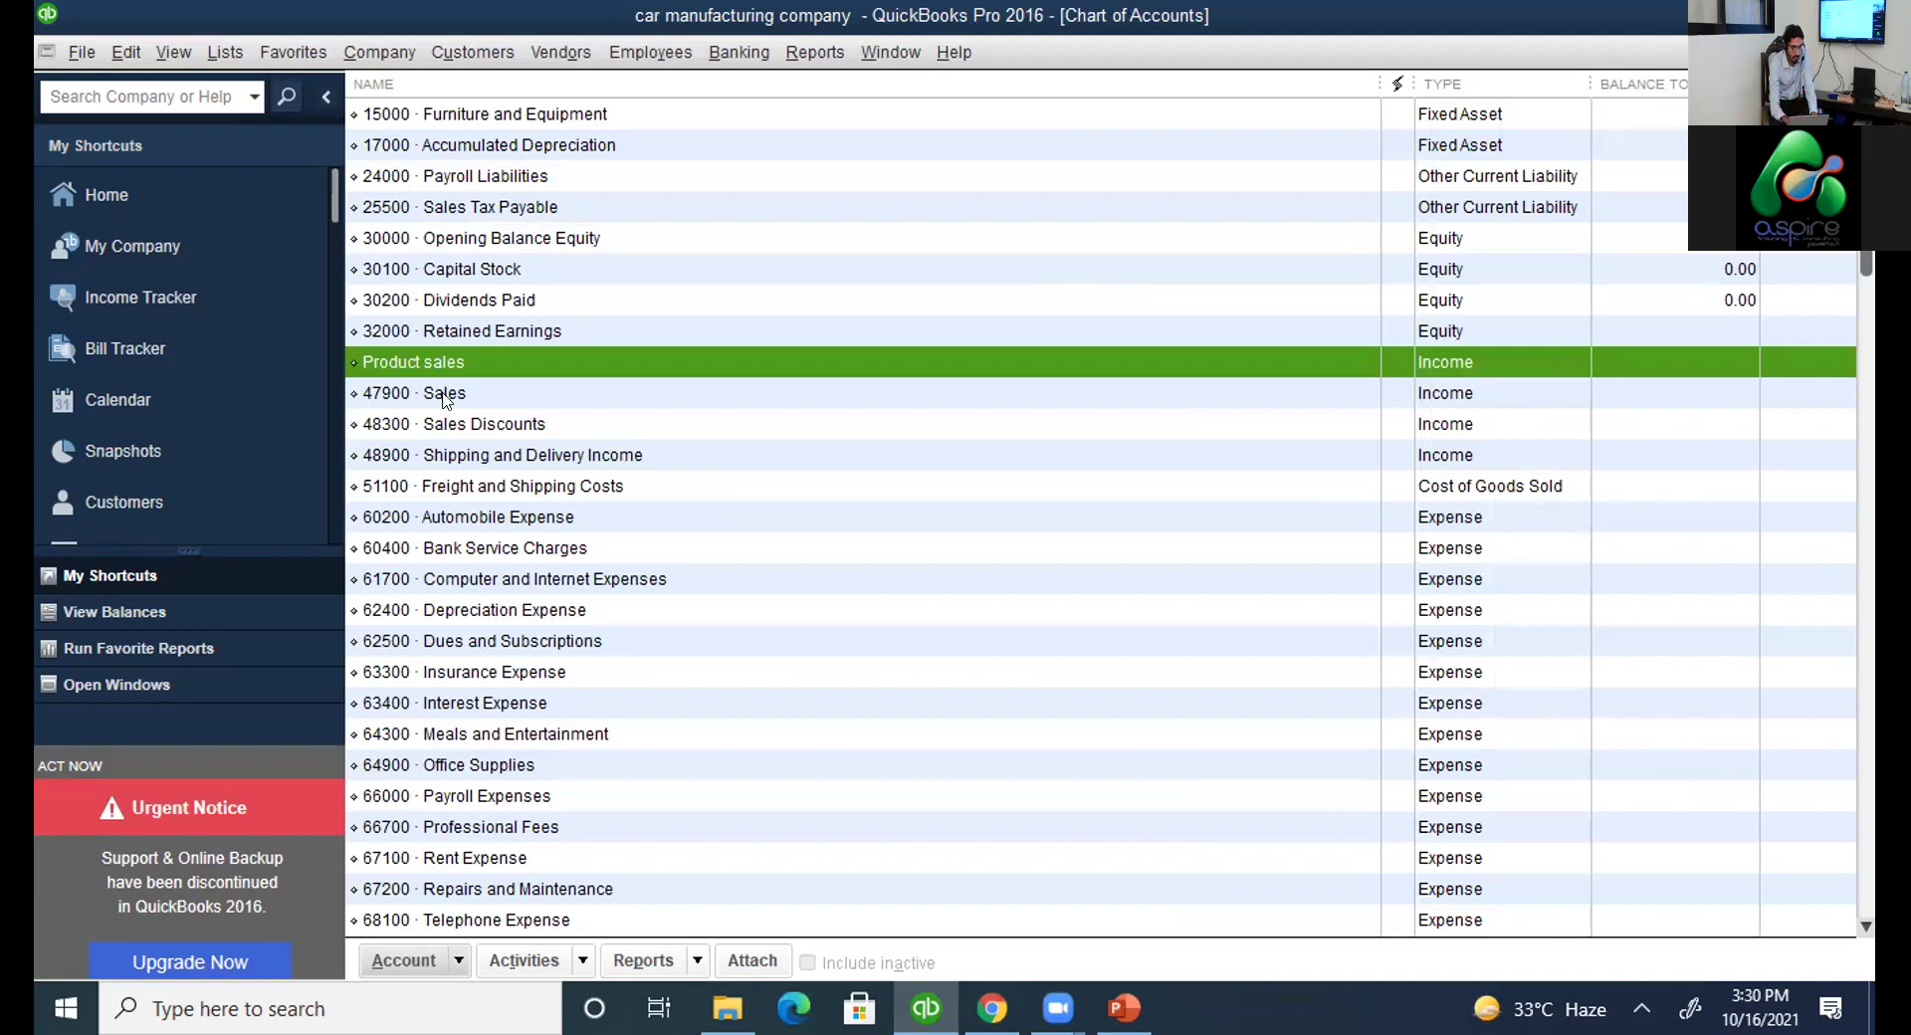
{"action": "key", "text": "alt+Tab"}
{"action": "key", "text": "alt+Tab"}
{"action": "left_click", "coordinate": [455, 962]}
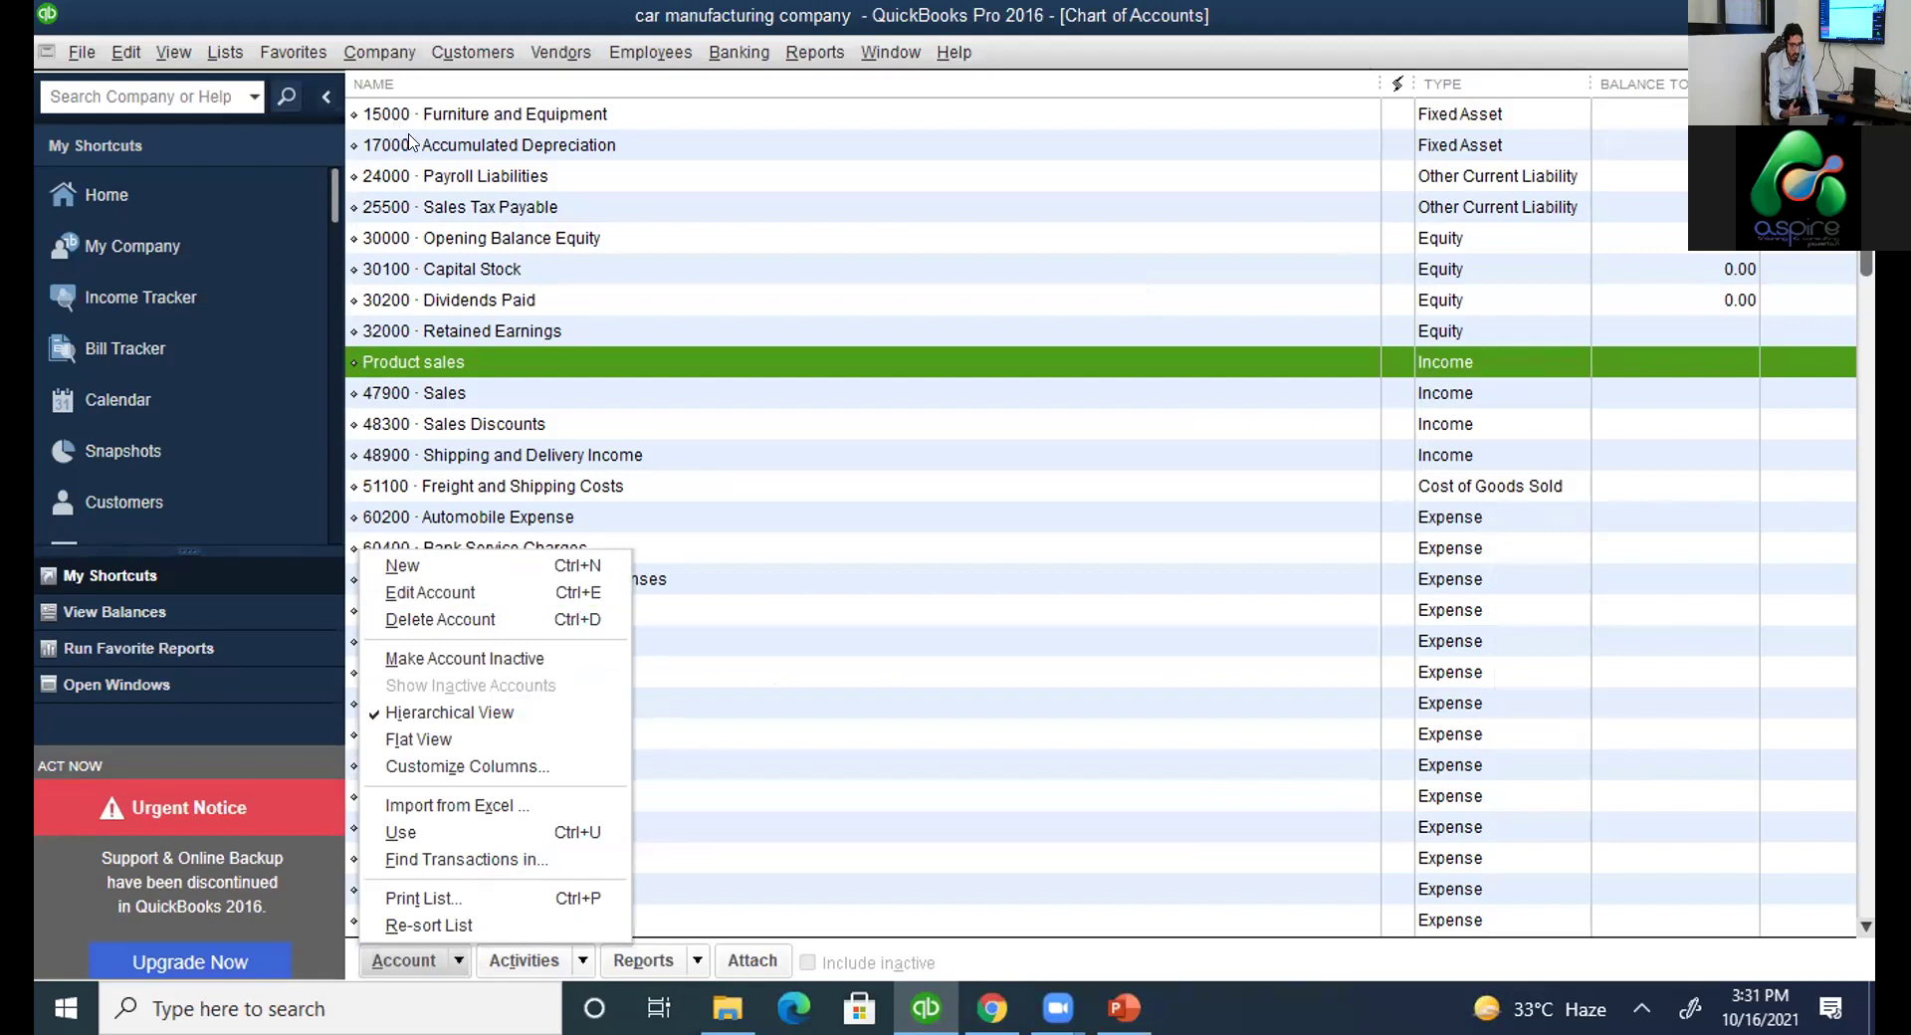
Create Fixed Asset account number 14000 named 'land' and save it.
{"action": "left_click", "coordinate": [472, 564]}
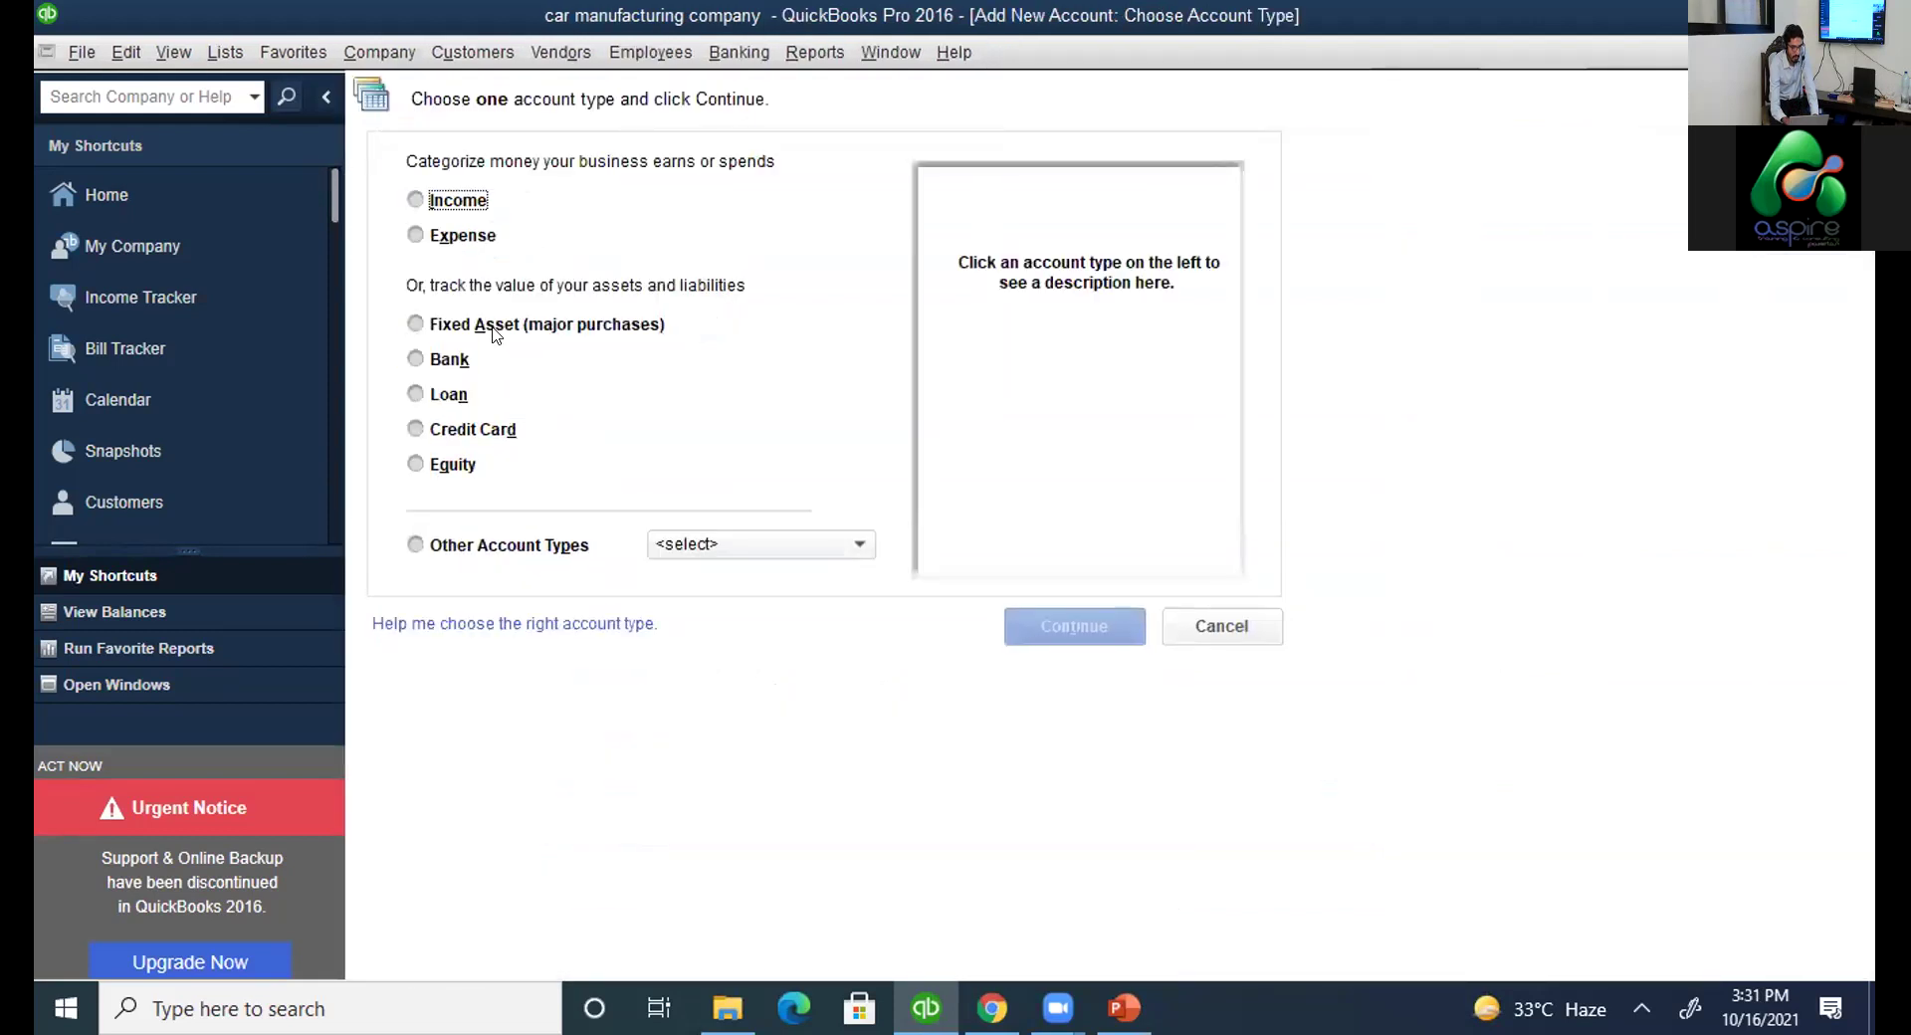
{"action": "left_click", "coordinate": [494, 324]}
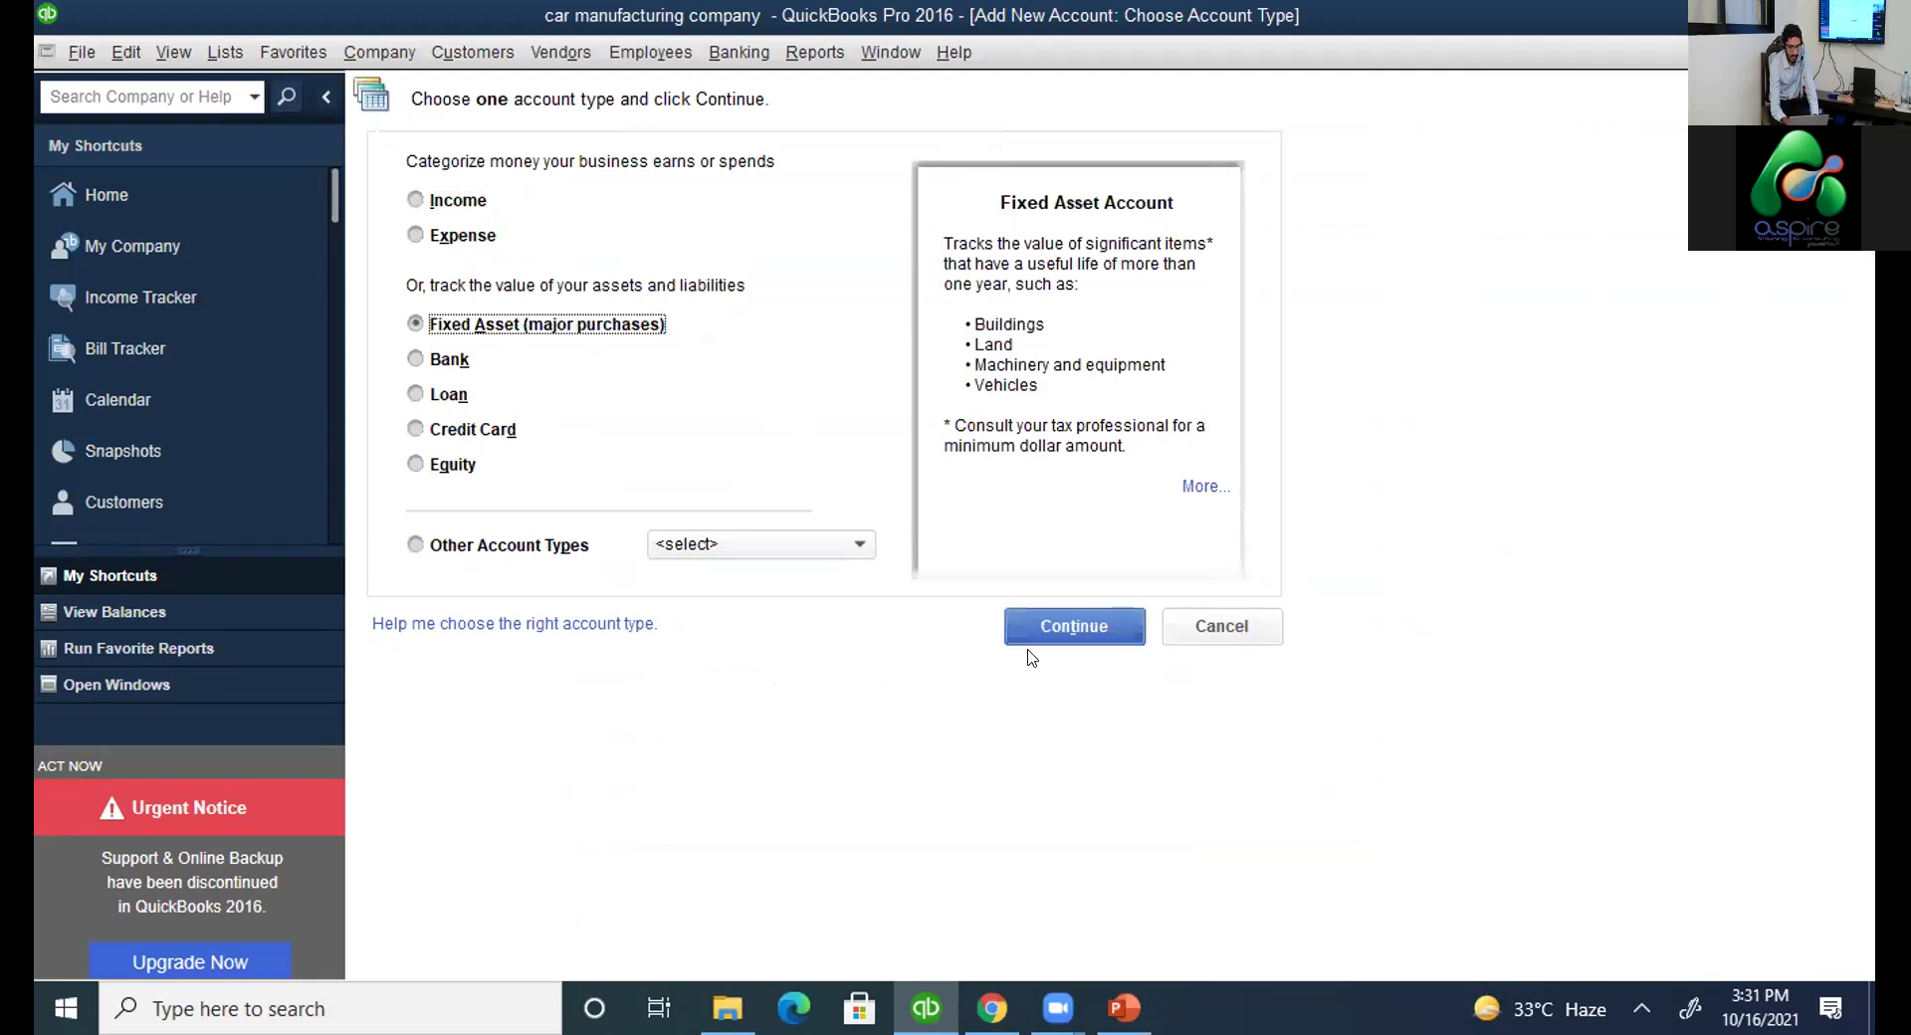
{"action": "left_click", "coordinate": [1084, 624]}
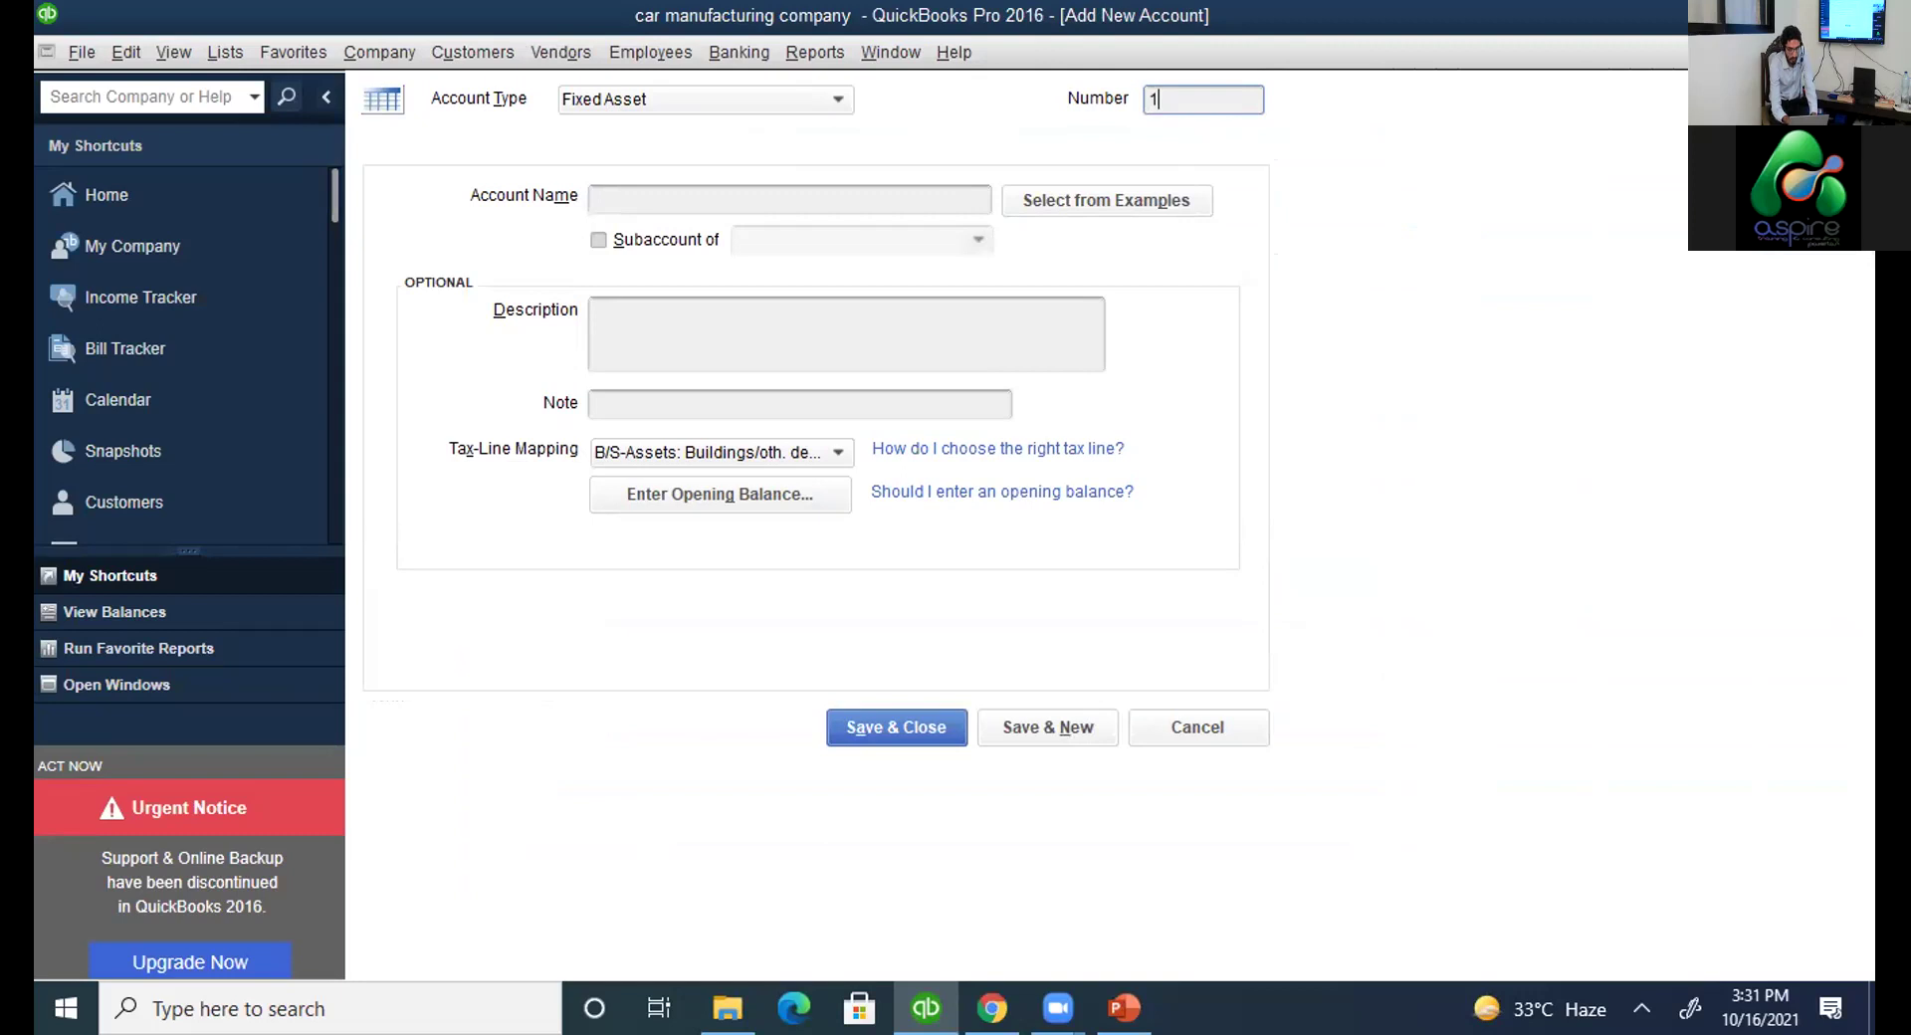
{"action": "type", "text": "4000"}
{"action": "left_click", "coordinate": [779, 202]}
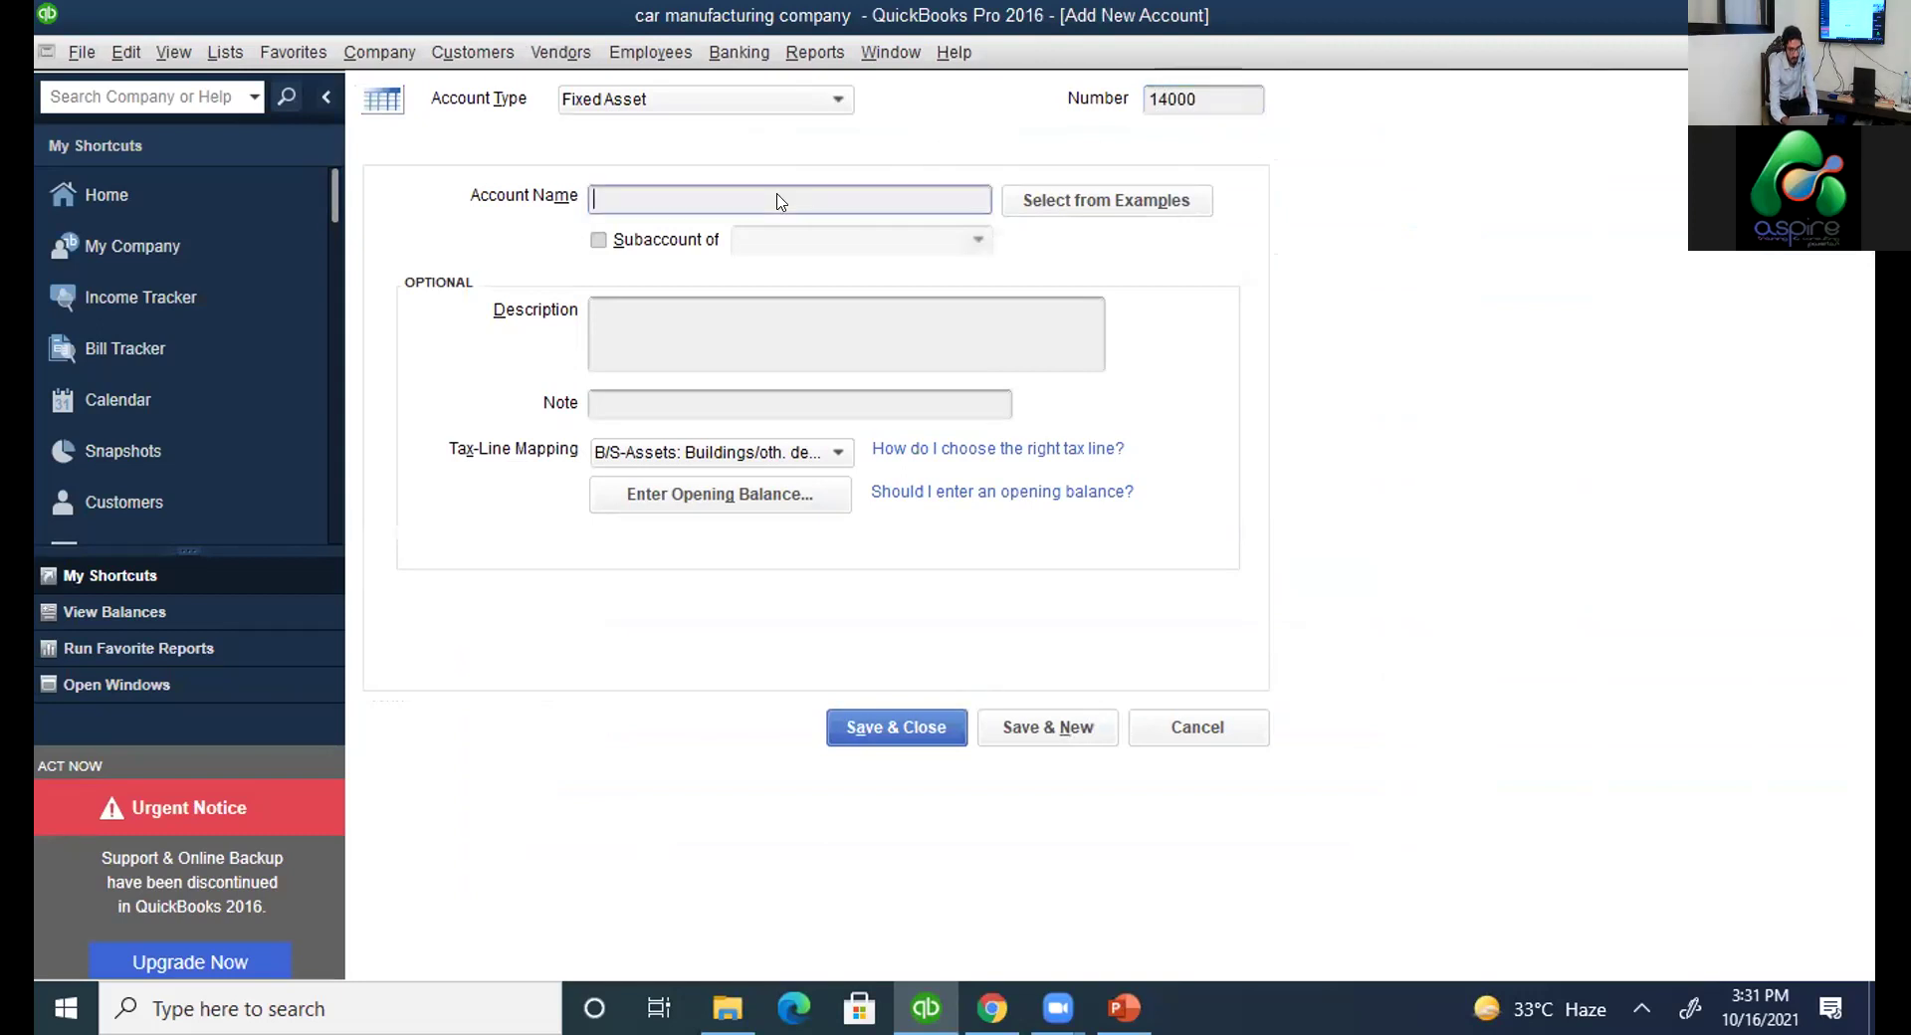
{"action": "type", "text": "land"}
{"action": "left_click", "coordinate": [898, 724]}
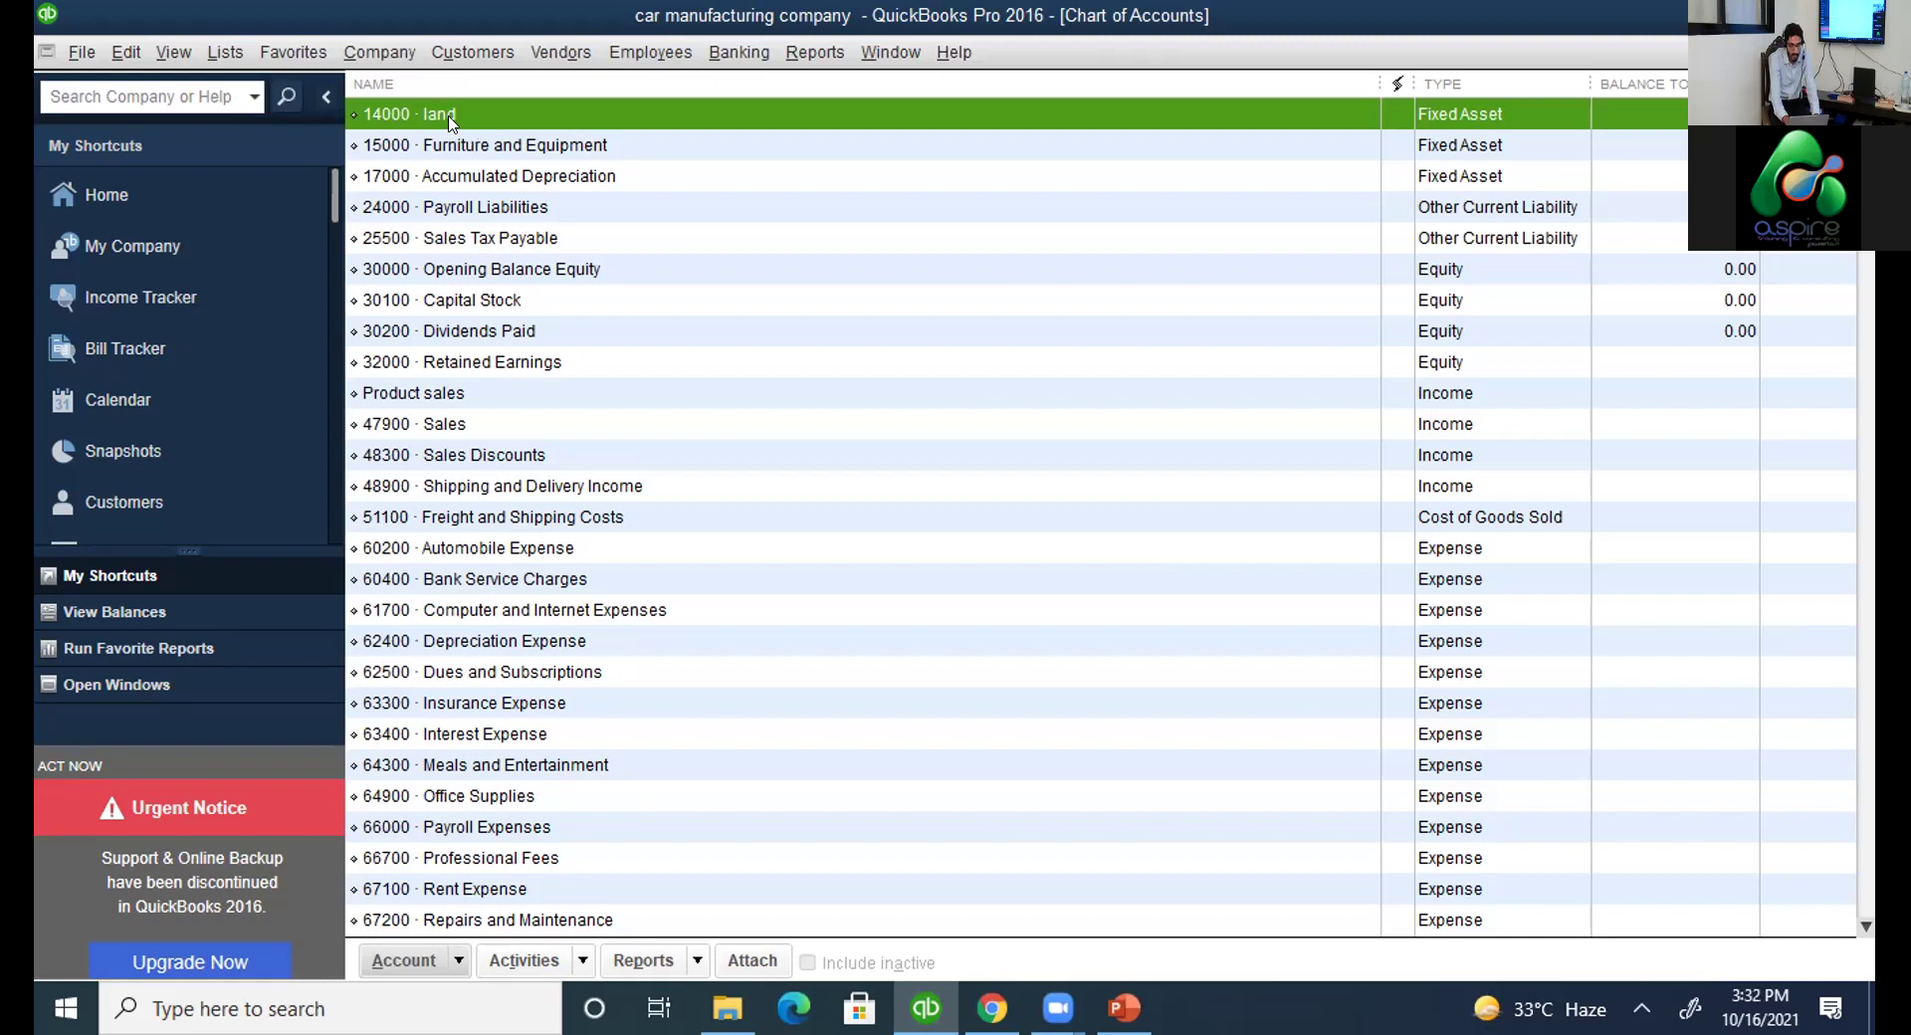
{"action": "right_click", "coordinate": [449, 124]}
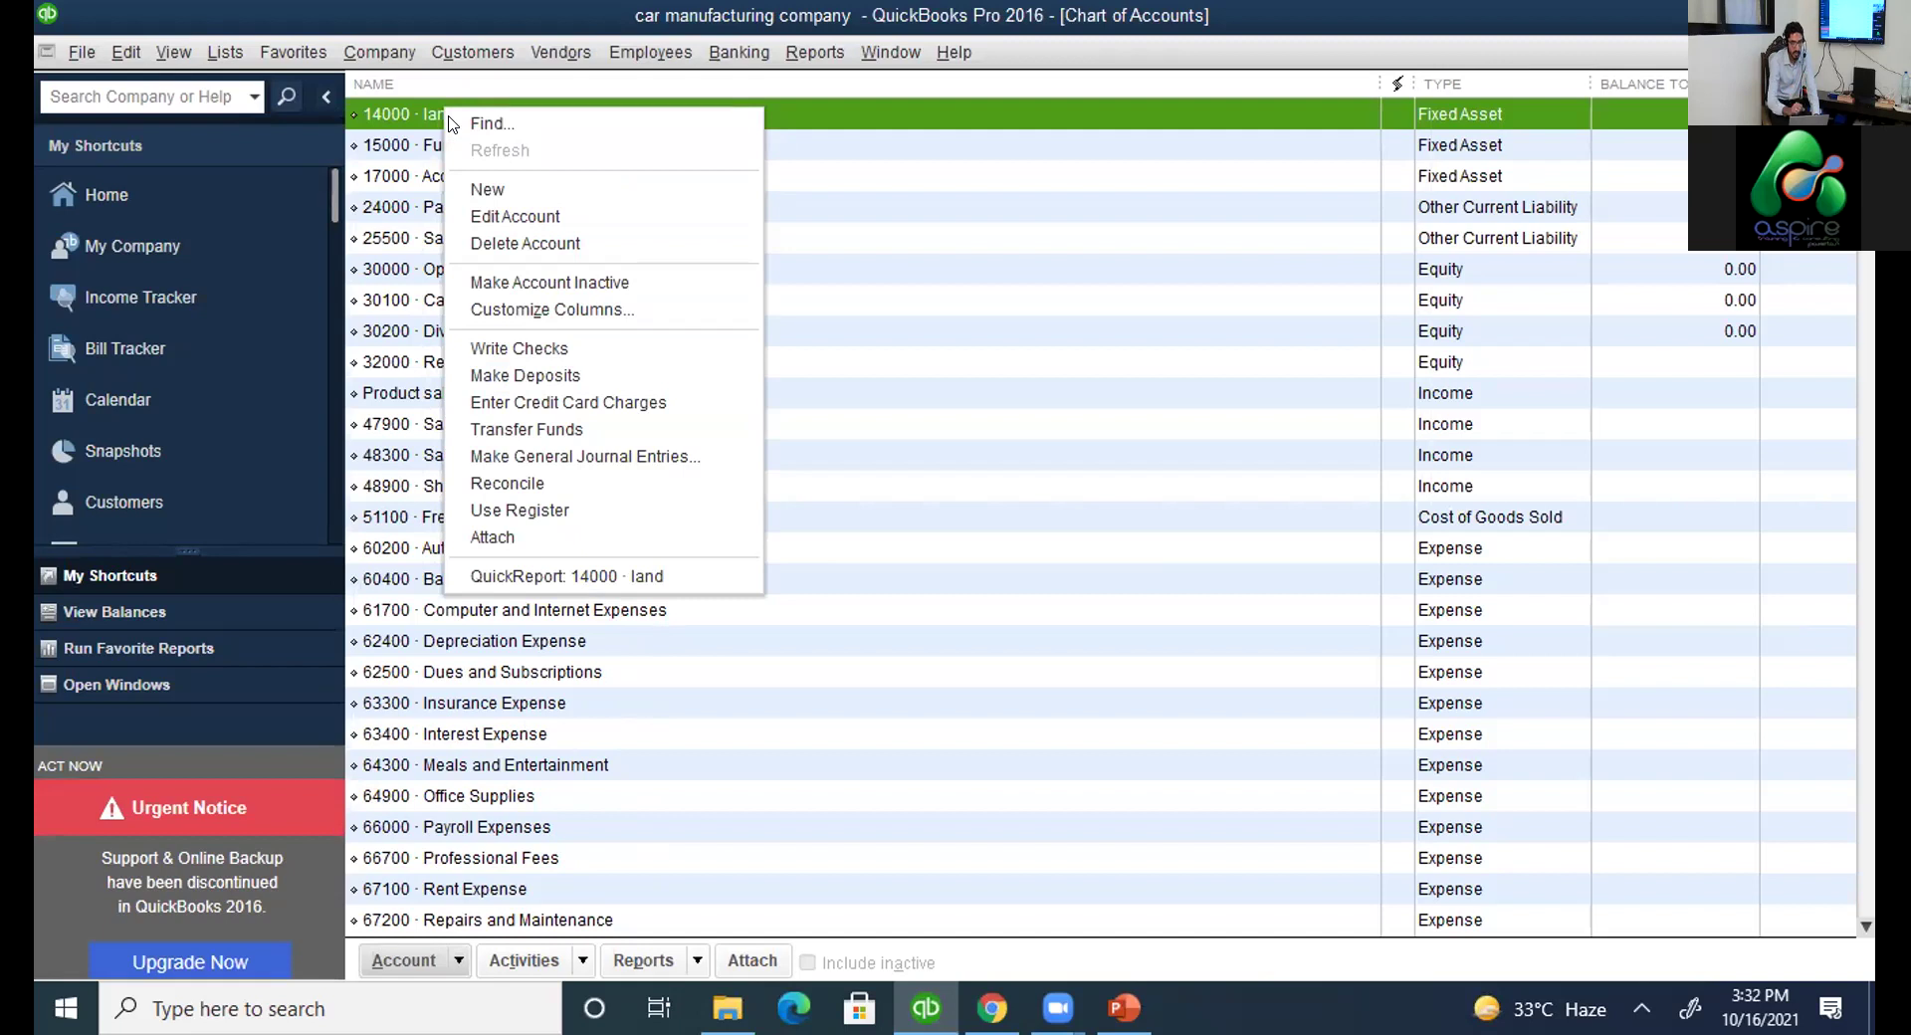
{"action": "left_click", "coordinate": [513, 216]}
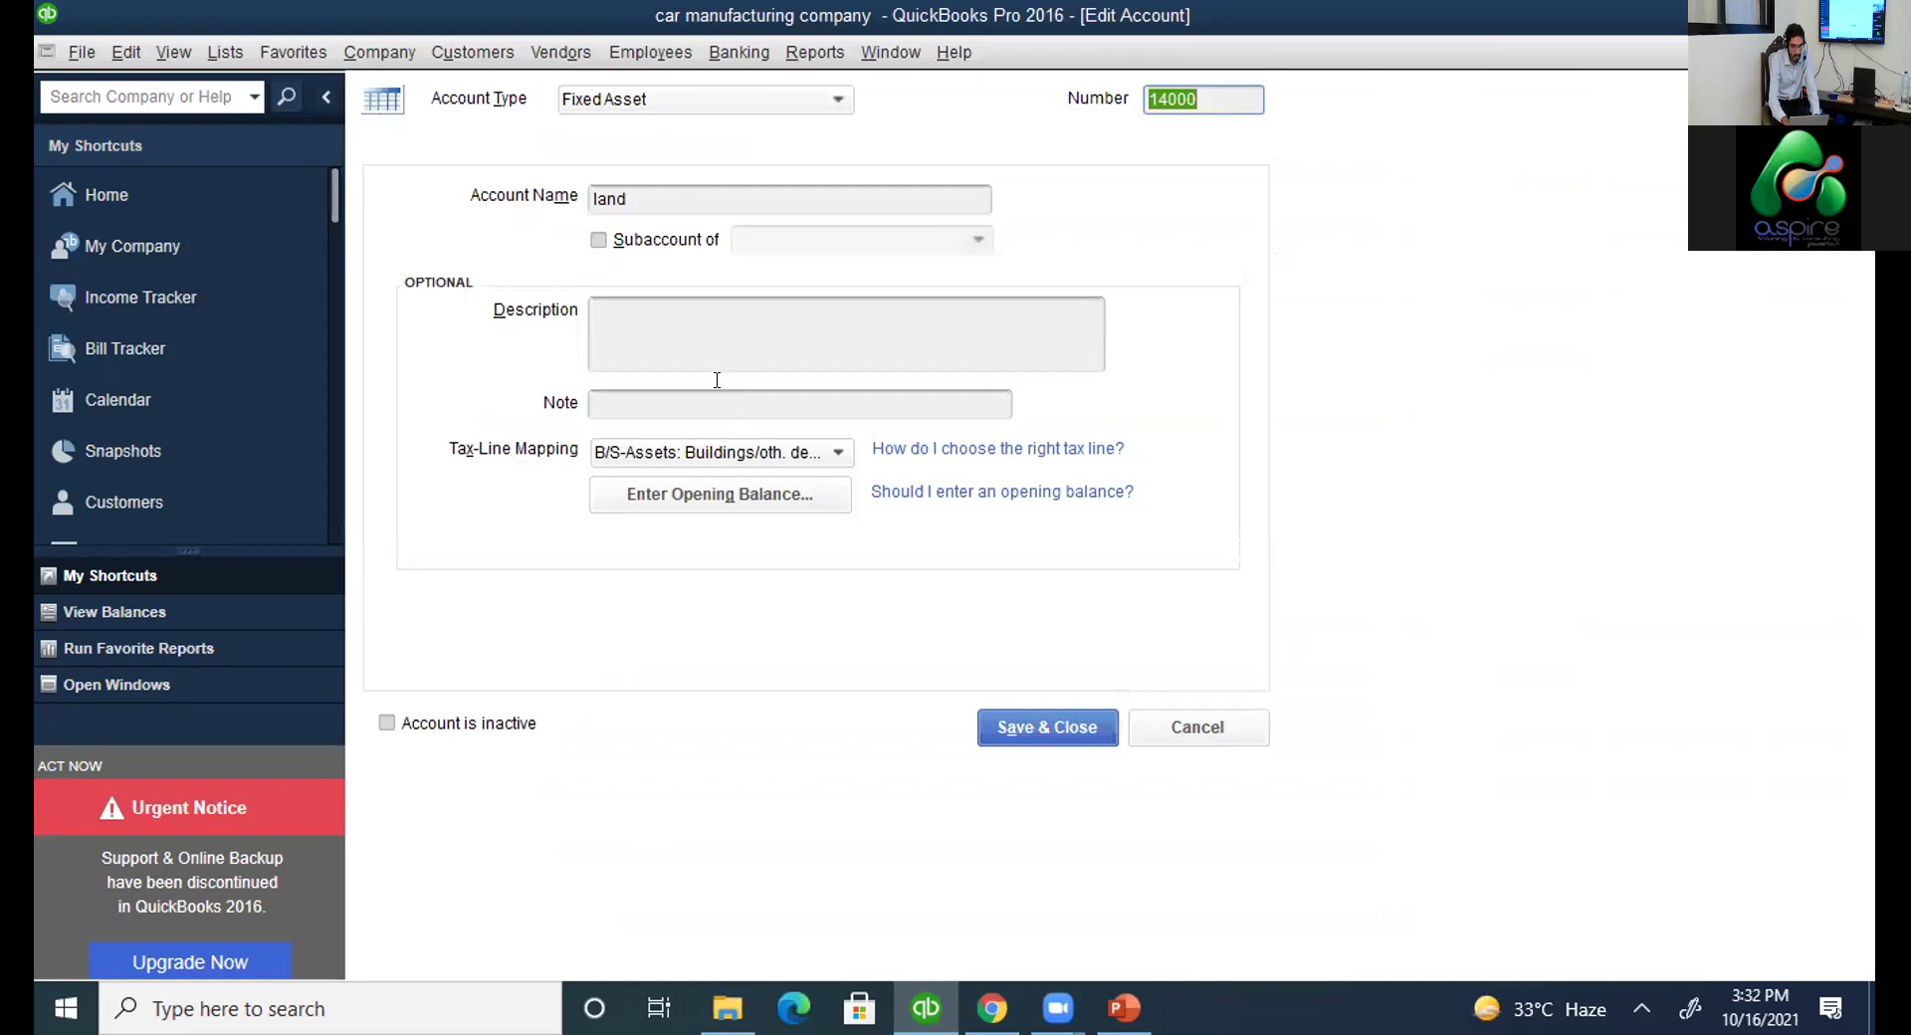
{"action": "left_click", "coordinate": [747, 495]}
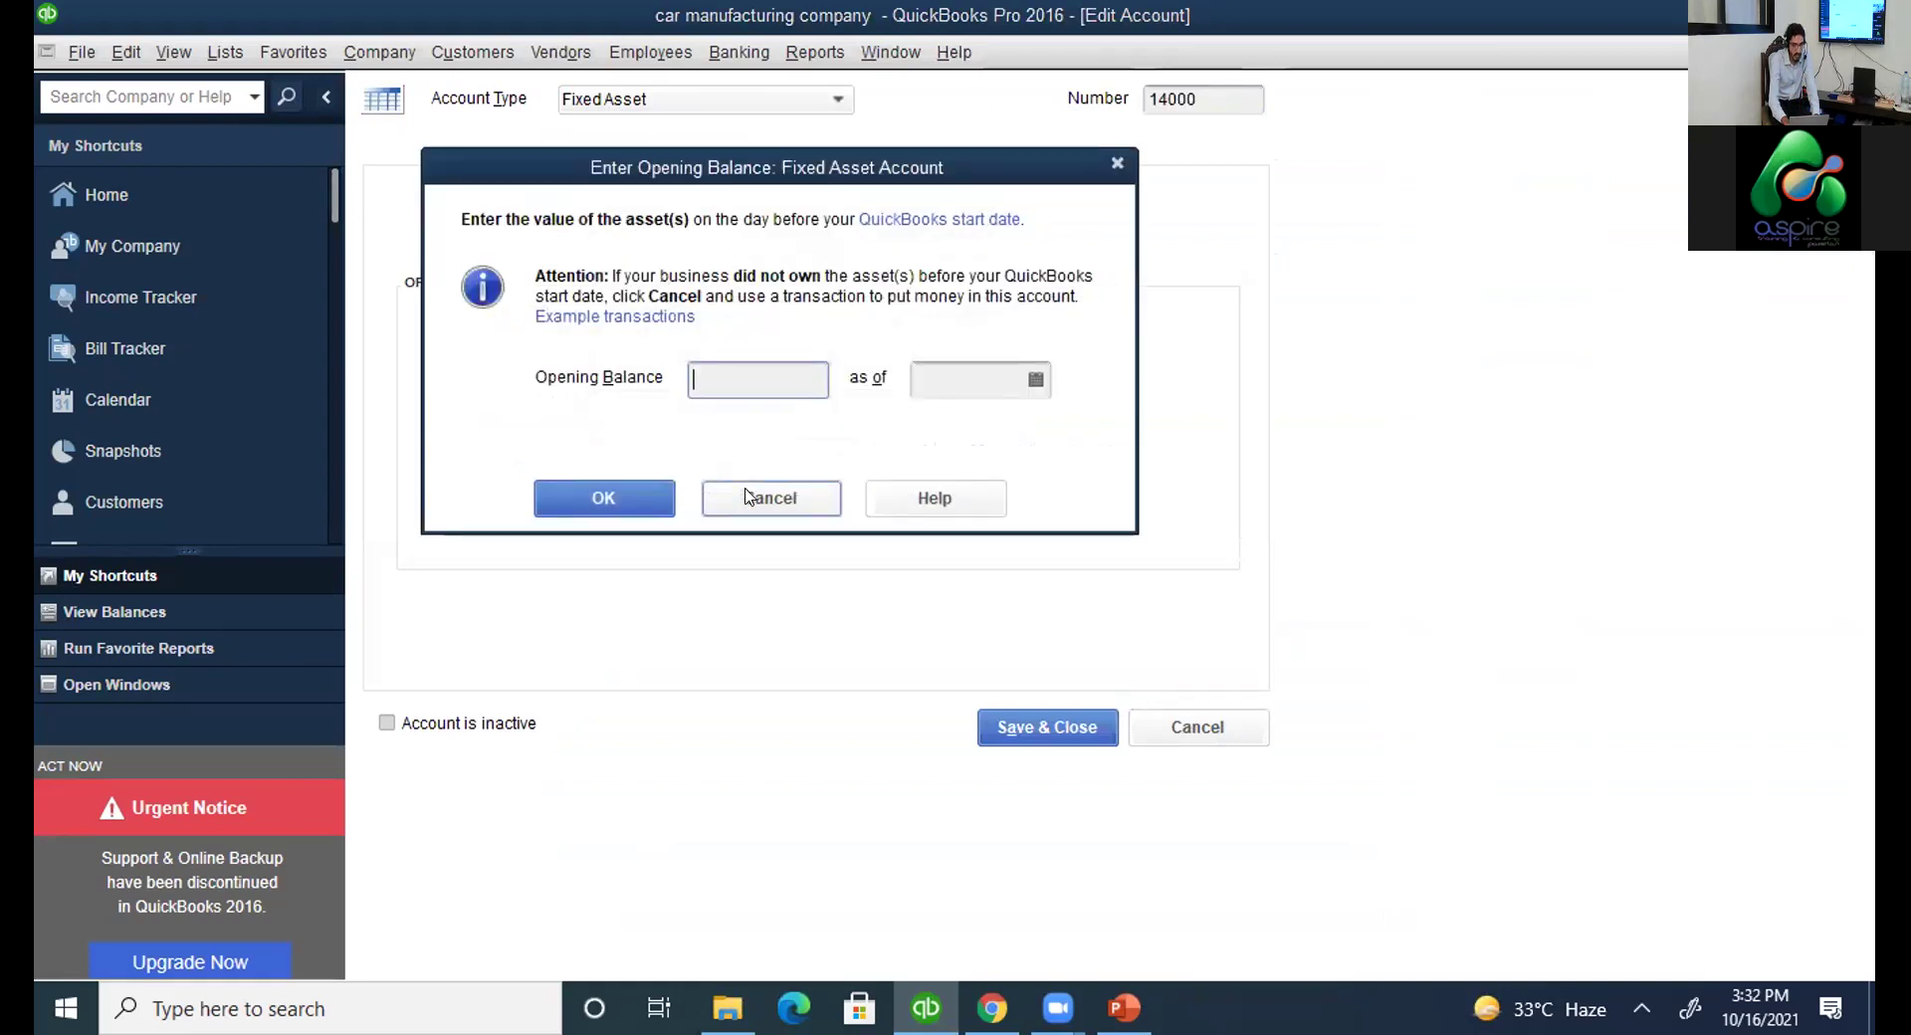
{"action": "type", "text": "1"}
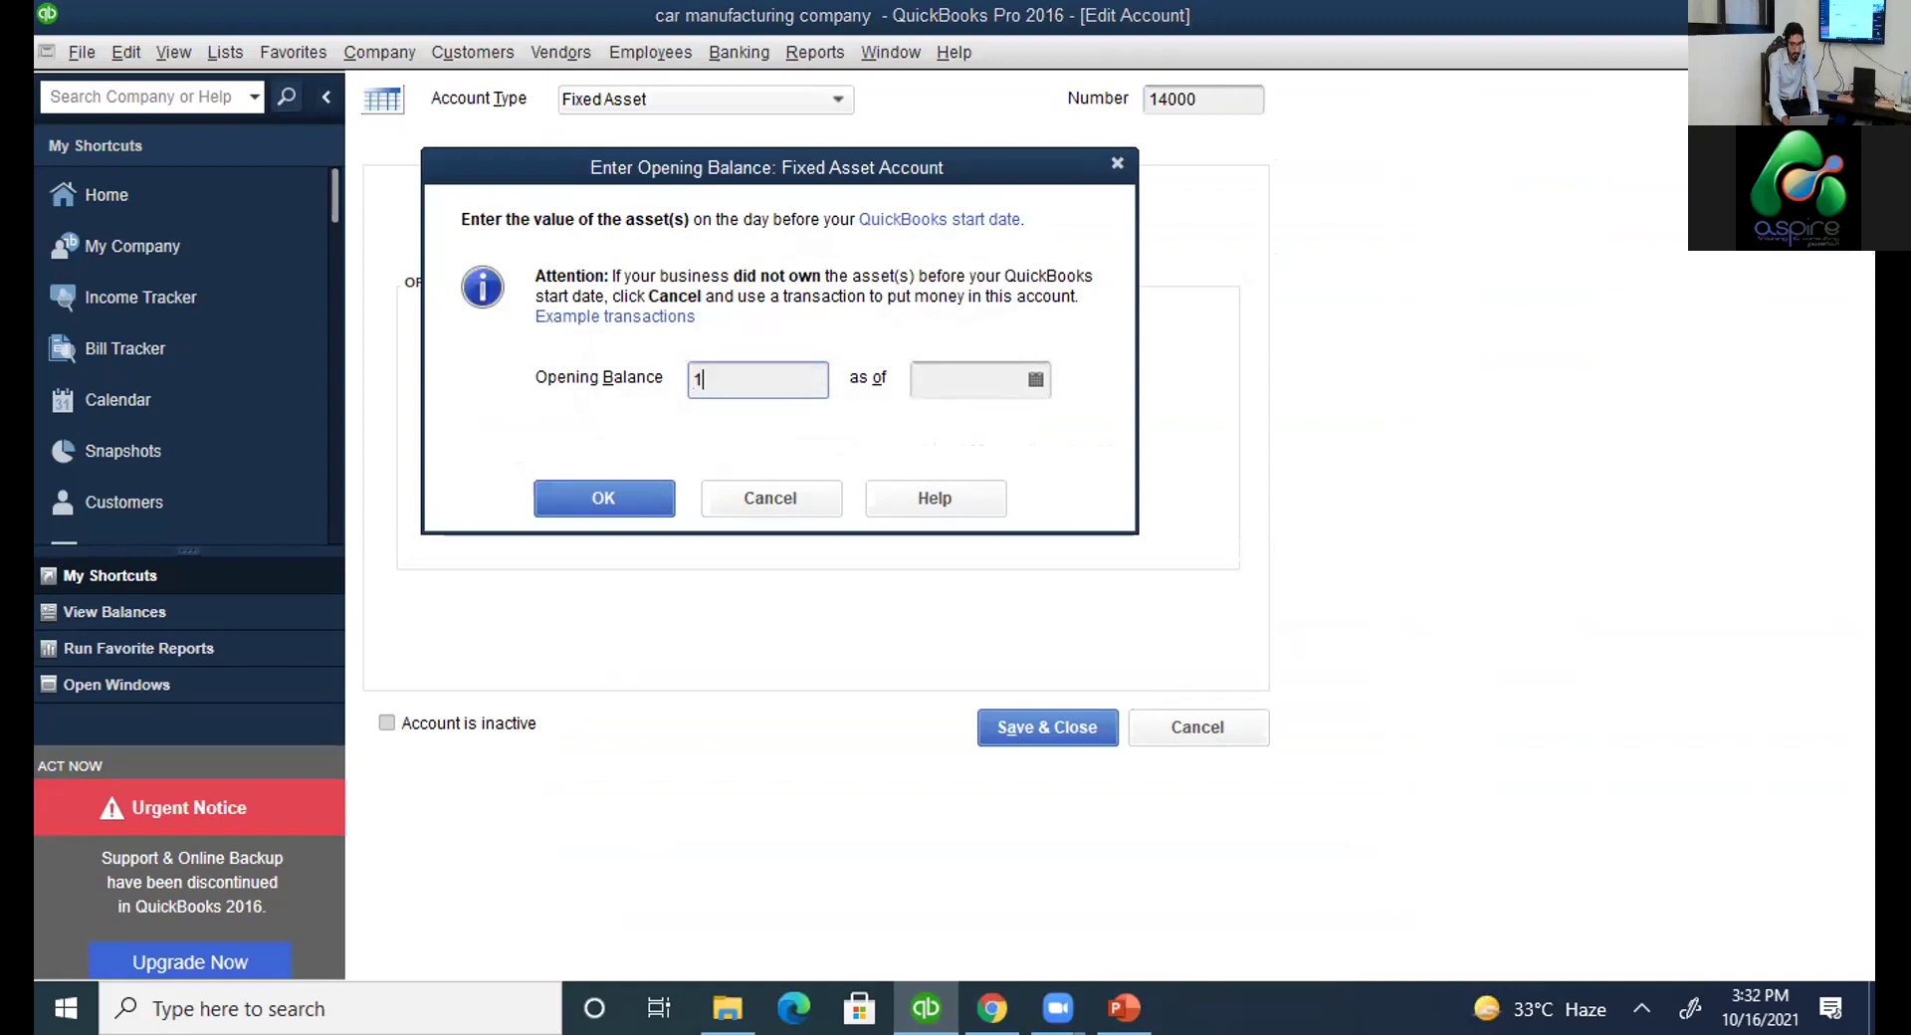
{"action": "type", "text": ",000,000000"}
{"action": "left_click", "coordinate": [1036, 382]}
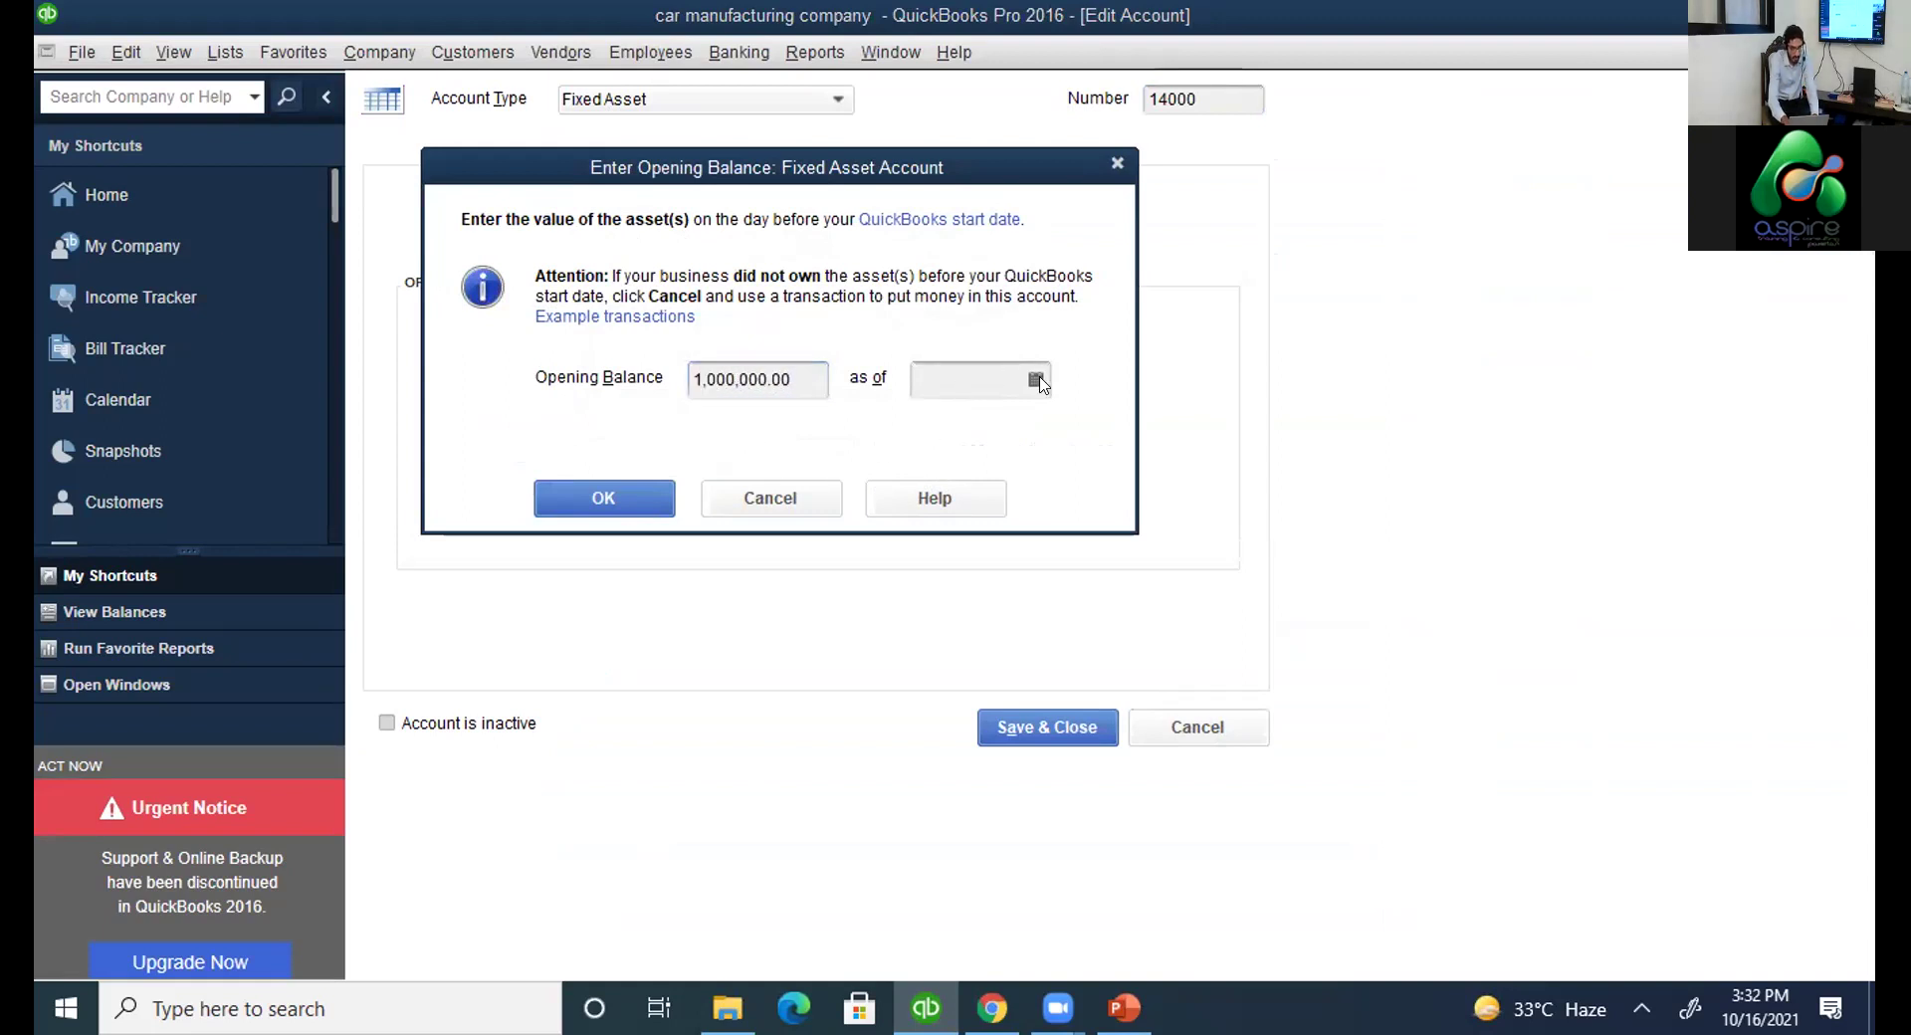
{"action": "left_click", "coordinate": [1125, 568]}
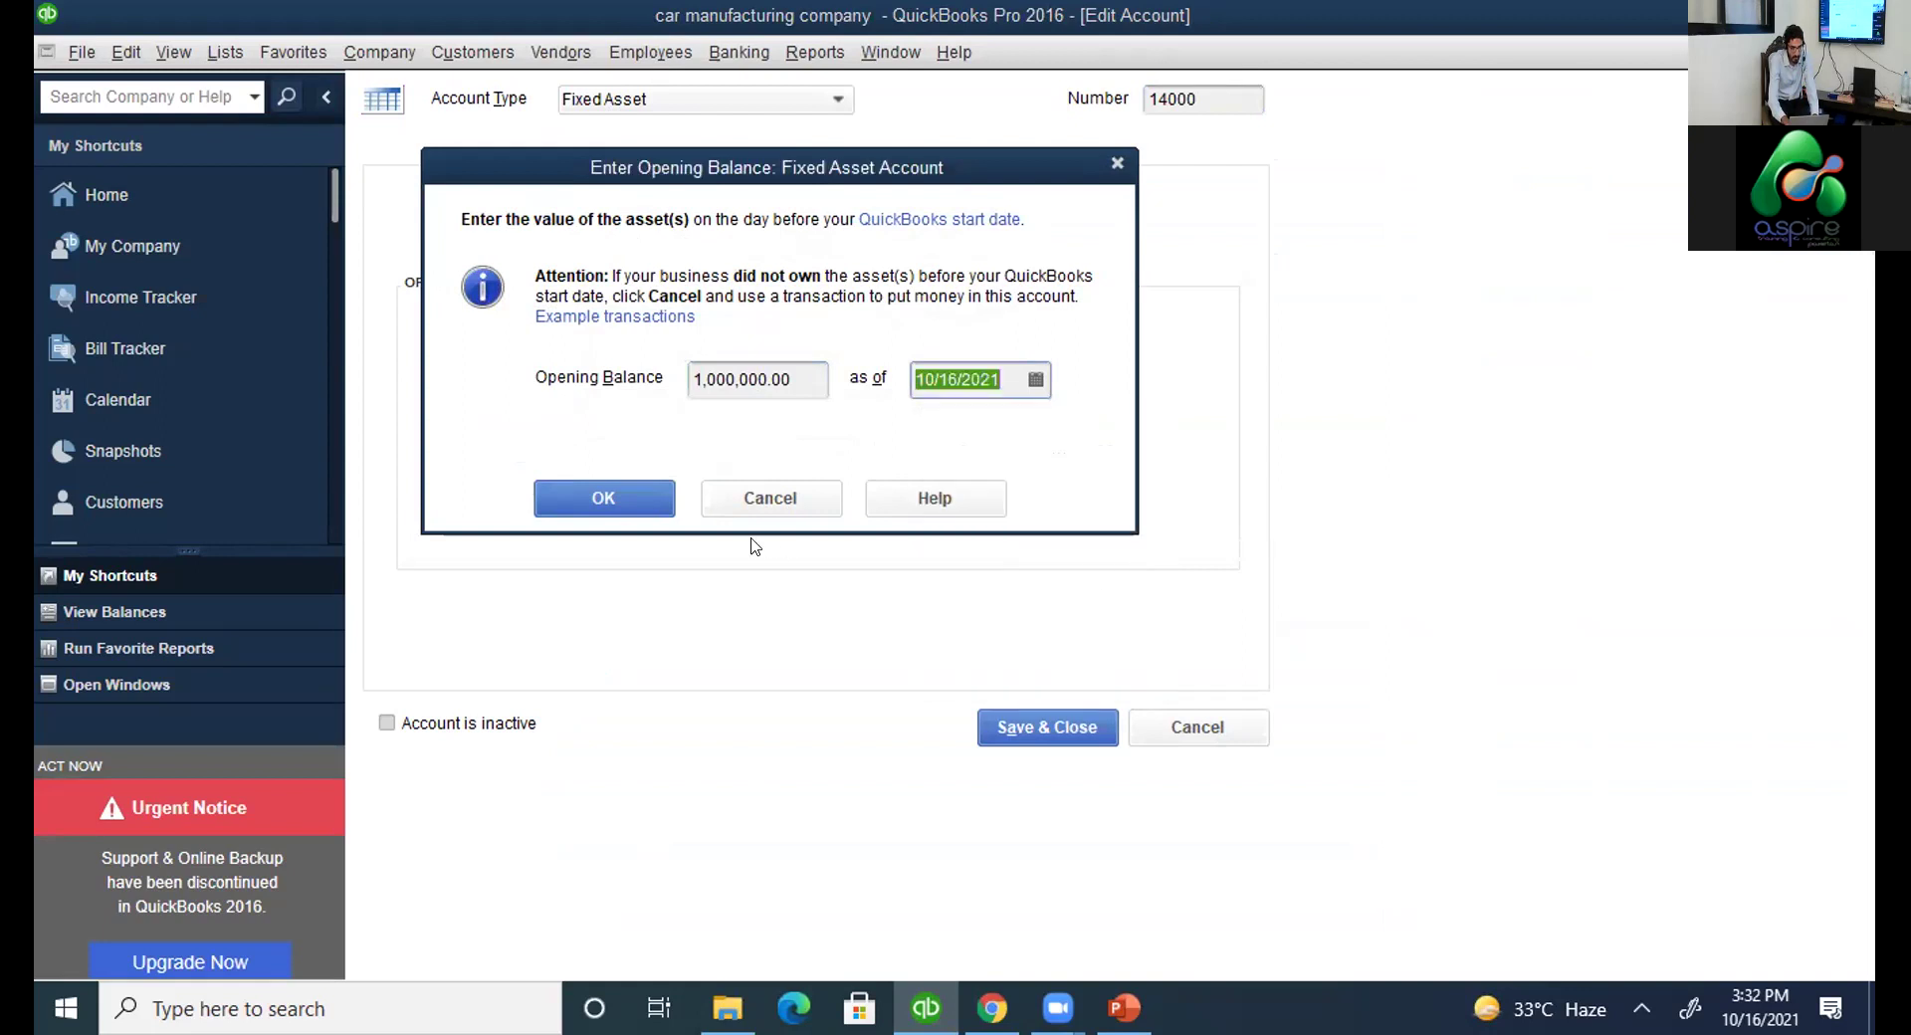
{"action": "left_click", "coordinate": [600, 503]}
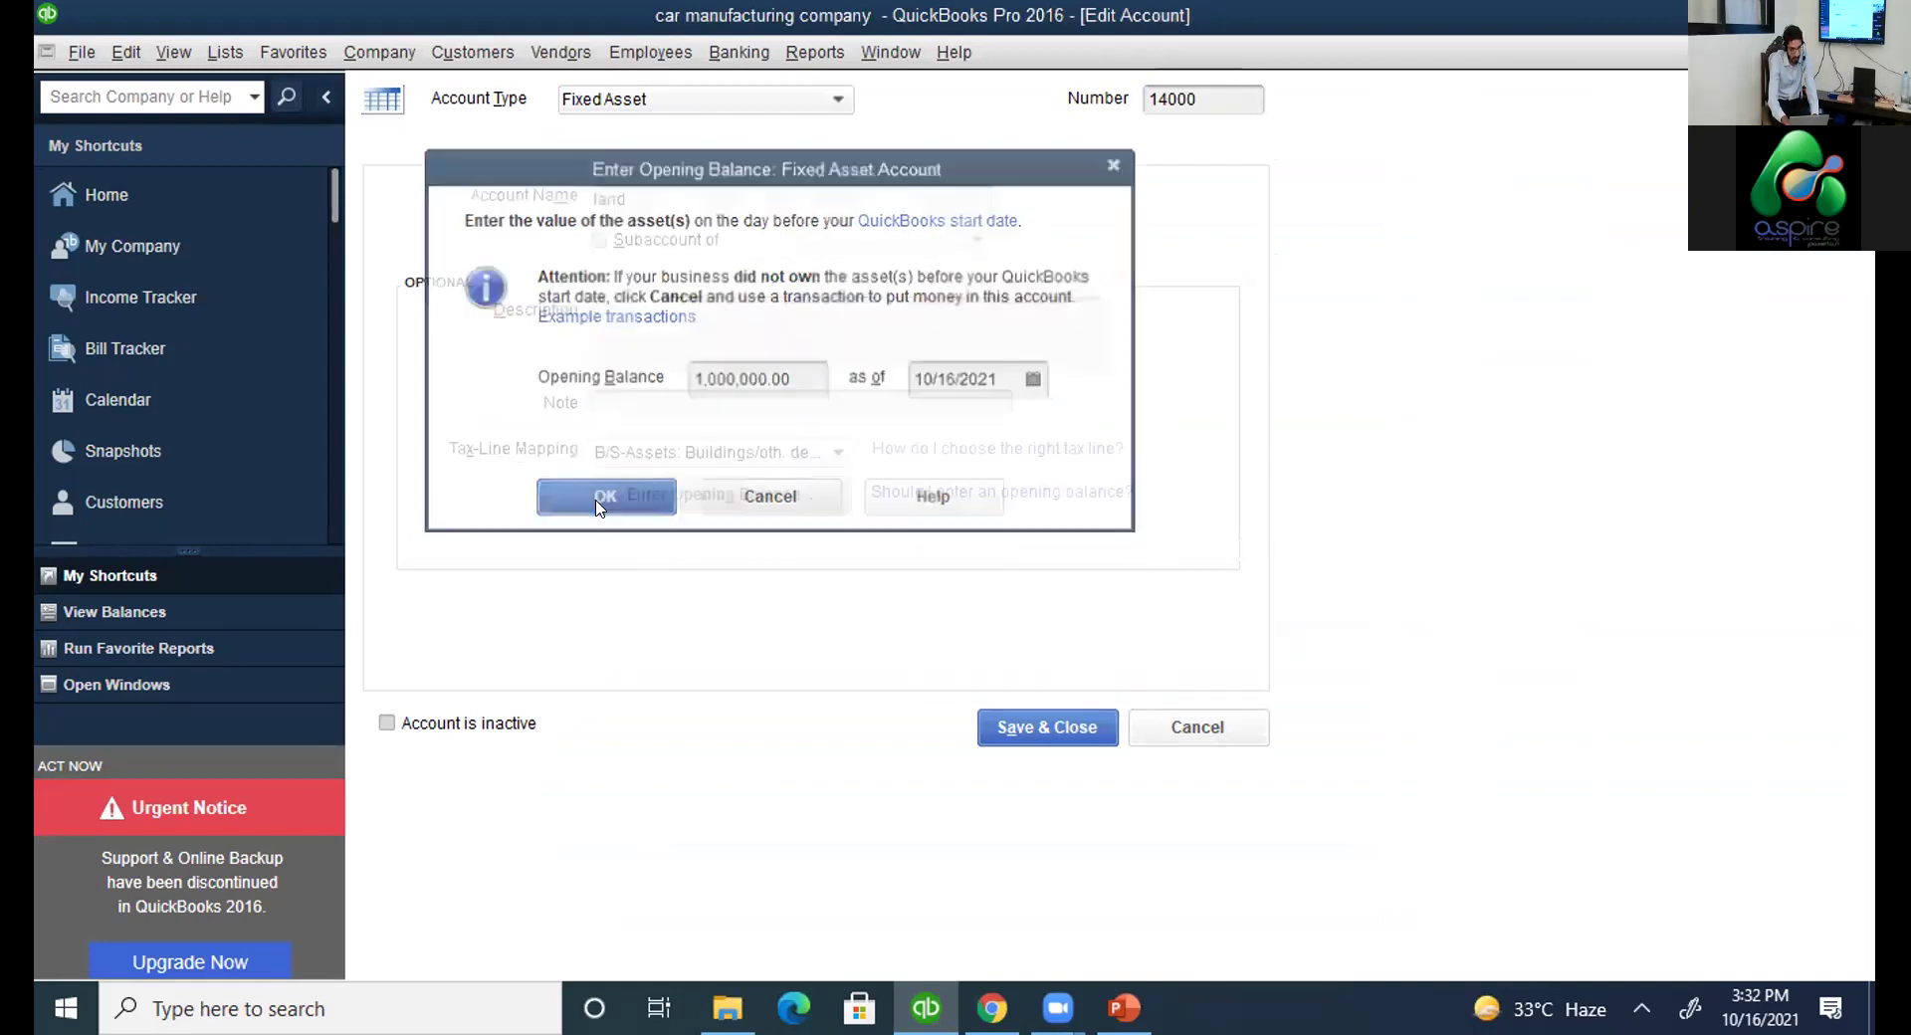
{"action": "left_click", "coordinate": [1054, 730]}
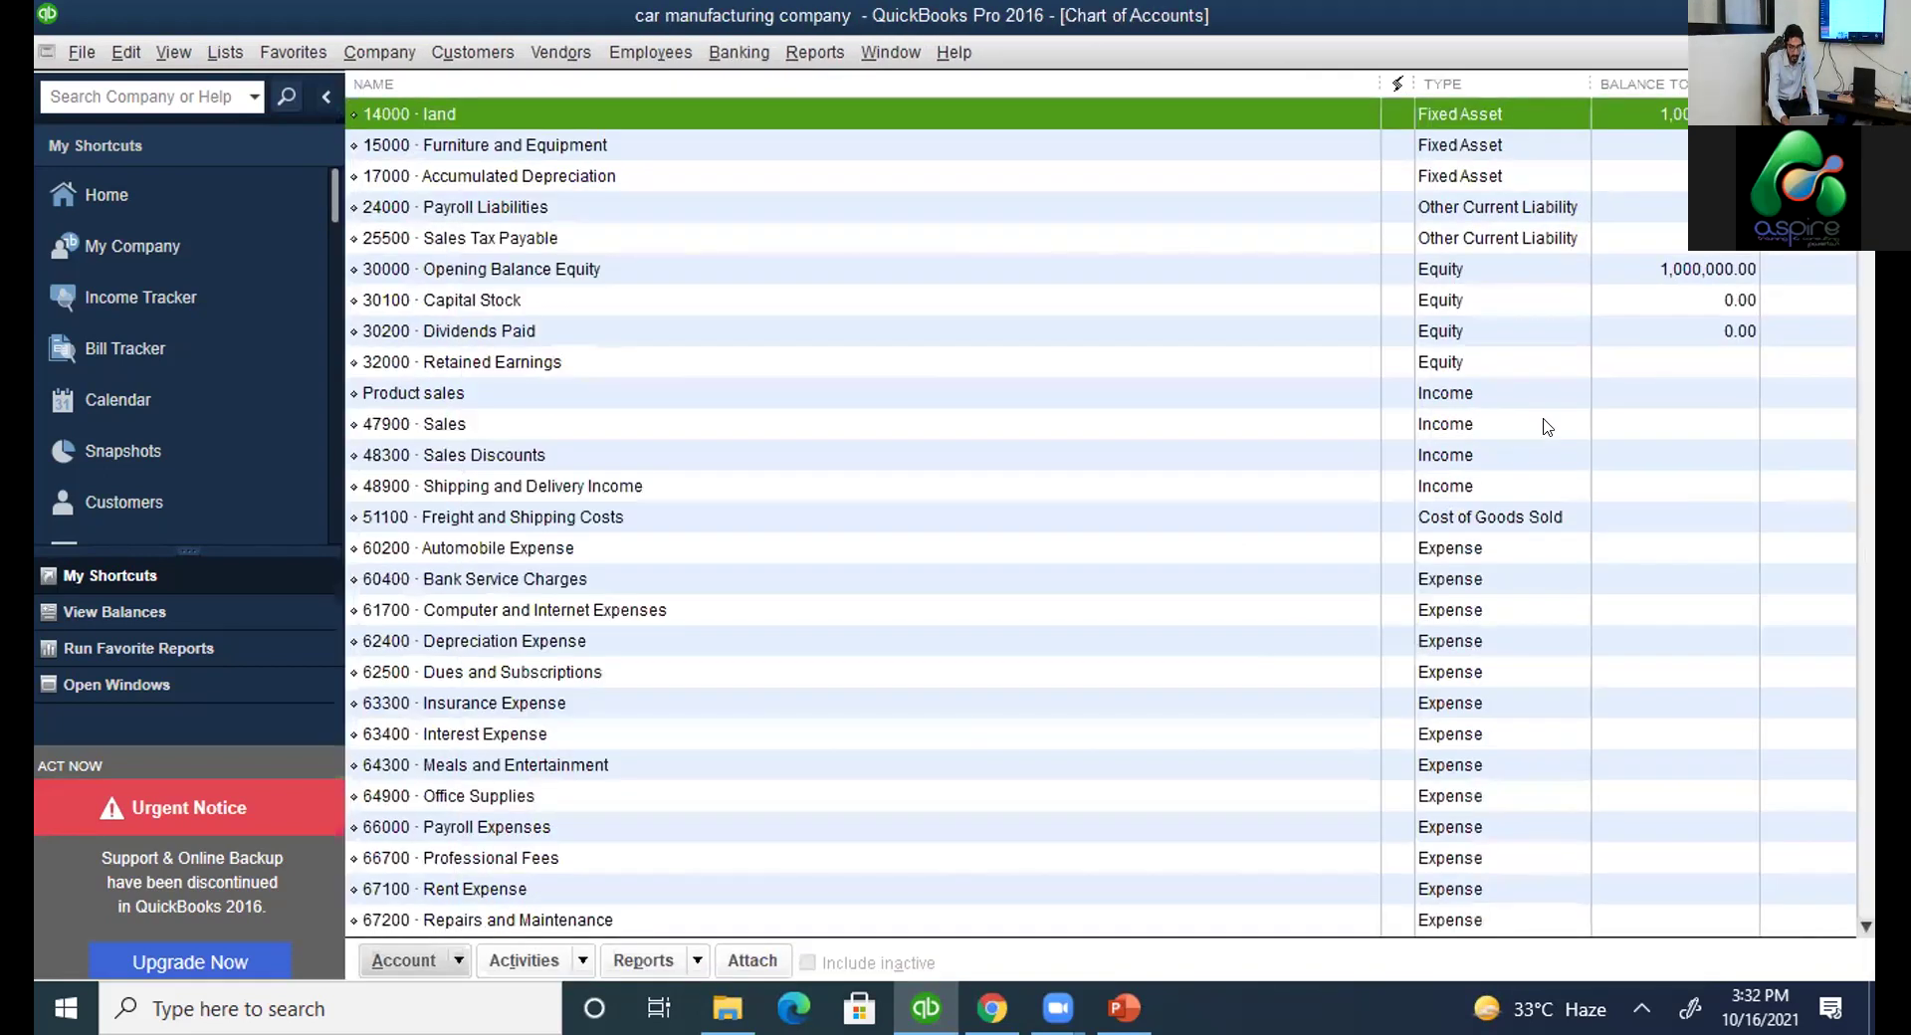
{"action": "left_click", "coordinate": [1704, 274]}
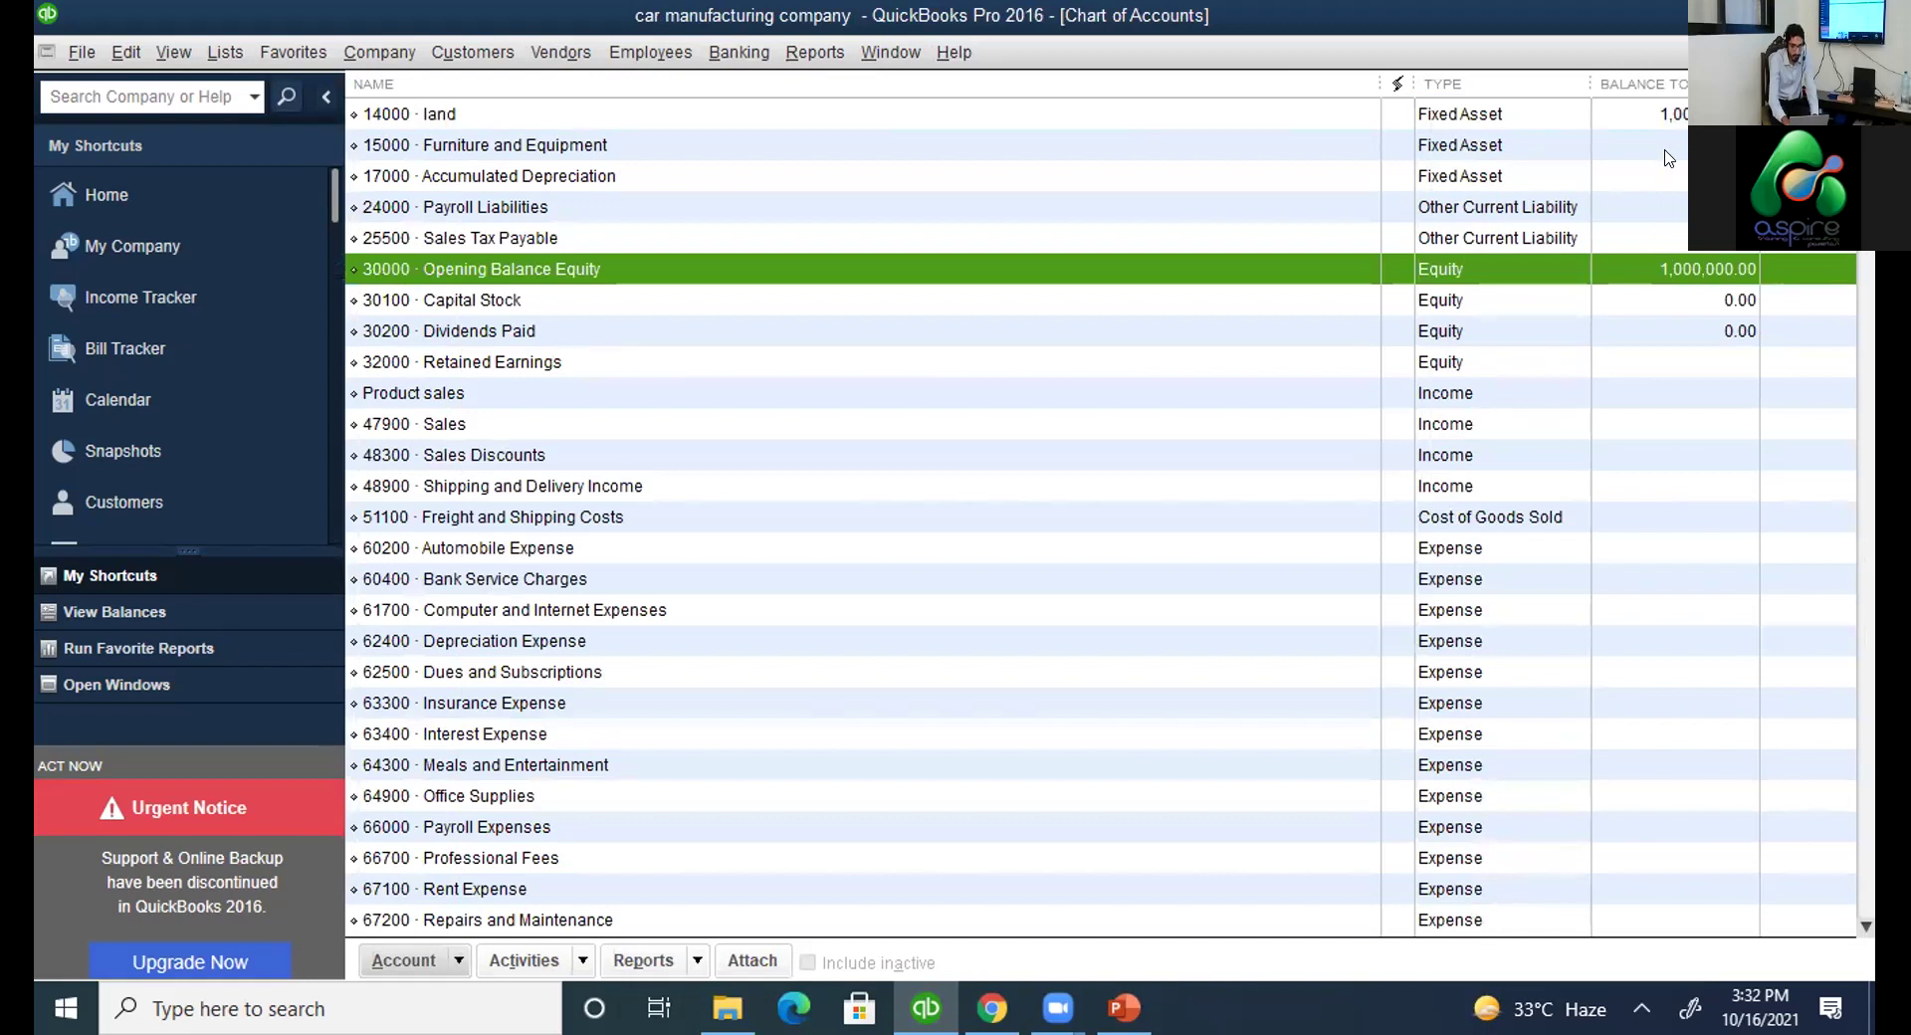
{"action": "left_click", "coordinate": [1704, 113]}
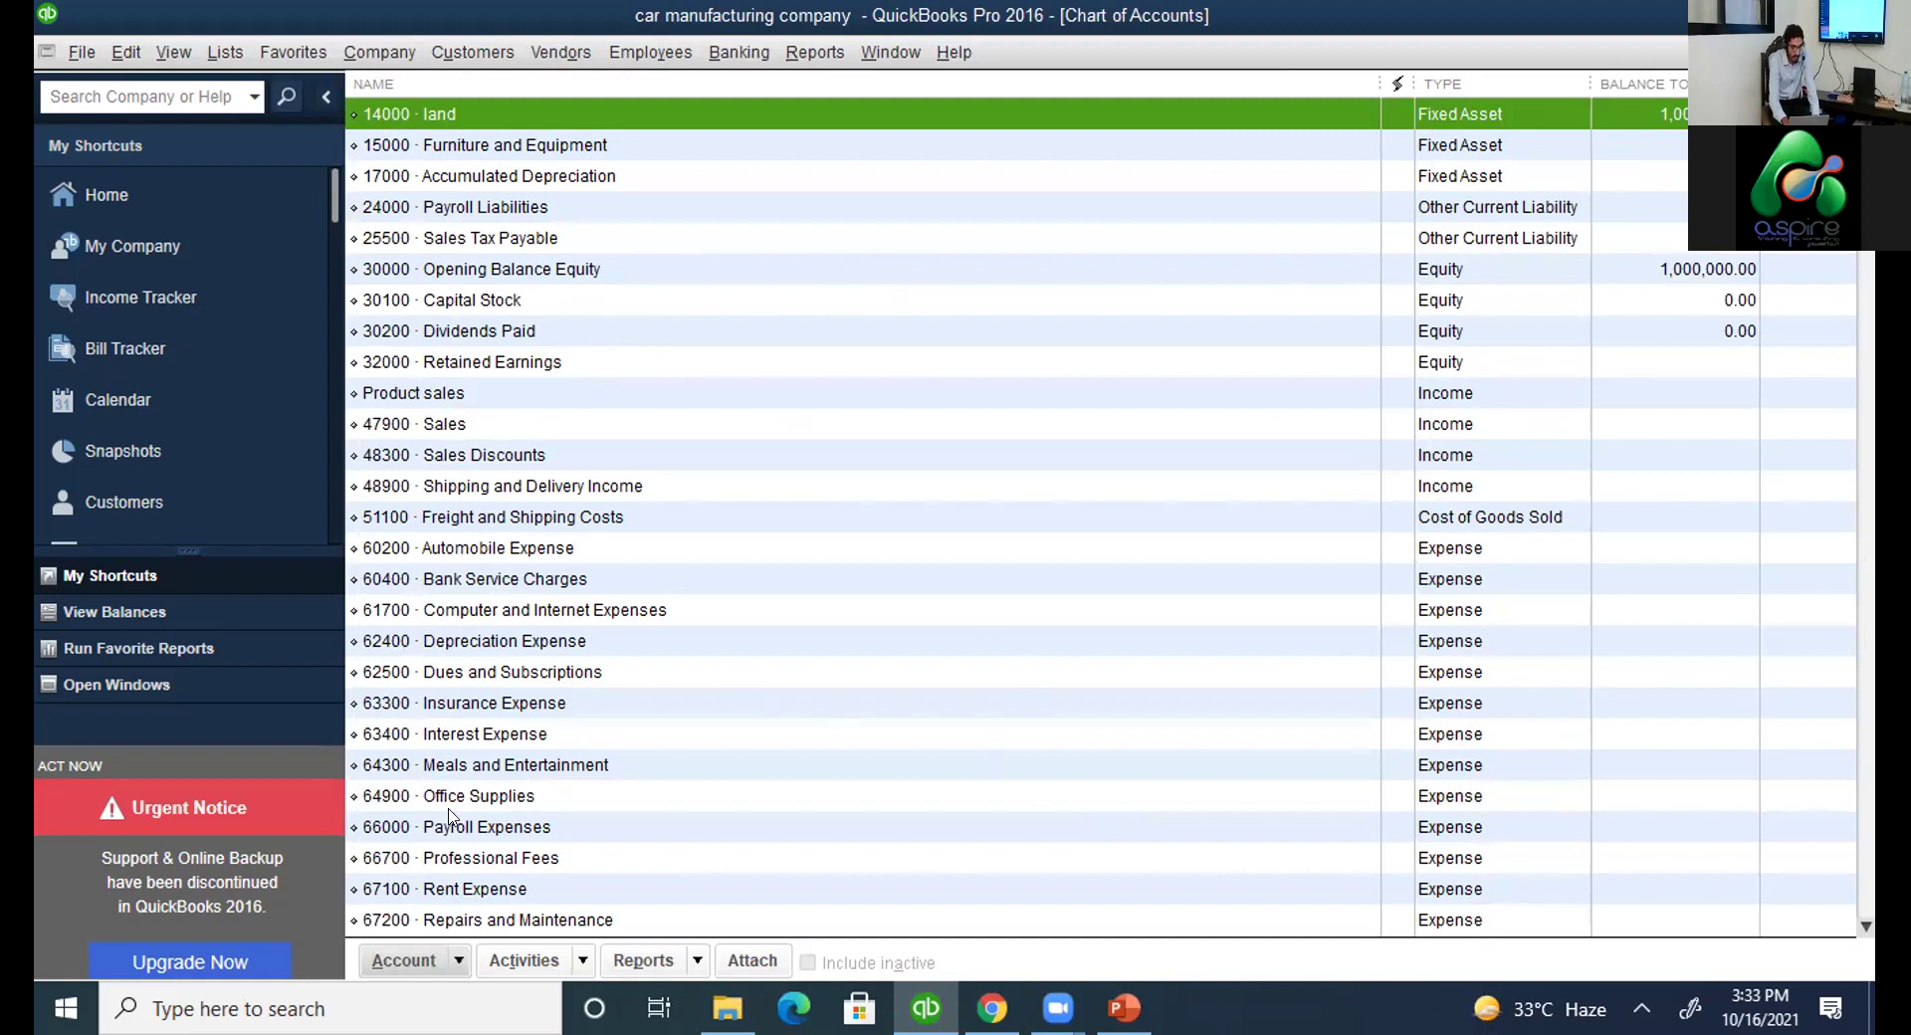
{"action": "double_click", "coordinate": [476, 299]}
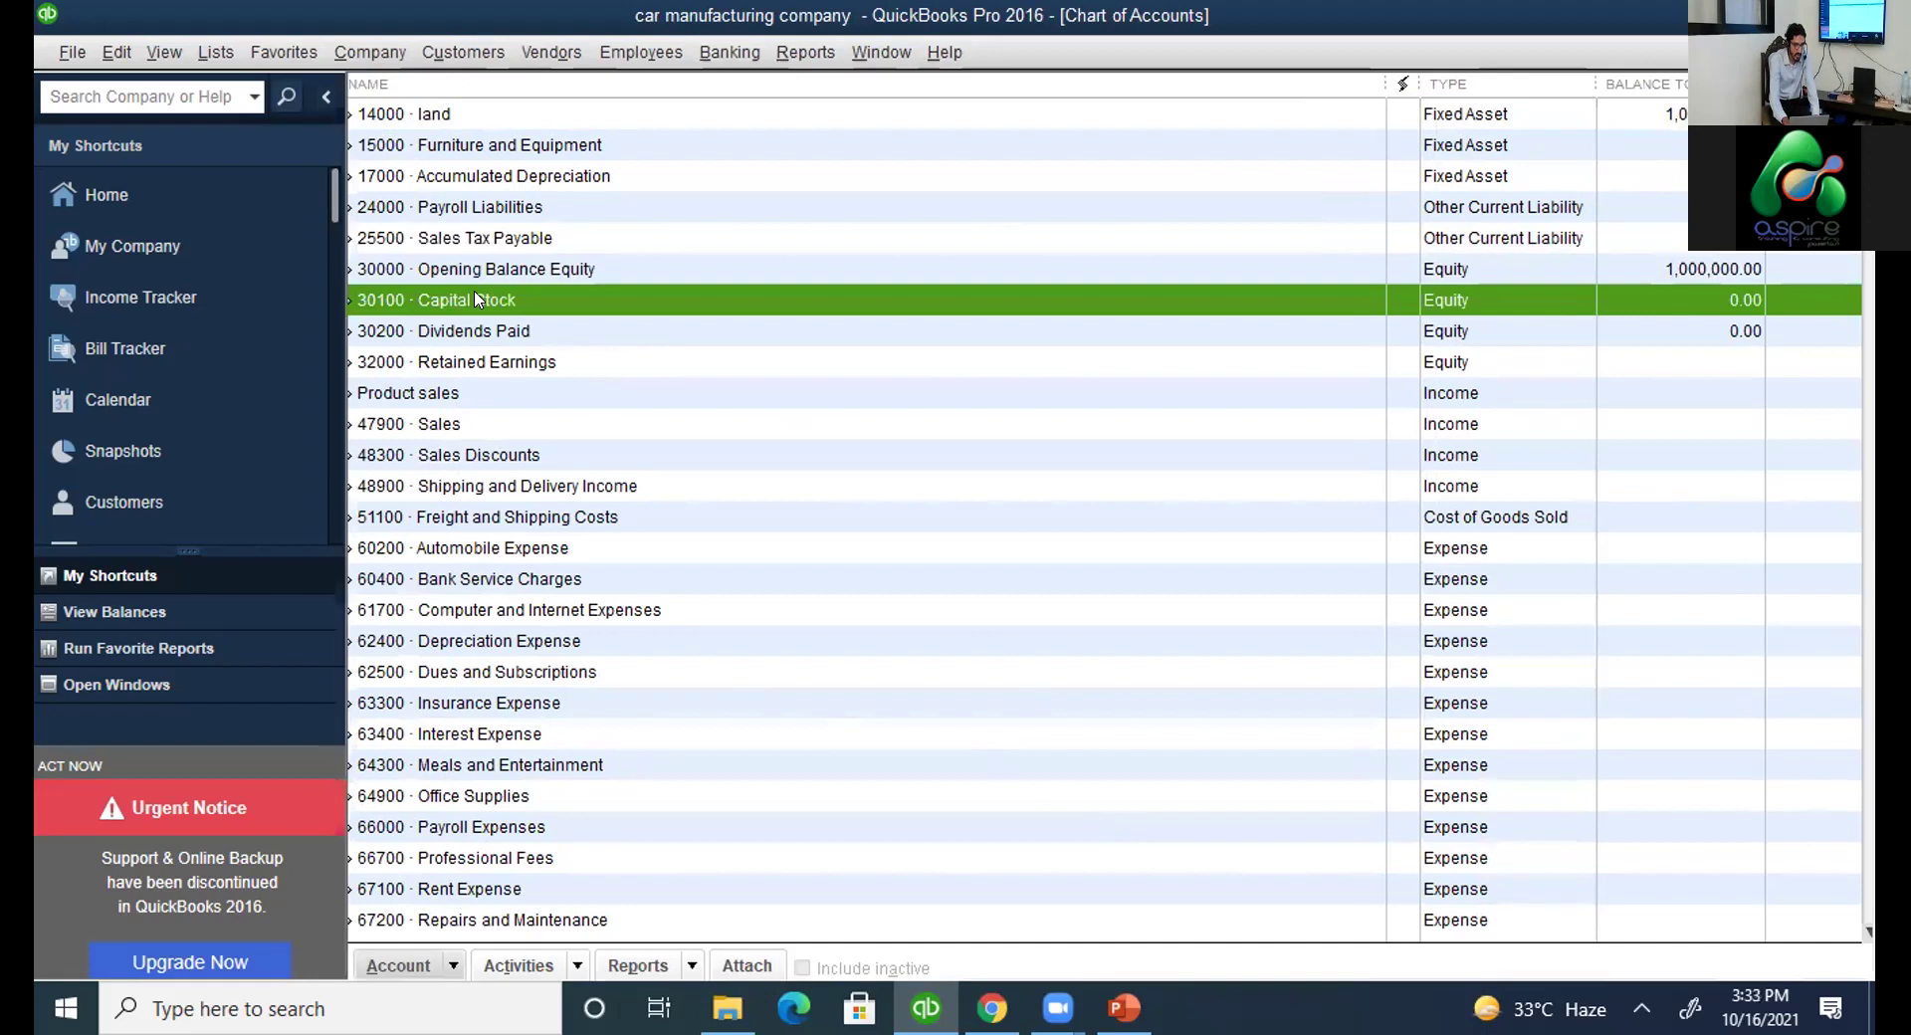
{"action": "key", "text": "Escape"}
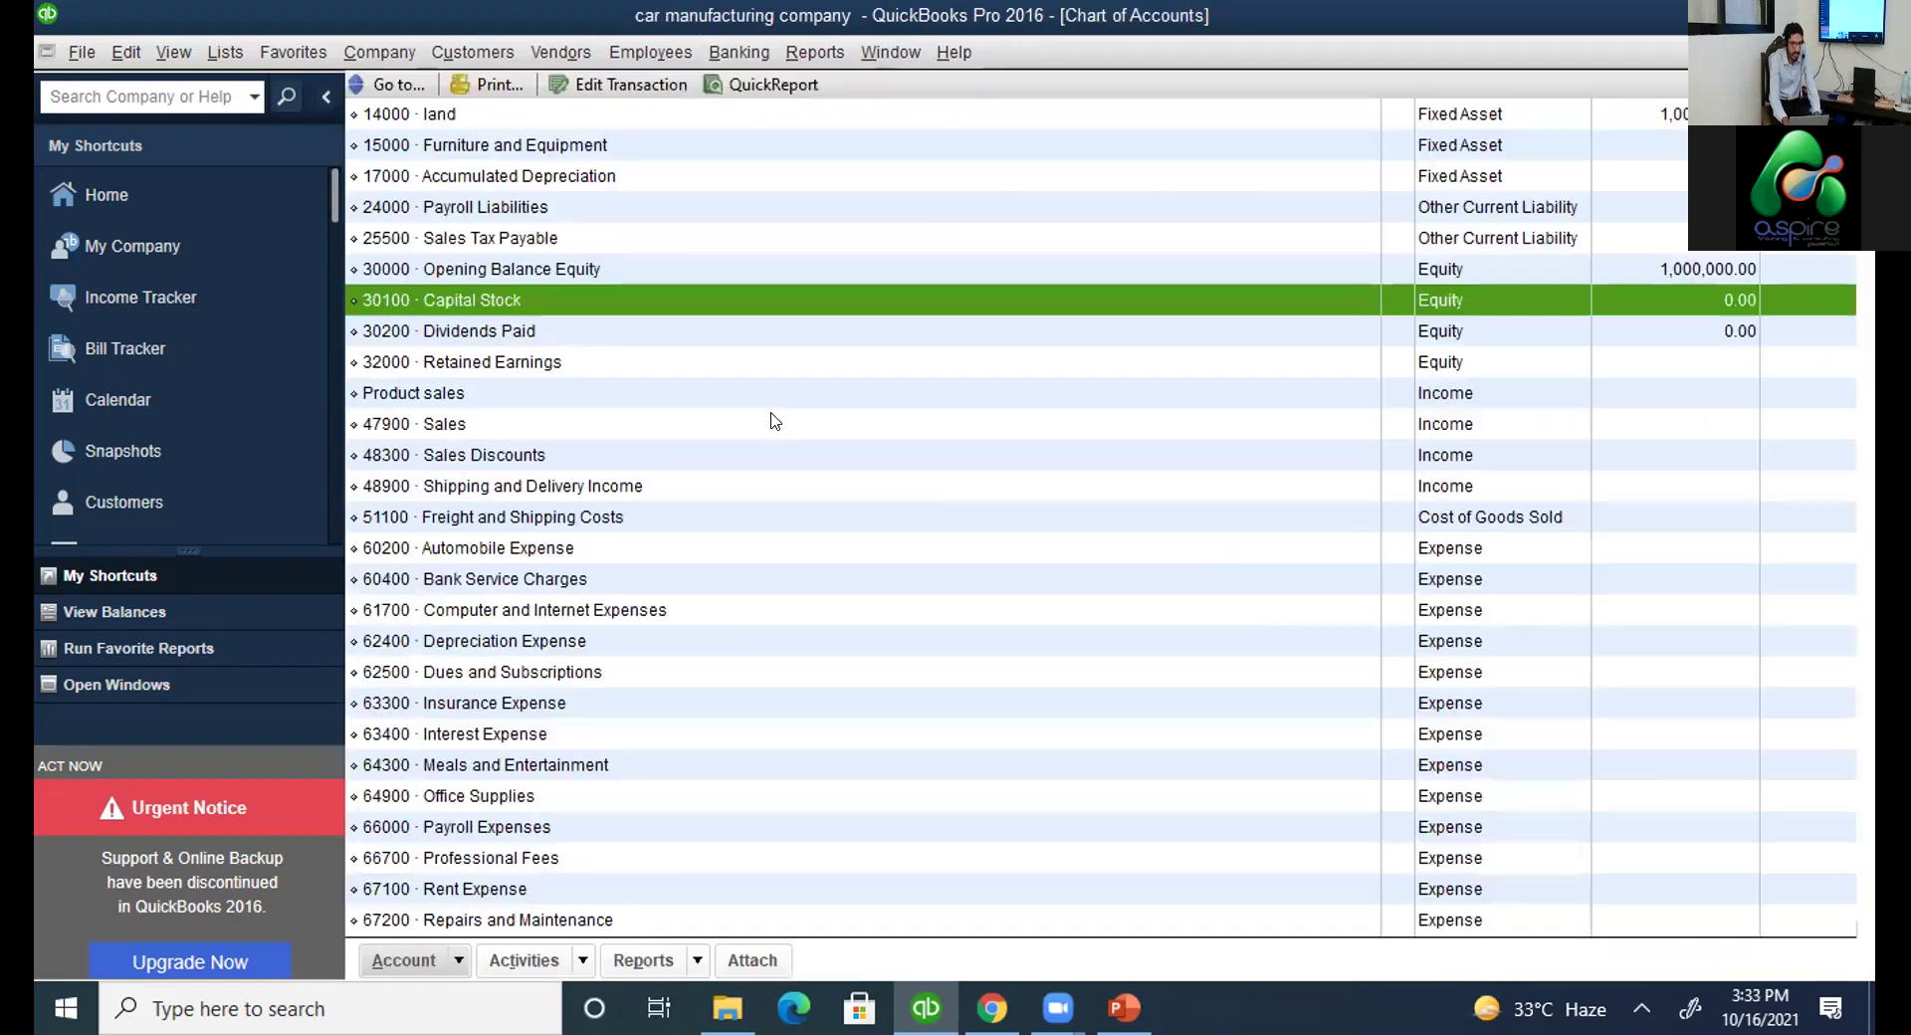
{"action": "left_click", "coordinate": [471, 237]}
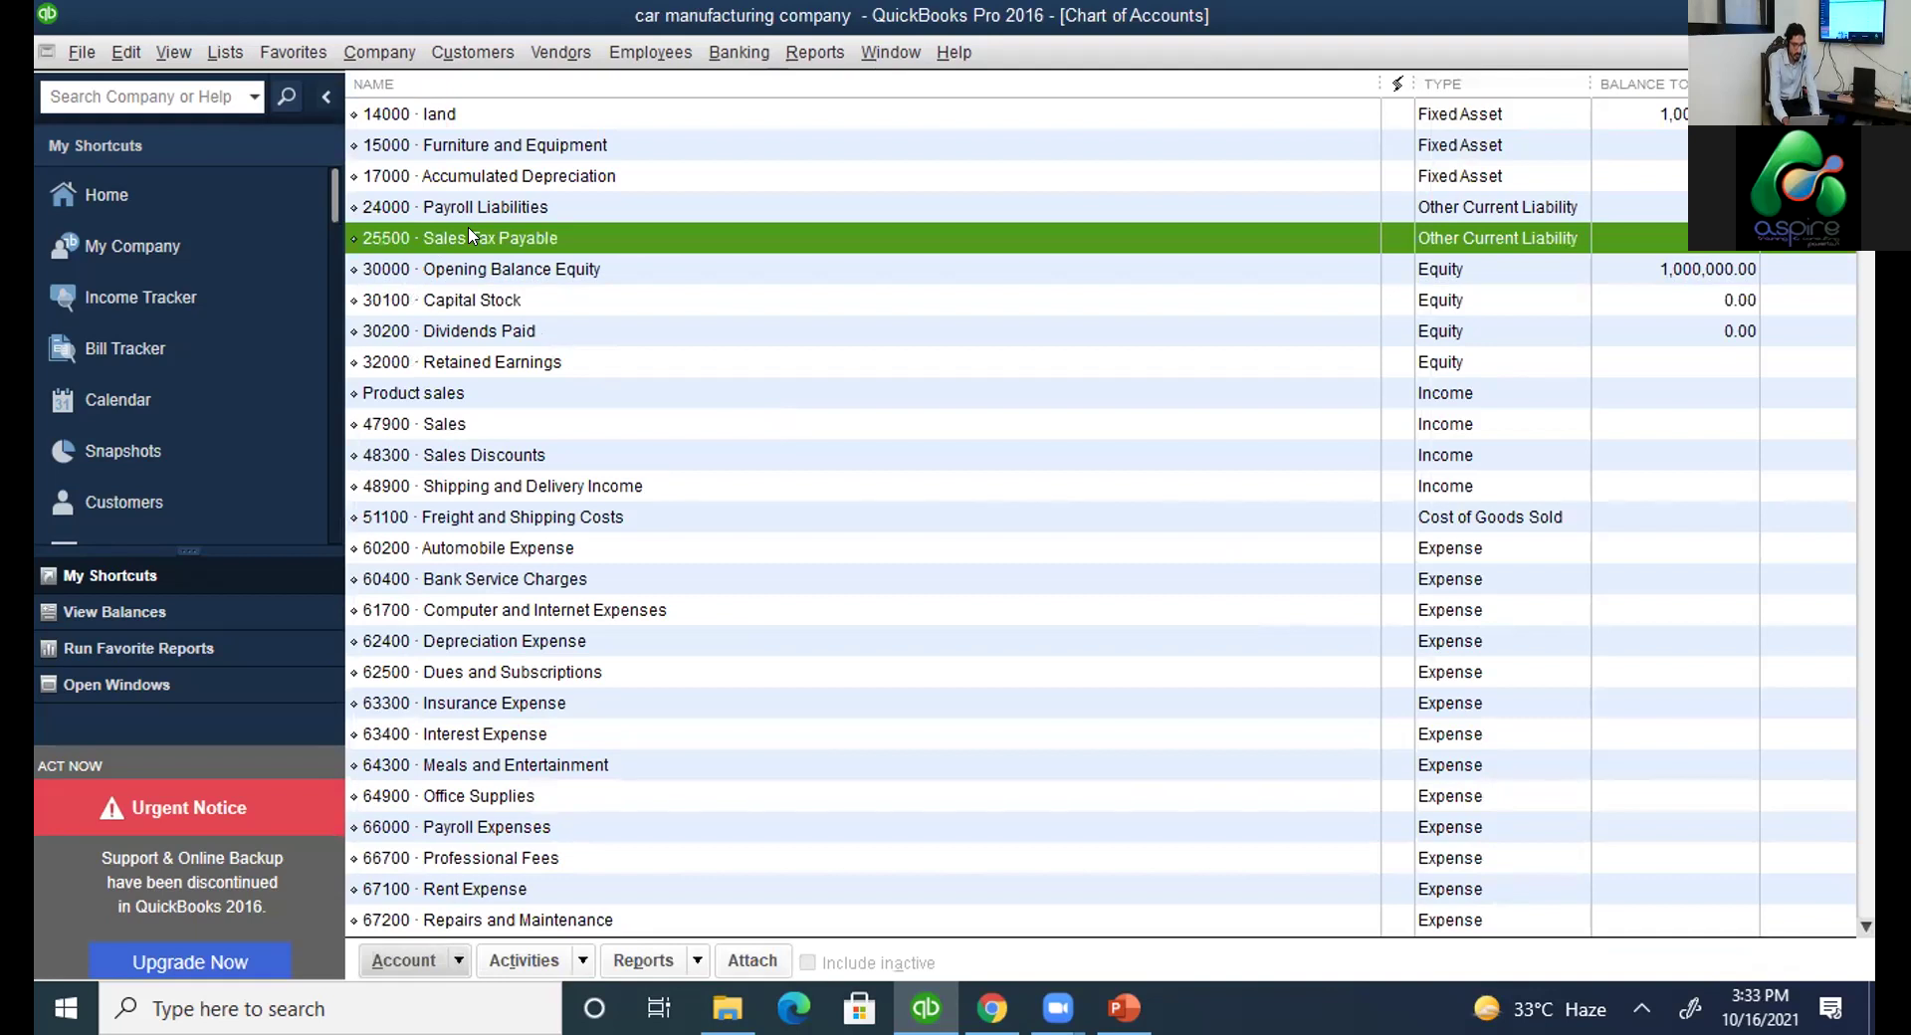
{"action": "left_click", "coordinate": [467, 791]}
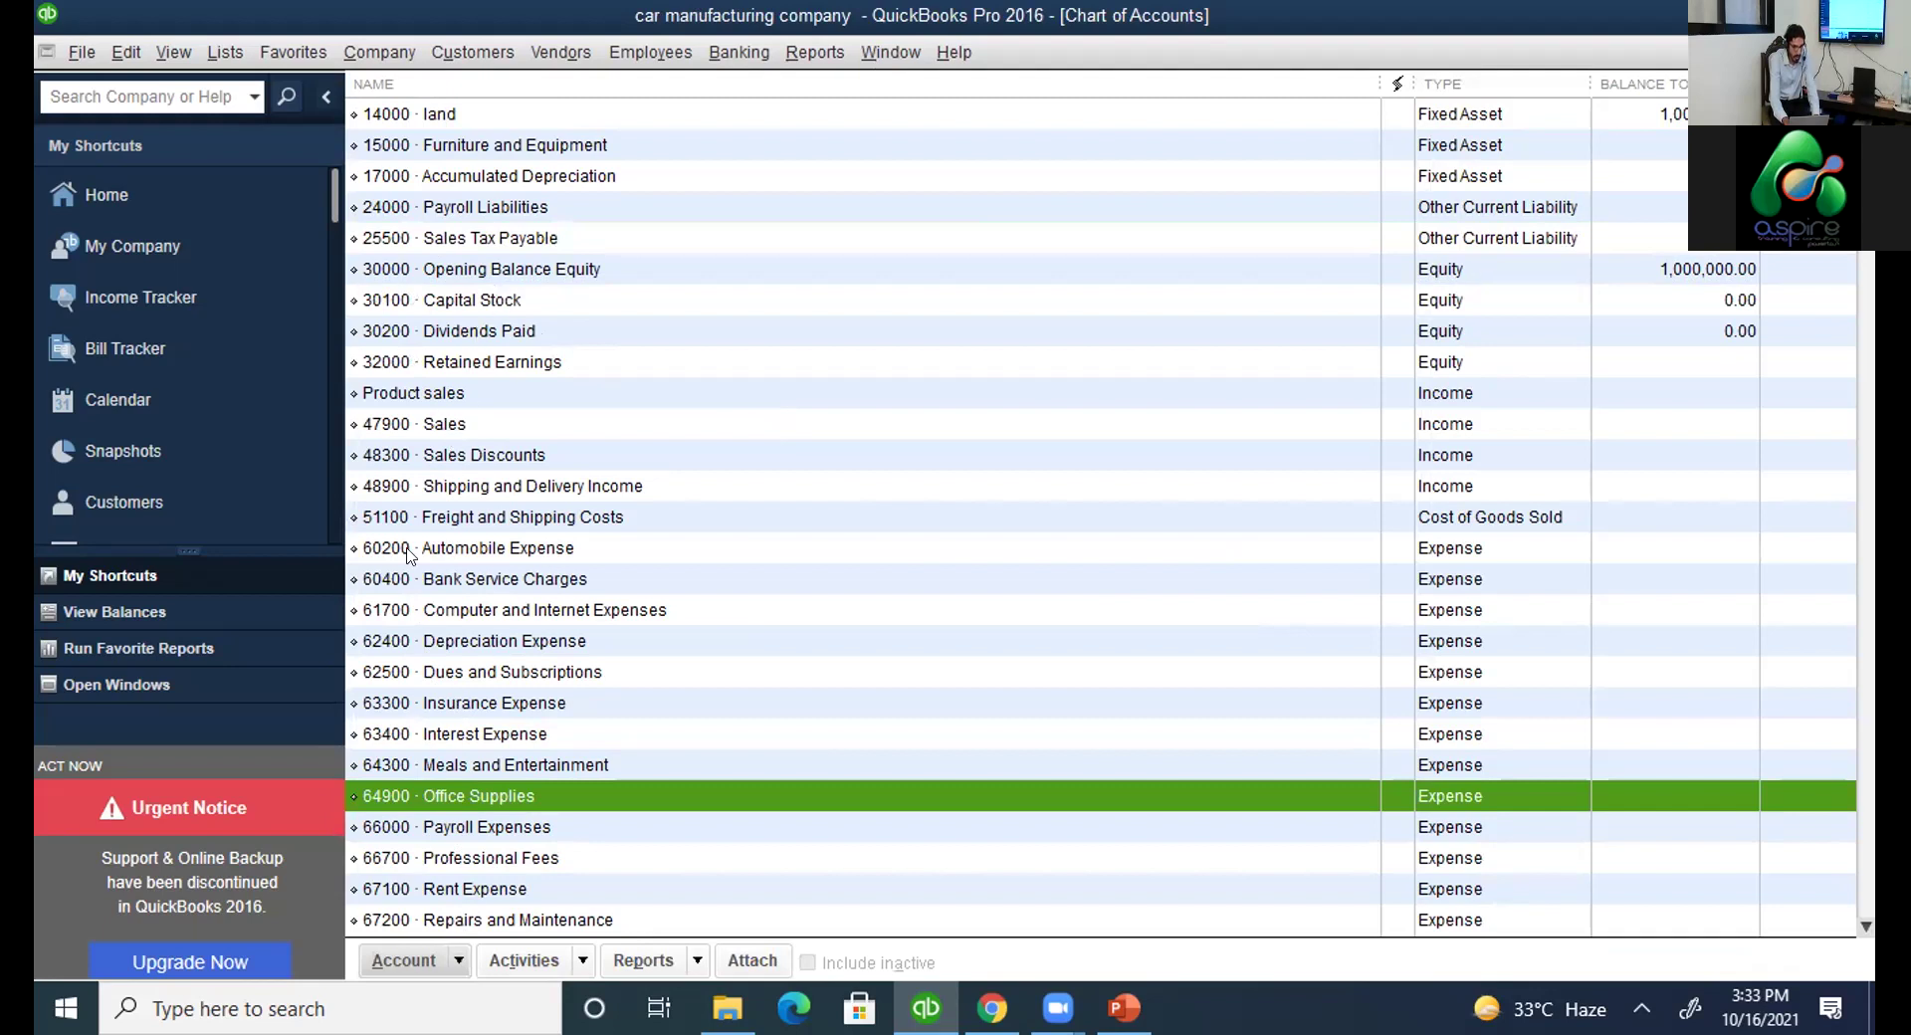
{"action": "left_click", "coordinate": [468, 519]}
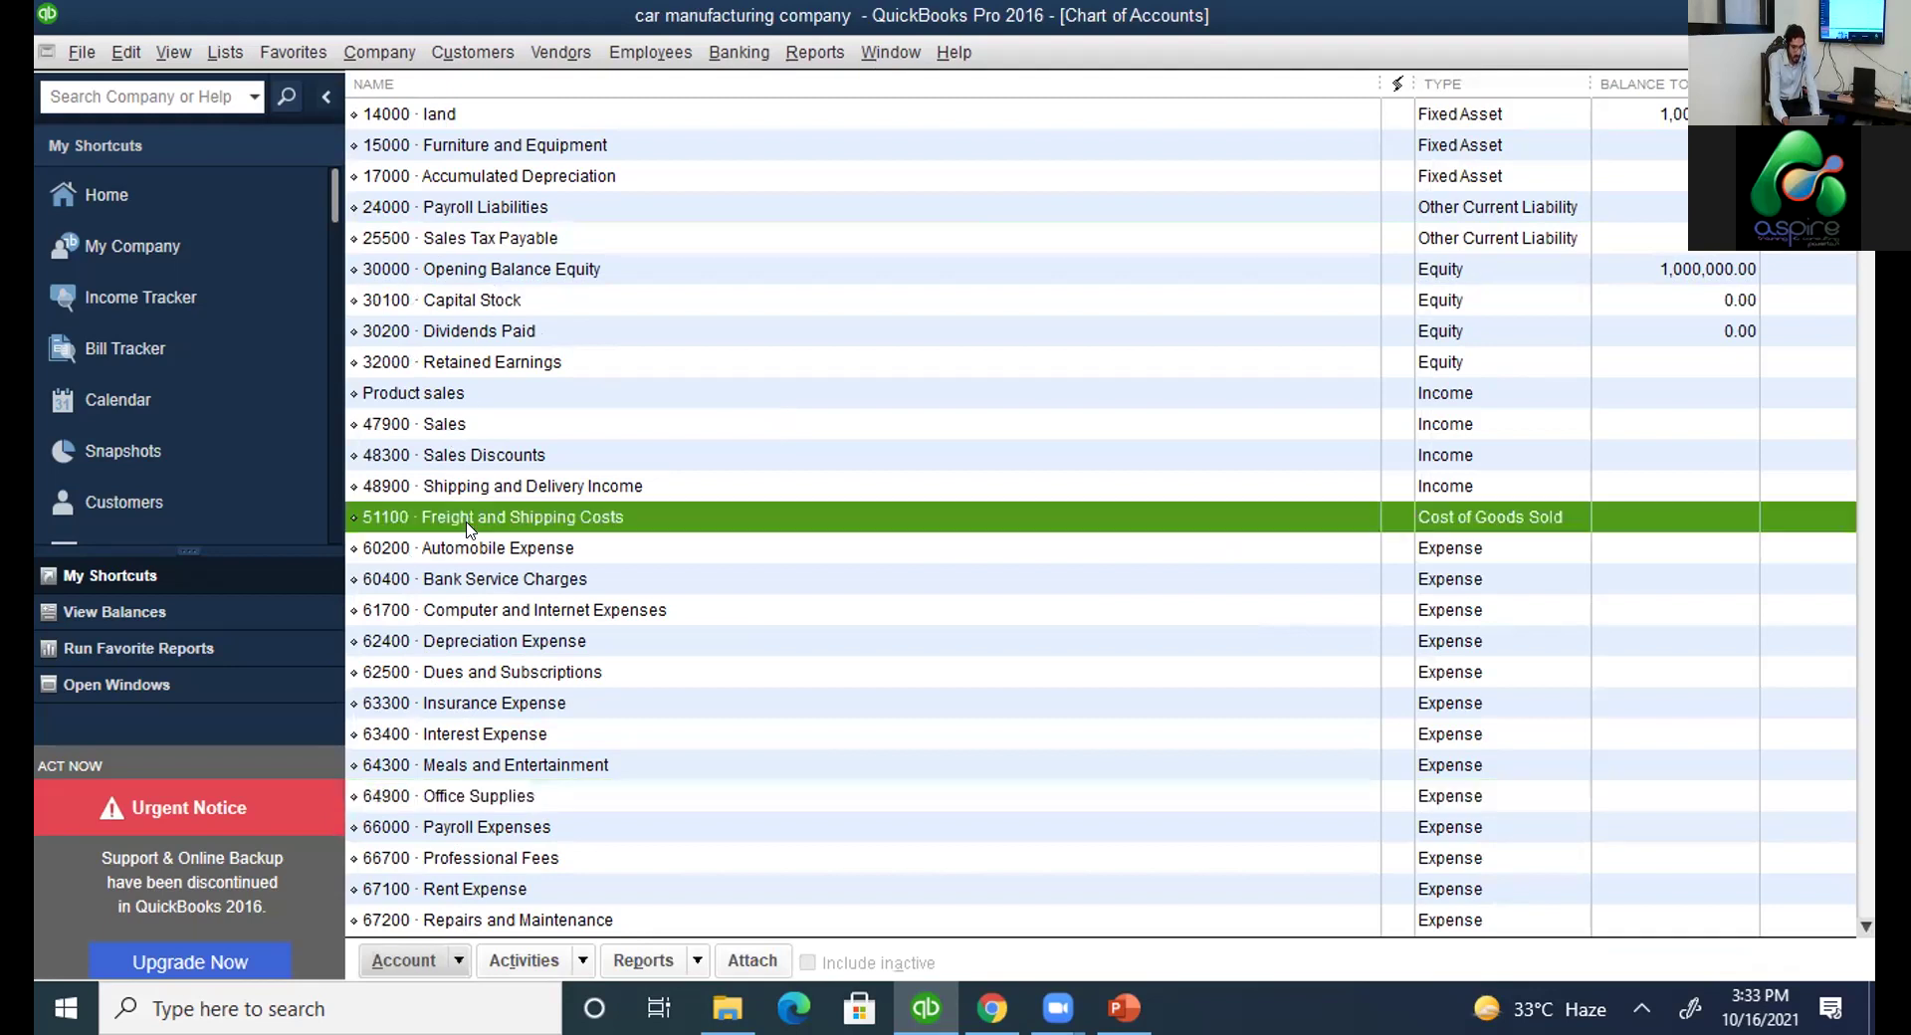
Mark the 14000 land fixed asset account as inactive in the Chart of Accounts.
{"action": "left_click", "coordinate": [459, 961]}
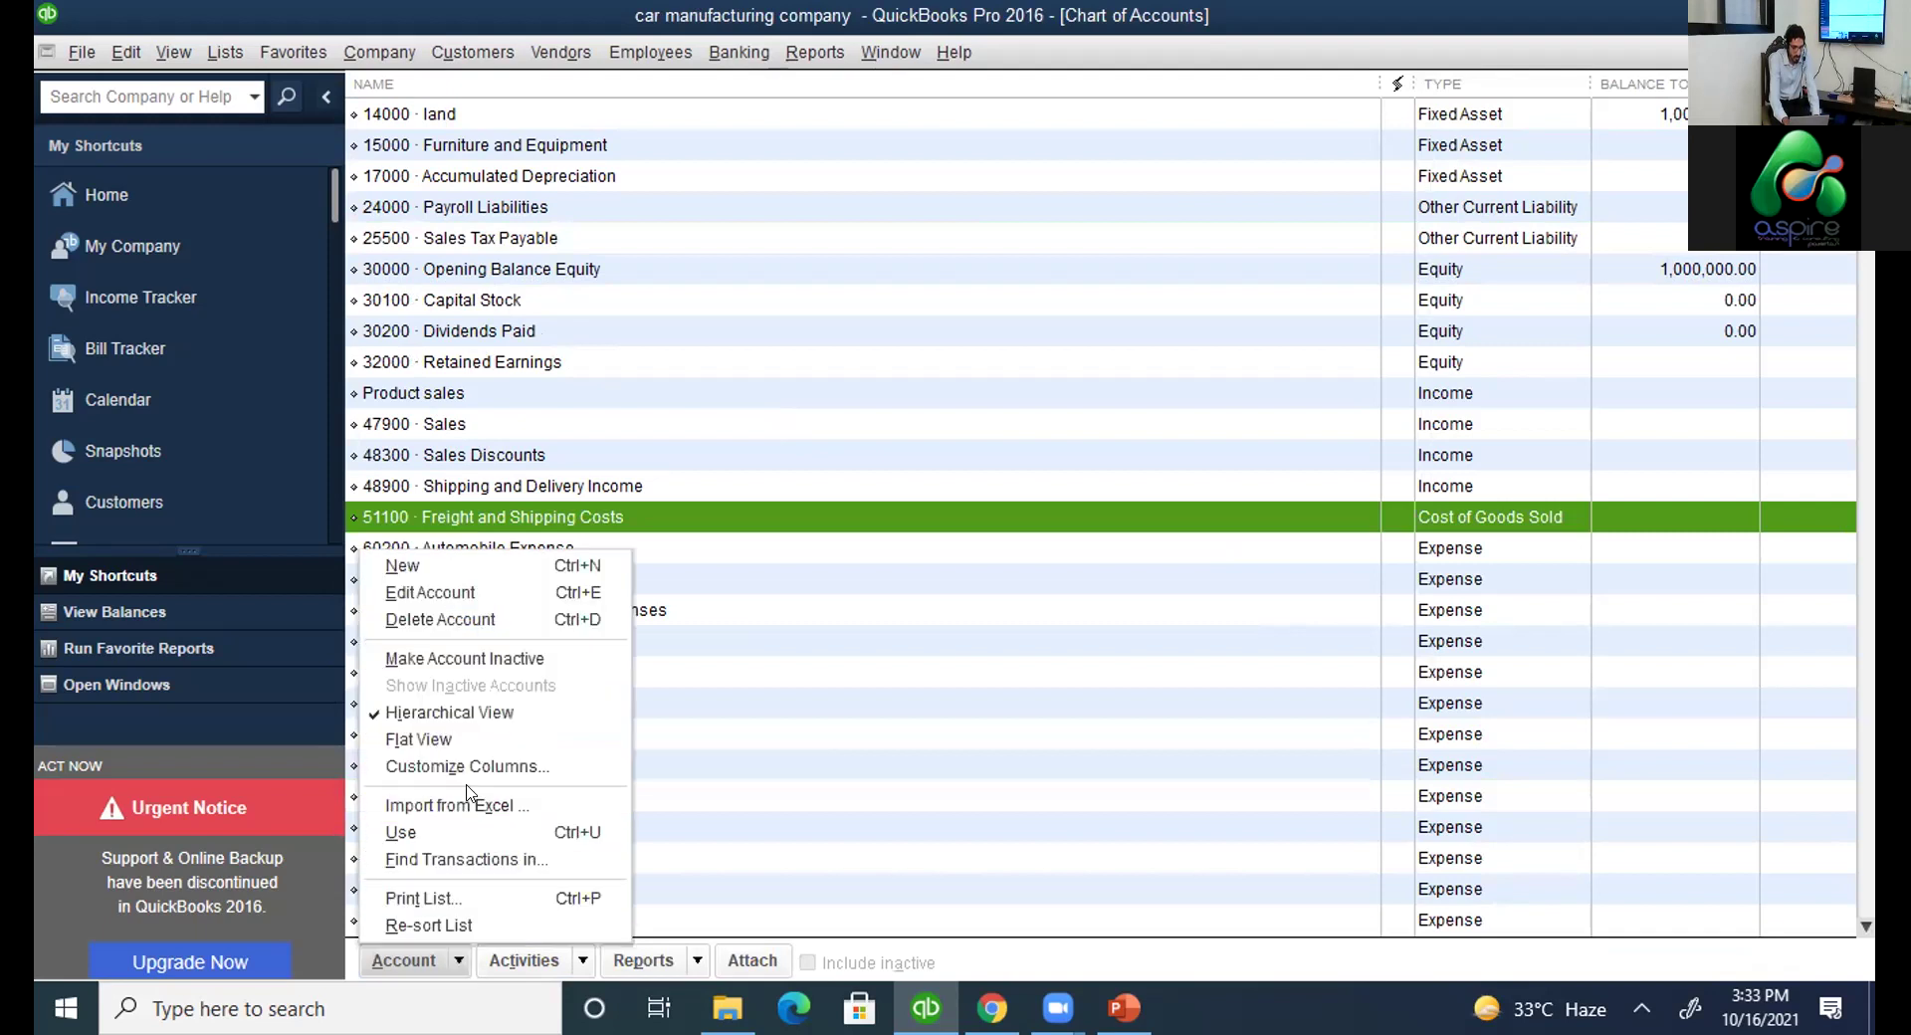
{"action": "left_click", "coordinate": [466, 522]}
{"action": "right_click", "coordinate": [465, 521]}
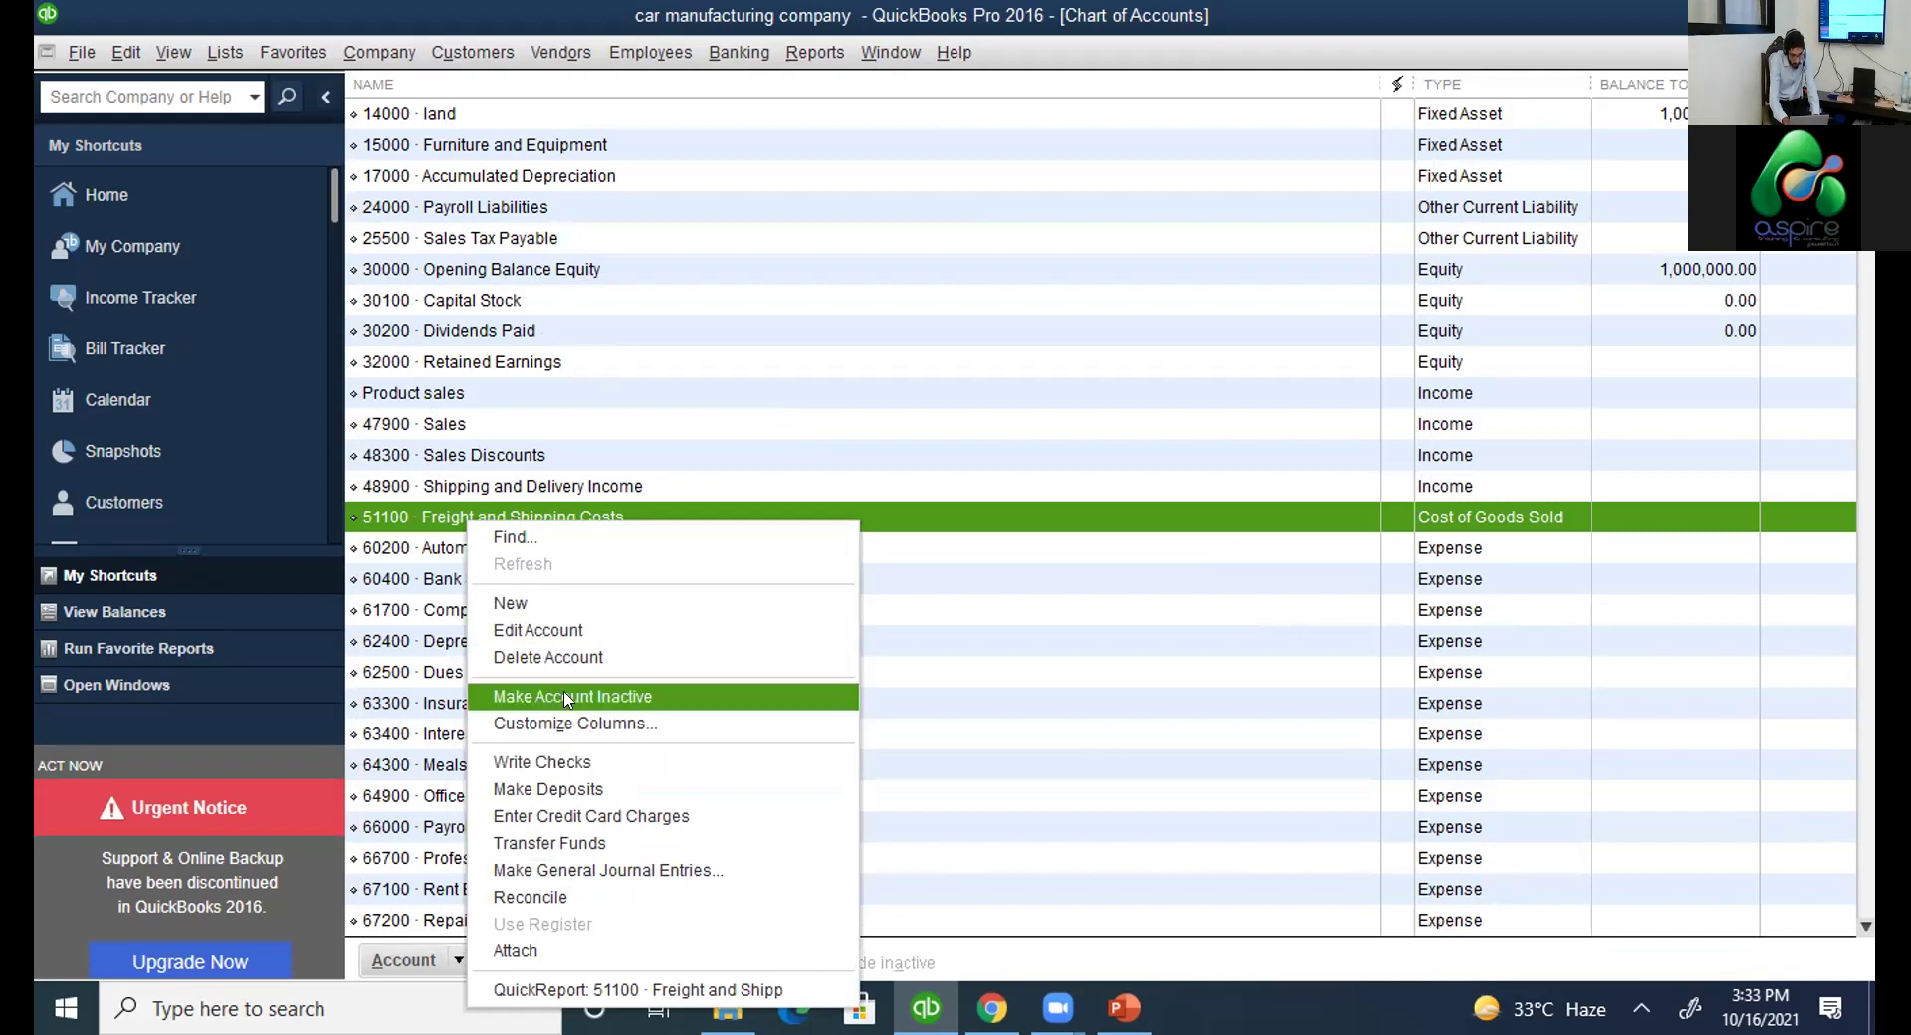
{"action": "left_click", "coordinate": [446, 118]}
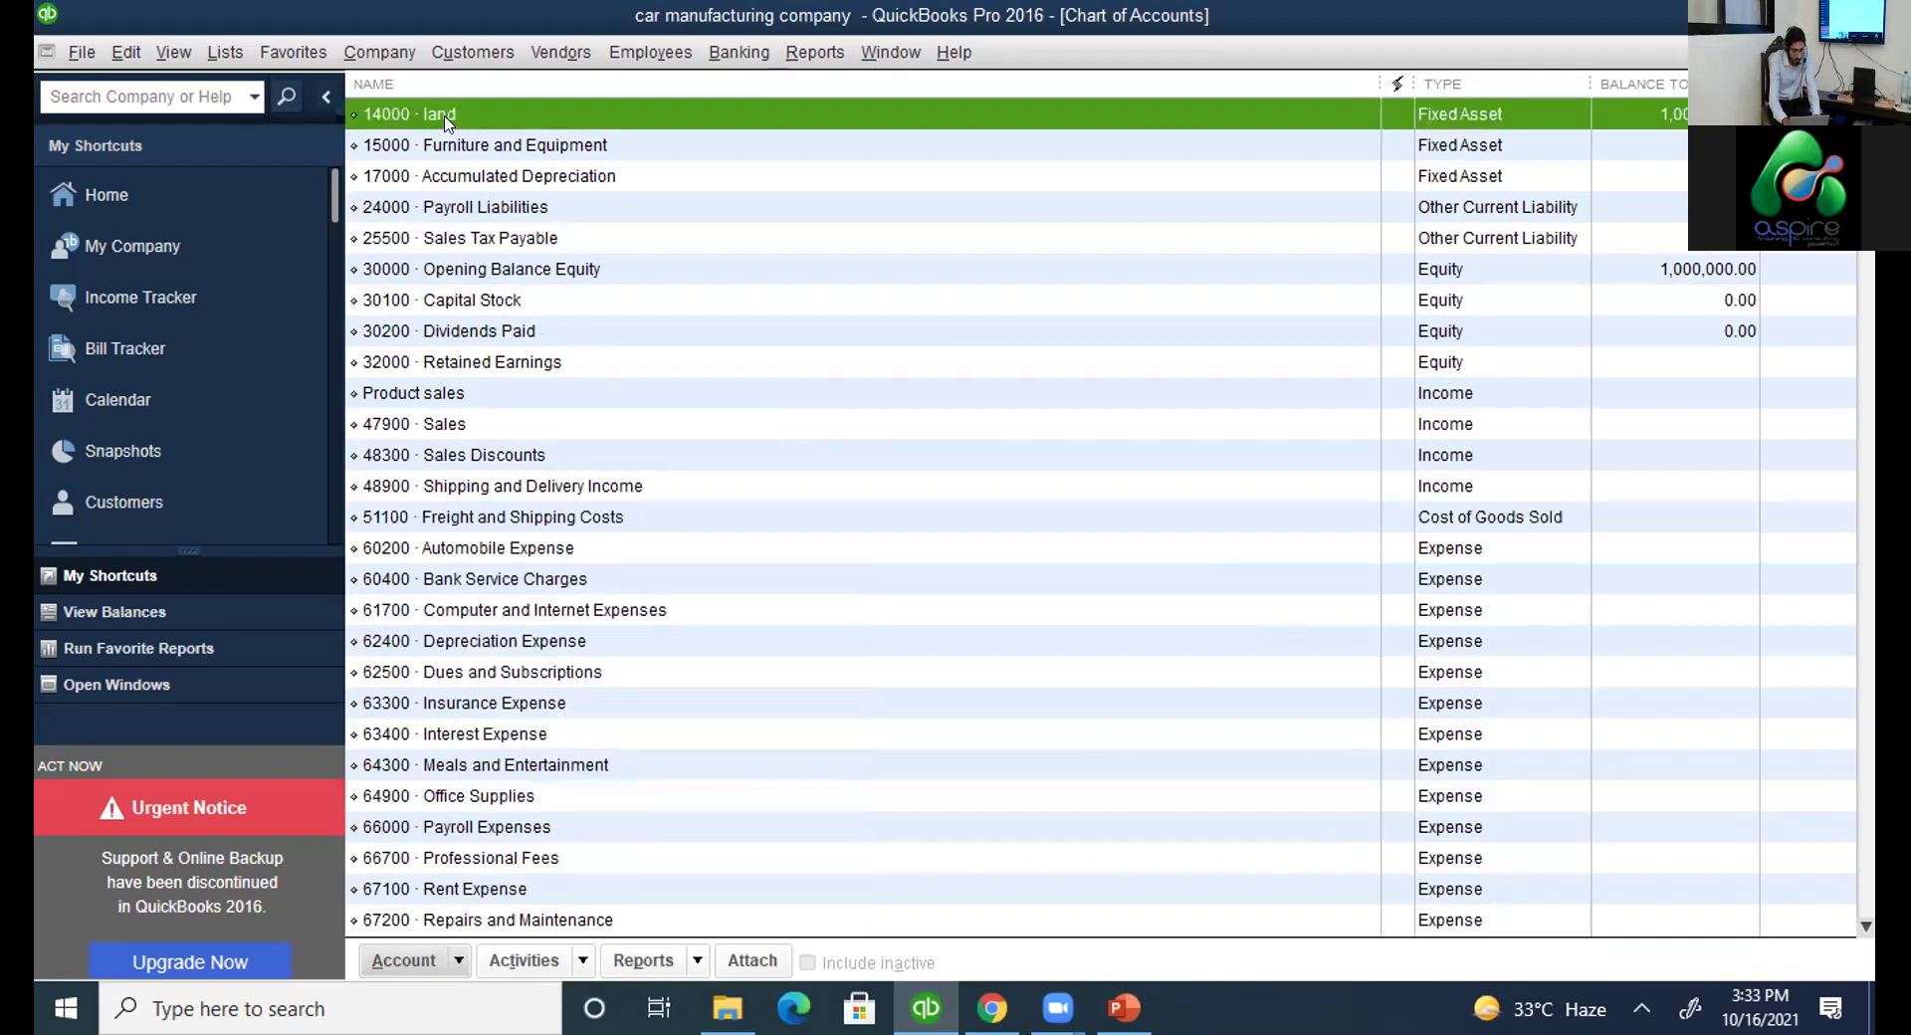
{"action": "right_click", "coordinate": [446, 119]}
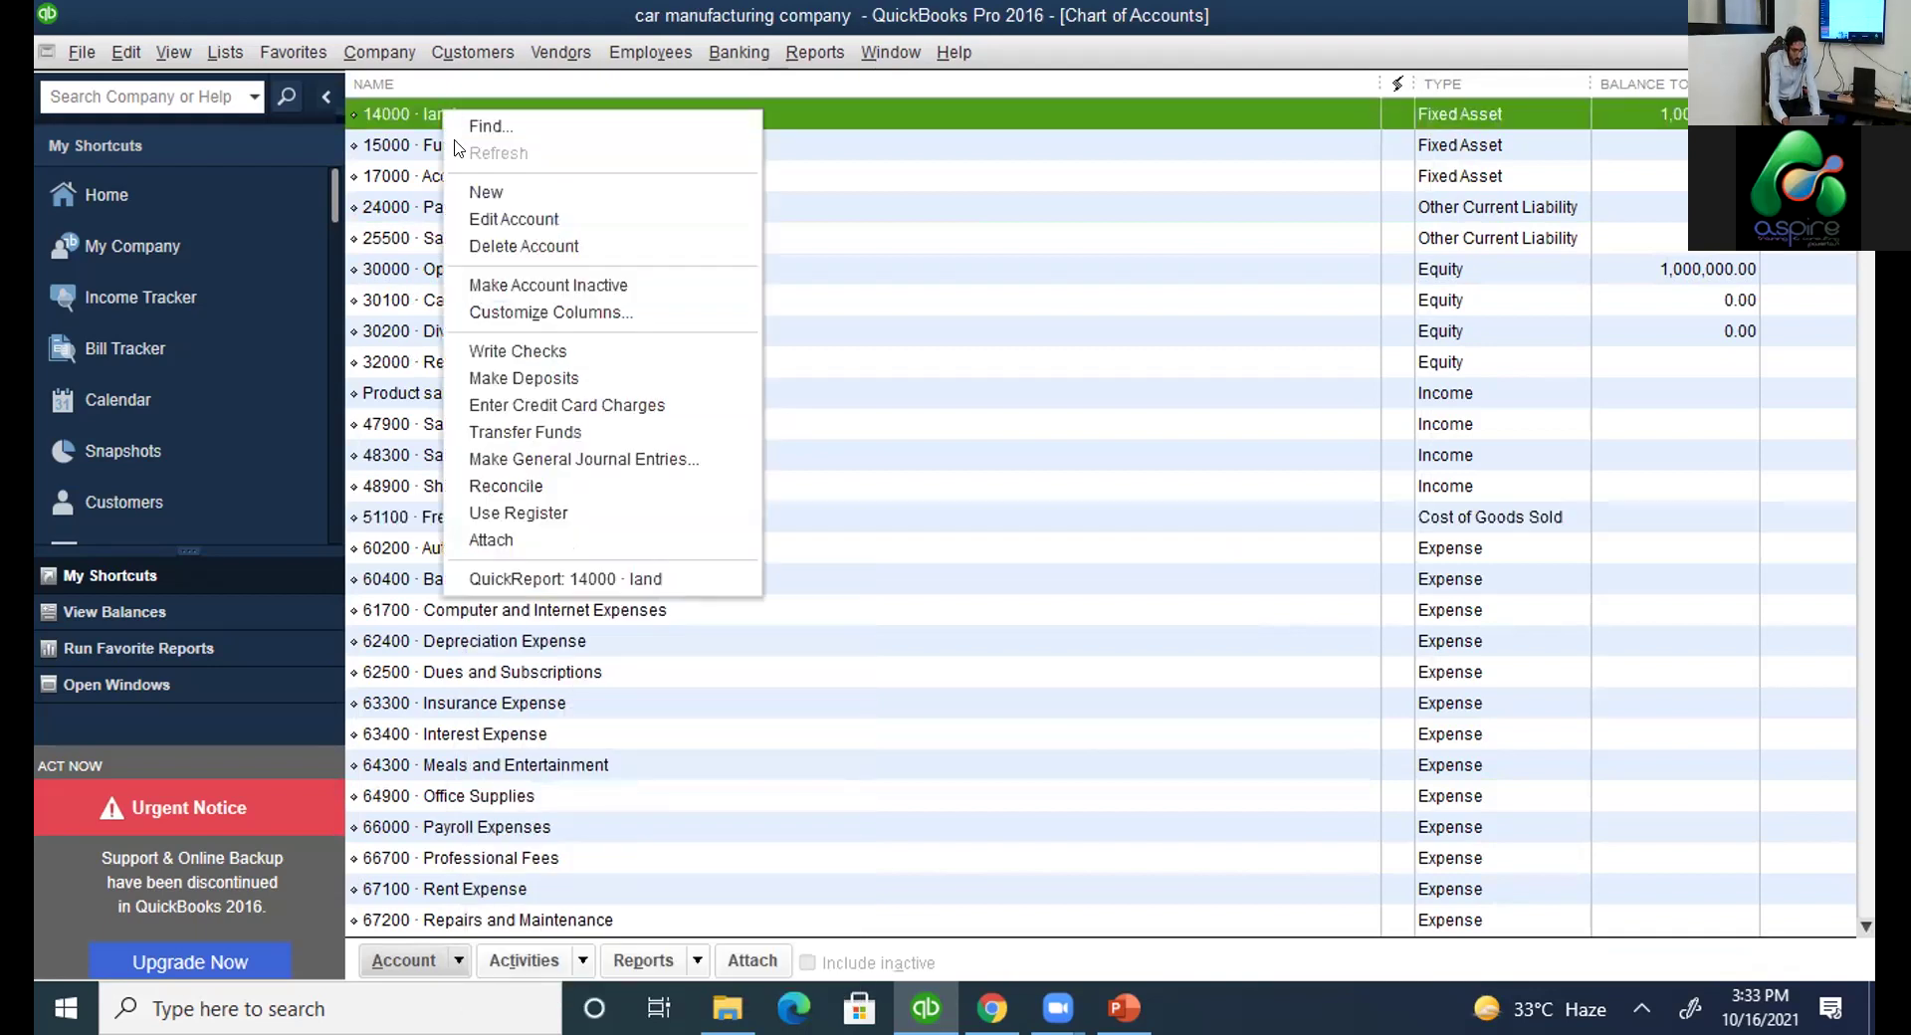
{"action": "left_click", "coordinate": [558, 289]}
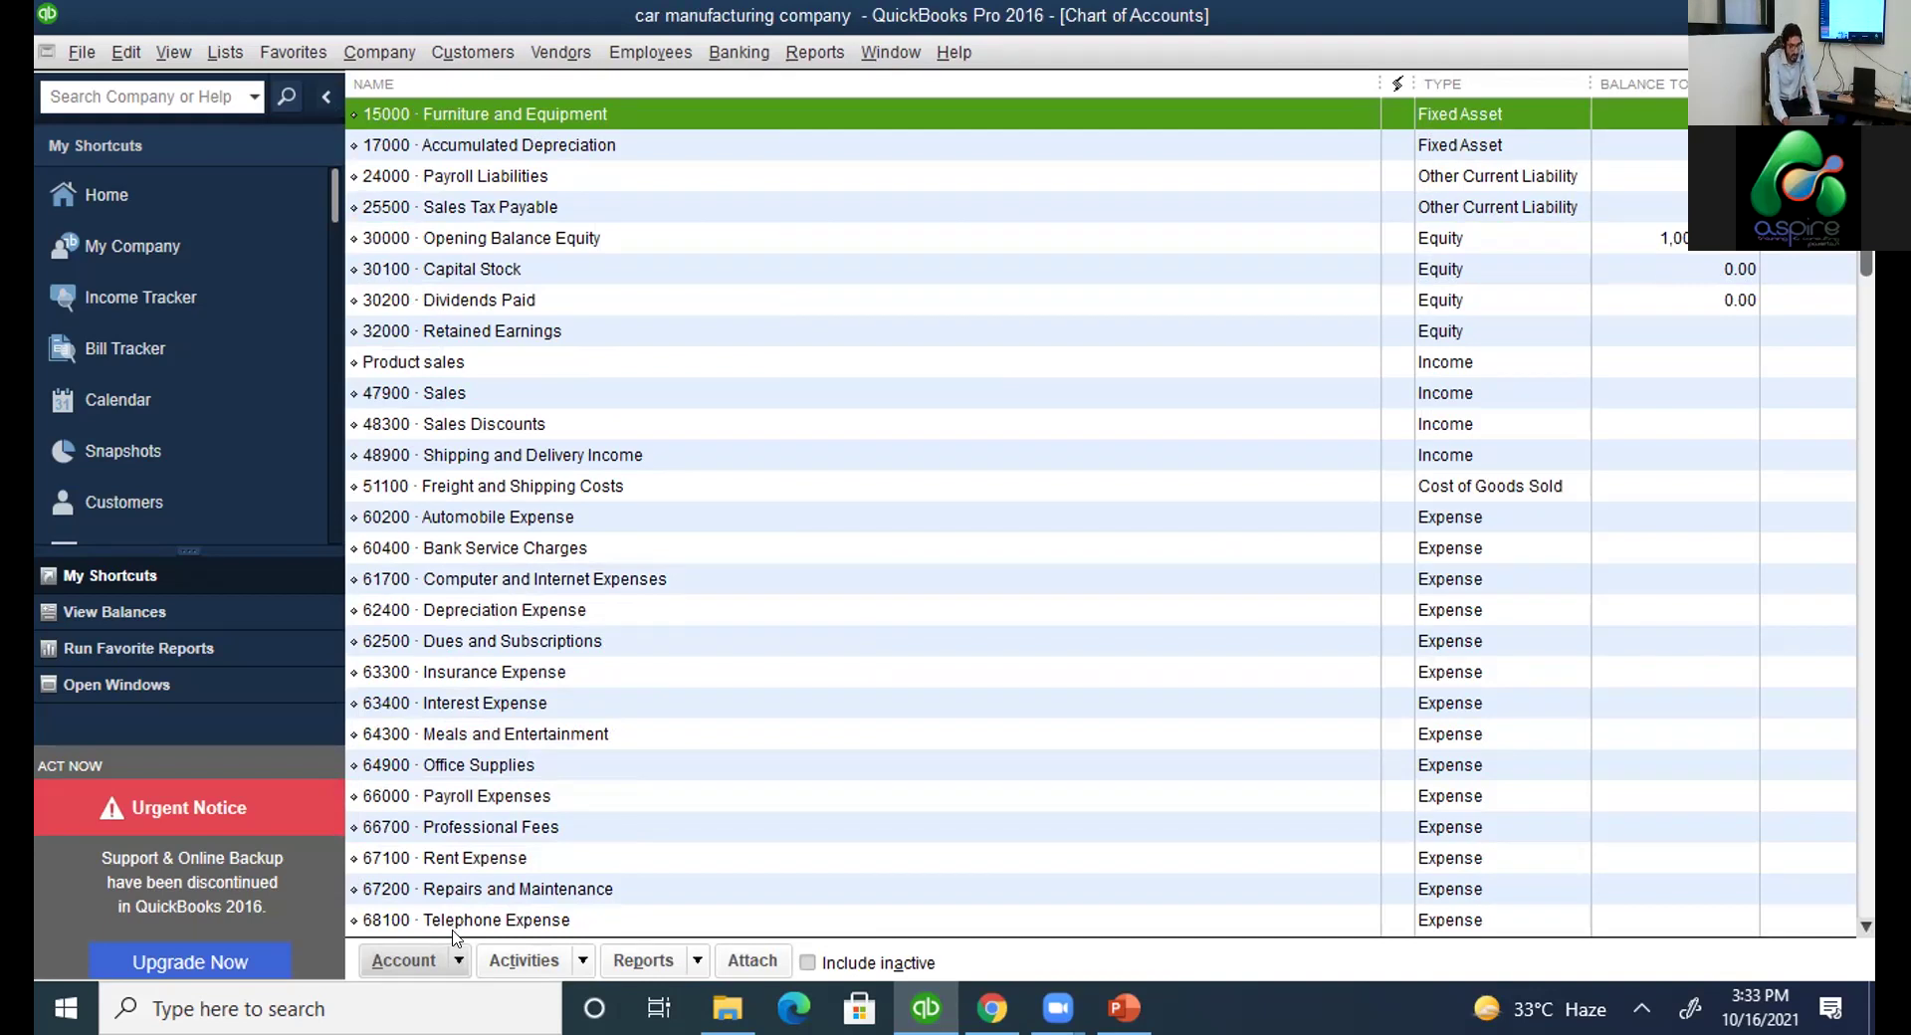
Show inactive accounts, reactivate 14000 land, and check Opening Balance Equity's 1,000,000.00 balance.
{"action": "left_click", "coordinate": [460, 966]}
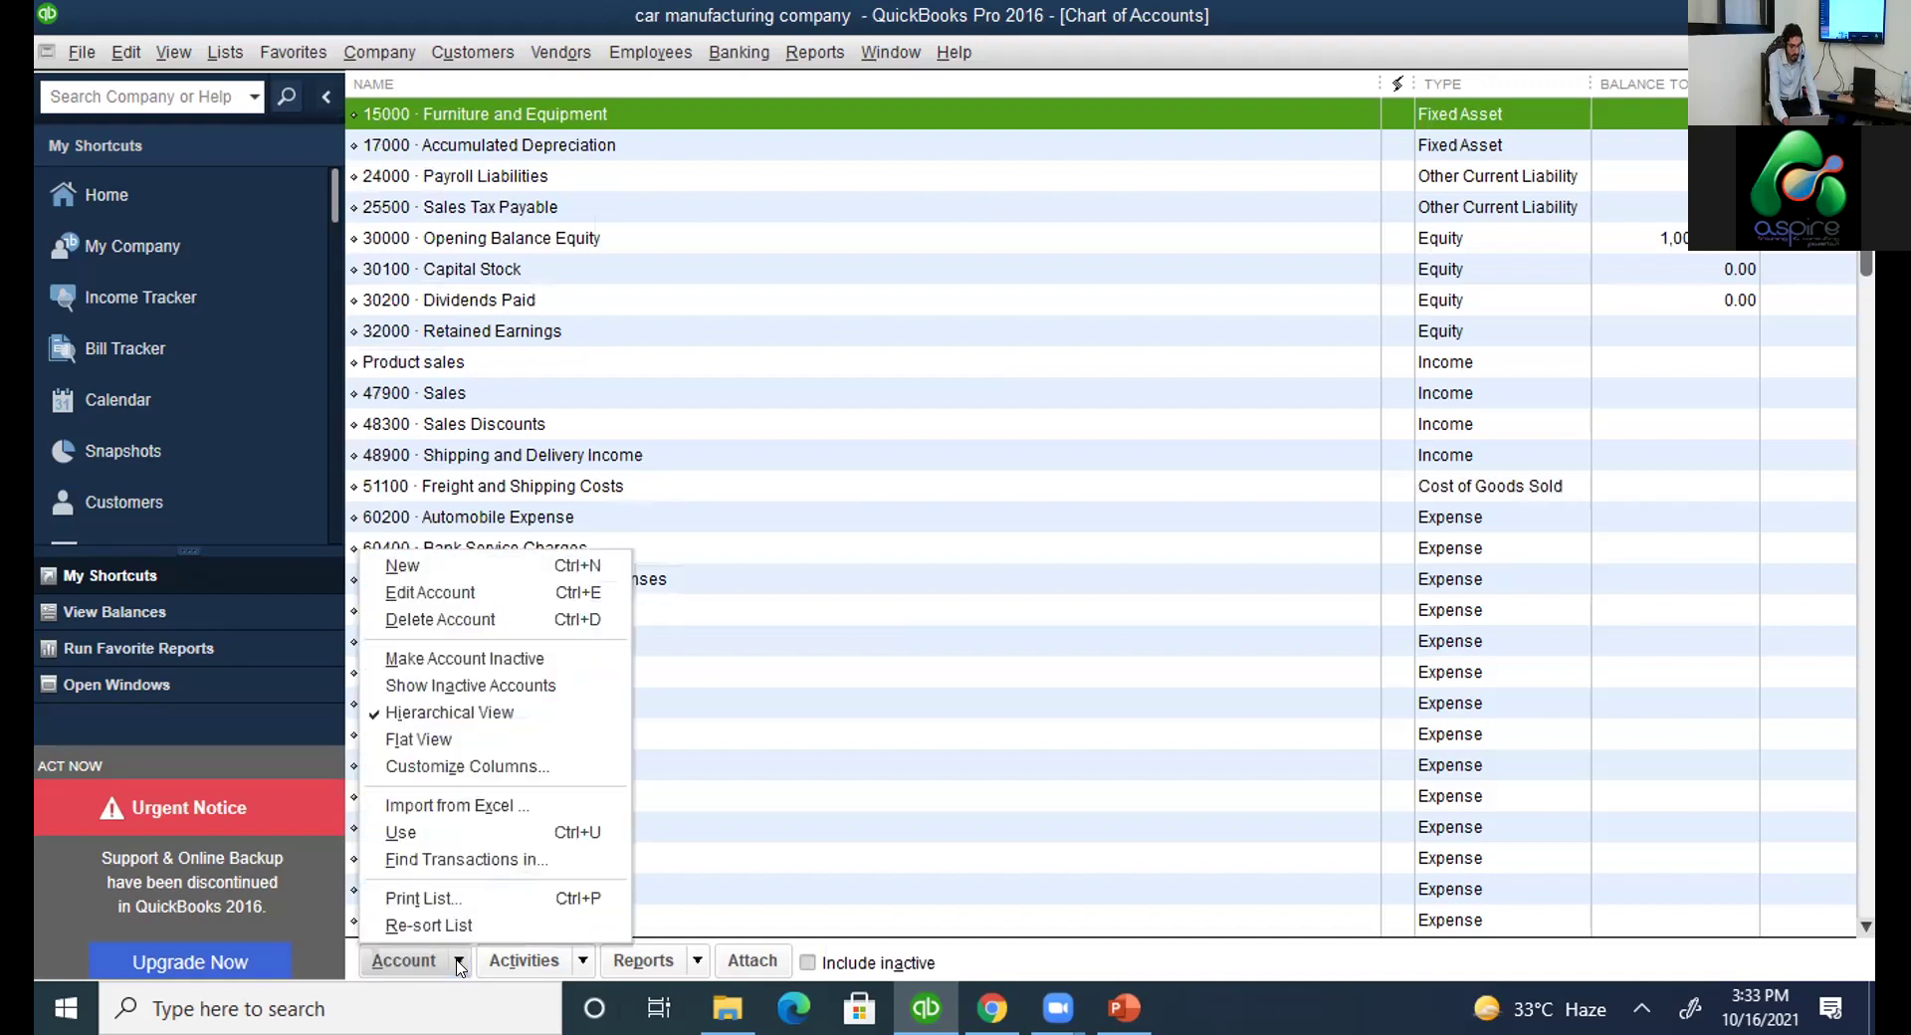
{"action": "left_click", "coordinate": [500, 687]}
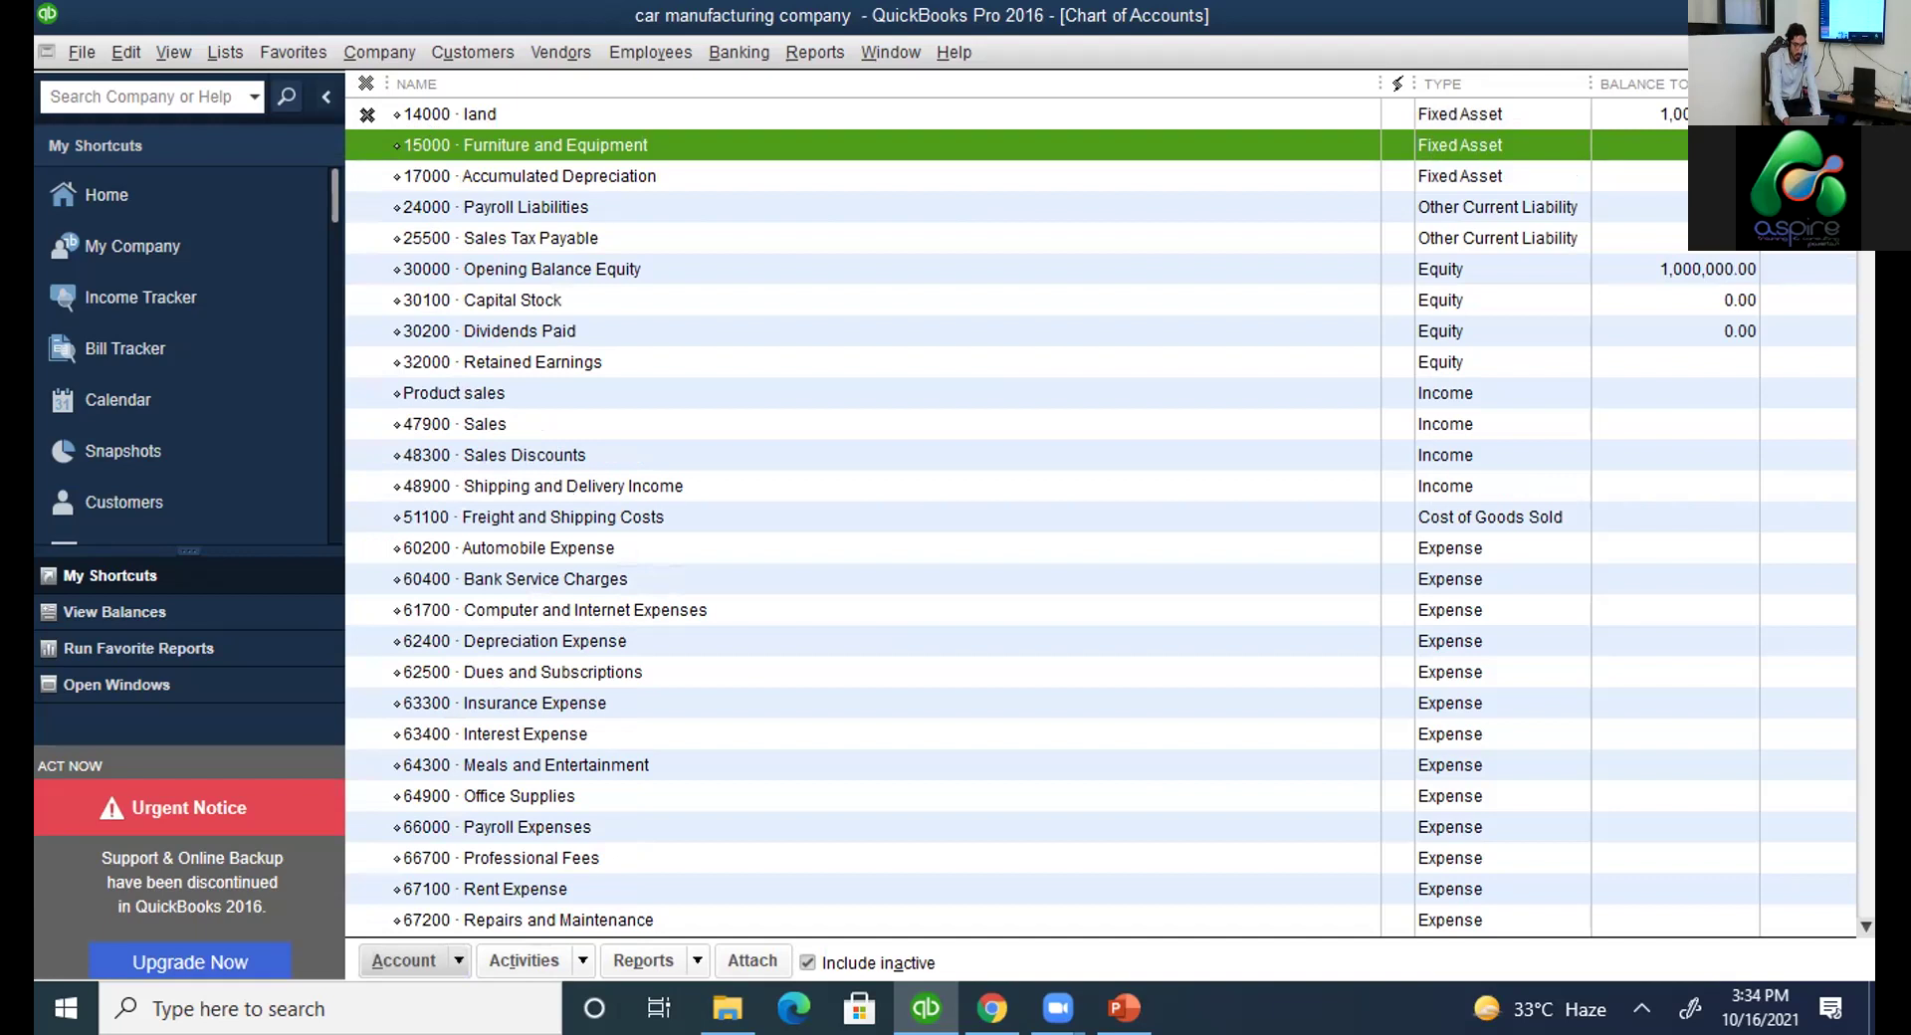
{"action": "left_click", "coordinate": [367, 113]}
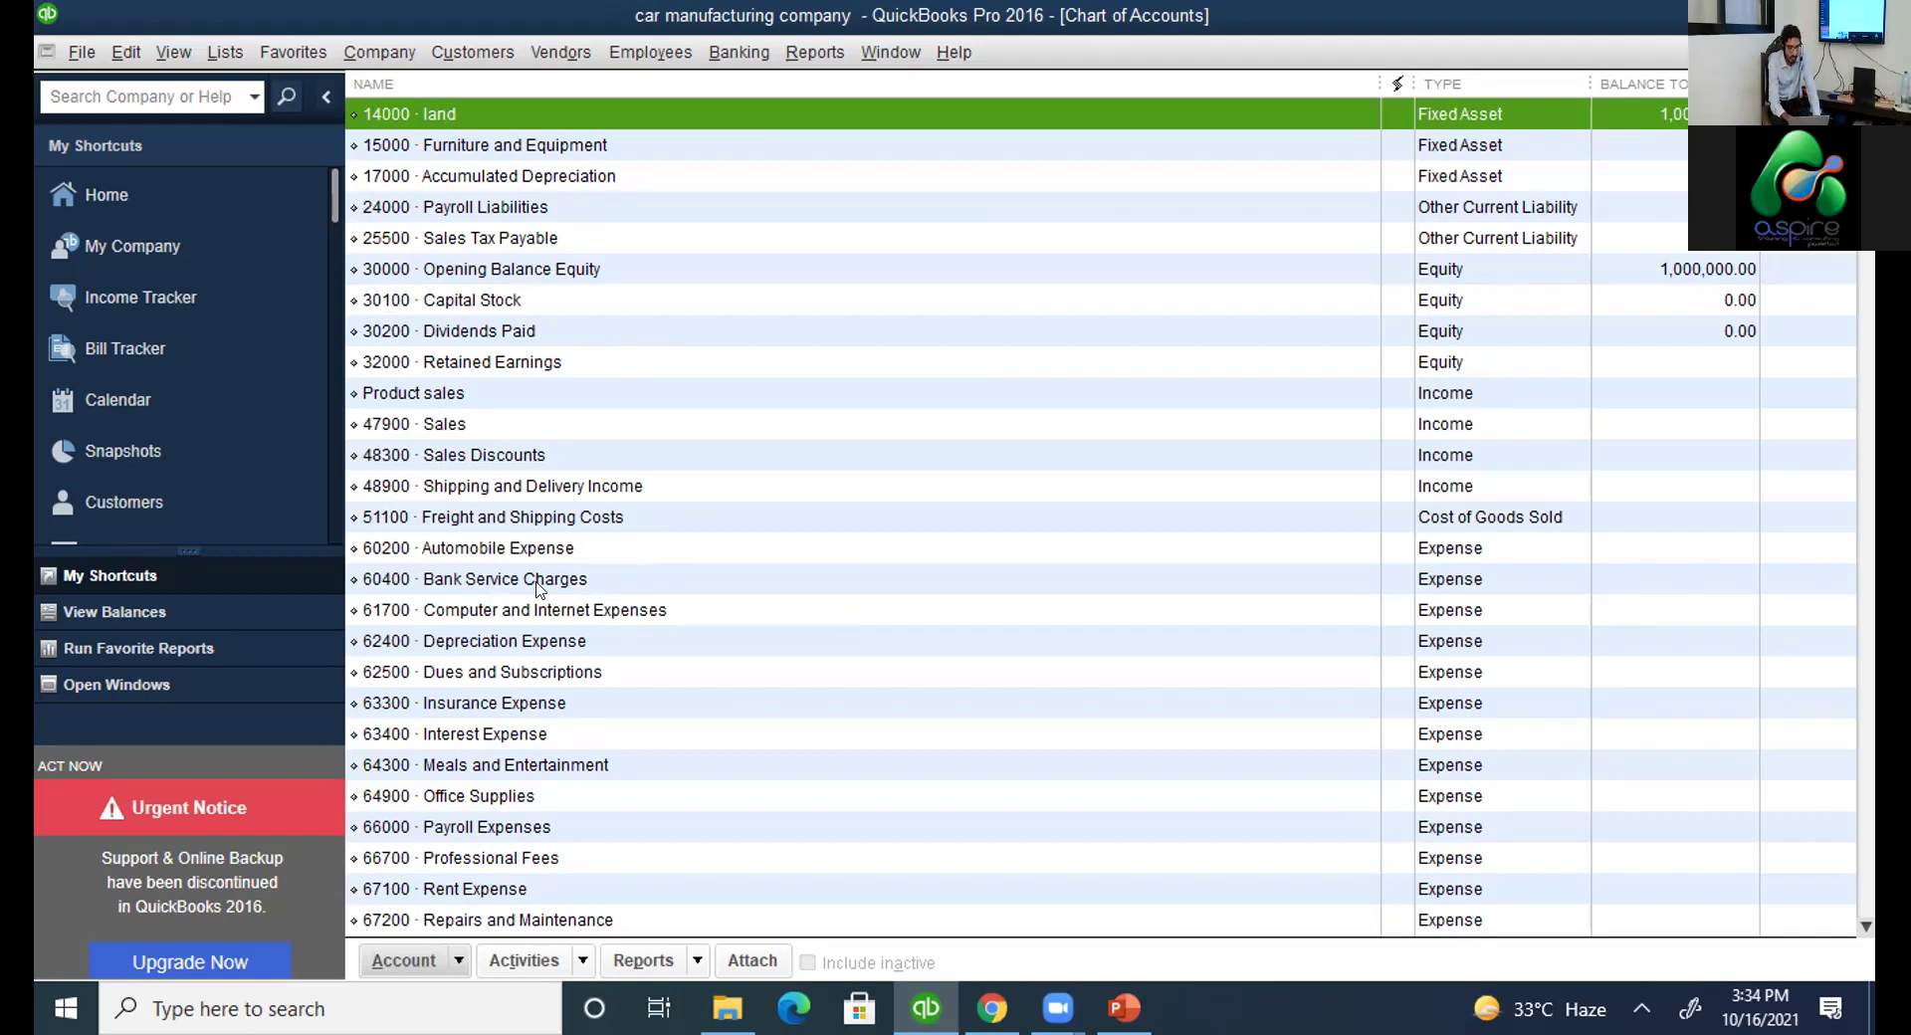
{"action": "left_click", "coordinate": [521, 270]}
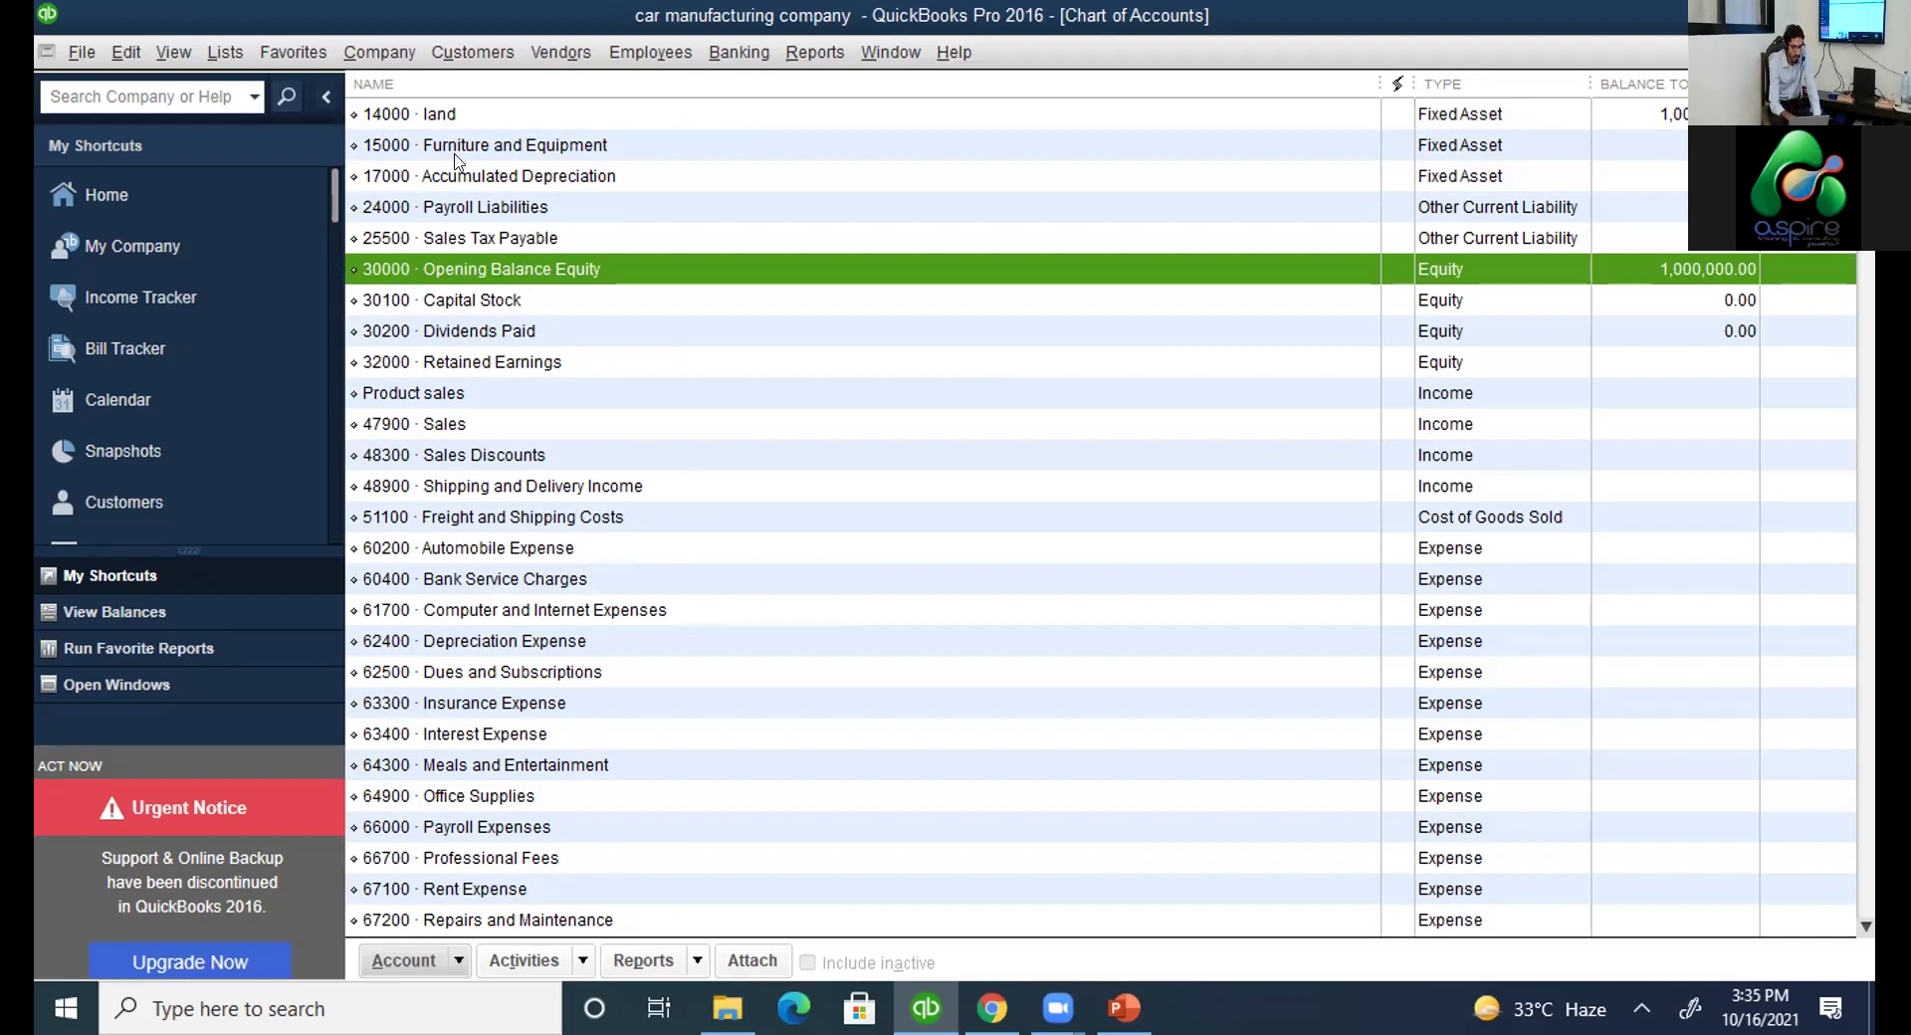
{"action": "left_click", "coordinate": [452, 116]}
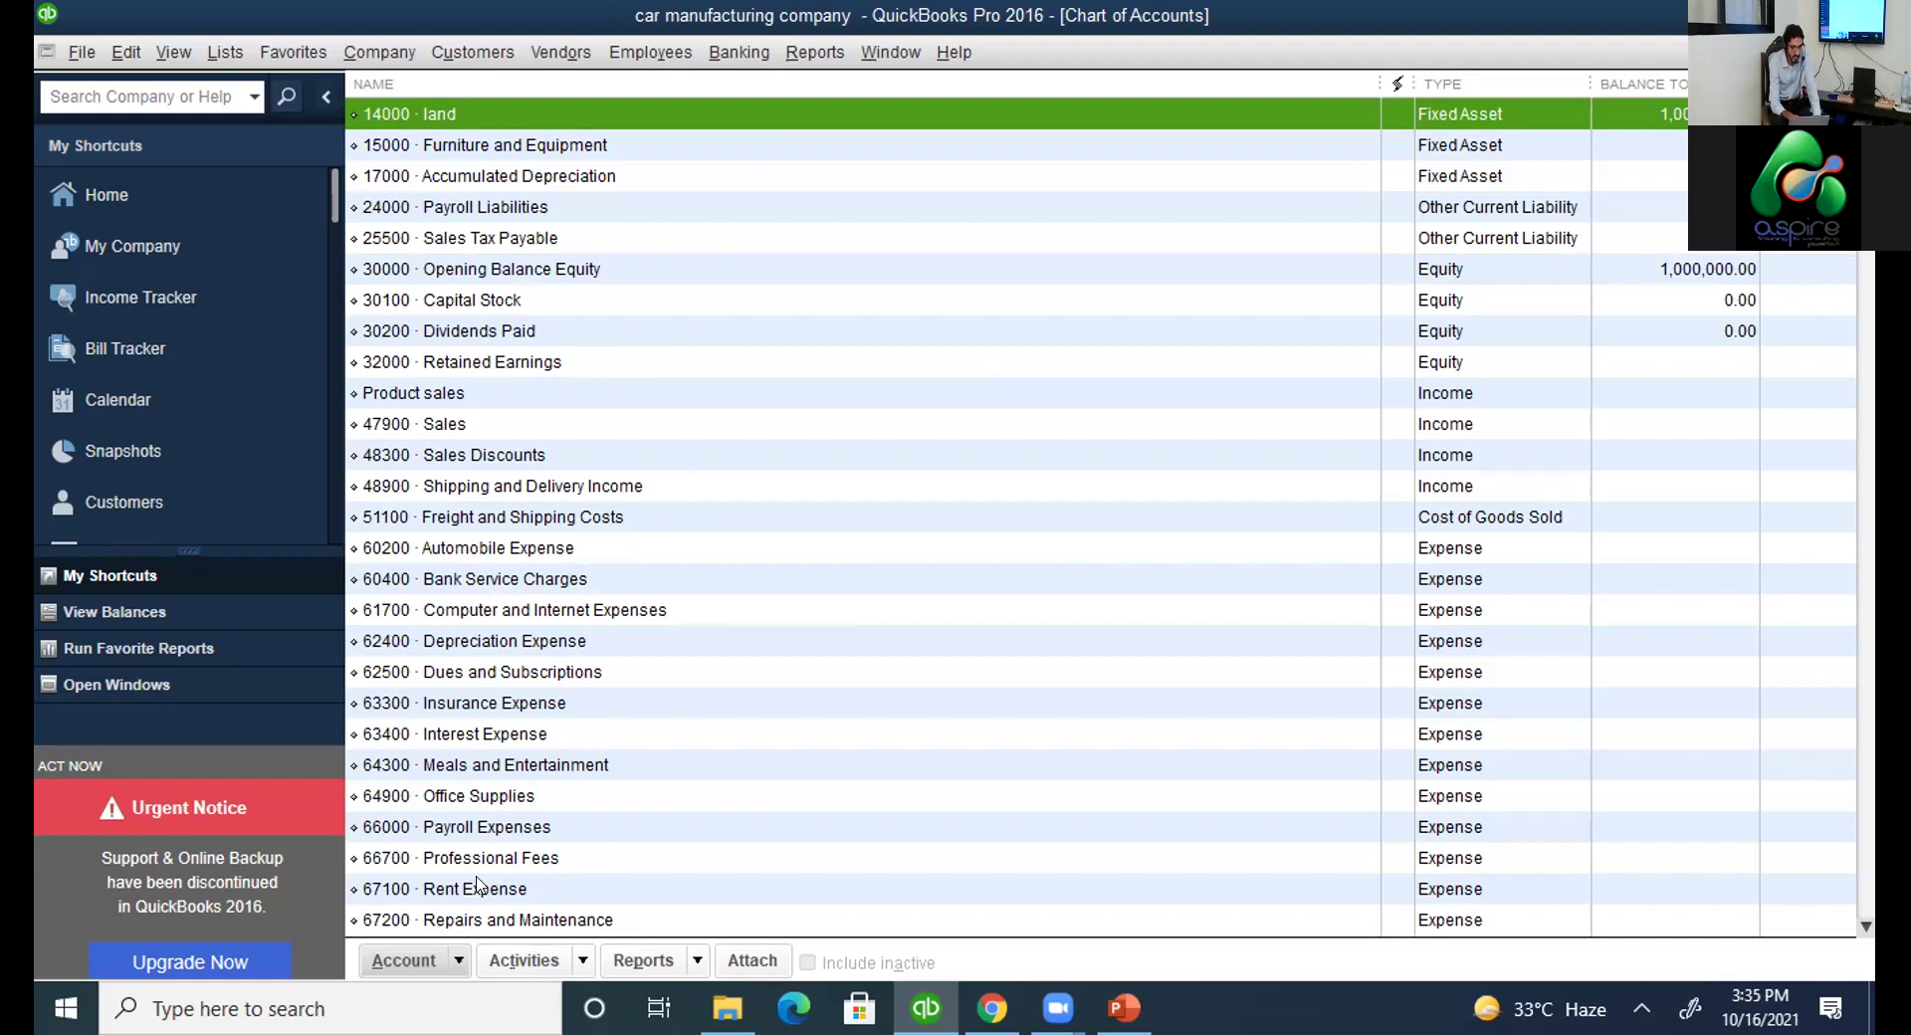
{"action": "left_click", "coordinate": [464, 962]}
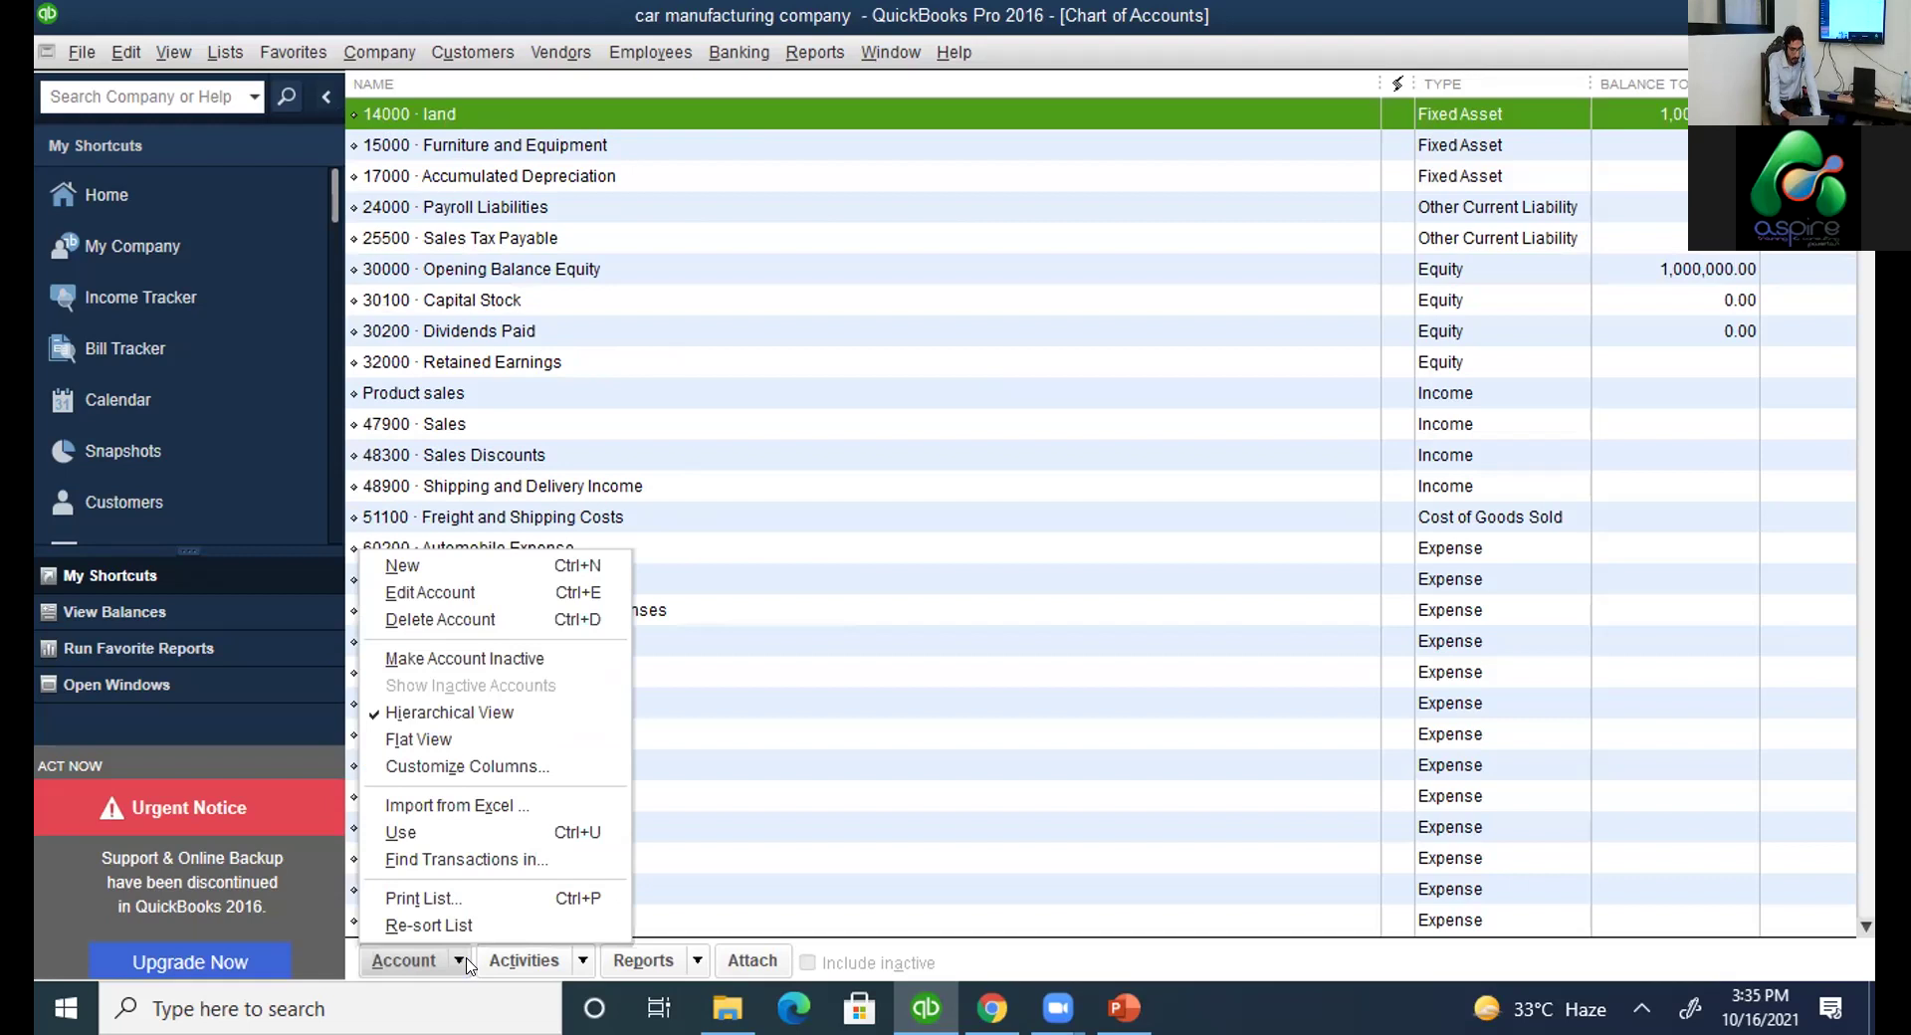
{"action": "left_click", "coordinate": [466, 858]}
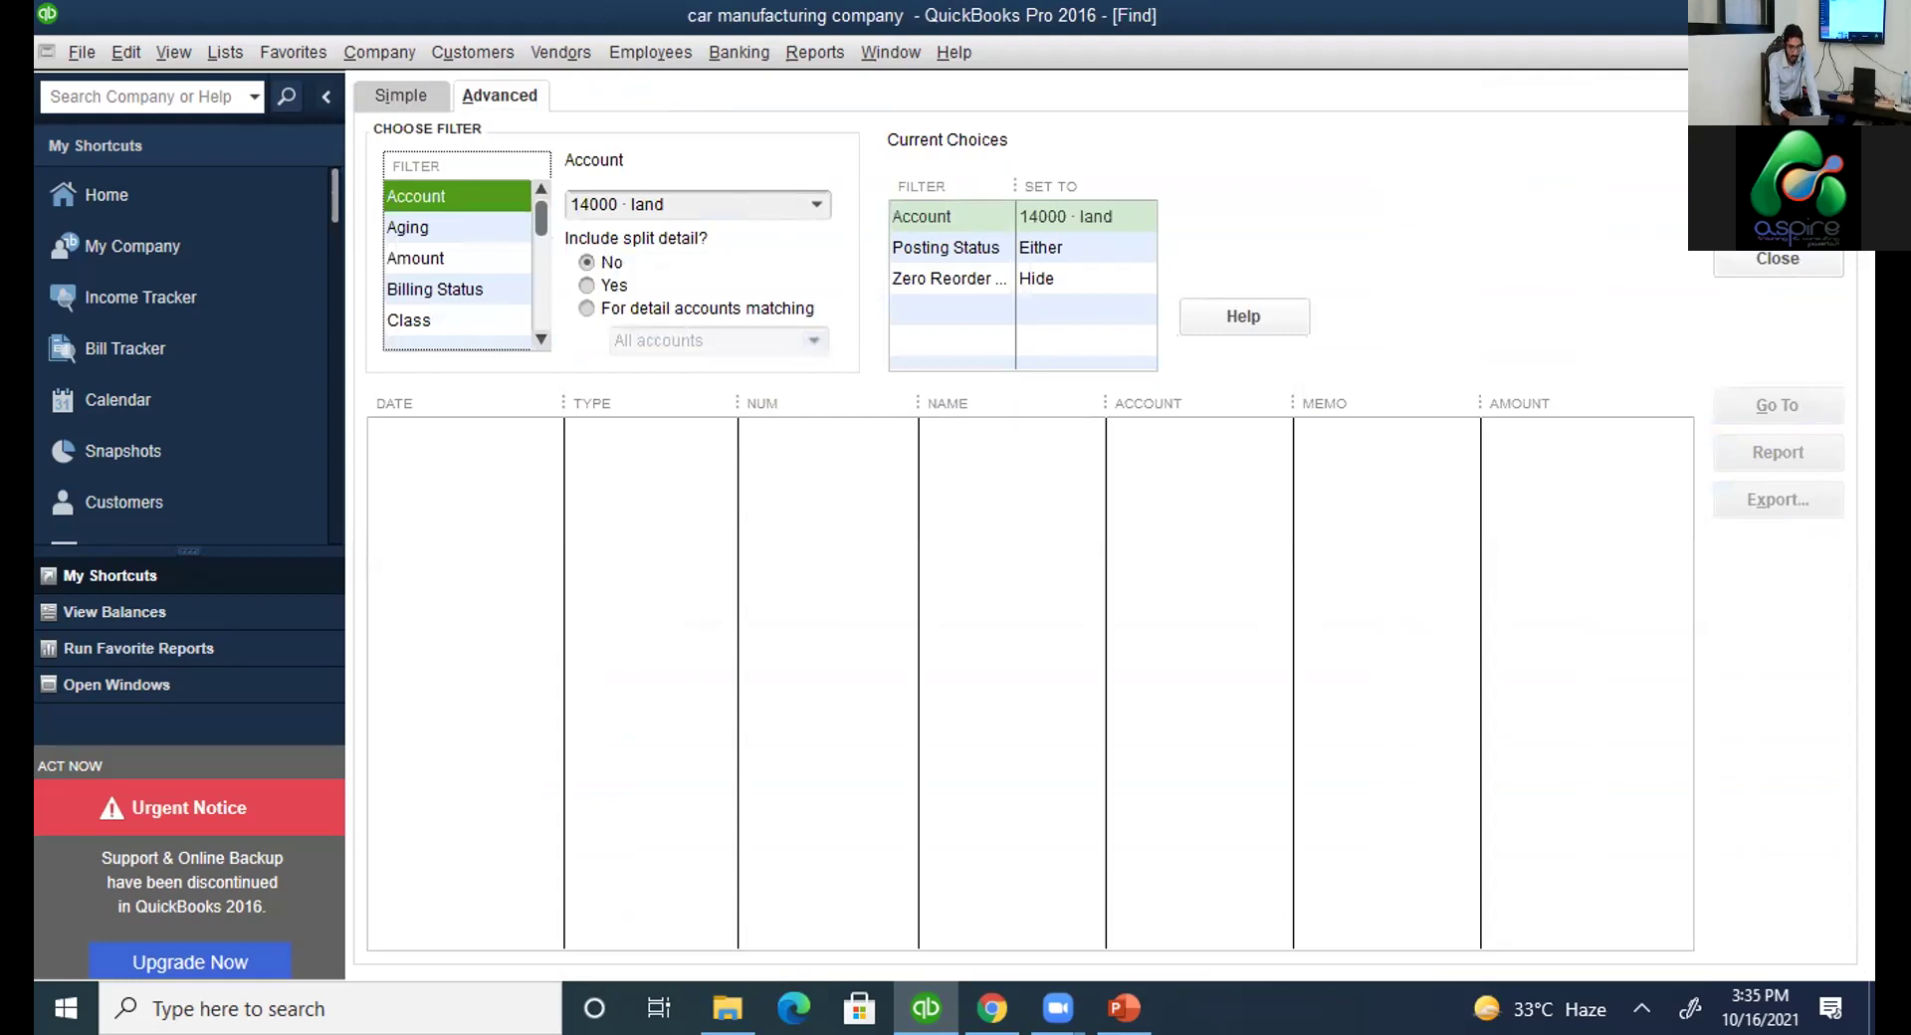
{"action": "left_click", "coordinate": [1777, 164]}
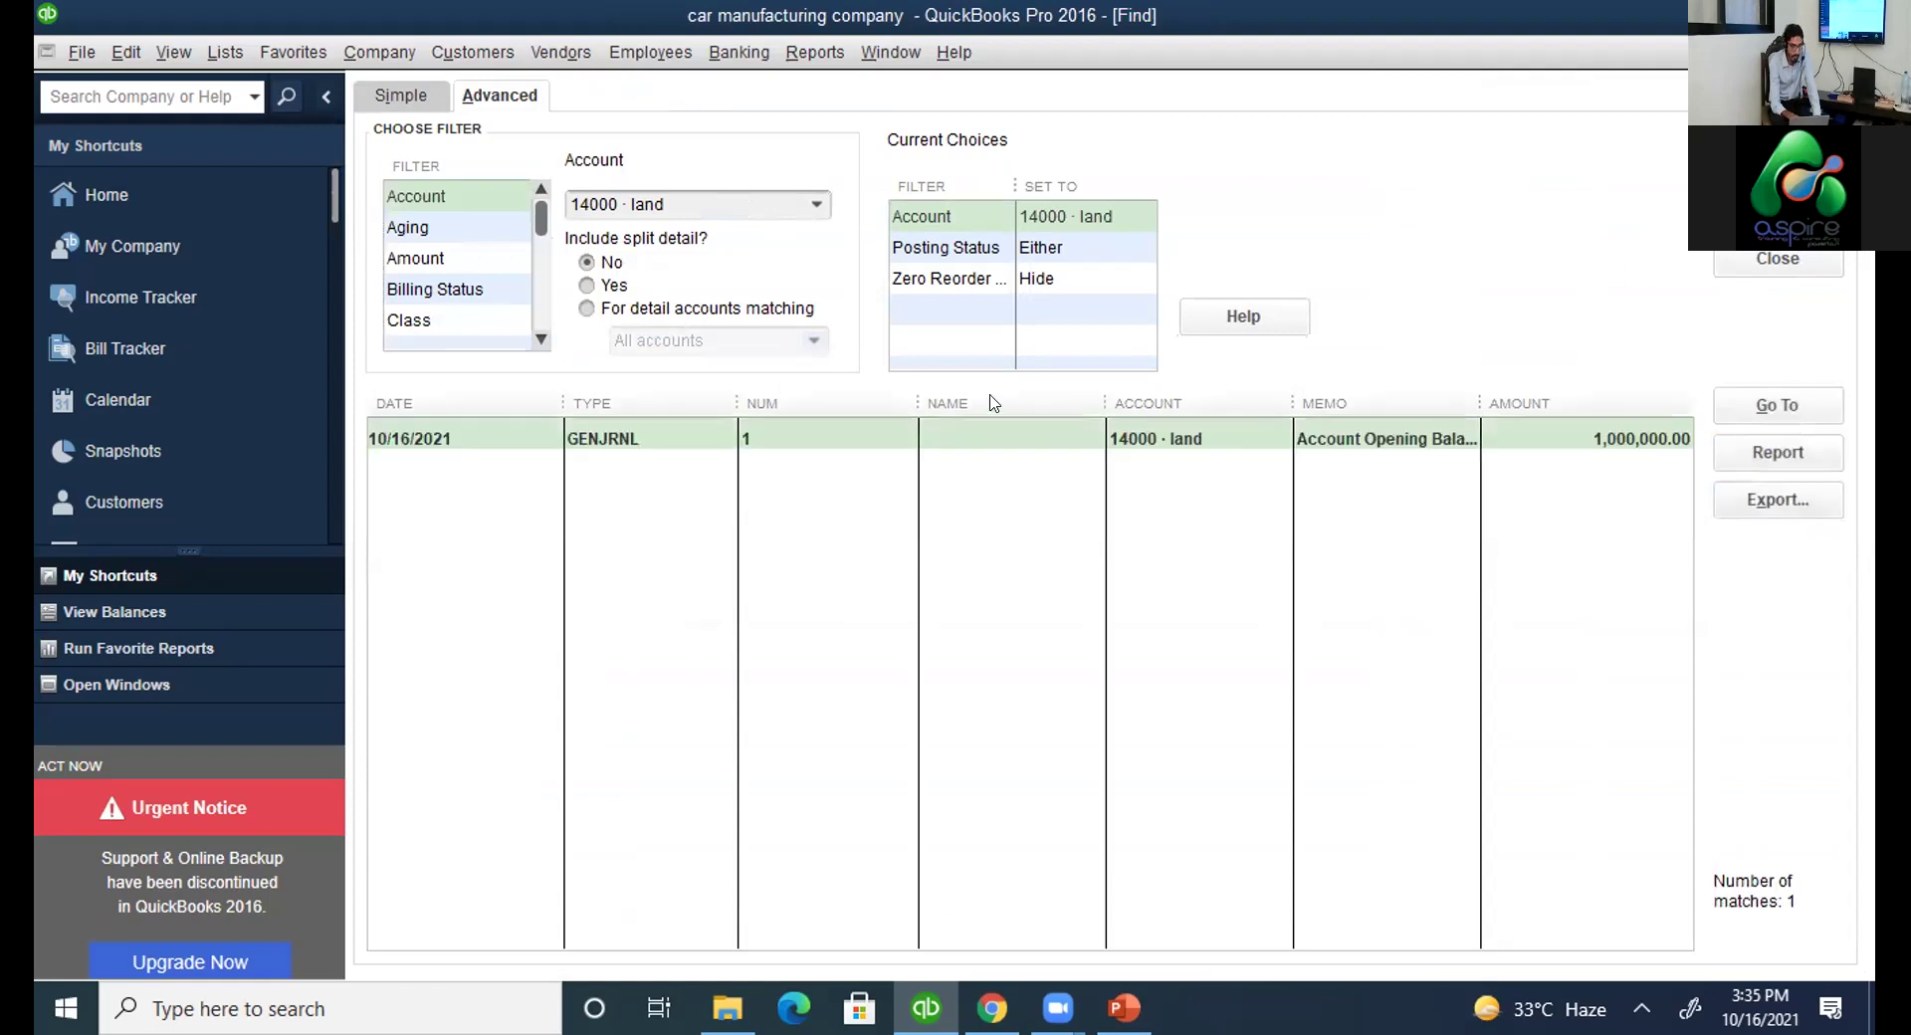
{"action": "left_click", "coordinate": [664, 443]}
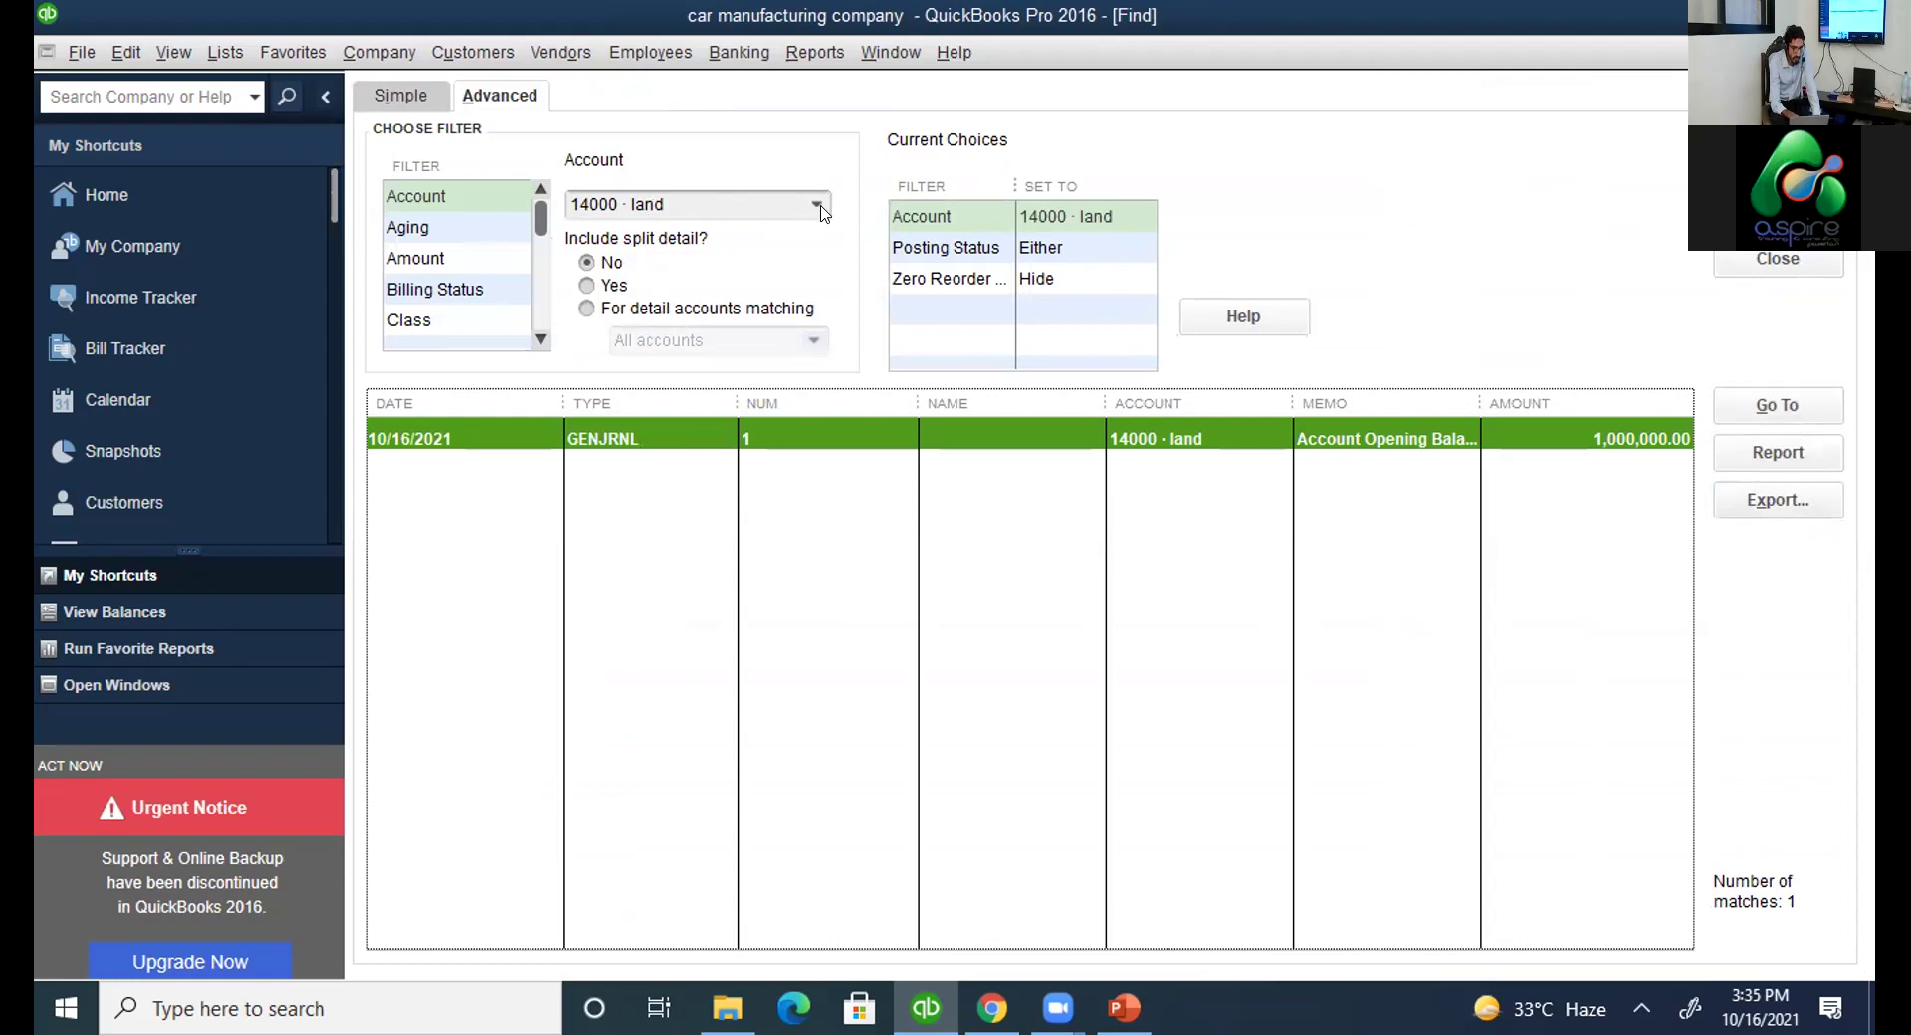
{"action": "left_click", "coordinate": [817, 204]}
{"action": "left_click", "coordinate": [627, 424]}
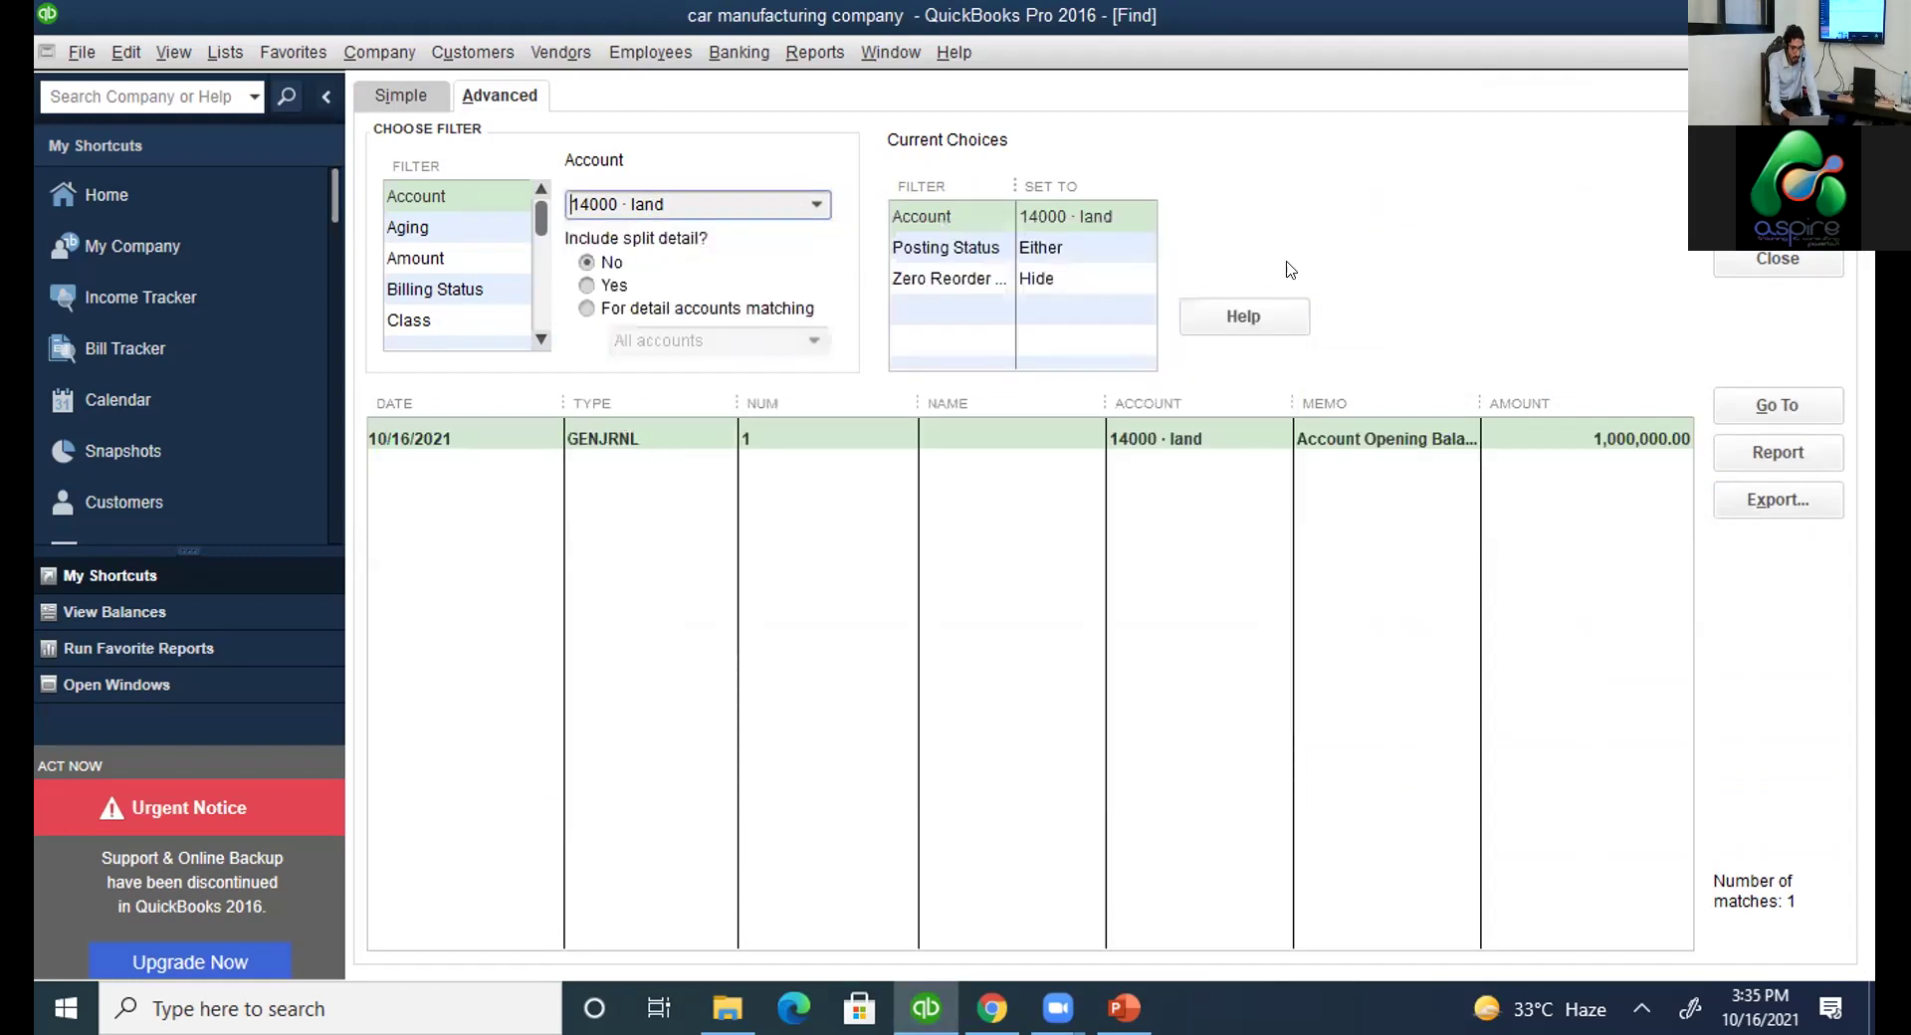
{"action": "left_click", "coordinate": [1510, 444]}
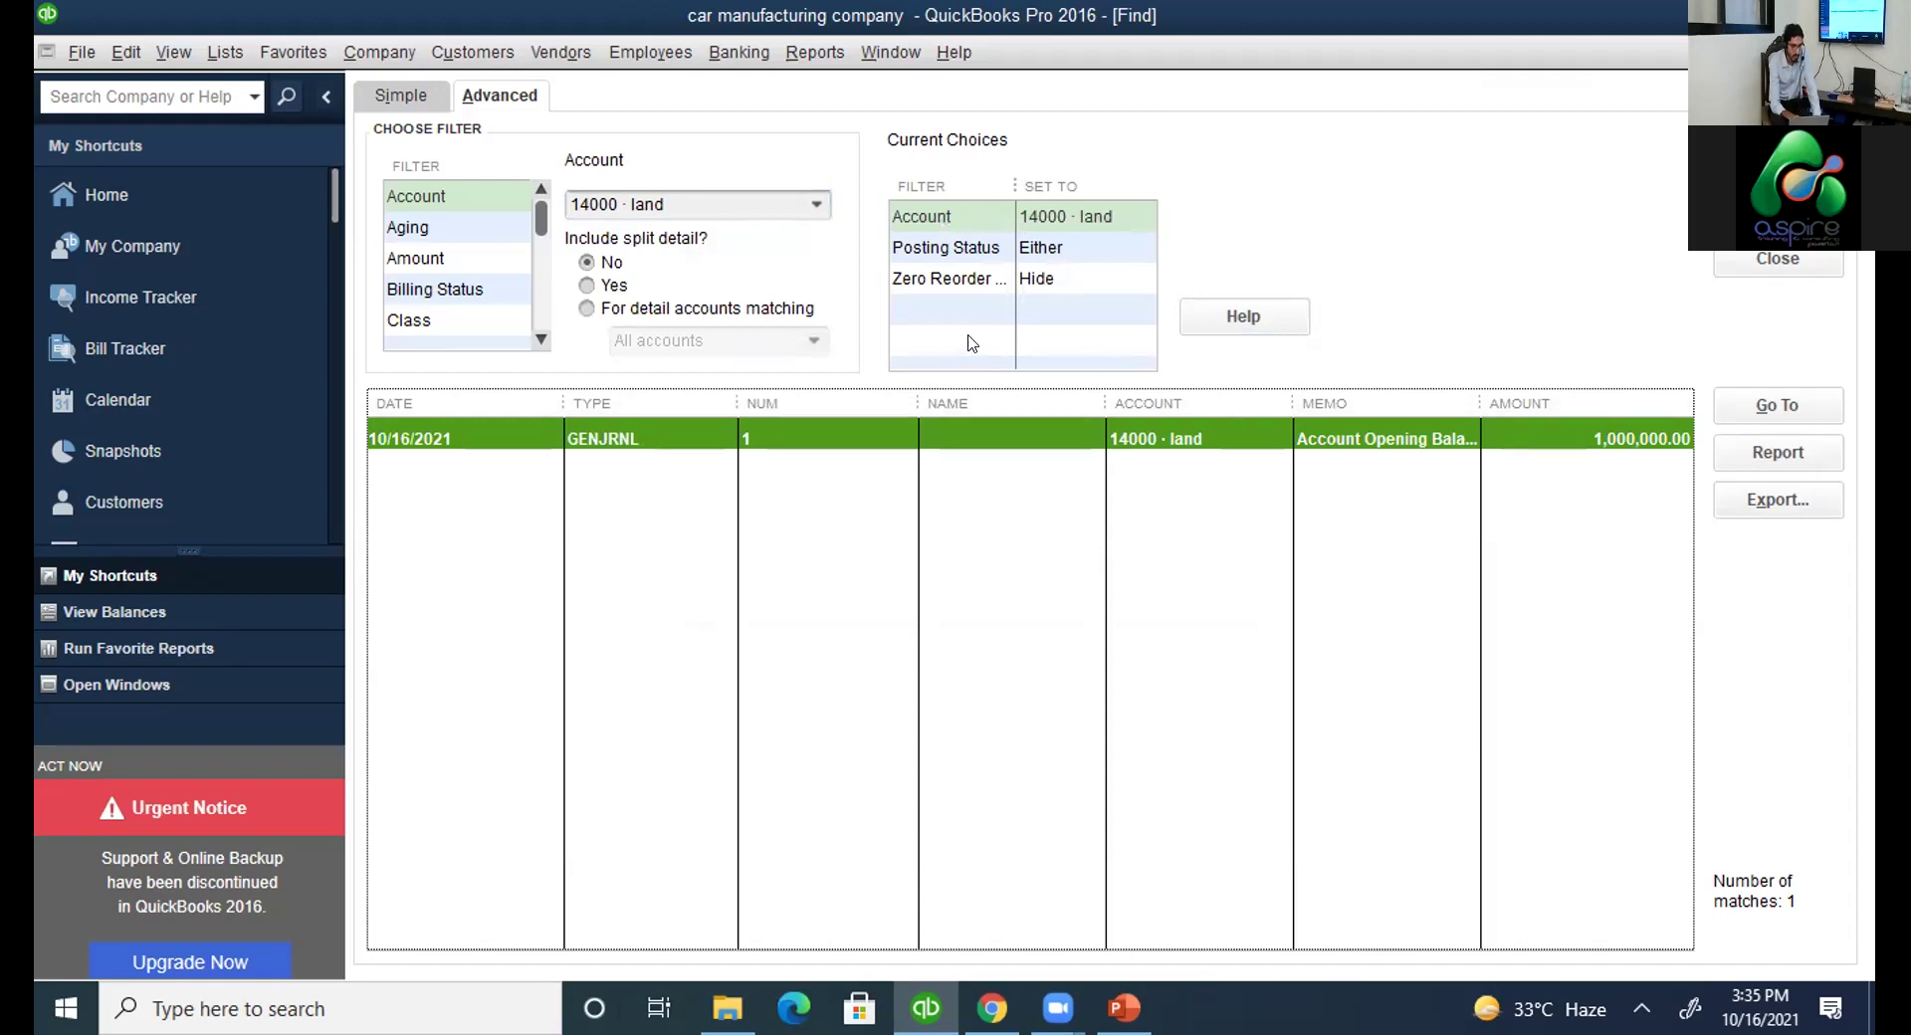
{"action": "left_click", "coordinate": [816, 205]}
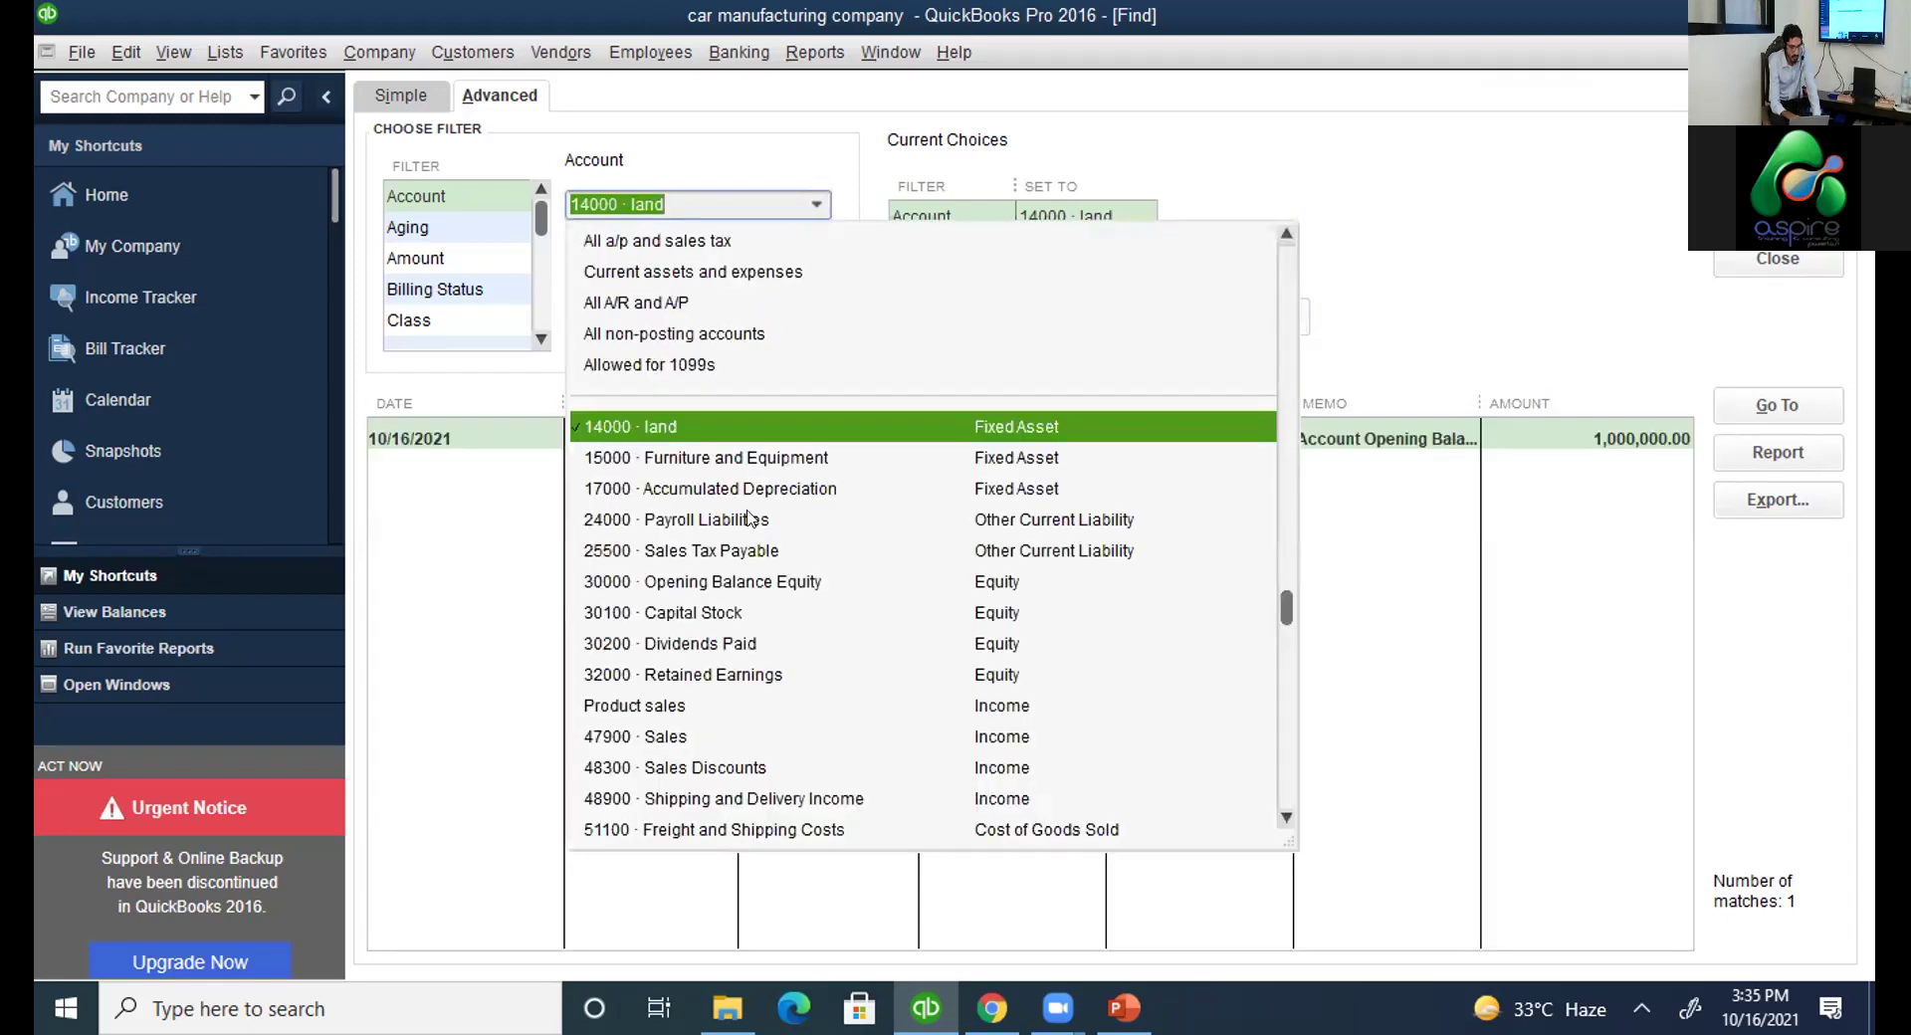
{"action": "left_click", "coordinate": [713, 519]}
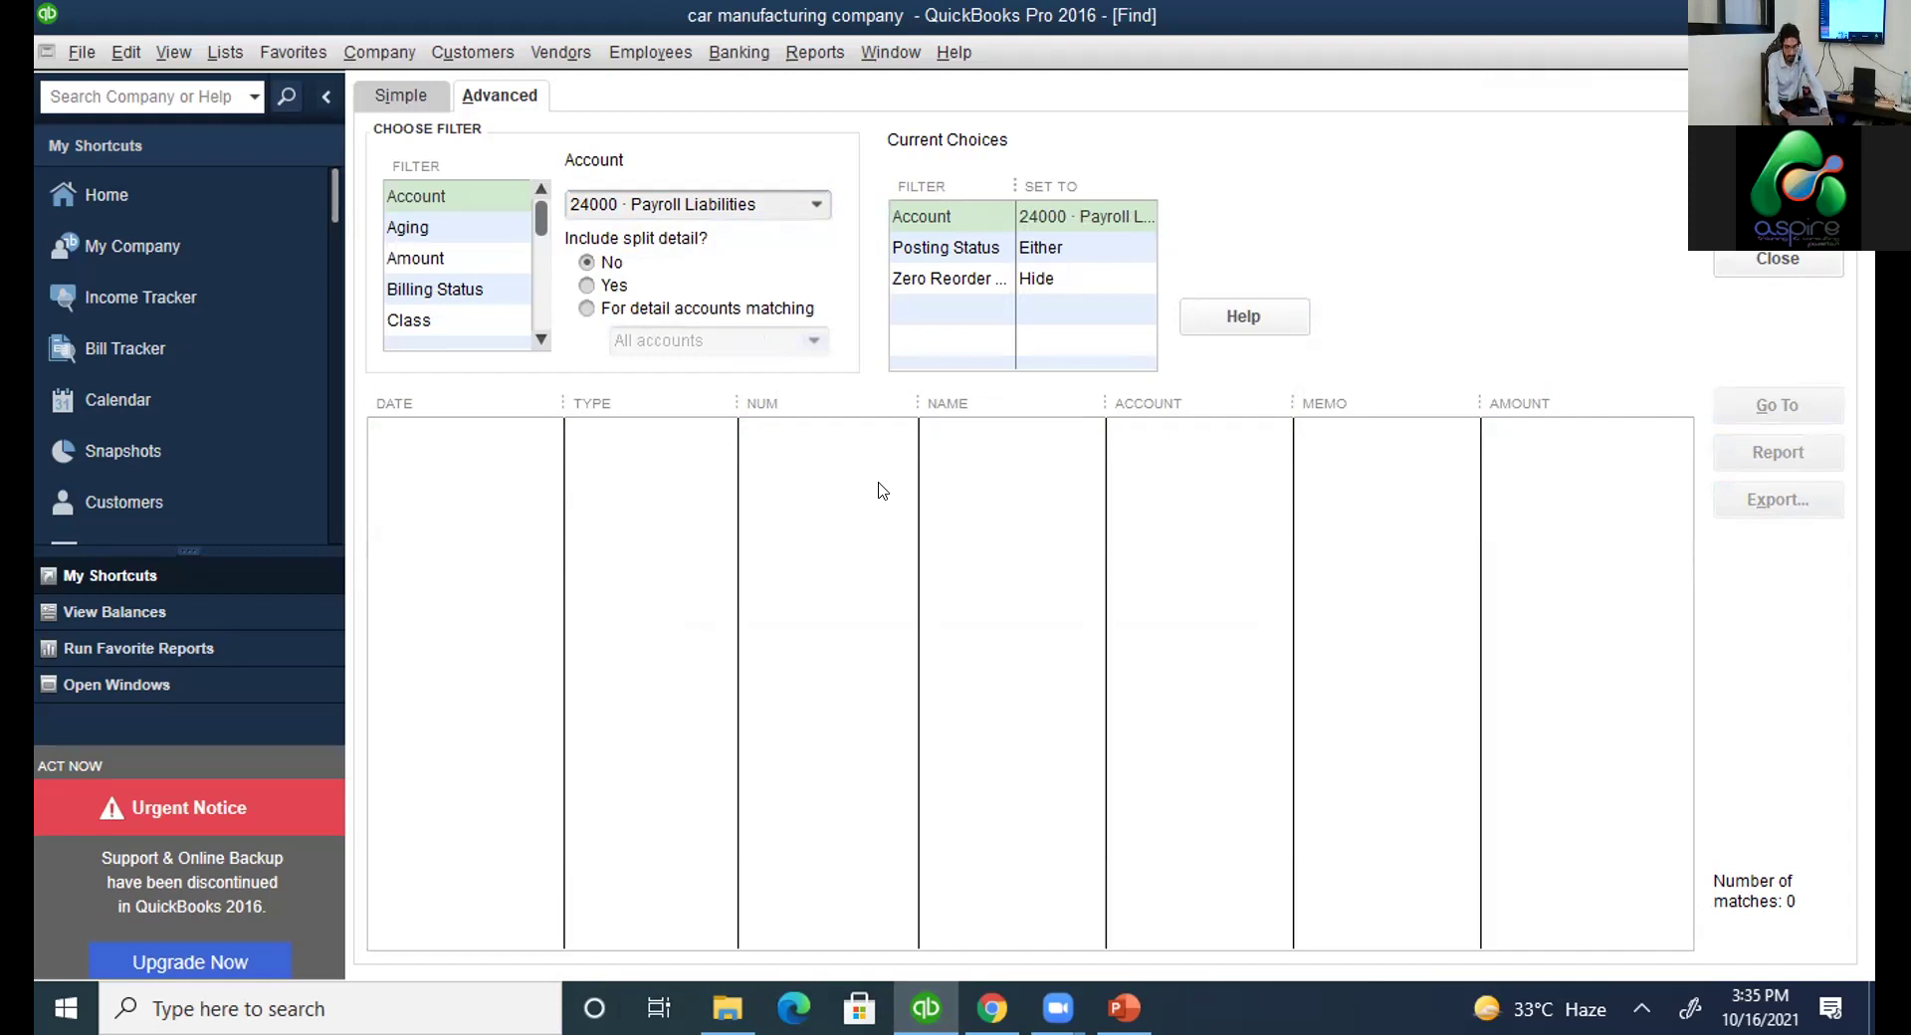
{"action": "key", "text": "Escape"}
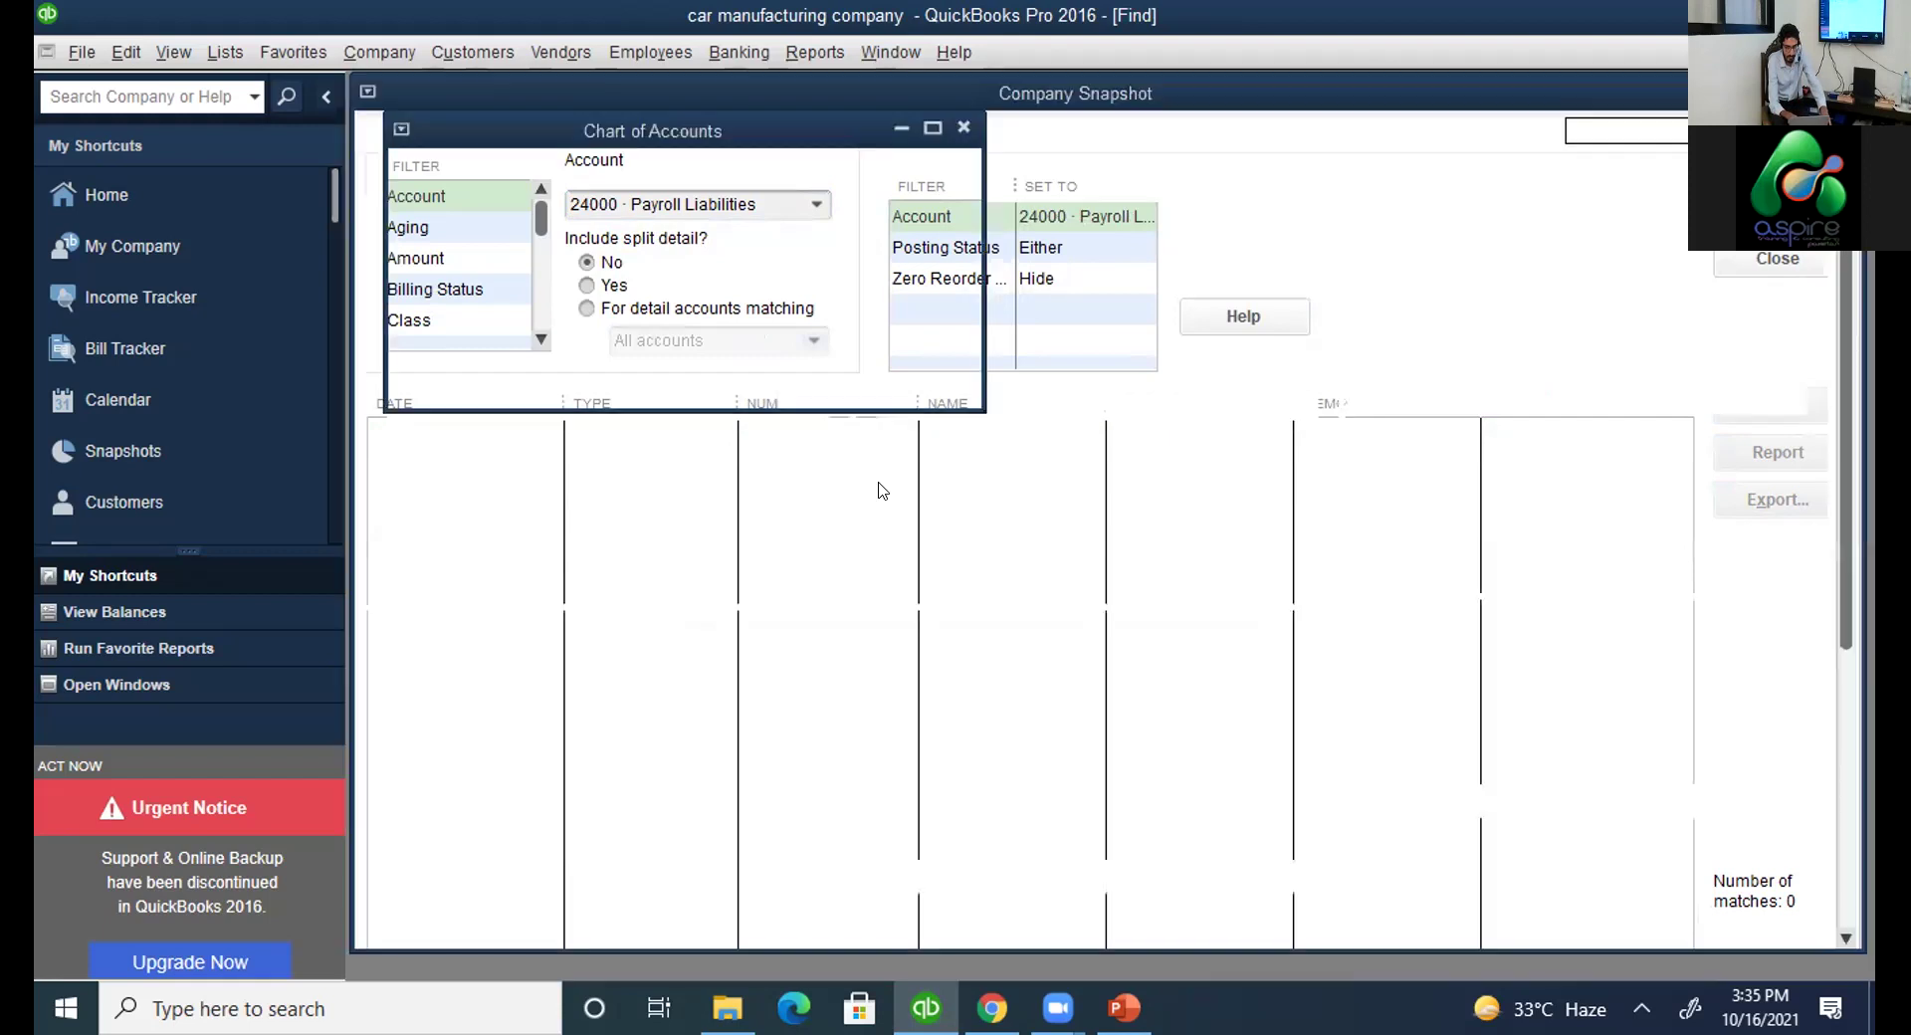
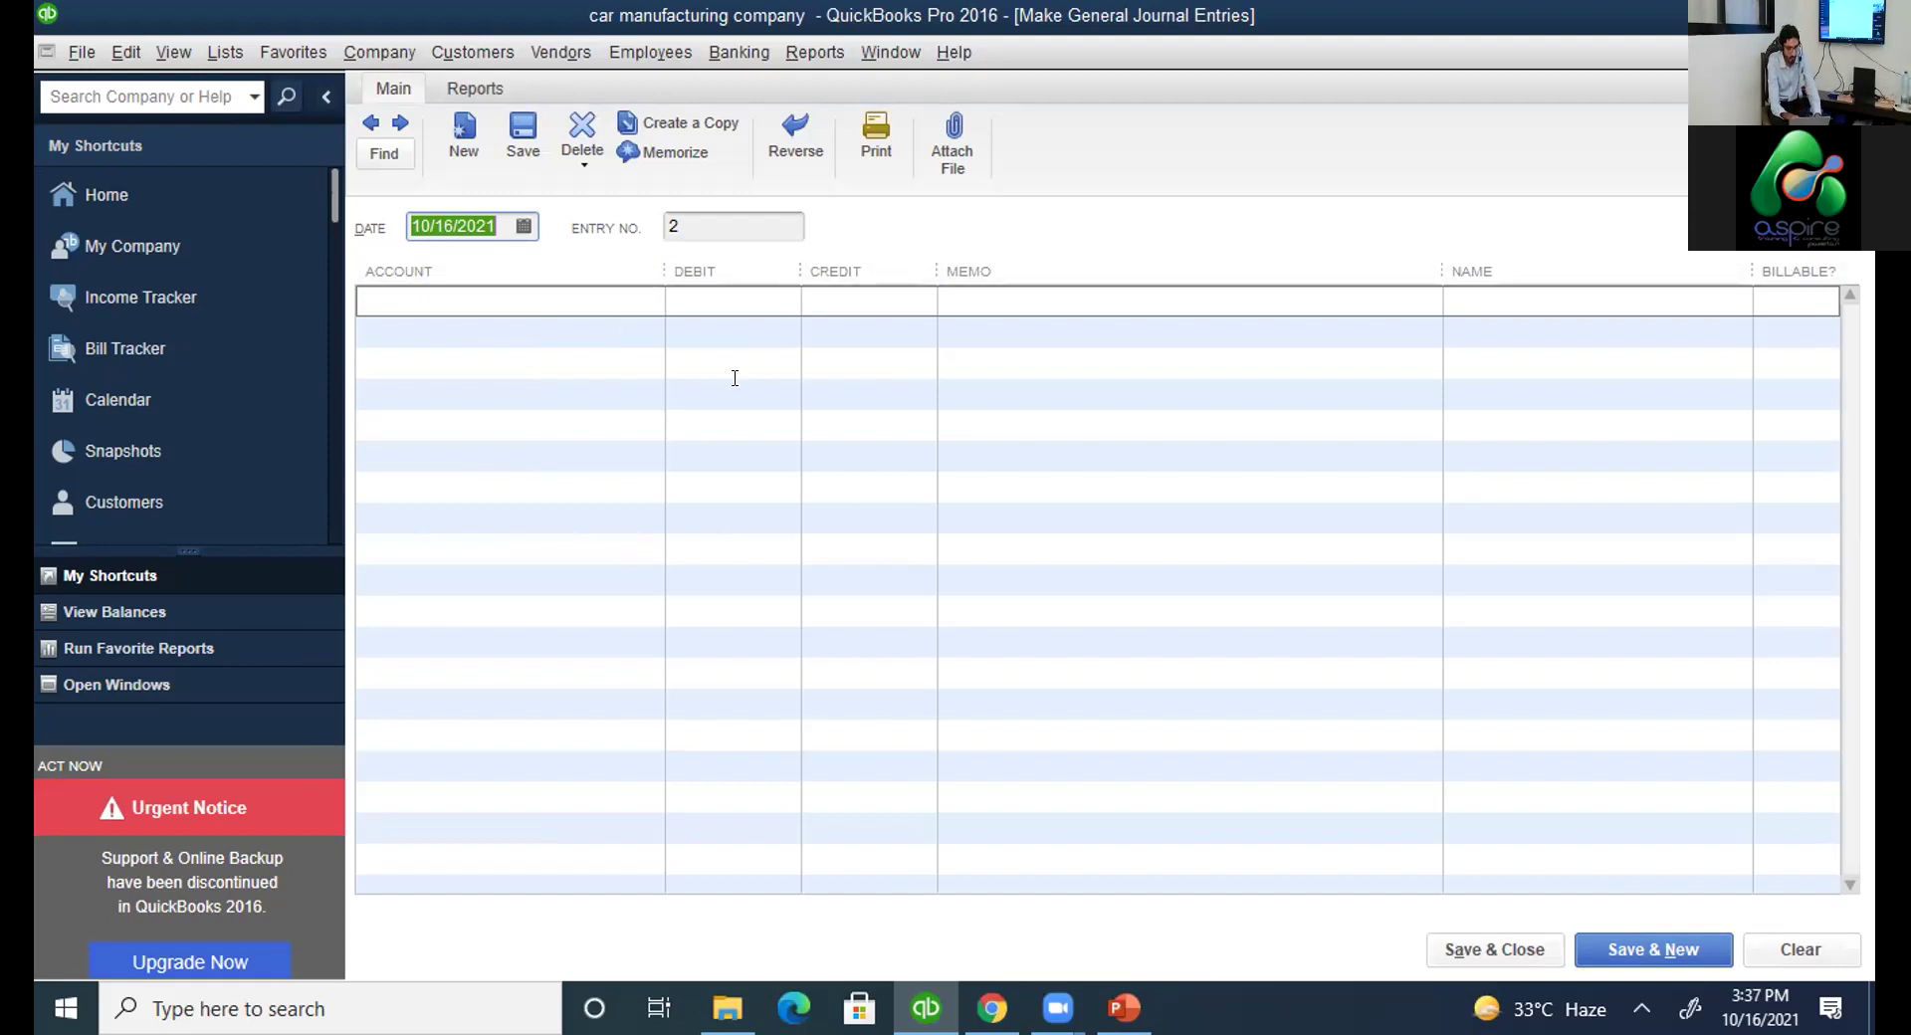
Check the car-purchase exercise on the PowerPoint slide, then return to blank journal entry 2.
{"action": "key", "text": "alt+Tab"}
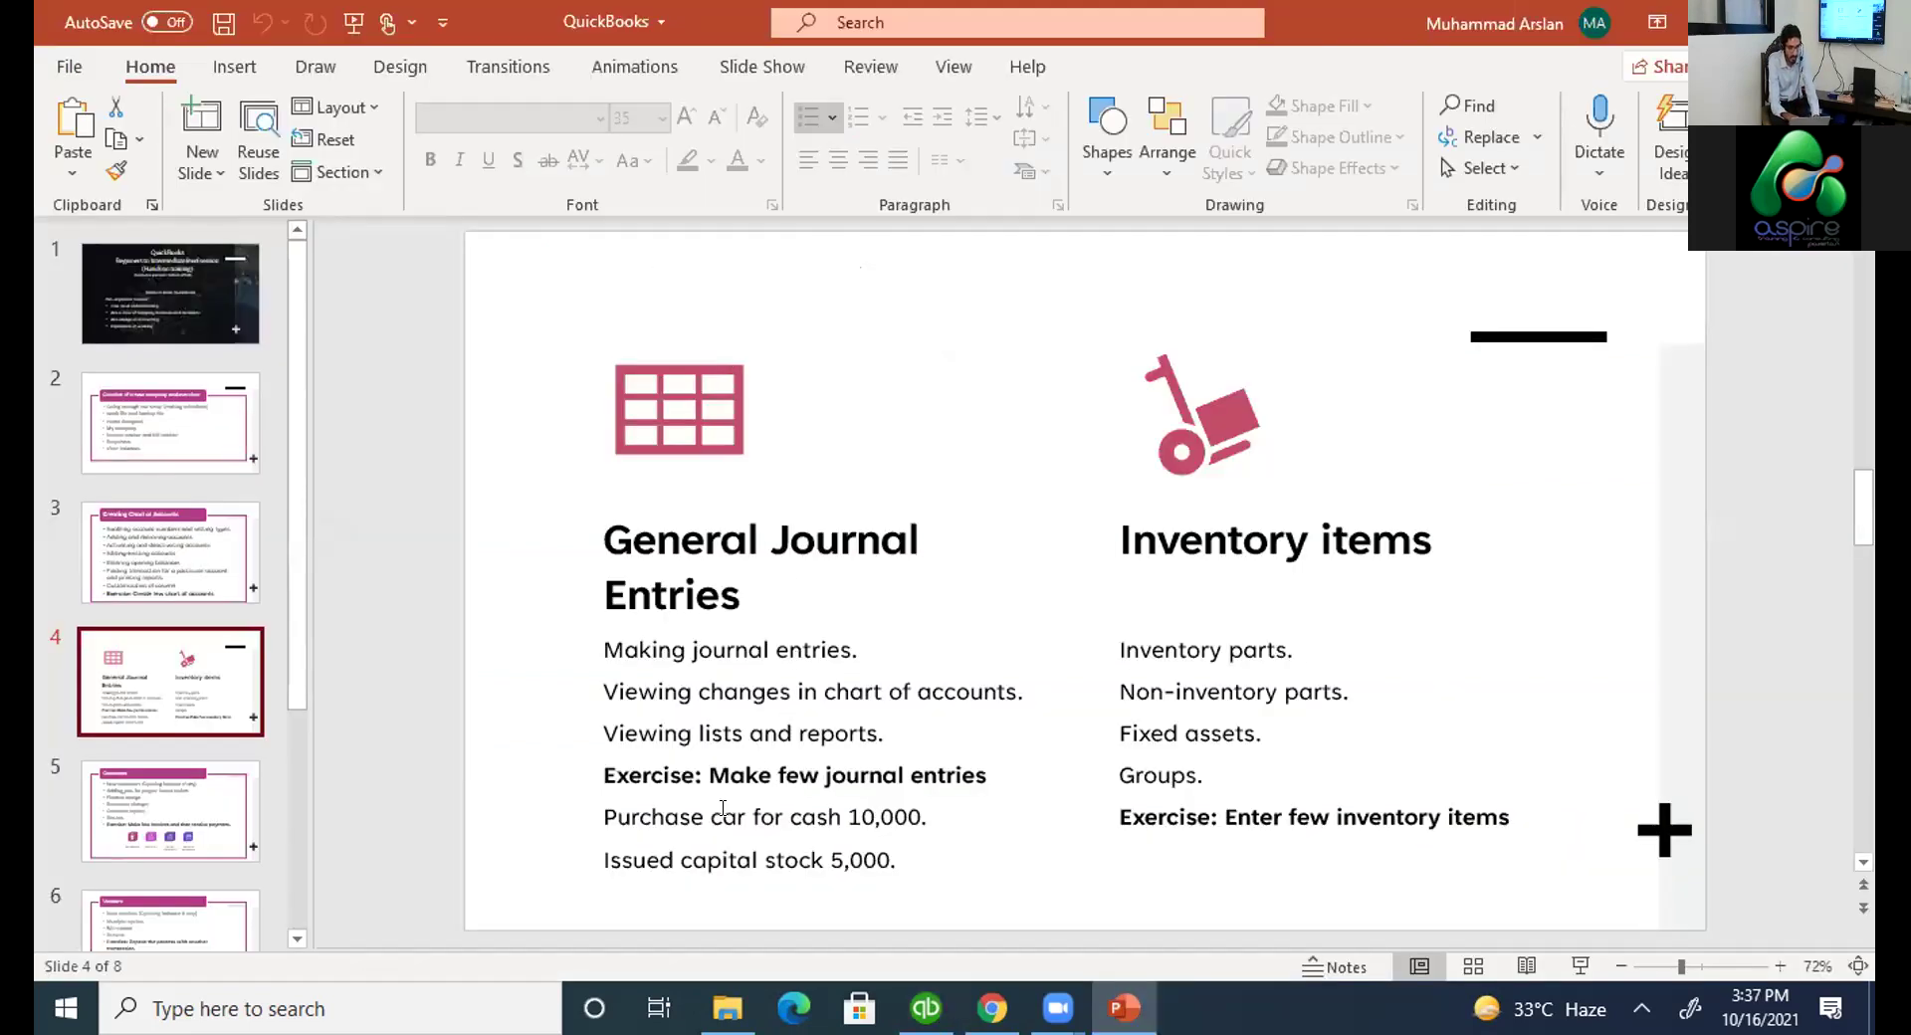
{"action": "left_click_drag", "start_coordinate": [604, 816], "coordinate": [890, 832]}
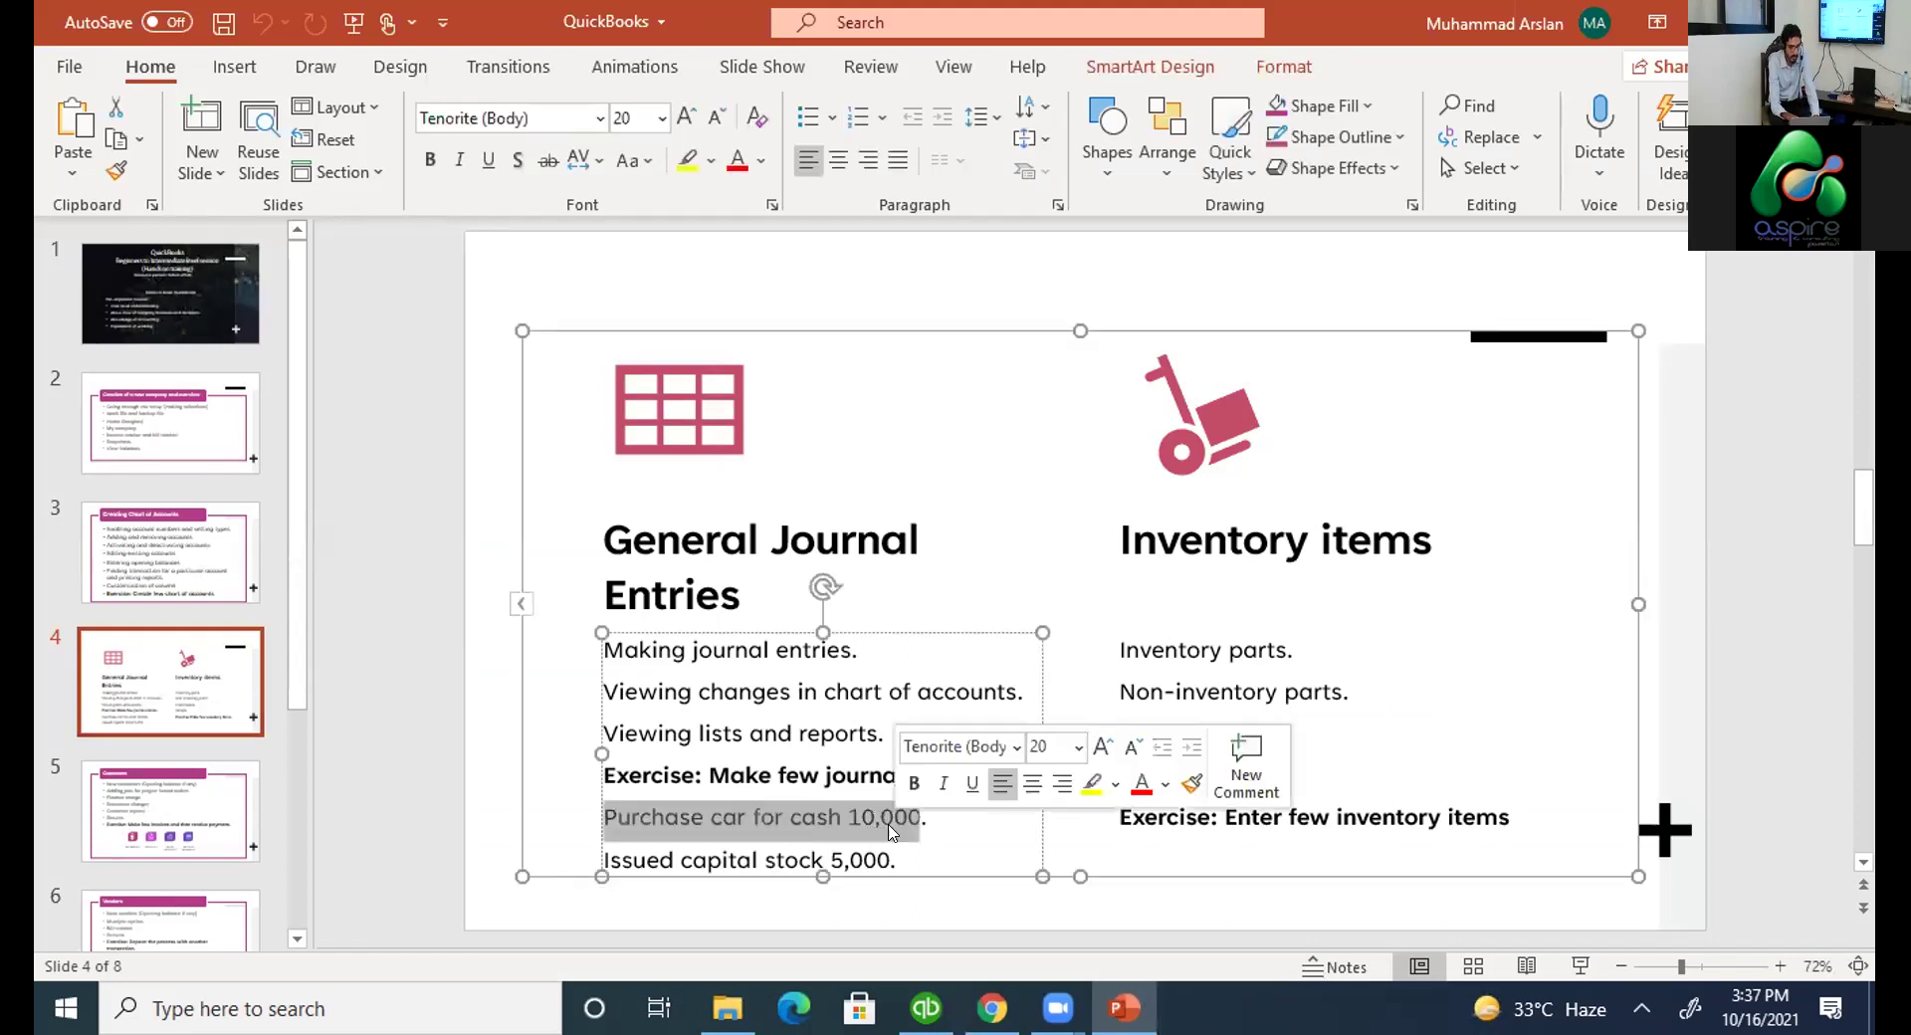
{"action": "key", "text": "alt+Tab"}
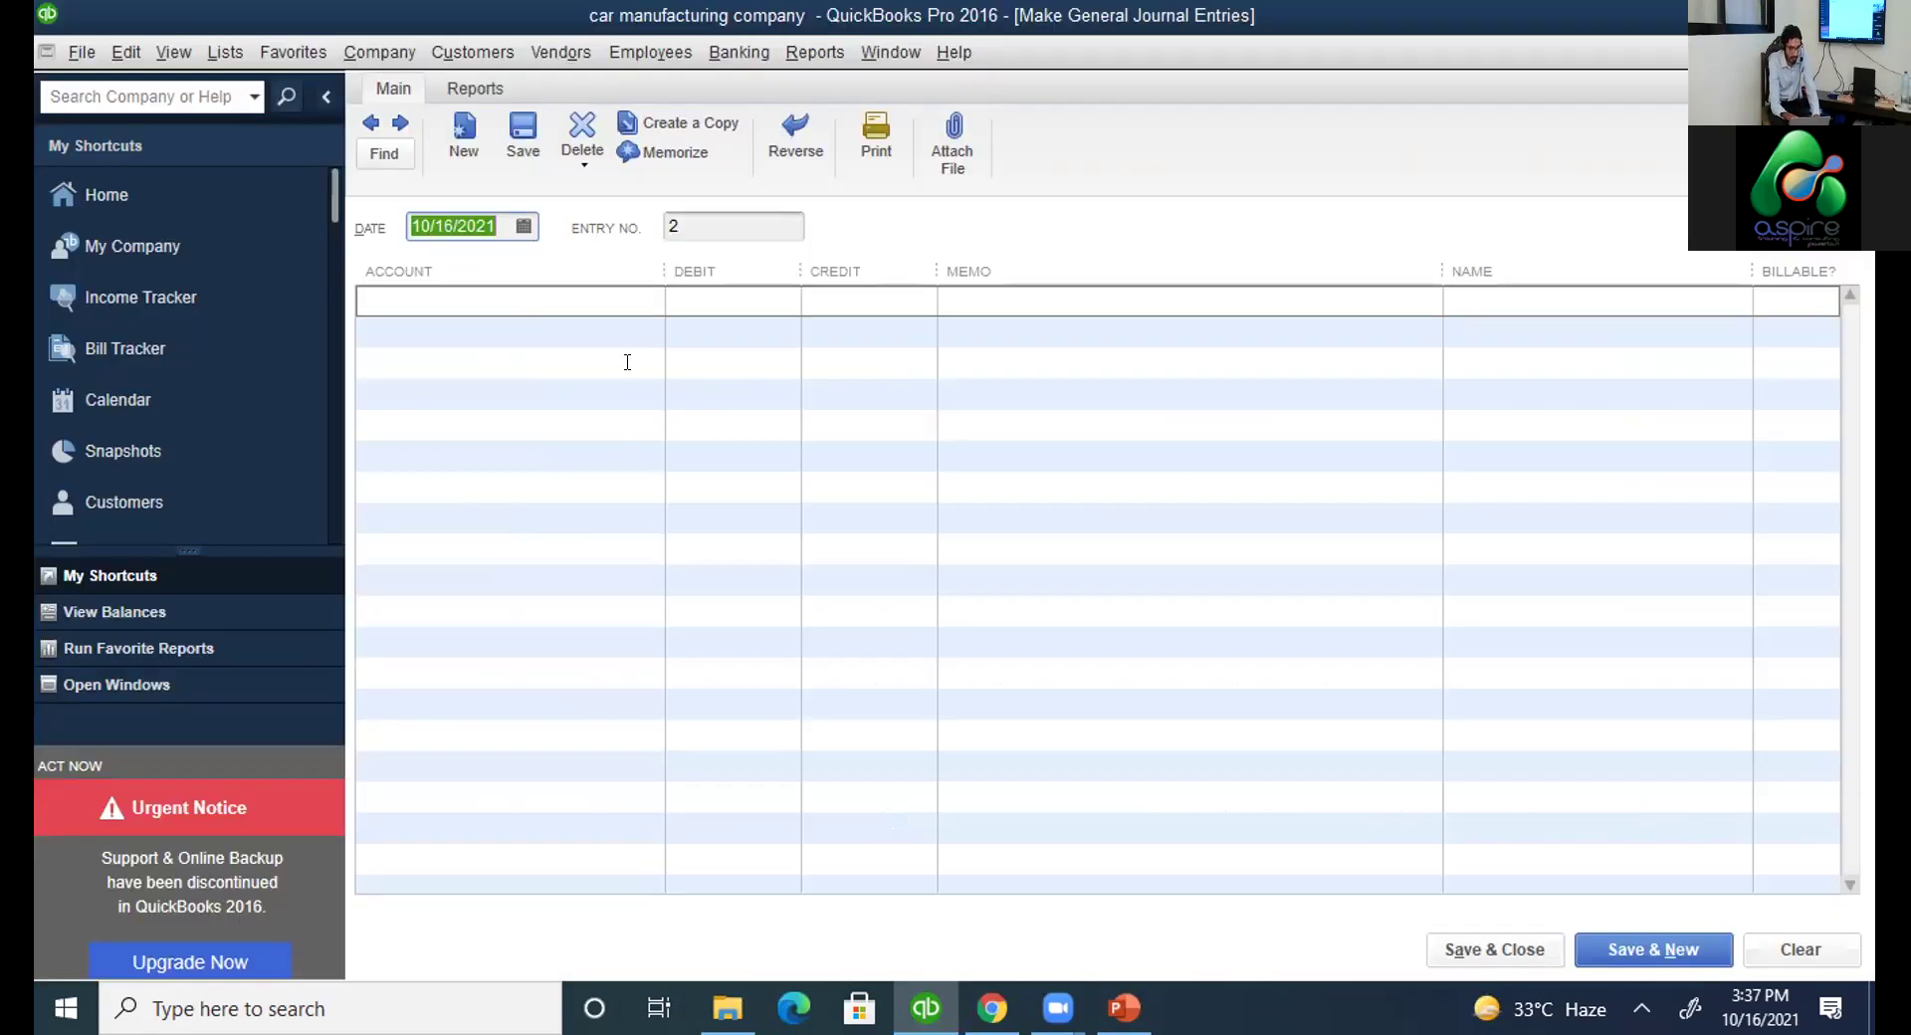
From the first line's account list, add Fixed Asset account 16000 named 'vehicle'.
{"action": "left_click", "coordinate": [649, 303]}
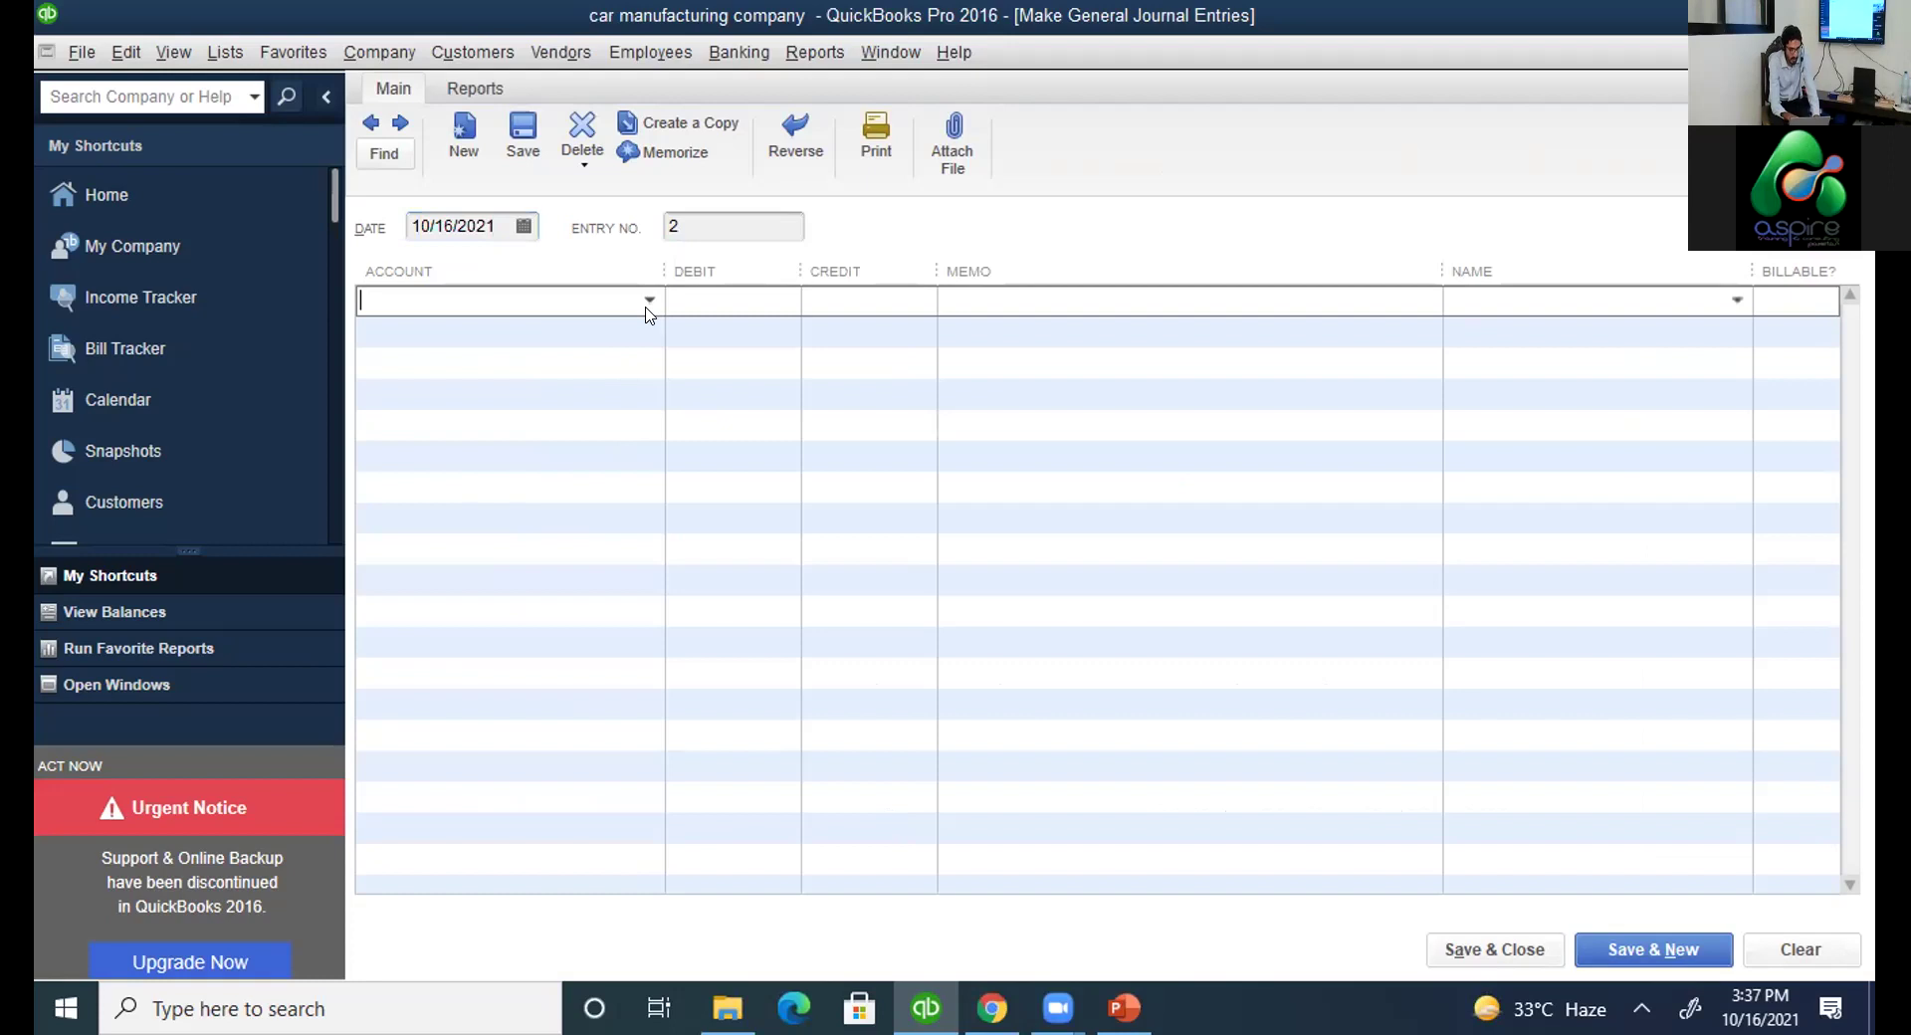
{"action": "left_click", "coordinate": [648, 299]}
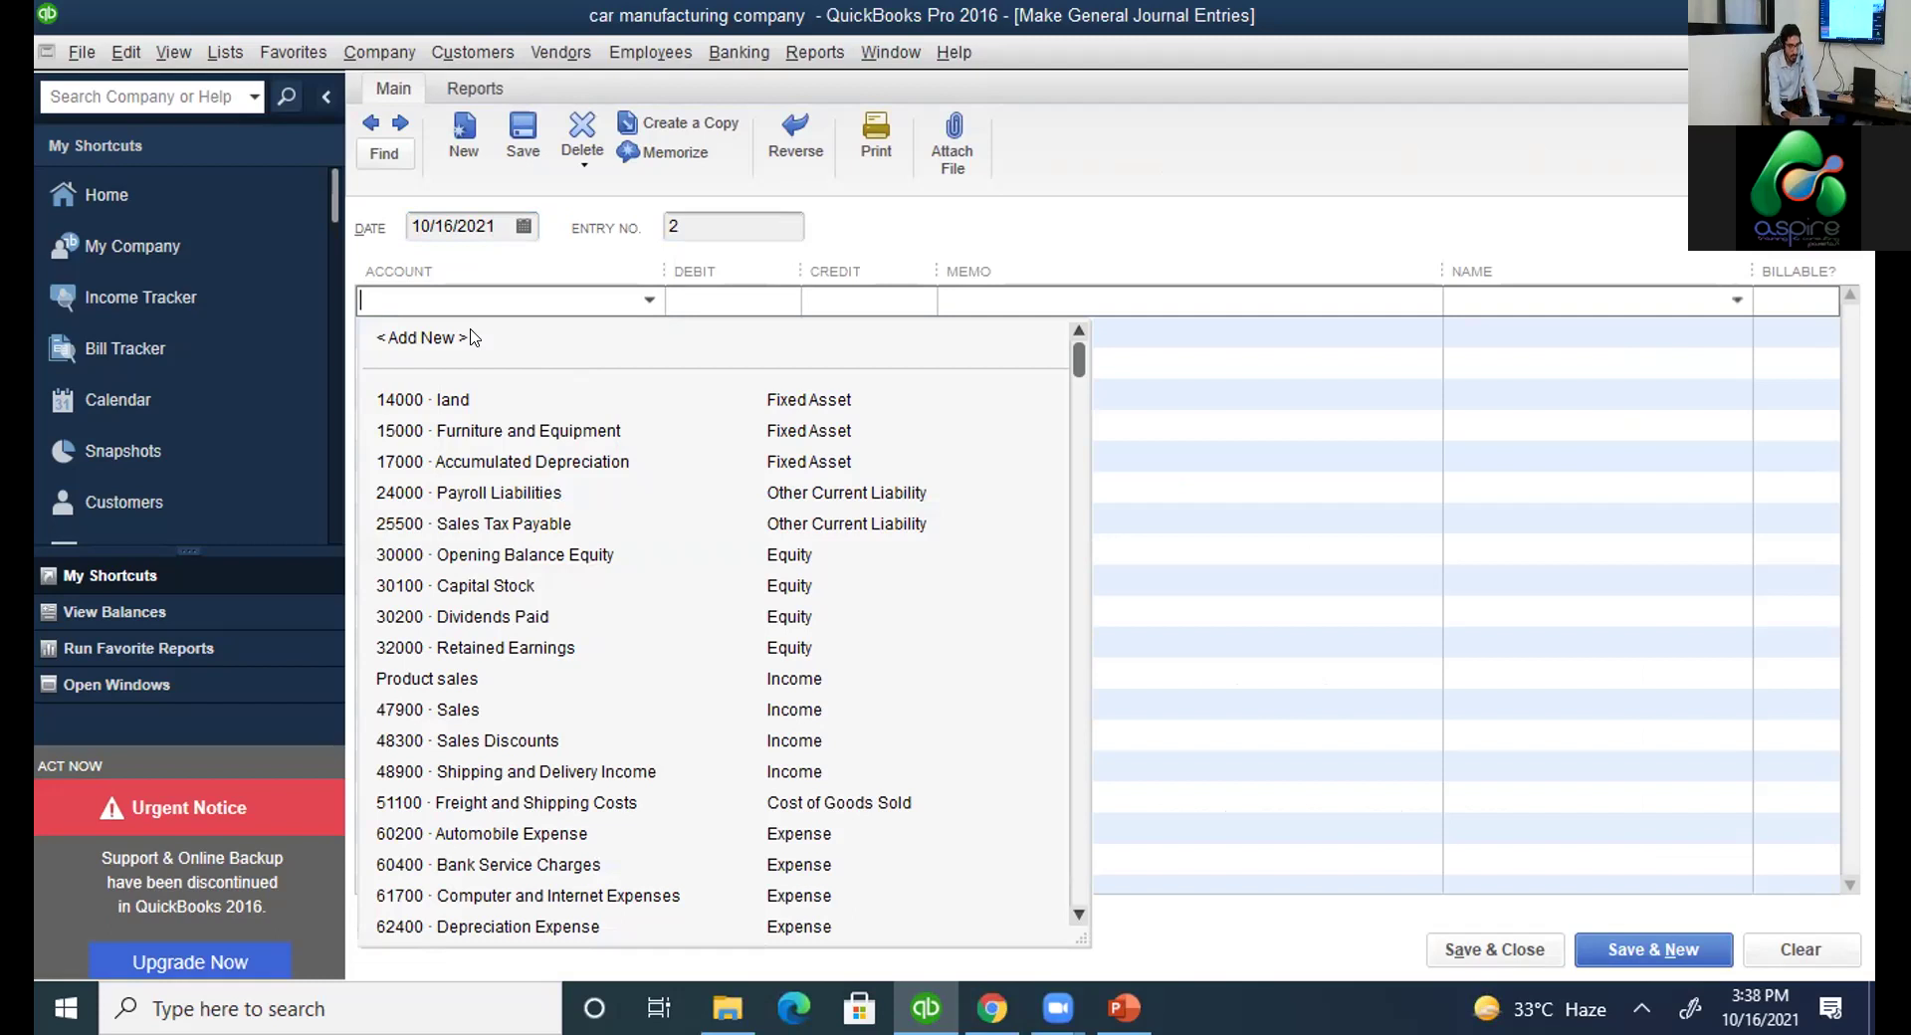
{"action": "left_click", "coordinate": [473, 339]}
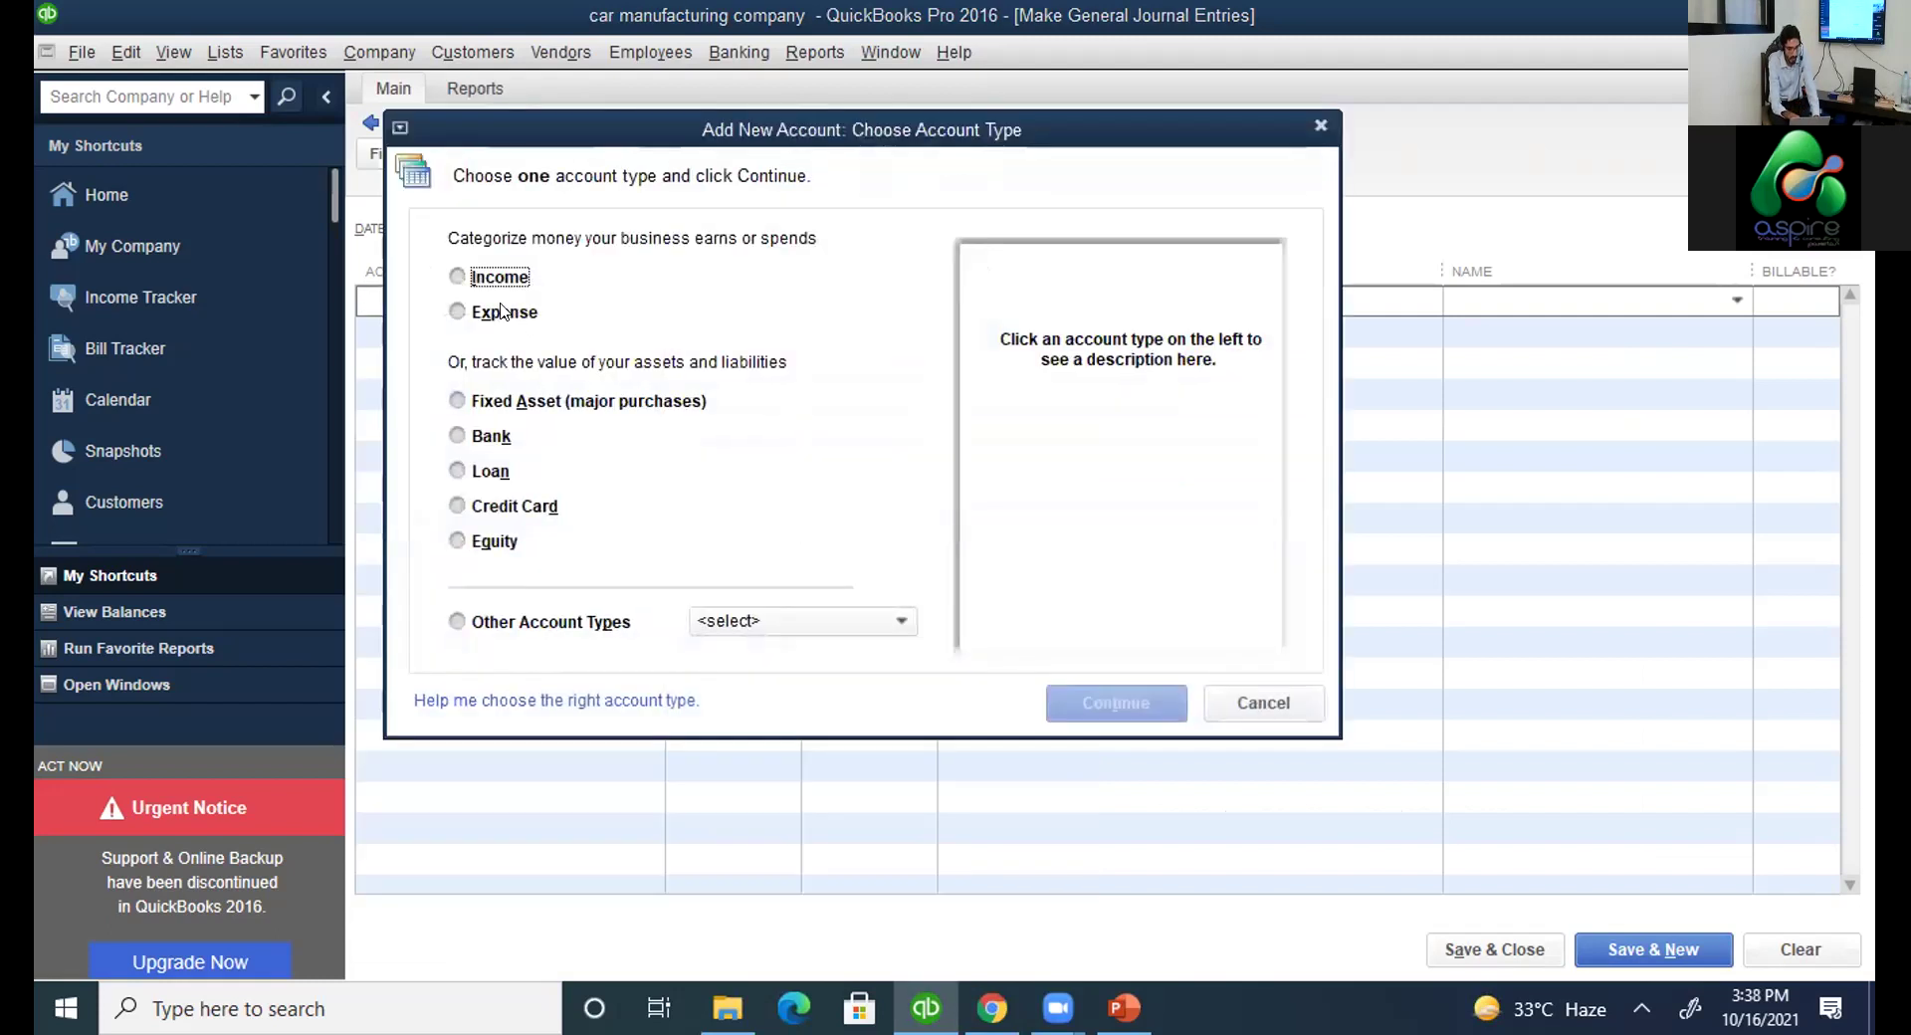
{"action": "left_click", "coordinate": [558, 400]}
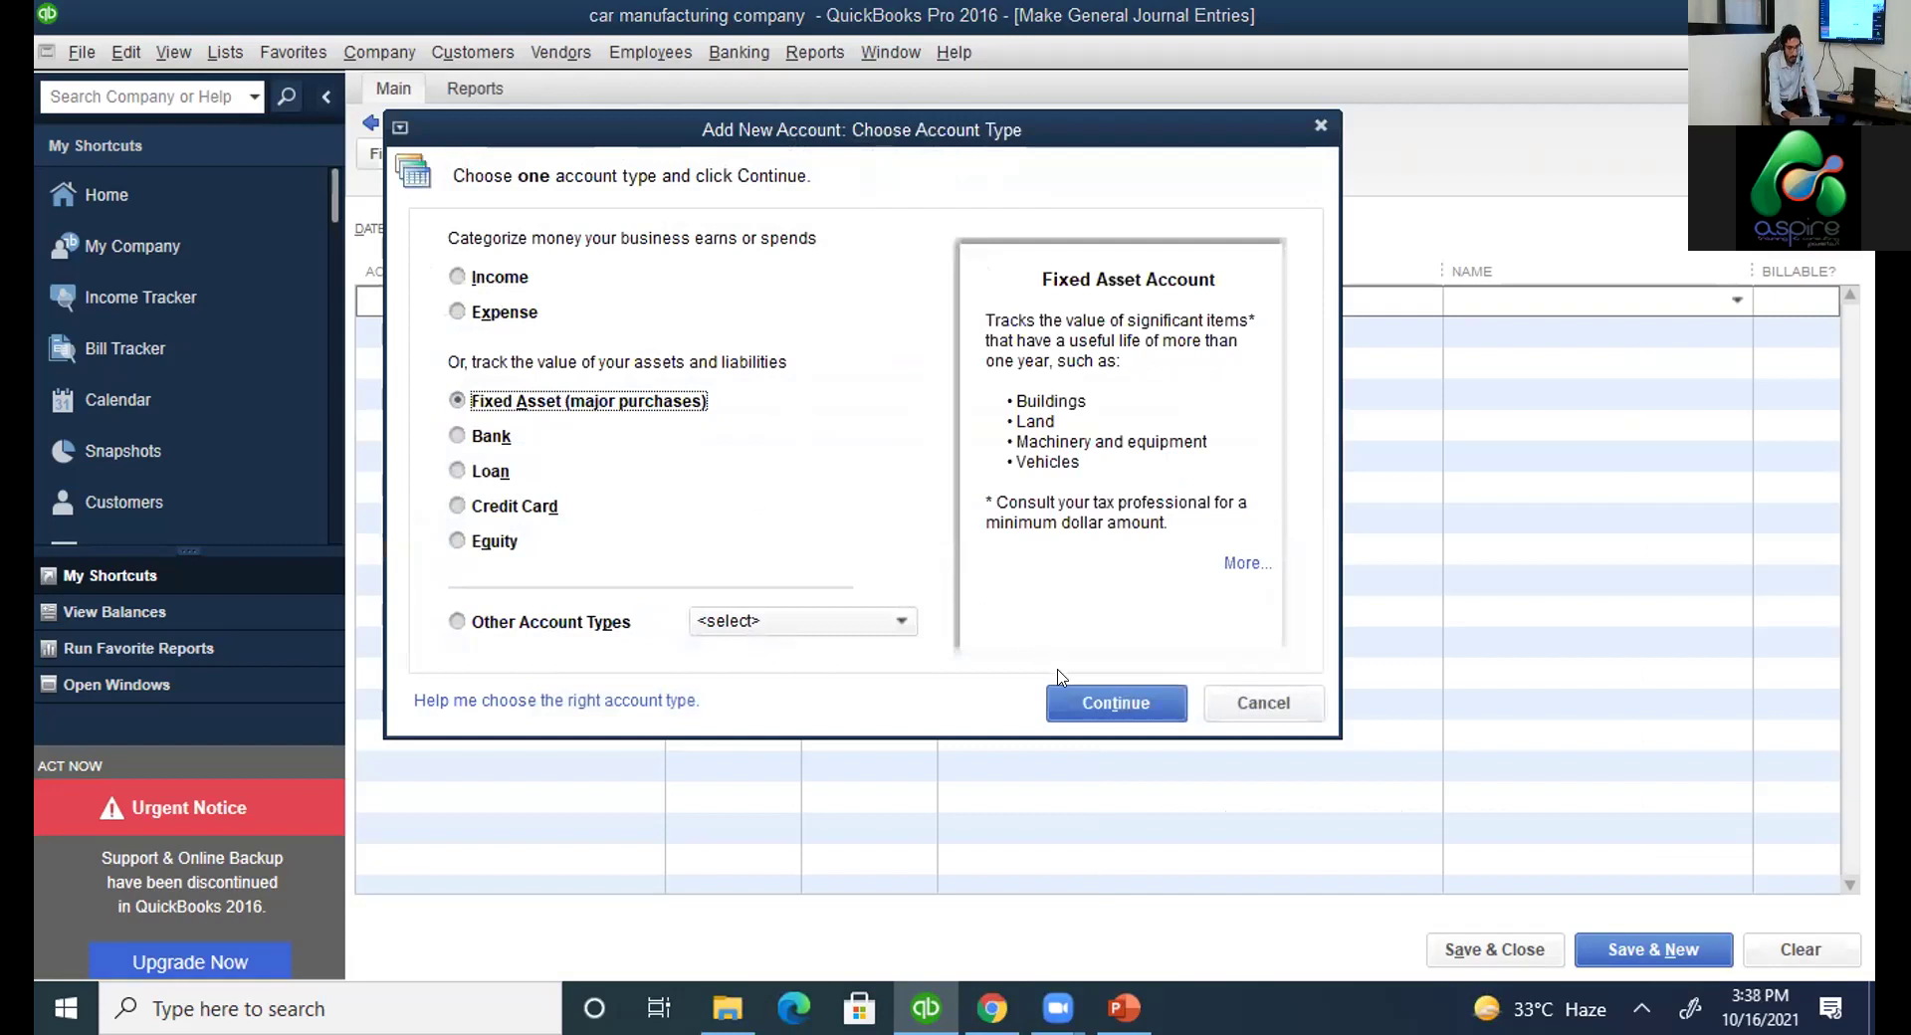
{"action": "left_click", "coordinate": [1073, 702]}
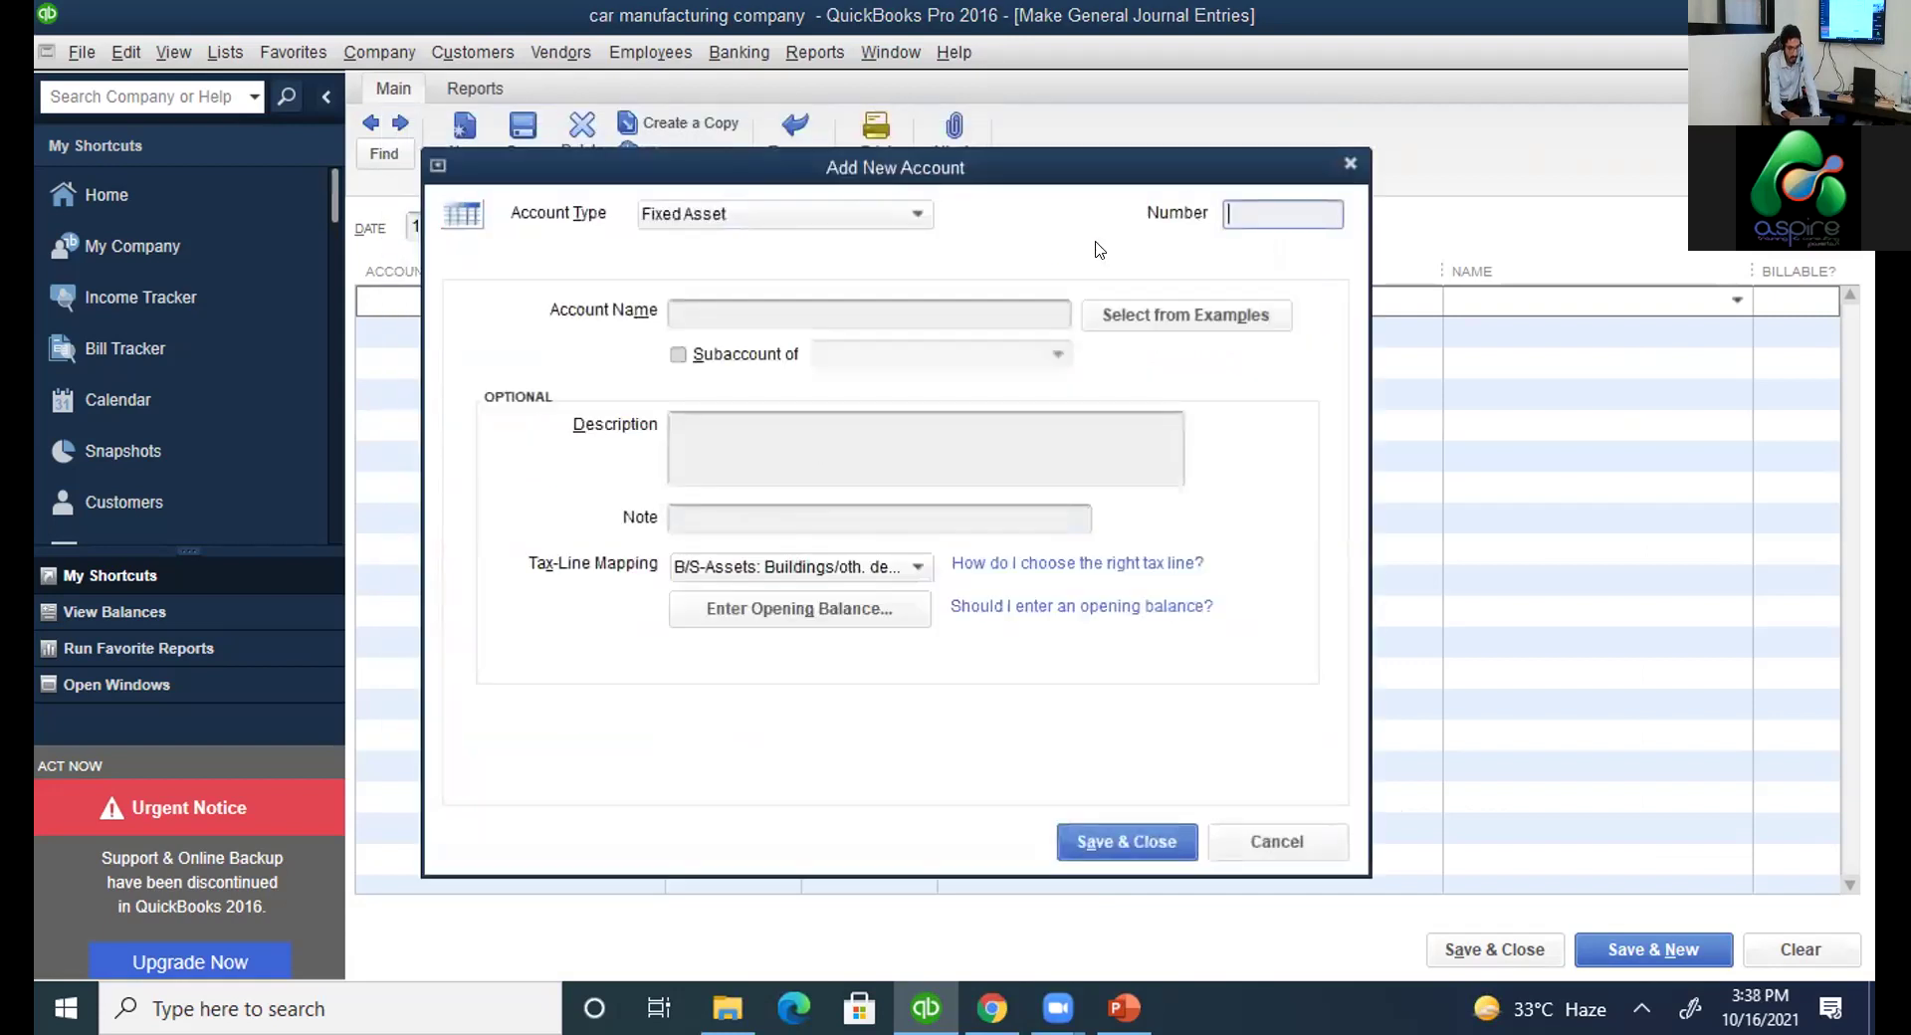
{"action": "type", "text": "16000"}
{"action": "left_click", "coordinate": [903, 311]}
{"action": "type", "text": "vehicle"}
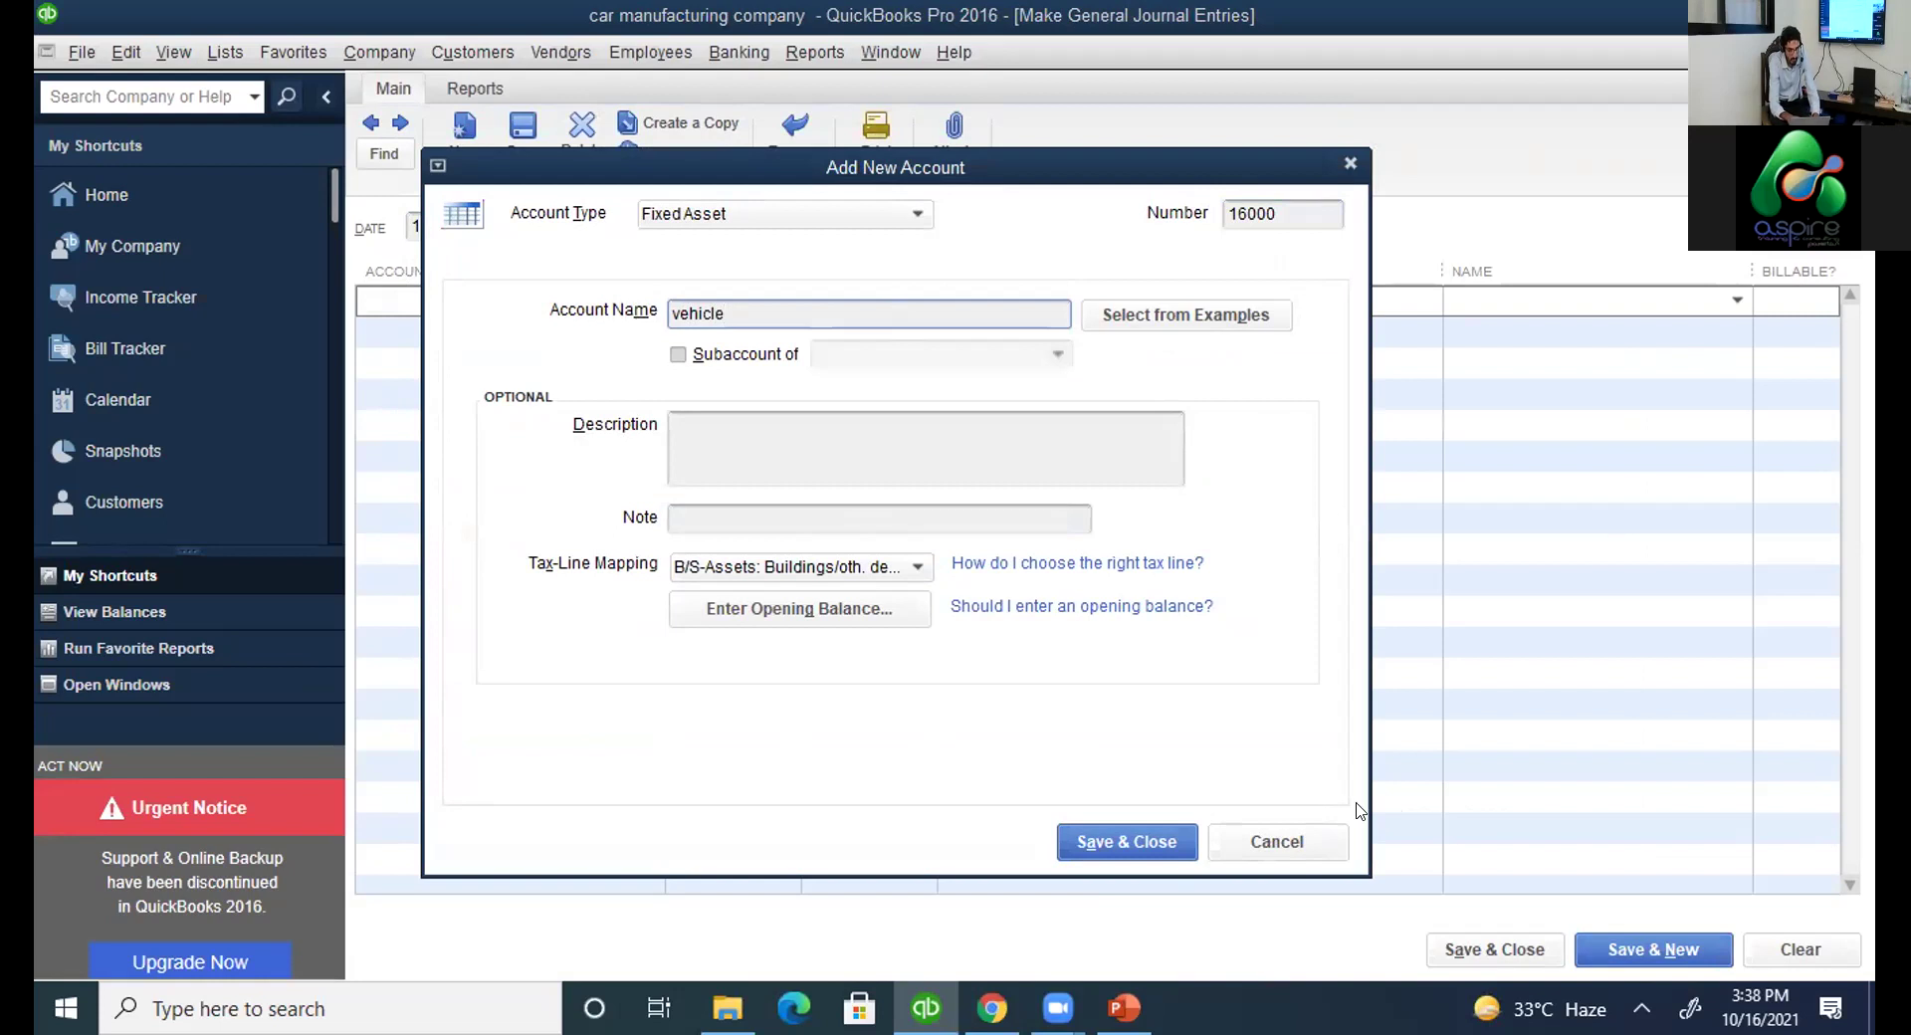
{"action": "left_click", "coordinate": [1140, 839]}
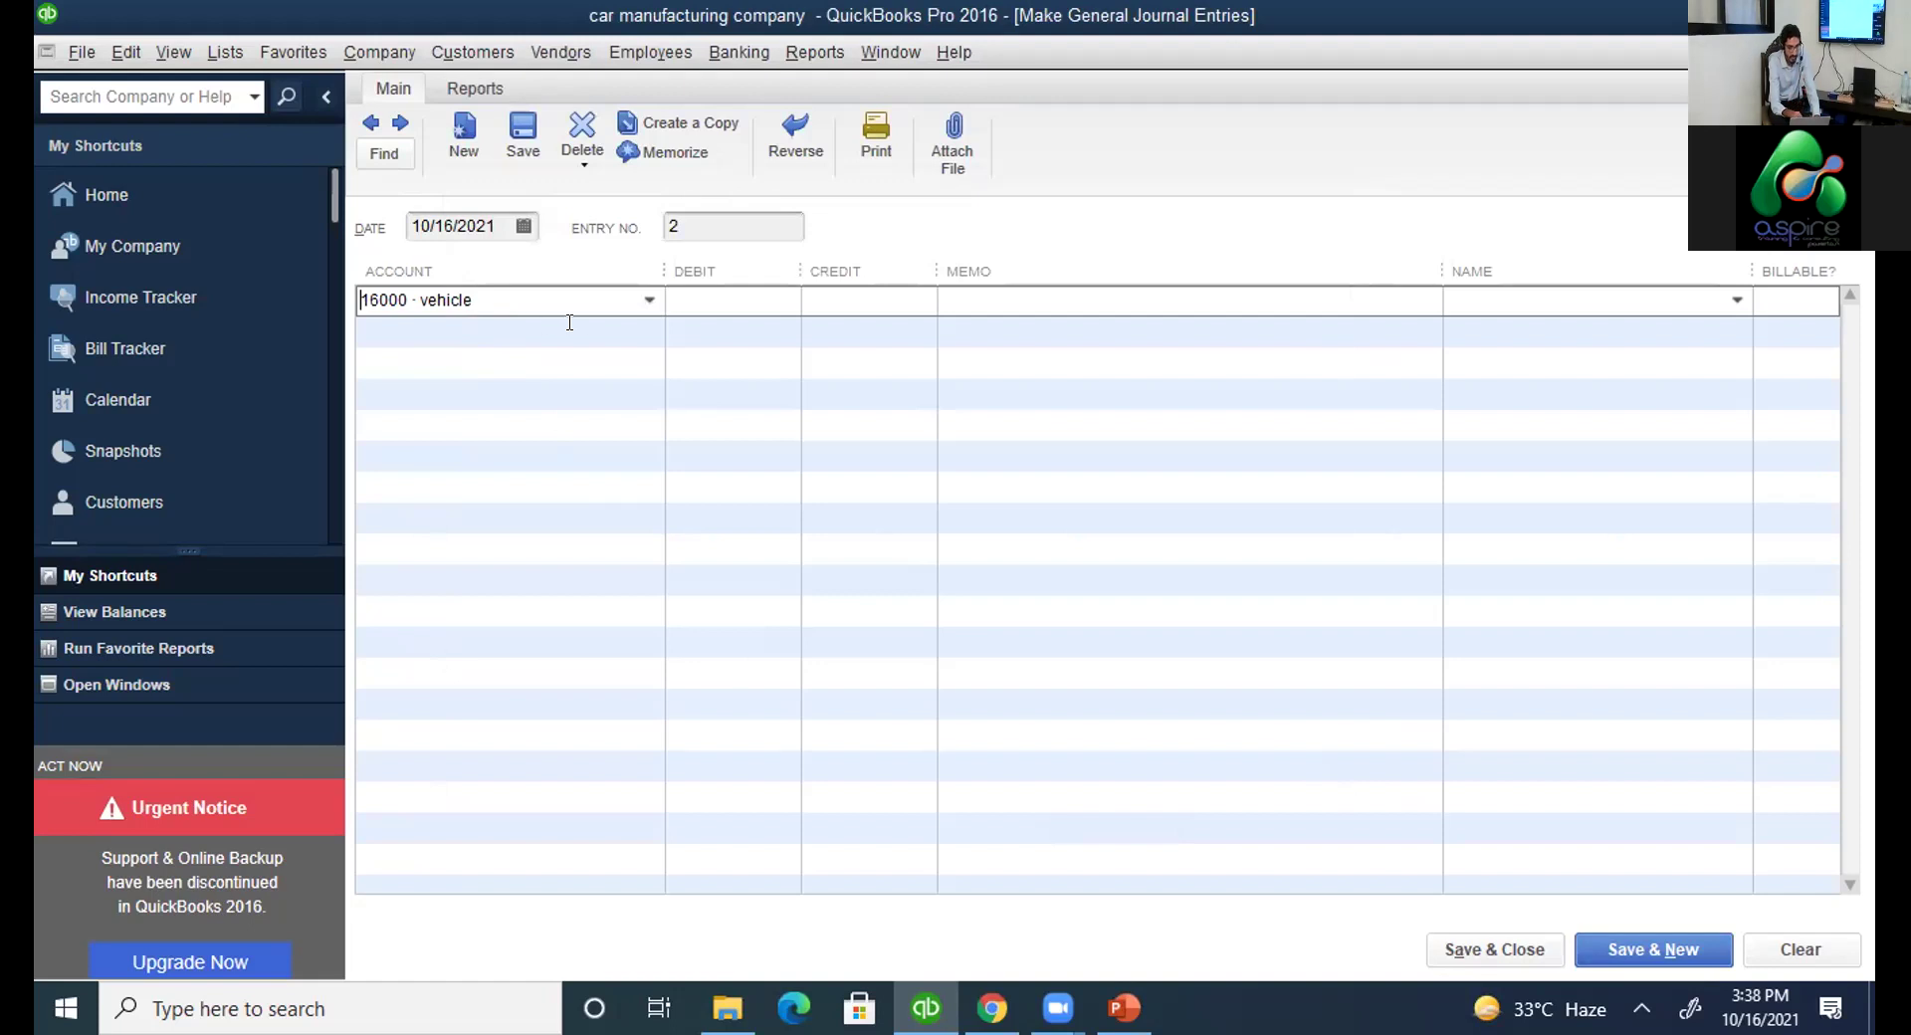
From the second line's account list, add Bank account 11000 named 'Cash'.
{"action": "left_click", "coordinate": [647, 330]}
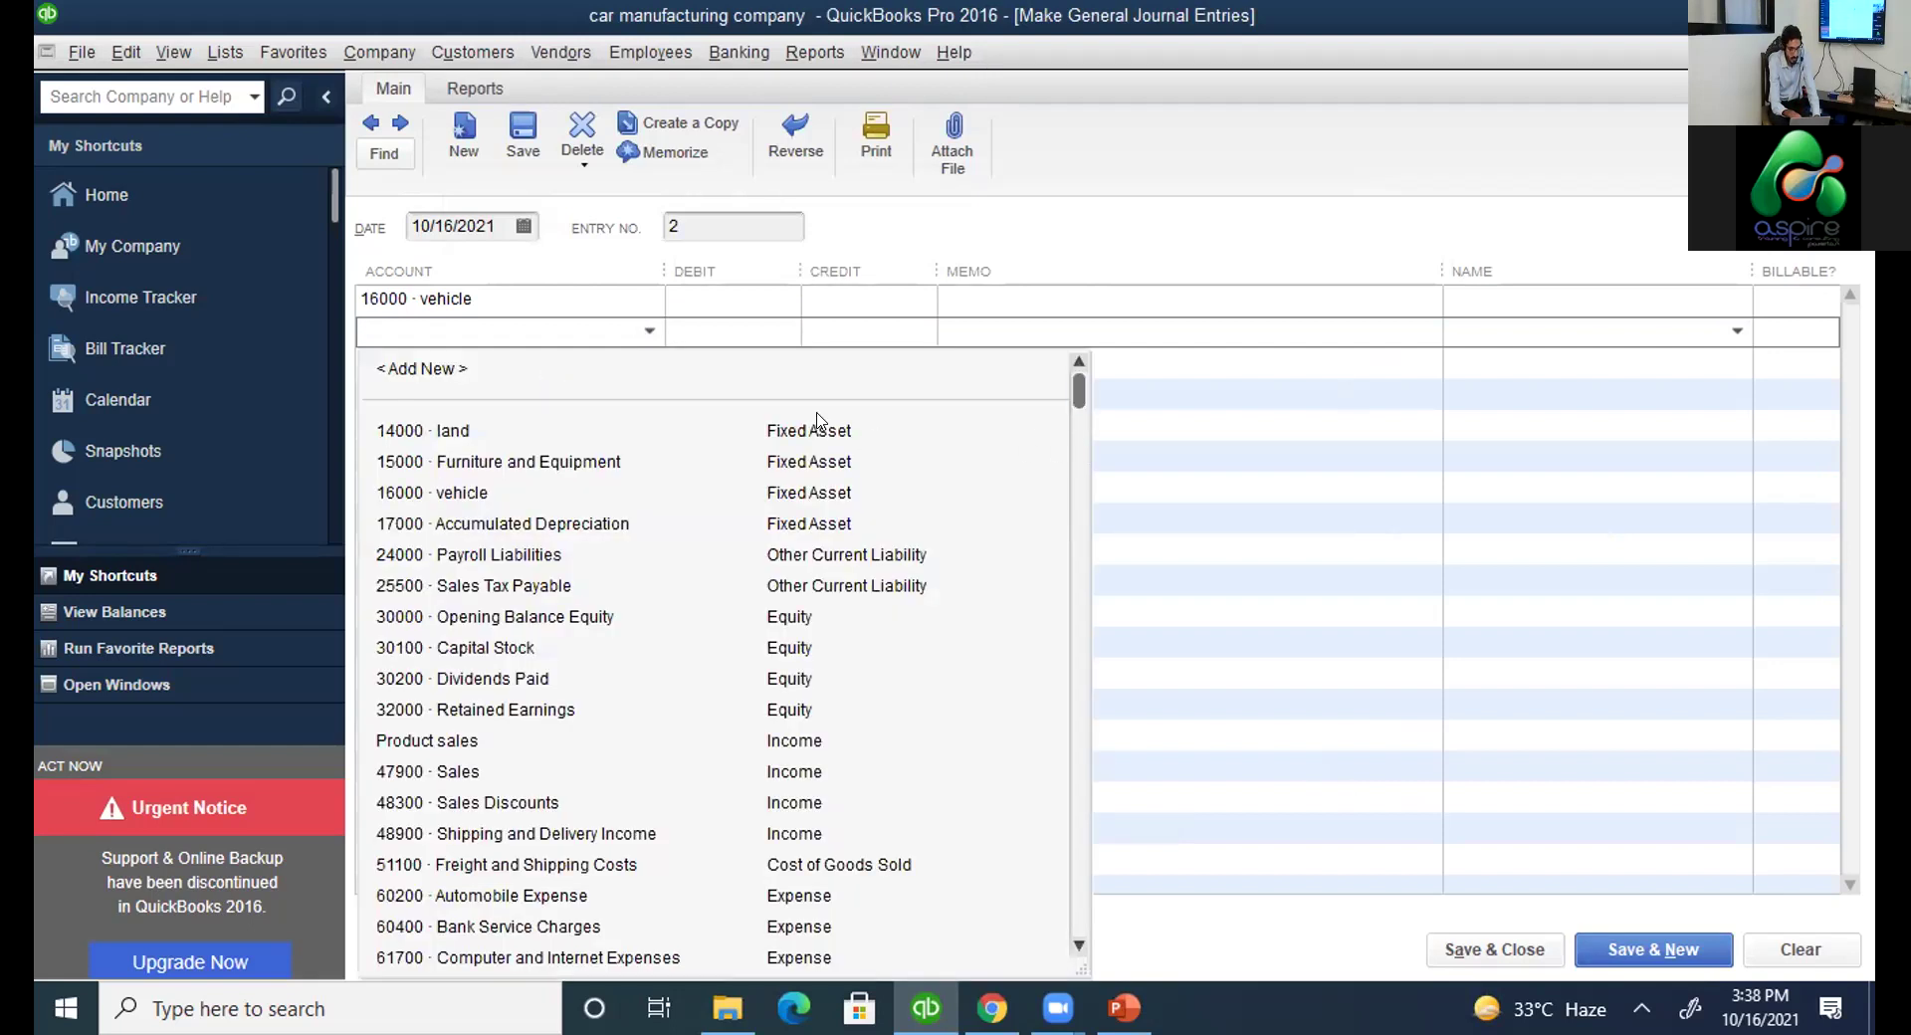
{"action": "left_click", "coordinate": [457, 375]}
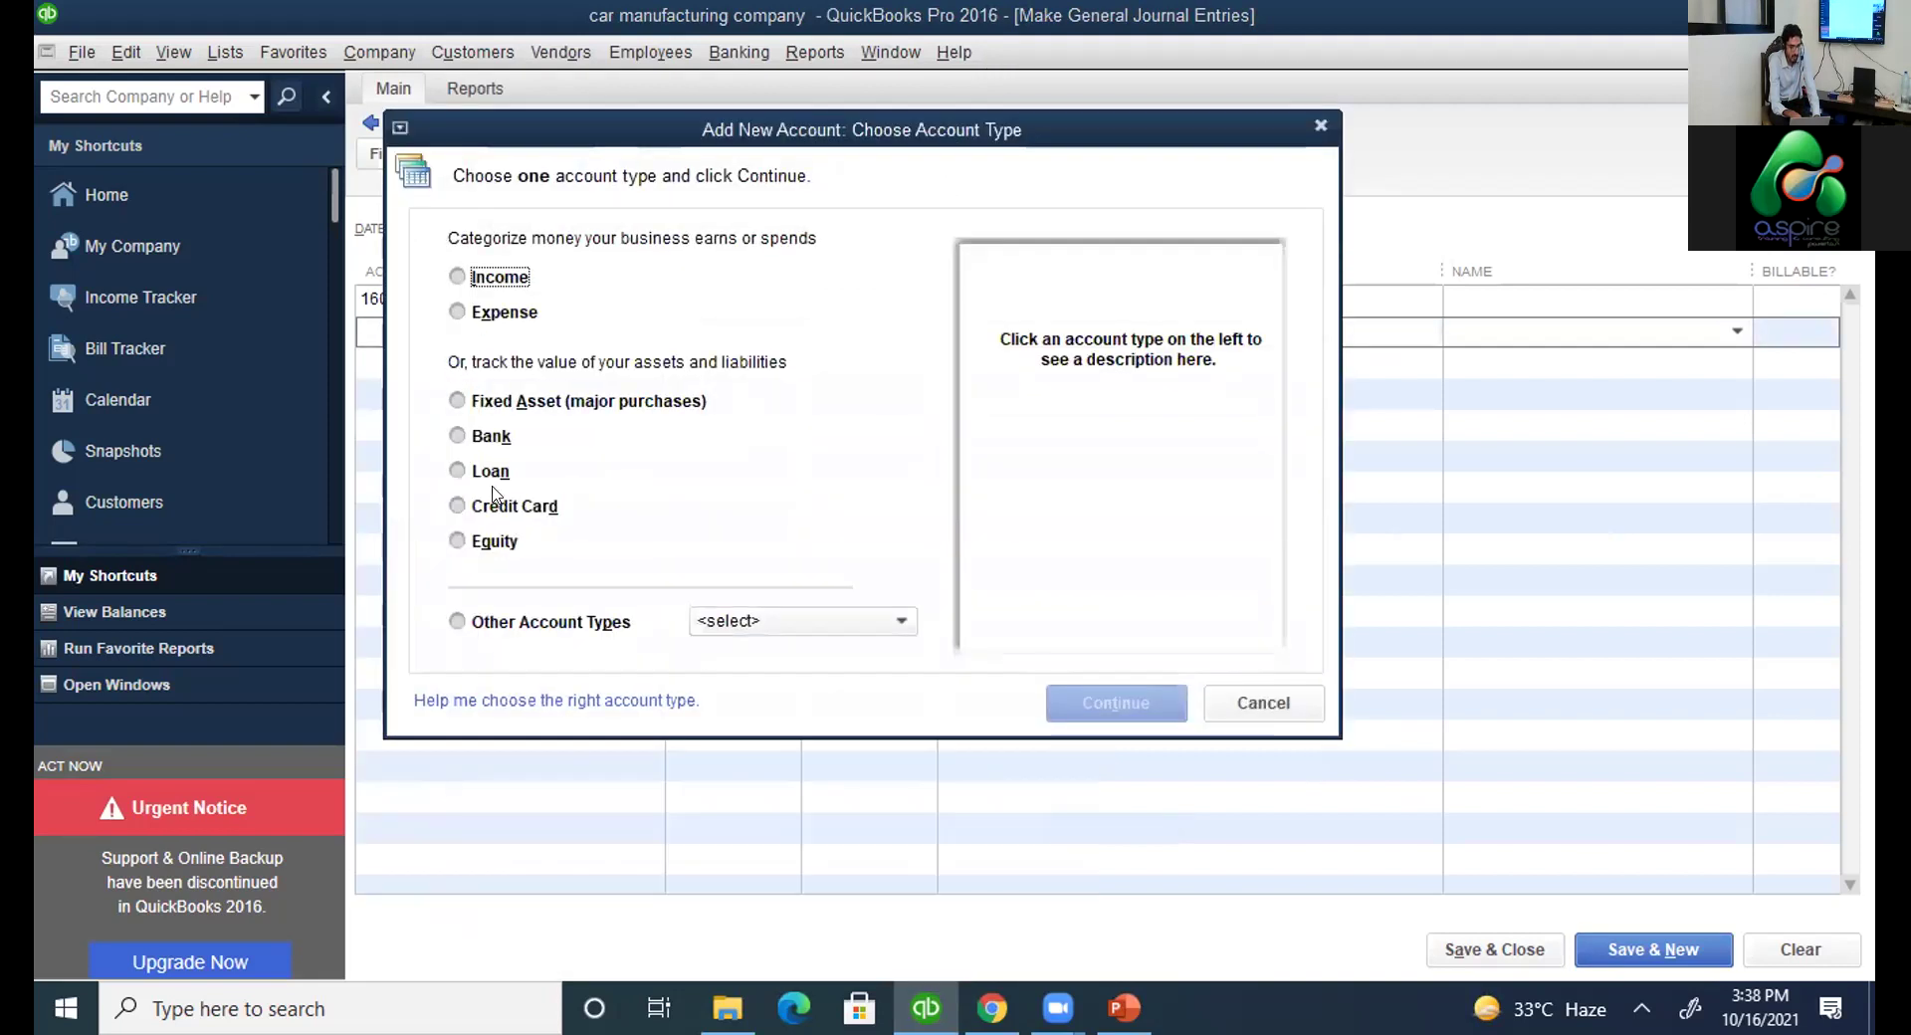
{"action": "key", "text": "alt+k"}
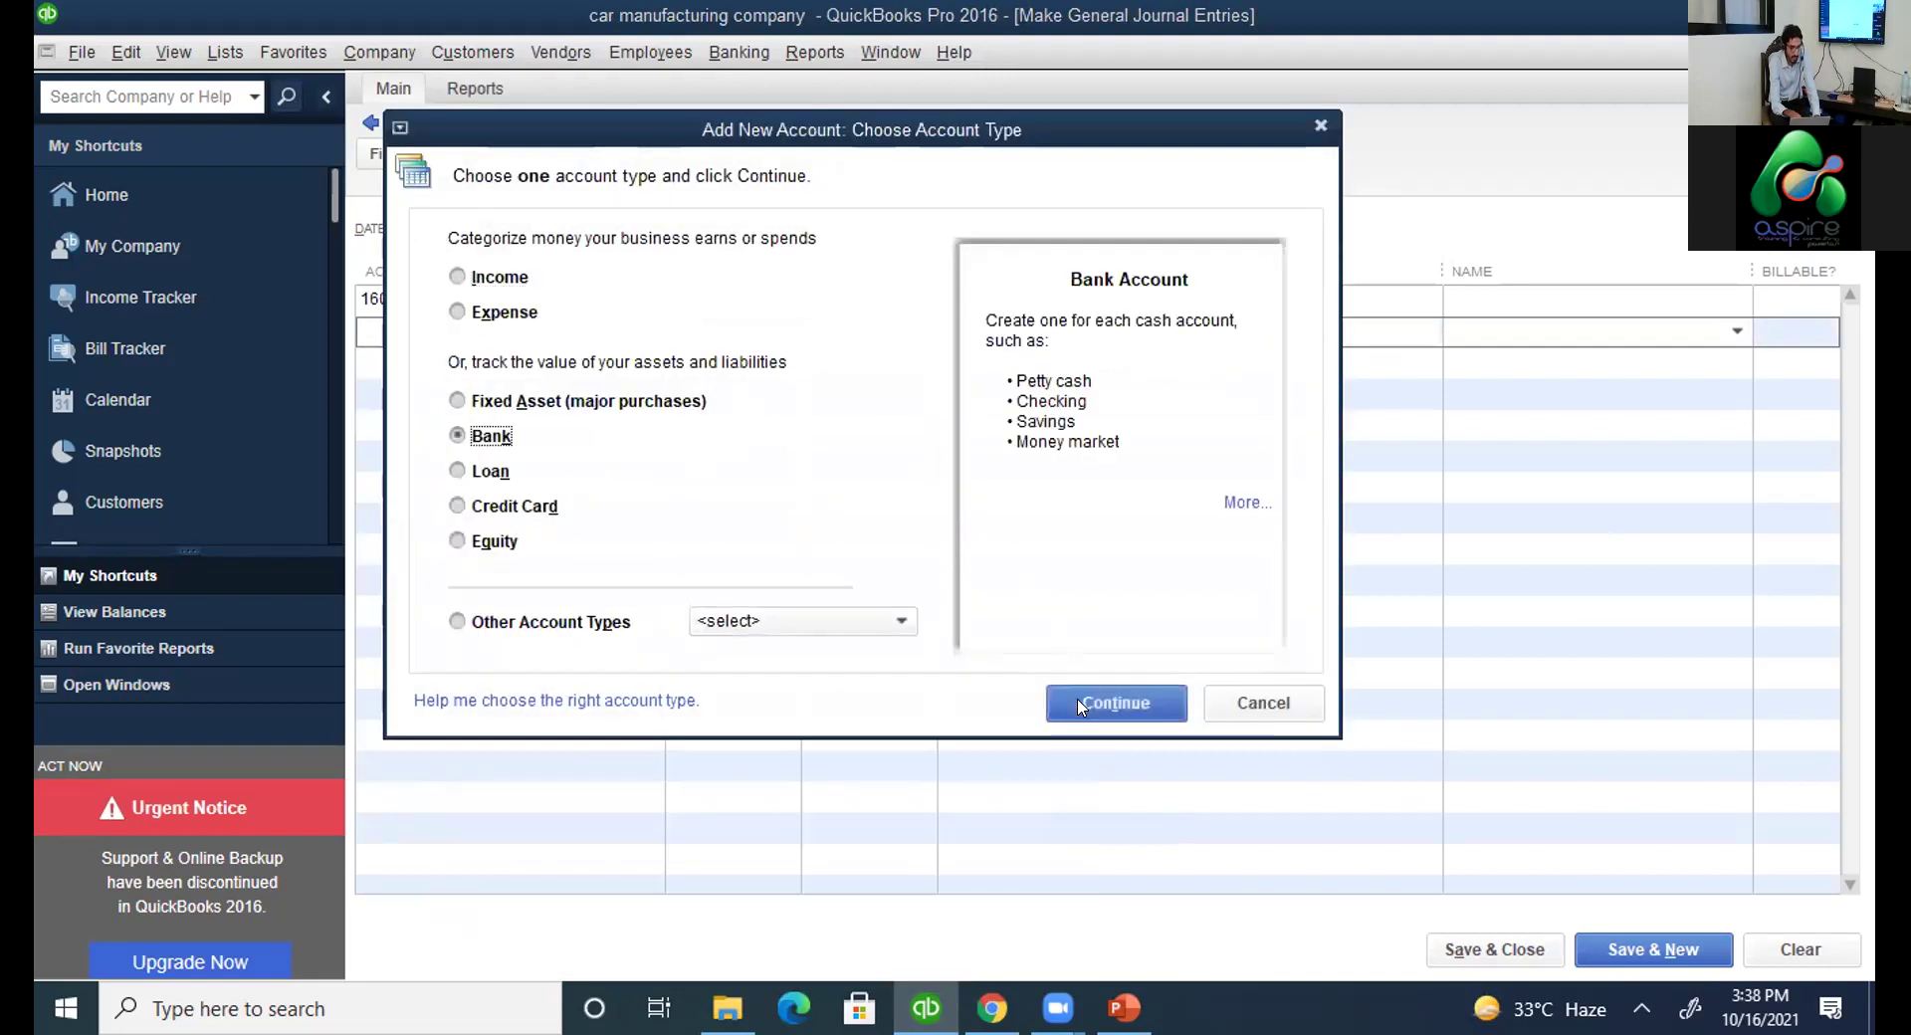
{"action": "left_click", "coordinate": [1100, 703]}
{"action": "type", "text": "11000"}
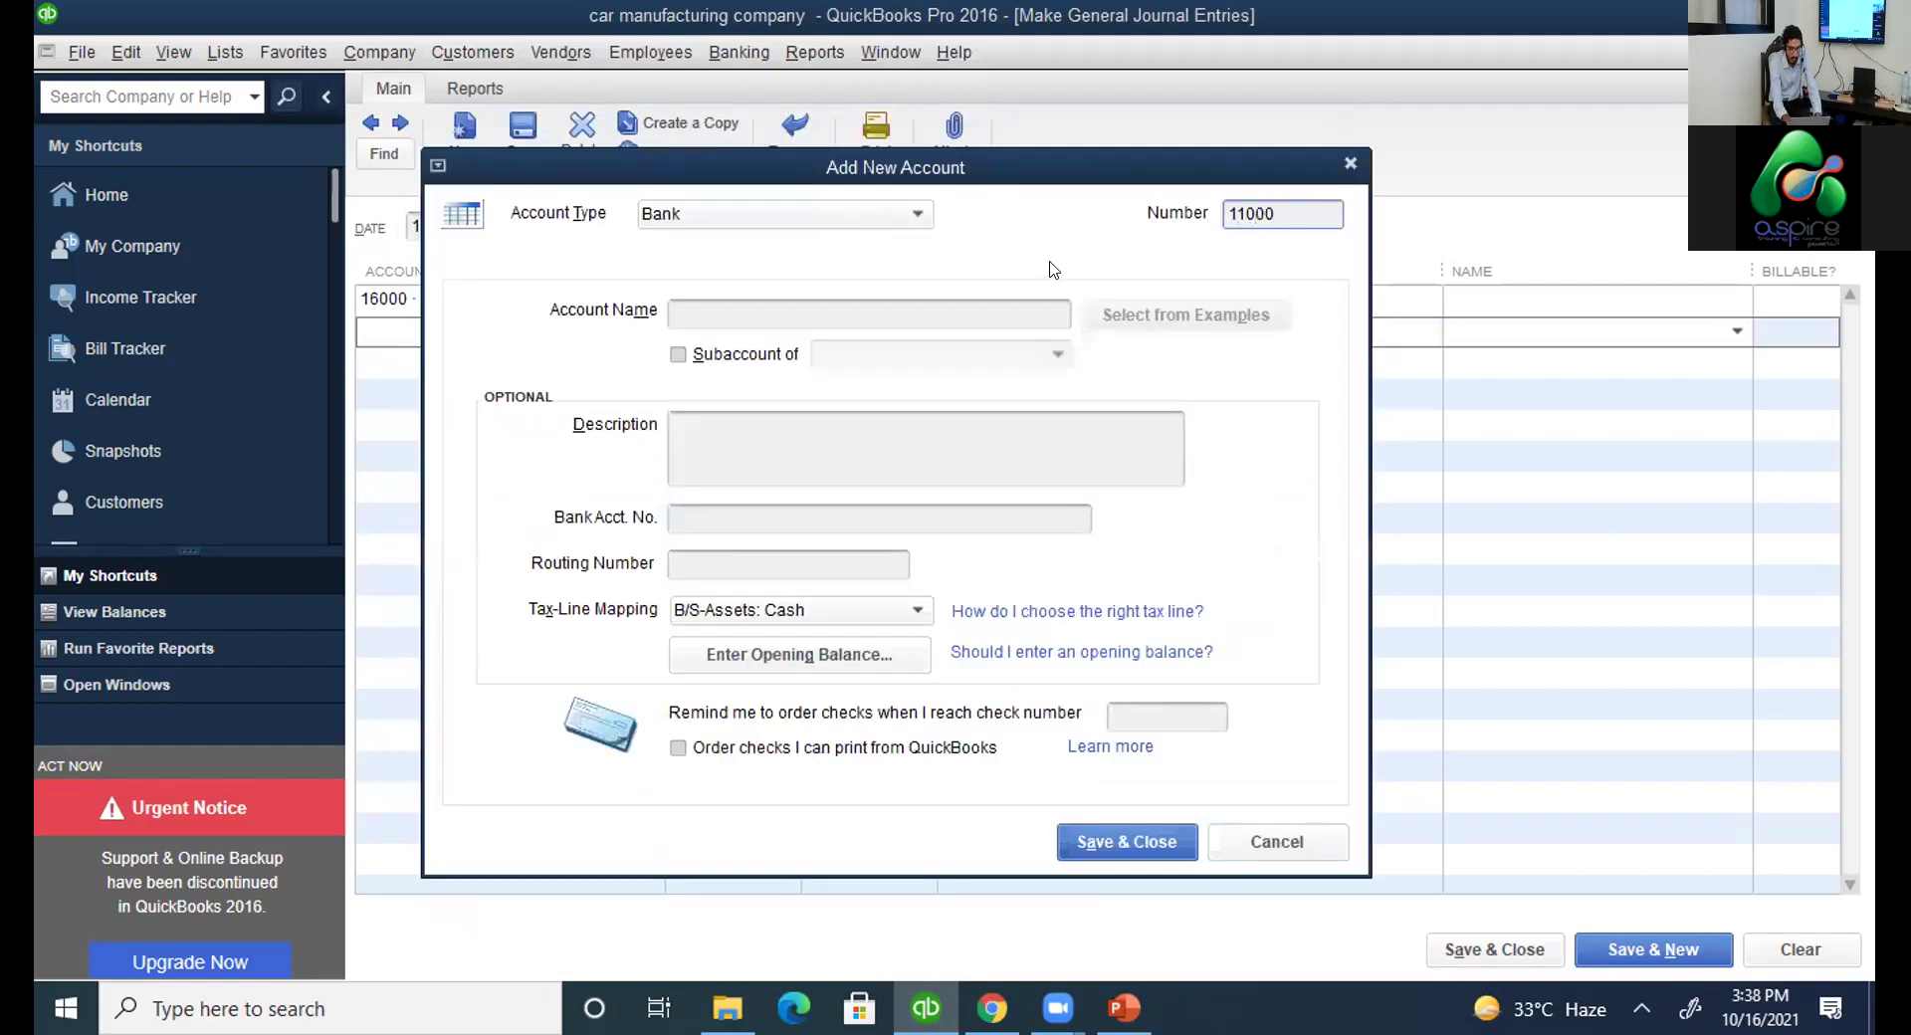
{"action": "left_click", "coordinate": [995, 296]}
{"action": "type", "text": "Cas"}
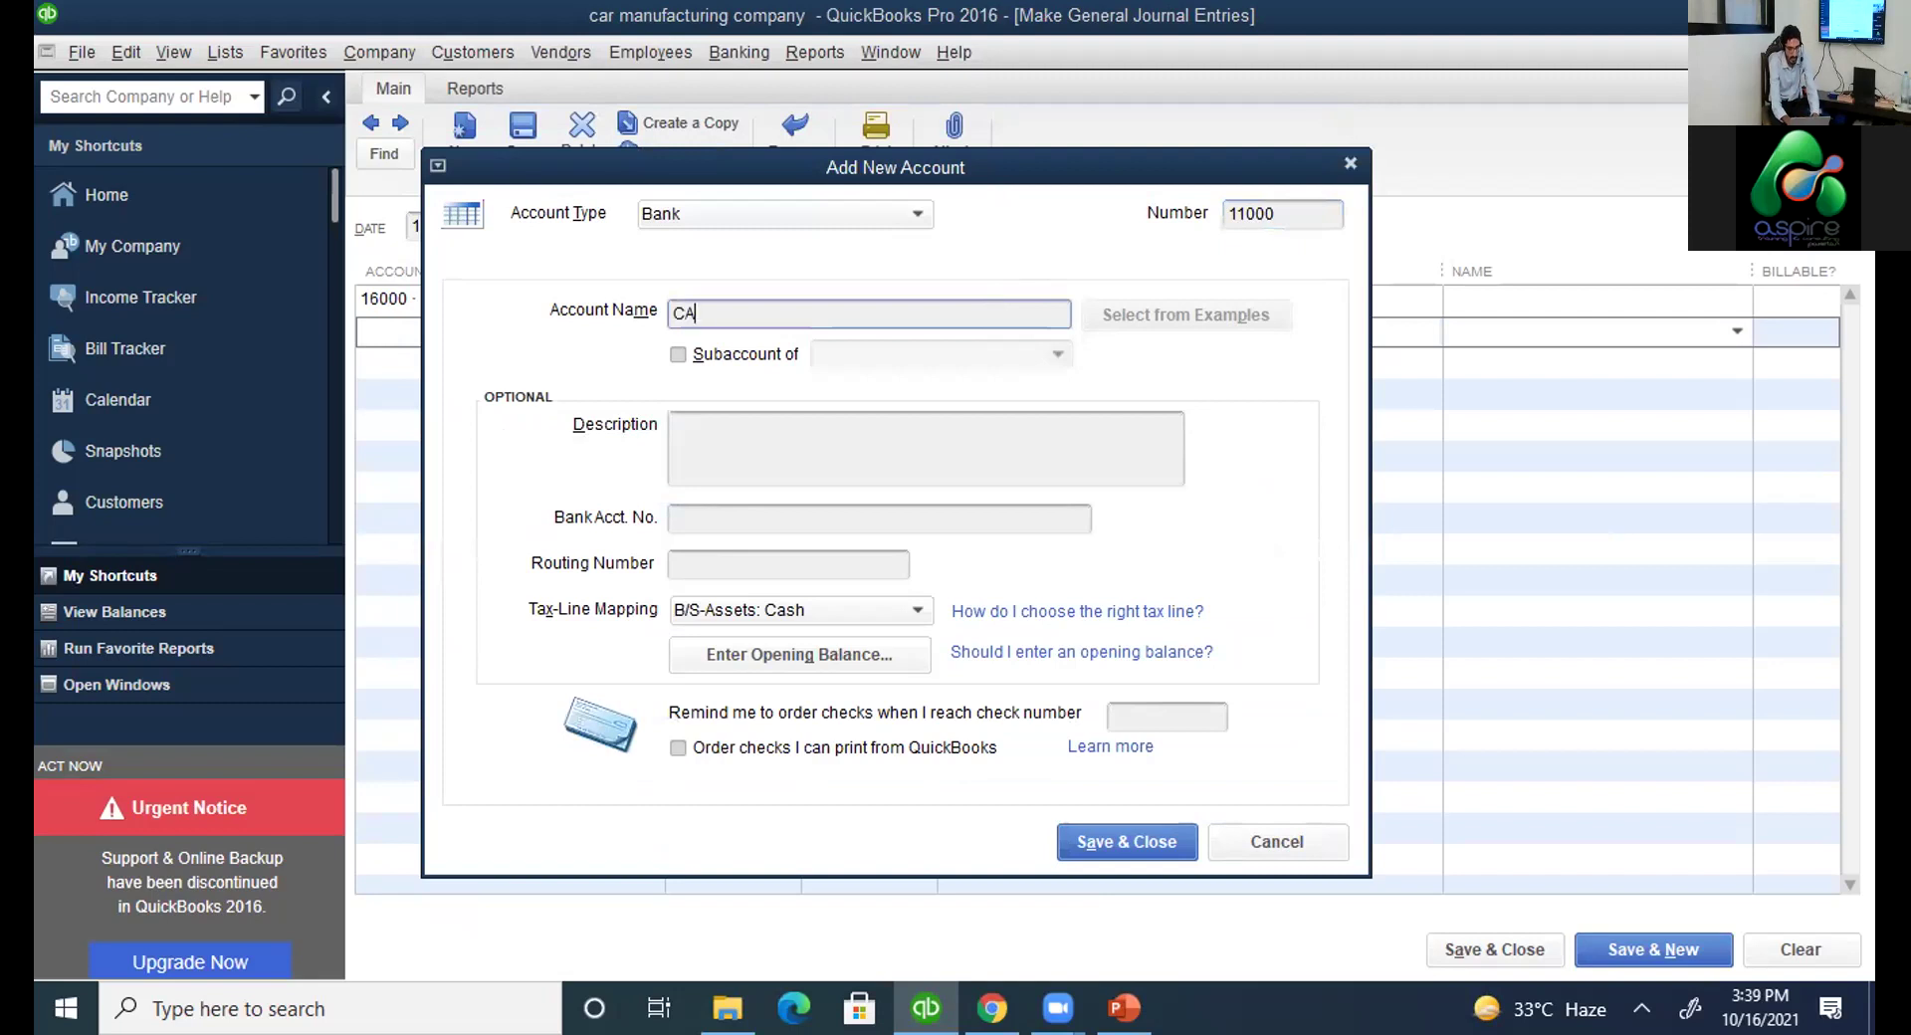
{"action": "type", "text": "h"}
{"action": "left_click", "coordinate": [1120, 846]}
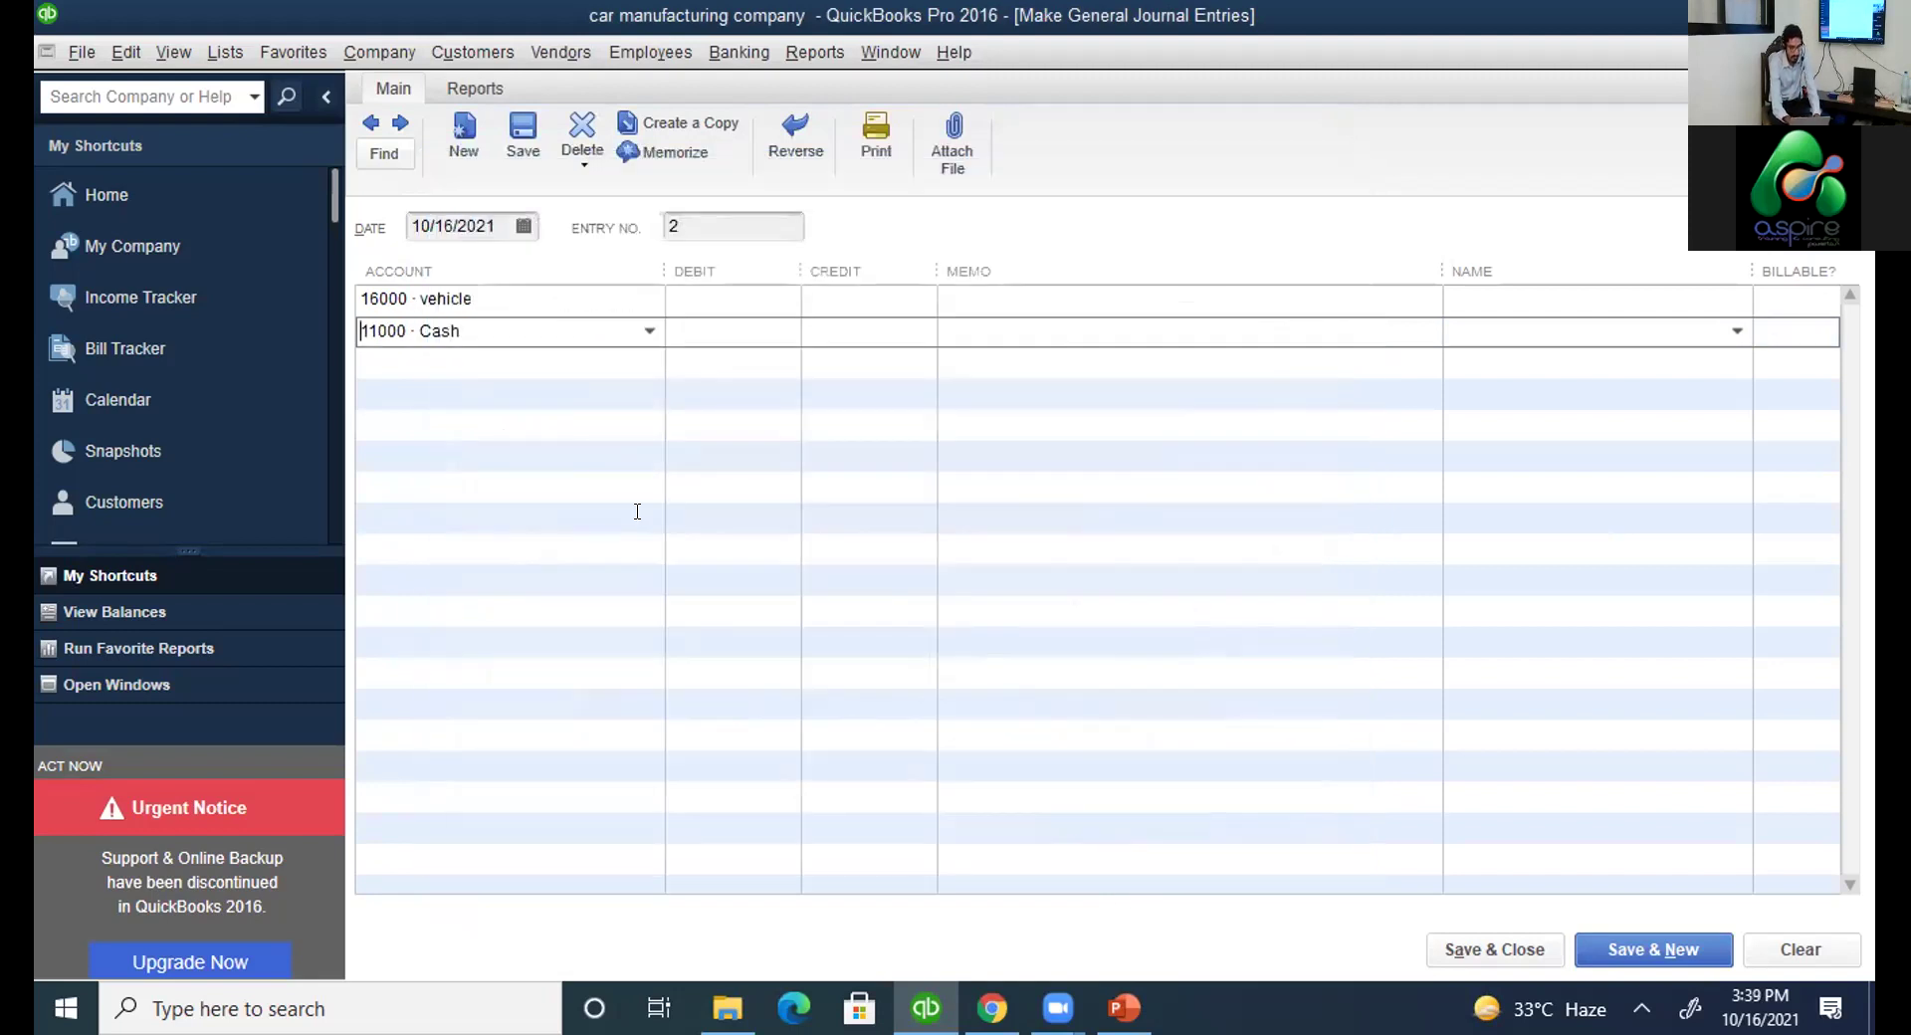
Enter a 5,000 debit on the vehicle line and a 5,000 credit on the Cash line.
{"action": "left_click", "coordinate": [756, 295]}
{"action": "type", "text": "5000"}
{"action": "key", "text": "Down"}
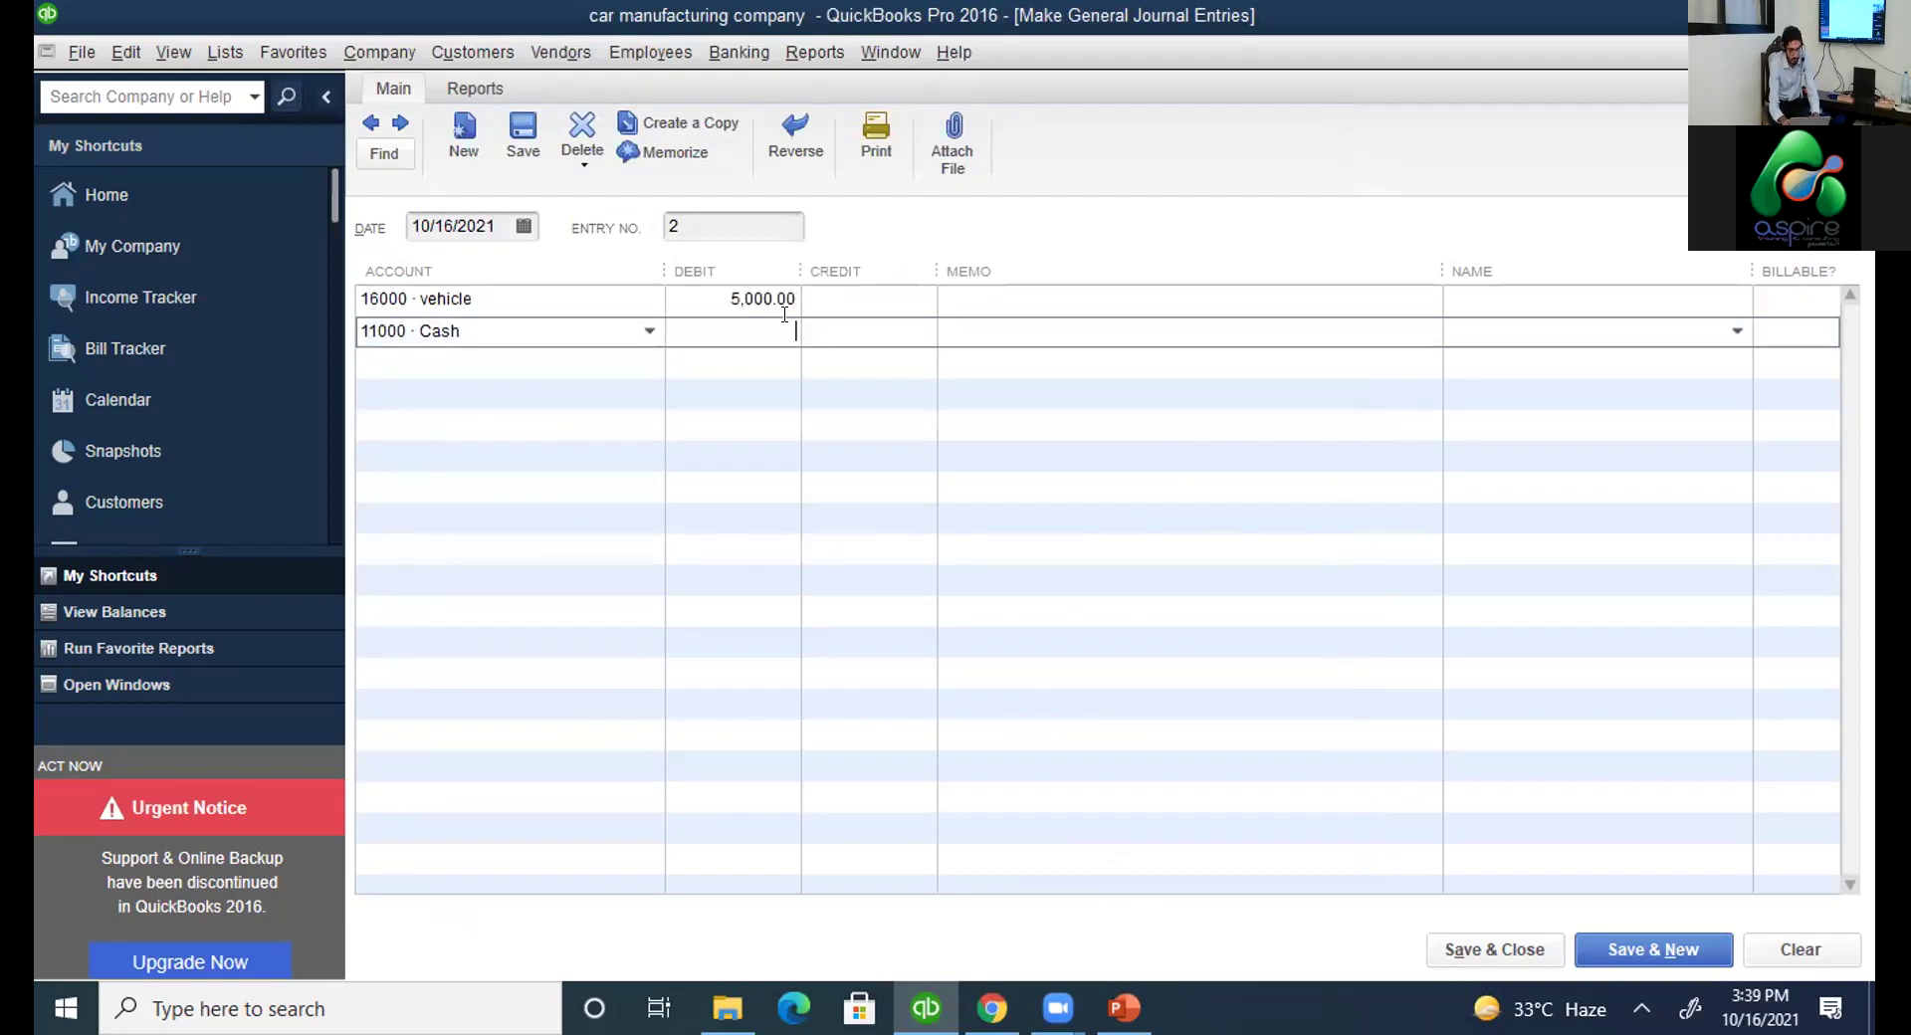
{"action": "left_click", "coordinate": [828, 326]}
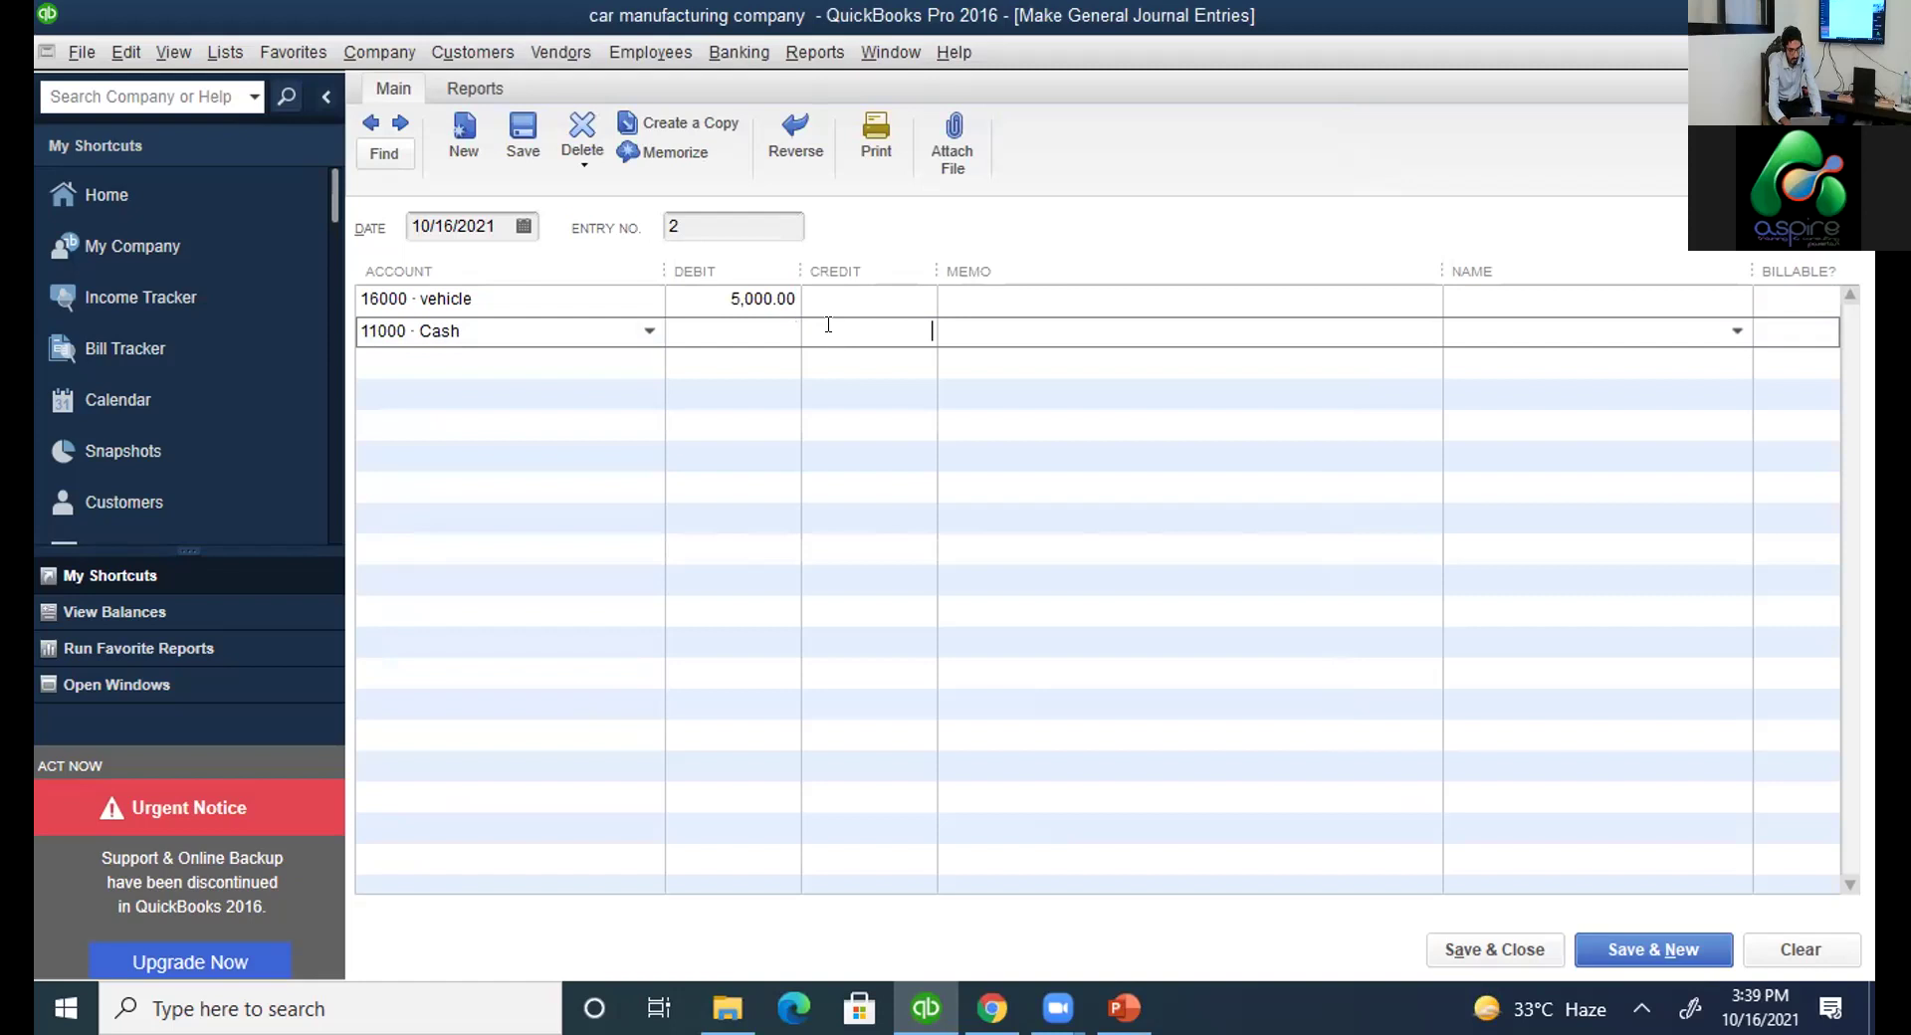
{"action": "type", "text": "5000"}
{"action": "left_click", "coordinate": [897, 392]}
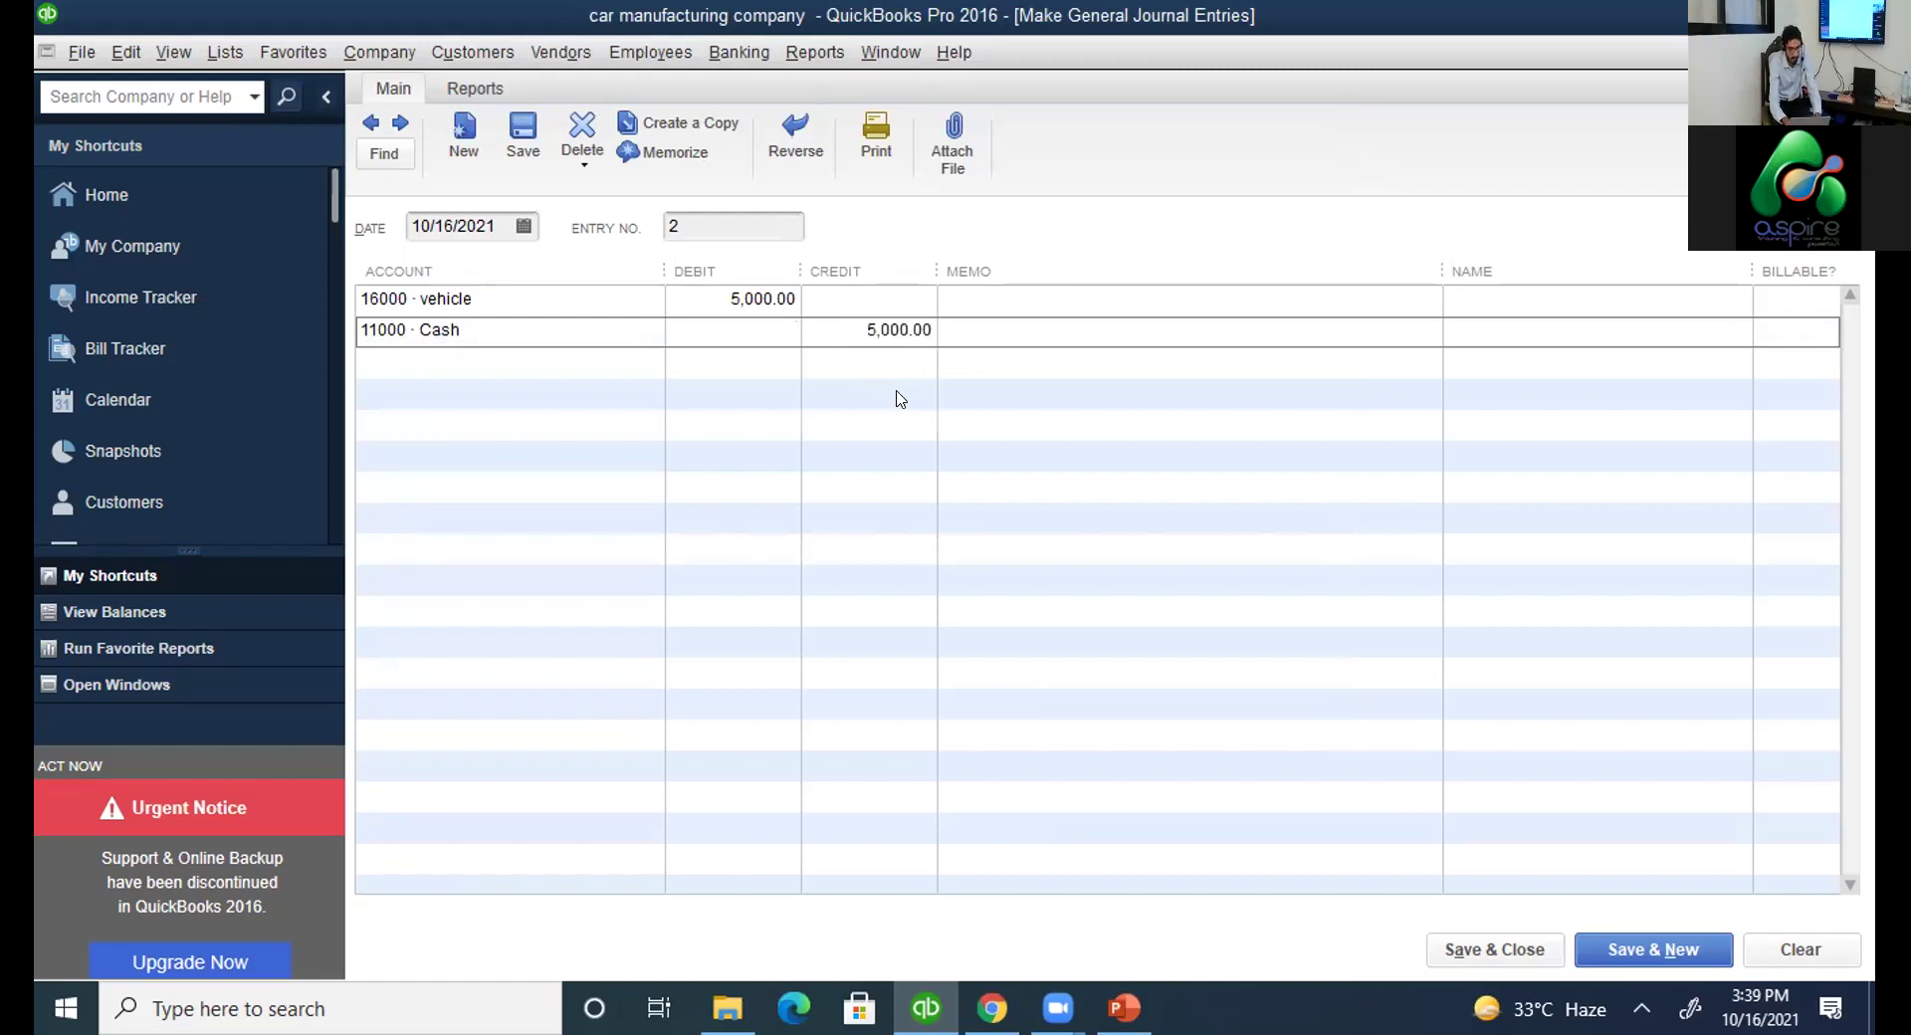
Save journal entry 2, dismiss the fixed asset notice, and bring up the Chart of Accounts.
{"action": "right_click", "coordinate": [899, 397]}
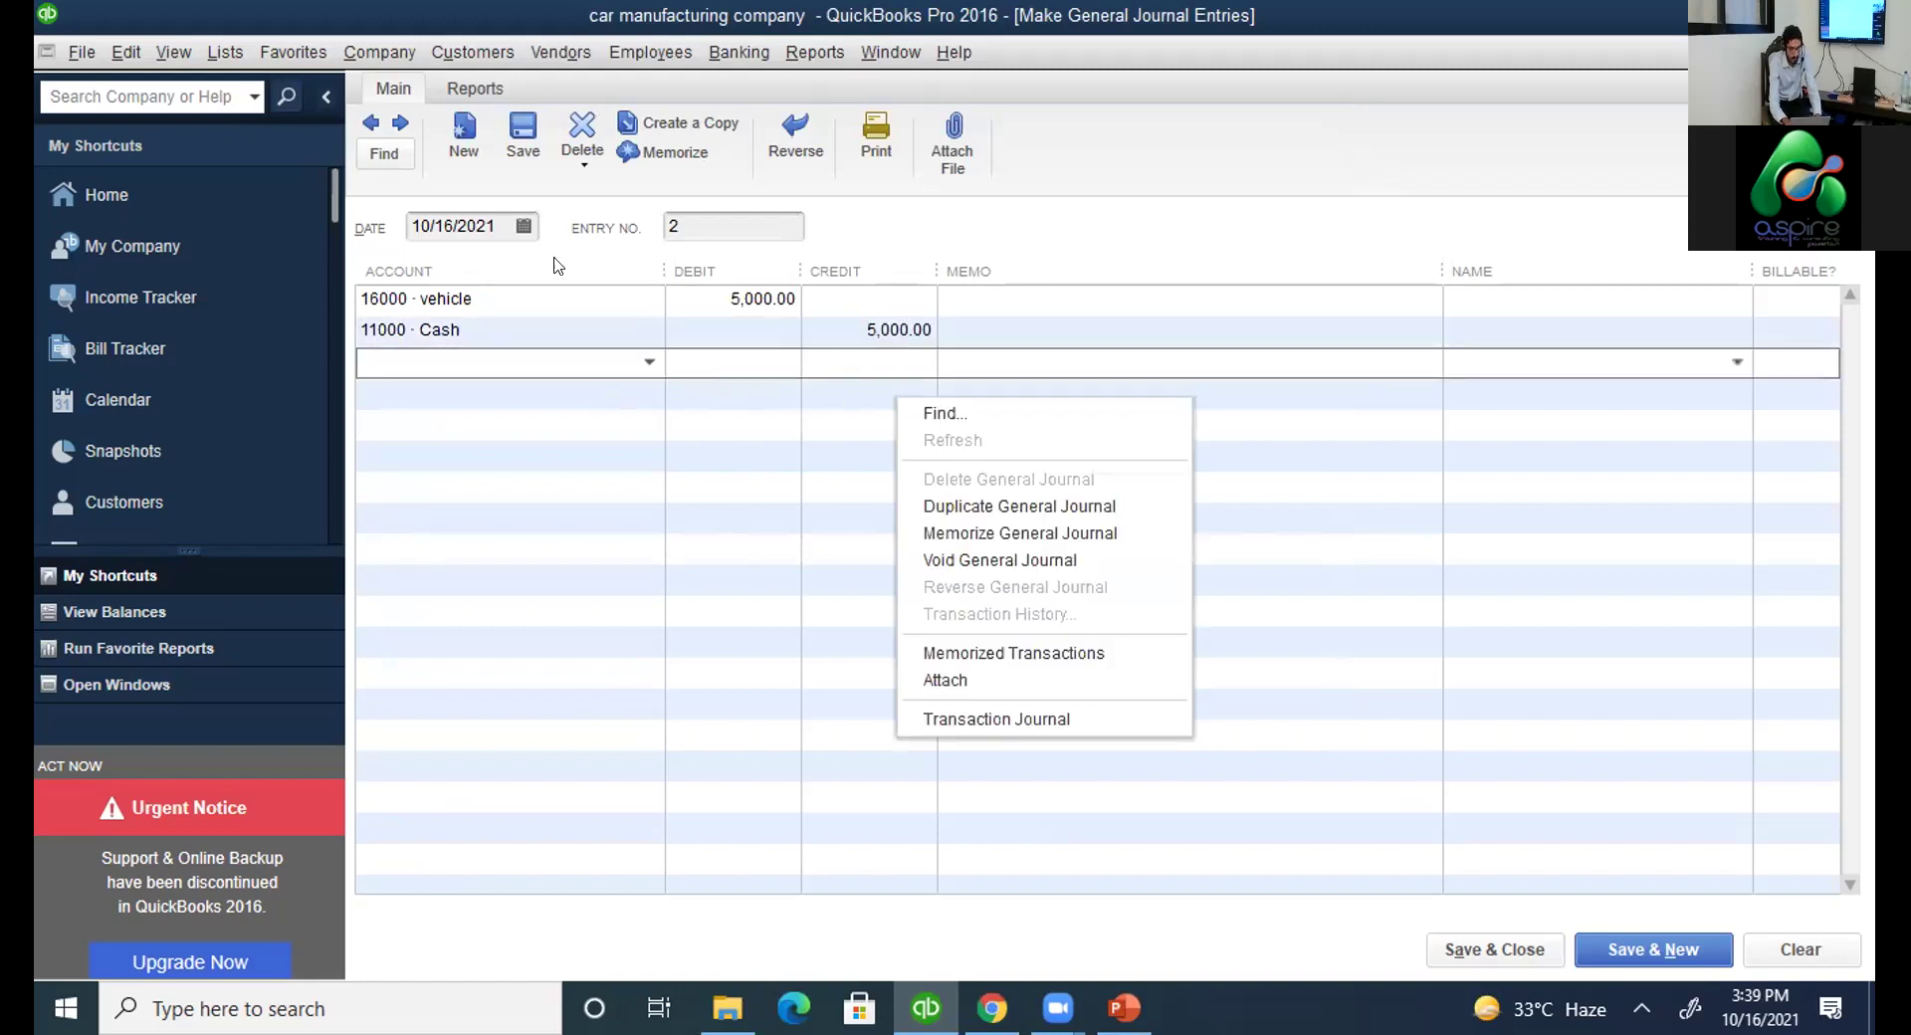
{"action": "left_click", "coordinate": [524, 135]}
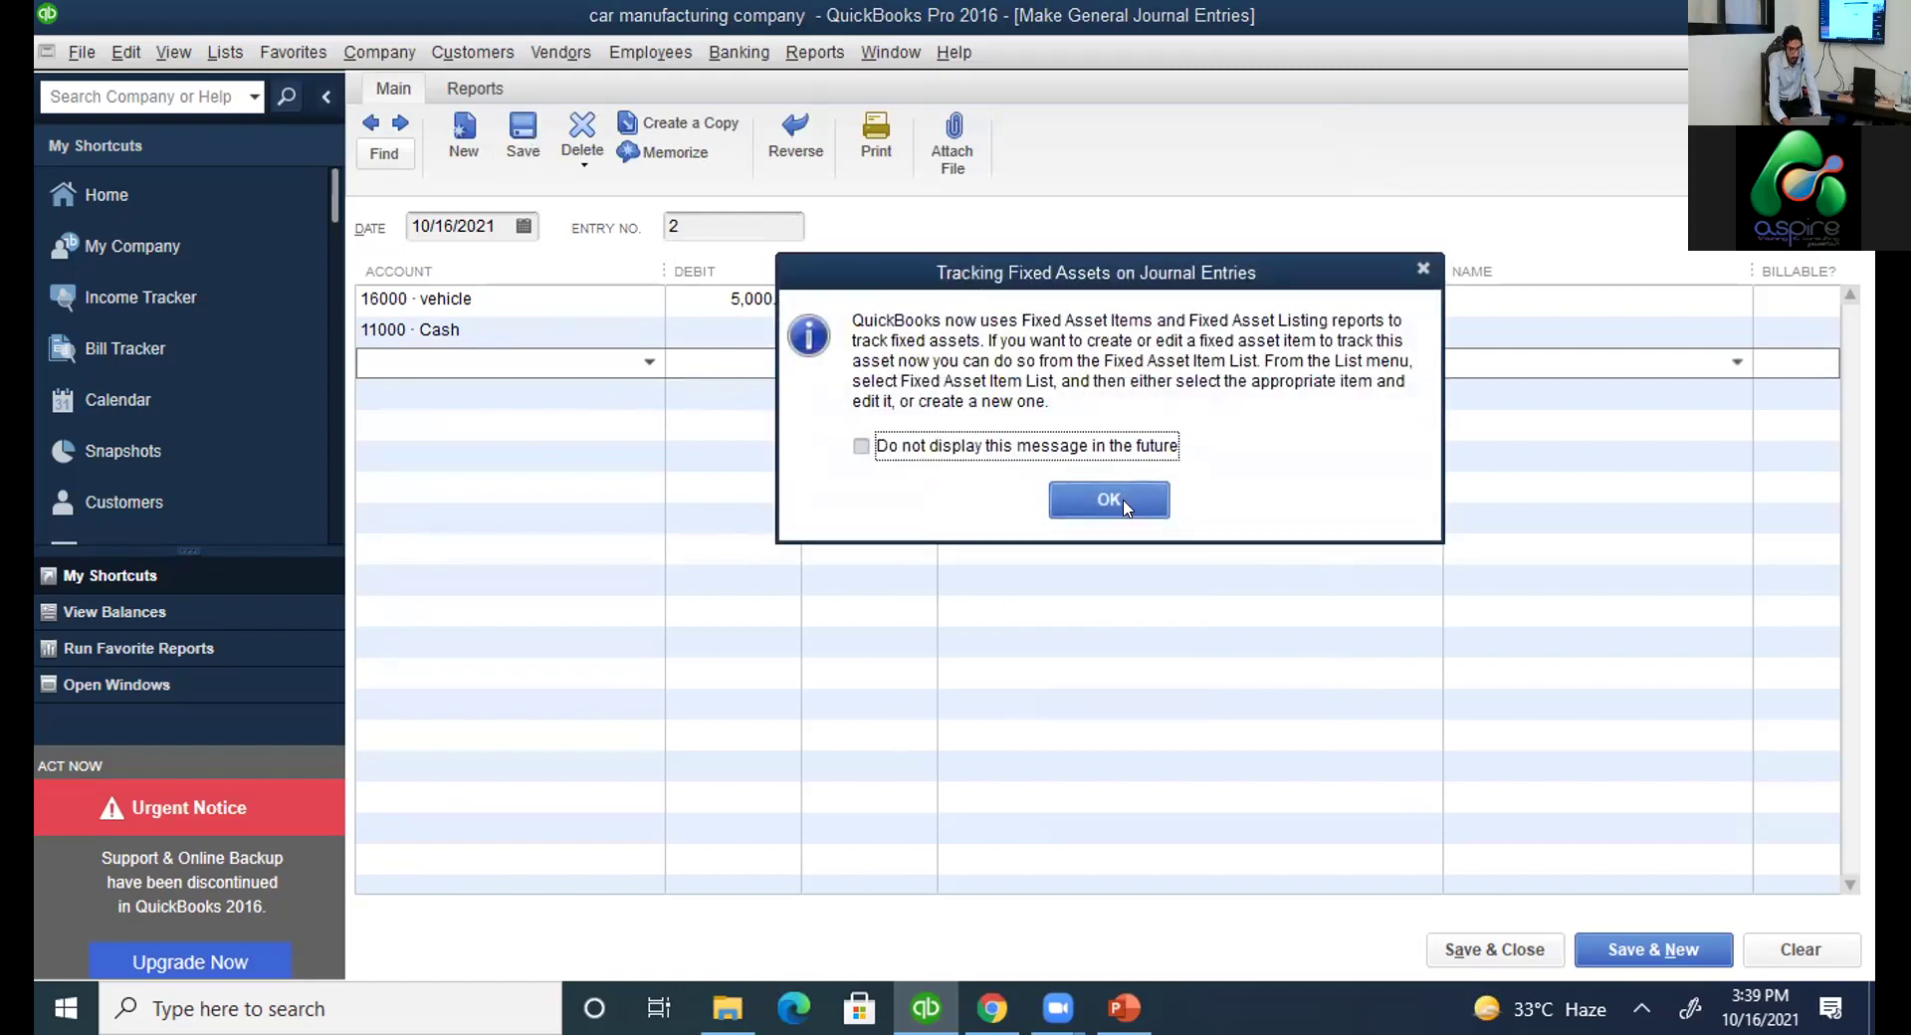
{"action": "left_click", "coordinate": [1125, 506]}
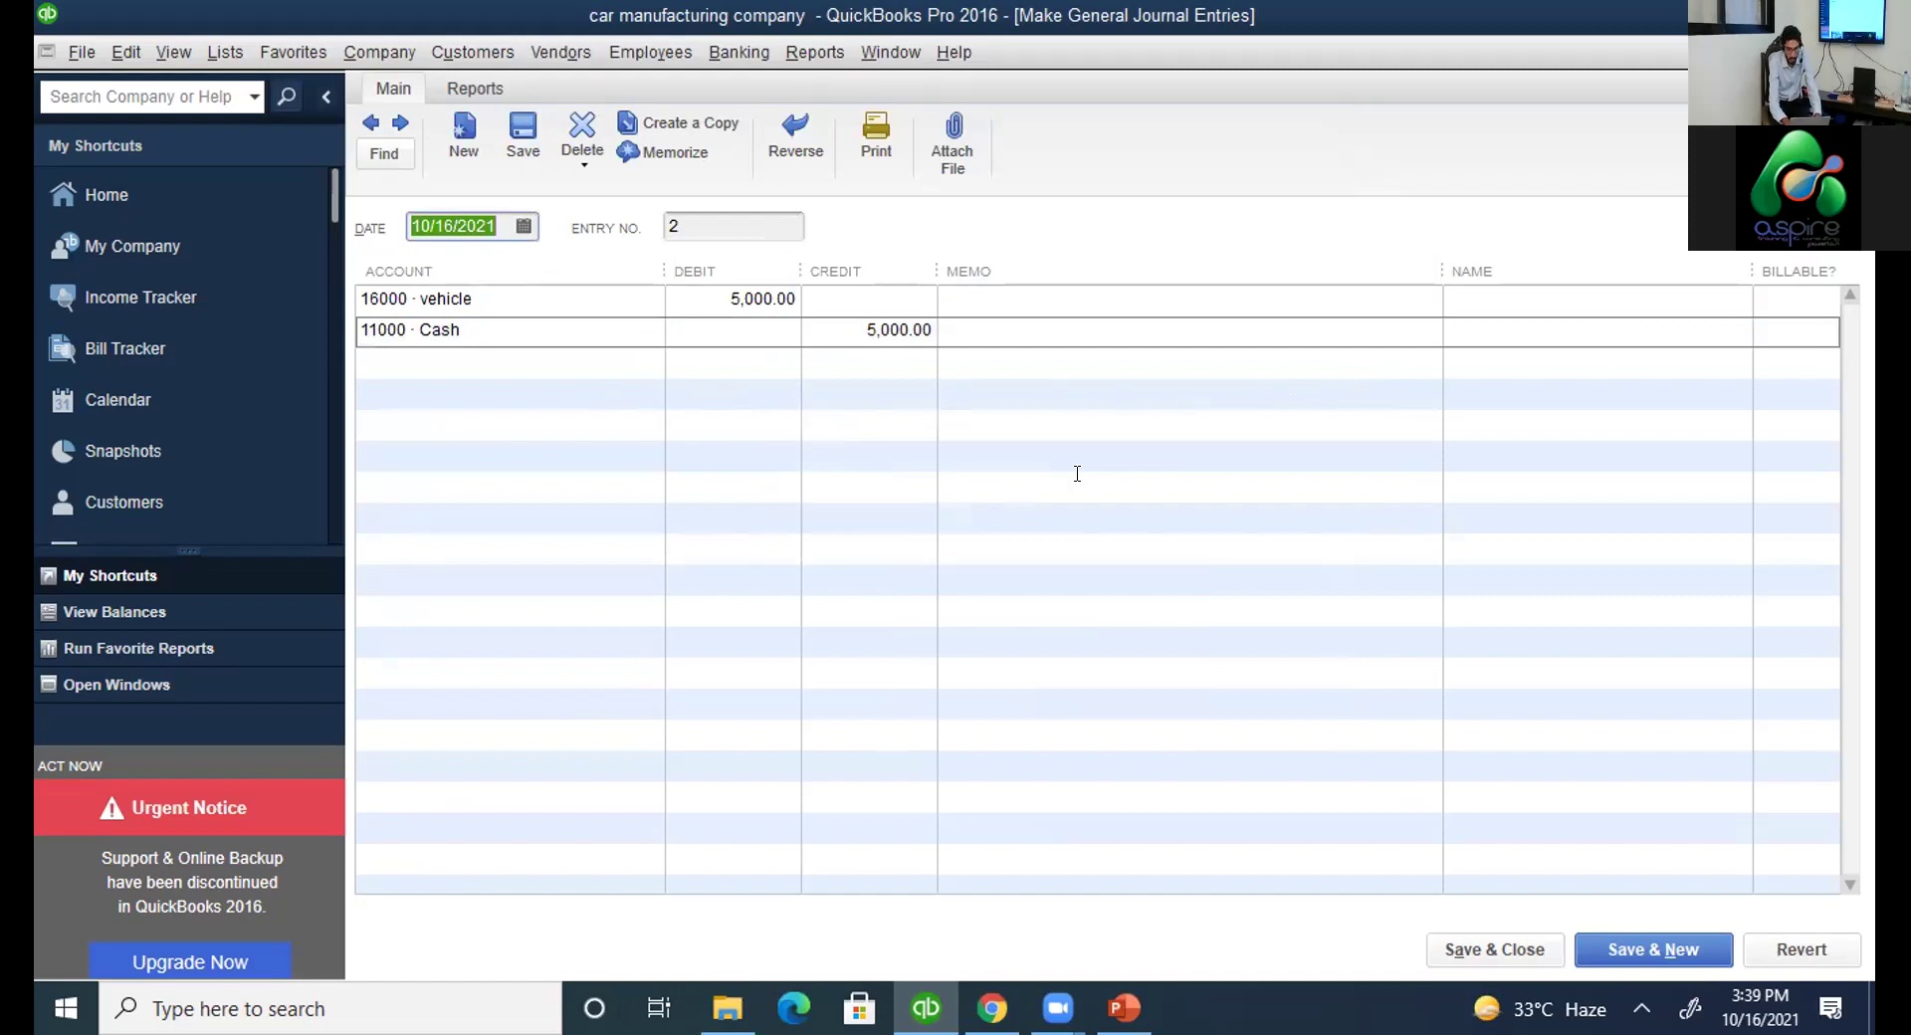
{"action": "left_click", "coordinate": [1698, 939]}
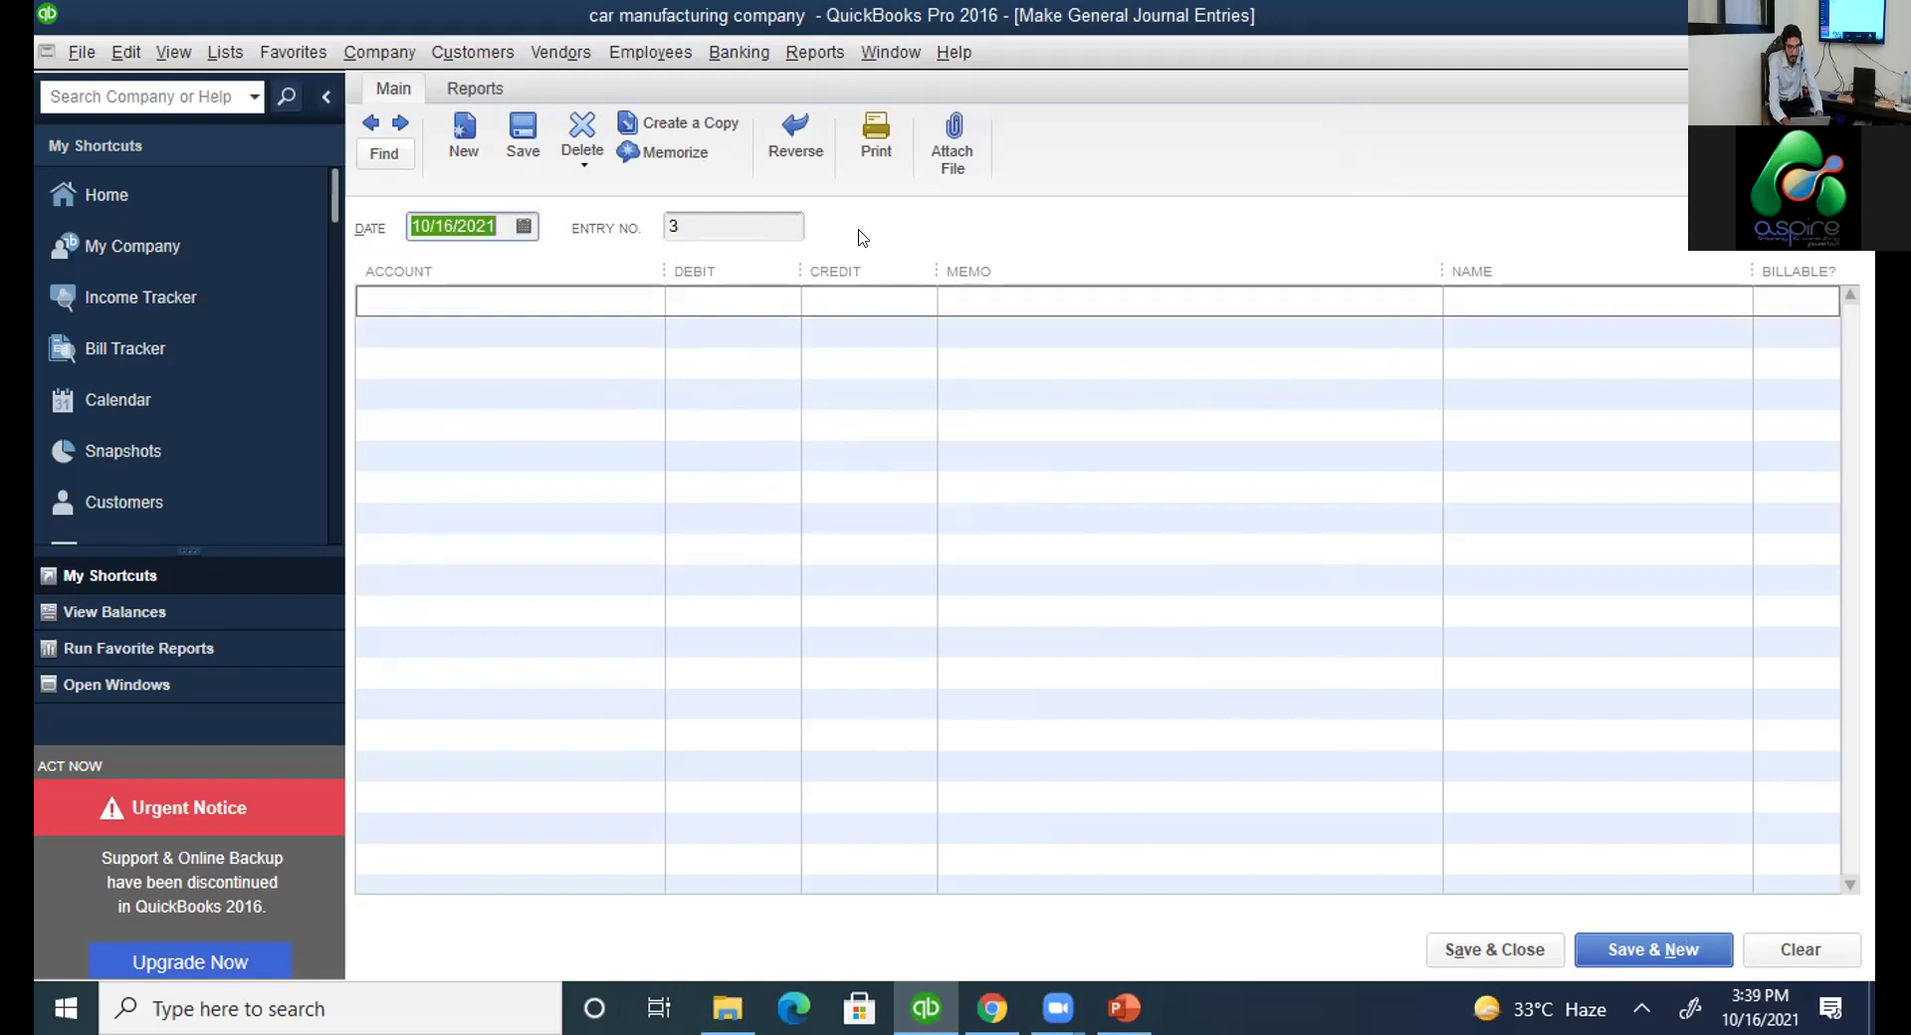
{"action": "key", "text": "ctrl+a"}
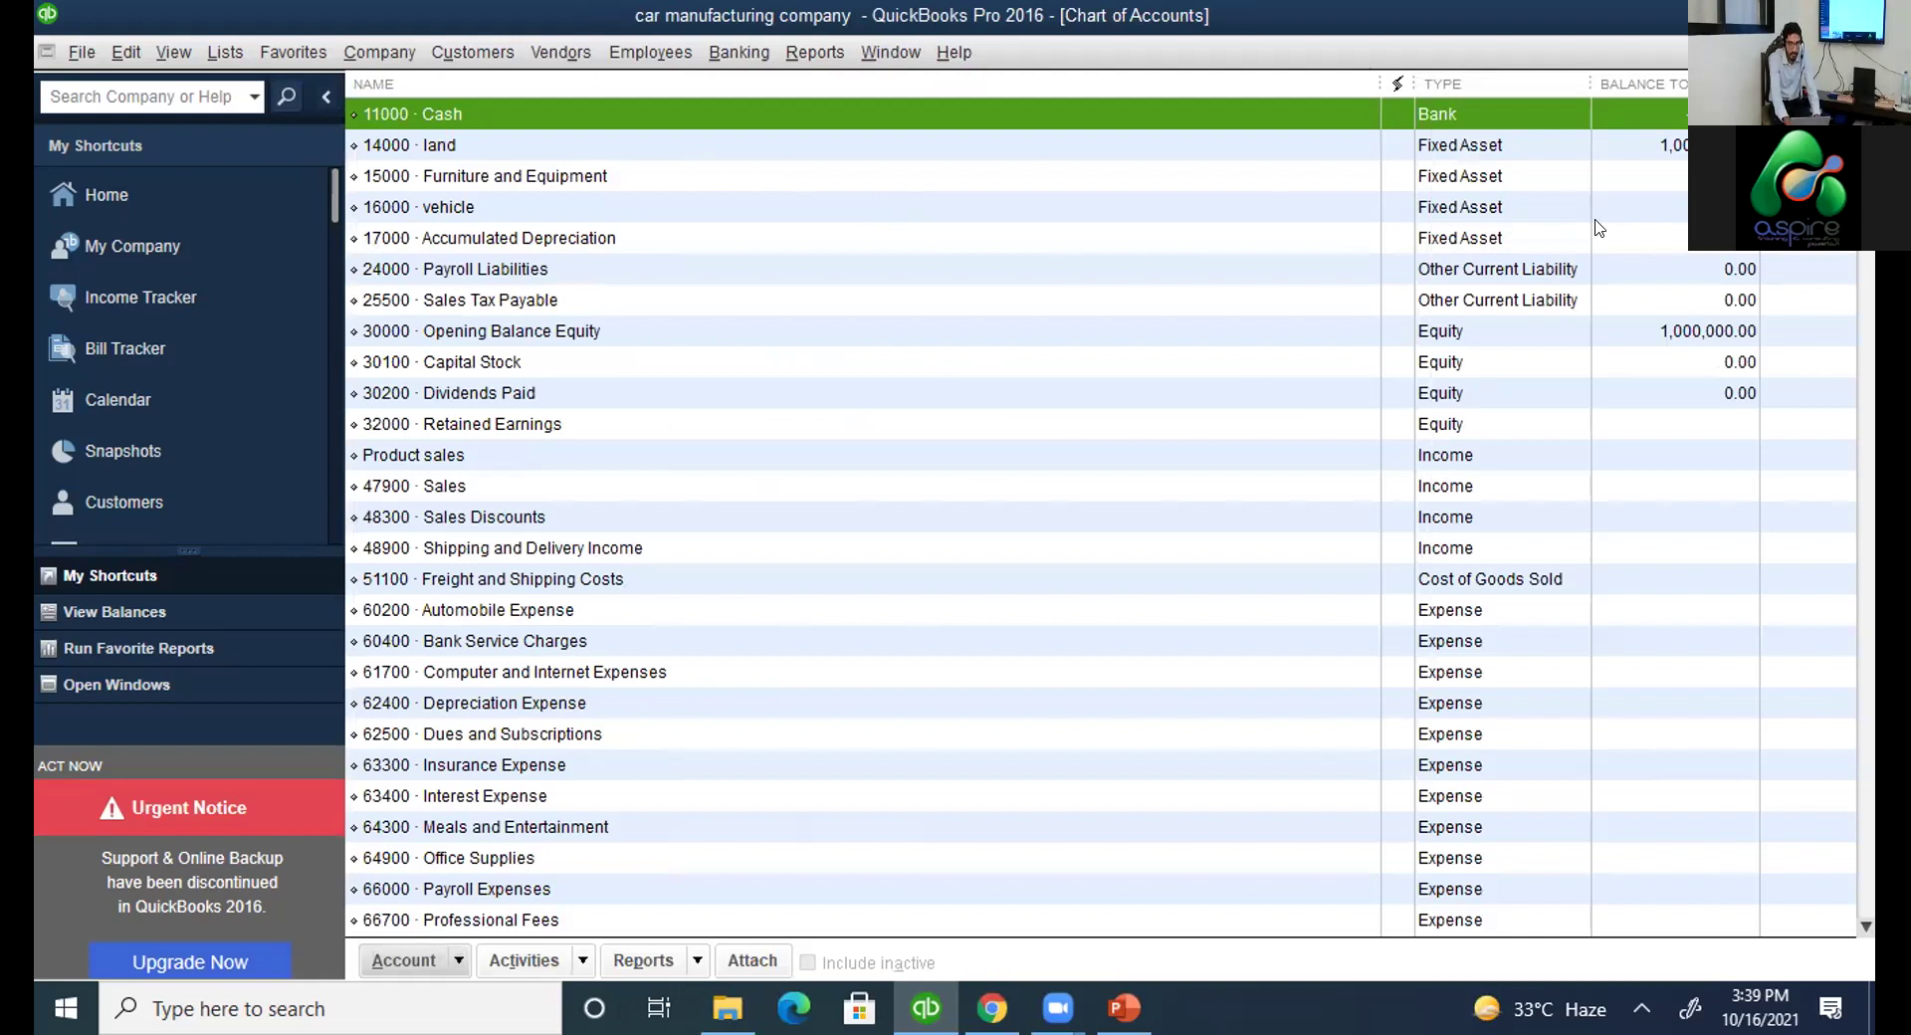
{"action": "left_click", "coordinate": [695, 237]}
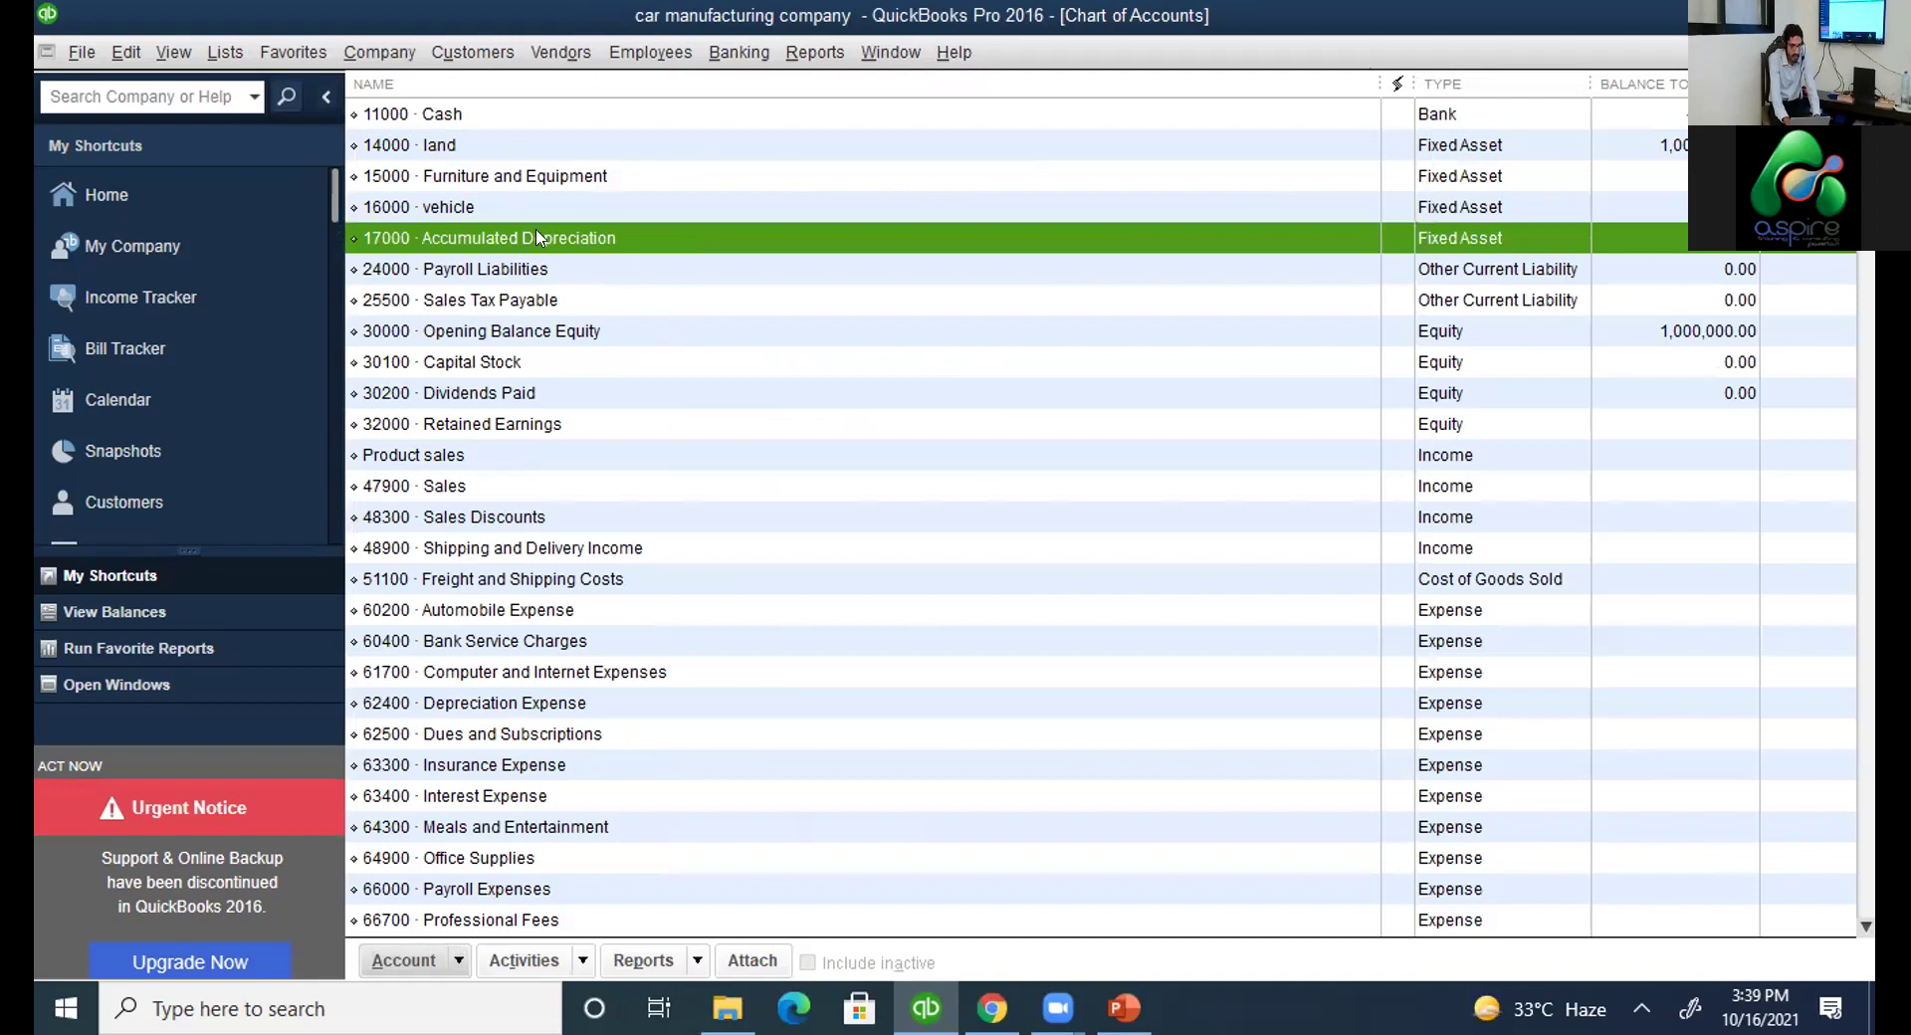
{"action": "left_click", "coordinate": [513, 208]}
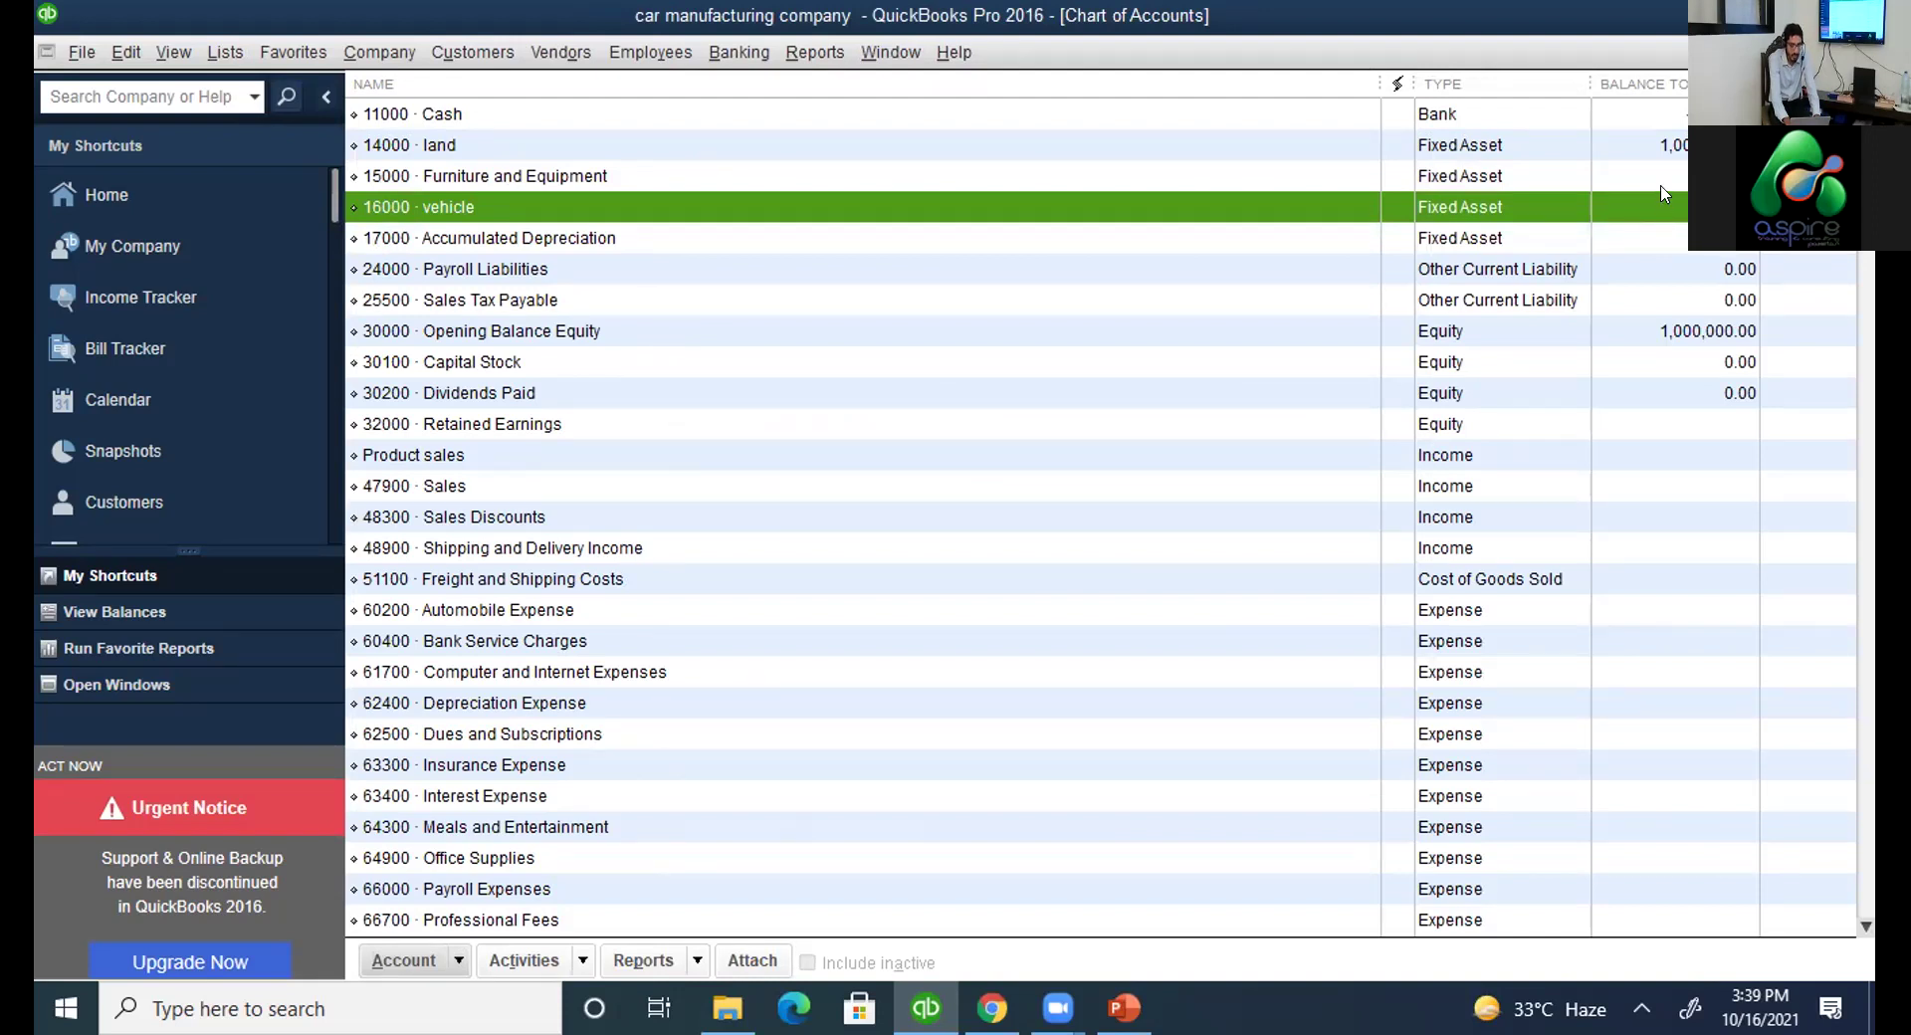
{"action": "left_click", "coordinate": [618, 125]}
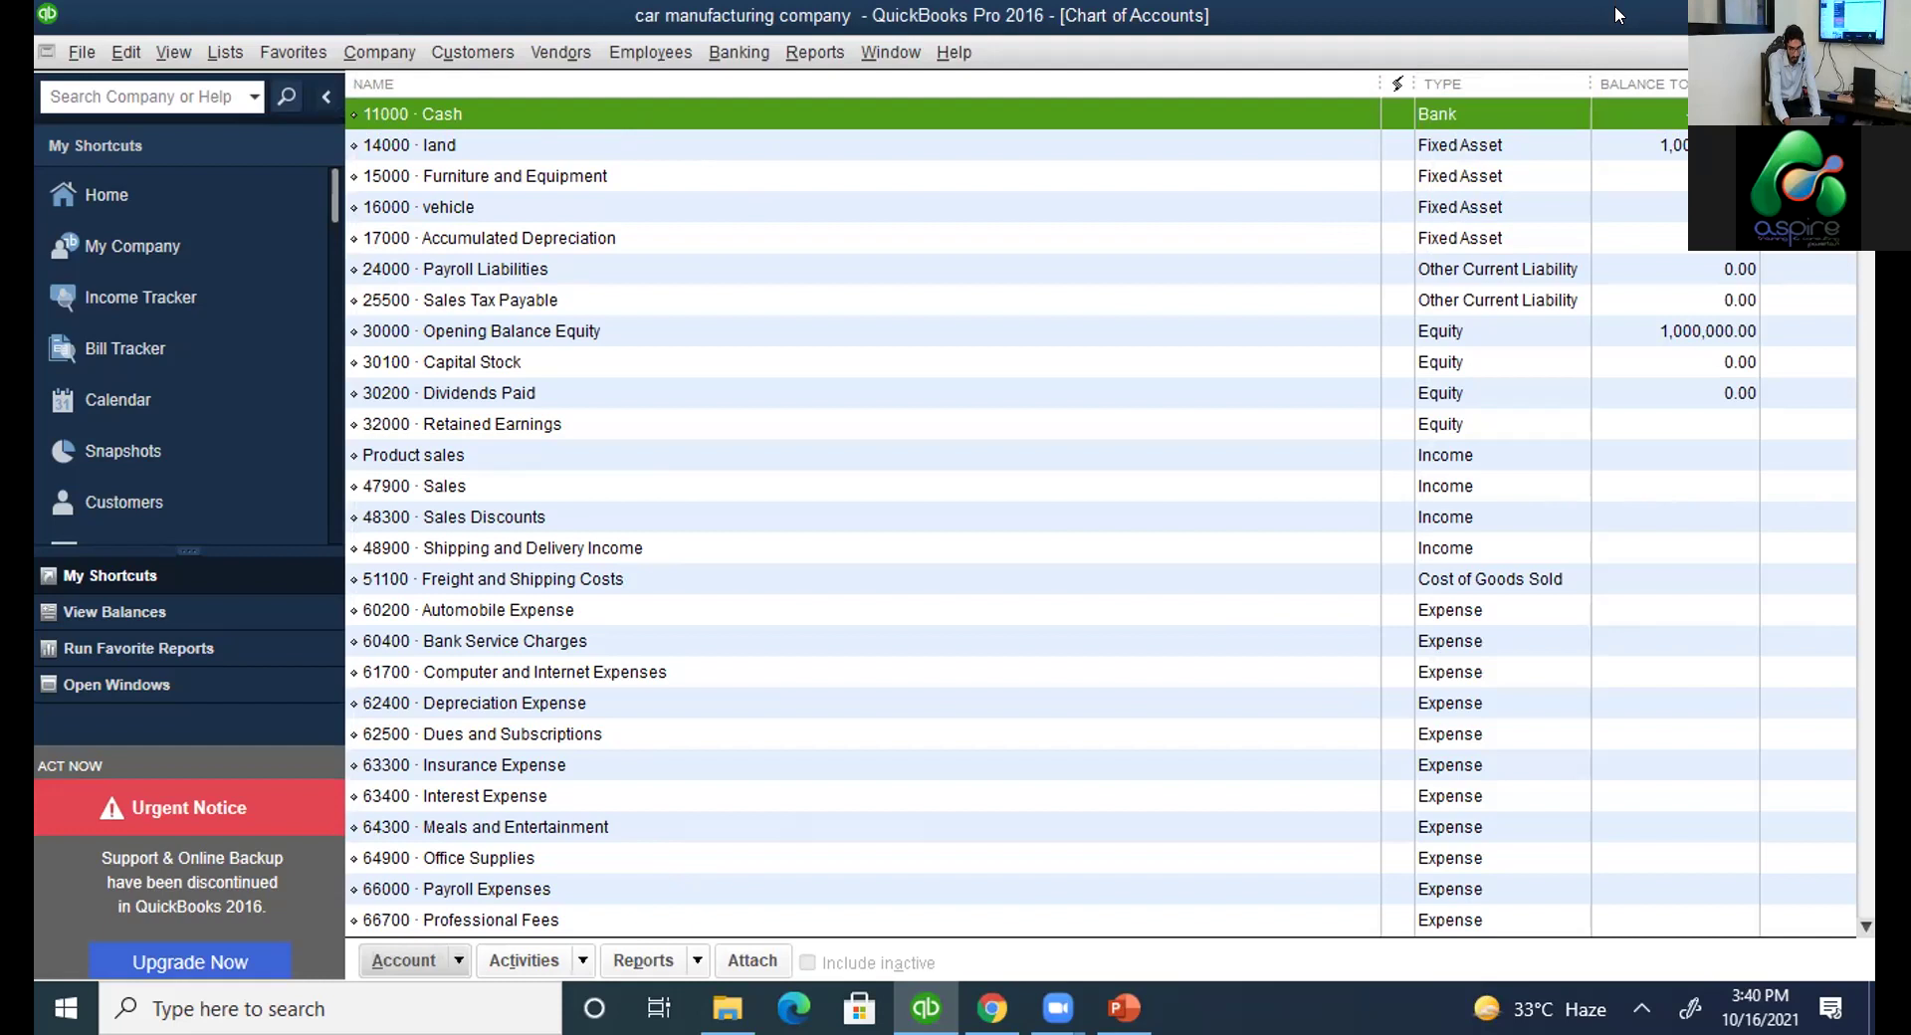
{"action": "key", "text": "super+Down"}
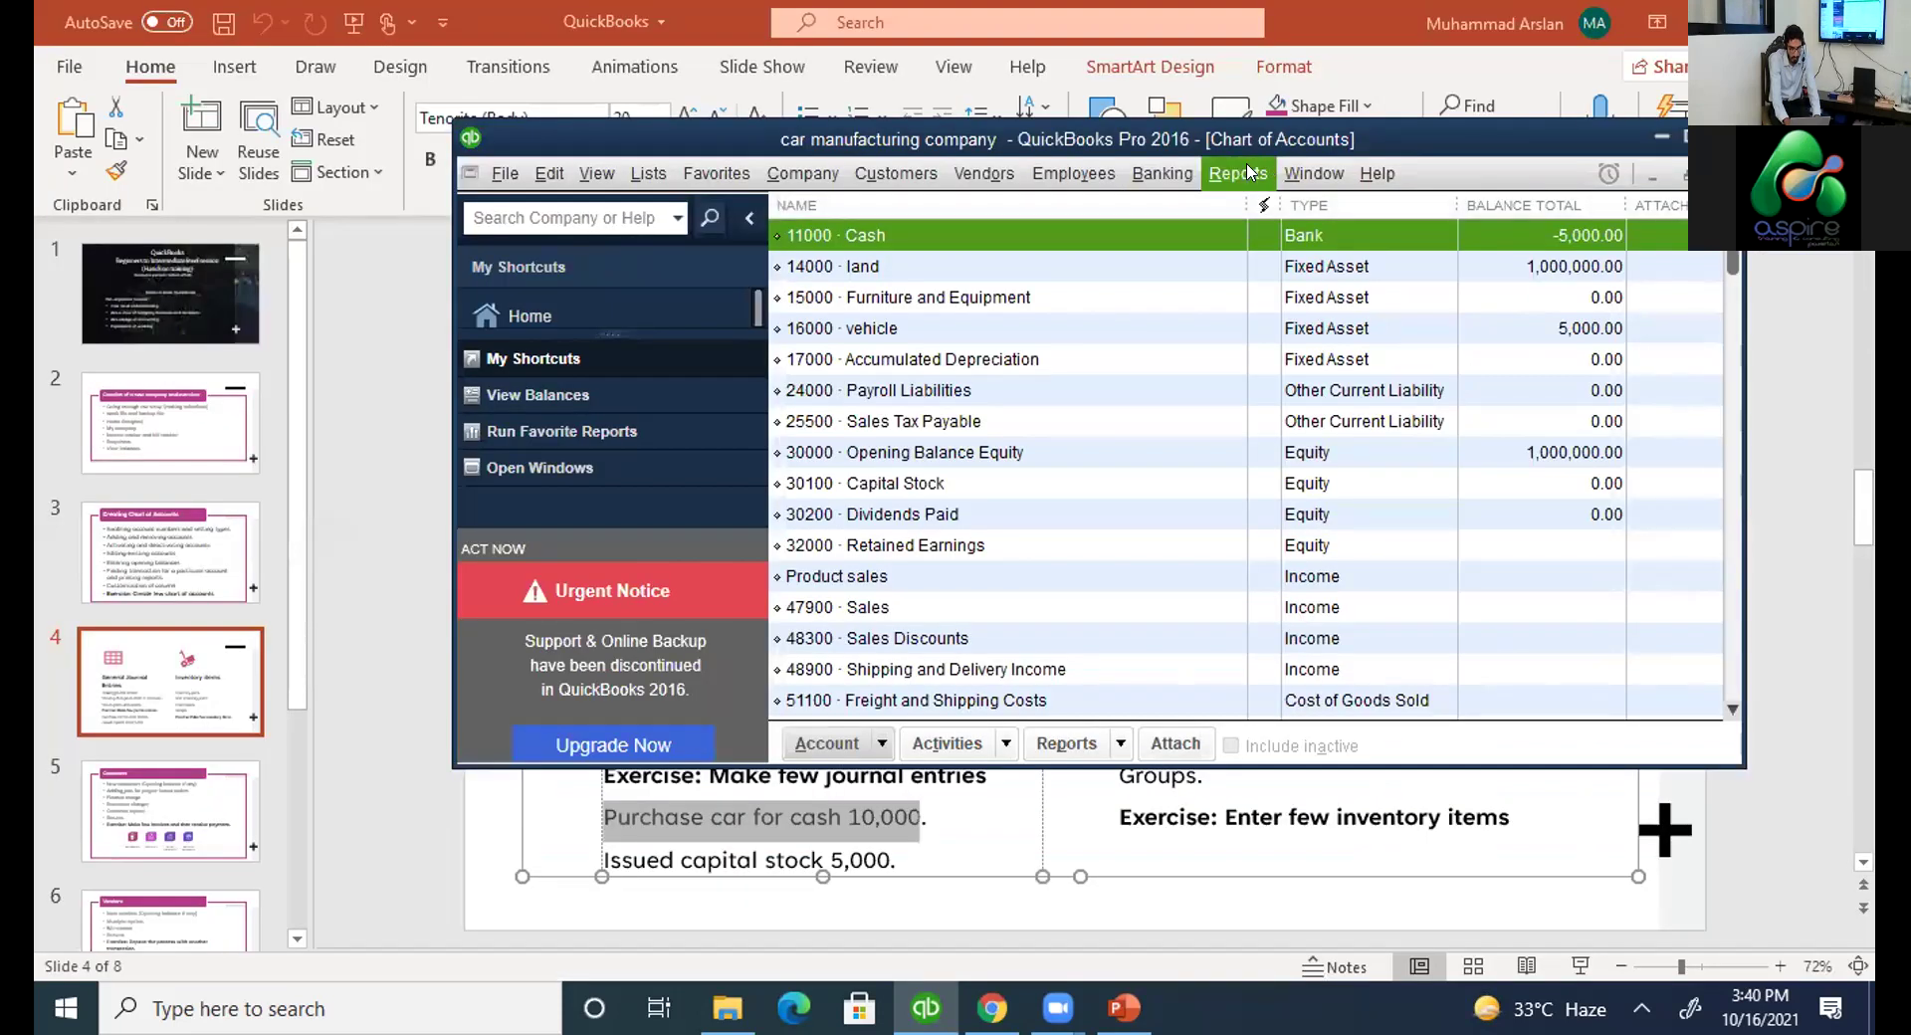
{"action": "left_click", "coordinate": [1246, 173]}
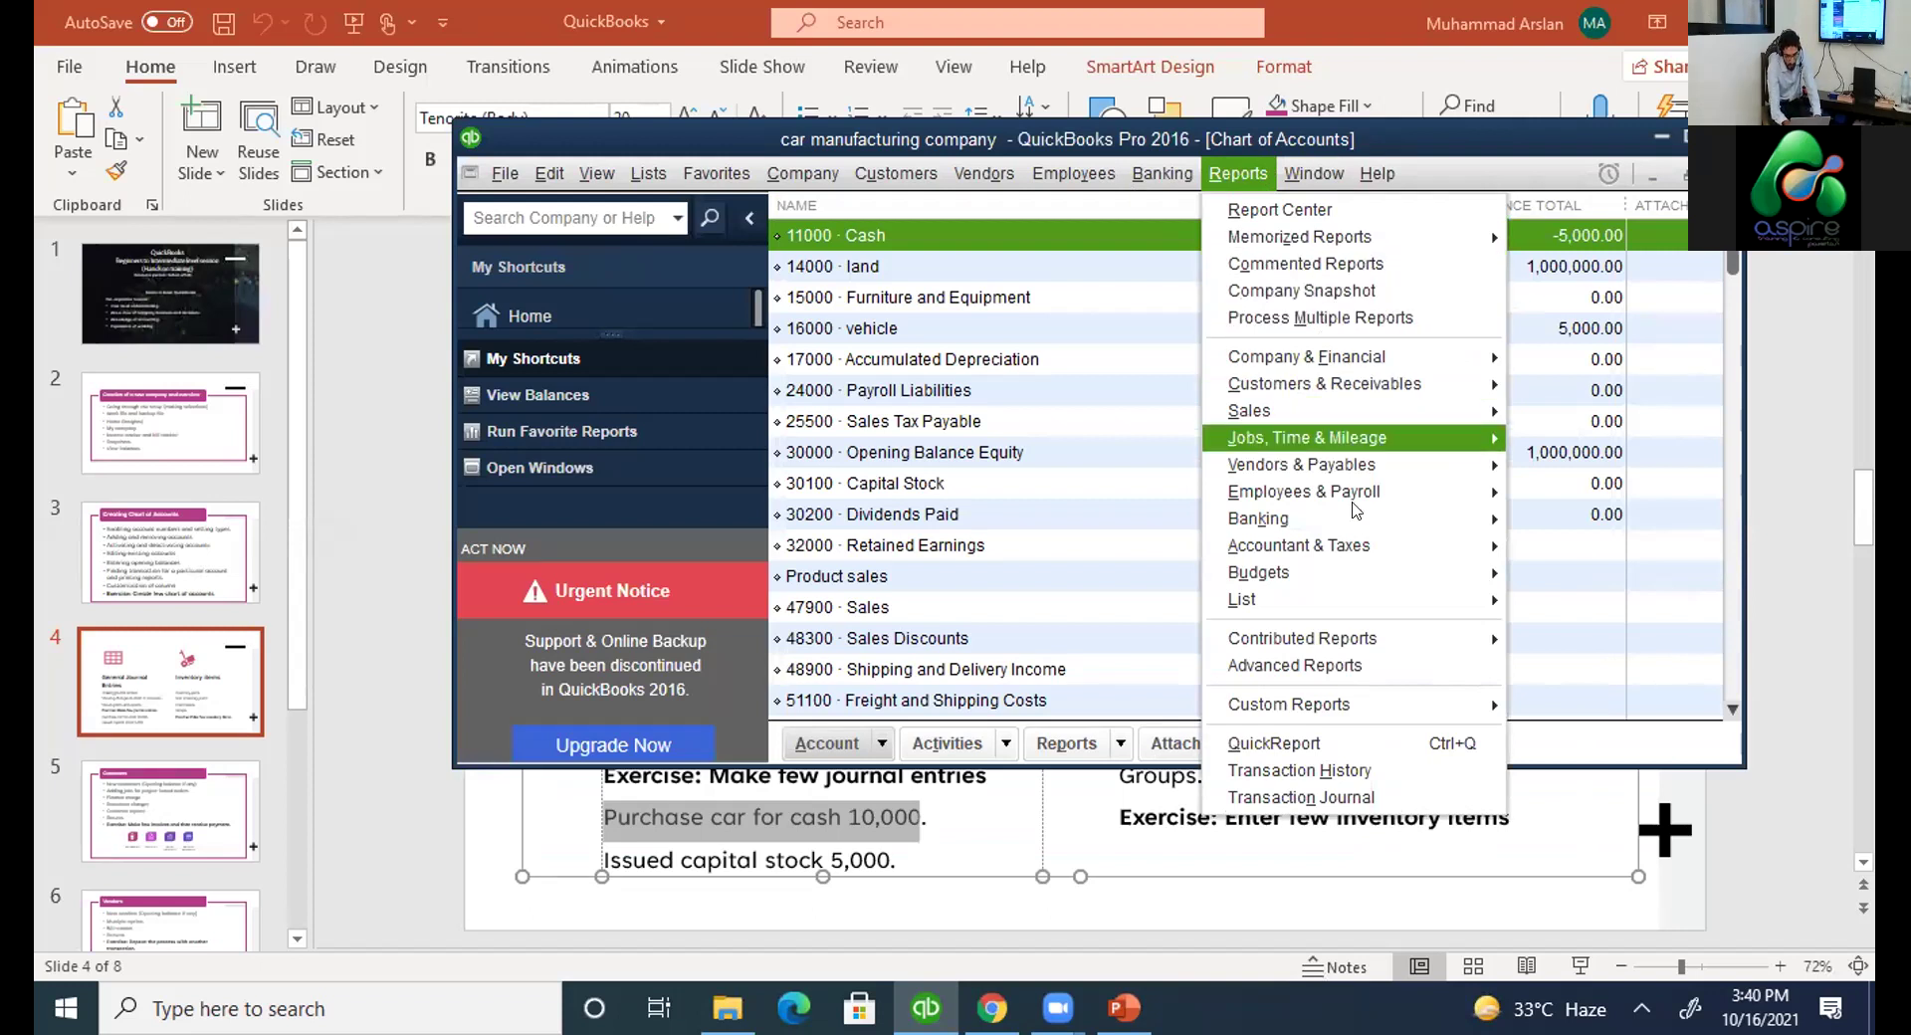
{"action": "left_click", "coordinate": [1378, 781]}
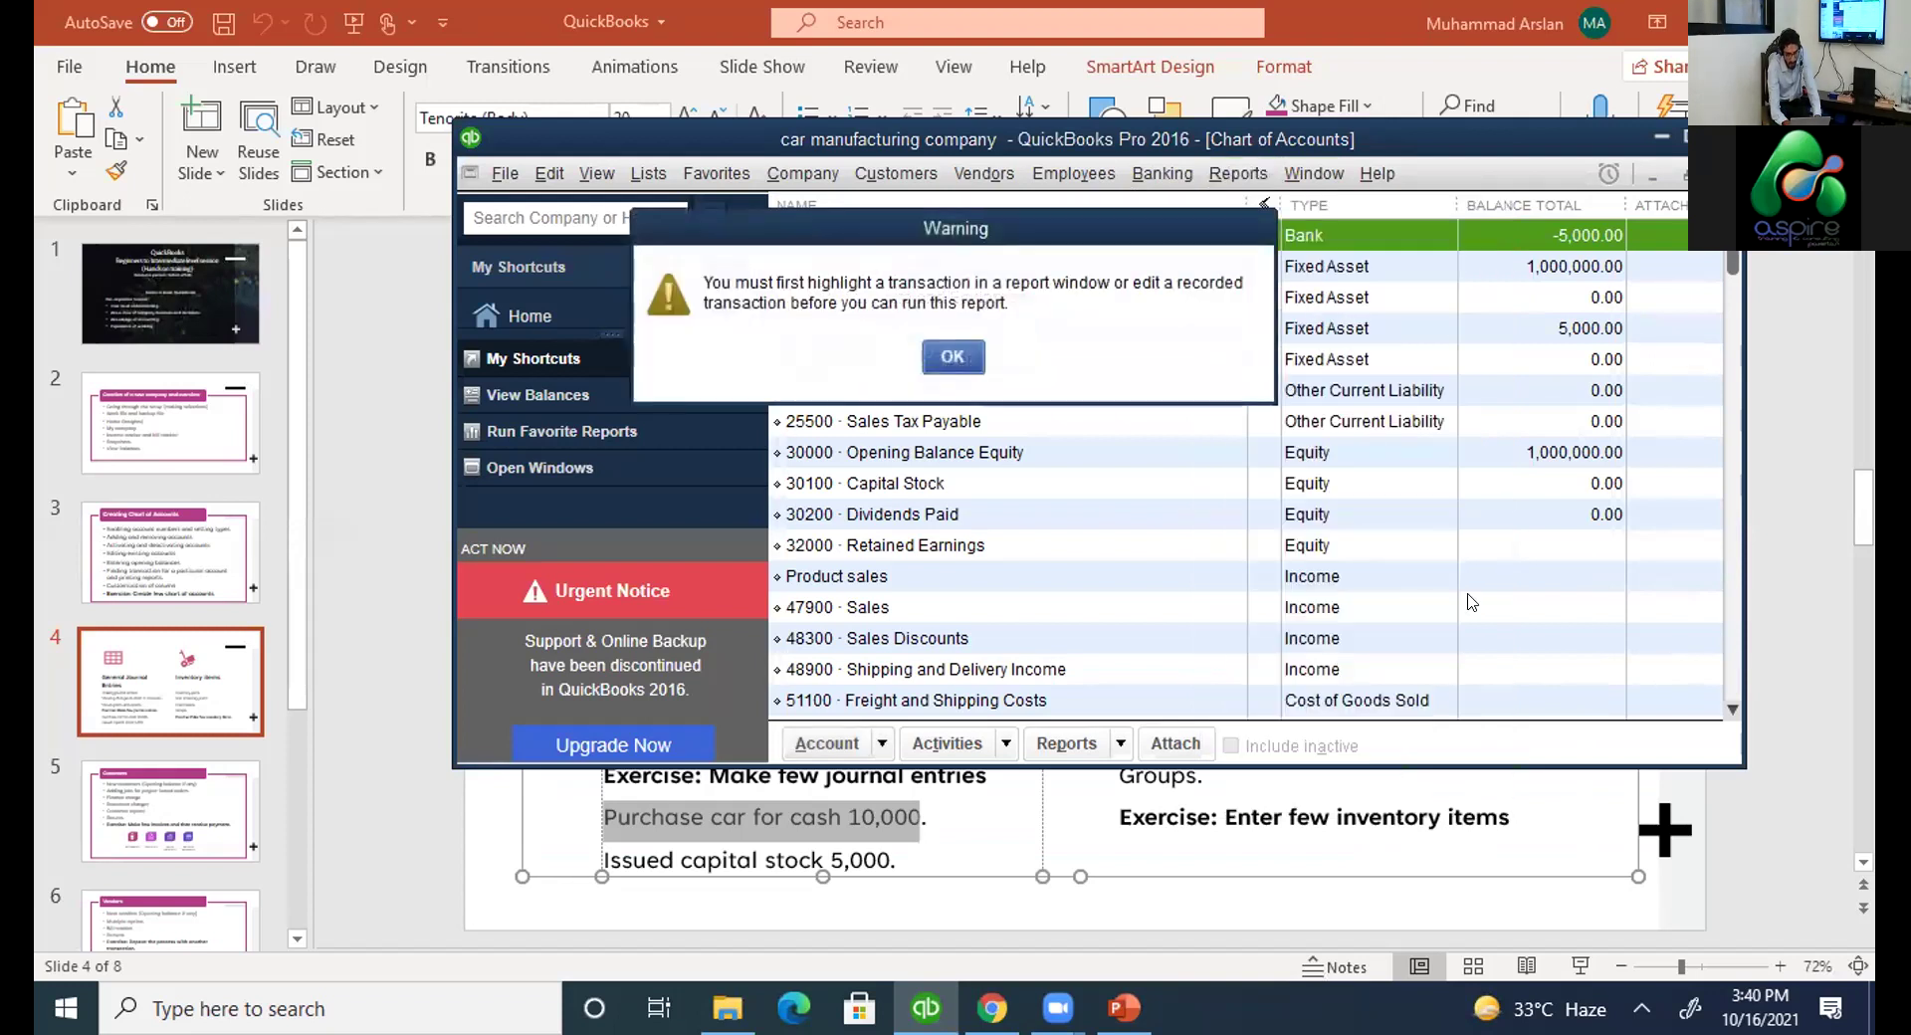
{"action": "left_click", "coordinate": [945, 355]}
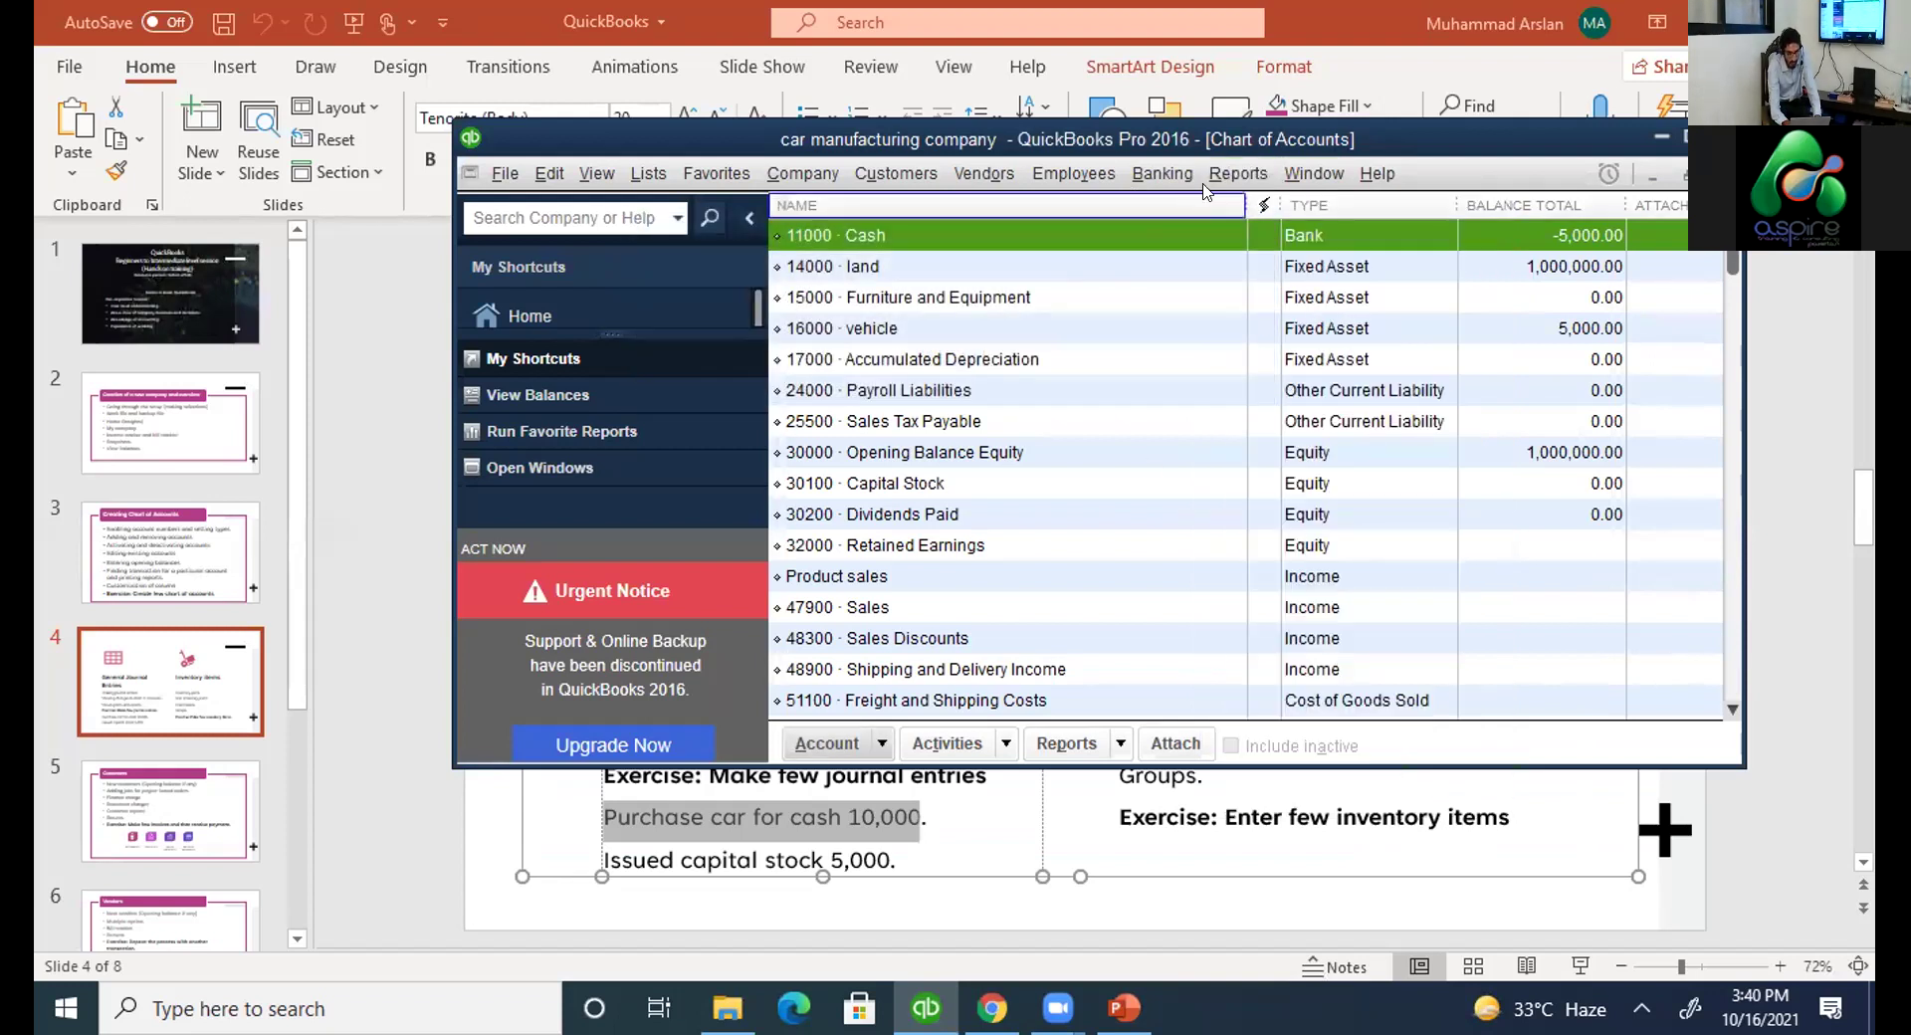
{"action": "left_click", "coordinate": [1238, 173]}
{"action": "left_click", "coordinate": [1340, 781]}
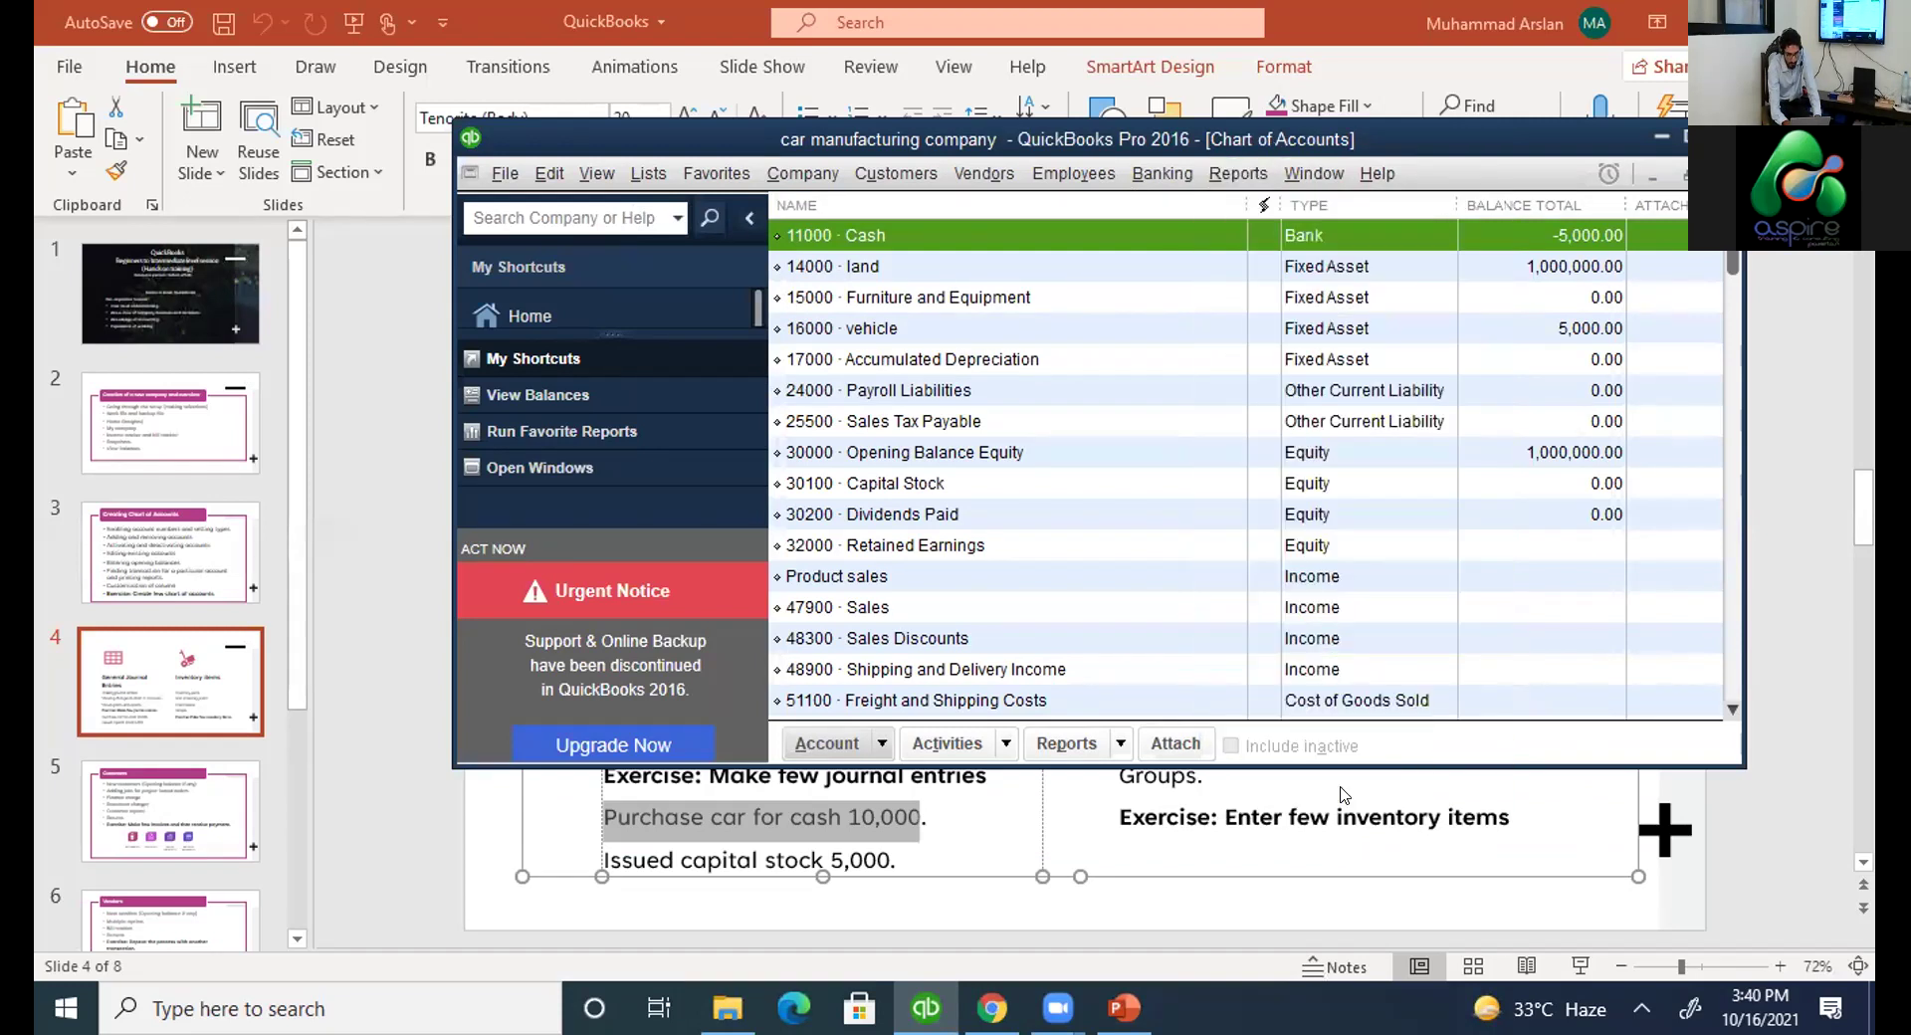
Run the Journal Entries Entered/Modified Today report, review its 1,005,000.00 total maximized, then close it.
{"action": "left_click", "coordinate": [952, 358]}
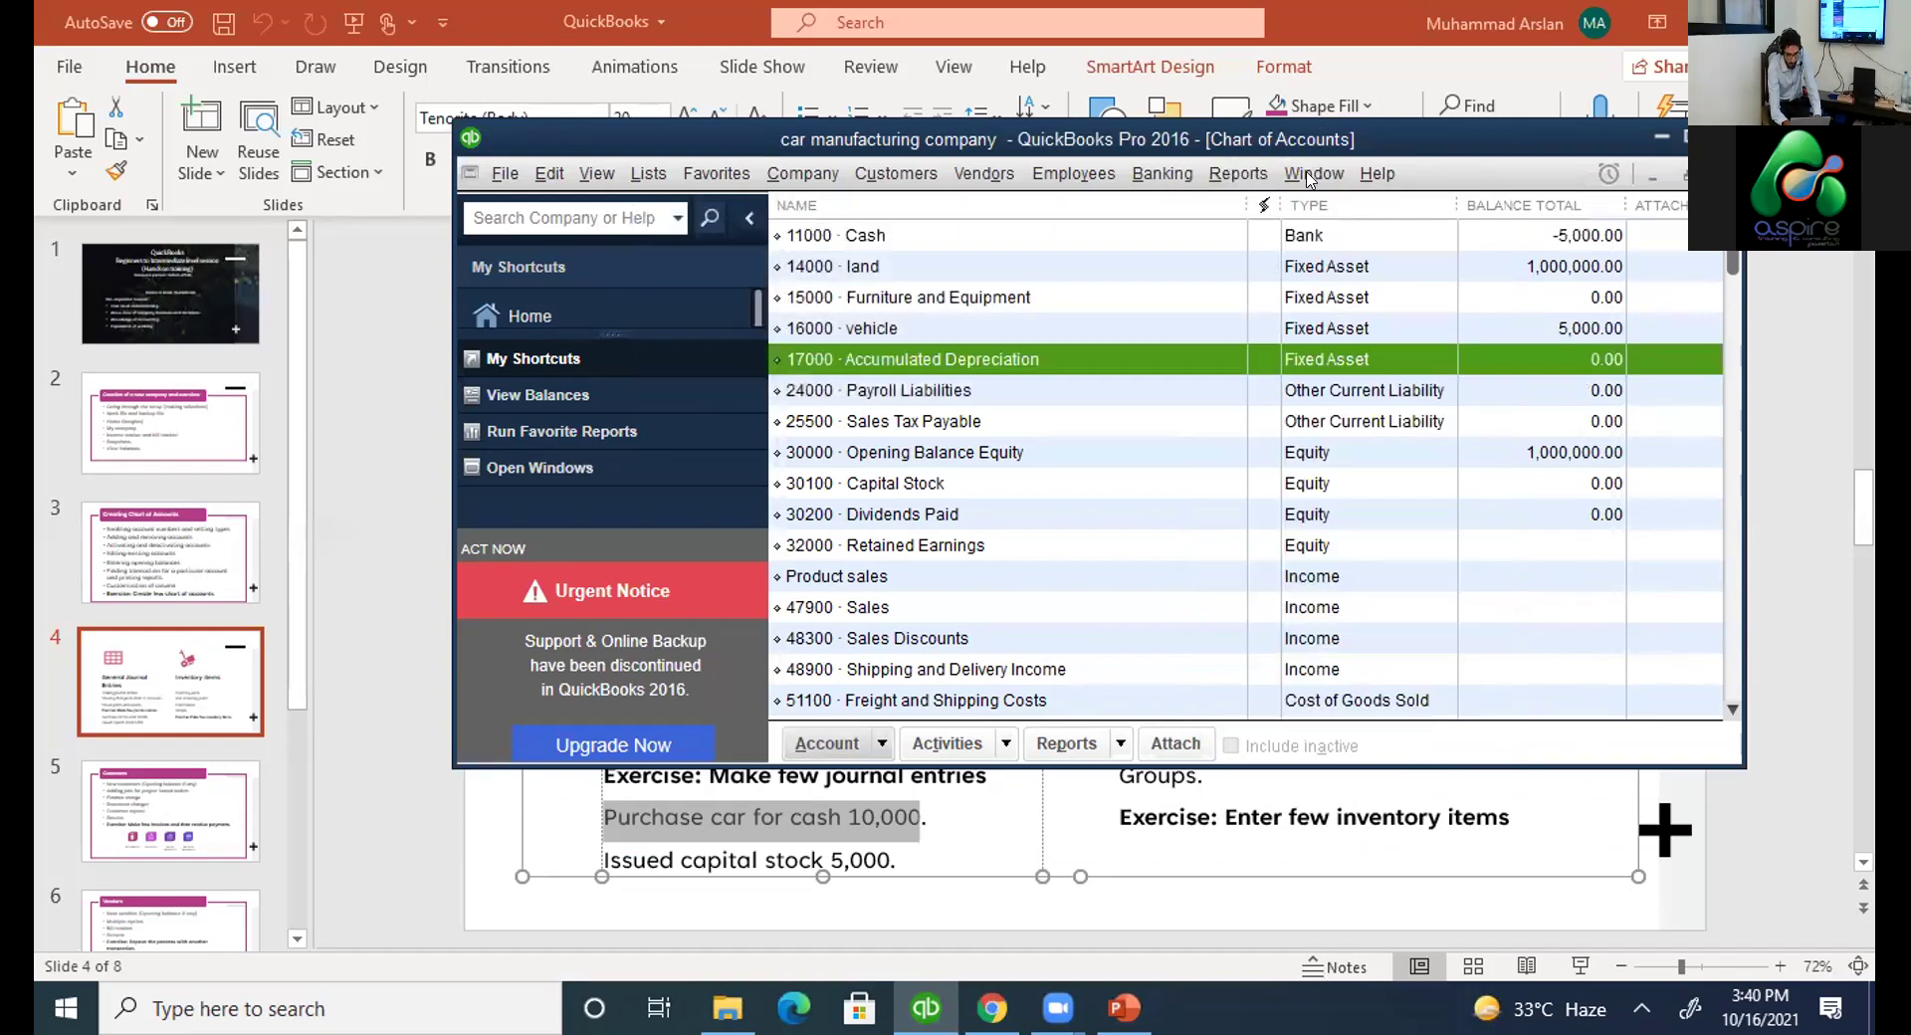
{"action": "left_click", "coordinate": [1238, 173]}
{"action": "mouse_move", "coordinate": [1336, 244]}
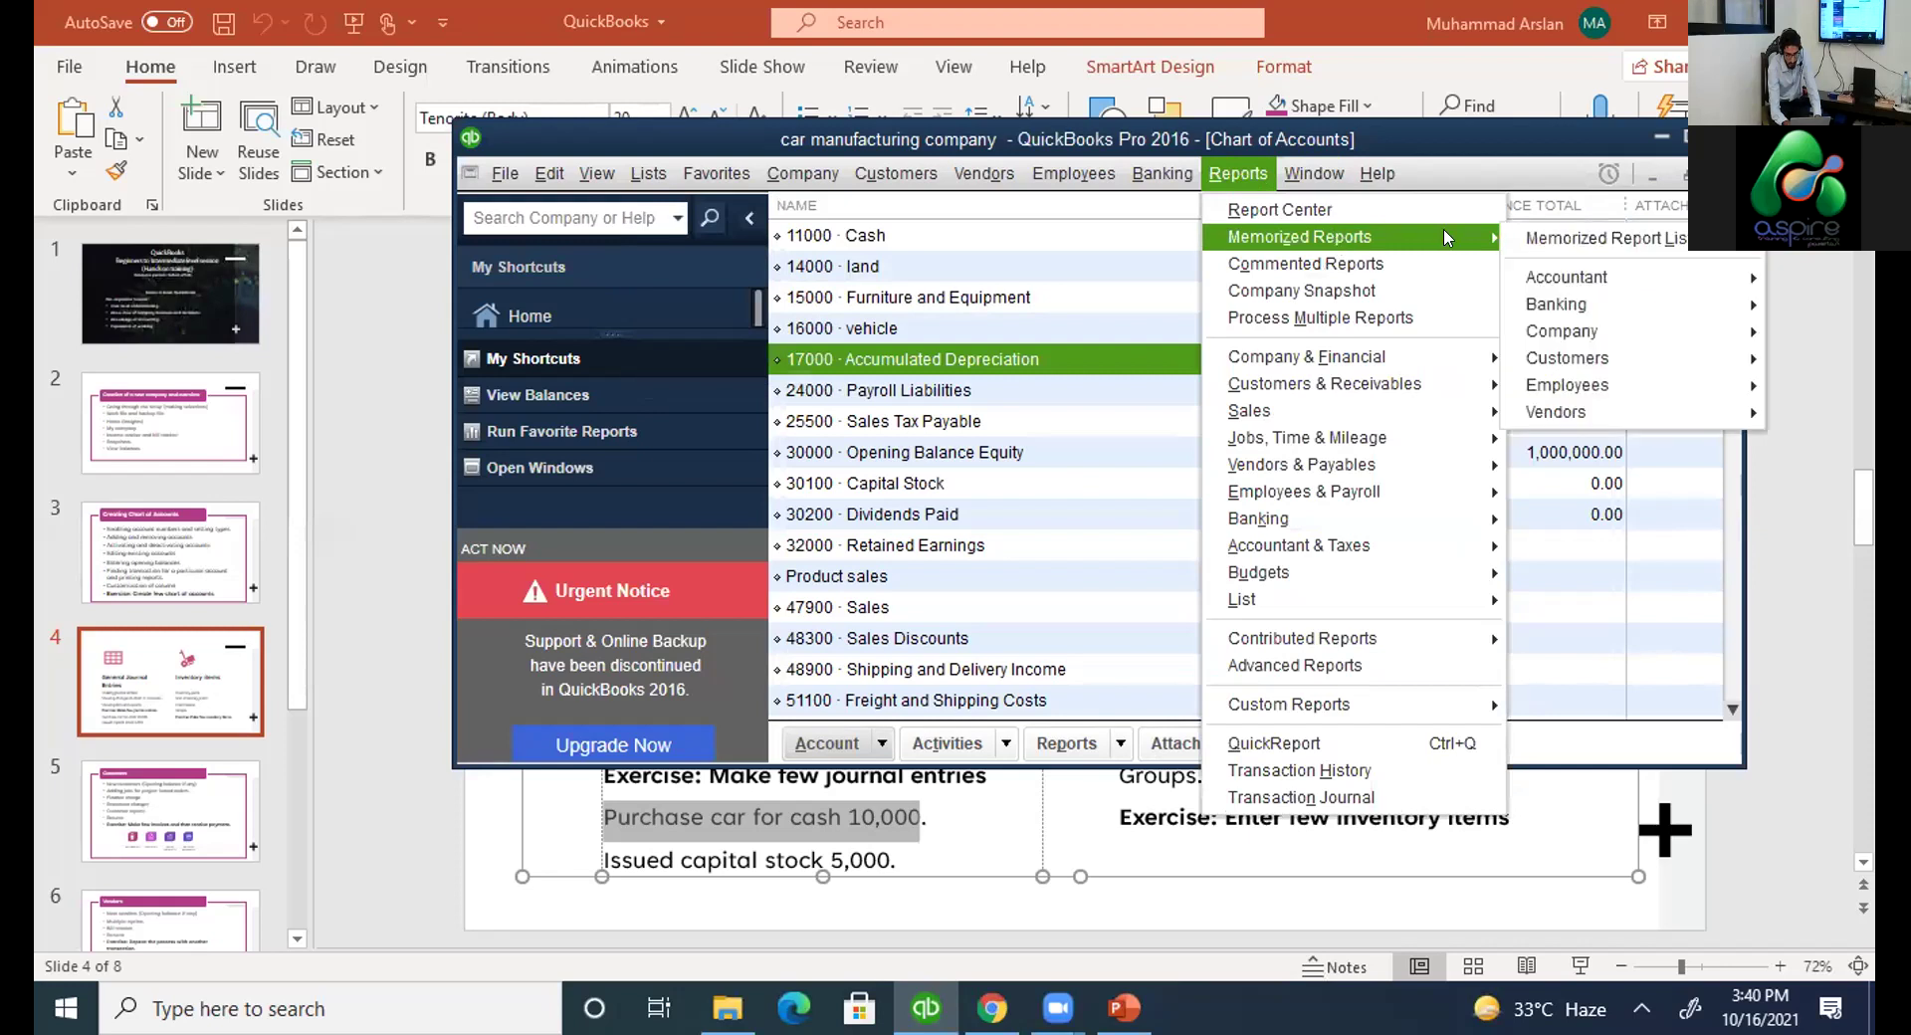
{"action": "mouse_move", "coordinate": [1549, 289]}
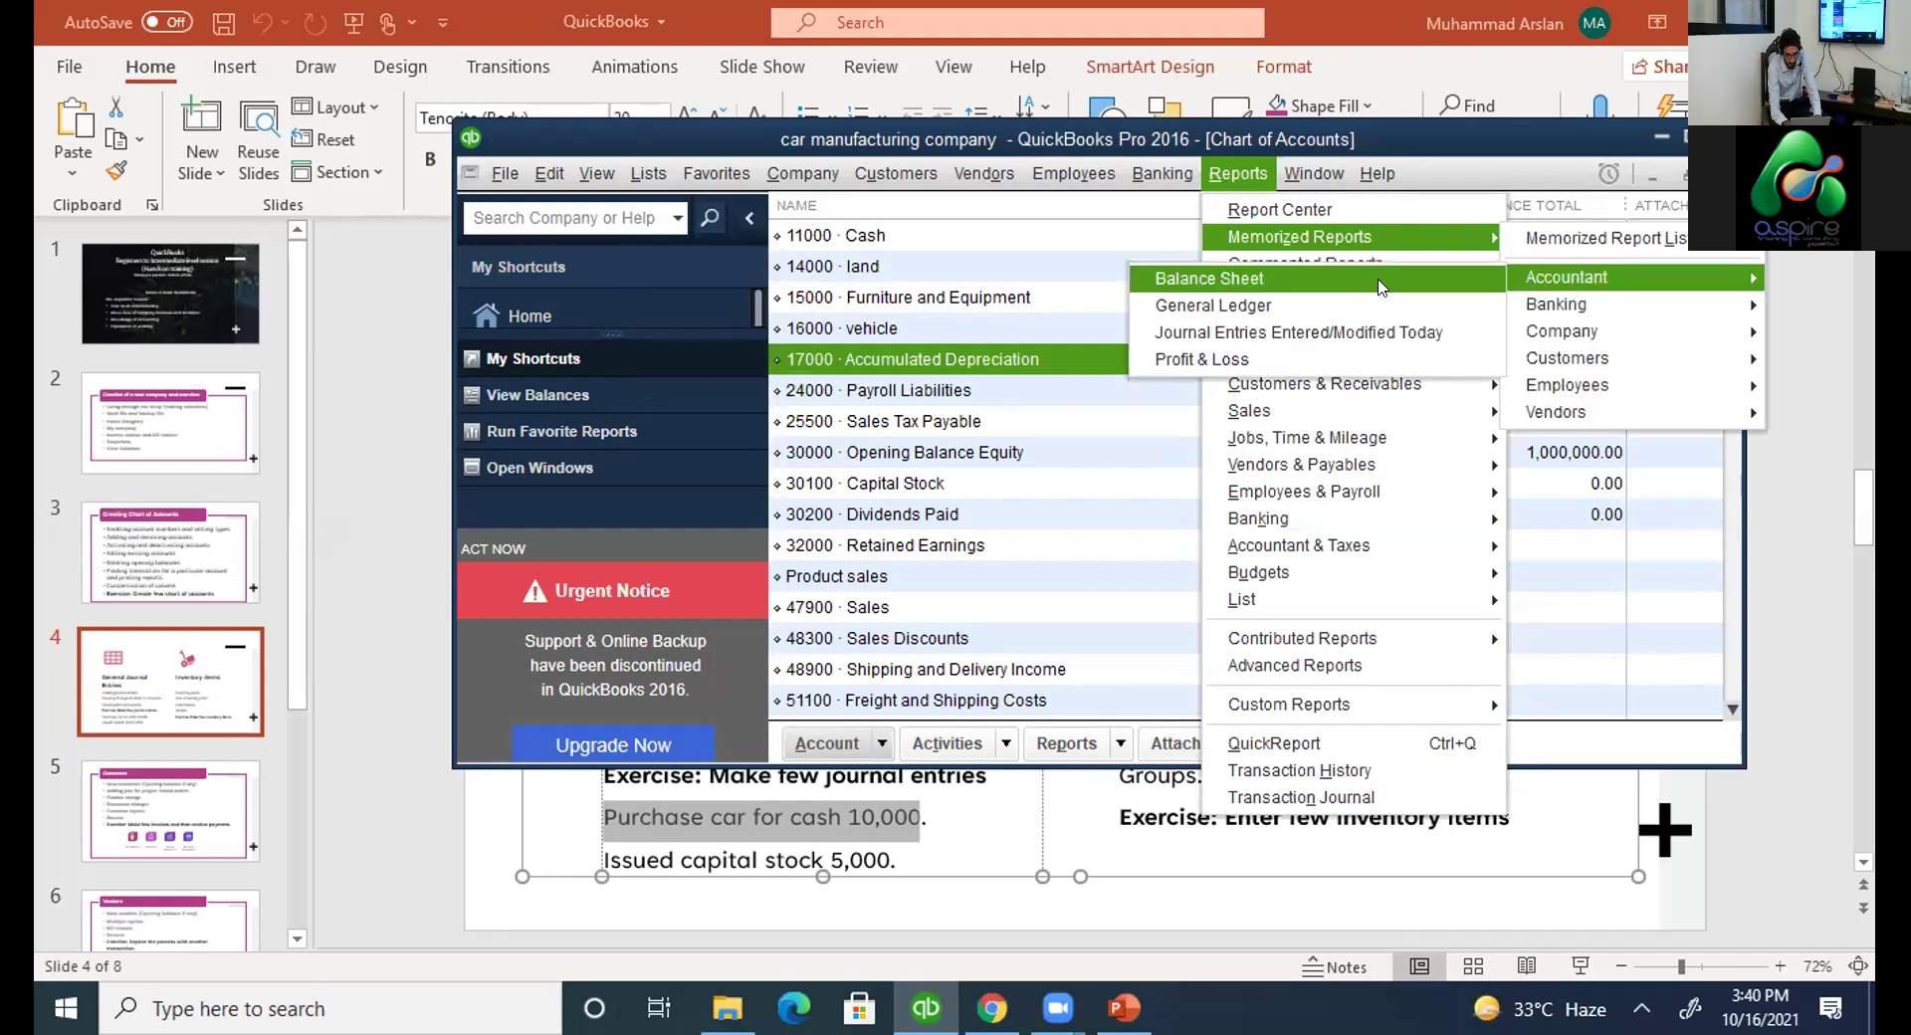
{"action": "left_click", "coordinate": [1379, 336]}
{"action": "left_click", "coordinate": [1246, 511]}
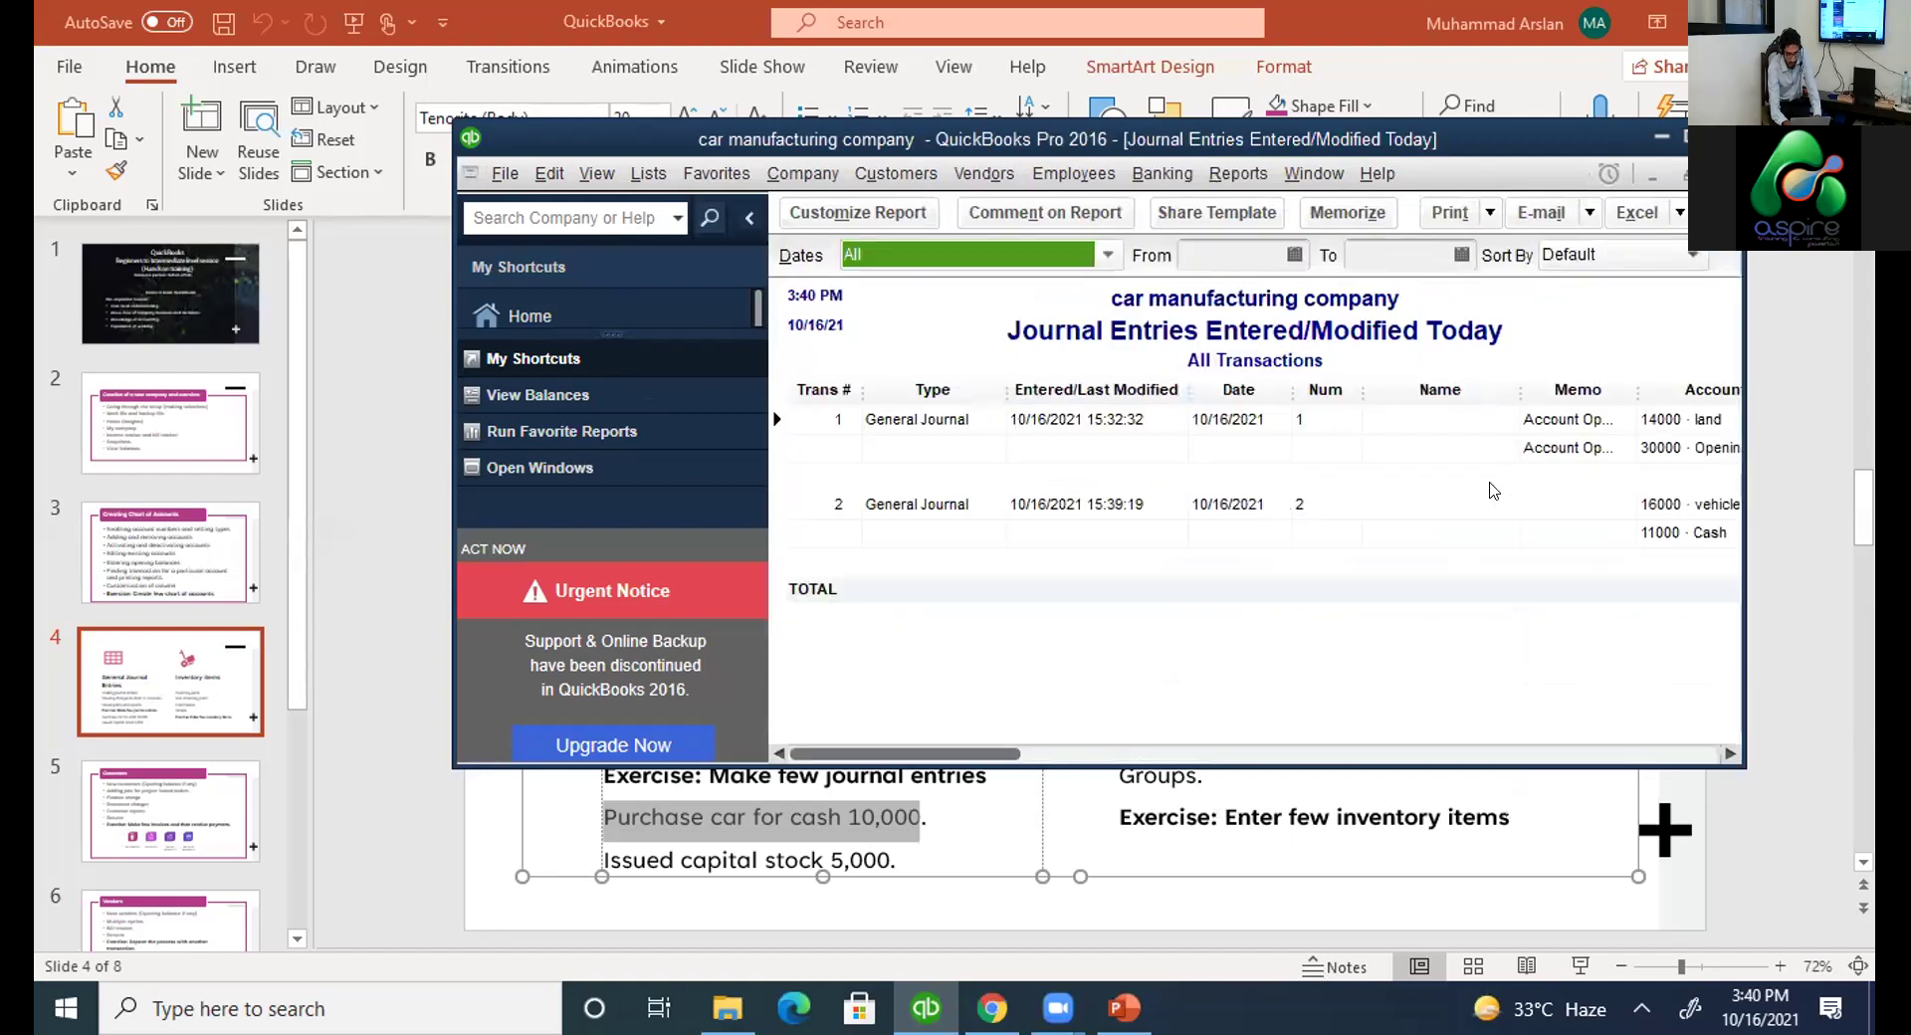
{"action": "key", "text": "super+Up"}
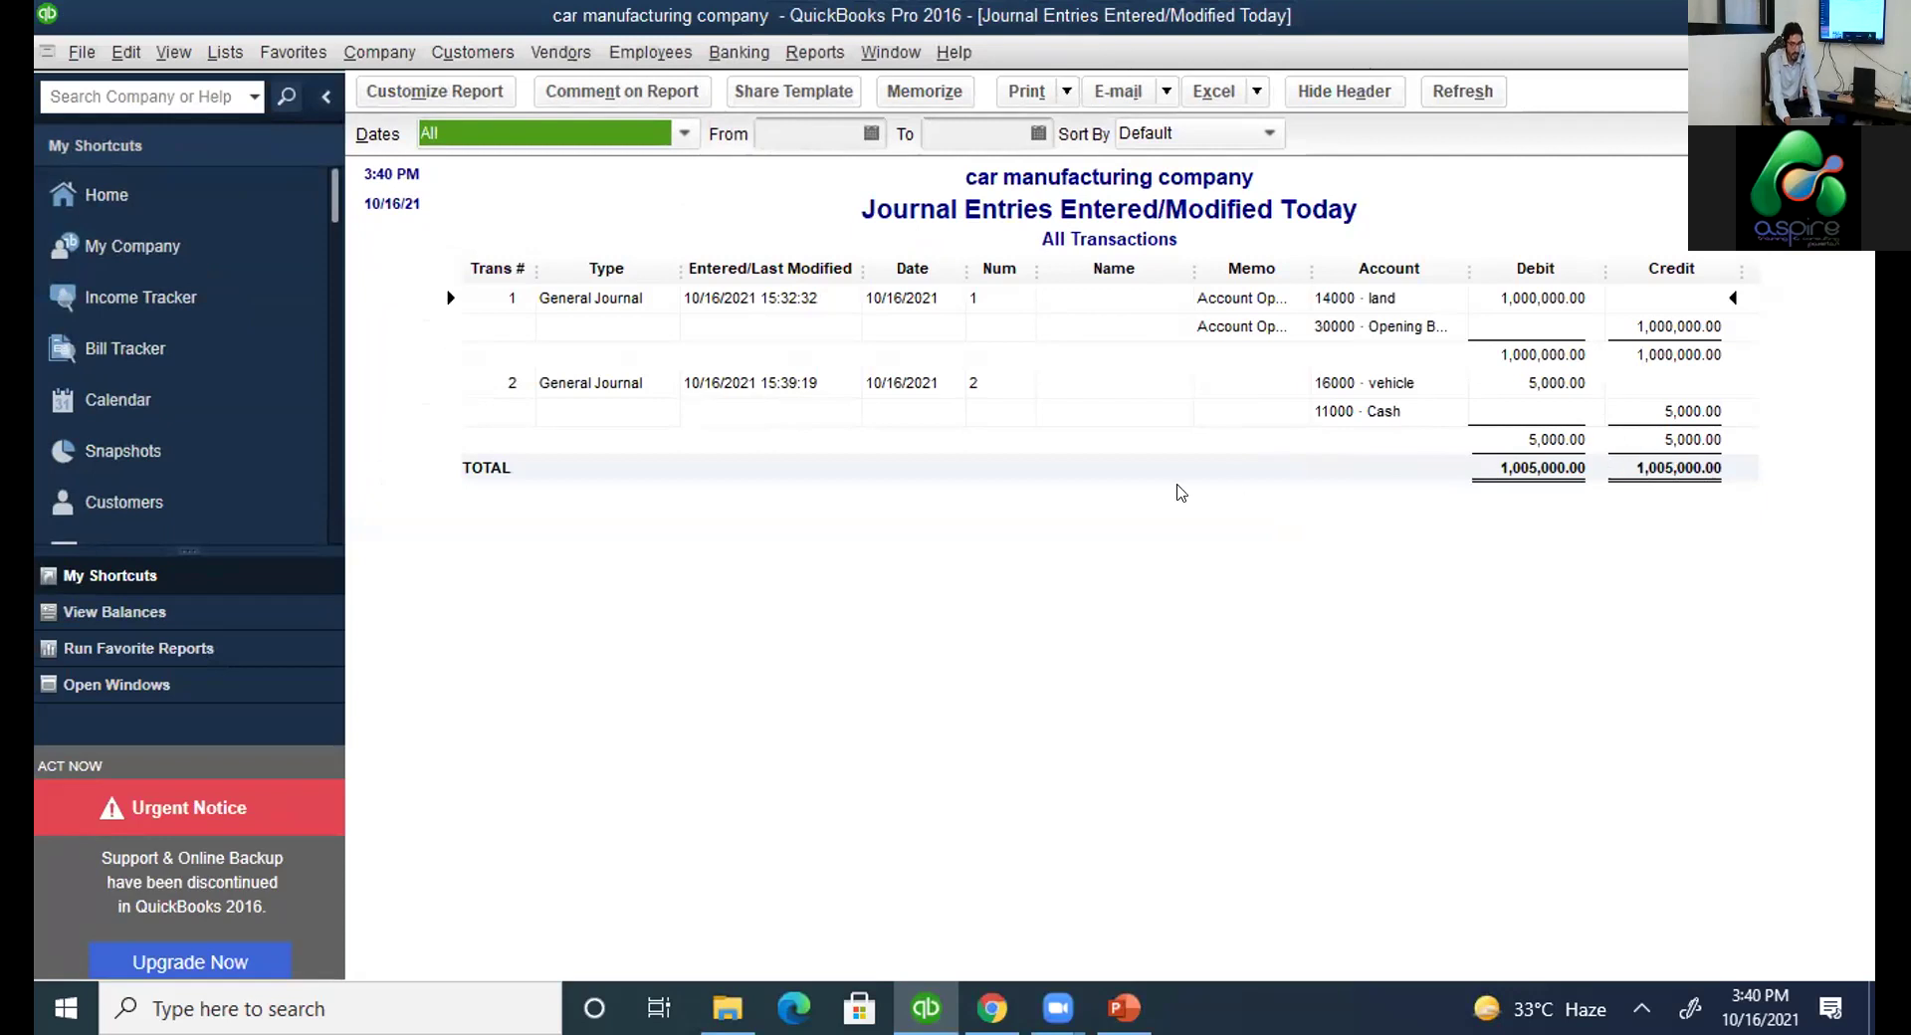
{"action": "key", "text": "Escape"}
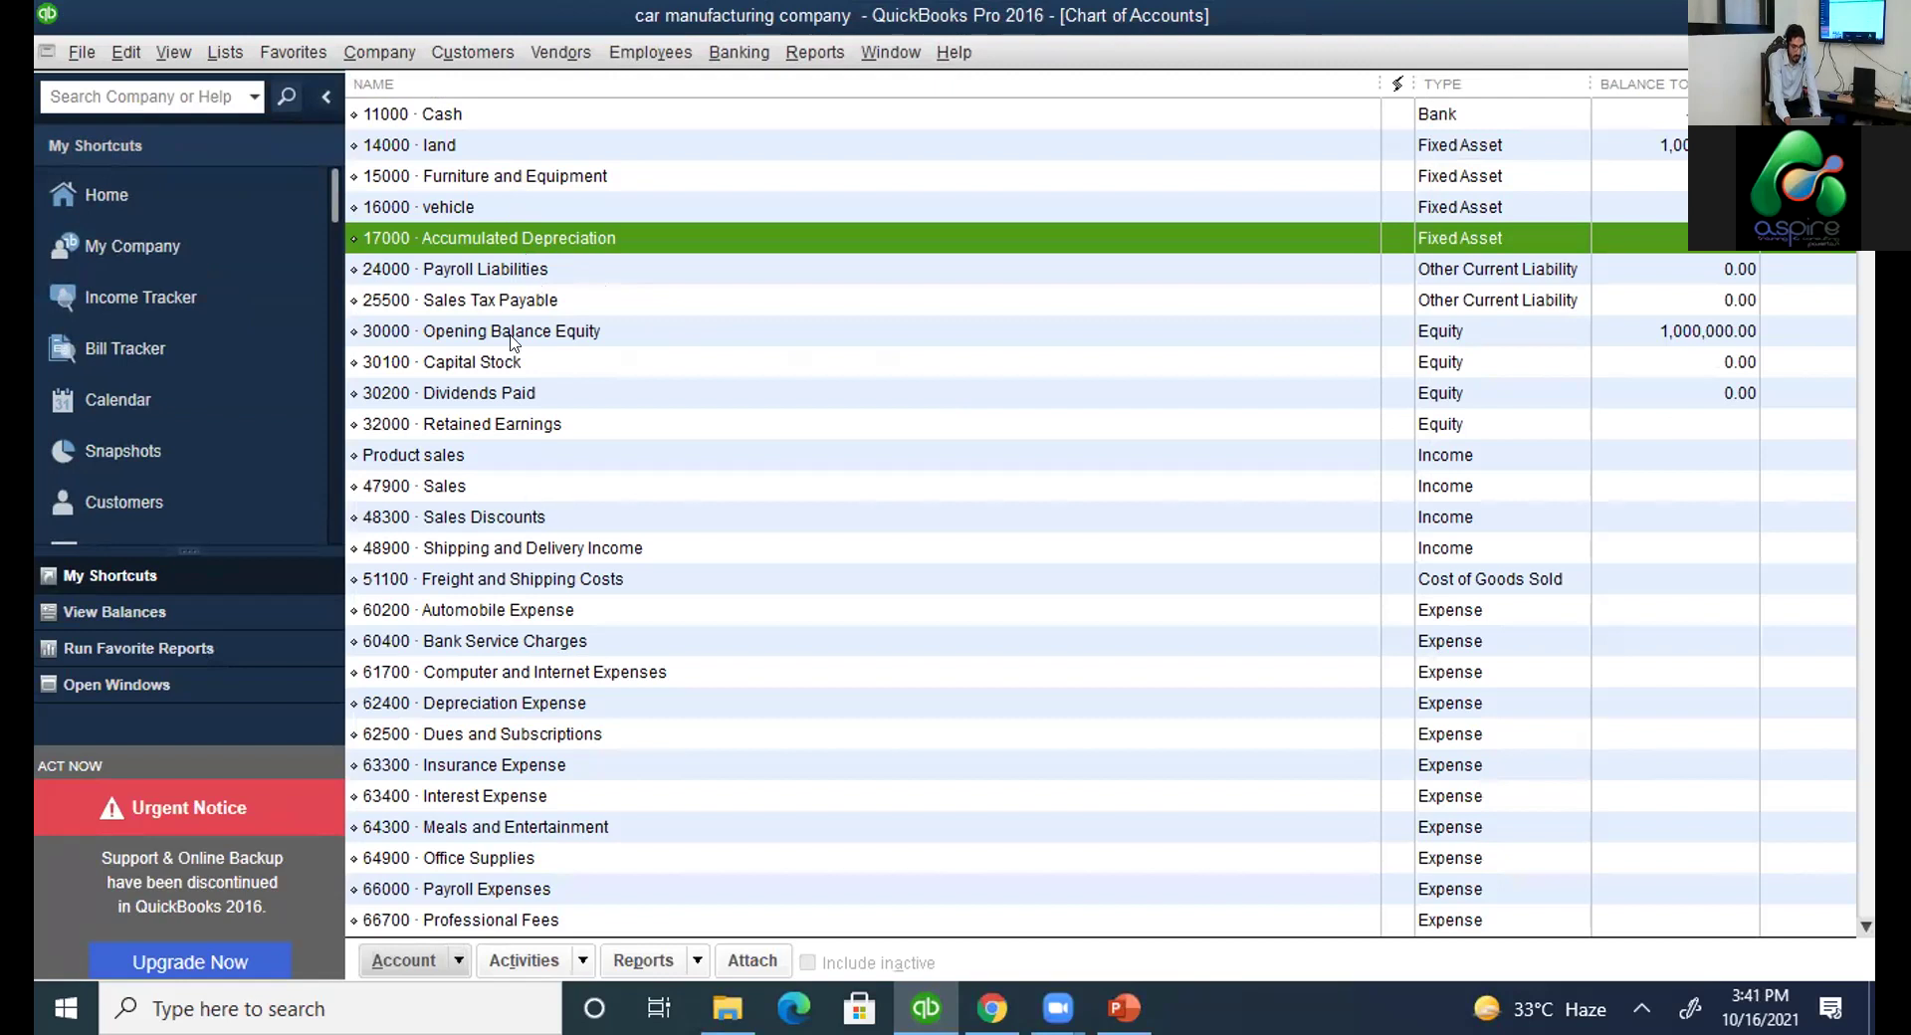
{"action": "left_click", "coordinate": [381, 45]}
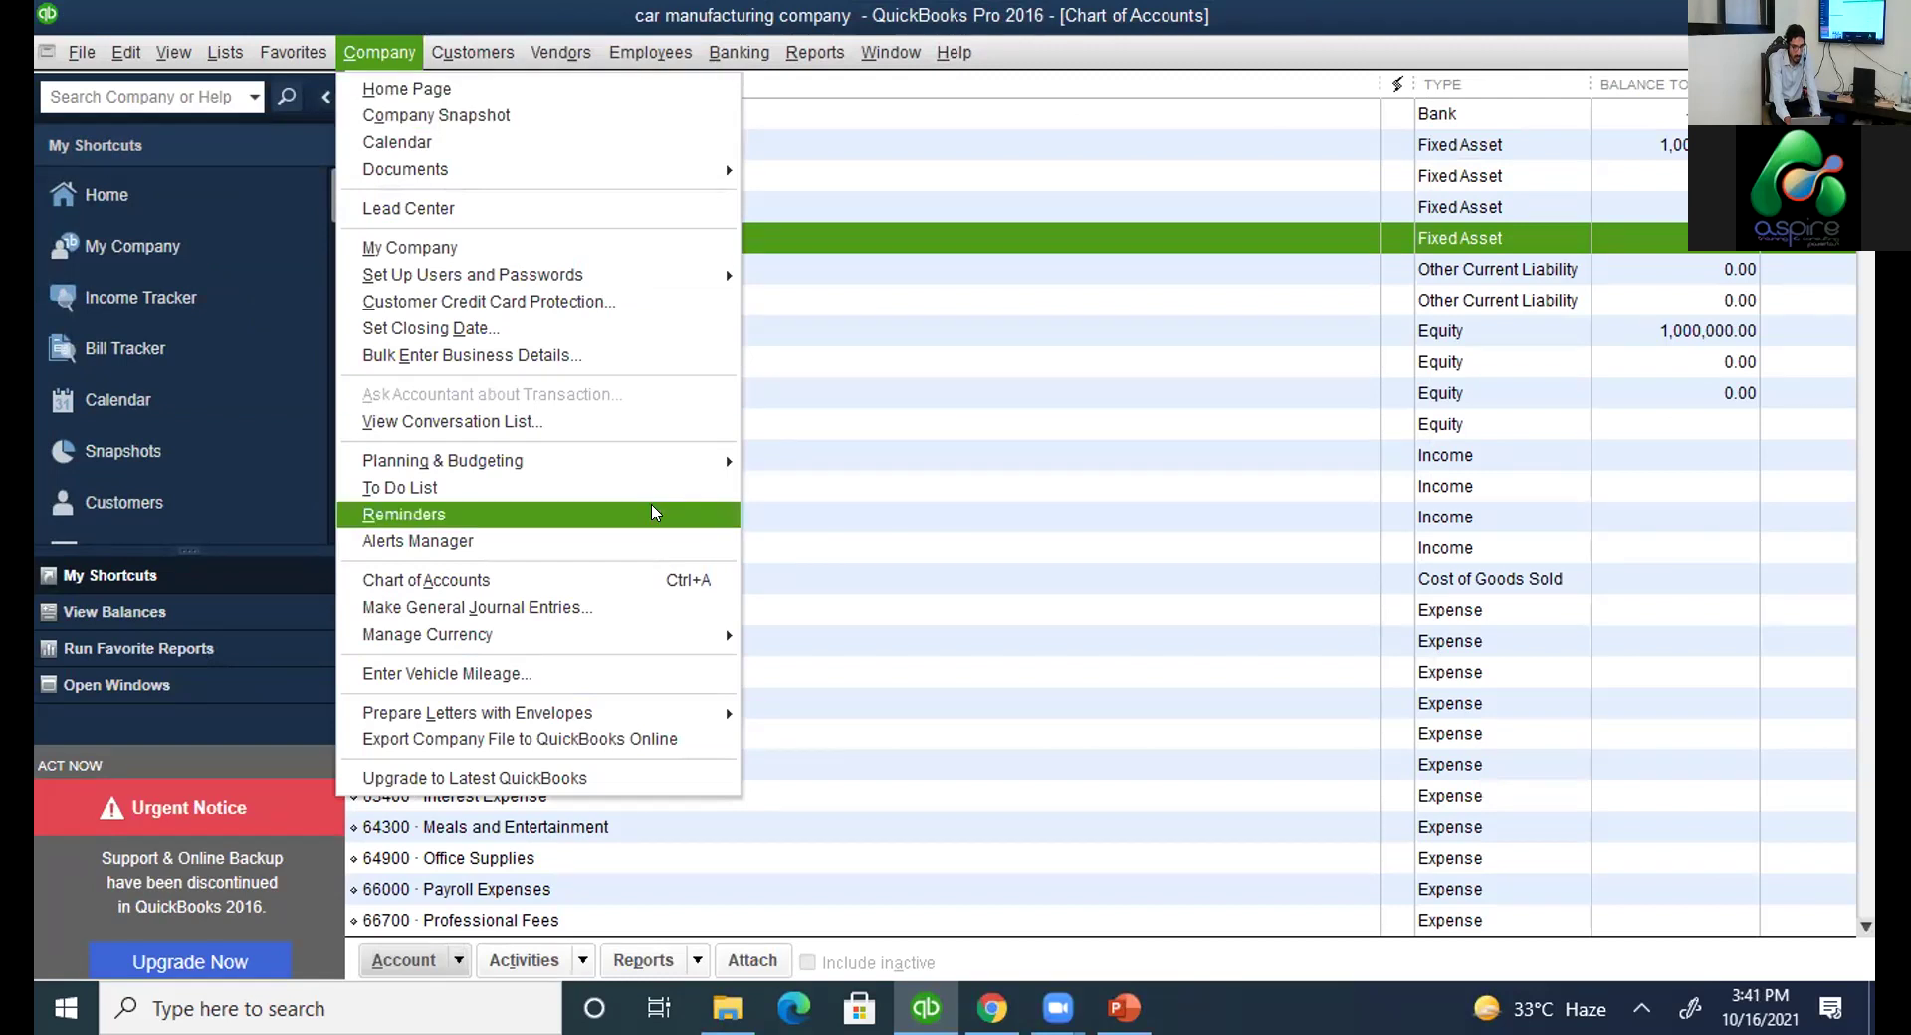
{"action": "left_click", "coordinate": [625, 609]}
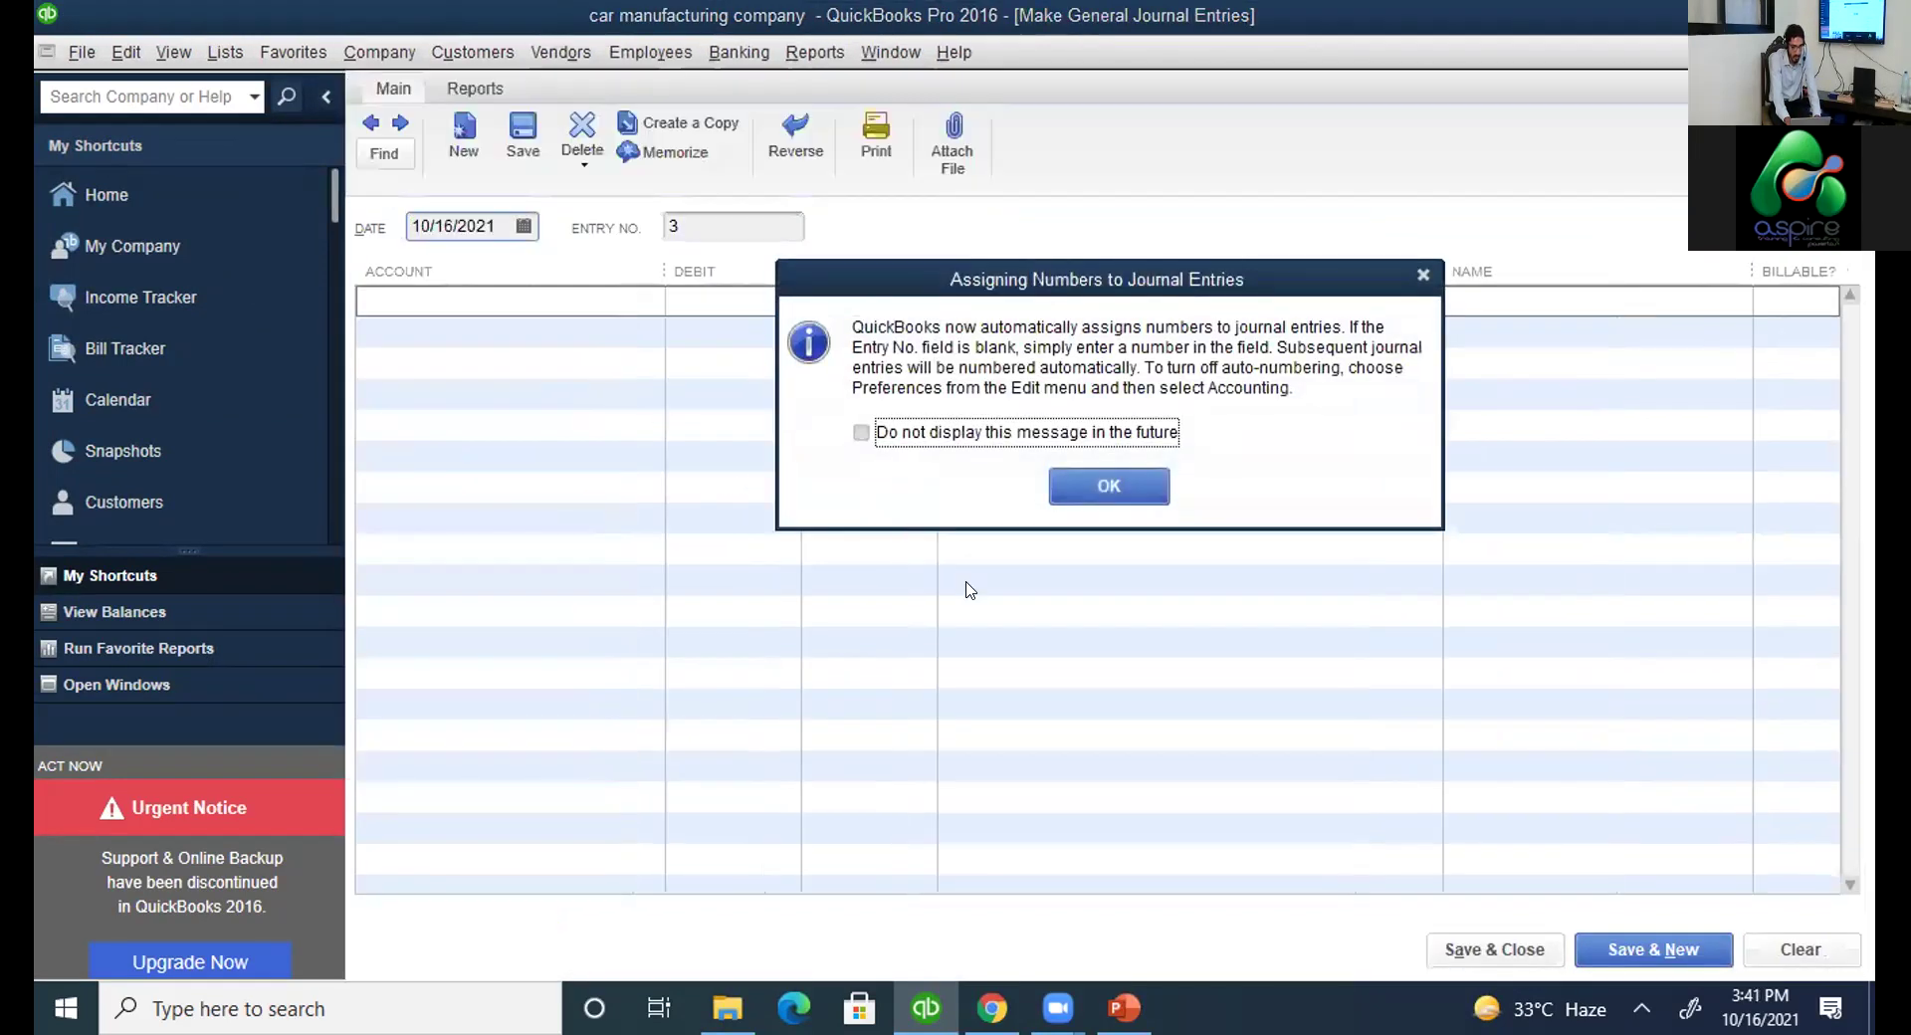
{"action": "key", "text": "Return"}
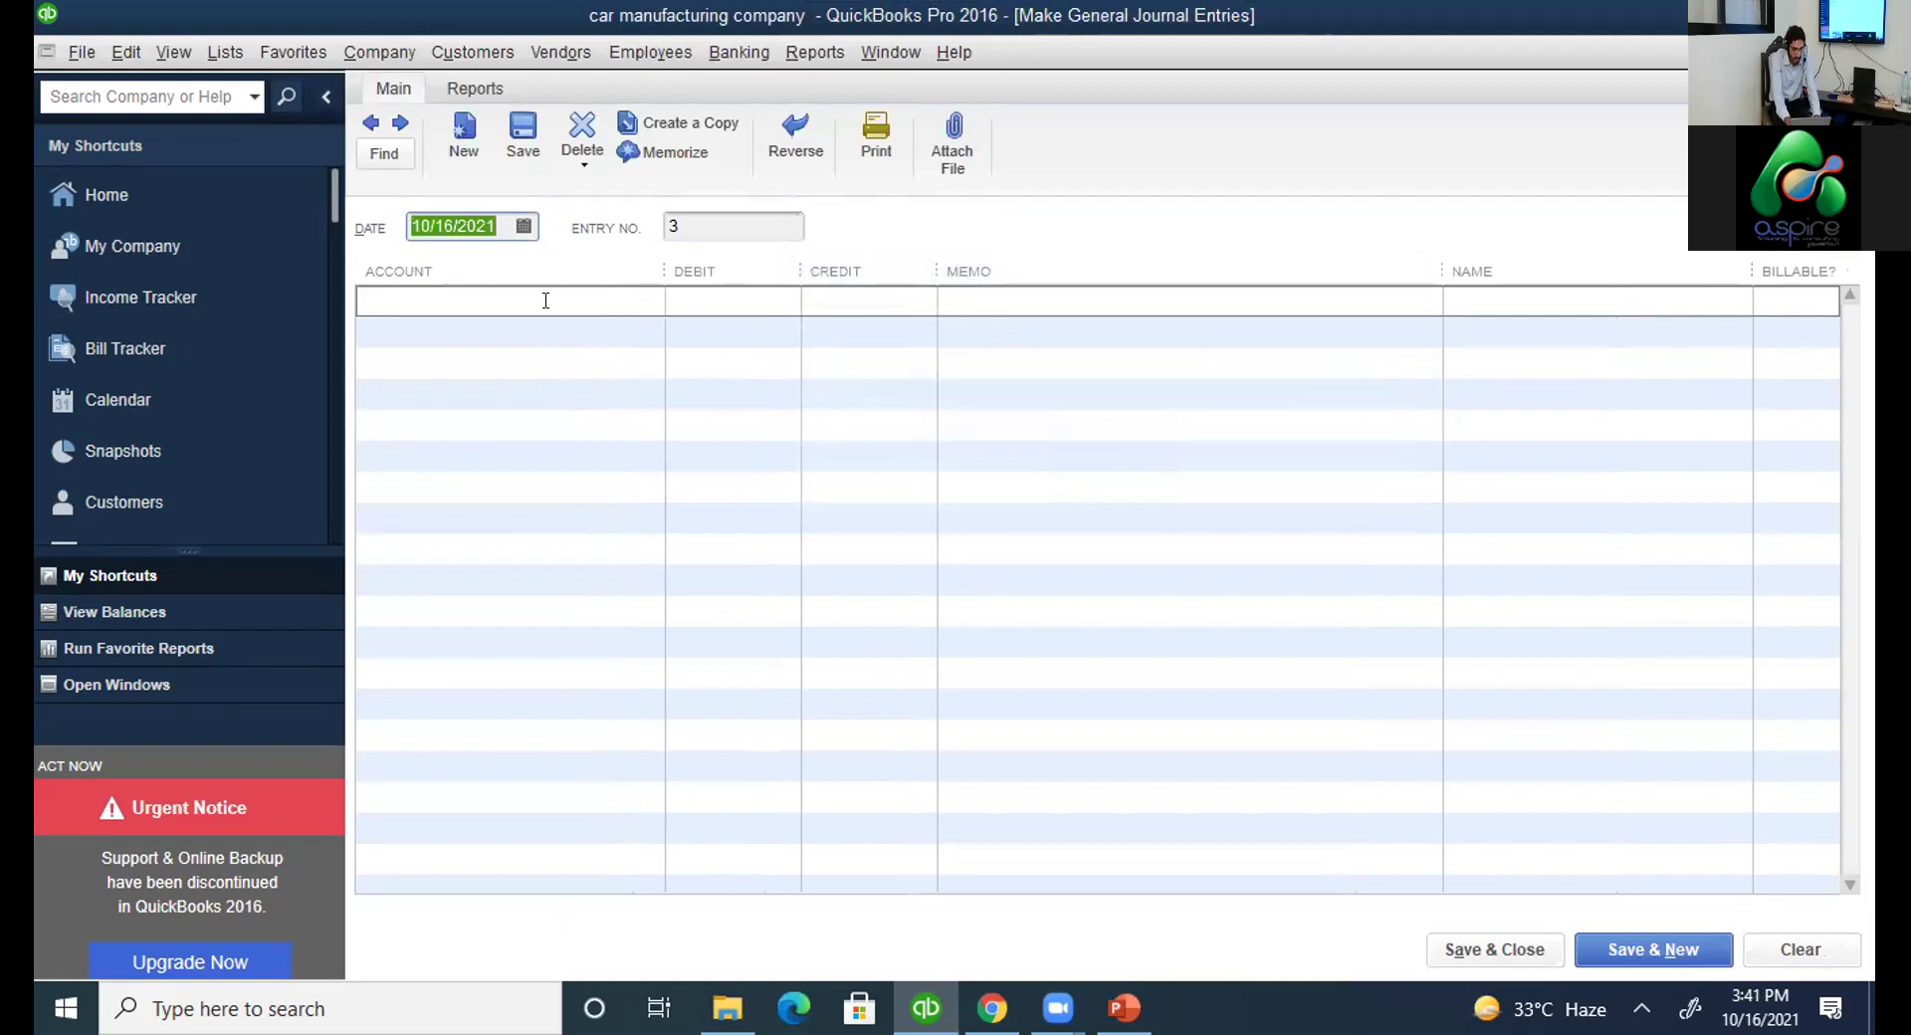
{"action": "left_click", "coordinate": [523, 227]}
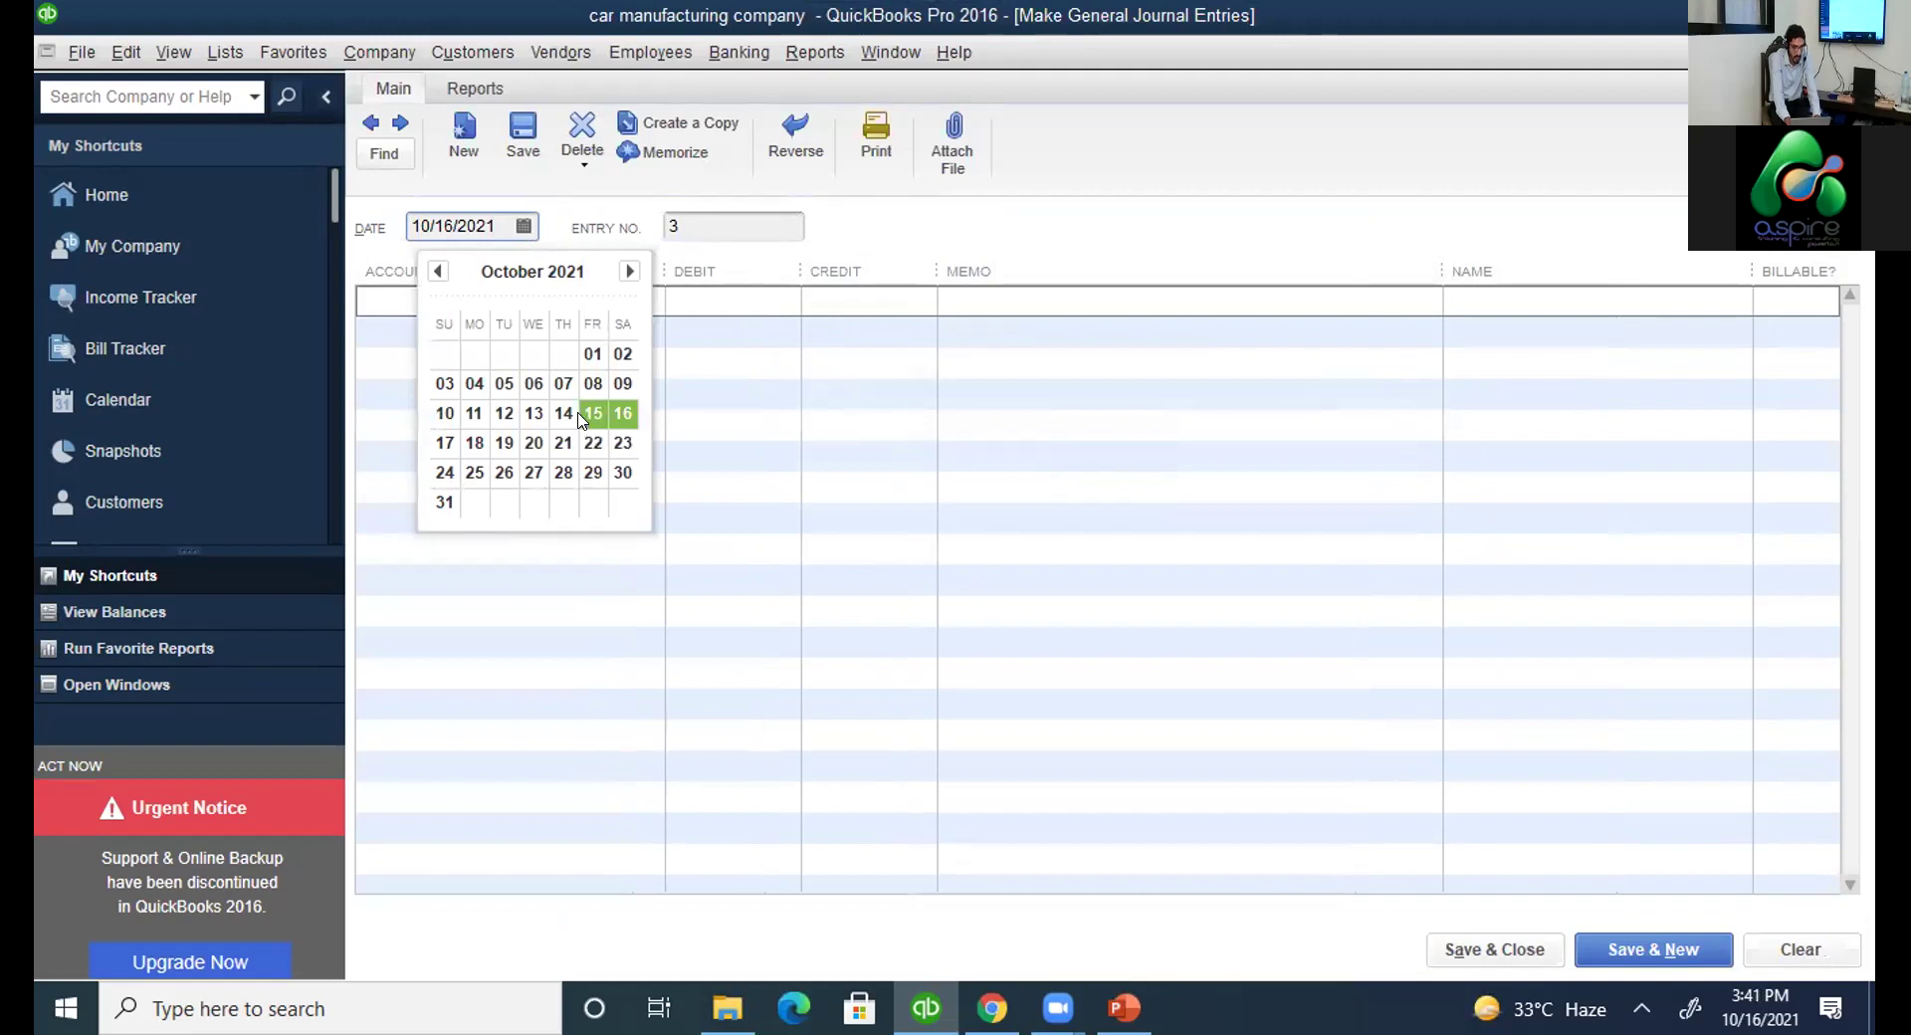
{"action": "left_click", "coordinate": [722, 419]}
{"action": "left_click", "coordinate": [723, 420]}
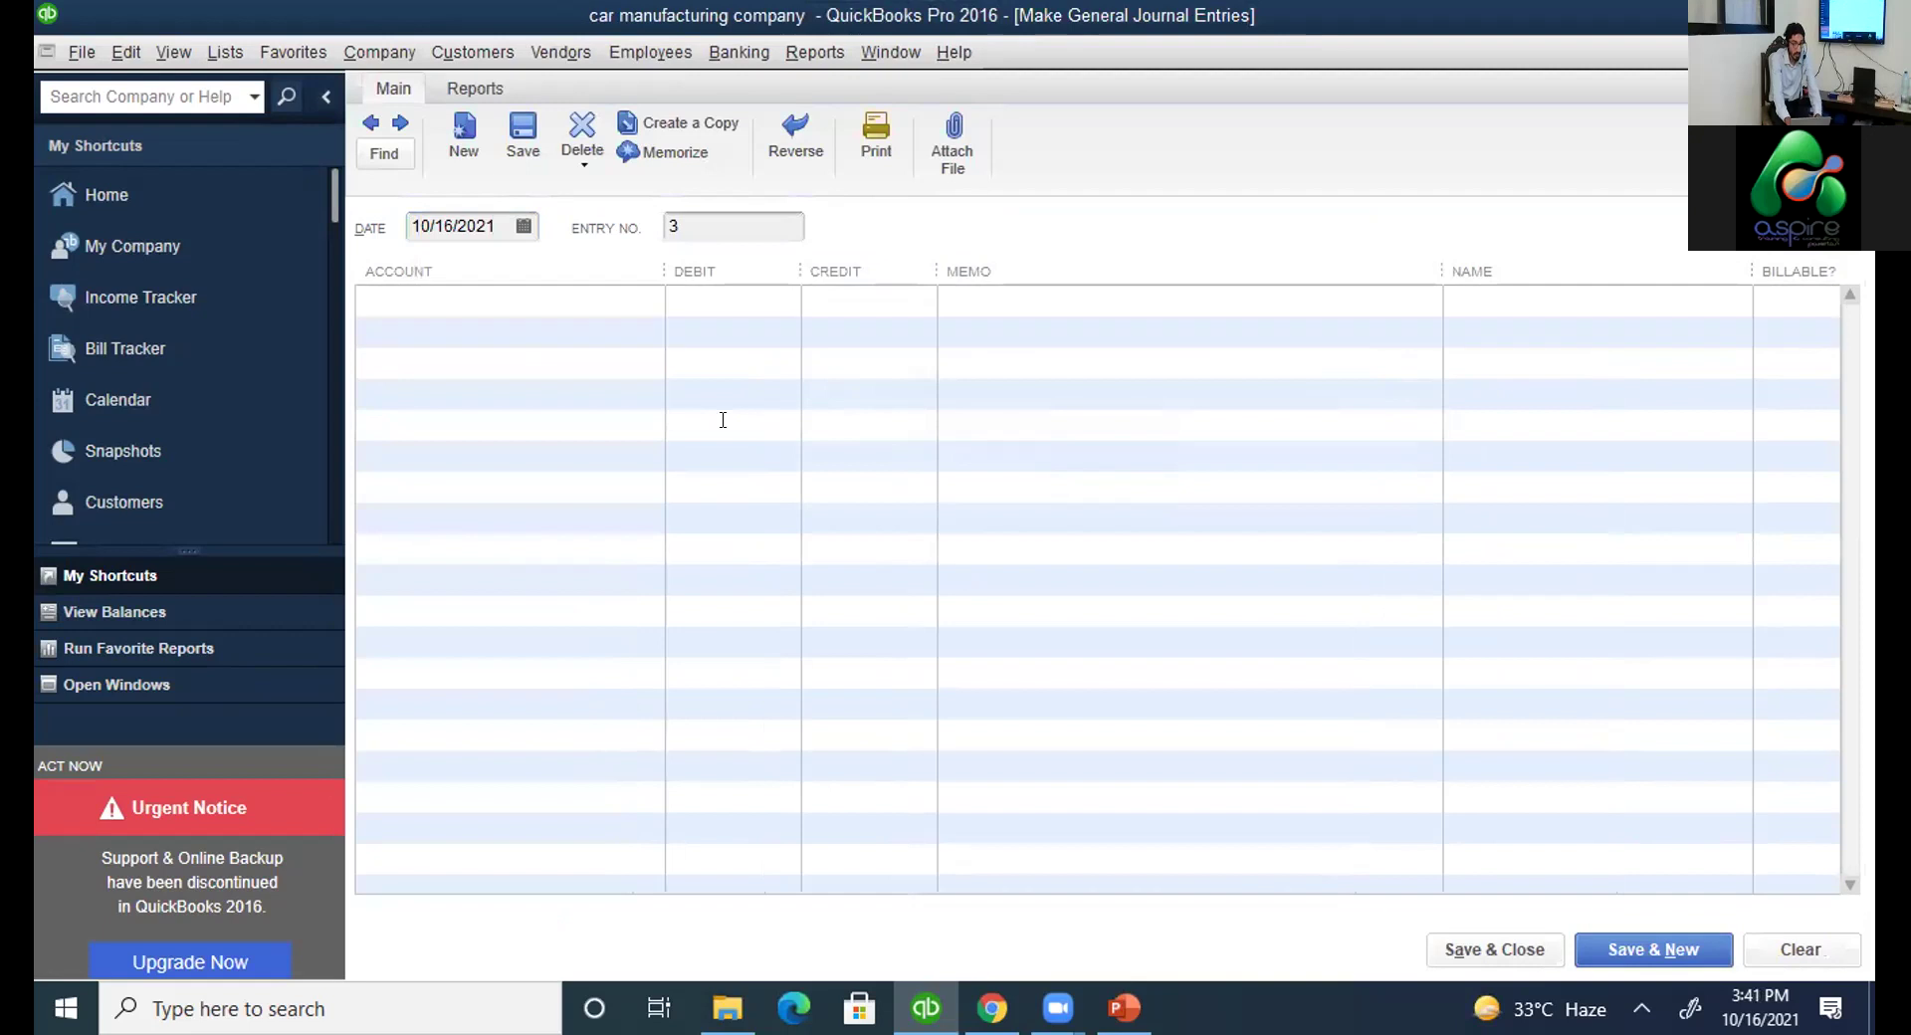
{"action": "key", "text": "ctrl+a"}
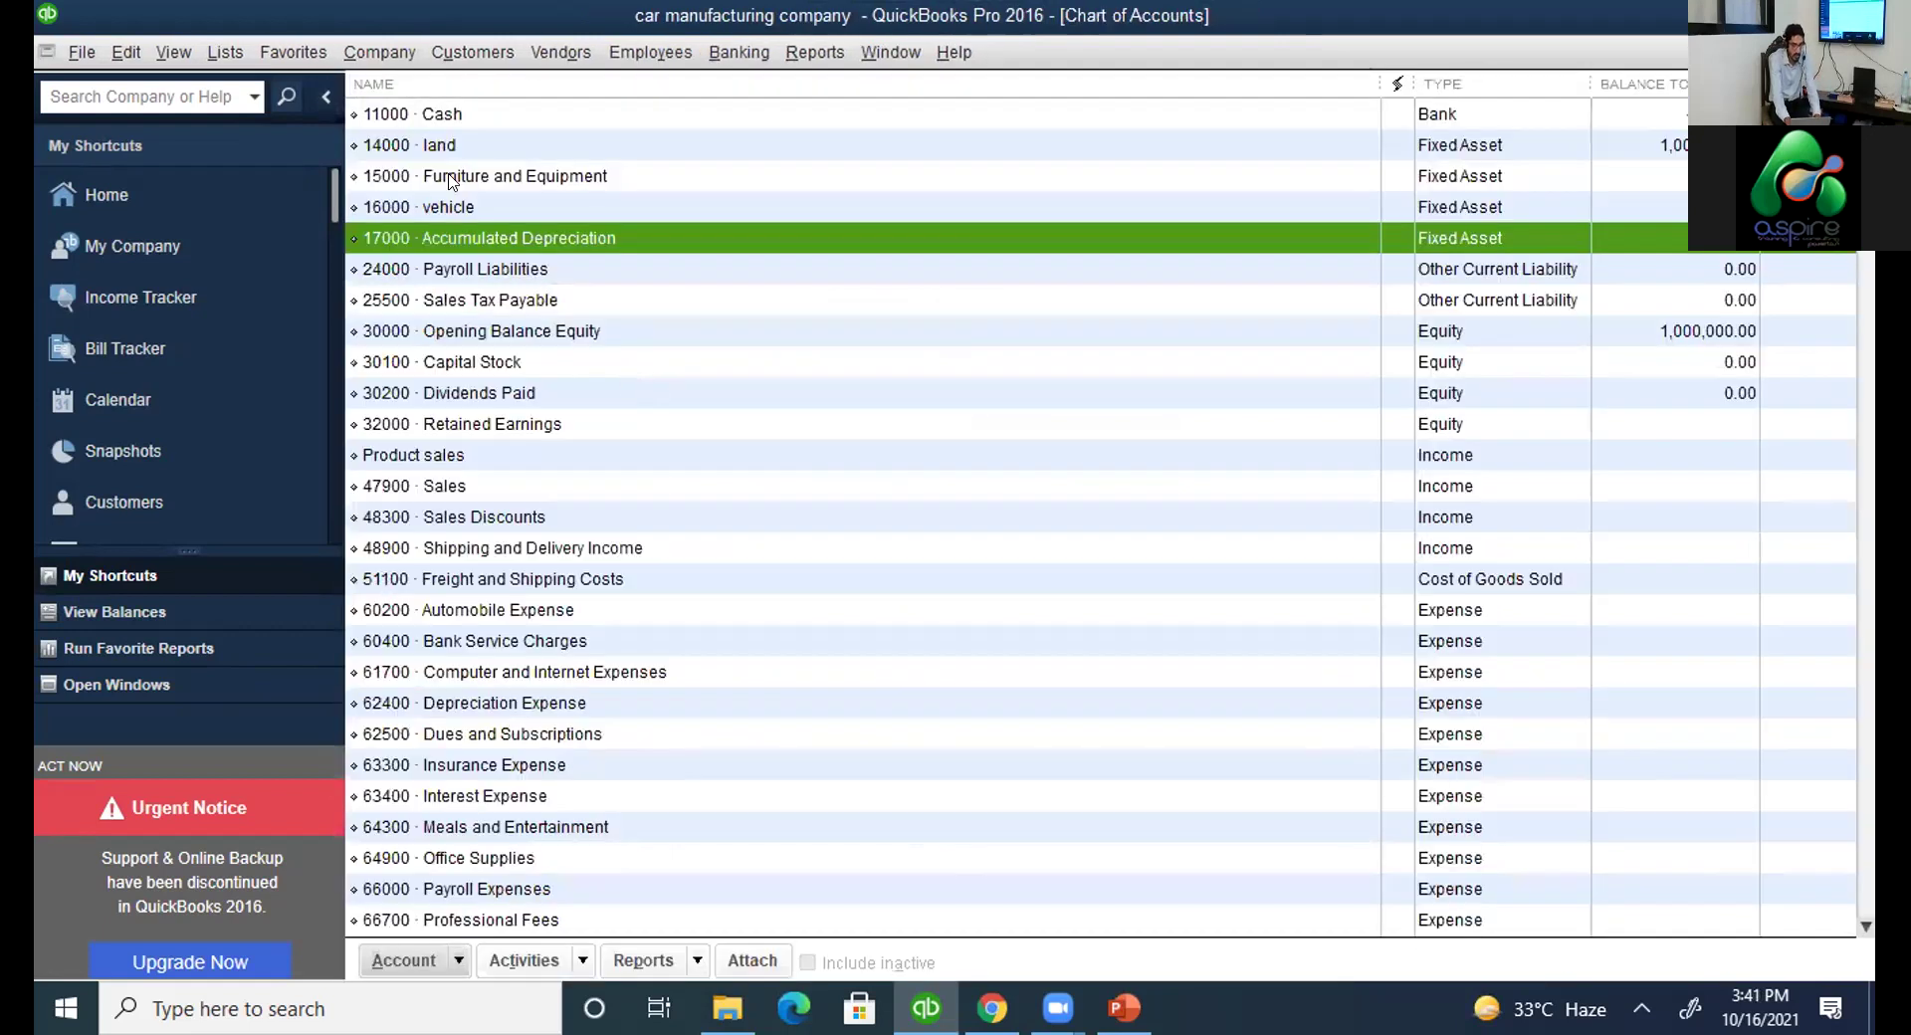
Reopen Make General Journal Entries and step back to saved entry 2 (vehicle/Cash 5,000.00).
{"action": "left_click", "coordinate": [449, 118]}
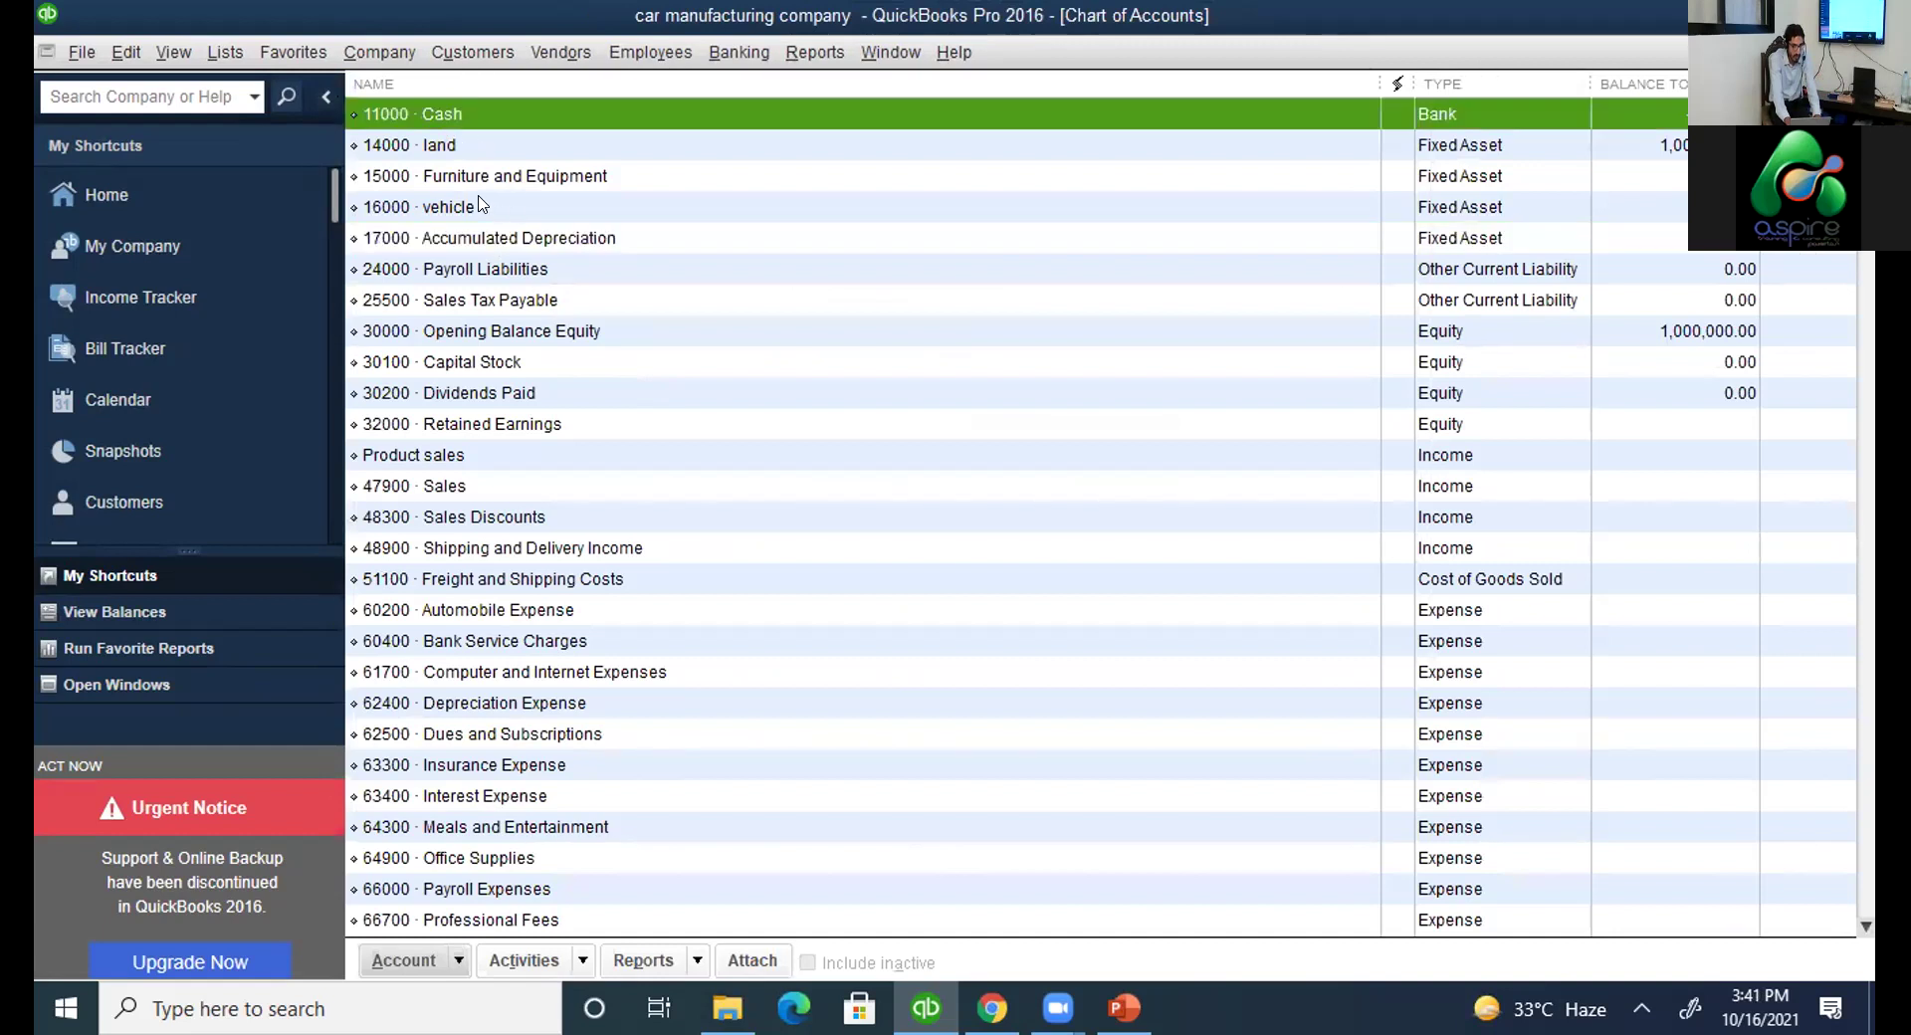
{"action": "left_click", "coordinate": [479, 204]}
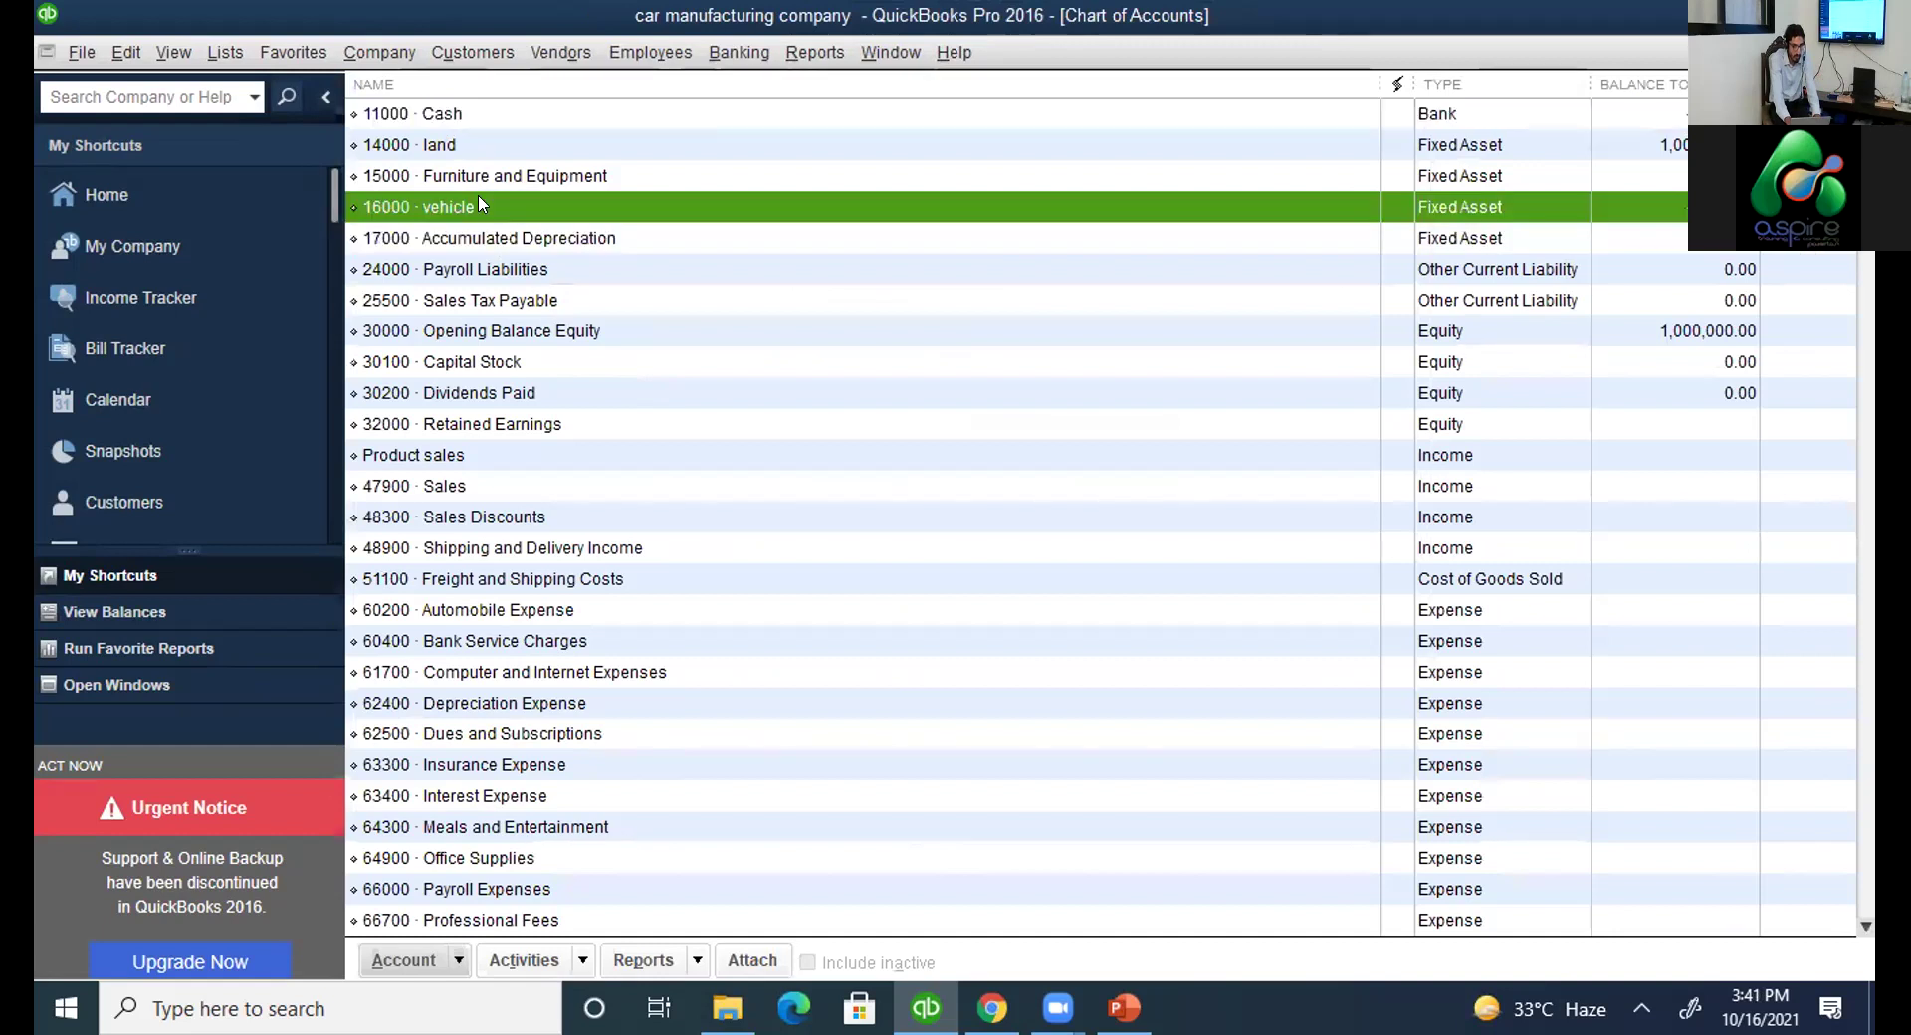
{"action": "left_click", "coordinate": [402, 58]}
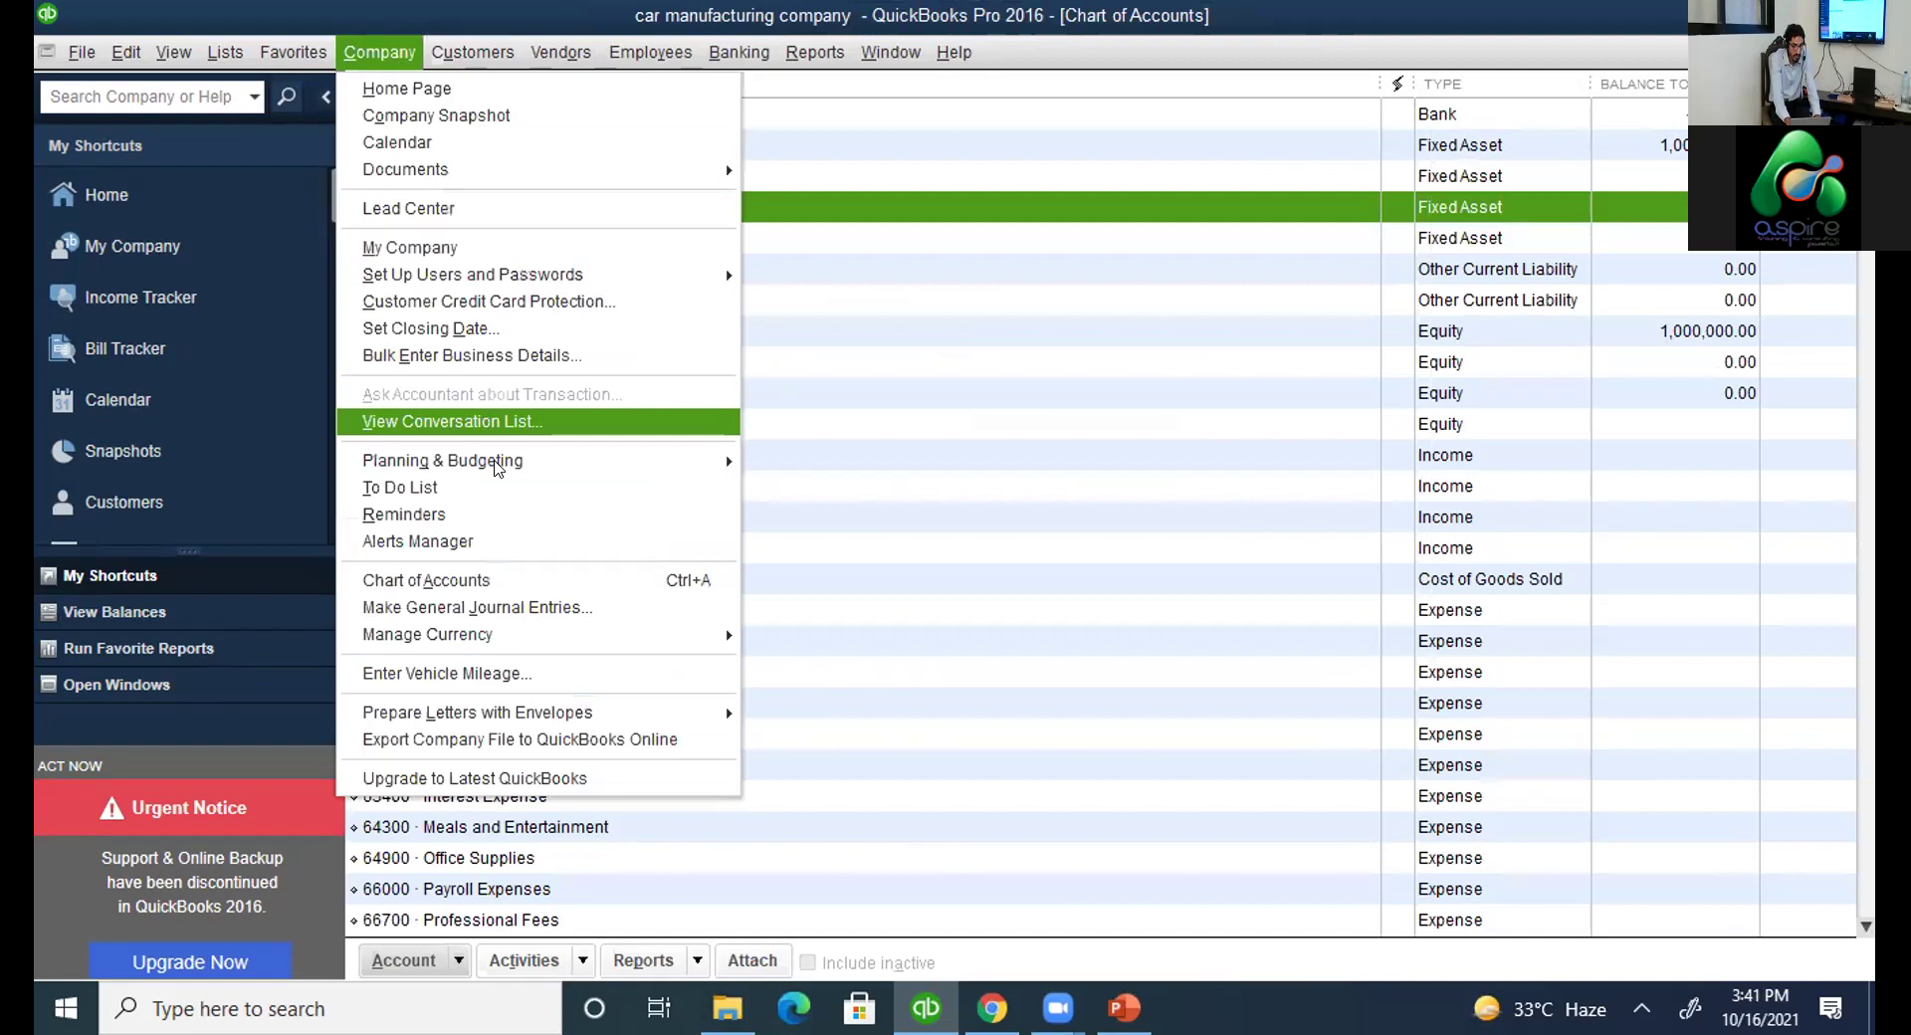
{"action": "left_click", "coordinate": [546, 609]}
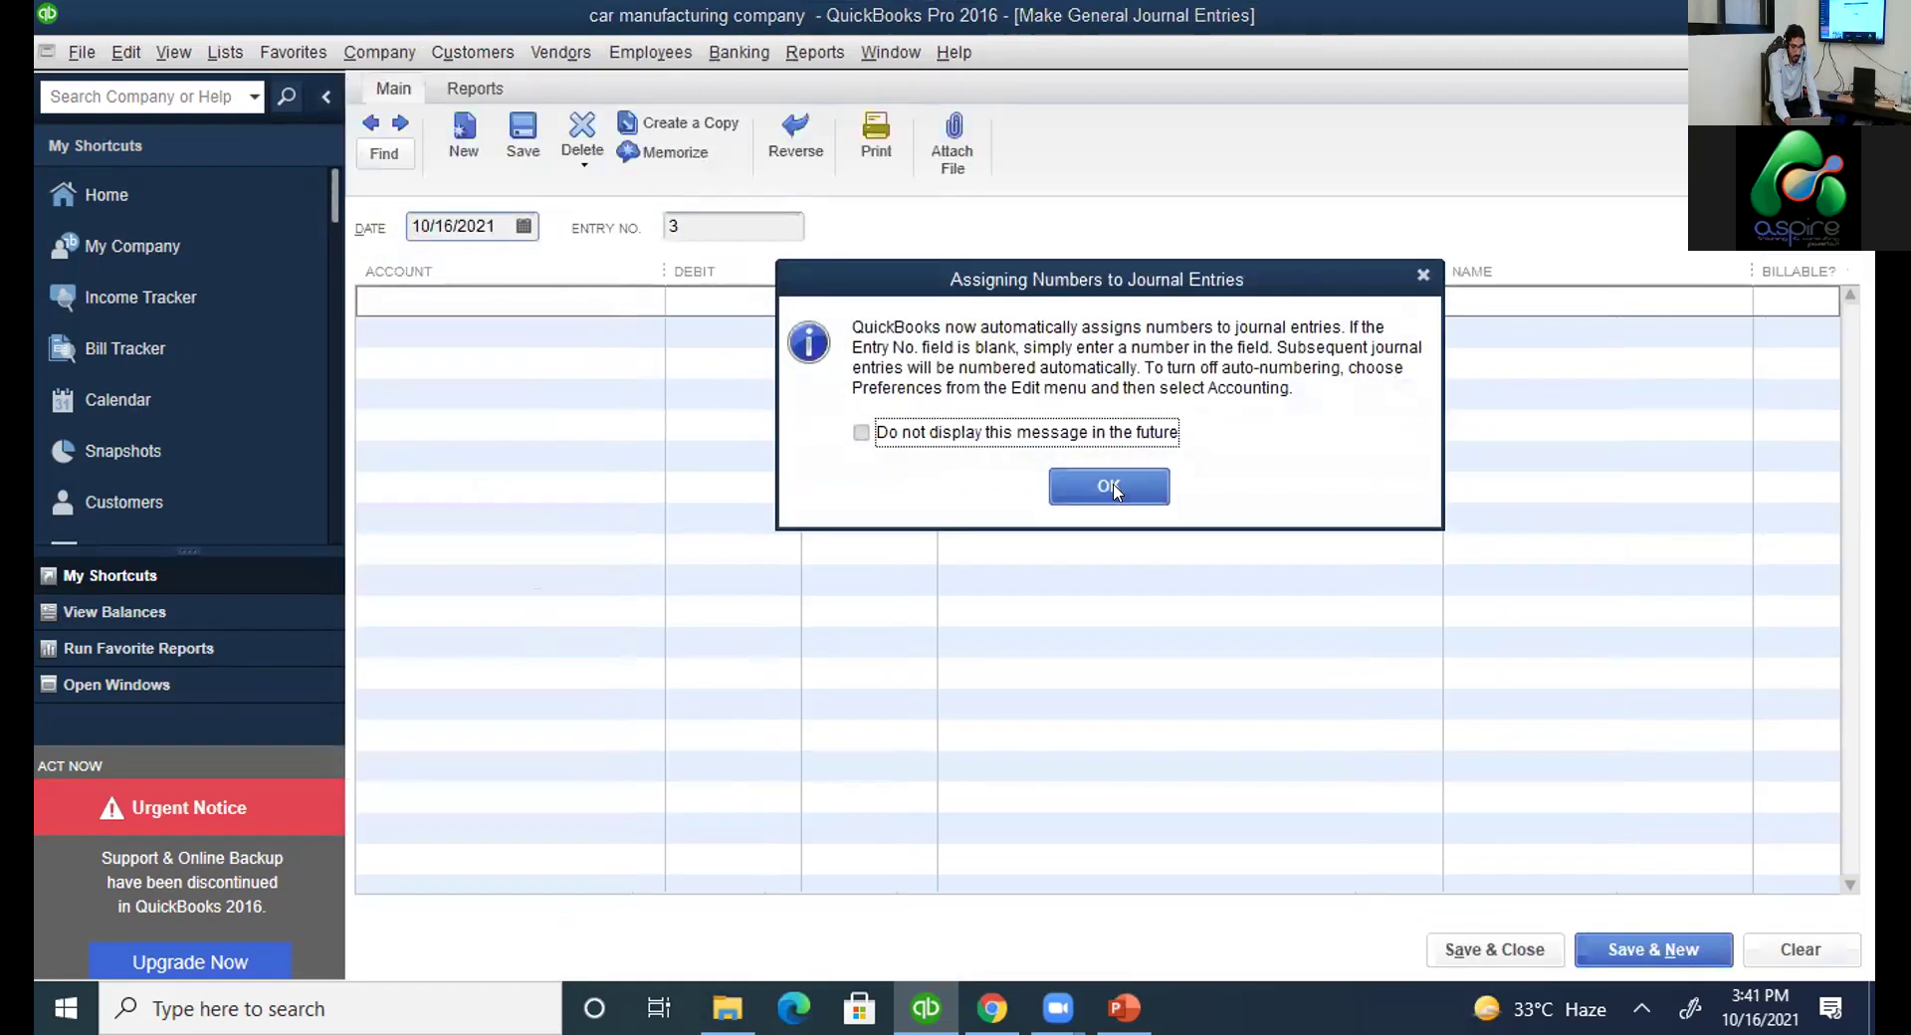
{"action": "left_click", "coordinate": [1112, 488]}
{"action": "left_click", "coordinate": [367, 124]}
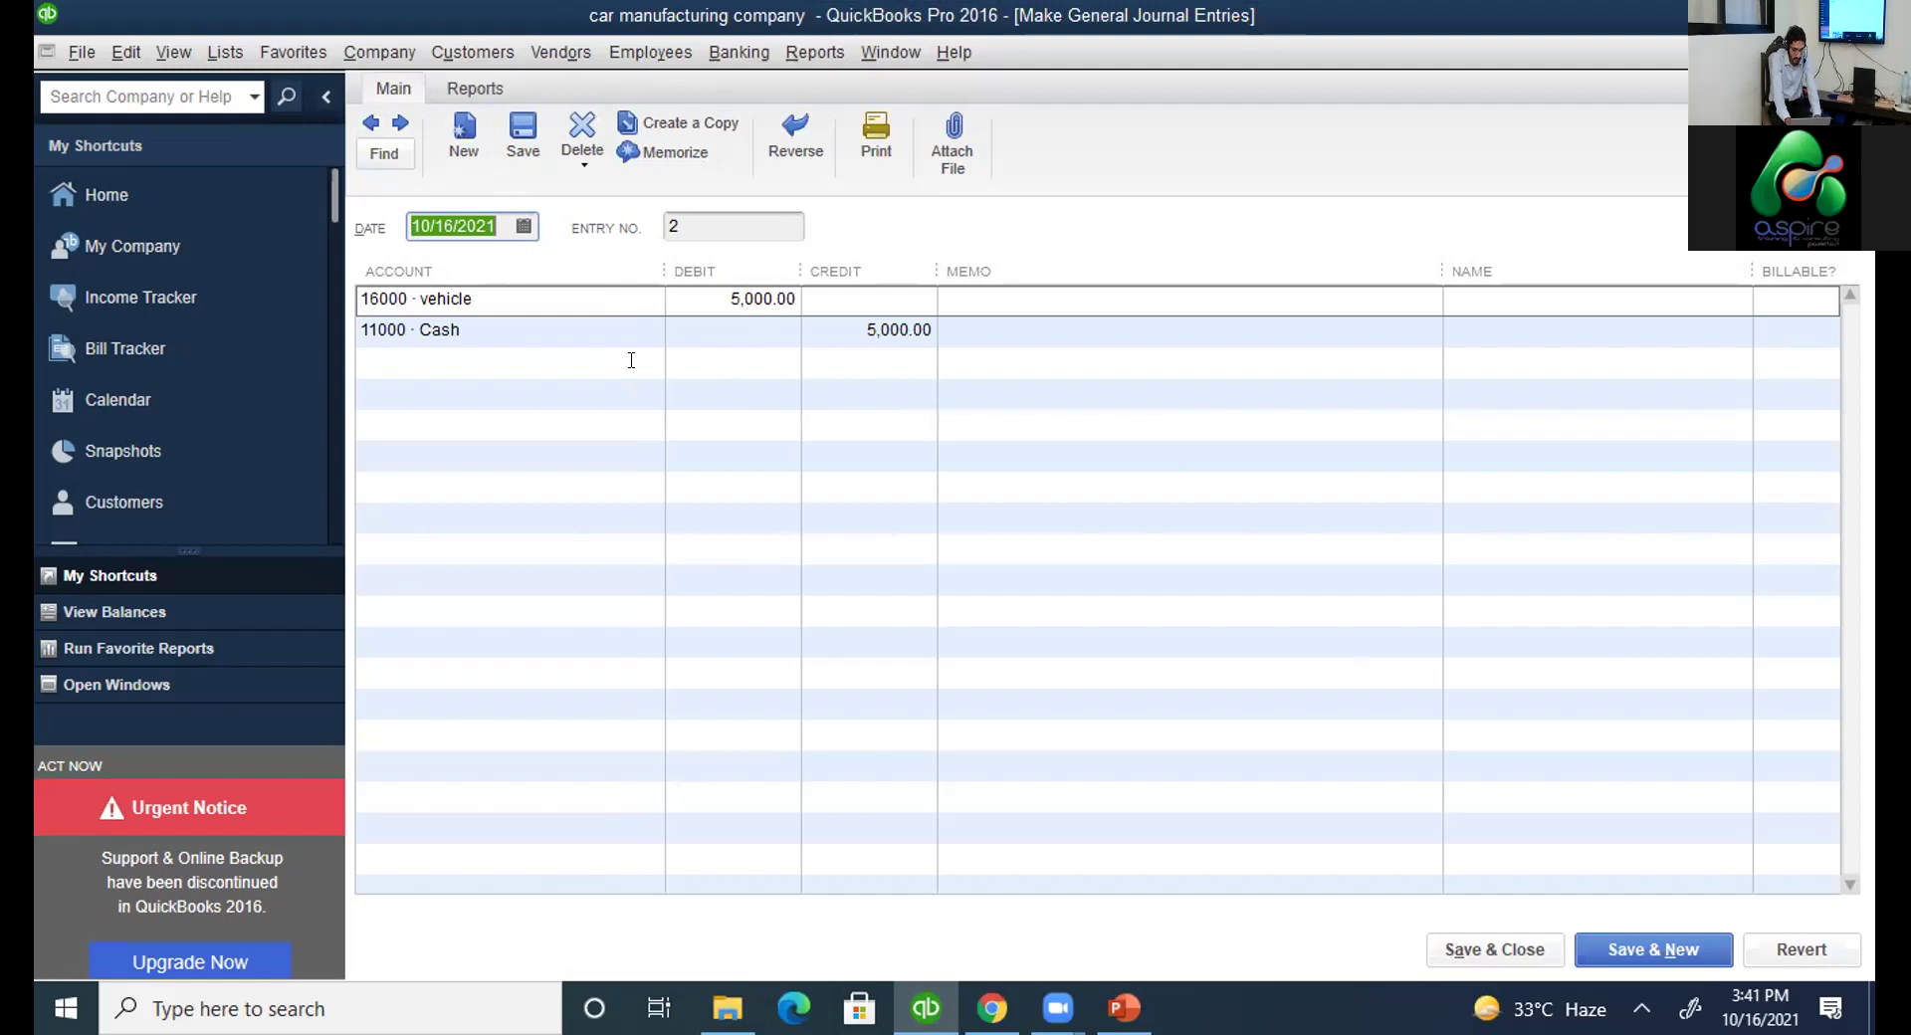
Page through journal entries 1 and 2, close the form, and switch to the PowerPoint slides.
{"action": "left_click", "coordinate": [368, 122]}
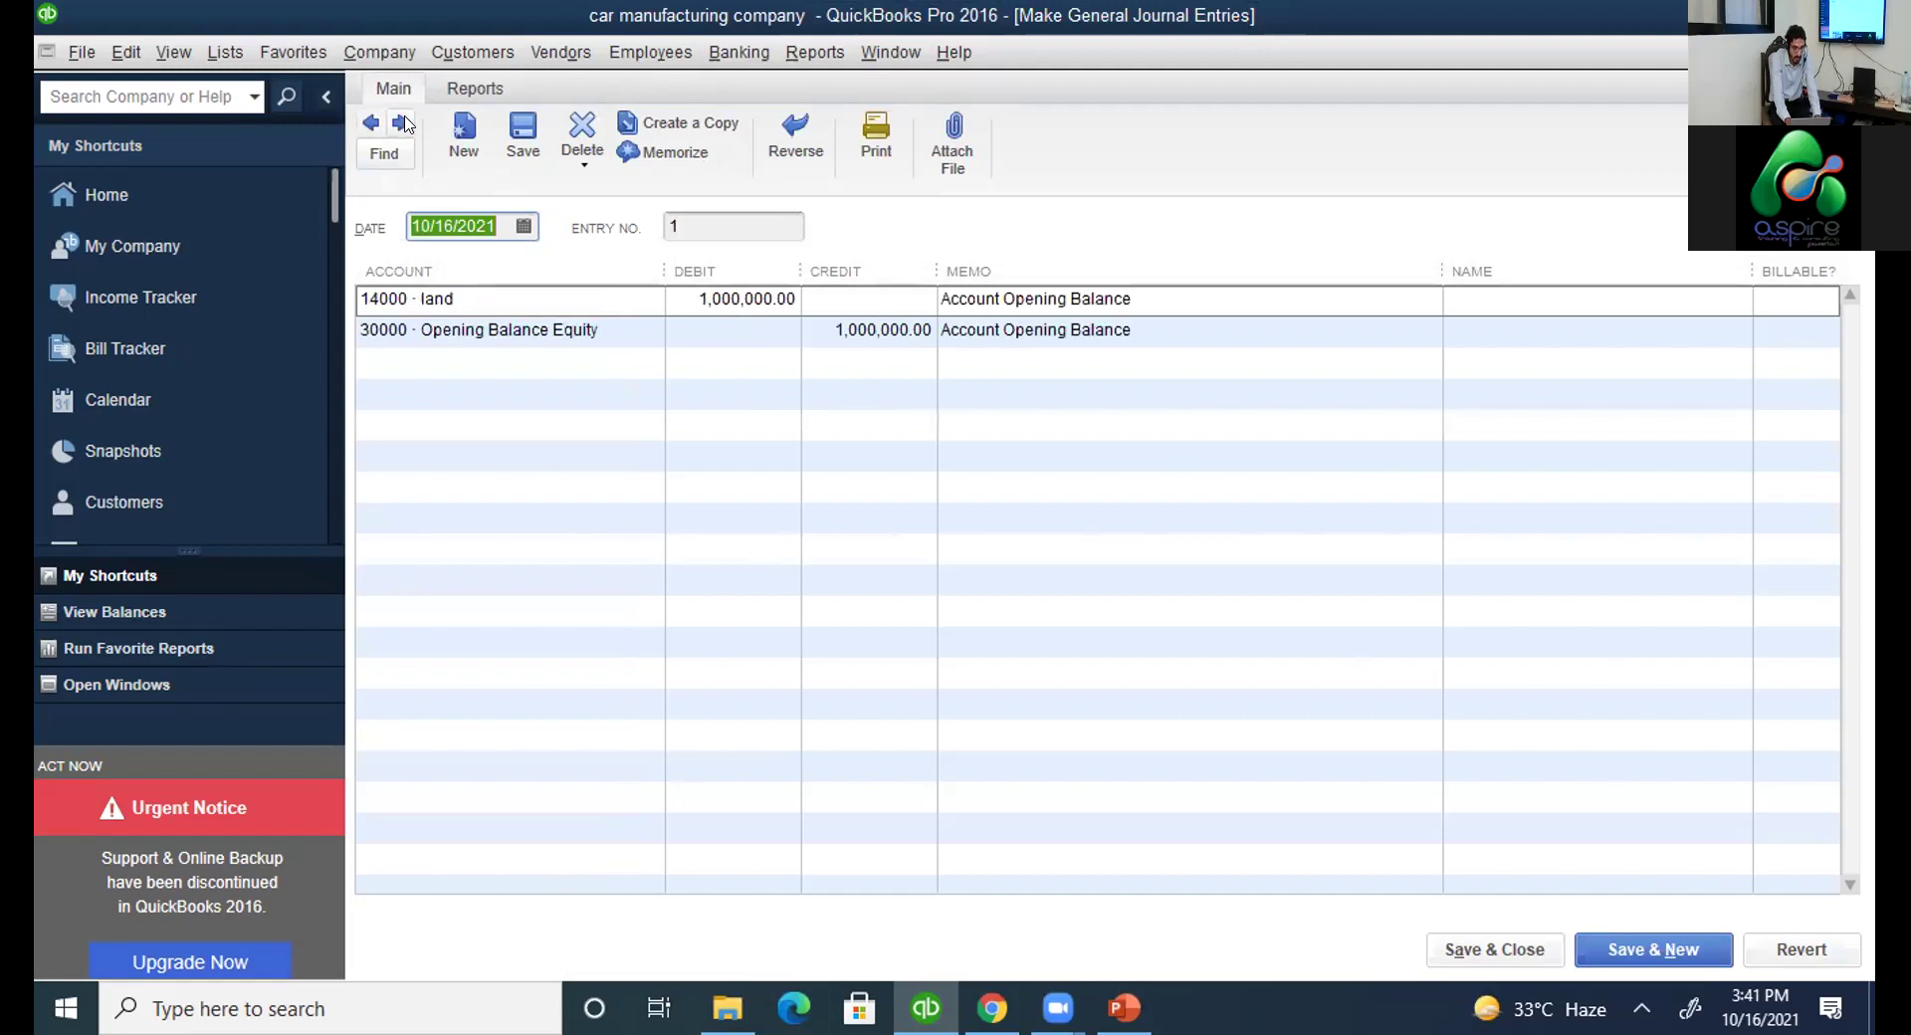
{"action": "left_click", "coordinate": [403, 123]}
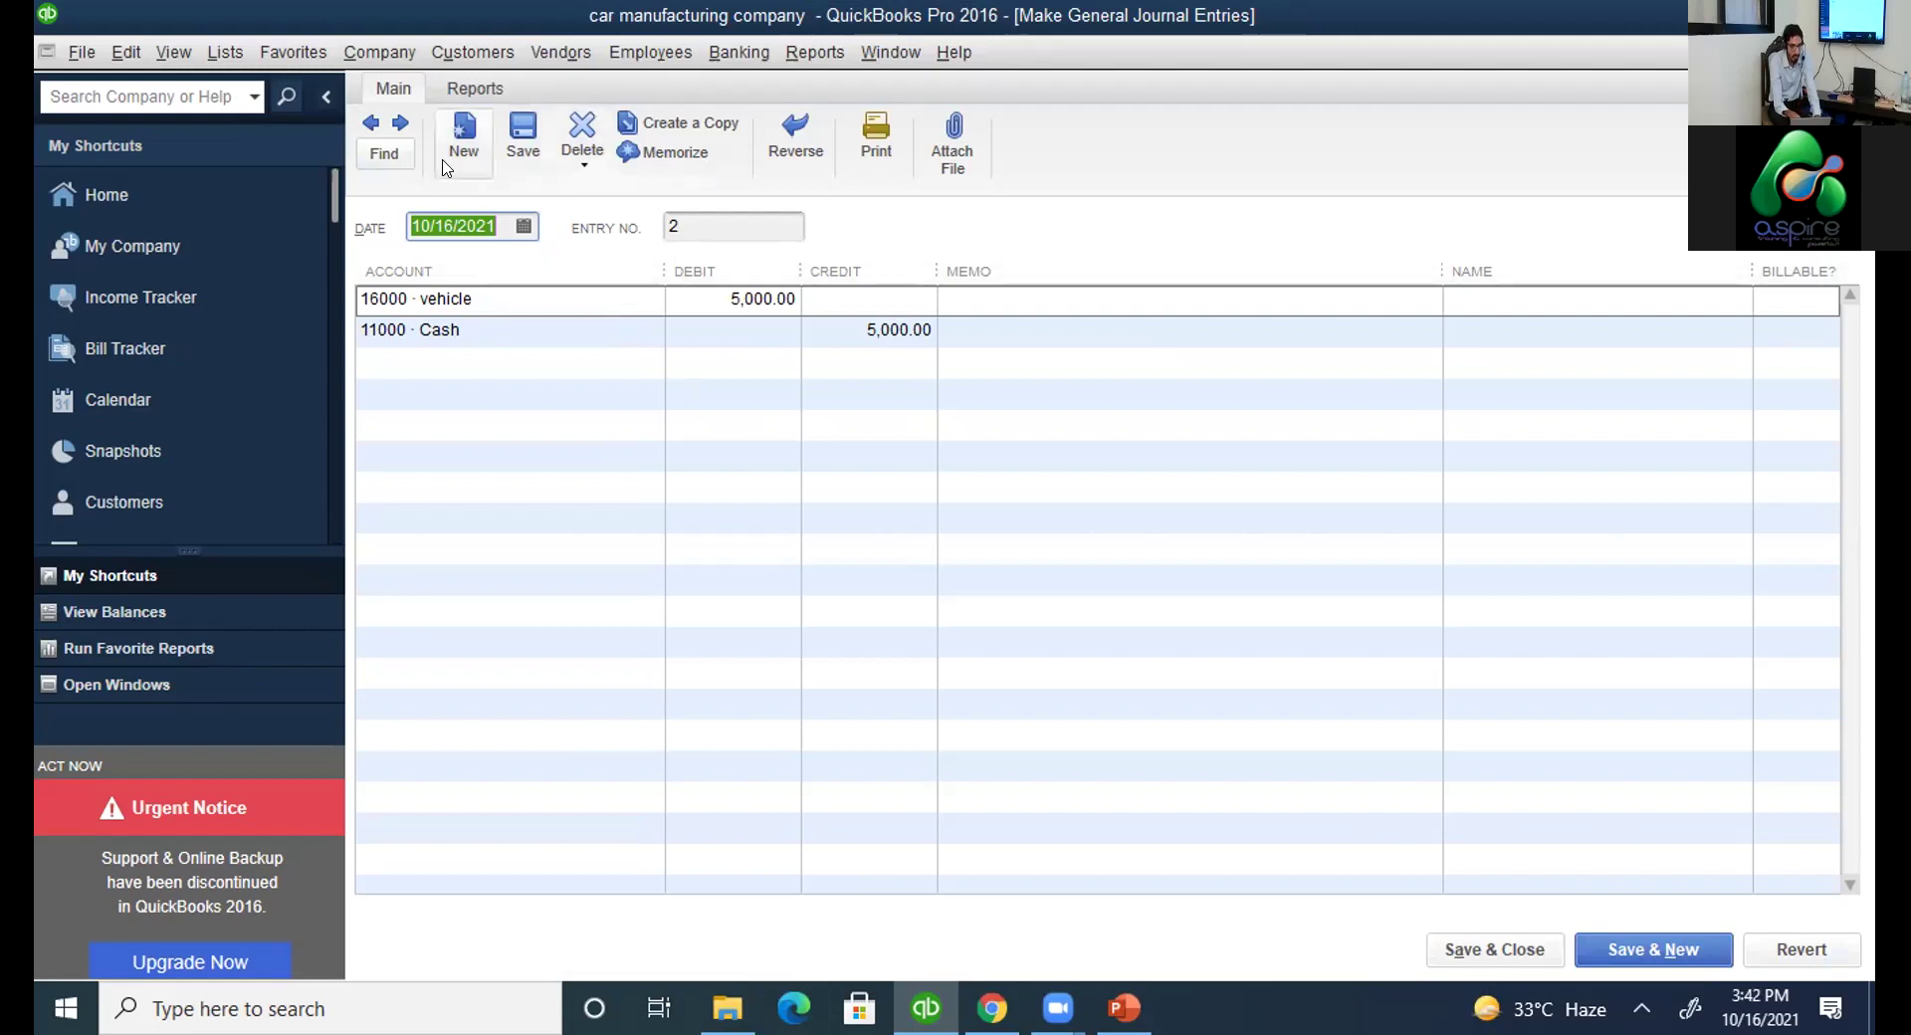
{"action": "left_click", "coordinate": [402, 125]}
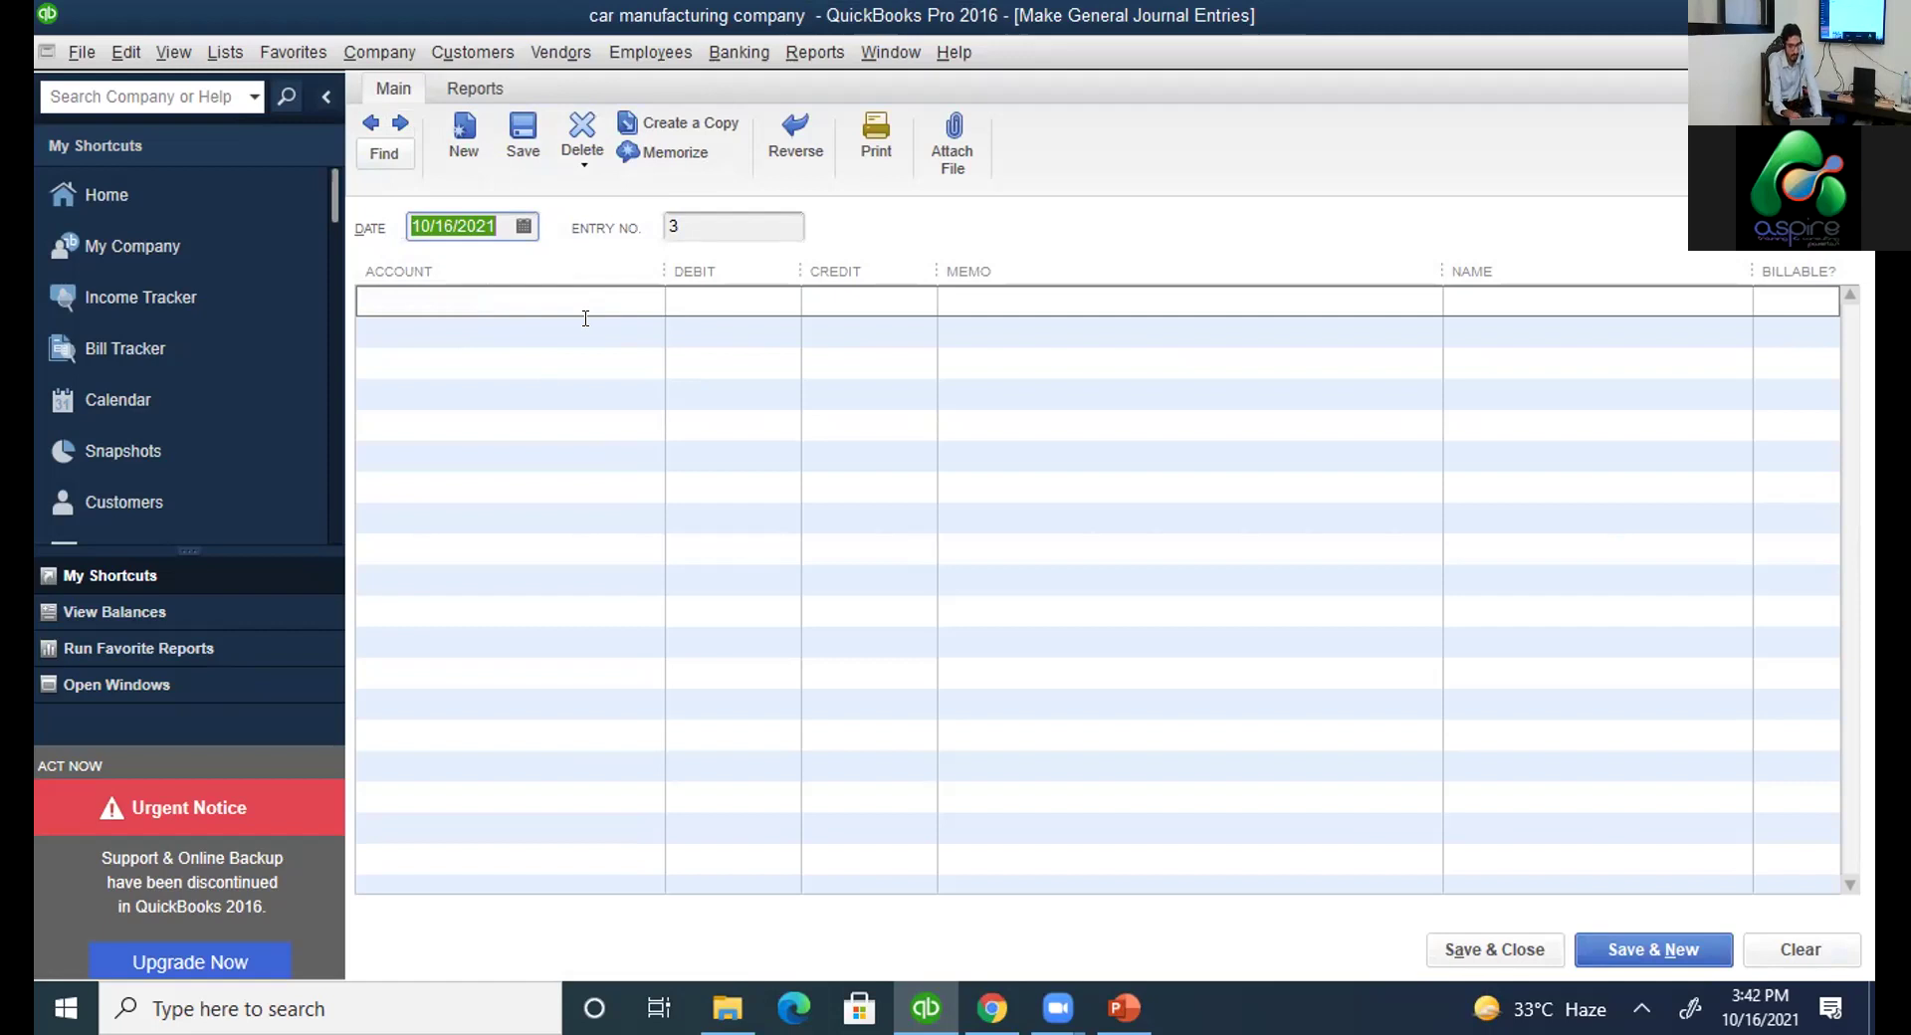
{"action": "key", "text": "ctrl+a"}
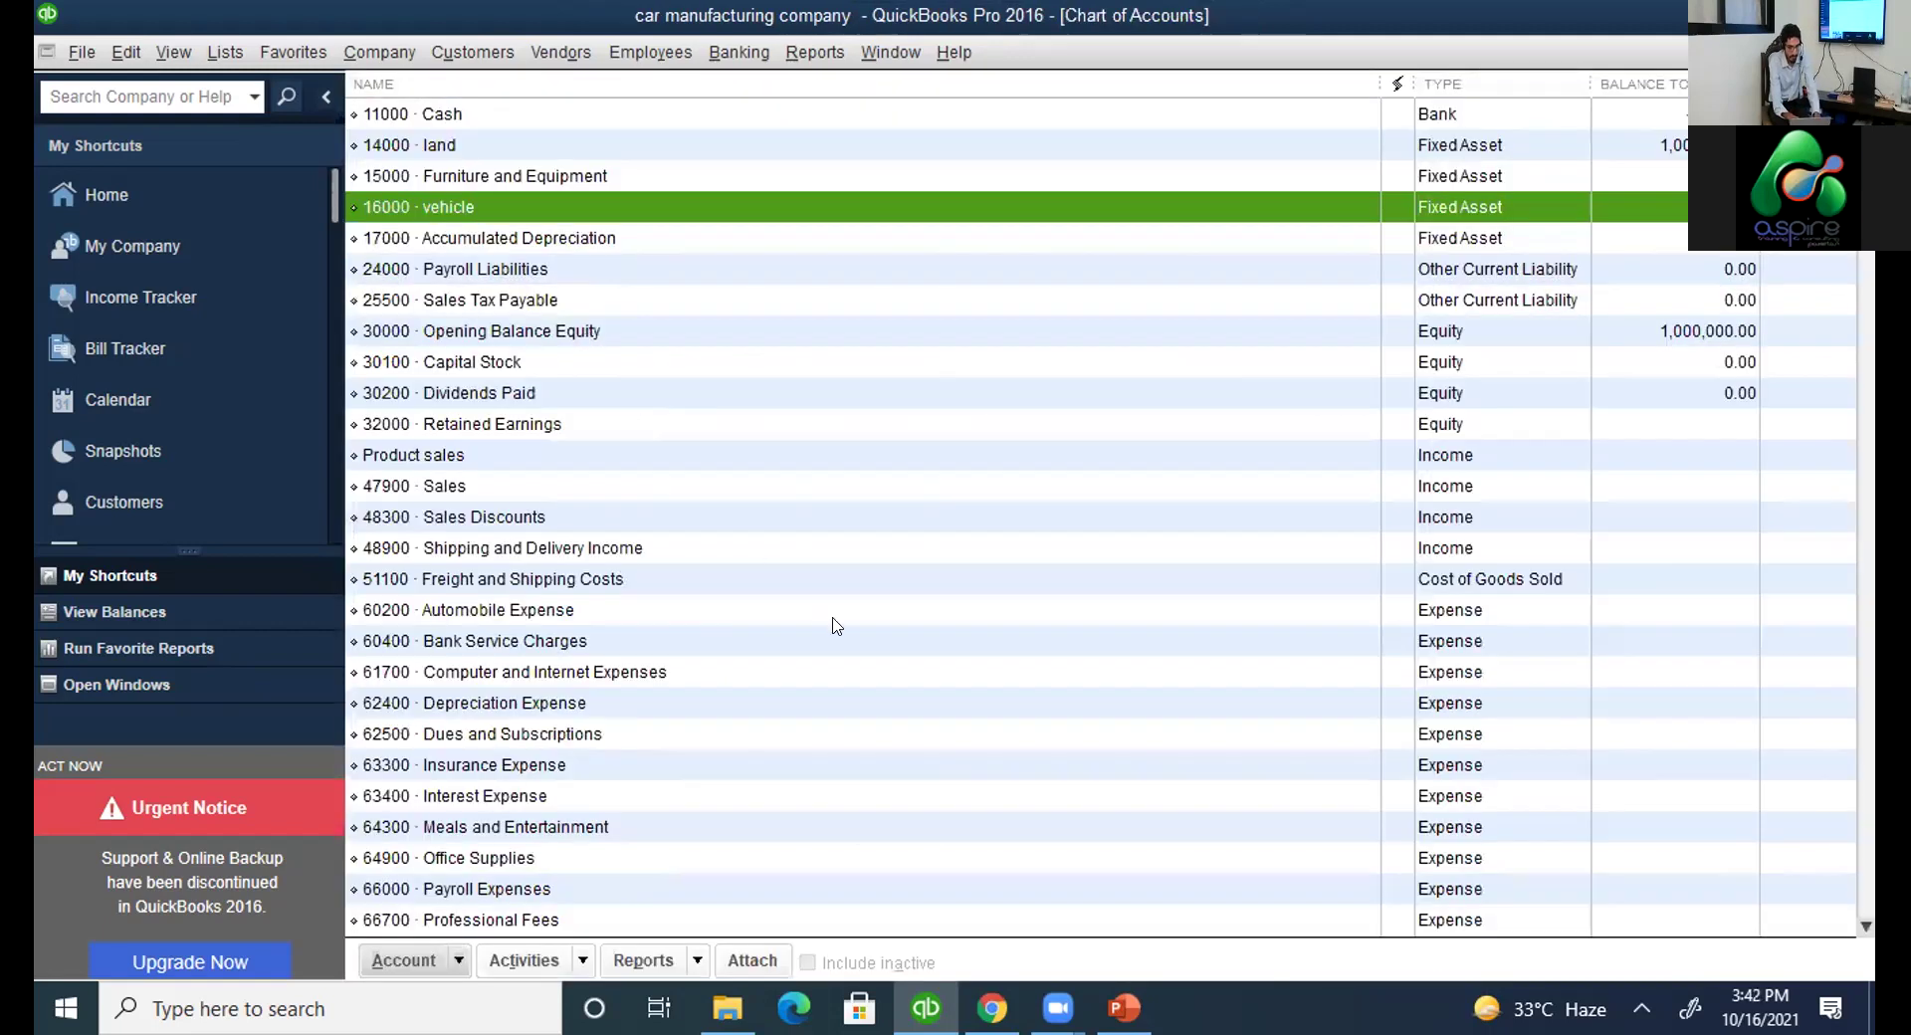
{"action": "key", "text": "alt+Tab"}
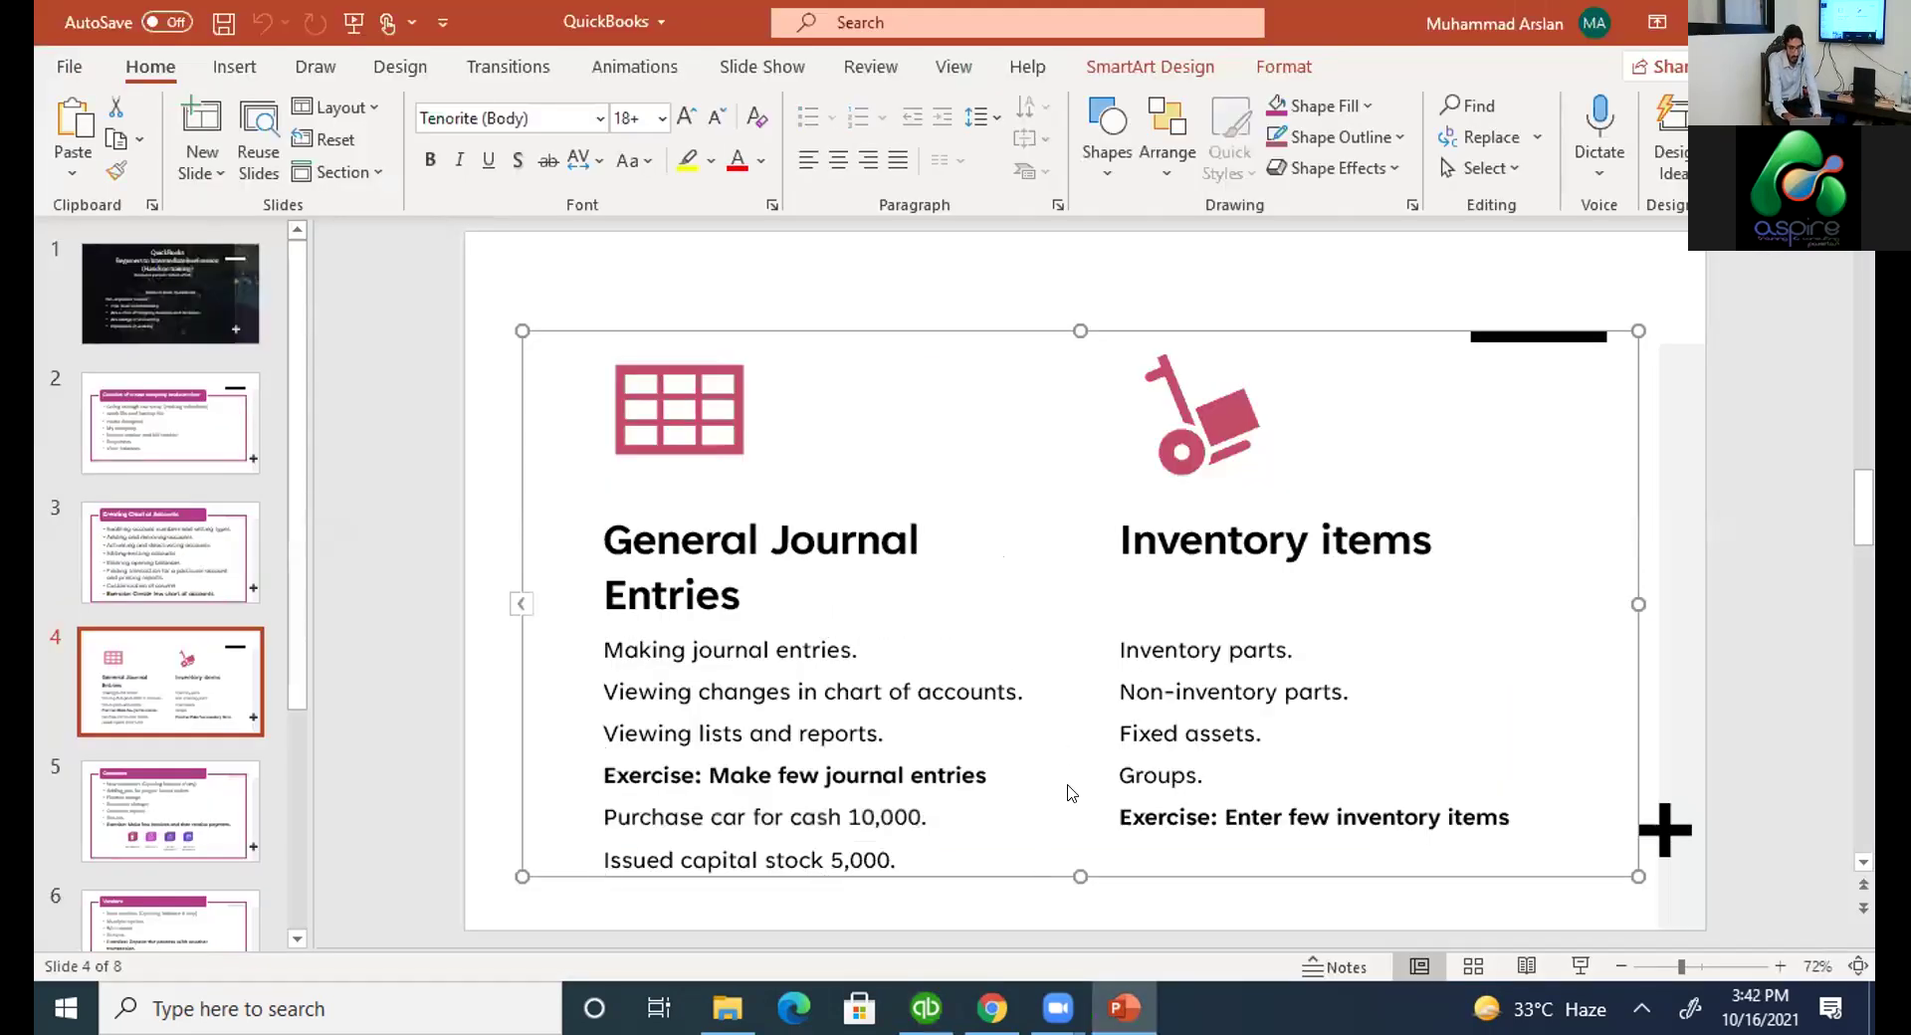
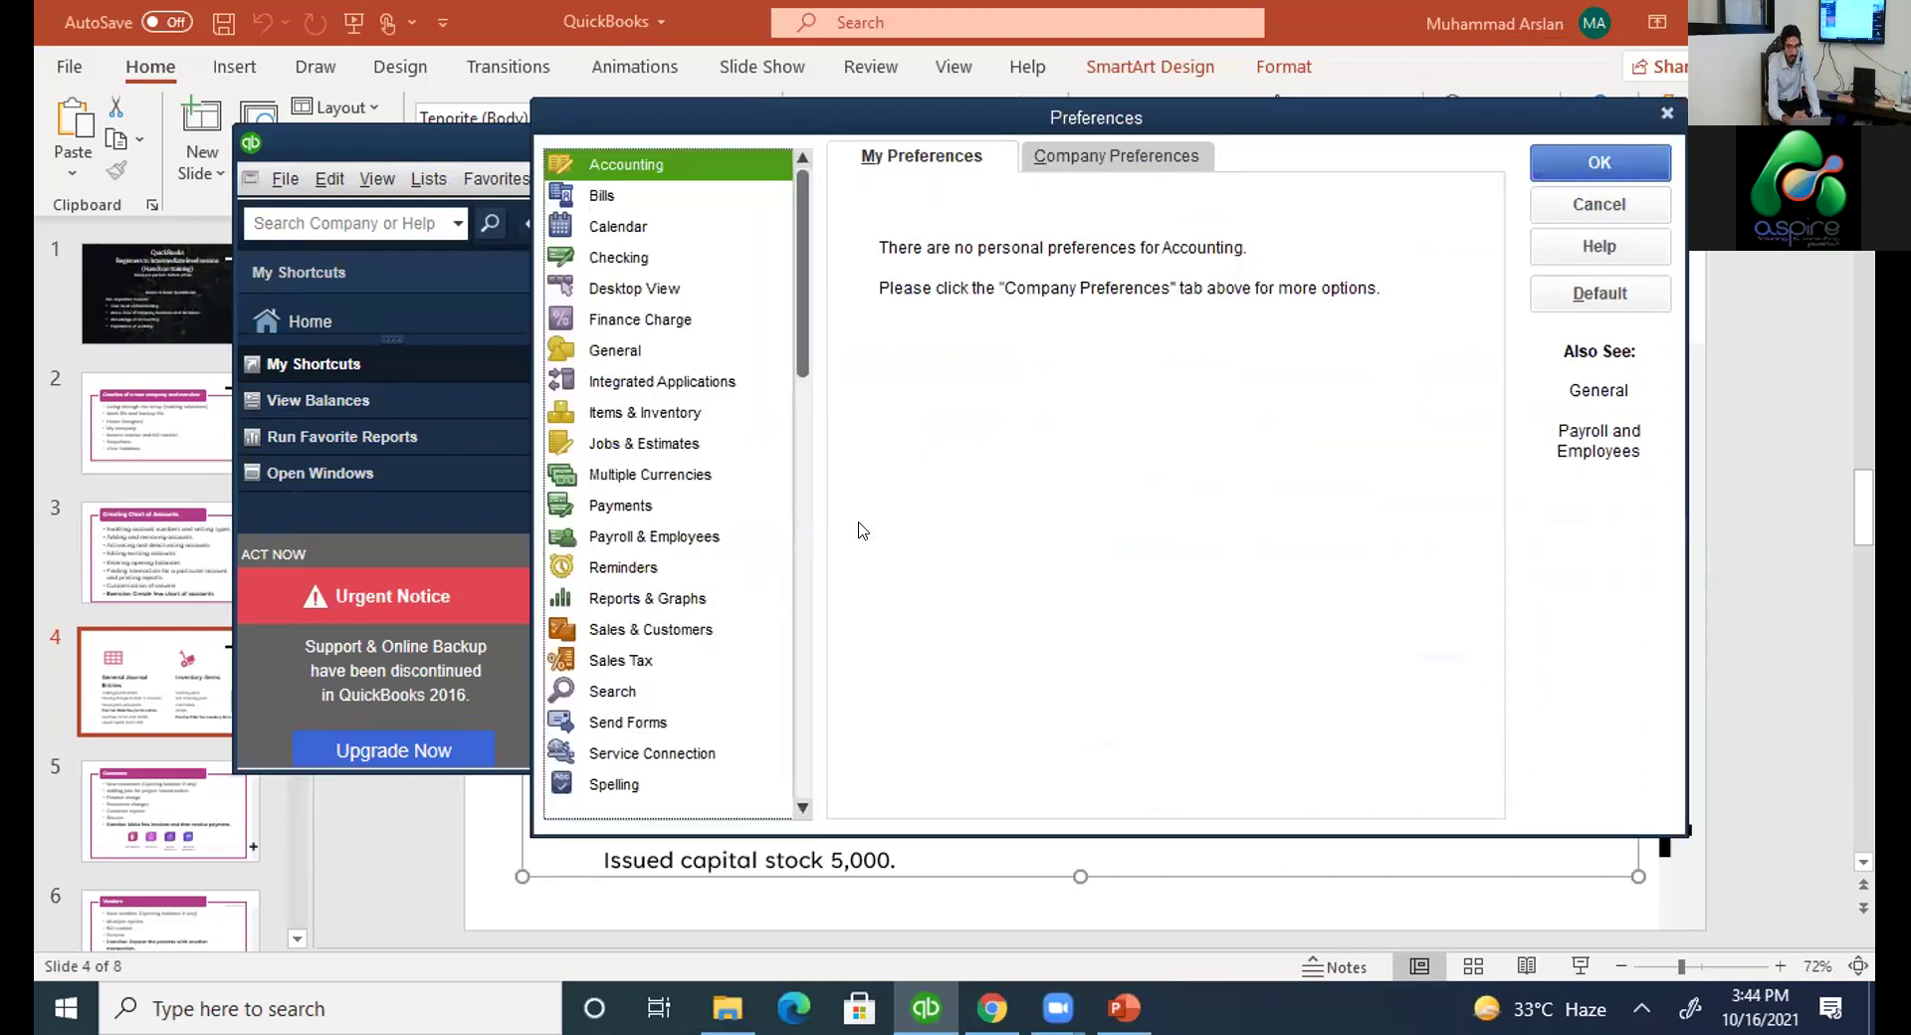
In Items & Inventory company preferences, activate inventory and purchase orders, accepting the close-windows warning.
{"action": "left_click", "coordinate": [686, 416]}
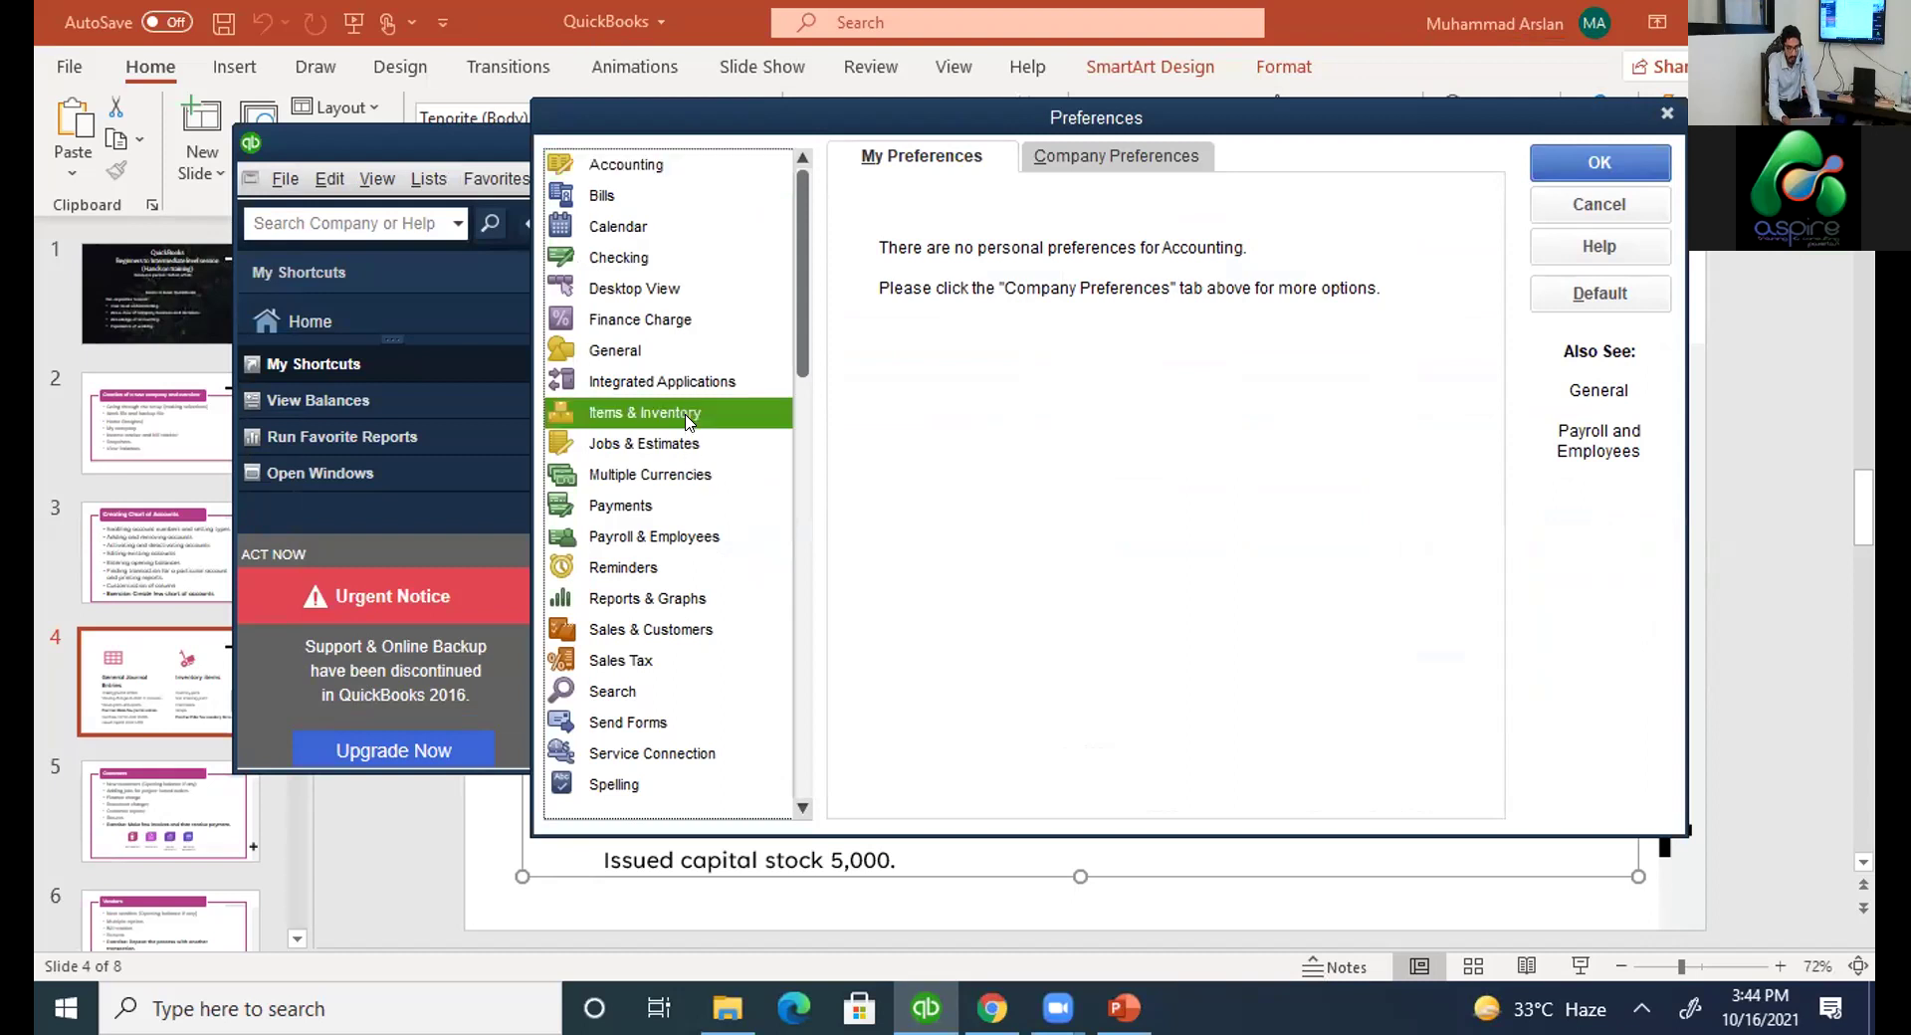
{"action": "left_click", "coordinate": [1094, 159]}
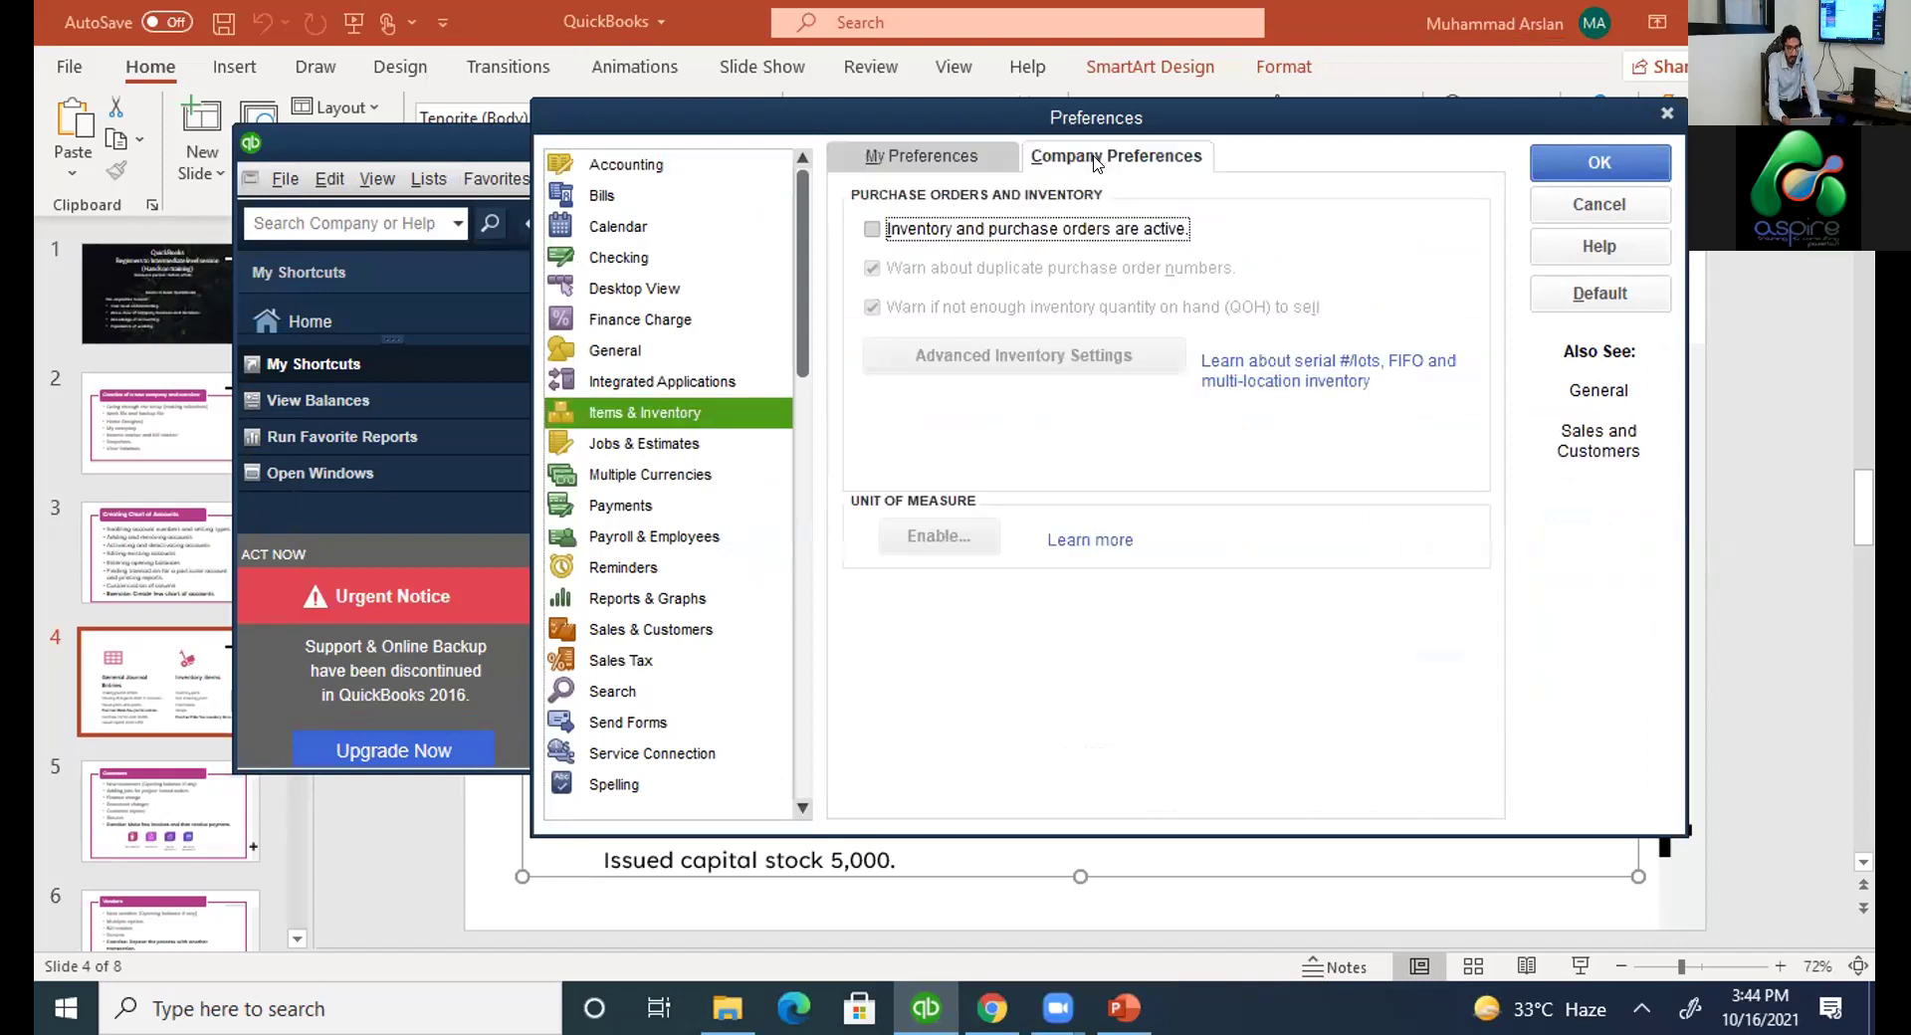
{"action": "left_click", "coordinate": [870, 231]}
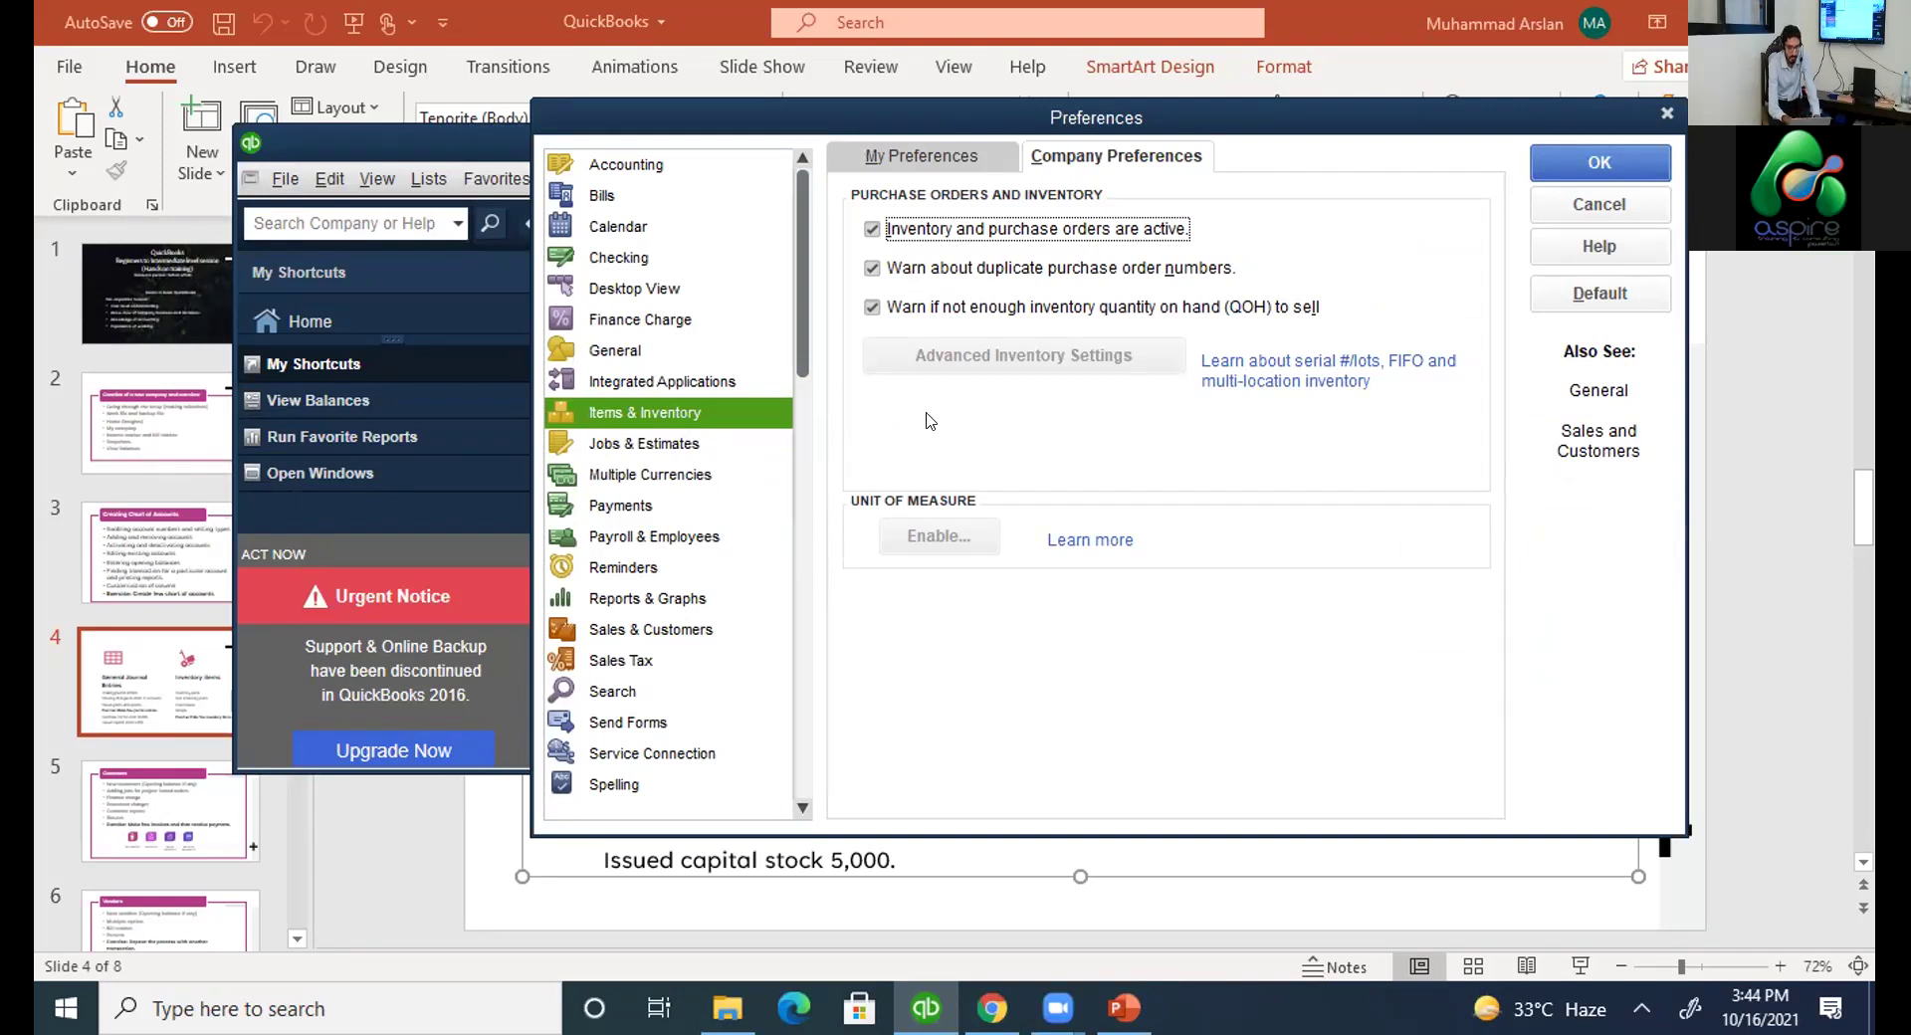
{"action": "left_click", "coordinate": [1568, 162]}
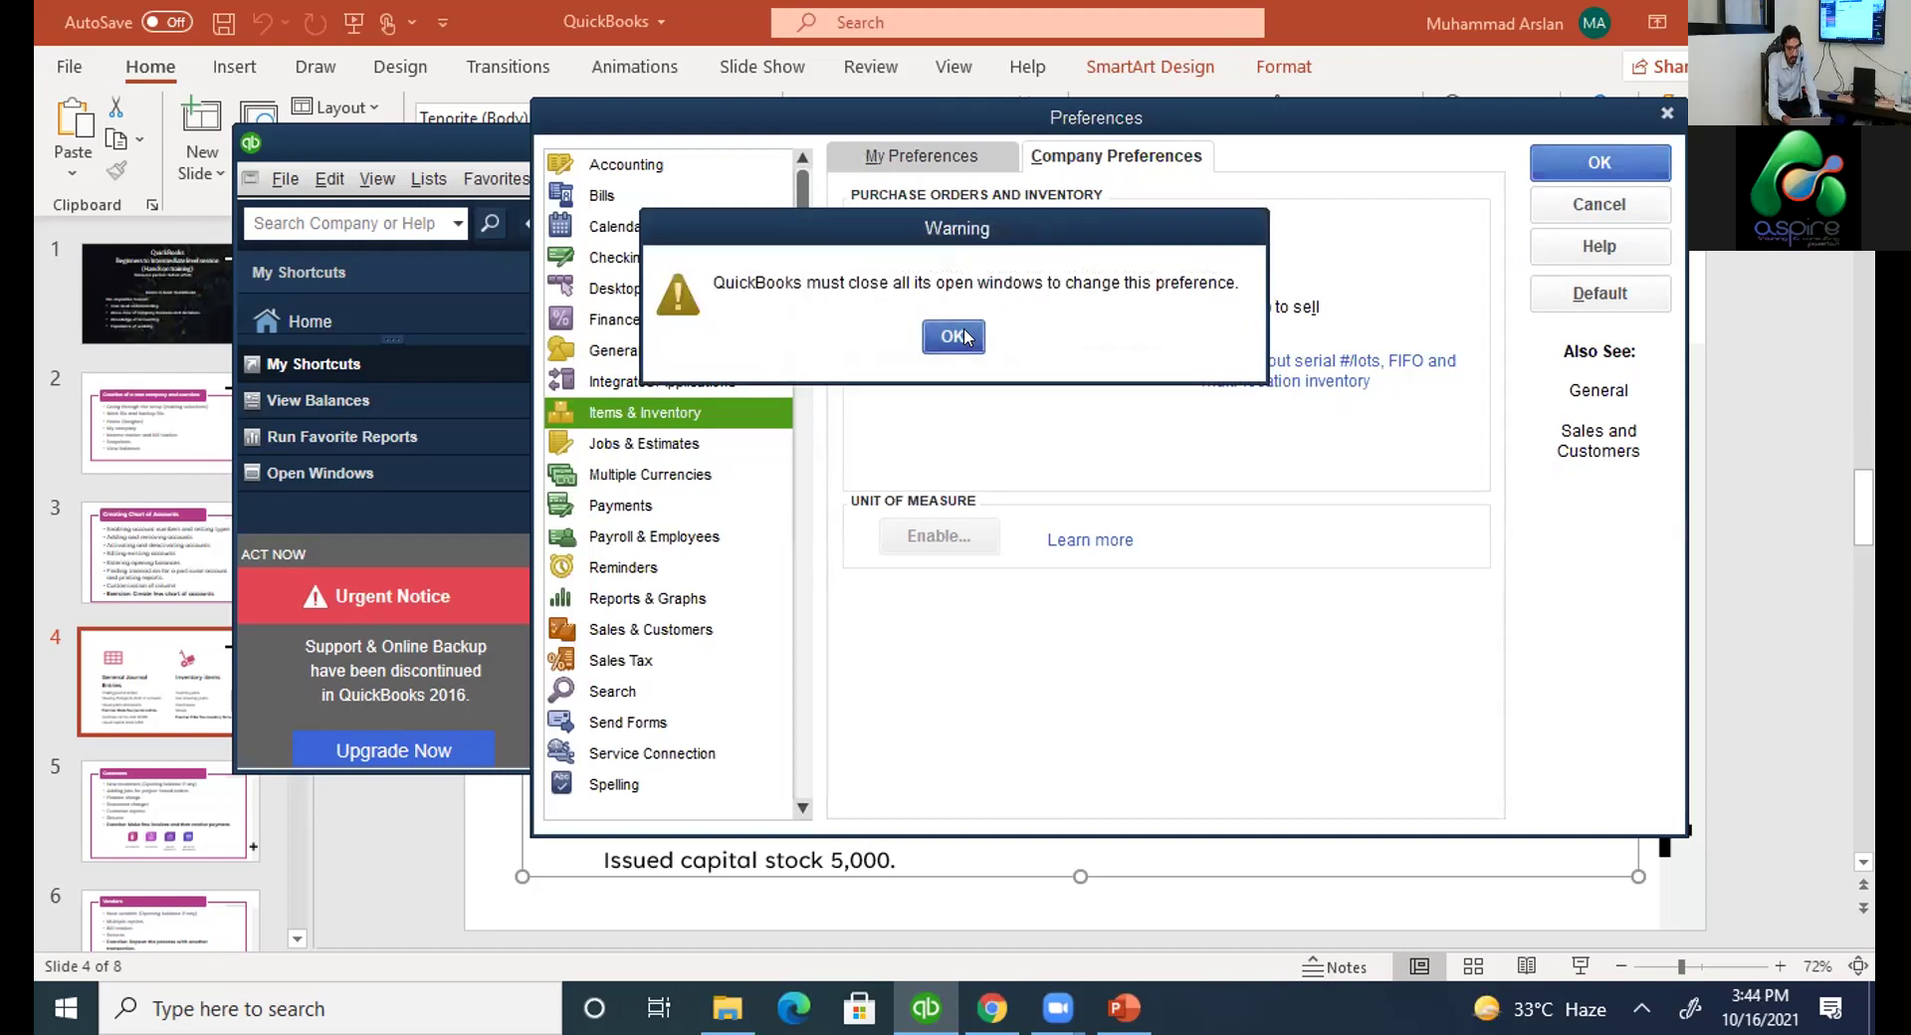
{"action": "left_click", "coordinate": [964, 337]}
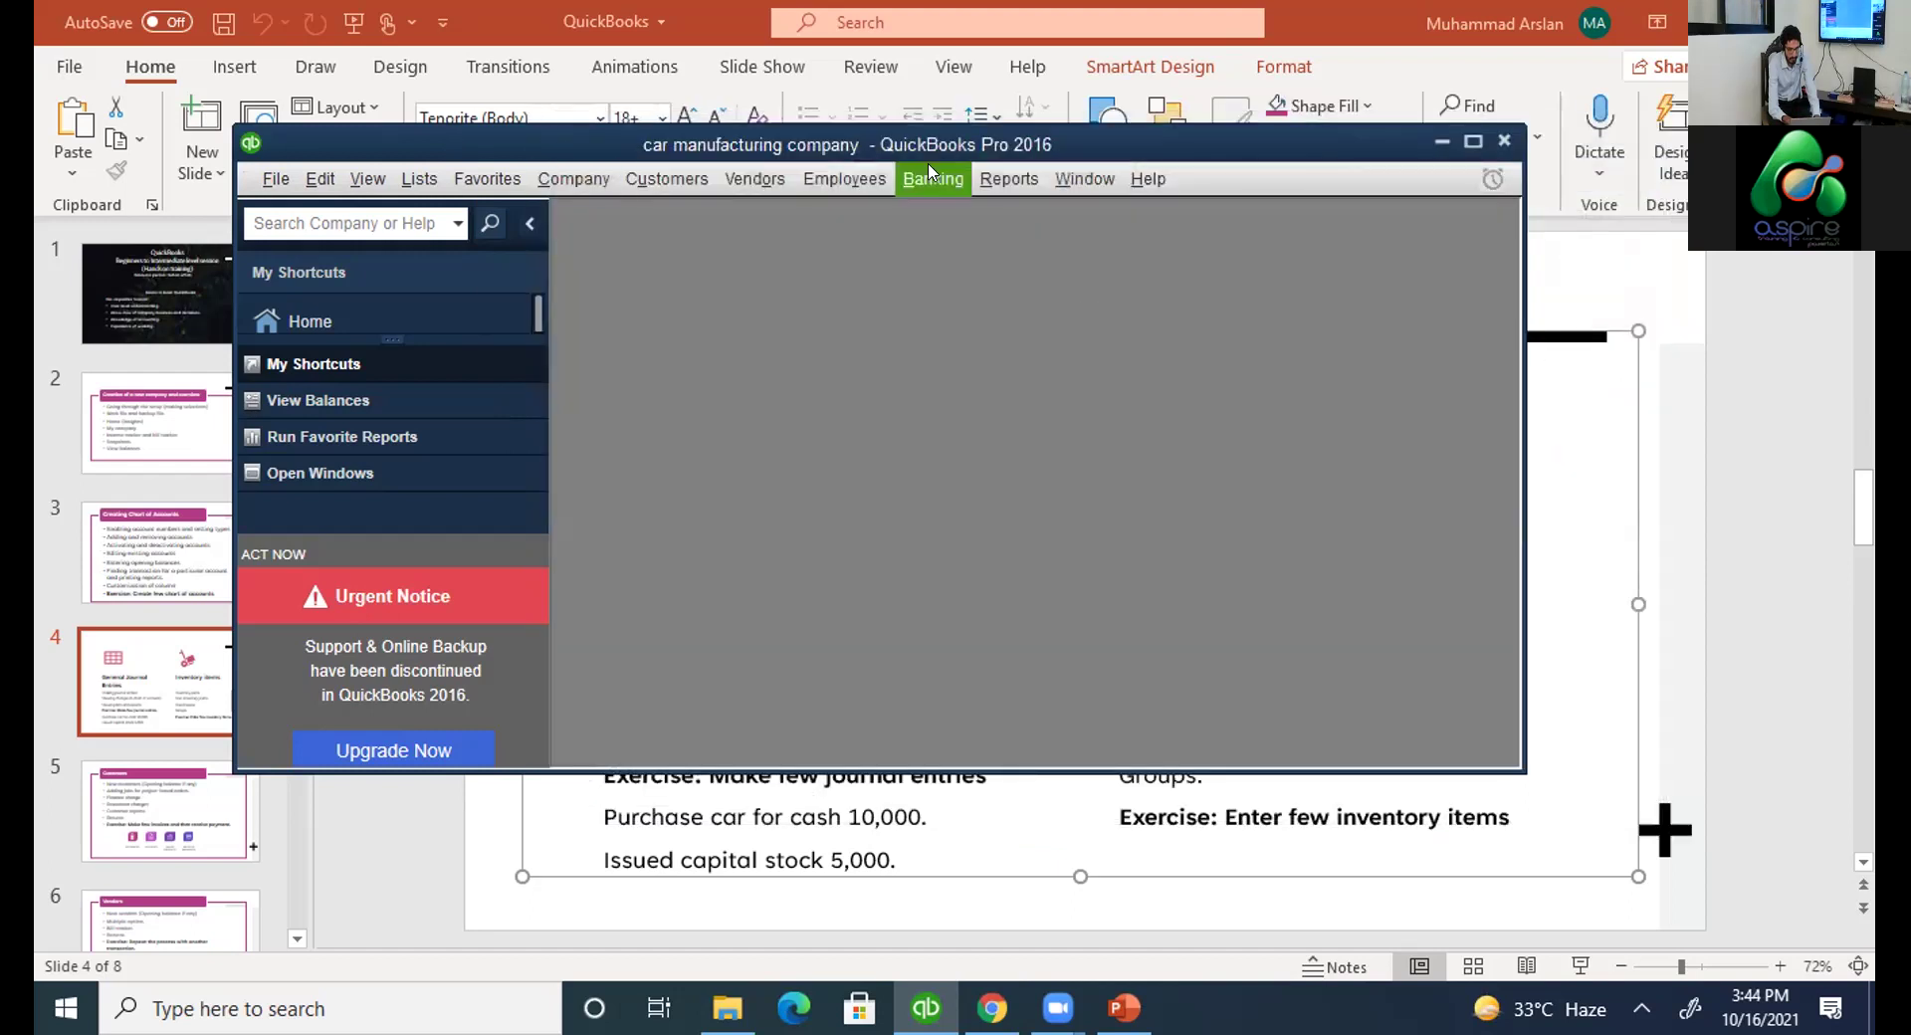
Show the Vendors menu's Inventory Activities options, such as New Item and Adjust Quantity/Value on Hand.
{"action": "left_click", "coordinate": [756, 179]}
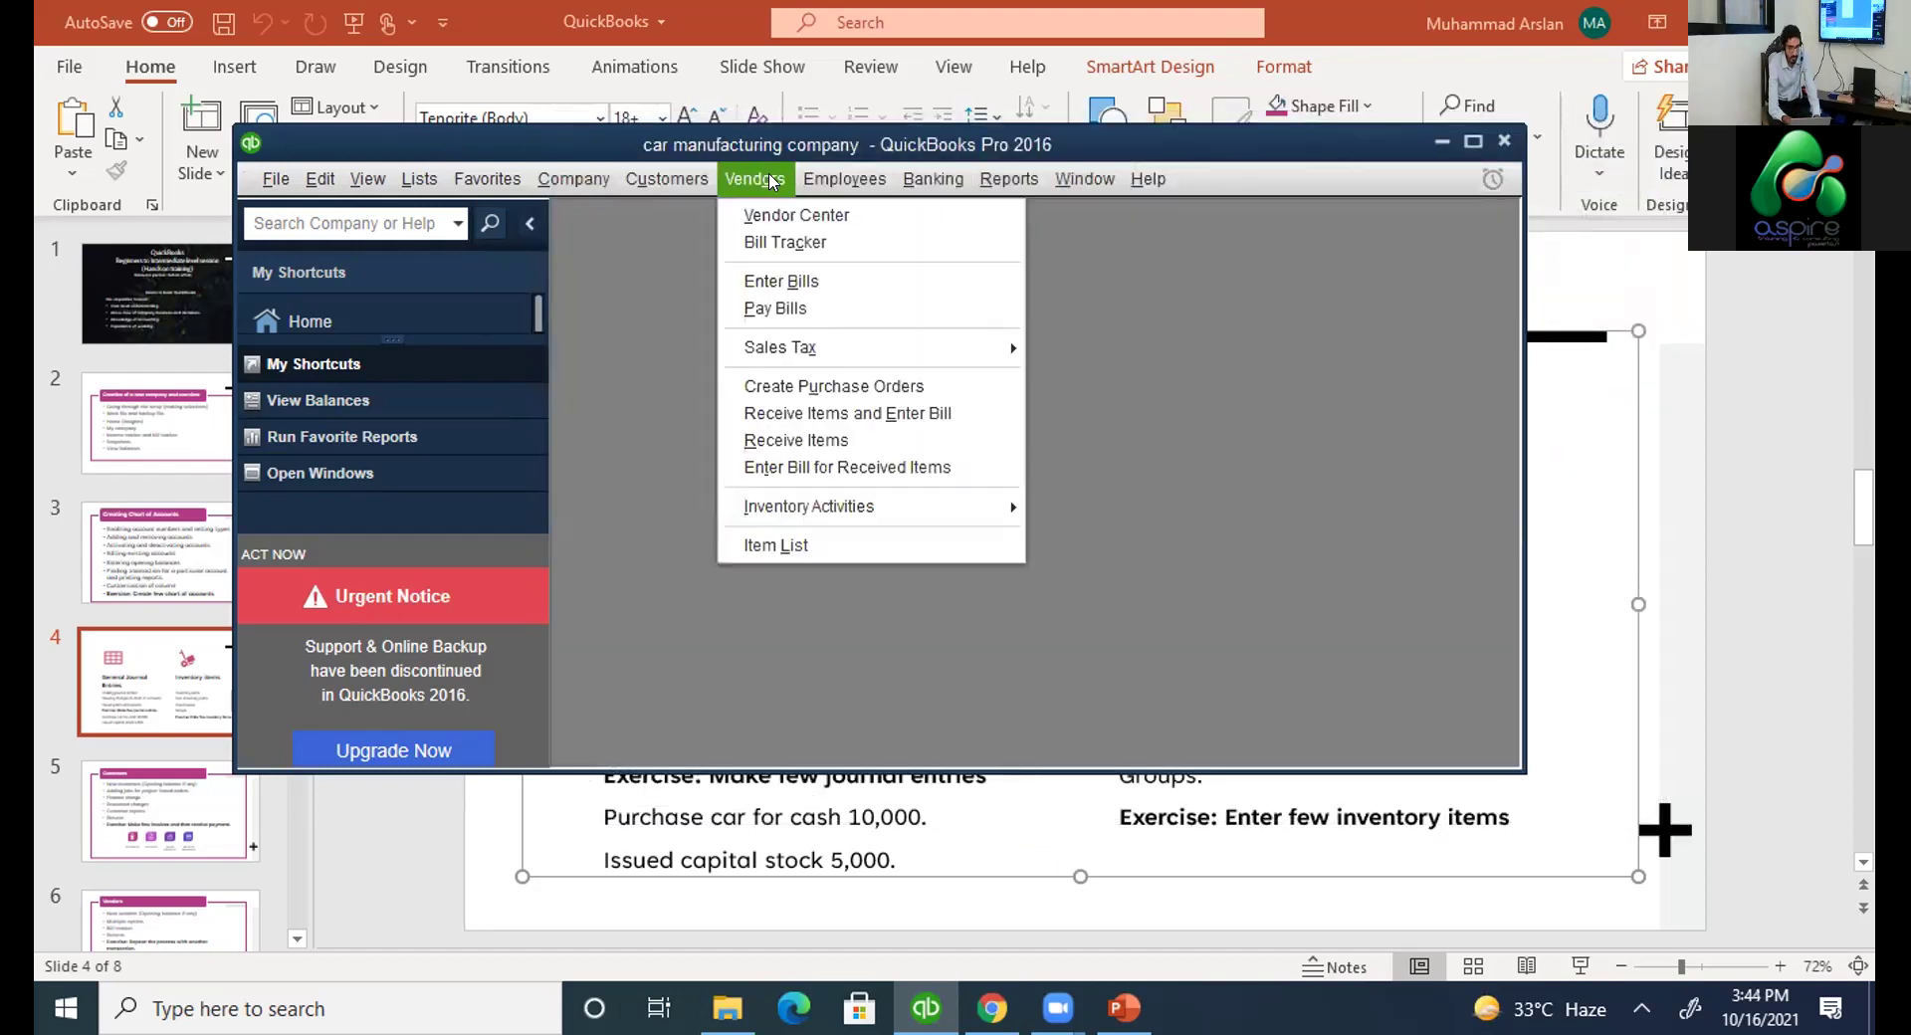
{"action": "mouse_move", "coordinate": [813, 506]}
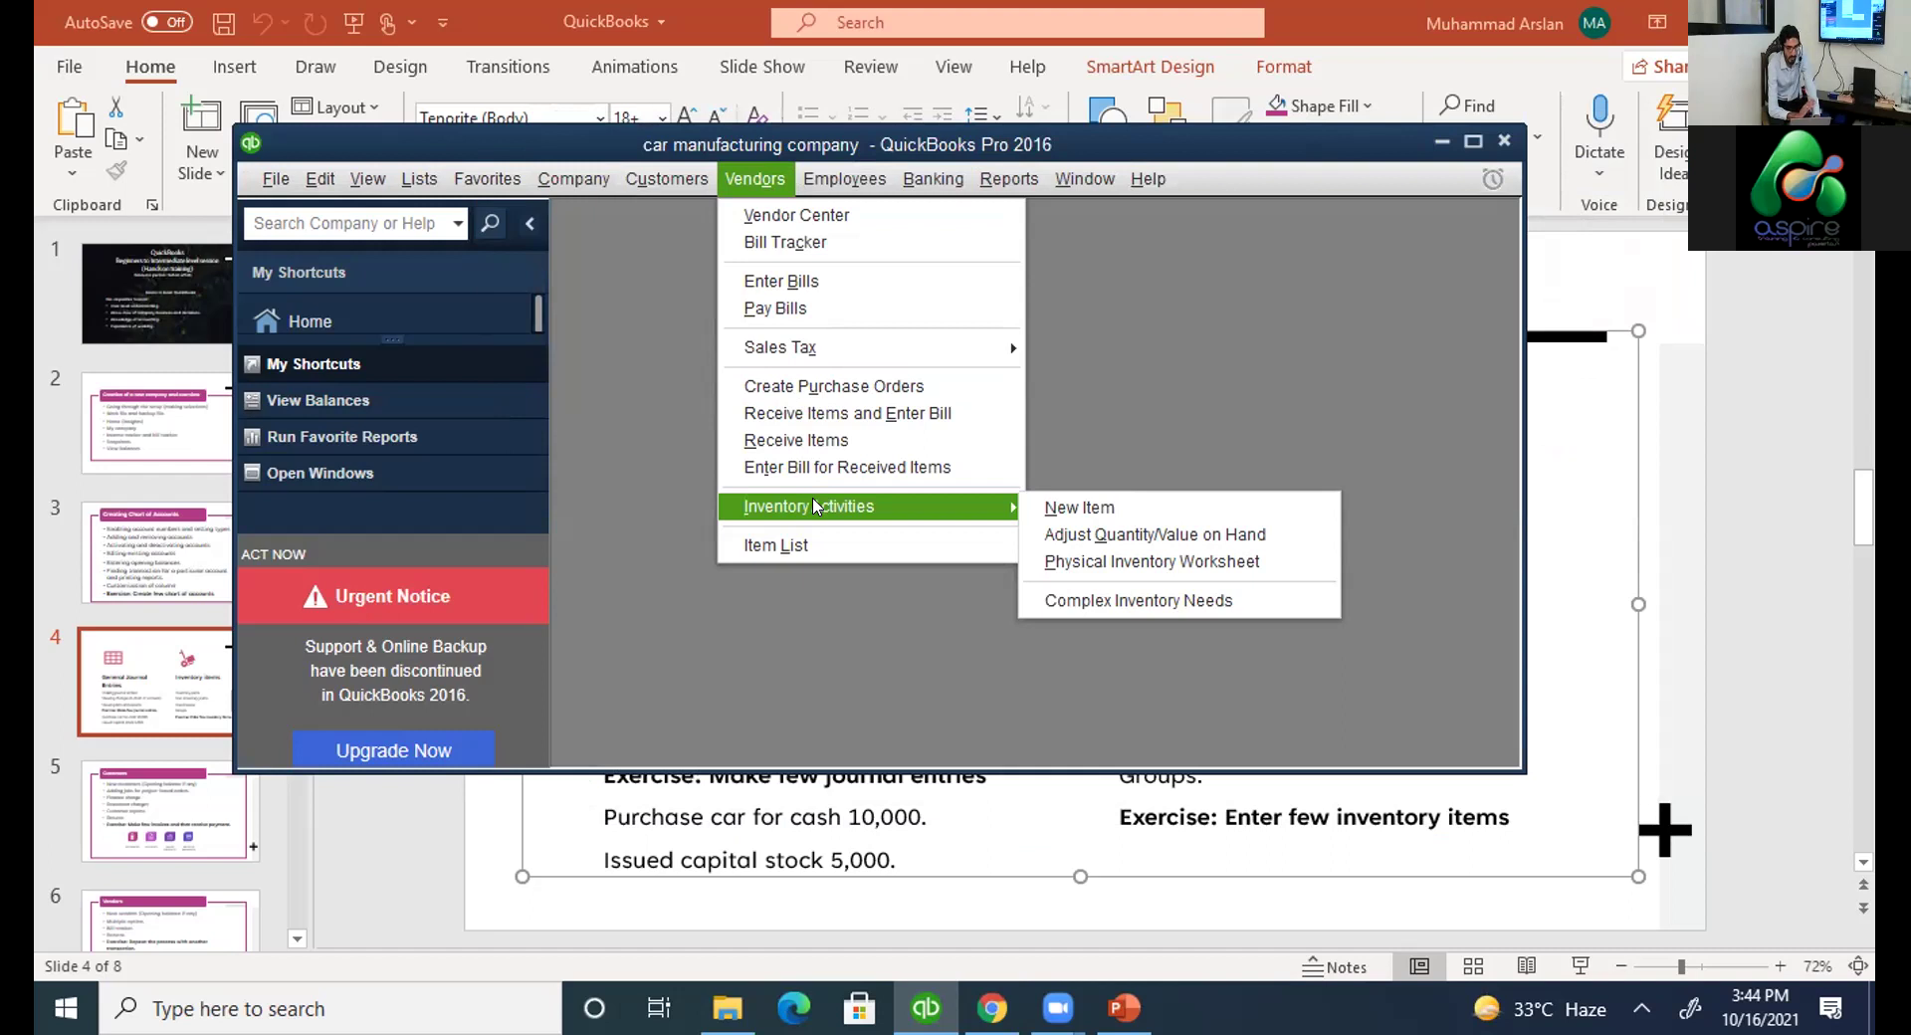
{"action": "left_click", "coordinate": [1449, 161]}
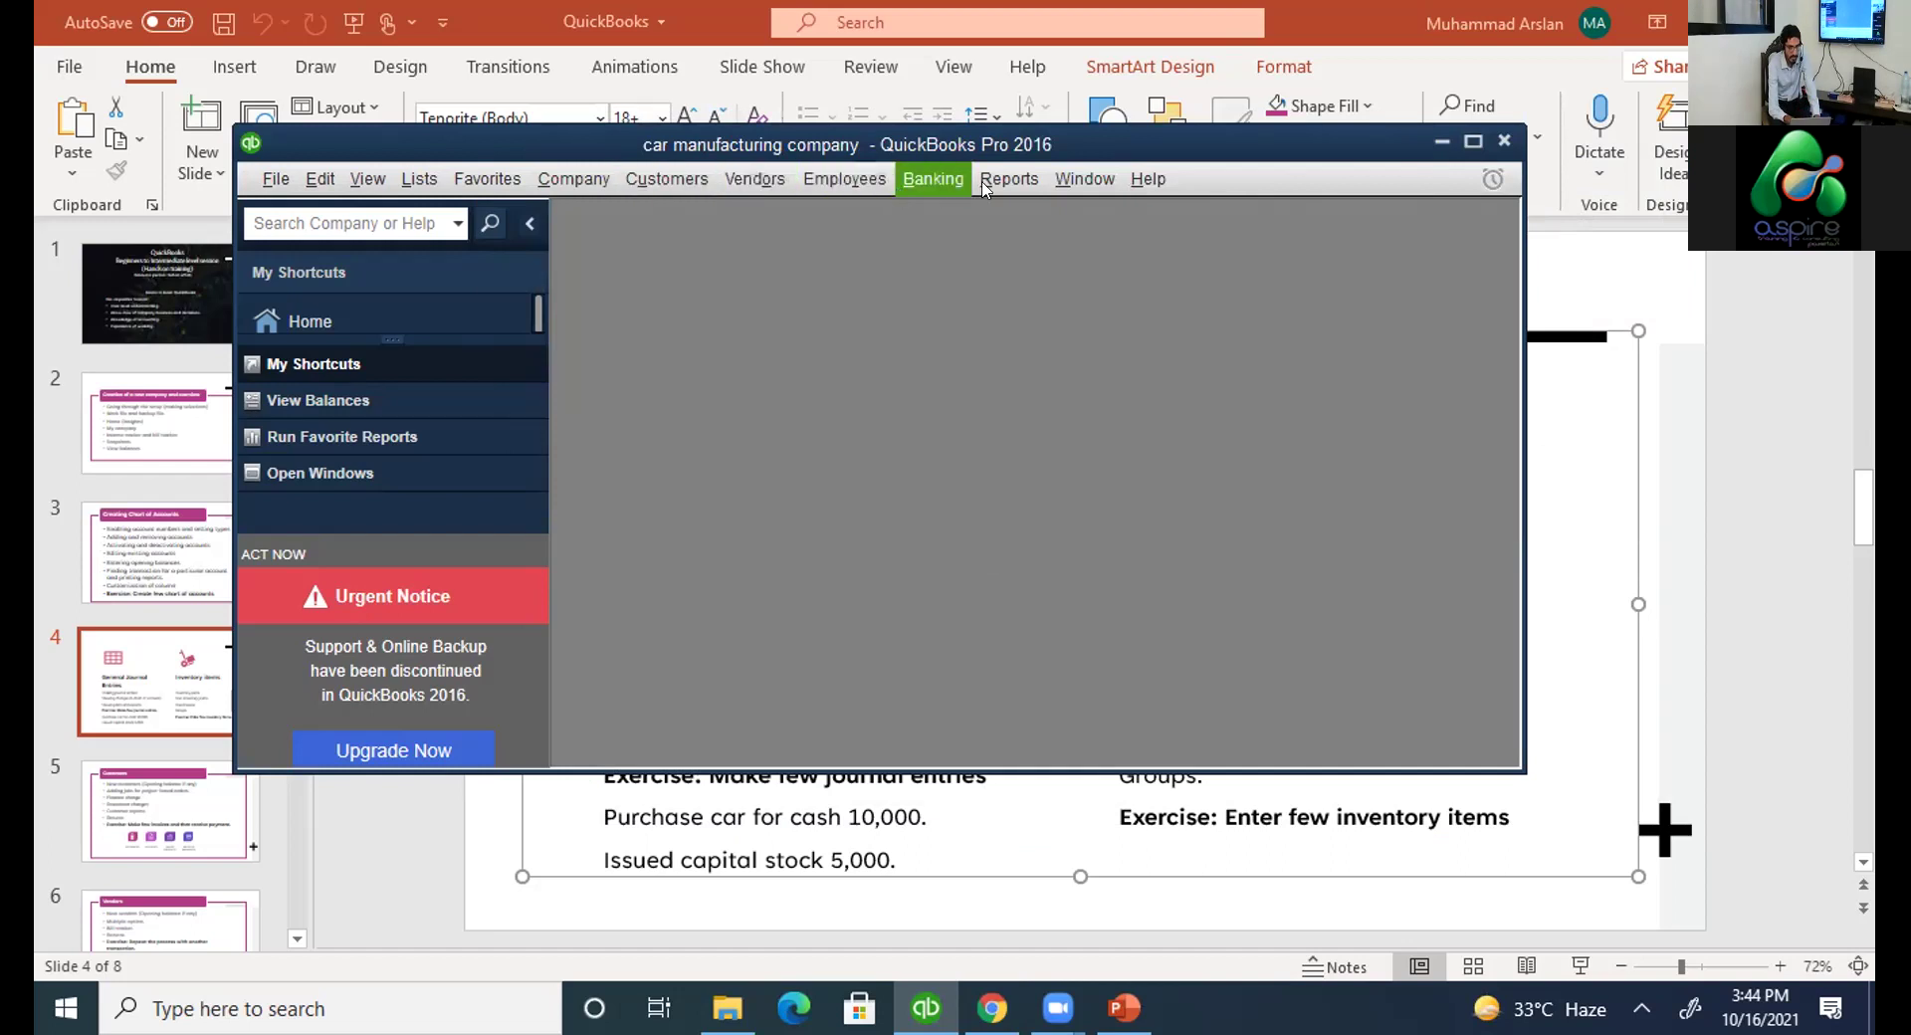
{"action": "left_click", "coordinate": [754, 179]}
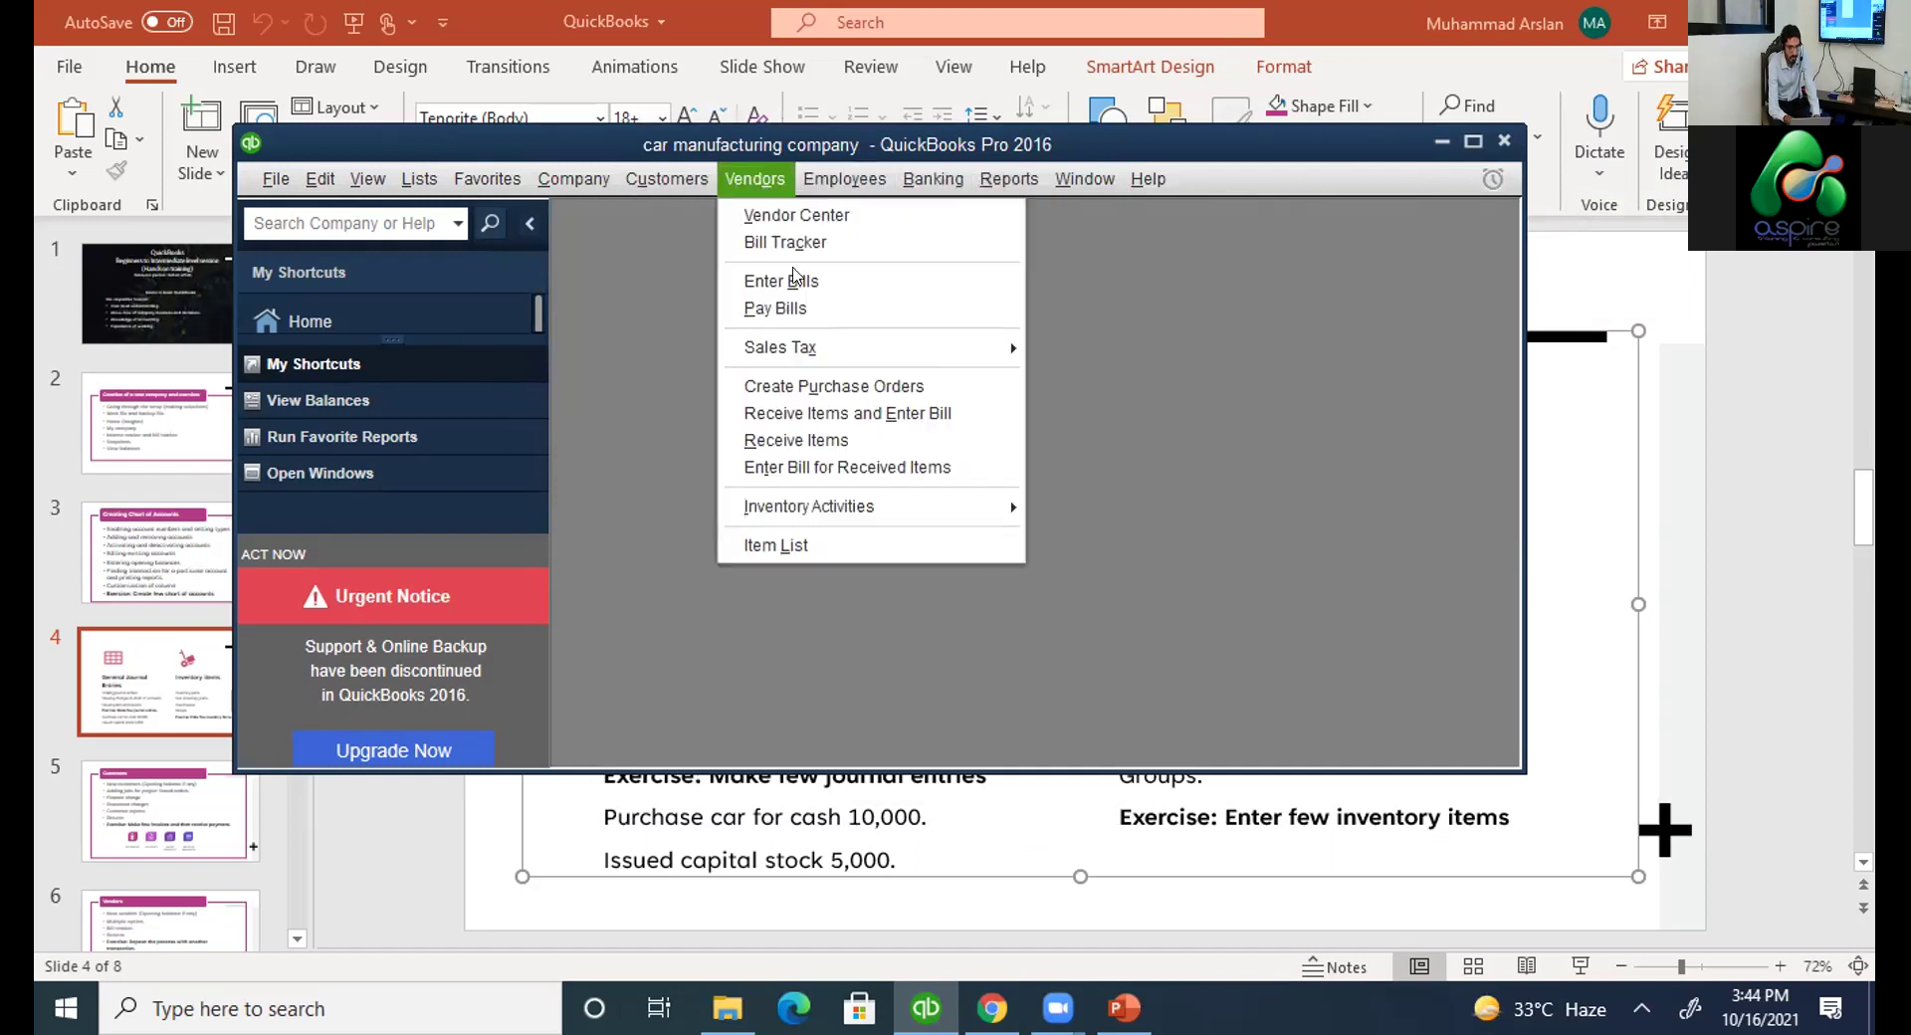
Start a New Item from Inventory Activities, maximize QuickBooks, and check the item type choices against the slide.
{"action": "mouse_move", "coordinate": [889, 510]}
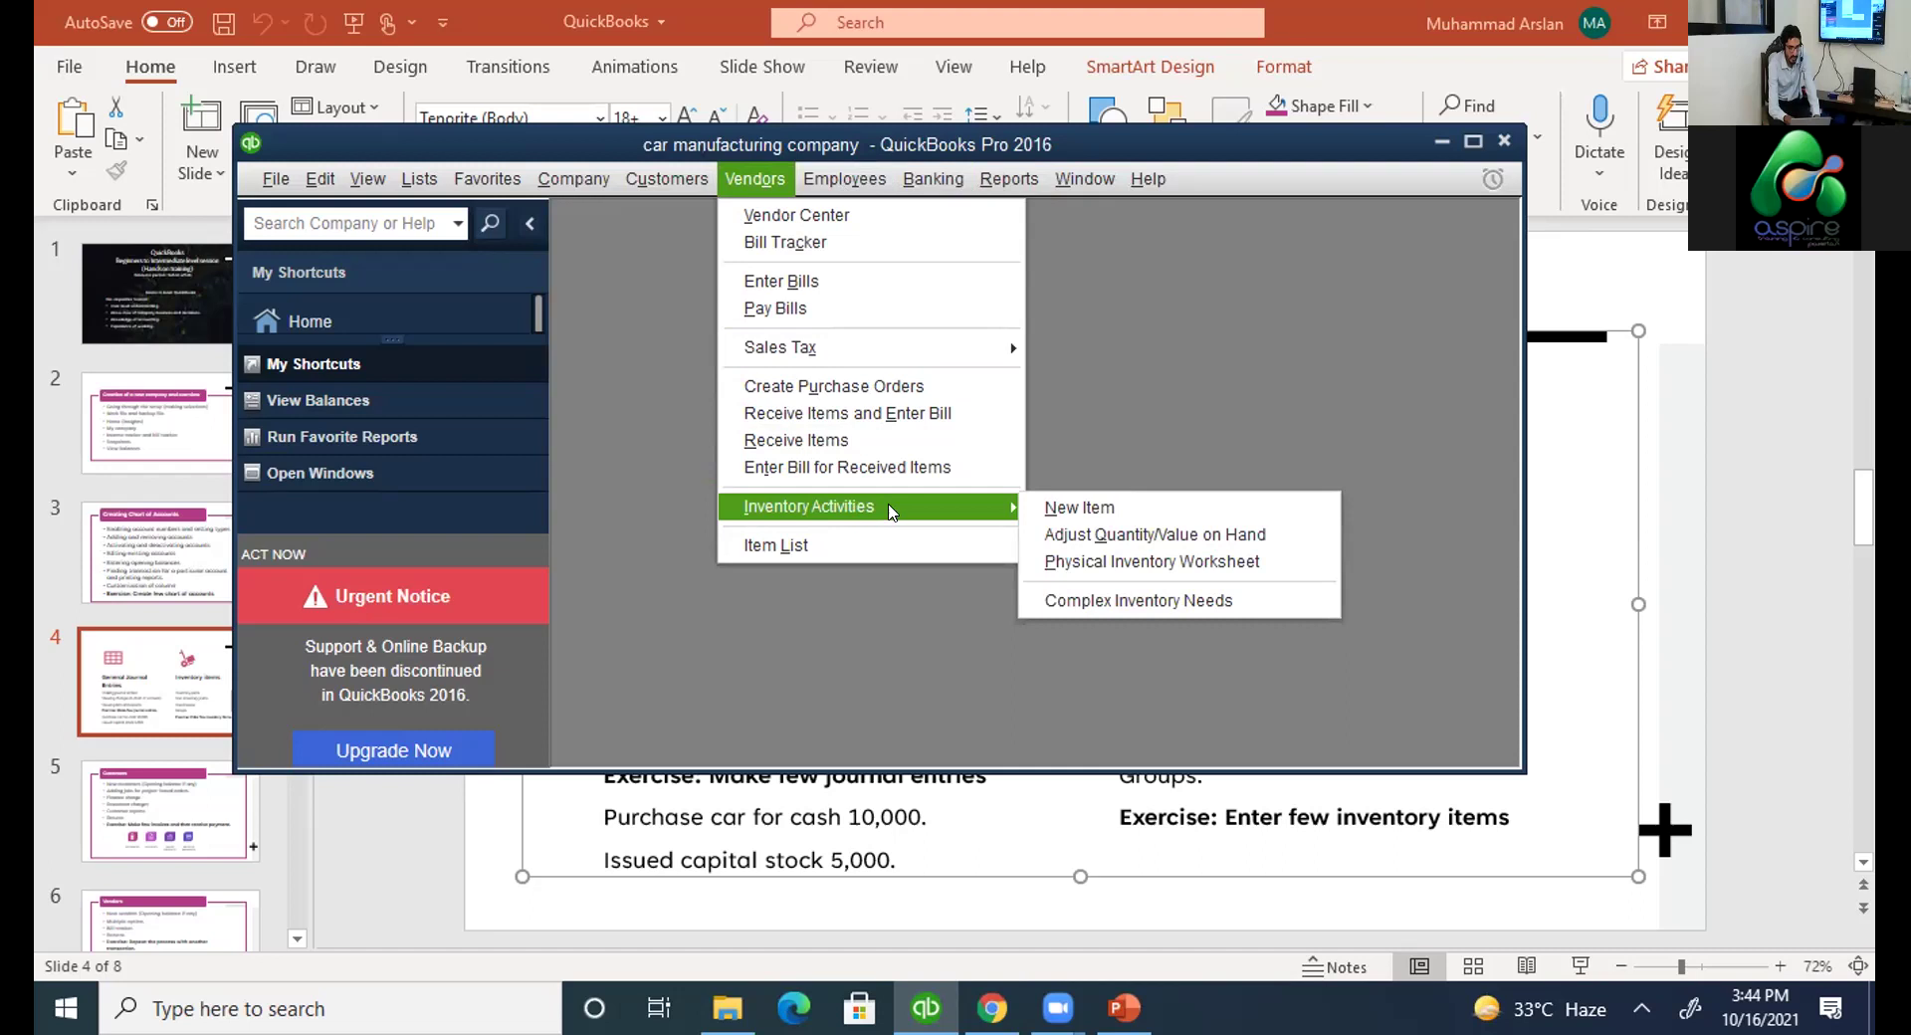
{"action": "left_click", "coordinate": [1050, 510]}
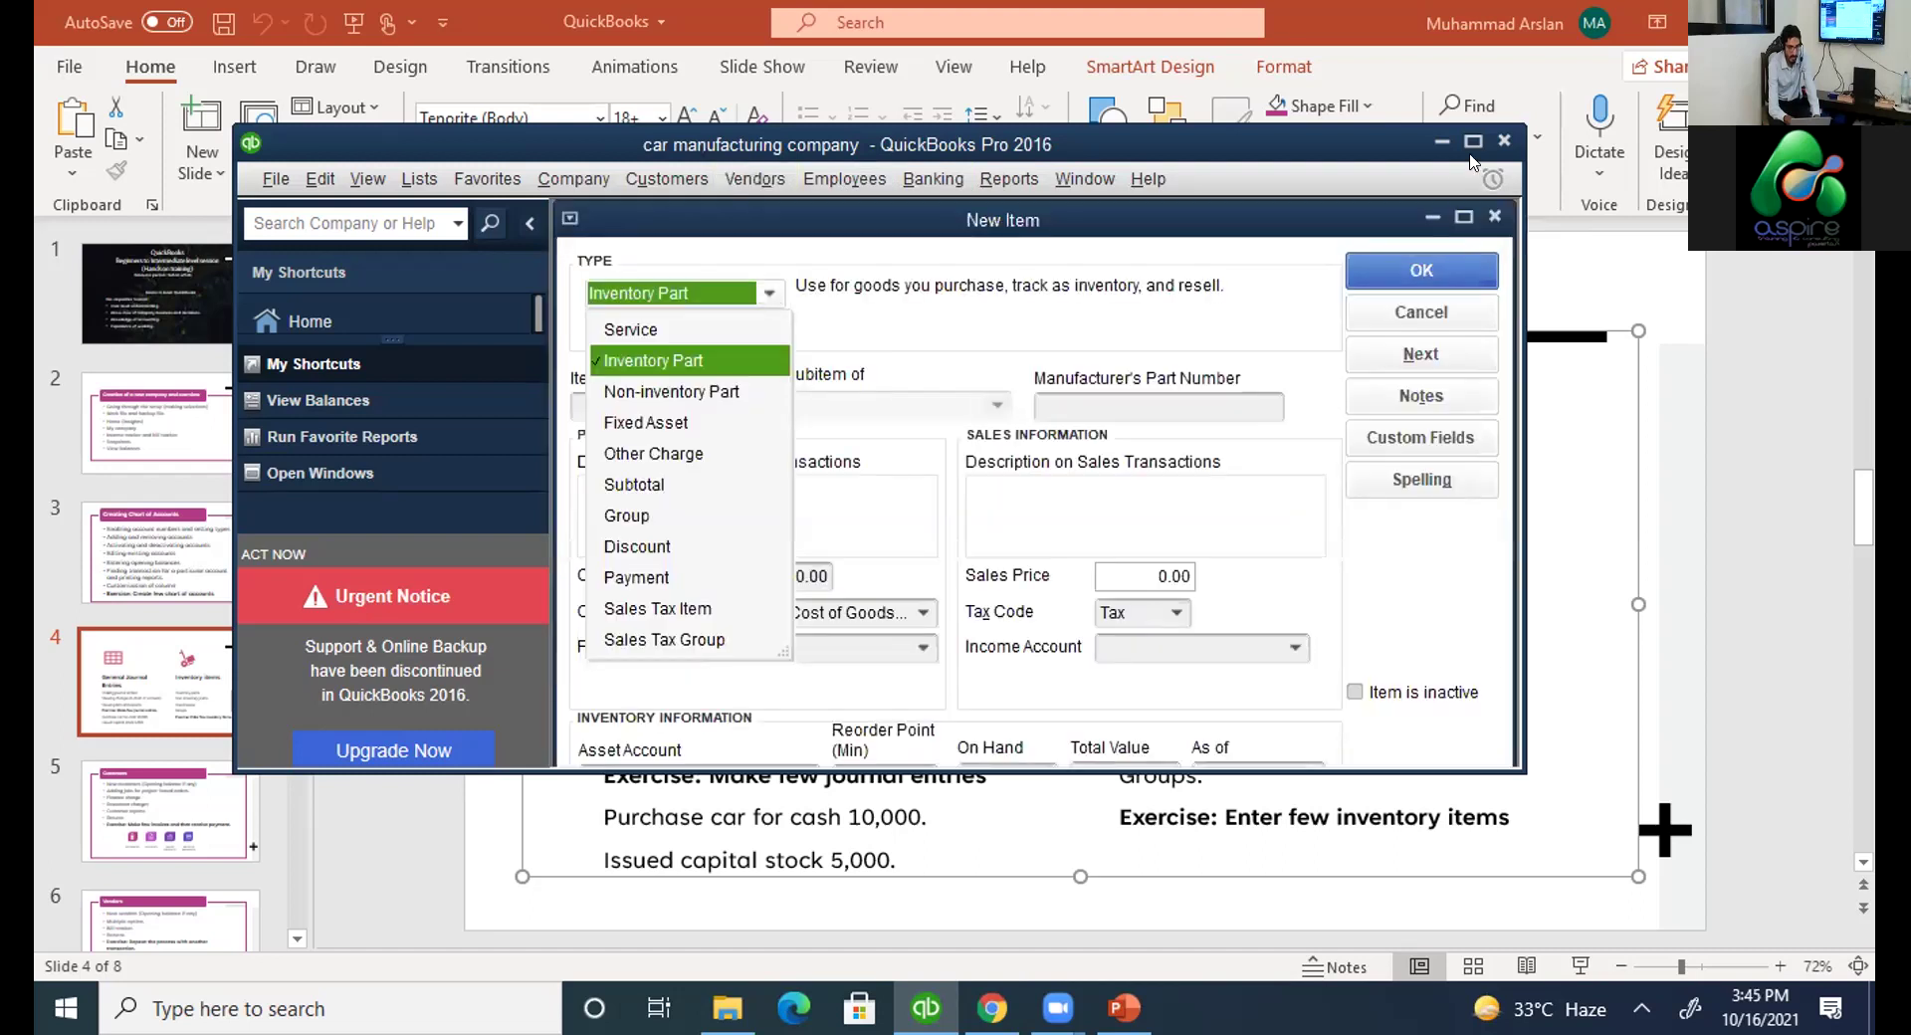
{"action": "left_click", "coordinate": [1472, 143]}
{"action": "left_click", "coordinate": [1471, 142]}
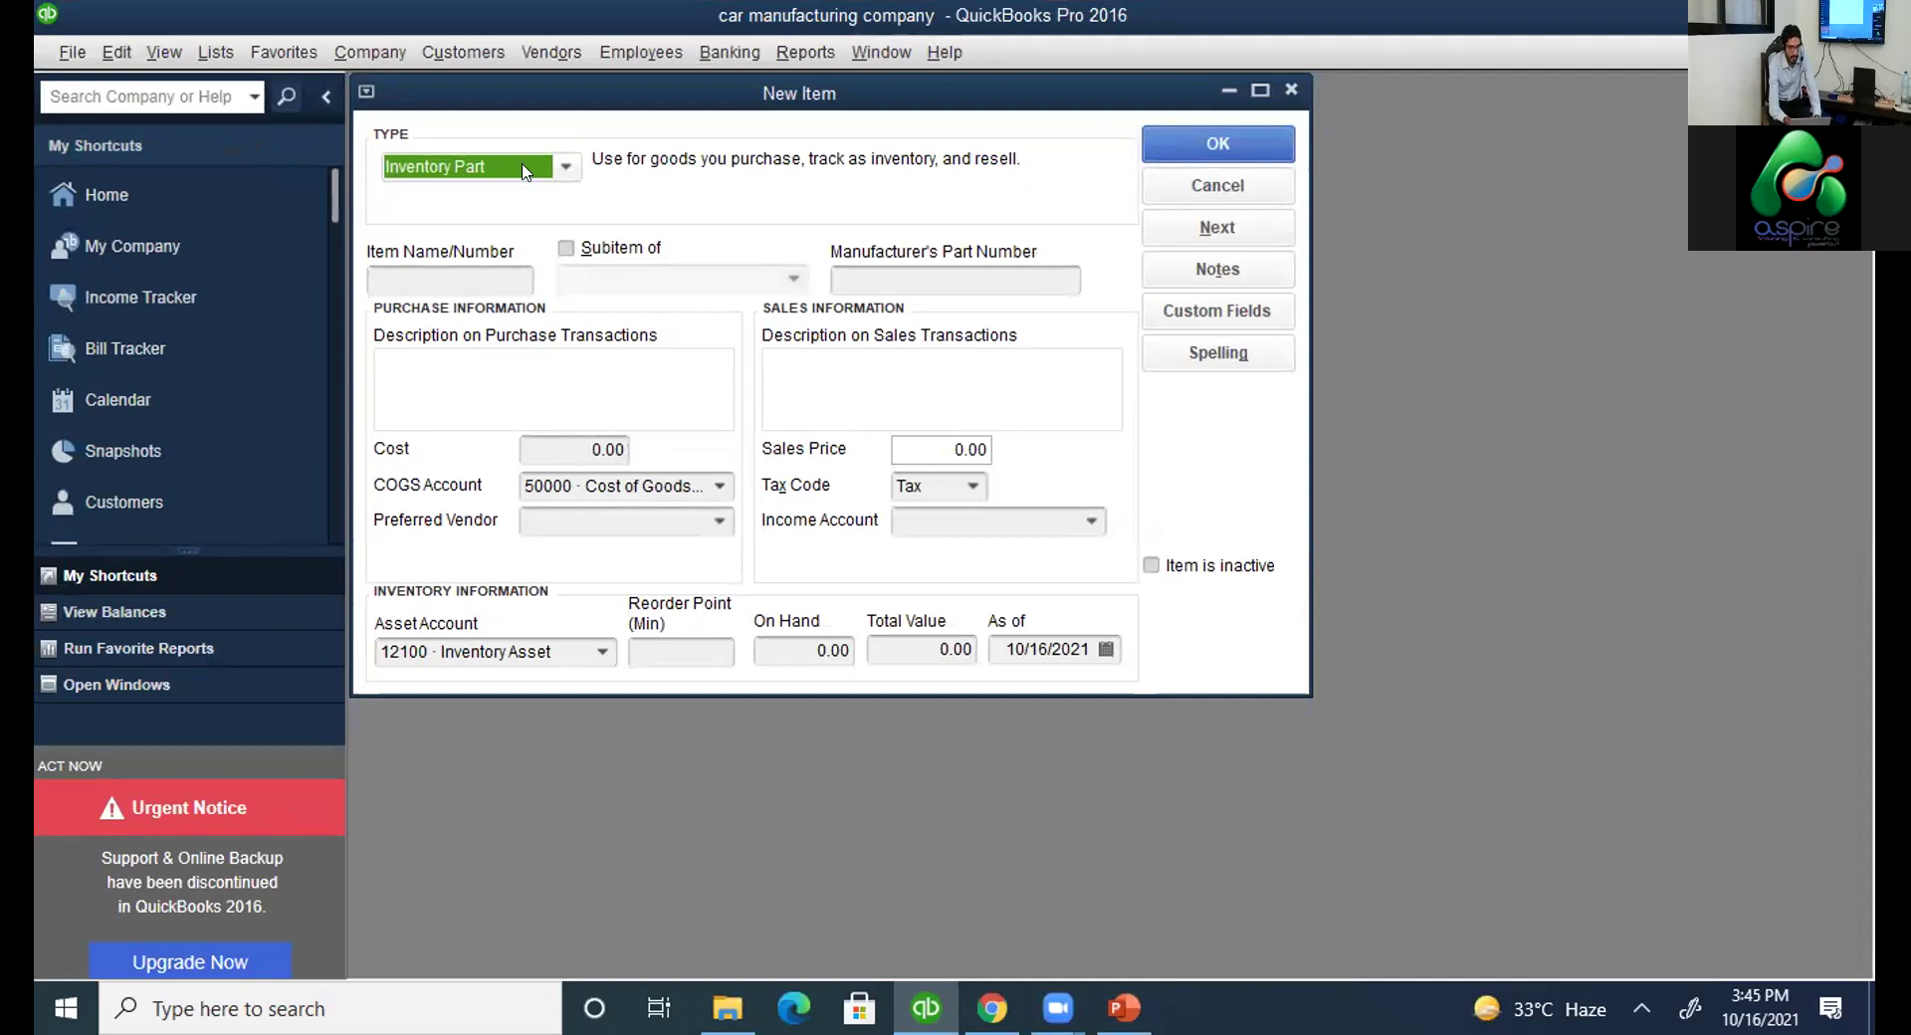
{"action": "left_click", "coordinate": [561, 169]}
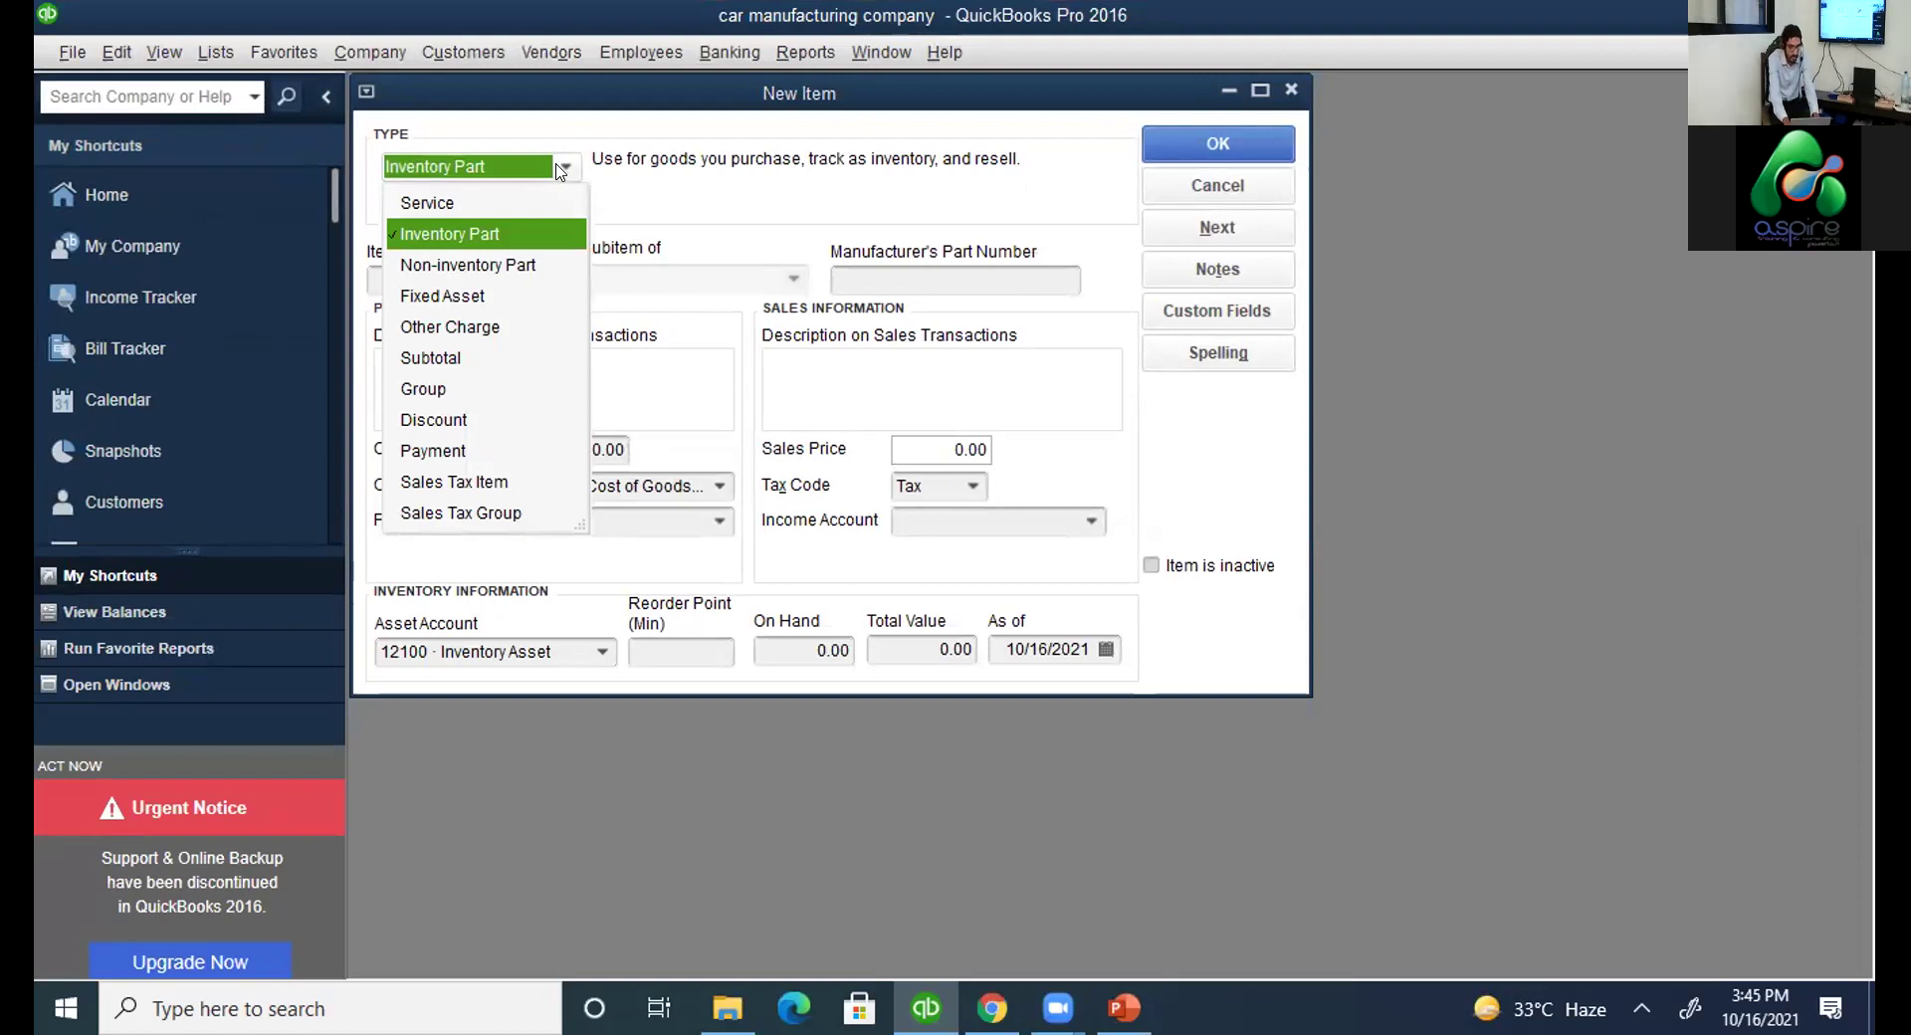
{"action": "key", "text": "alt+Tab"}
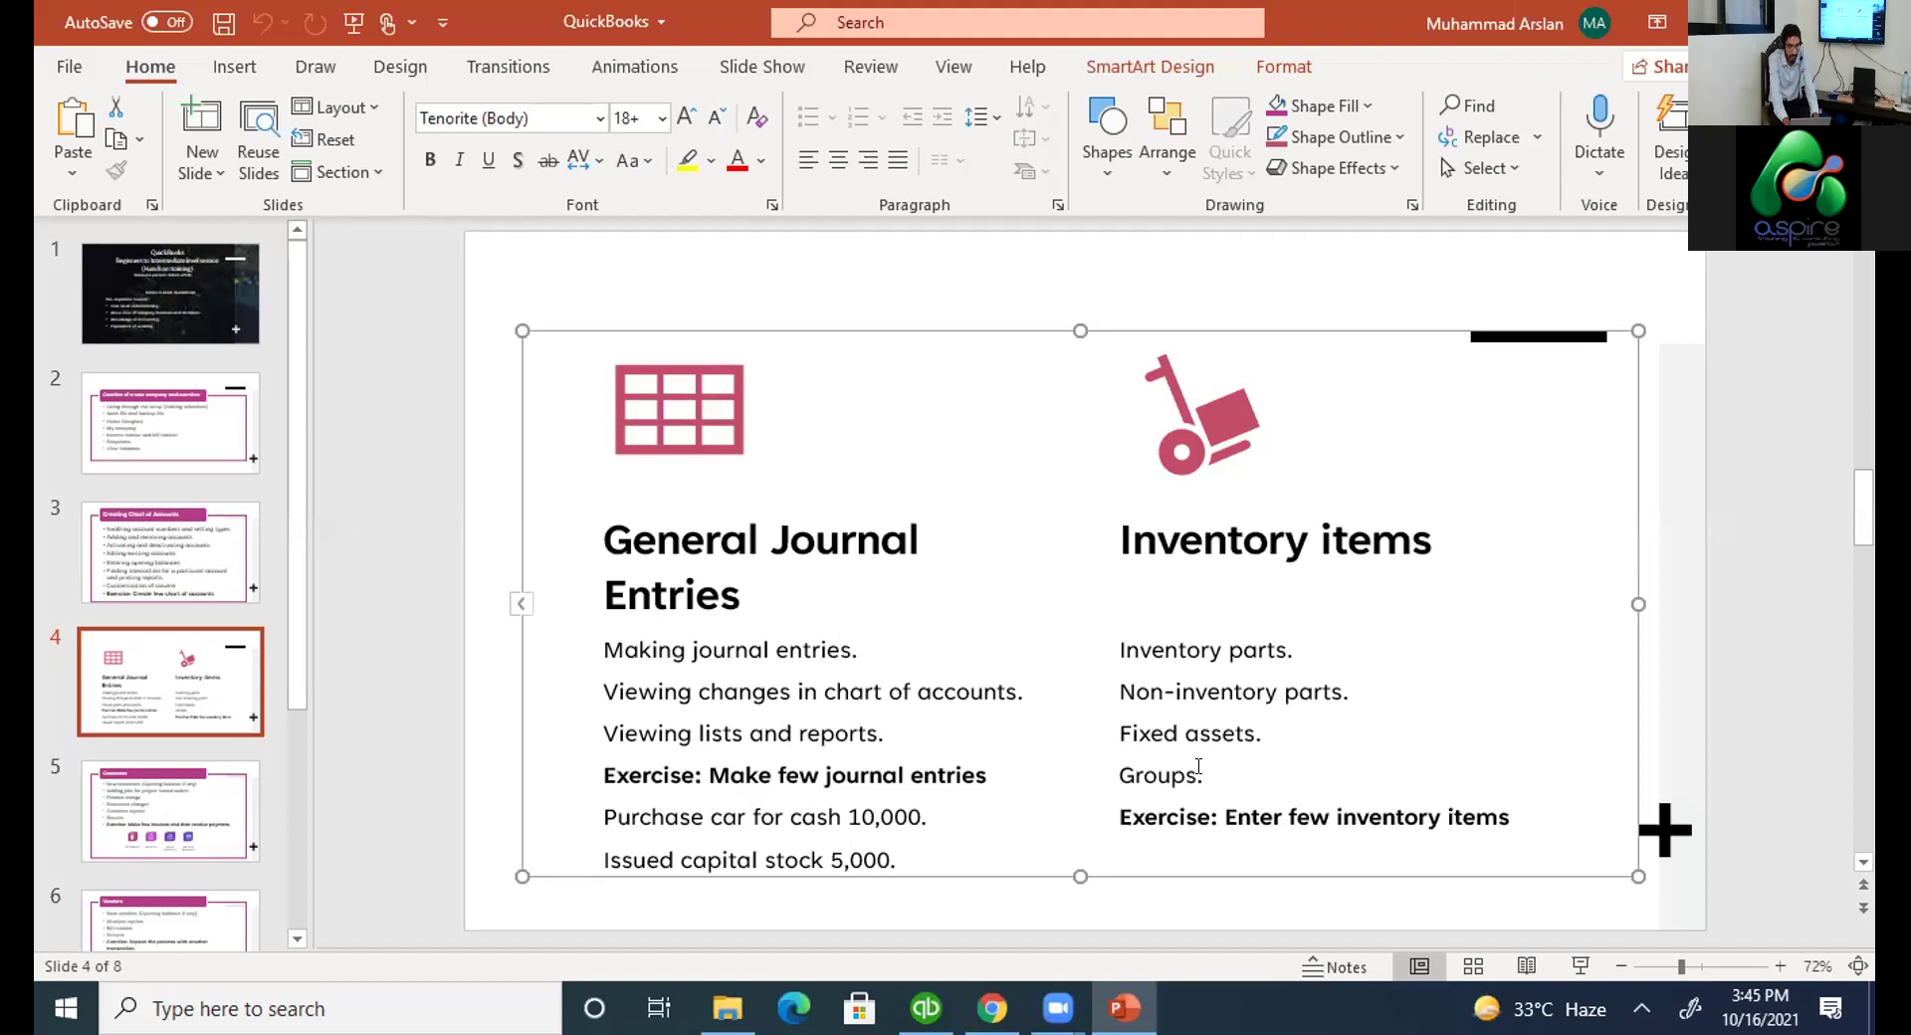
{"action": "key", "text": "alt+Tab"}
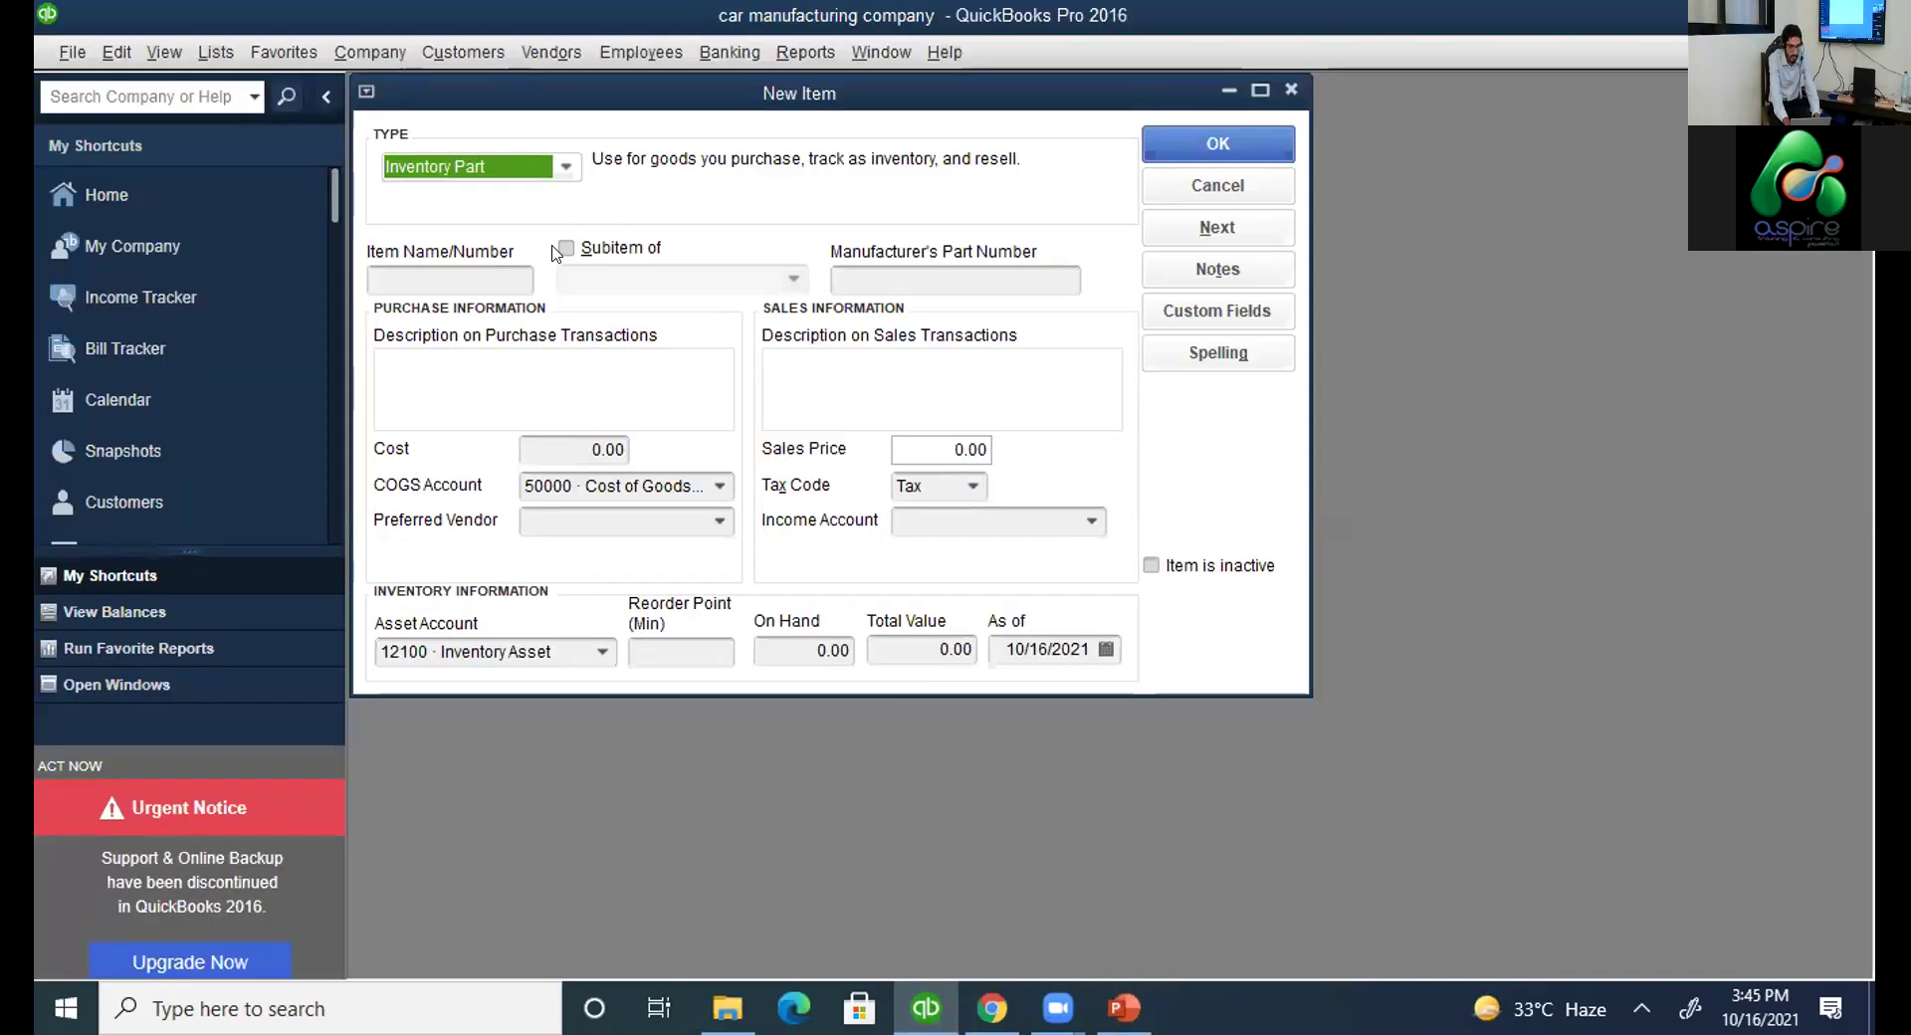
Try Service as the item type, then set the type back to Inventory Part.
{"action": "left_click", "coordinate": [565, 166]}
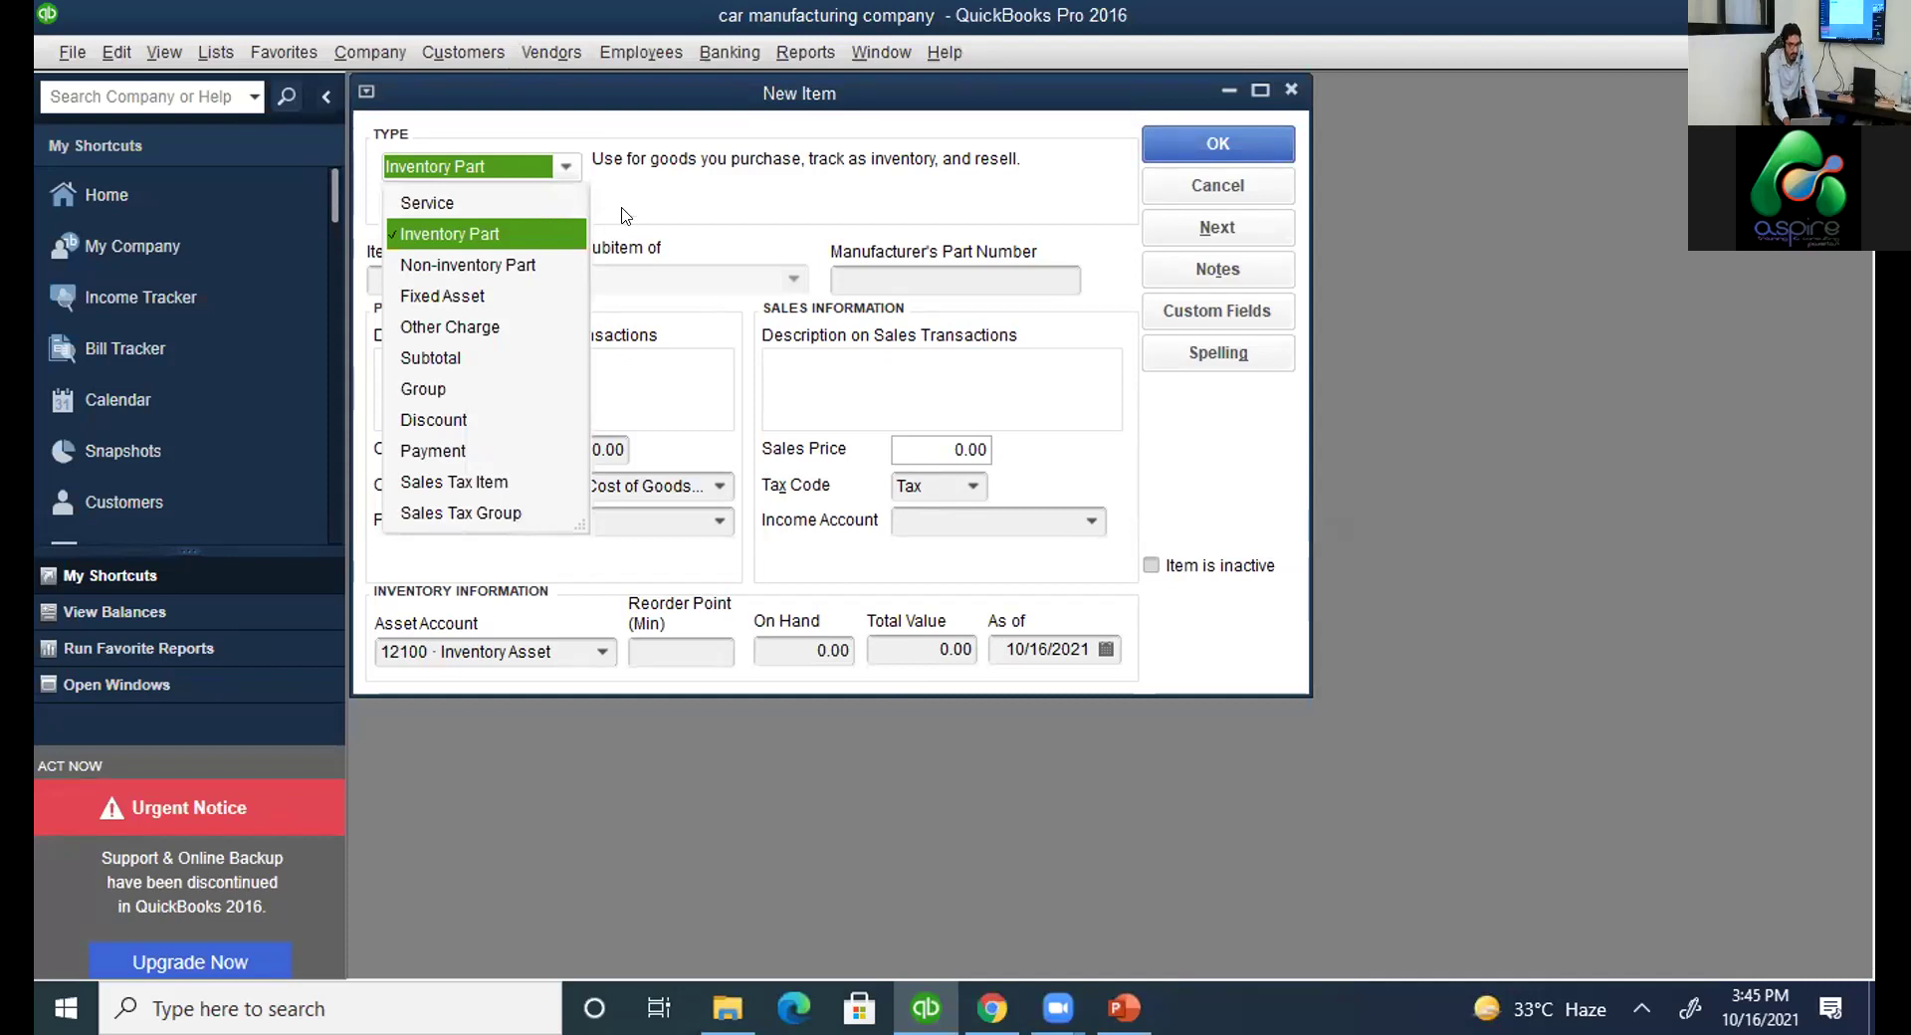
{"action": "left_click", "coordinate": [499, 208]}
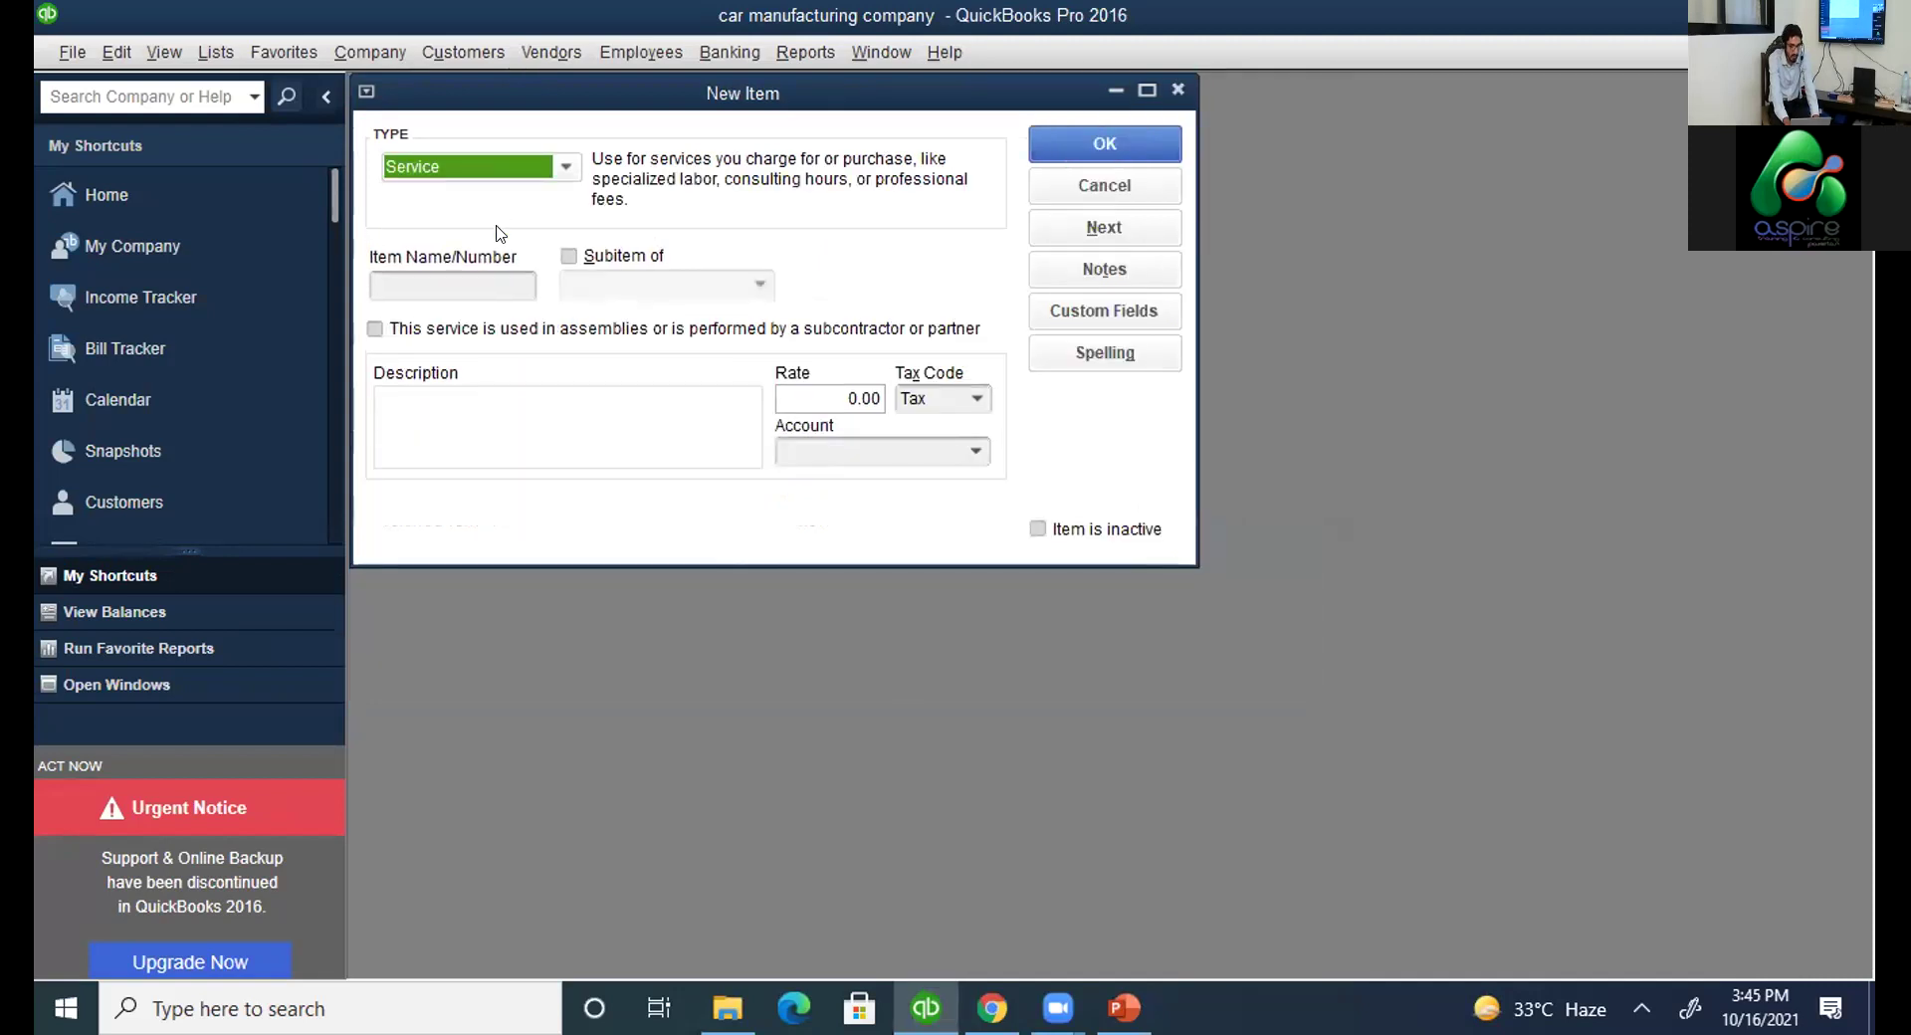
{"action": "left_click", "coordinate": [488, 274]}
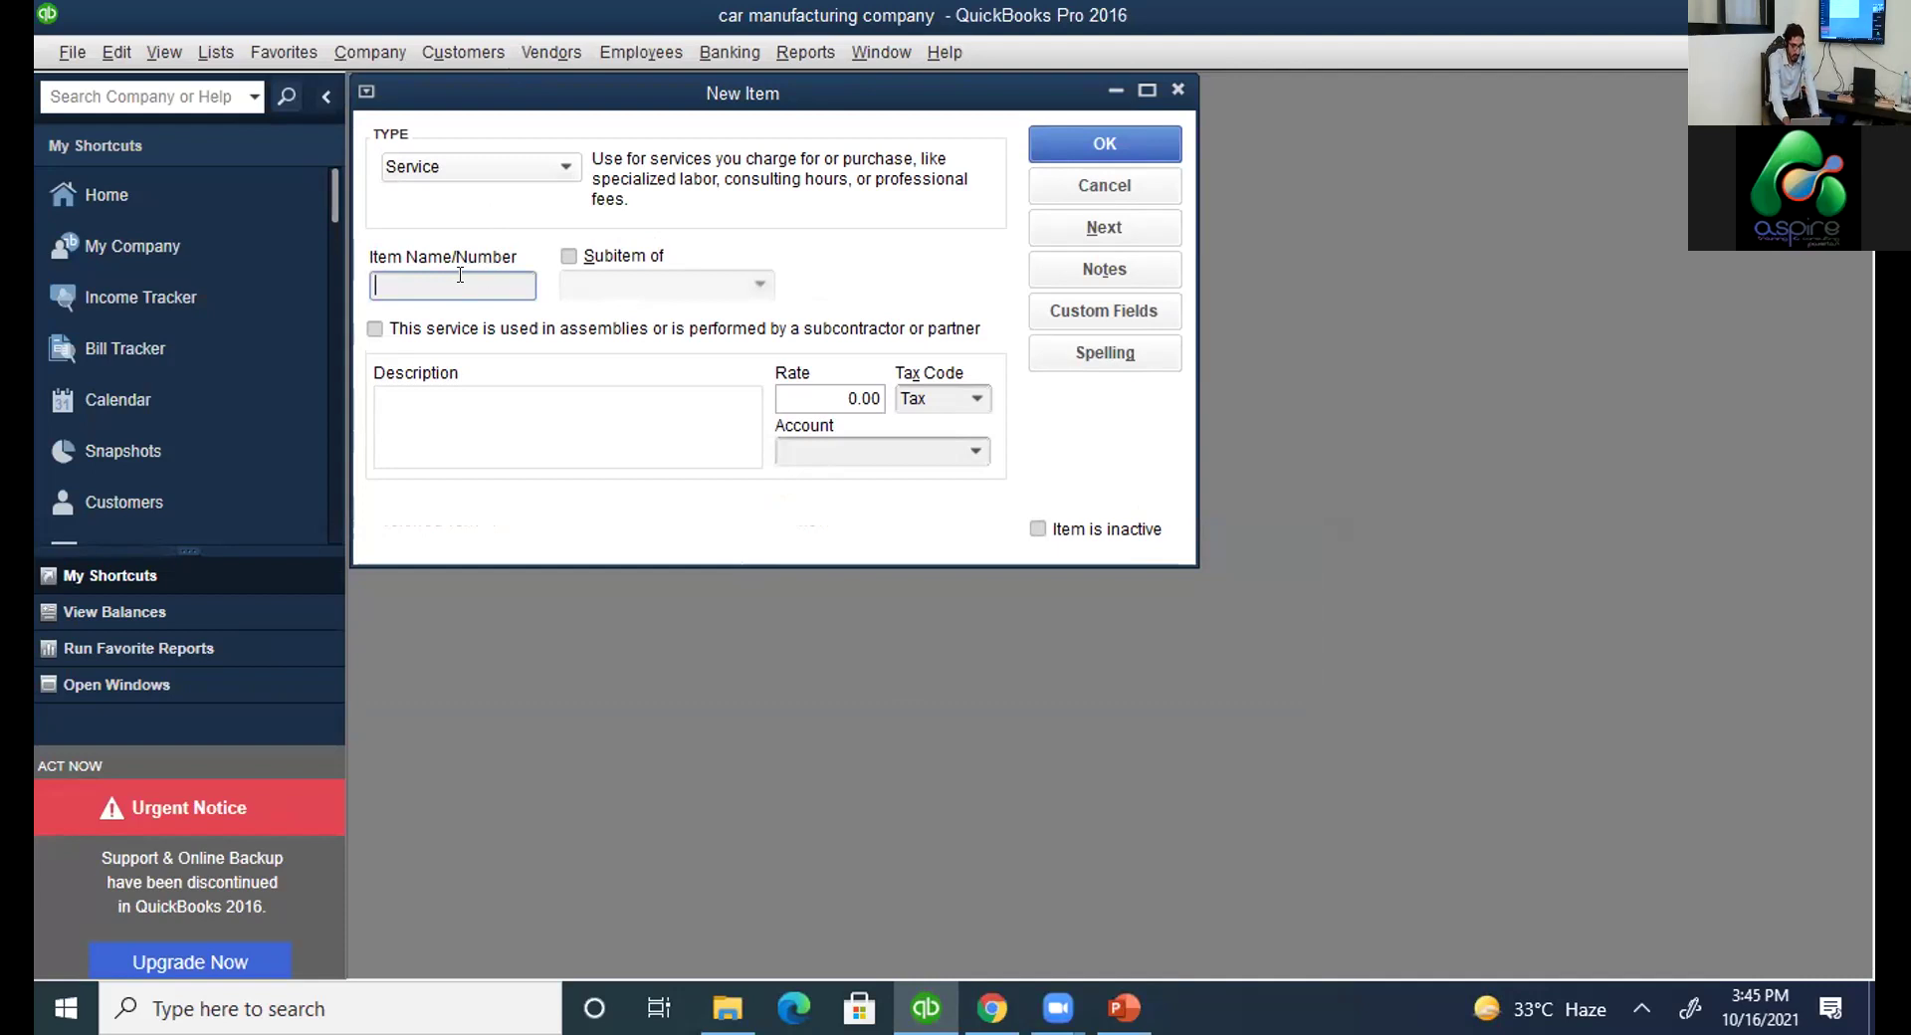
{"action": "left_click", "coordinate": [565, 170]}
{"action": "left_click", "coordinate": [564, 169]}
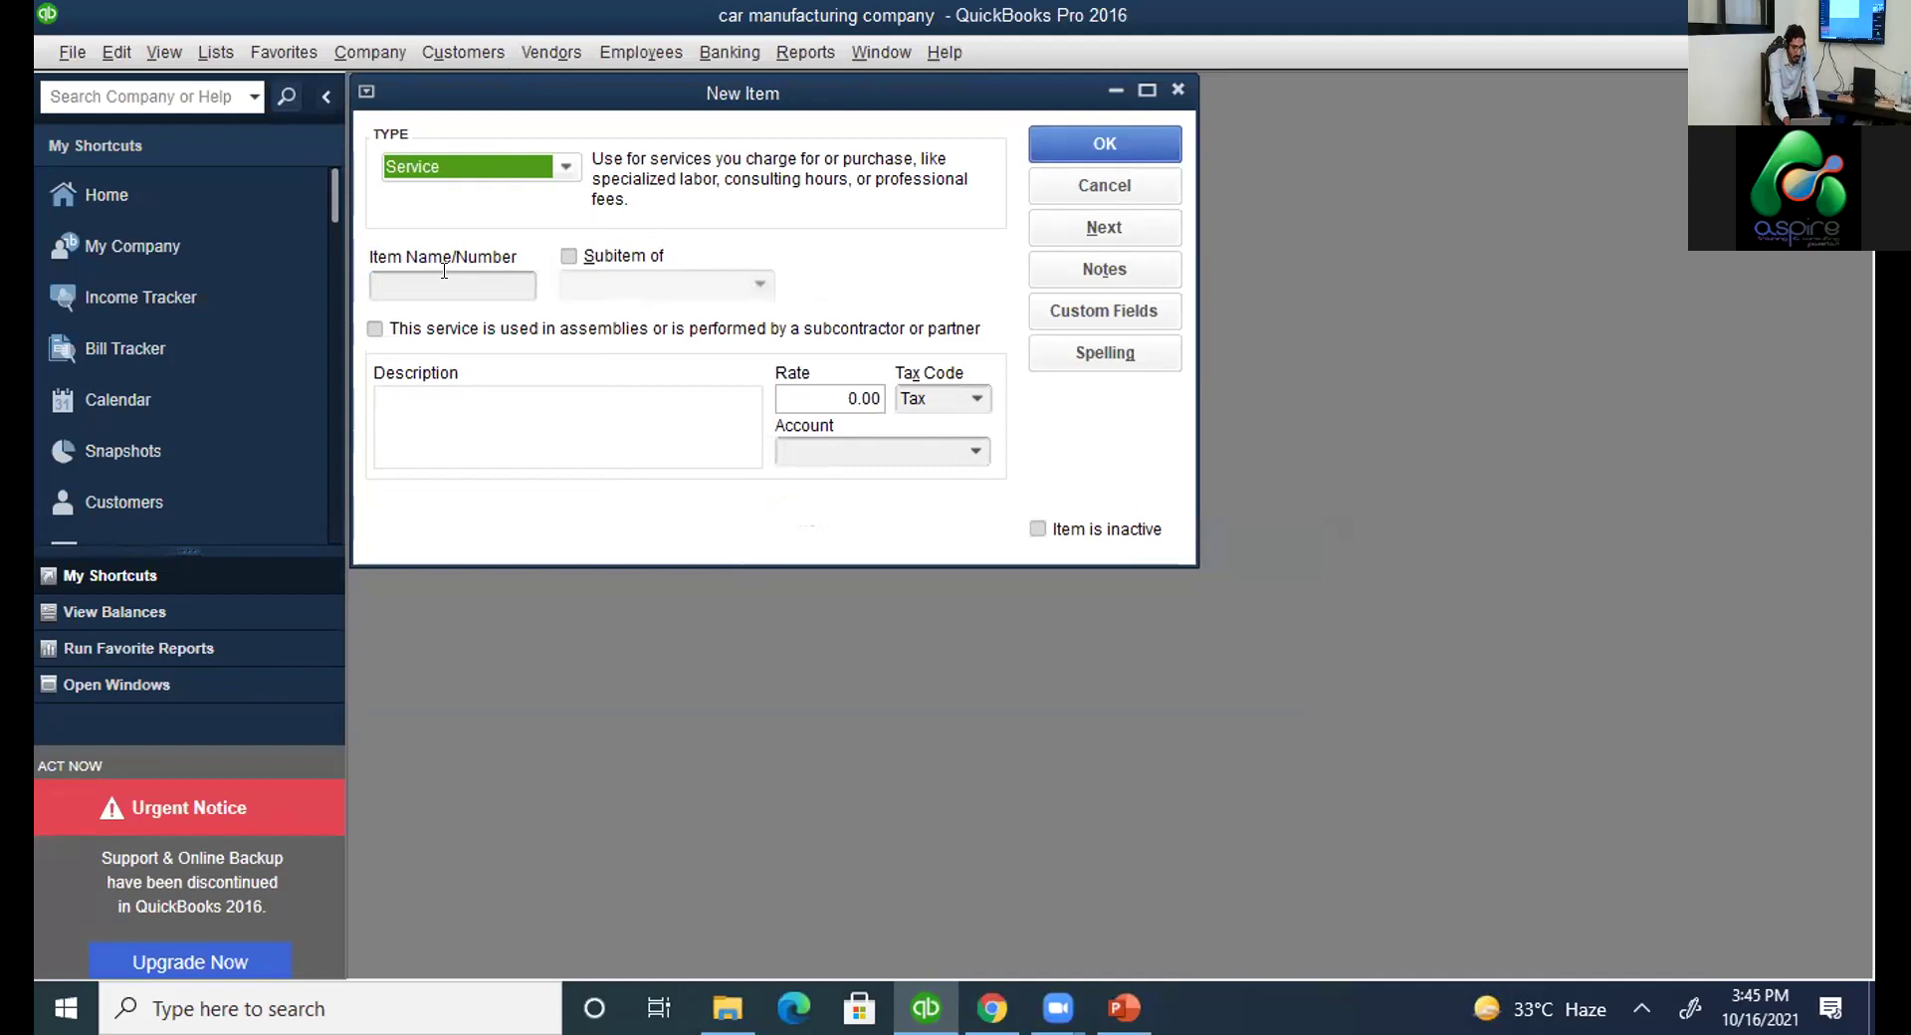
{"action": "left_click", "coordinate": [567, 167]}
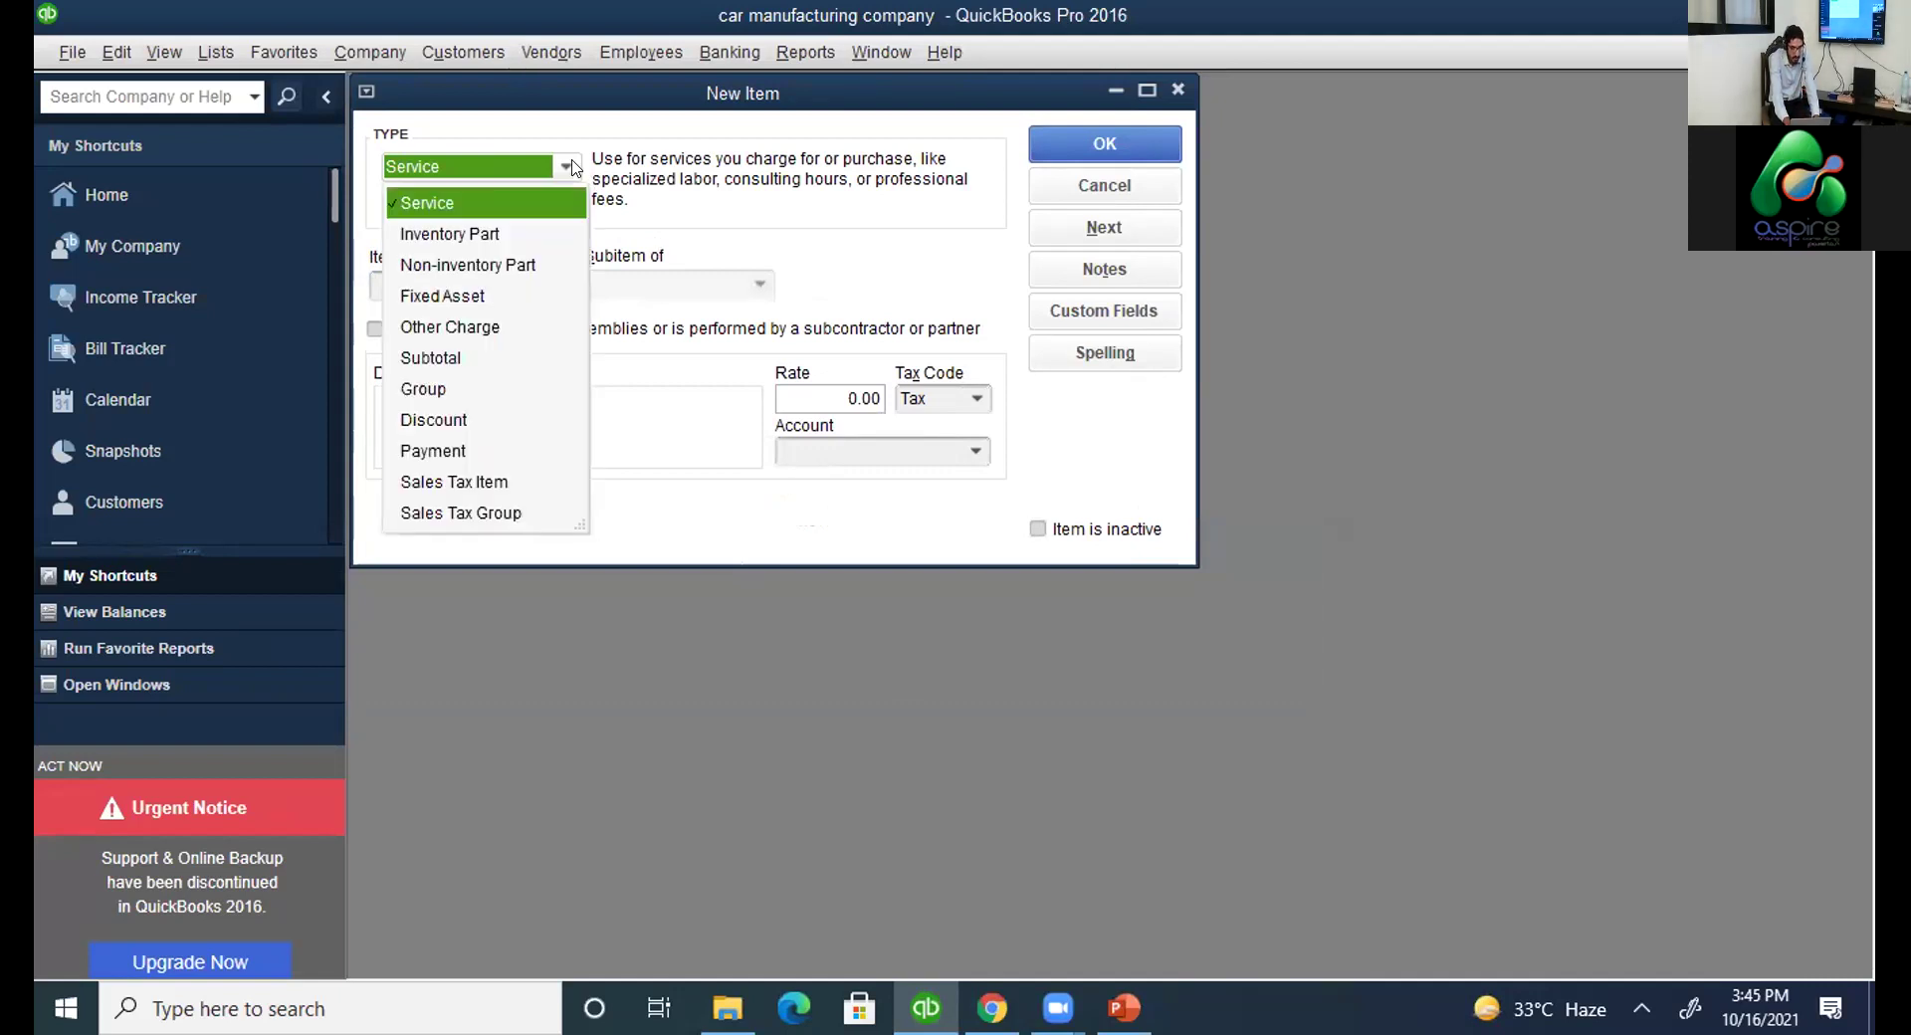
{"action": "left_click", "coordinate": [476, 236]}
{"action": "left_click", "coordinate": [477, 236]}
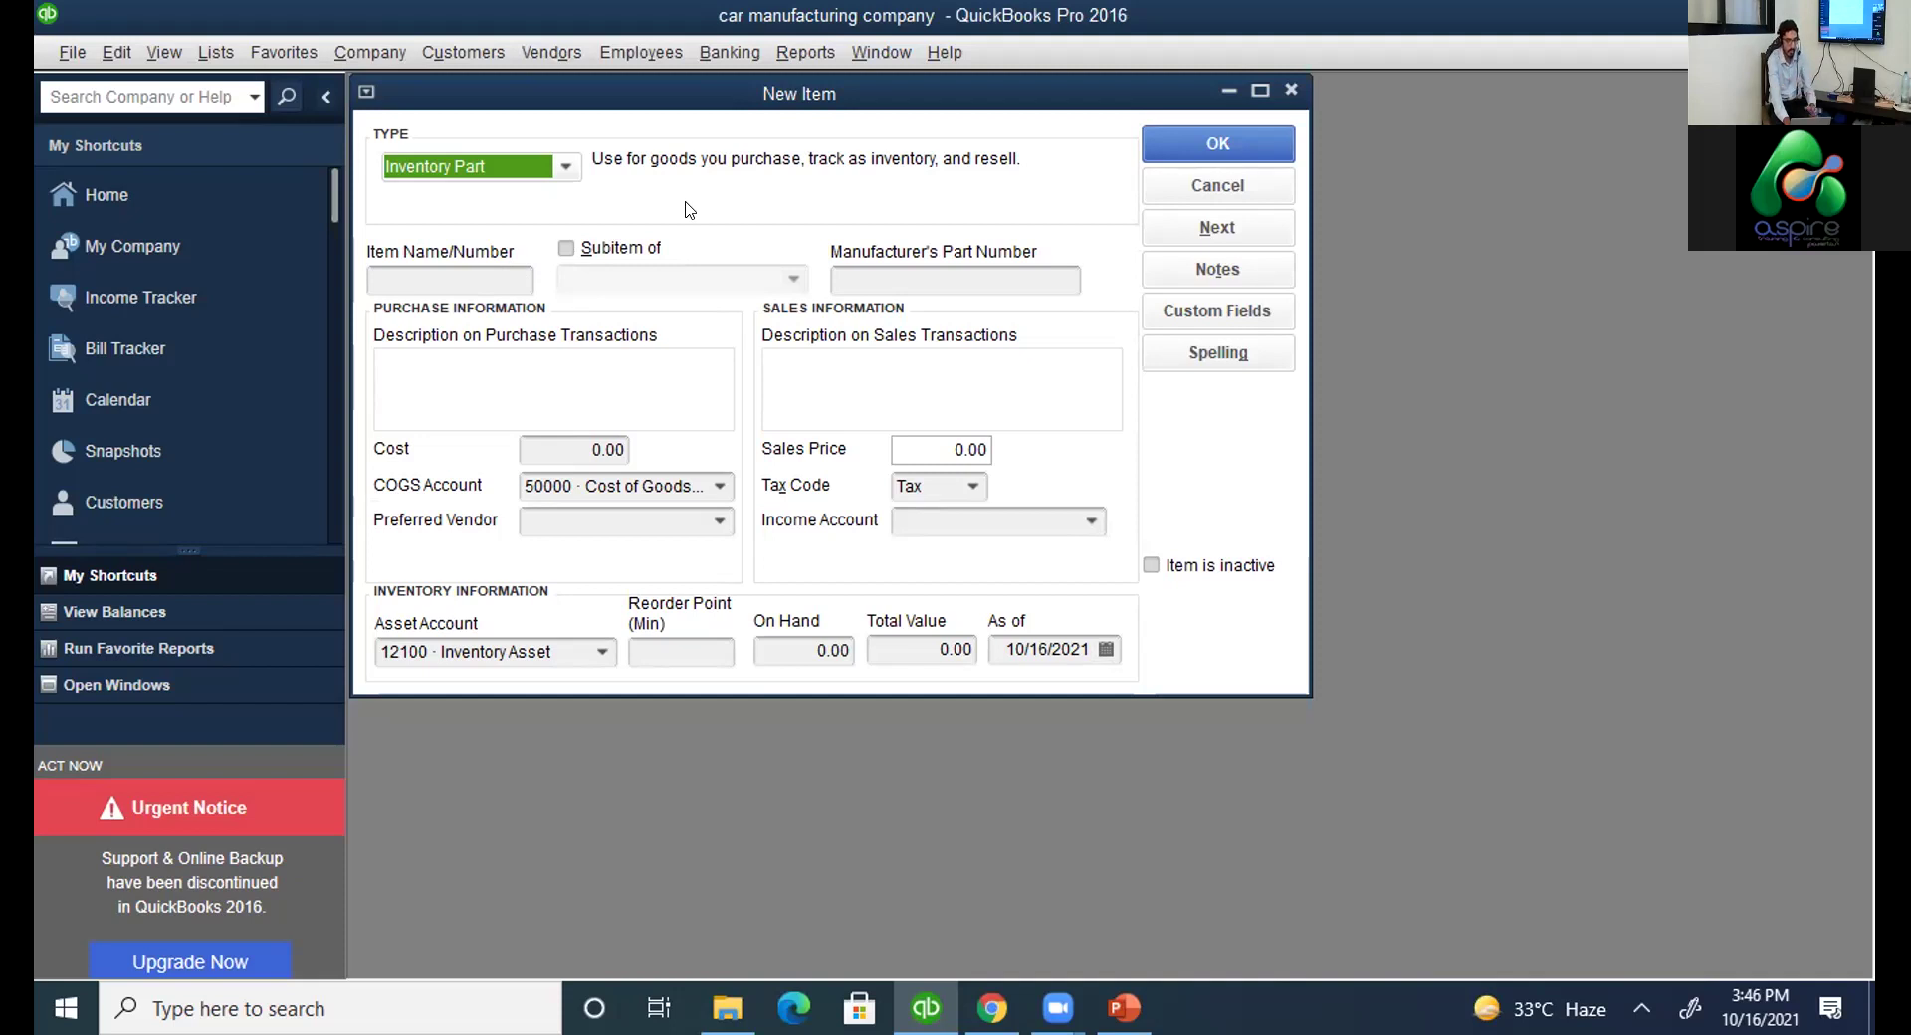
Name the Inventory Part 'doors and hinges', give it income account 47900 · Sales, and save it.
{"action": "left_click", "coordinate": [483, 276]}
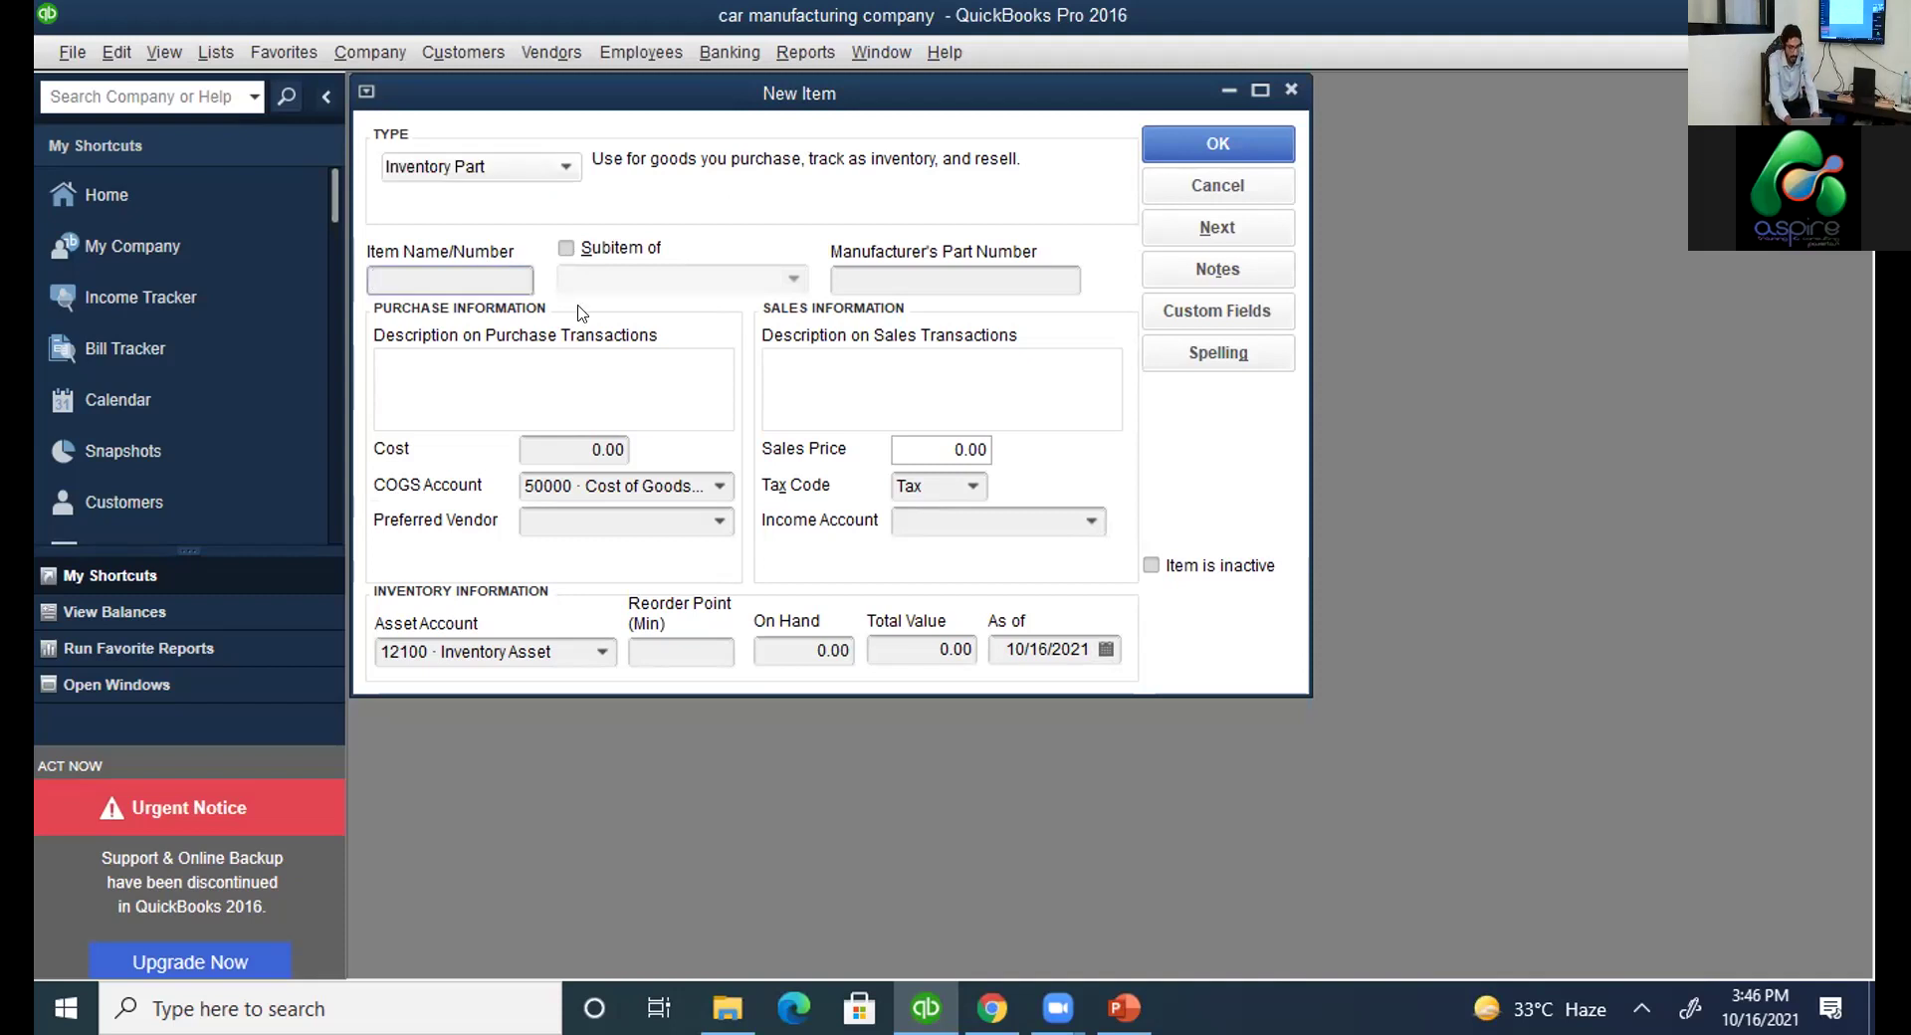
{"action": "type", "text": "doors and hinges"}
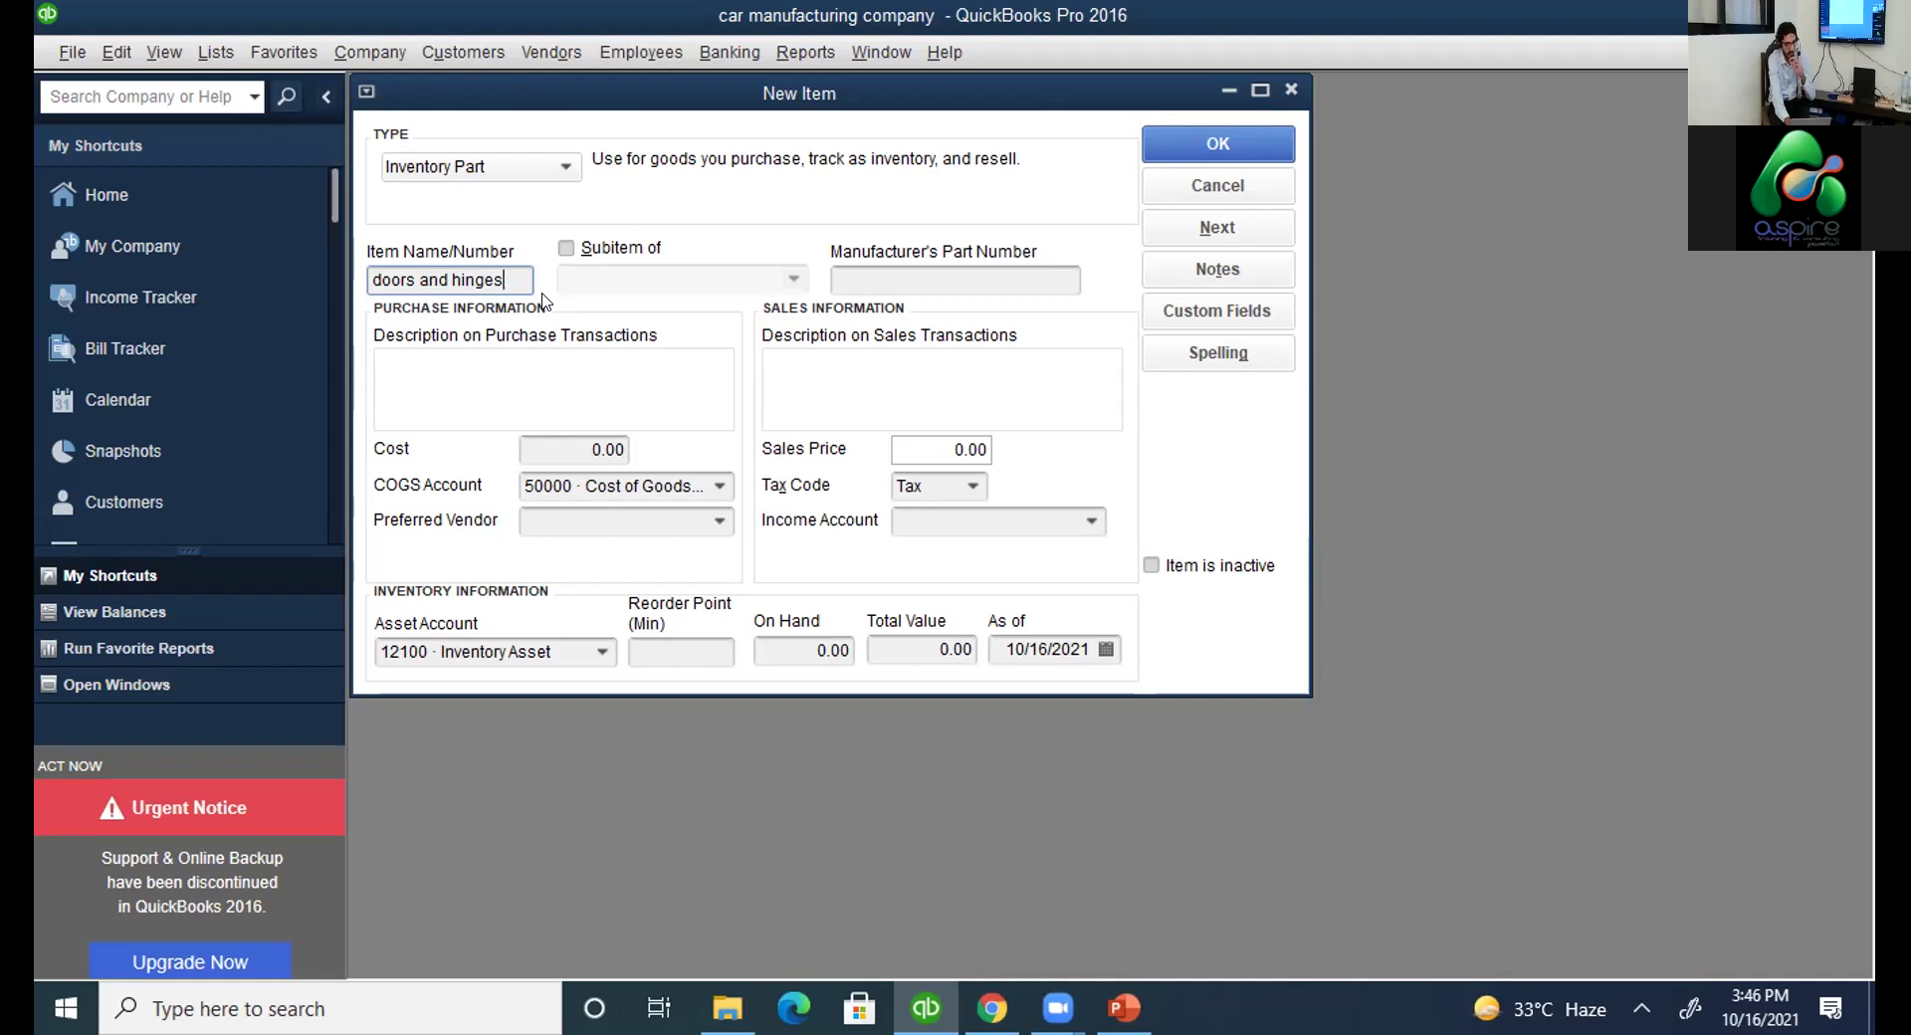
{"action": "left_click", "coordinate": [1223, 147]}
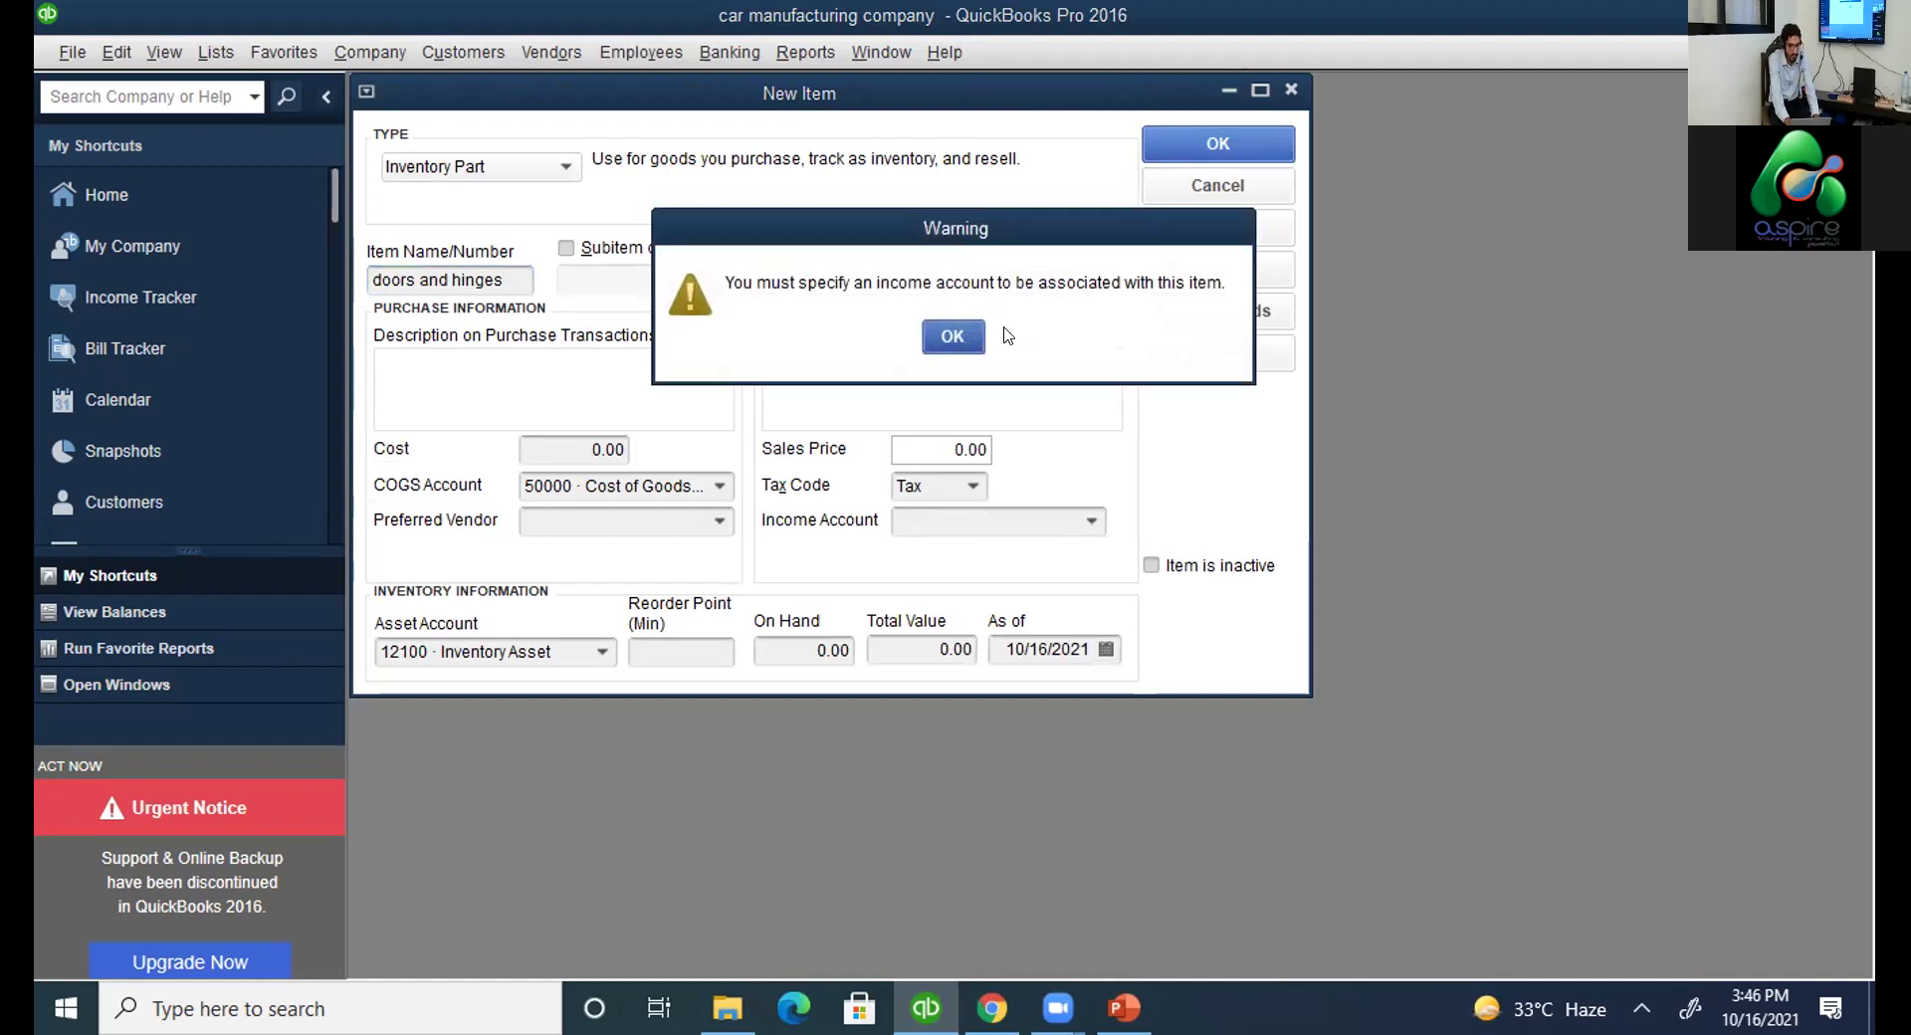
{"action": "left_click", "coordinate": [964, 338]}
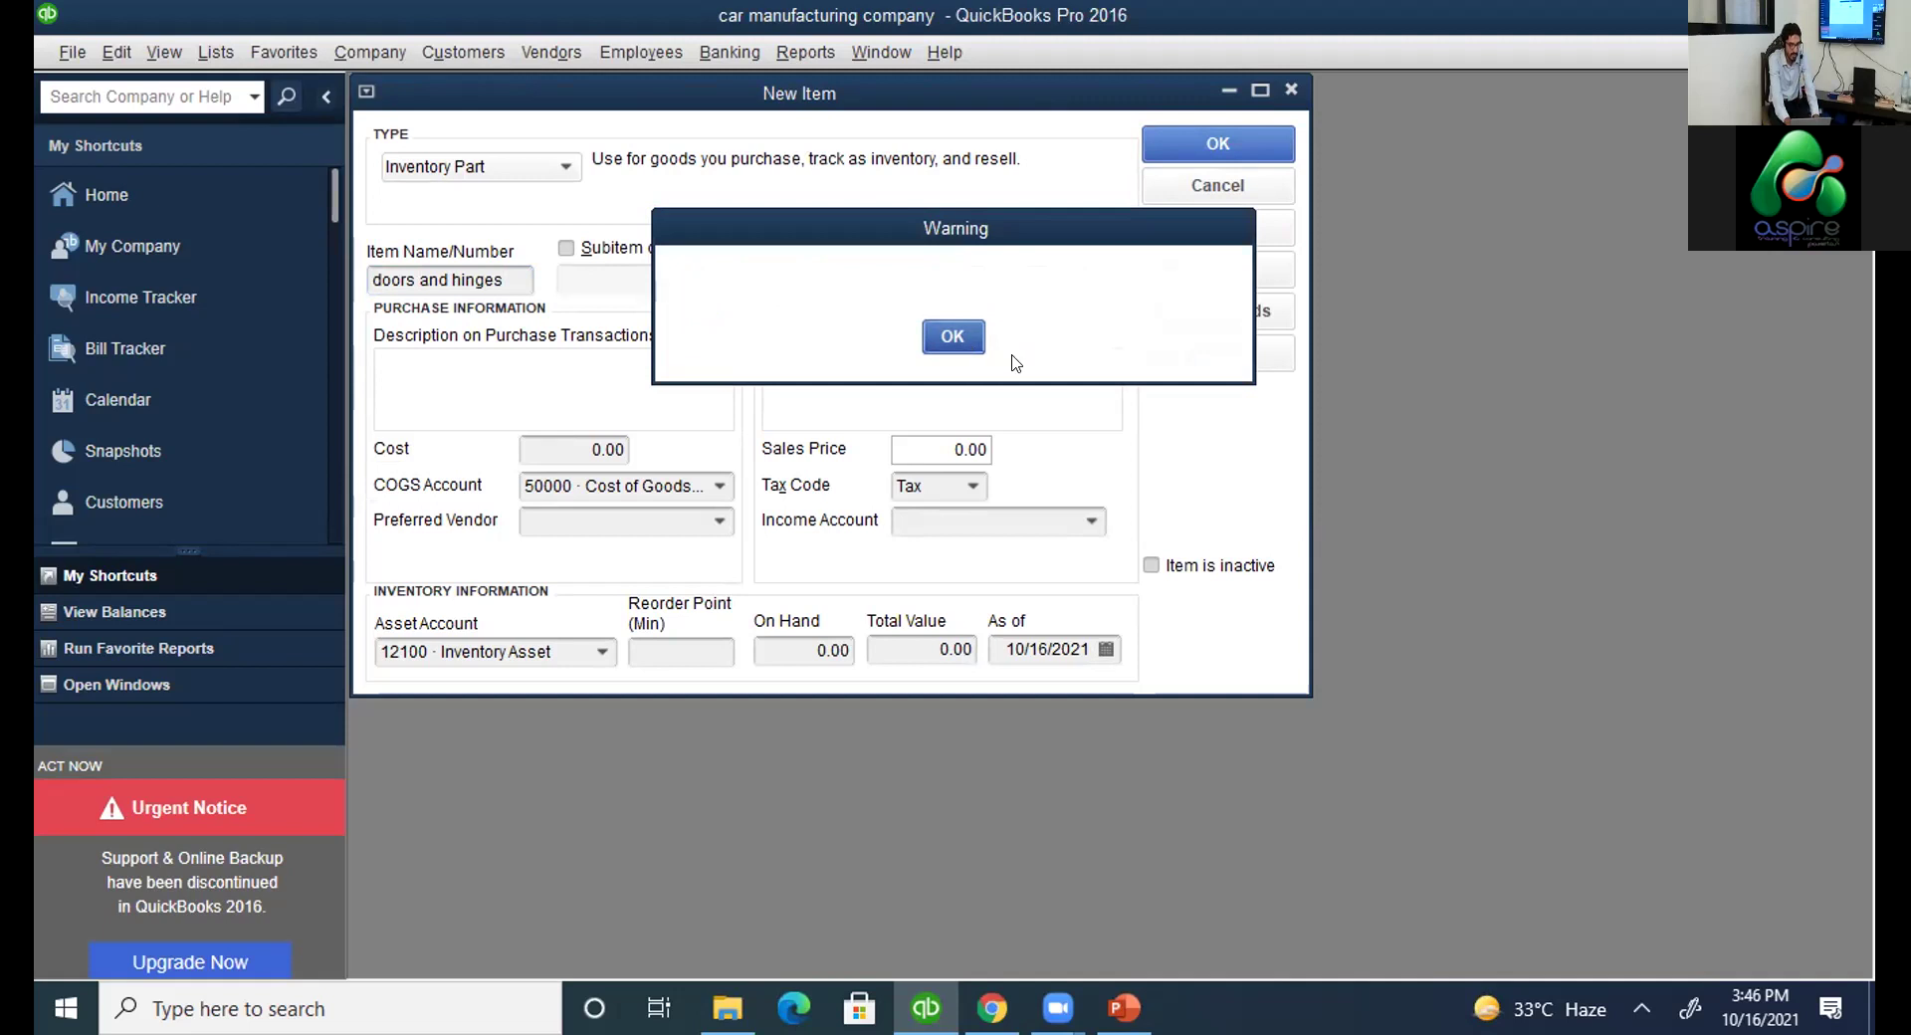
{"action": "left_click", "coordinate": [1093, 522]}
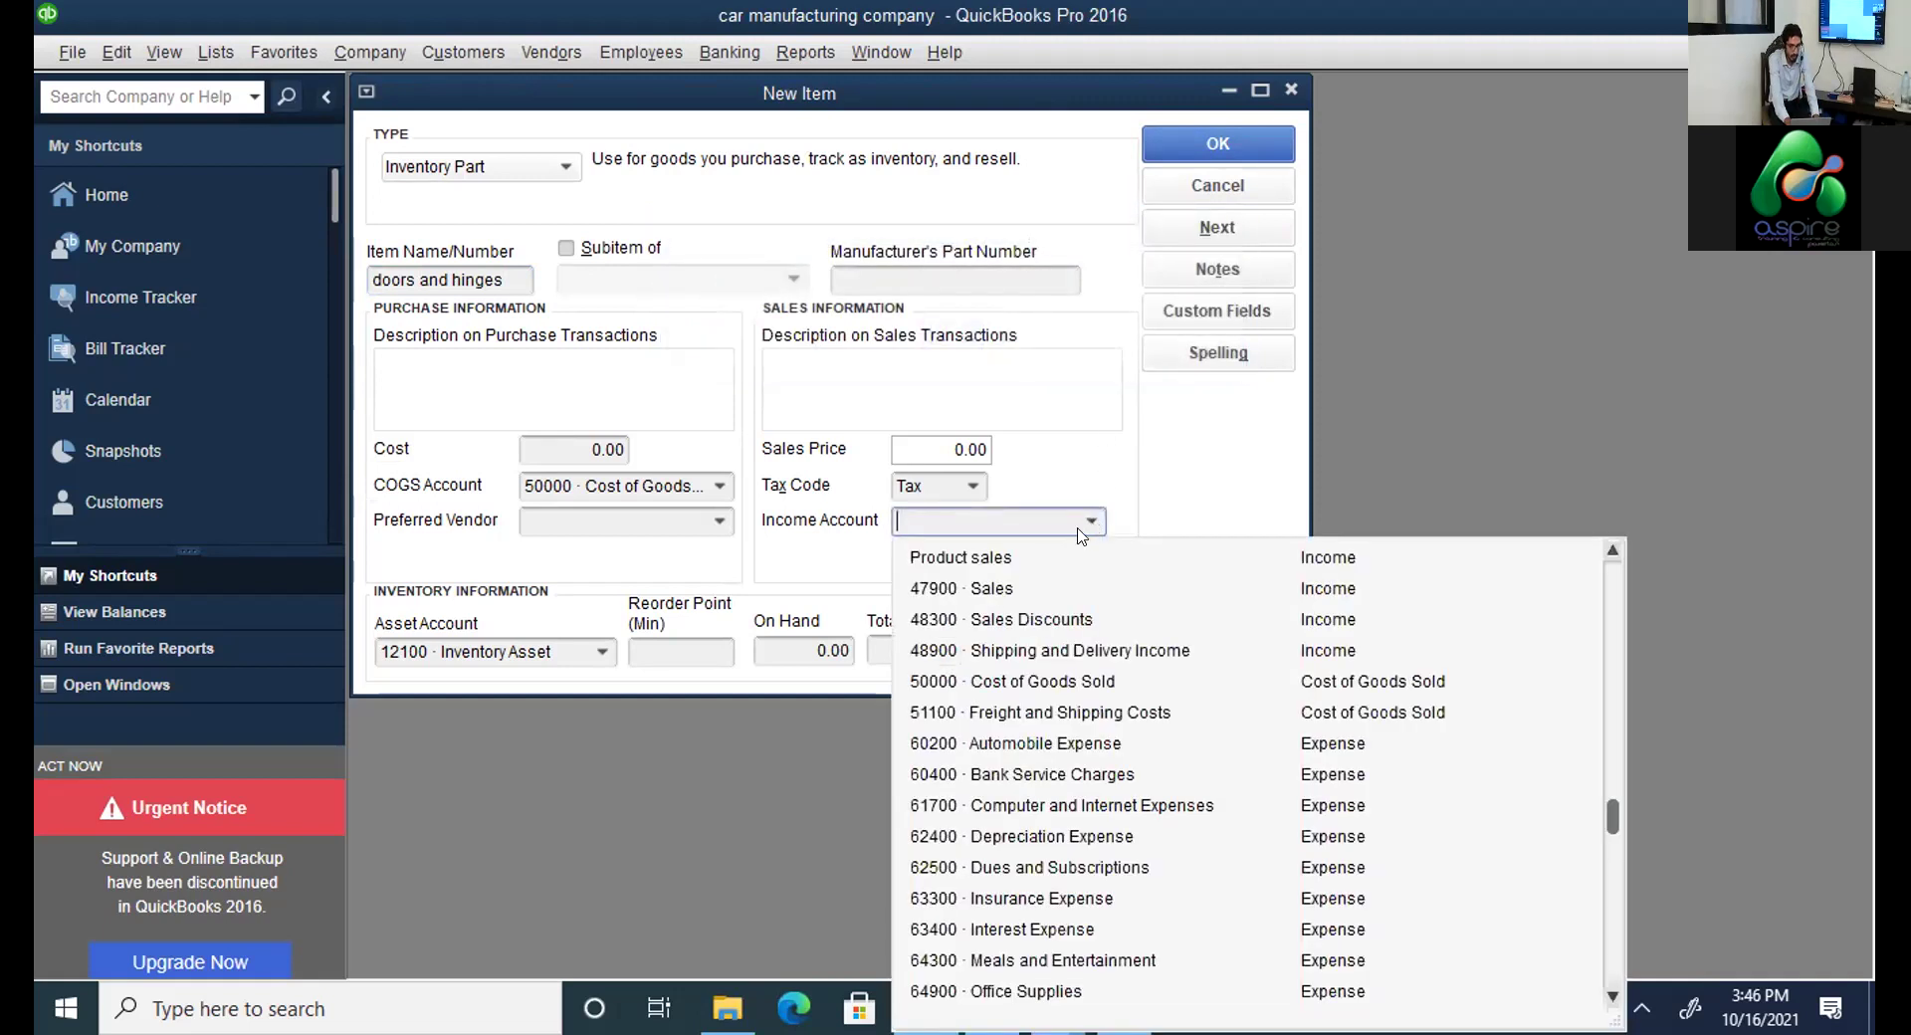
{"action": "left_click", "coordinate": [1015, 592]}
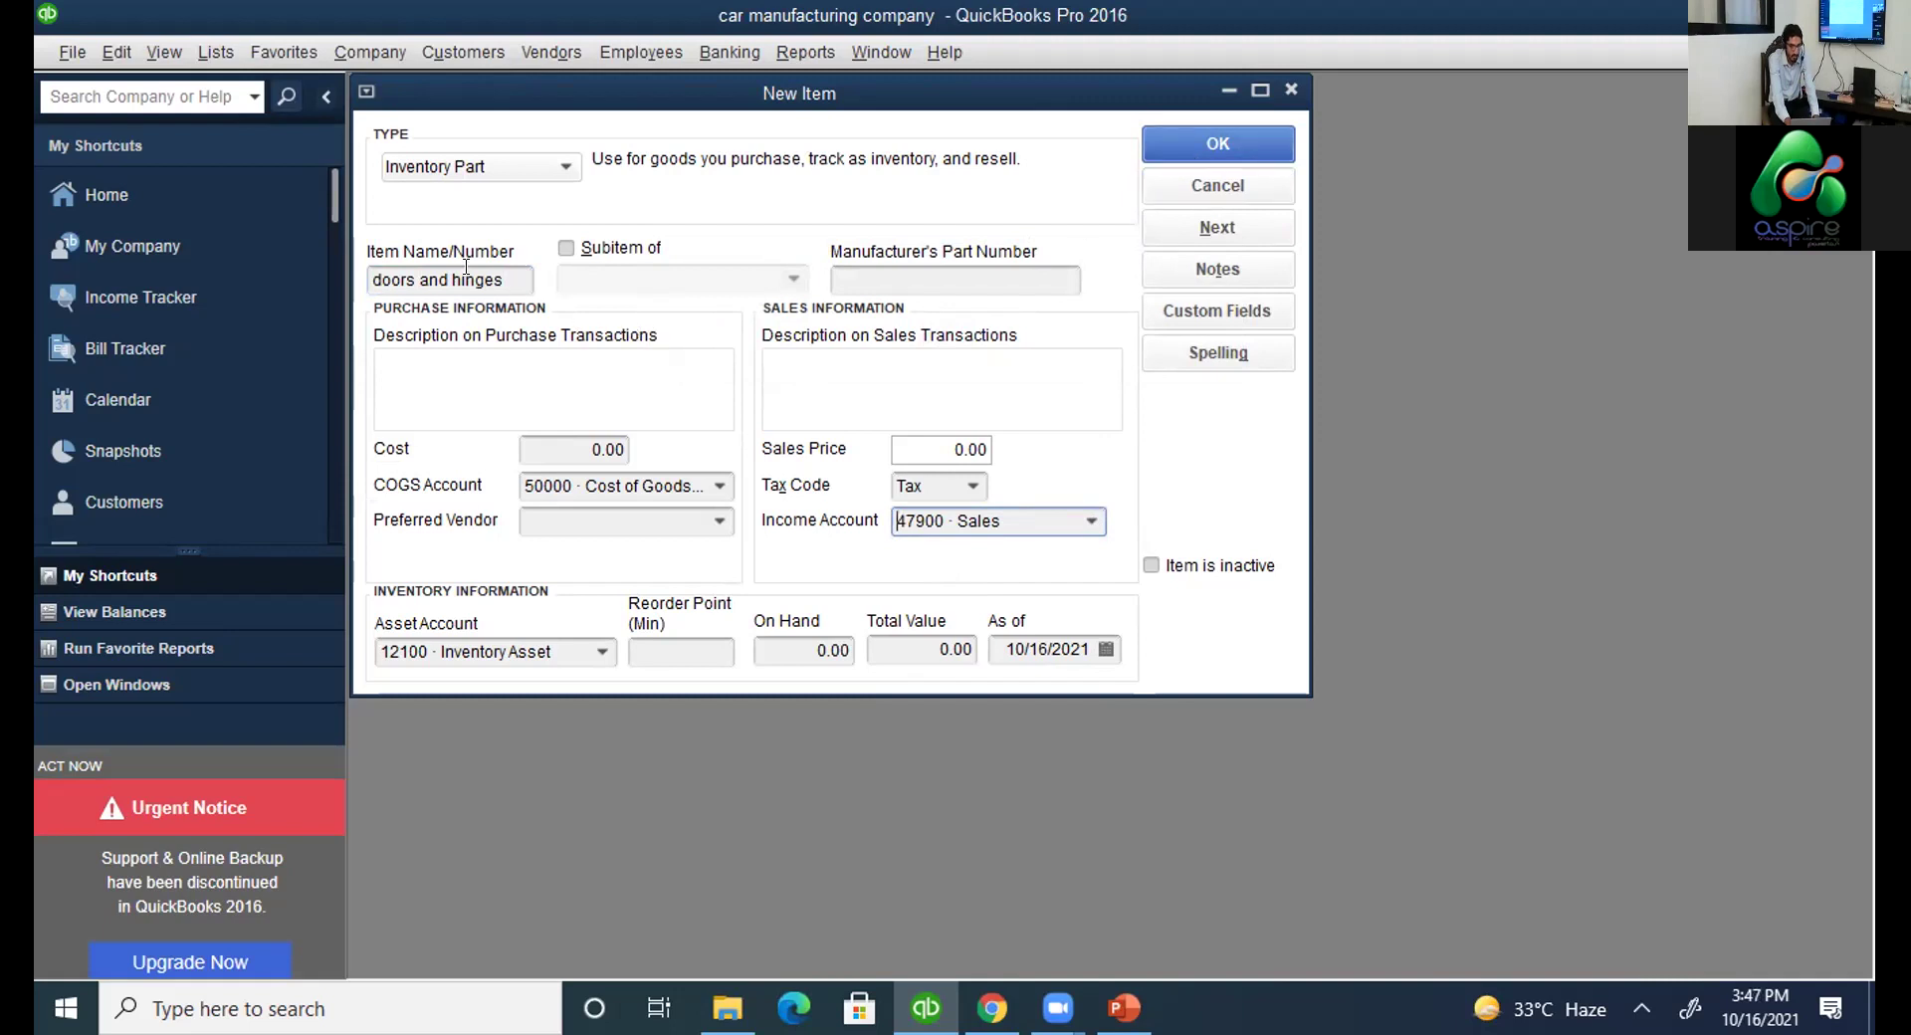
{"action": "left_click_drag", "start_coordinate": [501, 274], "coordinate": [323, 267]}
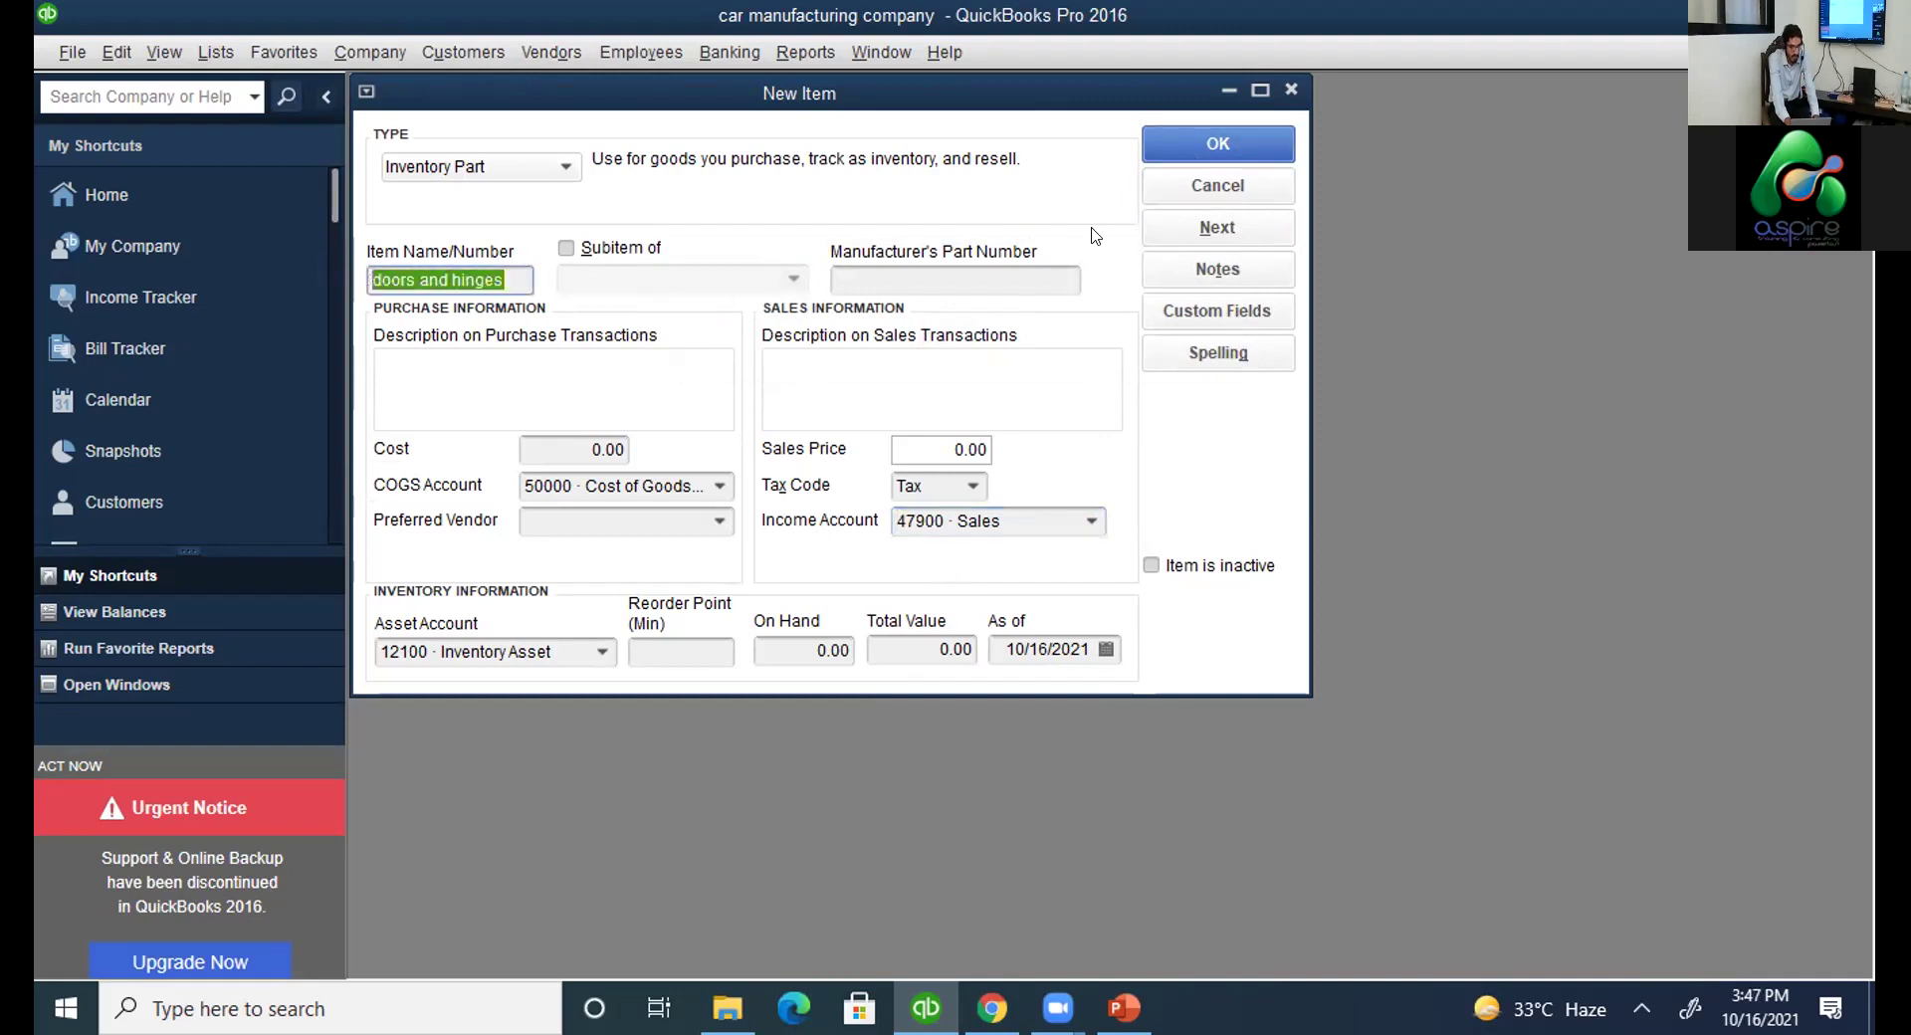
{"action": "left_click", "coordinate": [1196, 142]}
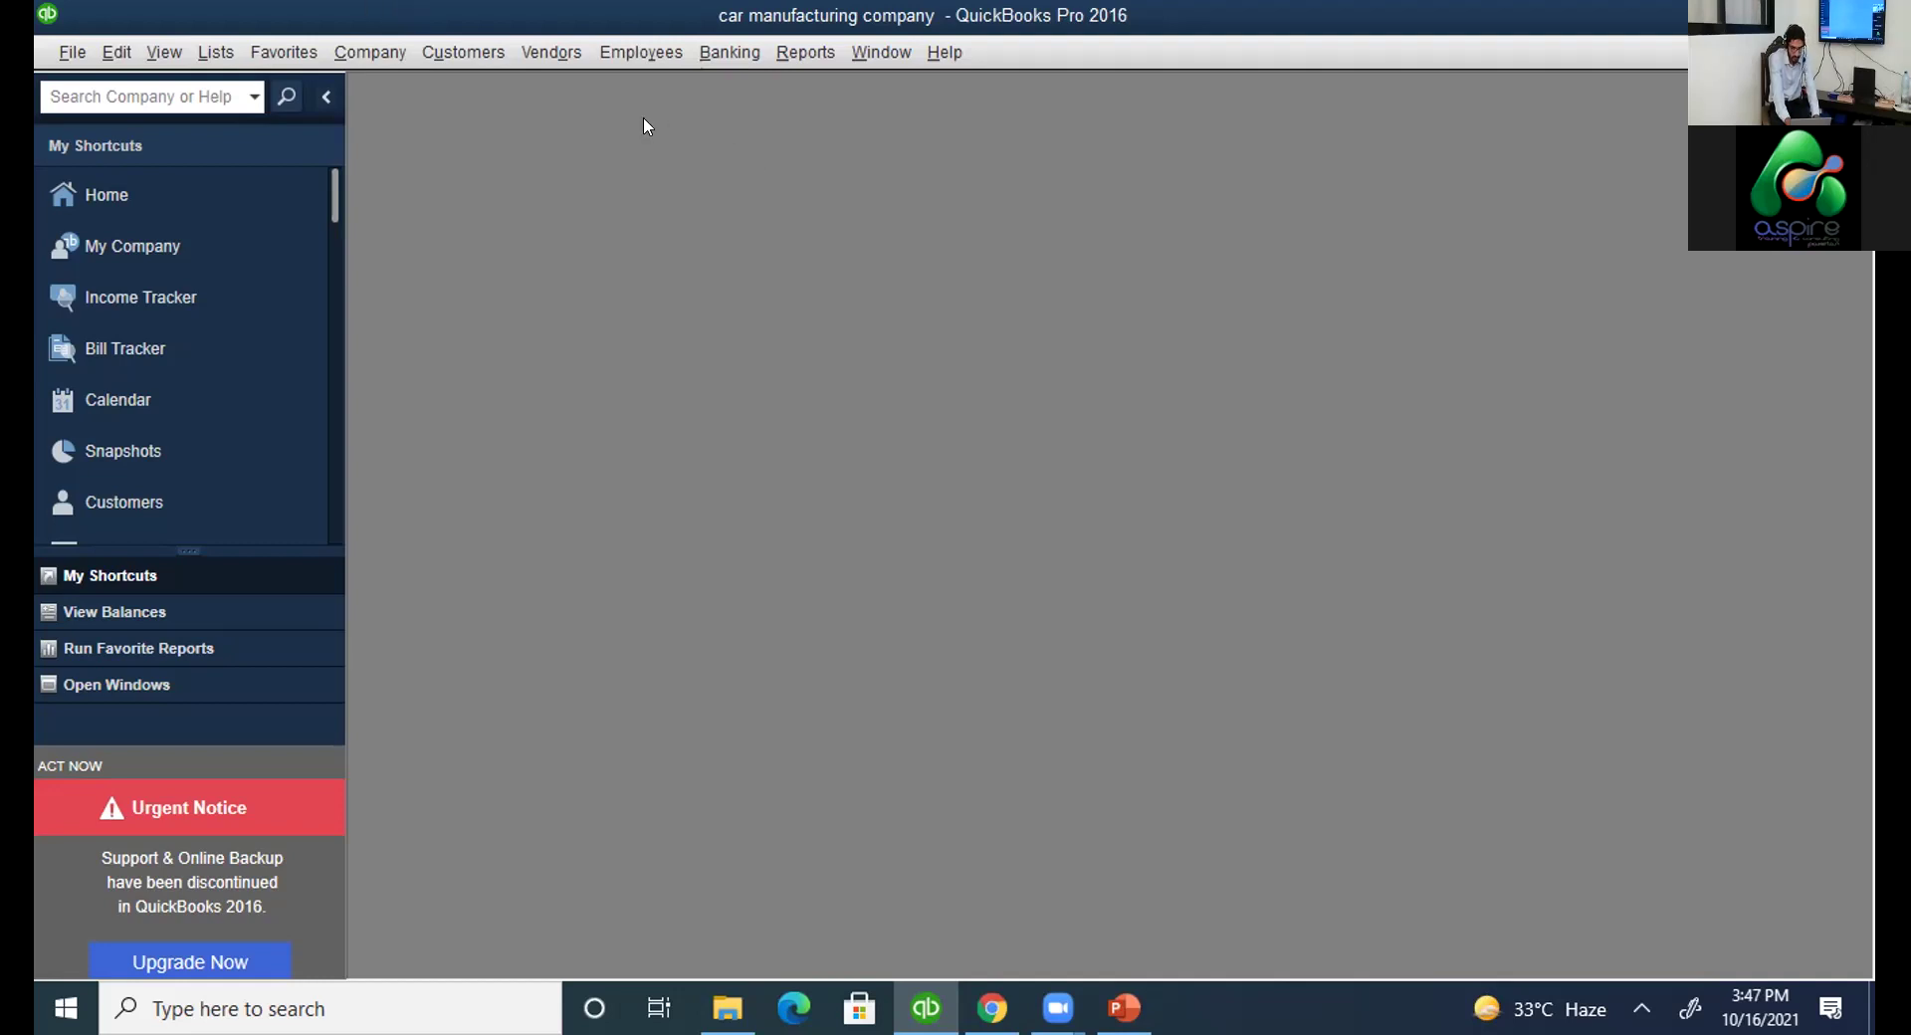
Restore QuickBooks to a smaller window so the 'Enter few inventory items' slide shows.
{"action": "double_click", "coordinate": [1597, 14]}
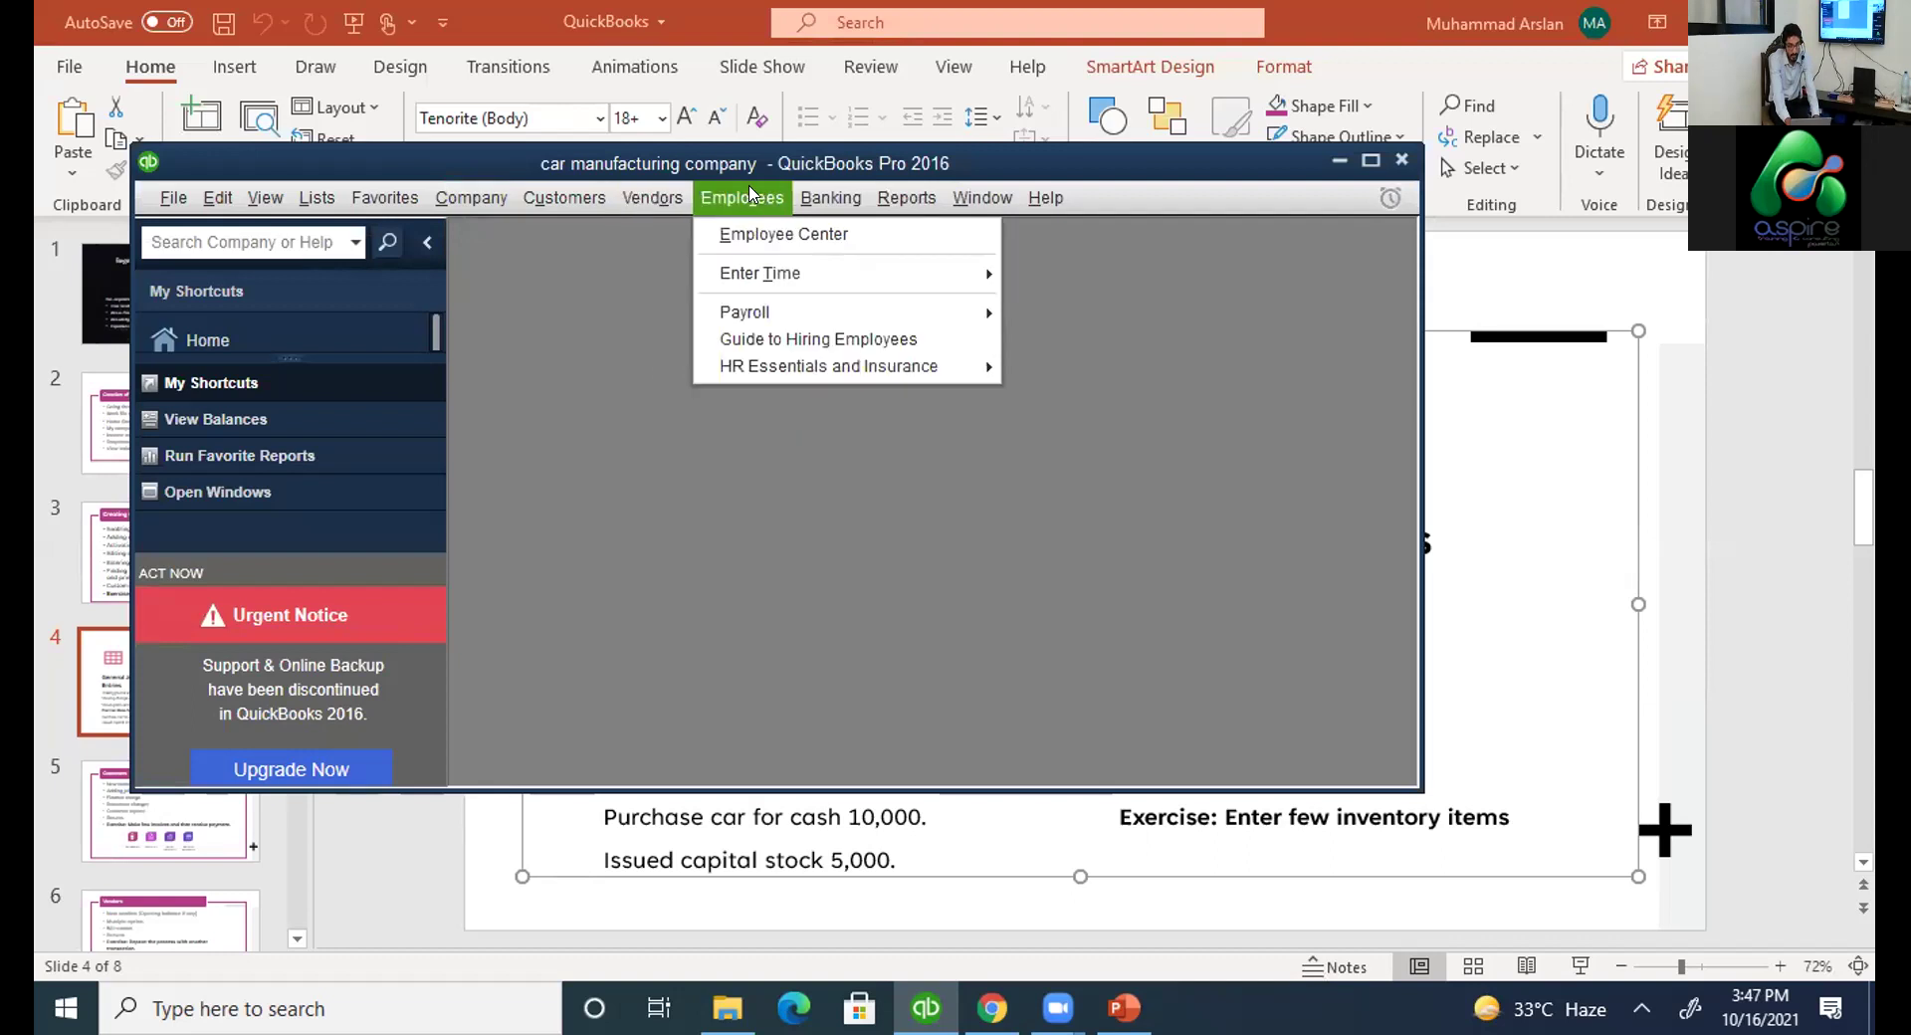
{"action": "mouse_move", "coordinate": [802, 194]}
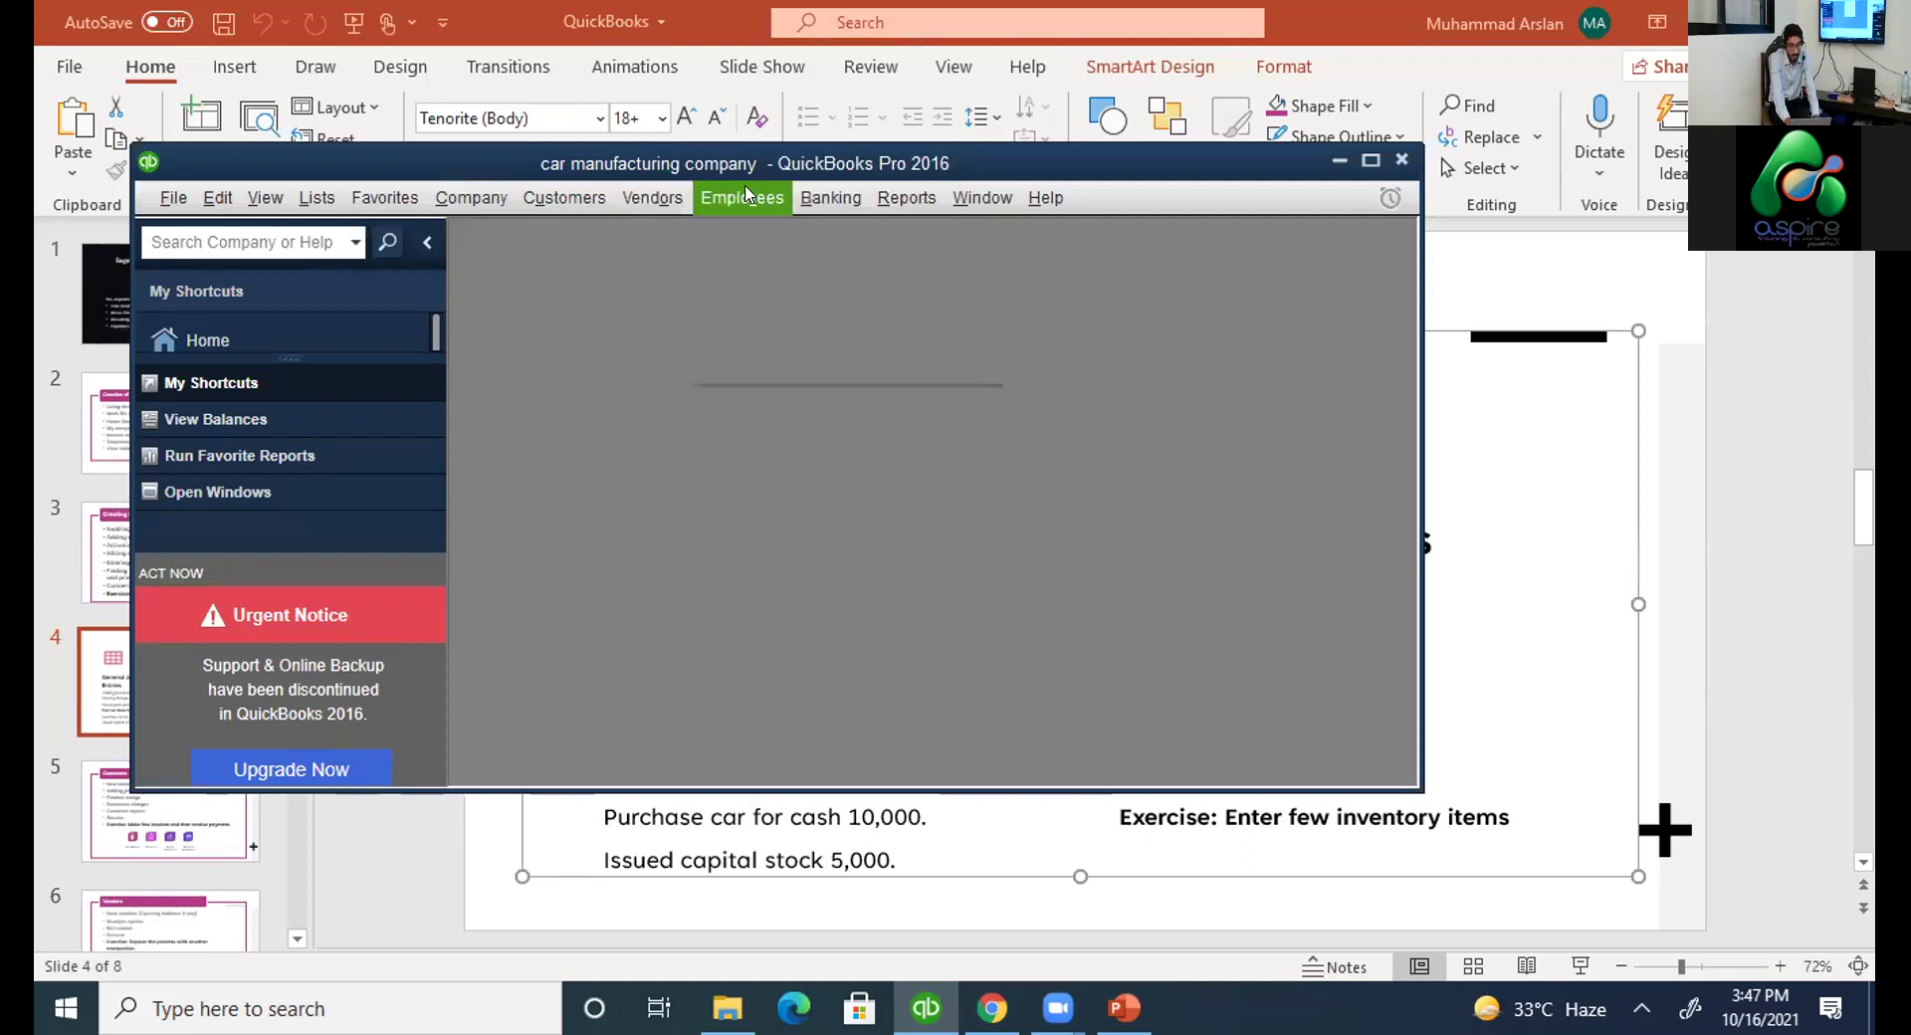
{"action": "mouse_move", "coordinate": [652, 197]}
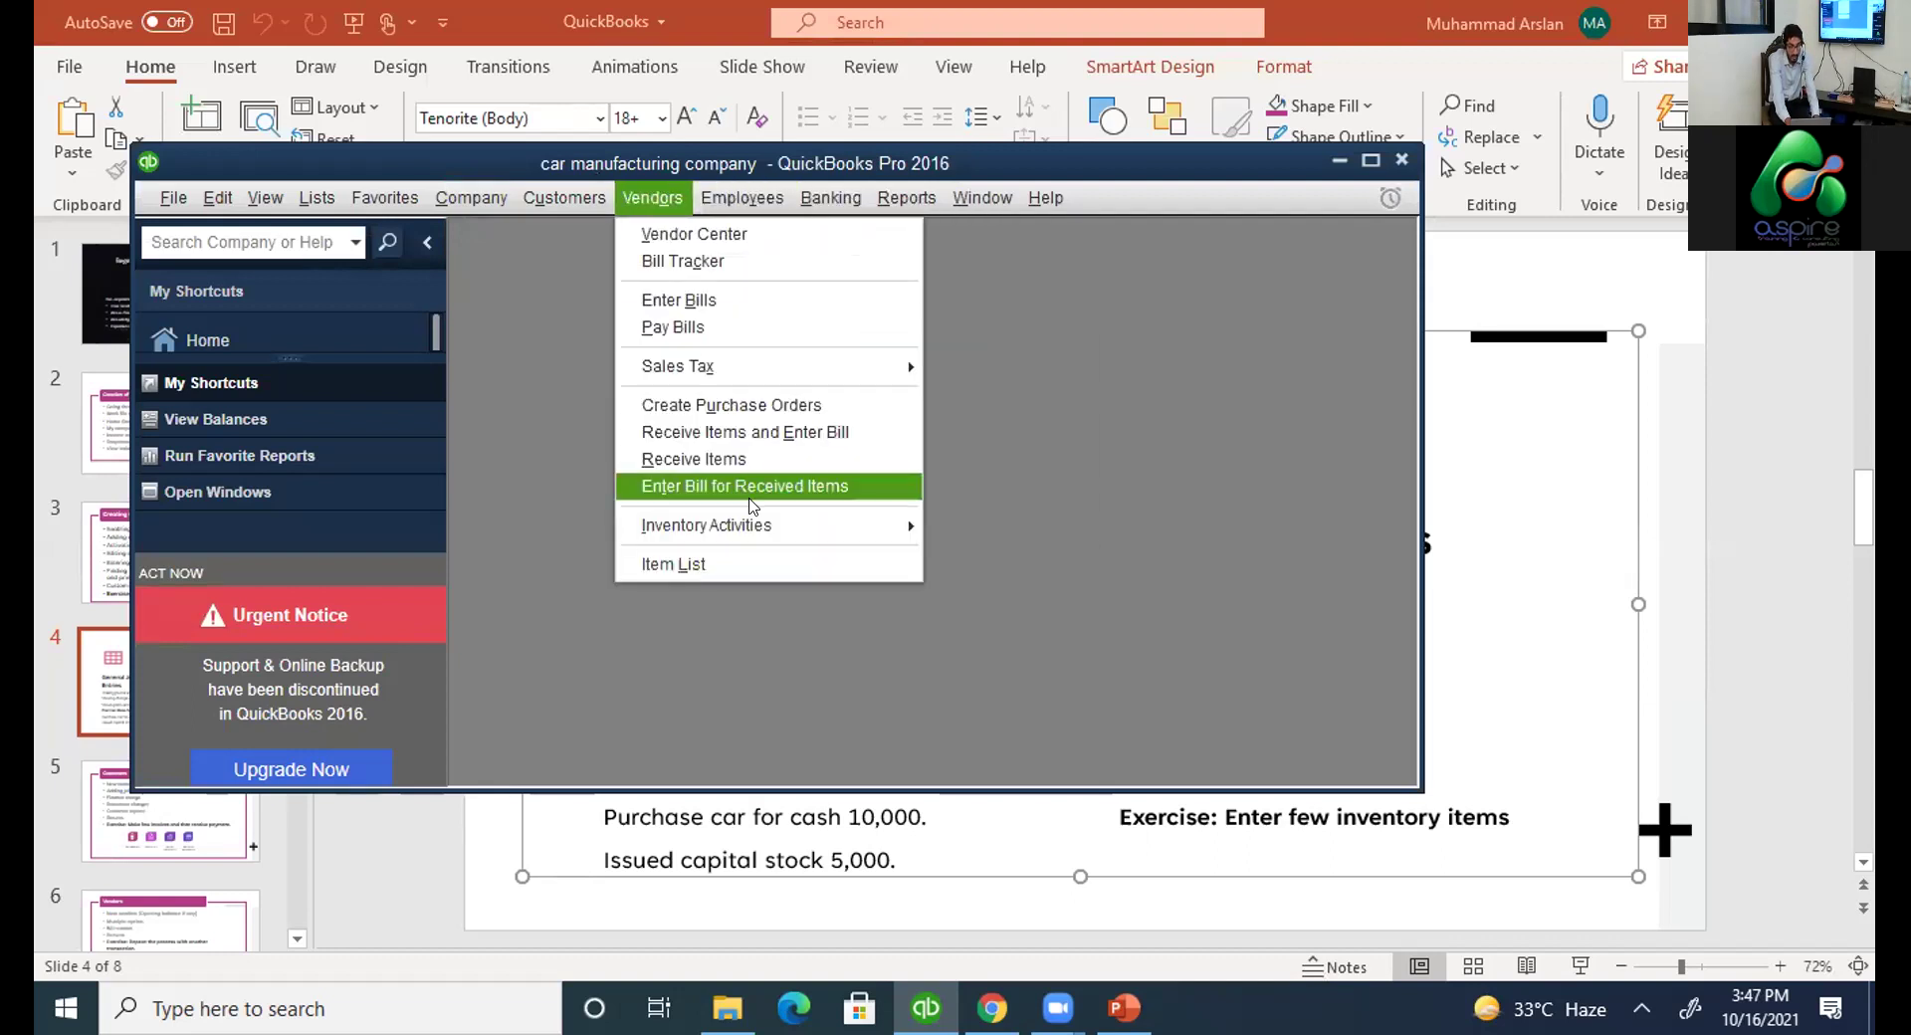
Open the Item List showing doors and hinges, cancel an exit prompt, and maximize QuickBooks again.
{"action": "left_click", "coordinate": [687, 564]}
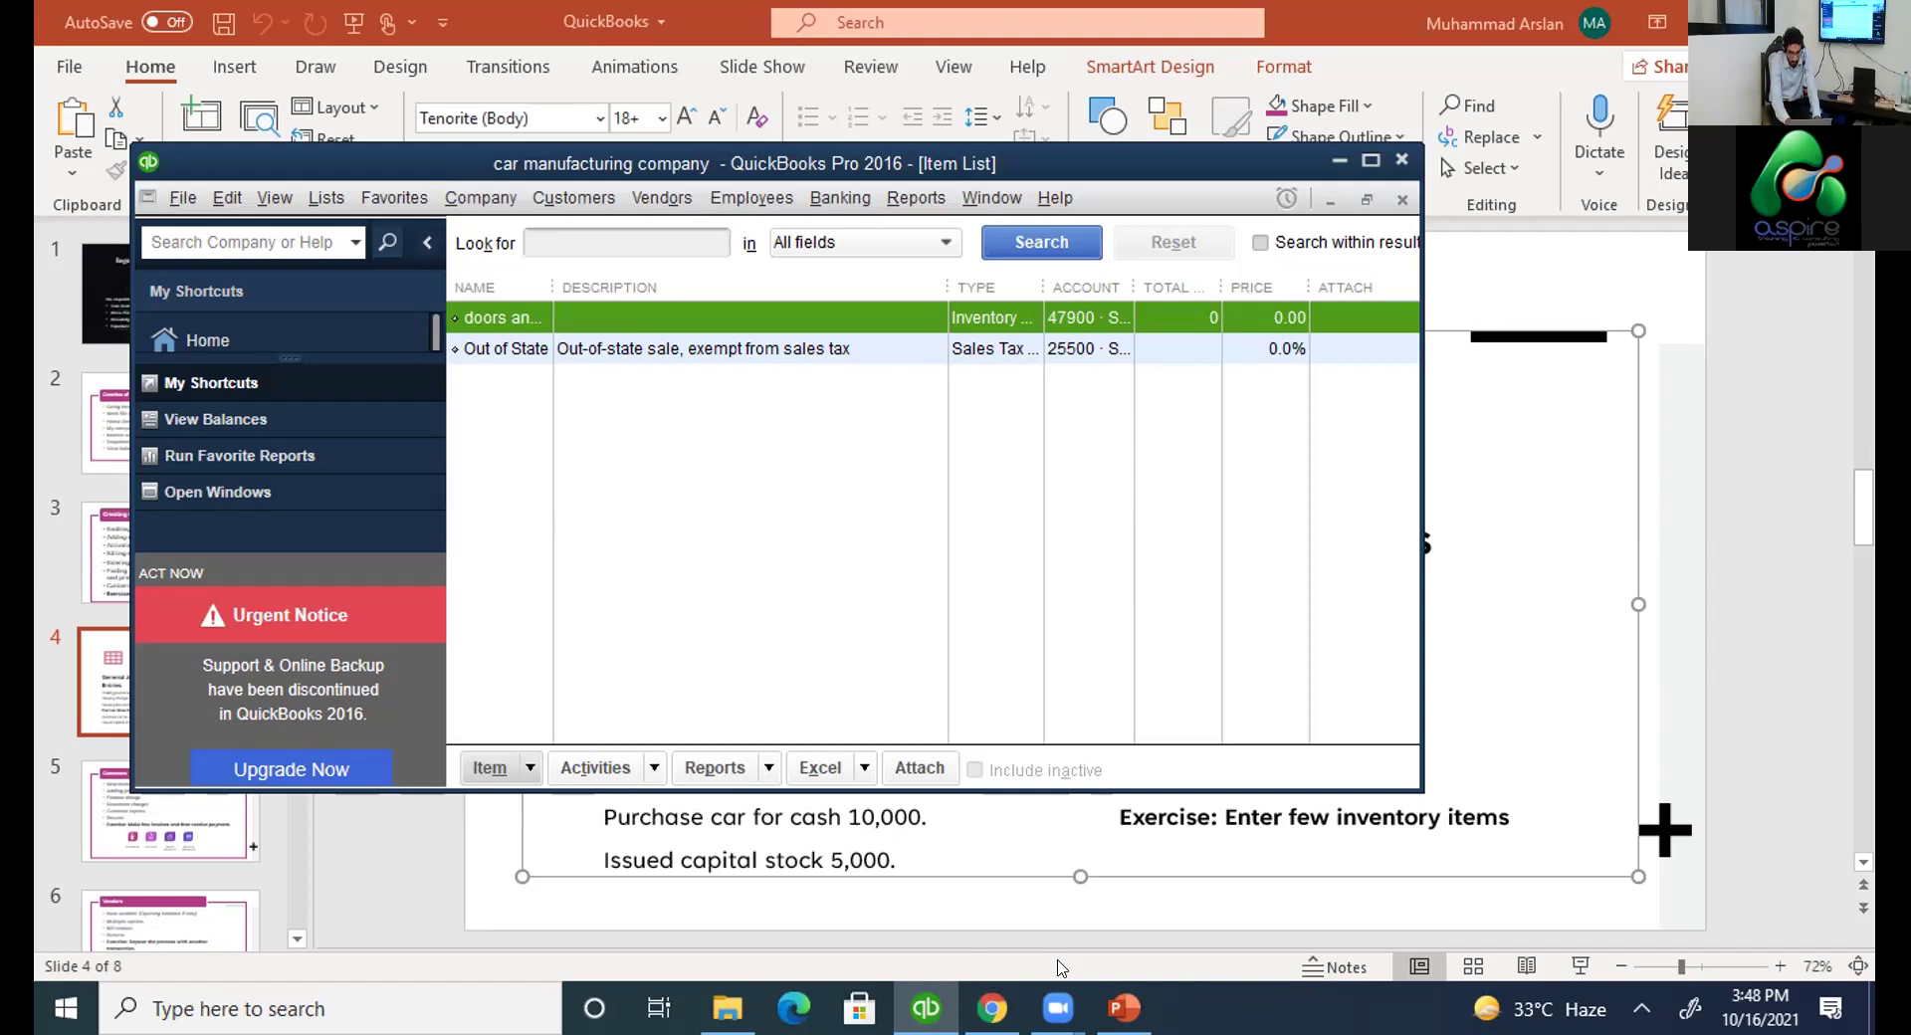
{"action": "left_click", "coordinate": [1057, 1008]}
{"action": "left_click", "coordinate": [1113, 904]}
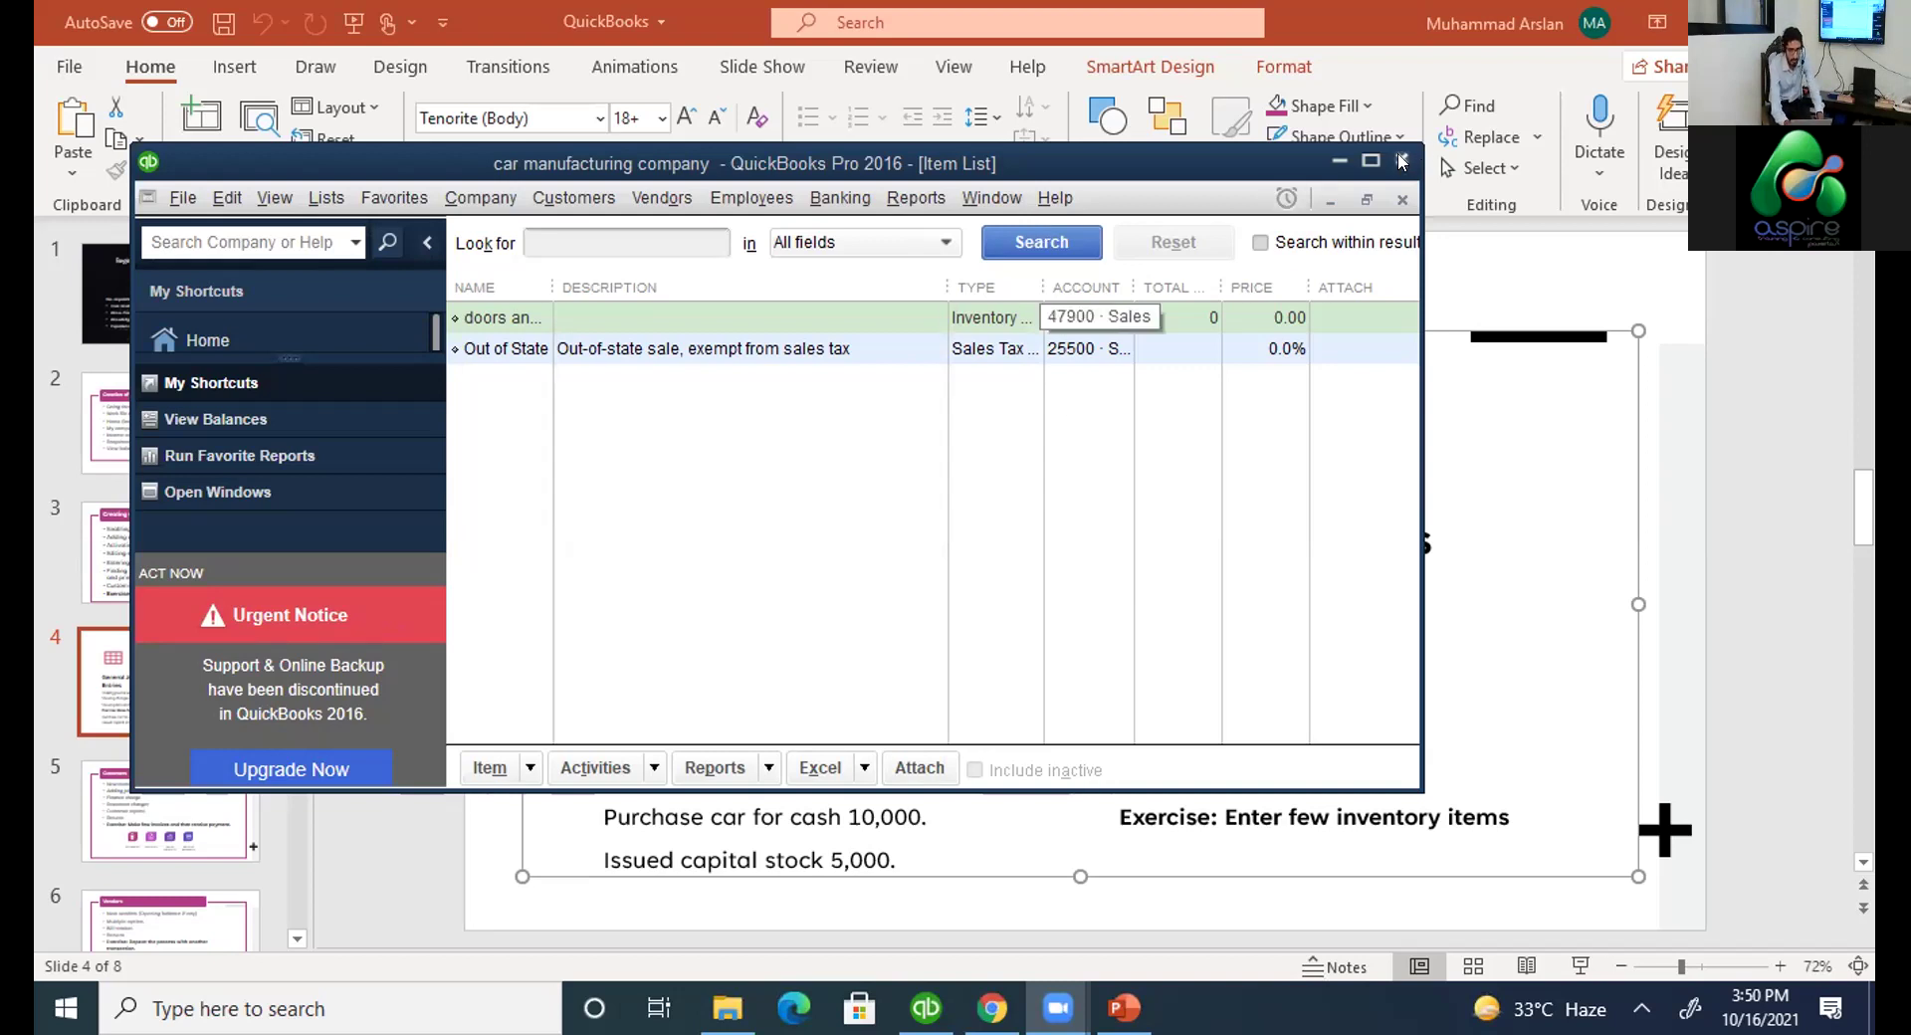
{"action": "left_click", "coordinate": [1401, 162]}
{"action": "left_click", "coordinate": [1000, 479]}
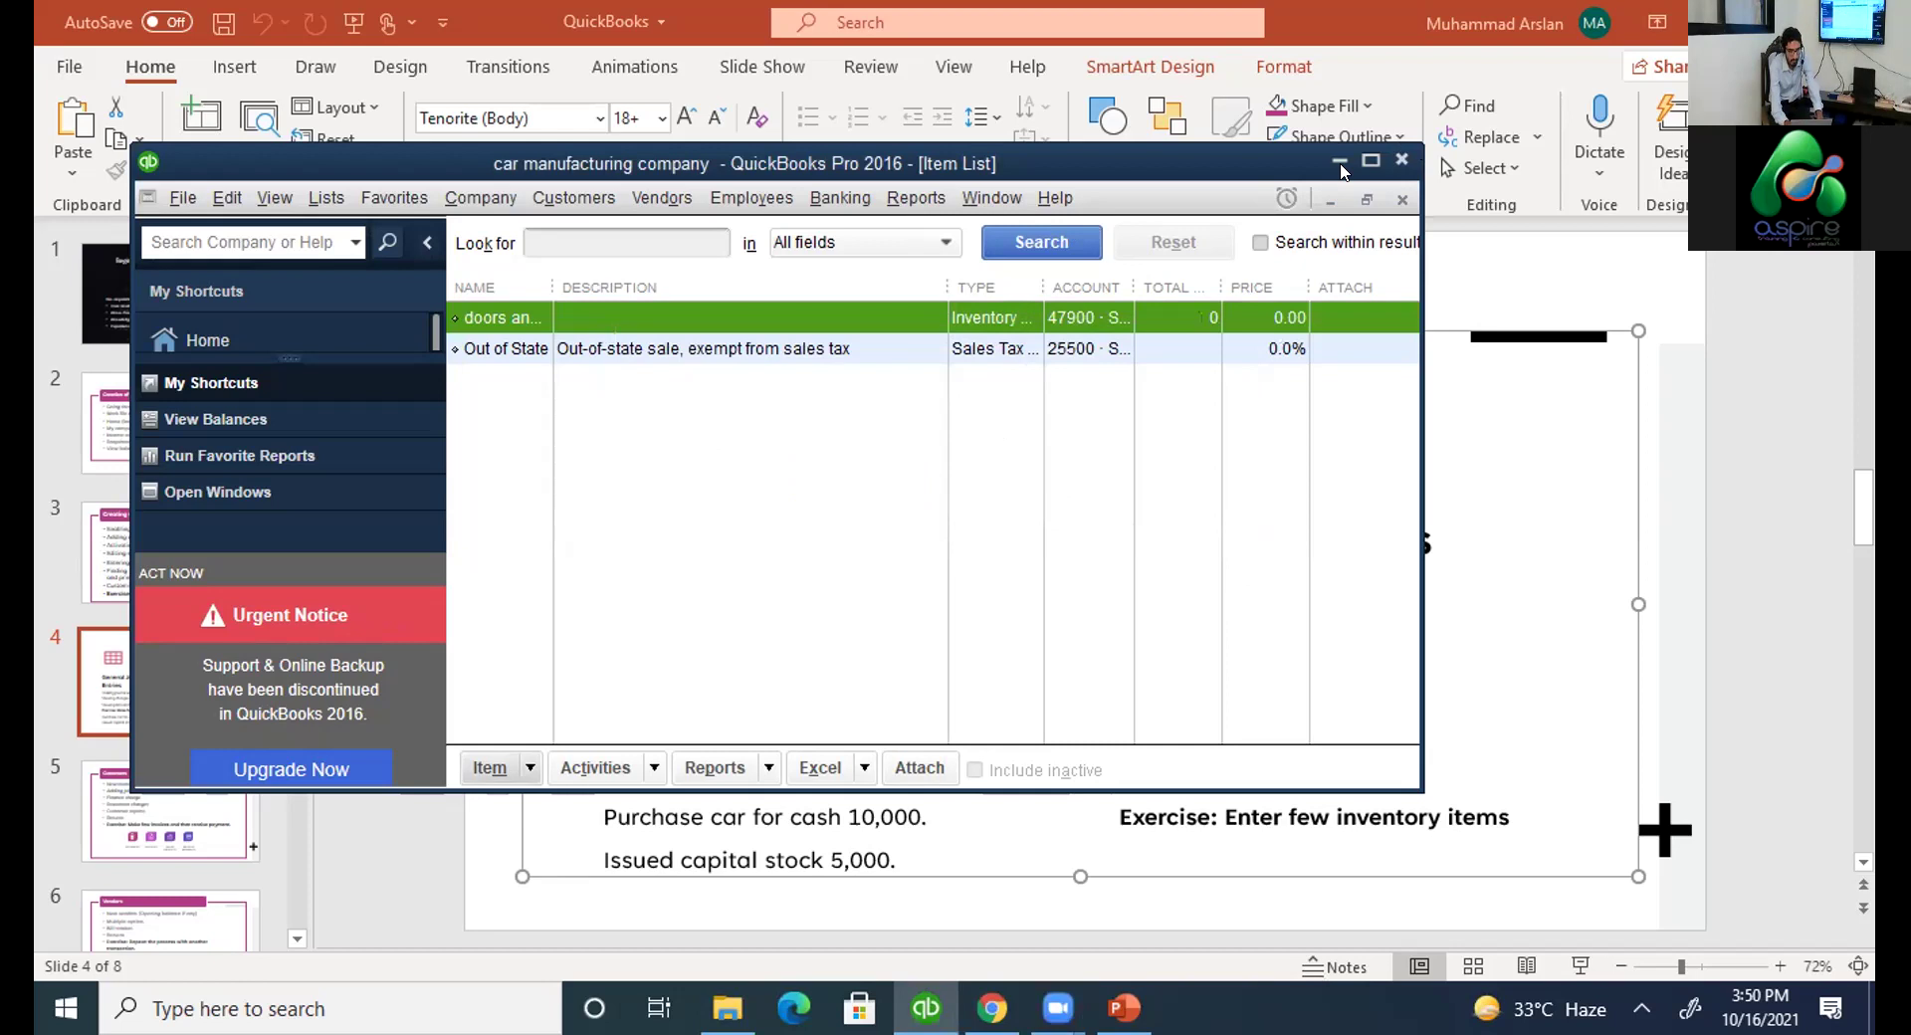
{"action": "left_click", "coordinate": [1371, 160]}
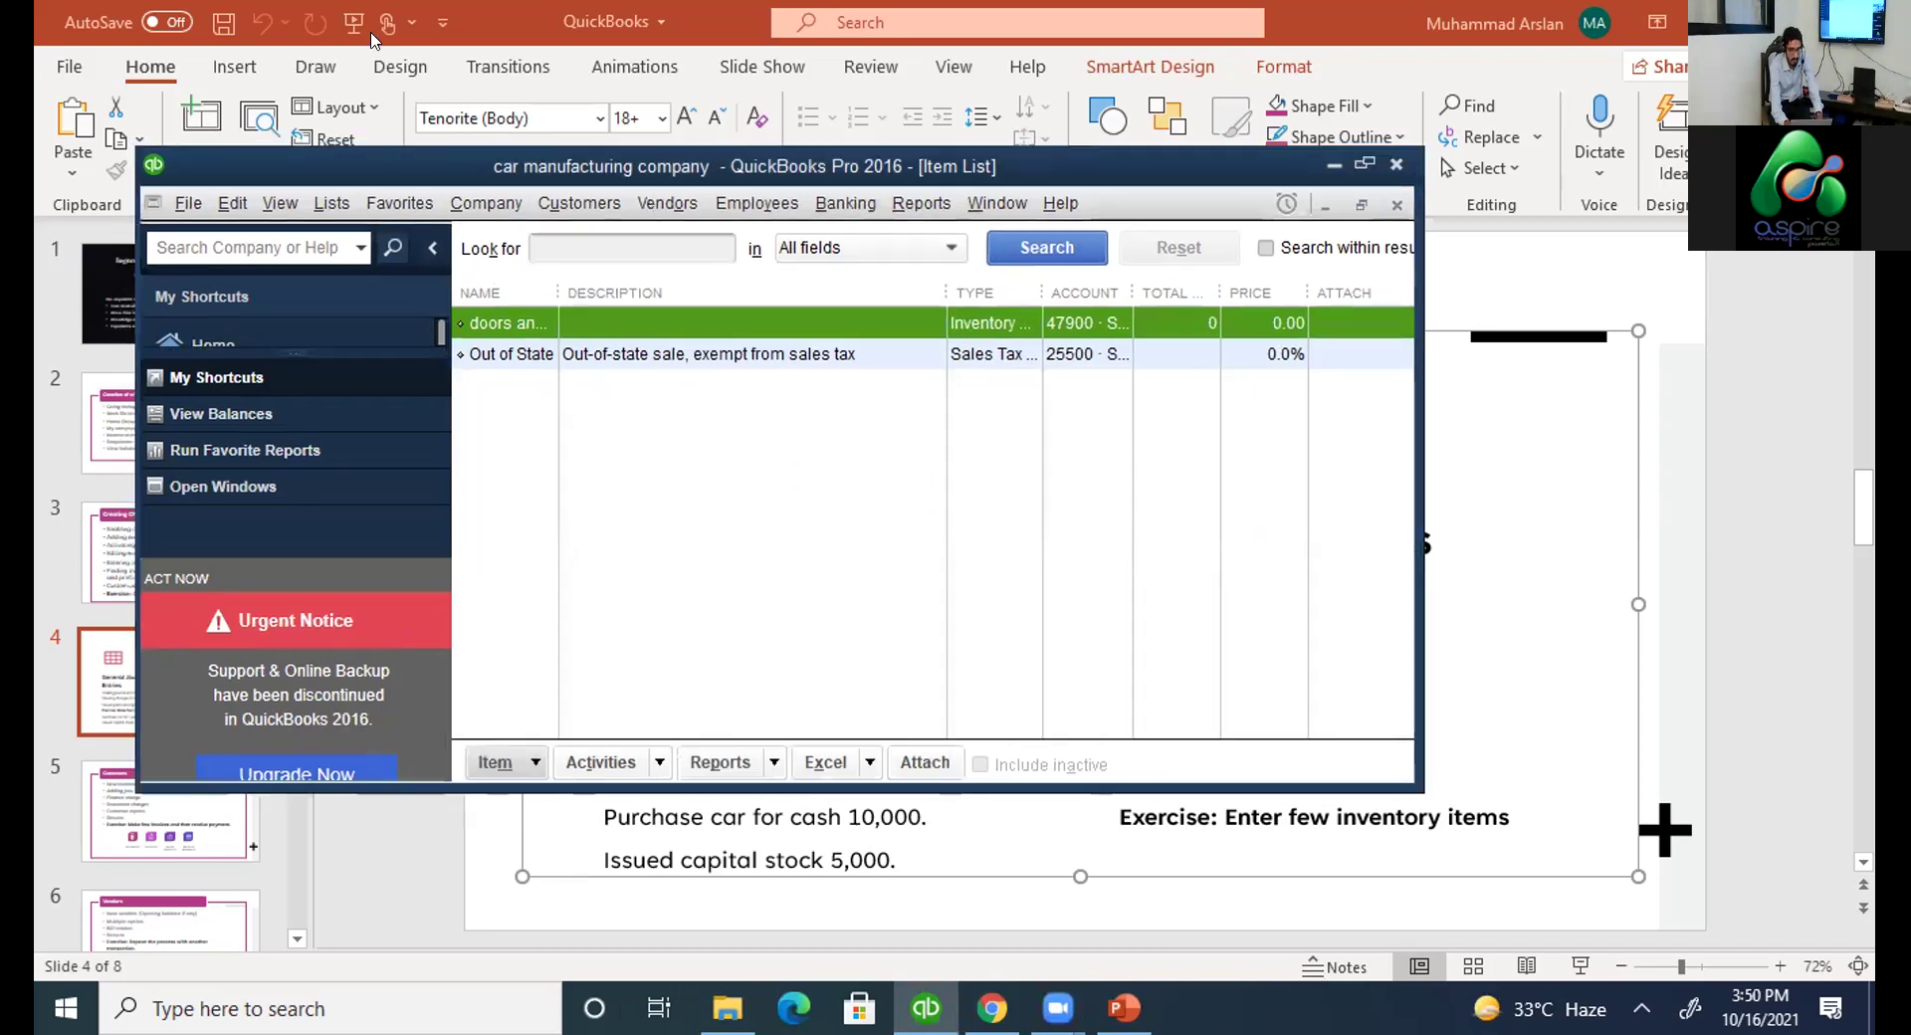
{"action": "left_click", "coordinate": [376, 48]}
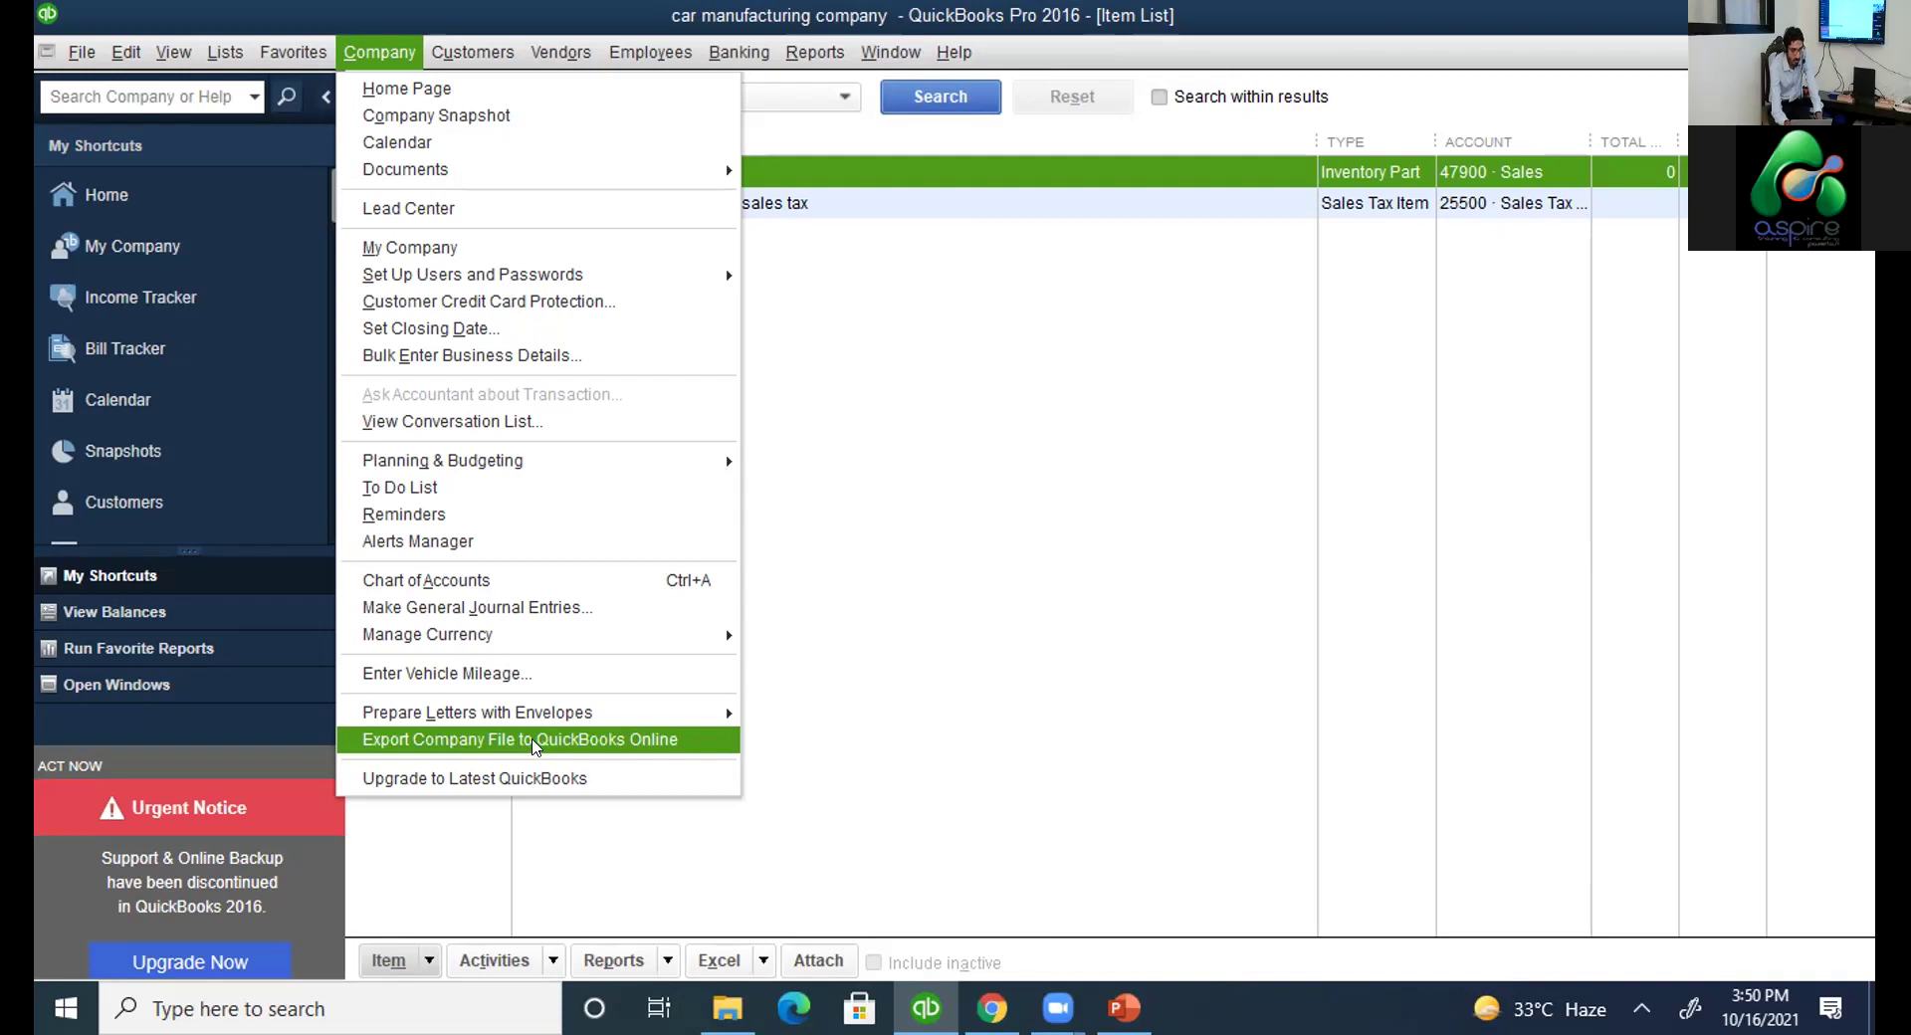
Briefly open Export to QuickBooks Online from the Company menu, close it, and reopen the Company menu.
{"action": "left_click", "coordinate": [535, 741]}
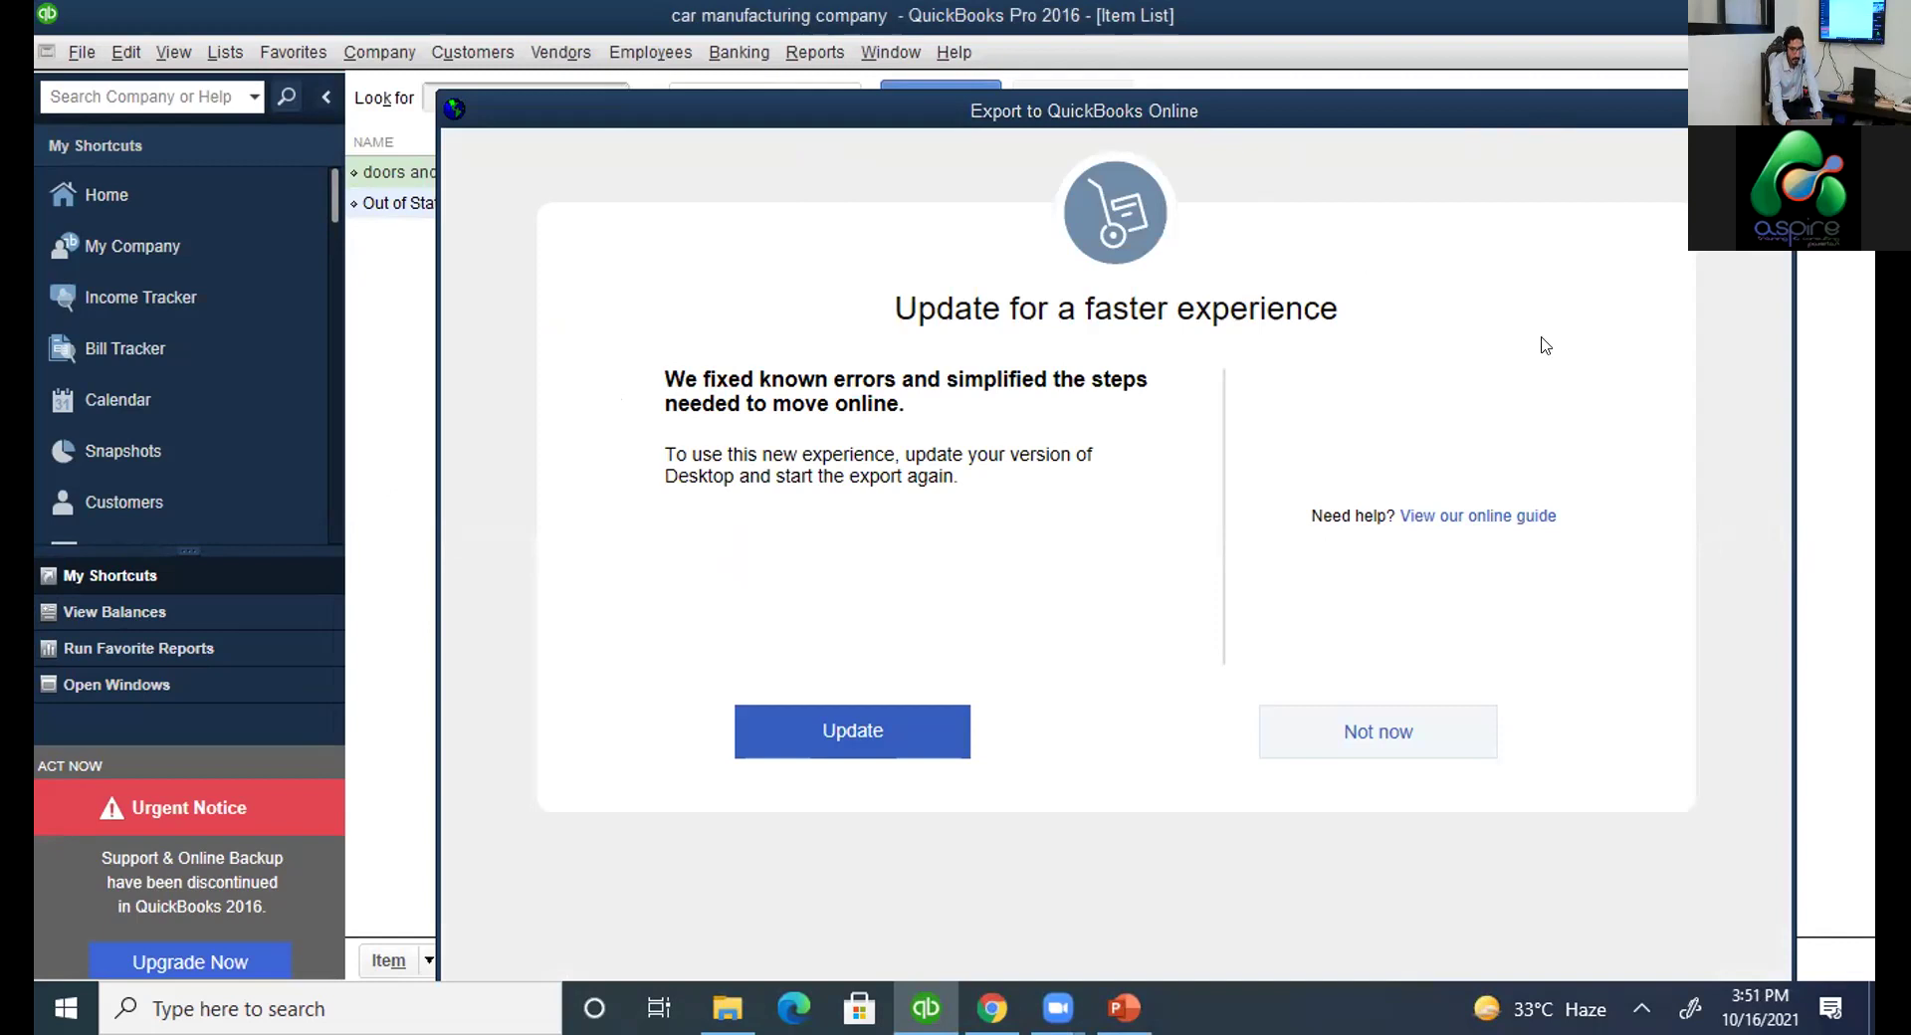
{"action": "key", "text": "Escape"}
{"action": "left_click", "coordinate": [386, 52]}
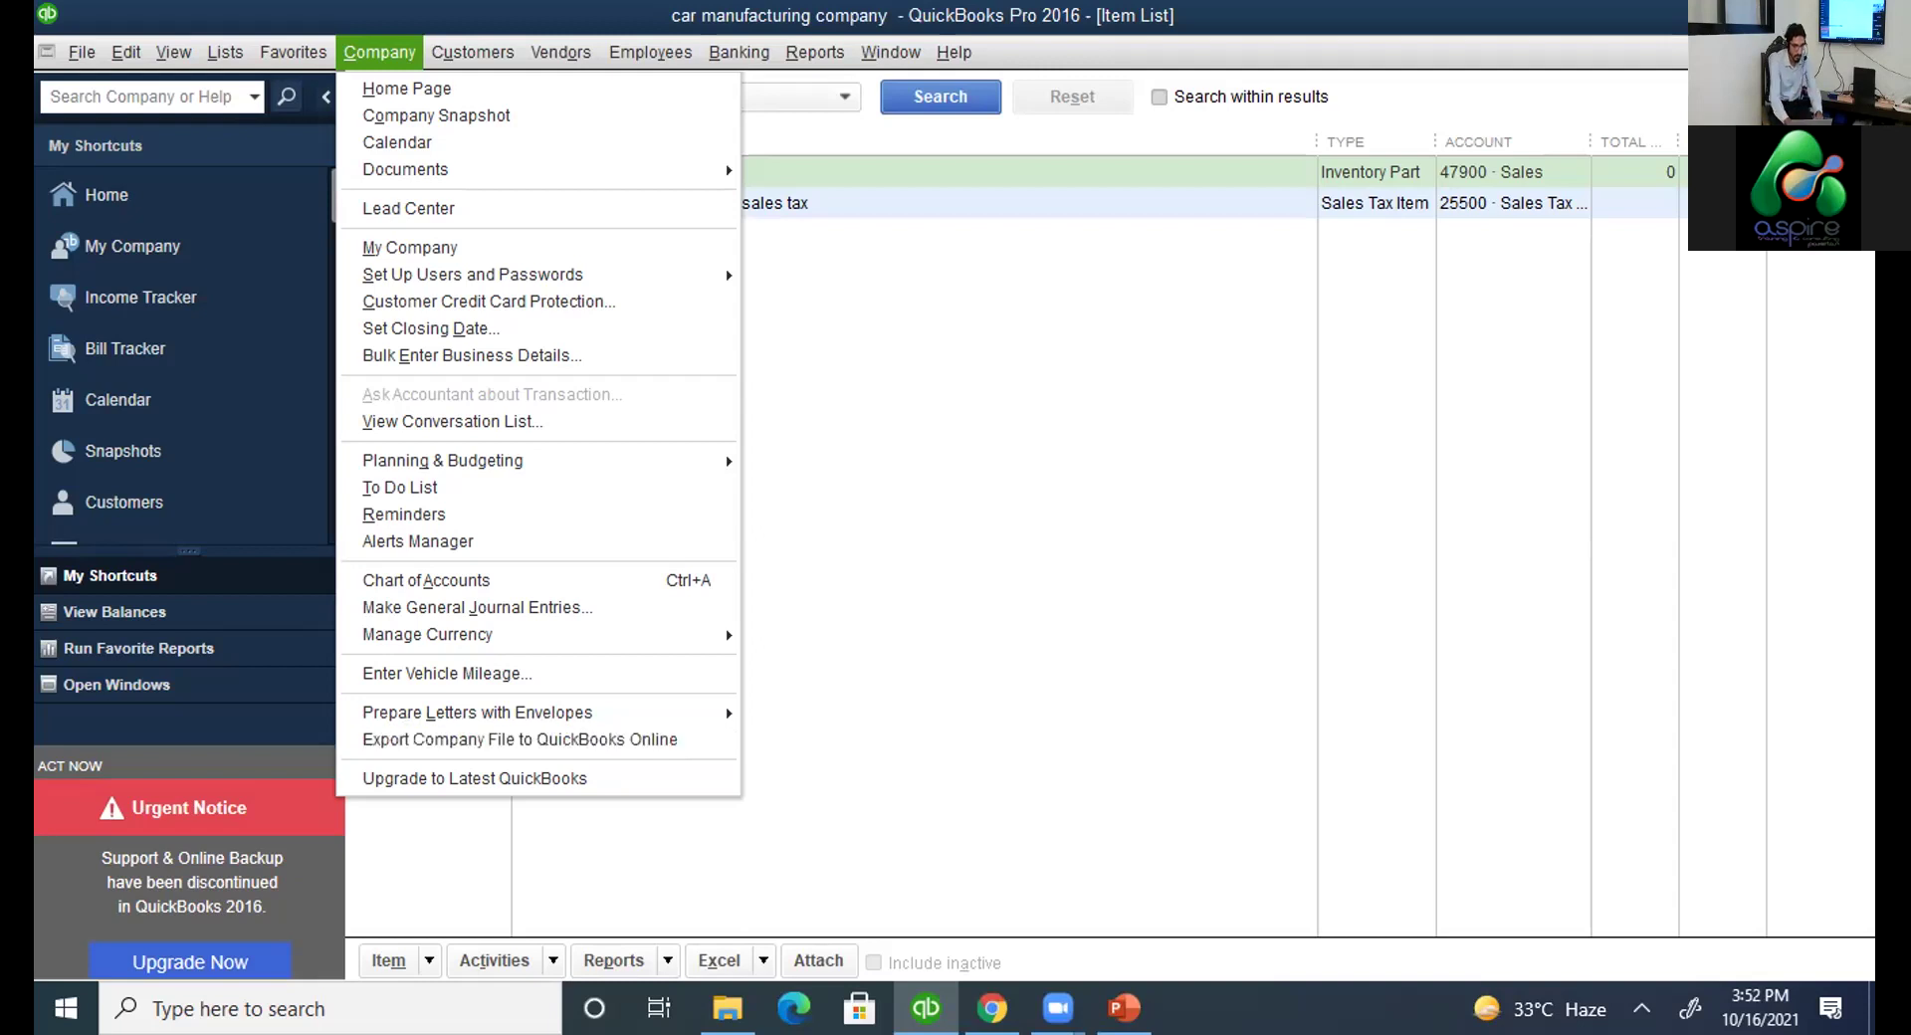
In a new Chrome tab, search for the QuickBooks Pro 2021 trial and browse Intuit's 30-day trial download page.
{"action": "left_click", "coordinate": [1714, 18]}
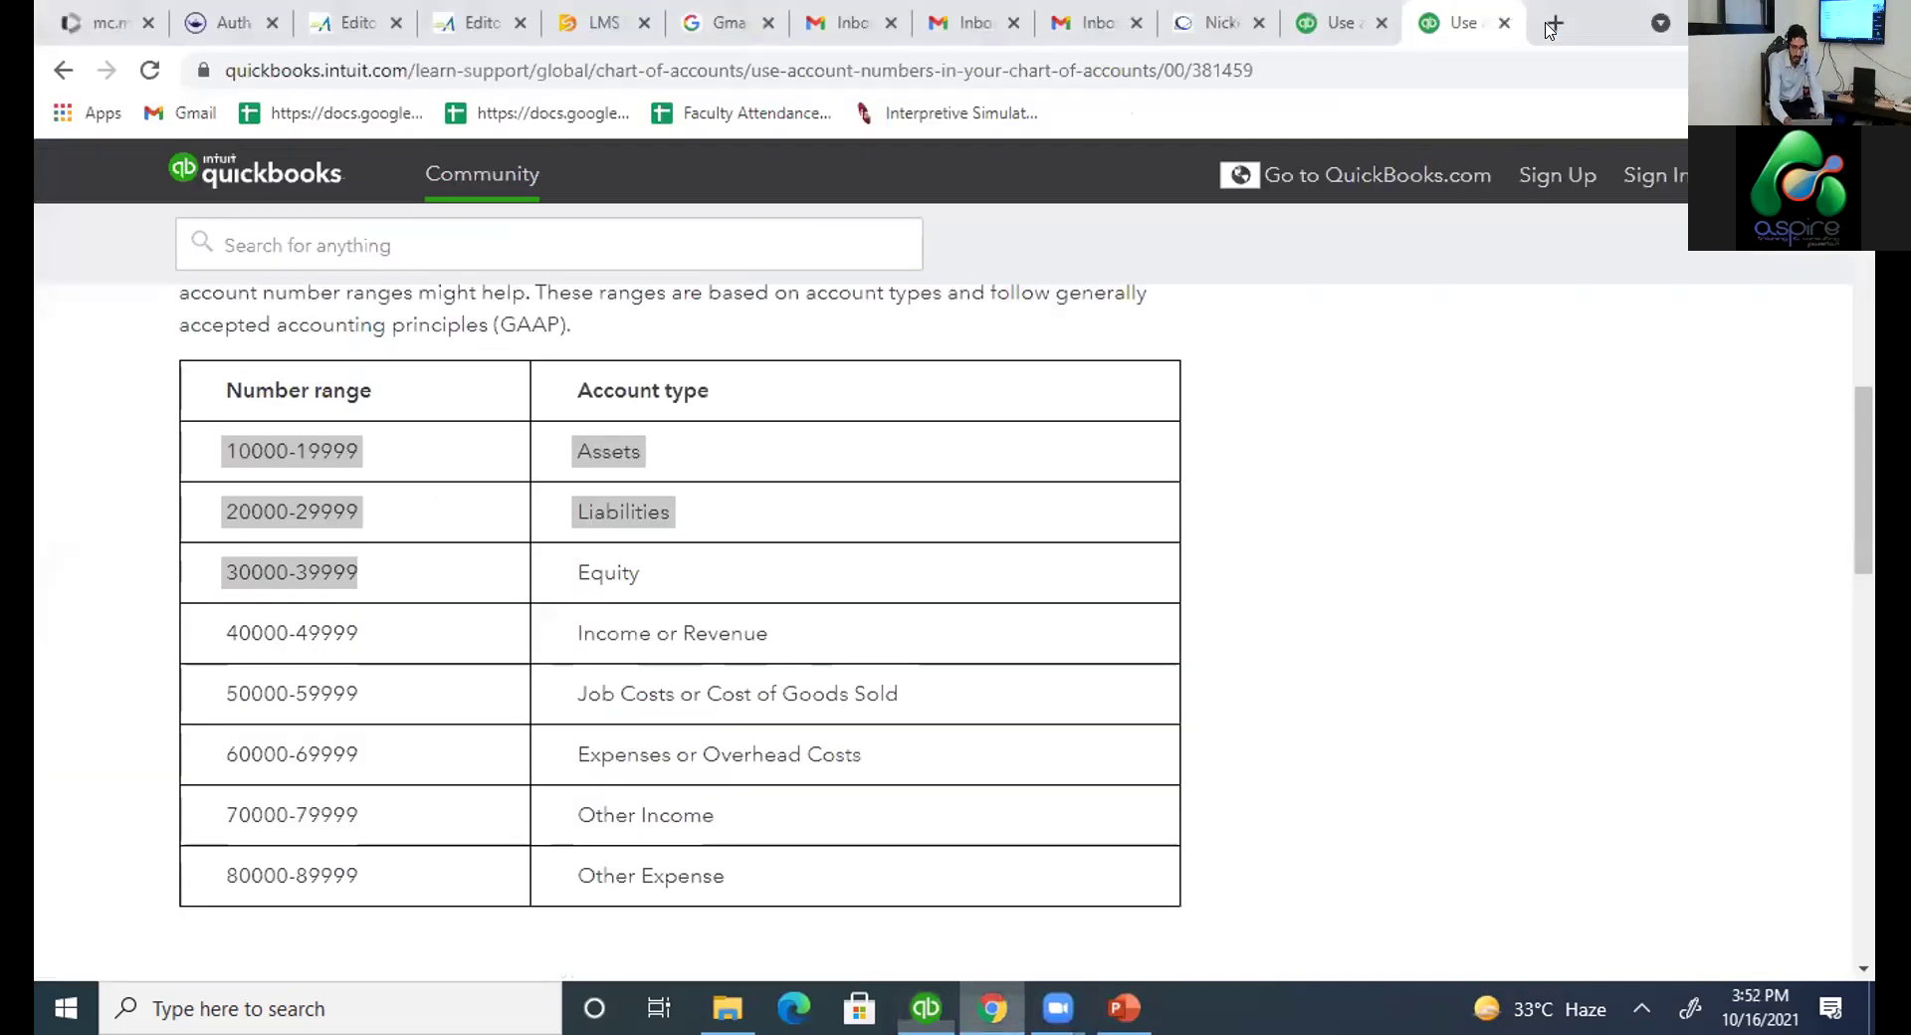
{"action": "left_click", "coordinate": [1551, 27]}
{"action": "type", "text": "waqu"}
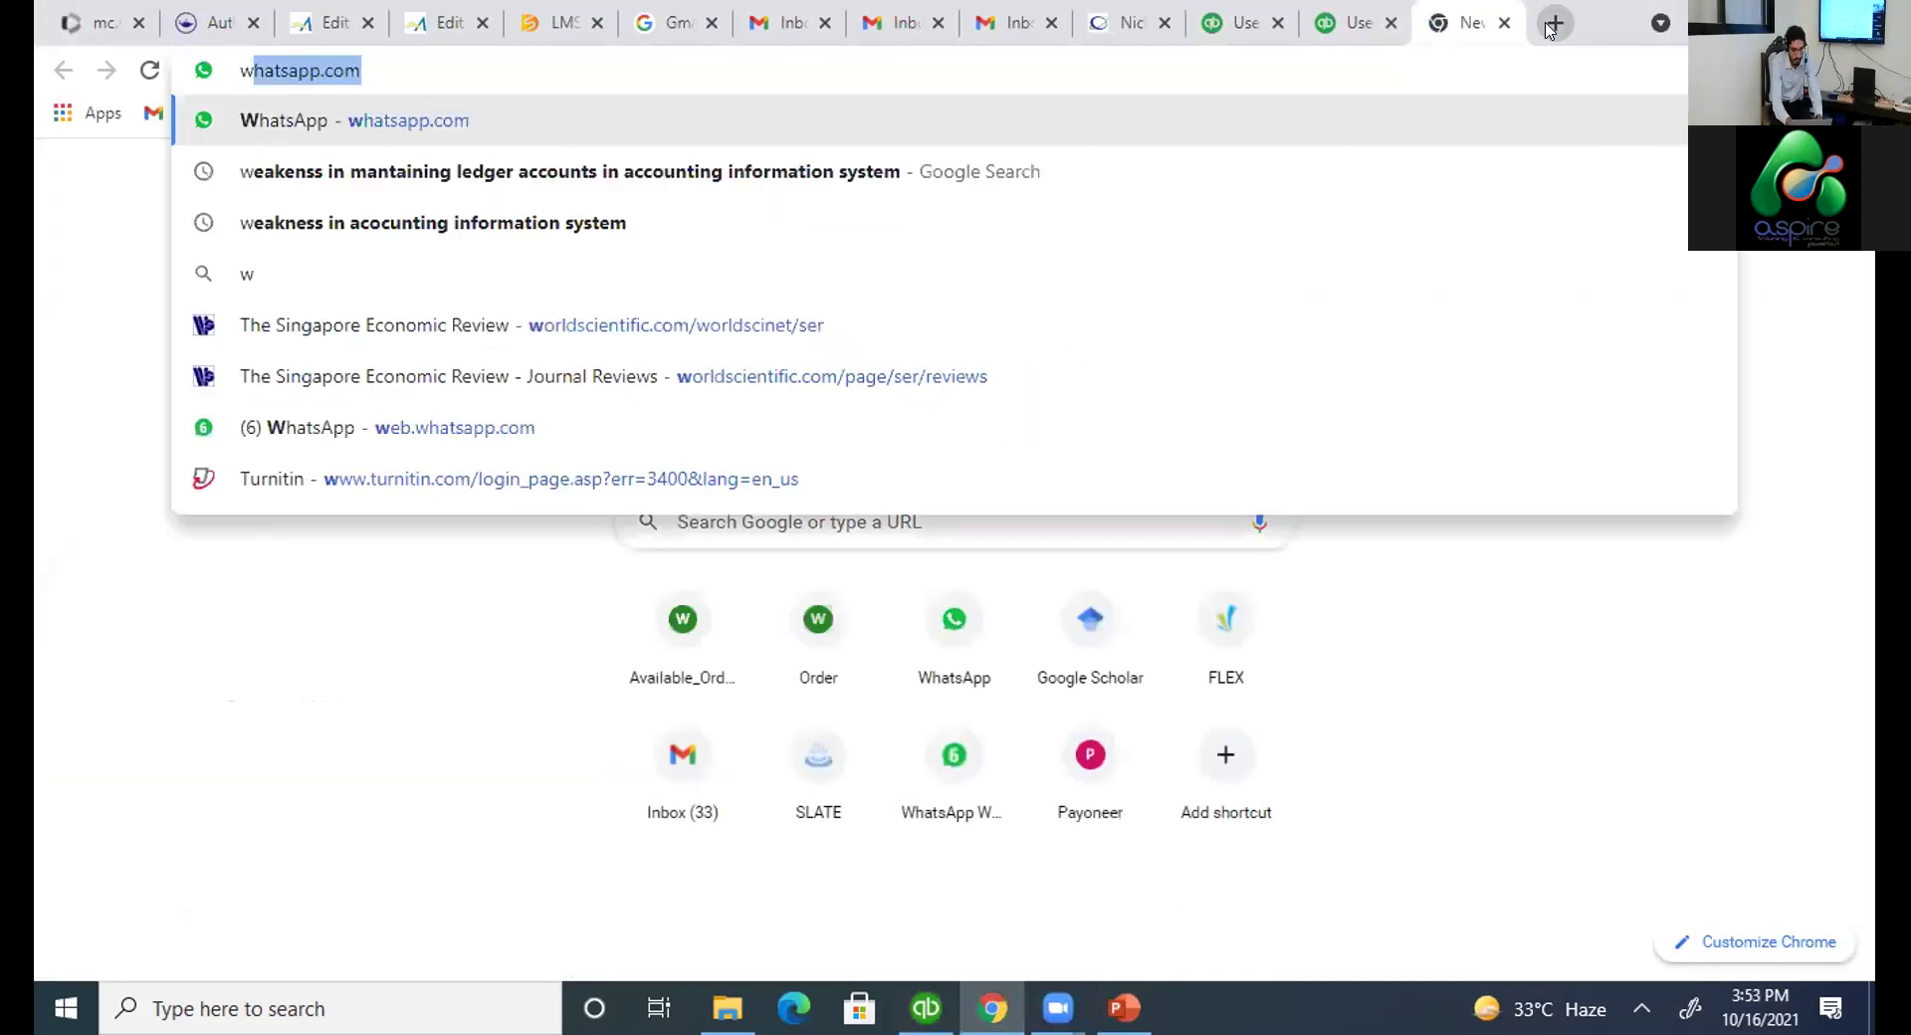
{"action": "key", "text": "BackSpace"}
{"action": "key", "text": "BackSpace"}
{"action": "key", "text": "BackSpace"}
{"action": "key", "text": "BackSpace"}
{"action": "type", "text": "q"}
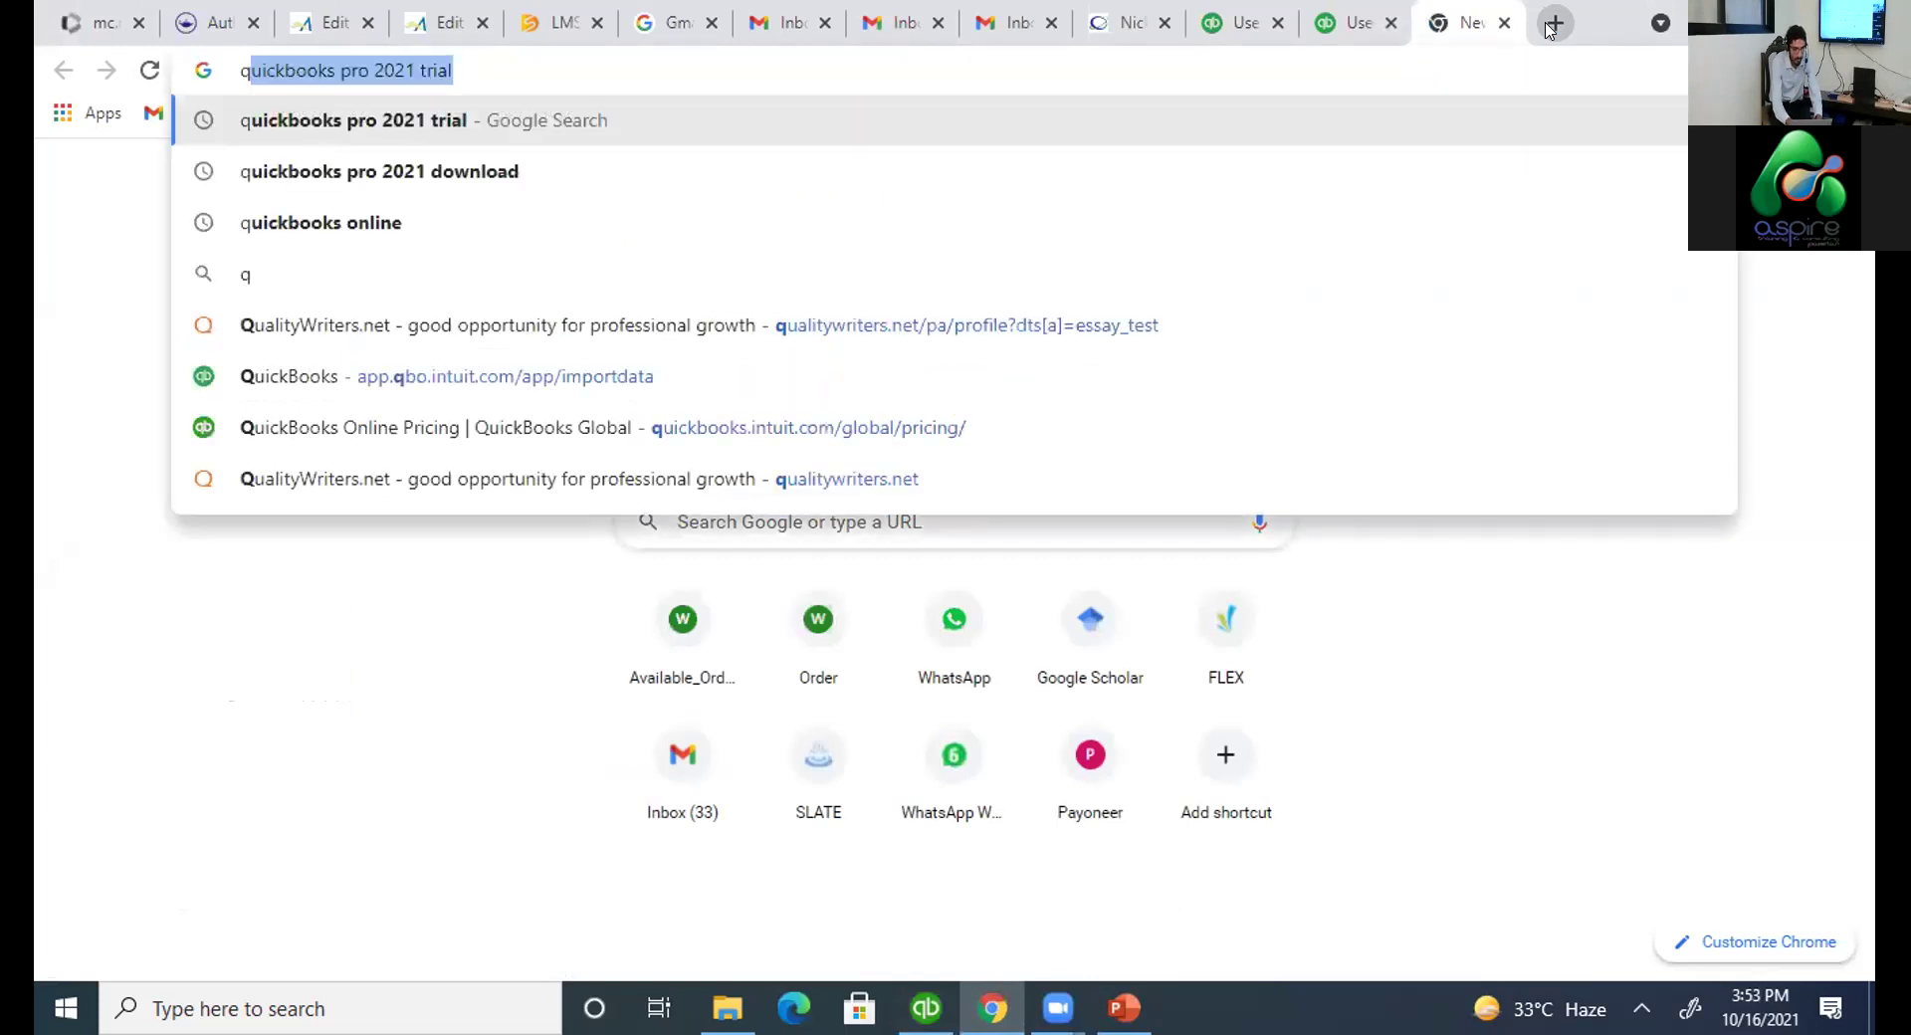
{"action": "type", "text": "uickboo"}
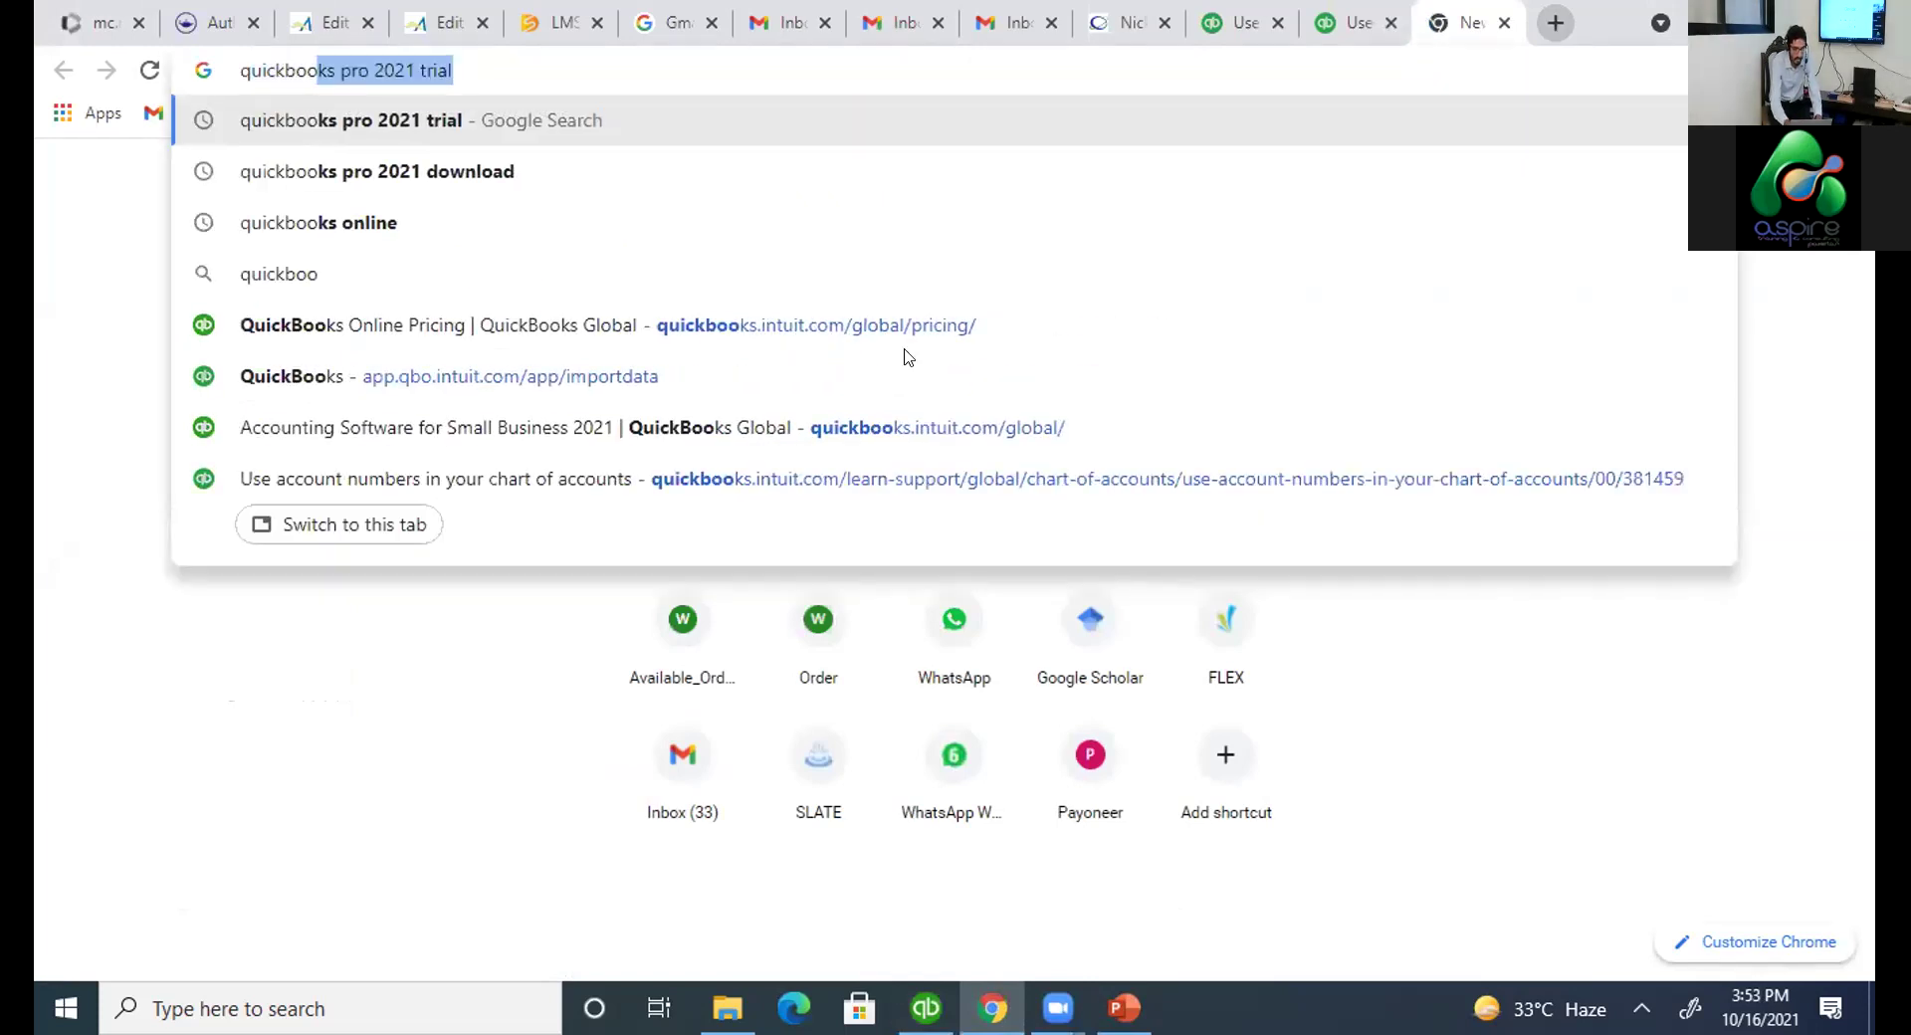
{"action": "key", "text": "Return"}
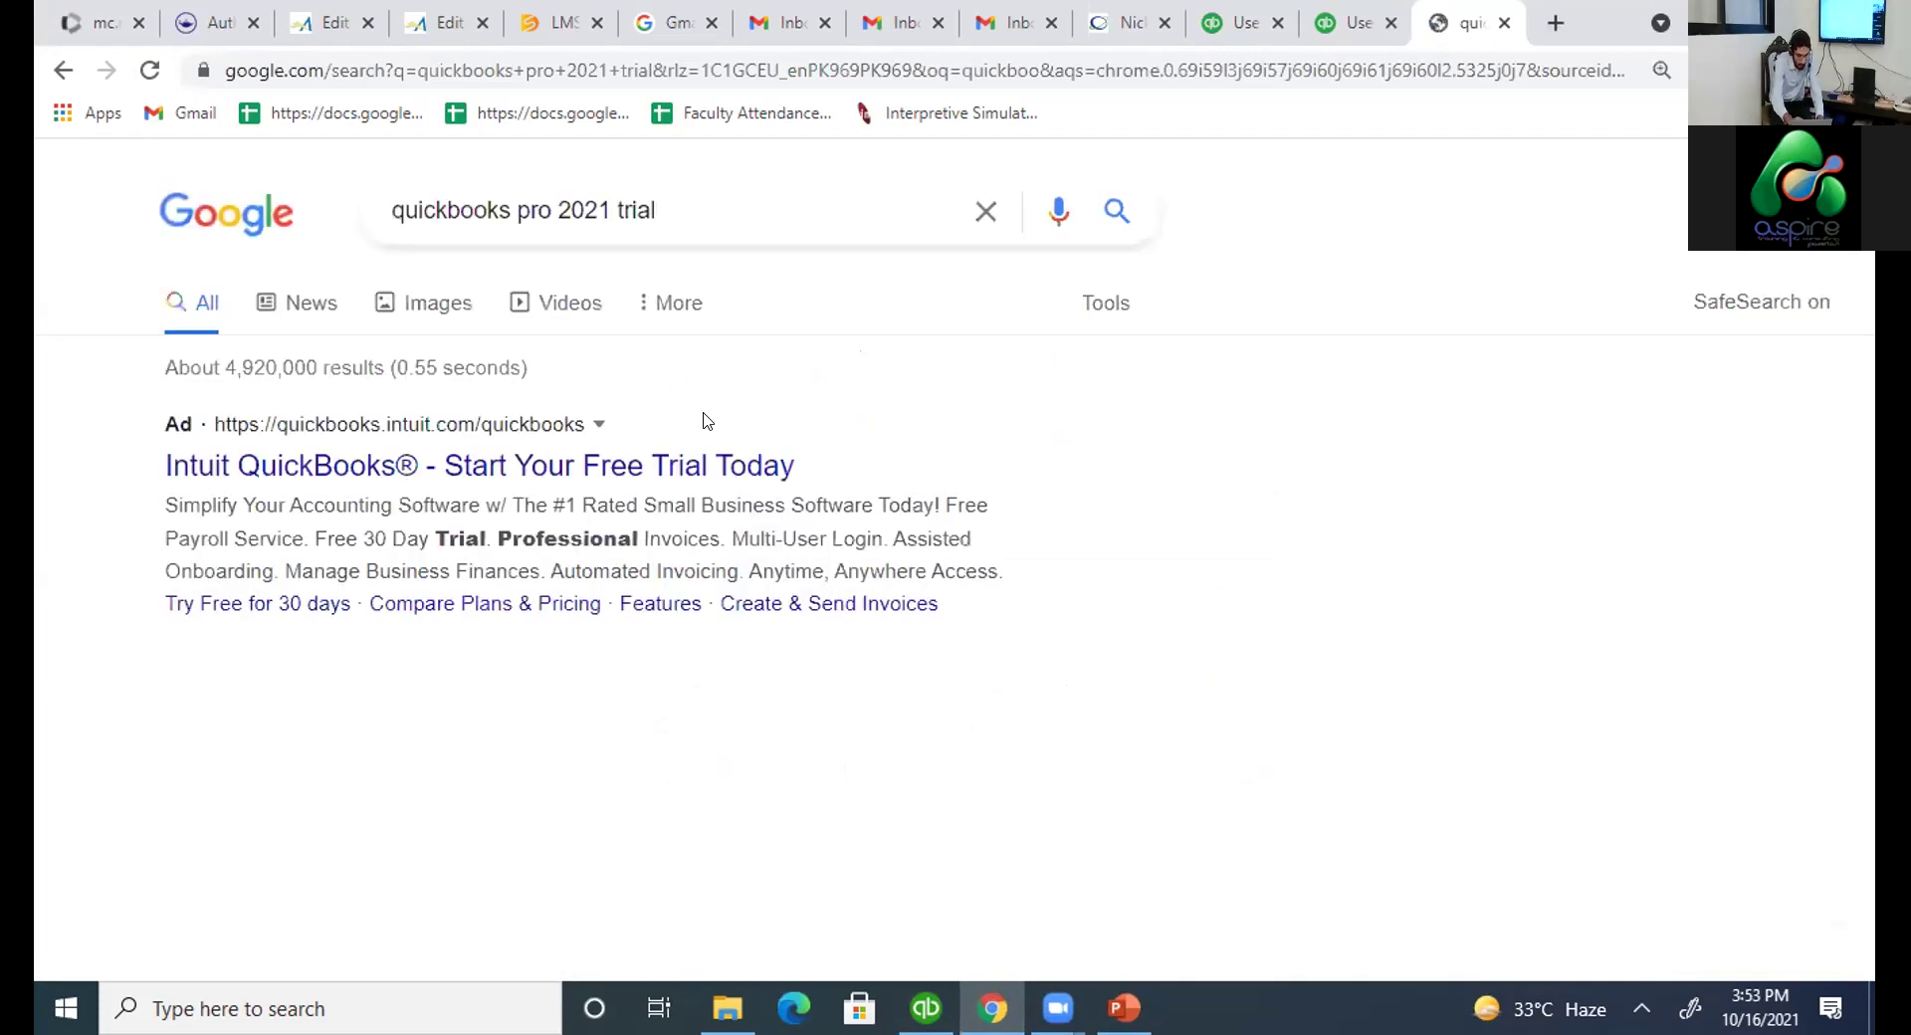
{"action": "scroll", "coordinate": [702, 420], "scroll_direction": "down", "scroll_amount": 1}
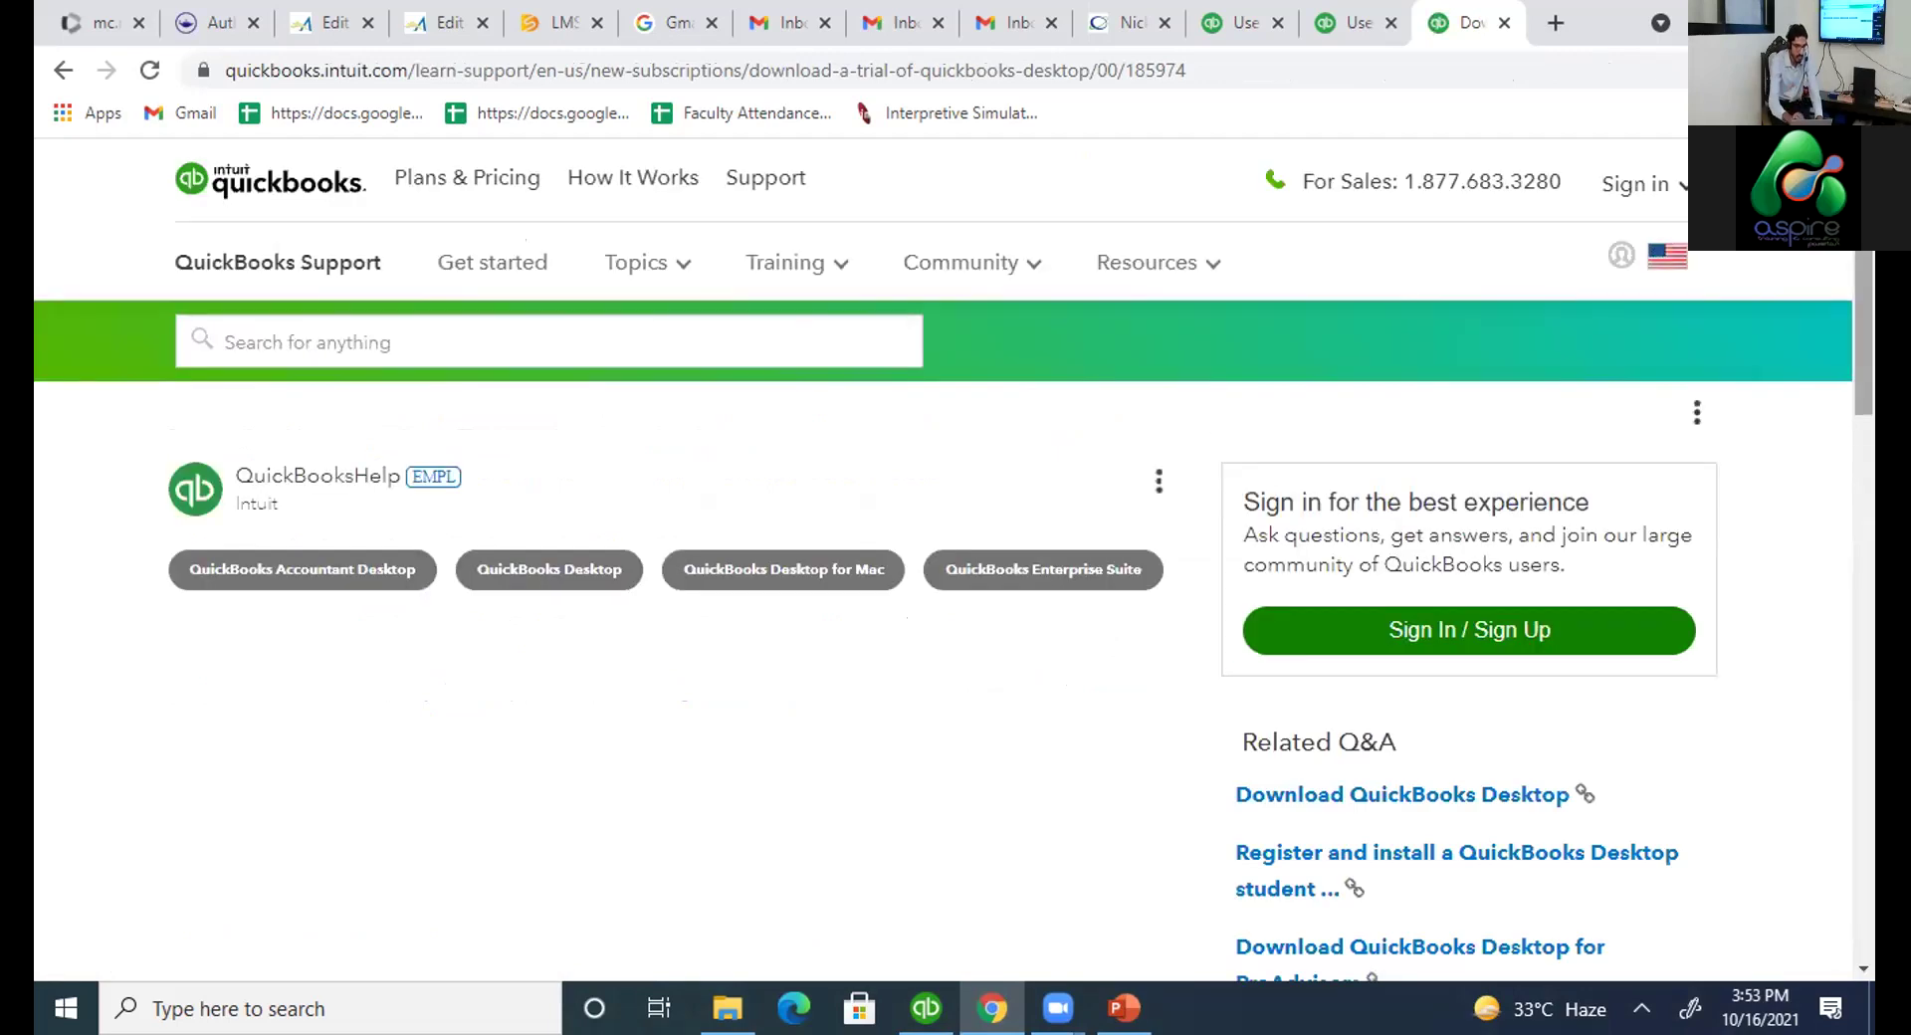
{"action": "scroll", "coordinate": [946, 617], "scroll_direction": "down", "scroll_amount": 2}
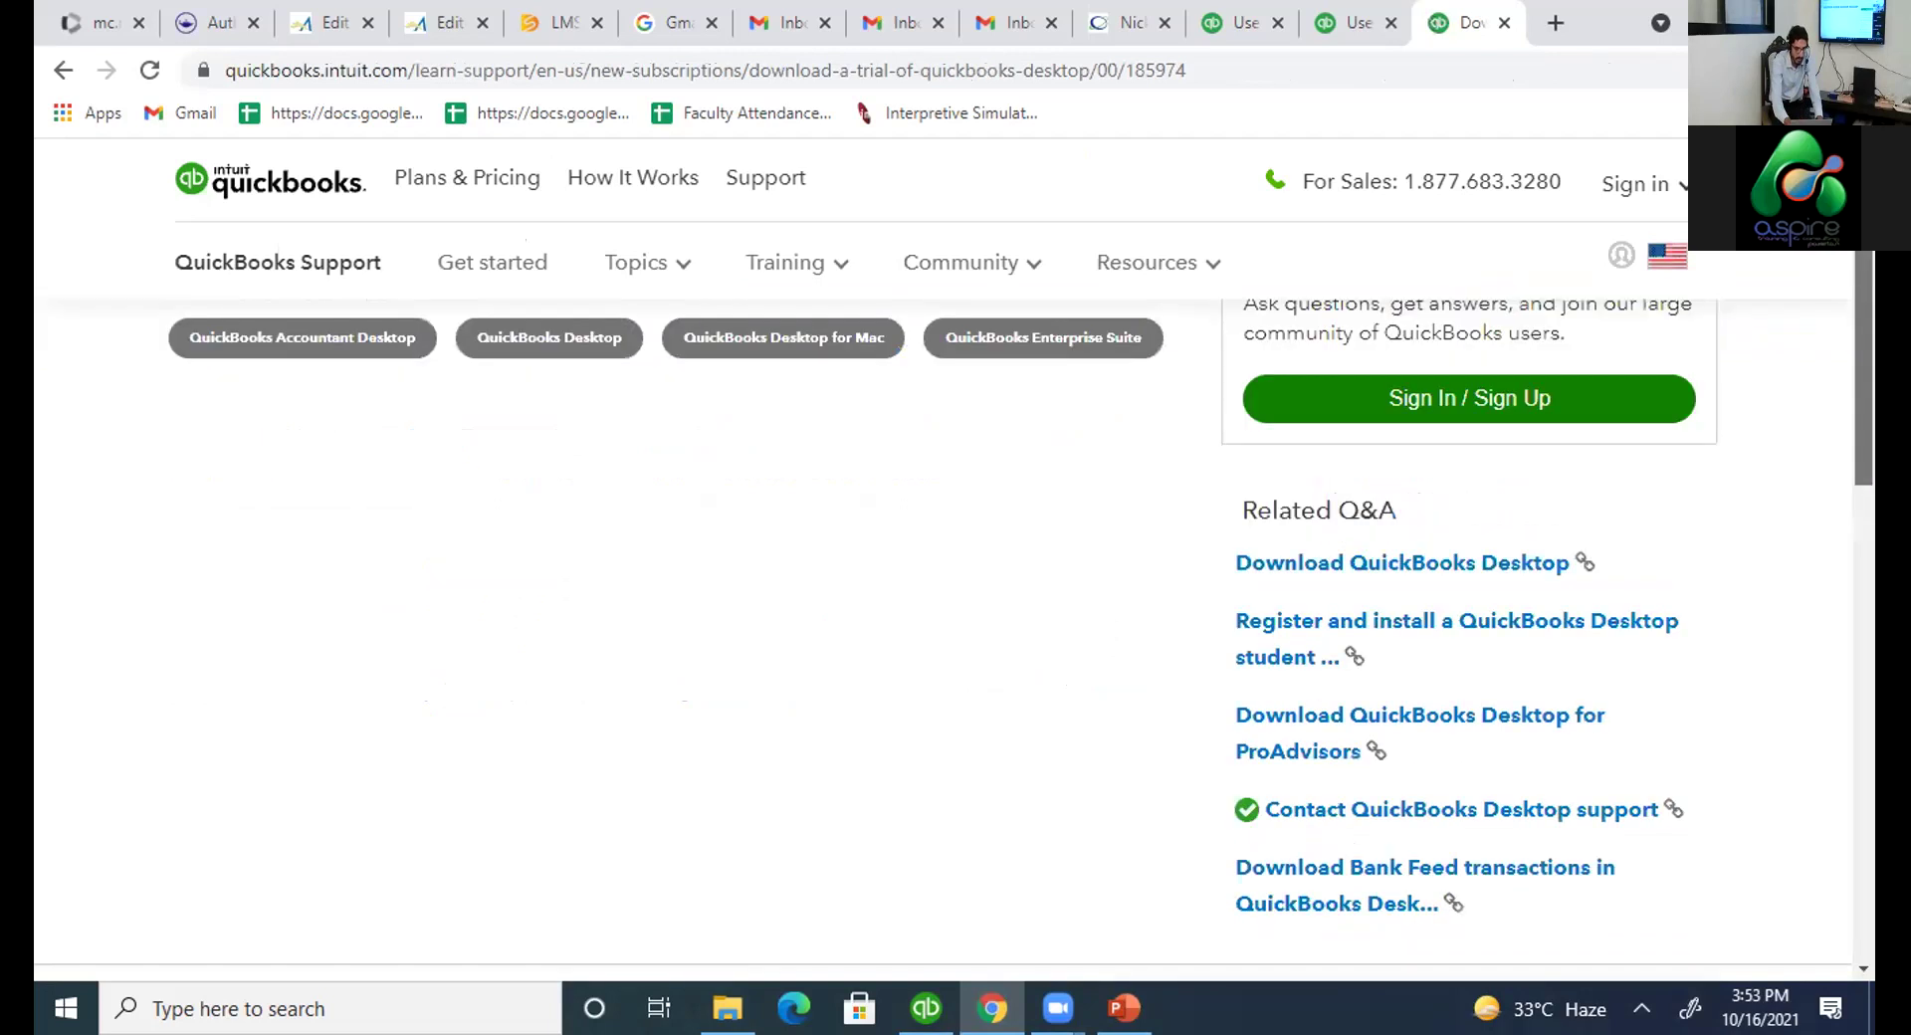
{"action": "scroll", "coordinate": [946, 637], "scroll_direction": "down", "scroll_amount": 3}
{"action": "scroll", "coordinate": [945, 637], "scroll_direction": "up", "scroll_amount": 5}
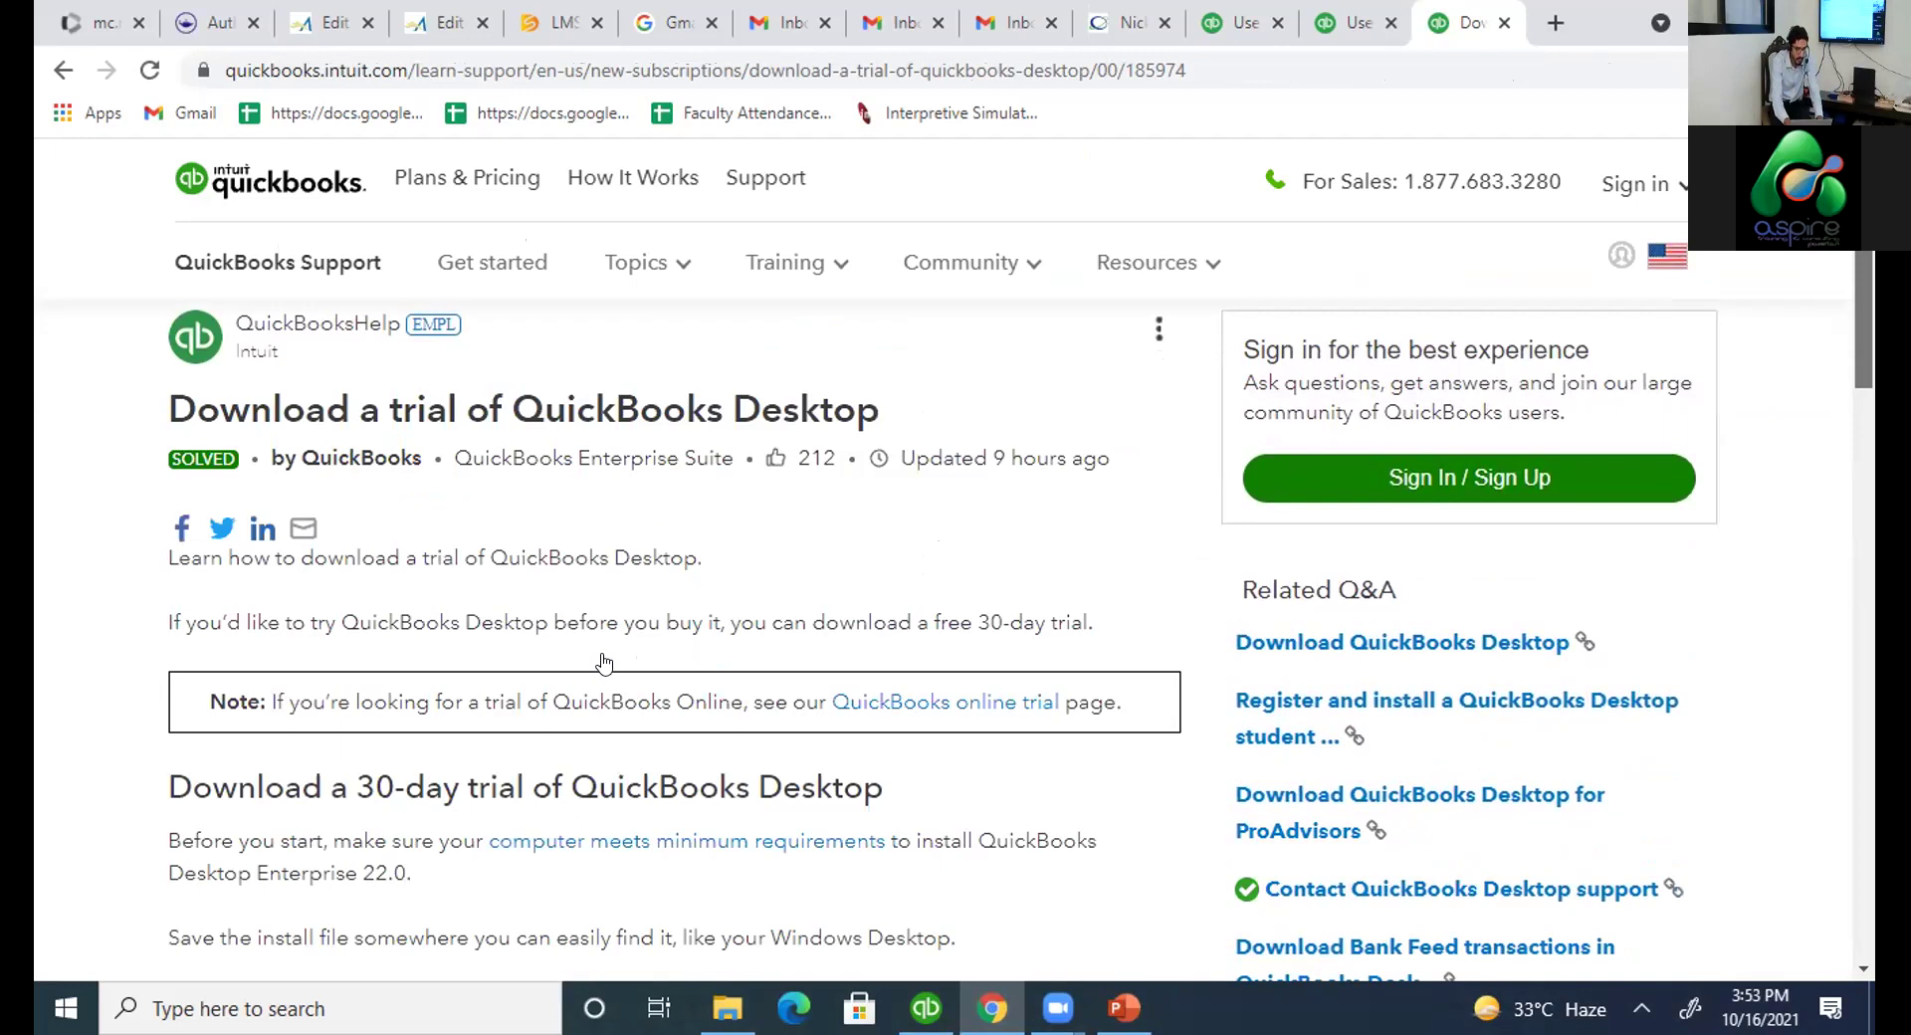
{"action": "scroll", "coordinate": [694, 677], "scroll_direction": "down", "scroll_amount": 4}
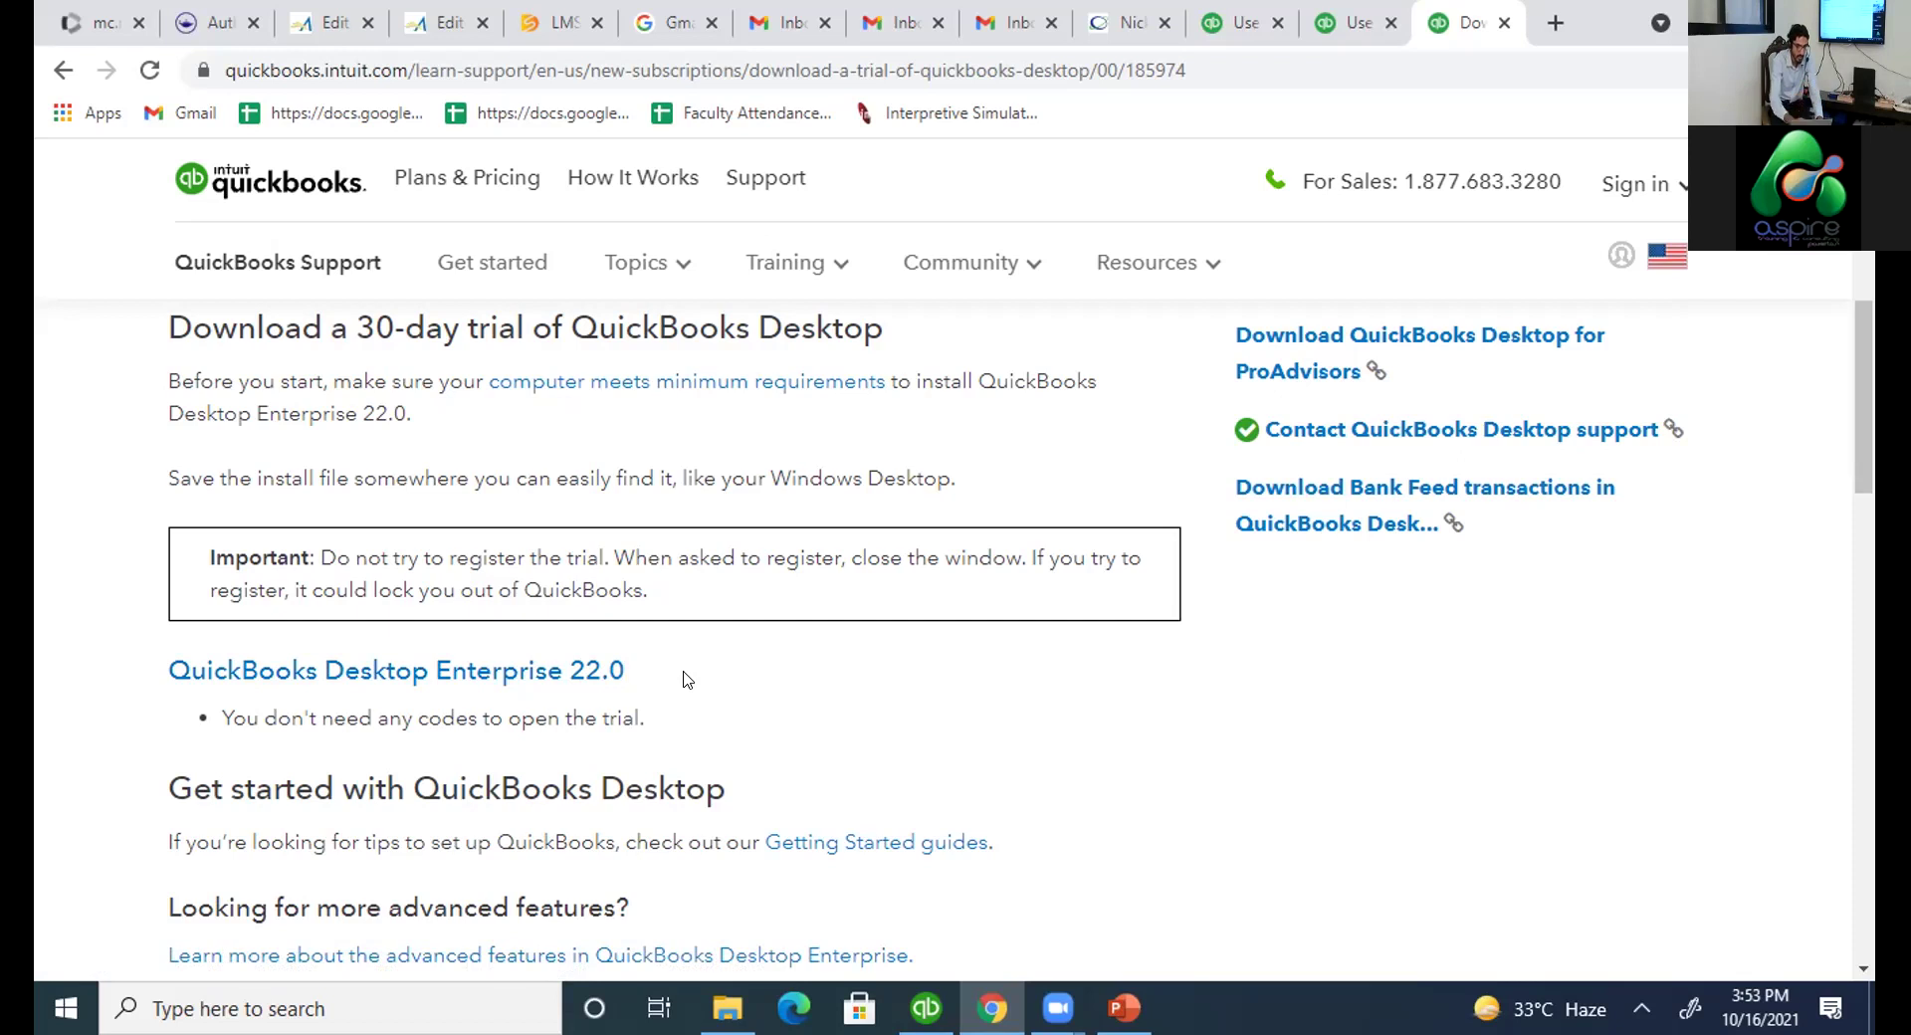
{"action": "key", "text": "alt+Tab"}
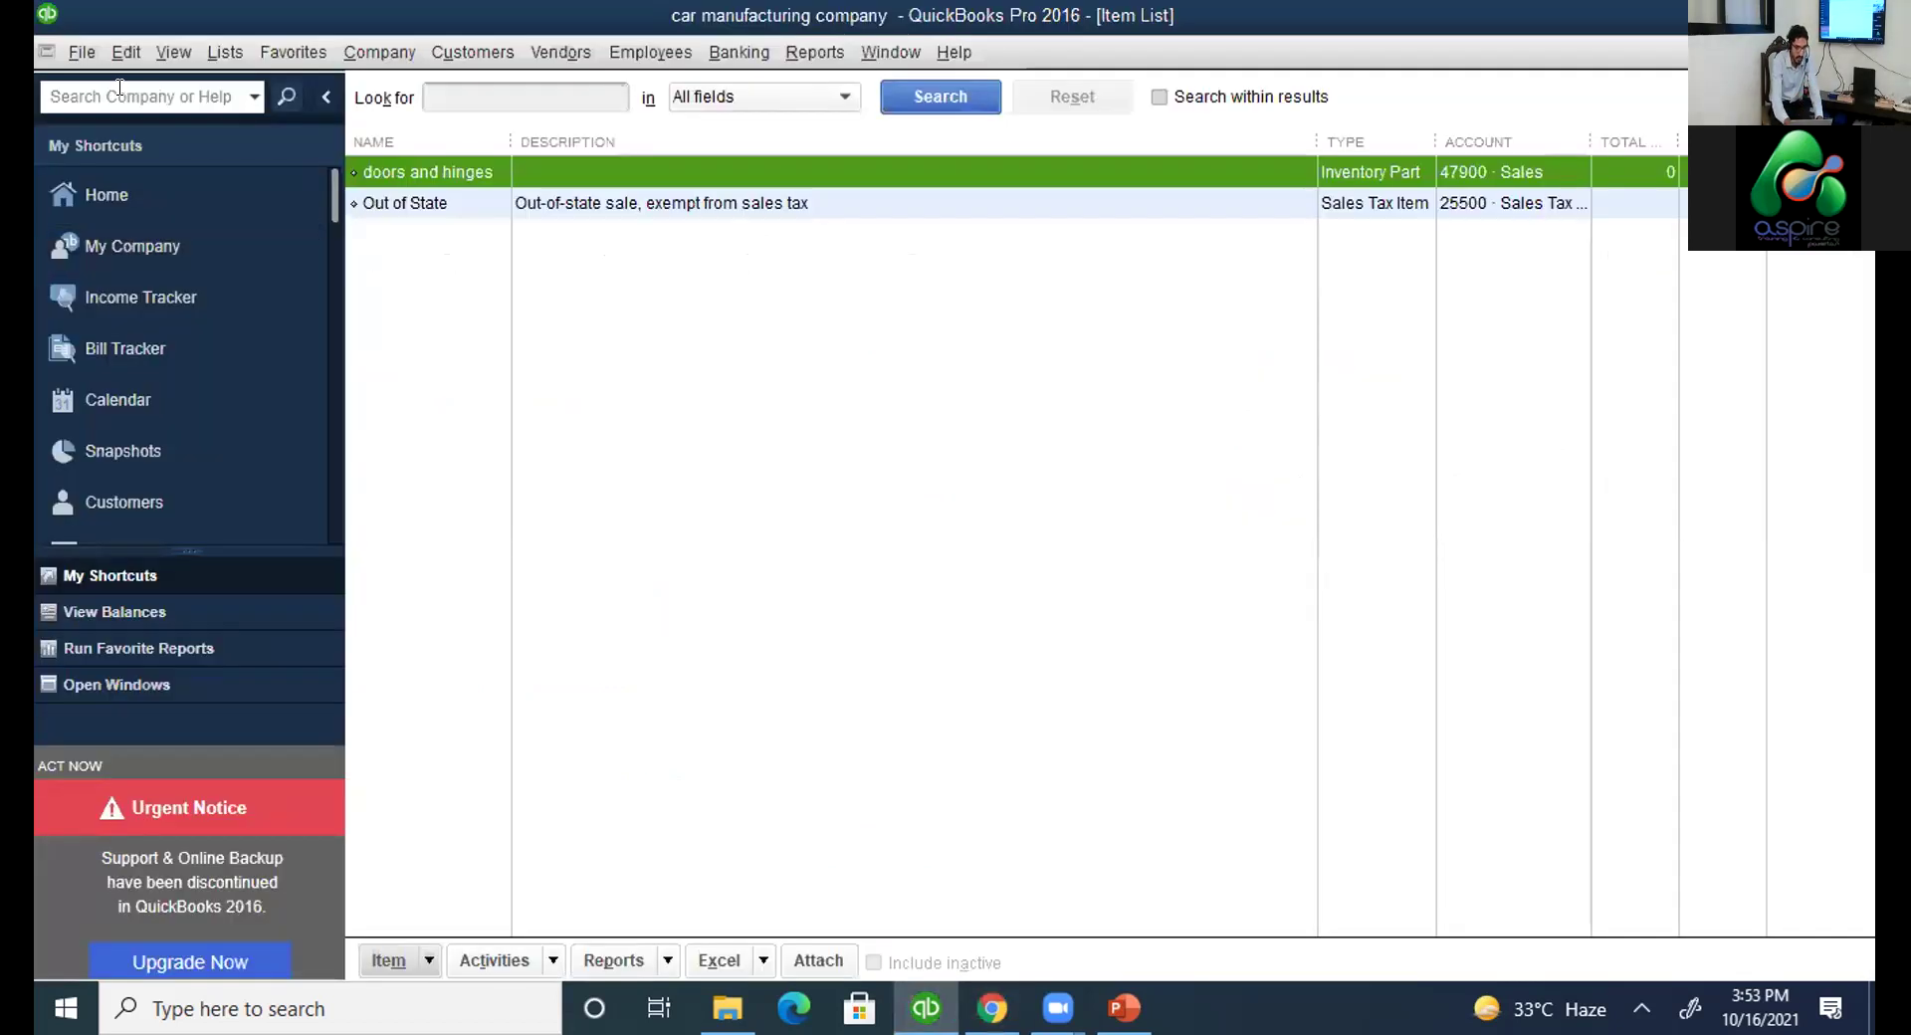
{"action": "left_click", "coordinate": [82, 52]}
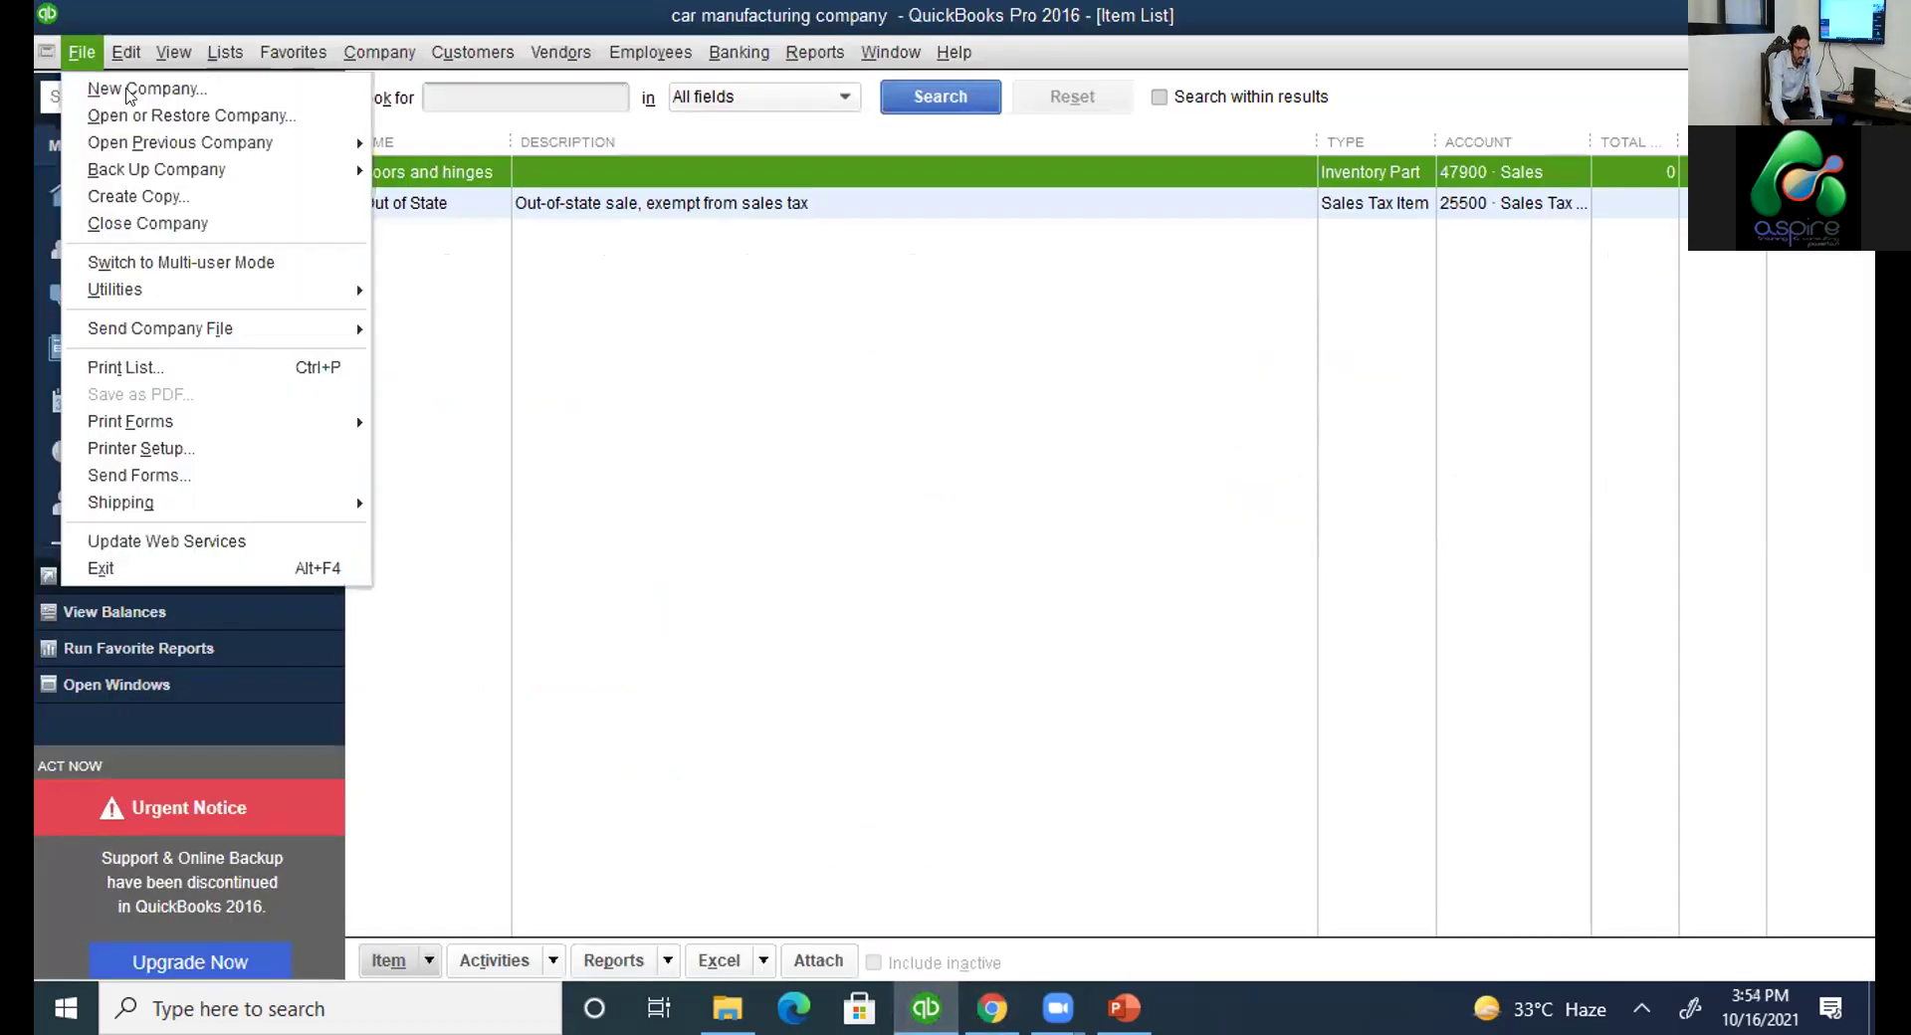
{"action": "mouse_move", "coordinate": [186, 179]}
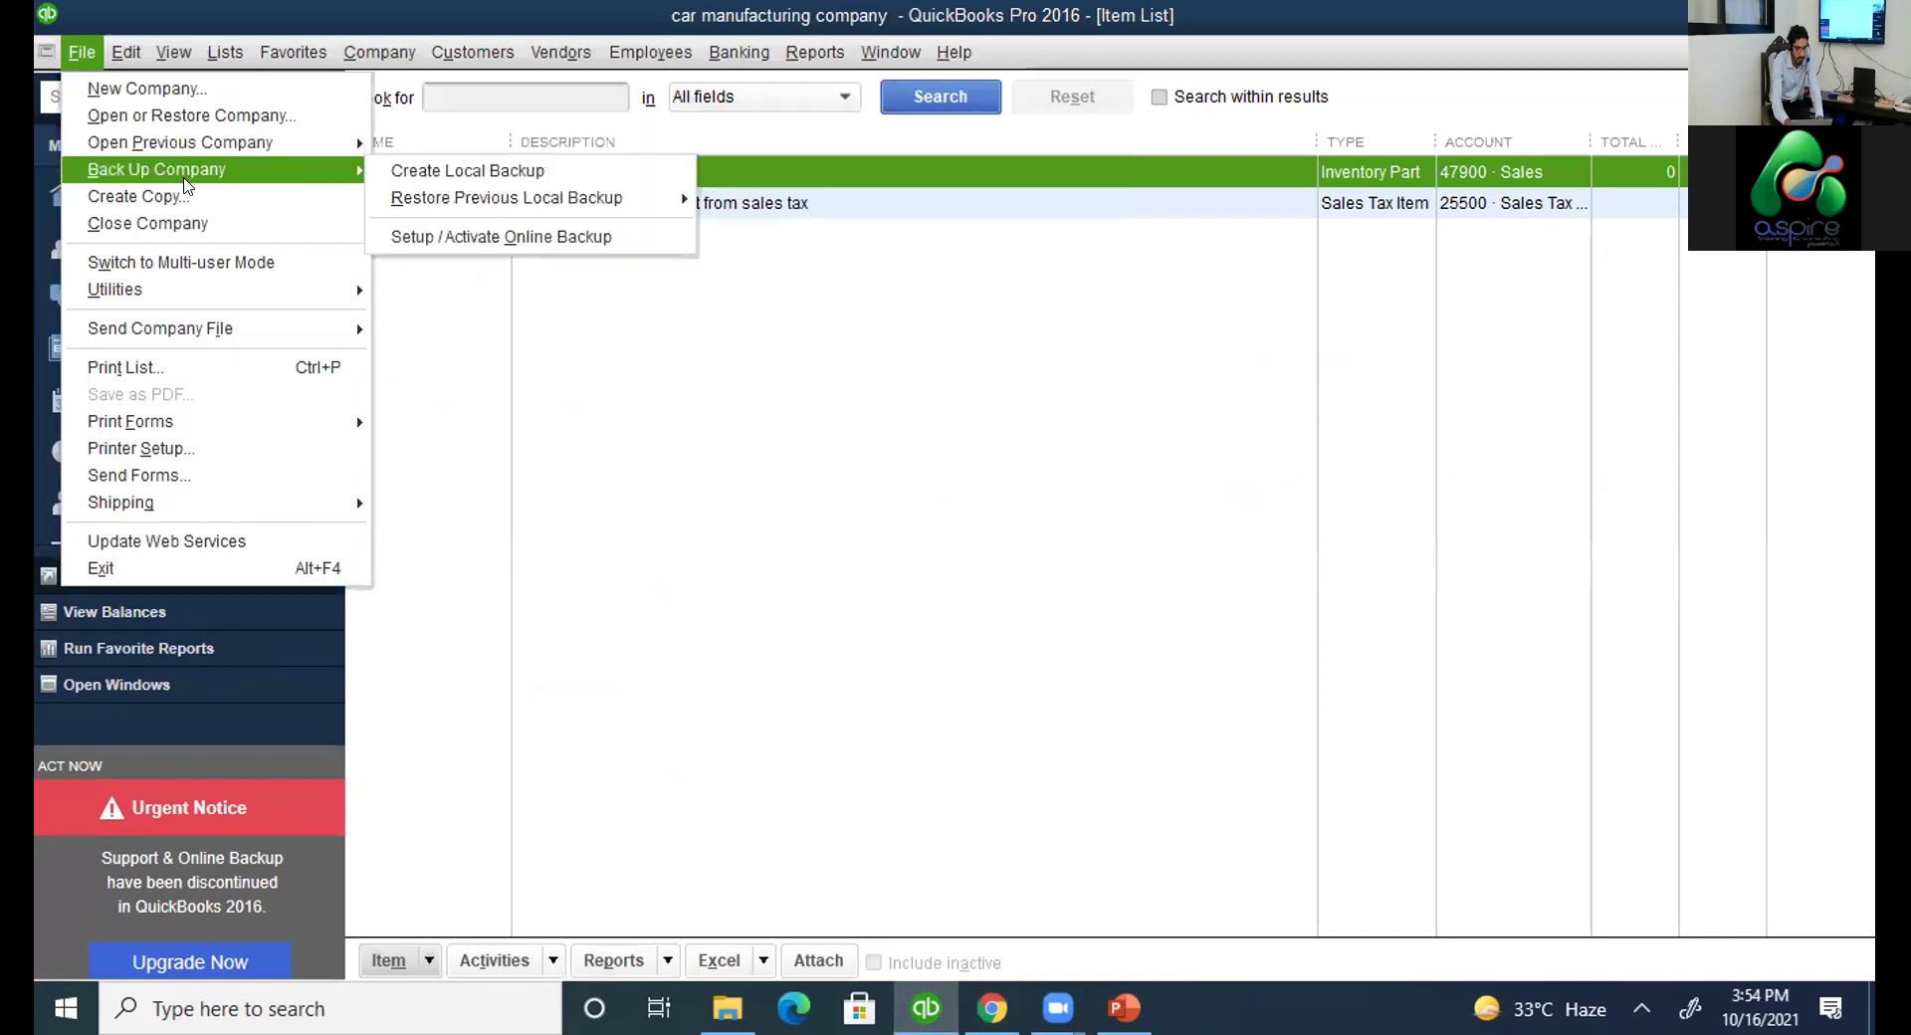
{"action": "left_click", "coordinate": [450, 176]}
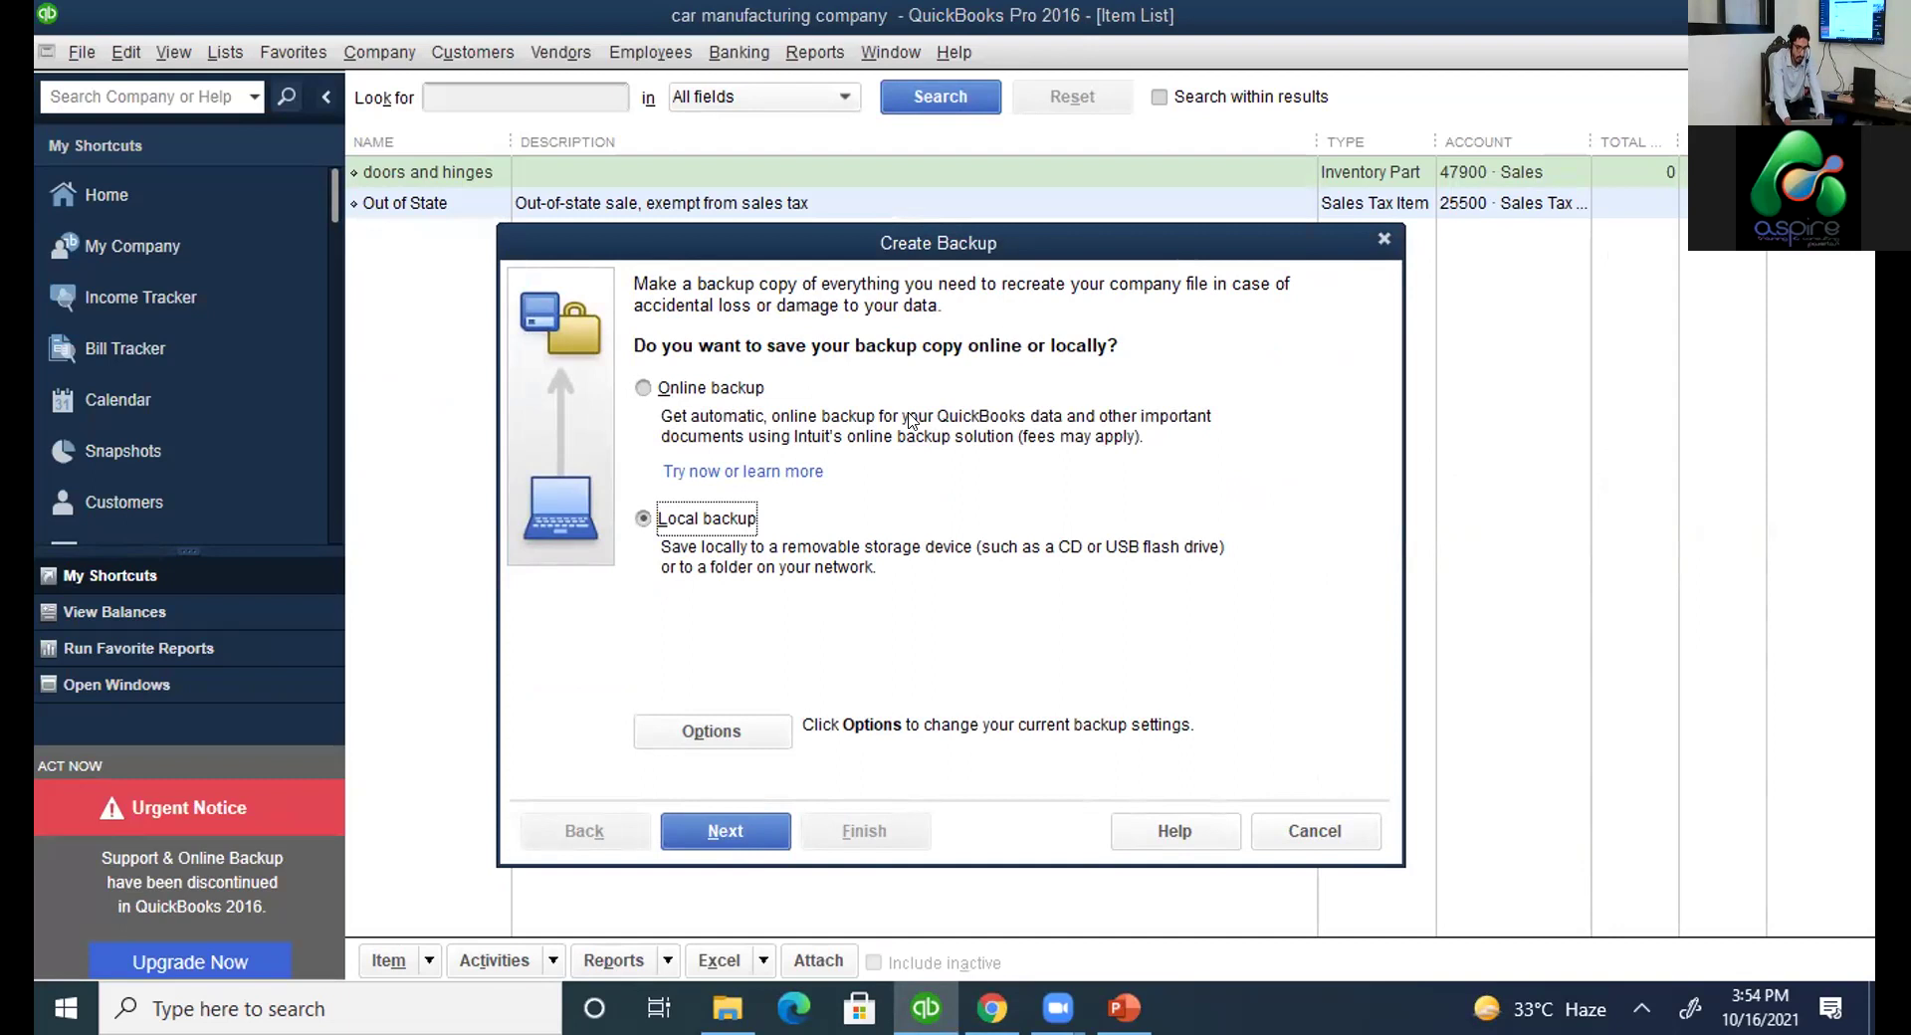
{"action": "key", "text": "Escape"}
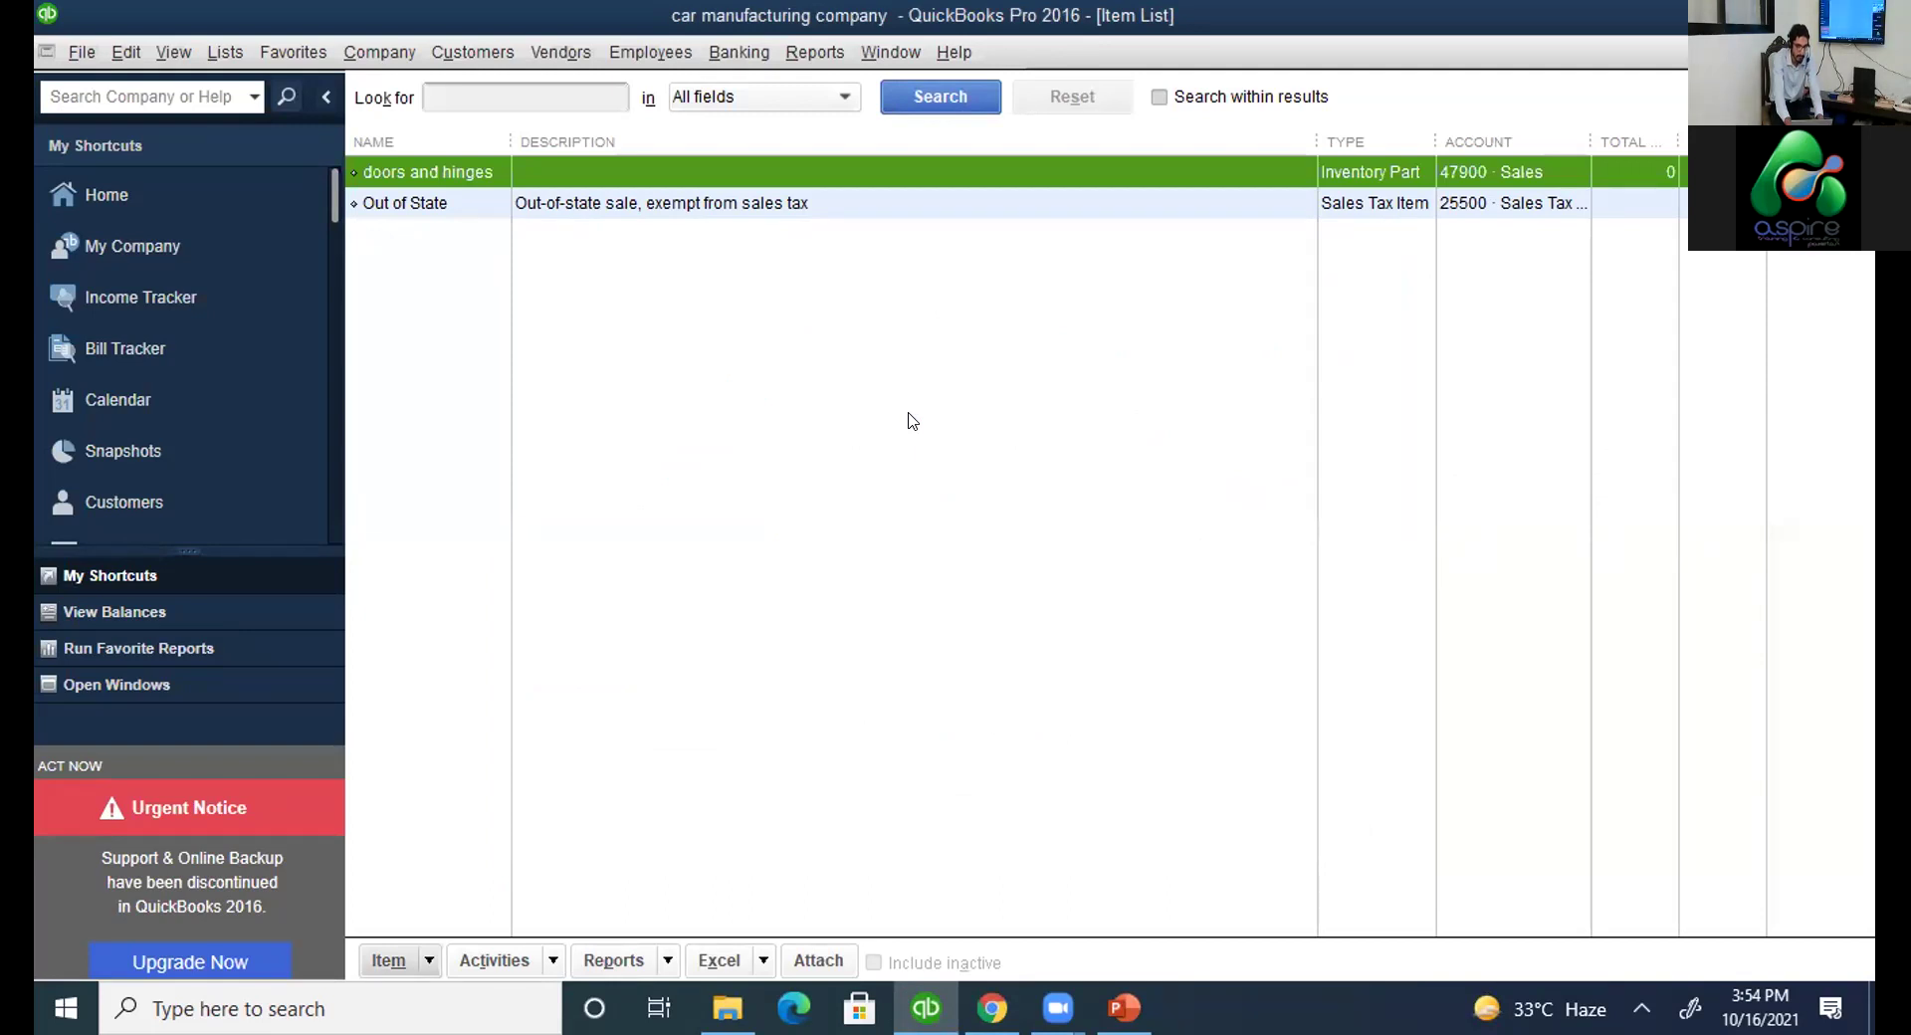
Close the Item List, review slide 4 on inventory items, then return to QuickBooks.
{"action": "key", "text": "Escape"}
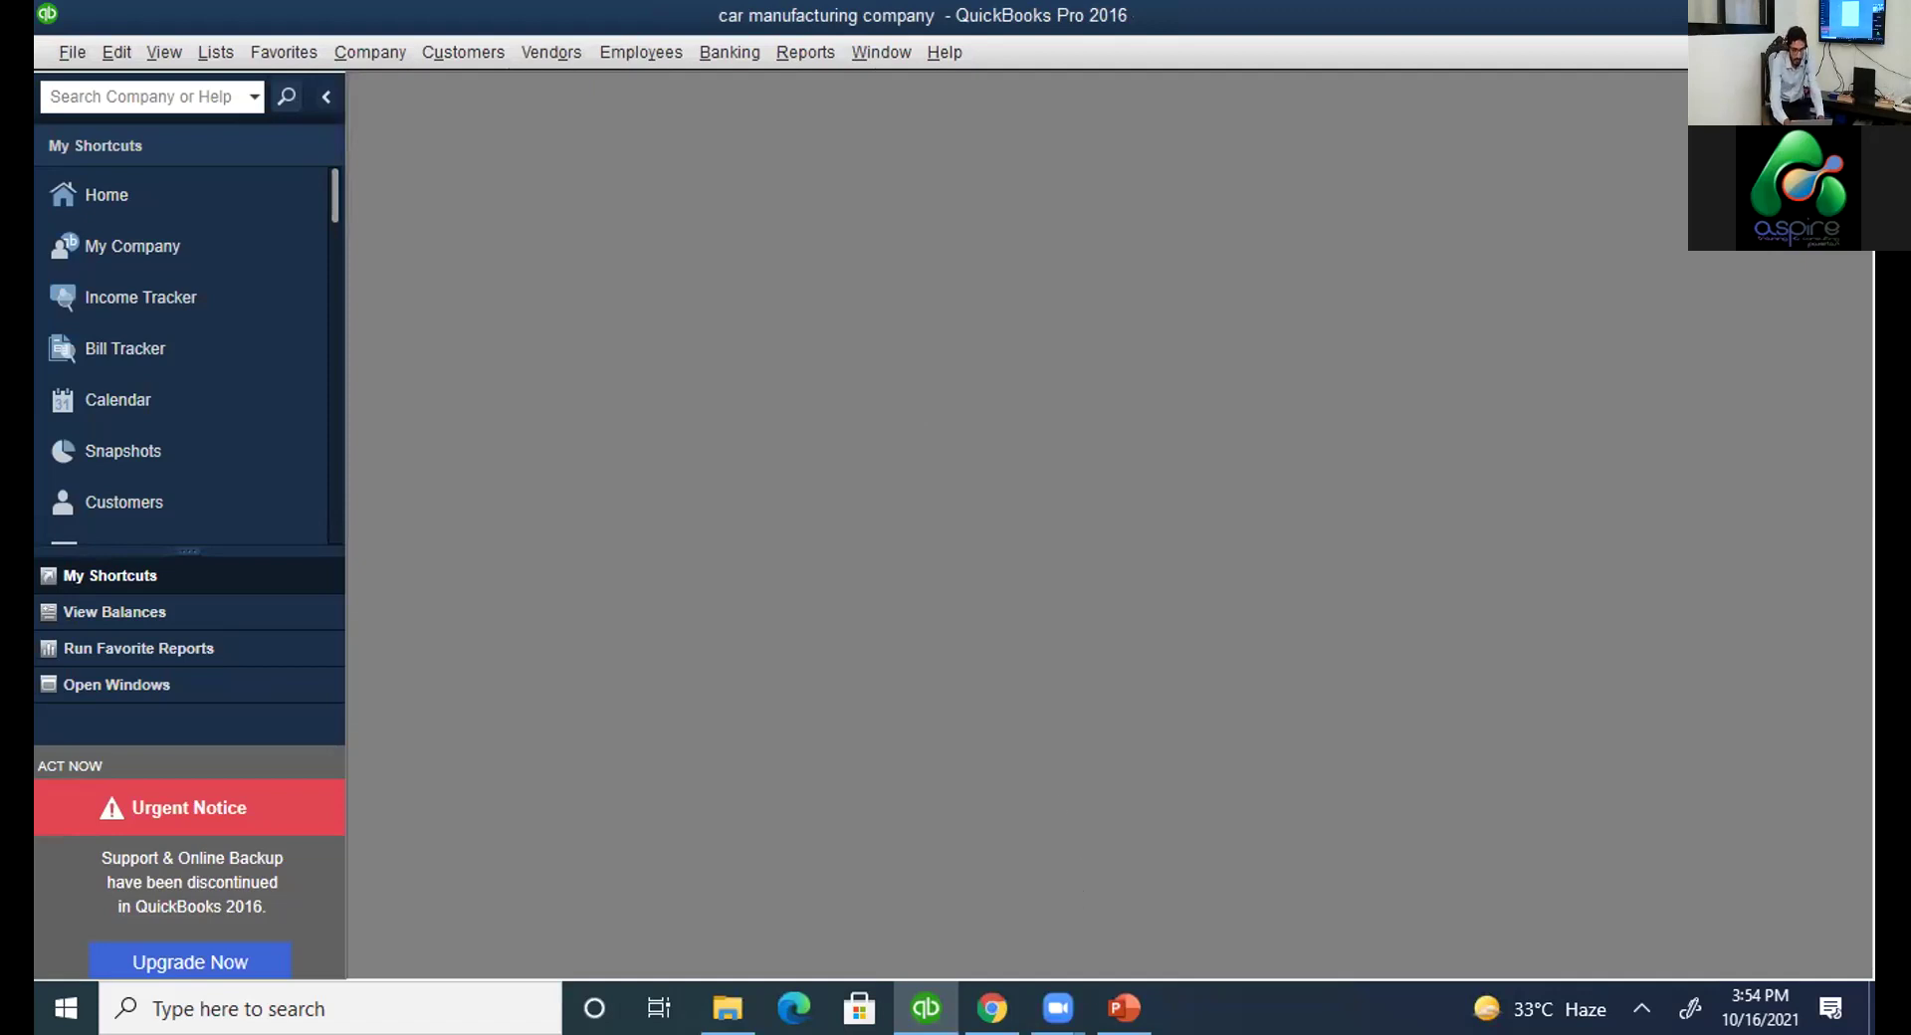
{"action": "left_click", "coordinate": [1124, 1008]}
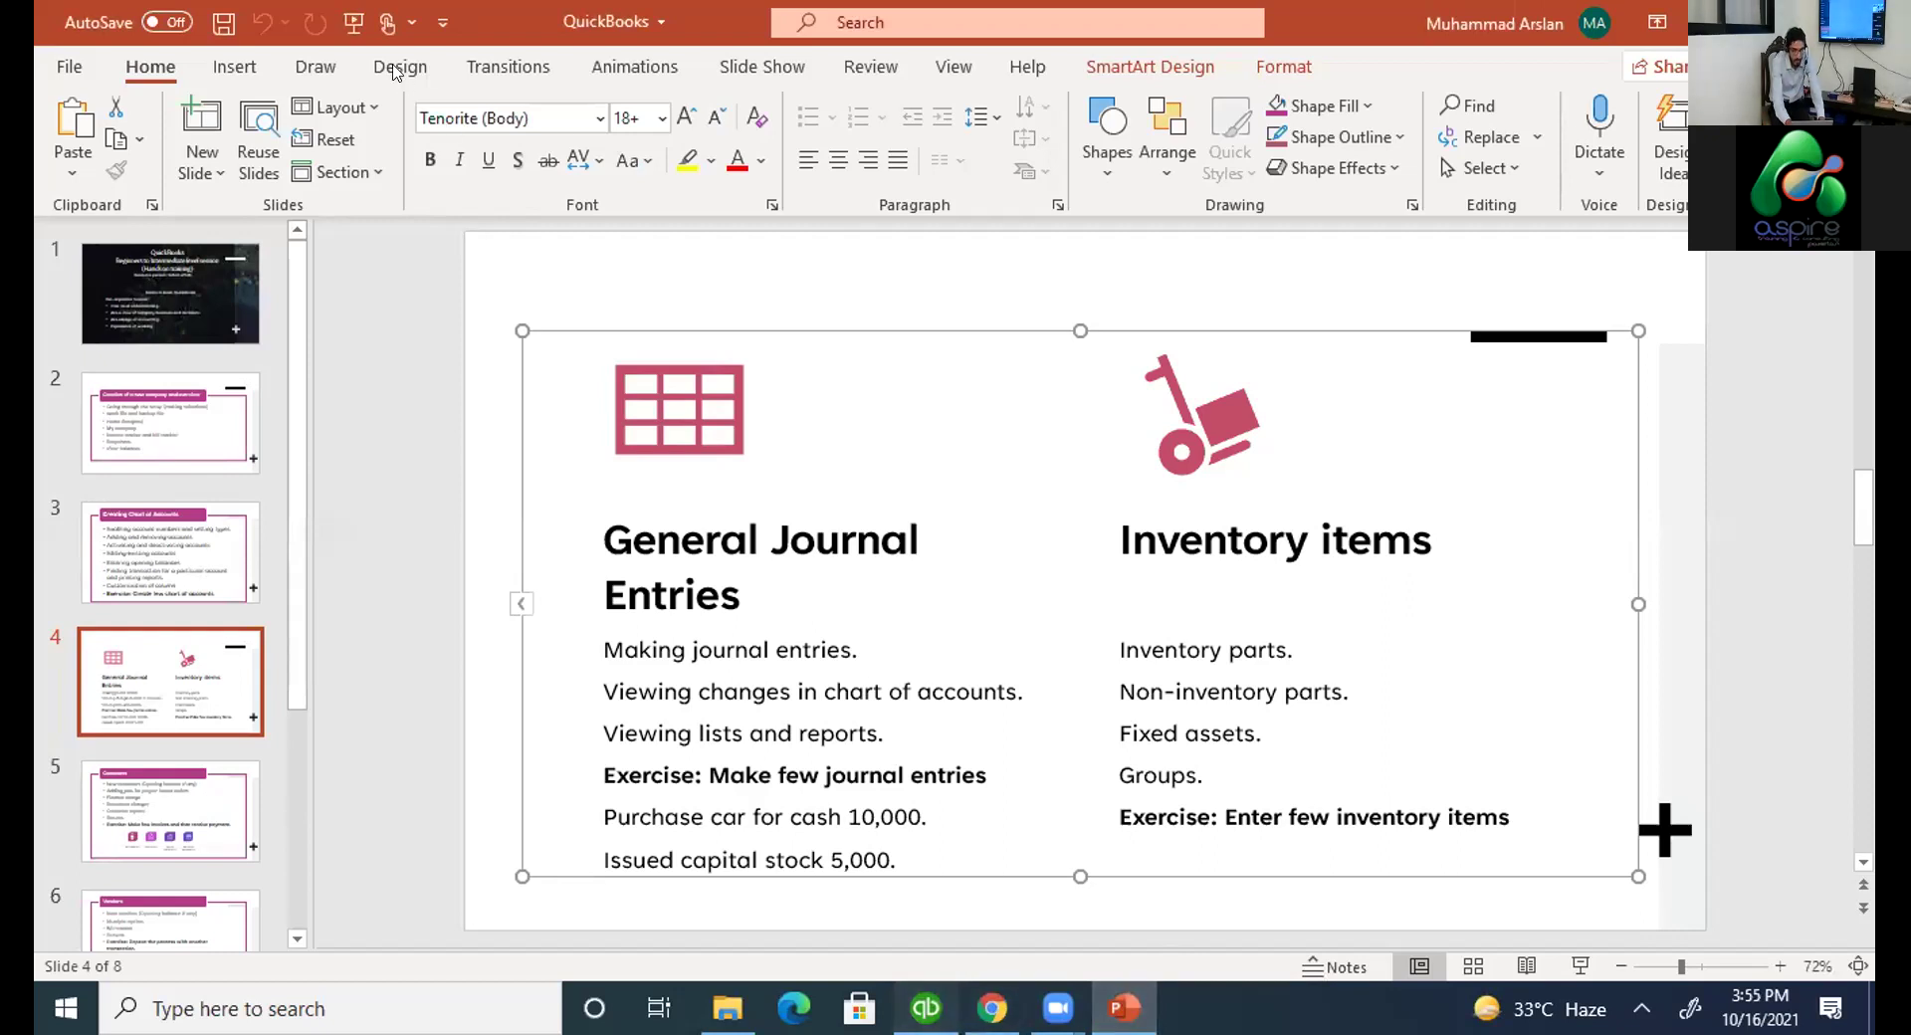
{"action": "key", "text": "alt+Tab"}
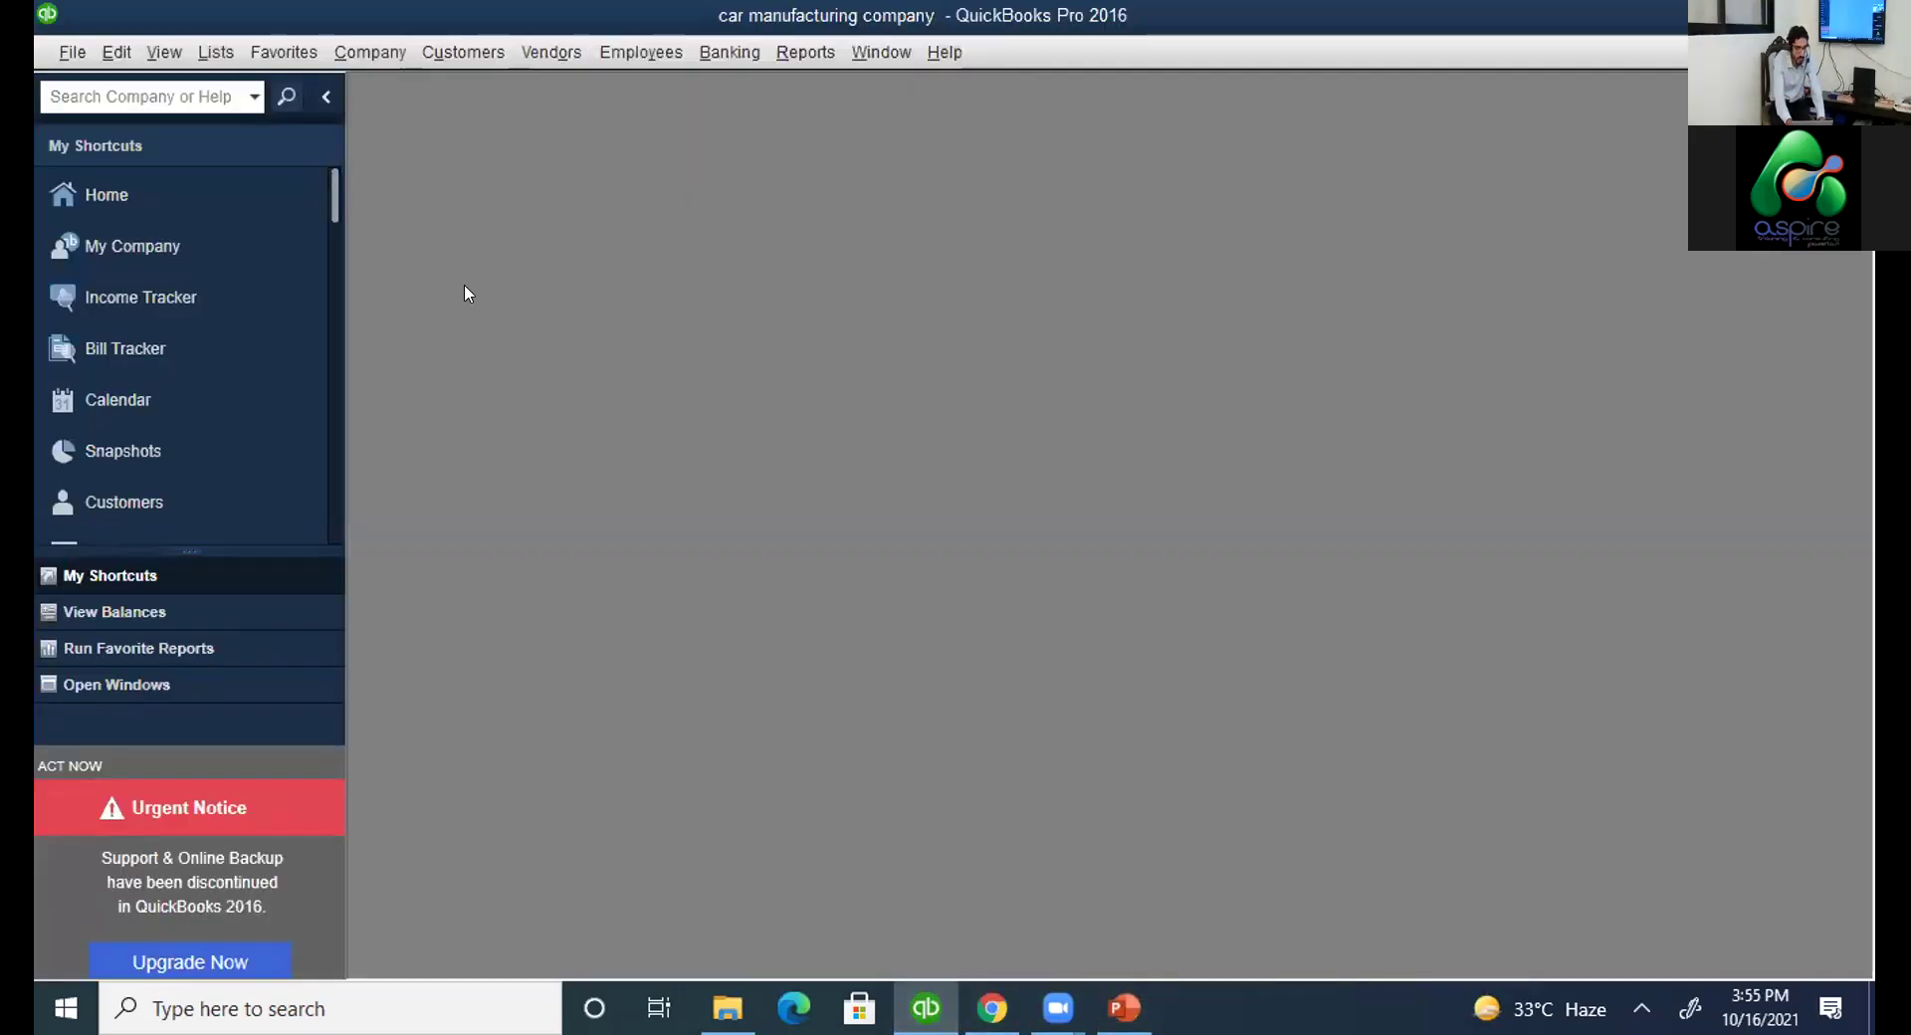
{"action": "scroll", "coordinate": [326, 205], "scroll_direction": "down", "scroll_amount": 2}
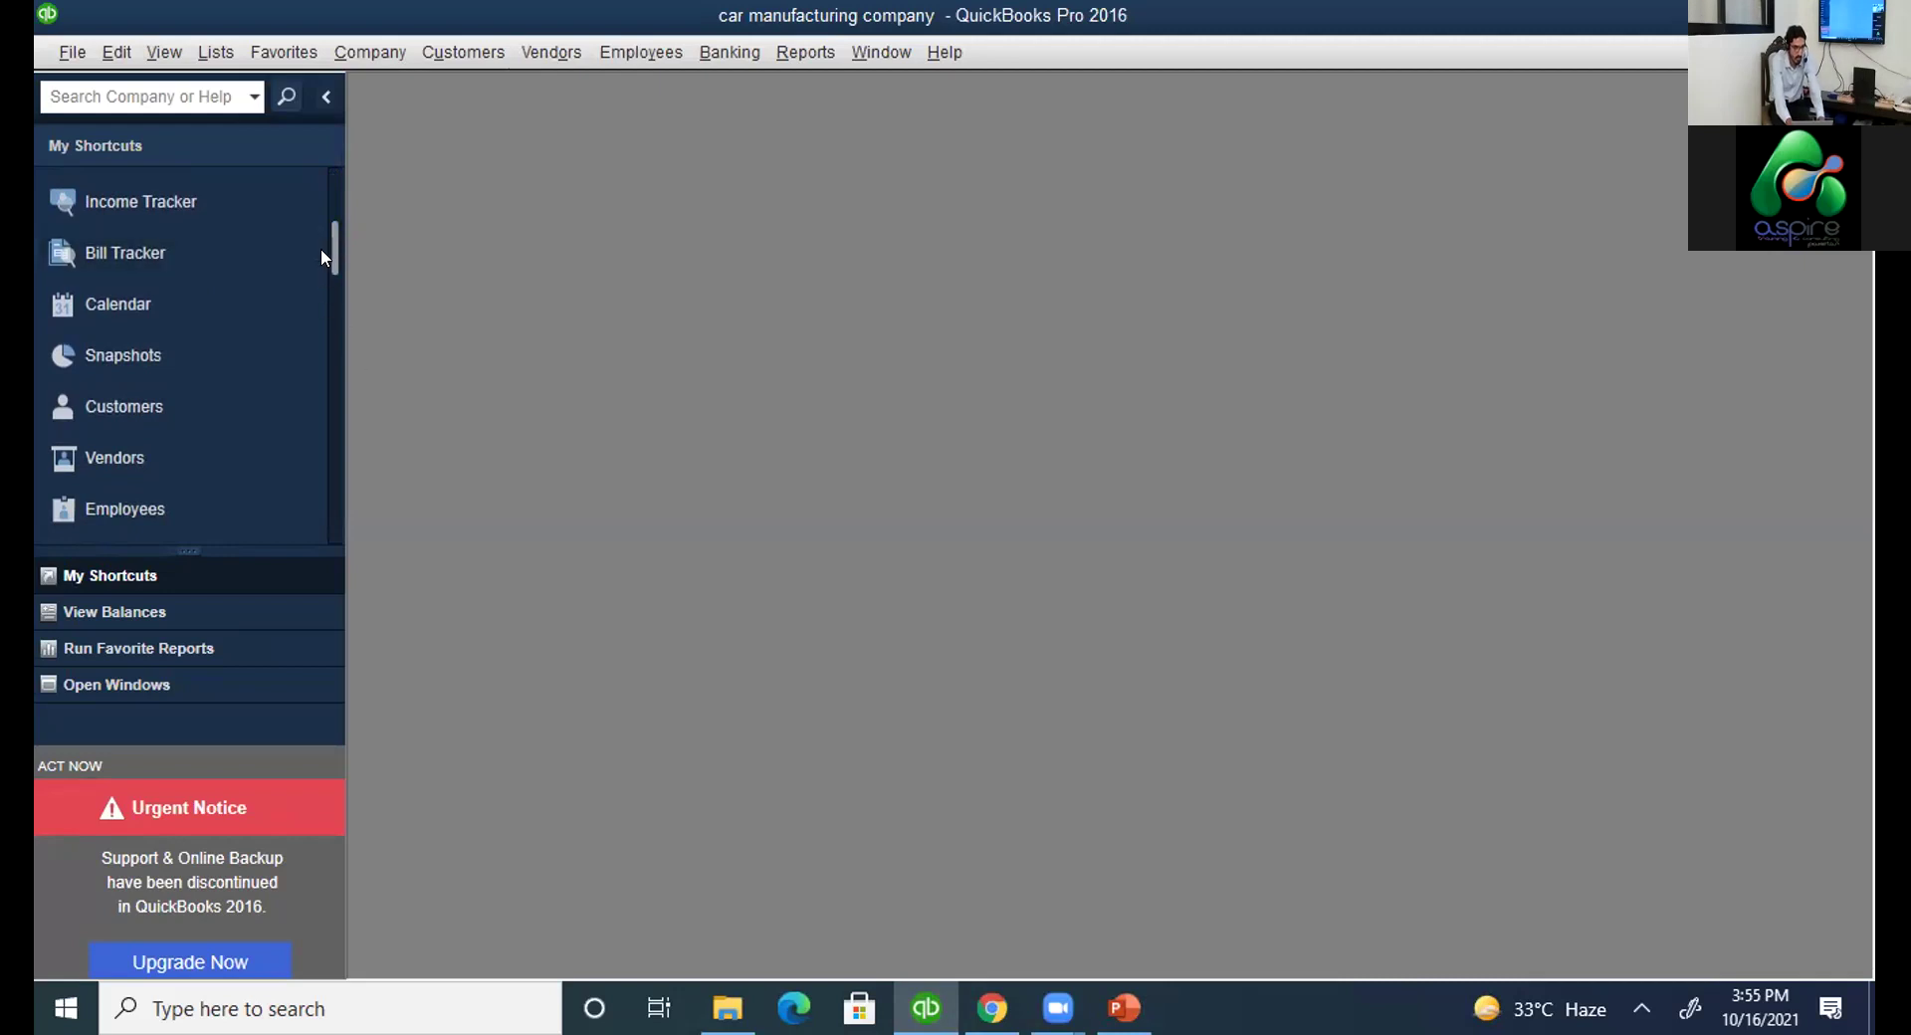
{"action": "left_click", "coordinate": [338, 189]}
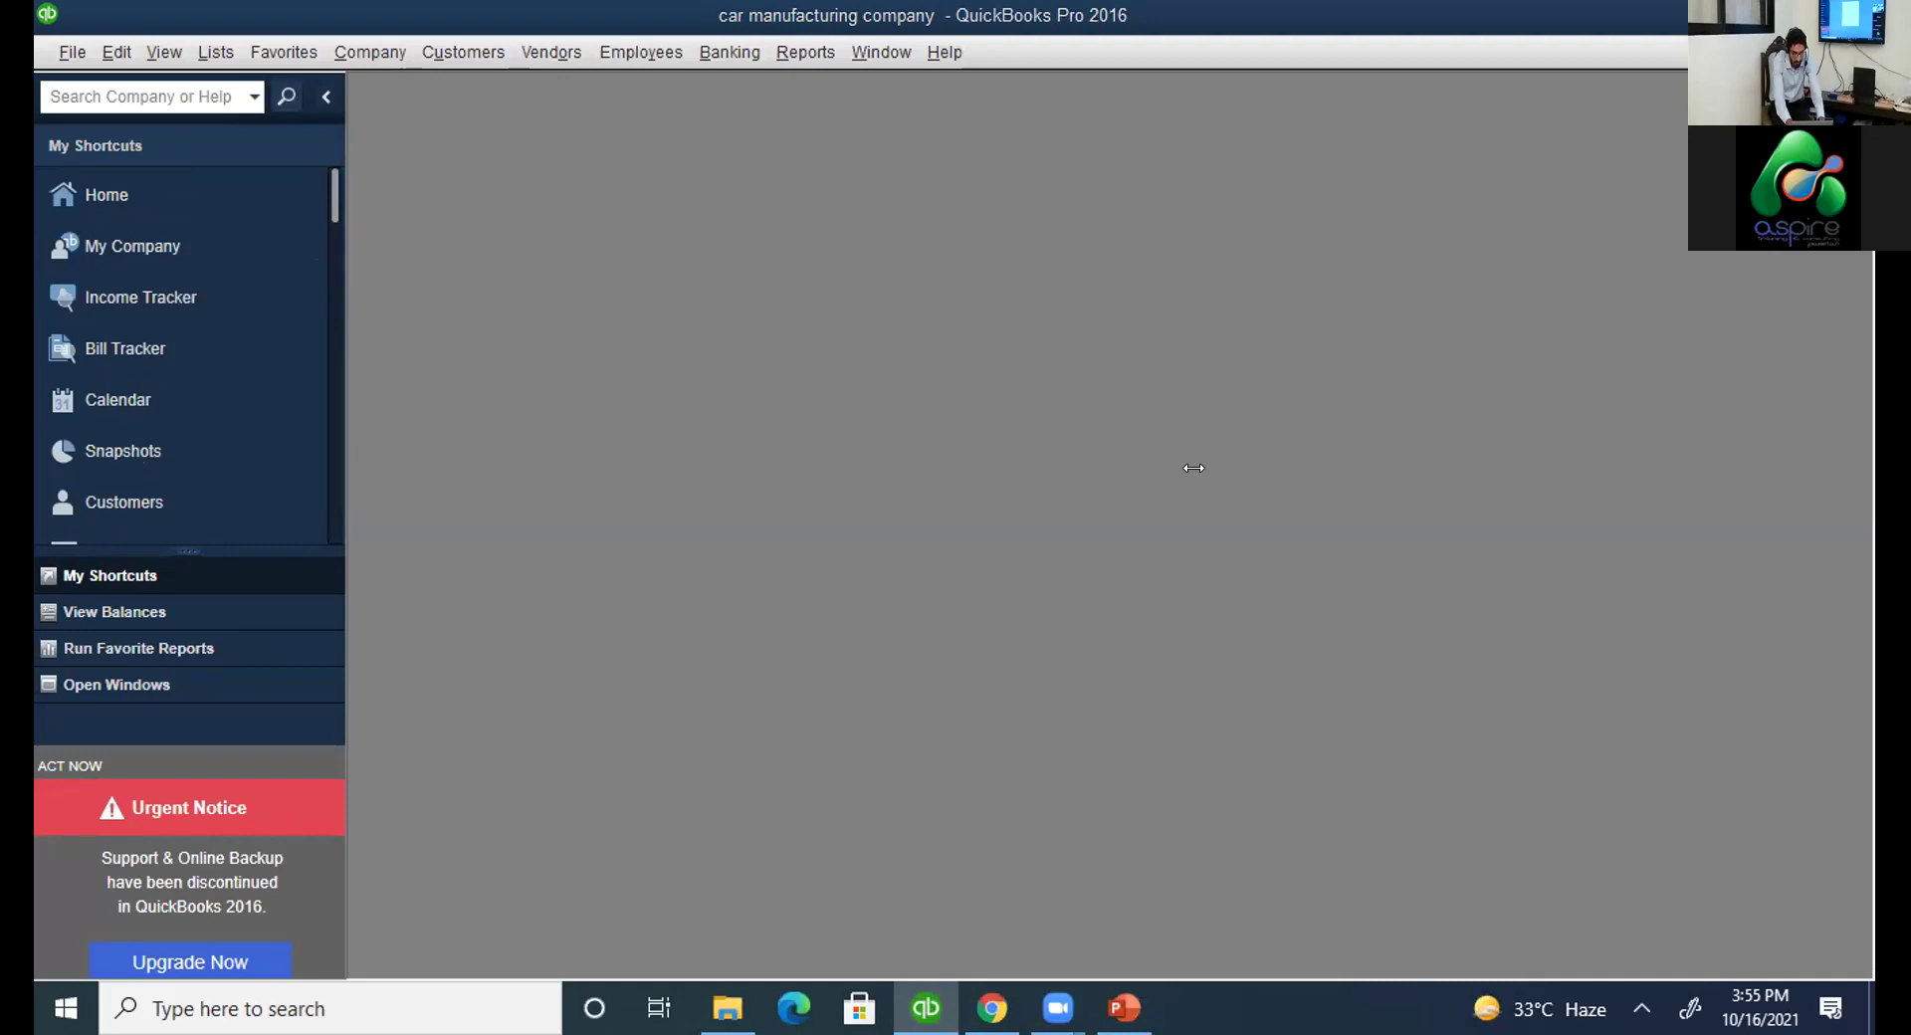
{"action": "key", "text": "alt+o"}
Start a new item and change its type from Inventory Part to Non-inventory Part.
{"action": "left_click", "coordinate": [853, 389]}
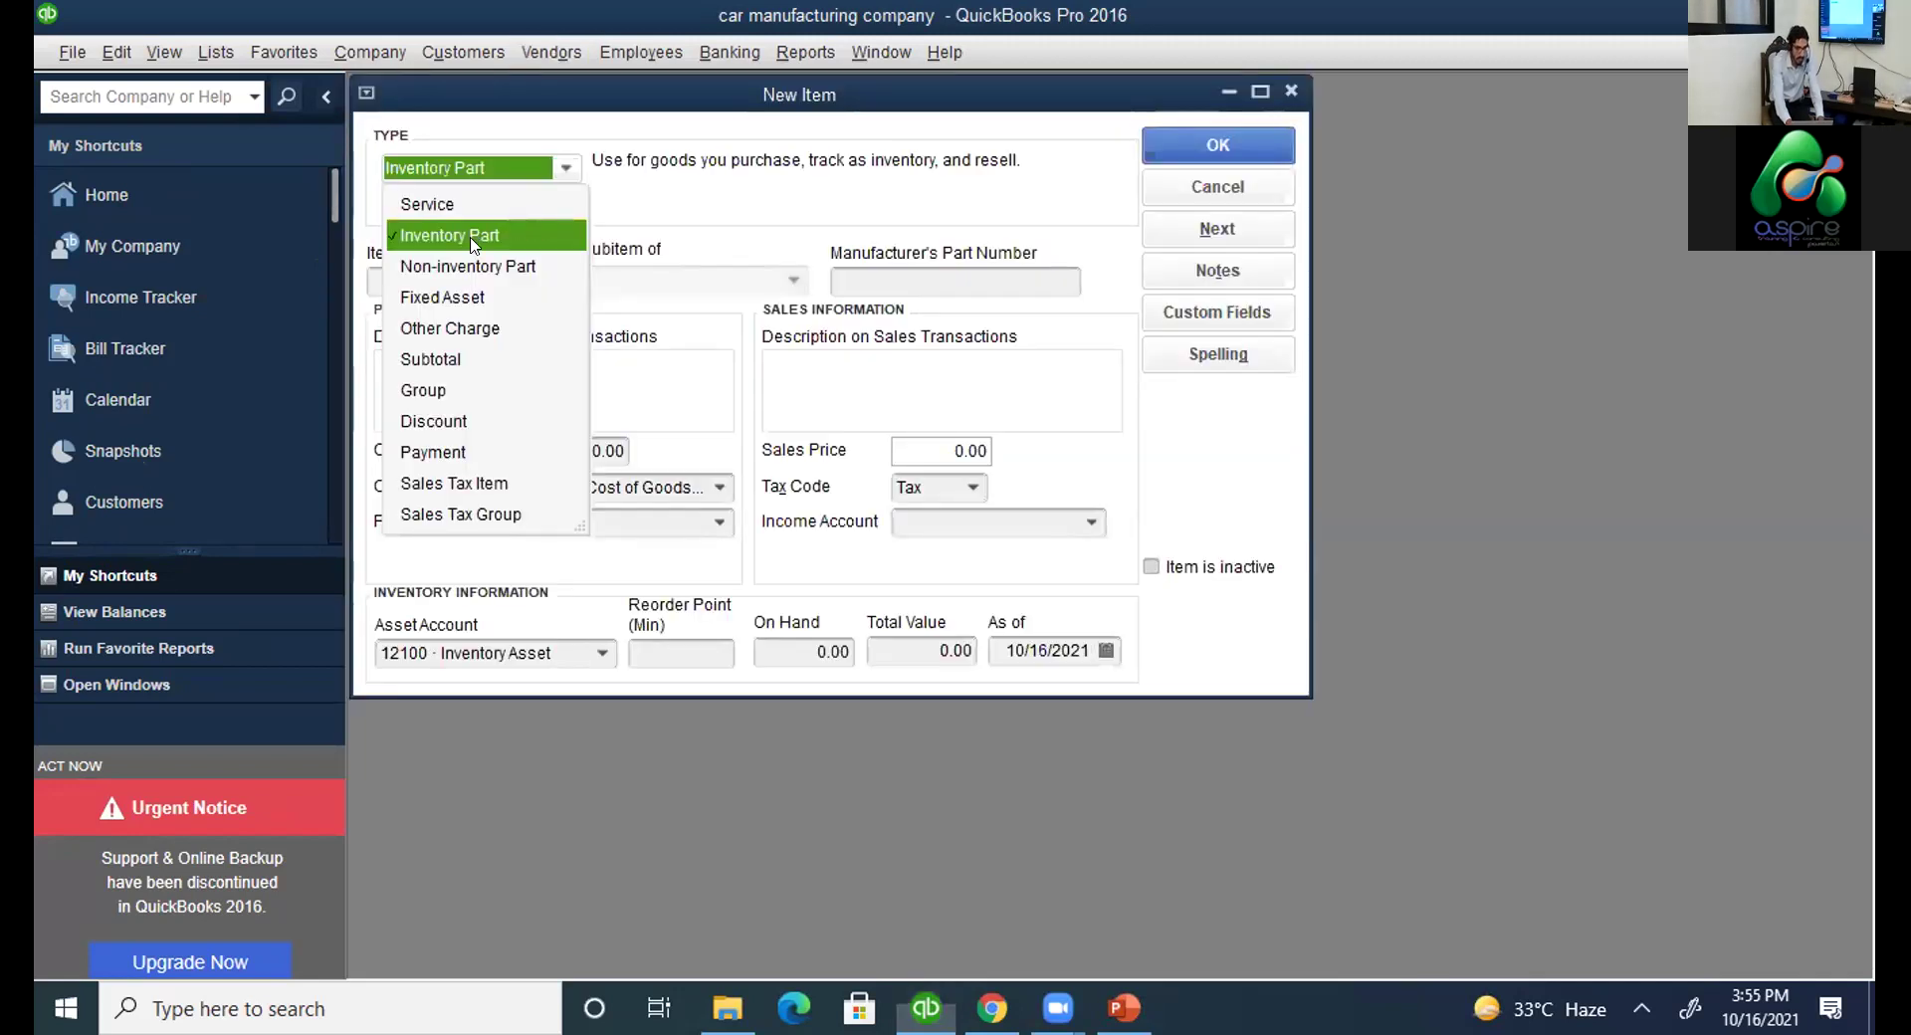
{"action": "left_click", "coordinate": [491, 232]}
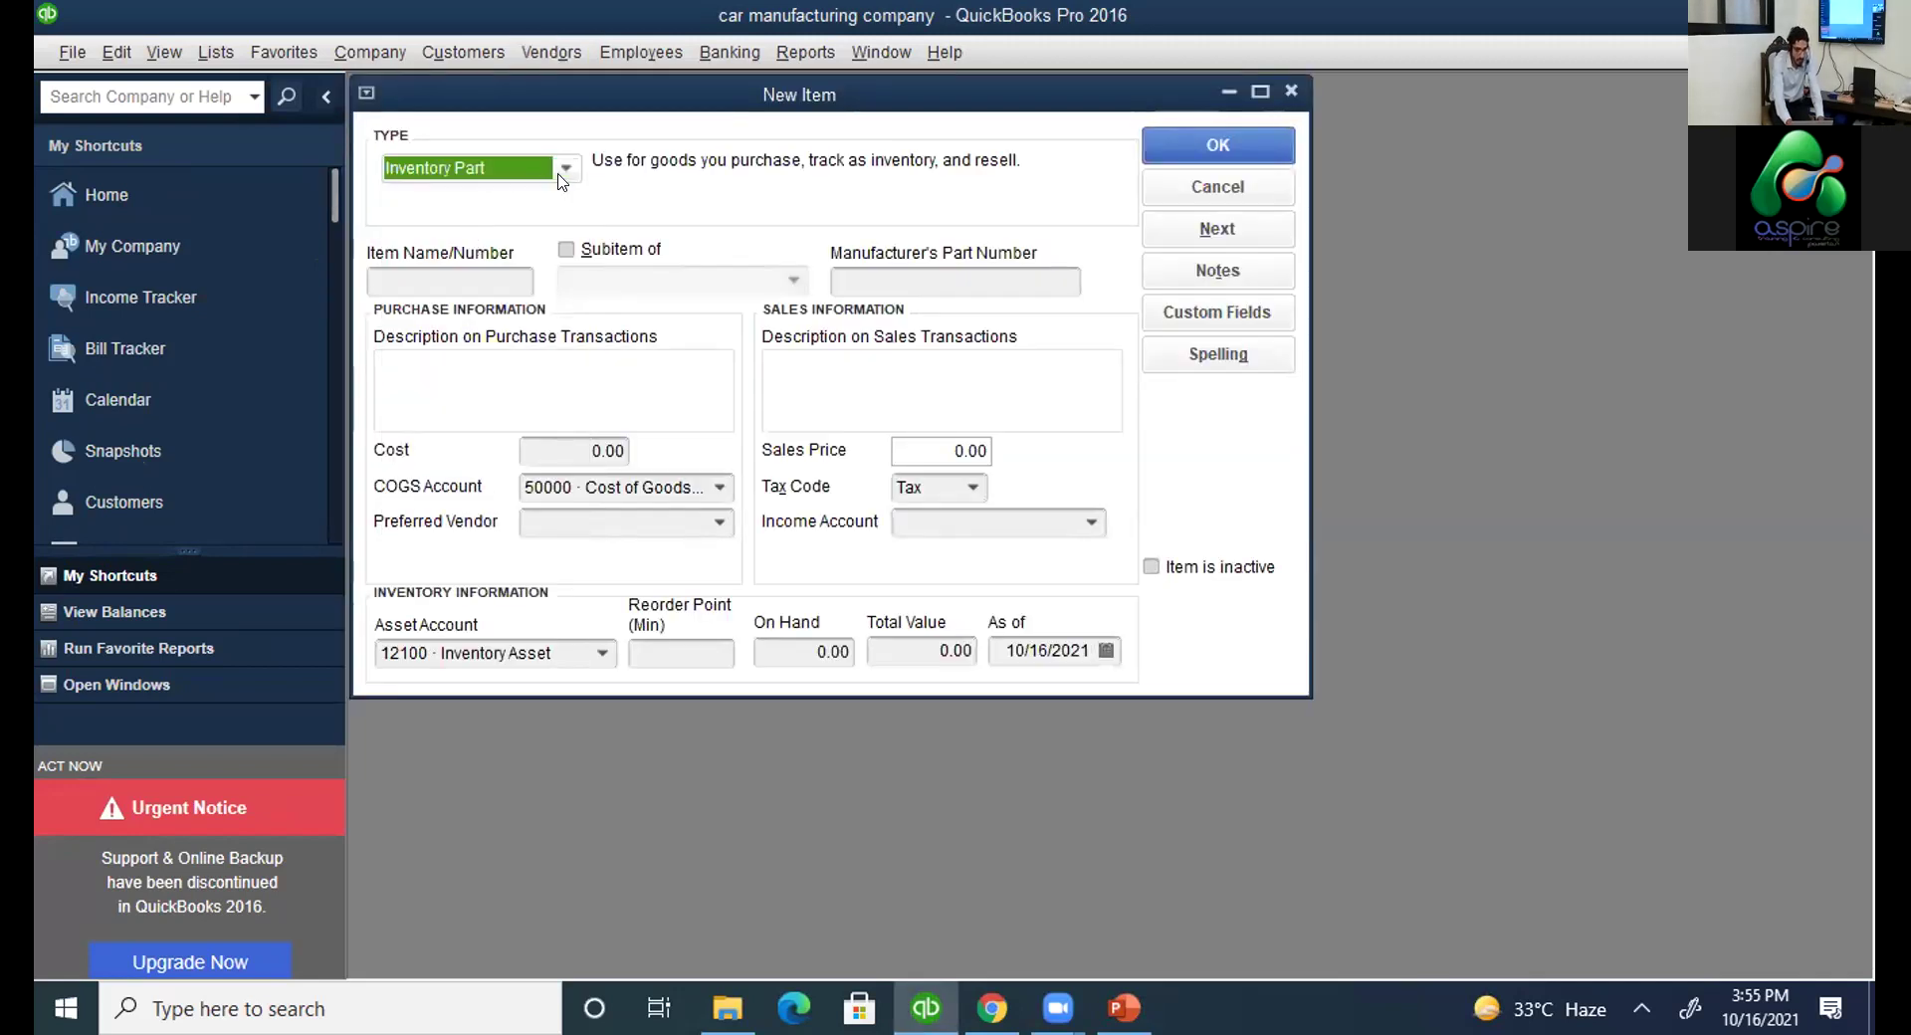
{"action": "left_click", "coordinate": [562, 177]}
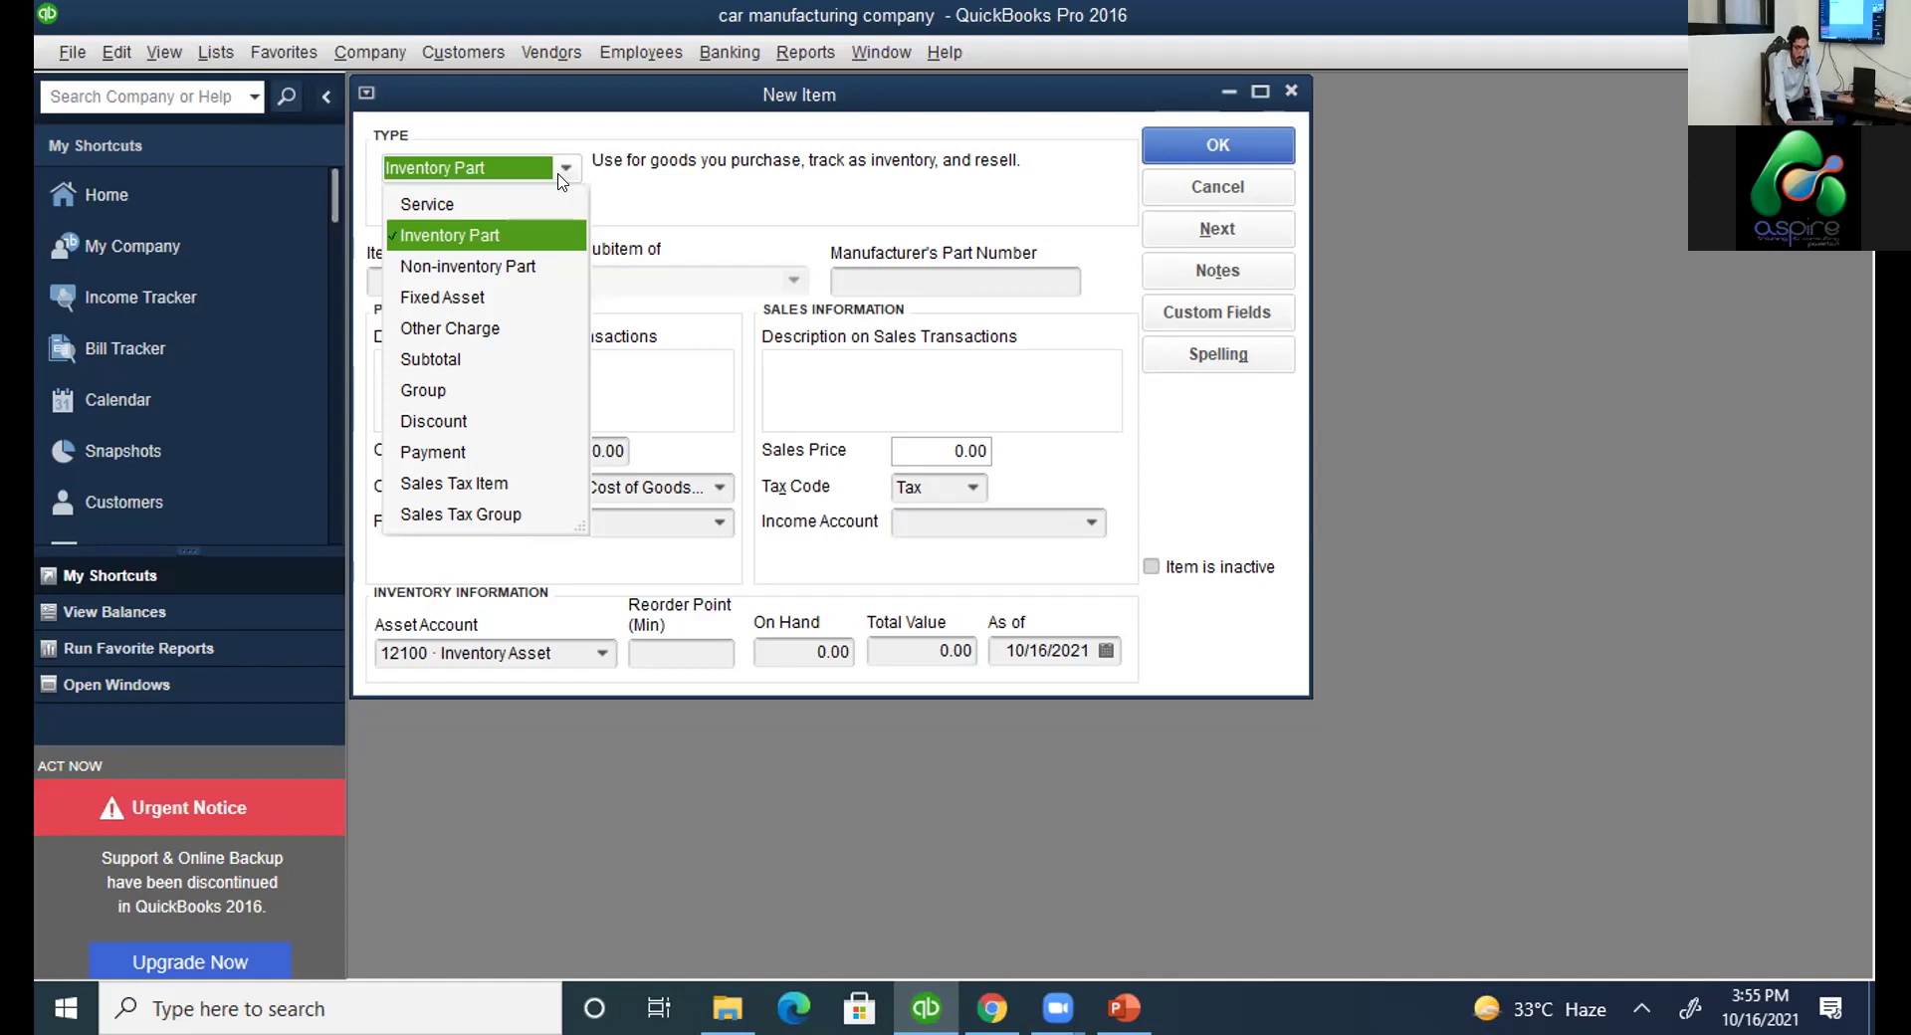
{"action": "key", "text": "Down"}
{"action": "key", "text": "Return"}
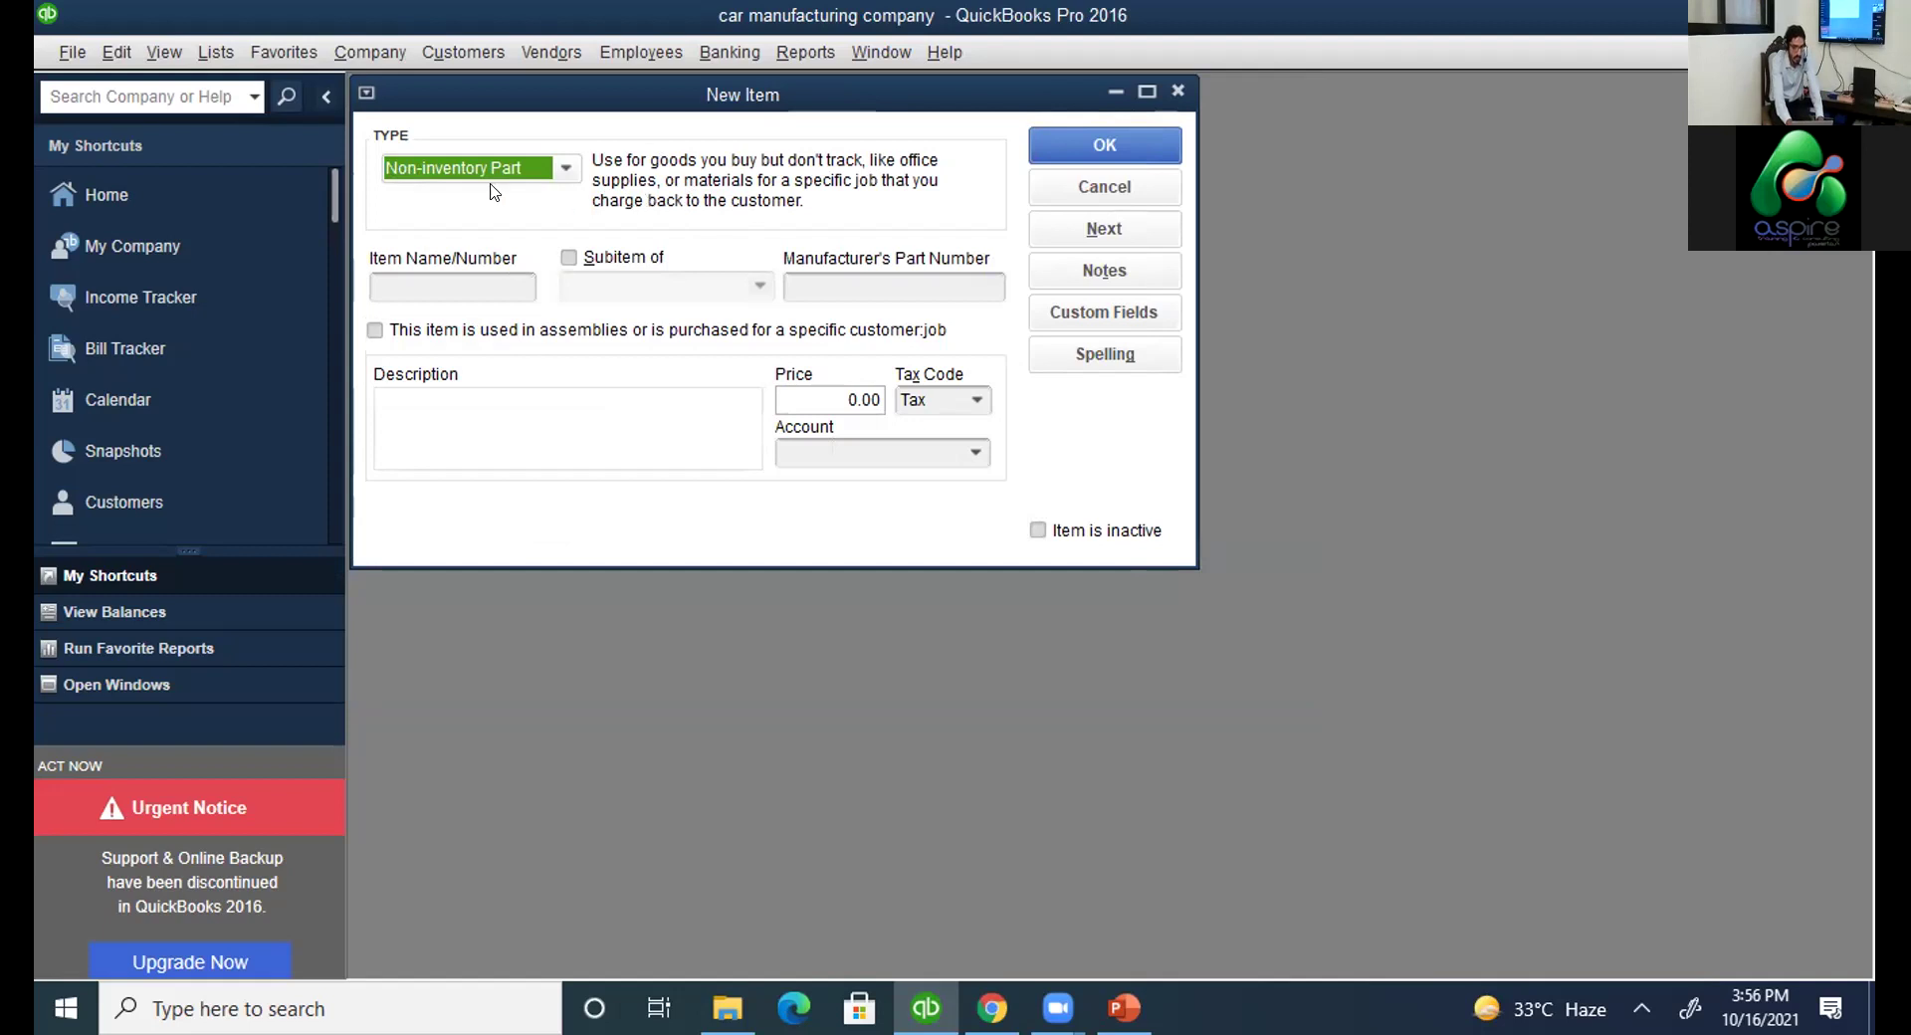
Name the non-inventory item 'office supplies' and dismiss the missing-account warning on saving.
{"action": "left_click", "coordinate": [478, 282]}
{"action": "type", "text": "i"}
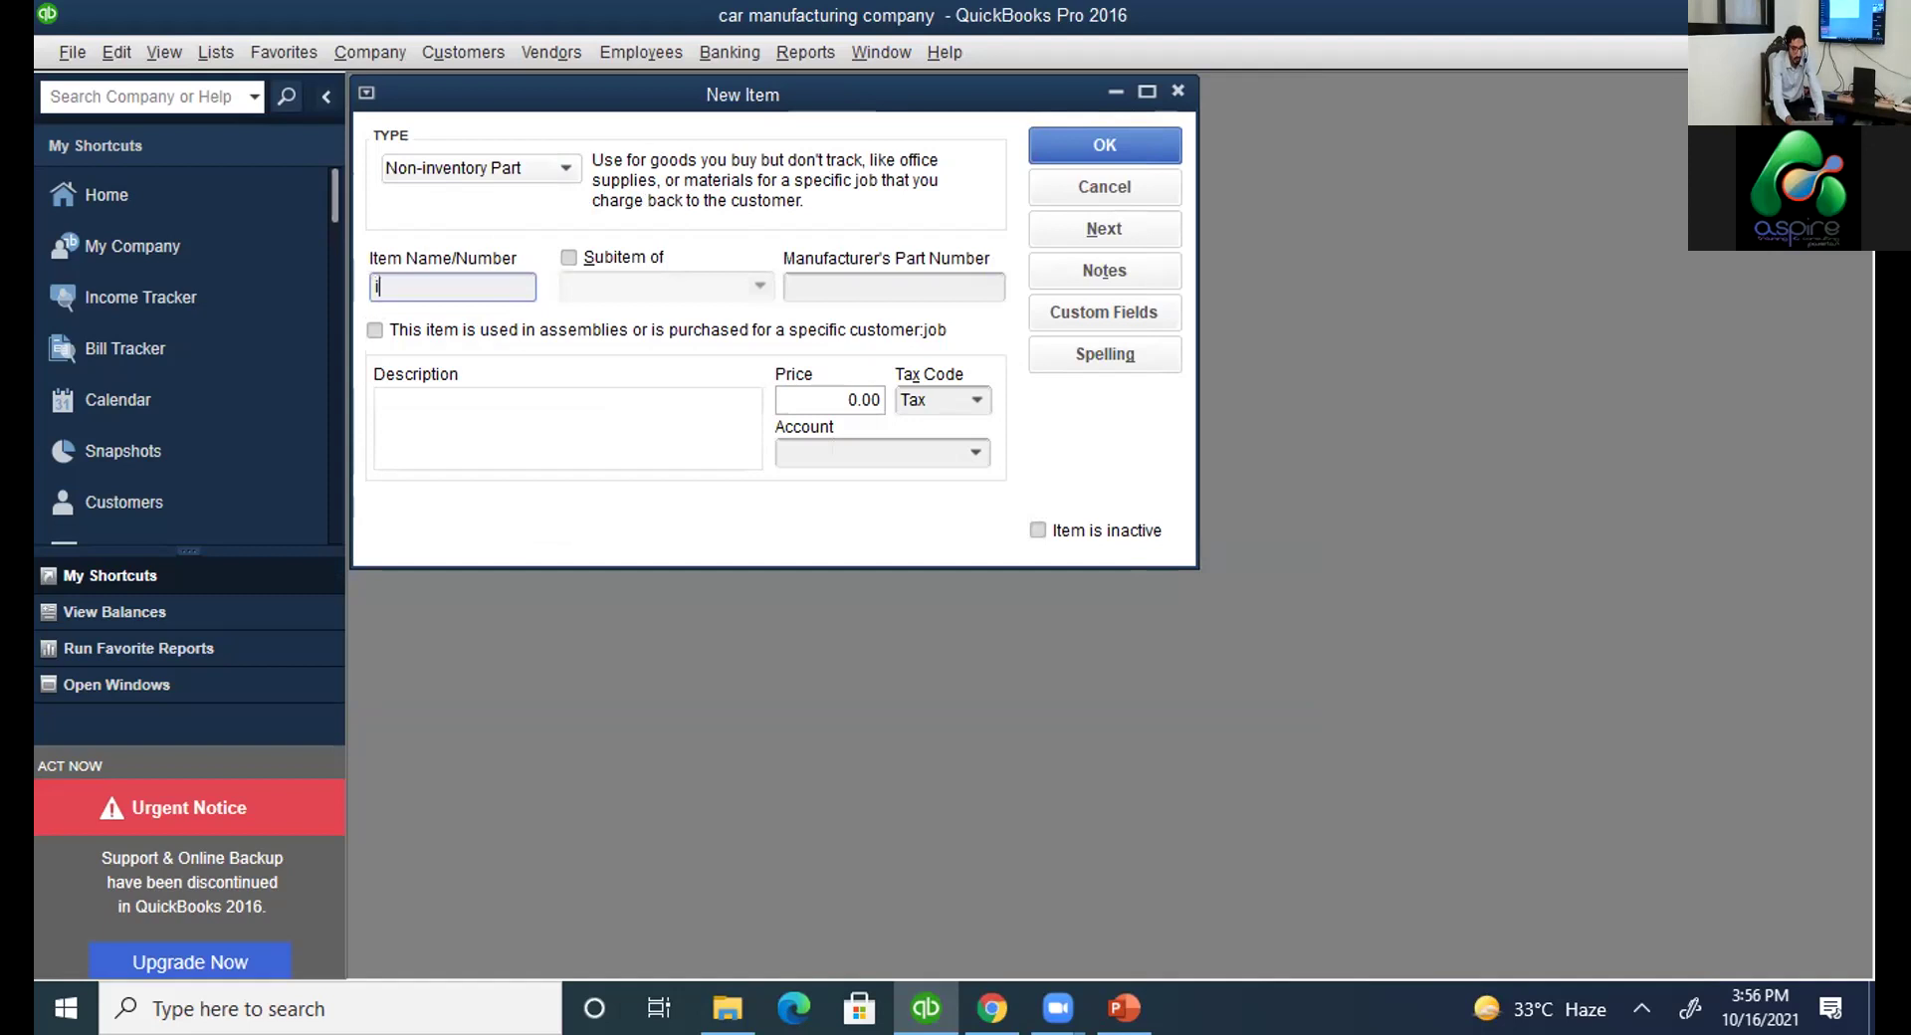
{"action": "key", "text": "BackSpace"}
{"action": "type", "text": "office su"}
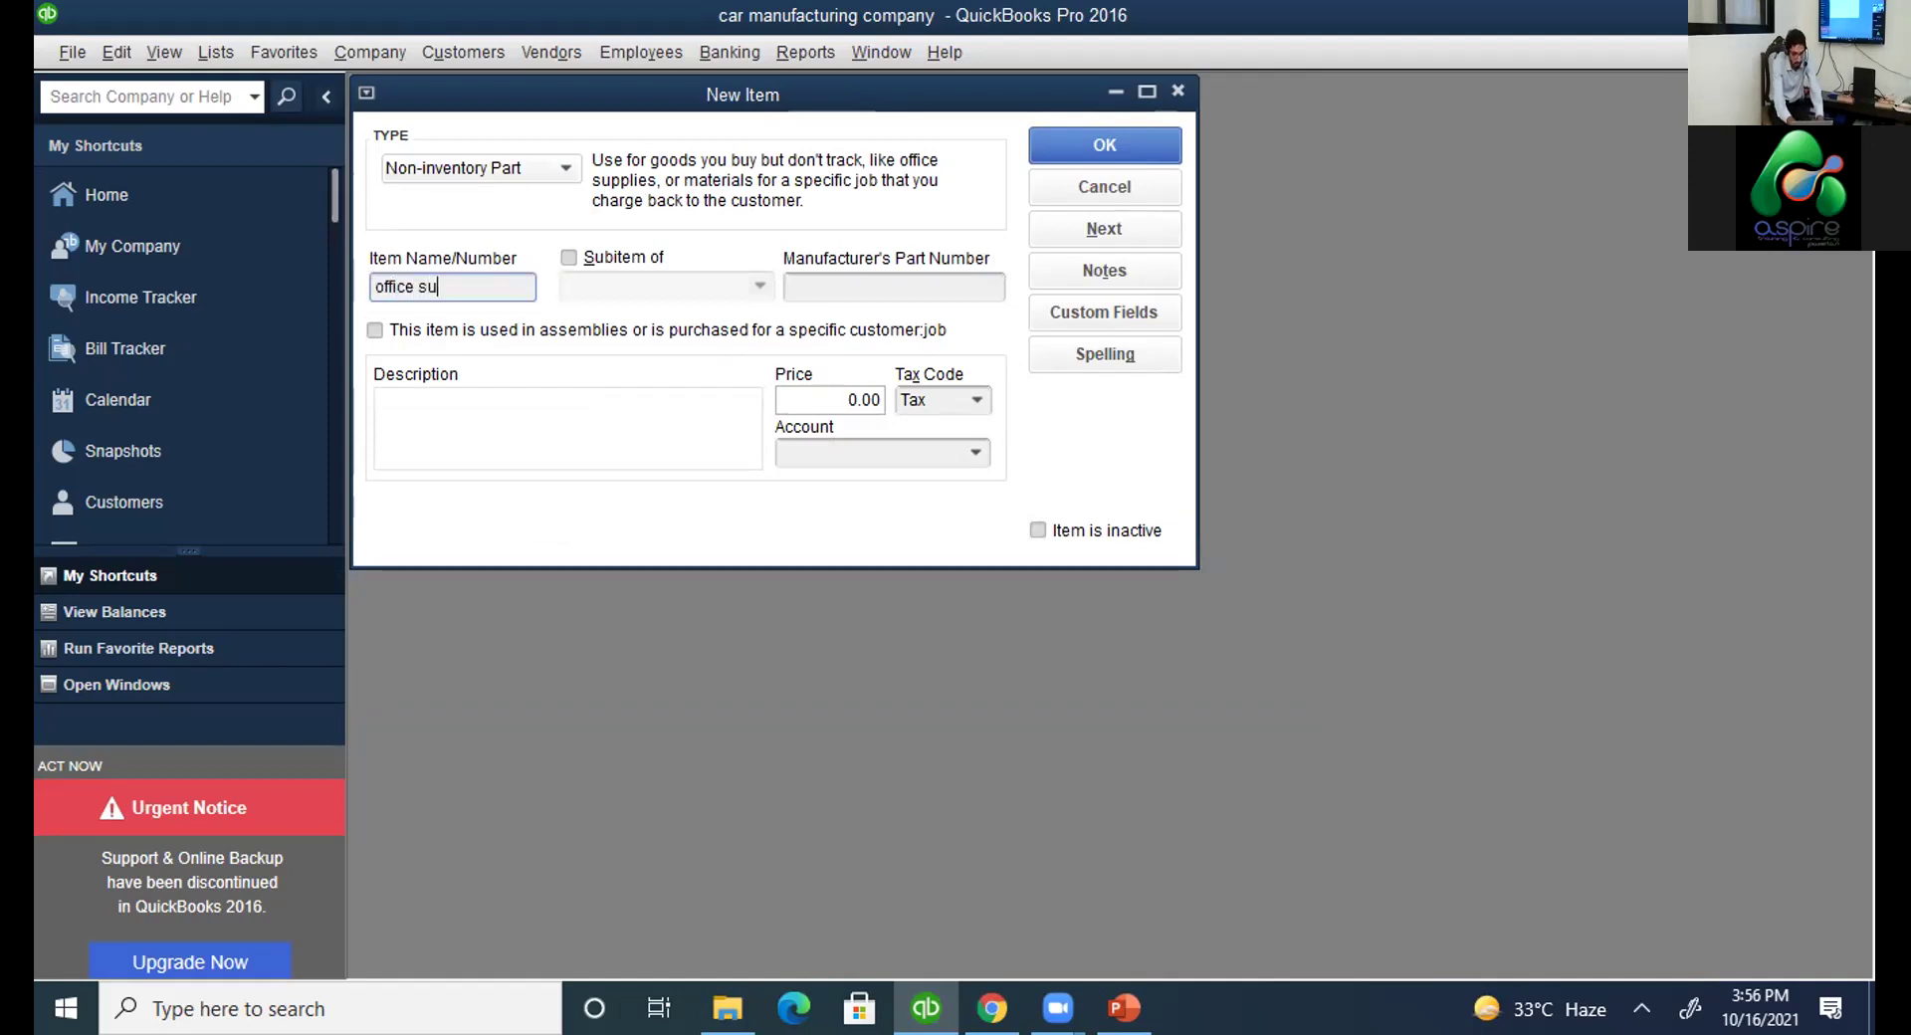
{"action": "type", "text": "pplies"}
{"action": "left_click", "coordinate": [1126, 139]}
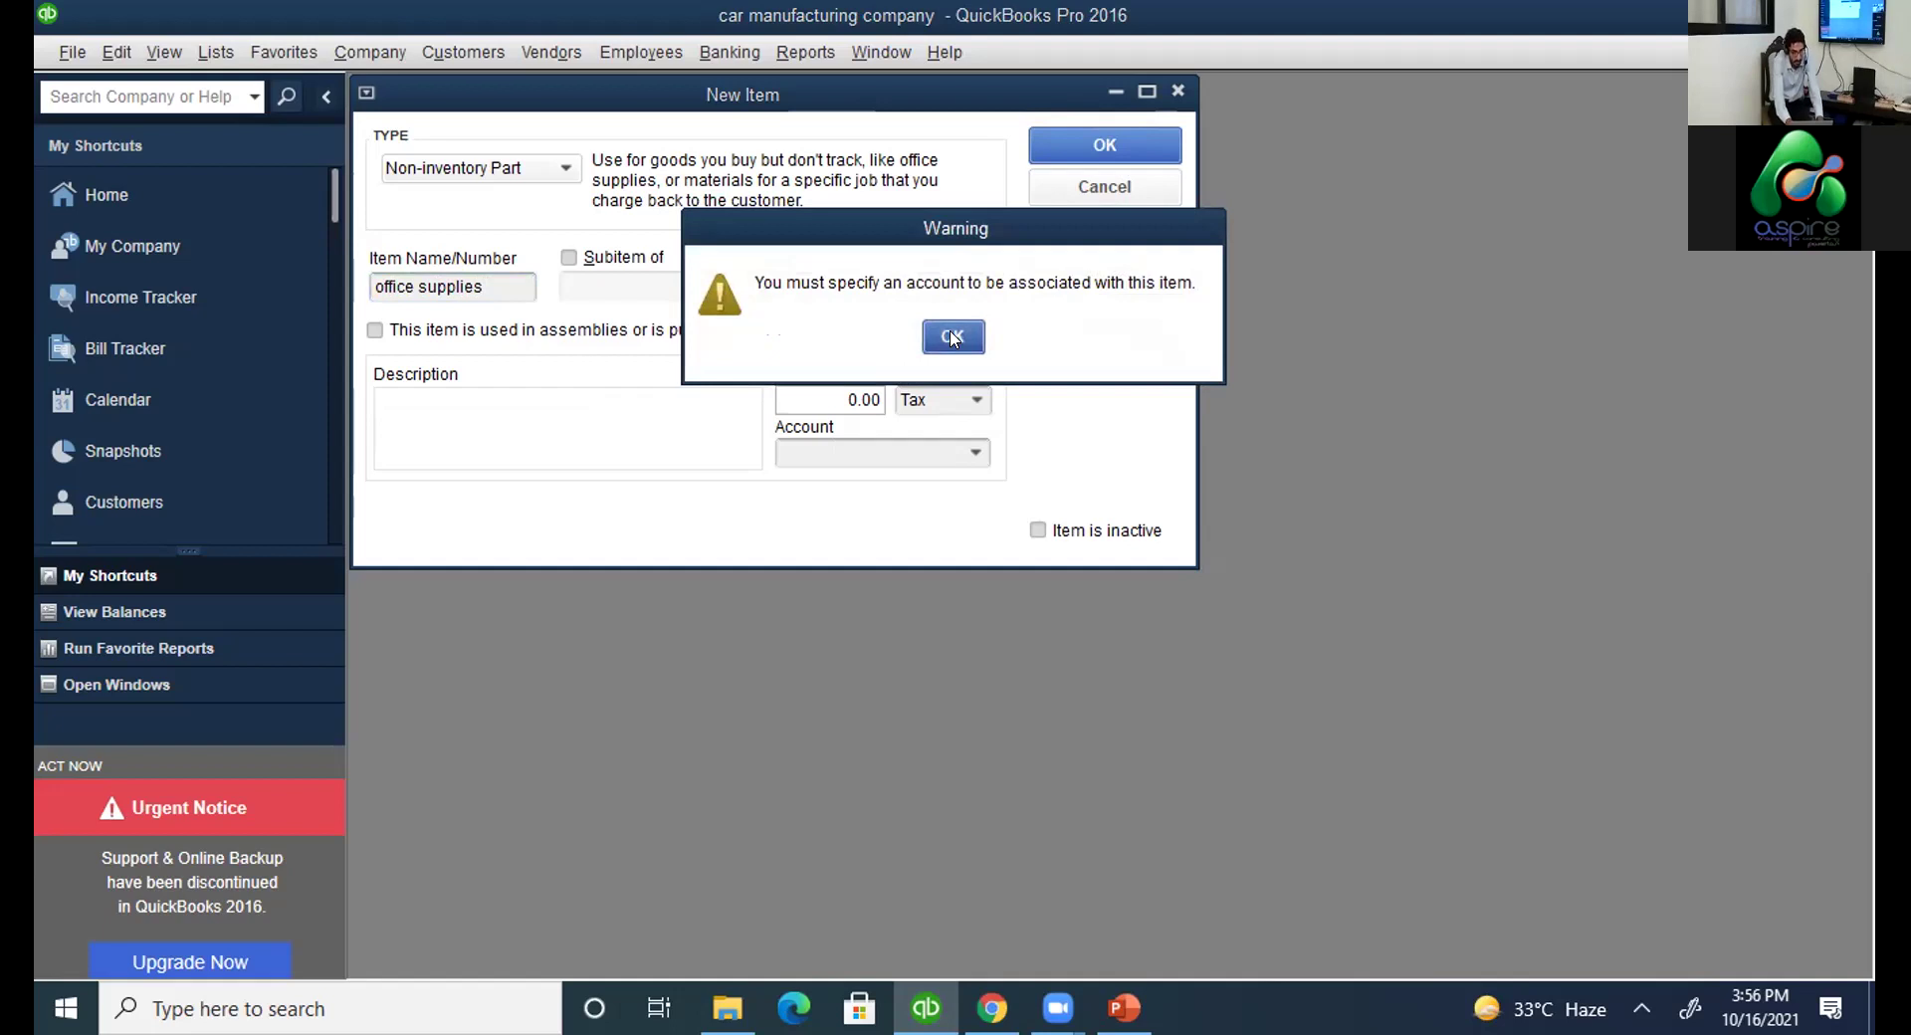
{"action": "left_click", "coordinate": [952, 337]}
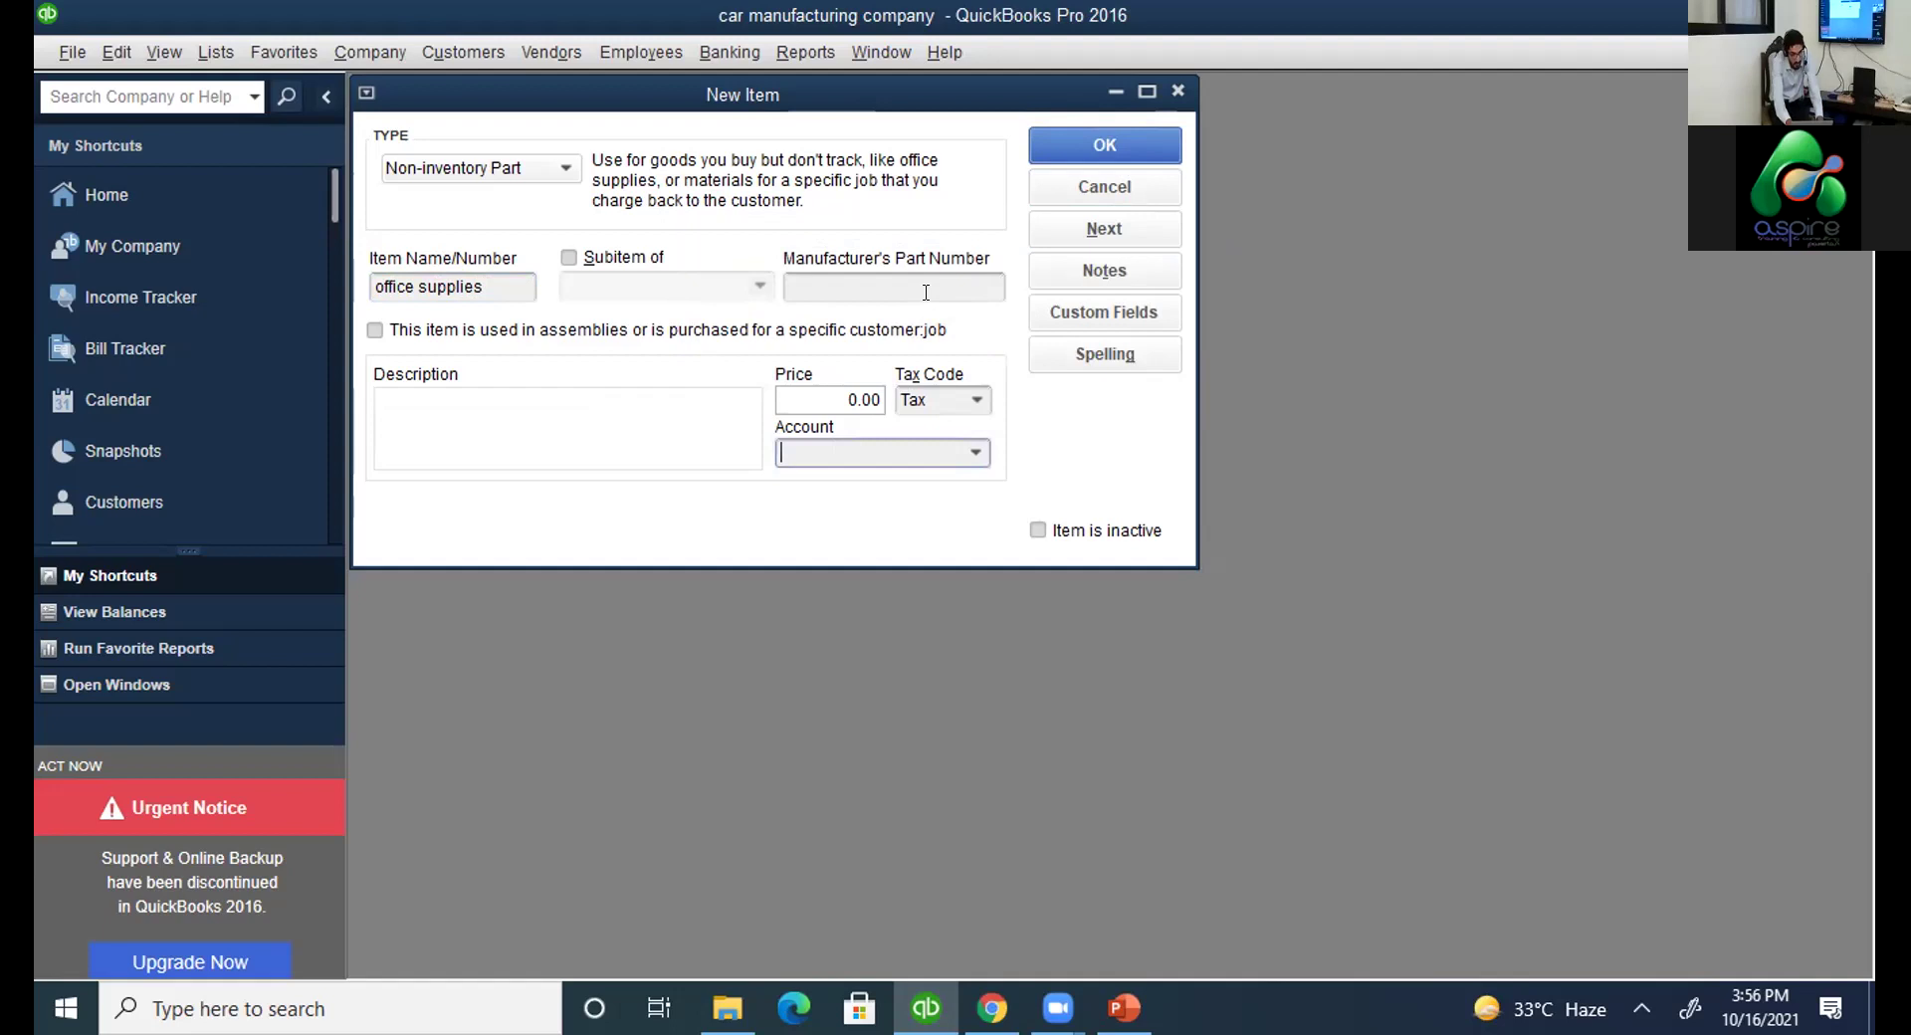
Choose <Add New> from the item's Account list to start a new account.
{"action": "left_click", "coordinate": [982, 458]}
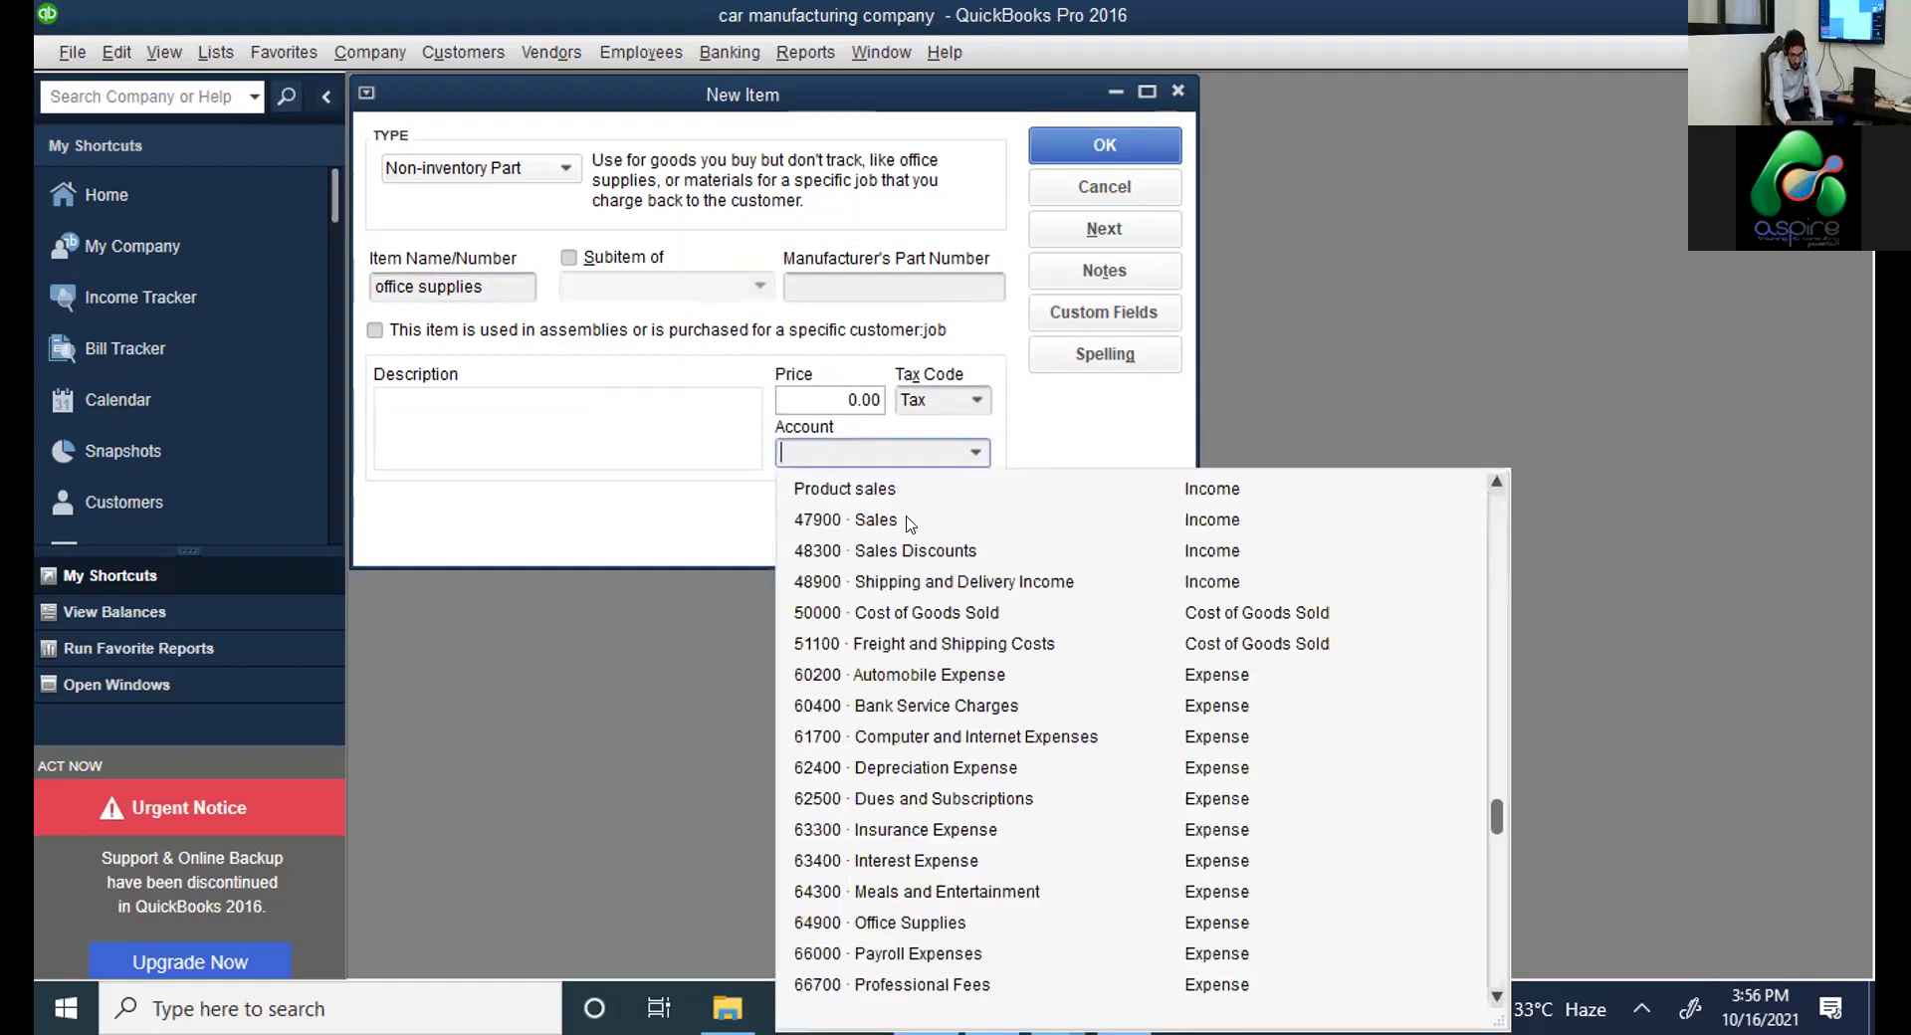
{"action": "scroll", "coordinate": [625, 382], "scroll_direction": "up", "scroll_amount": 5}
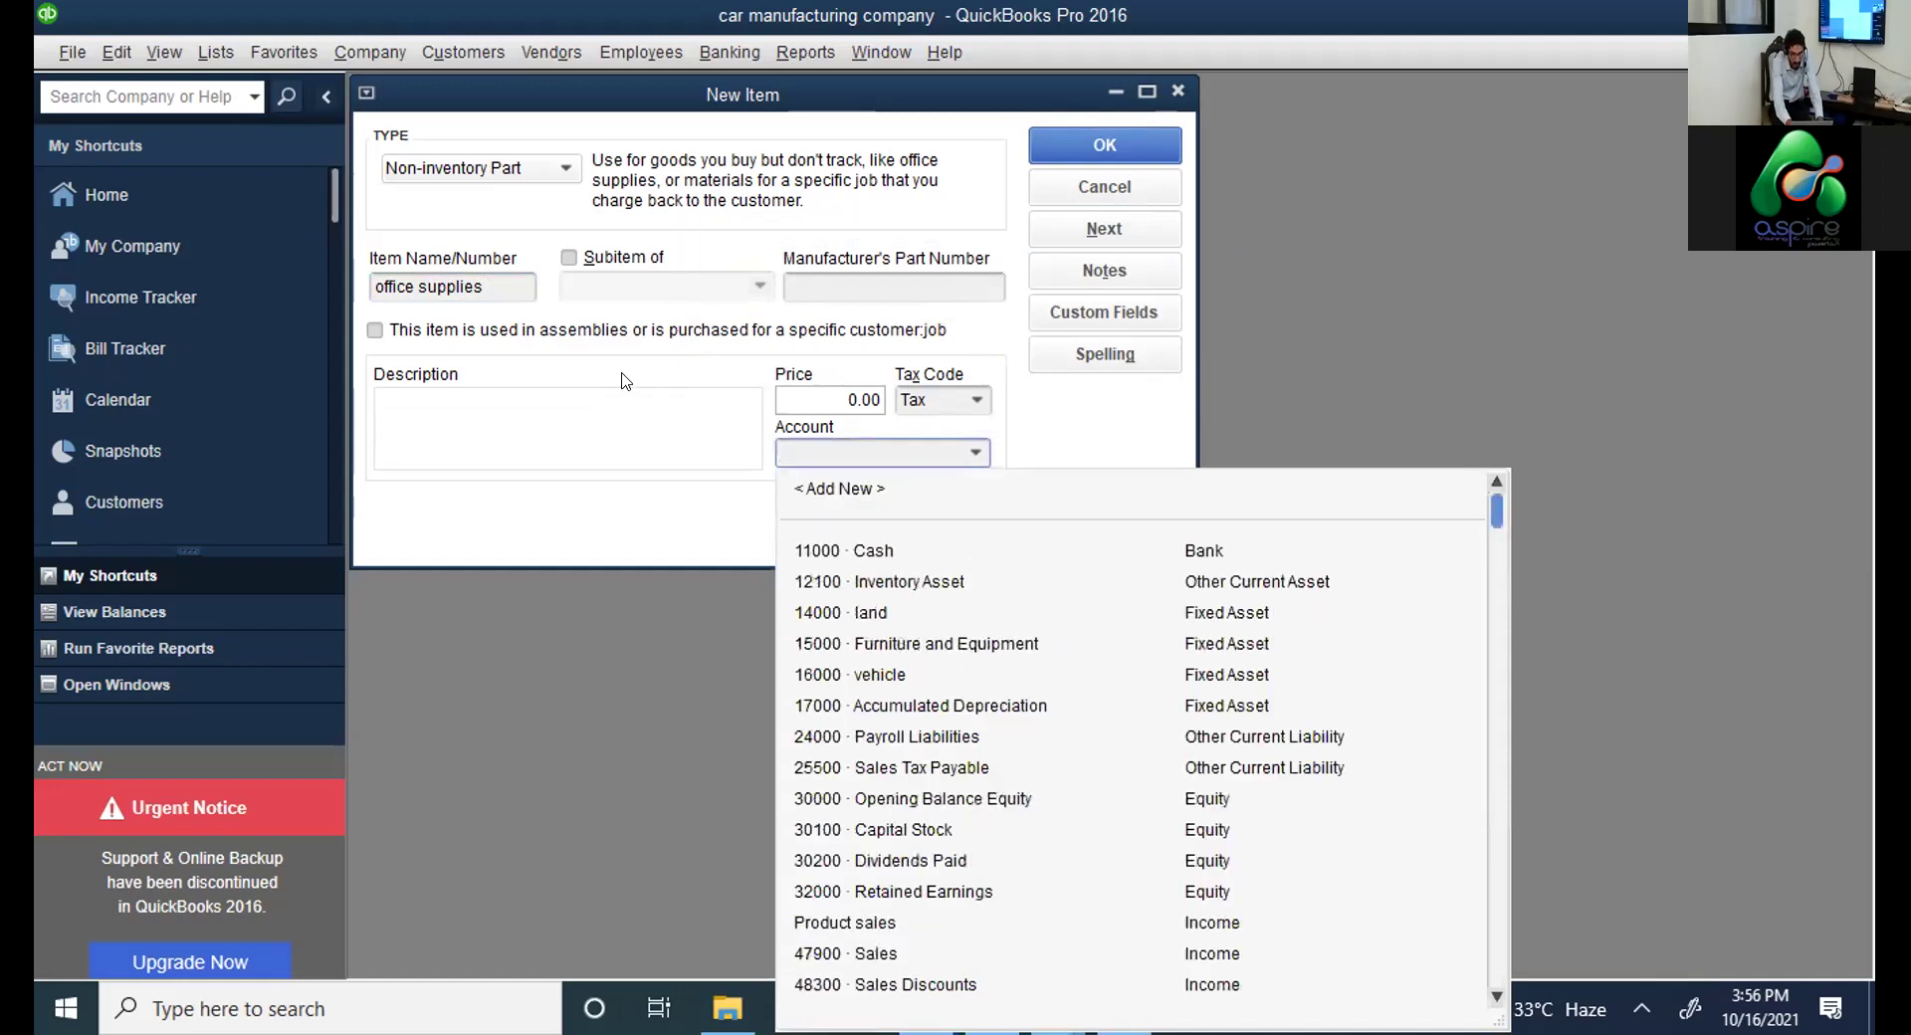
{"action": "key", "text": "Return"}
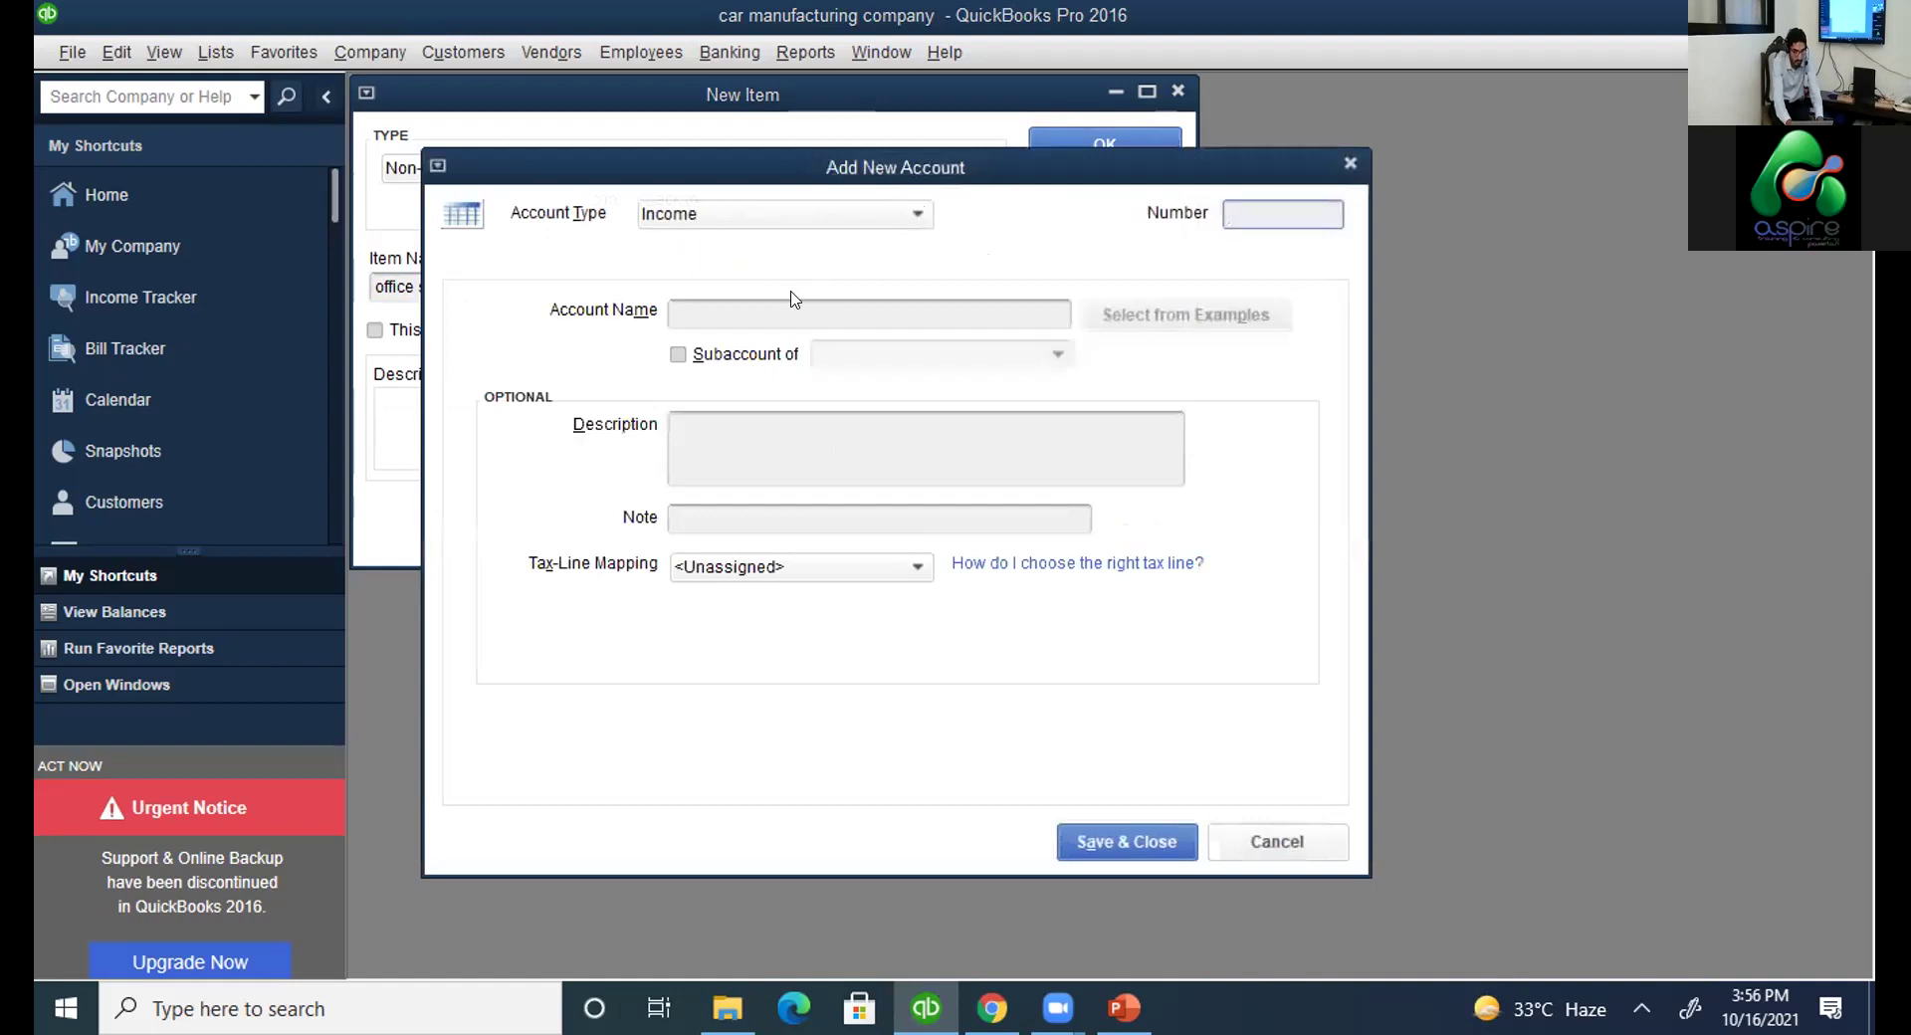
Create an Other Current Asset account named 'office suppliess', then close the New Item form.
{"action": "key", "text": "alt+t"}
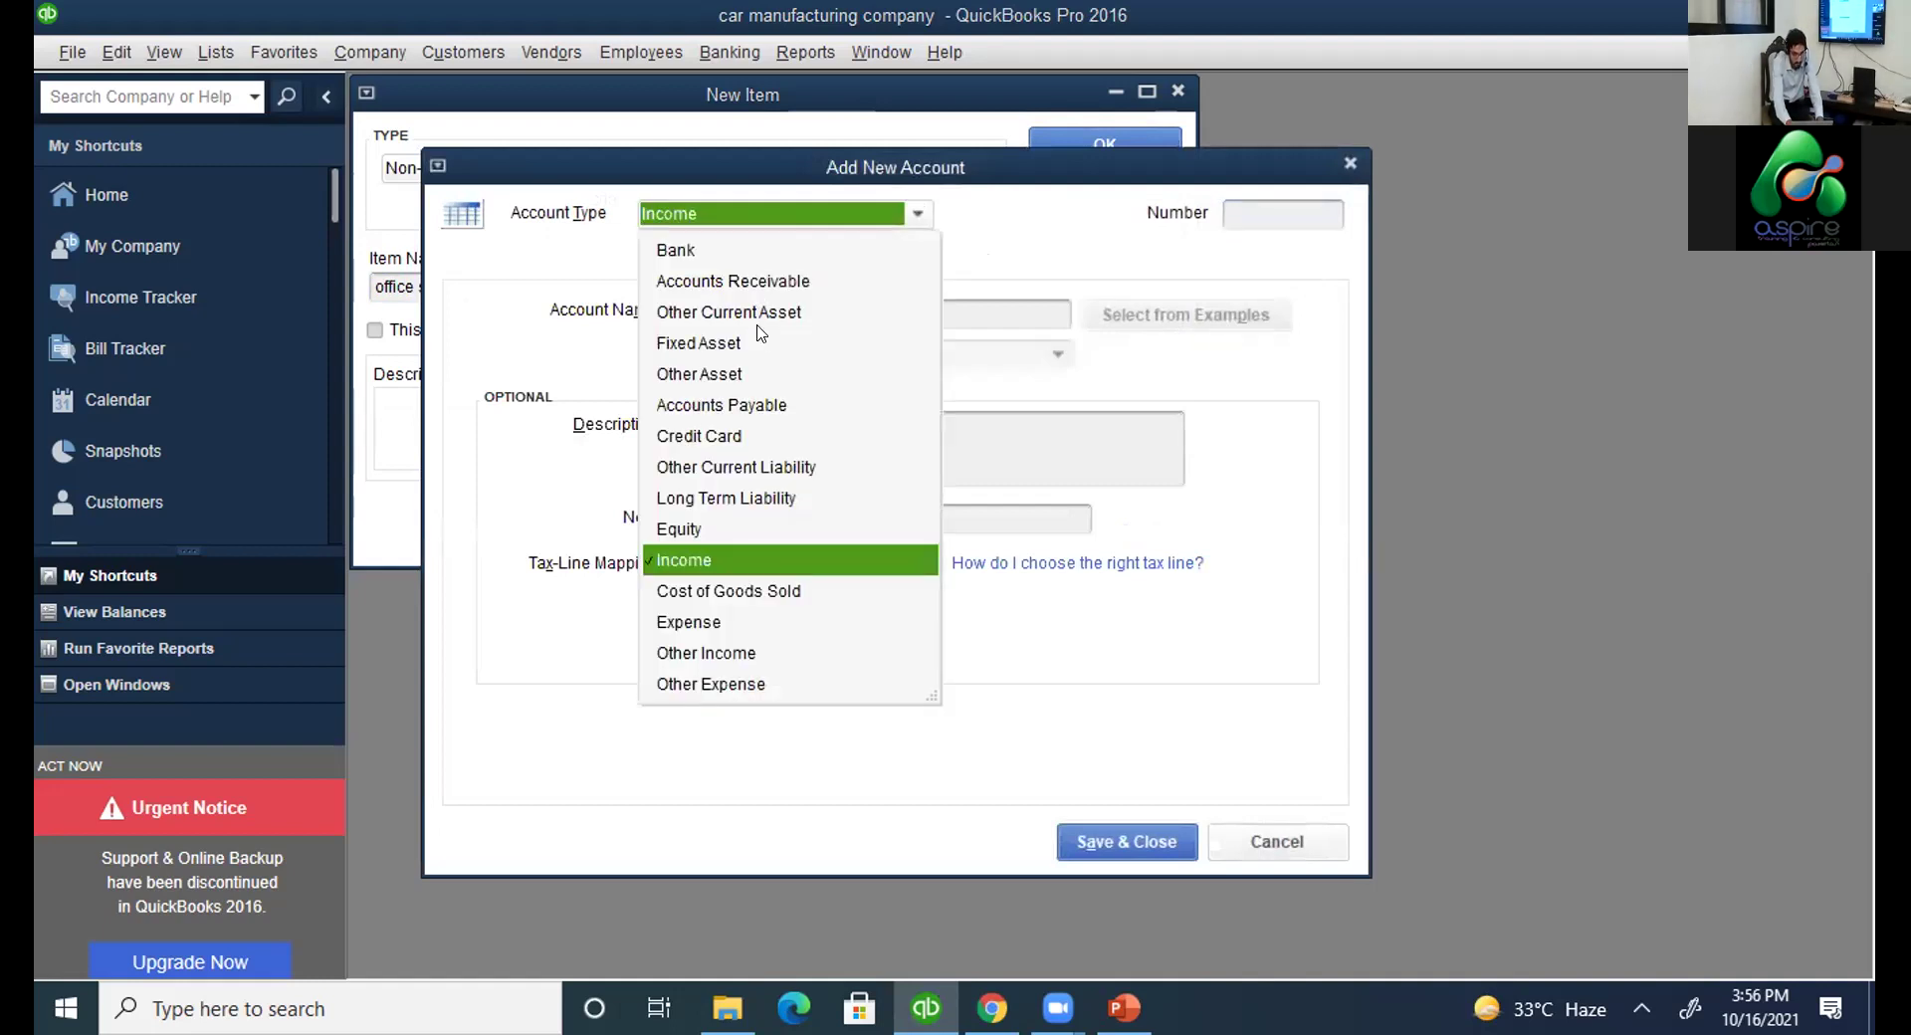
{"action": "left_click", "coordinate": [758, 314]}
{"action": "left_click", "coordinate": [759, 313]}
{"action": "type", "text": "office suppliess"}
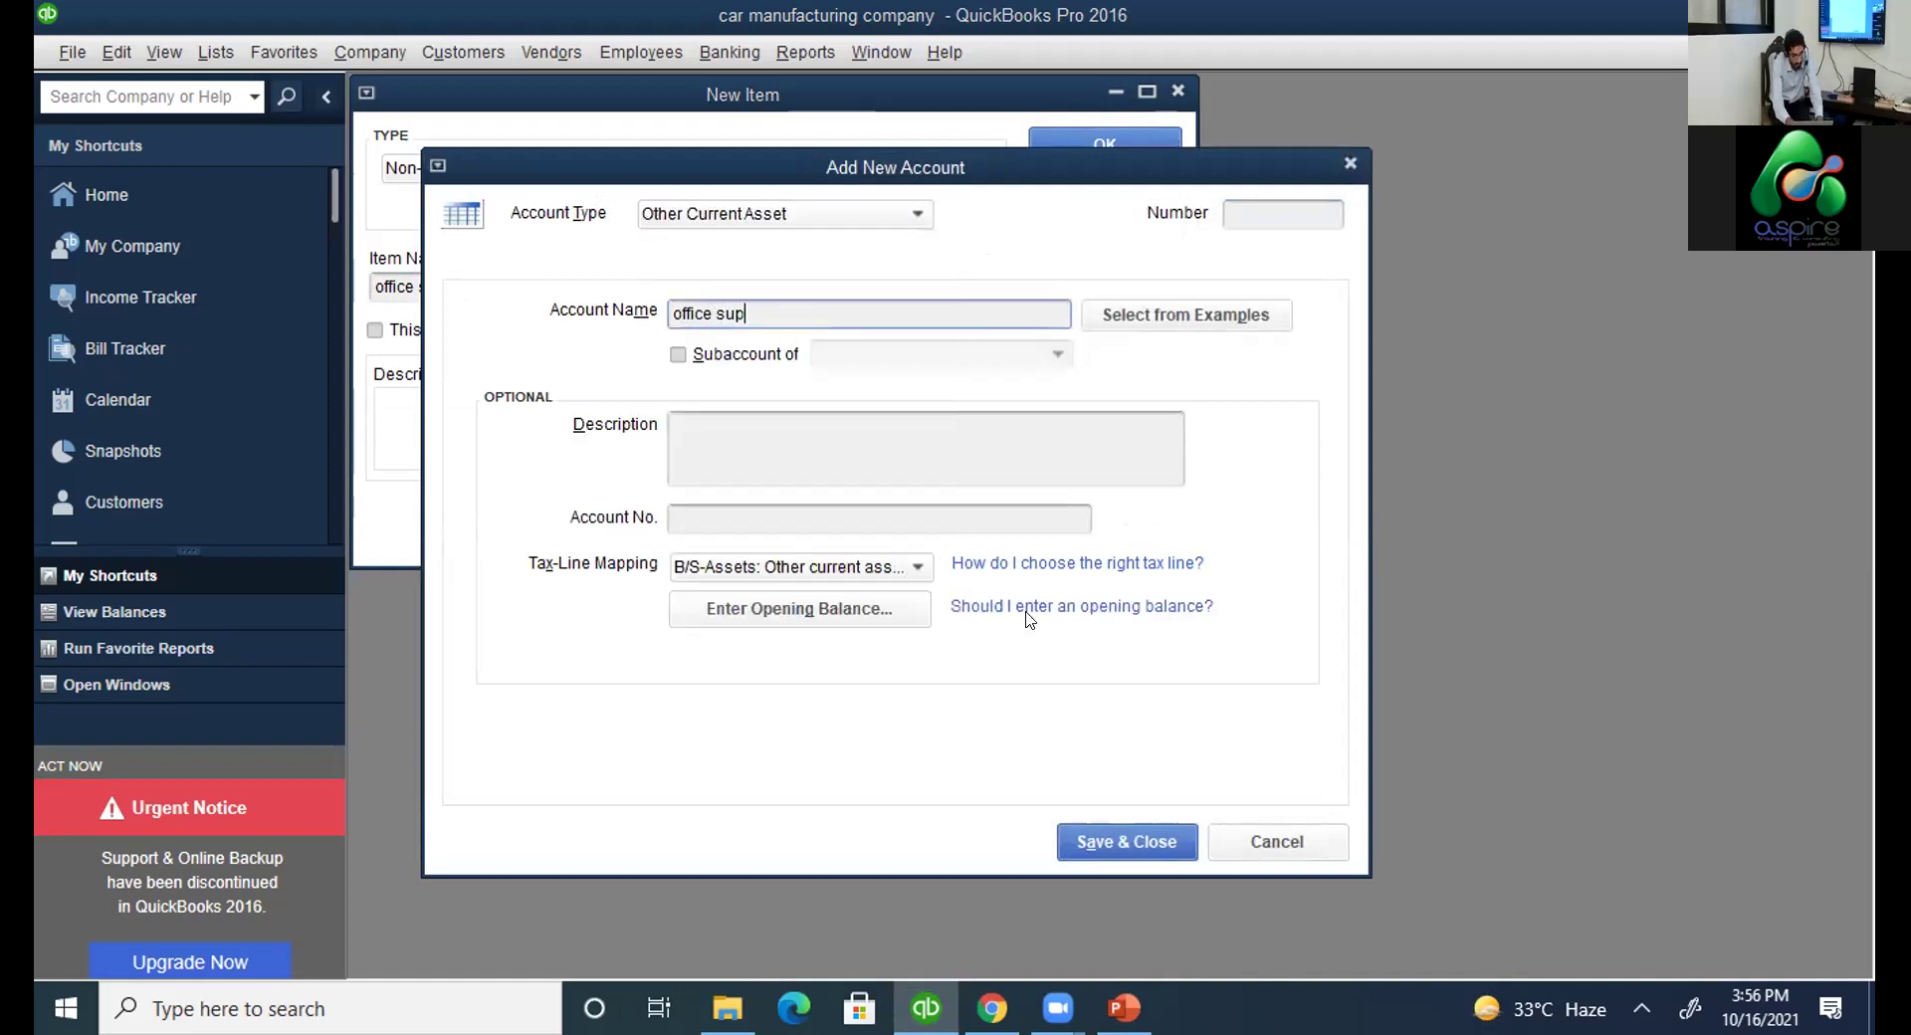
{"action": "left_click", "coordinate": [1101, 841]}
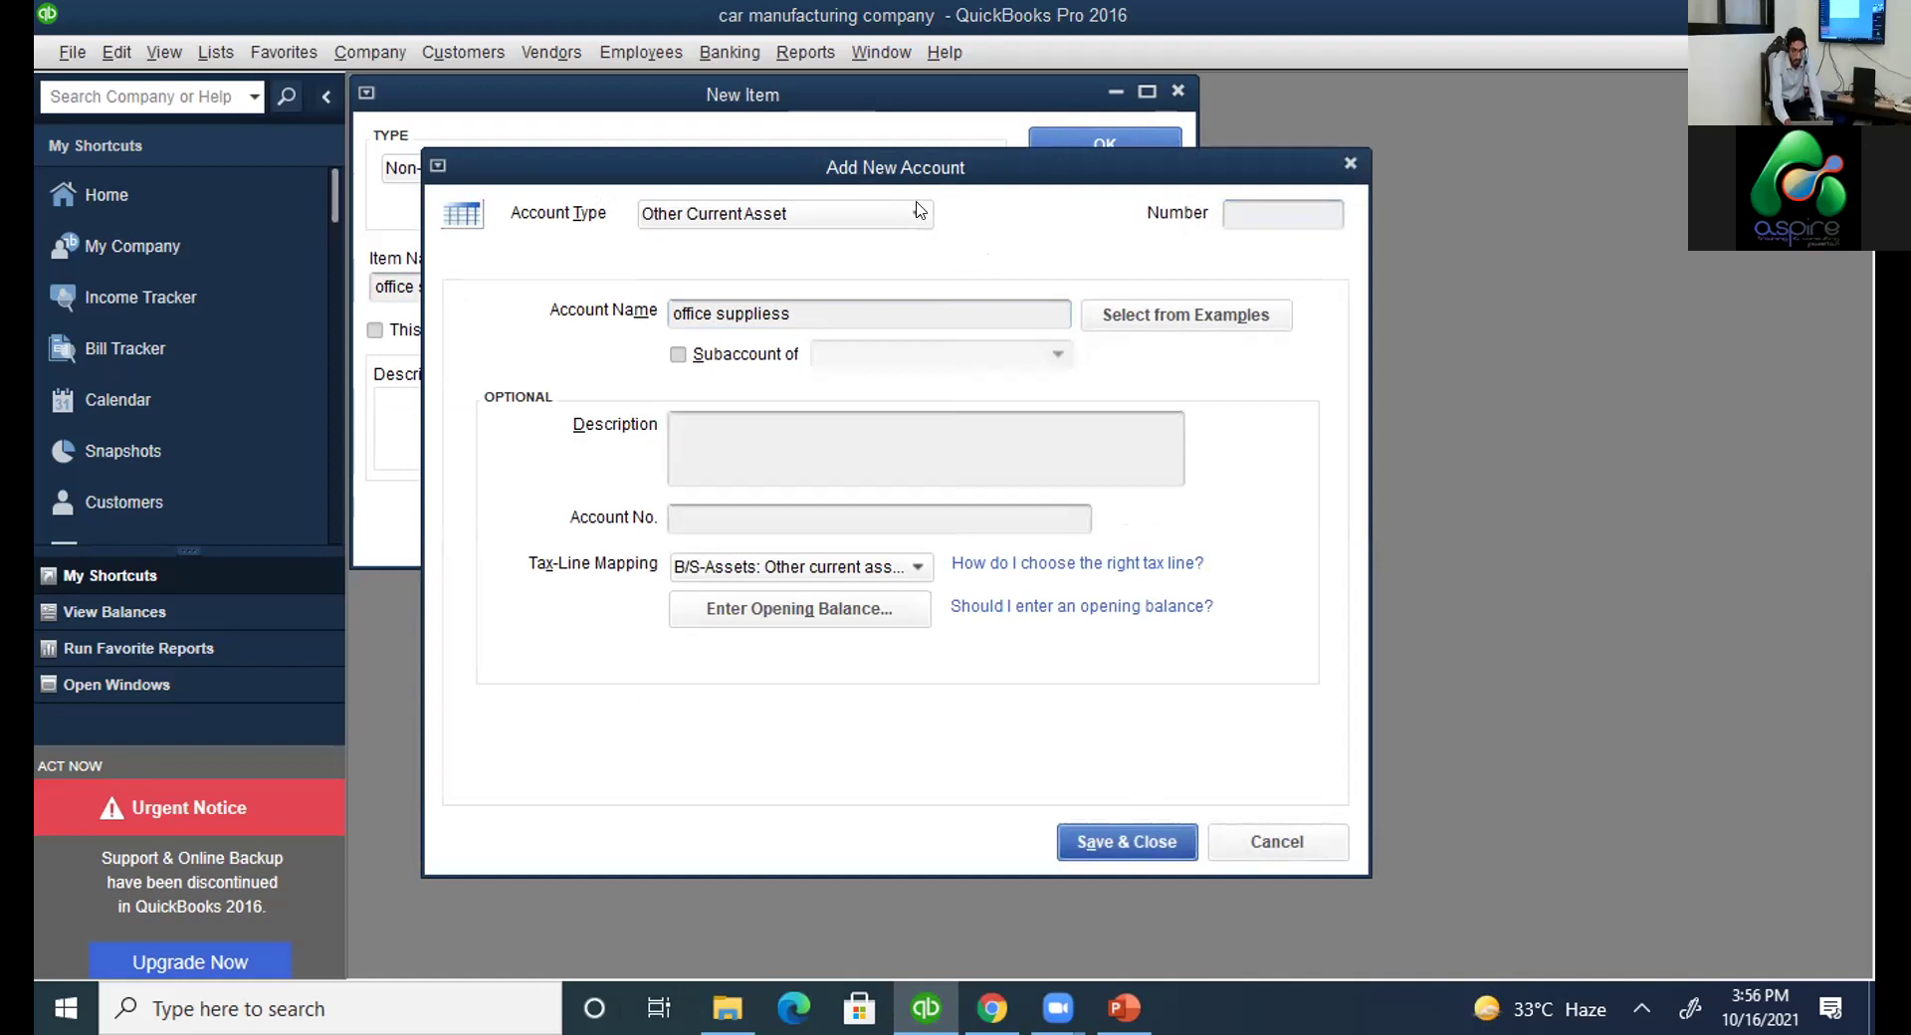
{"action": "left_click", "coordinate": [1075, 139]}
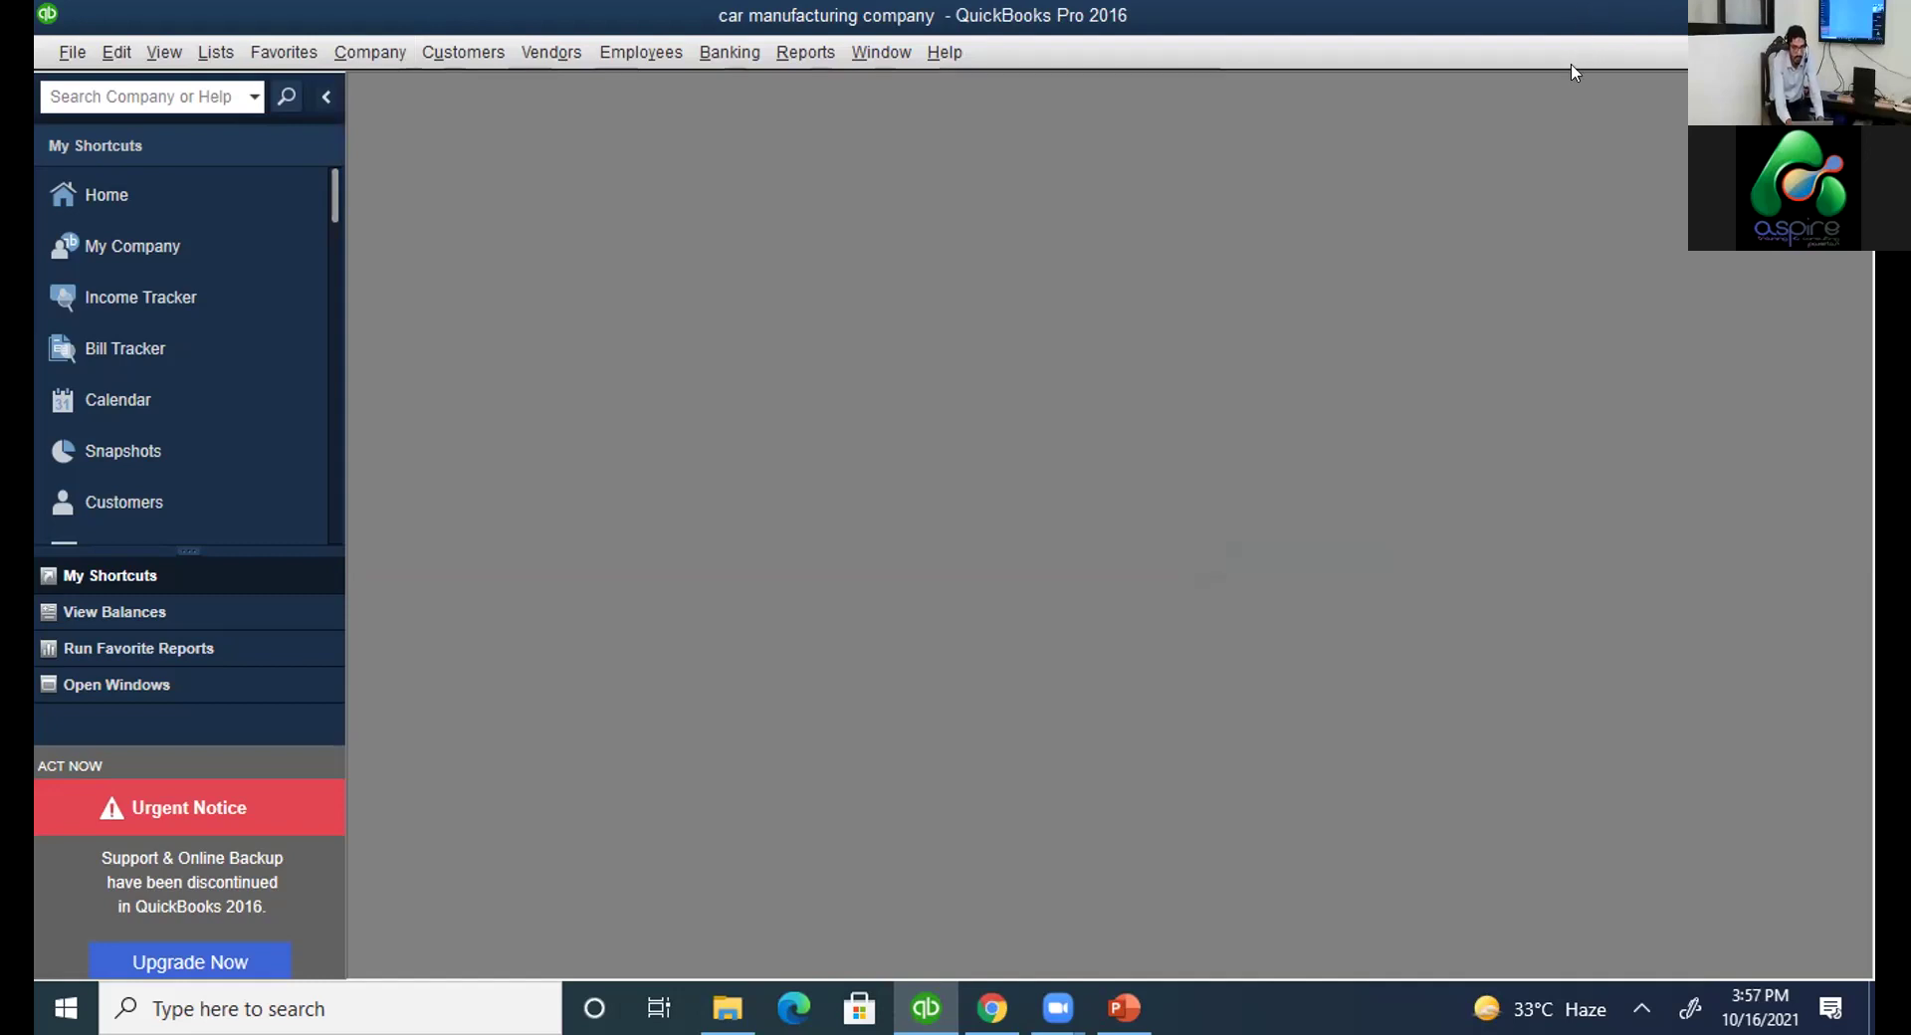
Open a new item from the Vendors menu in a maximized window and set its type to Fixed Asset.
{"action": "key", "text": "super+Down"}
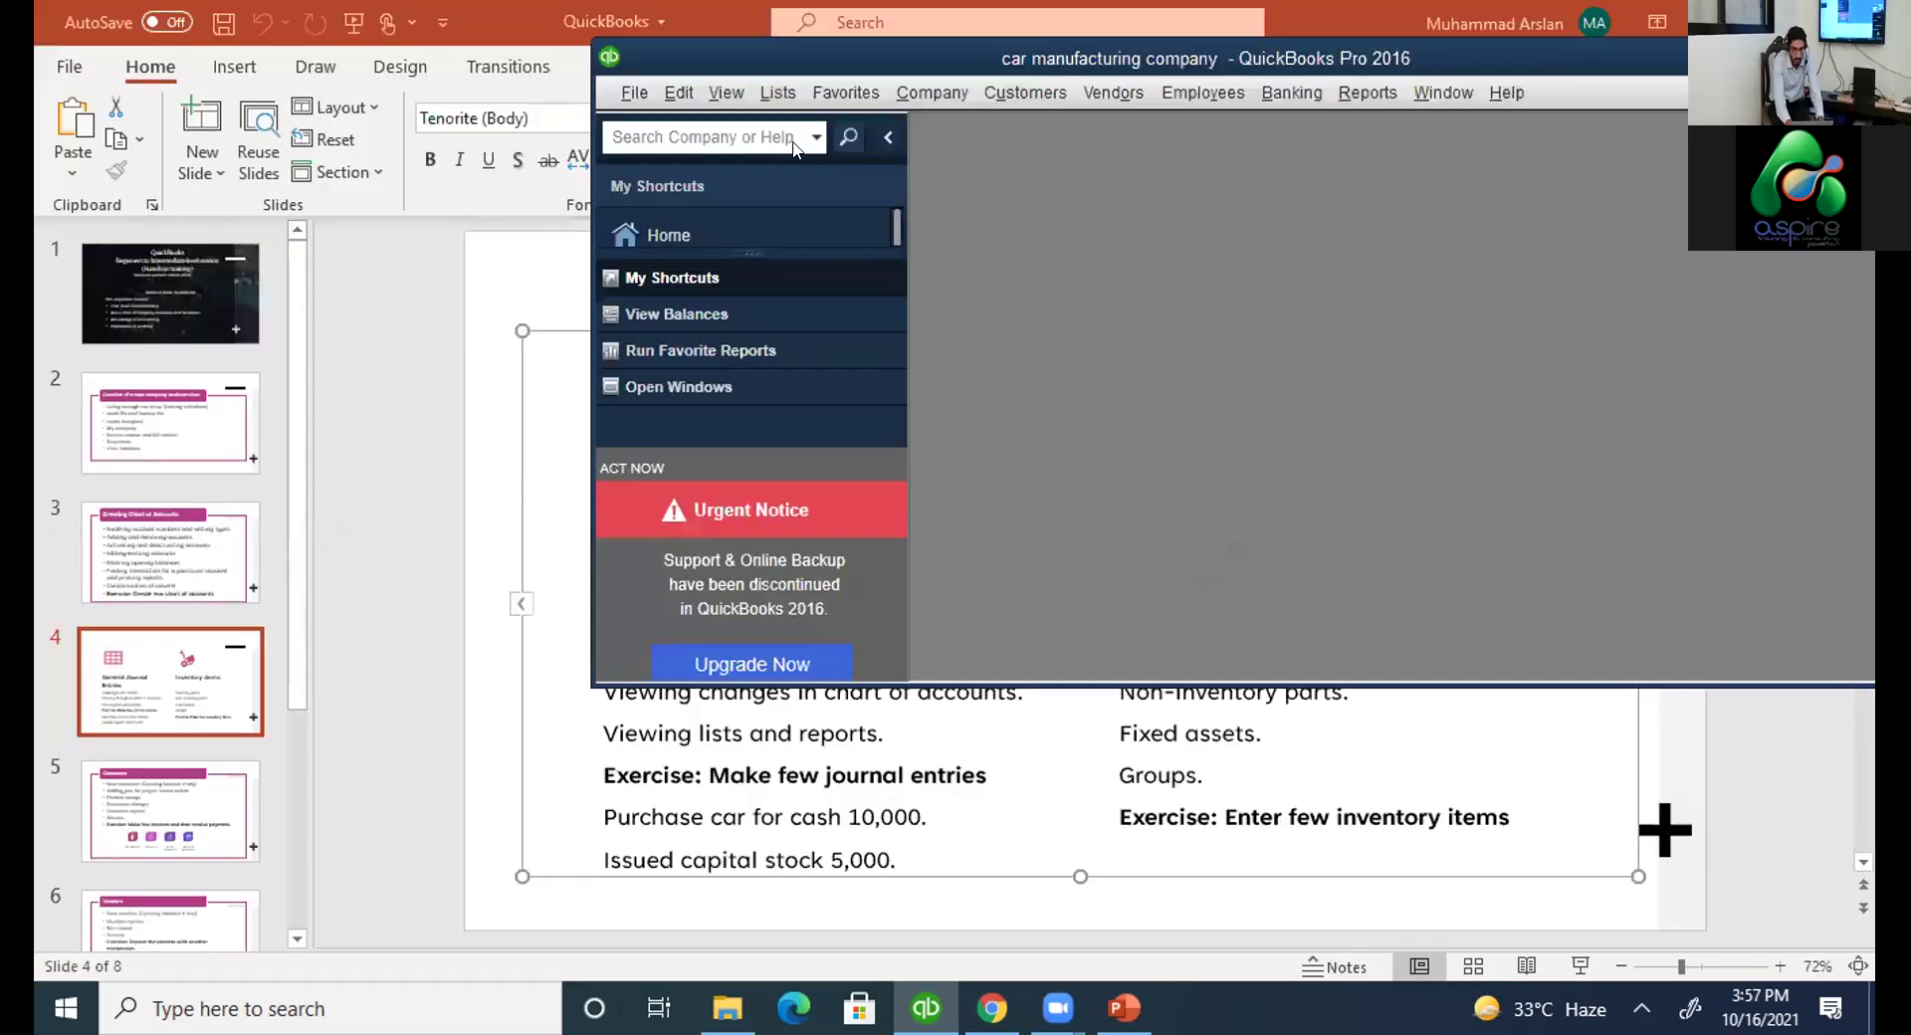
{"action": "left_click_drag", "start_coordinate": [995, 58], "coordinate": [676, 117]}
{"action": "key", "text": "alt+n"}
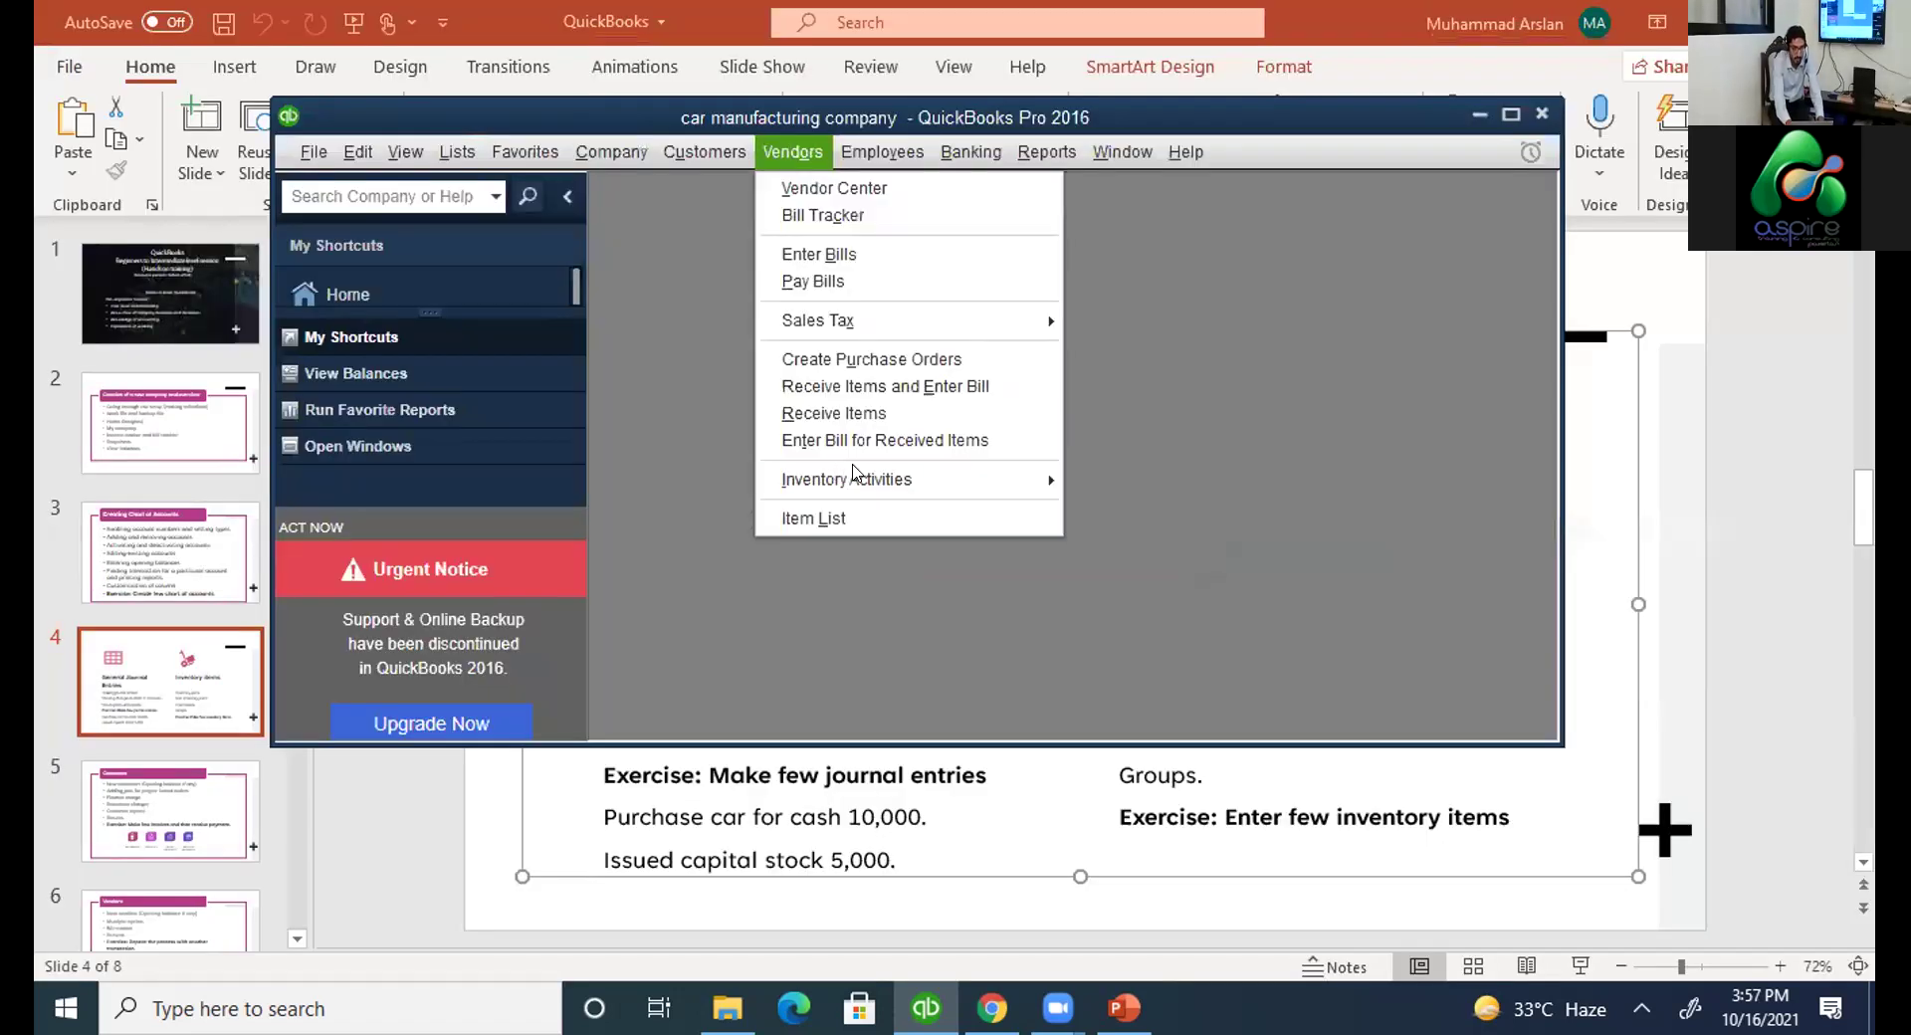
{"action": "mouse_move", "coordinate": [1138, 483]}
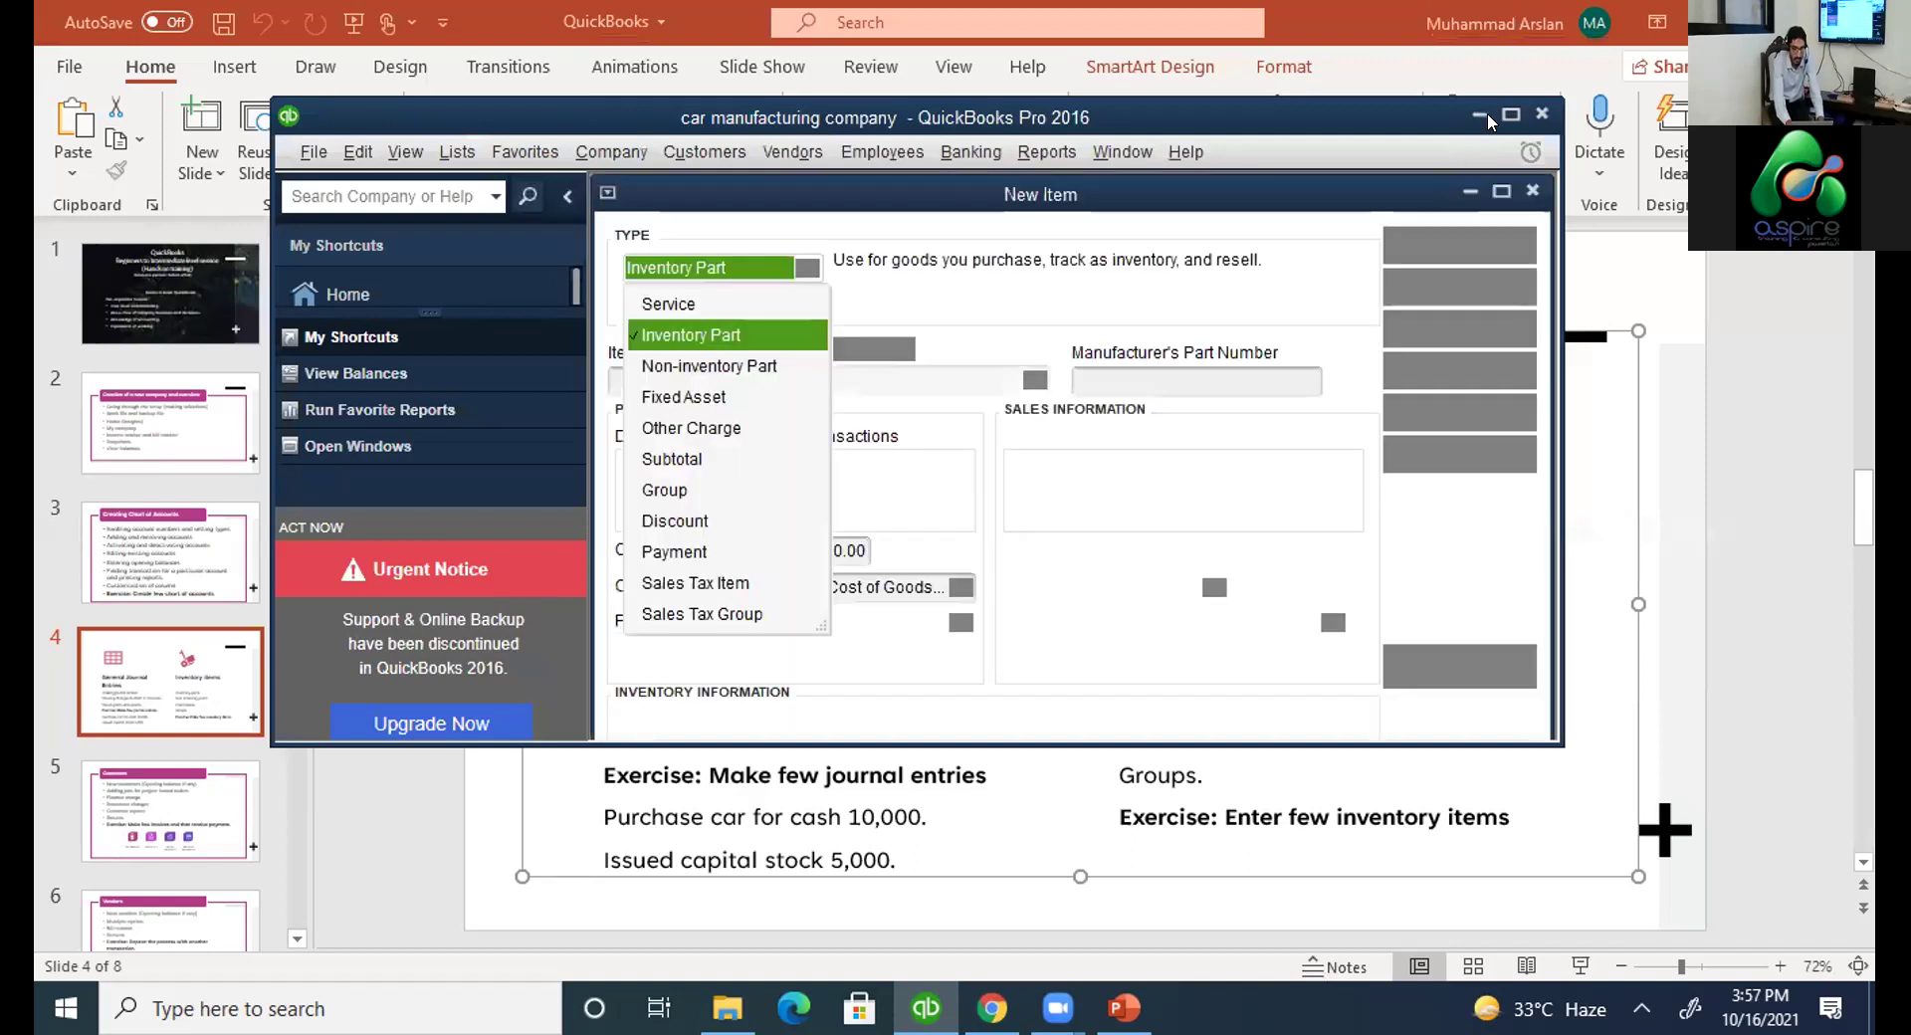
{"action": "double_click", "coordinate": [537, 117]}
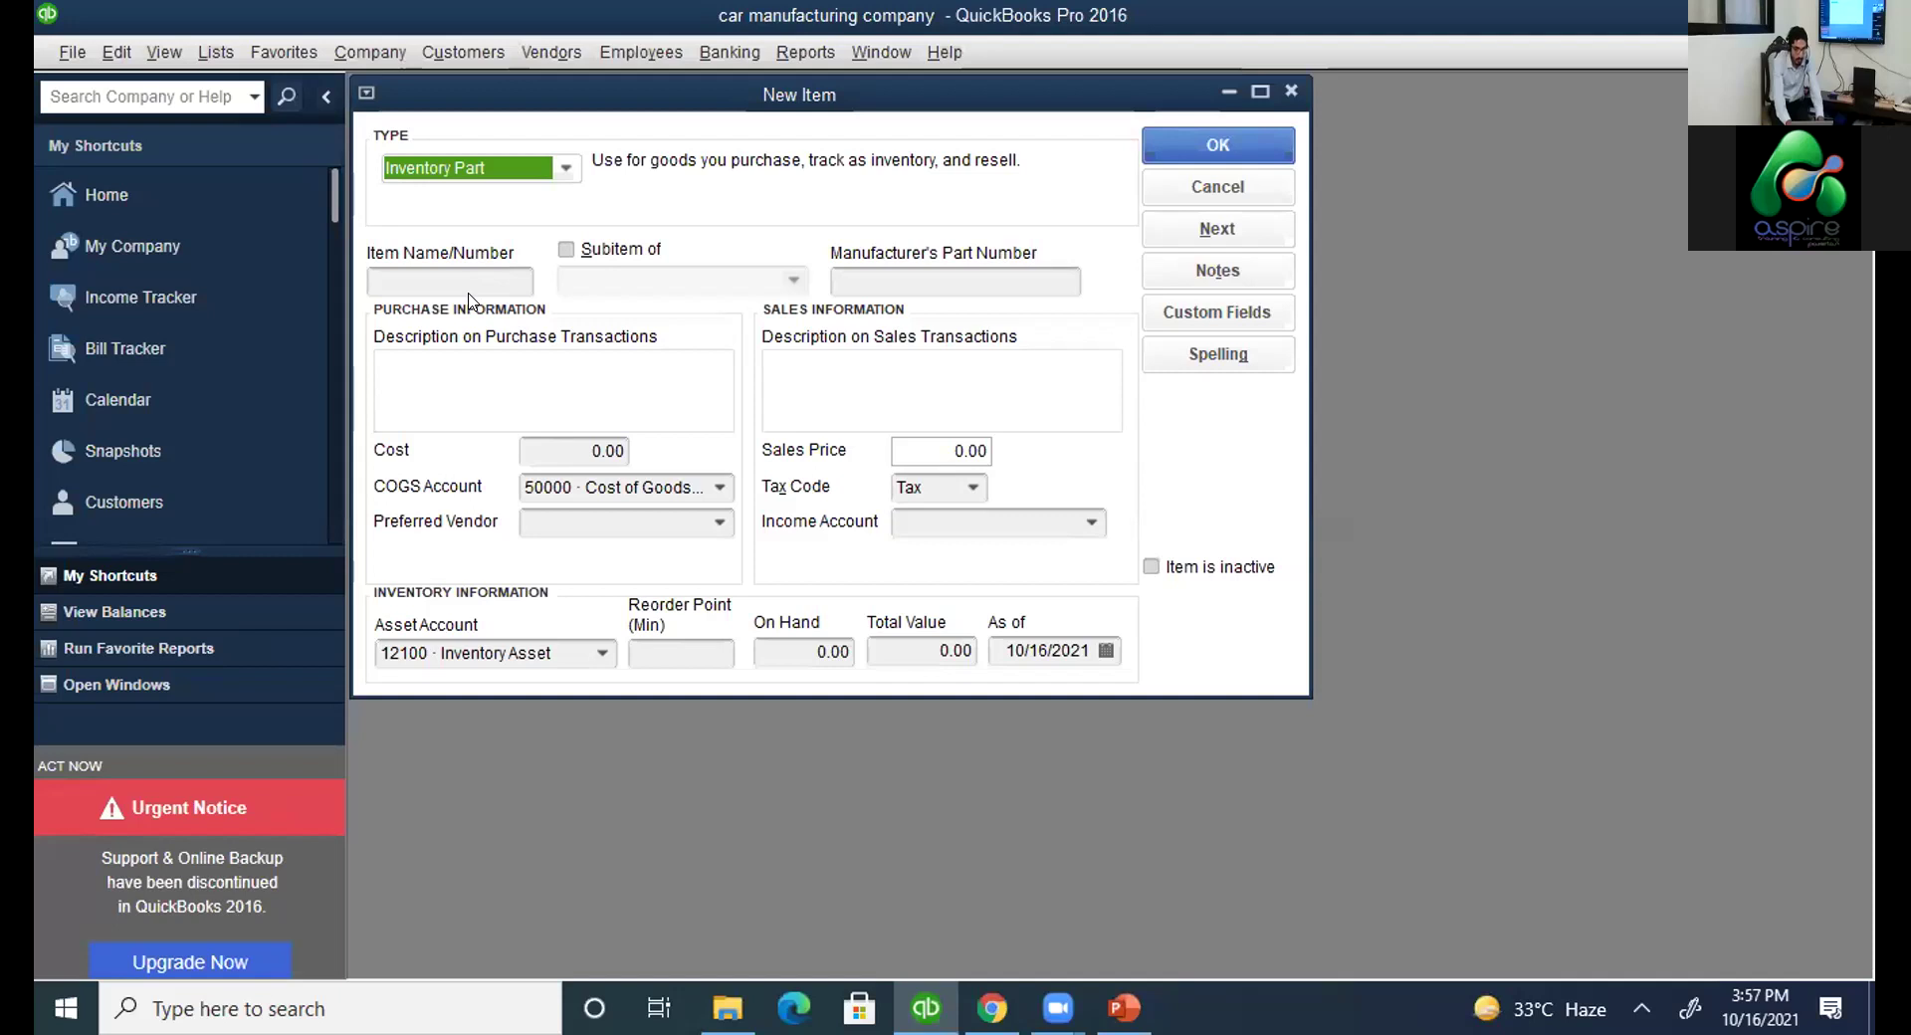
{"action": "left_click", "coordinate": [565, 167]}
{"action": "left_click", "coordinate": [500, 294]}
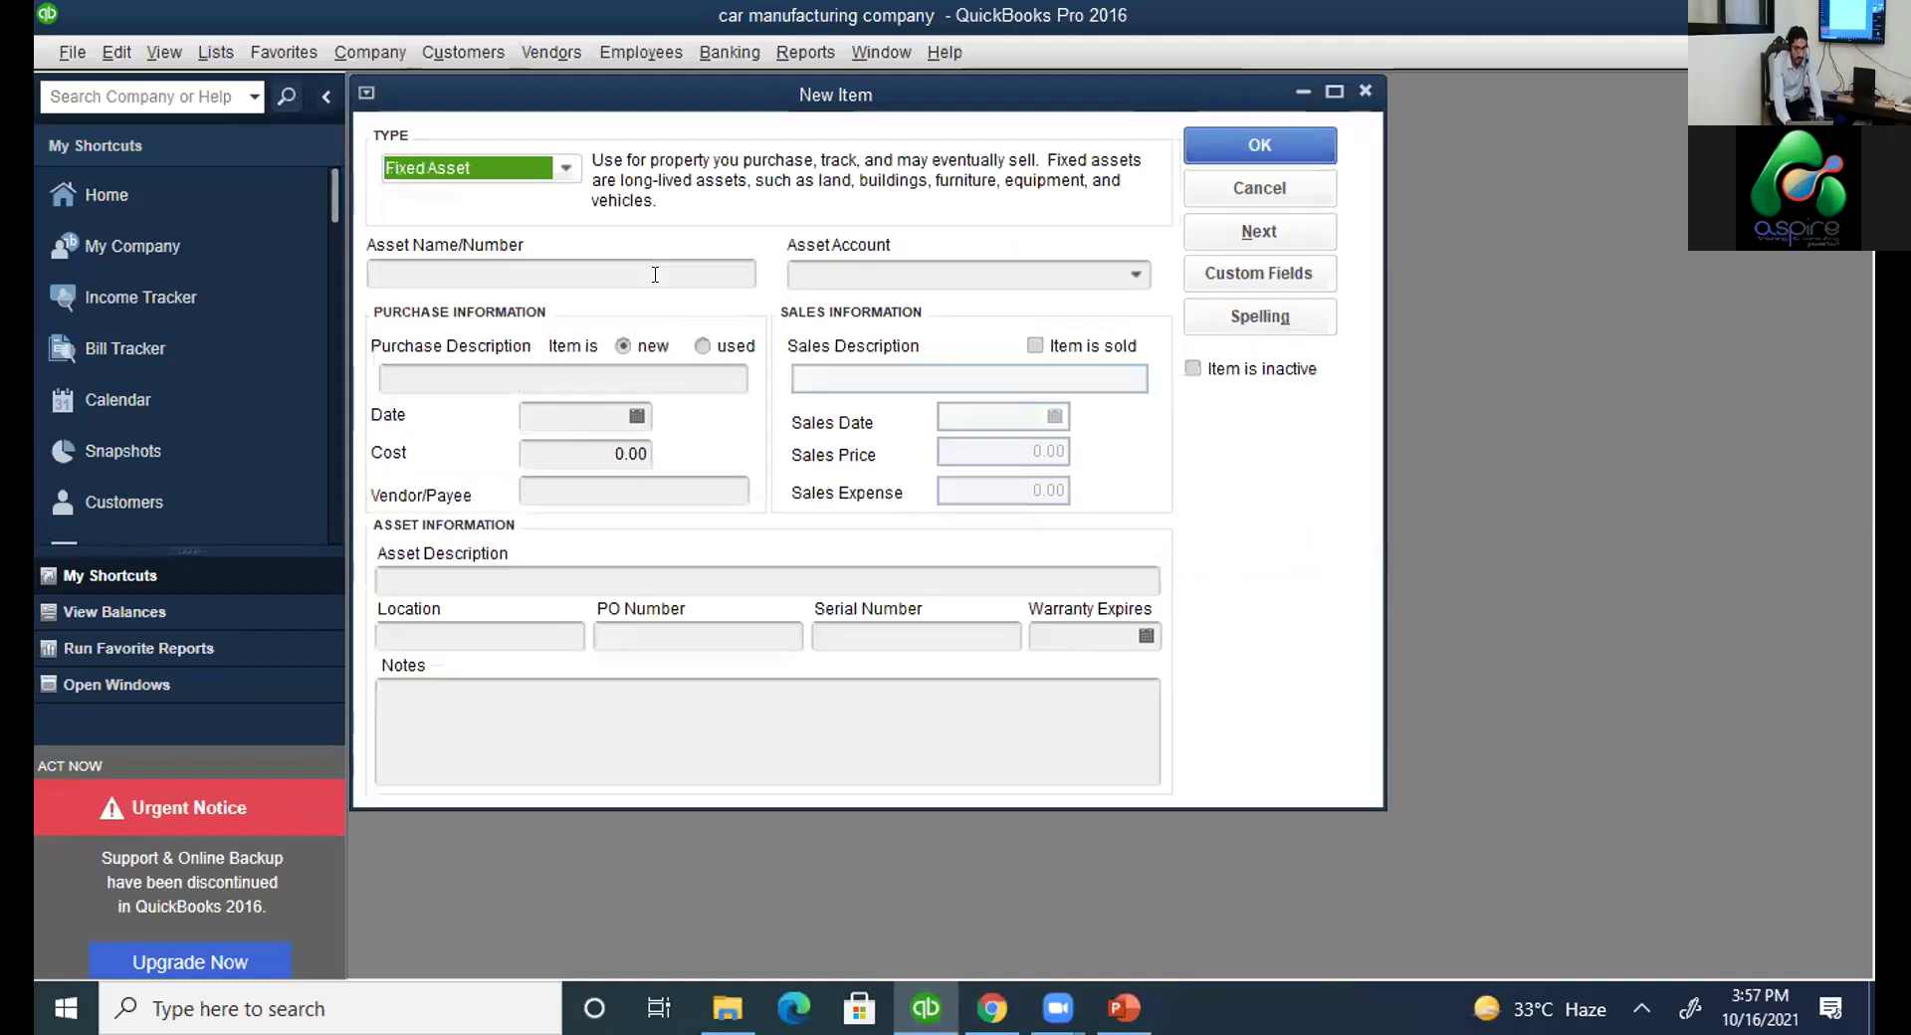
Name the fixed asset 'car', assign it to account 16000 · vehicle, and attempt to save.
{"action": "left_click", "coordinate": [572, 274]}
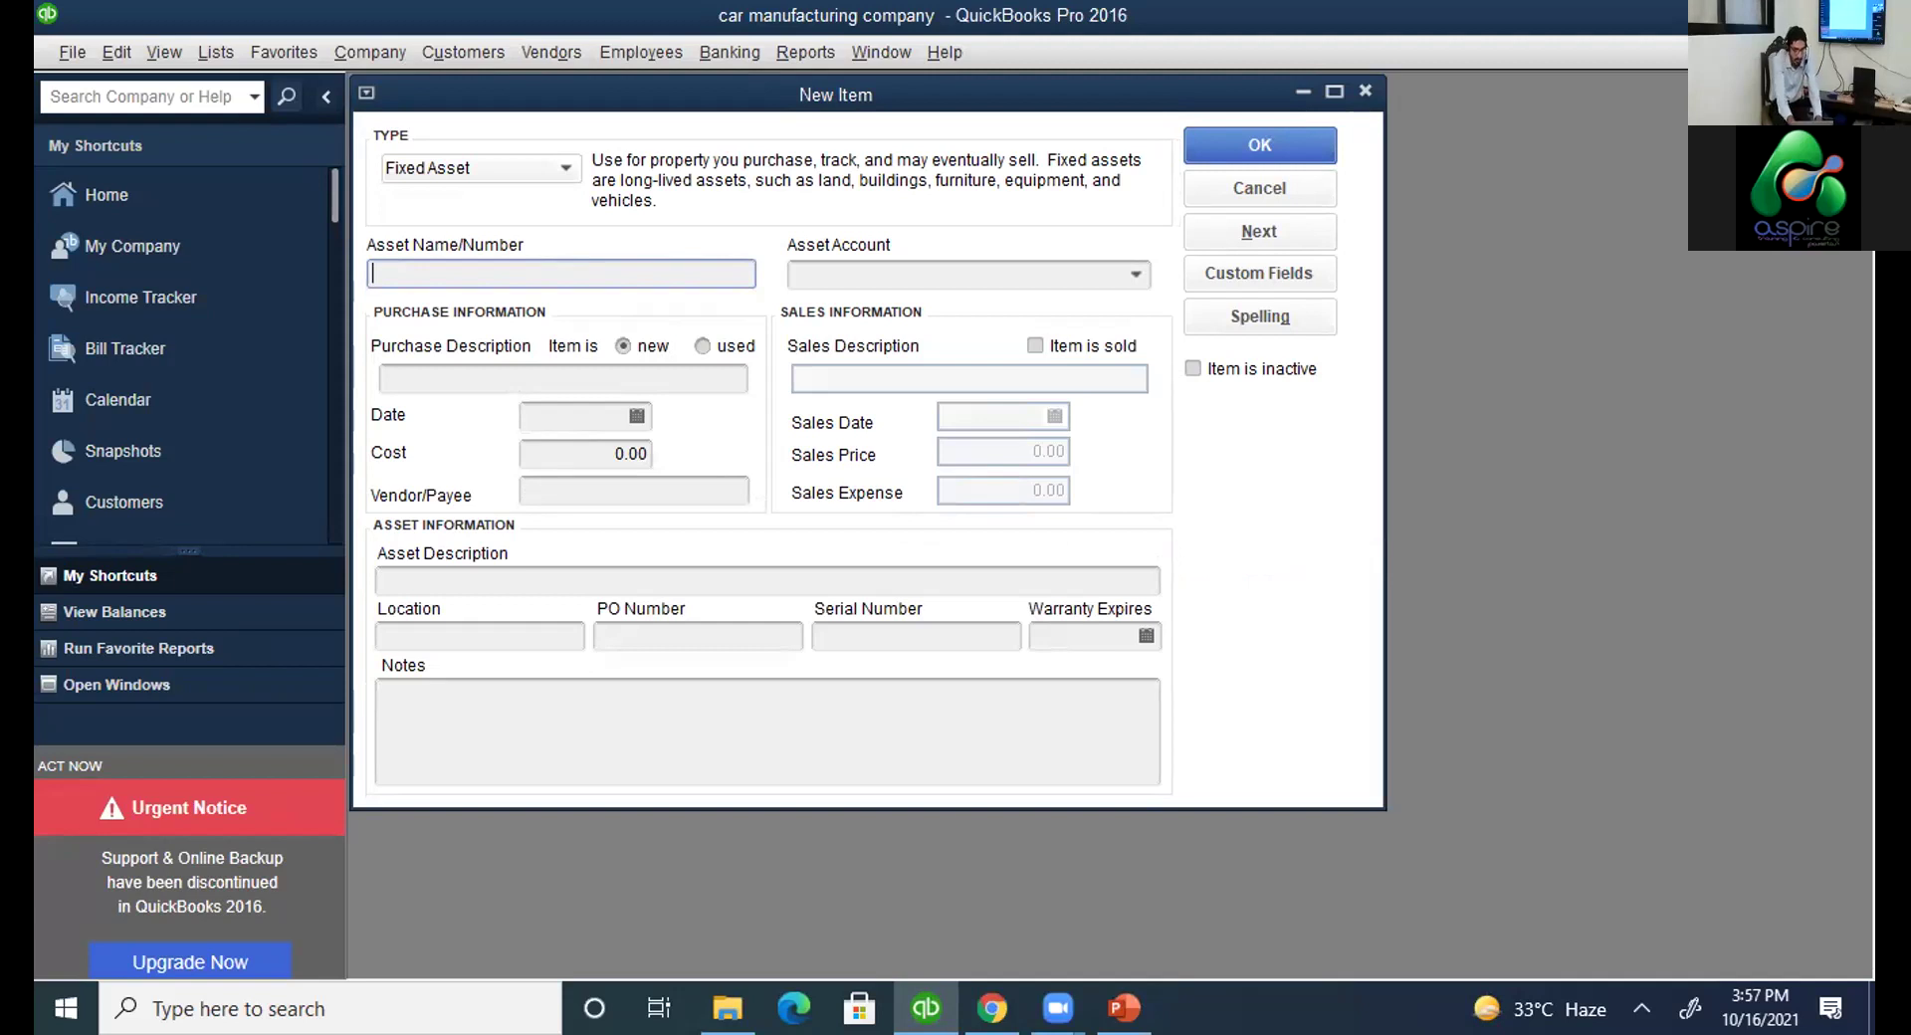
{"action": "type", "text": "car"}
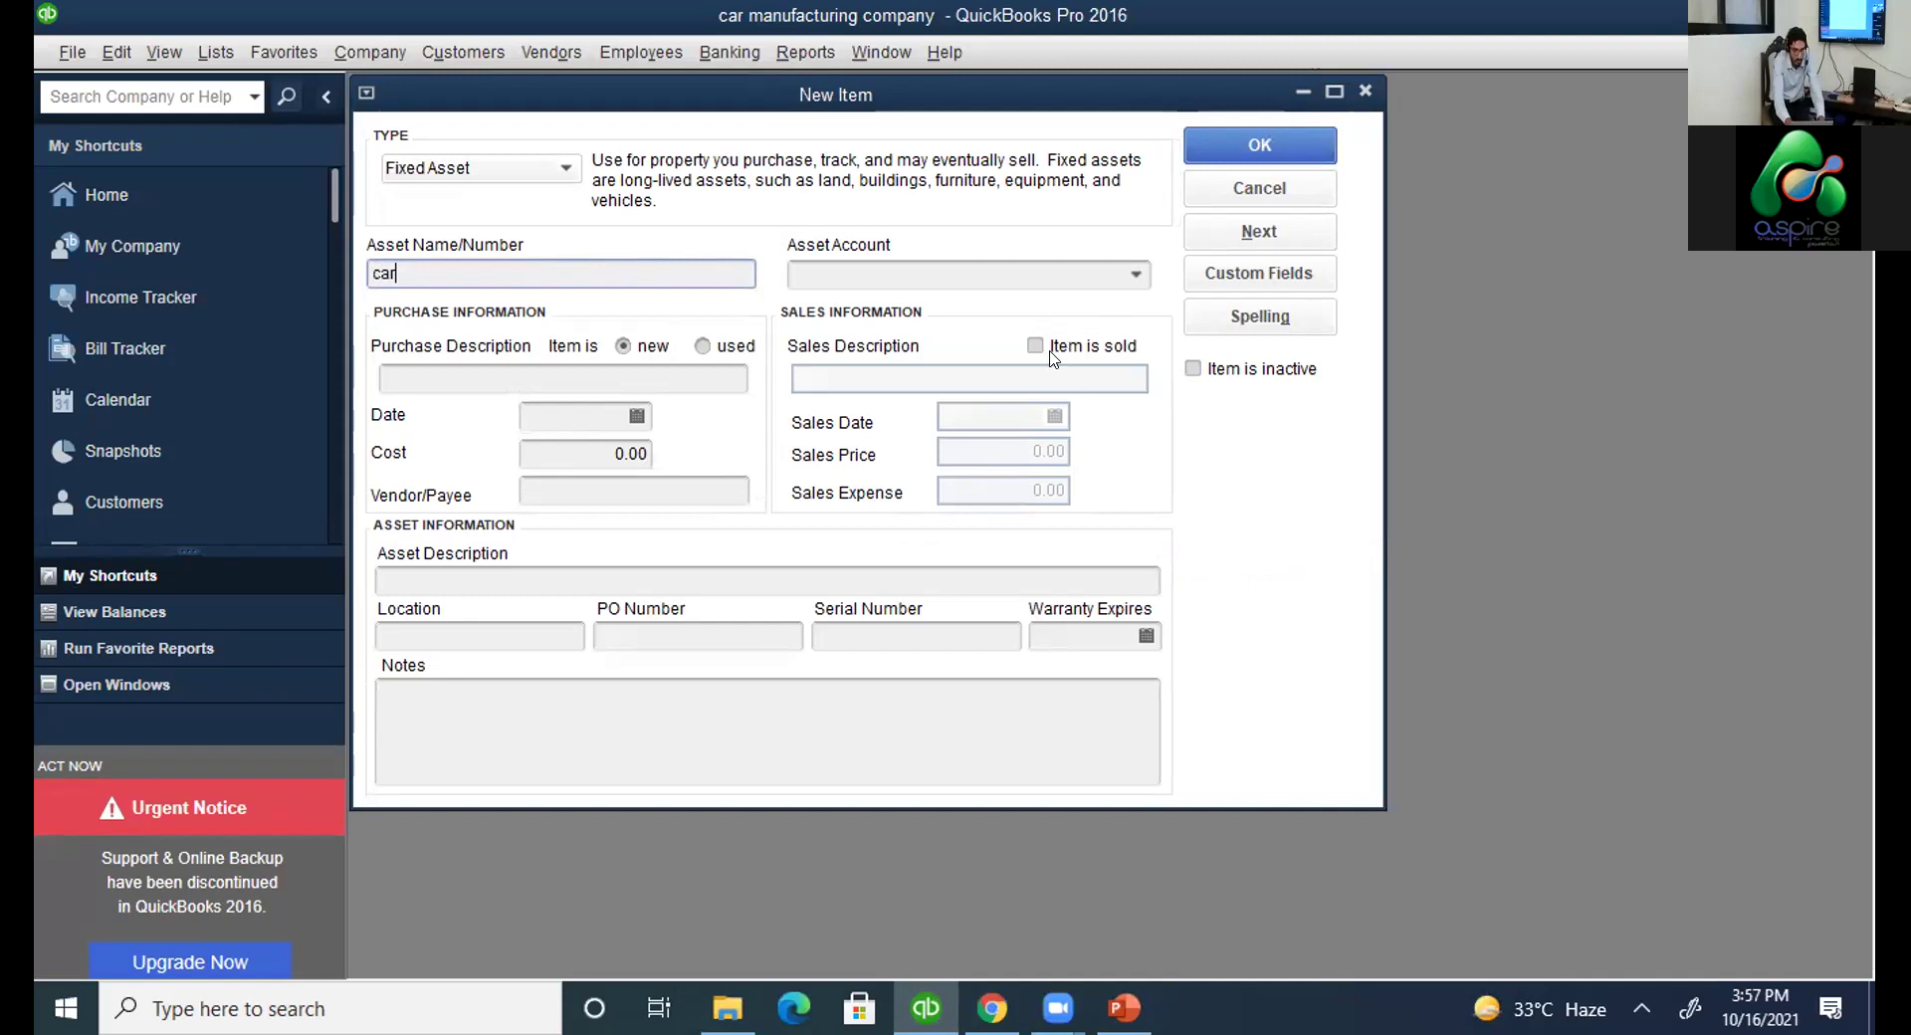
{"action": "key", "text": "Tab"}
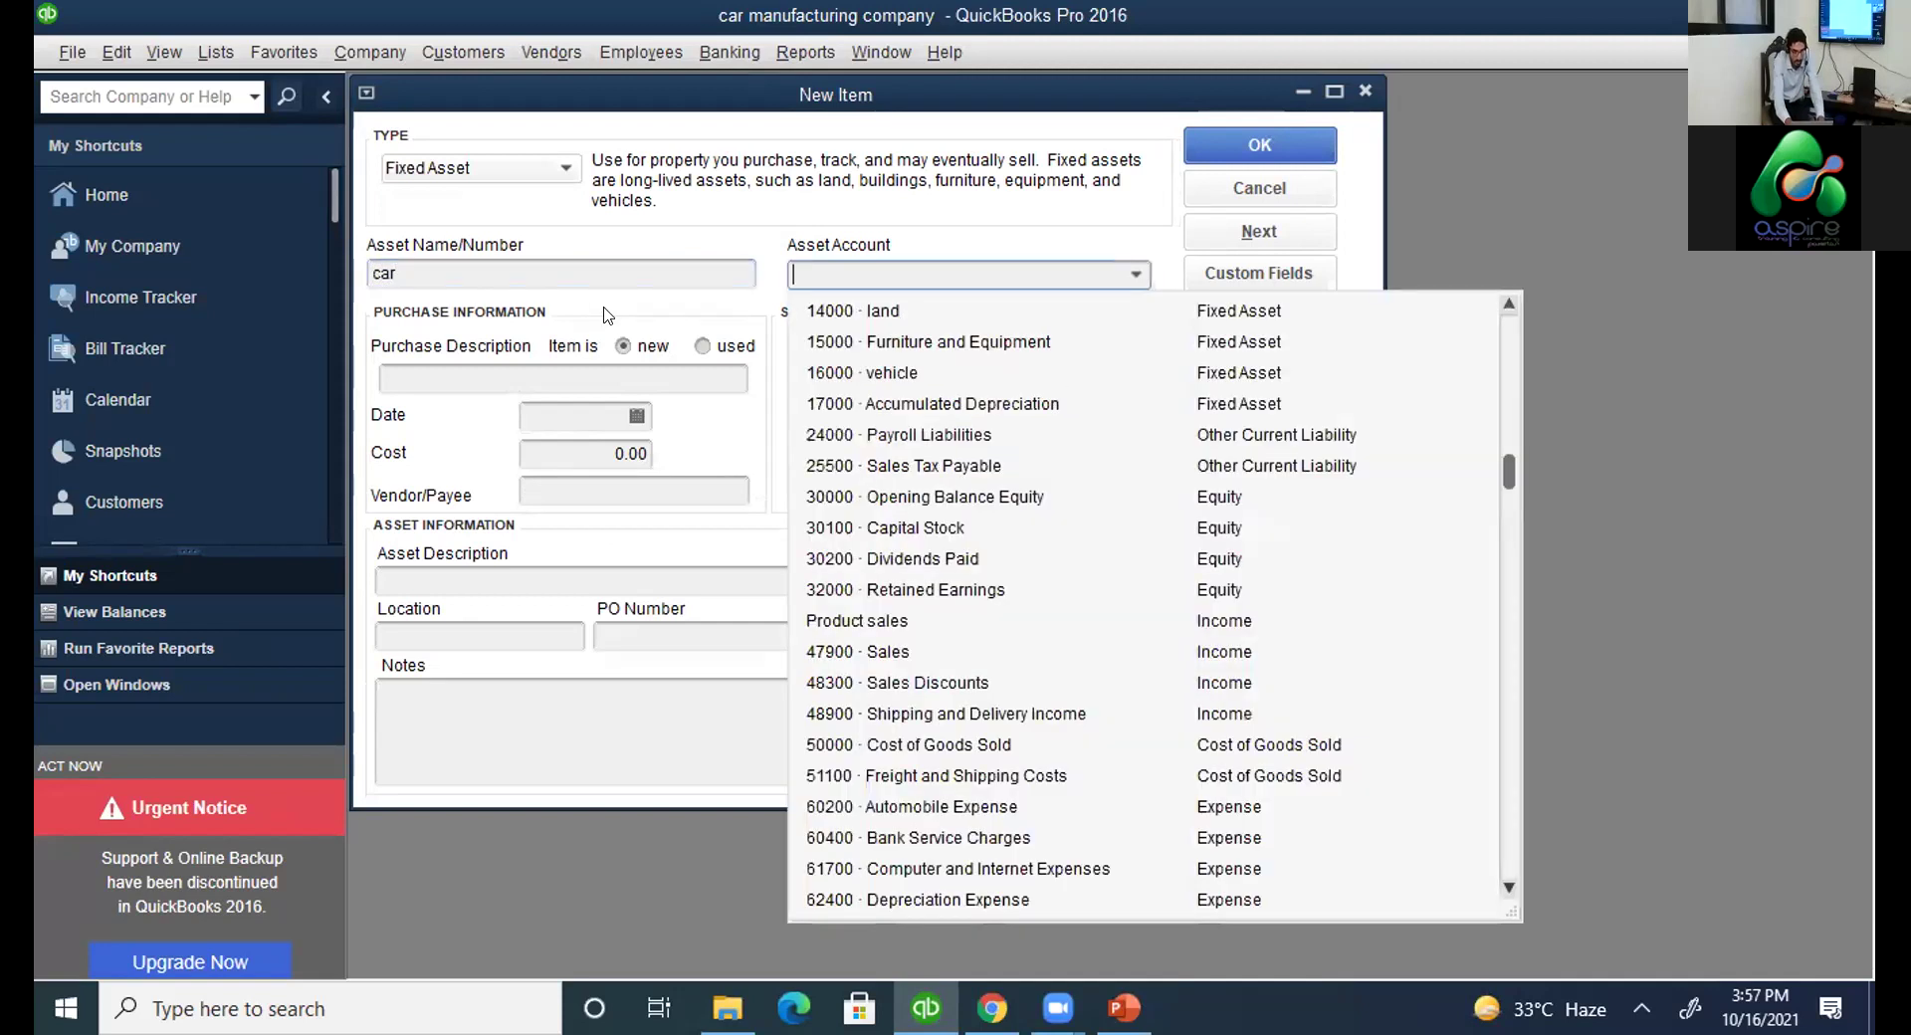
{"action": "left_click", "coordinate": [861, 372]}
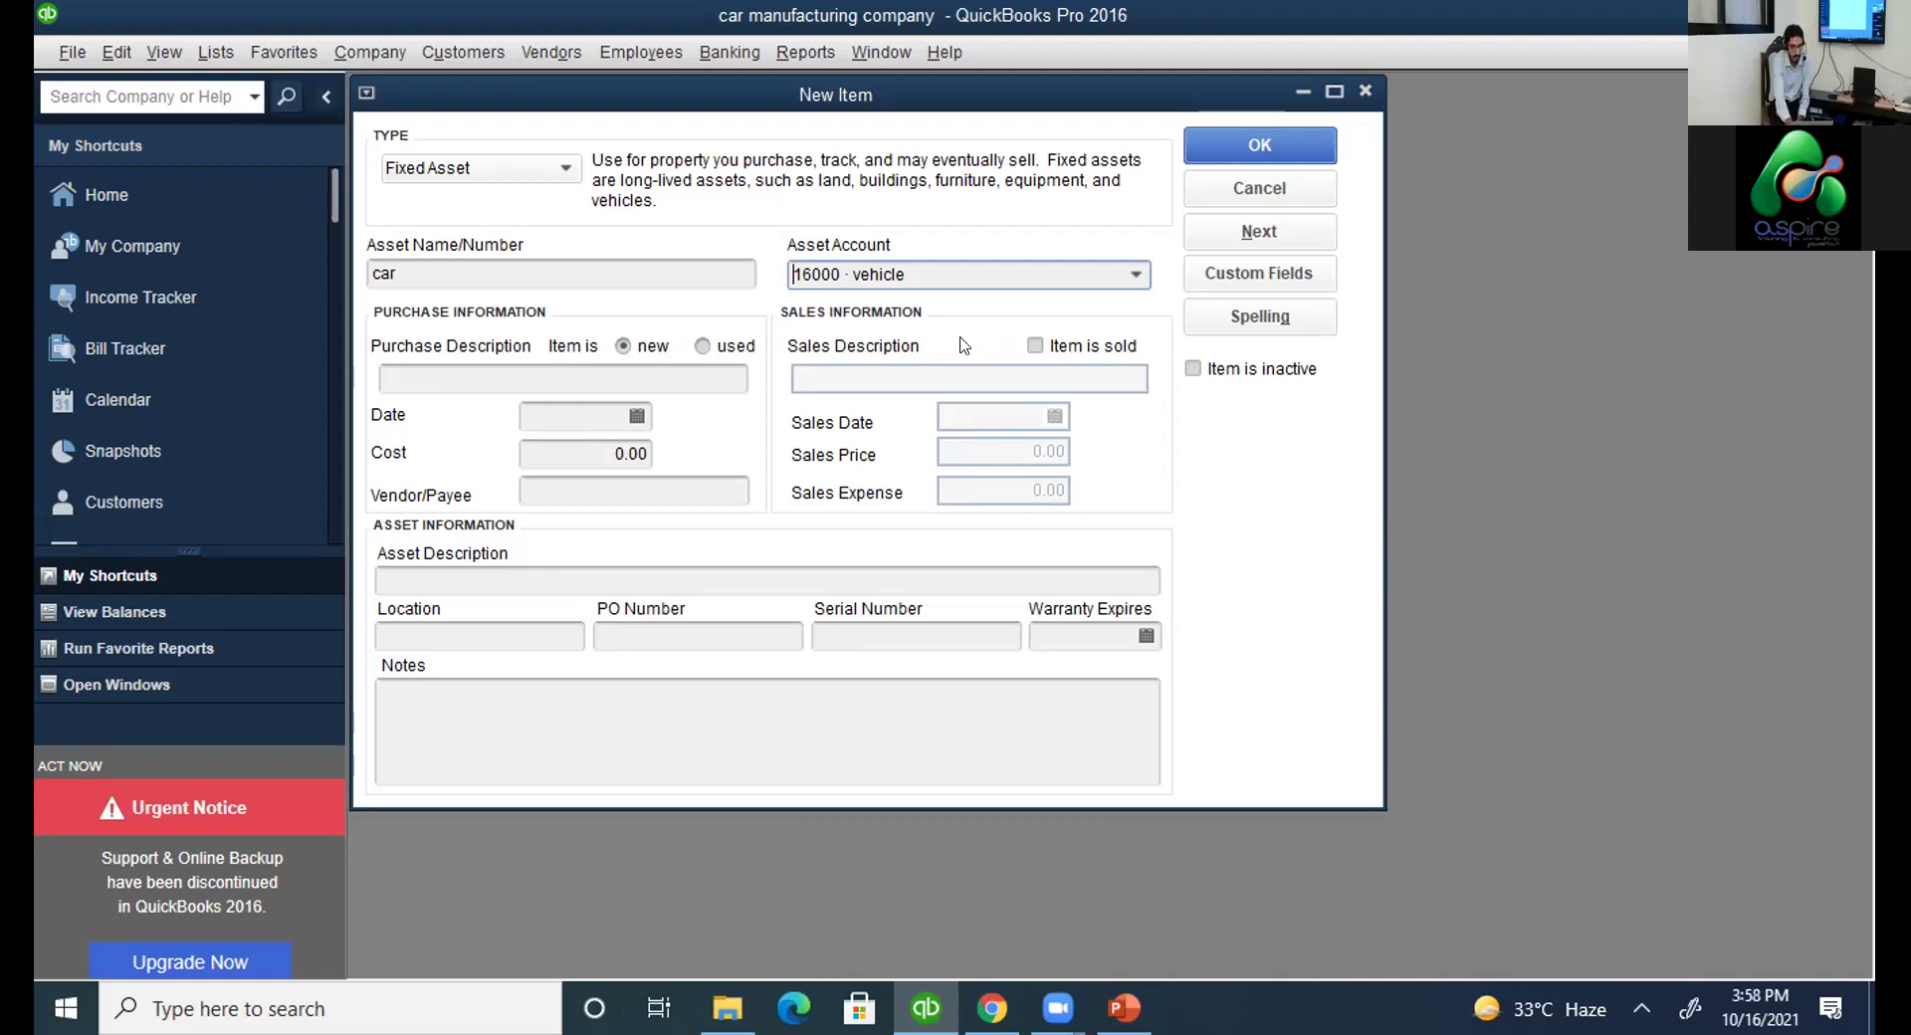
{"action": "key", "text": "Return"}
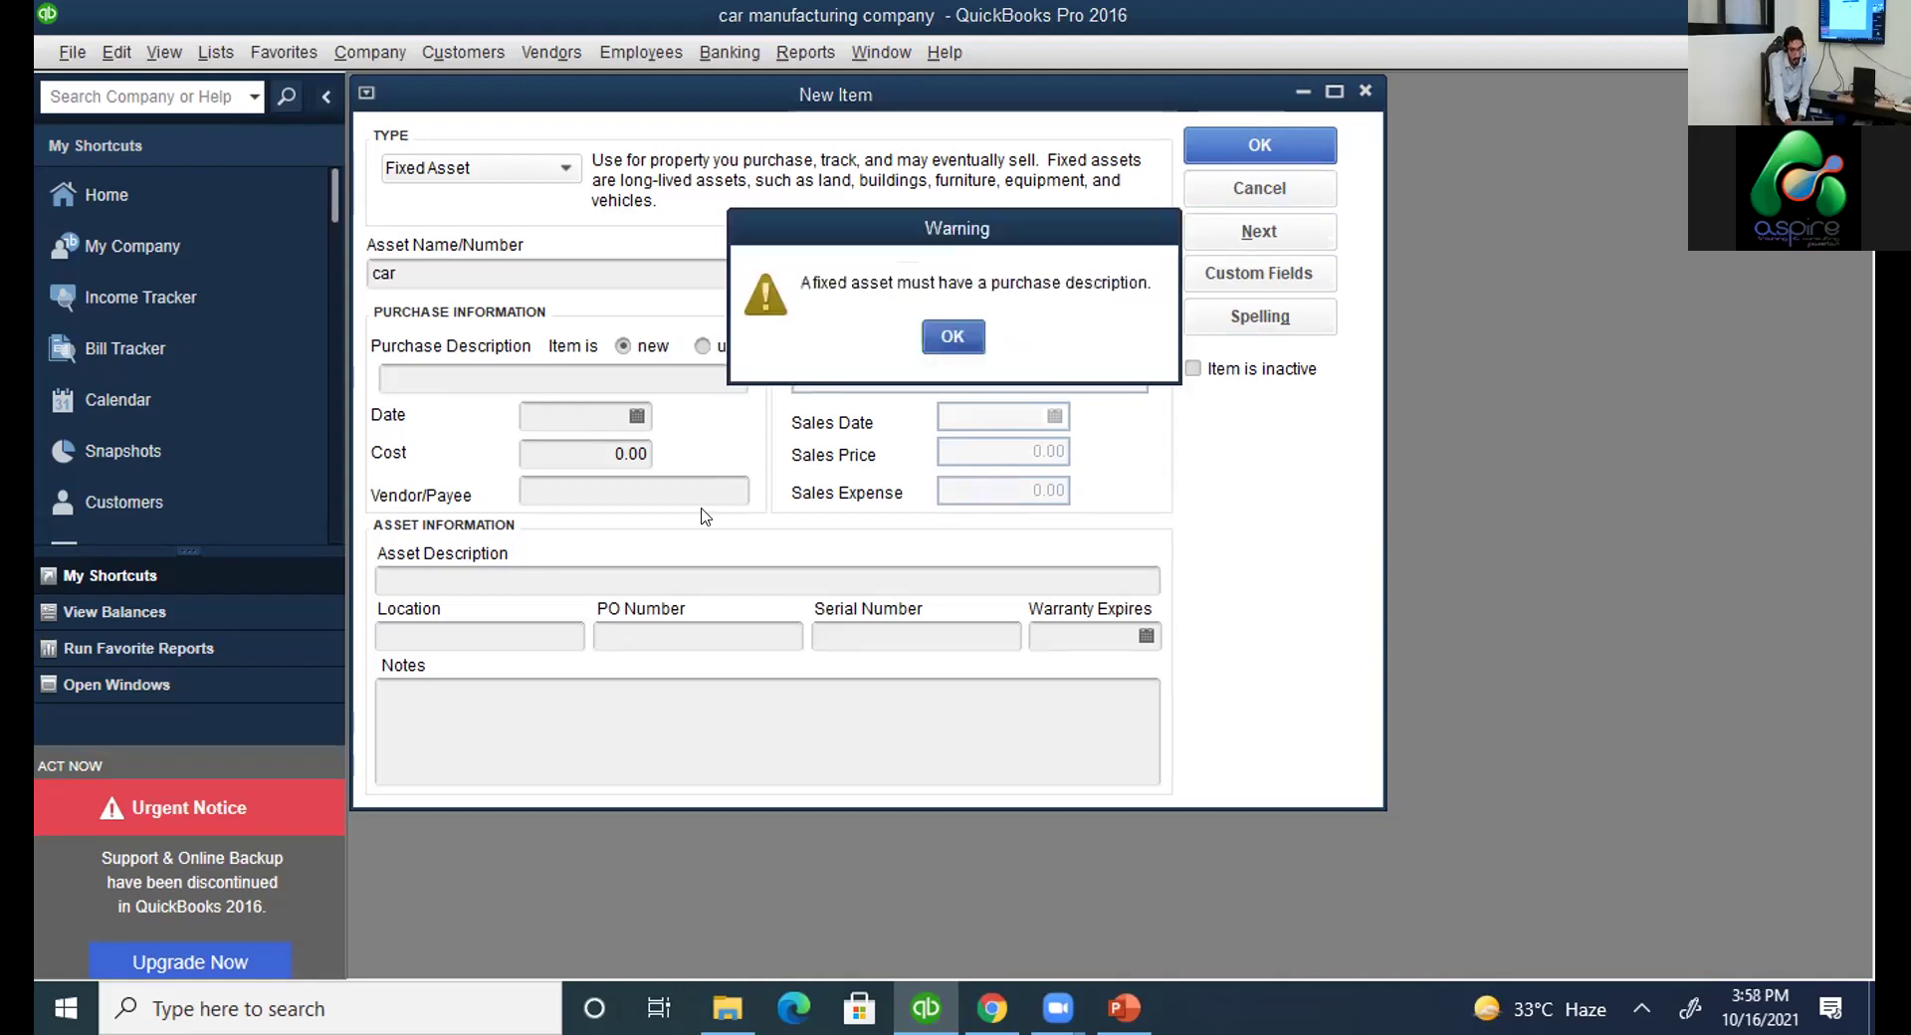
Enter the asset description 'car purchase' and retry saving past the purchase description warning.
{"action": "key", "text": "Return"}
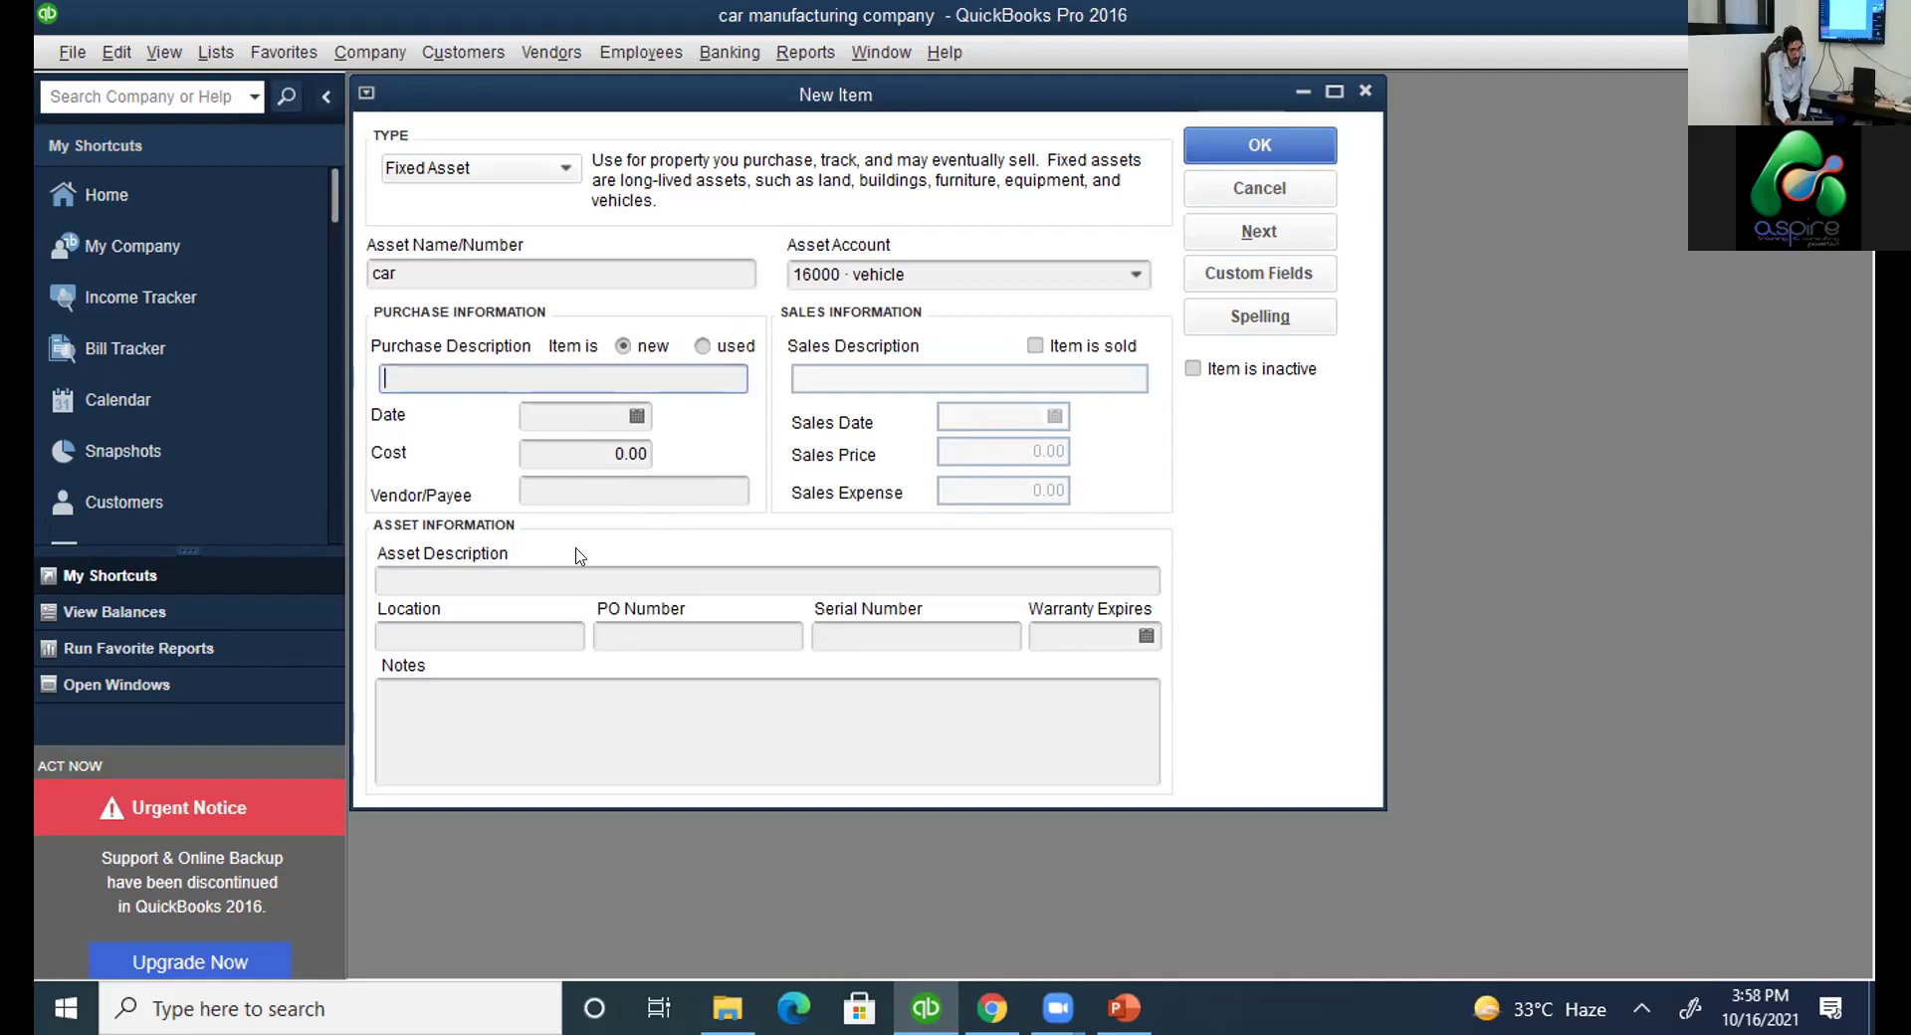
{"action": "left_click", "coordinate": [579, 580]}
{"action": "type", "text": "car o"}
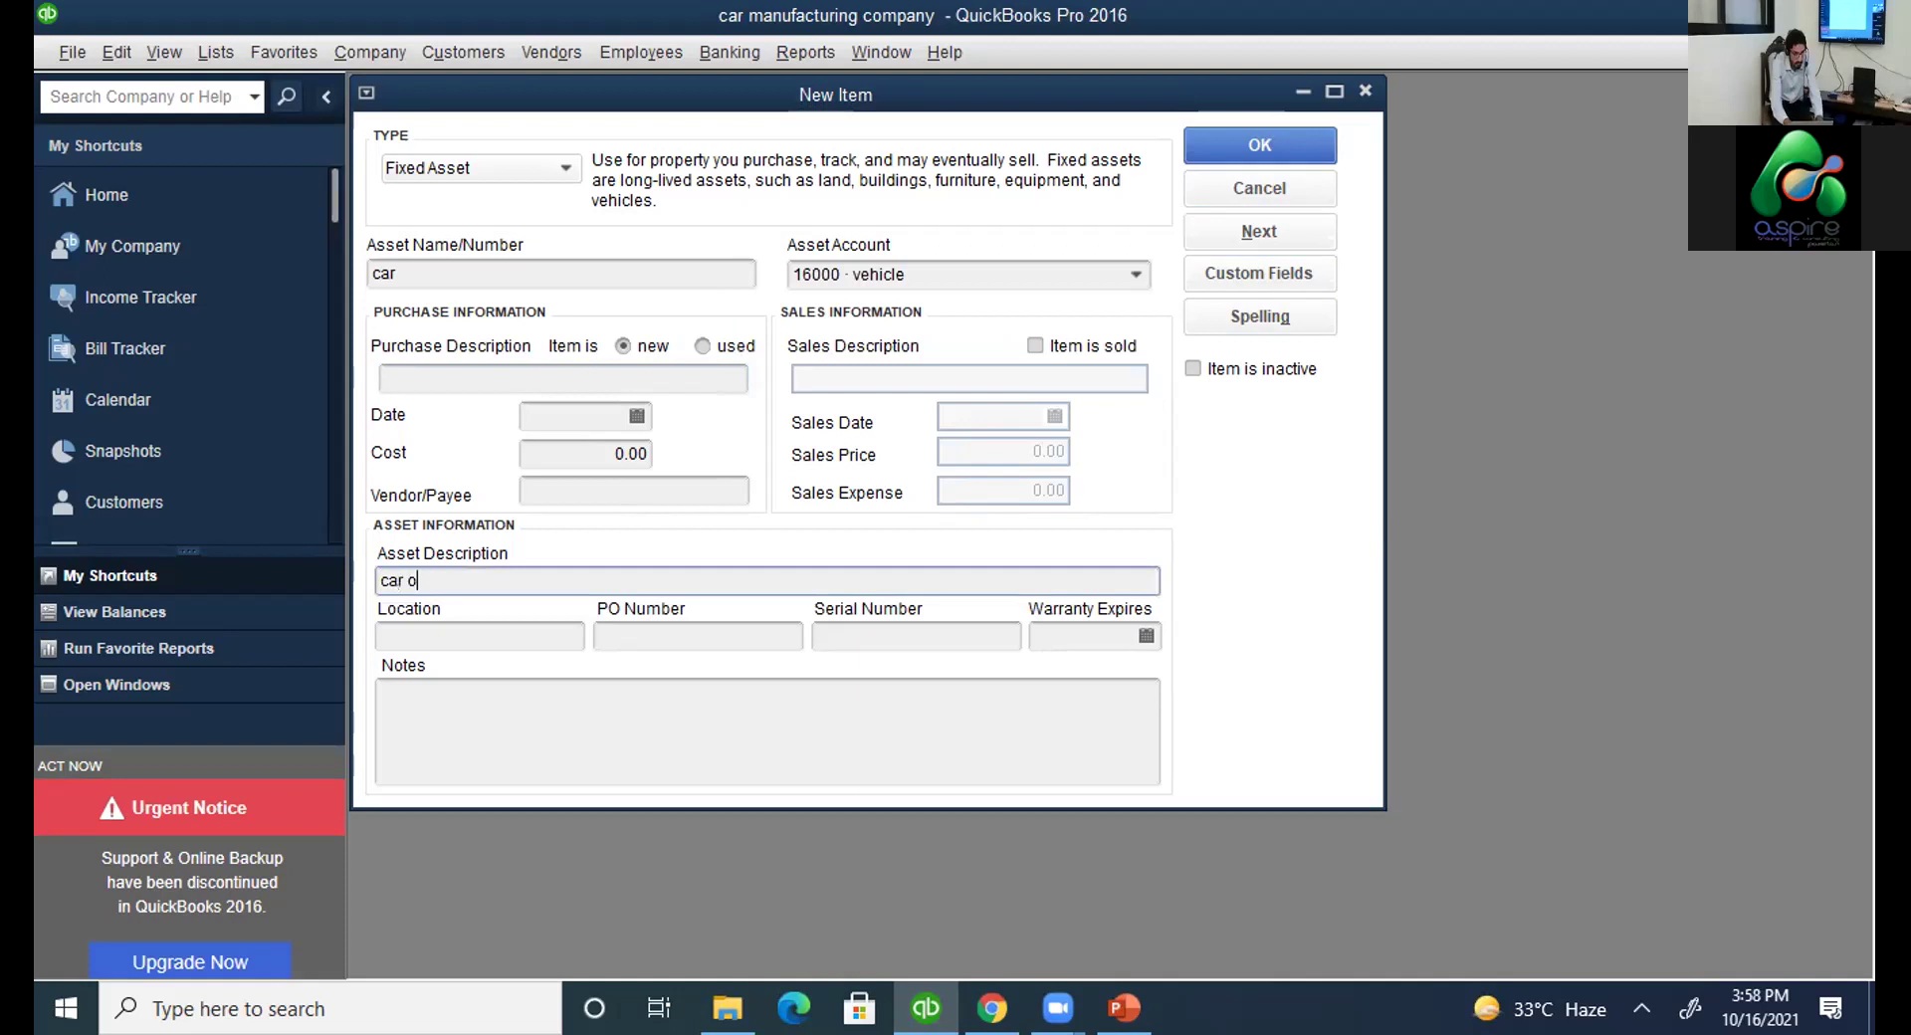
{"action": "type", "text": "urchase"}
{"action": "key", "text": "Return"}
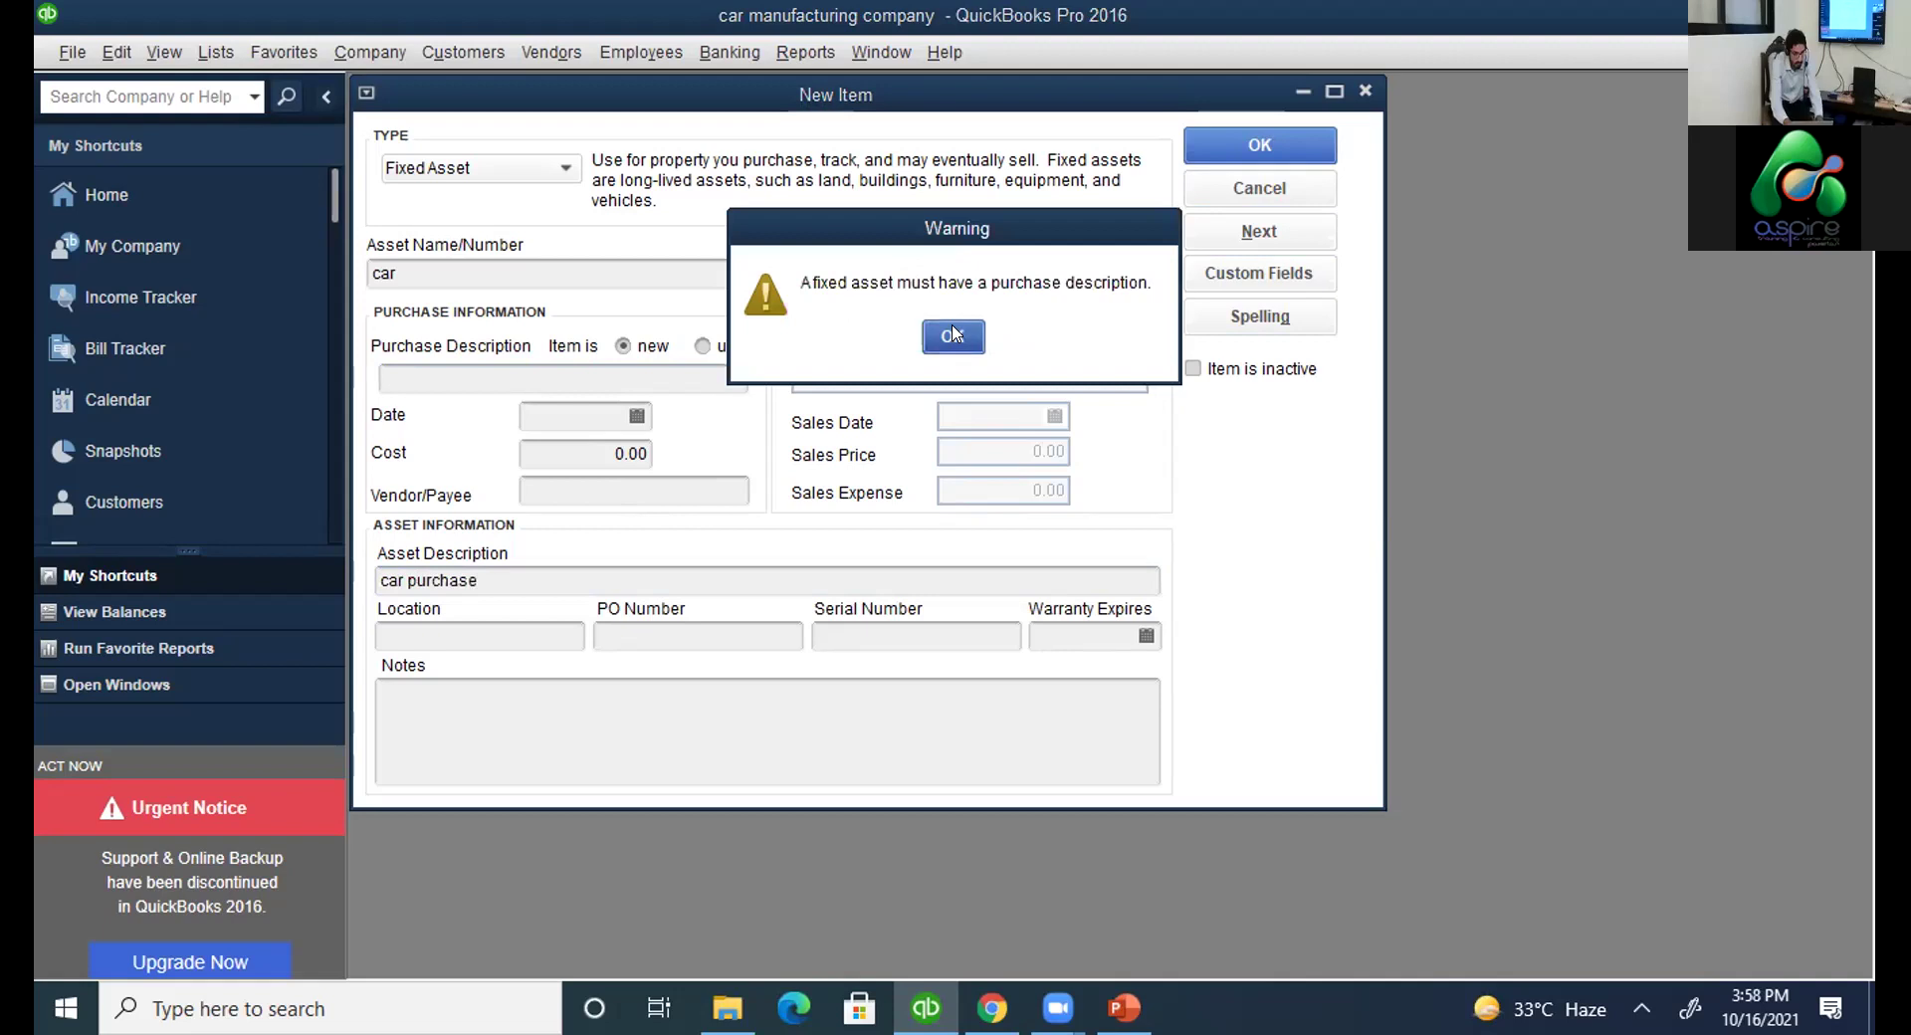
{"action": "left_click", "coordinate": [952, 335]}
Fill in the purchase description 'fixed asset' and dismiss the missing purchase date warning.
{"action": "type", "text": "c"}
{"action": "key", "text": "BackSpace"}
{"action": "type", "text": "fi"}
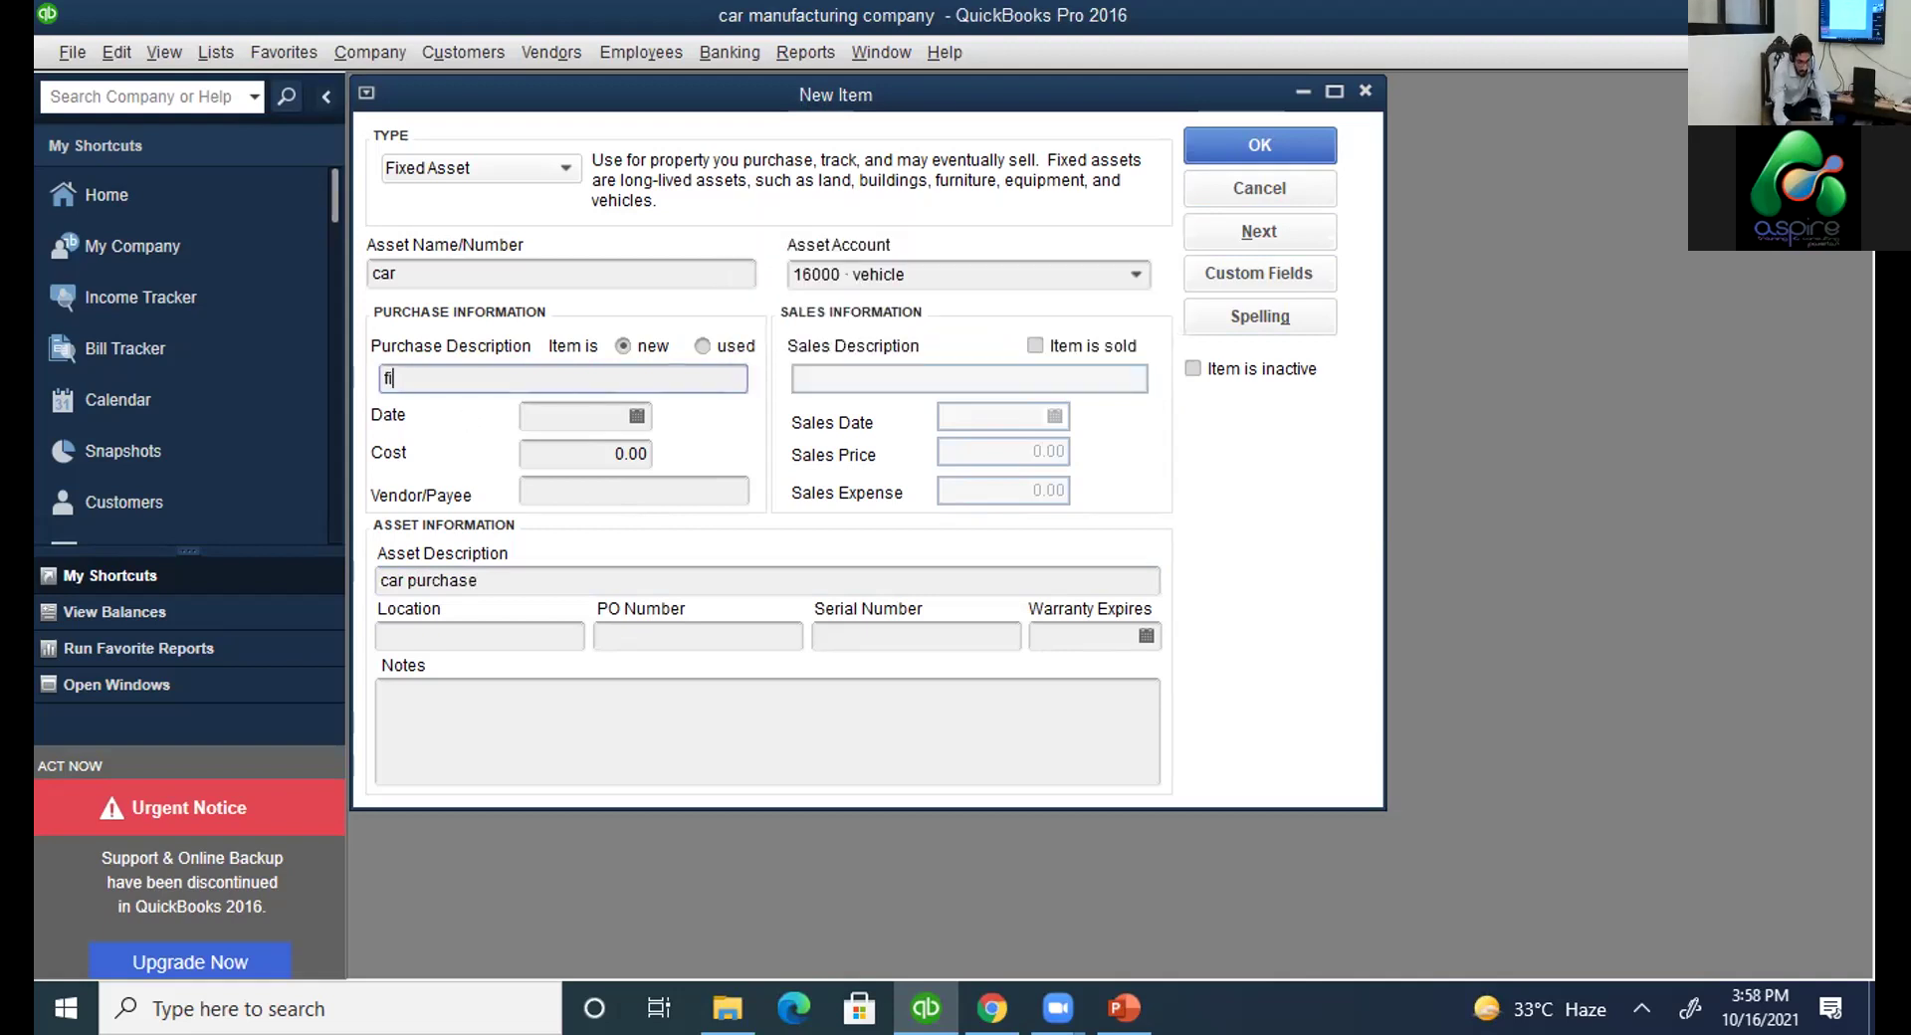
{"action": "type", "text": "xed asset"}
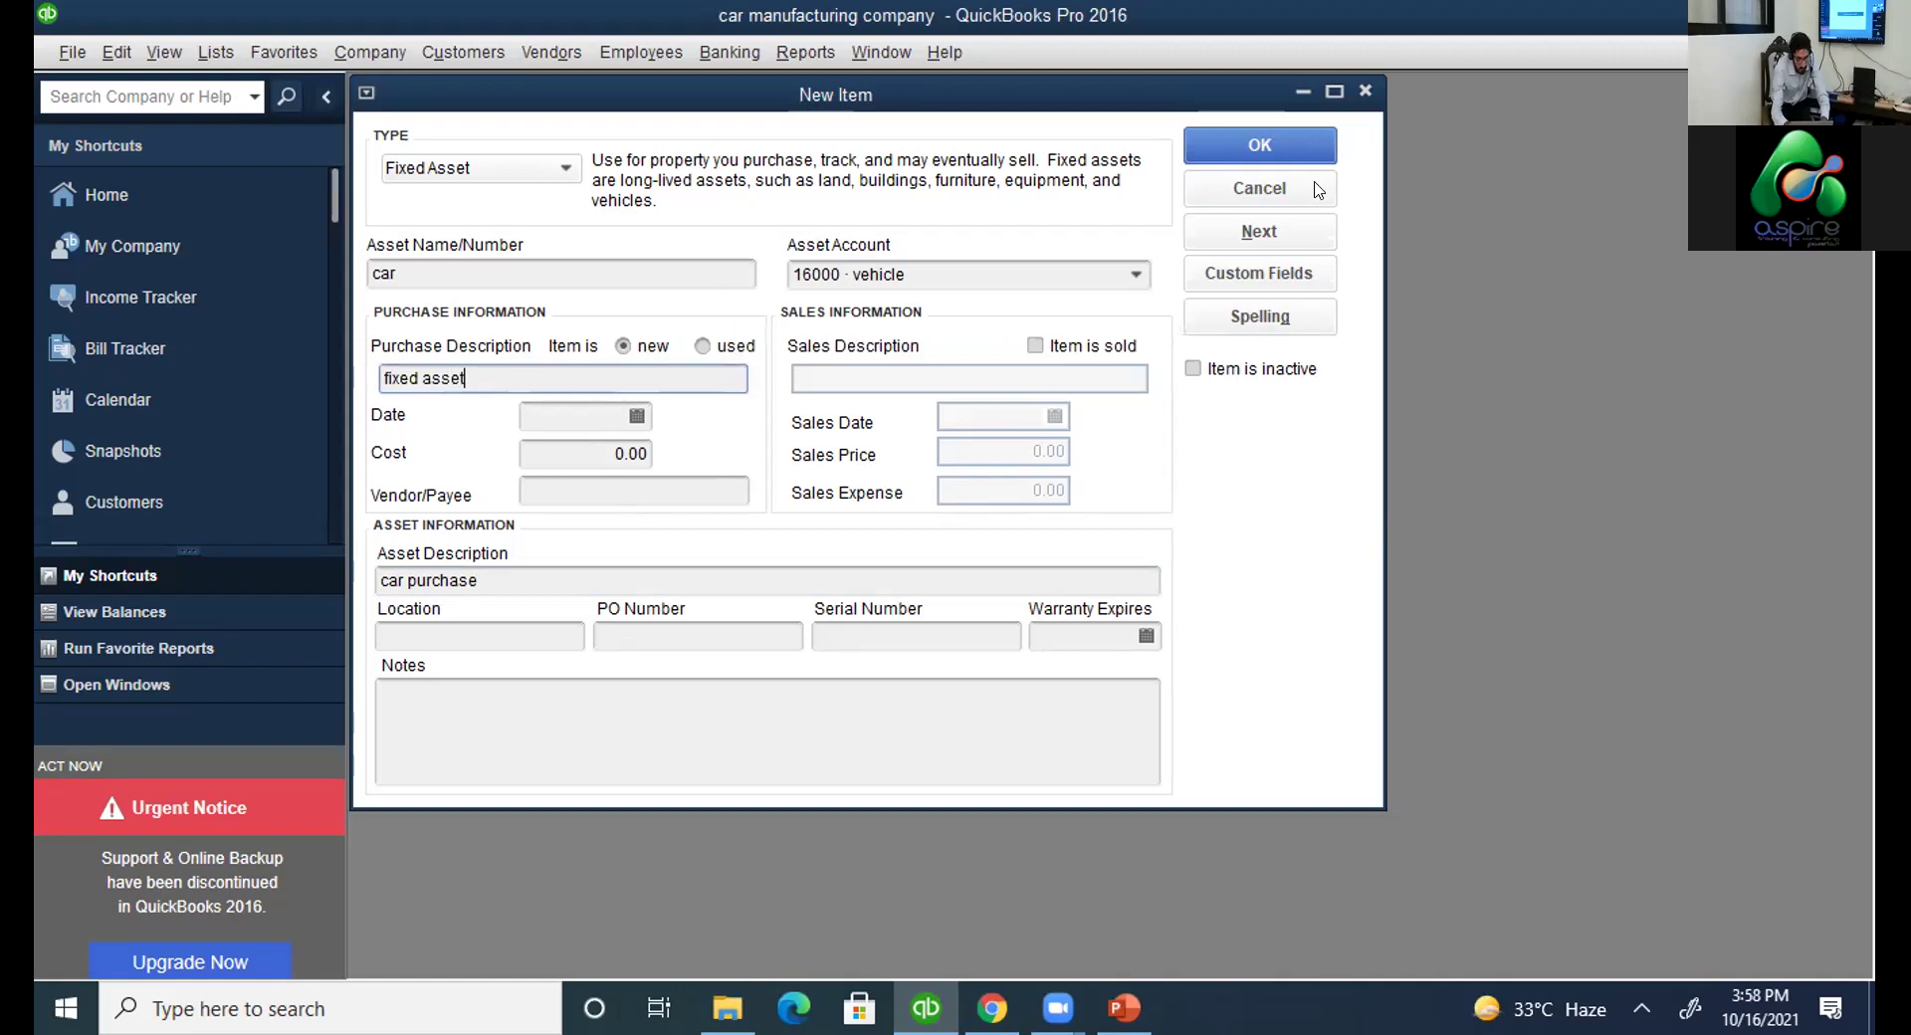
{"action": "key", "text": "Tab"}
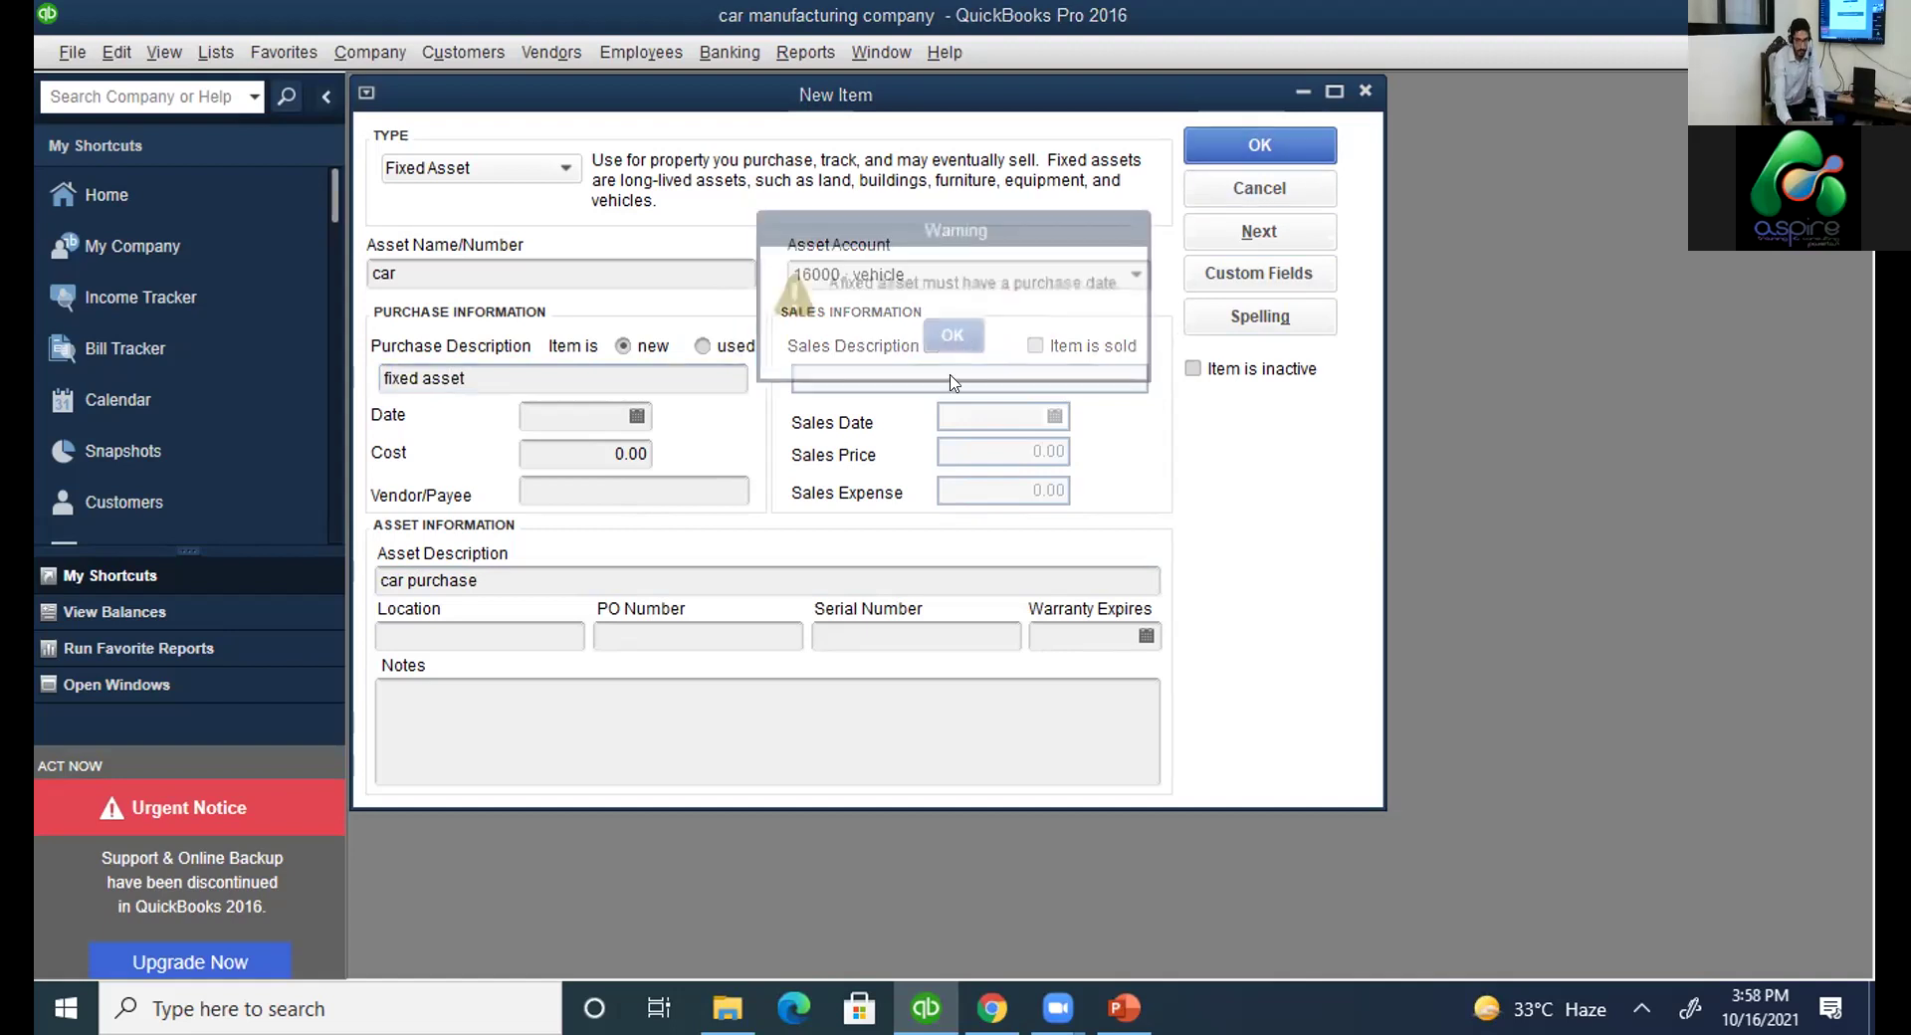
{"action": "left_click", "coordinate": [952, 346]}
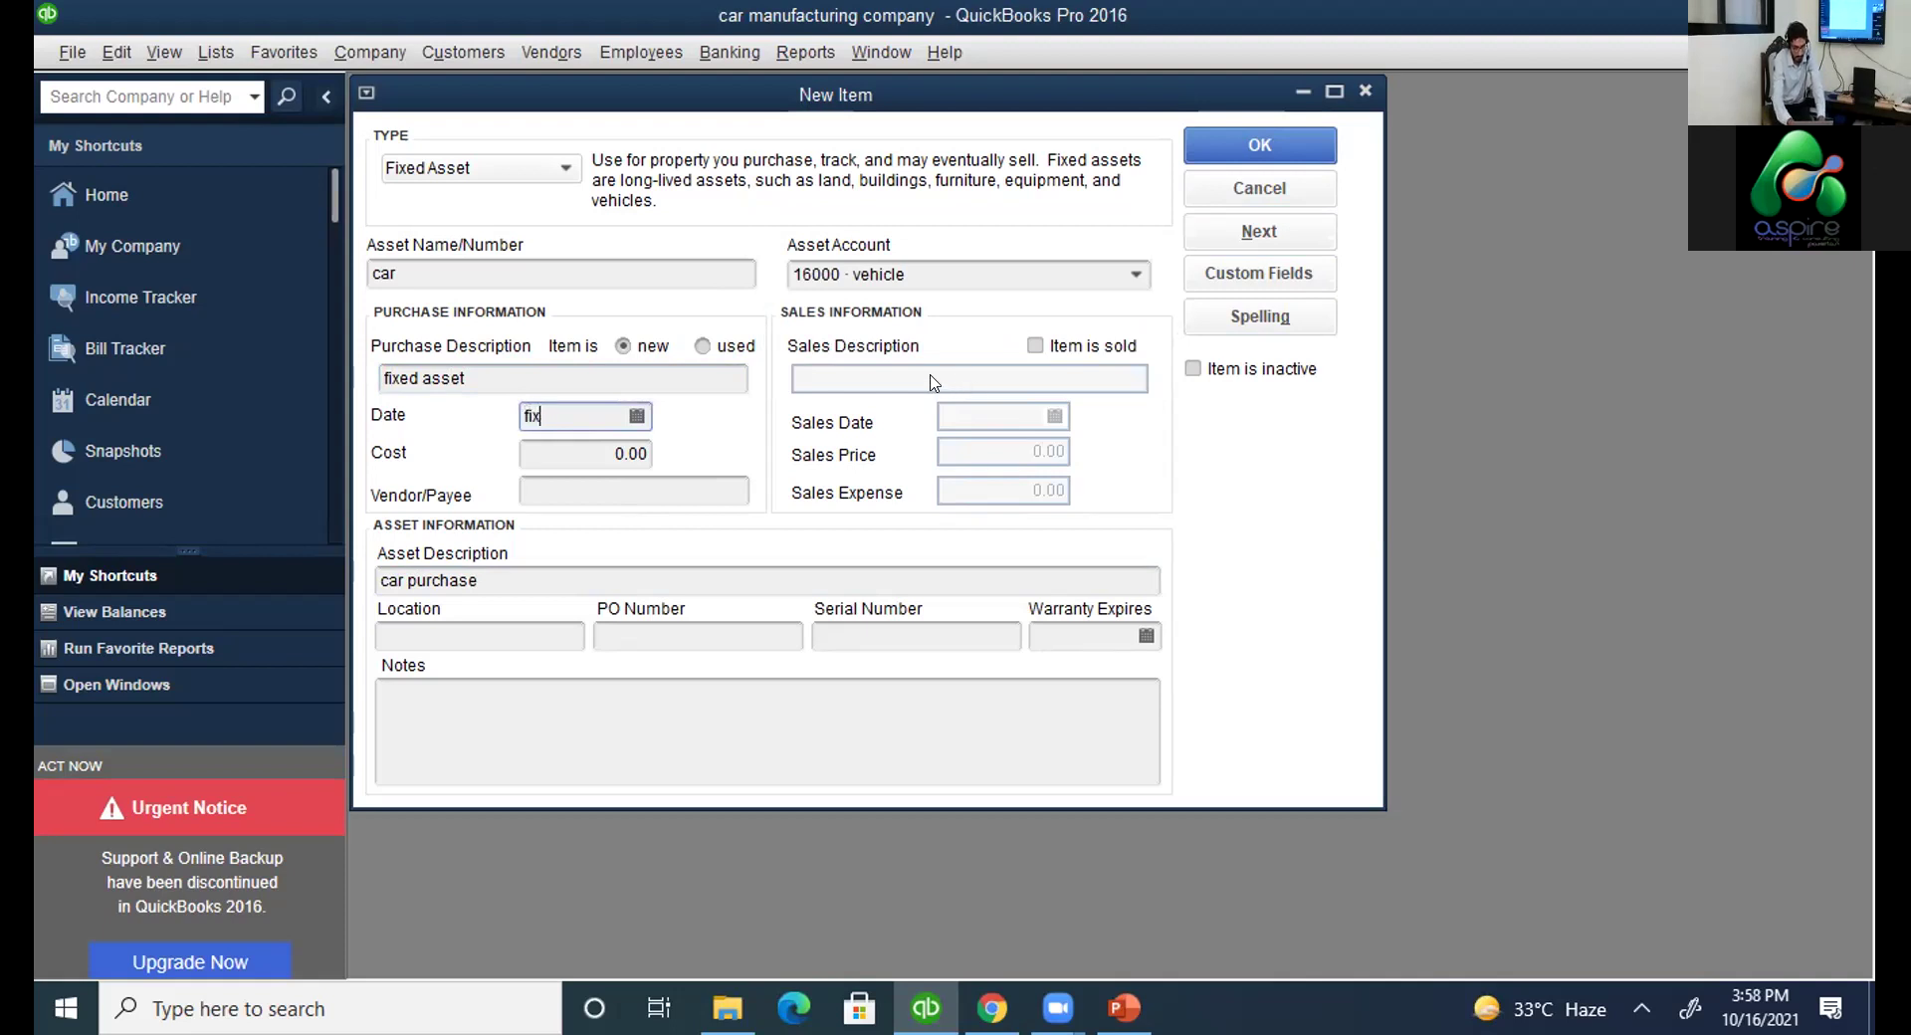
Tick Item is sold and try saving the car asset again, dismissing the purchase date warning.
{"action": "type", "text": "s"}
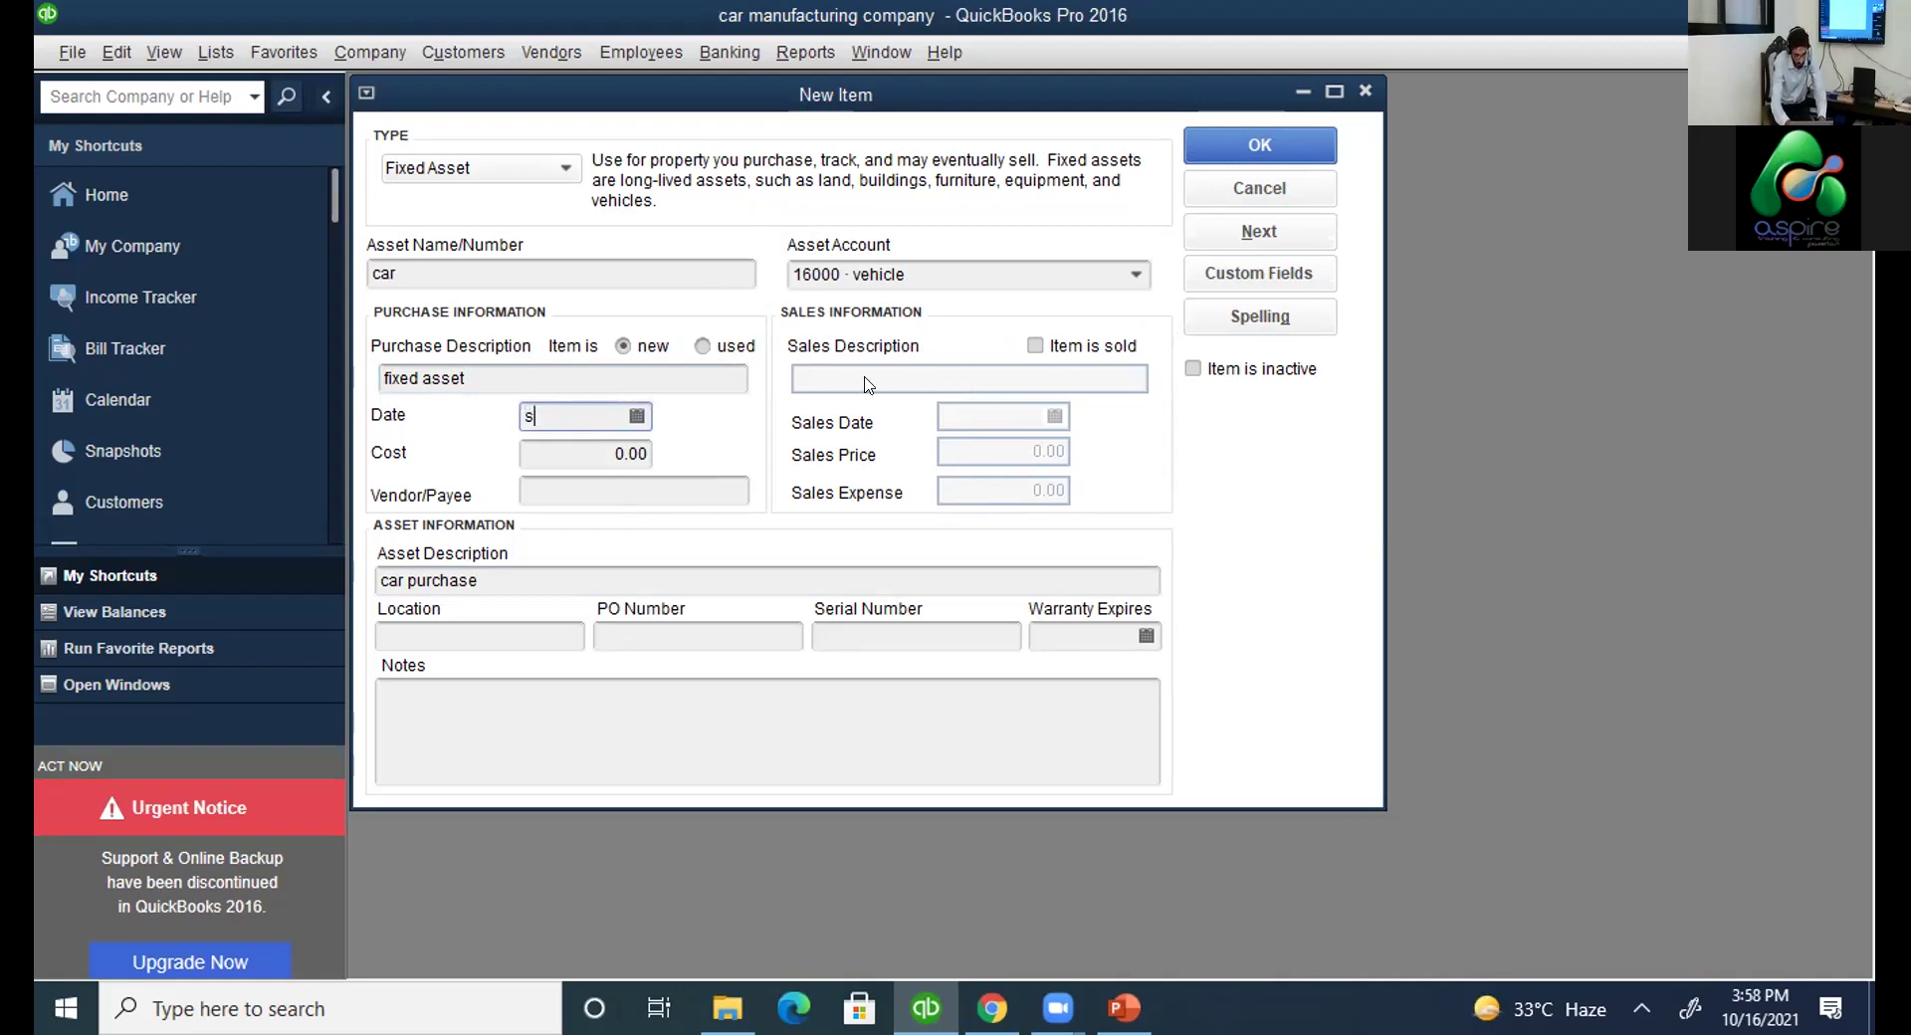
{"action": "key", "text": "BackSpace"}
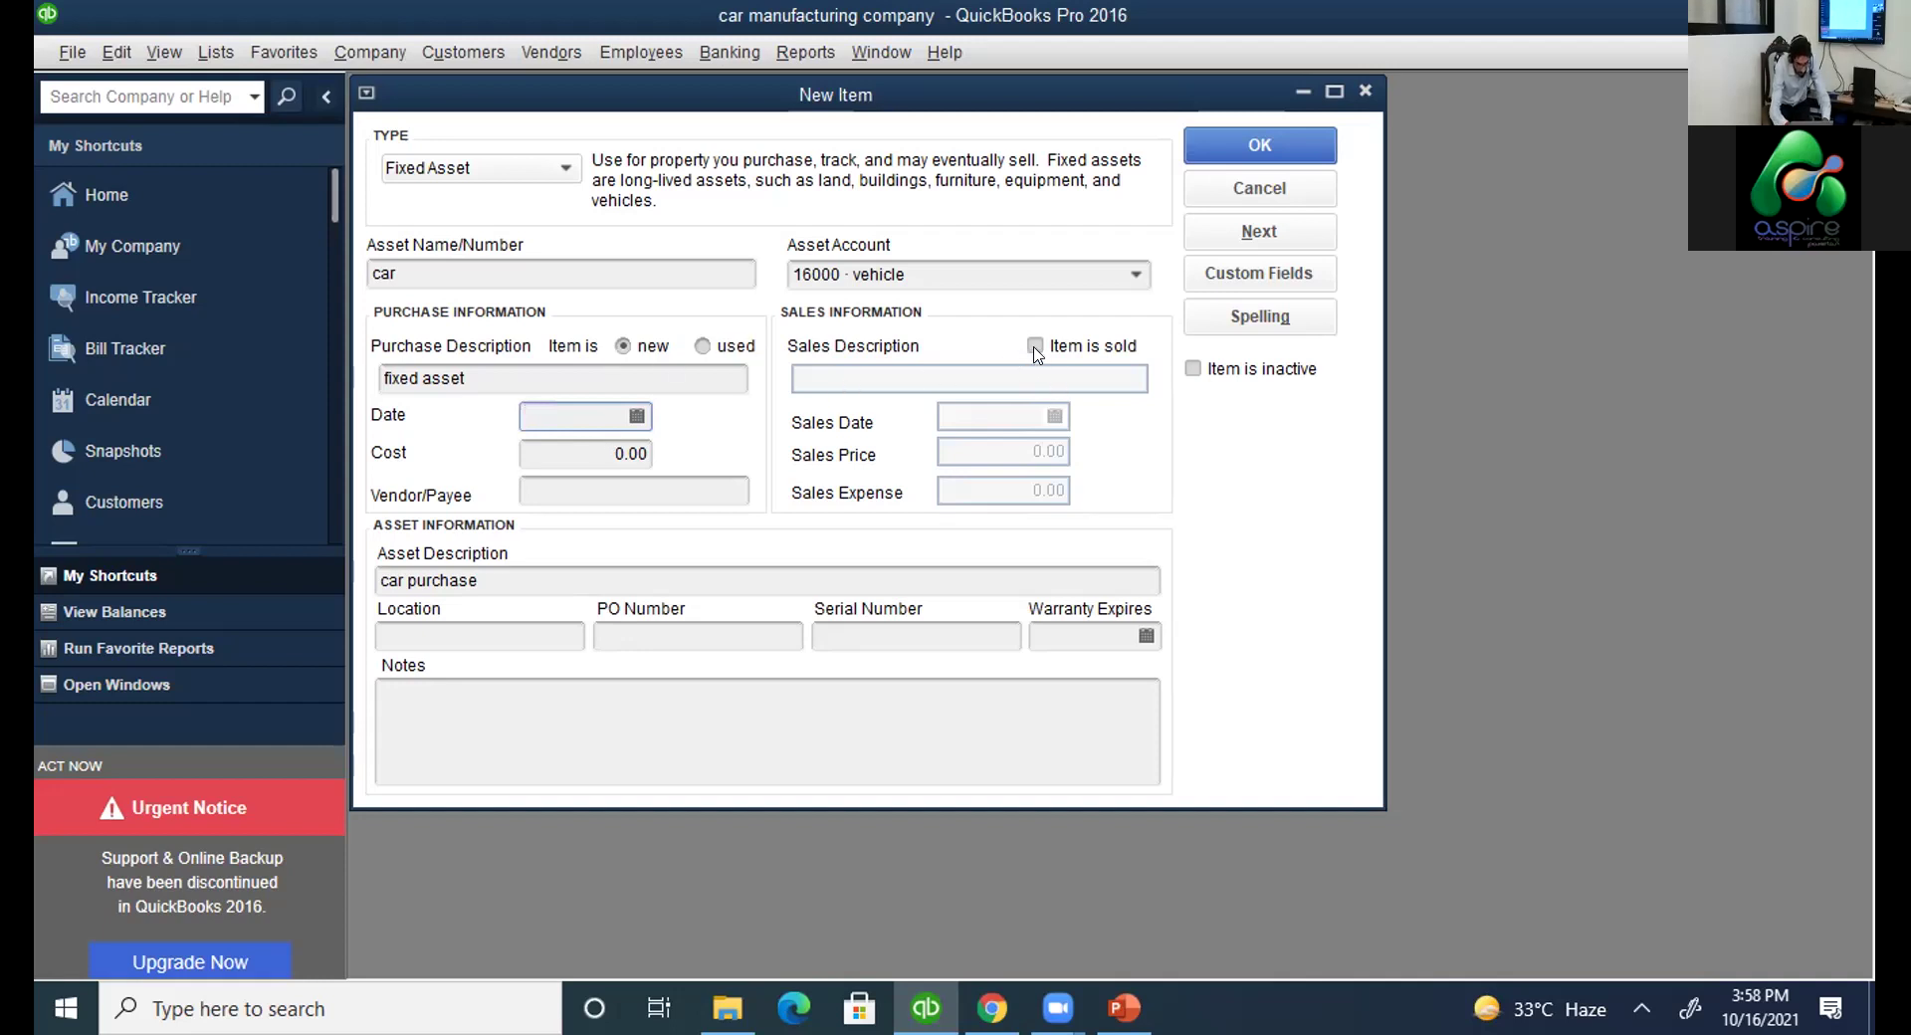
{"action": "left_click", "coordinate": [1035, 345]}
{"action": "left_click", "coordinate": [1264, 144]}
{"action": "left_click", "coordinate": [952, 337]}
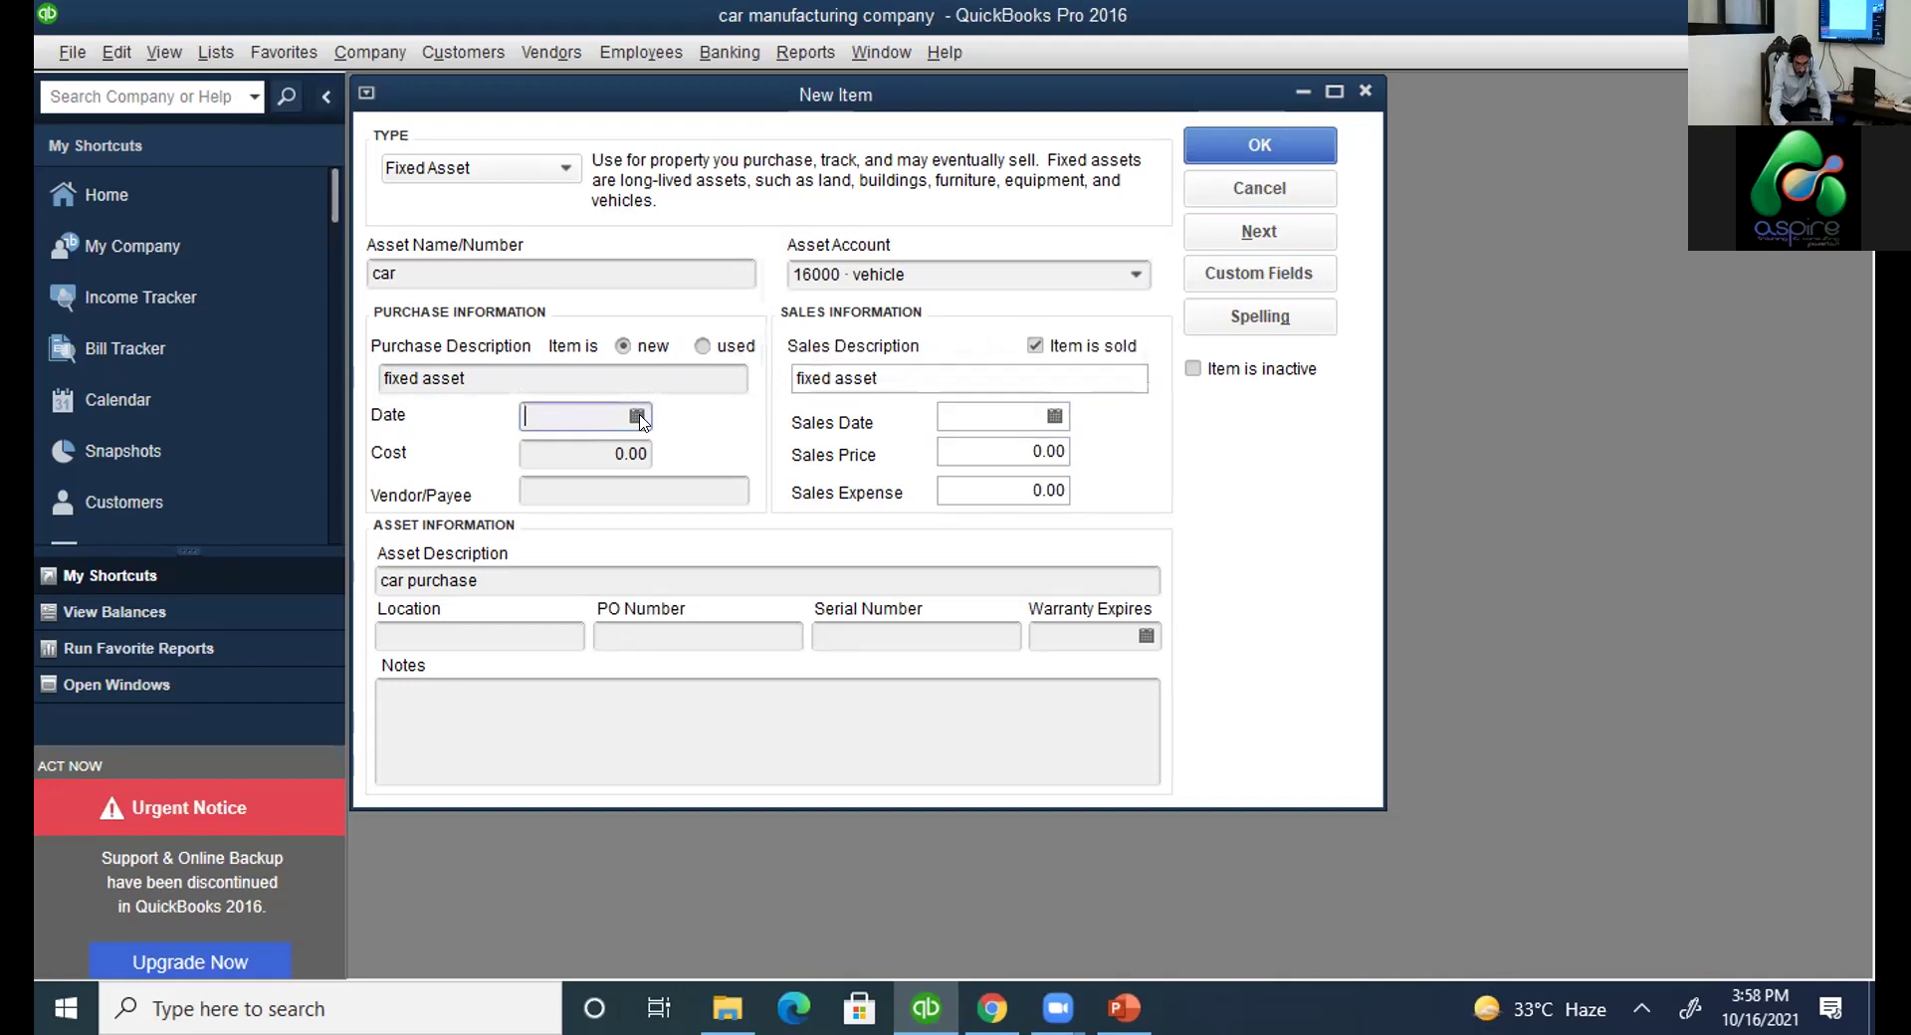
Close the unfinished car fixed-asset form without saving.
{"action": "key", "text": "Return"}
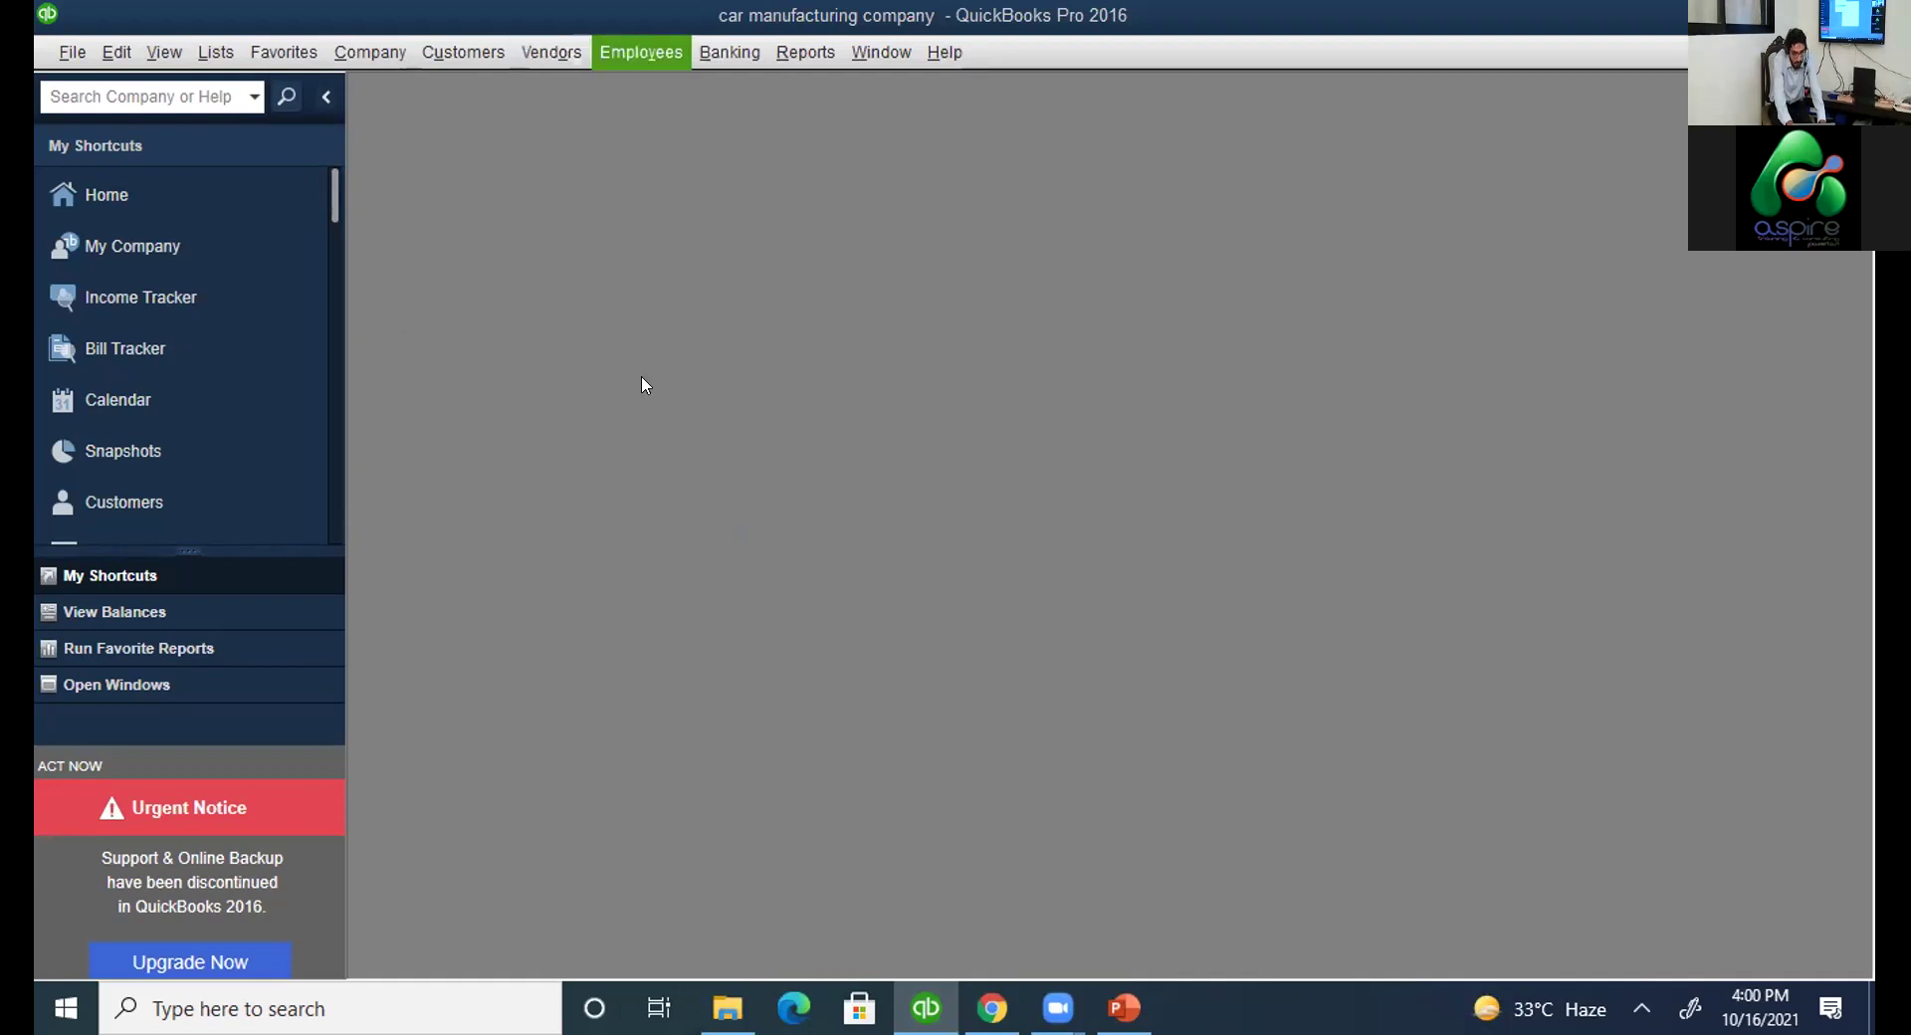
Open a new item form with type Non-inventory Part and look over its fields.
{"action": "mouse_move", "coordinate": [645, 382]}
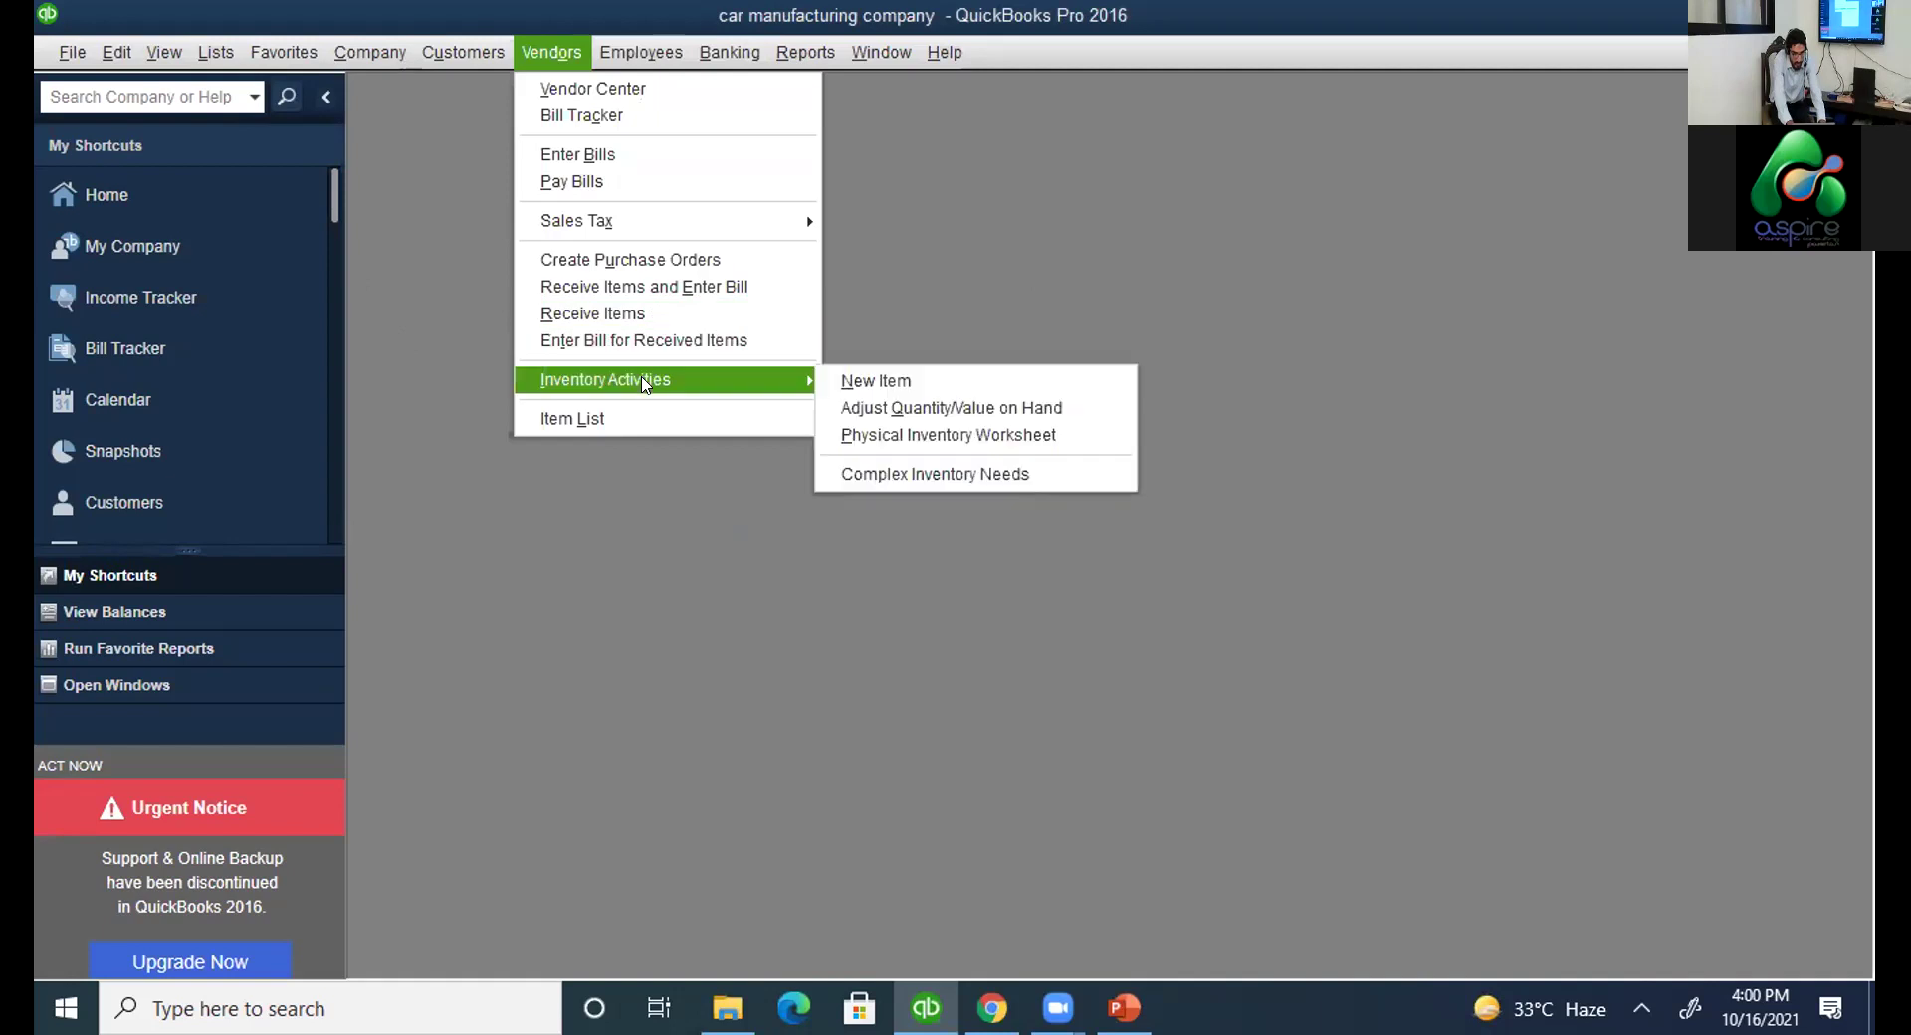
{"action": "key", "text": "Return"}
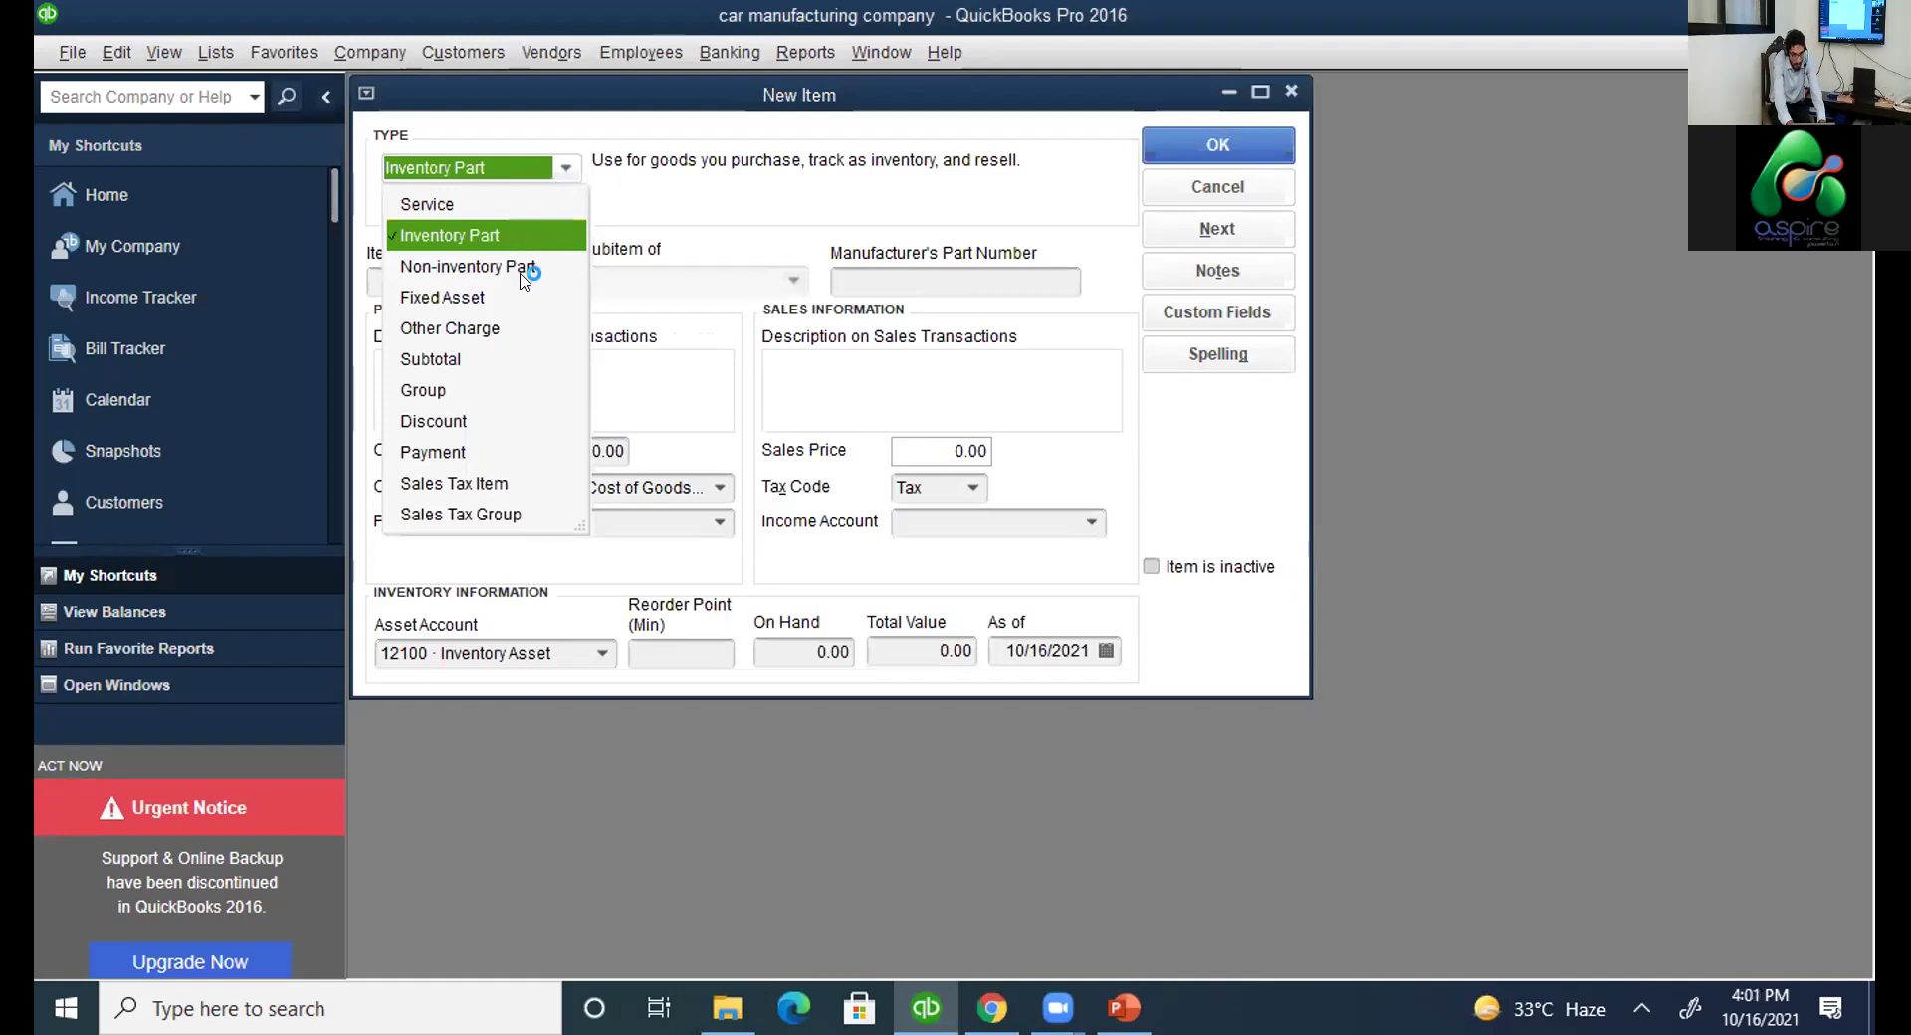
{"action": "key", "text": "Down"}
{"action": "key", "text": "Return"}
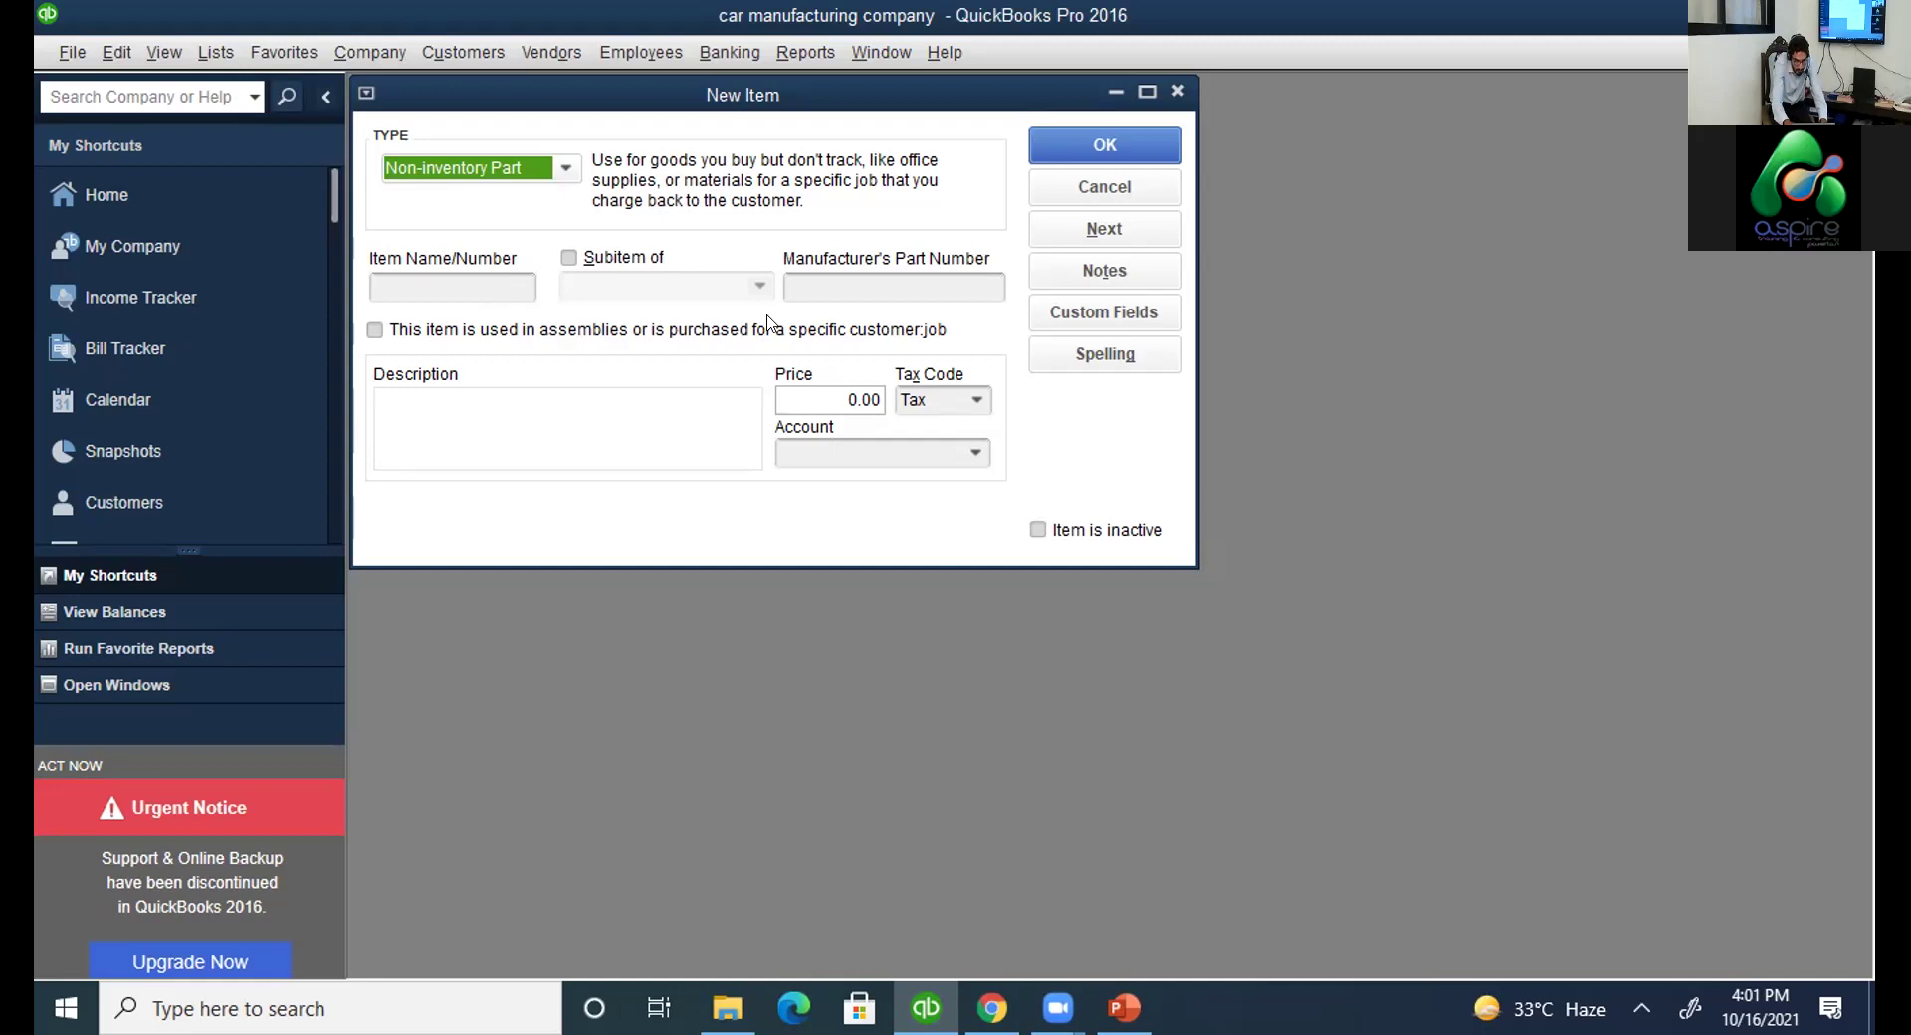
{"action": "left_click", "coordinate": [668, 203]}
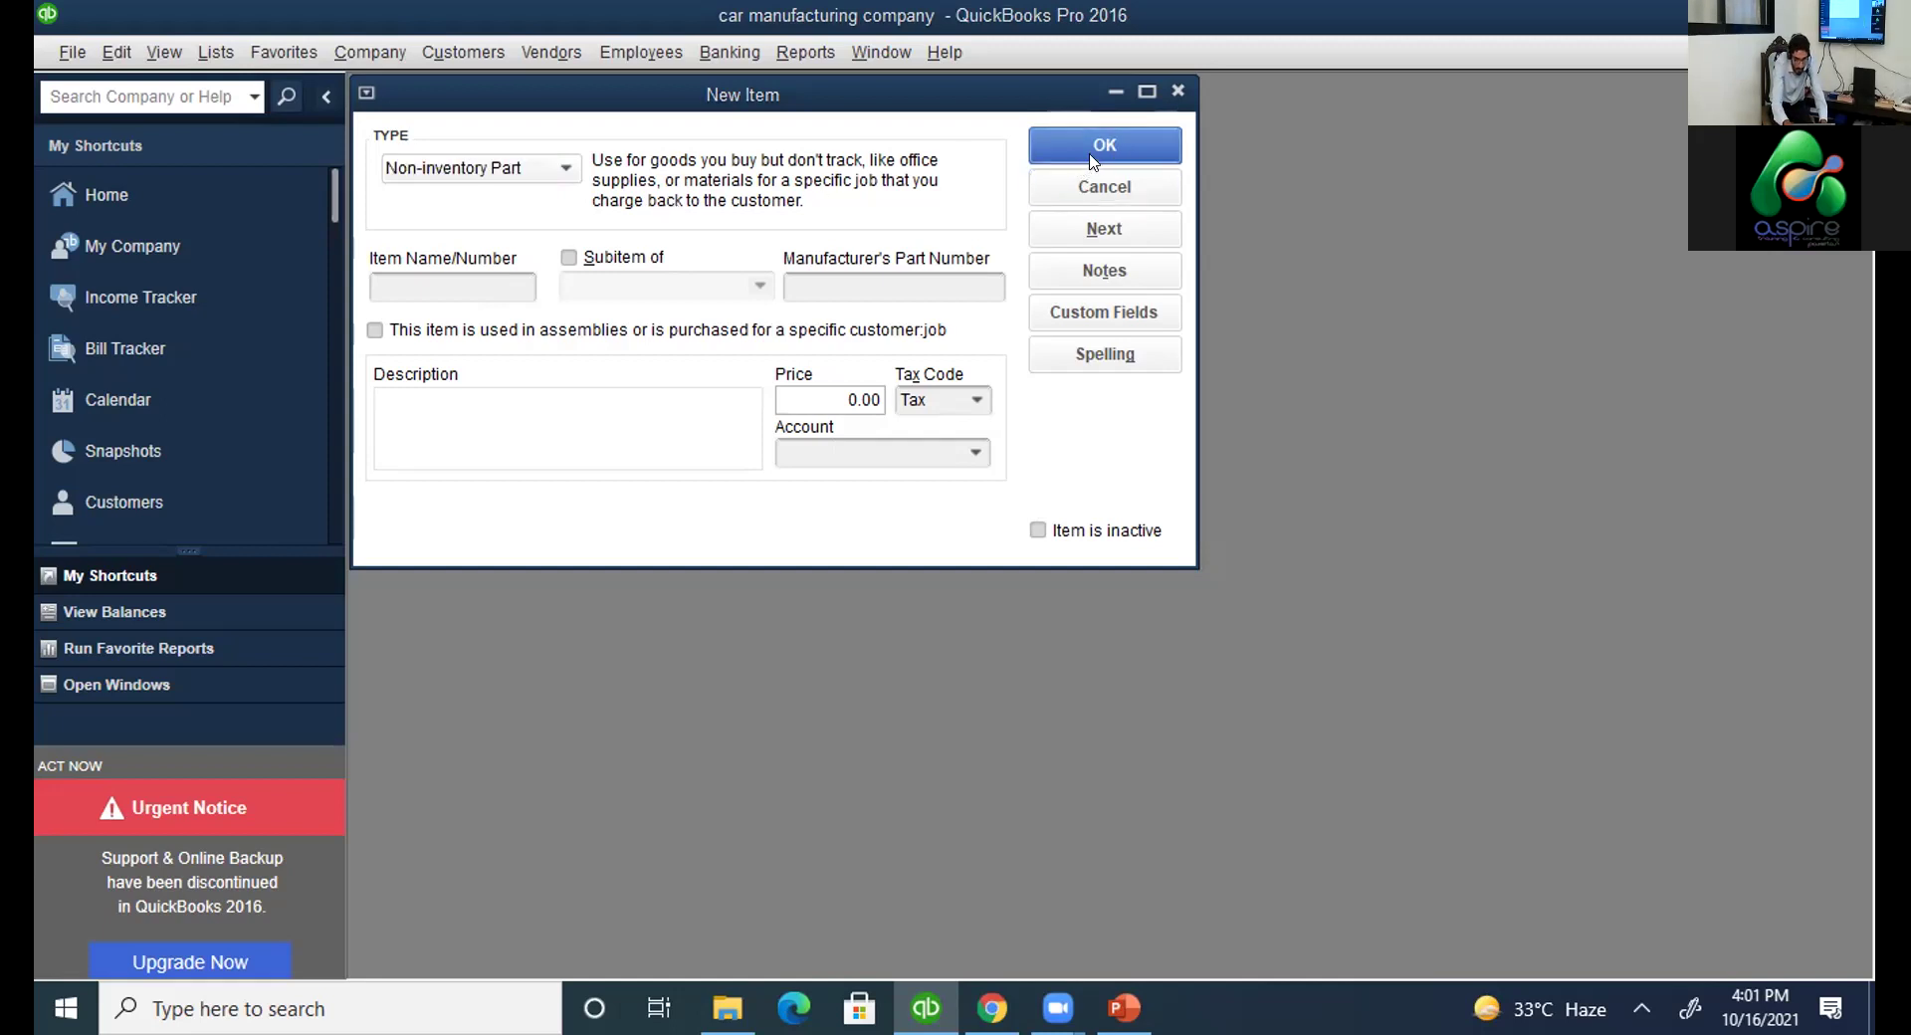
Close the blank Non-inventory Part form, choosing not to save it.
{"action": "left_click", "coordinate": [1178, 90]}
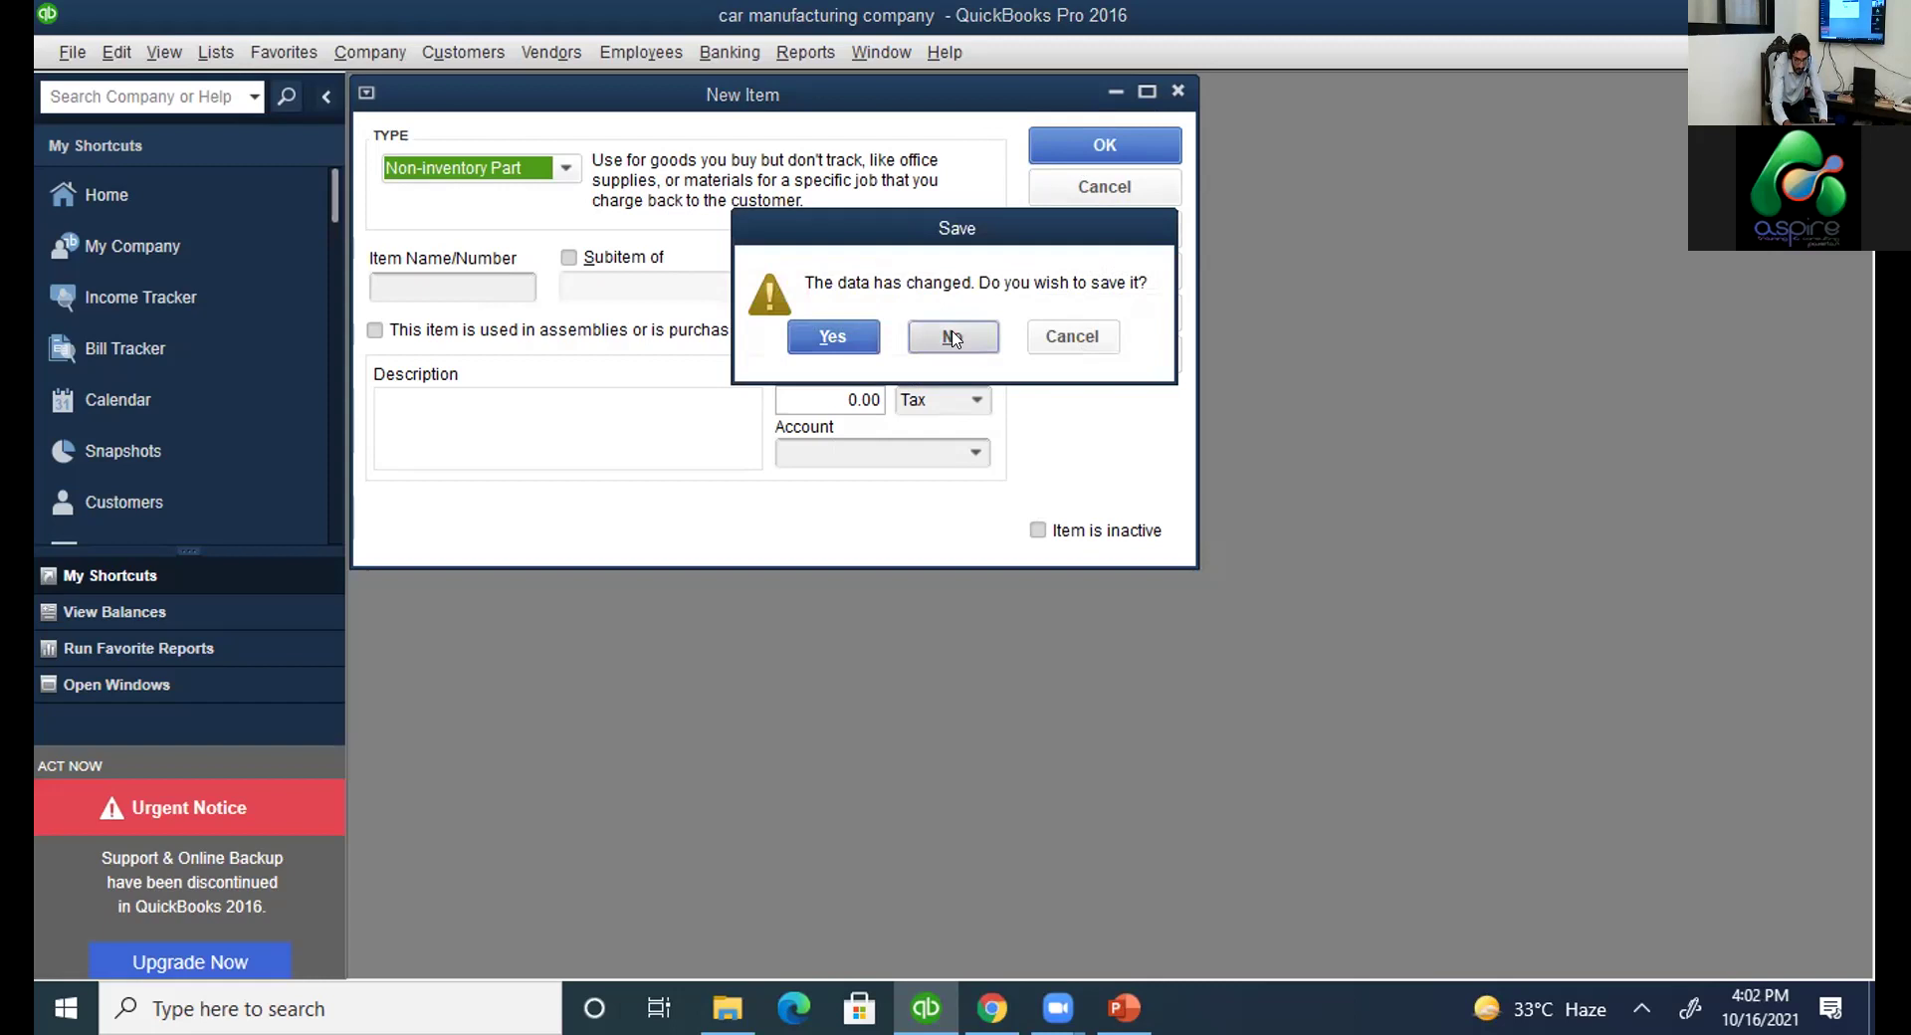
{"action": "left_click", "coordinate": [945, 339]}
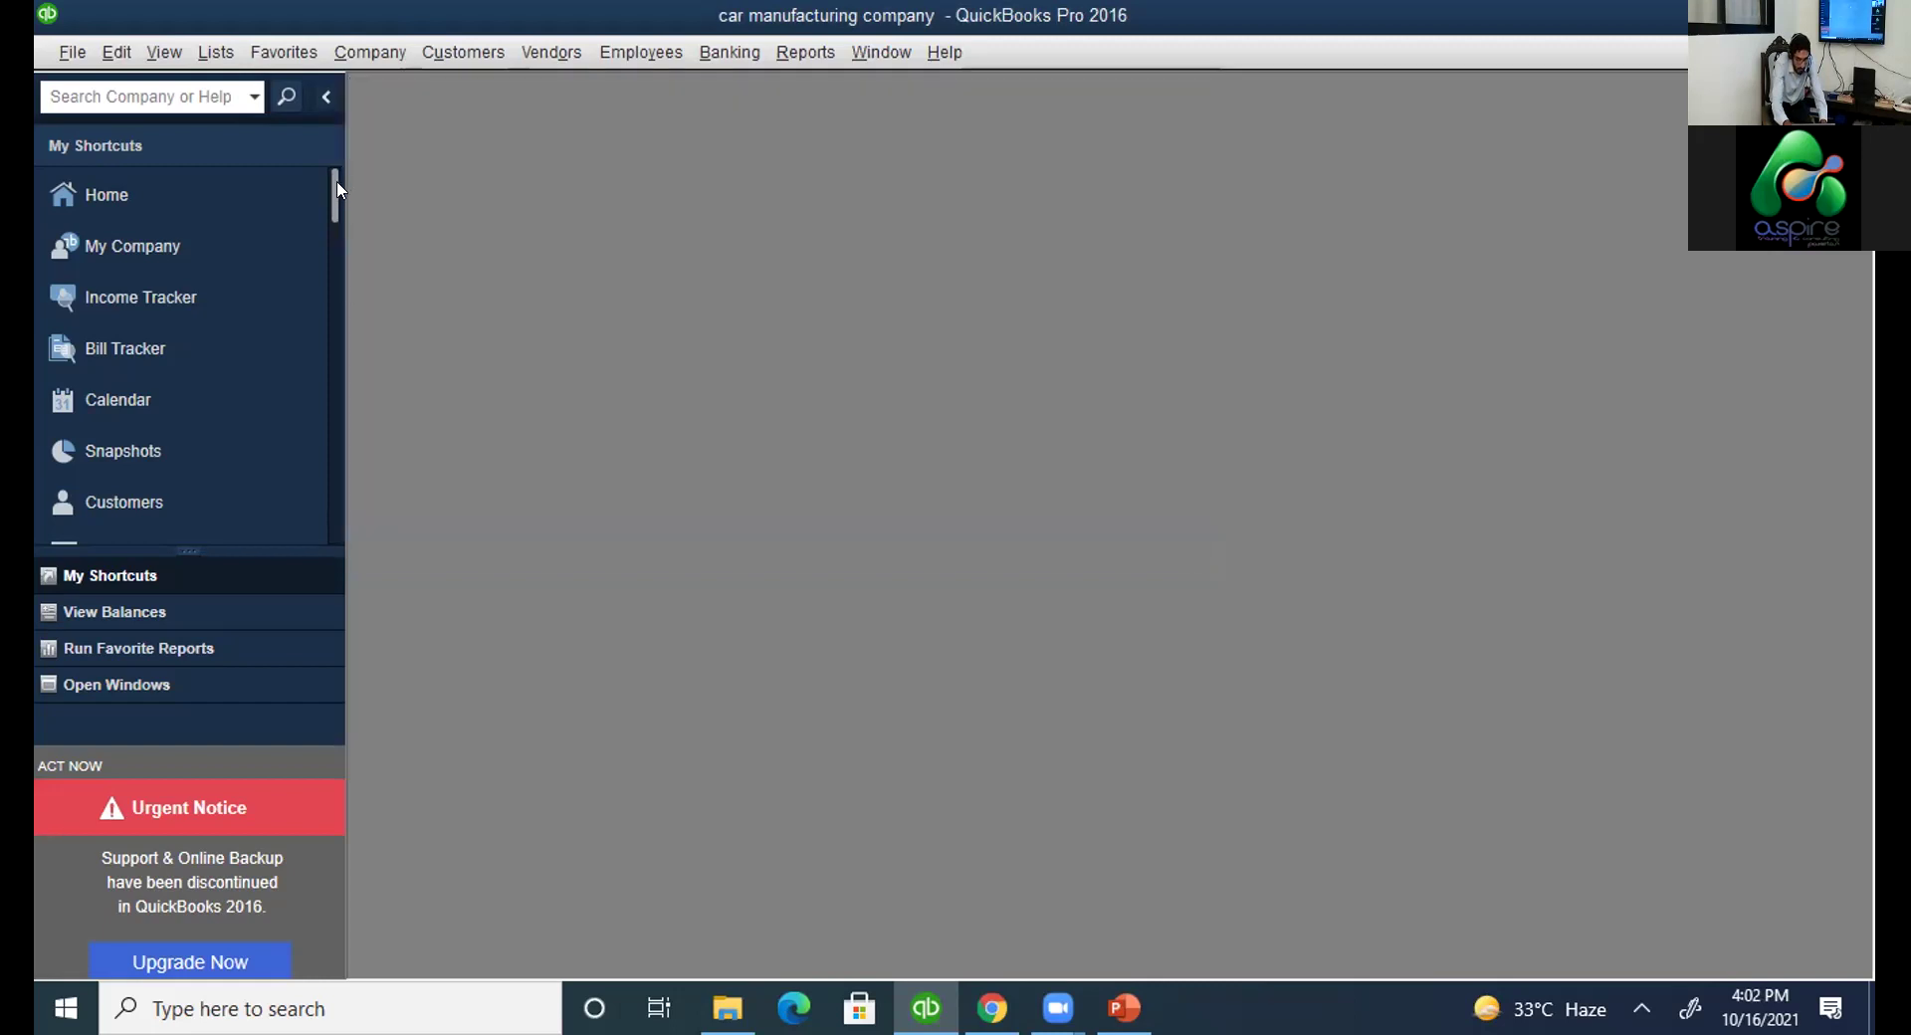
{"action": "left_click_drag", "start_coordinate": [334, 199], "coordinate": [334, 247]}
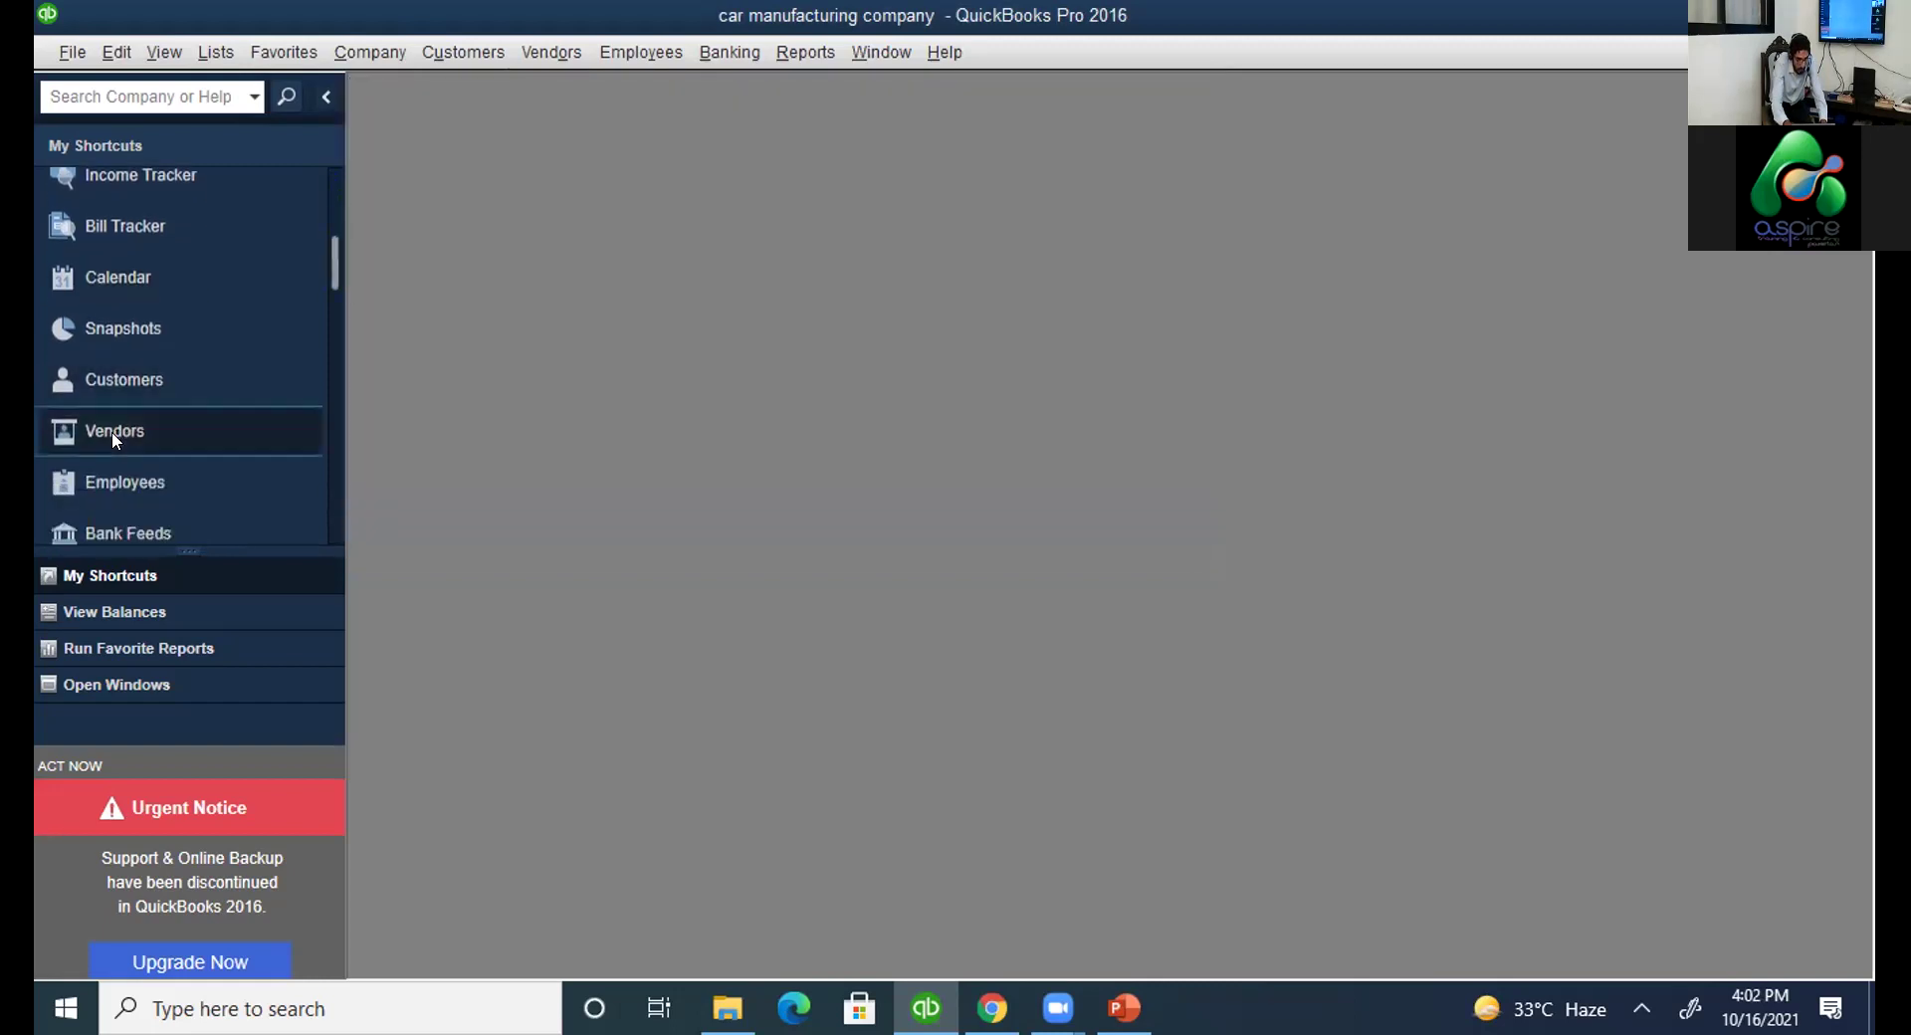
Open the Customer Center from the Customers shortcut in My Shortcuts.
{"action": "left_click", "coordinate": [124, 374]}
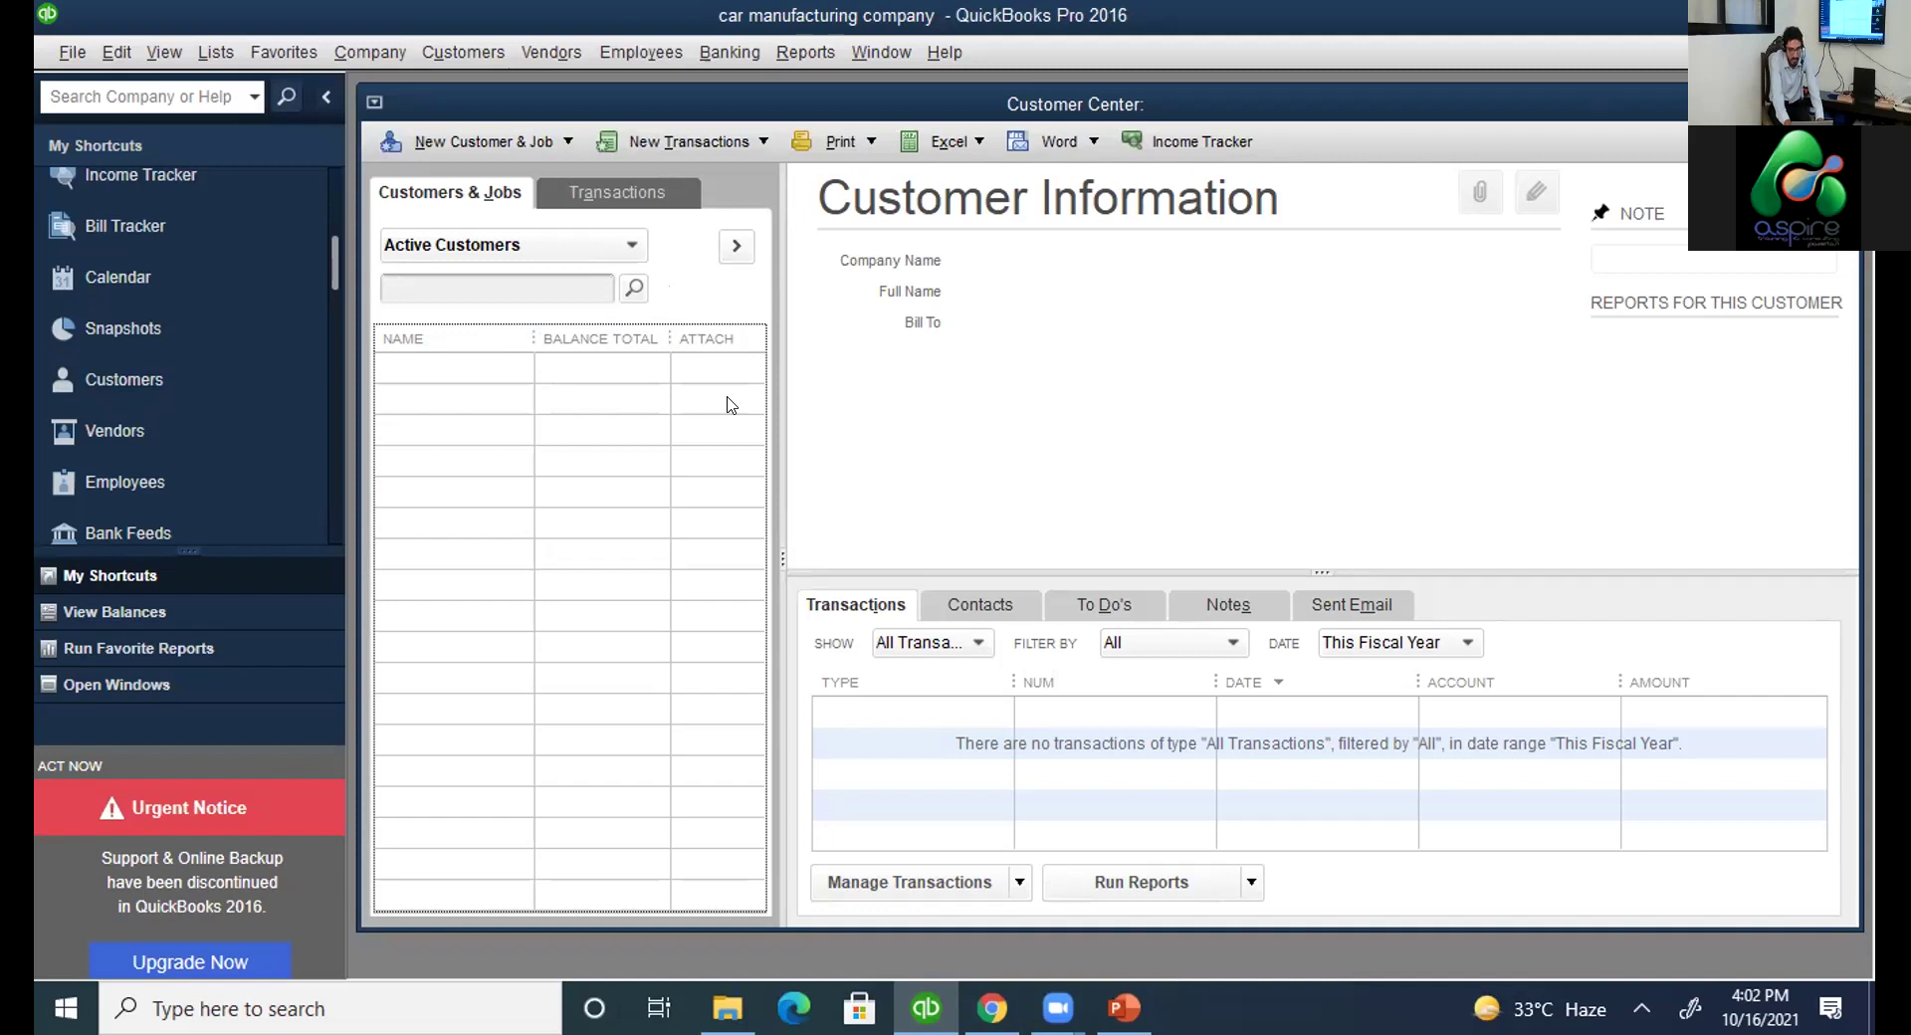
Start an Inventory Part item named 'screens' with cost 40, then cancel it unsaved.
{"action": "left_click", "coordinate": [555, 52]}
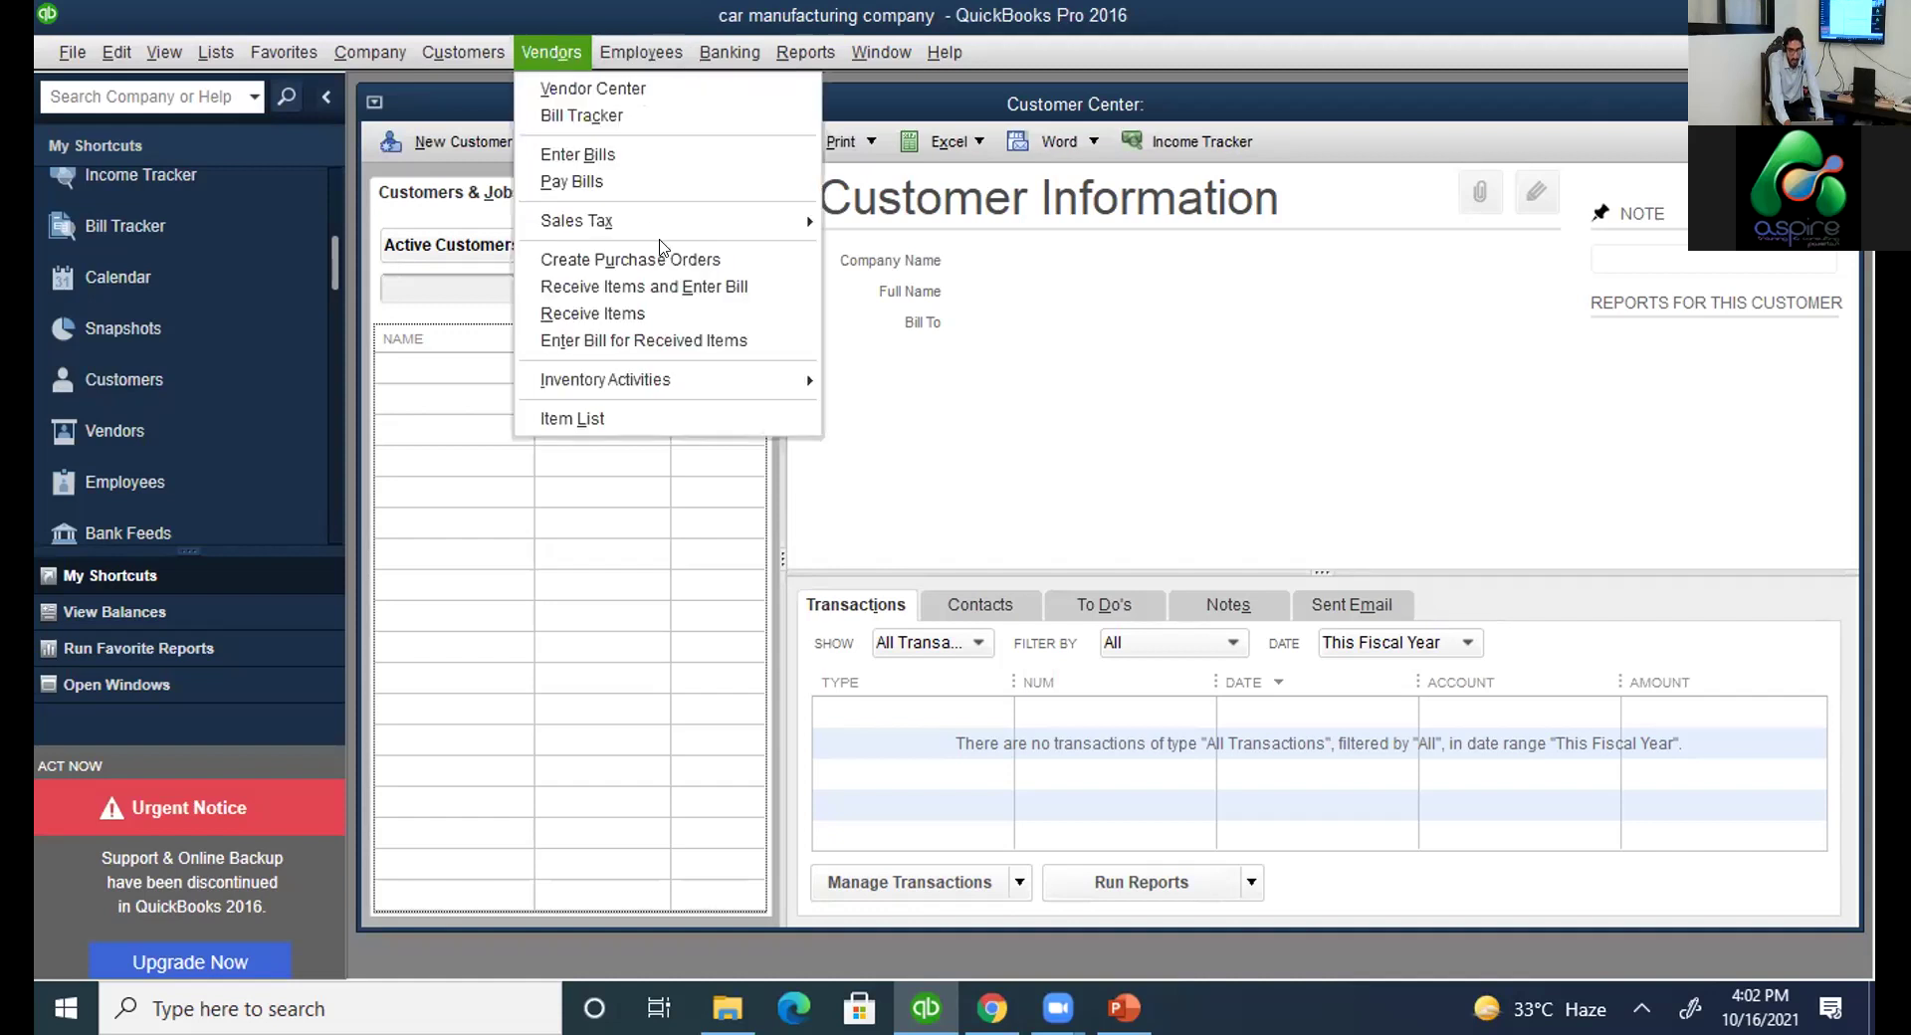
{"action": "mouse_move", "coordinate": [703, 368]}
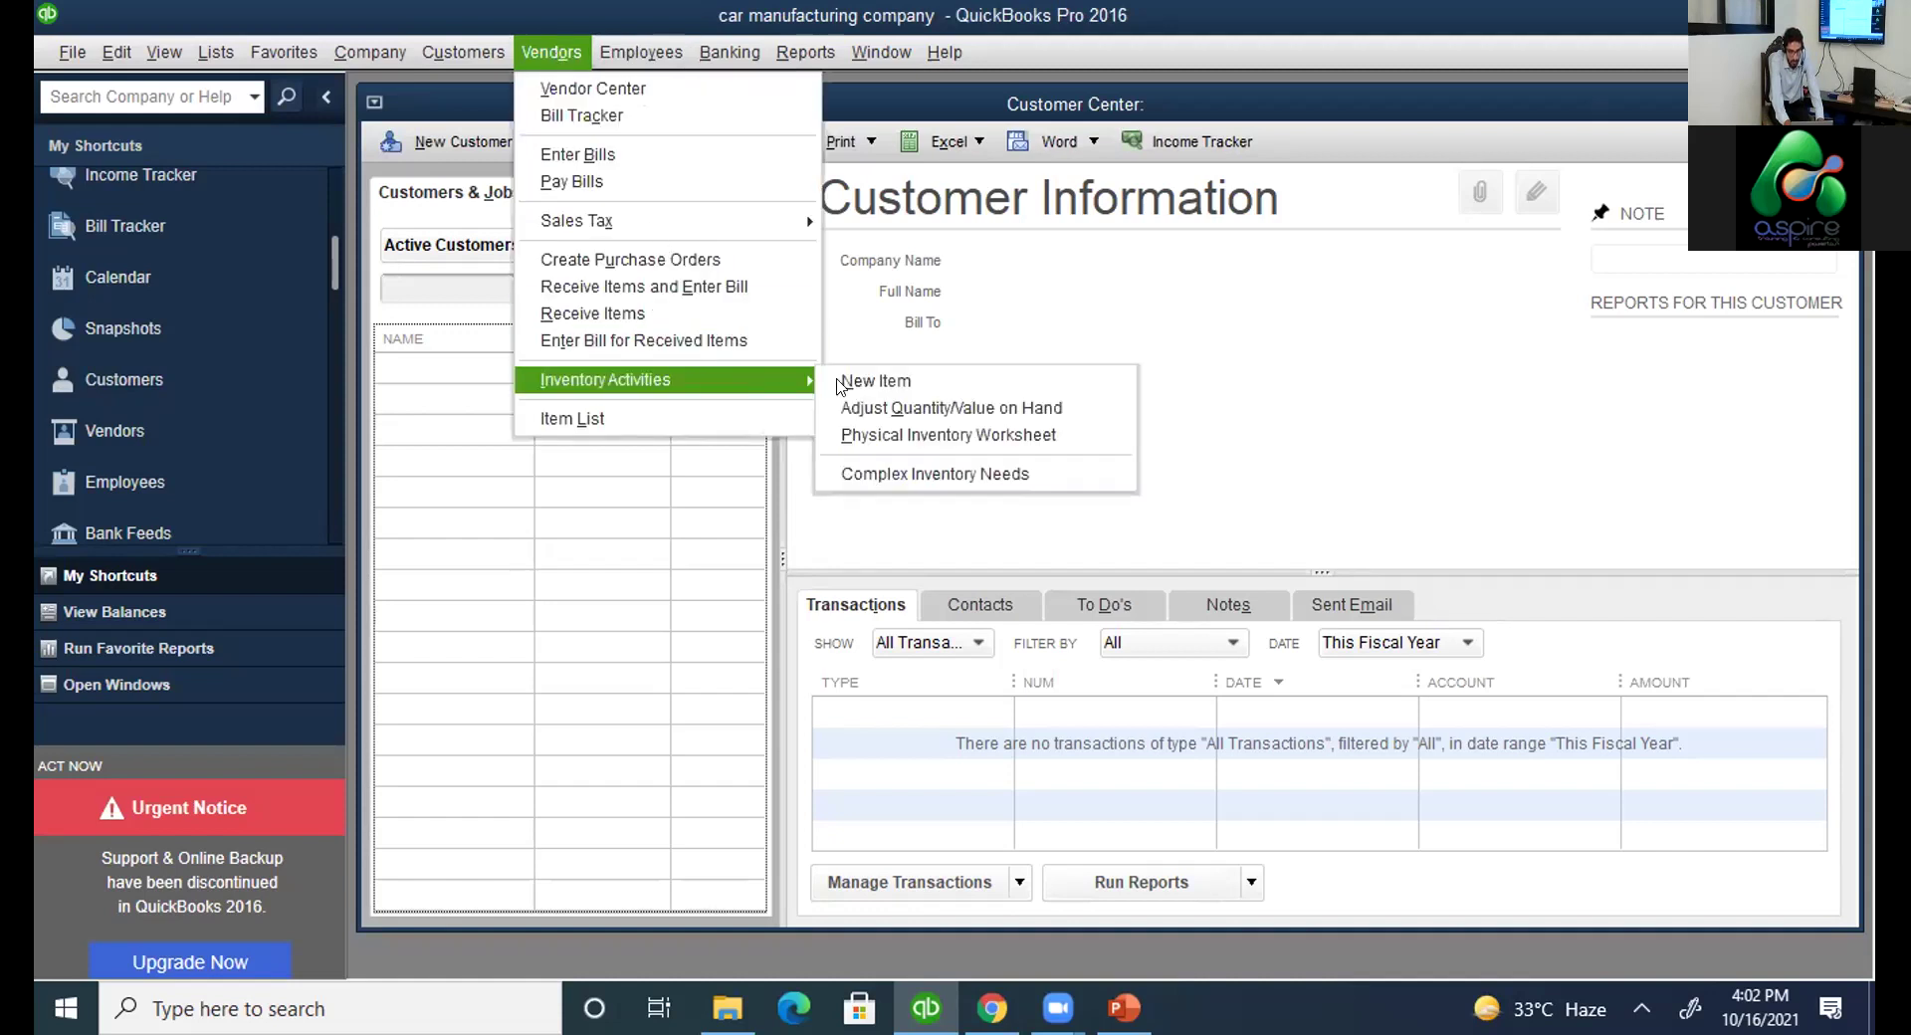
{"action": "left_click", "coordinate": [903, 383]}
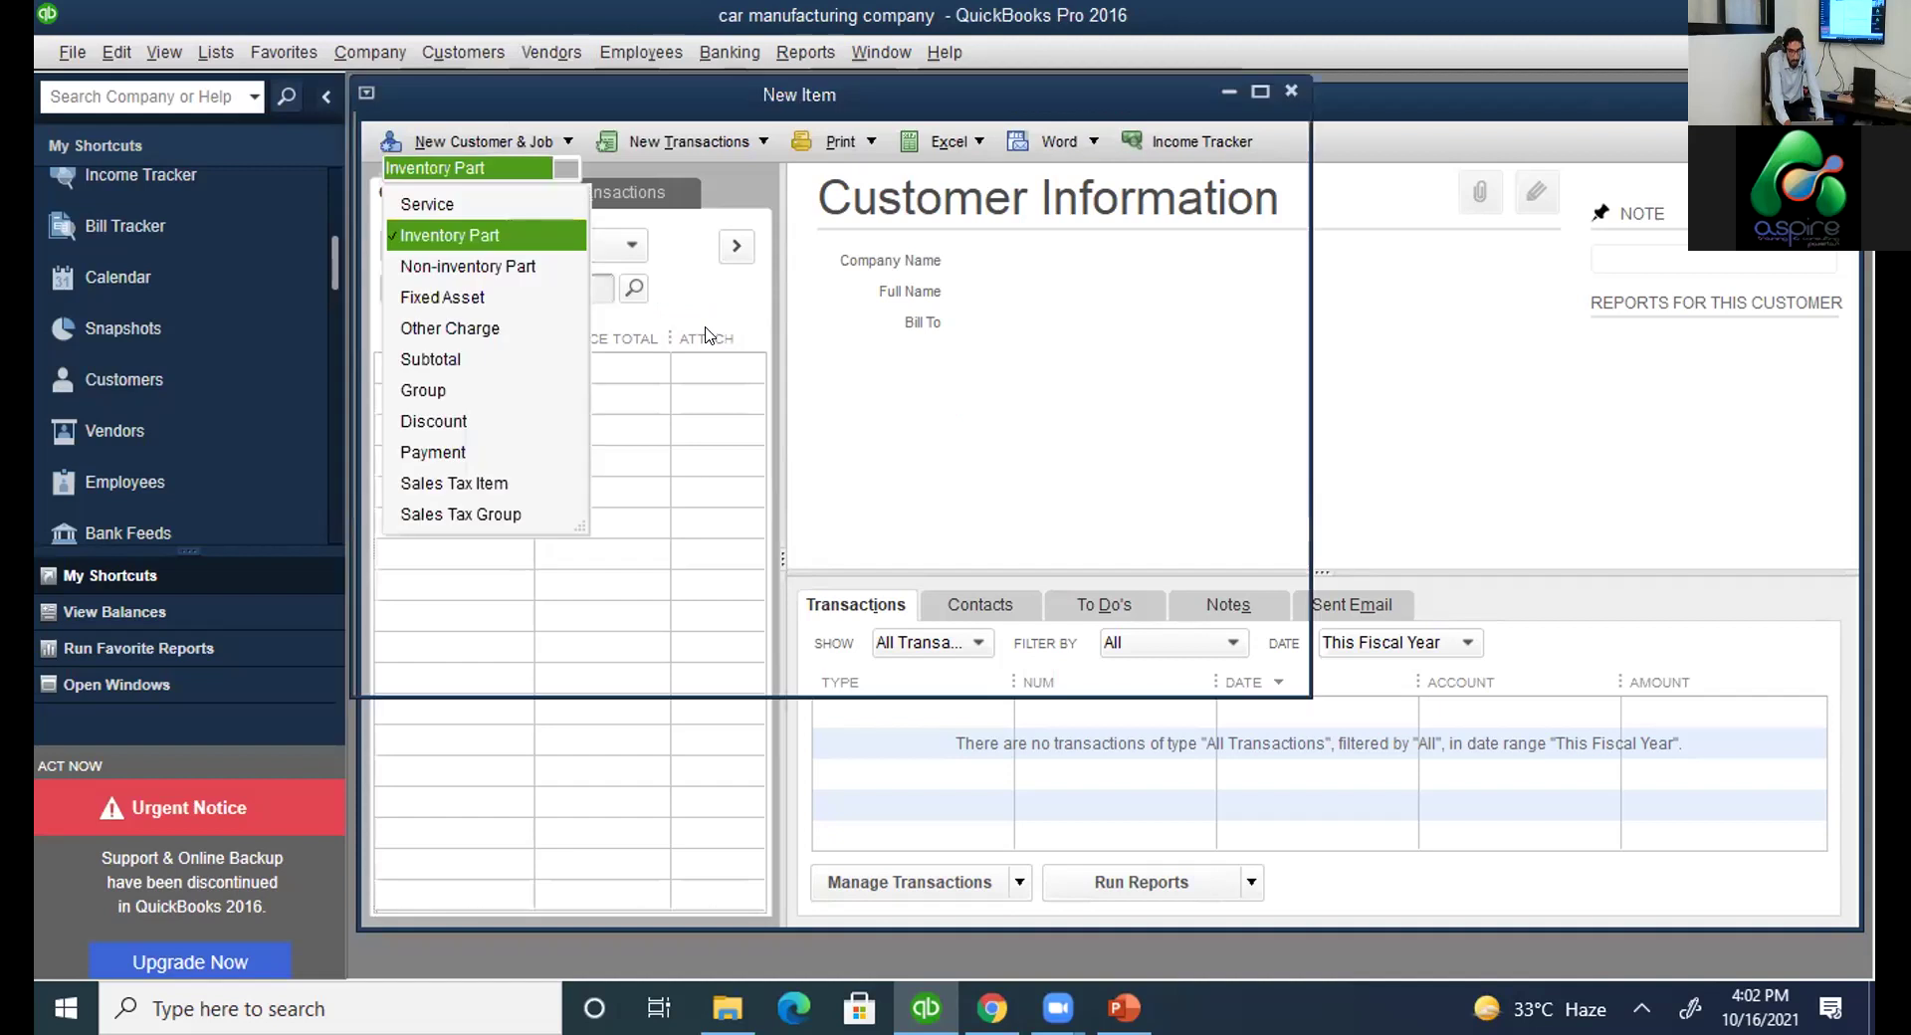
{"action": "left_click", "coordinate": [520, 227]}
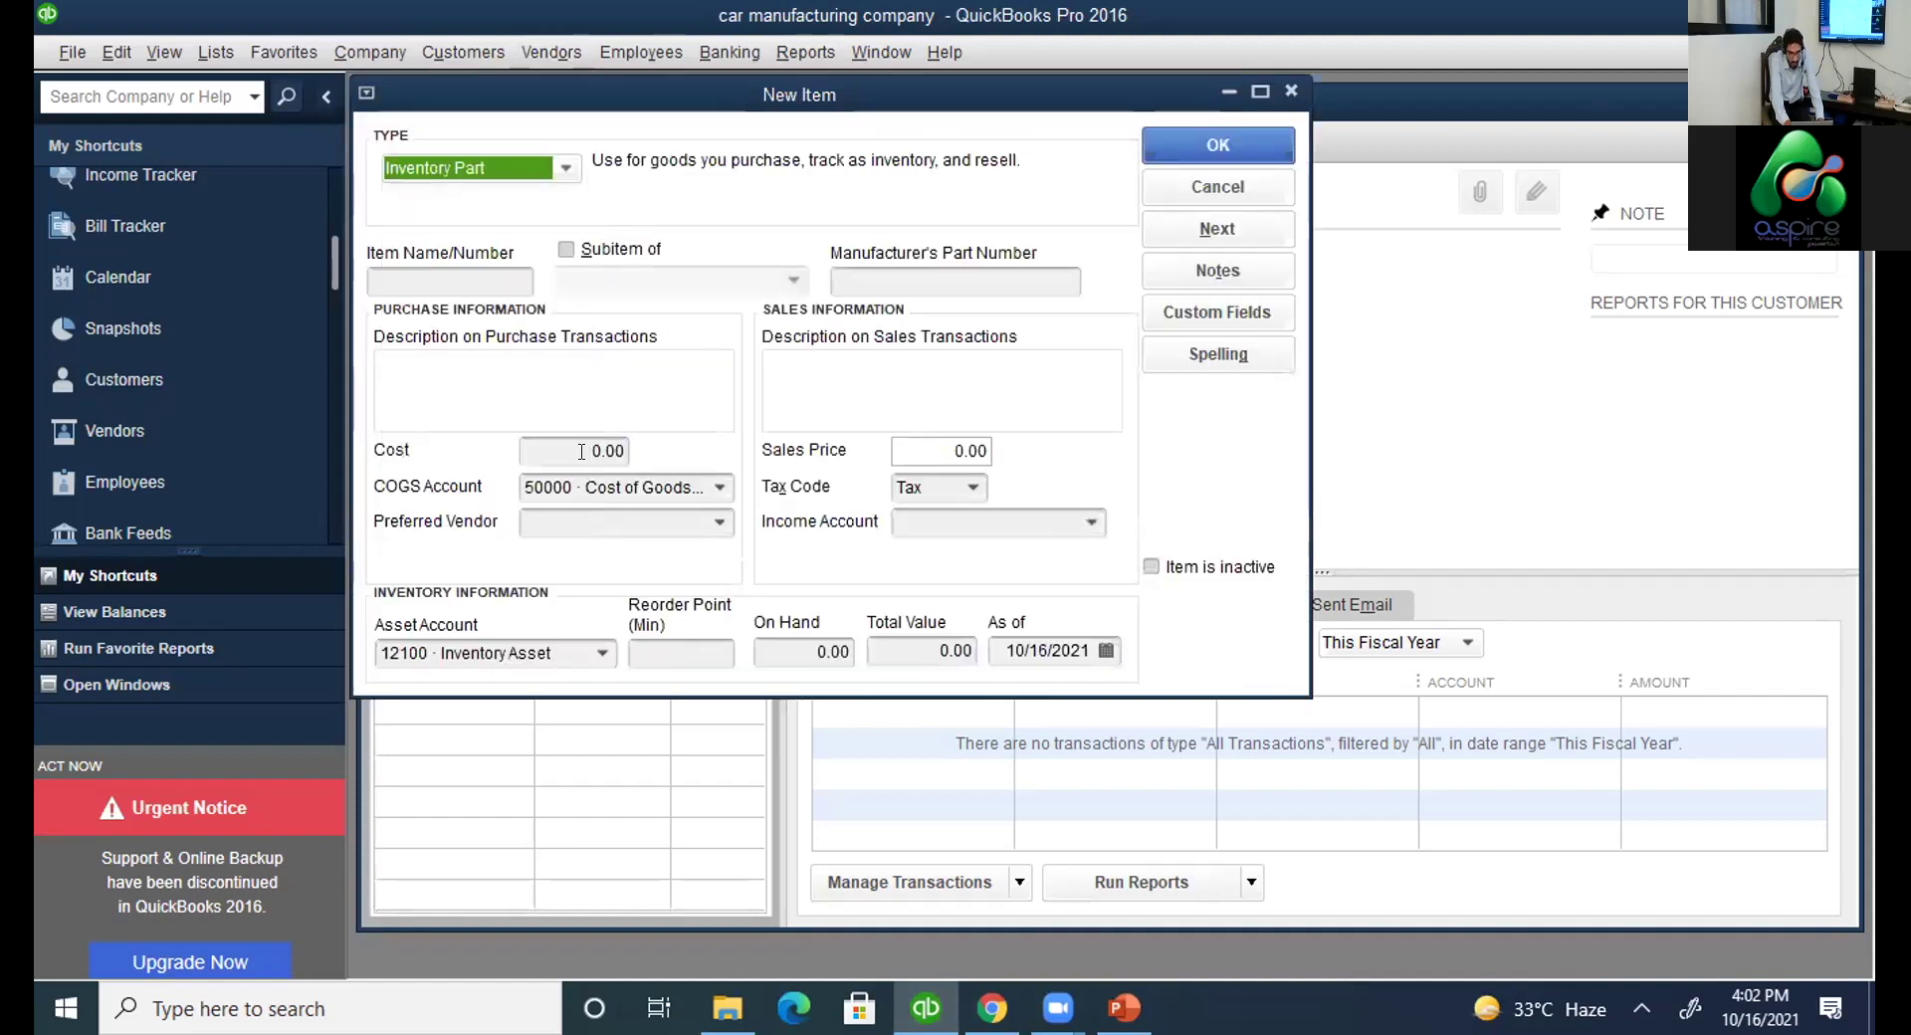
{"action": "left_click", "coordinate": [481, 269]}
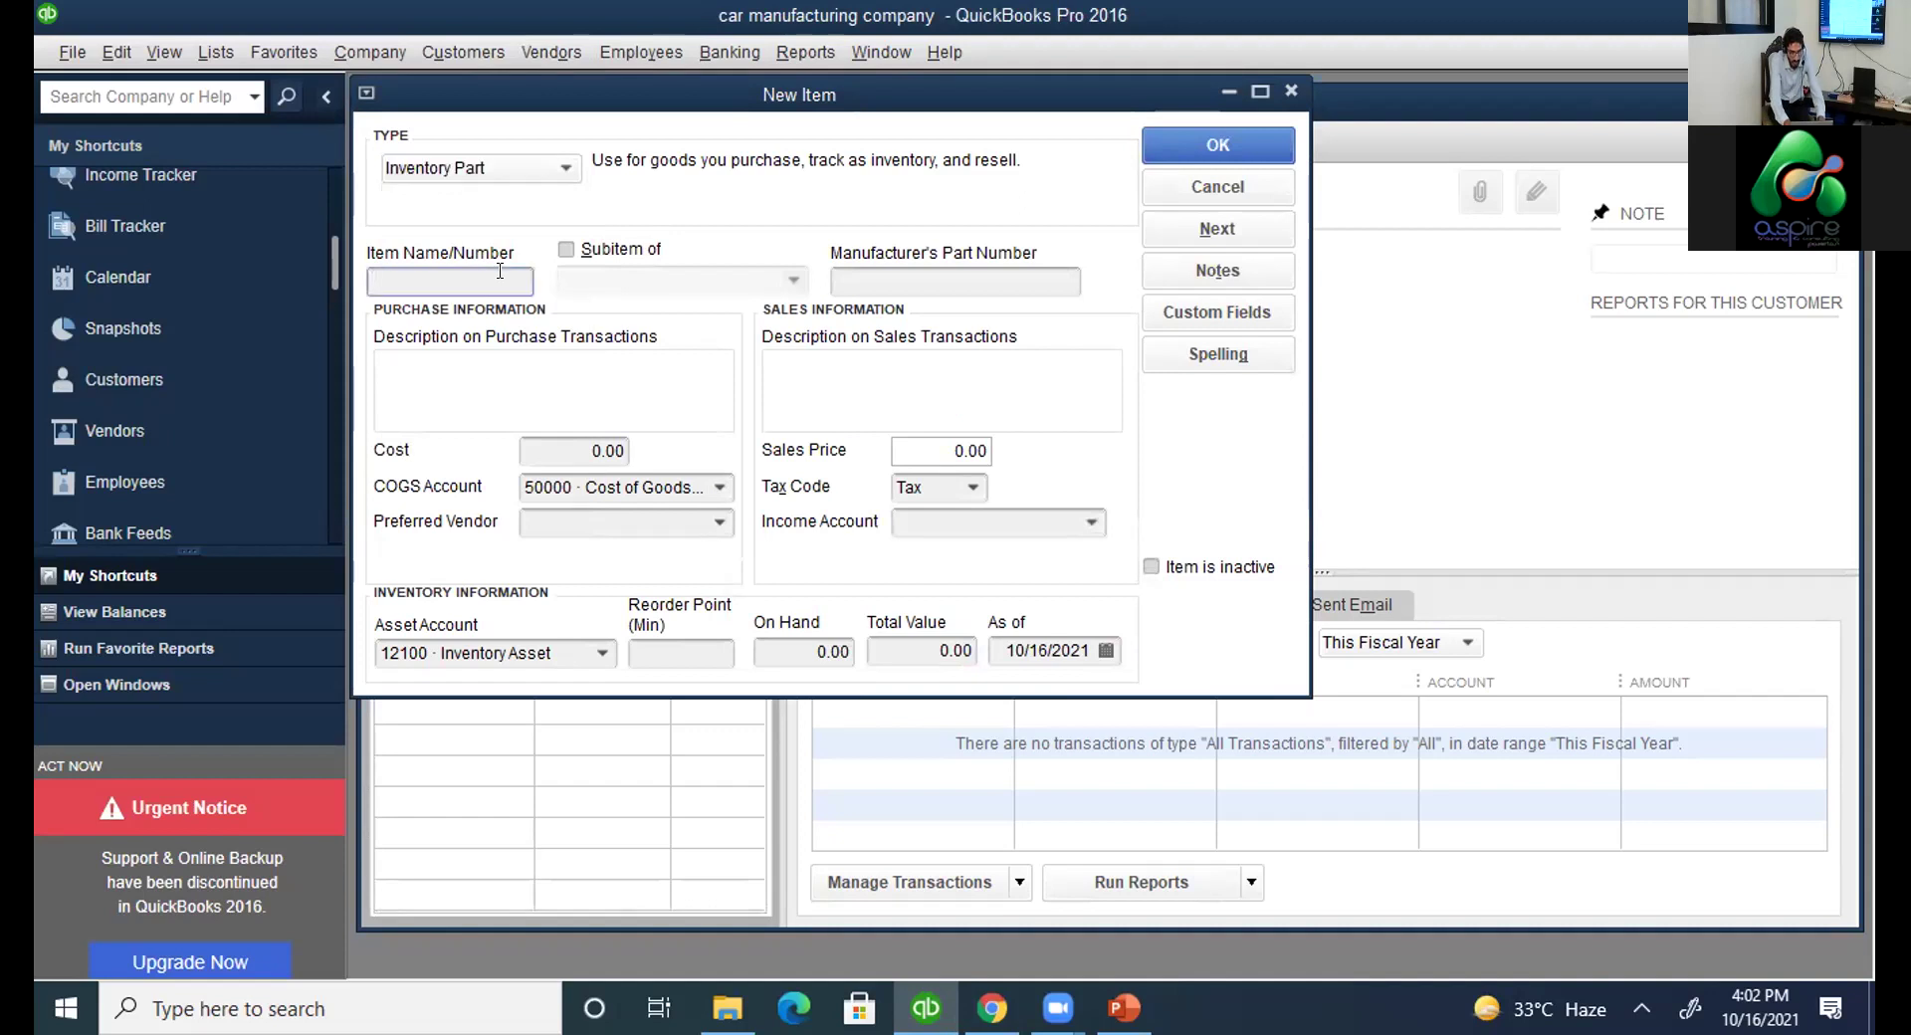
{"action": "type", "text": "screens"}
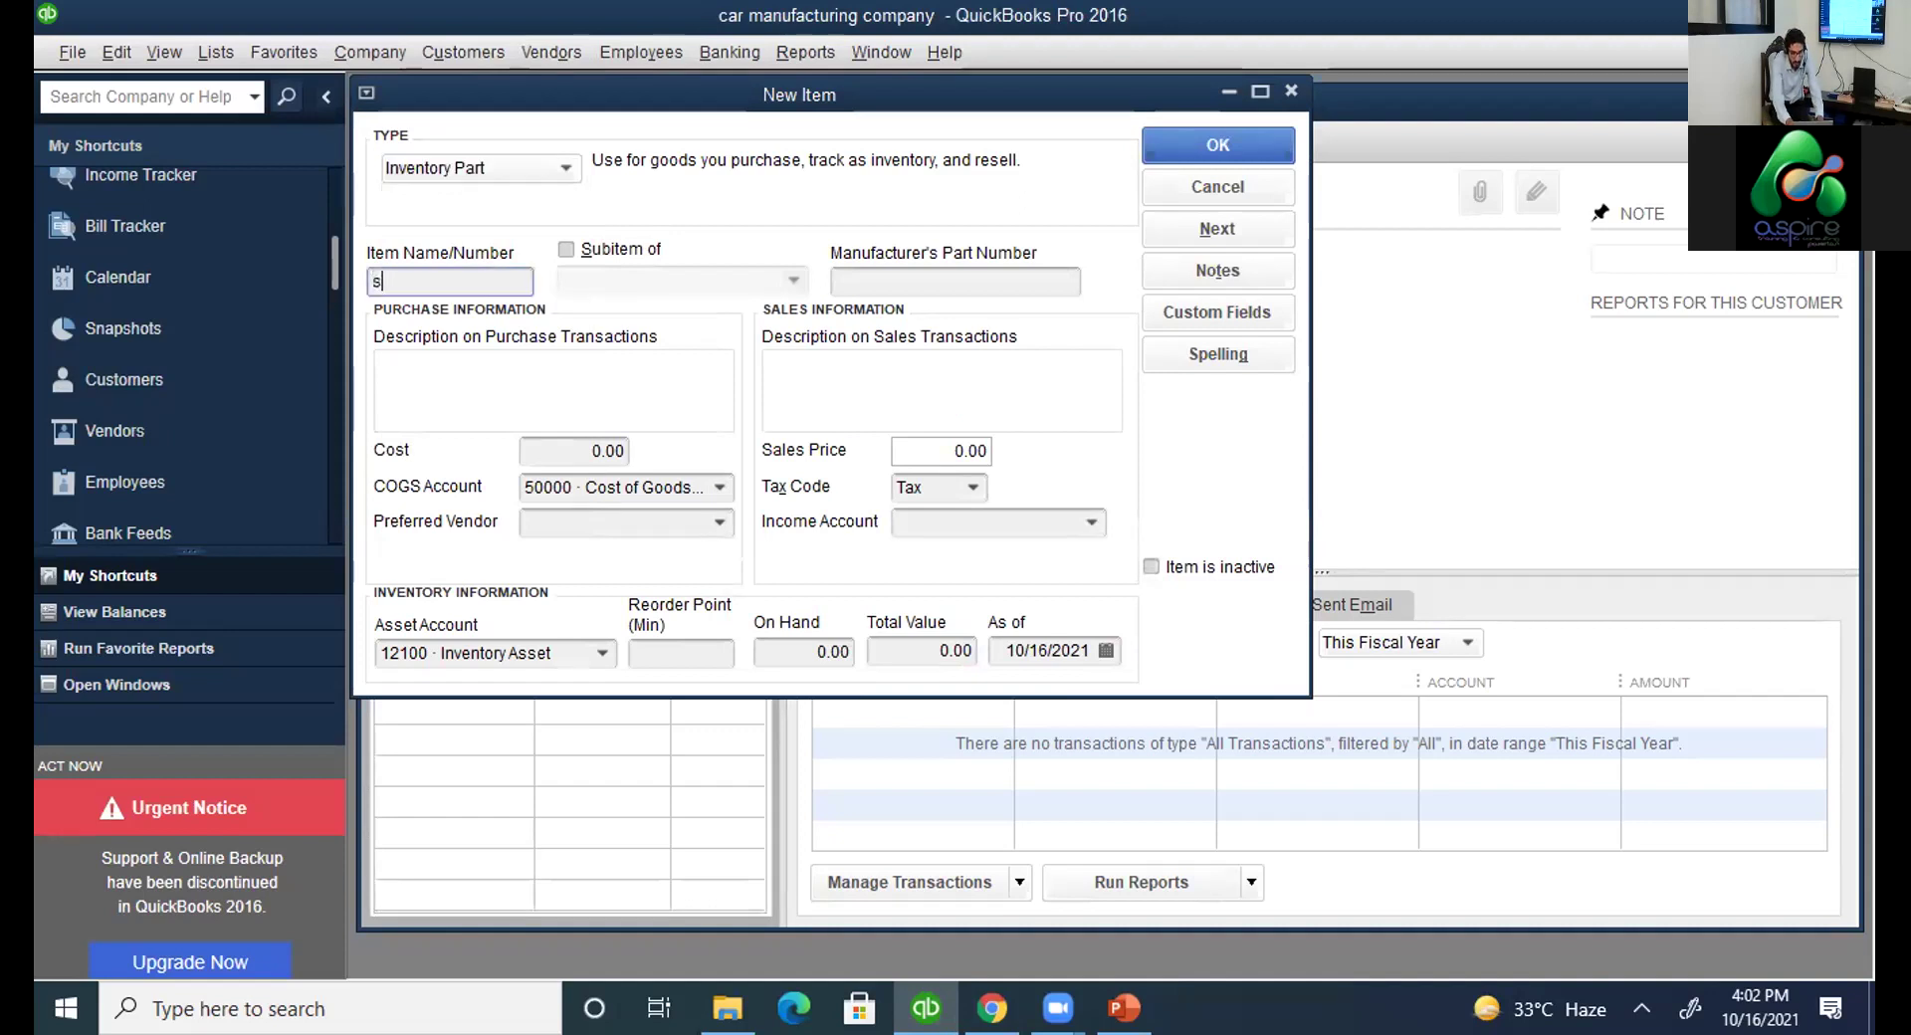
{"action": "left_click", "coordinate": [602, 451]}
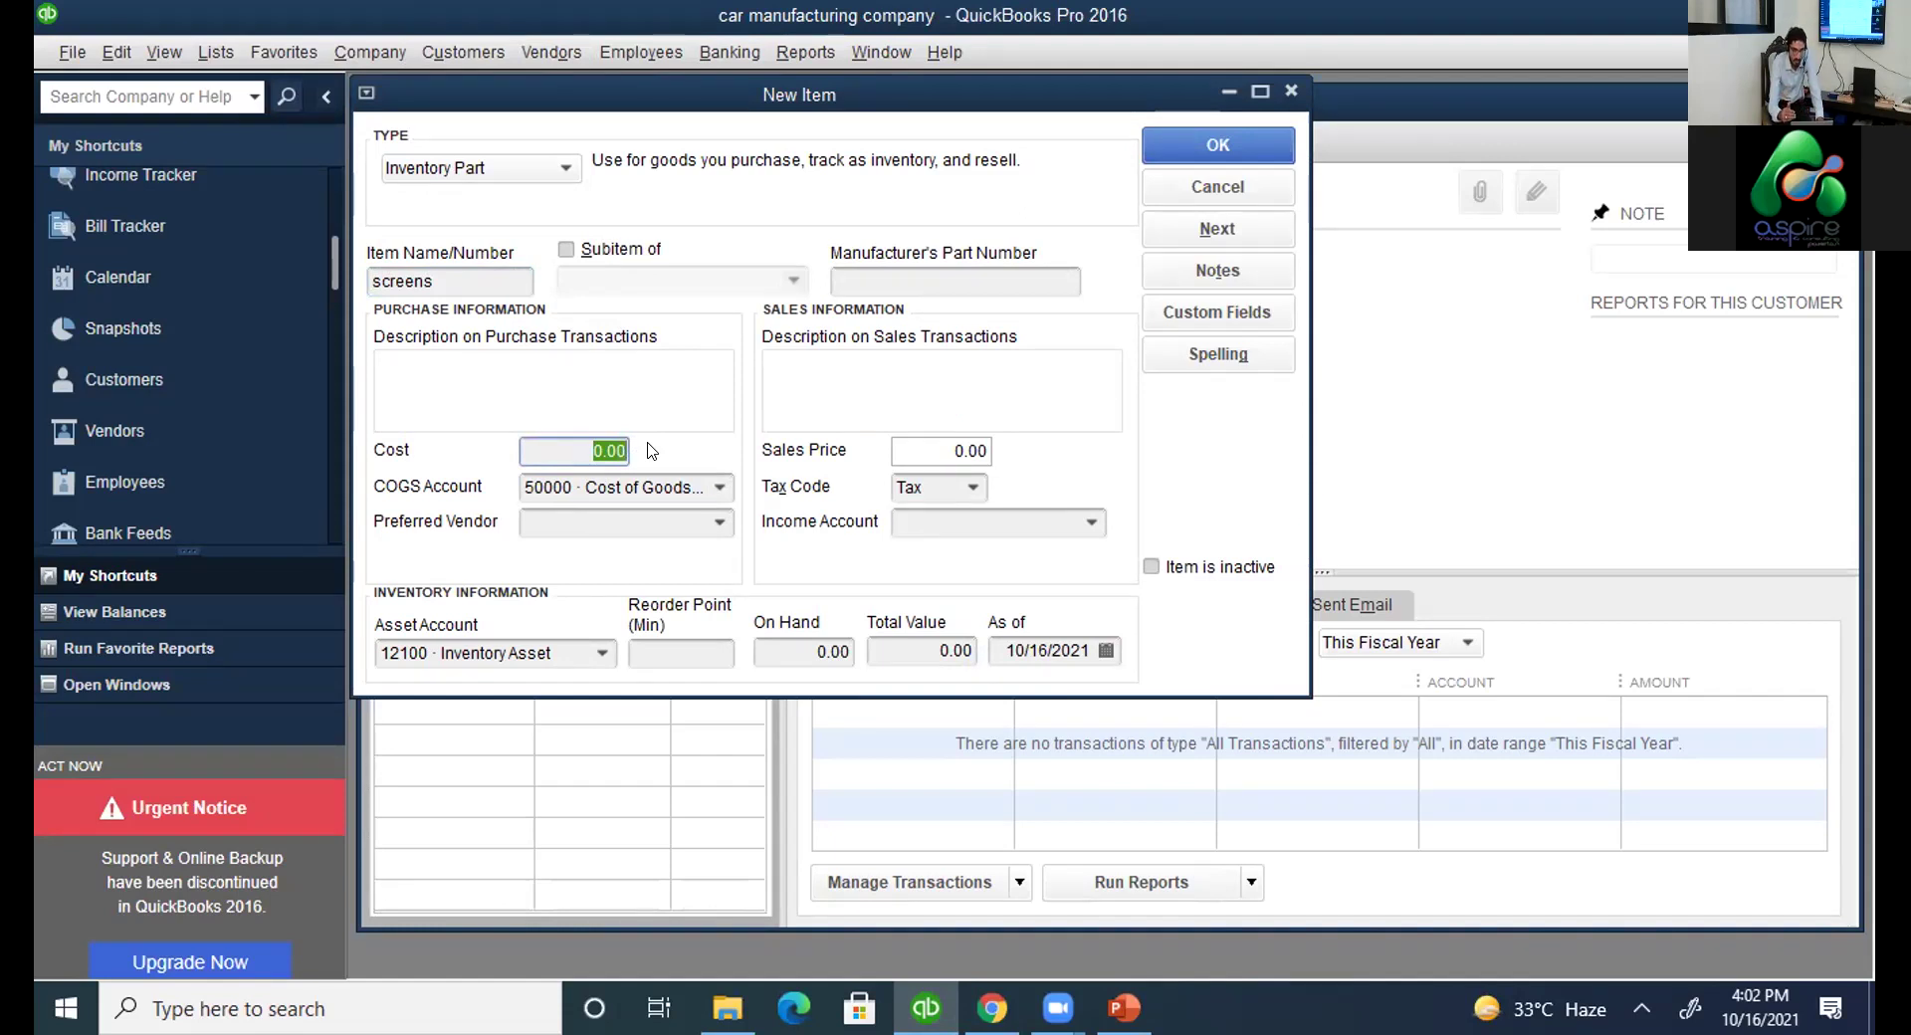
{"action": "type", "text": "40"}
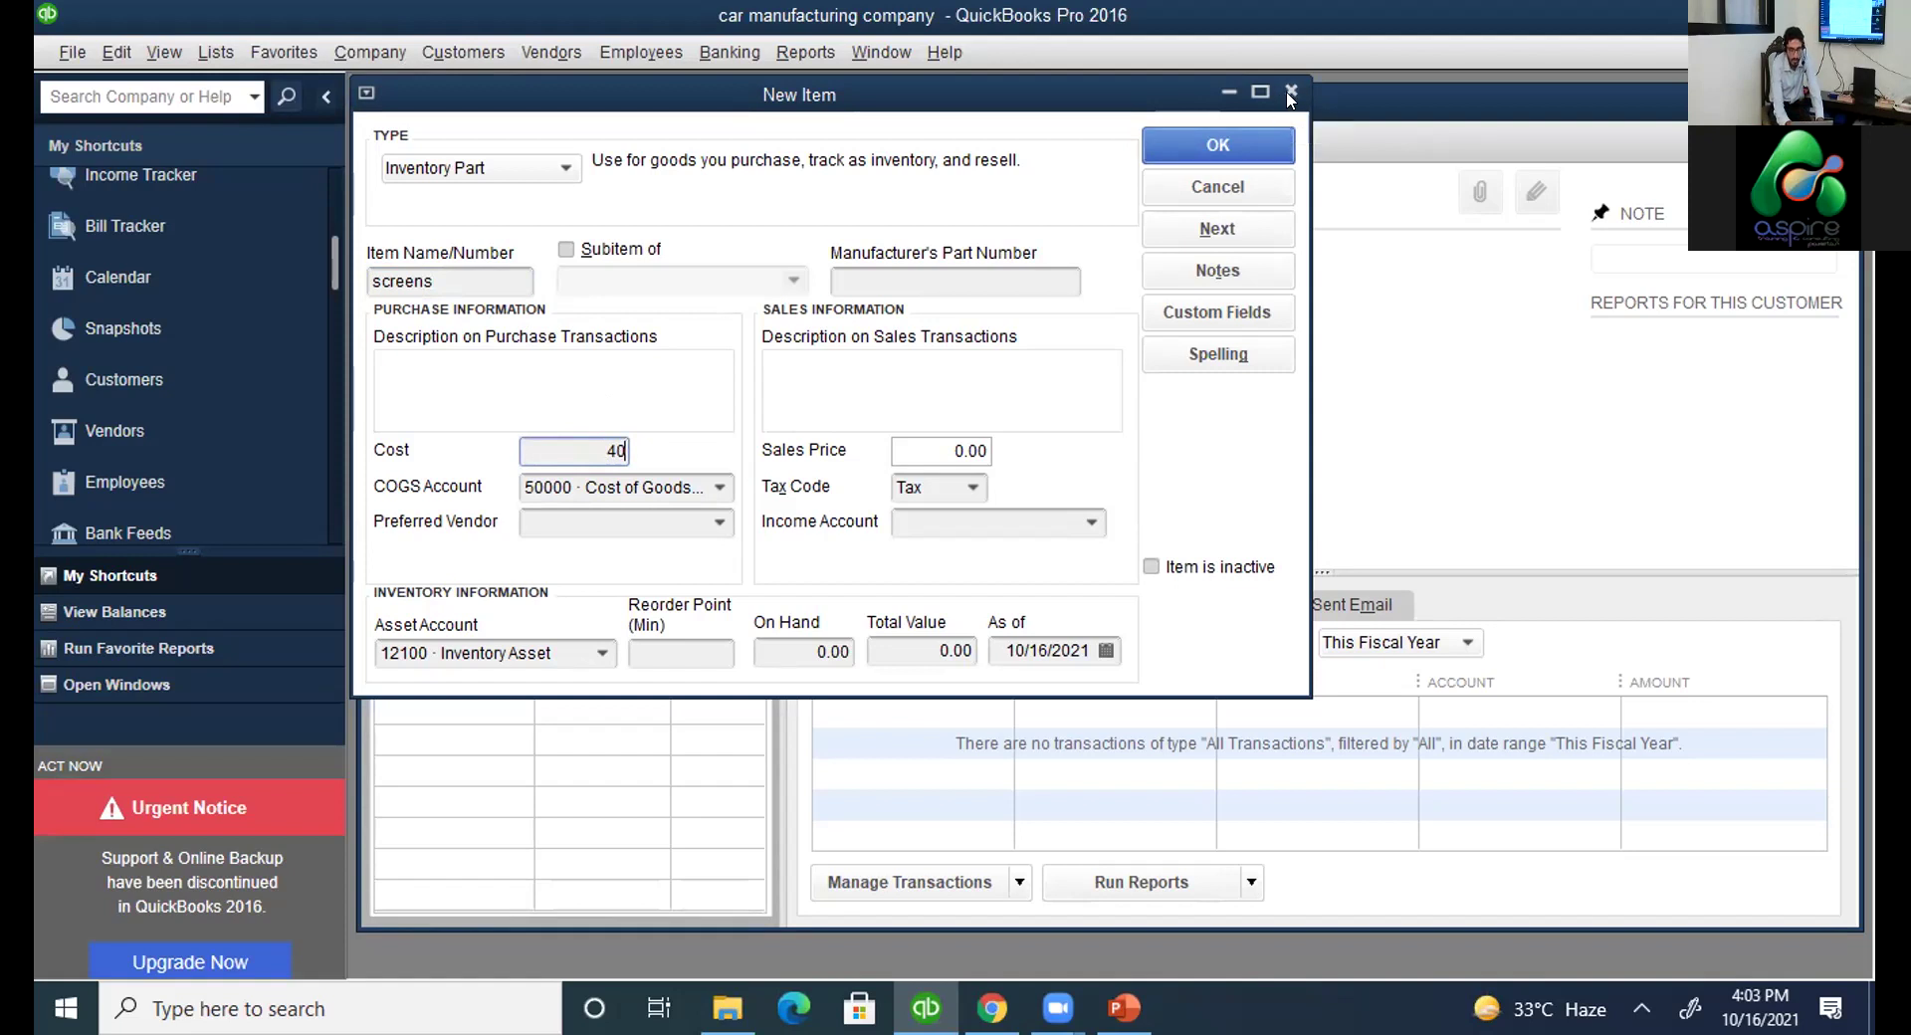
{"action": "left_click", "coordinate": [1257, 185]}
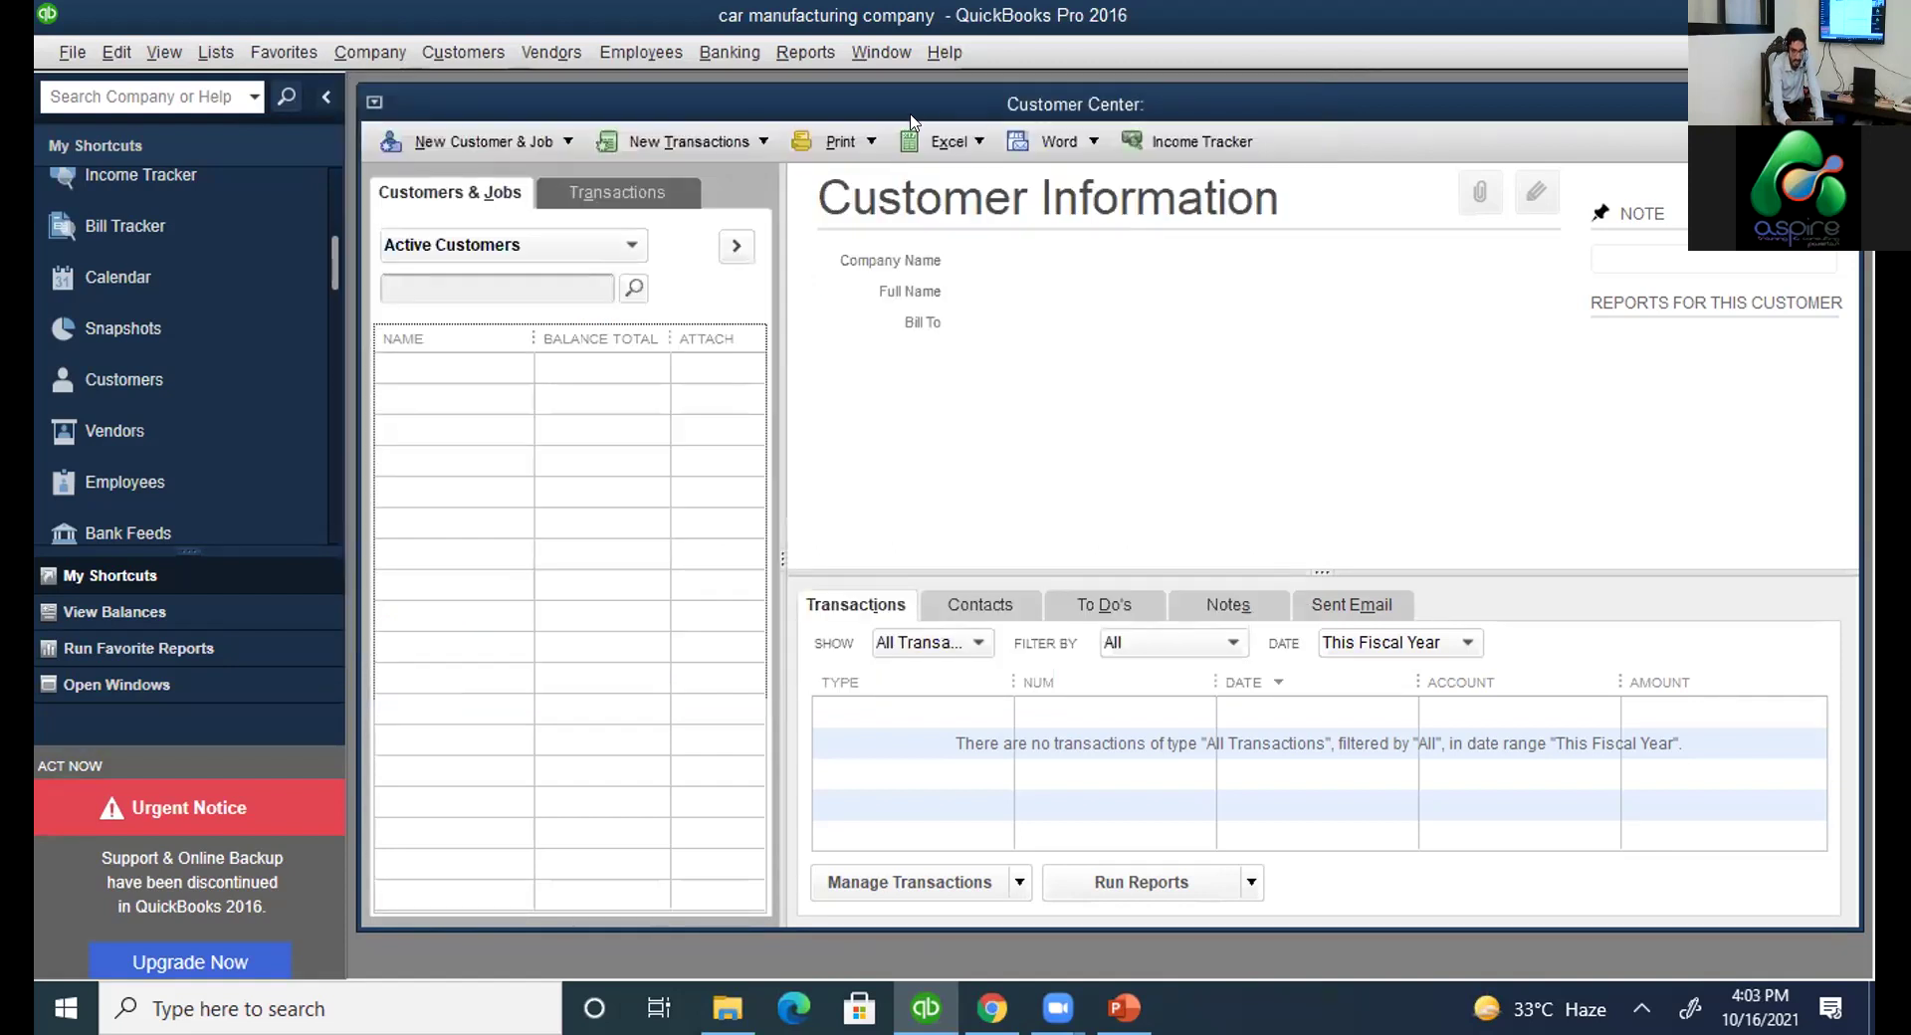
{"action": "left_click", "coordinate": [733, 423]}
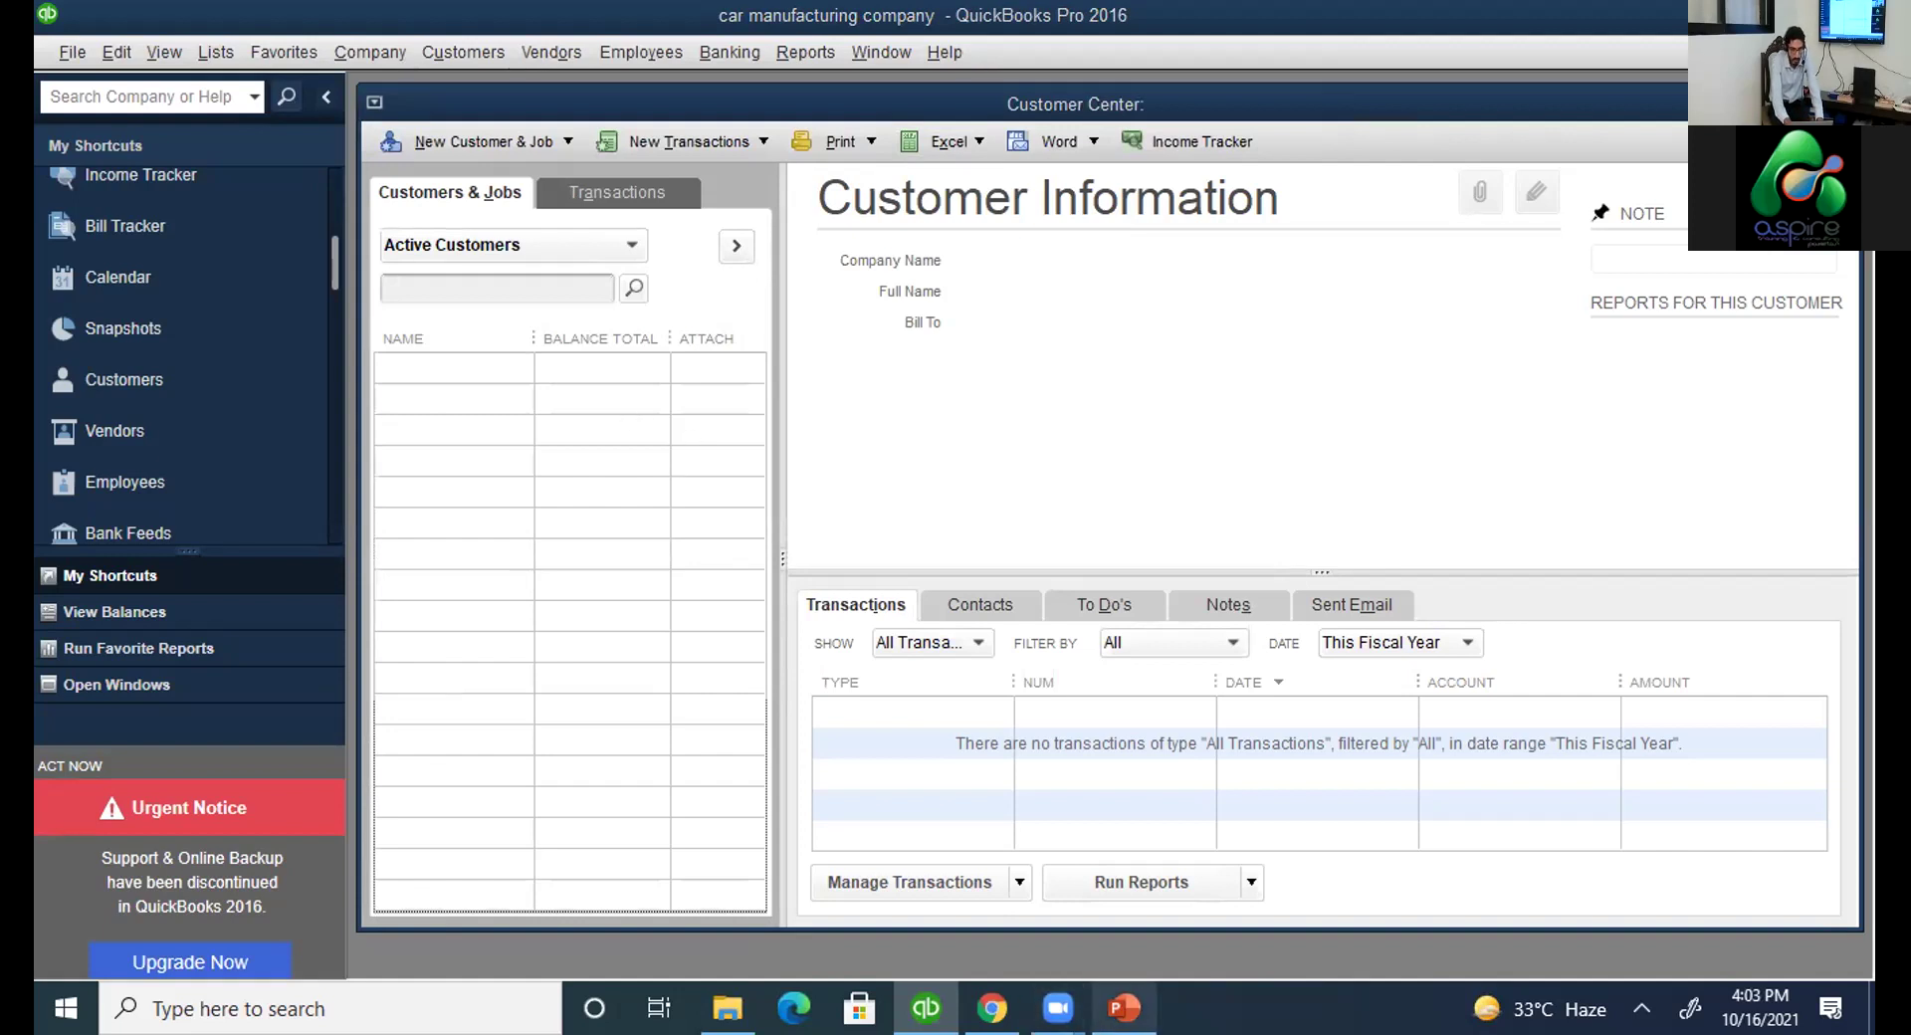
Glance at the PowerPoint inventory items slide, then return to the QuickBooks Customer Center.
{"action": "left_click", "coordinate": [1124, 1008]}
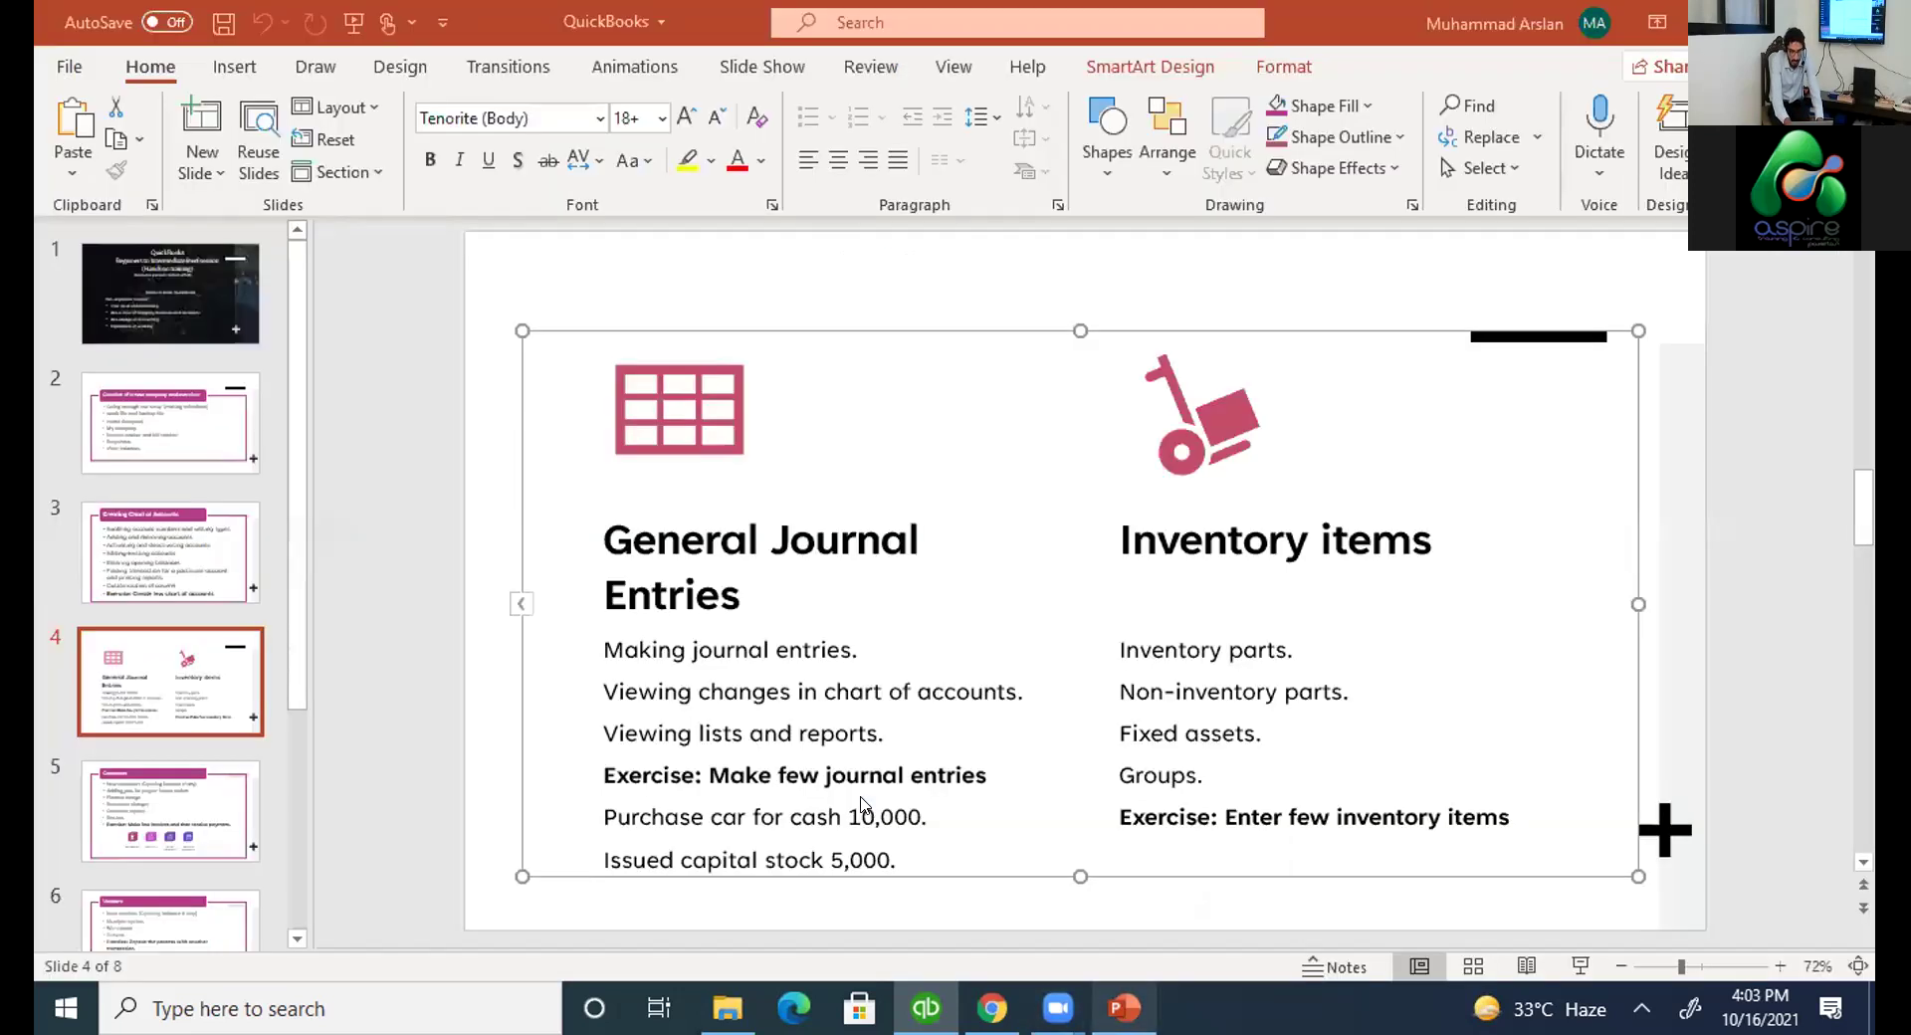
{"action": "key", "text": "alt+Tab"}
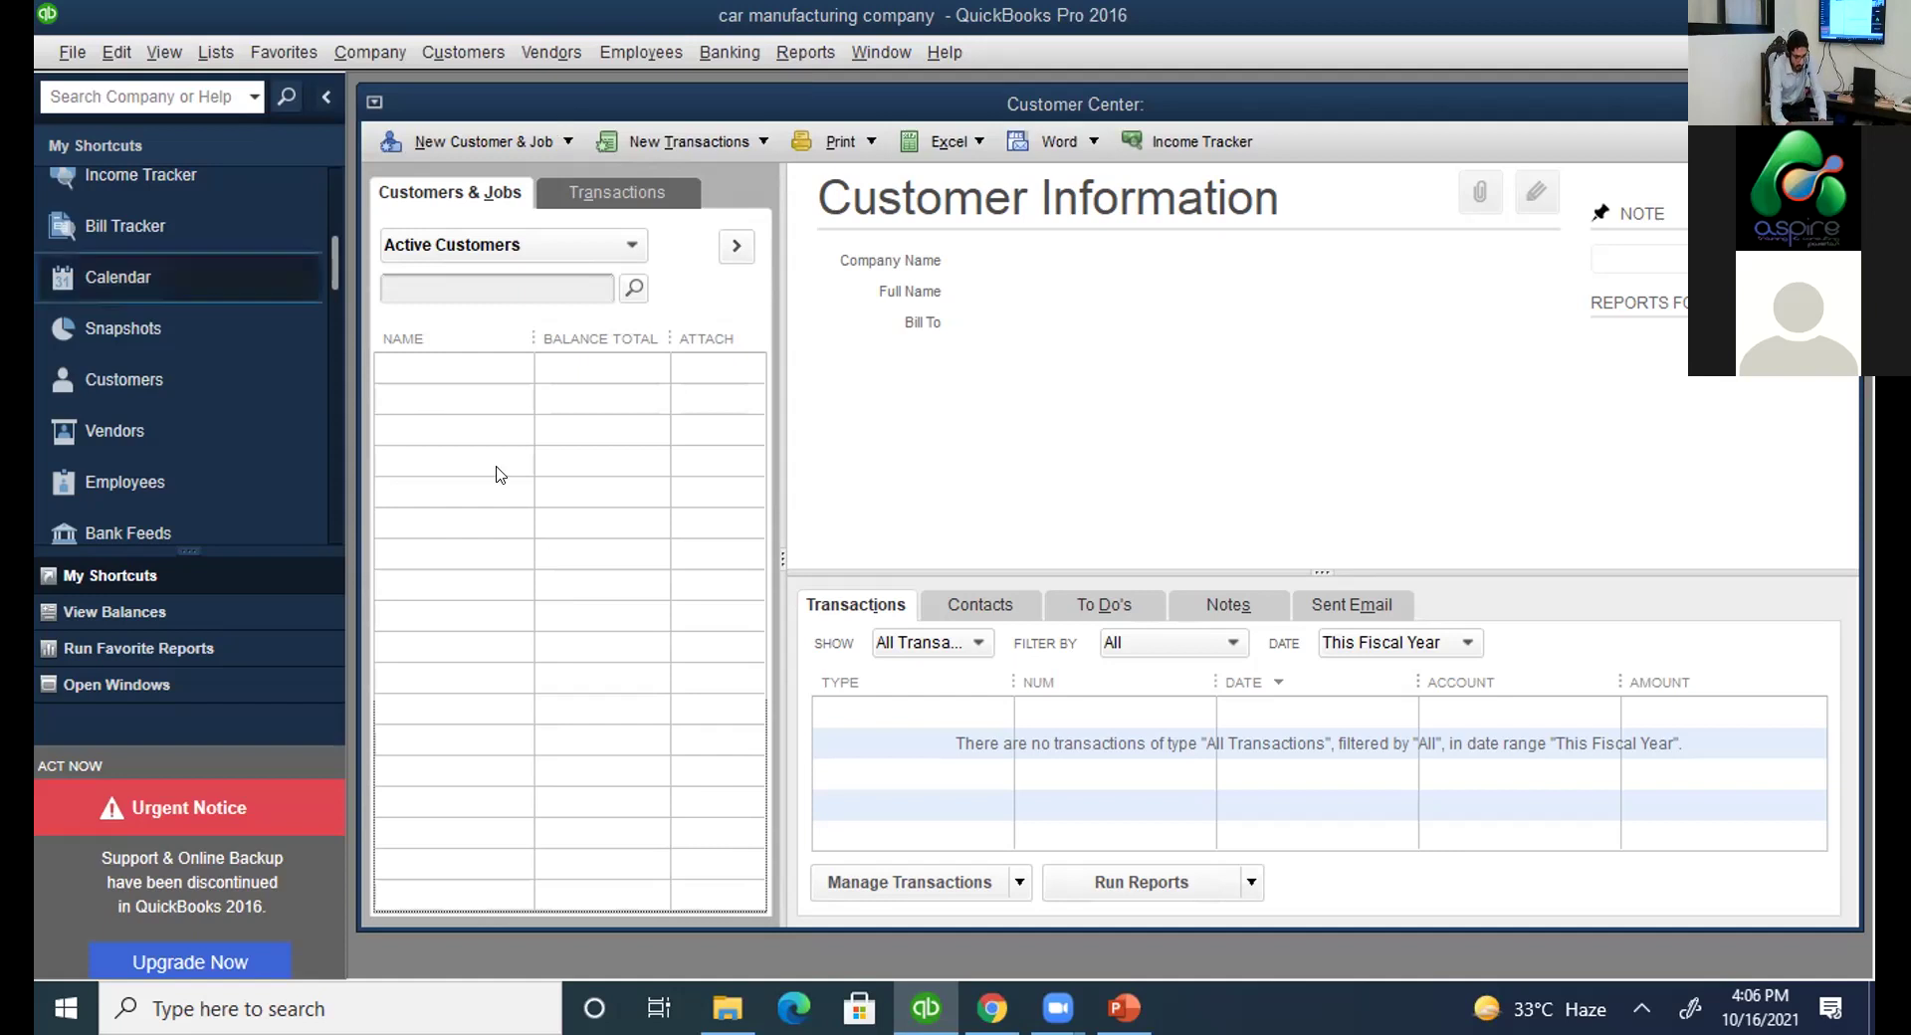
Review the Customers slide and the later slides in PowerPoint, then return to the QuickBooks Customer Center.
{"action": "left_click", "coordinate": [1122, 1008]}
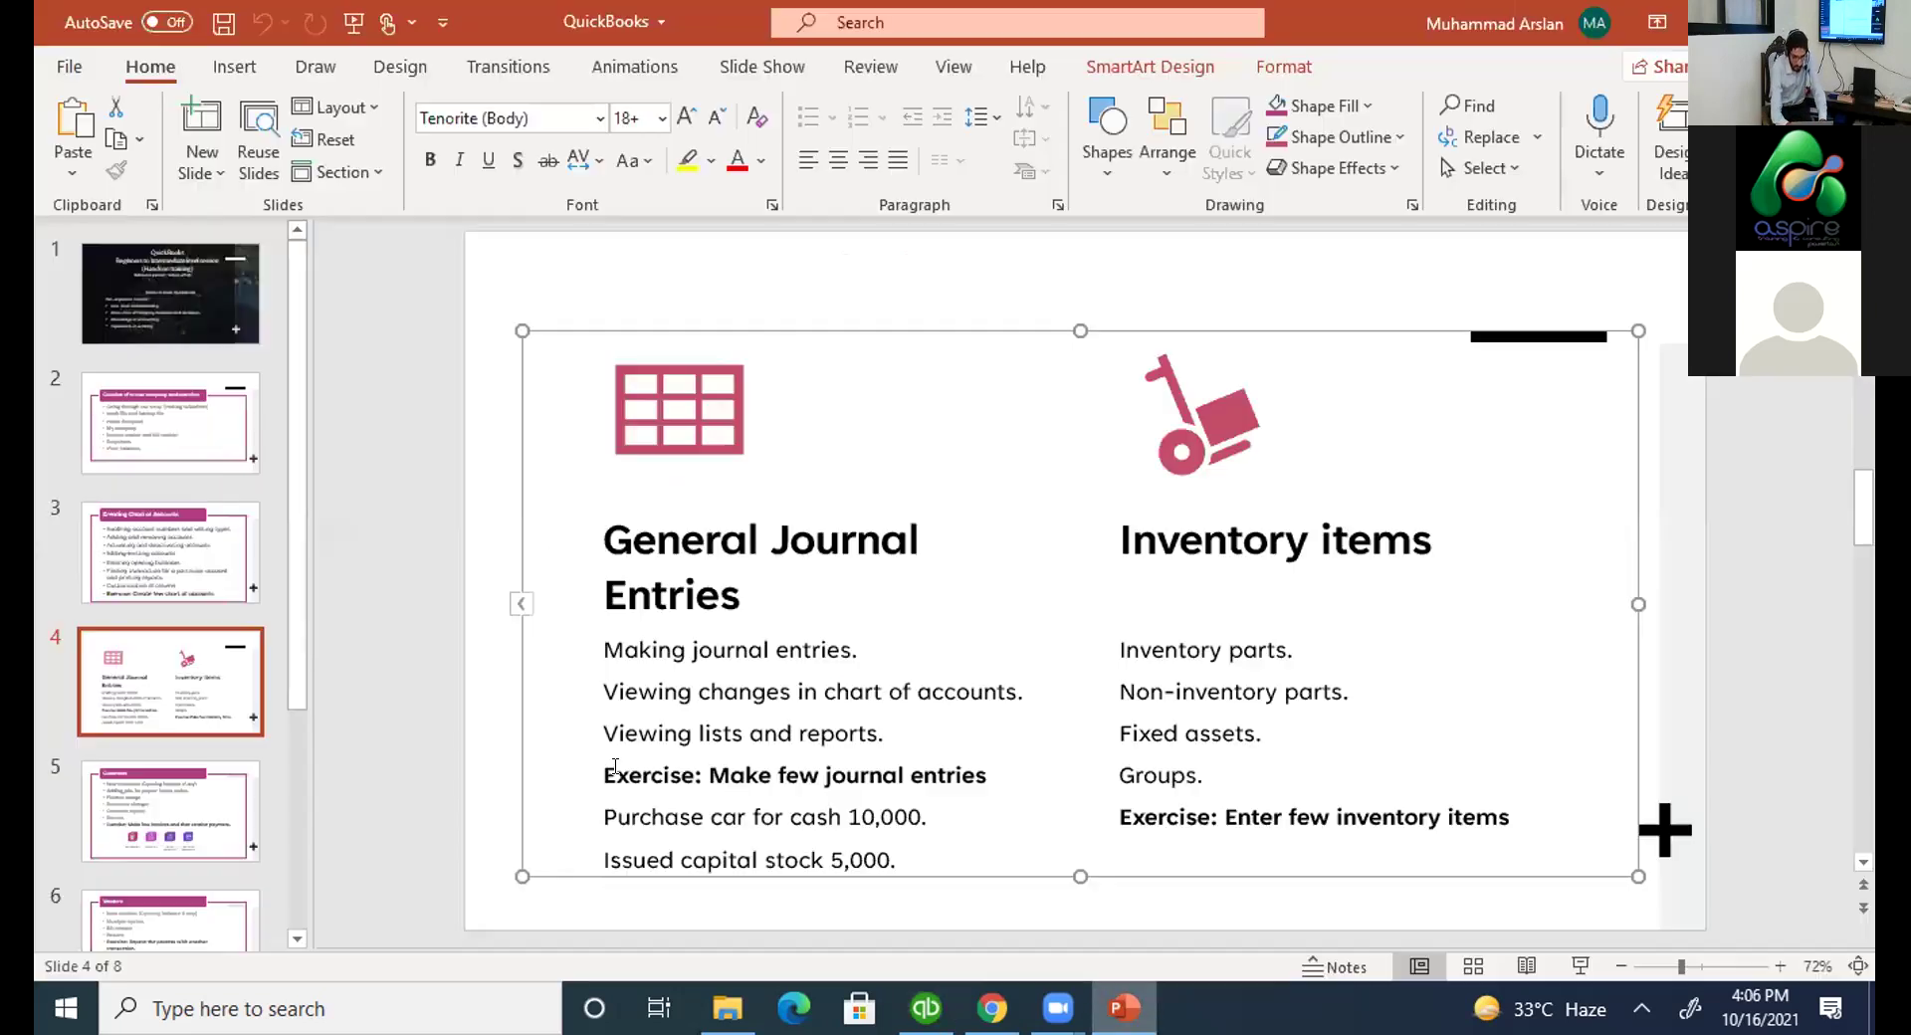
{"action": "left_click", "coordinate": [172, 818]}
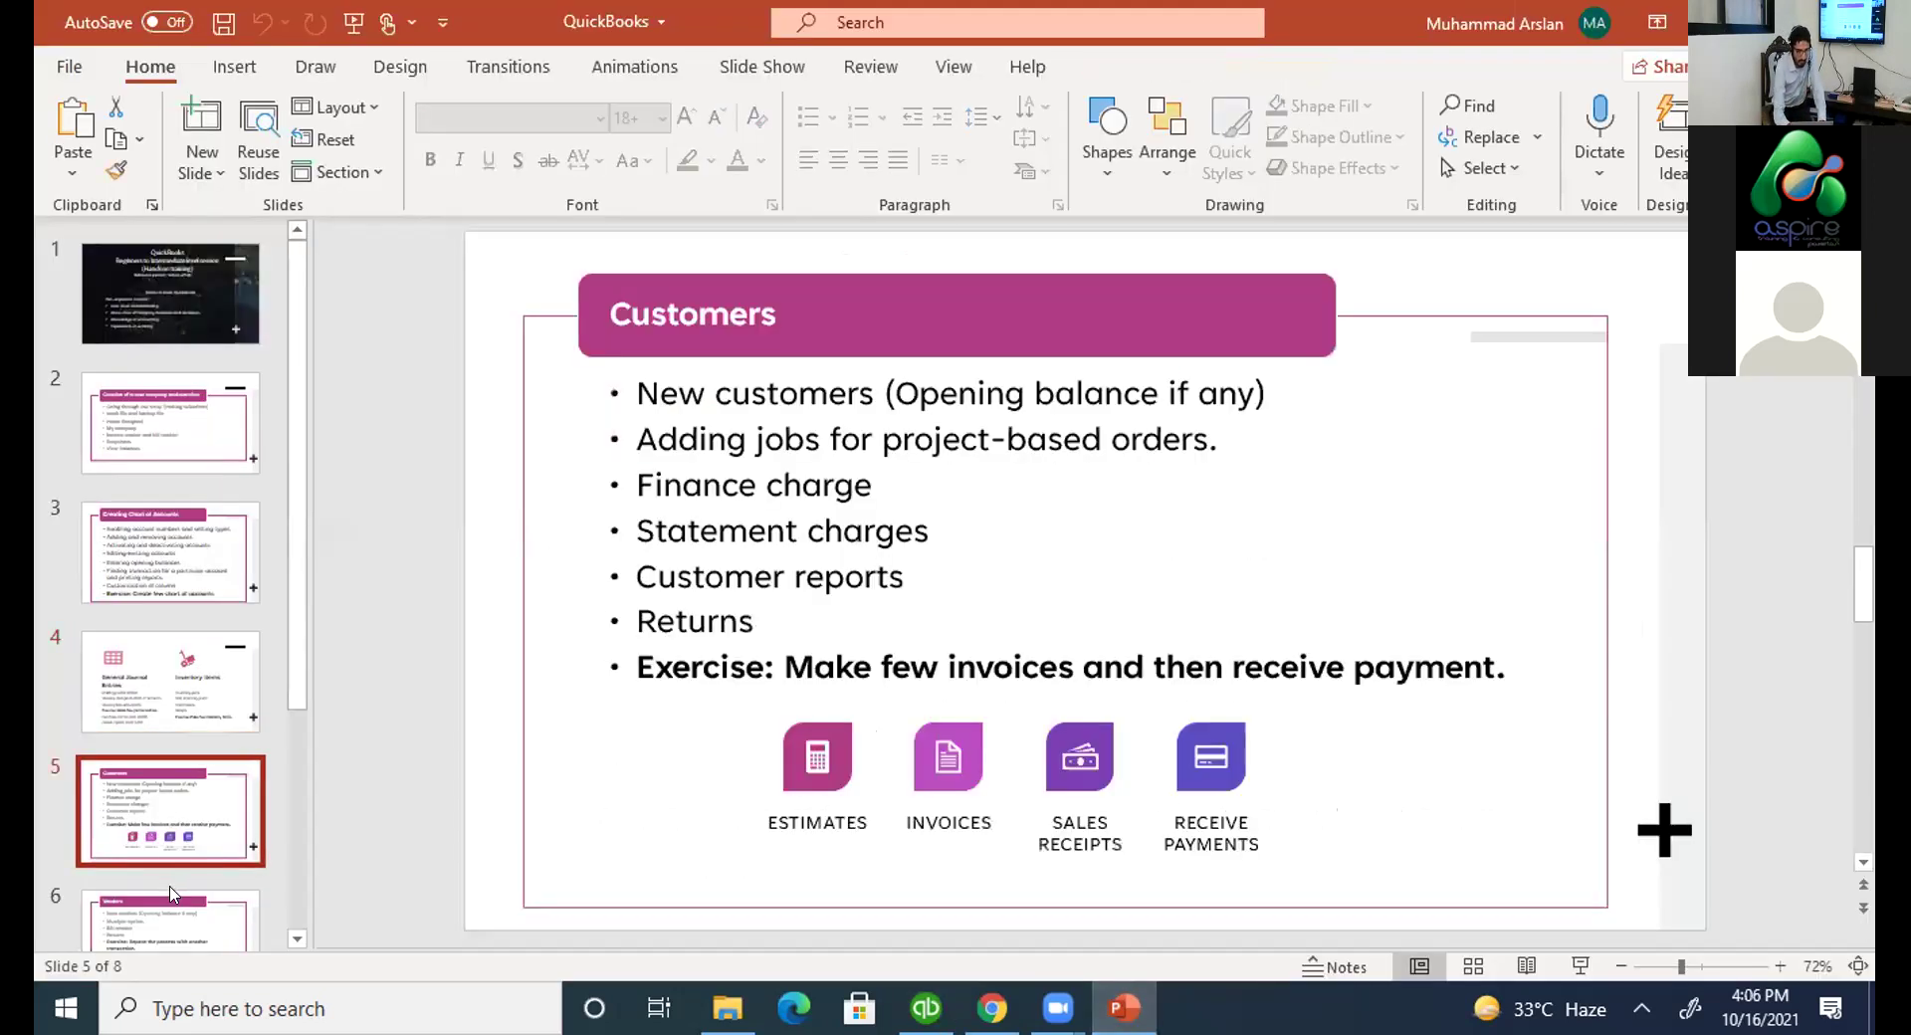
{"action": "left_click", "coordinate": [171, 901]}
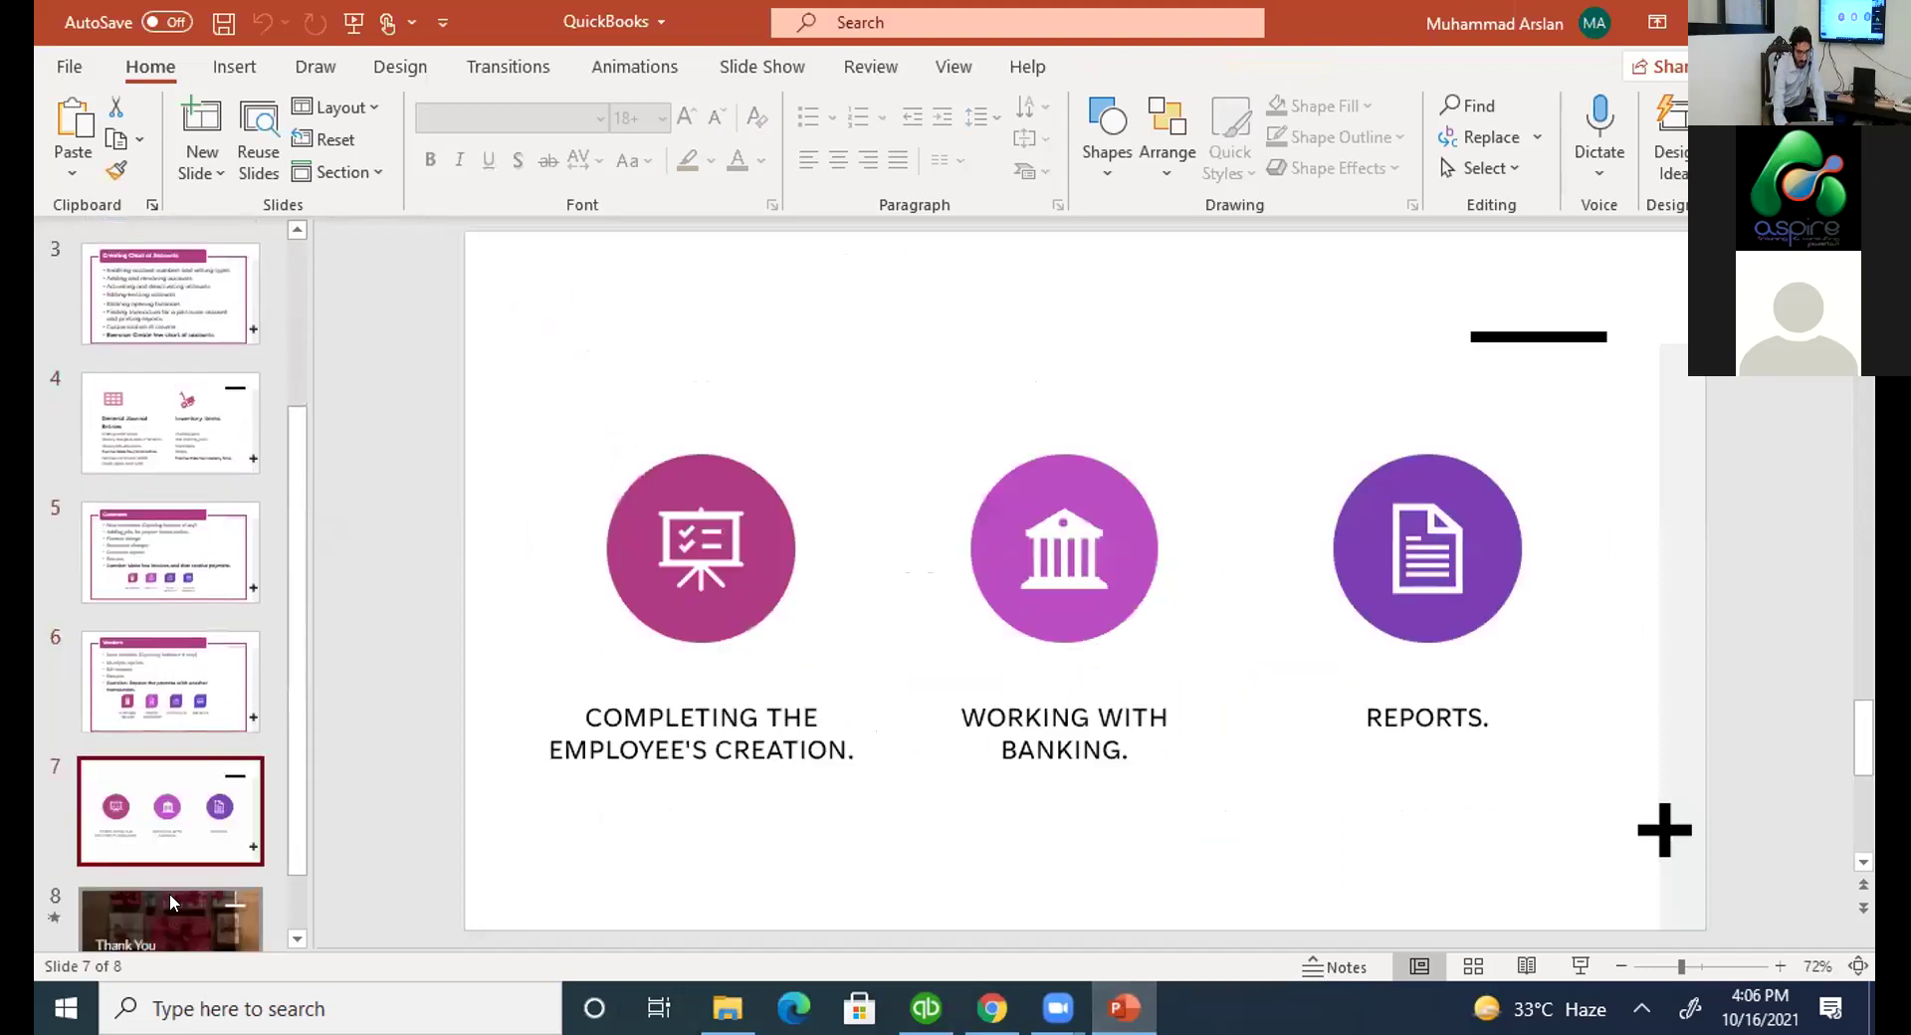
{"action": "key", "text": "Up"}
{"action": "key", "text": "Up"}
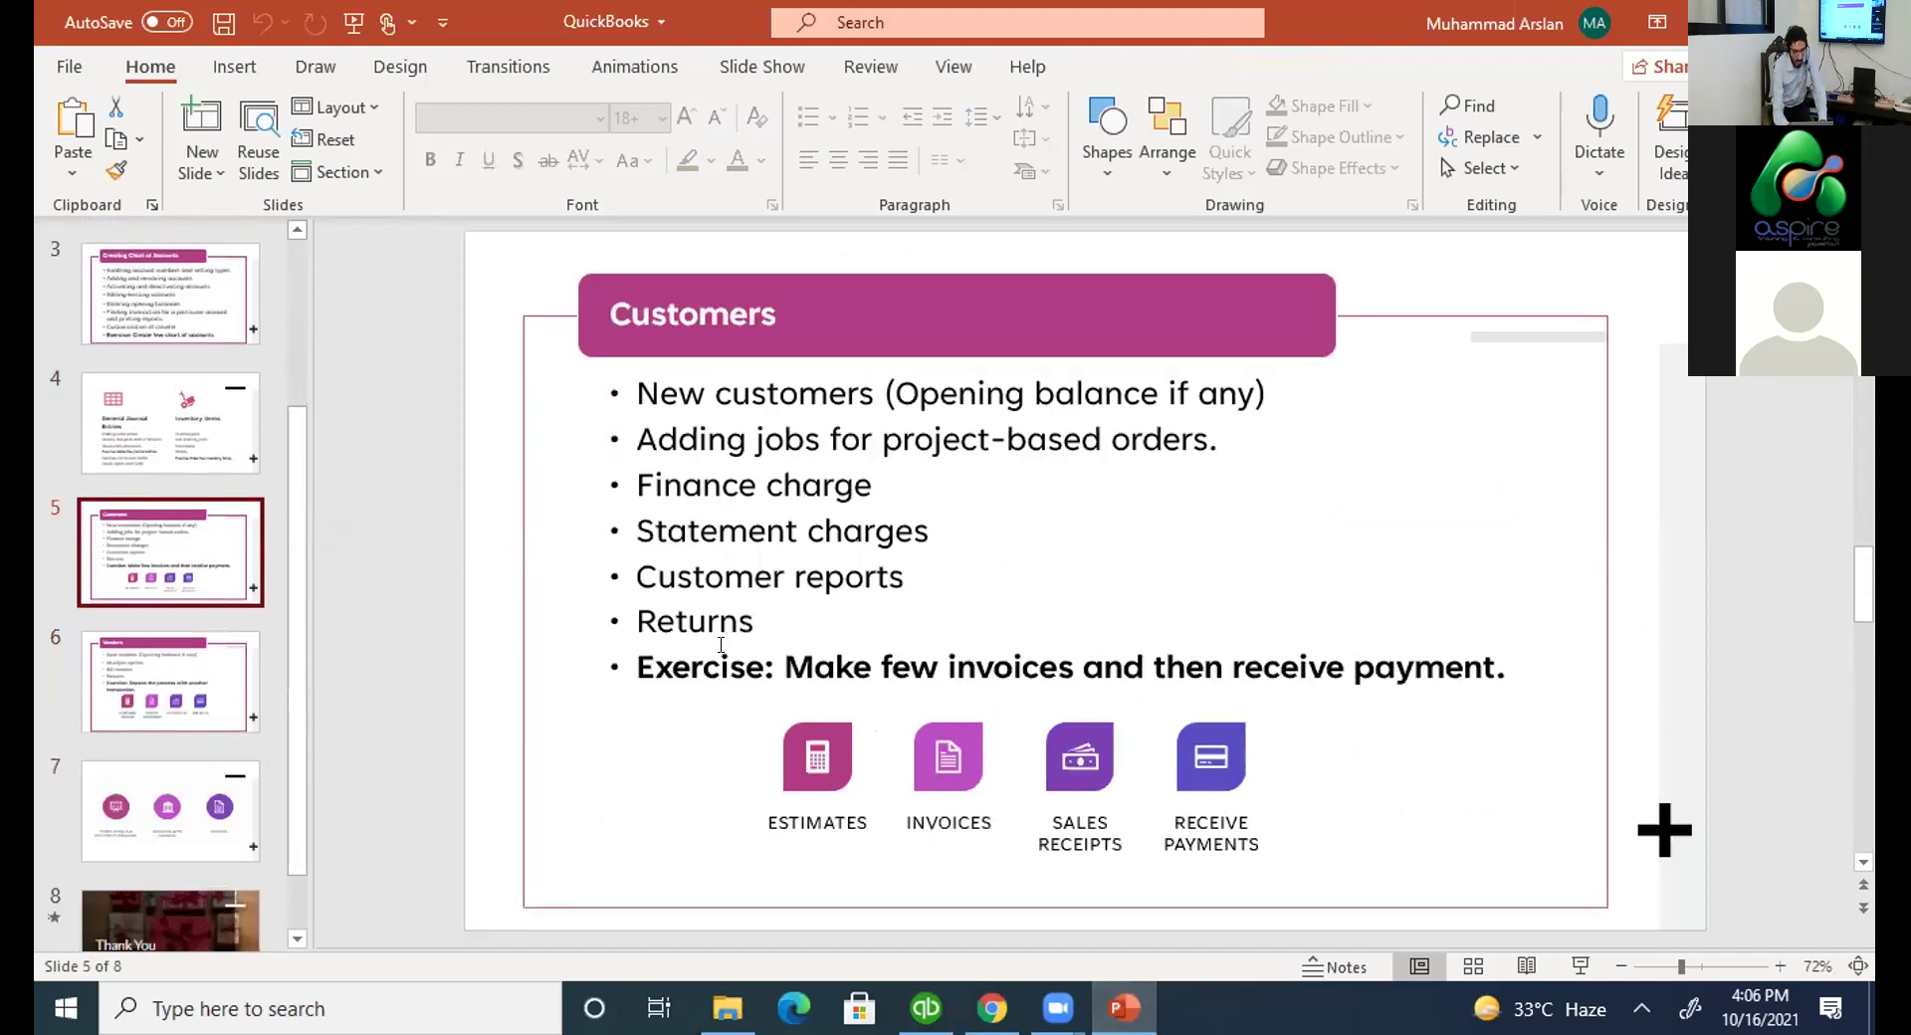
{"action": "key", "text": "alt+Tab"}
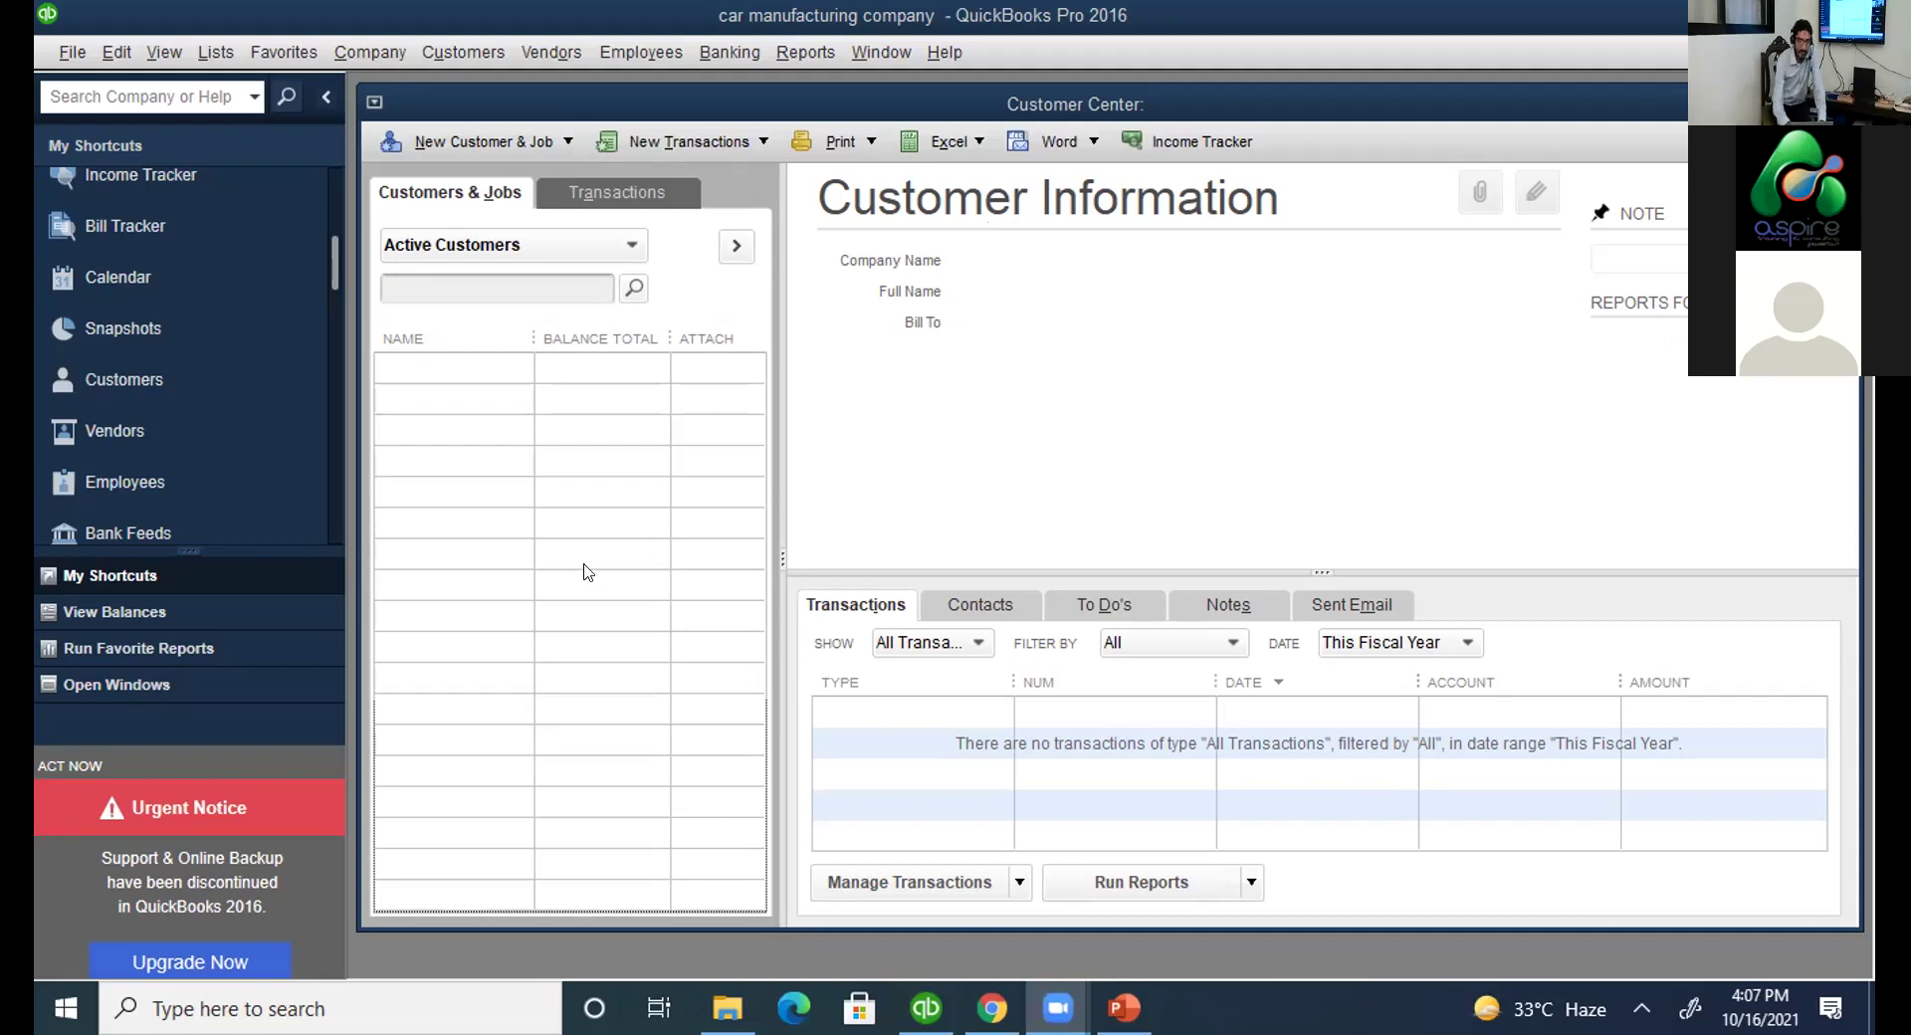
Create a New Customer record with the customer's name entered and show its Payment Settings tab.
{"action": "left_click", "coordinate": [328, 177]}
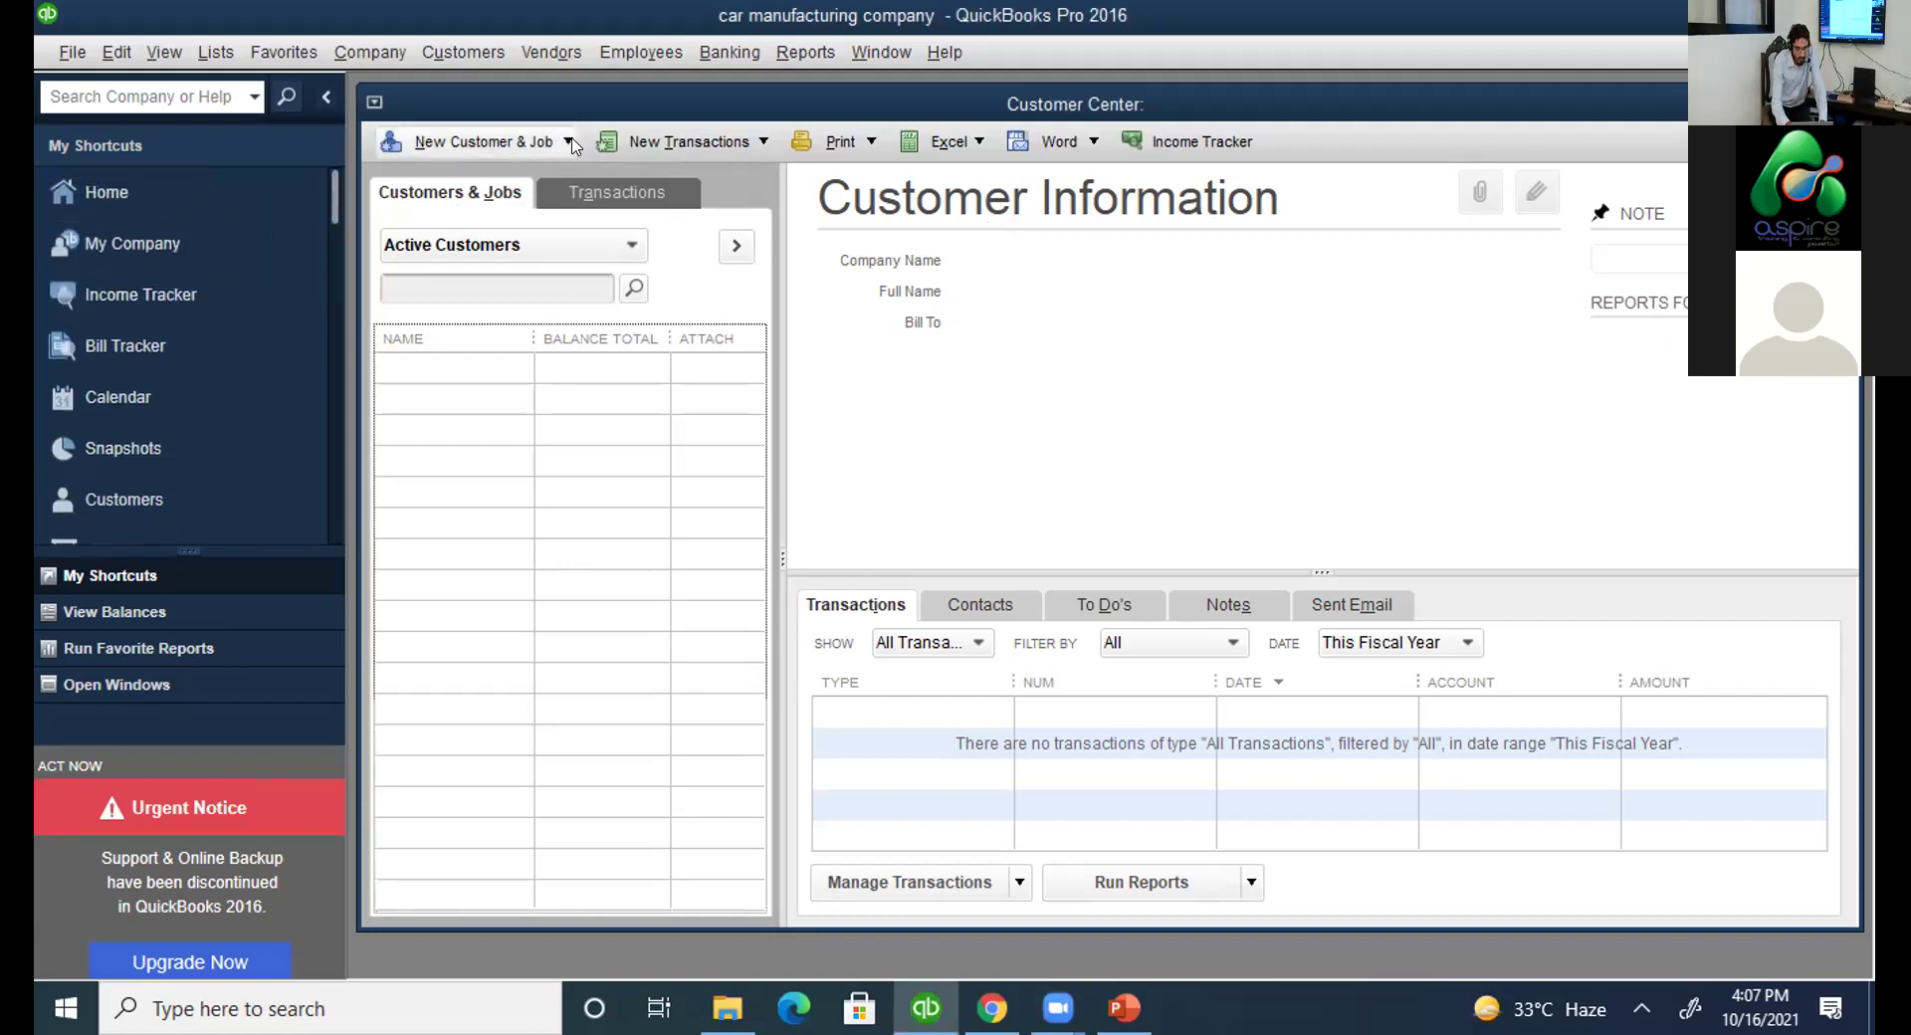
{"action": "left_click", "coordinate": [568, 141]}
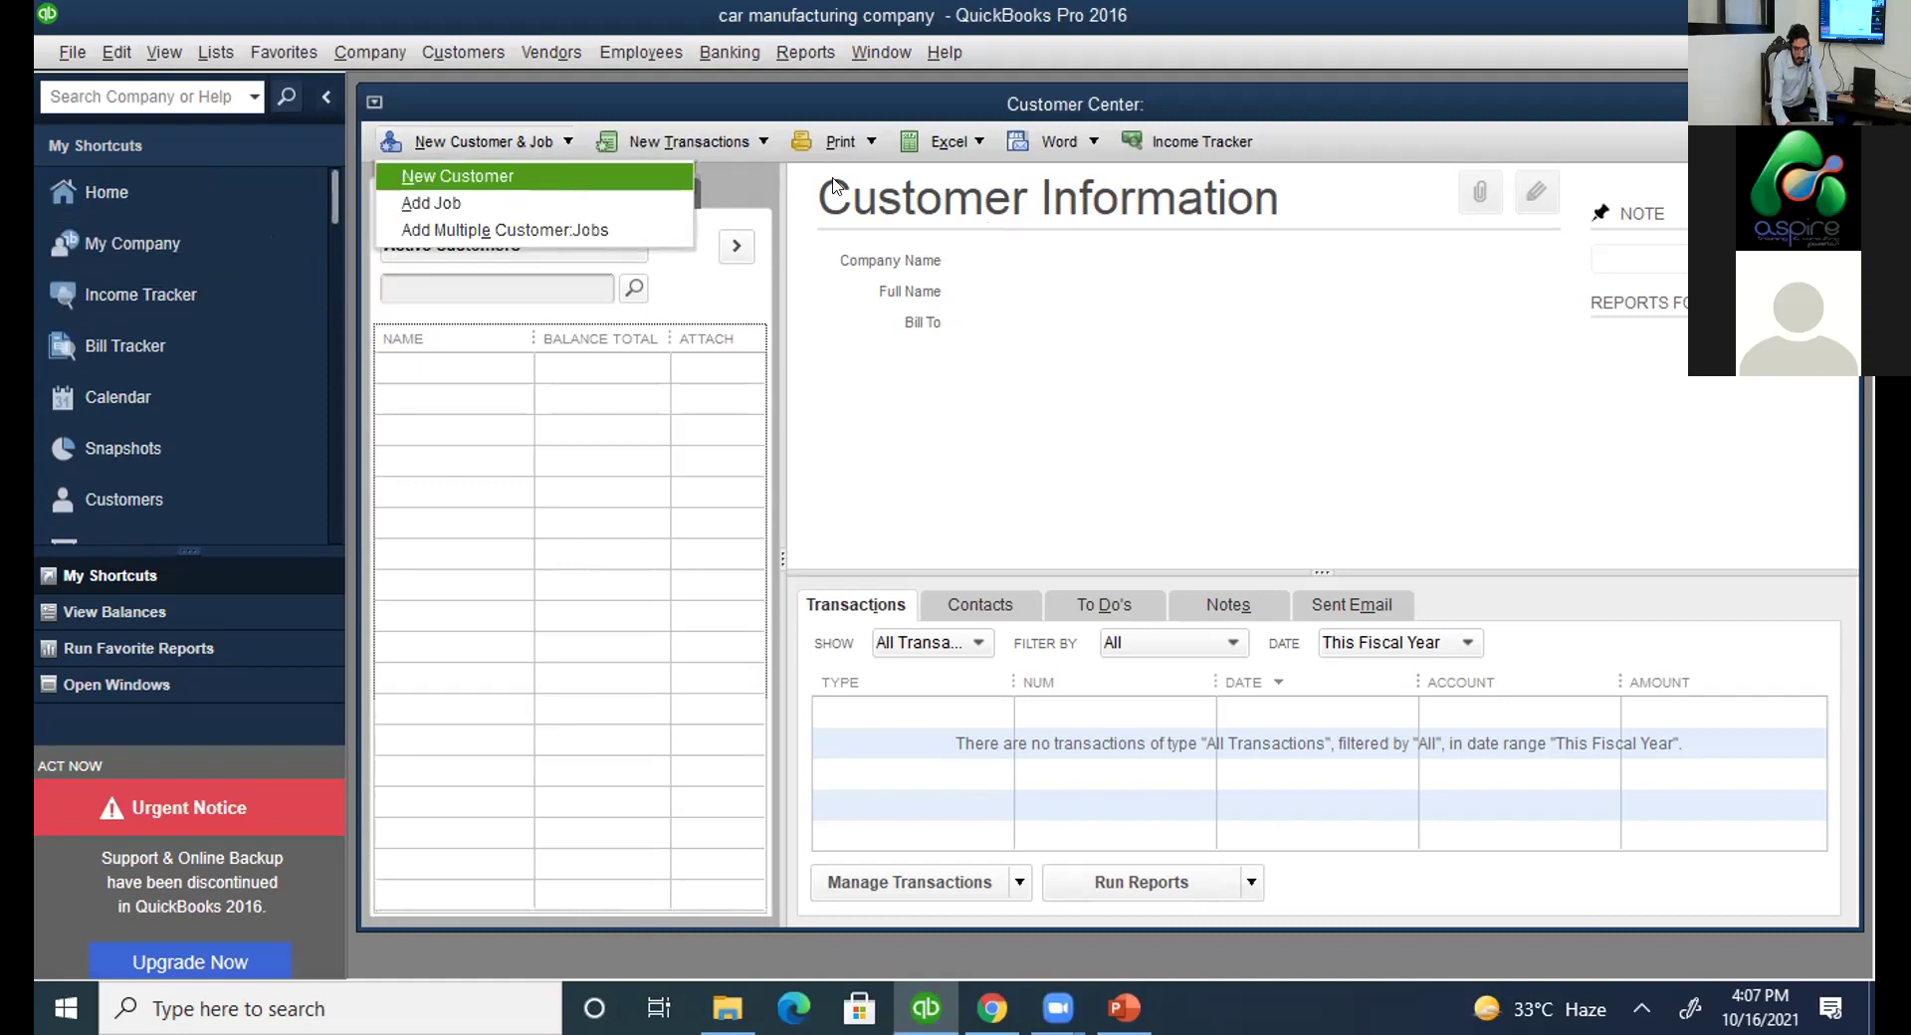
{"action": "key", "text": "Return"}
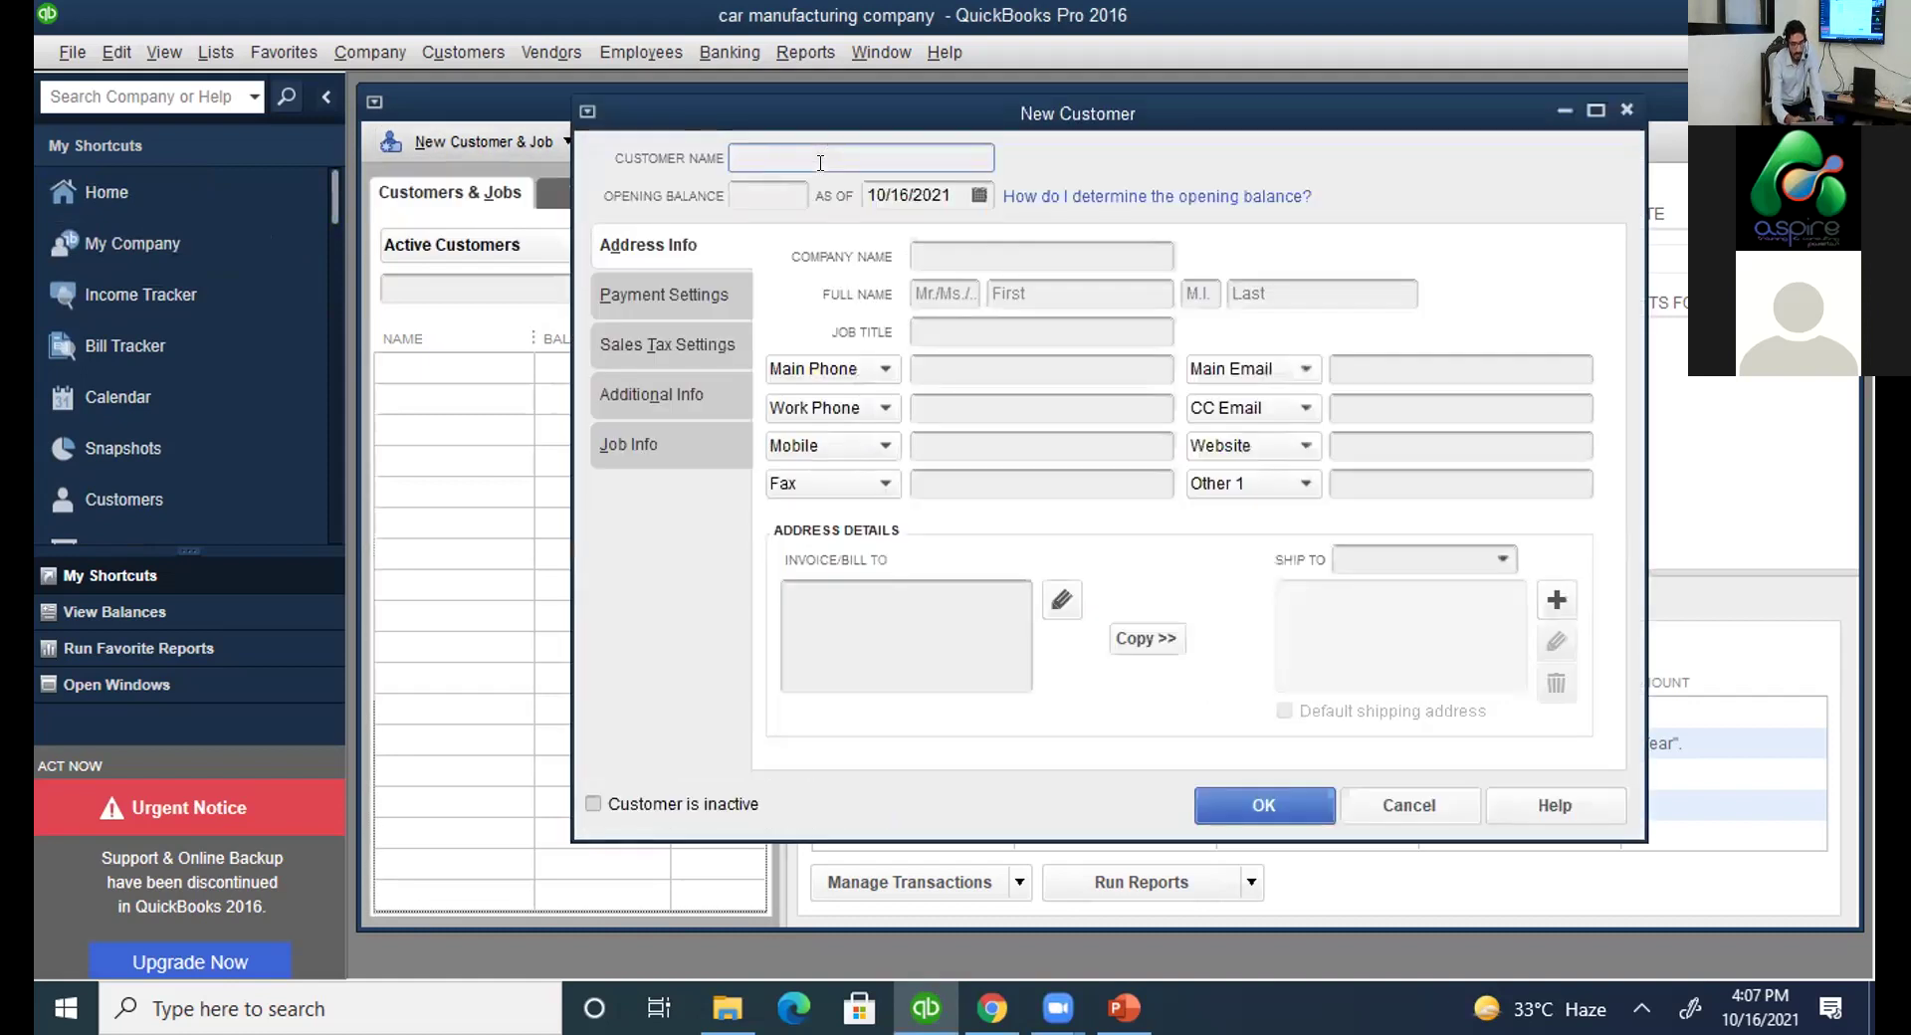
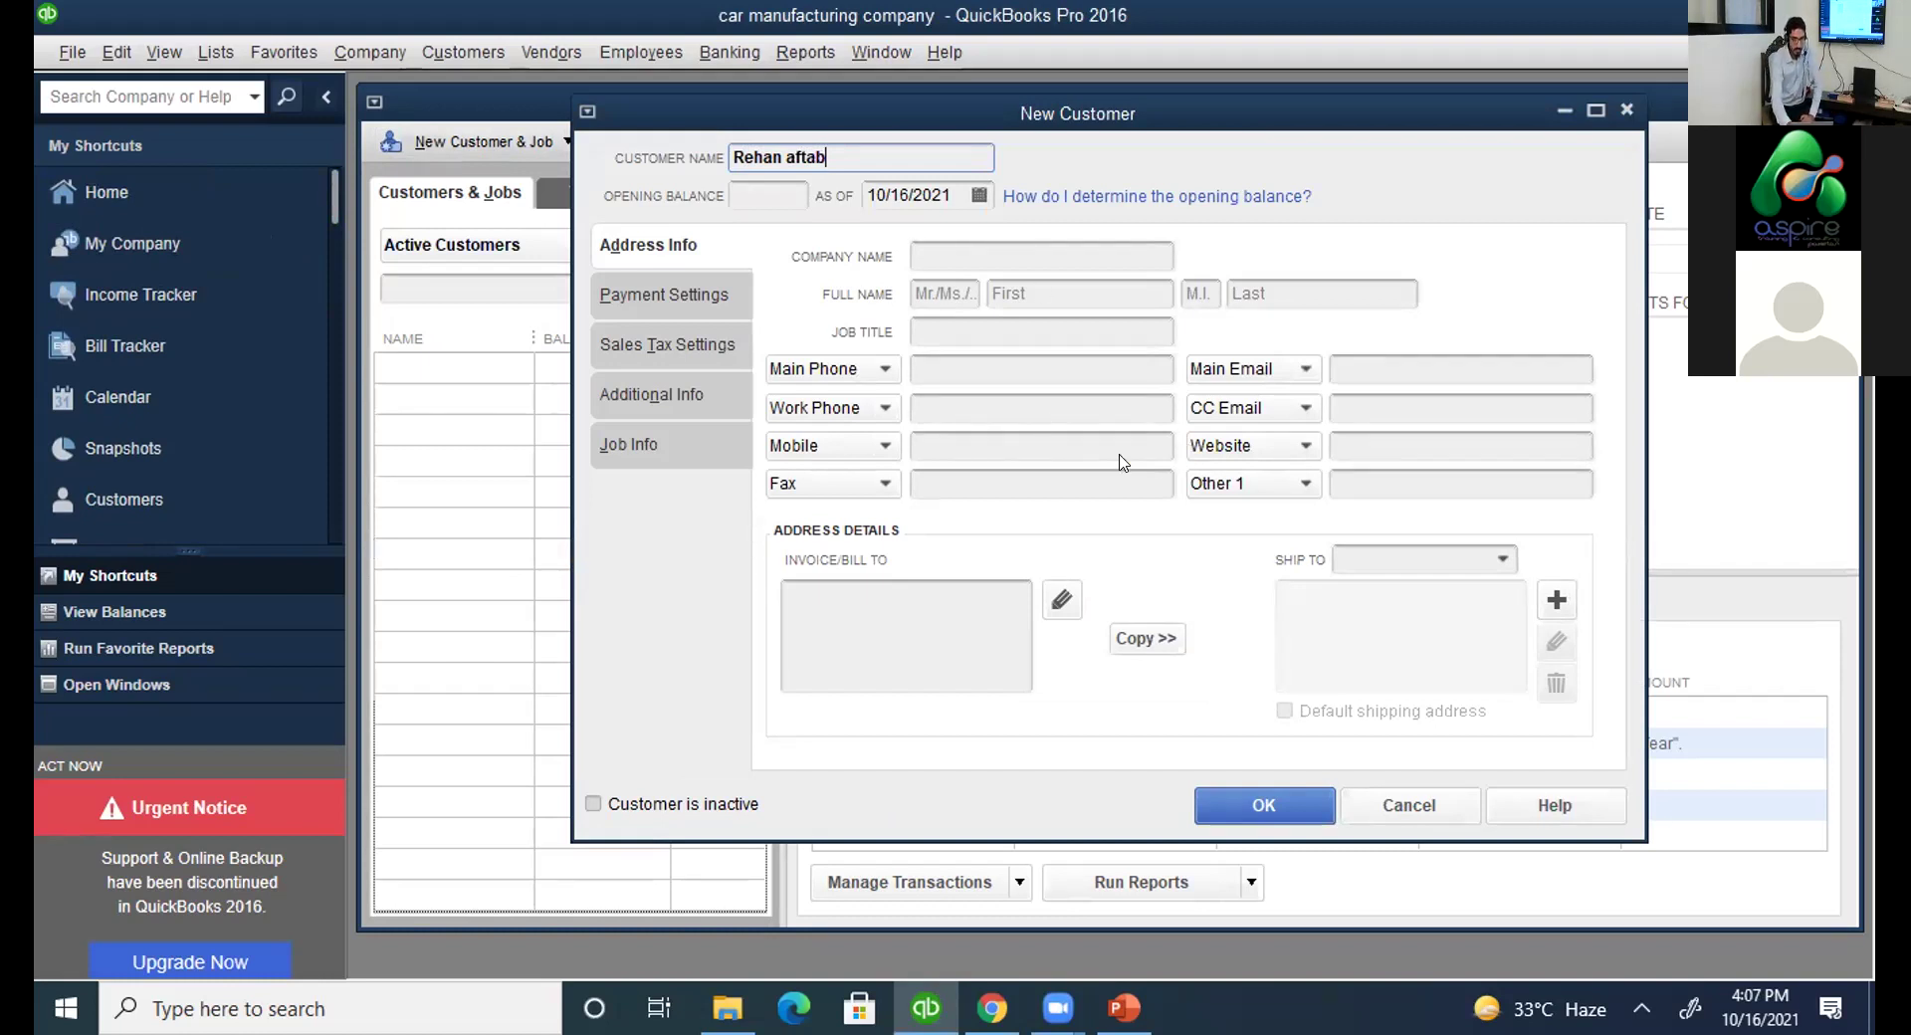
{"action": "left_click", "coordinate": [676, 298]}
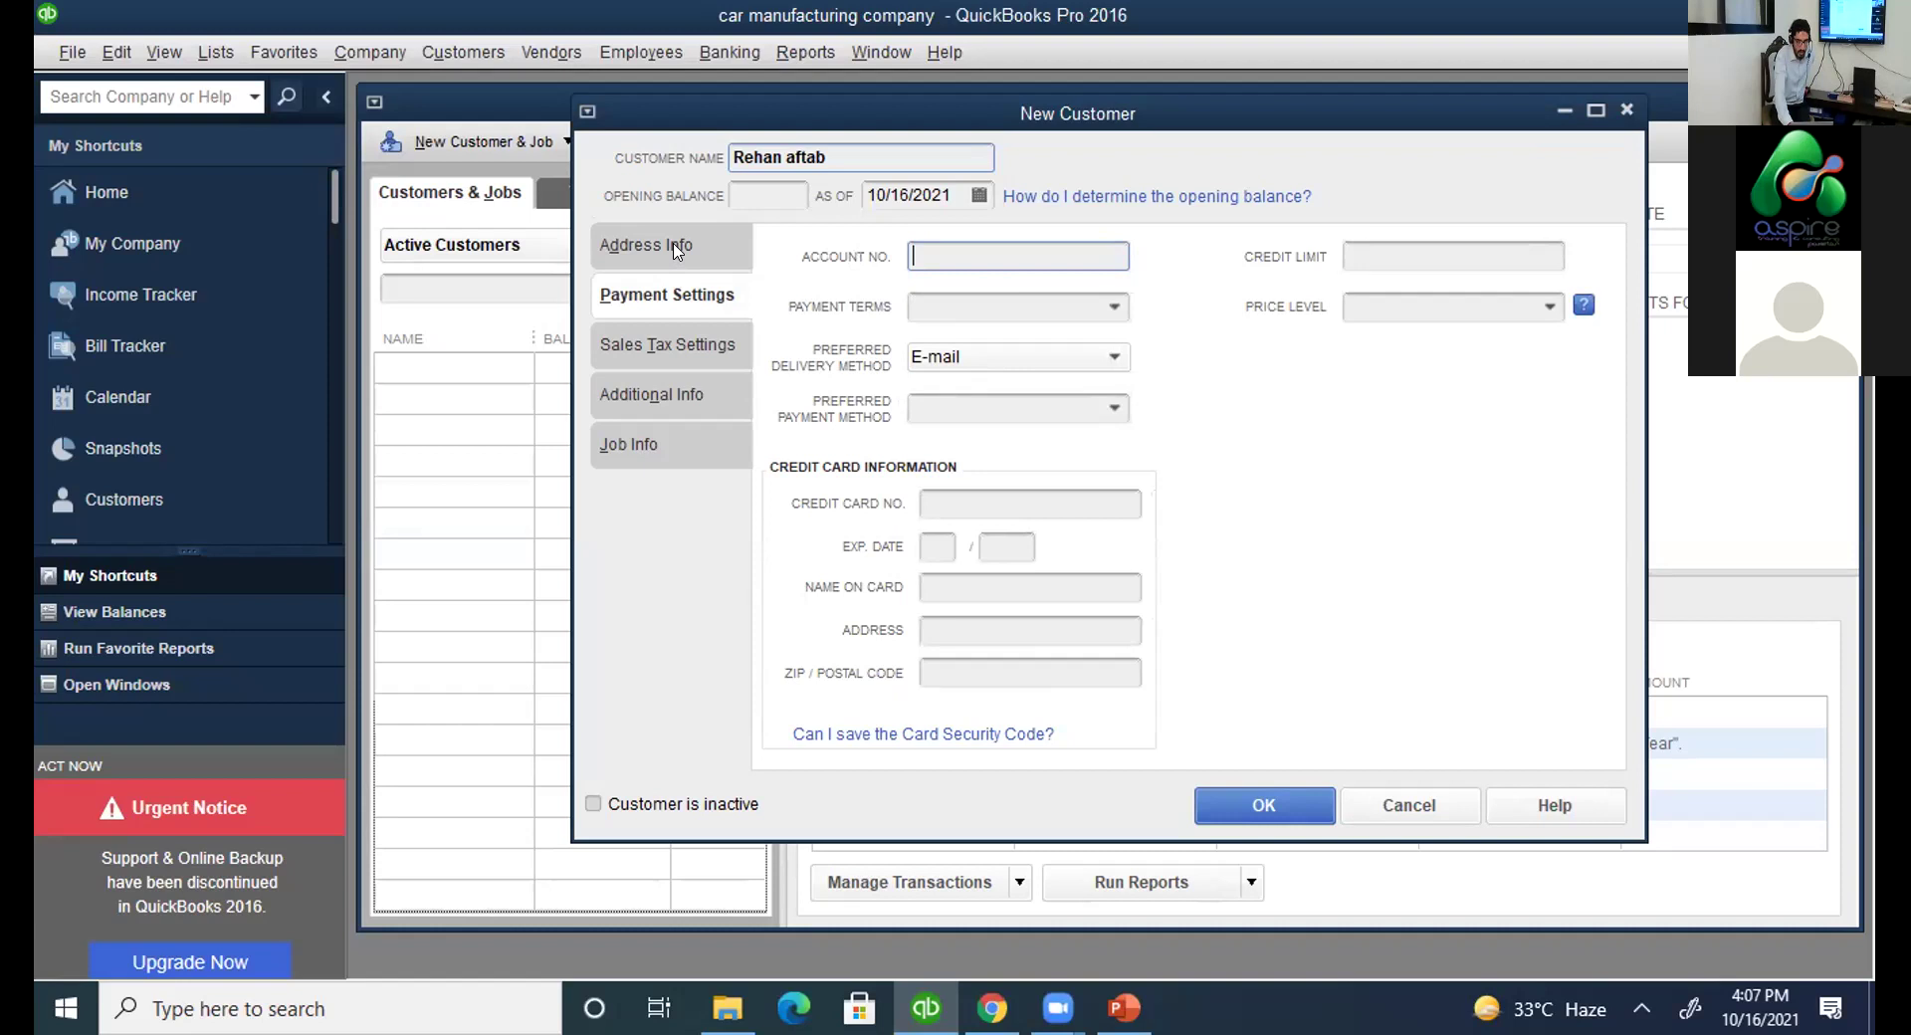
{"action": "left_click", "coordinate": [676, 251]}
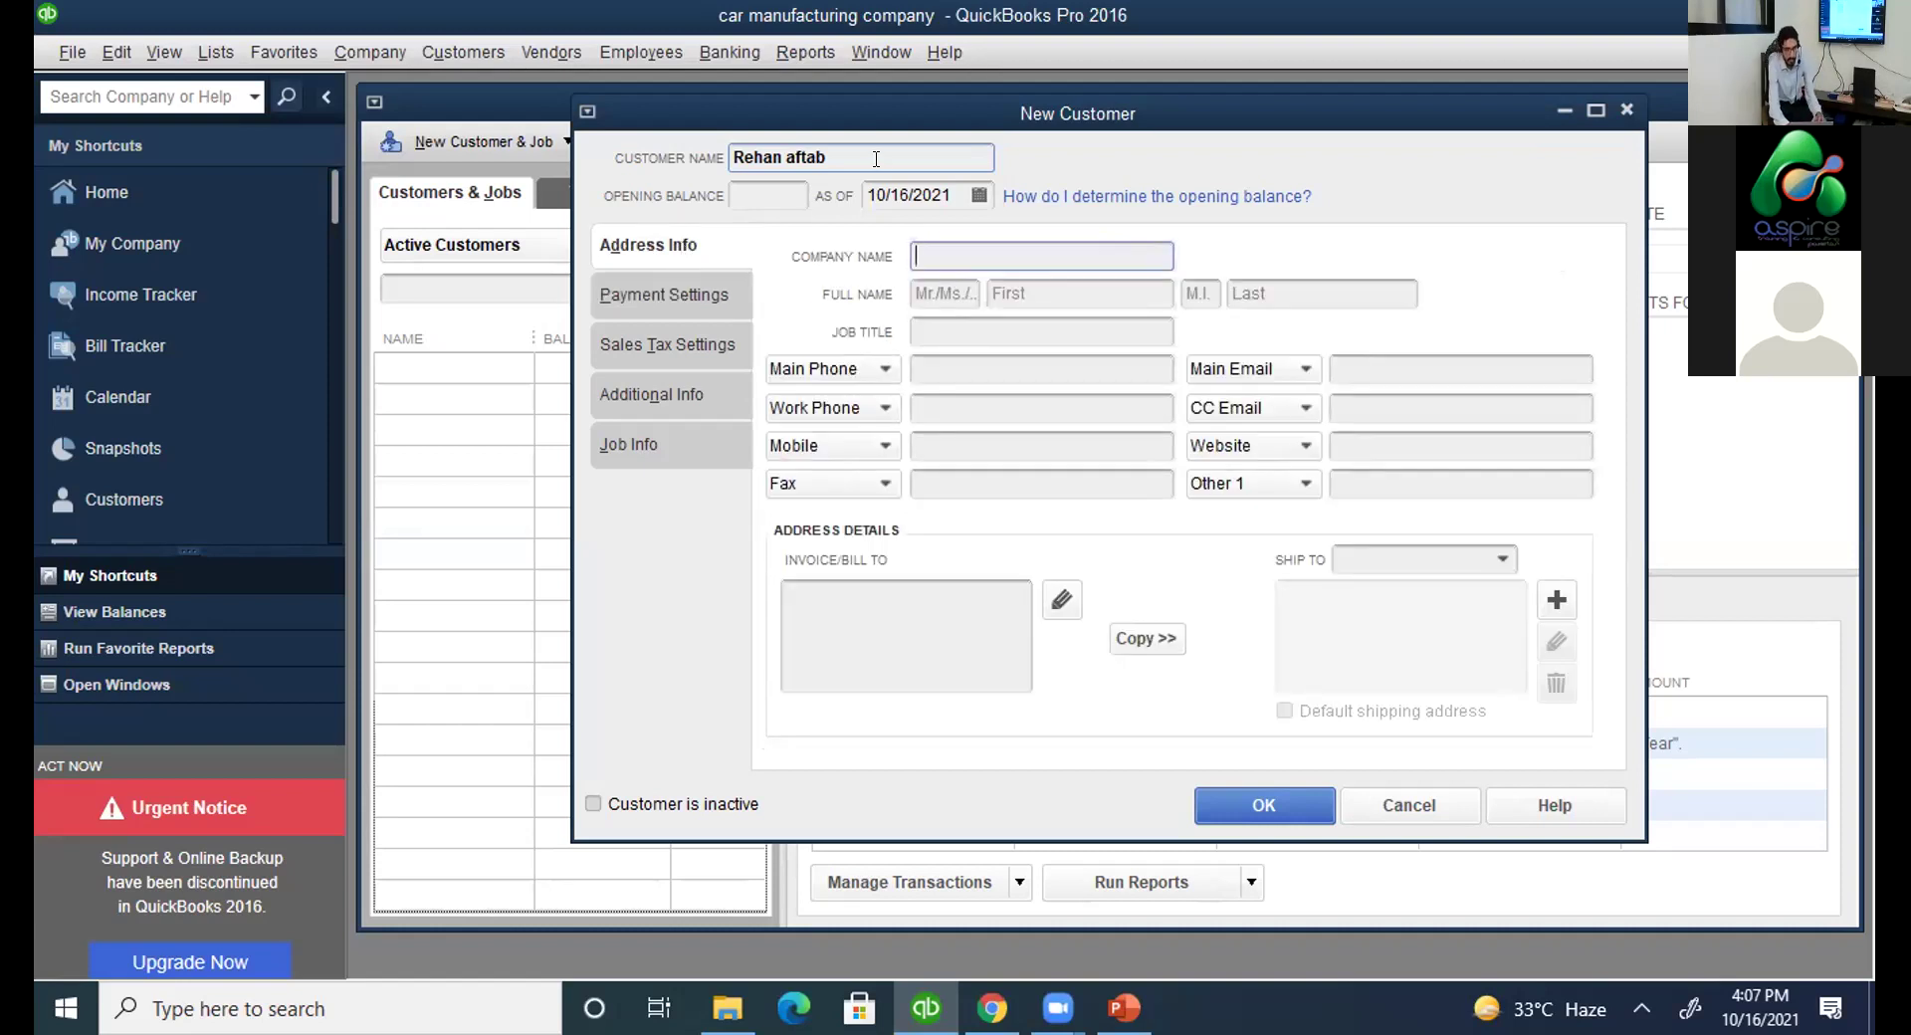
{"action": "left_click", "coordinate": [671, 290]}
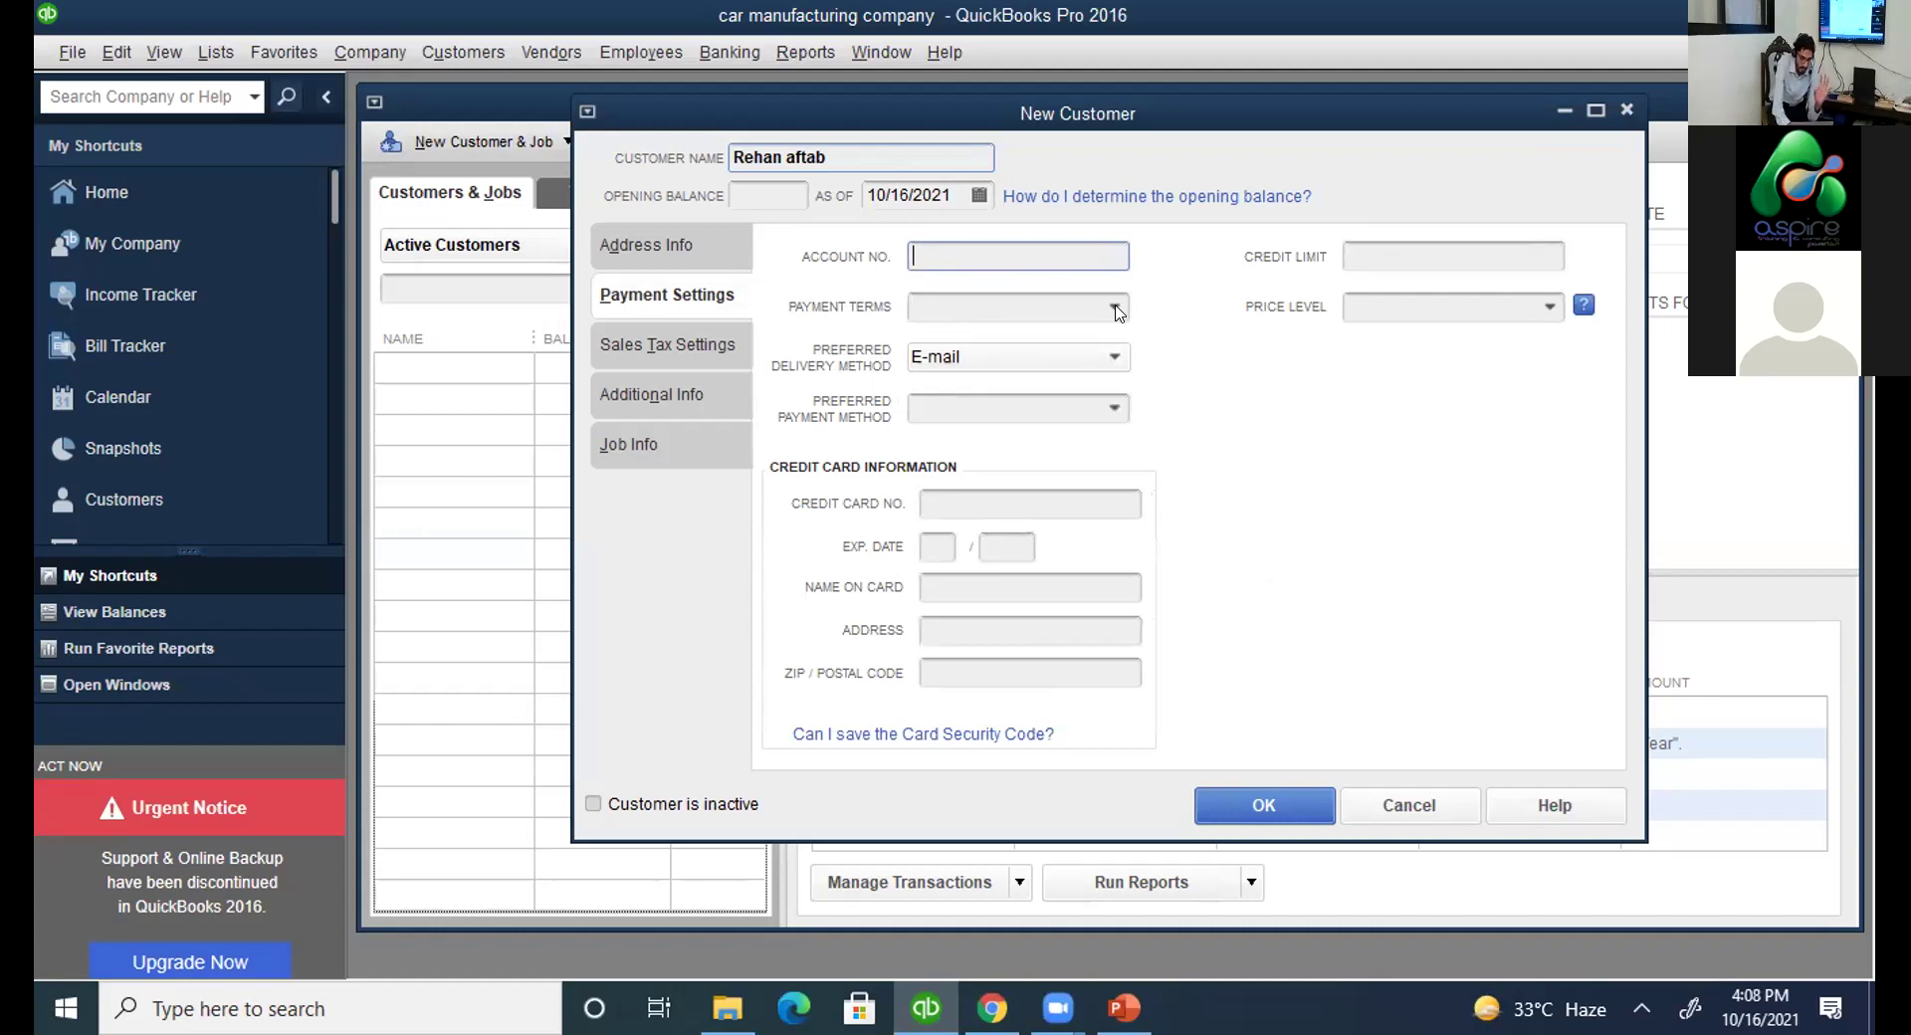
Rename the customer to 'customer 1', correcting the typo along the way.
{"action": "key", "text": "Tab"}
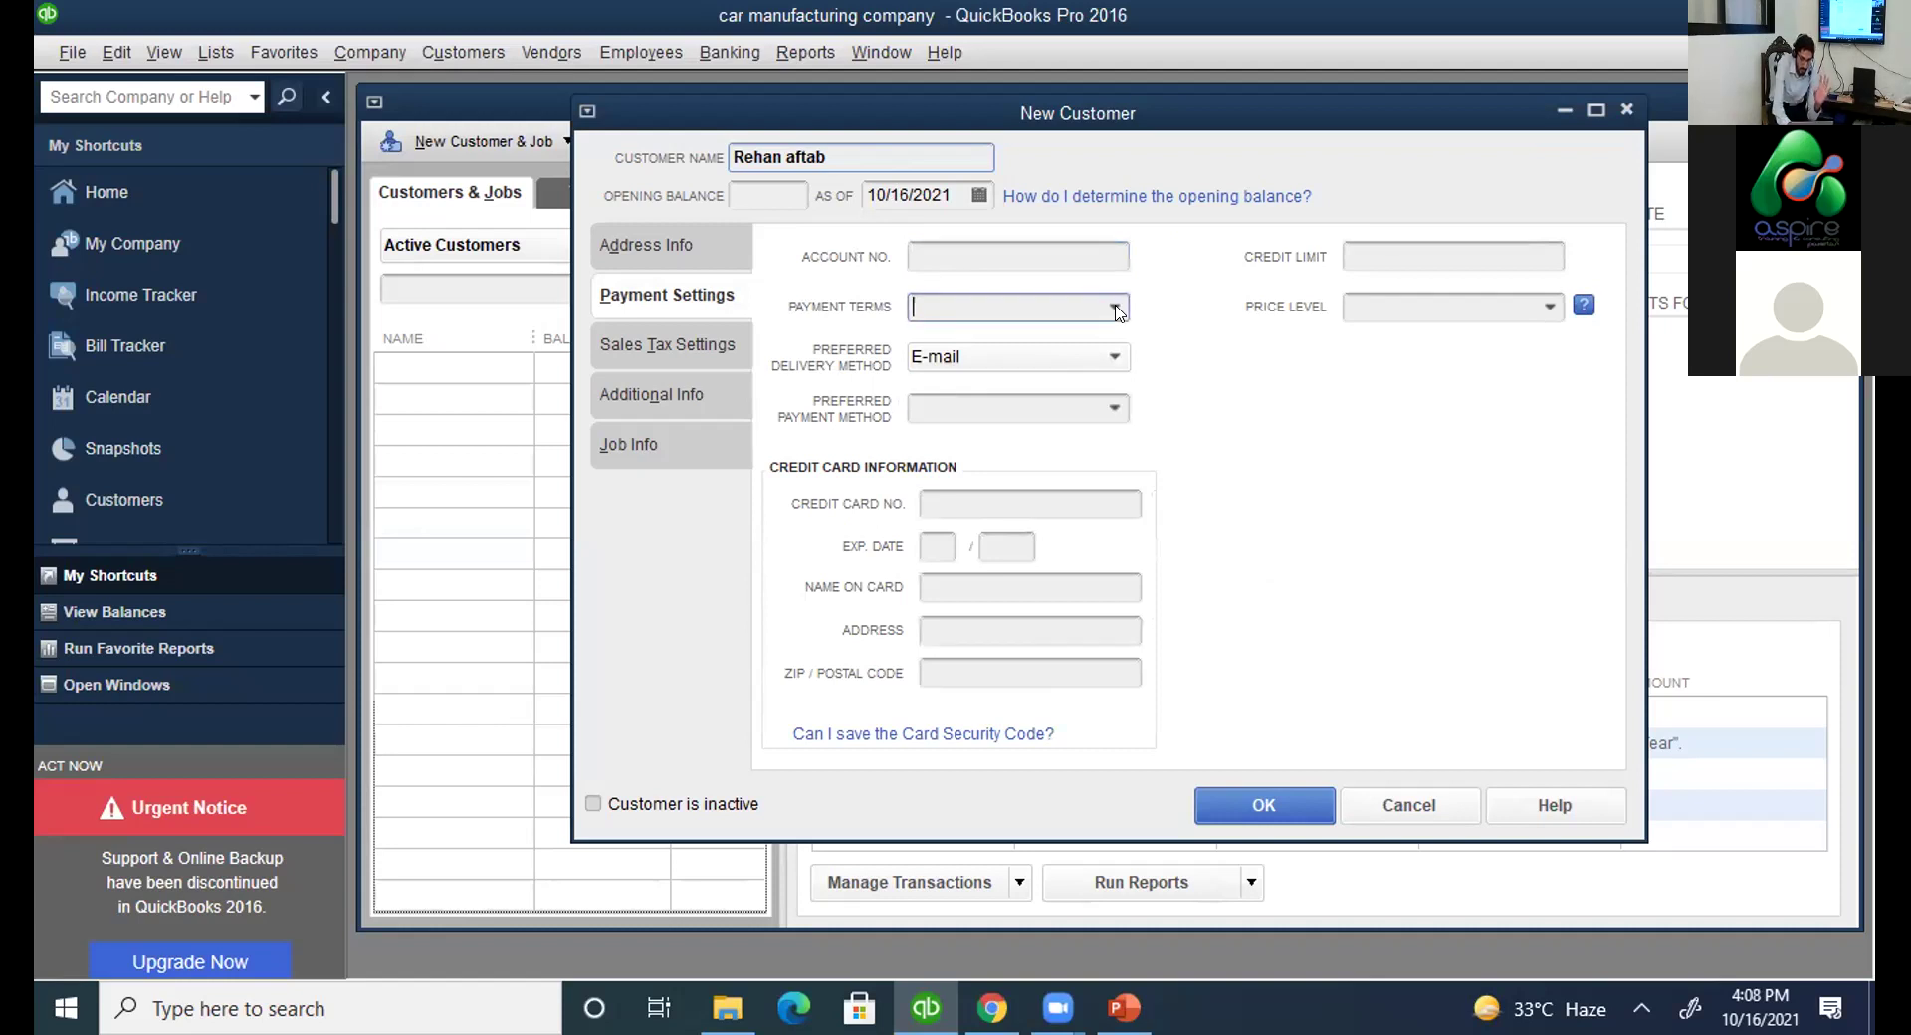
{"action": "left_click", "coordinate": [1115, 308]}
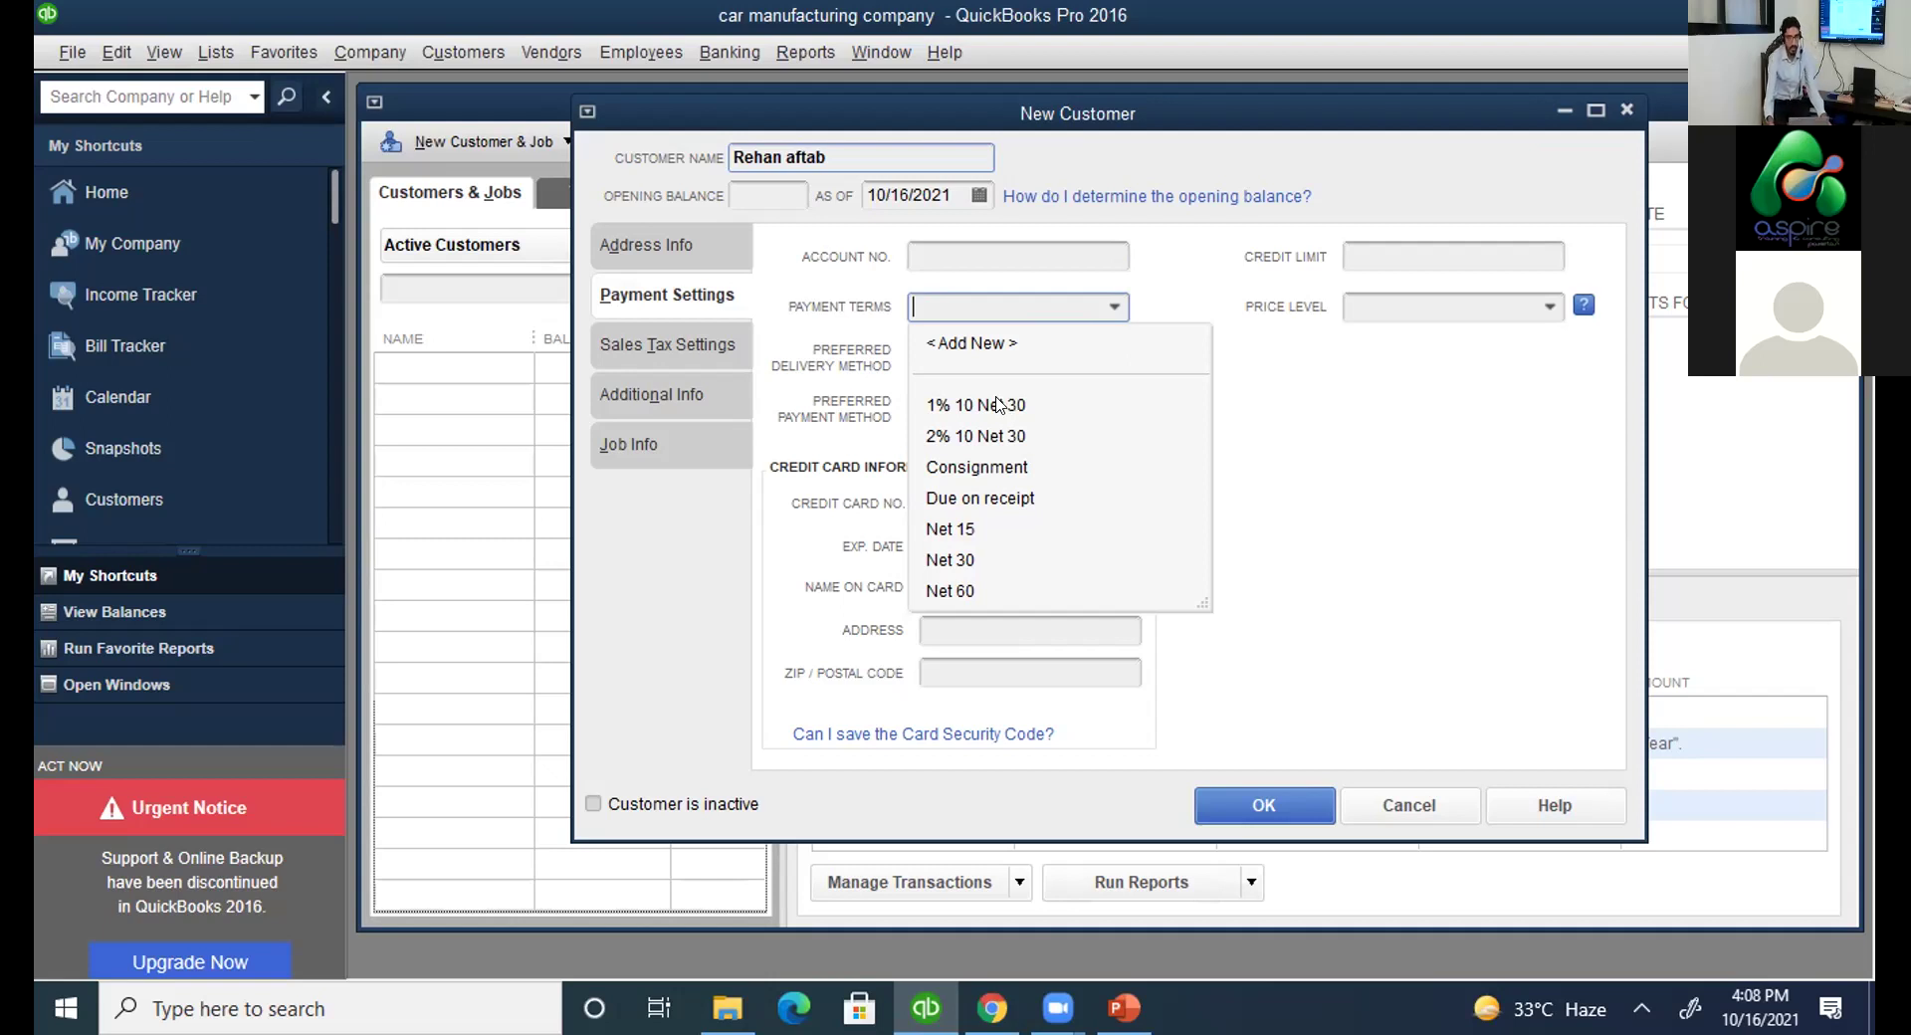
{"action": "left_click", "coordinate": [741, 146]}
{"action": "triple_click", "coordinate": [740, 146]}
{"action": "type", "text": "cusotm"}
{"action": "key", "text": "BackSpace"}
{"action": "key", "text": "BackSpace"}
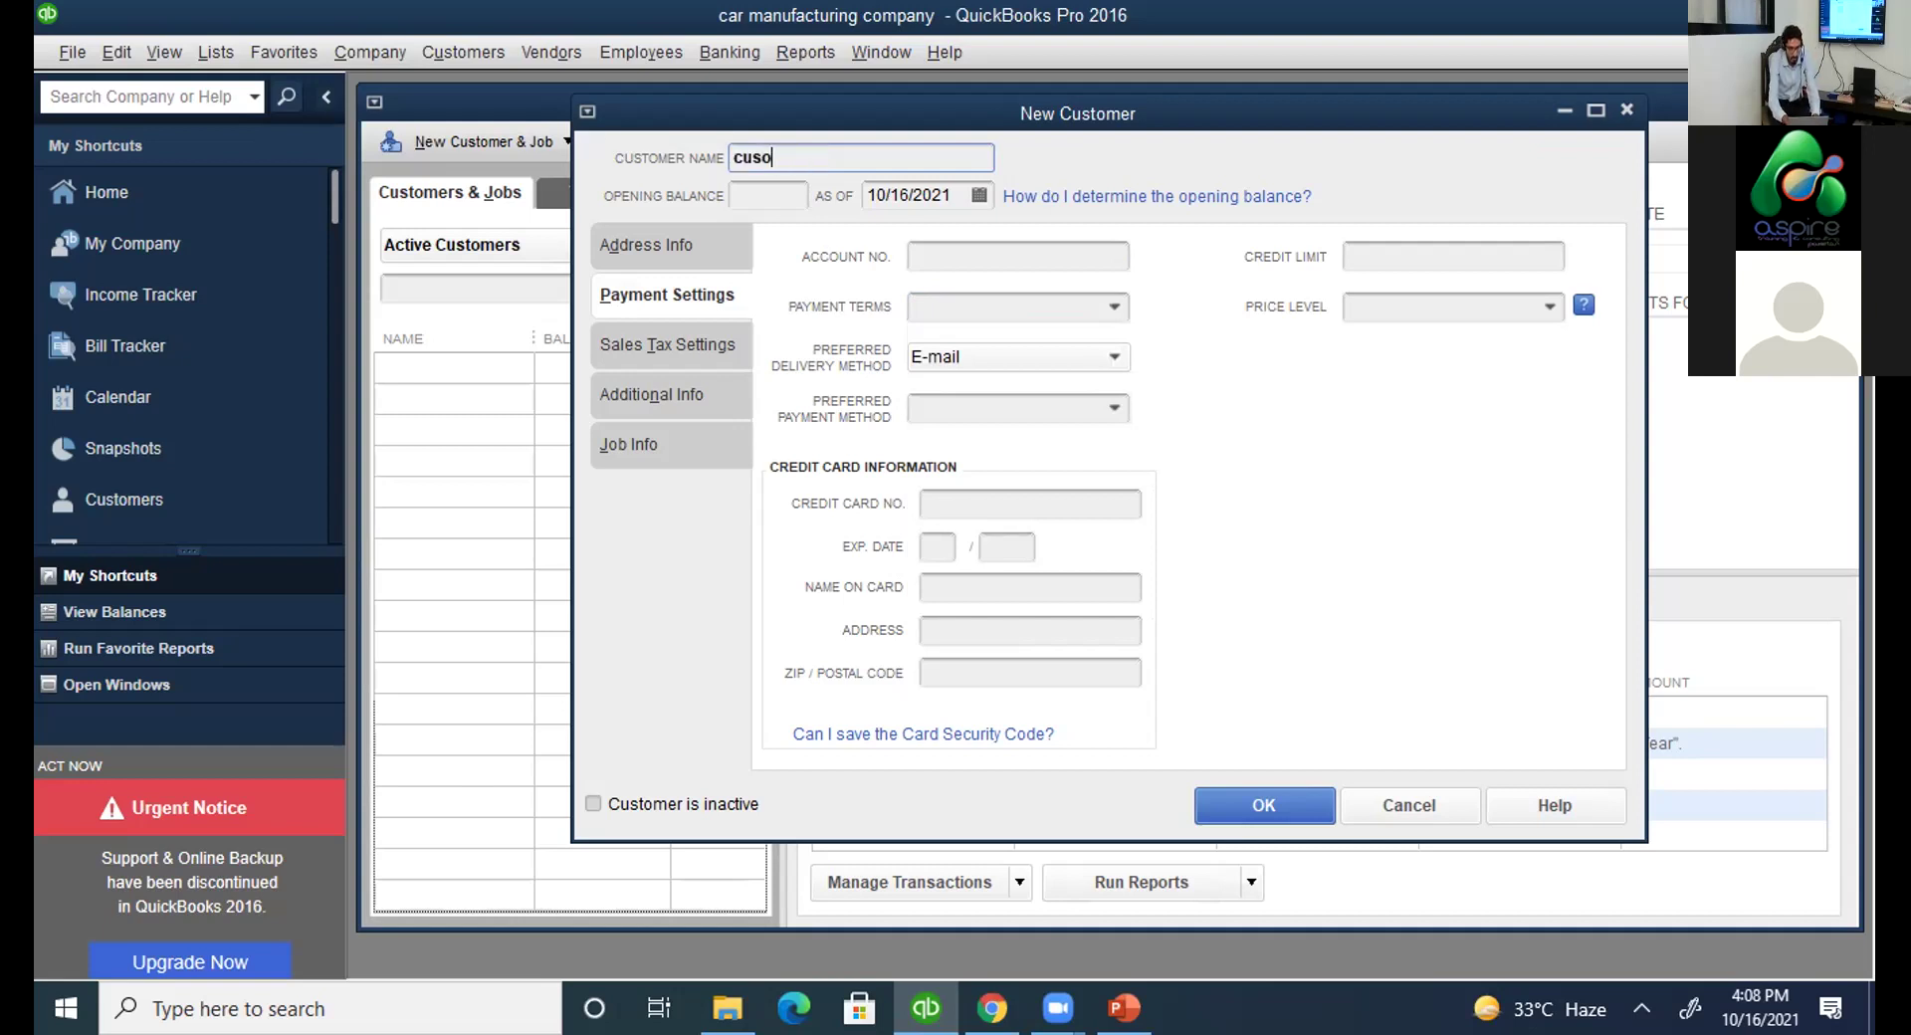
{"action": "key", "text": "BackSpace"}
{"action": "type", "text": "tomer 1"}
Set the payment terms to 1% 10 Net 30, then 2% 10 Net 30, then choose <Add New>.
{"action": "left_click", "coordinate": [1111, 307]}
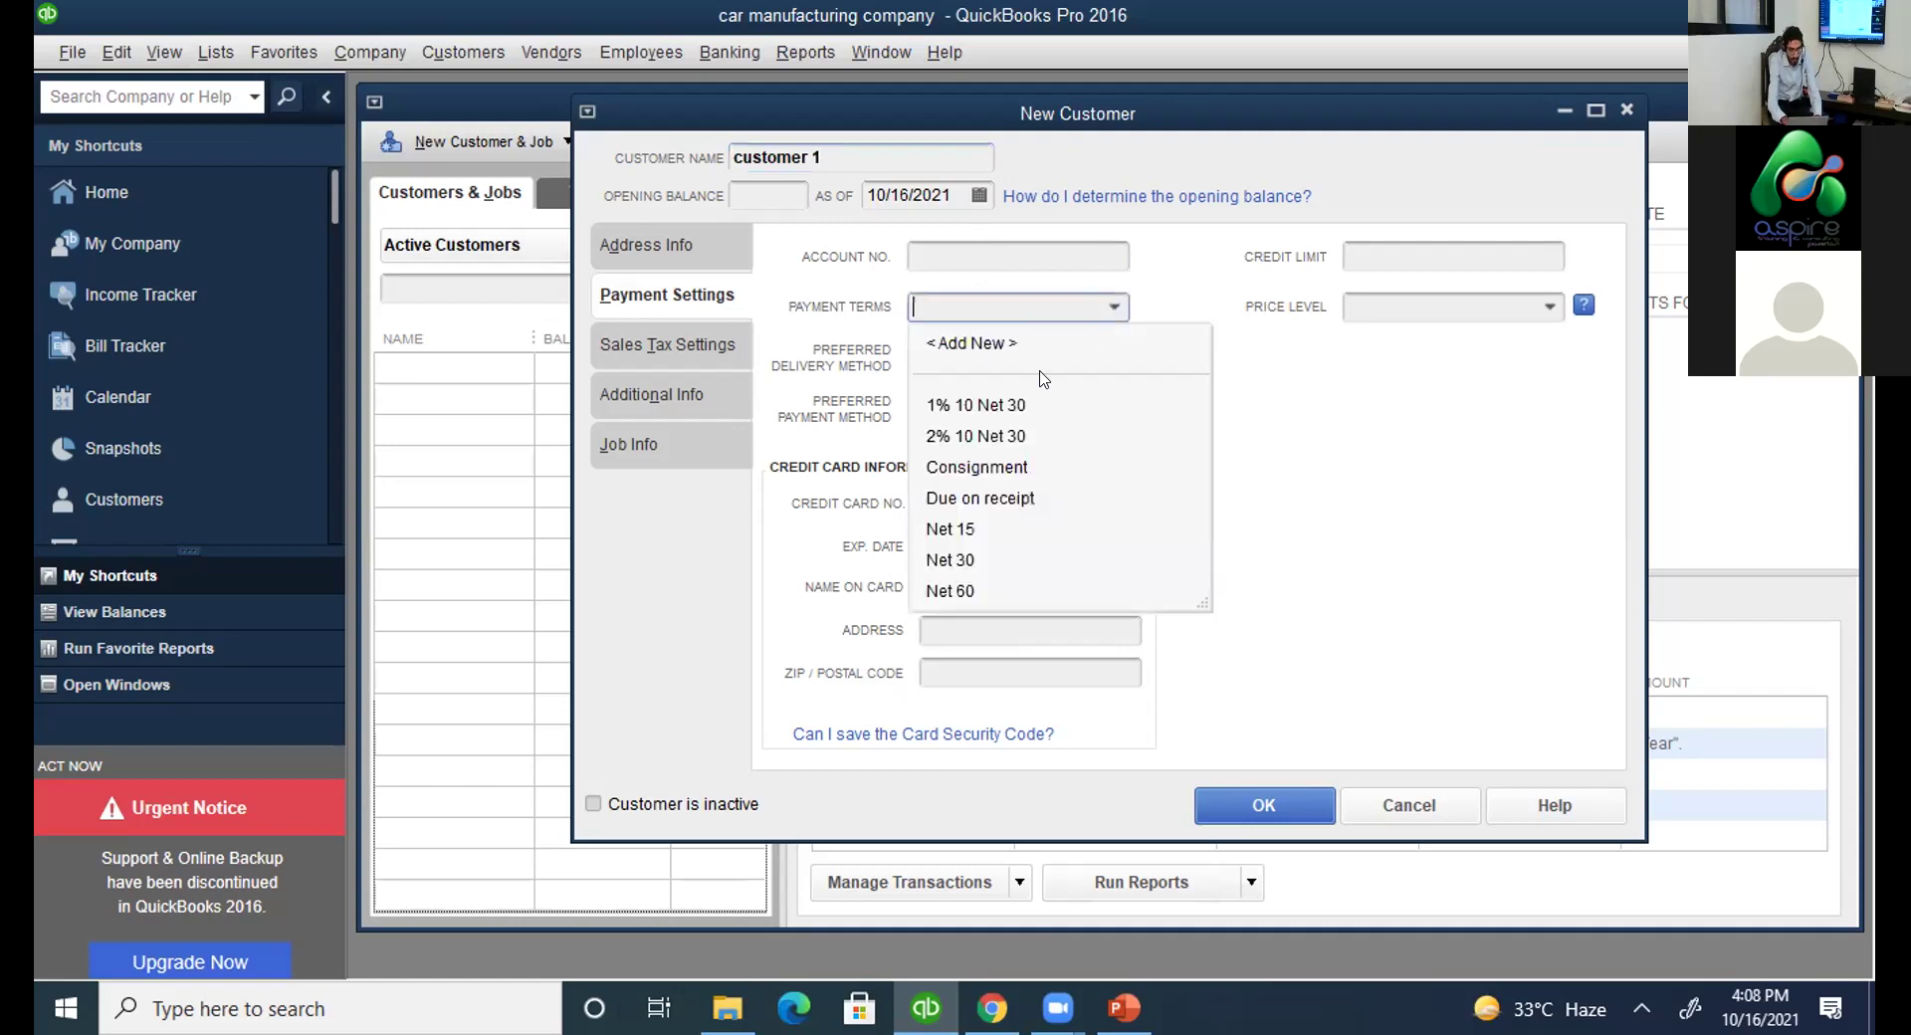
{"action": "left_click", "coordinate": [998, 404]}
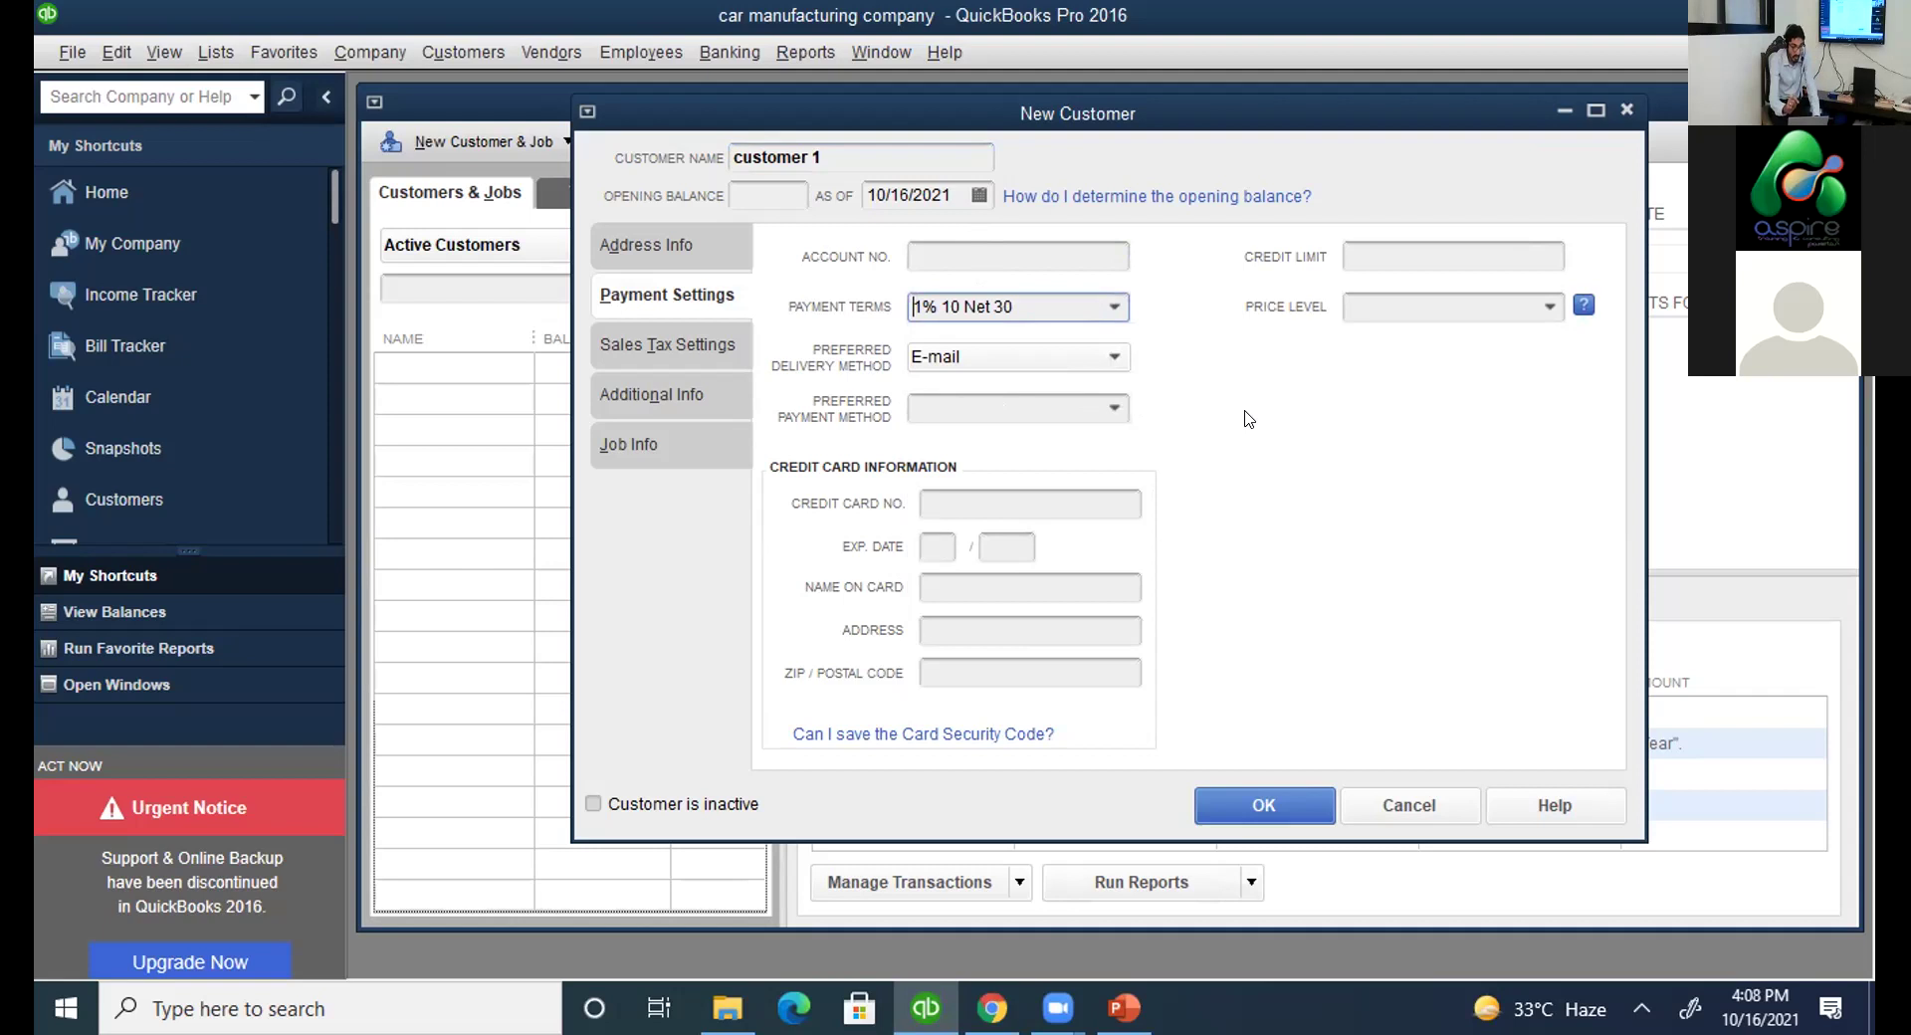
{"action": "left_click", "coordinate": [1114, 309]}
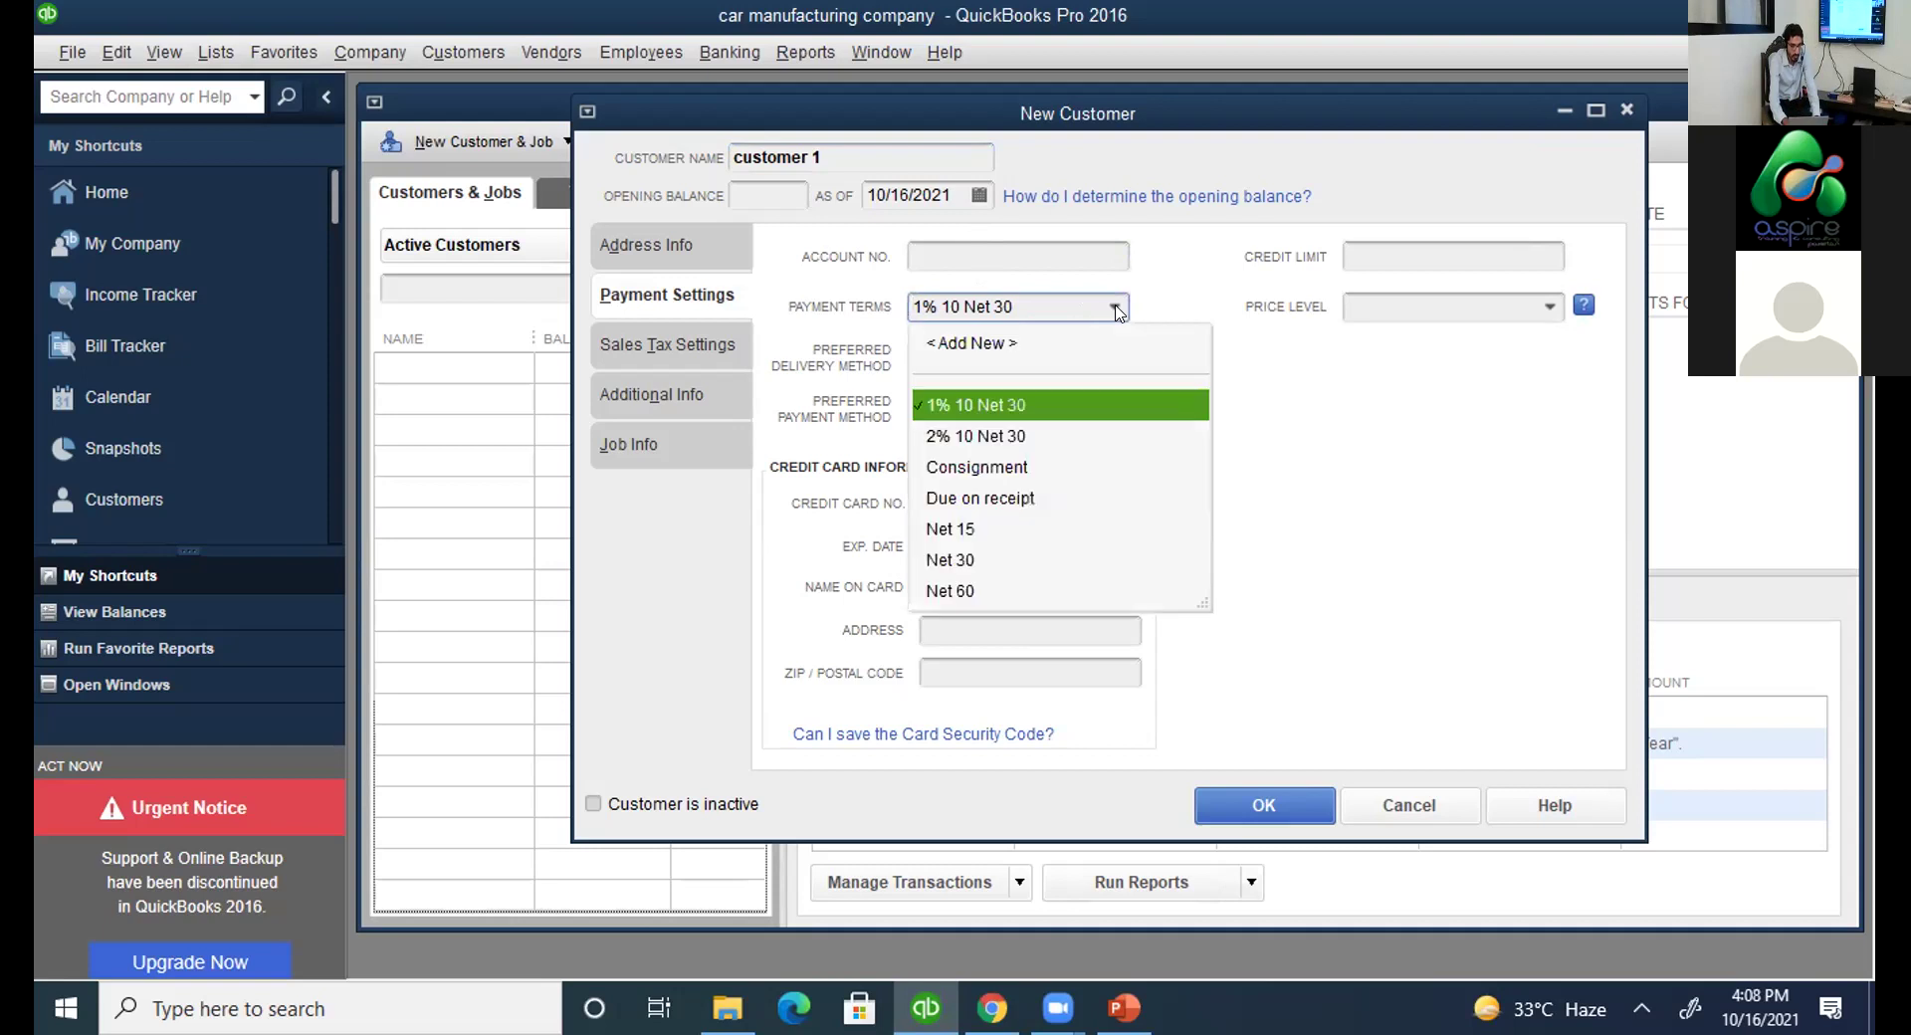
{"action": "left_click", "coordinate": [1015, 435]}
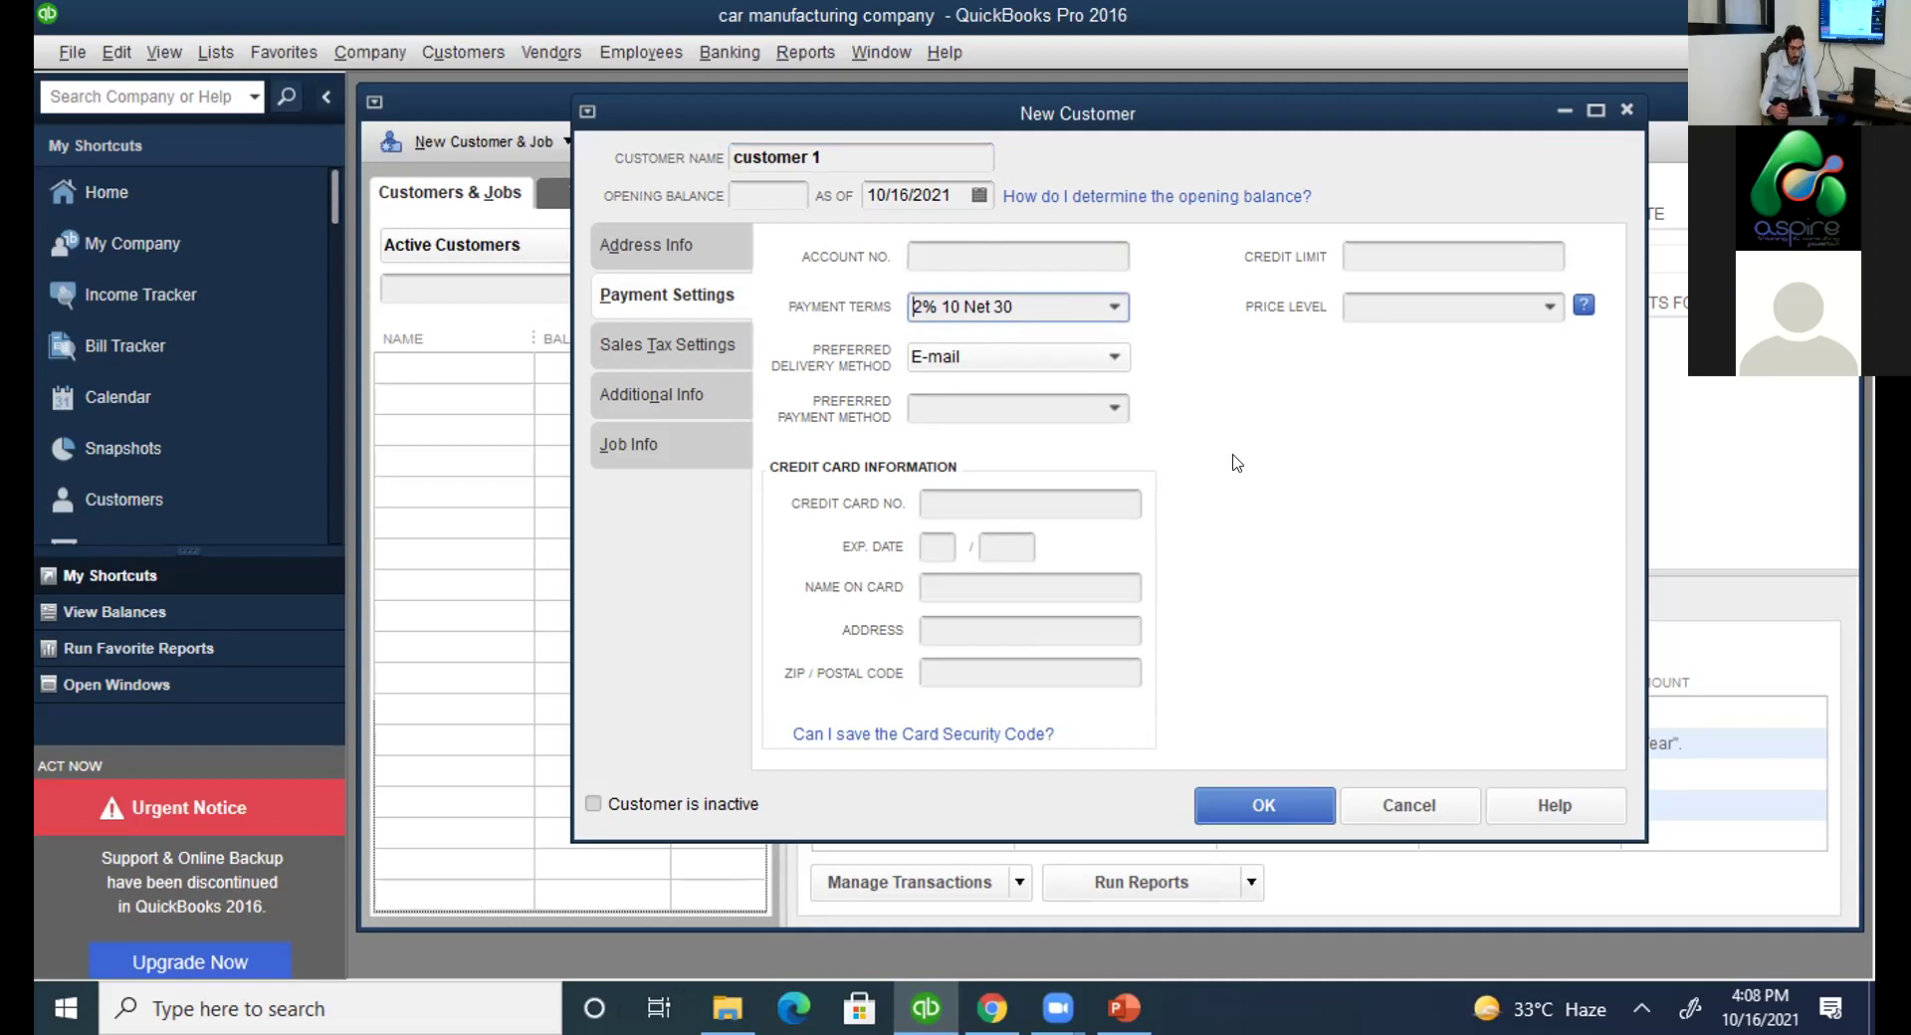
{"action": "left_click", "coordinate": [1115, 309]}
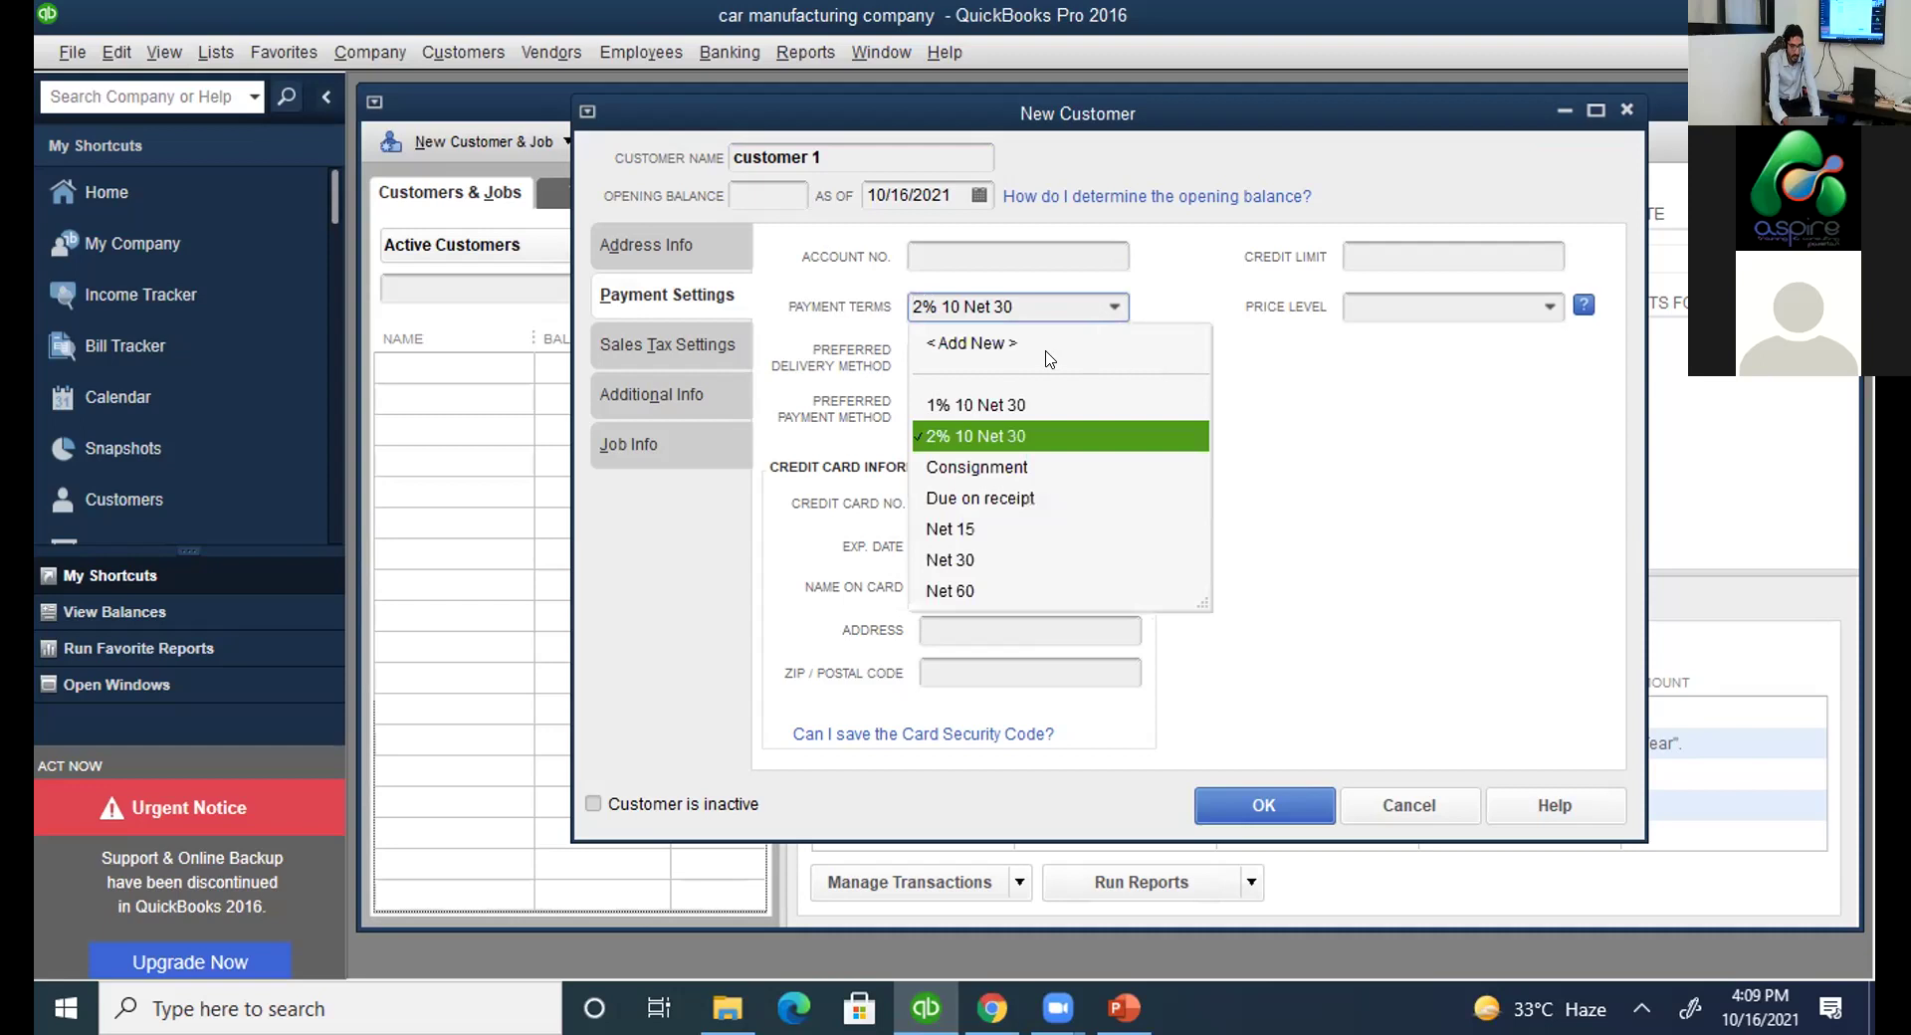
{"action": "left_click", "coordinate": [1015, 344]}
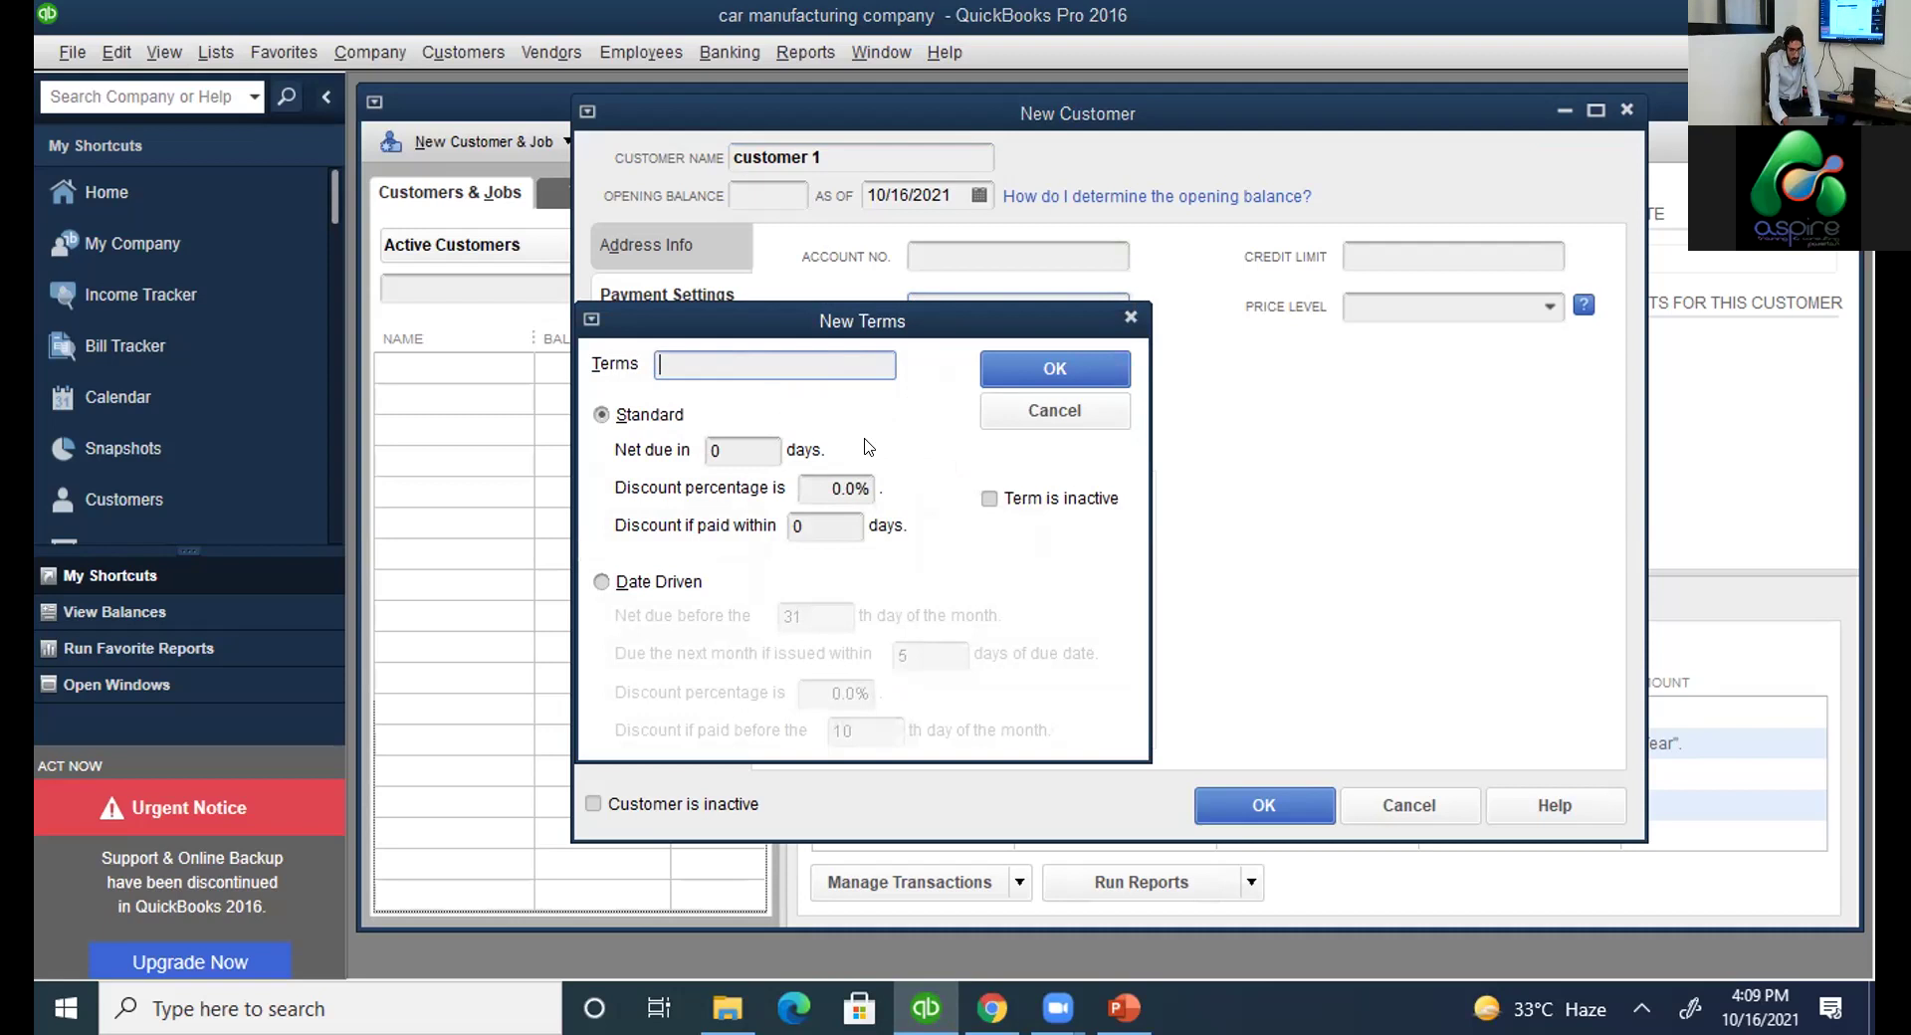
Cancel the New Terms dialog, keeping 2% 10 Net 30 on customer 1.
{"action": "key", "text": "Escape"}
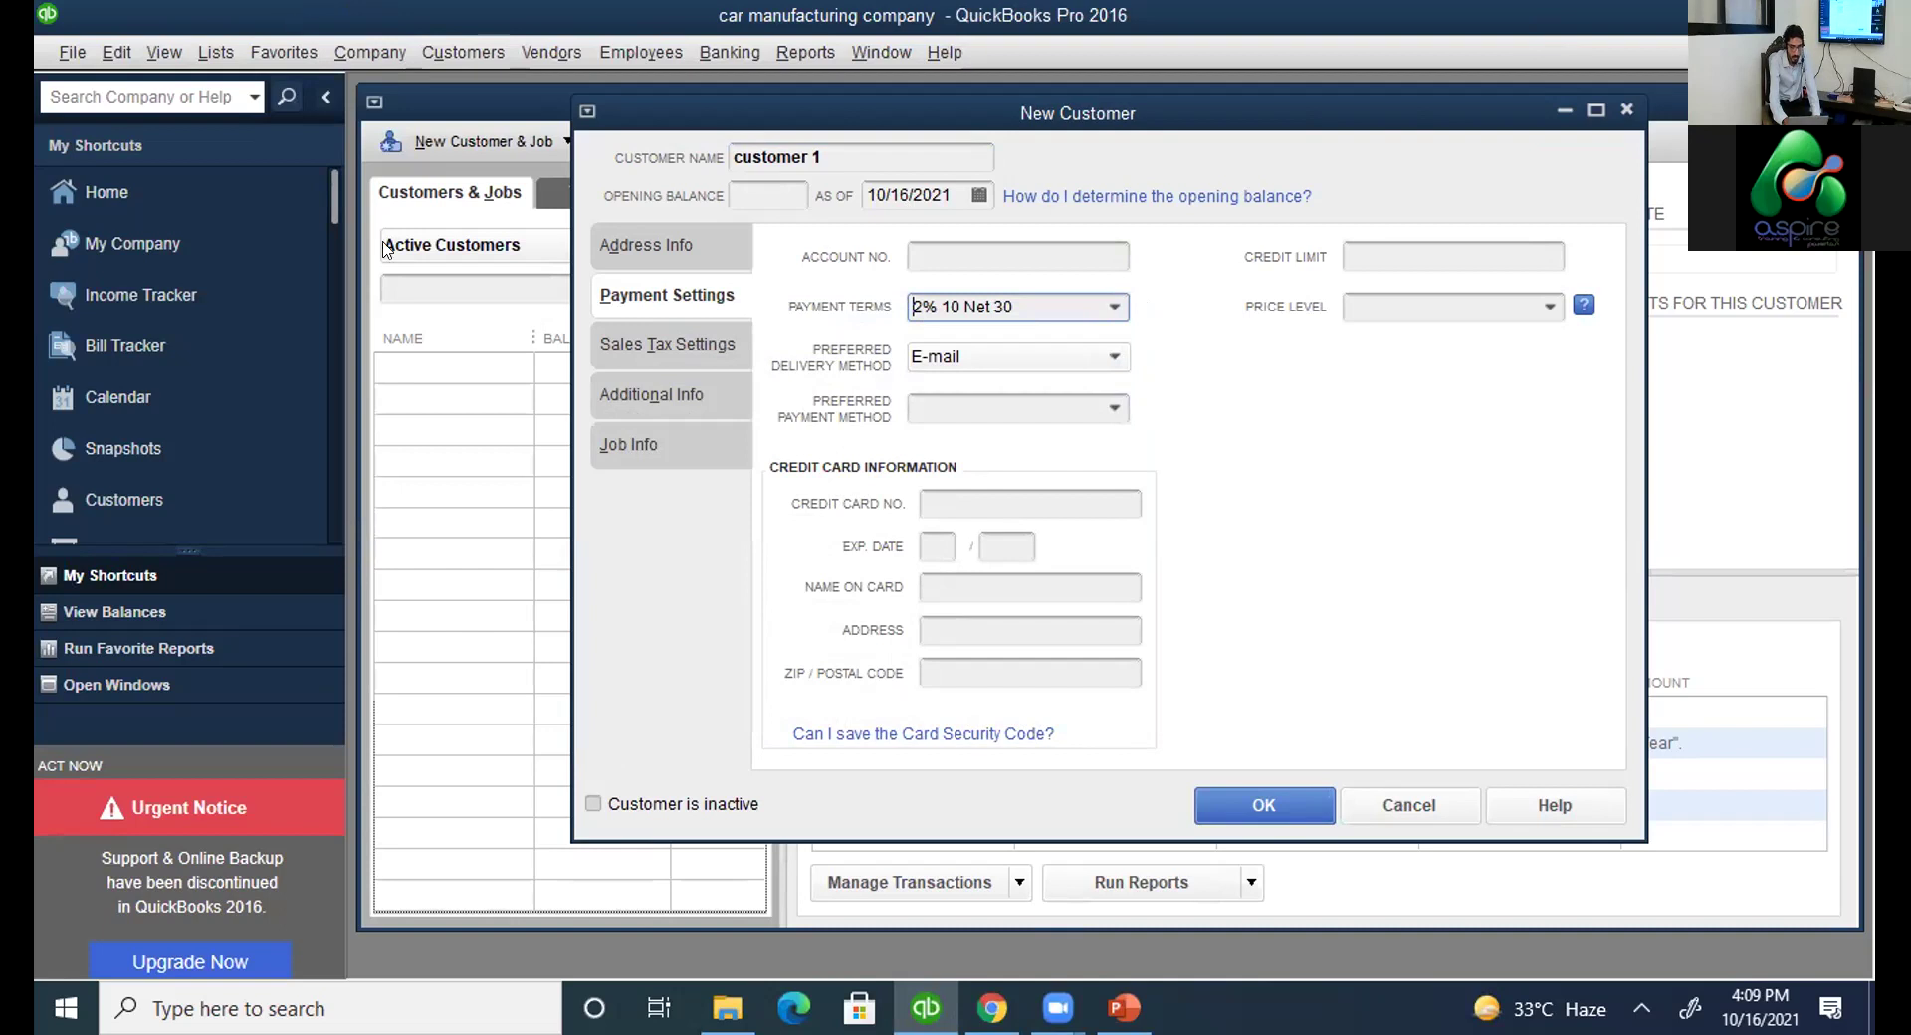
Open the My Company overview from the sidebar.
{"action": "scroll", "coordinate": [338, 177], "scroll_direction": "up", "scroll_amount": 1}
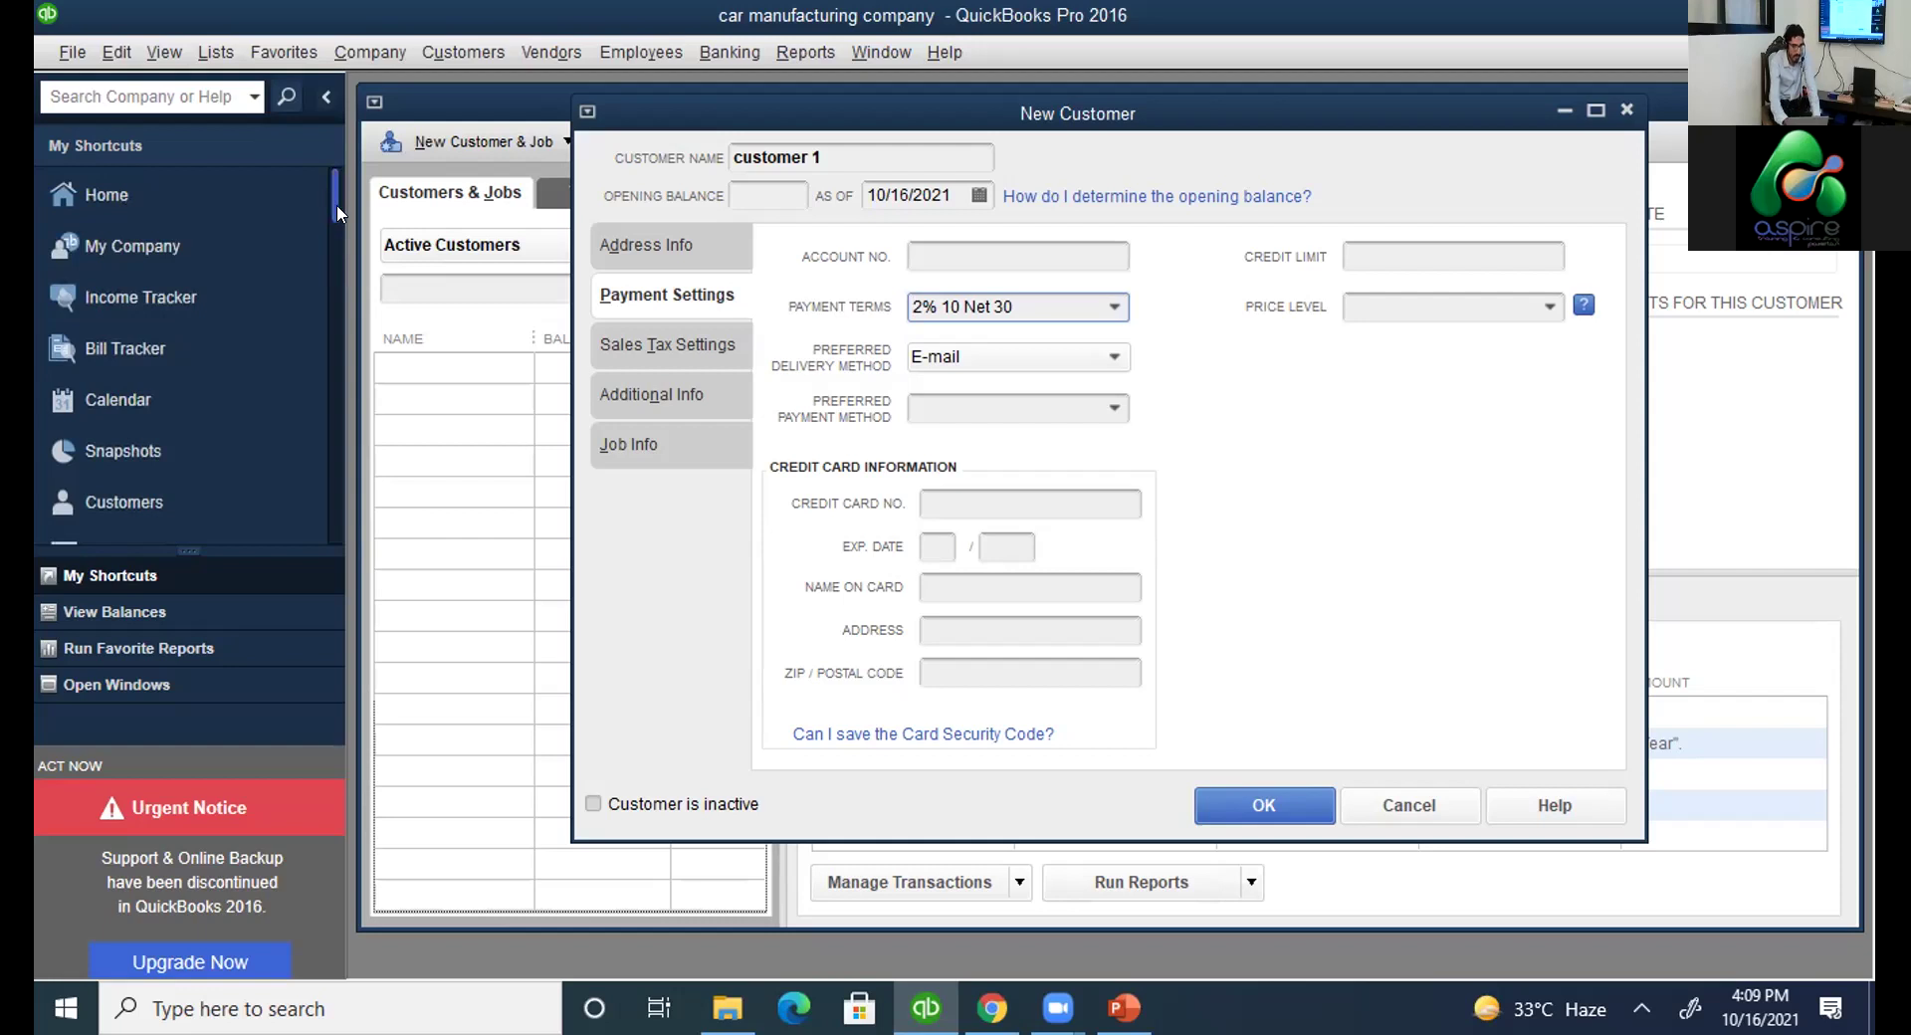
{"action": "scroll", "coordinate": [336, 205], "scroll_direction": "down", "scroll_amount": 1}
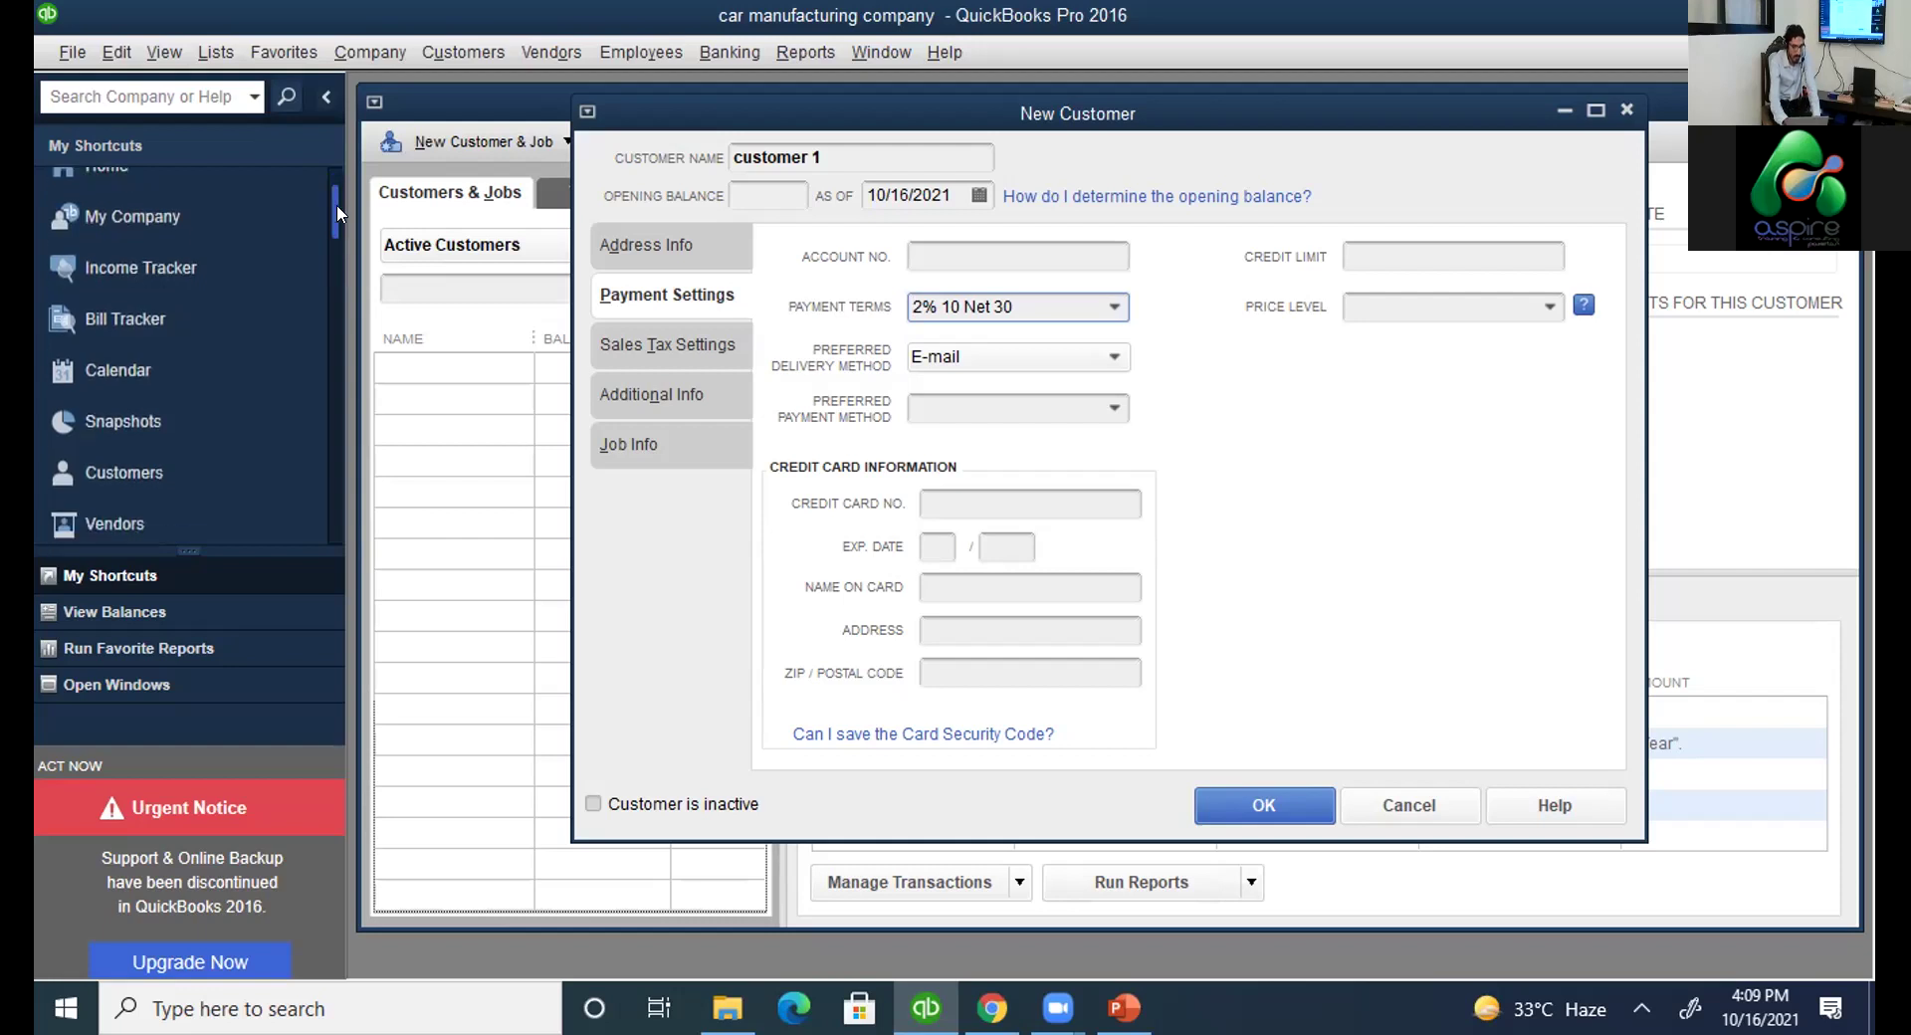
{"action": "scroll", "coordinate": [336, 177], "scroll_direction": "up", "scroll_amount": 1}
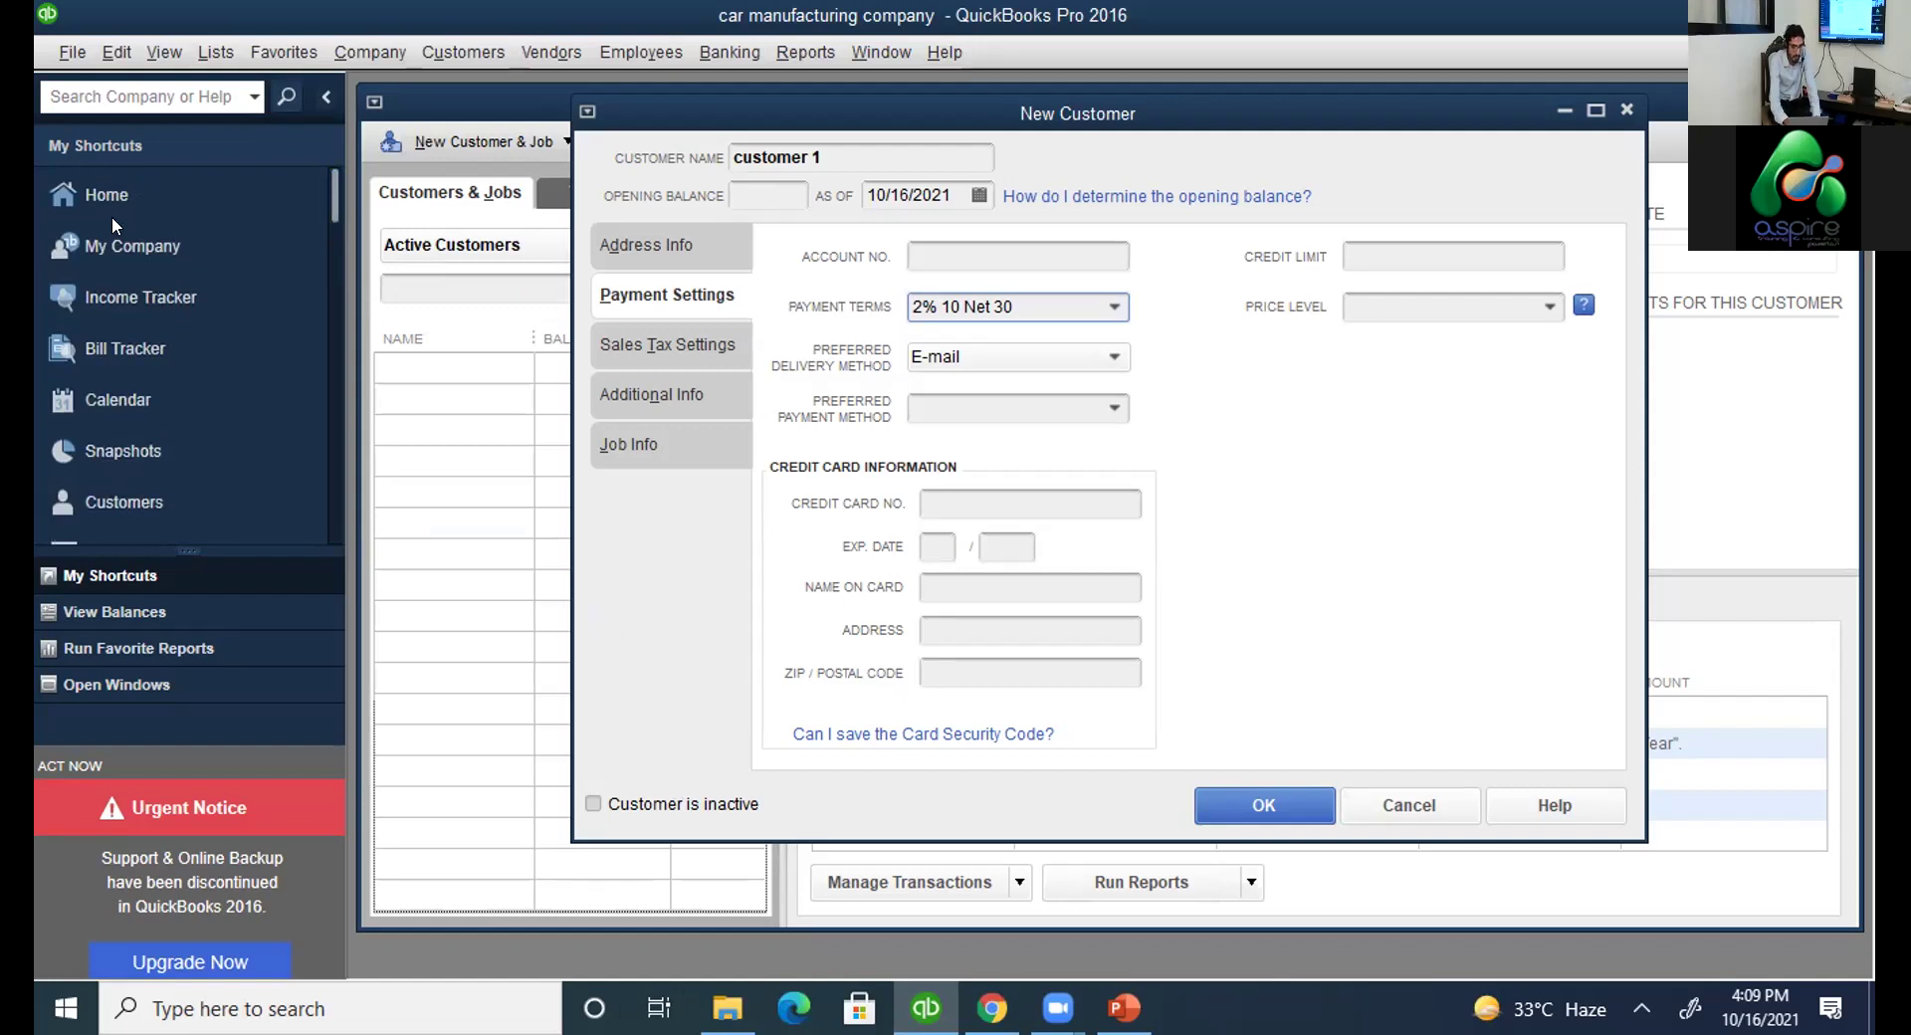
{"action": "left_click", "coordinate": [128, 247]}
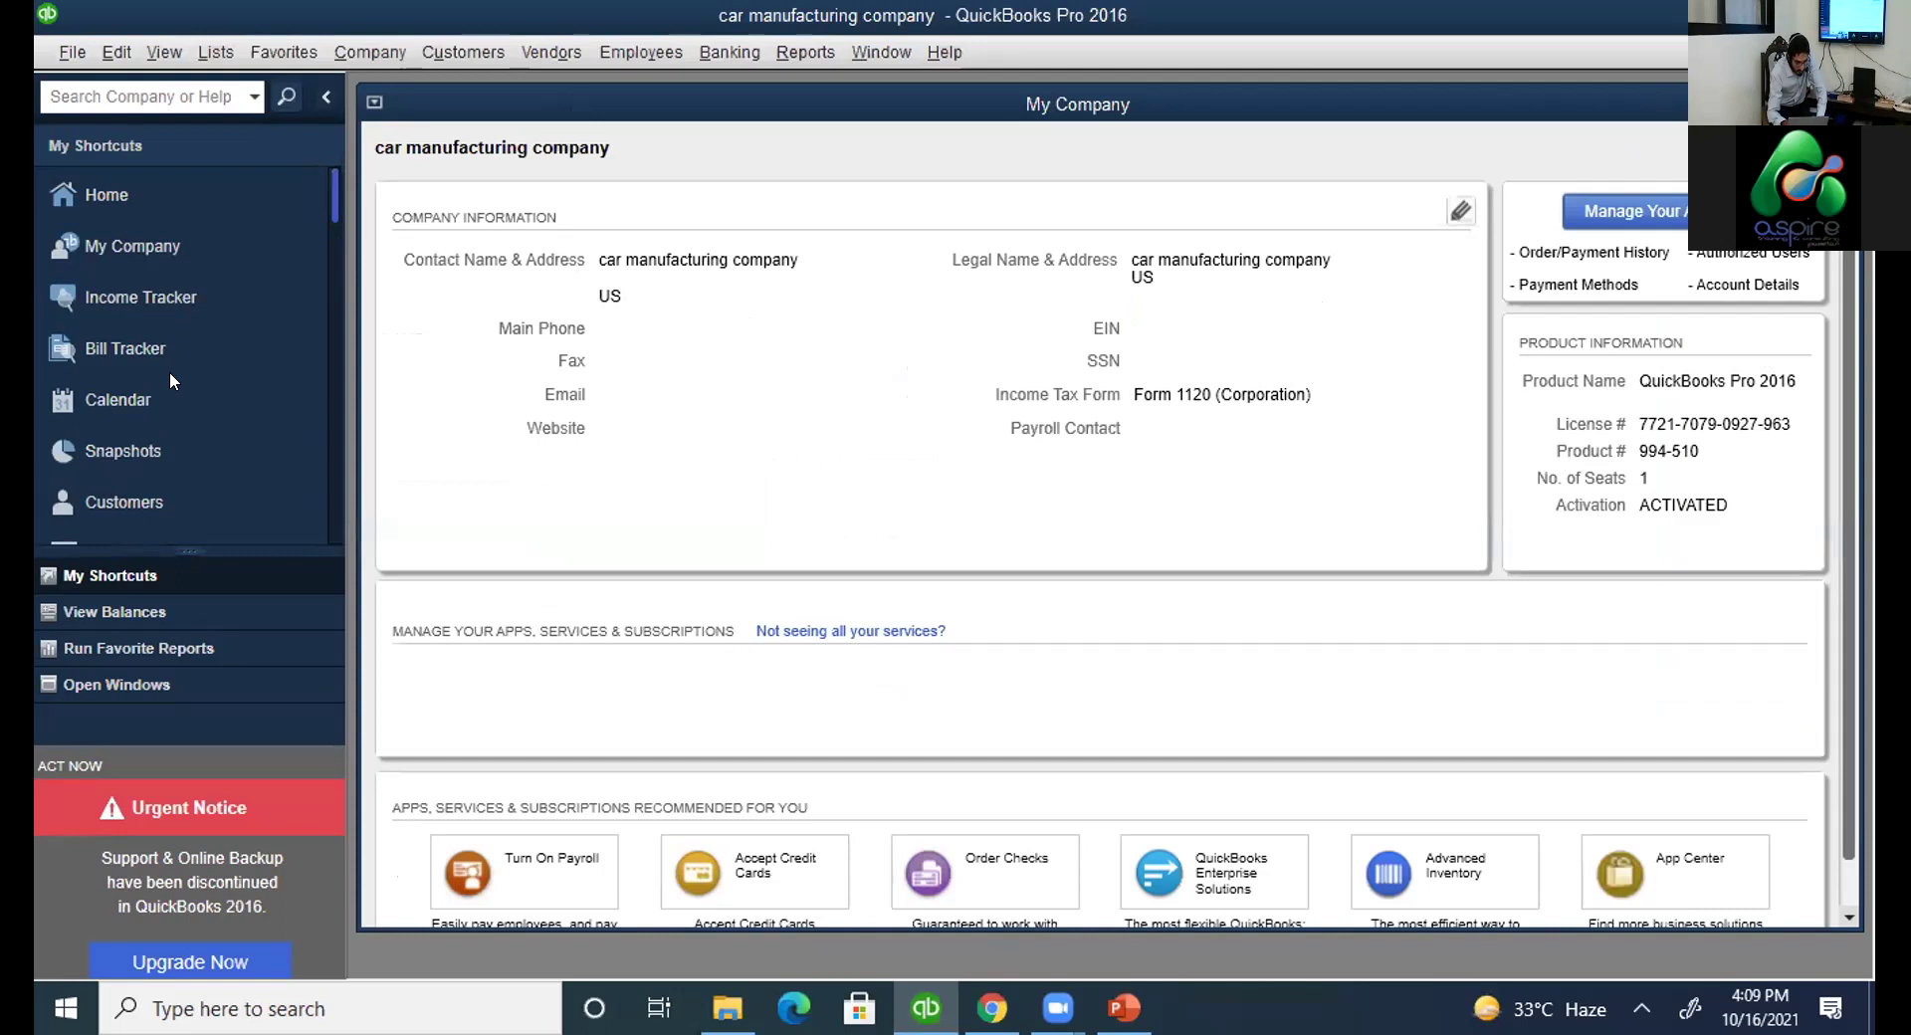
Return to the Customer Center with Ctrl+J and start a new invoice from New Transactions.
{"action": "key", "text": "ctrl+j"}
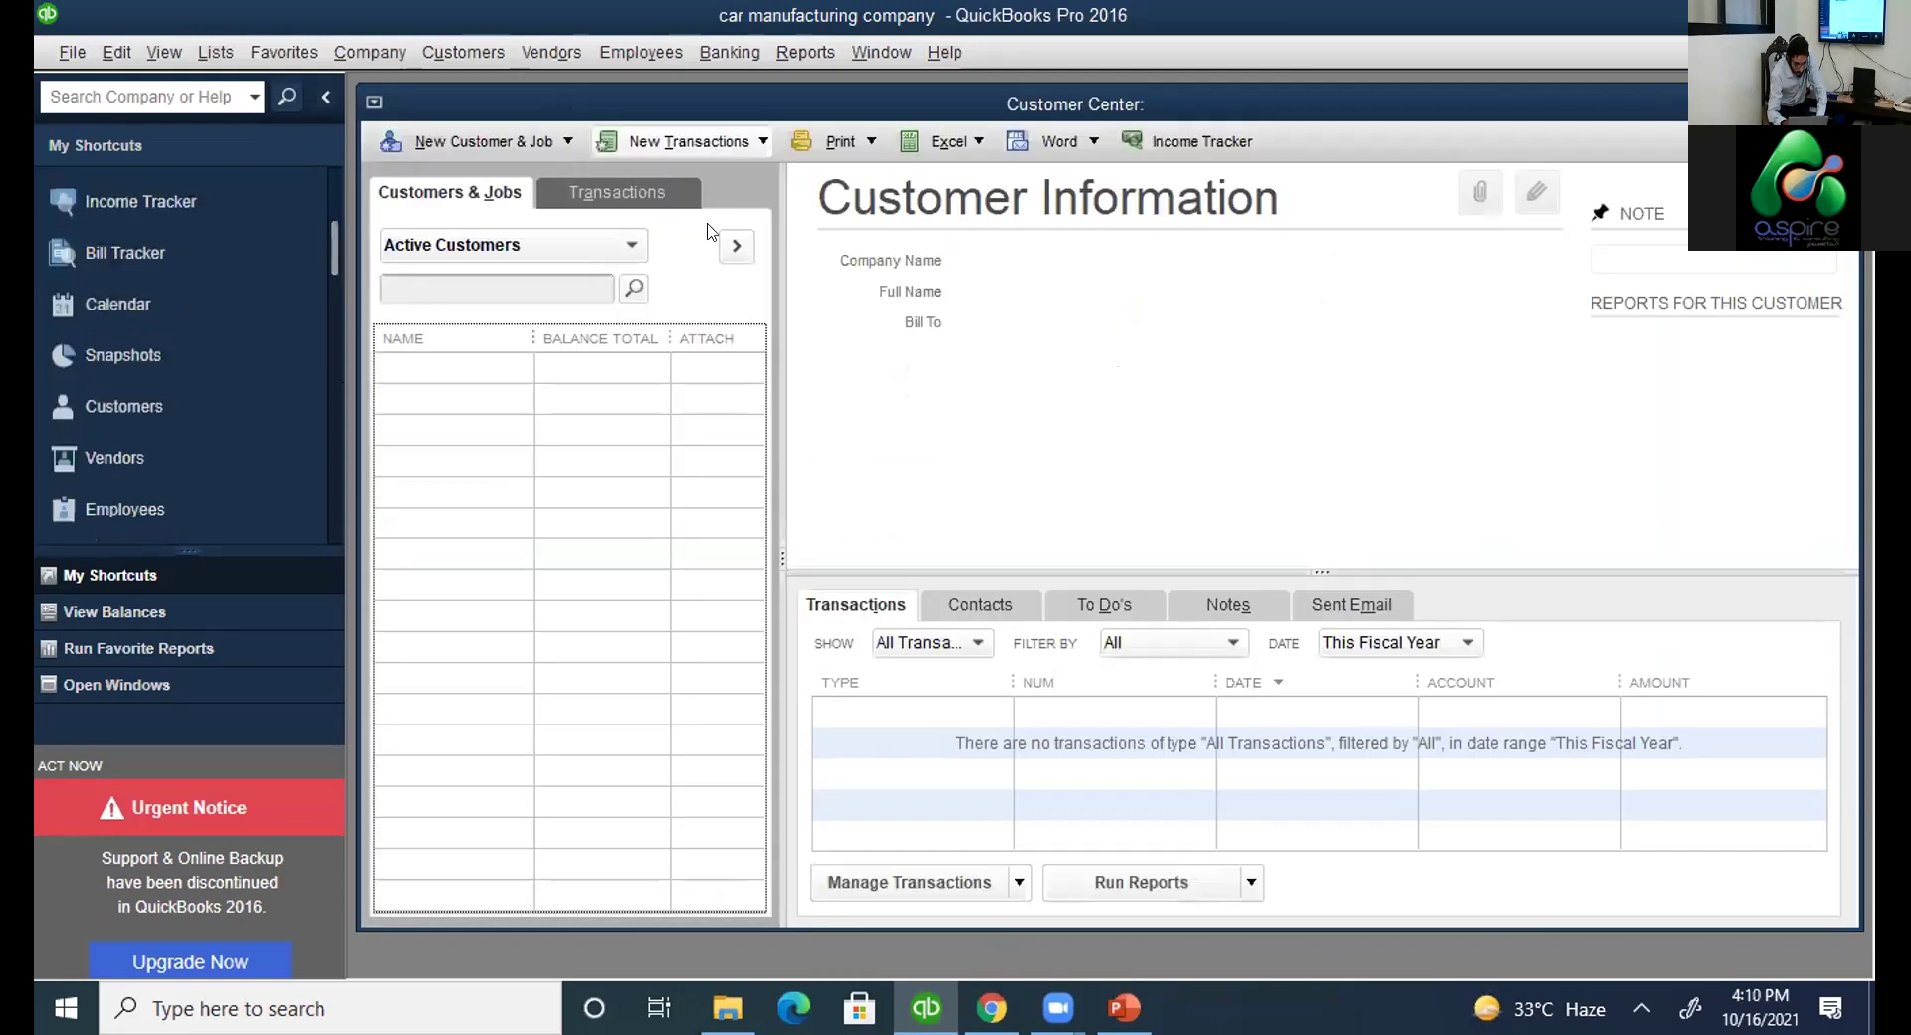
{"action": "left_click", "coordinate": [719, 142]}
{"action": "left_click", "coordinate": [901, 391]}
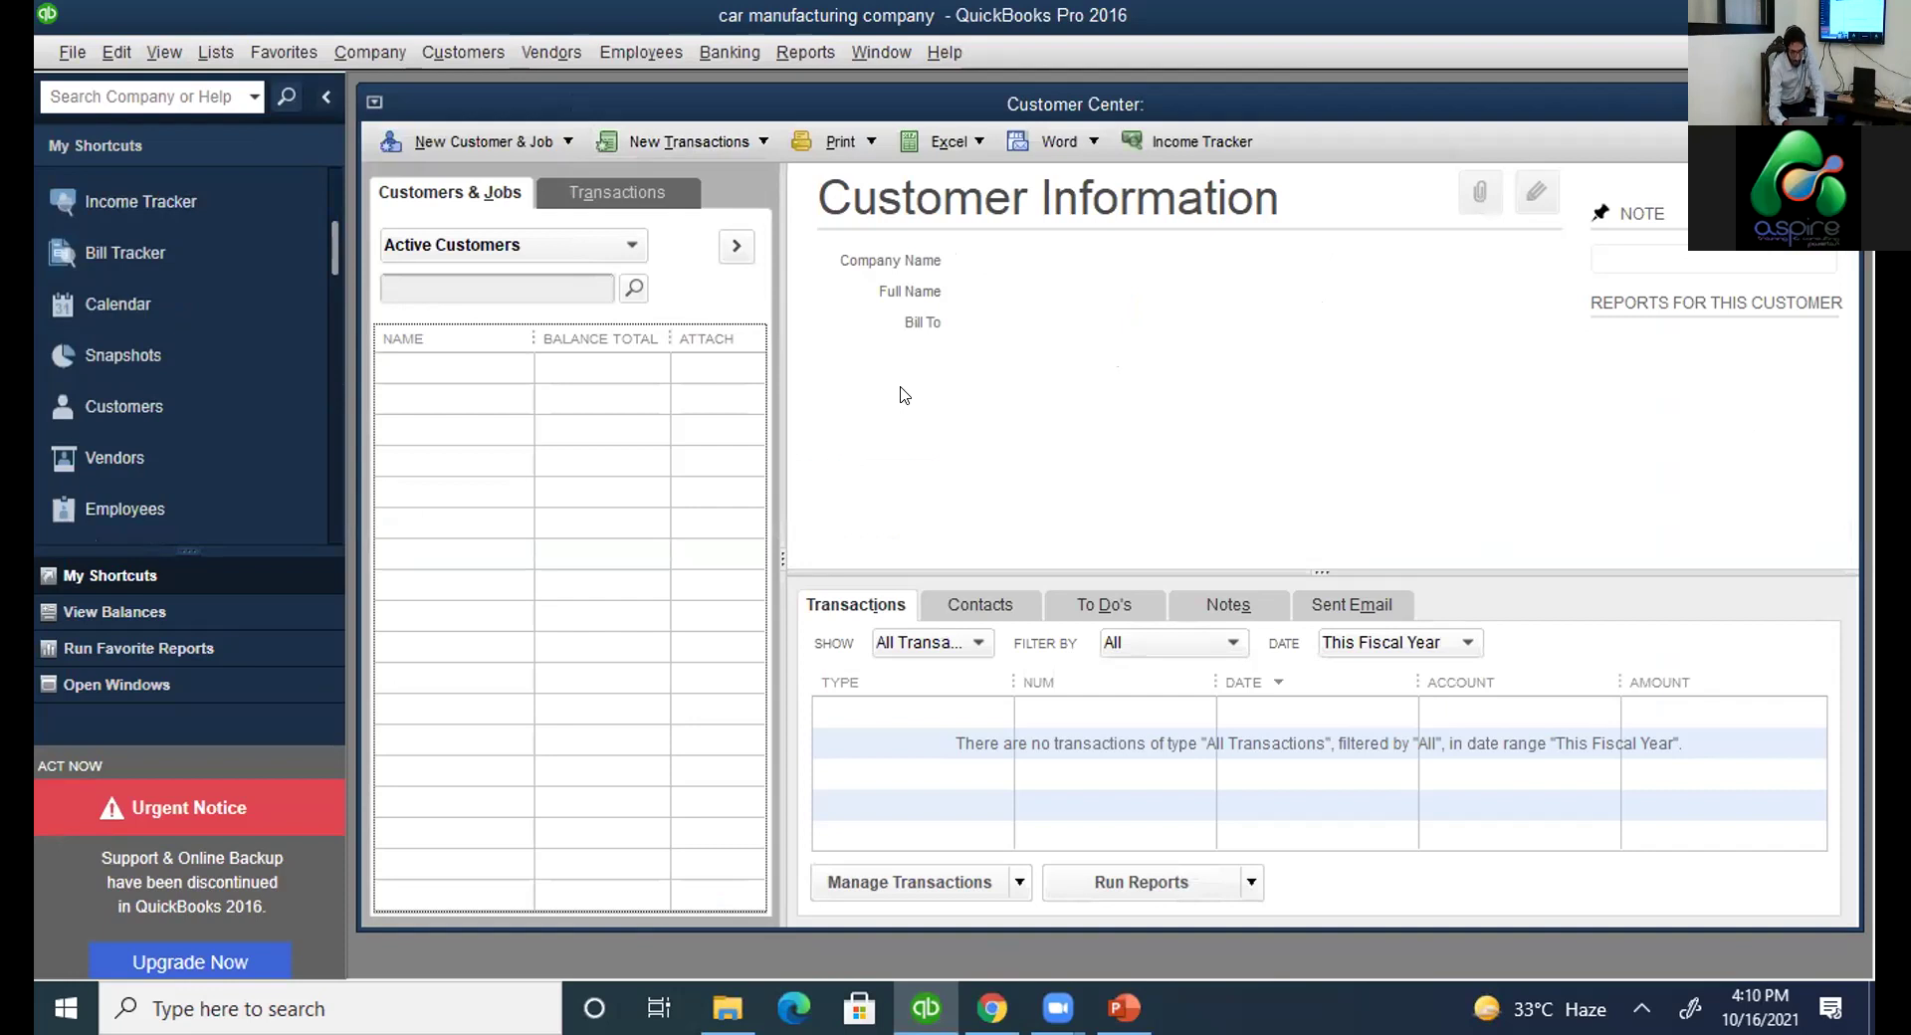
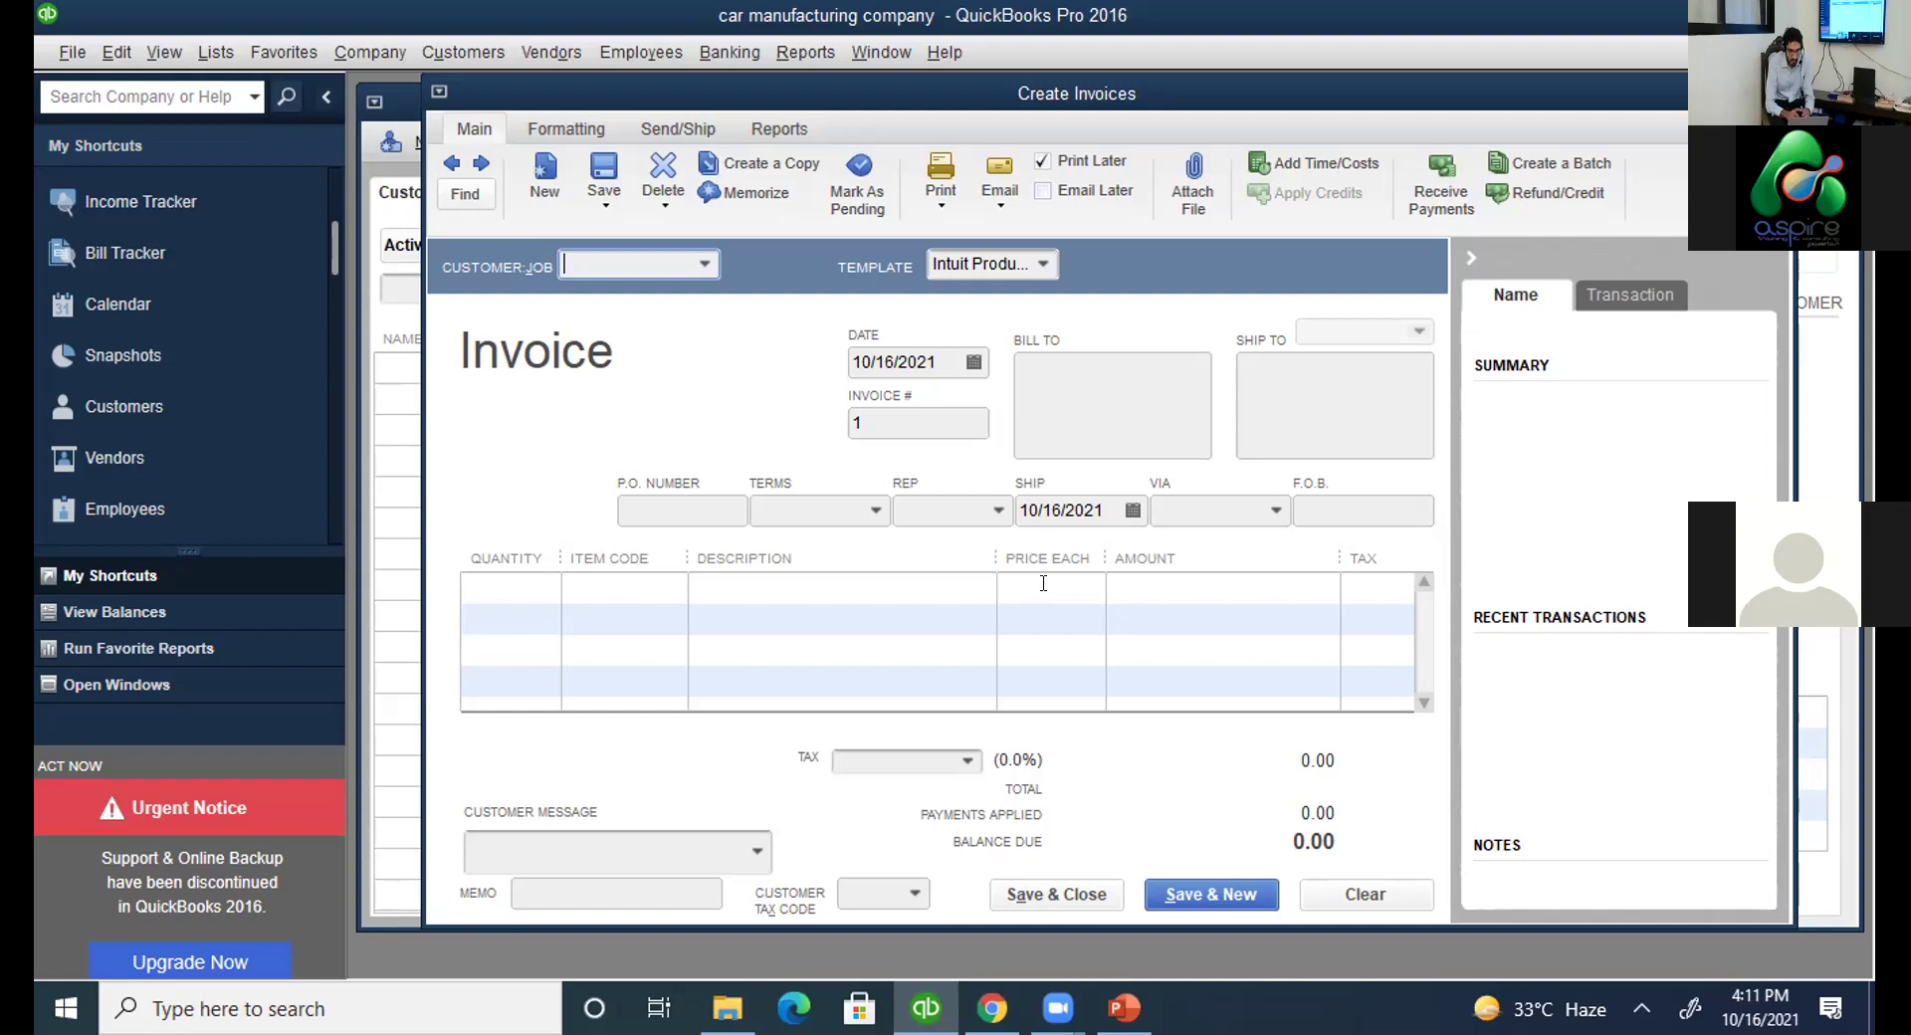
Discard the blank invoice form without saving.
{"action": "left_click", "coordinate": [840, 143]}
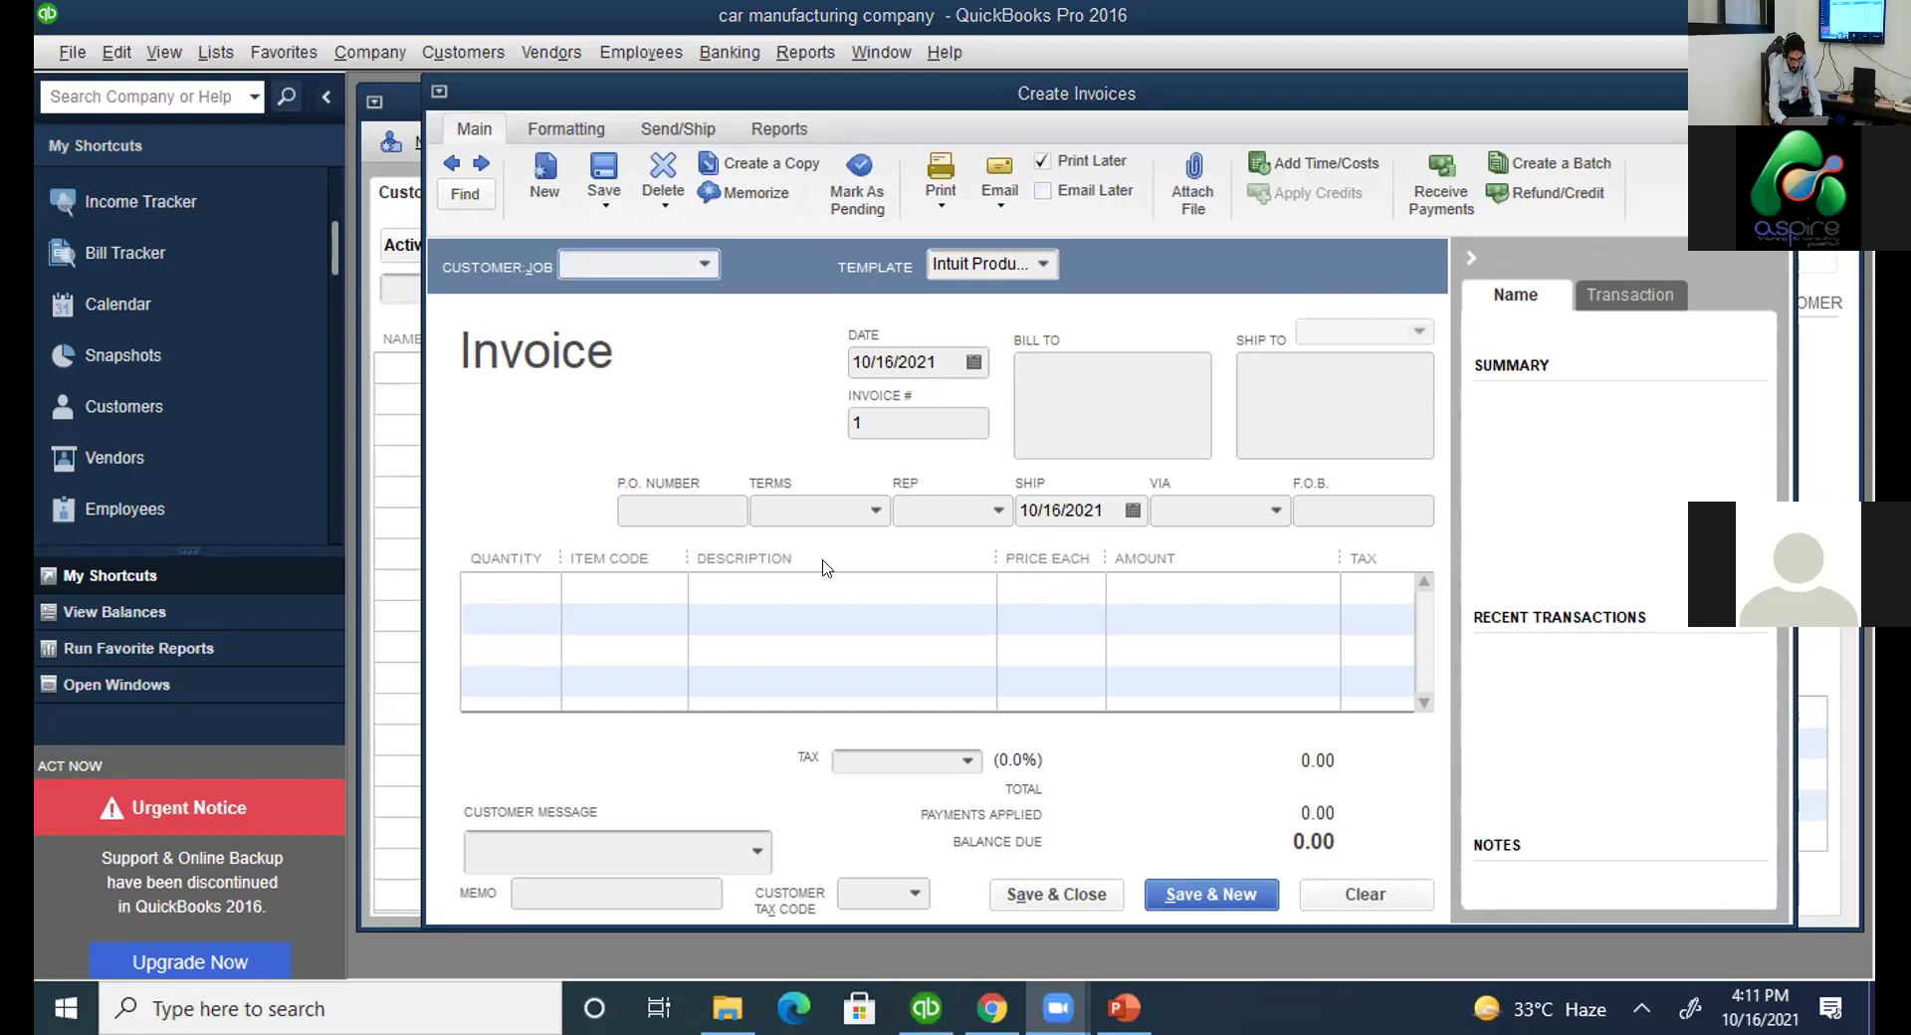
{"action": "left_click", "coordinate": [772, 422]}
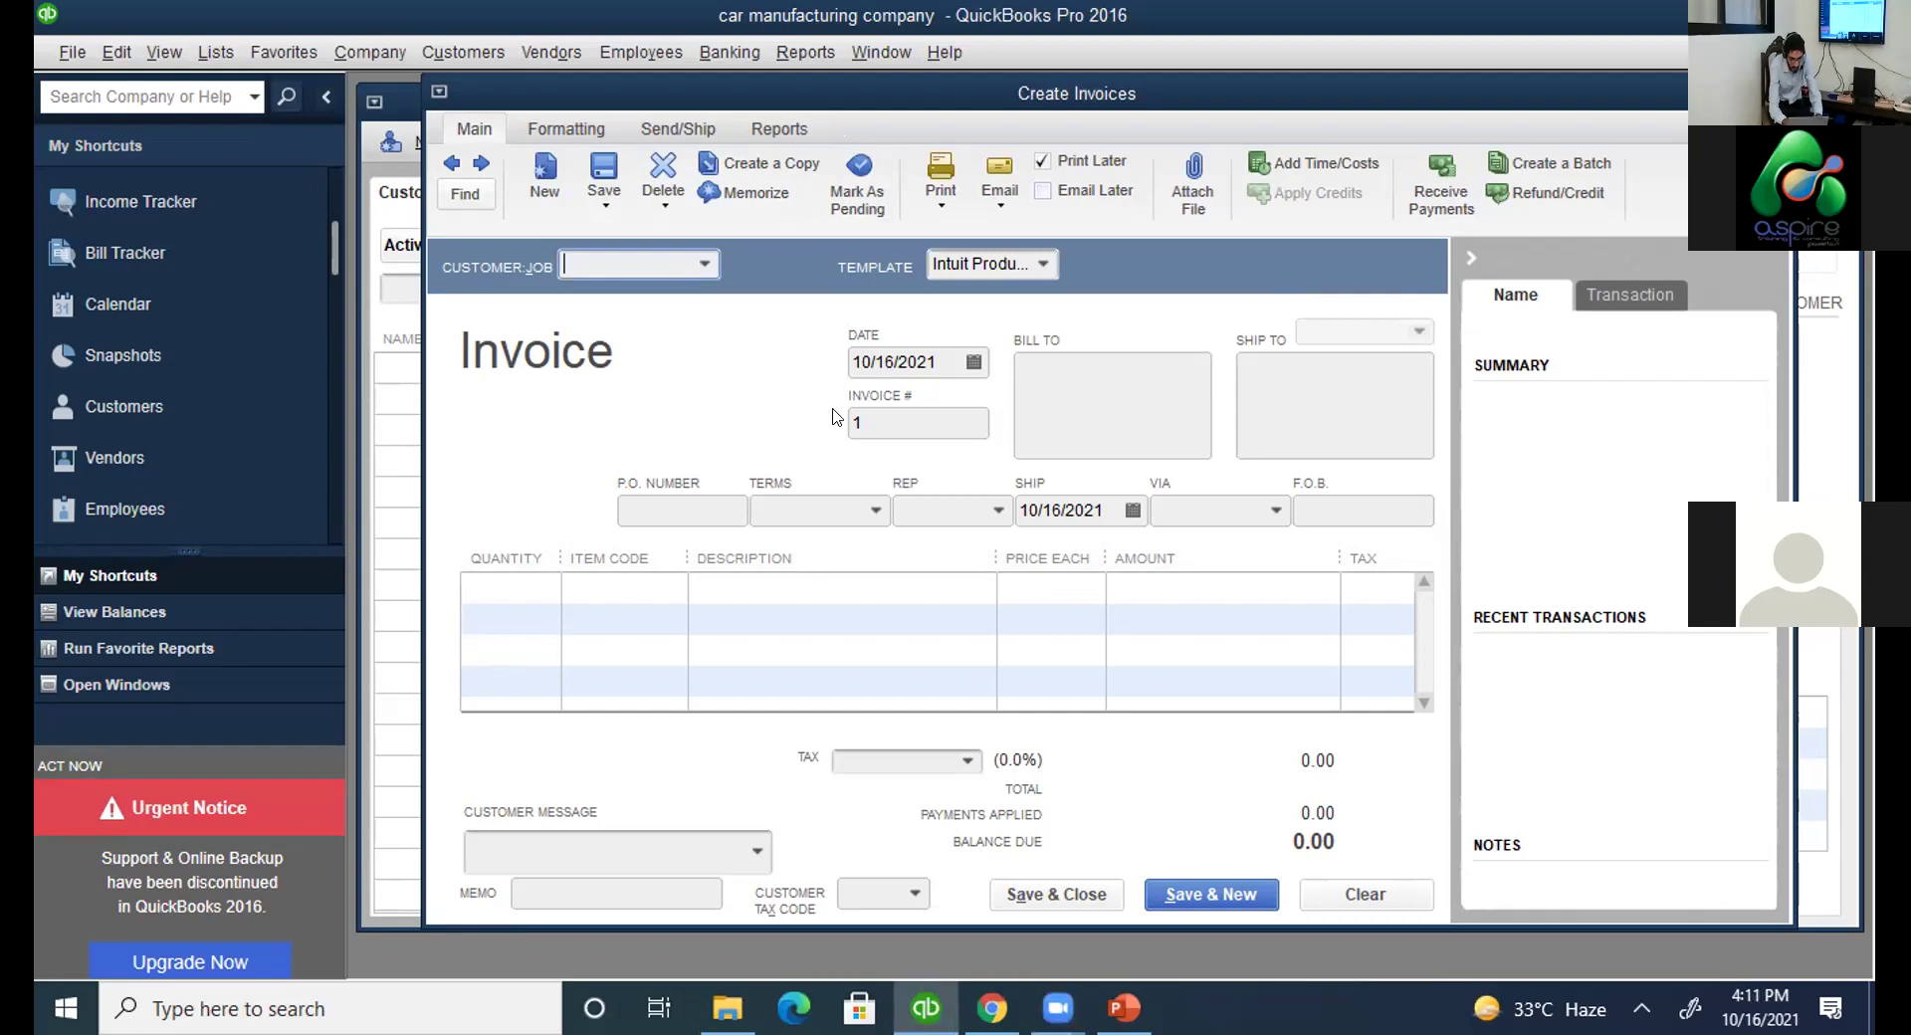
{"action": "key", "text": "Escape"}
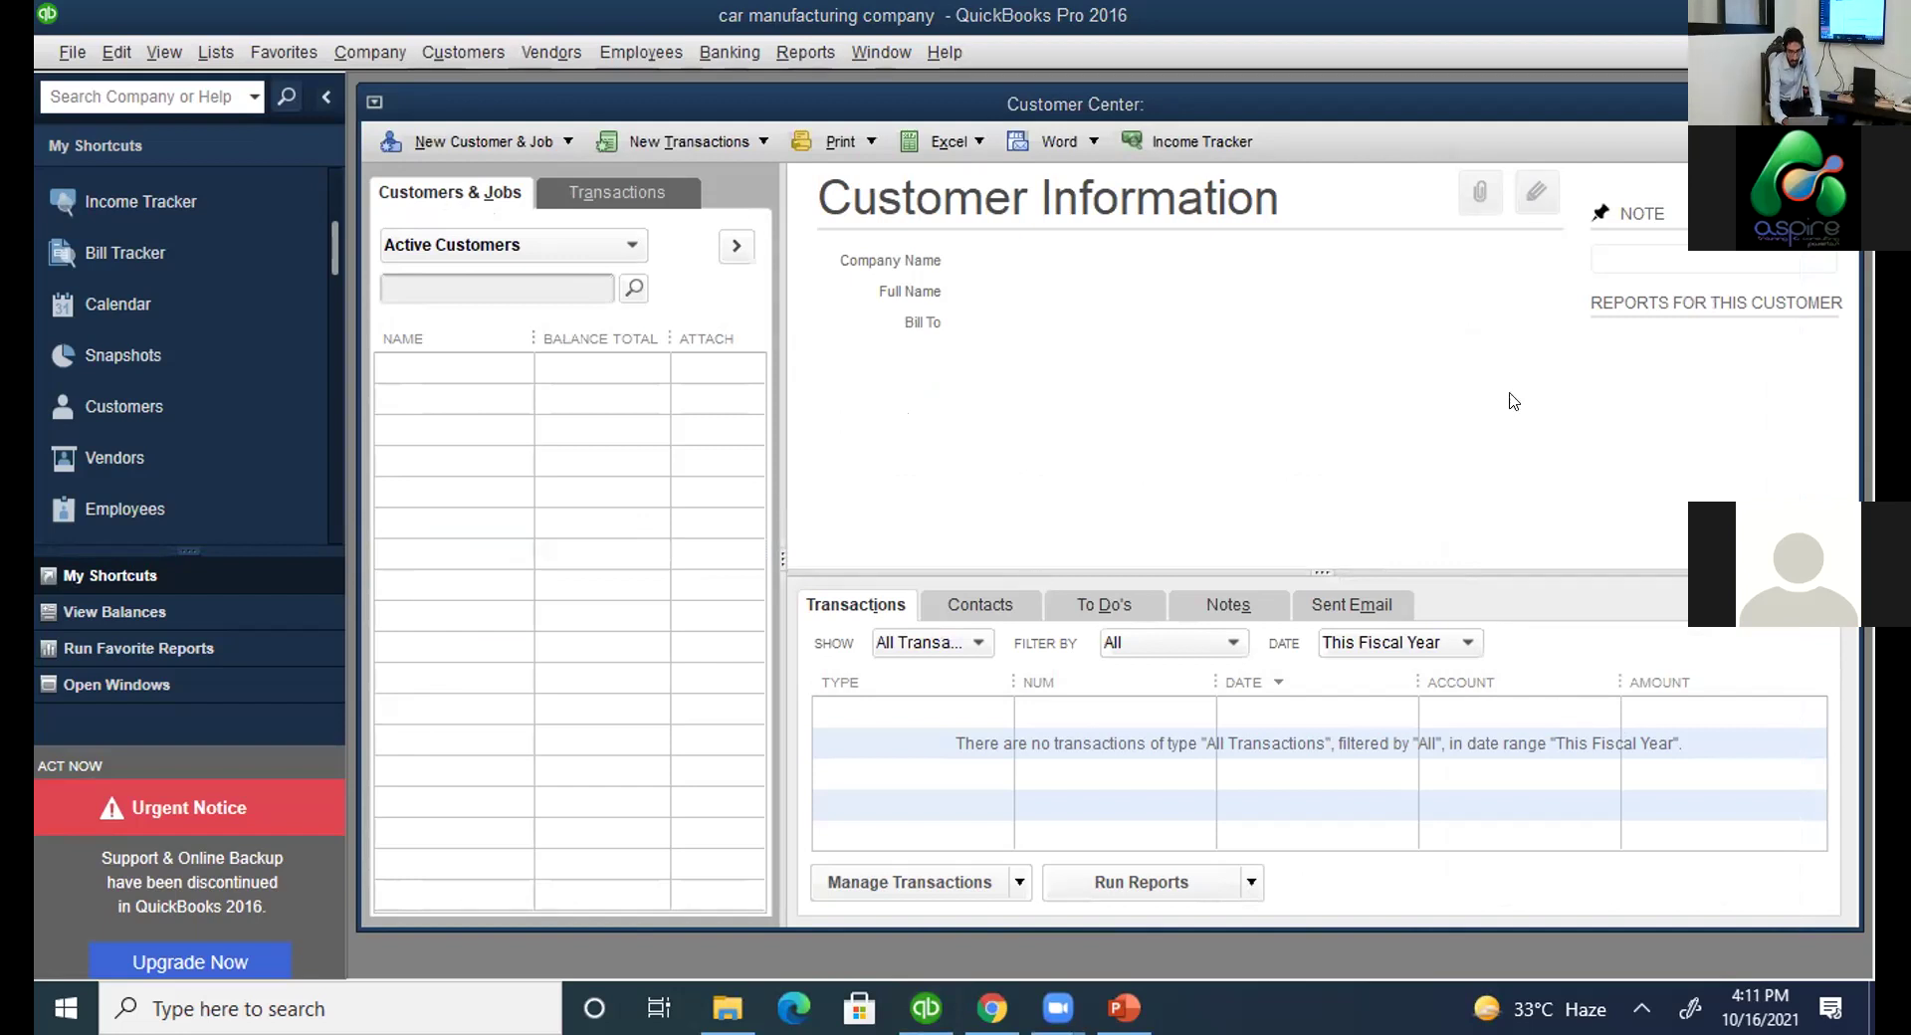
Check the Customers slide, then return to the Customer Center's New Customer & Job menu.
{"action": "left_click", "coordinate": [1302, 129]}
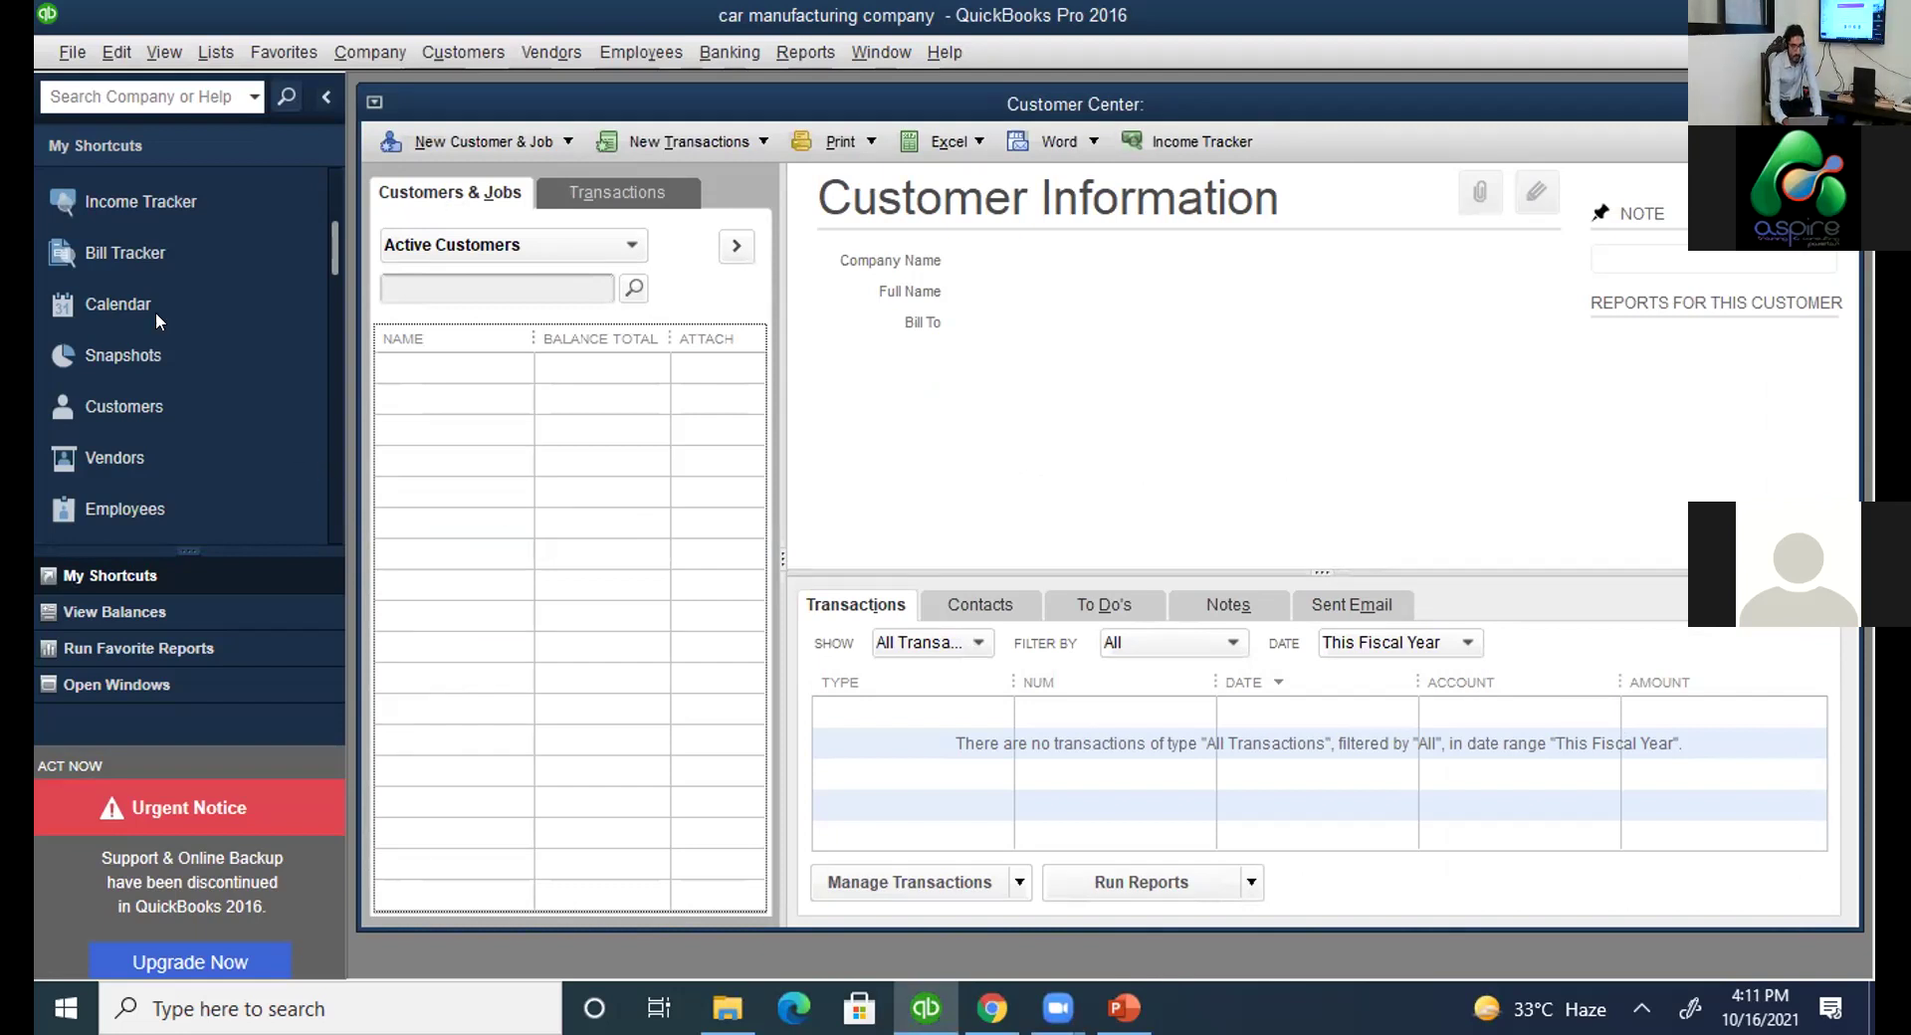
{"action": "key", "text": "alt+Tab"}
{"action": "key", "text": "Page_Down"}
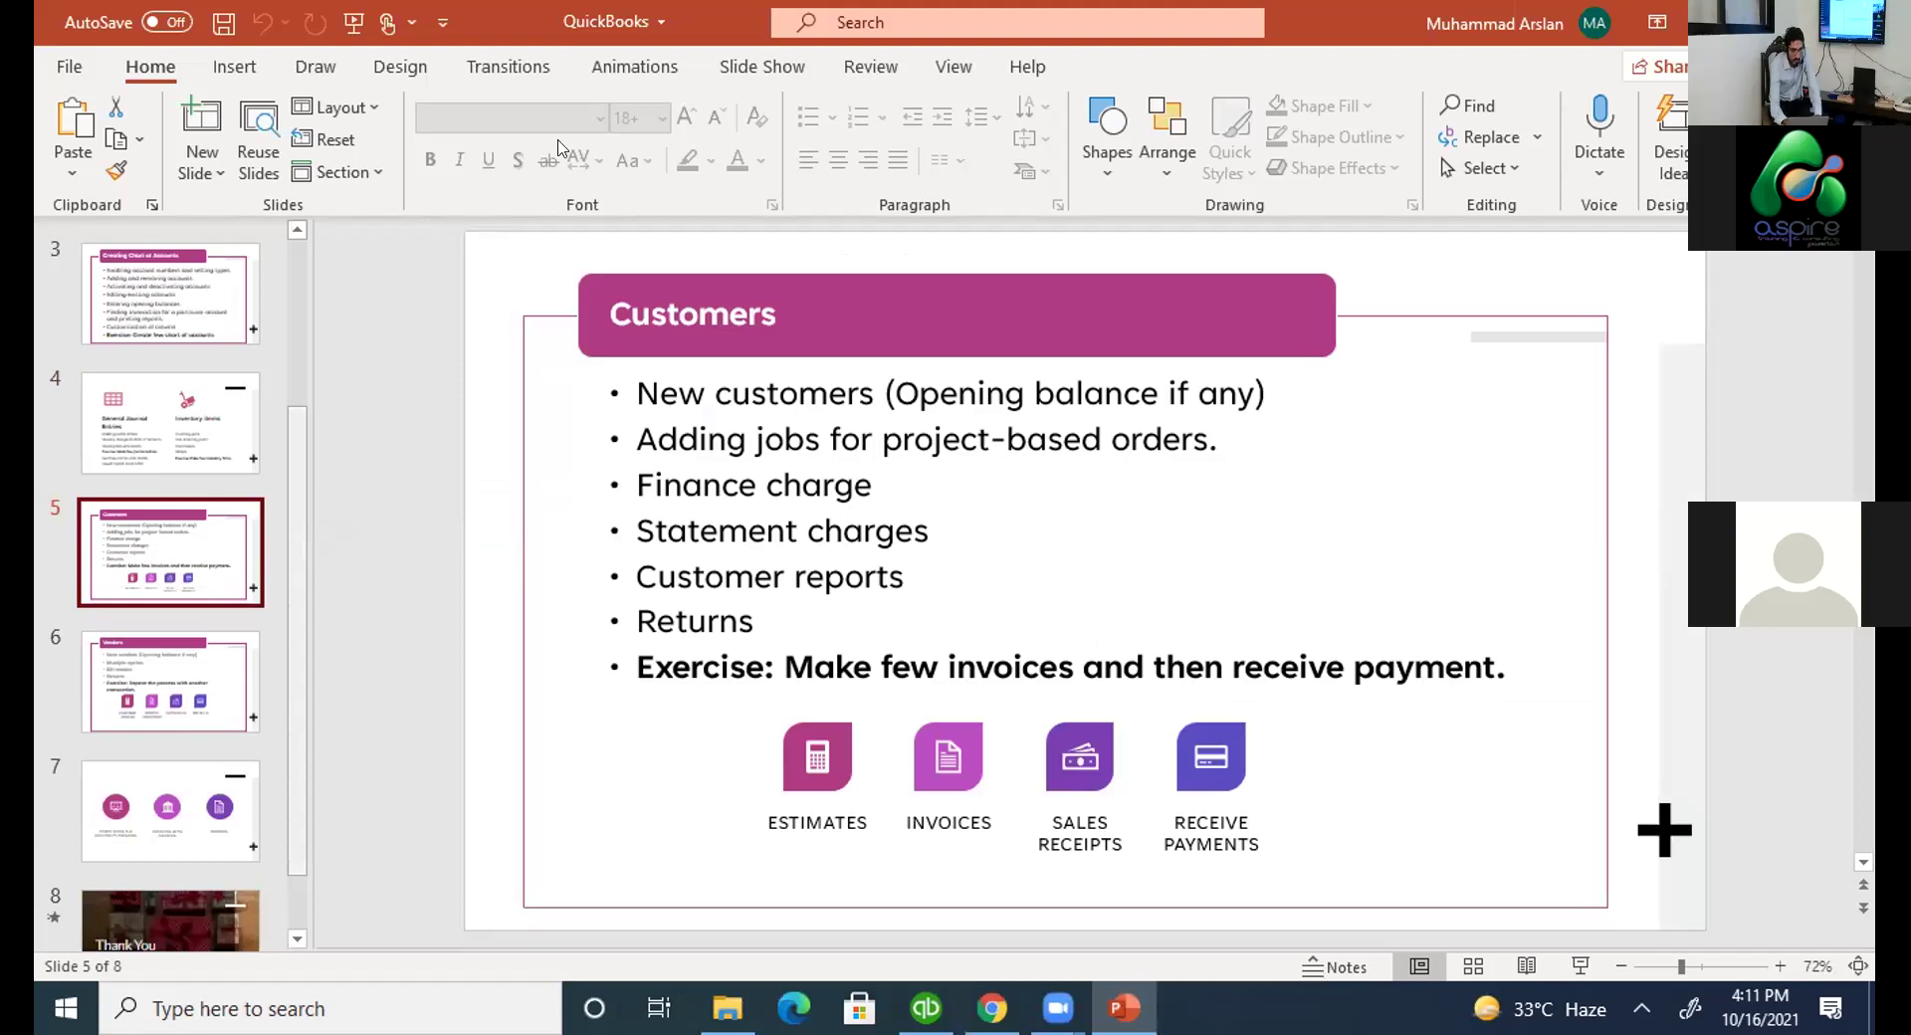
{"action": "key", "text": "alt+Tab"}
{"action": "left_click", "coordinate": [477, 142]}
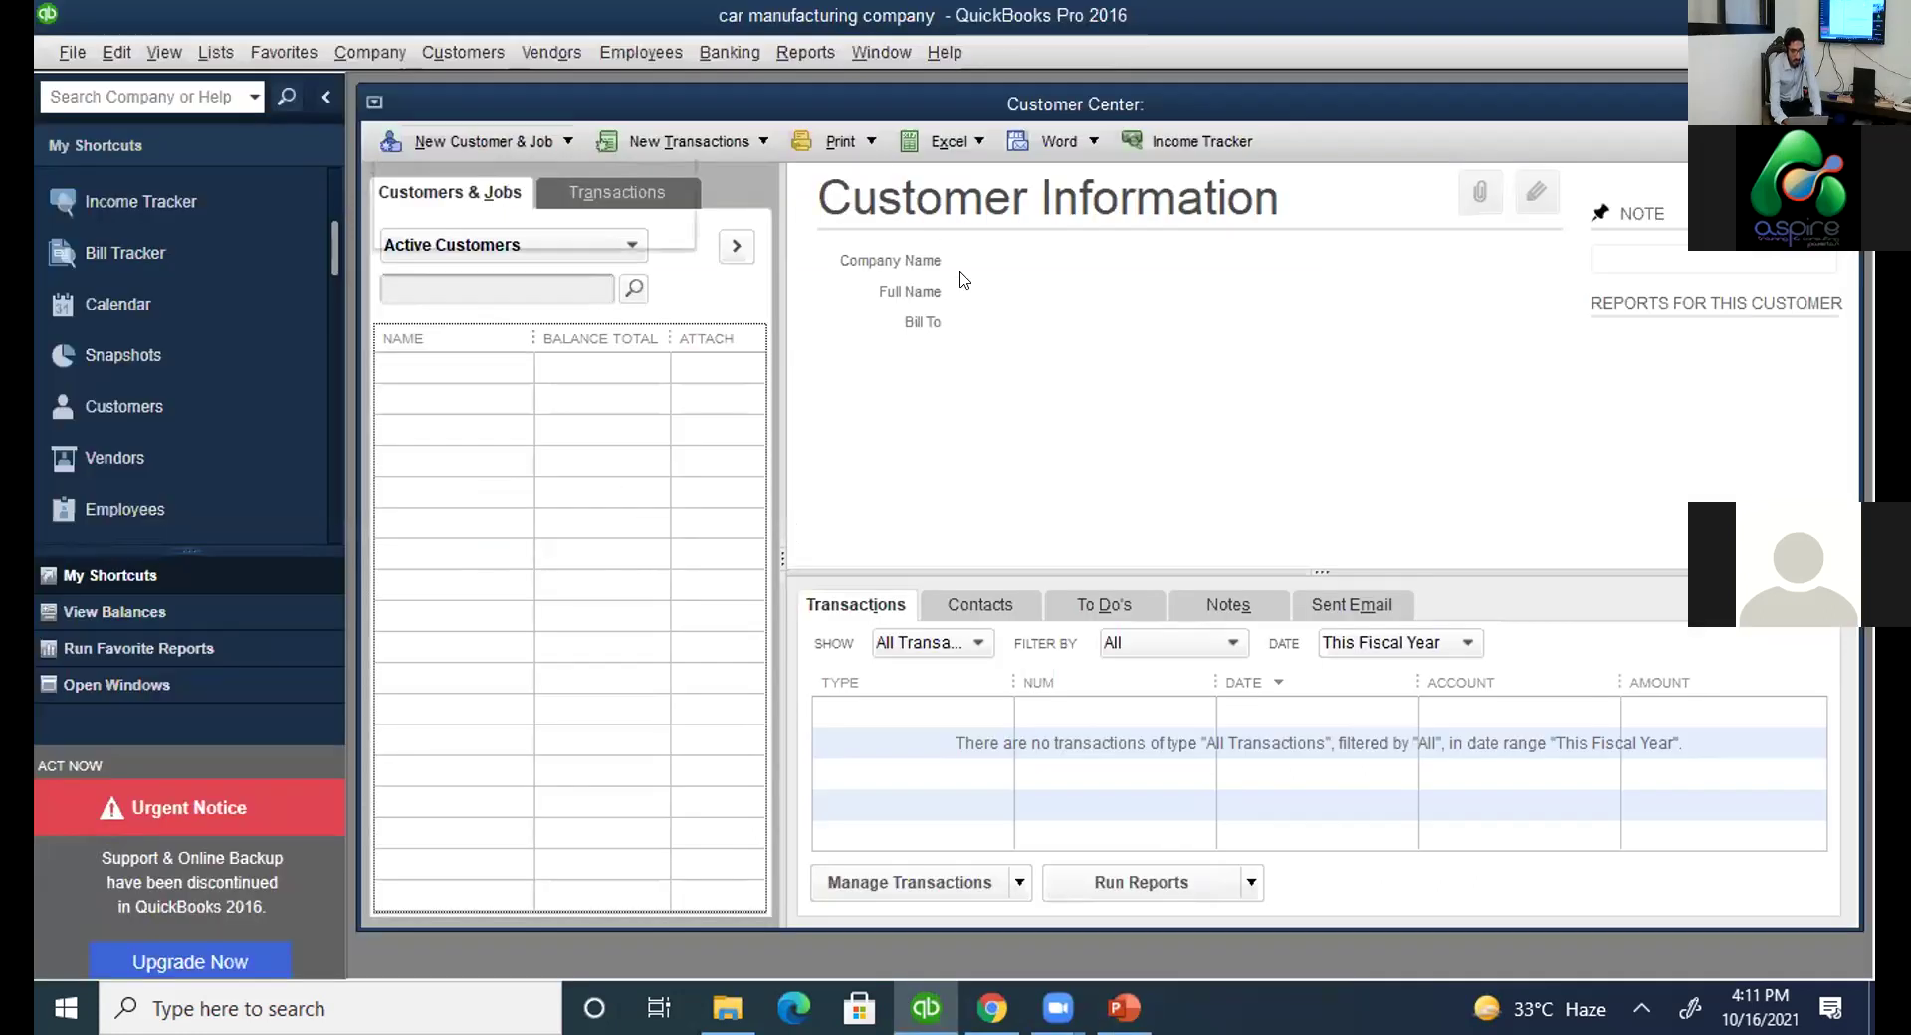
Create customer 1 with 2% 10 Net 30 terms after reviewing its payment, job, tax and address tabs.
{"action": "left_click", "coordinate": [418, 175]}
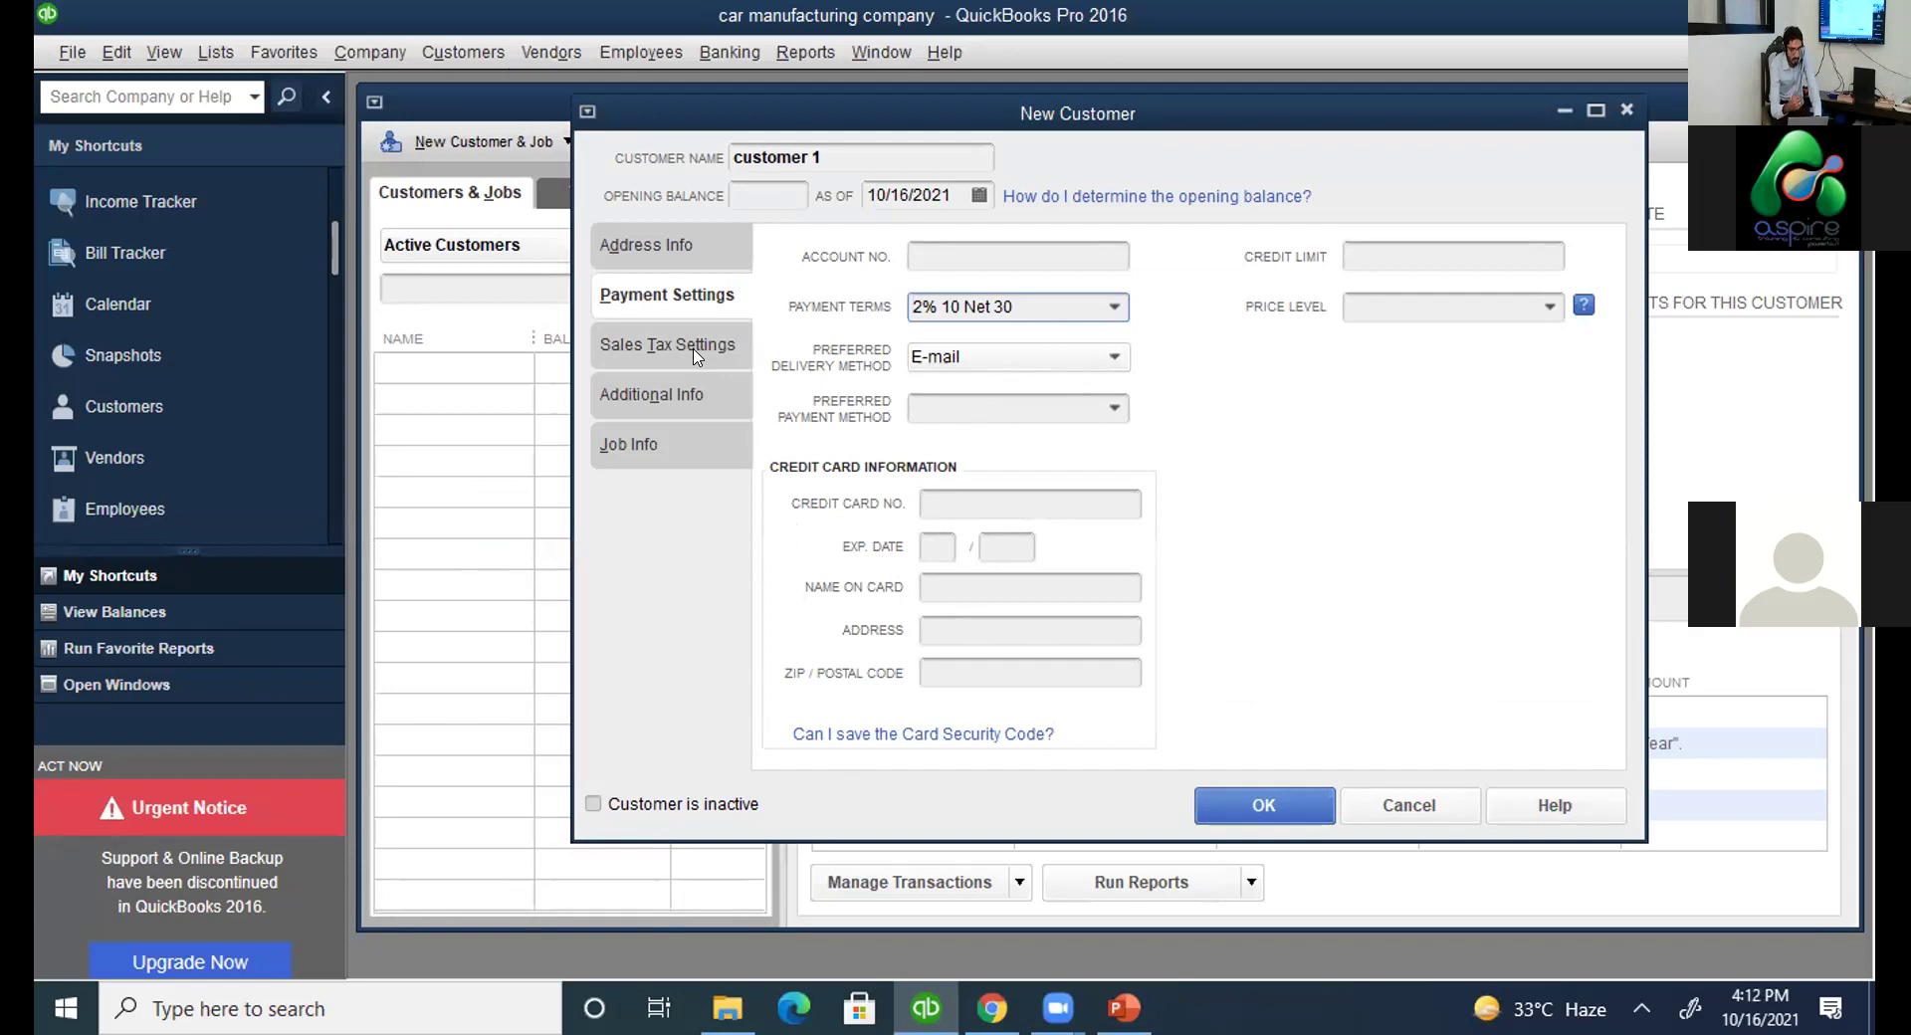
{"action": "left_click", "coordinate": [1116, 409]}
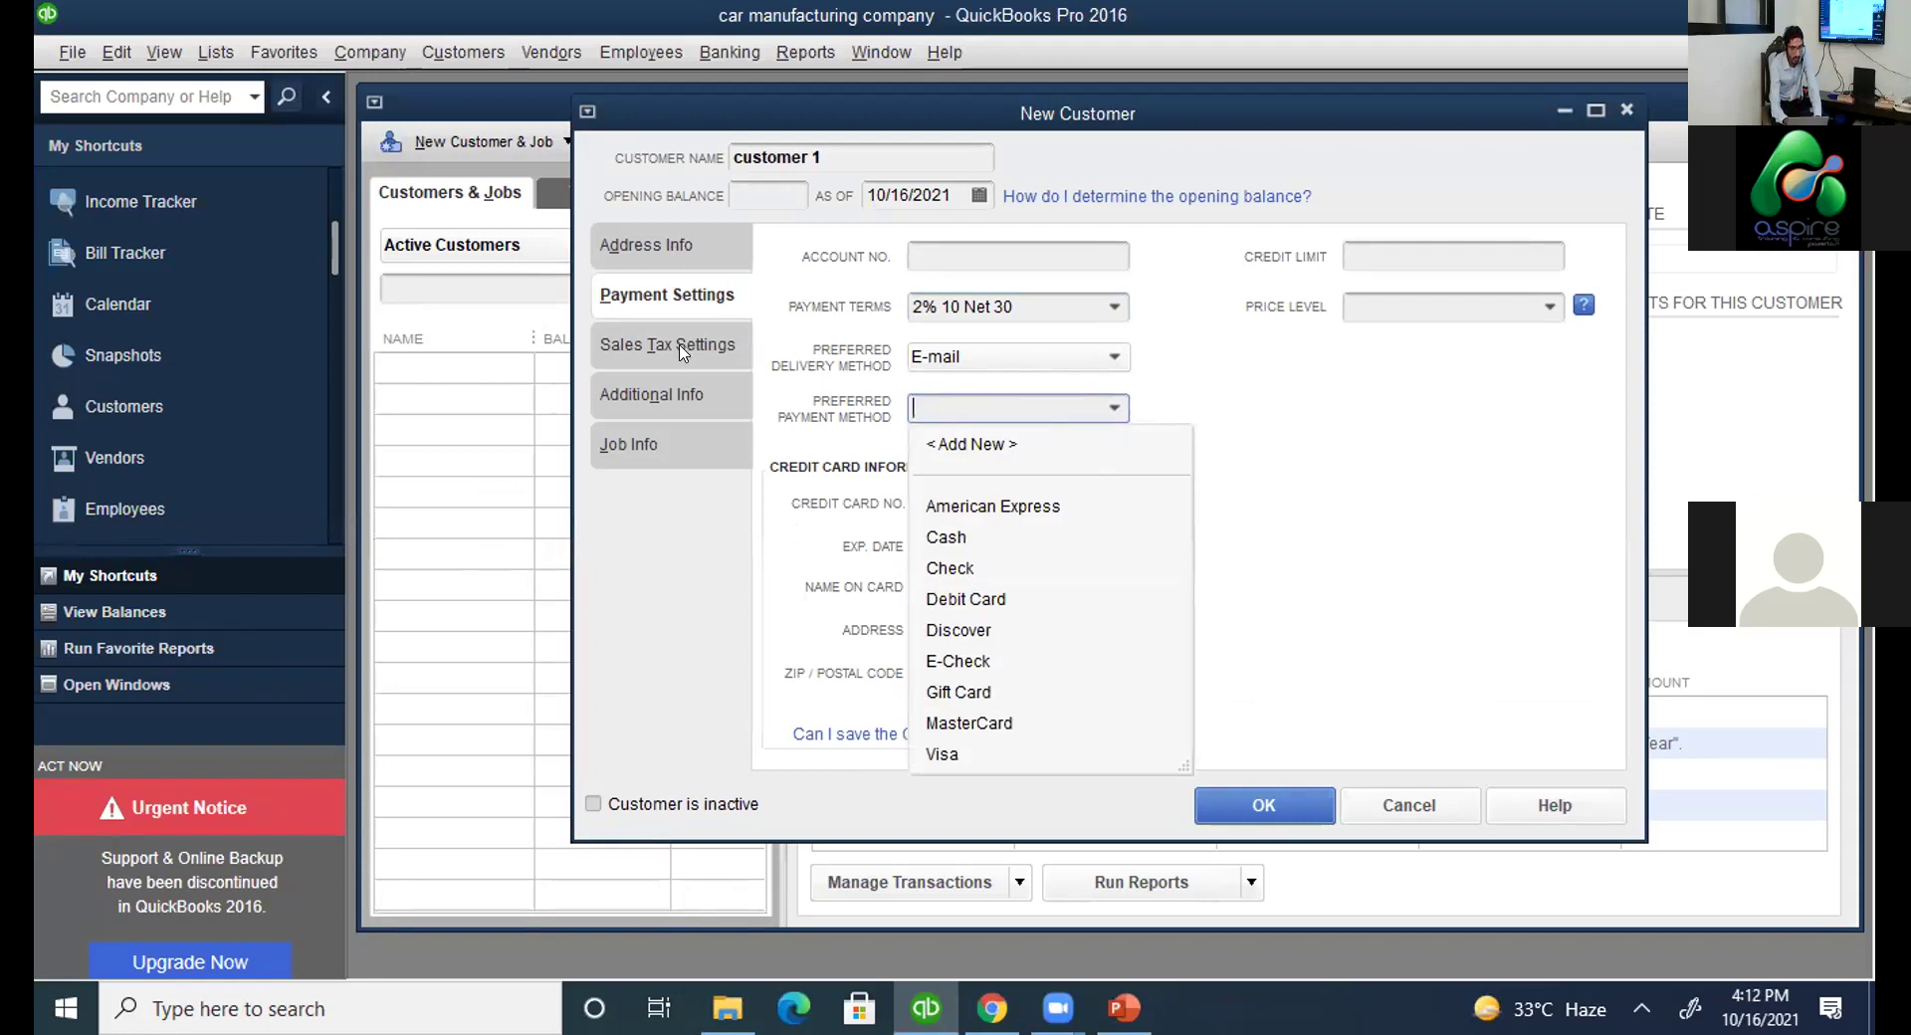
{"action": "left_click", "coordinate": [673, 426]}
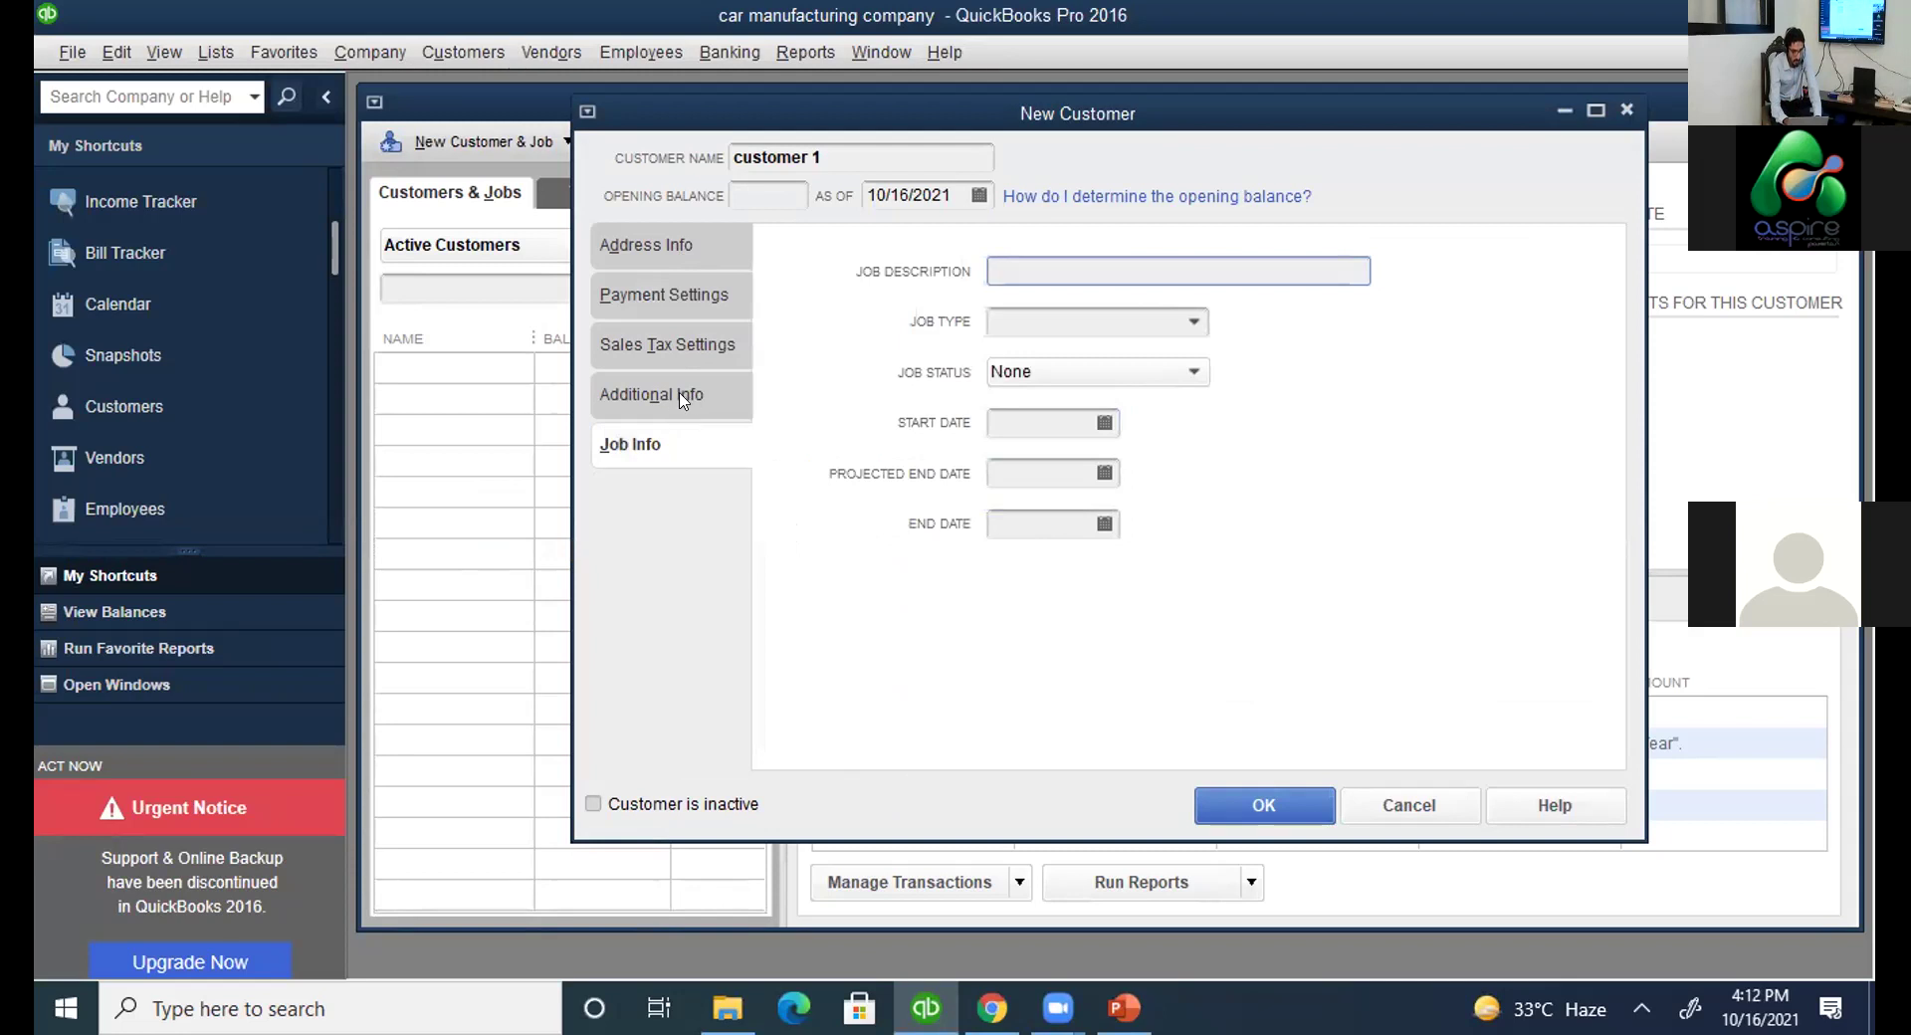
{"action": "left_click", "coordinate": [683, 396]}
{"action": "left_click", "coordinate": [667, 344]}
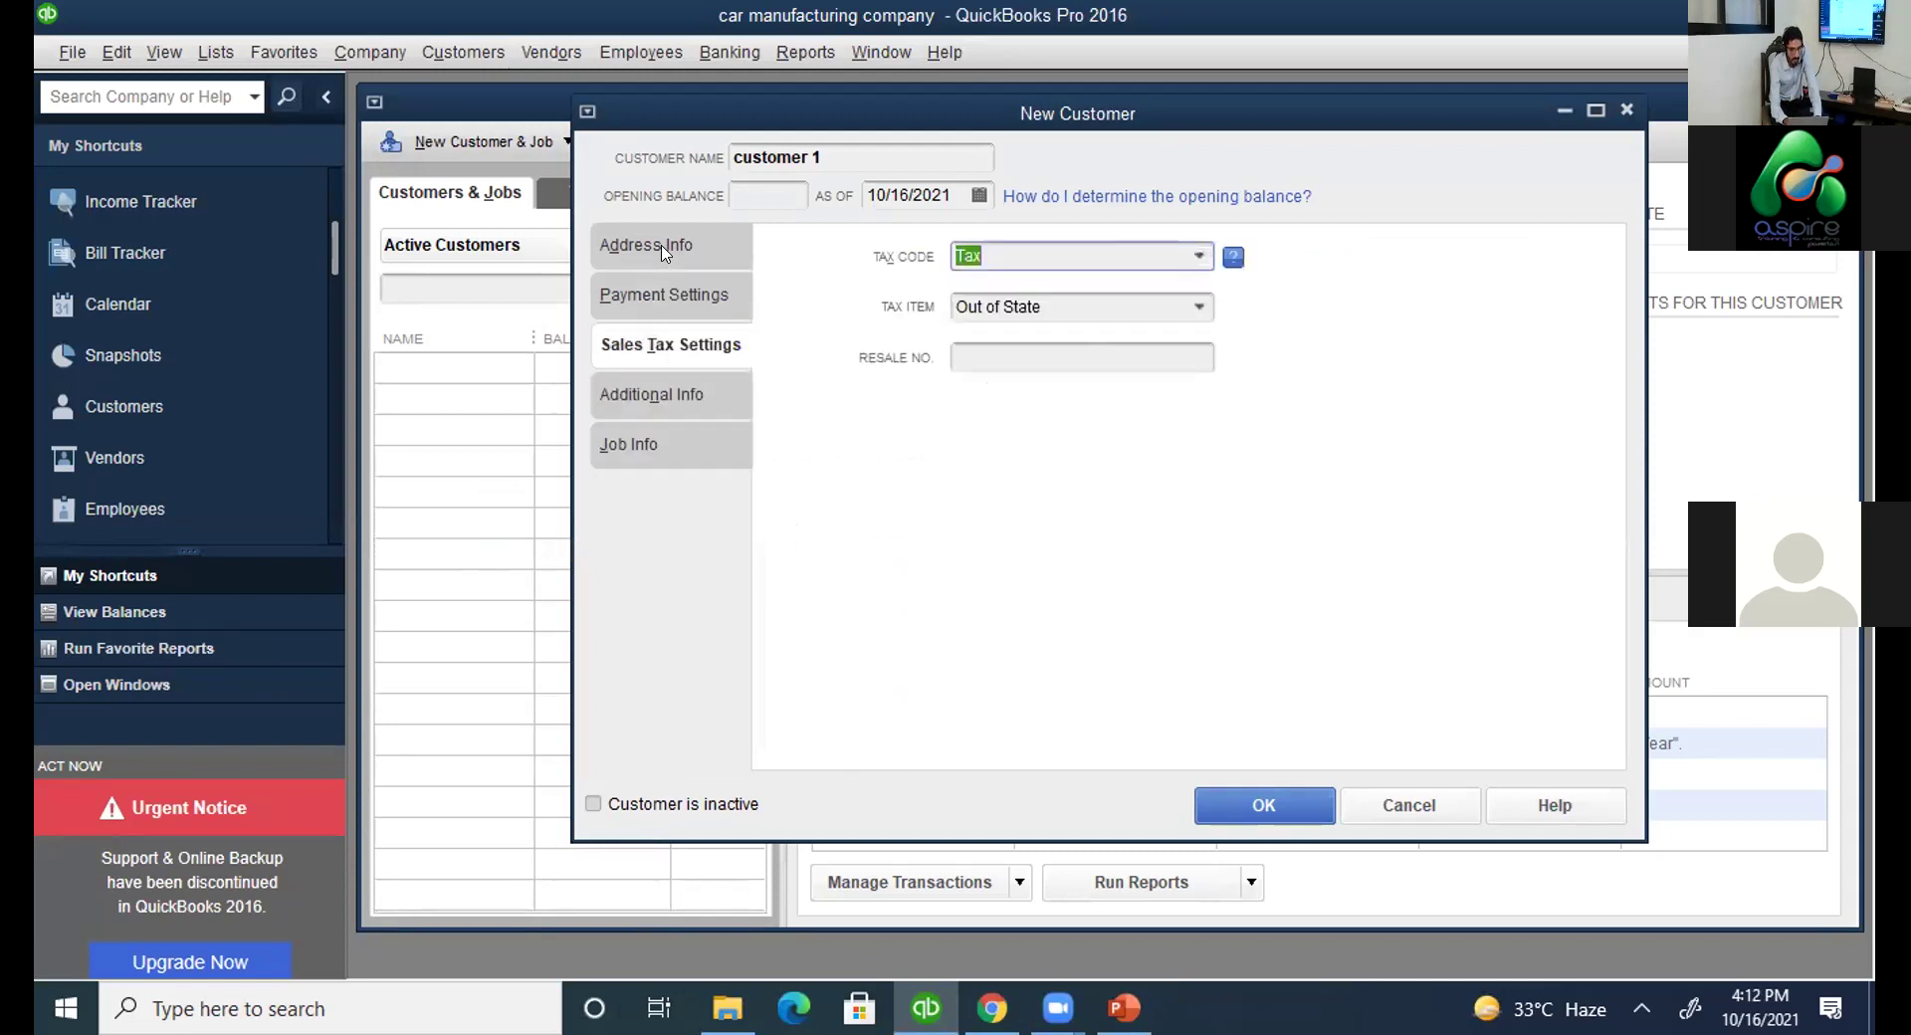
{"action": "left_click", "coordinate": [665, 253]}
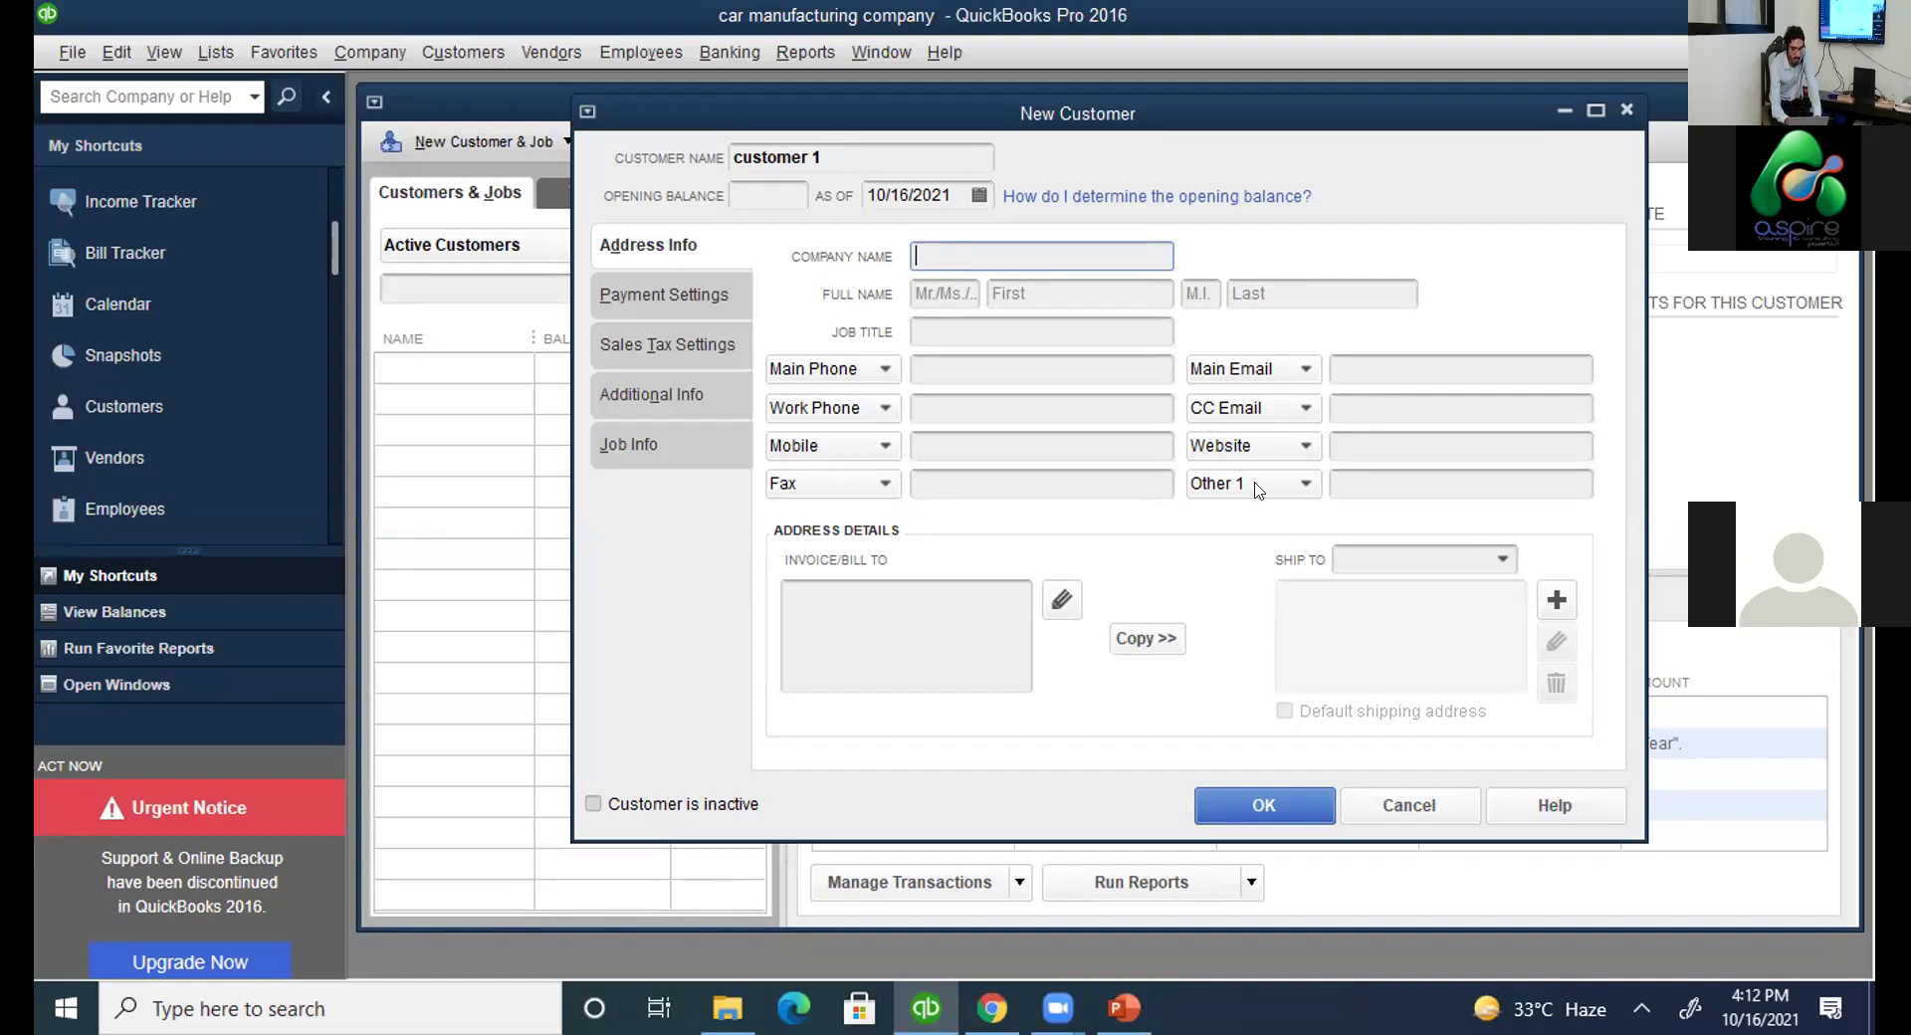
{"action": "key", "text": "Return"}
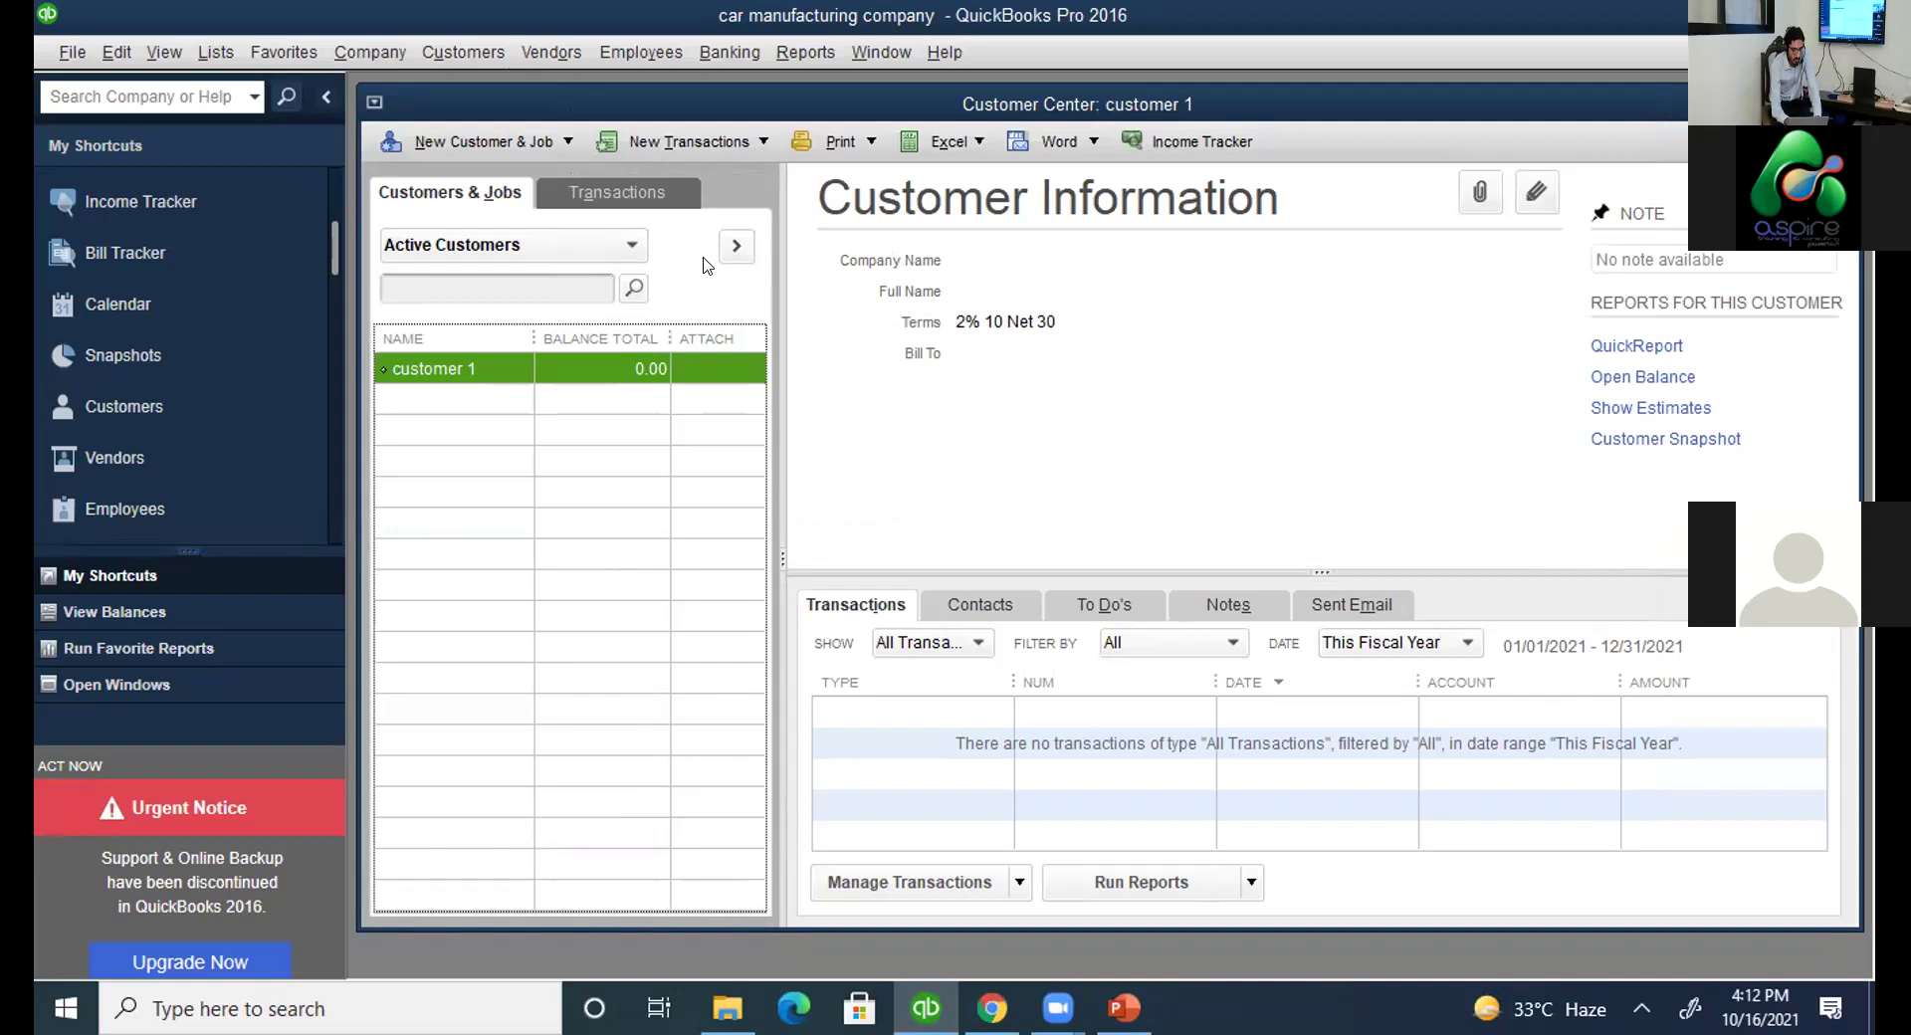
Start a new invoice billed to customer 1.
{"action": "left_click", "coordinate": [748, 152]}
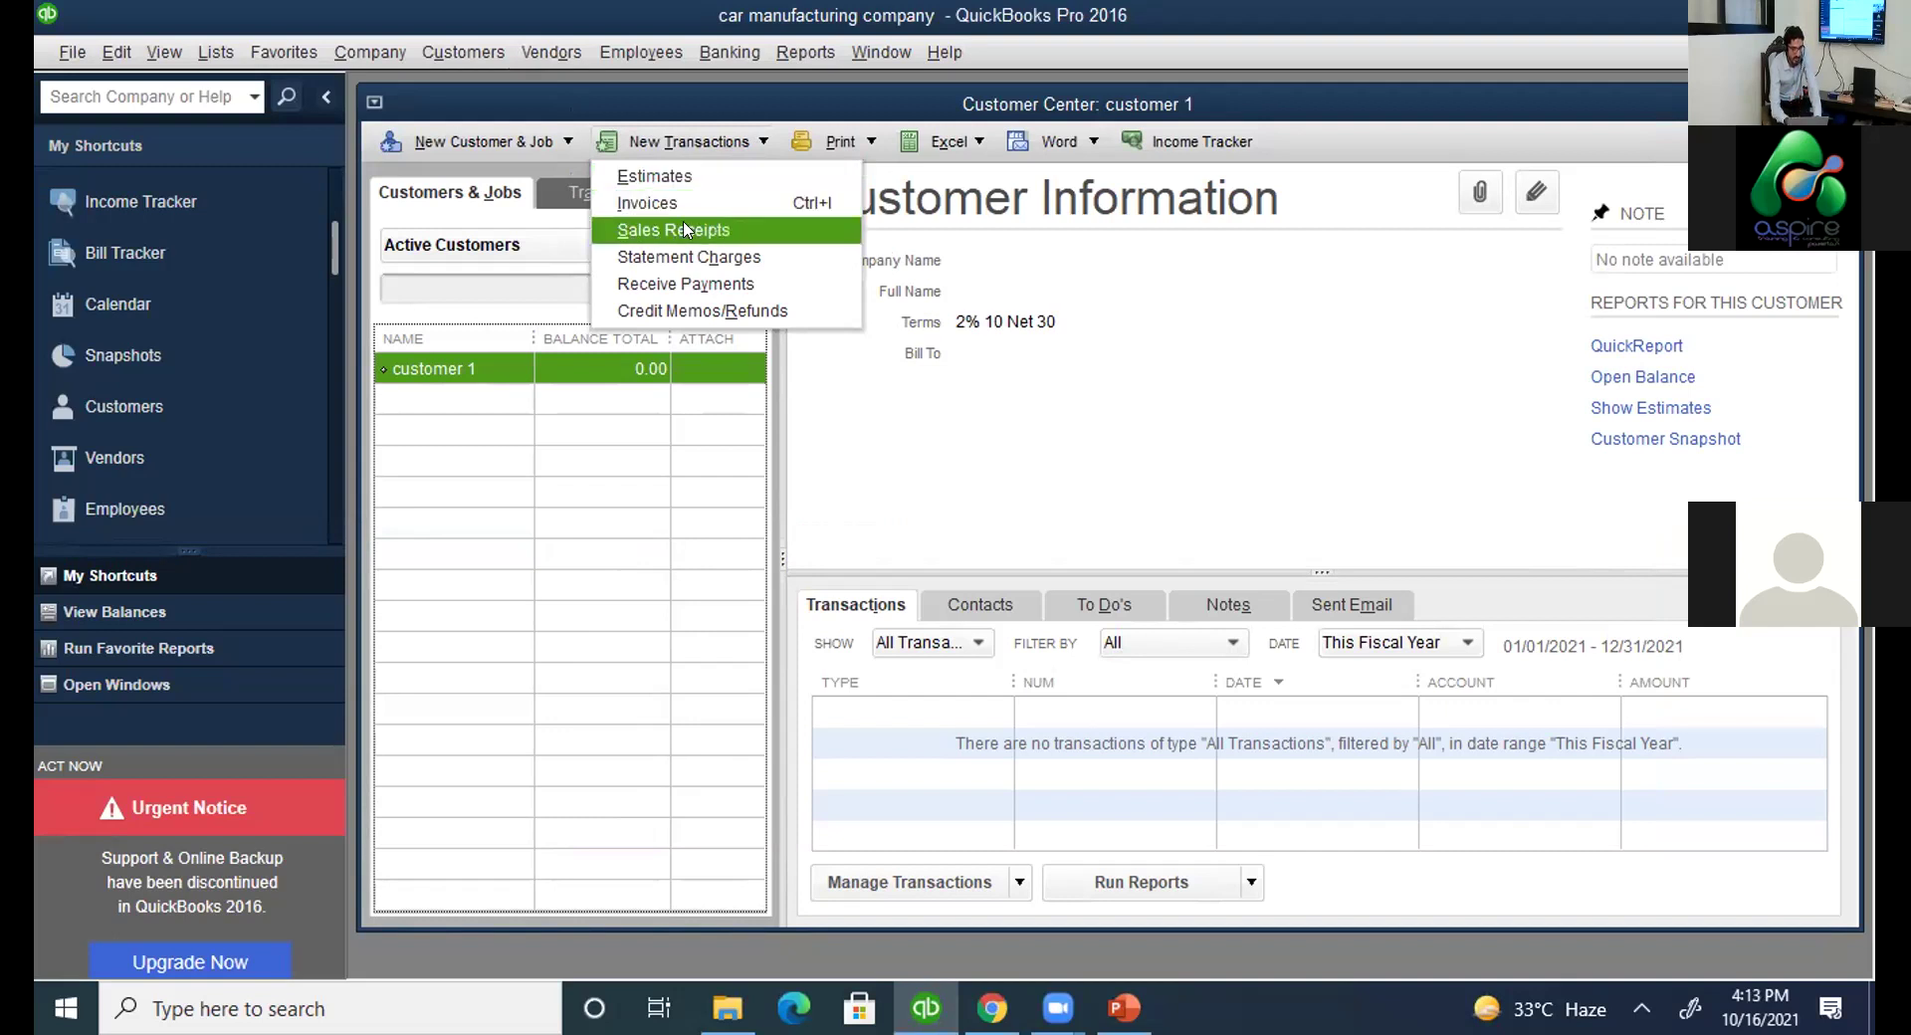
{"action": "left_click", "coordinate": [683, 207]}
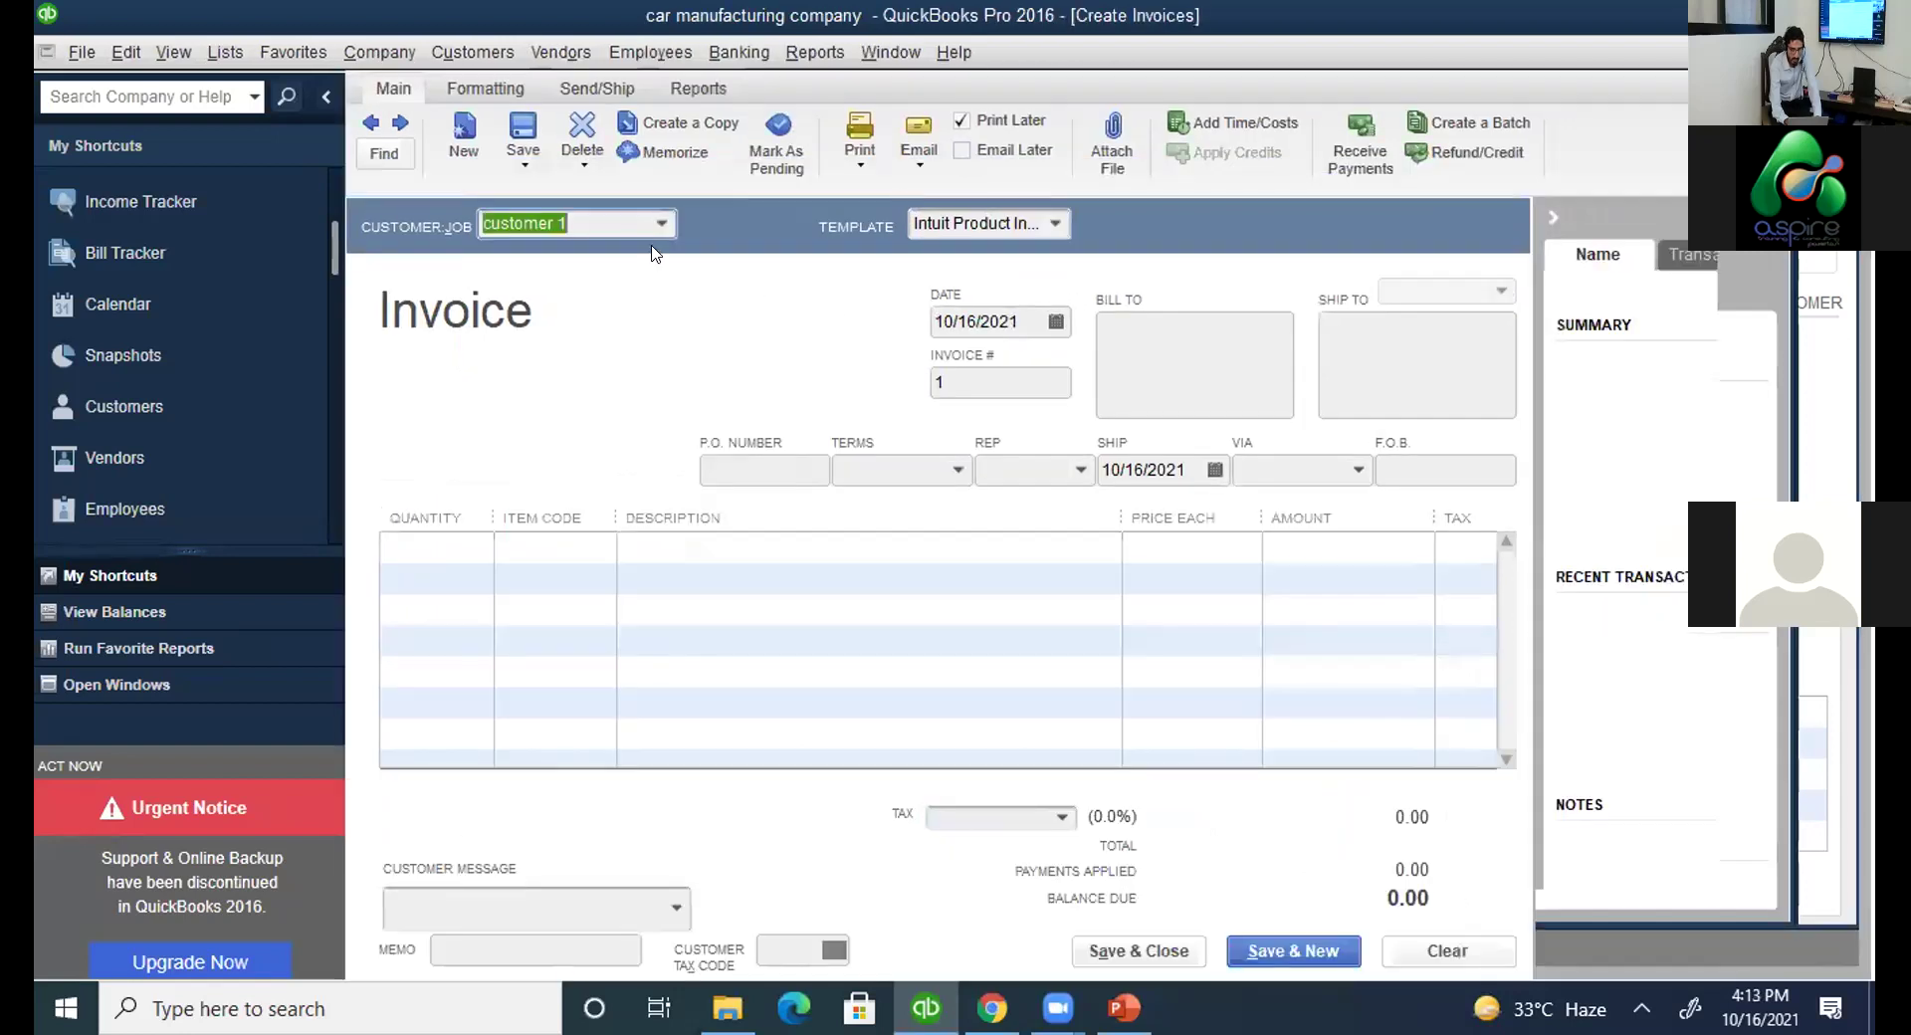
{"action": "left_click", "coordinate": [663, 225]}
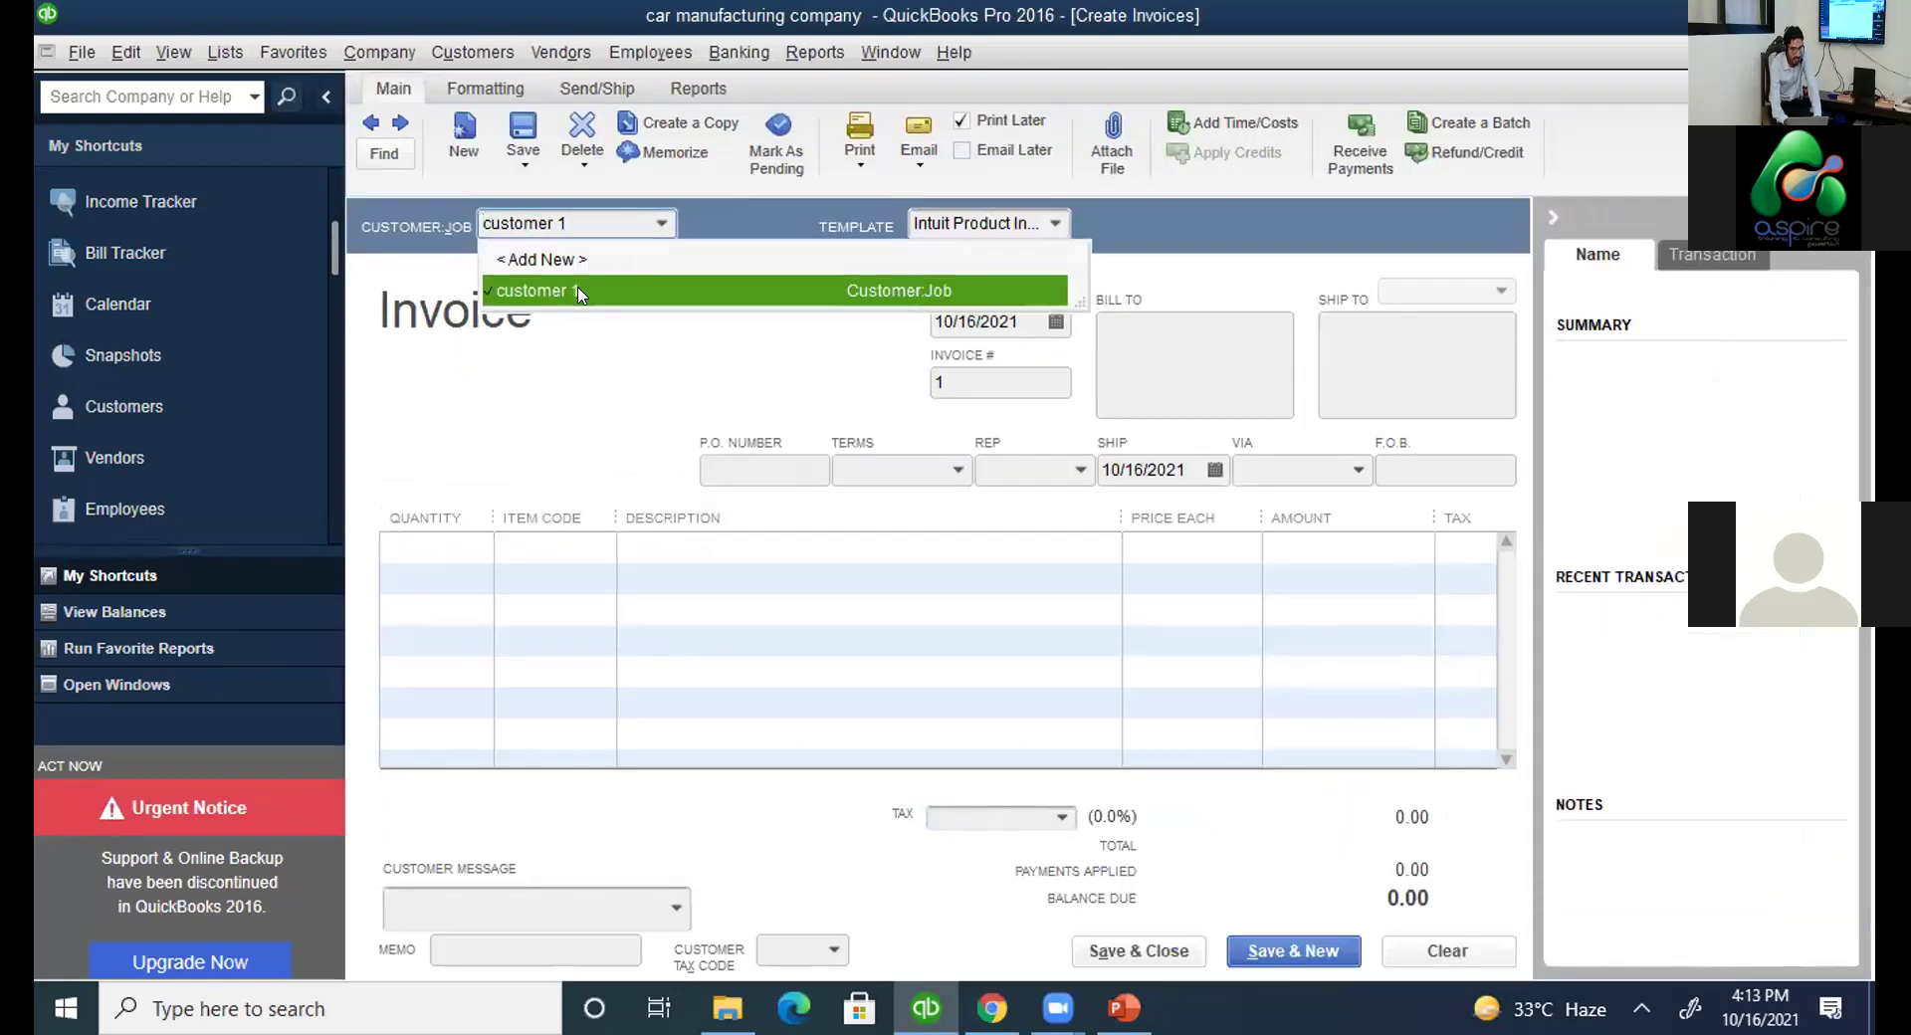
{"action": "left_click", "coordinate": [579, 295]}
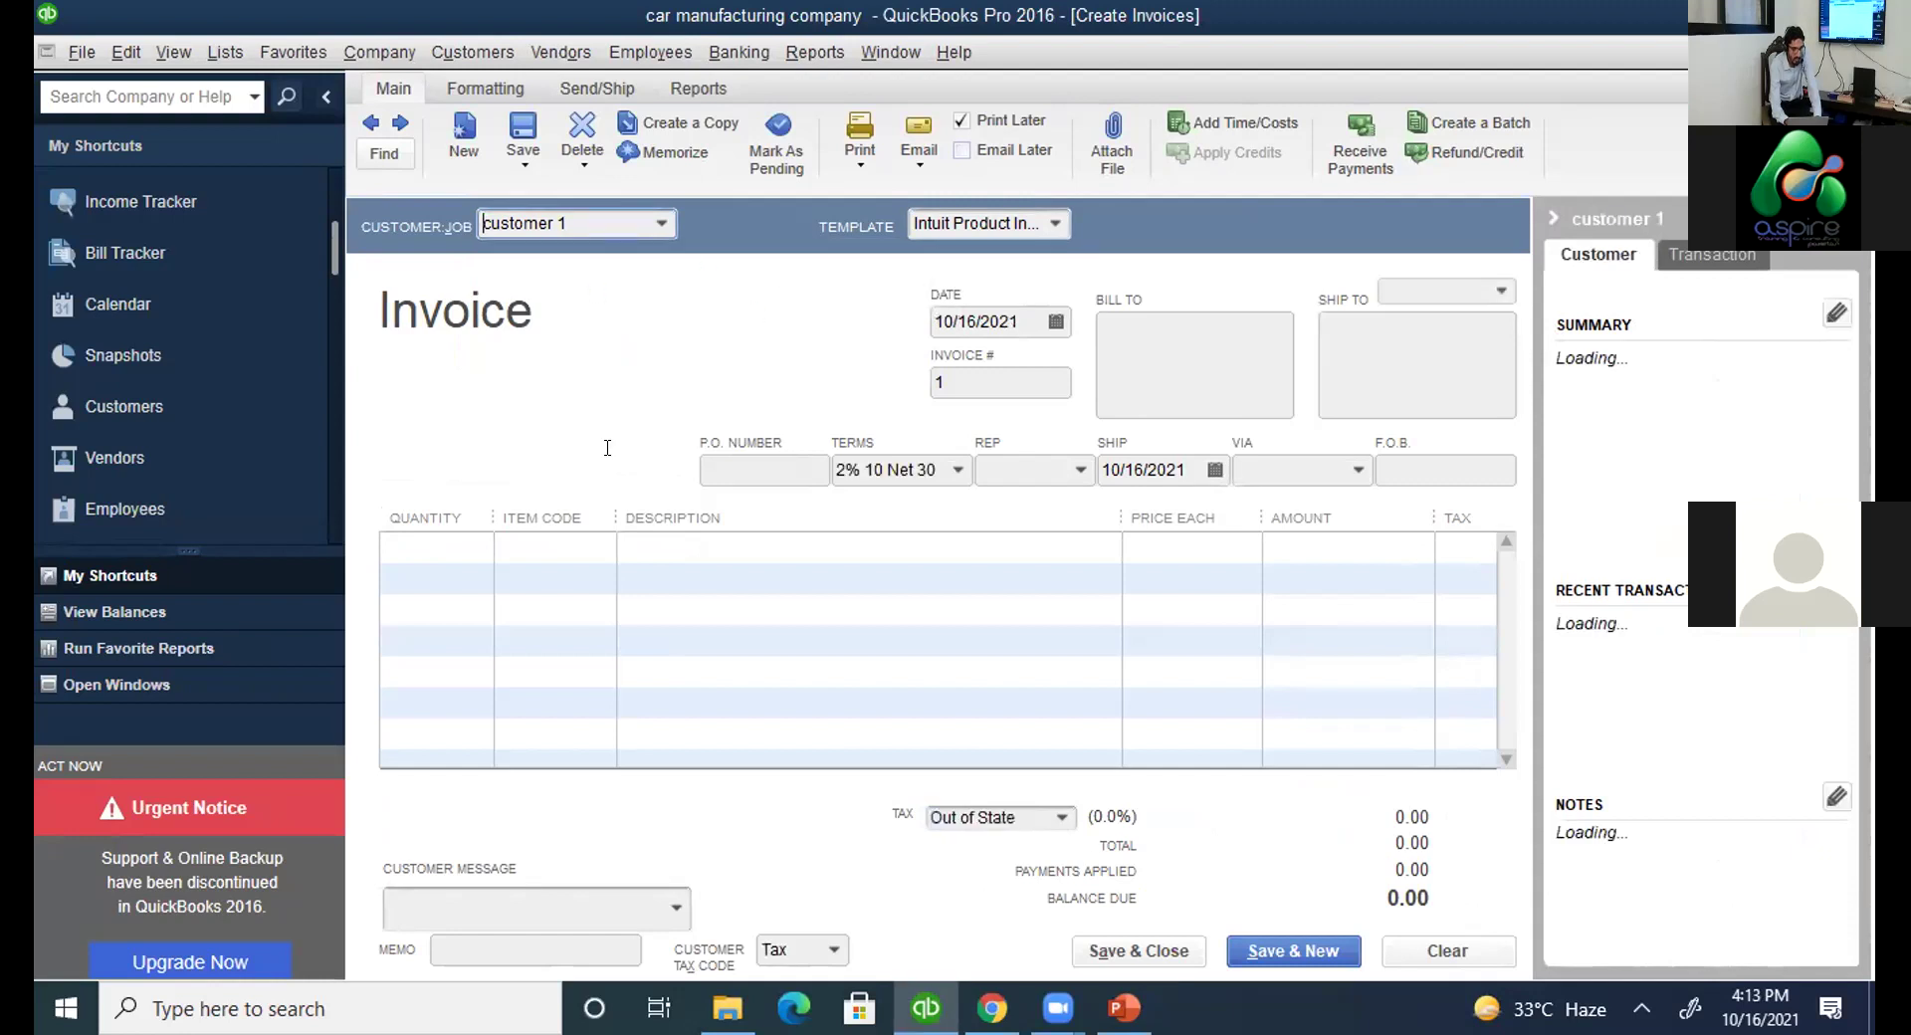
Add 10 doors and hinges at 5.00 each, totalling 50.00, and save the invoice.
{"action": "left_click", "coordinate": [475, 545]}
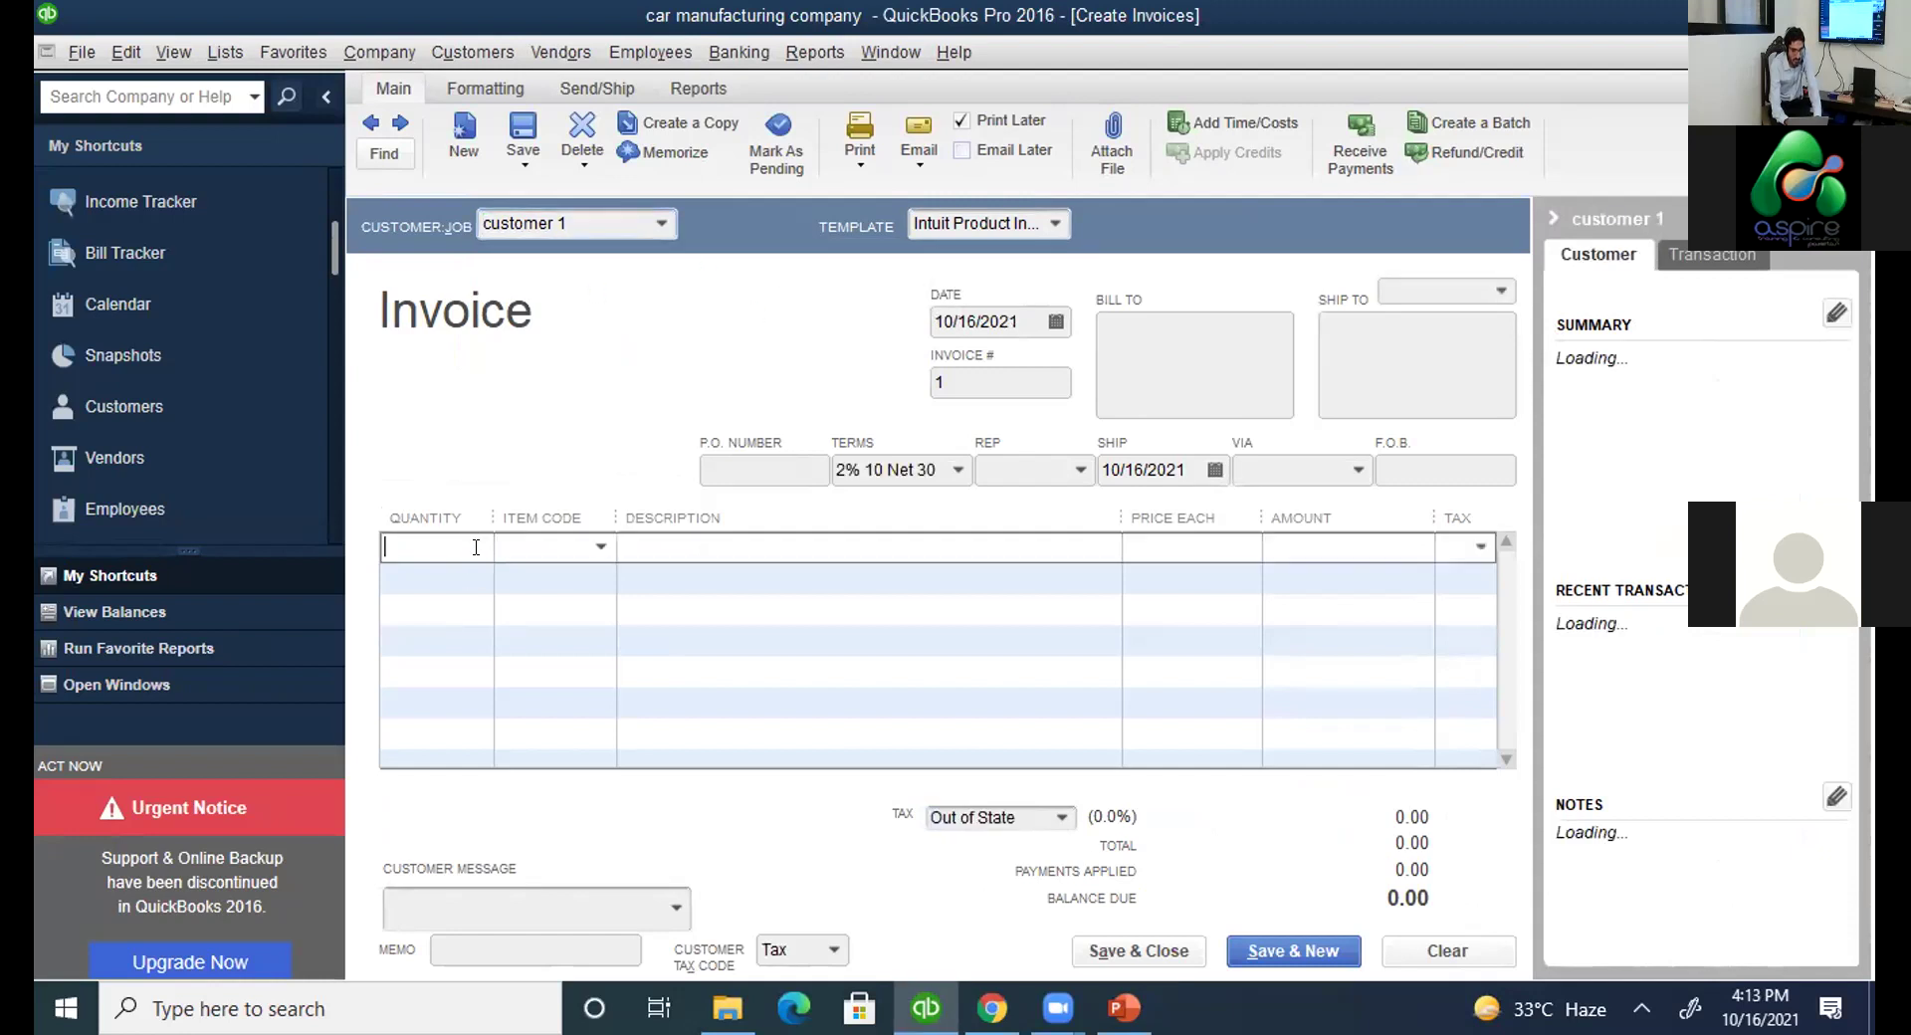
{"action": "left_click", "coordinate": [599, 548]}
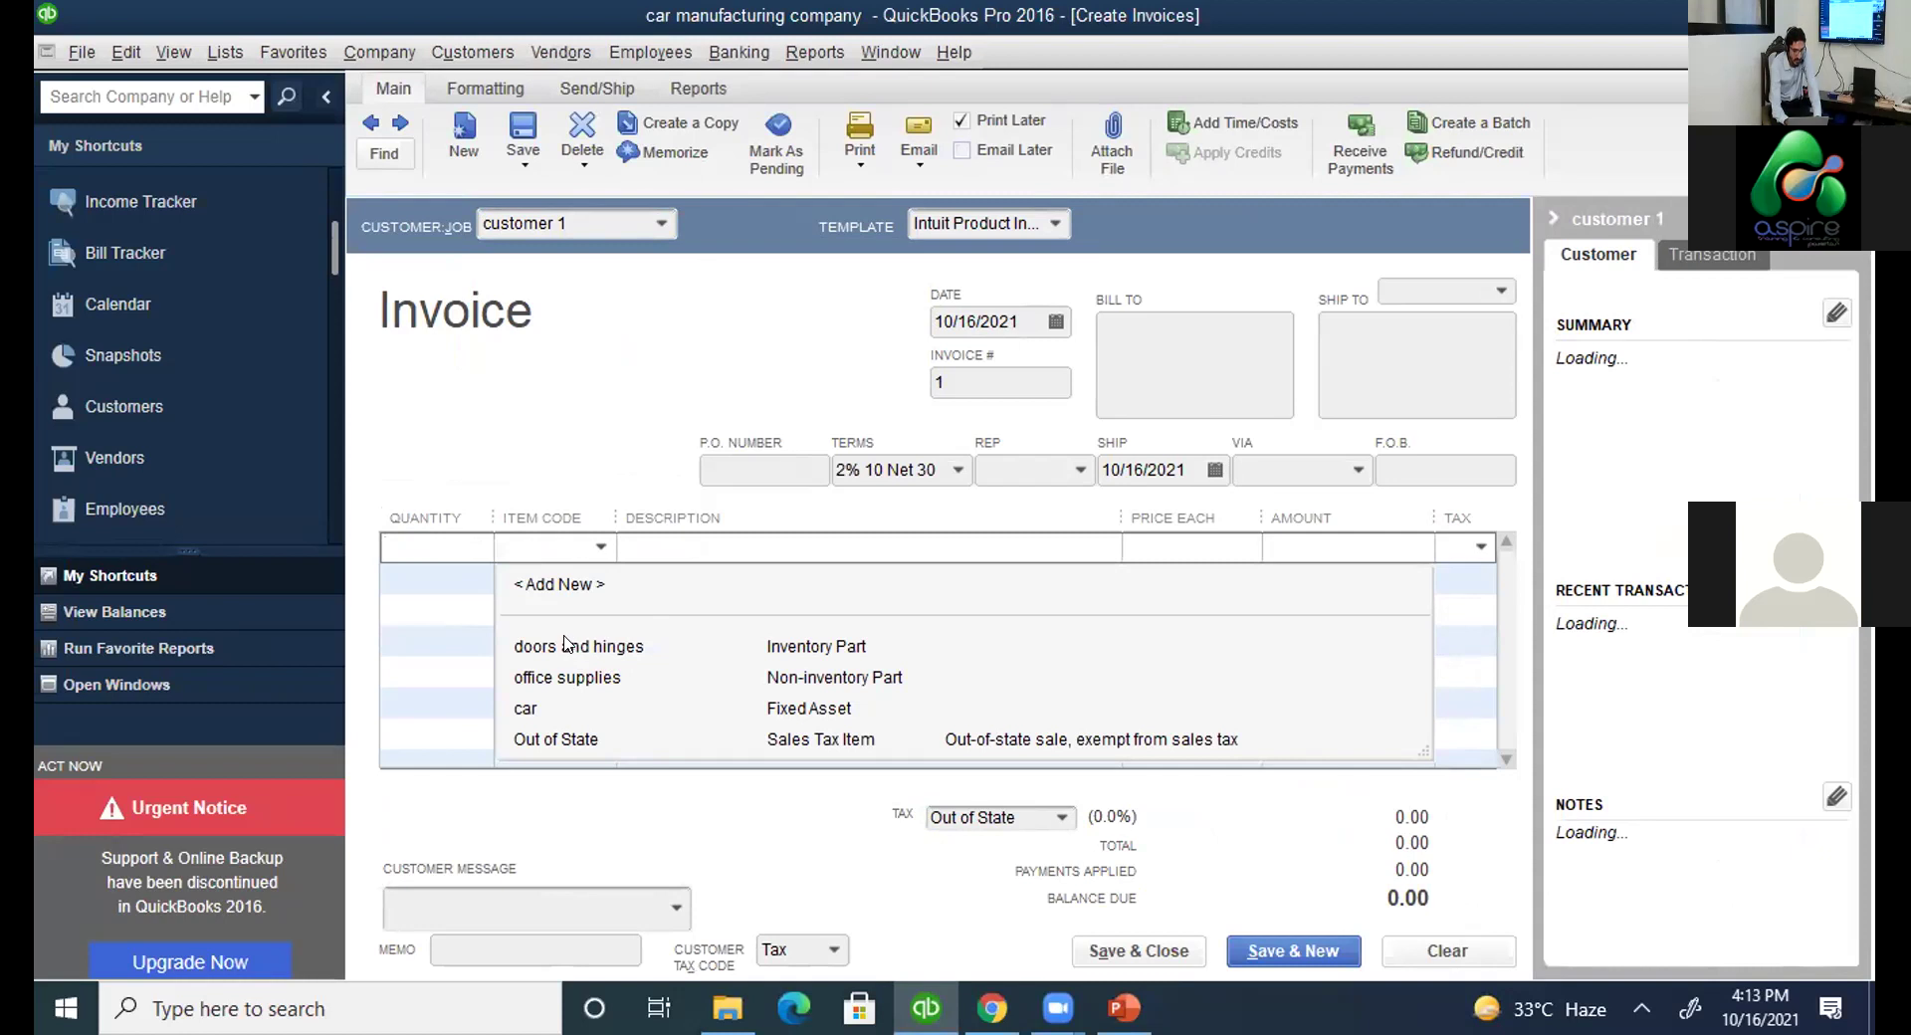
{"action": "left_click", "coordinate": [567, 646]}
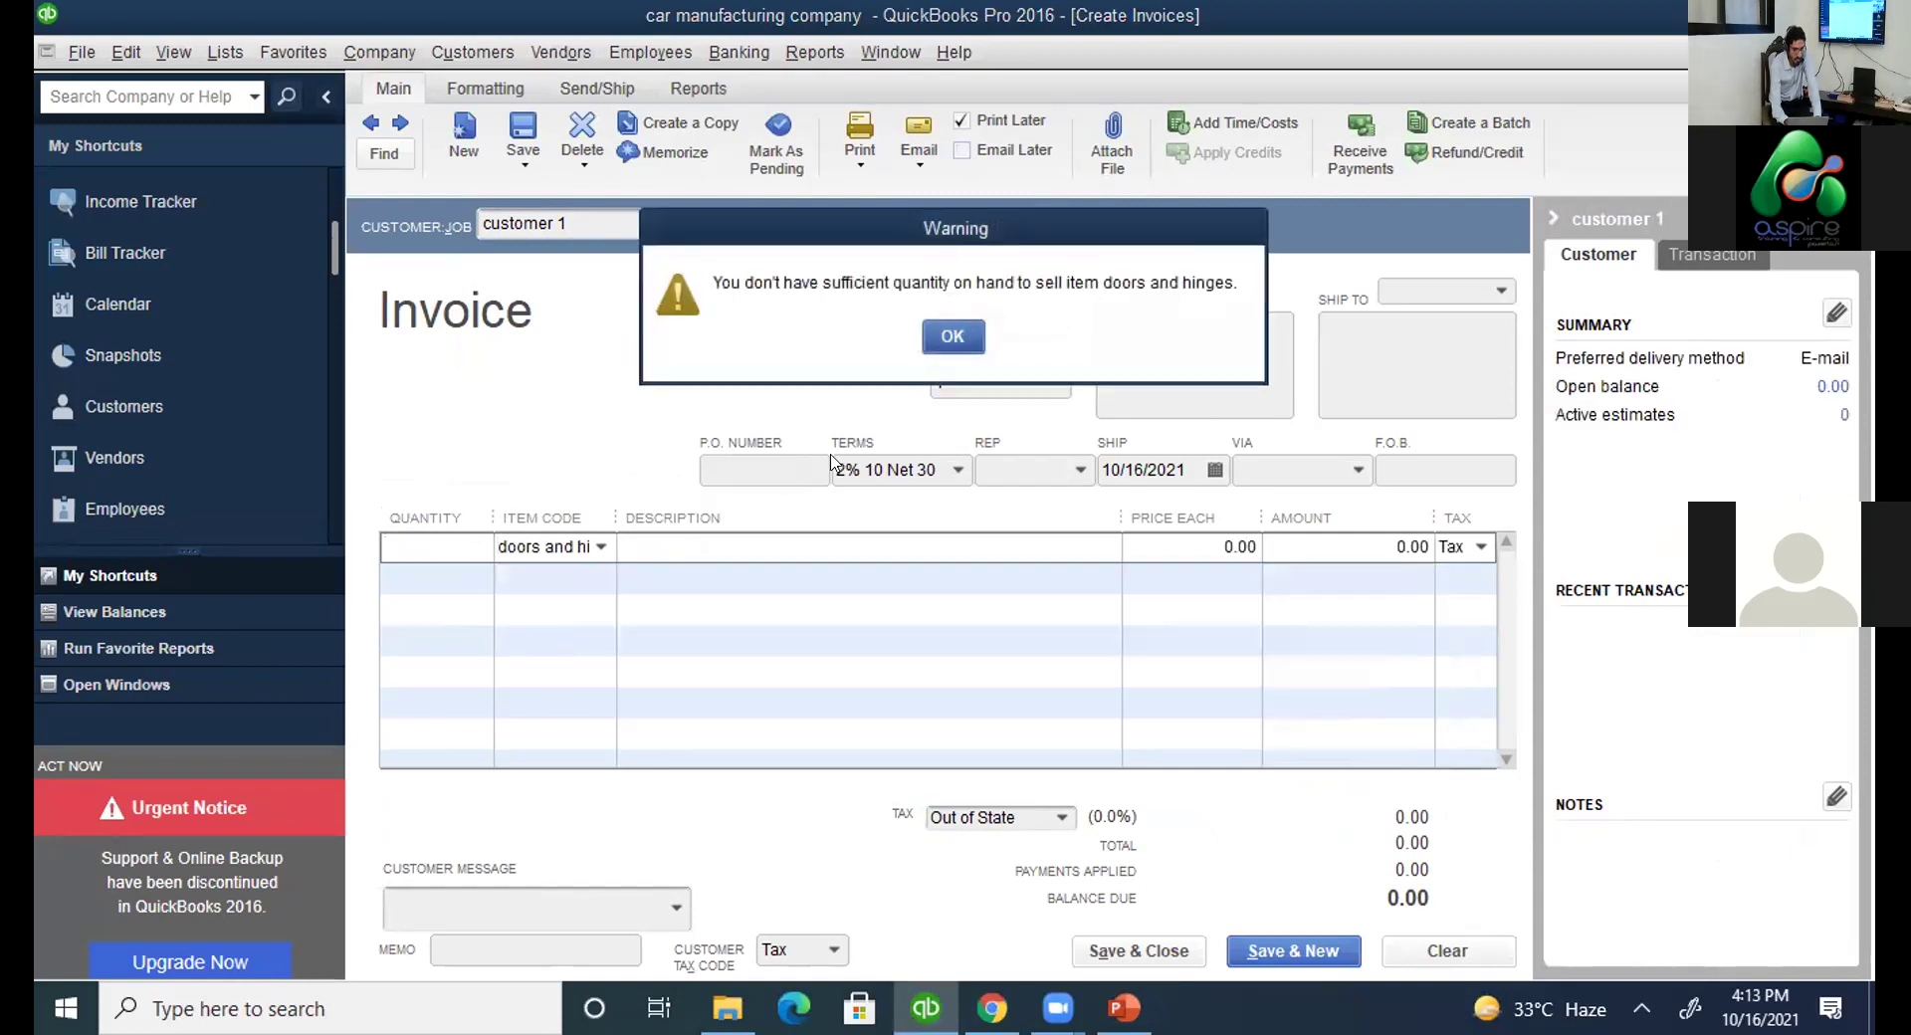
{"action": "left_click", "coordinate": [952, 337]}
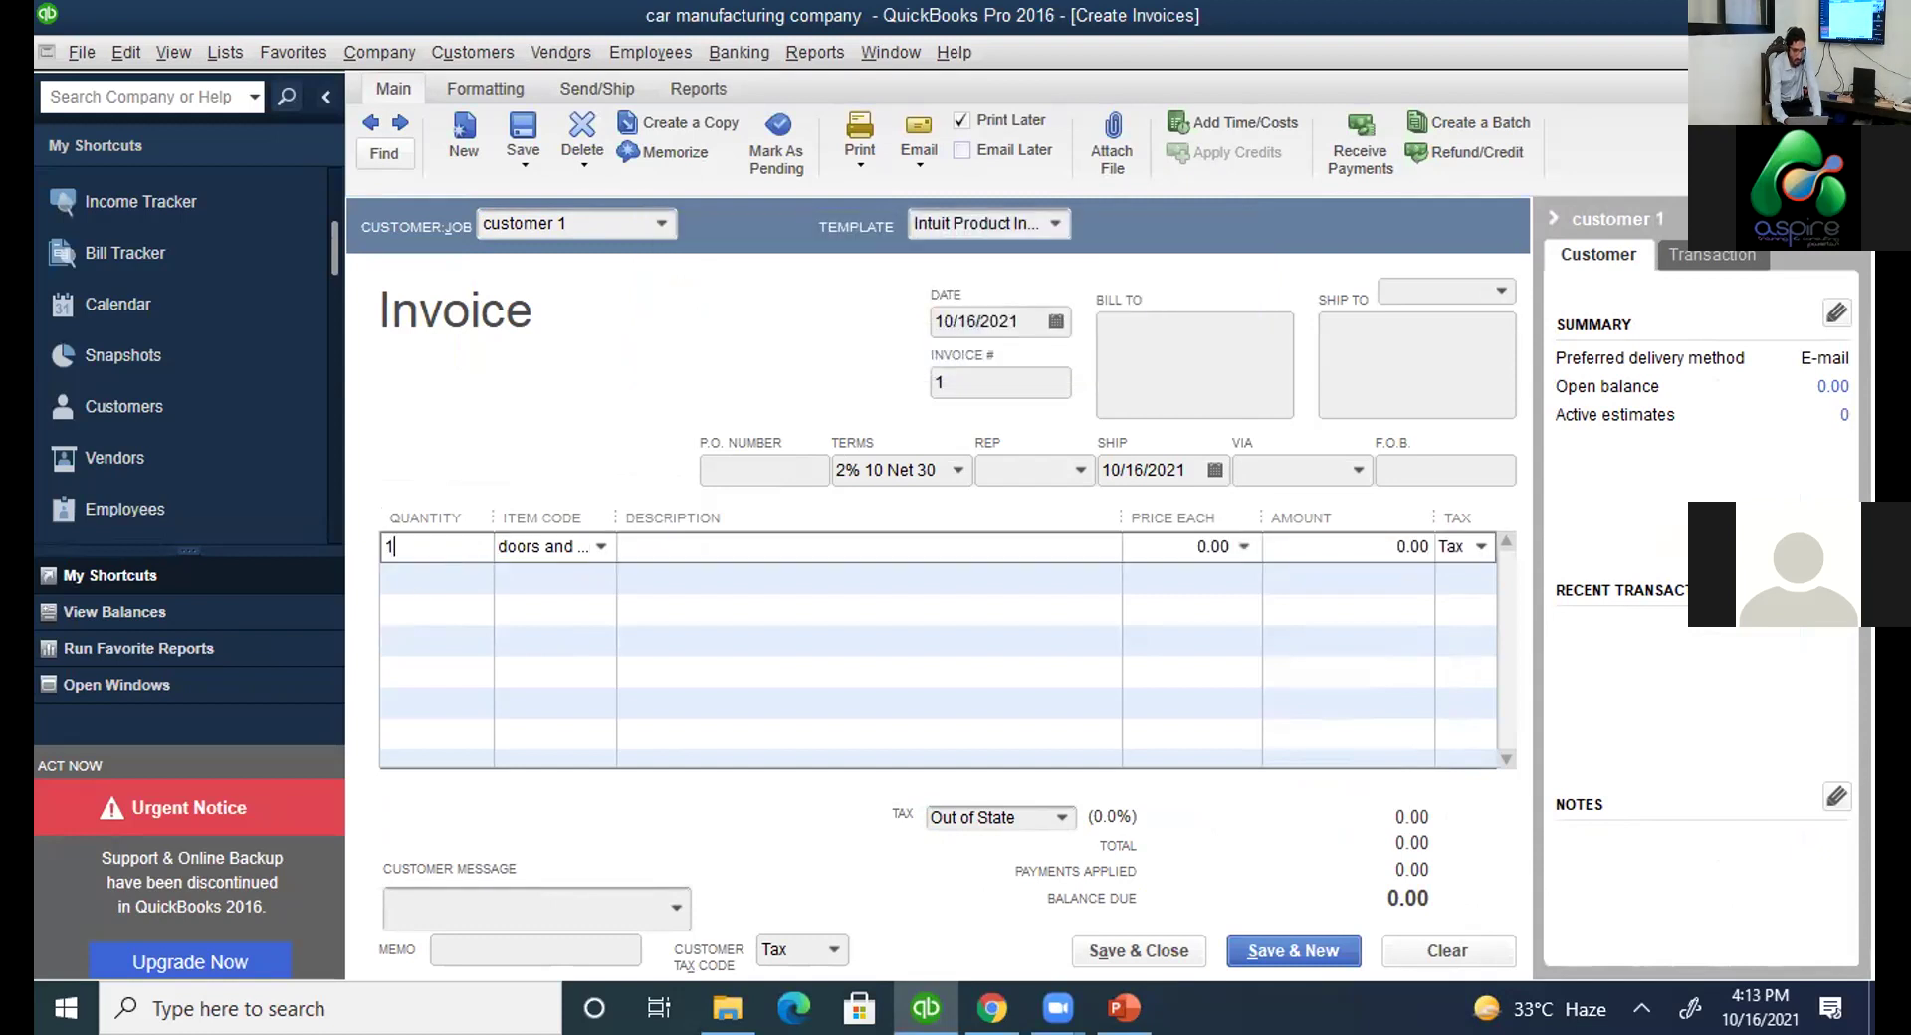
{"action": "type", "text": "0"}
{"action": "left_click", "coordinate": [1222, 548]}
{"action": "type", "text": "5"}
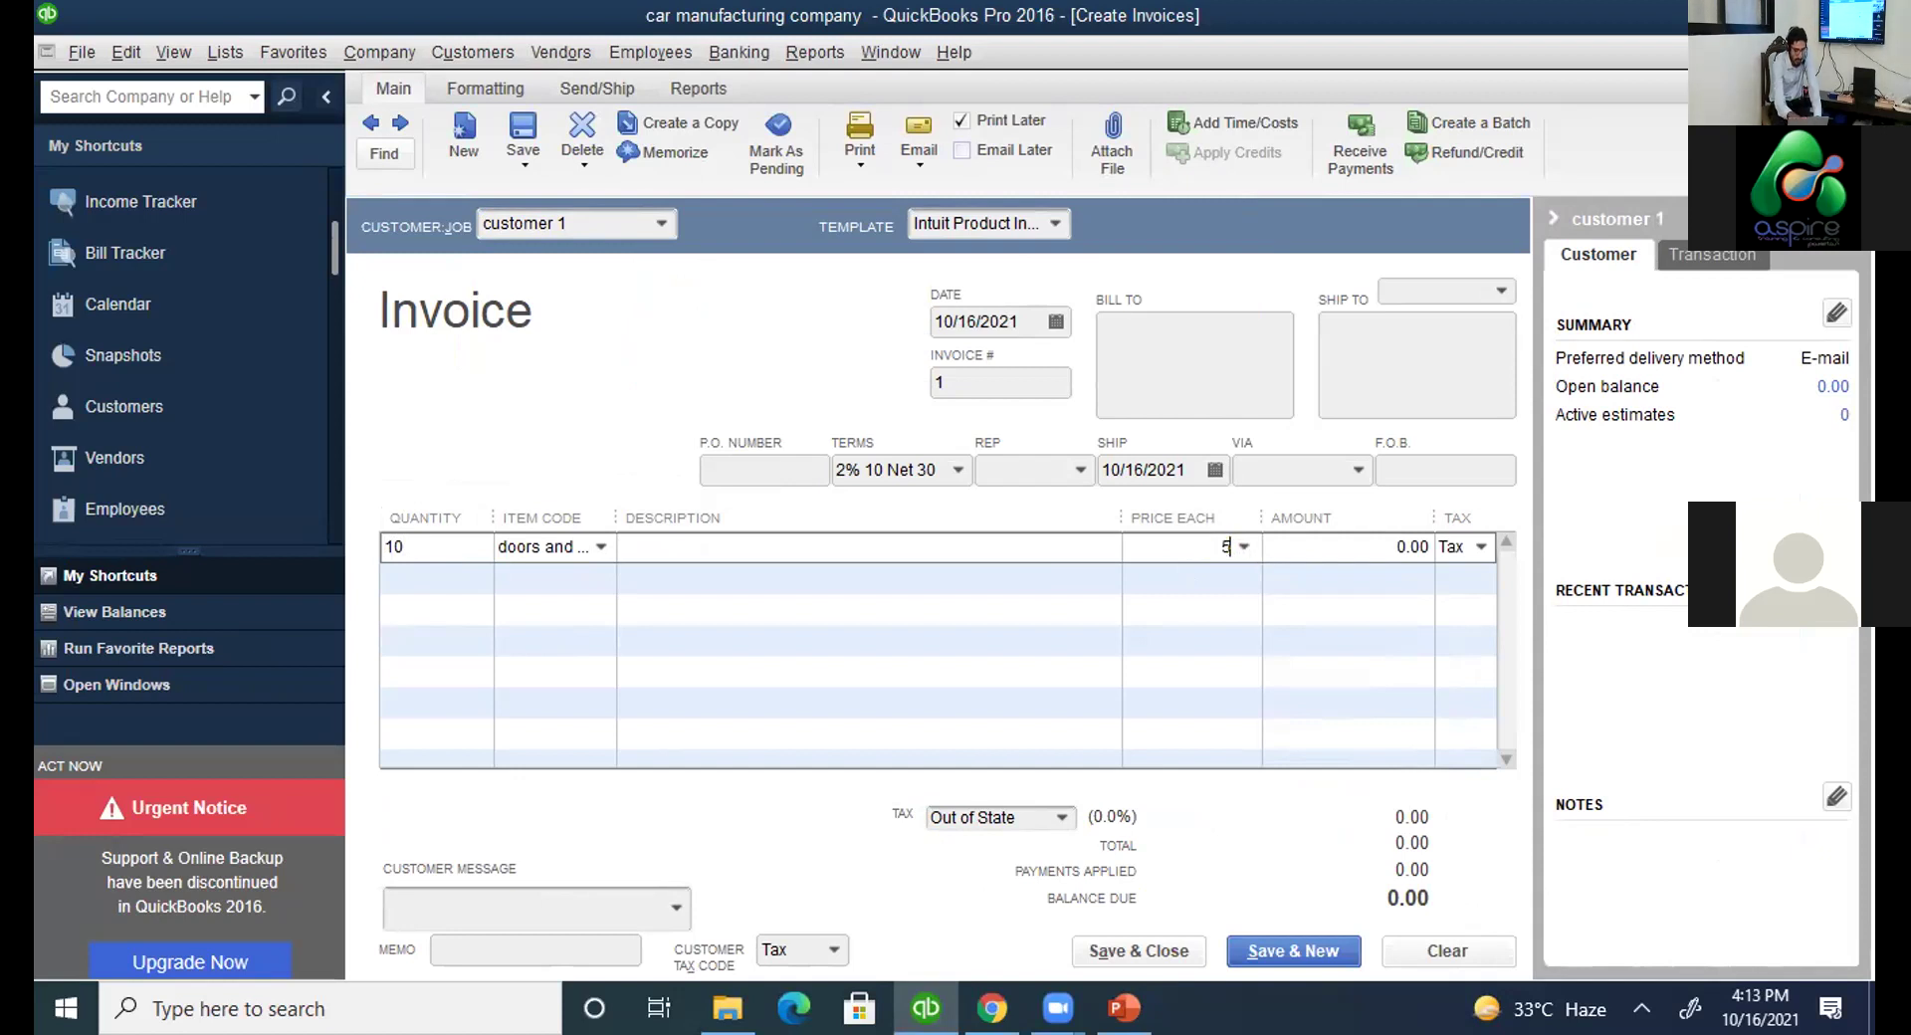
{"action": "key", "text": "Tab"}
{"action": "key", "text": "Tab"}
{"action": "key", "text": "Tab"}
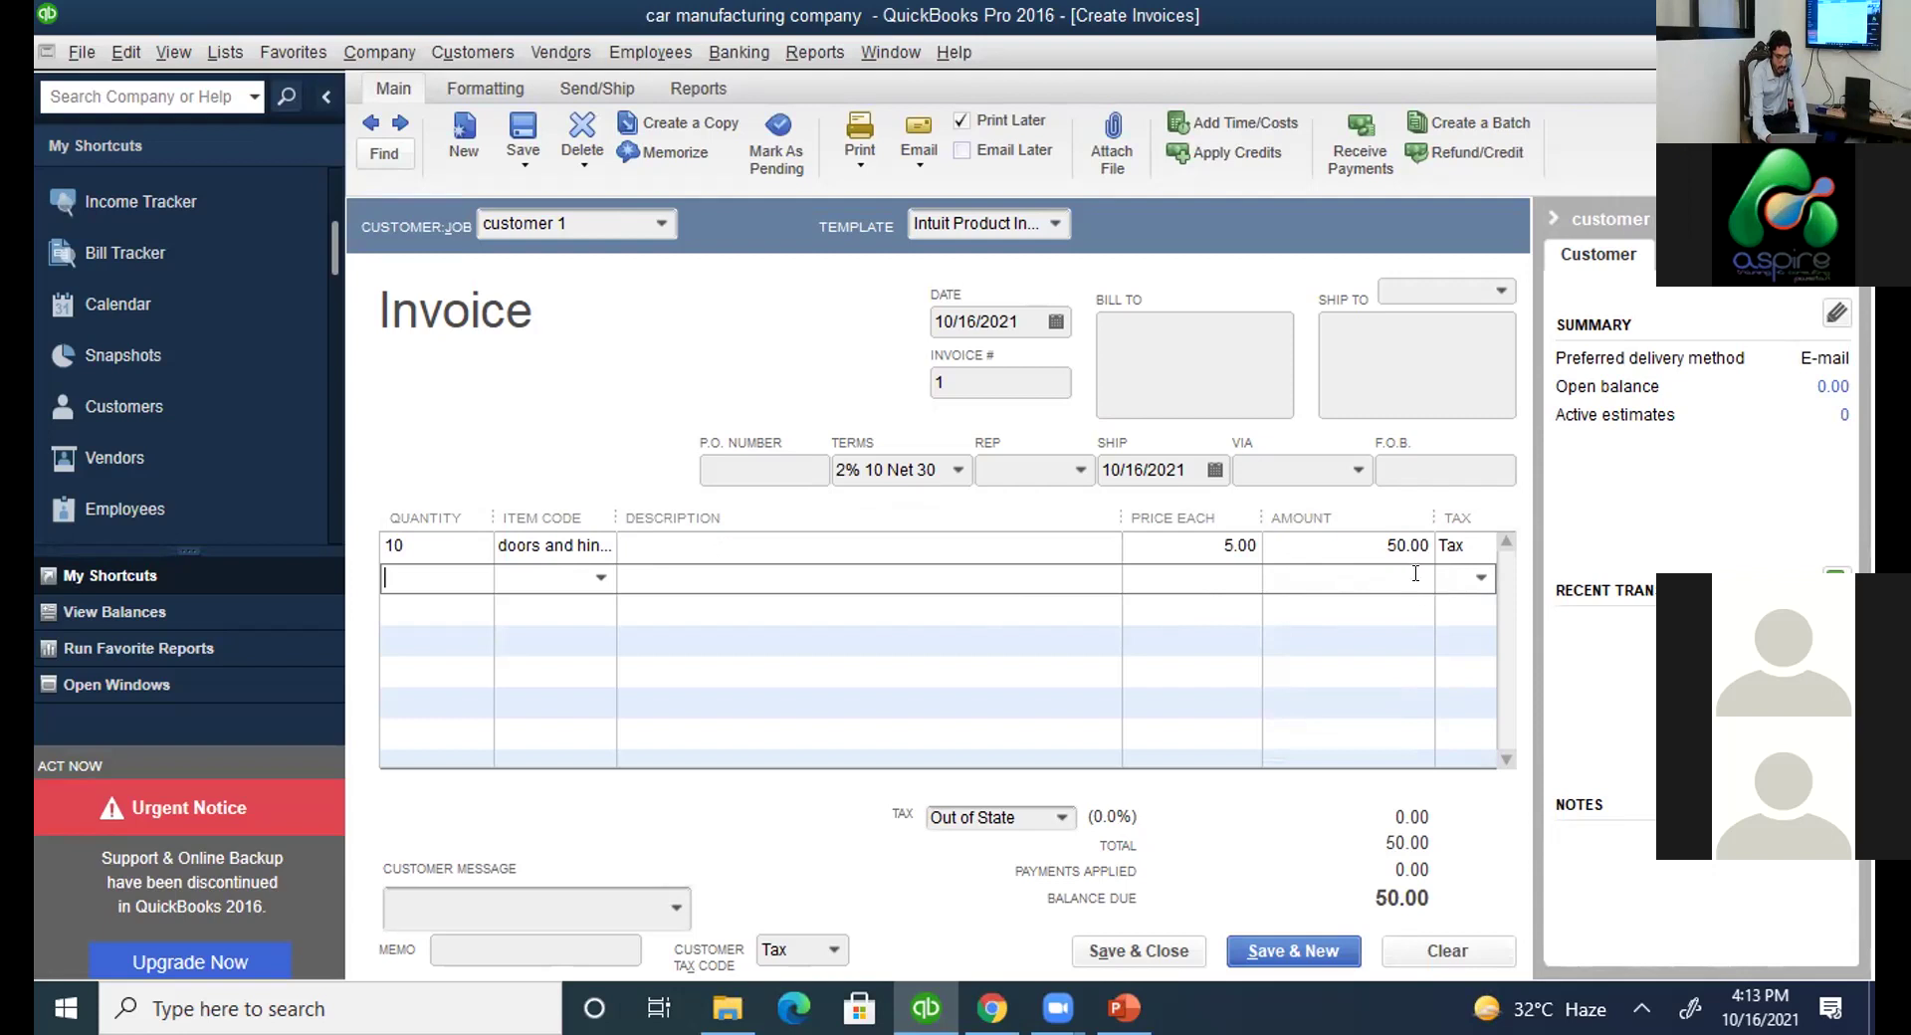
{"action": "left_click", "coordinate": [1119, 954]}
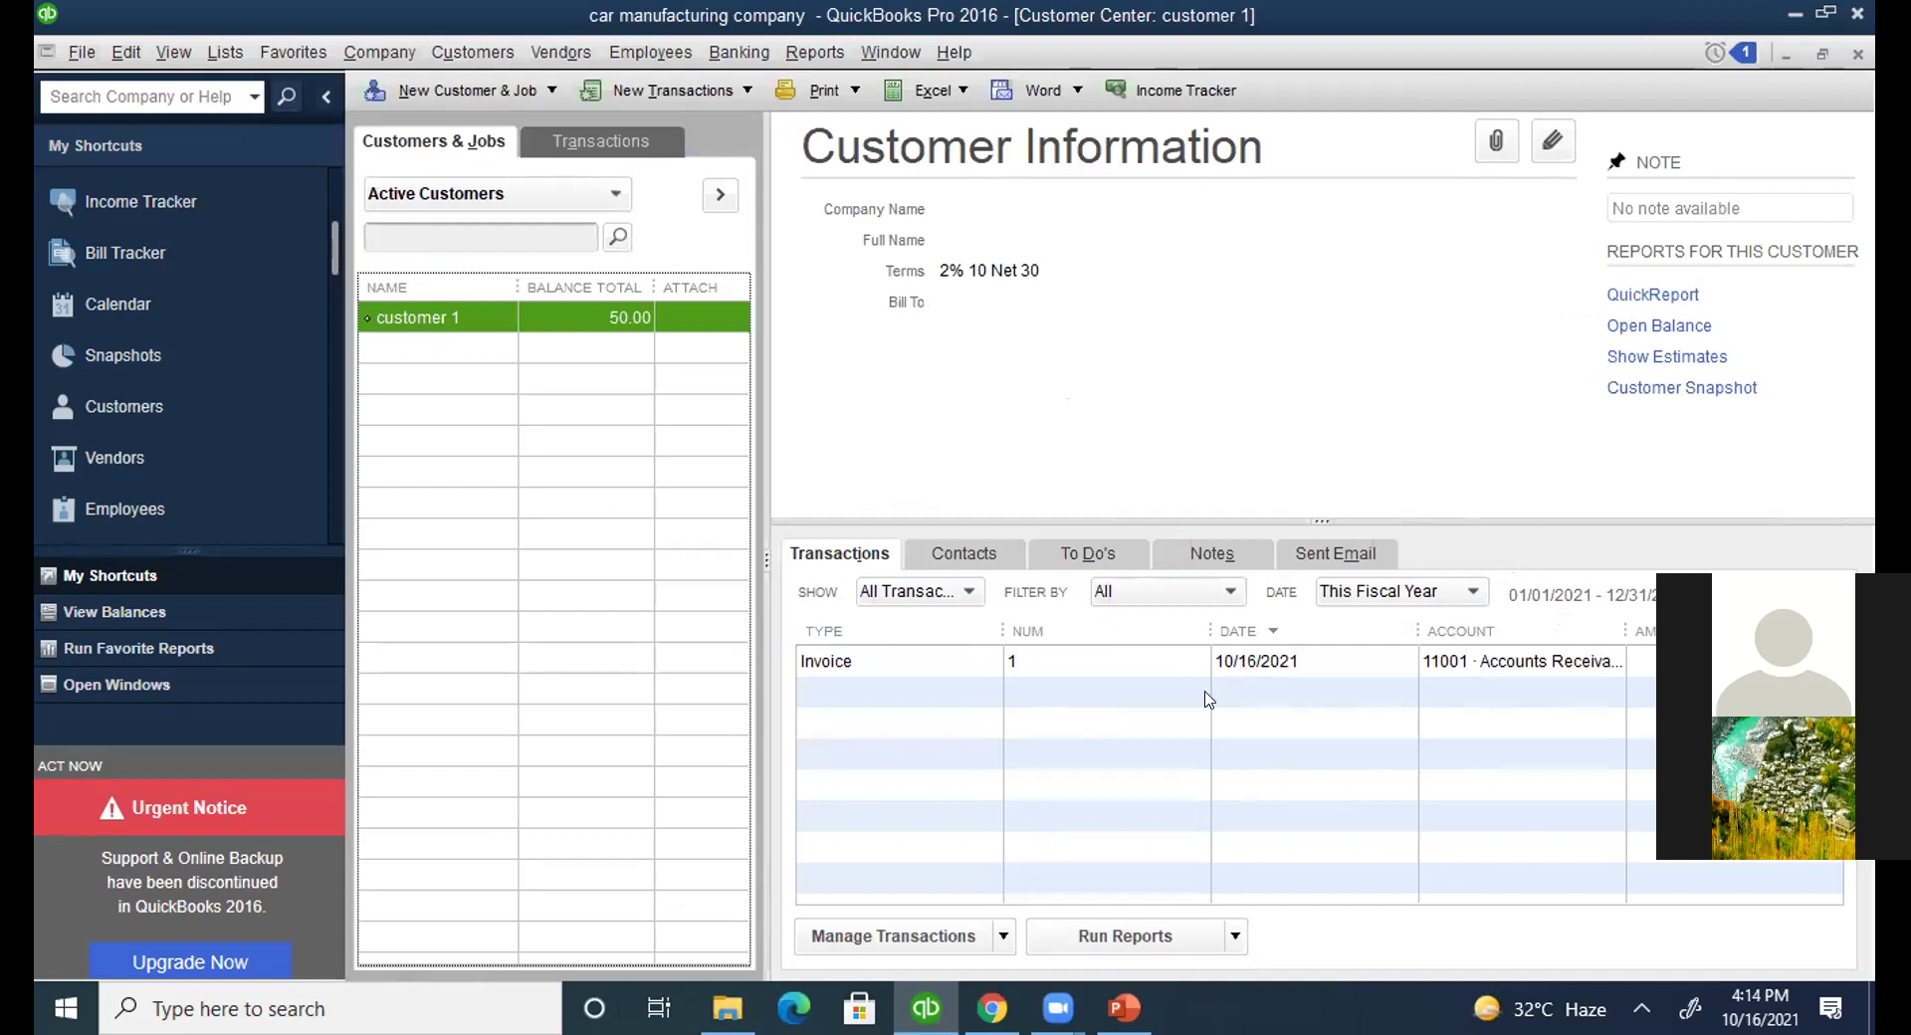
Select Invoice 1 in customer 1's transaction list.
{"action": "left_click", "coordinate": [1151, 708]}
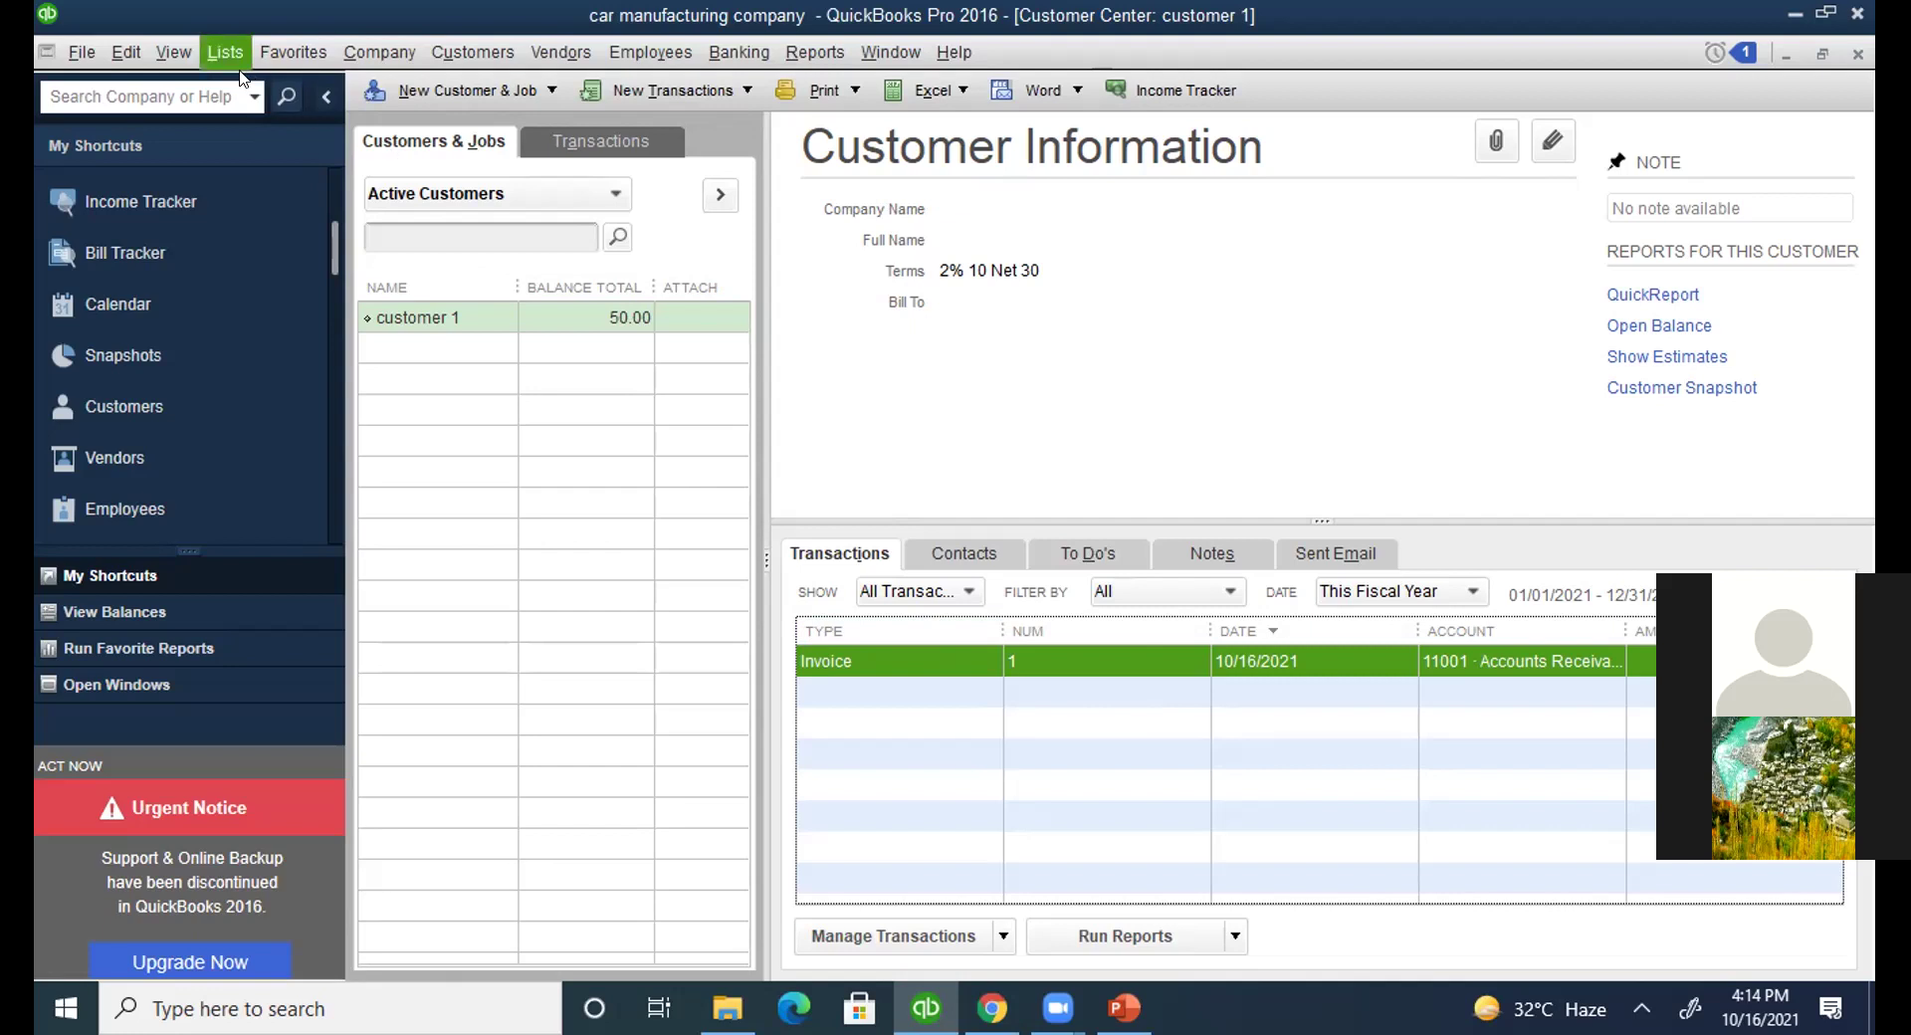
{"action": "left_click", "coordinate": [291, 52]}
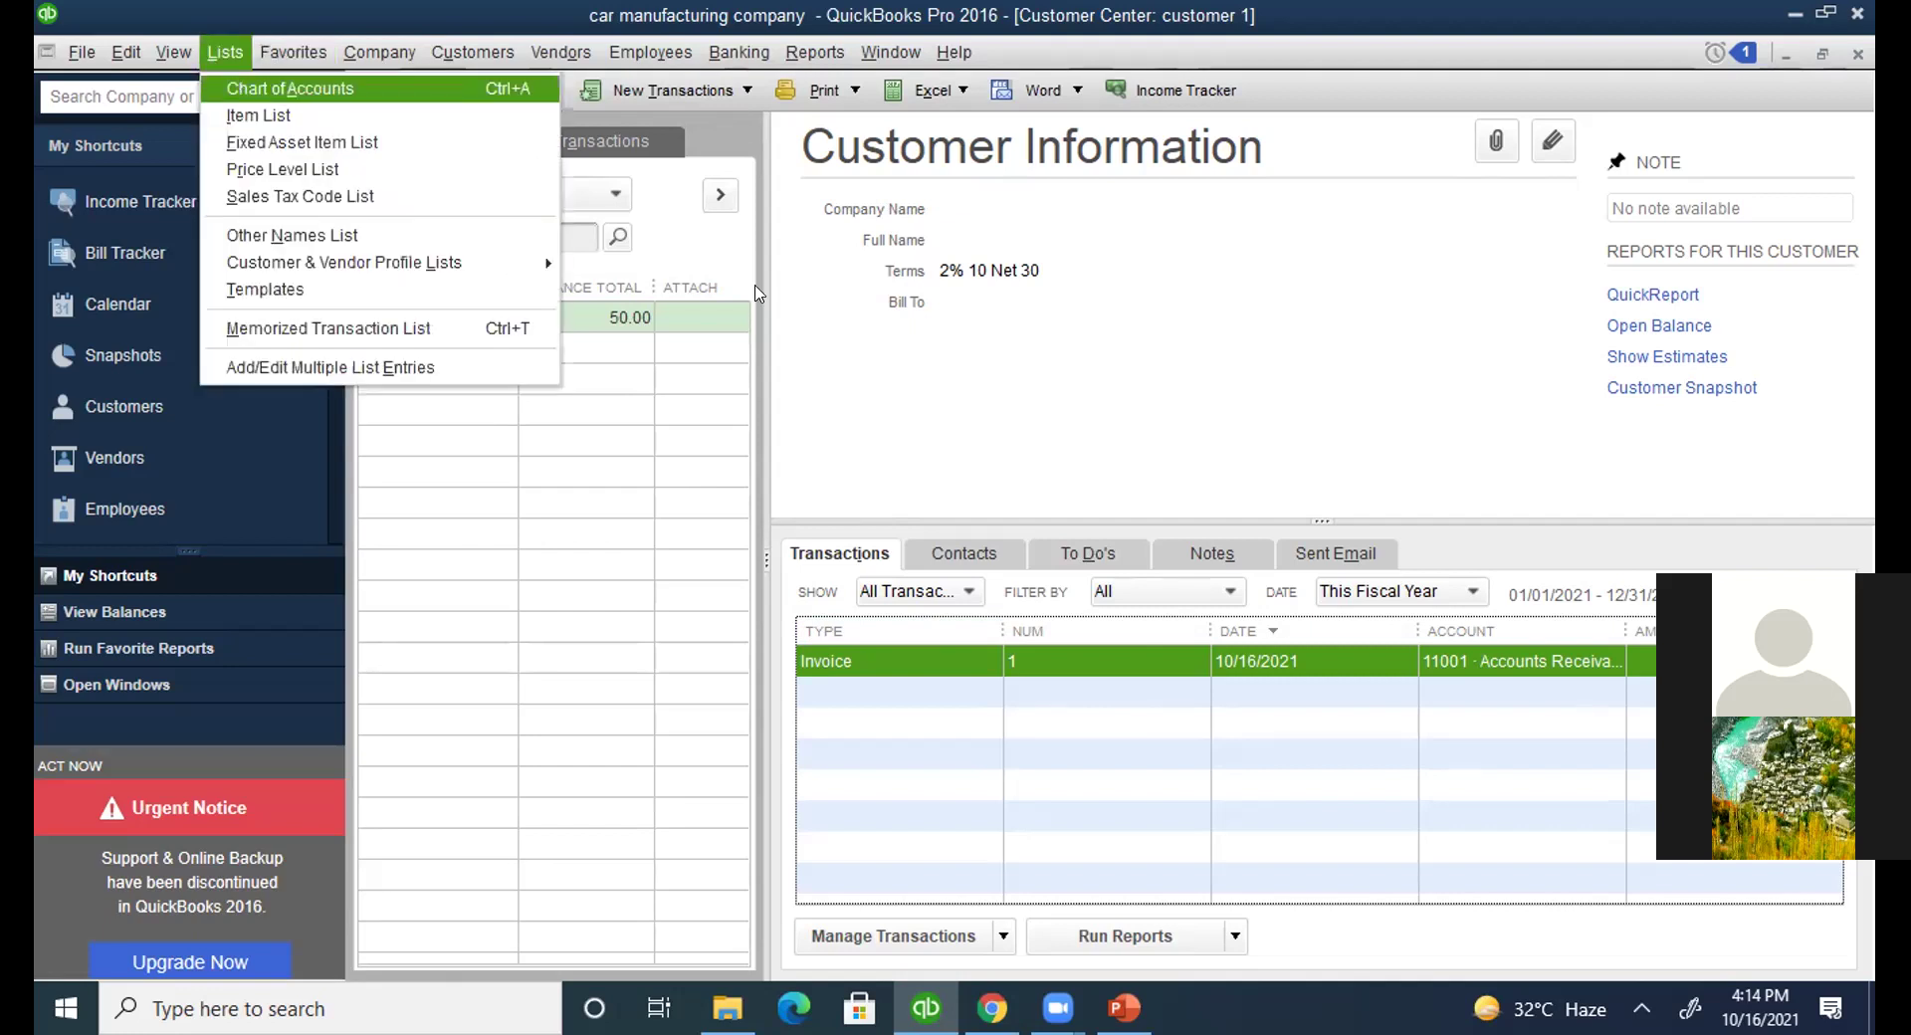
{"action": "left_click", "coordinate": [1212, 375]}
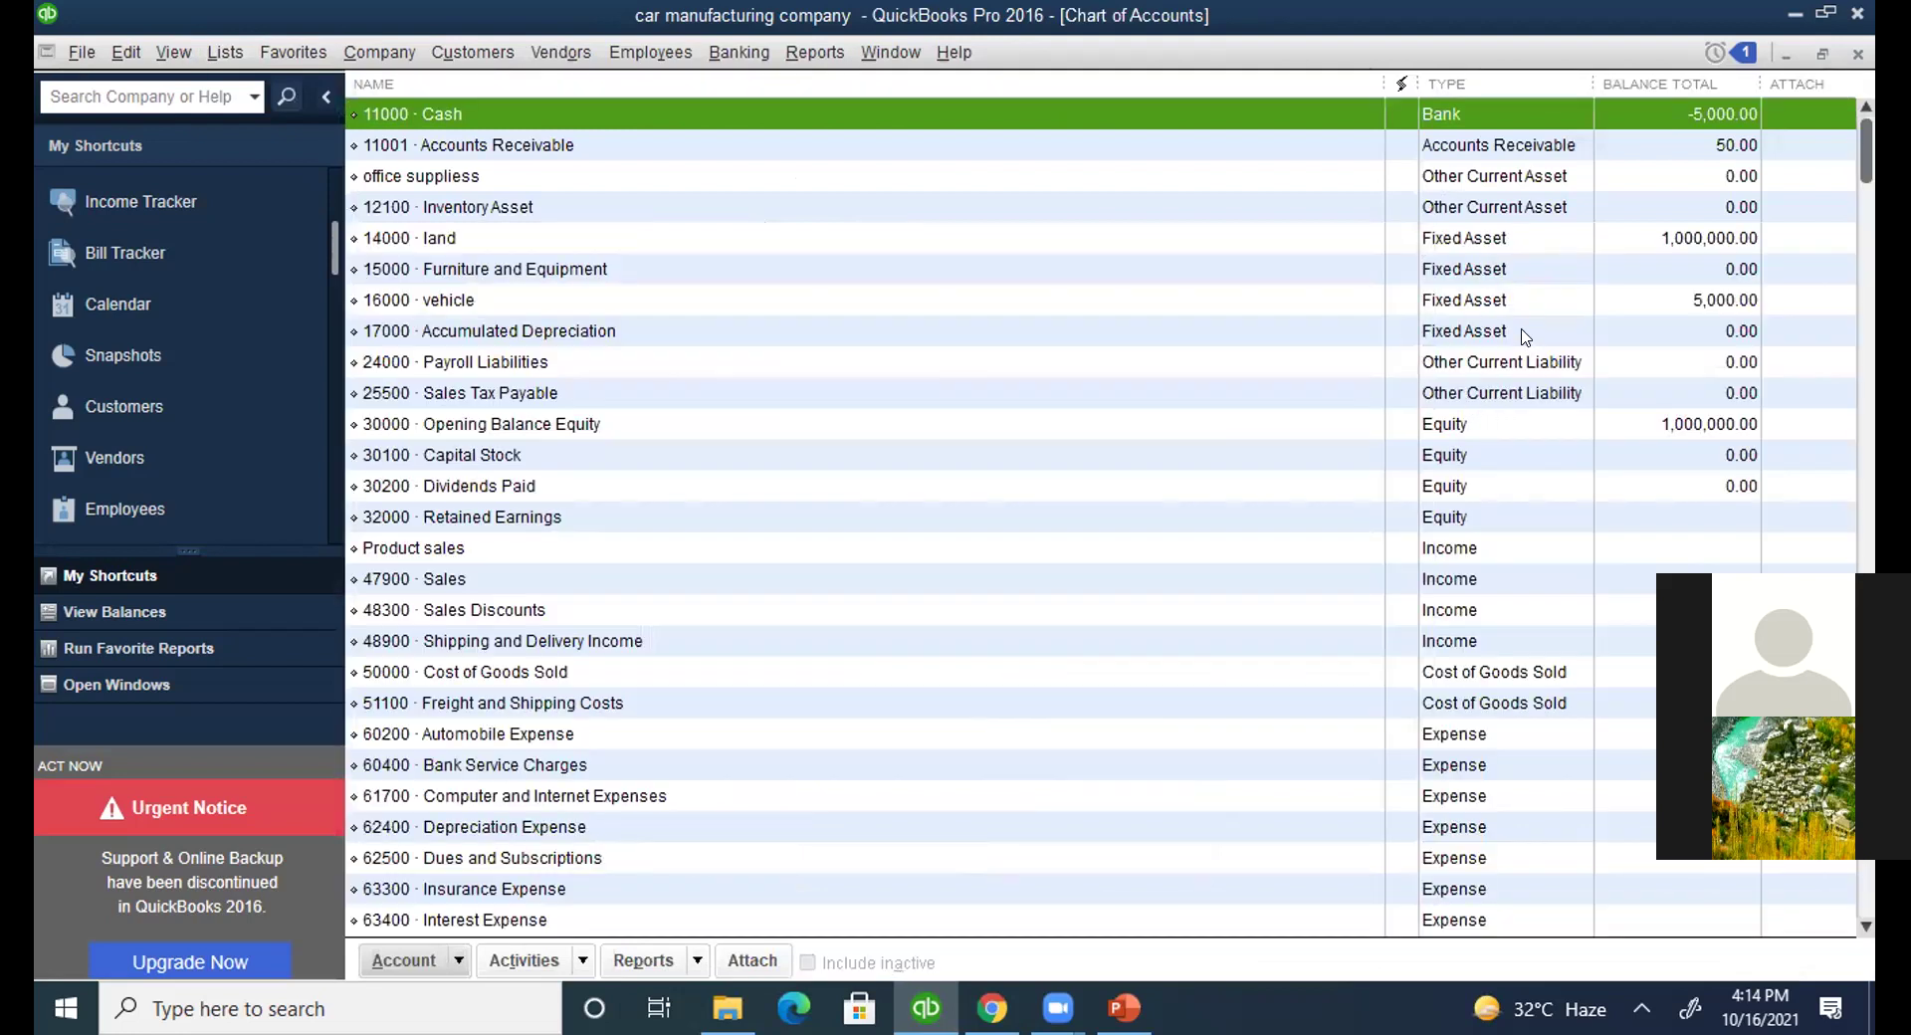
{"action": "left_click", "coordinate": [1512, 145]}
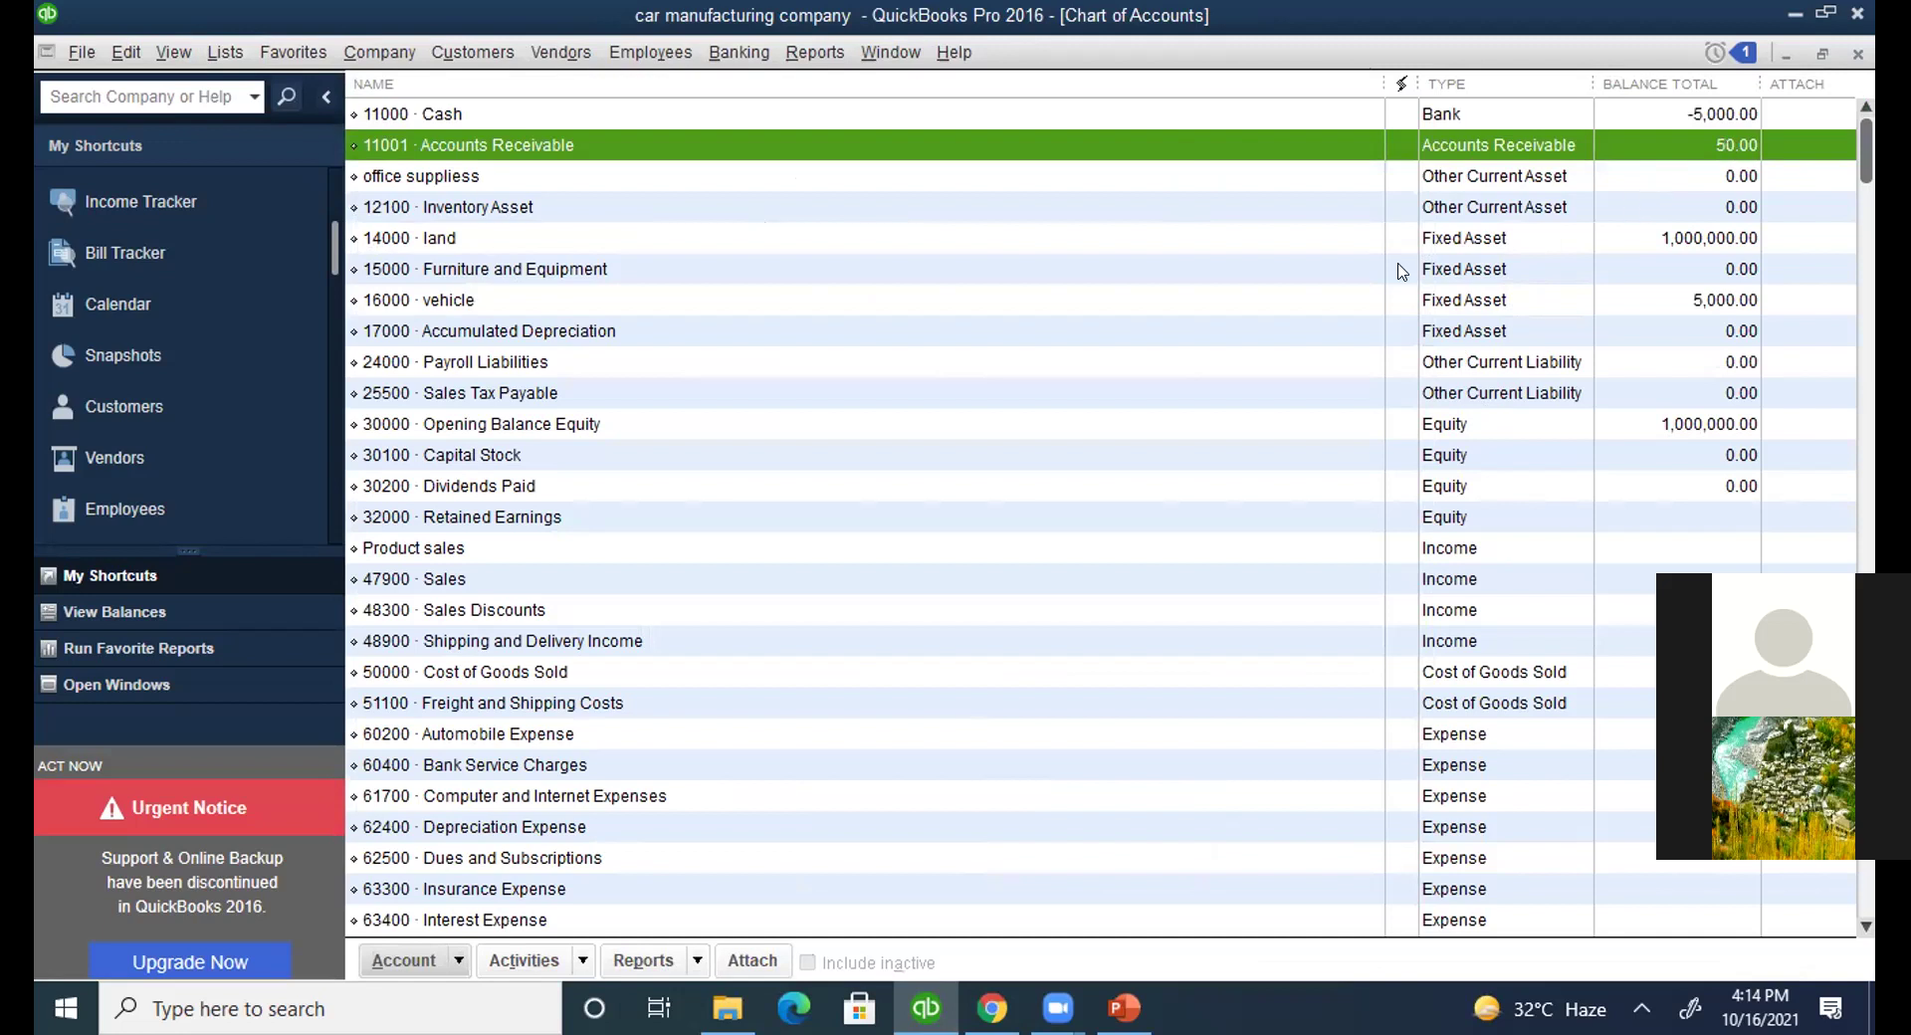
{"action": "key", "text": "ctrl+j"}
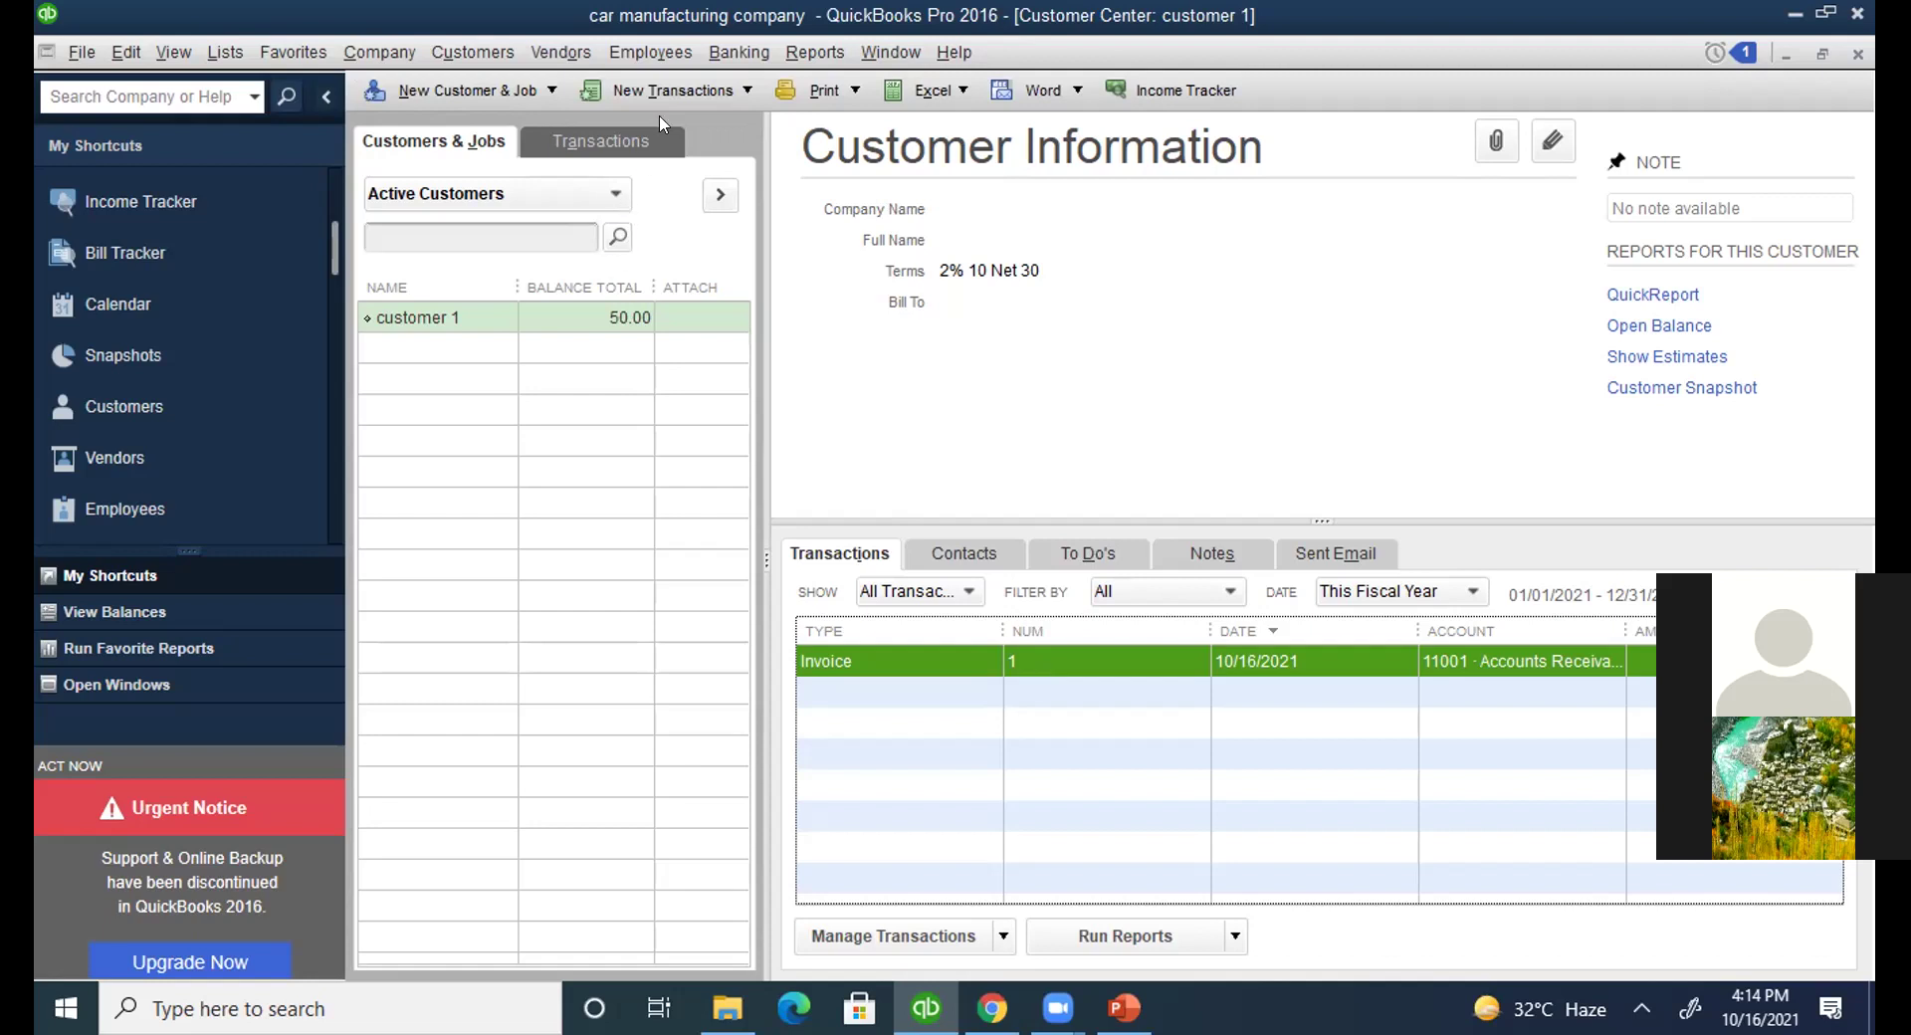
Begin receiving customer 1's payment and bring up the discounts for invoice 1.
{"action": "left_click", "coordinate": [667, 91]}
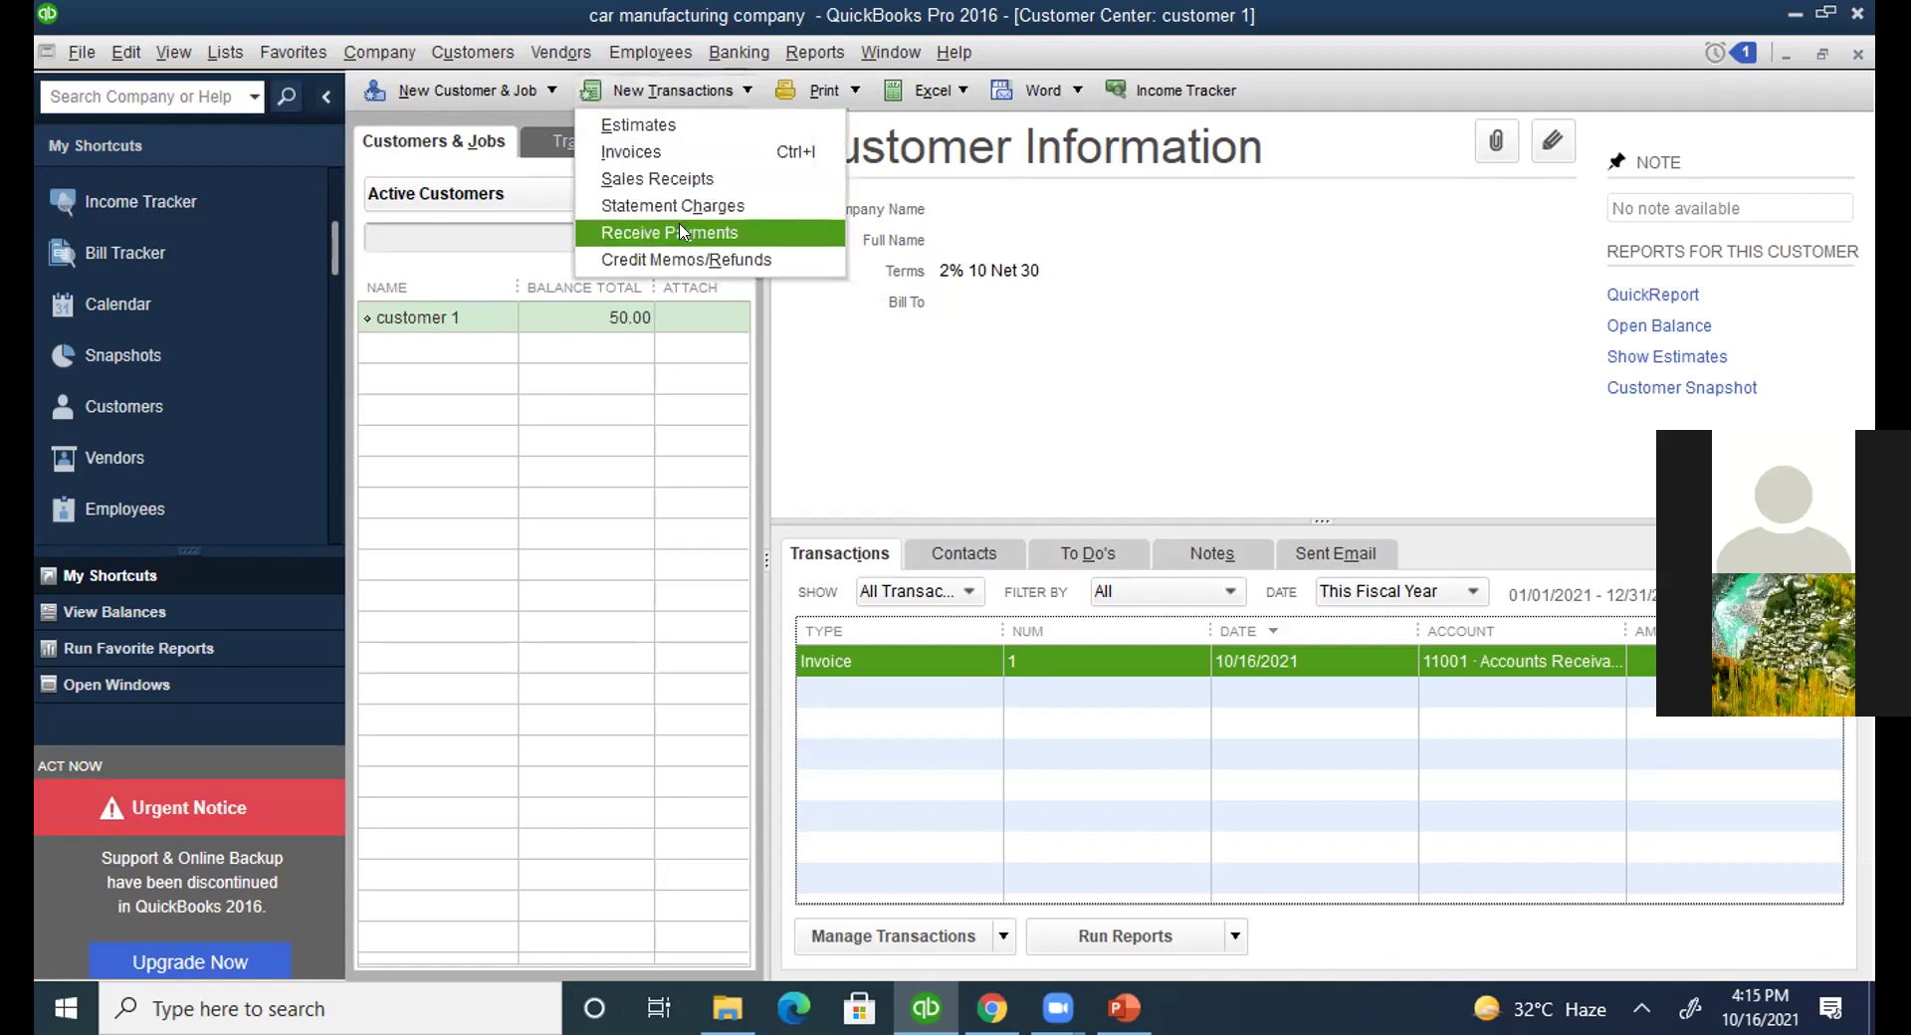
{"action": "left_click", "coordinate": [682, 232]}
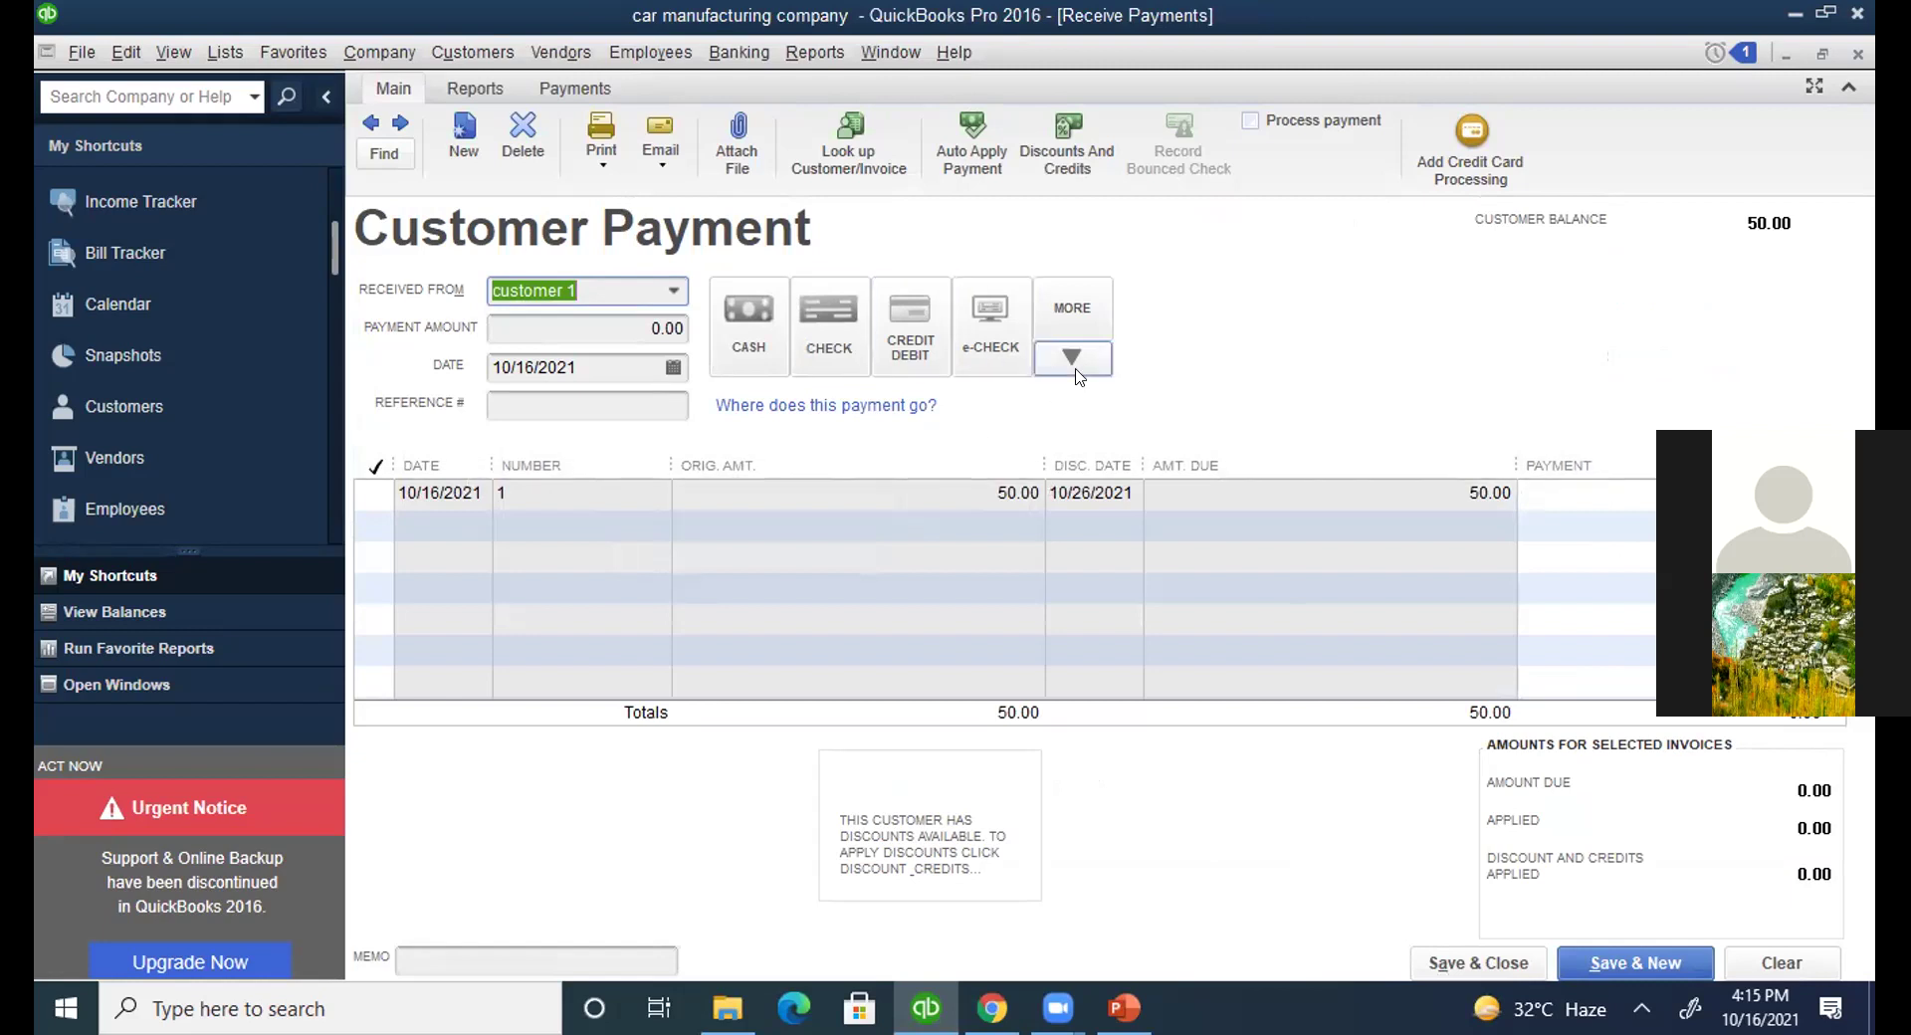
{"action": "left_click", "coordinate": [1072, 166]}
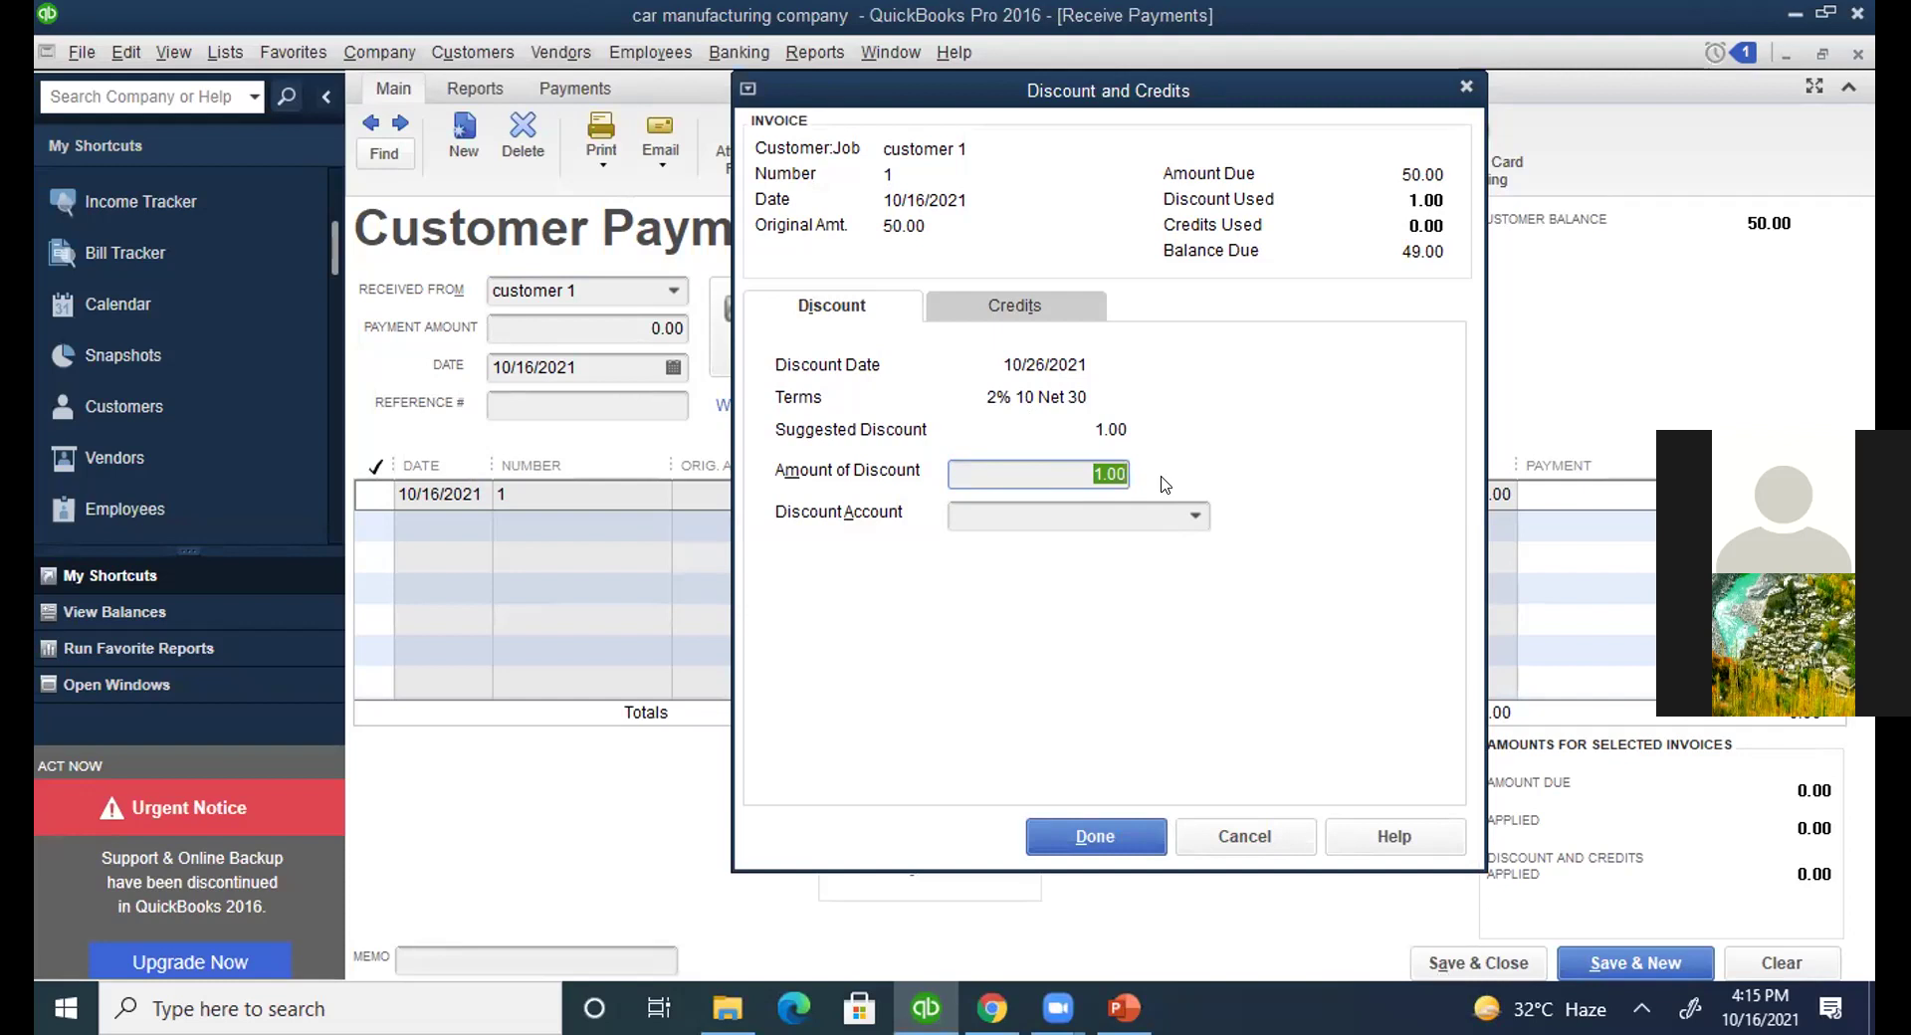
Apply the 1.00 discount to invoice 1, posting it to 48300 Sales Discounts.
{"action": "left_click", "coordinate": [1103, 835]}
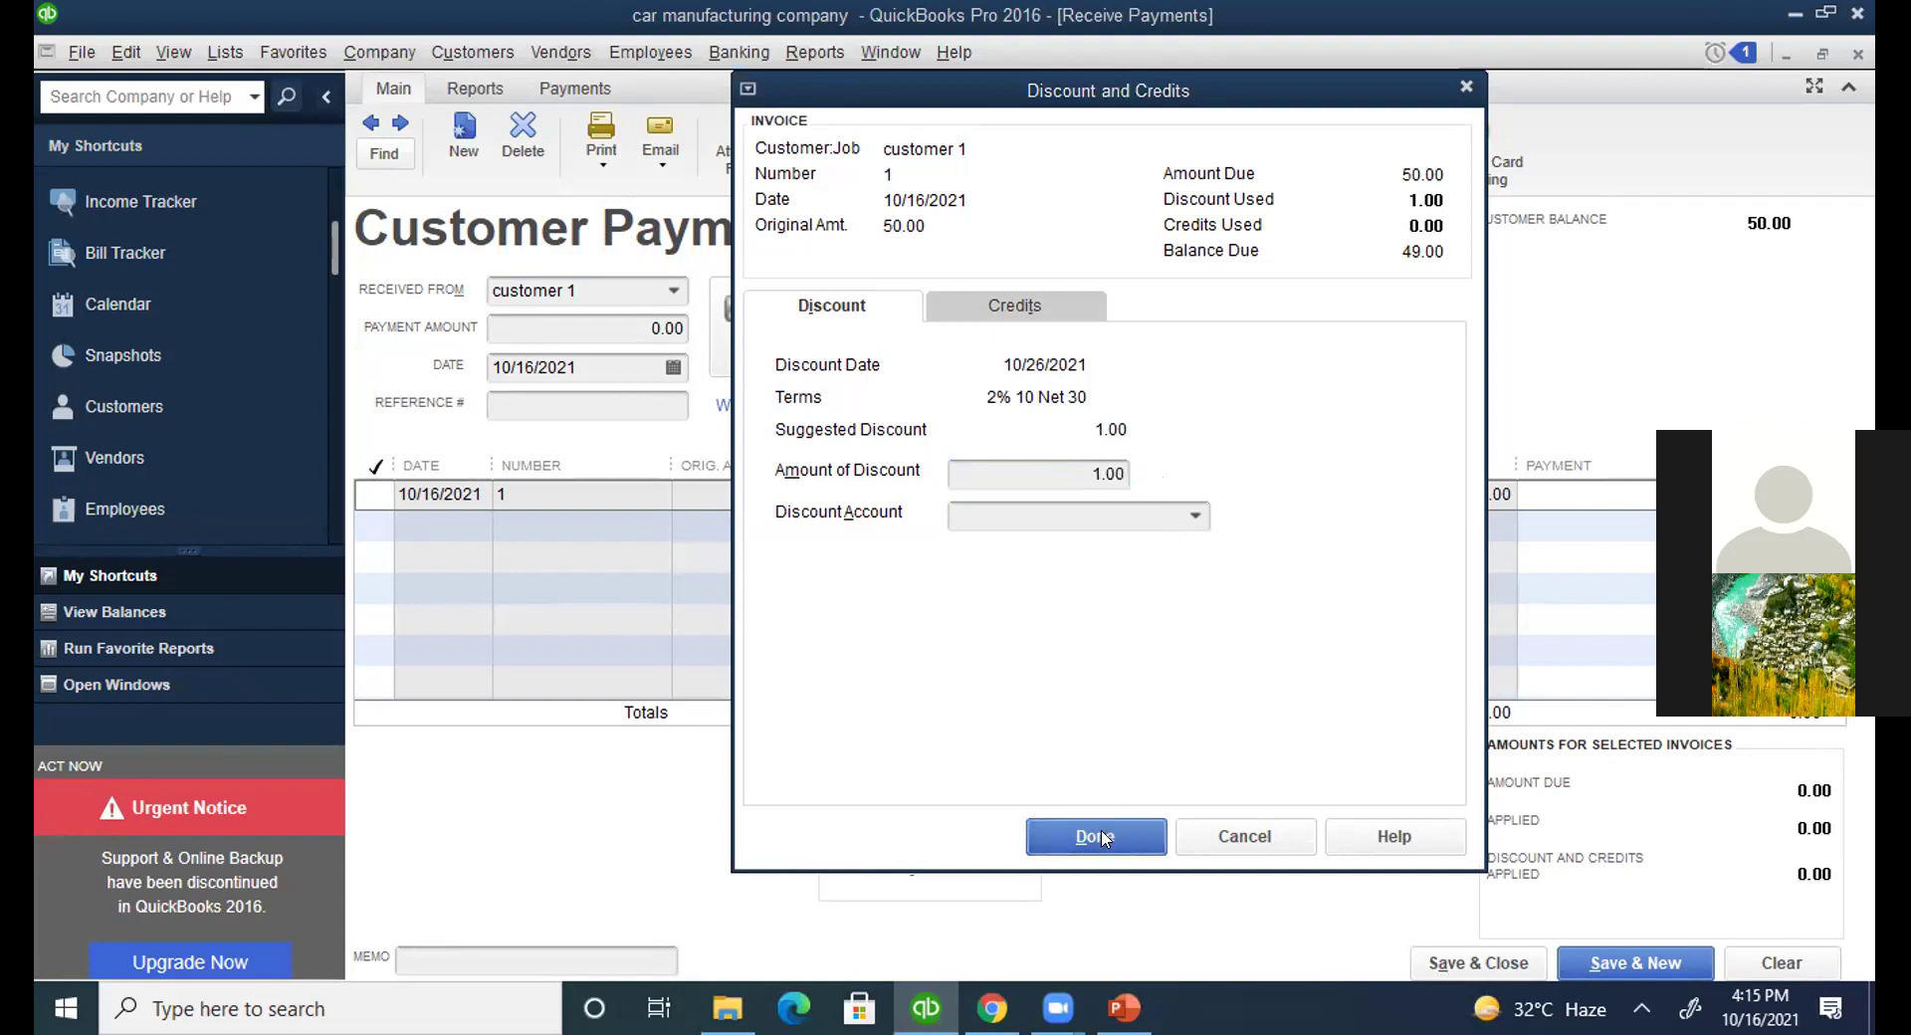
{"action": "left_click", "coordinate": [953, 336]}
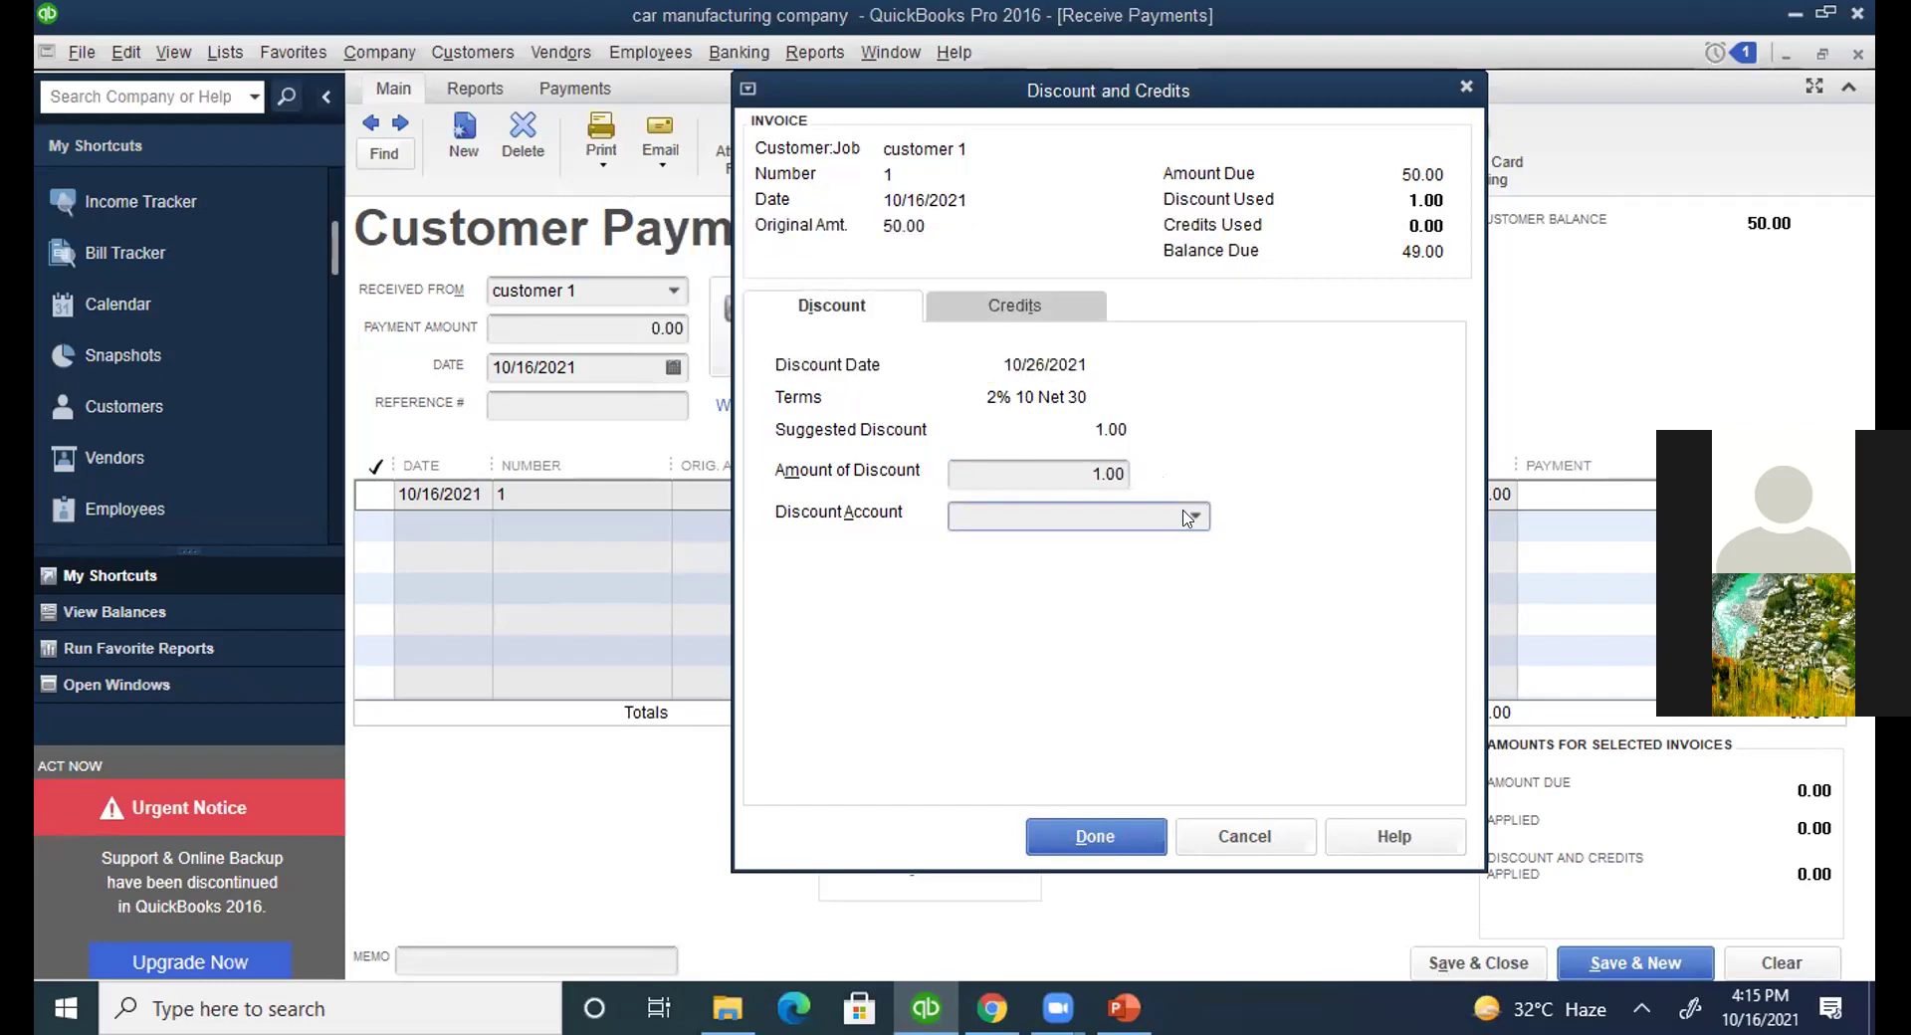
{"action": "left_click", "coordinate": [1188, 517]}
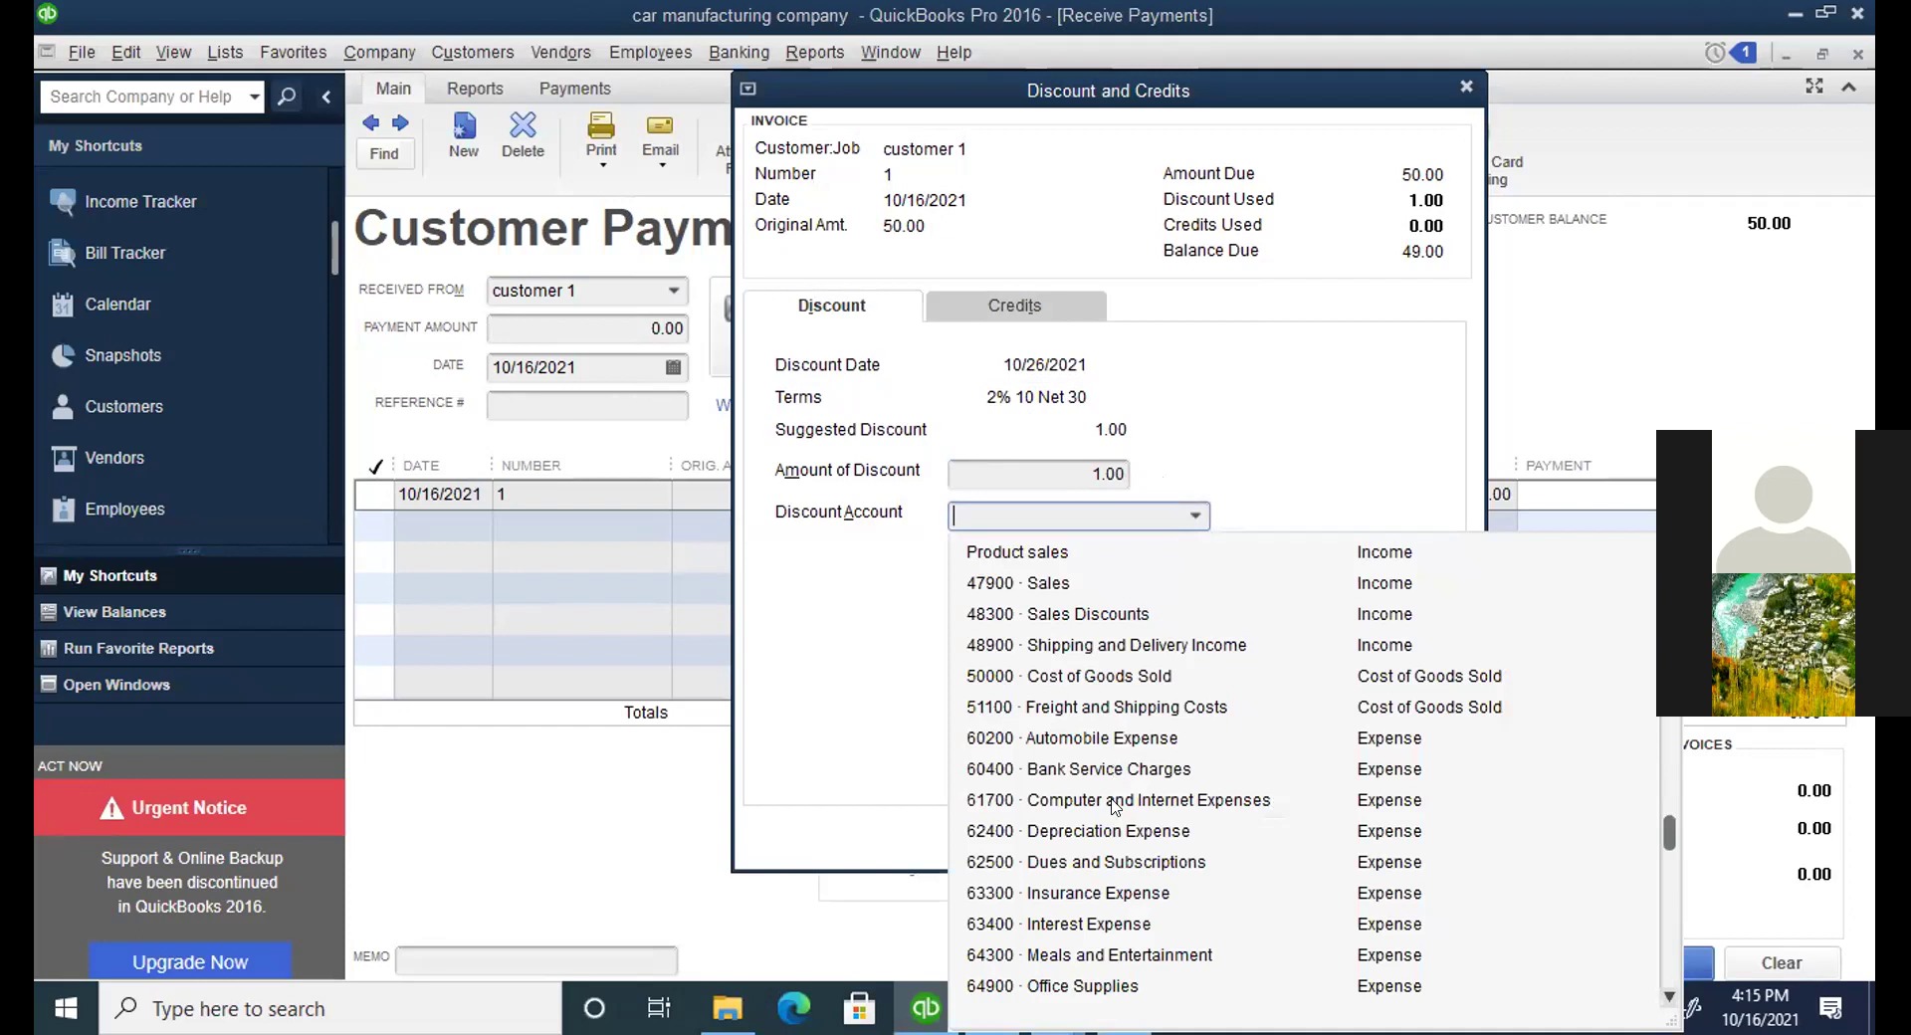
{"action": "type", "text": "48300 · Sales Discounts"}
{"action": "key", "text": "Tab"}
{"action": "left_click", "coordinate": [1100, 830]}
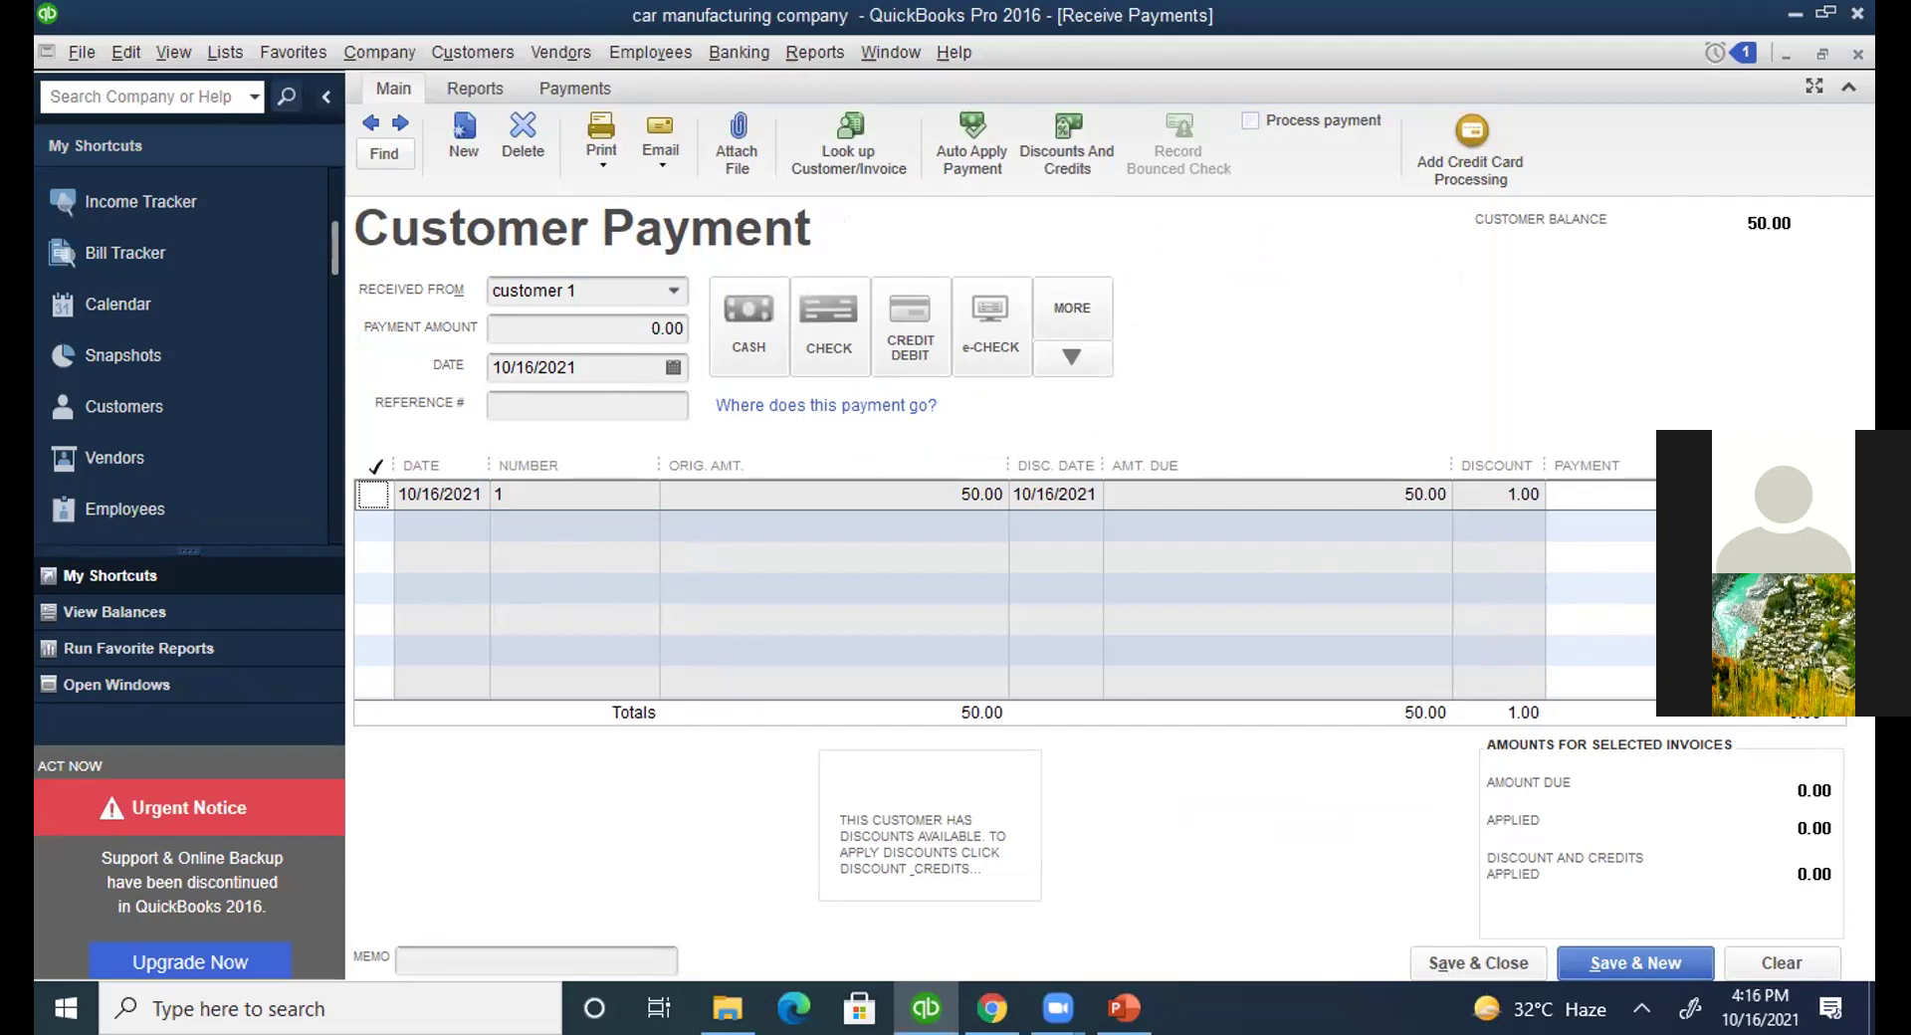
Apply a 49.00 payment to invoice 1 with automatic calculation and save it.
{"action": "left_click", "coordinate": [372, 495]}
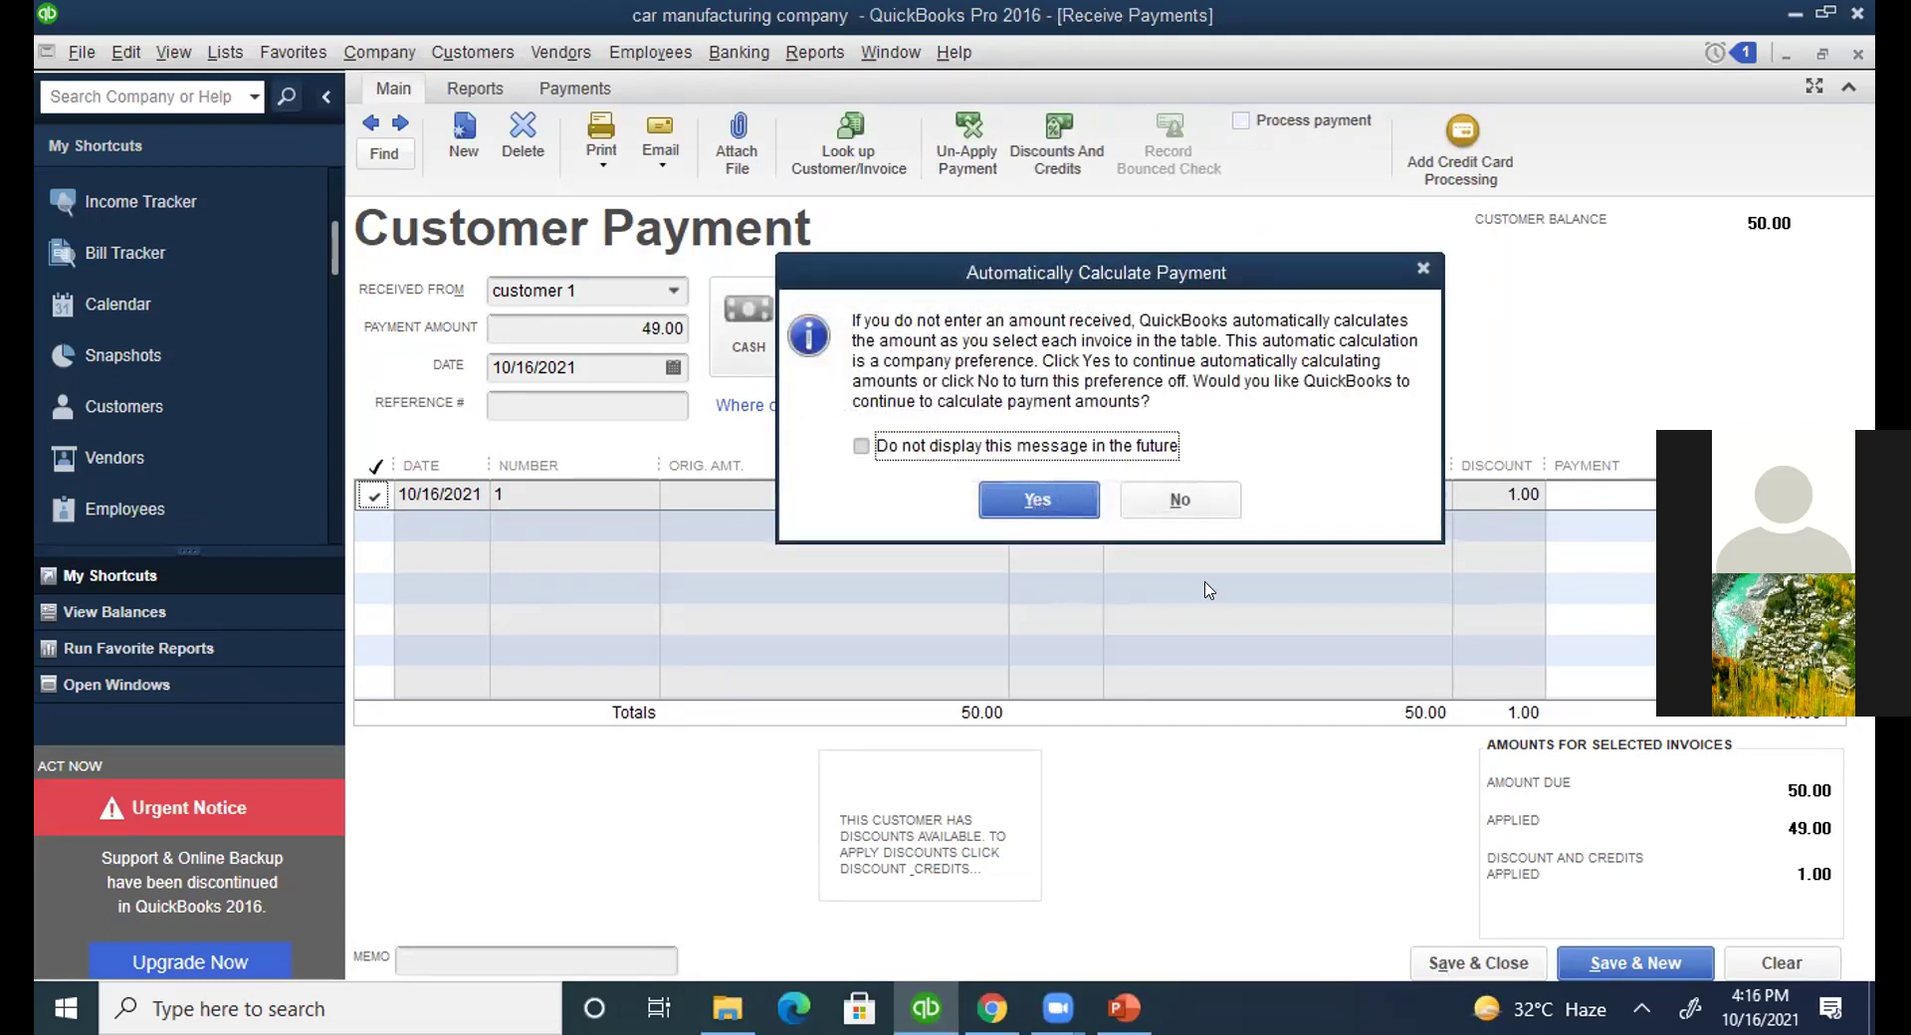
{"action": "key", "text": "Return"}
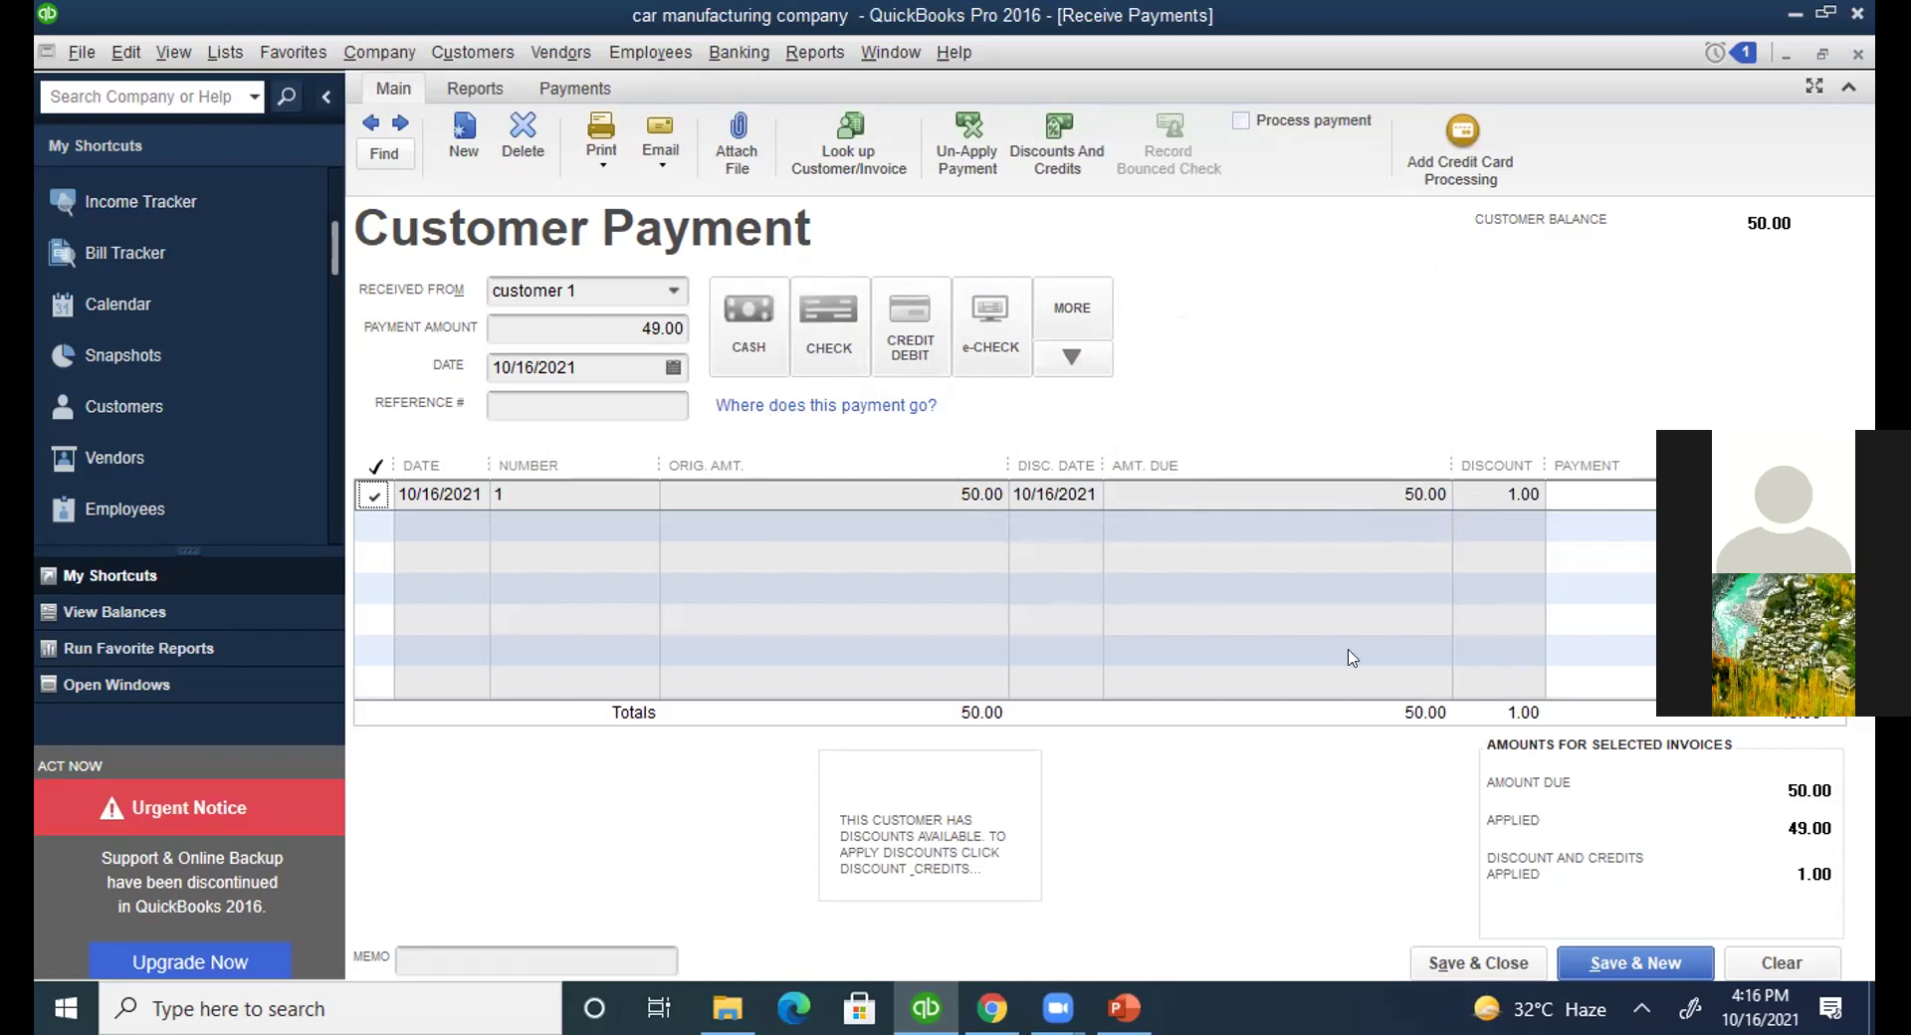
{"action": "left_click", "coordinate": [1461, 957]}
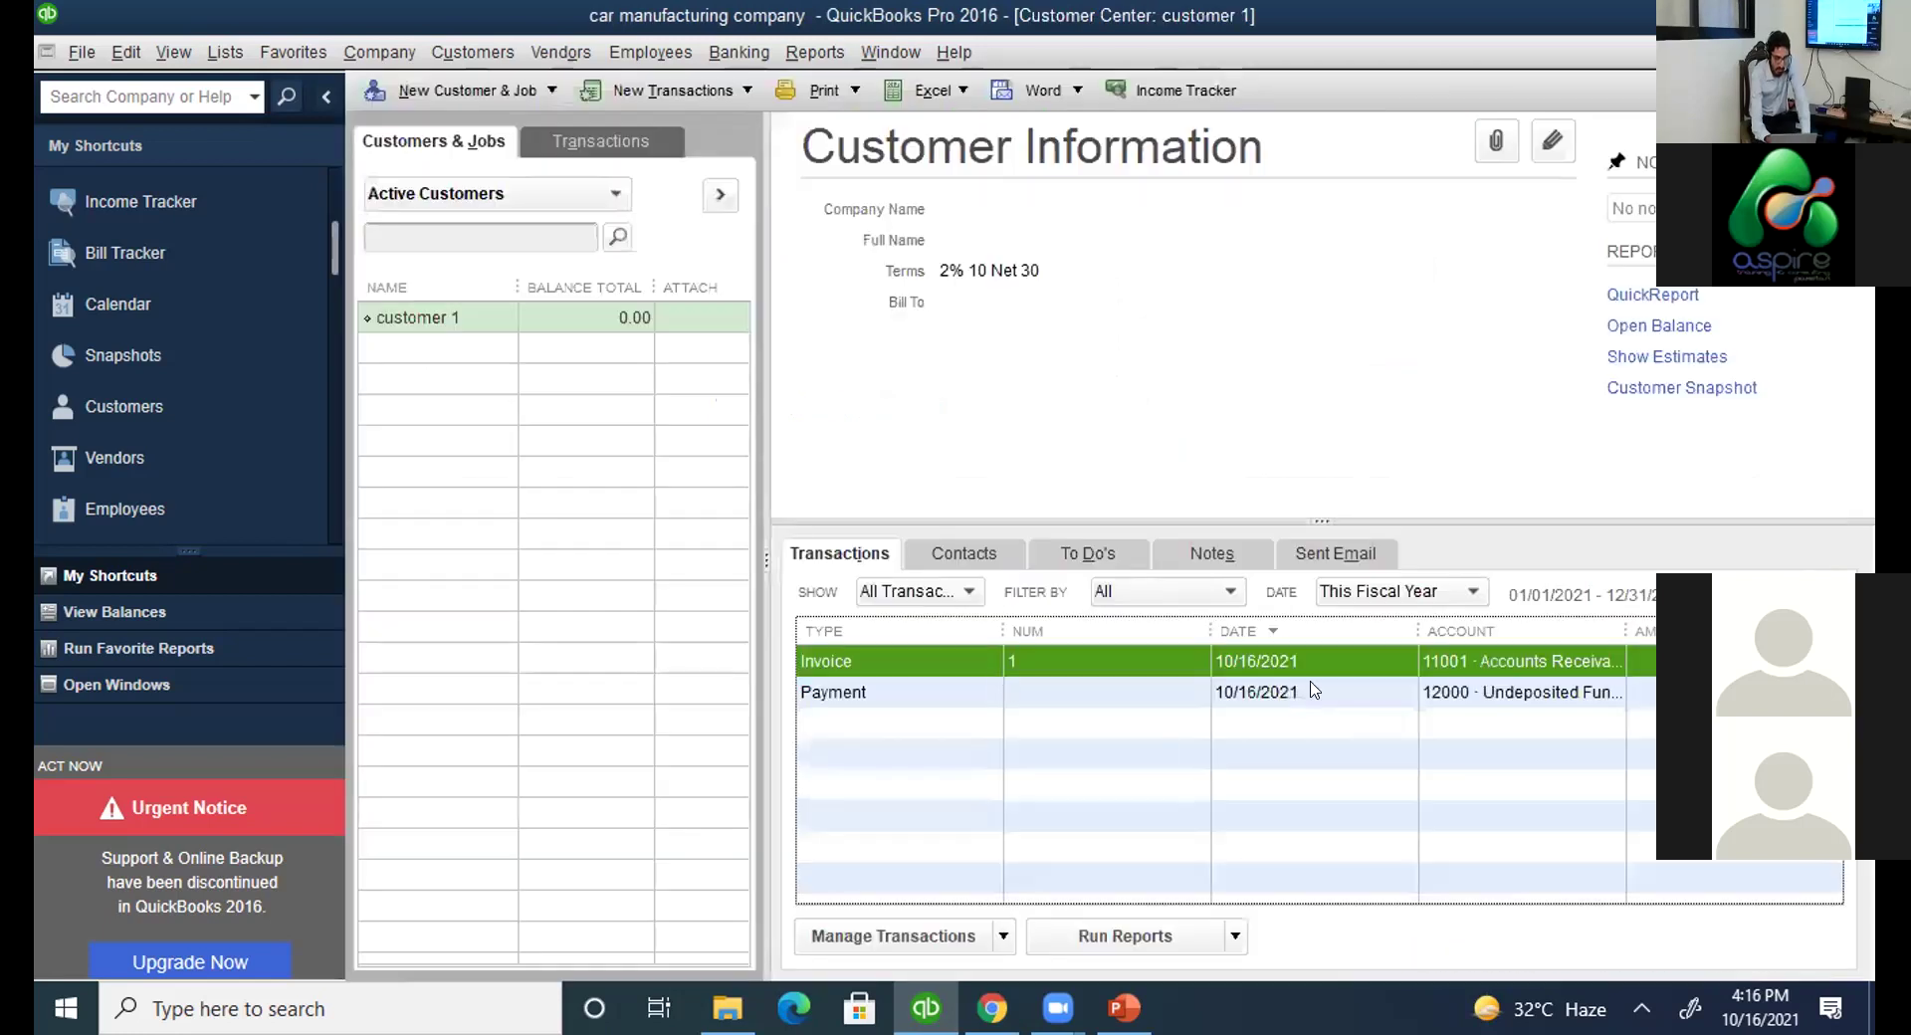
Compare the Invoice 1 and Payment rows to check the accounts each posts to.
{"action": "key", "text": "Down"}
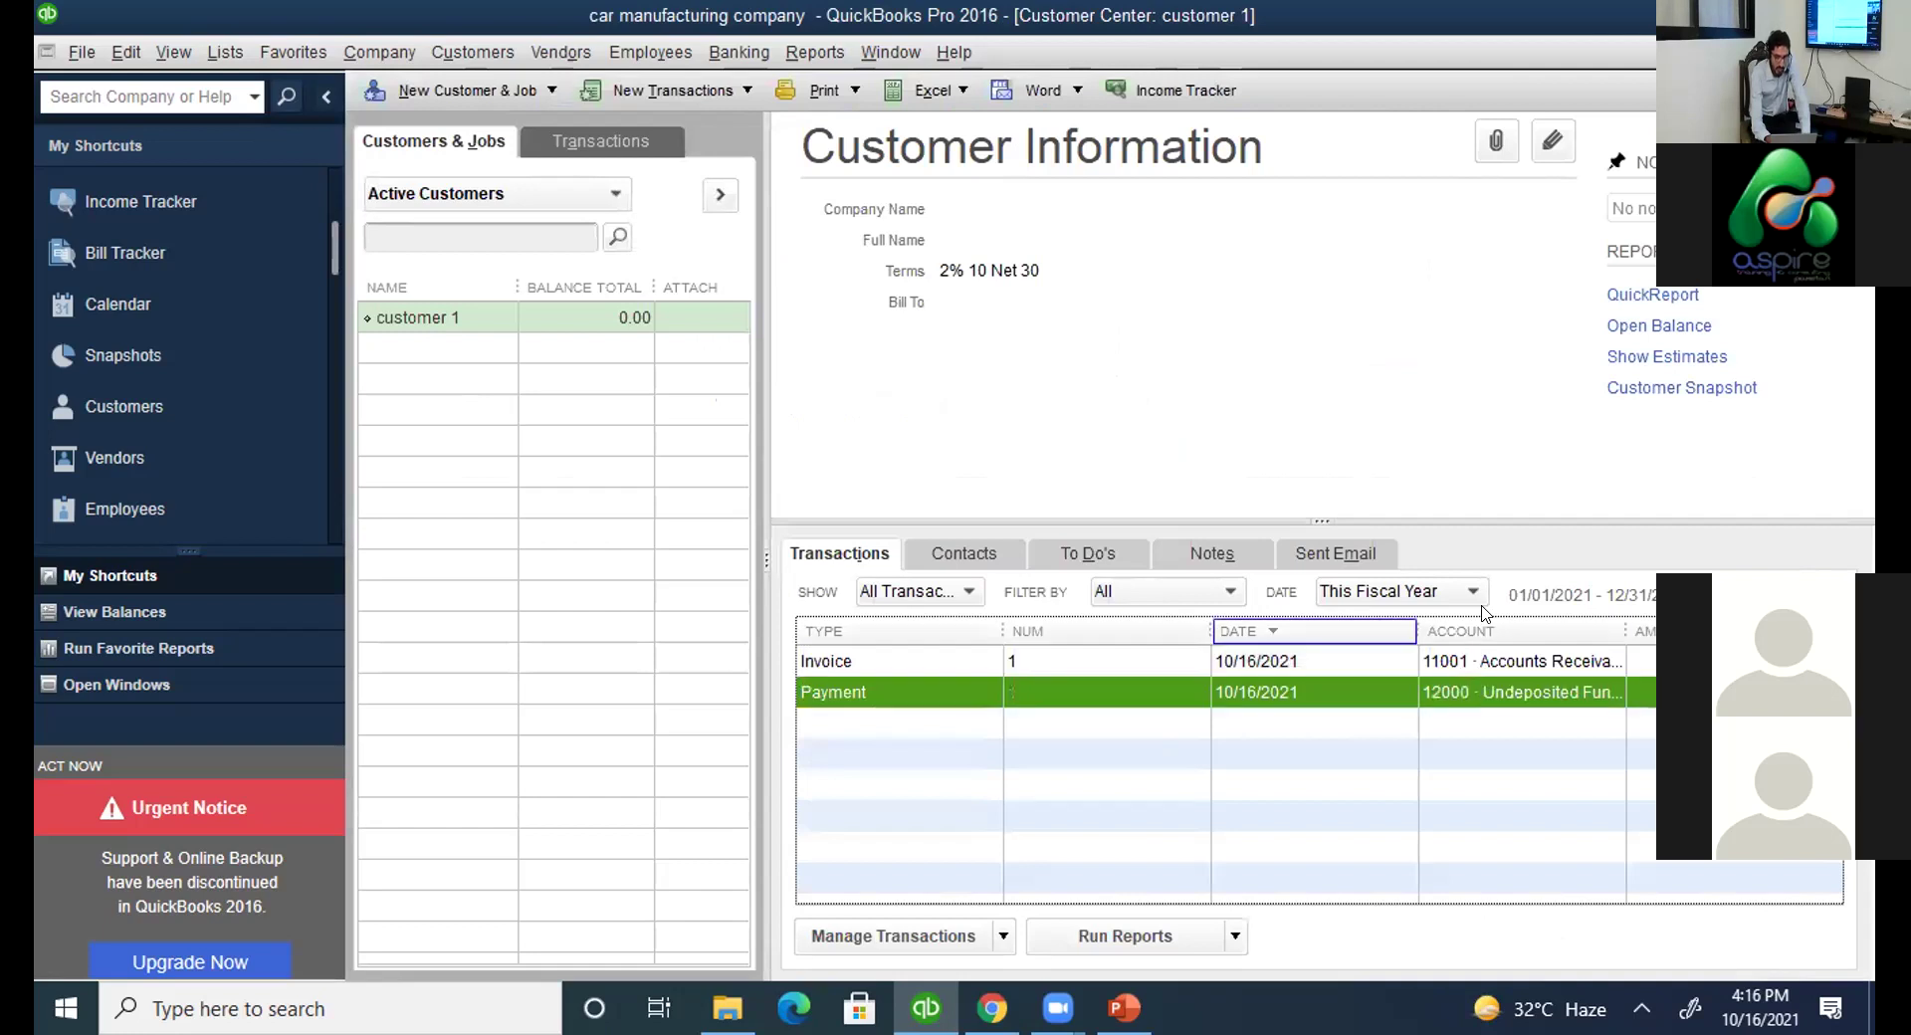
{"action": "left_click", "coordinate": [1508, 673]}
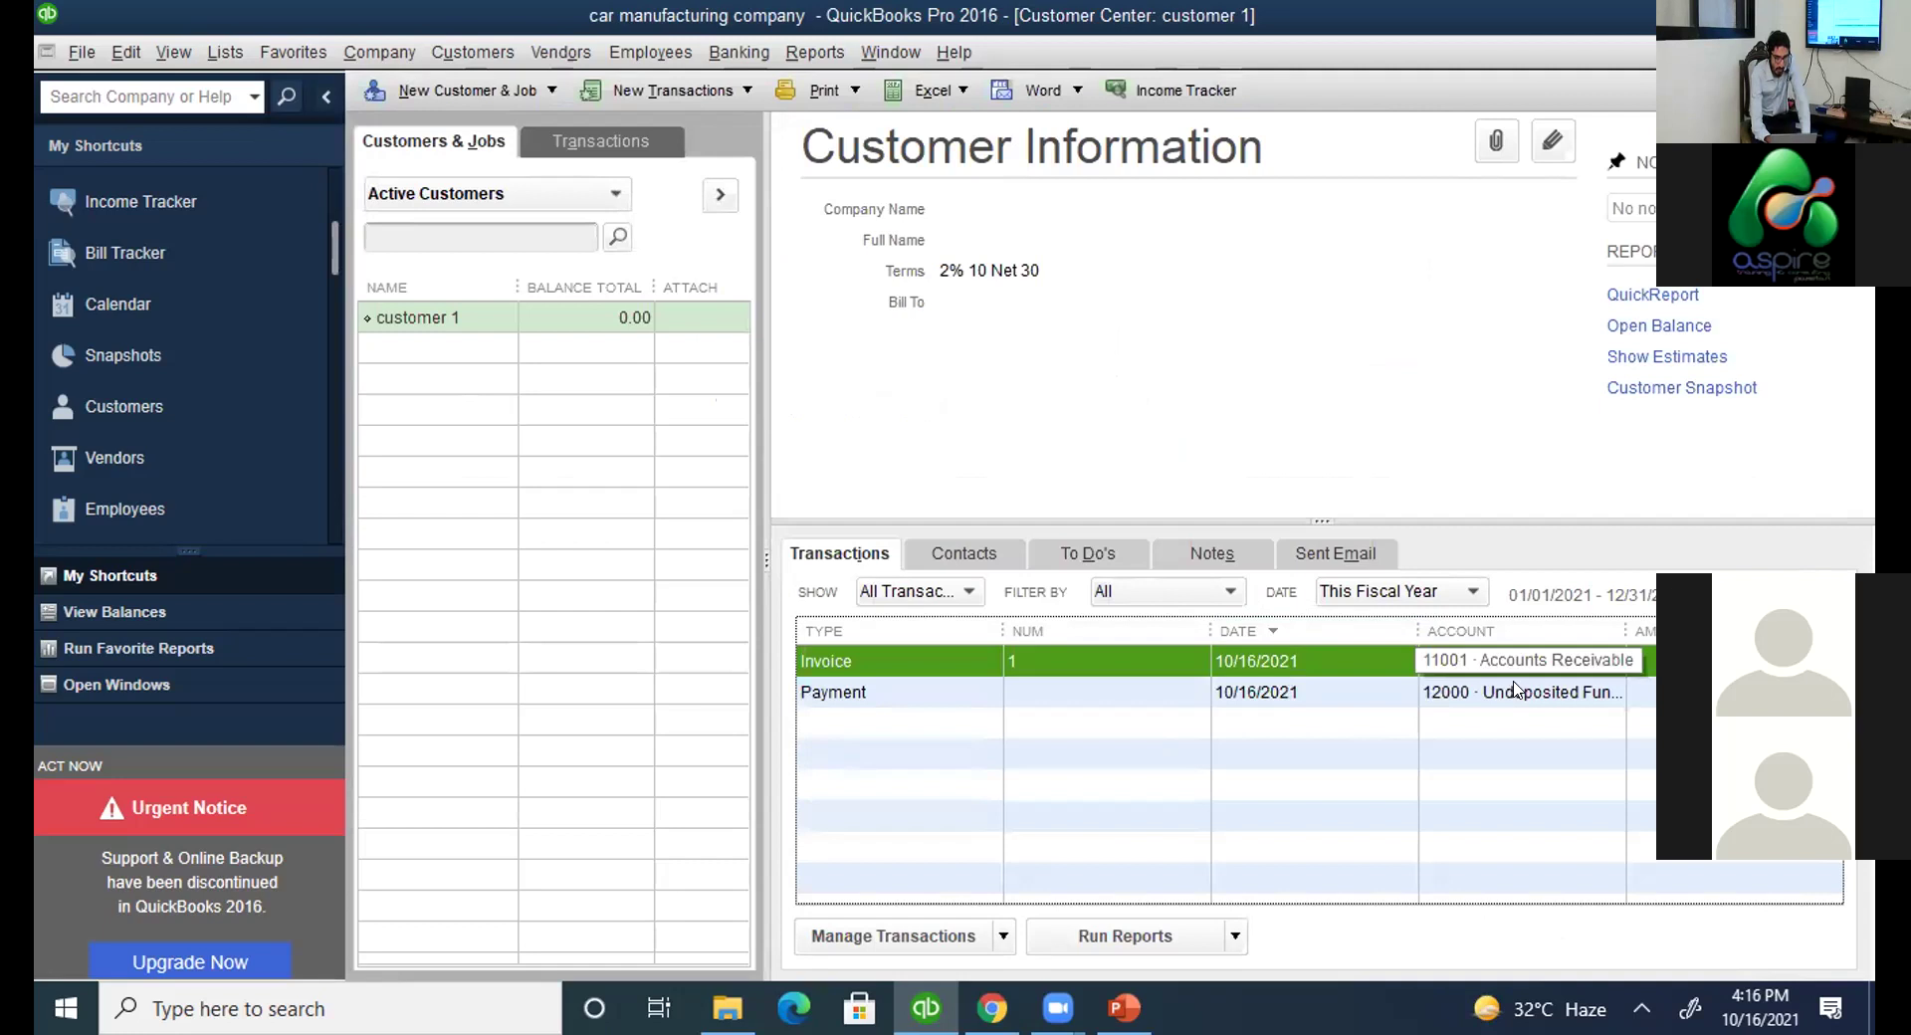
{"action": "left_click", "coordinate": [1635, 696]}
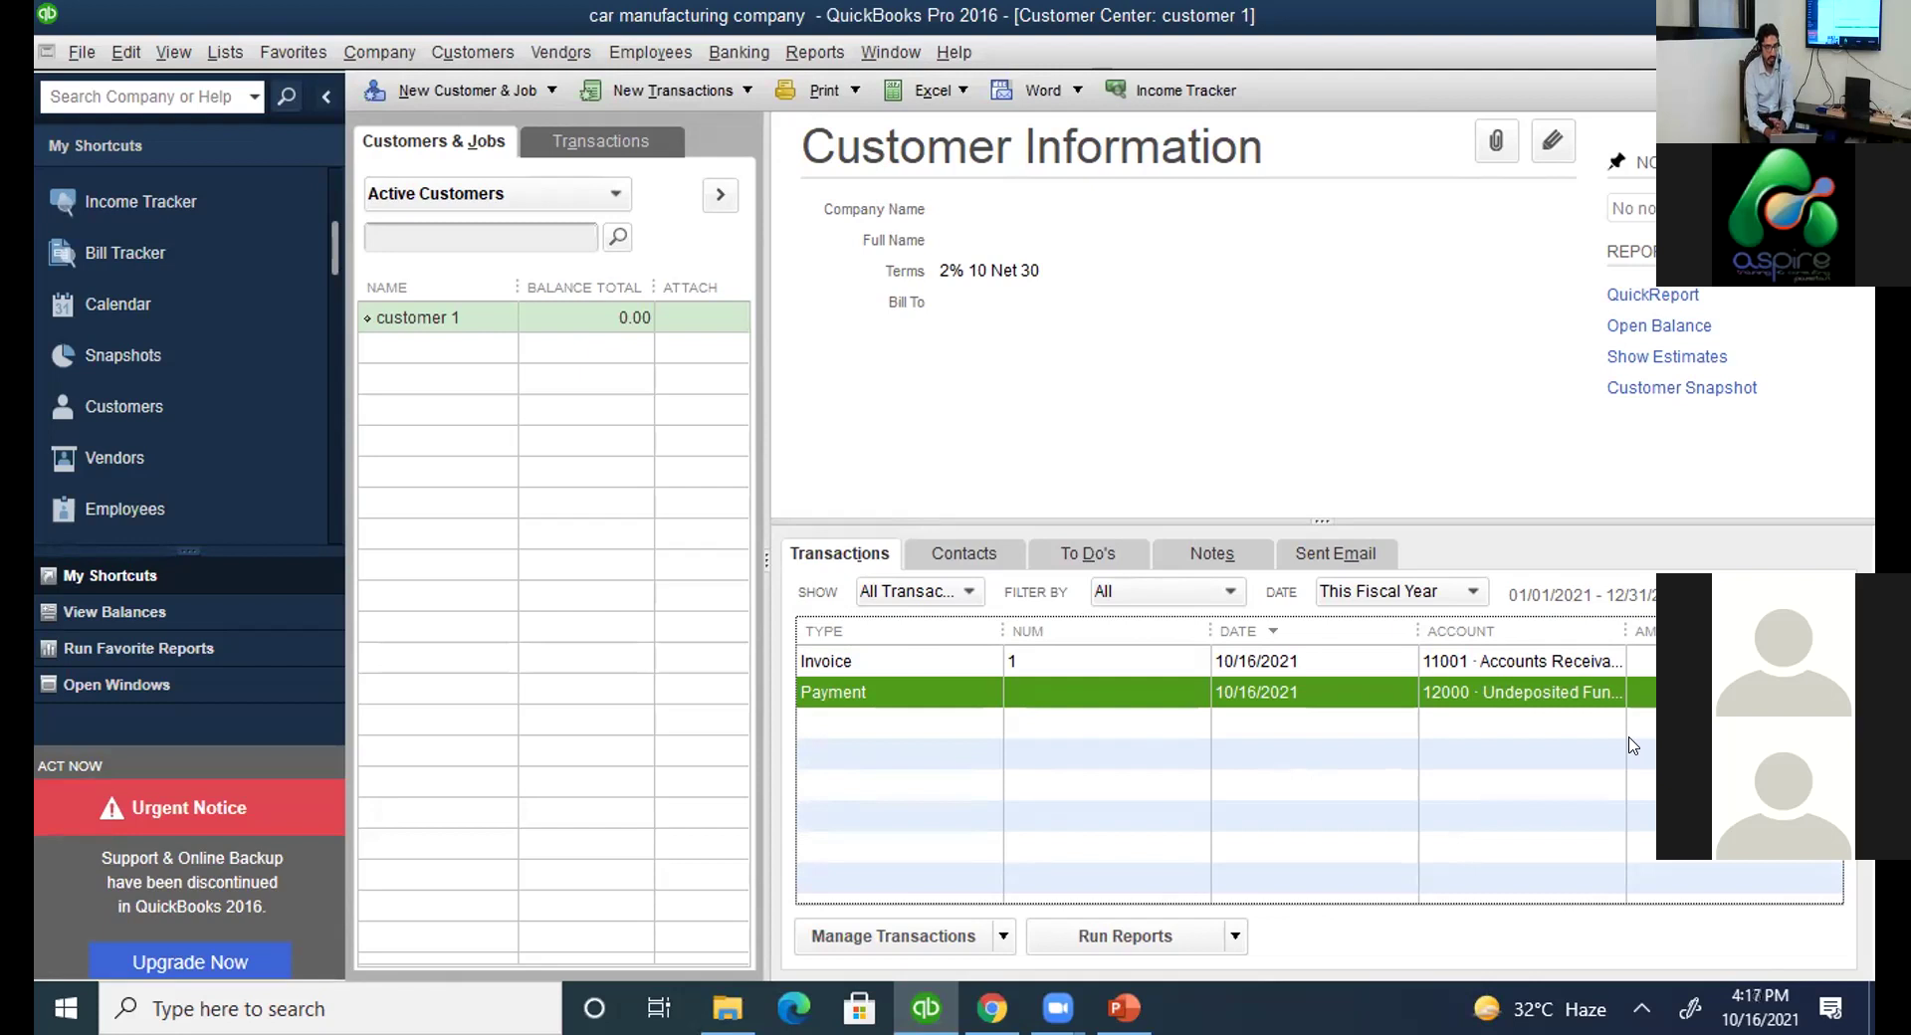
{"action": "left_click", "coordinate": [1366, 660]}
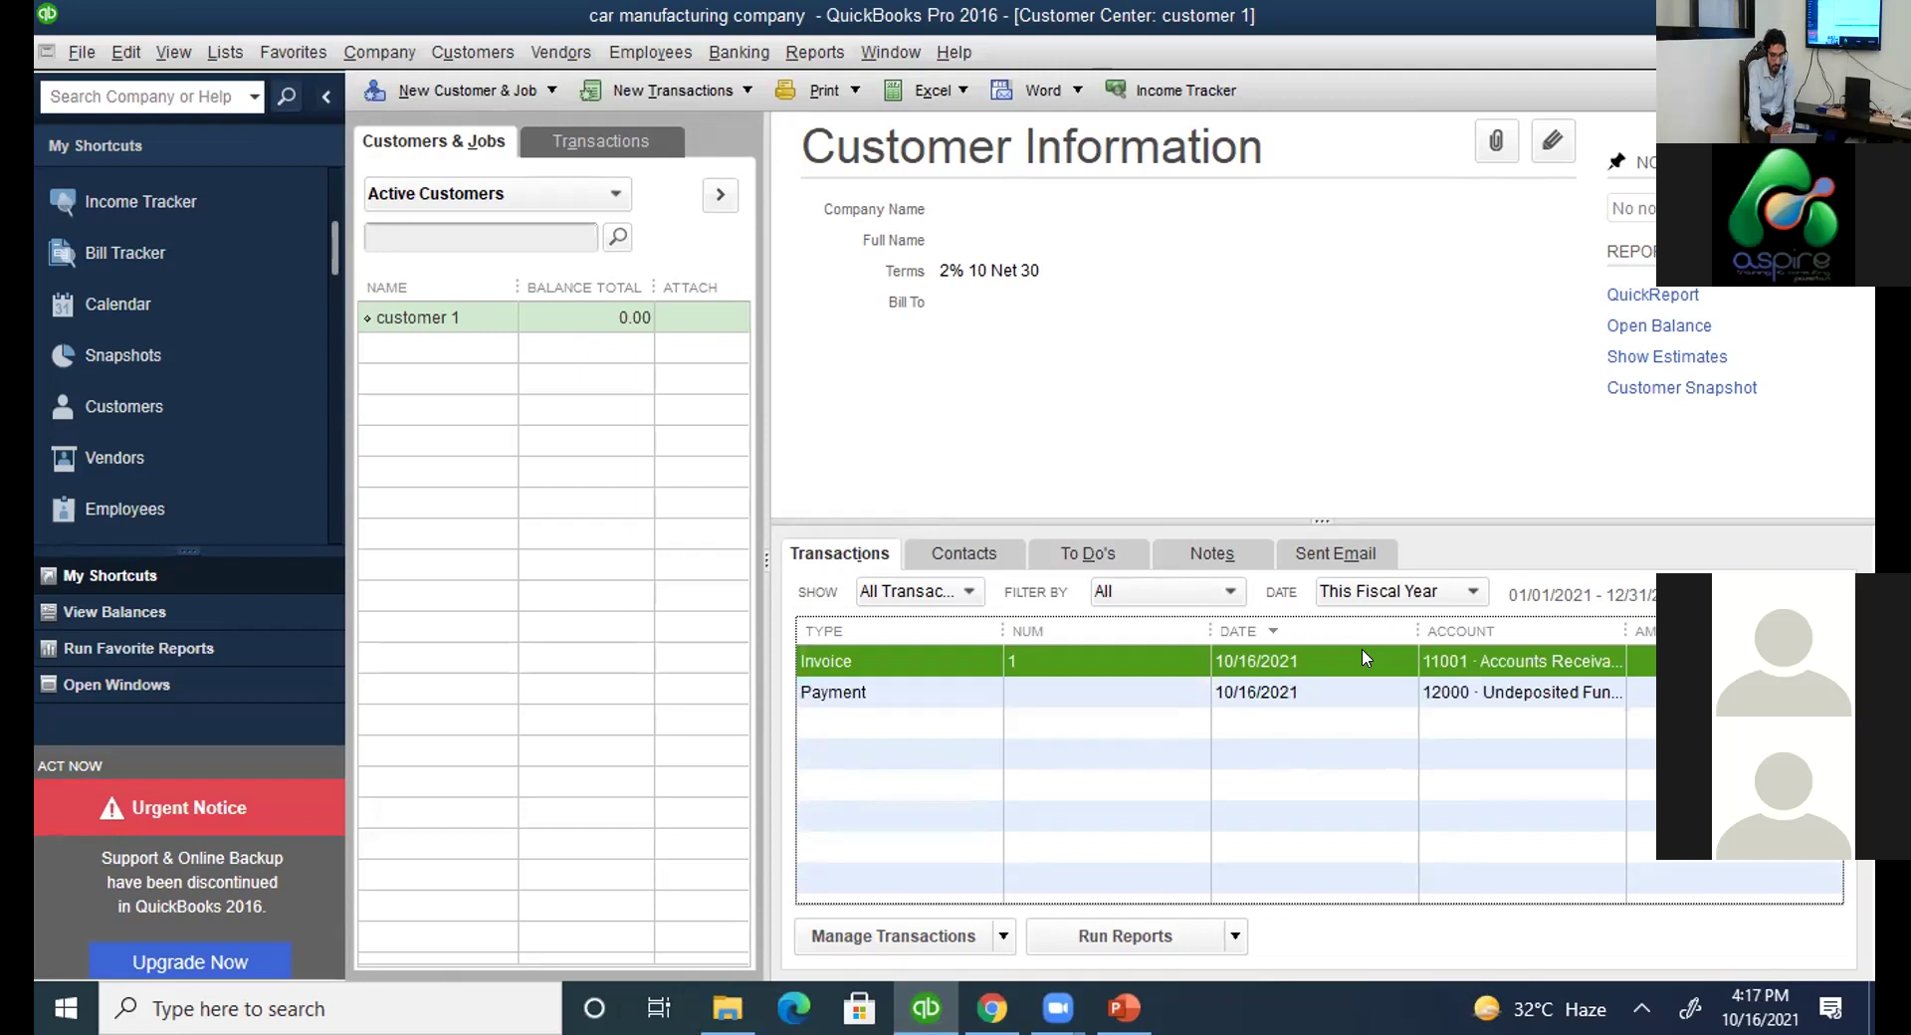
{"action": "left_click", "coordinate": [1403, 691]}
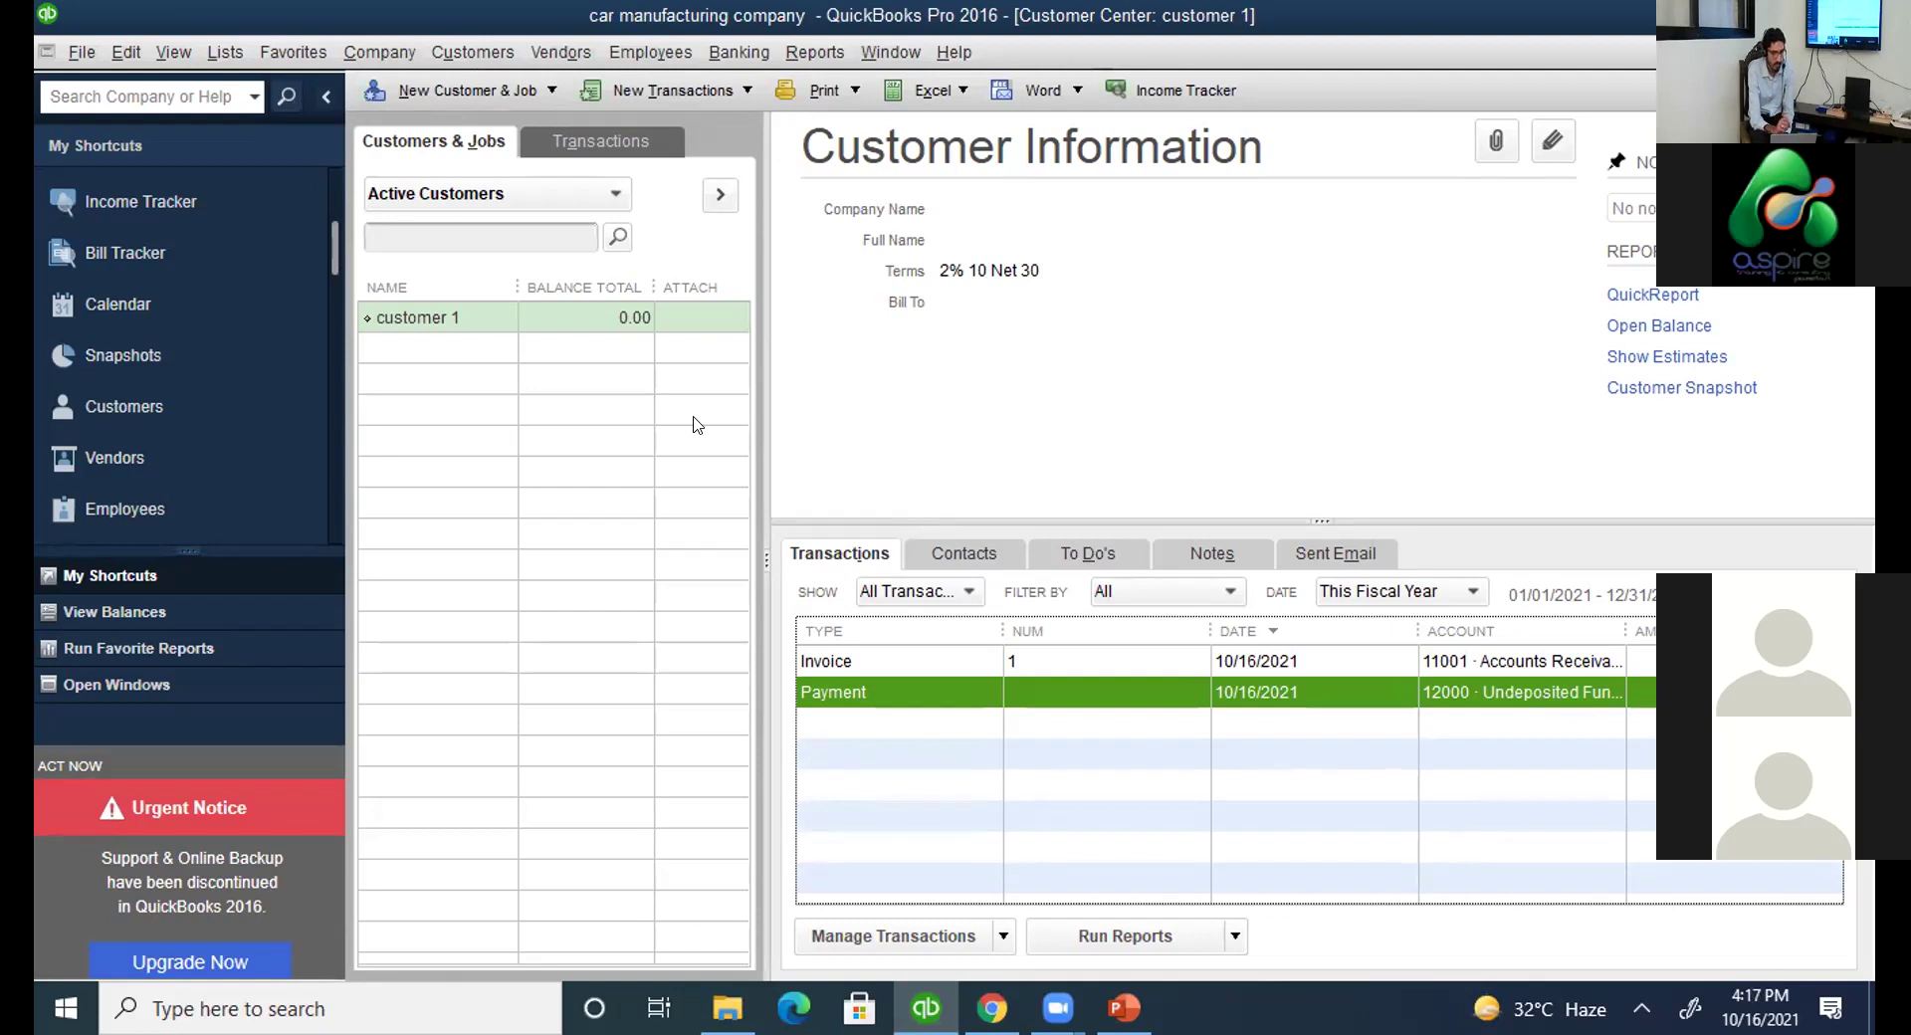
Close the Customer Center and Chart of Accounts, then go to the Home page.
{"action": "left_click", "coordinate": [225, 53]}
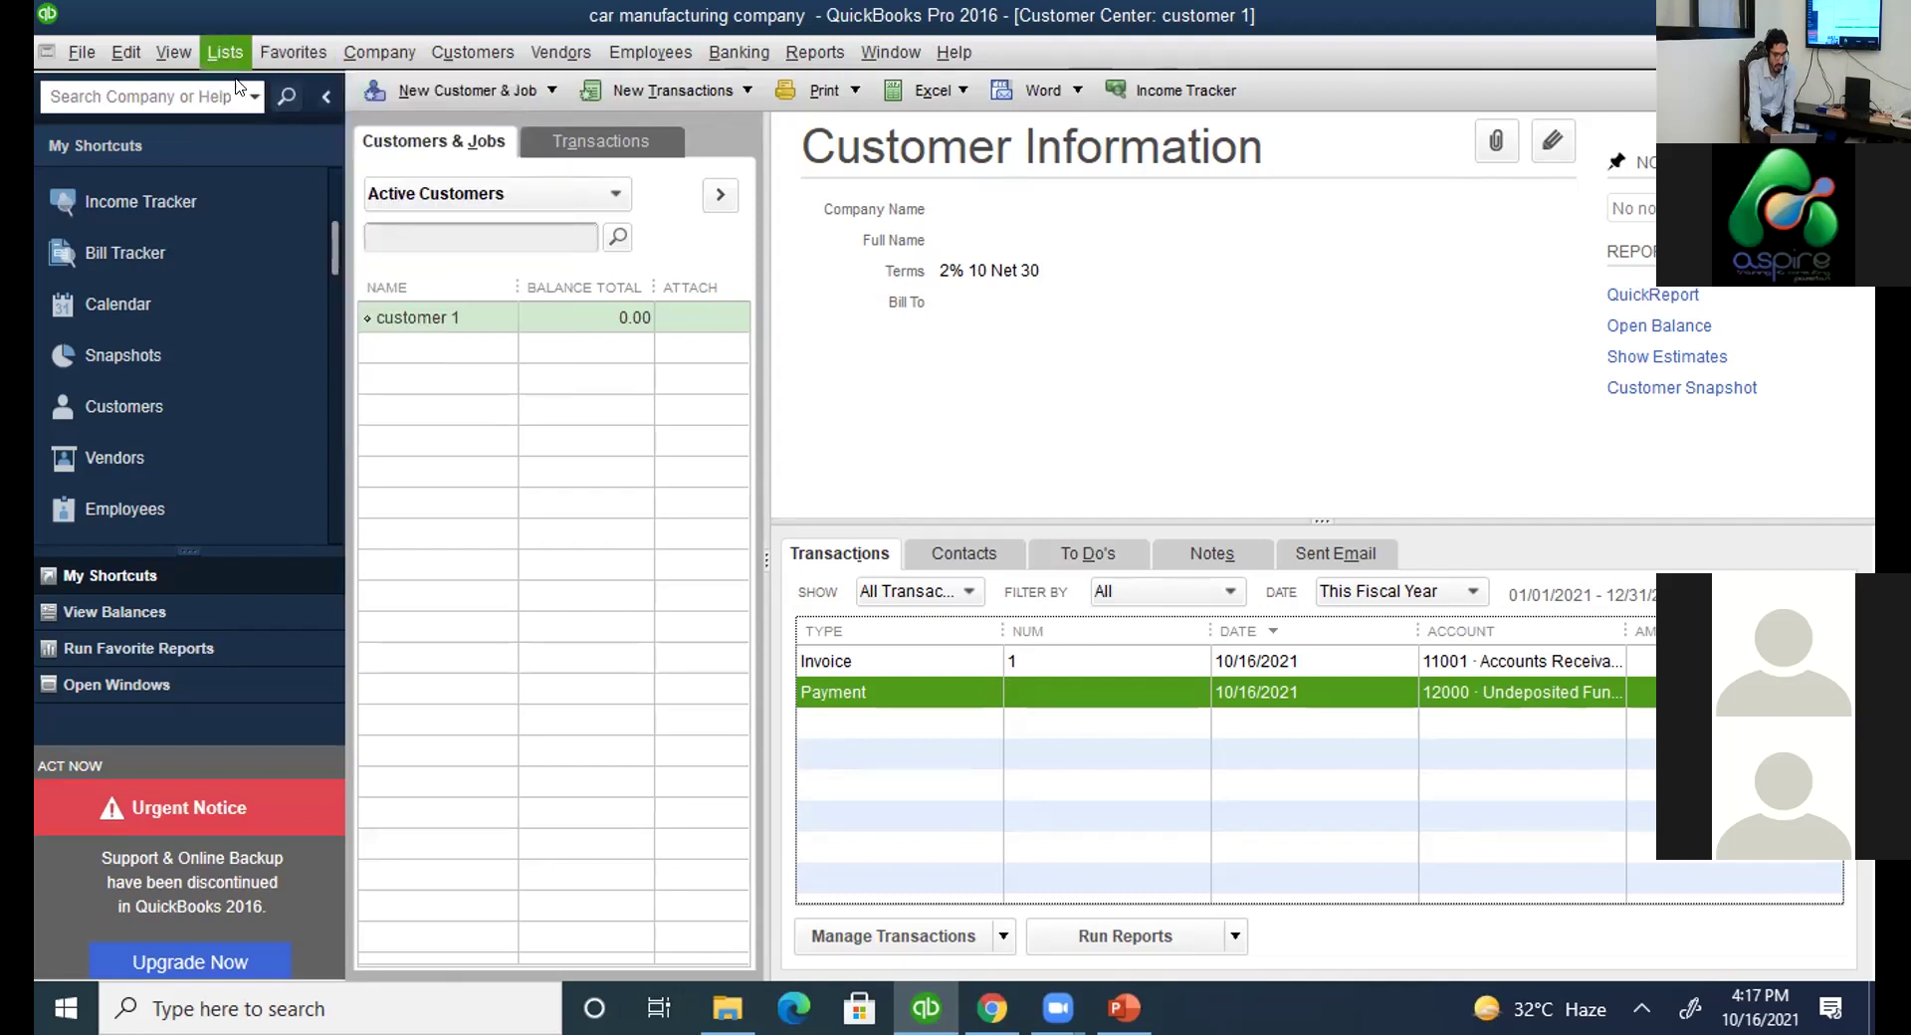
{"action": "left_click", "coordinate": [876, 221]}
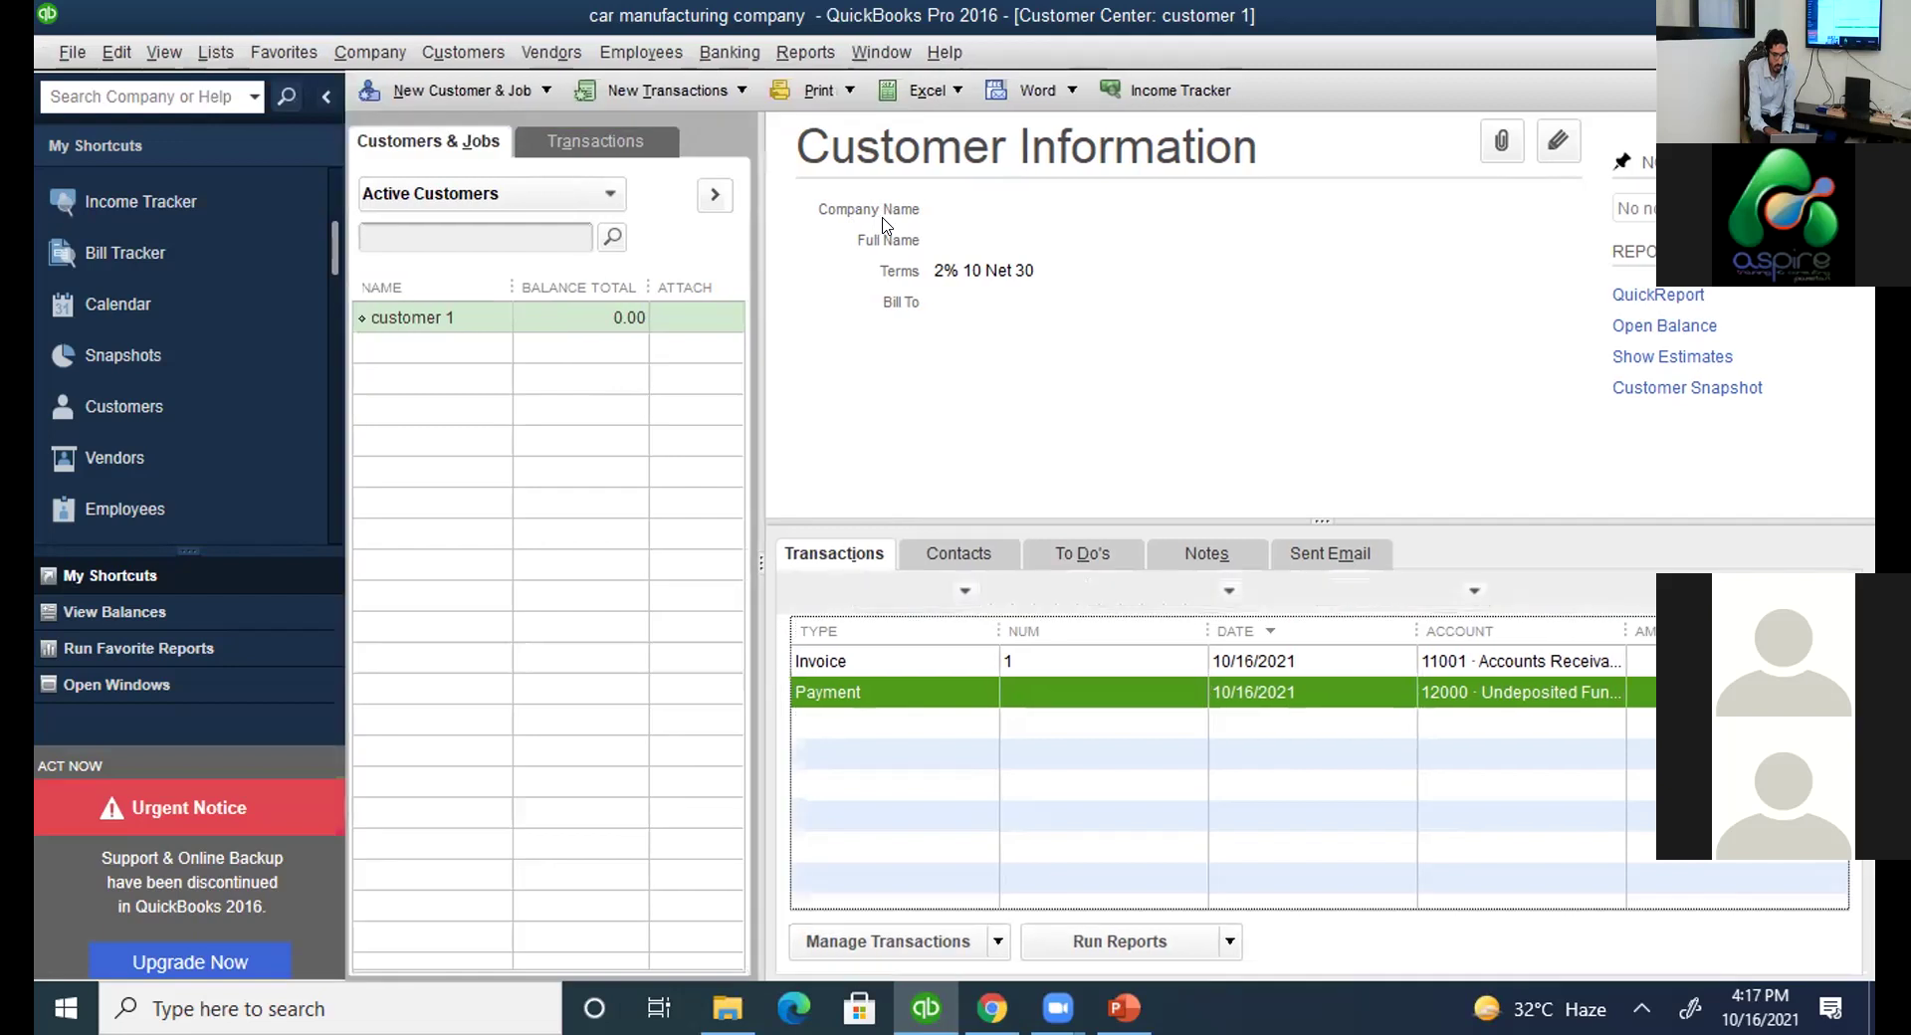
{"action": "key", "text": "Escape"}
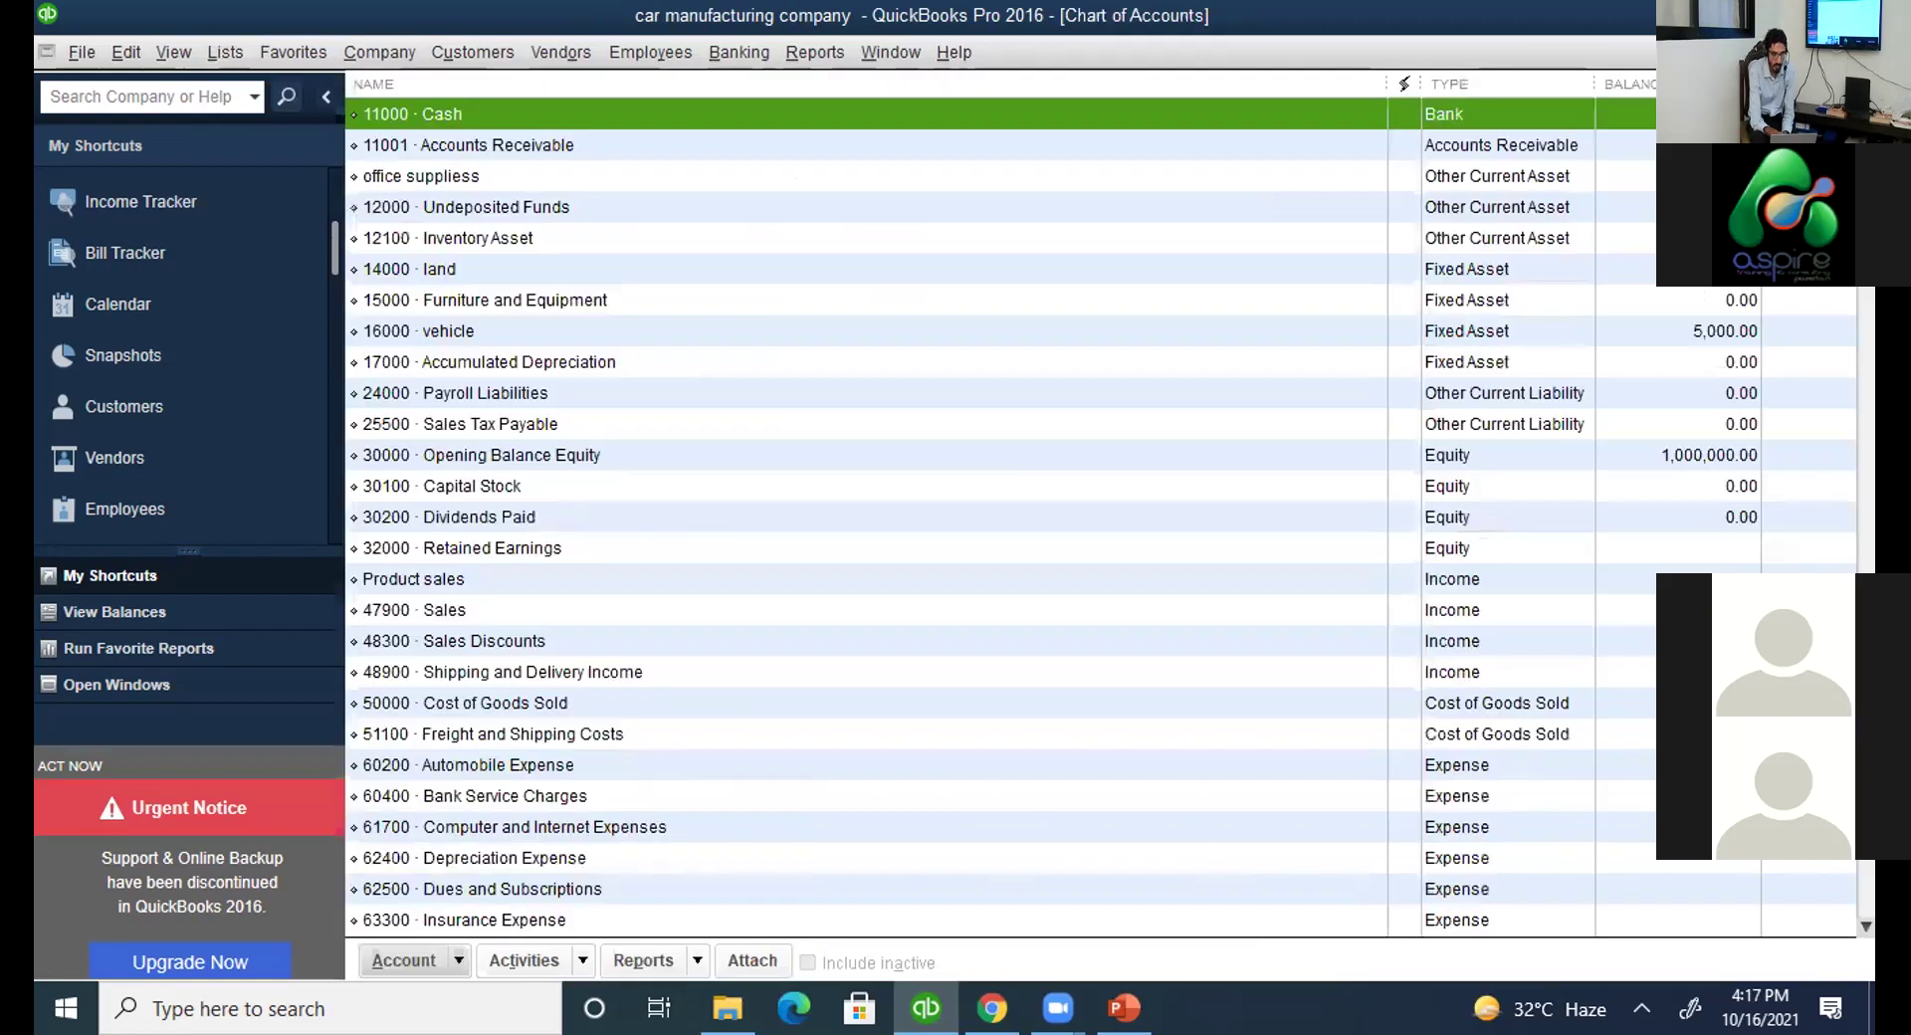
{"action": "left_click", "coordinate": [483, 206]}
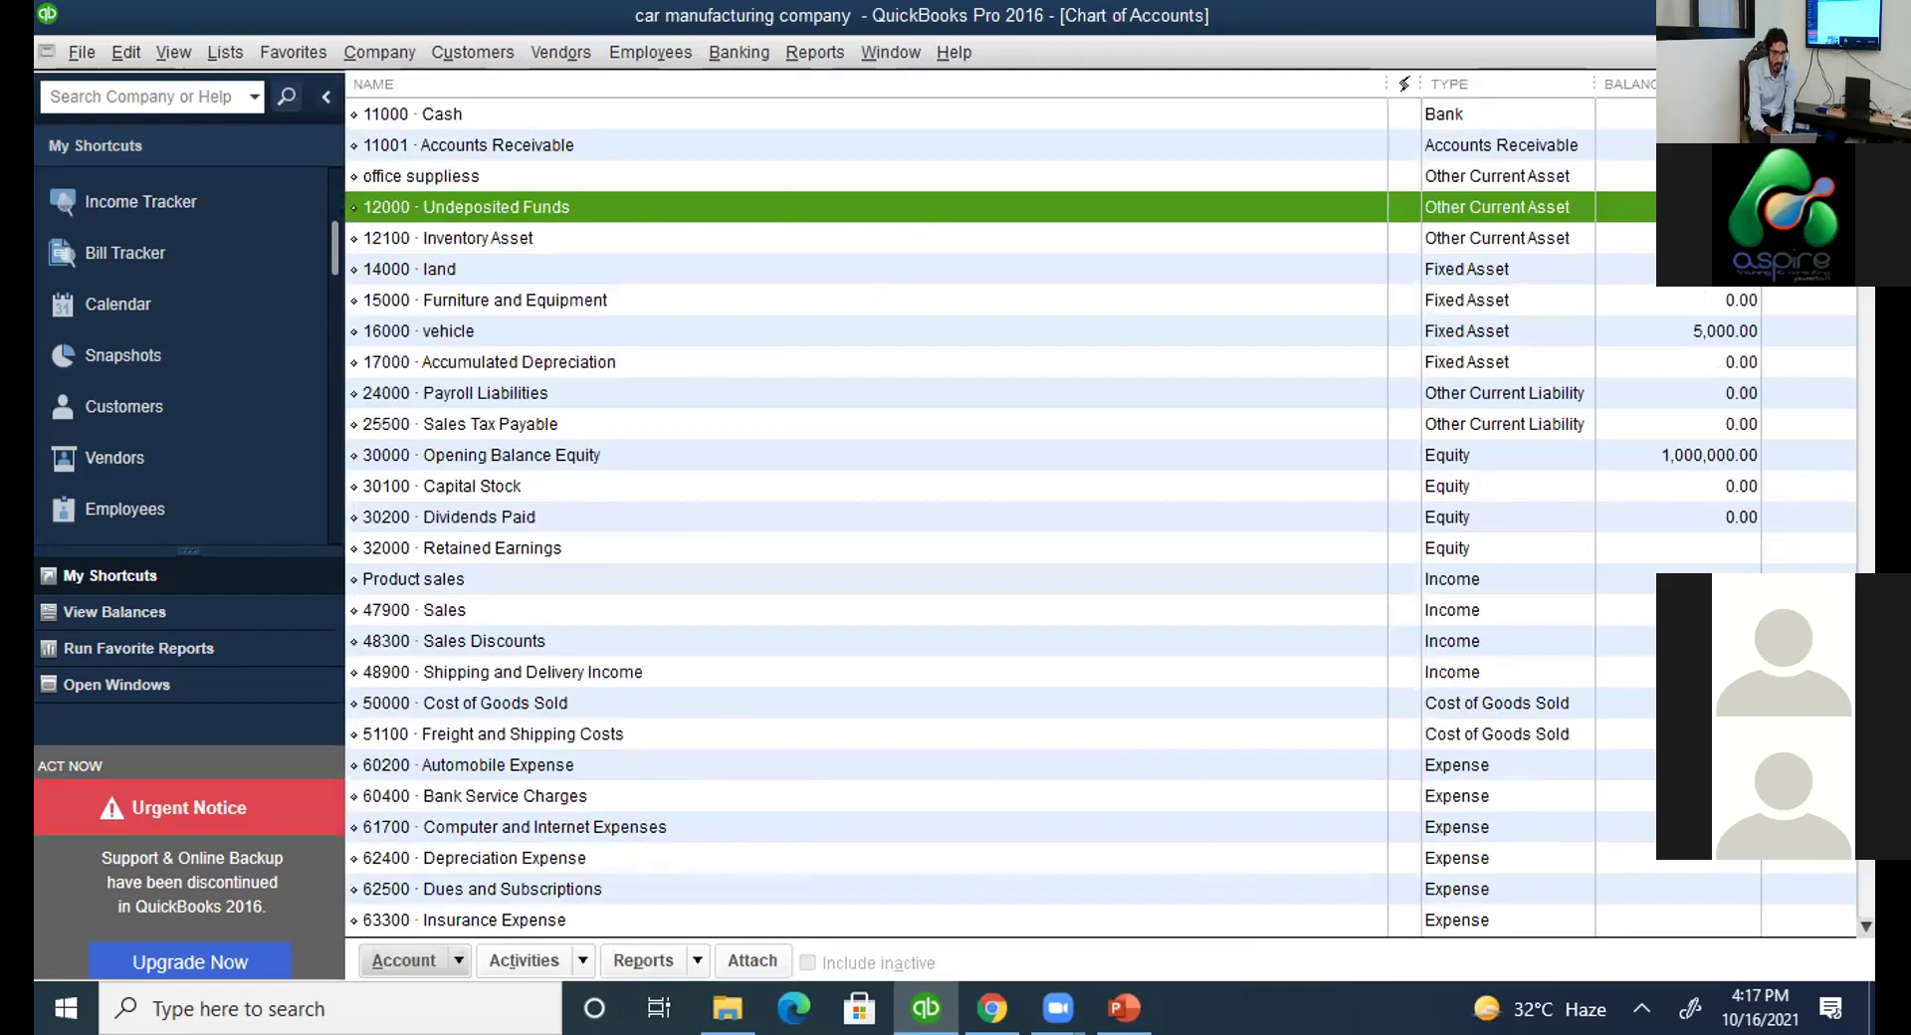
{"action": "key", "text": "Escape"}
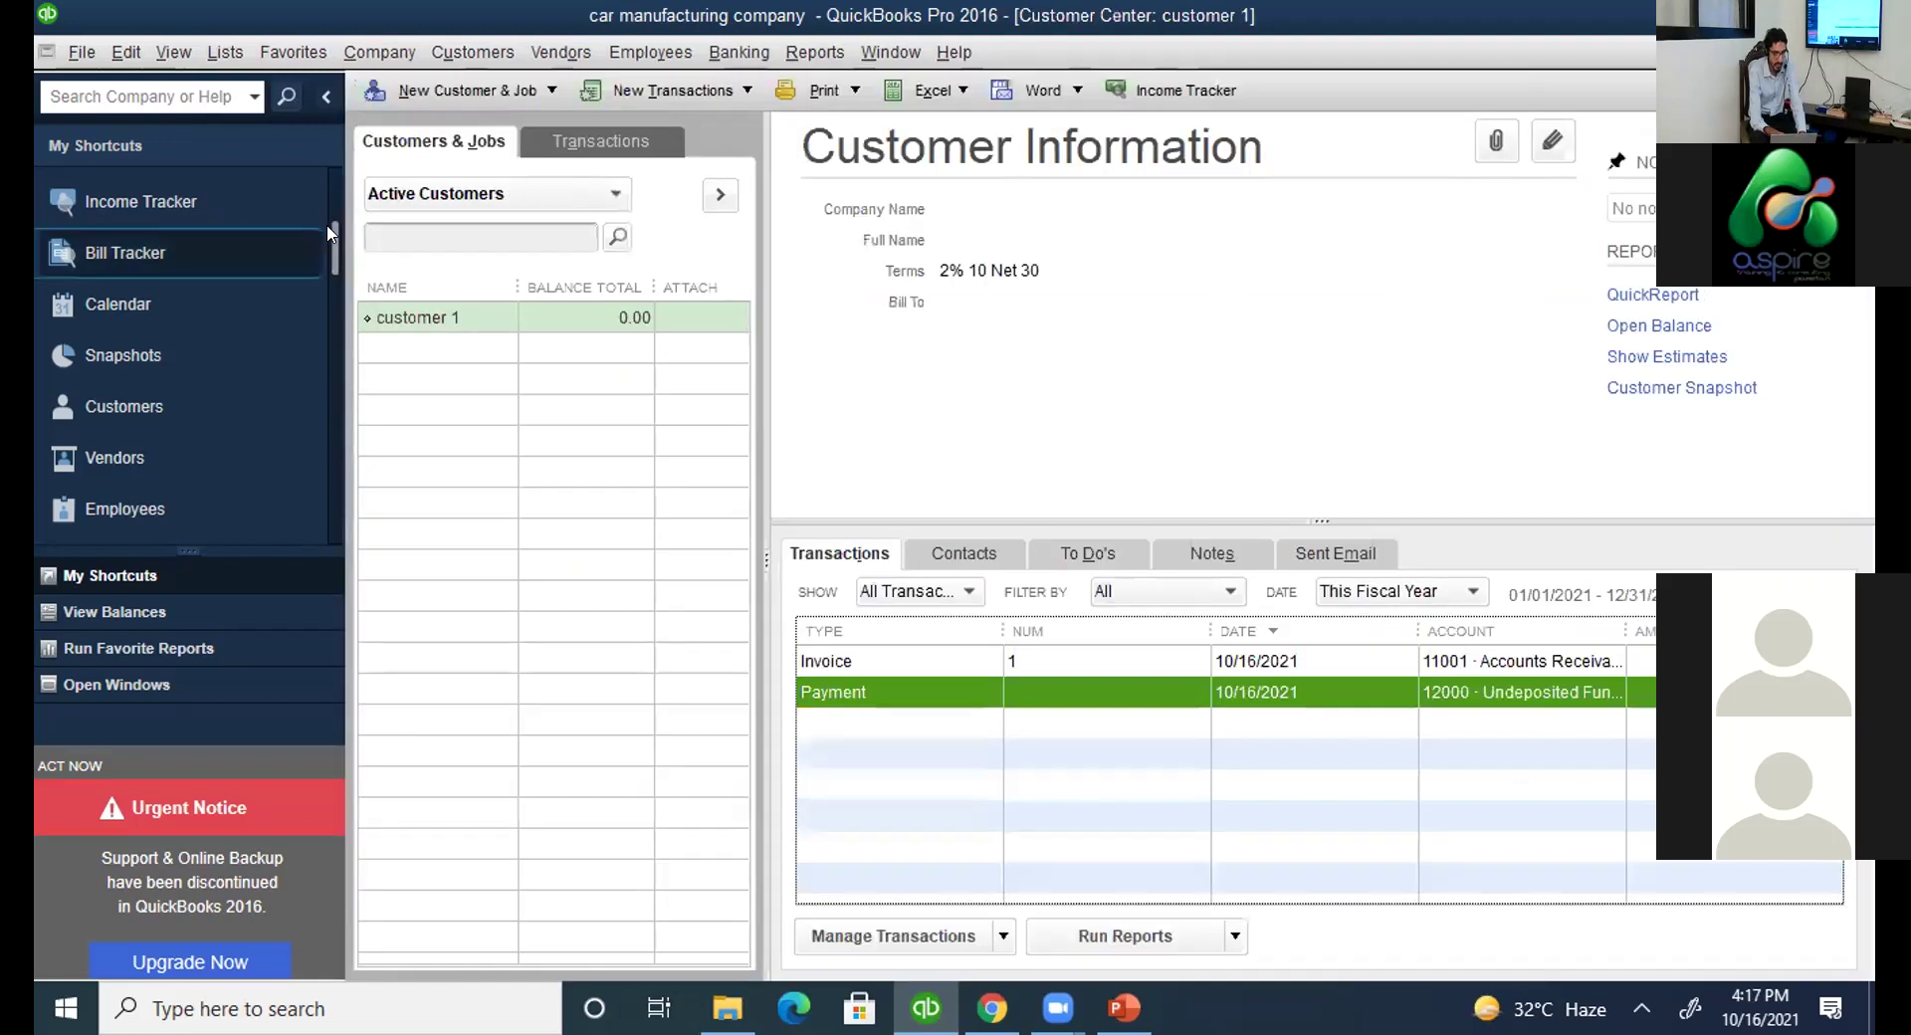
{"action": "scroll", "coordinate": [120, 171], "scroll_direction": "up", "scroll_amount": 2}
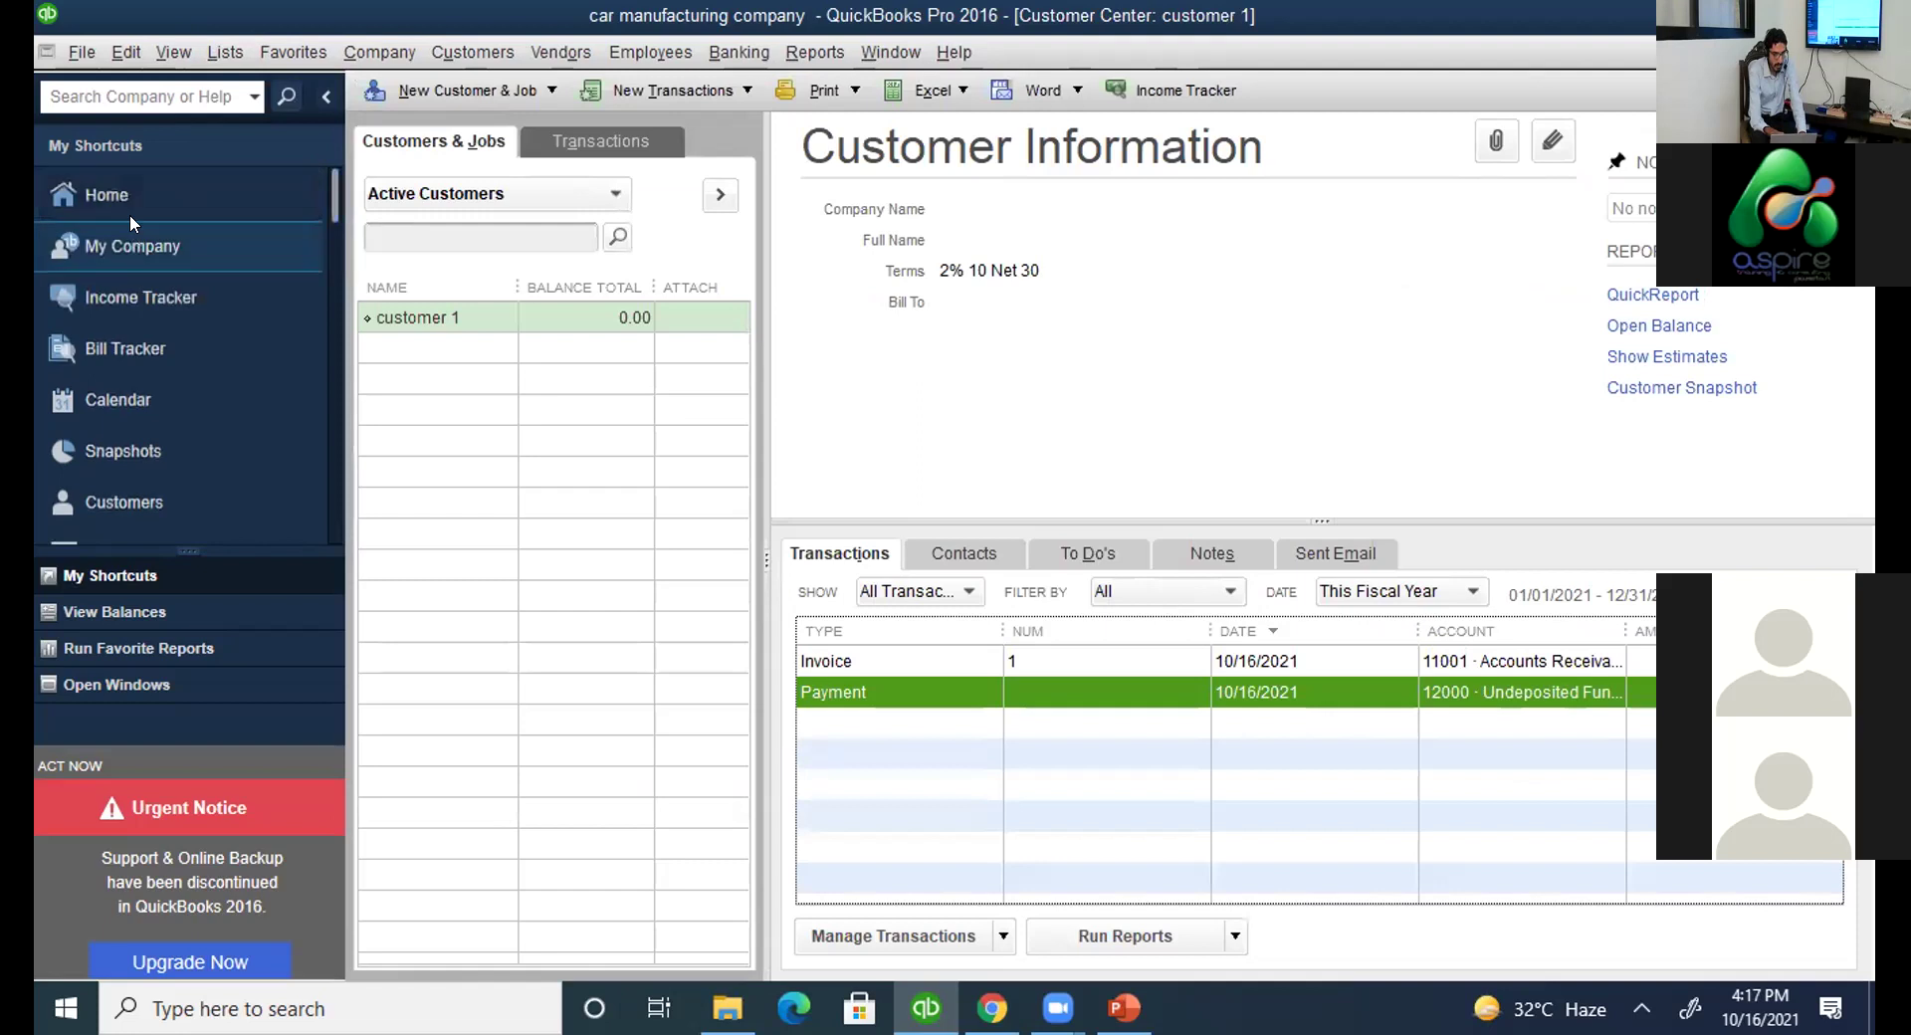
{"action": "left_click", "coordinate": [129, 213]}
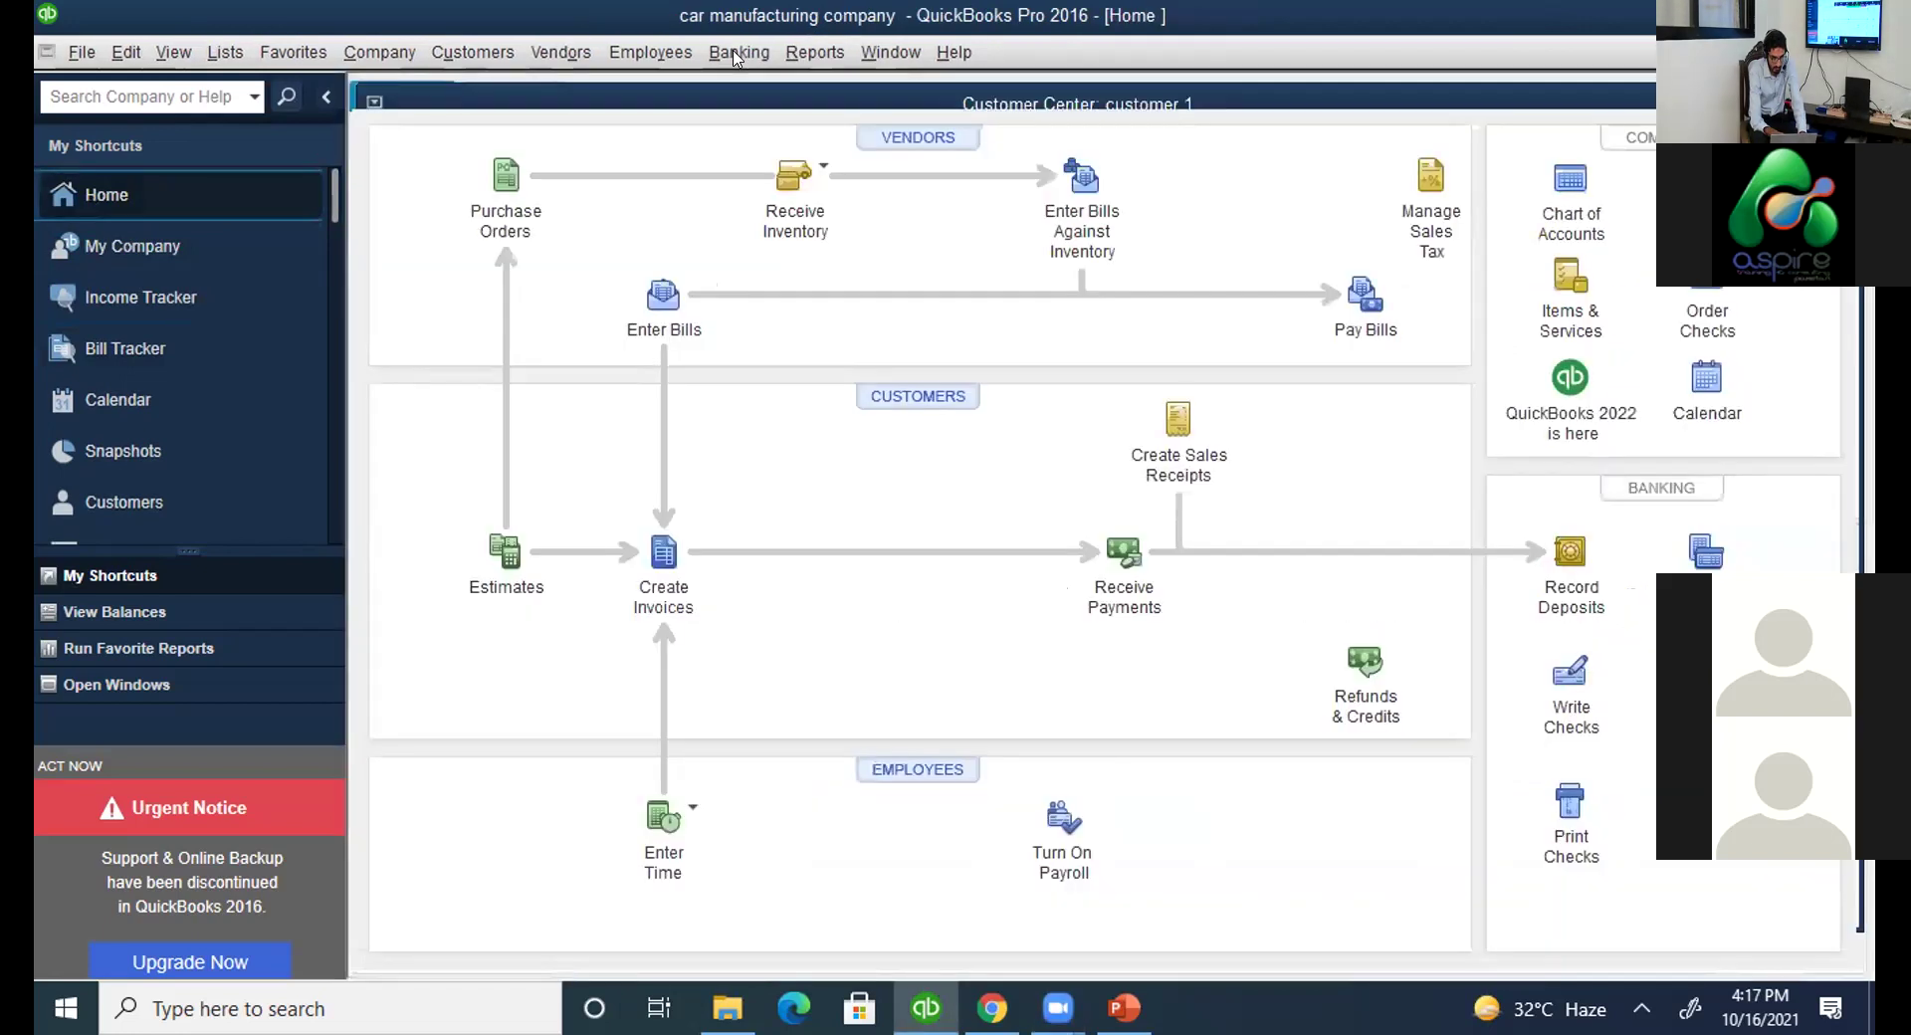
Deposit customer 1's 49.00 payment into 11000 Cash through Make Deposits.
{"action": "left_click", "coordinate": [738, 53]}
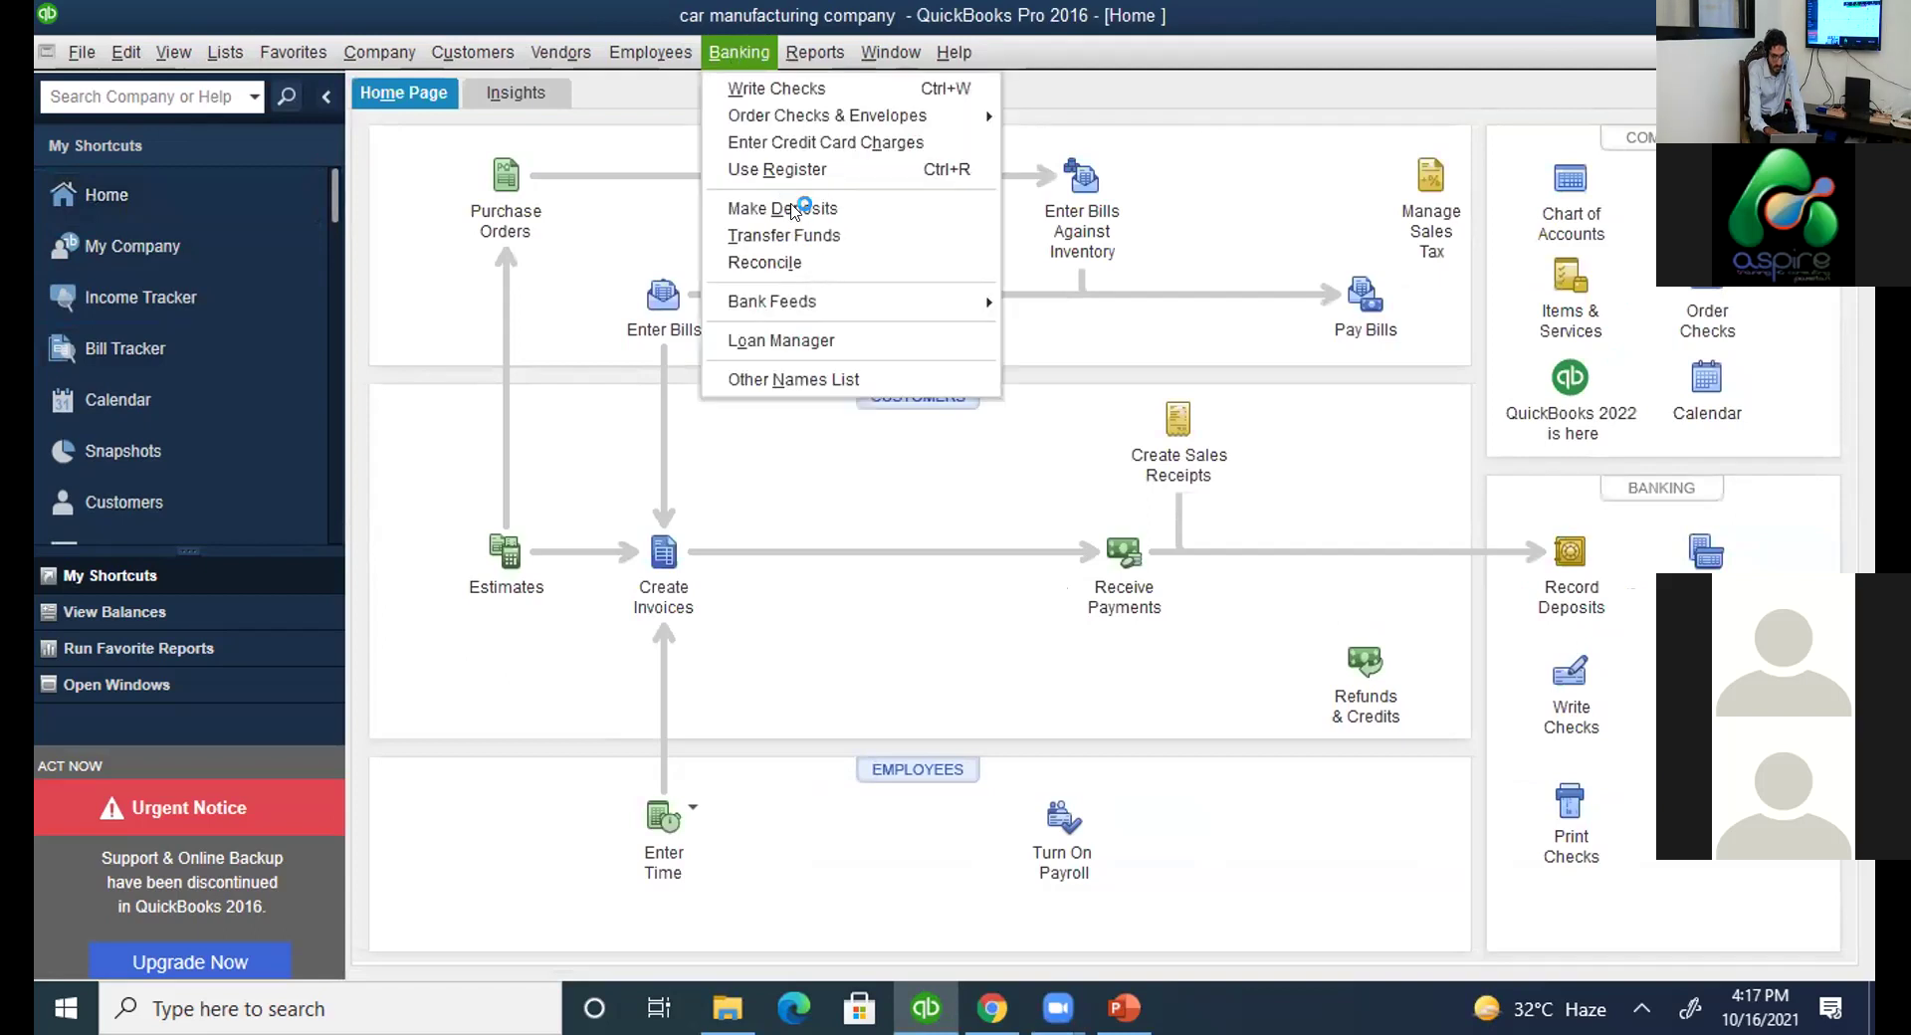
{"action": "left_click", "coordinate": [793, 209]}
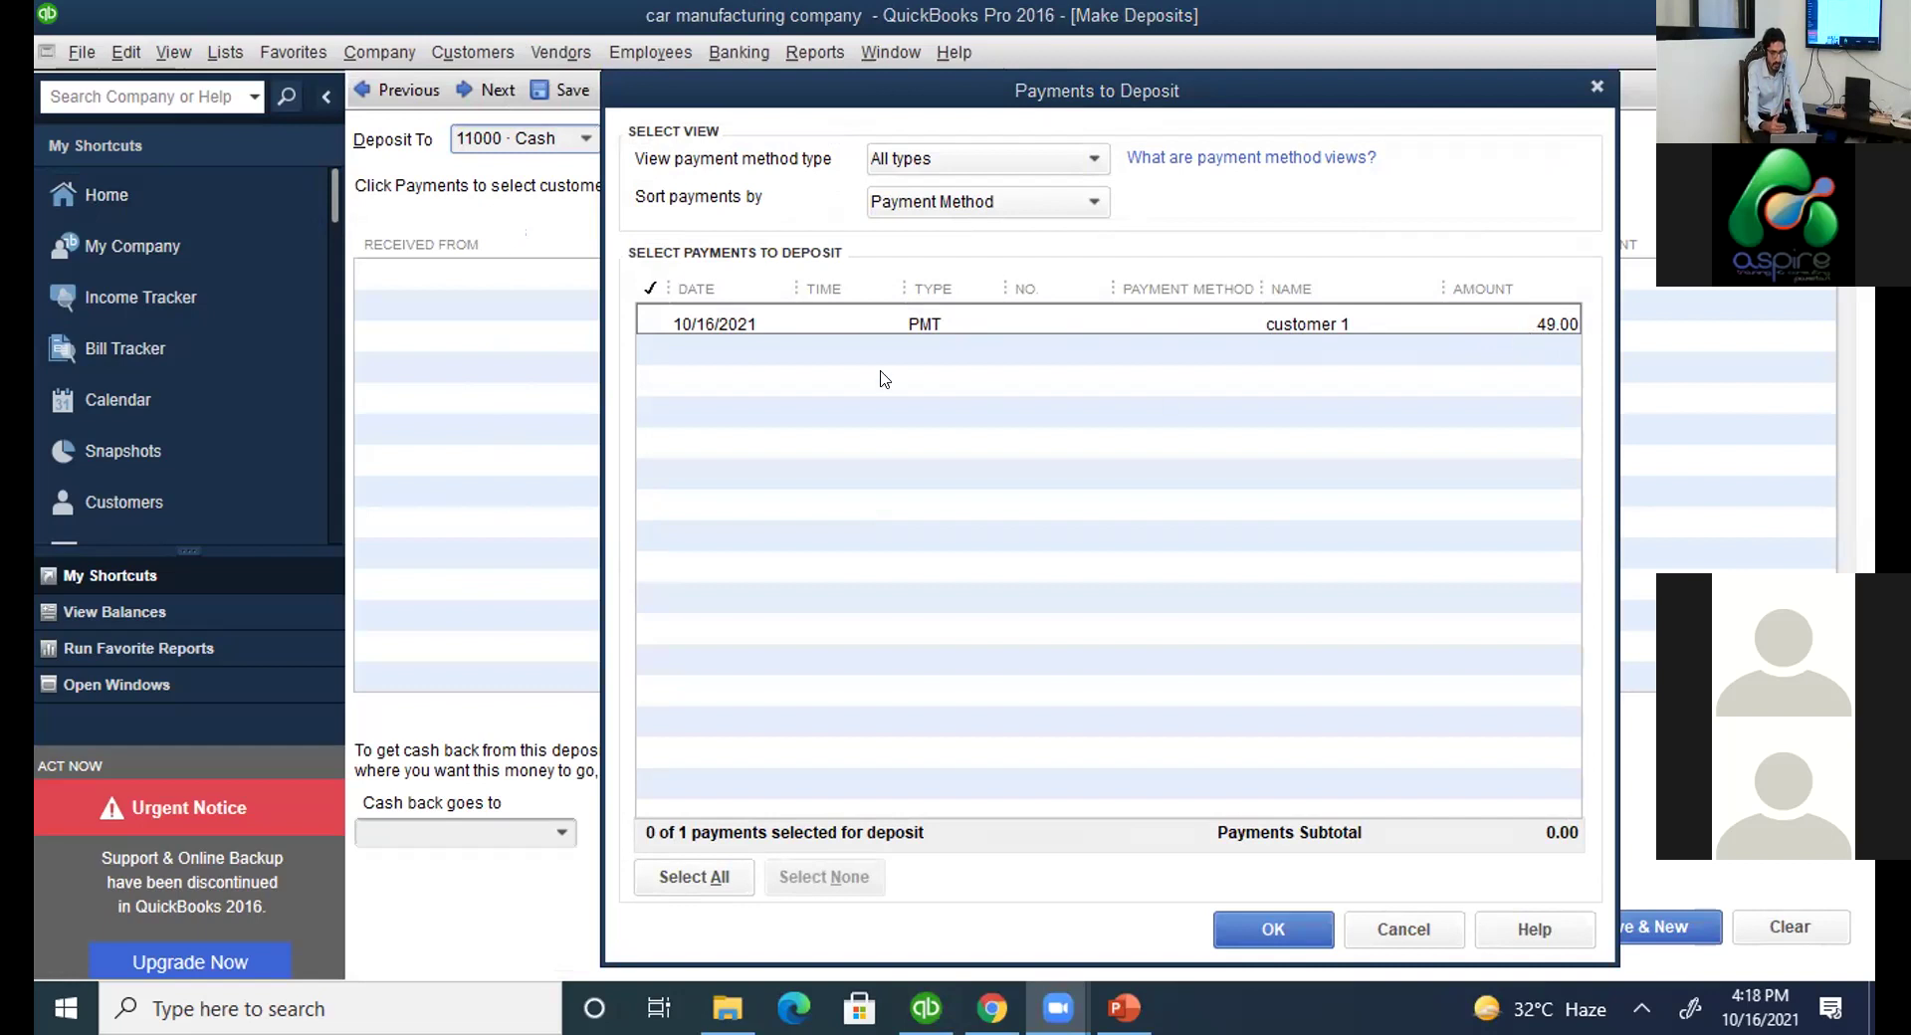
{"action": "left_click", "coordinate": [654, 322]}
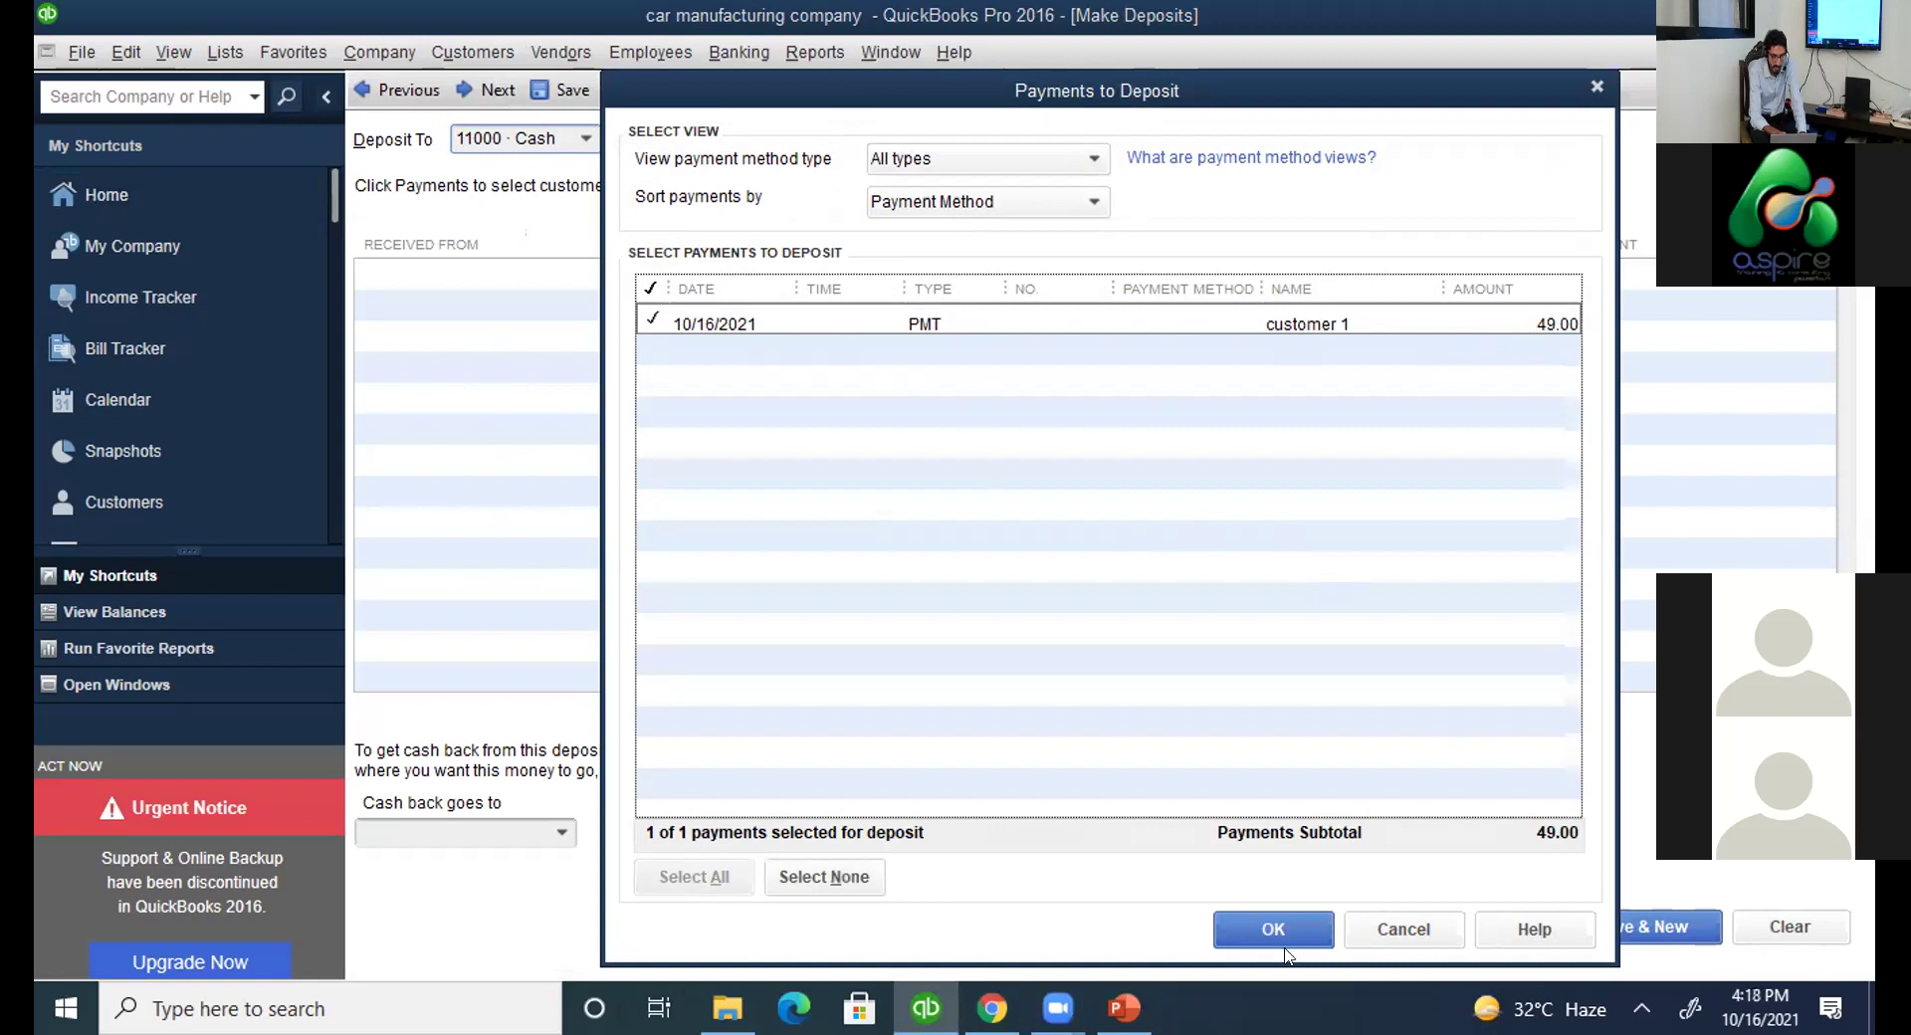
{"action": "left_click", "coordinate": [1288, 913]}
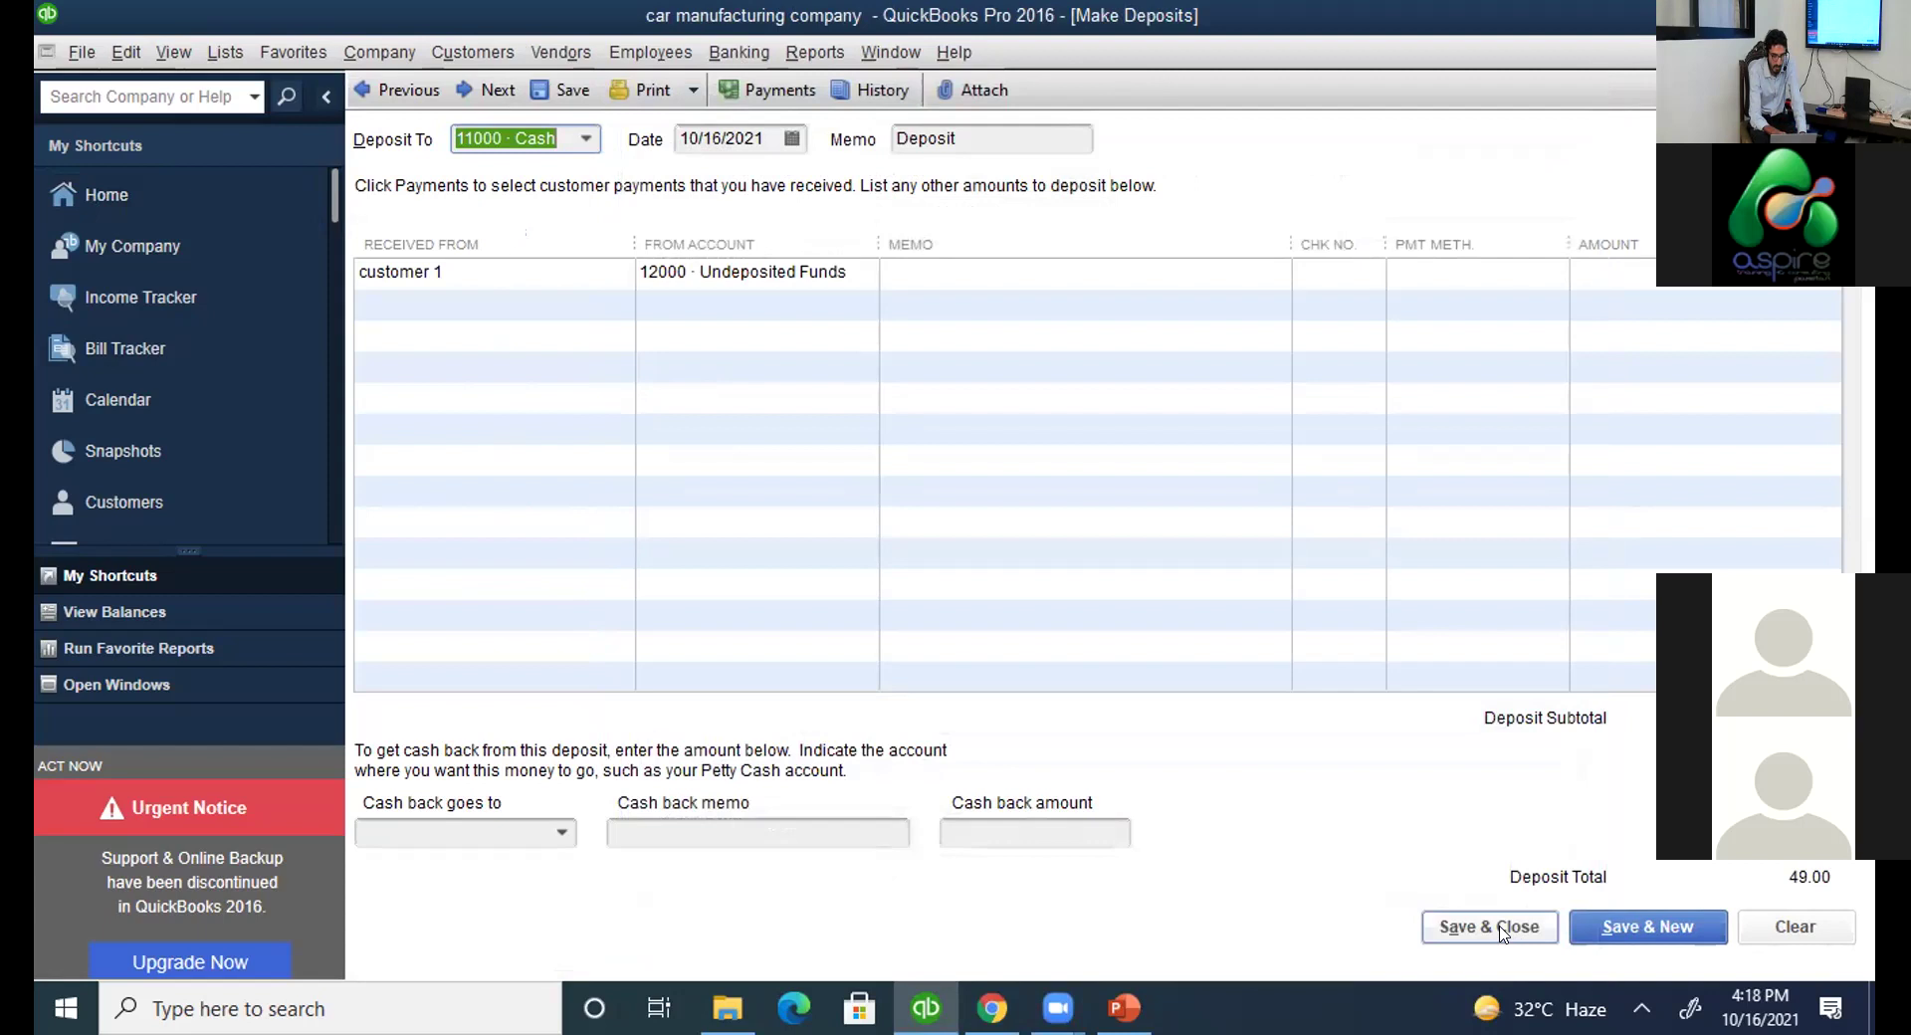
{"action": "left_click", "coordinate": [1501, 933]}
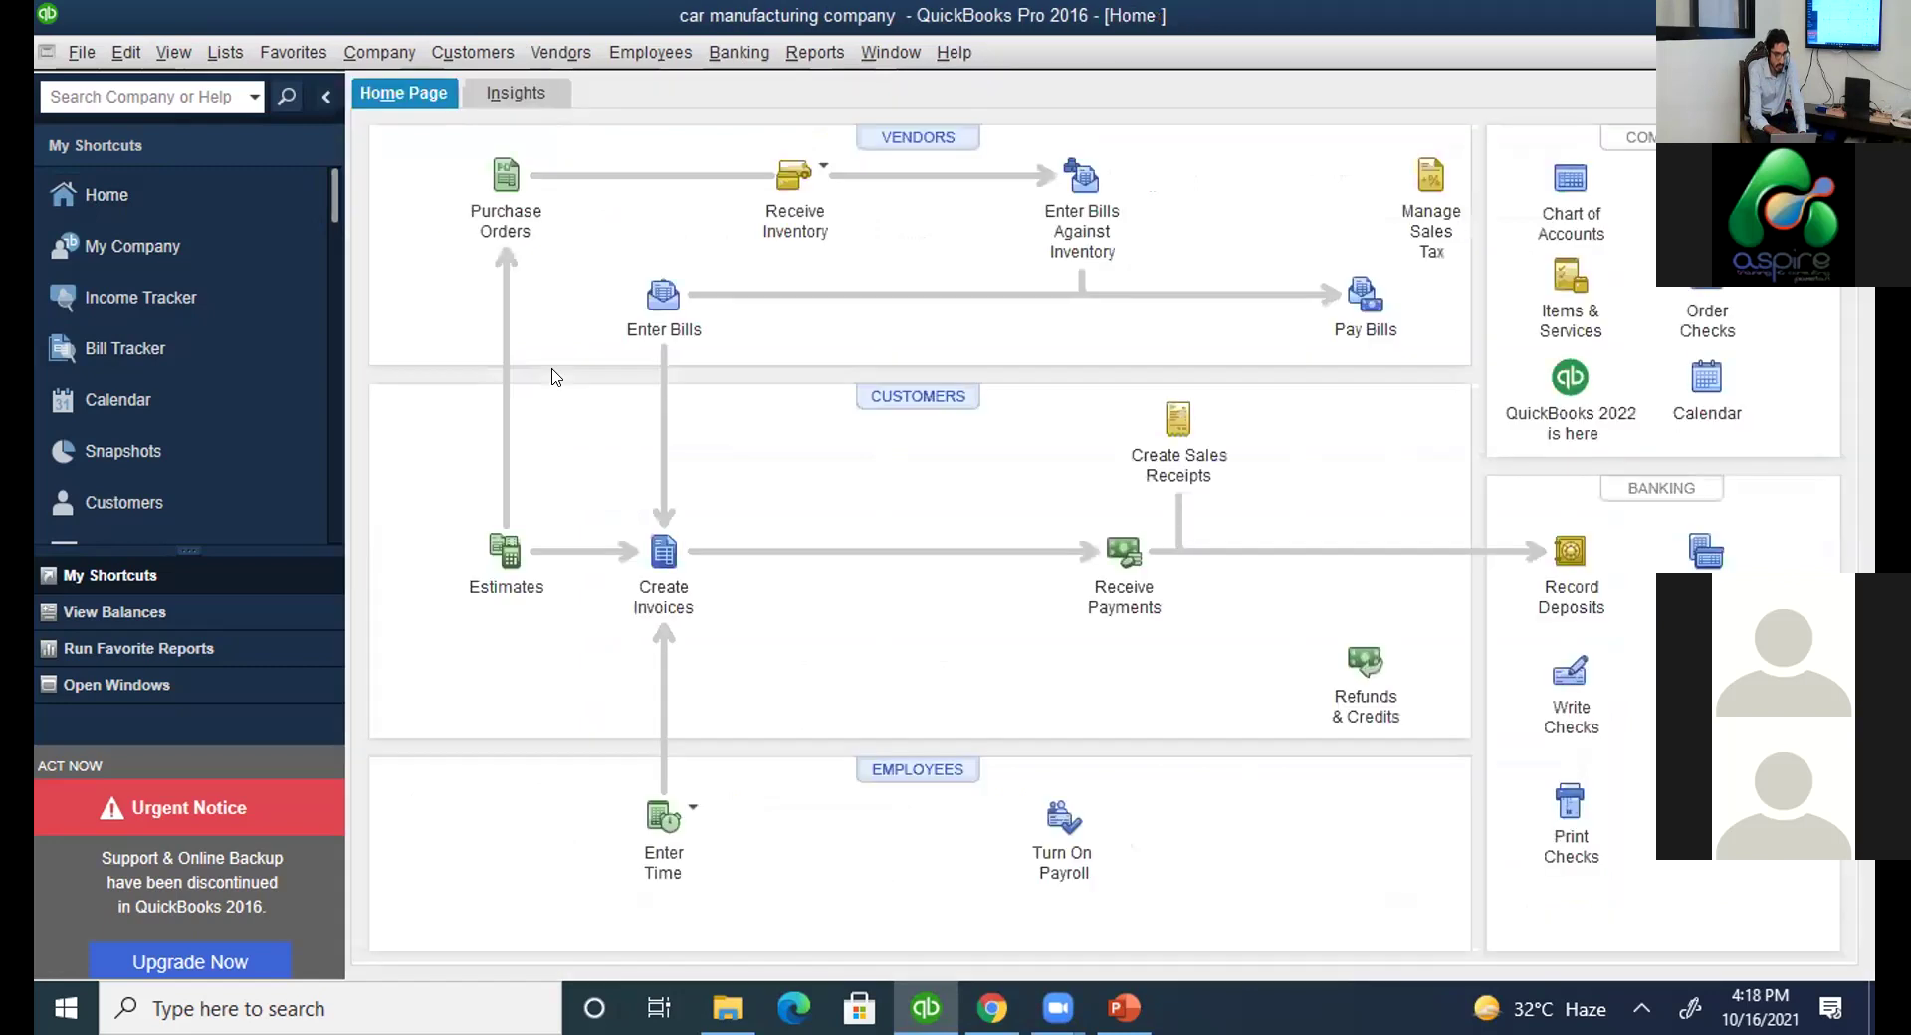
Check the 12000 Undeposited Funds account in the chart of accounts.
{"action": "key", "text": "alt+l"}
{"action": "key", "text": "Return"}
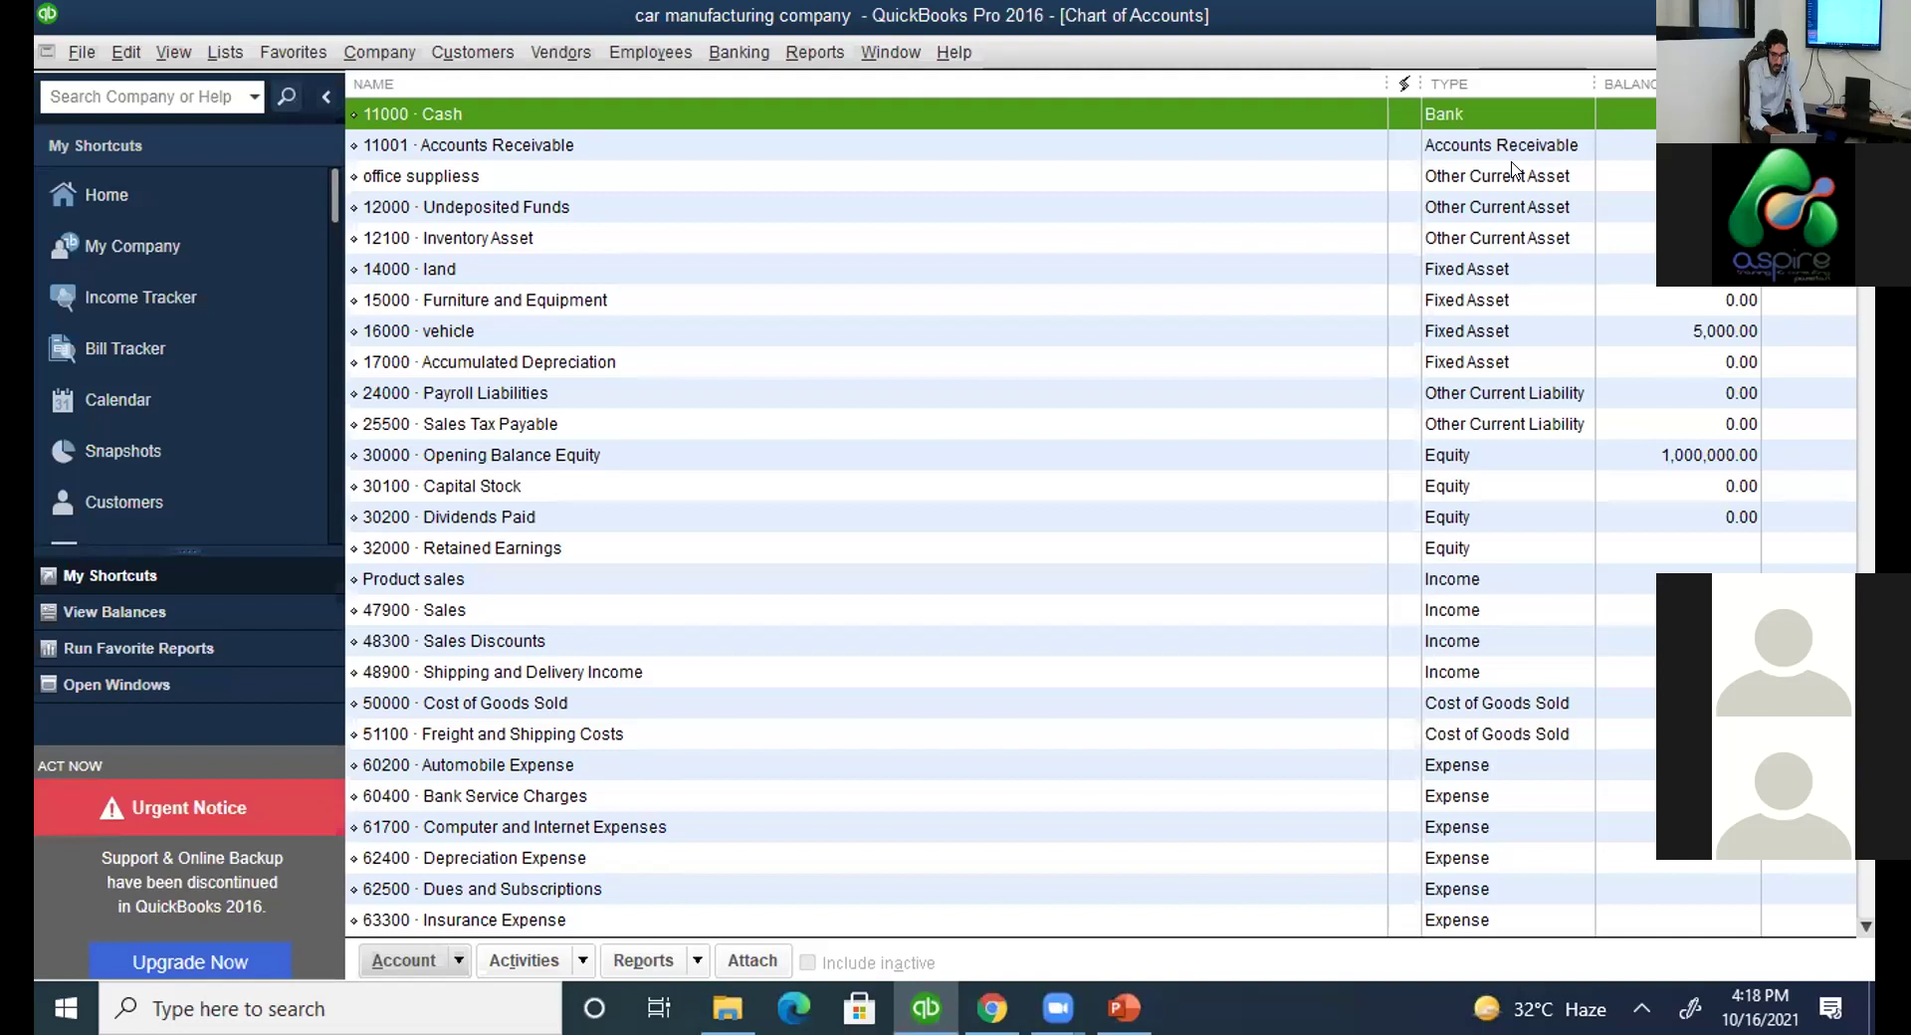
{"action": "left_click", "coordinate": [579, 207]}
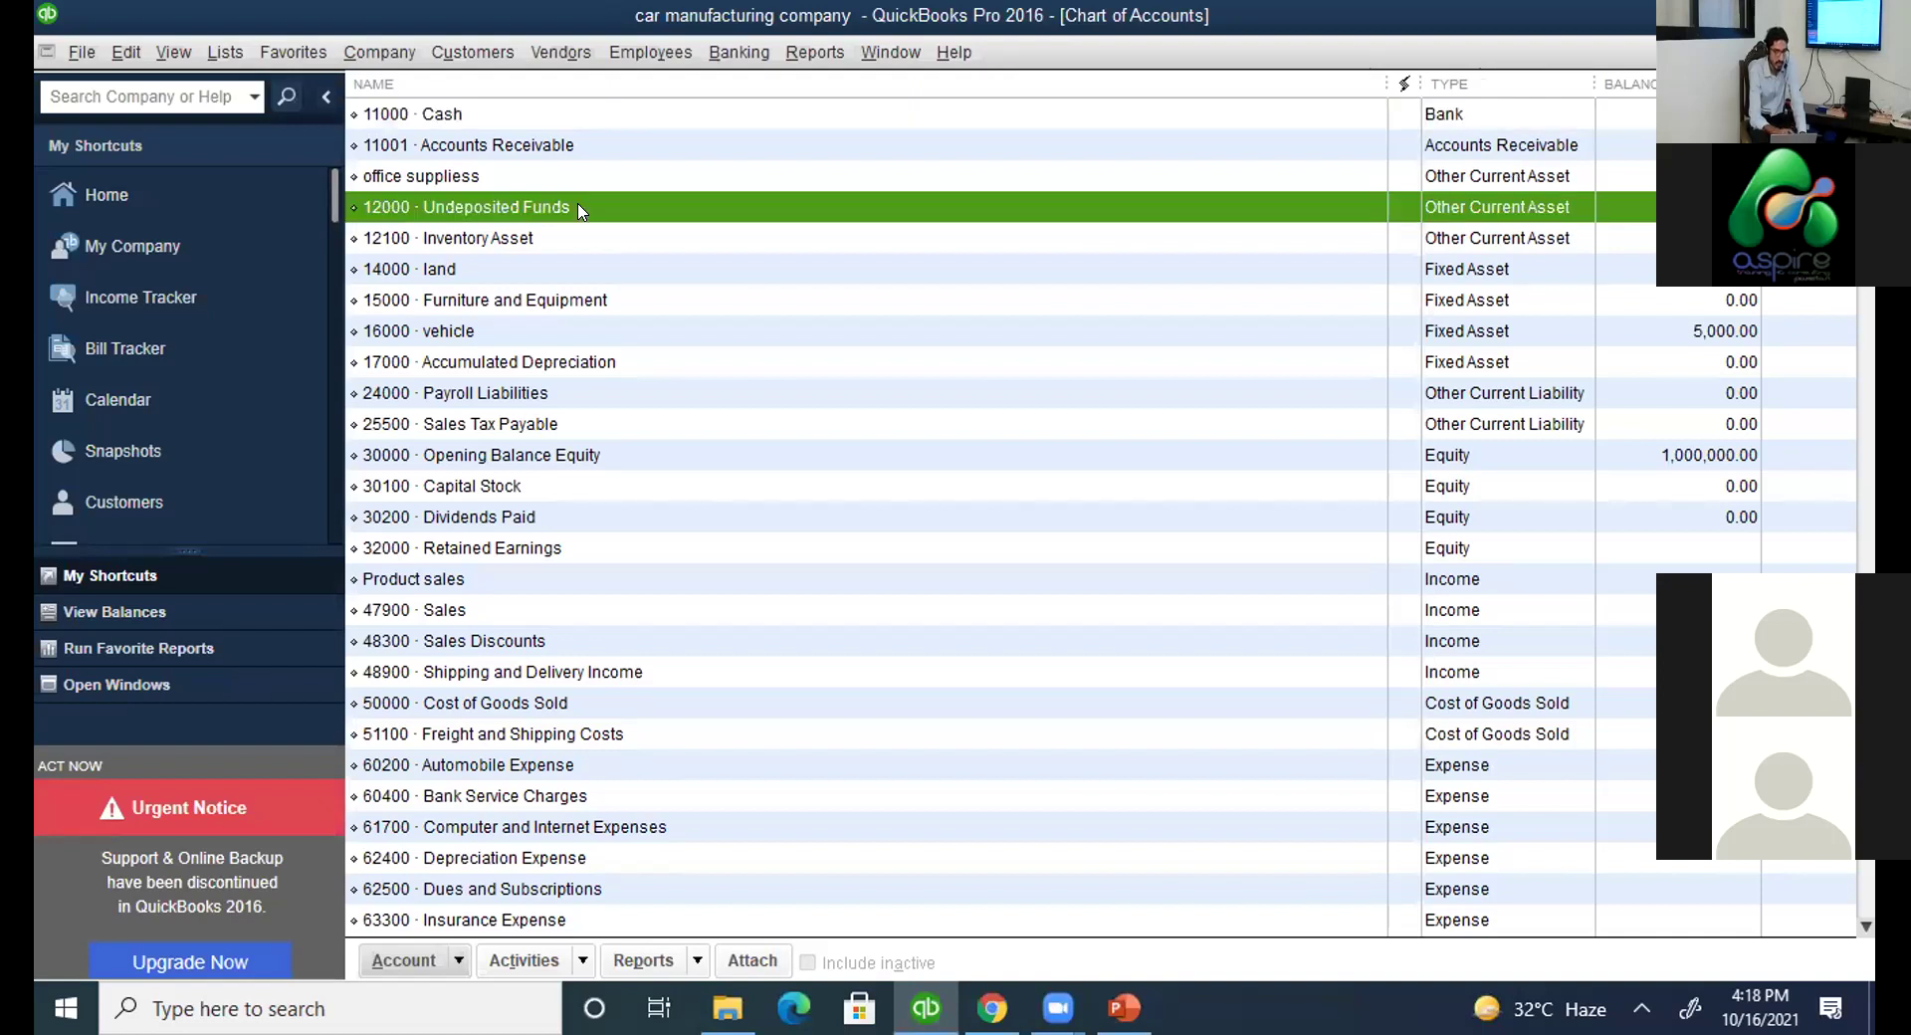
{"action": "key", "text": "Escape"}
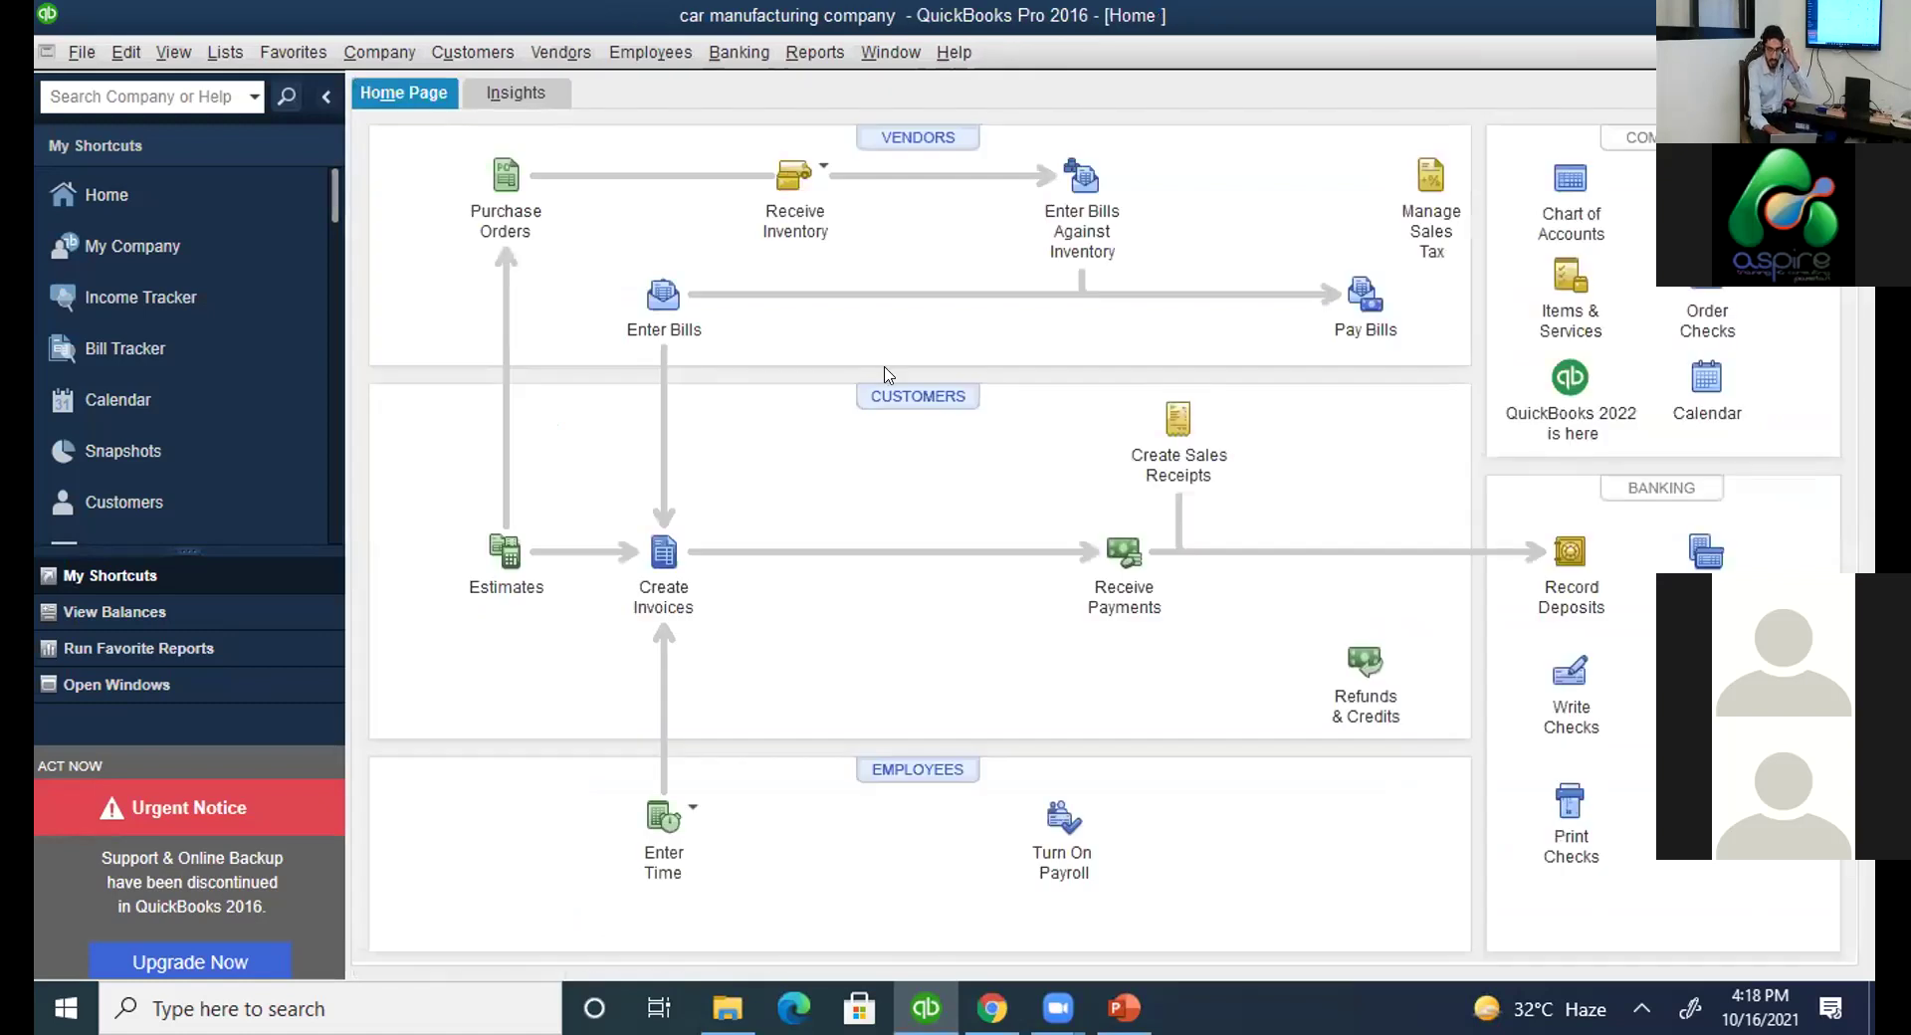
Review customer 1's invoice and payment in the Customer Center, then list new transaction types.
{"action": "left_click", "coordinate": [256, 259]}
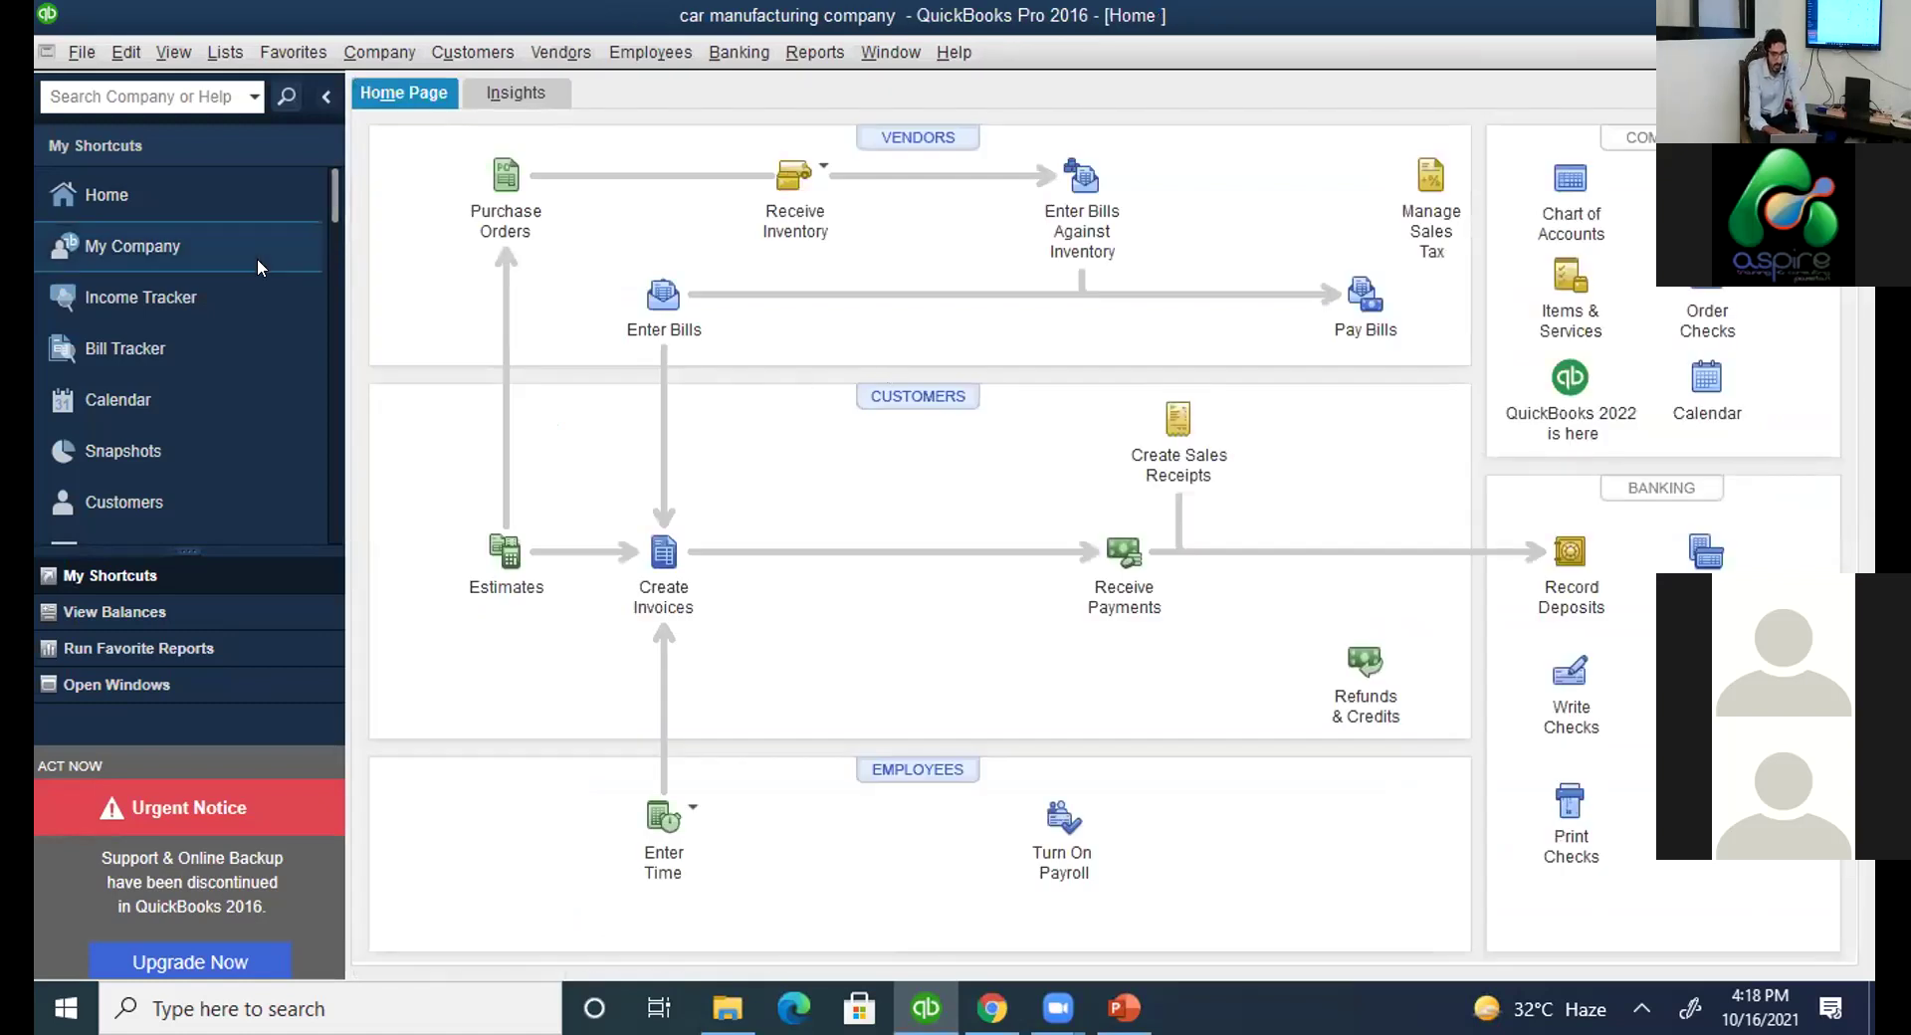
{"action": "left_click", "coordinate": [213, 492]}
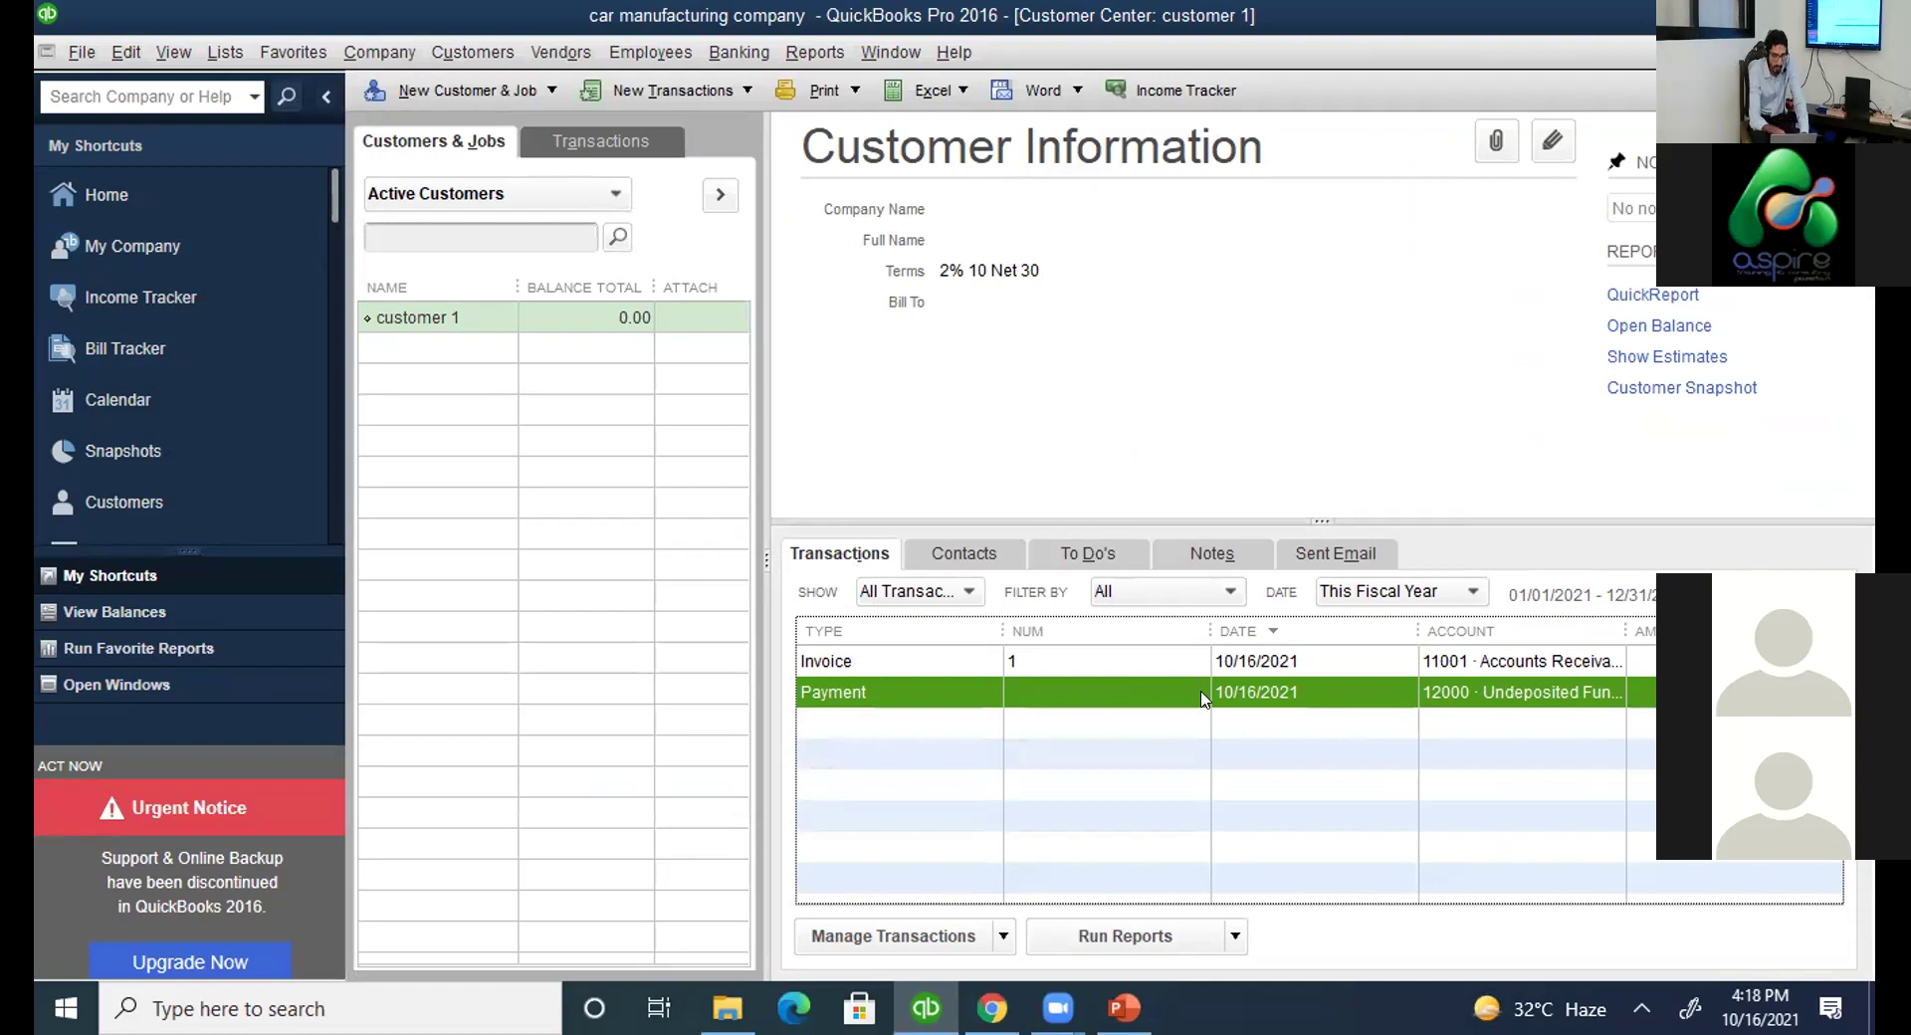
{"action": "key", "text": "Up"}
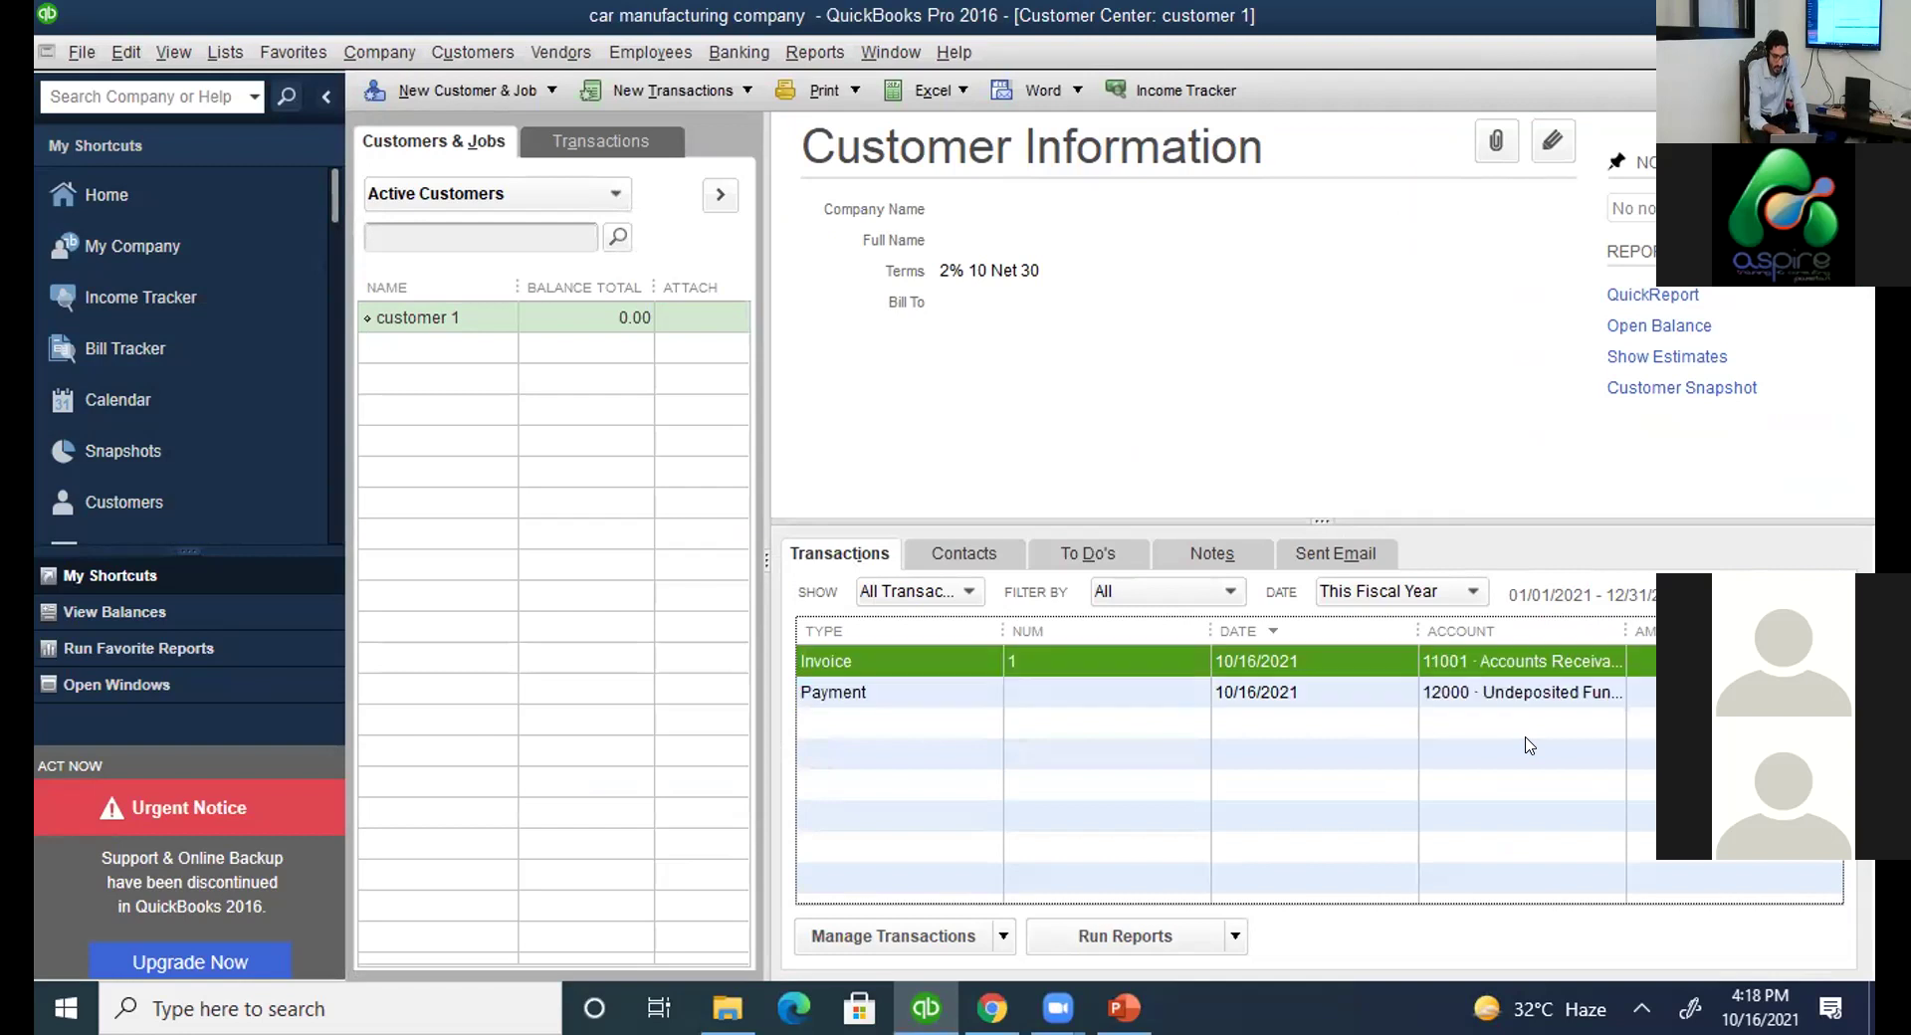
{"action": "key", "text": "Down"}
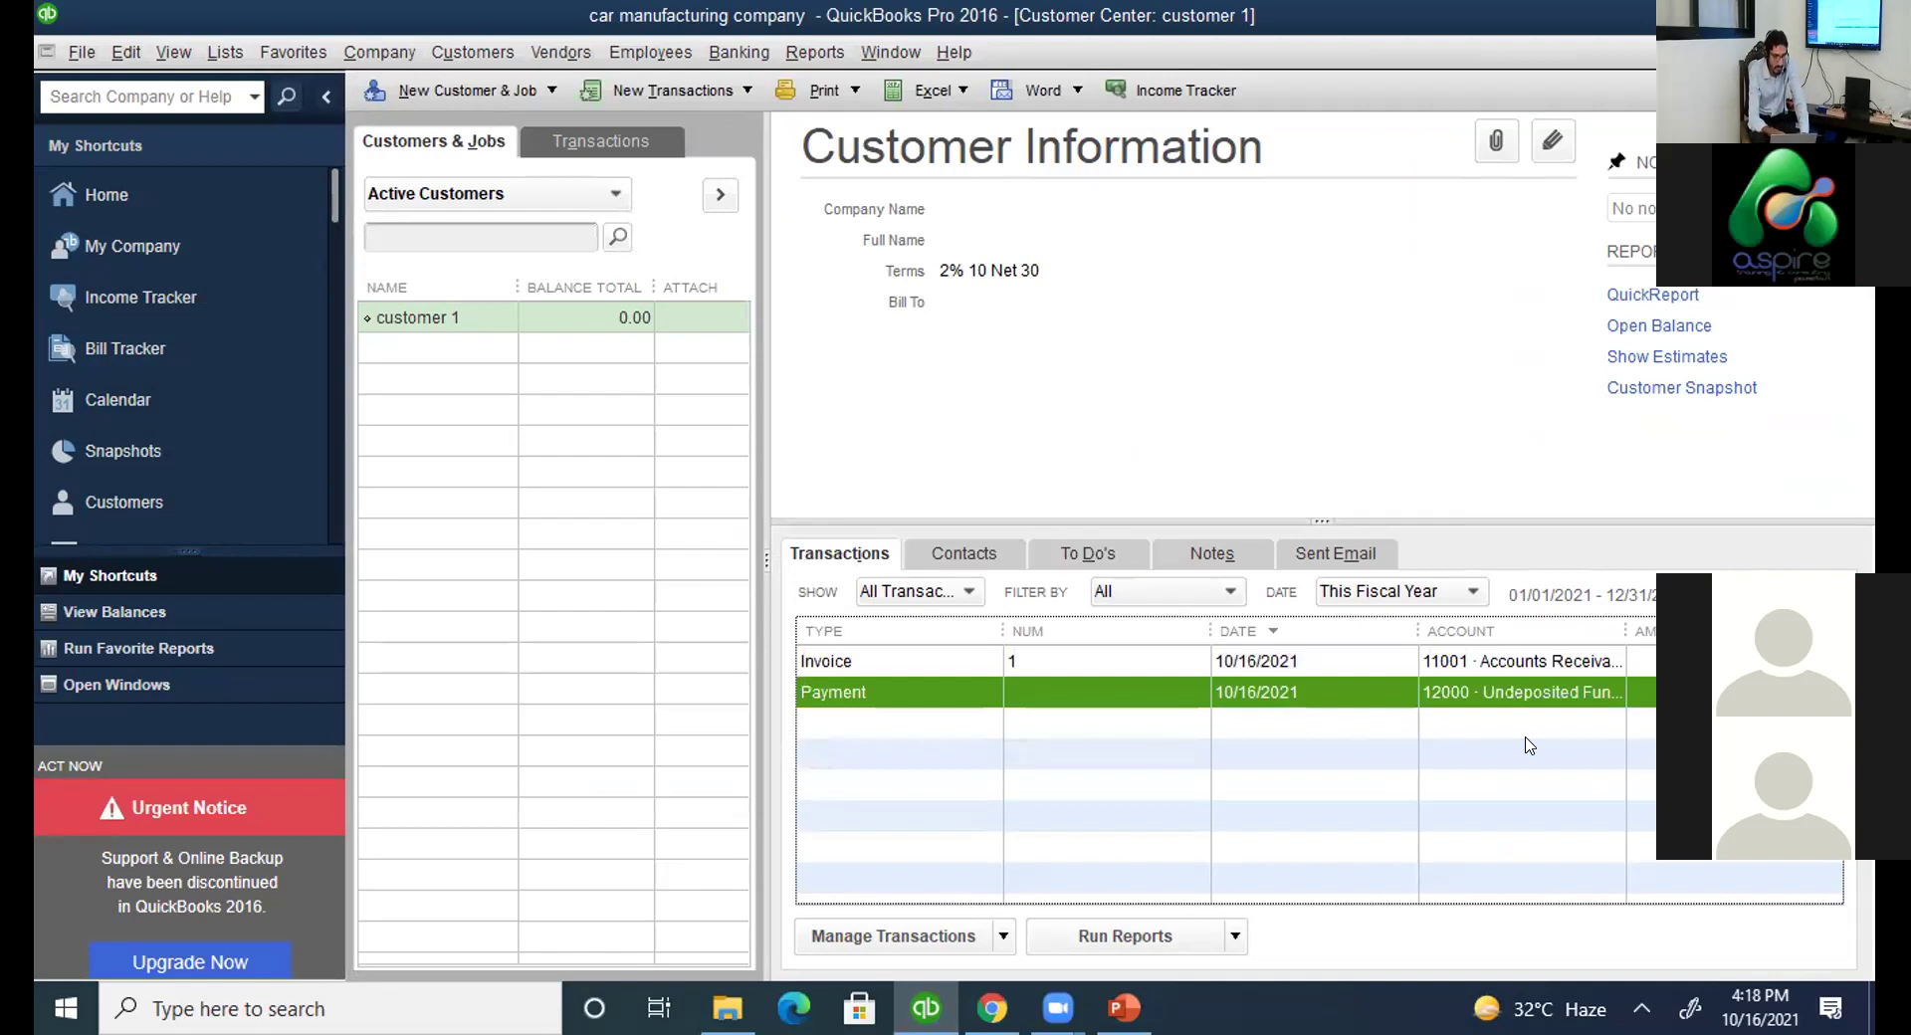
{"action": "left_click", "coordinate": [672, 89]}
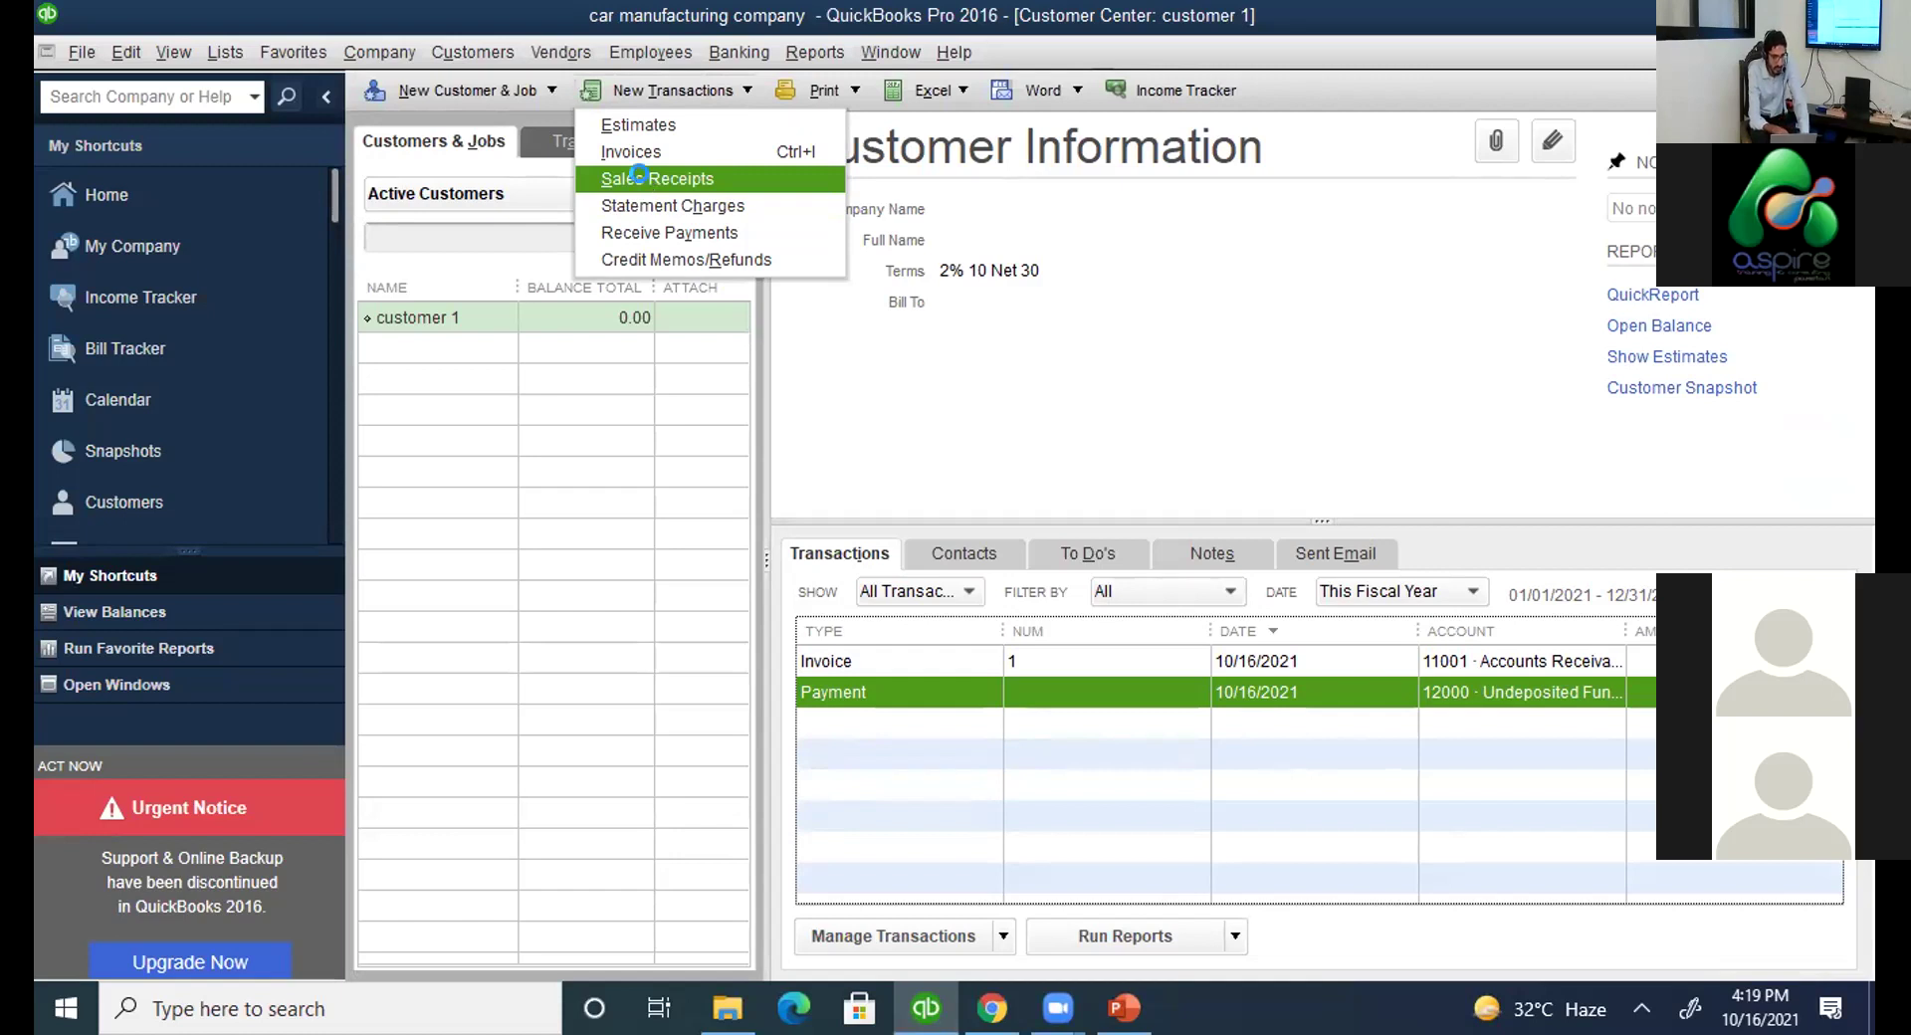
Start a sales receipt for customer 1 with doors and hinges, dismissing the low-quantity warning.
{"action": "left_click", "coordinate": [642, 178]}
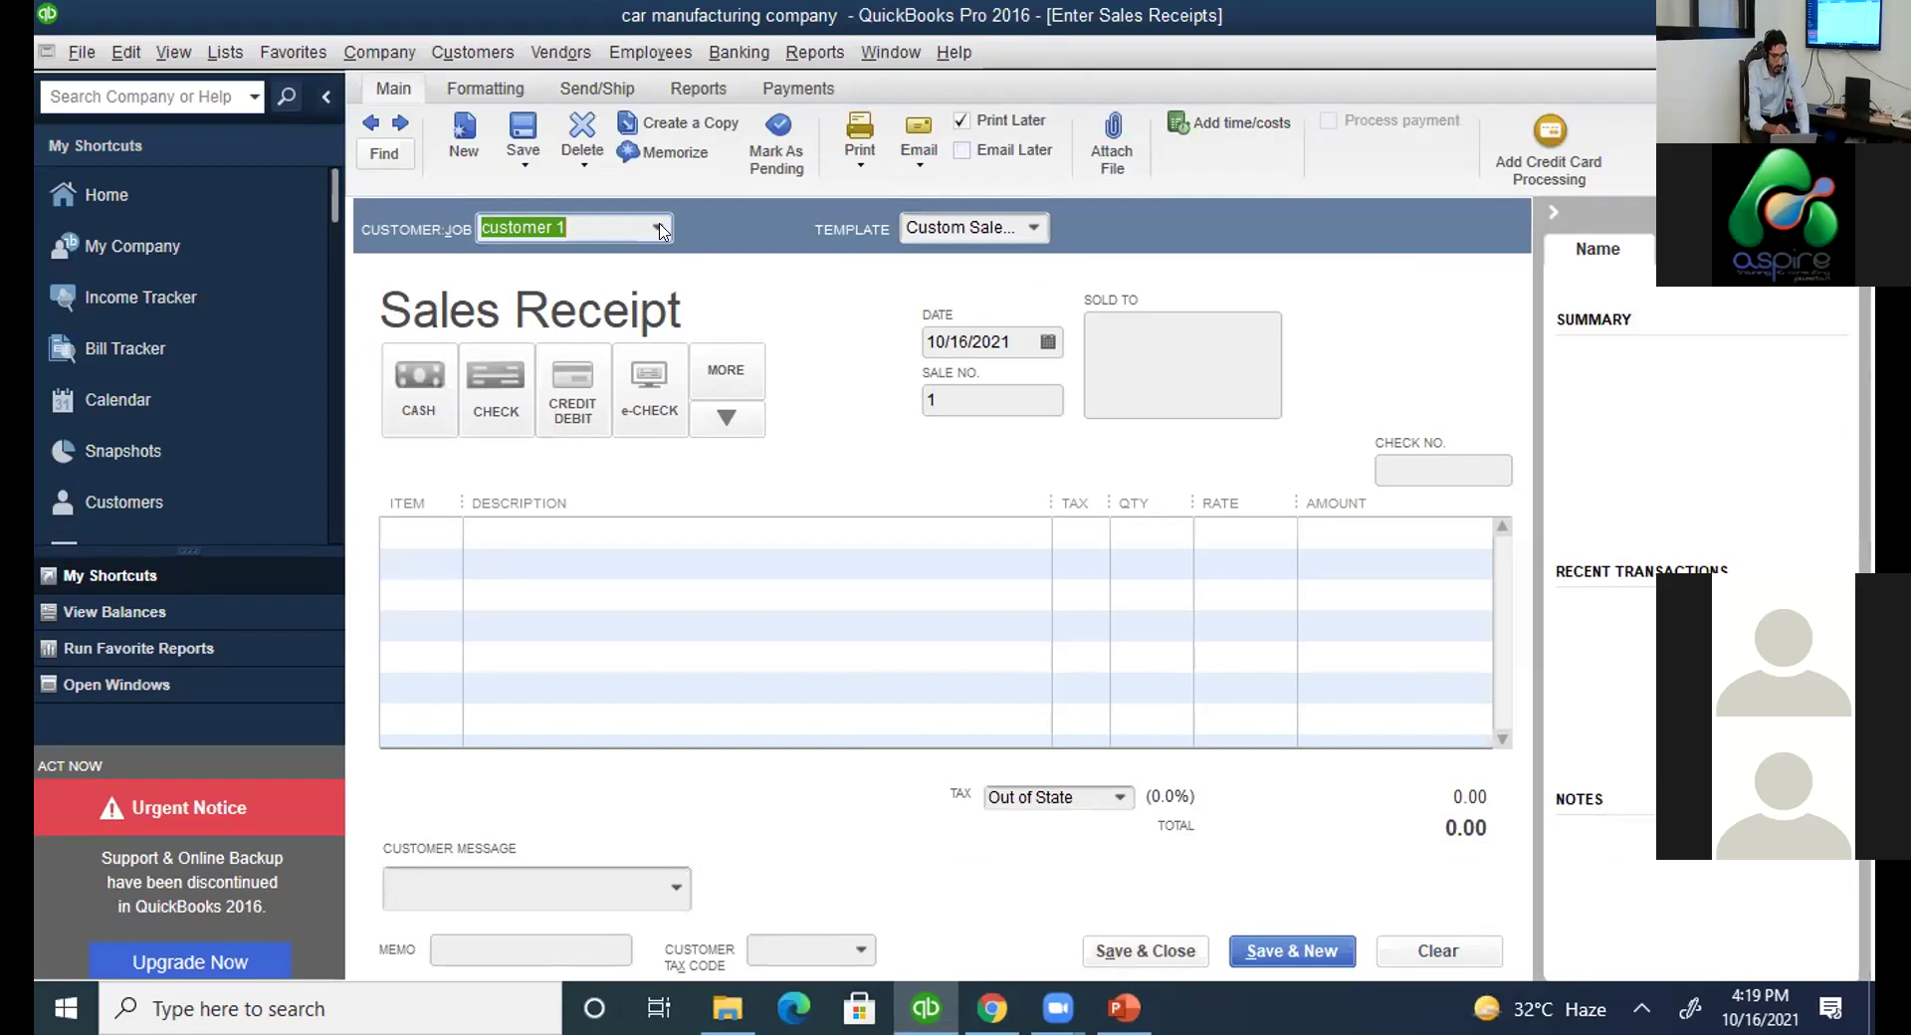
{"action": "left_click", "coordinate": [659, 231]}
{"action": "left_click", "coordinate": [560, 329]}
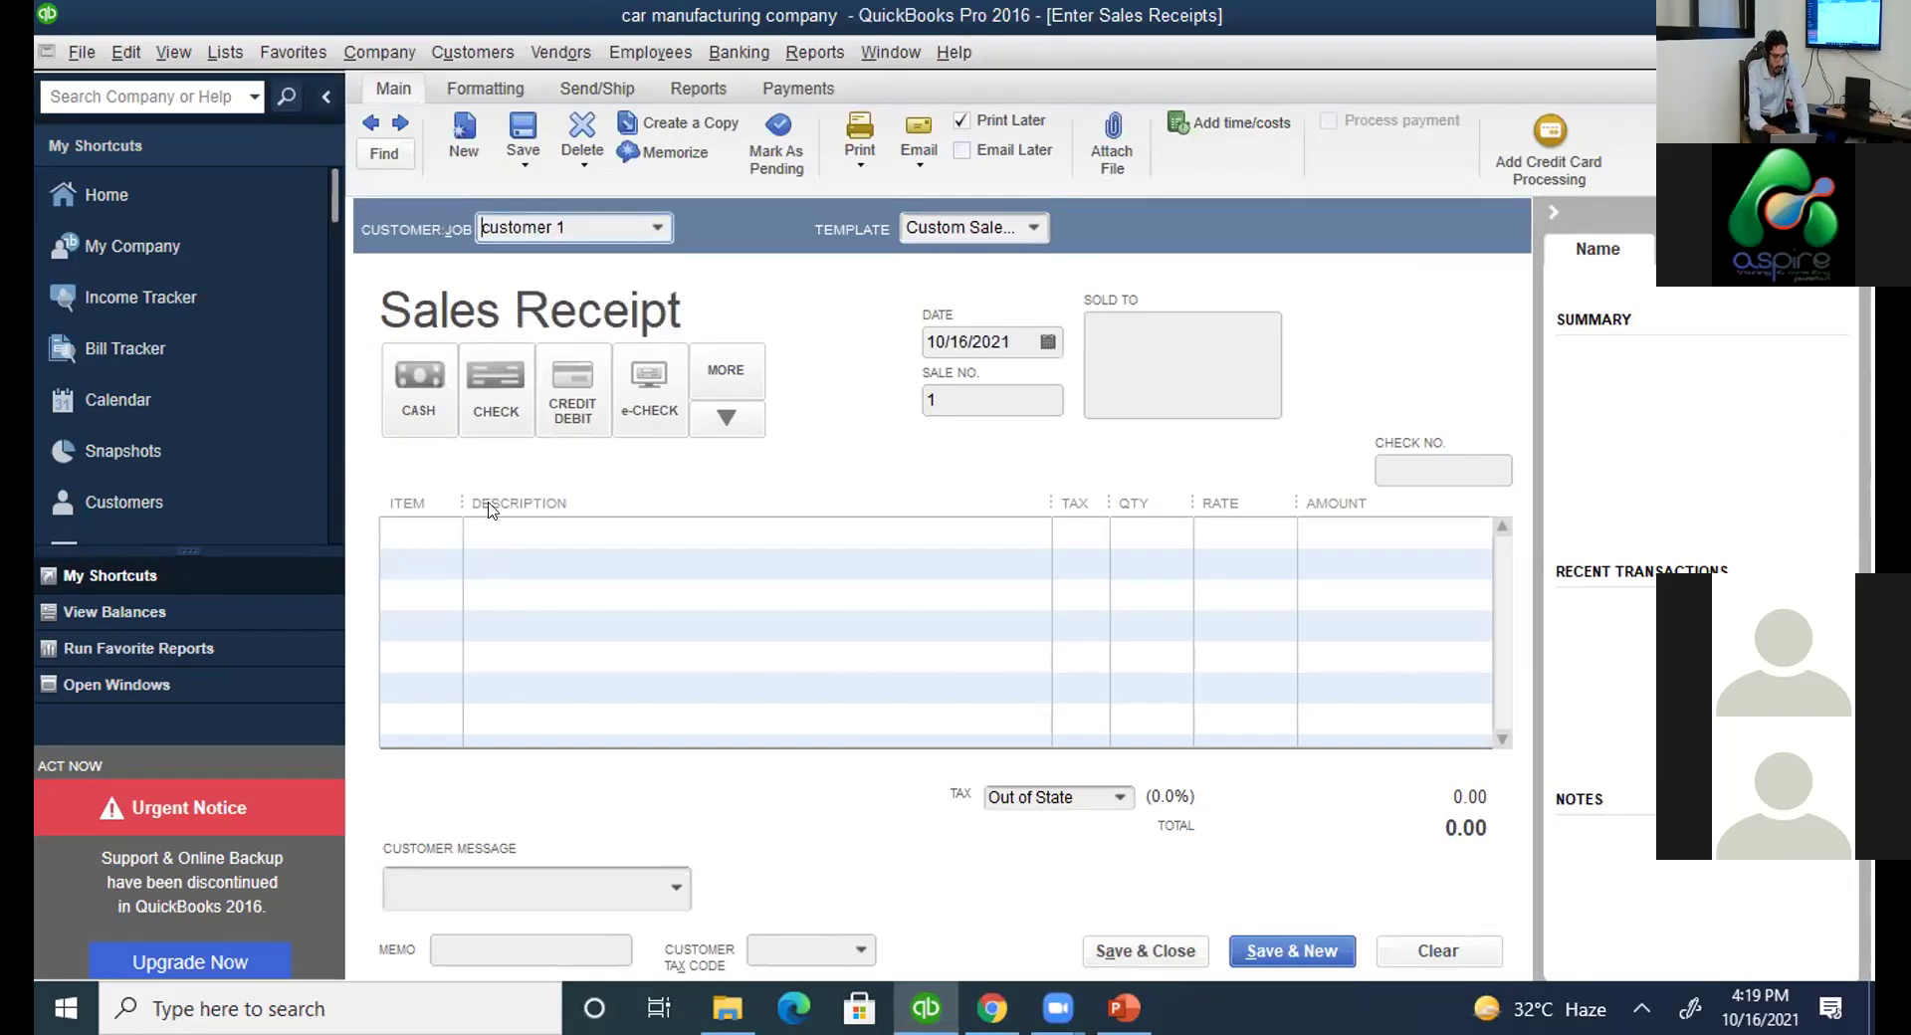
{"action": "left_click", "coordinate": [434, 538]}
{"action": "left_click", "coordinate": [447, 532]}
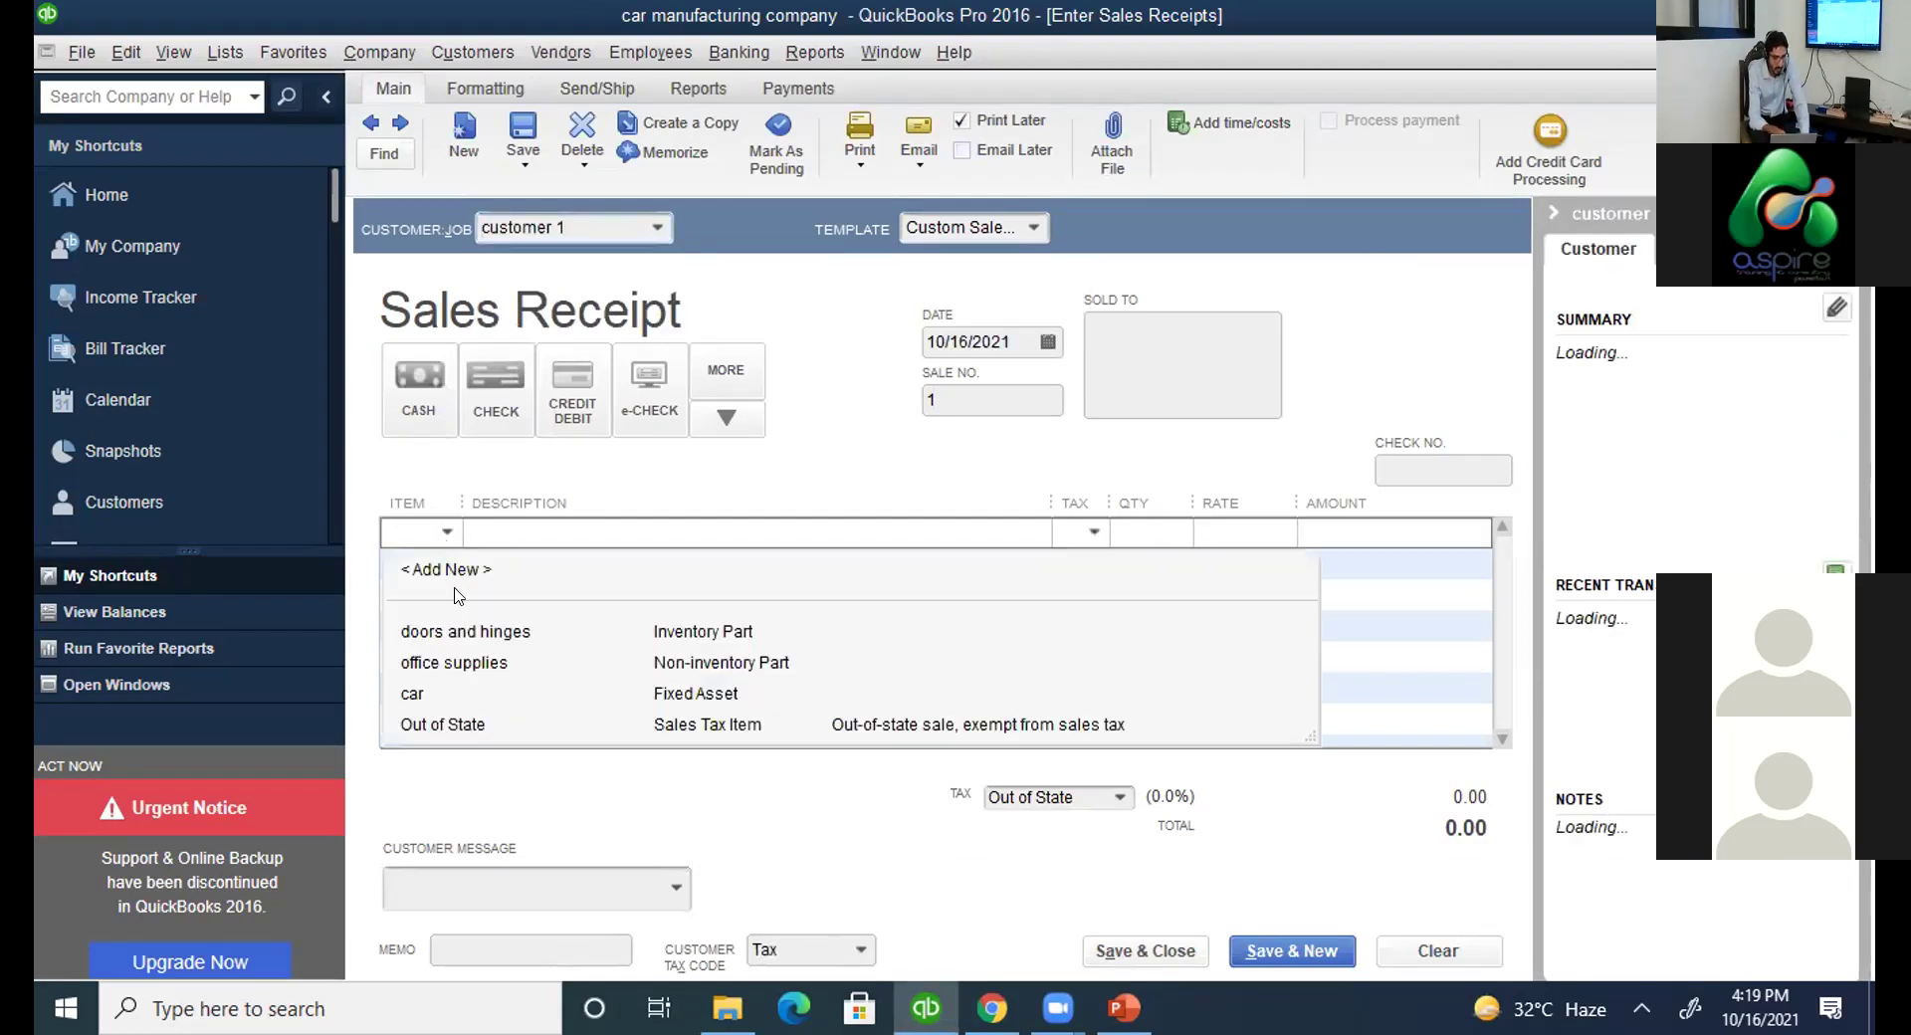
{"action": "left_click", "coordinate": [959, 601]}
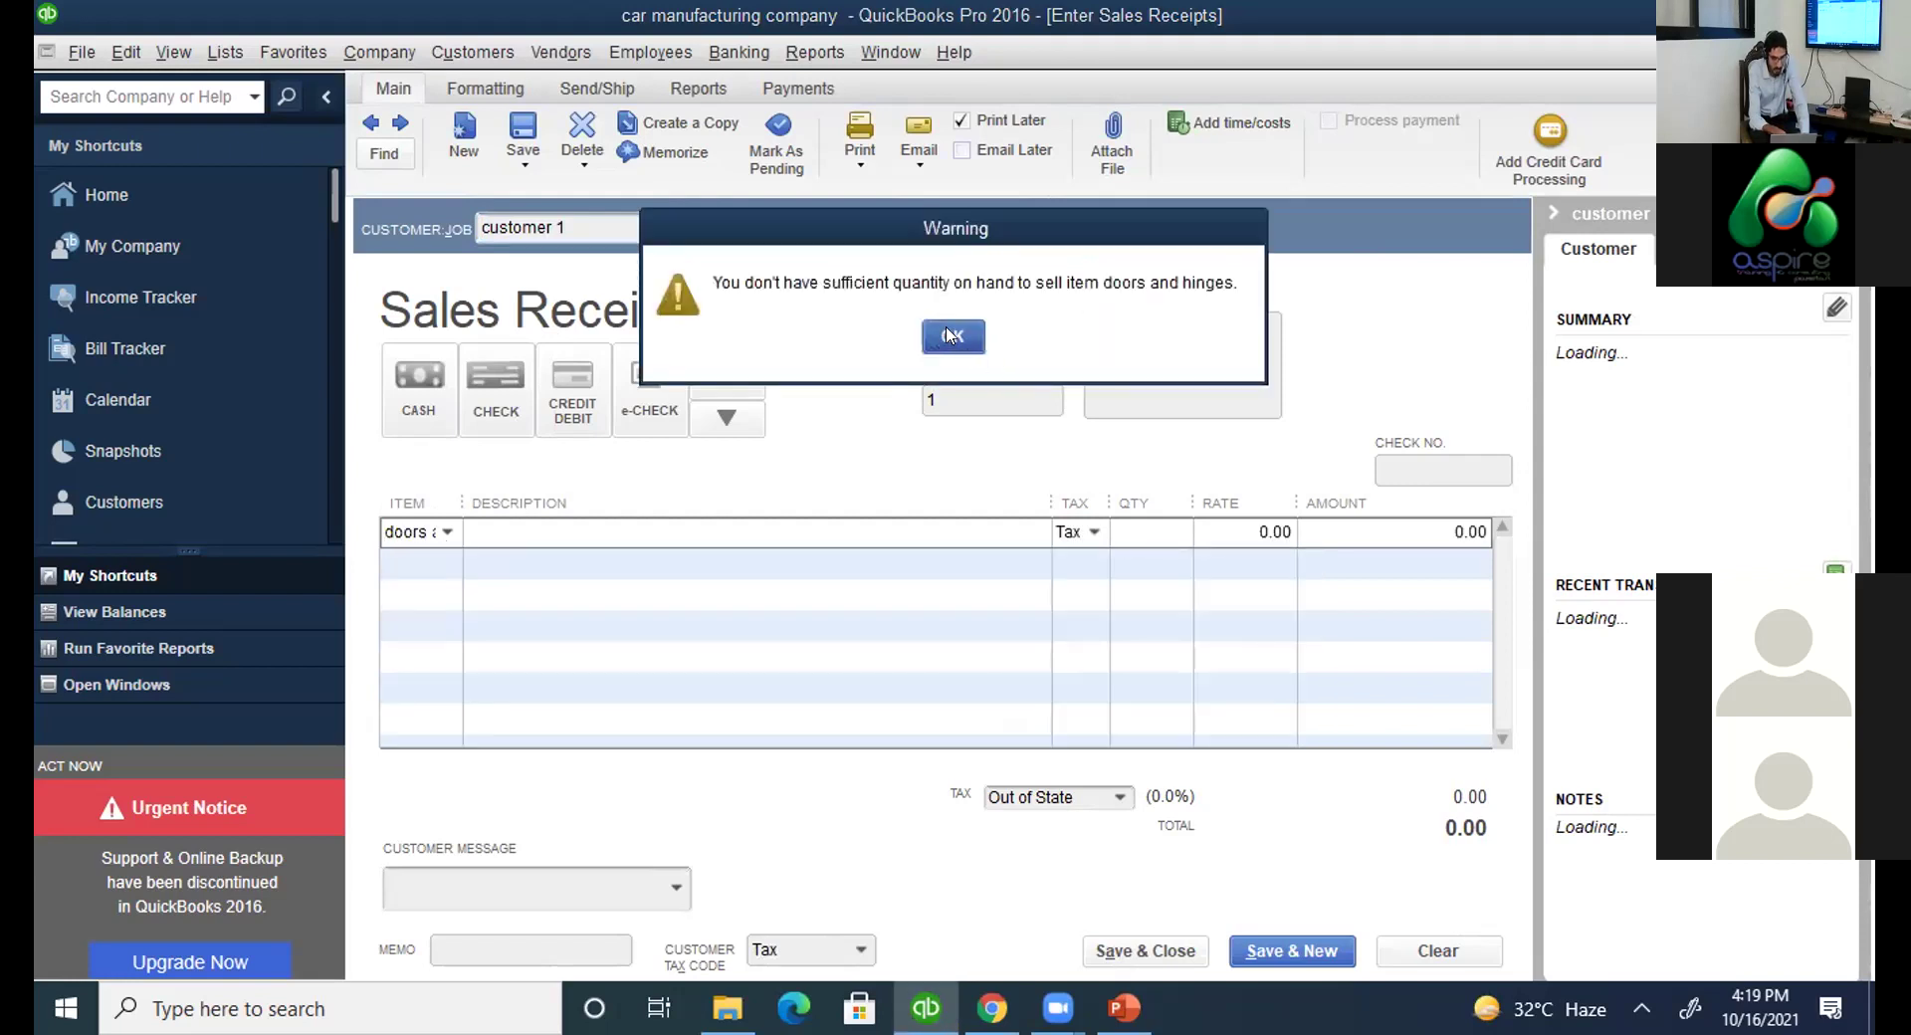
{"action": "left_click", "coordinate": [951, 336]}
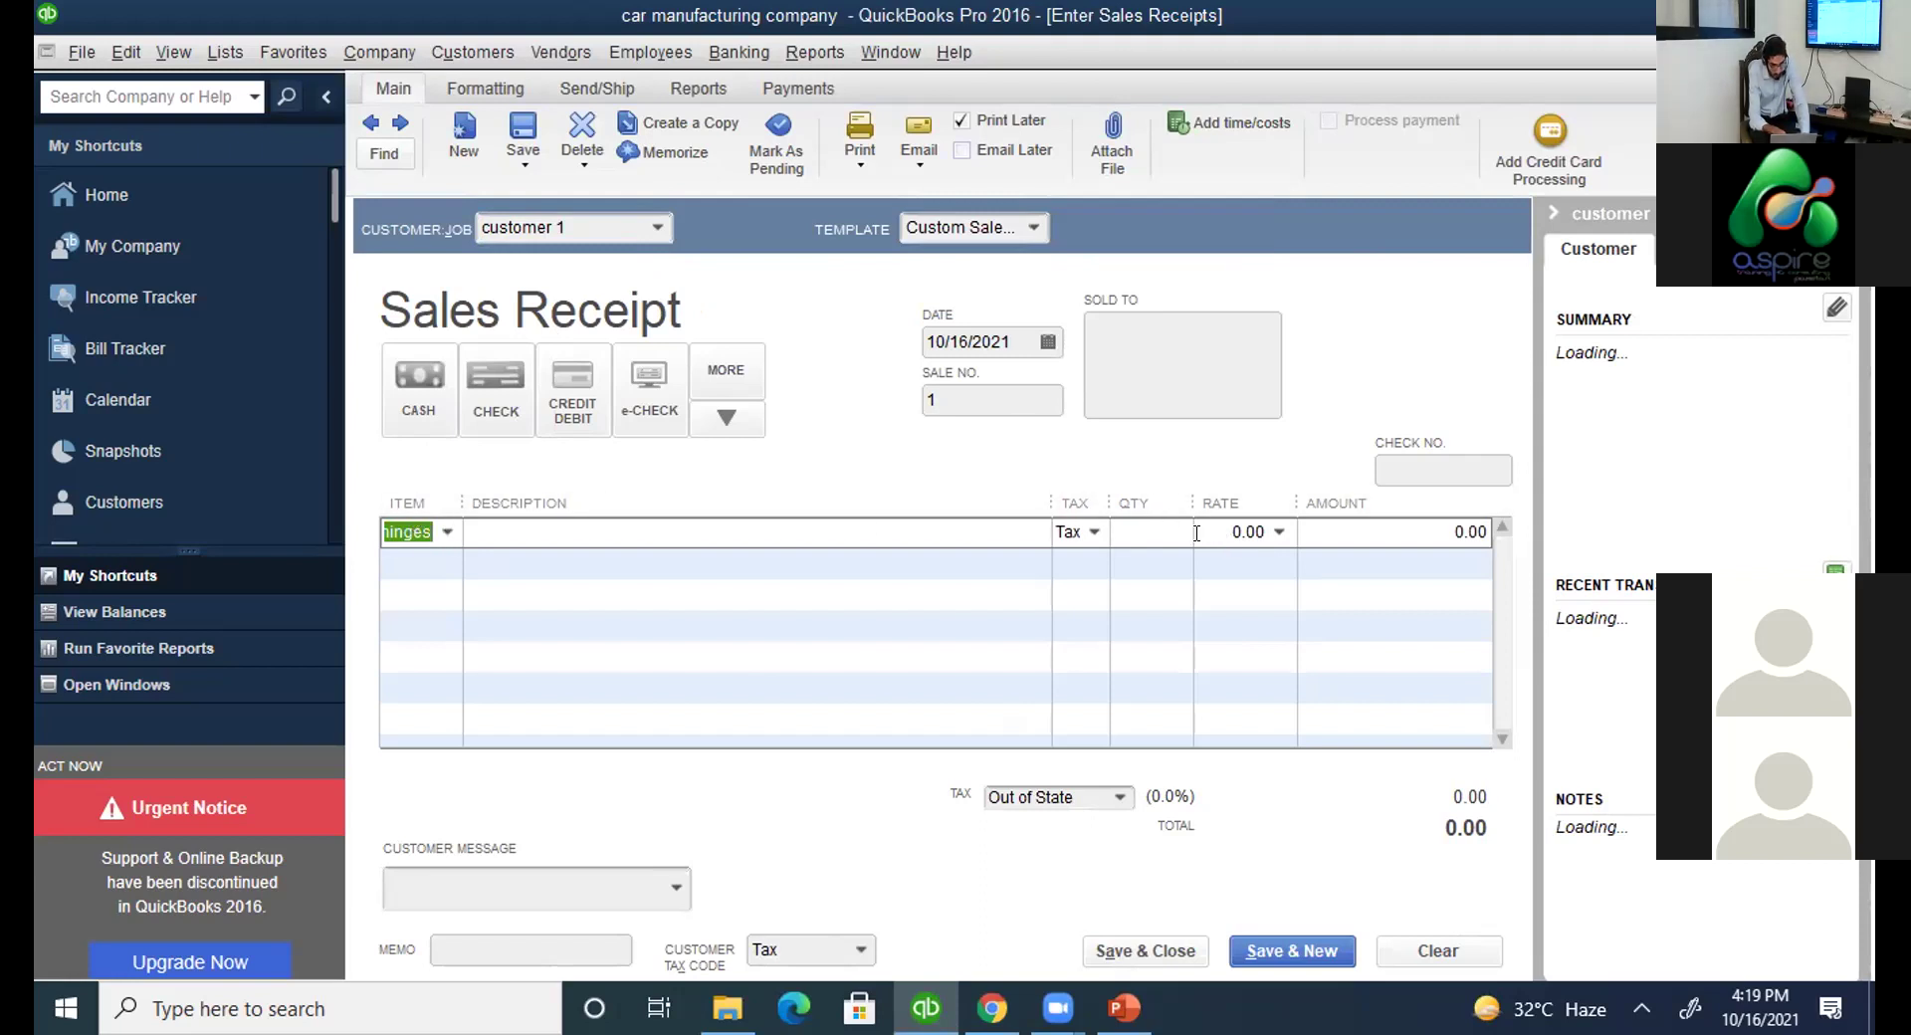
Enter quantity 2 at rate 10 for a 20.00 total and save the receipt.
{"action": "left_click", "coordinate": [1157, 532]}
{"action": "type", "text": "2"}
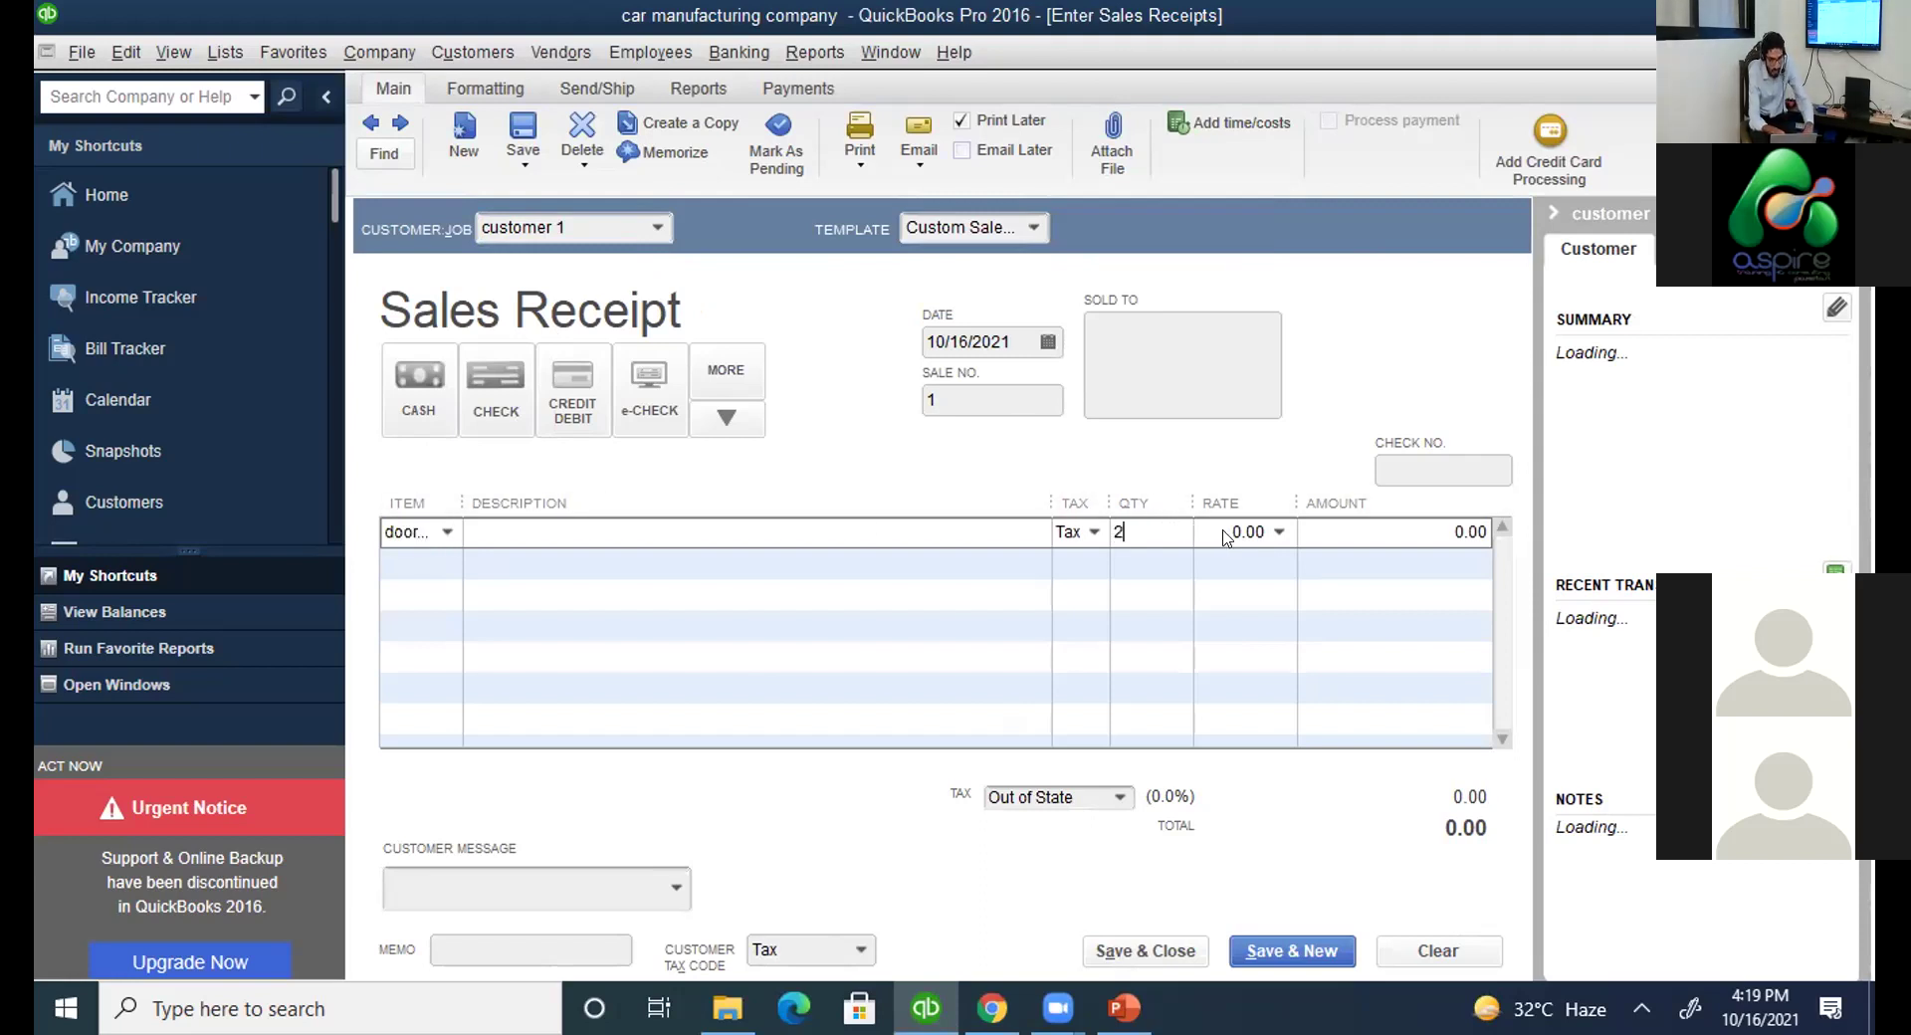
{"action": "left_click", "coordinate": [1286, 540]}
{"action": "type", "text": "10"}
{"action": "key", "text": "Tab"}
{"action": "key", "text": "Tab"}
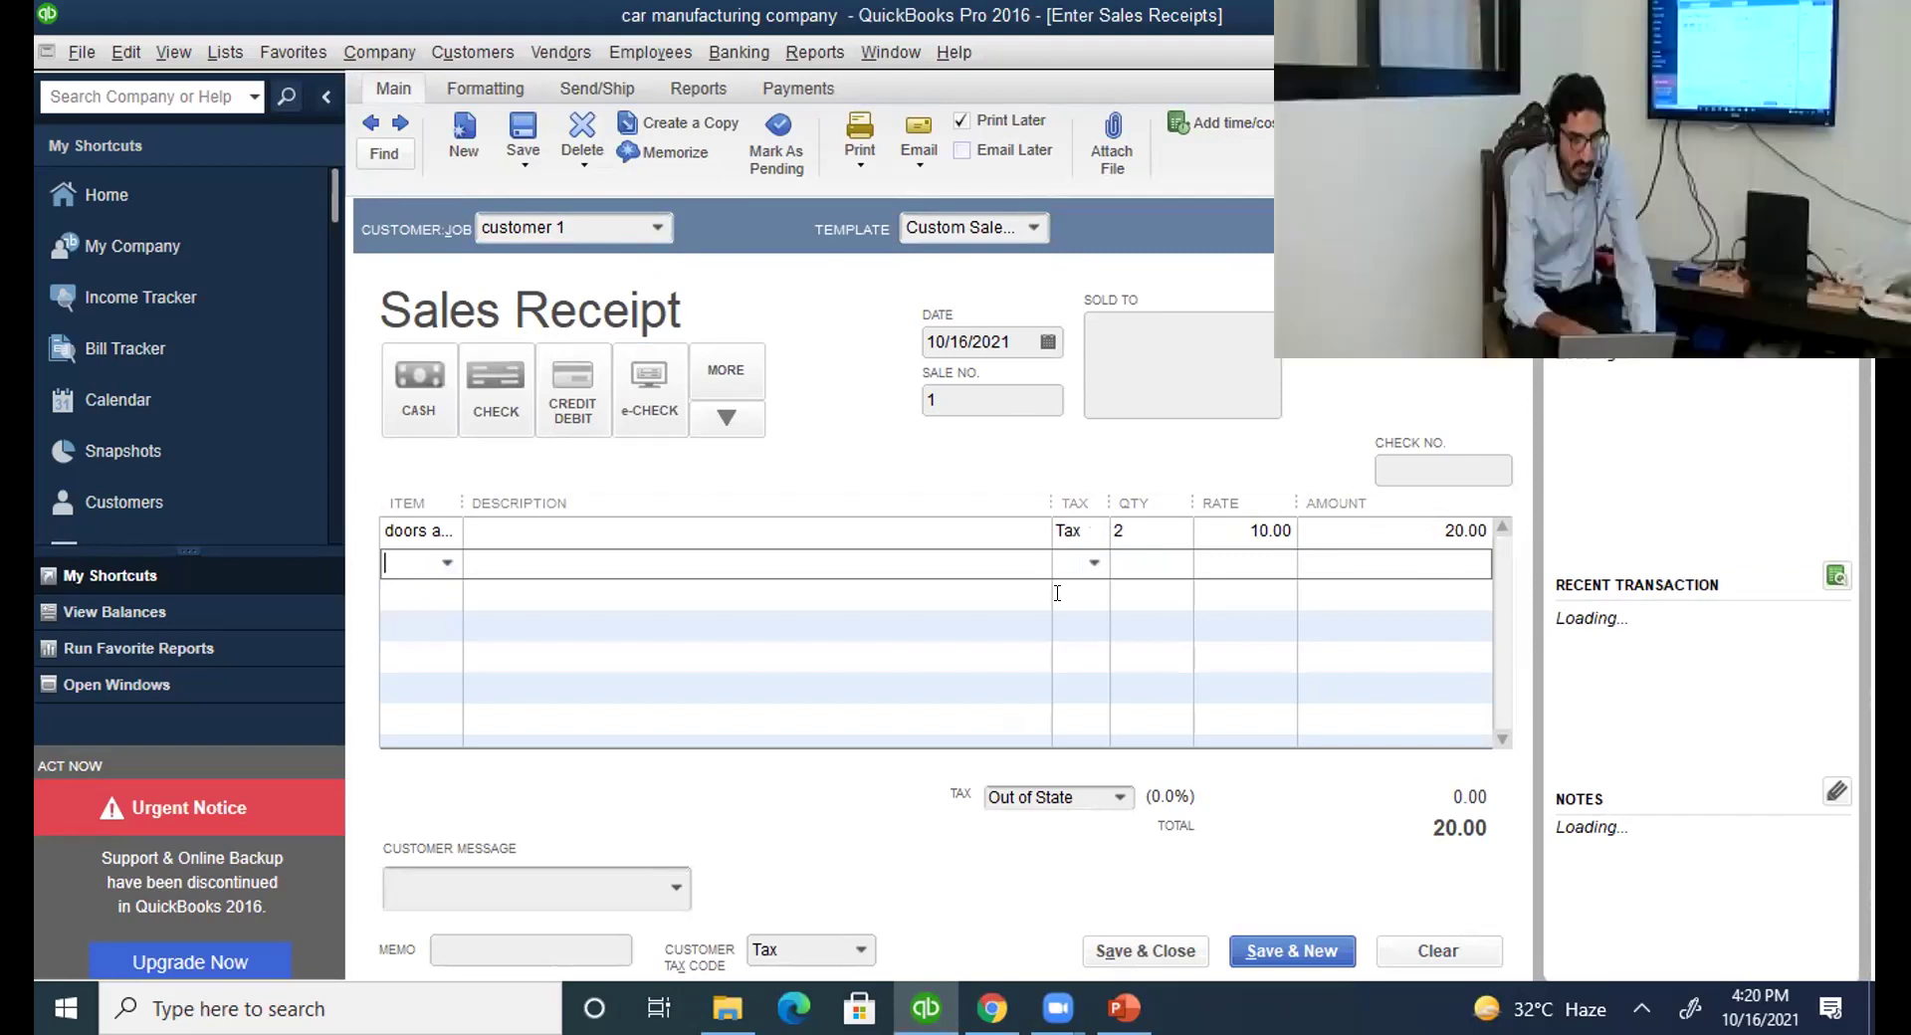
{"action": "left_click", "coordinate": [1175, 953]}
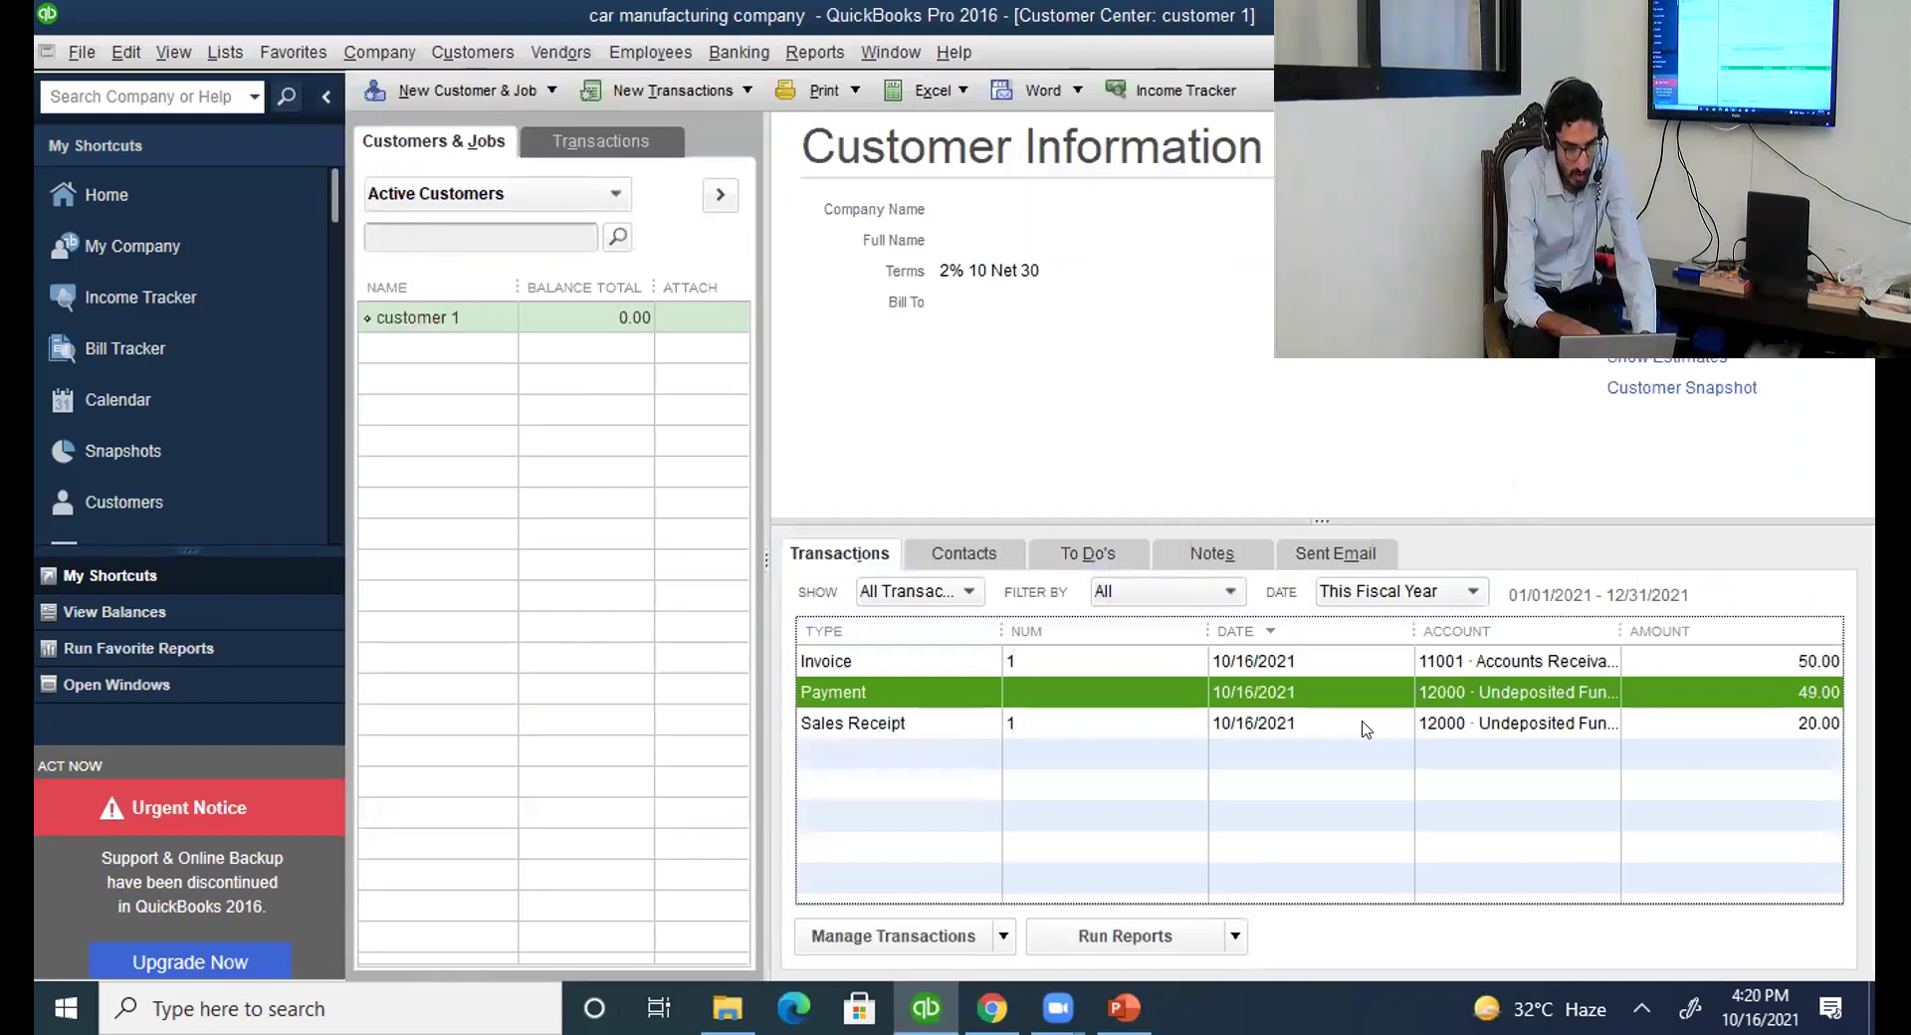
Select Sales Receipt 1, browse the new transaction types, close the list, and reopen customer records.
{"action": "left_click", "coordinate": [1365, 730]}
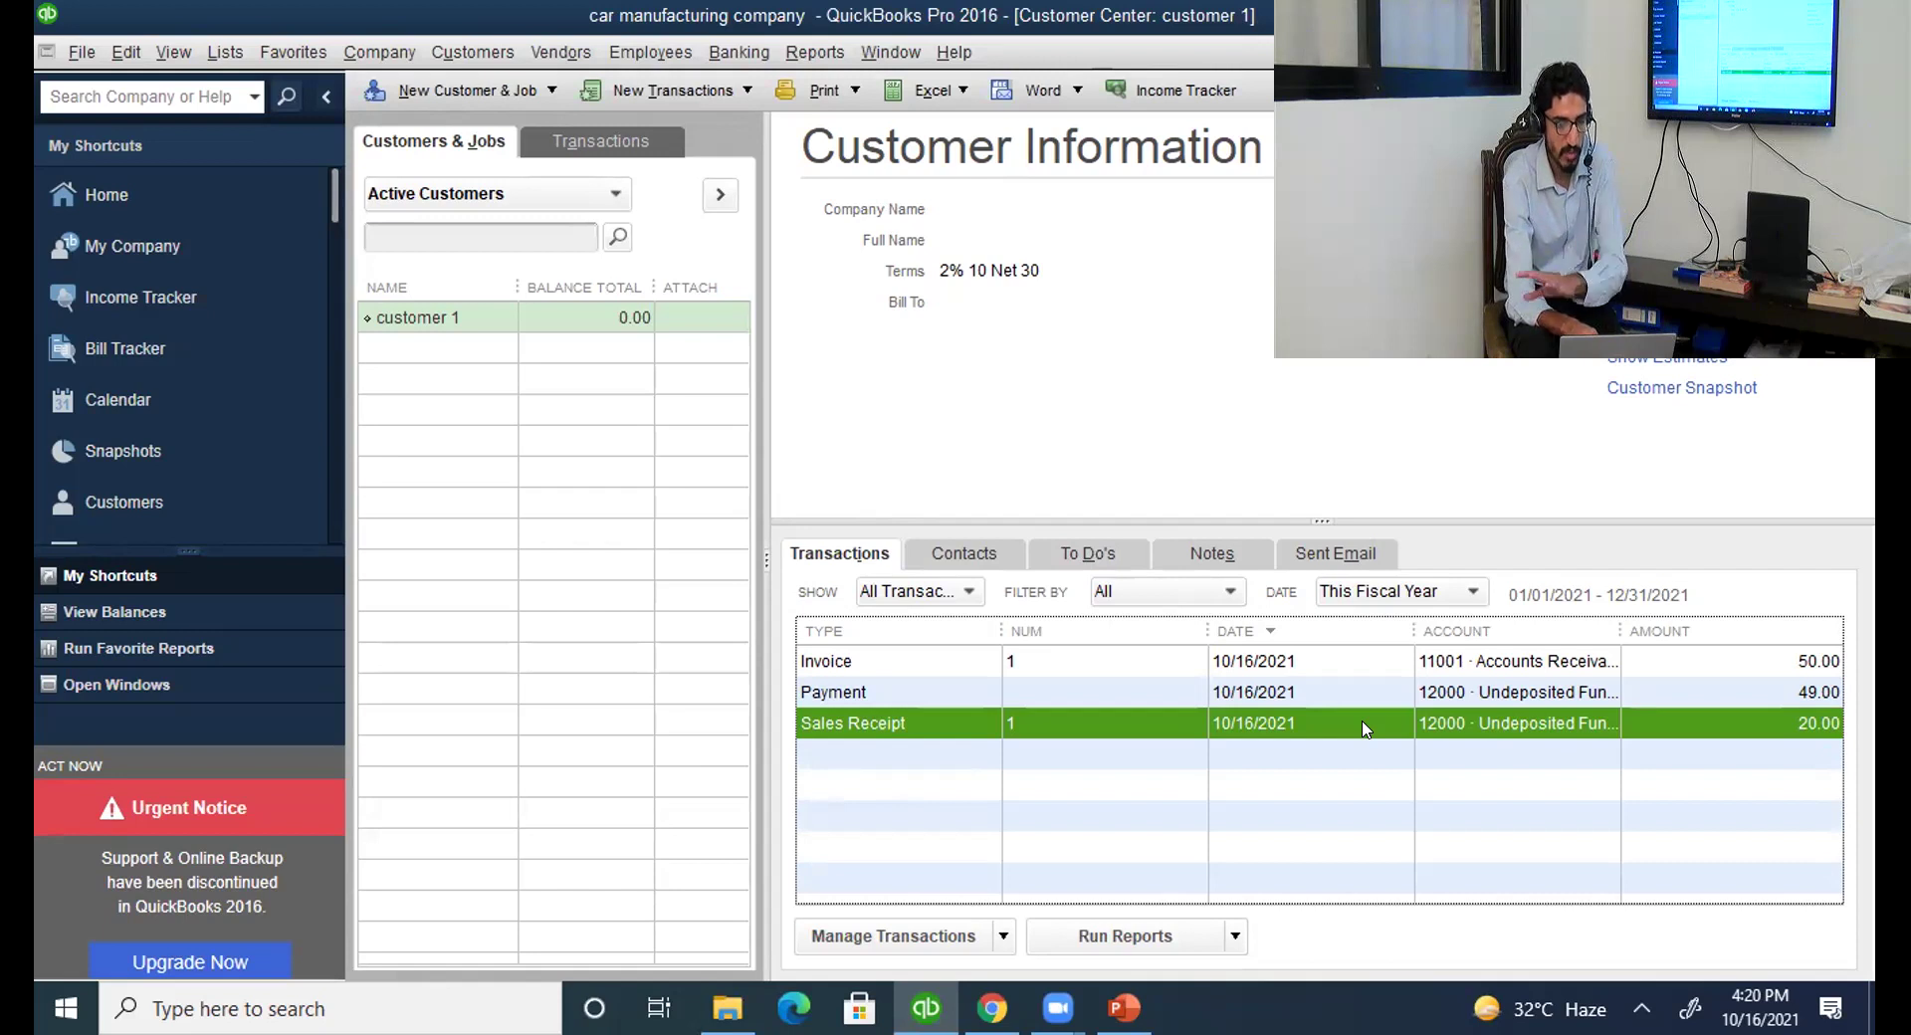
{"action": "left_click", "coordinate": [704, 92]}
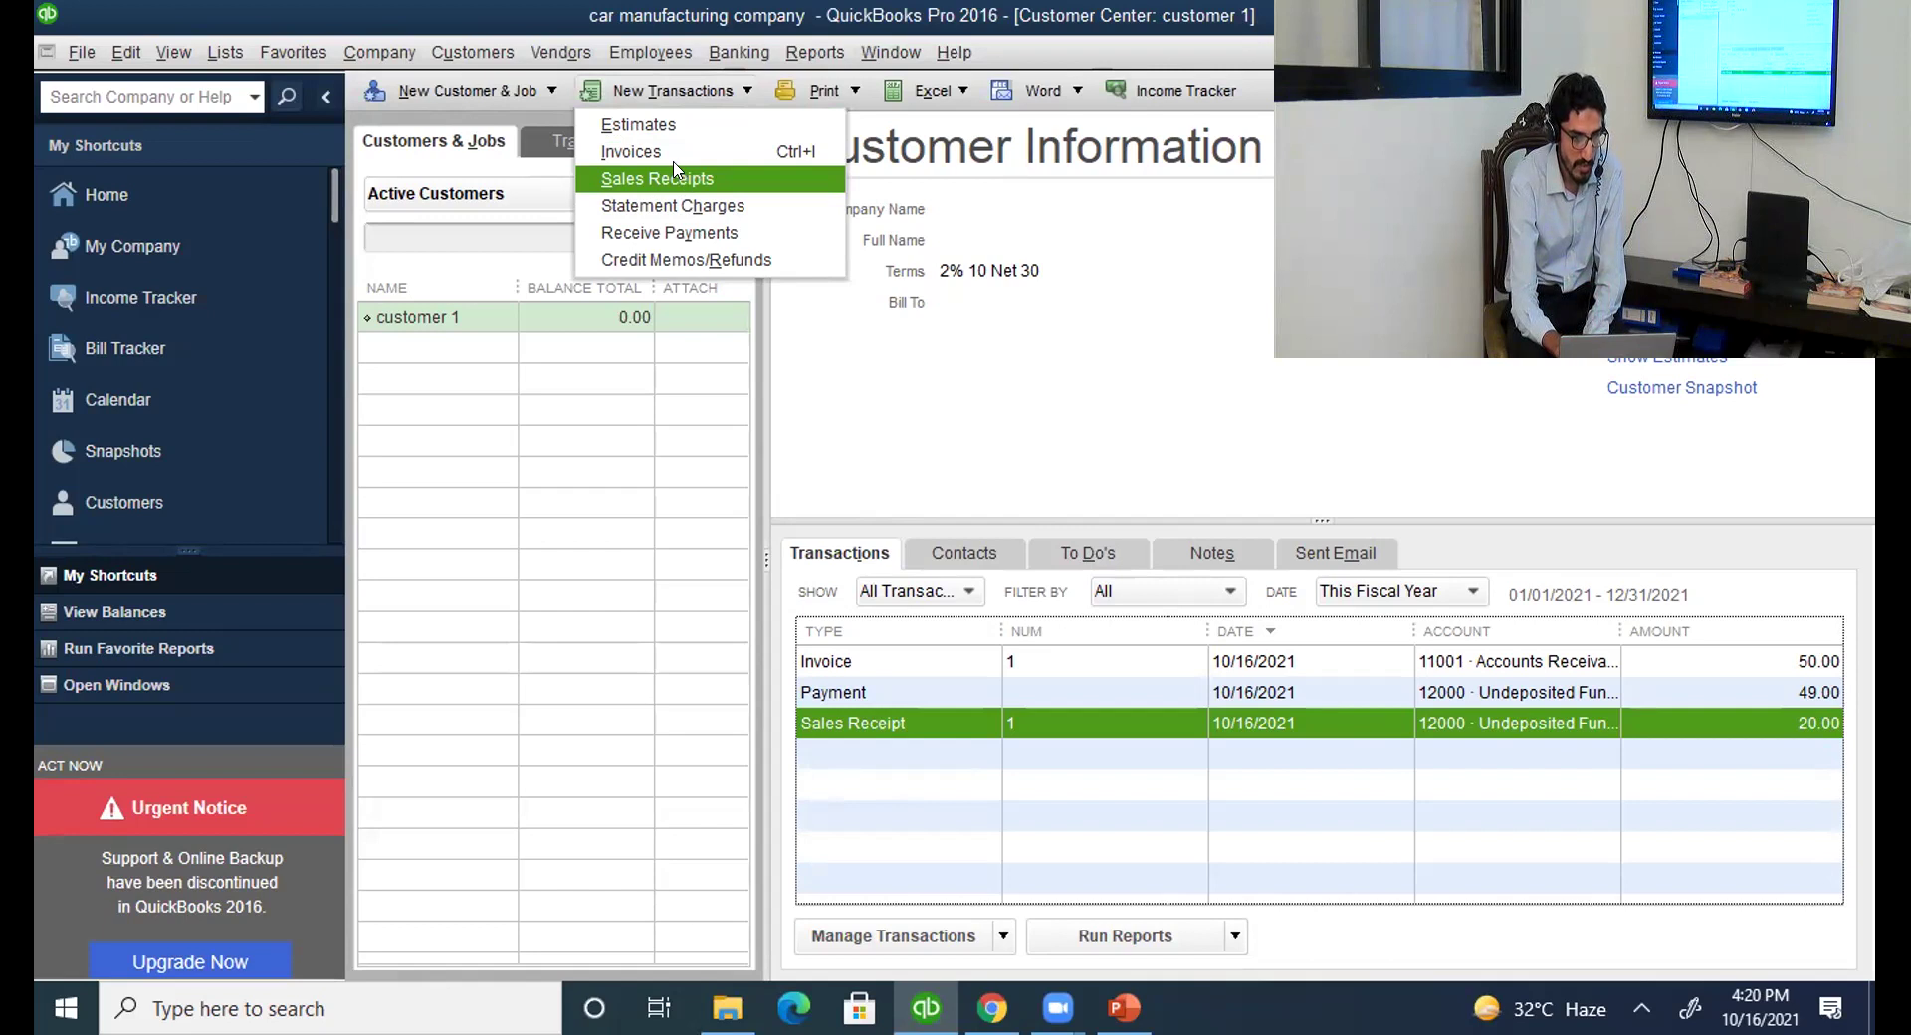
{"action": "key", "text": "Up"}
{"action": "key", "text": "Down"}
{"action": "key", "text": "Down"}
{"action": "key", "text": "Down"}
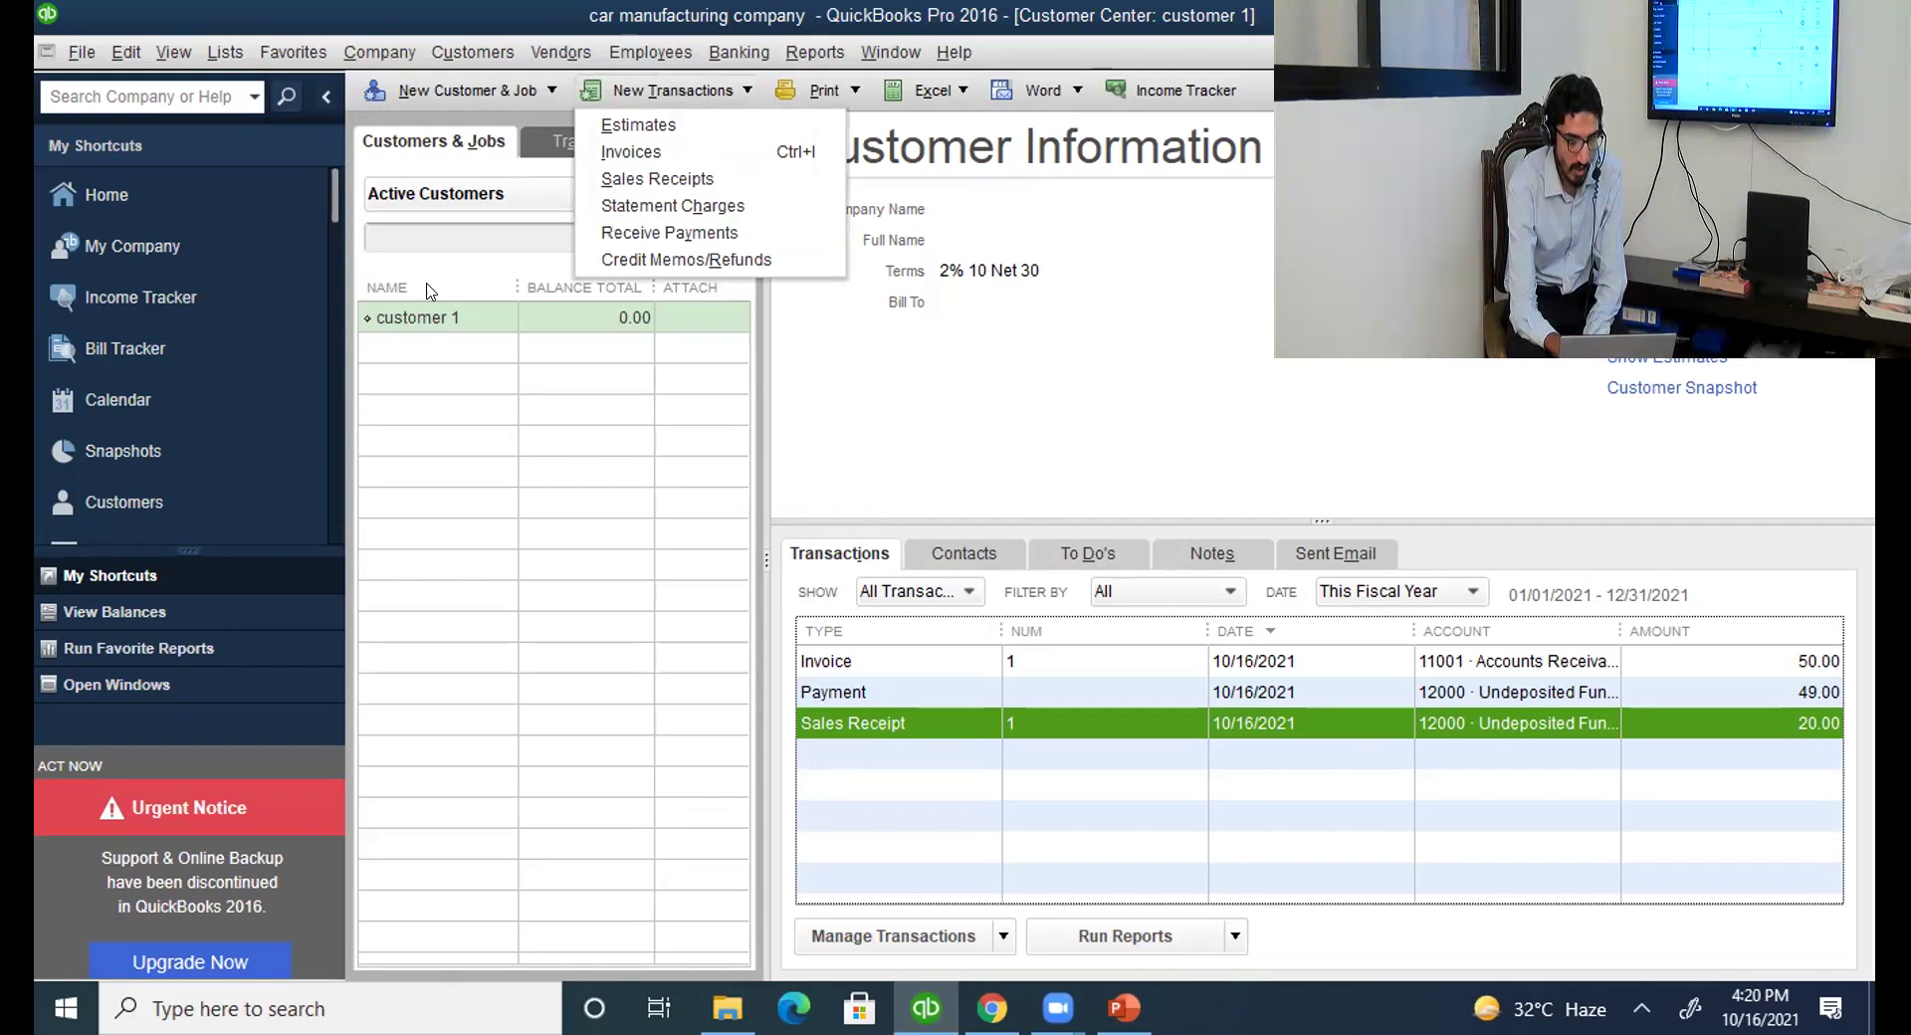
{"action": "key", "text": "Escape"}
{"action": "key", "text": "Escape"}
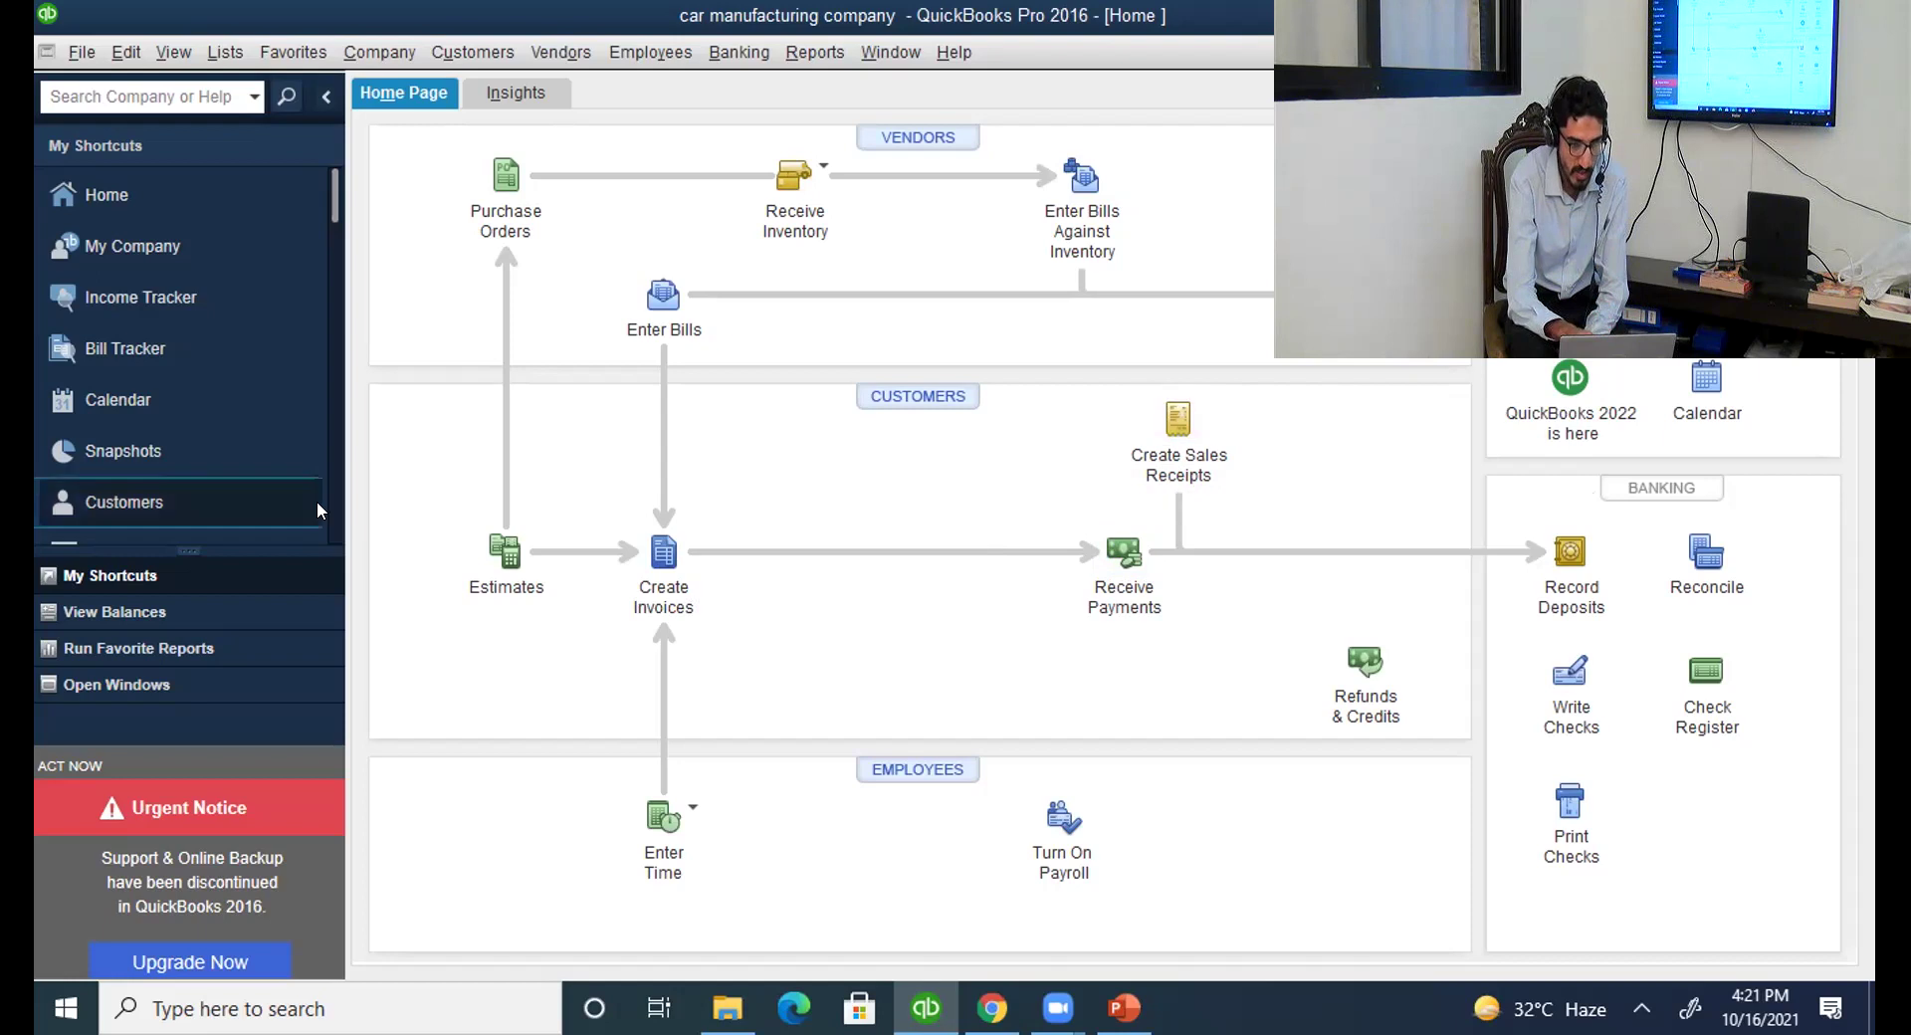
{"action": "left_click", "coordinate": [192, 501]}
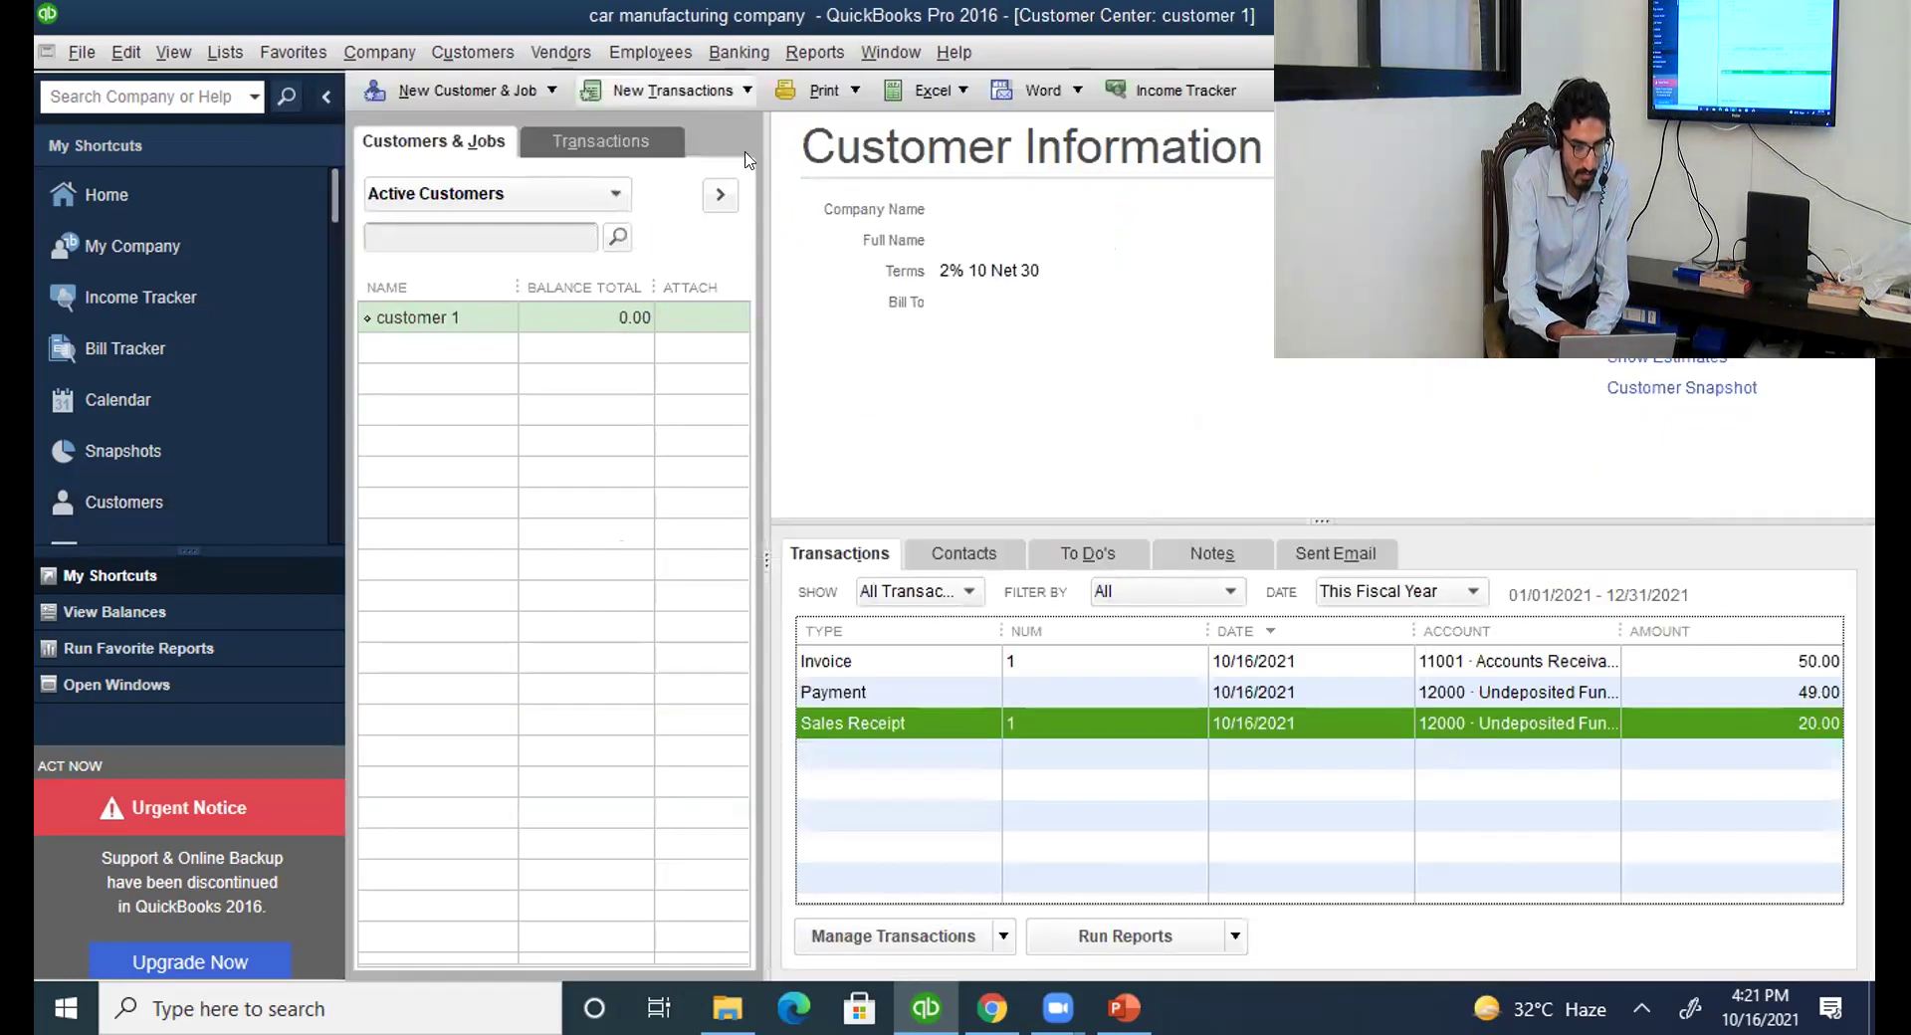
Choose Statement Charges from New Transactions to open customer 1's A/R register.
{"action": "left_click", "coordinate": [673, 90]}
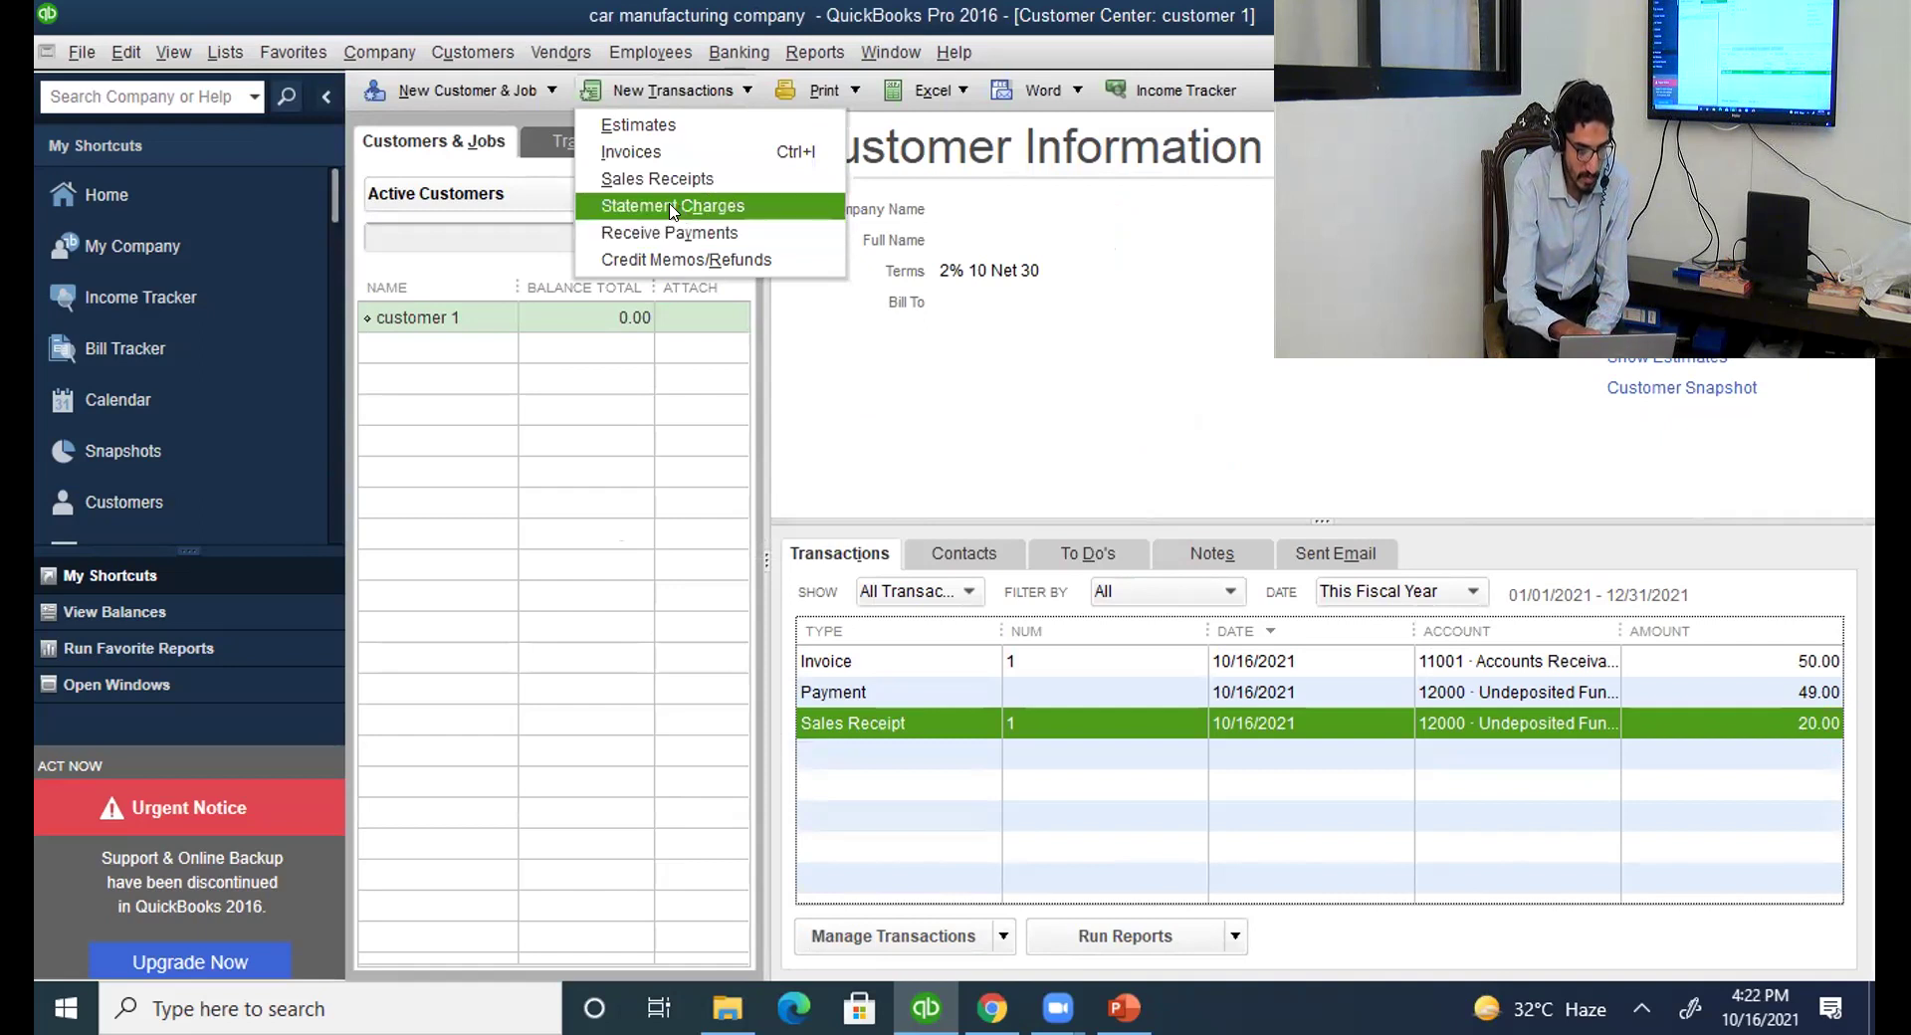
{"action": "left_click", "coordinate": [671, 207]}
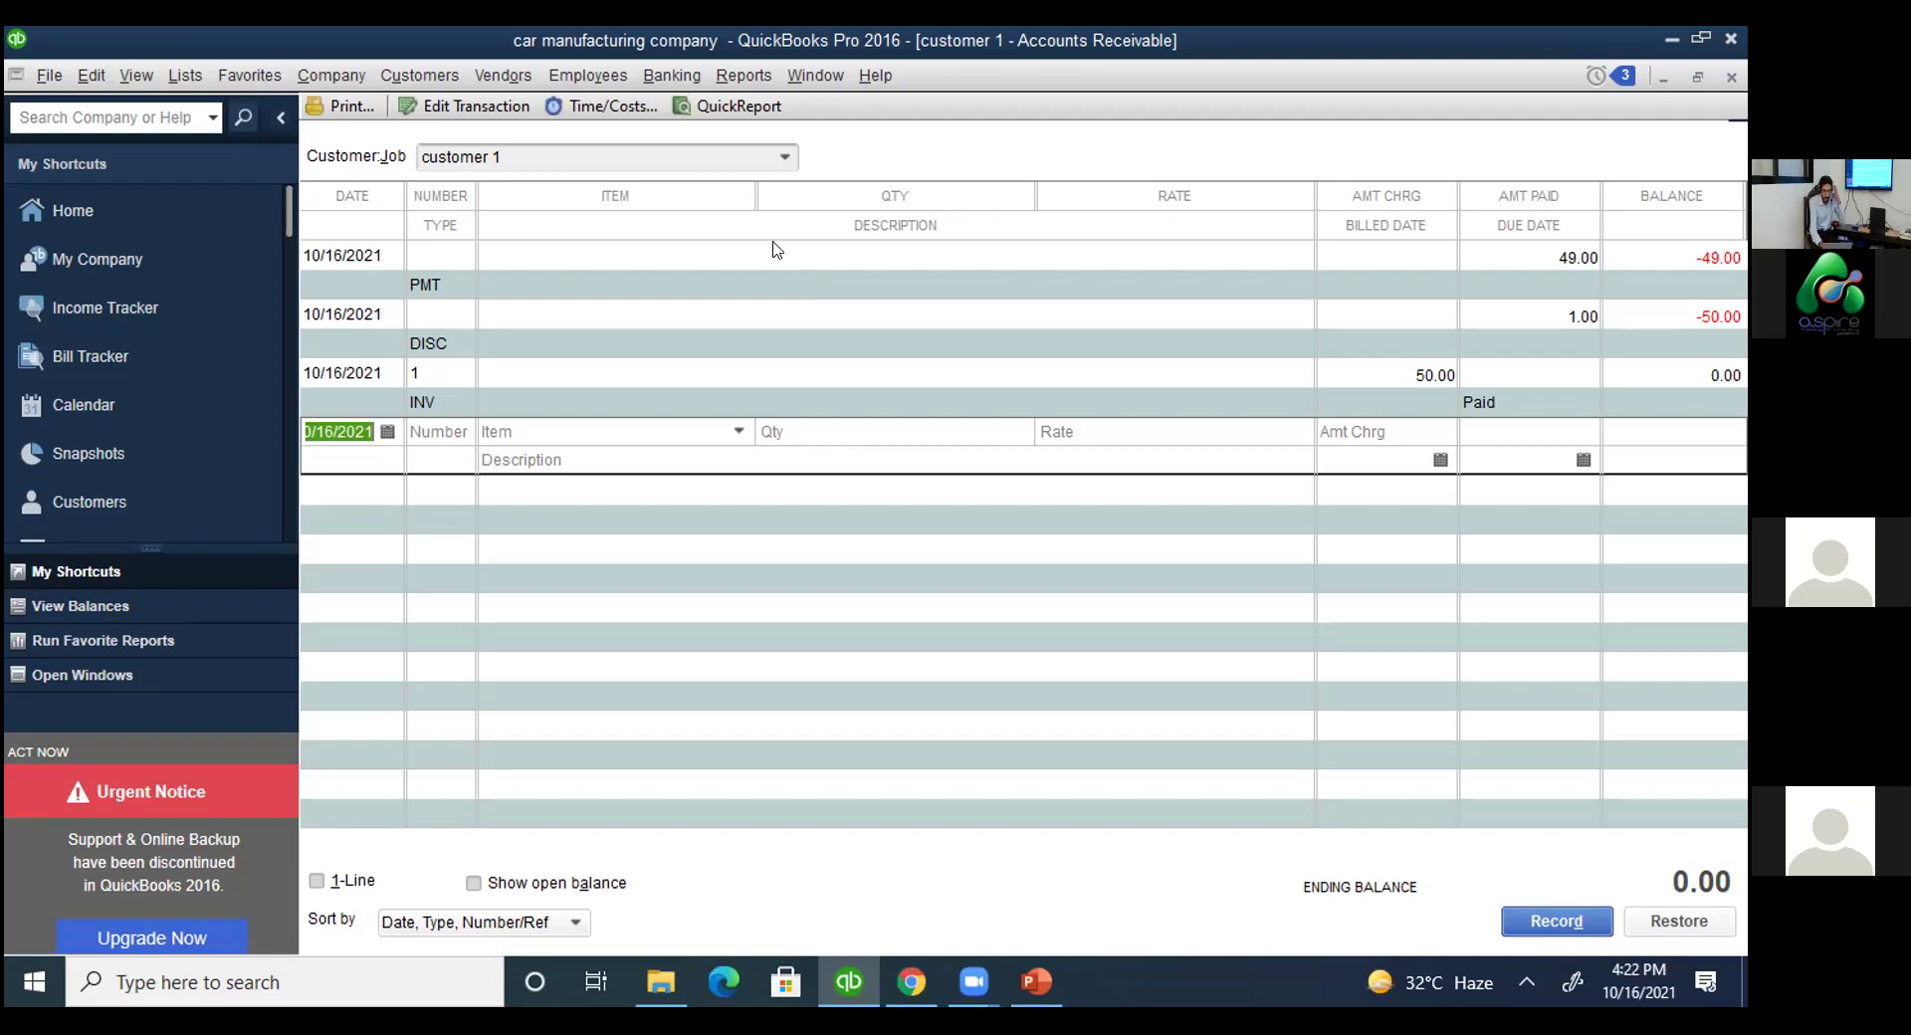
Keep customer 1 in the register's customer list and close the accounts receivable register.
{"action": "left_click", "coordinate": [779, 159]}
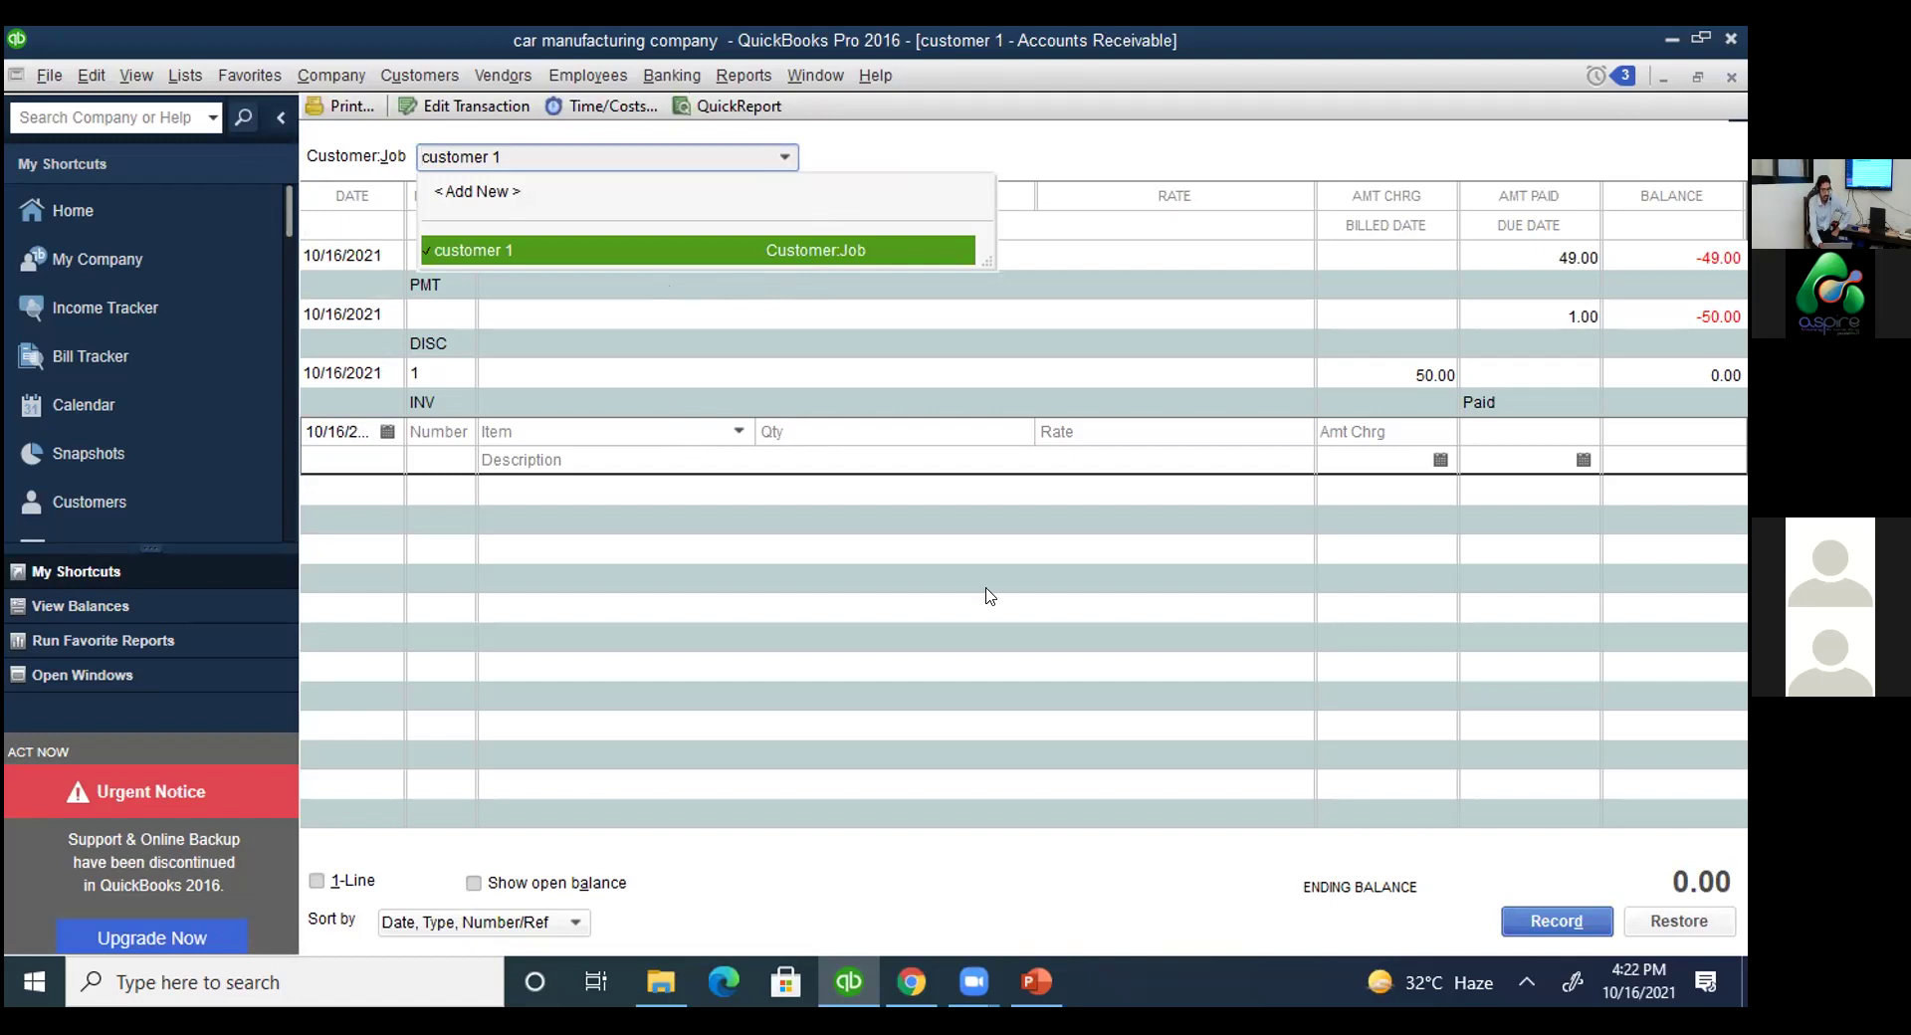
{"action": "key", "text": "Escape"}
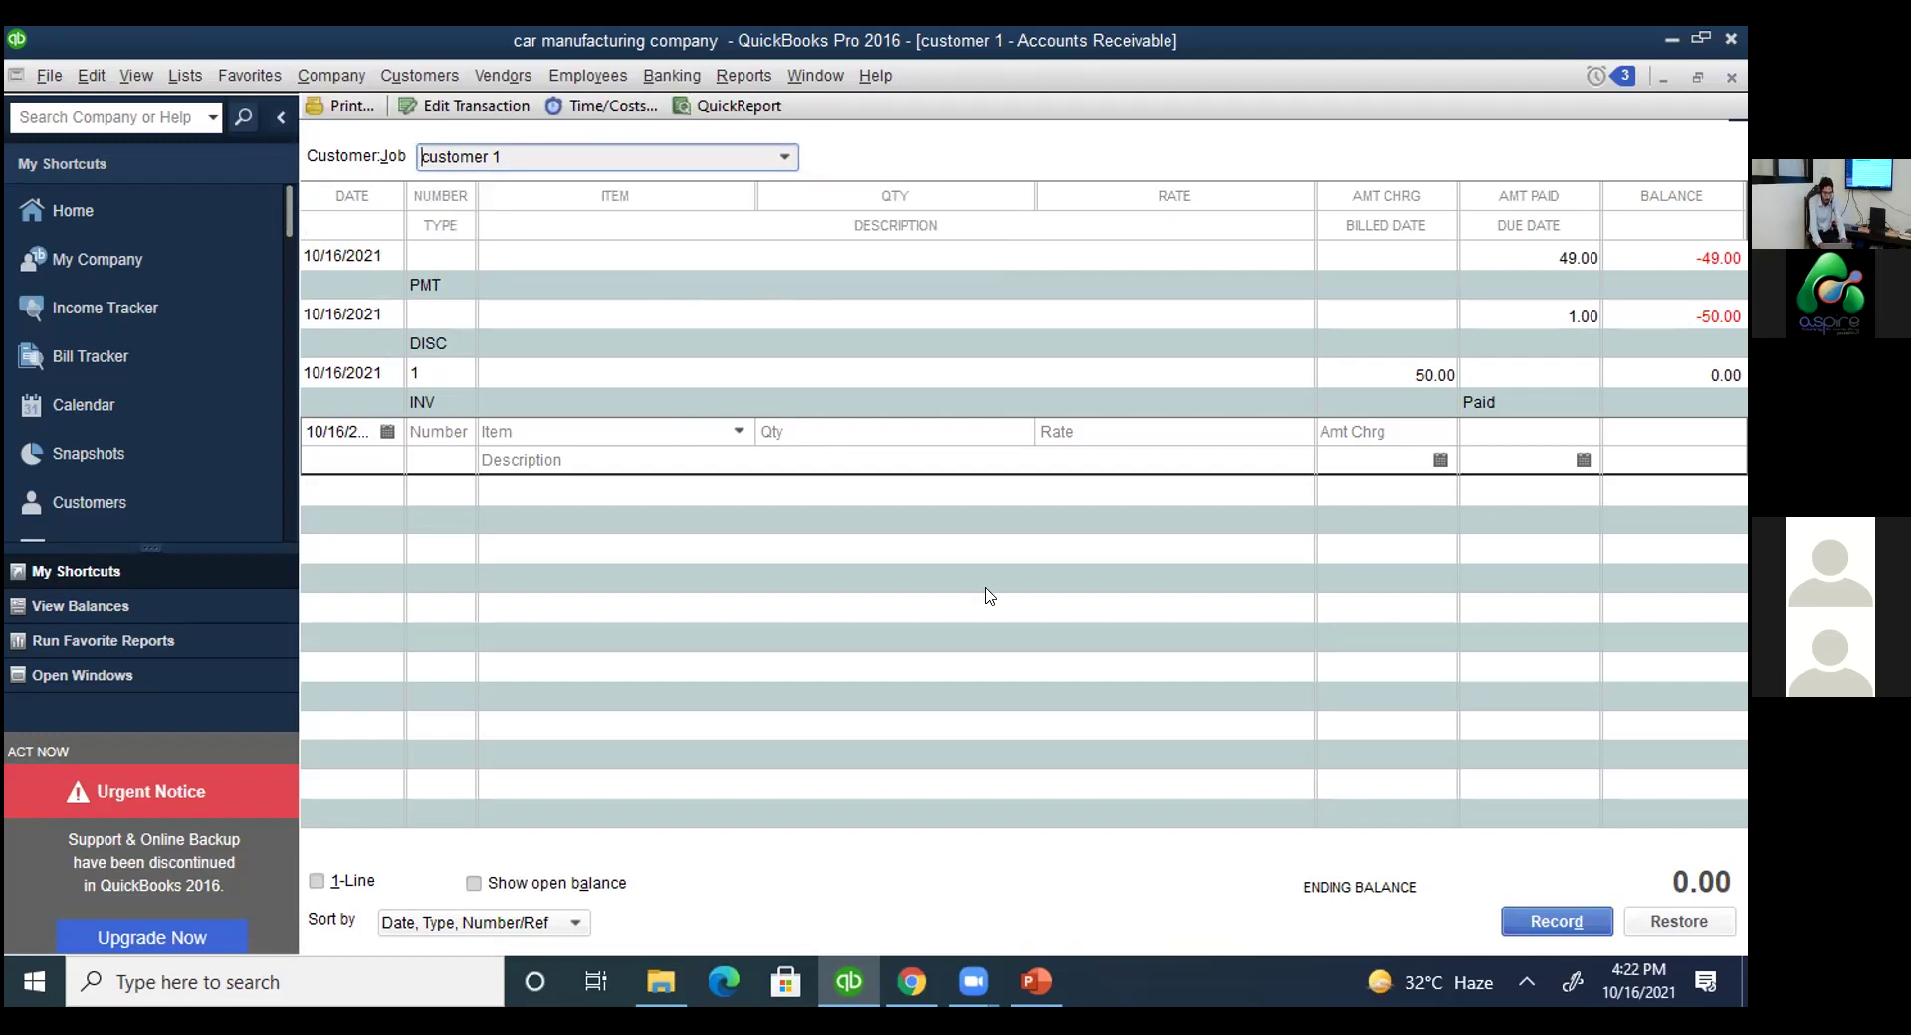
{"action": "key", "text": "Escape"}
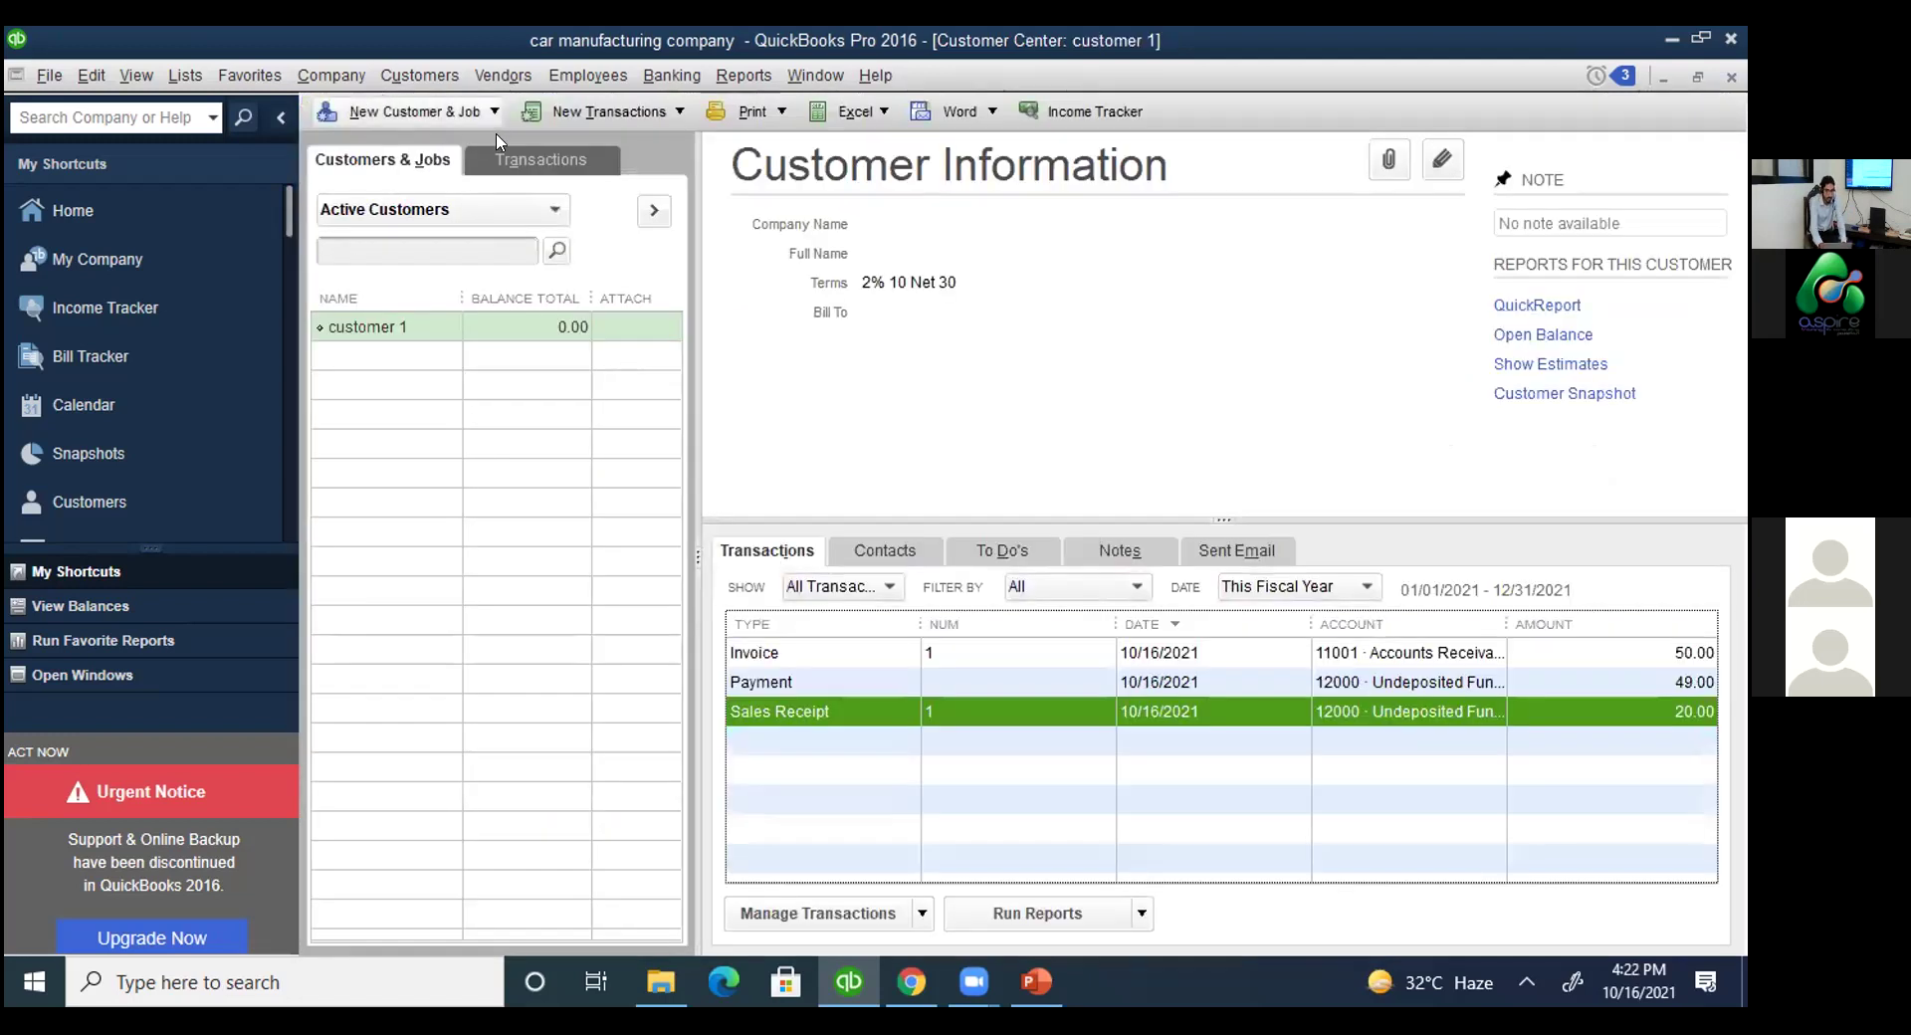
Dismiss the New Customer & Job options and scroll the shortcuts to reach the Vendor Center.
{"action": "left_click", "coordinate": [493, 111]}
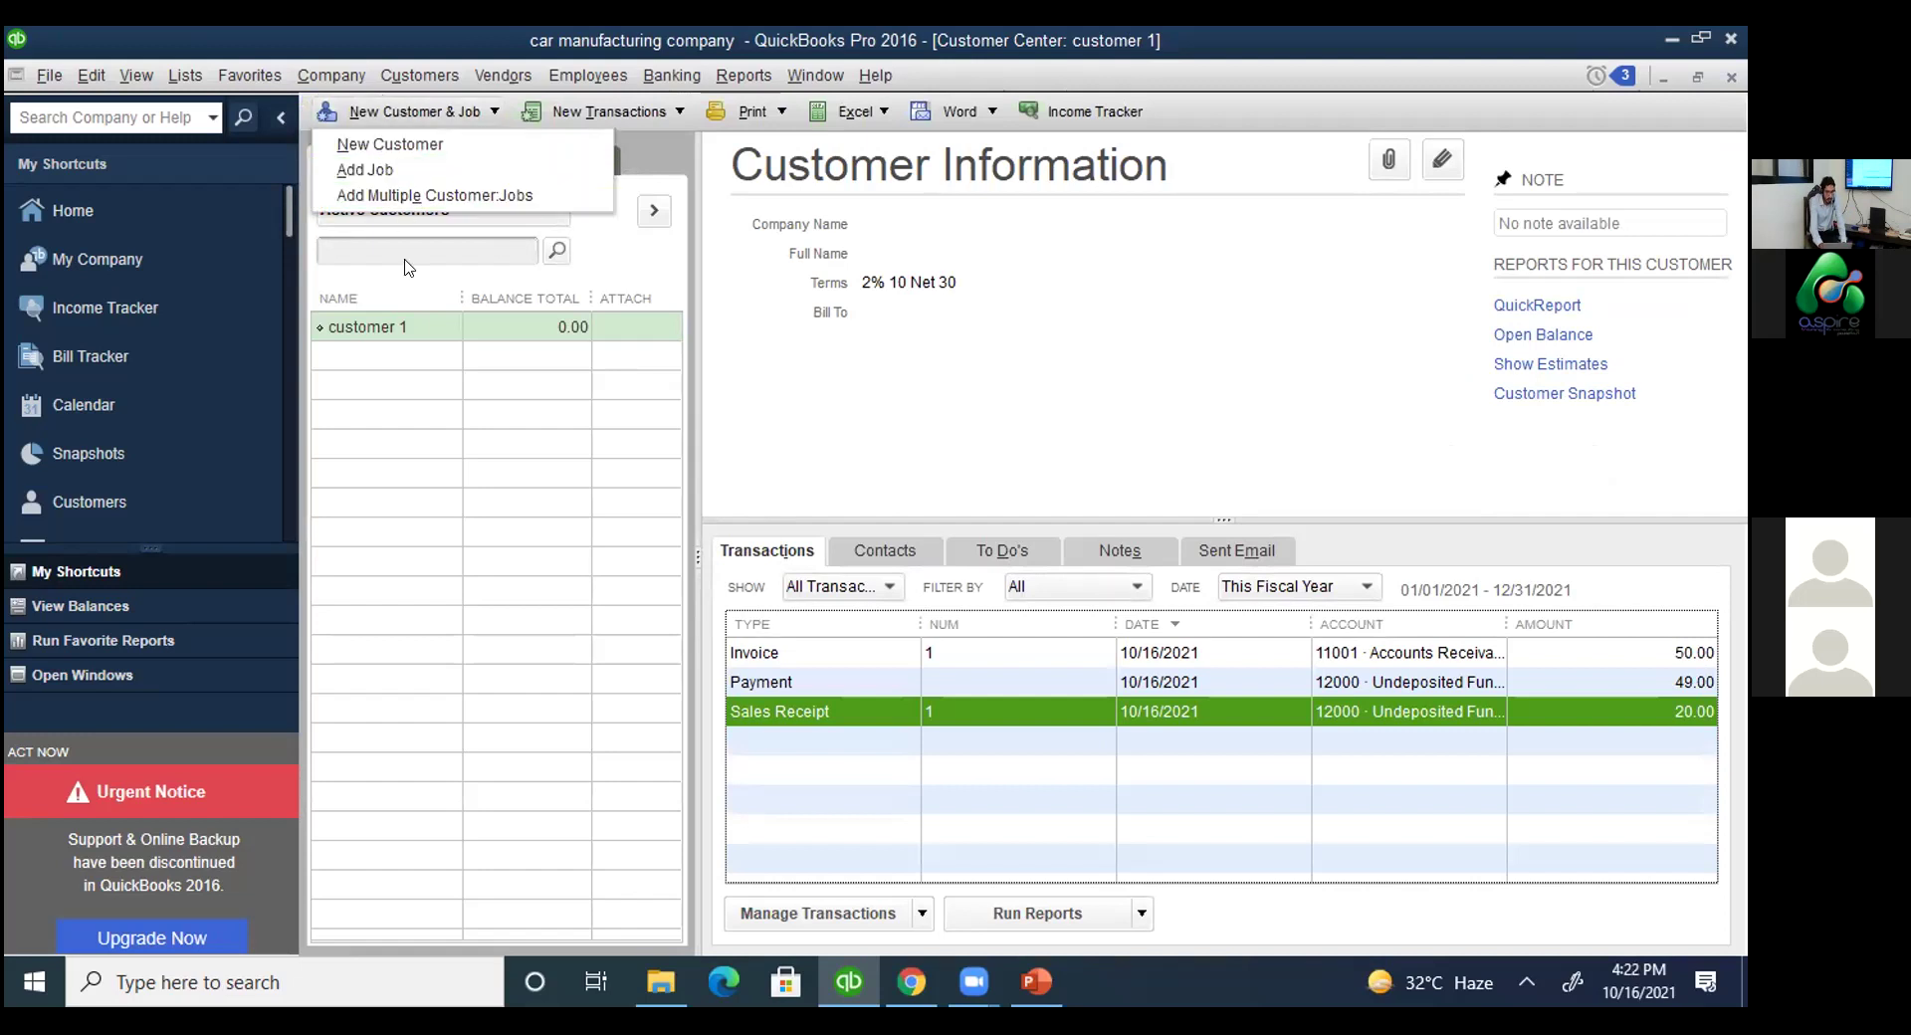
{"action": "left_click", "coordinate": [376, 171]}
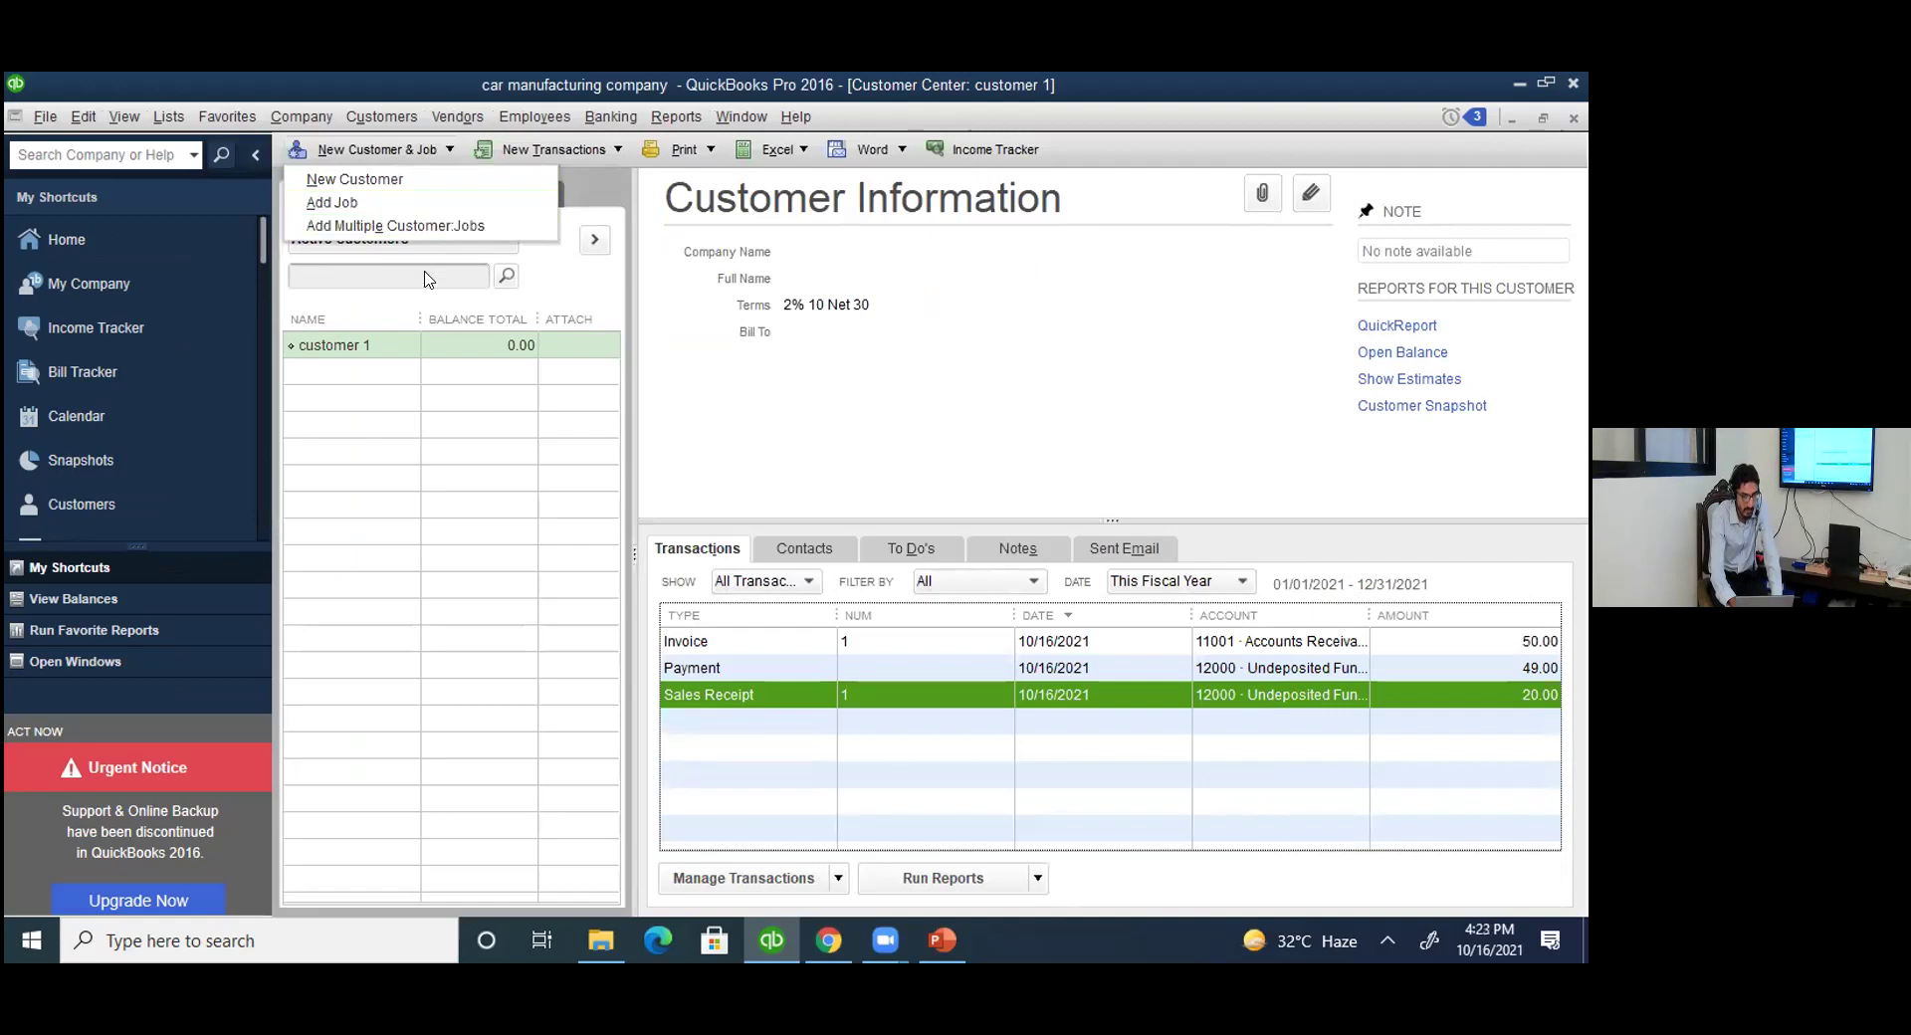
{"action": "left_click", "coordinate": [720, 391]}
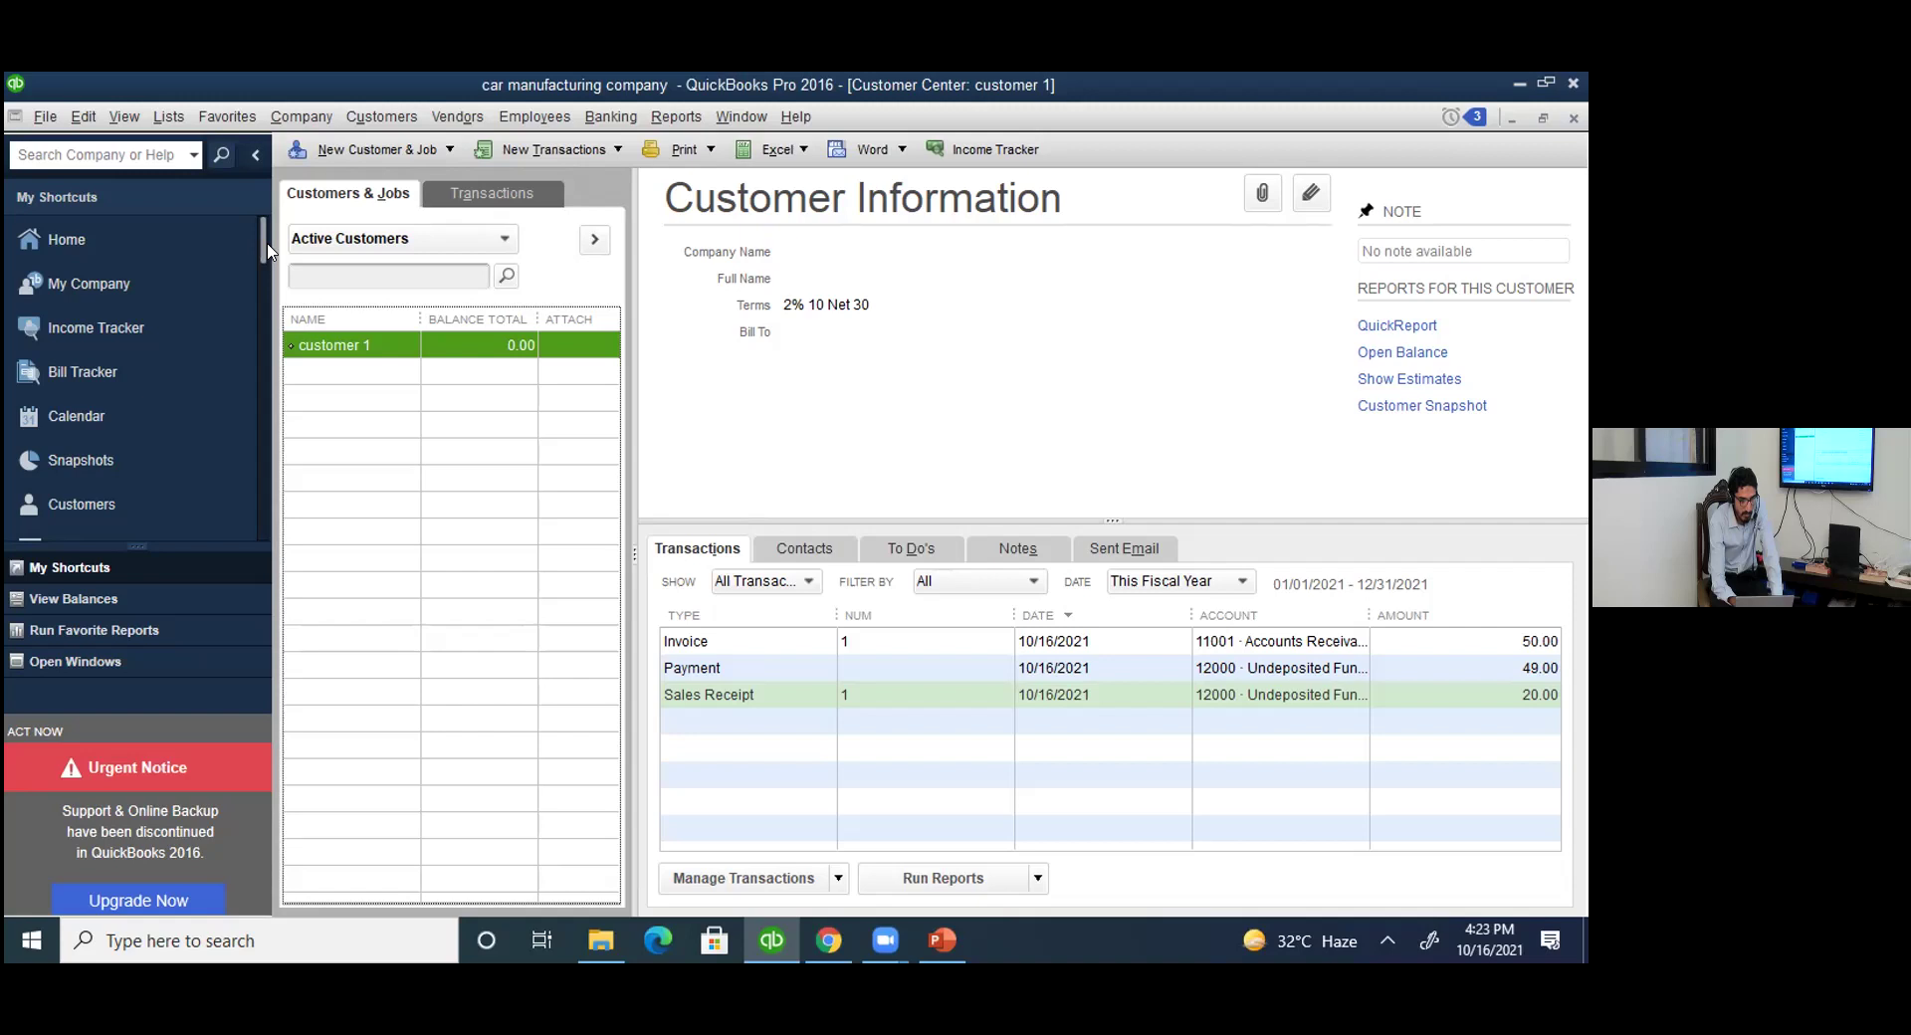
{"action": "left_click_drag", "start_coordinate": [264, 257], "coordinate": [265, 334]}
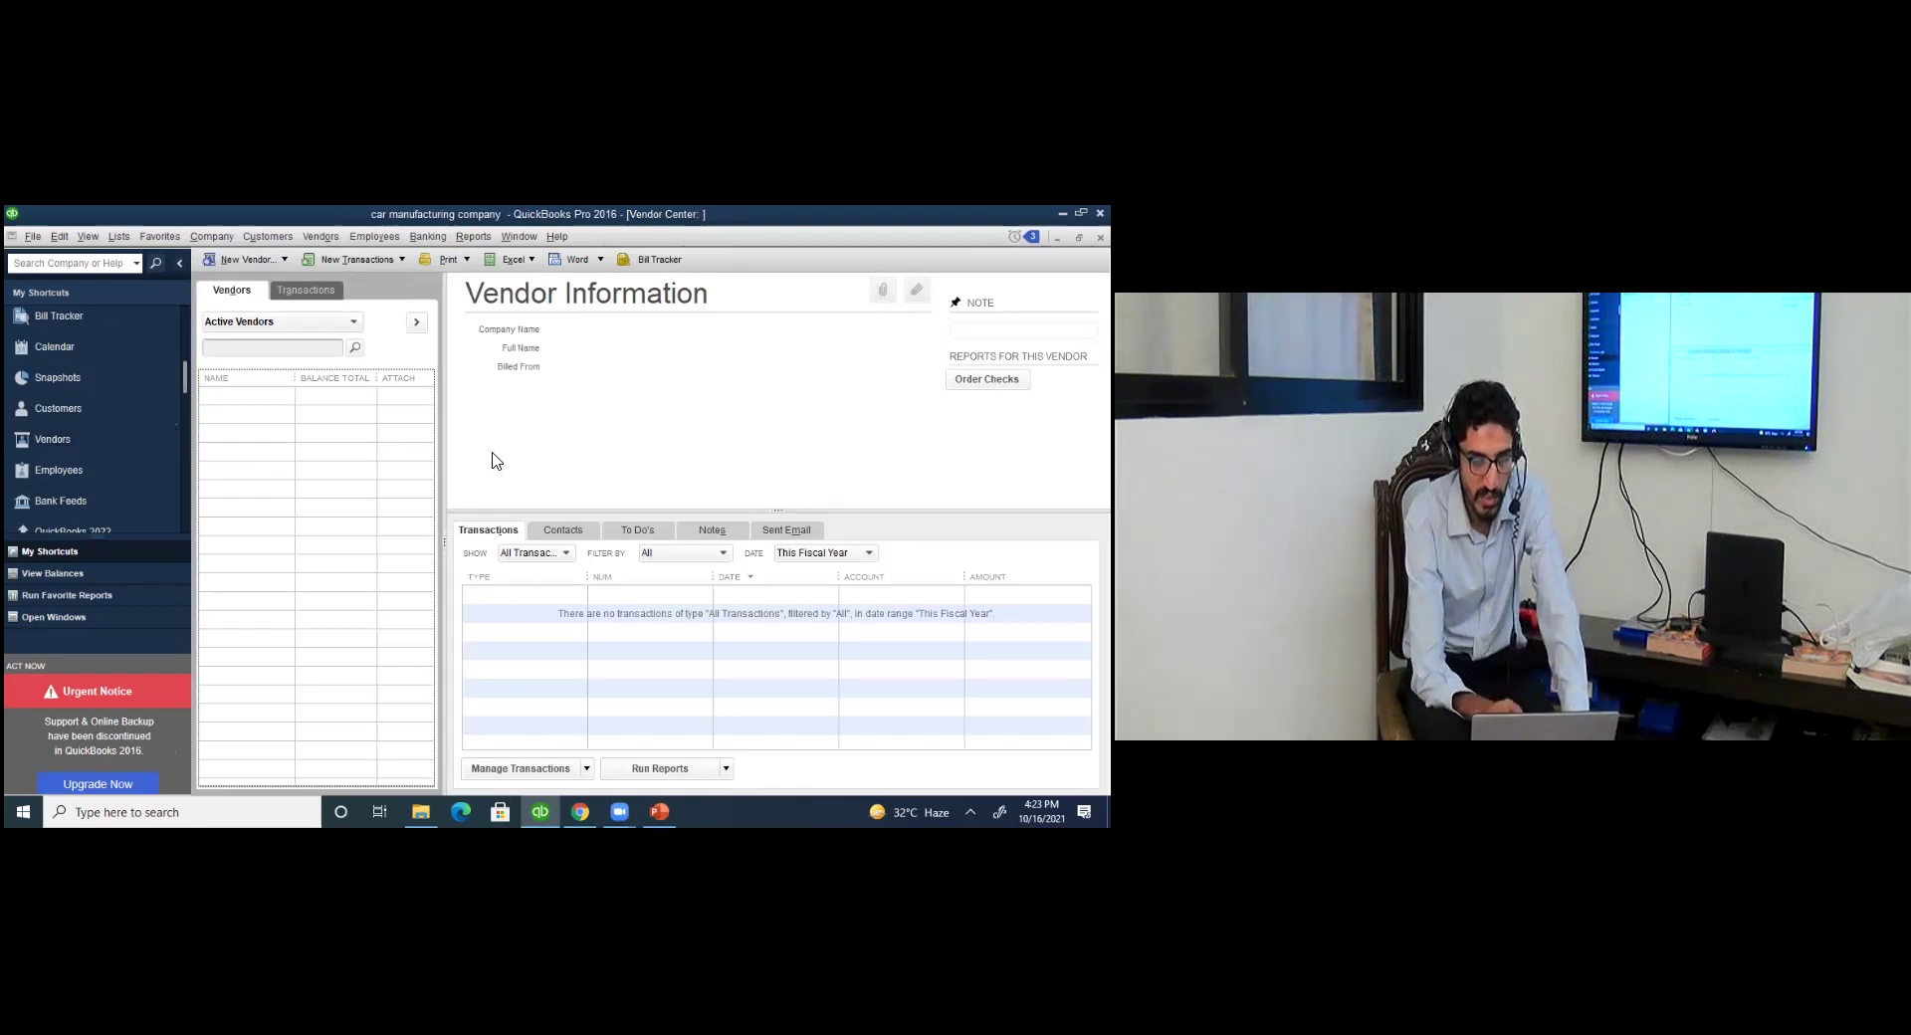
Create vendor 'vendor' with 50000 · Cost of Goods Sold prefilled, then show the Vendors slide.
{"action": "left_click", "coordinate": [261, 260]}
{"action": "left_click", "coordinate": [267, 281]}
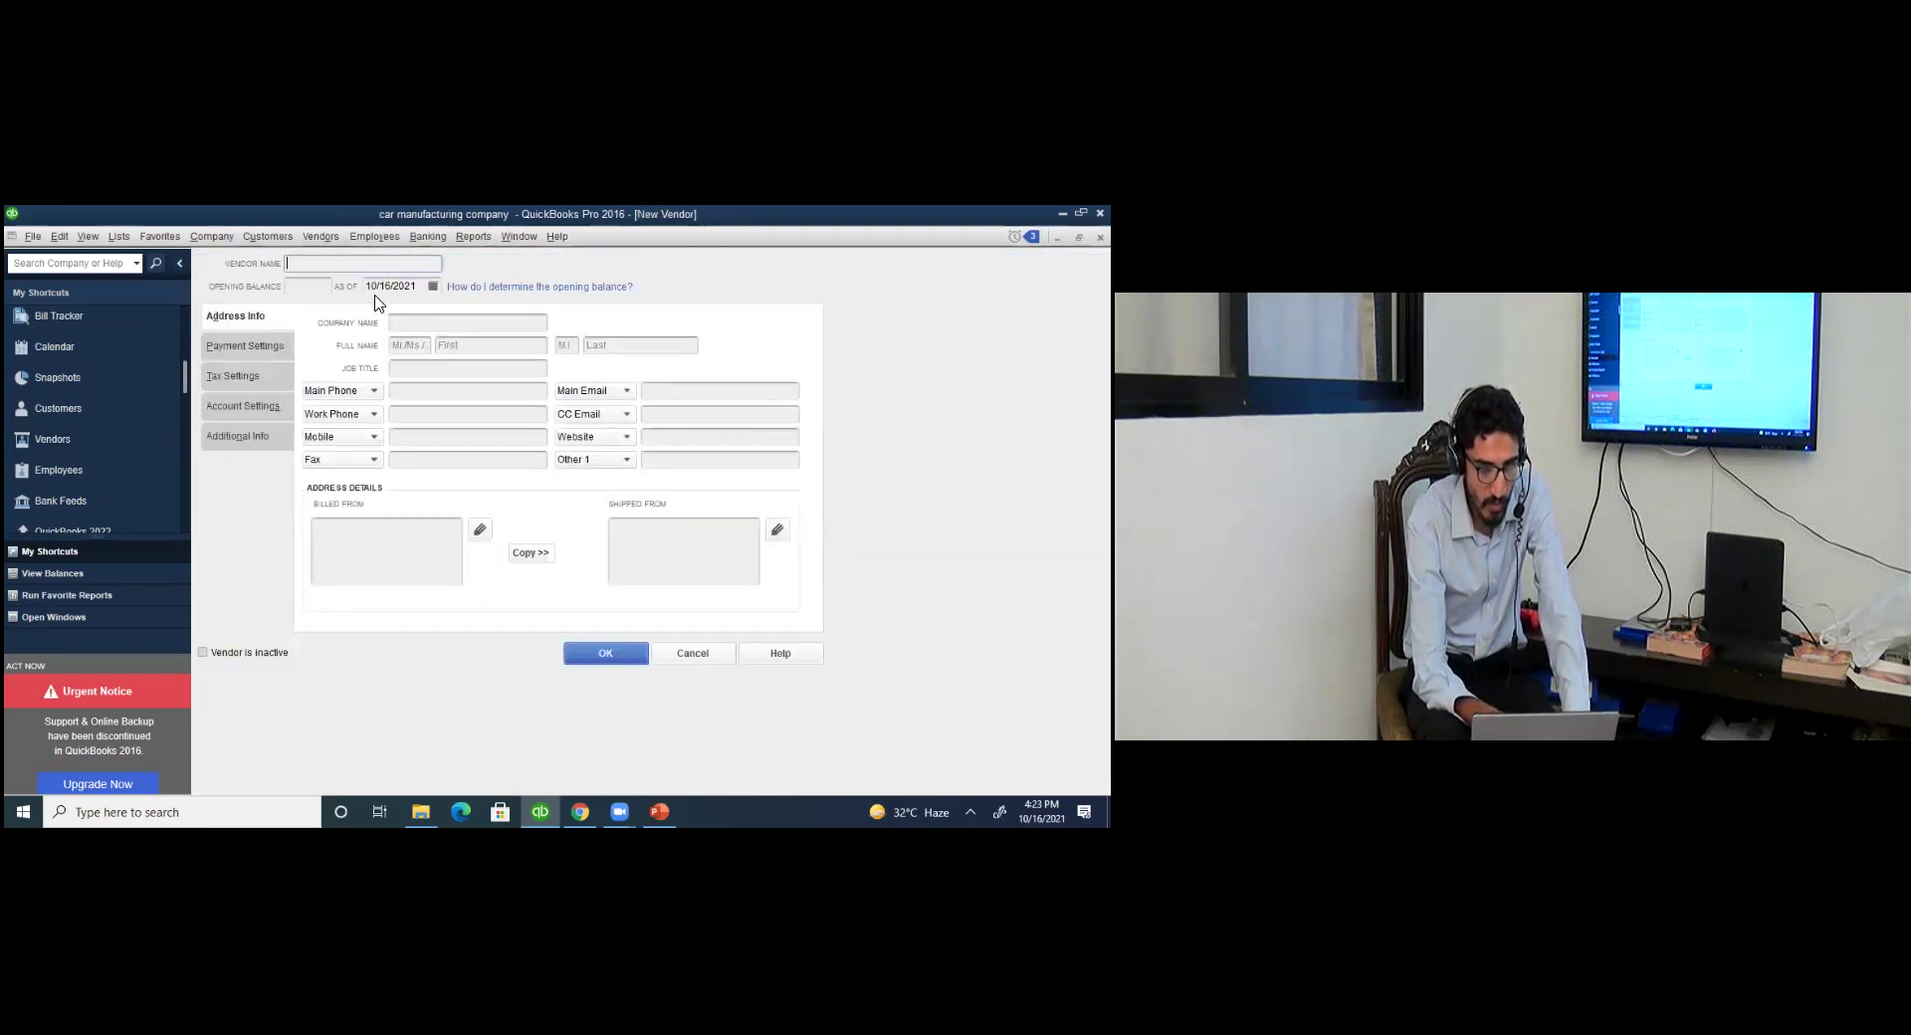
{"action": "type", "text": "vendor 1"}
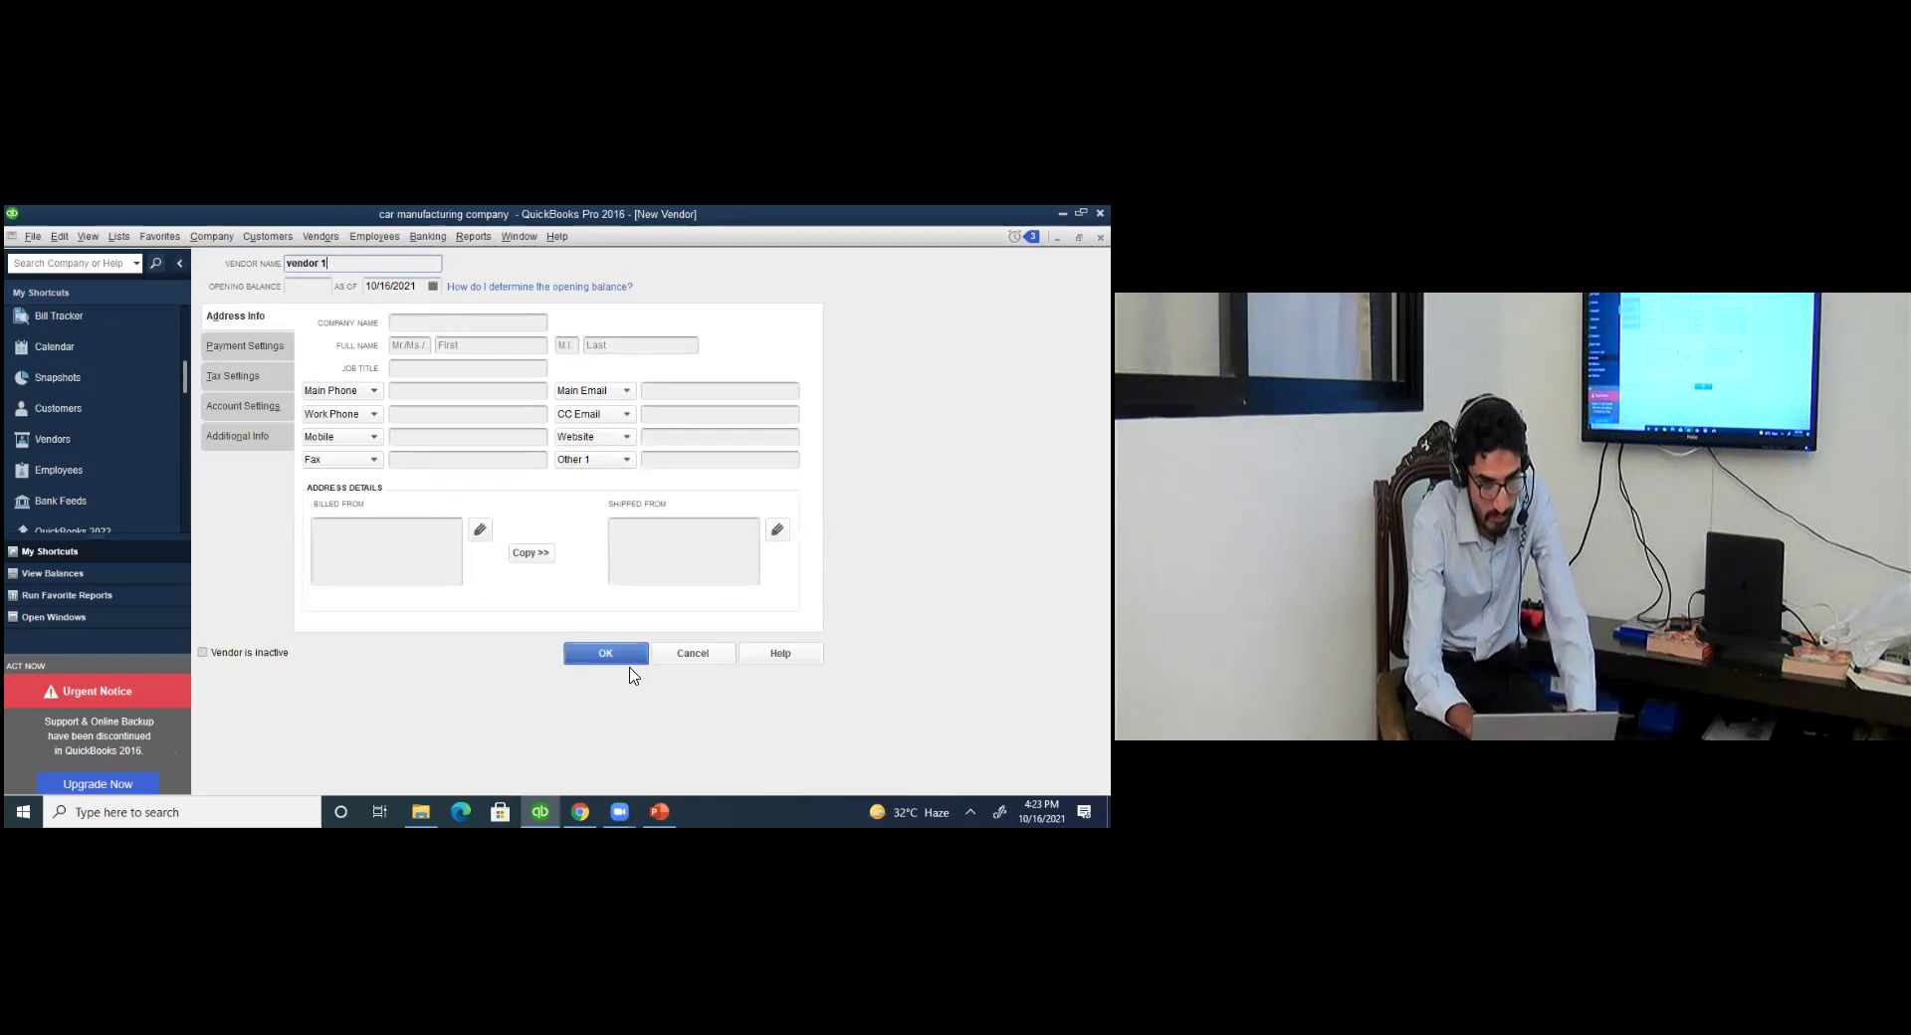
{"action": "left_click", "coordinate": [253, 410]}
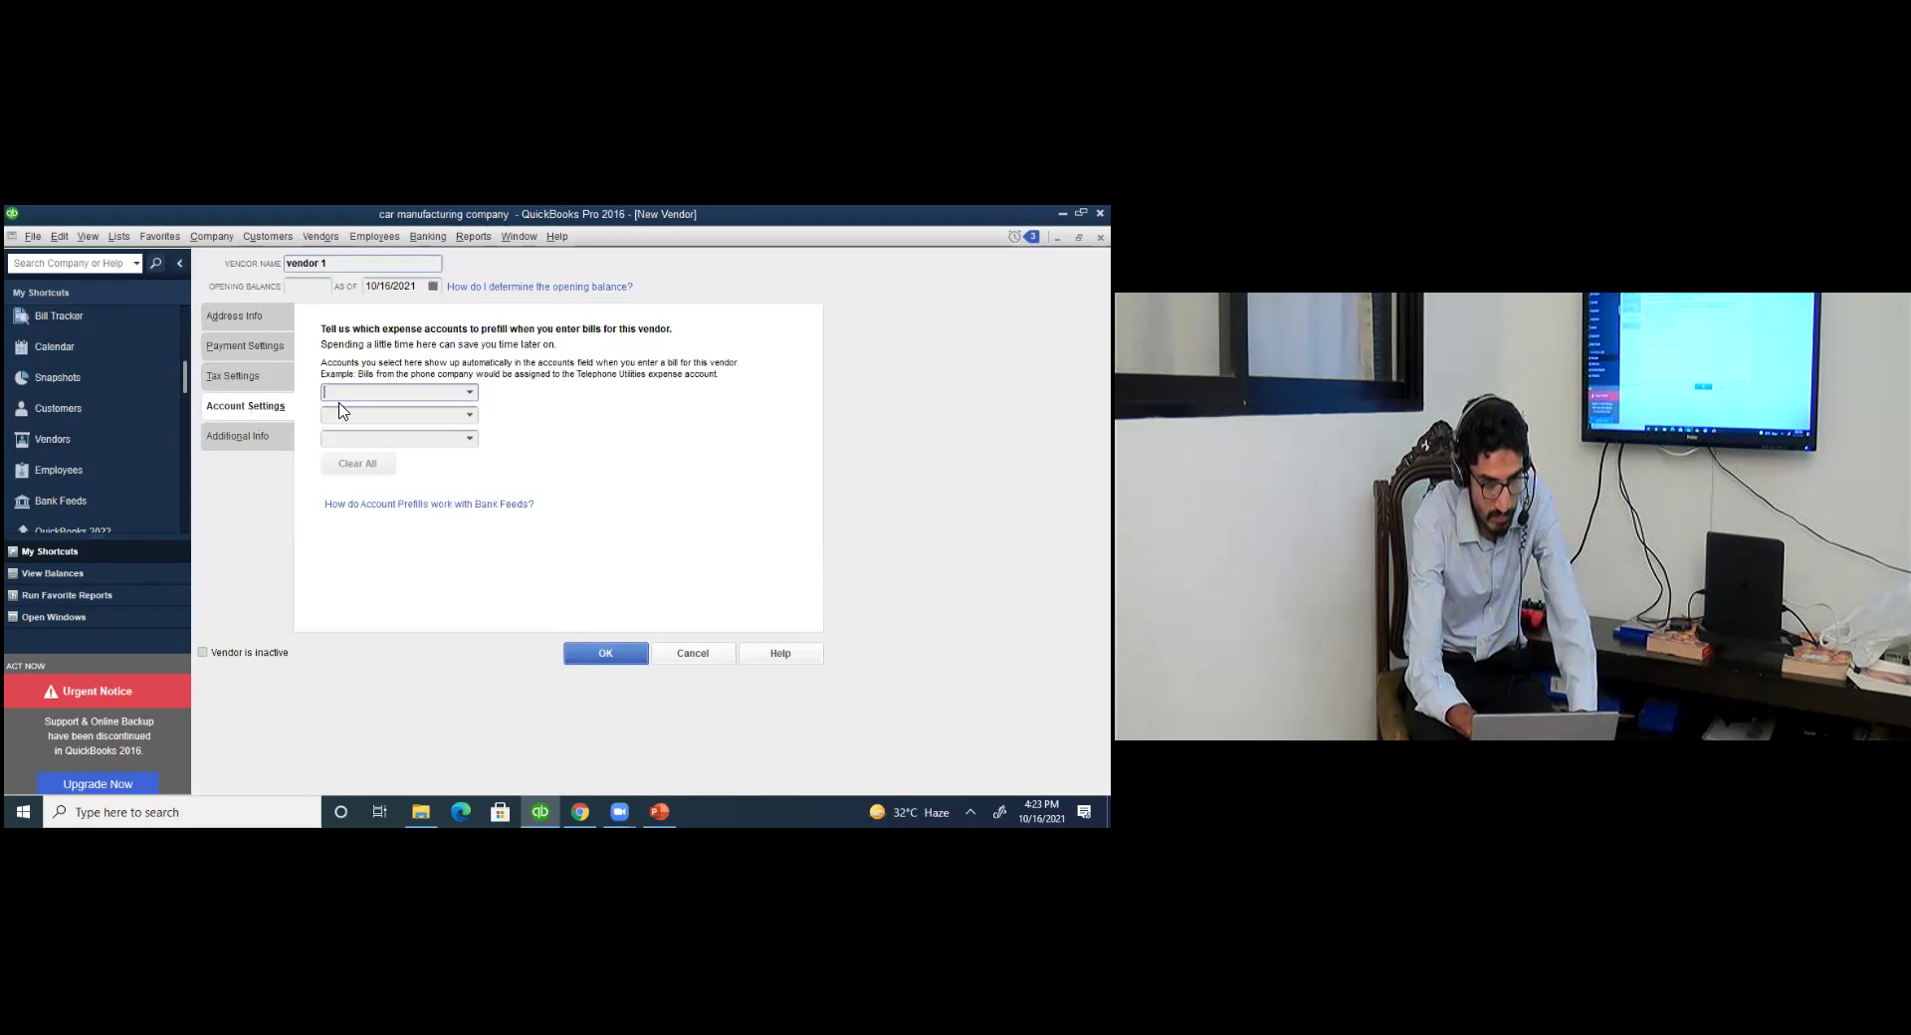
{"action": "left_click", "coordinate": [470, 394]}
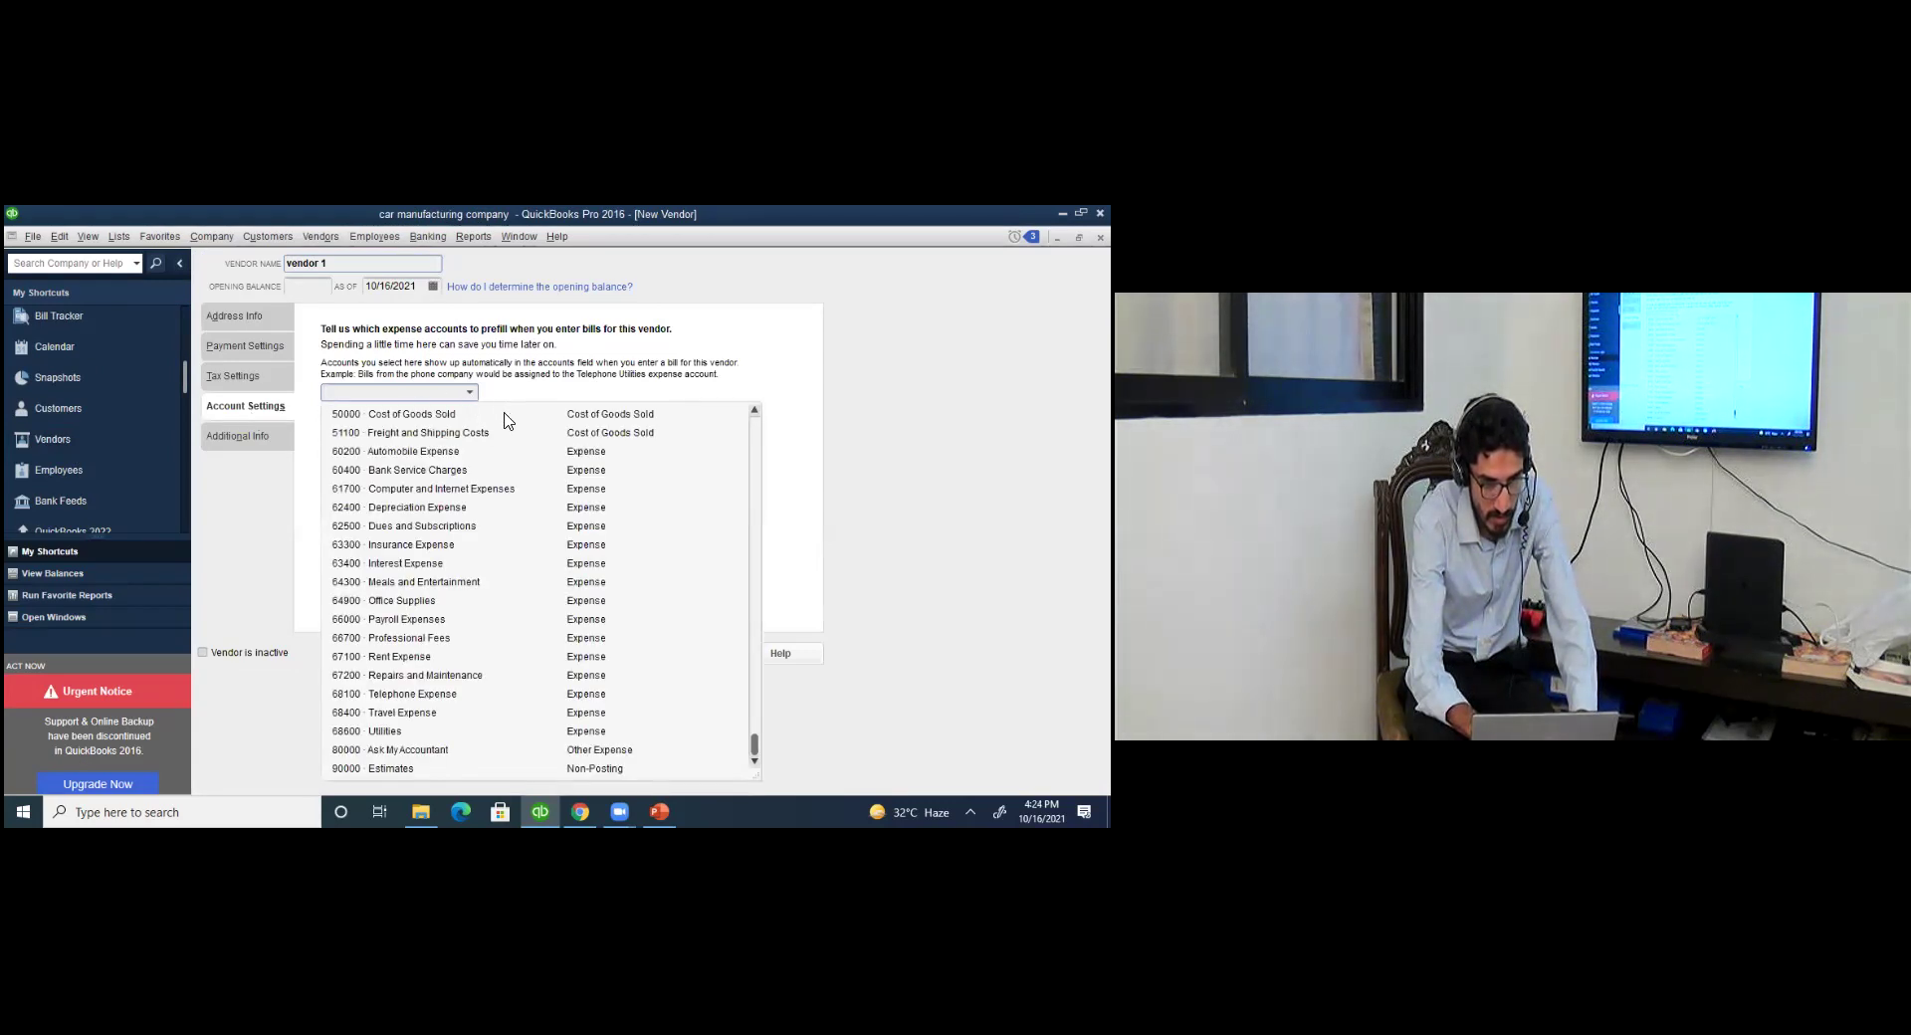
{"action": "left_click", "coordinate": [505, 415]}
{"action": "left_click", "coordinate": [603, 654]}
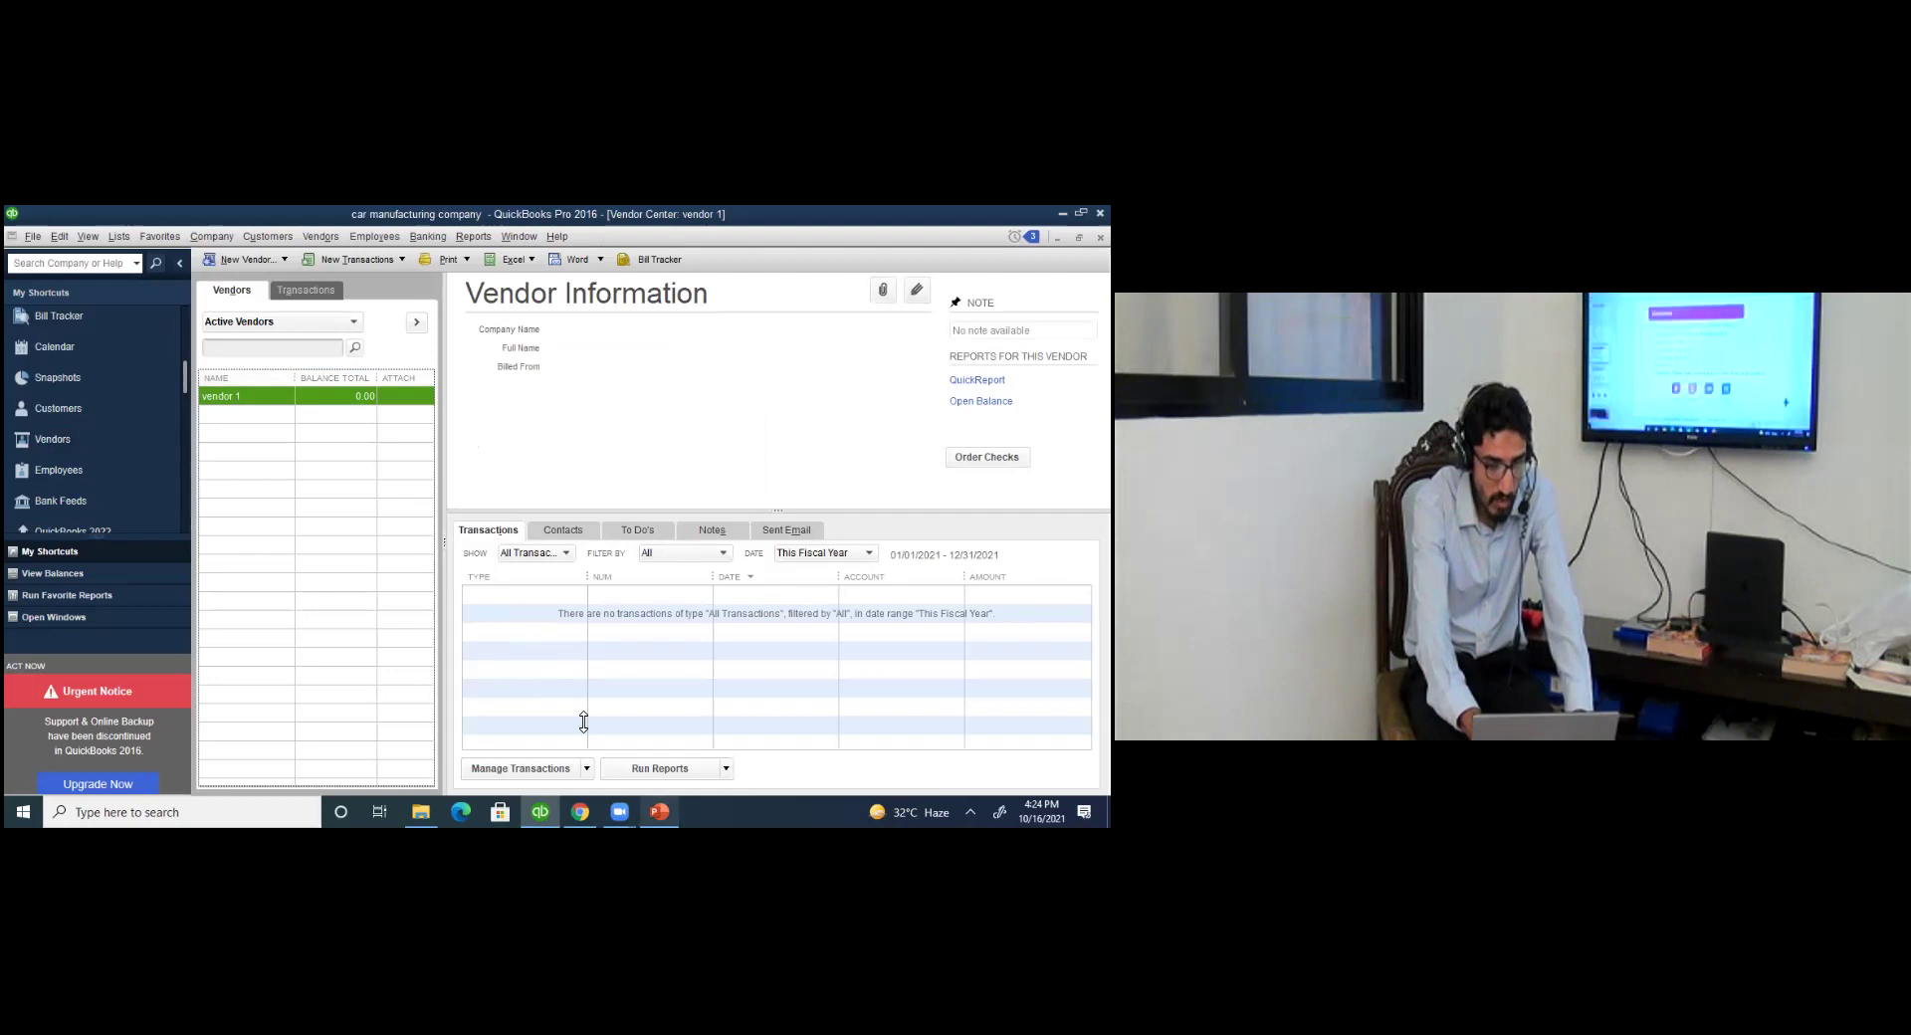
{"action": "key", "text": "alt+Tab"}
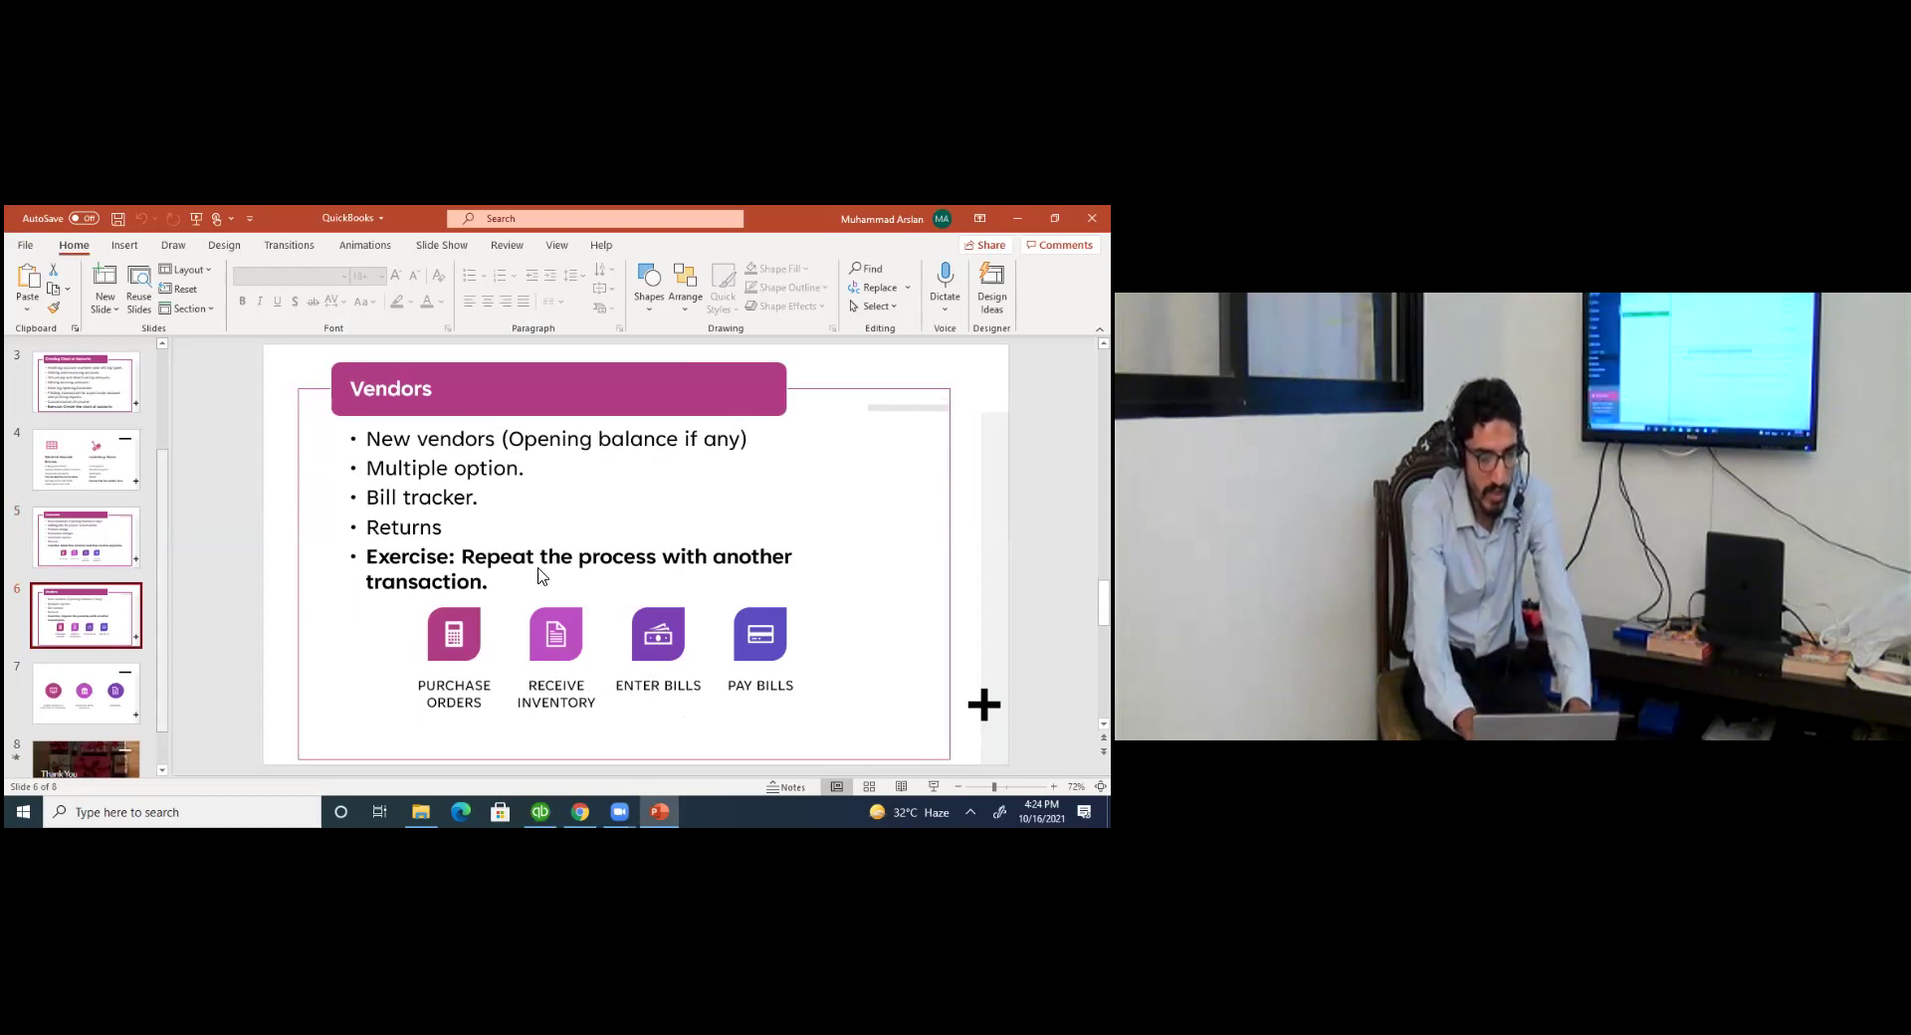
Return to QuickBooks and list the Vendor Center's new transaction types.
{"action": "key", "text": "alt+Tab"}
{"action": "left_click", "coordinate": [402, 259]}
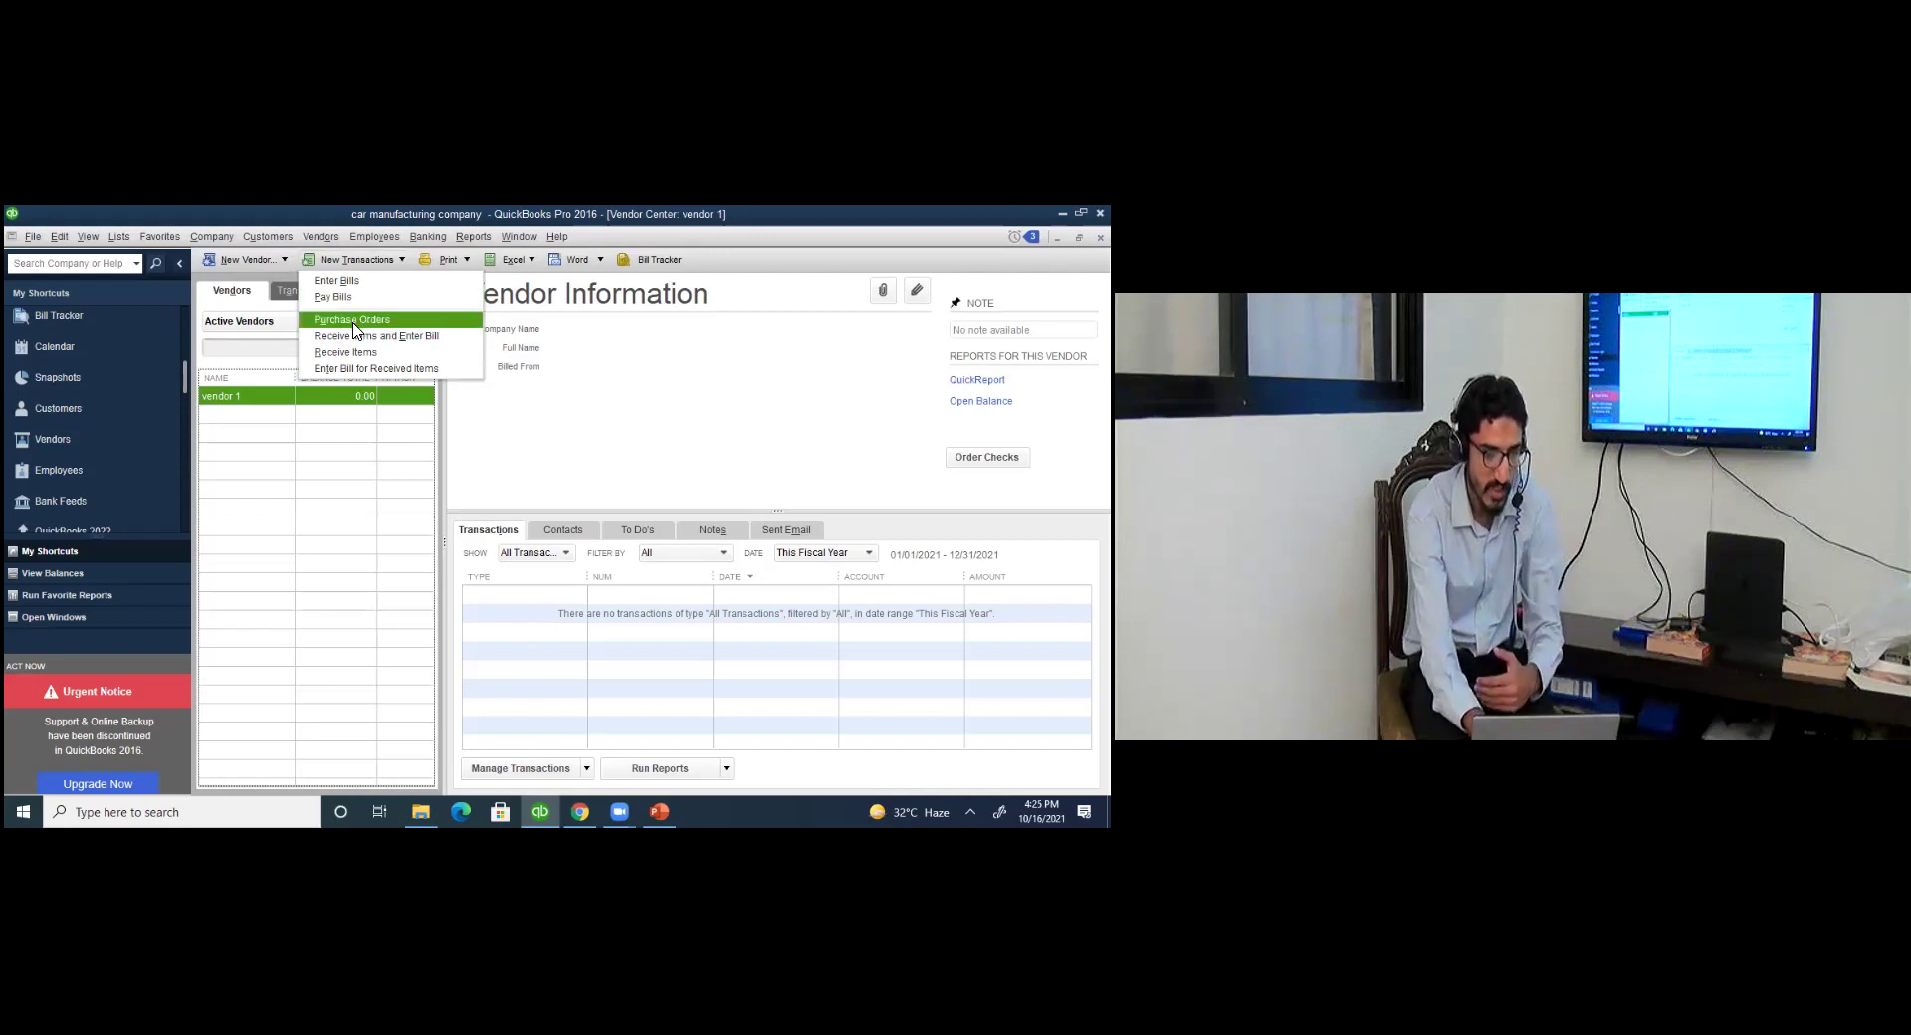
Start a purchase order to vendor 1 for 5 doors and hinges.
{"action": "left_click", "coordinate": [355, 321]}
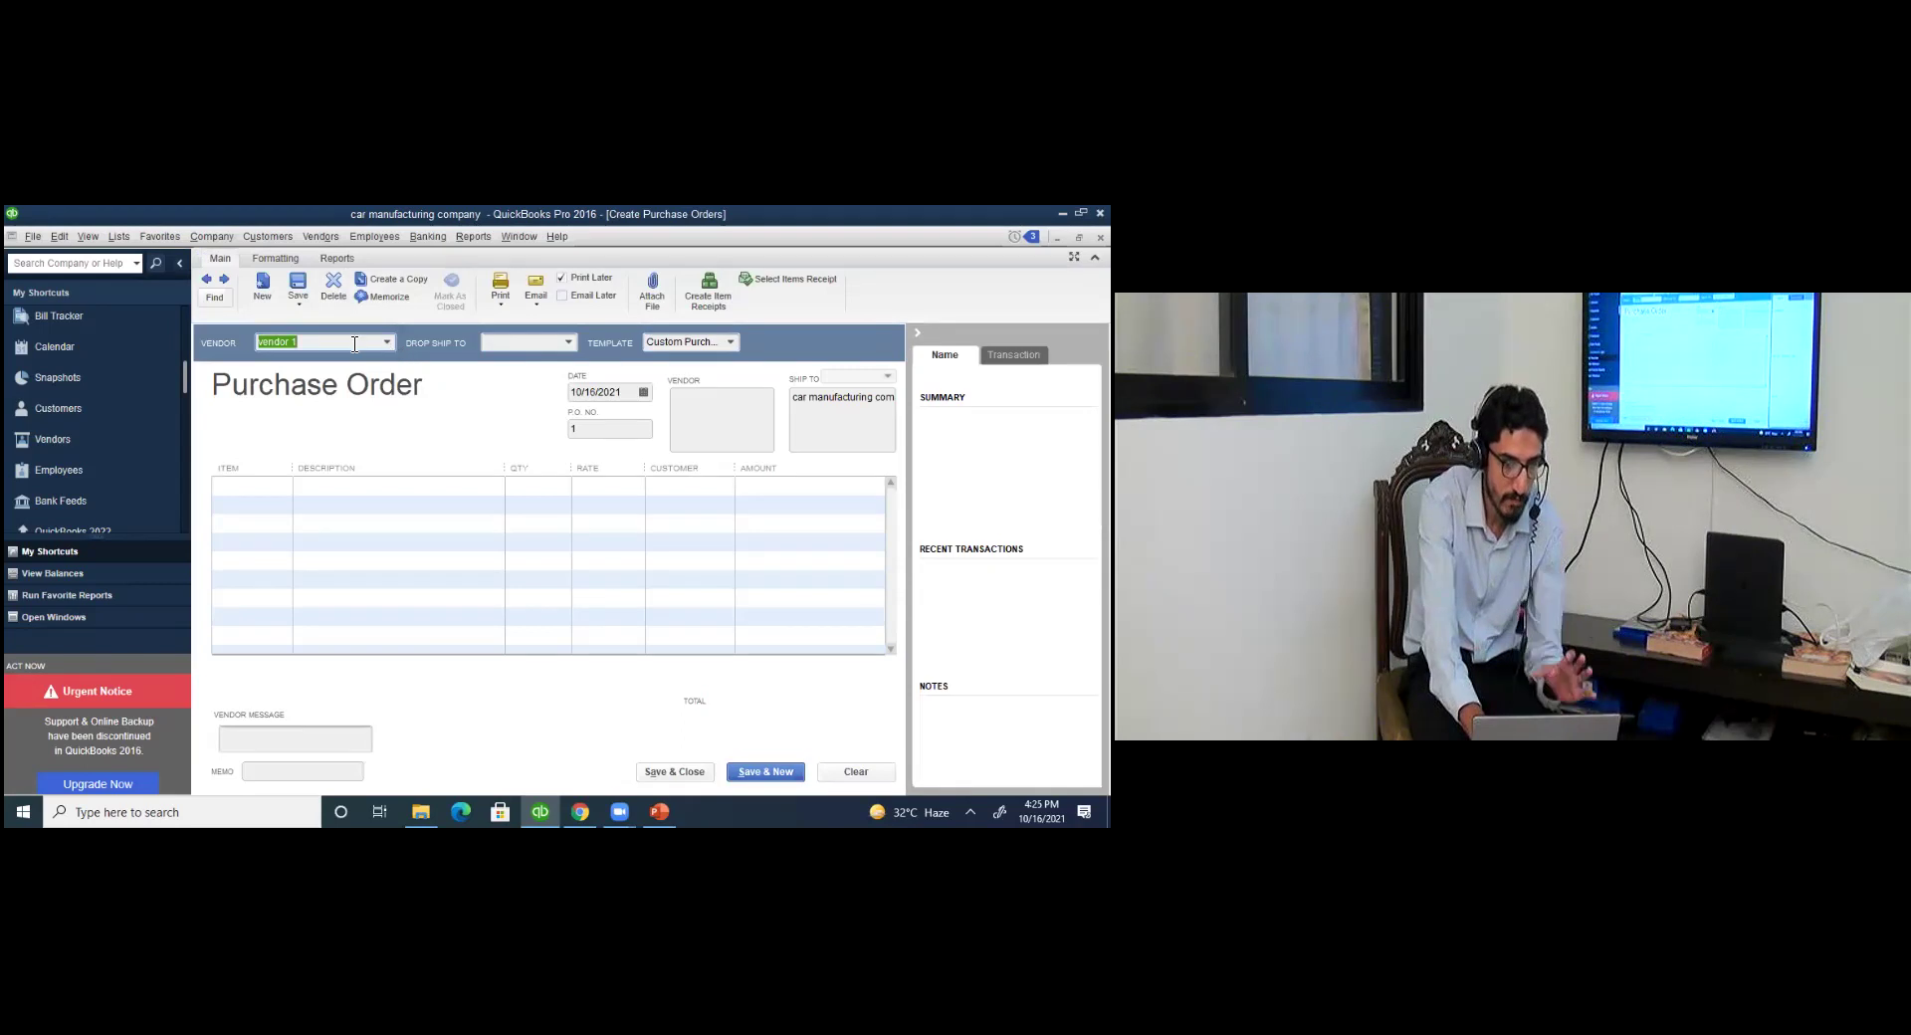
{"action": "left_click", "coordinate": [288, 492]}
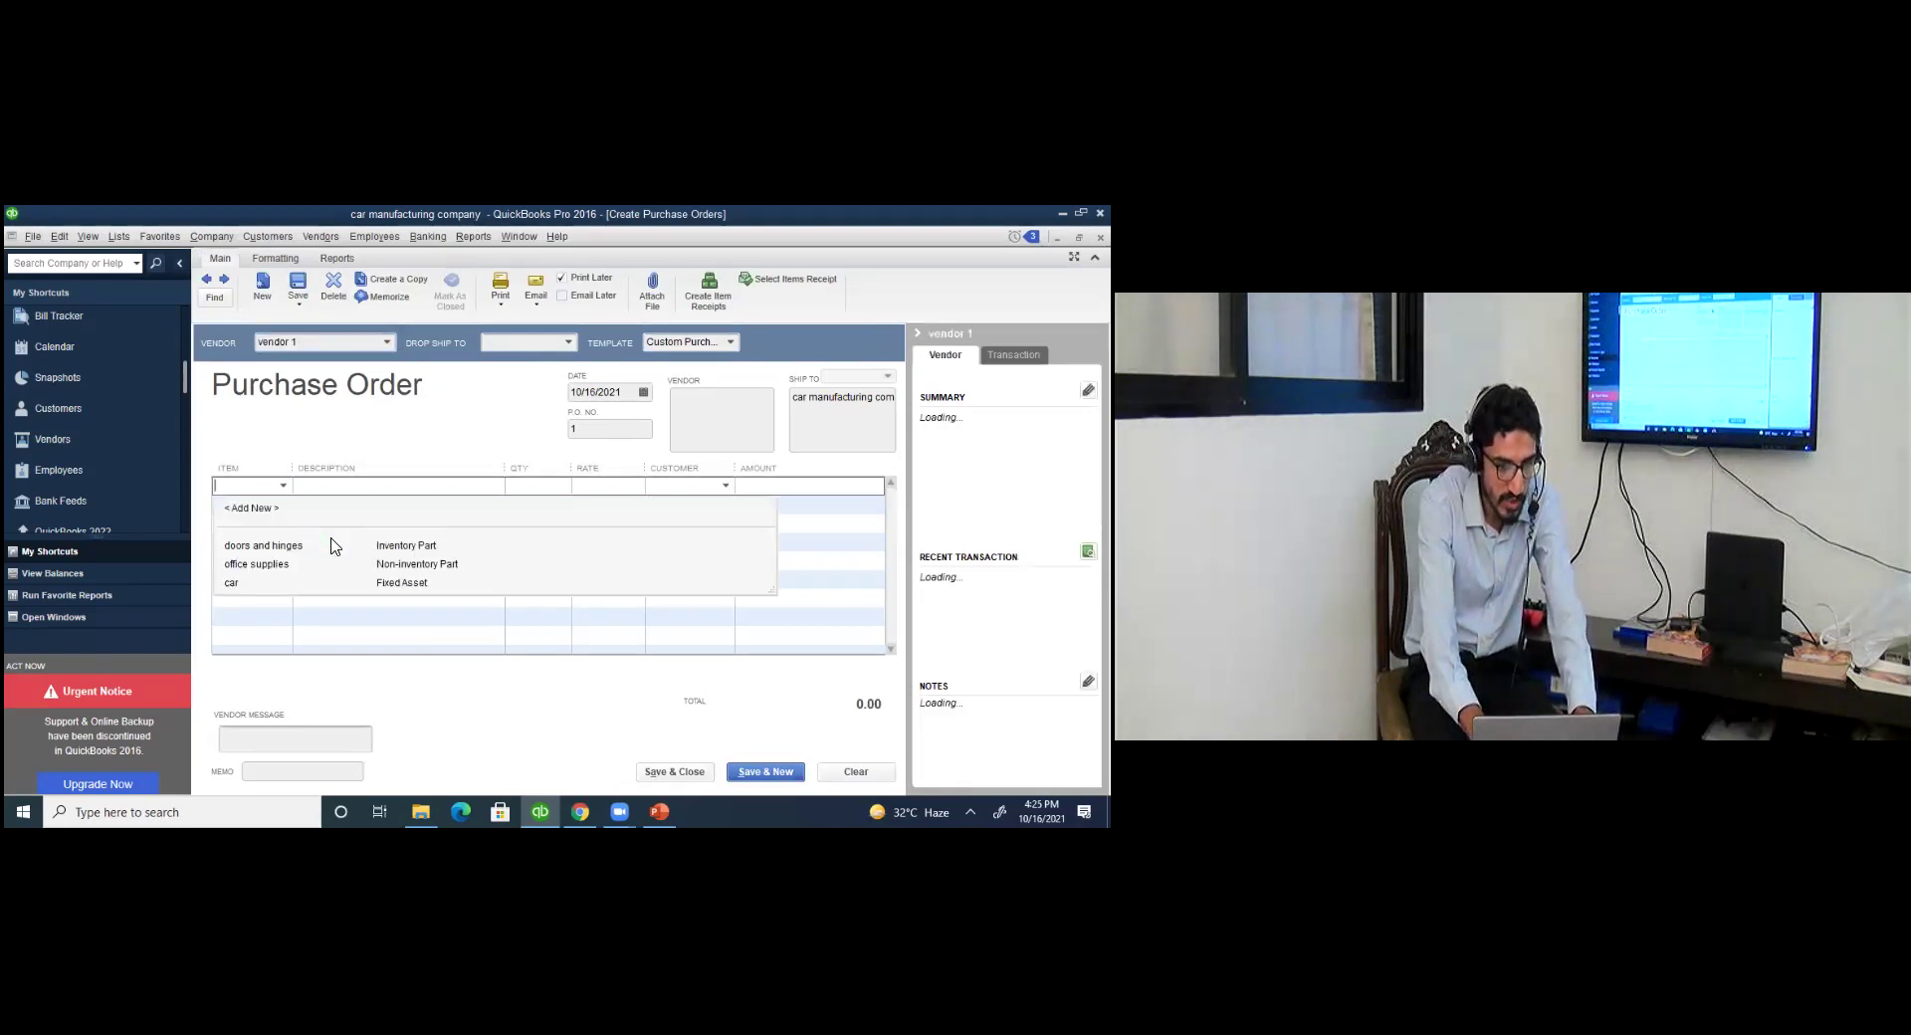
{"action": "left_click", "coordinate": [338, 548]}
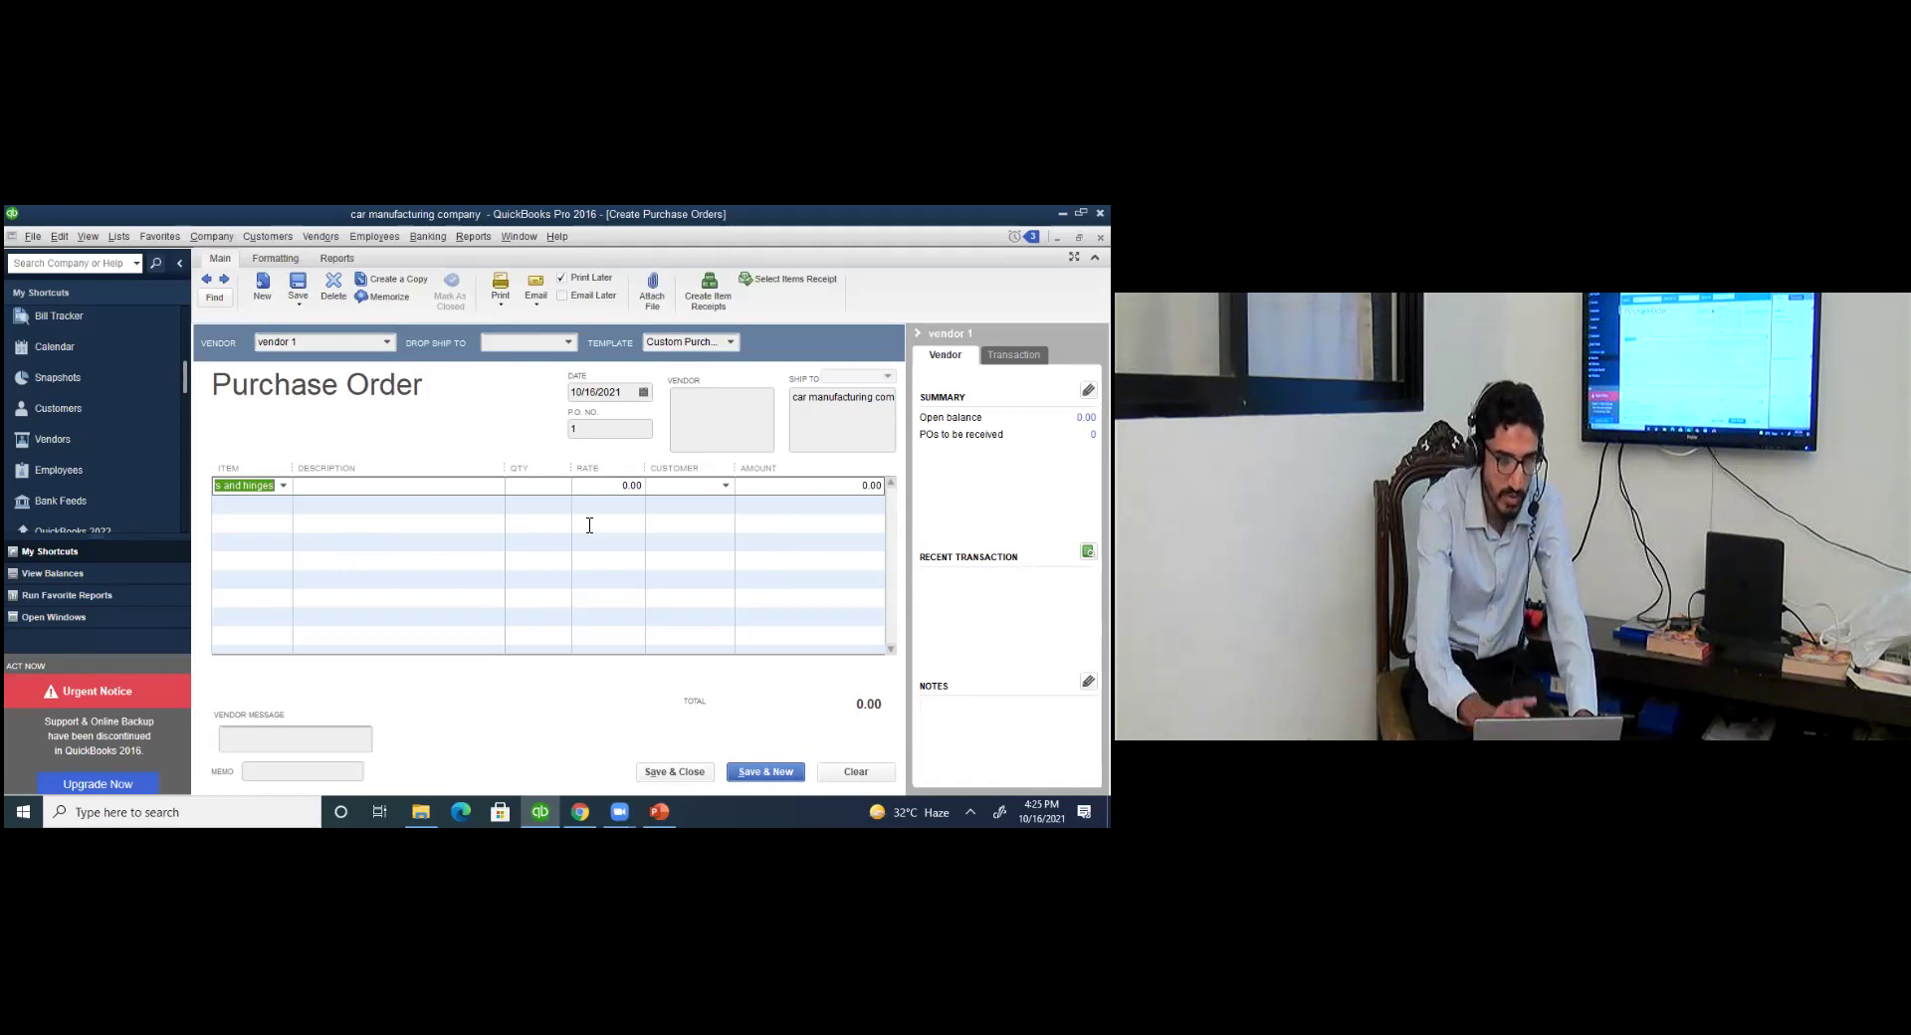
{"action": "left_click", "coordinate": [560, 487]}
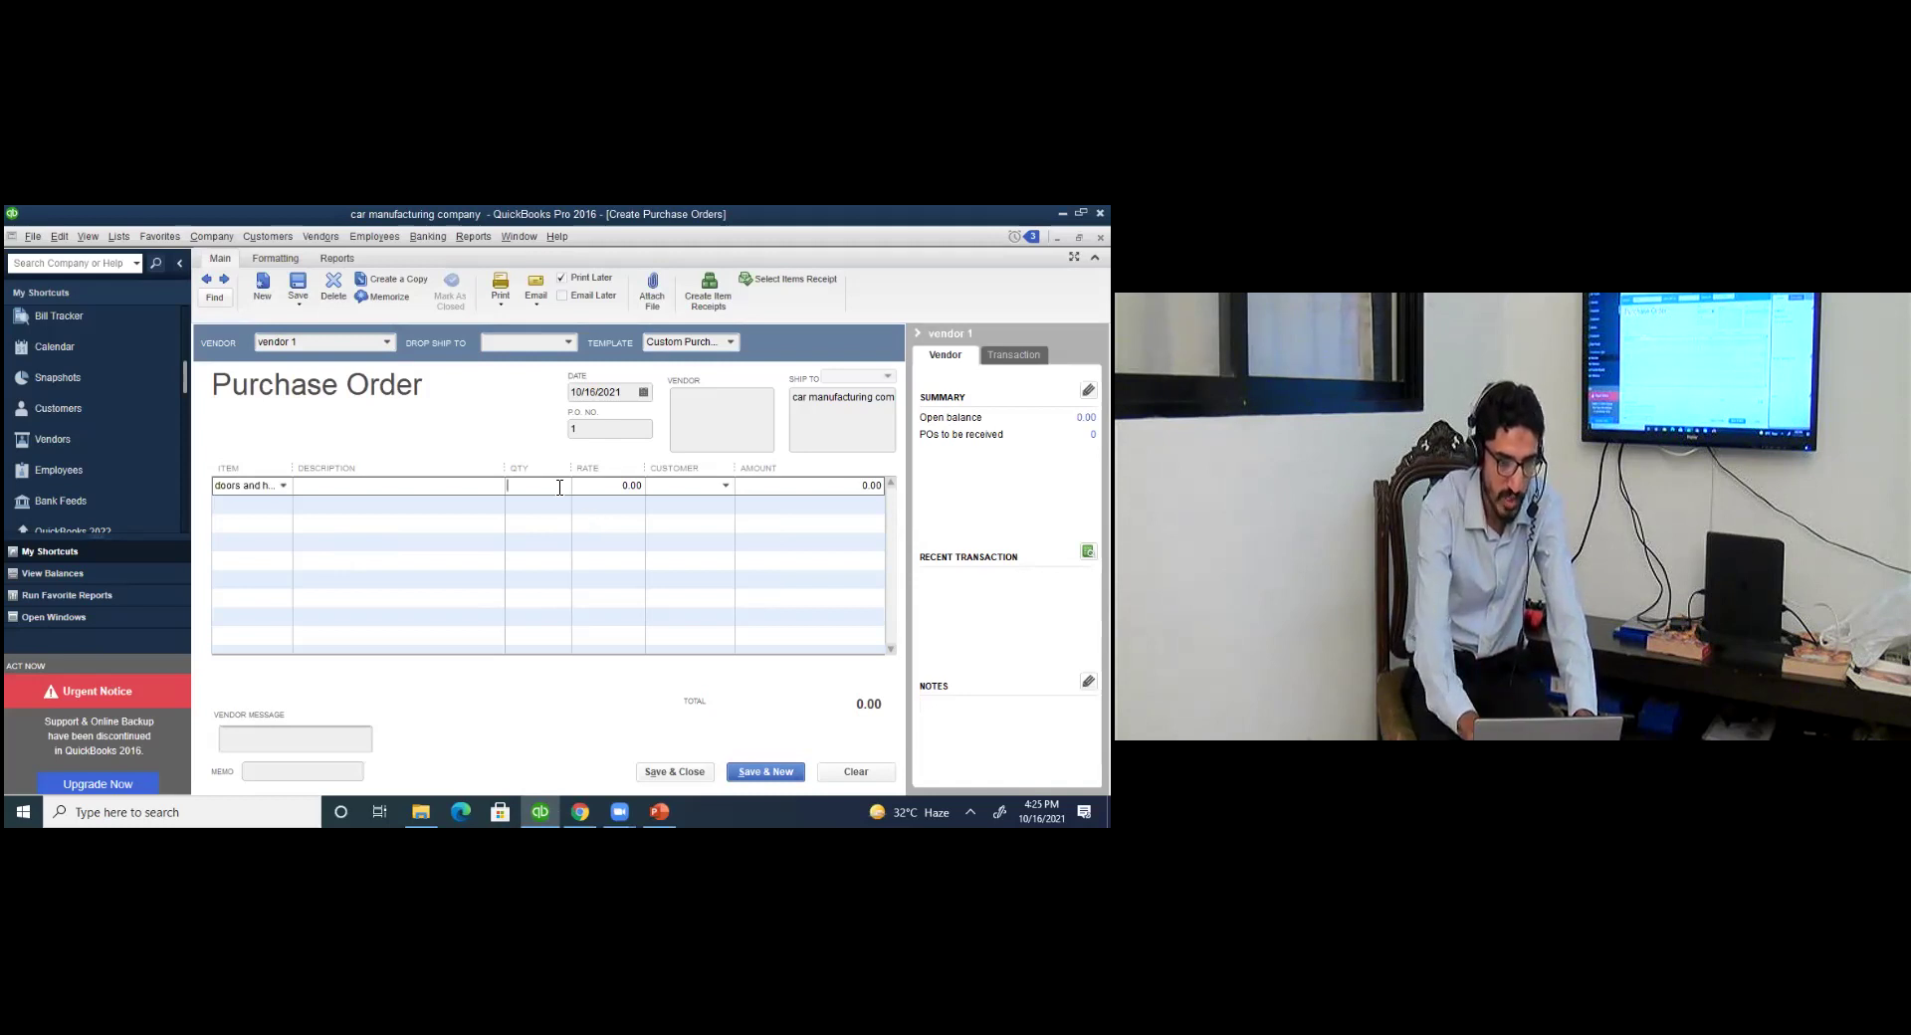
{"action": "type", "text": "5"}
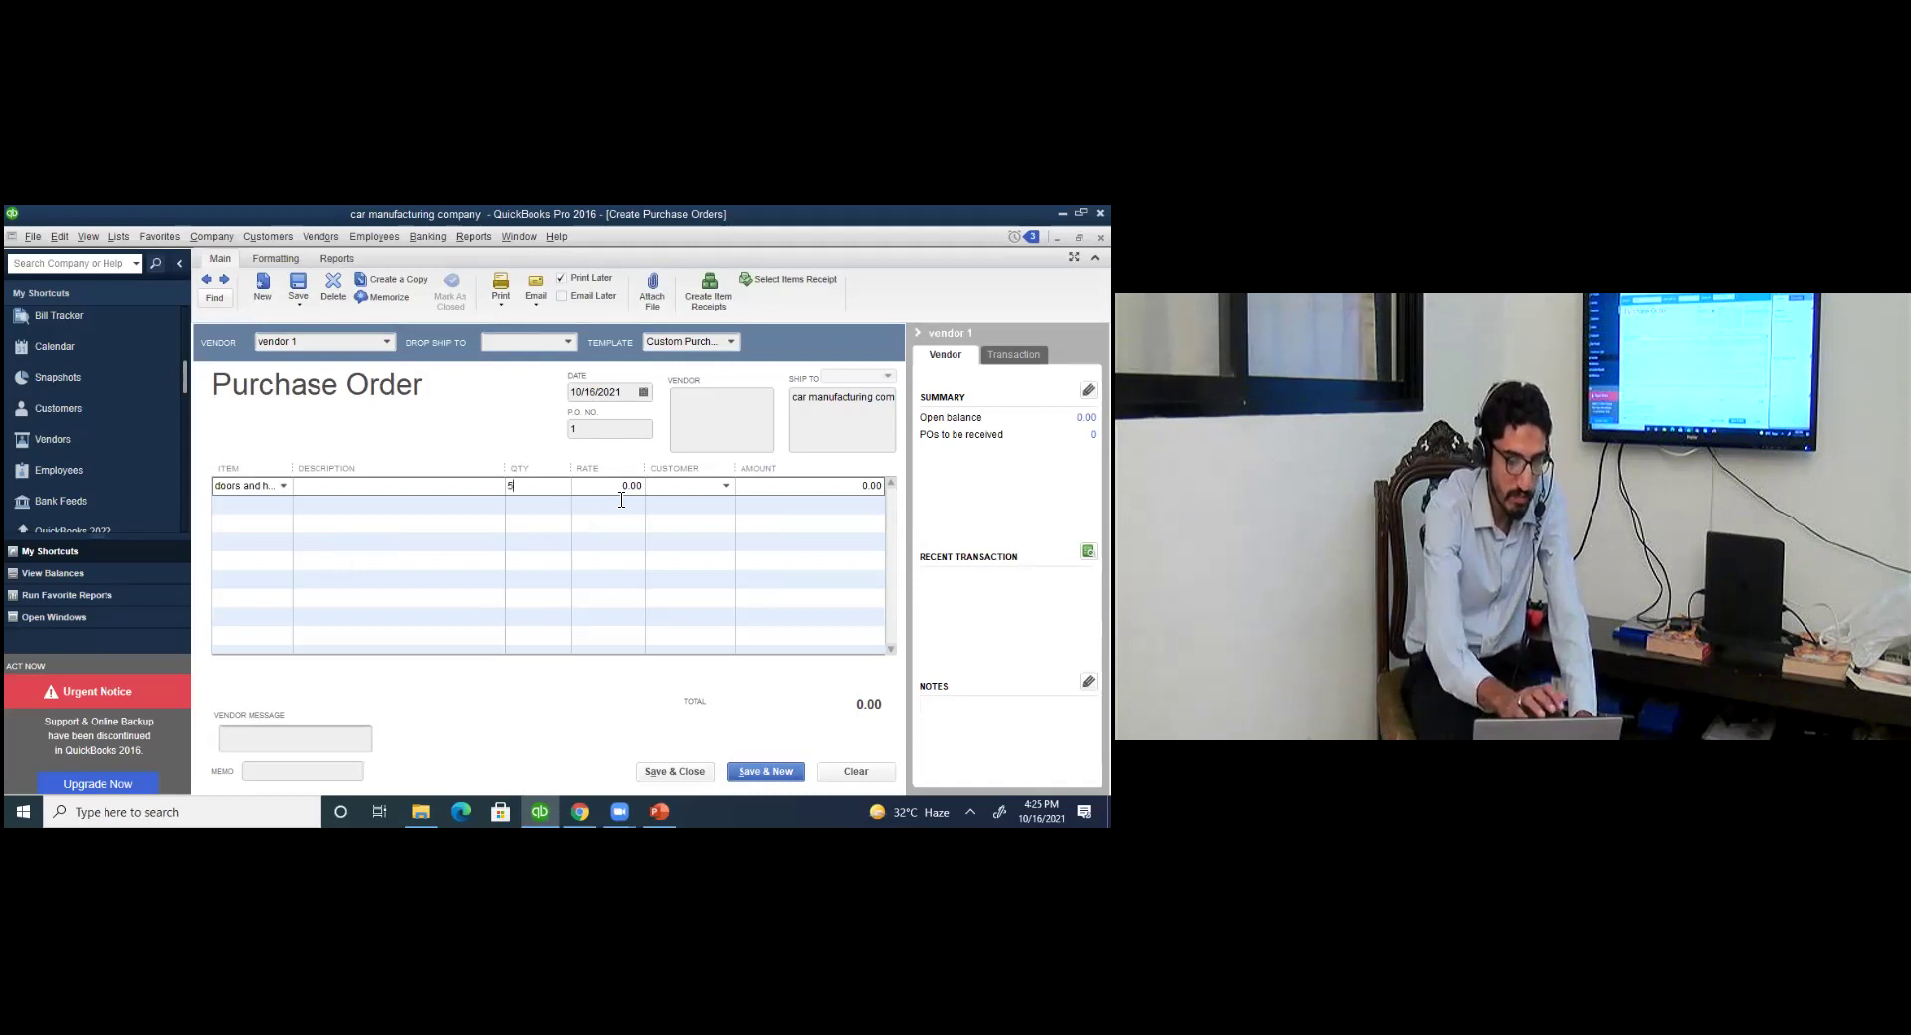
Set the rate to 15.00, update the item's cost, and save the 75.00 order.
{"action": "left_click", "coordinate": [621, 486]}
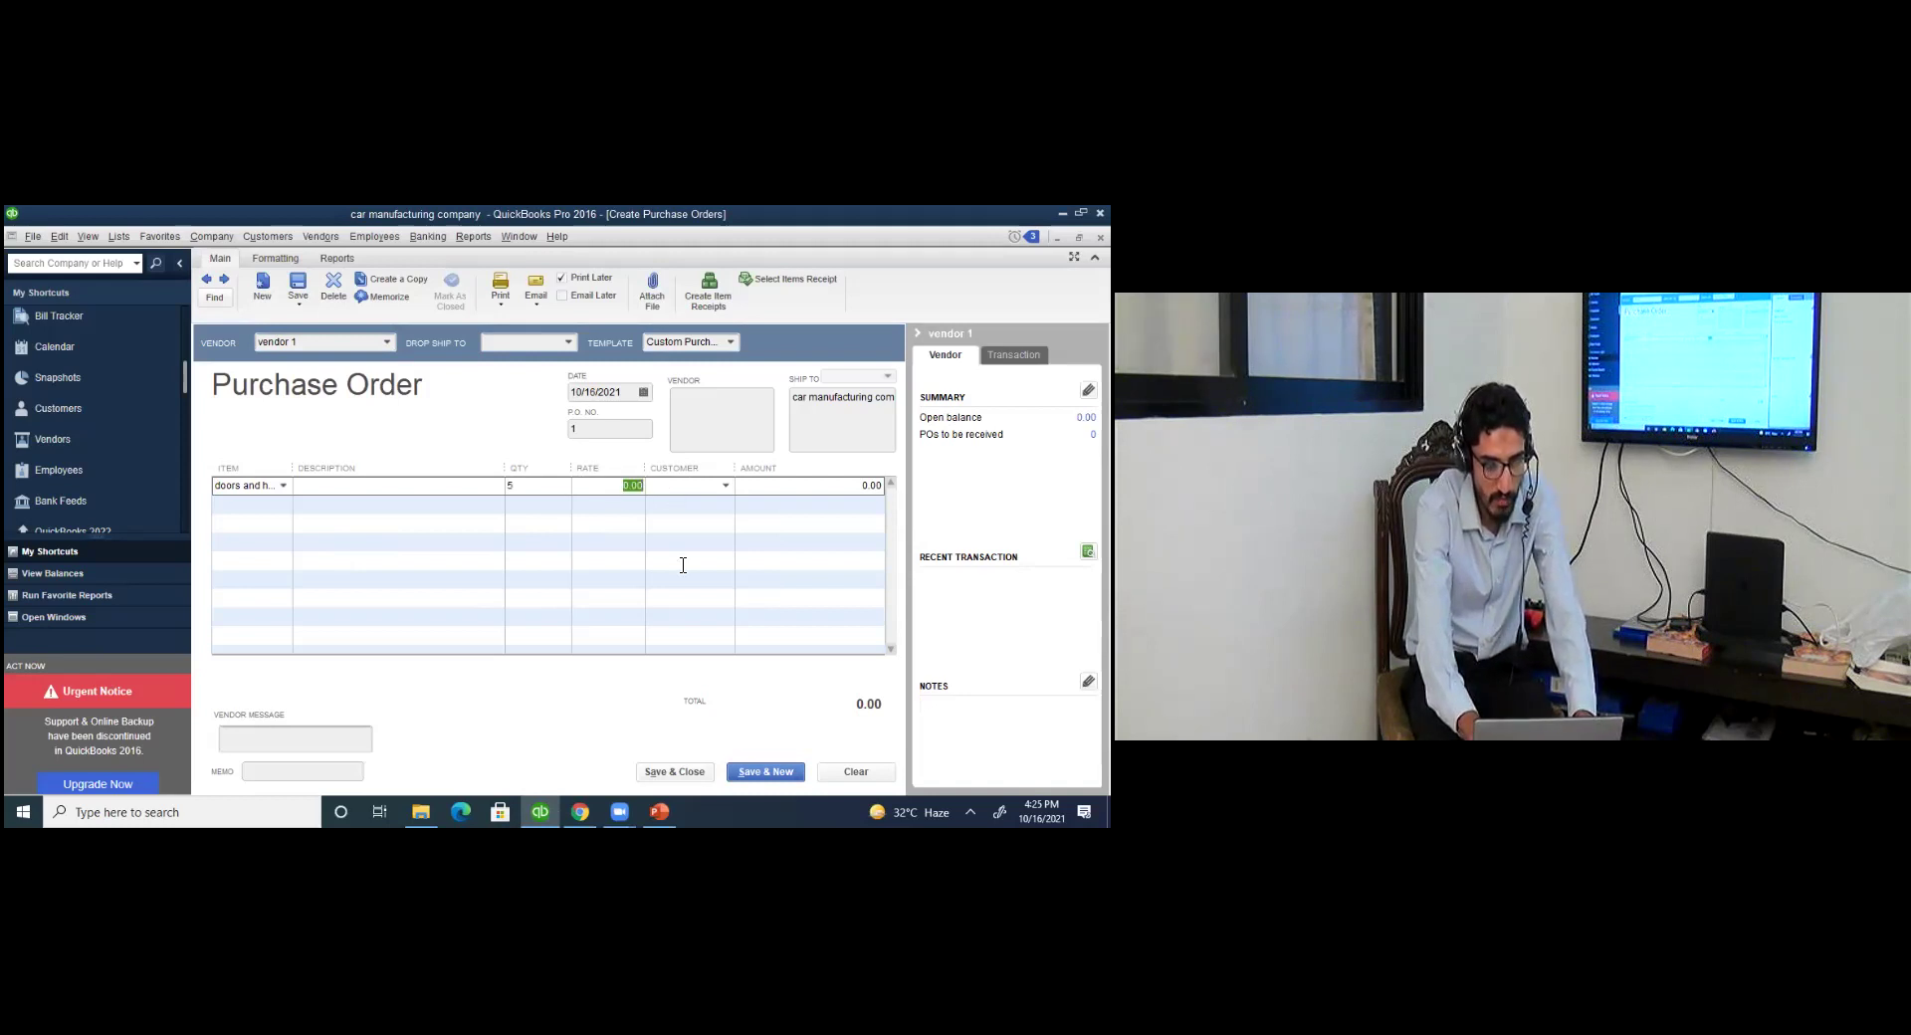
{"action": "type", "text": "15.00"}
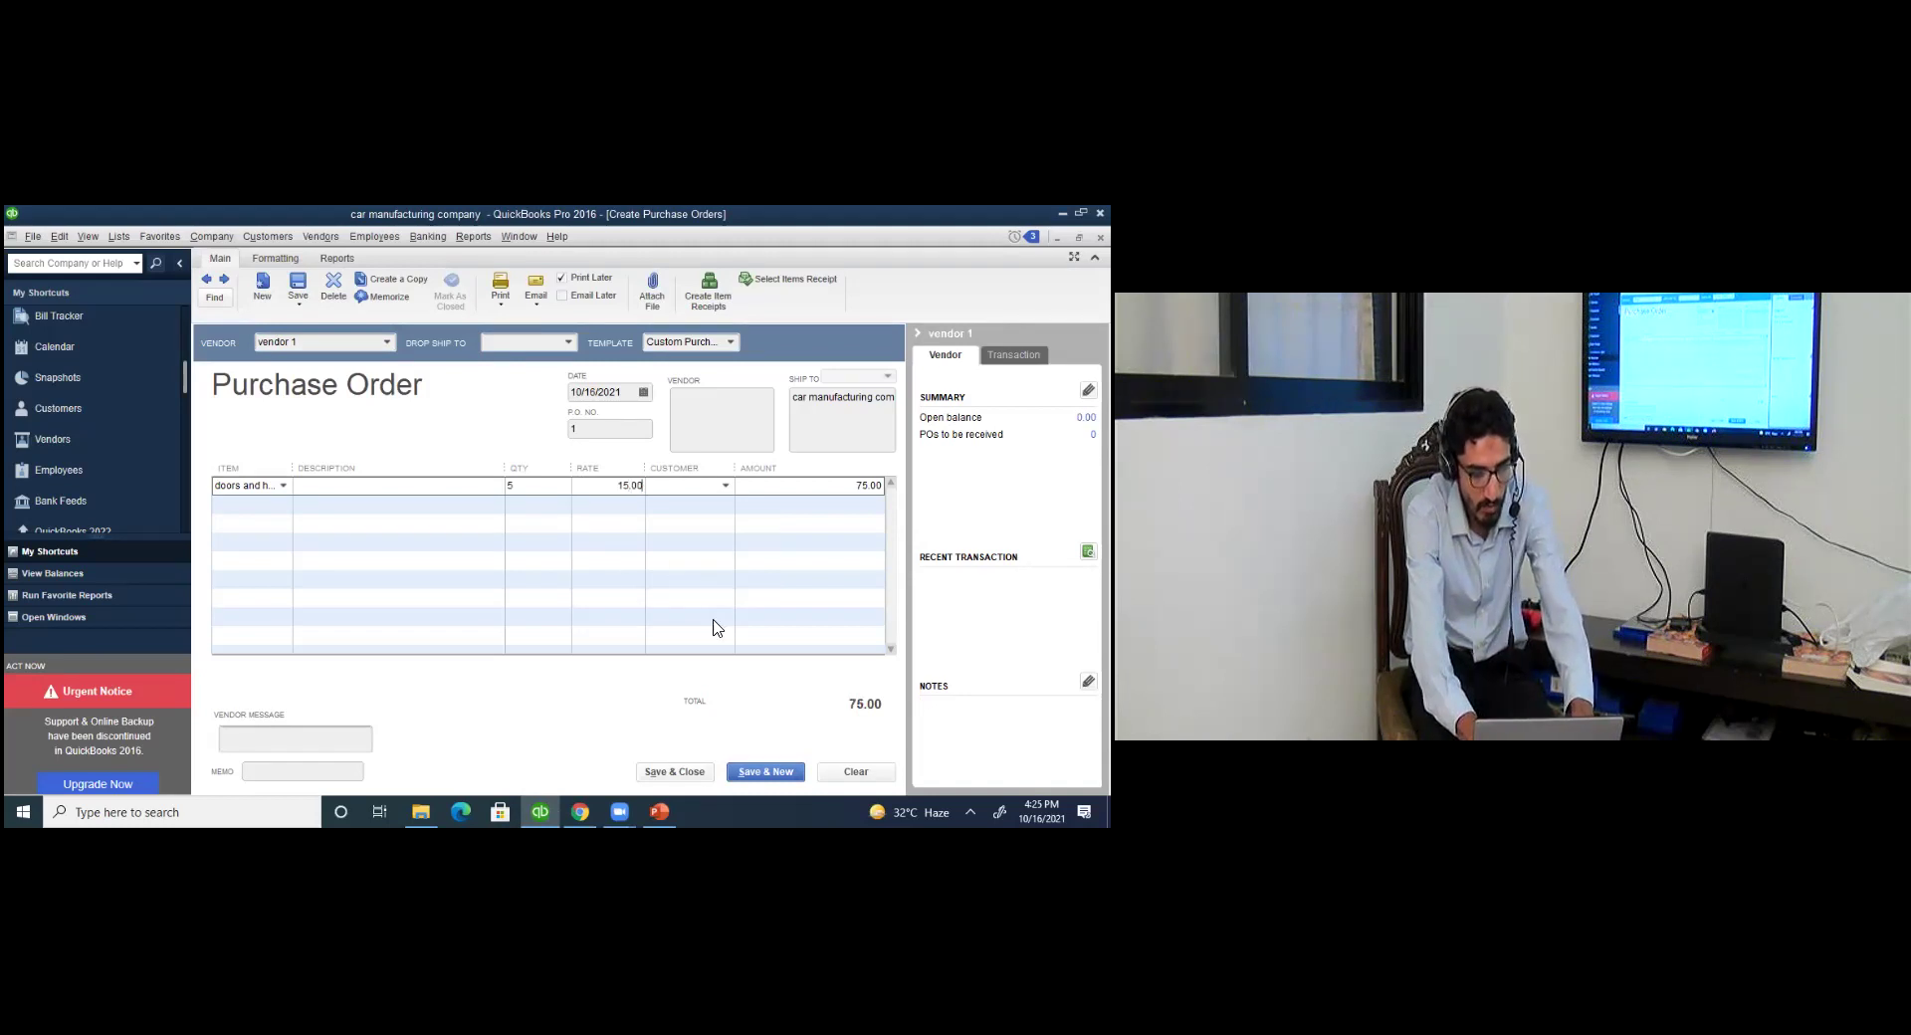
{"action": "key", "text": "Tab"}
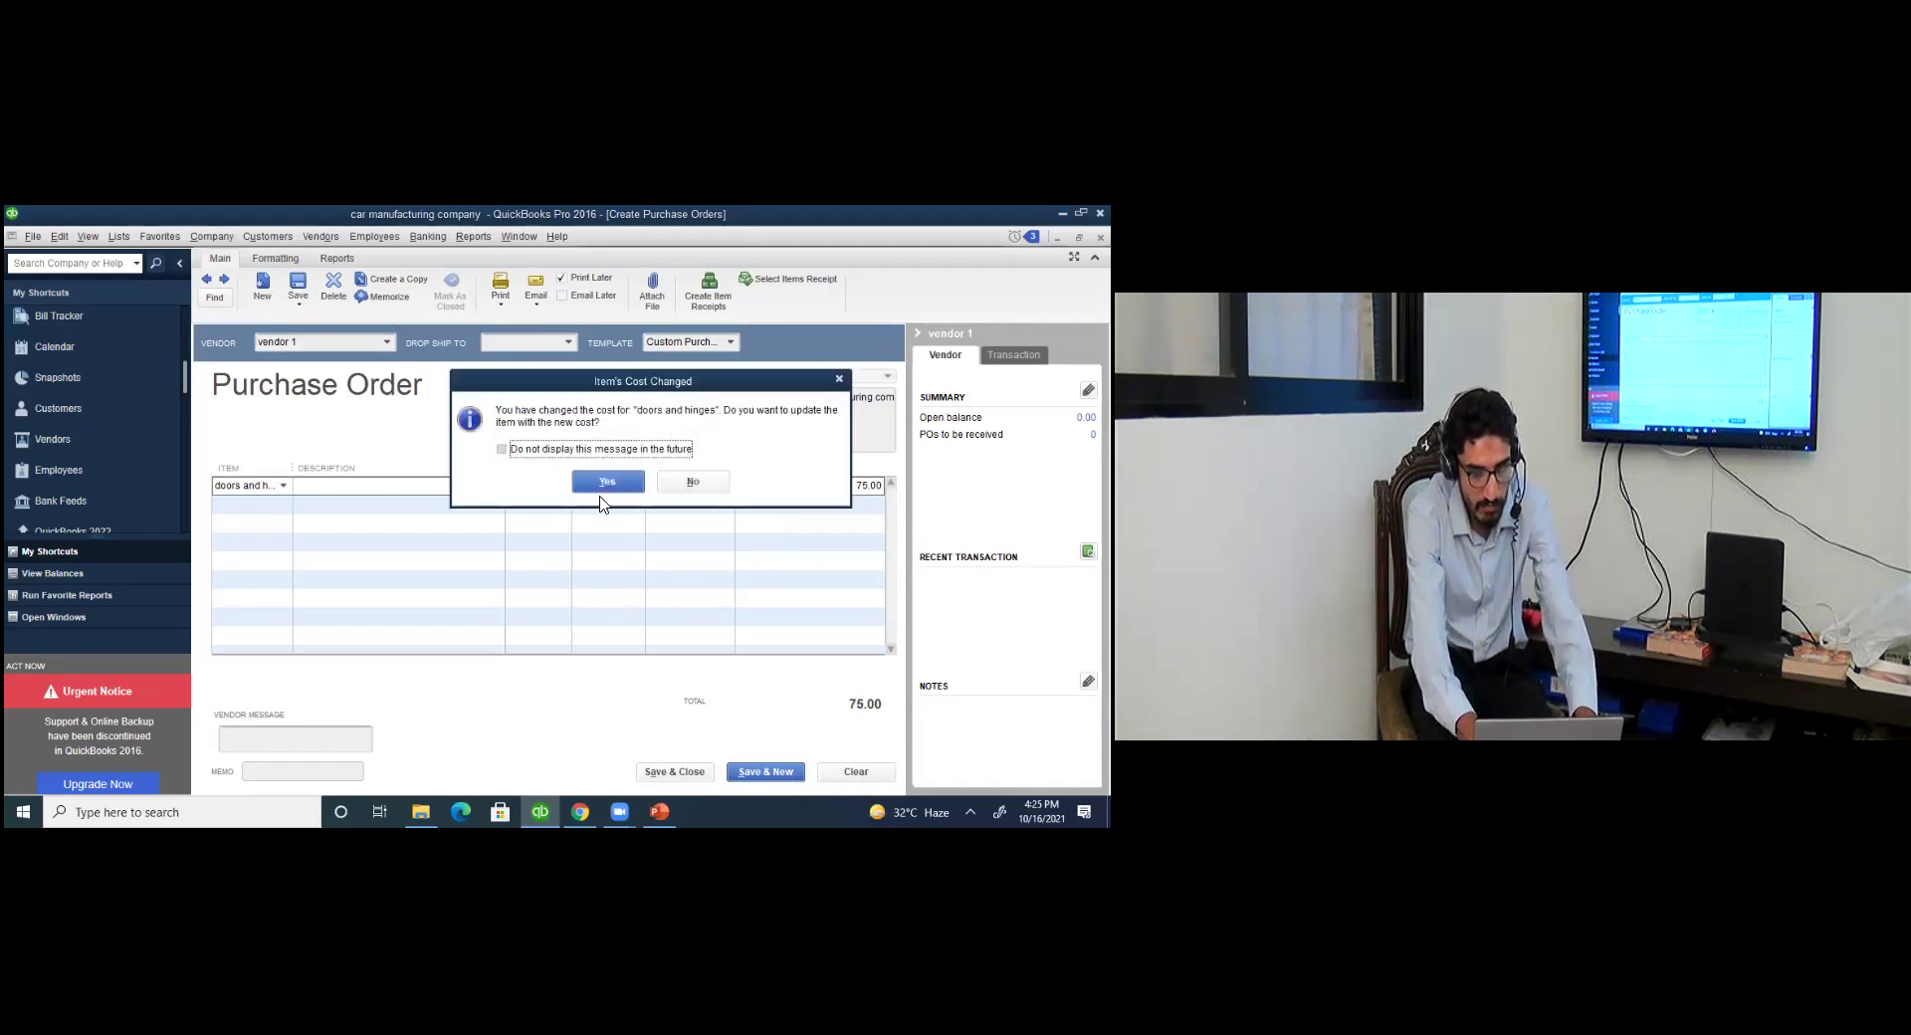
{"action": "left_click", "coordinate": [607, 484]}
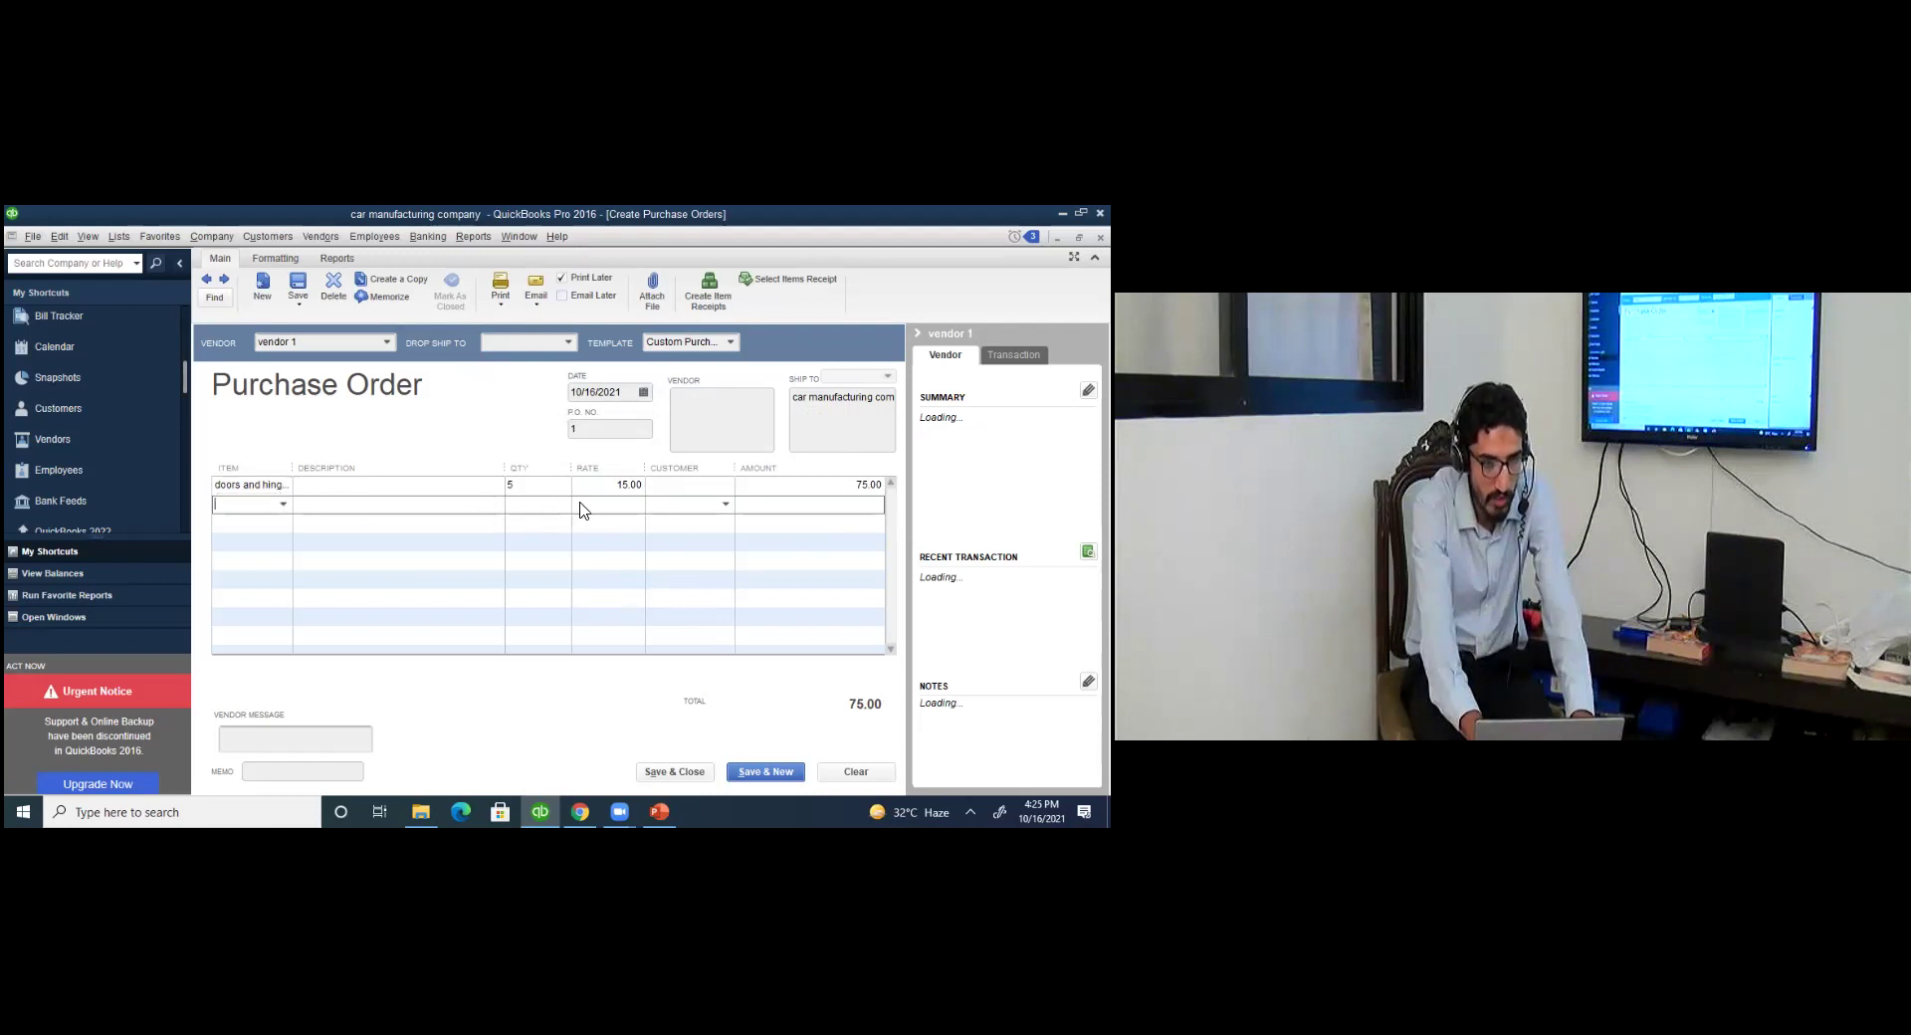
{"action": "left_click", "coordinate": [851, 487]}
{"action": "left_click", "coordinate": [709, 772]}
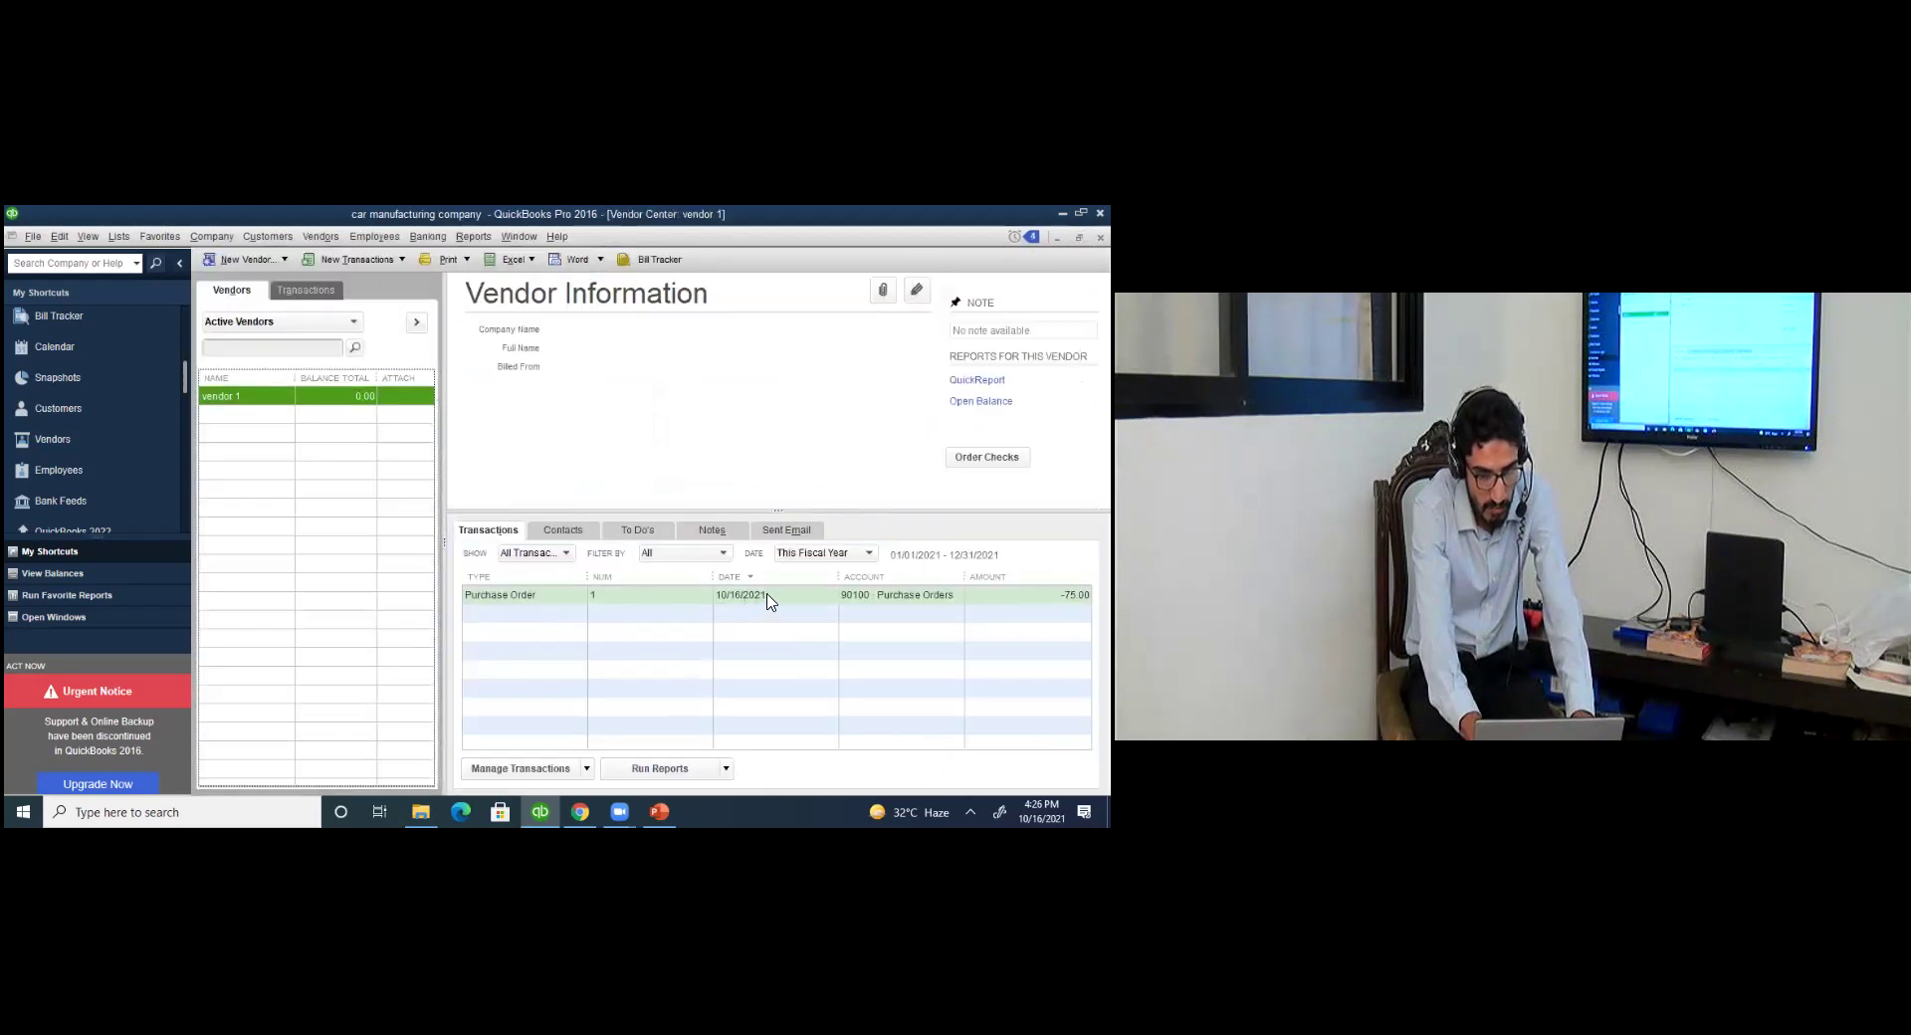
{"action": "left_click", "coordinate": [766, 597]}
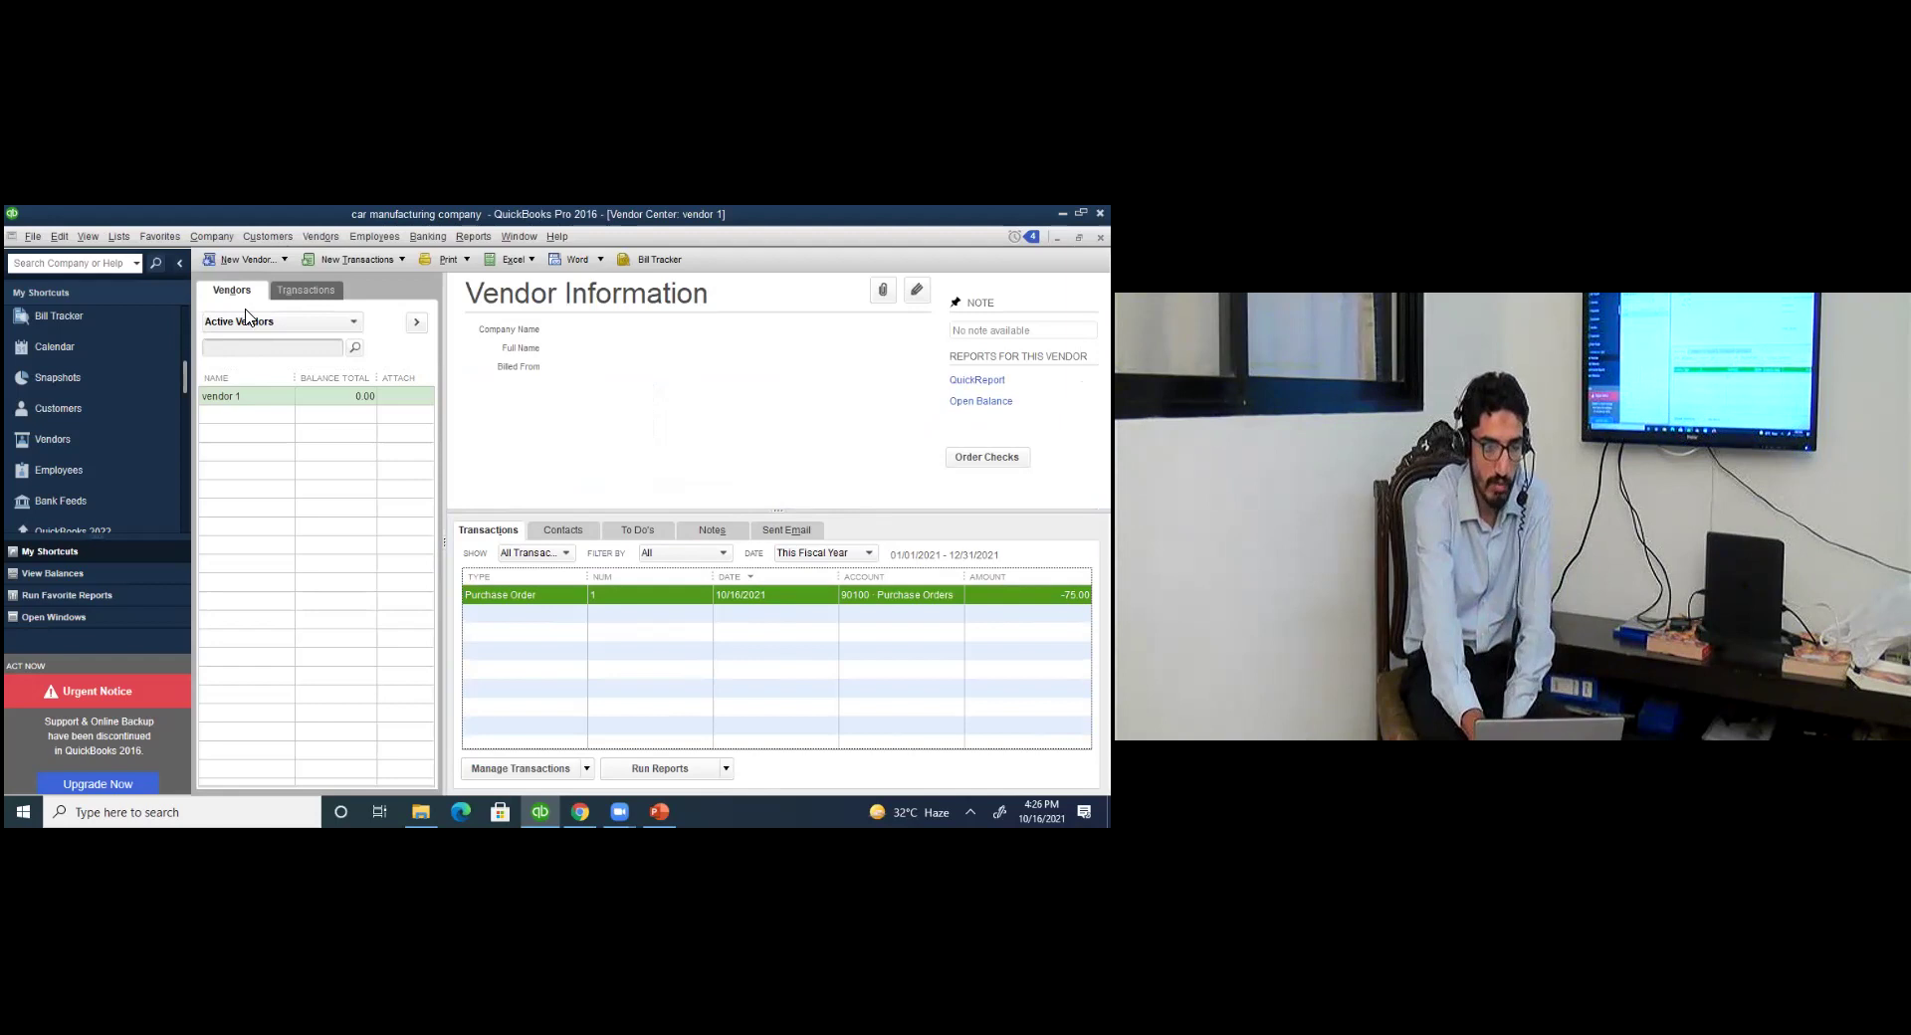
{"action": "left_click", "coordinate": [117, 237]}
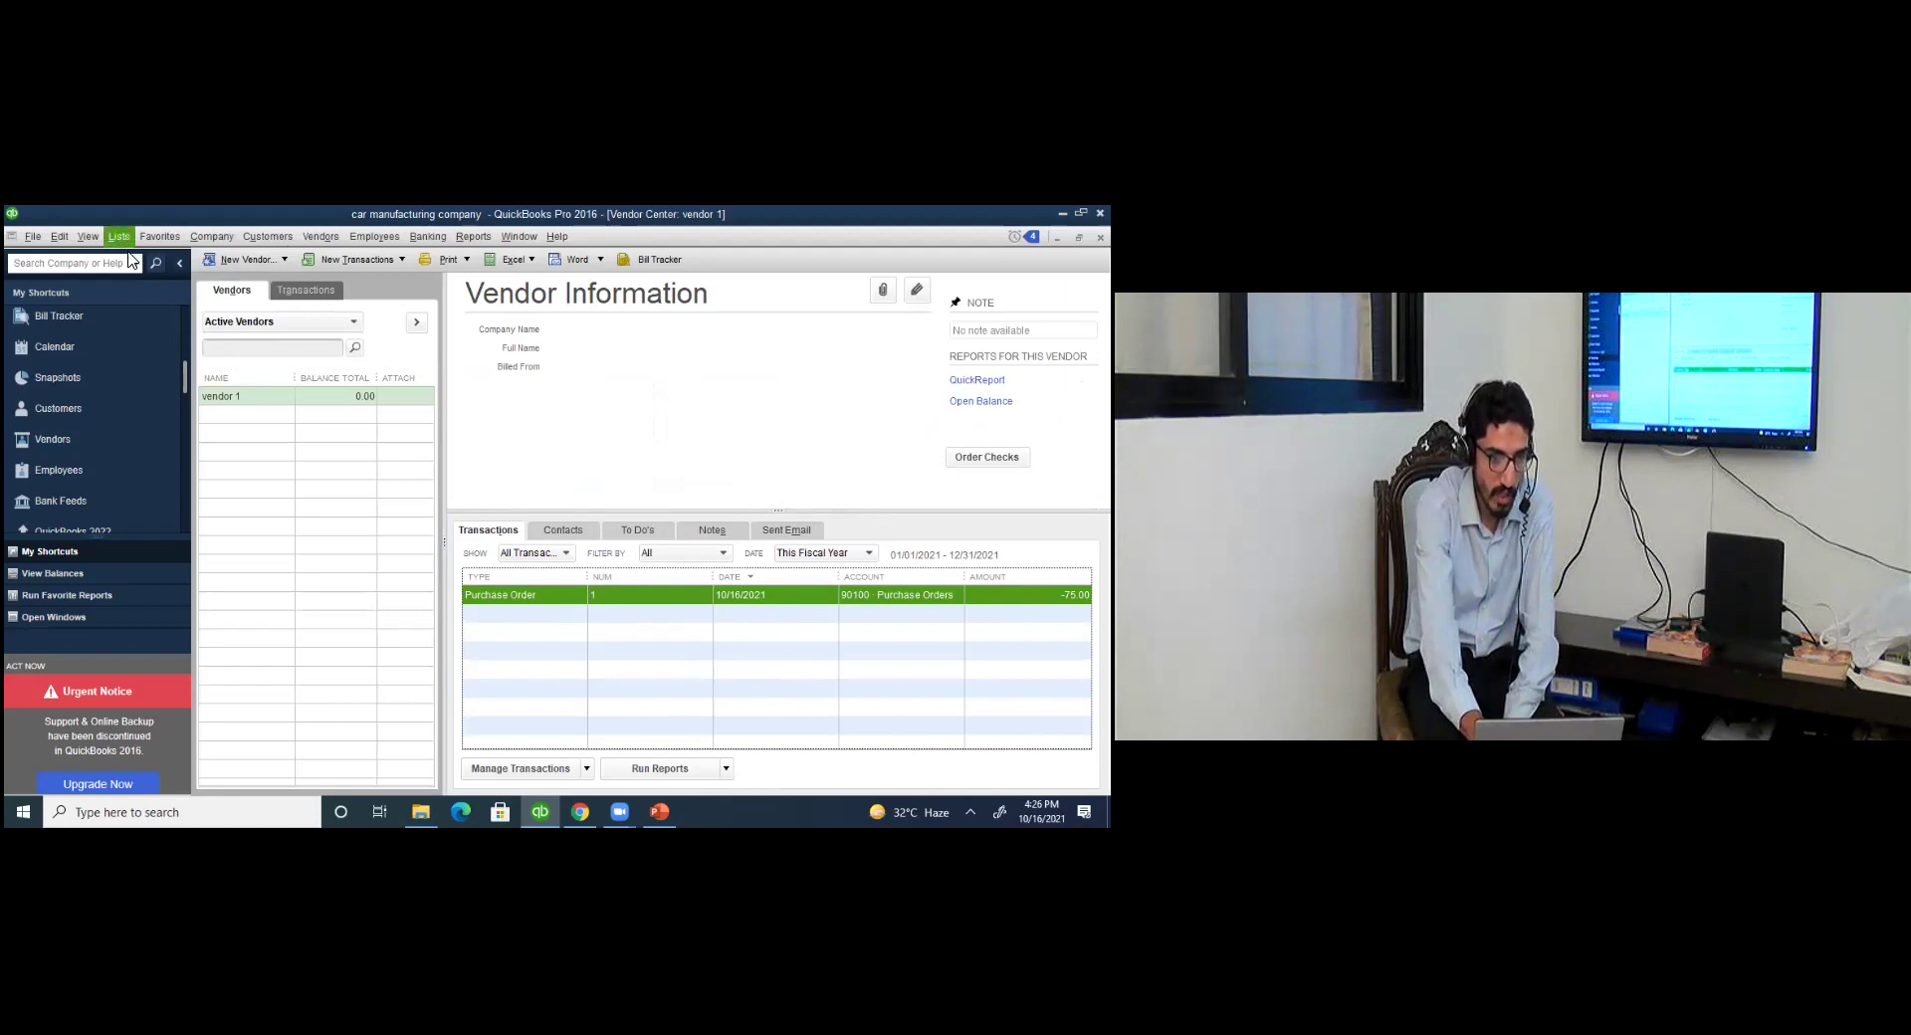
{"action": "left_click", "coordinate": [145, 265]}
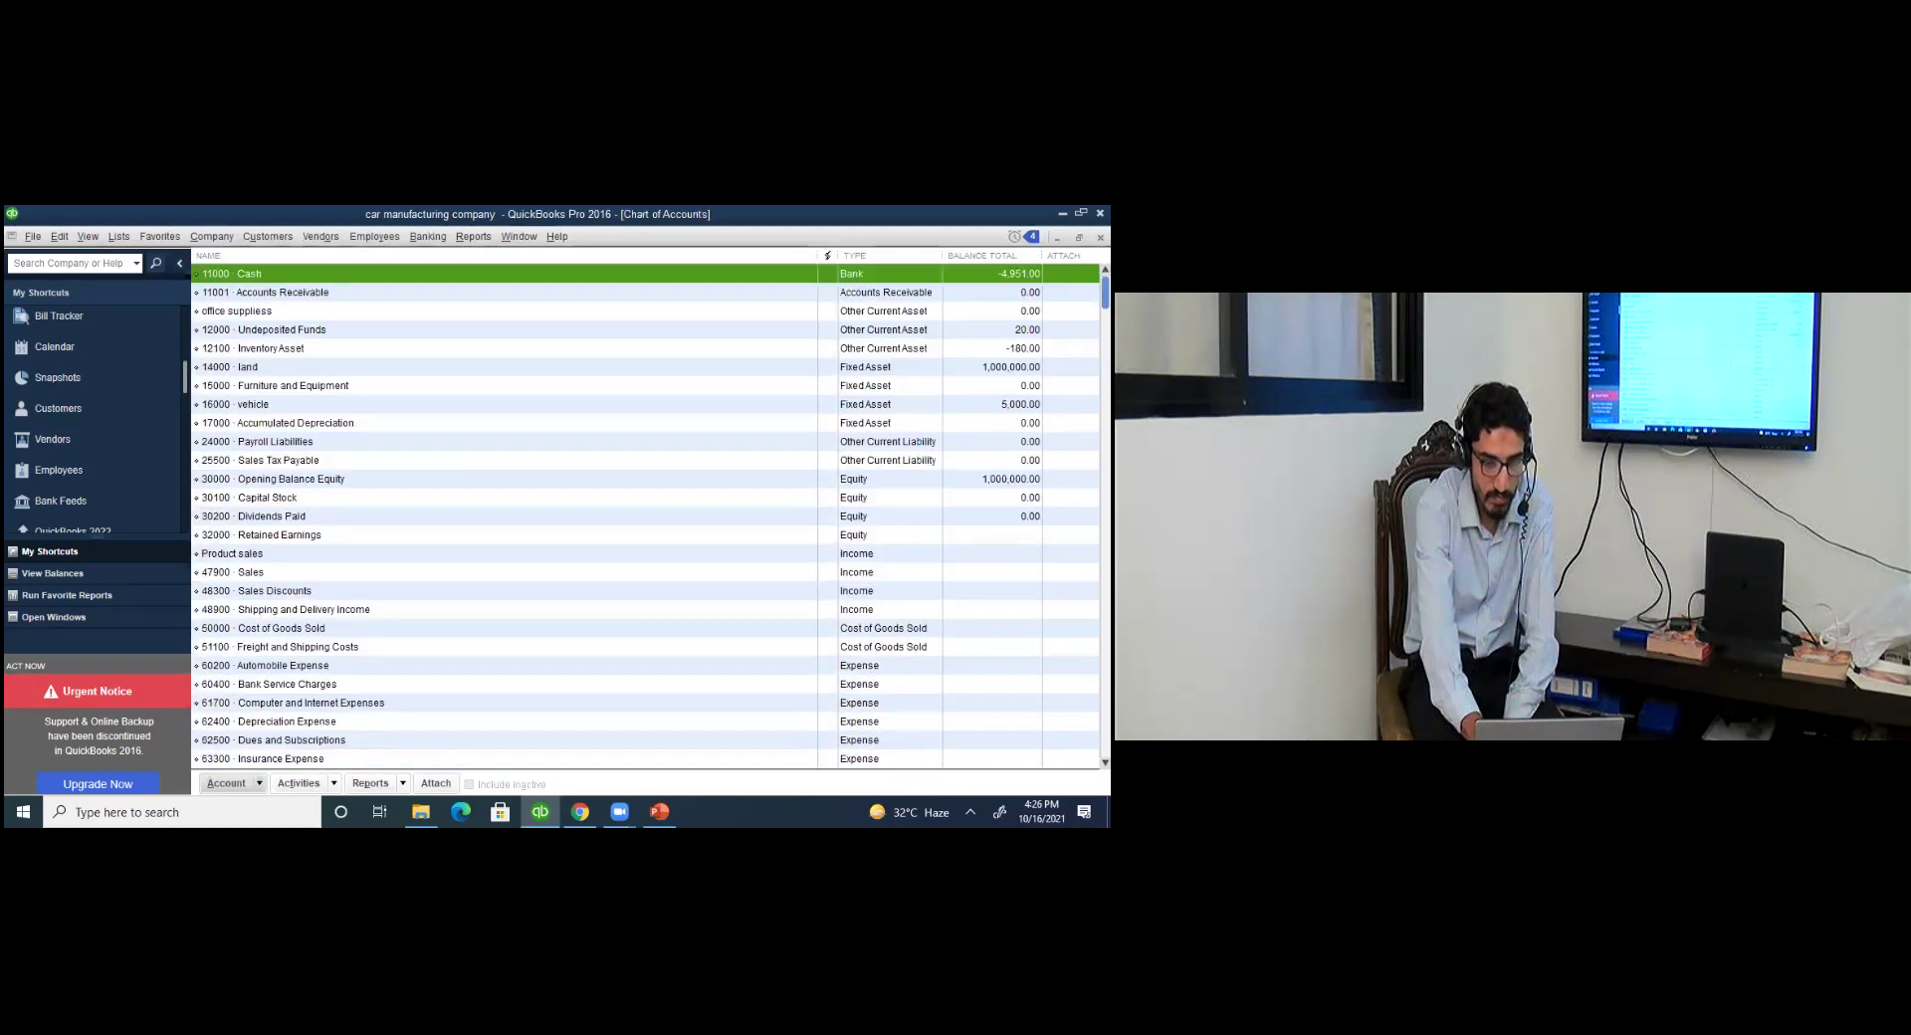
{"action": "scroll", "coordinate": [647, 517], "scroll_direction": "down", "scroll_amount": 8}
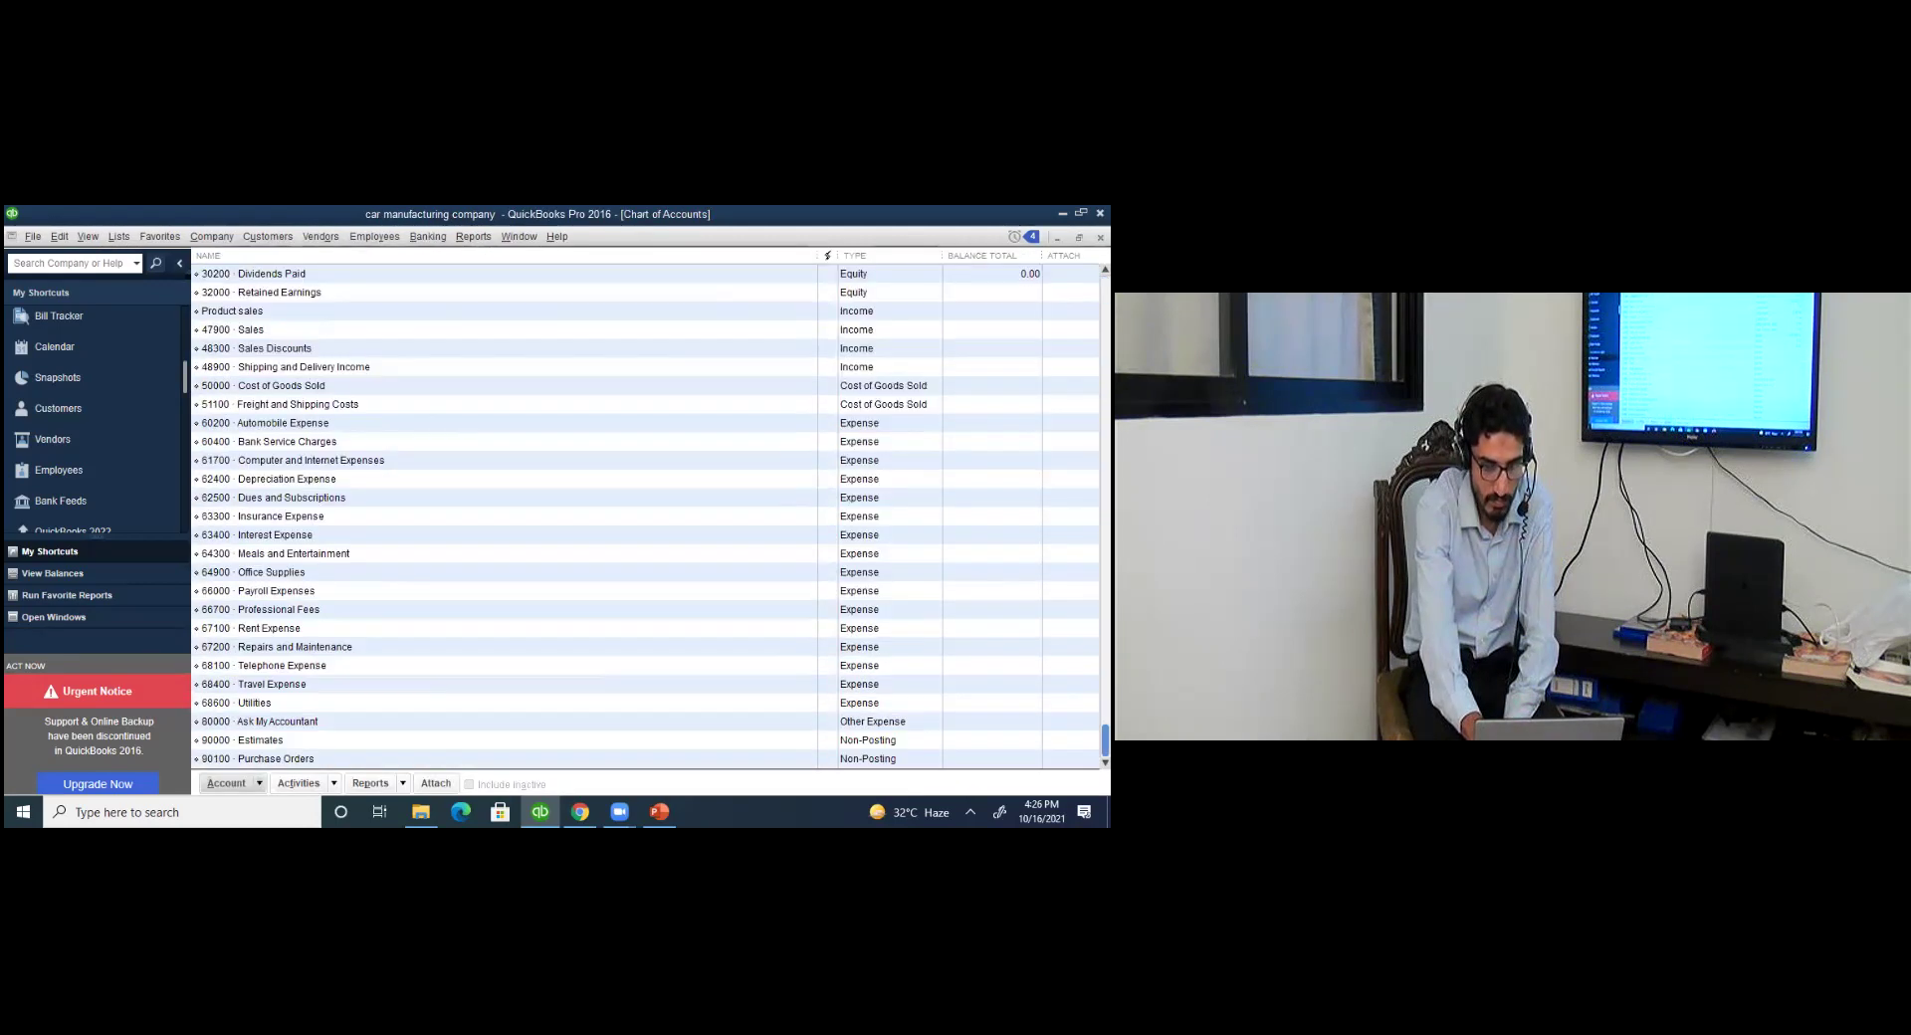
{"action": "left_click", "coordinate": [279, 760]}
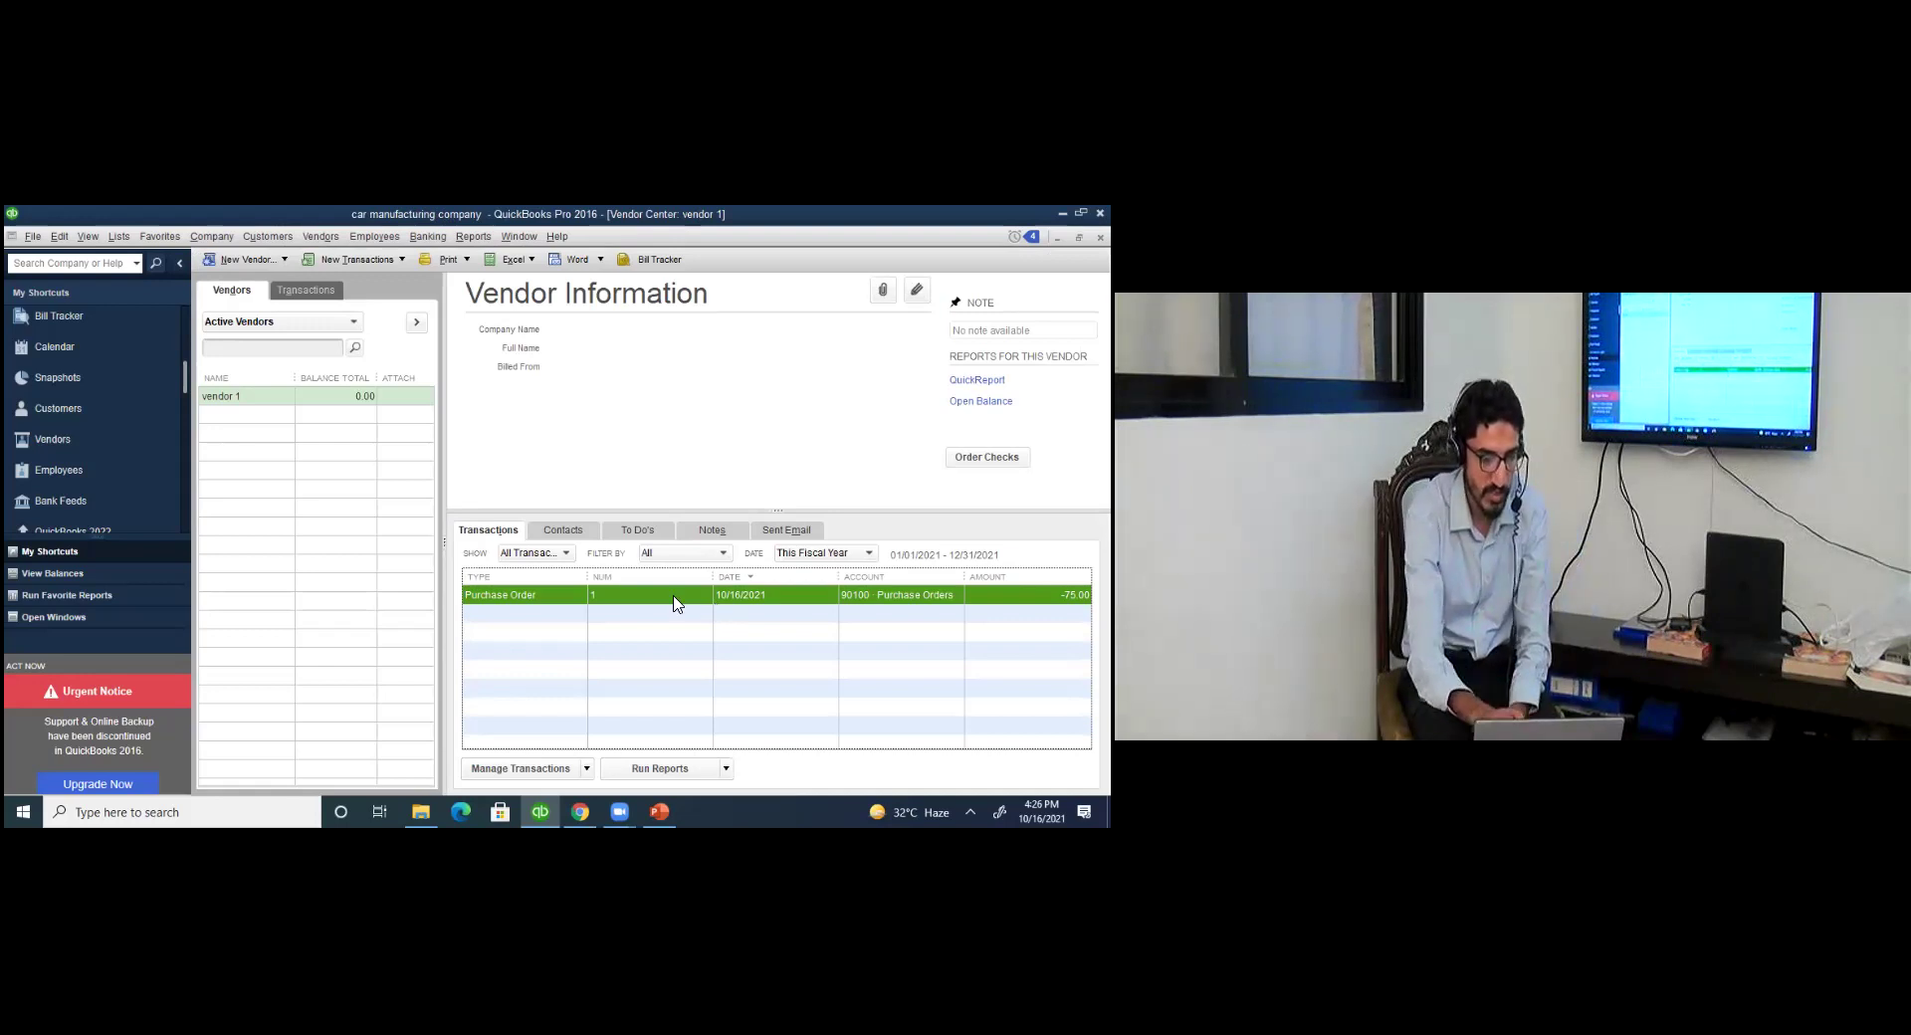
{"action": "left_click", "coordinate": [119, 238]}
{"action": "left_click", "coordinate": [127, 258]}
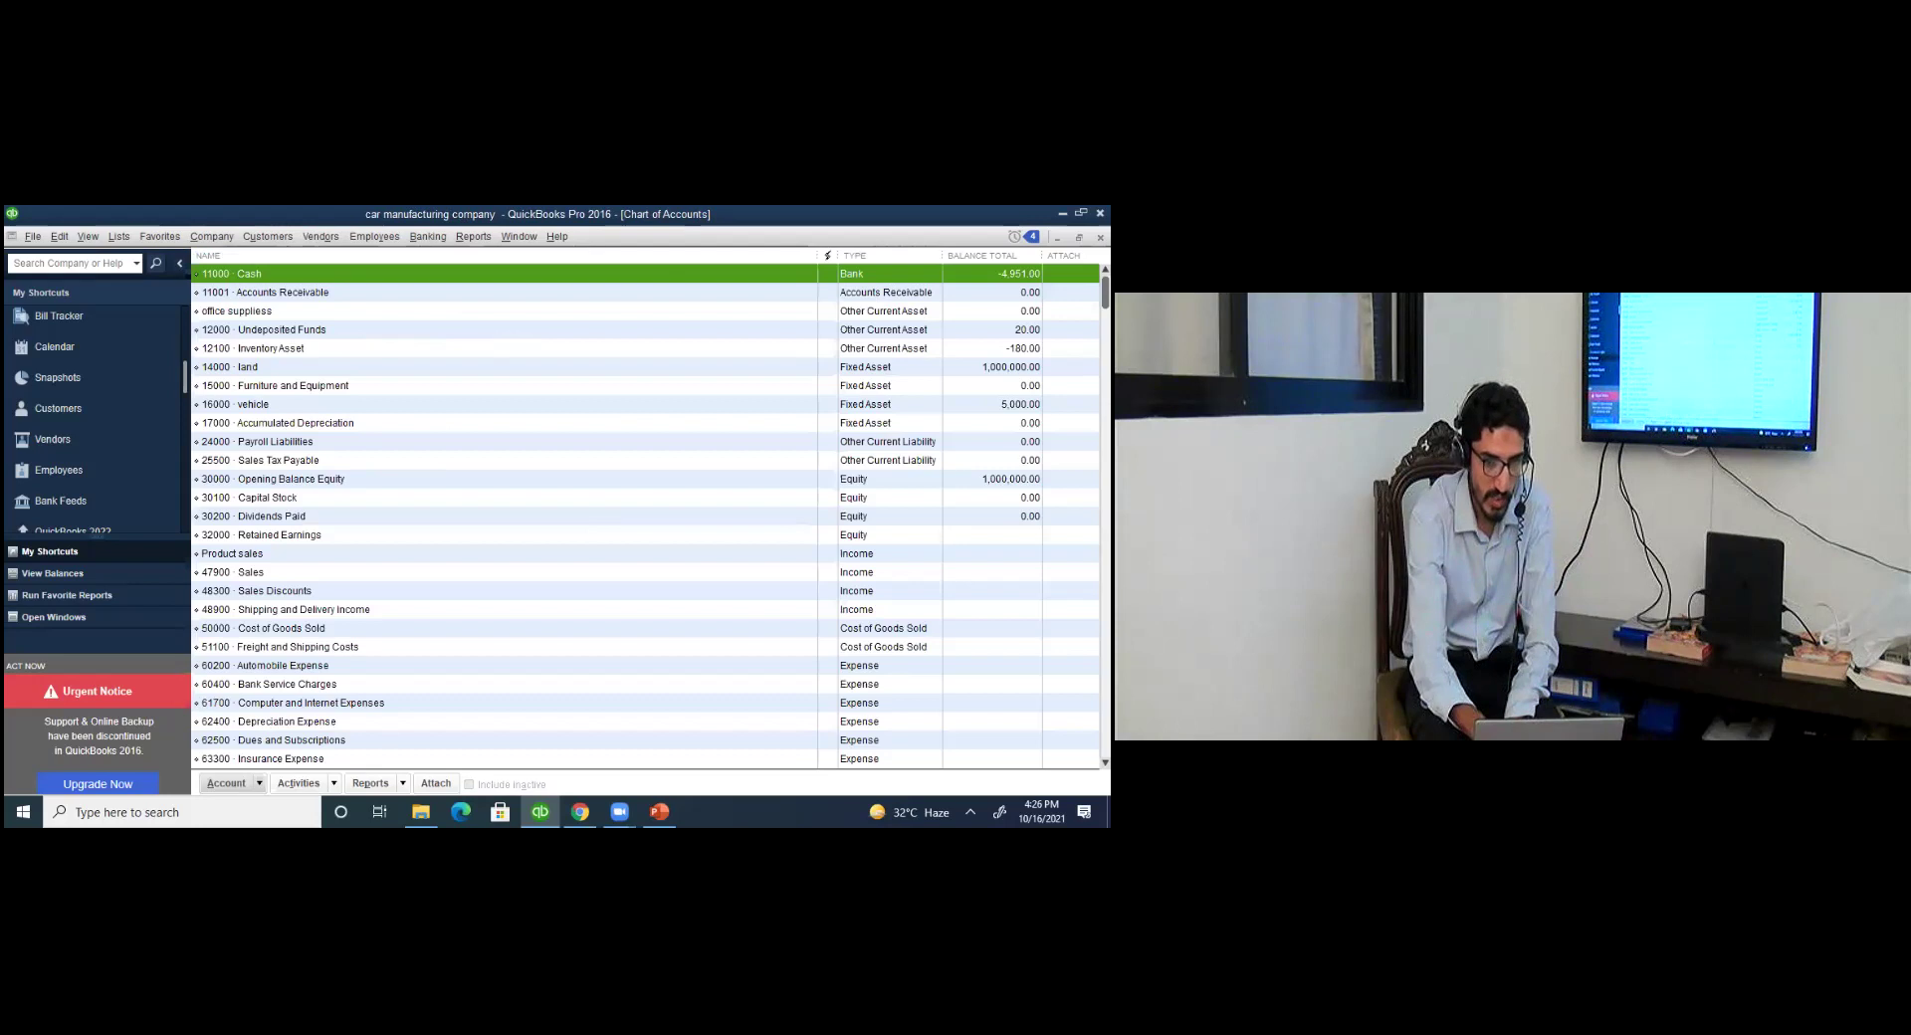
{"action": "scroll", "coordinate": [647, 516], "scroll_direction": "down", "scroll_amount": 3}
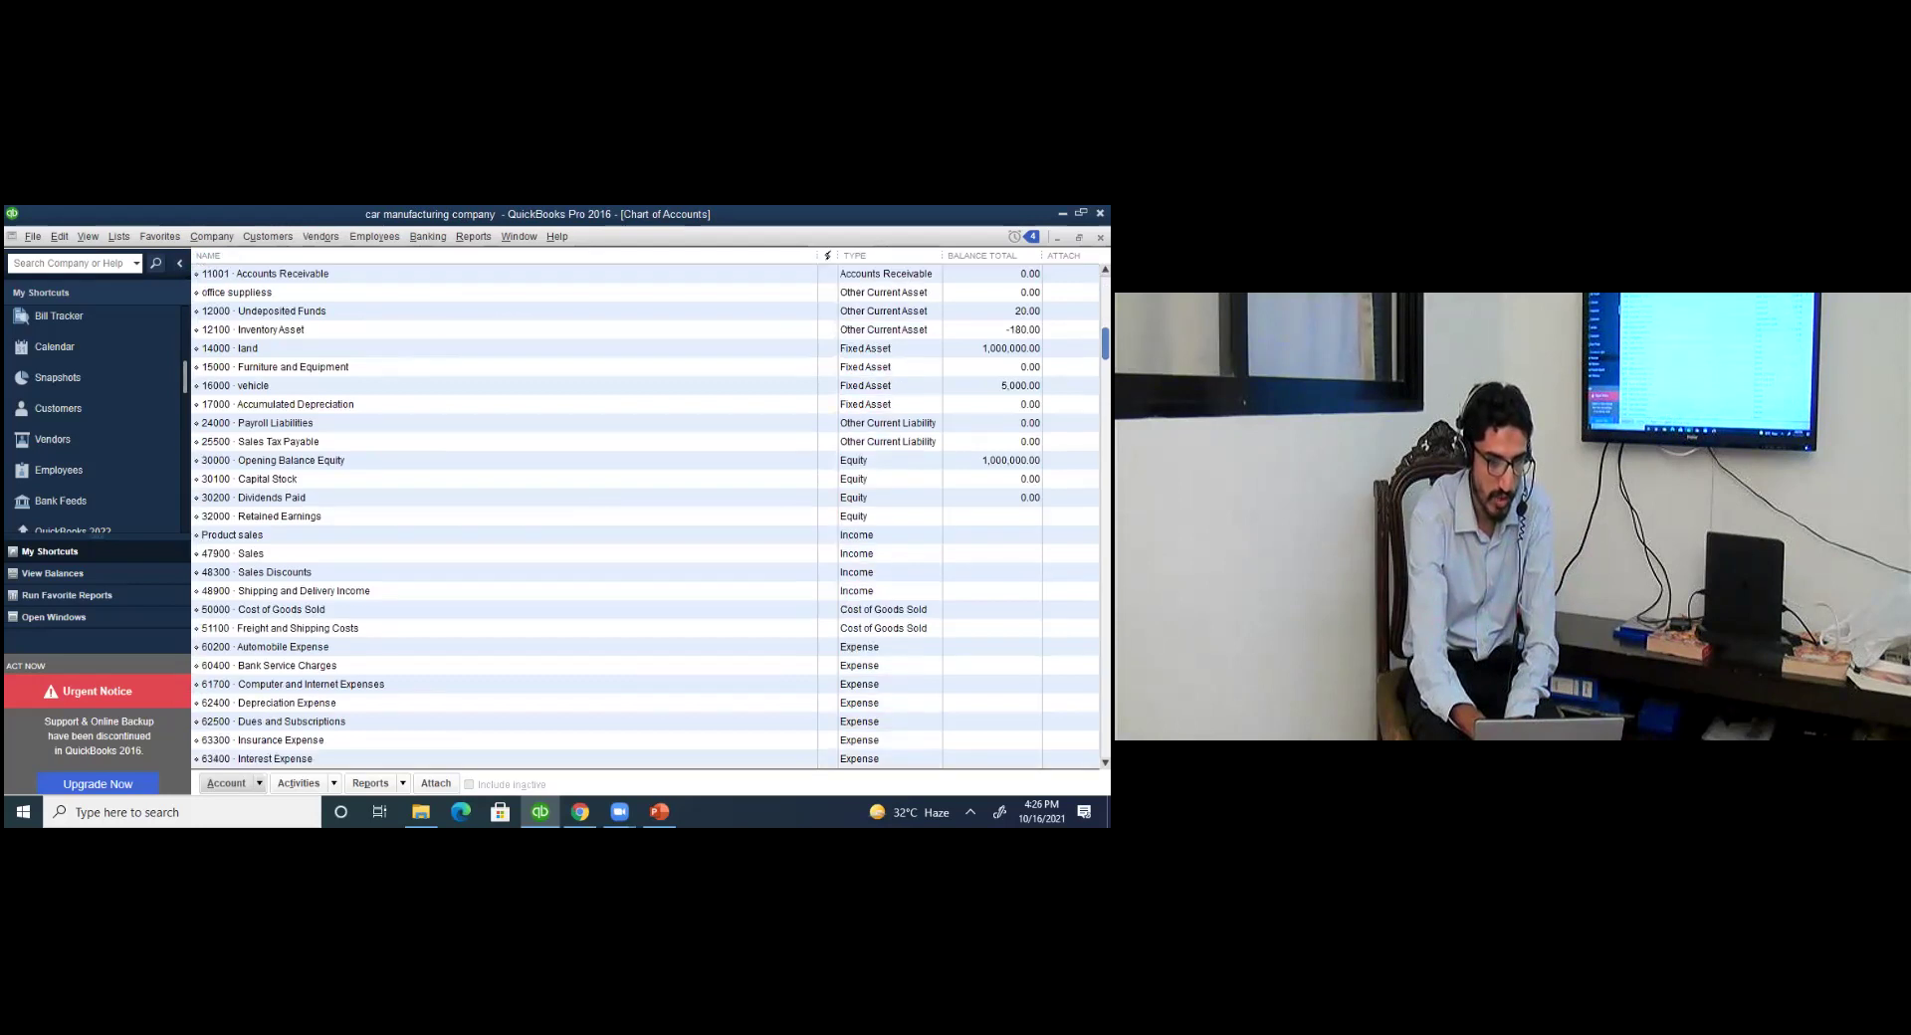
{"action": "left_click", "coordinate": [286, 572]}
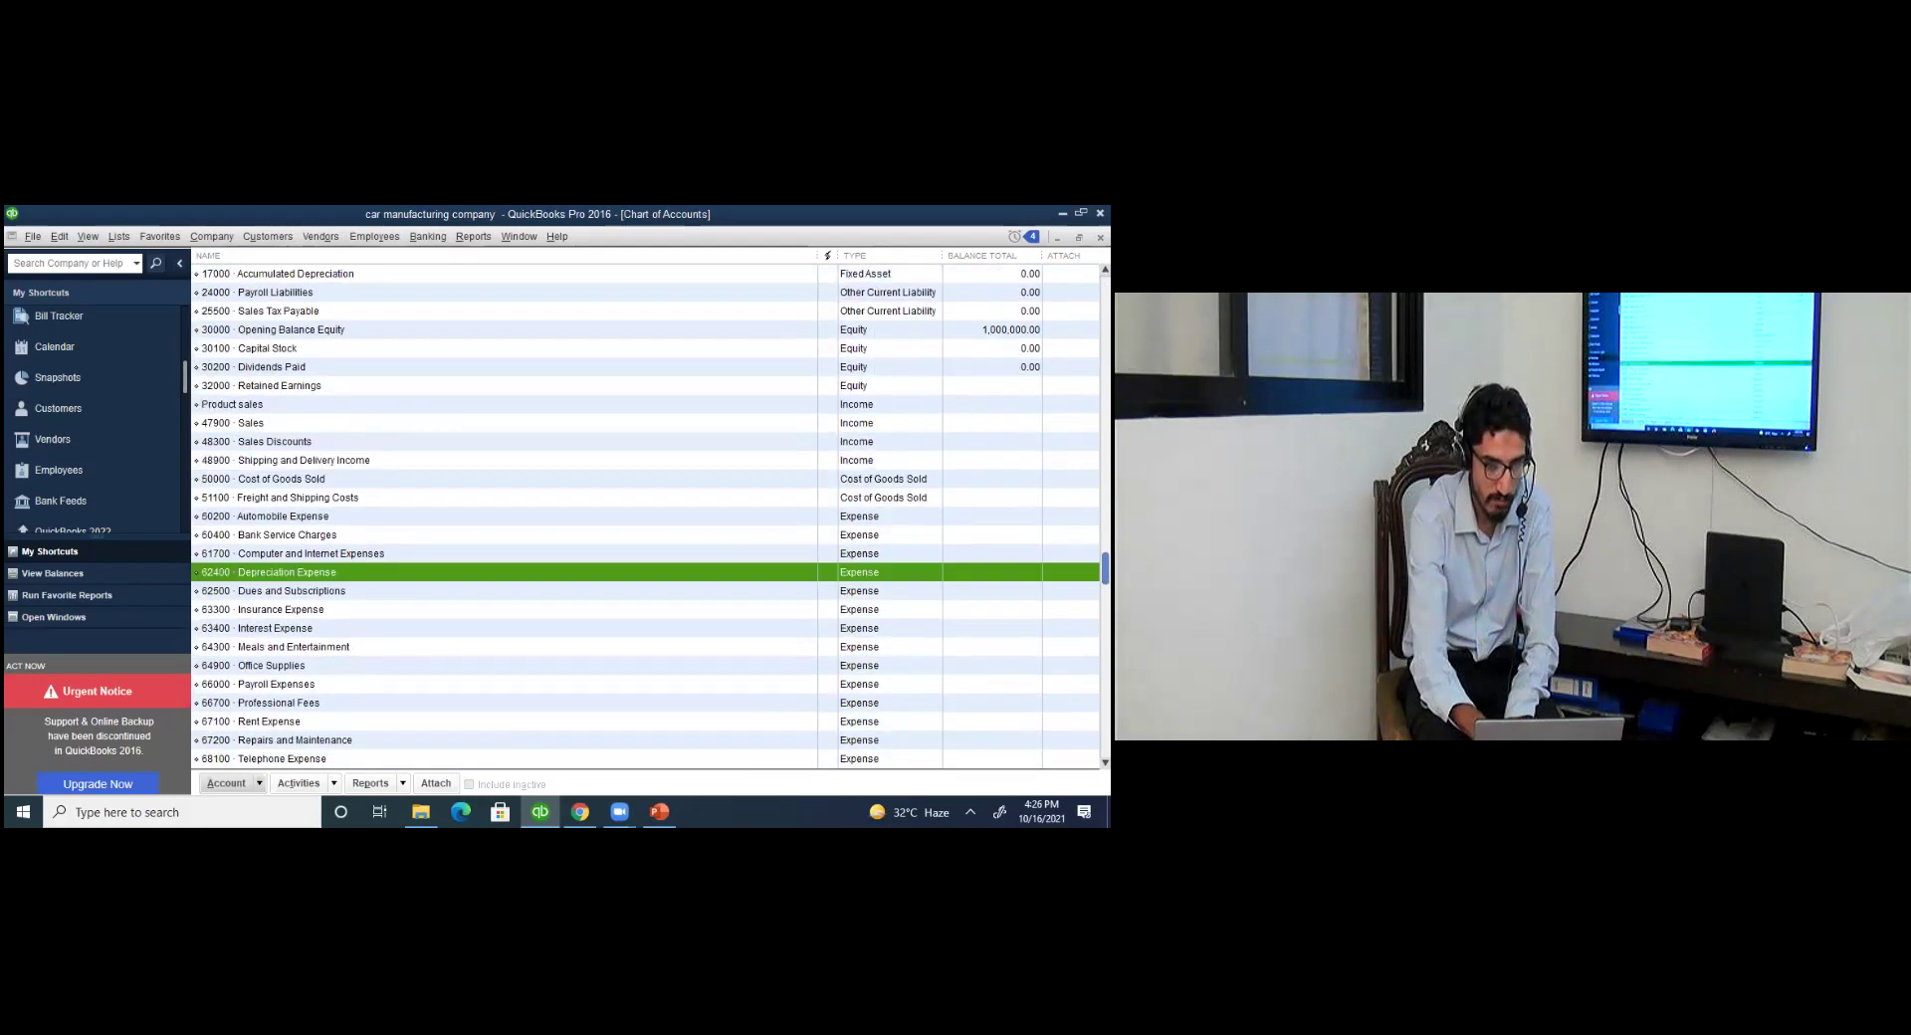
{"action": "scroll", "coordinate": [643, 733], "scroll_direction": "down", "scroll_amount": 2}
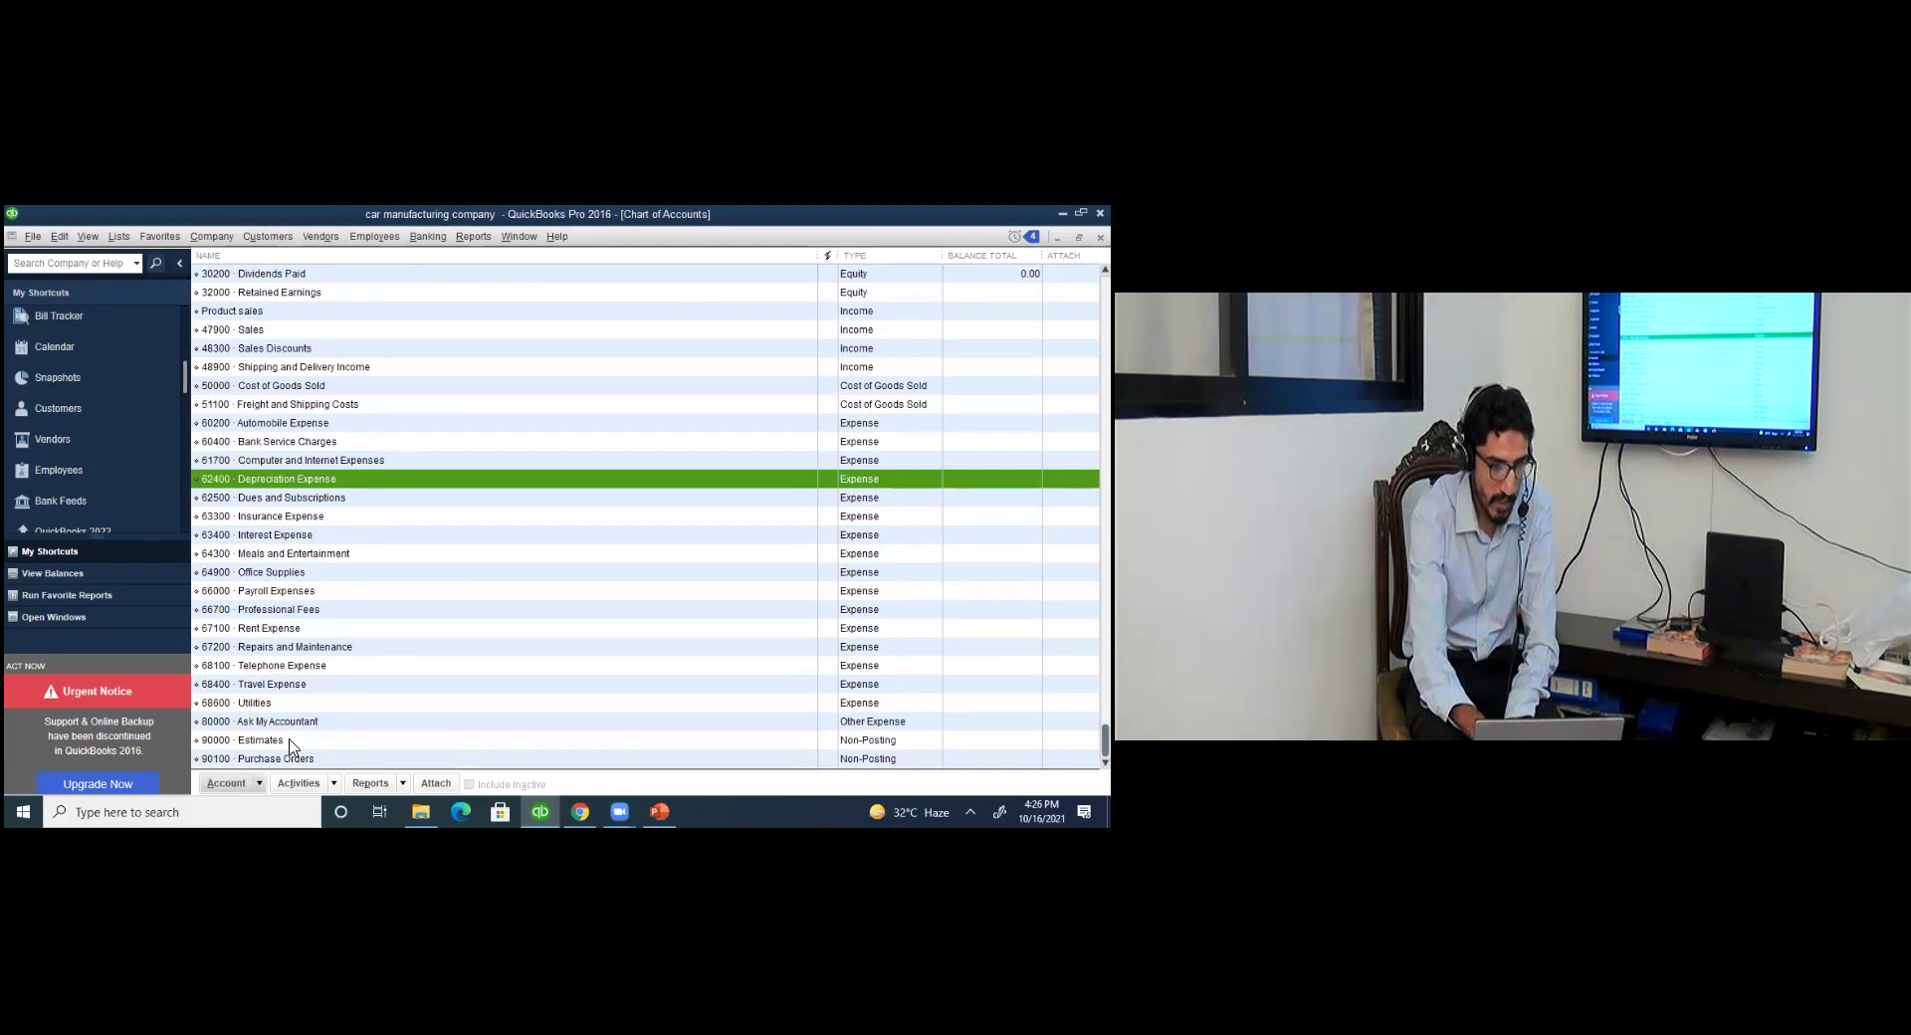
{"action": "left_click", "coordinate": [291, 741]}
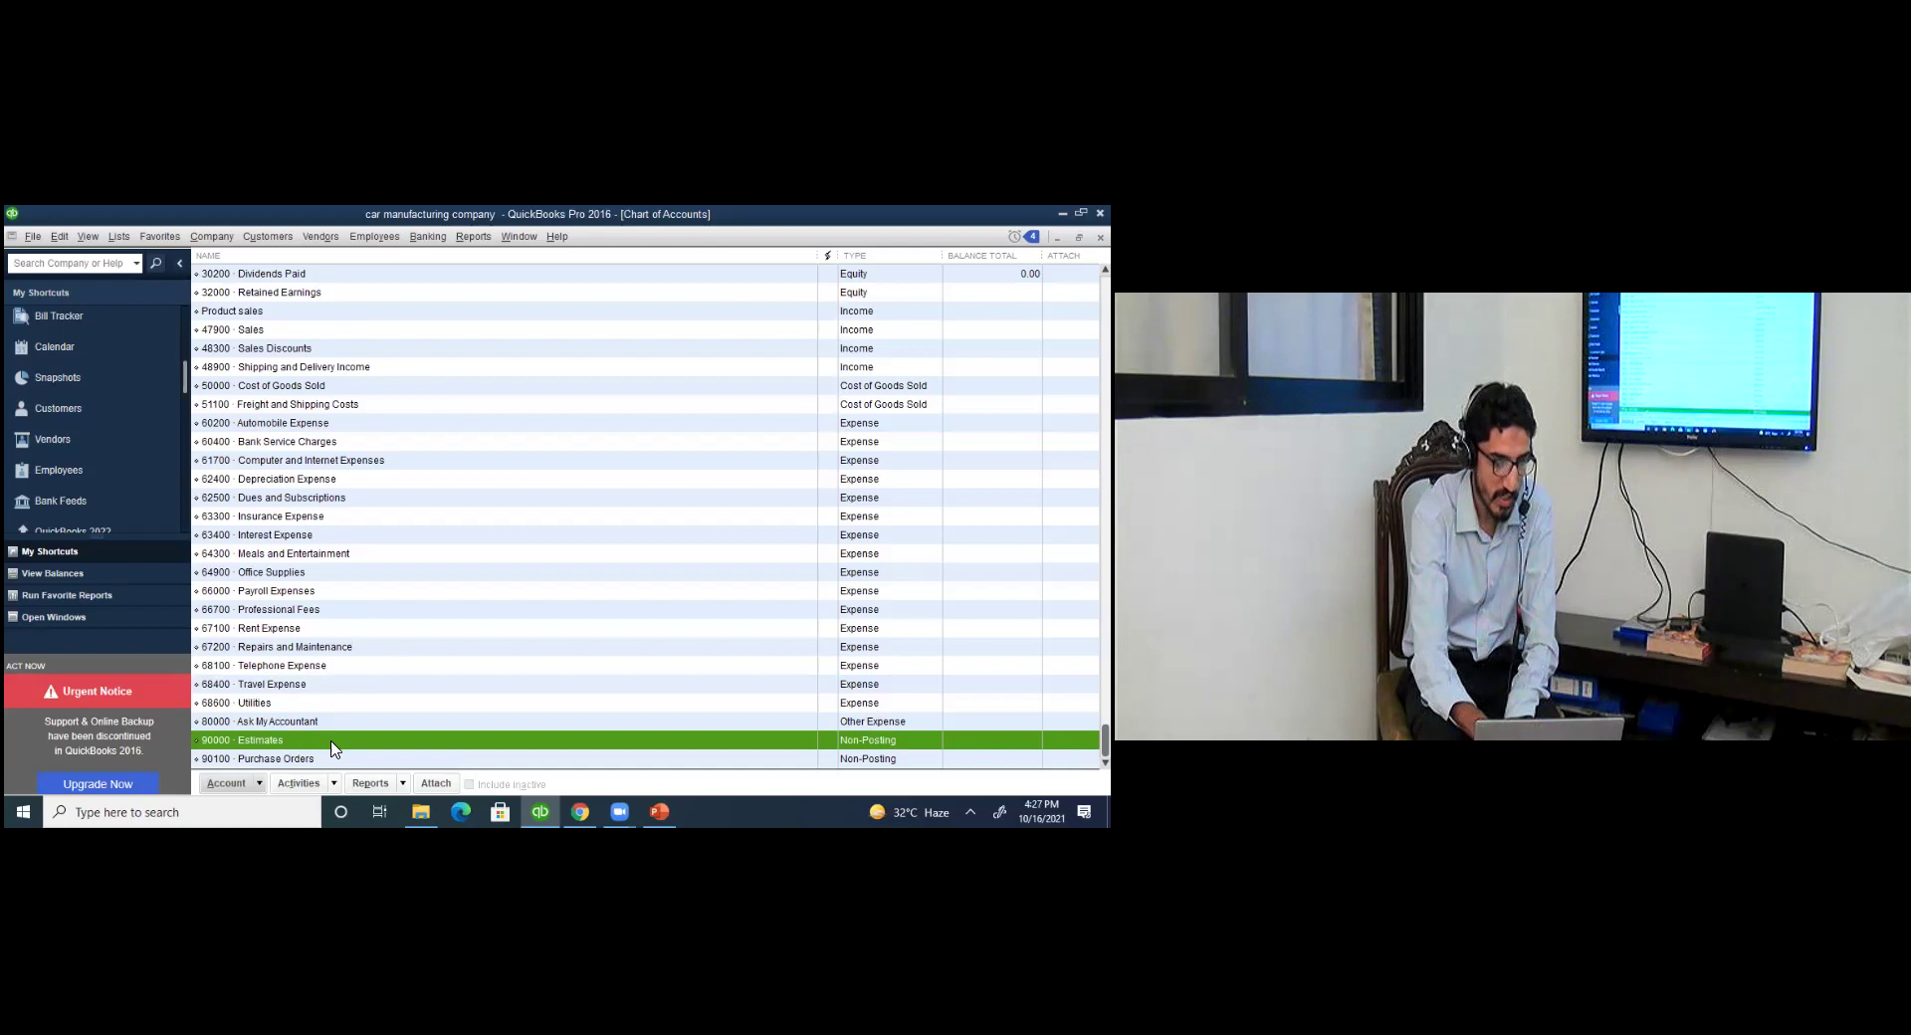
{"action": "left_click", "coordinate": [289, 762]}
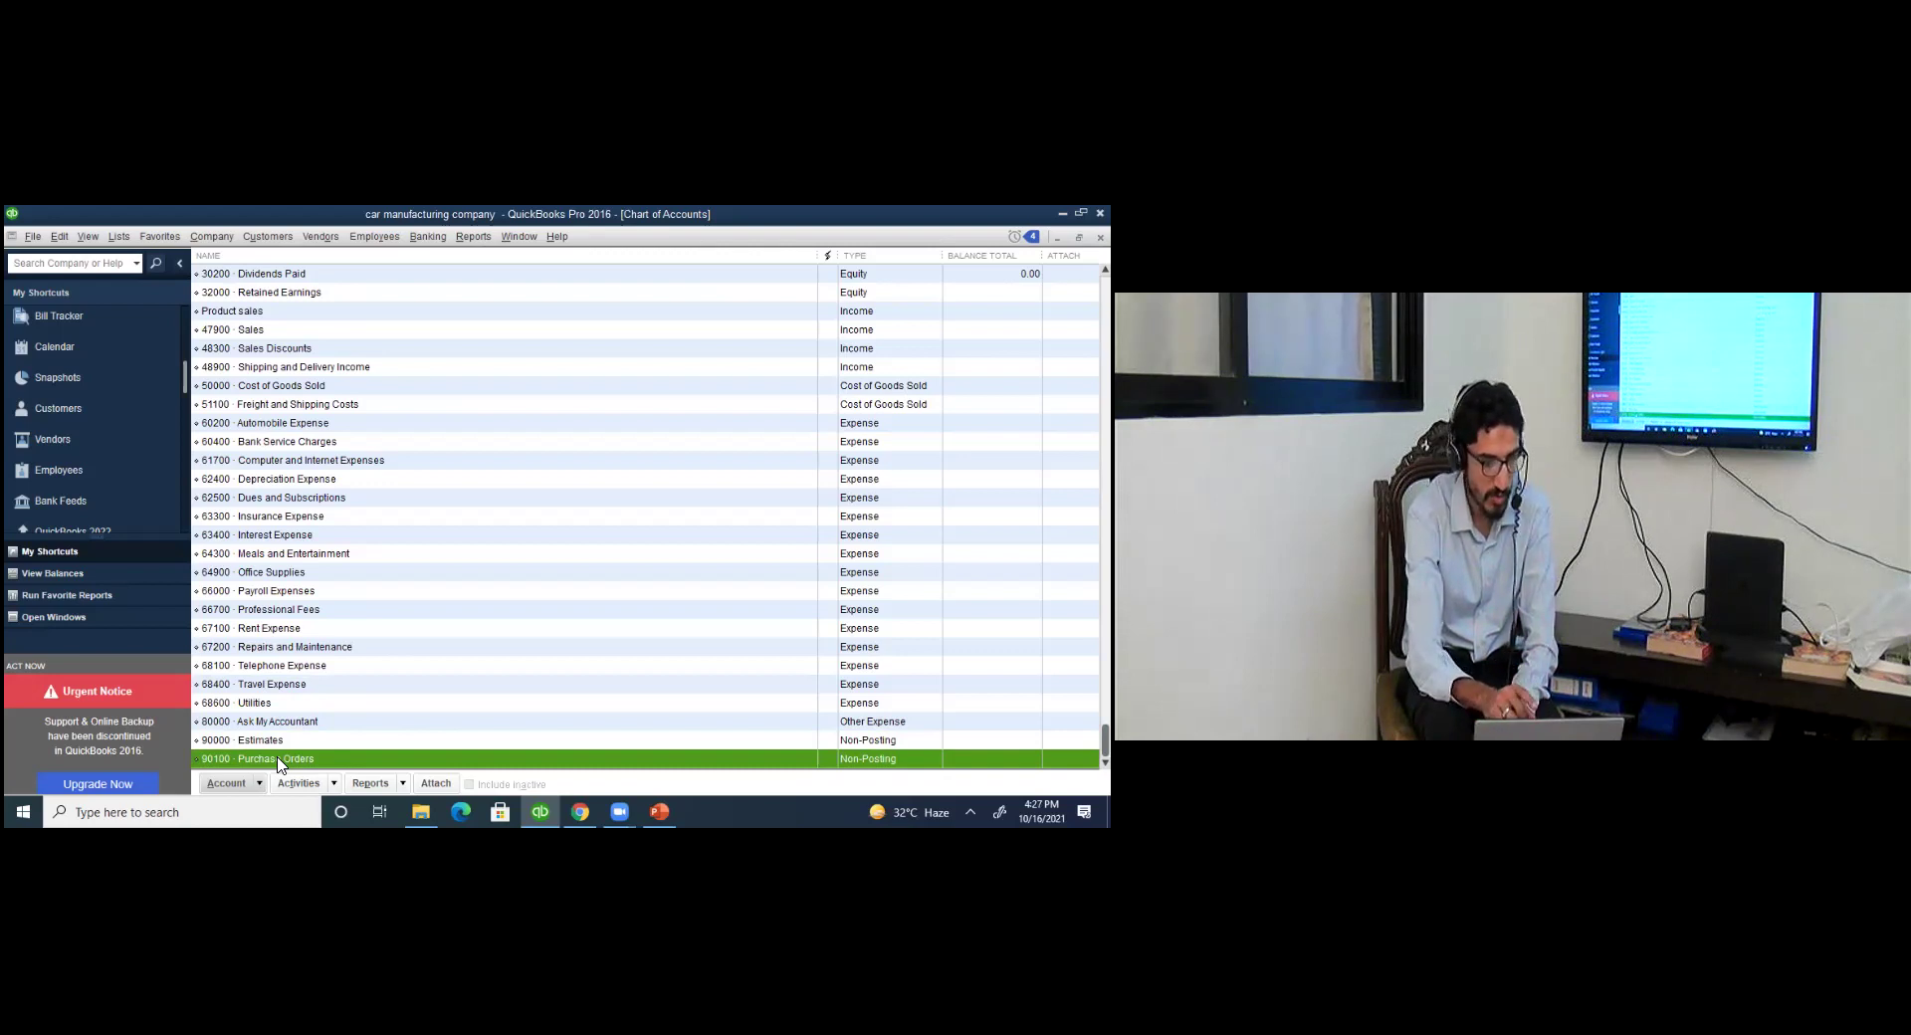
{"action": "double_click", "coordinate": [278, 760]}
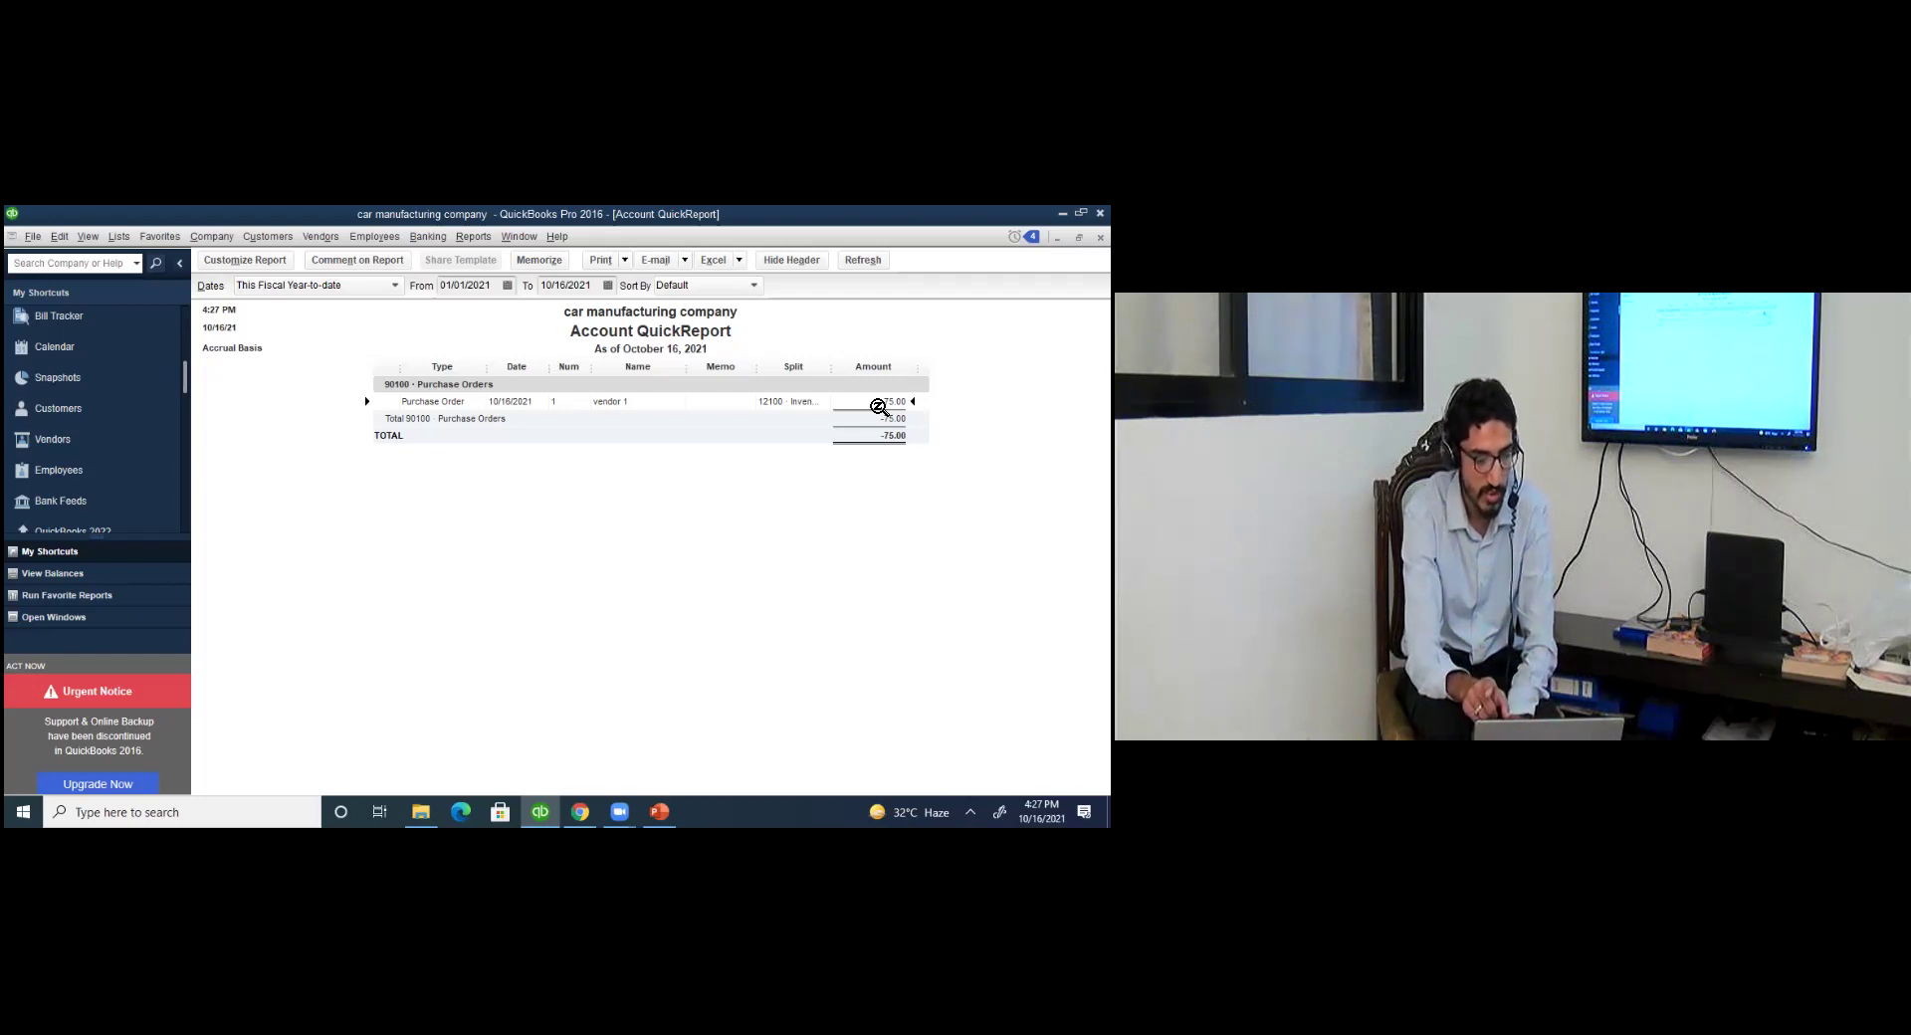
{"action": "key", "text": "Escape"}
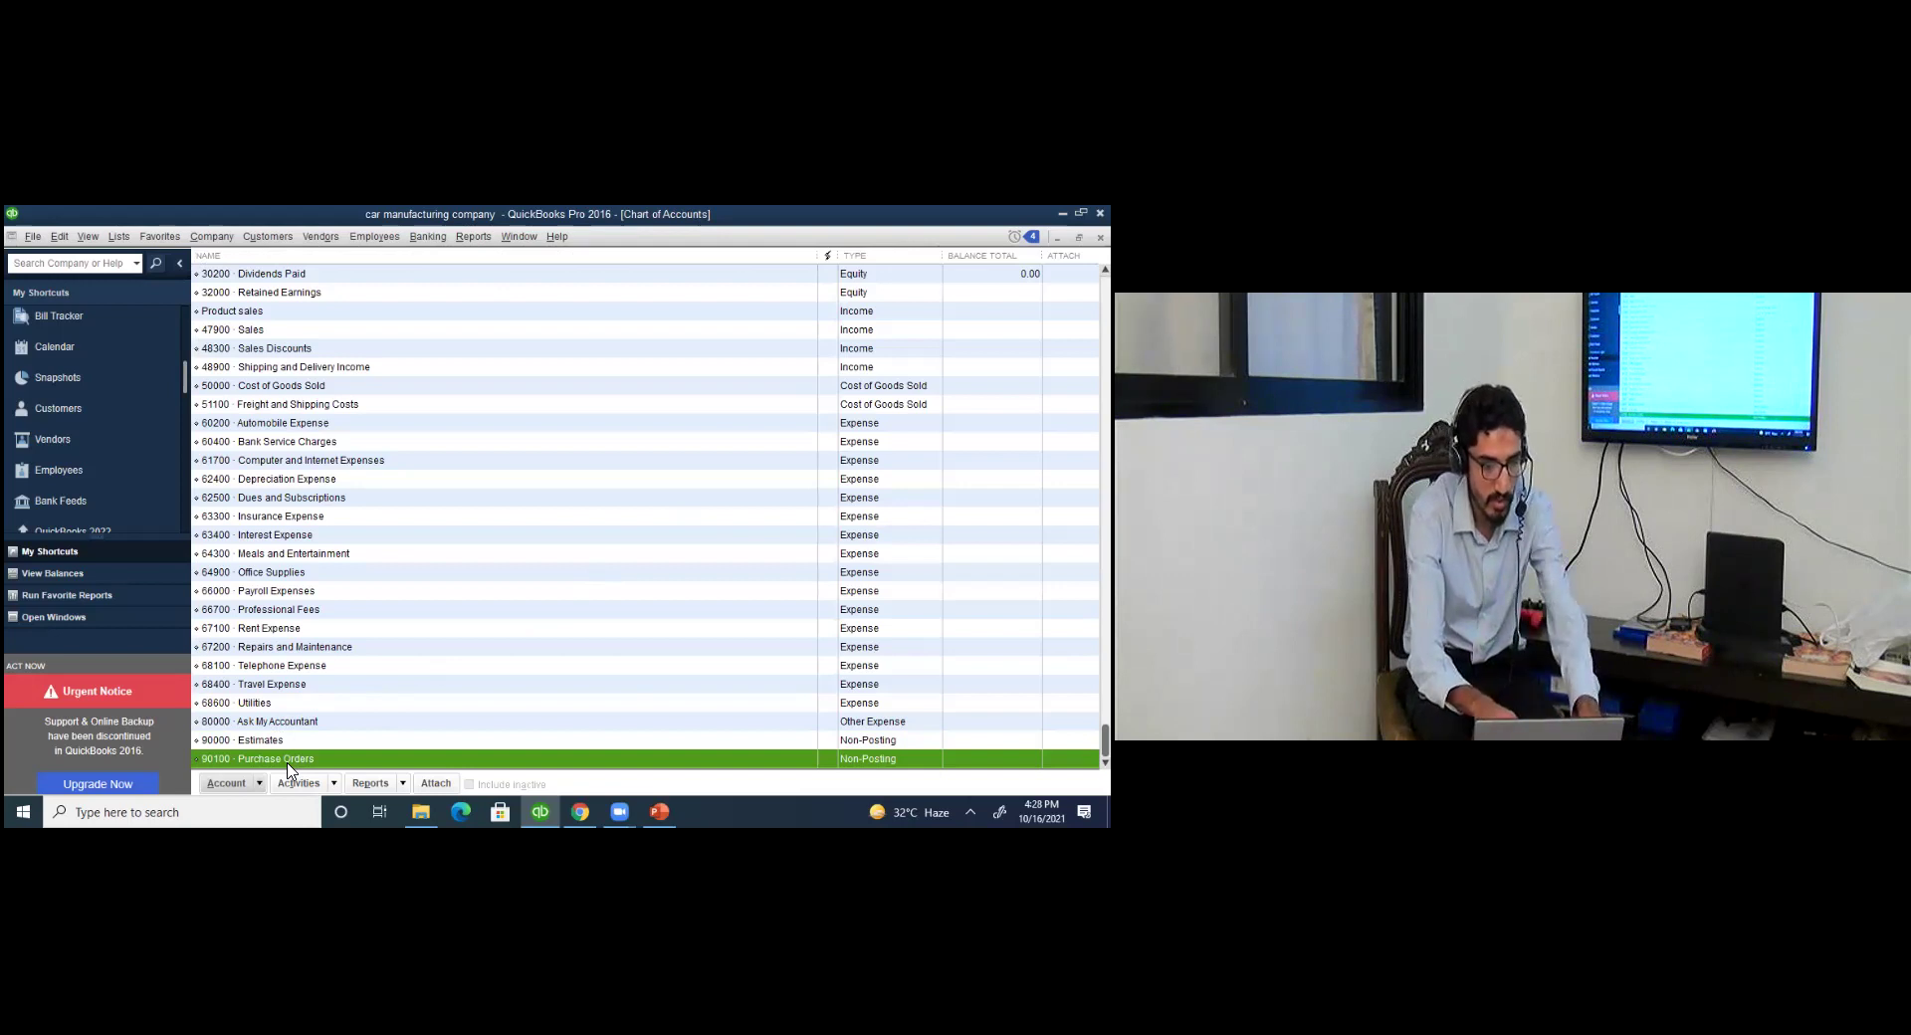
{"action": "double_click", "coordinate": [288, 760]}
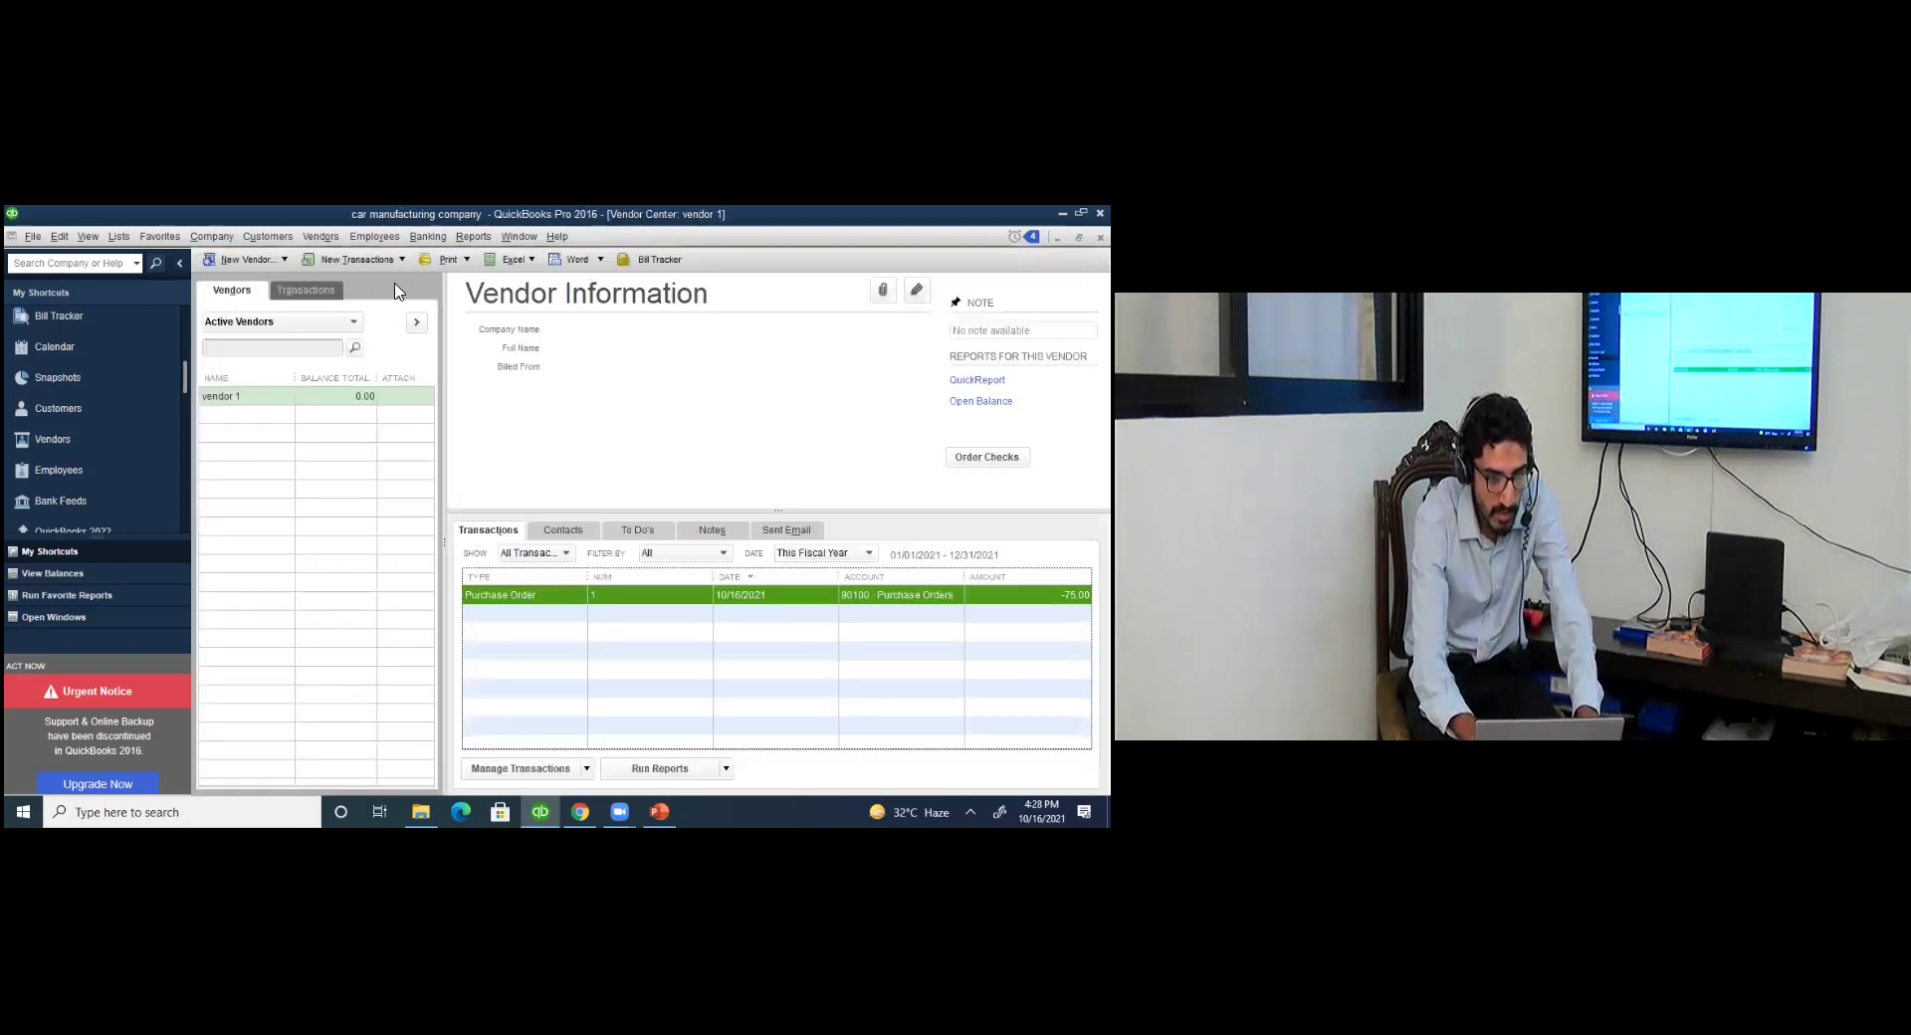
Begin Receive Items and Enter Bill for vendor 1, receiving against open purchase order 1.
{"action": "left_click", "coordinate": [398, 259]}
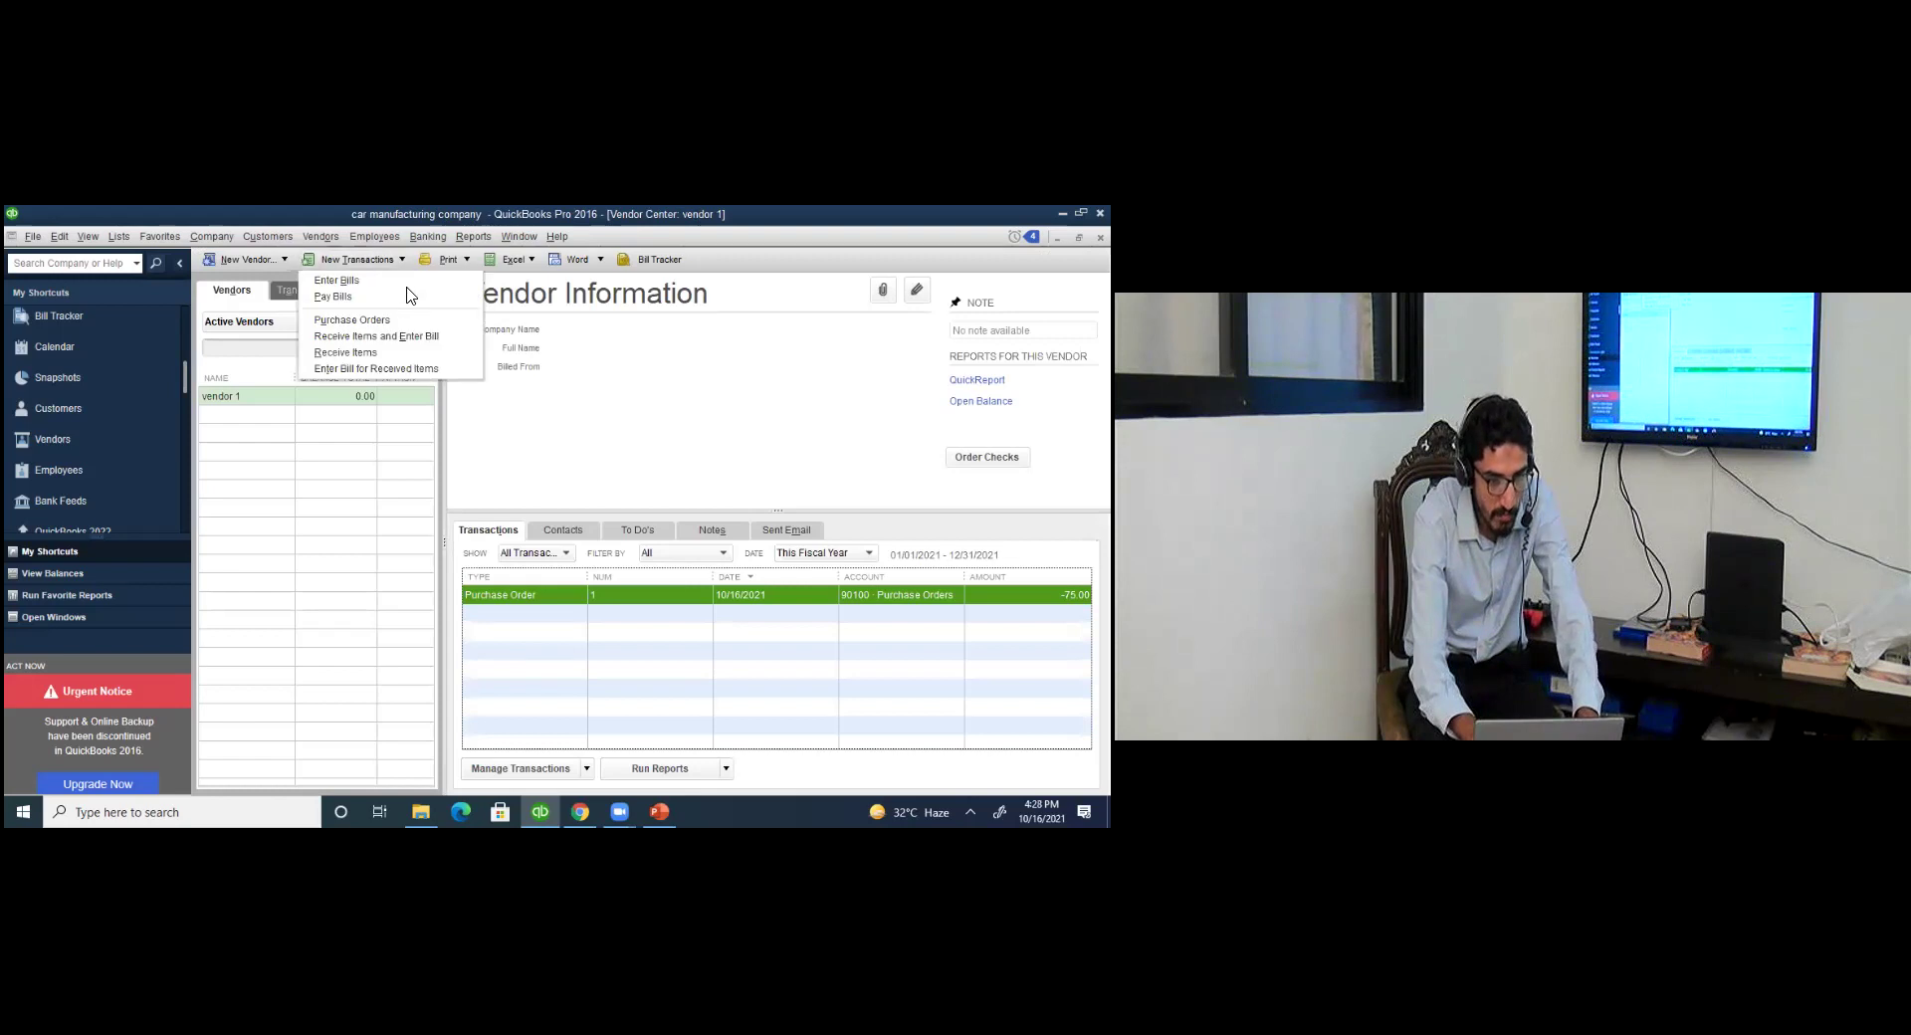
{"action": "left_click", "coordinate": [377, 338]}
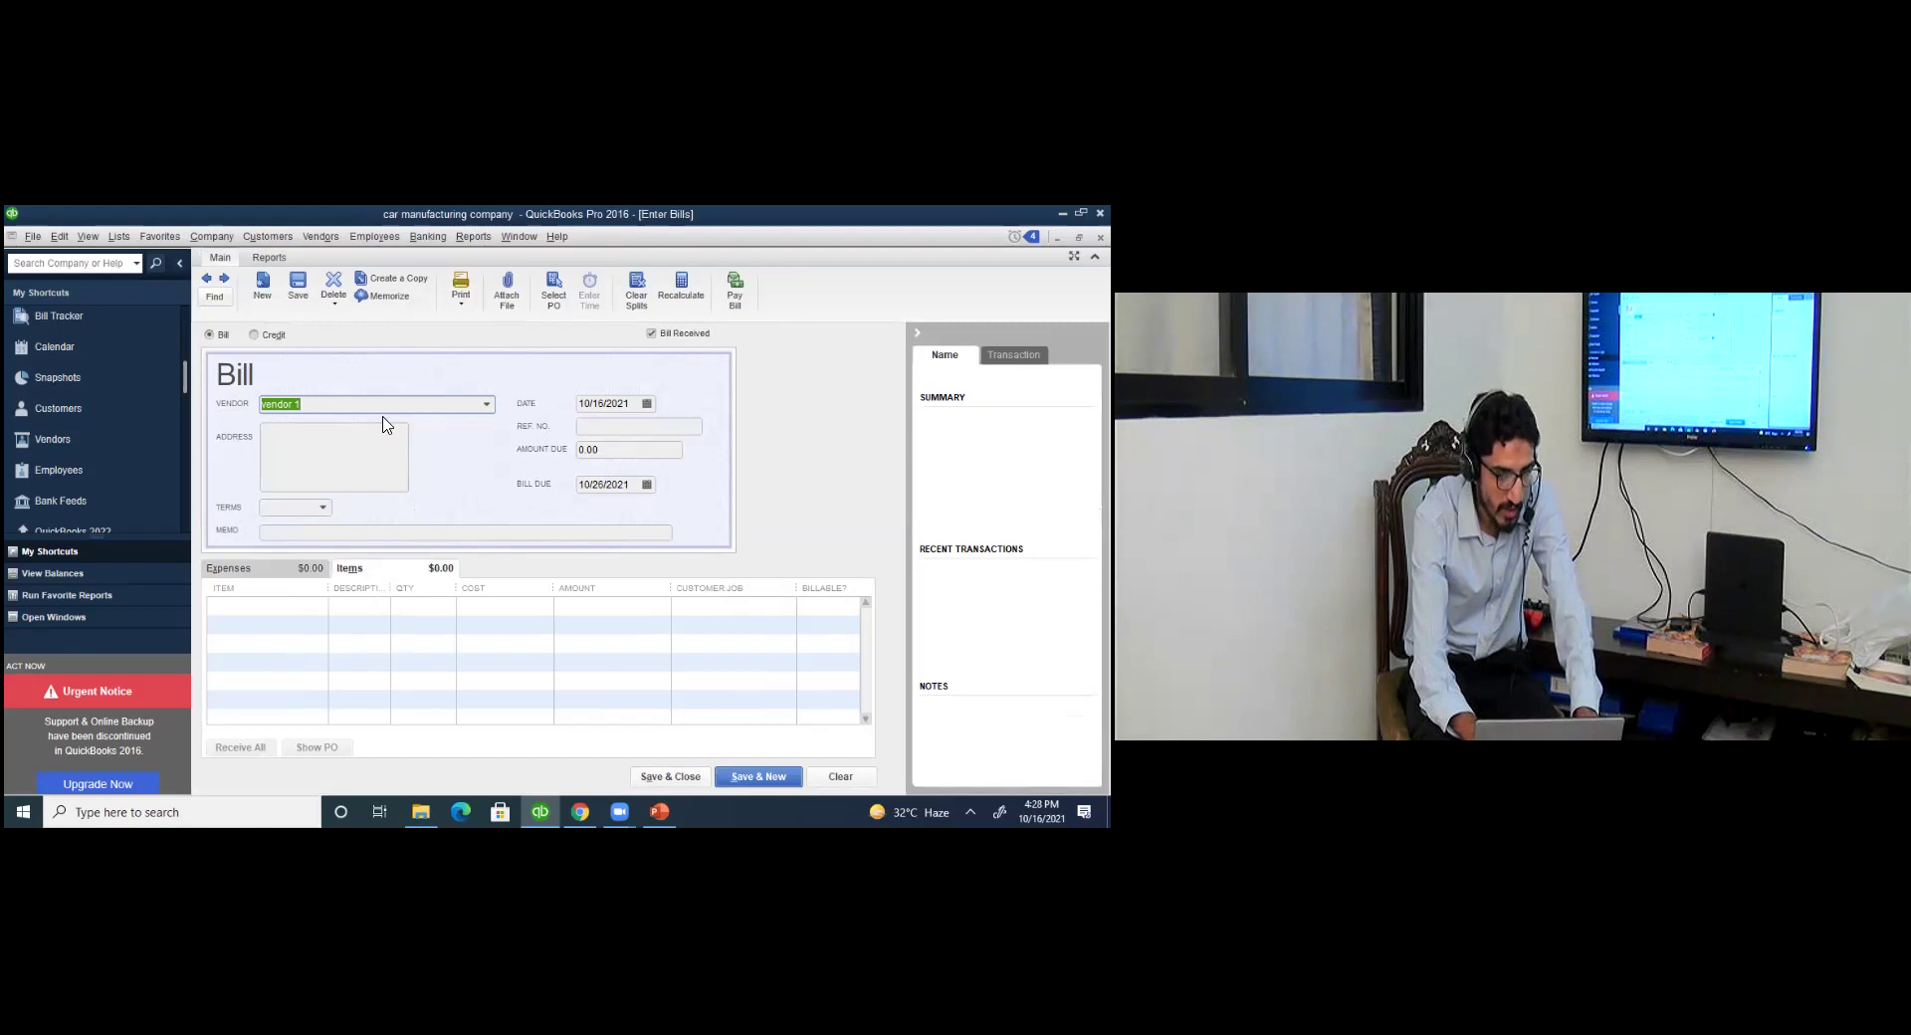
{"action": "left_click", "coordinate": [489, 404]}
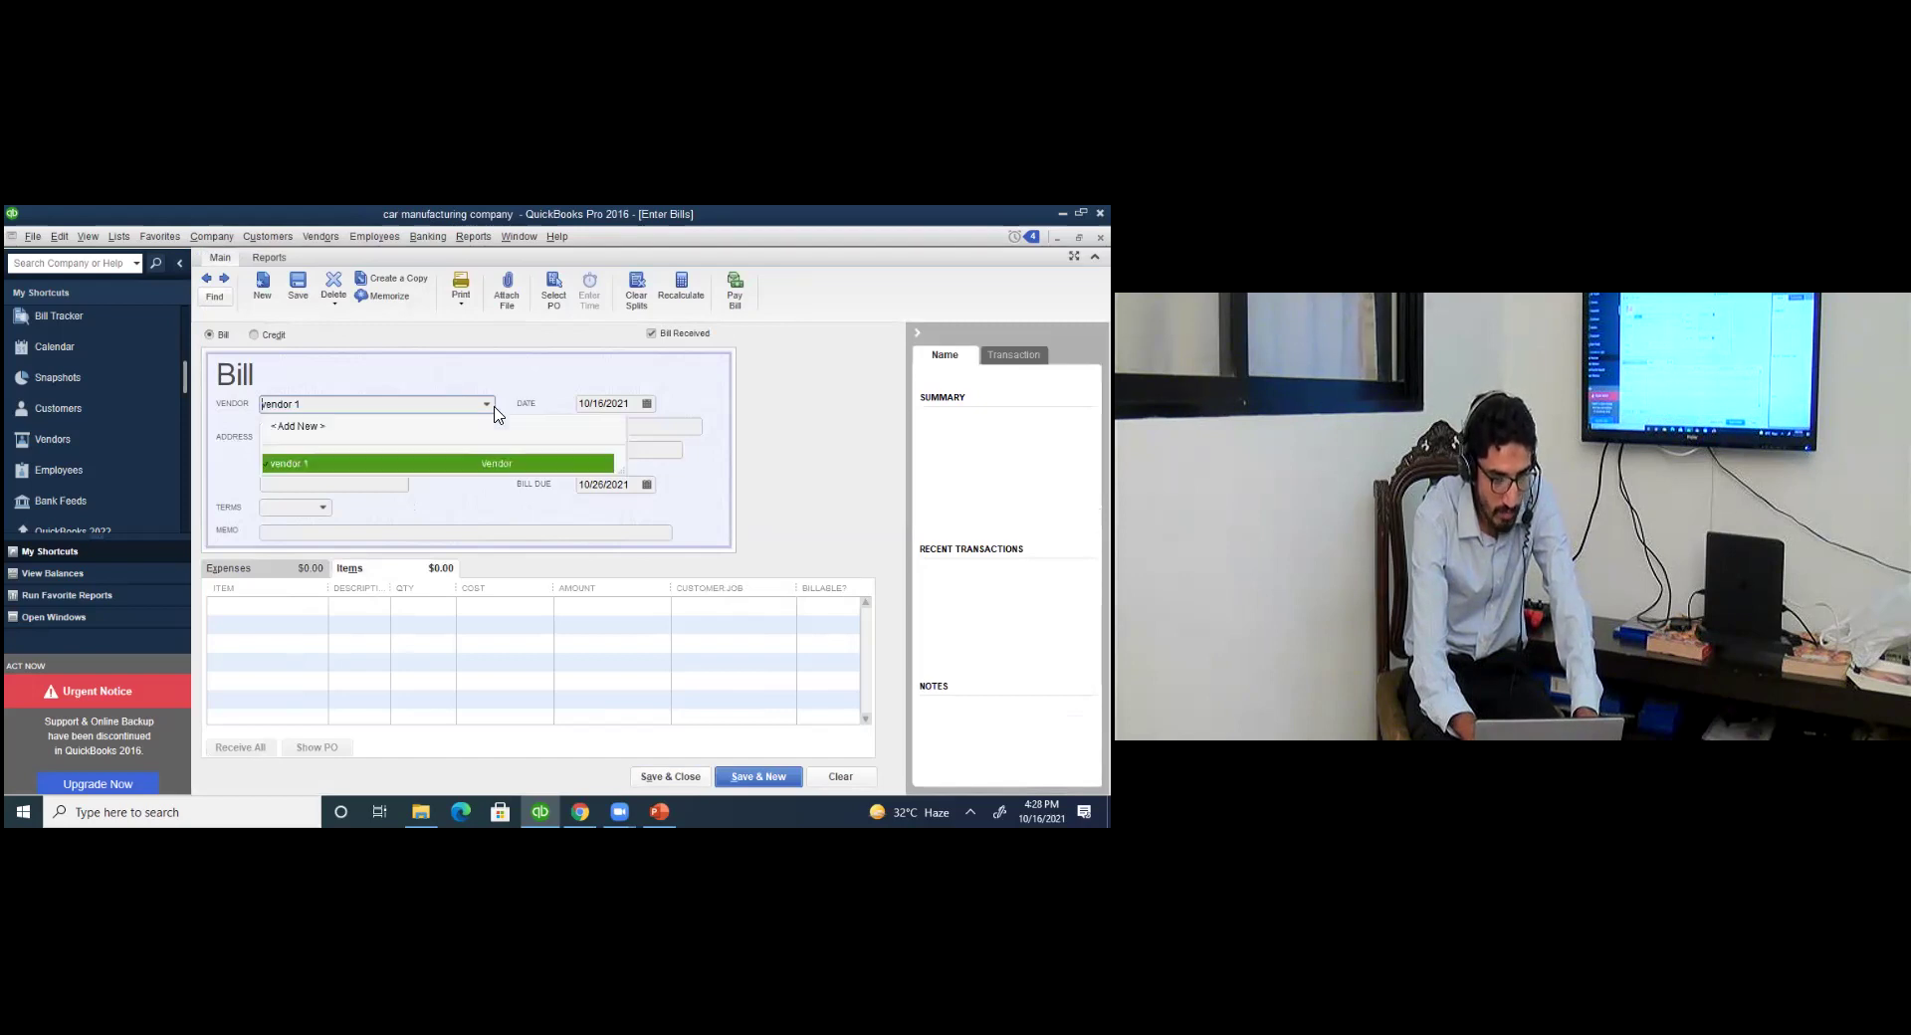
{"action": "left_click", "coordinate": [407, 465]}
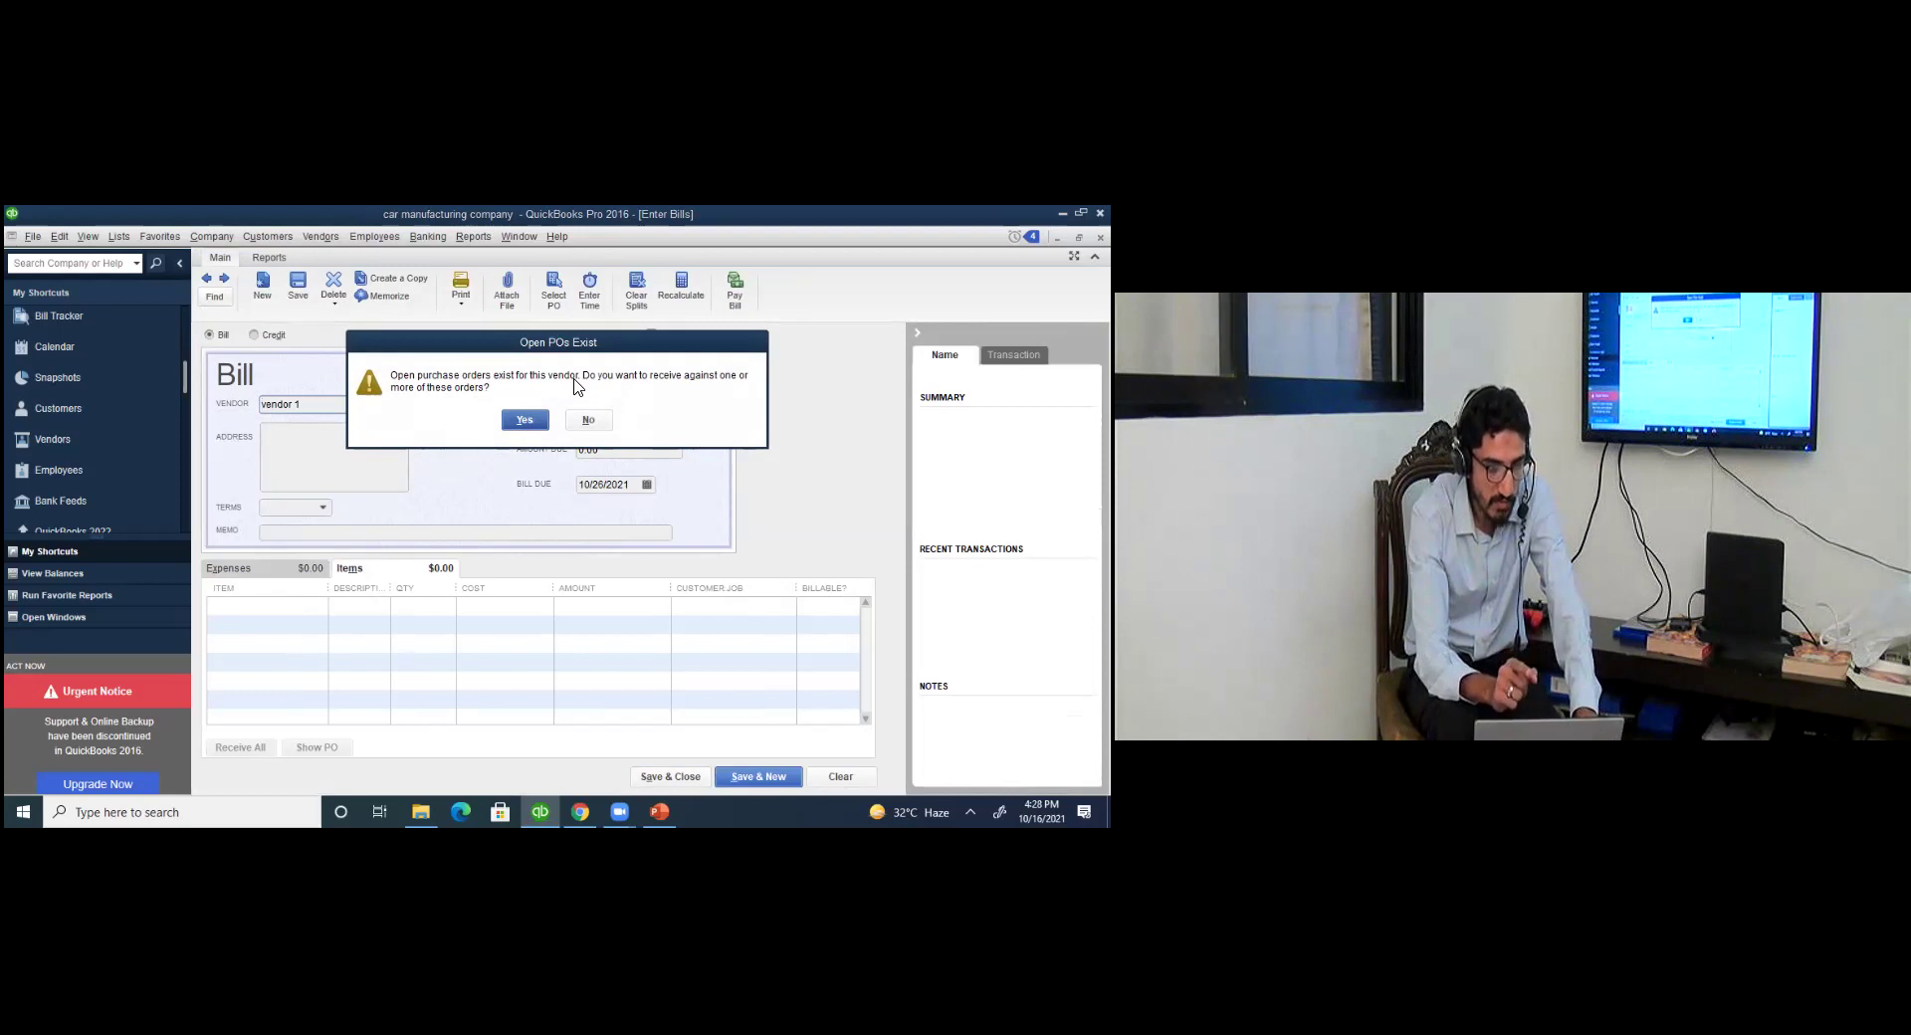
{"action": "left_click", "coordinate": [535, 419]}
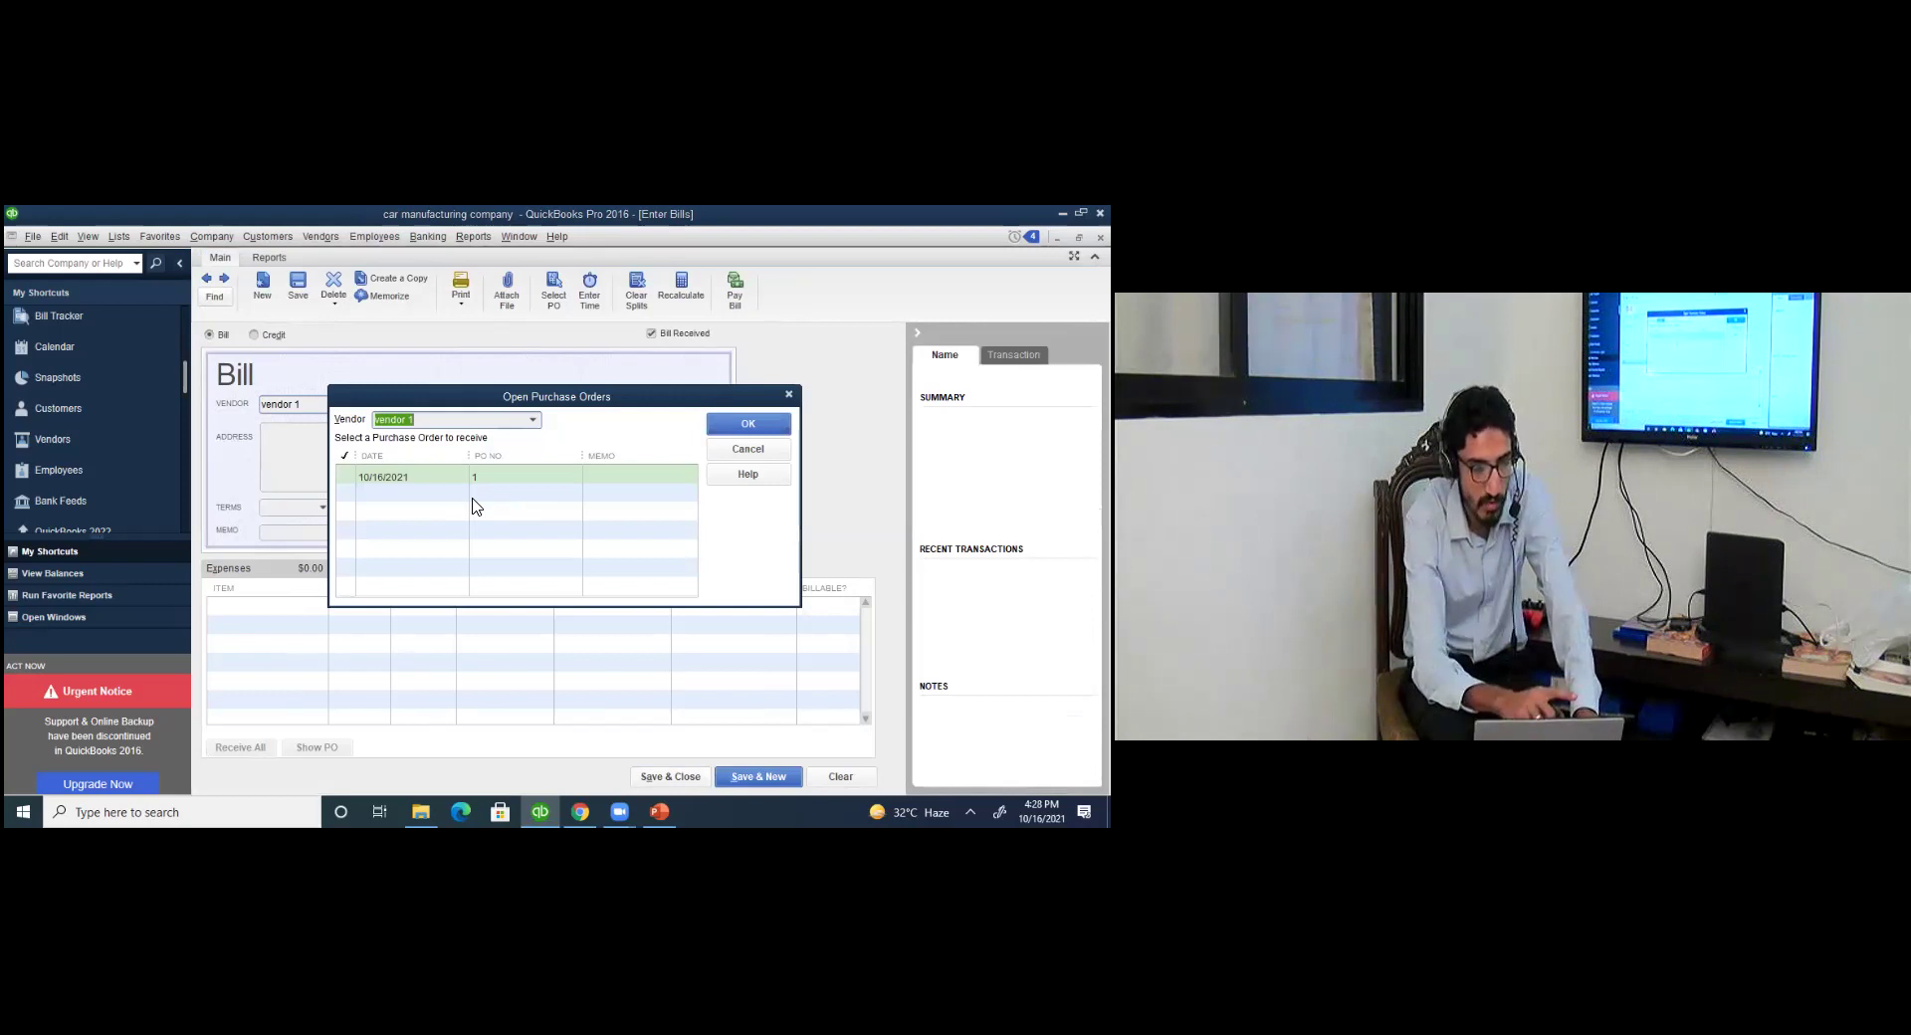
{"action": "left_click", "coordinate": [354, 479]}
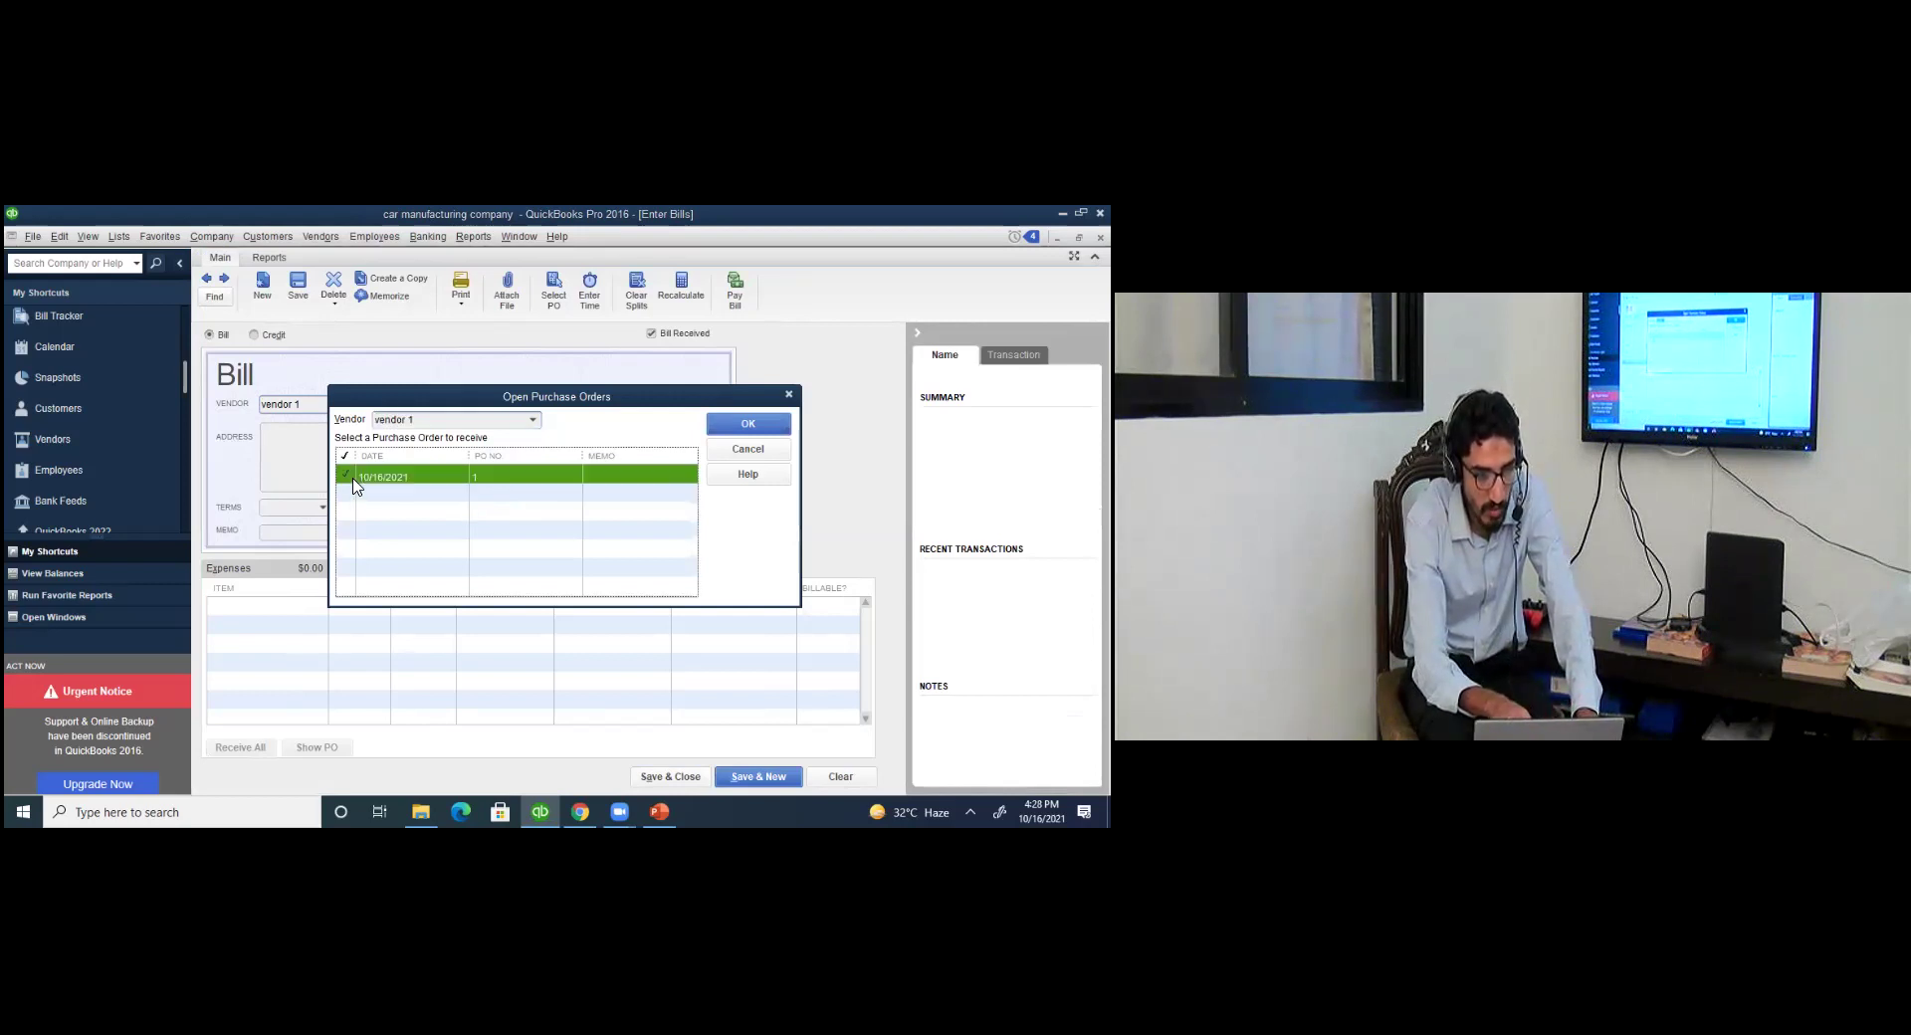
{"action": "left_click", "coordinate": [717, 428]}
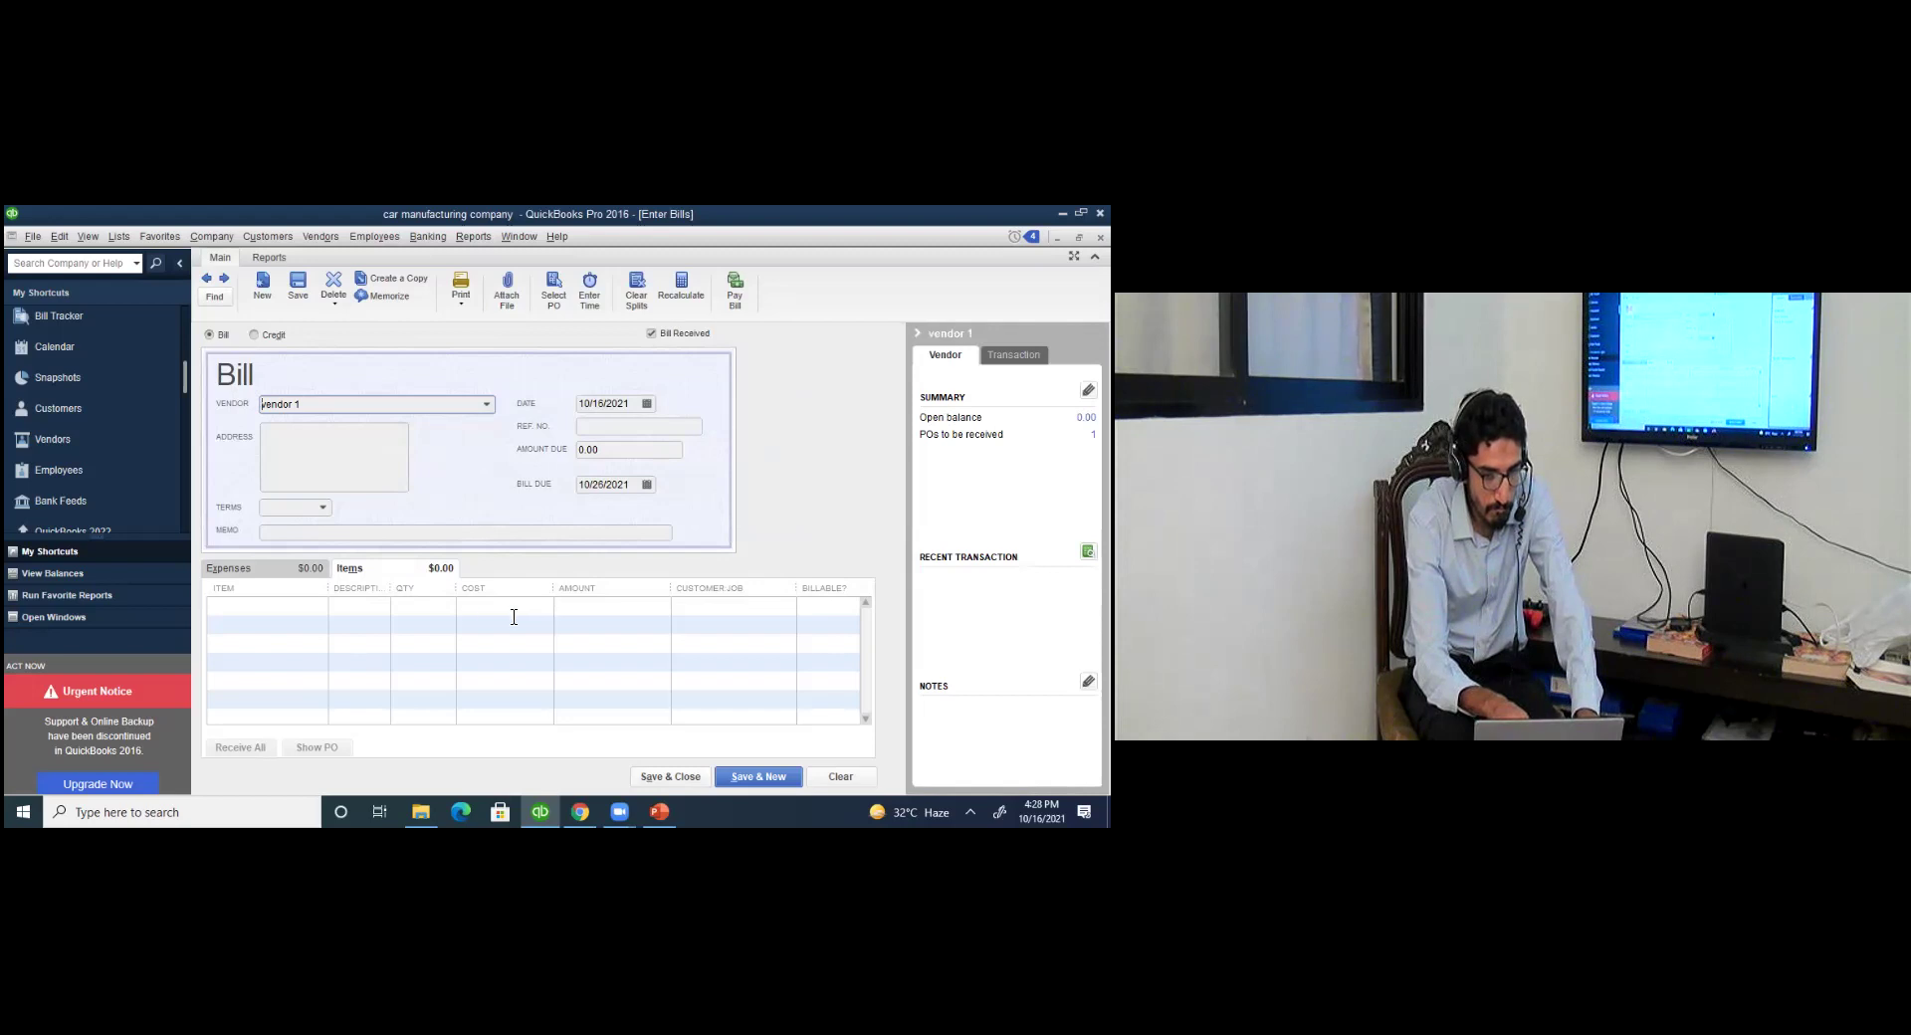
Bill vendor 1 for 1 doors and hinges item at 15.00 and save the bill.
{"action": "left_click", "coordinate": [351, 621]}
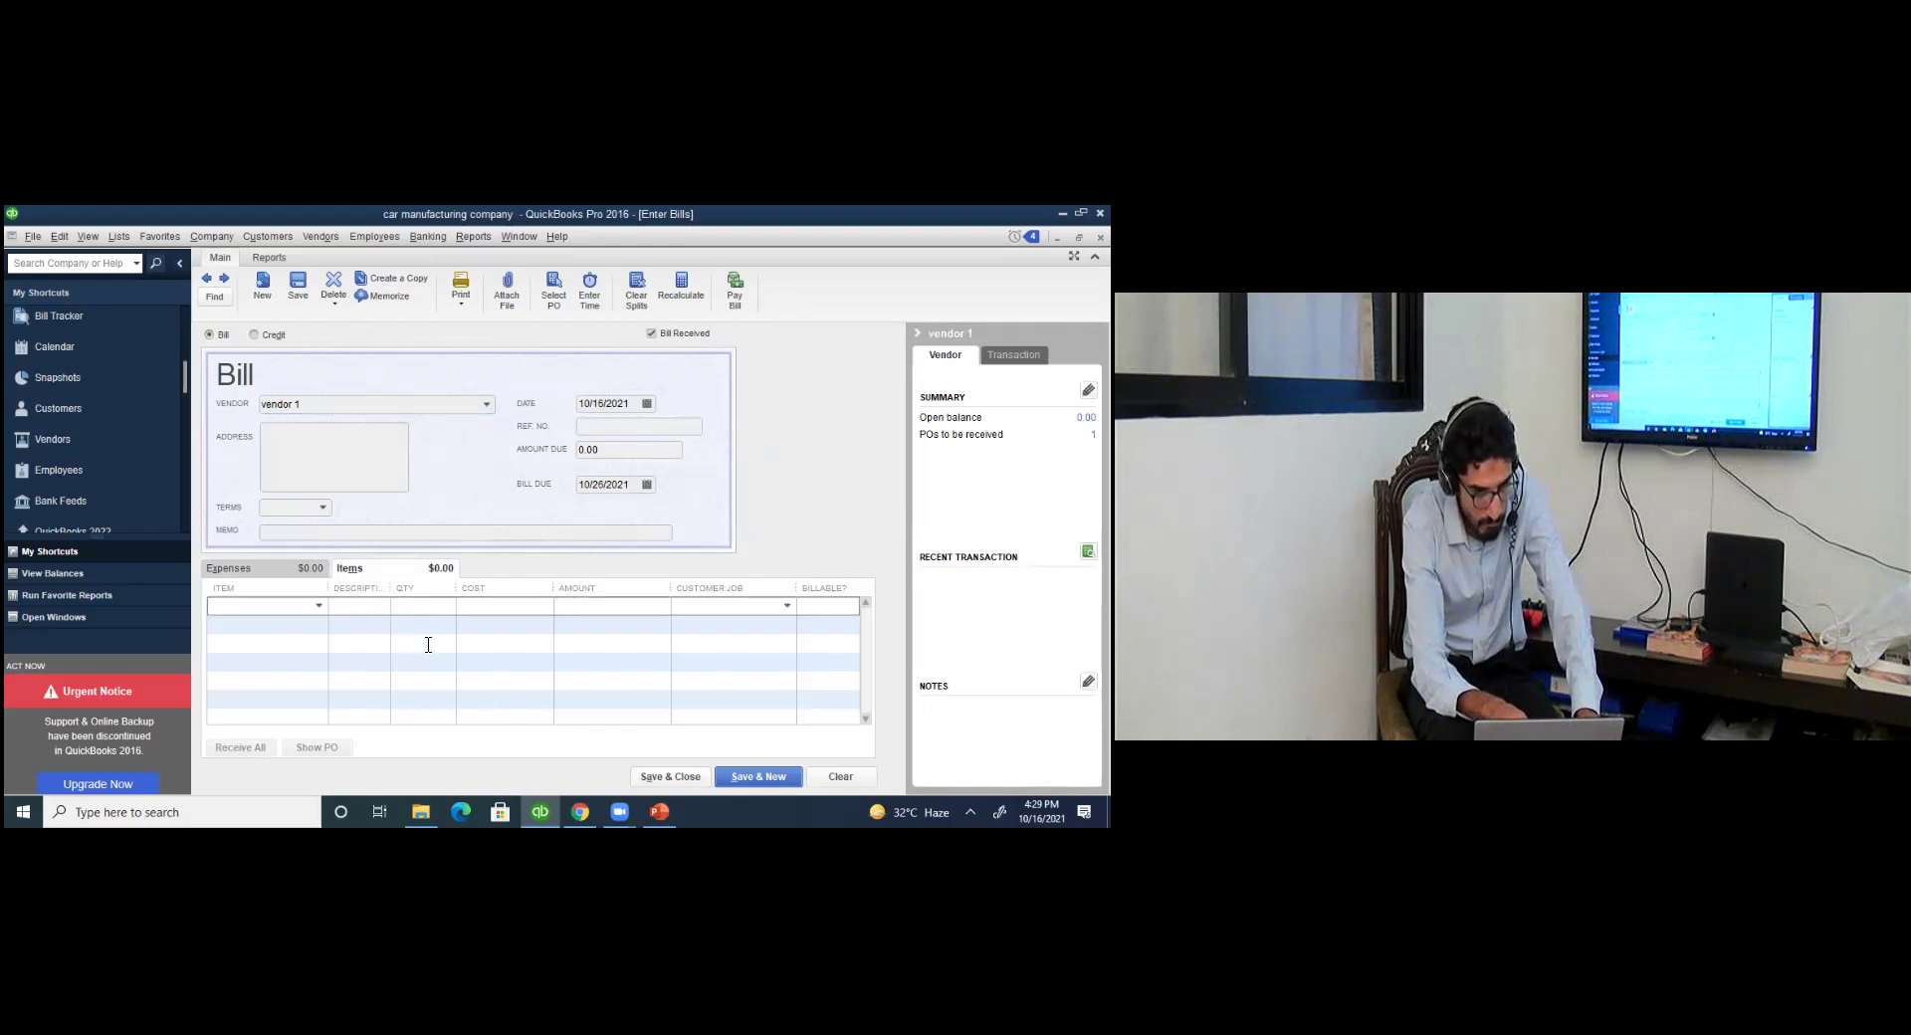
{"action": "left_click", "coordinate": [308, 568]}
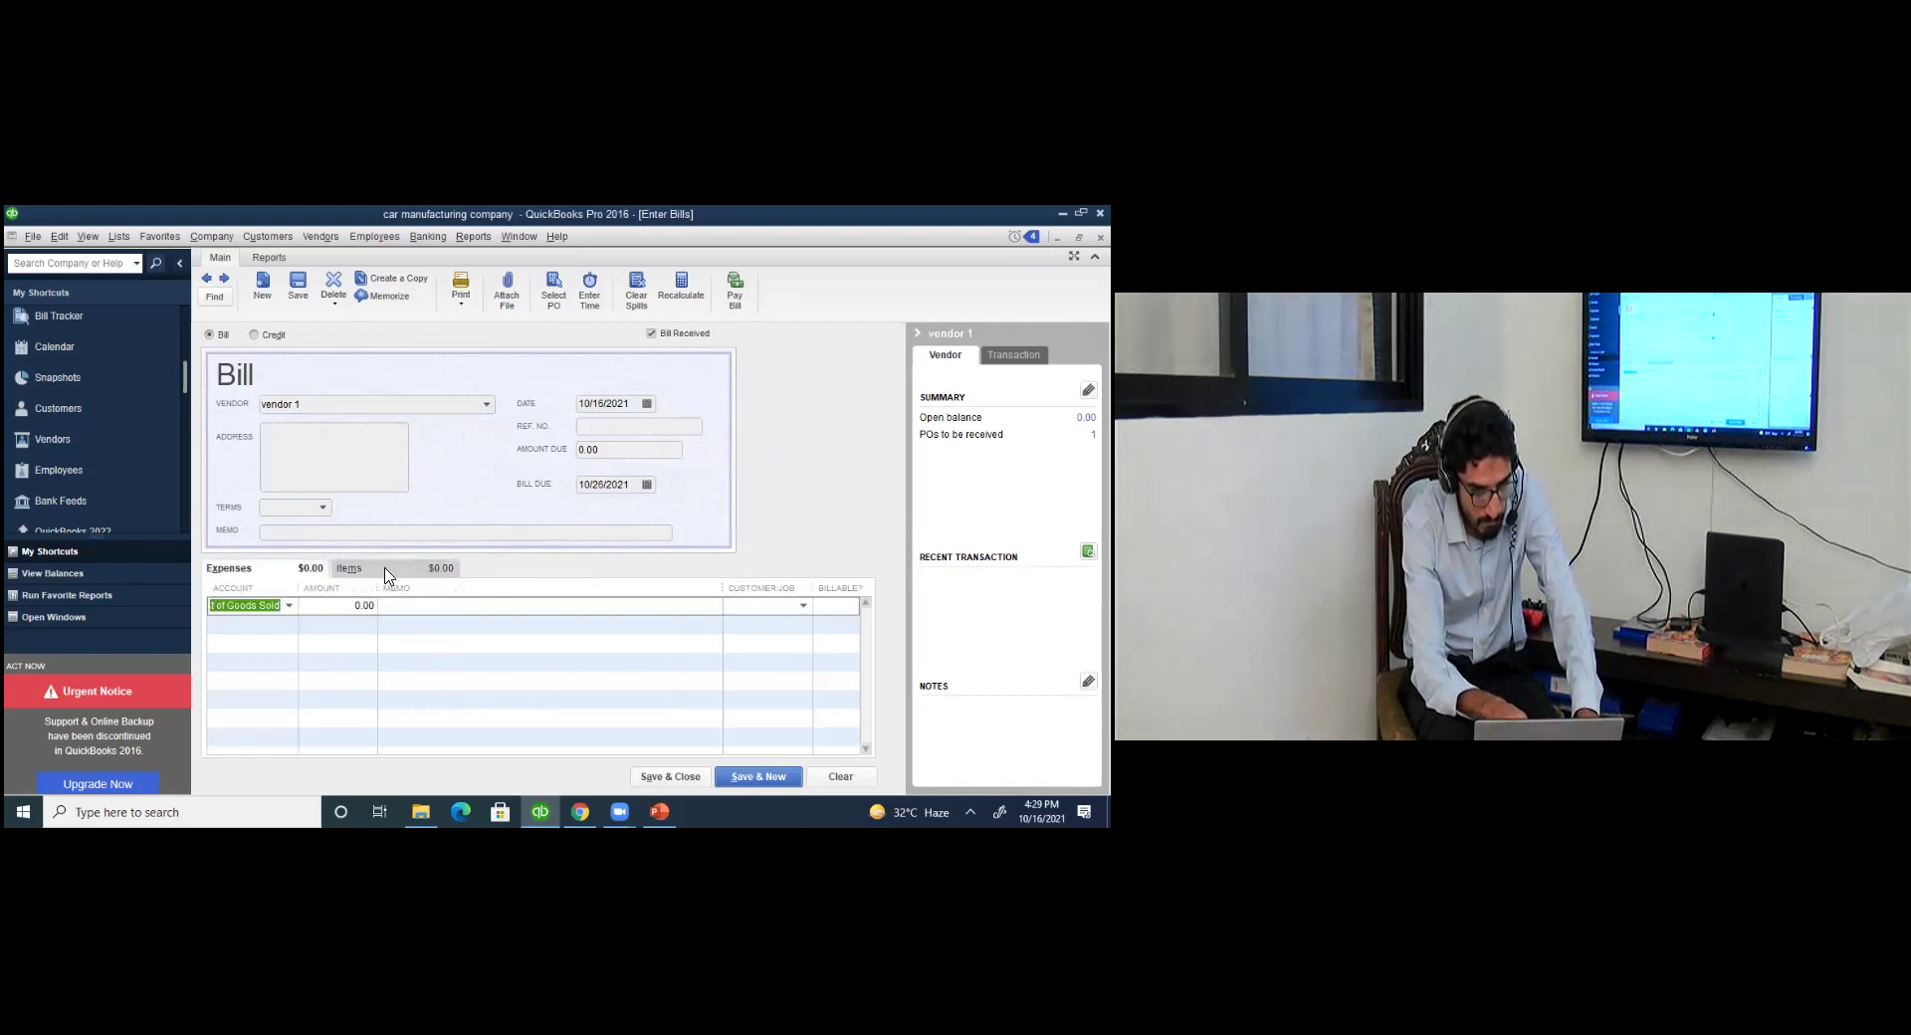
{"action": "left_click", "coordinate": [387, 573]}
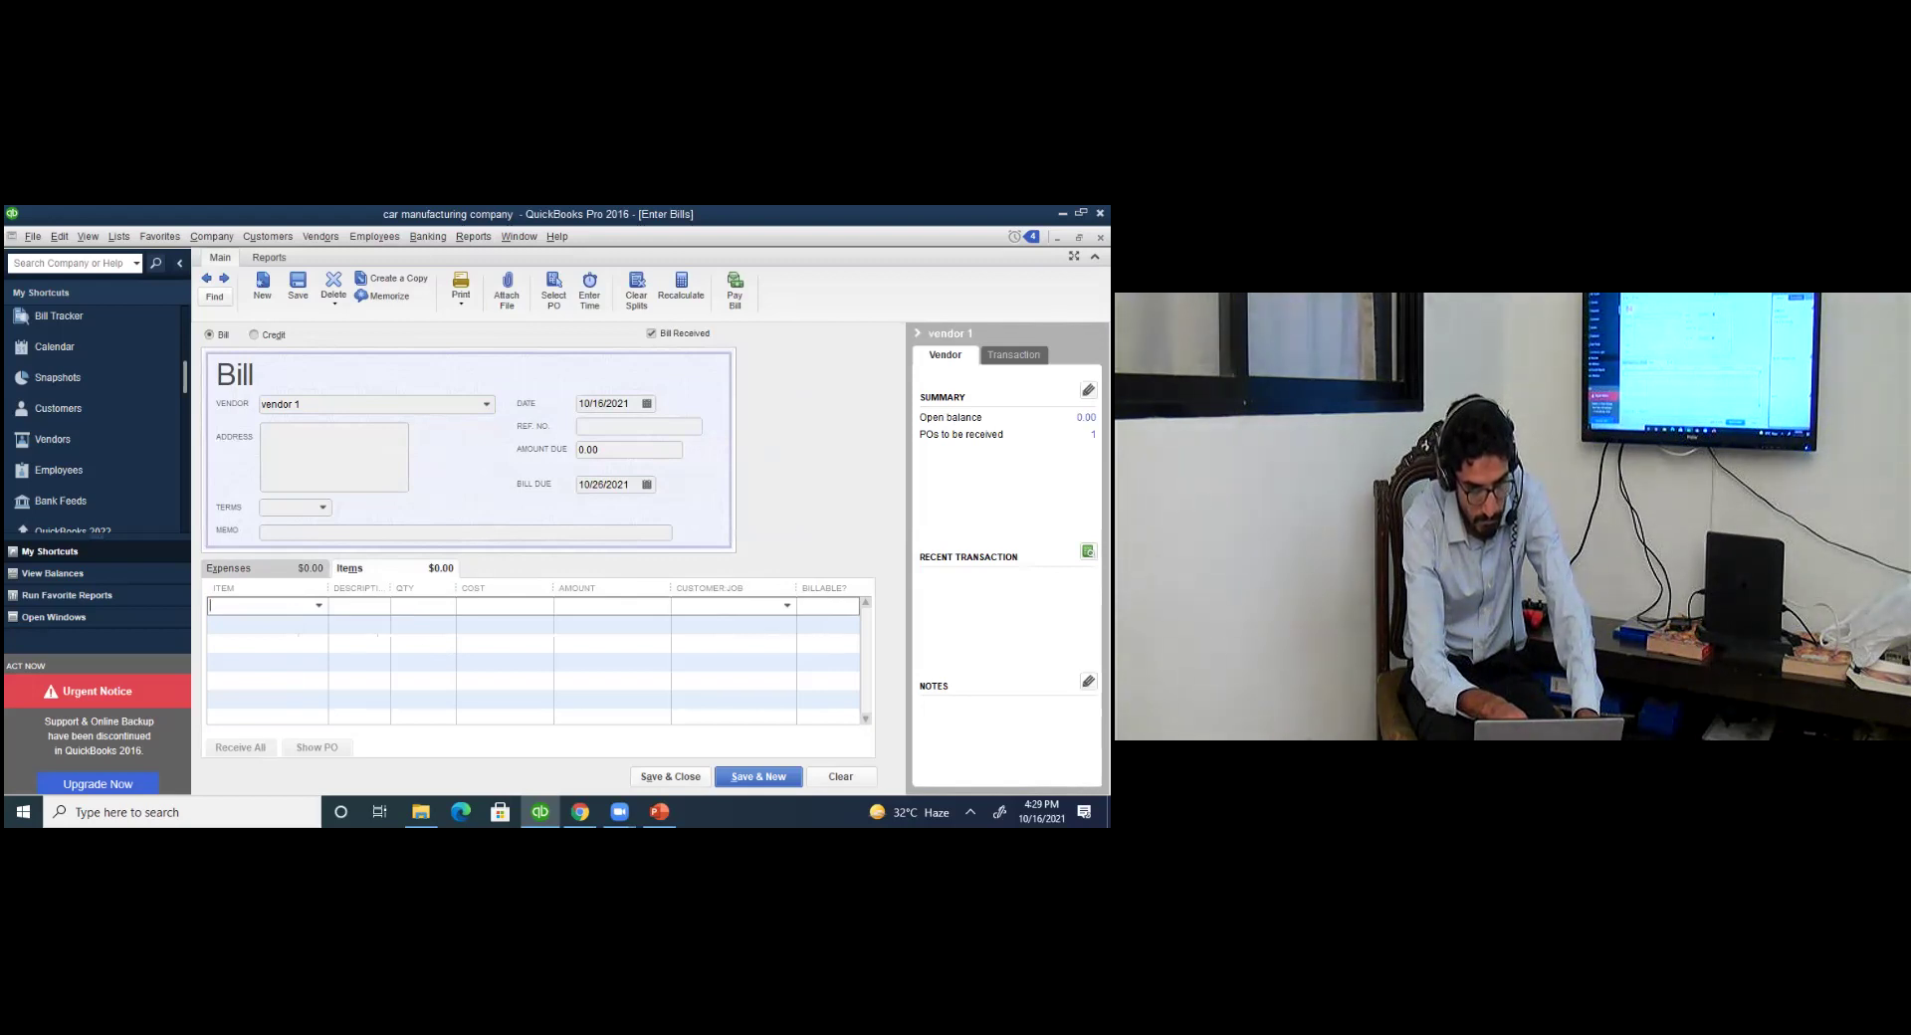
{"action": "left_click", "coordinate": [318, 606]}
{"action": "left_click", "coordinate": [308, 670]}
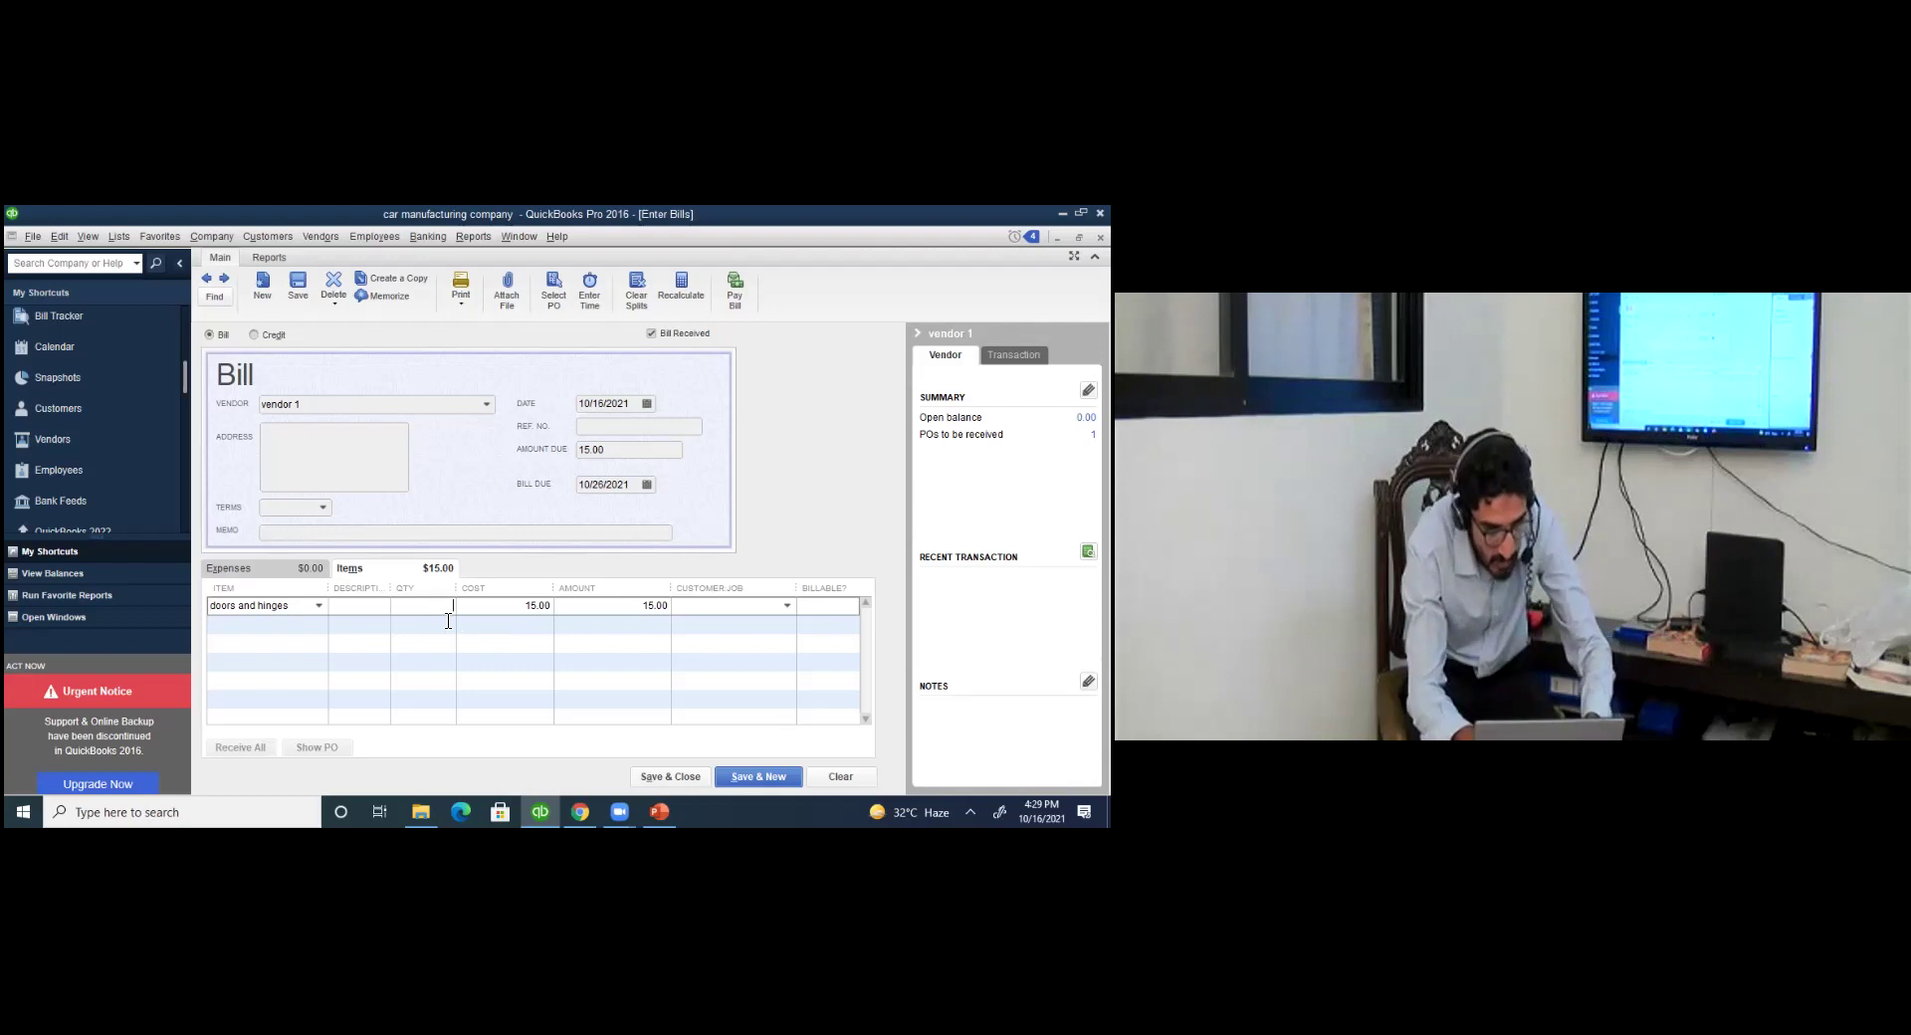
{"action": "type", "text": "1"}
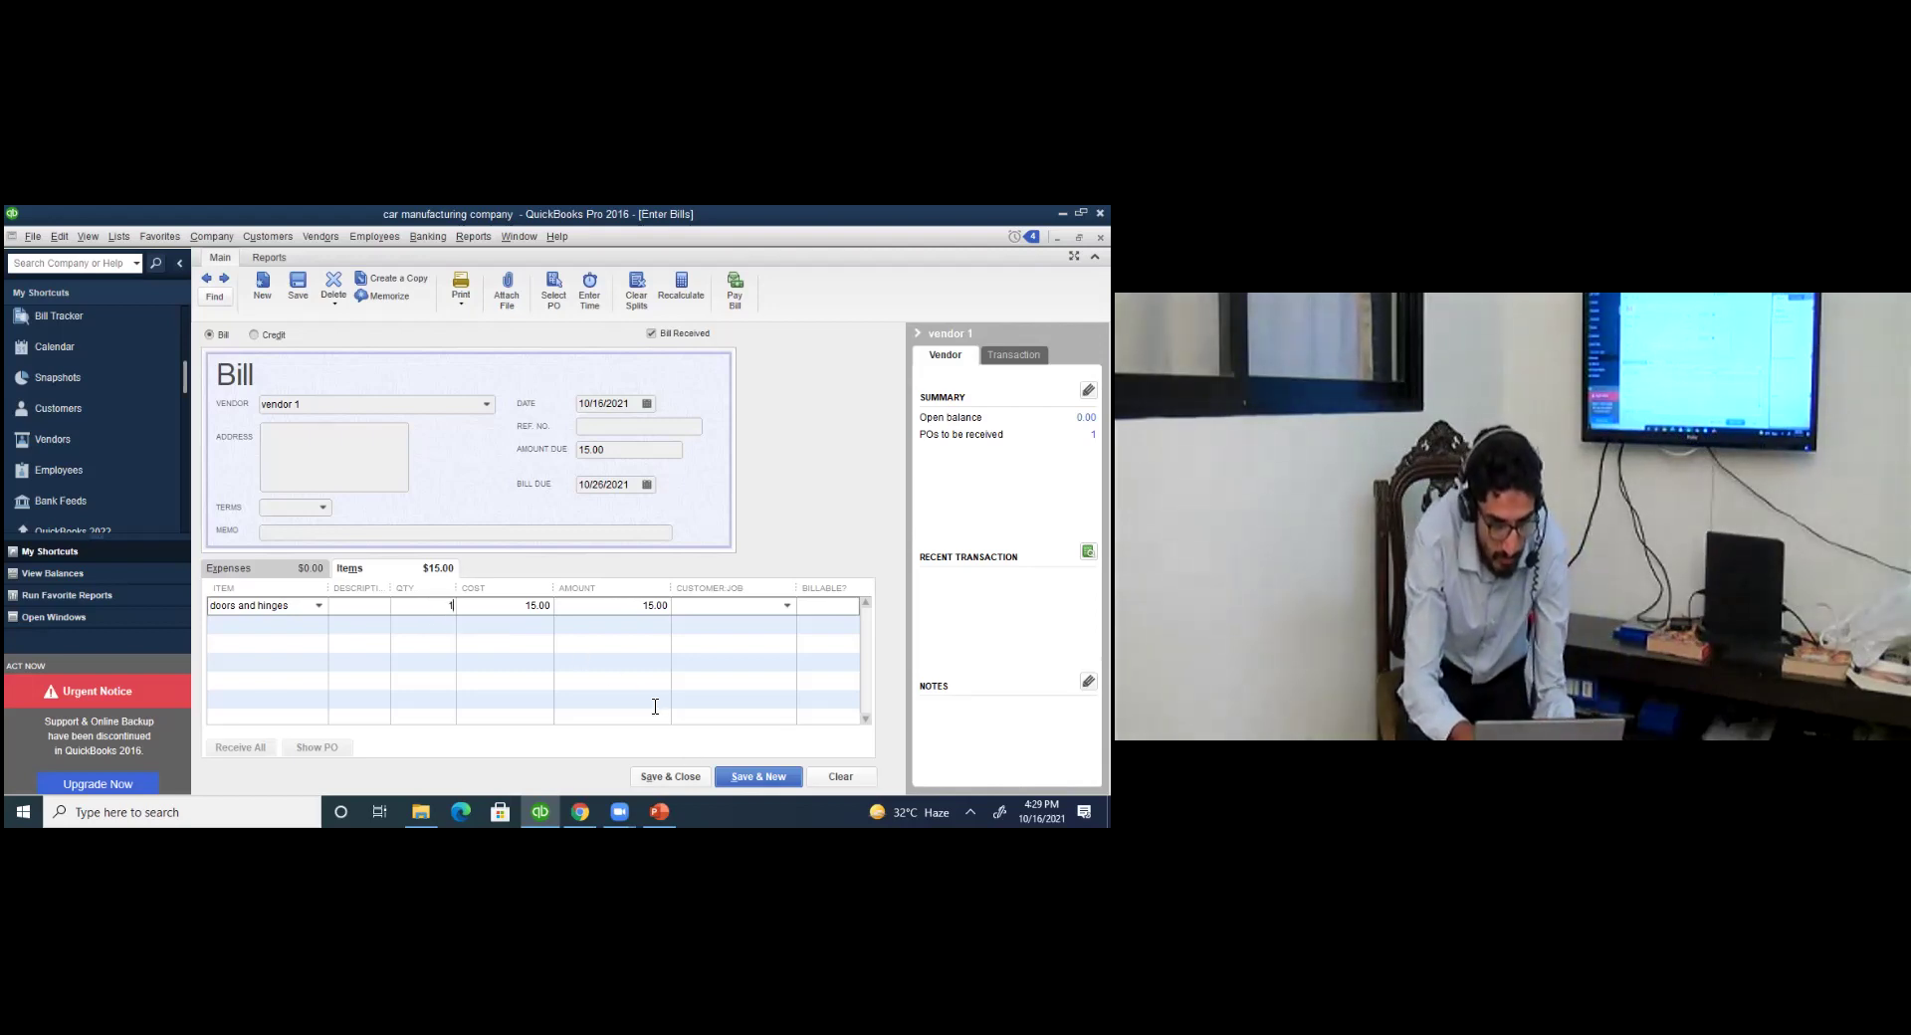
{"action": "left_click", "coordinate": [690, 776]}
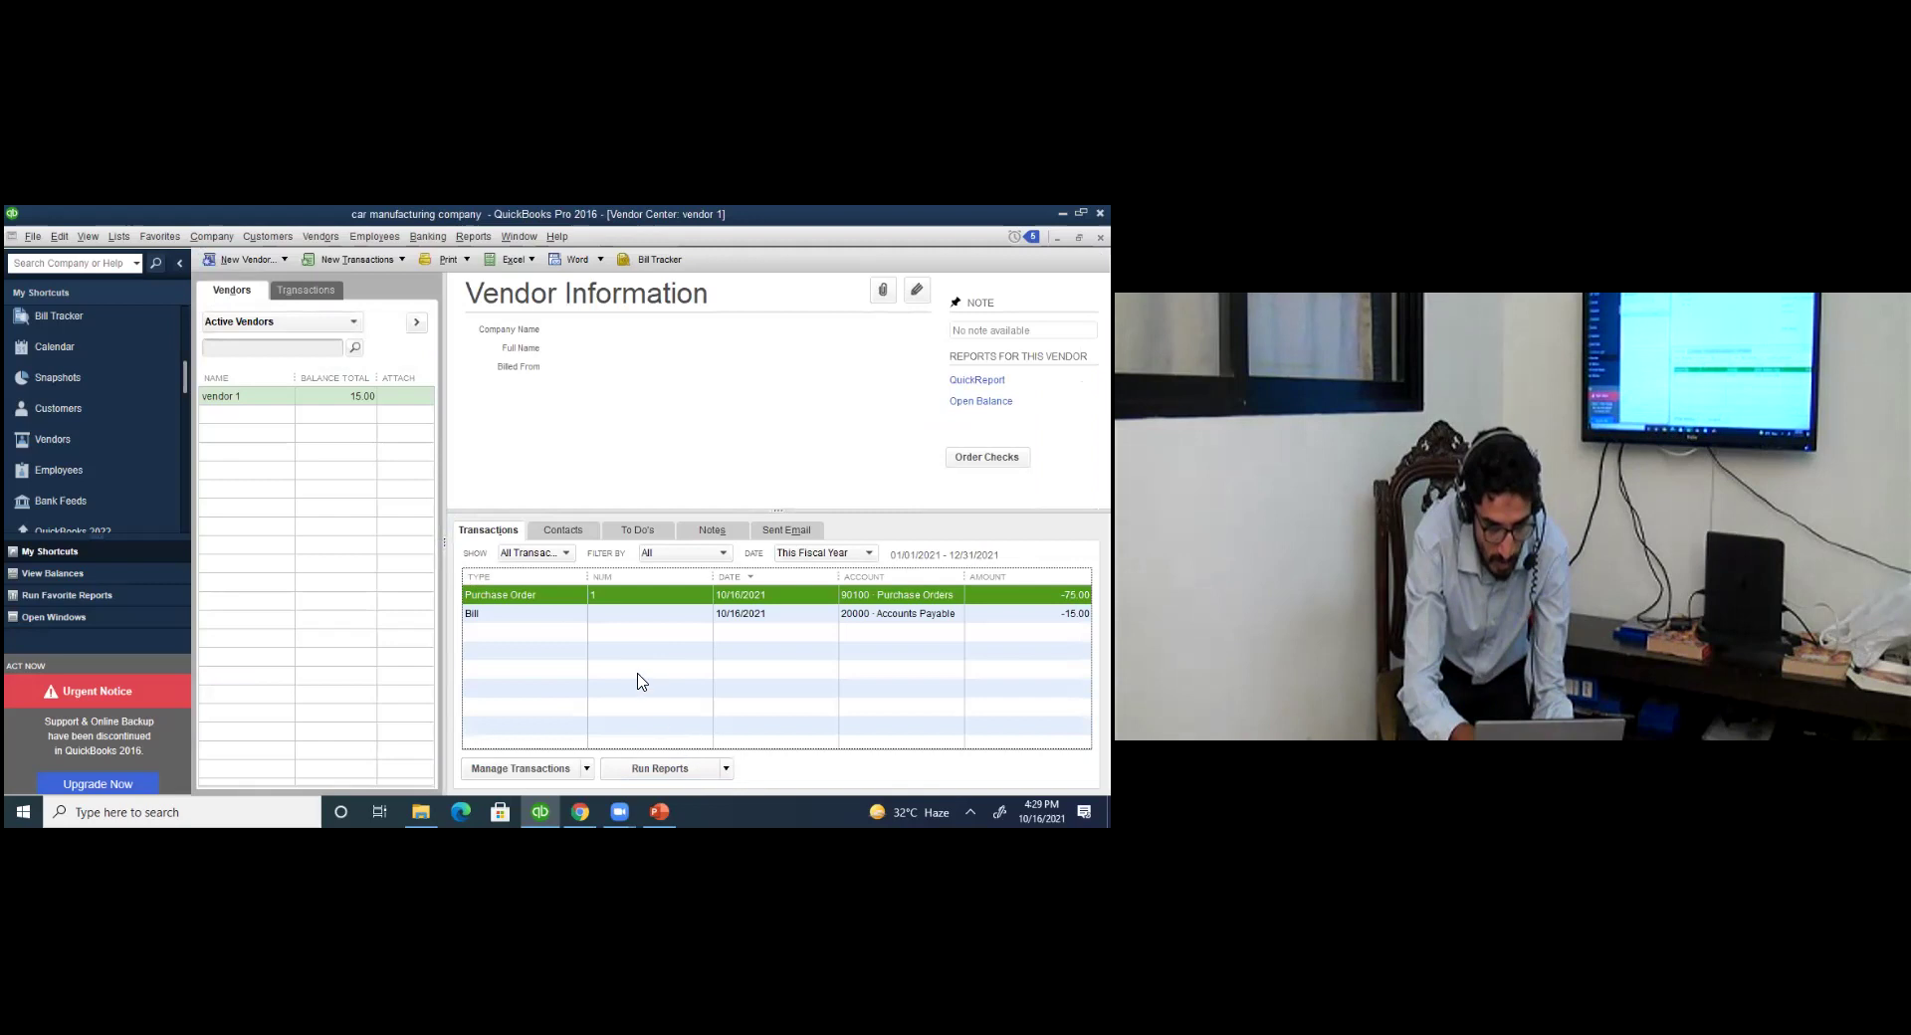
{"action": "left_click", "coordinate": [768, 618]}
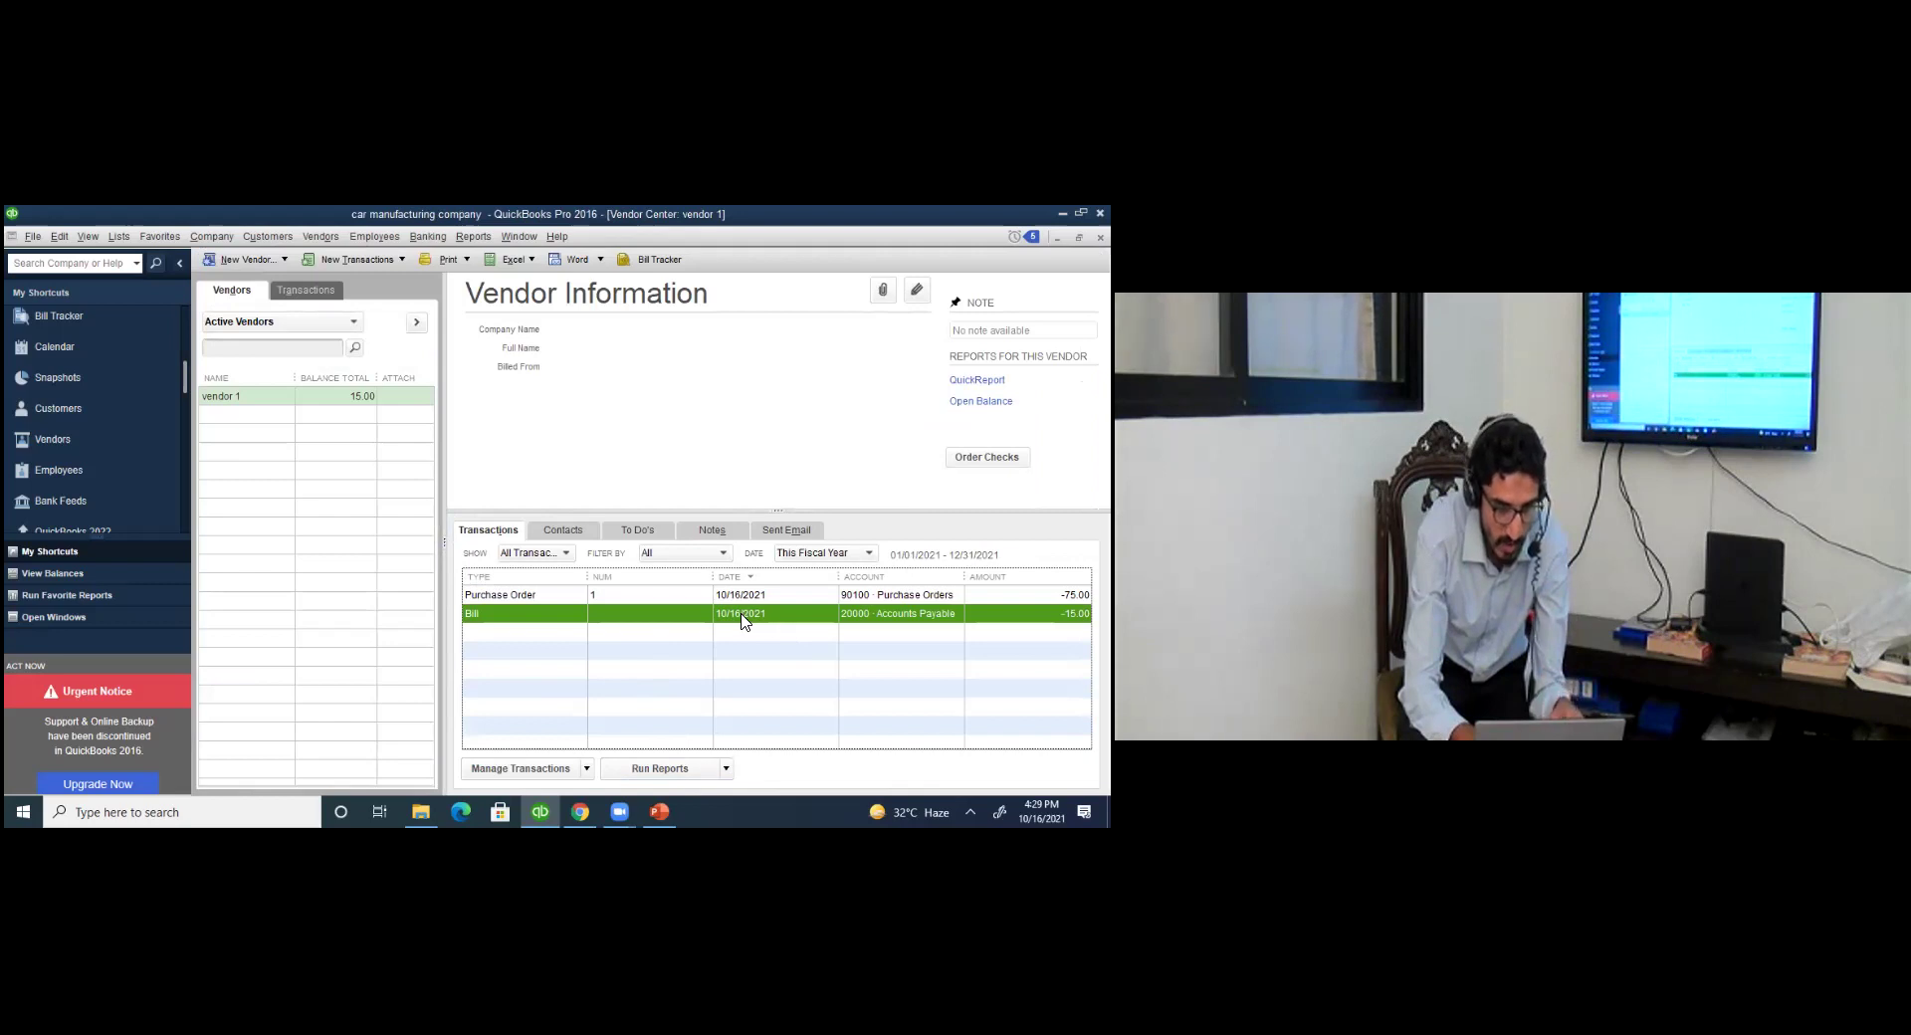
{"action": "double_click", "coordinate": [744, 616]}
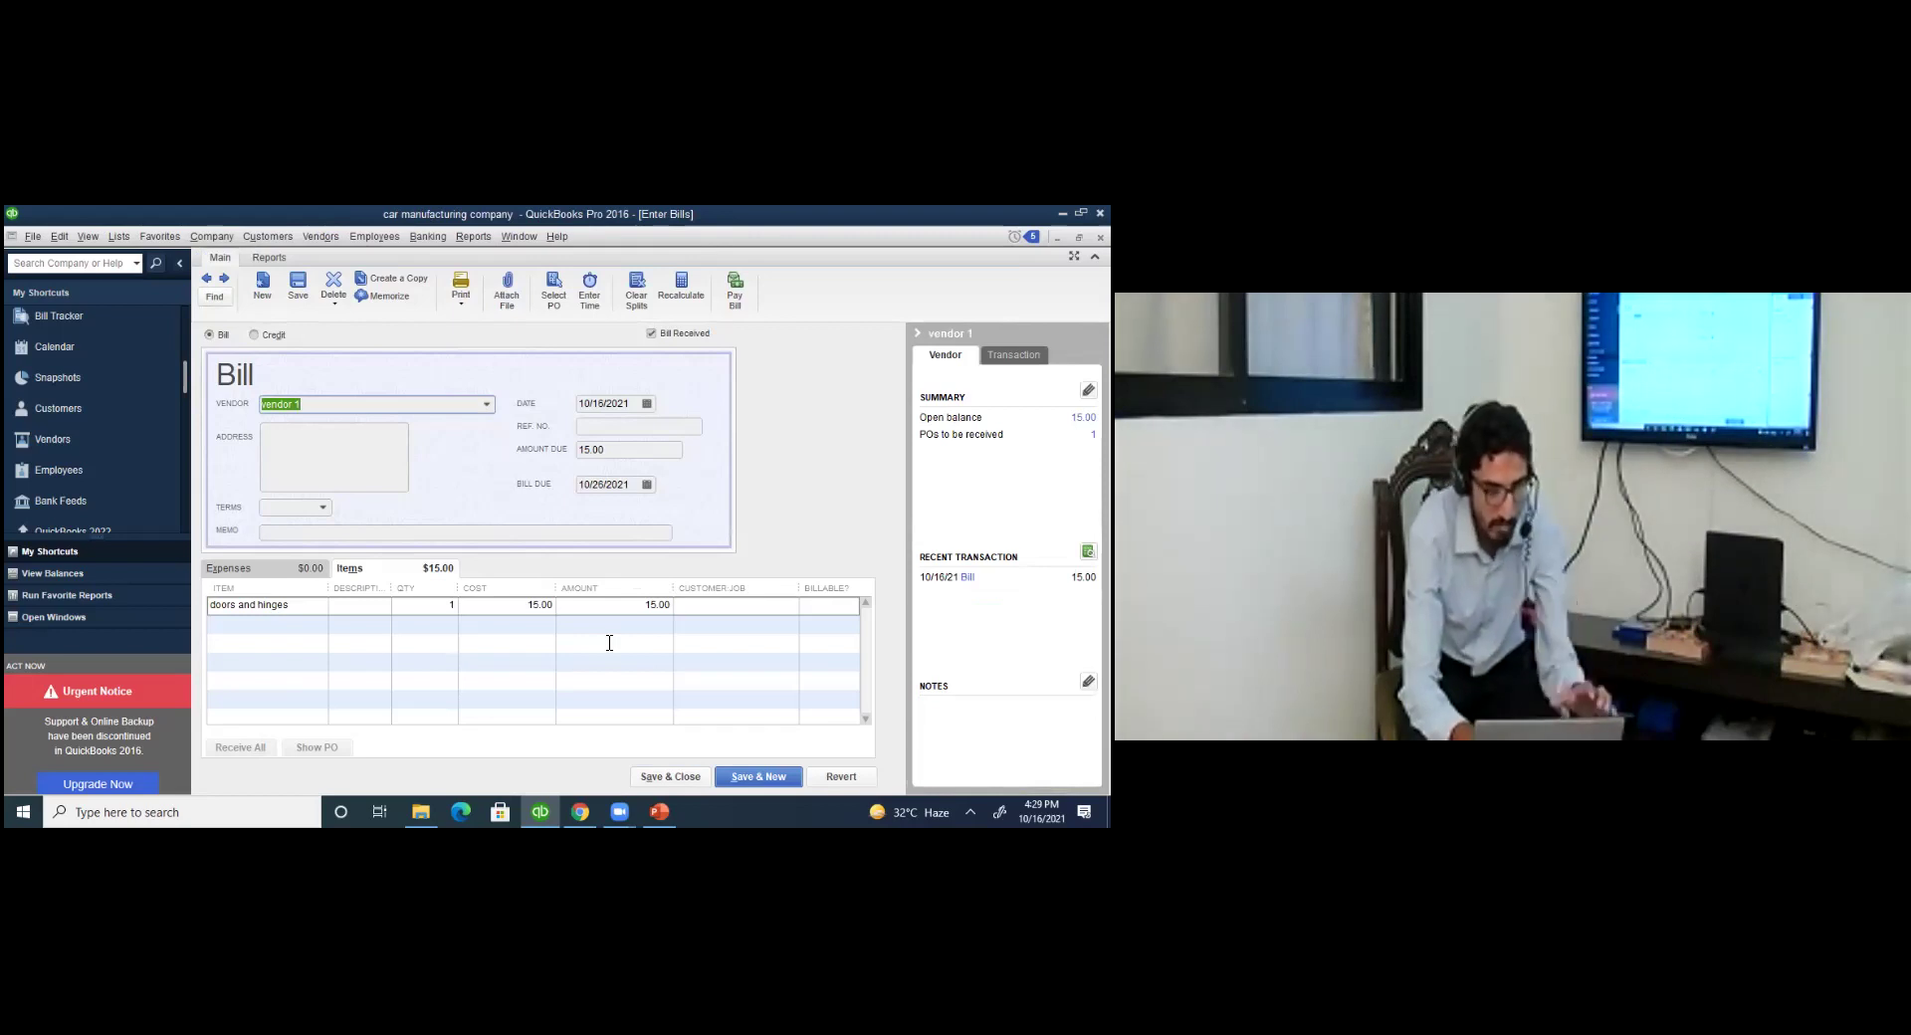
{"action": "key", "text": "Escape"}
{"action": "key", "text": "Escape"}
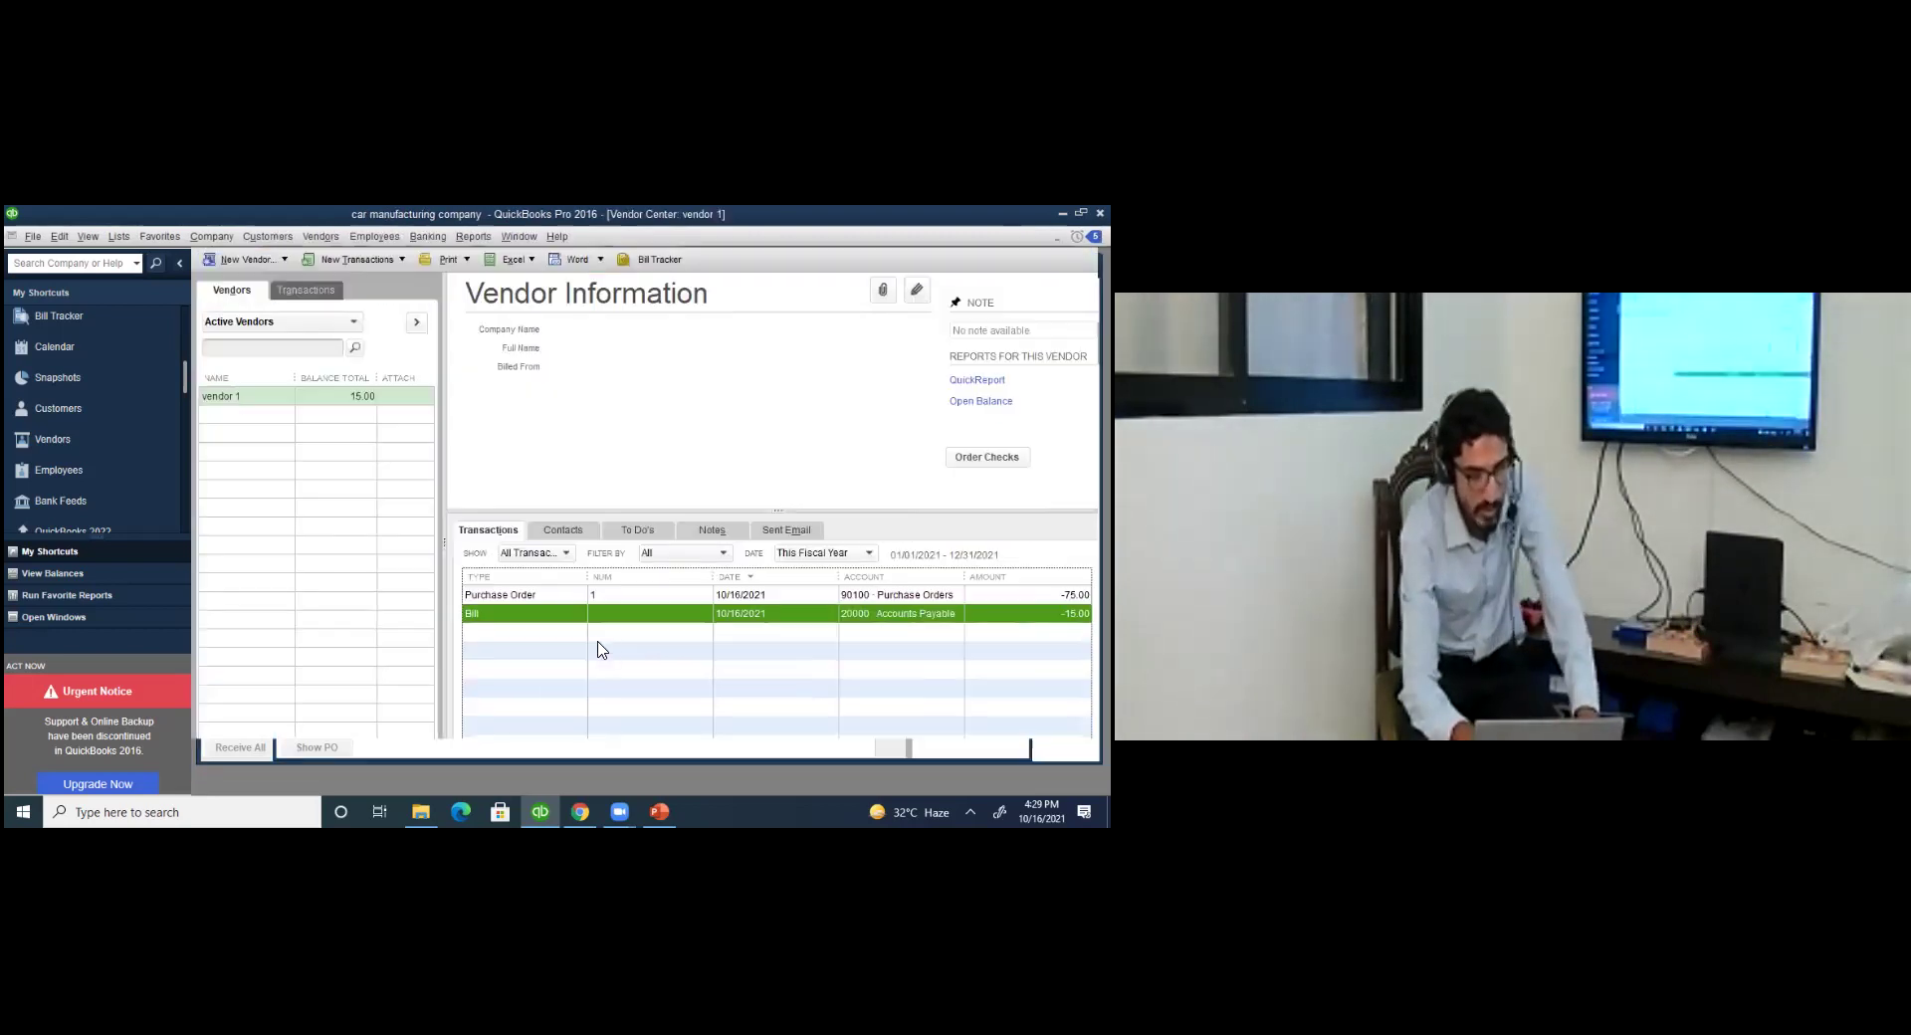
{"action": "left_click", "coordinate": [121, 237]}
{"action": "key", "text": "Return"}
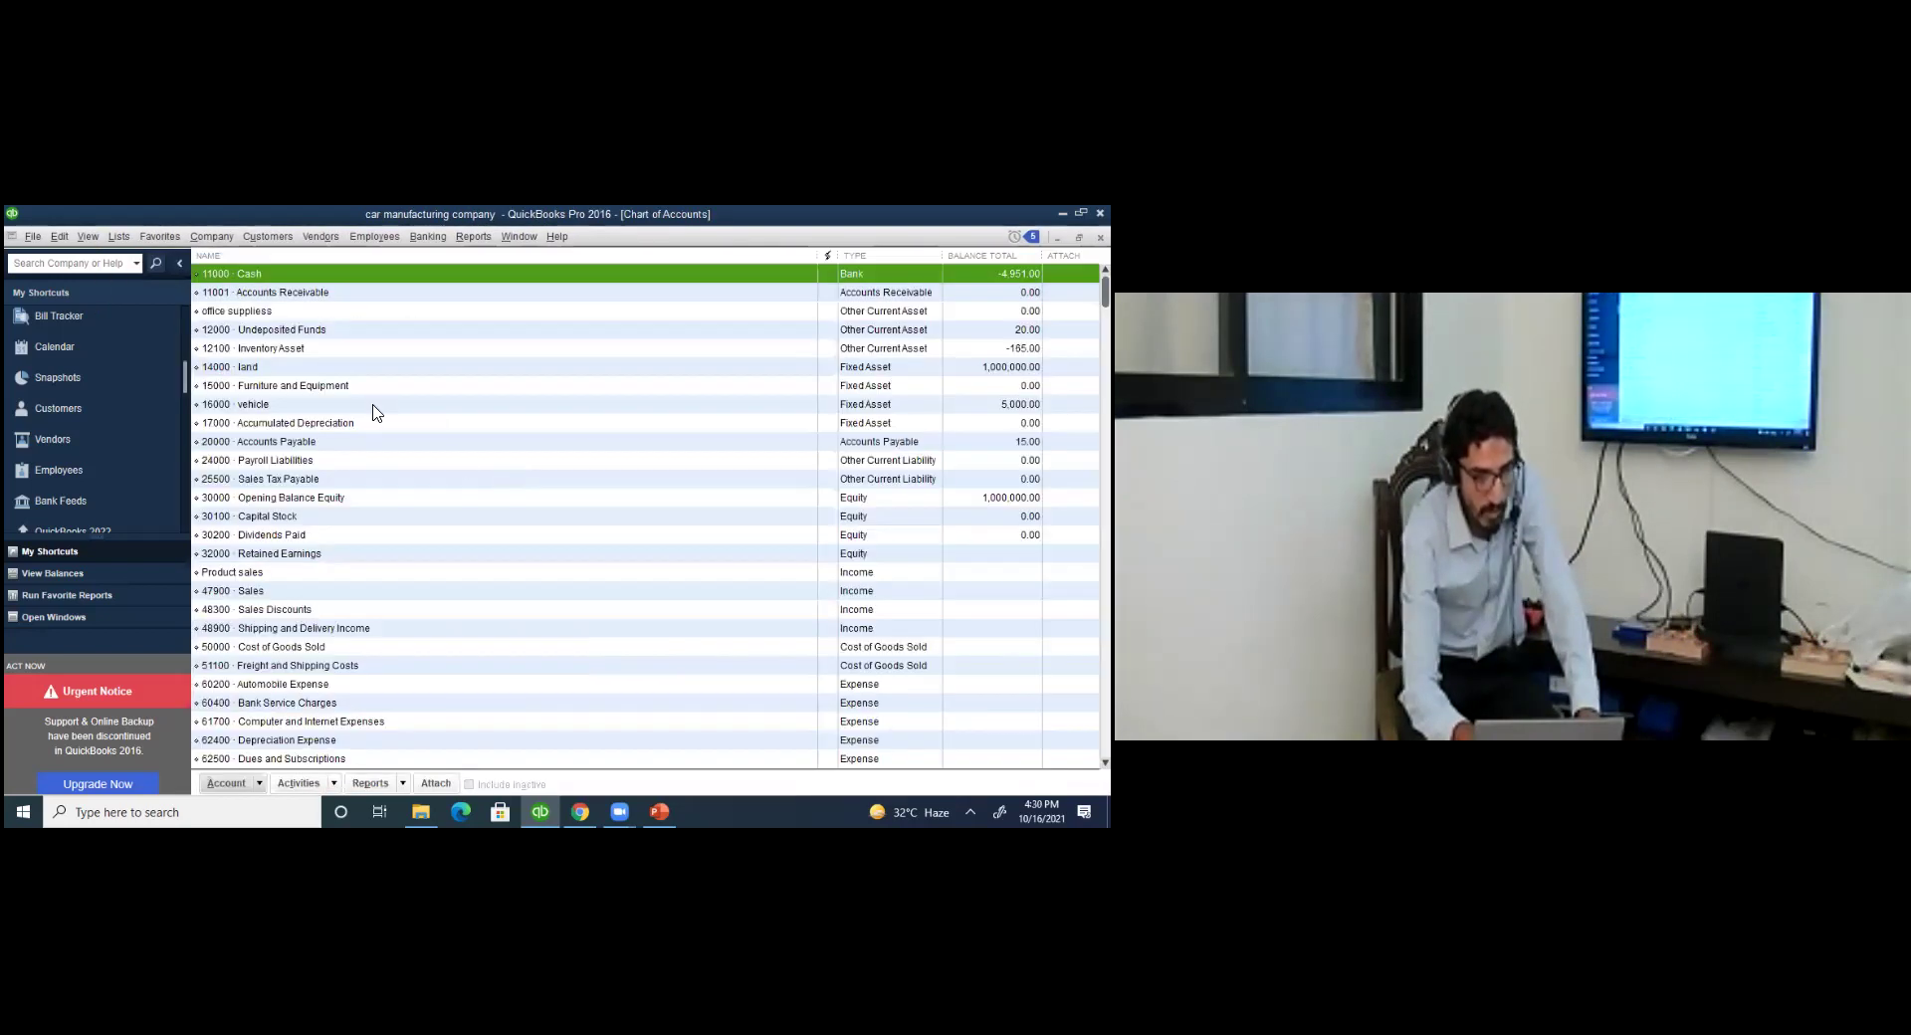
{"action": "left_click", "coordinate": [319, 445]}
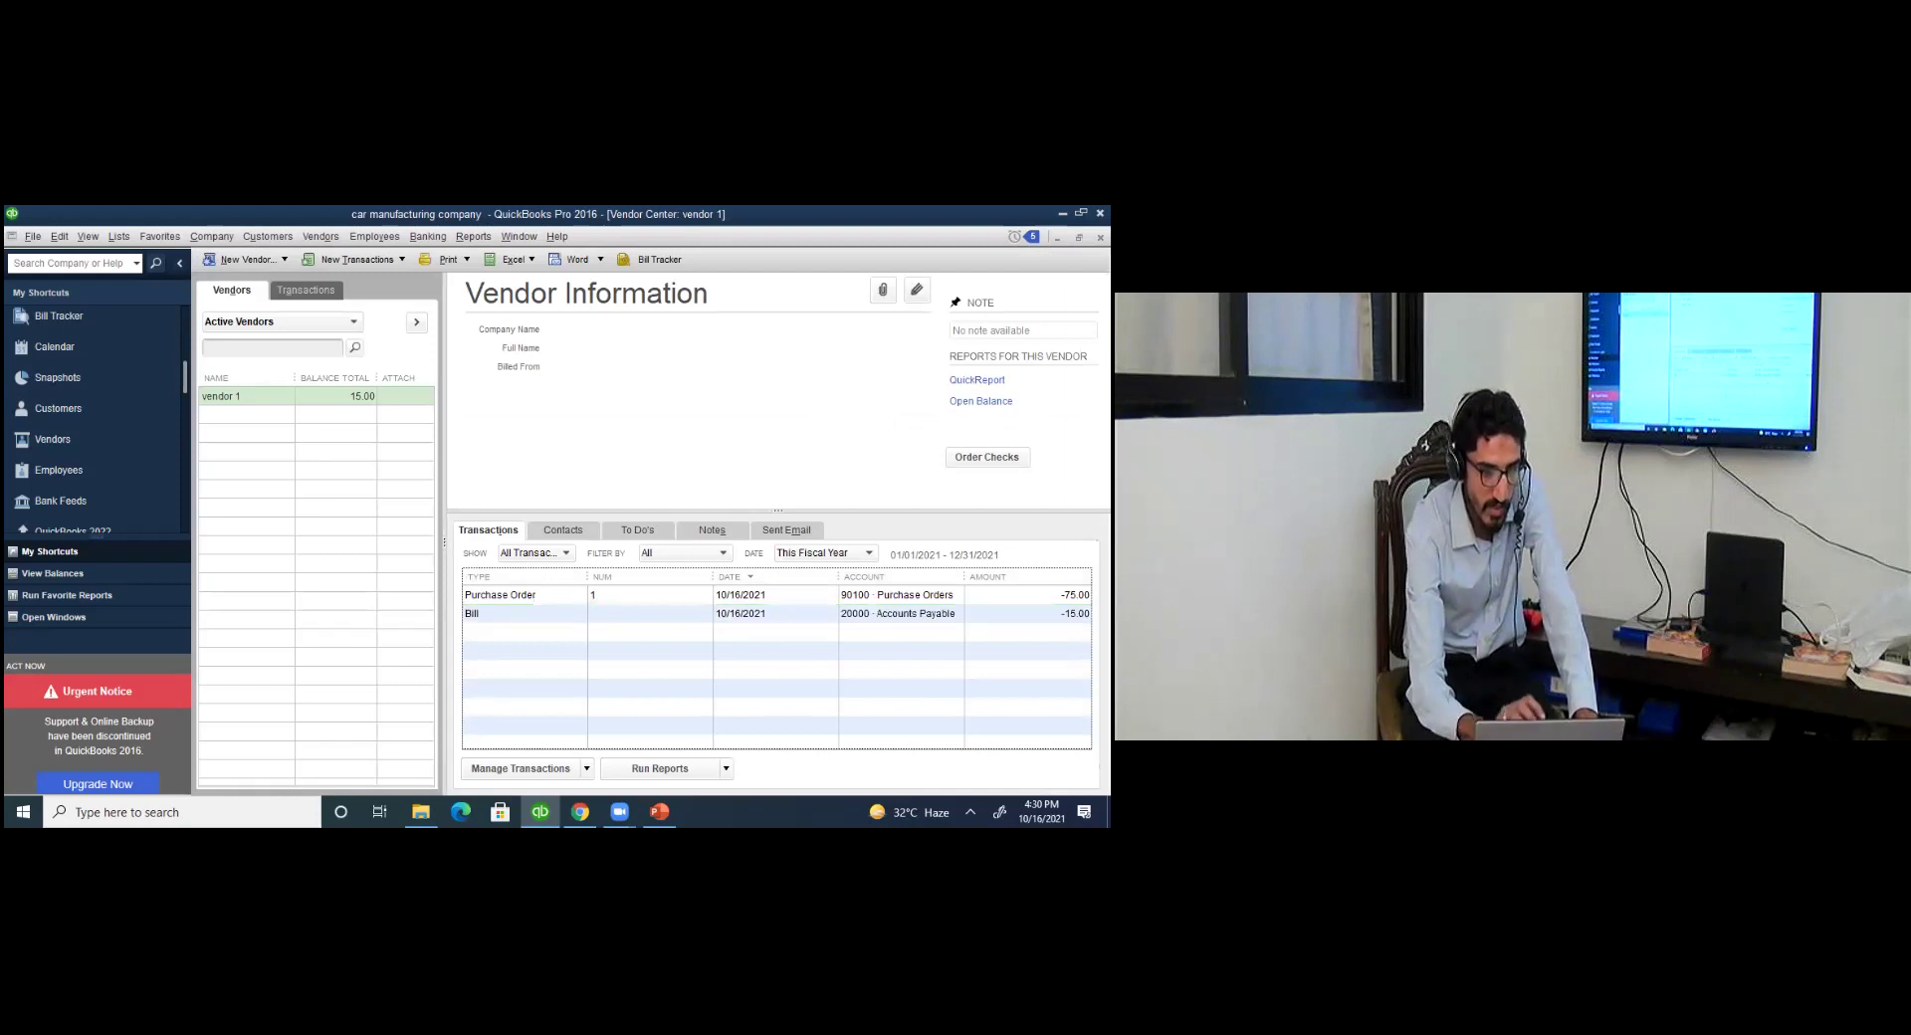
{"action": "left_click", "coordinate": [500, 594]}
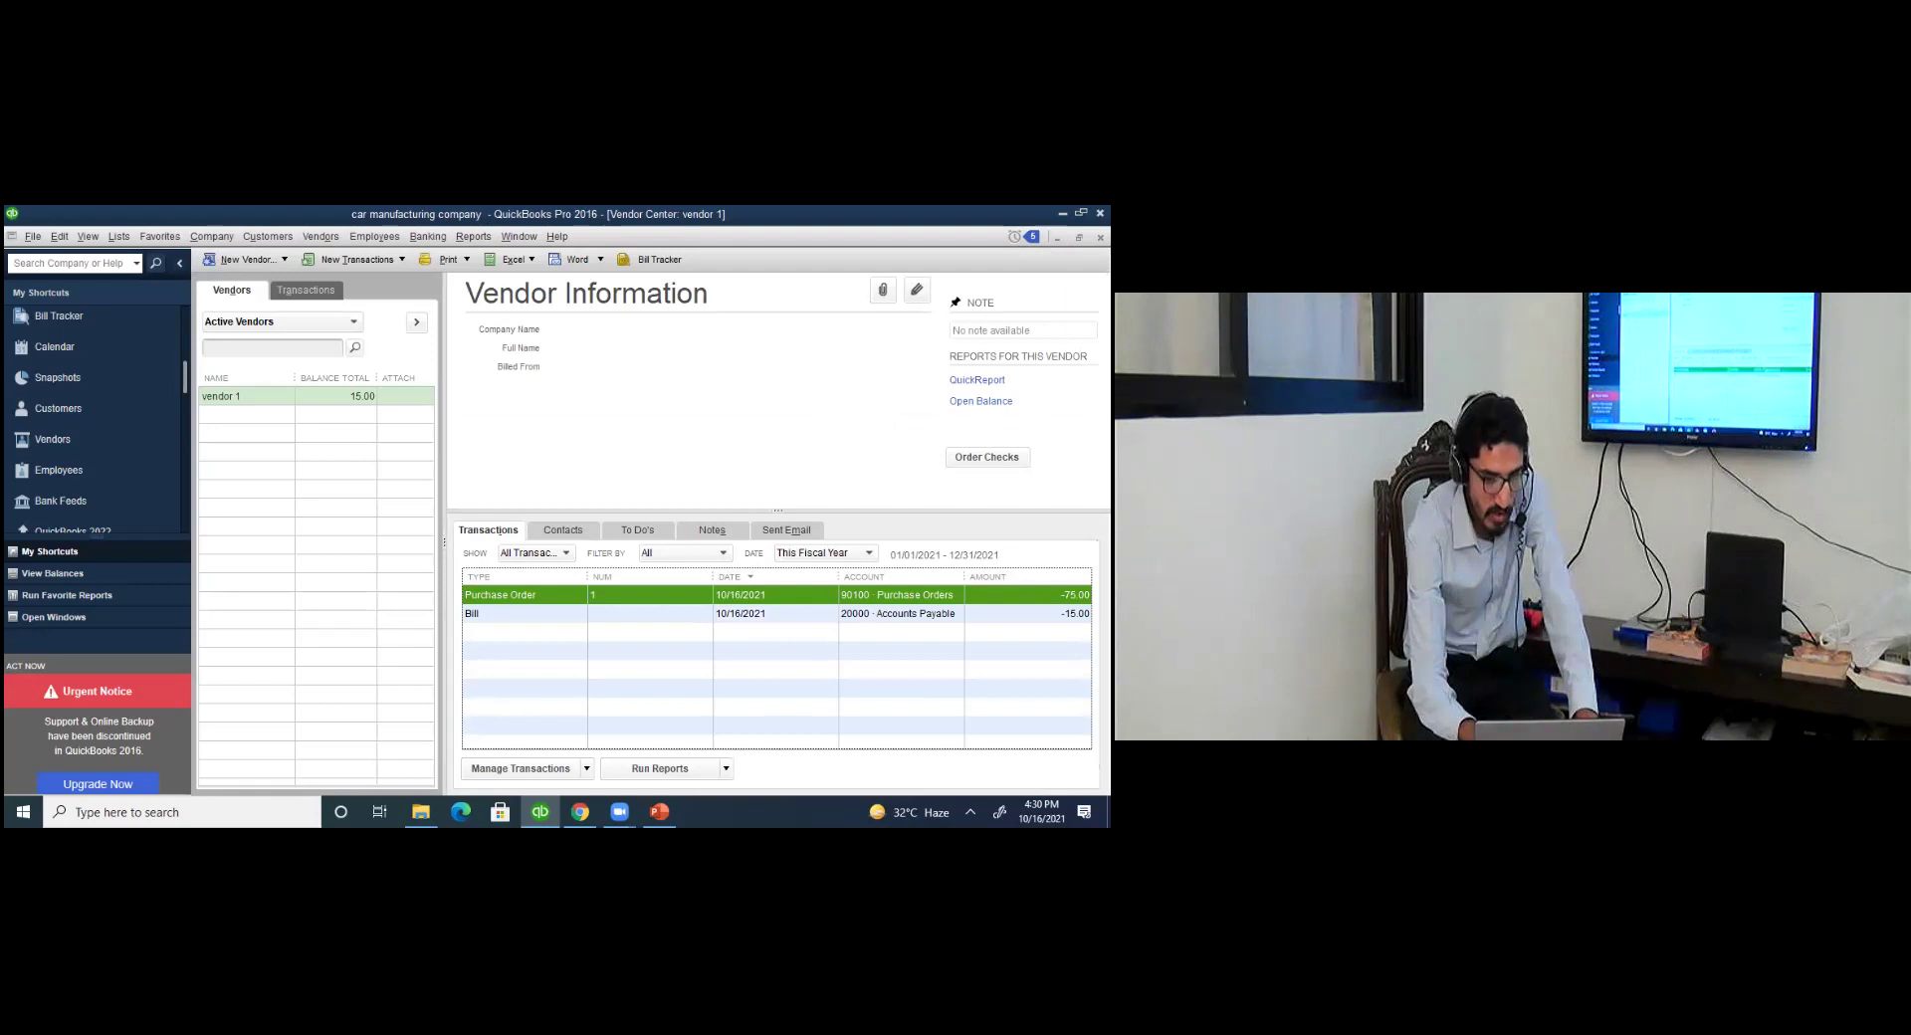
{"action": "left_click", "coordinate": [501, 613]}
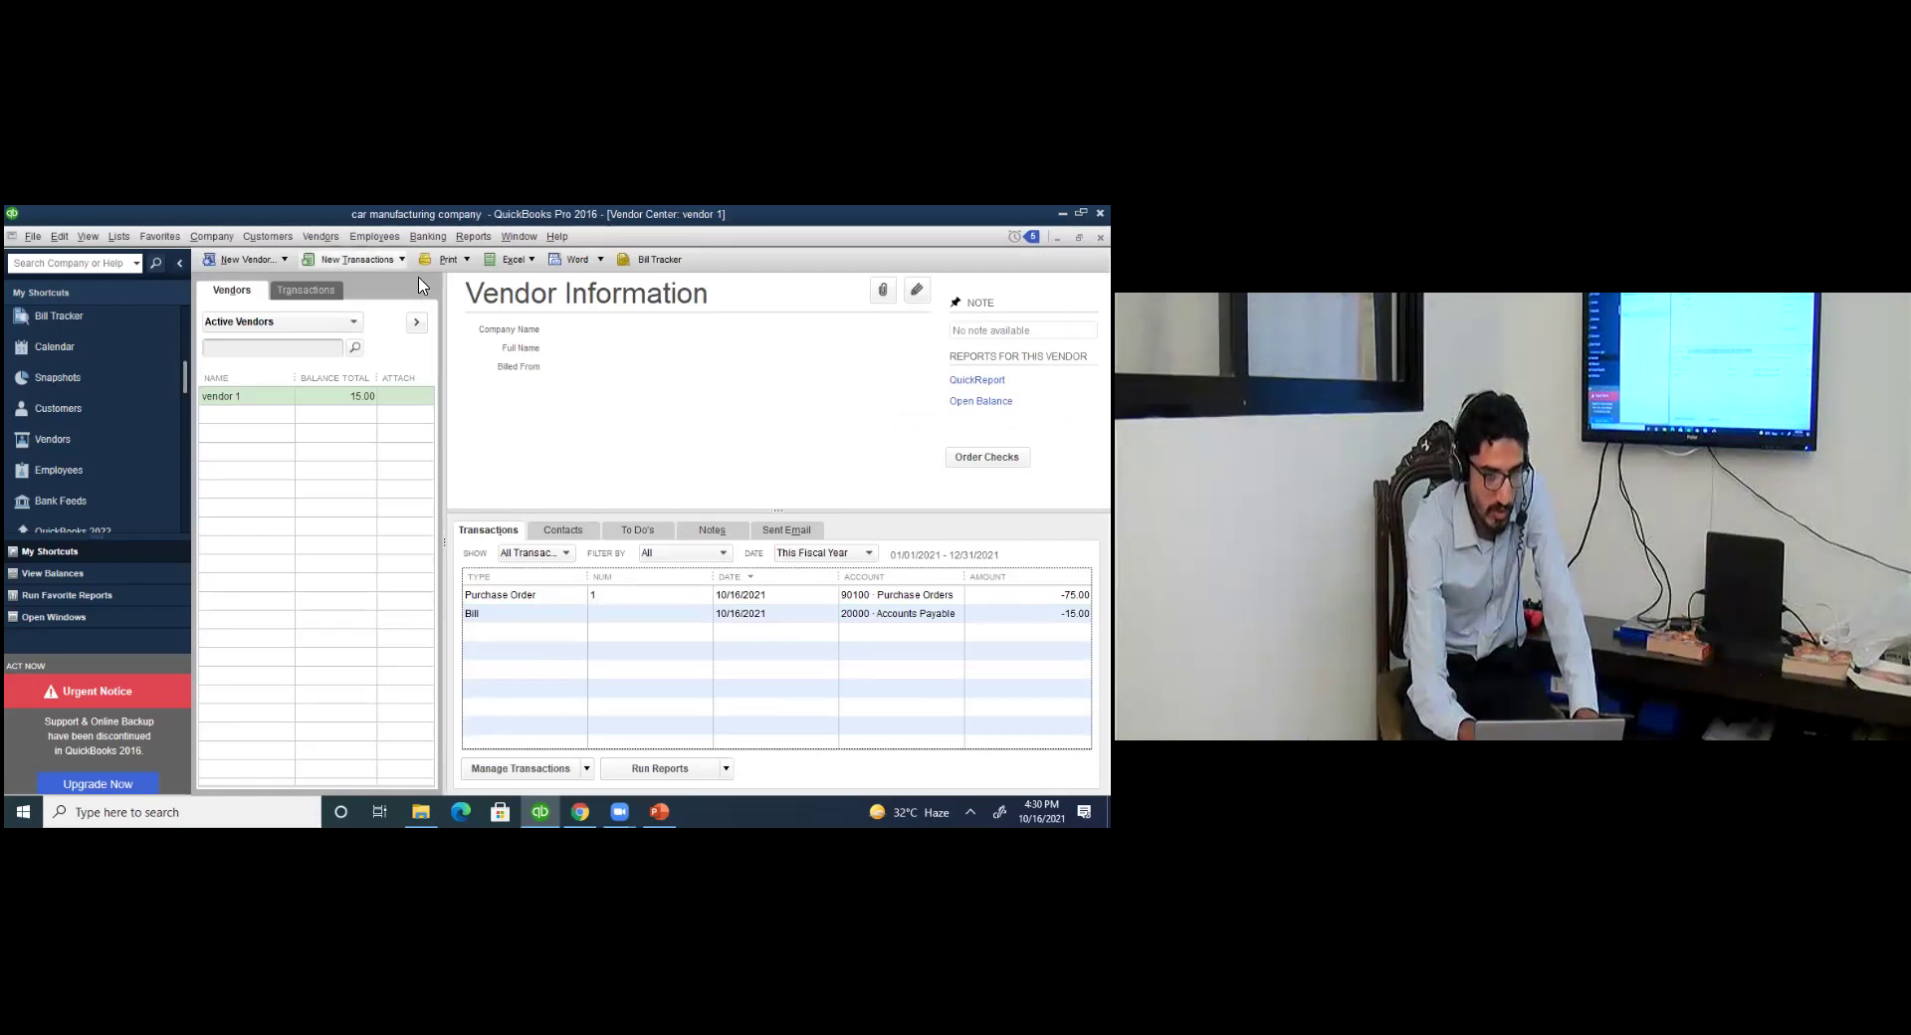
Pay vendor 1's 15.00 bill by check from 11000 Cash, keeping Check as the method.
{"action": "left_click", "coordinate": [357, 259]}
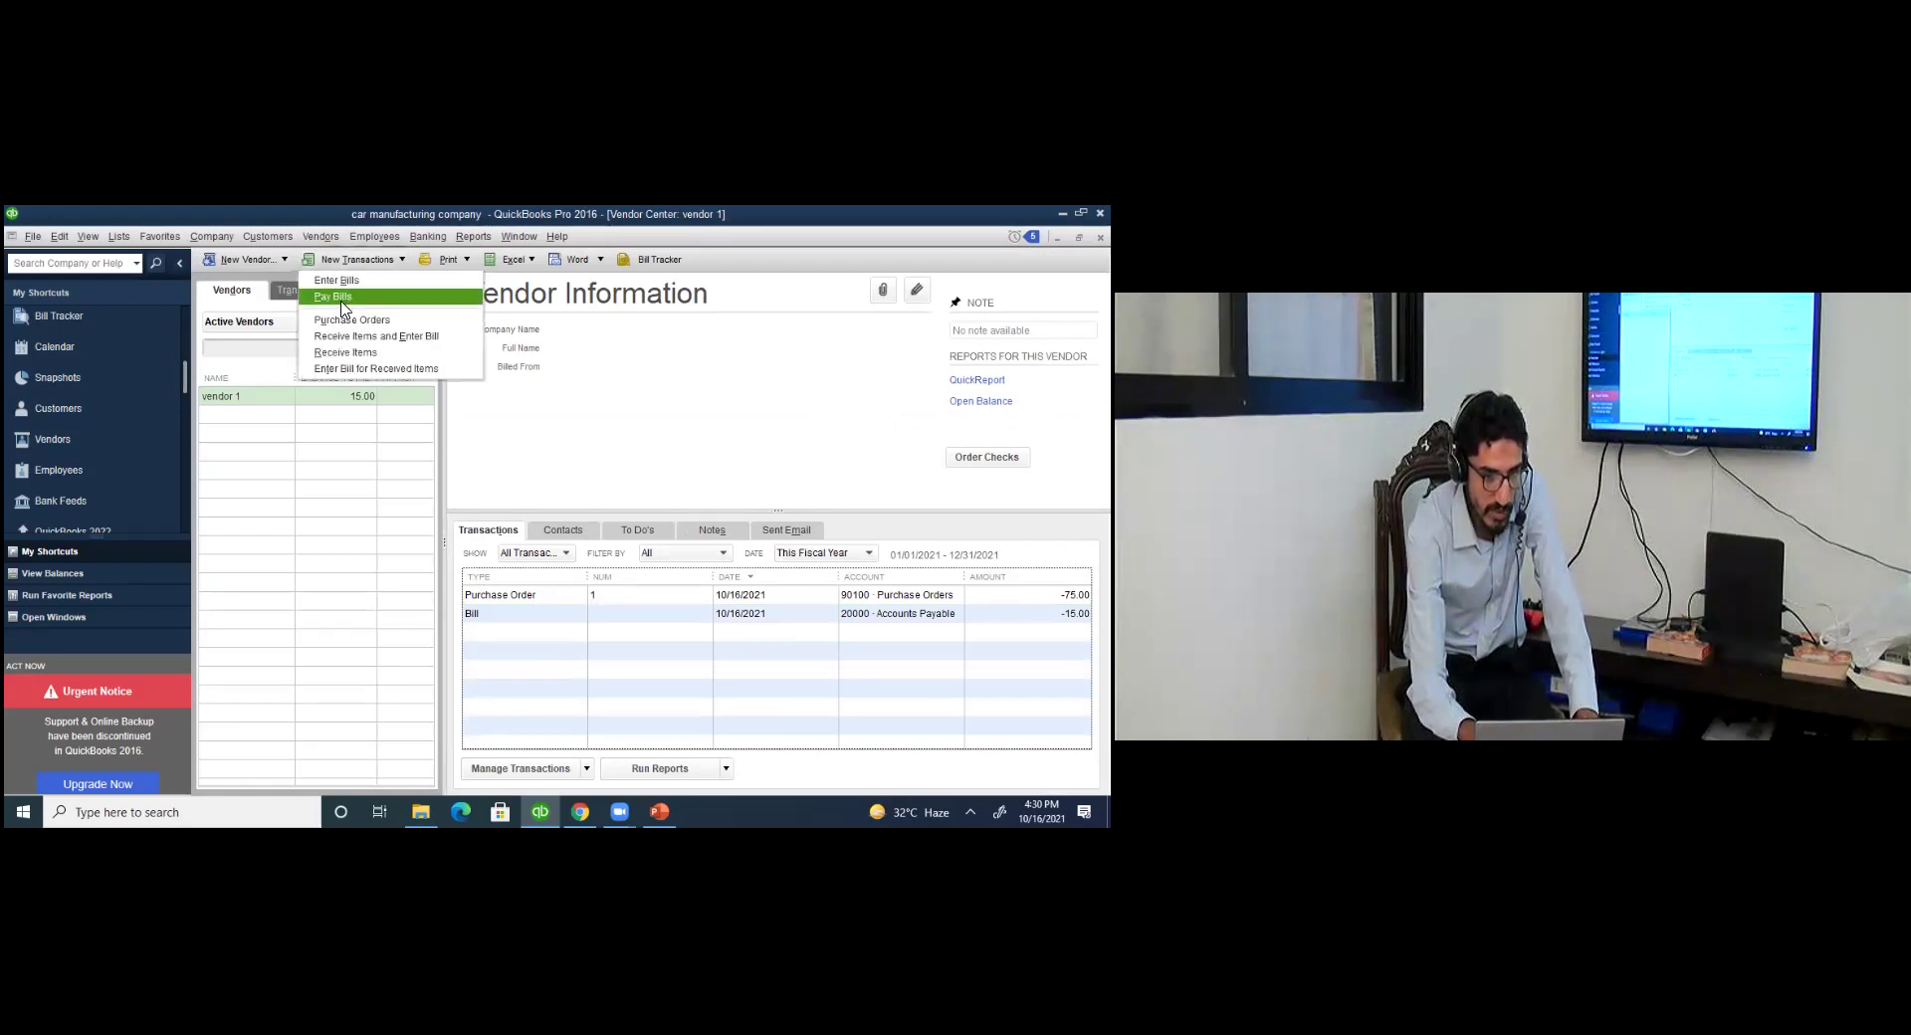
{"action": "left_click", "coordinate": [343, 298]}
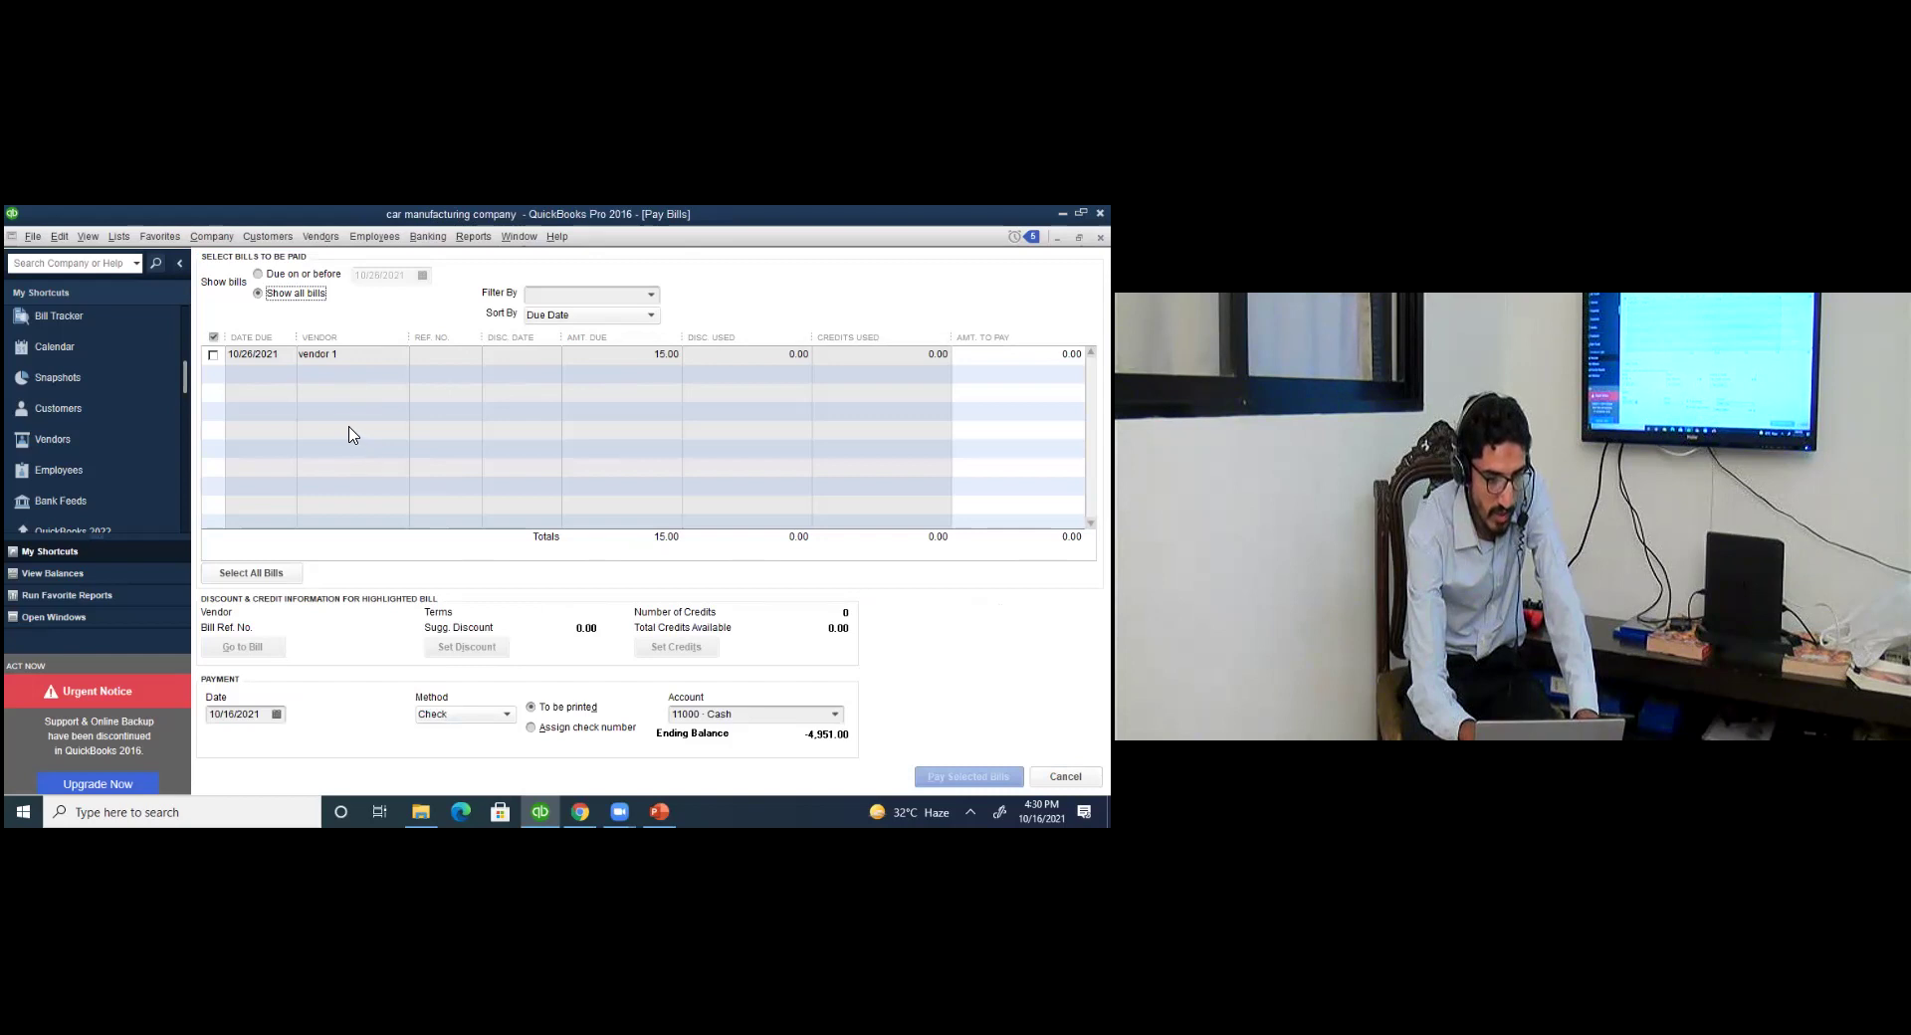
{"action": "left_click", "coordinate": [506, 715]}
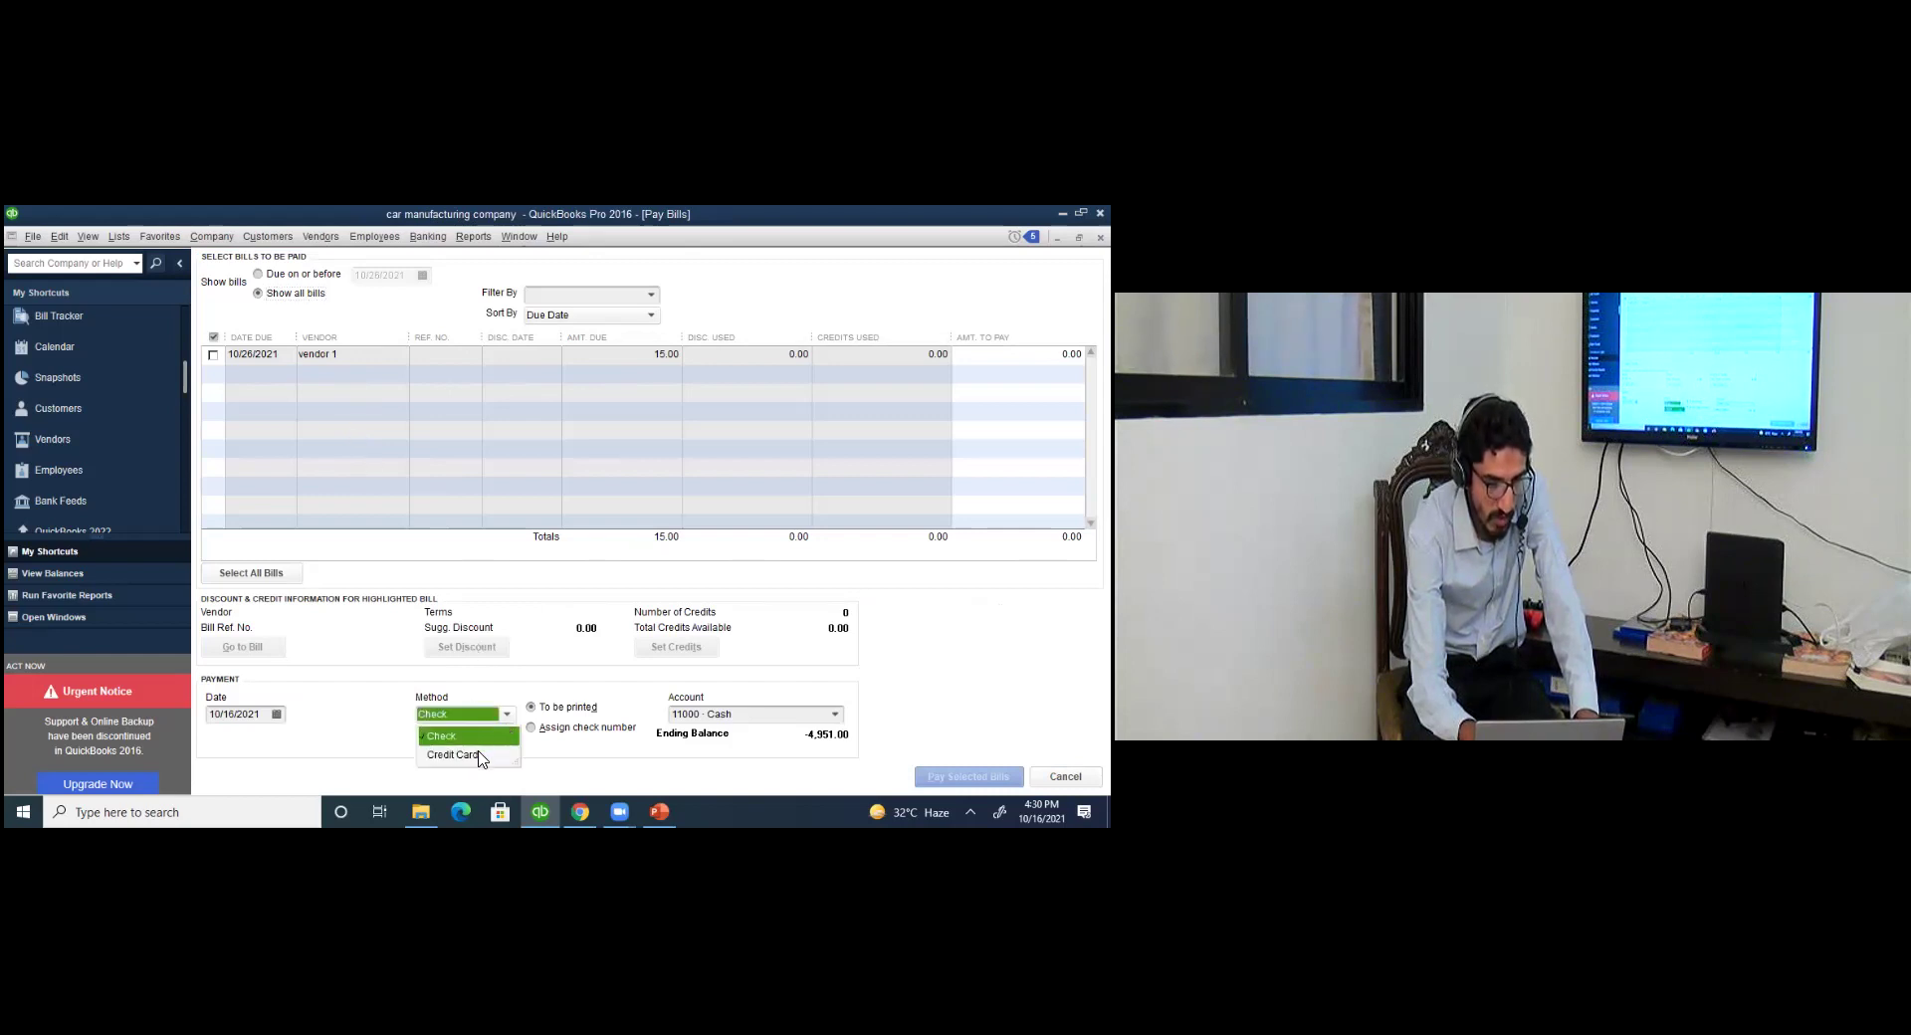
{"action": "left_click", "coordinate": [482, 754]}
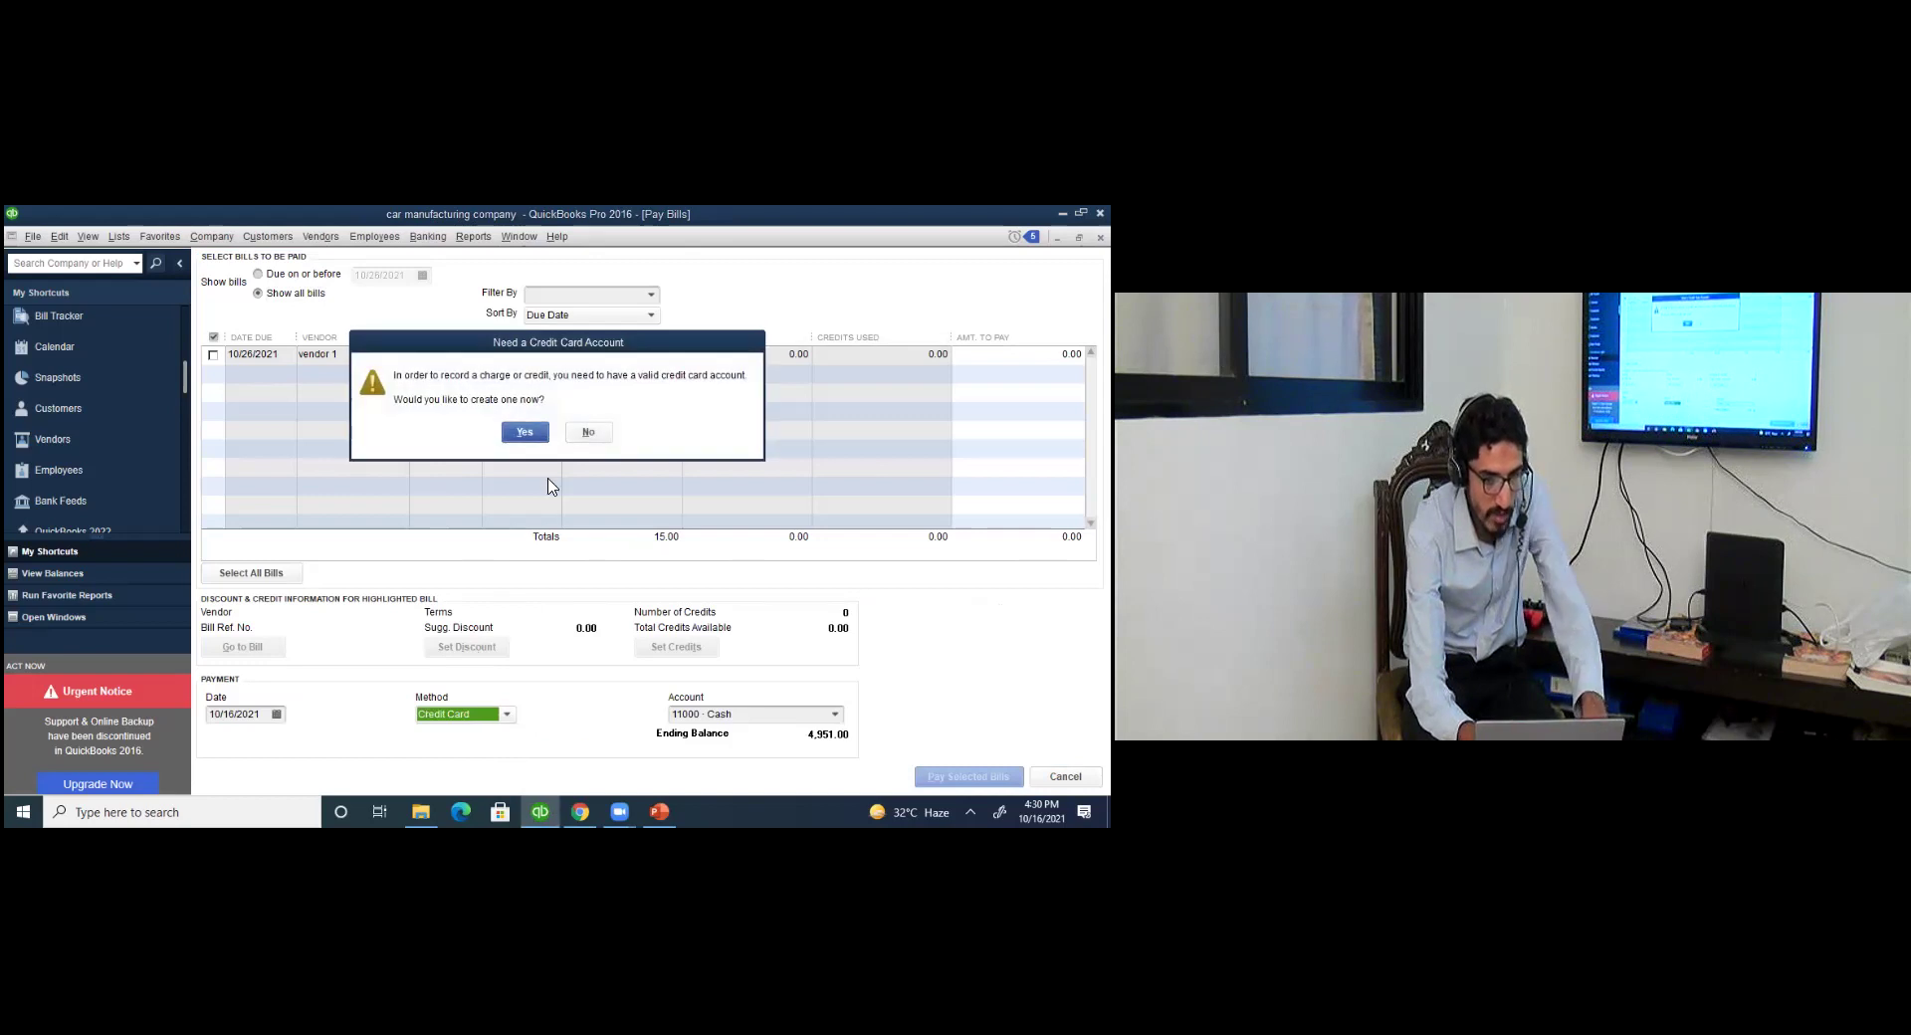
{"action": "left_click", "coordinate": [588, 434]}
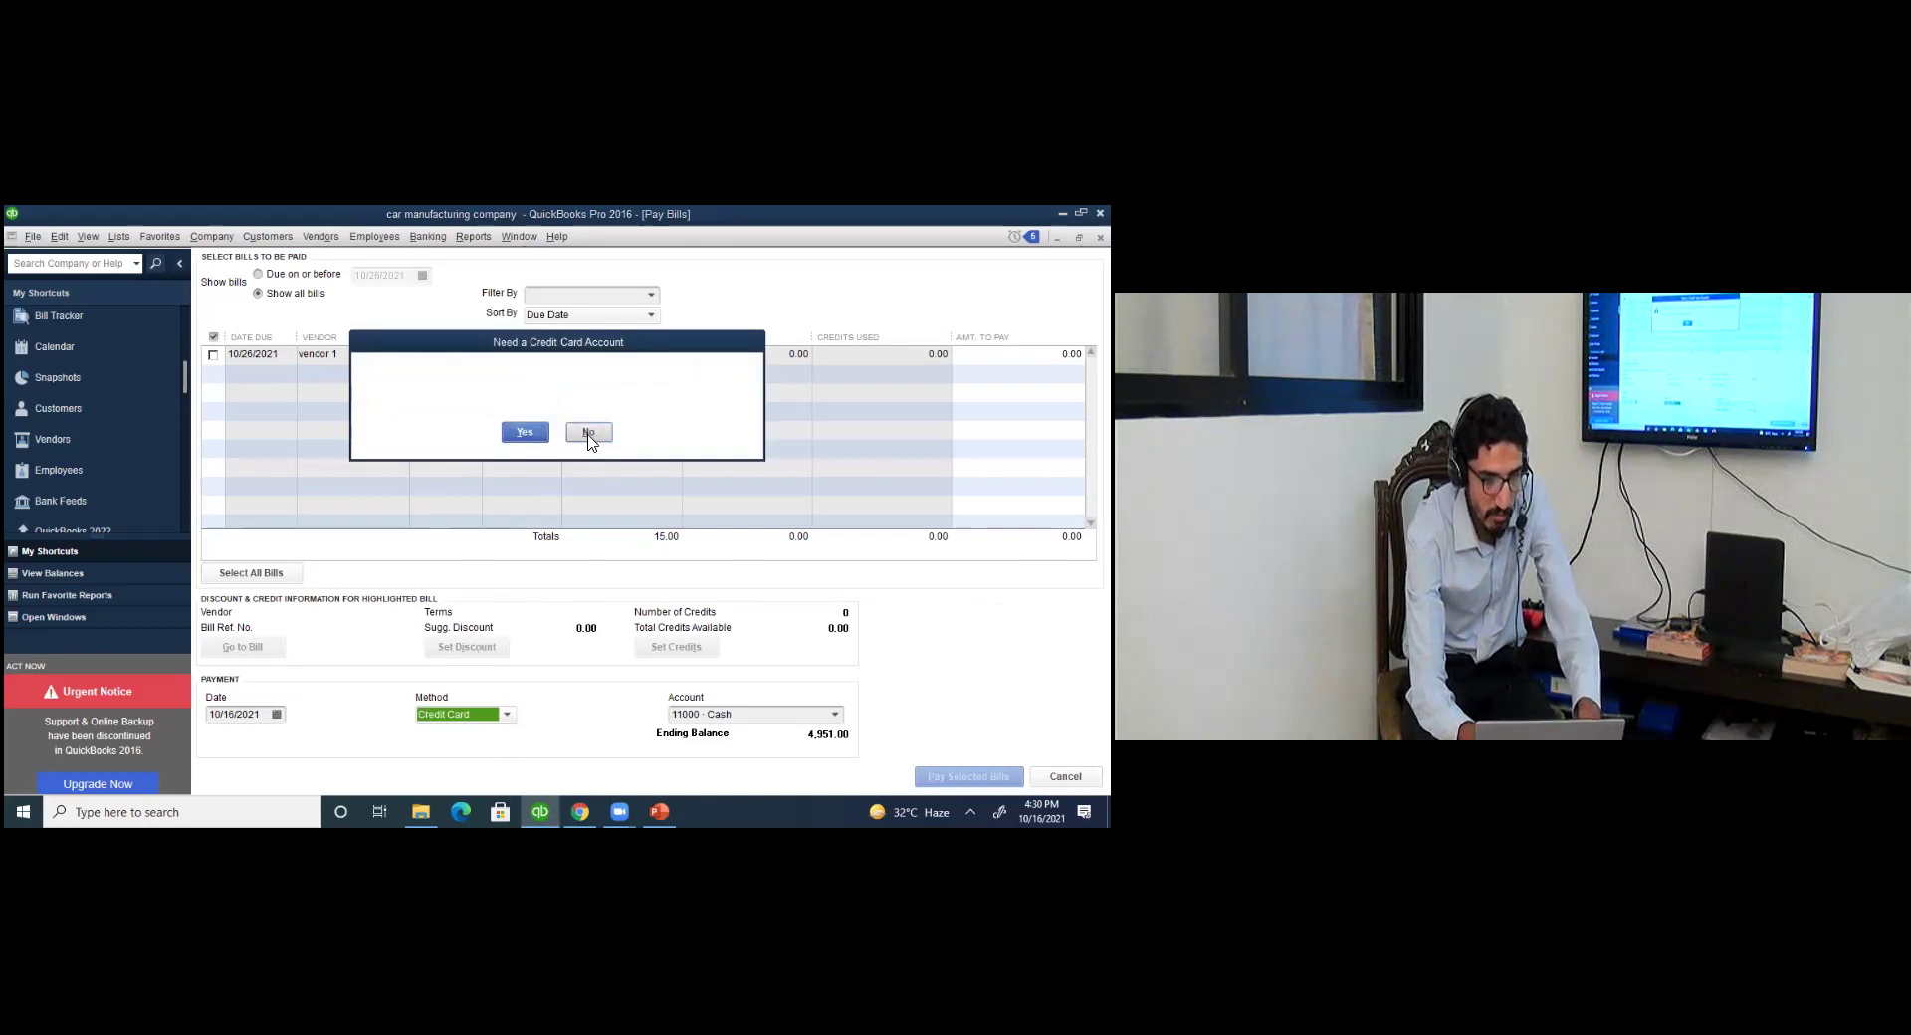
{"action": "left_click", "coordinate": [507, 715]}
{"action": "left_click", "coordinate": [472, 738]}
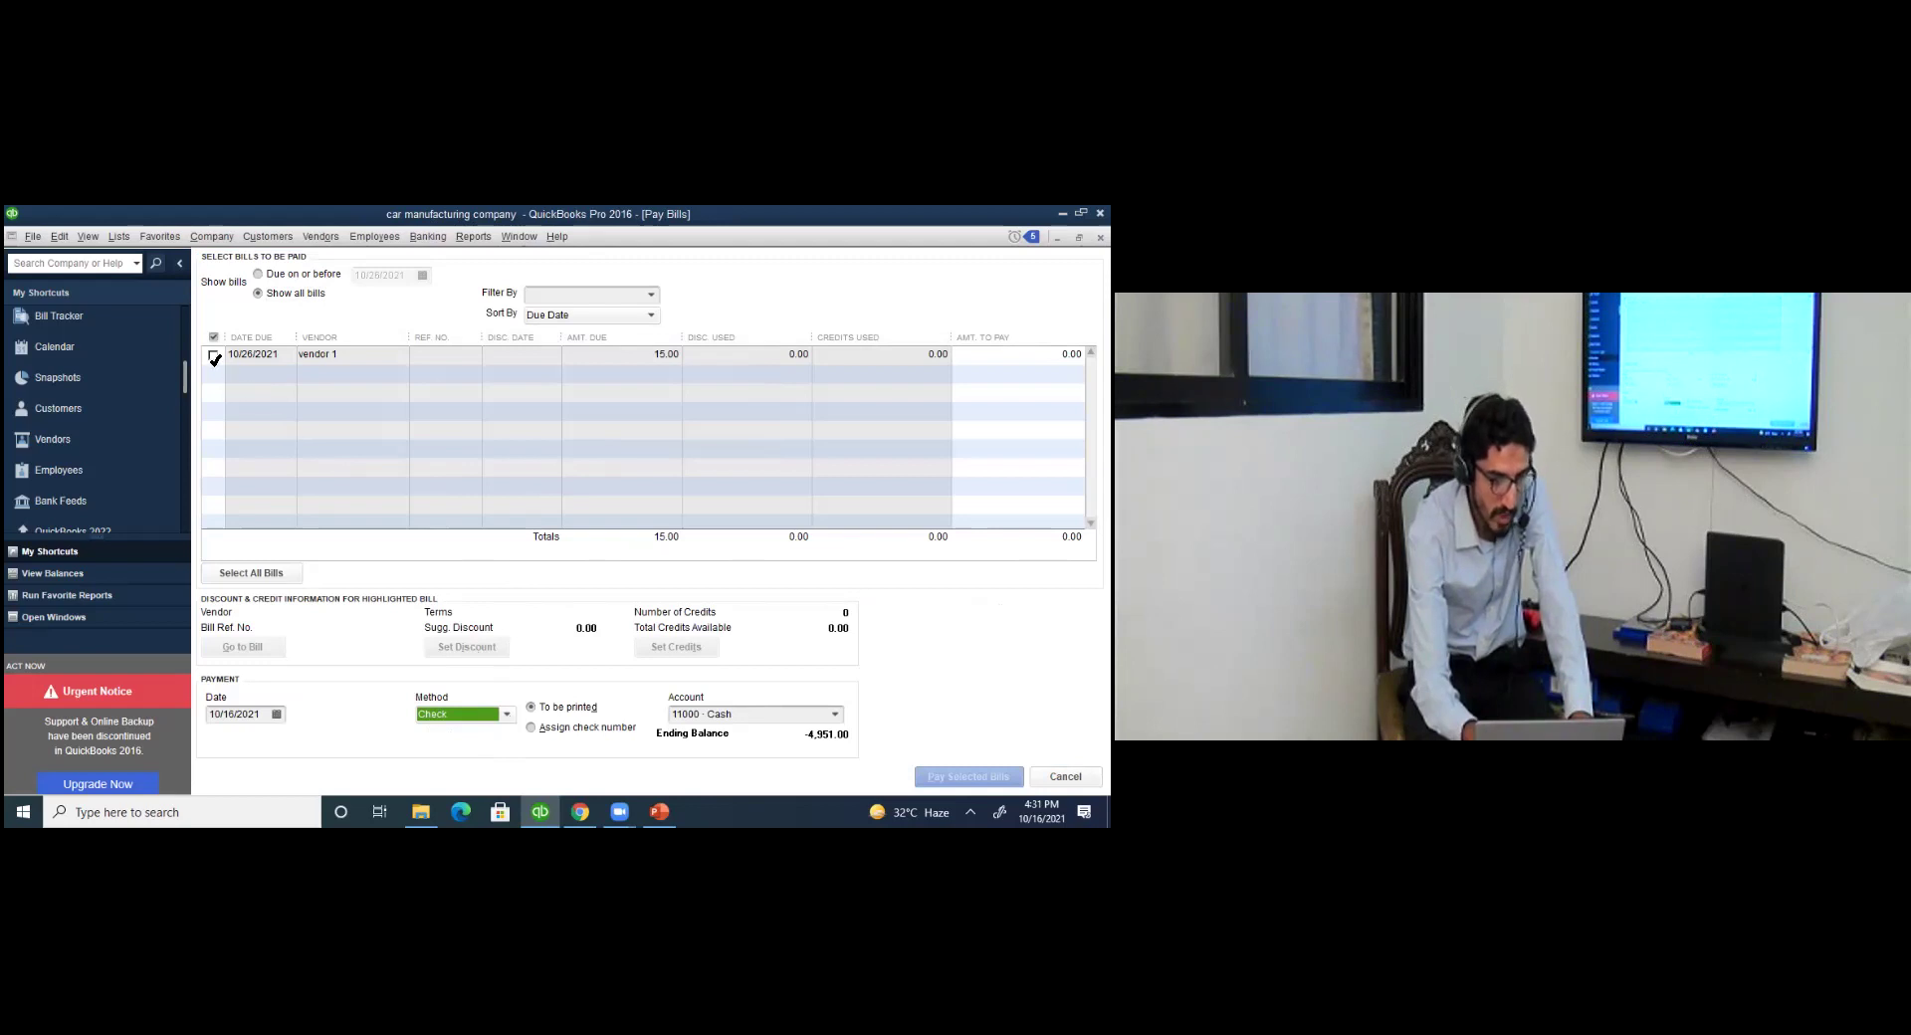
{"action": "left_click", "coordinate": [214, 355]}
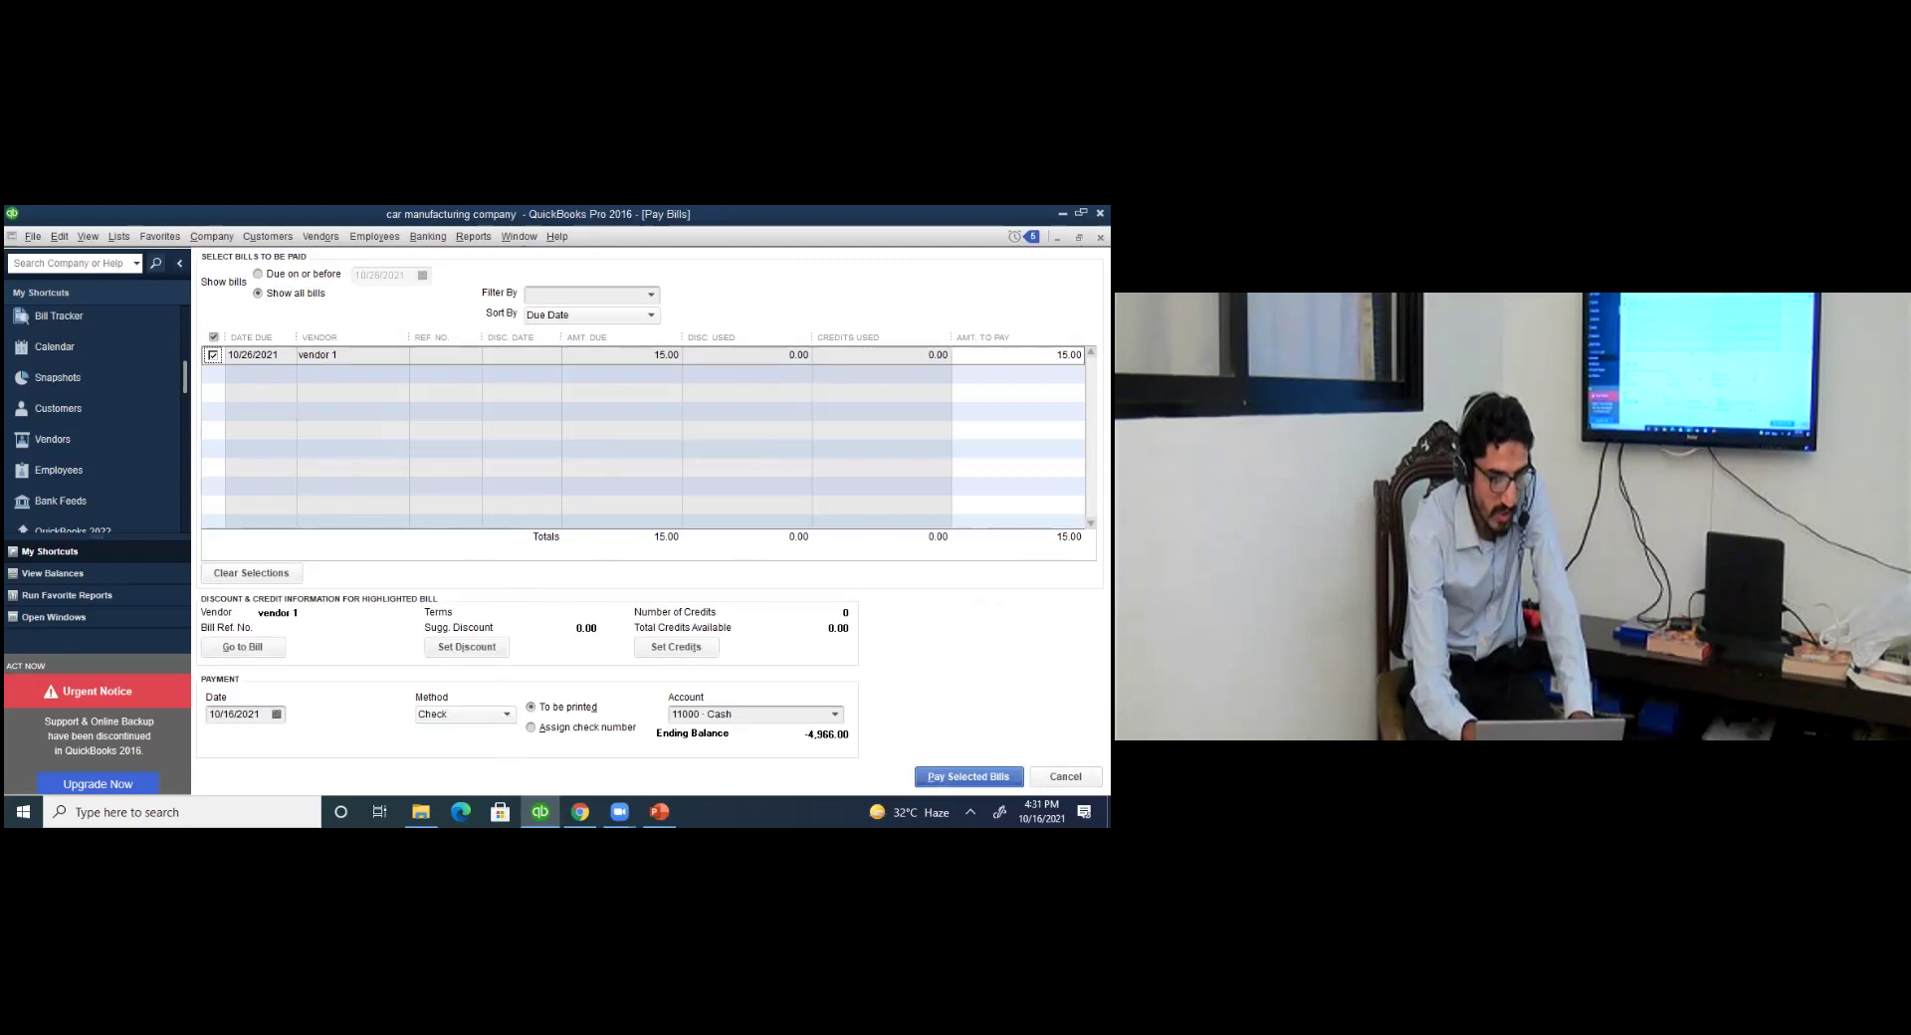
{"action": "key", "text": "Return"}
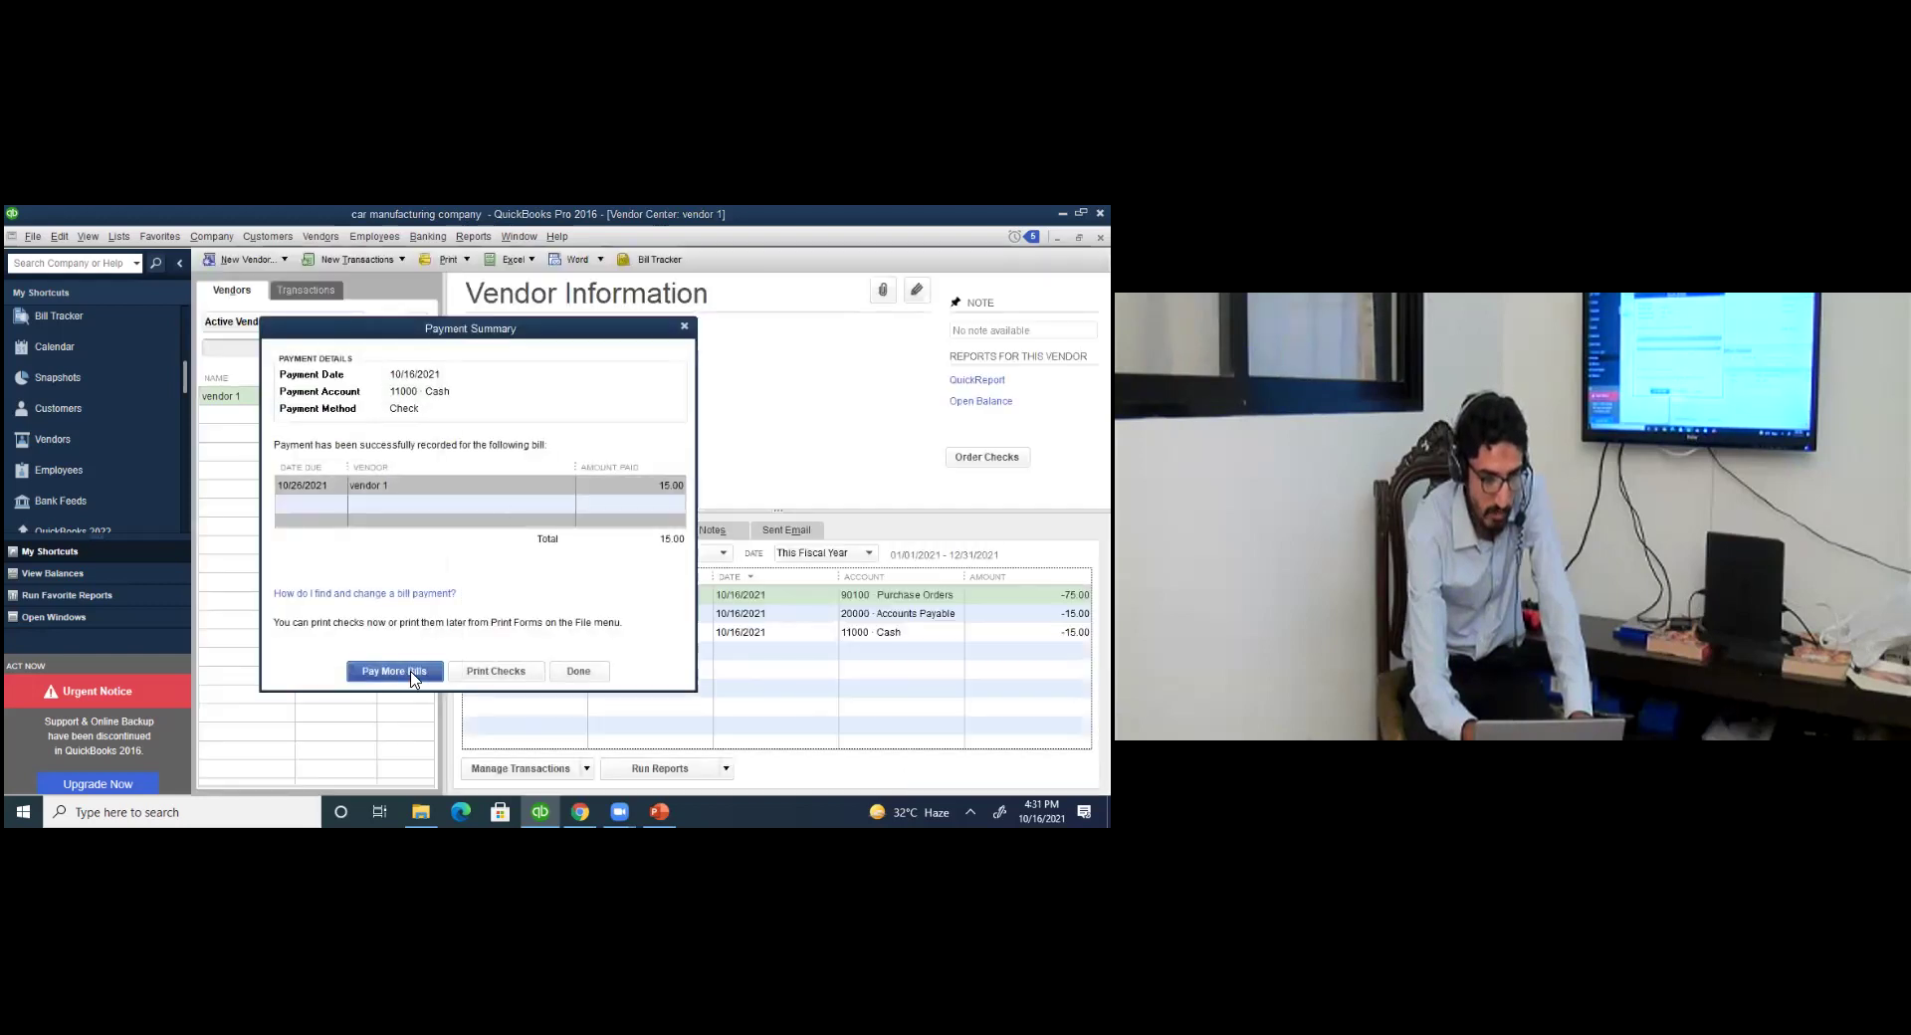
Close the payment summary and review vendor 1's Bill Pmt-Check and purchase order rows.
{"action": "left_click", "coordinate": [579, 673]}
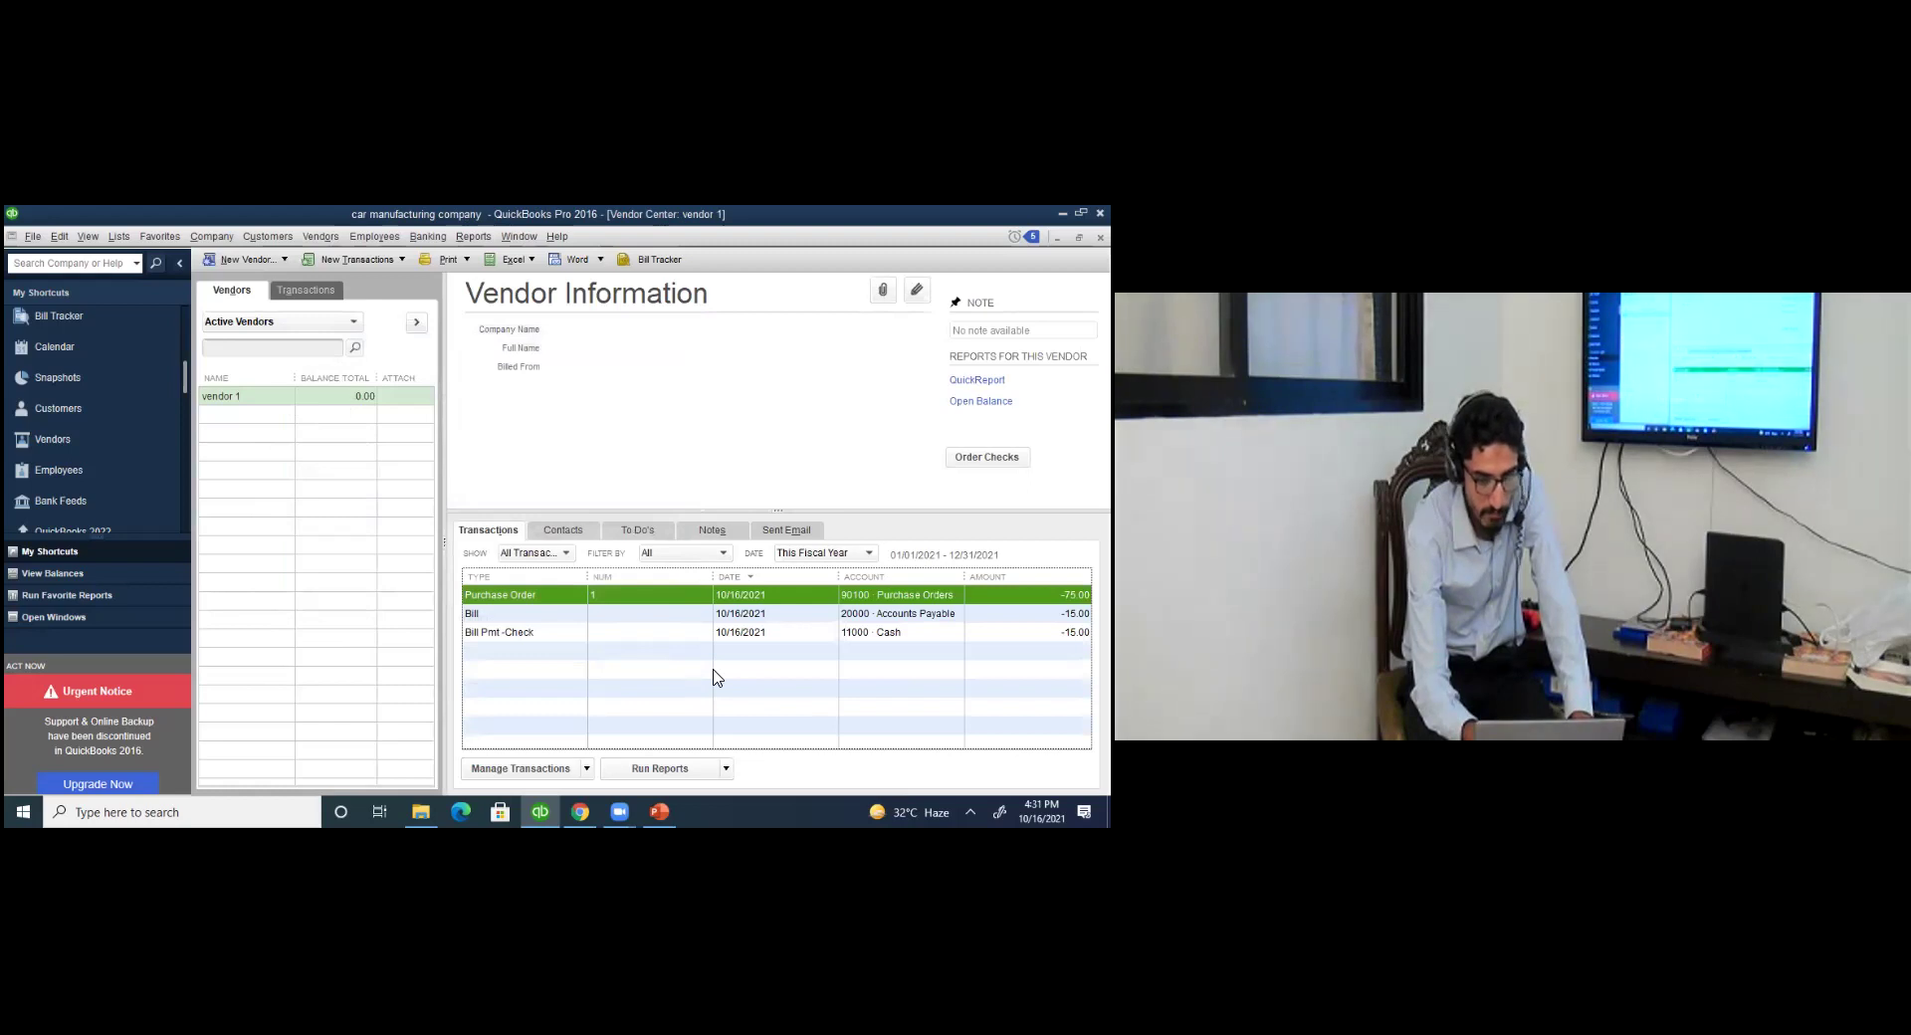
{"action": "left_click", "coordinate": [849, 634]}
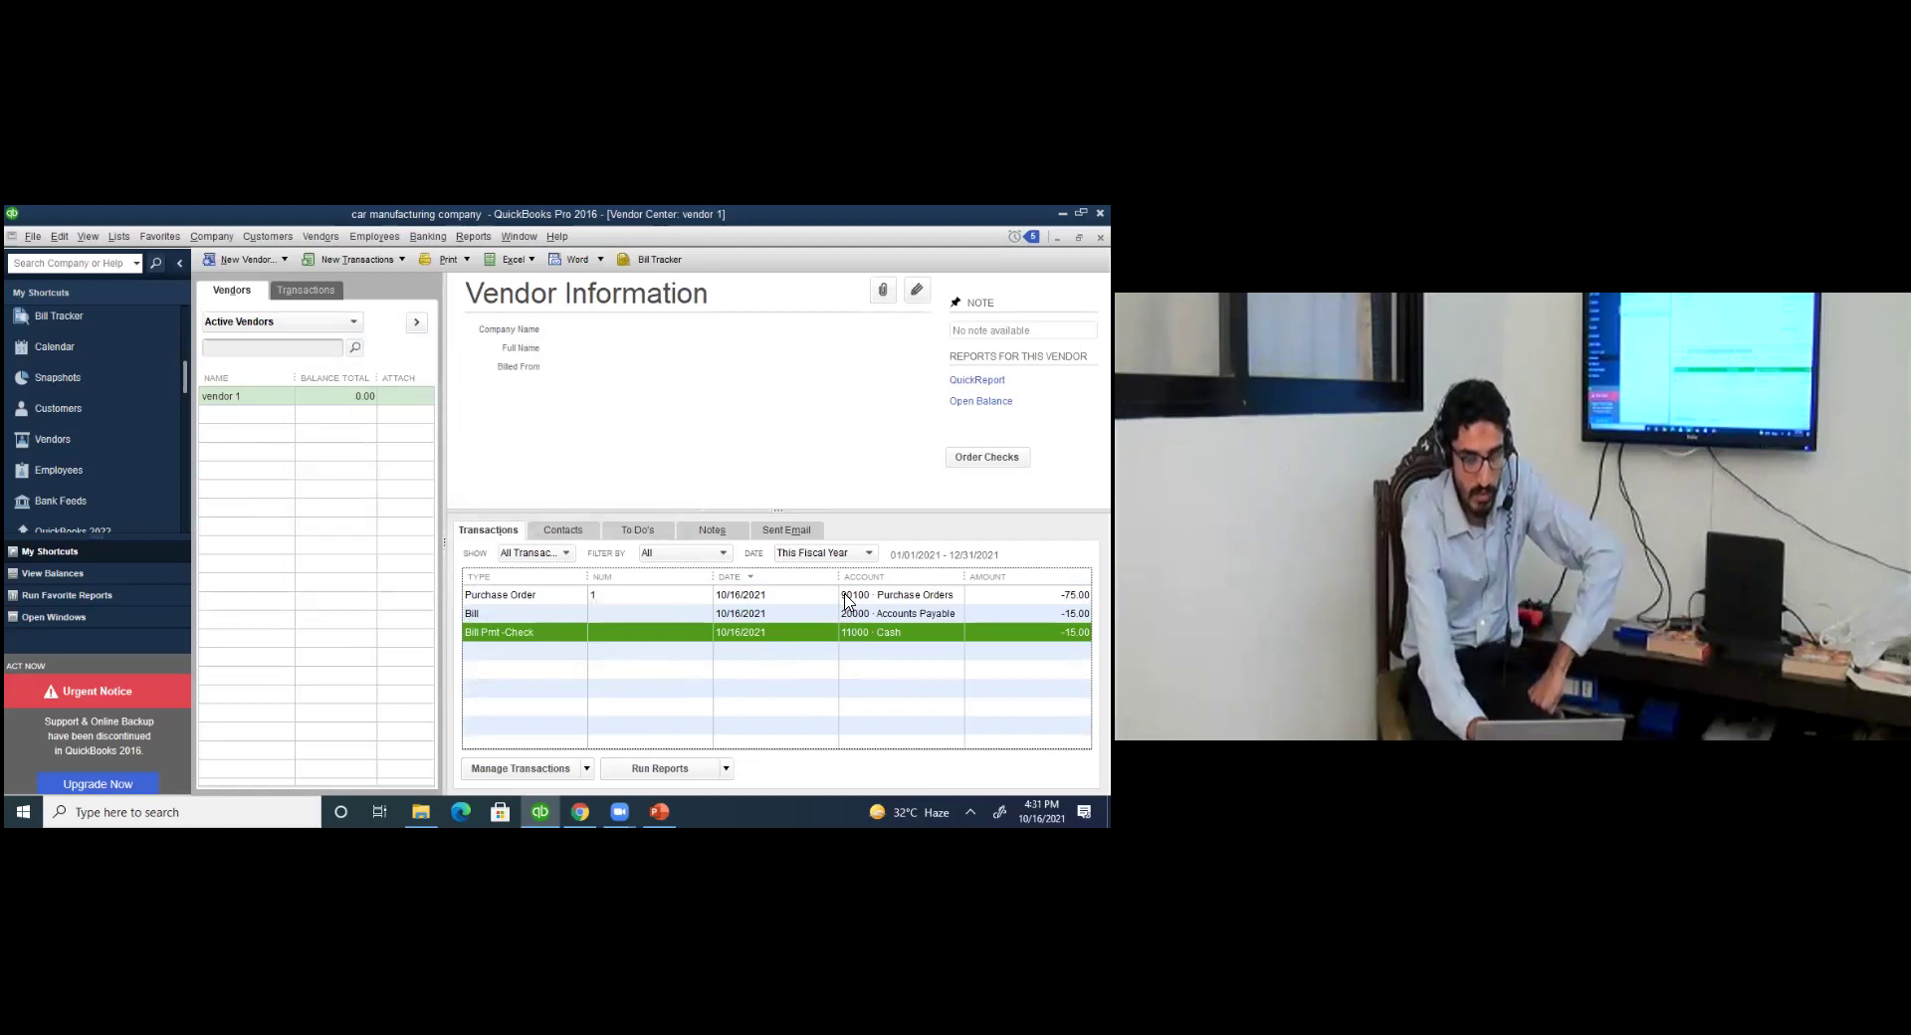
{"action": "left_click", "coordinate": [844, 597]}
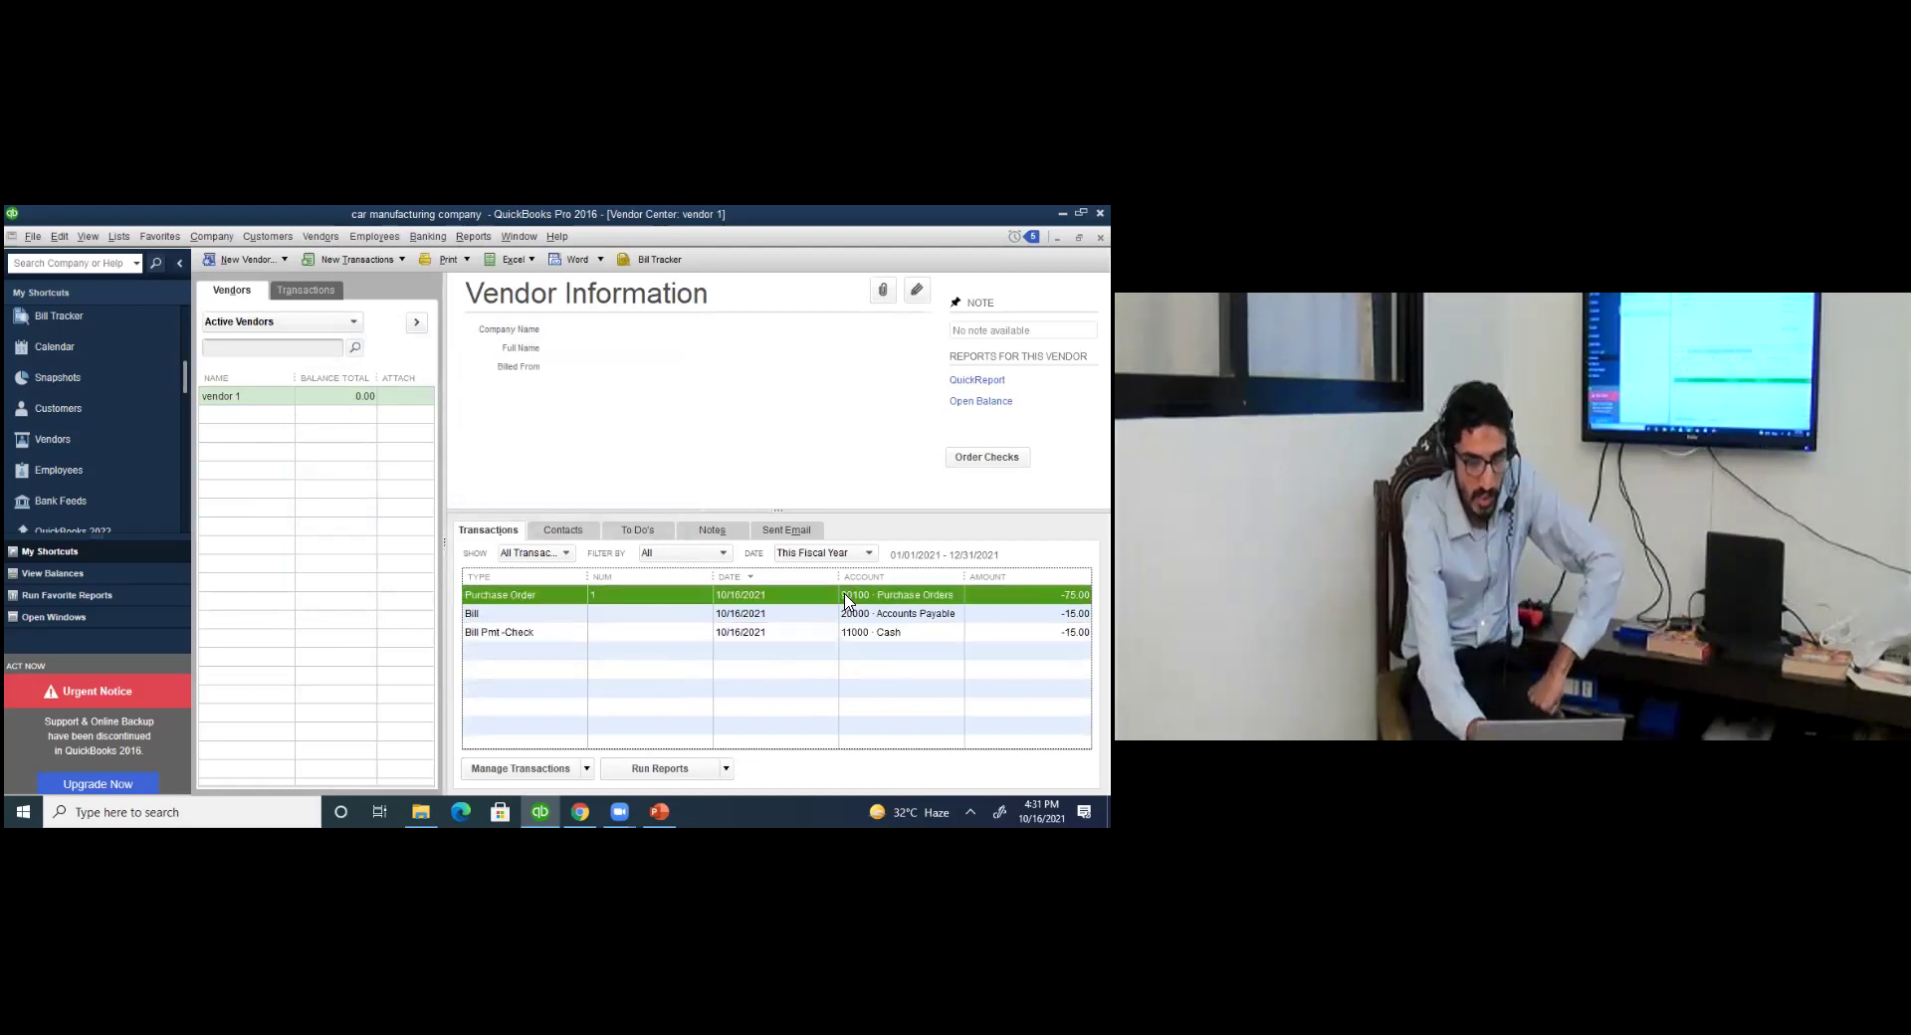
{"action": "left_click", "coordinate": [793, 637]}
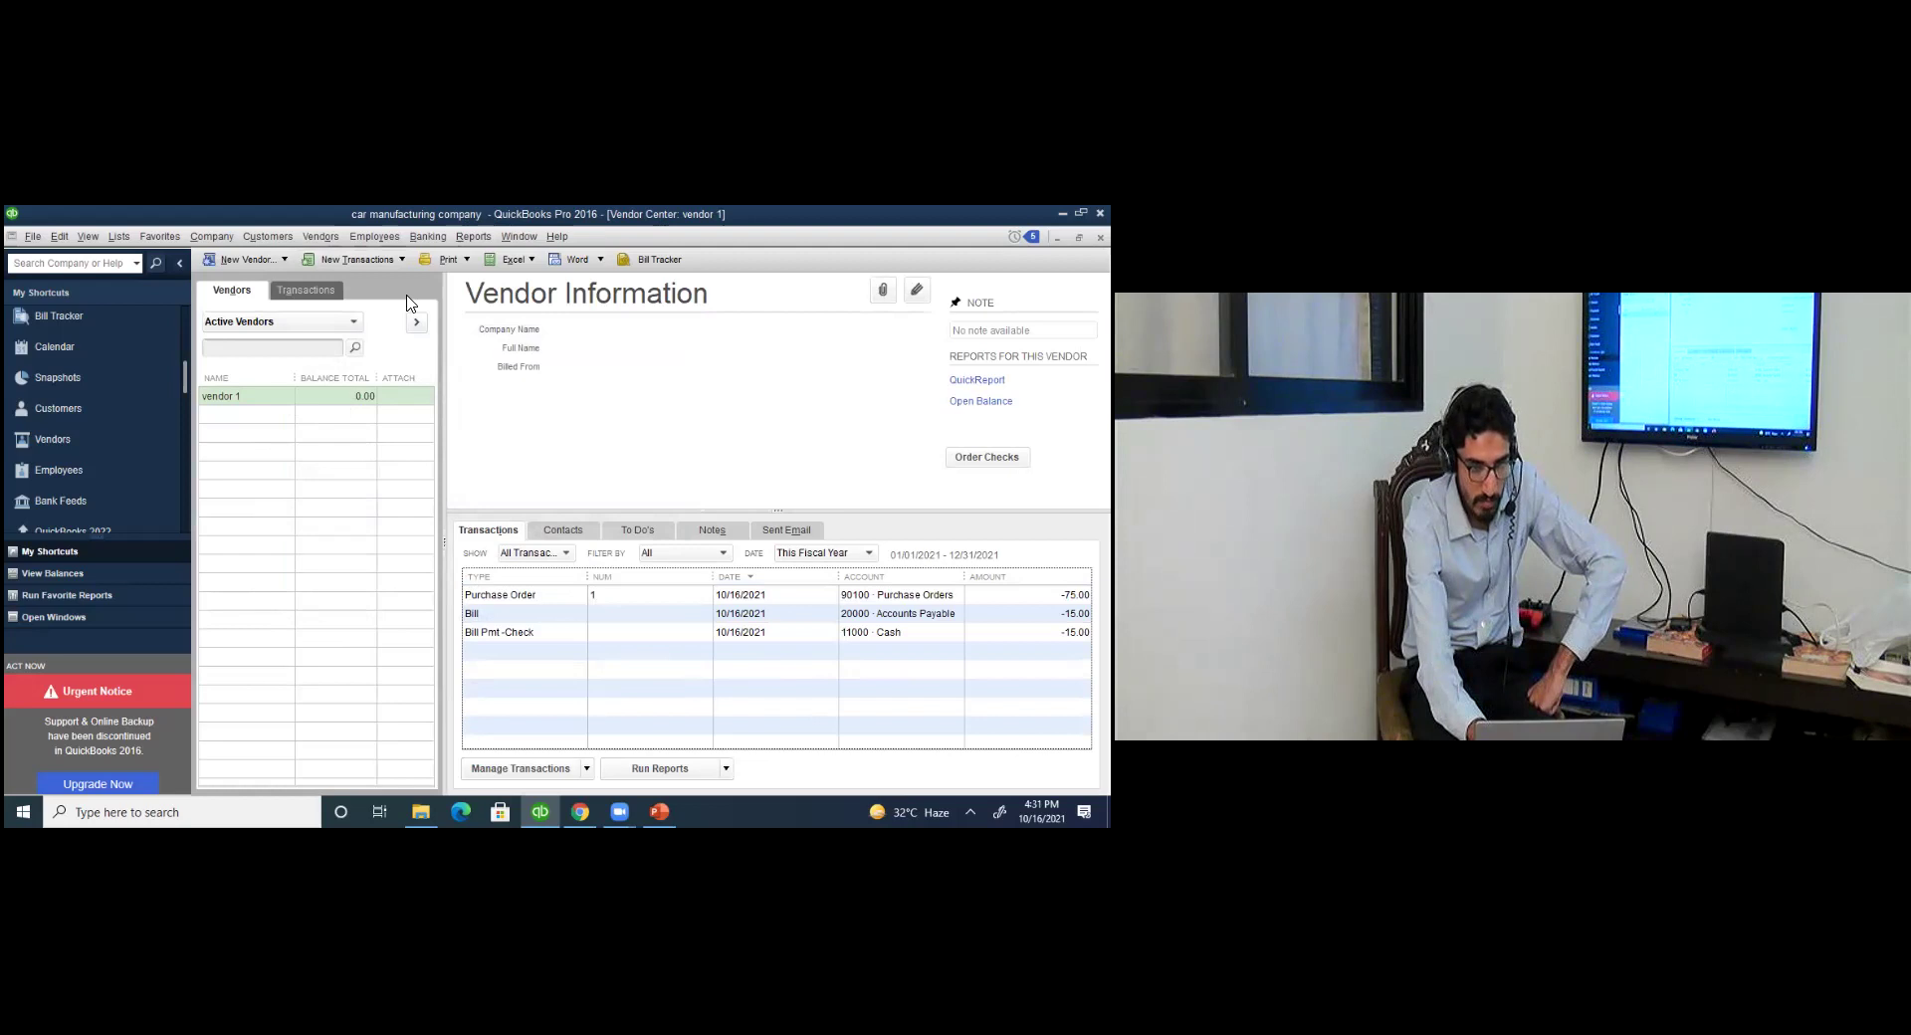
{"action": "left_click", "coordinate": [401, 259]}
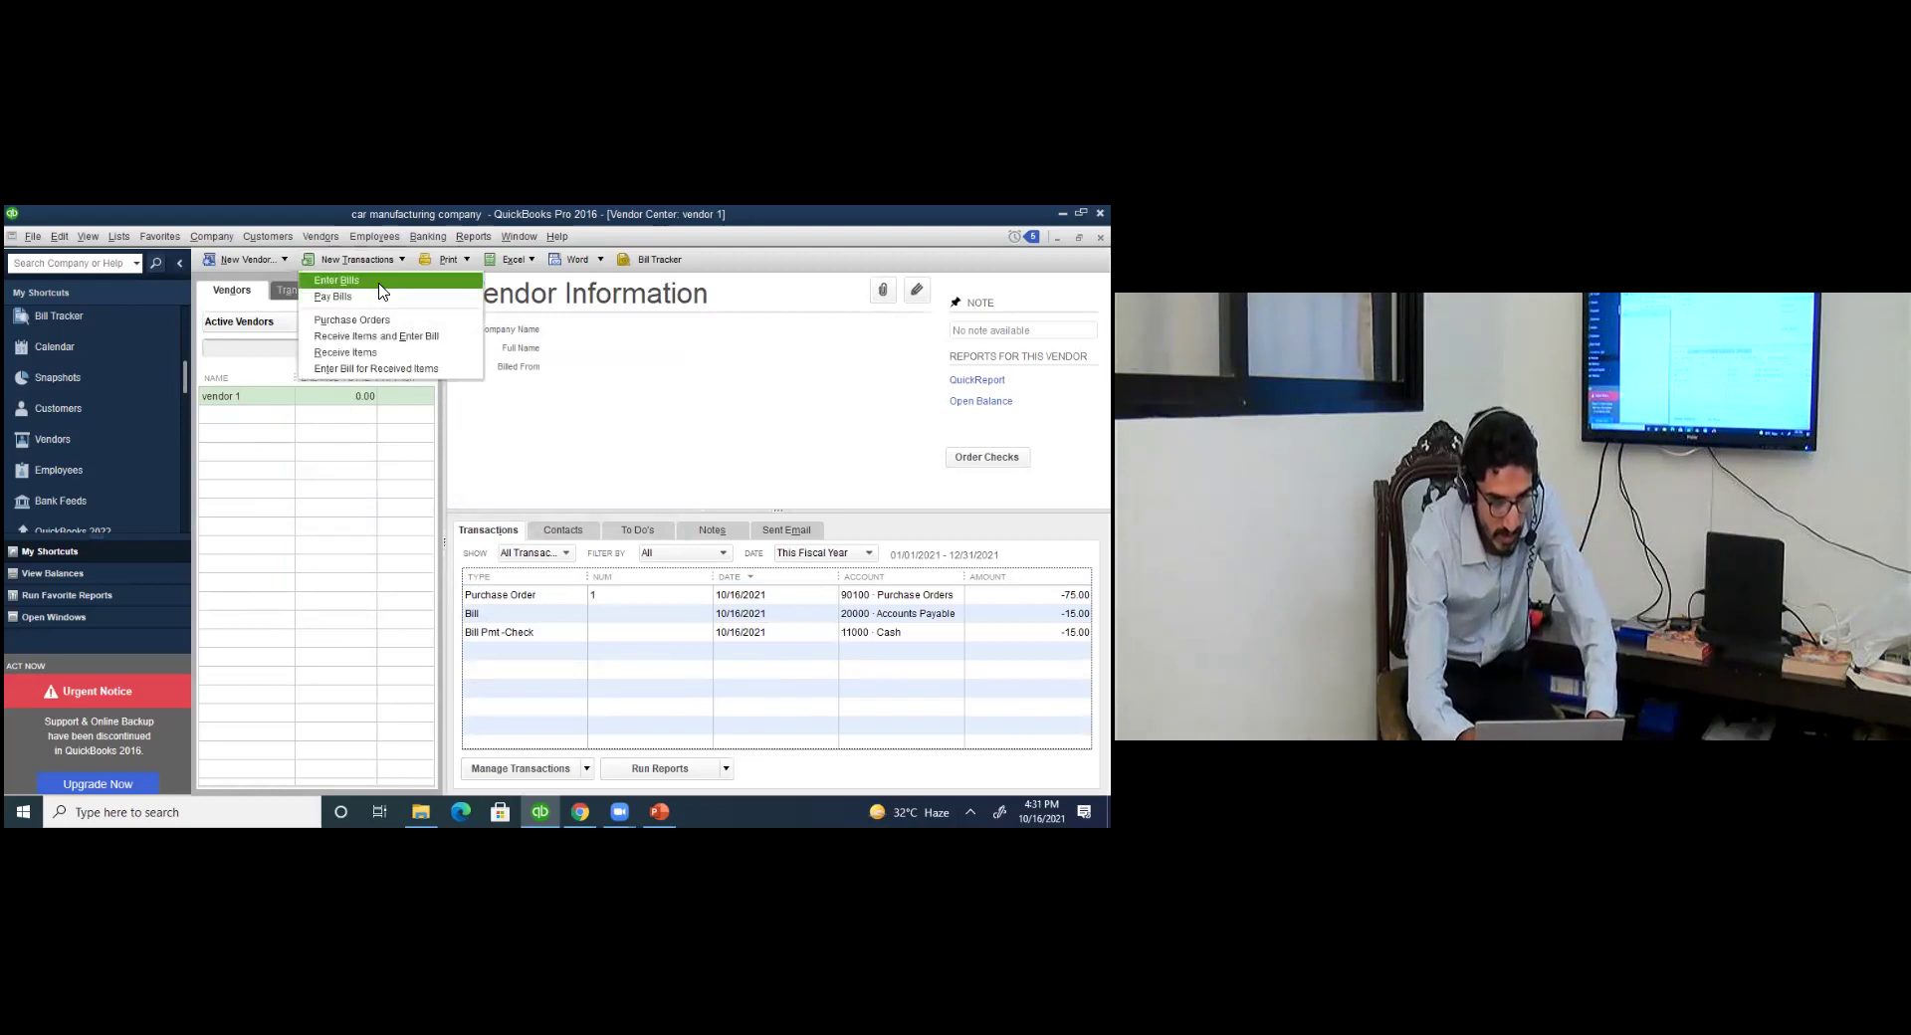
Start a new bill for vendor 1, dismissing the open purchase orders prompt.
{"action": "key", "text": "Return"}
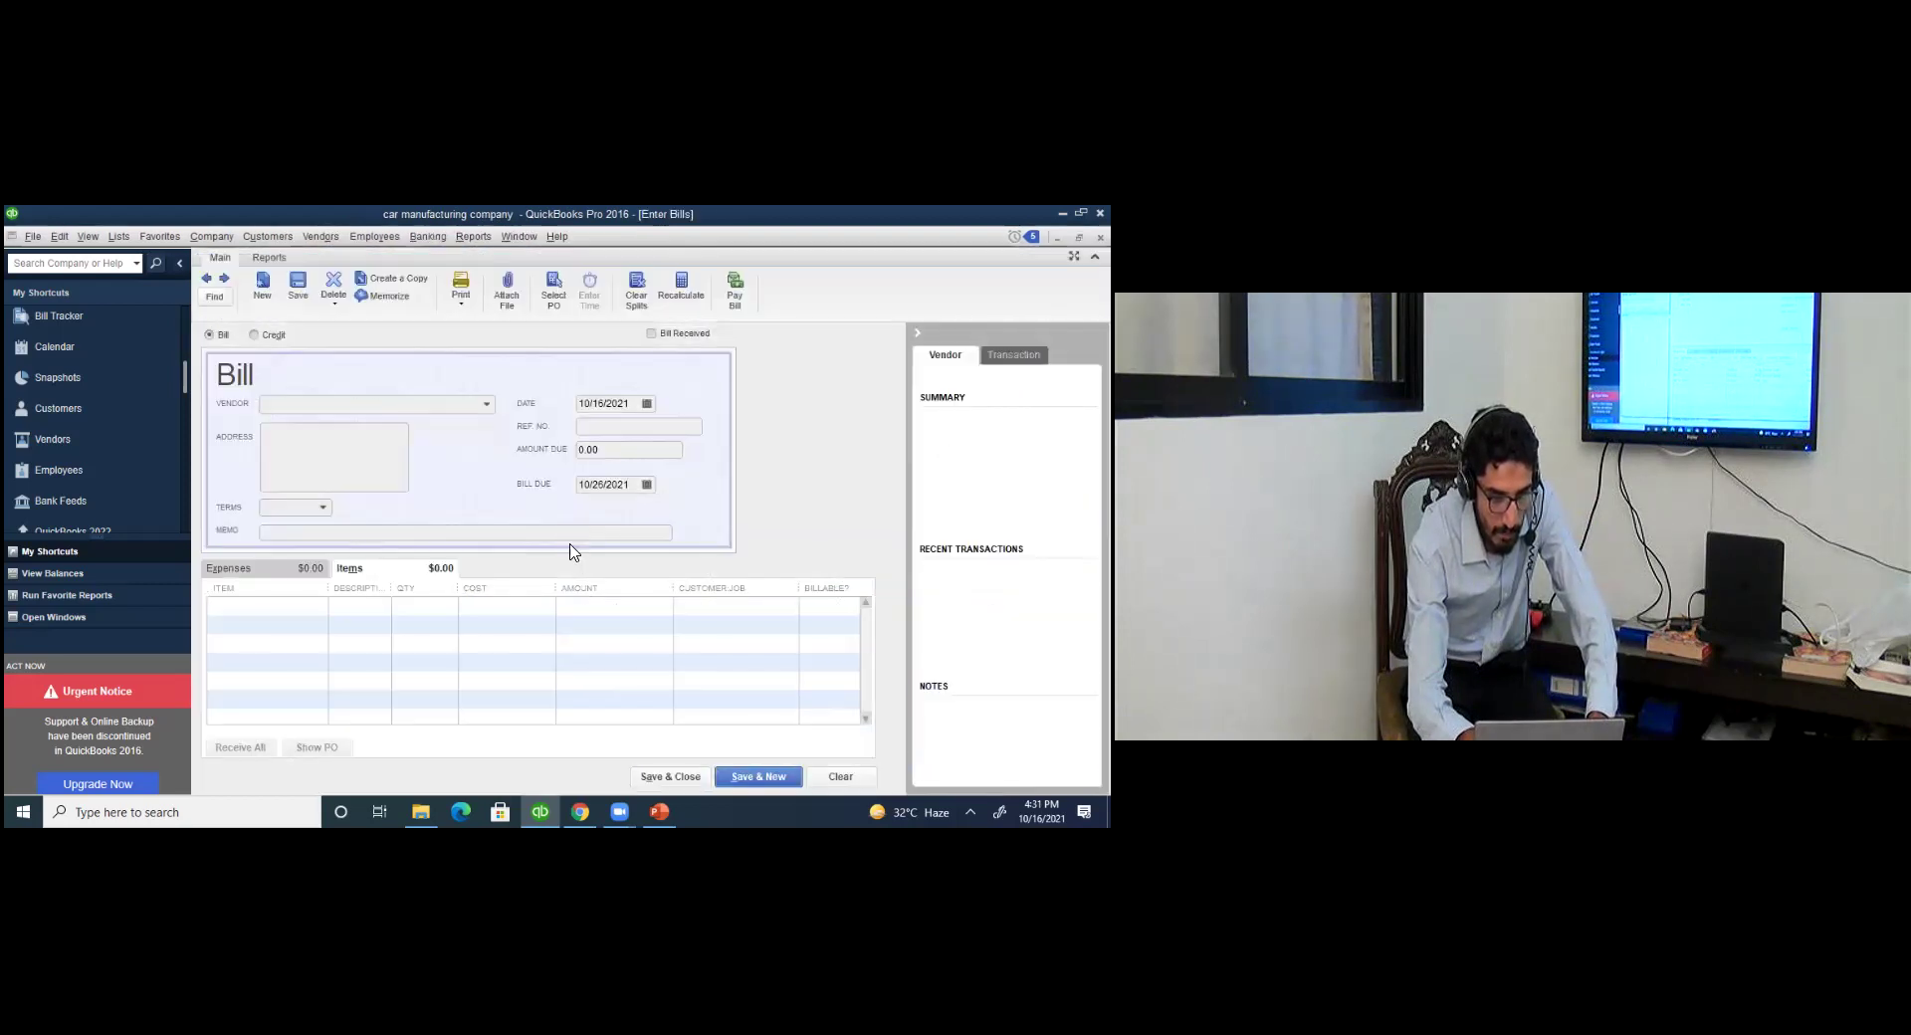
{"action": "left_click", "coordinate": [298, 569]}
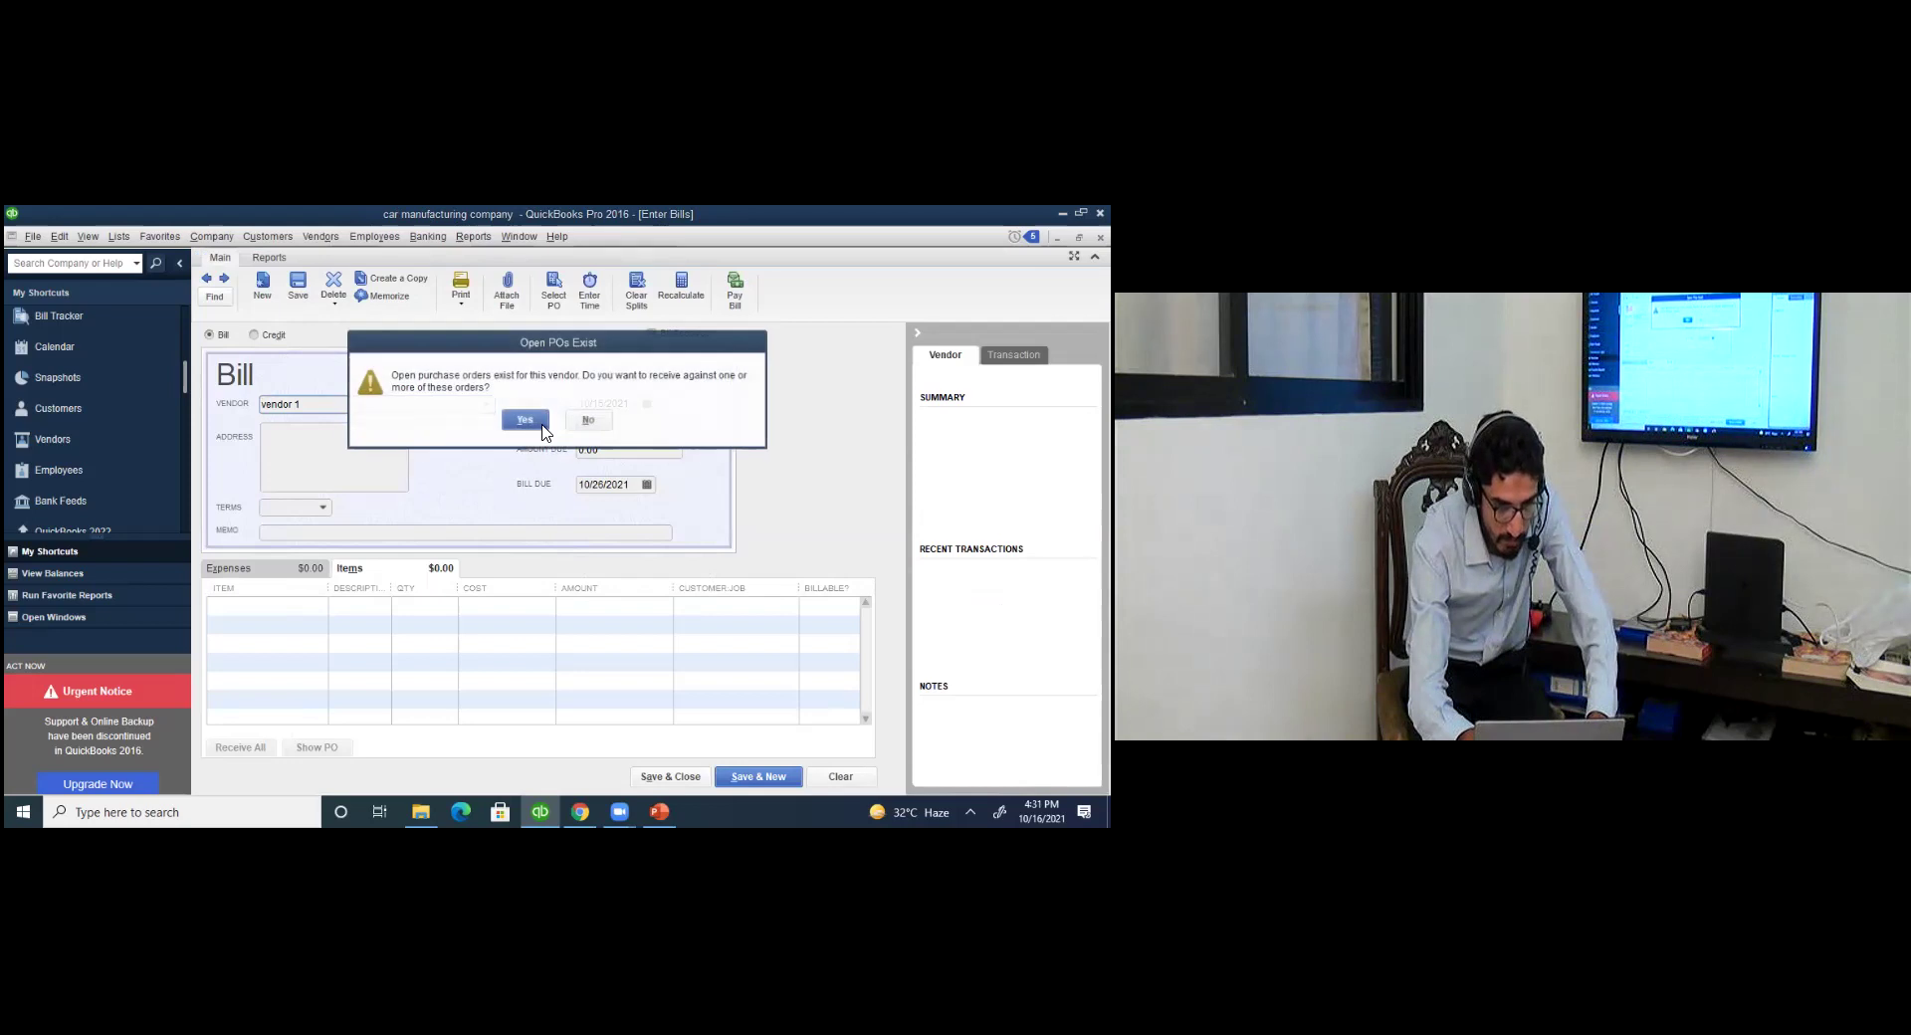
{"action": "left_click", "coordinate": [588, 419]}
{"action": "left_click", "coordinate": [747, 449]}
{"action": "left_click", "coordinate": [304, 570]}
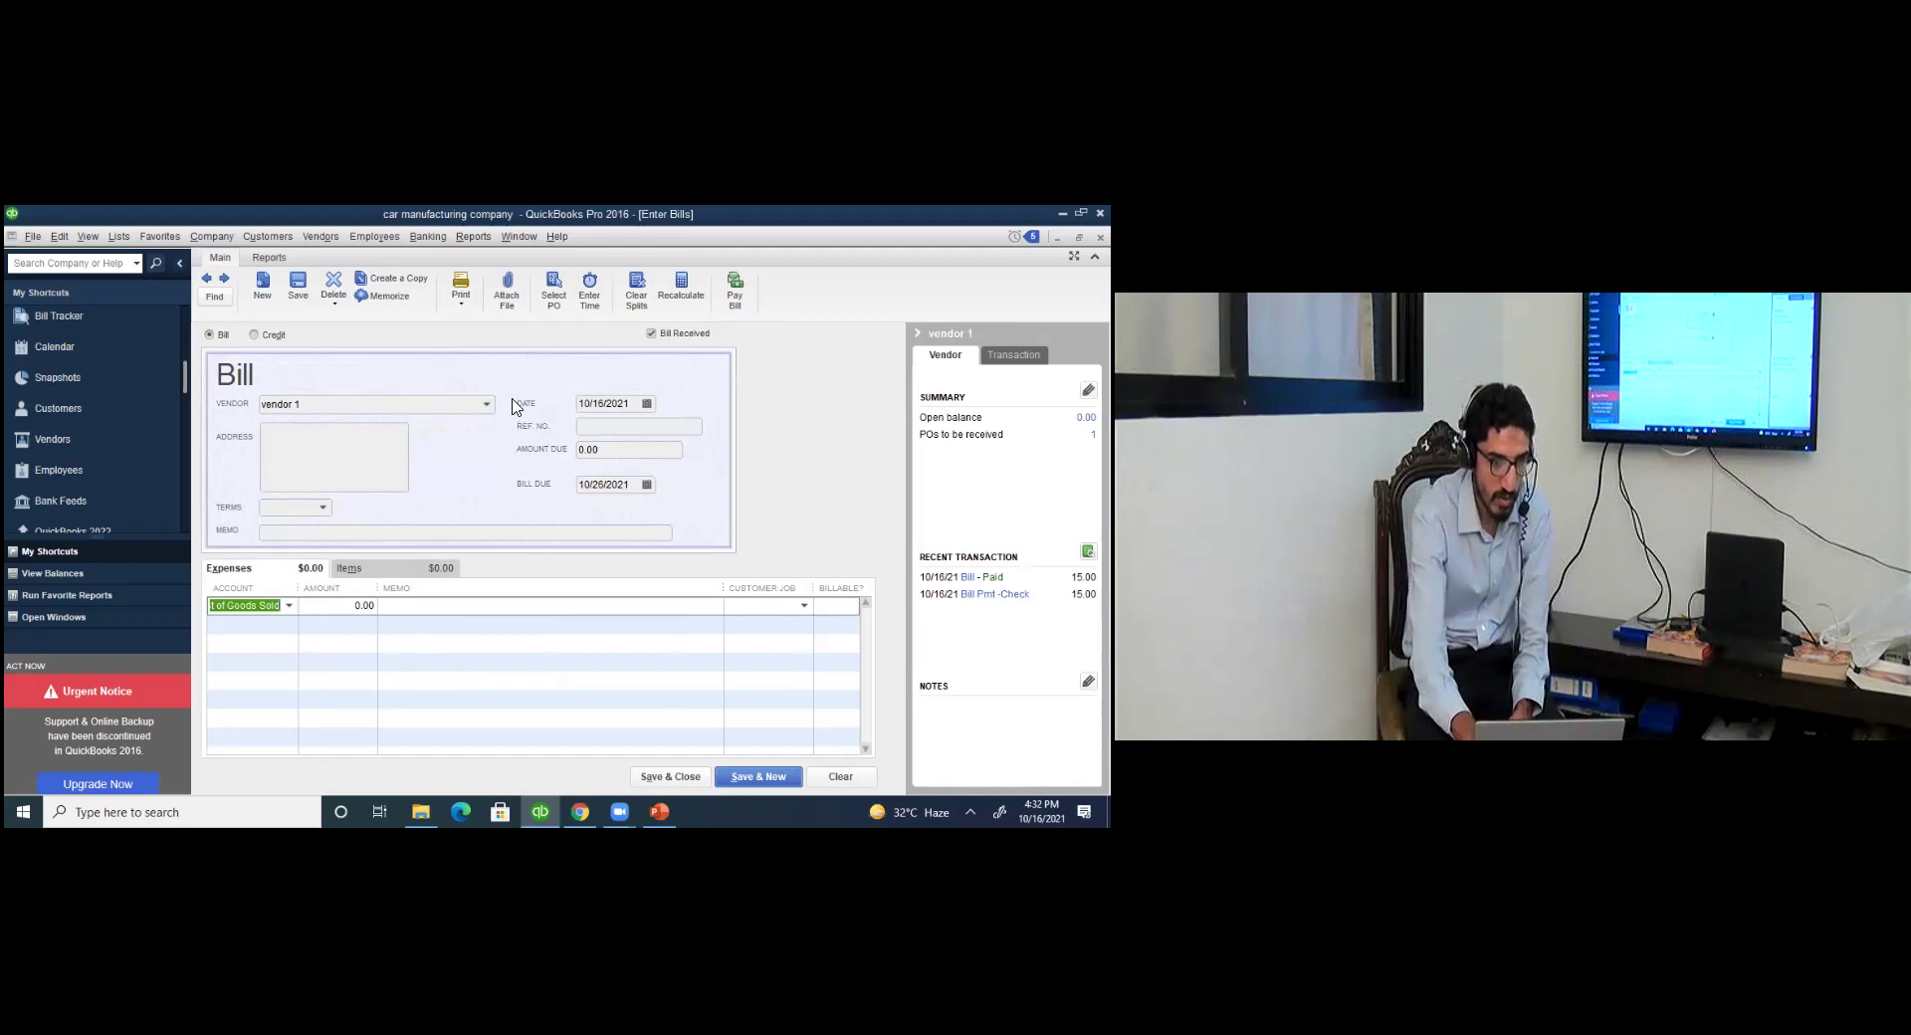
Add a car fixed asset item line for 50000 and save the bill.
{"action": "left_click", "coordinate": [393, 569]}
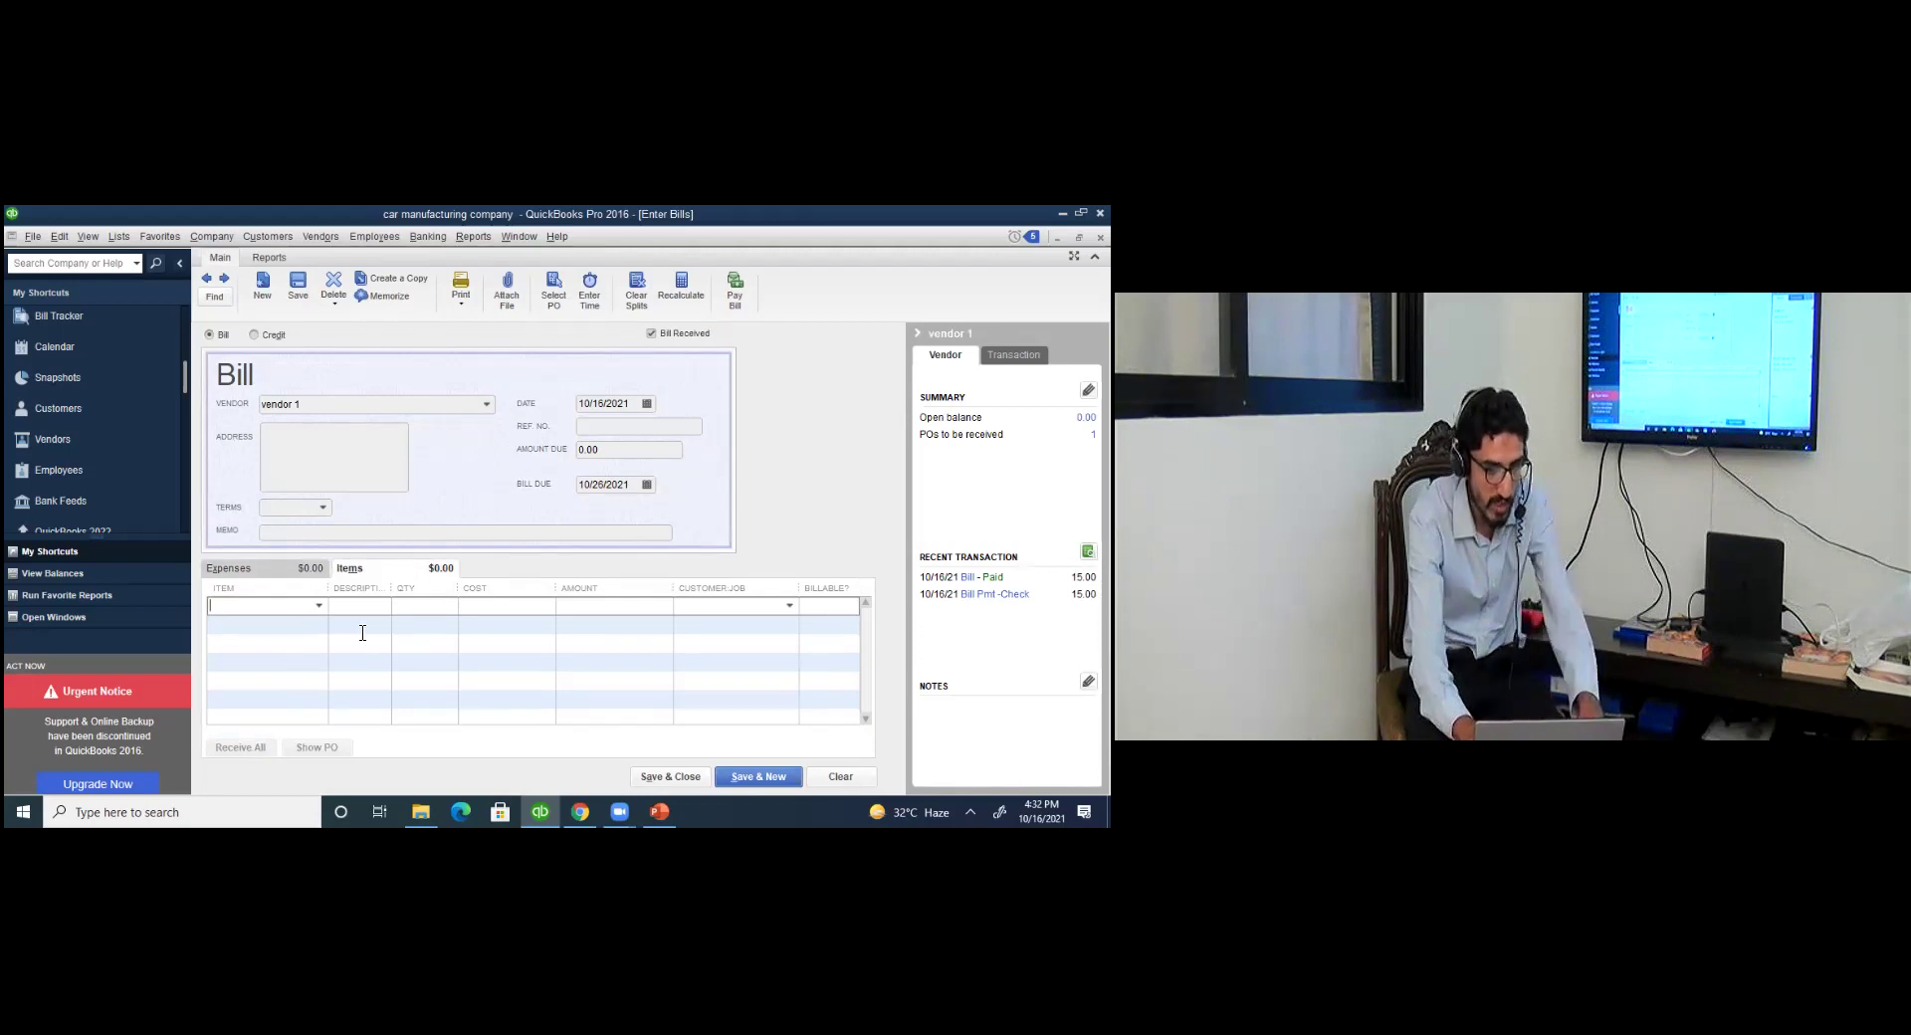
{"action": "left_click", "coordinate": [319, 607]}
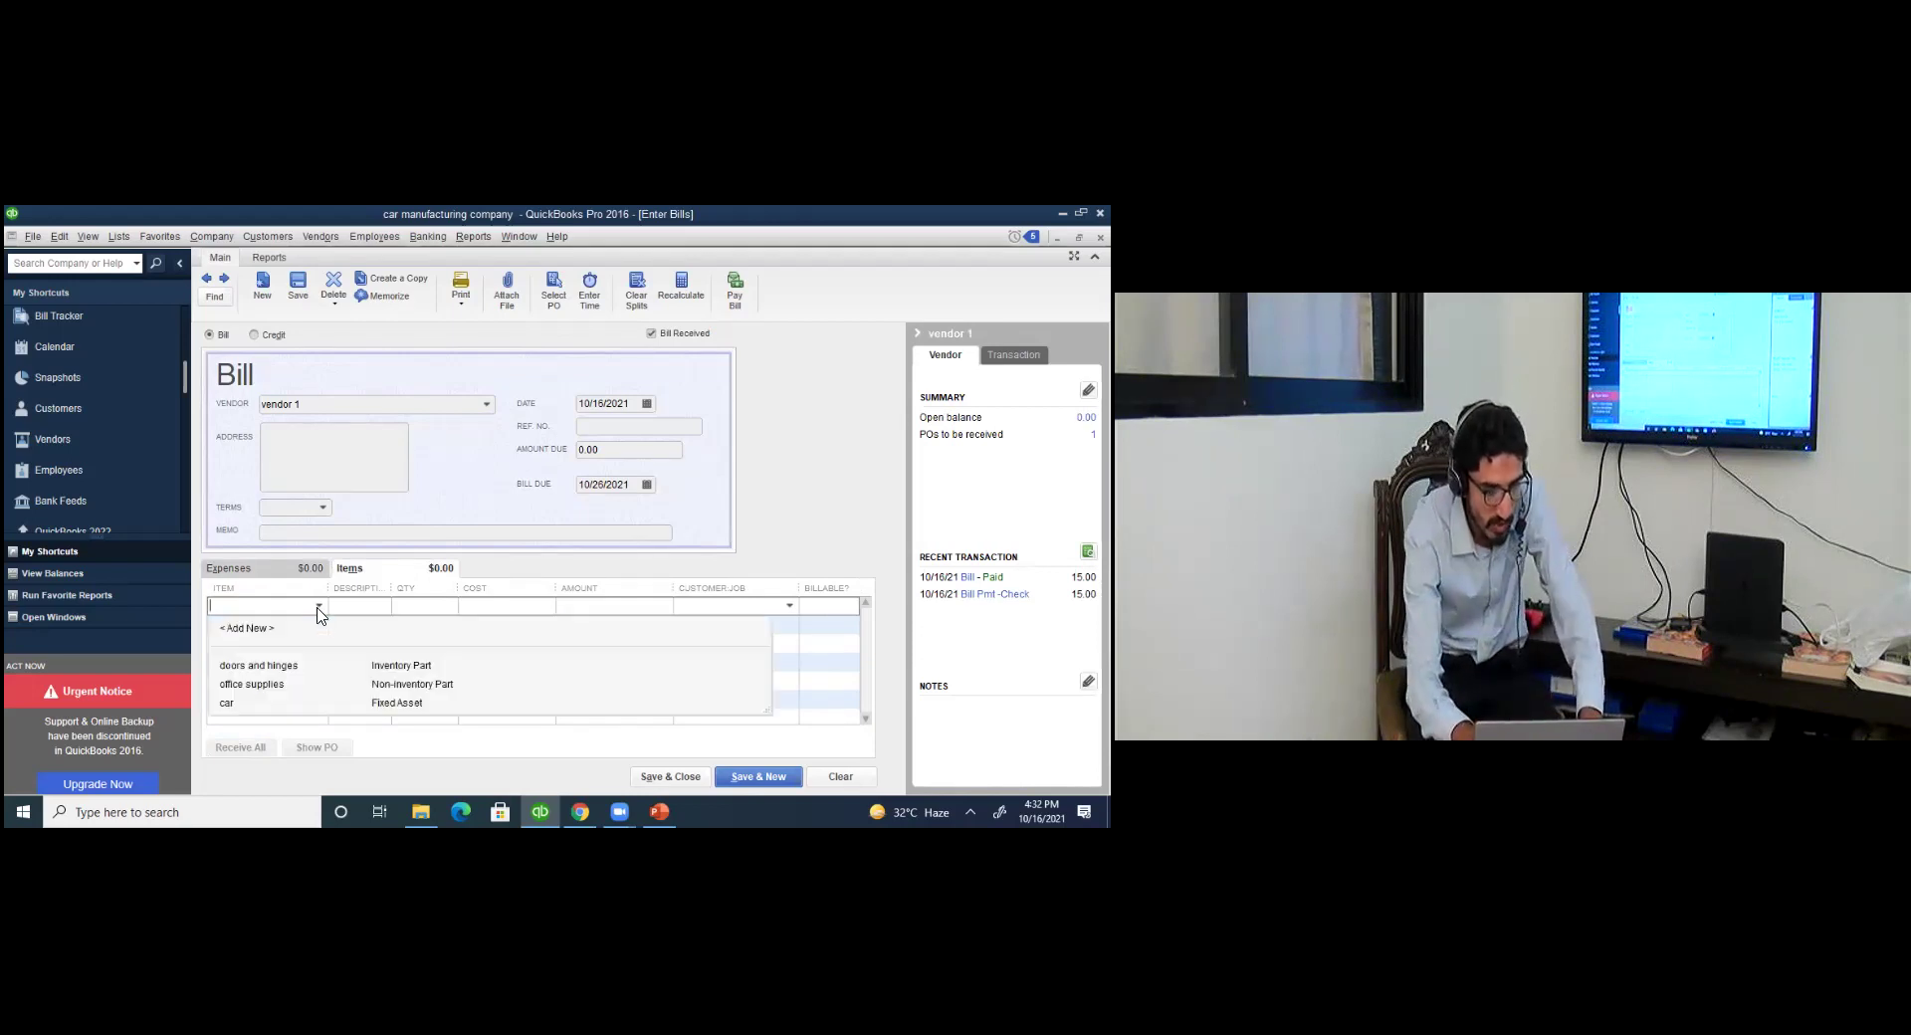
{"action": "left_click", "coordinate": [305, 705]}
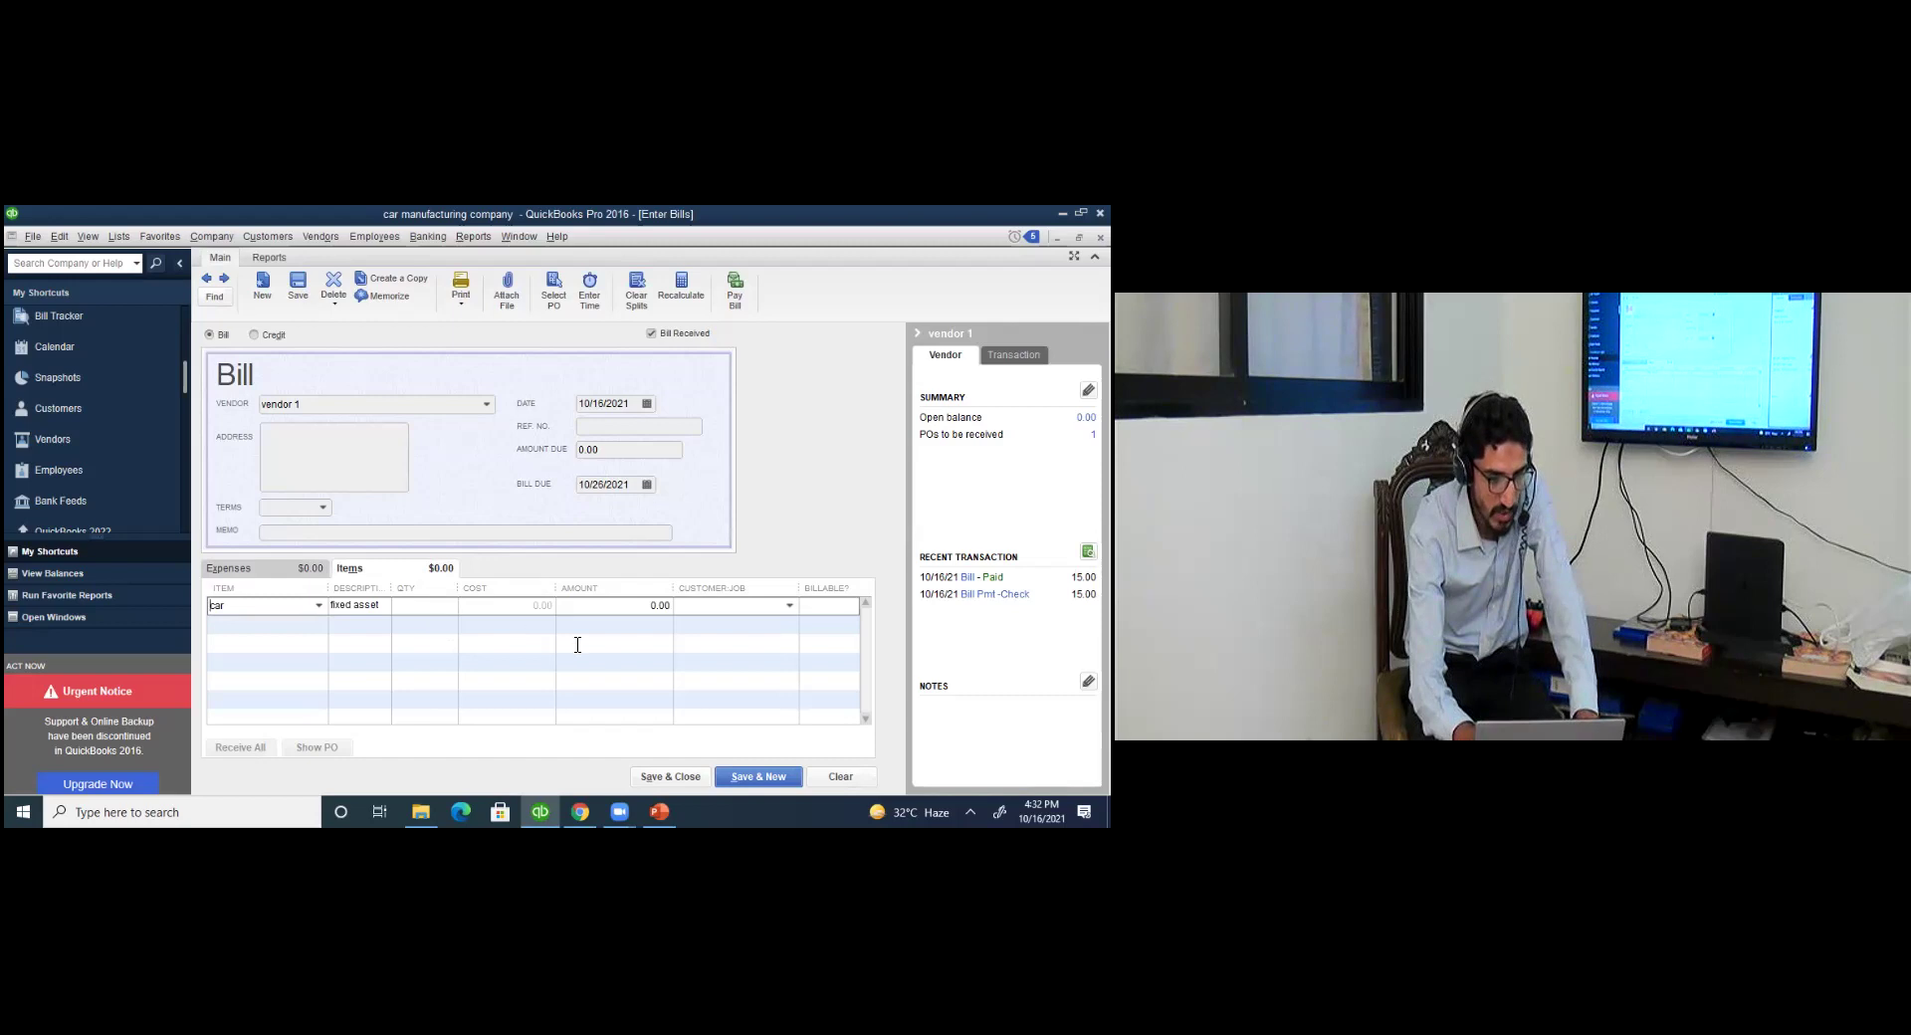
{"action": "left_click", "coordinate": [647, 605]}
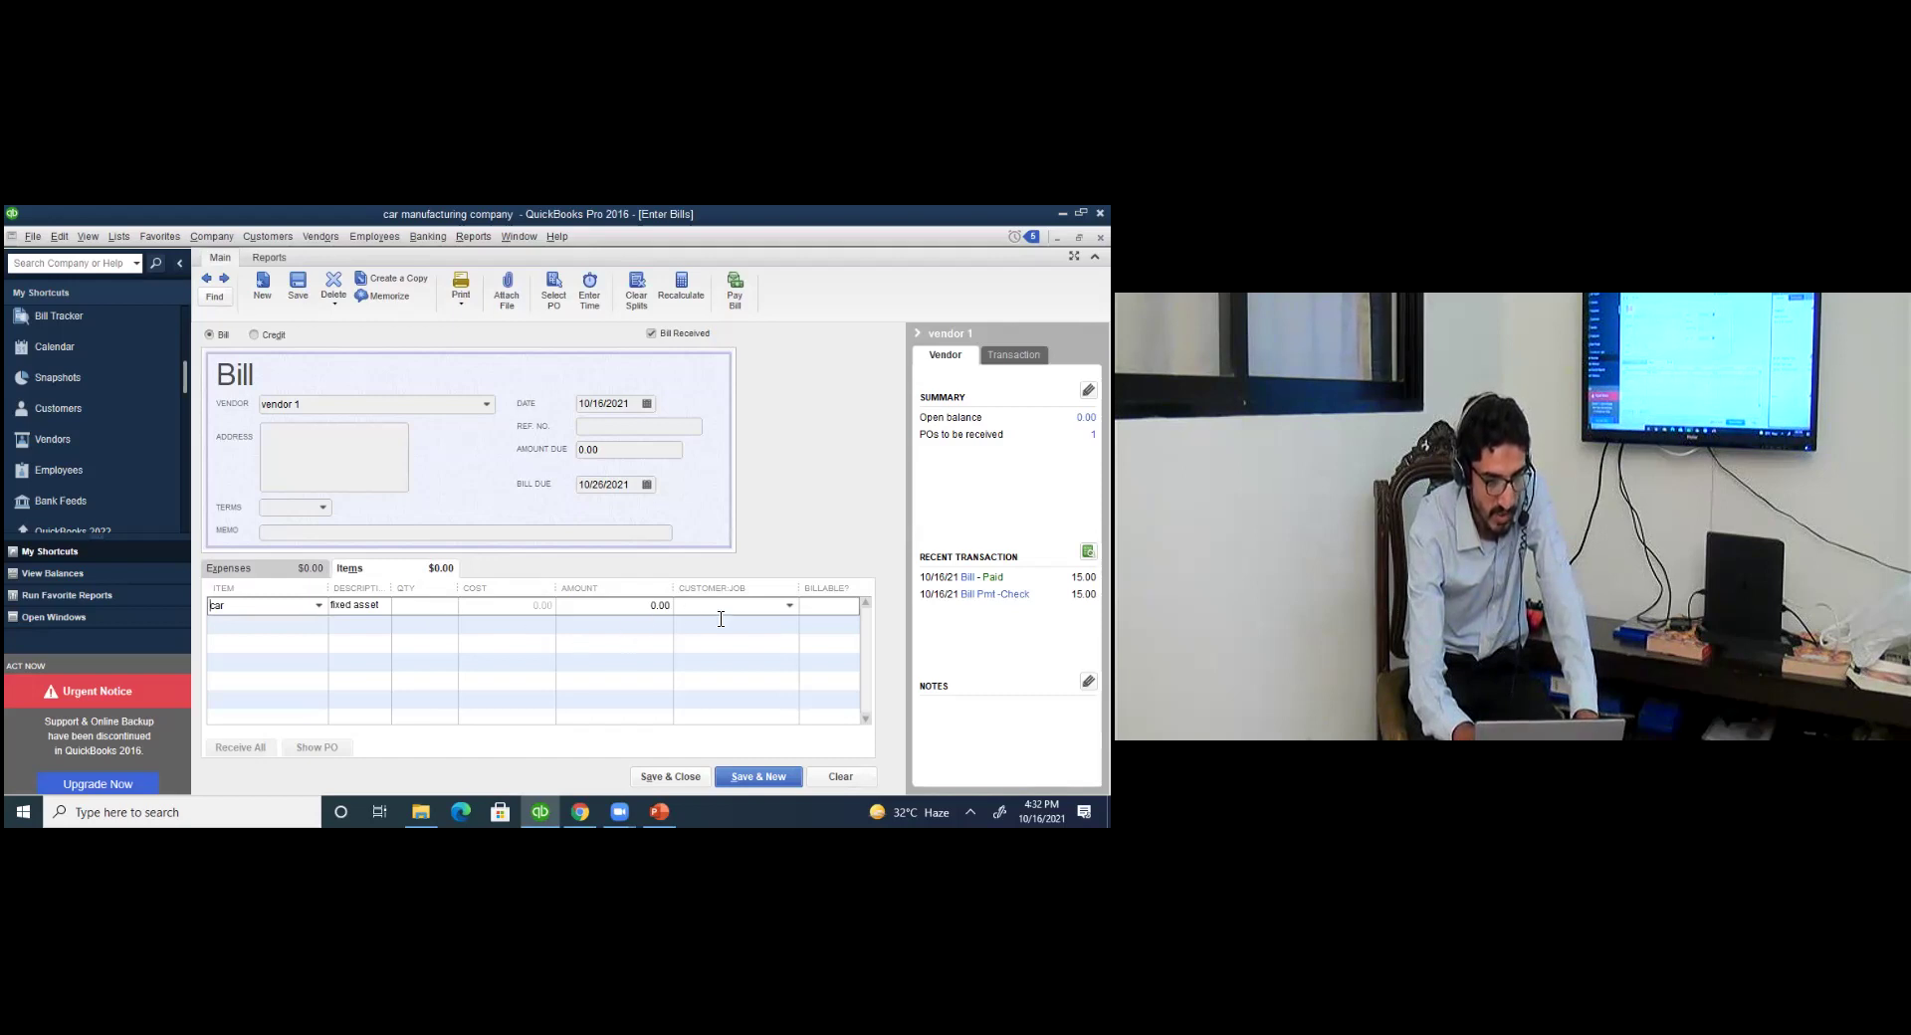
{"action": "type", "text": "50000"}
{"action": "left_click", "coordinate": [684, 787]}
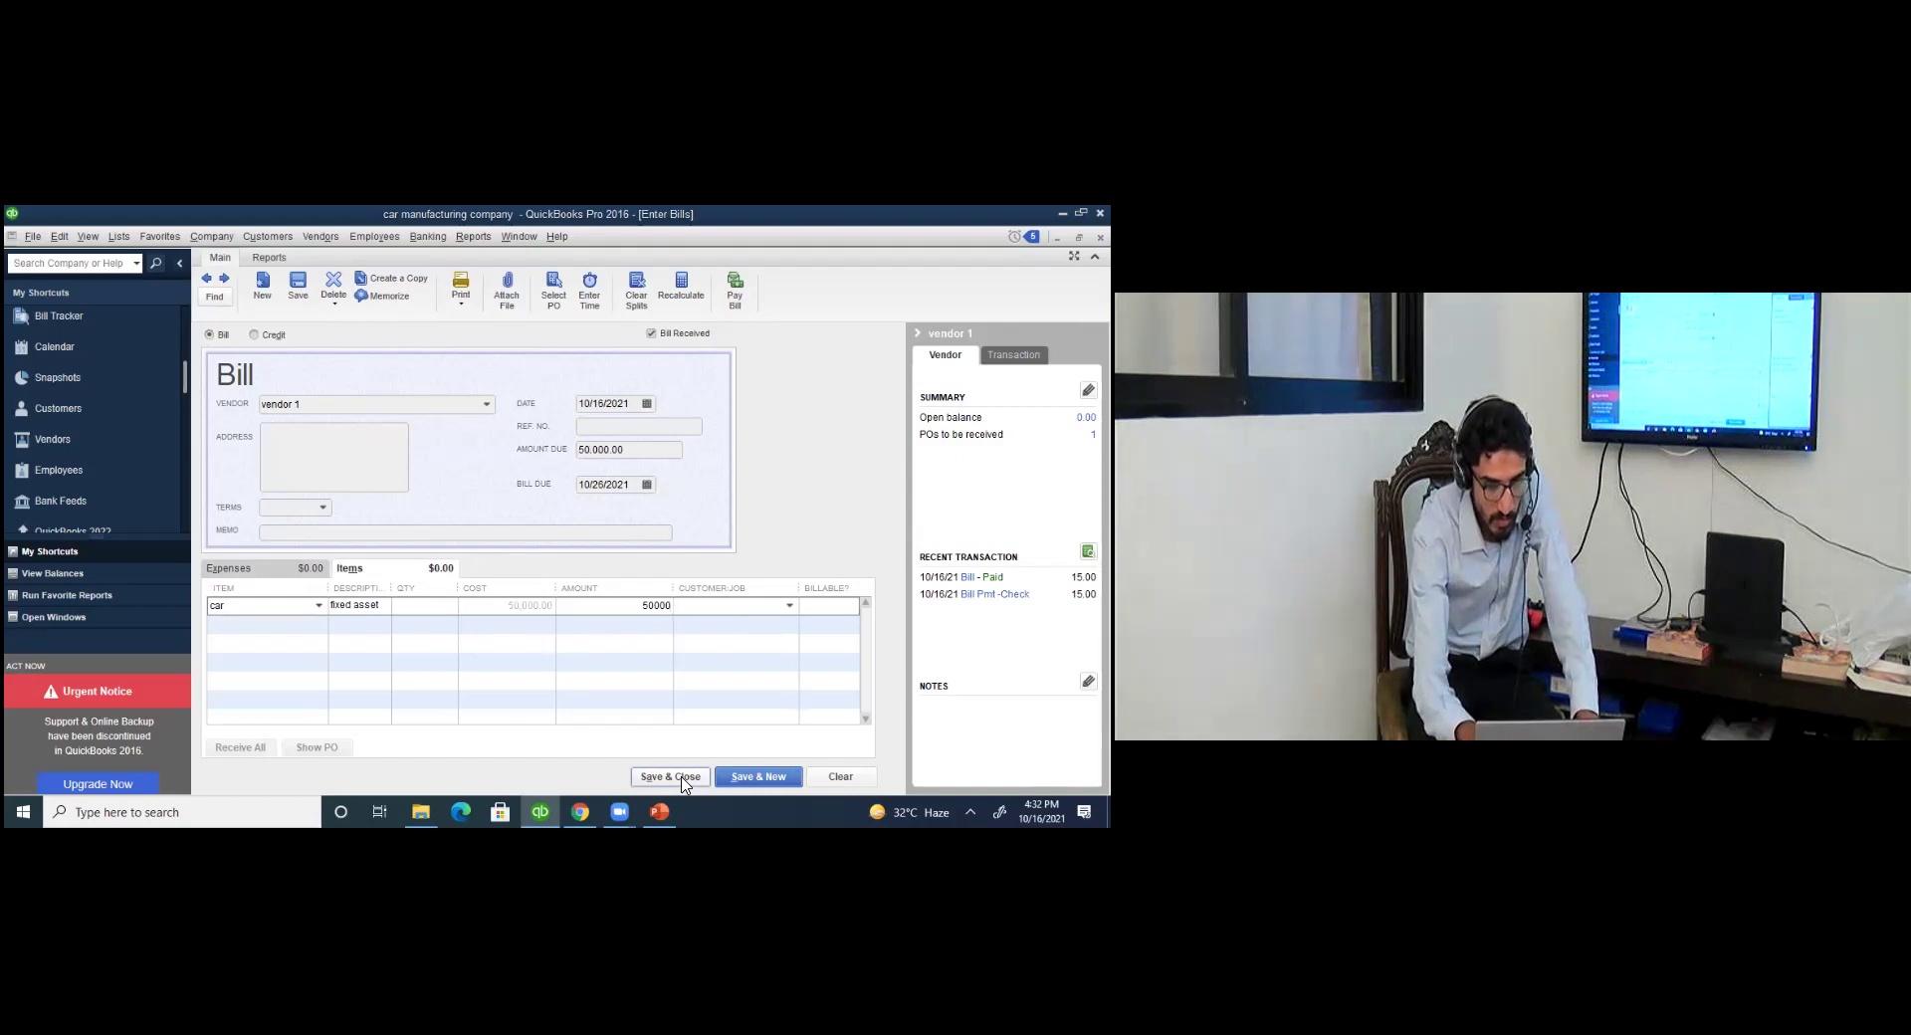
Accept the car amount differing from its cost, then review vendor 1's transactions sorted by type.
{"action": "left_click", "coordinate": [608, 499]}
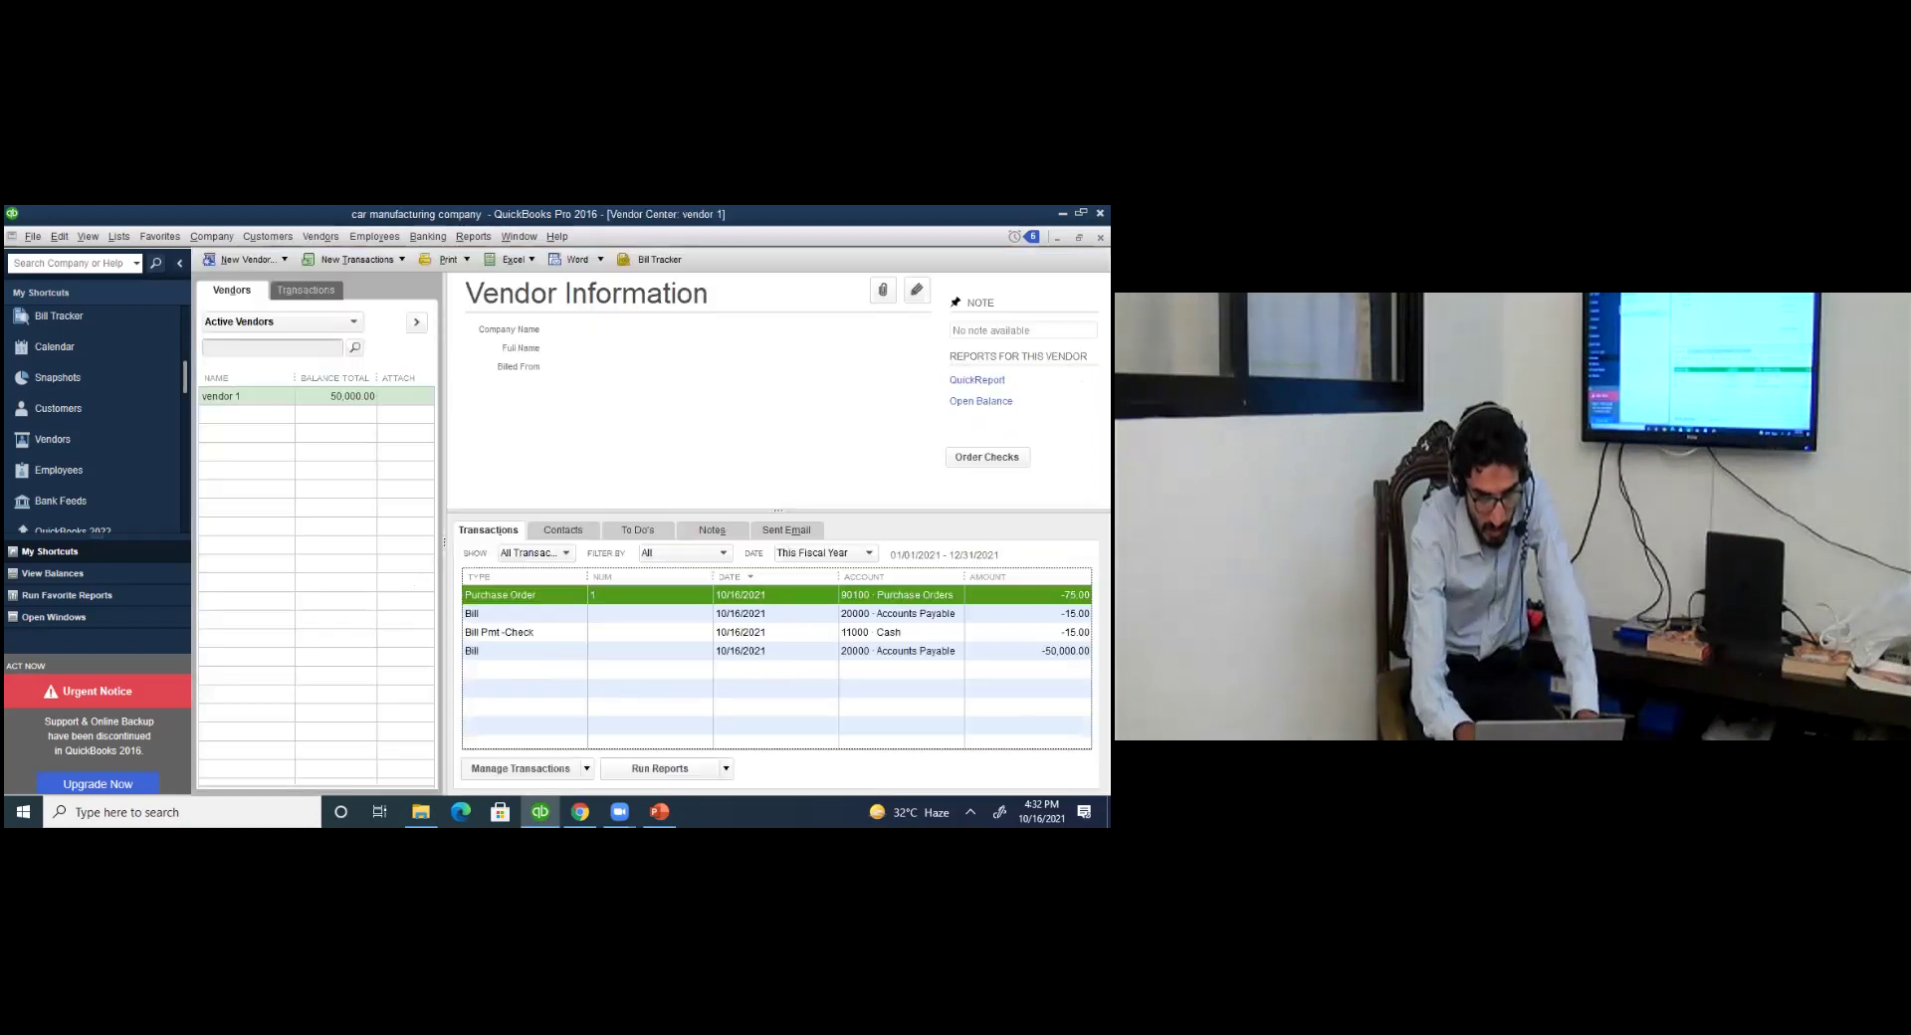
{"action": "left_click", "coordinate": [836, 650]}
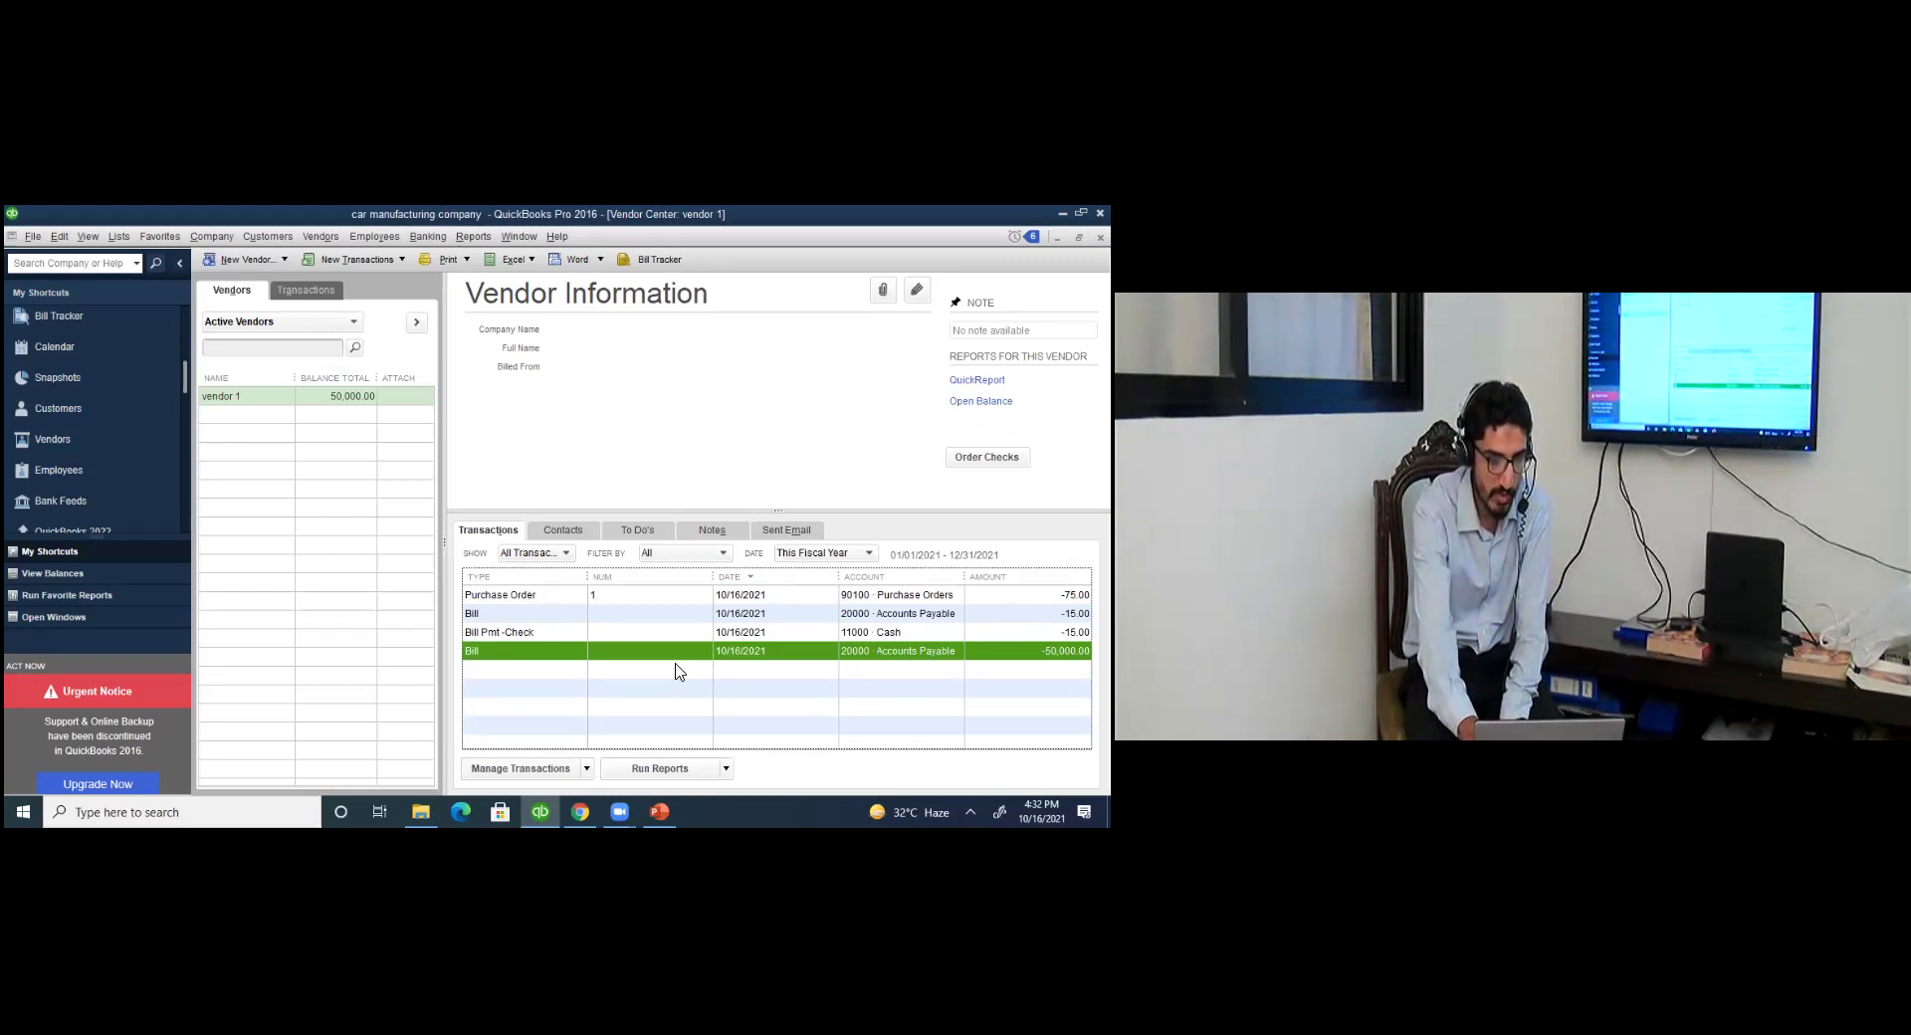
{"action": "double_click", "coordinate": [540, 580]}
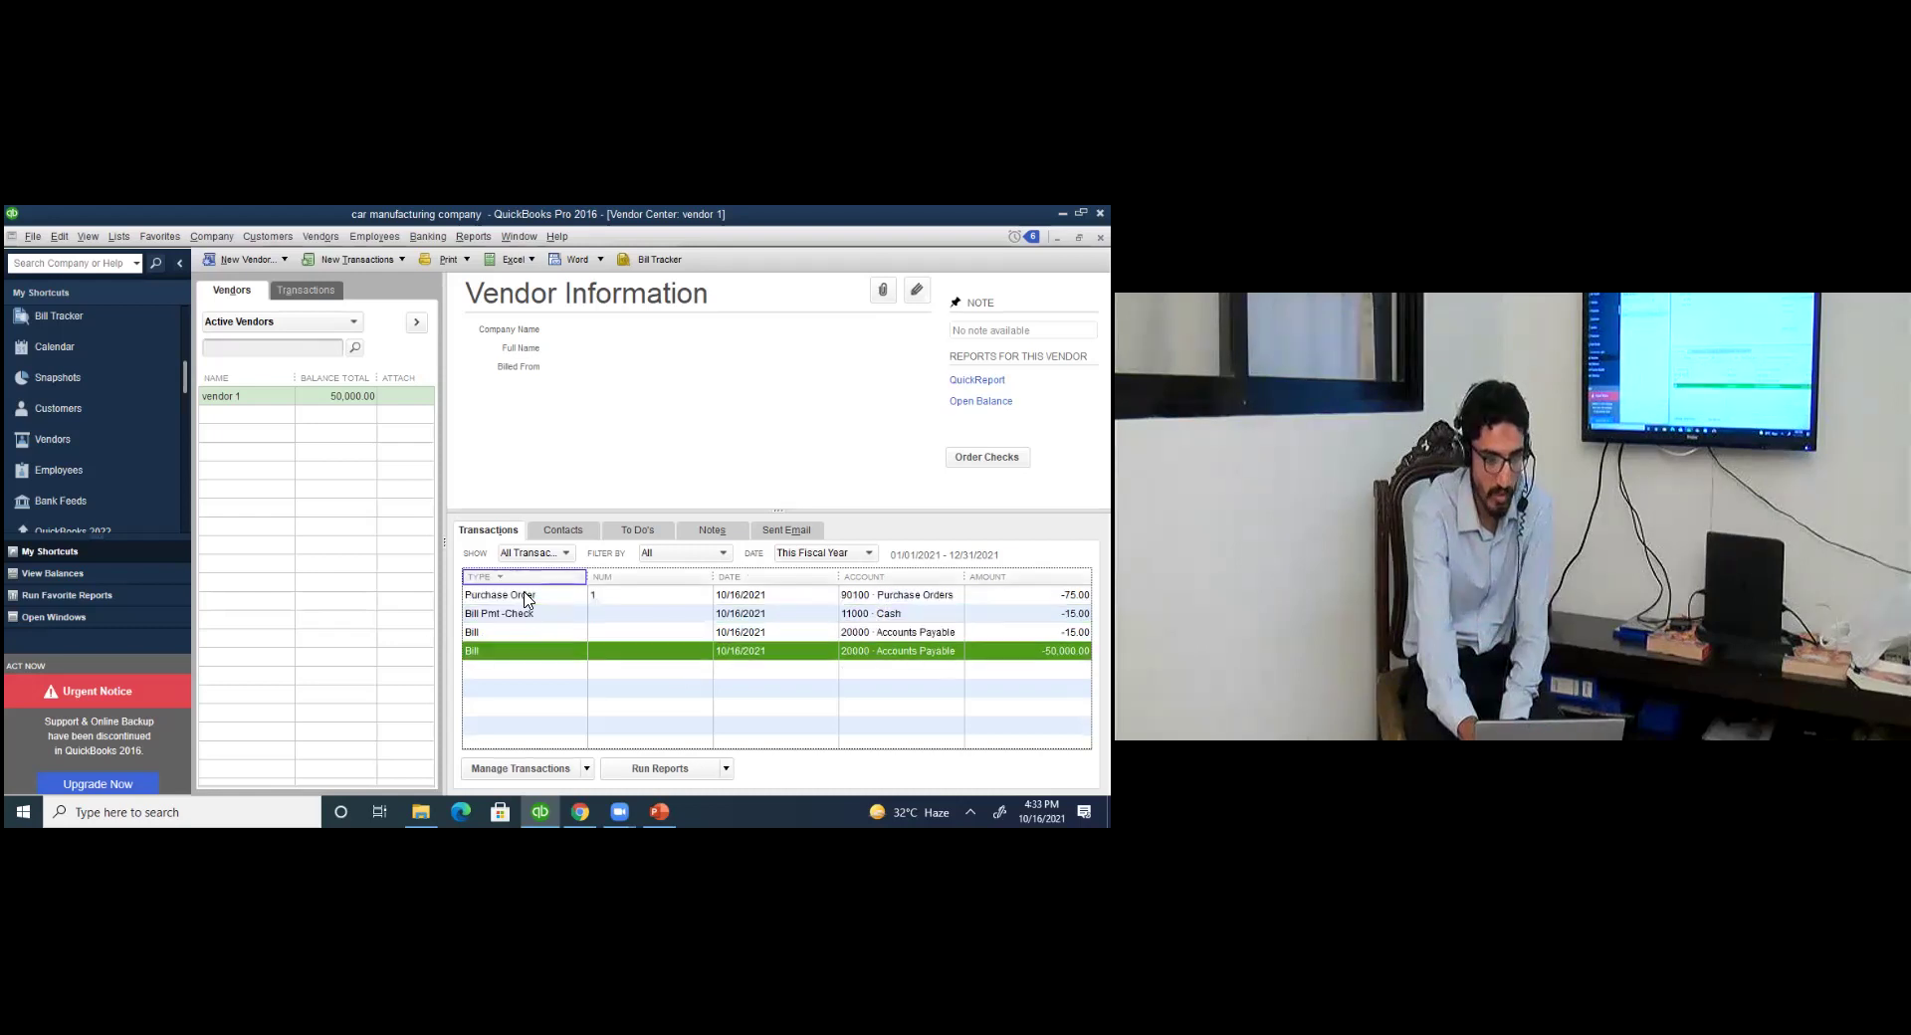
{"action": "double_click", "coordinate": [525, 594]}
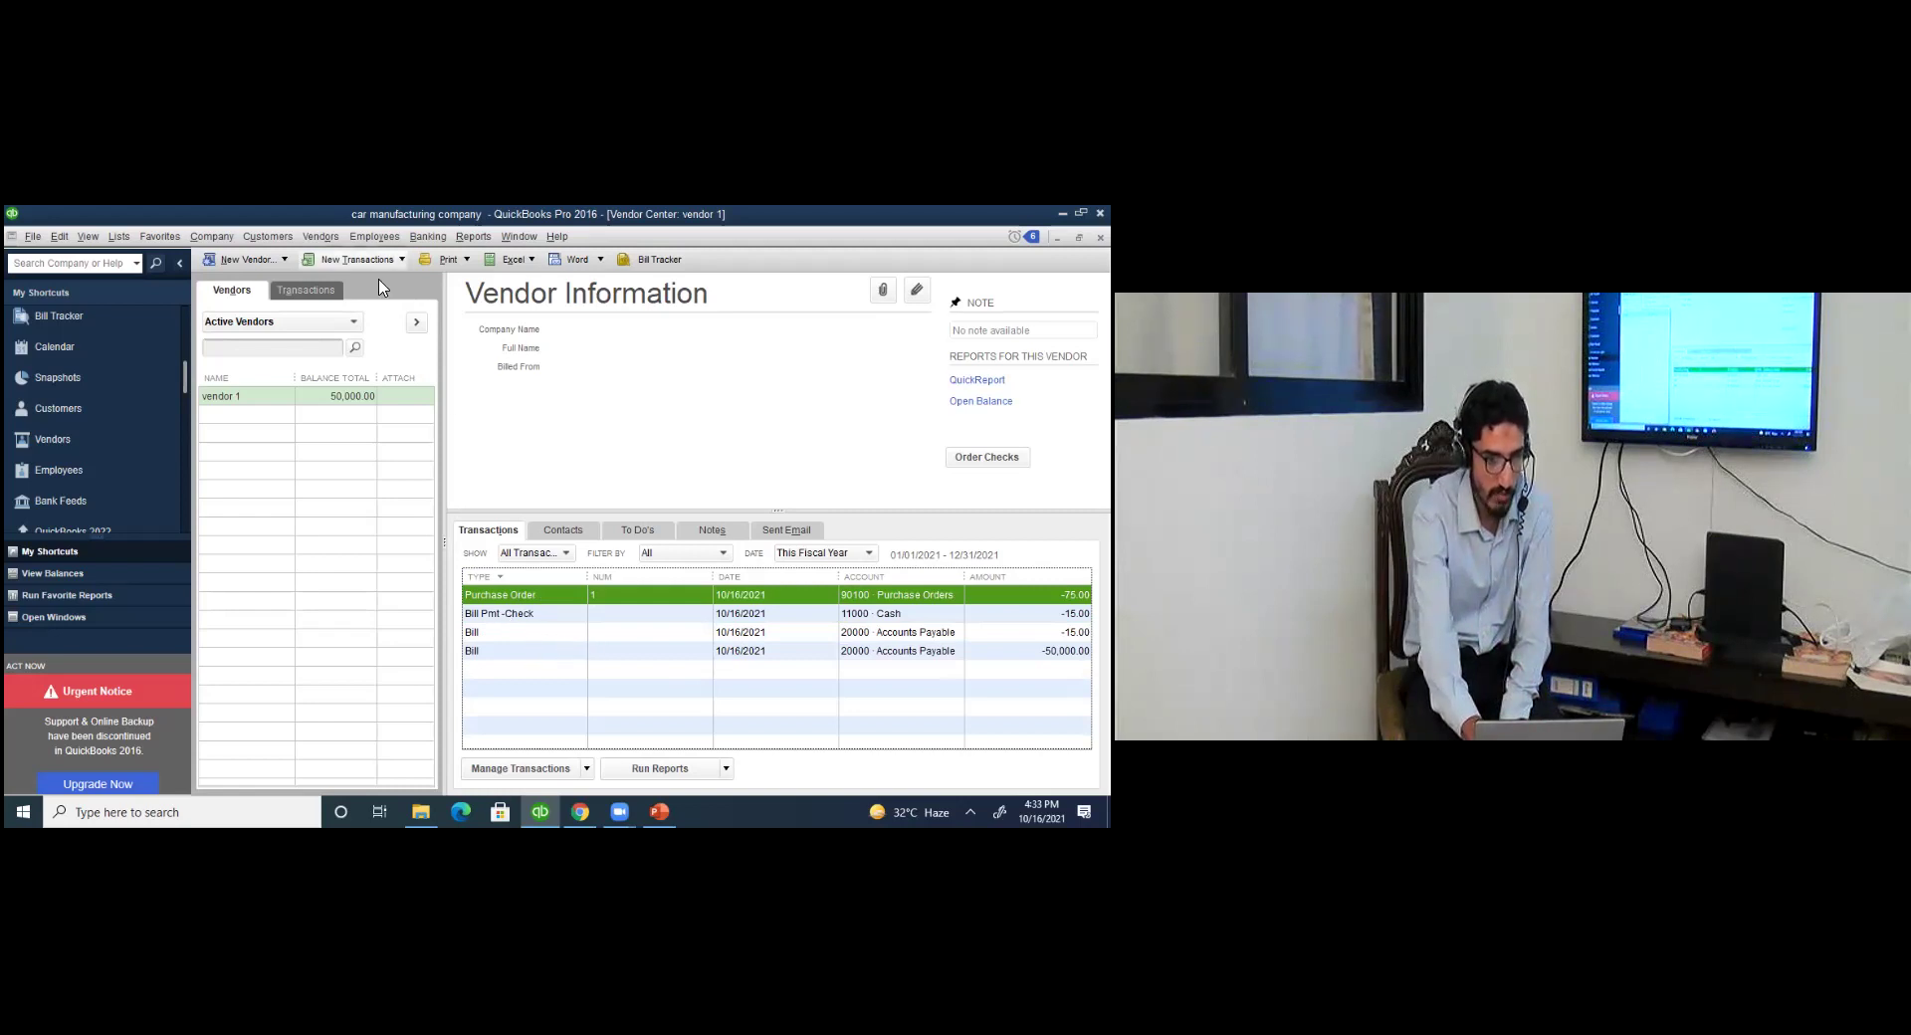
{"action": "left_click", "coordinate": [356, 260]}
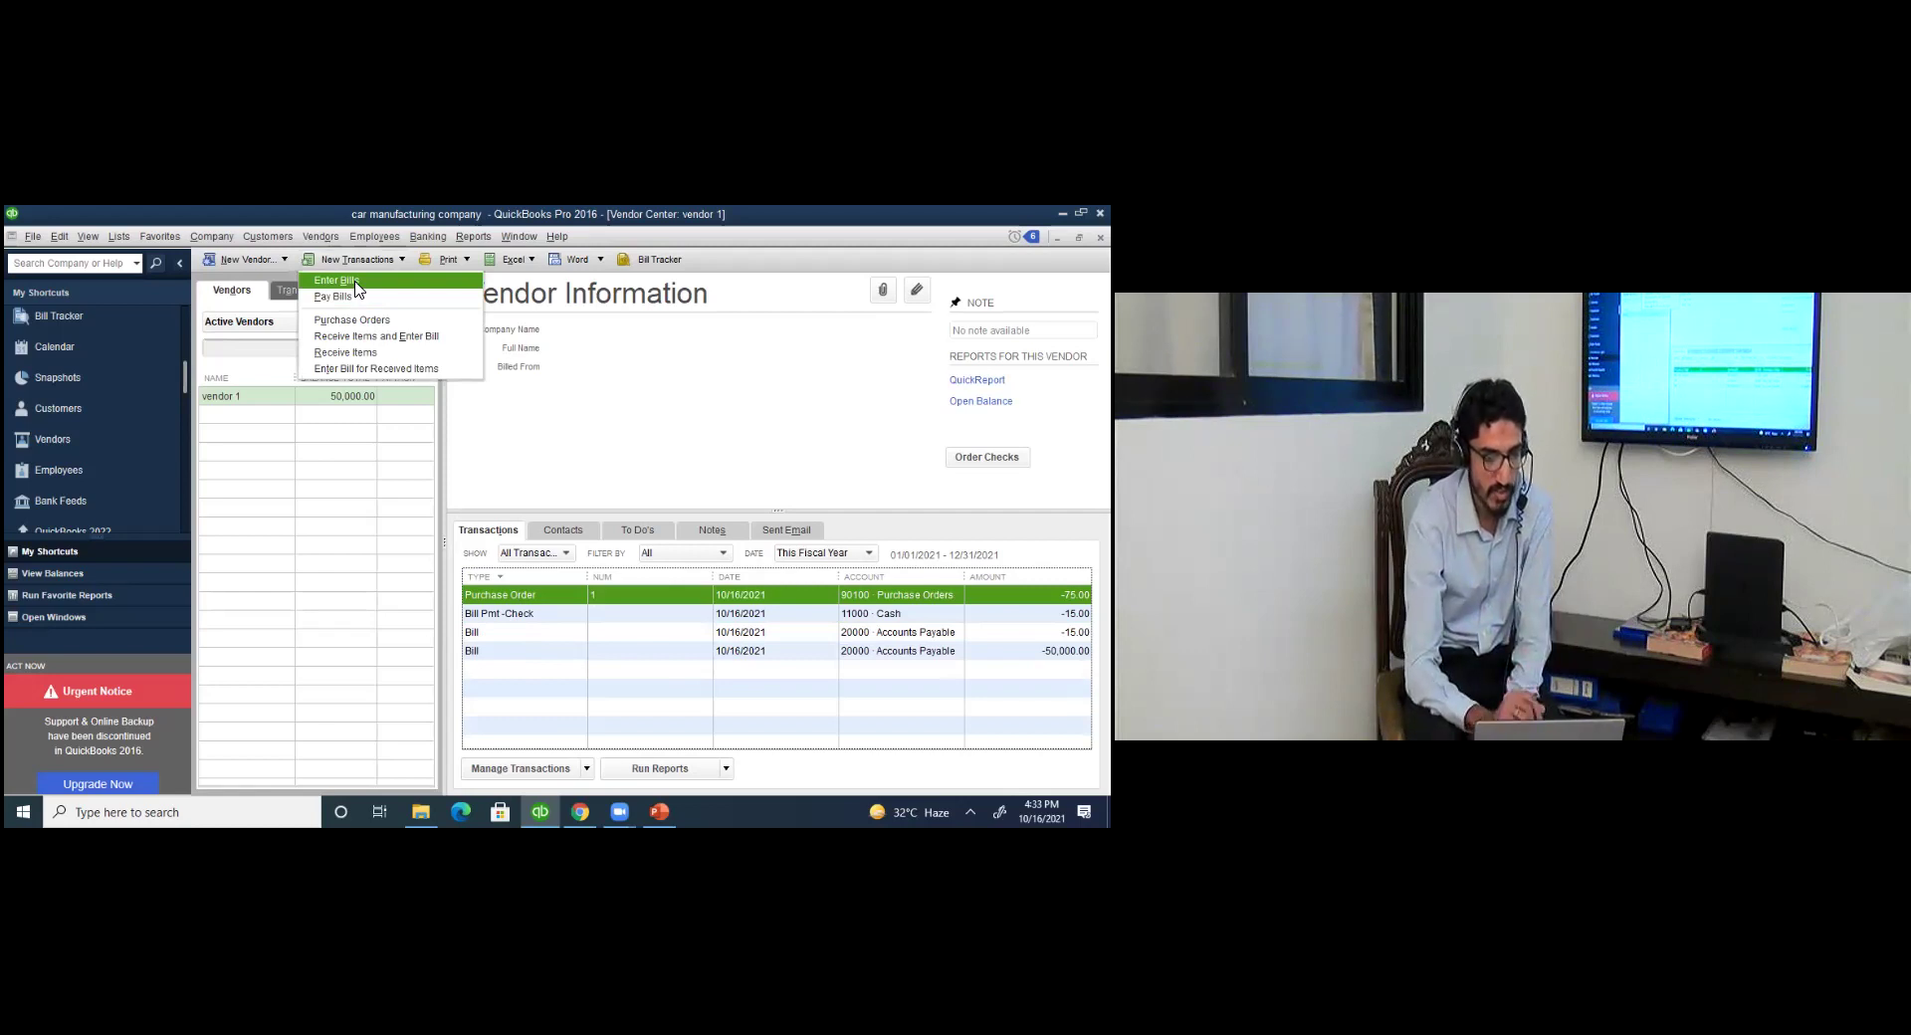
{"action": "left_click", "coordinate": [862, 653]}
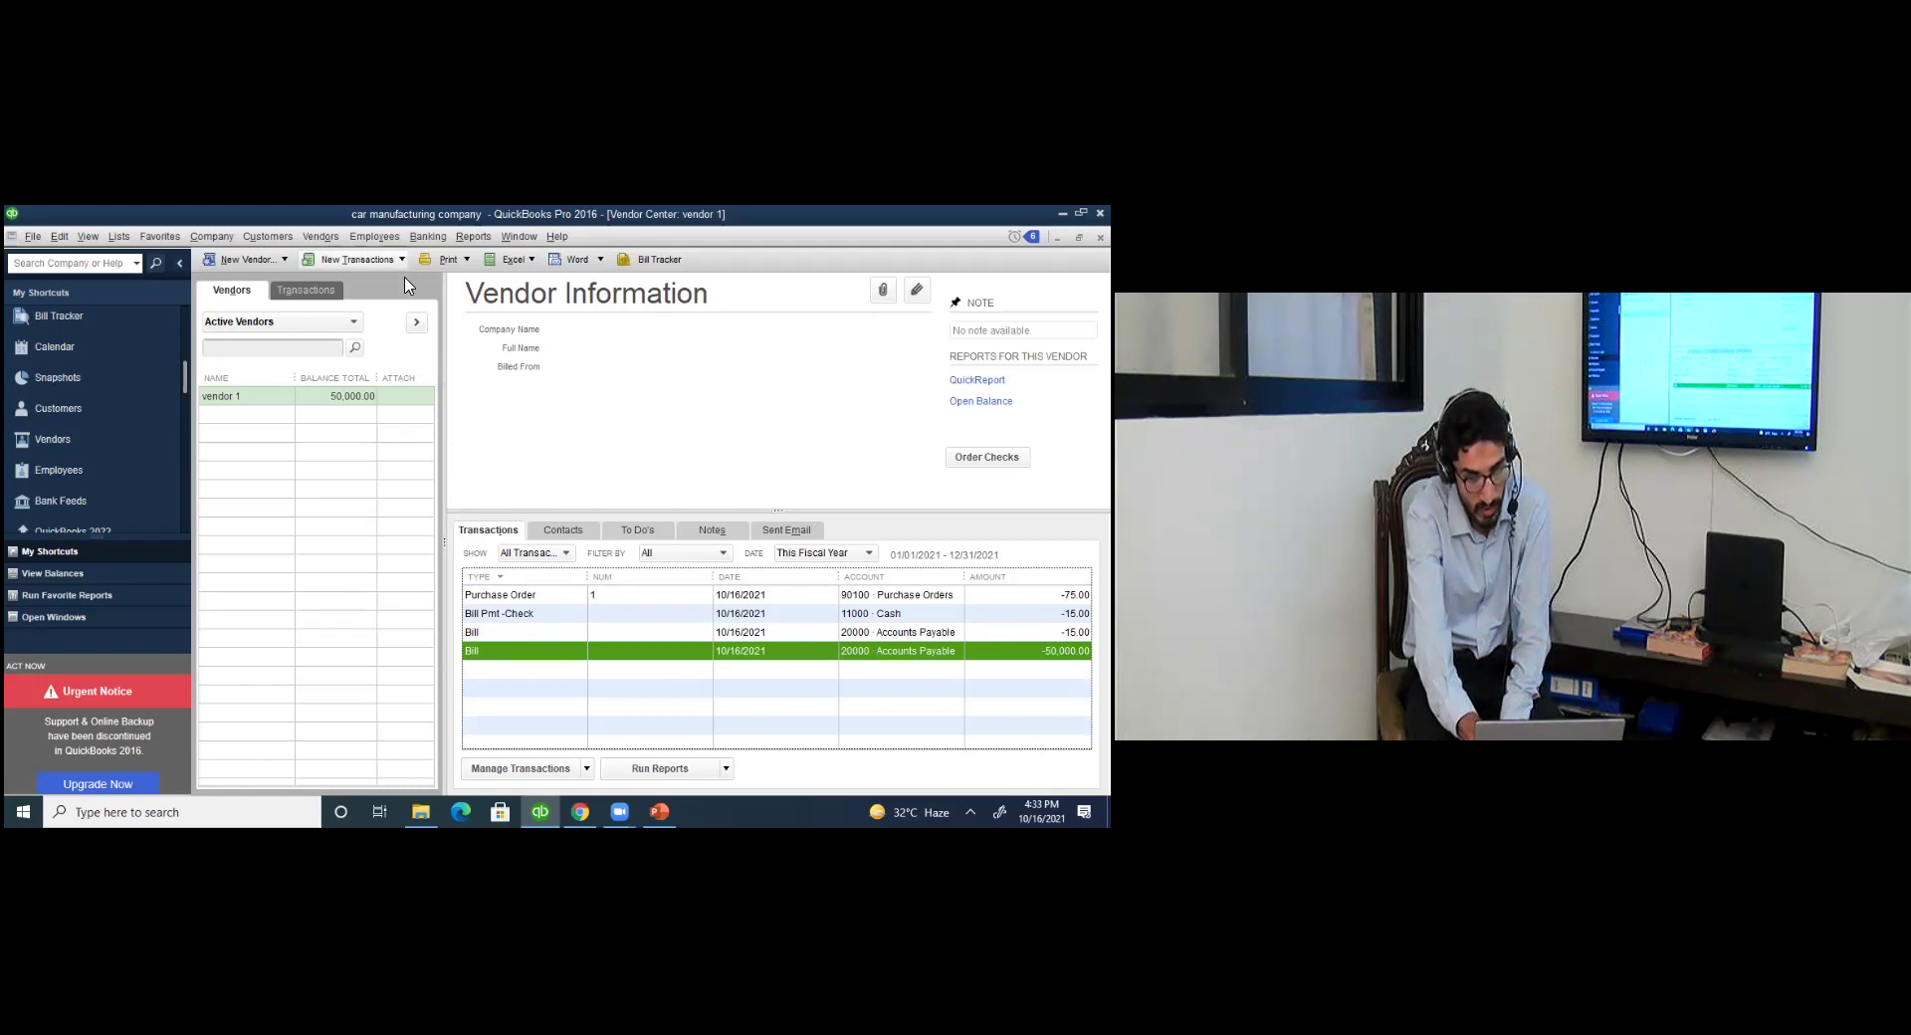
Pay vendor 1's 50,000.00 car bill by check from 11000 Cash.
{"action": "left_click", "coordinate": [358, 260]}
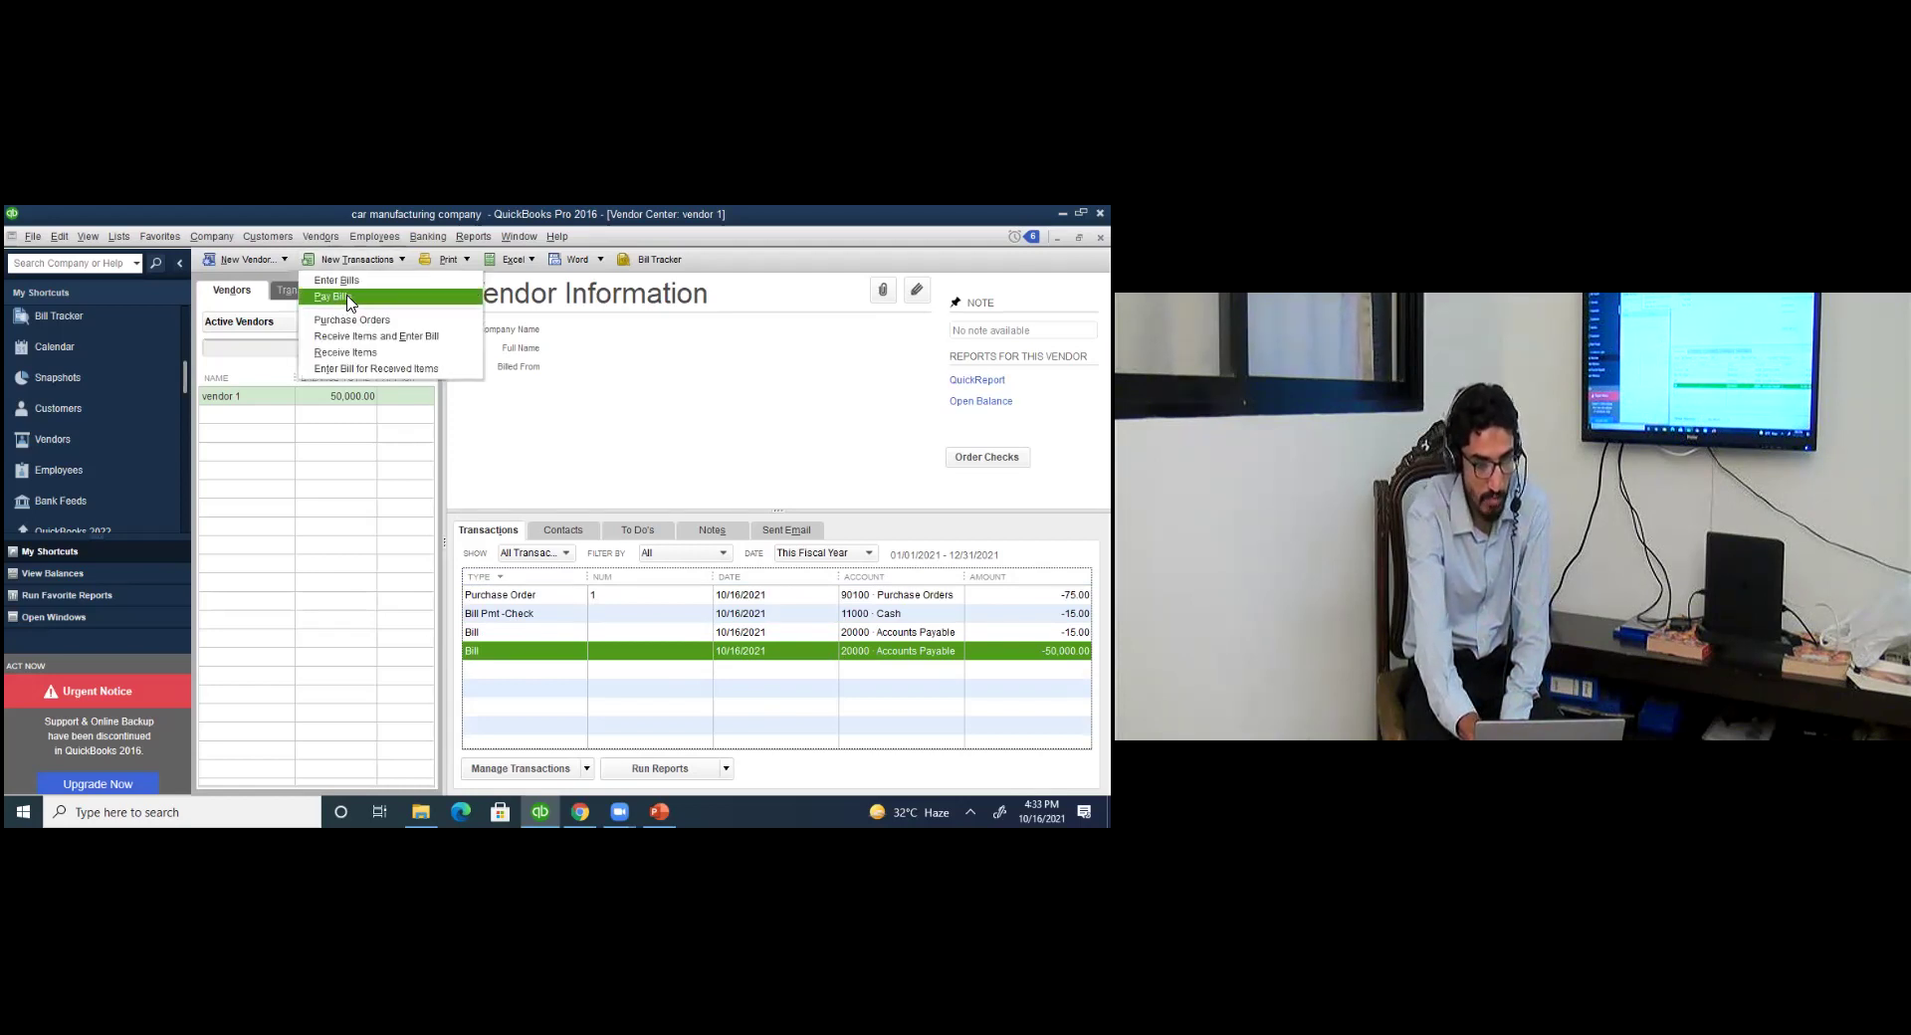
{"action": "left_click", "coordinate": [338, 297]}
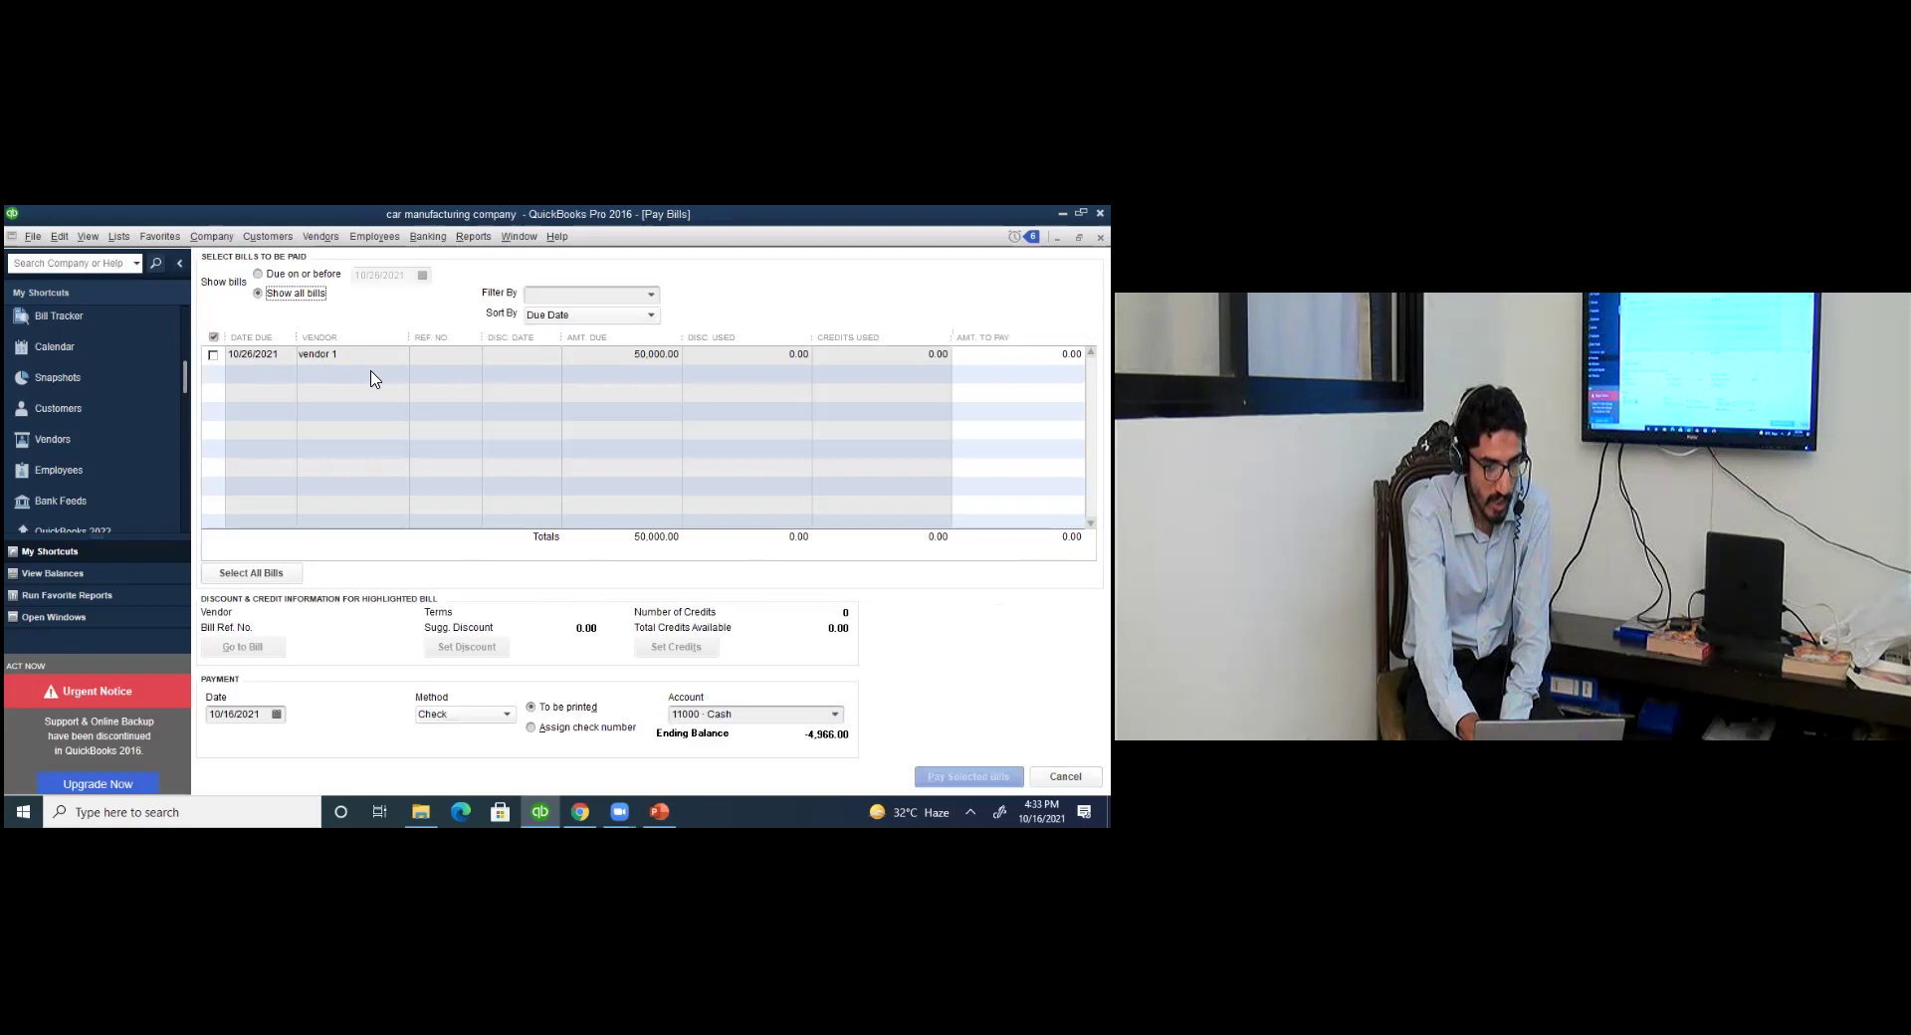
{"action": "left_click", "coordinate": [652, 360]}
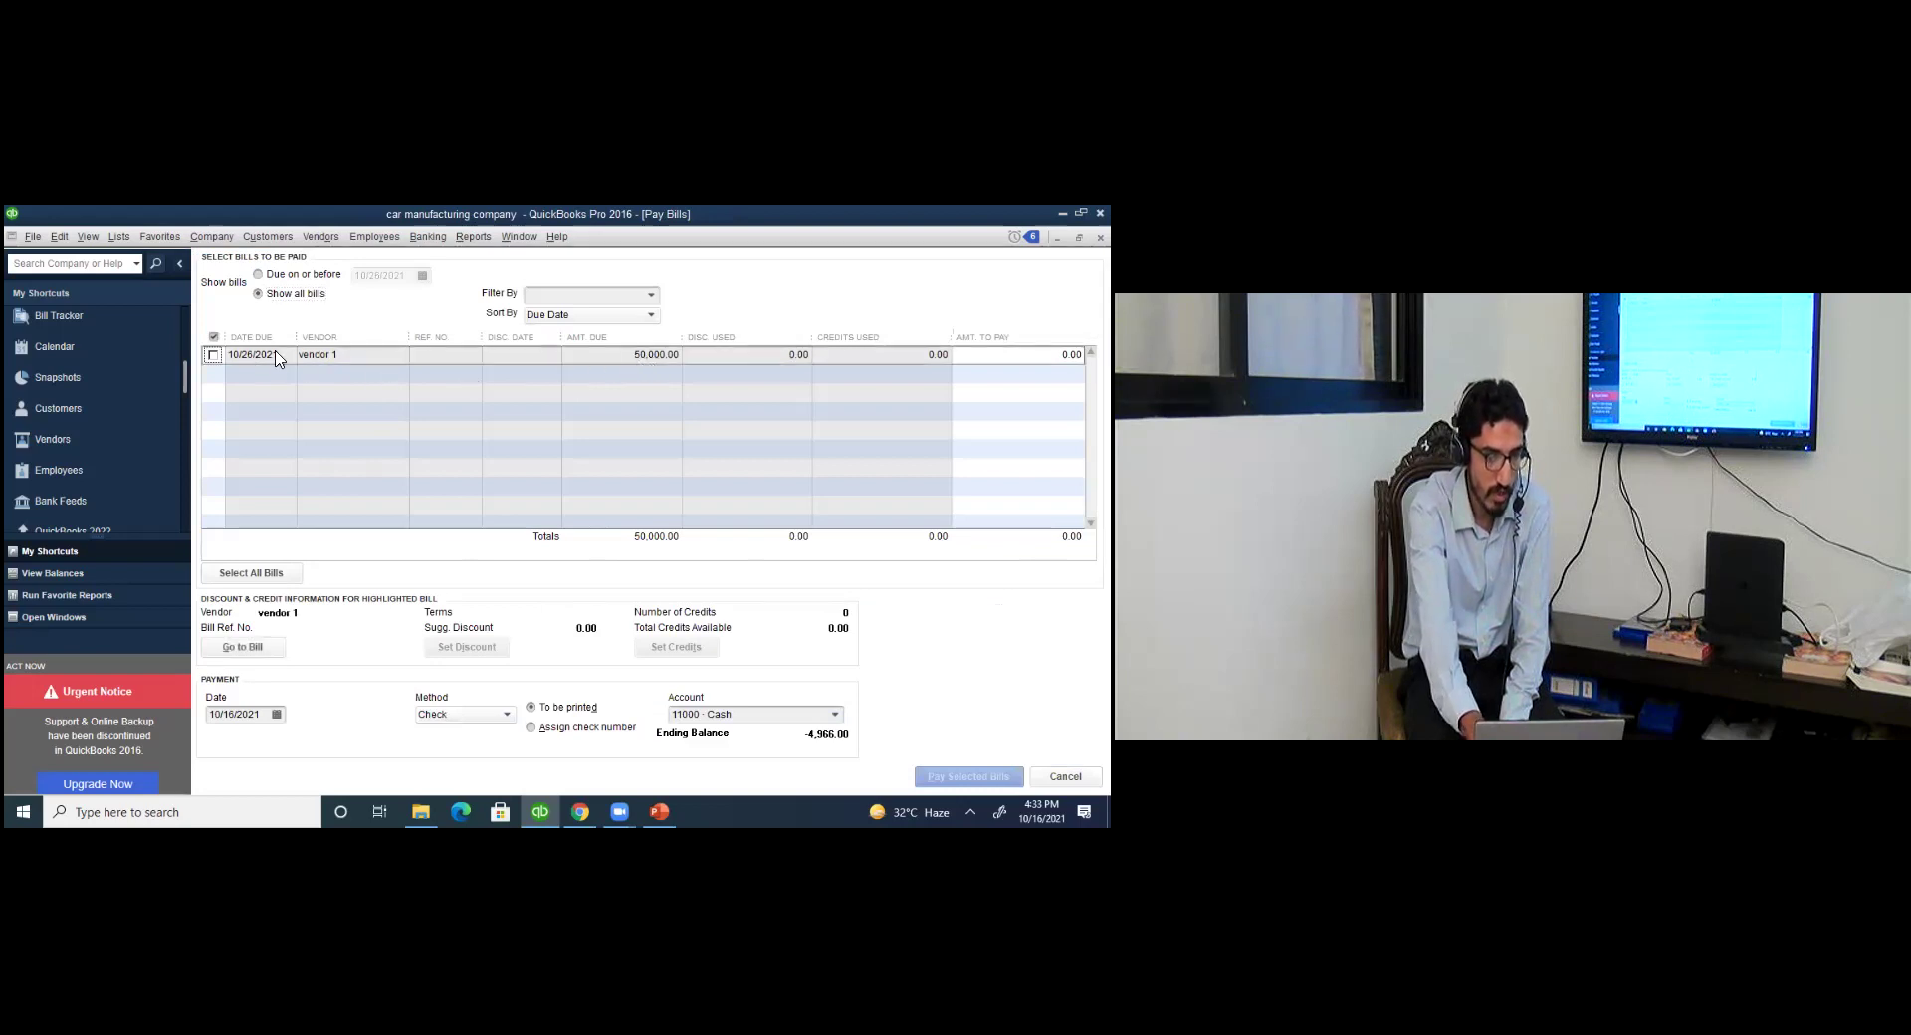
{"action": "left_click", "coordinate": [214, 355]}
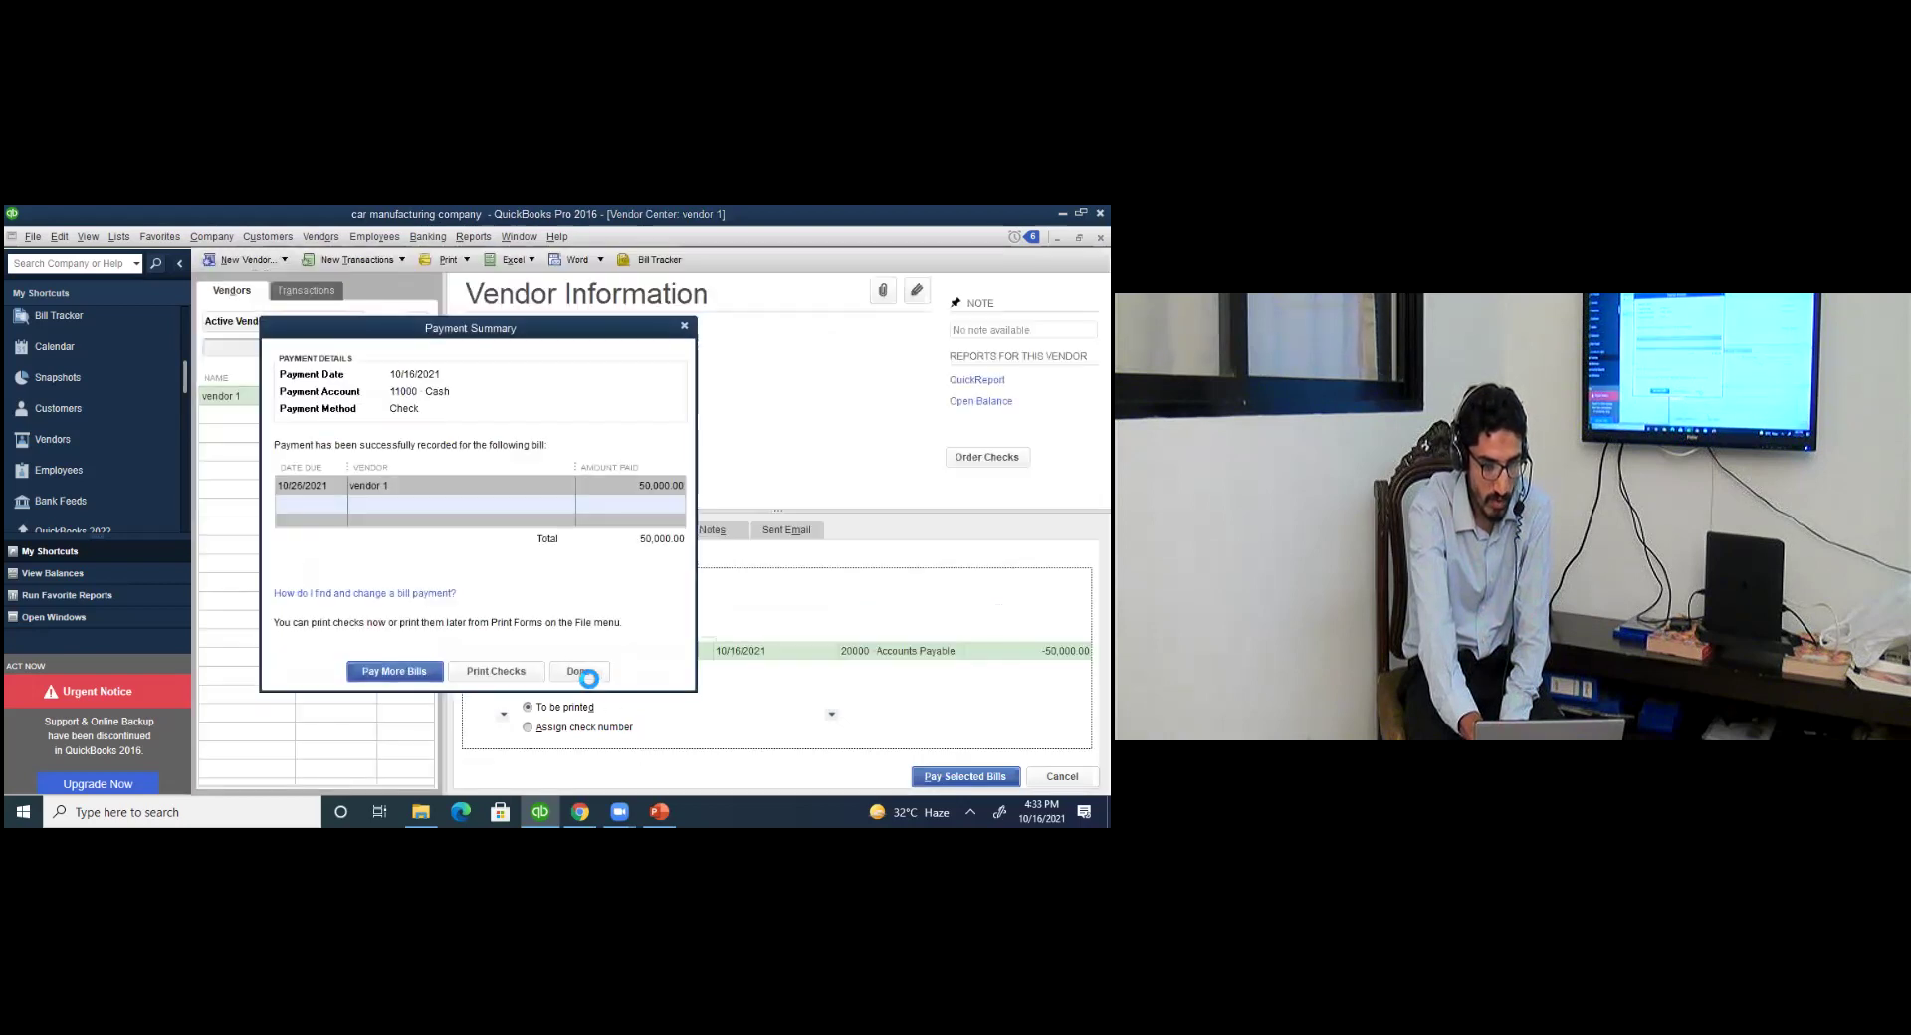
{"action": "left_click", "coordinate": [587, 674]}
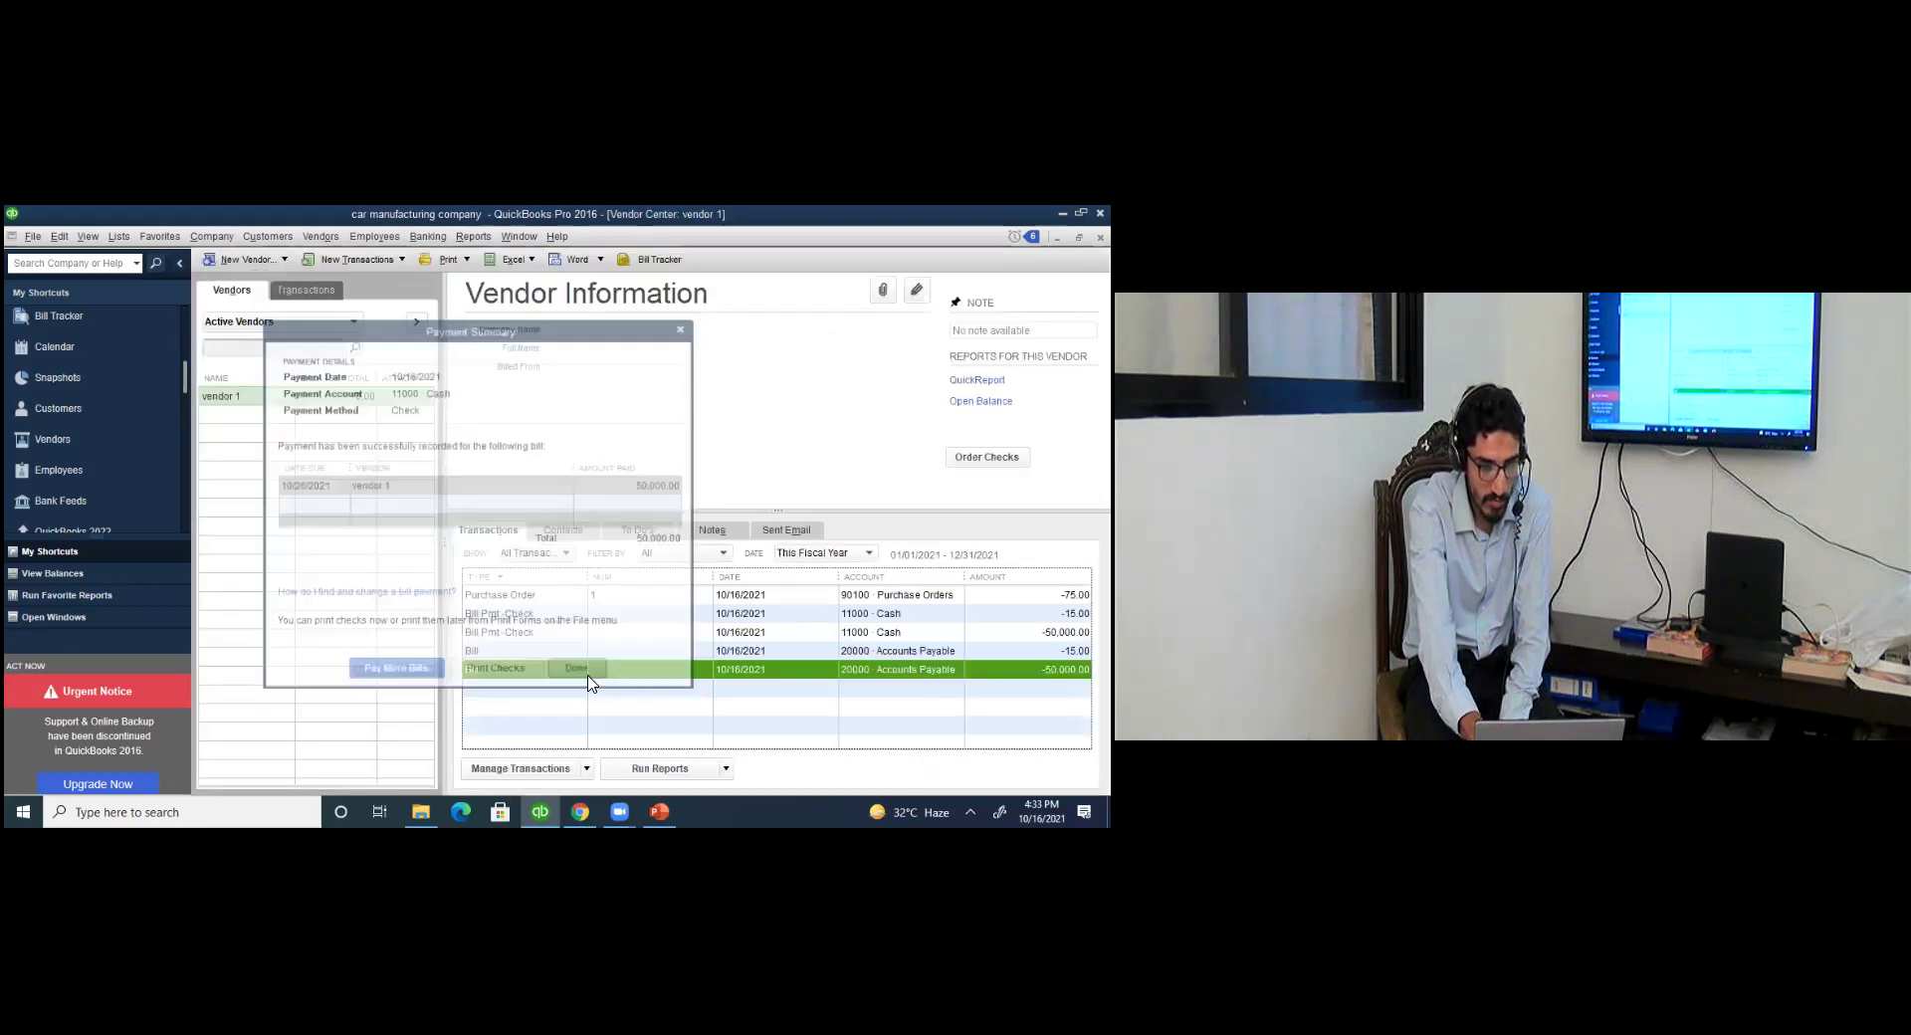
{"action": "left_click", "coordinate": [824, 633]}
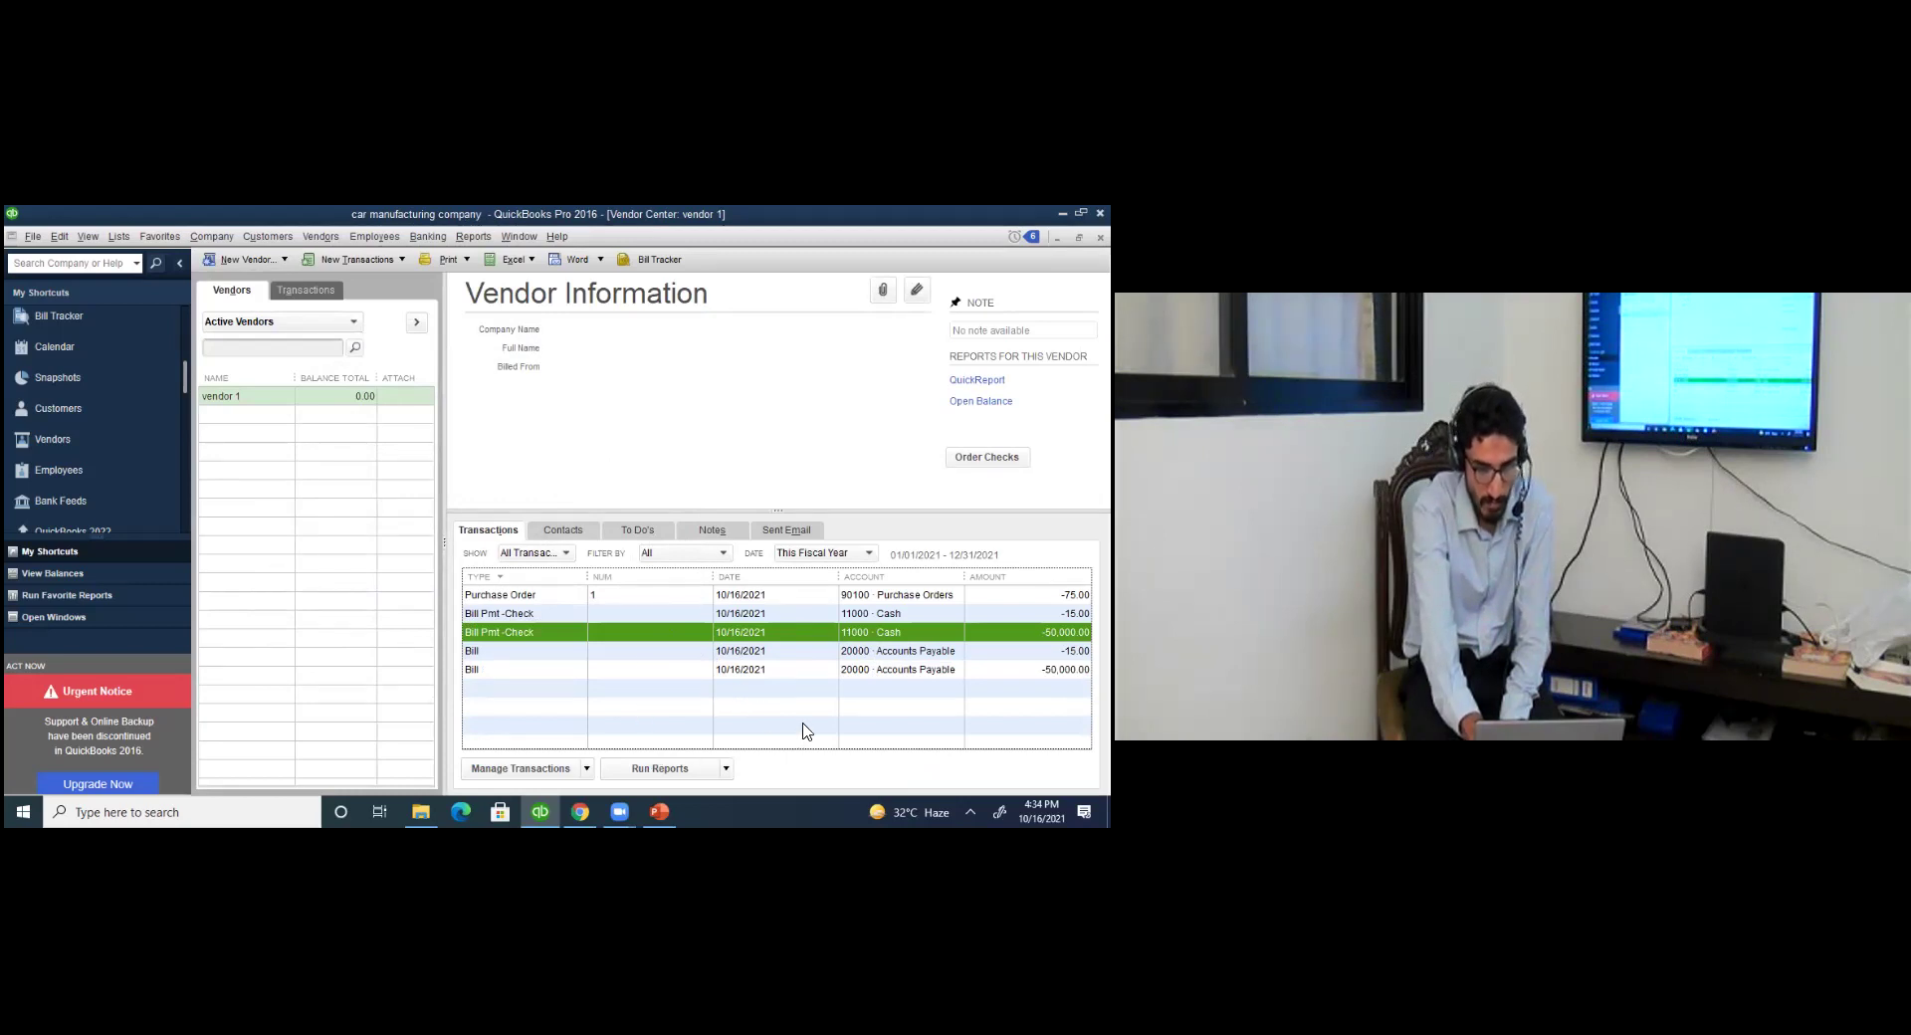
{"action": "left_click", "coordinate": [402, 259]}
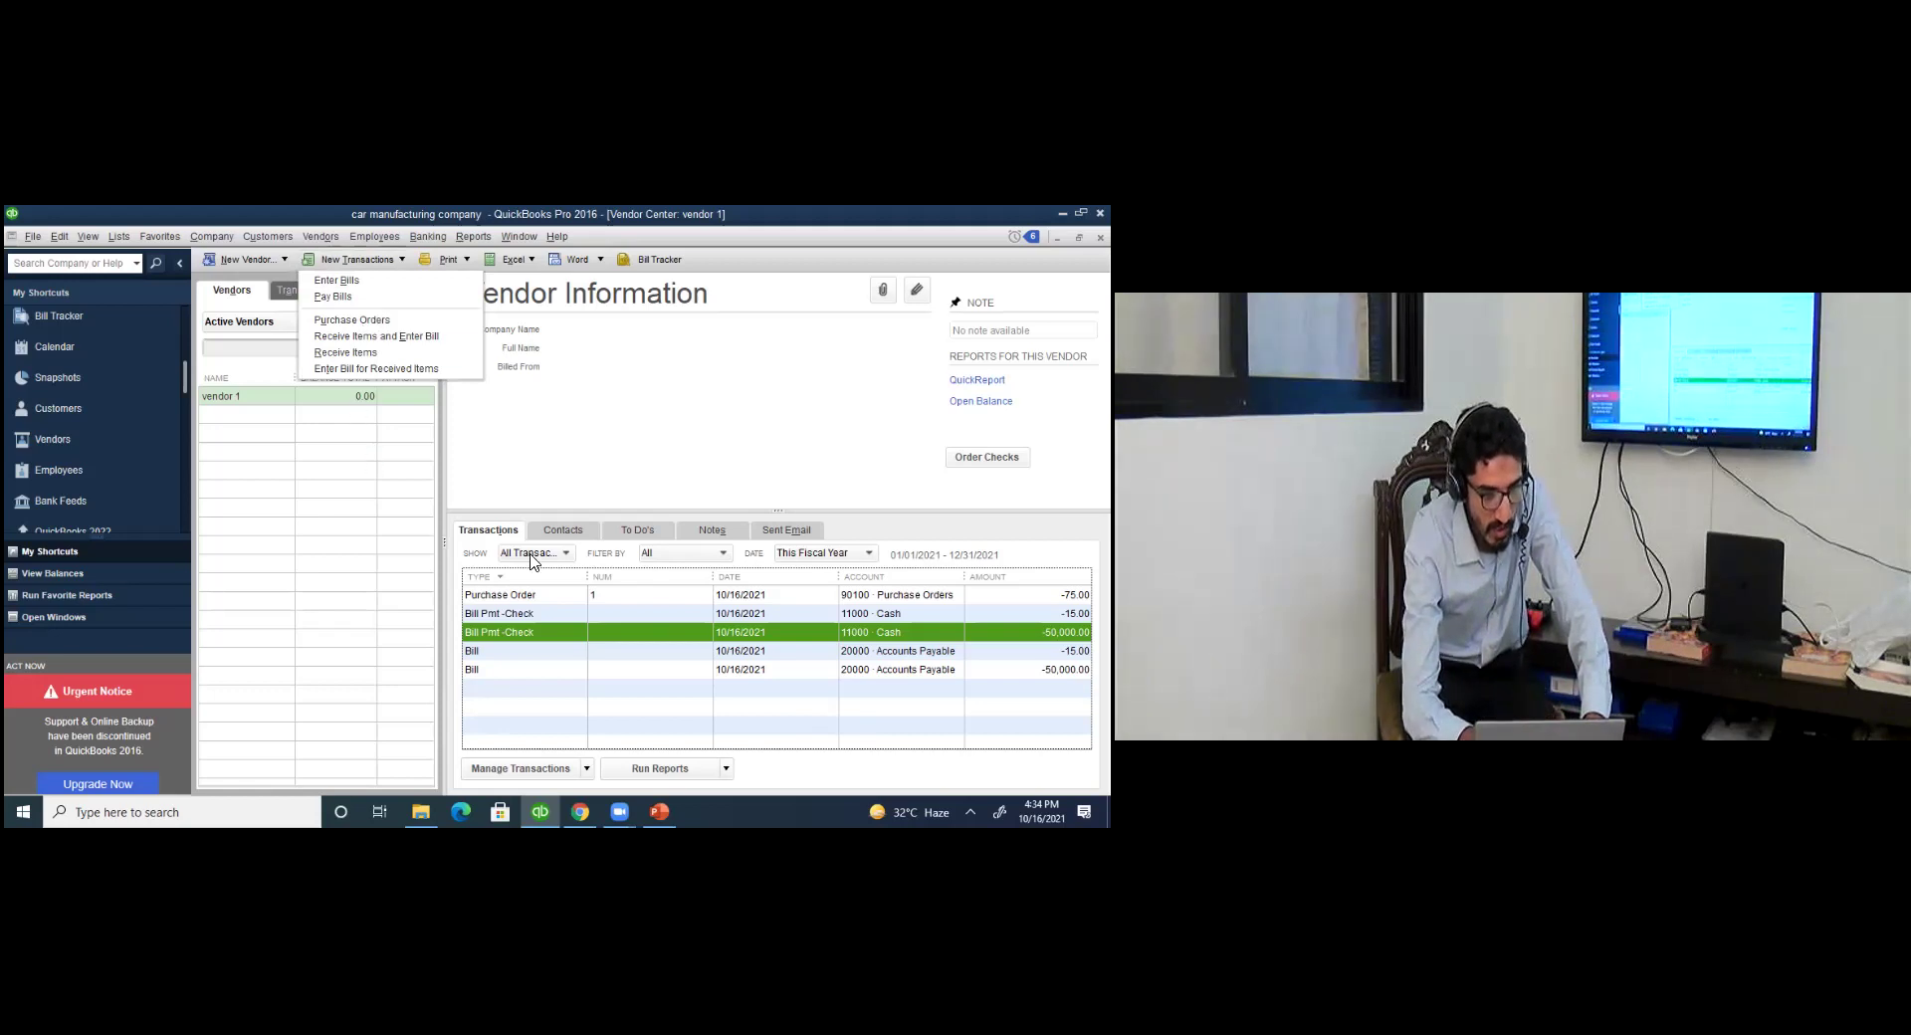
{"action": "left_click", "coordinate": [565, 627]}
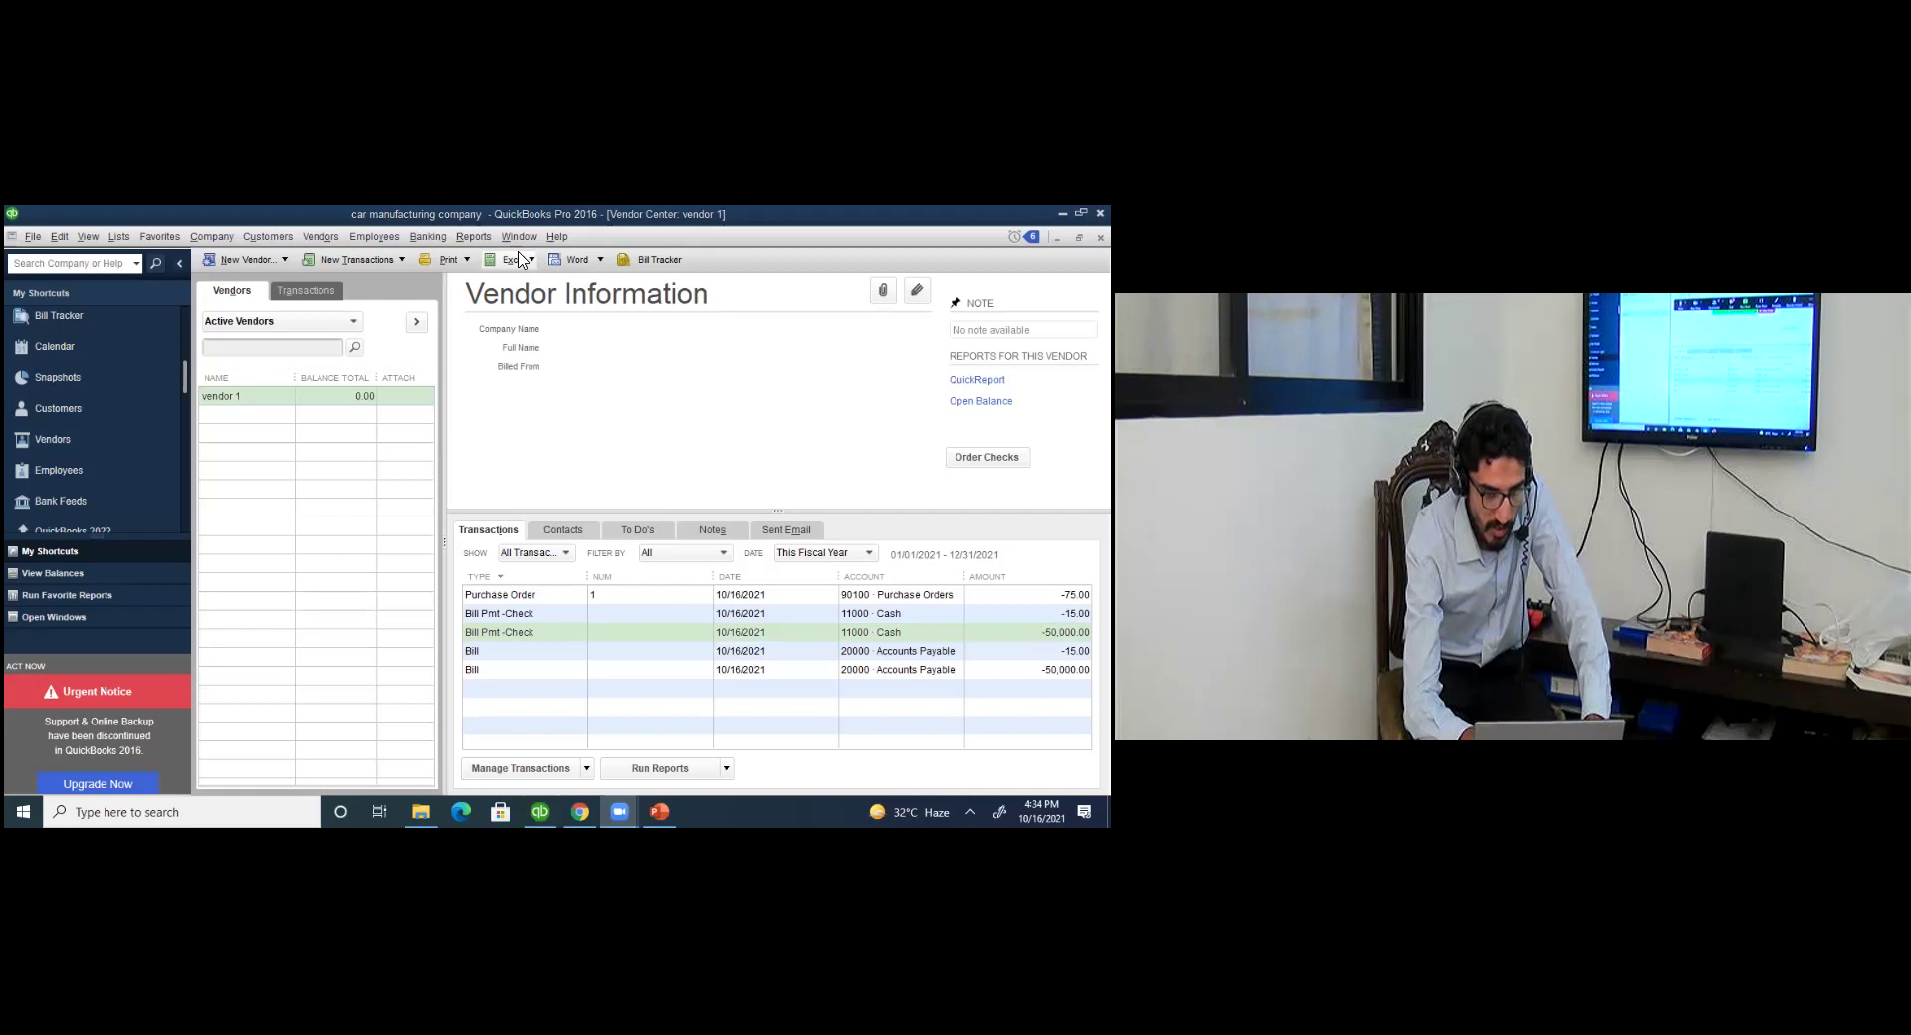
{"action": "left_click", "coordinate": [428, 237]}
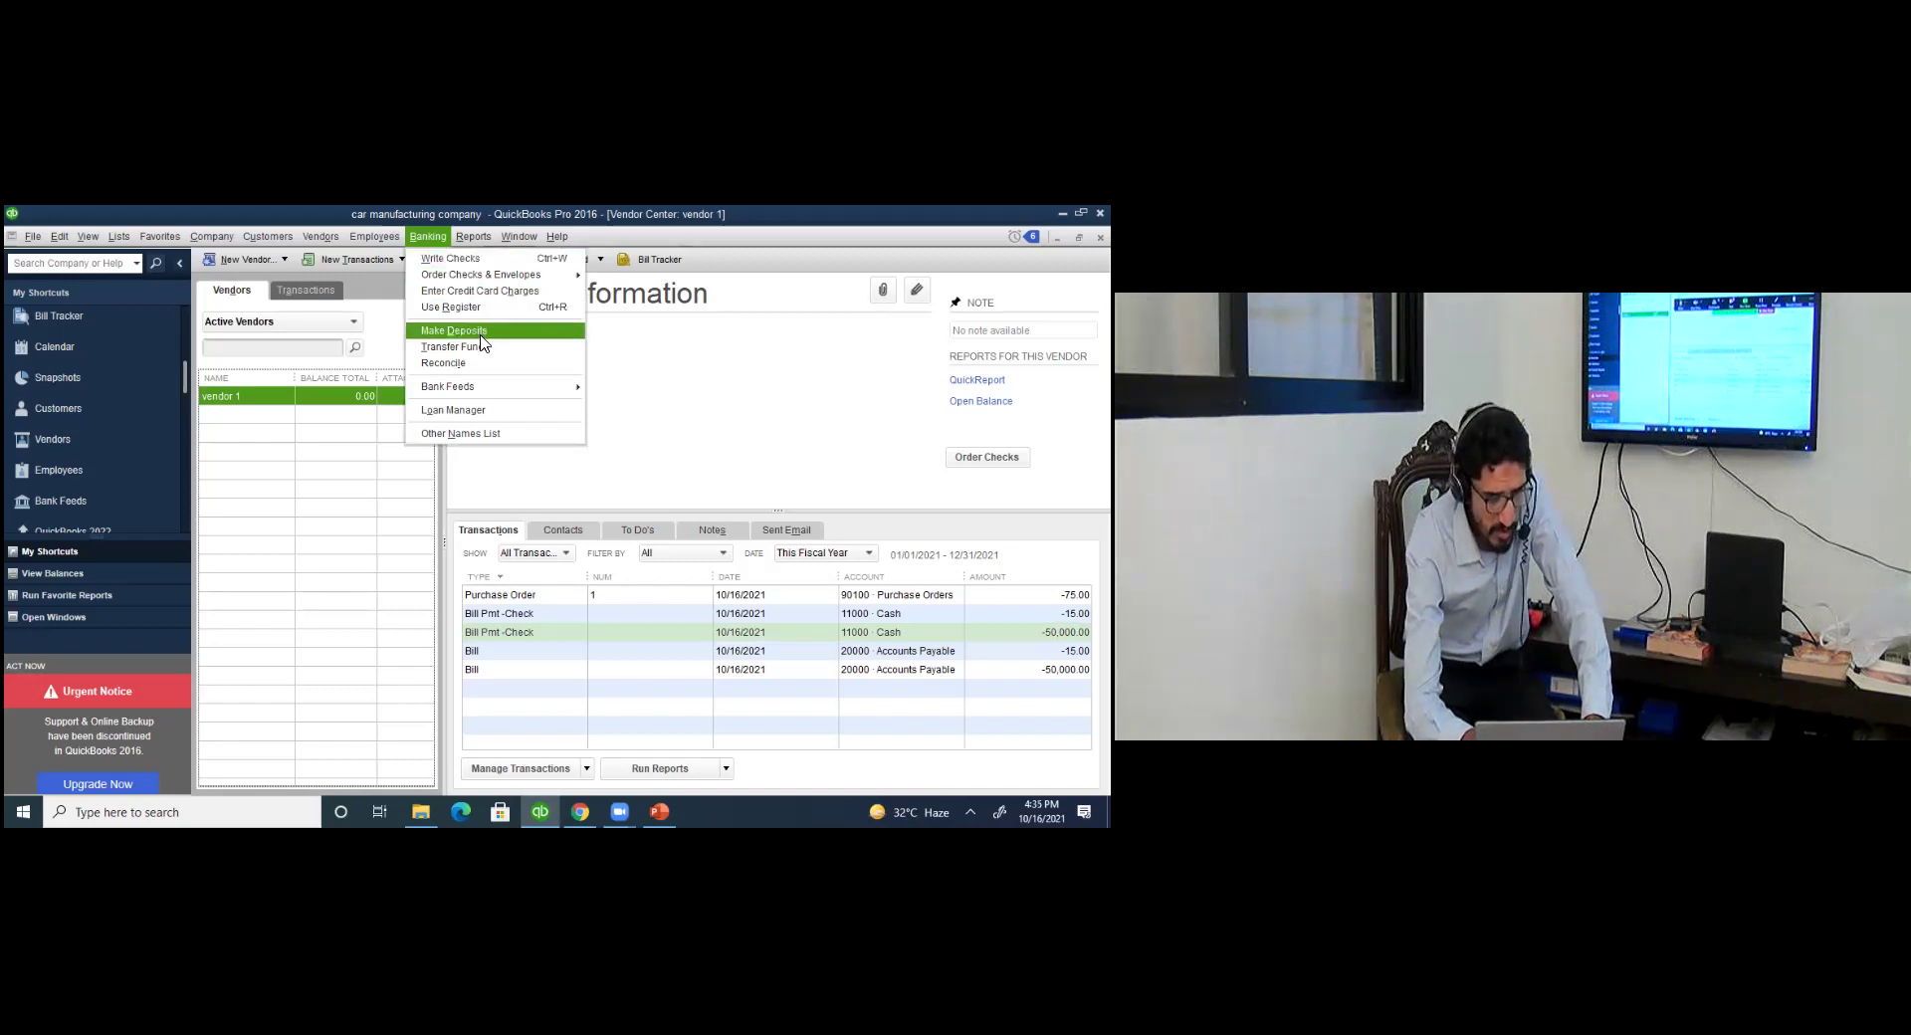
{"action": "left_click", "coordinate": [480, 334]}
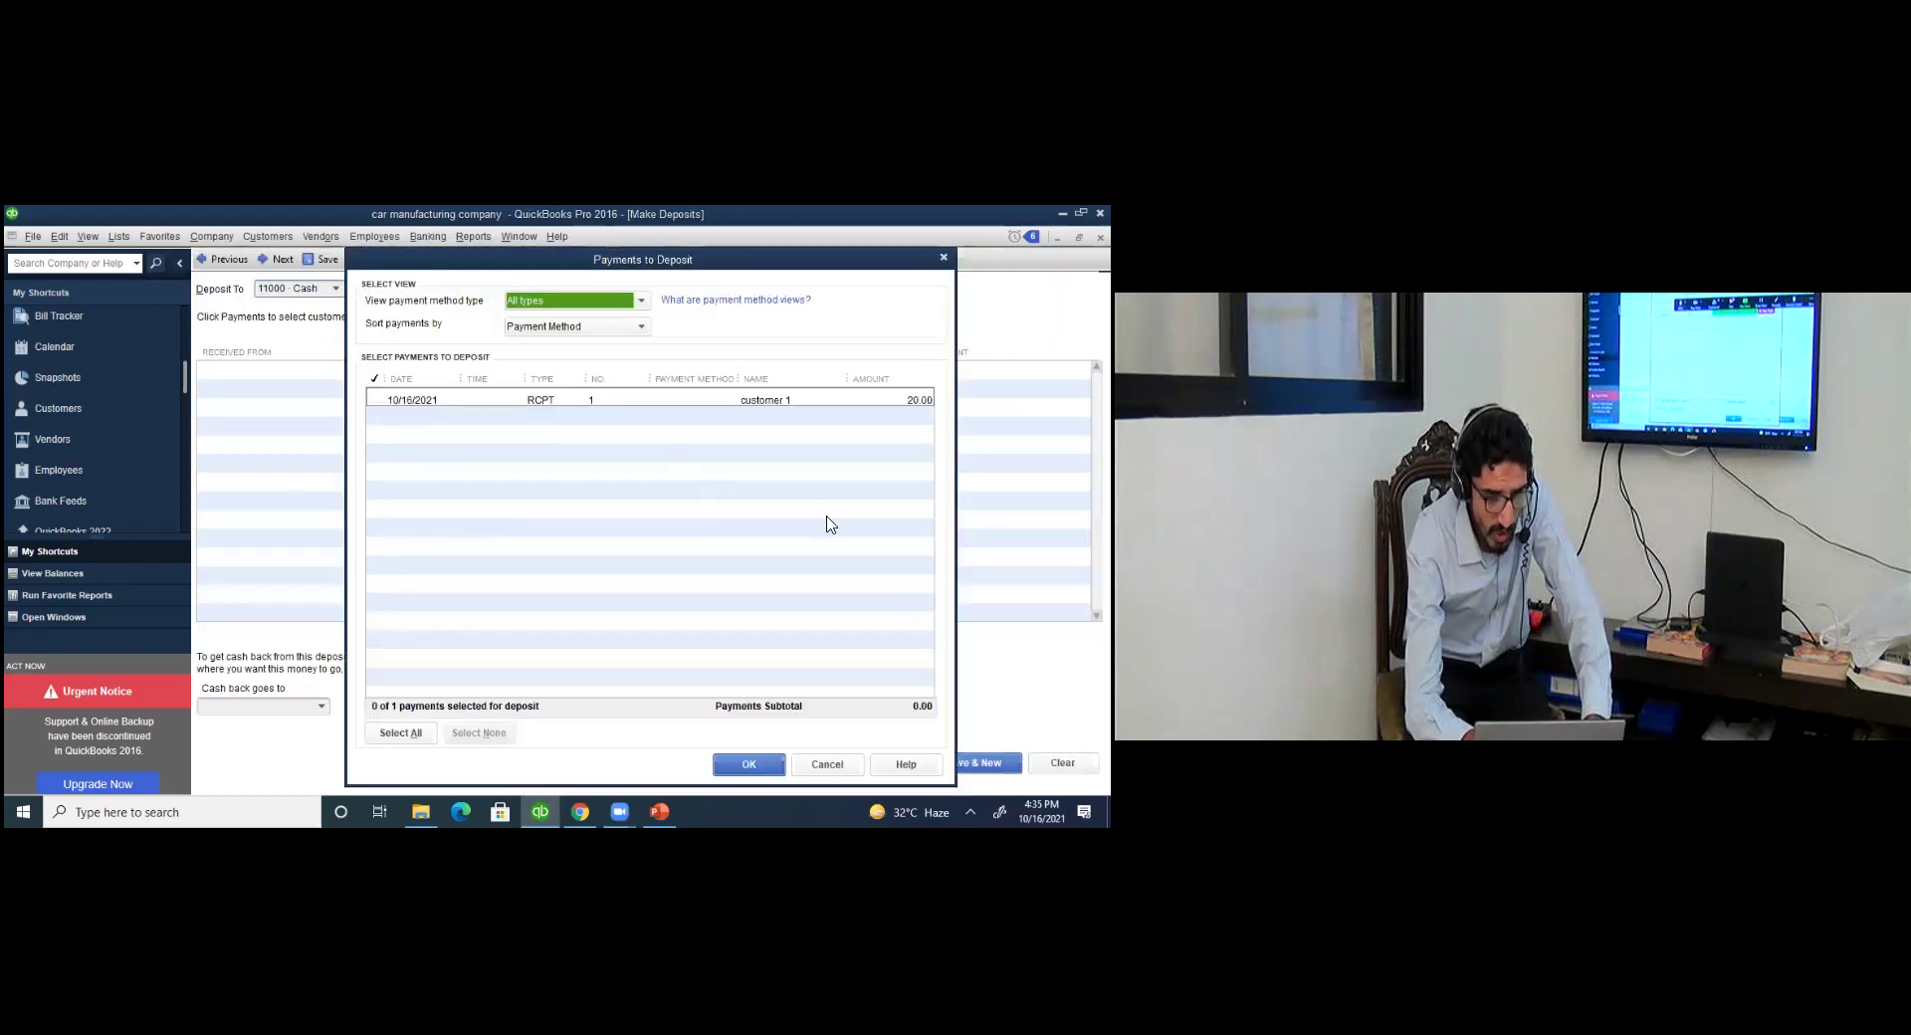
{"action": "left_click", "coordinate": [380, 400]}
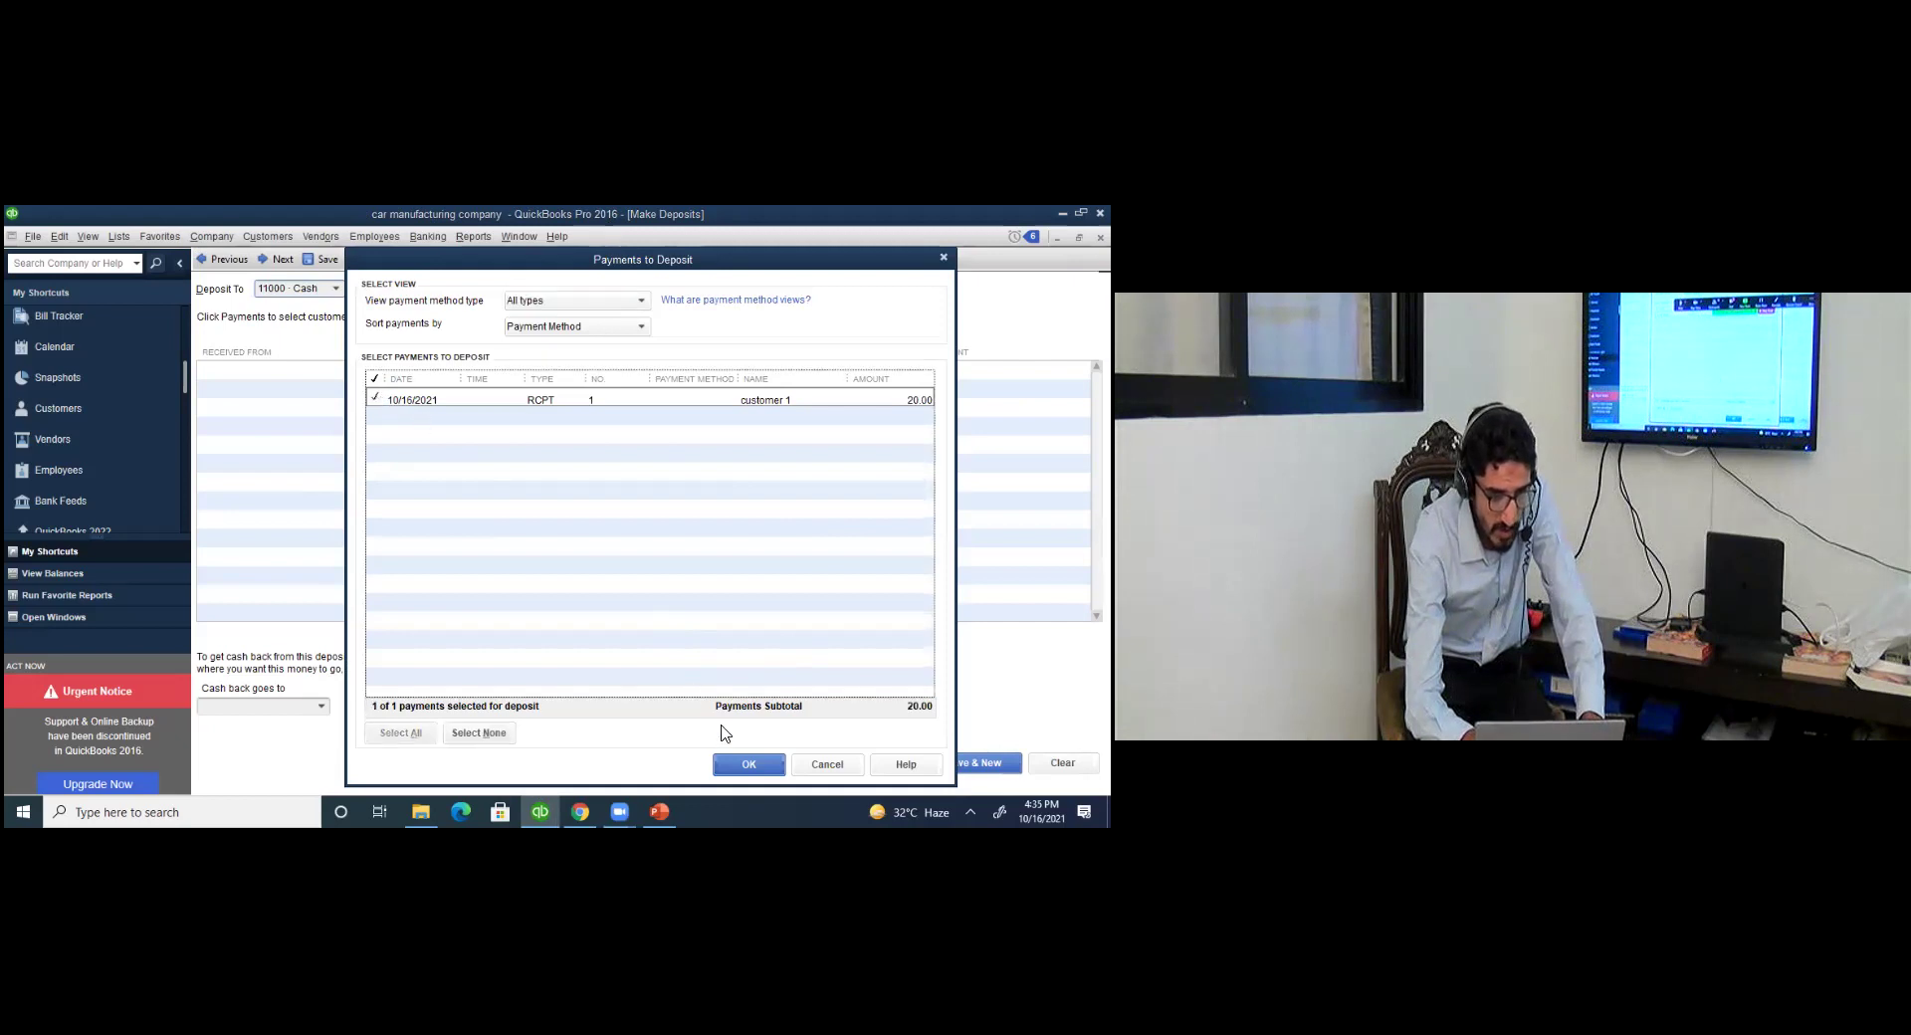
{"action": "key", "text": "Return"}
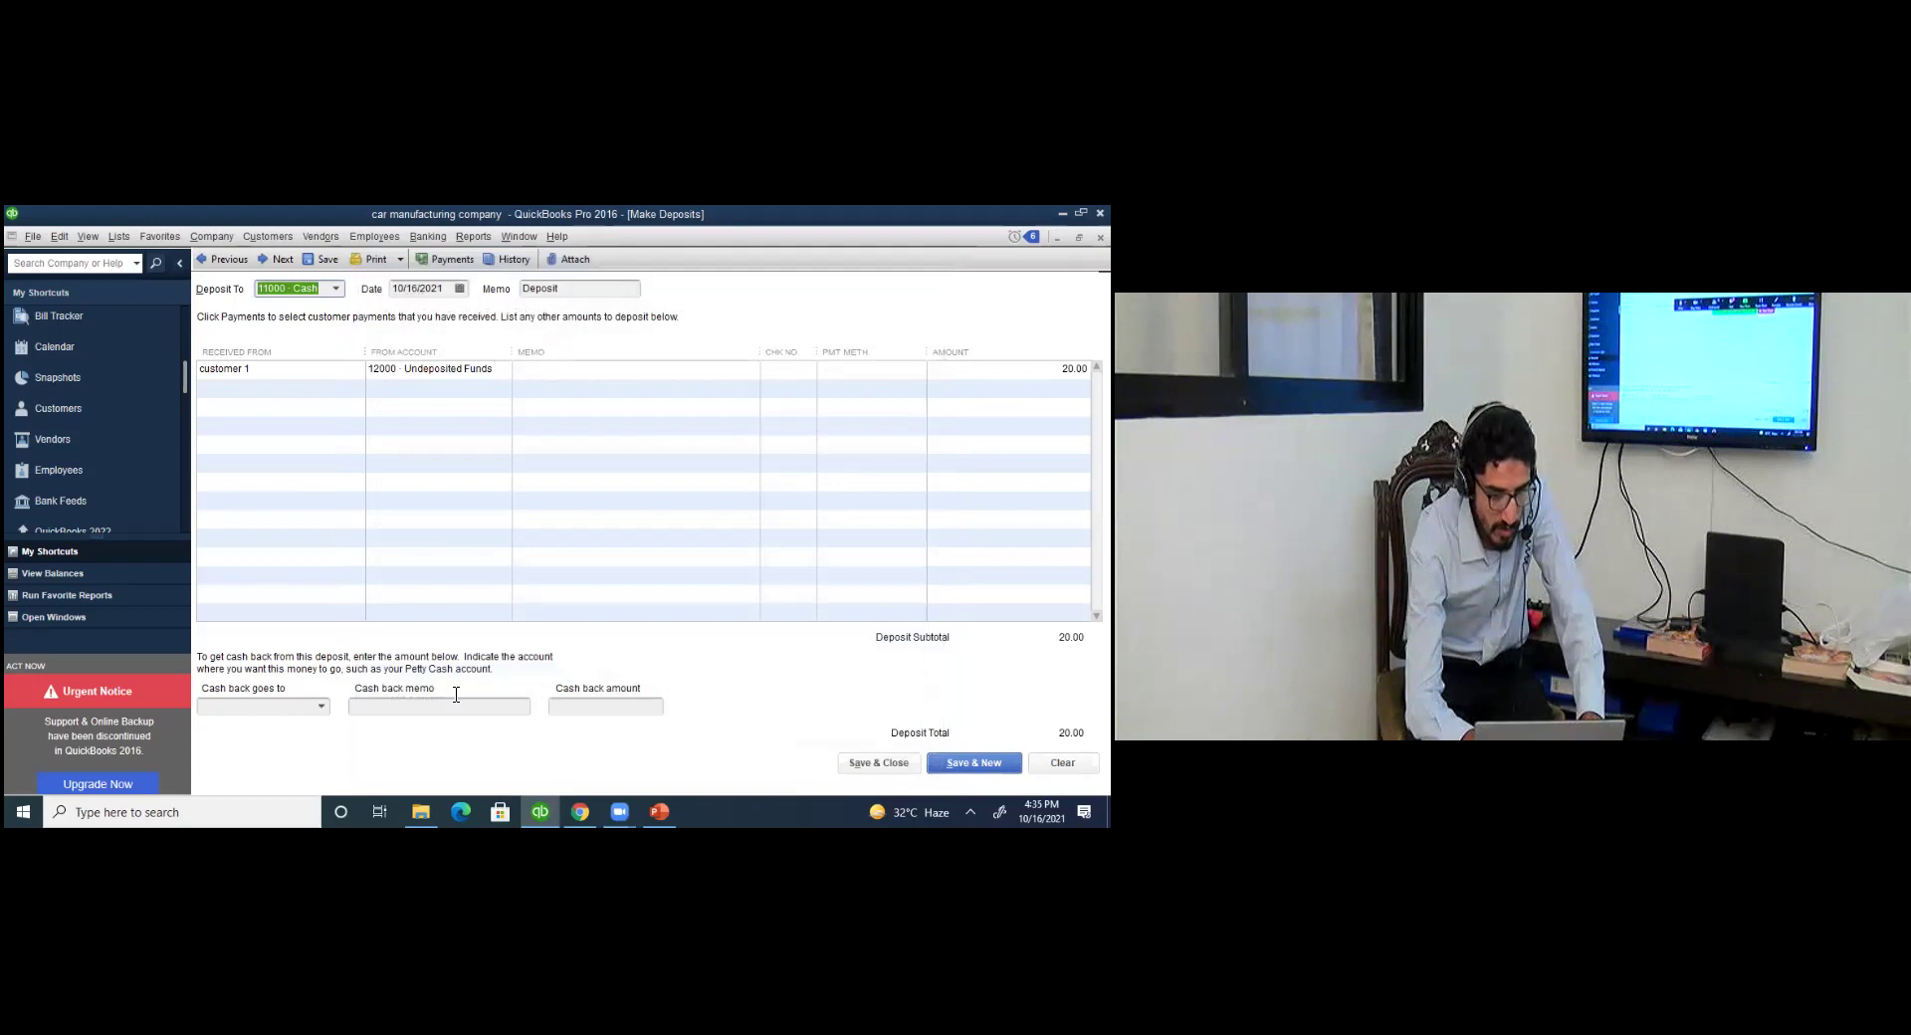
{"action": "left_click", "coordinate": [607, 712]}
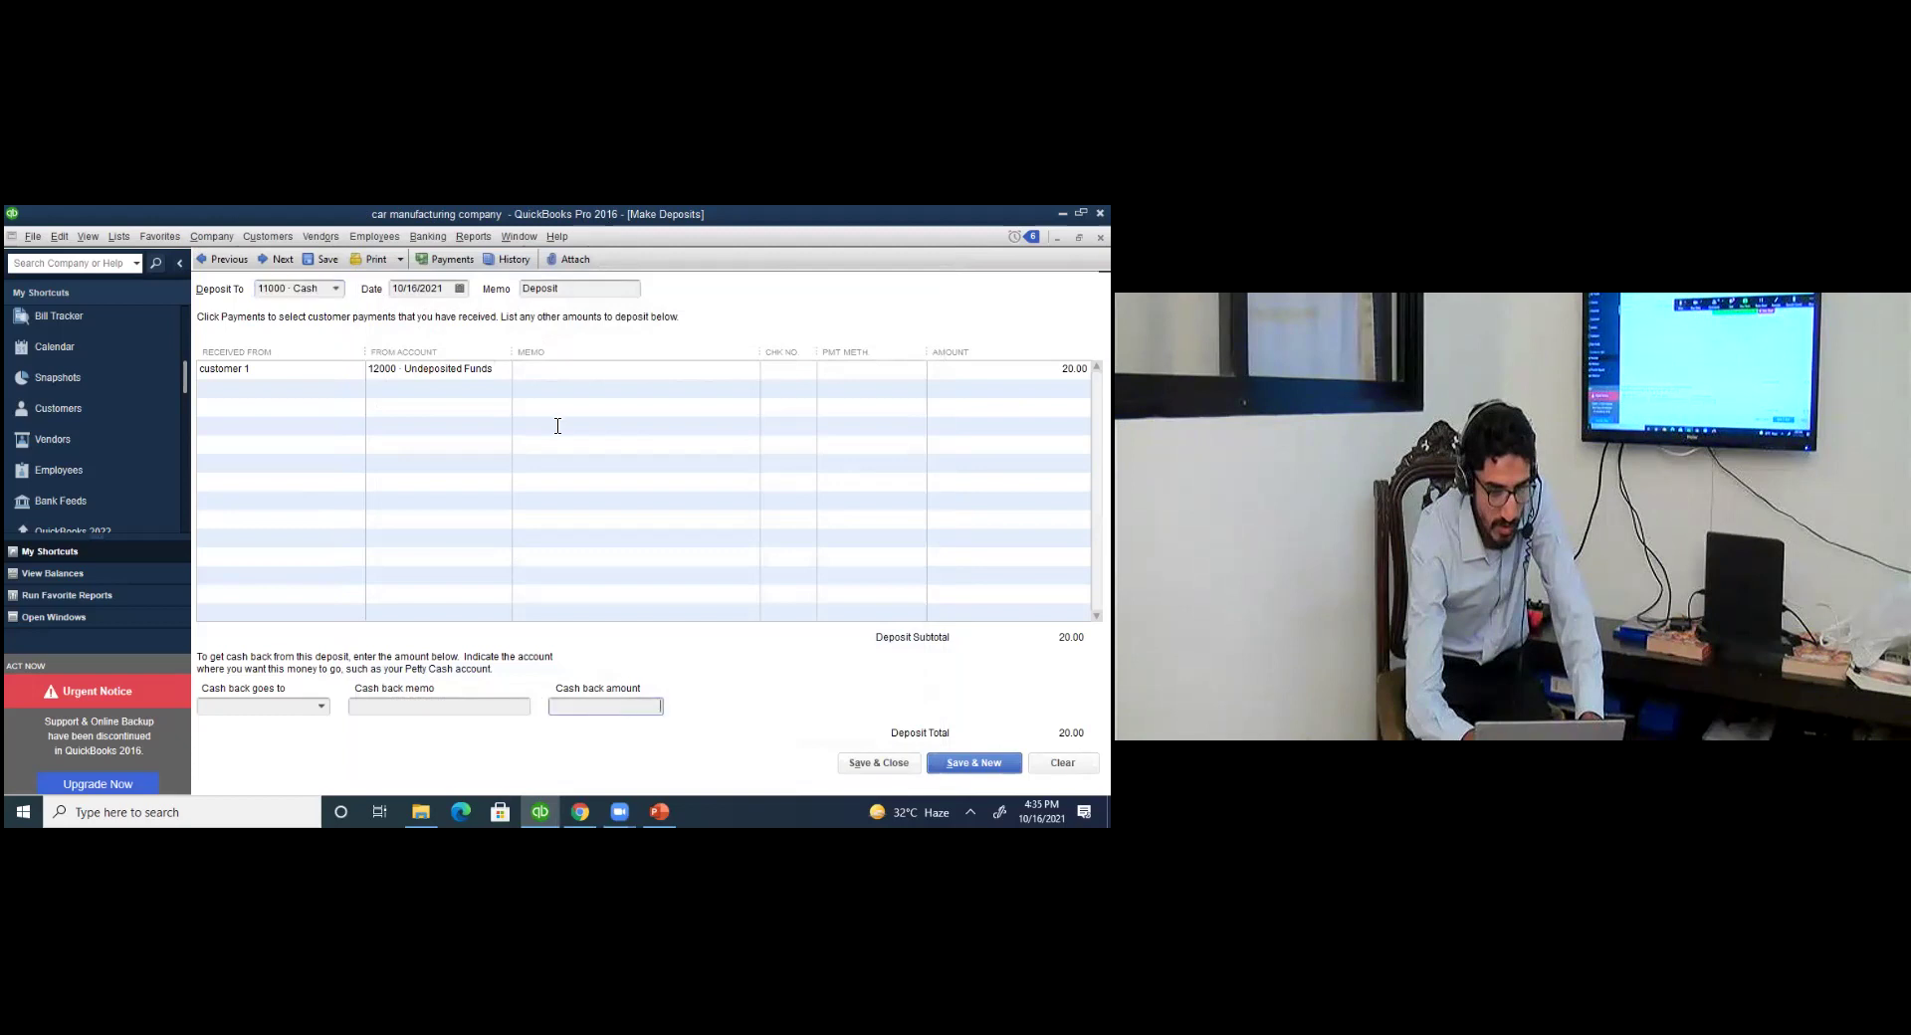
{"action": "key", "text": "Escape"}
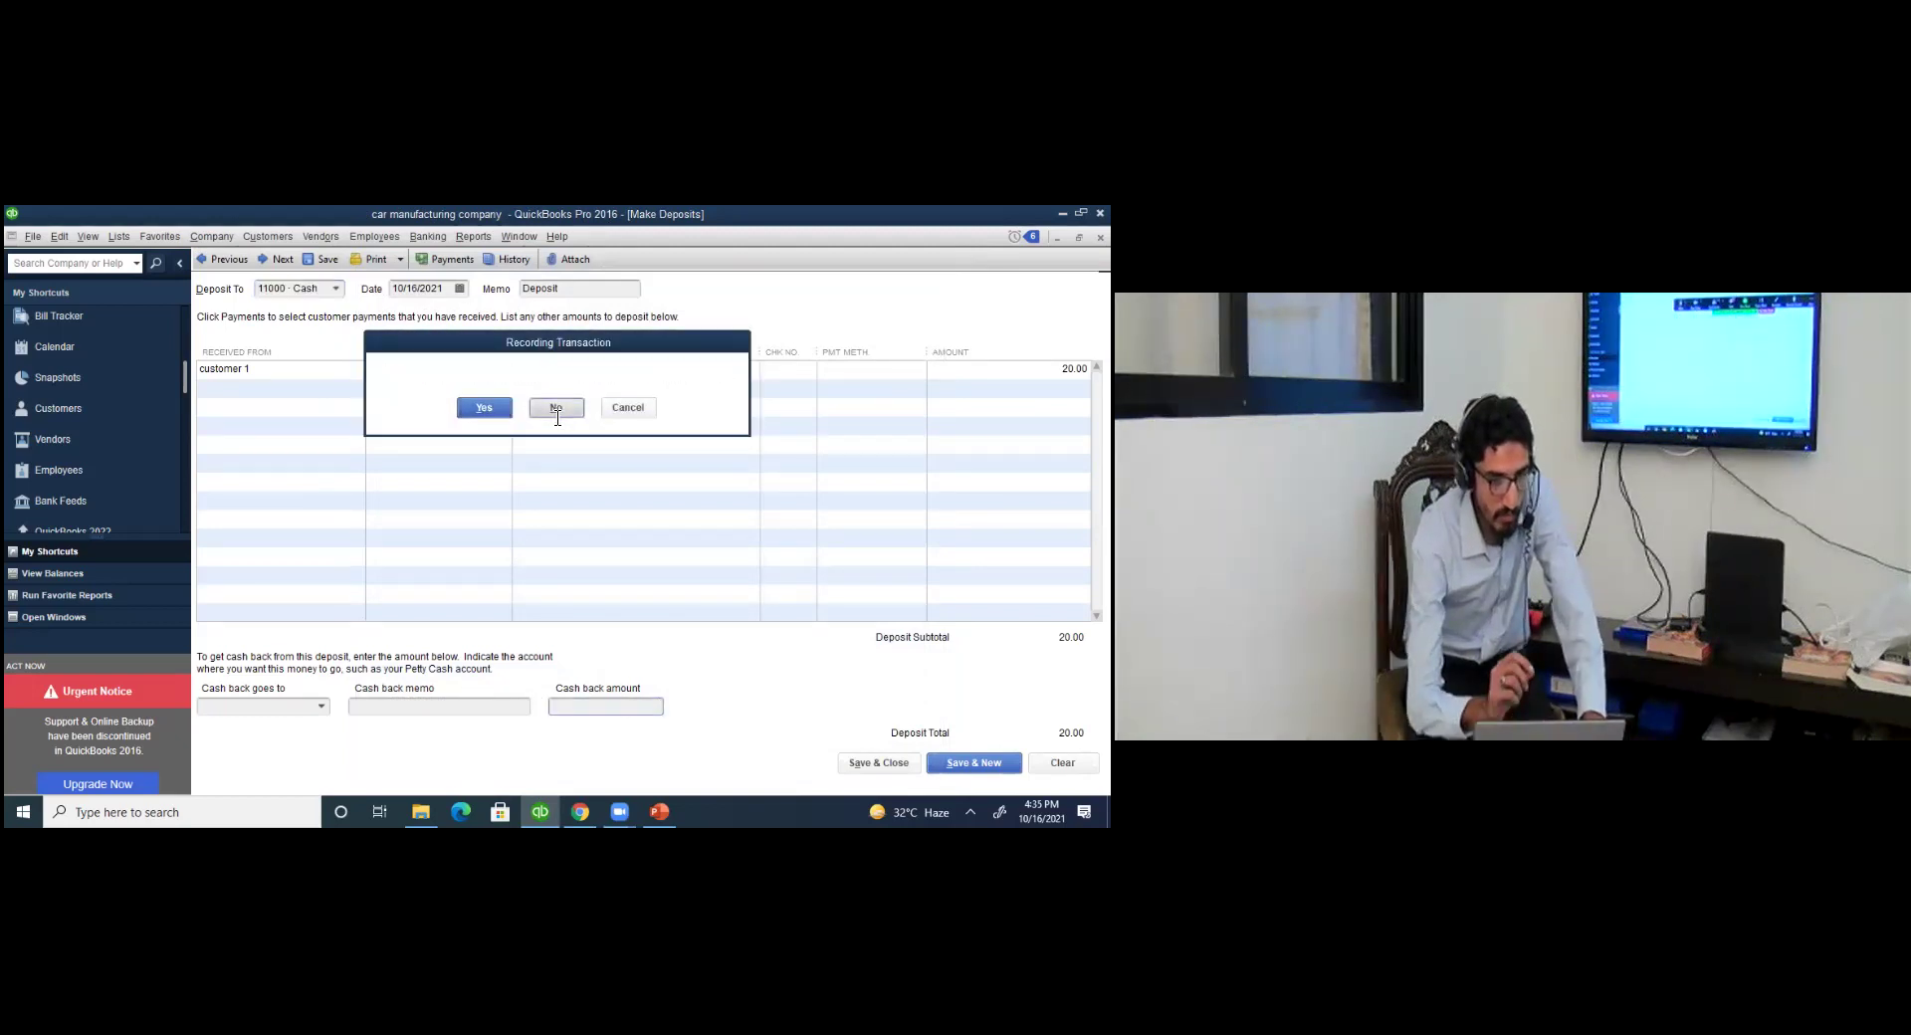
{"action": "left_click", "coordinate": [557, 414]}
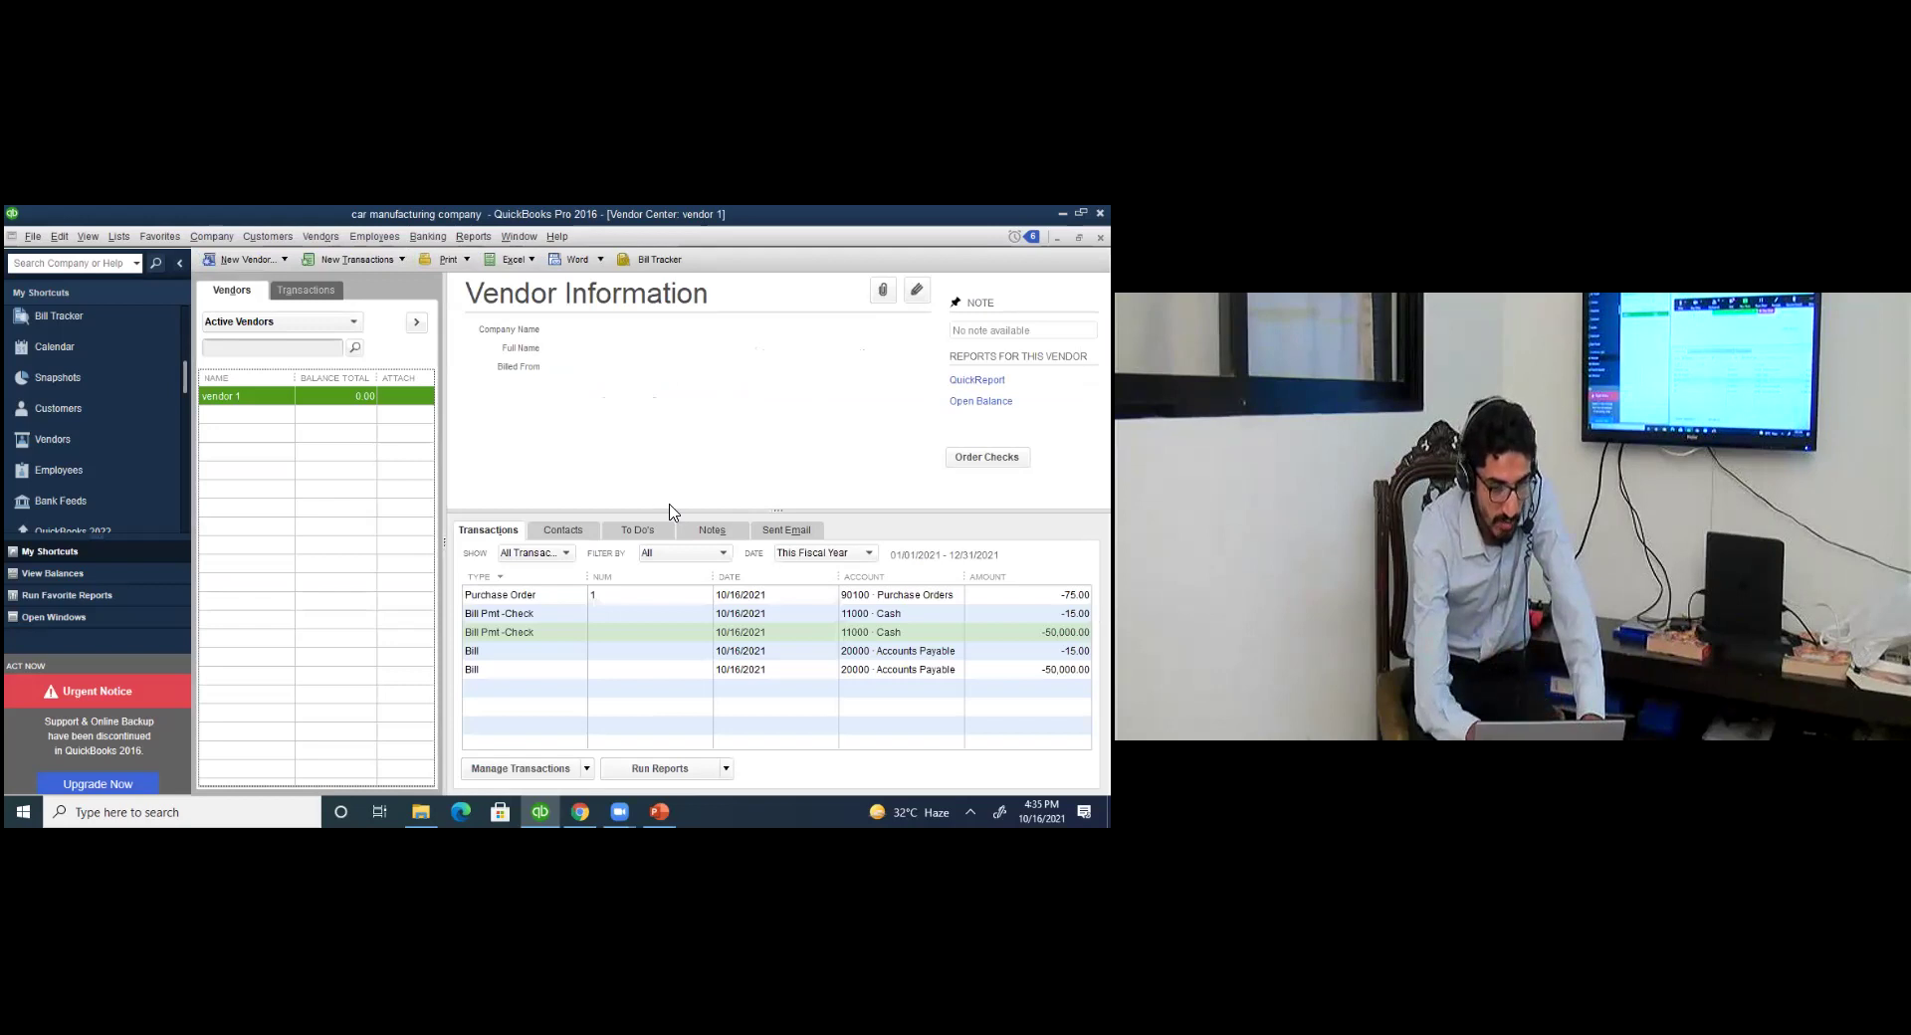
{"action": "left_click", "coordinate": [402, 261]}
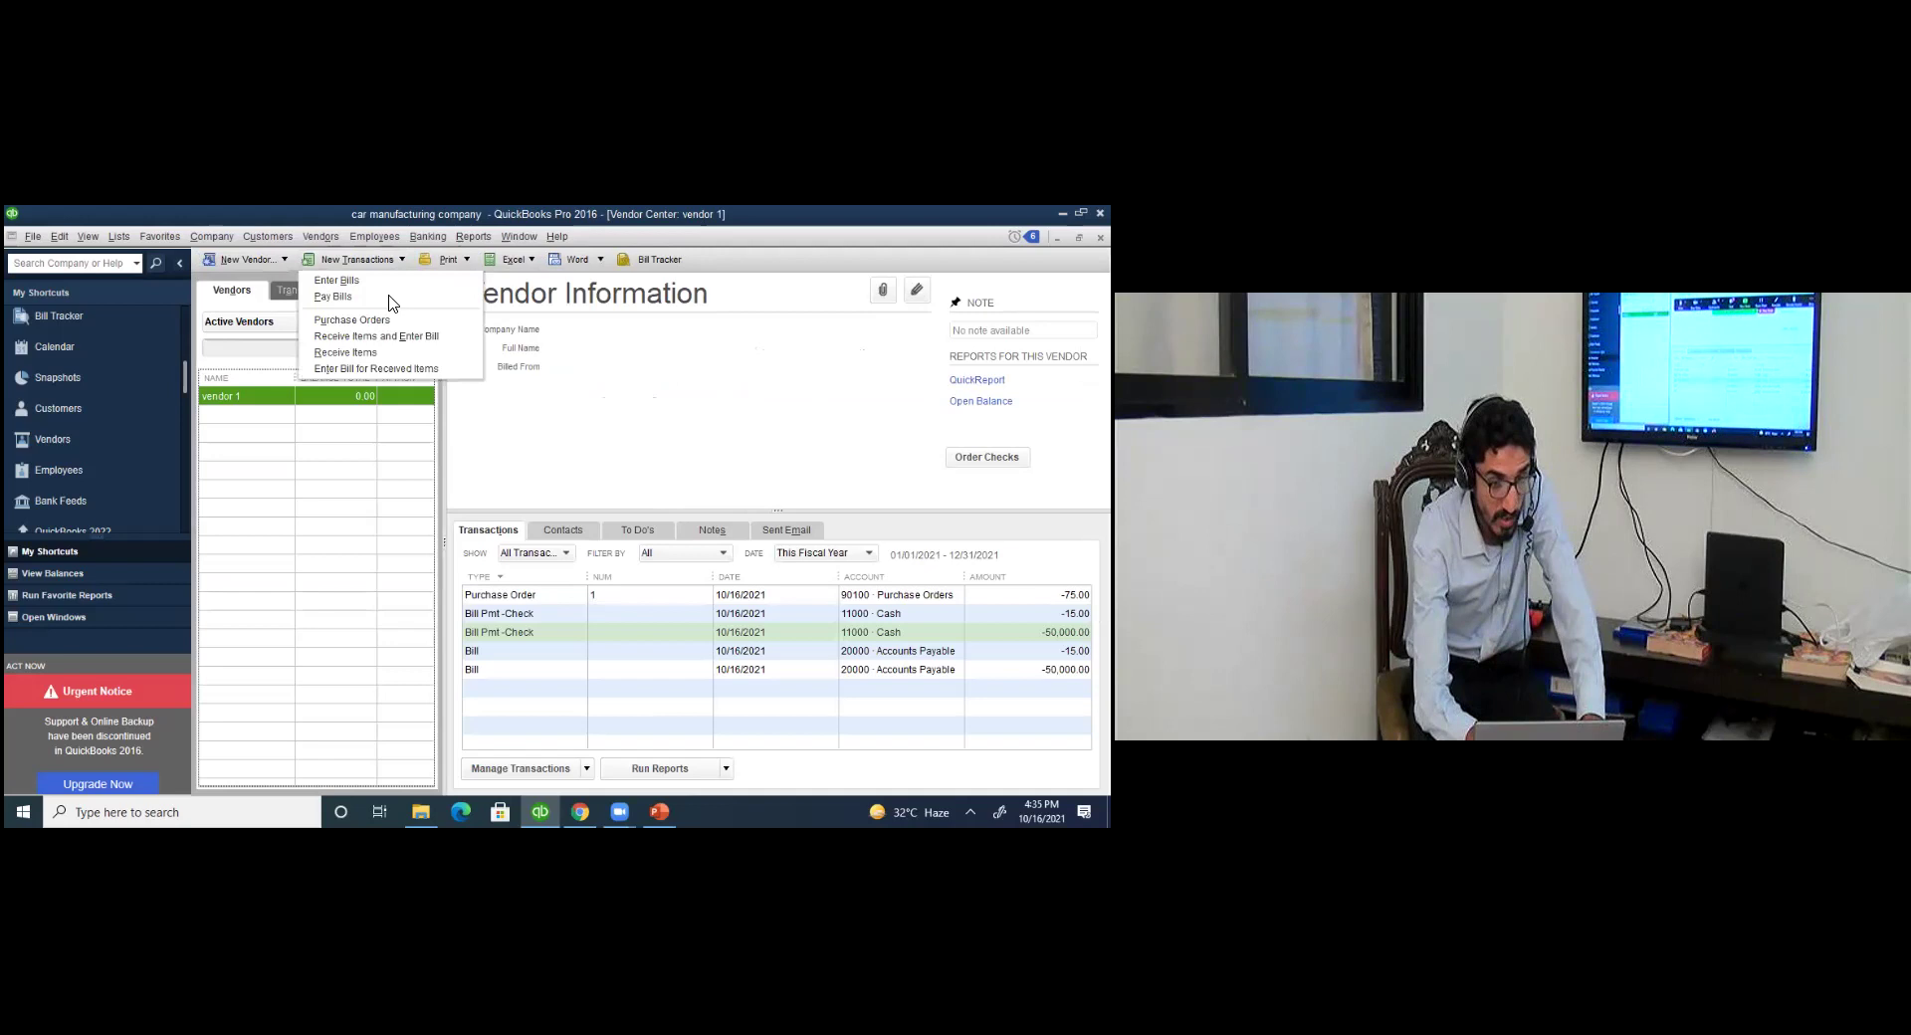
{"action": "left_click", "coordinate": [388, 299]}
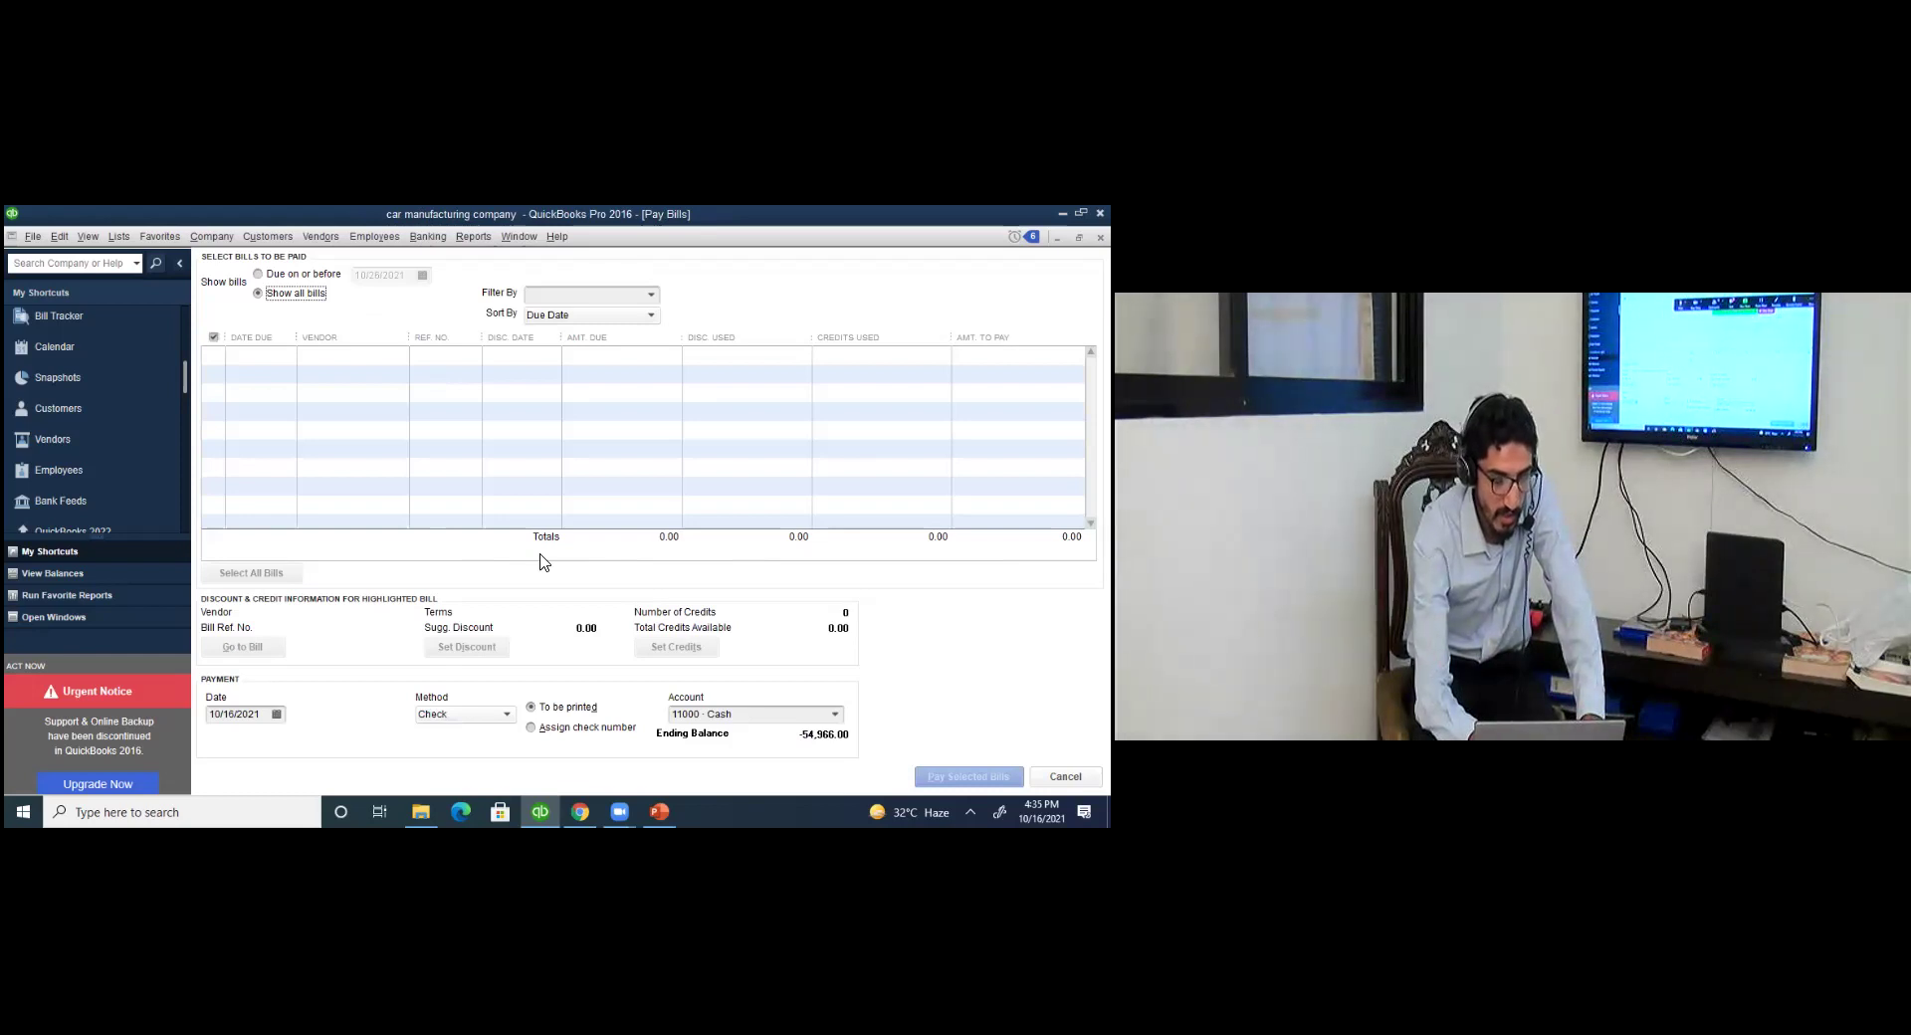
{"action": "key", "text": "Escape"}
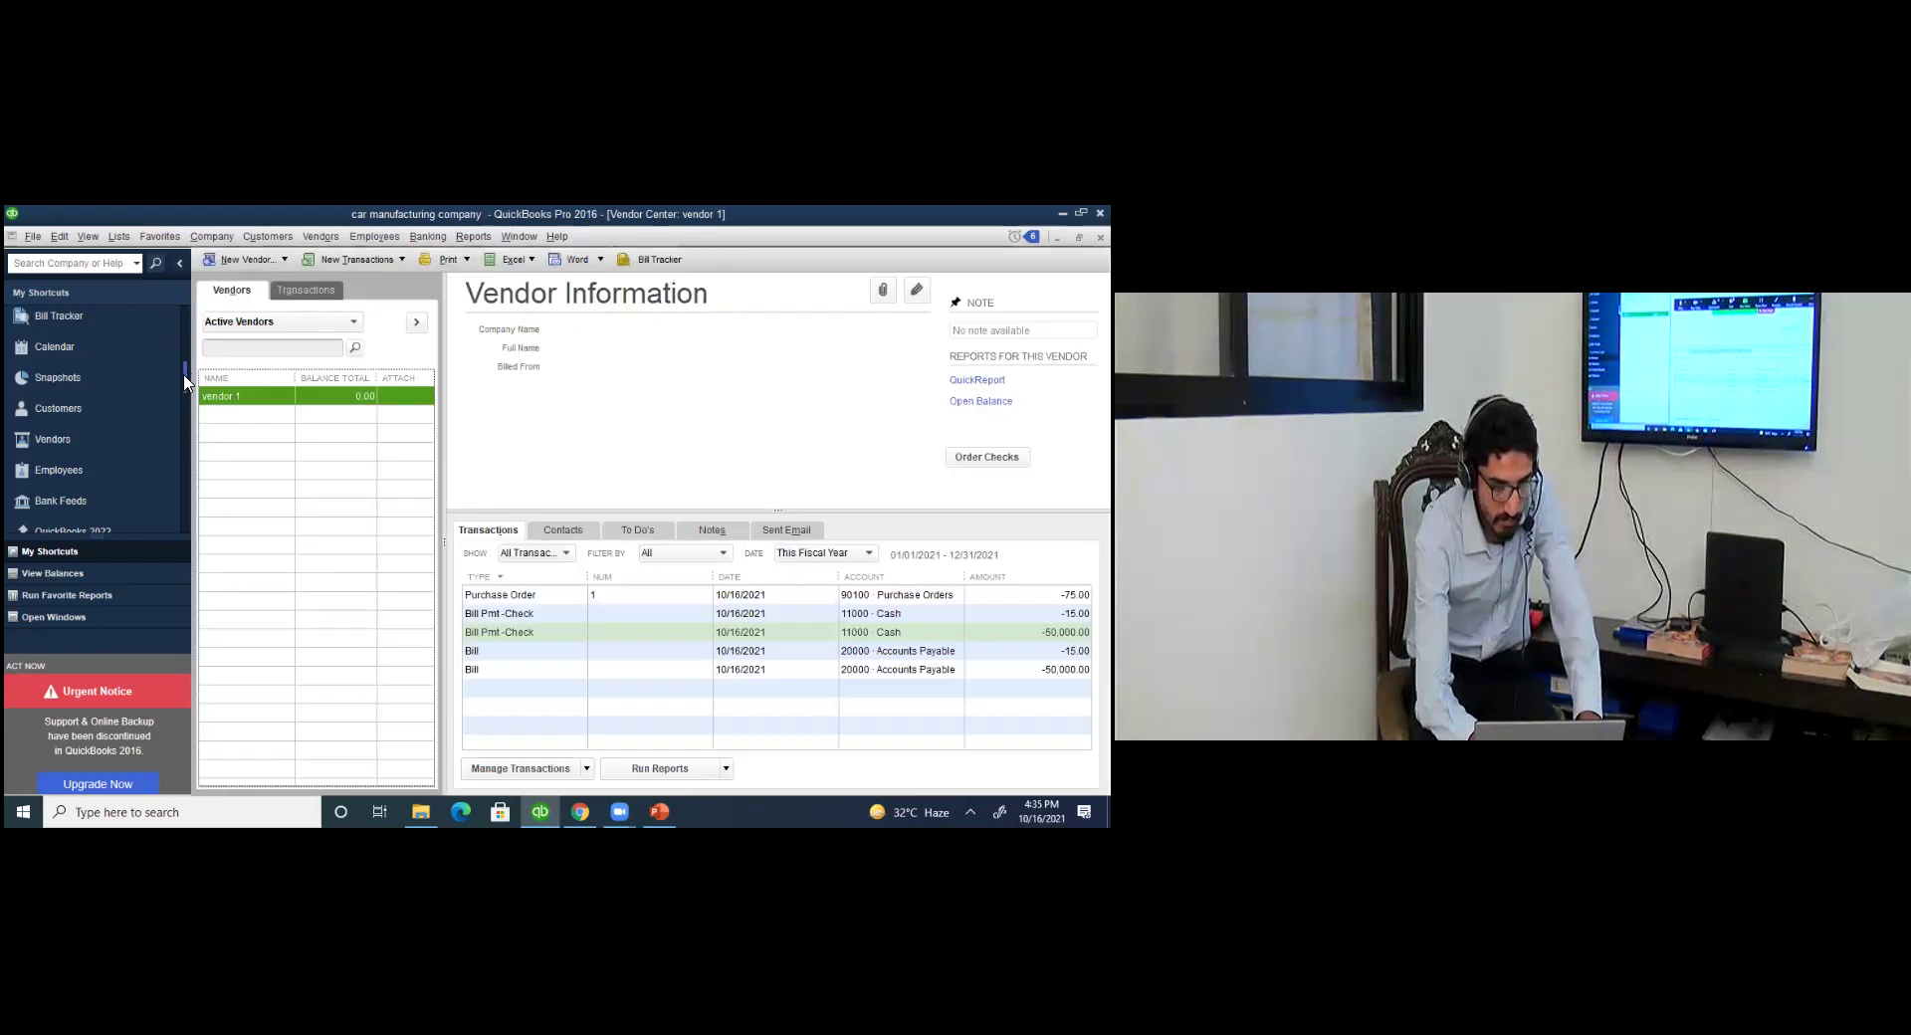
Show customer 1's invoice, 49.00 payment and 20.00 sales receipt in the Customer Center.
{"action": "scroll", "coordinate": [186, 383], "scroll_direction": "down", "scroll_amount": 2}
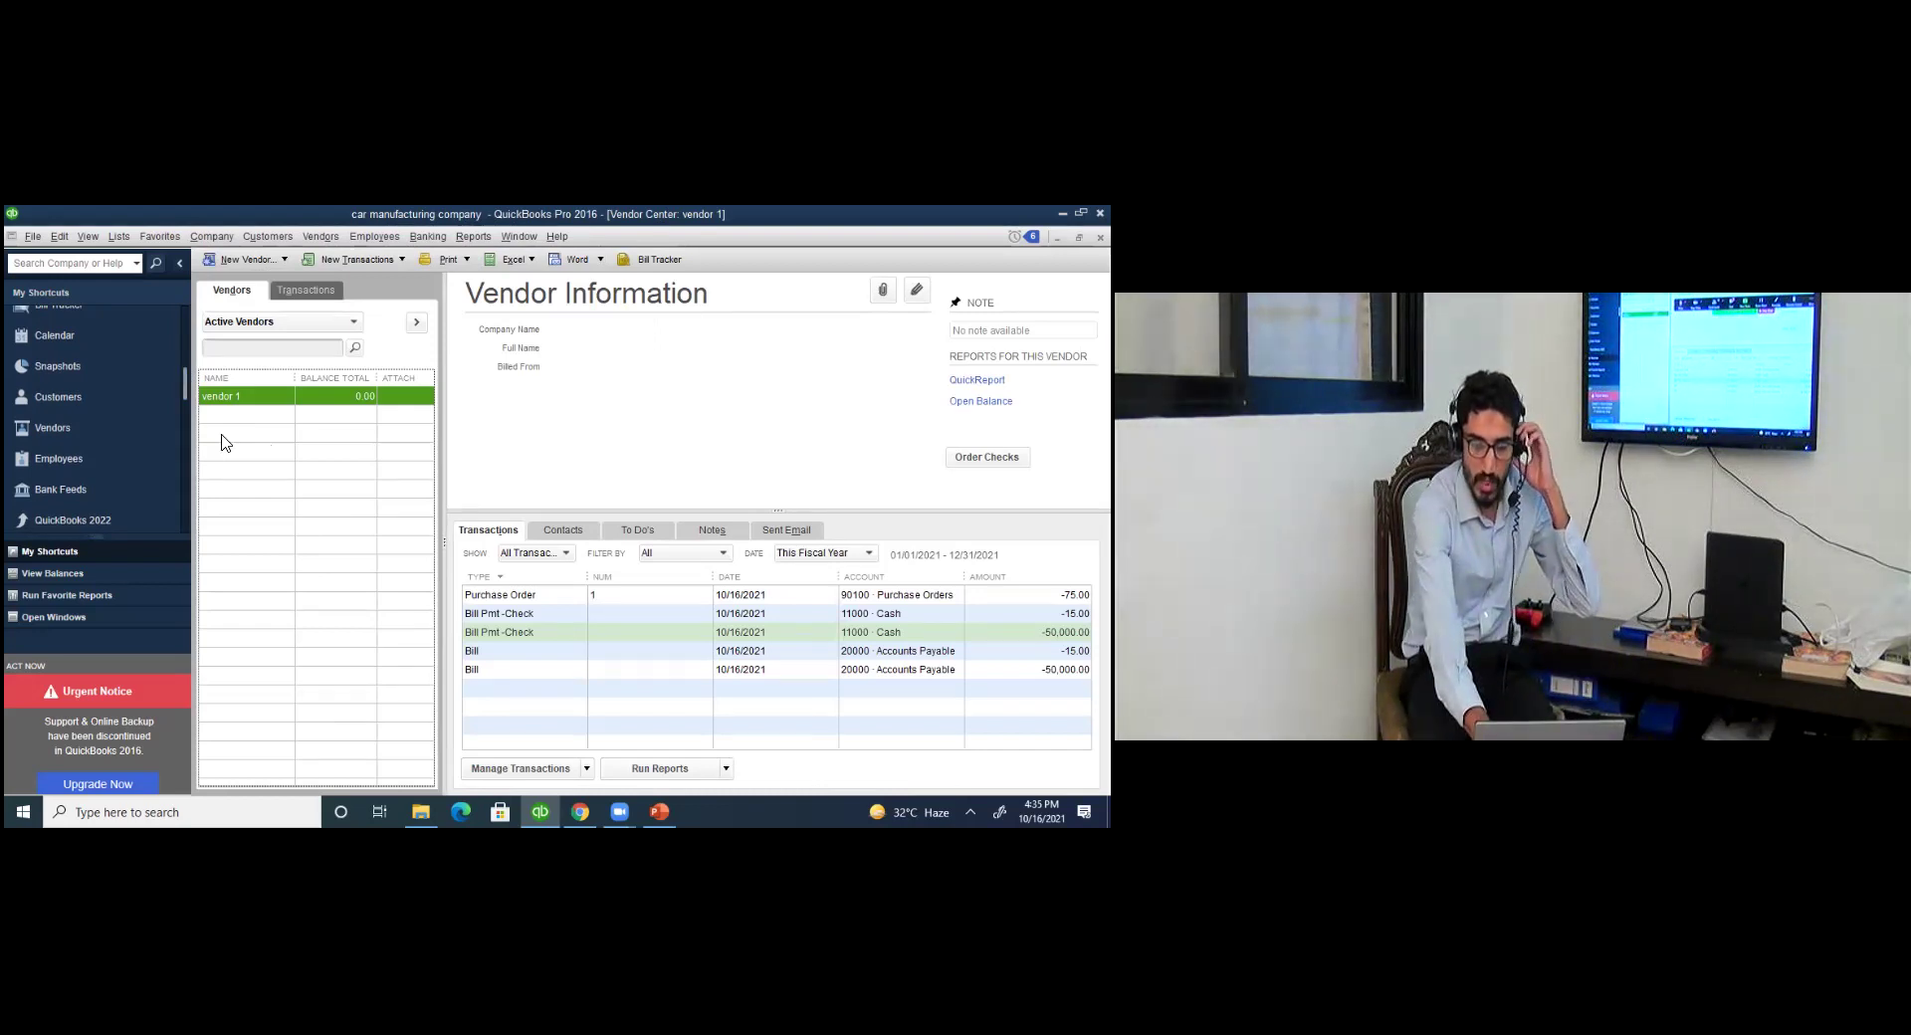
{"action": "left_click", "coordinate": [77, 398]}
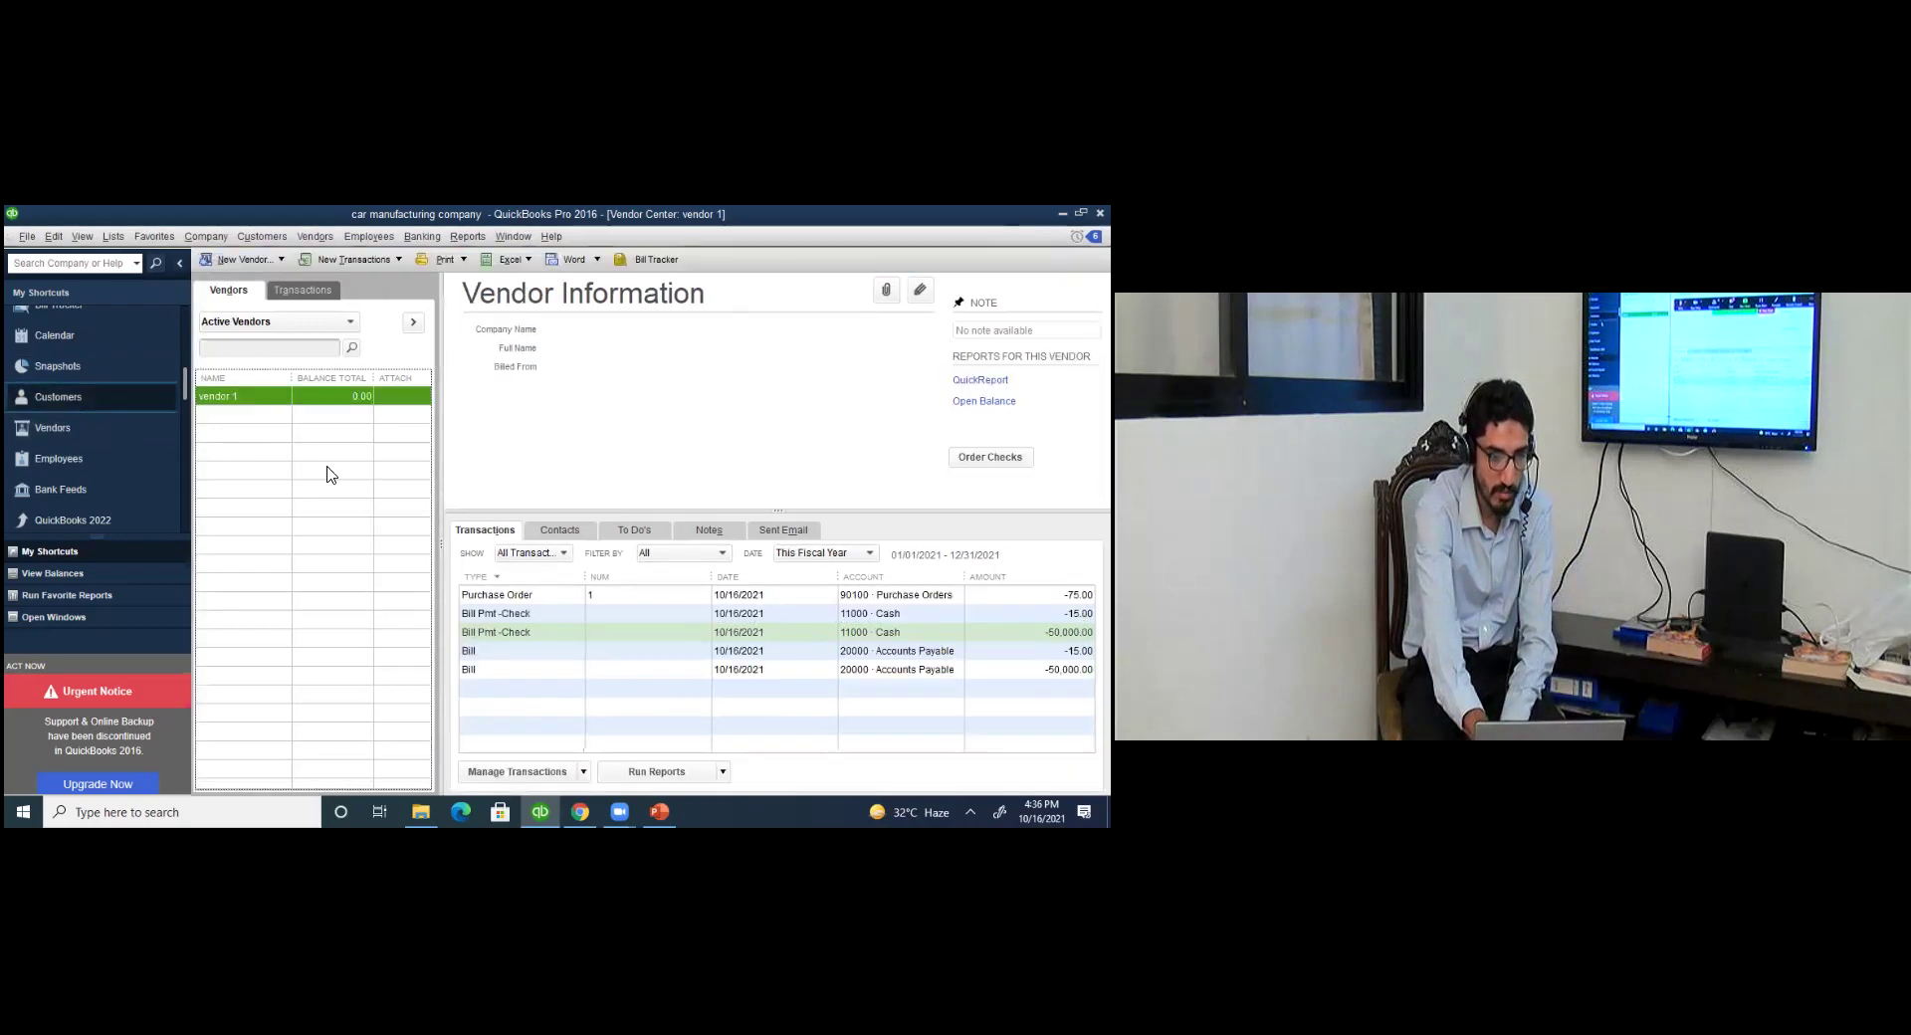
{"action": "left_click", "coordinate": [112, 389]}
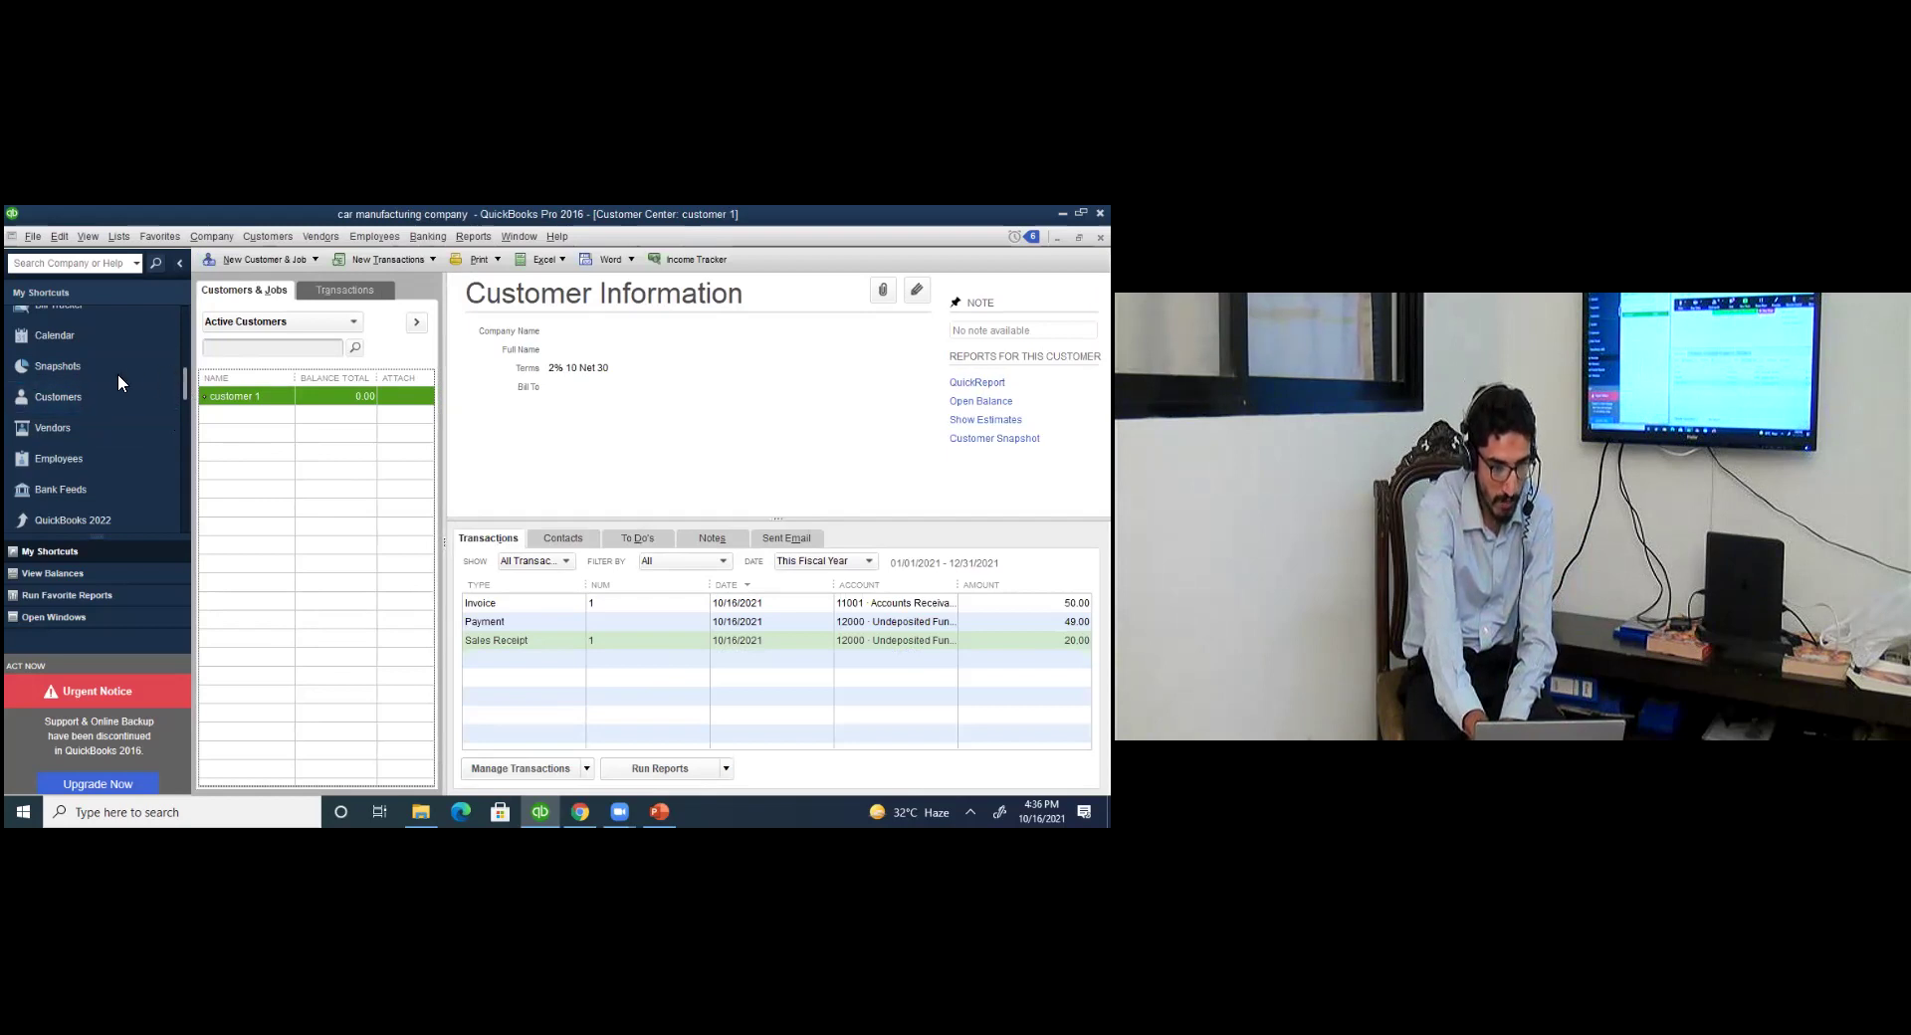
{"action": "scroll", "coordinate": [117, 373], "scroll_direction": "up", "scroll_amount": 3}
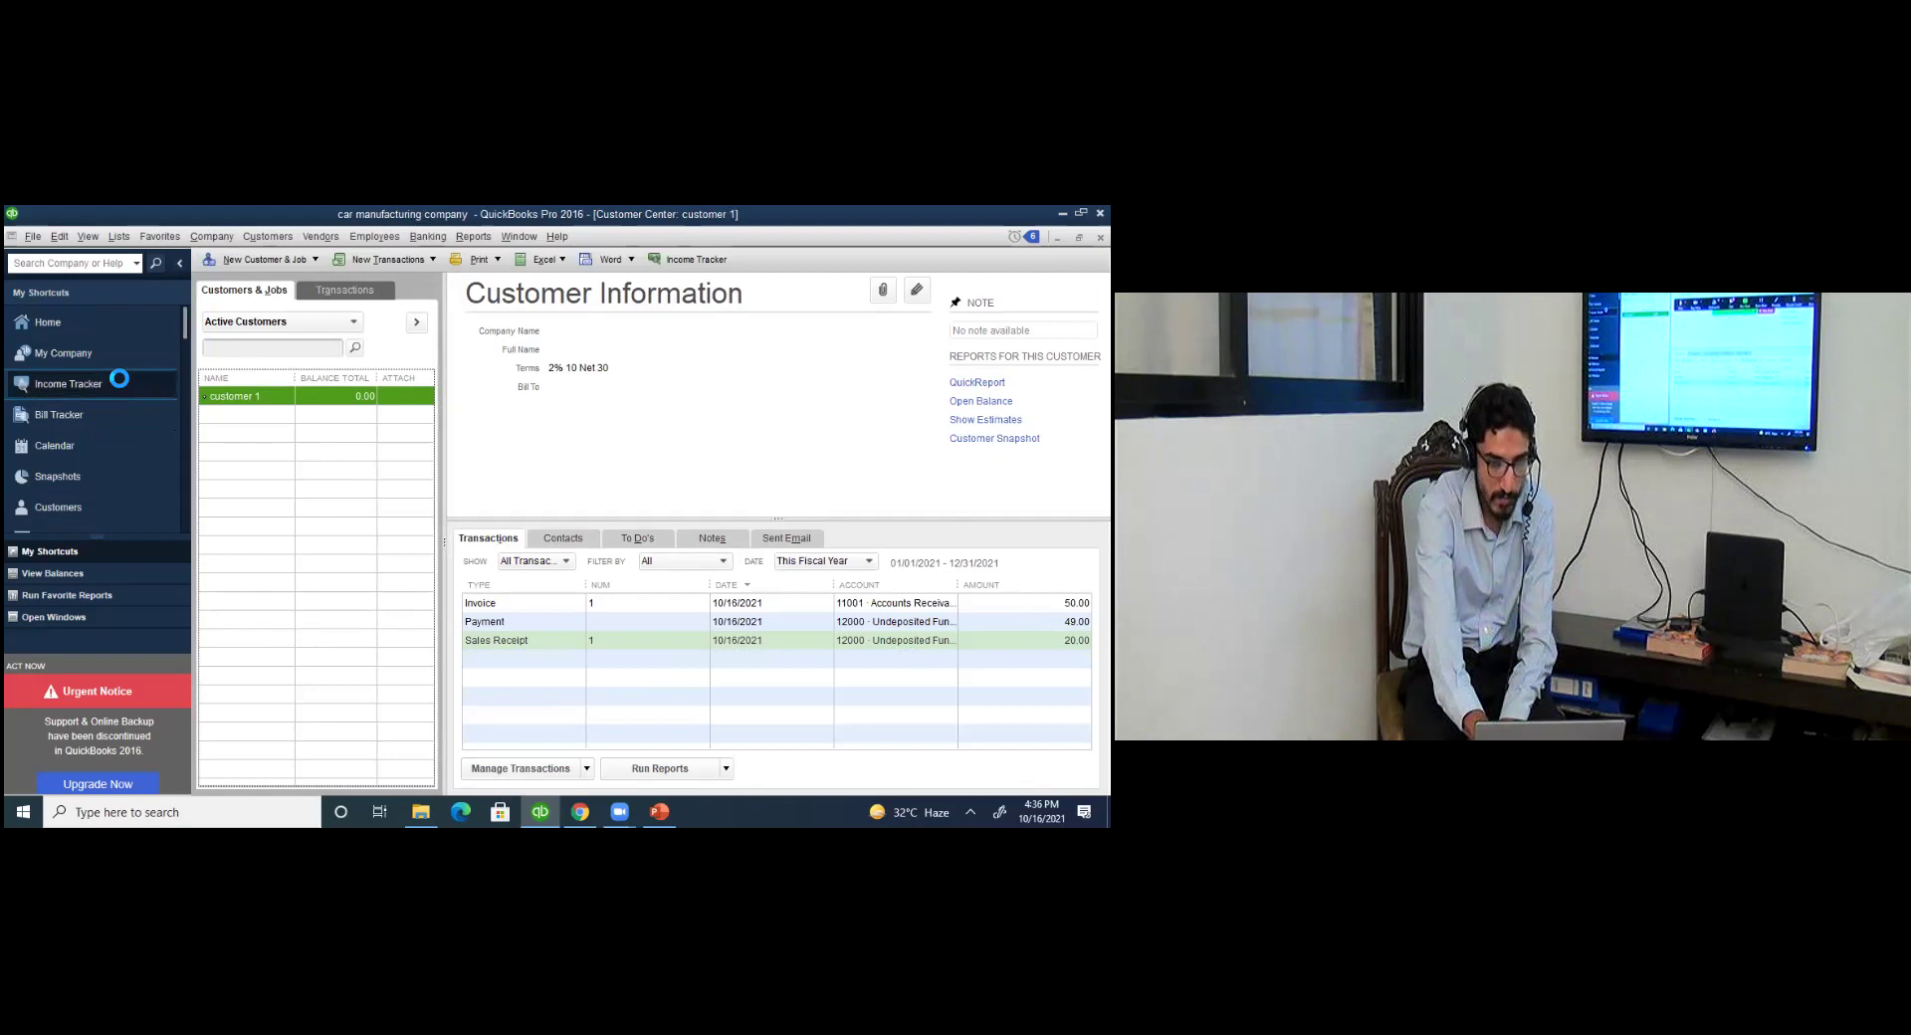
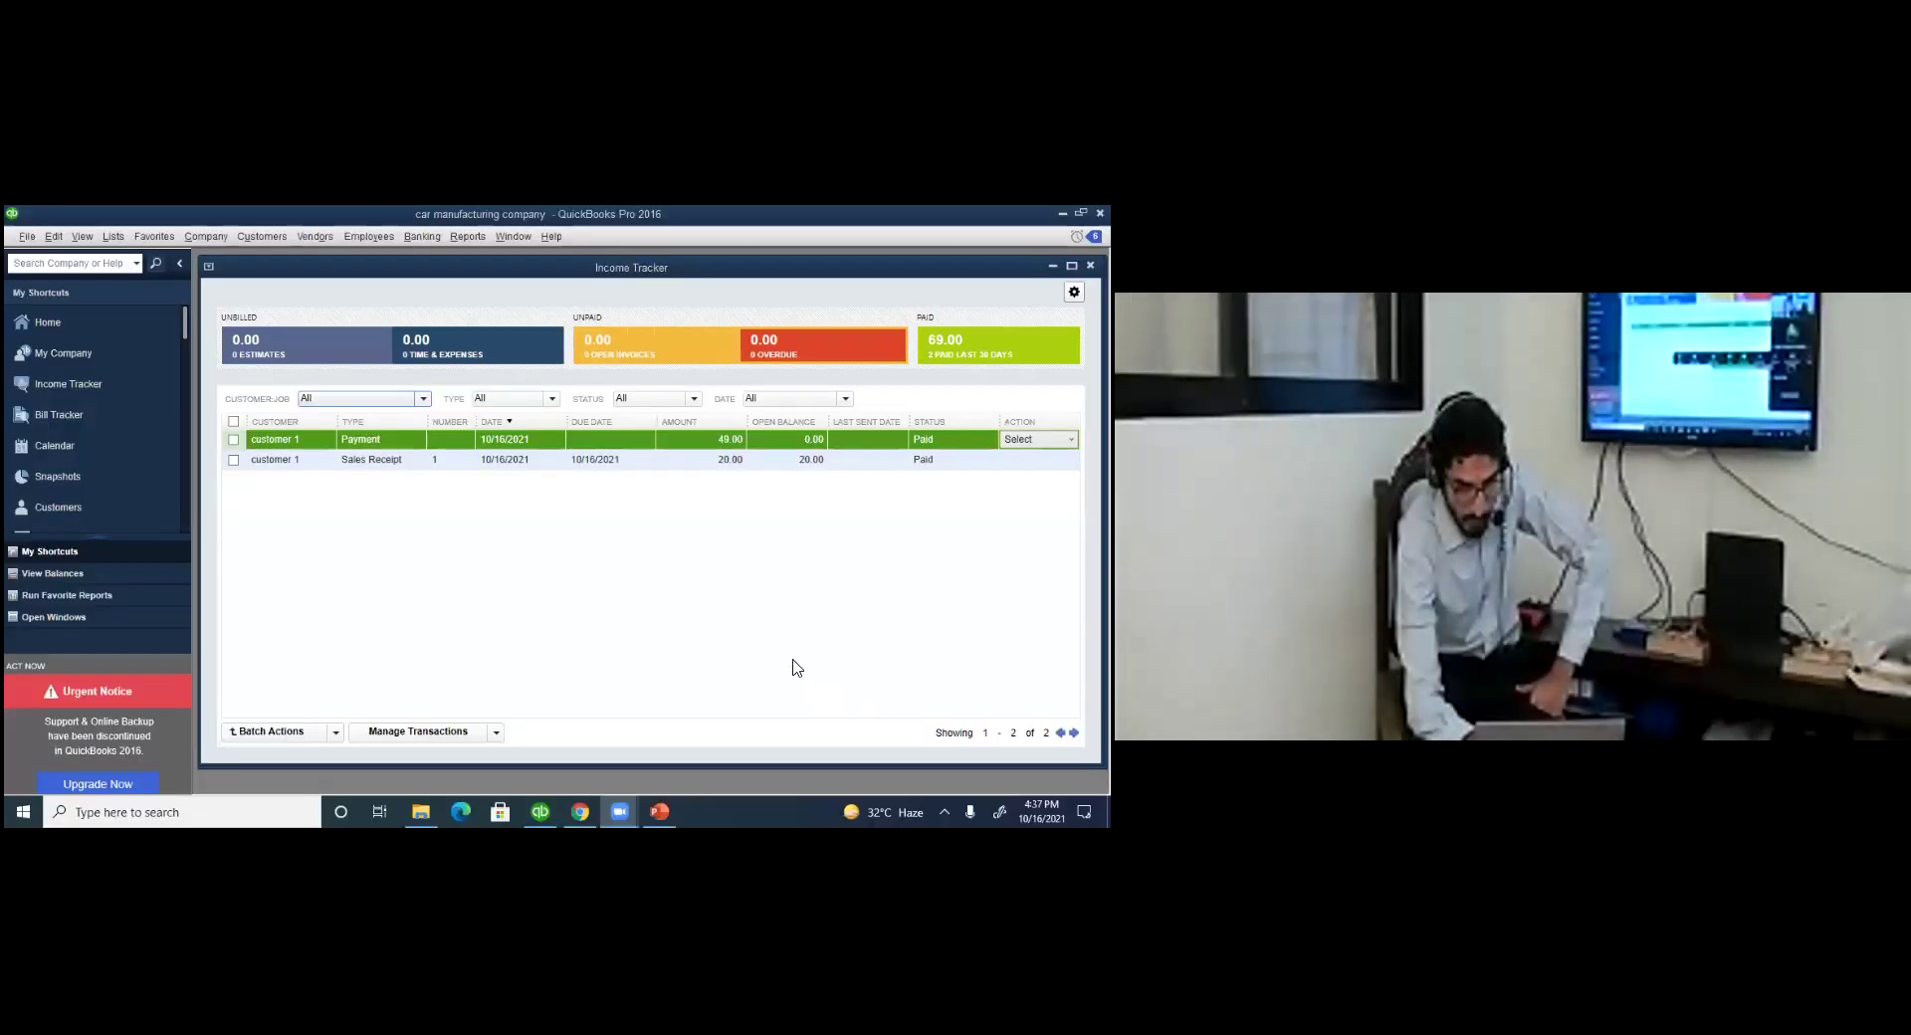
Replace the Income Tracker with the Bill Tracker, showing the 75.00 purchase order and two bill payments.
{"action": "left_click", "coordinate": [794, 666]}
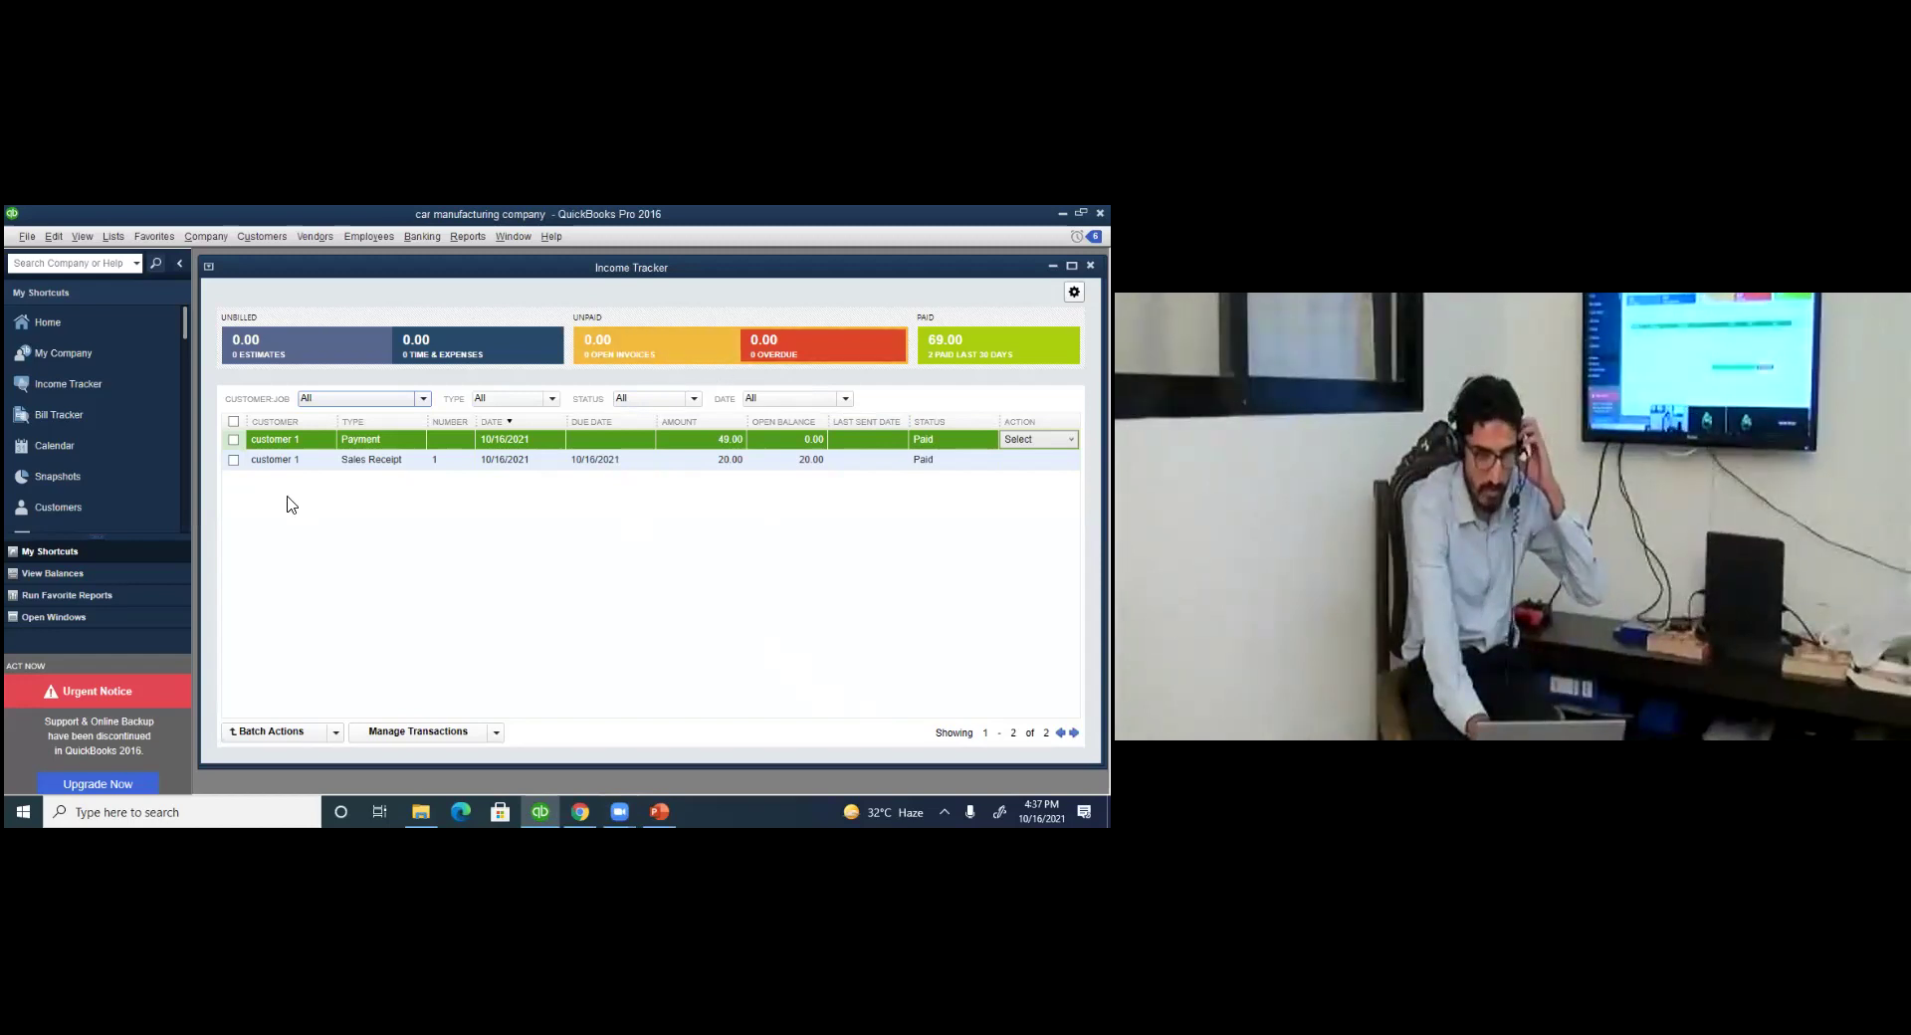
{"action": "left_click", "coordinate": [82, 427]}
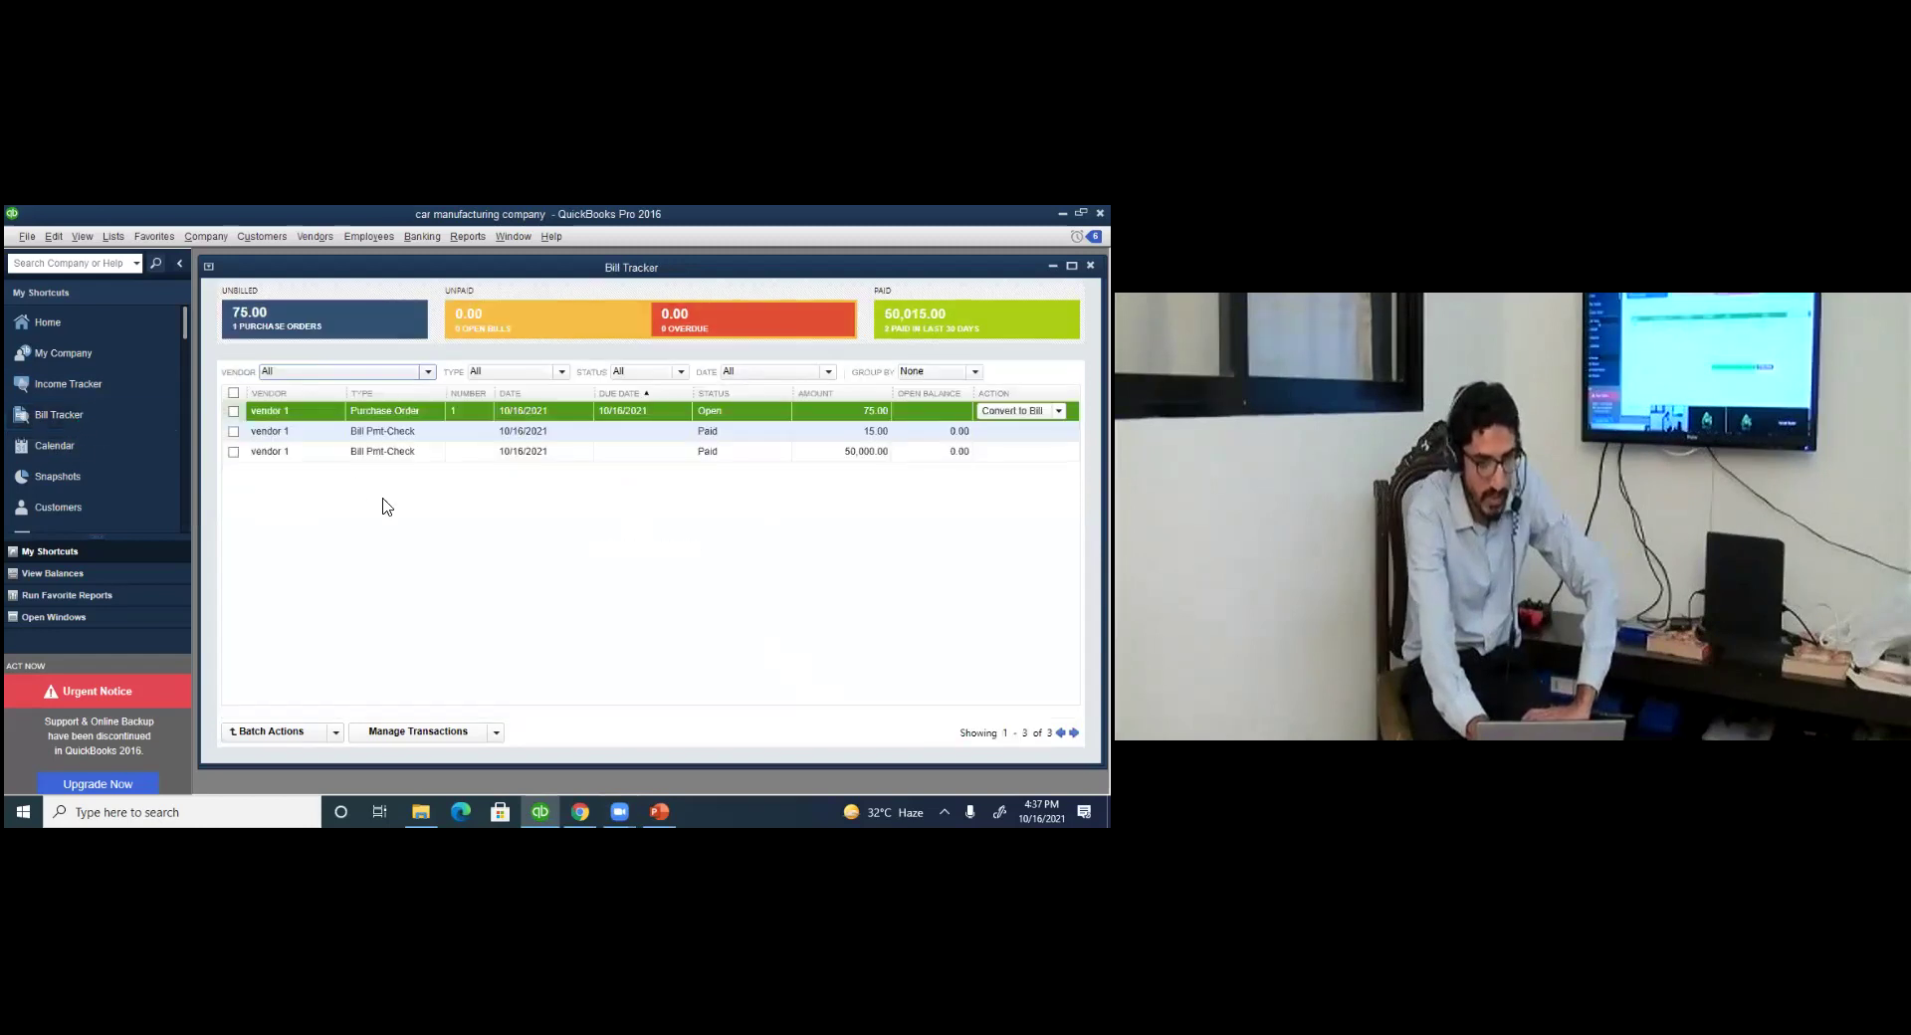
Select the 15.00 bill payment in Bill Tracker, then return to the Home page.
{"action": "left_click", "coordinate": [534, 438]}
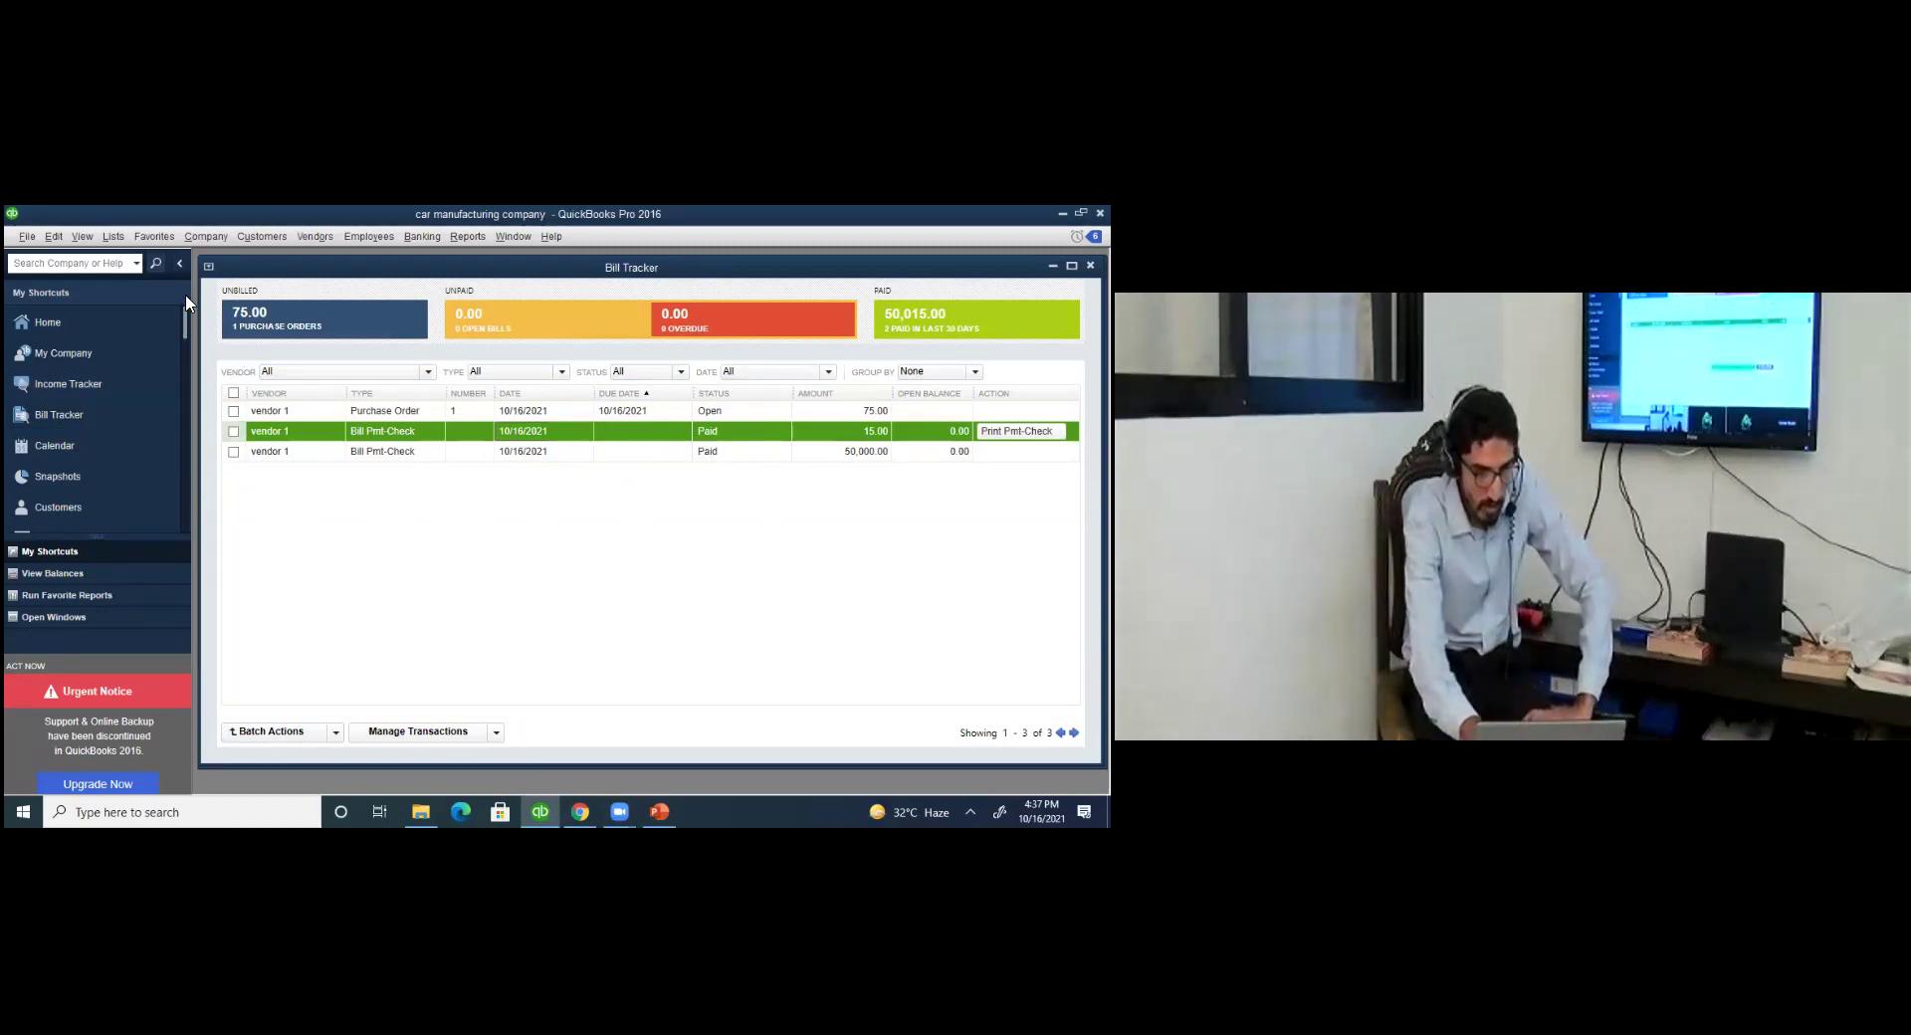
{"action": "left_click", "coordinate": [70, 321]}
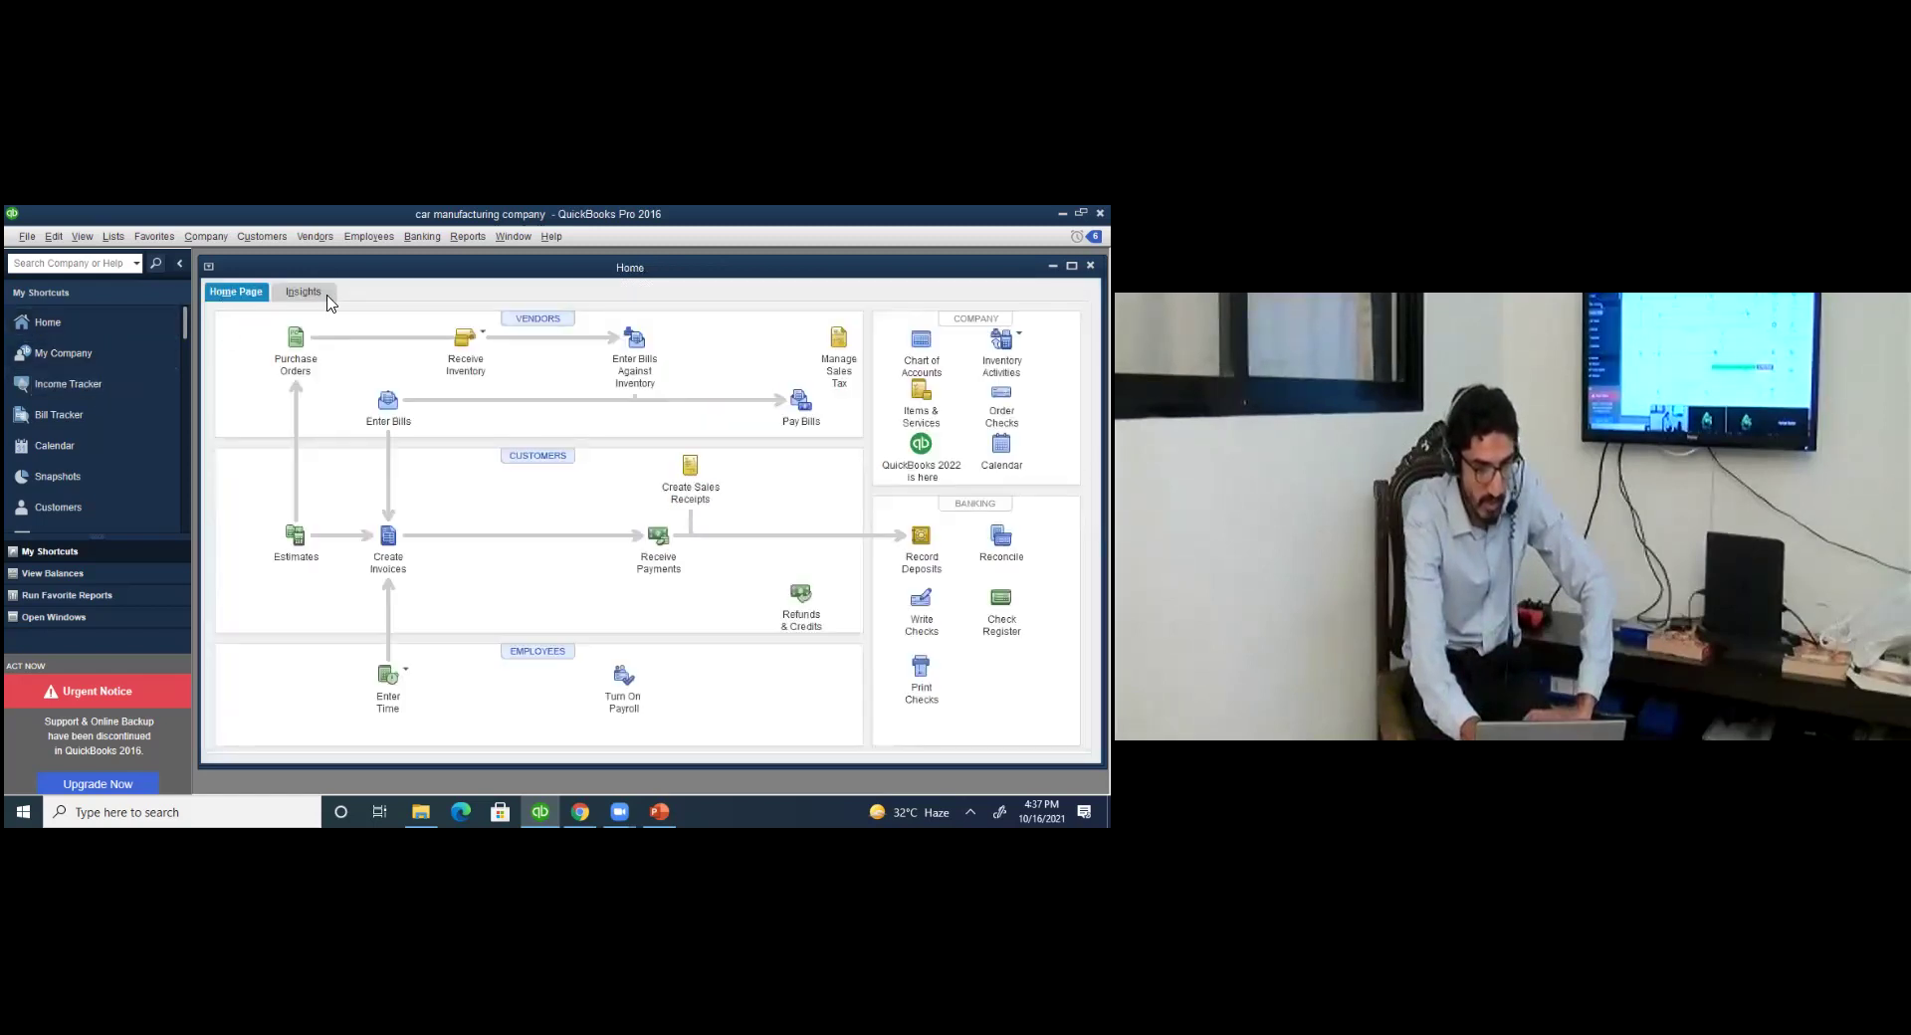
Show Insights with net income (111.00), income 69.00 and expenses 180.00.
{"action": "left_click", "coordinate": [302, 291]}
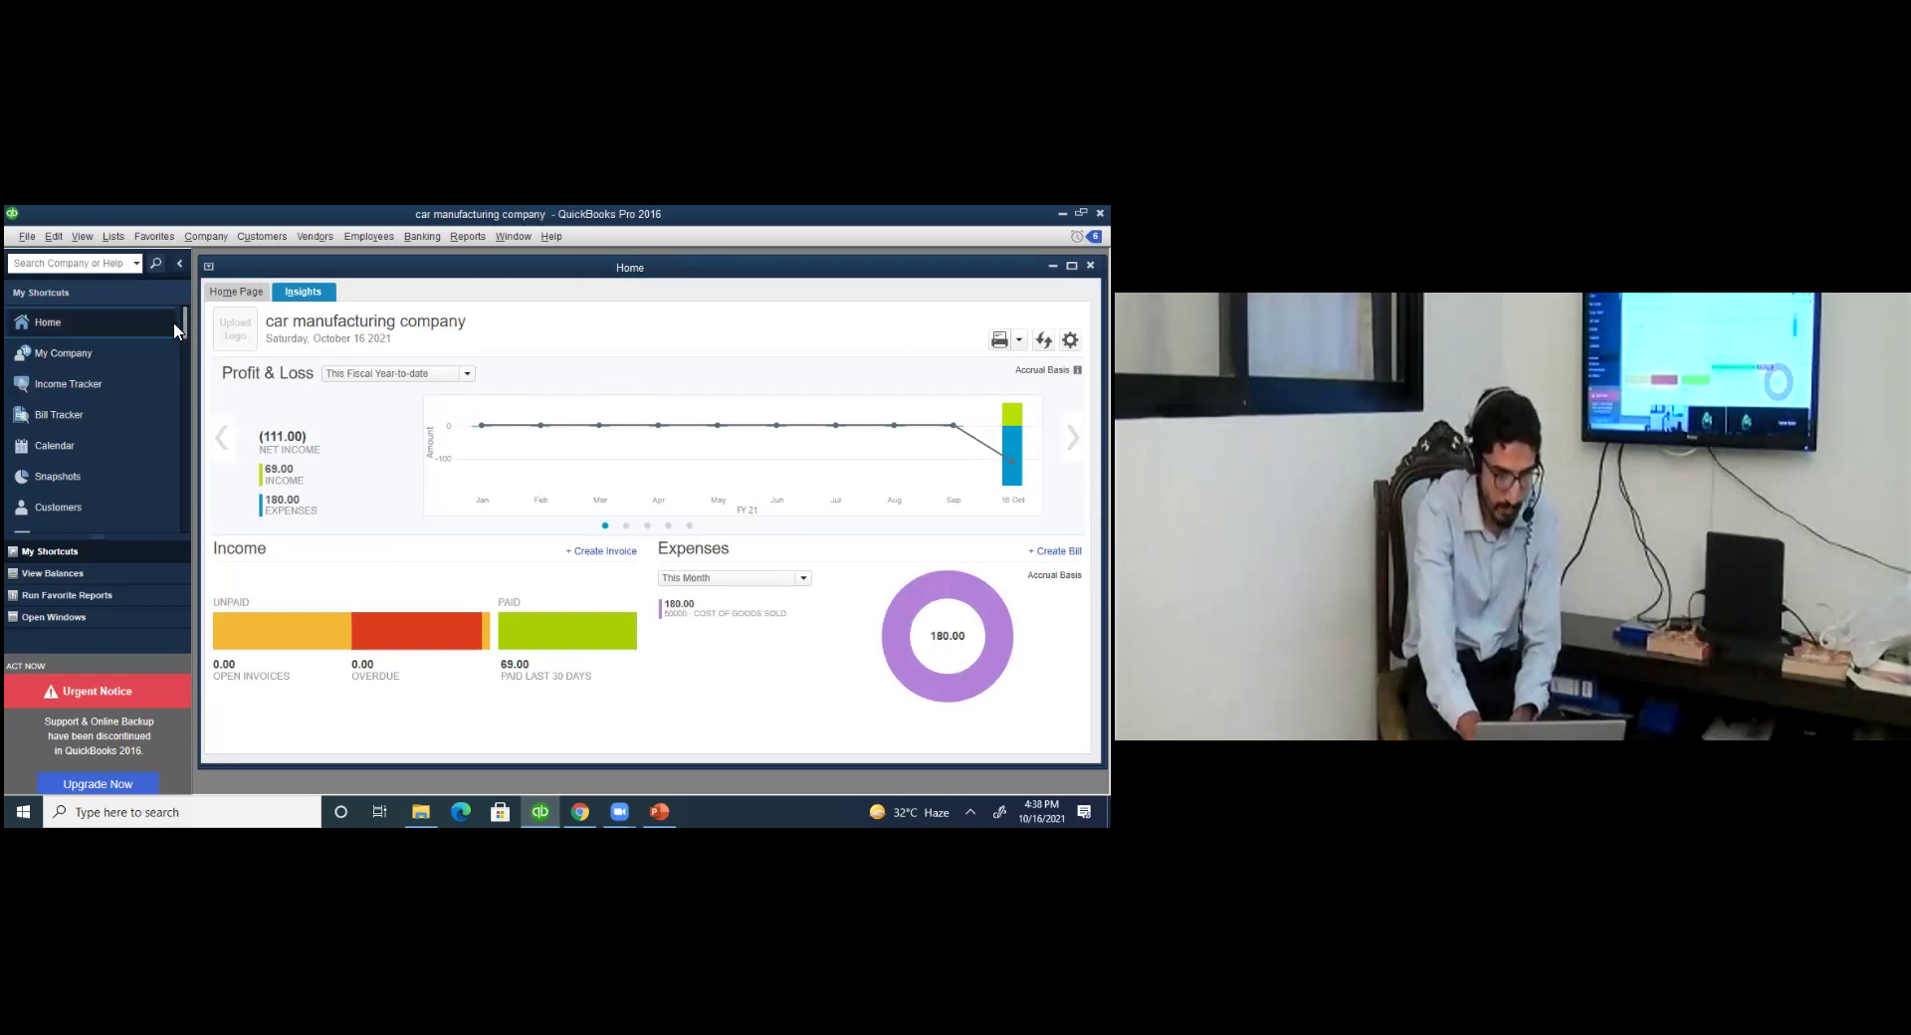
{"action": "left_click_drag", "start_coordinate": [185, 325], "coordinate": [185, 342]}
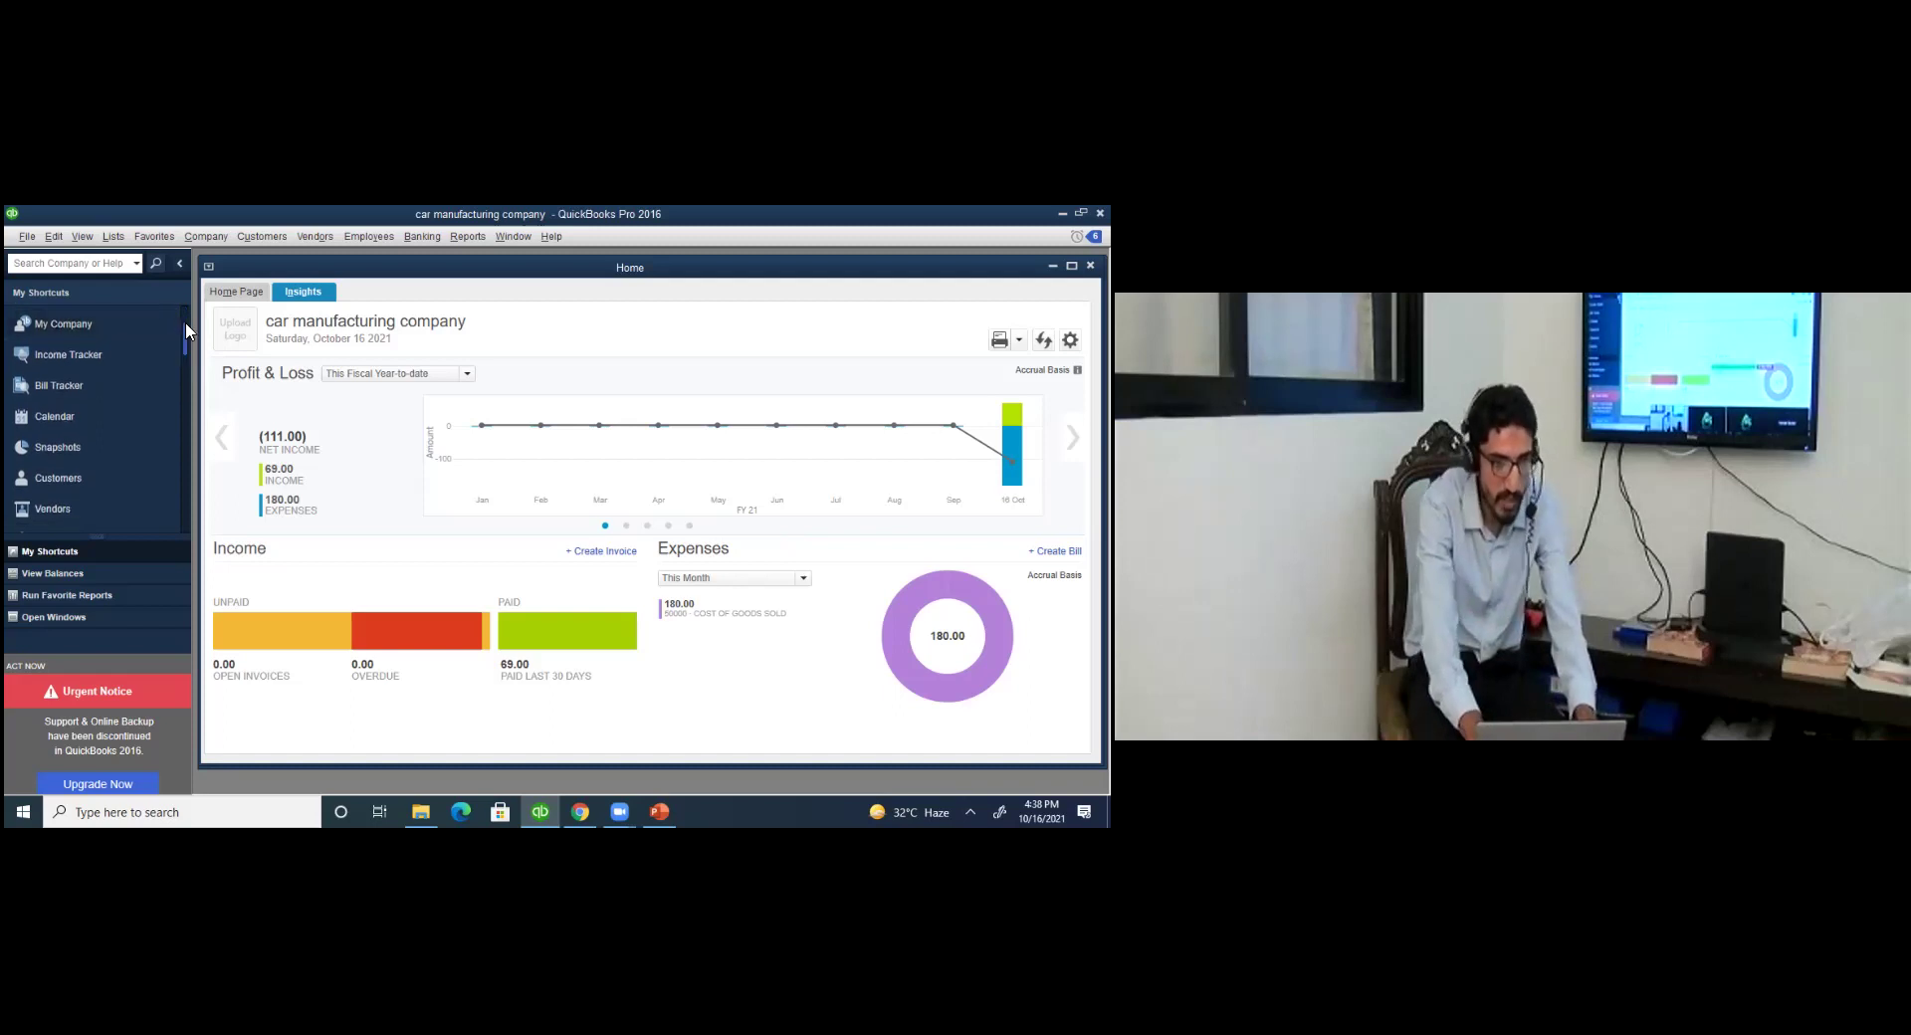
{"action": "left_click_drag", "start_coordinate": [185, 335], "coordinate": [185, 340]}
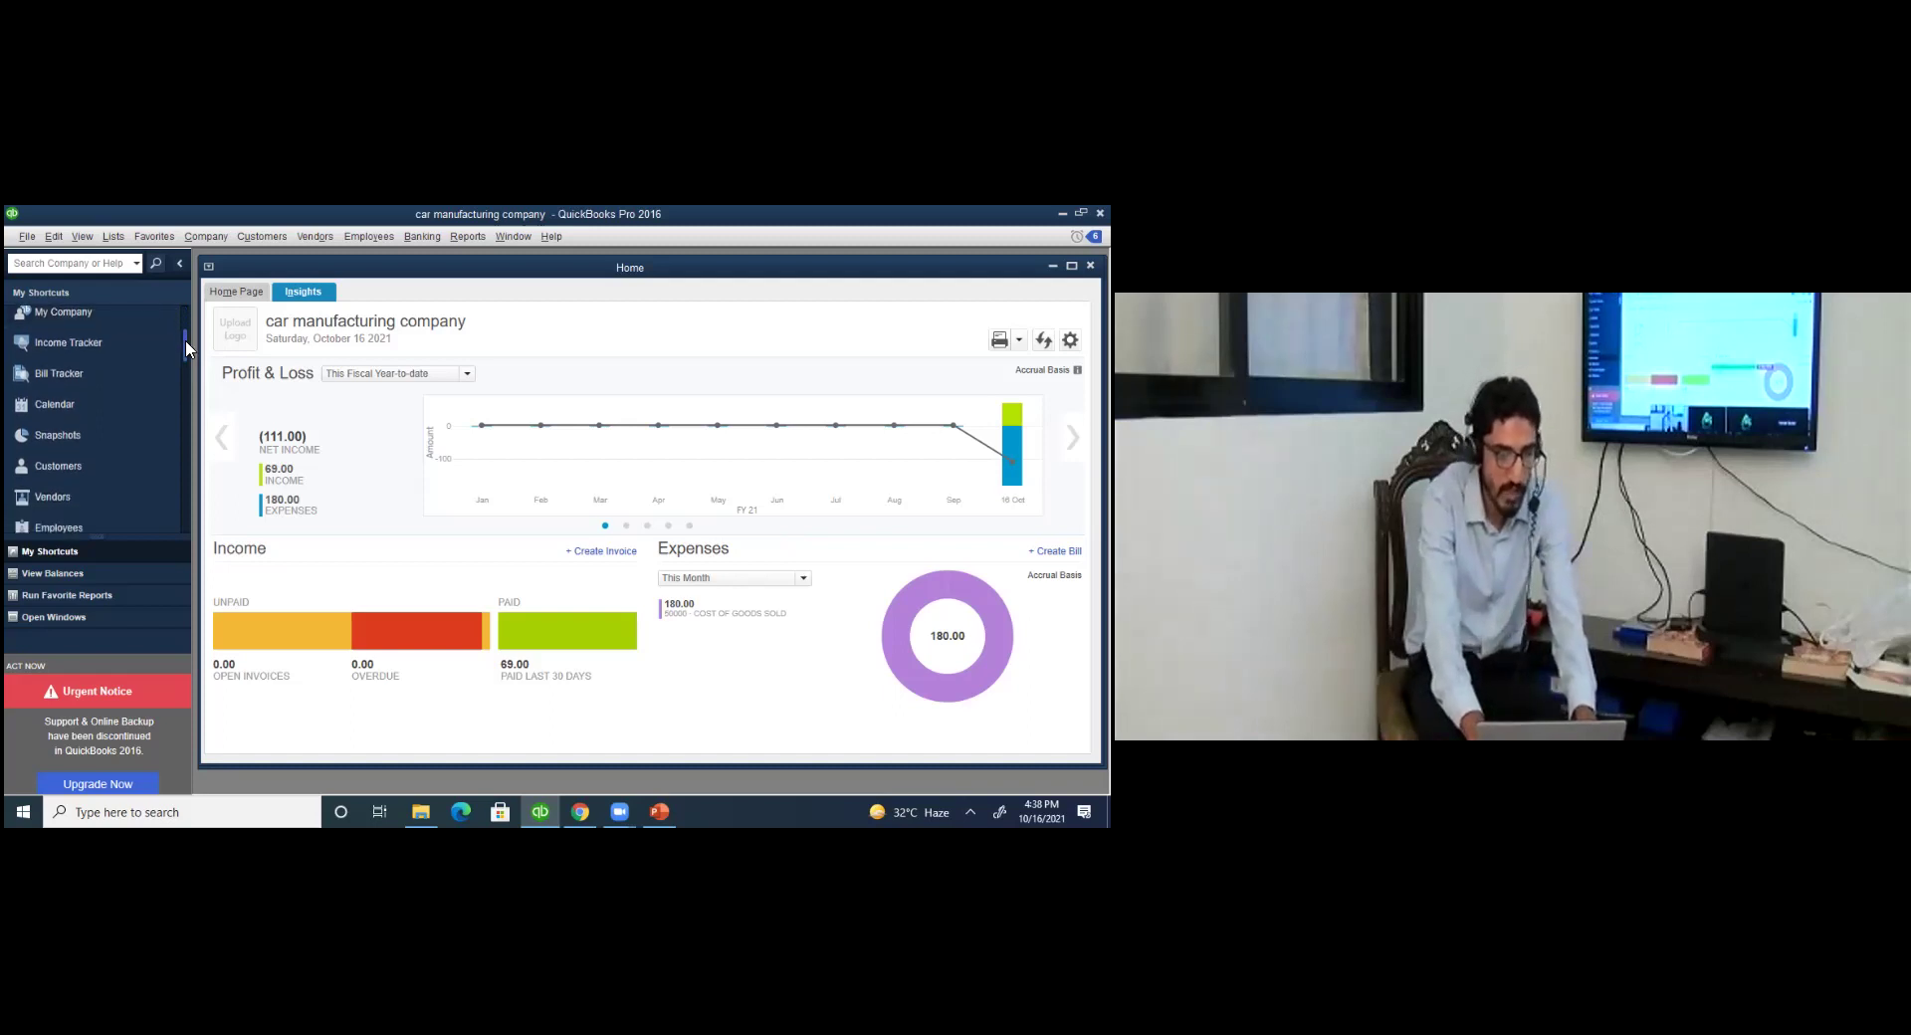
Review the Jobs & Estimates, Payments and Sales Tax preferences, then show customer 1 in the Customer Center.
{"action": "left_click", "coordinate": [51, 241]}
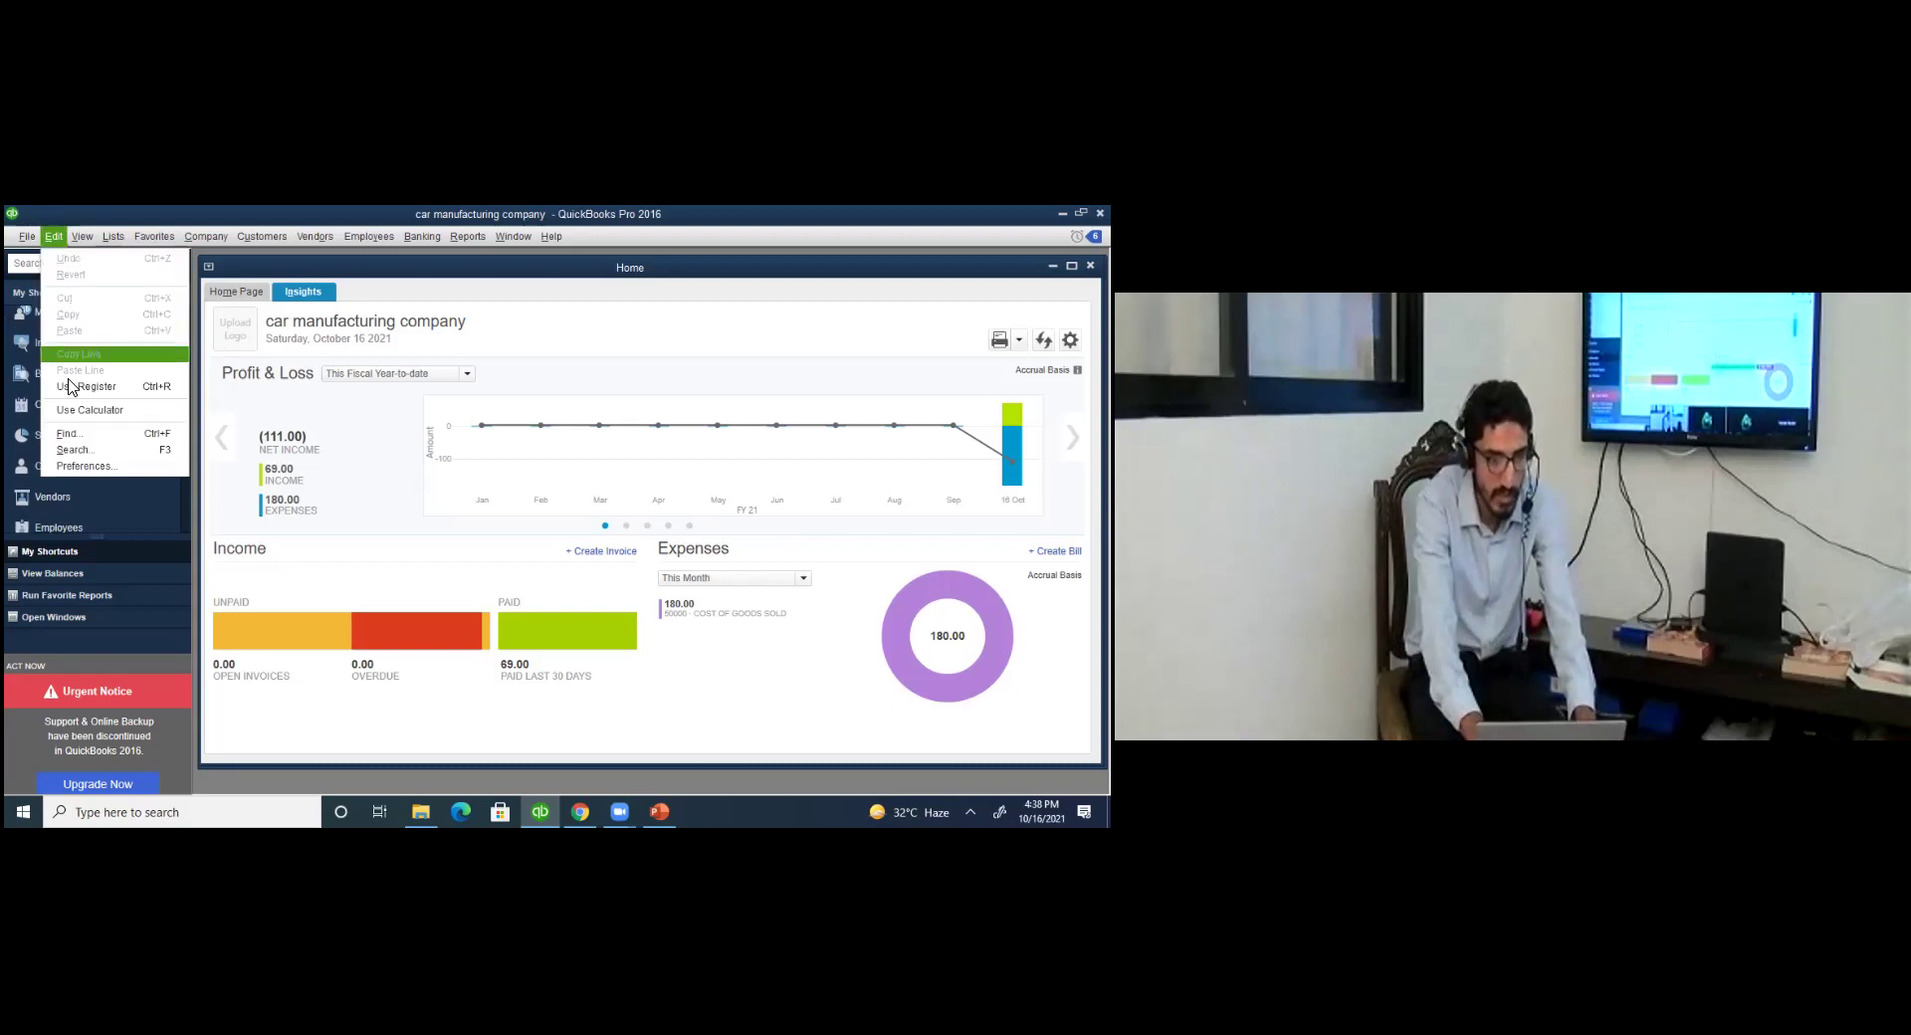
{"action": "left_click", "coordinate": [98, 468]}
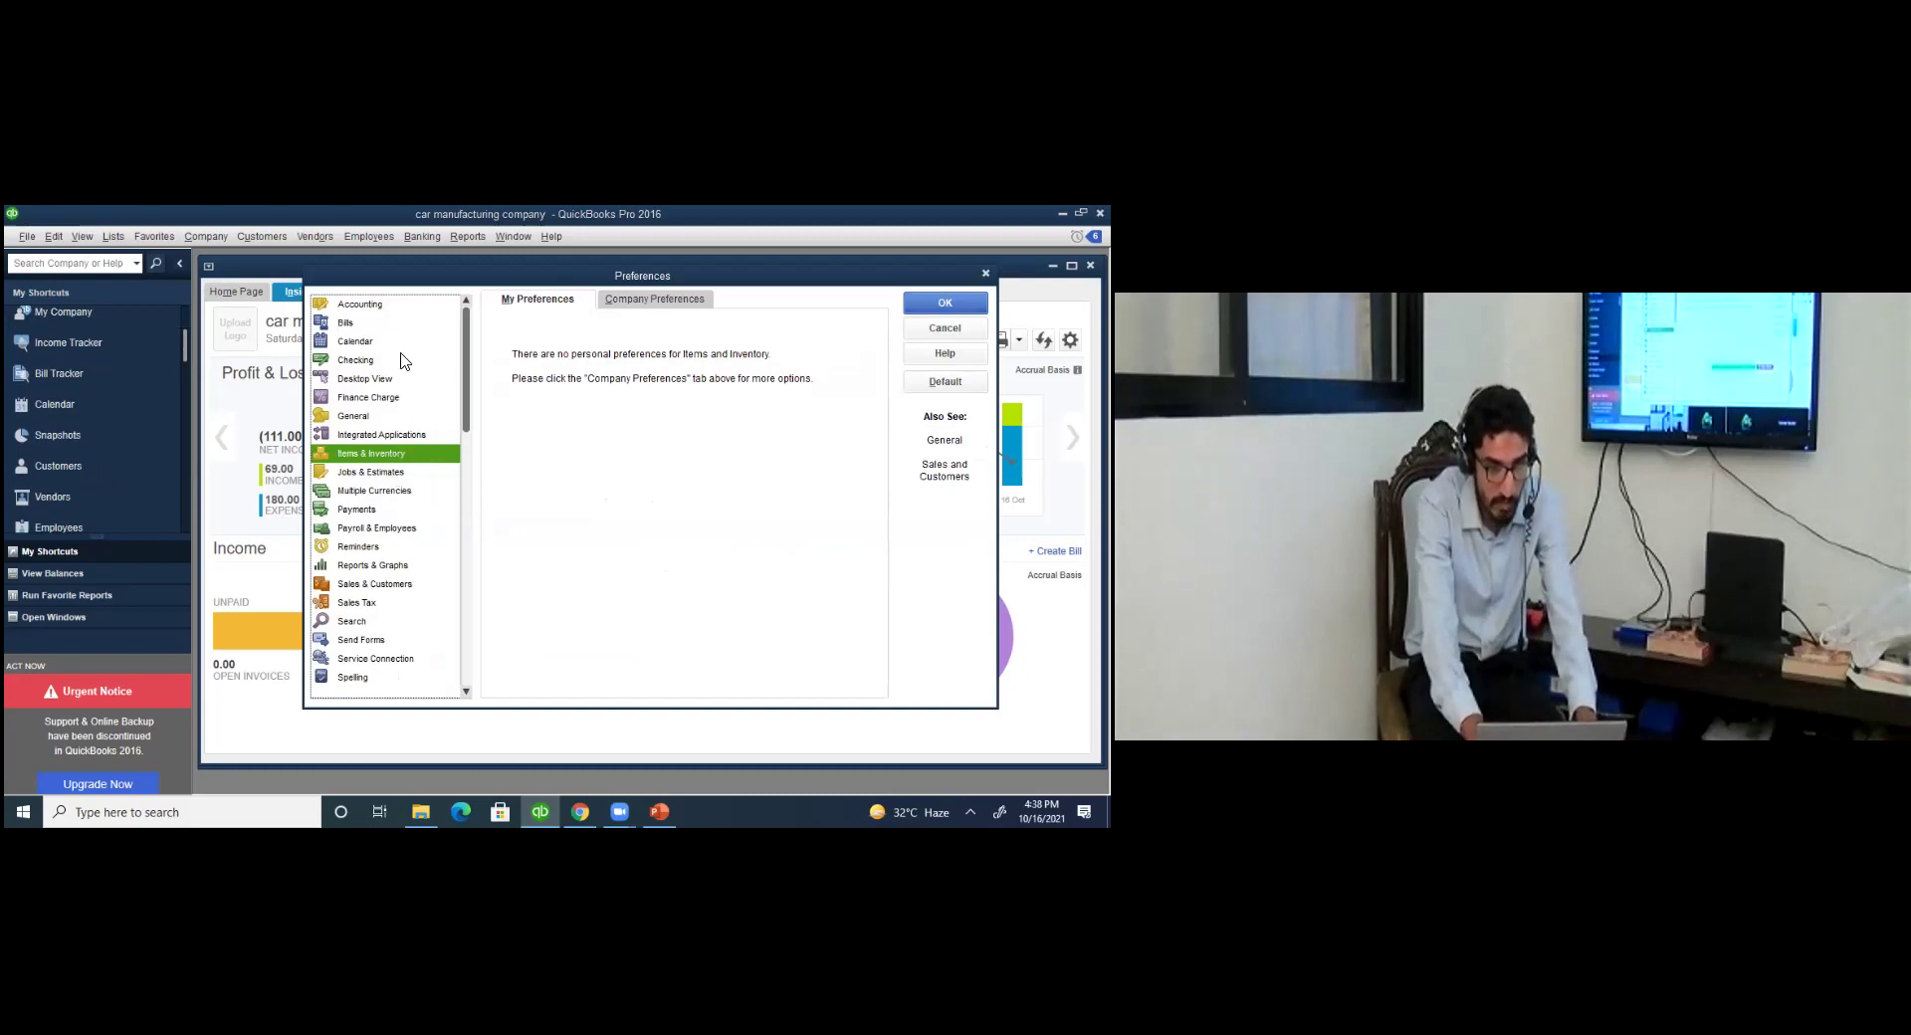
{"action": "left_click", "coordinate": [397, 474]}
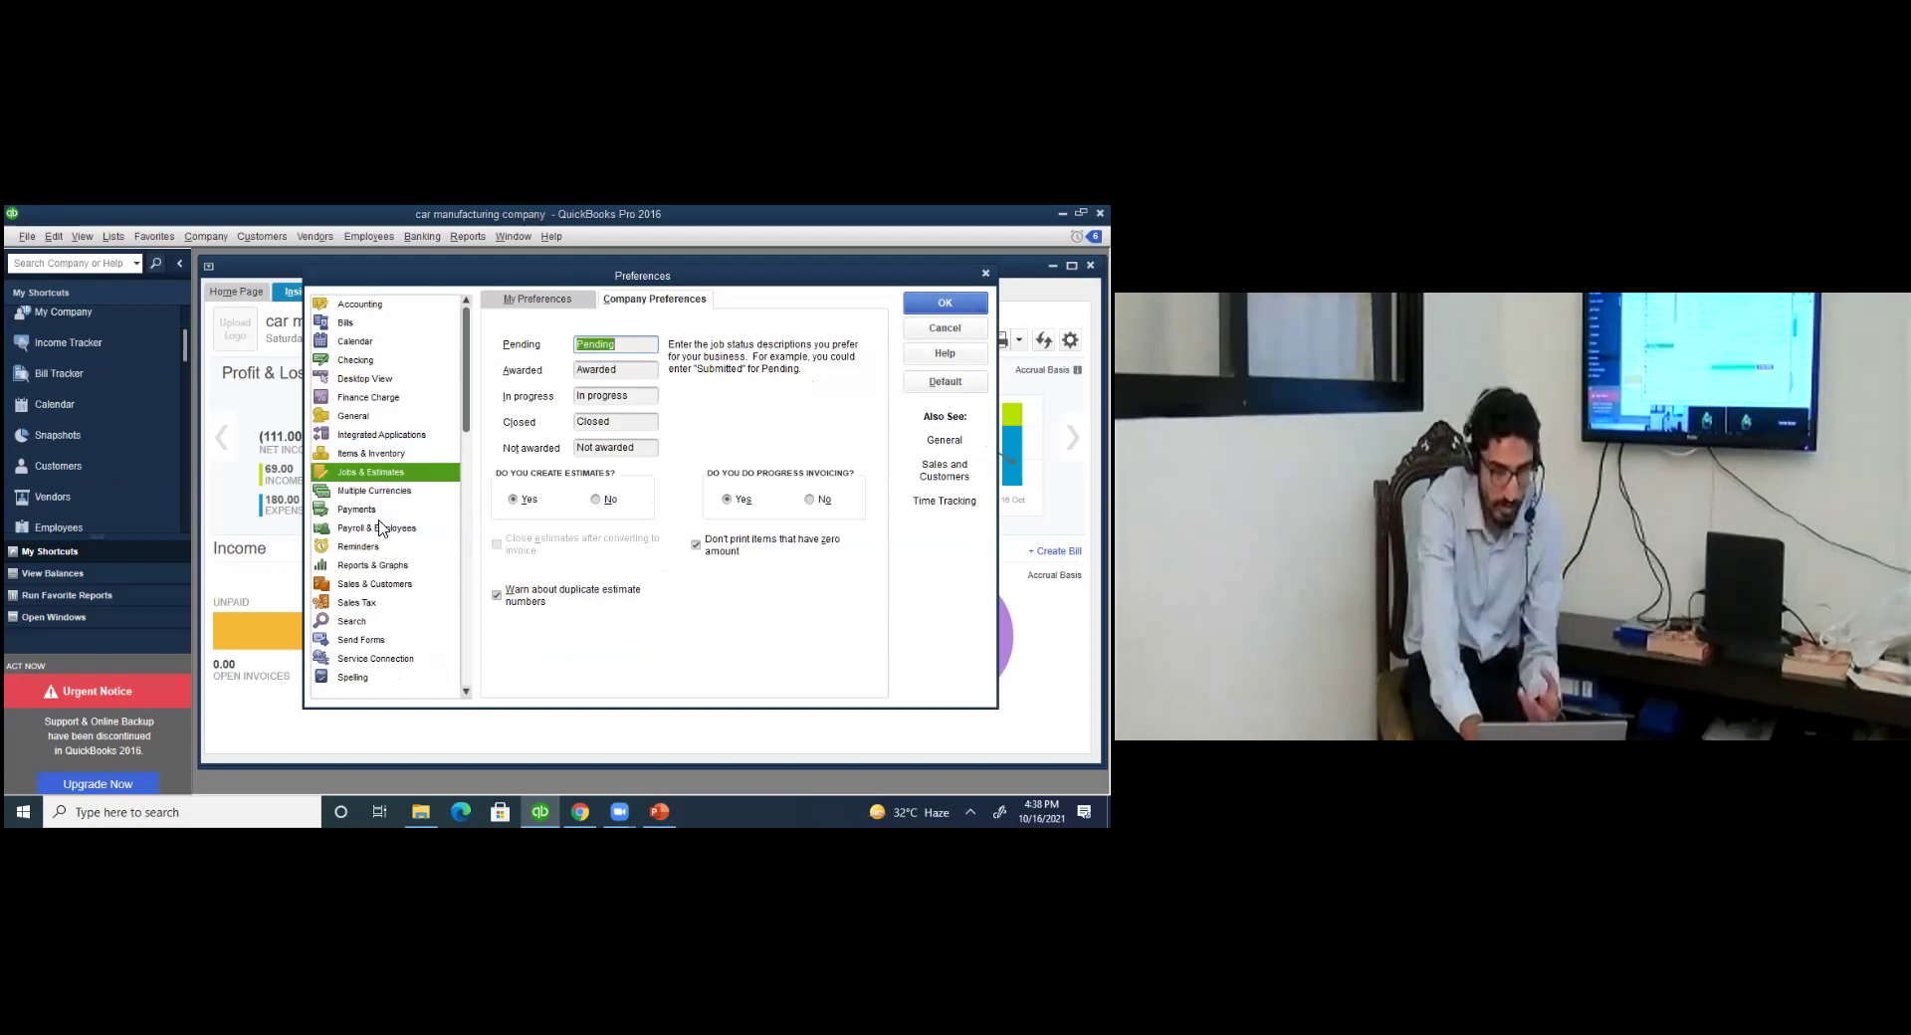
{"action": "left_click", "coordinate": [377, 513]}
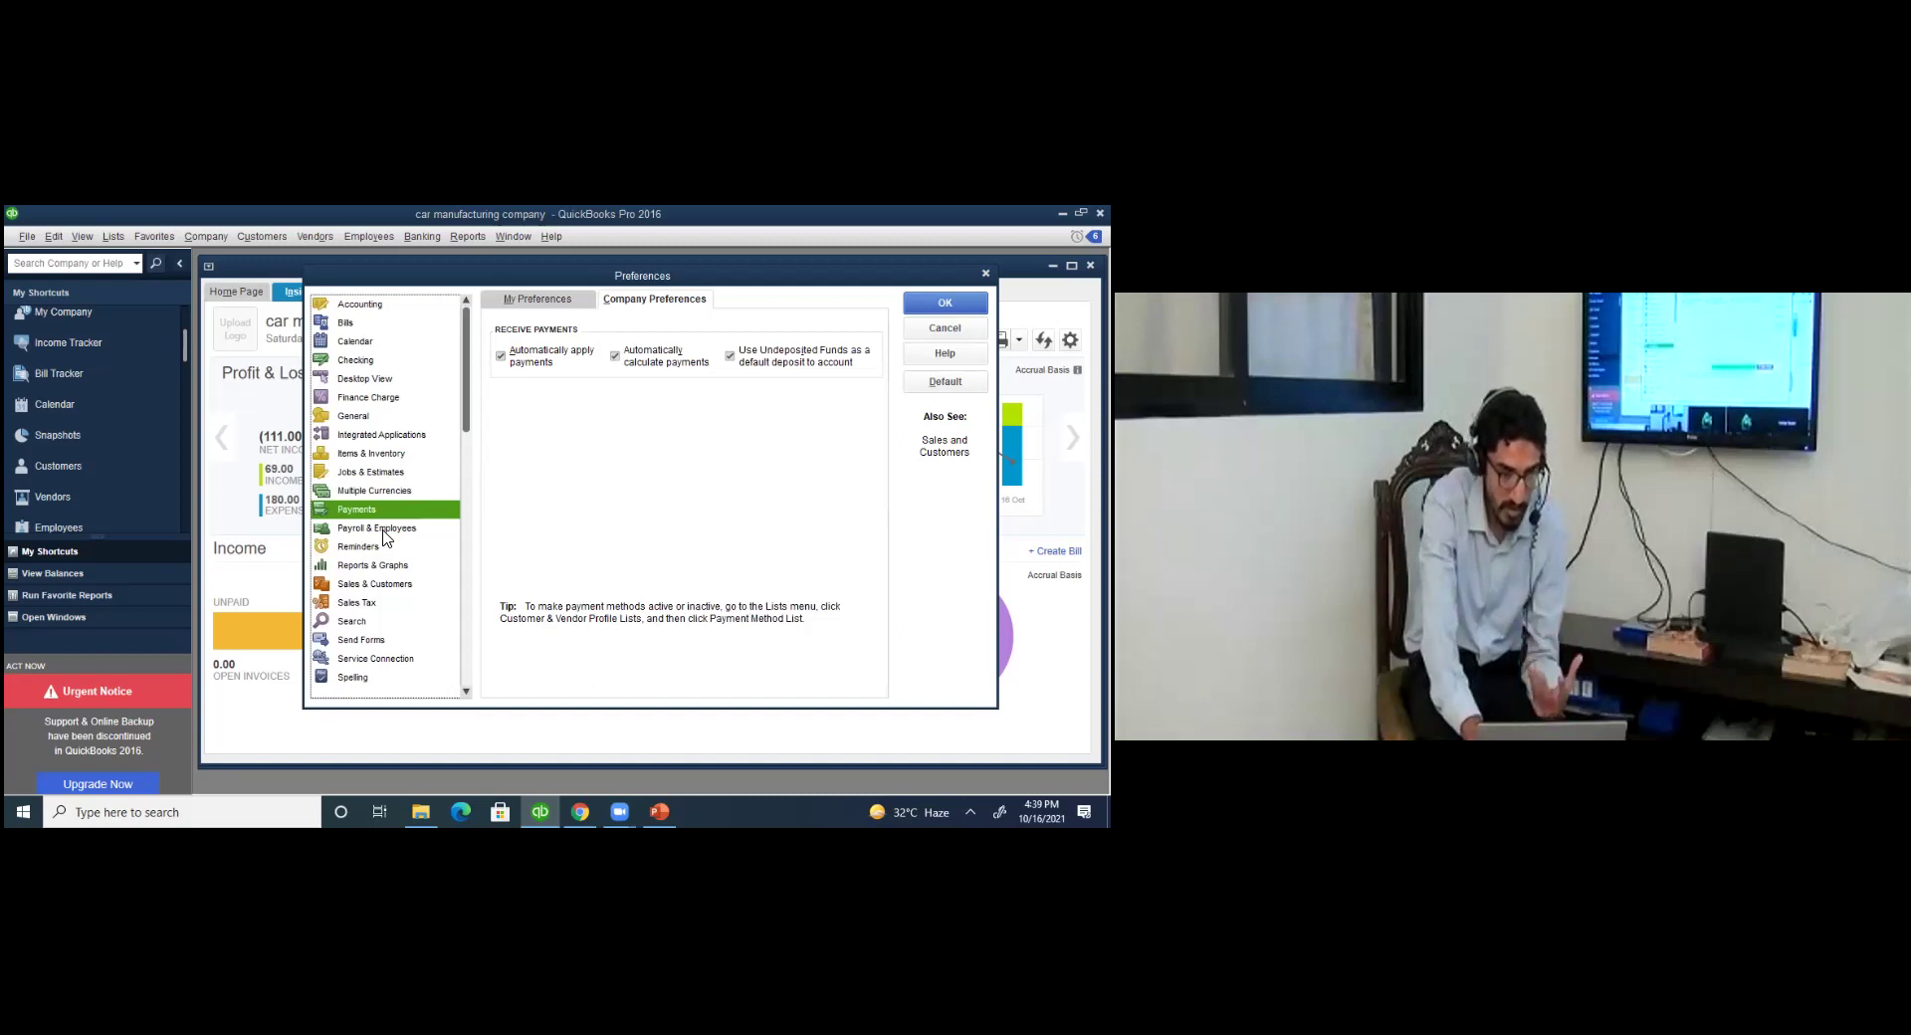
{"action": "left_click", "coordinate": [356, 602]}
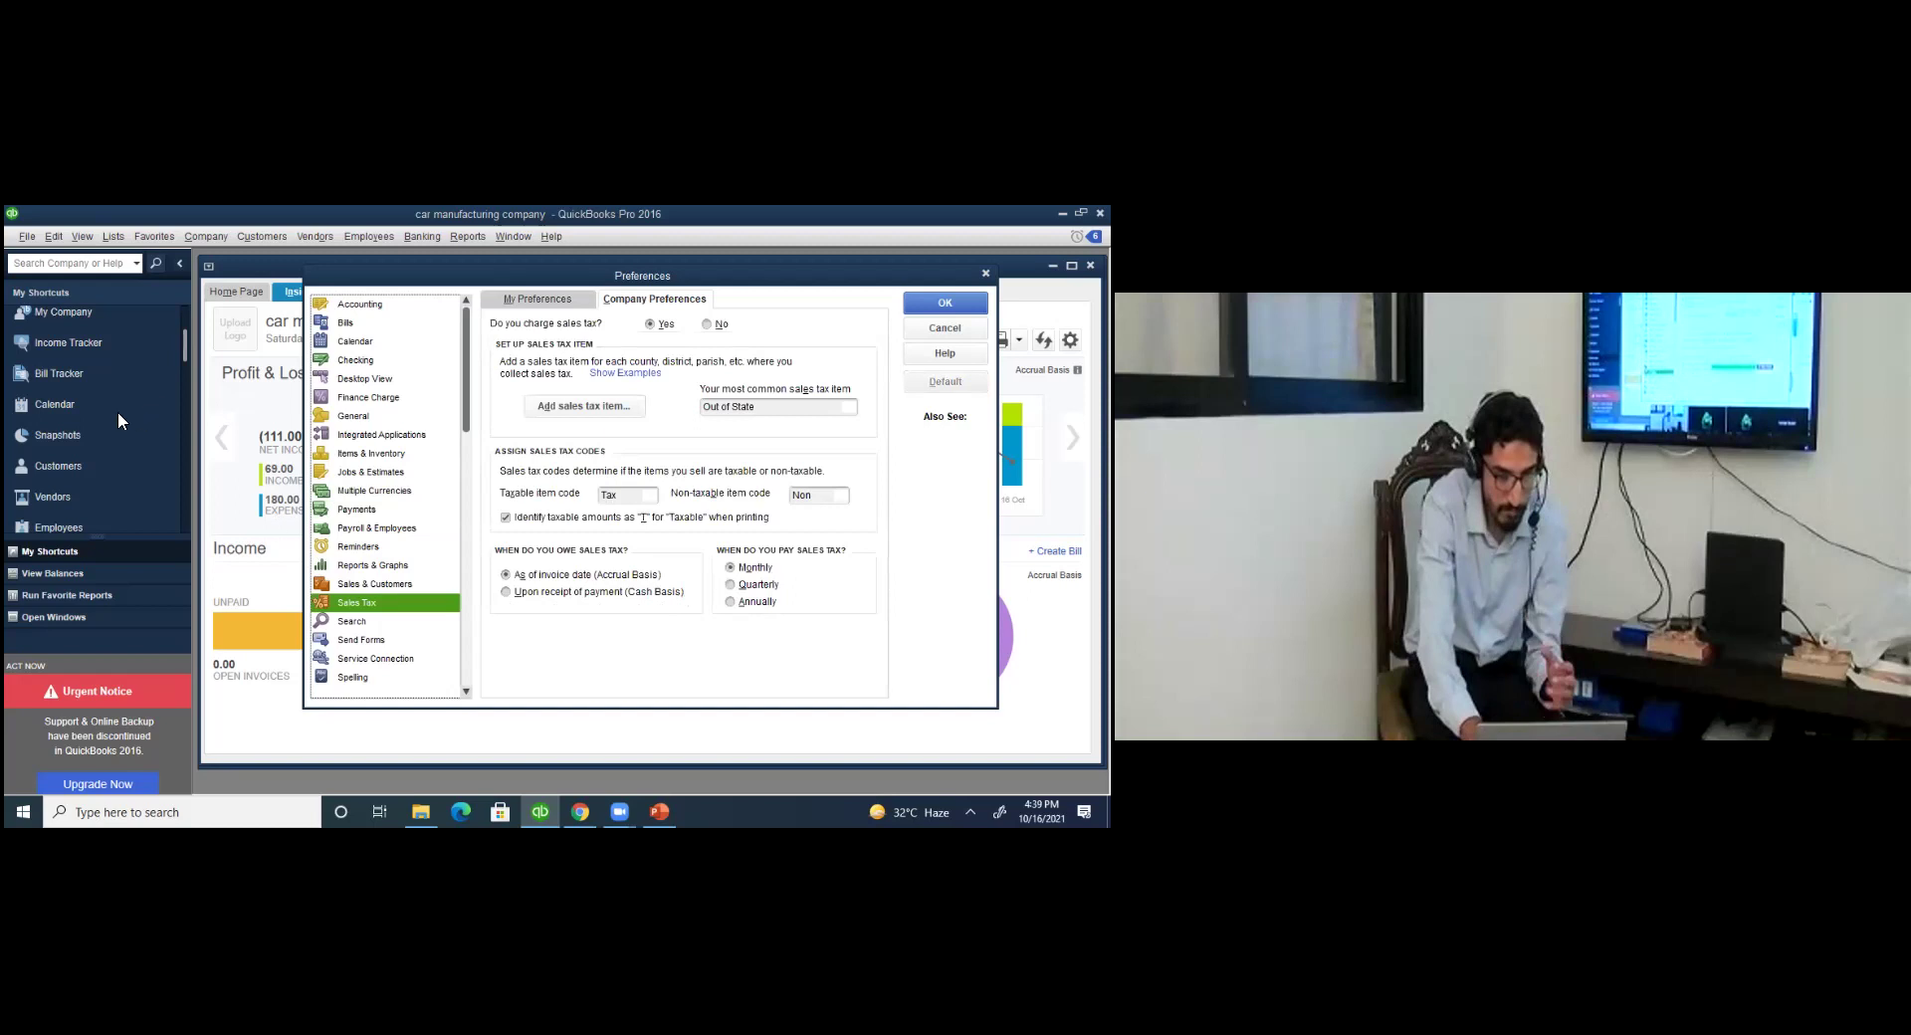
{"action": "key", "text": "Escape"}
{"action": "left_click", "coordinate": [94, 472]}
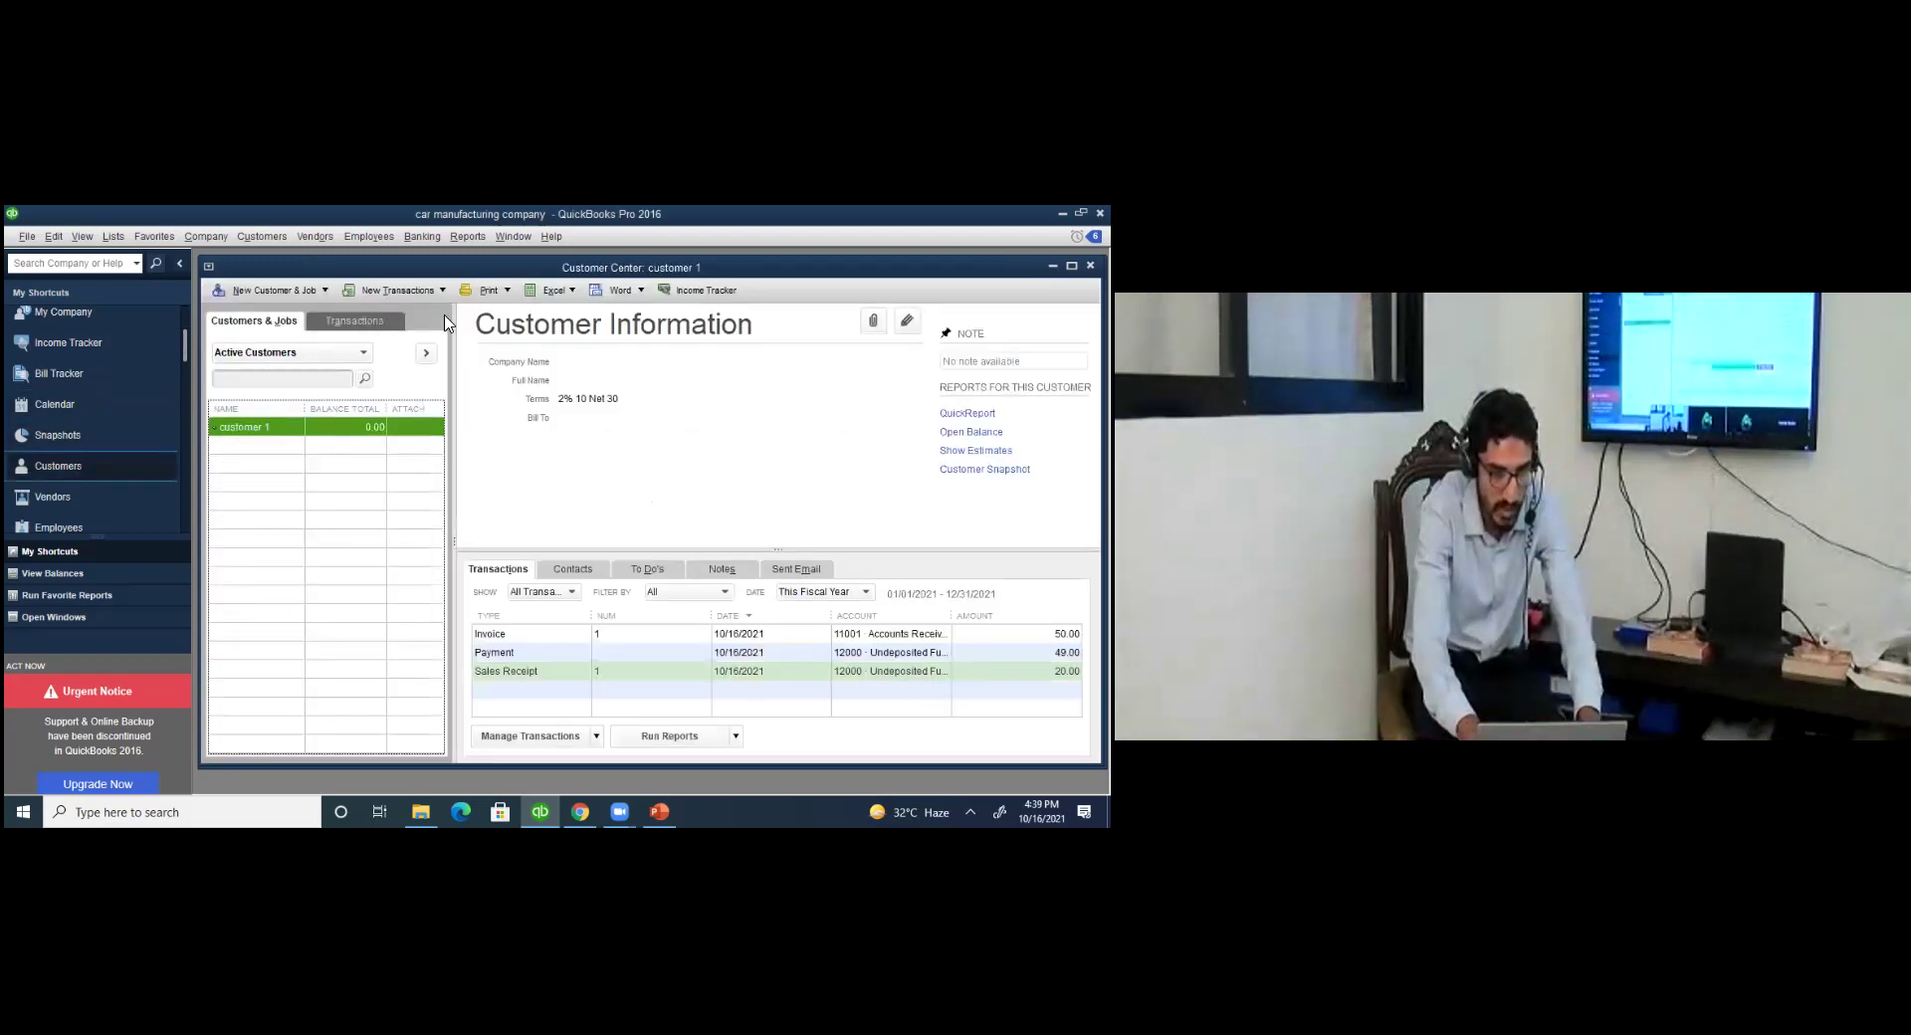
Start invoice #2 for customer 1 and choose to add a new sales tax item.
{"action": "left_click", "coordinate": [397, 289]}
{"action": "left_click", "coordinate": [384, 310]}
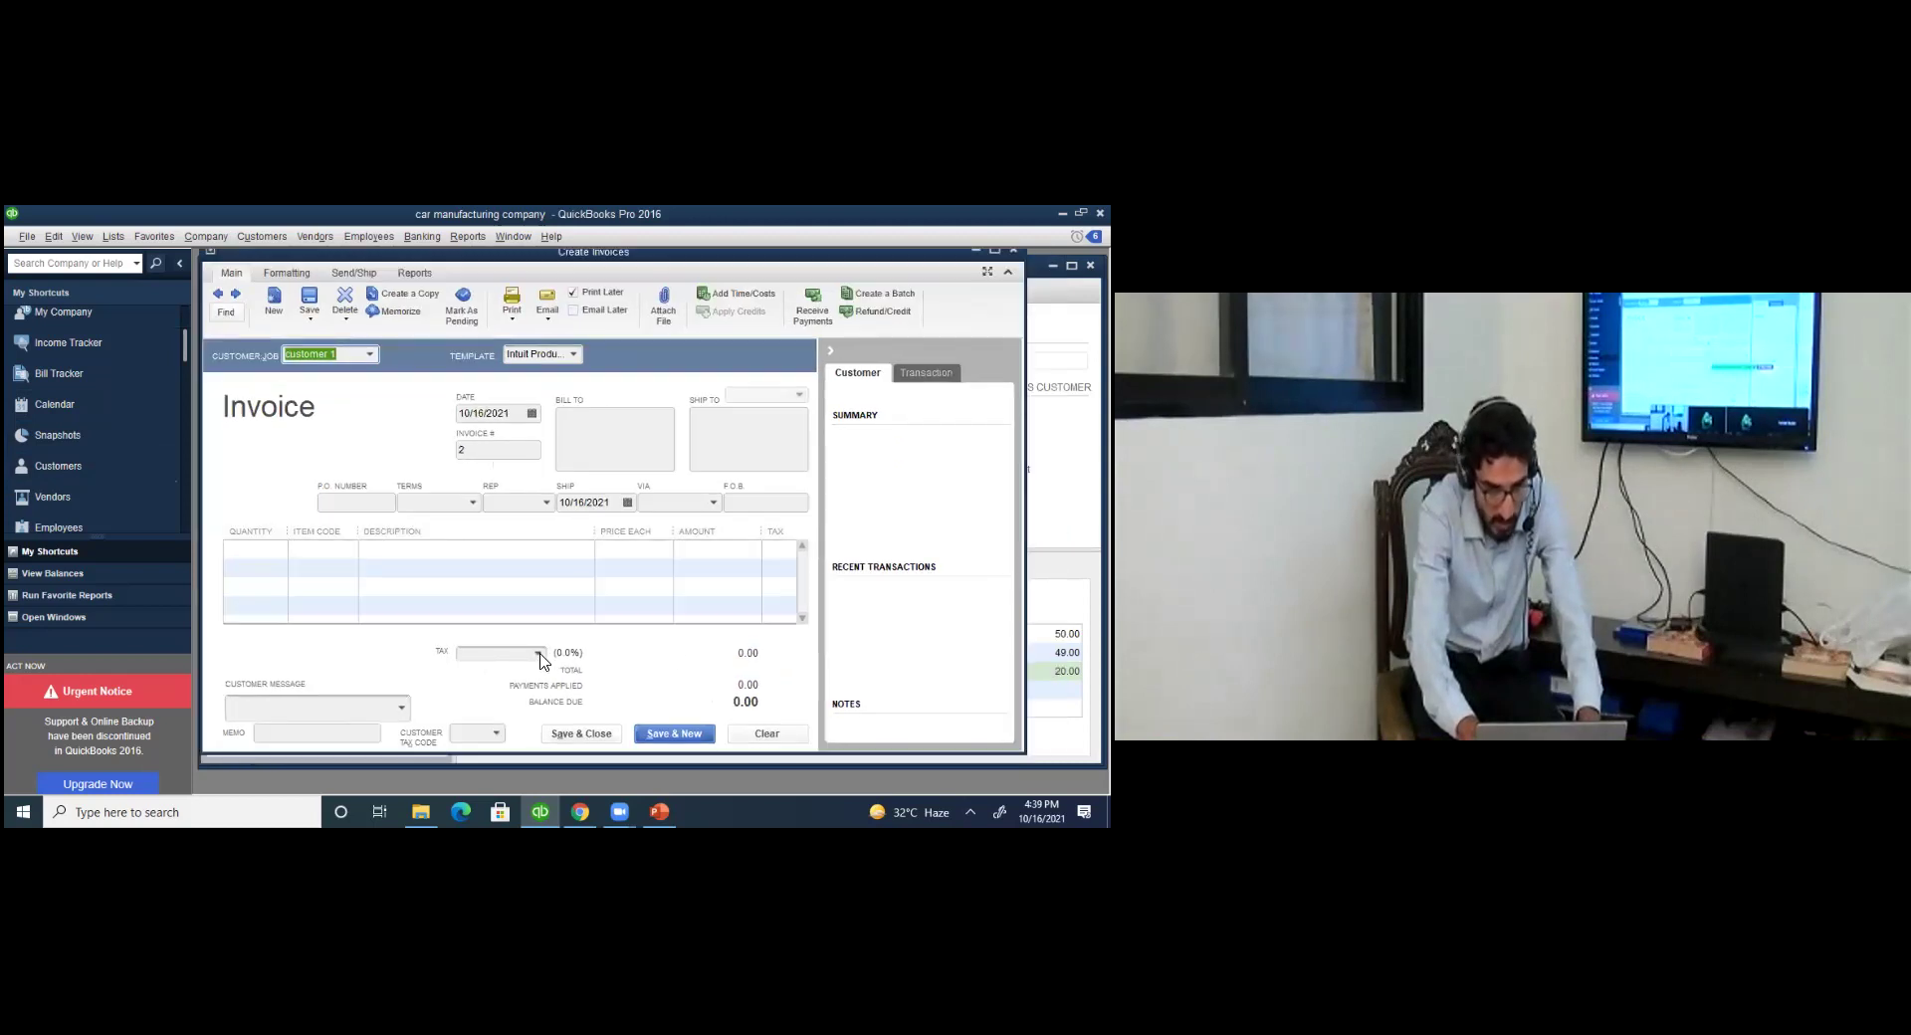
{"action": "left_click", "coordinate": [539, 654]}
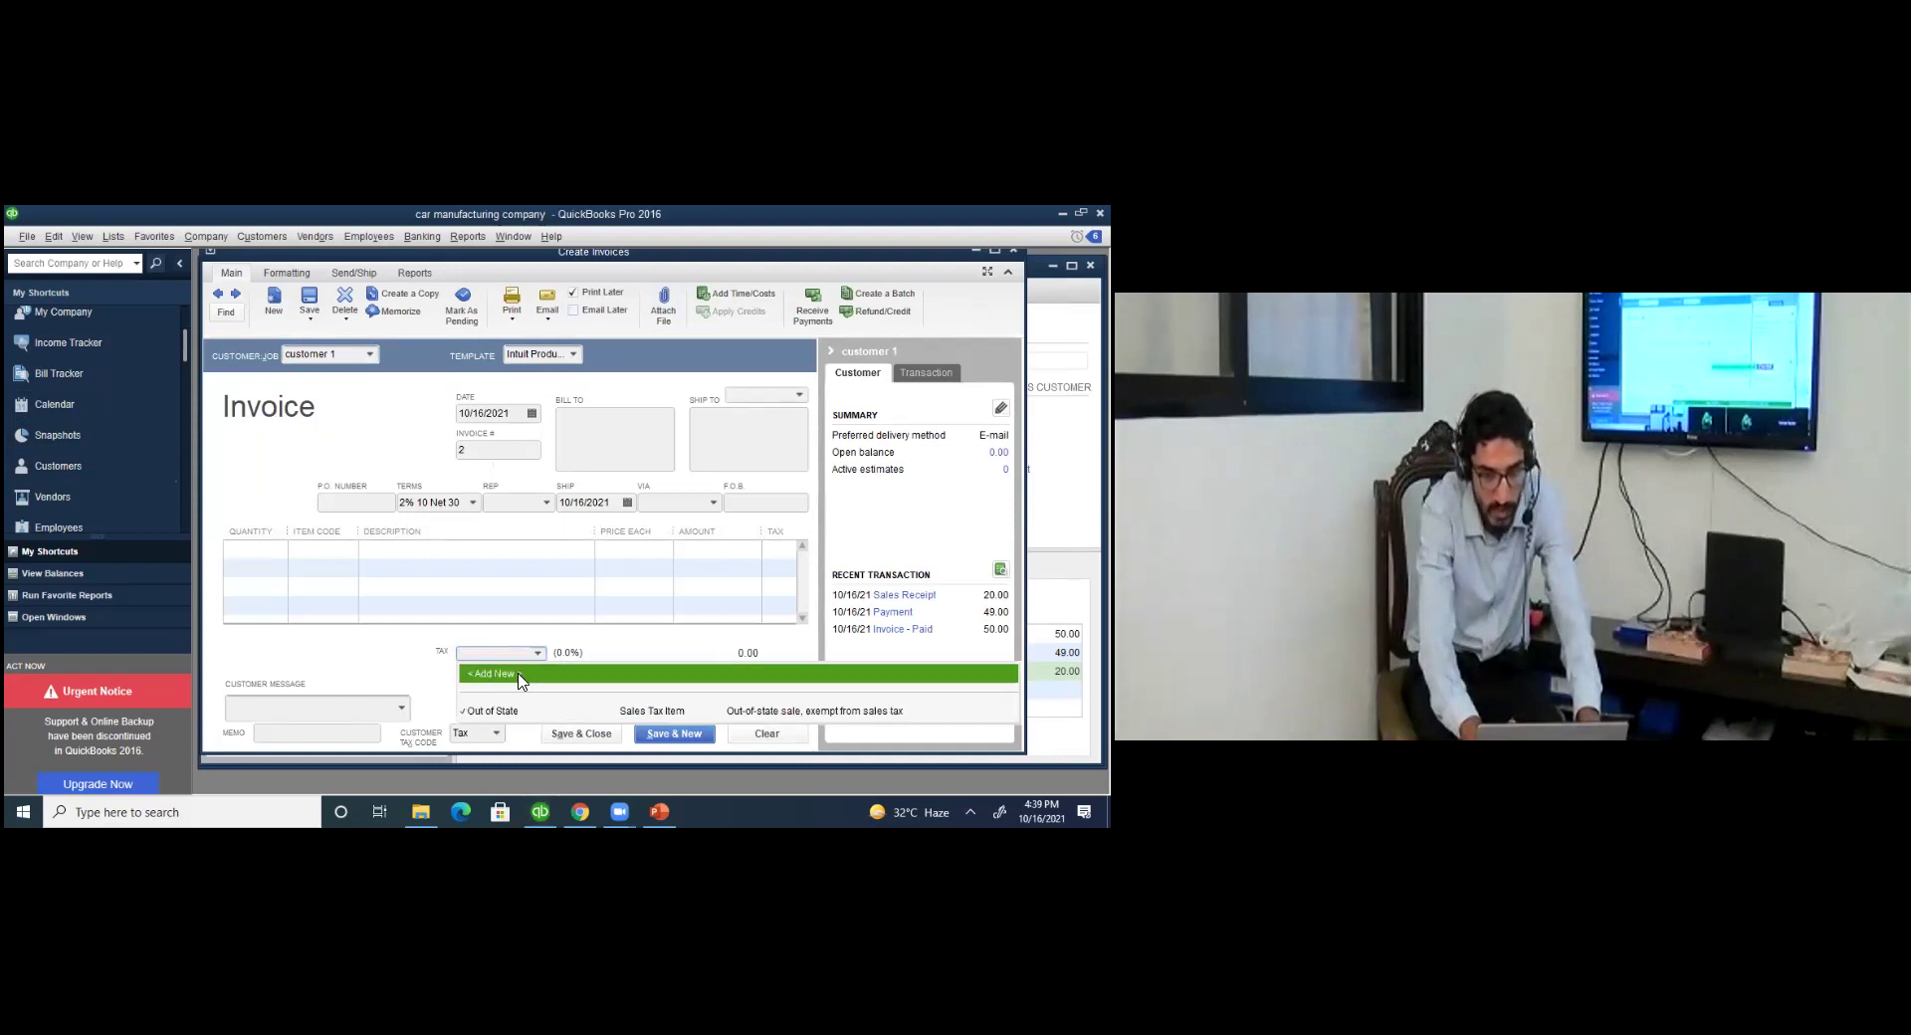
{"action": "key", "text": "Return"}
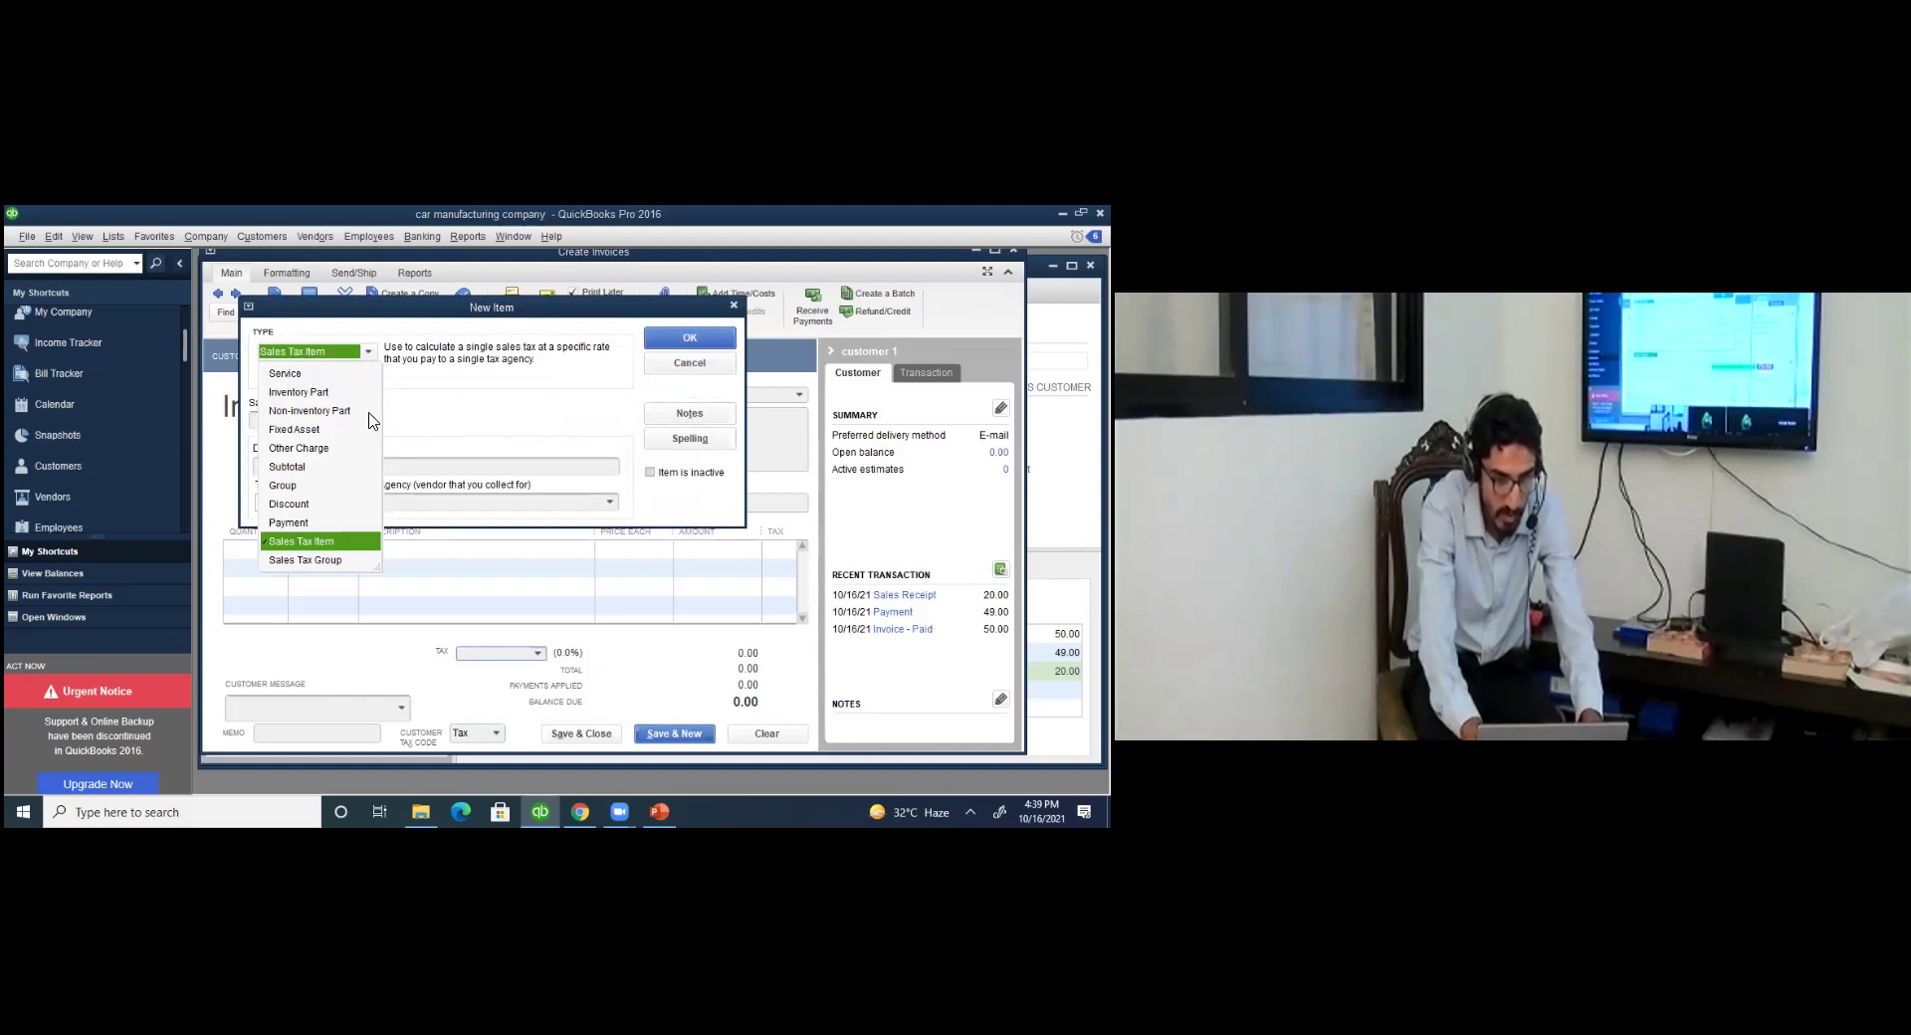
Make the new item a Sales Tax Item named GST, described 'Sales Tax', at a 17% rate.
{"action": "left_click", "coordinate": [332, 394]}
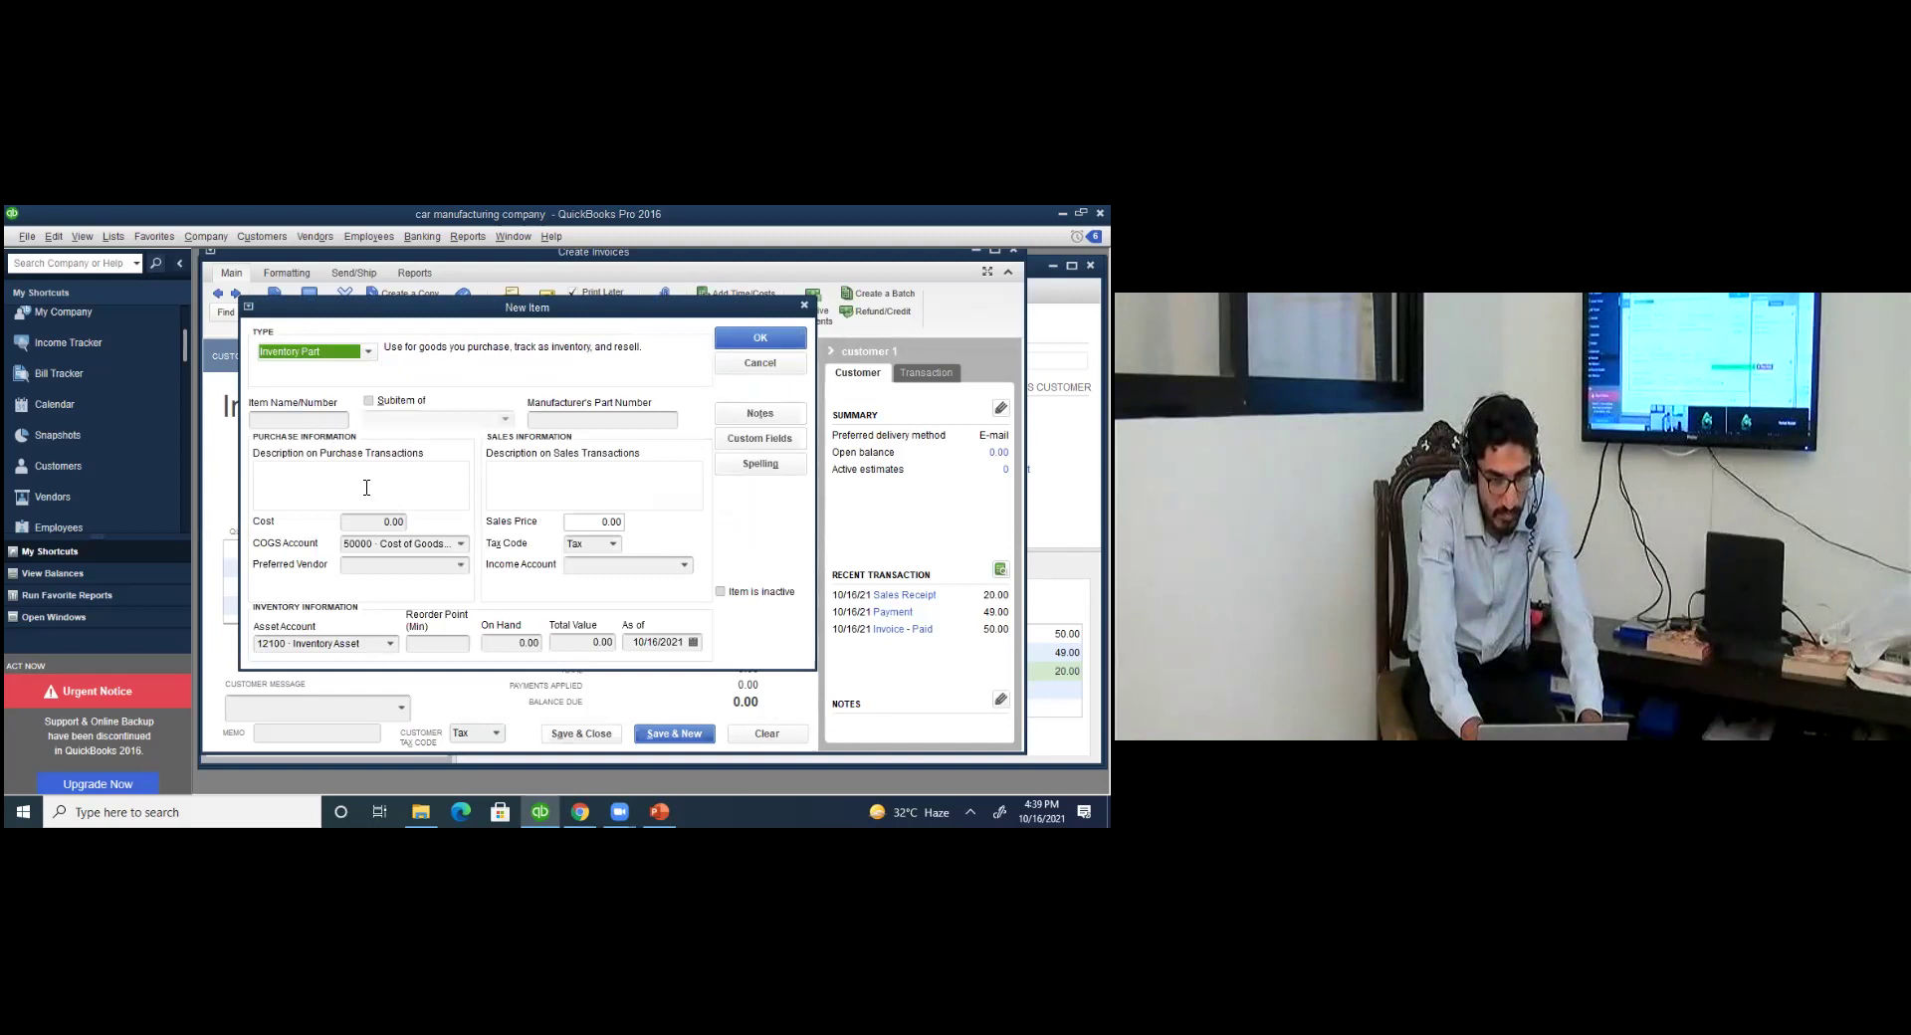
{"action": "left_click", "coordinate": [367, 352]}
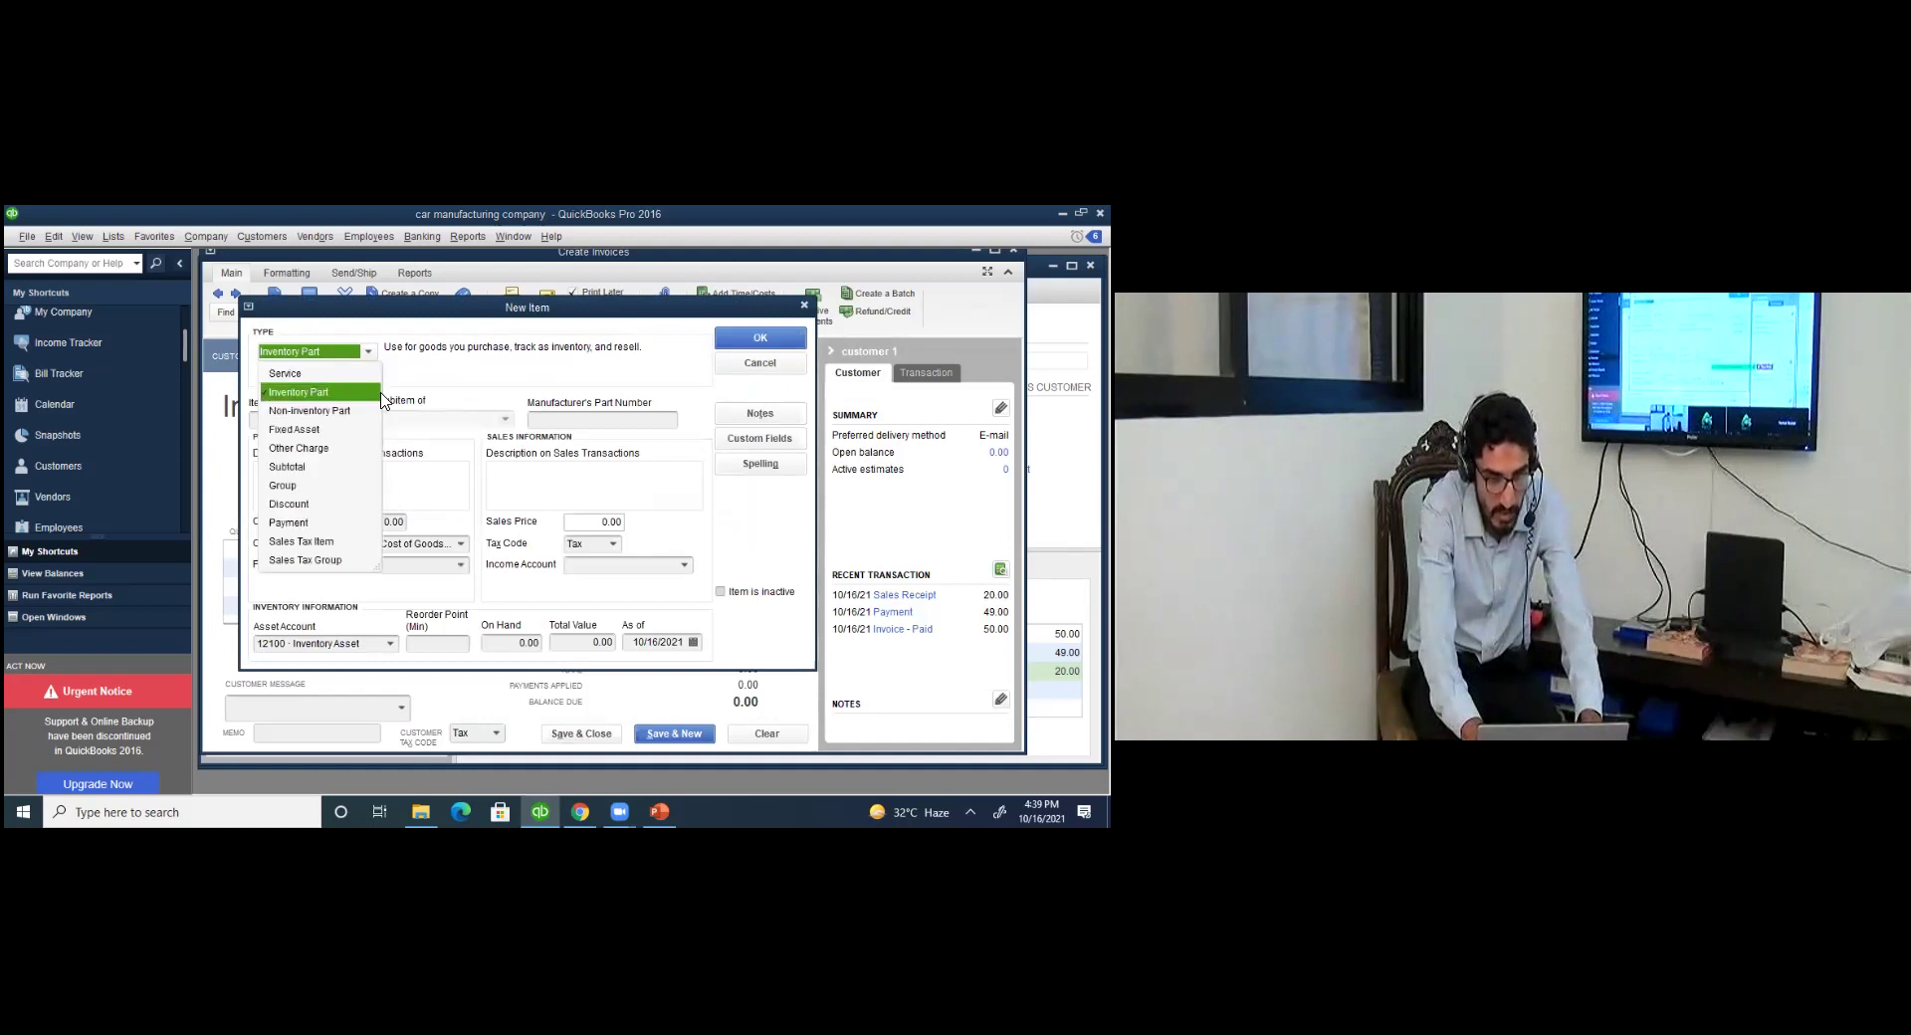
{"action": "left_click", "coordinate": [316, 543]}
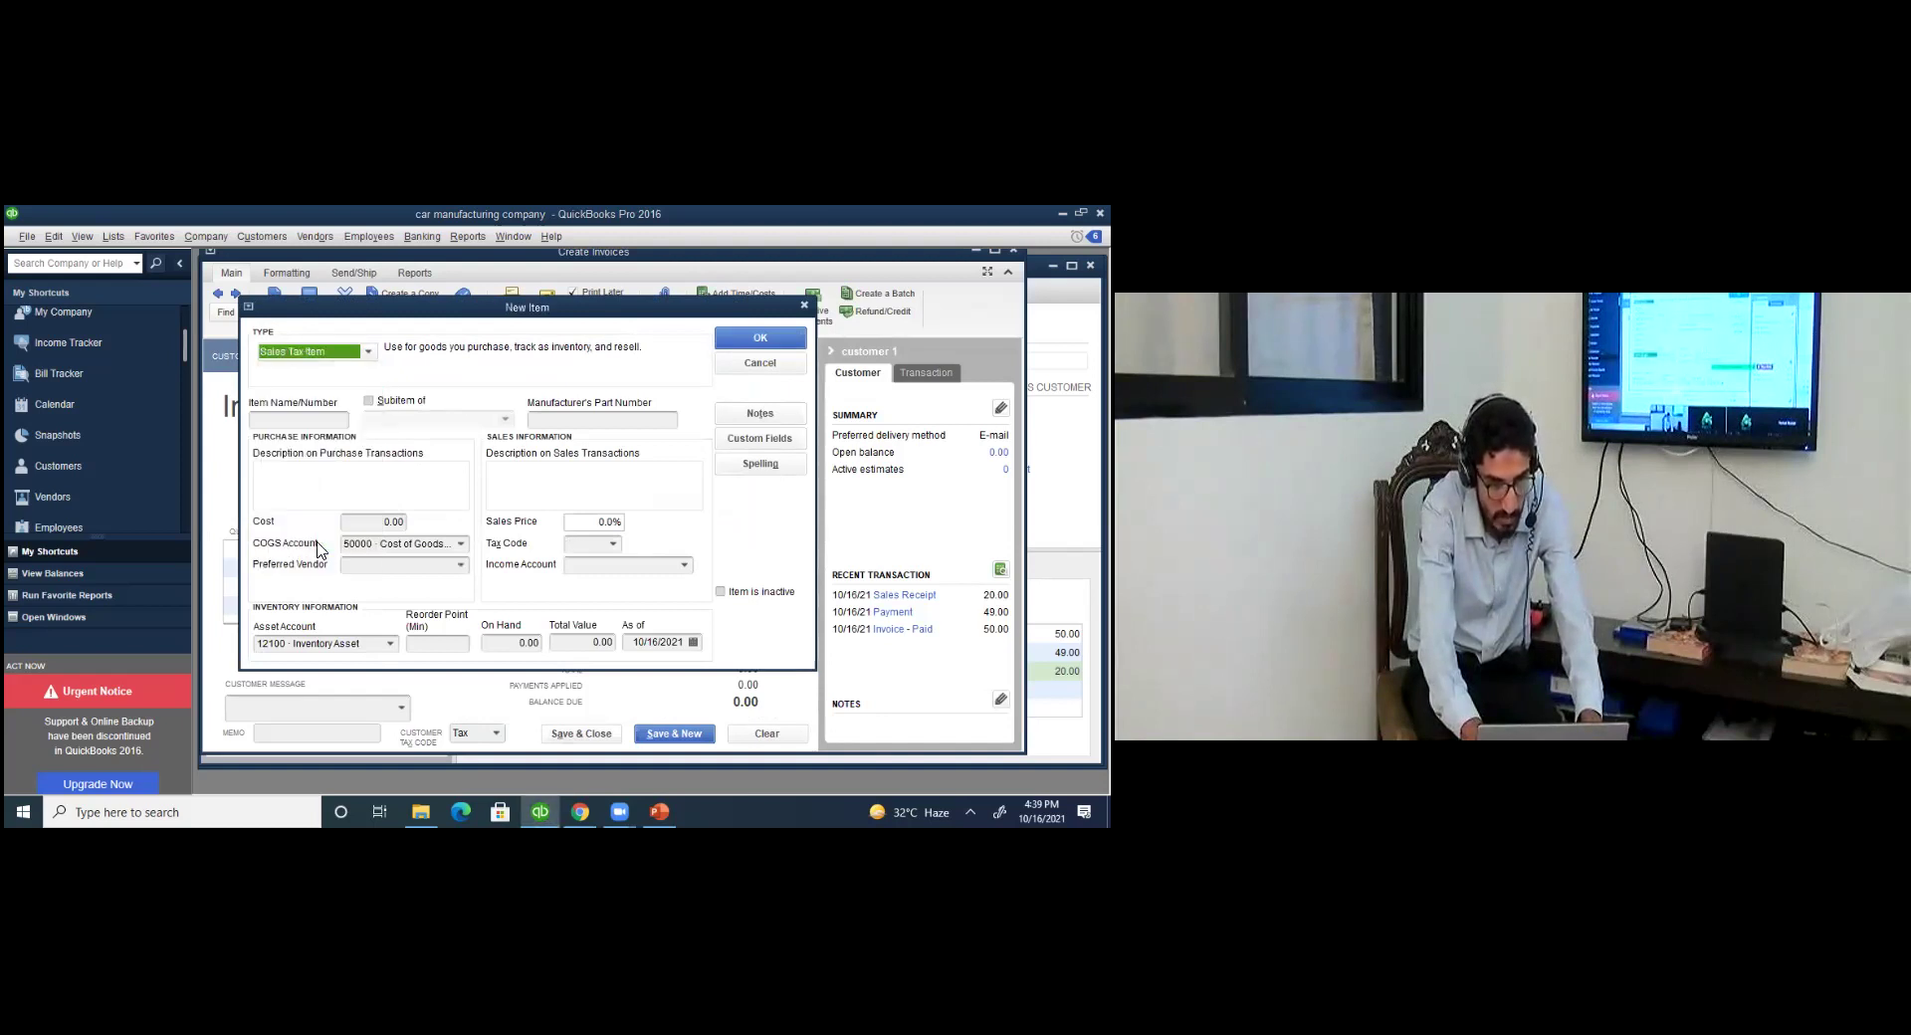
{"action": "left_click", "coordinate": [317, 422]}
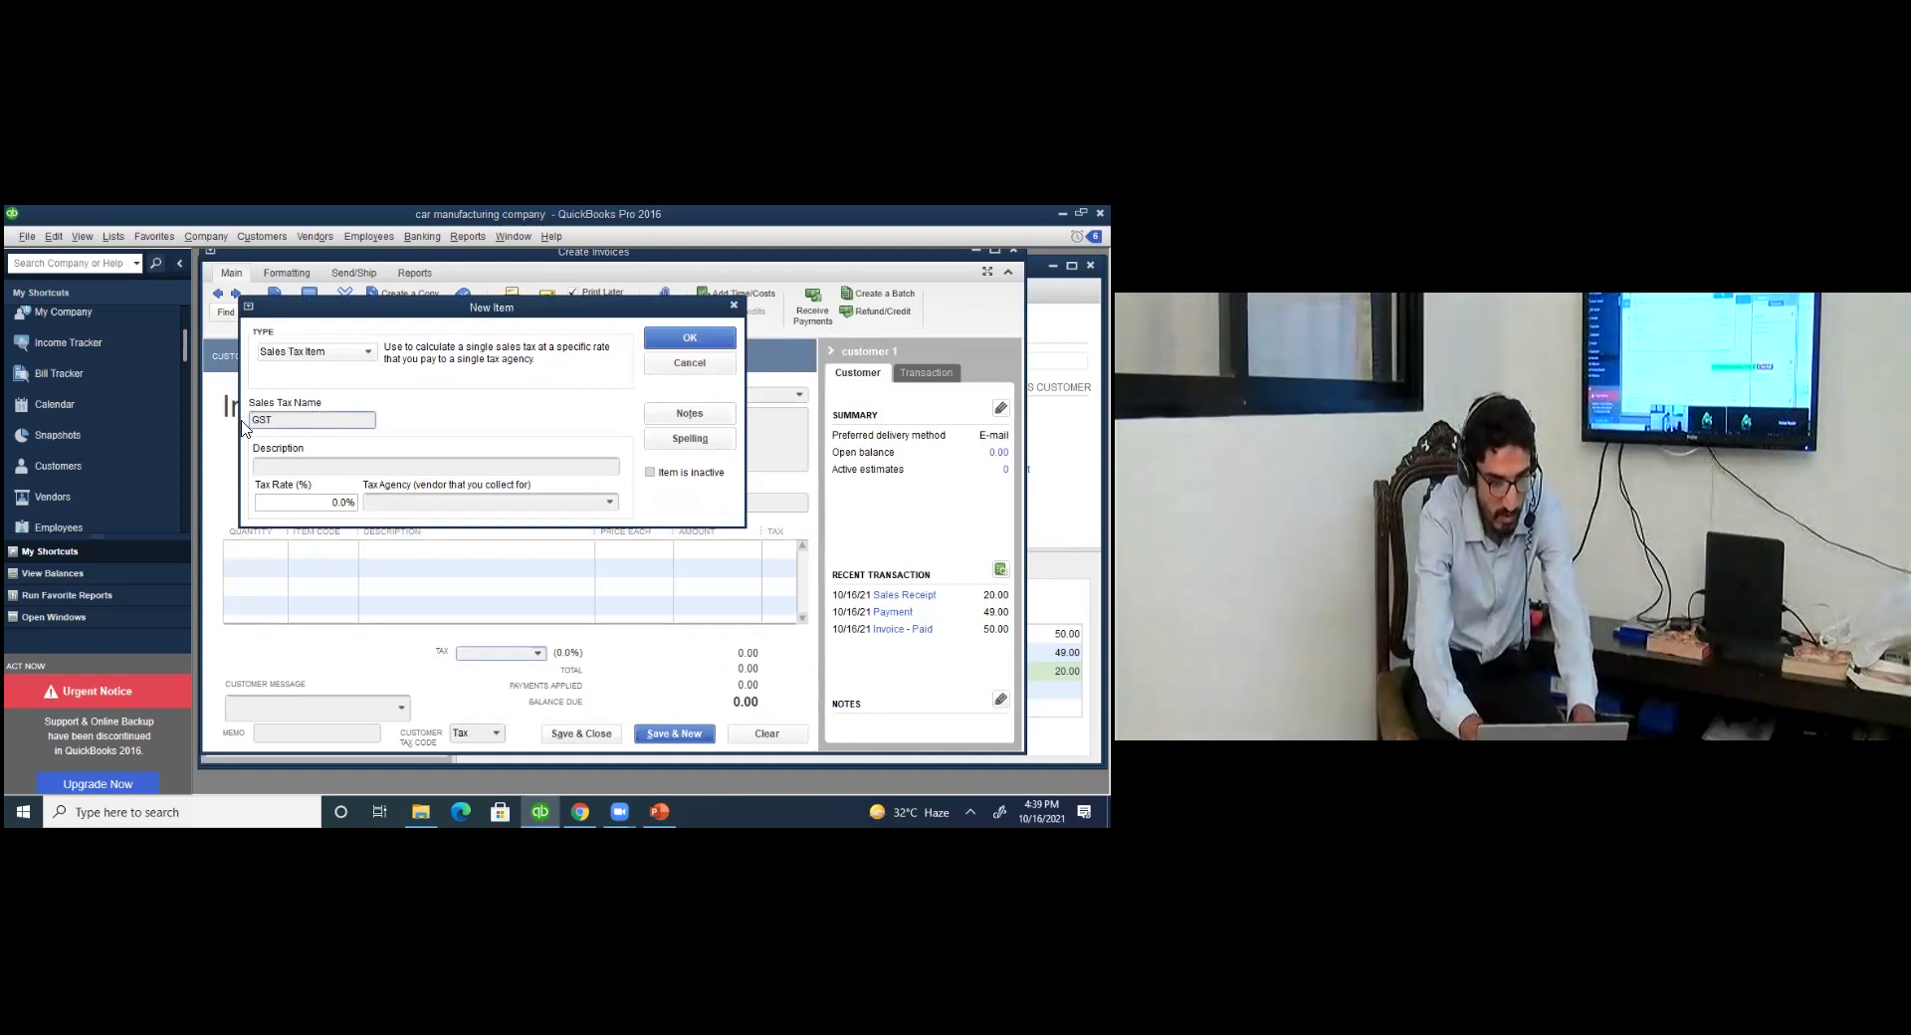
{"action": "left_click", "coordinate": [326, 502]}
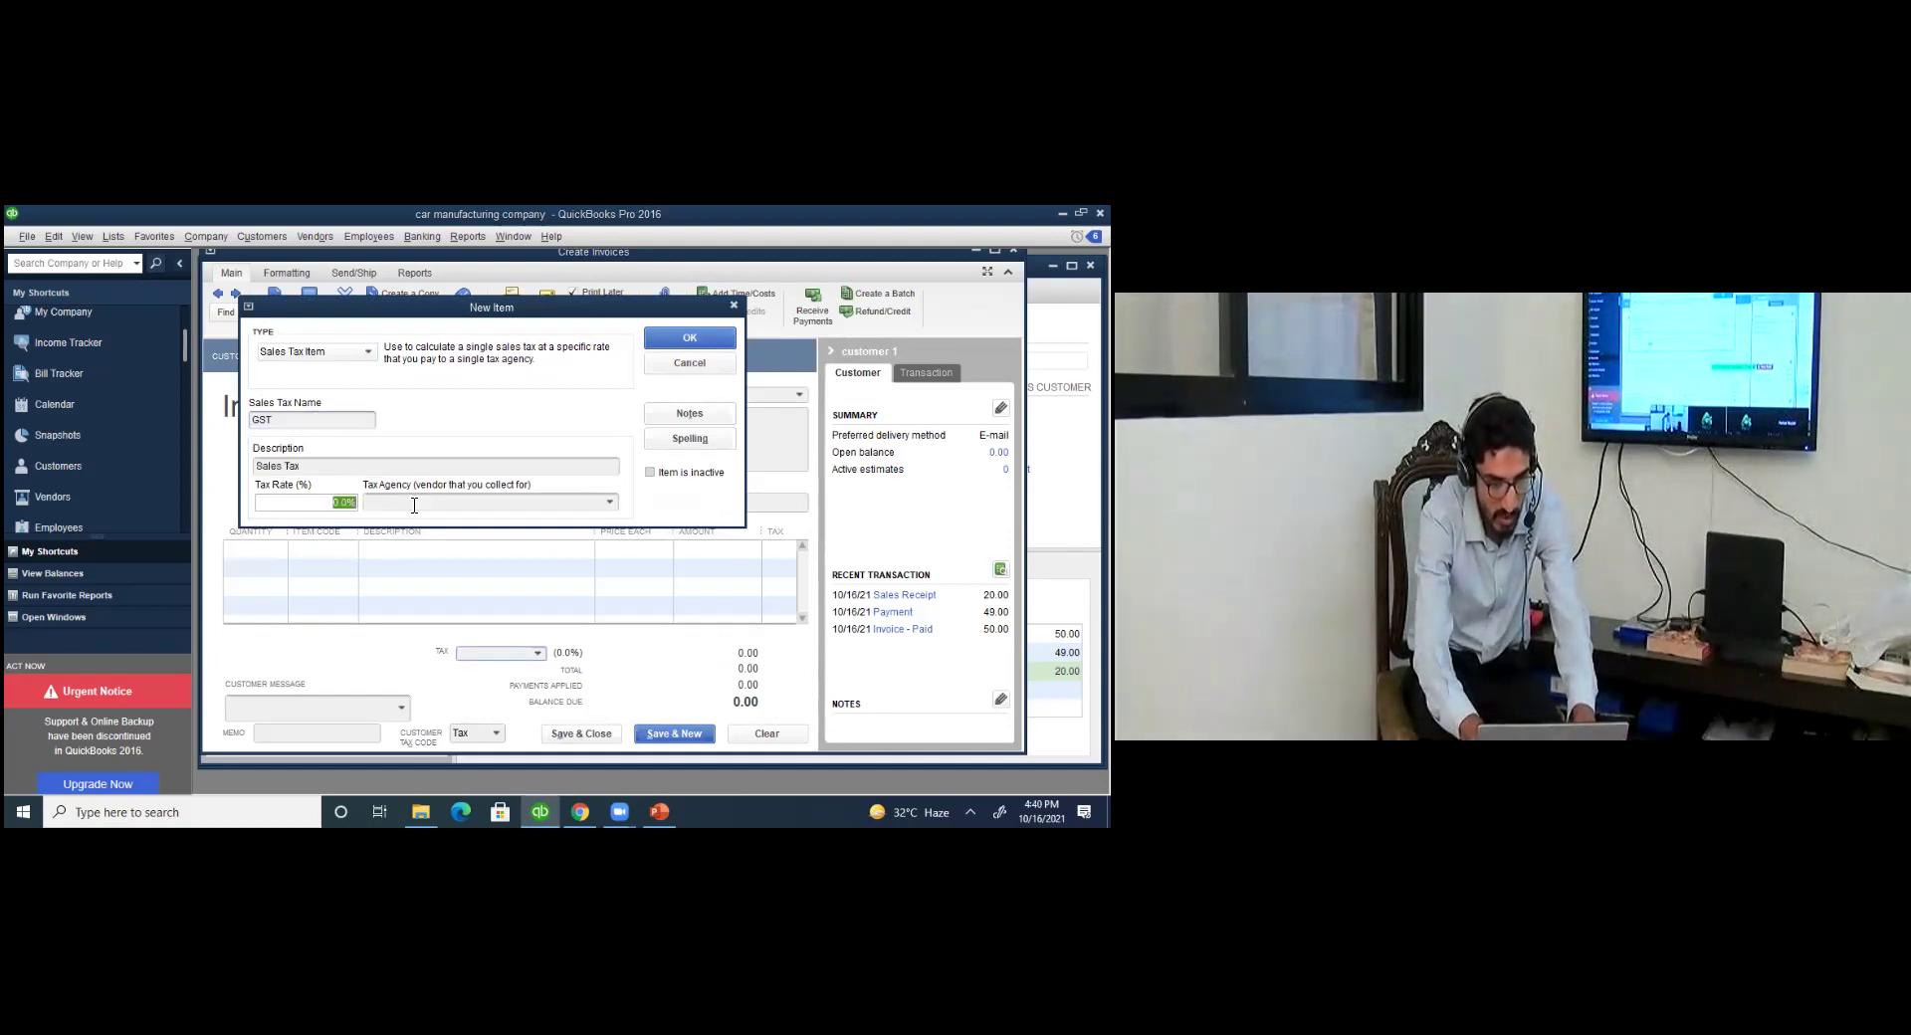
{"action": "type", "text": "17"}
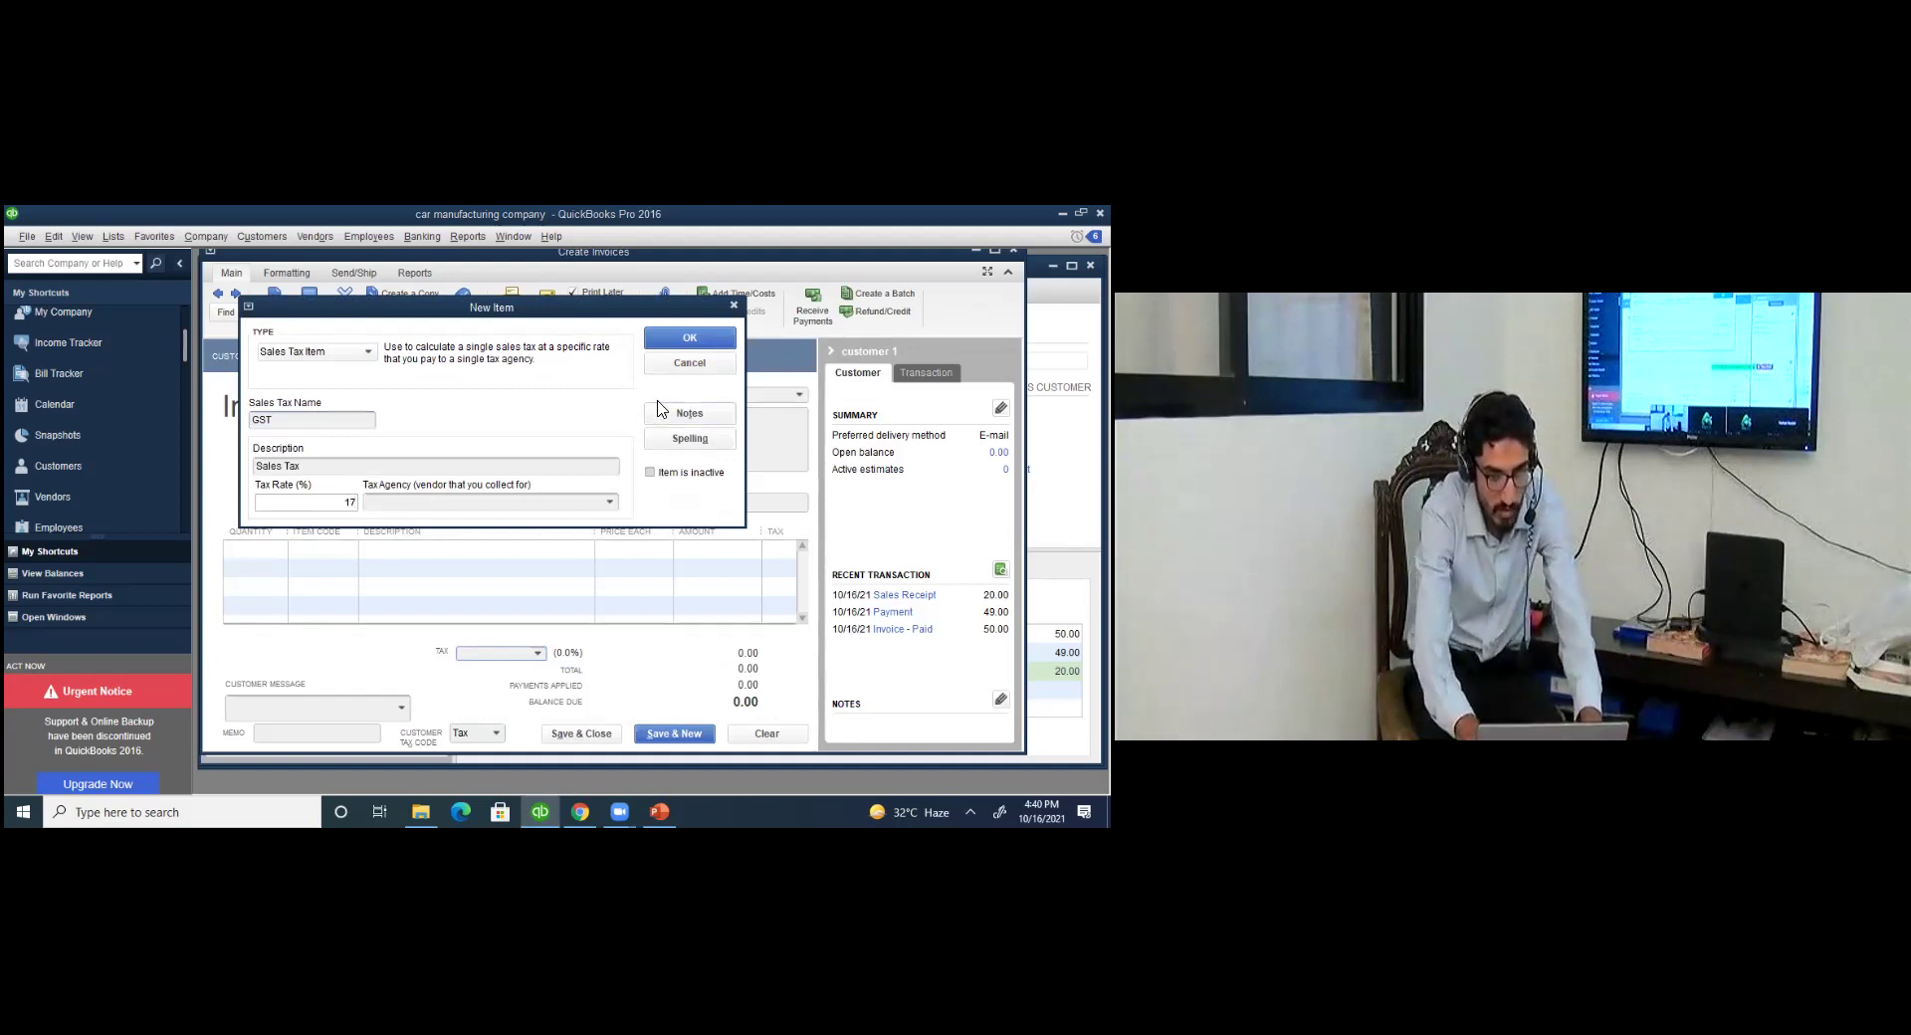
Clear the missing tax agency warning and start adding FBR as the tax agency vendor.
{"action": "left_click", "coordinate": [681, 339]}
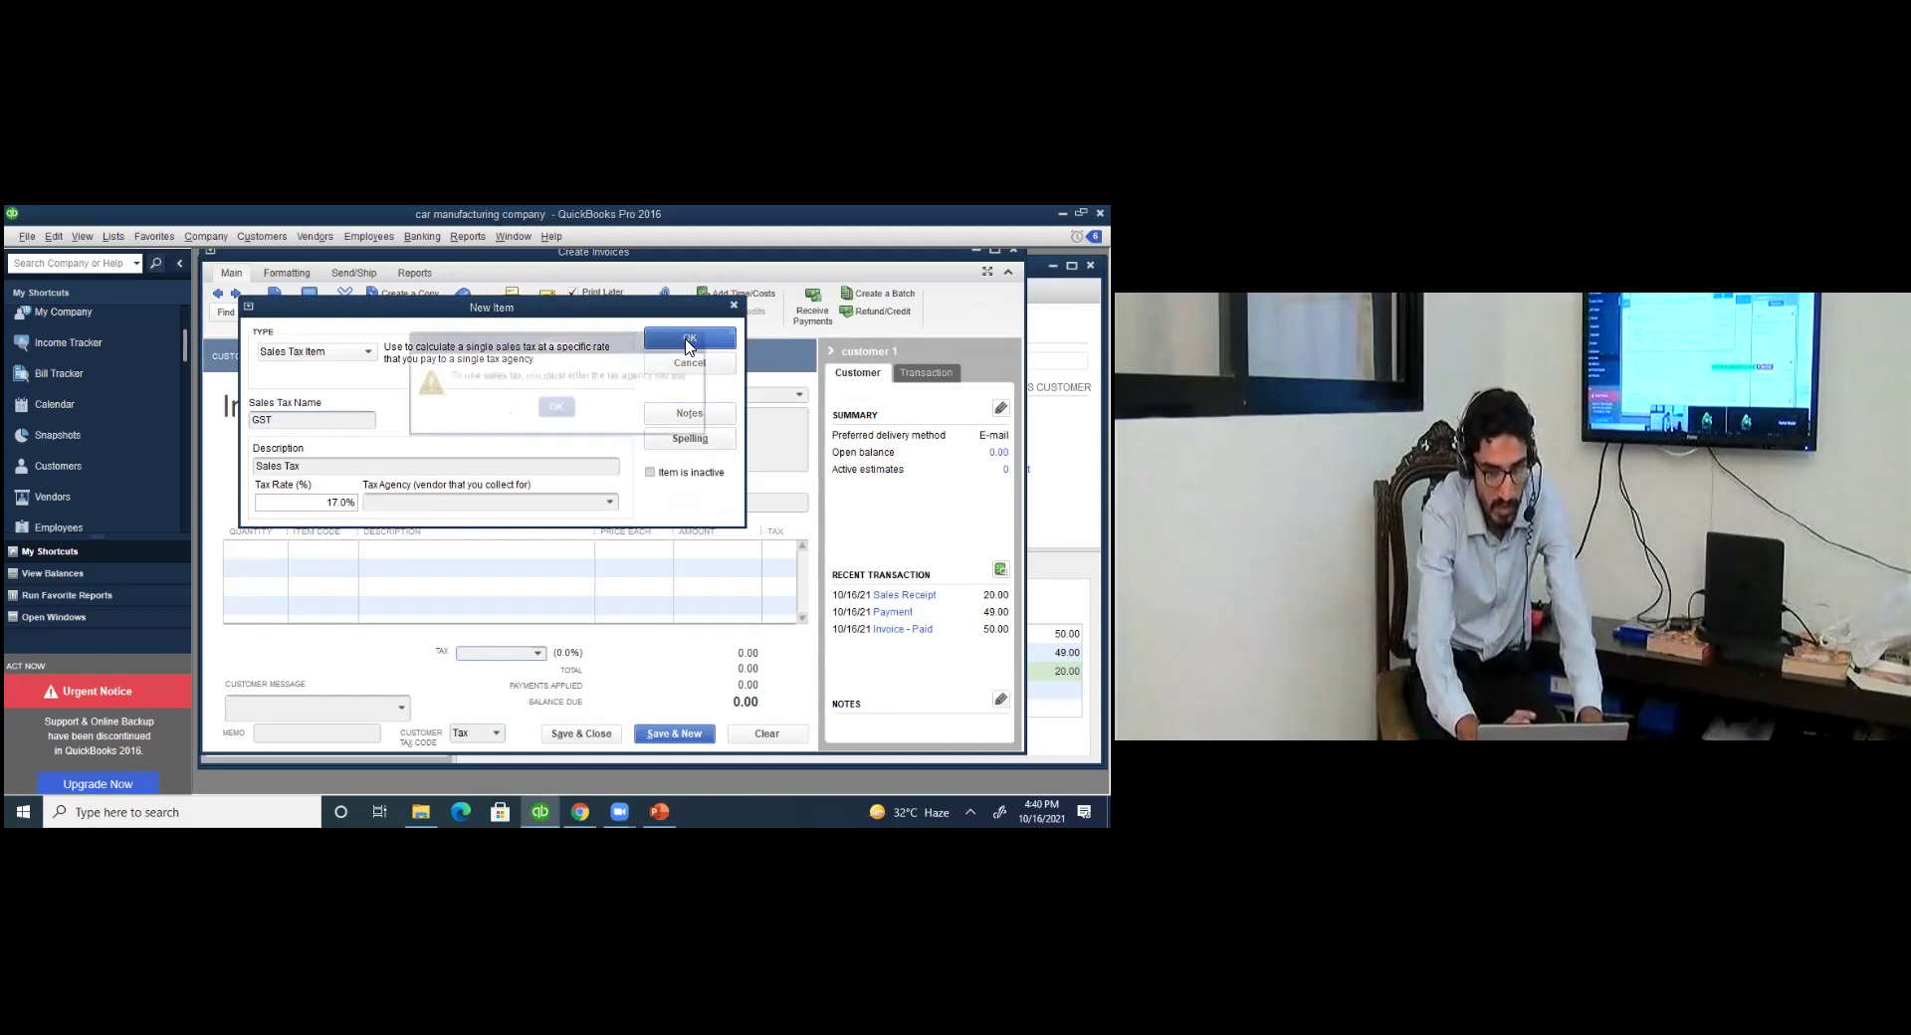
{"action": "left_click", "coordinate": [551, 408]}
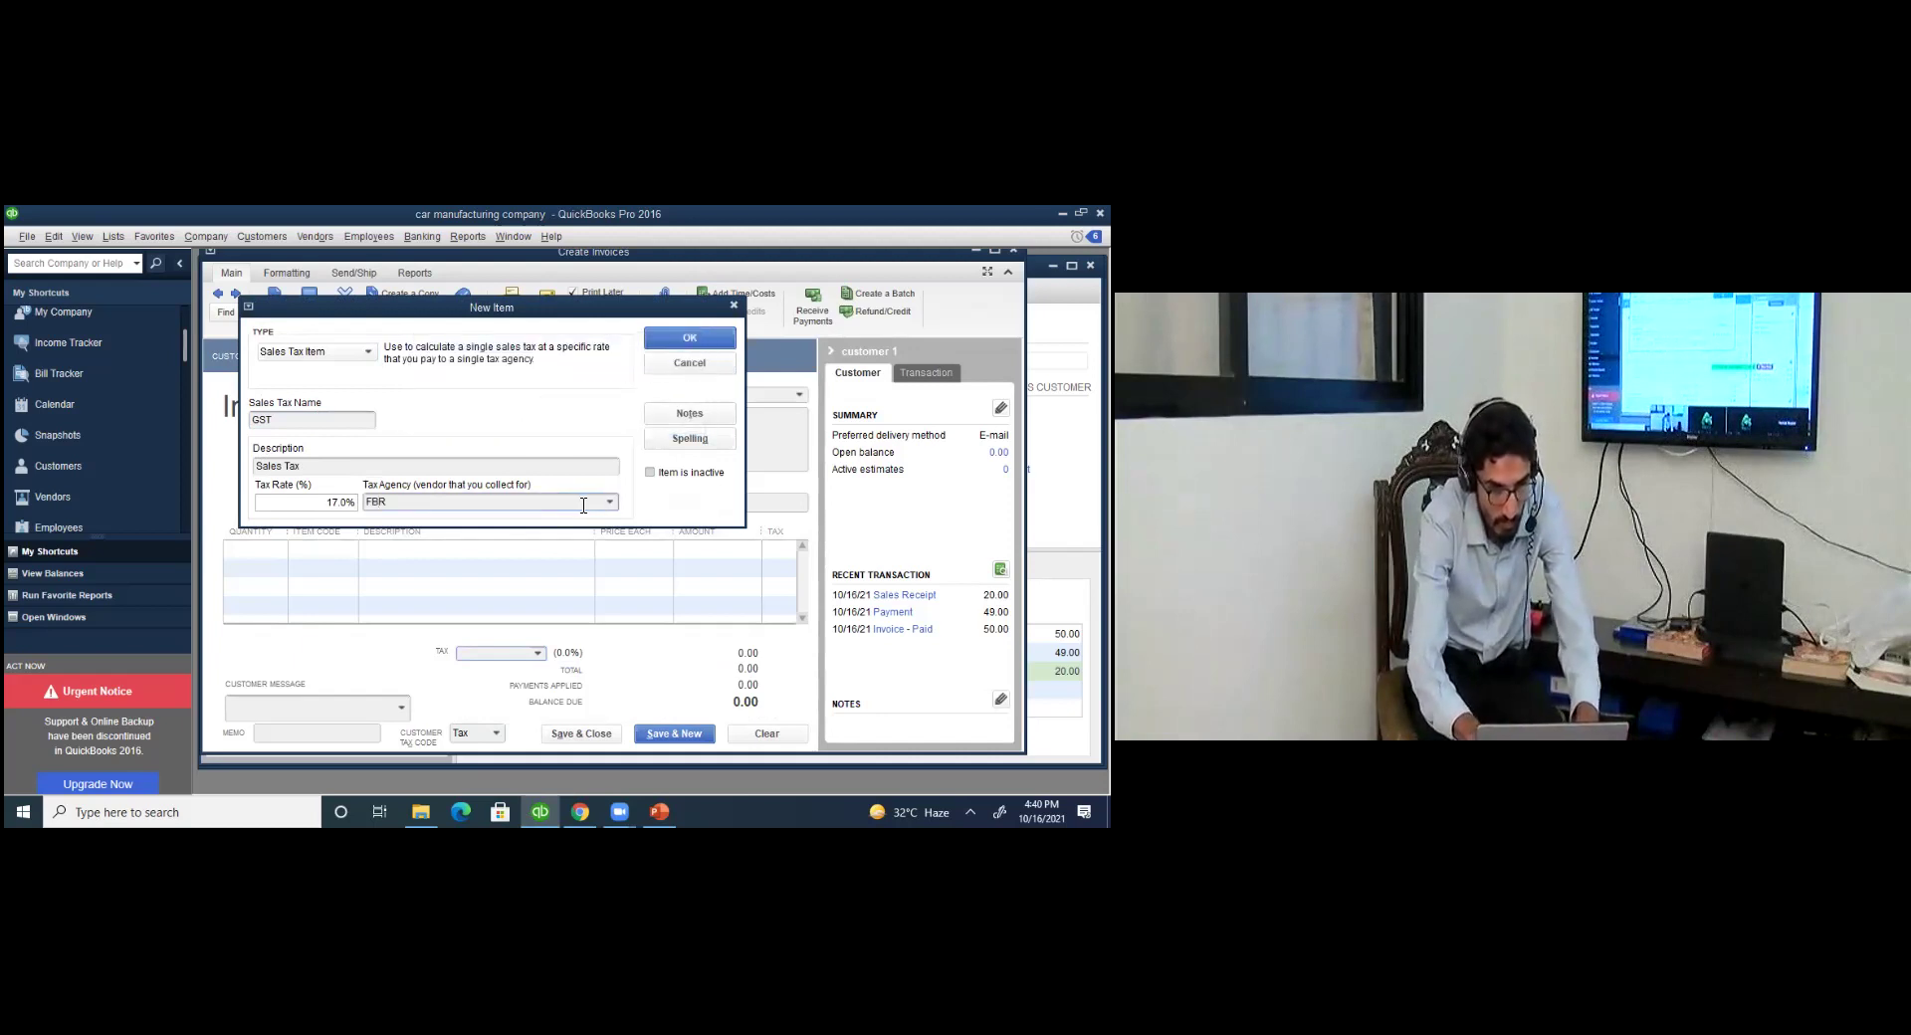
{"action": "left_click", "coordinate": [609, 502]}
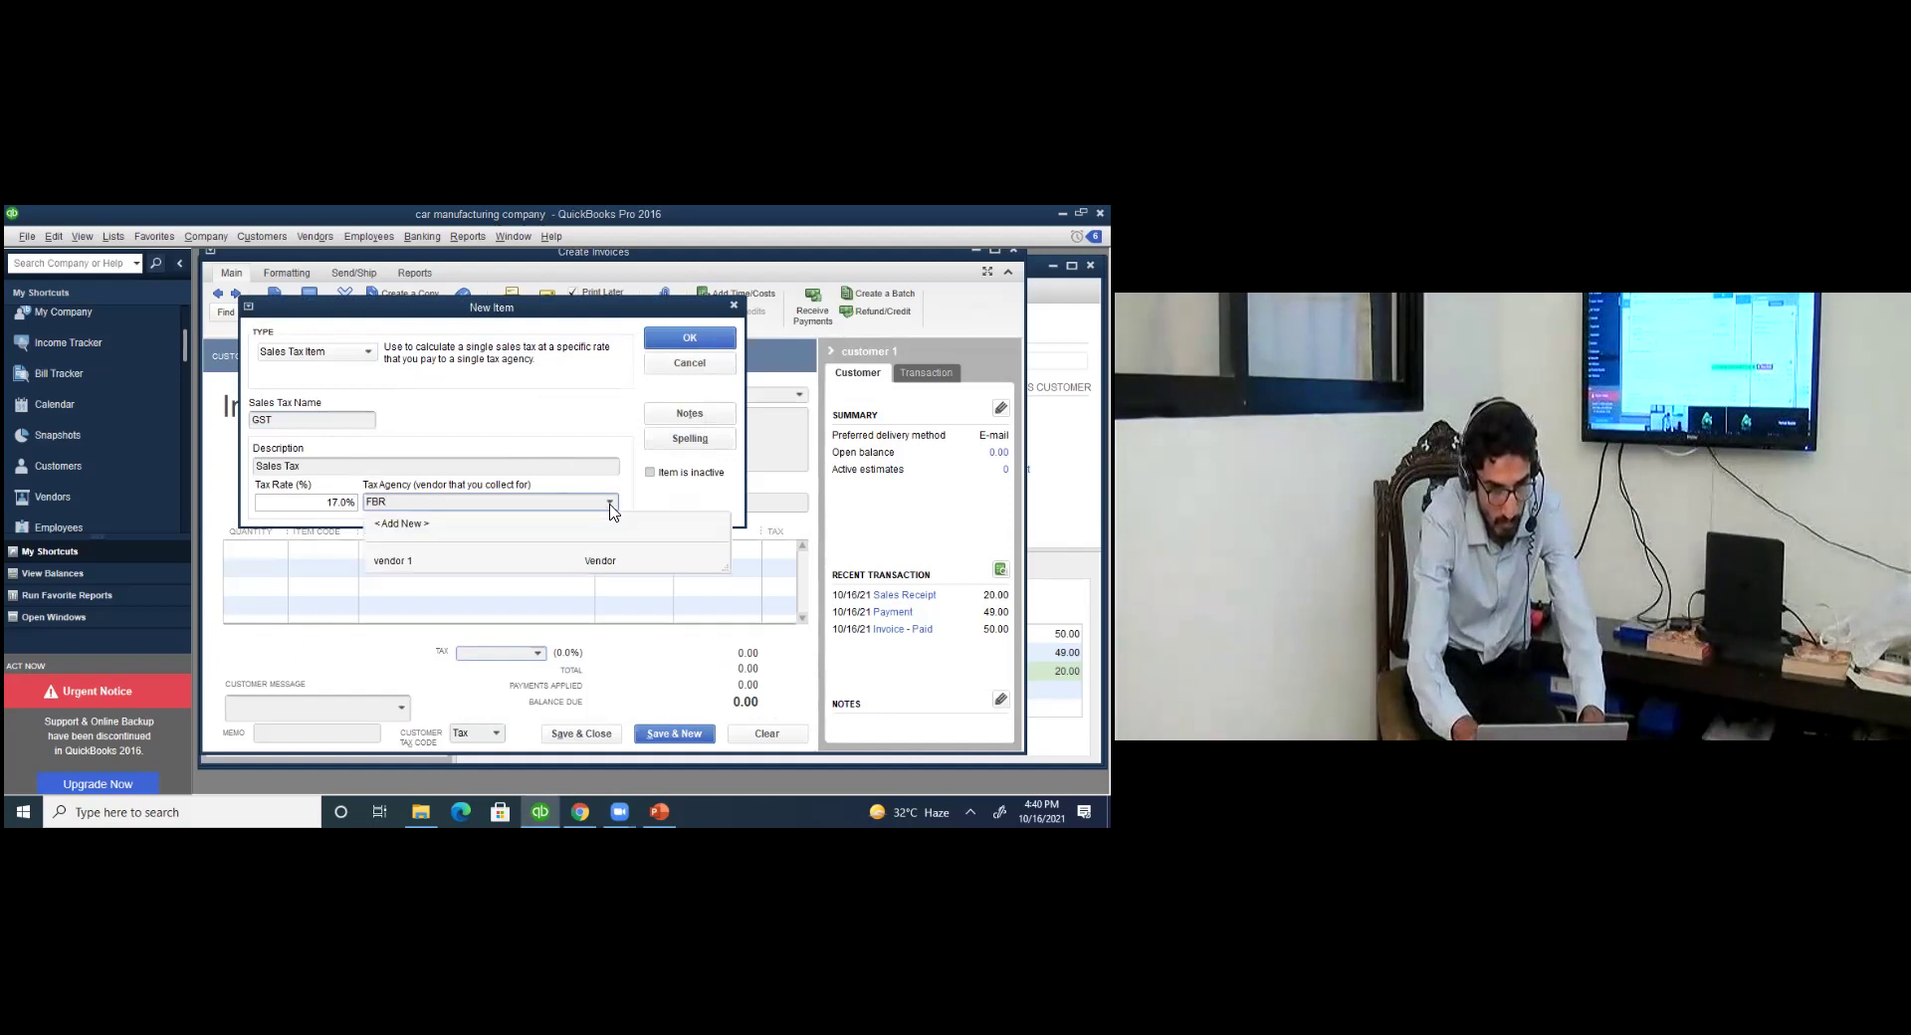
{"action": "left_click", "coordinate": [517, 523]}
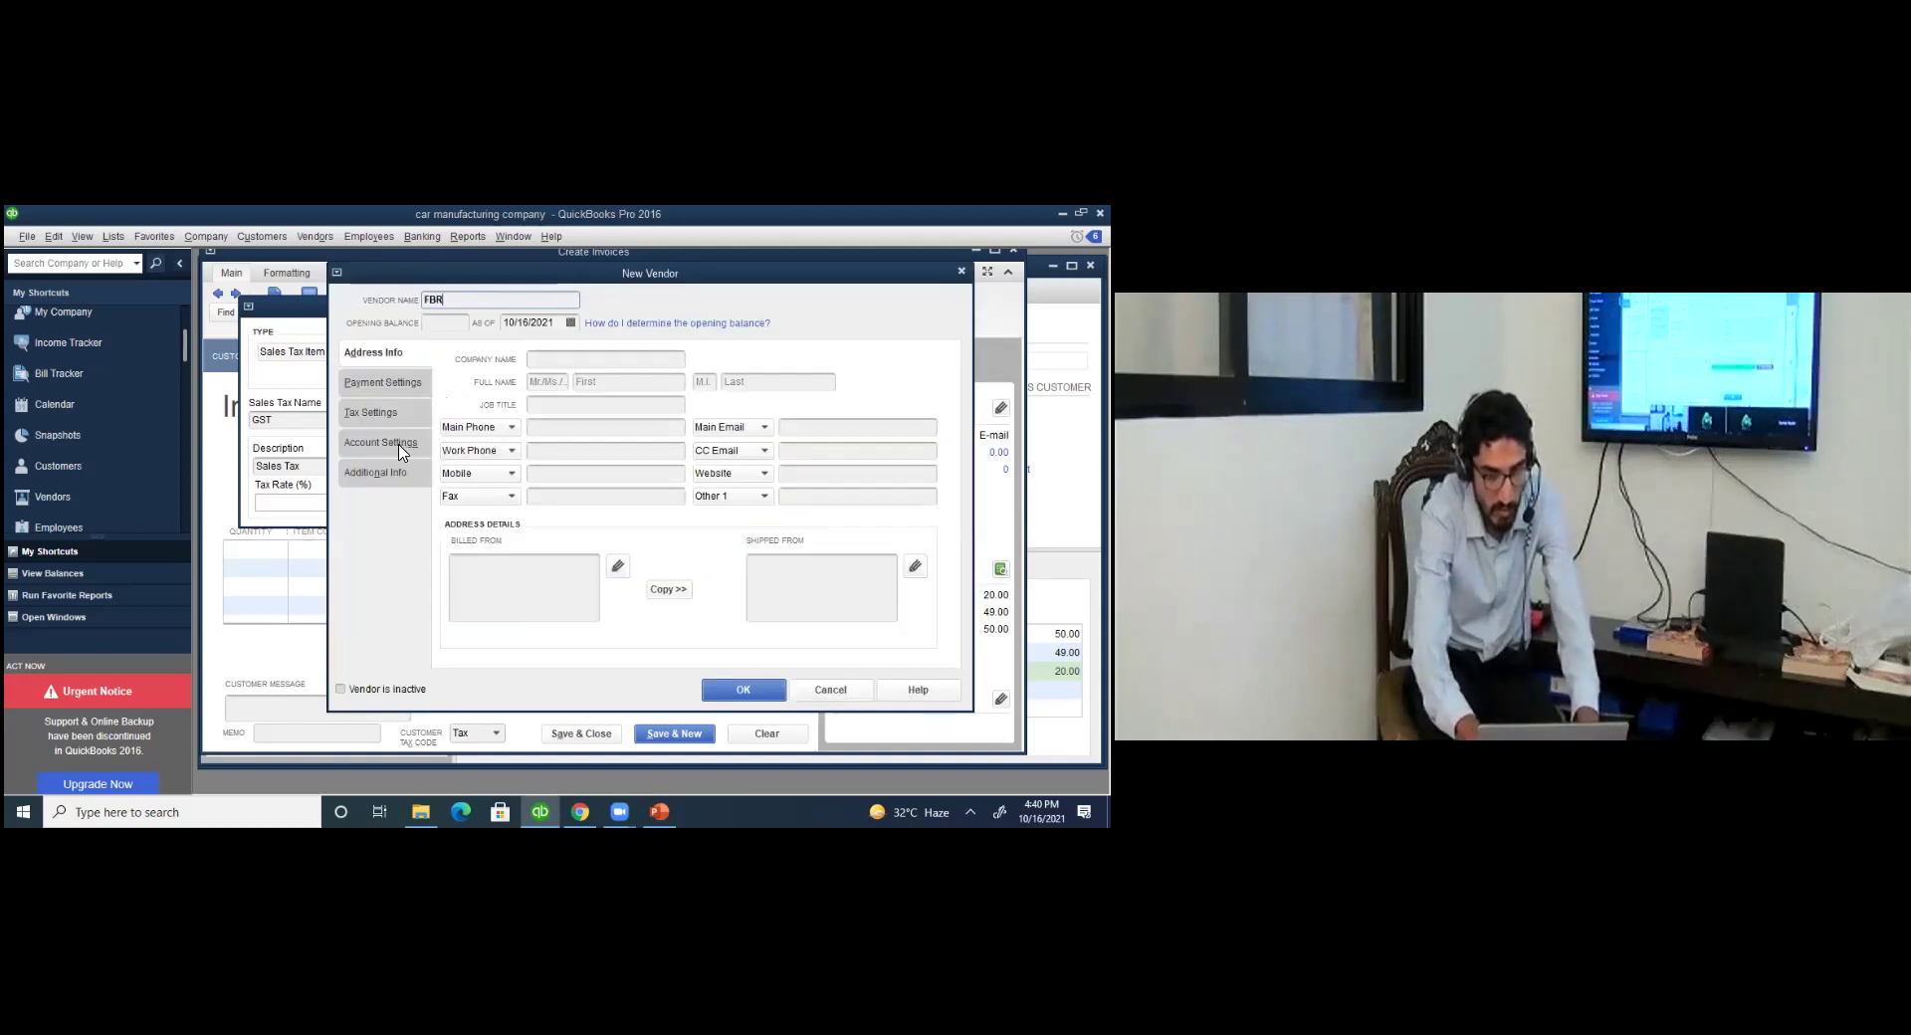
Give FBR a new 'sales tax' expense account as its default, then save the vendor and the 17% GST item.
{"action": "left_click", "coordinate": [398, 450]}
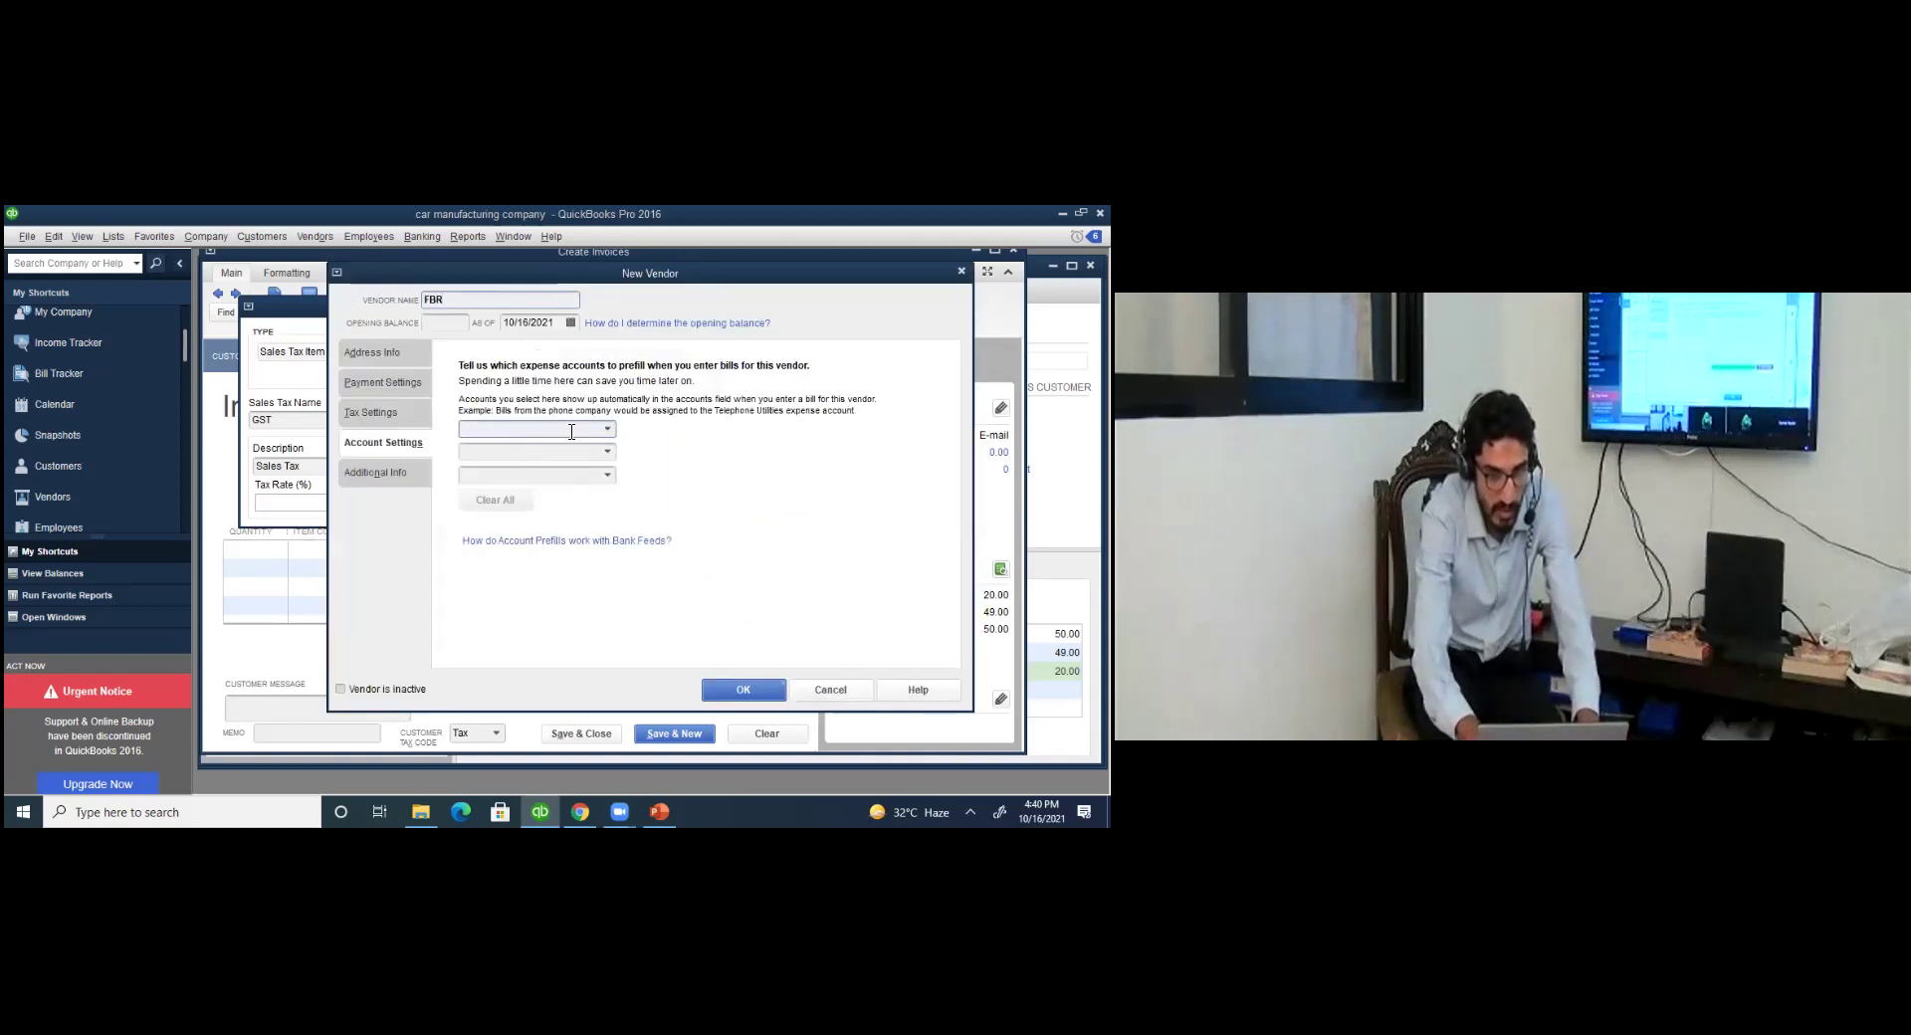
{"action": "left_click", "coordinate": [608, 431]}
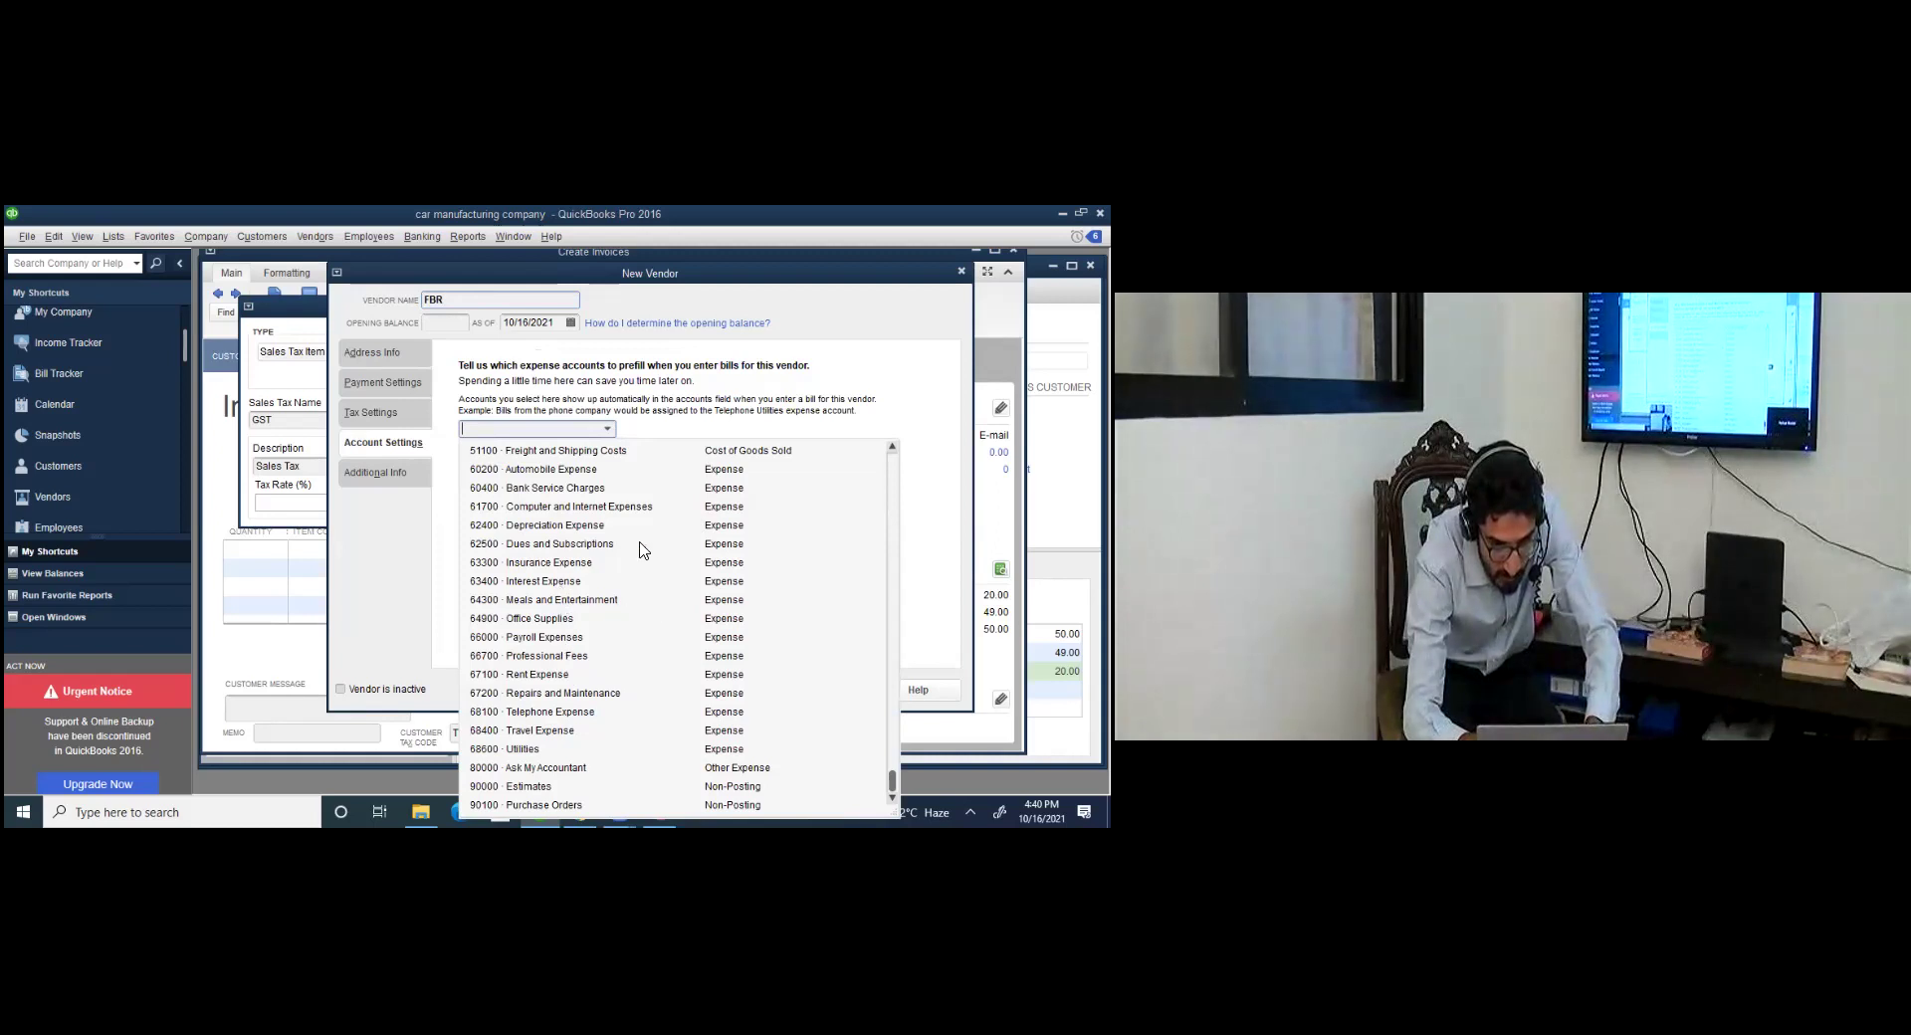
{"action": "scroll", "coordinate": [677, 627], "scroll_direction": "up", "scroll_amount": 1}
{"action": "scroll", "coordinate": [869, 588], "scroll_direction": "up", "scroll_amount": 7}
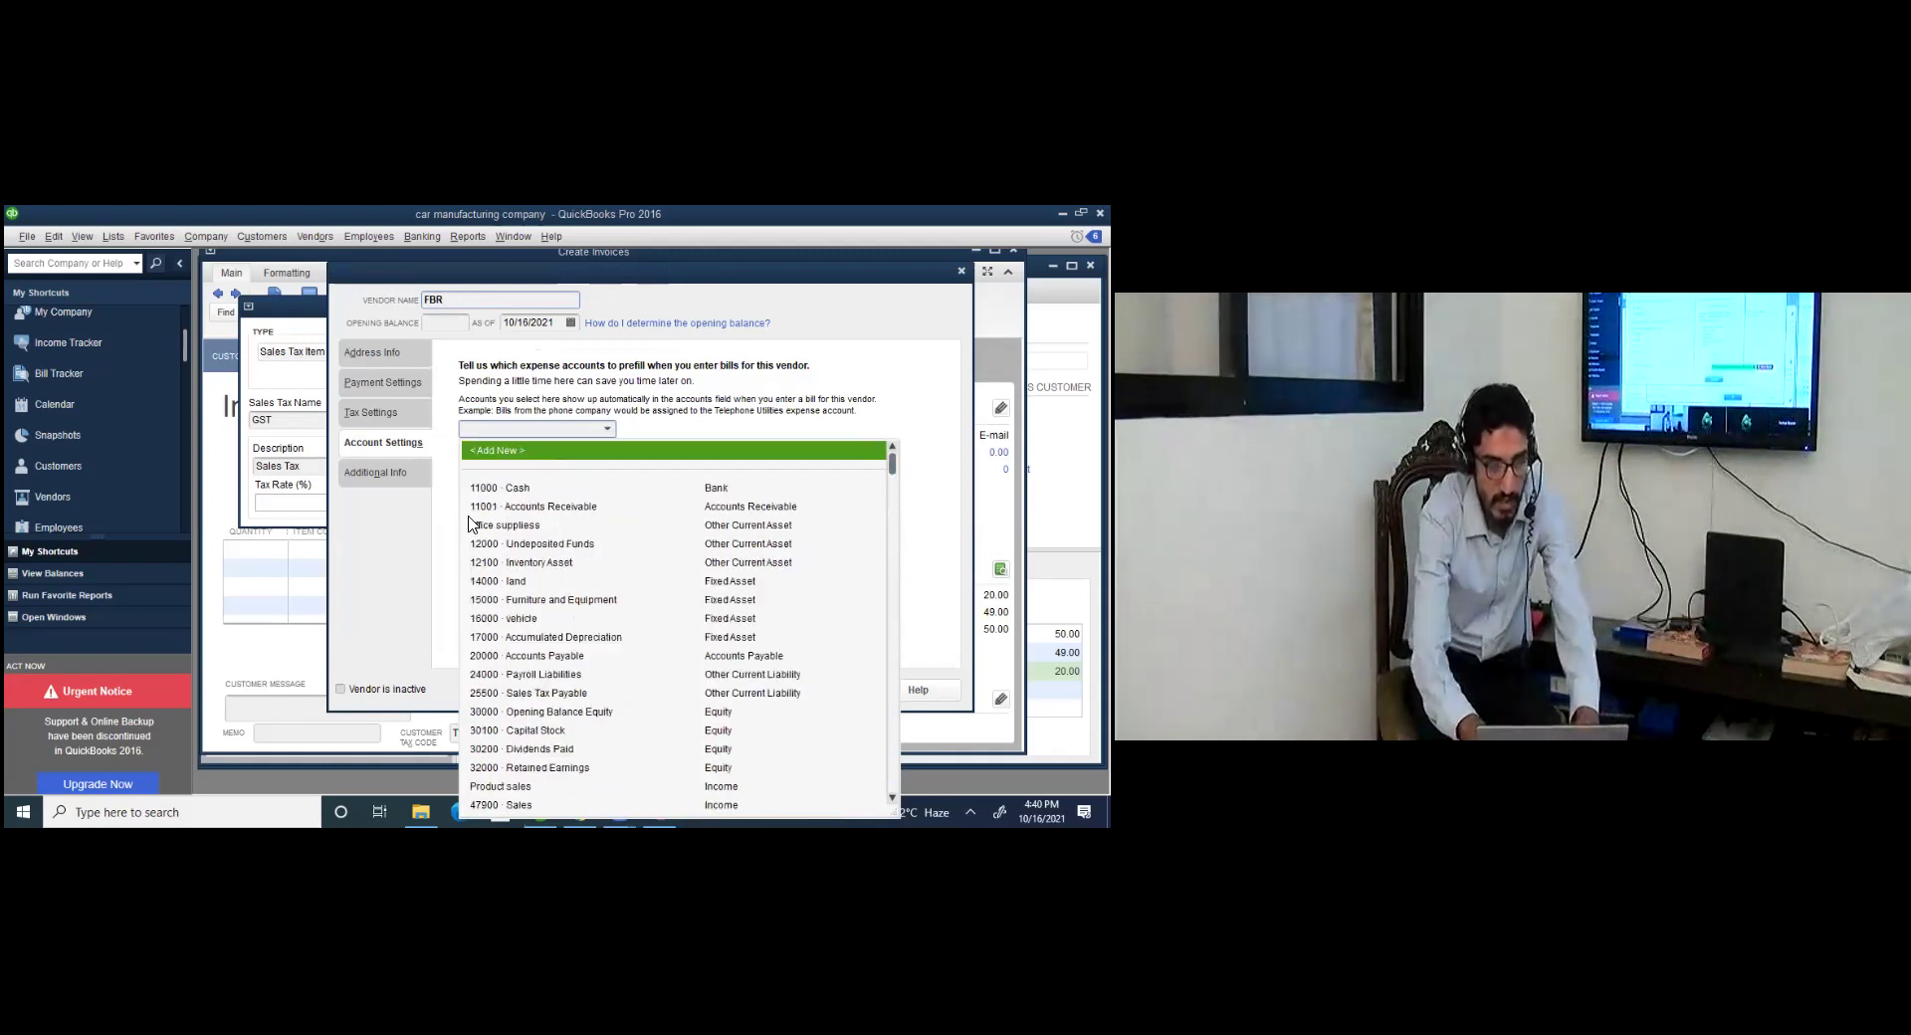
{"action": "key", "text": "Return"}
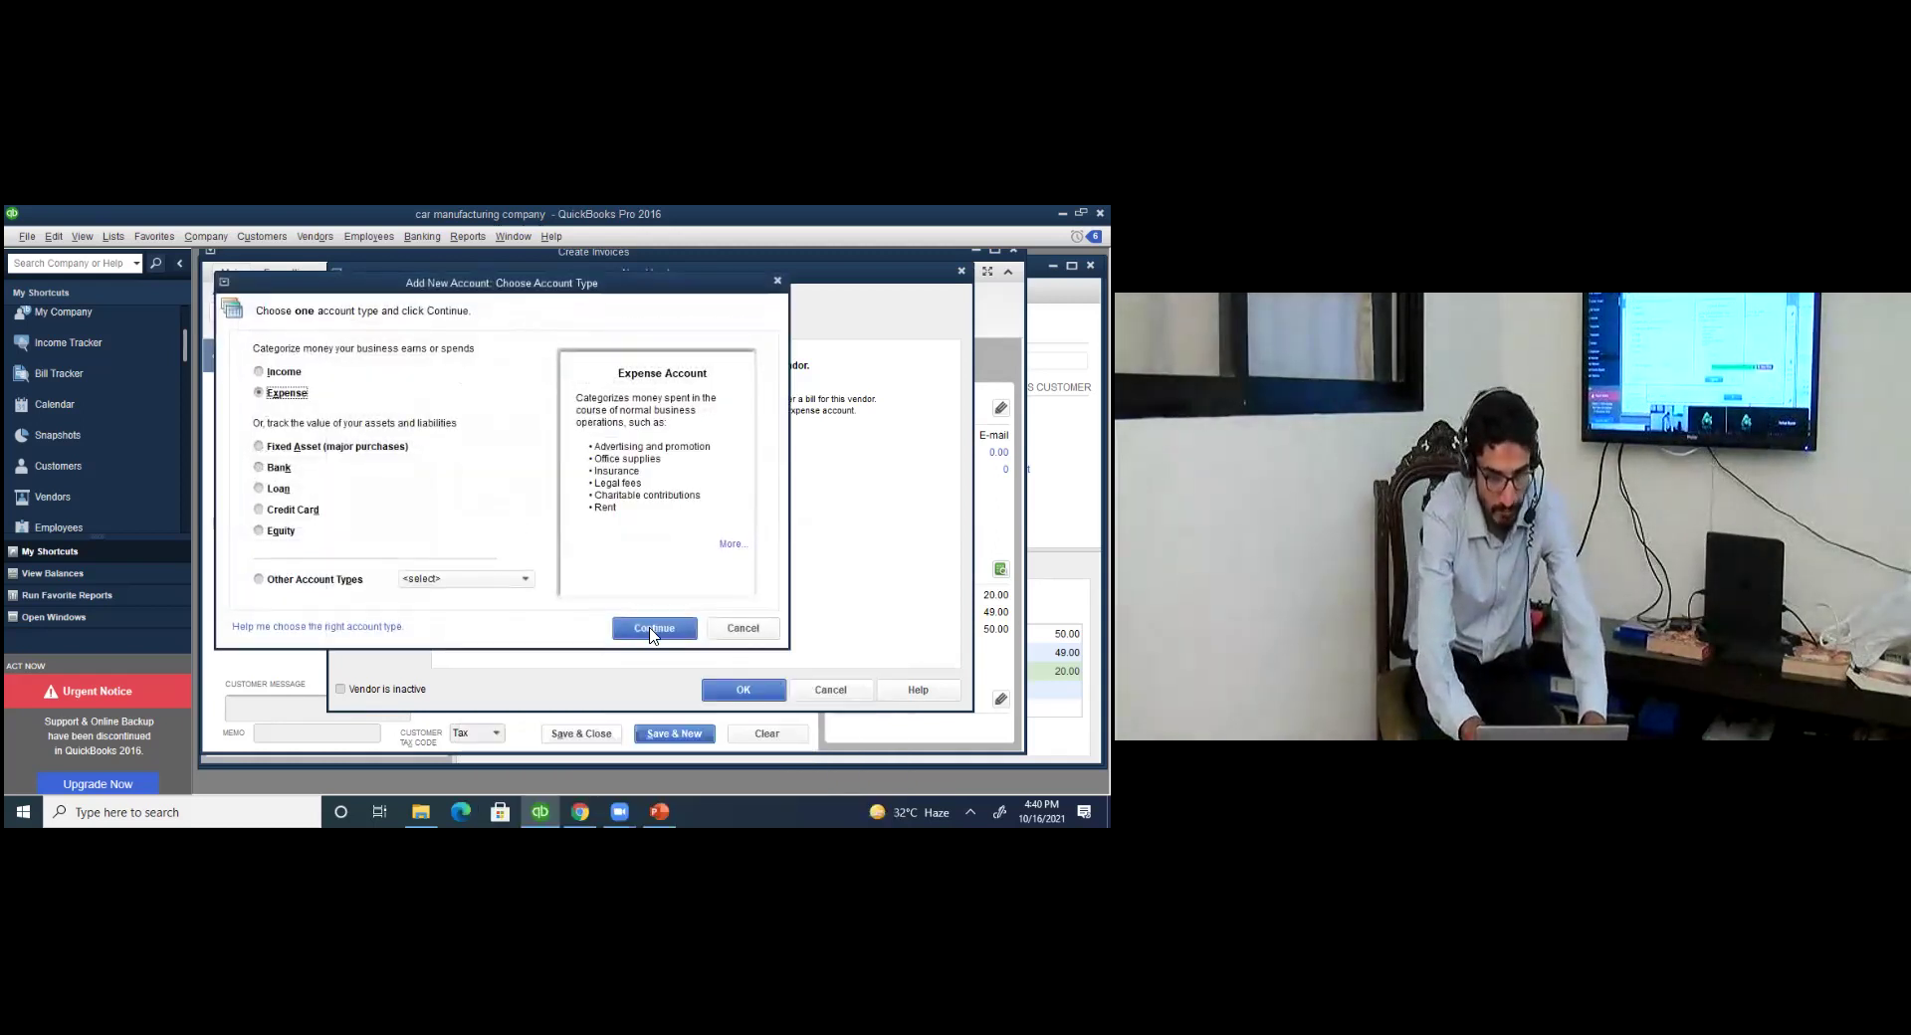
{"action": "key", "text": "Return"}
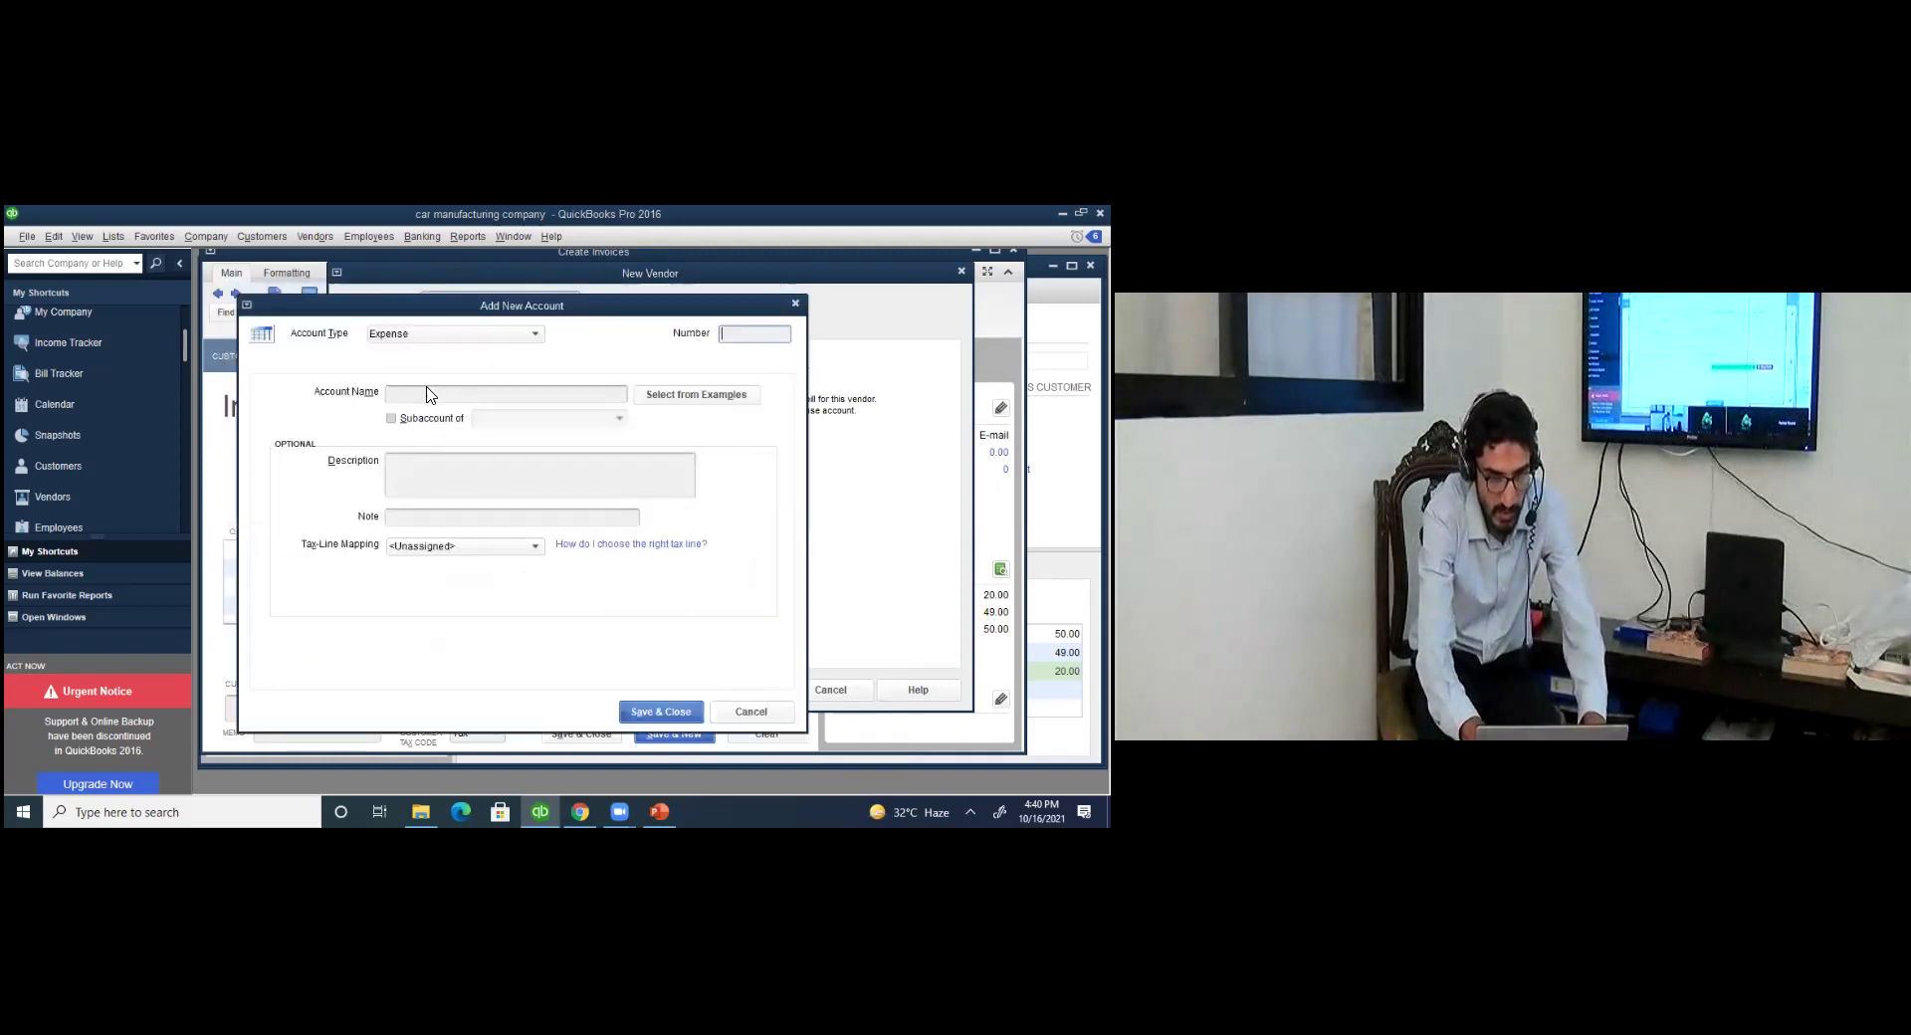
{"action": "type", "text": "sales tax"}
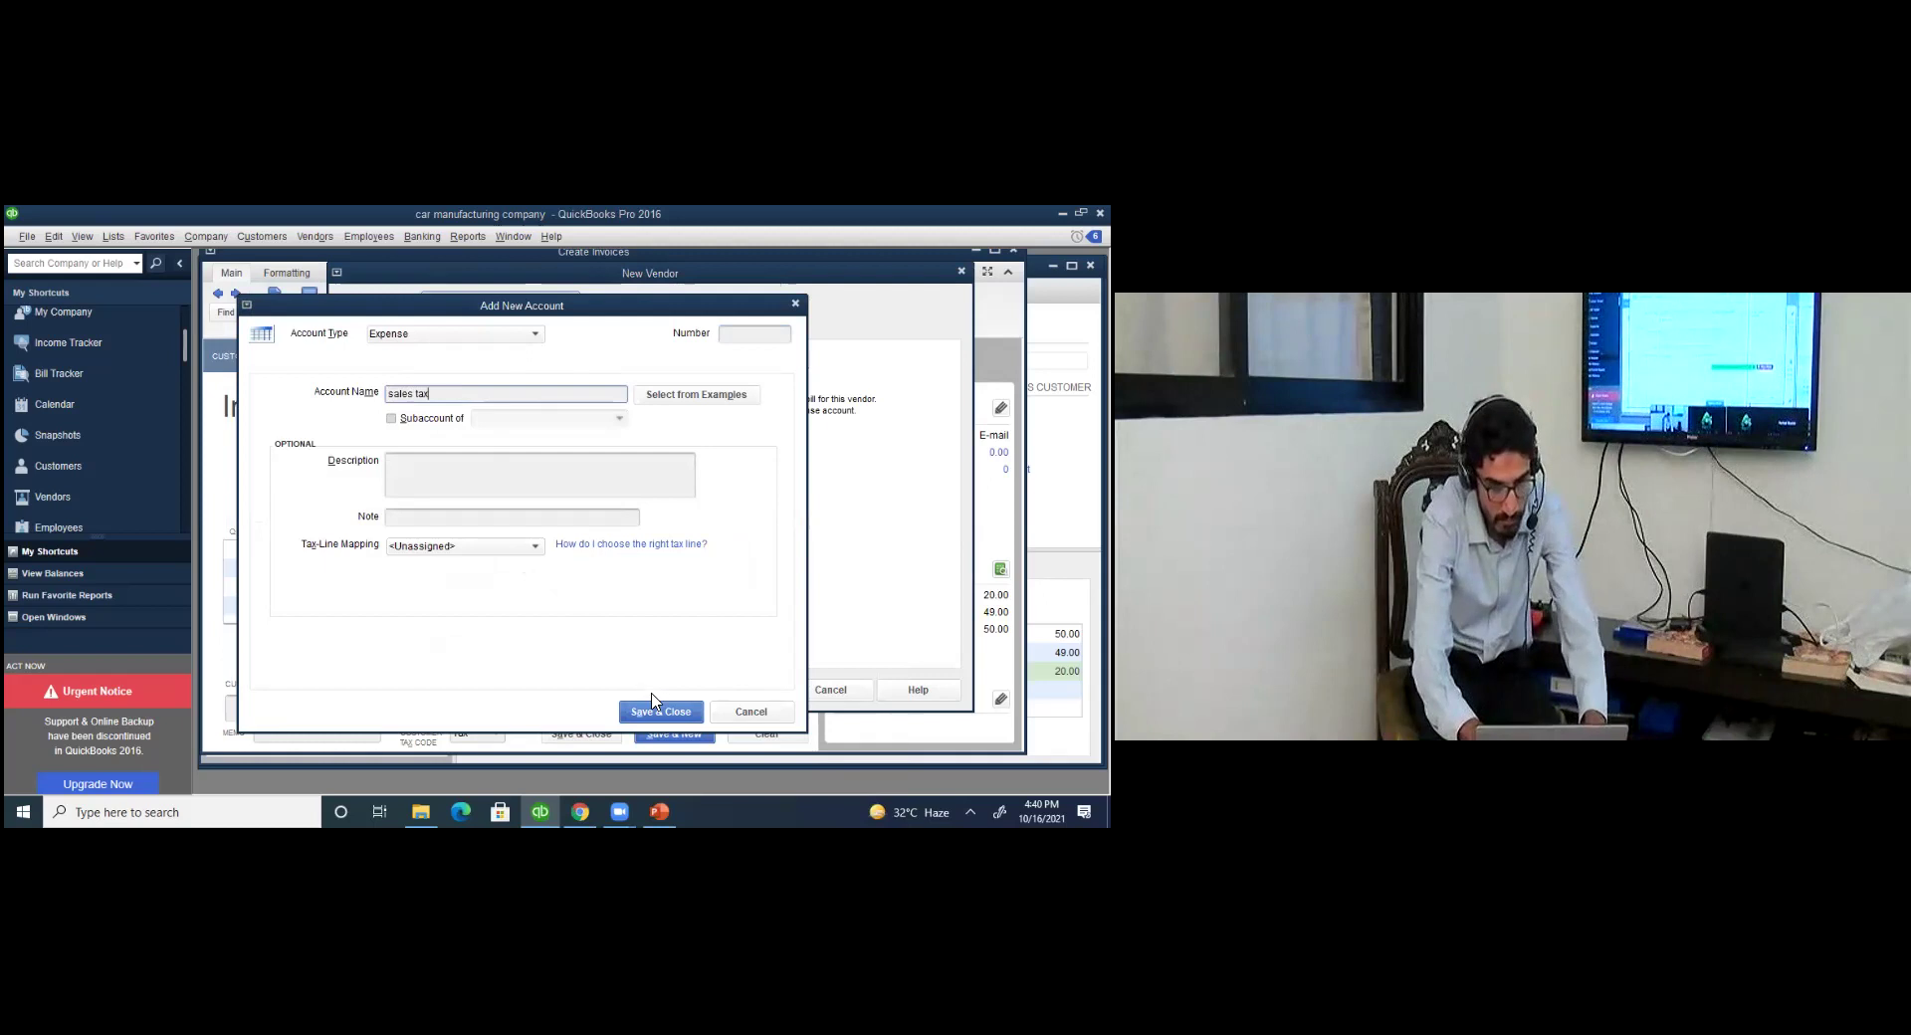
{"action": "left_click", "coordinate": [655, 709]}
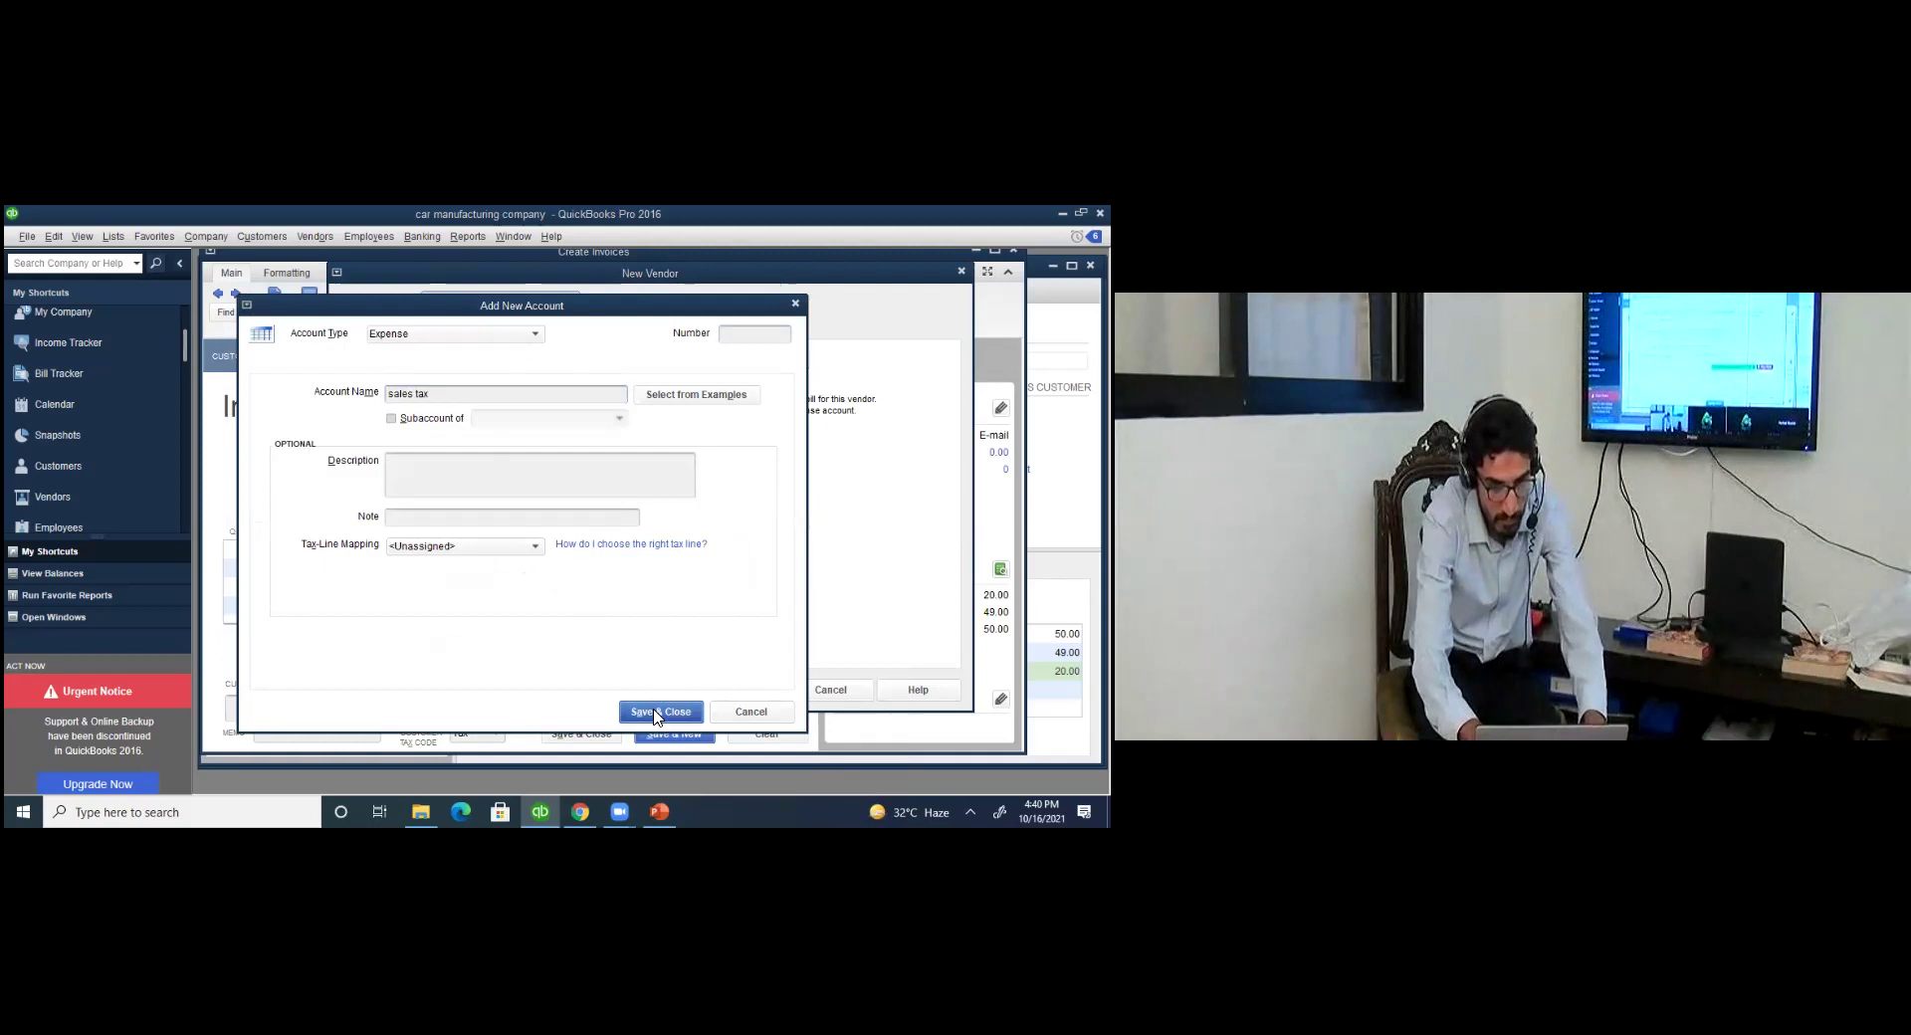
{"action": "left_click", "coordinate": [735, 691]}
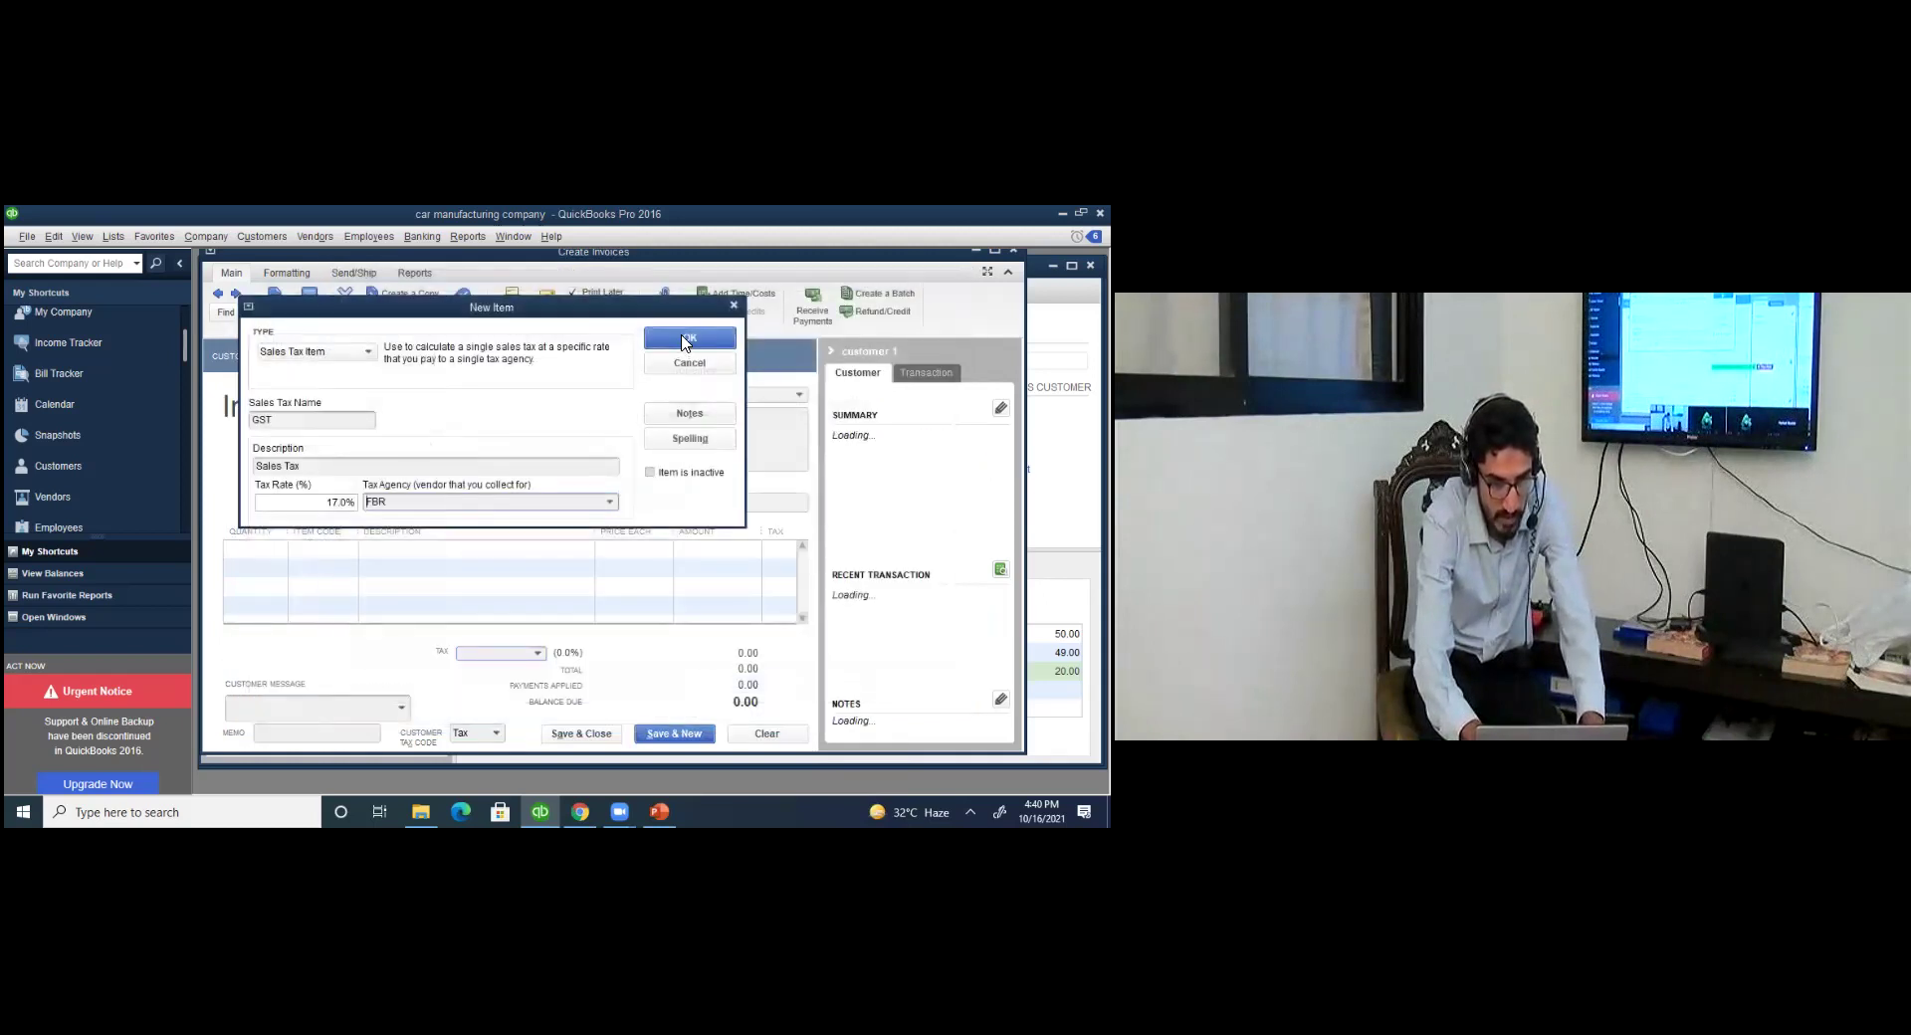
{"action": "left_click", "coordinate": [689, 338]}
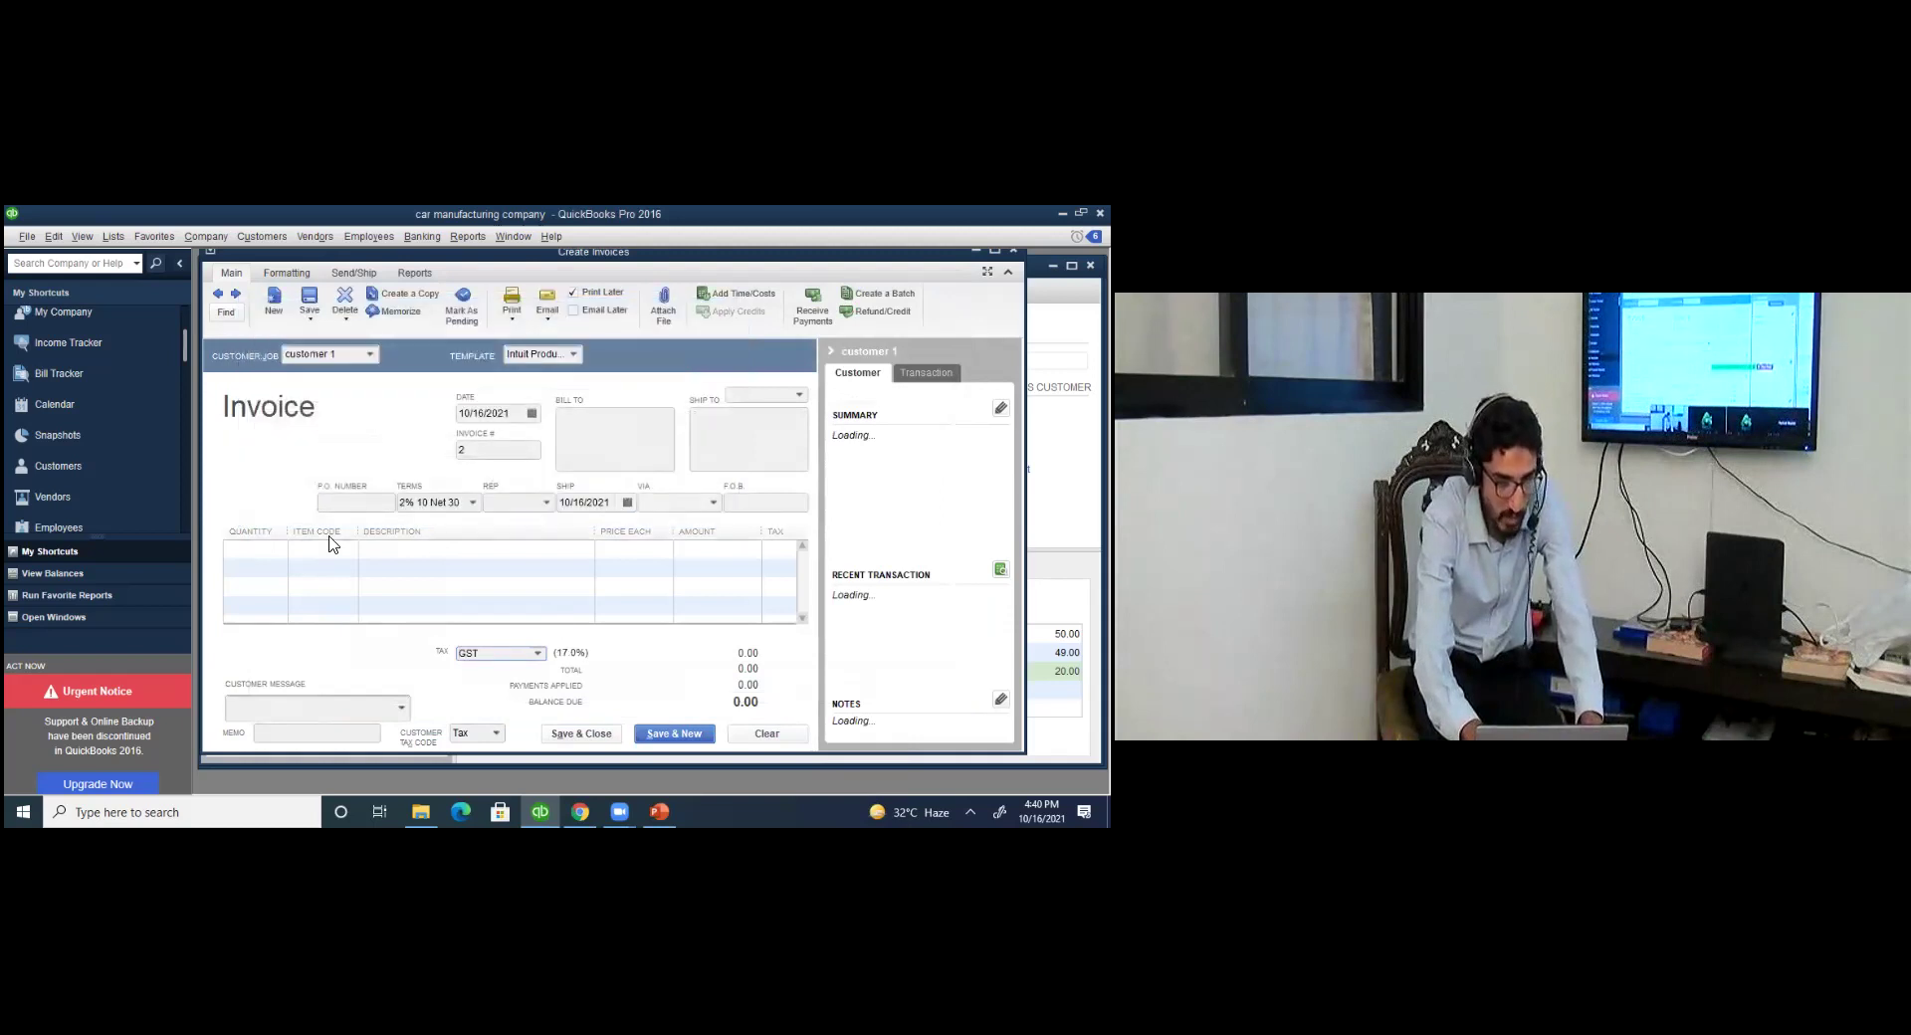
Fill invoice #2's first line with 1 doors and hinges at 10.00, taxed with GST.
{"action": "left_click", "coordinate": [536, 654]}
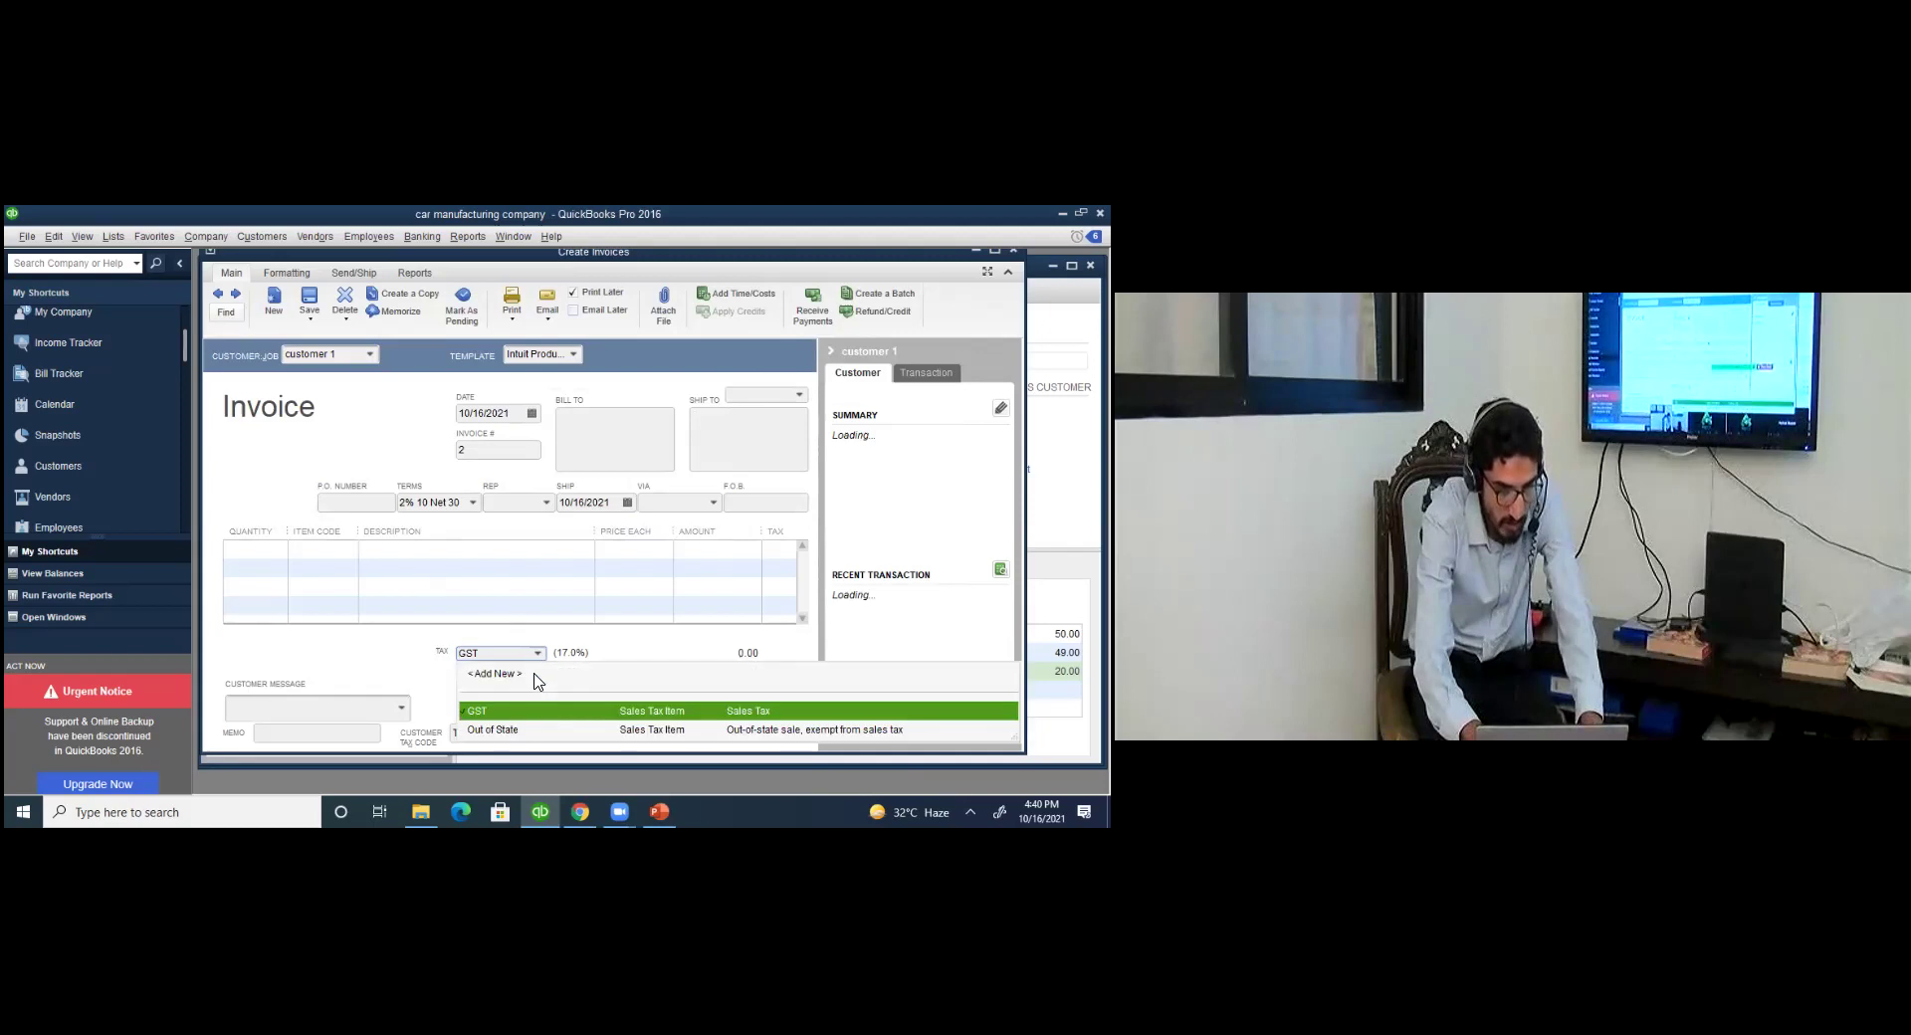
{"action": "left_click", "coordinate": [732, 665]}
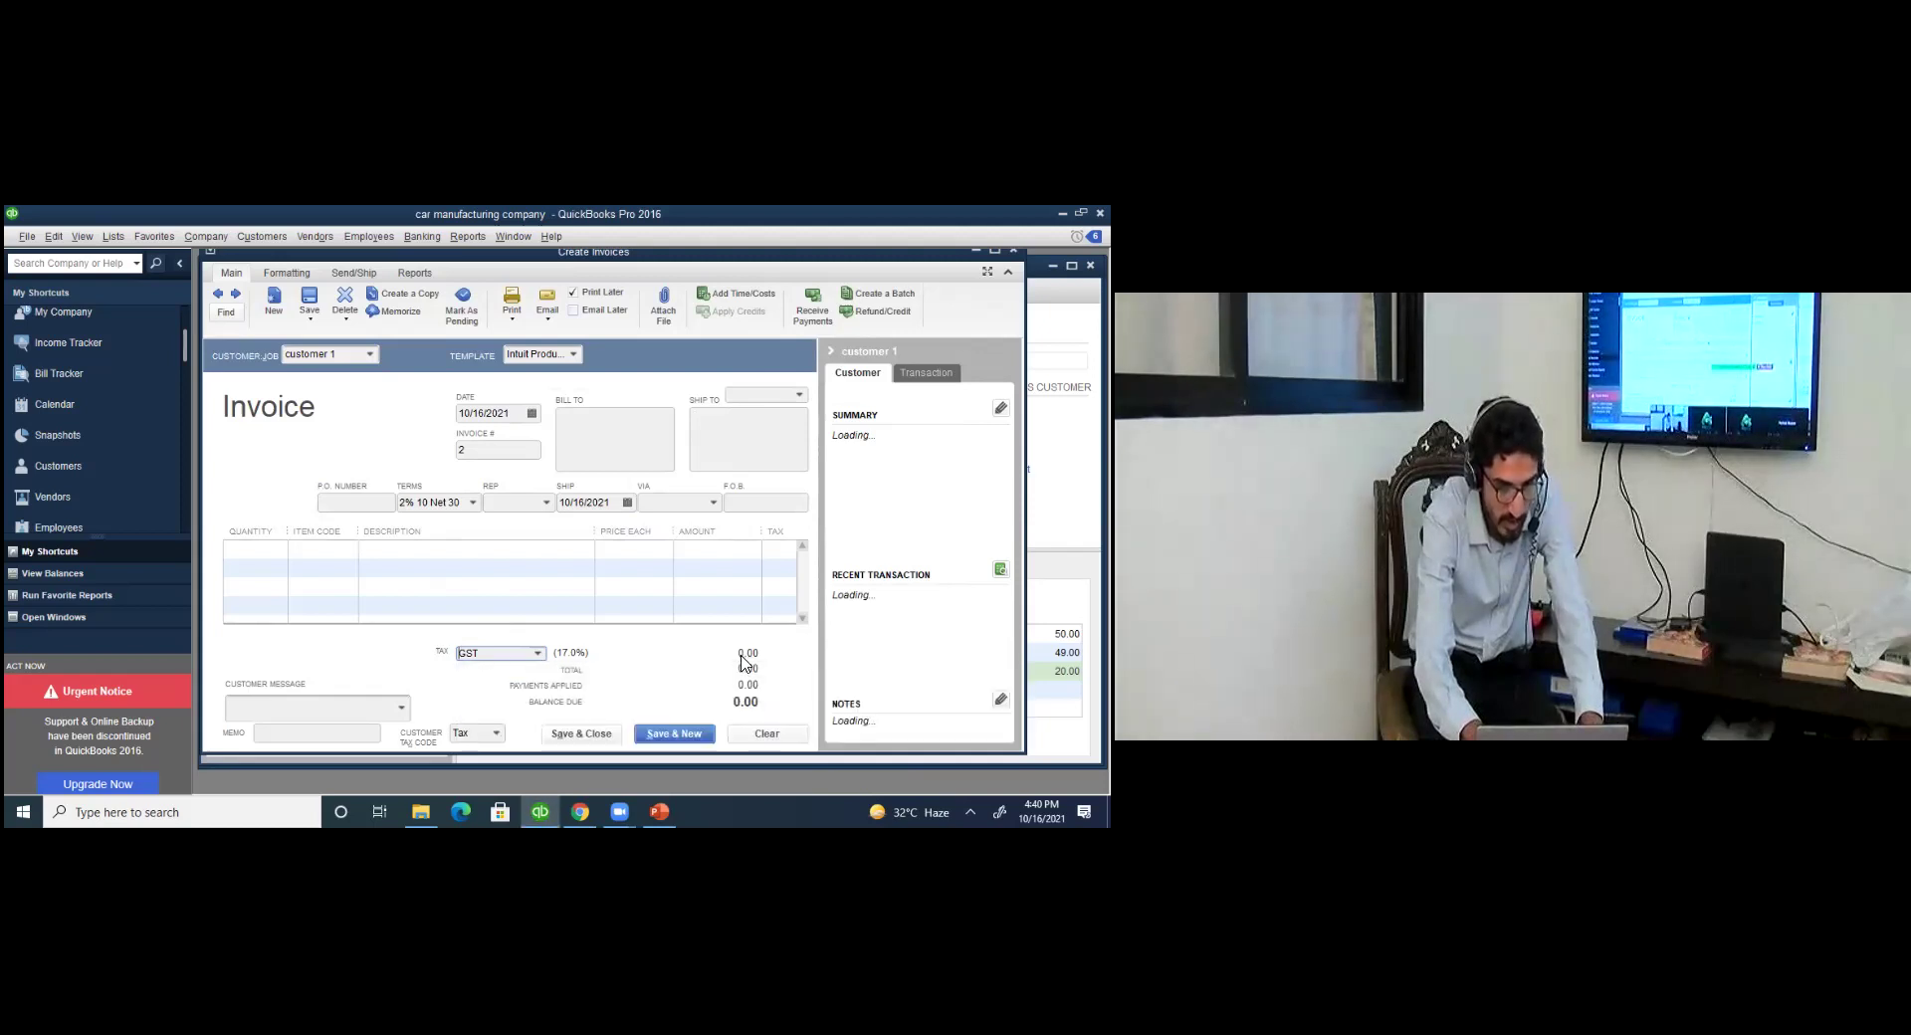
{"action": "left_click", "coordinate": [275, 555]}
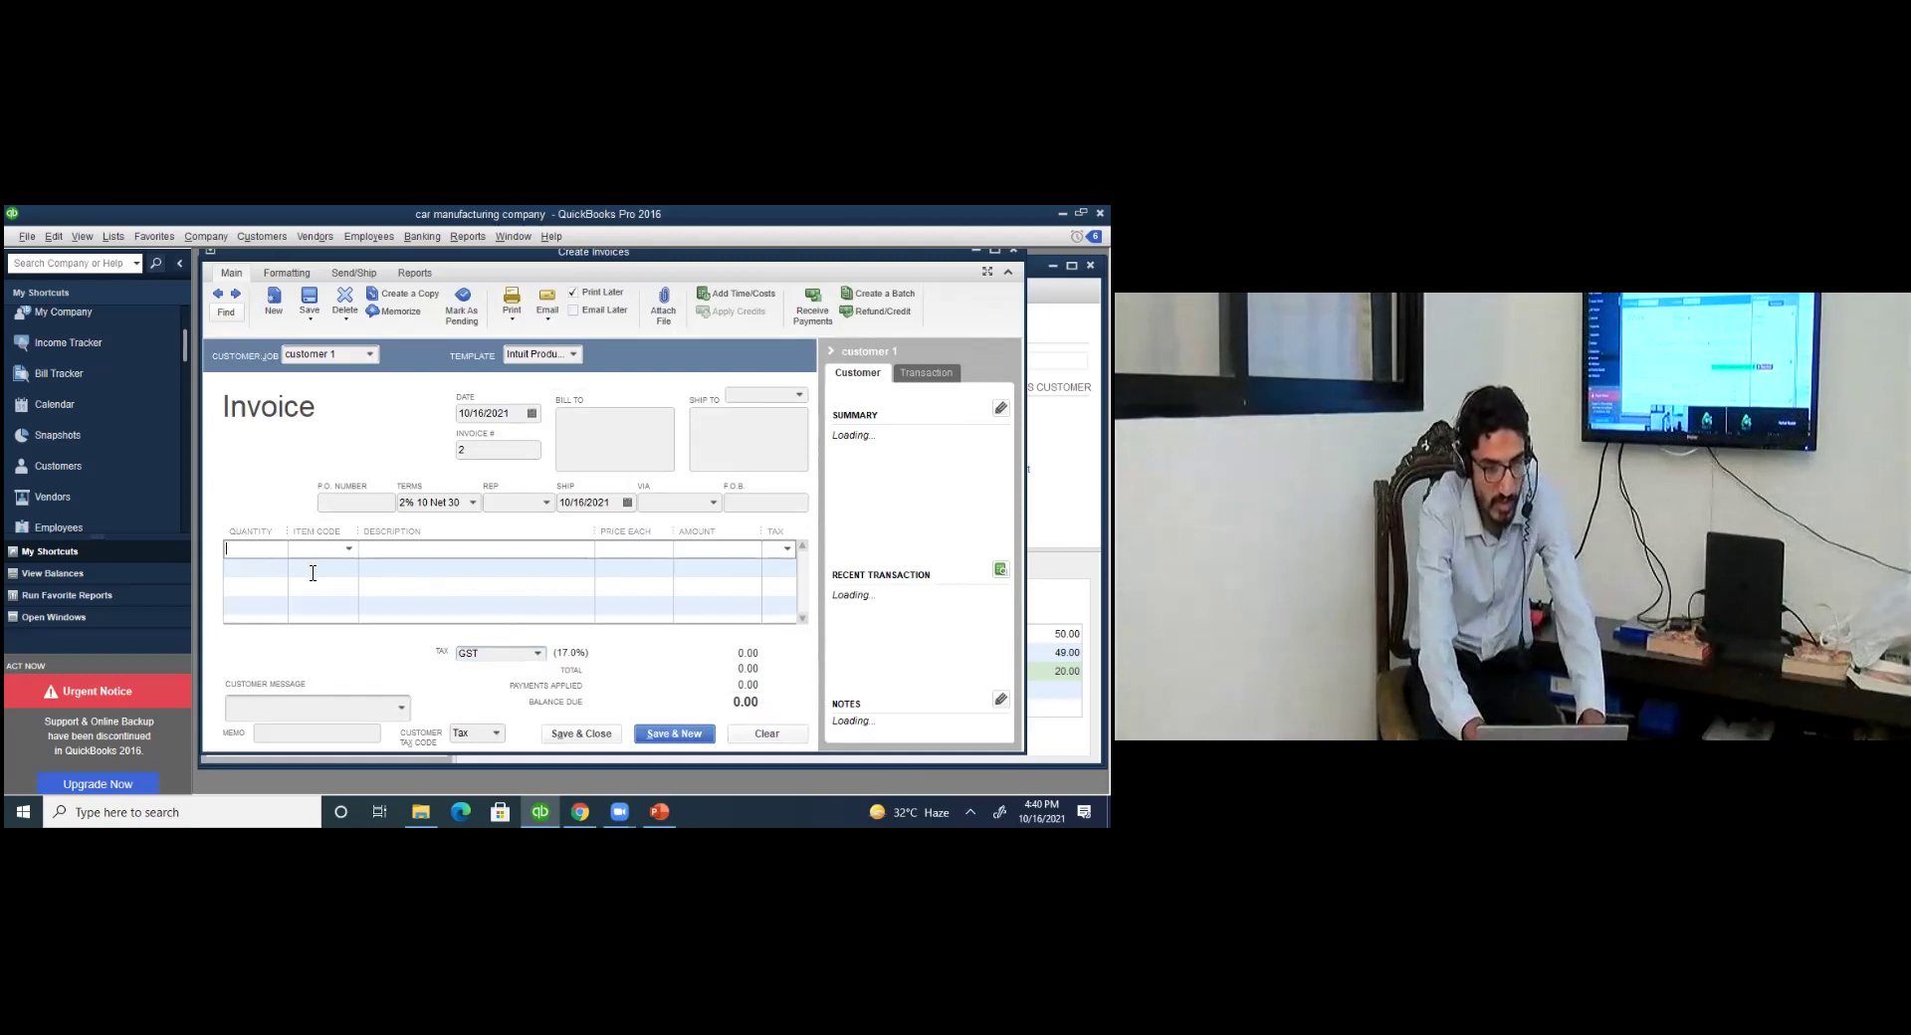
{"action": "type", "text": "1"}
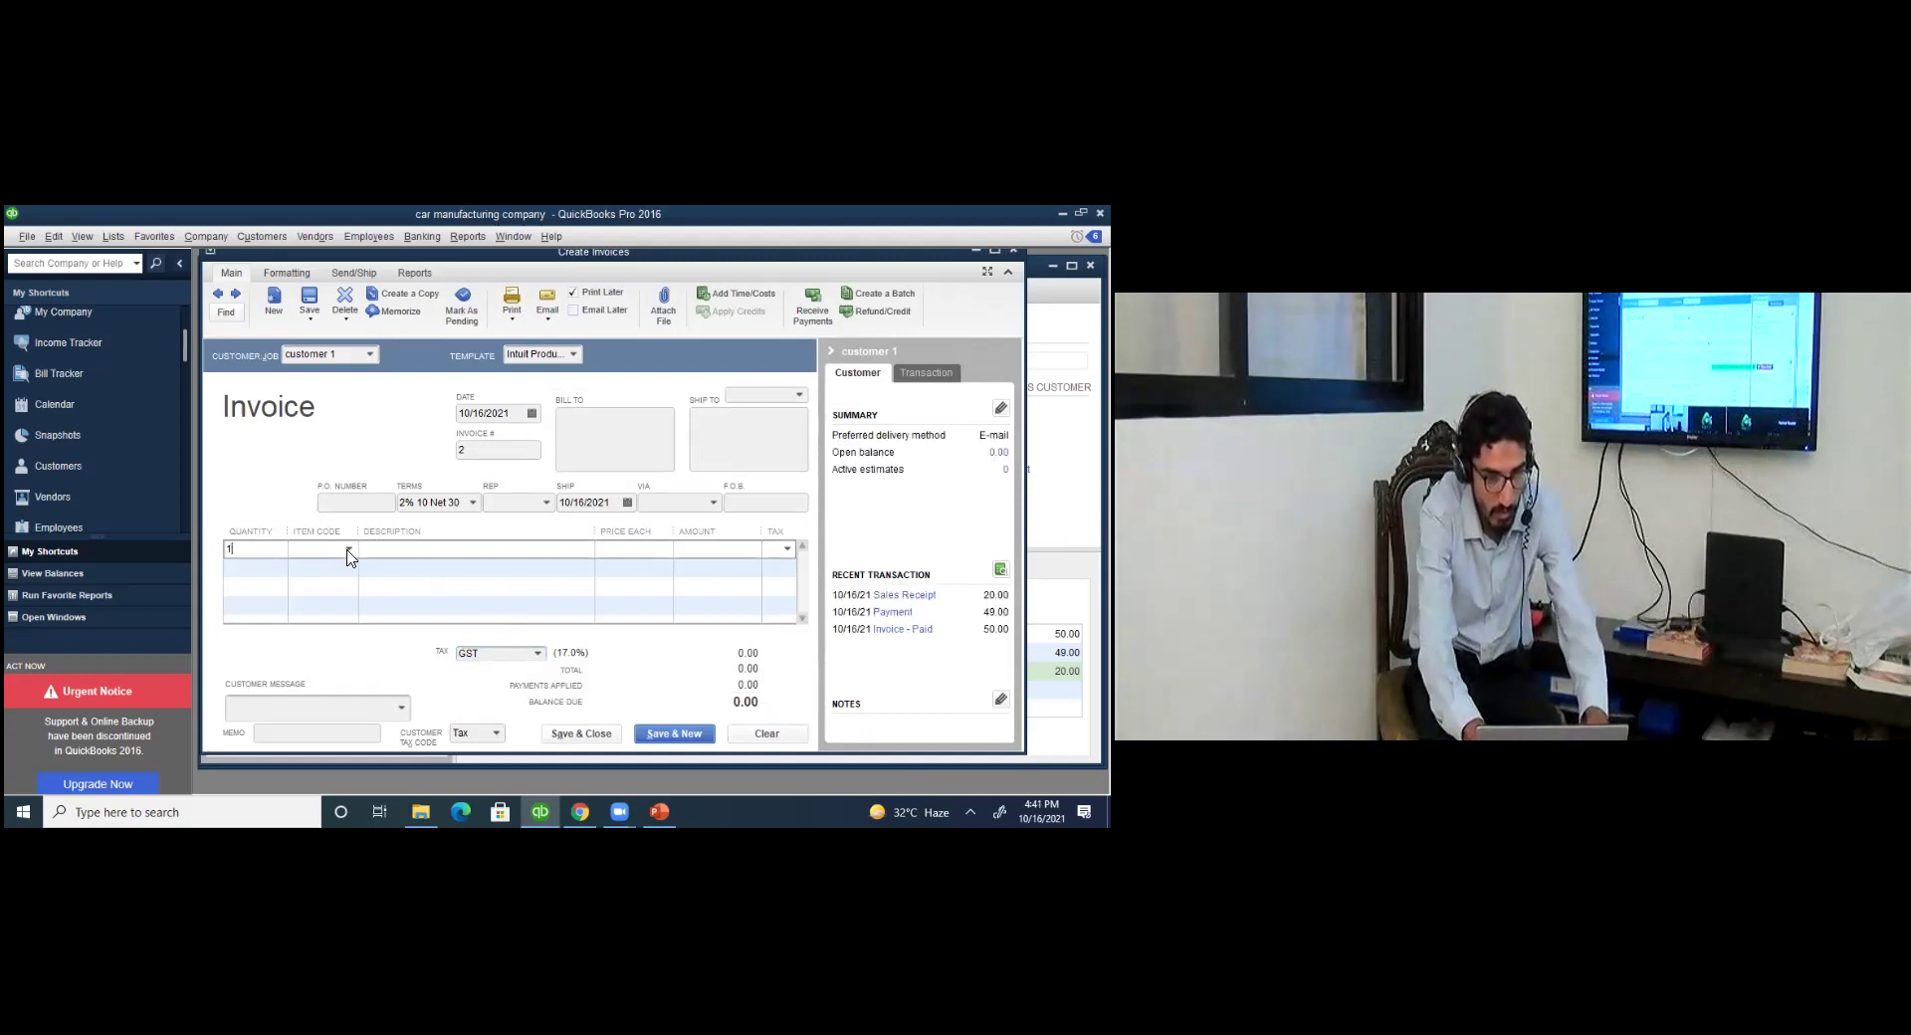
{"action": "key", "text": "Tab"}
{"action": "type", "text": "d"}
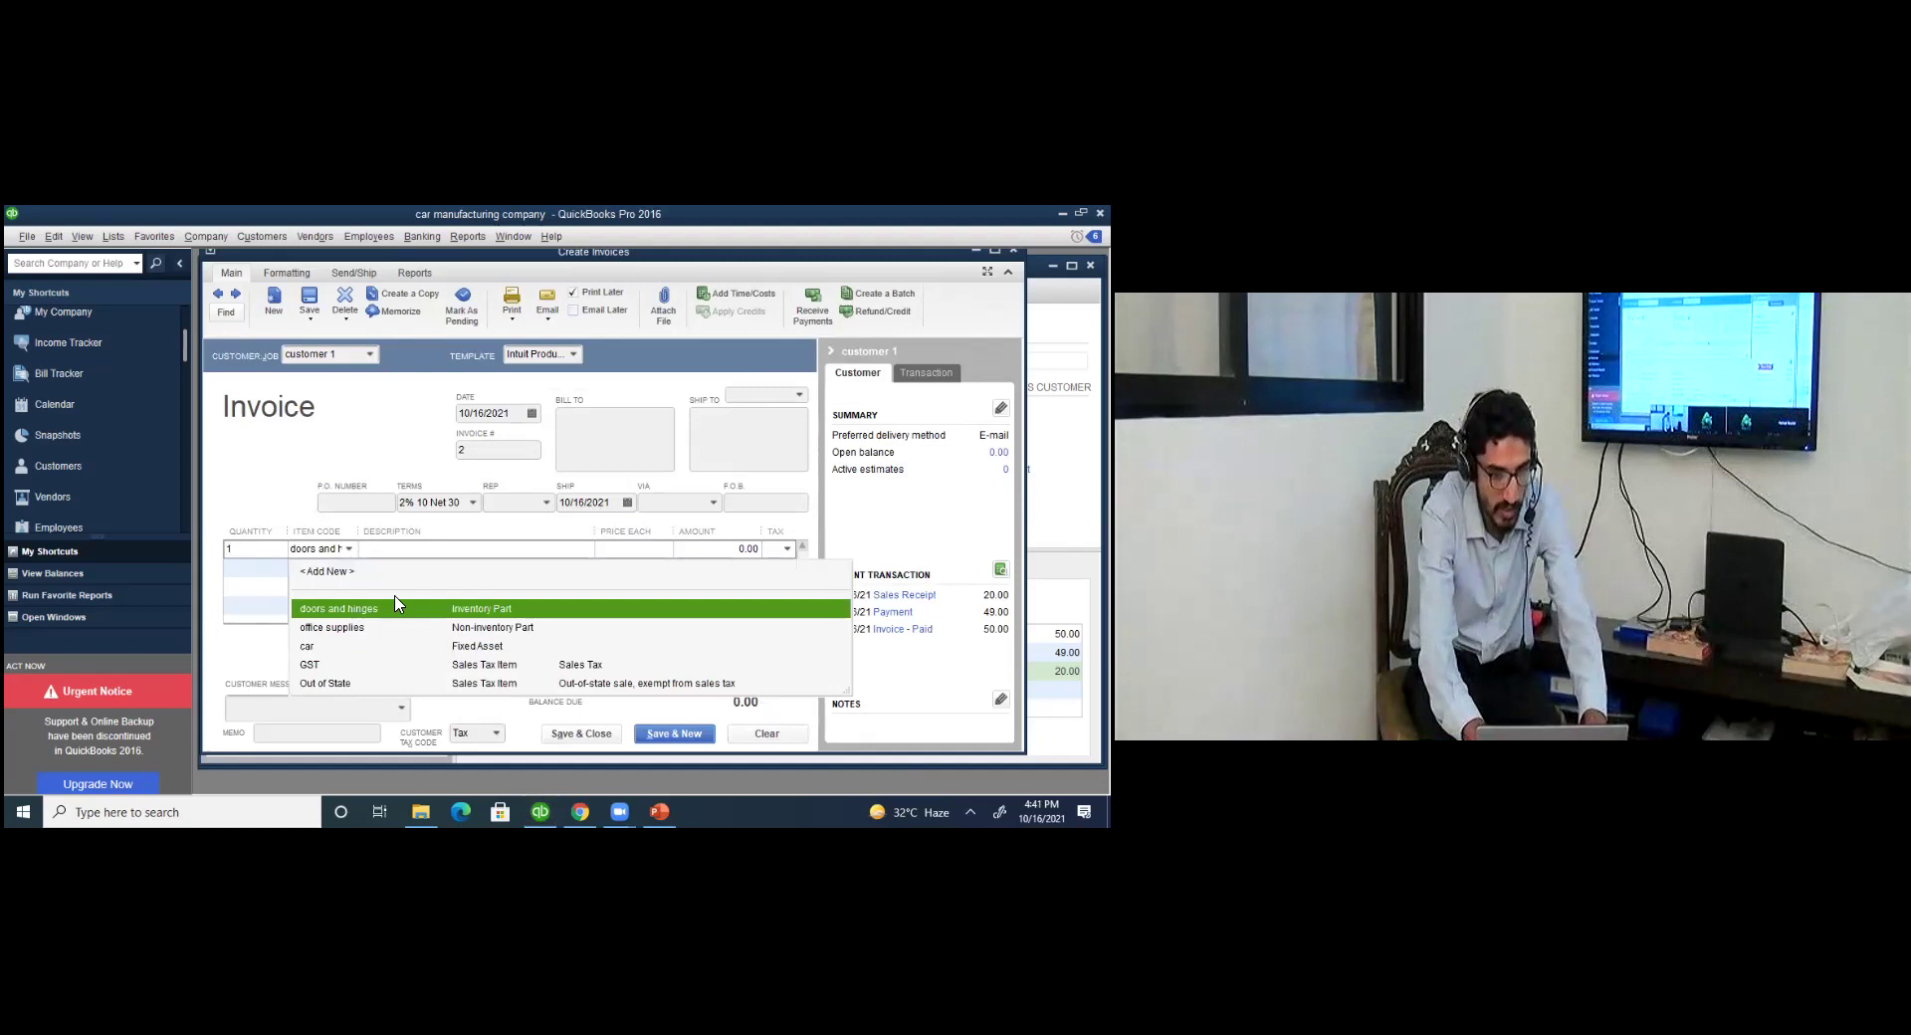
{"action": "key", "text": "Tab"}
{"action": "left_click", "coordinate": [562, 409]}
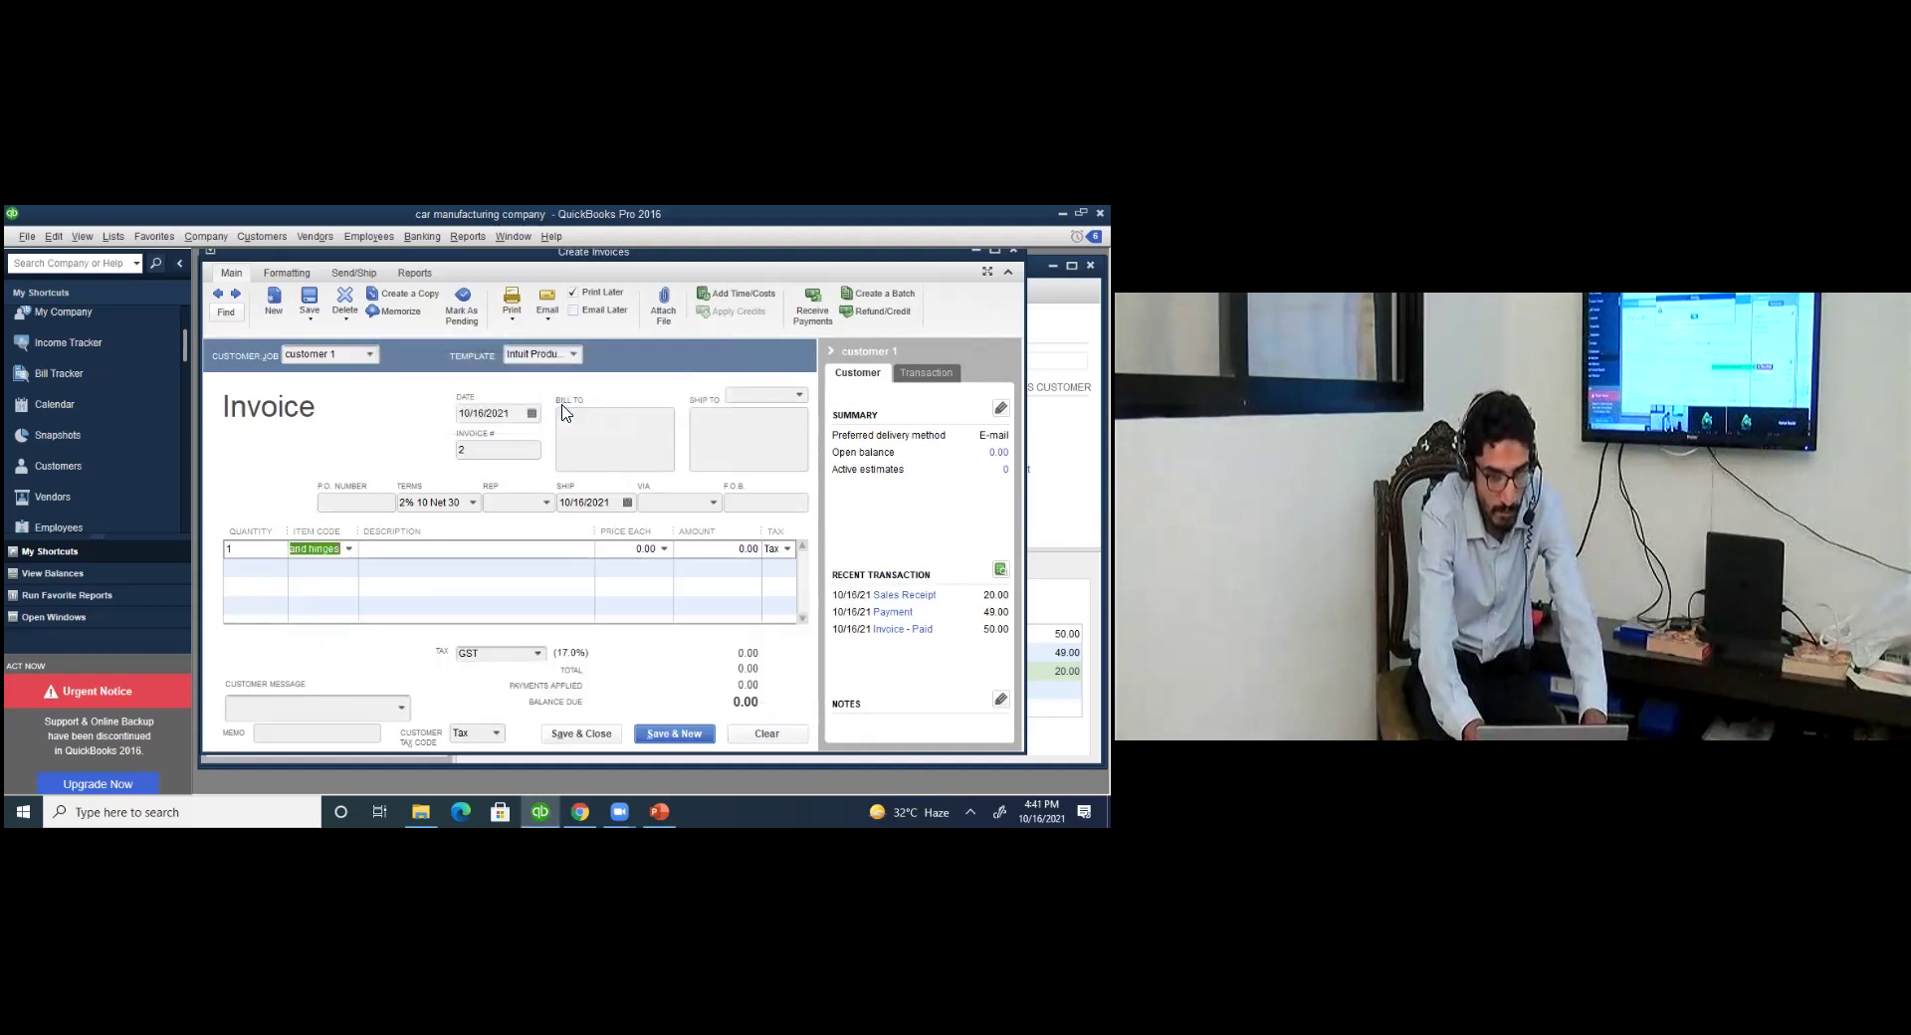
{"action": "key", "text": "Tab"}
{"action": "key", "text": "Tab"}
{"action": "type", "text": "10"}
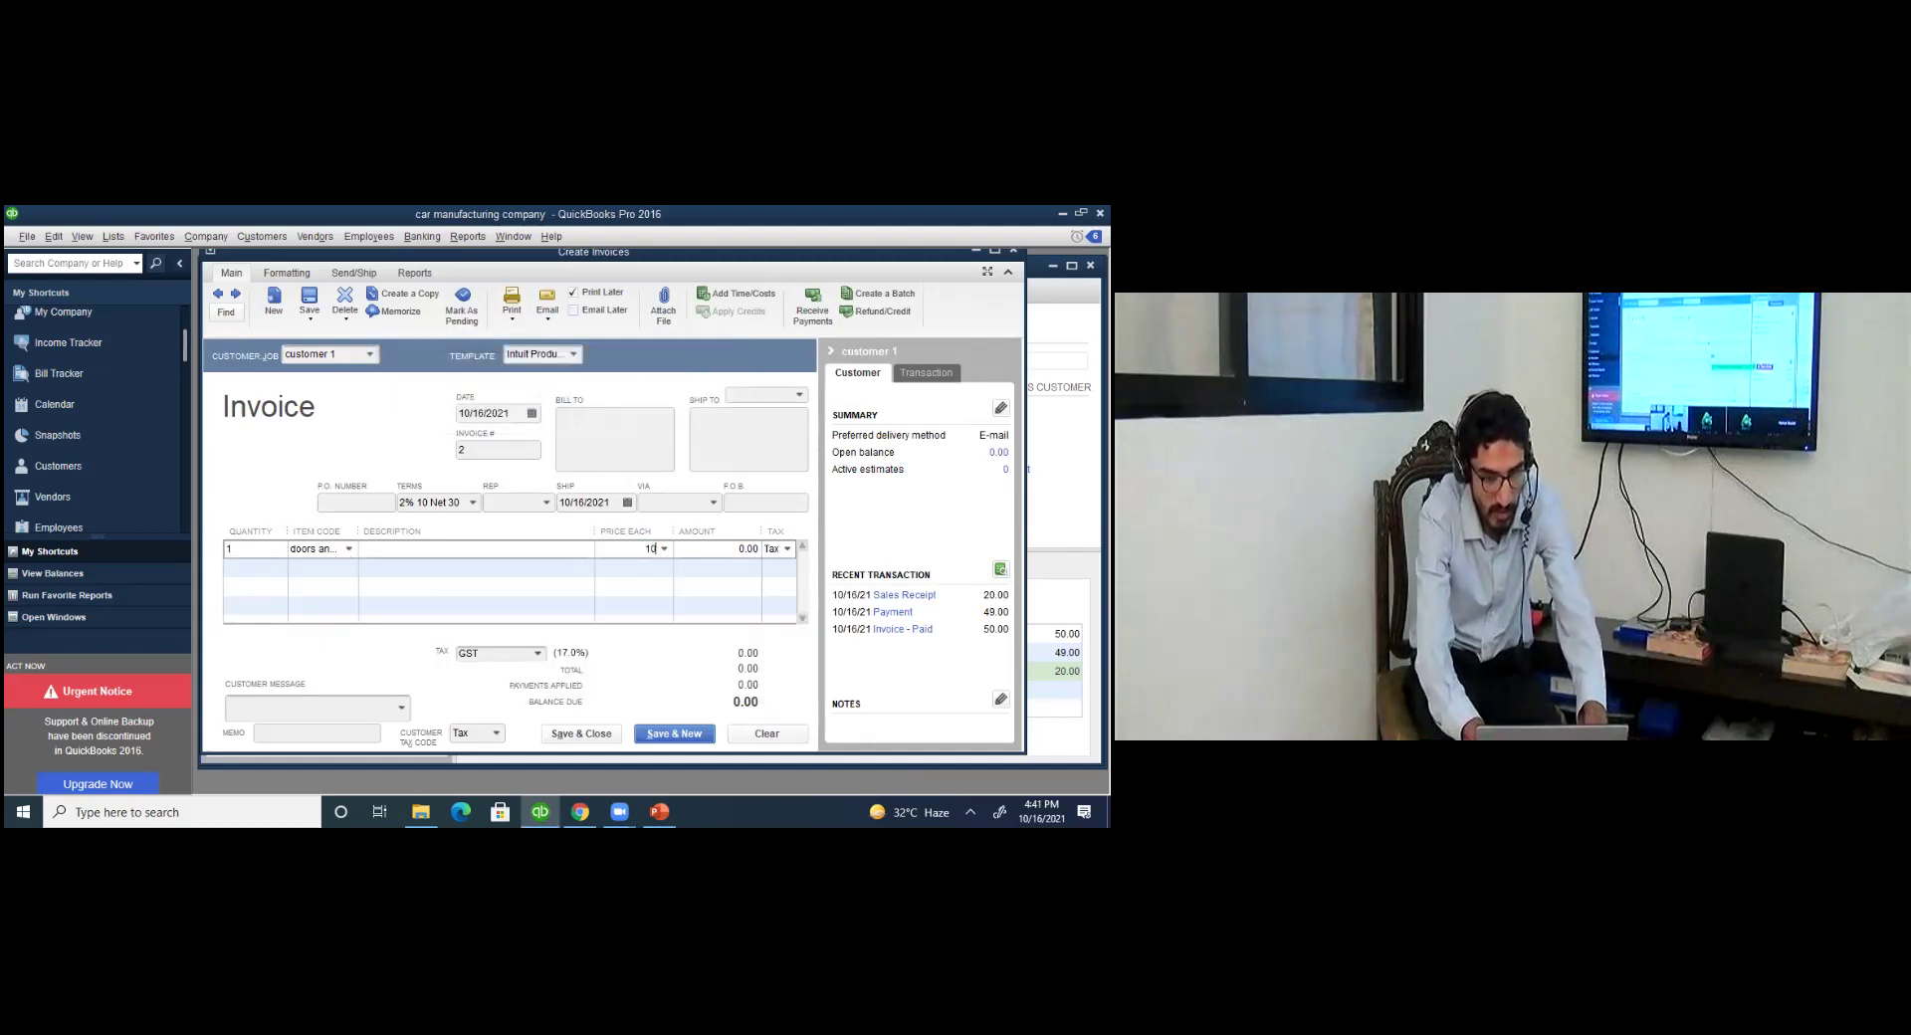
{"action": "key", "text": "Tab"}
{"action": "key", "text": "Tab"}
{"action": "key", "text": "Tab"}
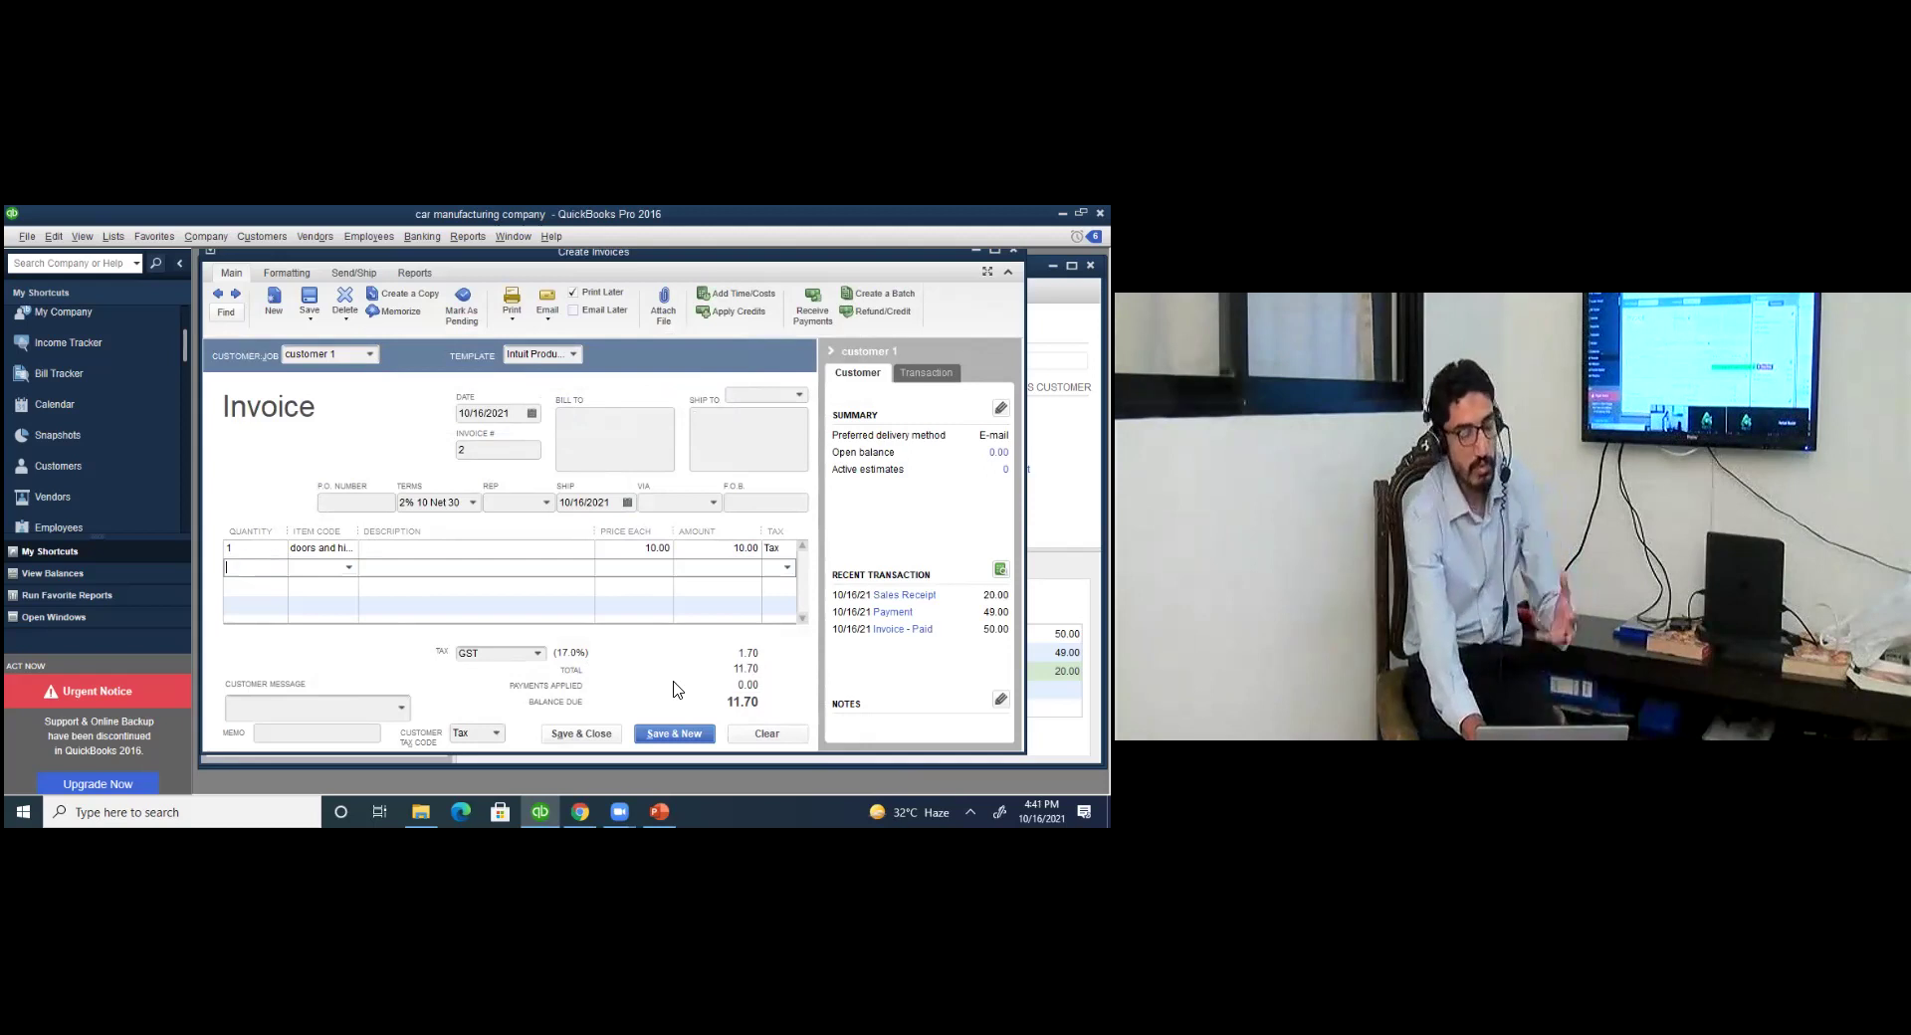
Keep GST as the invoice tax for an 11.70 total and close the invoice.
{"action": "left_click", "coordinate": [535, 653]}
{"action": "left_click", "coordinate": [537, 653]}
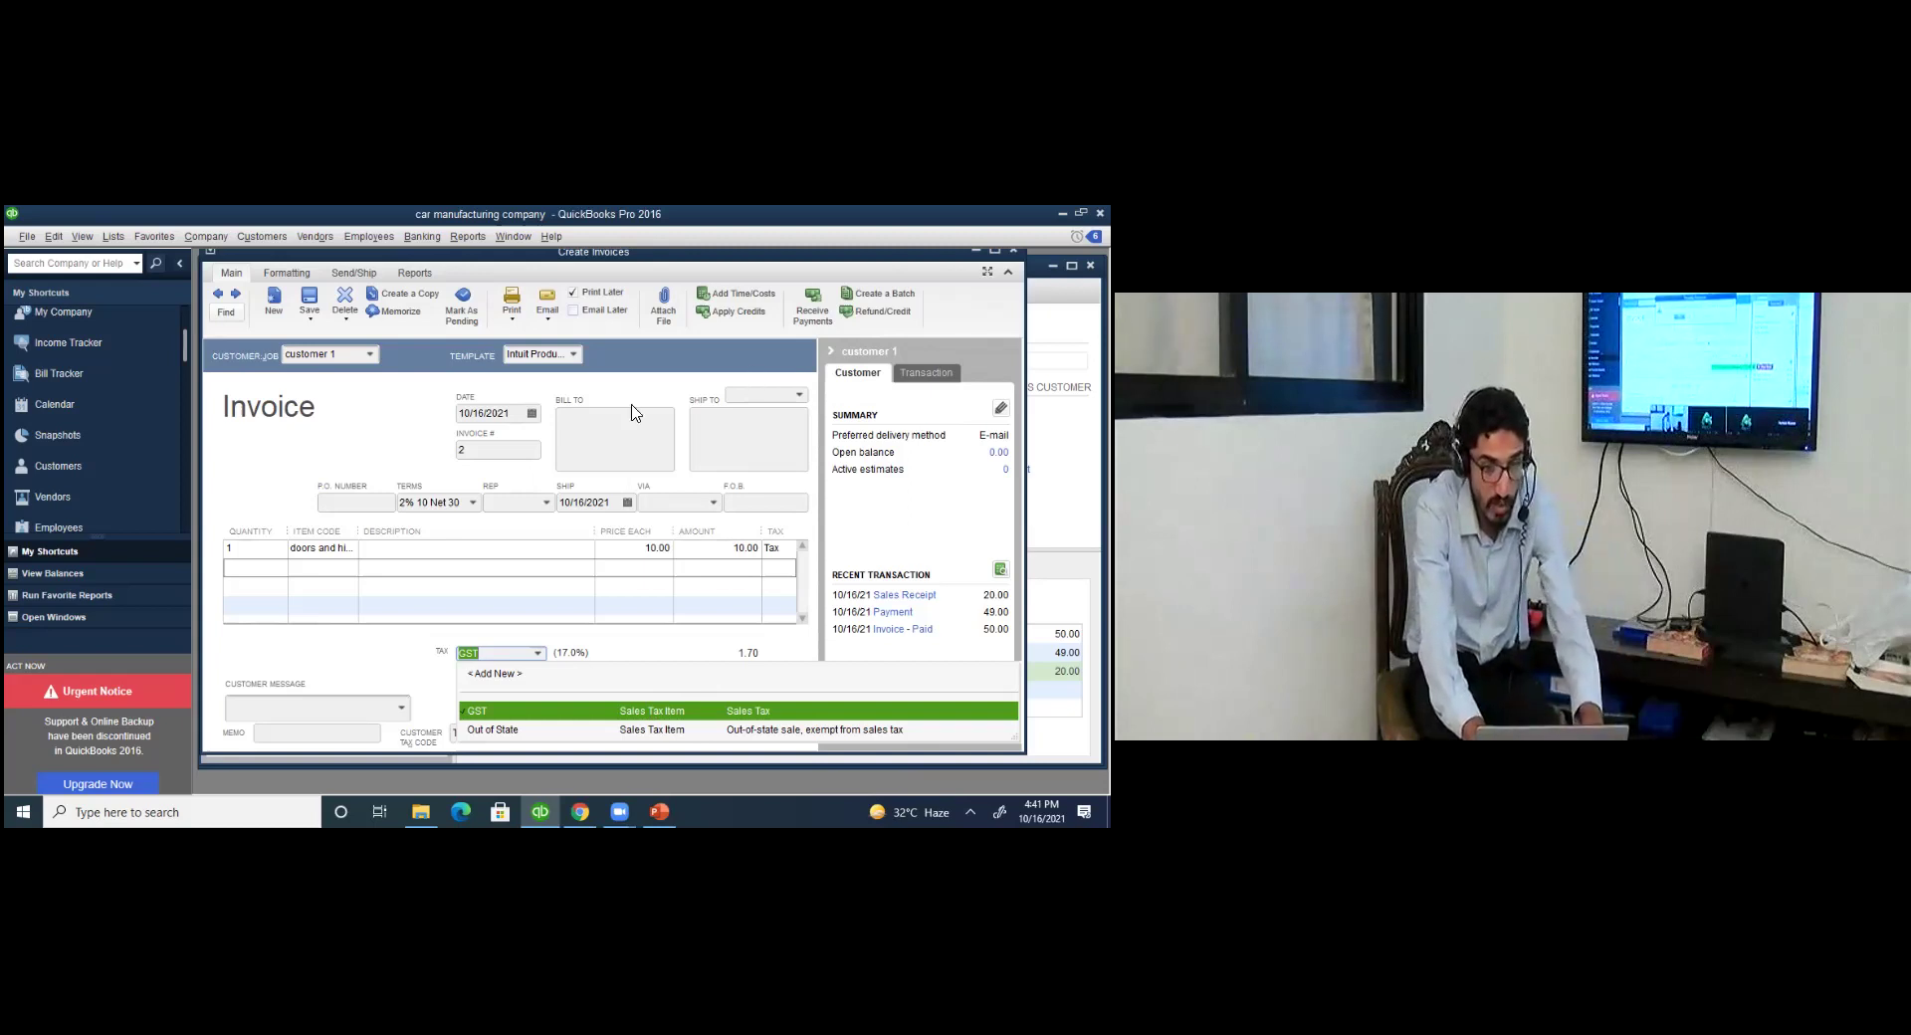
{"action": "left_click", "coordinate": [220, 398]}
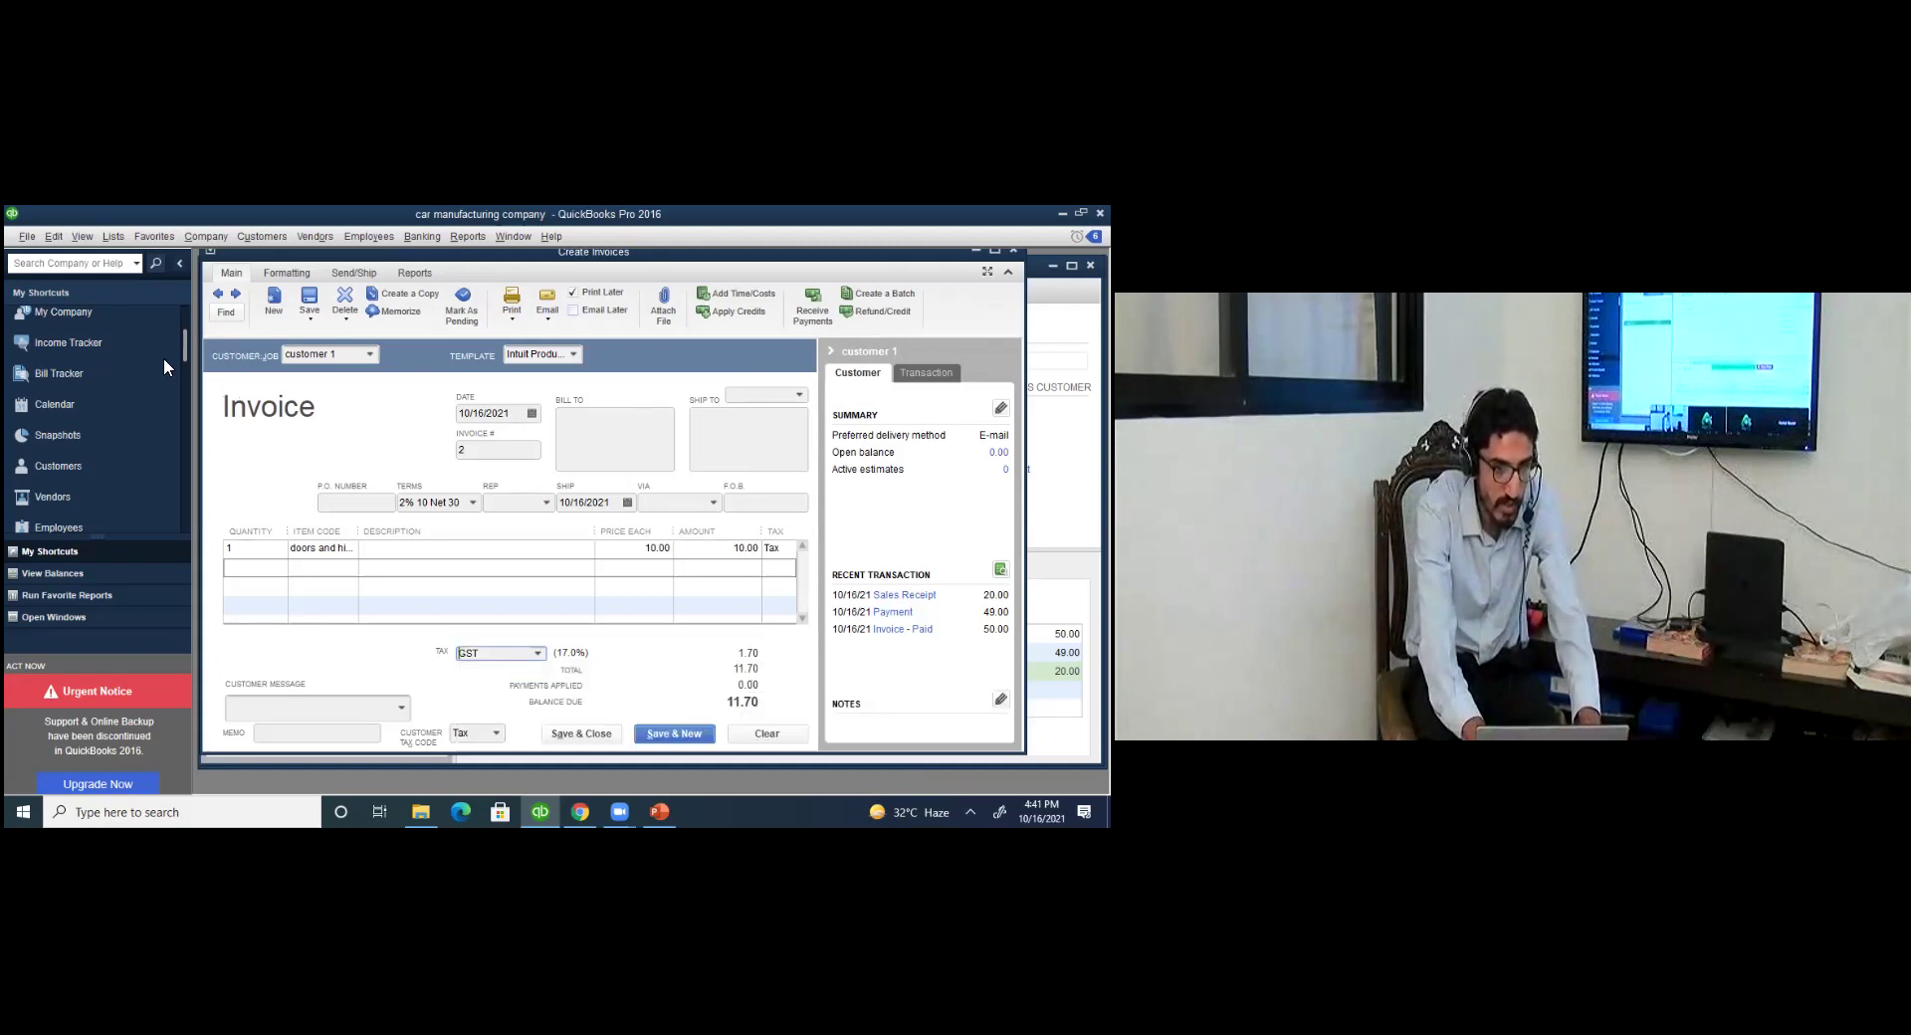
{"action": "key", "text": "Escape"}
Open the Finance Charge company preferences.
{"action": "left_click", "coordinate": [82, 238]}
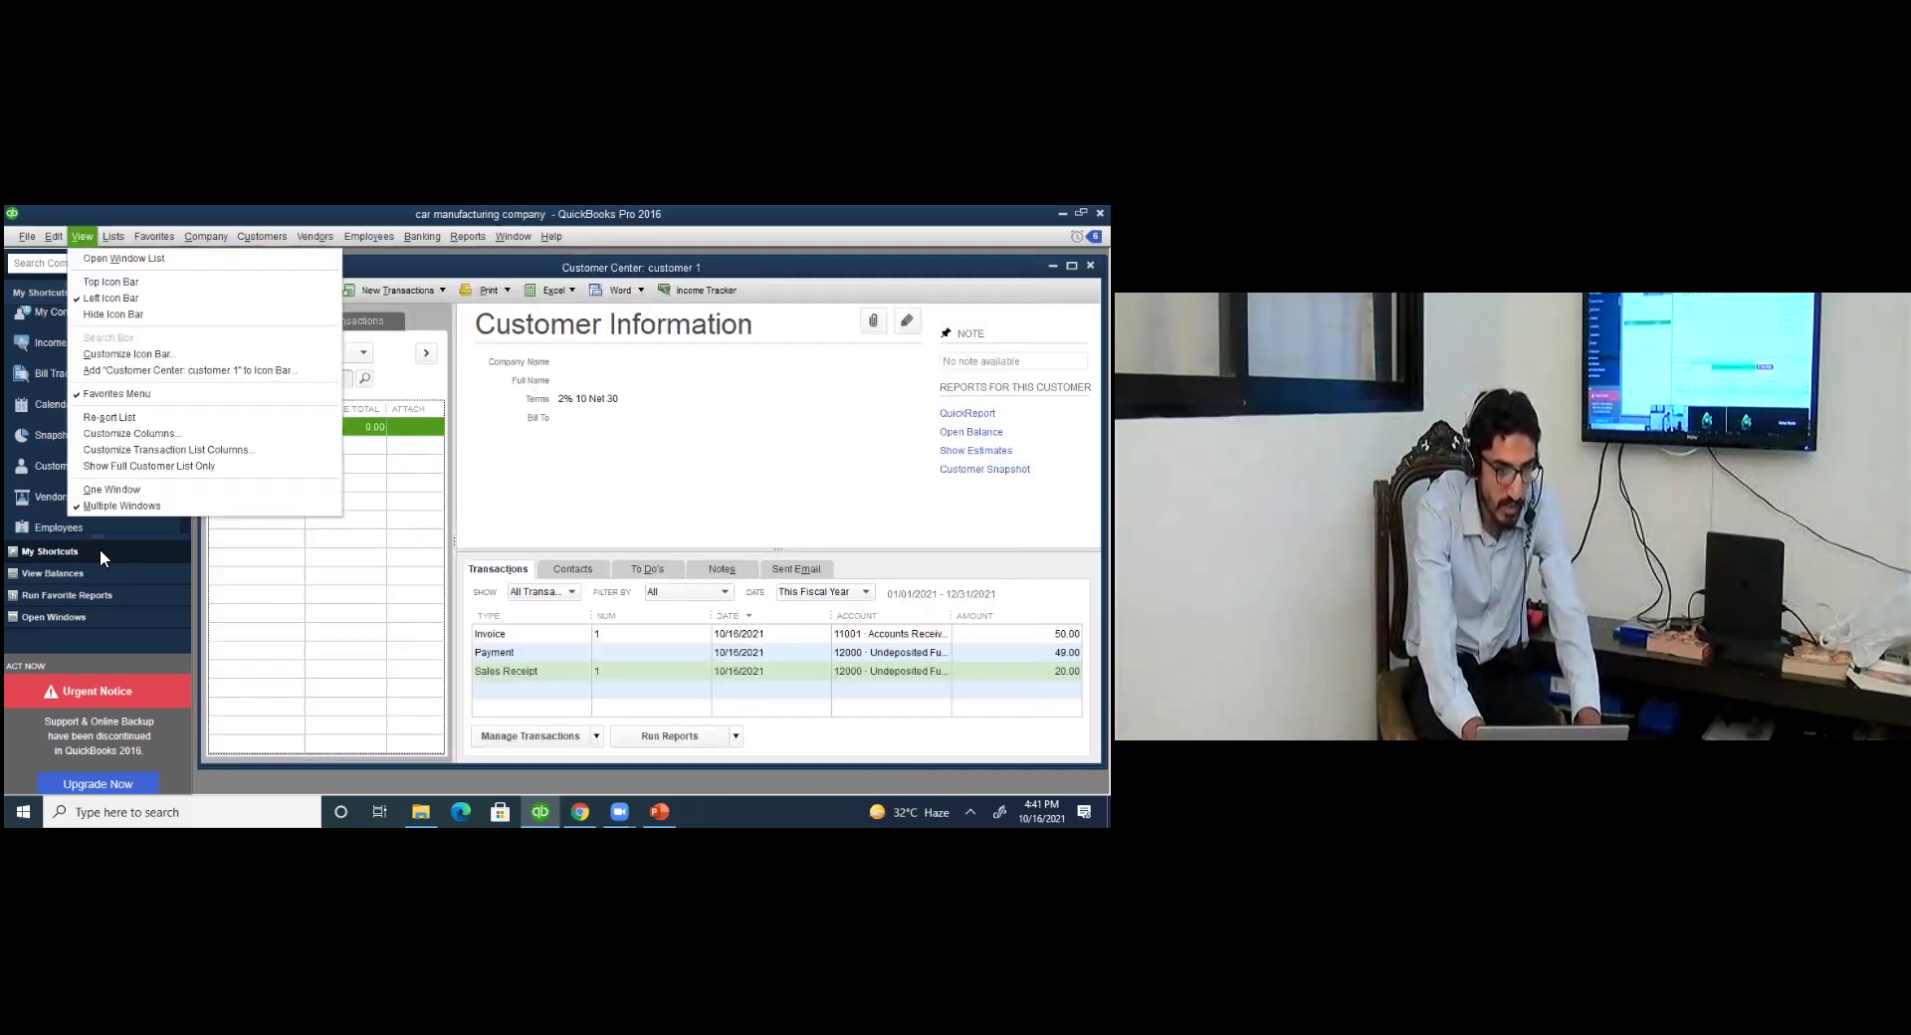
{"action": "key", "text": "Left"}
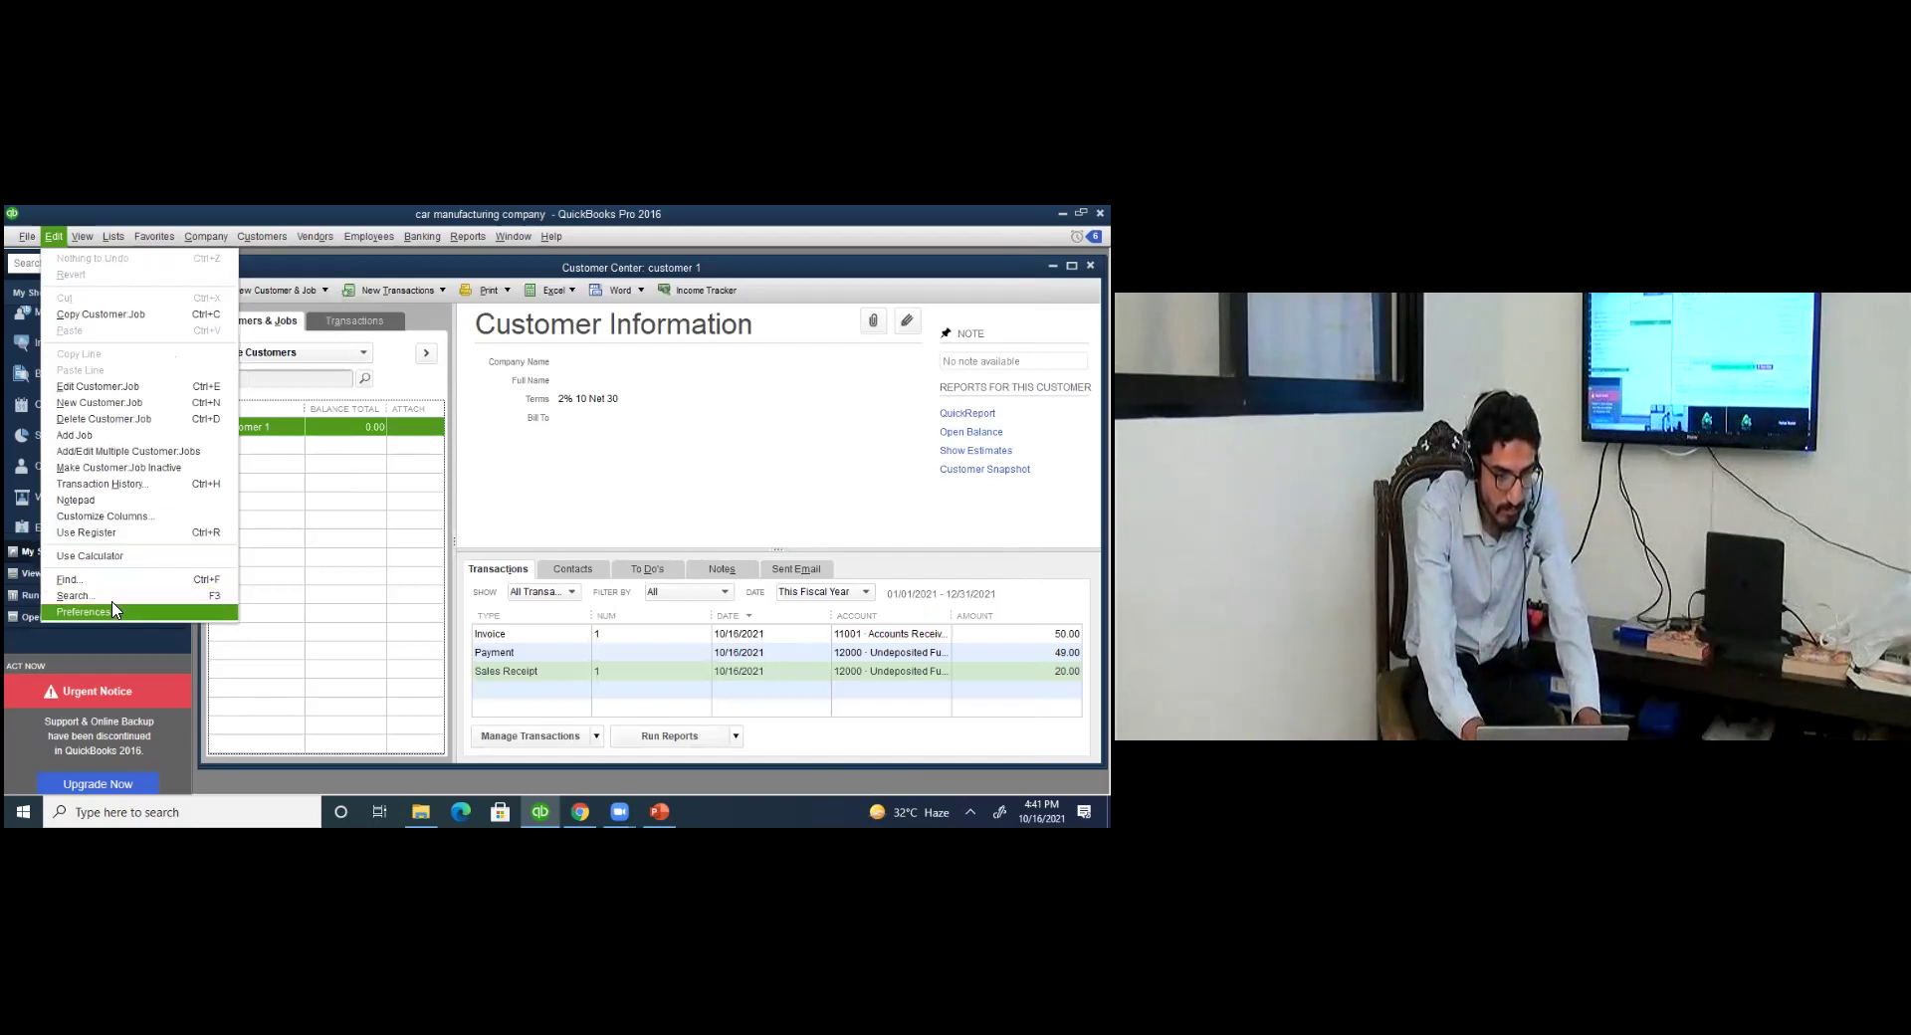
{"action": "left_click", "coordinate": [112, 609]}
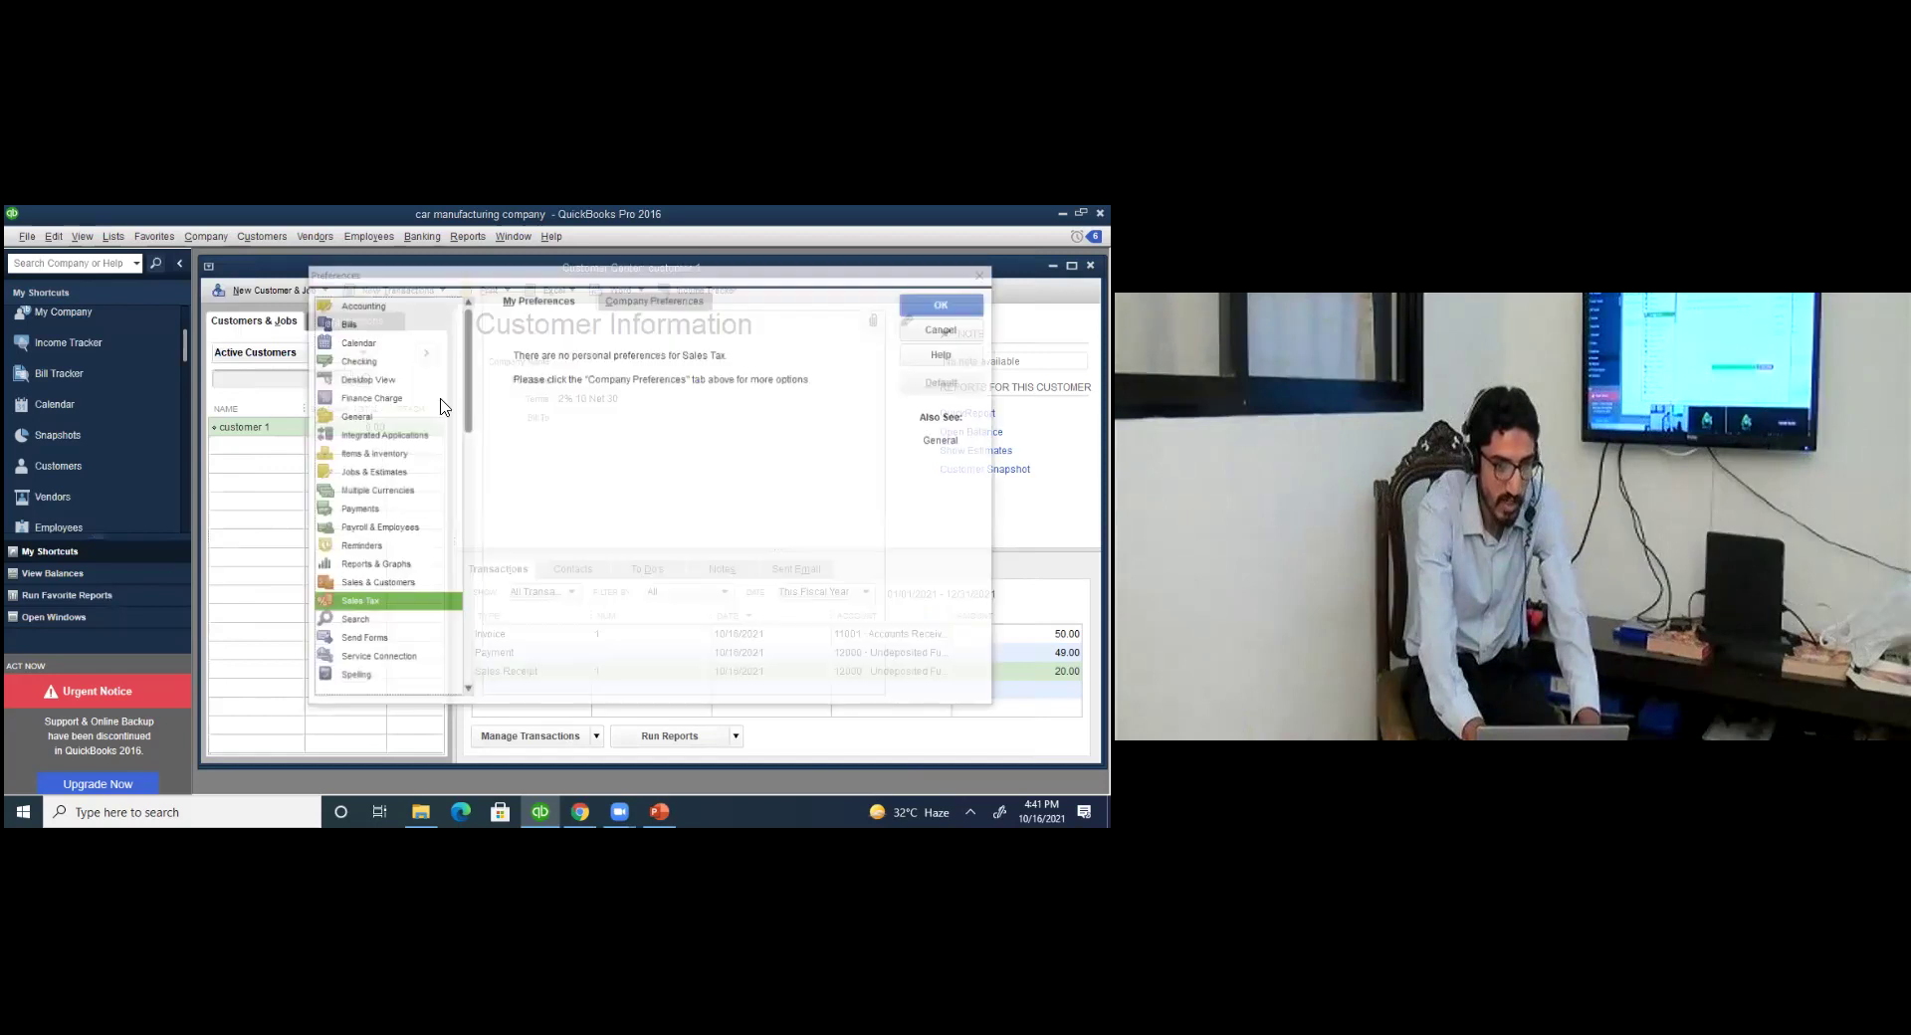
{"action": "key", "text": "f"}
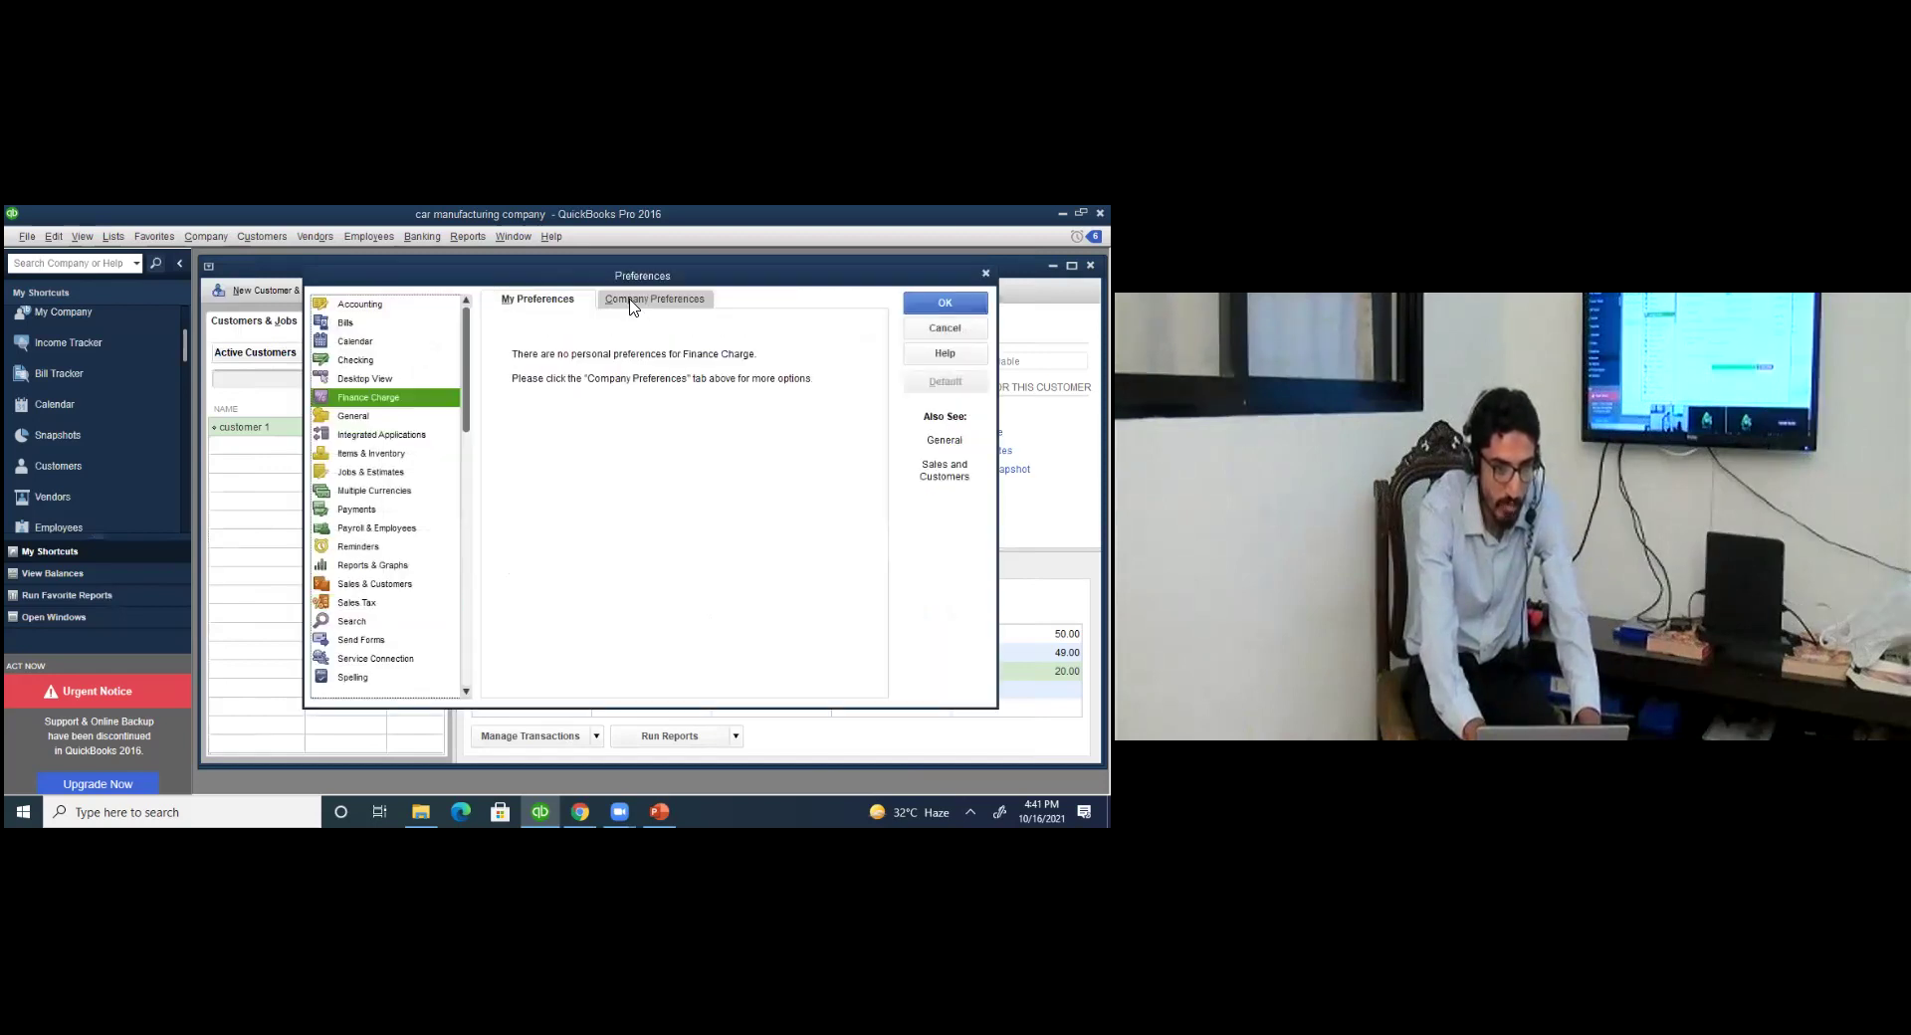
{"action": "left_click", "coordinate": [630, 299]}
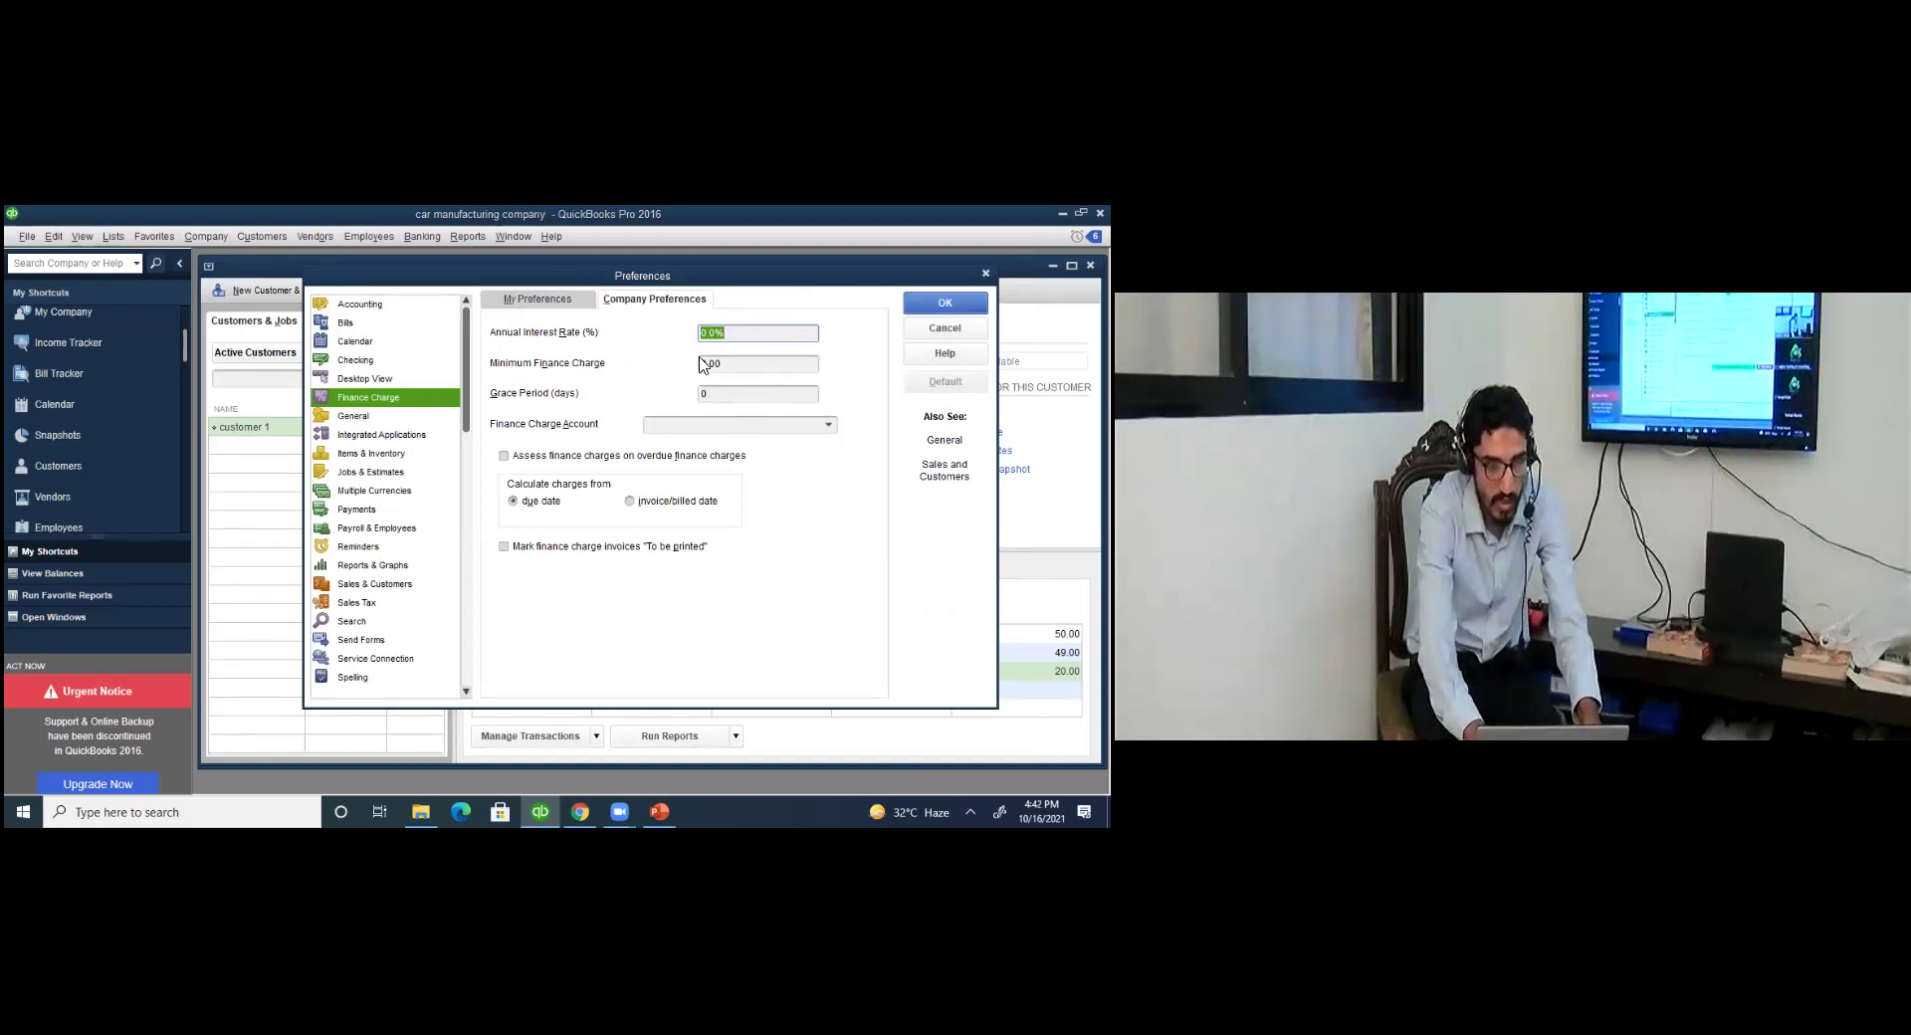
Enter a 5.0% annual interest rate, 12.00 minimum finance charge and 0-day grace period.
{"action": "type", "text": "5"}
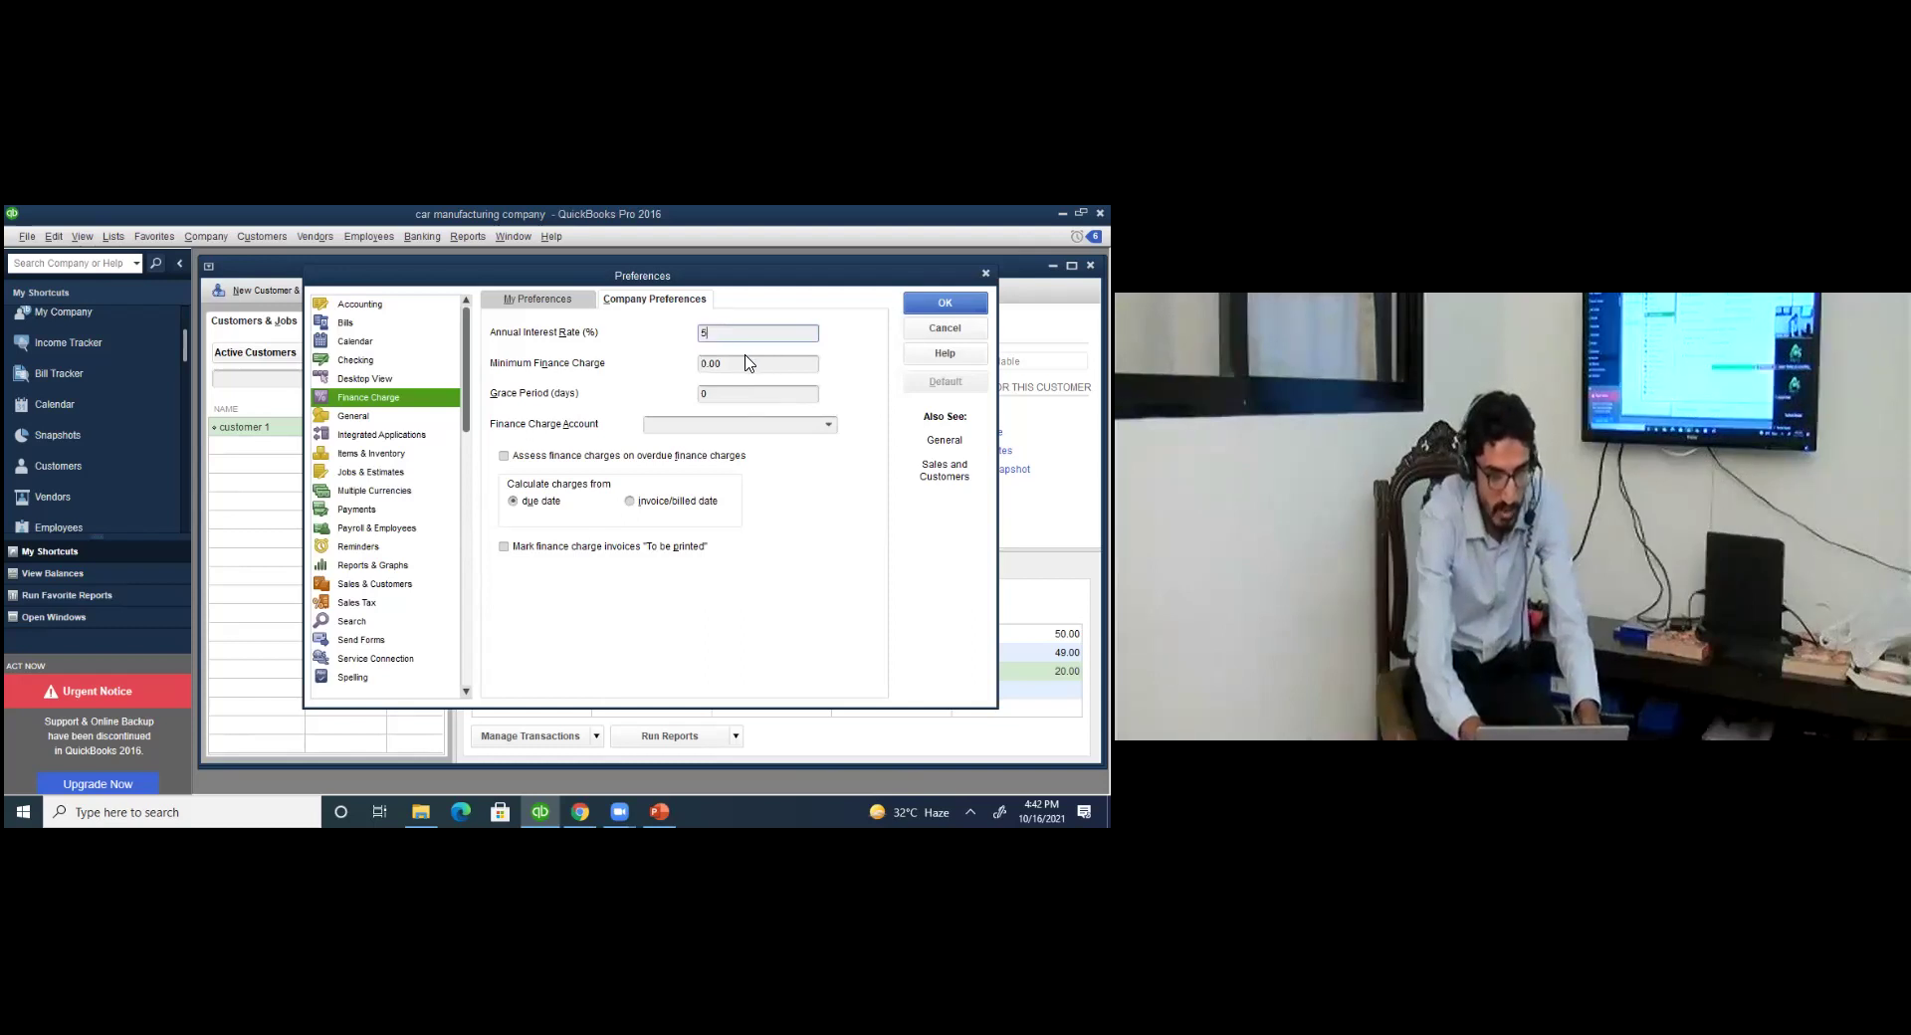
{"action": "key", "text": "Tab"}
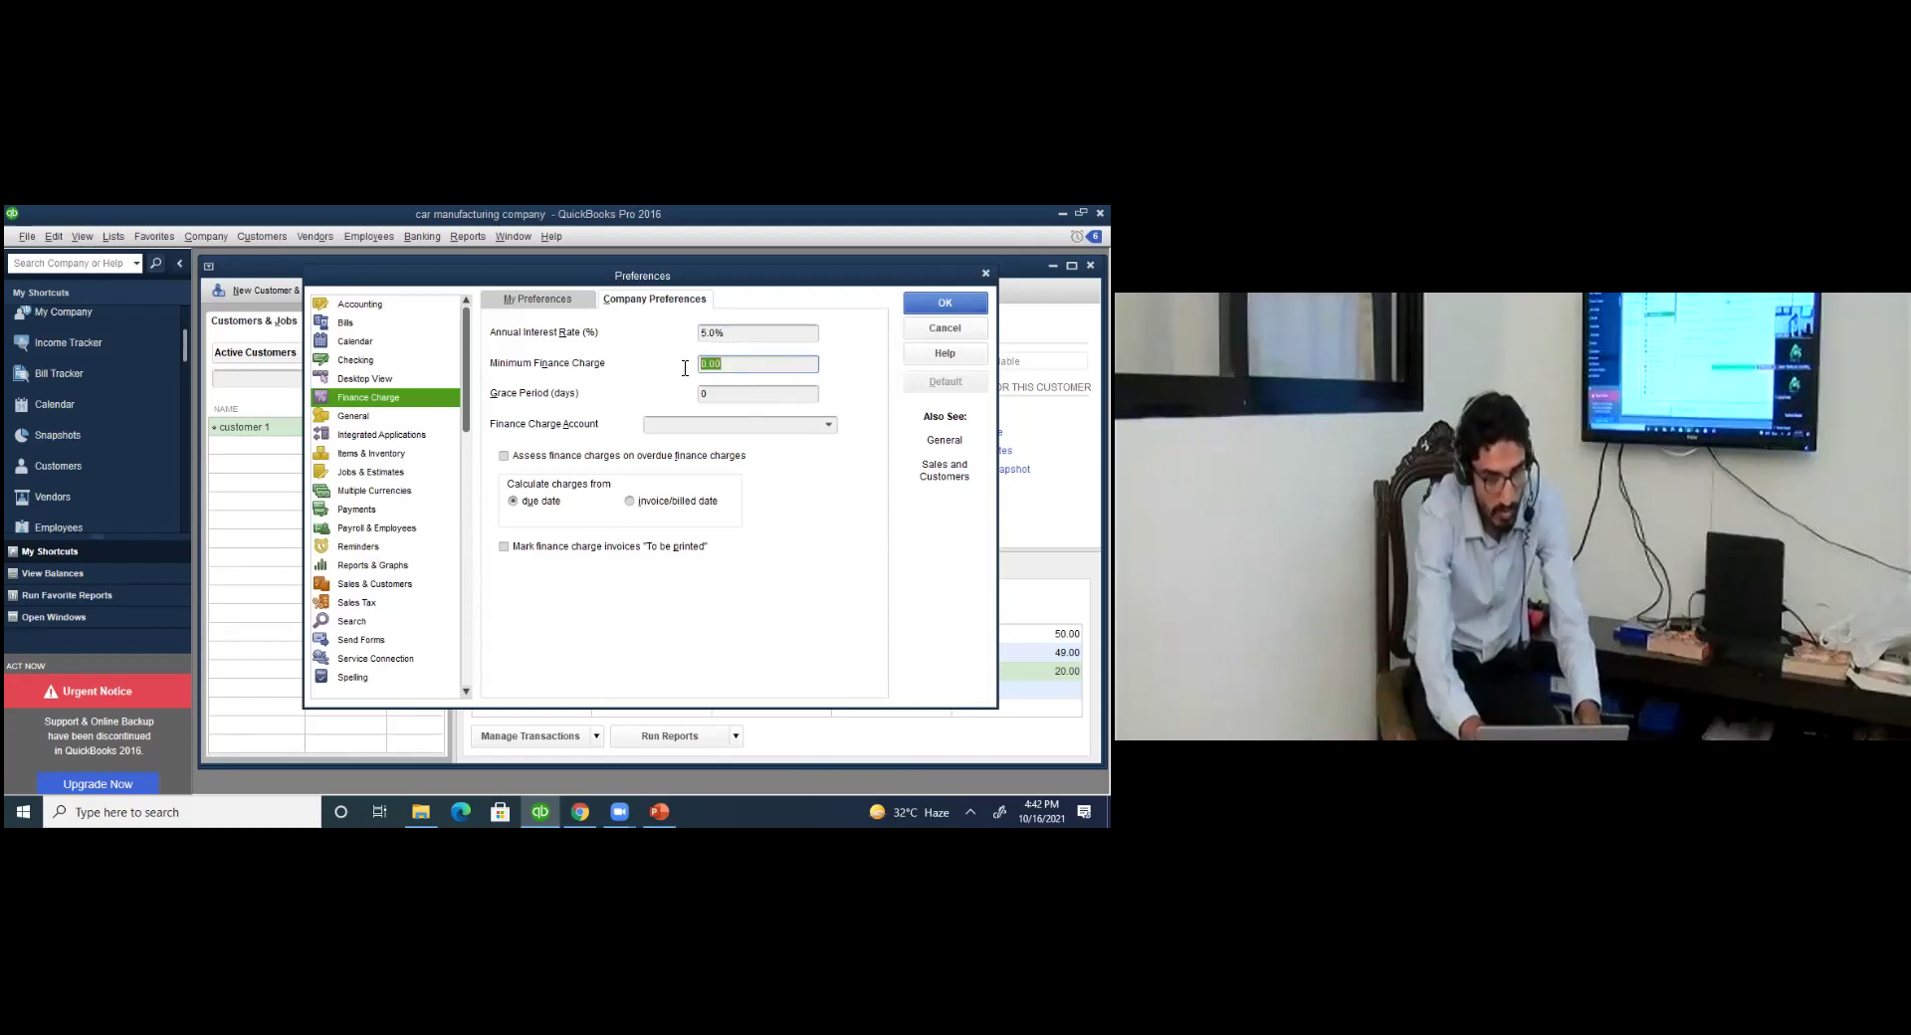
{"action": "type", "text": "12"}
{"action": "key", "text": "Tab"}
{"action": "type", "text": "5"}
{"action": "left_click_drag", "start_coordinate": [734, 340], "coordinate": [659, 339]}
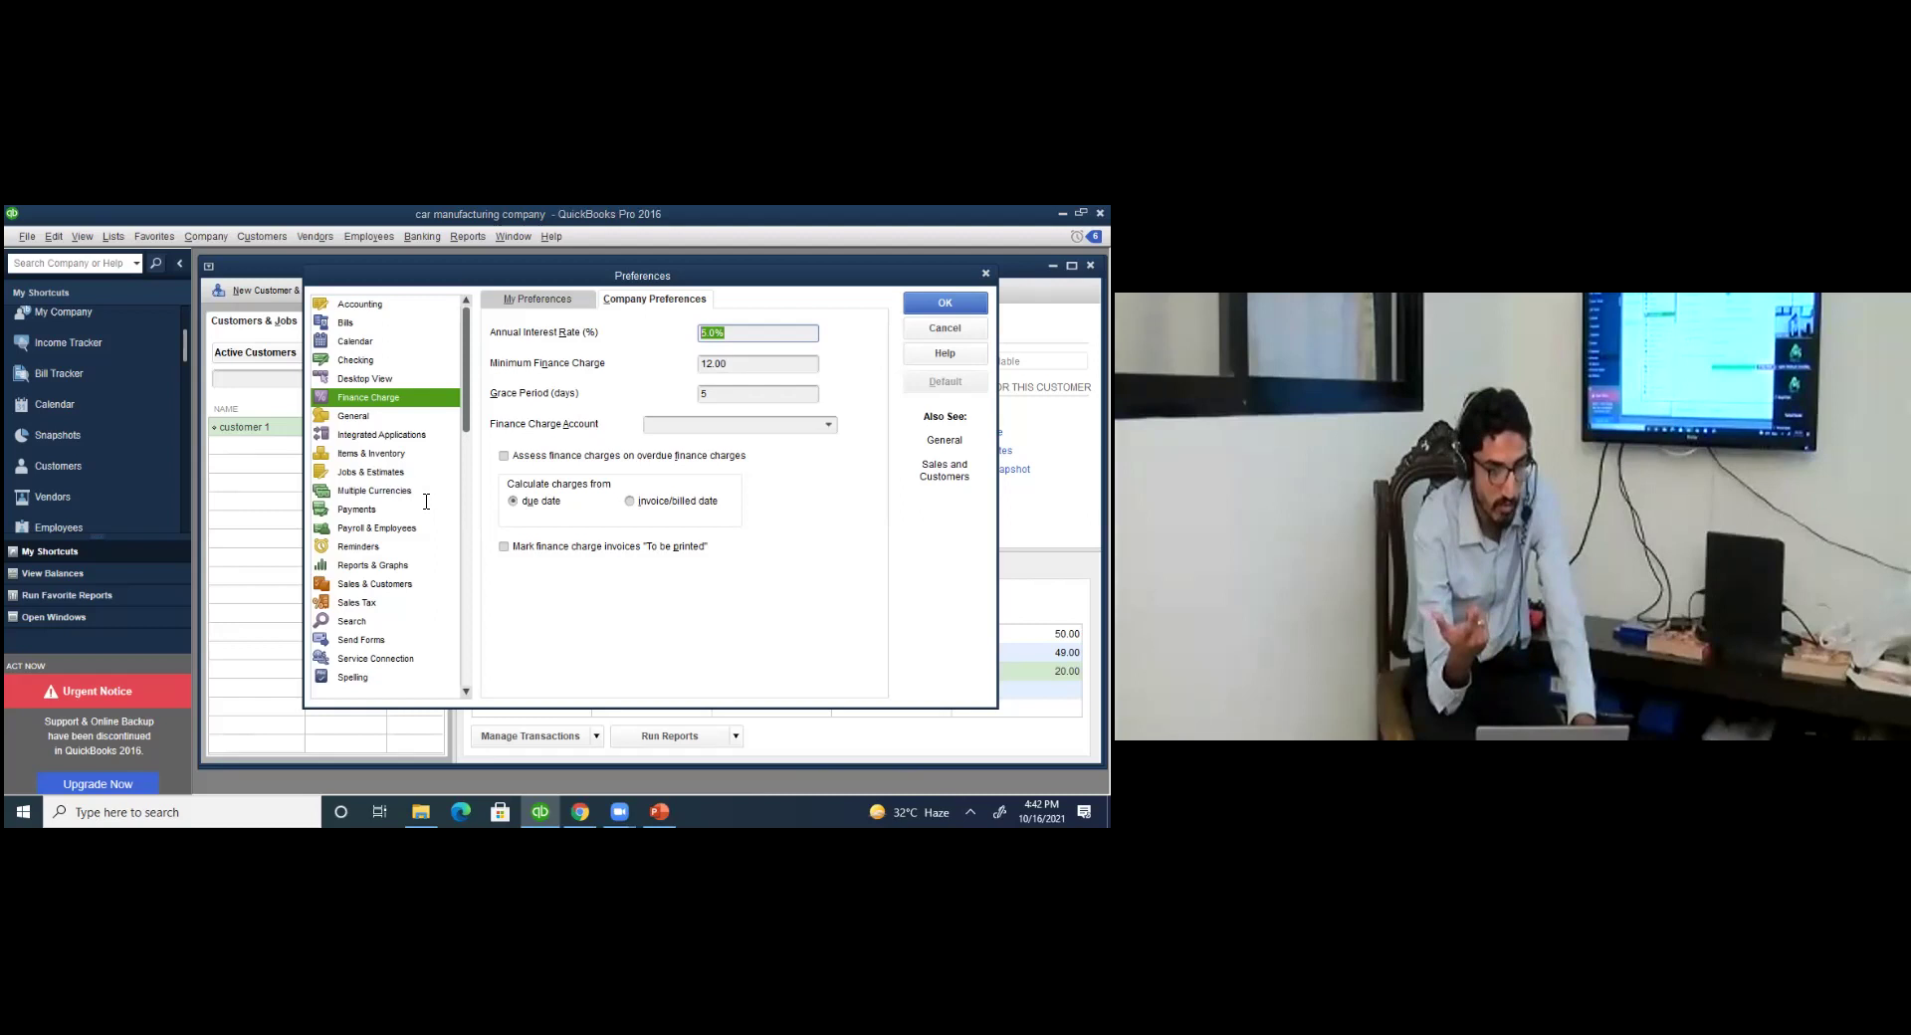
{"action": "key", "text": "Tab"}
{"action": "key", "text": "Tab"}
{"action": "type", "text": "0"}
{"action": "key", "text": "shift+Tab"}
{"action": "key", "text": "shift+Tab"}
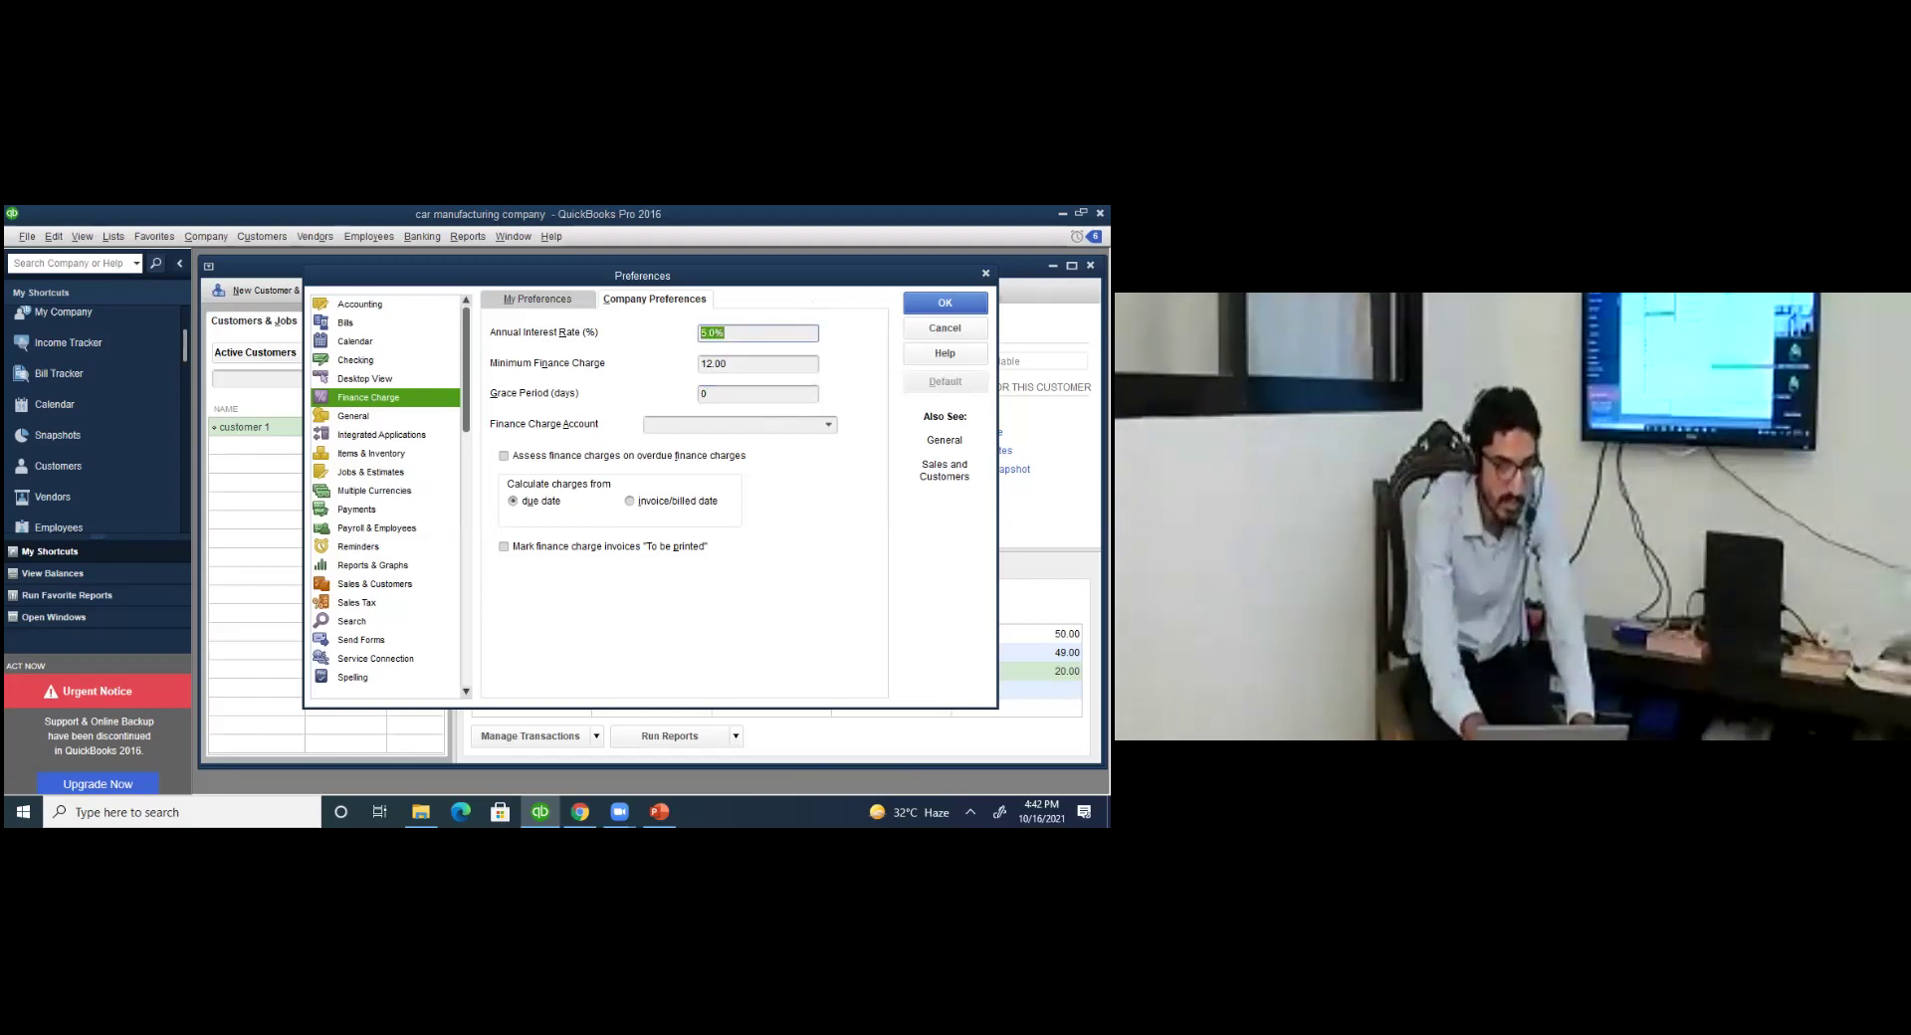
Set the Finance Charge Account to a newly added Other Income account, 'finance charge income'.
{"action": "left_click", "coordinate": [826, 427]}
{"action": "key", "text": "Return"}
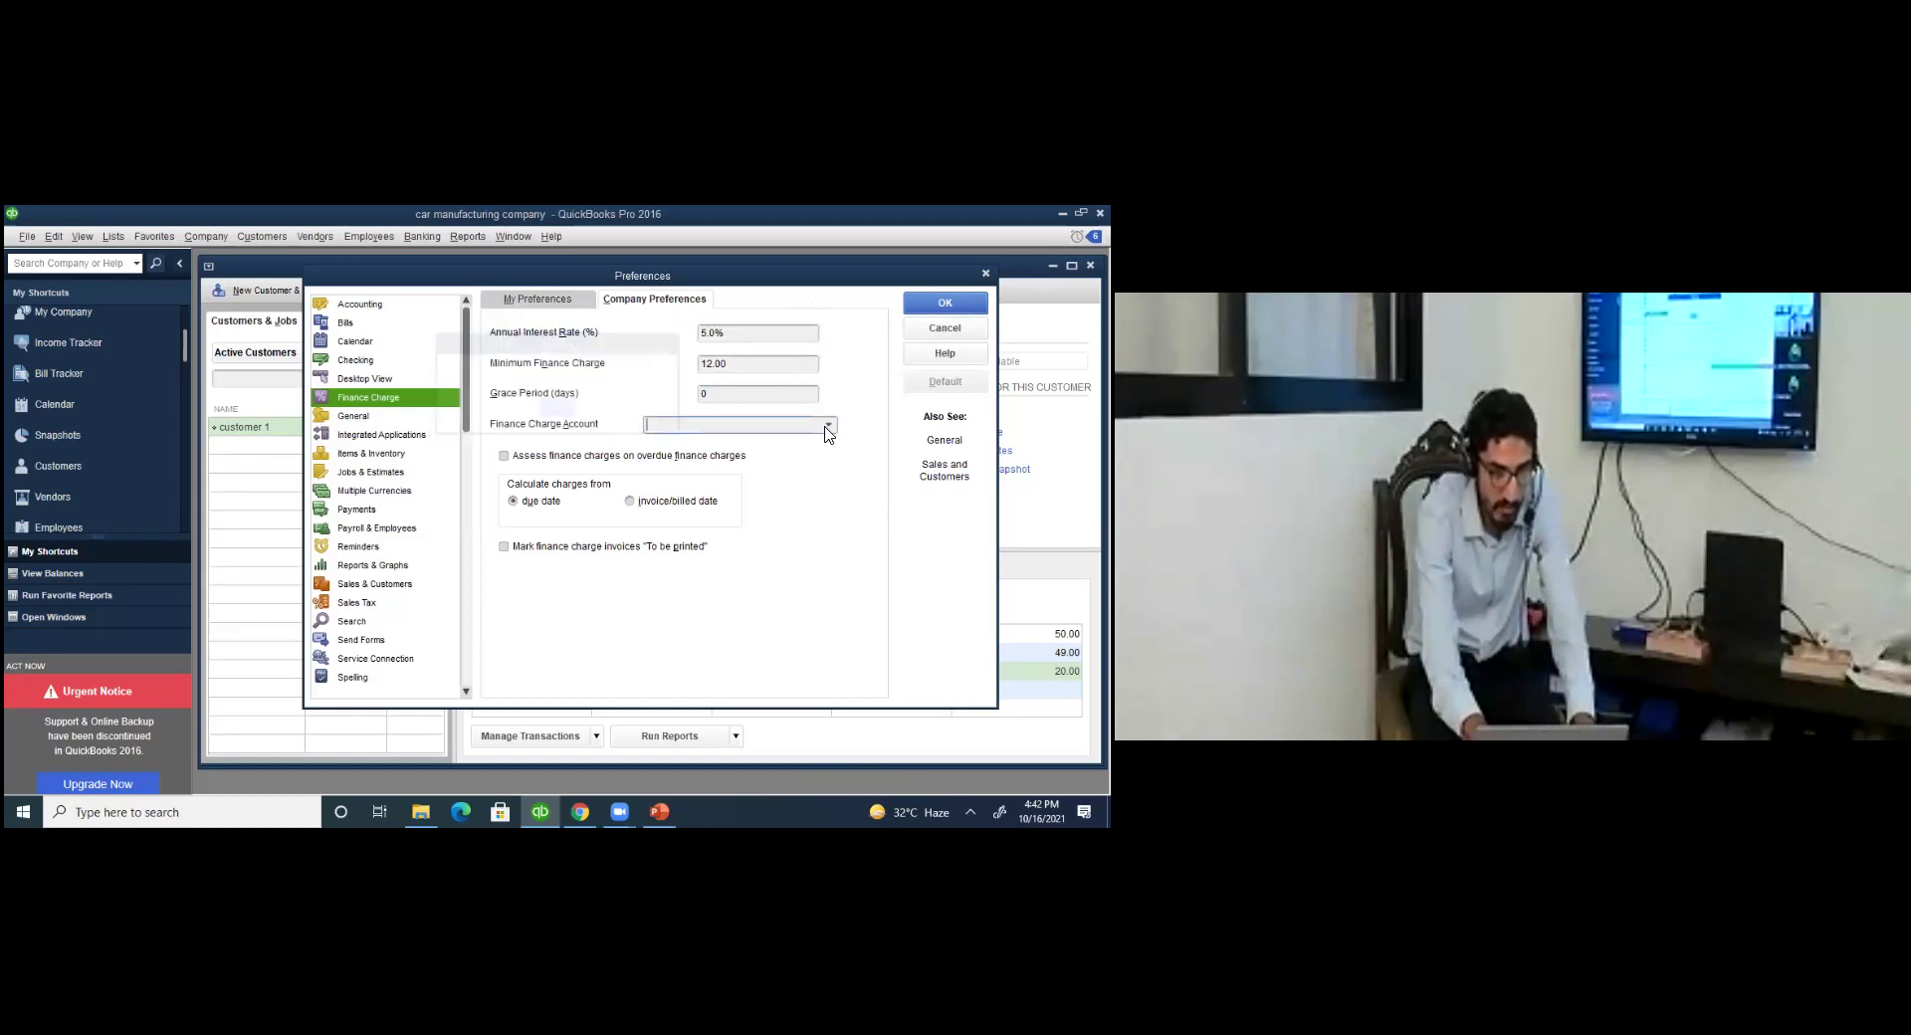
{"action": "left_click", "coordinate": [826, 427]}
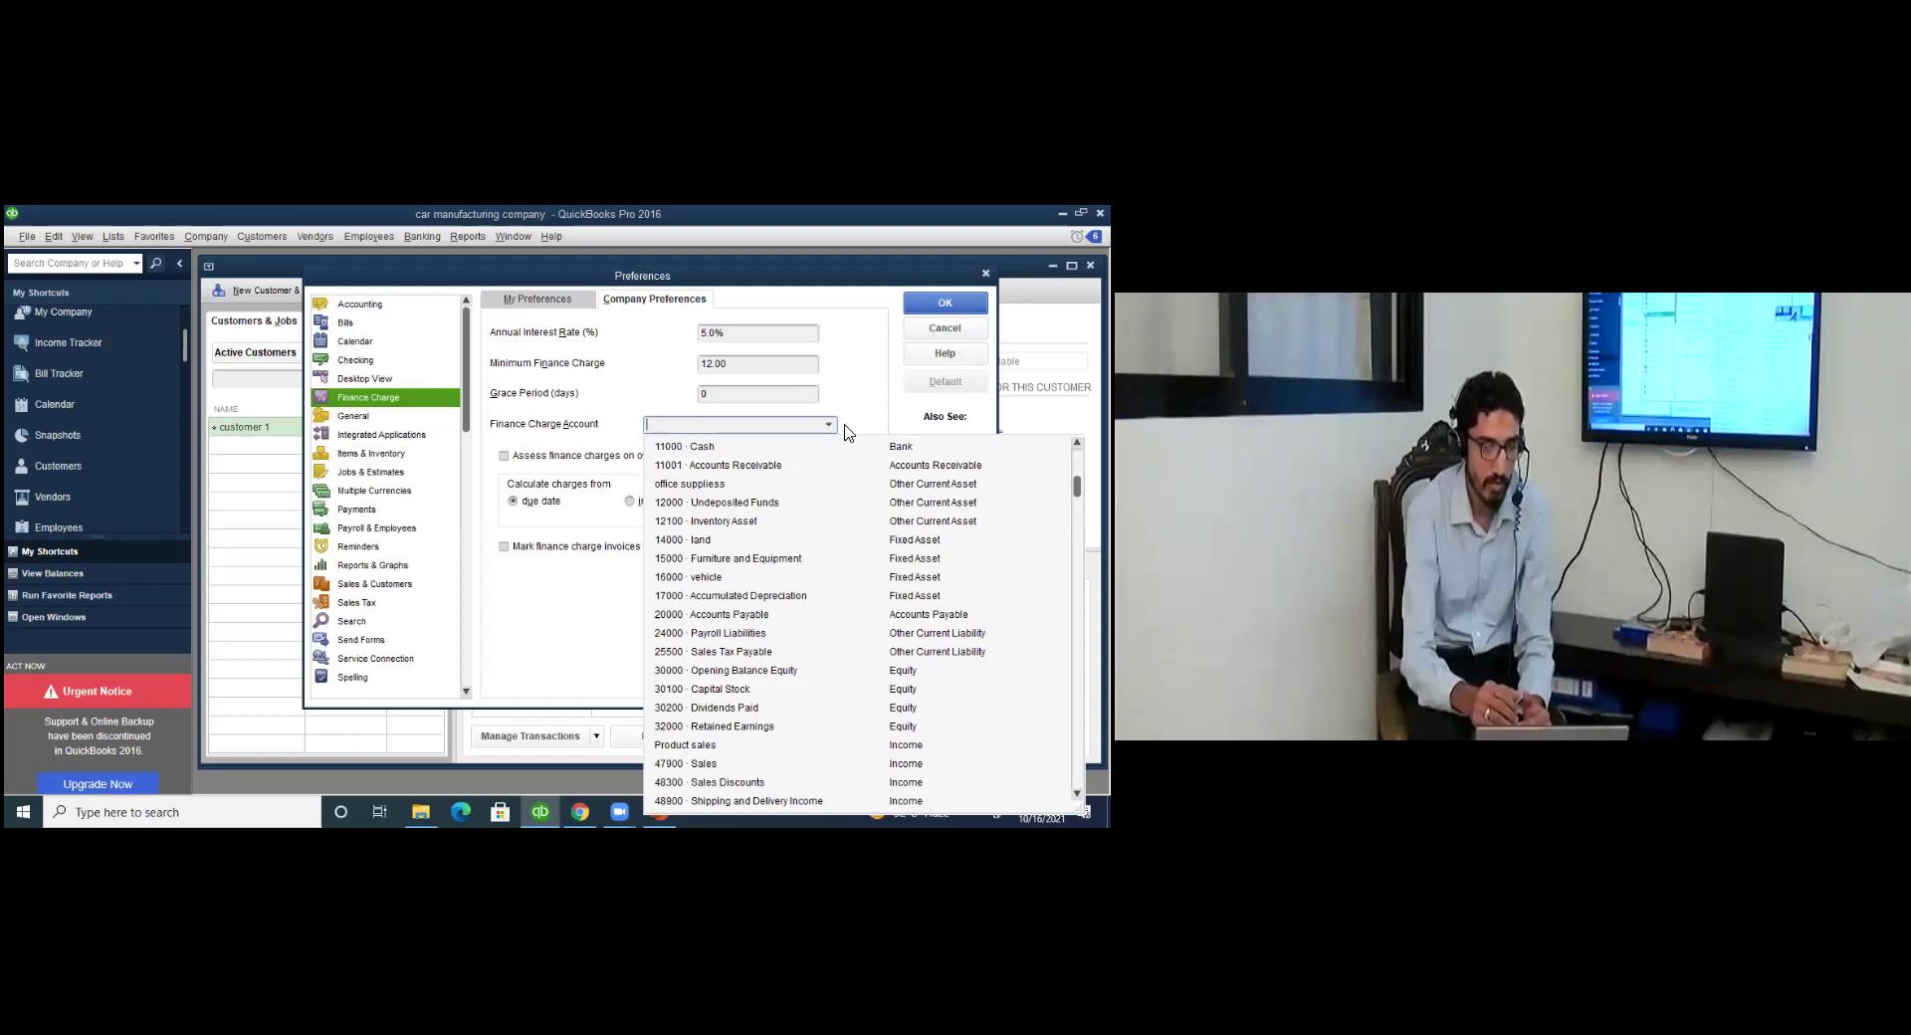
{"action": "scroll", "coordinate": [861, 622], "scroll_direction": "down", "scroll_amount": 1}
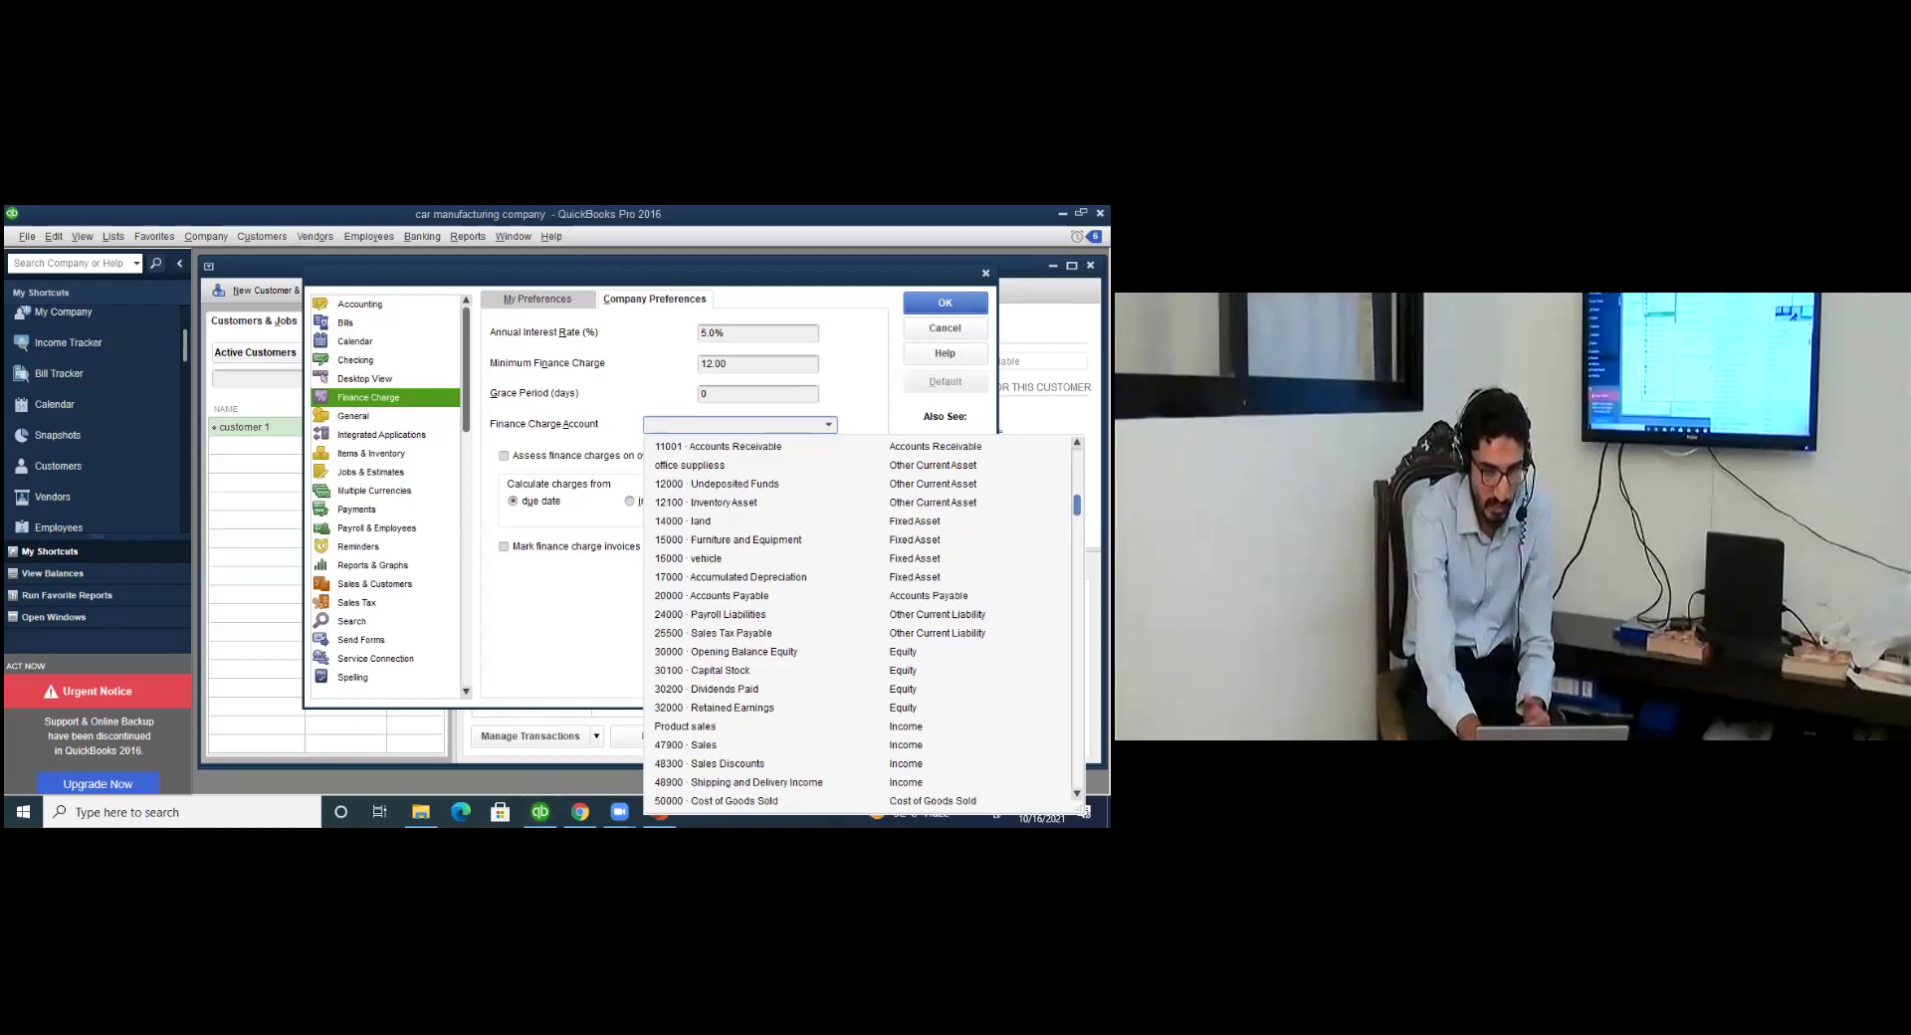
{"action": "scroll", "coordinate": [860, 622], "scroll_direction": "down", "scroll_amount": 2}
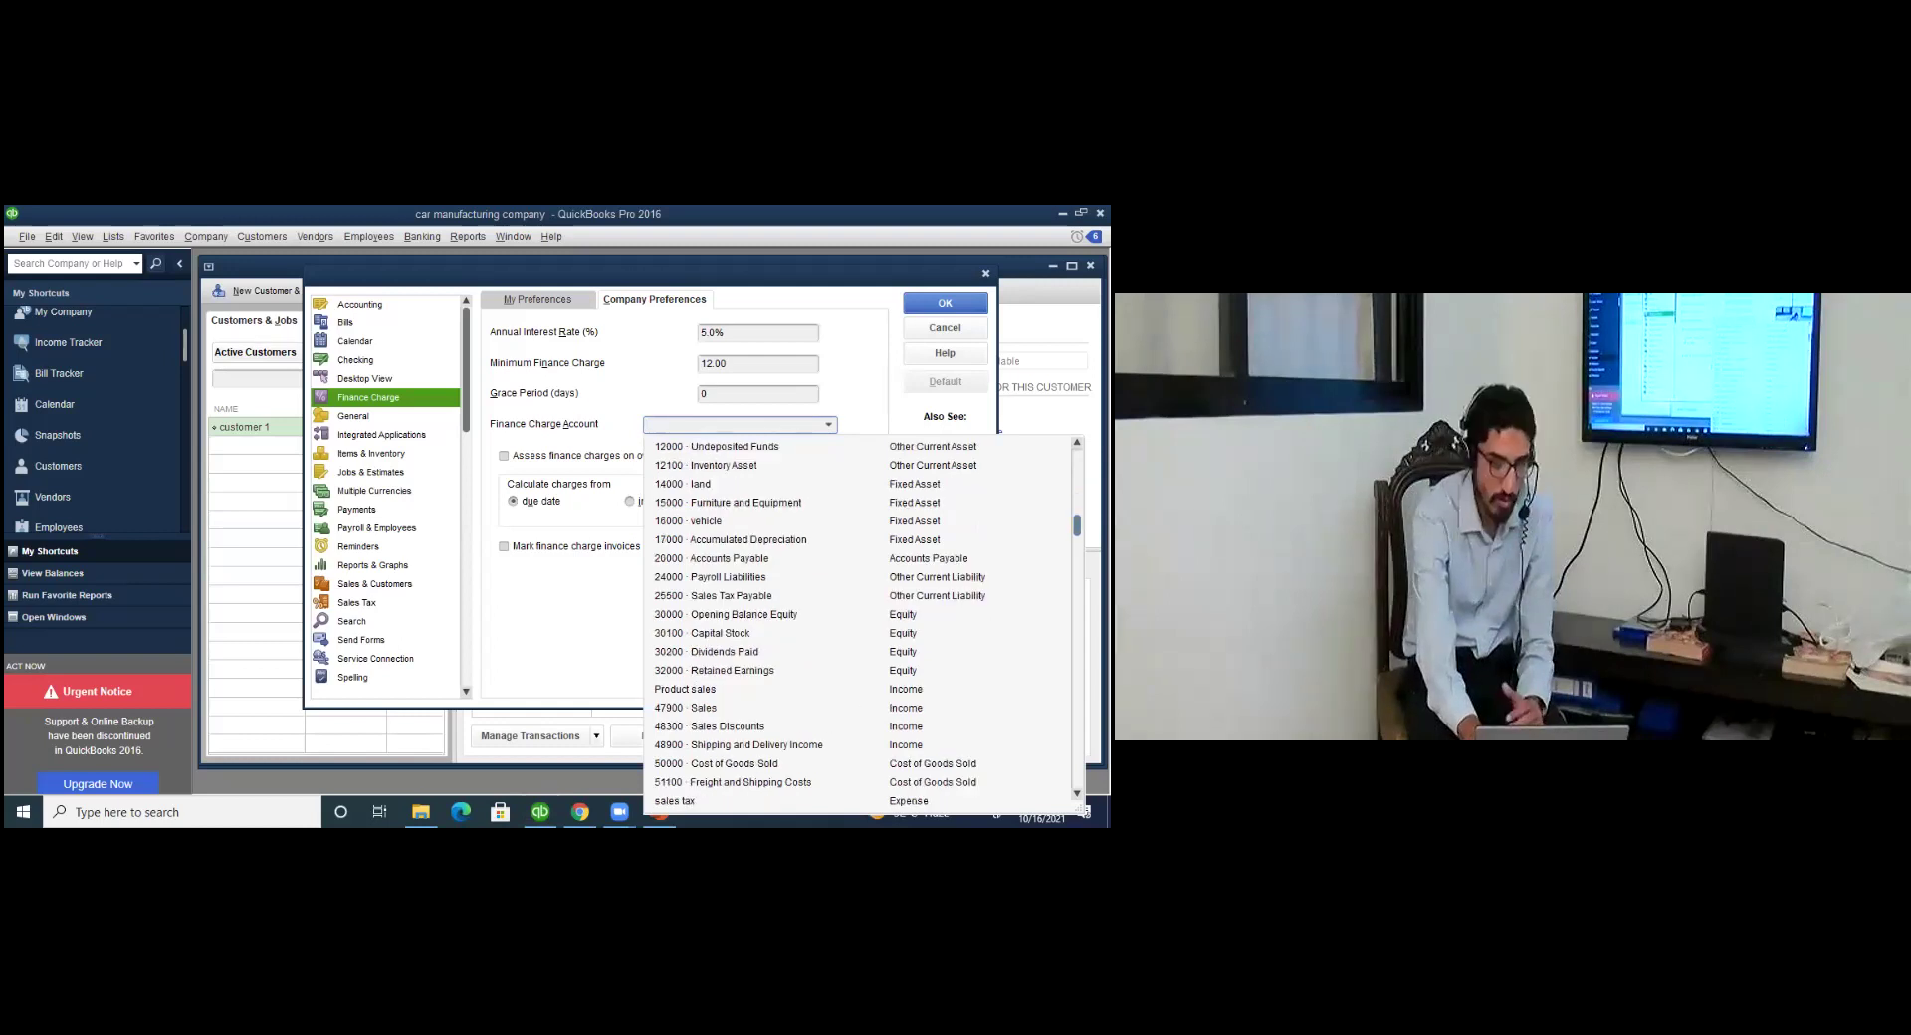
{"action": "scroll", "coordinate": [690, 458], "scroll_direction": "up", "scroll_amount": 5}
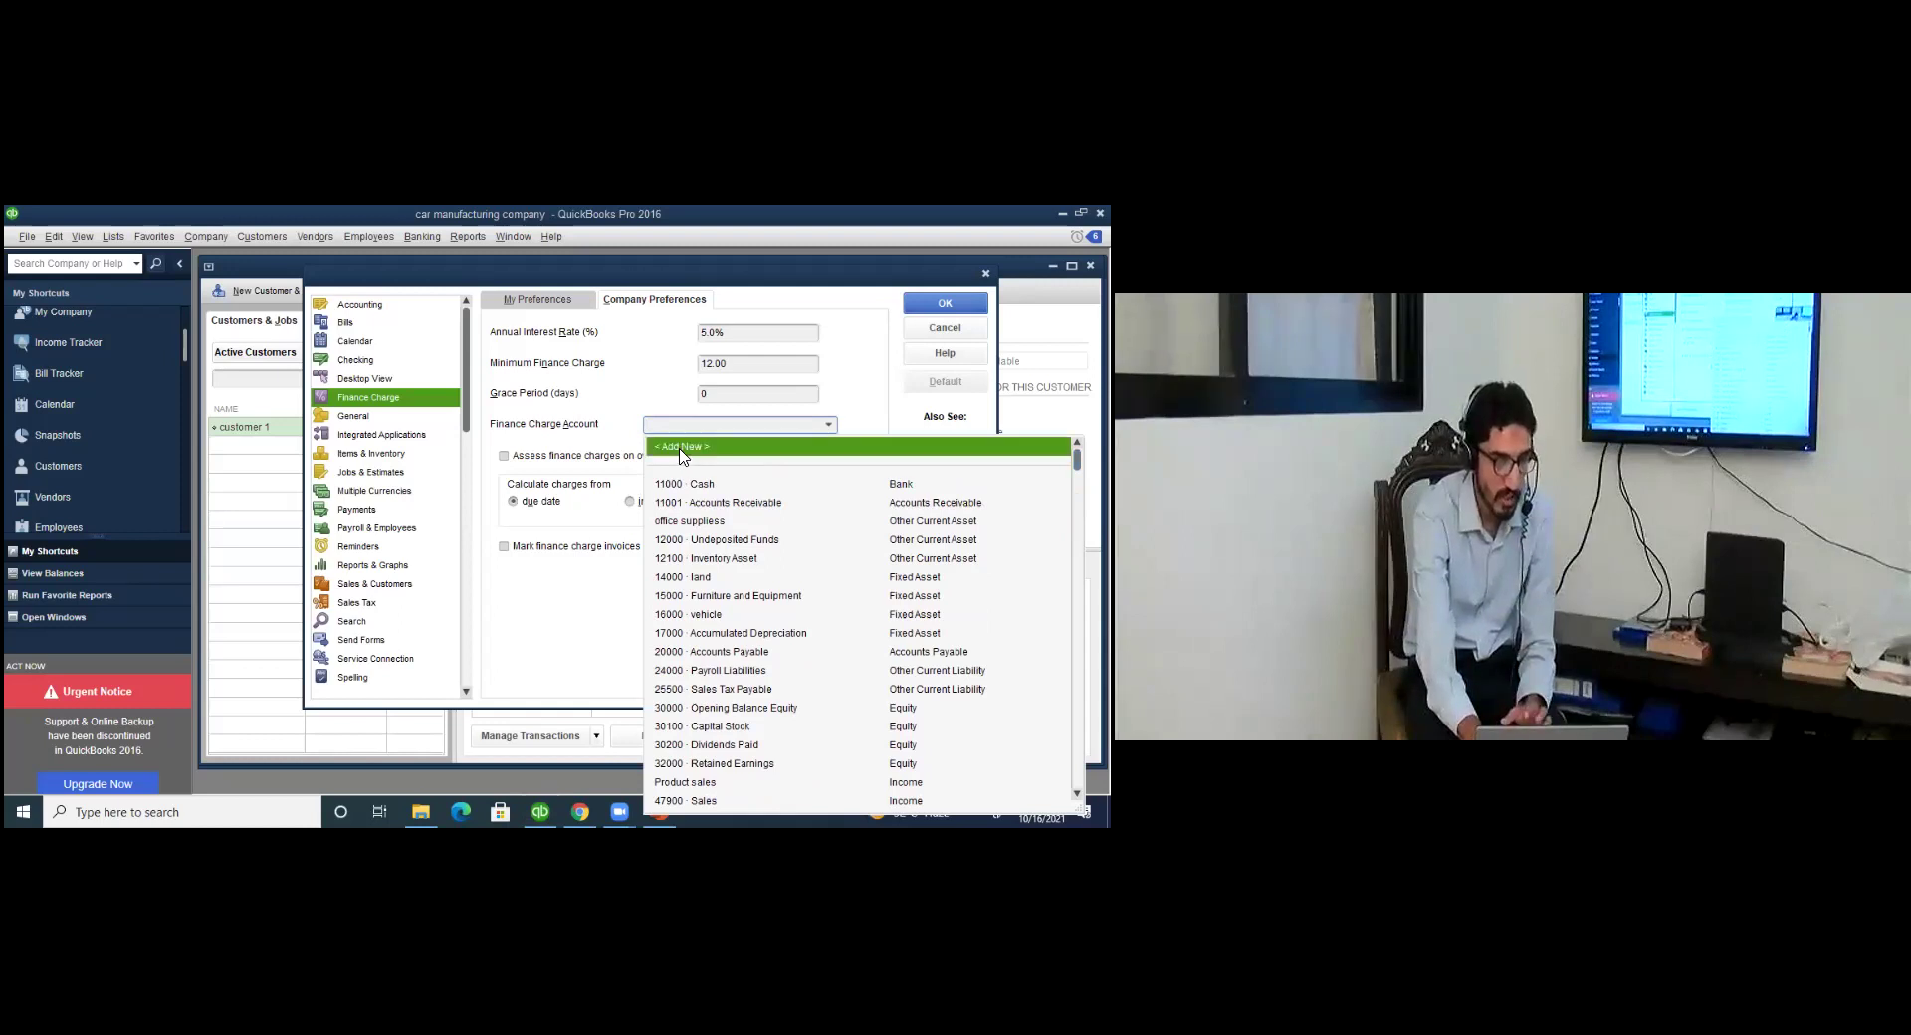
{"action": "left_click", "coordinate": [682, 448]}
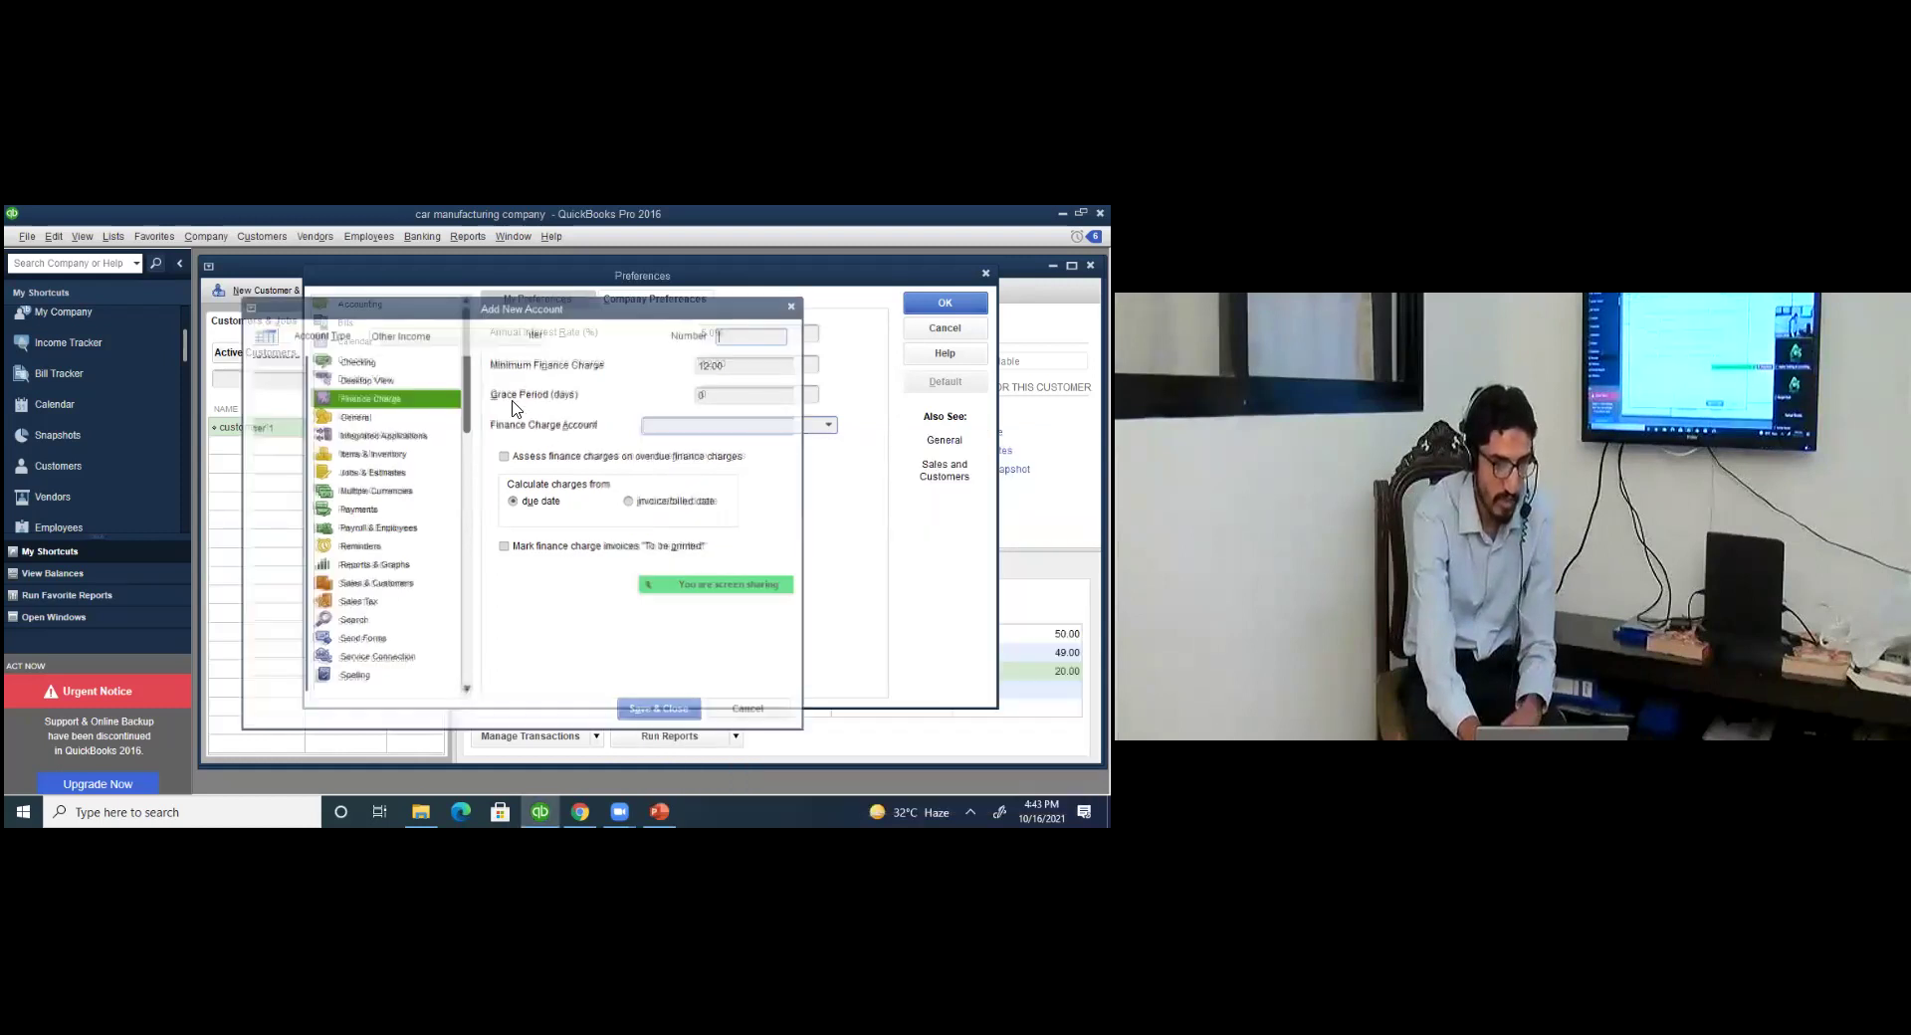
{"action": "type", "text": "finance charge income"}
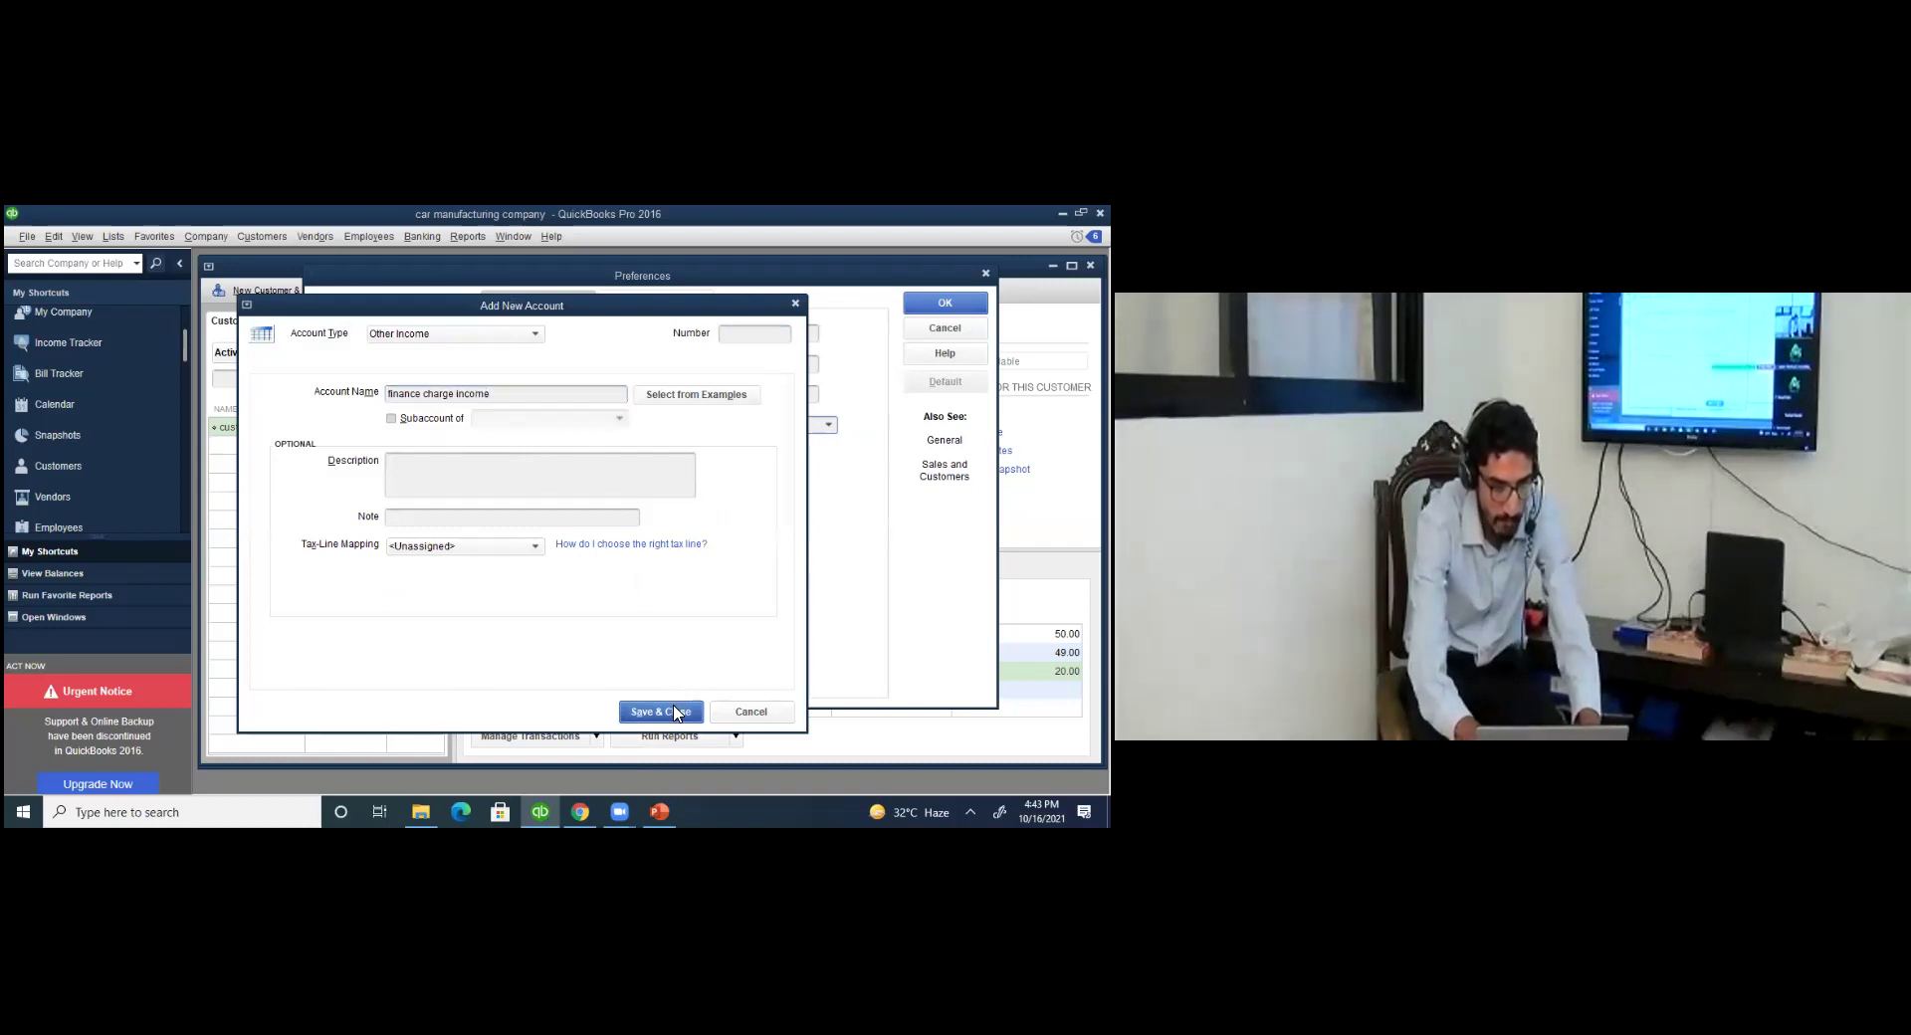
{"action": "key", "text": "Return"}
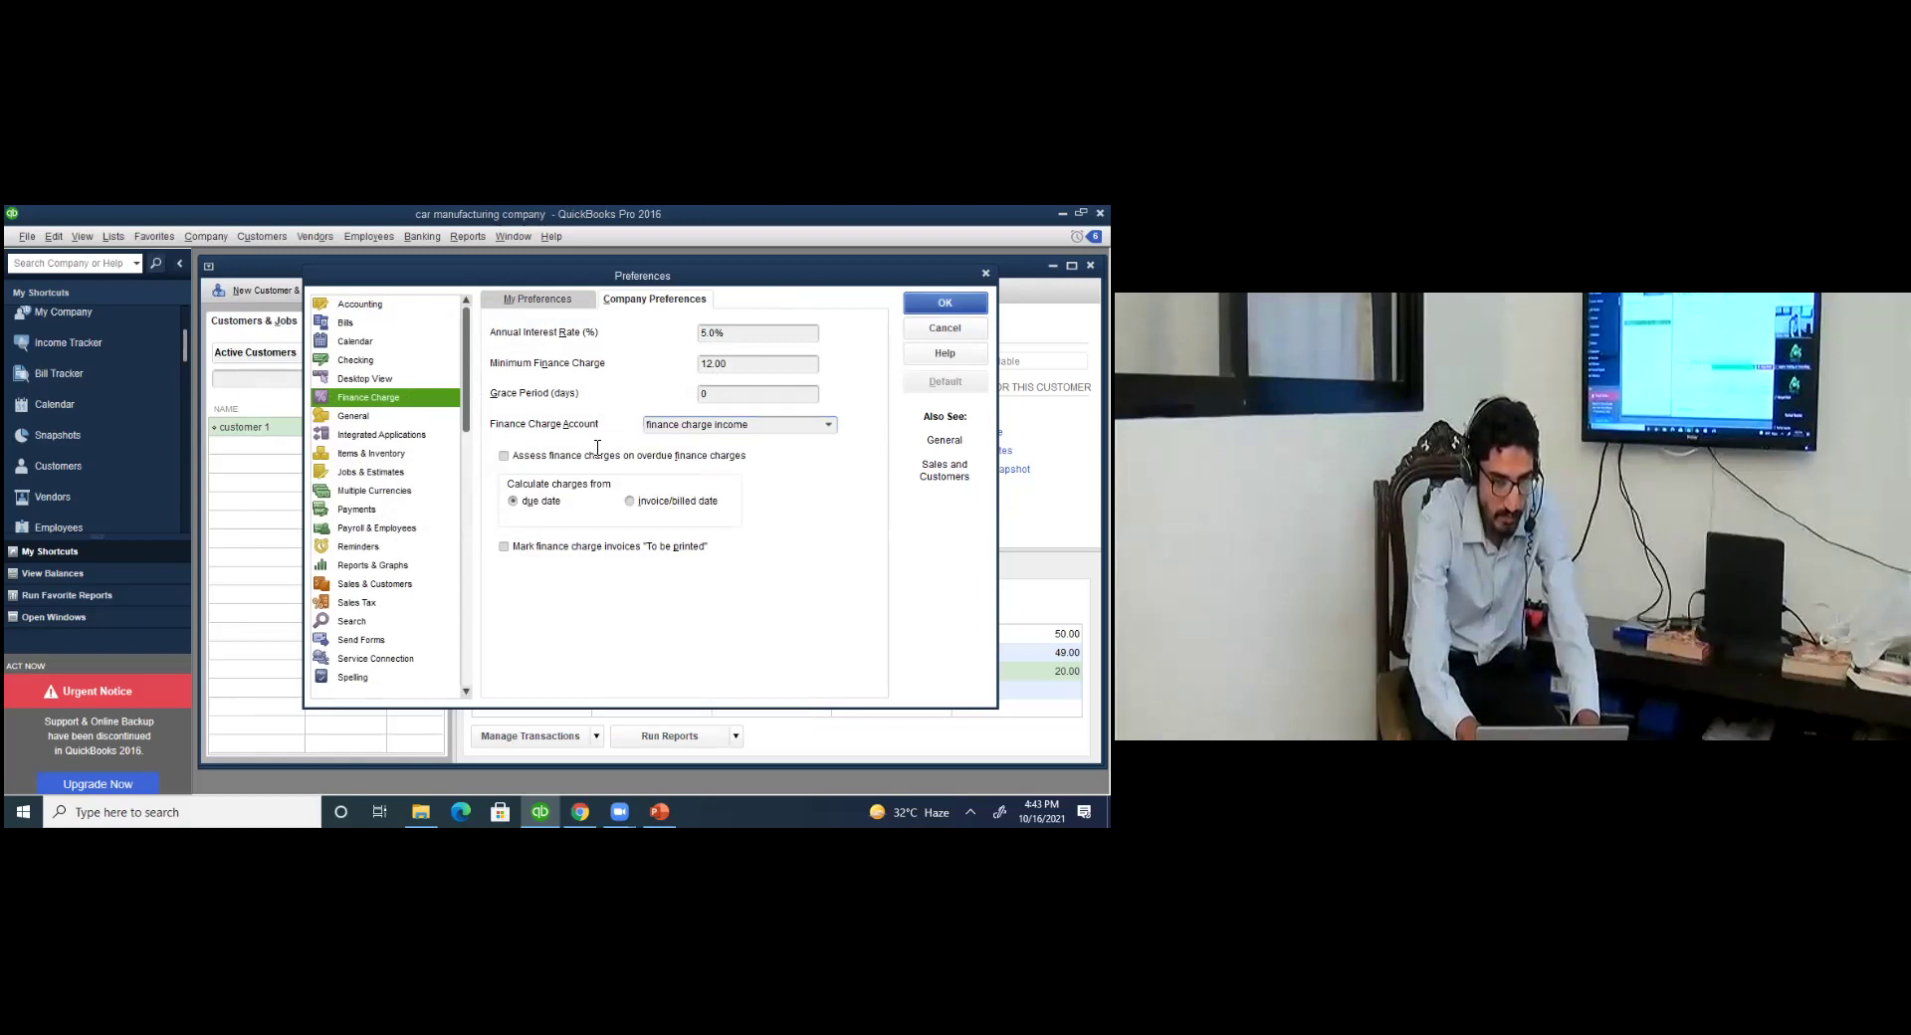
Save the finance charge preferences and bring up the Employee Center showing no active employees.
{"action": "key", "text": "Return"}
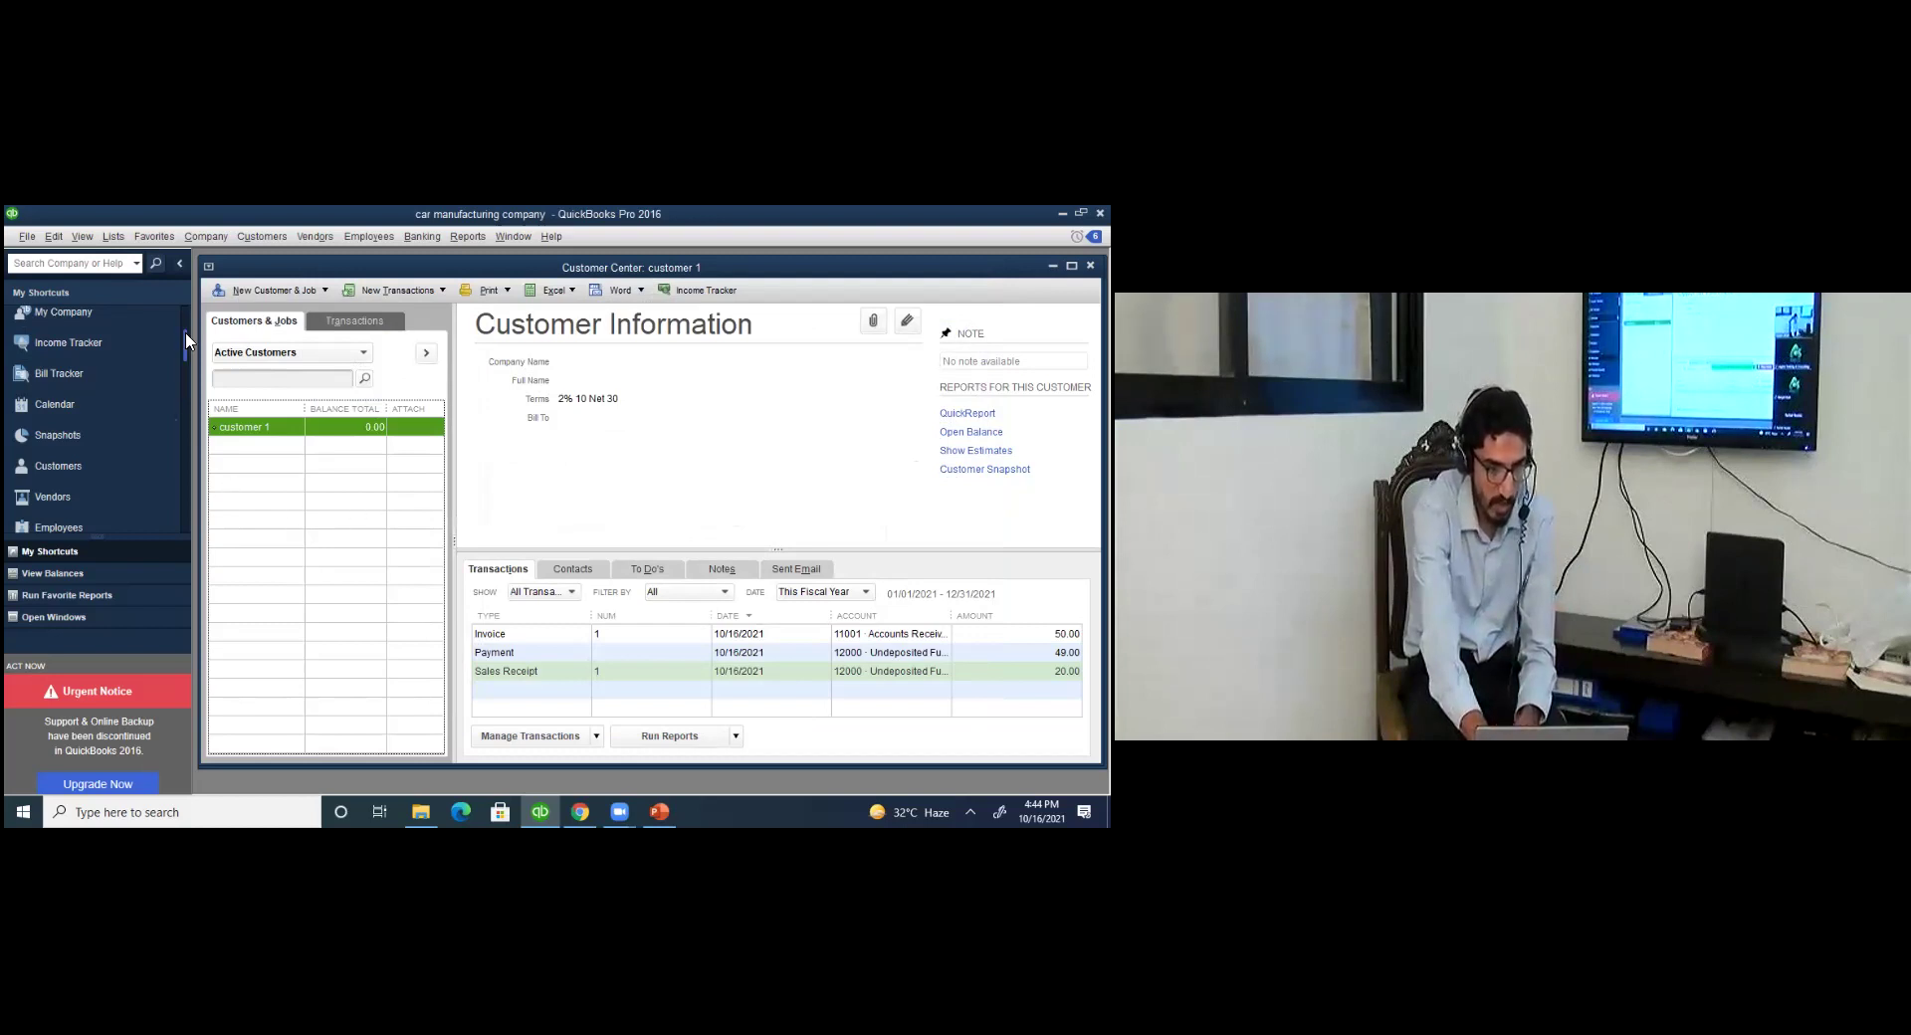
{"action": "scroll", "coordinate": [185, 332], "scroll_direction": "down", "scroll_amount": 2}
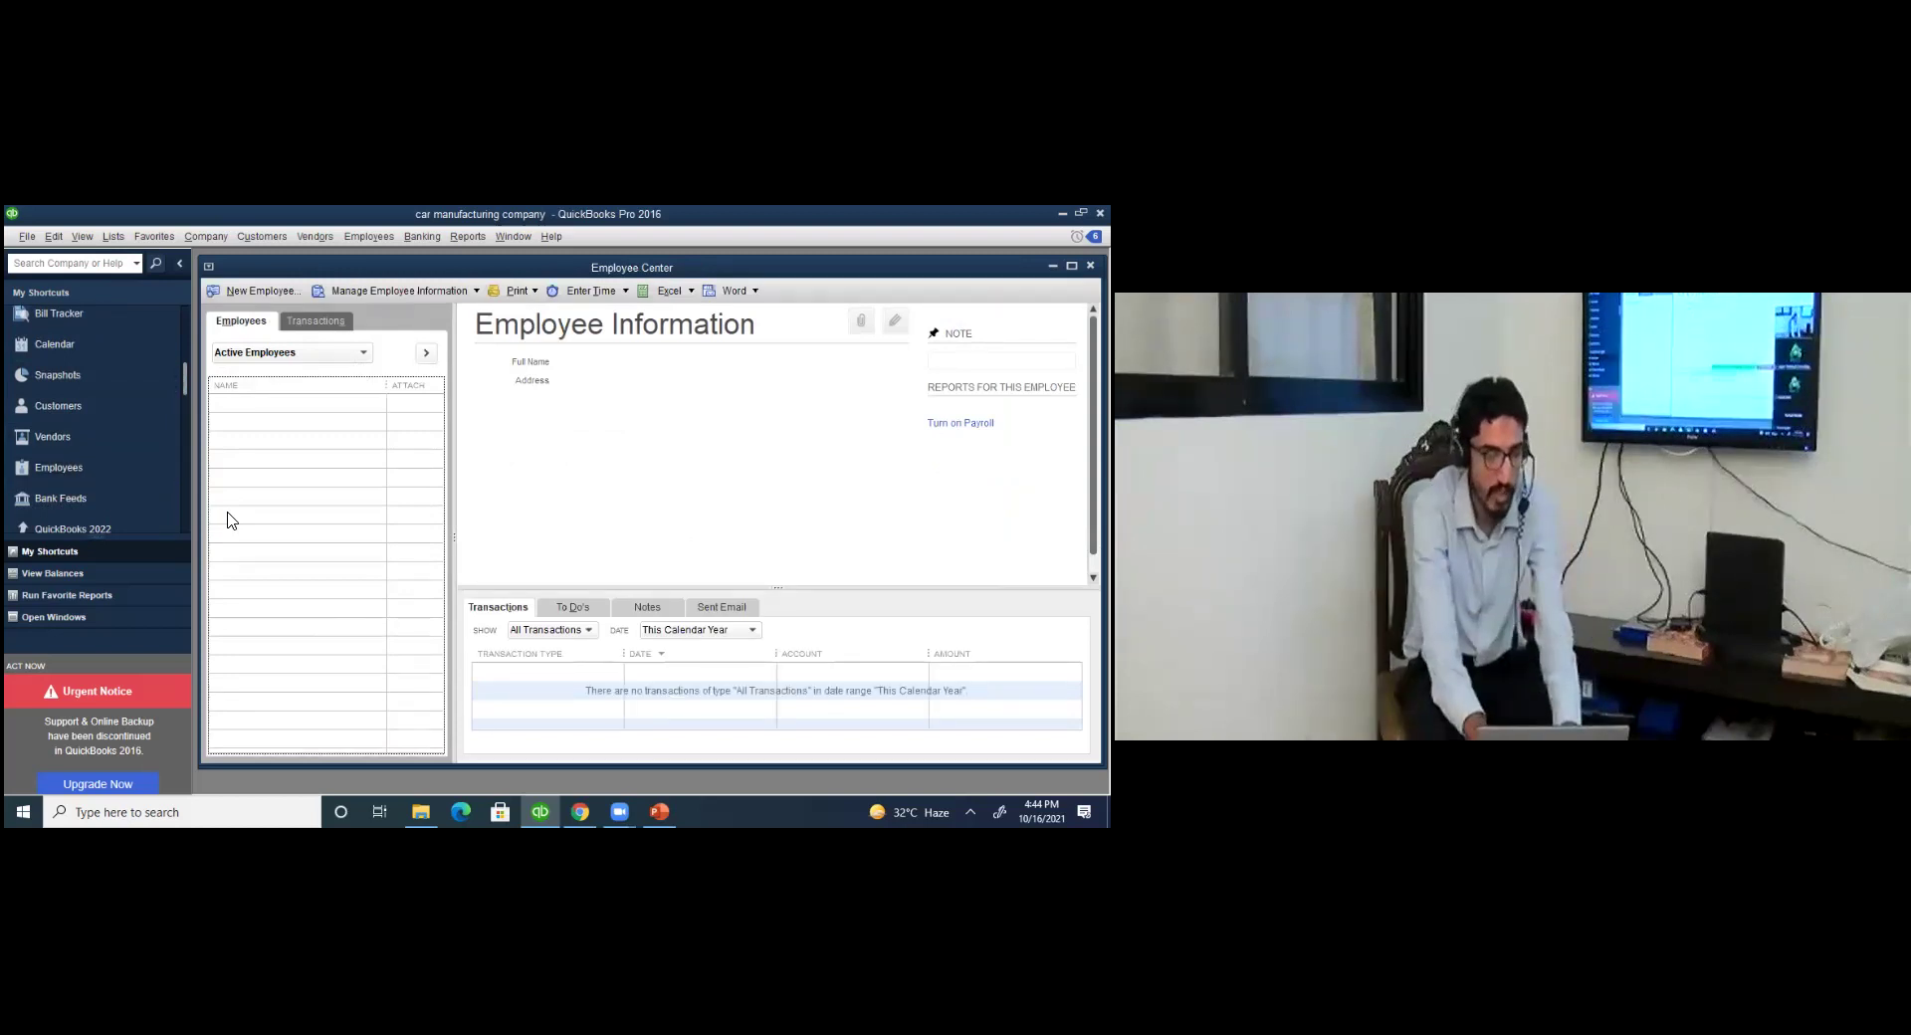
Start a new employee with the employee's legal name entered, skip payroll setup, and view Payroll Info.
{"action": "left_click", "coordinate": [289, 303]}
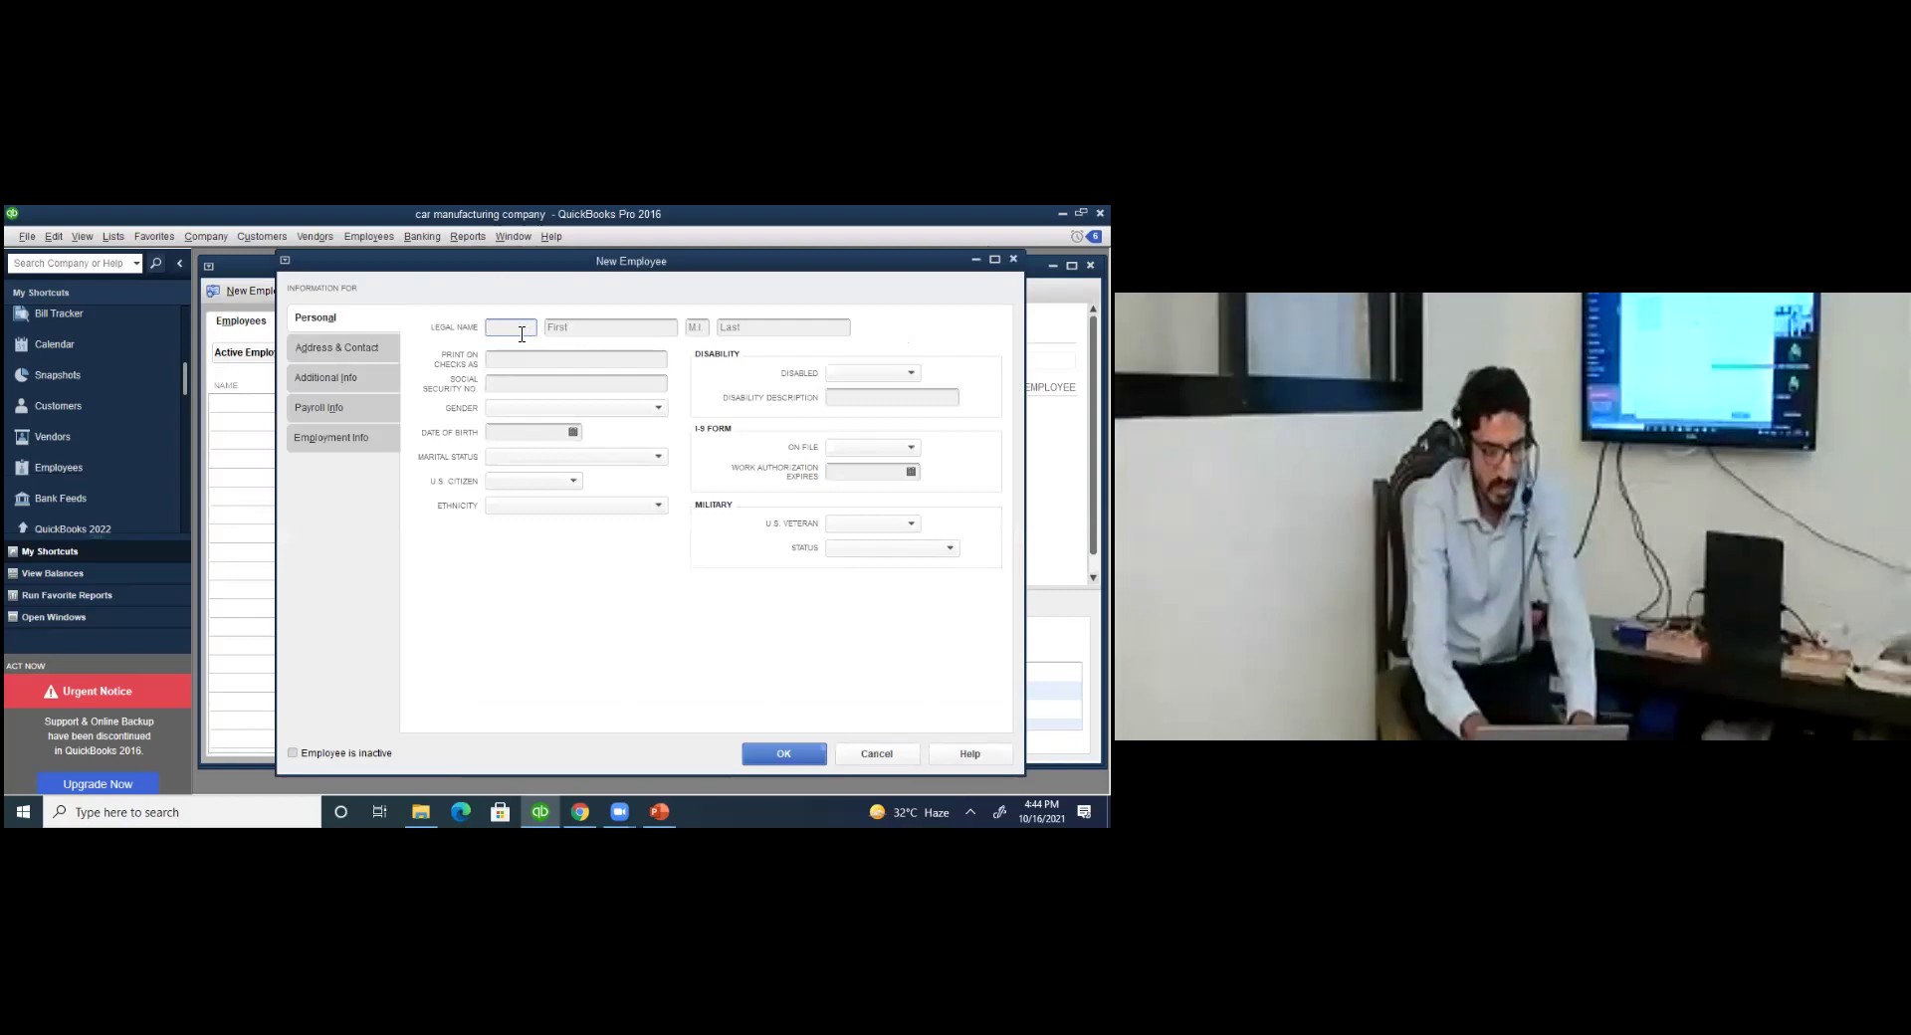
{"action": "type", "text": "reha"}
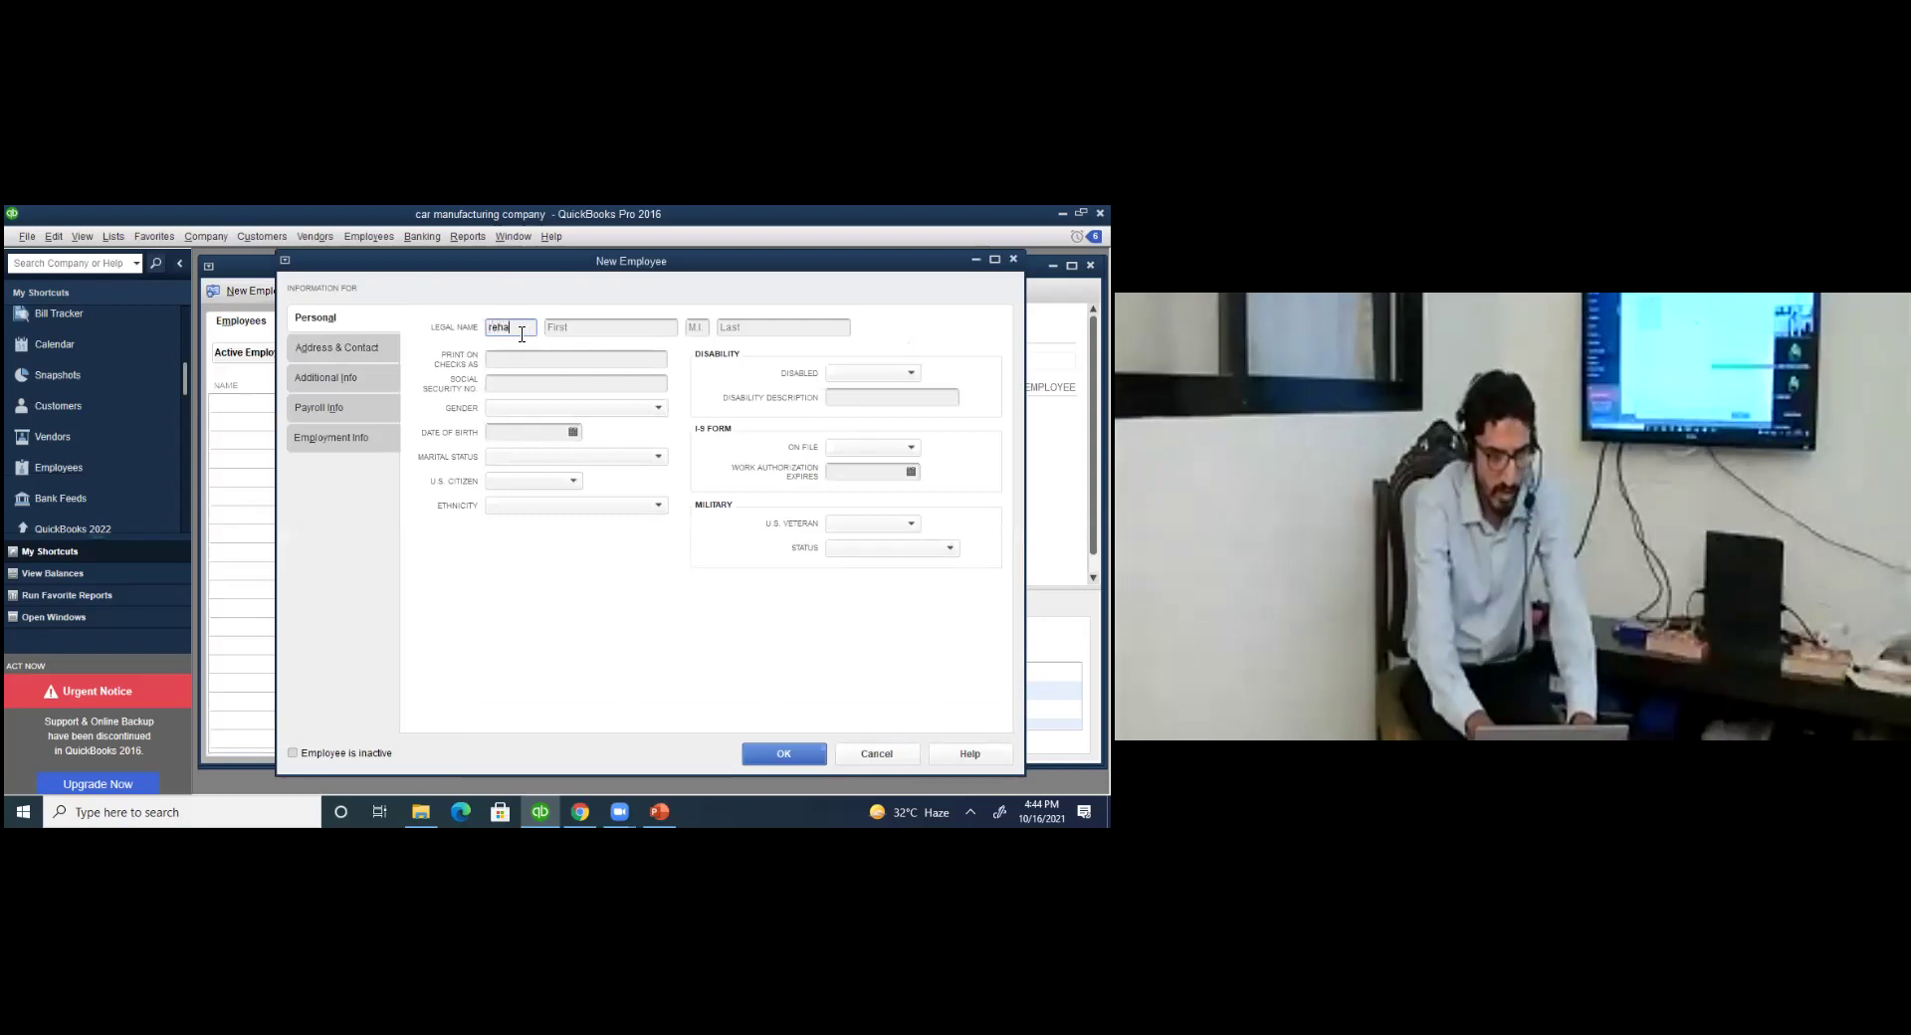
{"action": "type", "text": "n"}
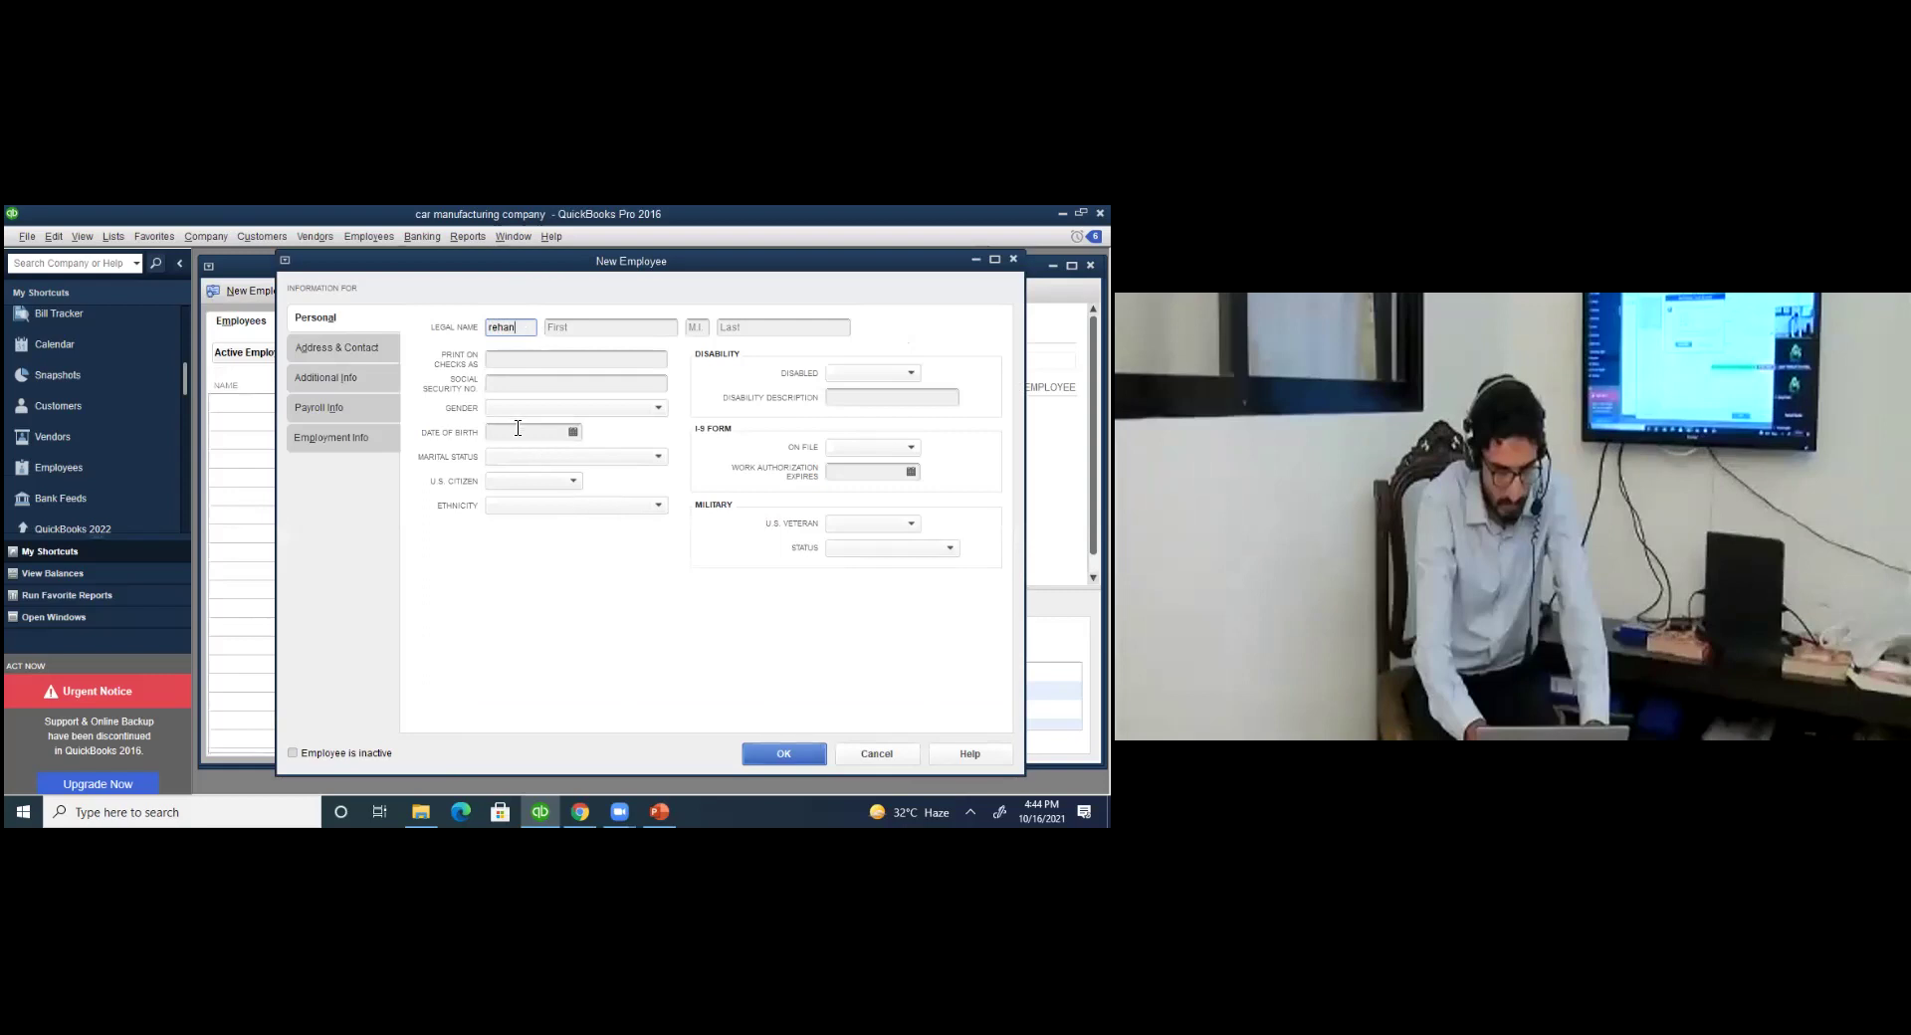
{"action": "key", "text": "Return"}
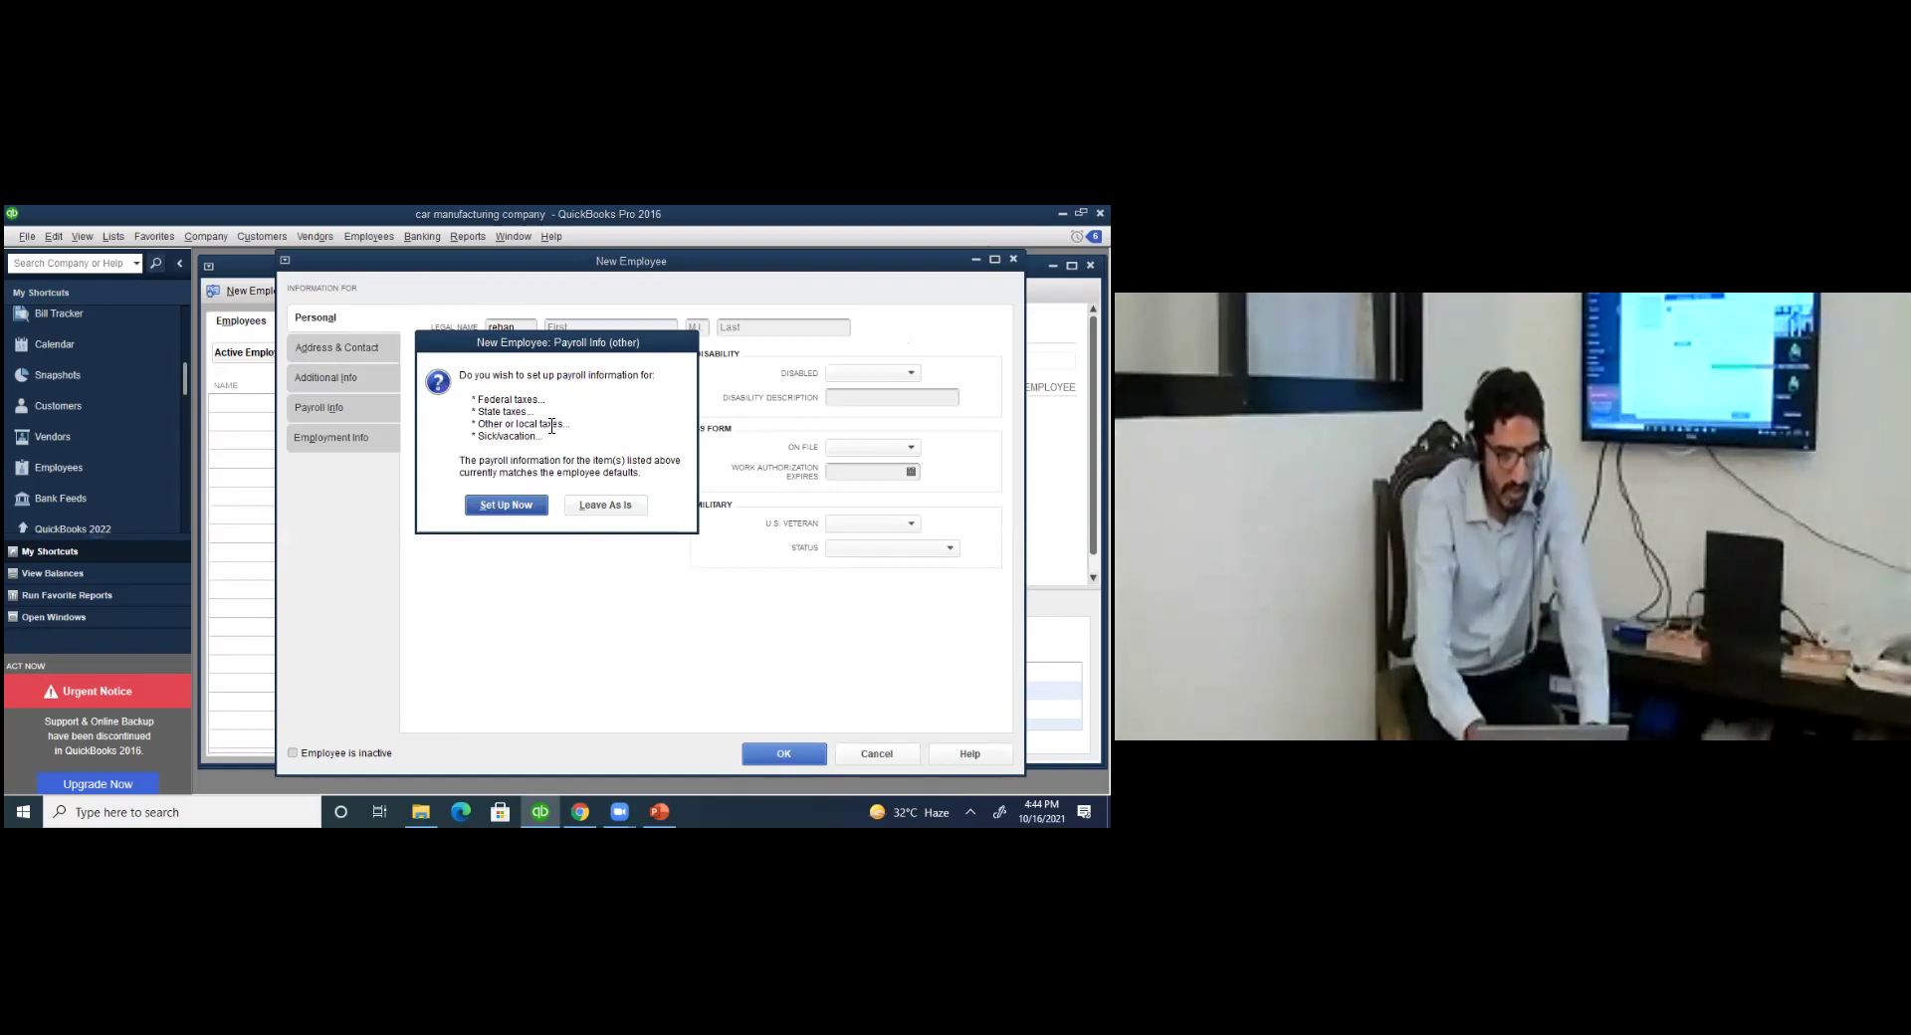
{"action": "key", "text": "Return"}
{"action": "left_click", "coordinate": [552, 408]}
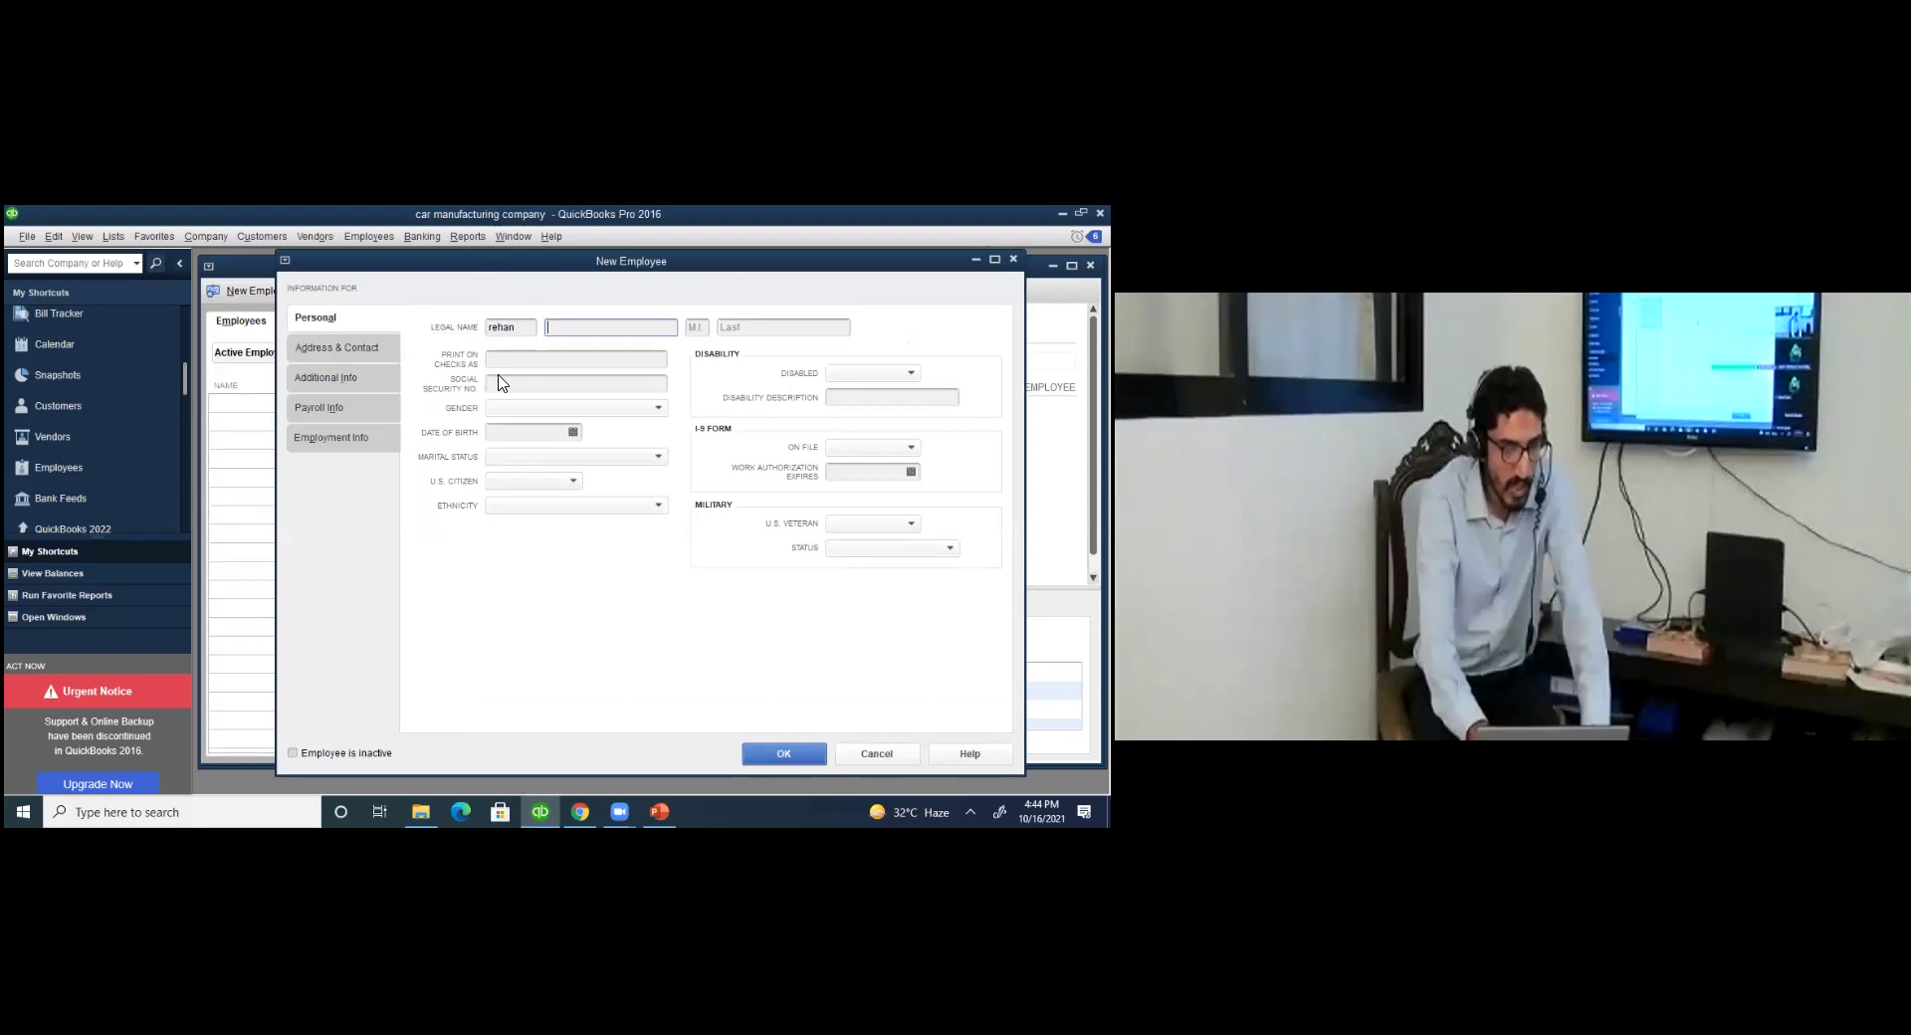
{"action": "left_click", "coordinate": [356, 411]}
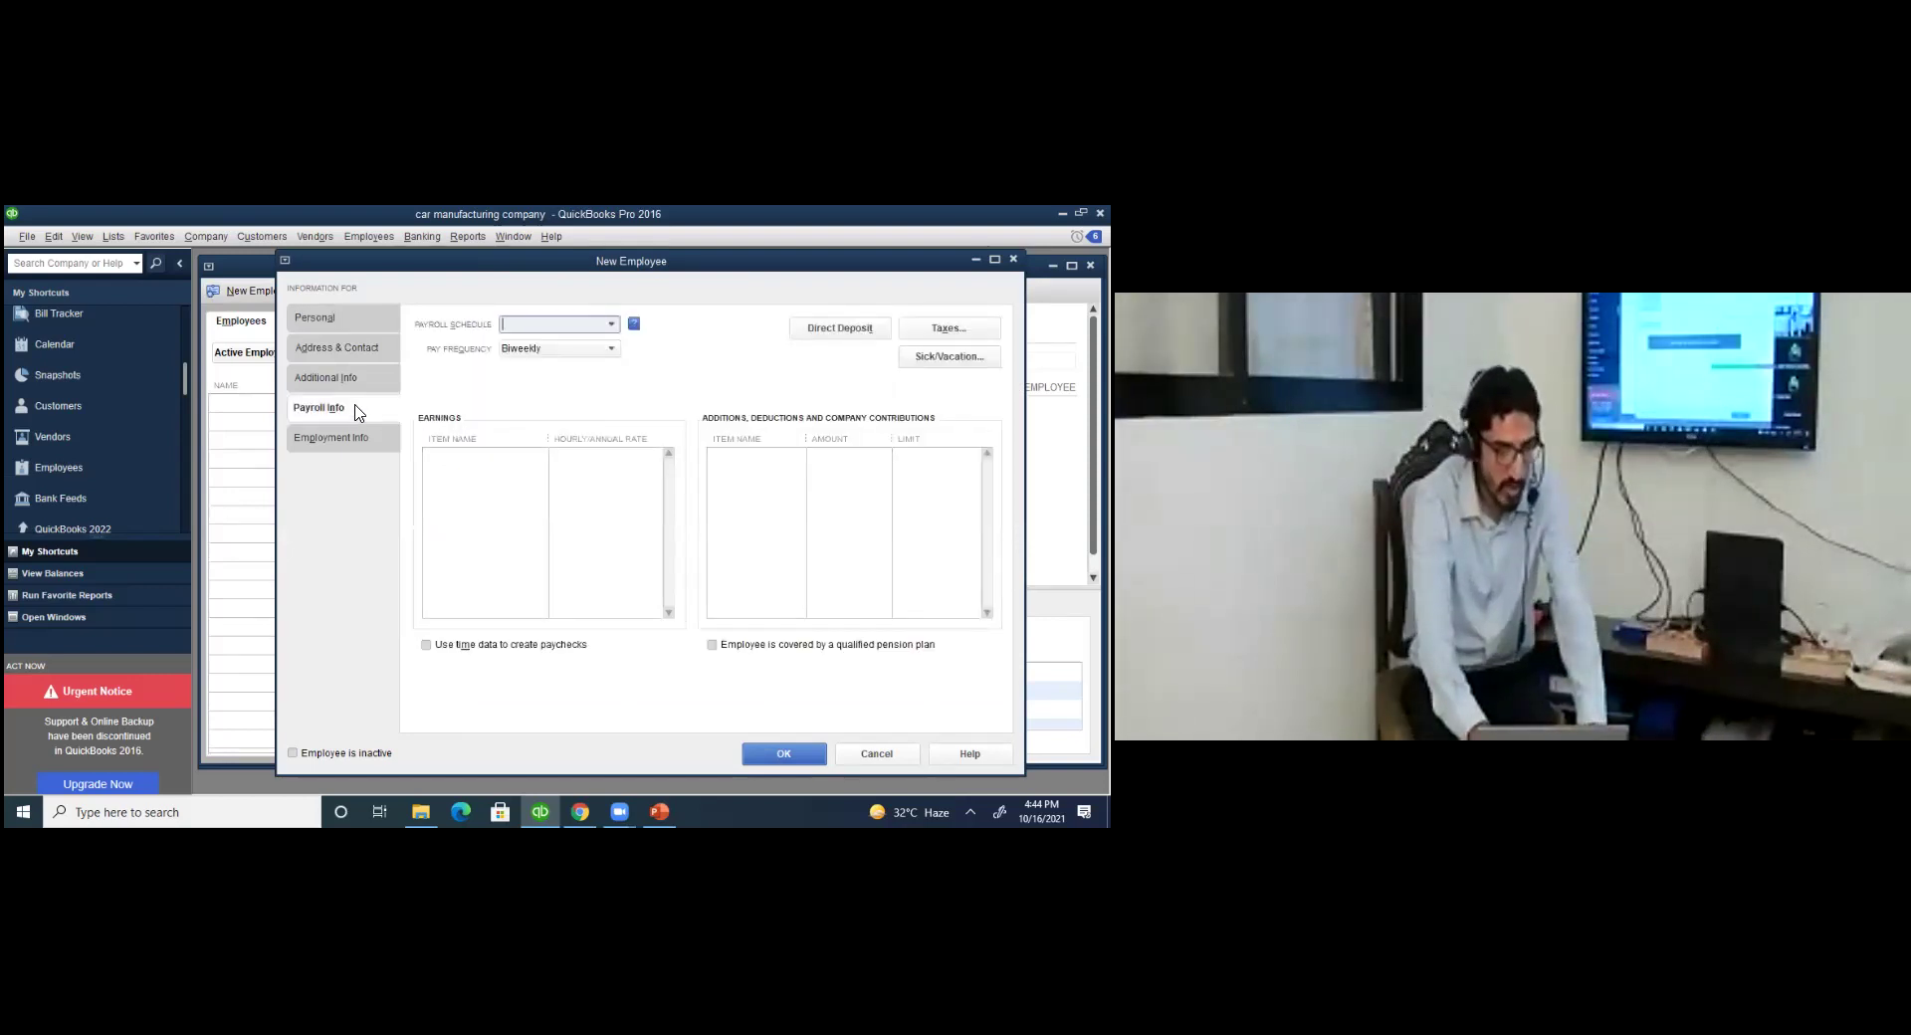
Create a new payroll schedule named monthly with a Monthly pay frequency.
{"action": "left_click", "coordinate": [611, 325]}
{"action": "left_click", "coordinate": [561, 349]}
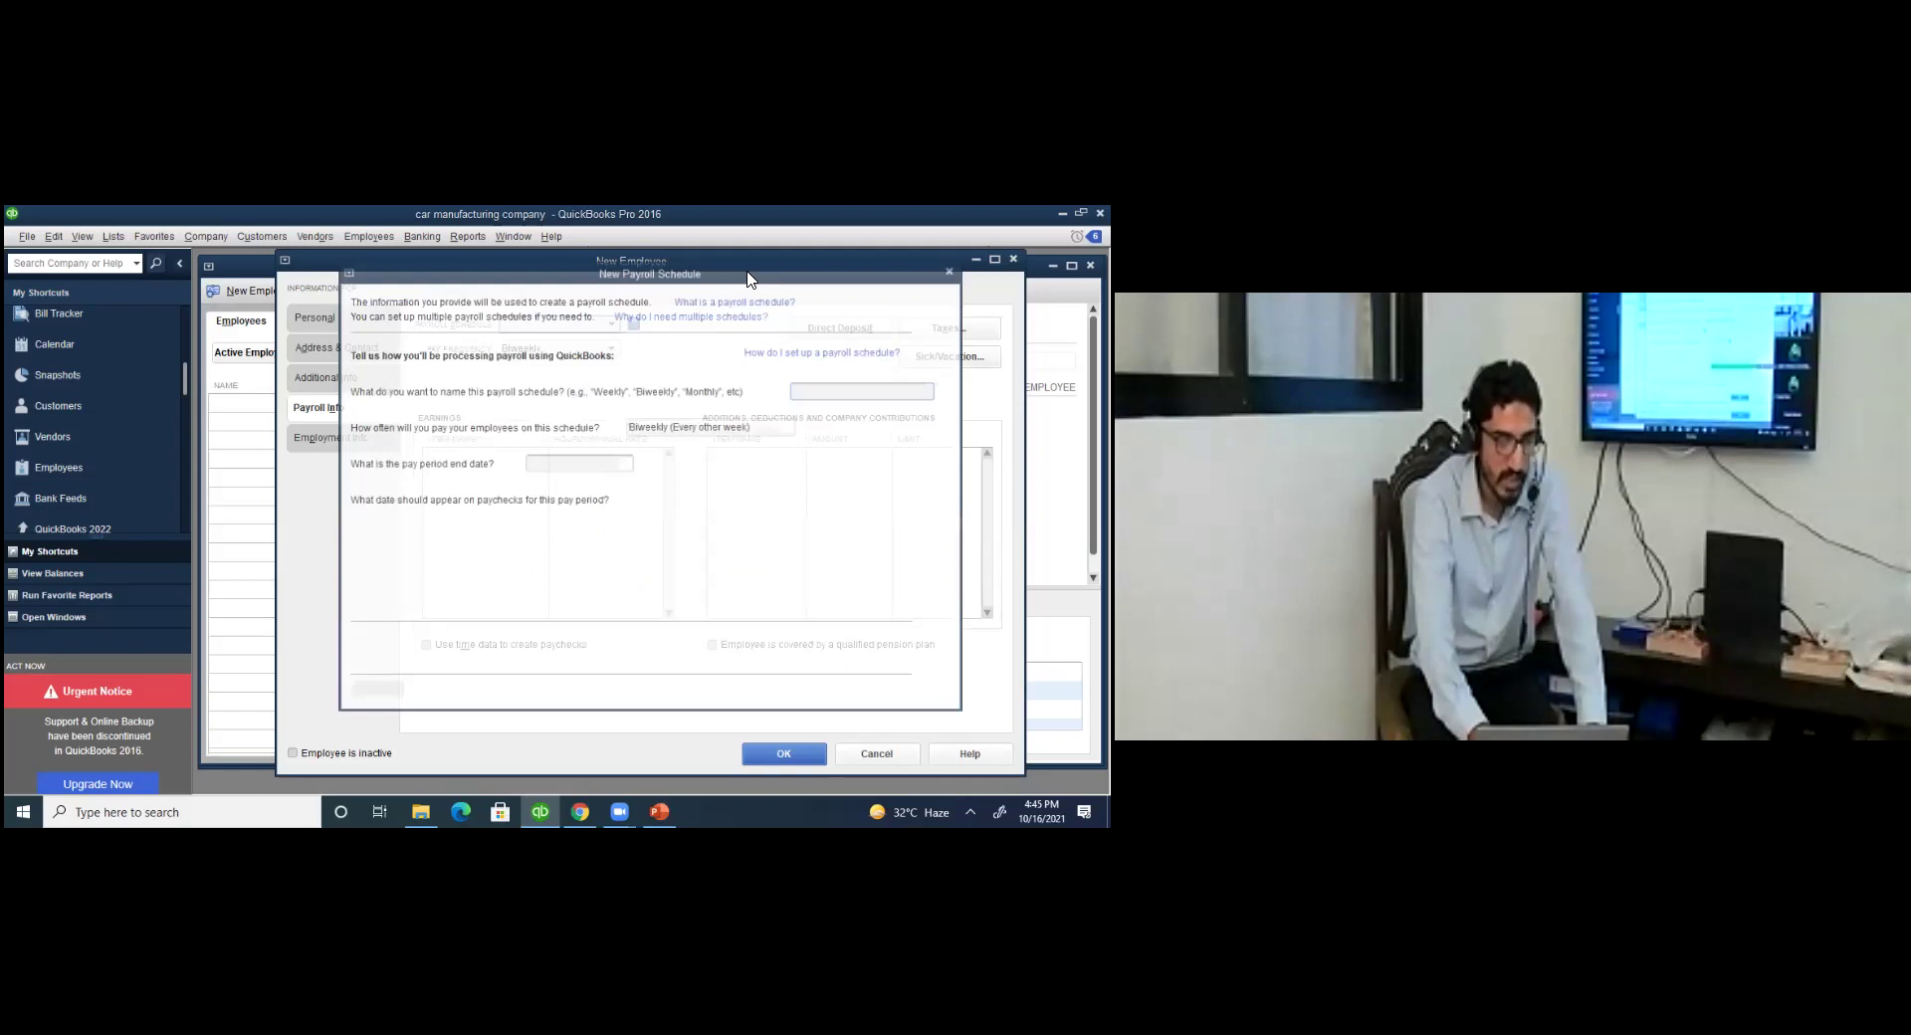
{"action": "left_click_drag", "start_coordinate": [750, 279], "coordinate": [588, 284]}
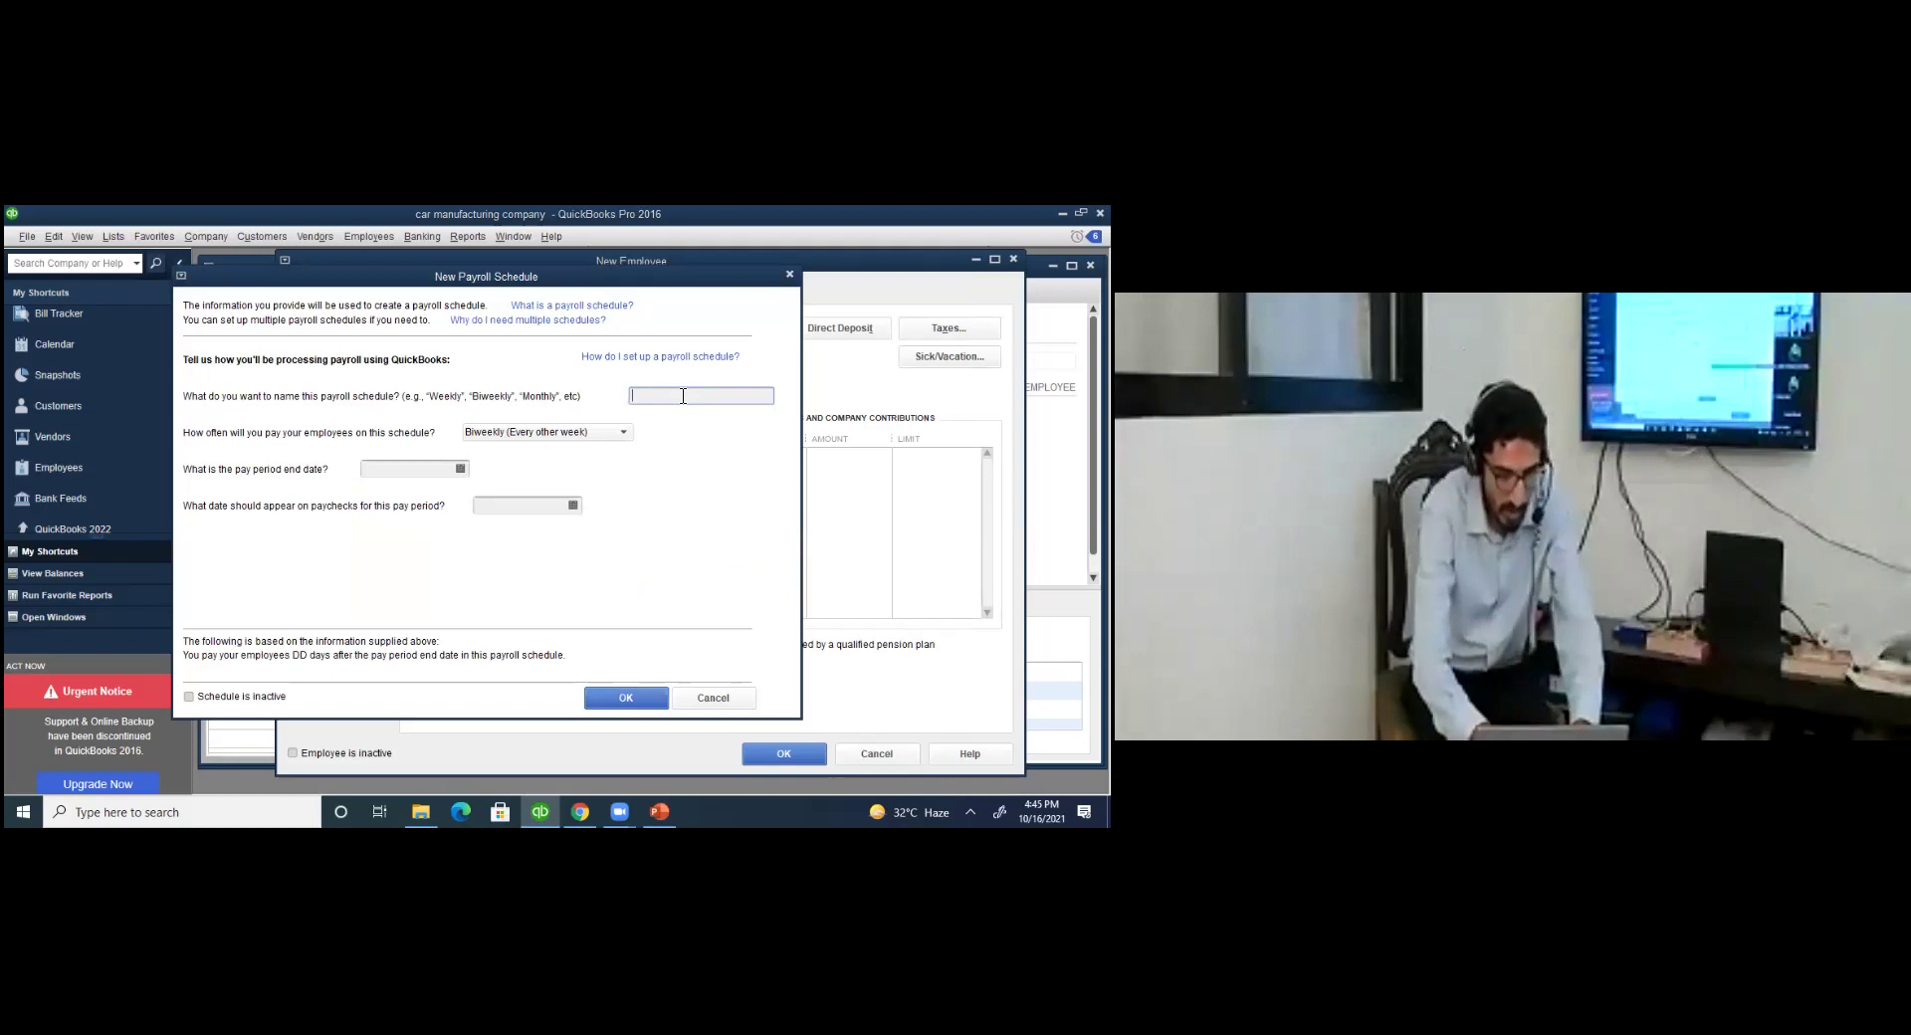
{"action": "type", "text": "y"}
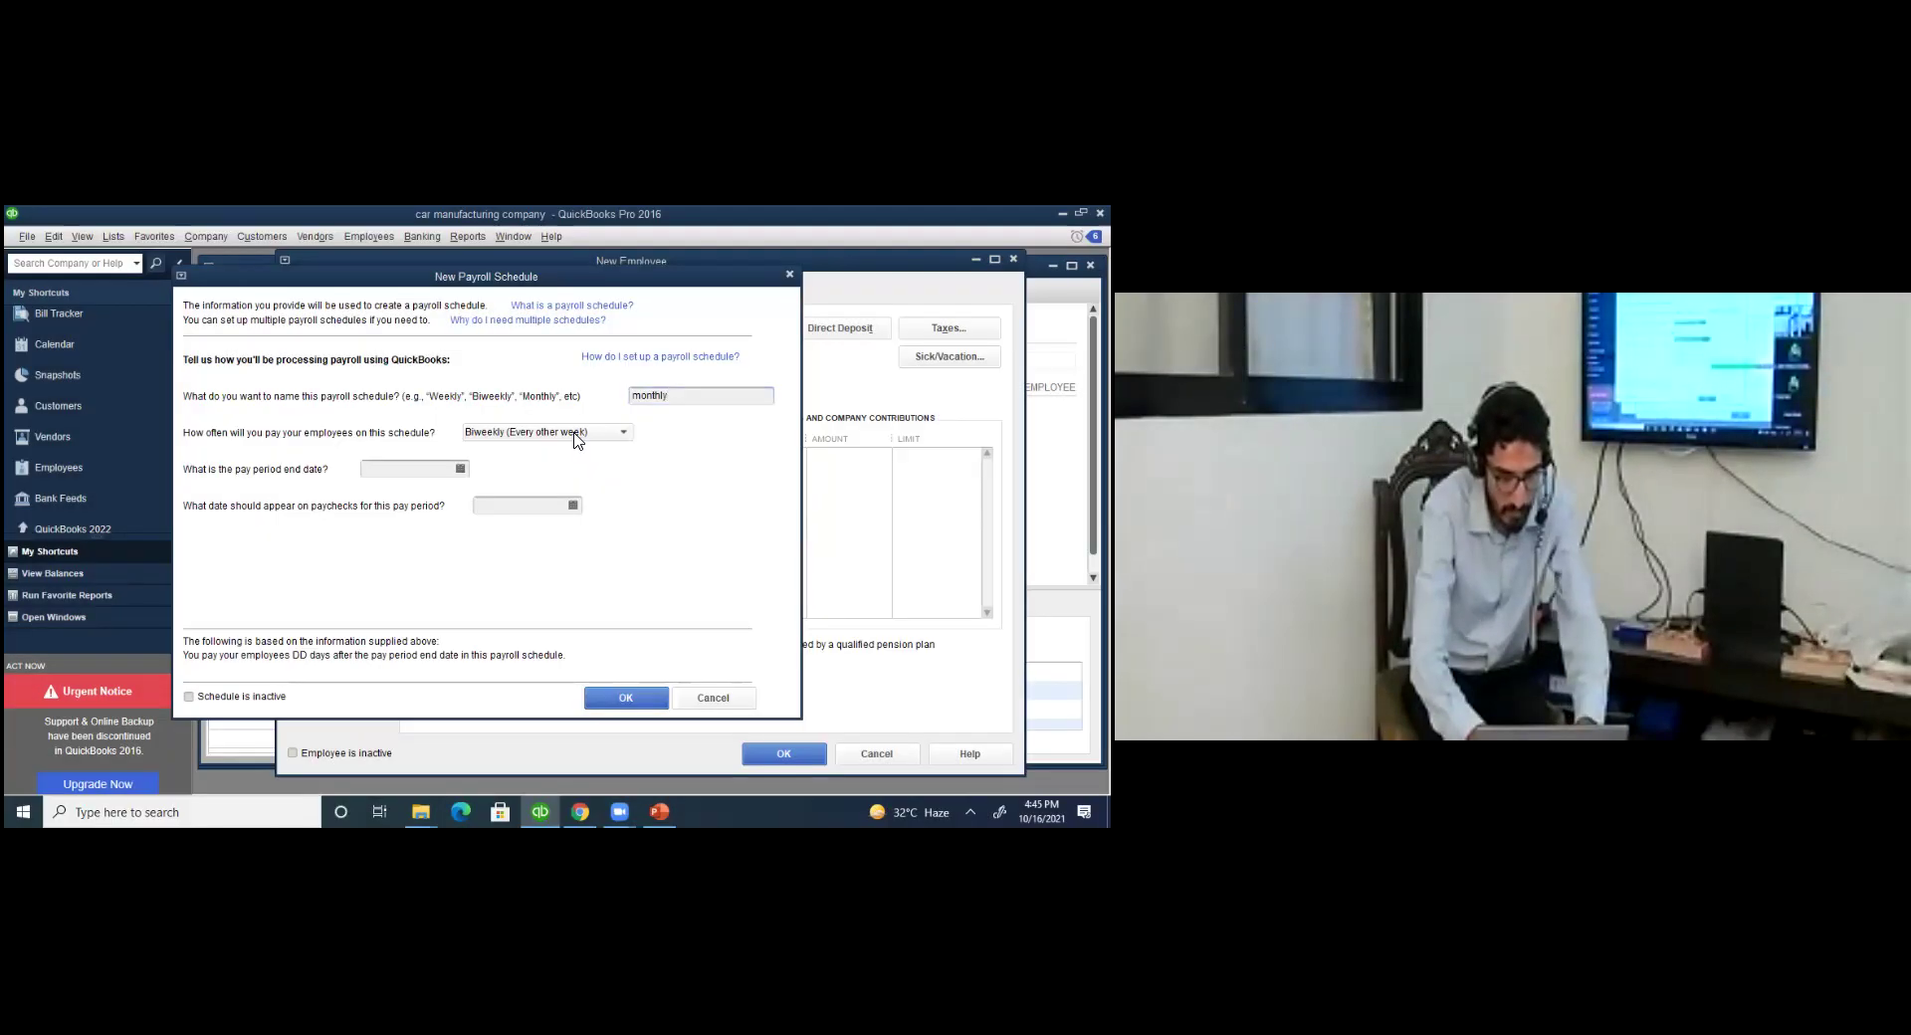
{"action": "left_click", "coordinate": [552, 434]}
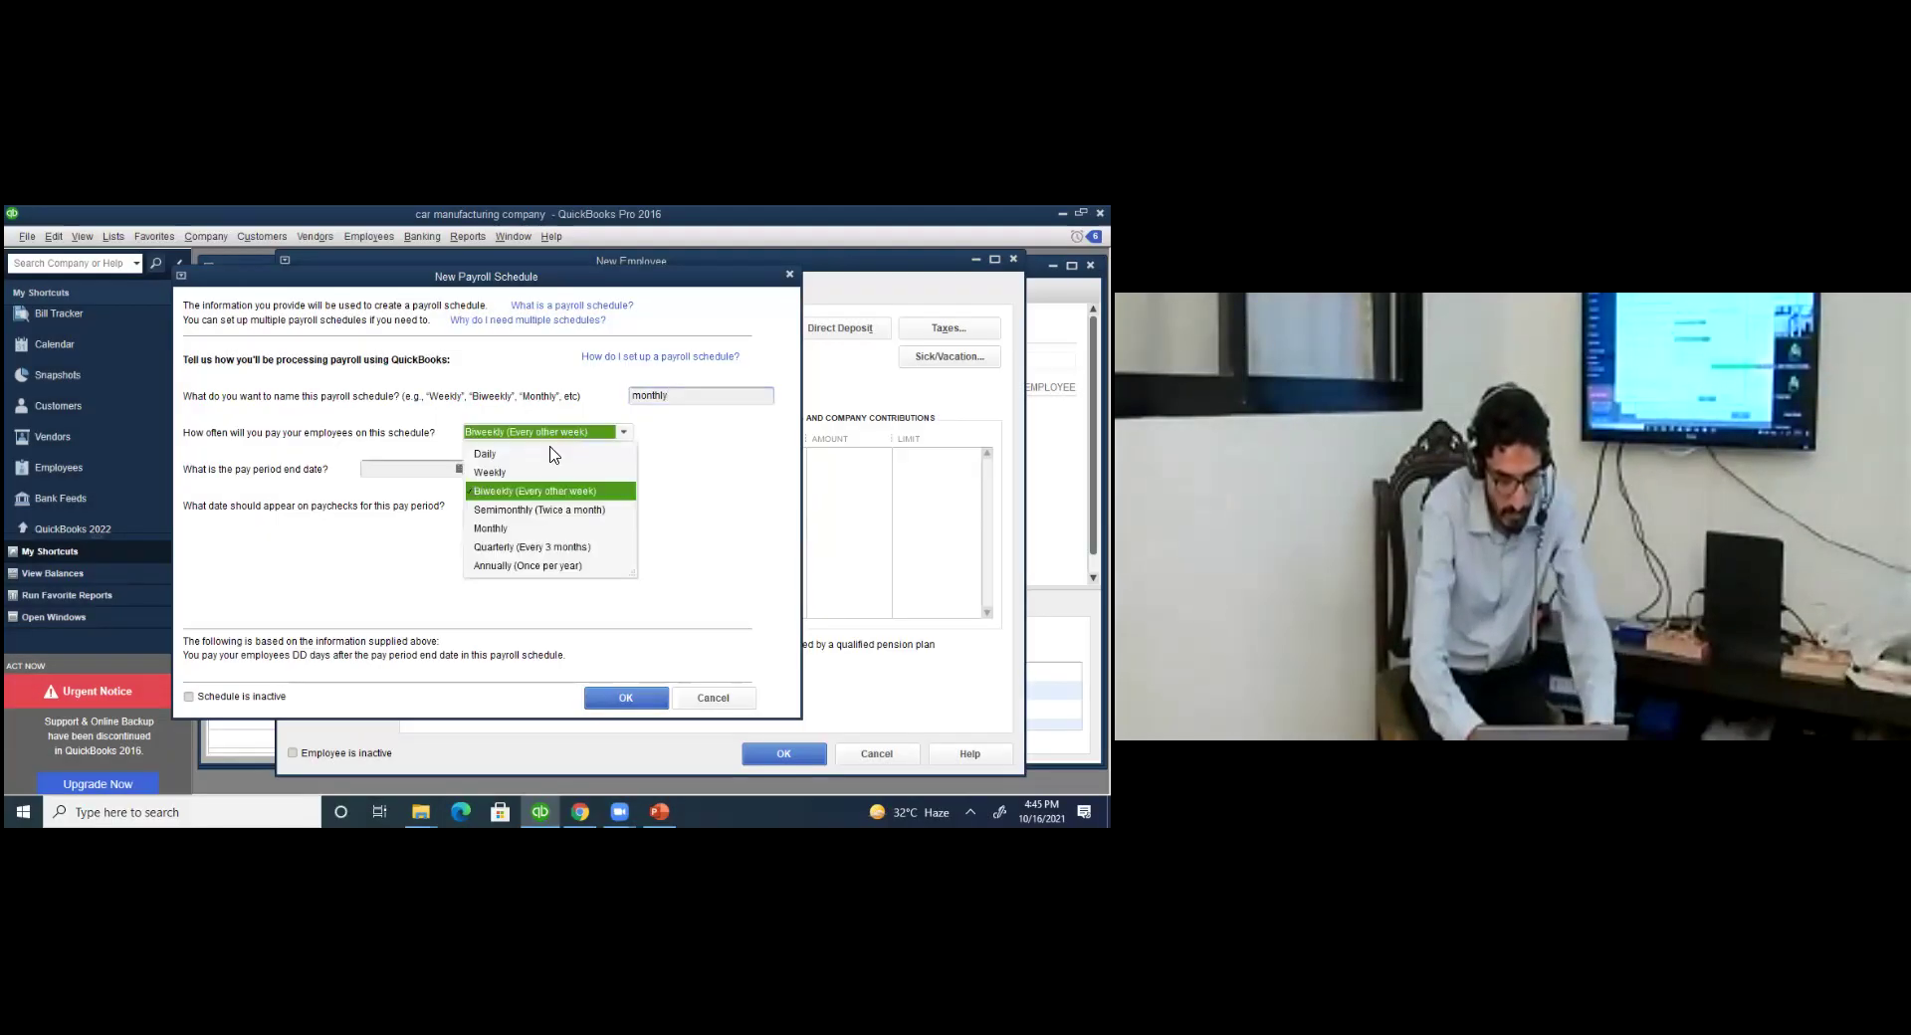
{"action": "key", "text": "m"}
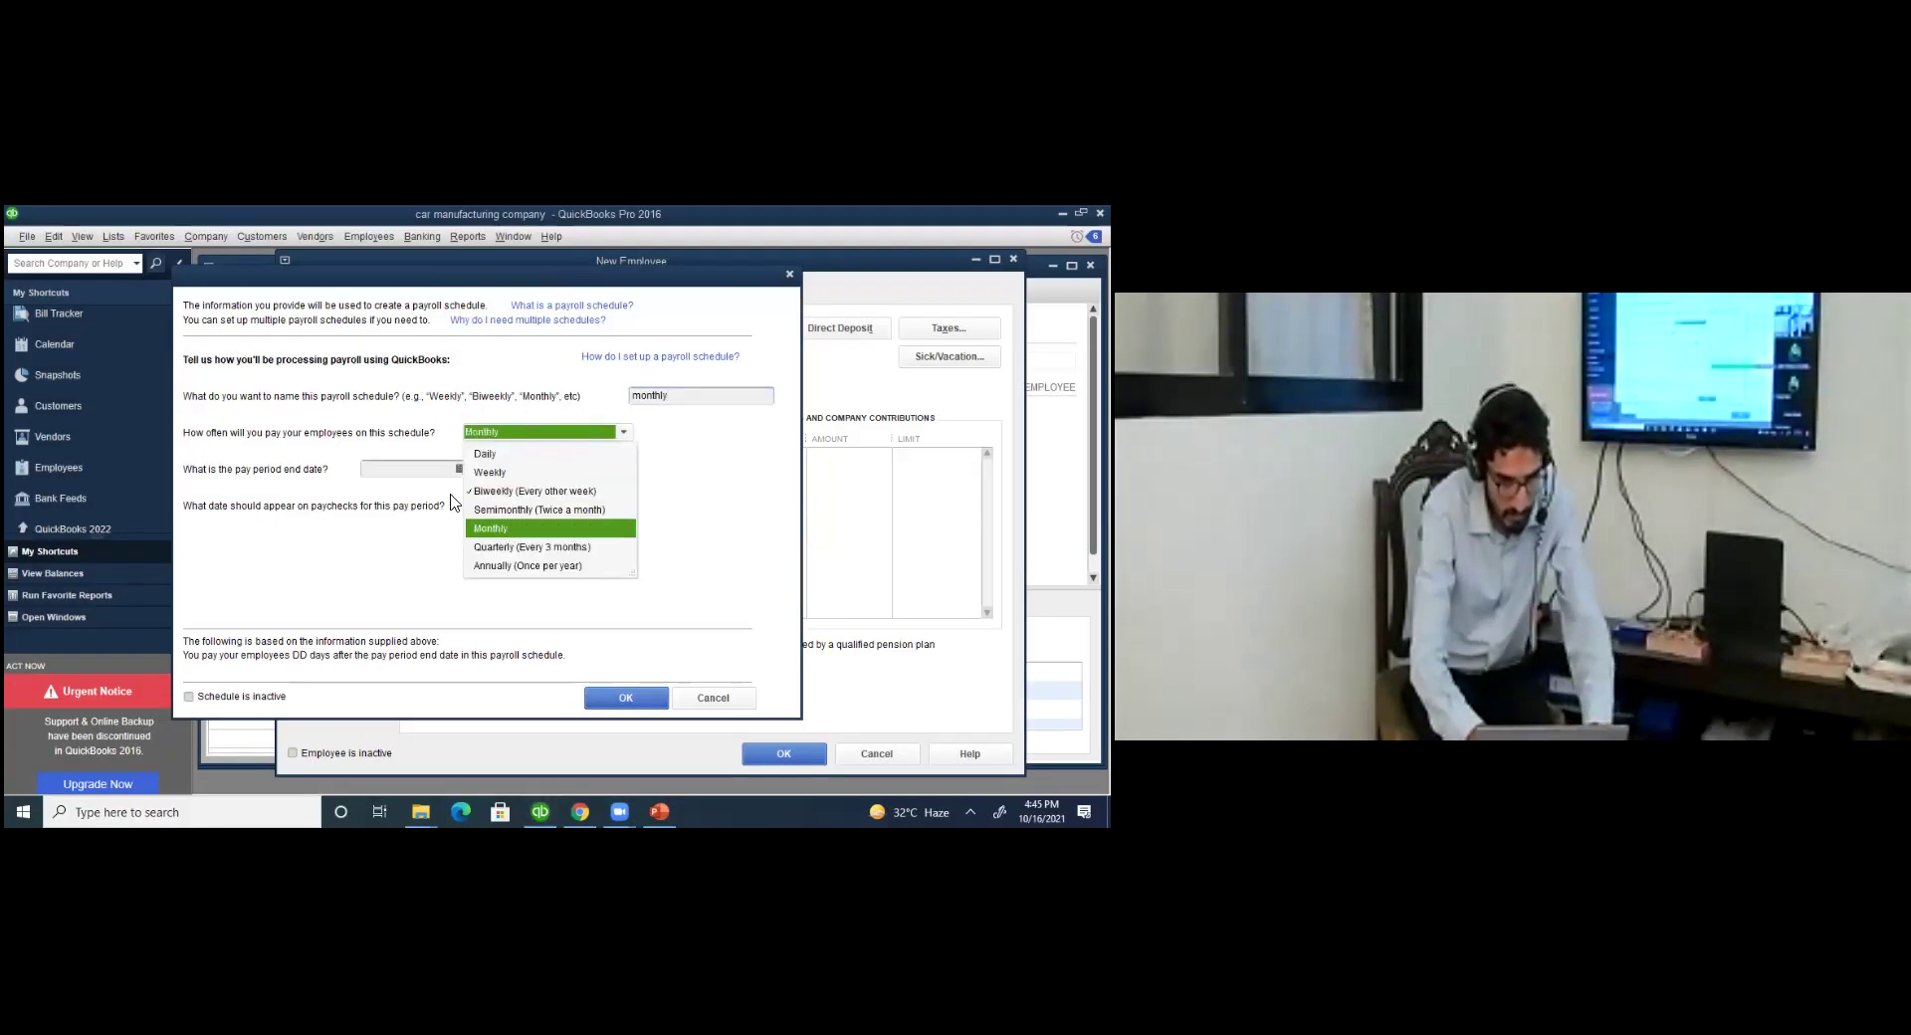
{"action": "key", "text": "Return"}
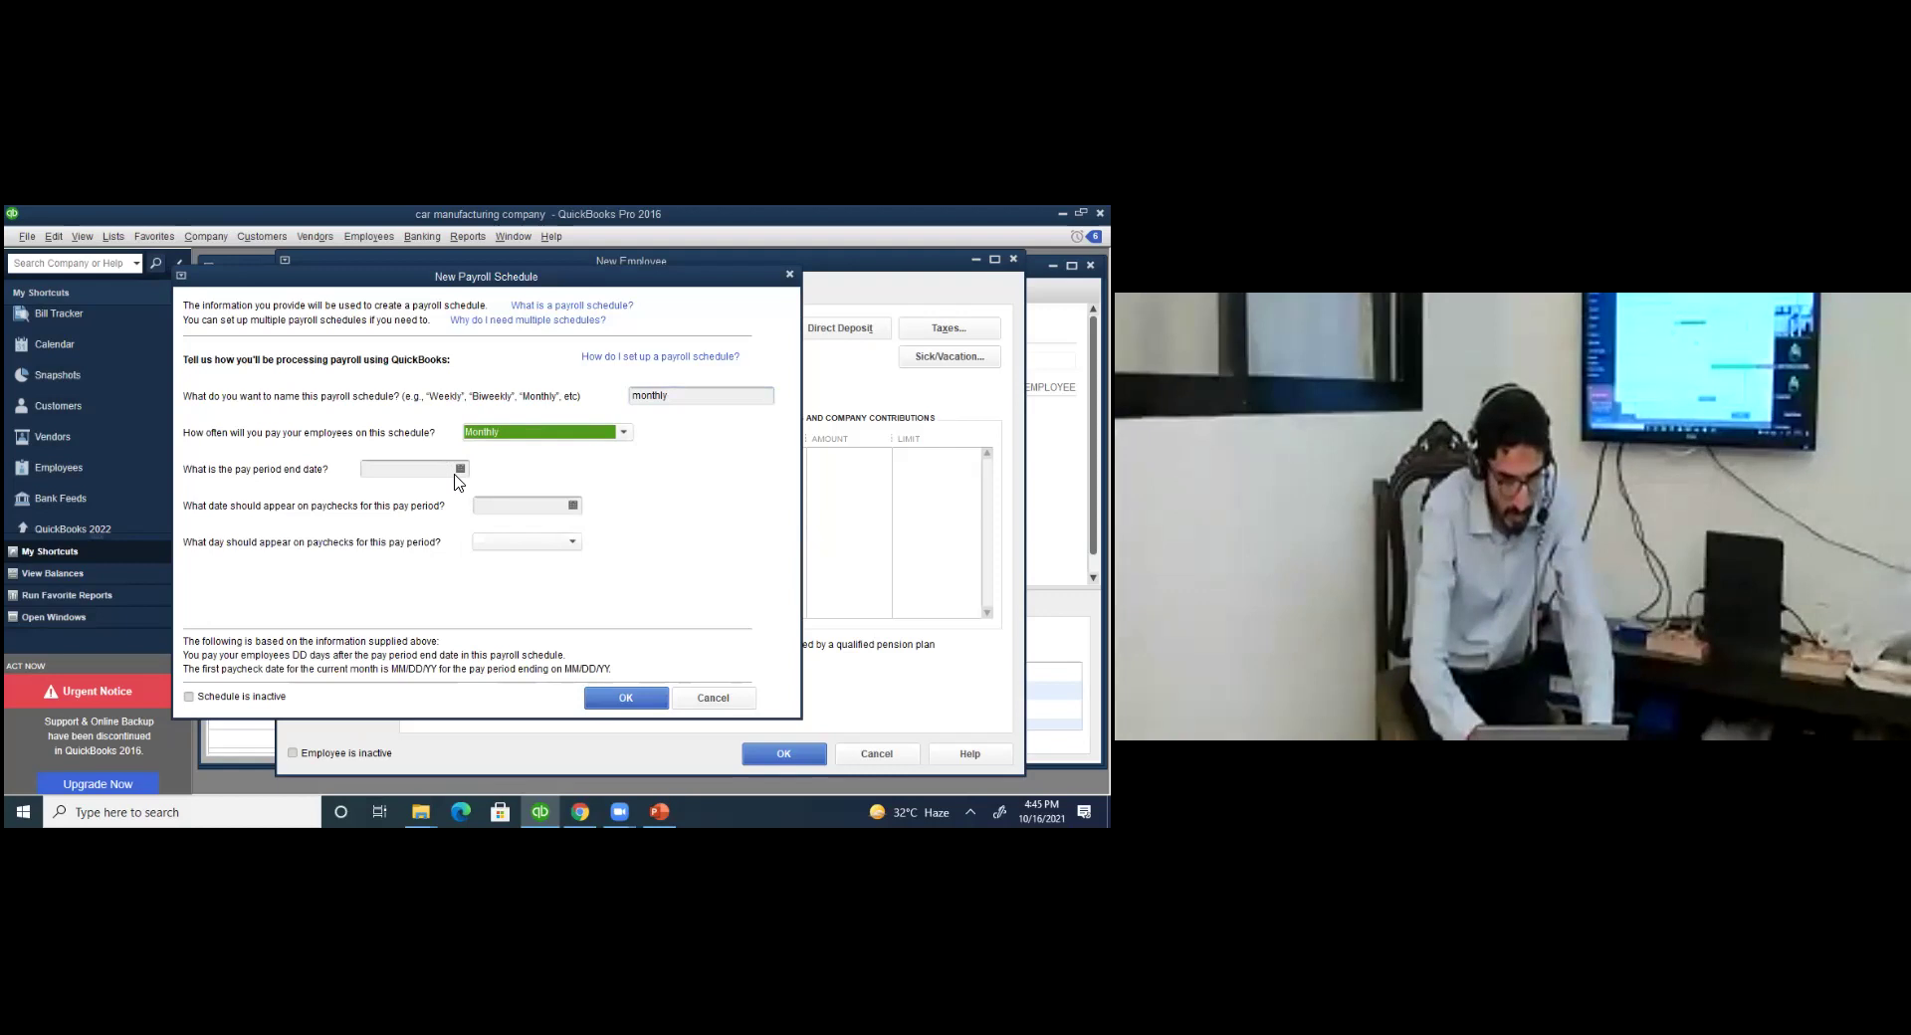
Set period end and paycheck dates to 10/31/2021, paying on the last day of month, and save.
{"action": "left_click", "coordinate": [459, 470]}
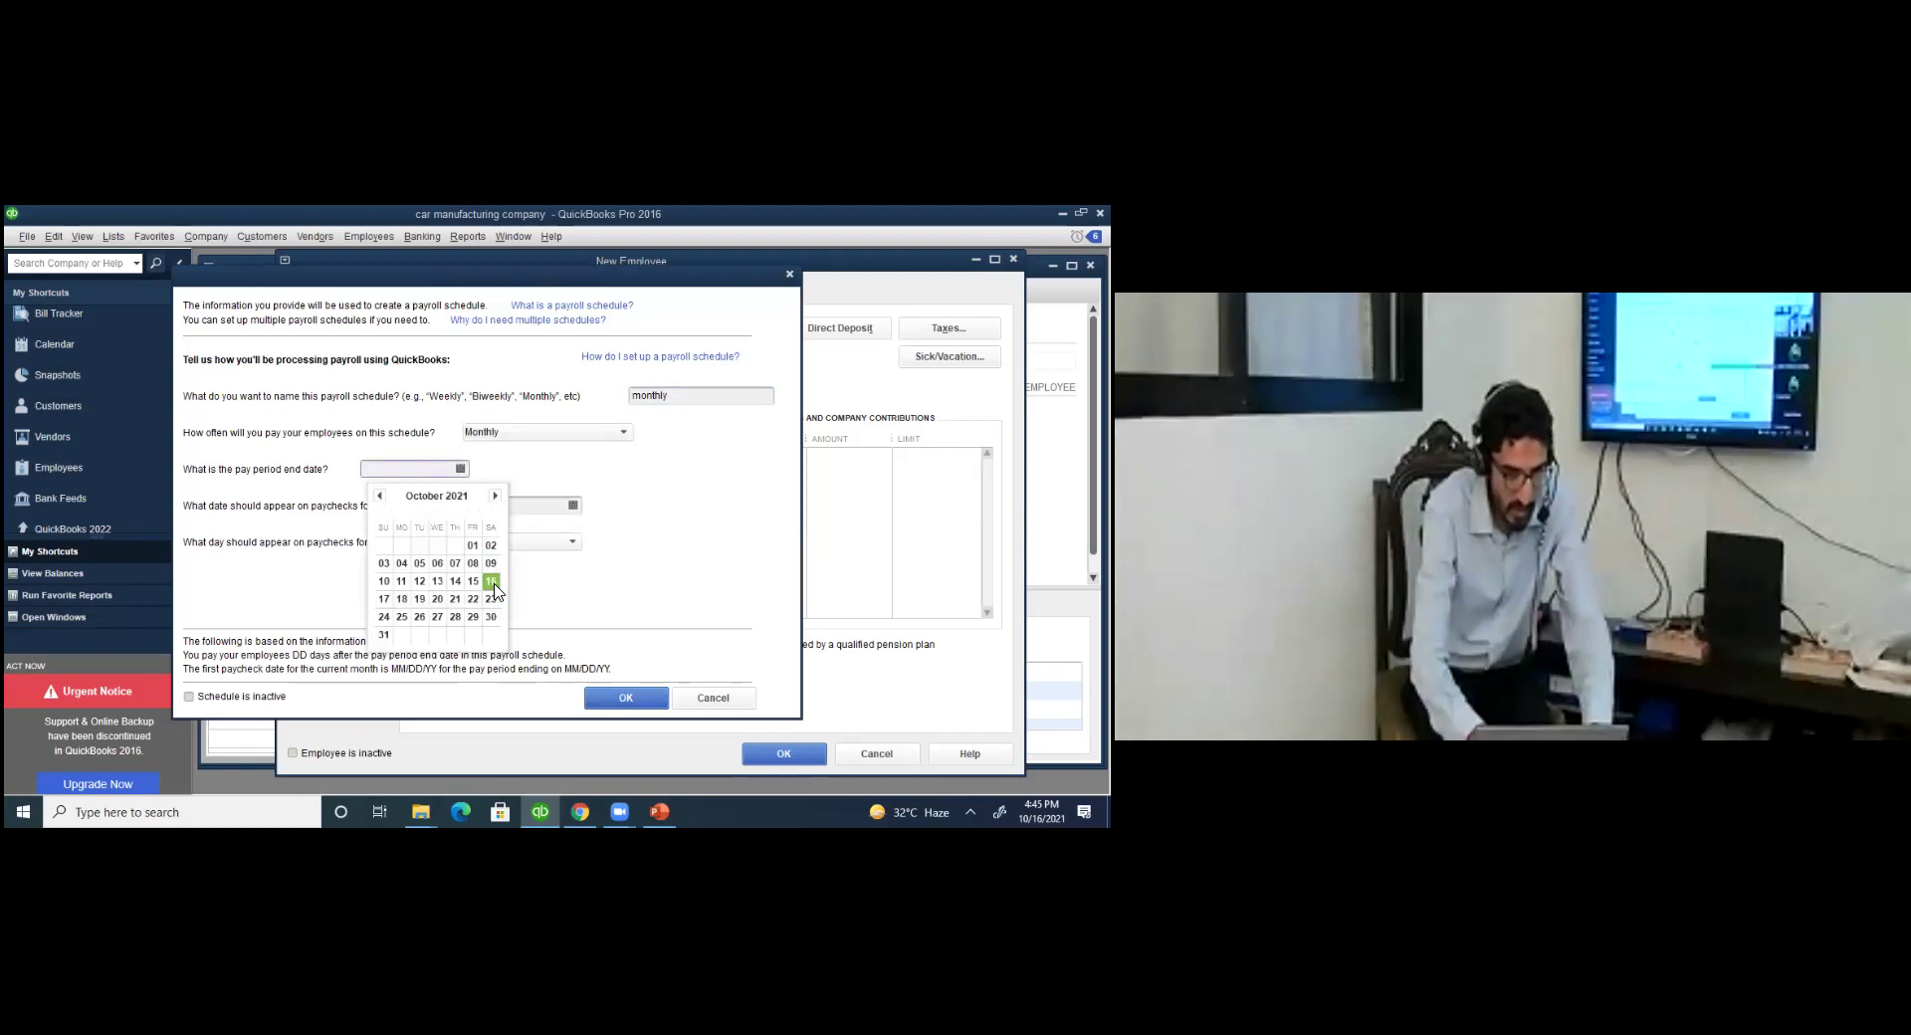
{"action": "left_click", "coordinate": [385, 635]}
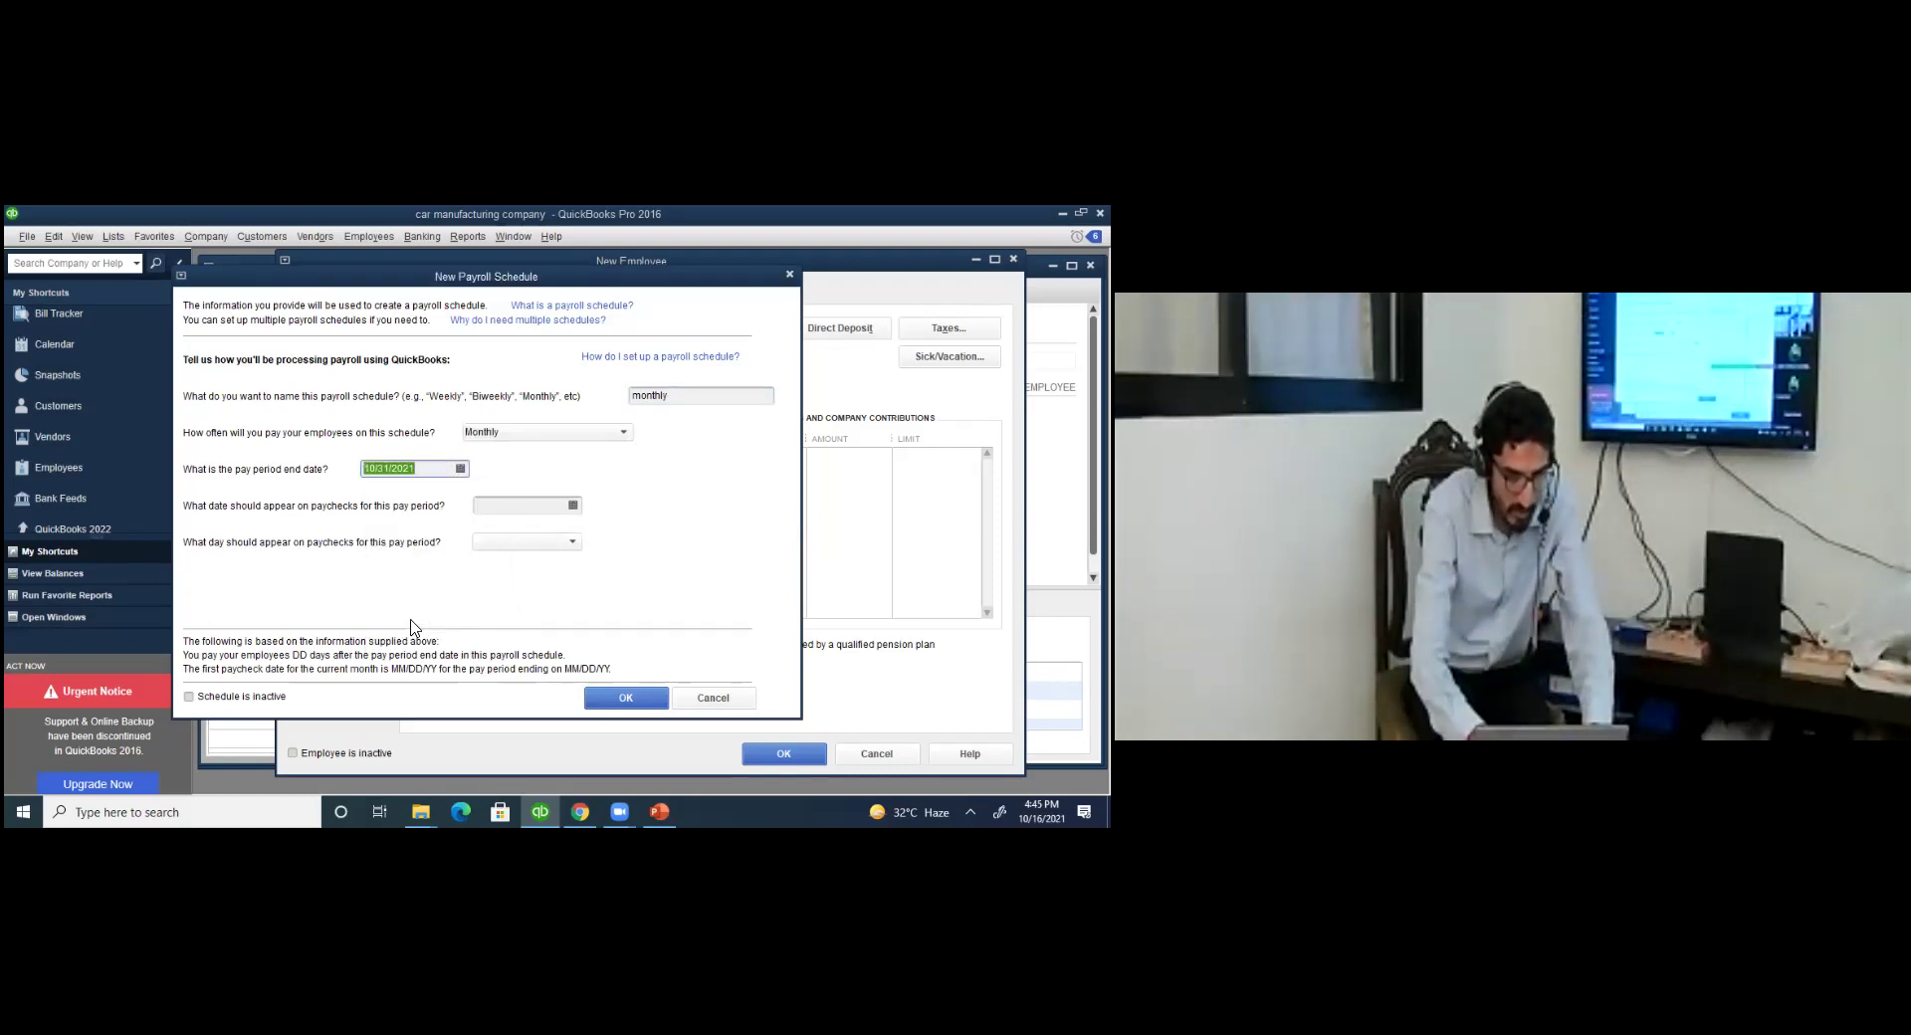
{"action": "left_click", "coordinate": [574, 507]}
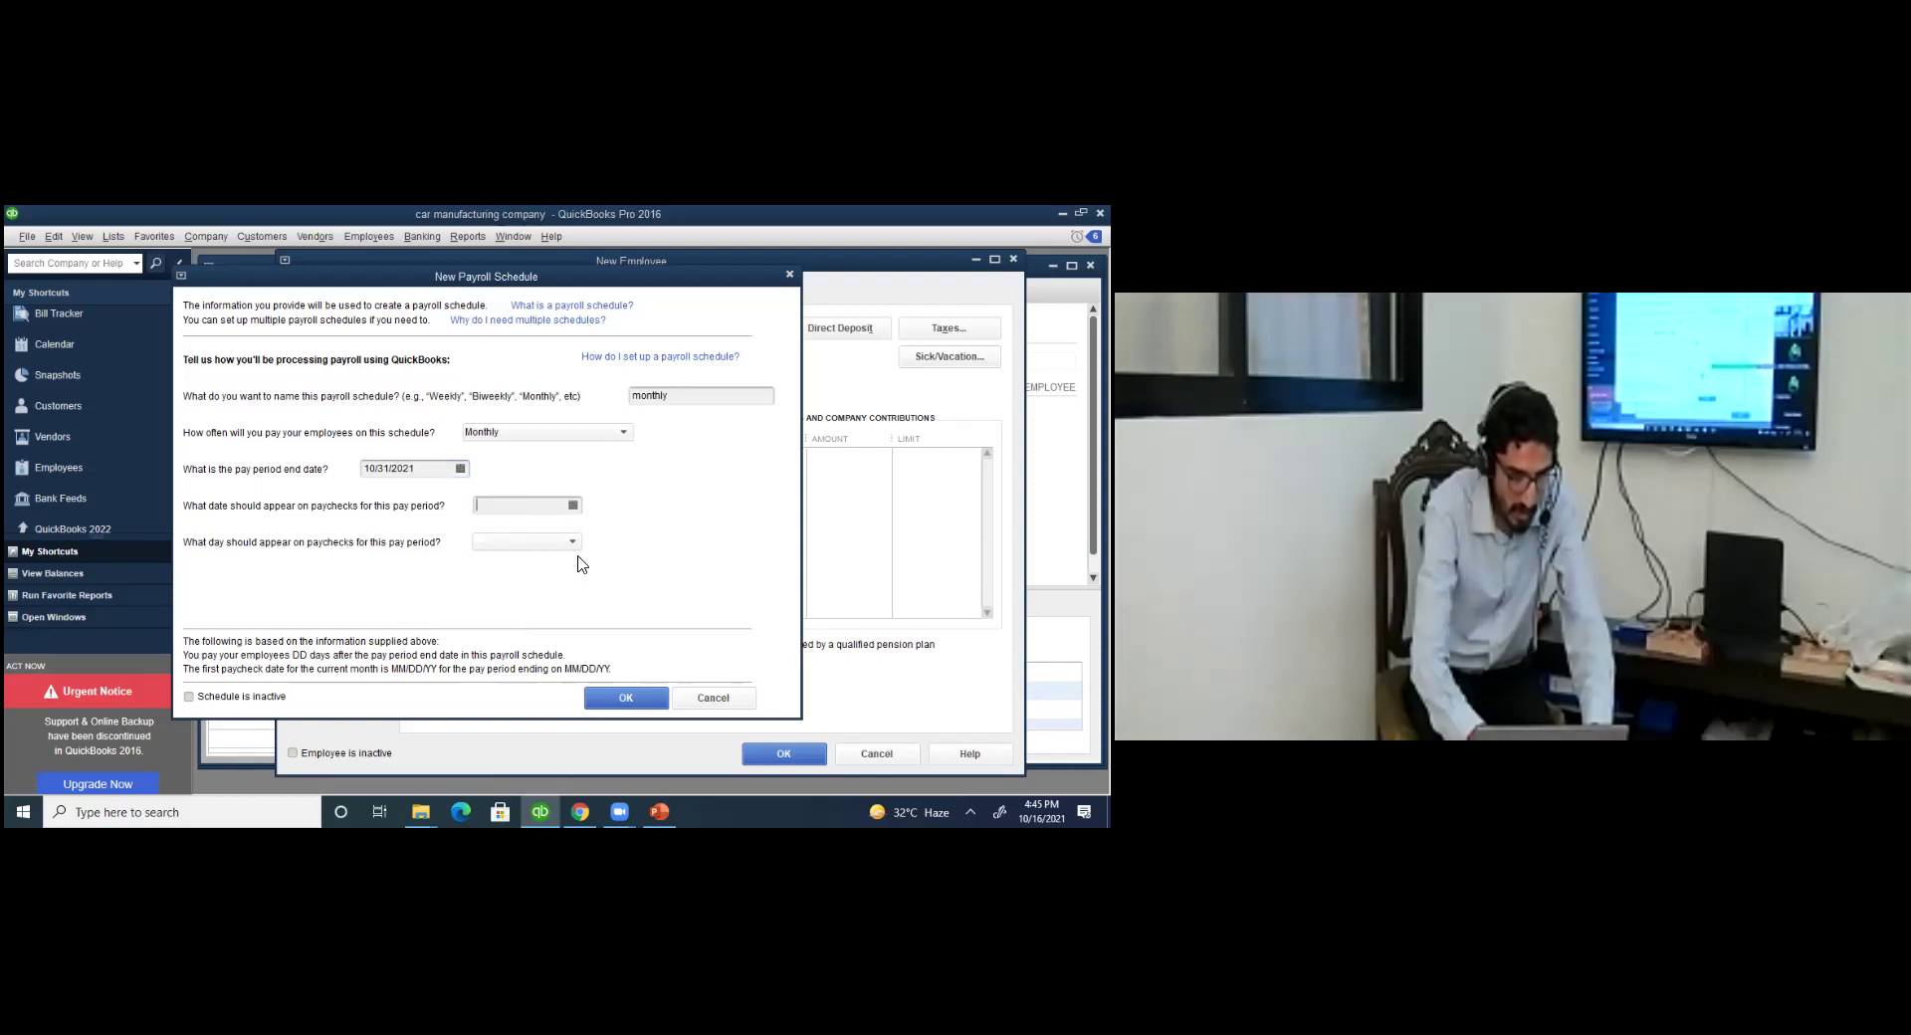
{"action": "left_click", "coordinate": [496, 672]}
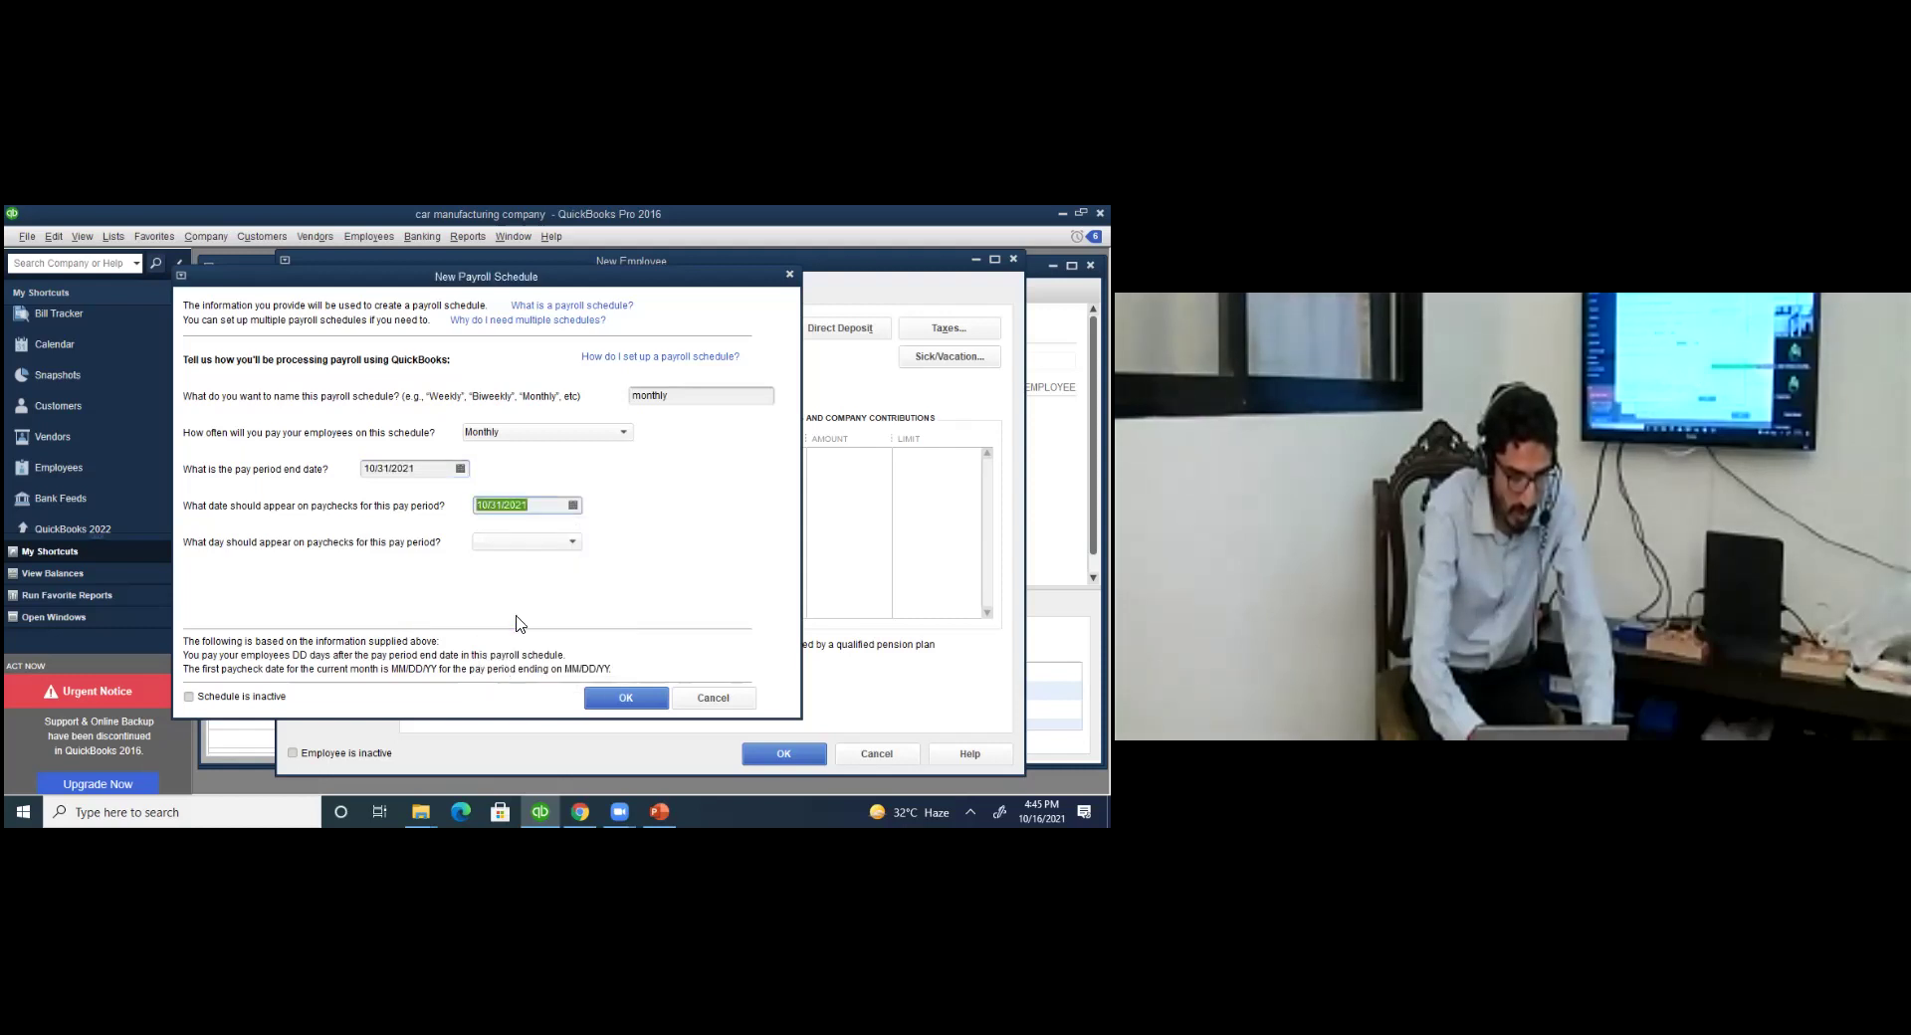
{"action": "left_click", "coordinate": [527, 543]}
{"action": "left_click", "coordinate": [516, 807]}
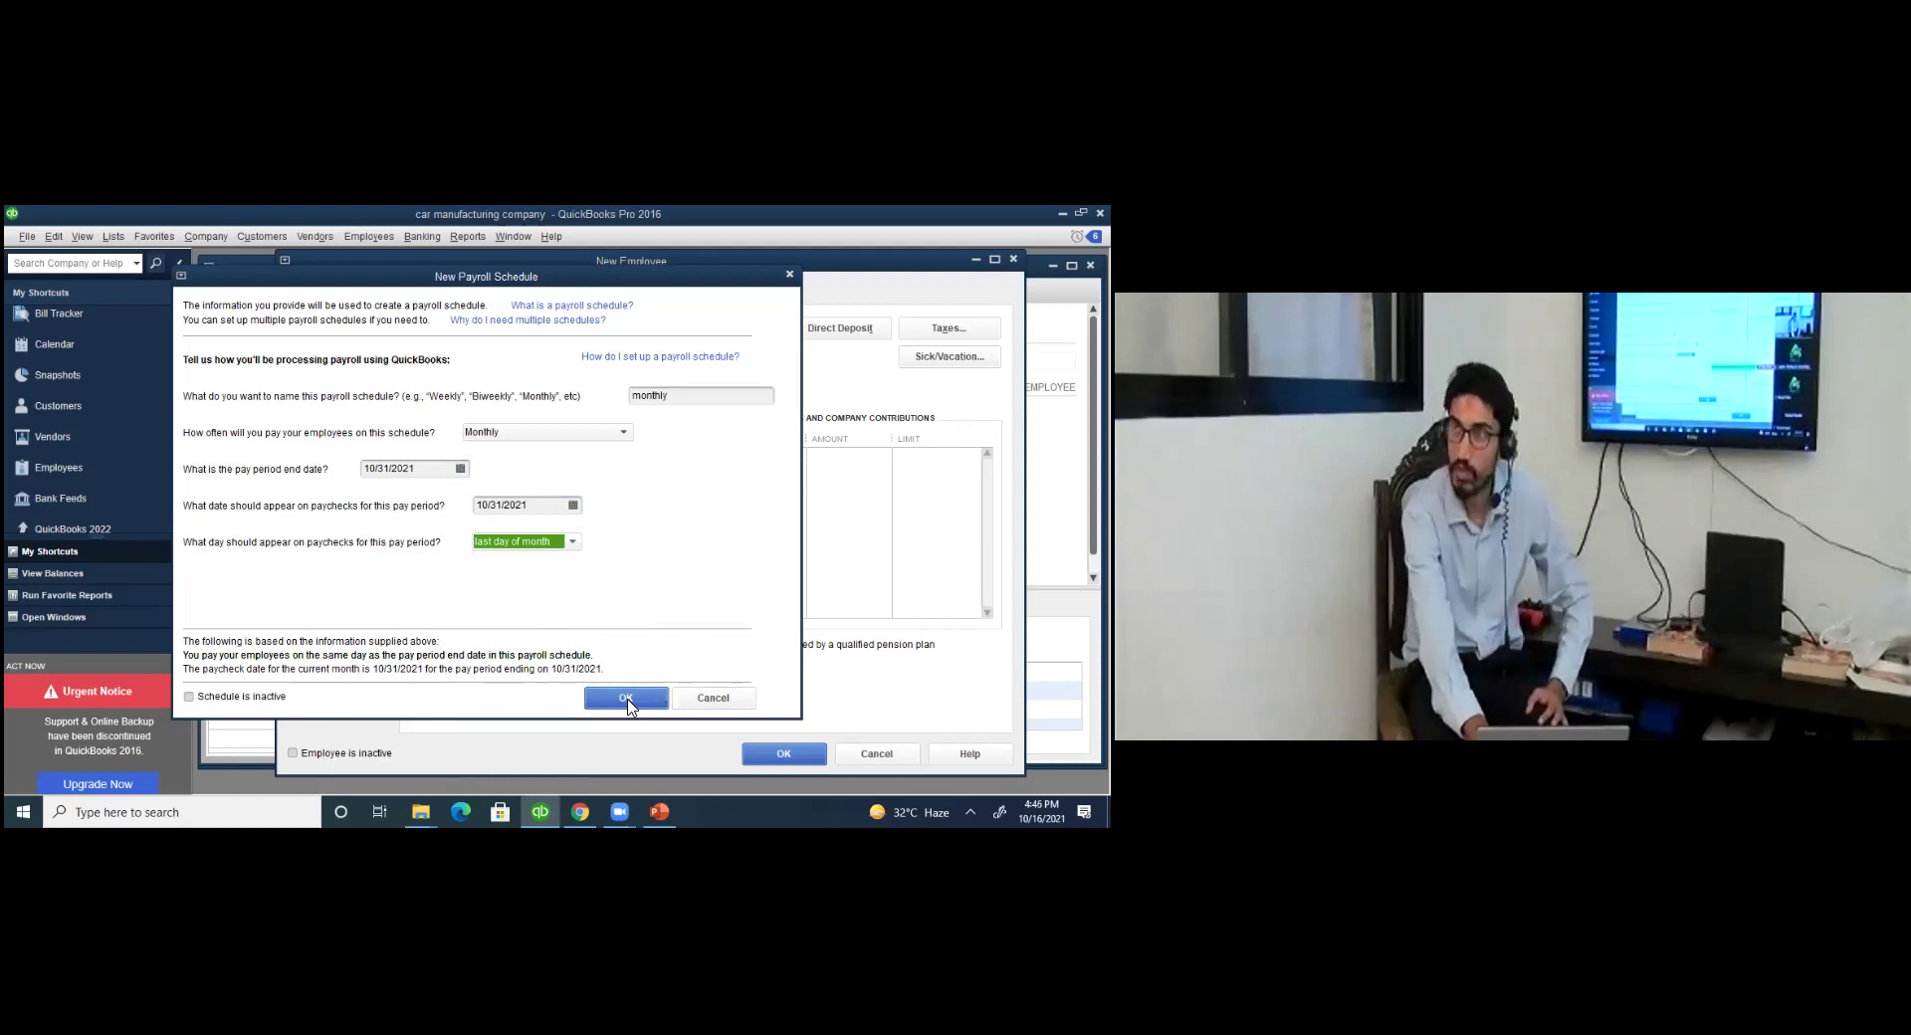
{"action": "left_click", "coordinate": [627, 701]}
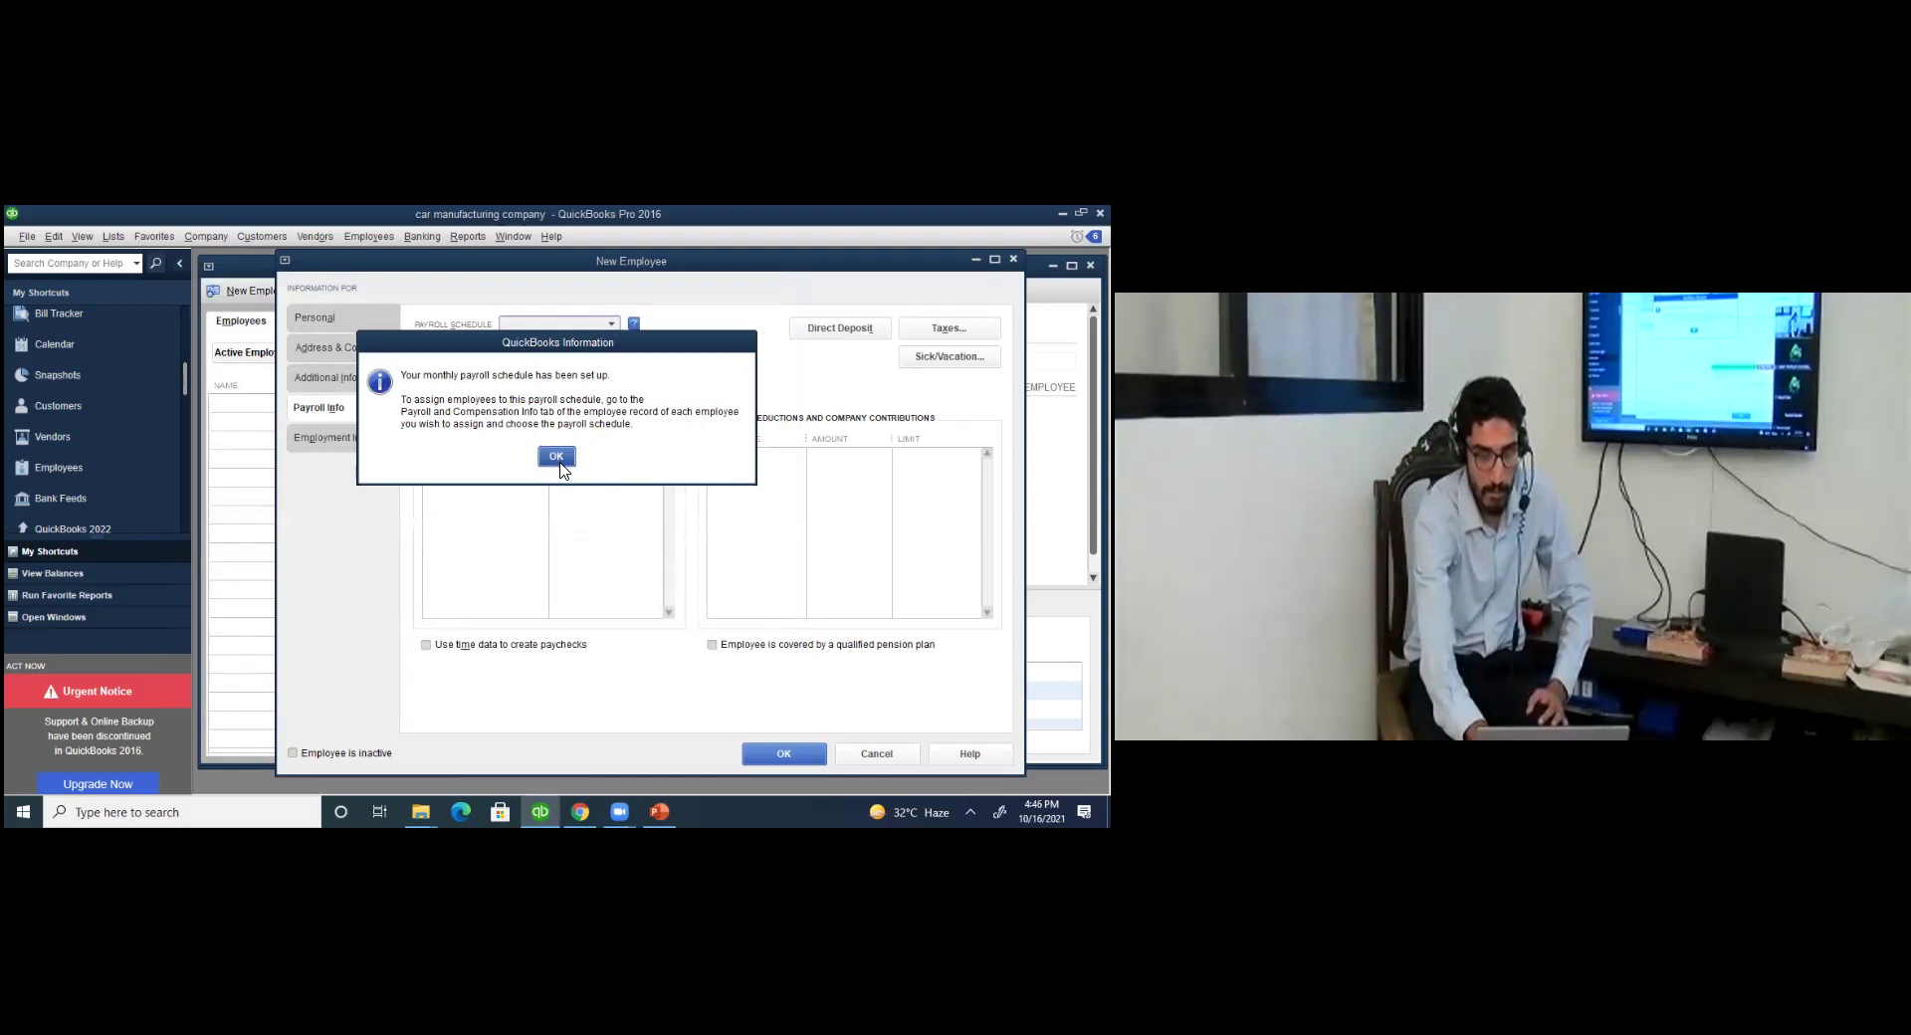
Confirm the new schedule and keep monthly as the employee's payroll schedule.
{"action": "left_click", "coordinate": [558, 460]}
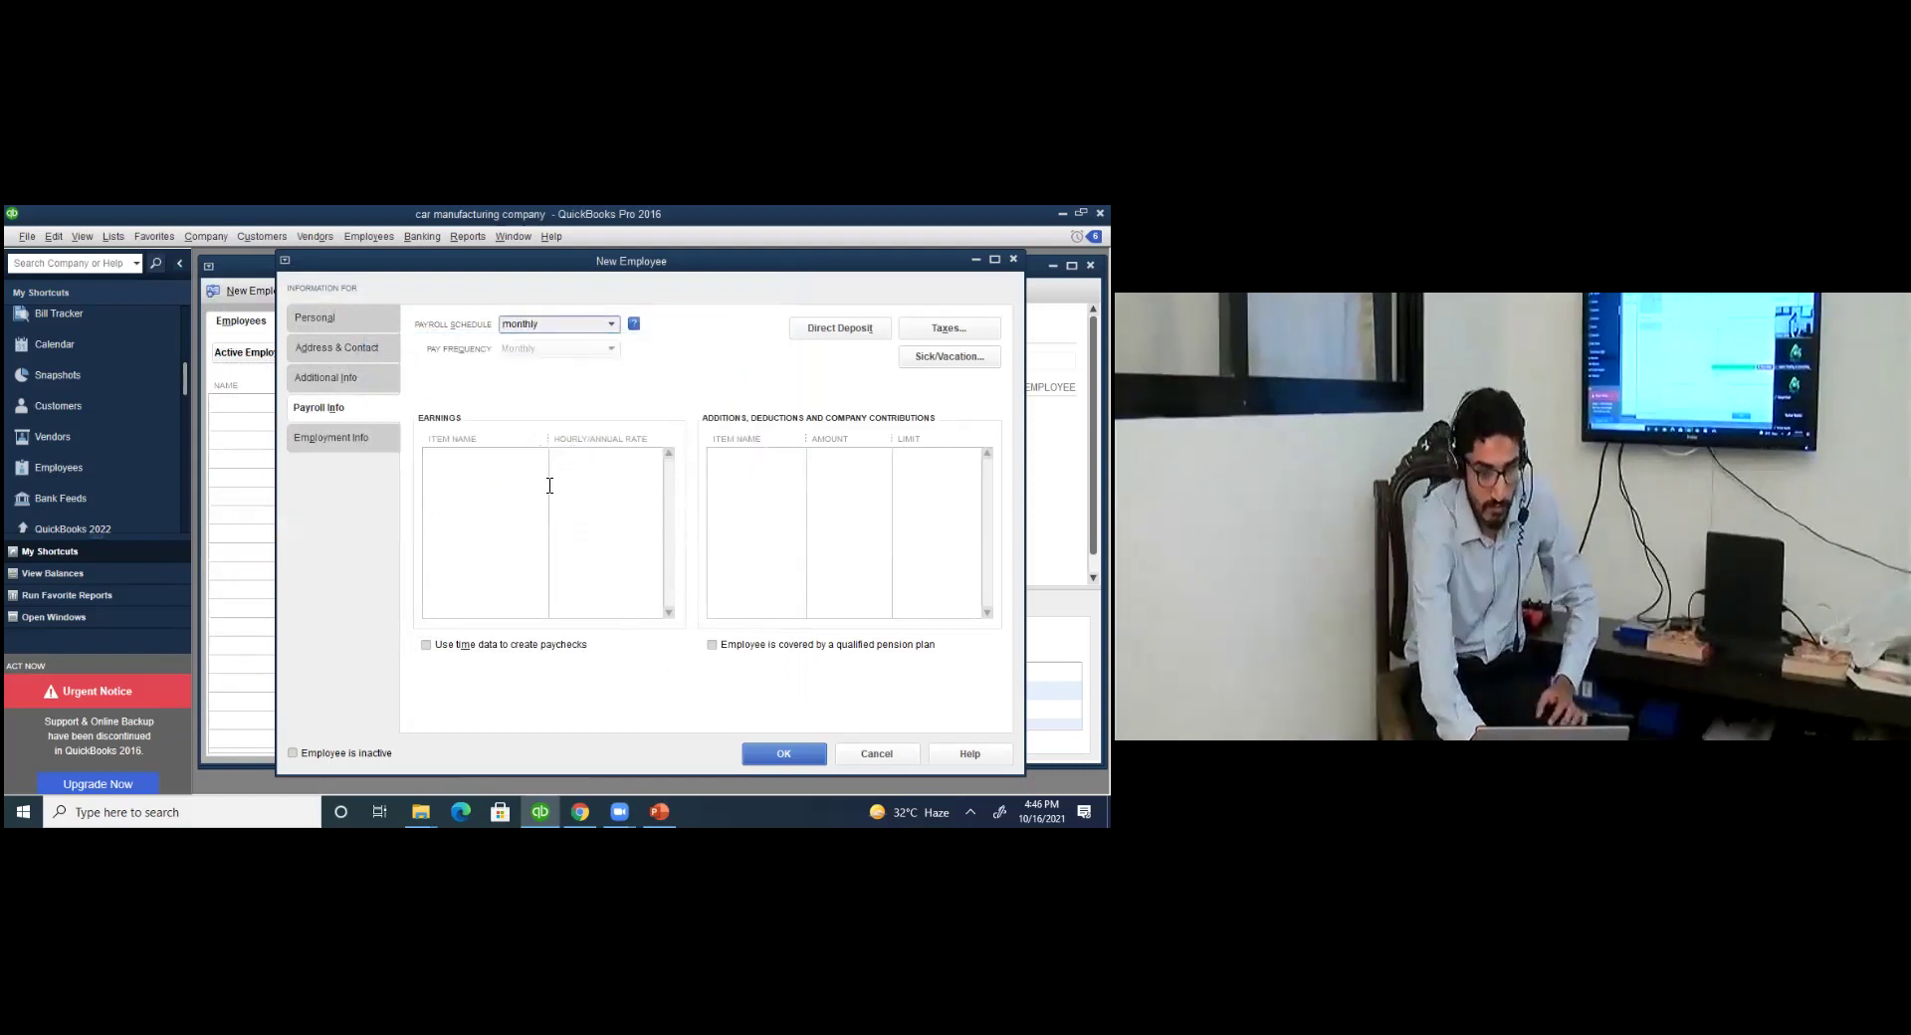
{"action": "left_click", "coordinate": [310, 317]}
{"action": "left_click", "coordinate": [355, 405]}
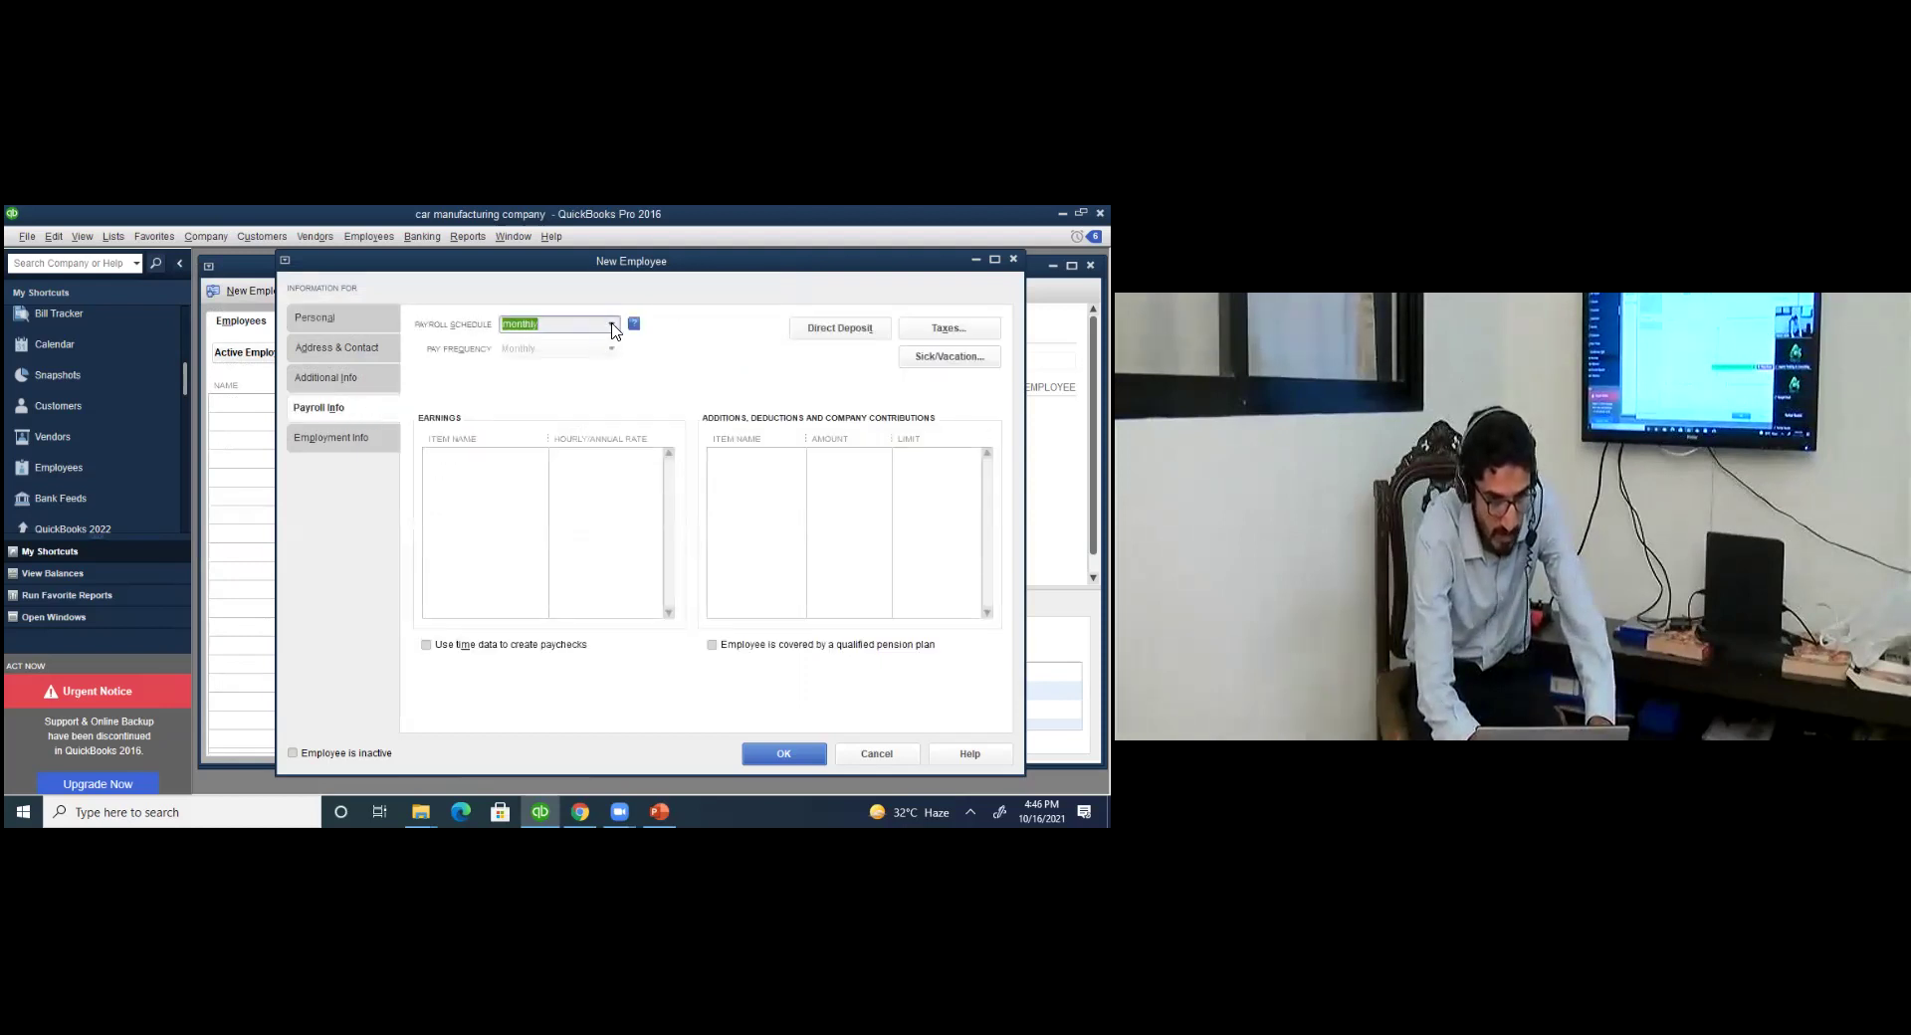
{"action": "left_click", "coordinate": [611, 325]}
{"action": "left_click", "coordinate": [587, 346]}
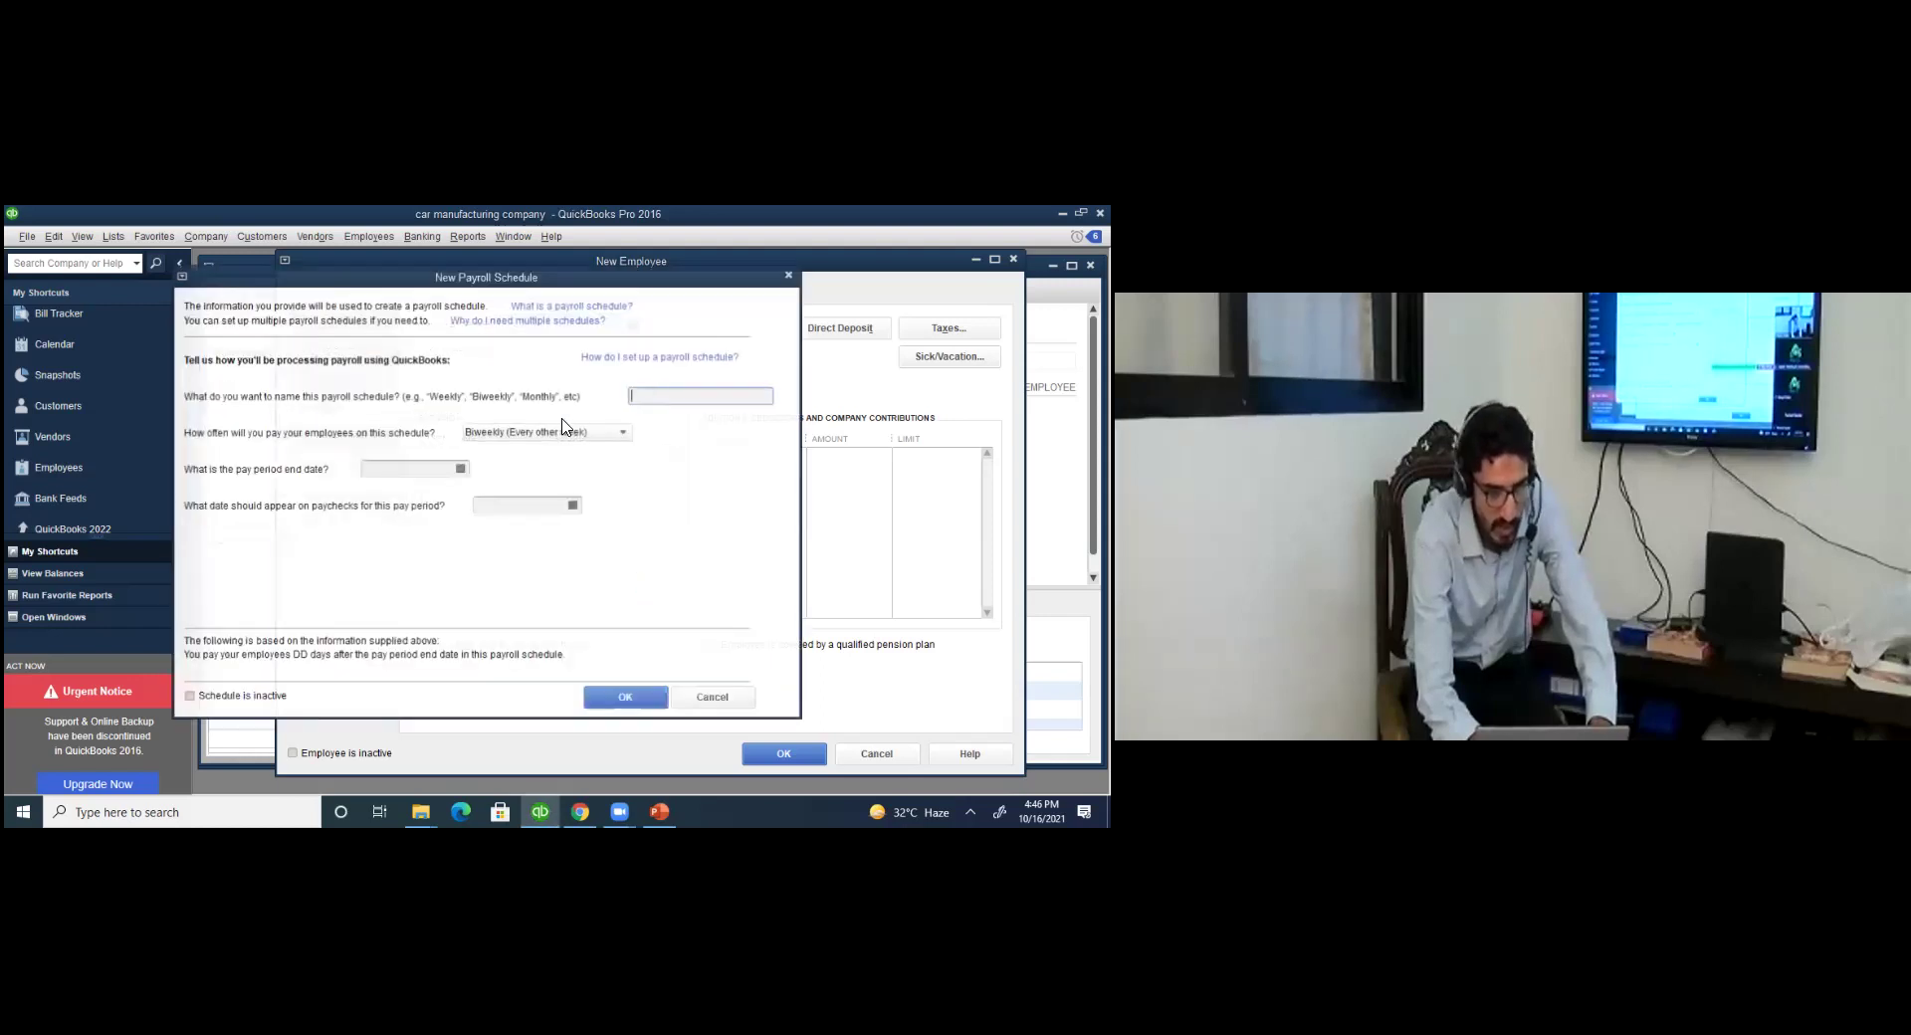
{"action": "left_click", "coordinate": [718, 700]}
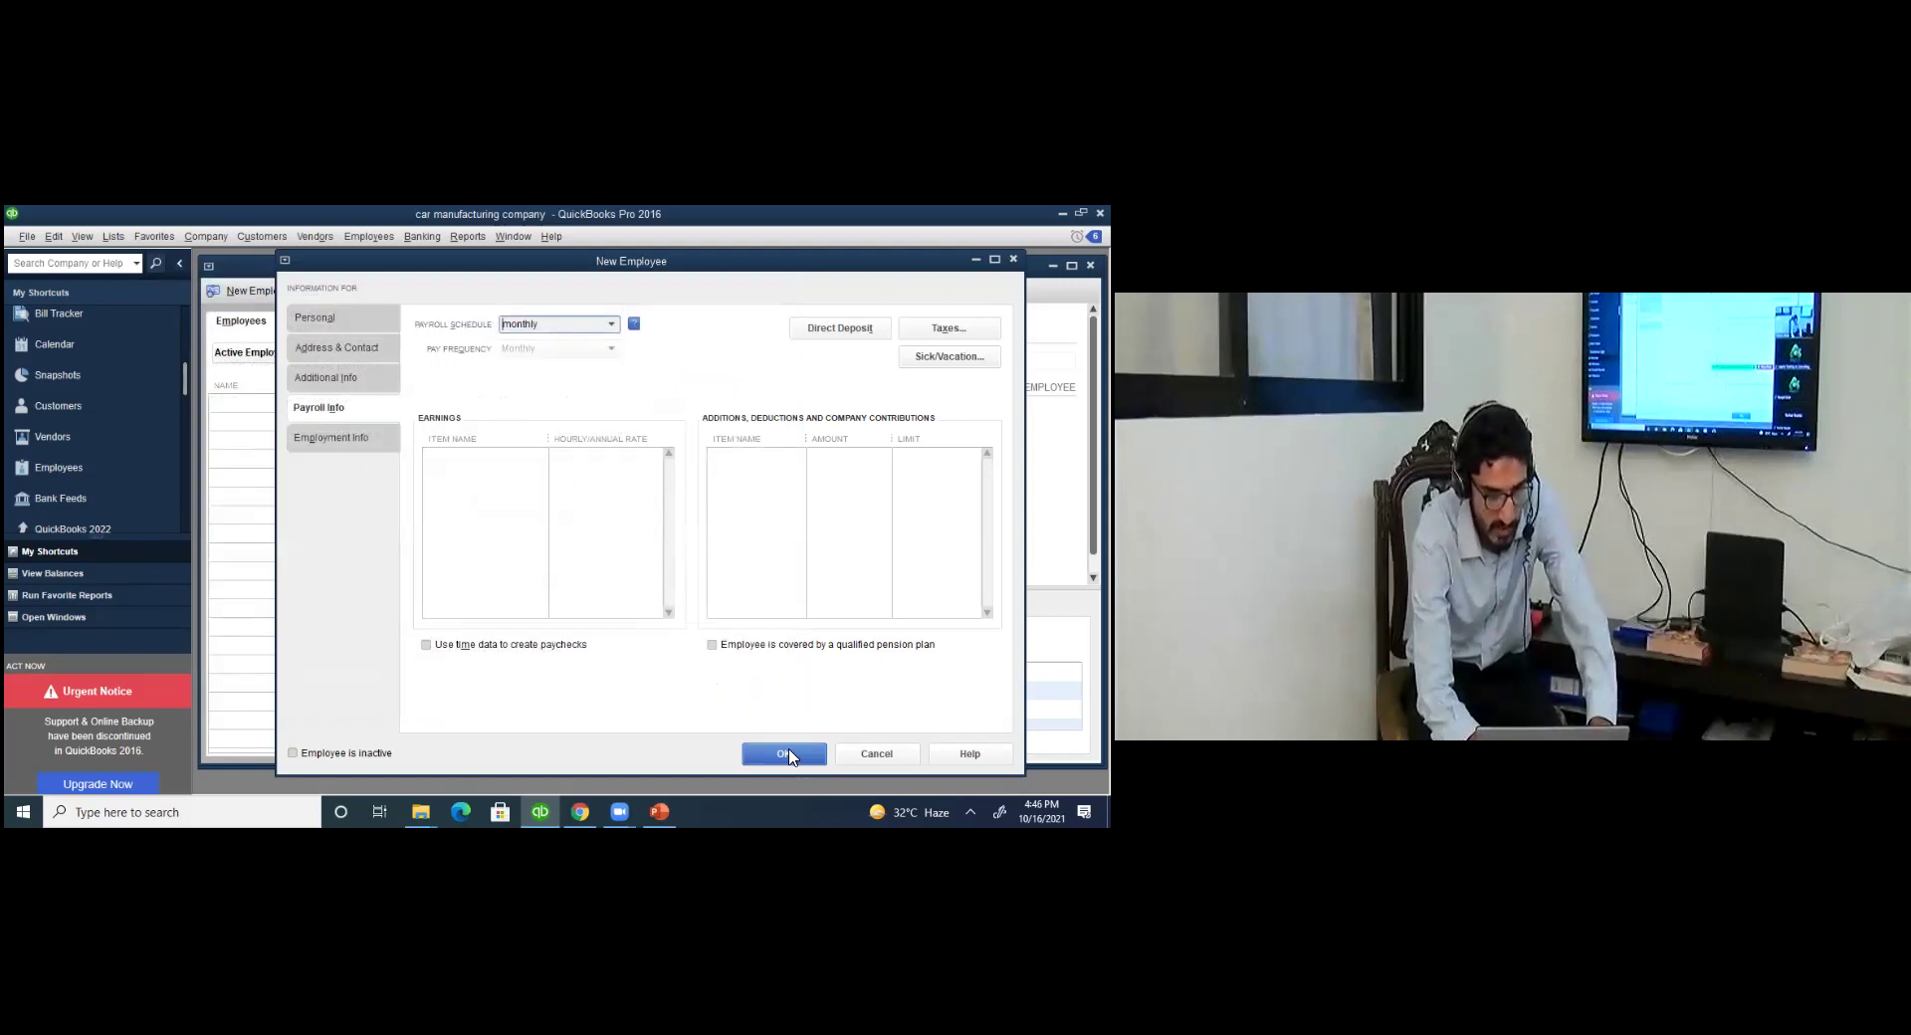
Attempt saving the employee, then discard the record unsaved and show PowerPoint slide 7.
{"action": "left_click", "coordinate": [787, 753]}
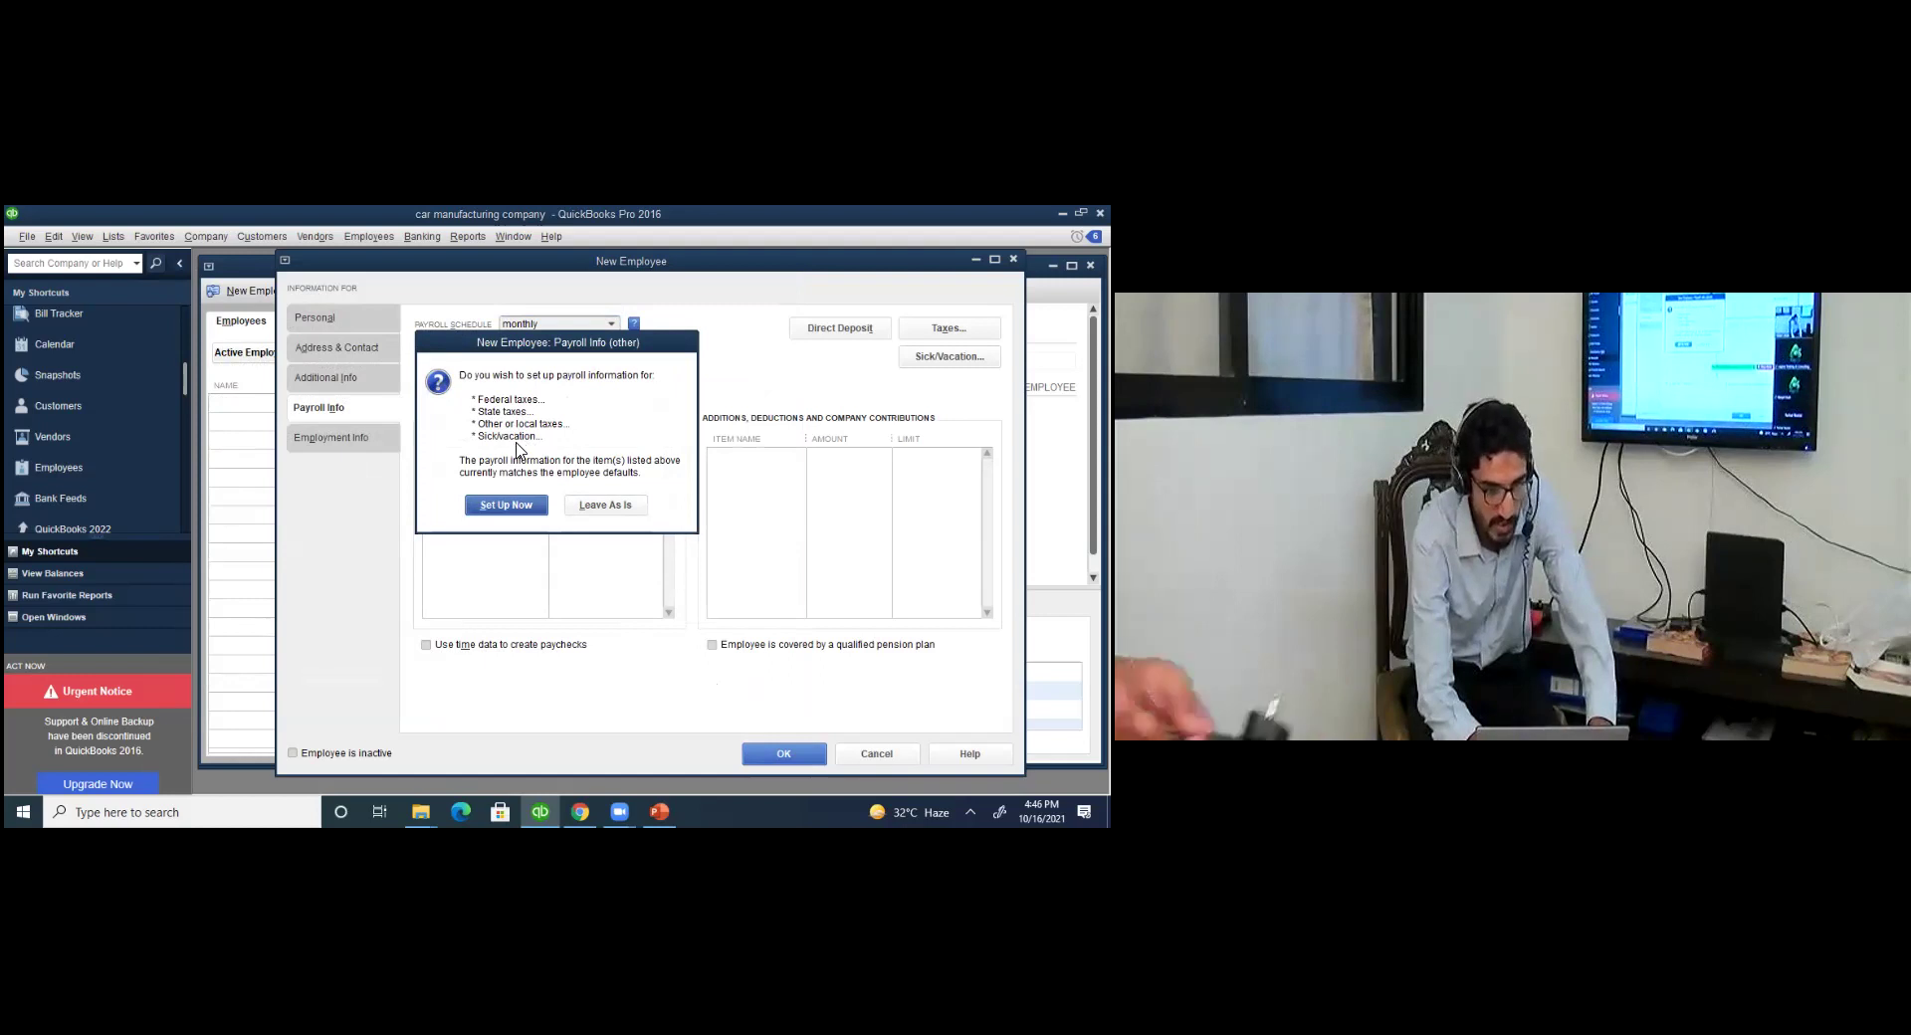
{"action": "left_click", "coordinate": [609, 507]}
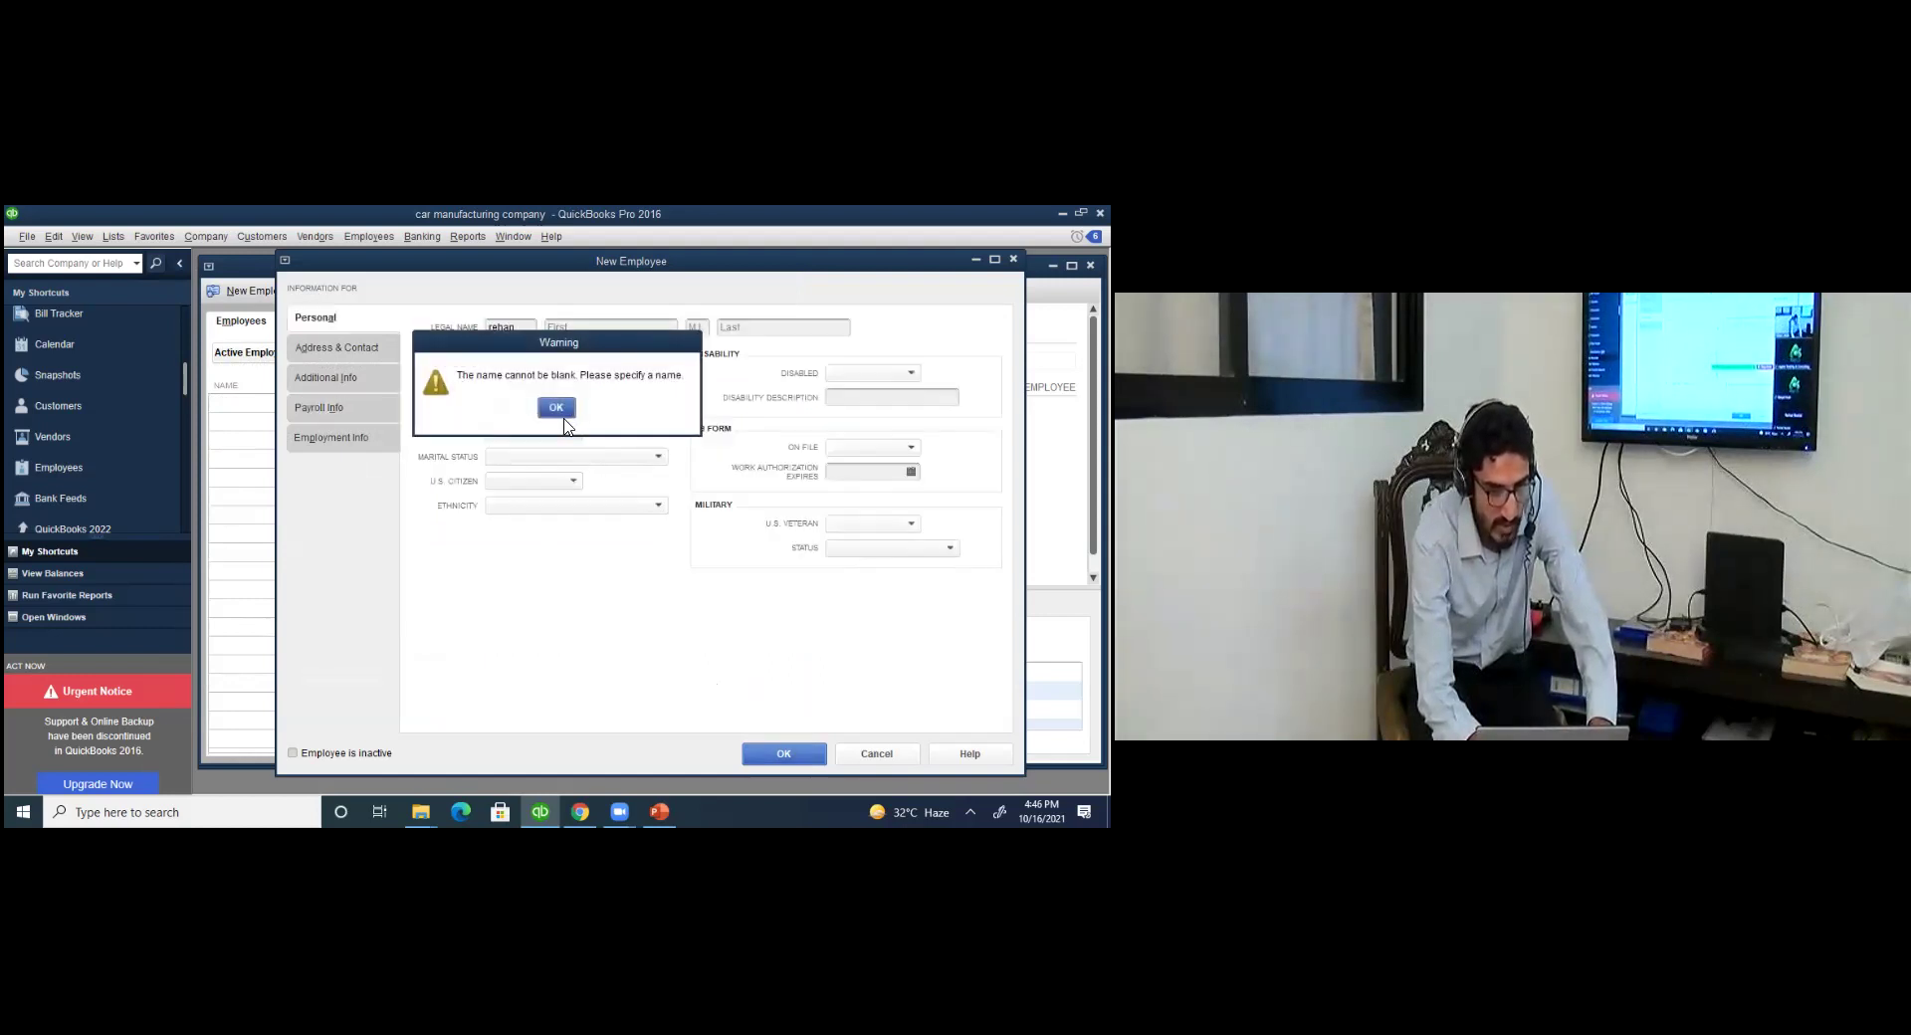
{"action": "left_click", "coordinate": [558, 409]}
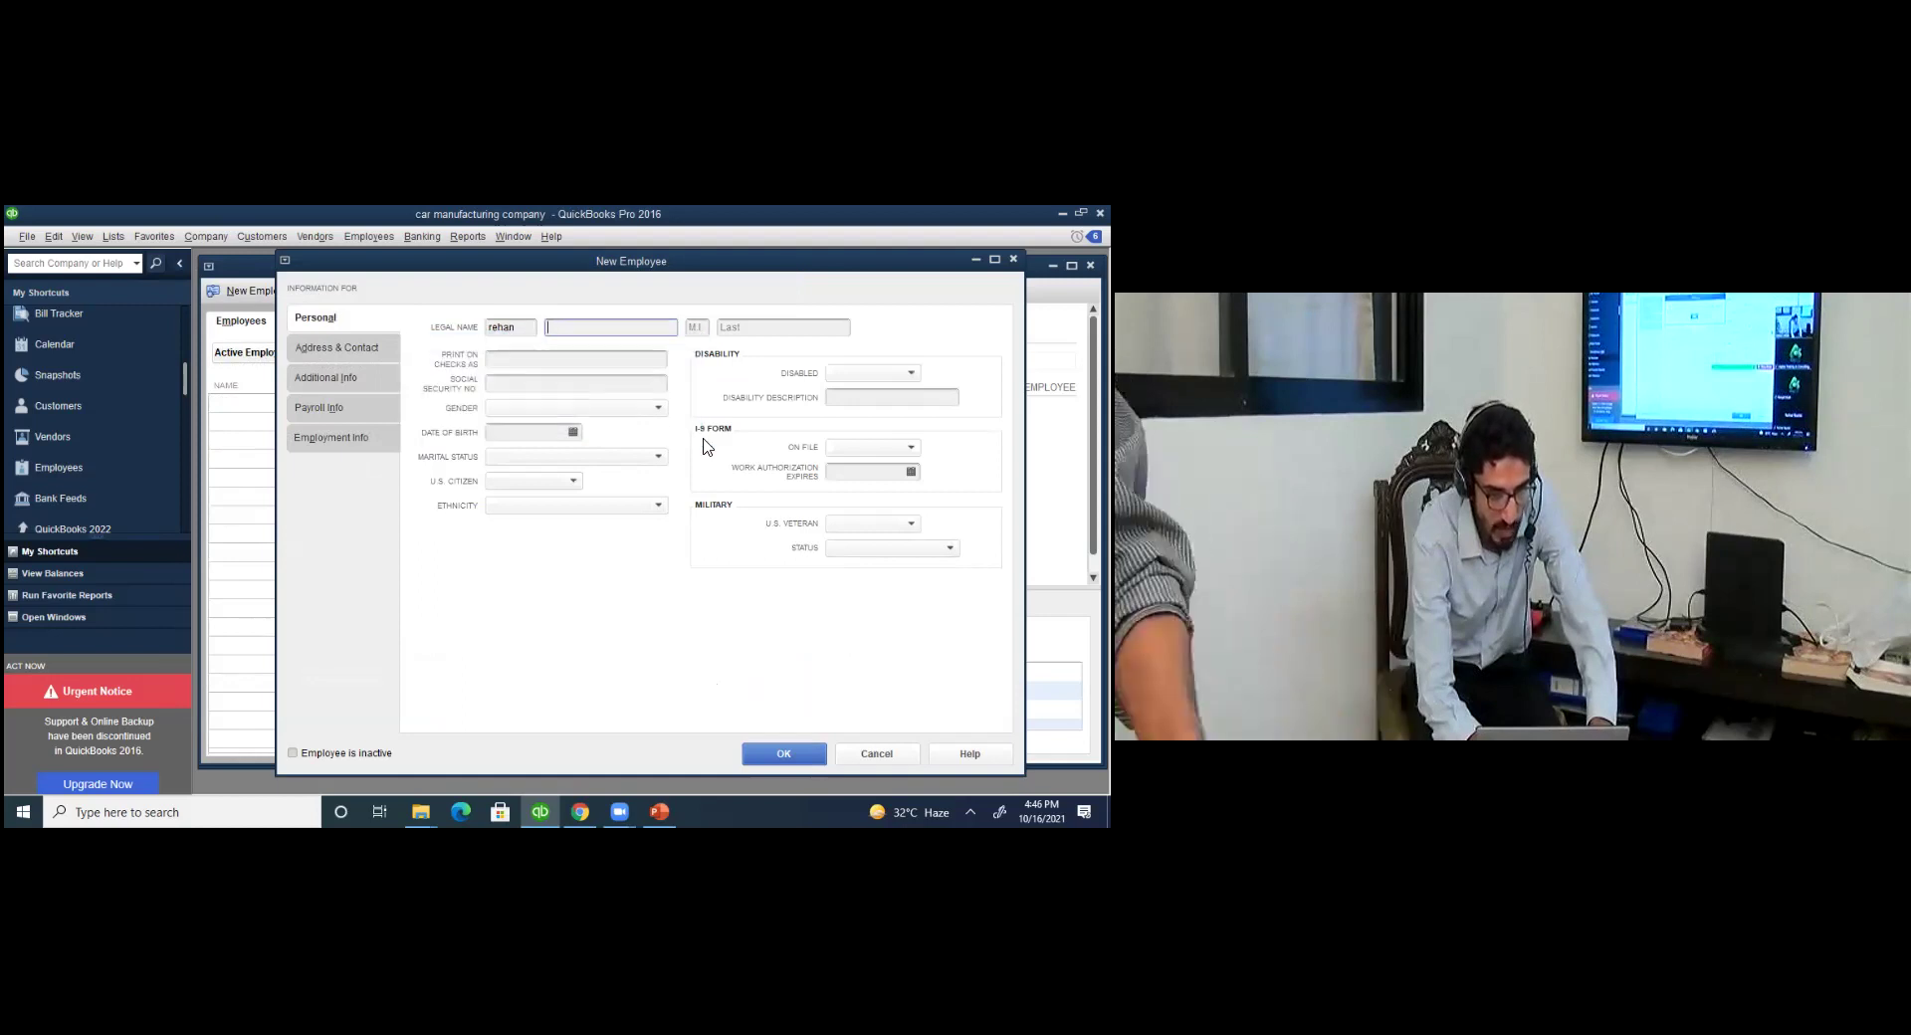
{"action": "type", "text": "af"}
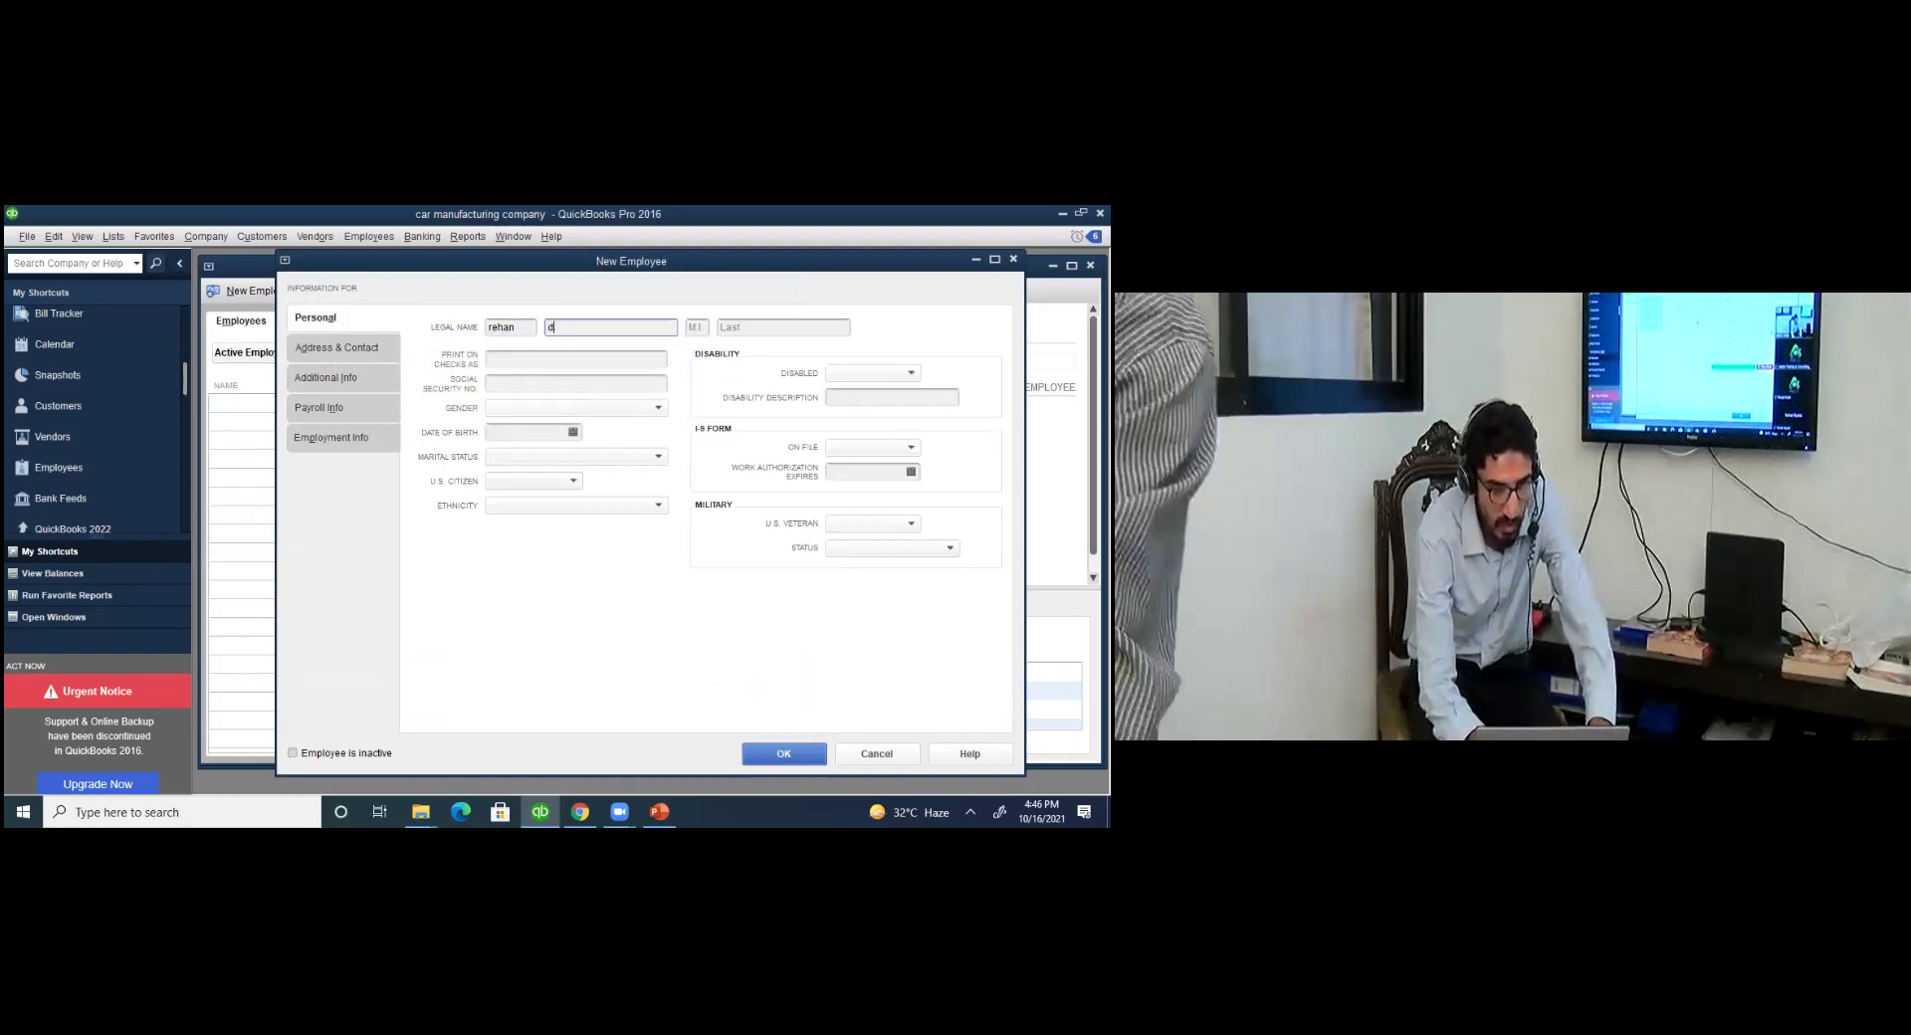
{"action": "type", "text": "tab"}
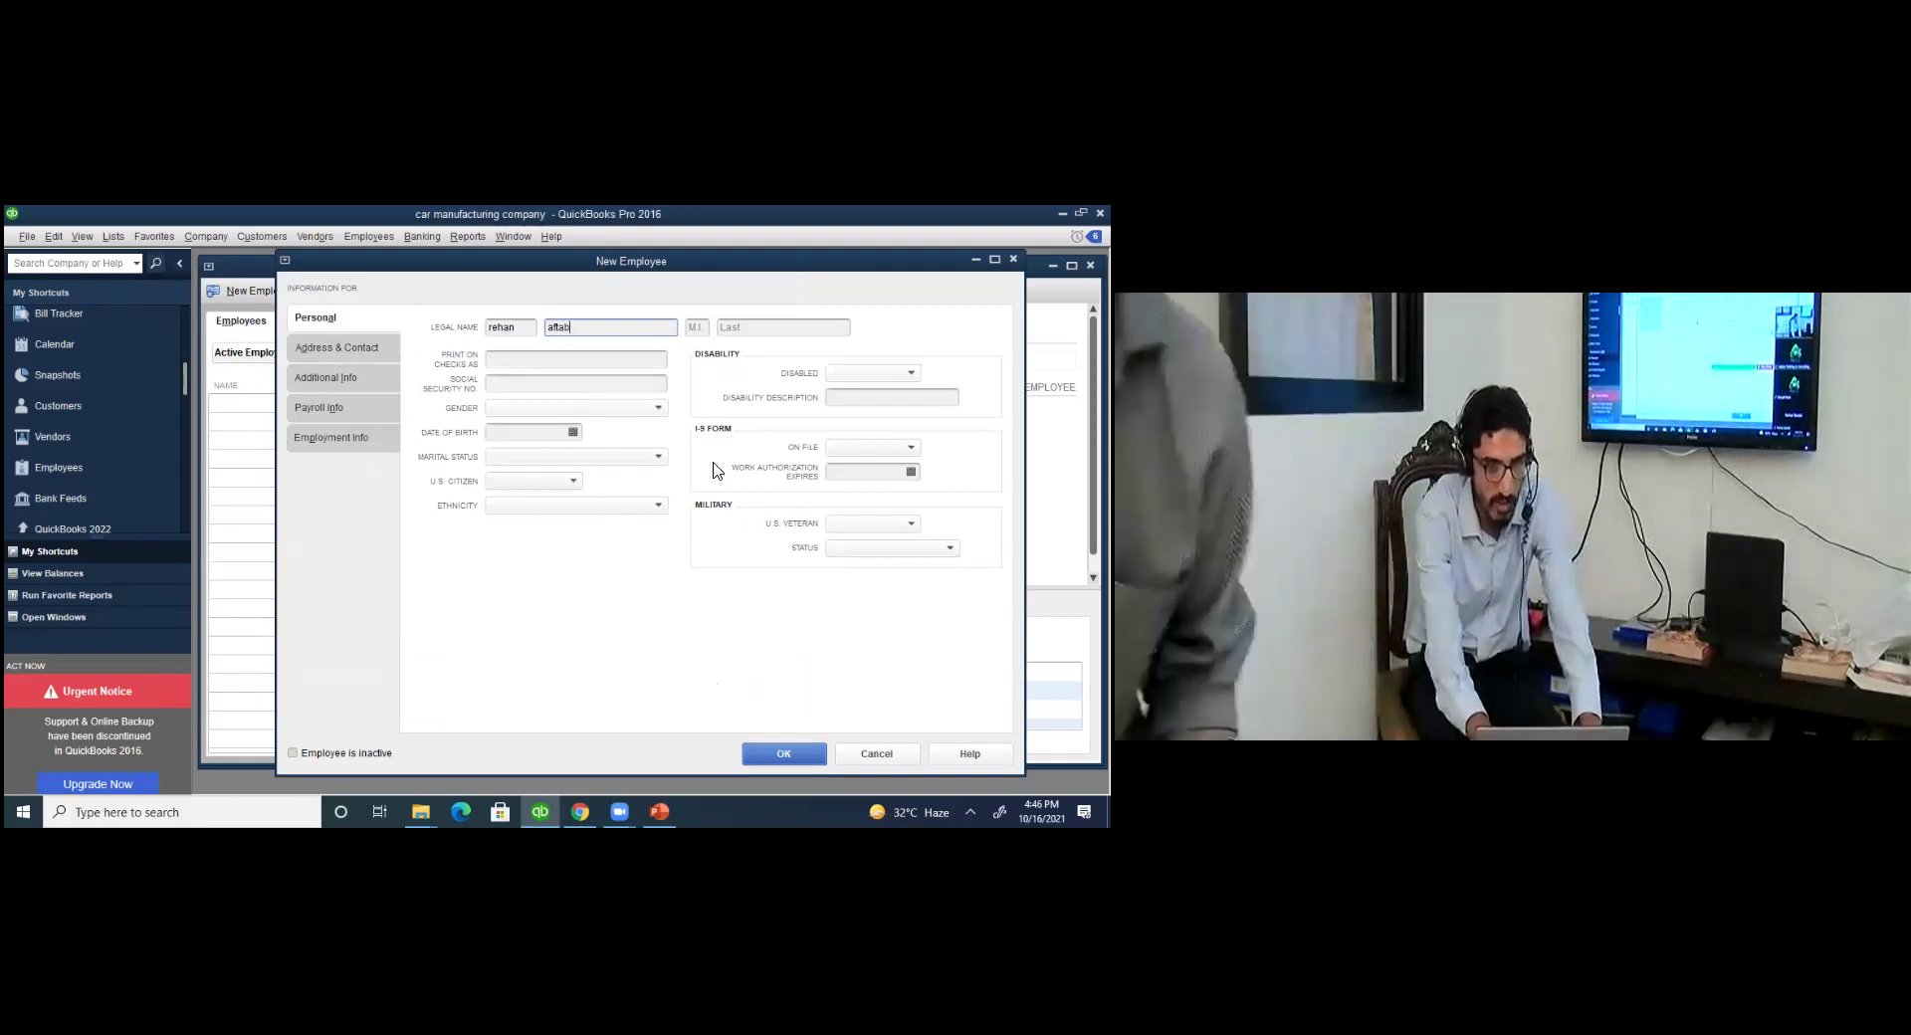
{"action": "left_click", "coordinate": [856, 759]}
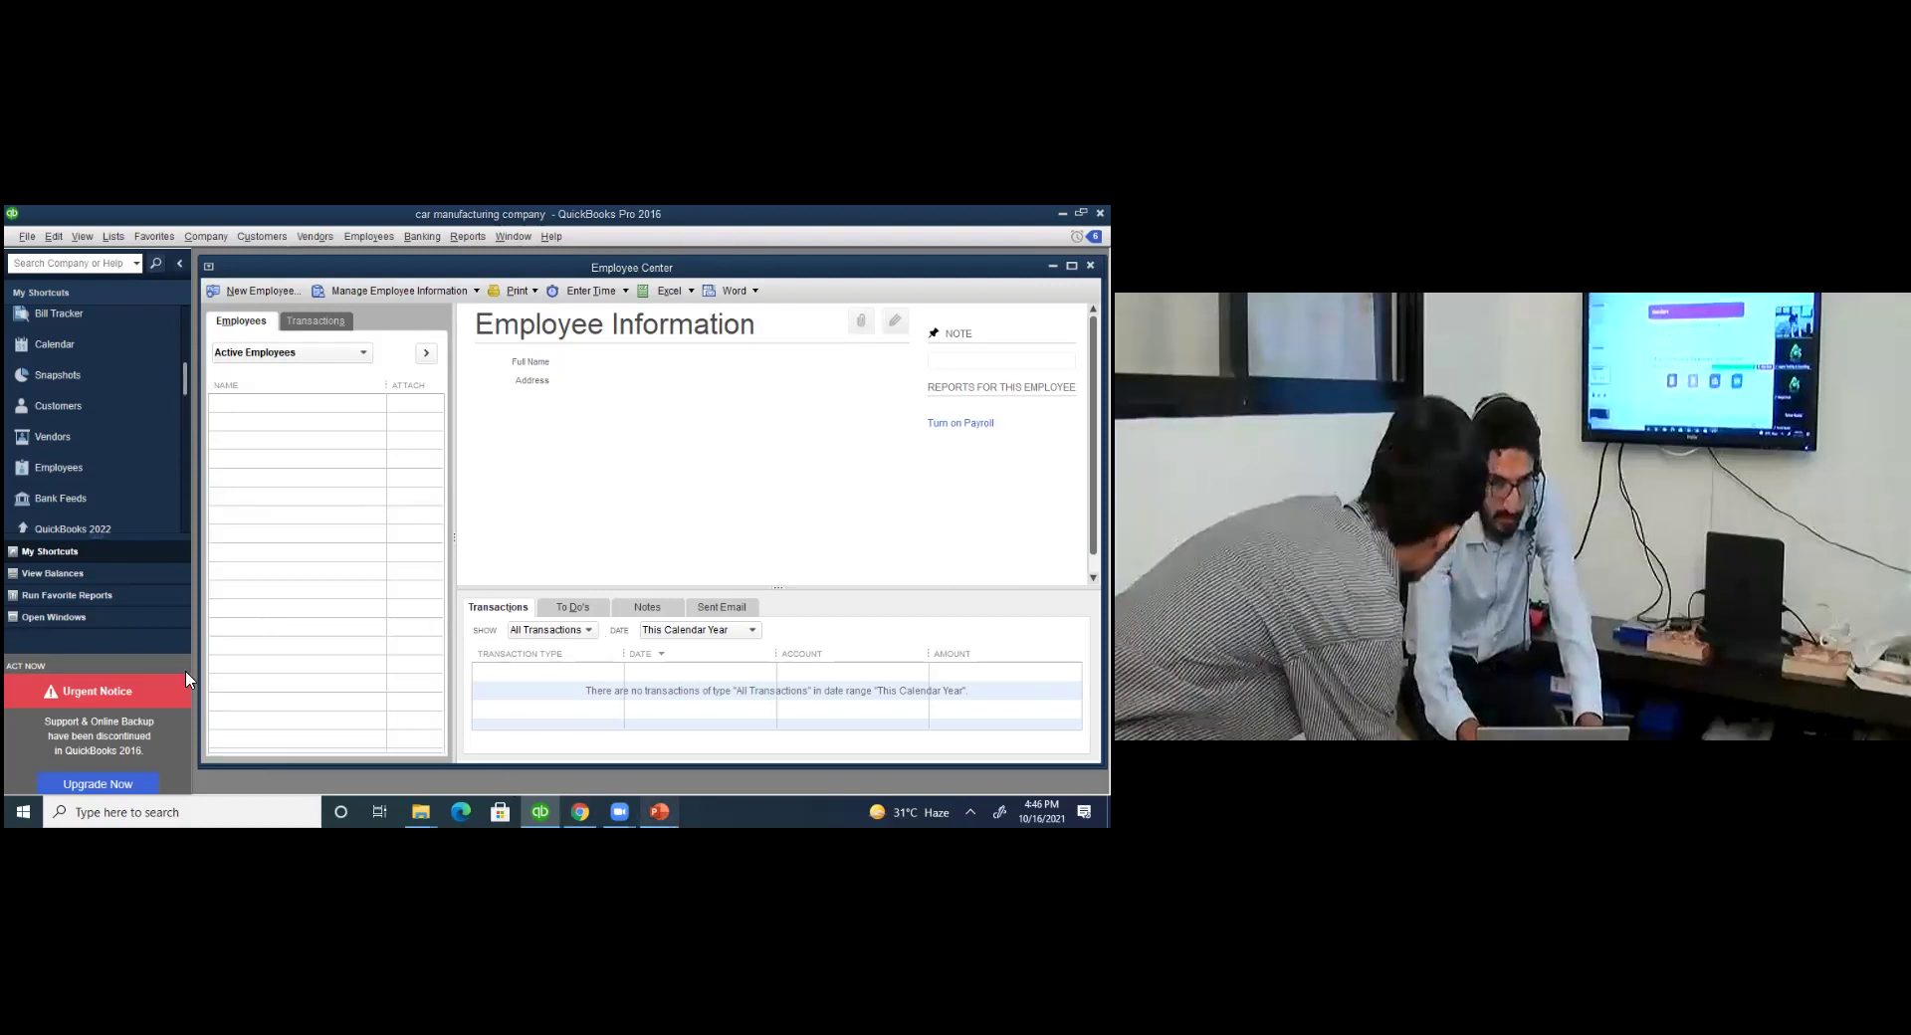
{"action": "left_click", "coordinate": [661, 816]}
{"action": "left_click", "coordinate": [107, 685]}
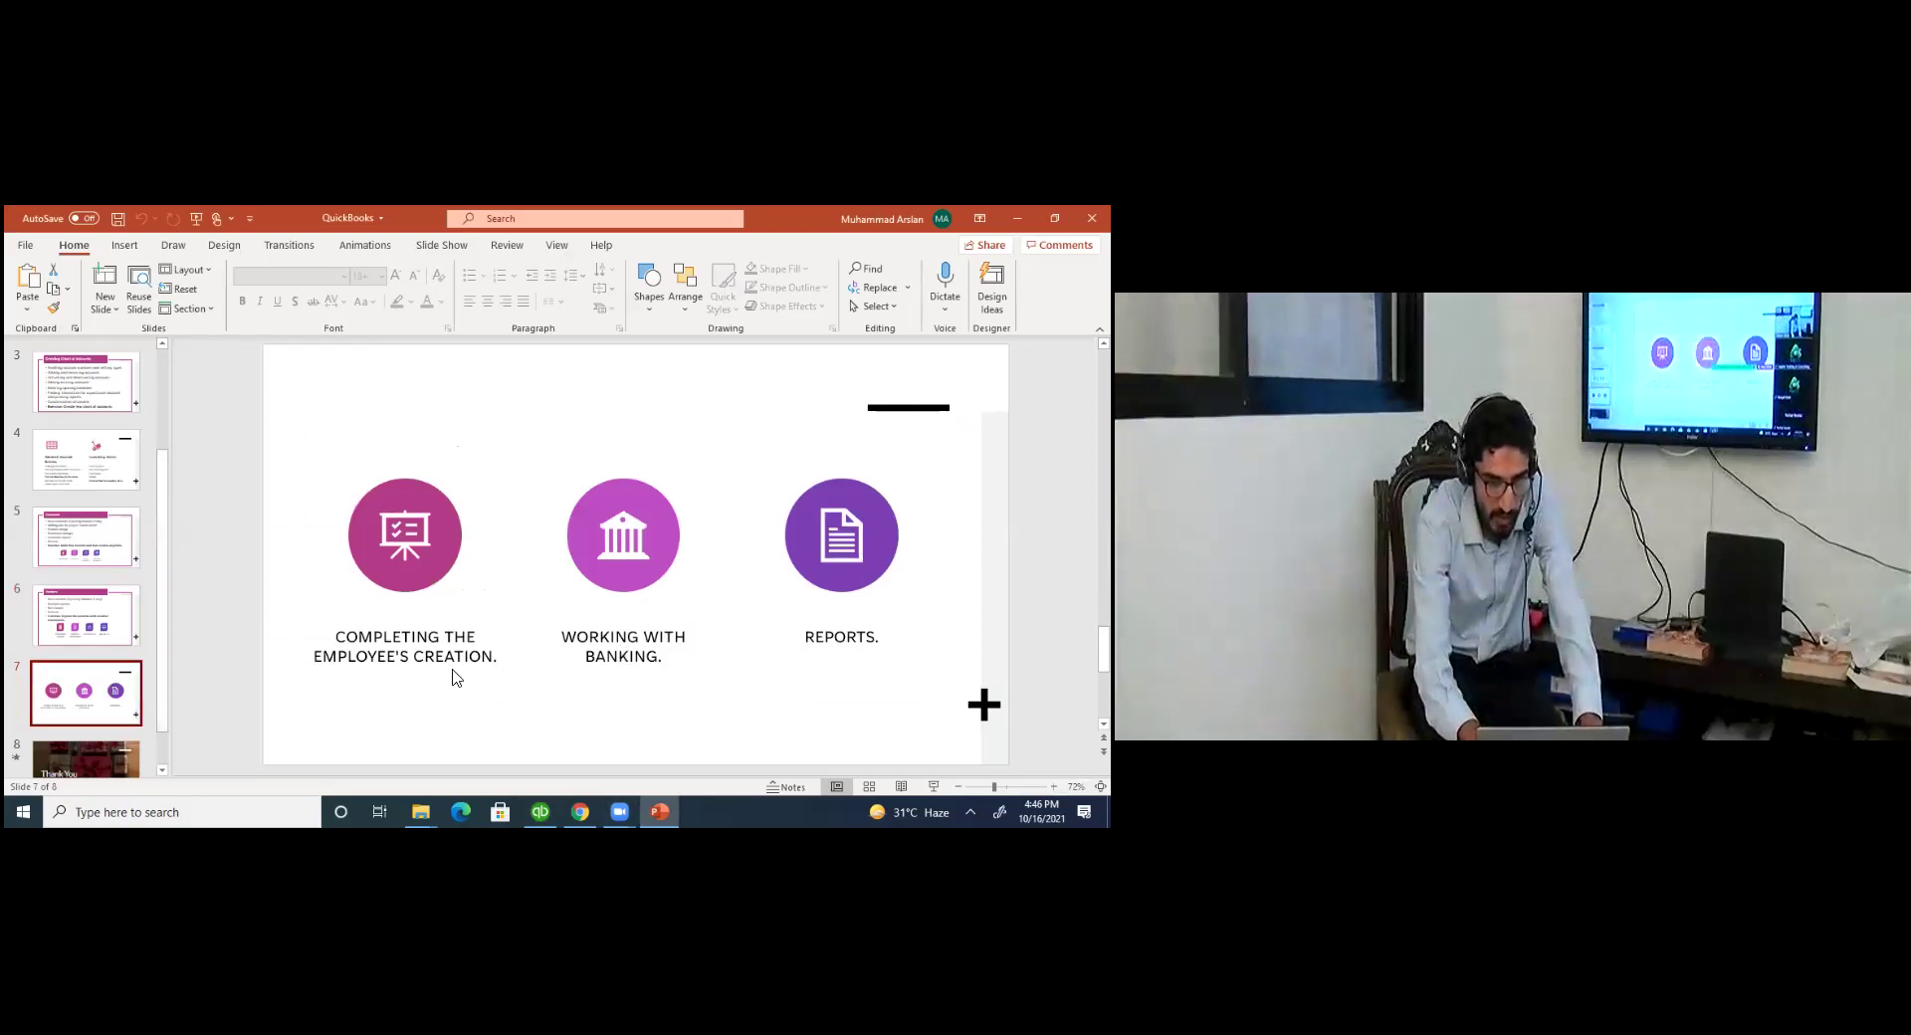
Leave the slide of remaining topics and return to the QuickBooks Employee Center.
{"action": "key", "text": "alt+Tab"}
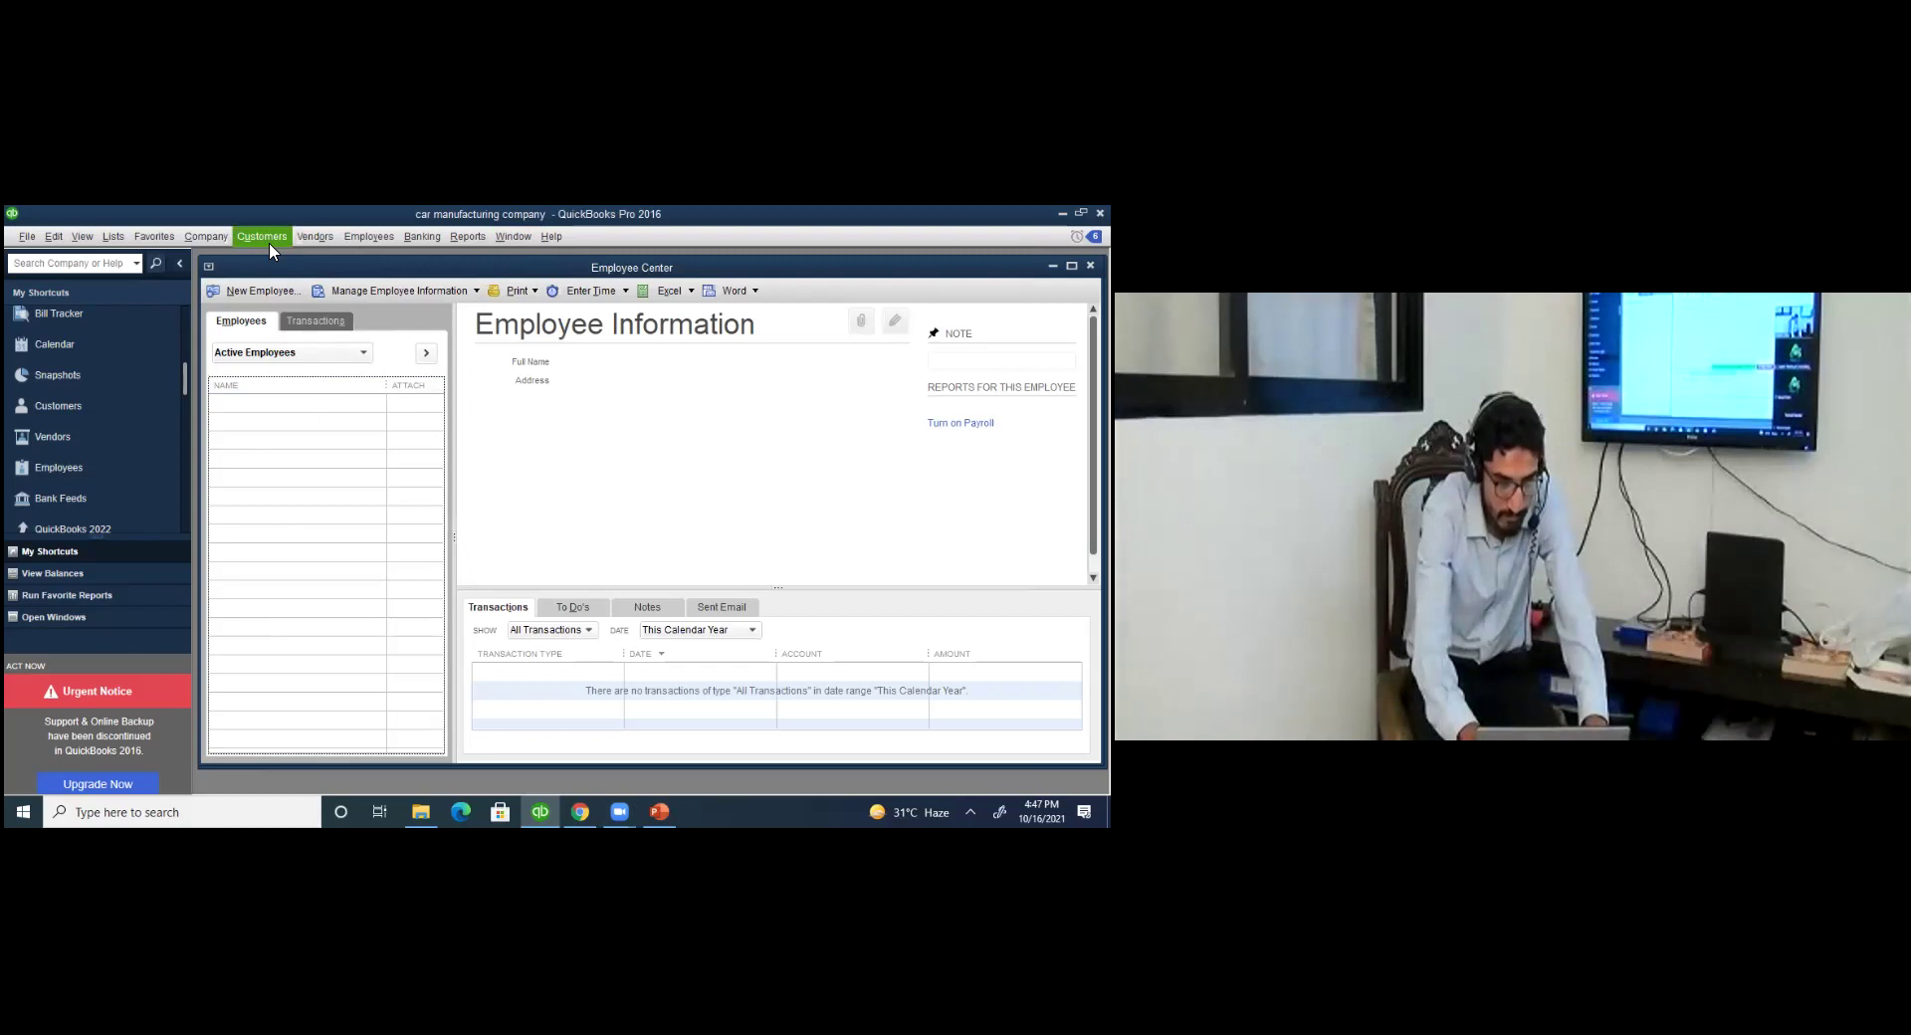
{"action": "left_click", "coordinate": [424, 238]}
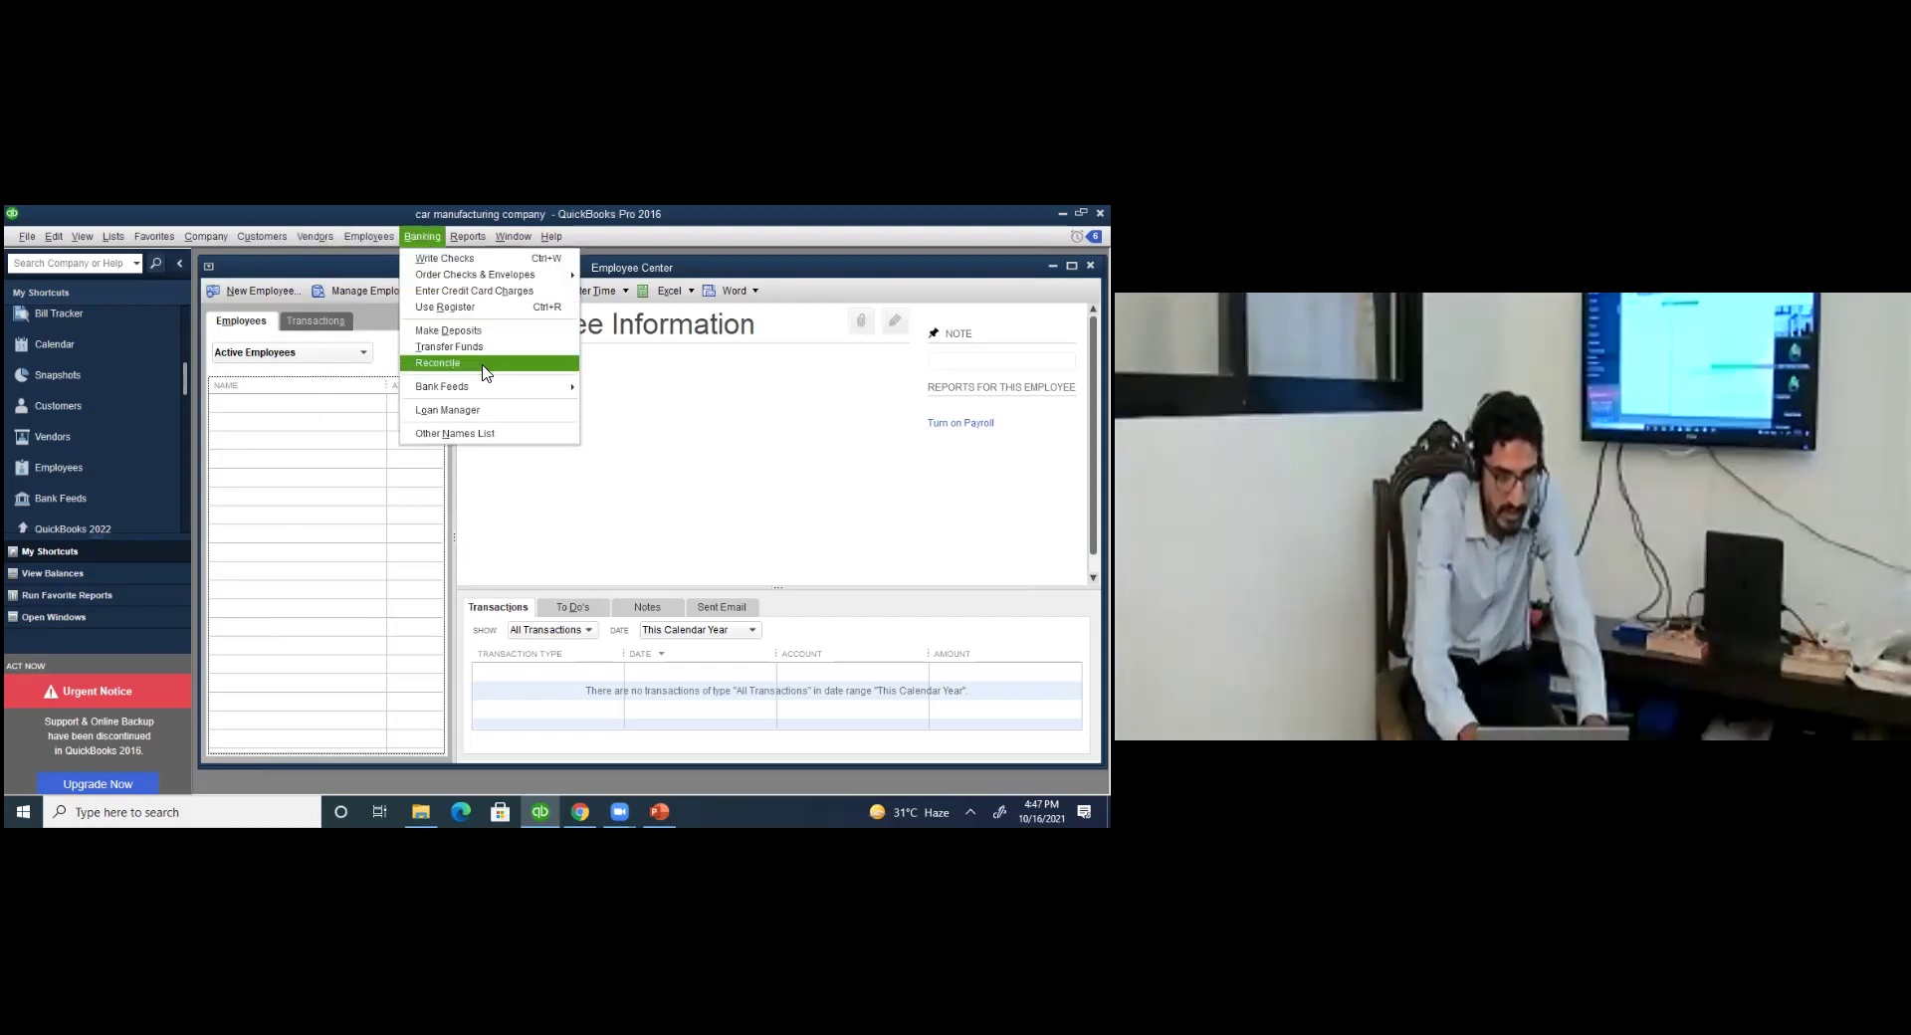
{"action": "left_click", "coordinate": [482, 366]}
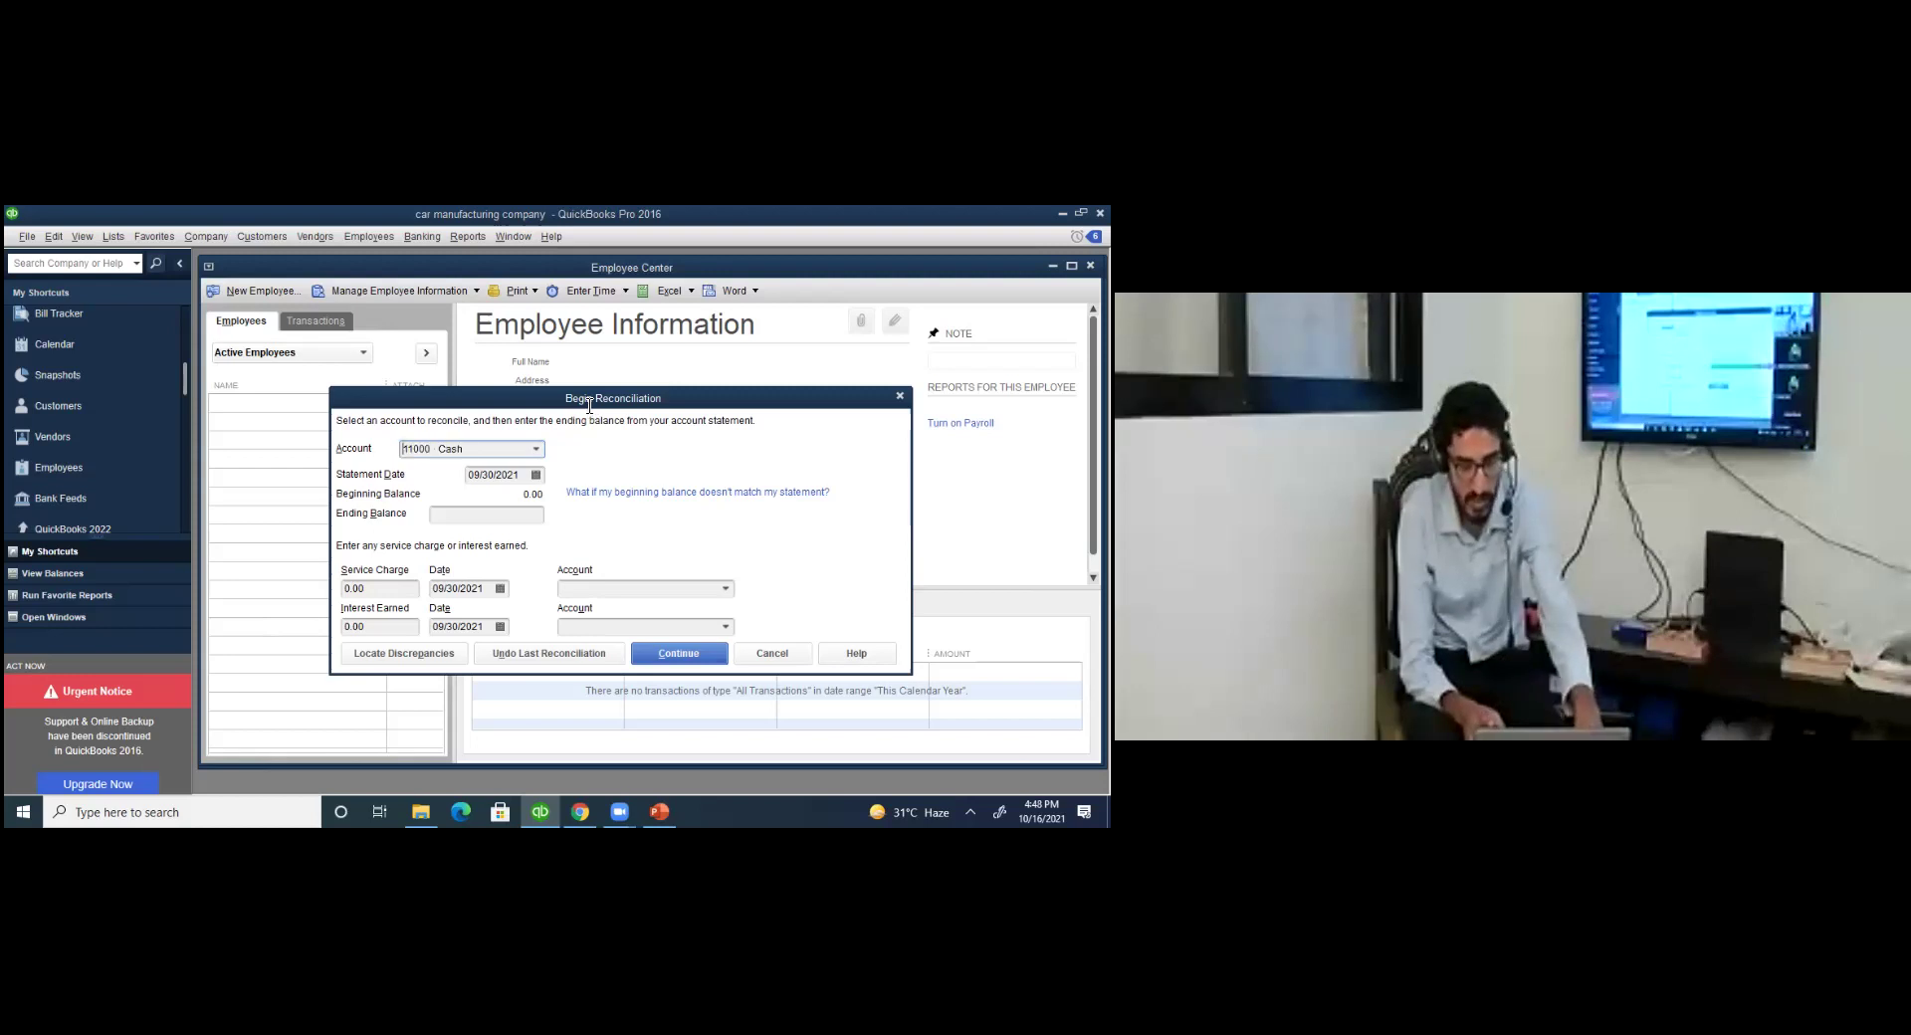
{"action": "key", "text": "Escape"}
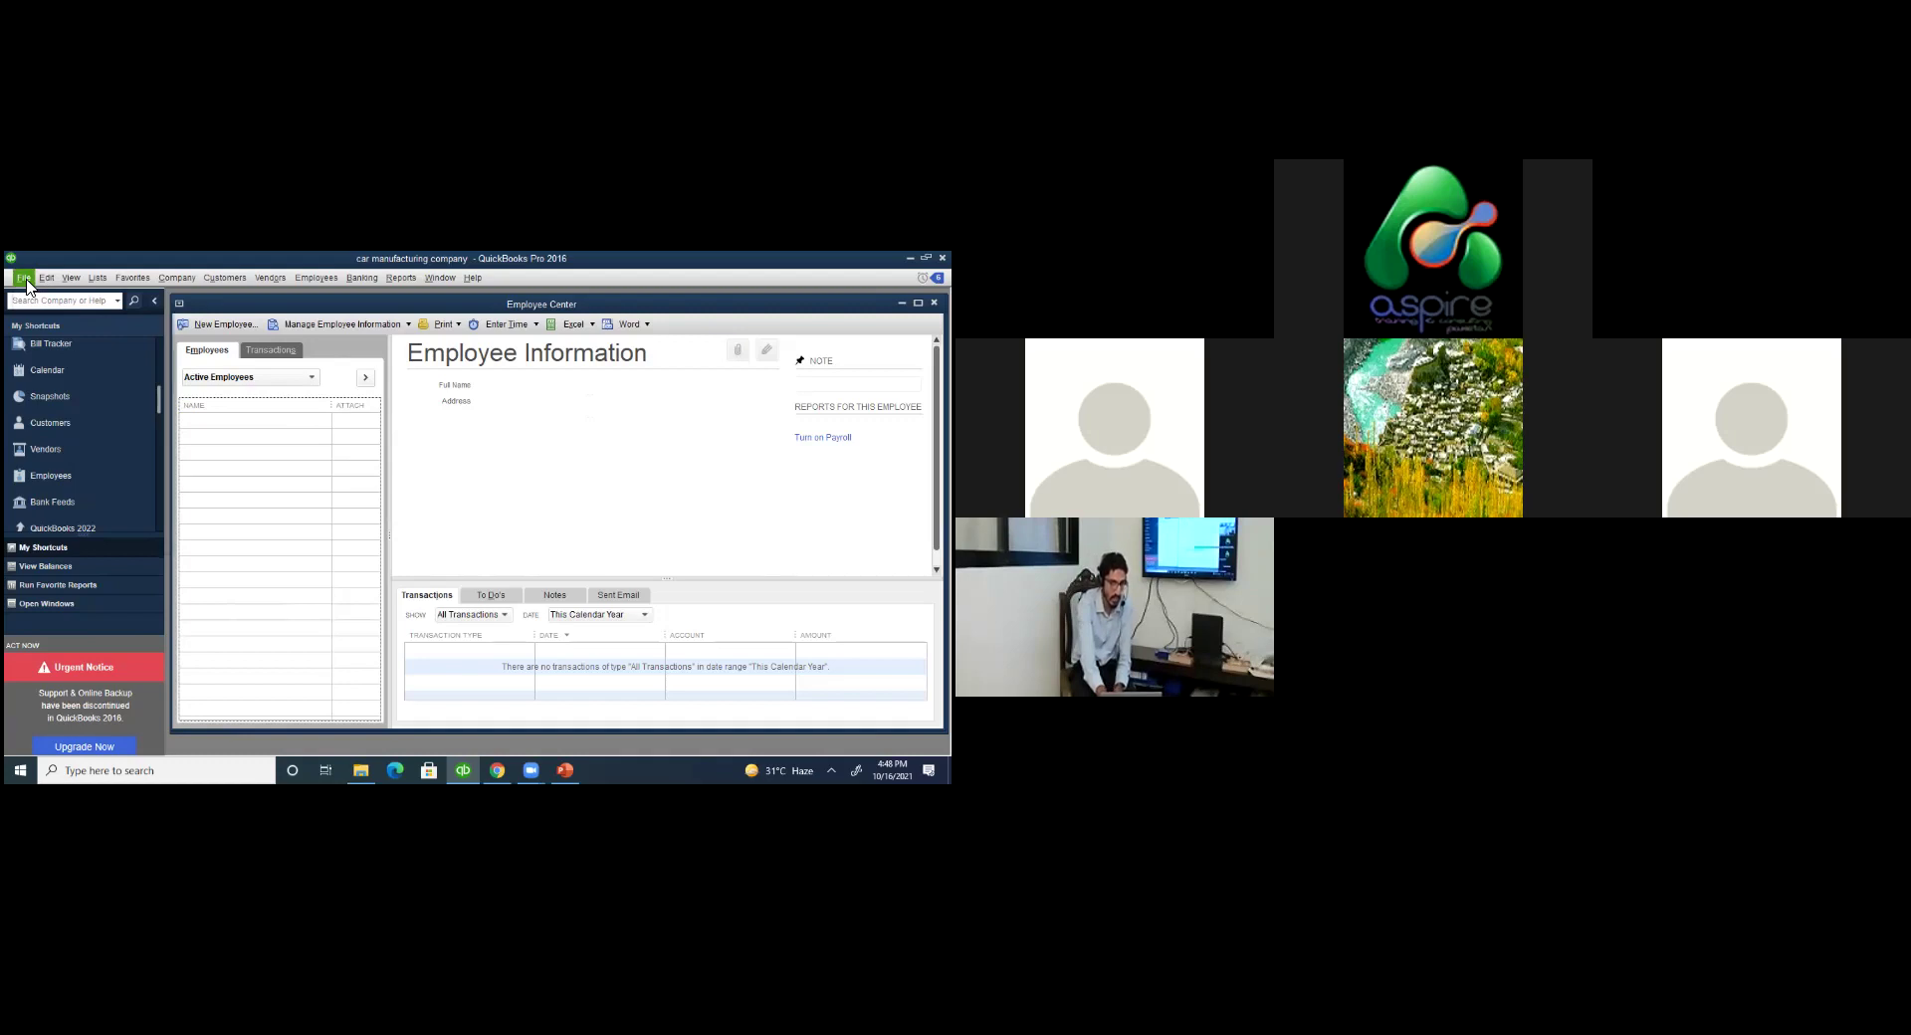
{"action": "left_click", "coordinate": [23, 279]}
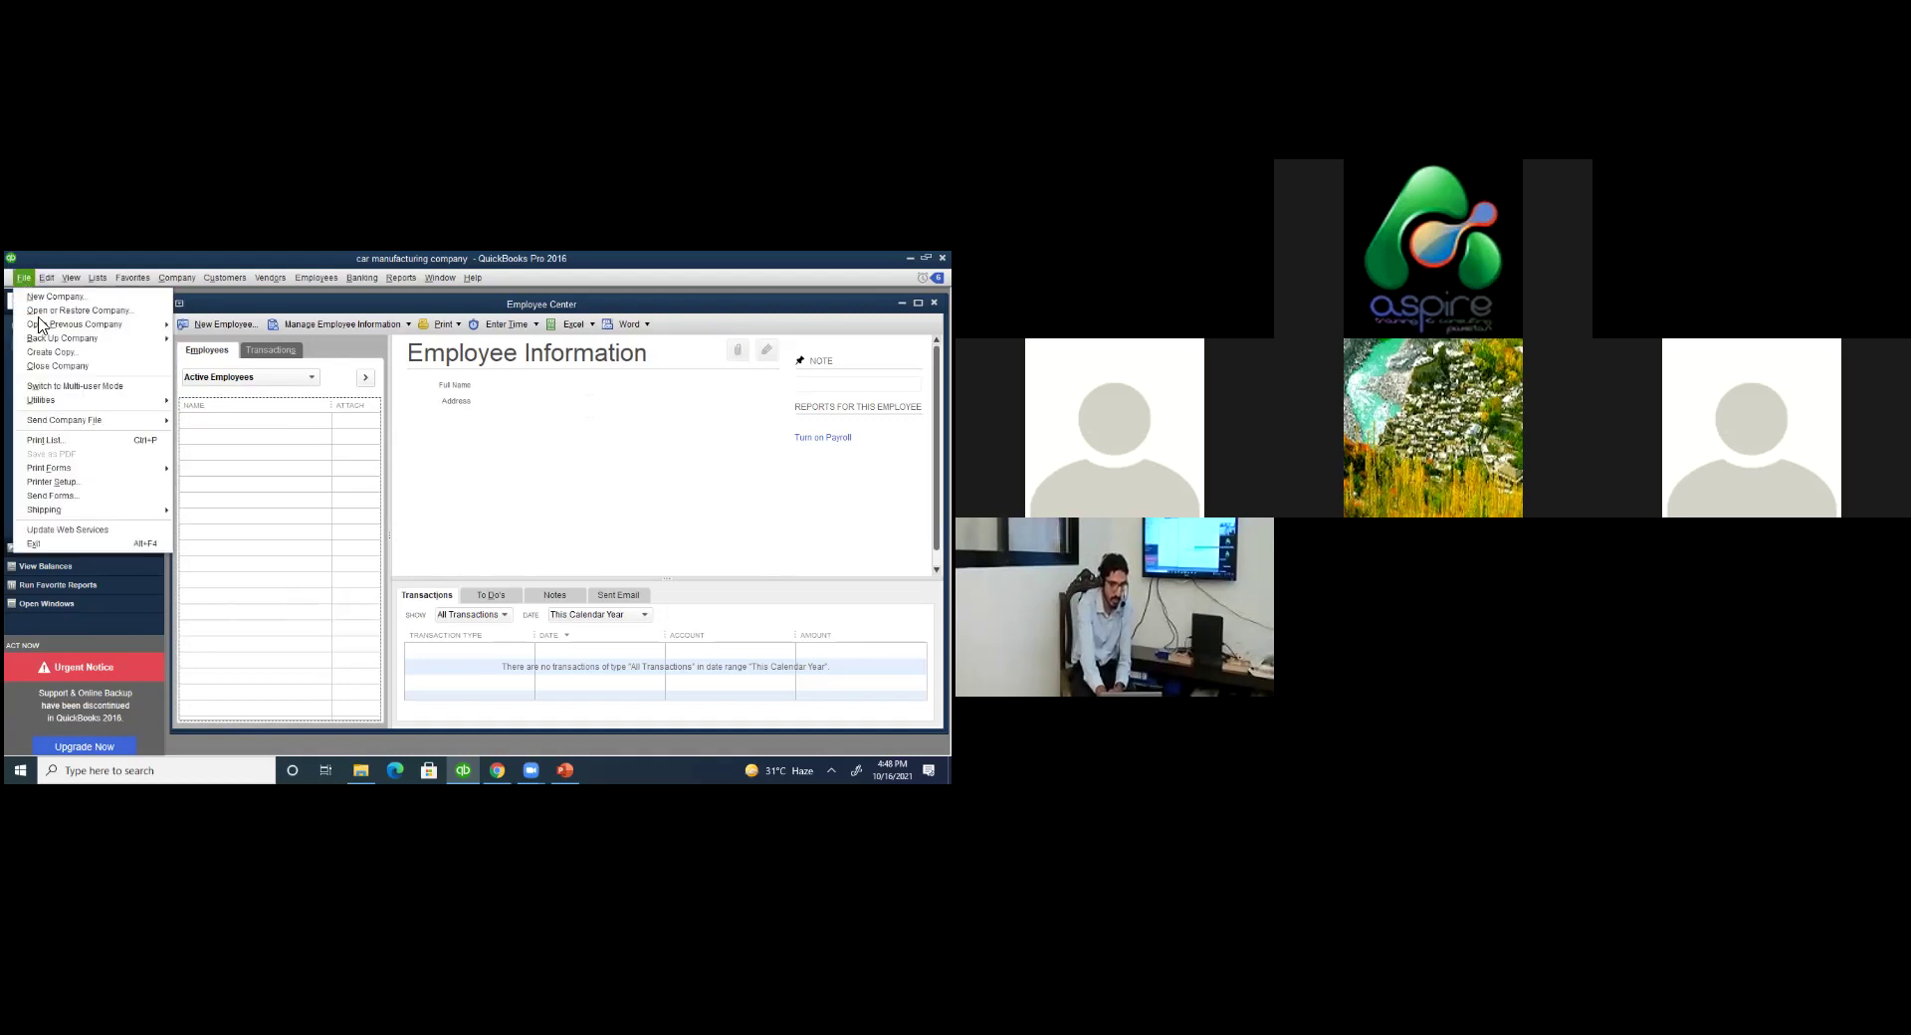
{"action": "mouse_move", "coordinate": [42, 331]}
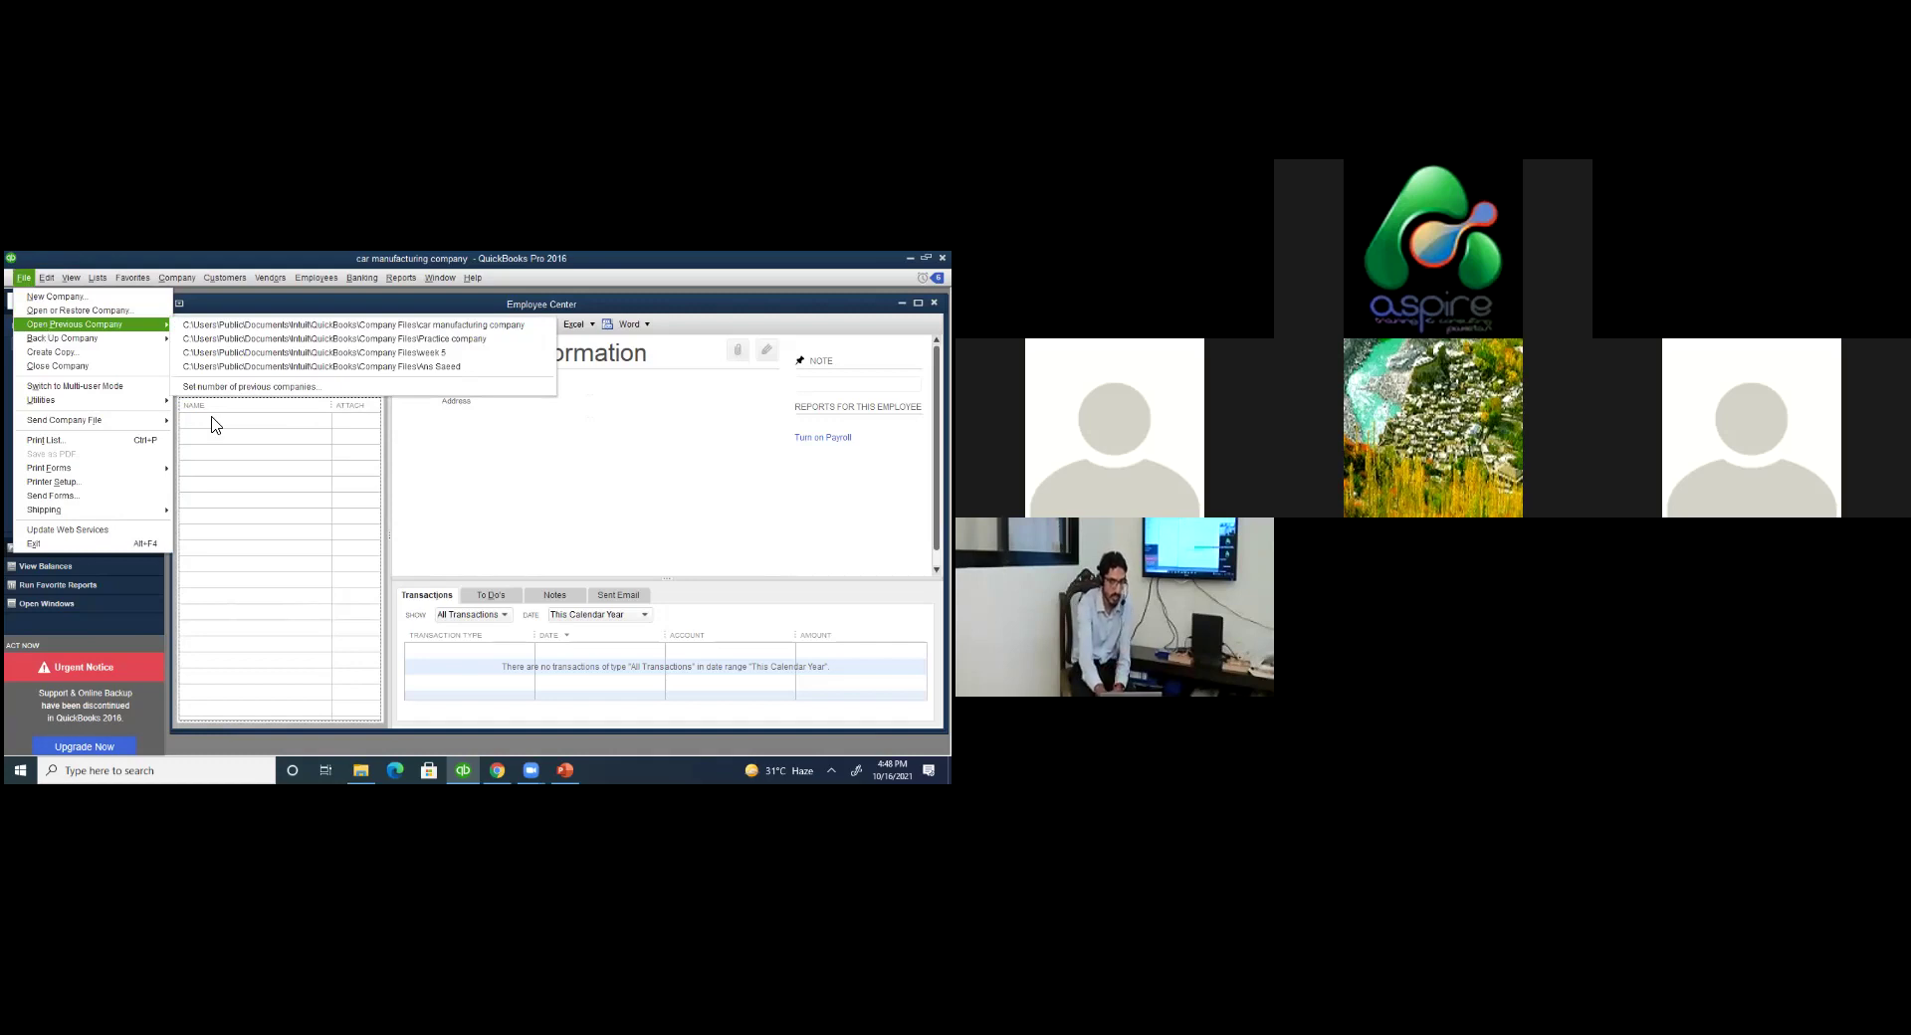
{"action": "left_click", "coordinate": [239, 443]}
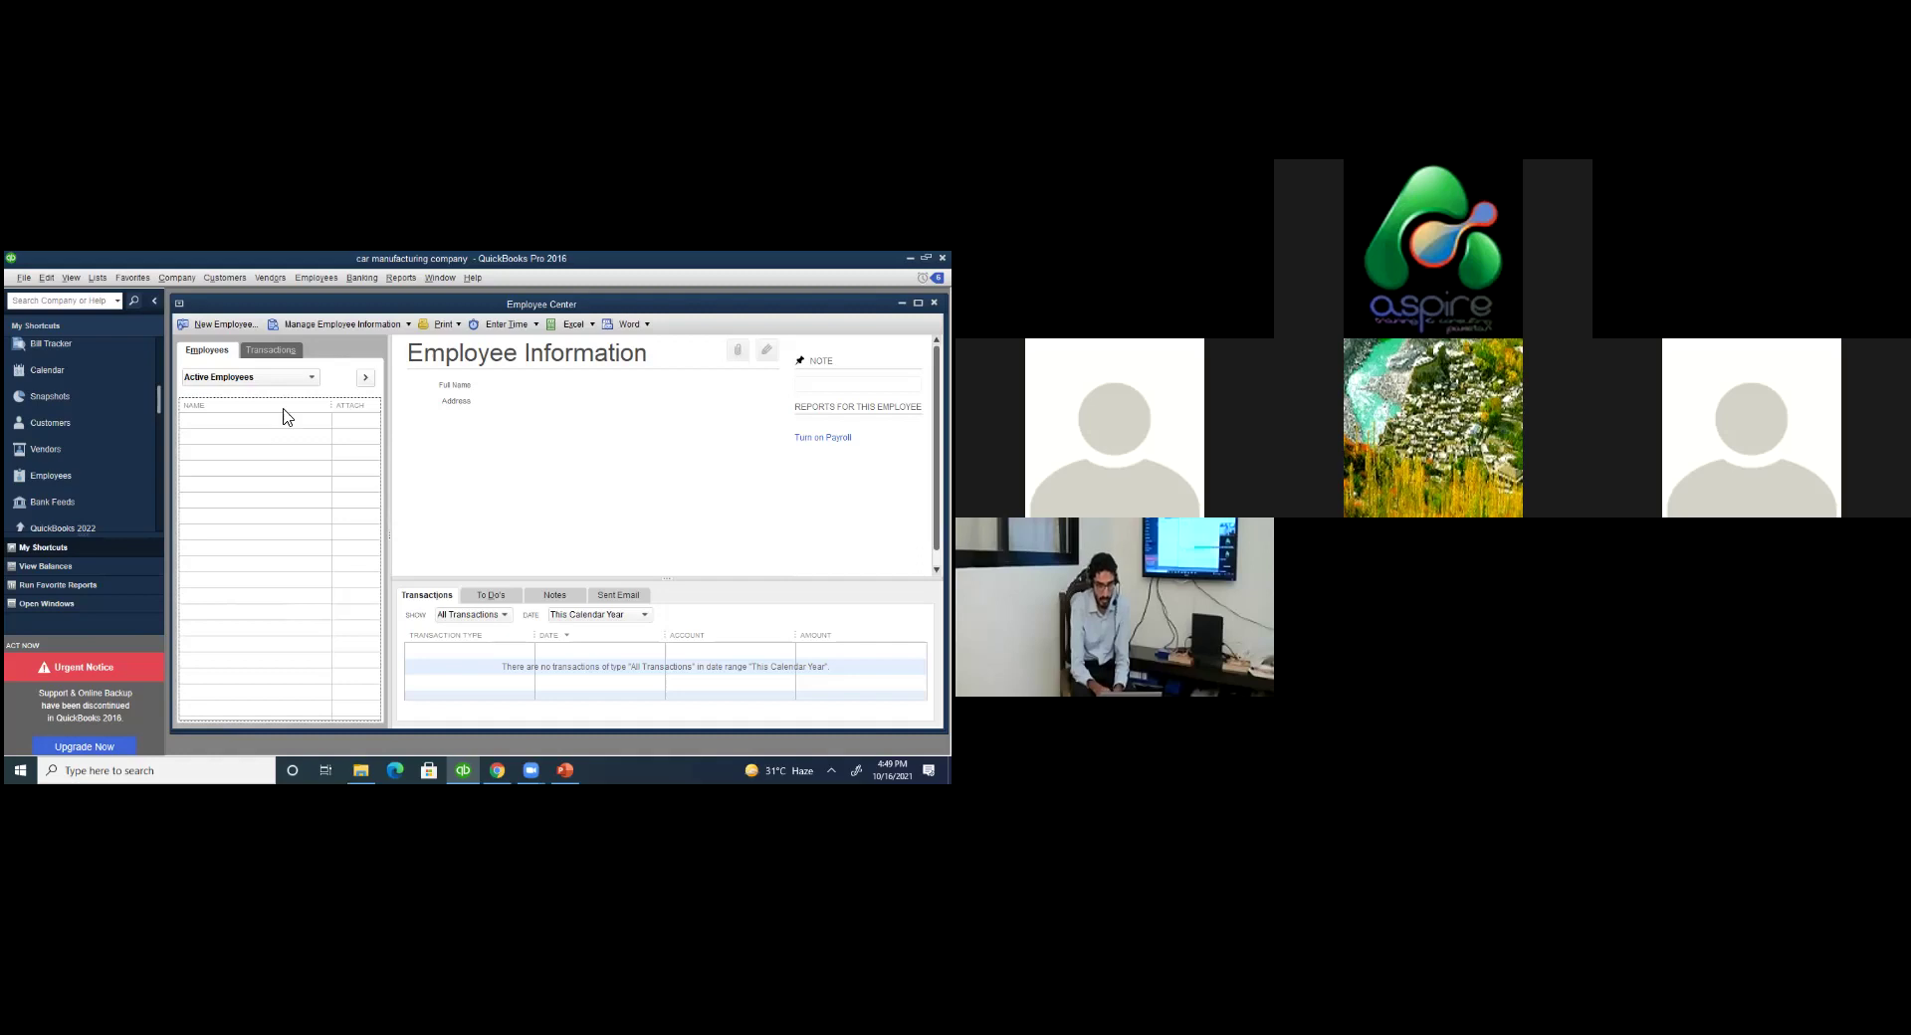
{"action": "left_click", "coordinate": [401, 278]}
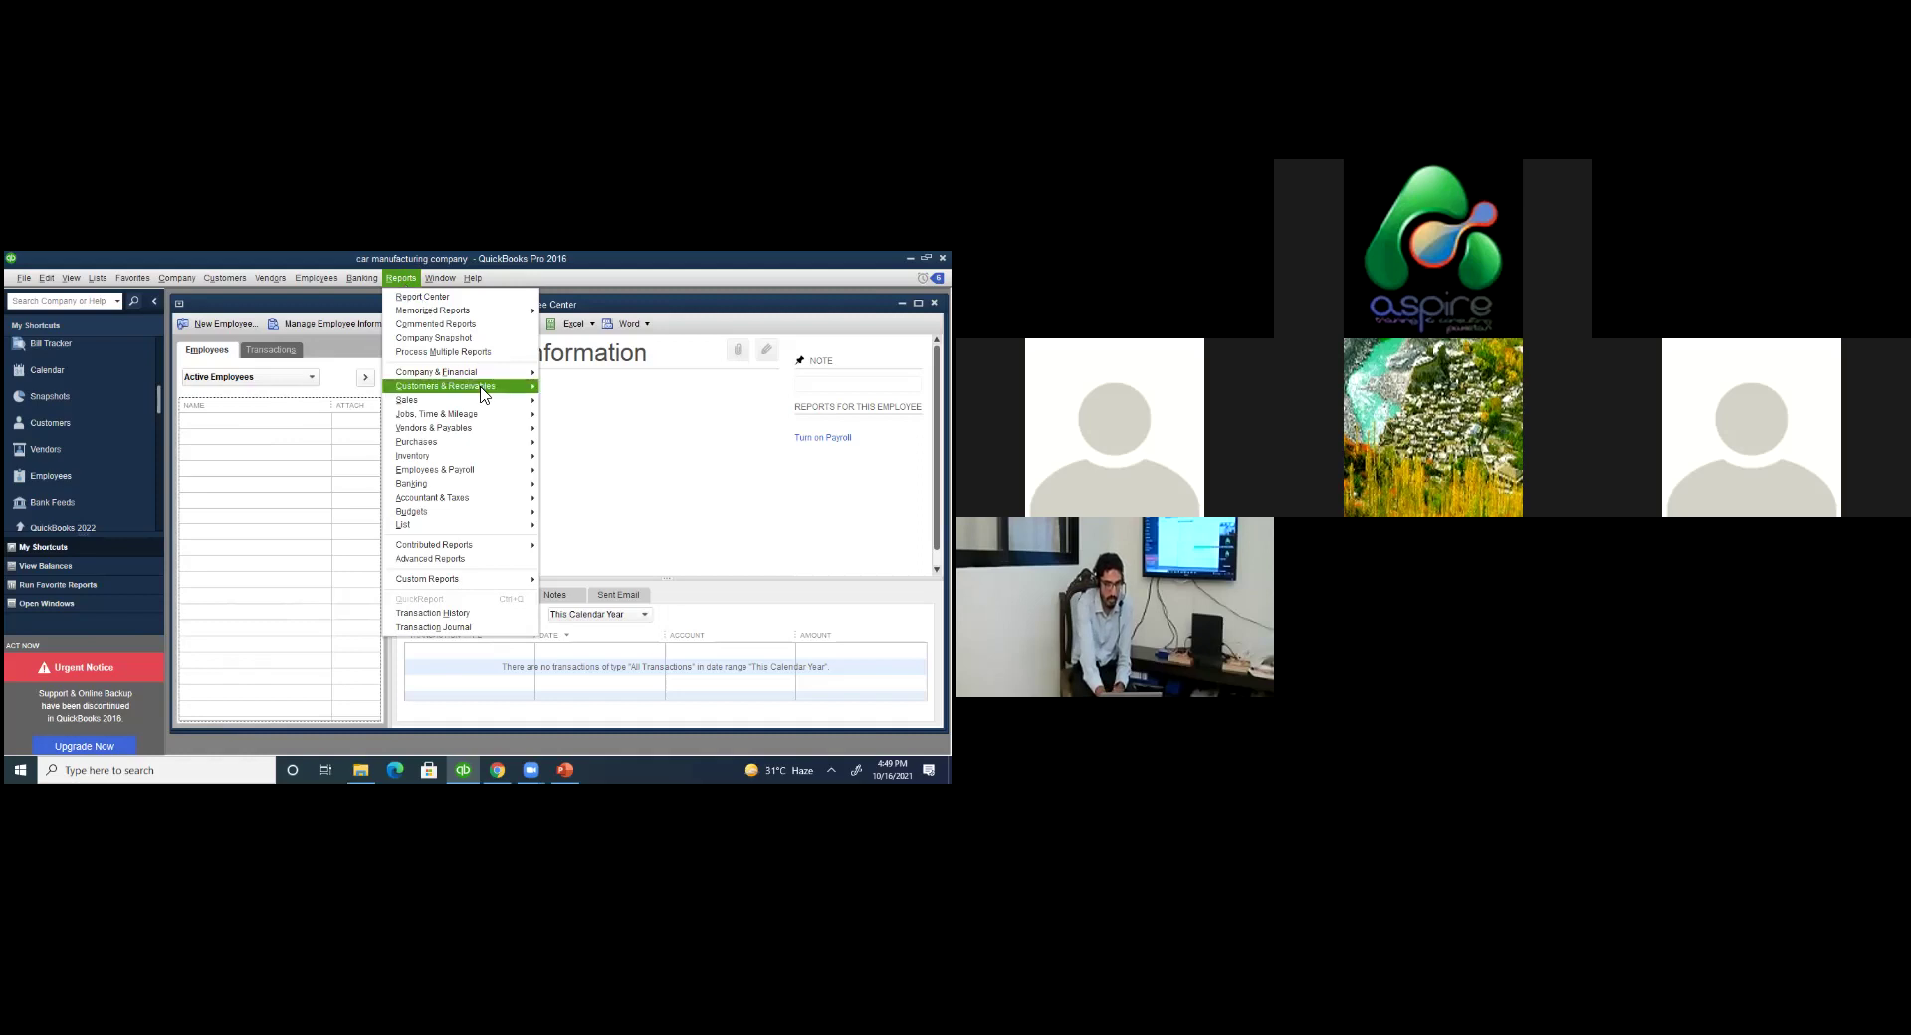
{"action": "mouse_move", "coordinate": [483, 395]}
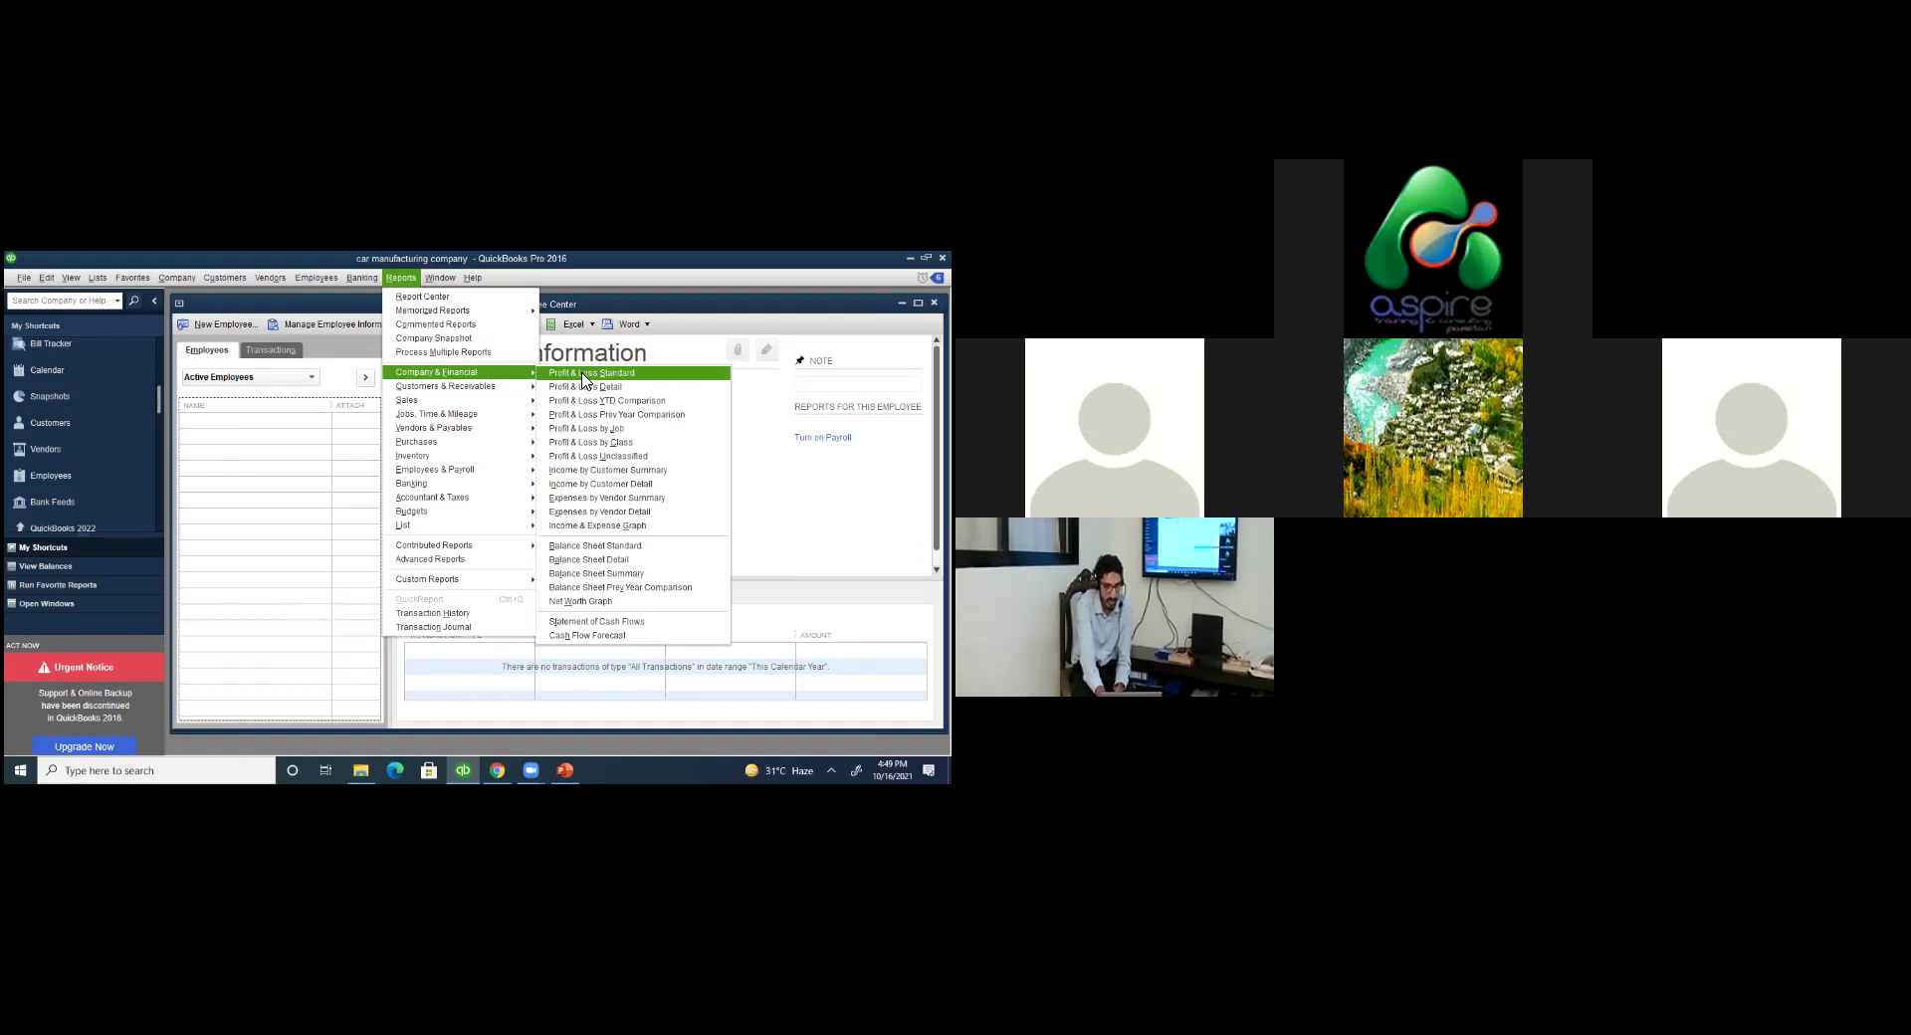
{"action": "left_click", "coordinate": [585, 377]}
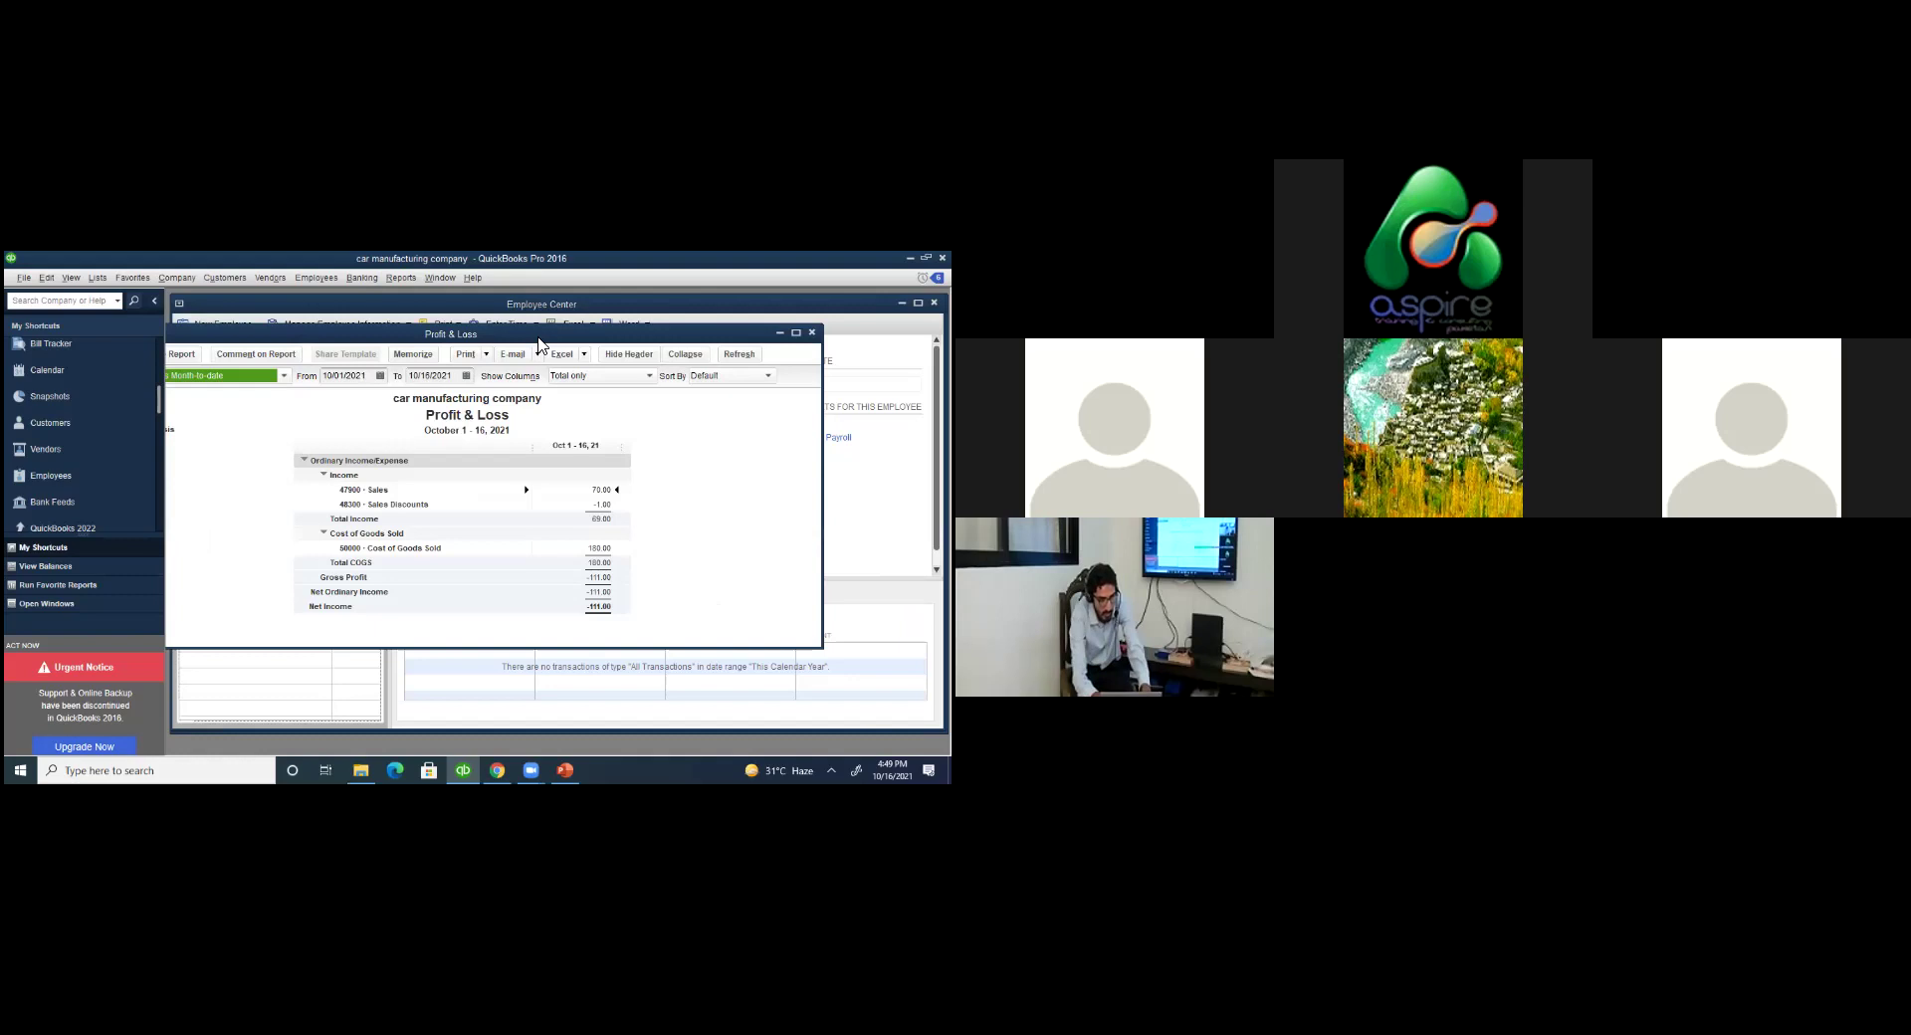
{"action": "key", "text": "Escape"}
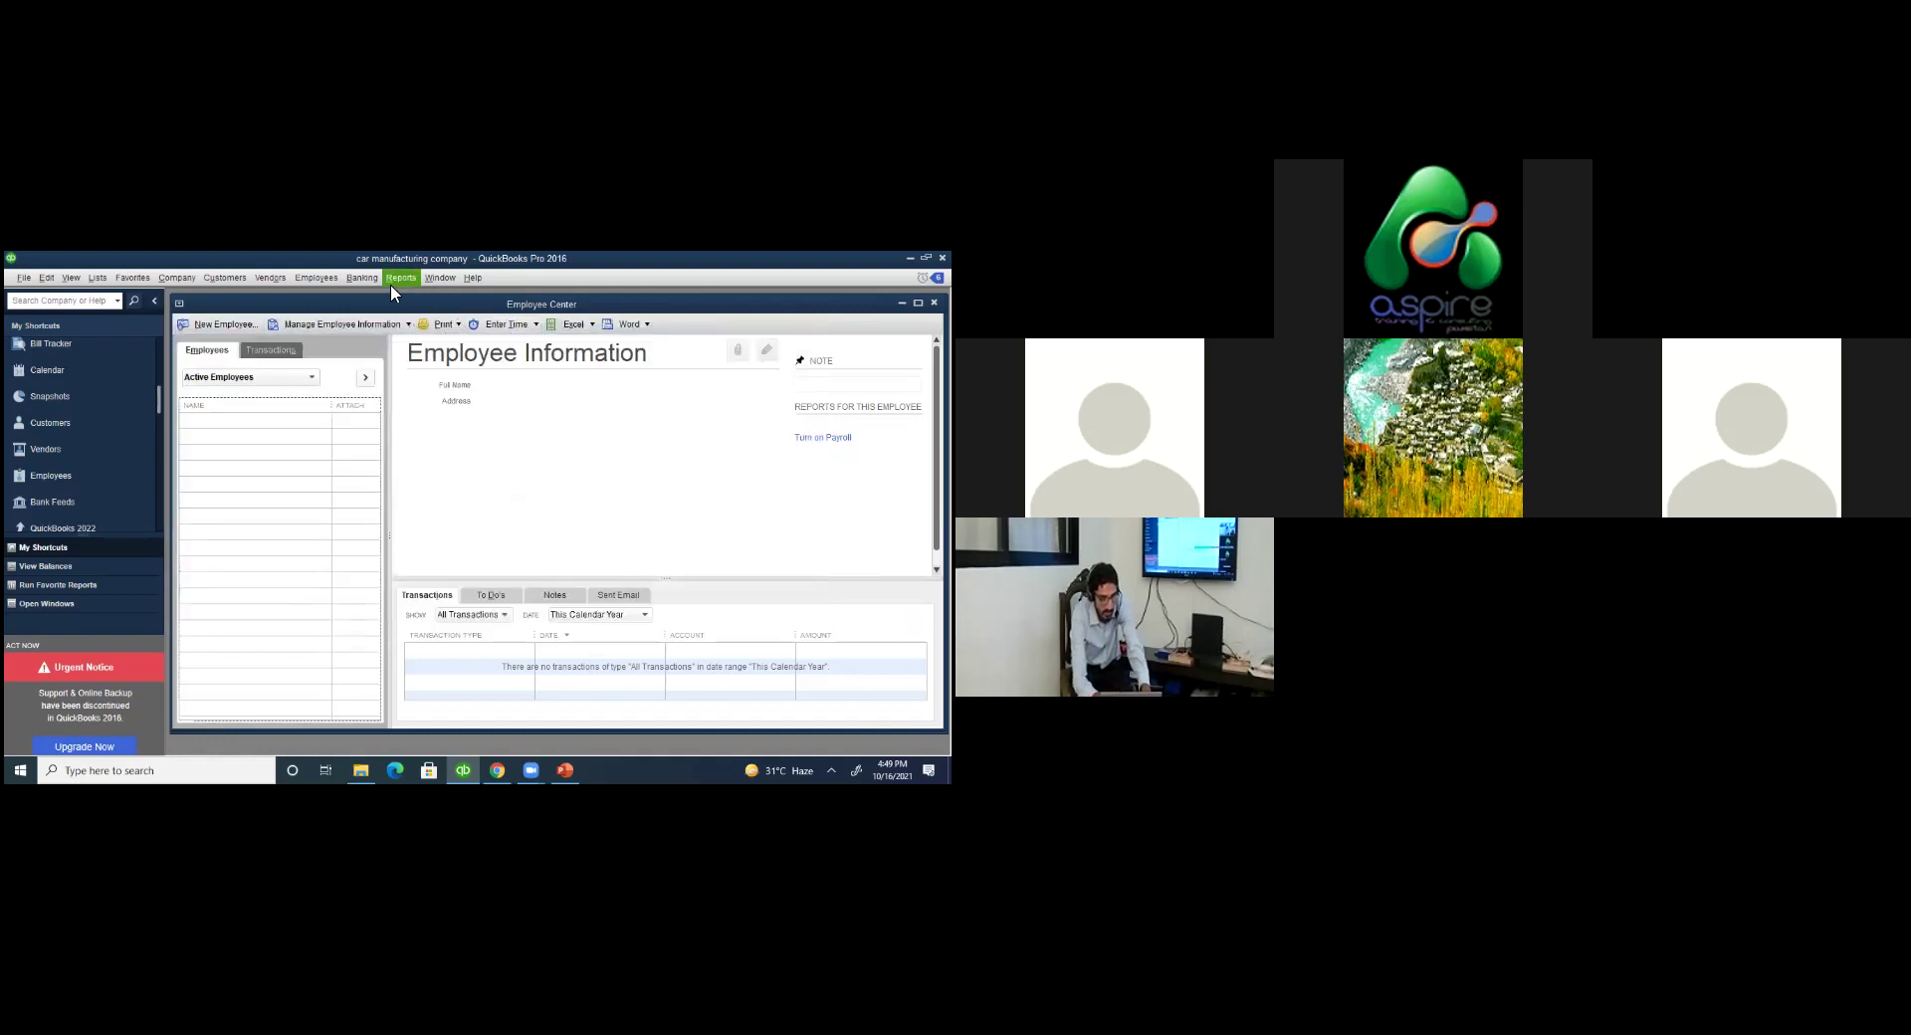
{"action": "left_click", "coordinate": [391, 285]}
Run the memorized Accountant report Journal Entries Entered/Modified Today, dismissing the collapsing-transactions notice.
{"action": "mouse_move", "coordinate": [458, 403]}
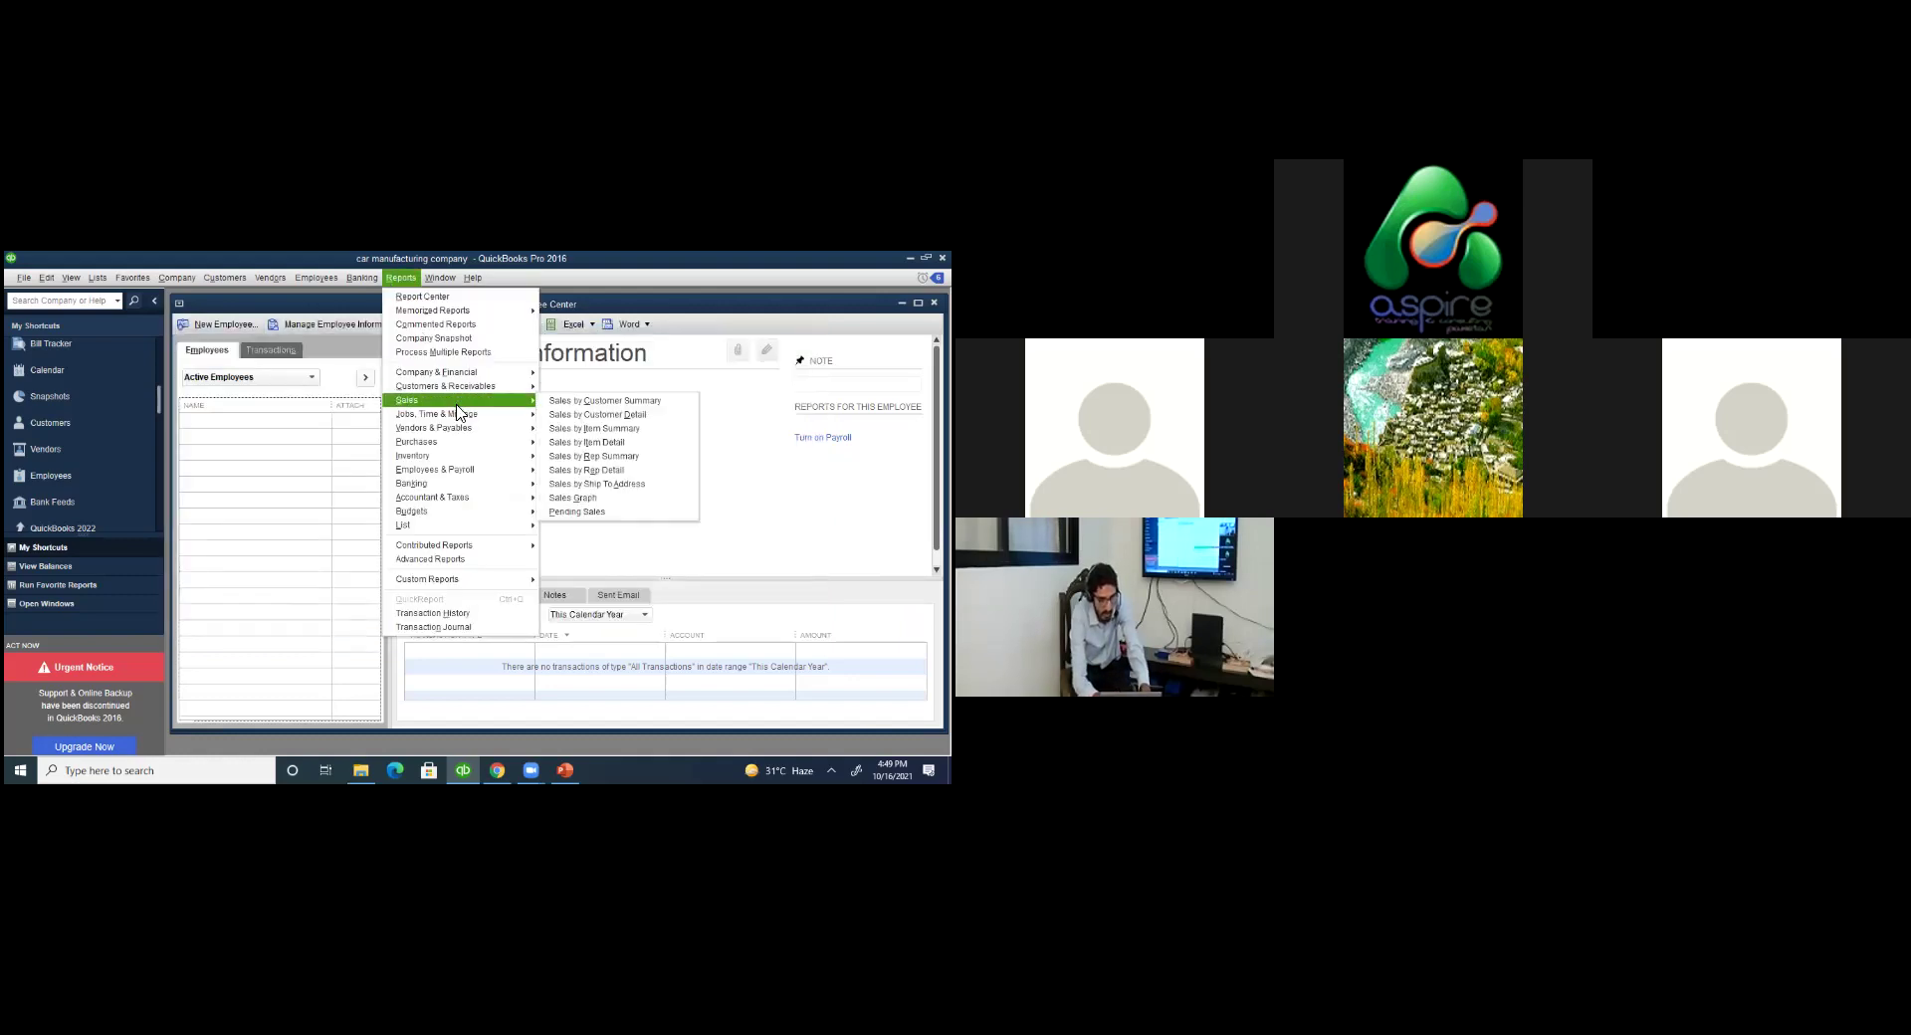
{"action": "mouse_move", "coordinate": [458, 458]}
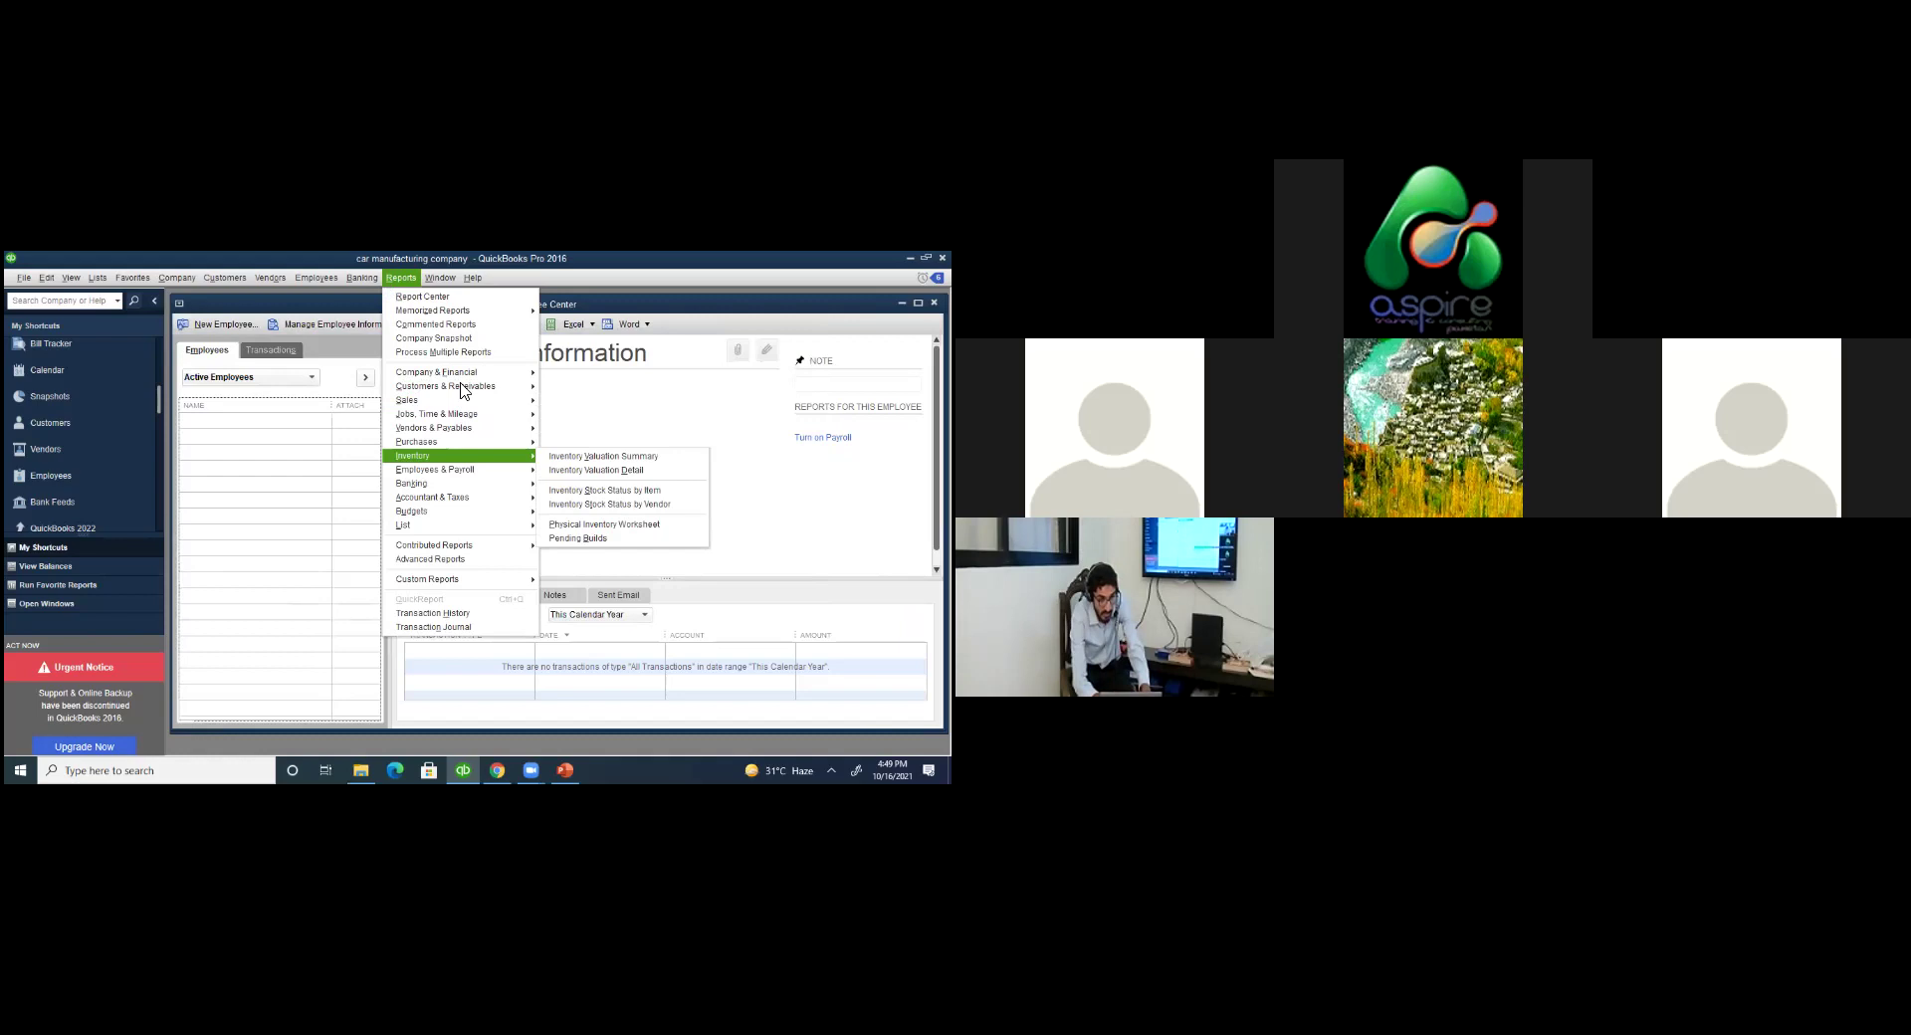
{"action": "mouse_move", "coordinate": [458, 310]}
{"action": "mouse_move", "coordinate": [597, 331]}
{"action": "left_click", "coordinate": [756, 359]}
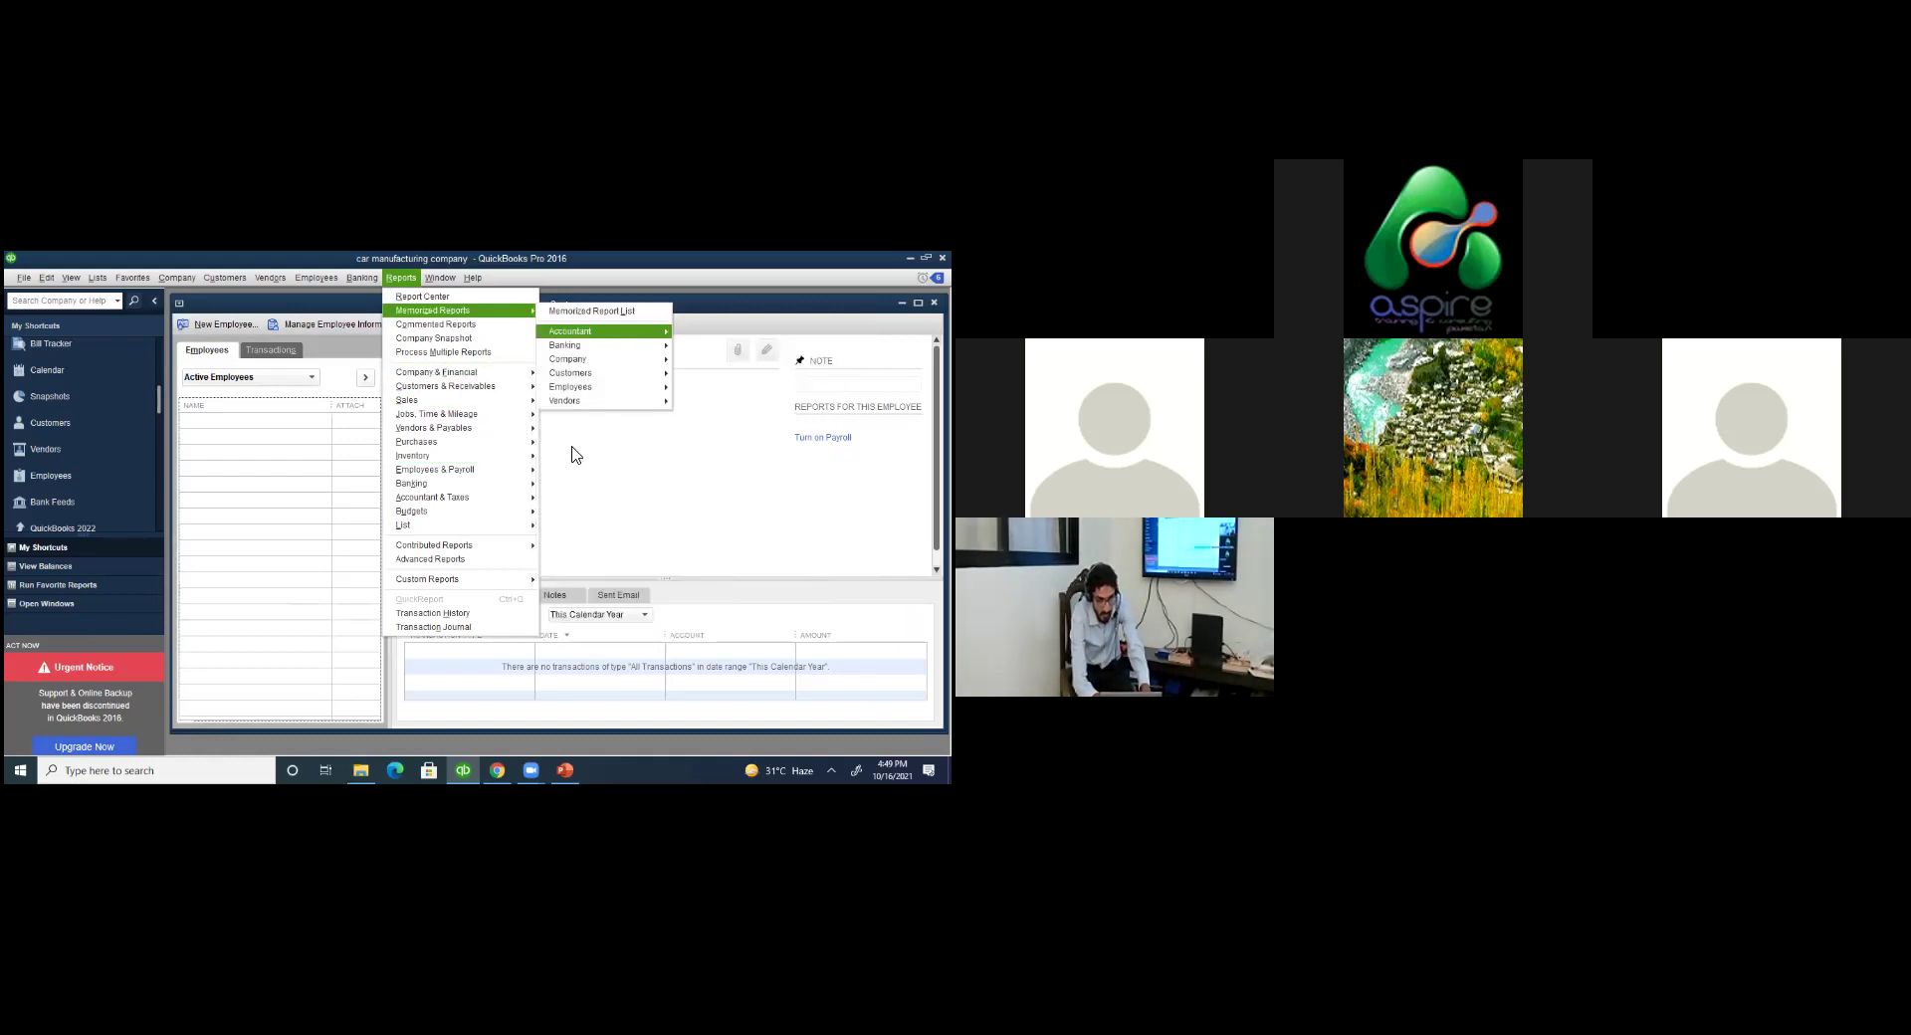
{"action": "left_click", "coordinate": [565, 512]}
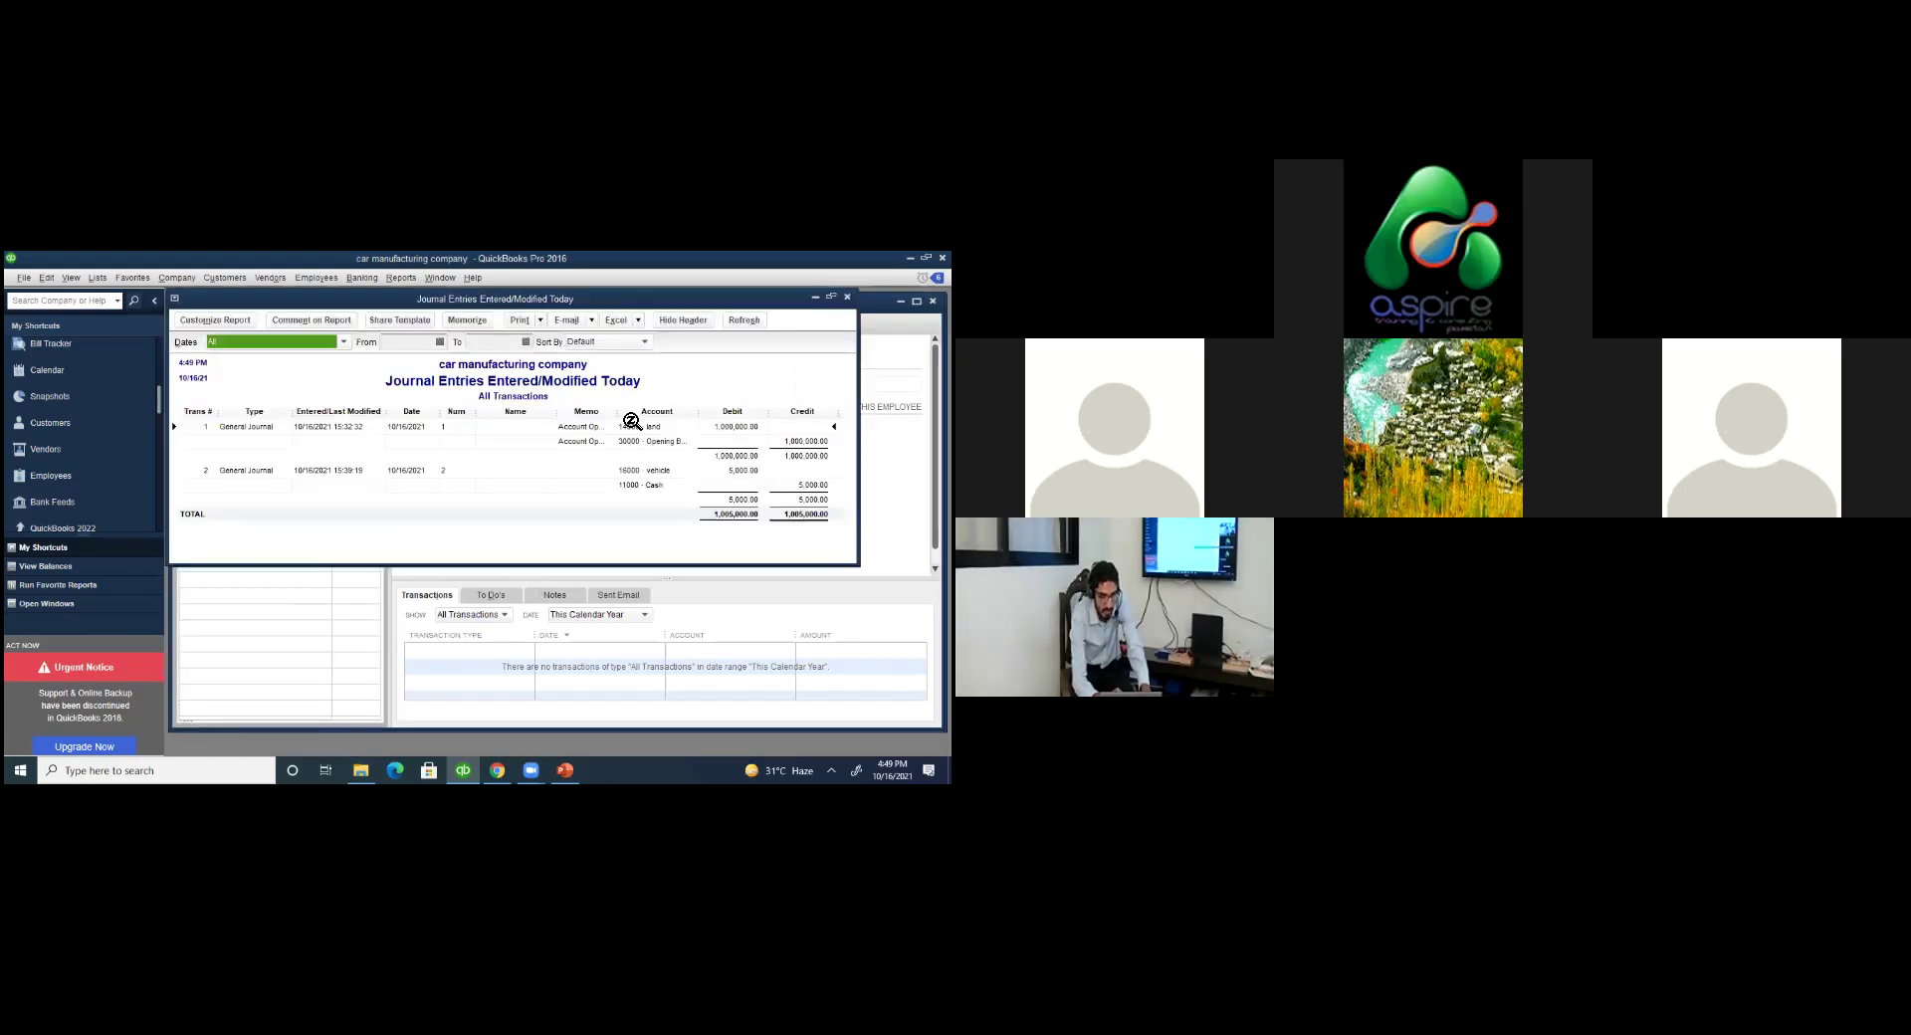
{"action": "left_click", "coordinate": [404, 283]}
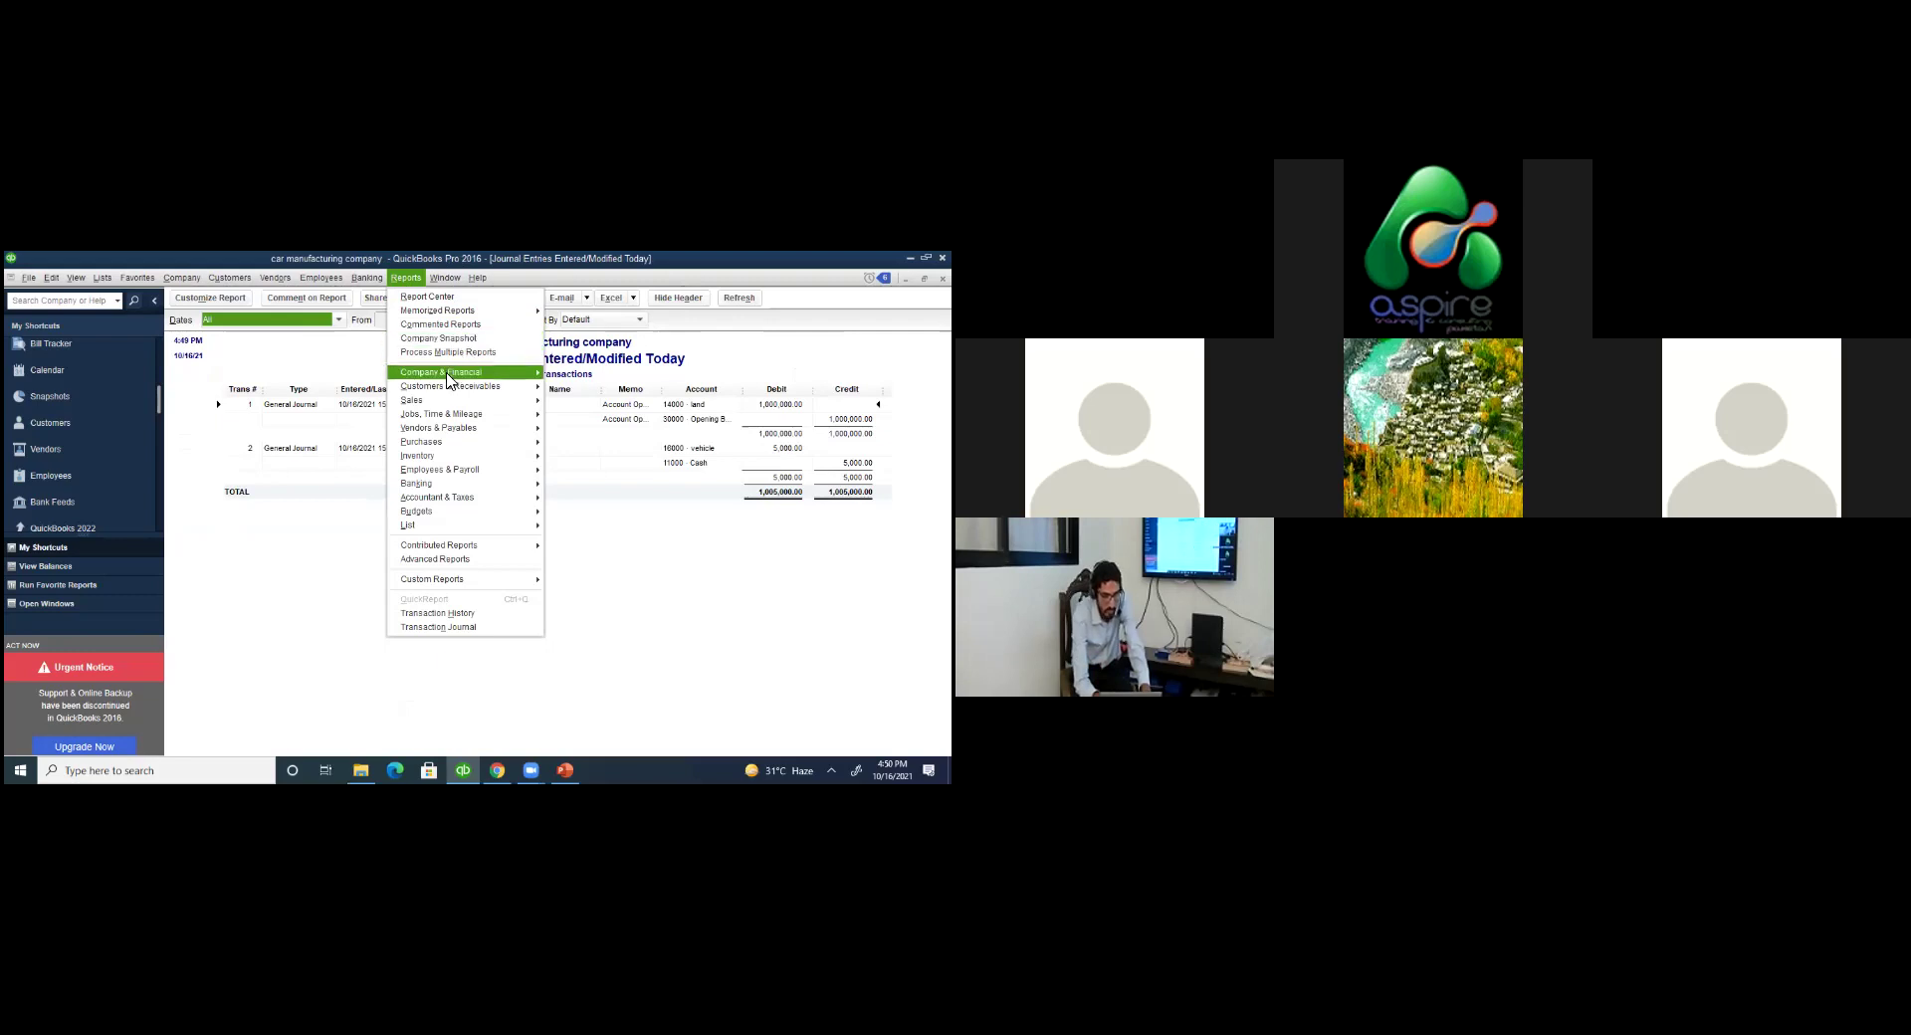
{"action": "left_click", "coordinate": [448, 373]}
{"action": "mouse_move", "coordinate": [449, 392]}
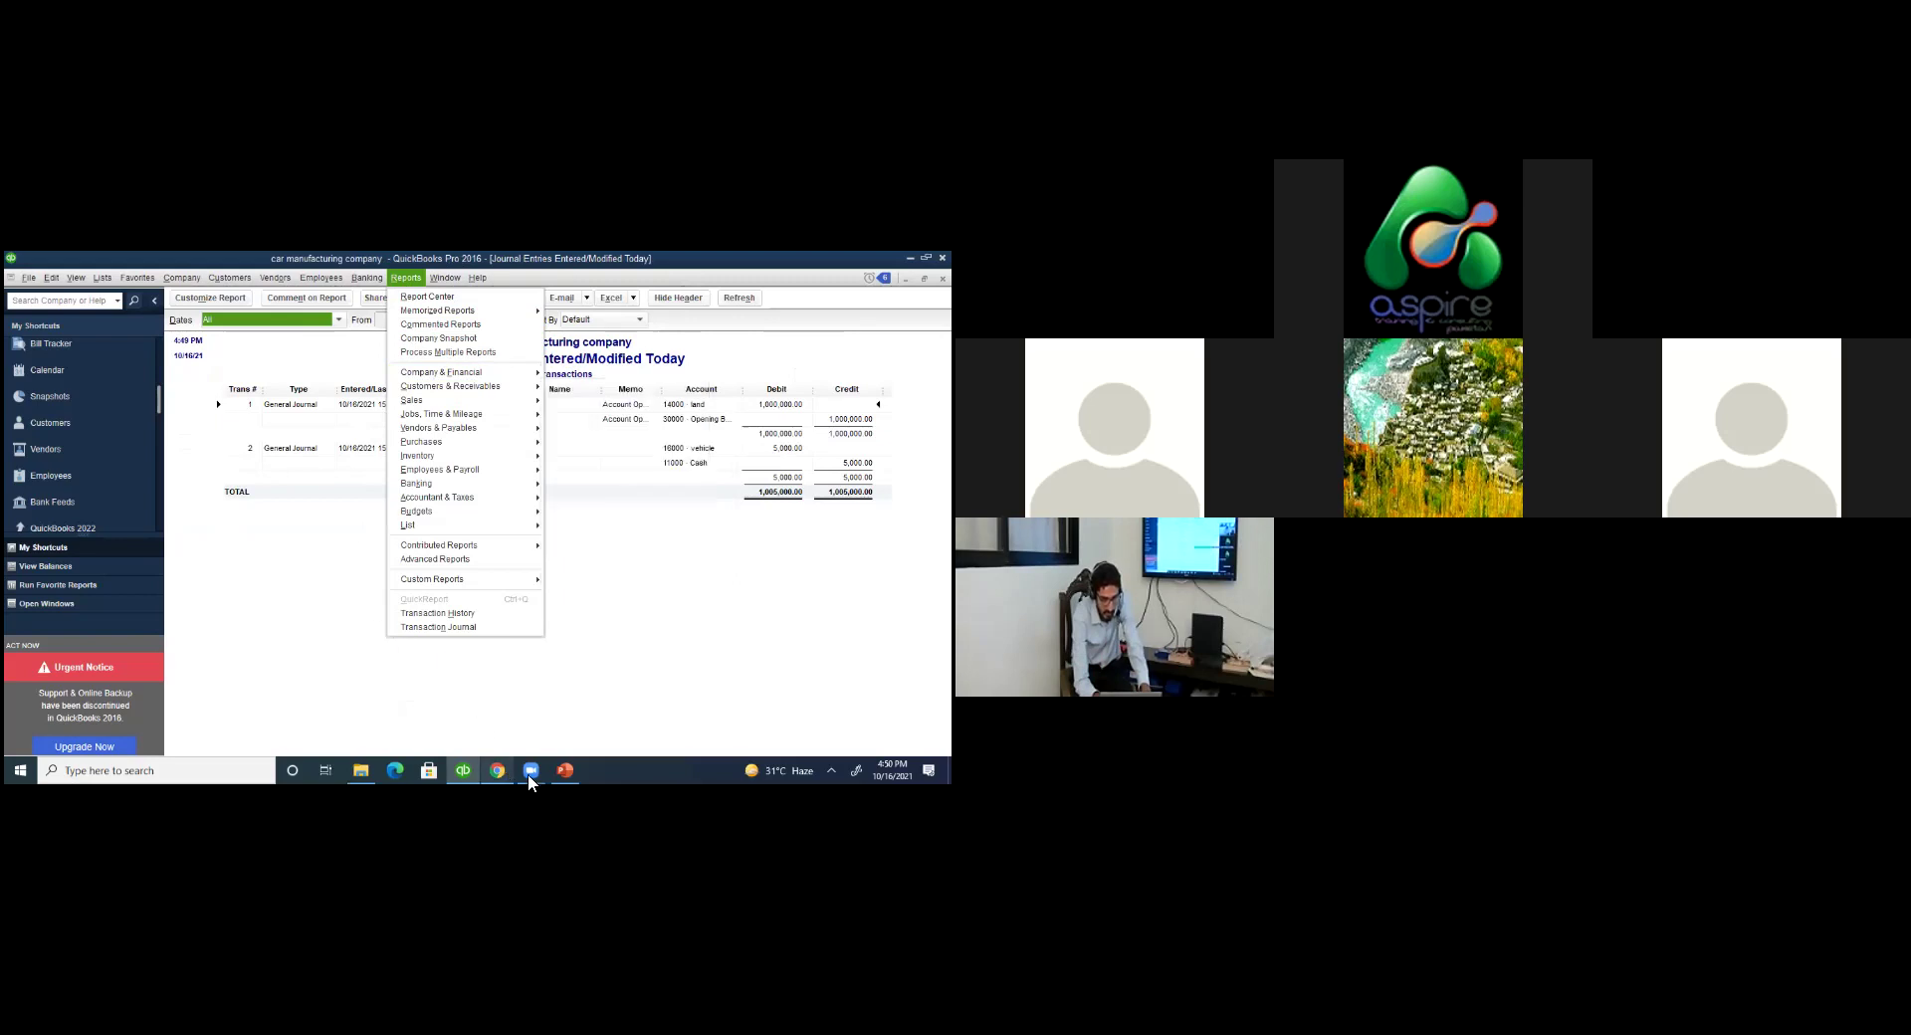
{"action": "mouse_move", "coordinate": [530, 782]}
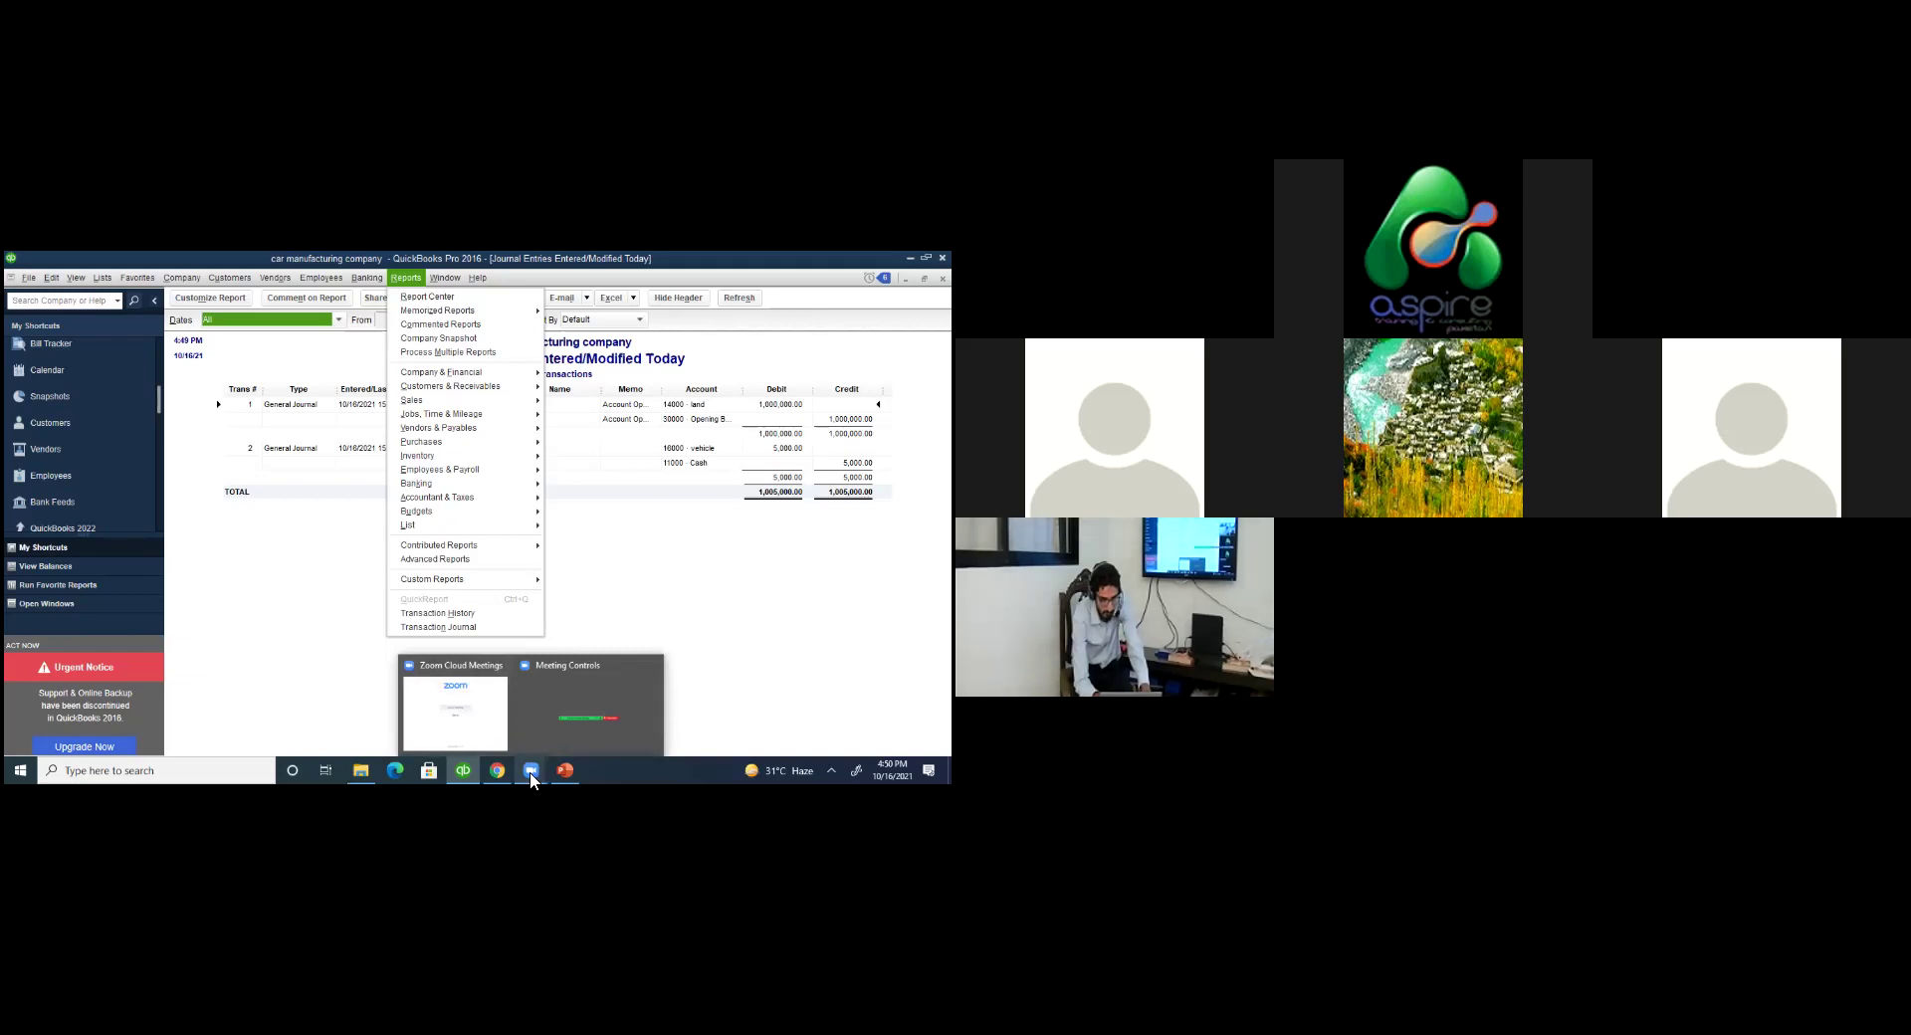
{"action": "left_click", "coordinate": [531, 782]}
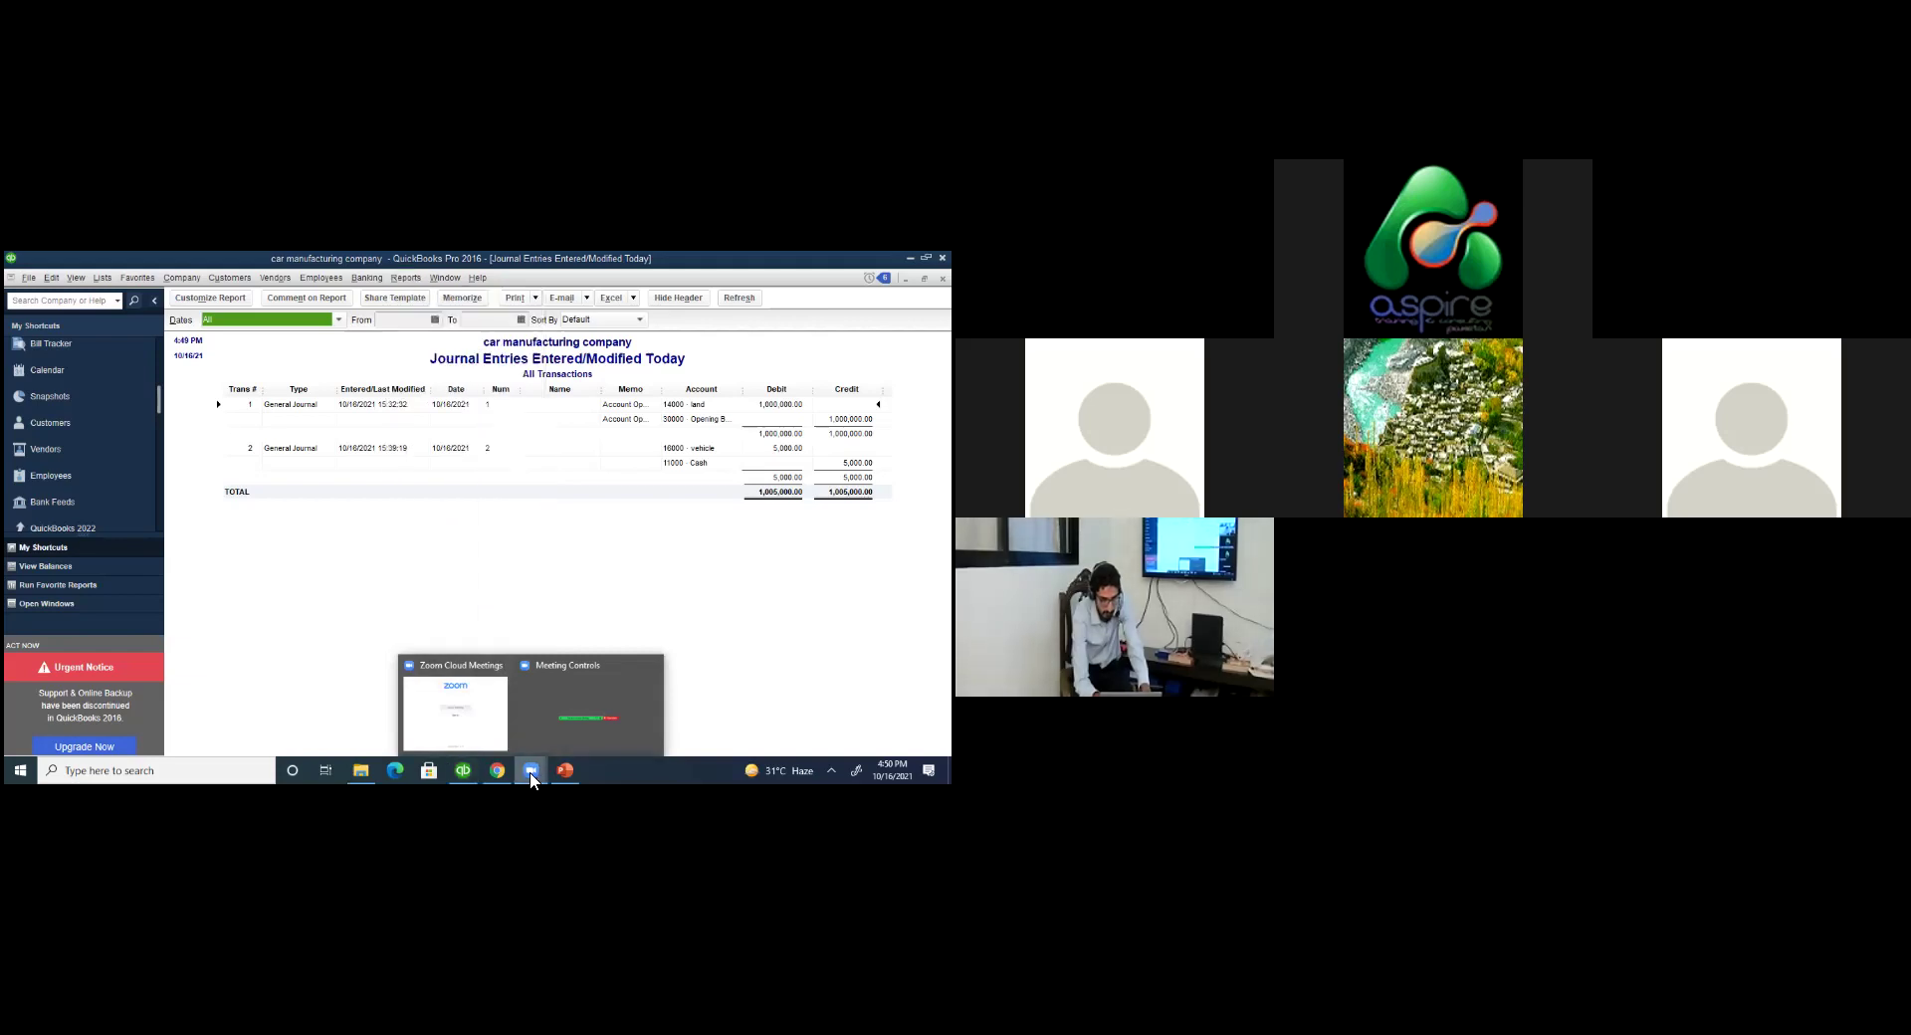
{"action": "left_click", "coordinate": [494, 724]}
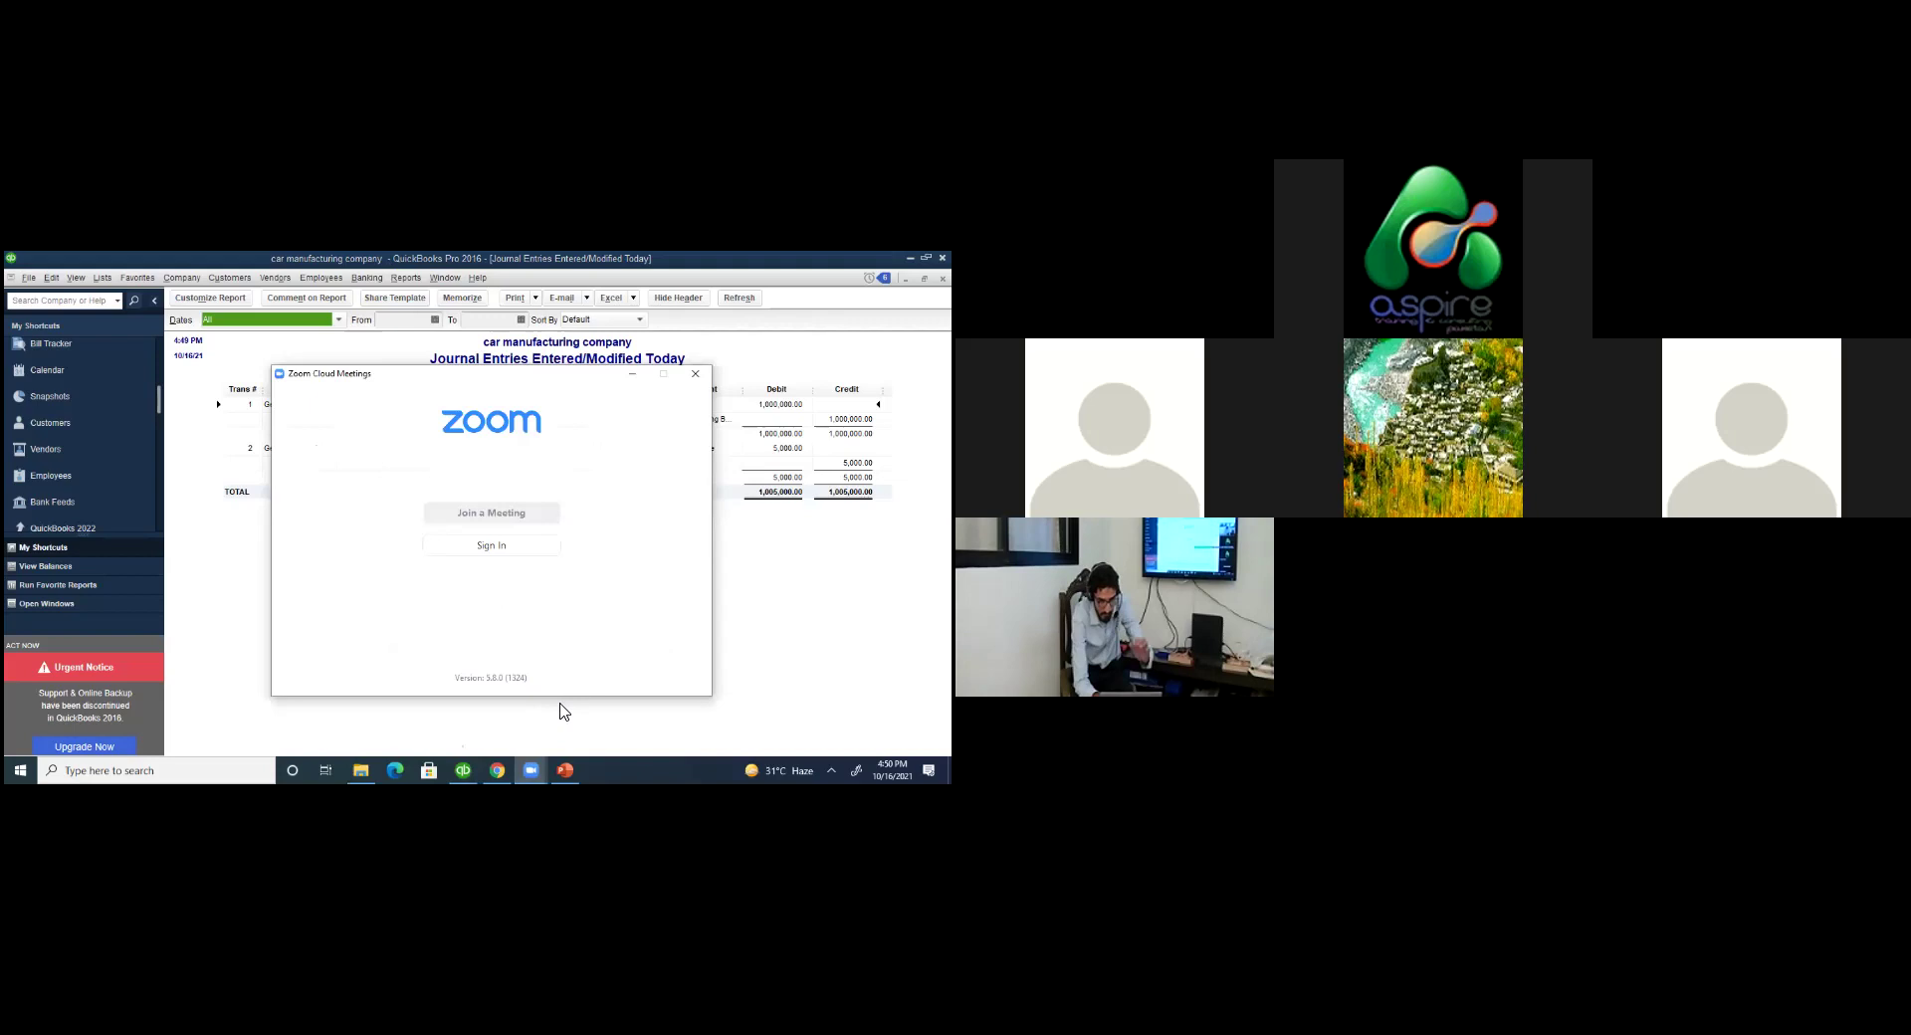
{"action": "left_click", "coordinate": [536, 773]}
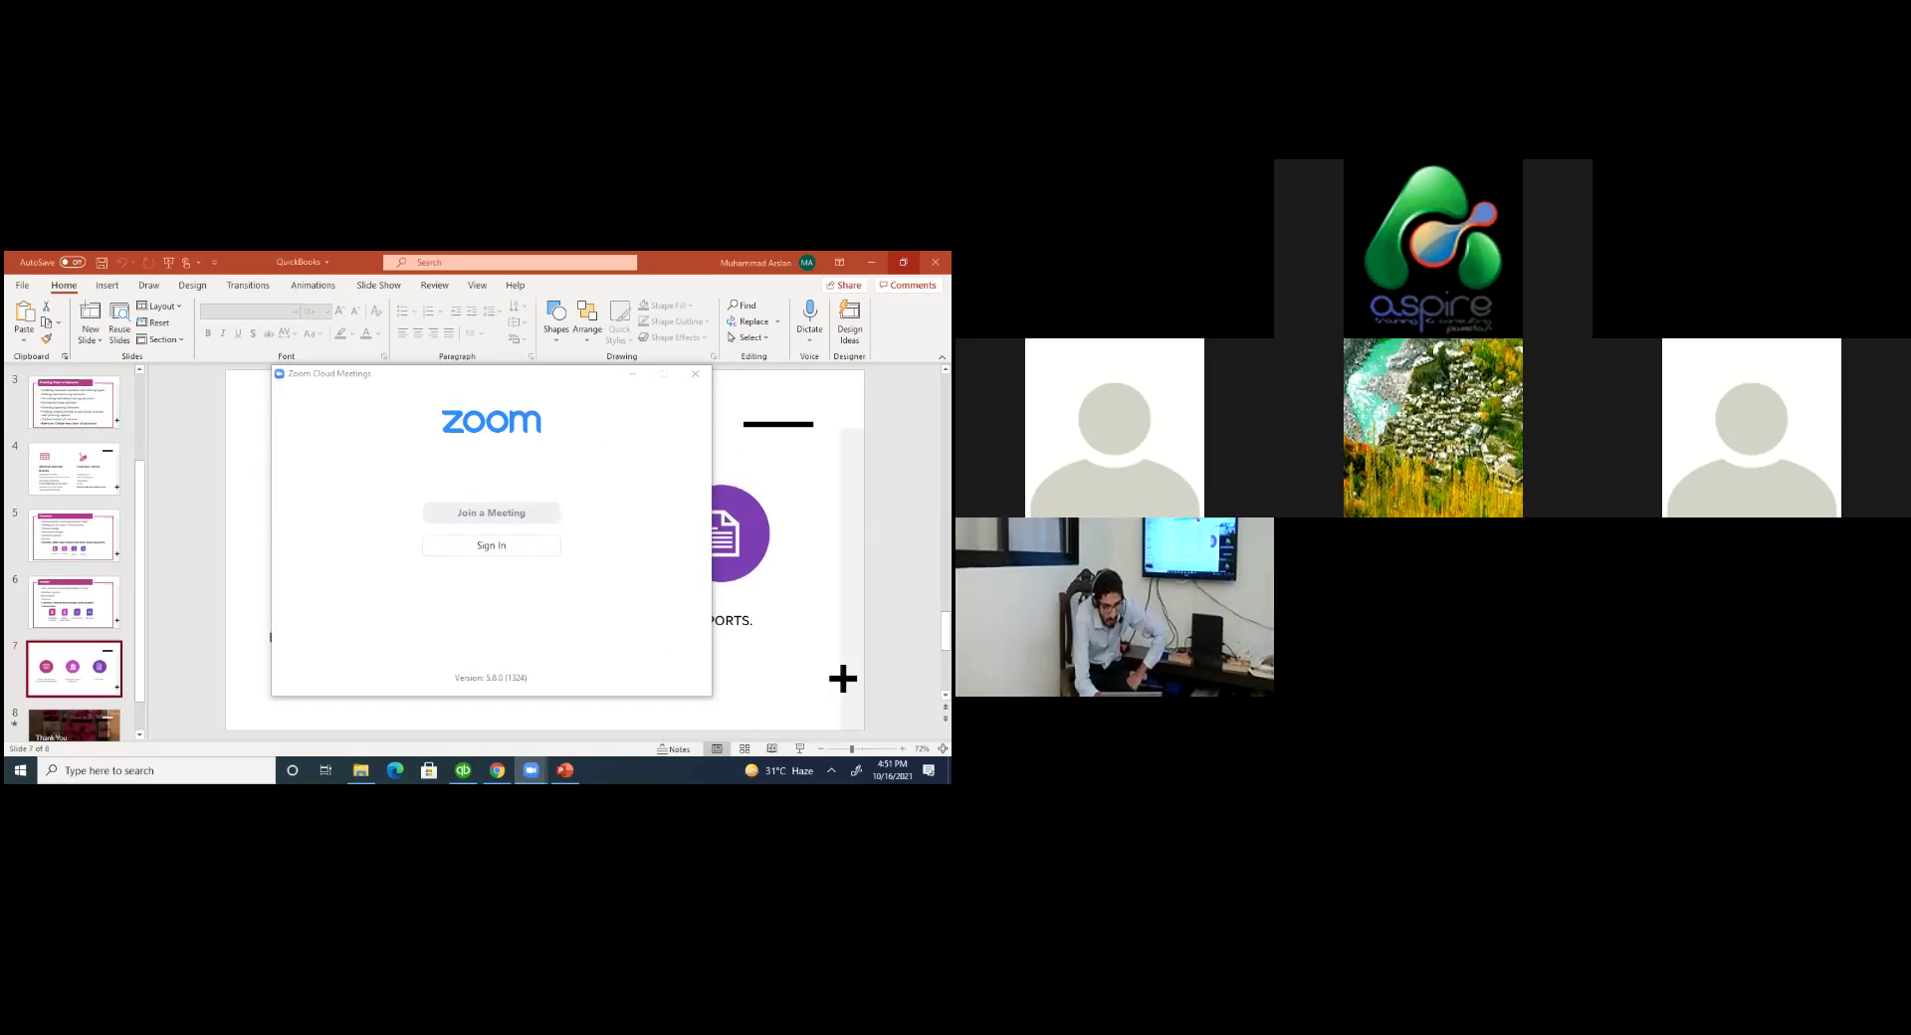
{"action": "left_click", "coordinate": [496, 769]}
{"action": "left_click", "coordinate": [463, 771]}
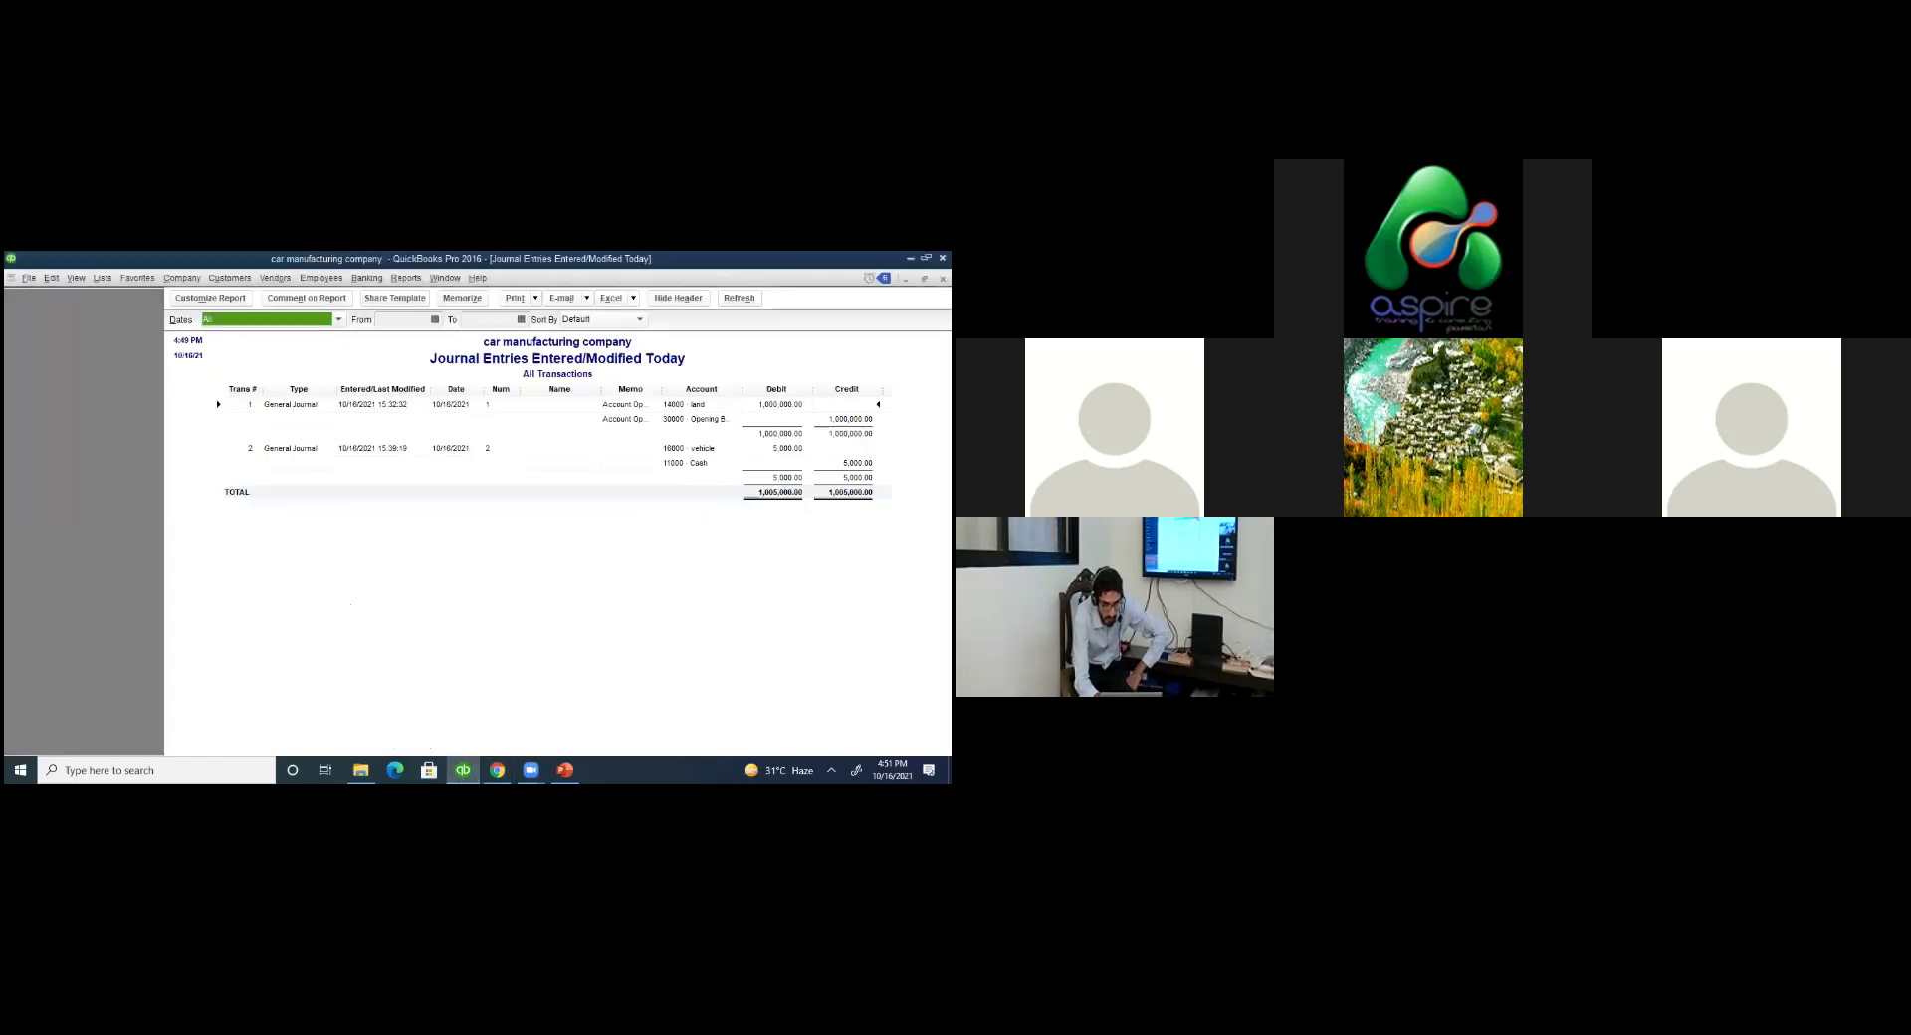
Close the journal report, select vendor FBR in the Vendor Center, and list its new transactions.
{"action": "key", "text": "Escape"}
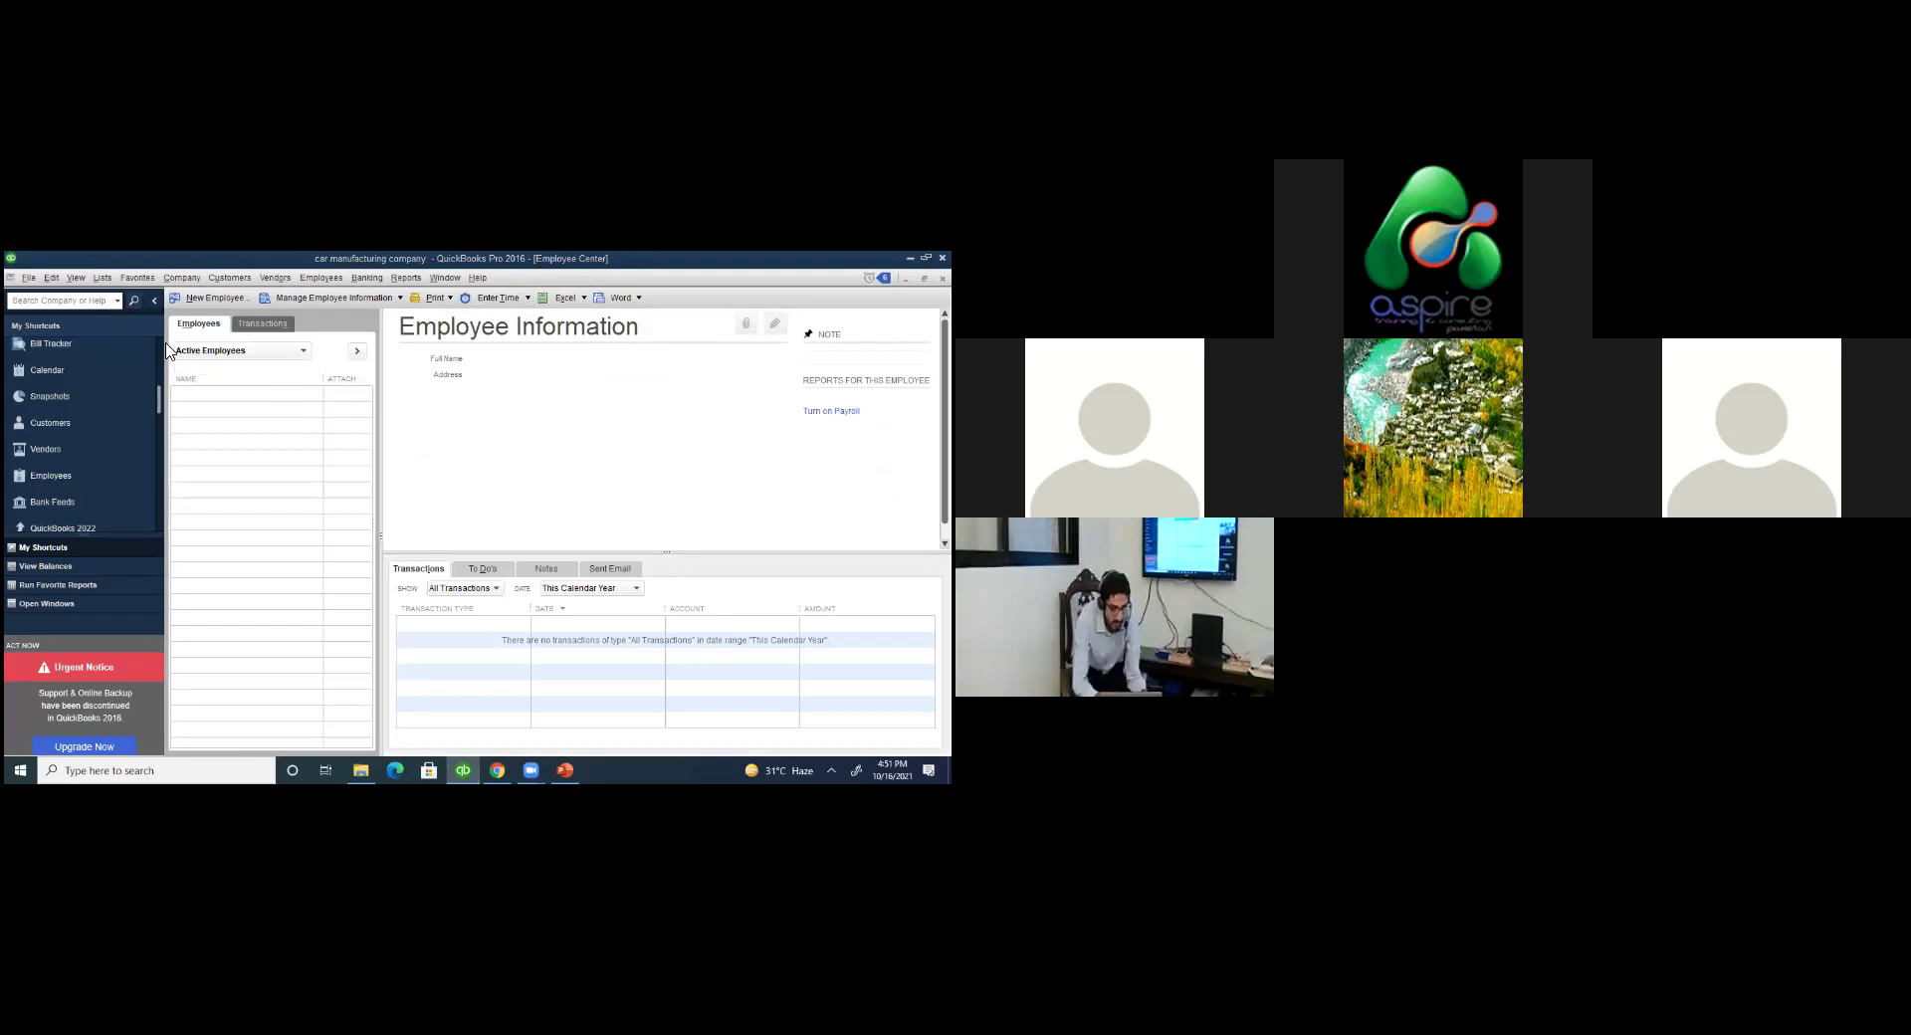
{"action": "left_click", "coordinate": [83, 459]}
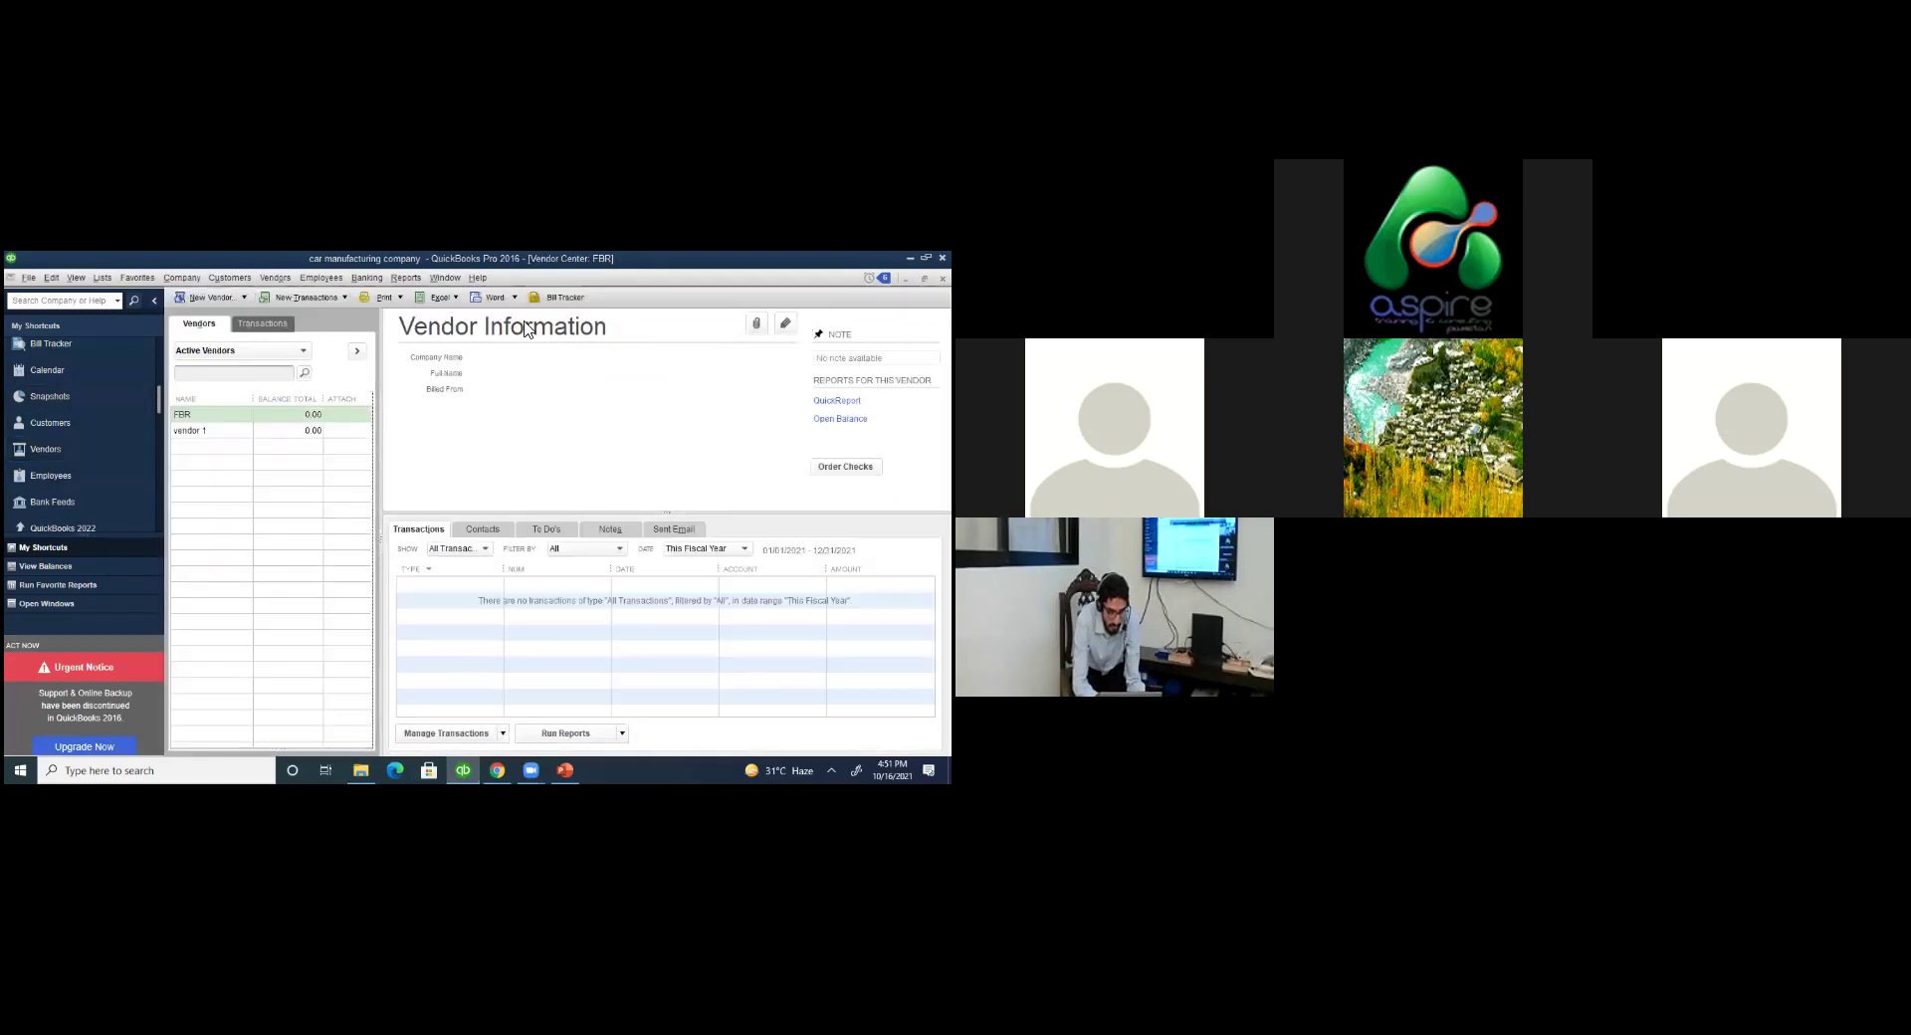
{"action": "left_click", "coordinate": [307, 297]}
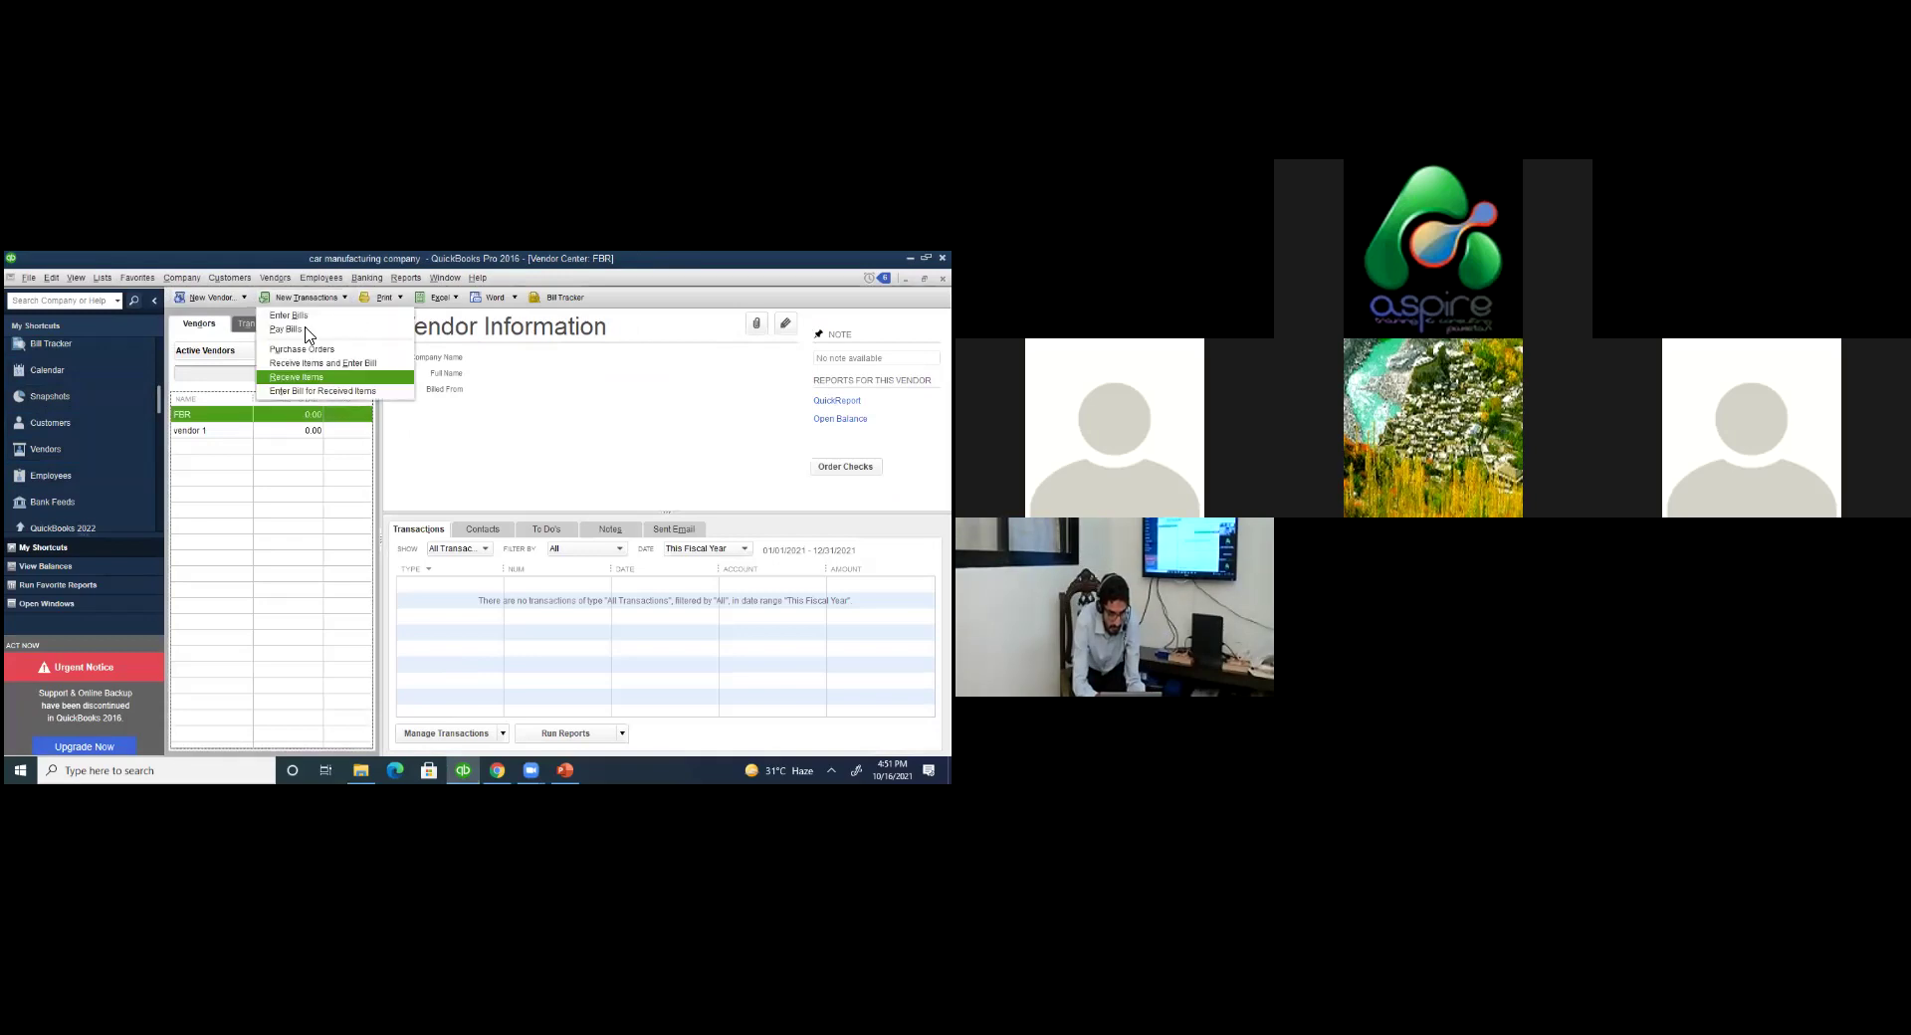
{"action": "left_click", "coordinate": [321, 331]}
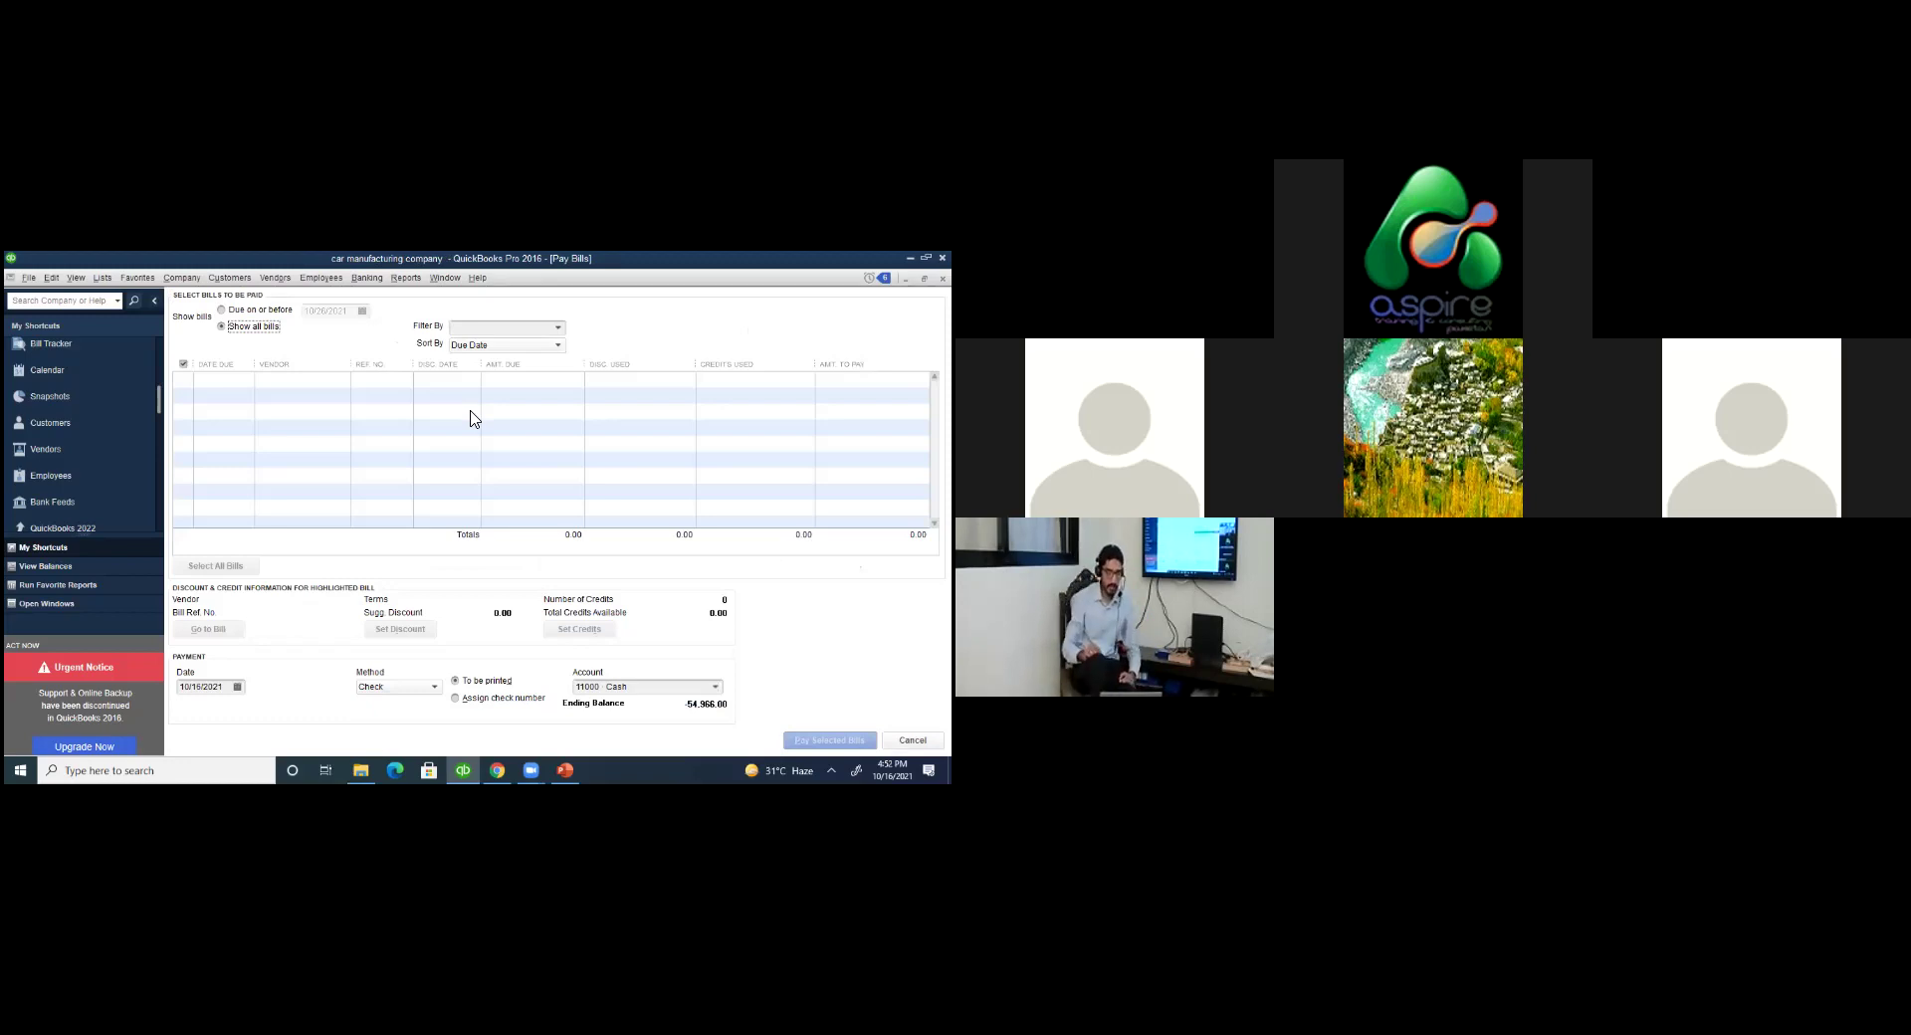
{"action": "key", "text": "Escape"}
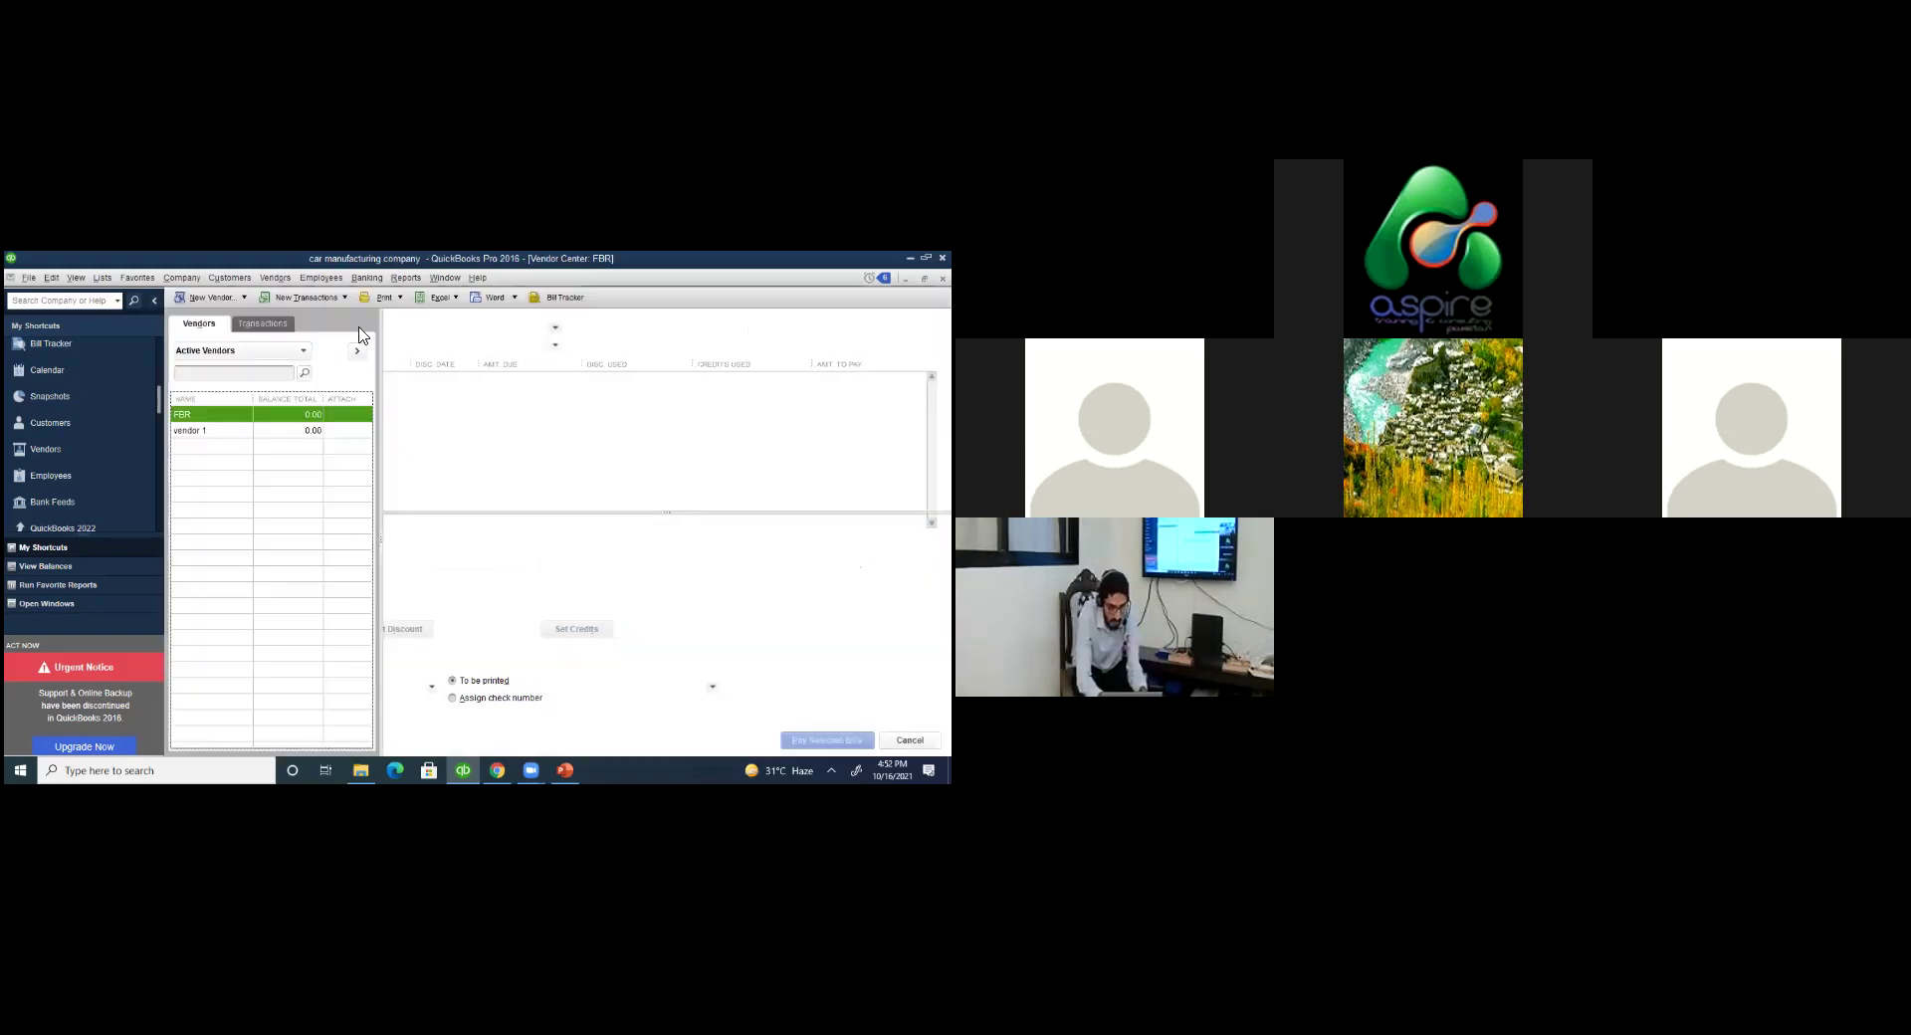
{"action": "left_click", "coordinate": [341, 300]}
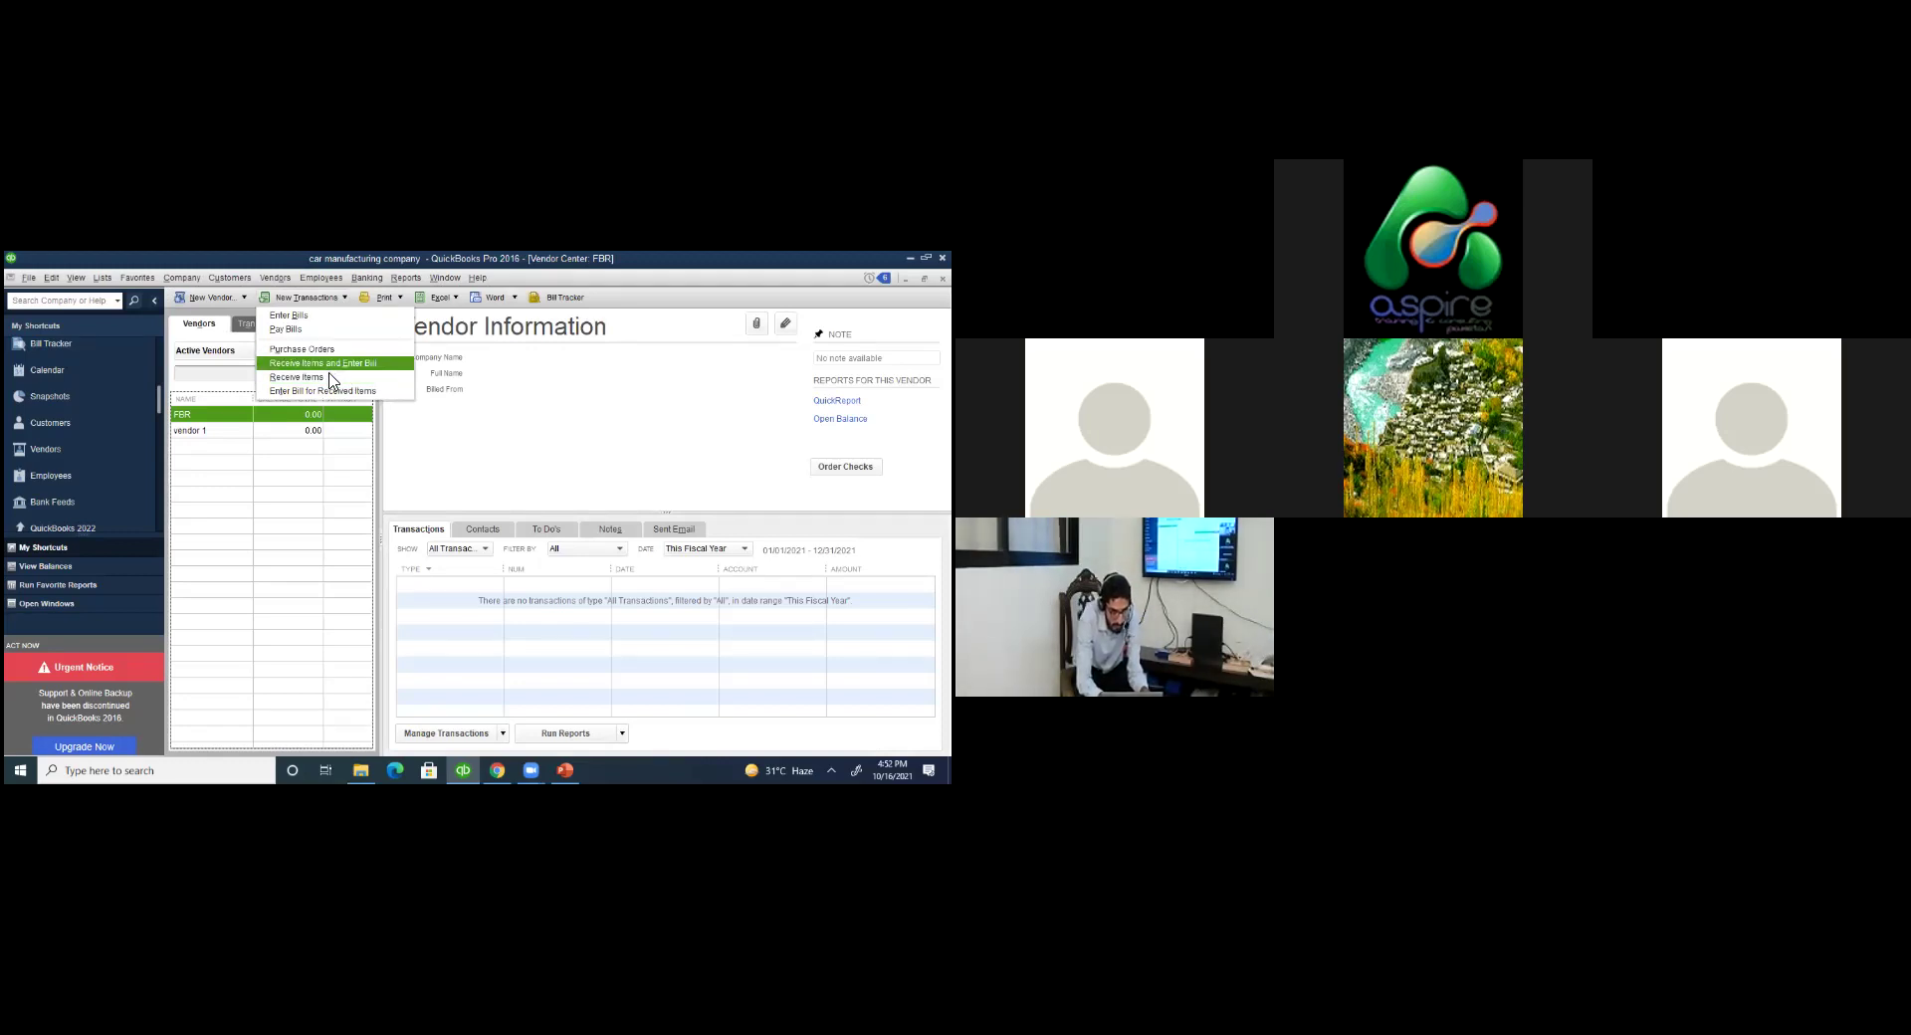
Start a Receive Items and Enter Bill transaction for FBR, then view the Chart of Accounts.
{"action": "left_click", "coordinate": [299, 315]}
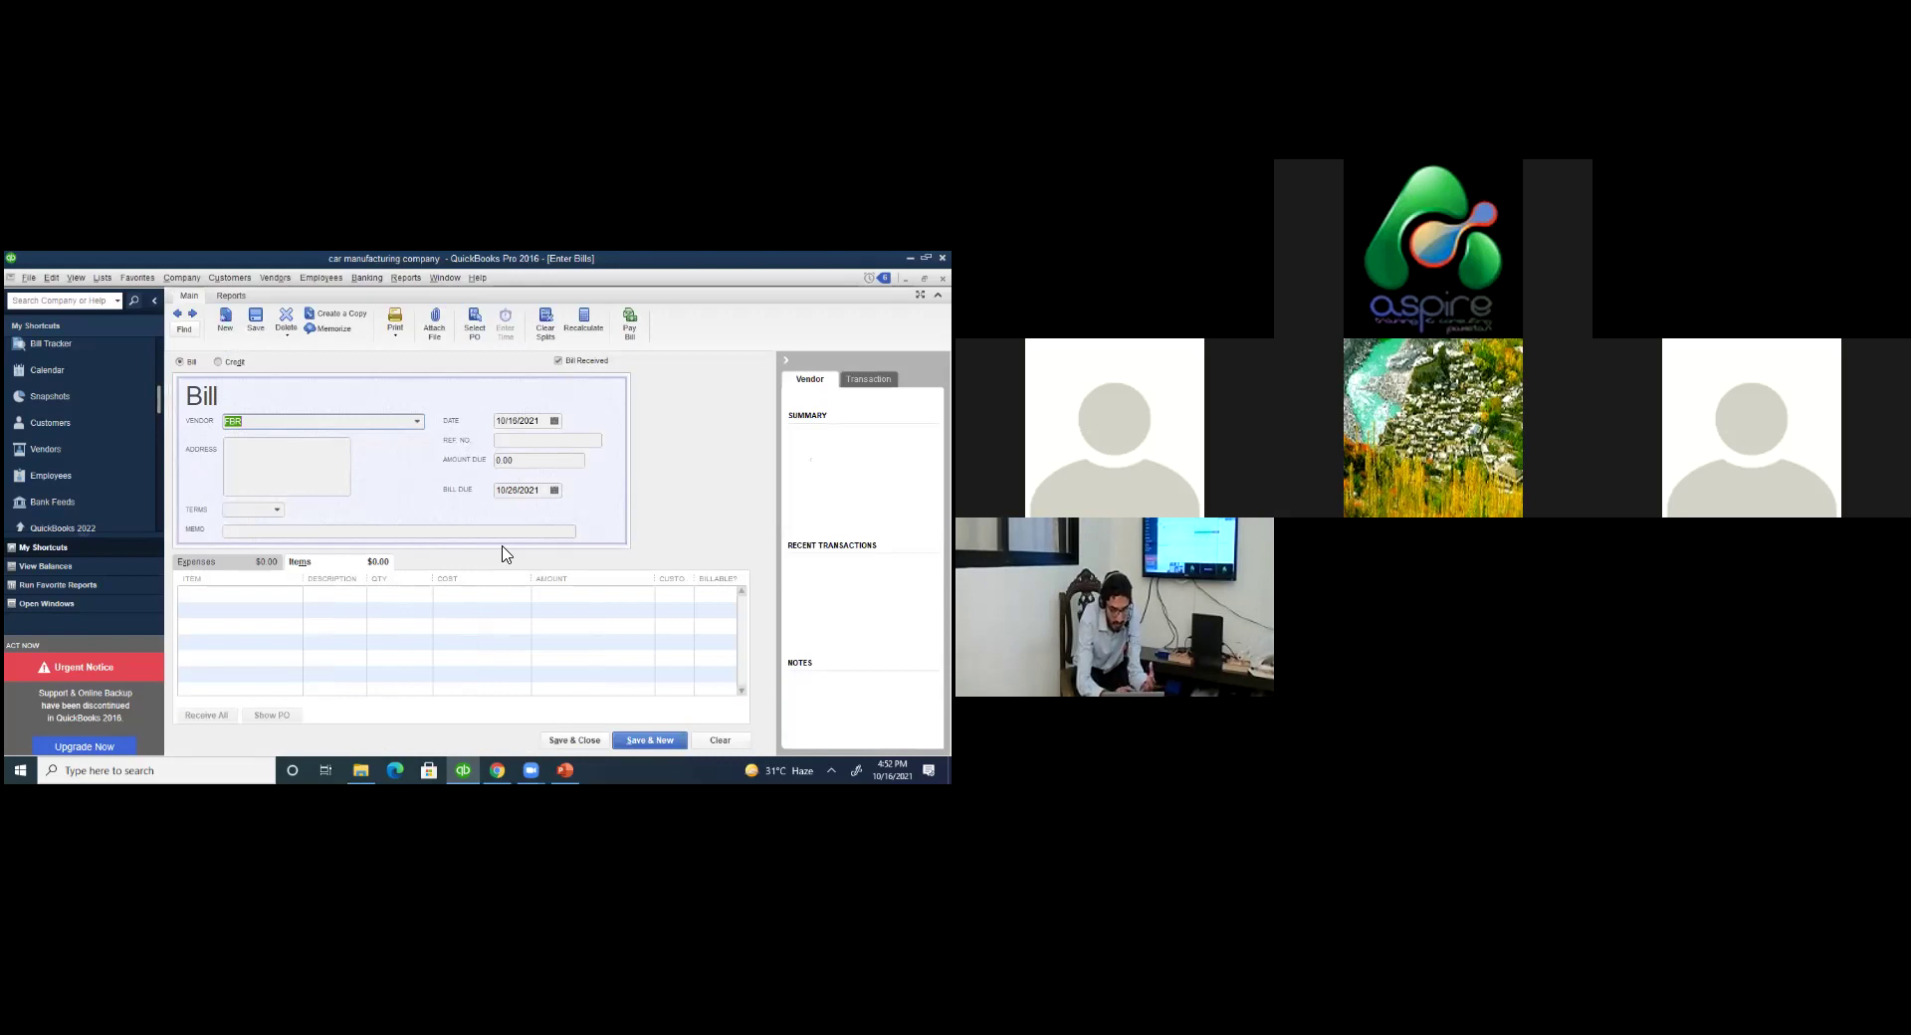
{"action": "left_click", "coordinate": [102, 278]}
{"action": "left_click", "coordinate": [361, 372]}
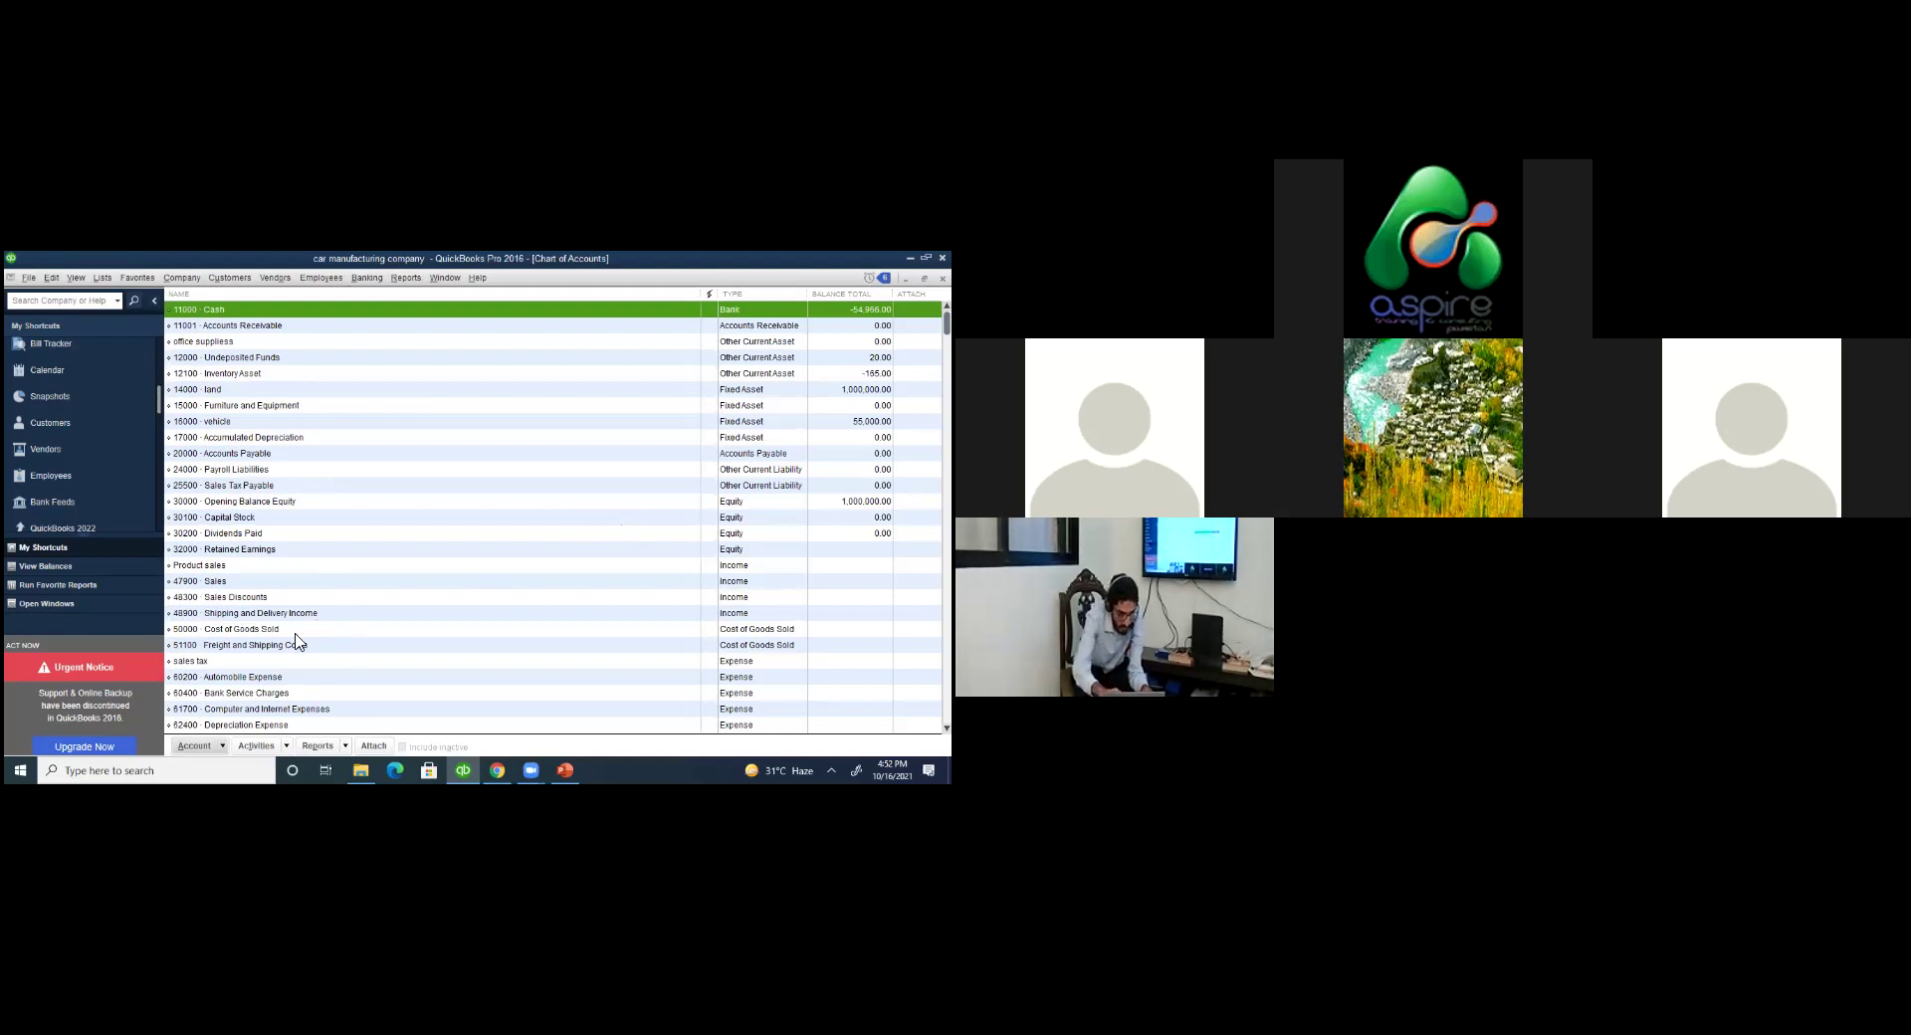
Browse the accounts, check the empty sales tax QuickReport, and return to FBR's Enter Bills window.
{"action": "key", "text": "Down"}
{"action": "key", "text": "Down"}
{"action": "key", "text": "Down"}
{"action": "key", "text": "Down"}
{"action": "key", "text": "Down"}
{"action": "key", "text": "Down"}
{"action": "key", "text": "Down"}
{"action": "key", "text": "Down"}
{"action": "key", "text": "Down"}
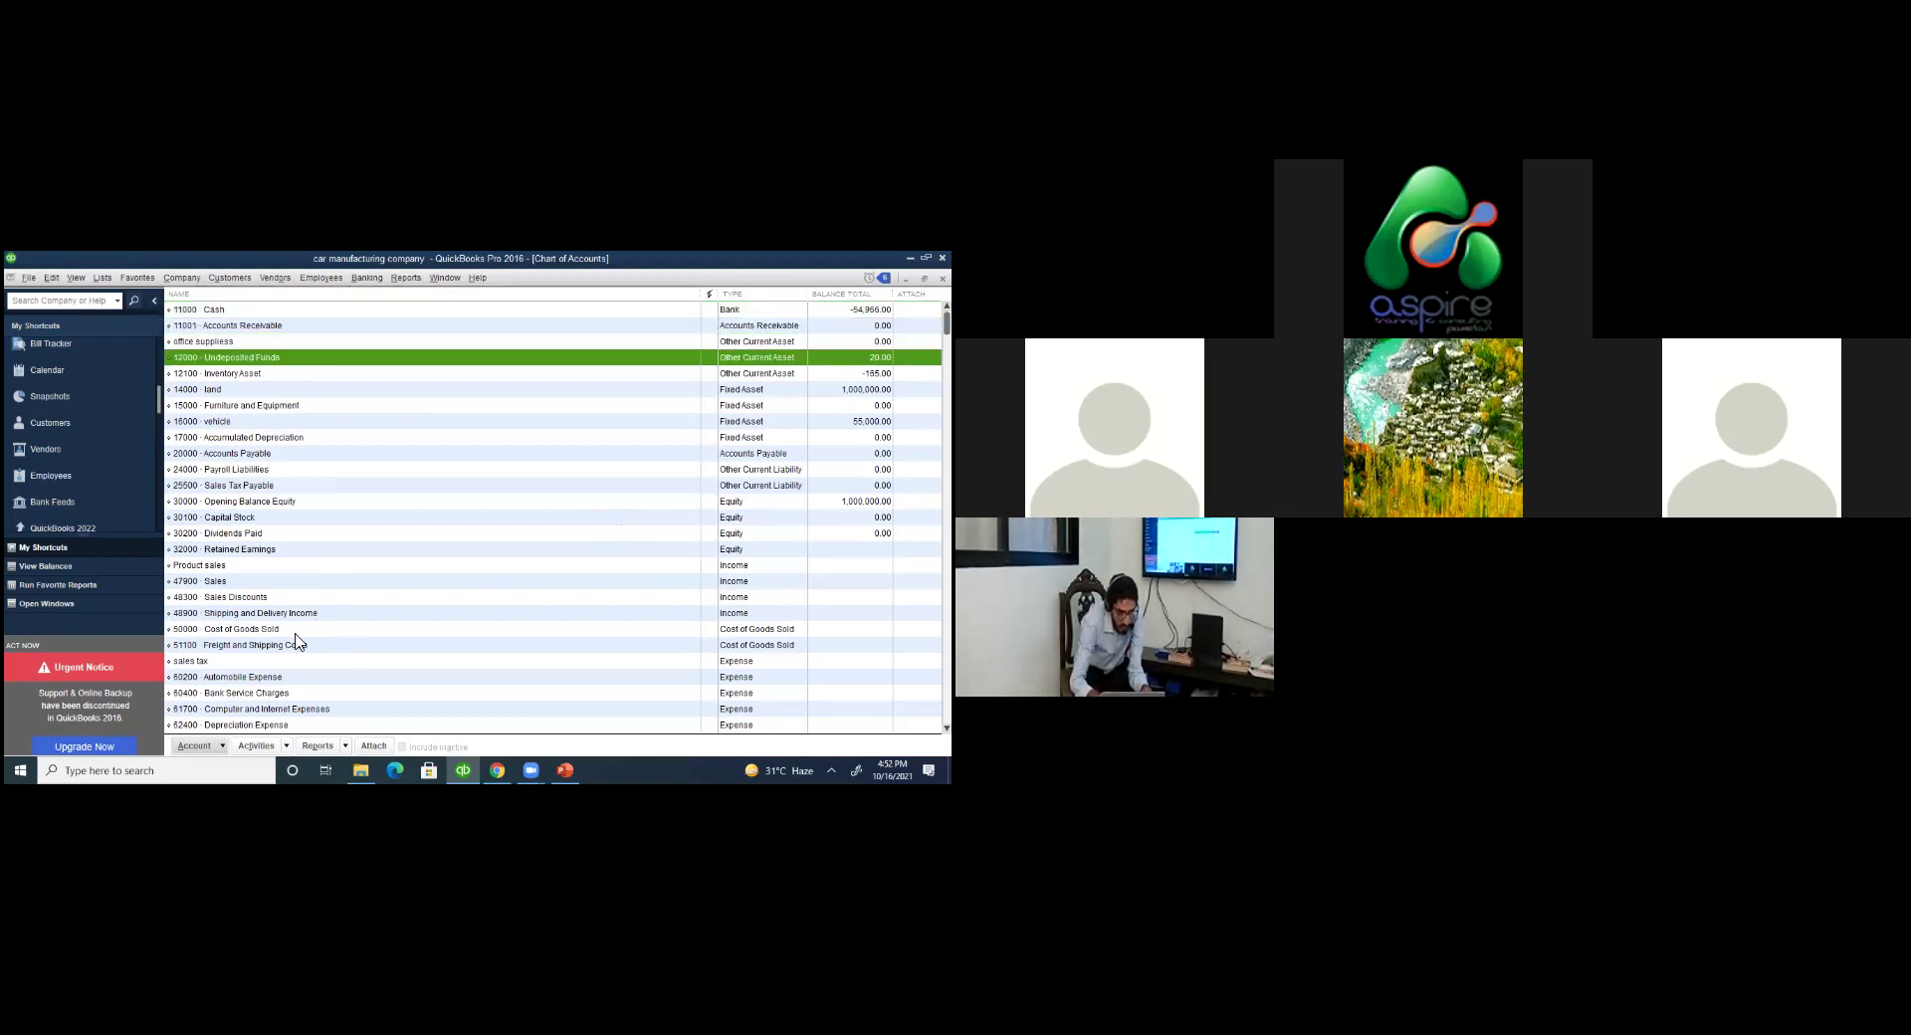
{"action": "key", "text": "Down"}
{"action": "key", "text": "Down"}
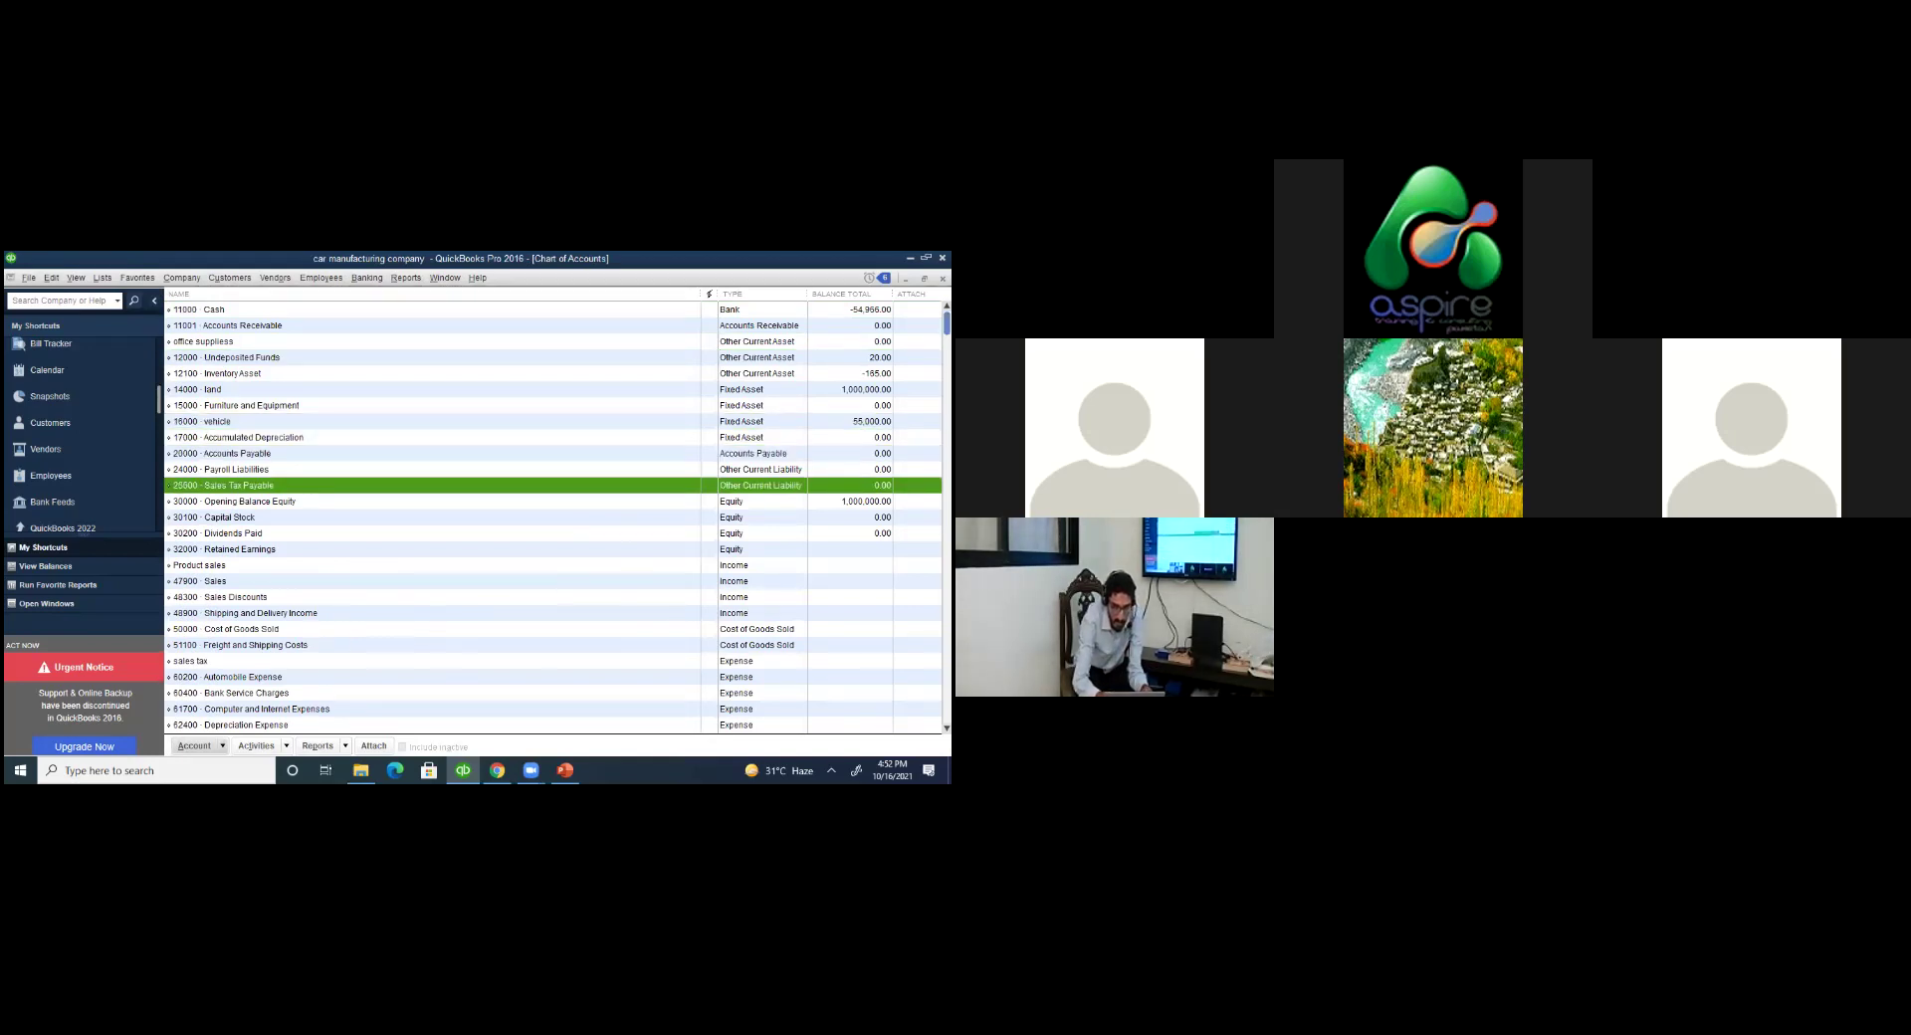
{"action": "scroll", "coordinate": [553, 517], "scroll_direction": "down", "scroll_amount": 3}
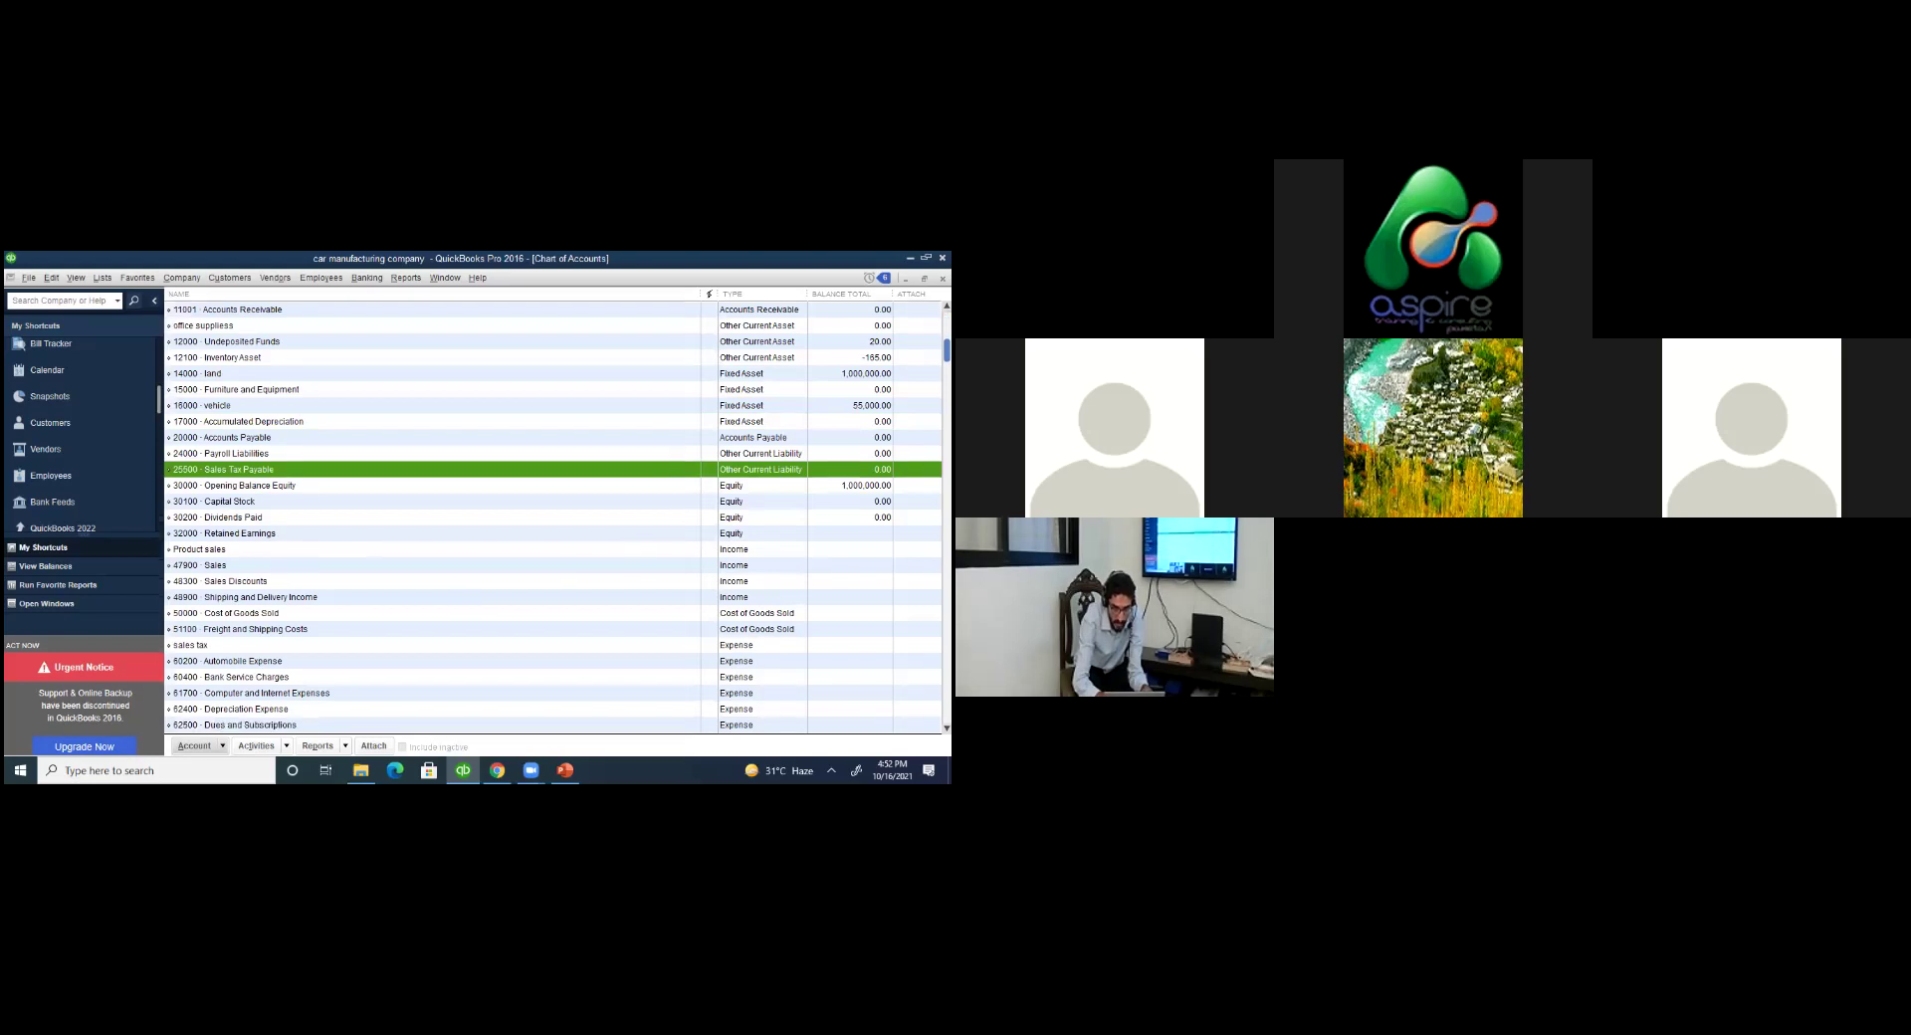
{"action": "scroll", "coordinate": [552, 517], "scroll_direction": "down", "scroll_amount": 1}
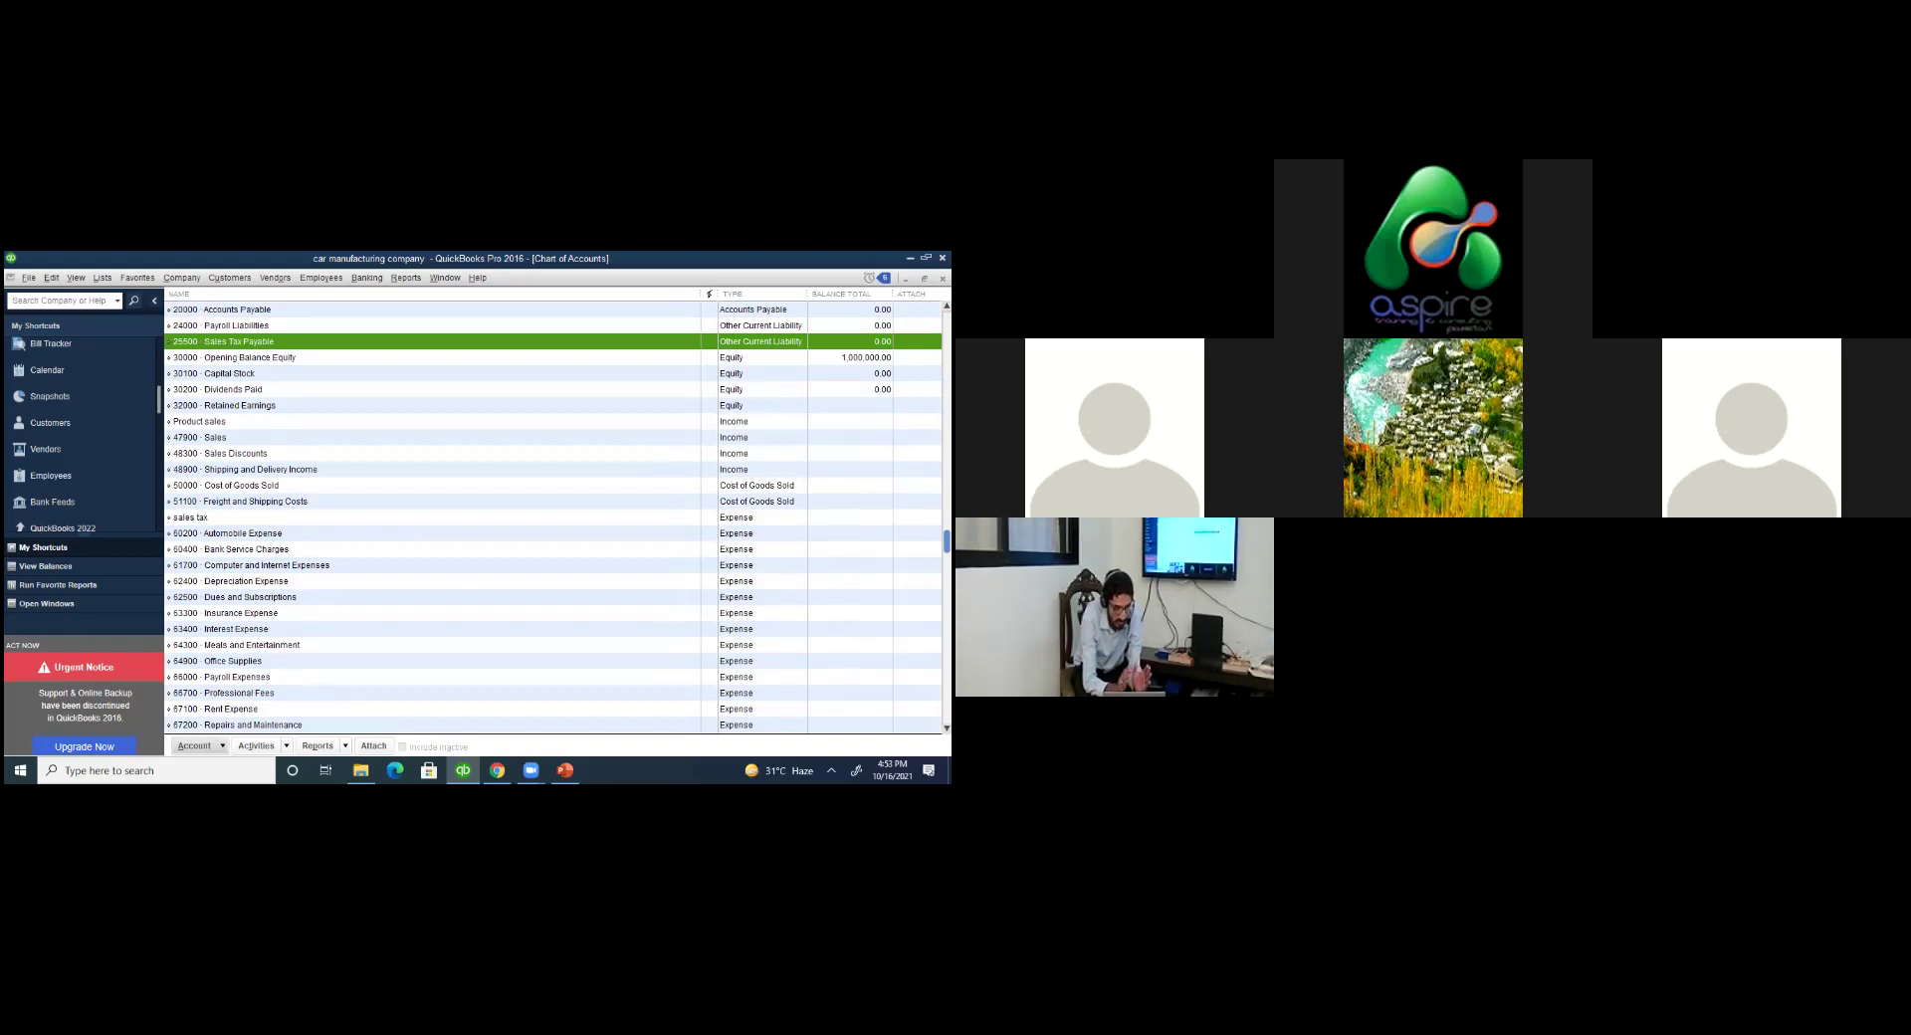
{"action": "double_click", "coordinate": [478, 521]}
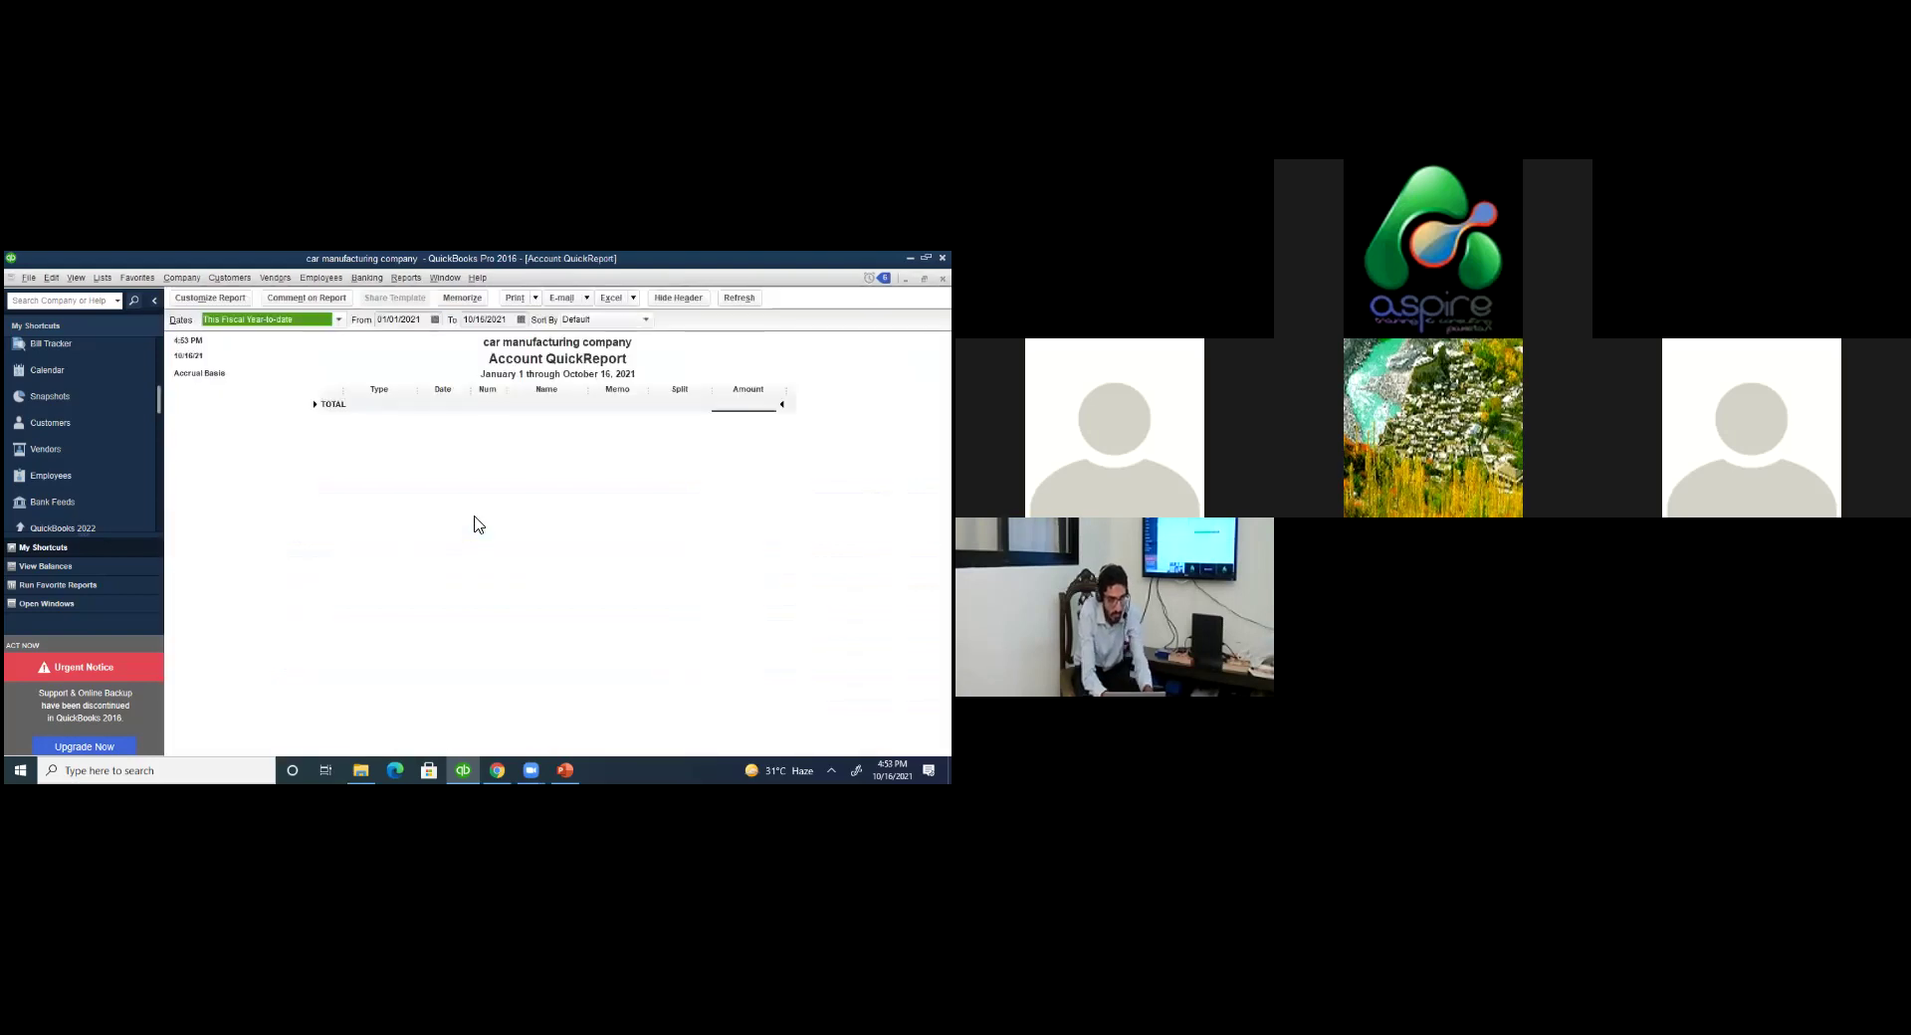
{"action": "key", "text": "Escape"}
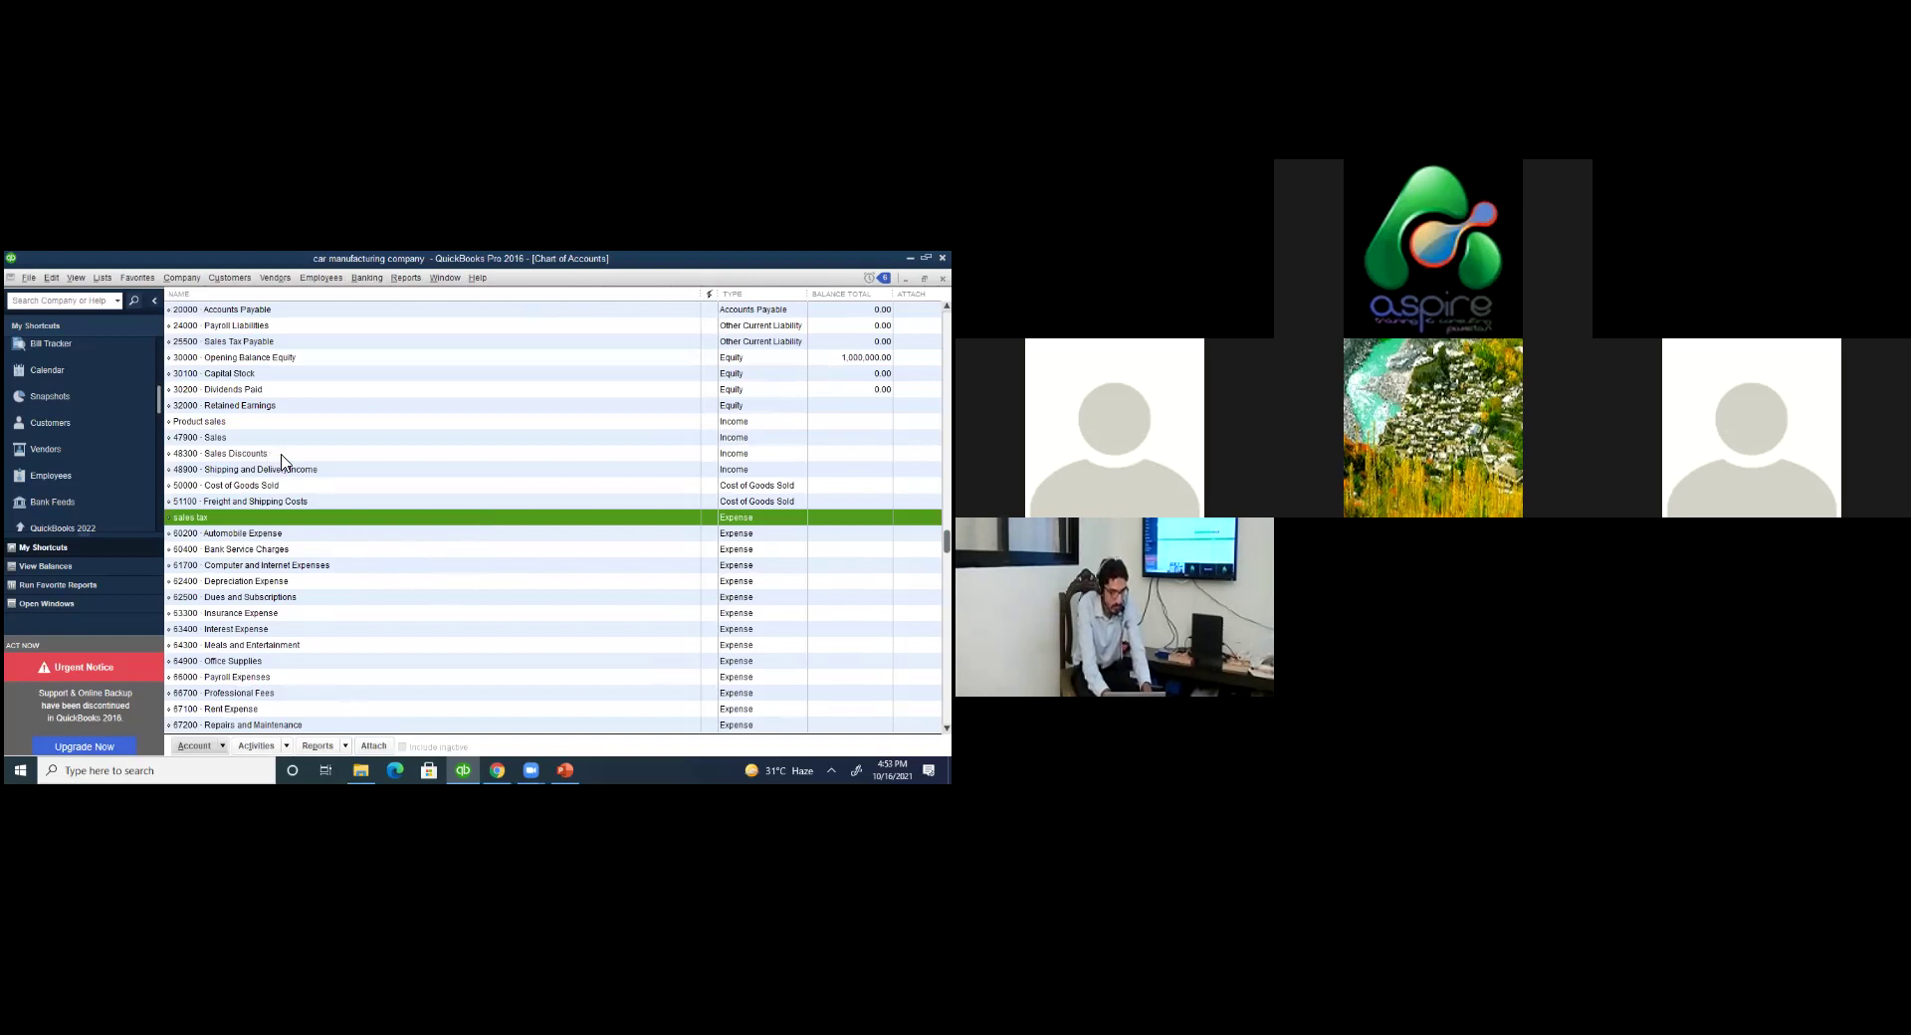
{"action": "key", "text": "Escape"}
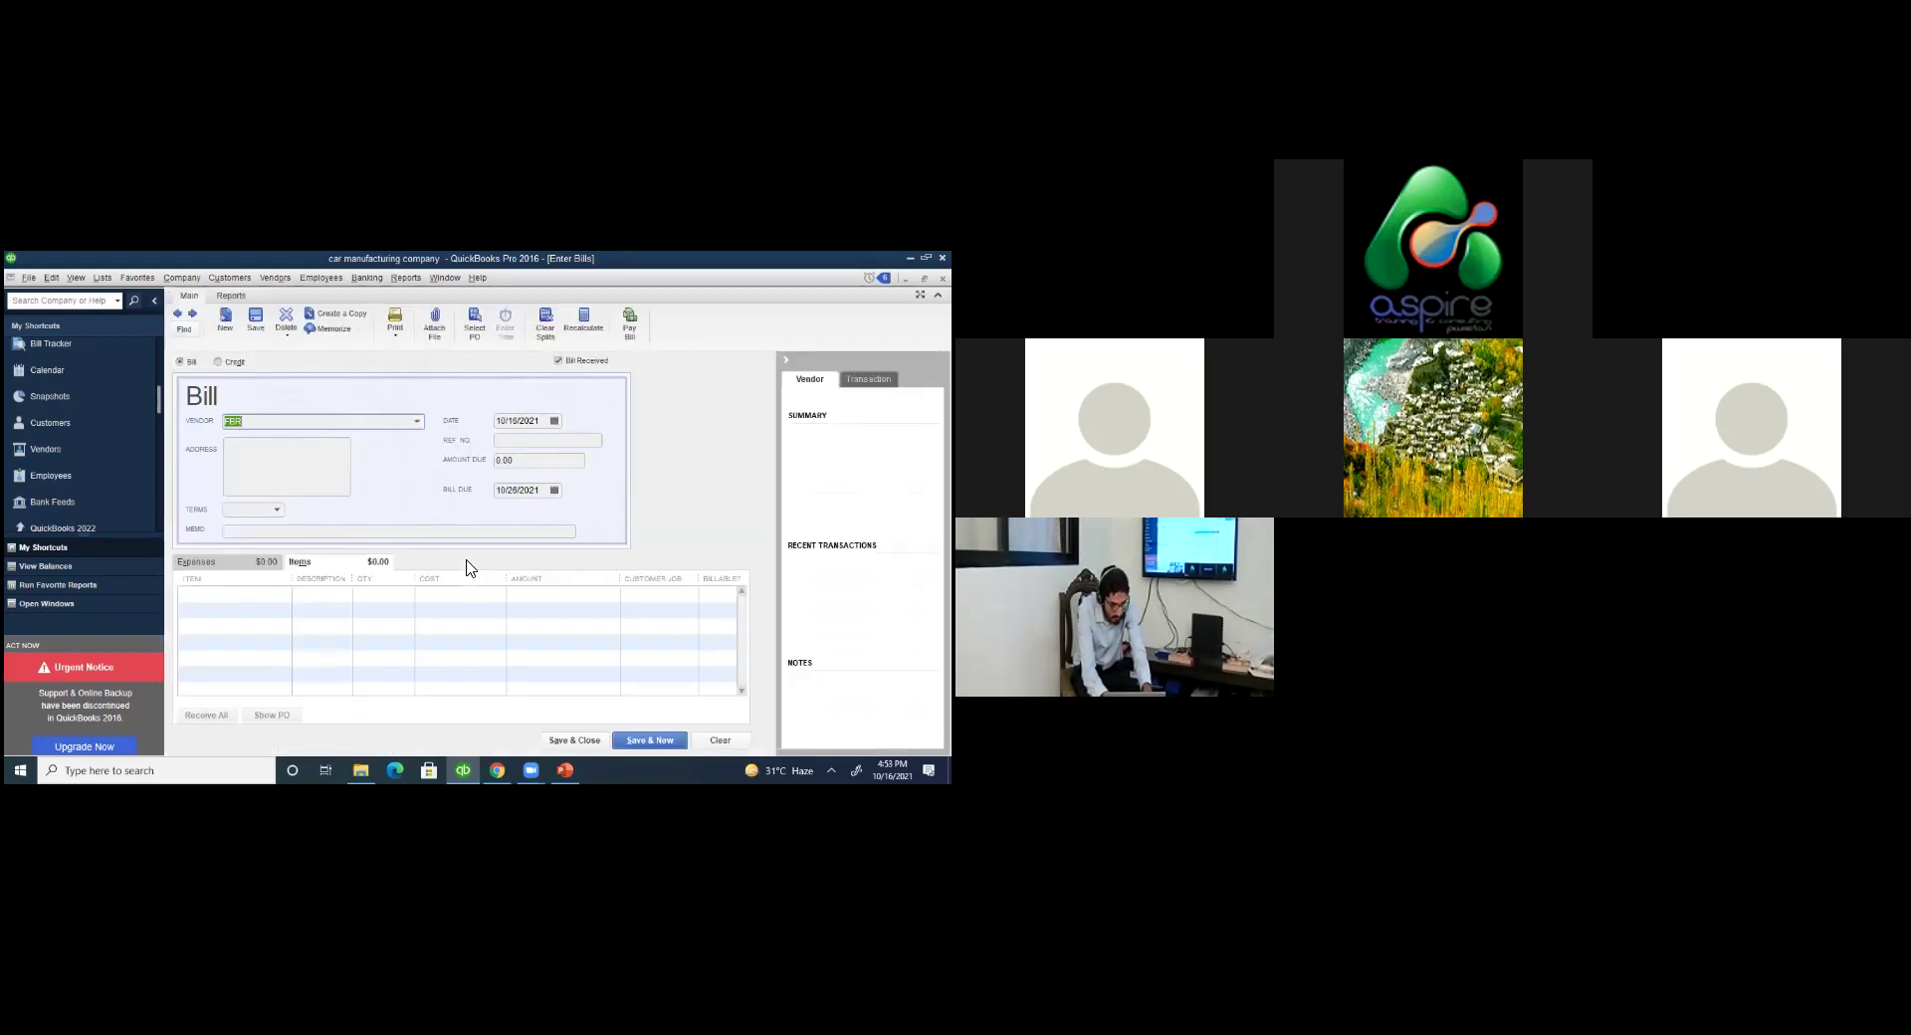
Close FBR's unfinished bill and decline to record it.
{"action": "key", "text": "Escape"}
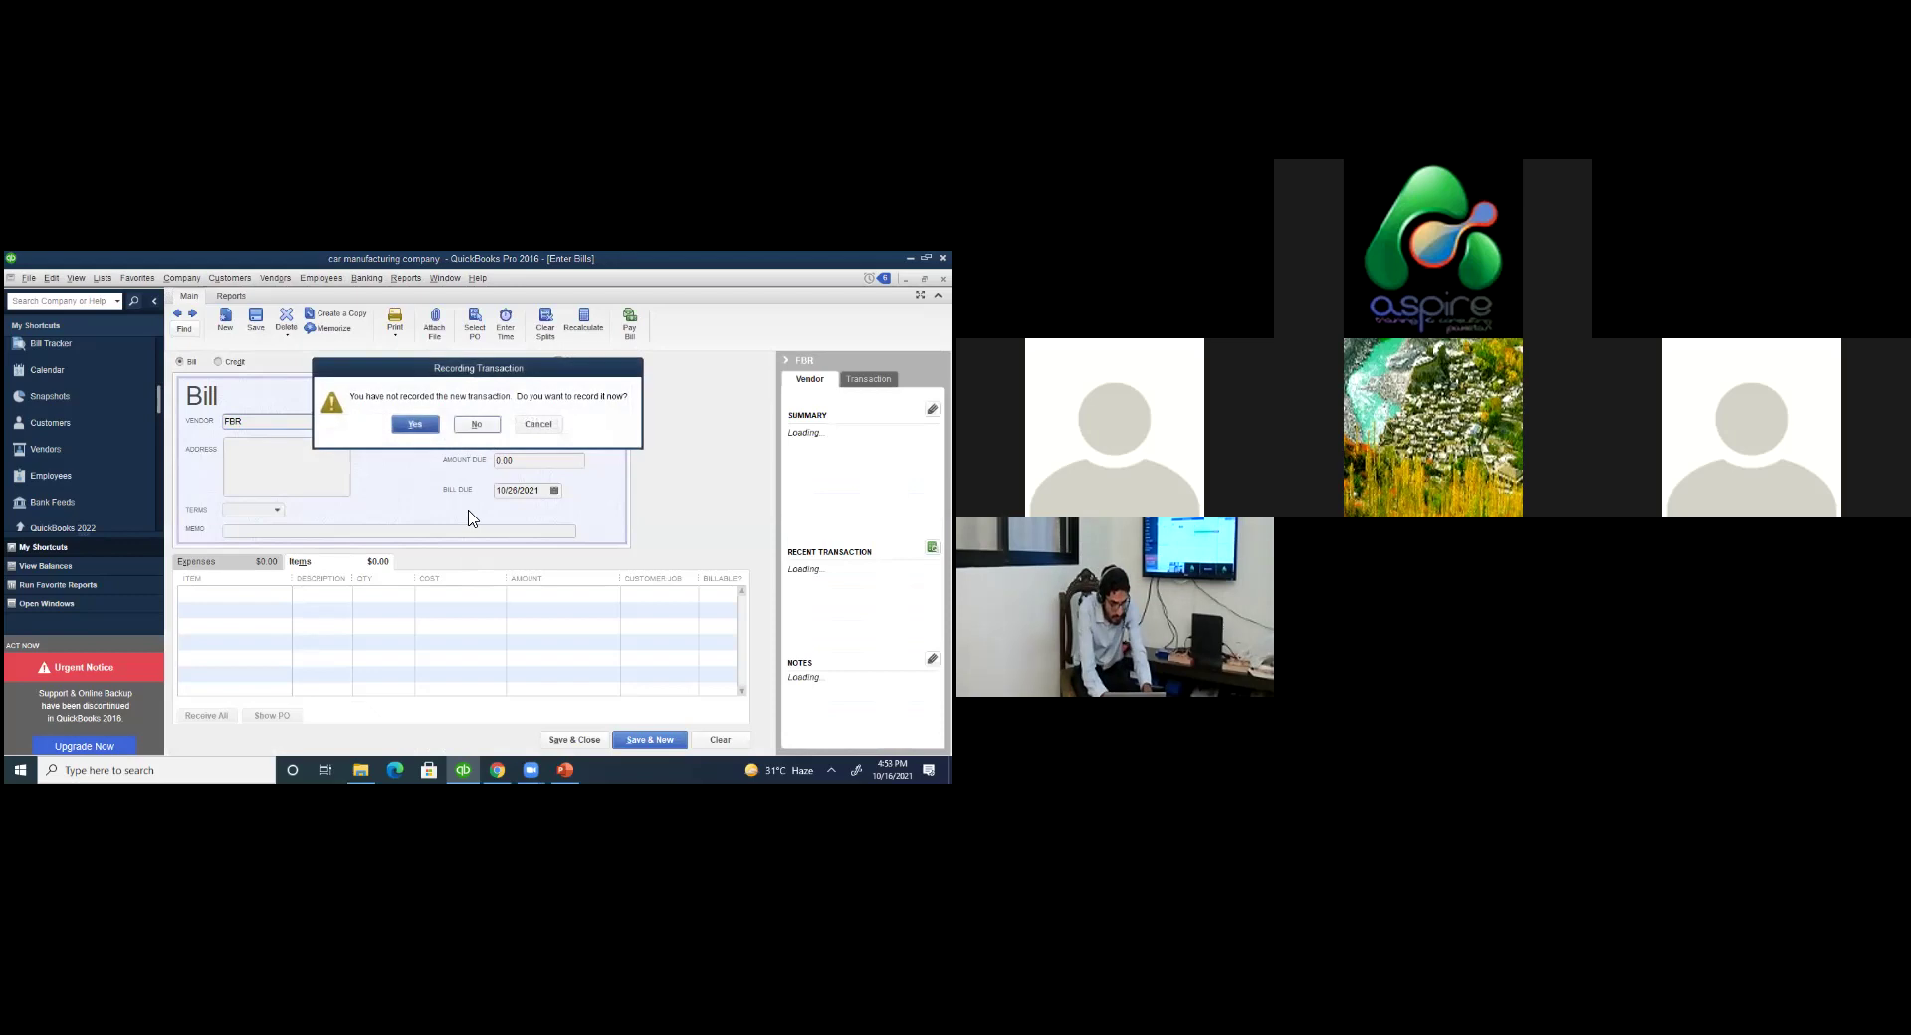
{"action": "key", "text": "n"}
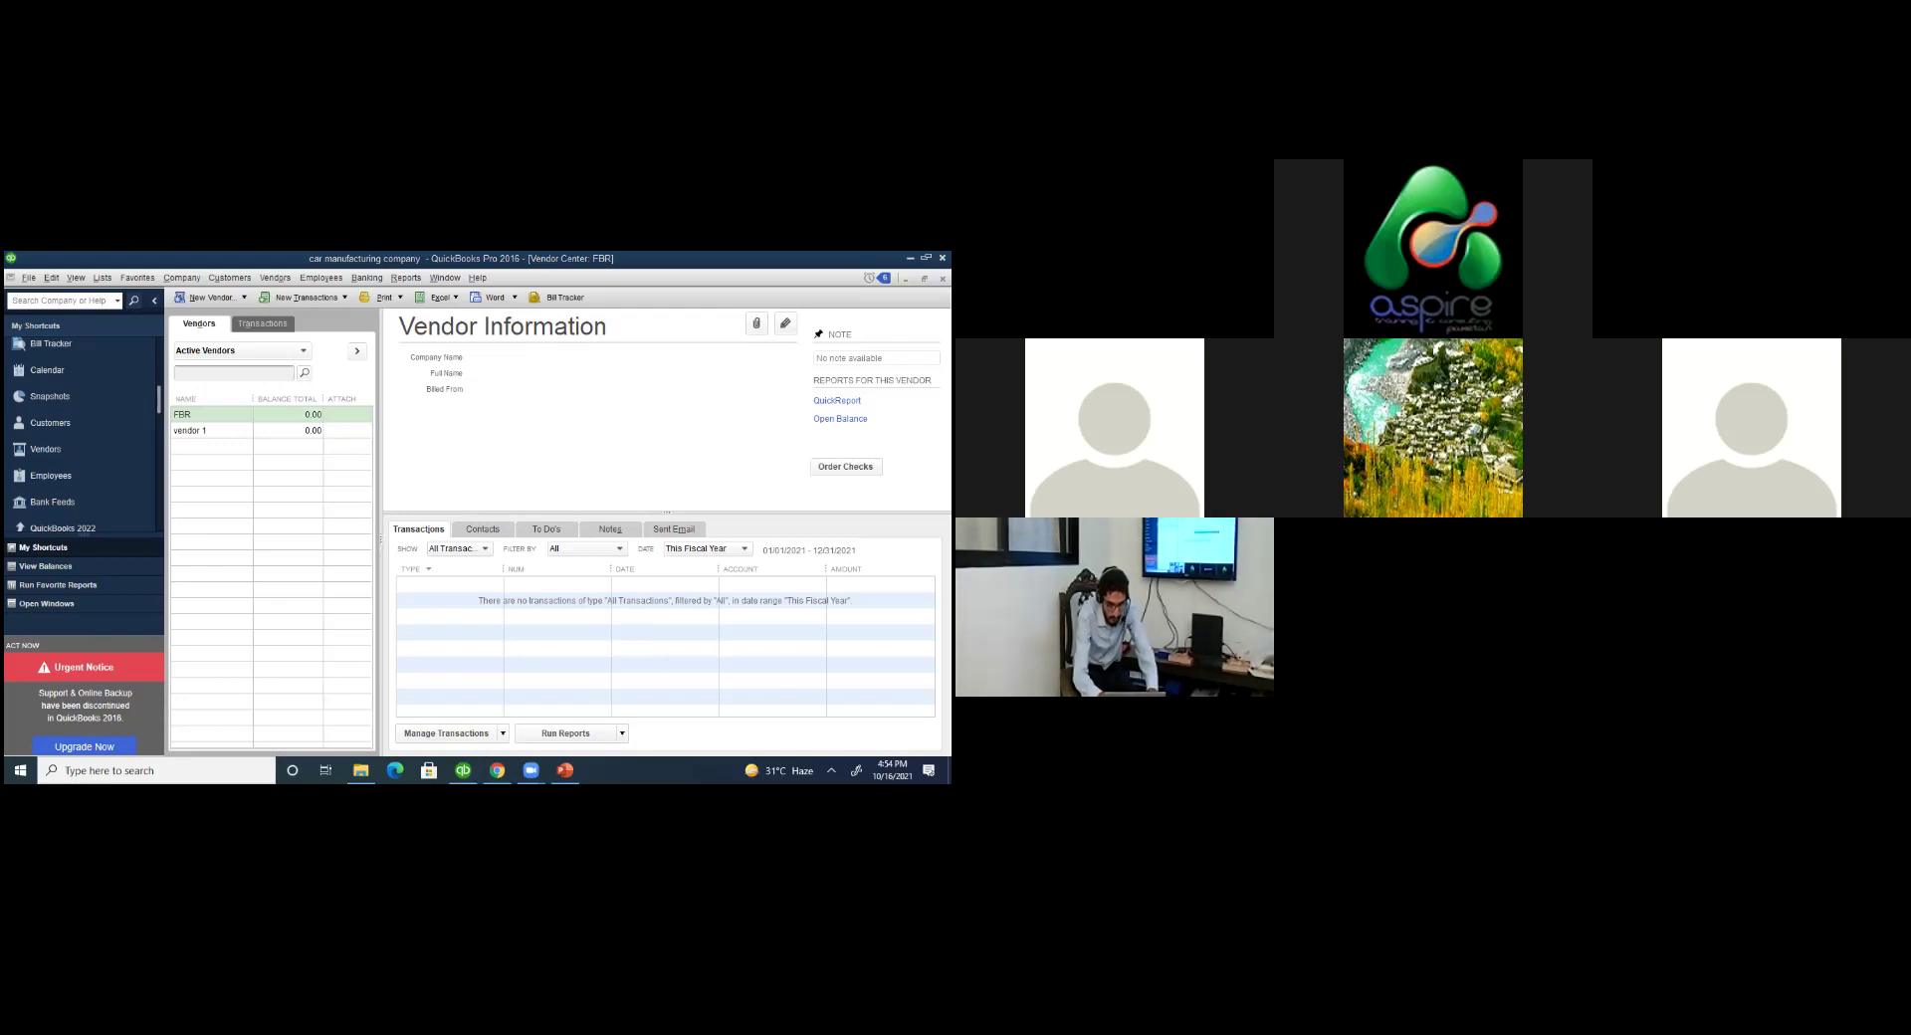
Leave the QuickBooks vendor screen and switch via Chrome to PowerPoint slide 7, with Zoom on top.
{"action": "left_click", "coordinate": [627, 412]}
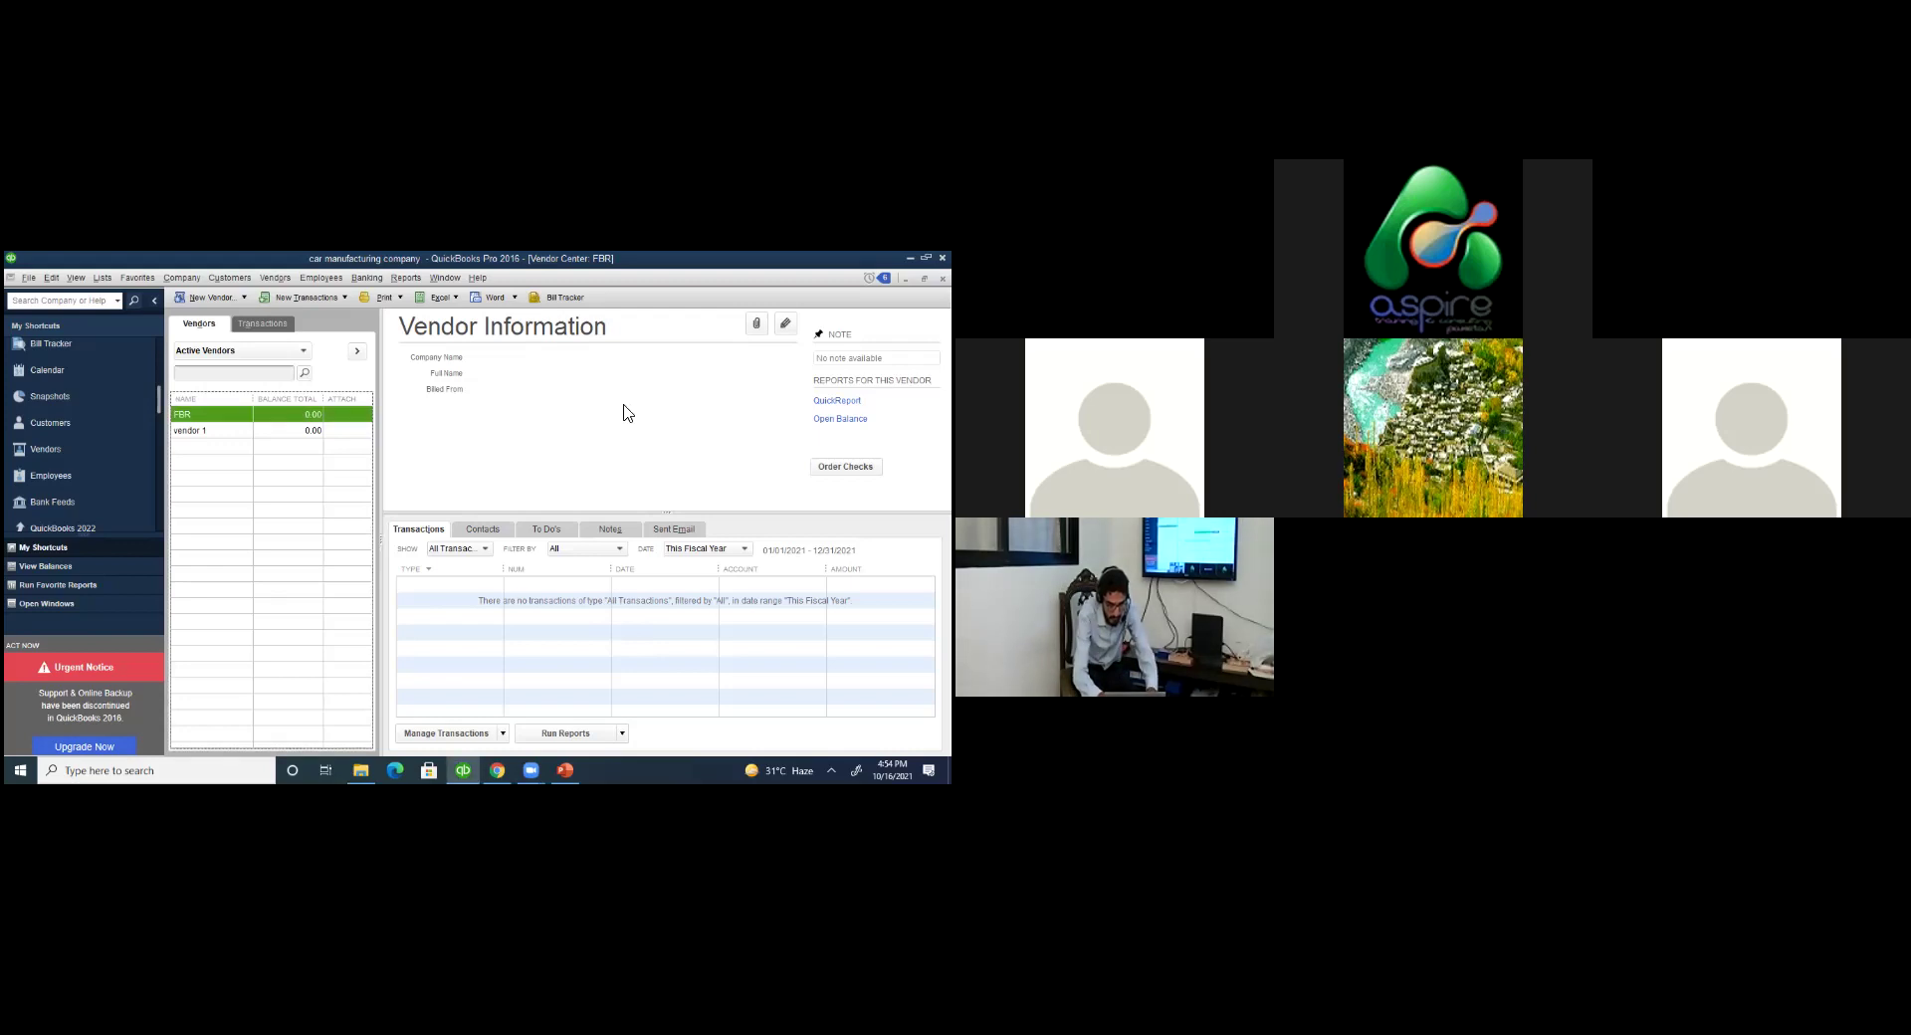
{"action": "left_click", "coordinate": [773, 570]}
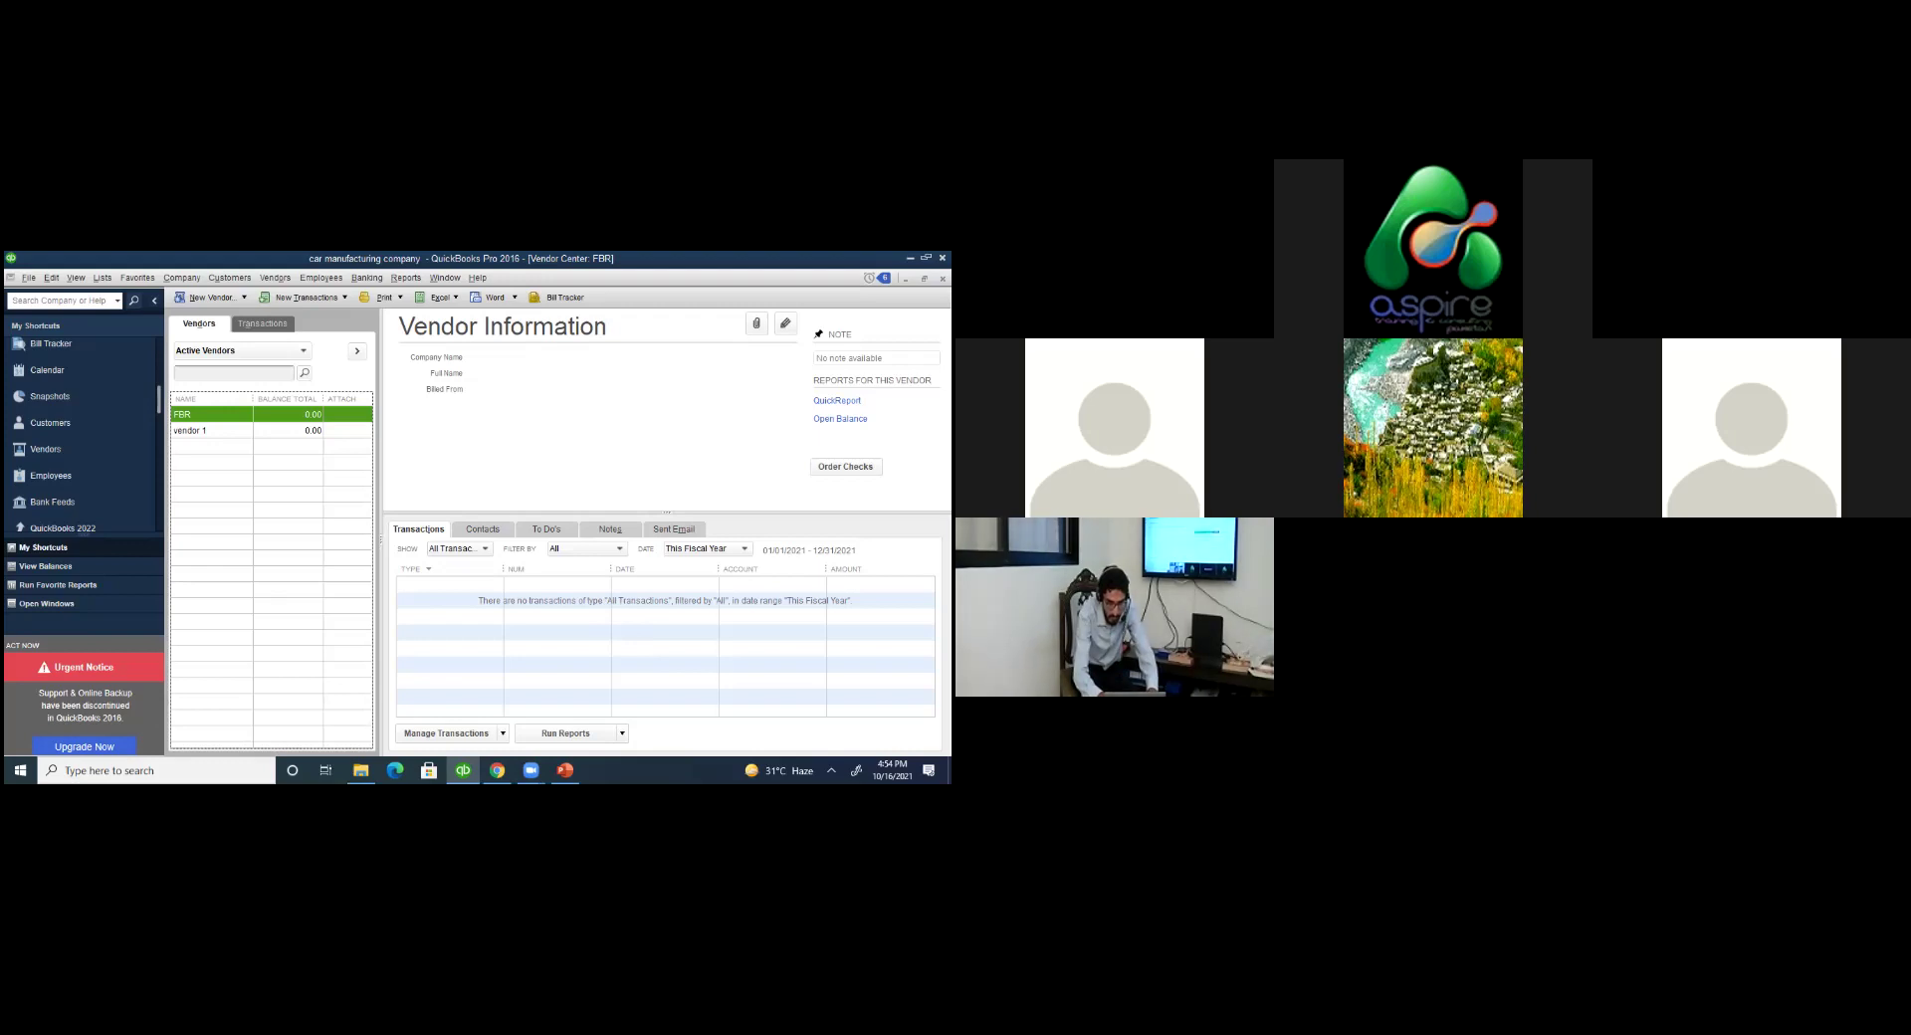
{"action": "key", "text": "alt+Tab"}
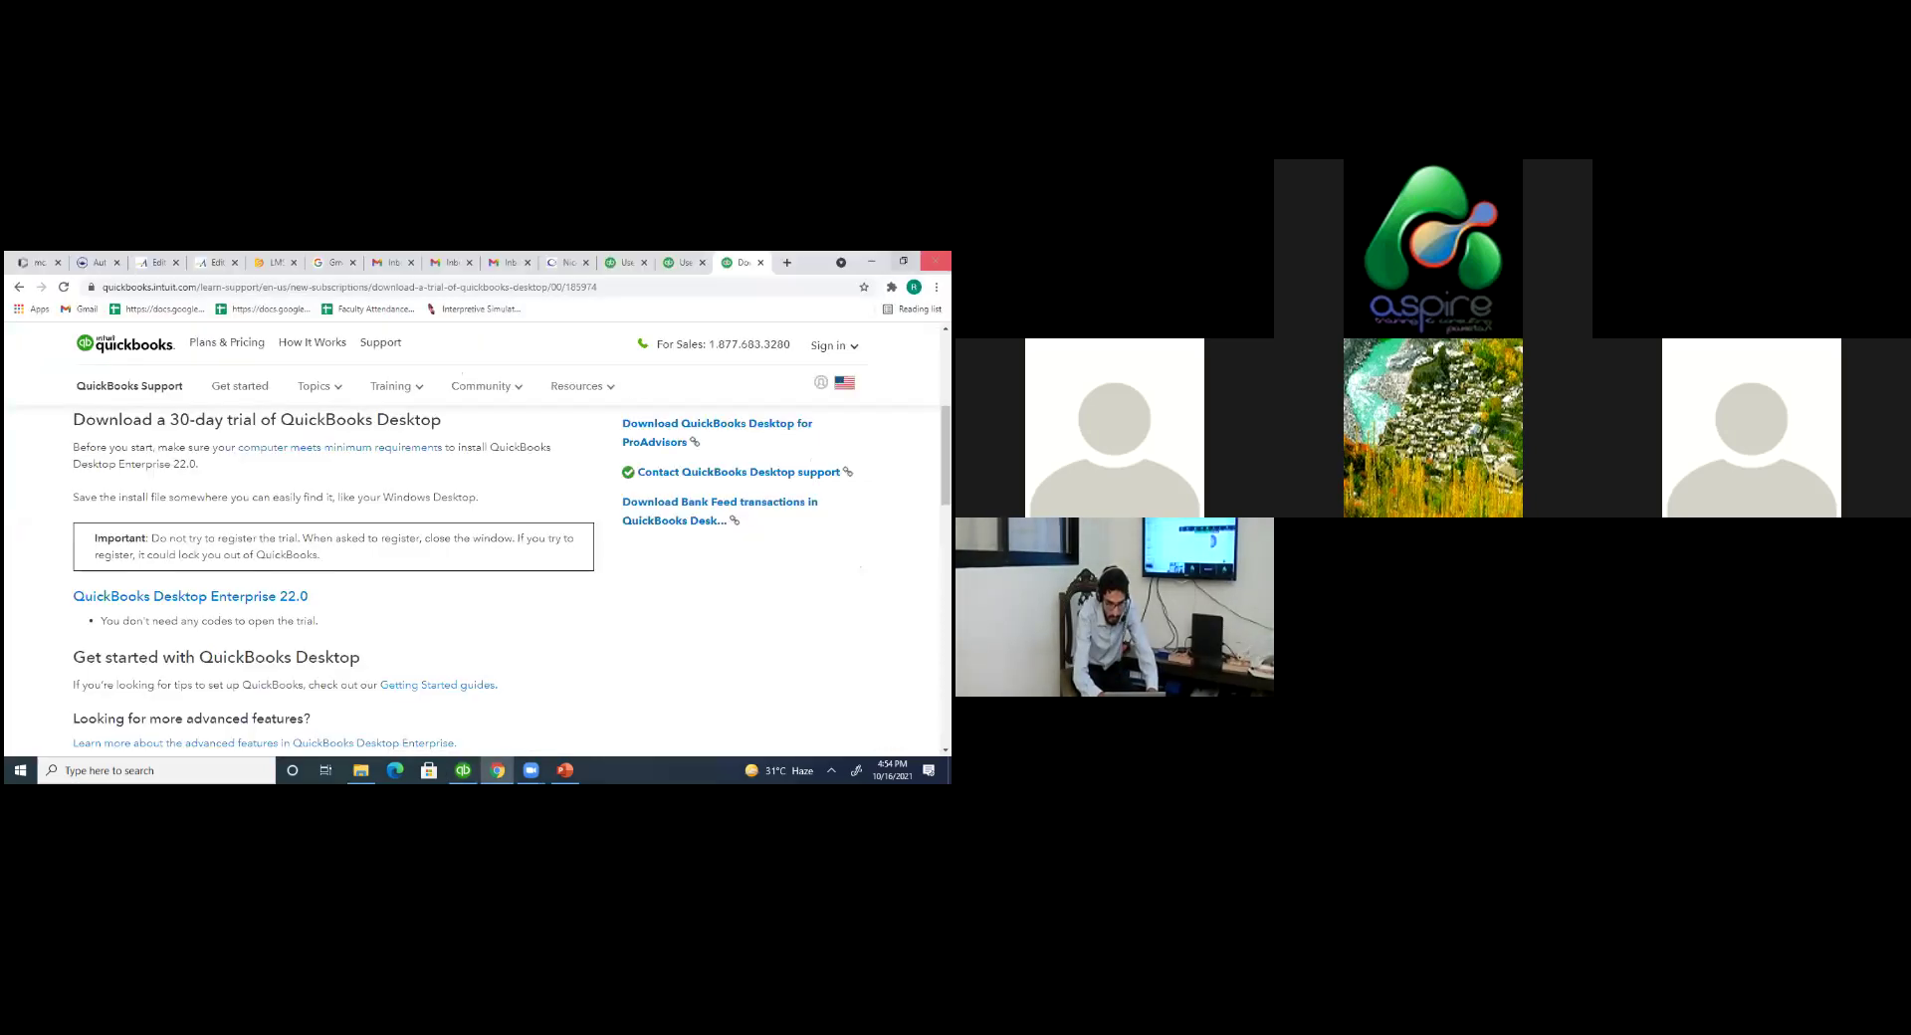
{"action": "key", "text": "alt+Tab"}
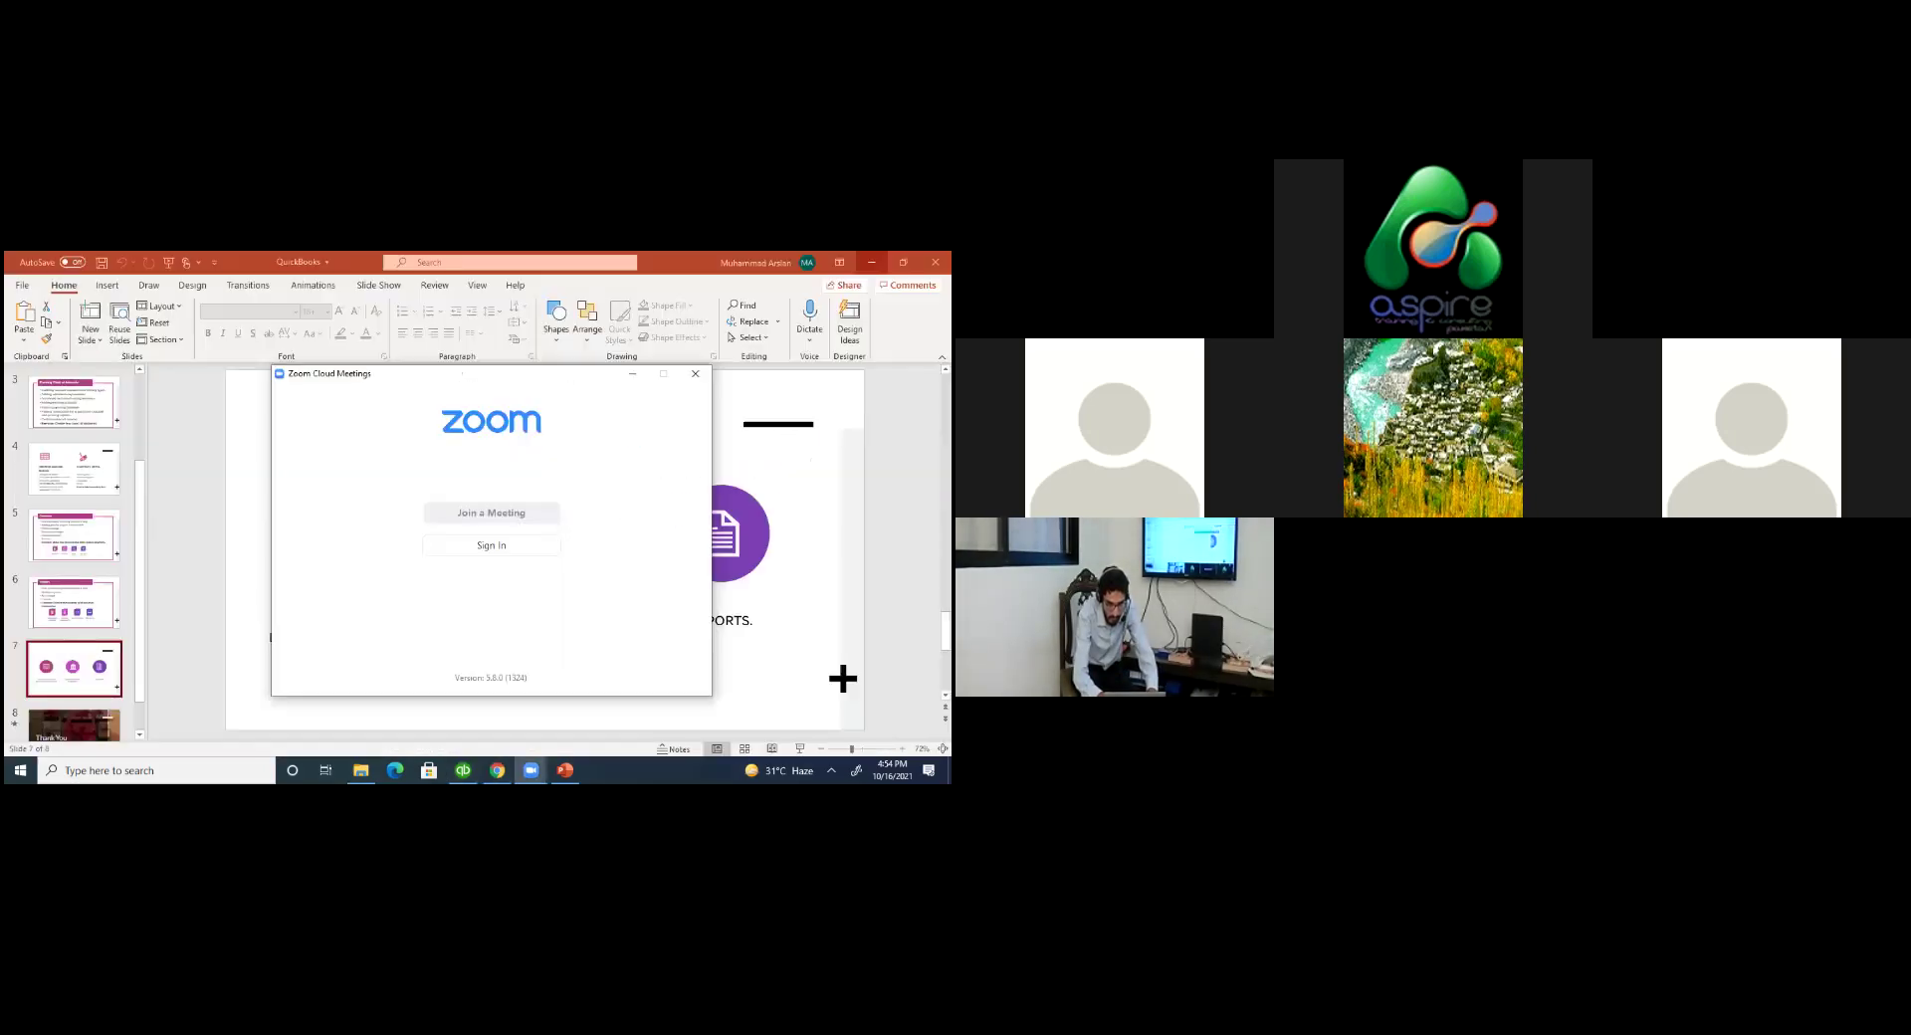